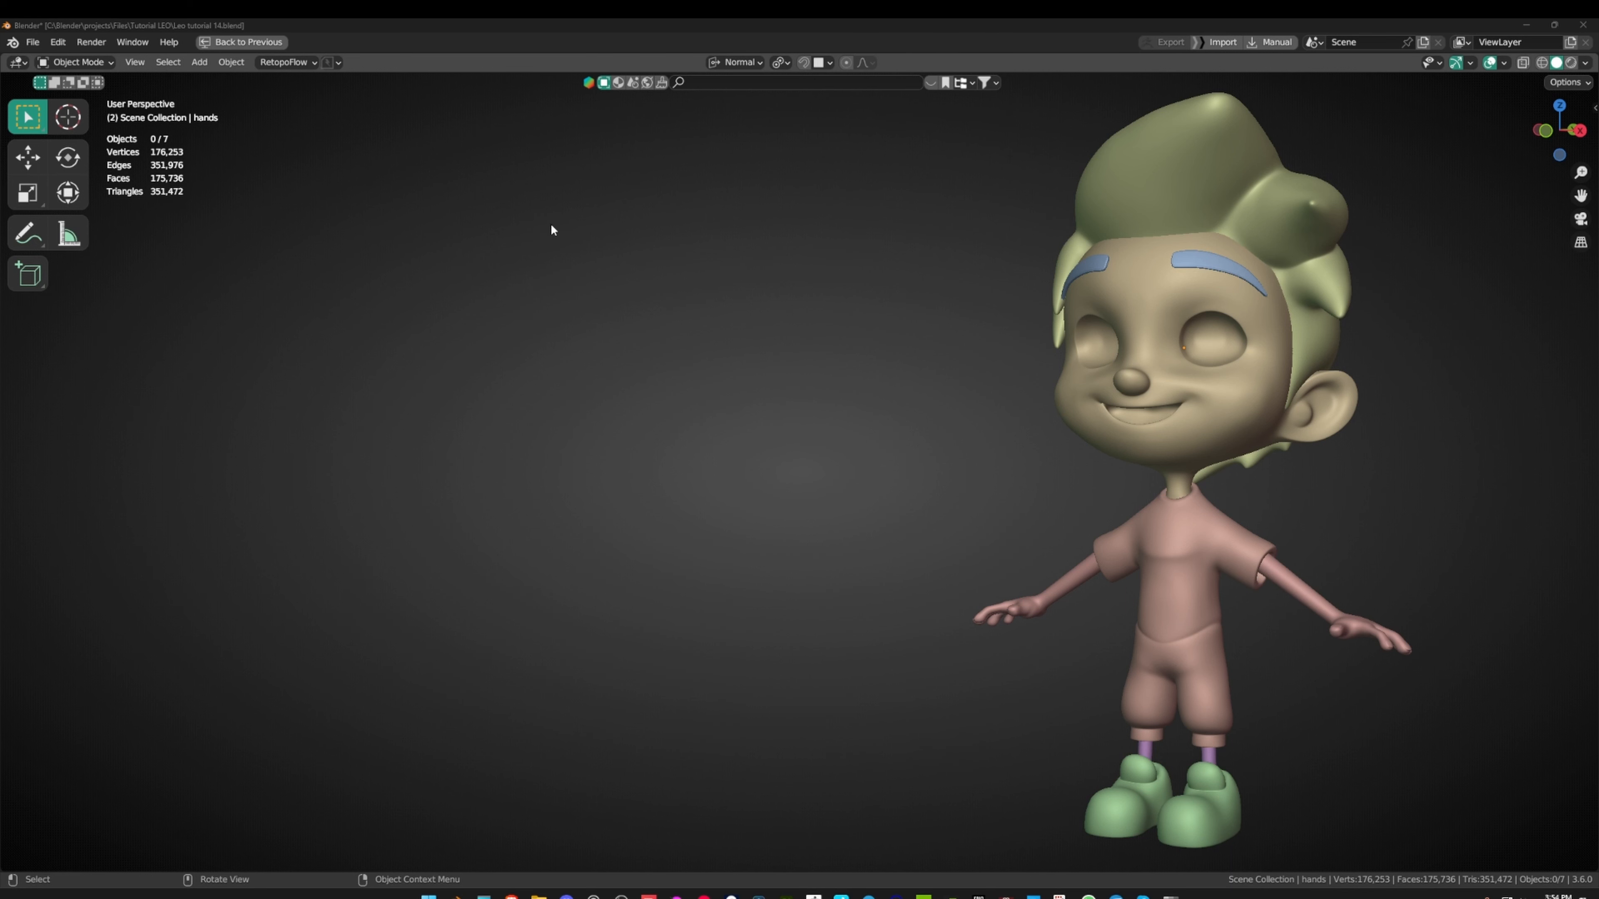
- Examine the character's head and eyebrows up close and restore the full workspace layout from the maximized viewport
{"action": "middle_click_drag", "start_coordinate": [640, 348], "coordinate": [968, 309]}
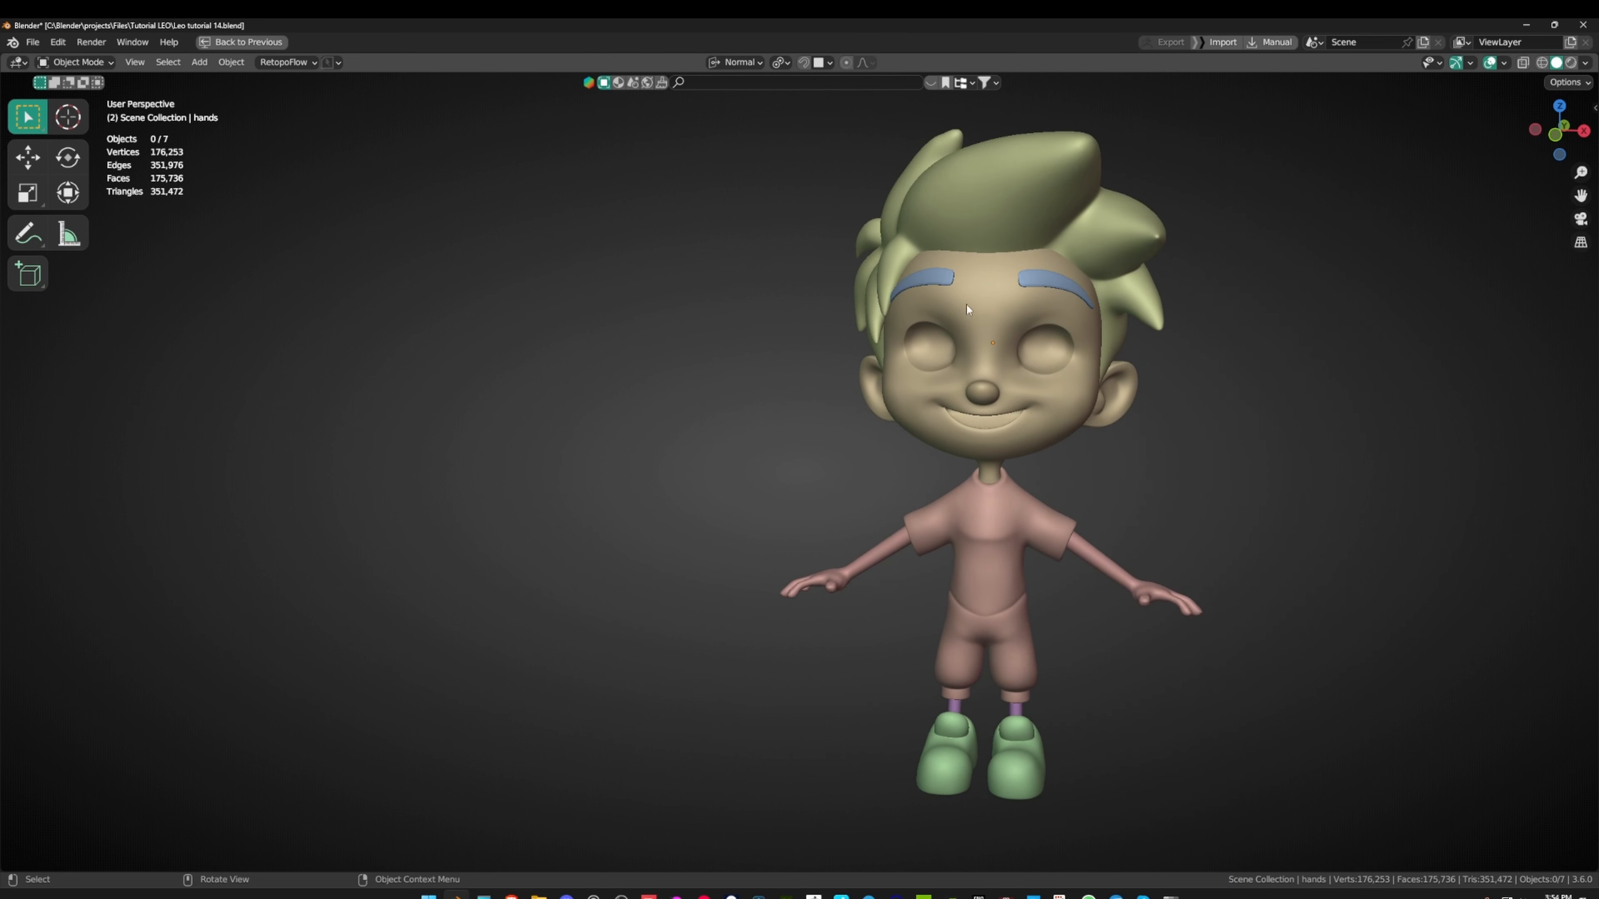
{"action": "middle_click", "coordinate": [980, 257], "text": "alt"}
{"action": "scroll", "coordinate": [894, 366], "scroll_direction": "up", "scroll_amount": 8}
{"action": "middle_click_drag", "start_coordinate": [792, 359], "coordinate": [617, 391]}
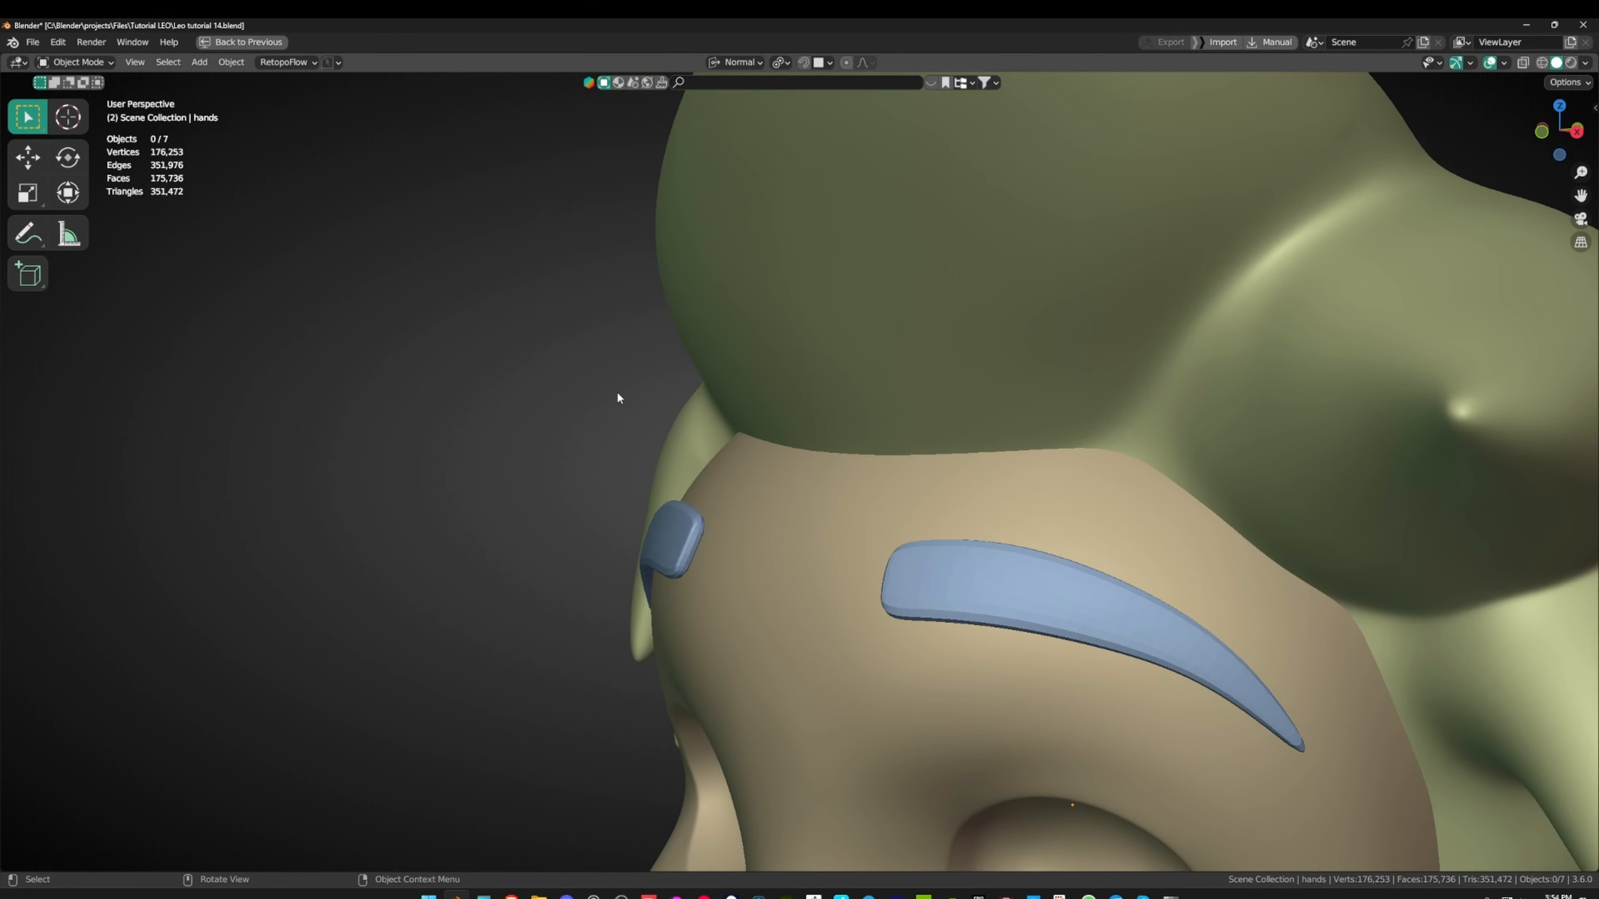
{"action": "scroll", "coordinate": [757, 333], "scroll_direction": "down", "scroll_amount": 6}
{"action": "mouse_move", "coordinate": [757, 334]}
{"action": "middle_mouse_down"}
{"action": "mouse_move", "coordinate": [425, 347]}
{"action": "mouse_move", "coordinate": [811, 308]}
{"action": "mouse_move", "coordinate": [668, 230]}
{"action": "mouse_move", "coordinate": [443, 233]}
{"action": "mouse_move", "coordinate": [229, 335]}
{"action": "mouse_move", "coordinate": [782, 226]}
{"action": "mouse_move", "coordinate": [827, 189]}
{"action": "mouse_move", "coordinate": [1141, 207]}
{"action": "mouse_move", "coordinate": [730, 205]}
{"action": "mouse_move", "coordinate": [700, 334]}
{"action": "mouse_move", "coordinate": [736, 323]}
{"action": "middle_mouse_up"}
{"action": "key", "text": "ctrl+space"}
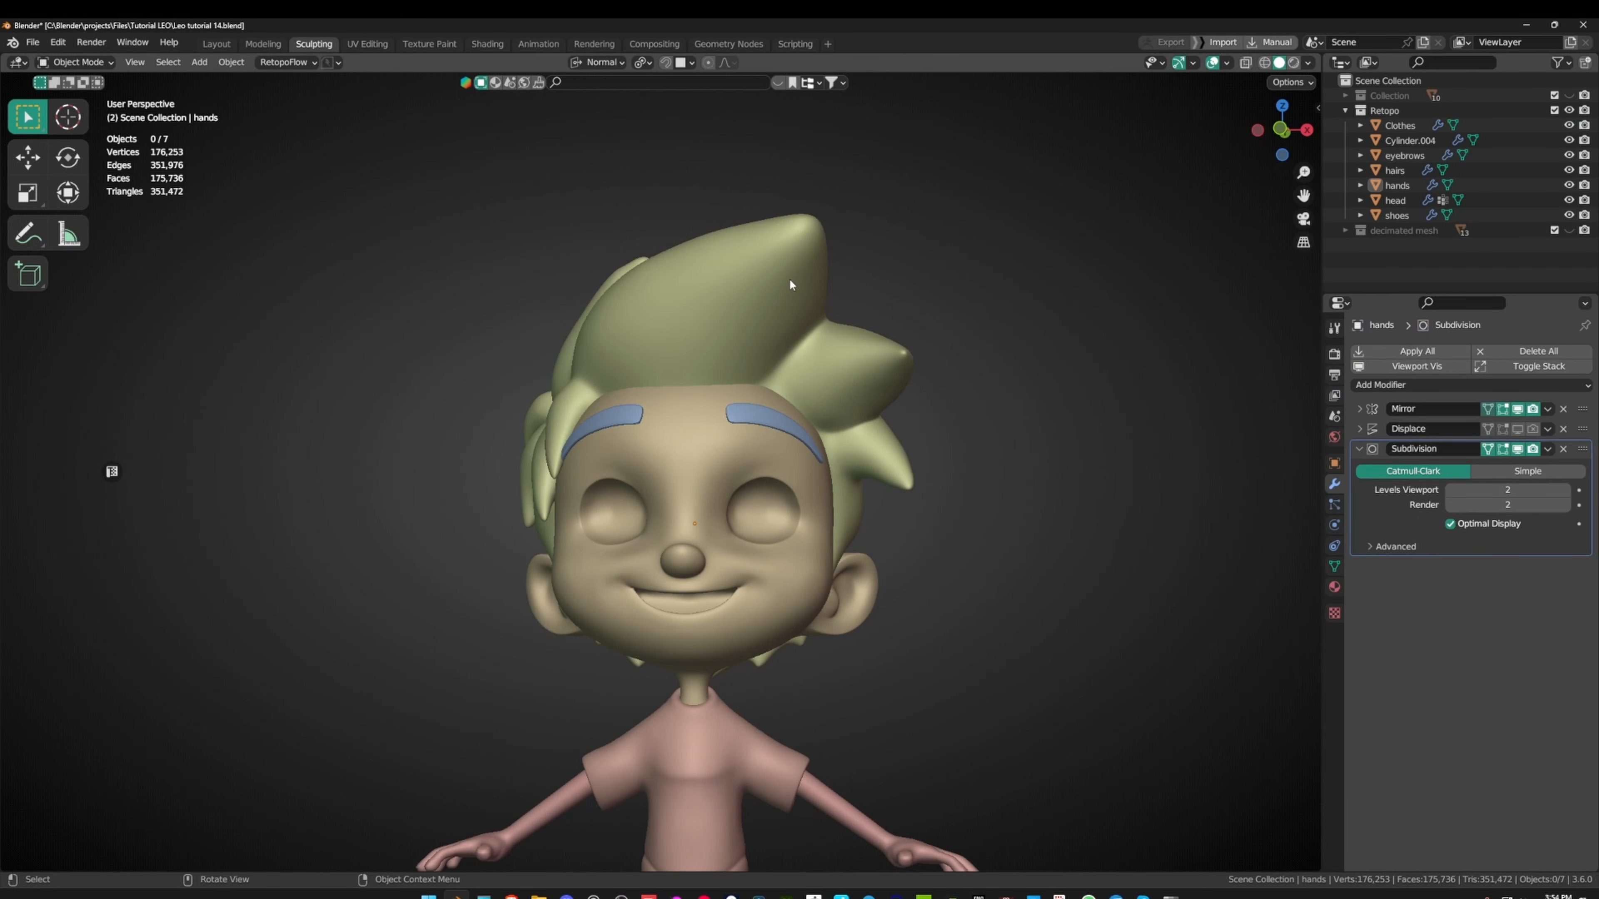
- Inspect the character's body from the side and the arm where it enters the shirt sleeve
{"action": "middle_click_drag", "start_coordinate": [828, 307], "coordinate": [745, 470]}
{"action": "middle_click_drag", "start_coordinate": [813, 620], "coordinate": [743, 445], "text": "shift"}
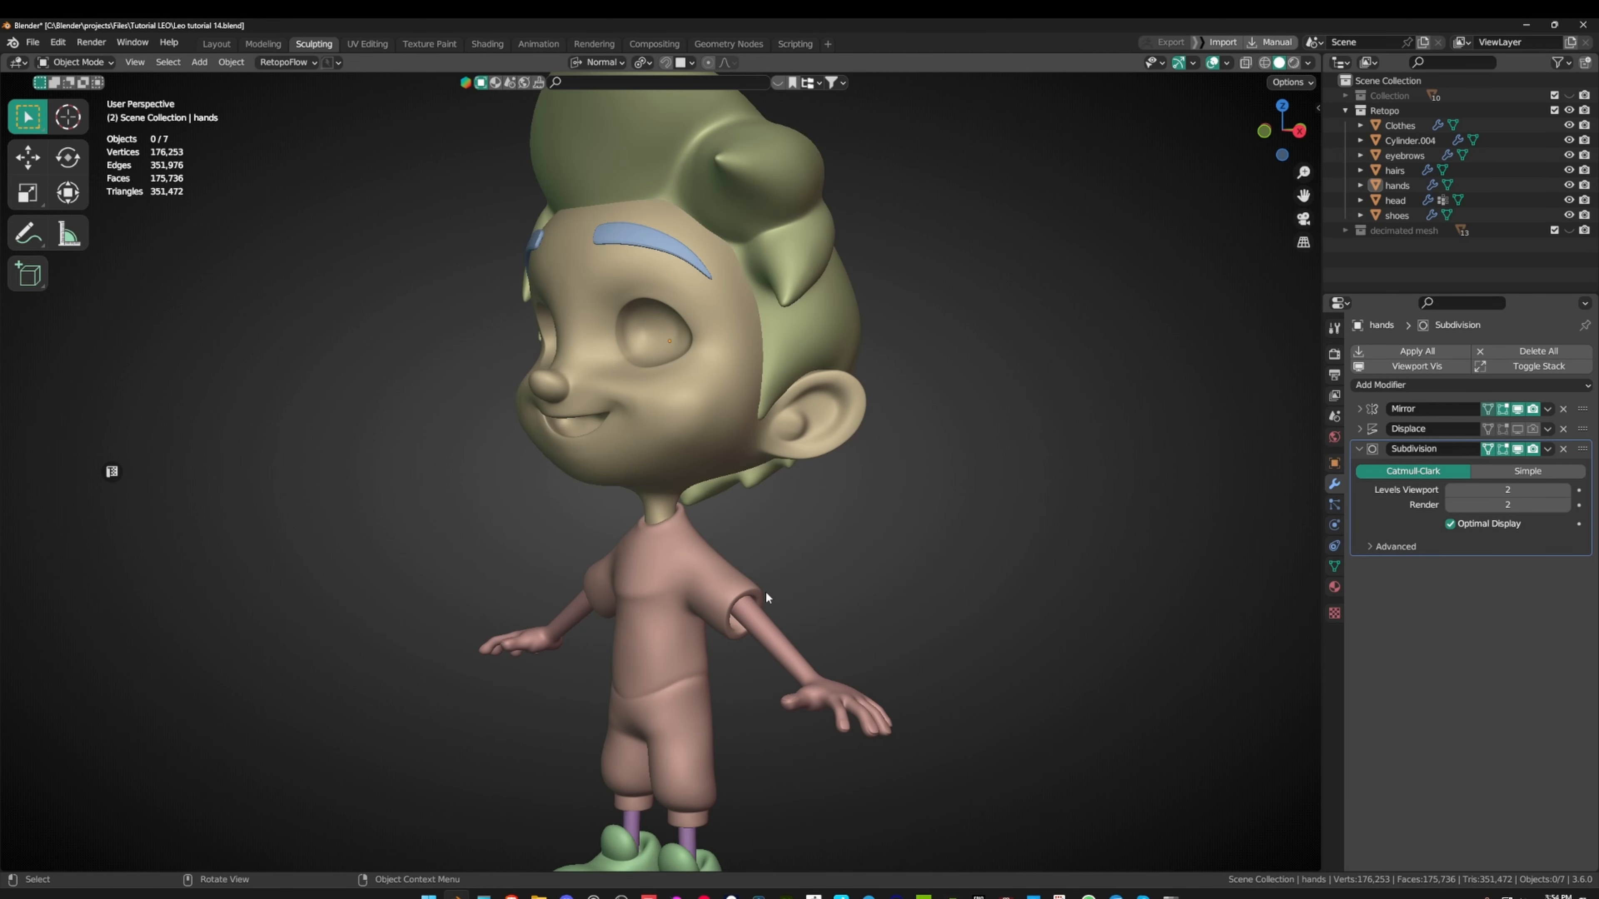
{"action": "mouse_move", "coordinate": [685, 379]}
{"action": "middle_mouse_down"}
{"action": "mouse_move", "coordinate": [673, 412]}
{"action": "mouse_move", "coordinate": [690, 410]}
{"action": "middle_mouse_up"}
{"action": "middle_click", "coordinate": [685, 512], "text": "alt"}
{"action": "scroll", "coordinate": [688, 371], "scroll_direction": "up", "scroll_amount": 8}
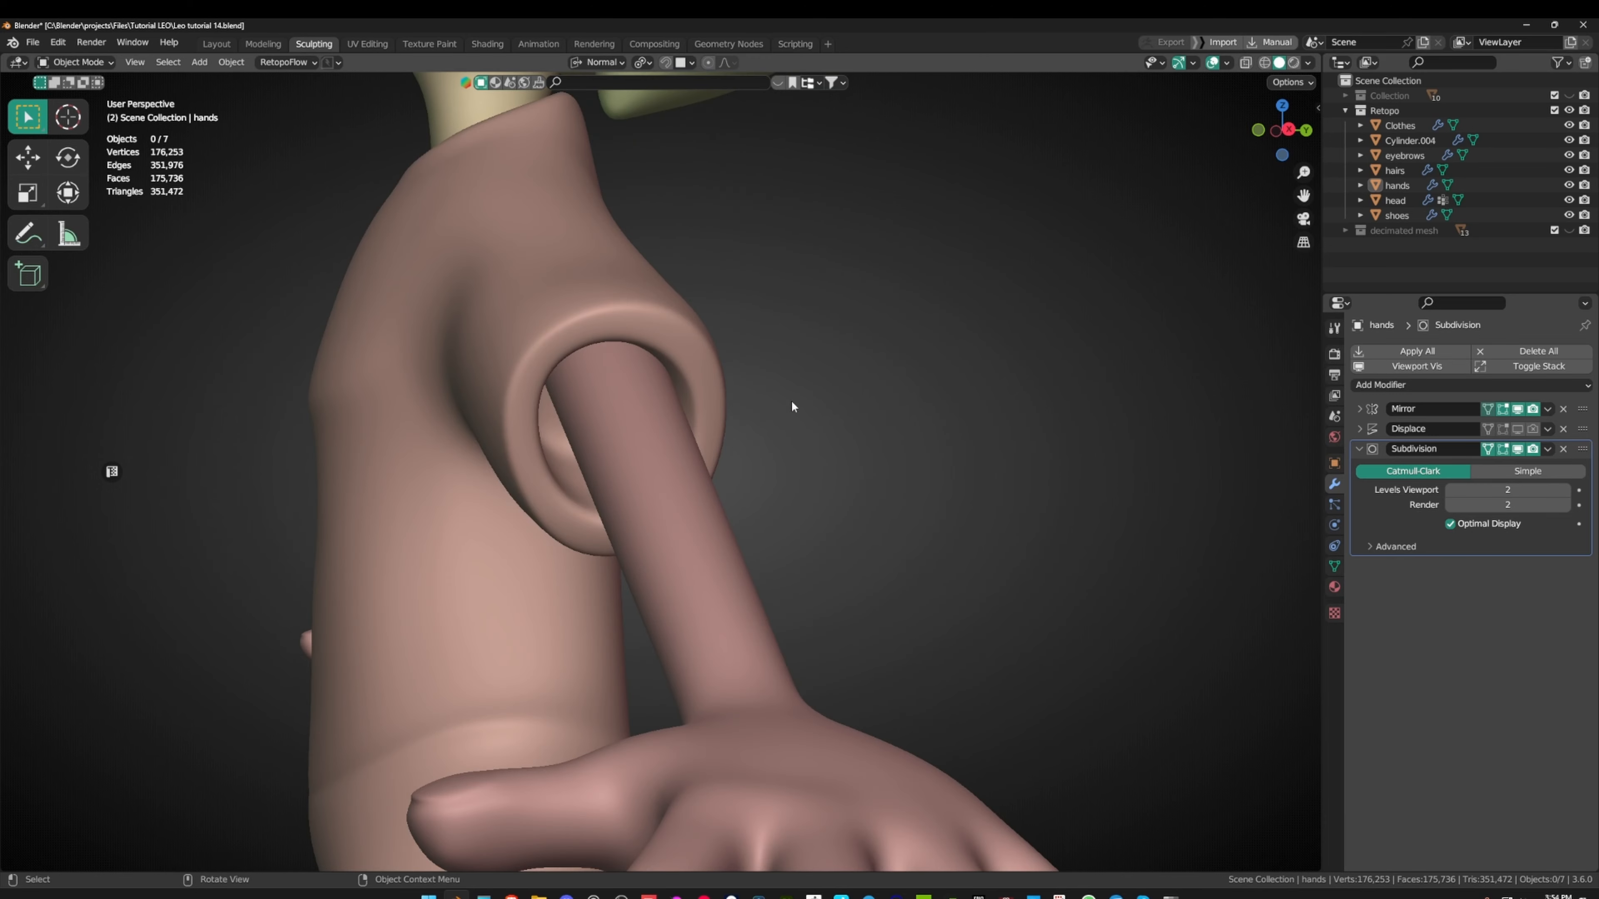
{"action": "middle_click_drag", "start_coordinate": [791, 400], "coordinate": [507, 427]}
- Check the mesh topology of the hands and the leg cylinders in Edit Mode and return to Object Mode
{"action": "left_click", "coordinate": [695, 511]}
{"action": "key", "text": "Tab"}
{"action": "middle_click_drag", "start_coordinate": [695, 420], "coordinate": [668, 536]}
{"action": "middle_click_drag", "start_coordinate": [667, 536], "coordinate": [814, 428]}
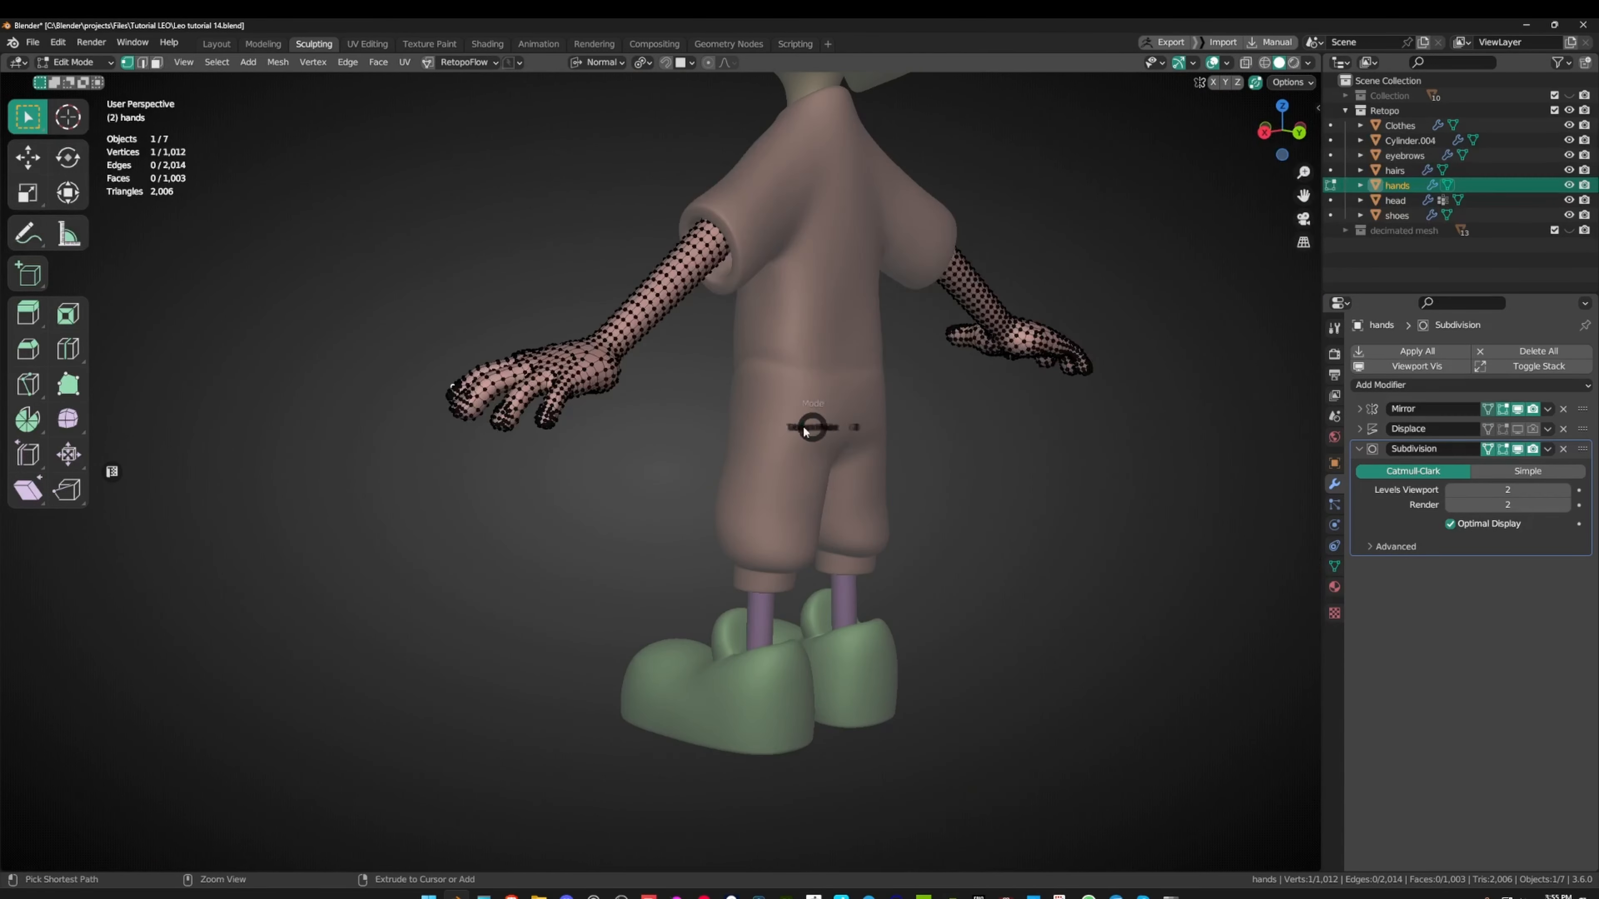
{"action": "key", "text": "alt+q"}
{"action": "middle_click", "coordinate": [757, 616], "text": "alt"}
{"action": "scroll", "coordinate": [724, 601], "scroll_direction": "up", "scroll_amount": 5}
{"action": "middle_click_drag", "start_coordinate": [724, 600], "coordinate": [987, 464]}
{"action": "mouse_move", "coordinate": [652, 458]}
{"action": "middle_mouse_down", "text": "ctrl"}
{"action": "mouse_move", "coordinate": [673, 403]}
{"action": "mouse_move", "coordinate": [614, 438]}
{"action": "mouse_move", "coordinate": [601, 484]}
{"action": "mouse_move", "coordinate": [652, 453]}
{"action": "middle_mouse_up", "text": "ctrl"}
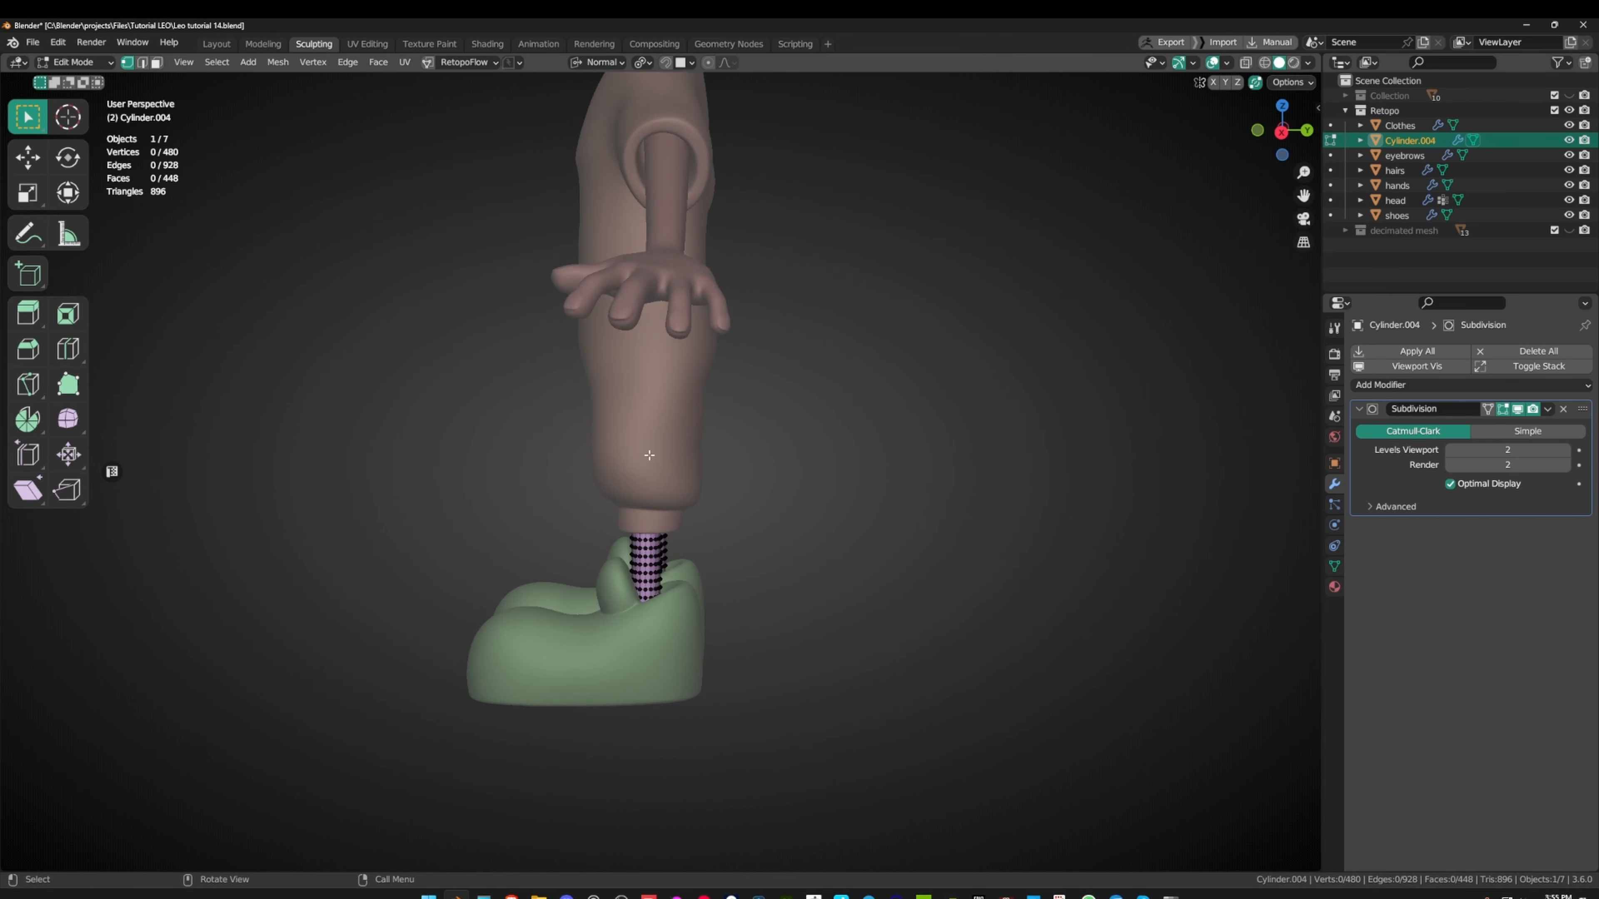
{"action": "key", "text": "Tab"}
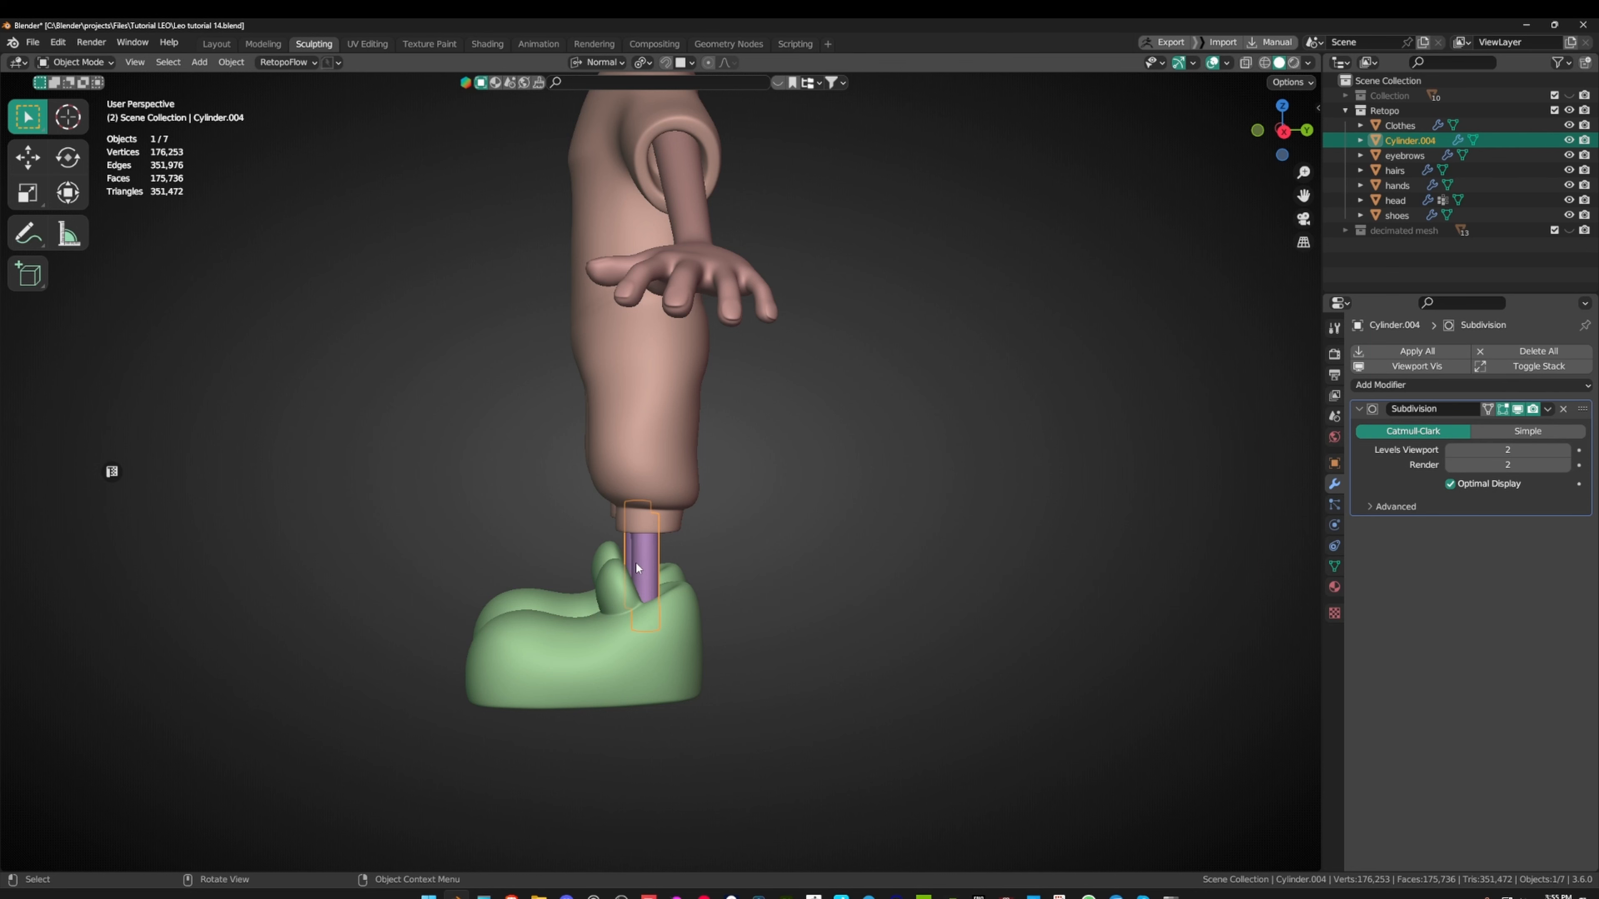
- Examine the clothes, arms and neck from the front, ending with a close view of the face
{"action": "middle_click_drag", "start_coordinate": [816, 367], "coordinate": [894, 374]}
{"action": "middle_click_drag", "start_coordinate": [894, 374], "coordinate": [910, 449], "text": "shift"}
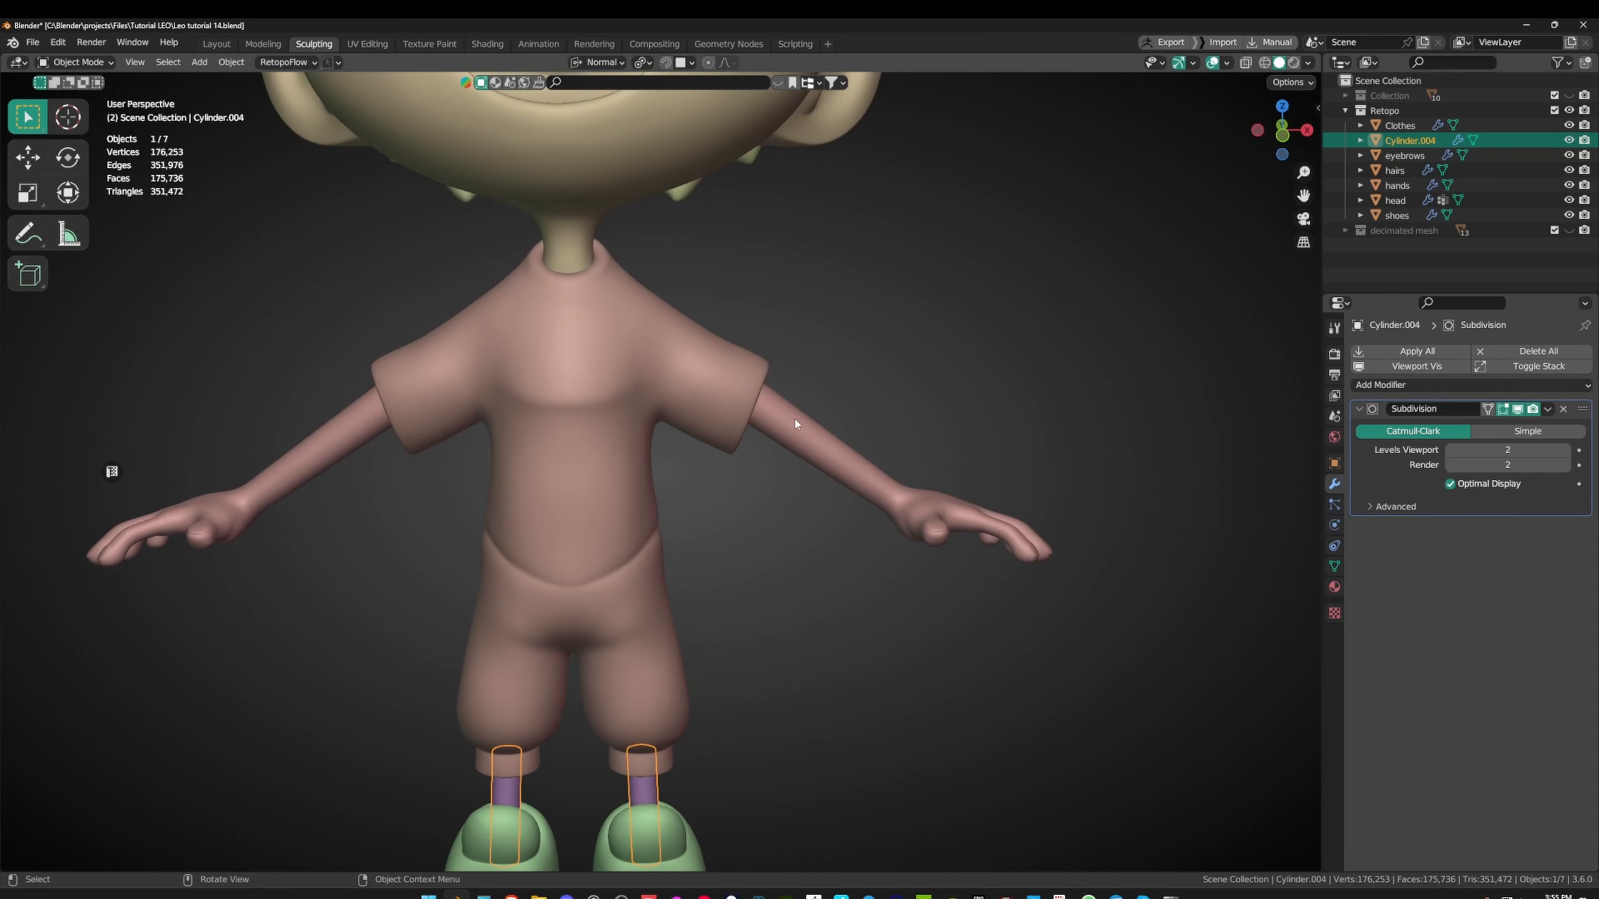
{"action": "middle_click_drag", "start_coordinate": [791, 418], "coordinate": [946, 364]}
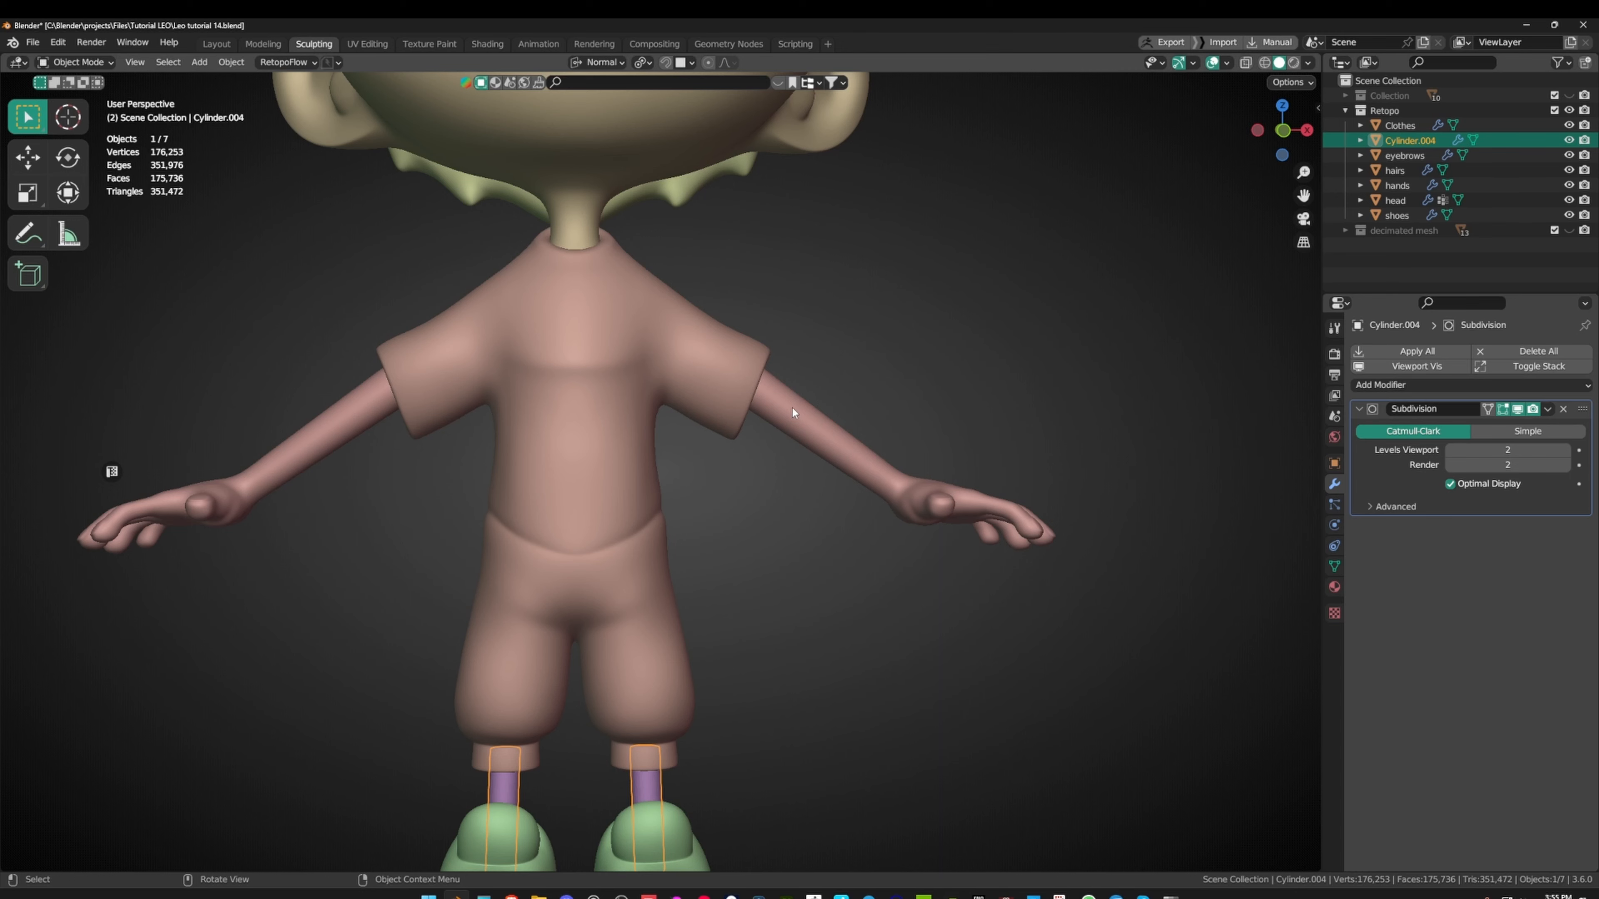
{"action": "middle_click_drag", "start_coordinate": [792, 408], "coordinate": [781, 368]}
{"action": "middle_click_drag", "start_coordinate": [592, 246], "coordinate": [630, 517], "text": "shift"}
{"action": "scroll", "coordinate": [620, 441], "scroll_direction": "down", "scroll_amount": 2}
{"action": "middle_click_drag", "start_coordinate": [599, 362], "coordinate": [677, 410]}
{"action": "middle_click_drag", "start_coordinate": [677, 409], "coordinate": [695, 473], "text": "shift"}
{"action": "scroll", "coordinate": [674, 486], "scroll_direction": "up", "scroll_amount": 2}
{"action": "middle_click_drag", "start_coordinate": [730, 358], "coordinate": [759, 414], "text": "shift"}
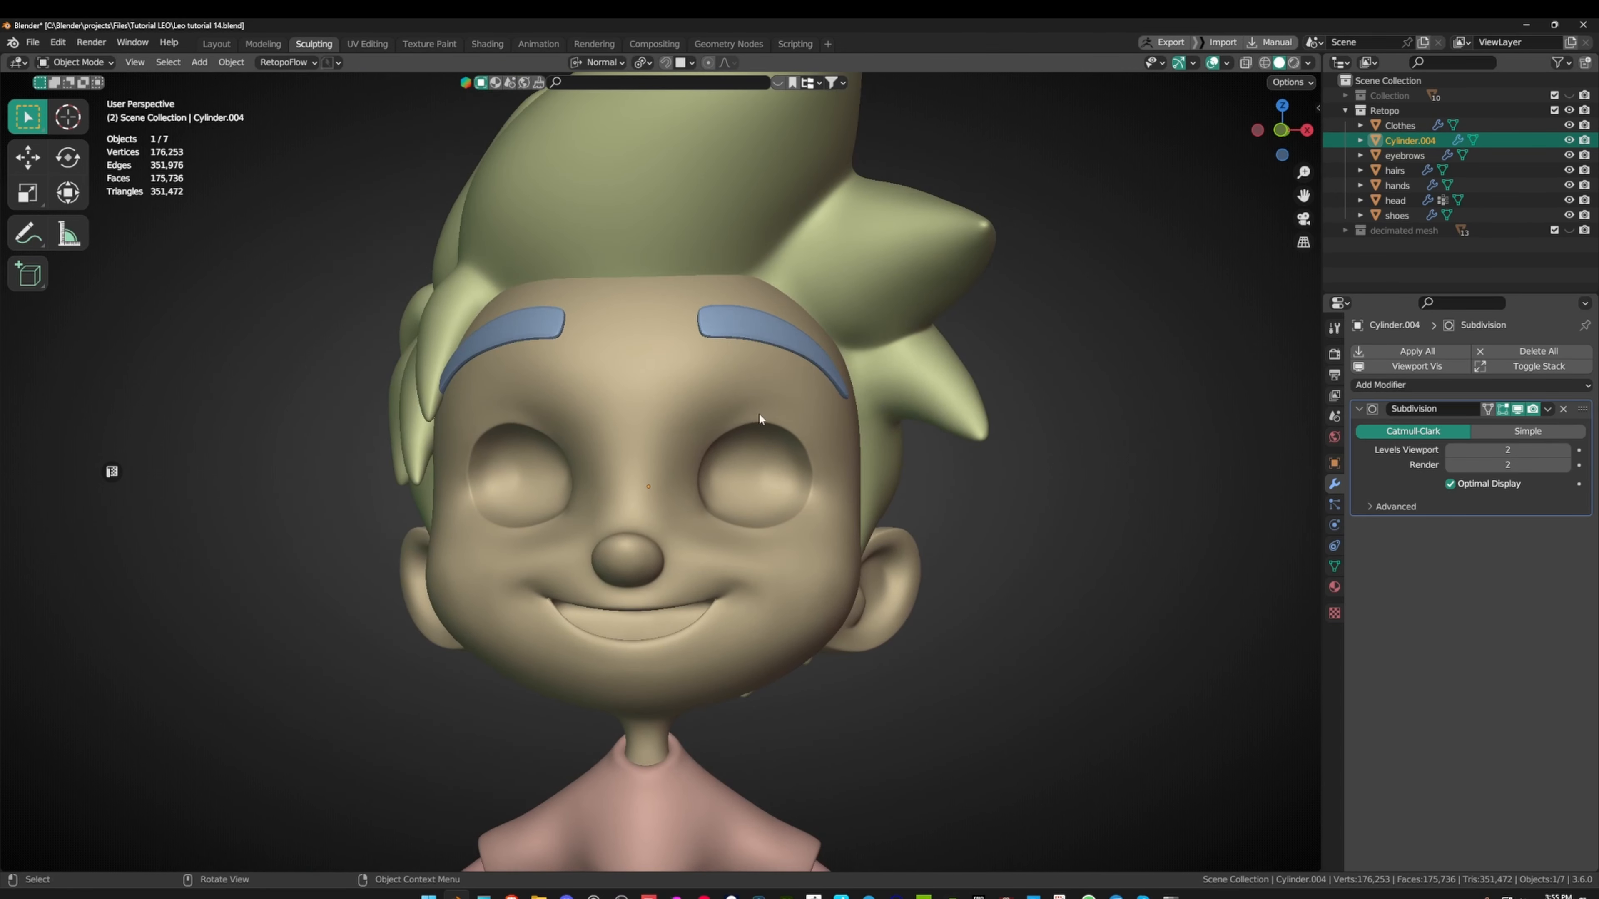
- Expand the decimated mesh collection, enlarge the object list and unhide the collection
{"action": "left_click", "coordinate": [1347, 231]}
{"action": "scroll", "coordinate": [1385, 239], "scroll_direction": "down", "scroll_amount": 3}
{"action": "left_click_drag", "start_coordinate": [1424, 291], "coordinate": [1423, 471]}
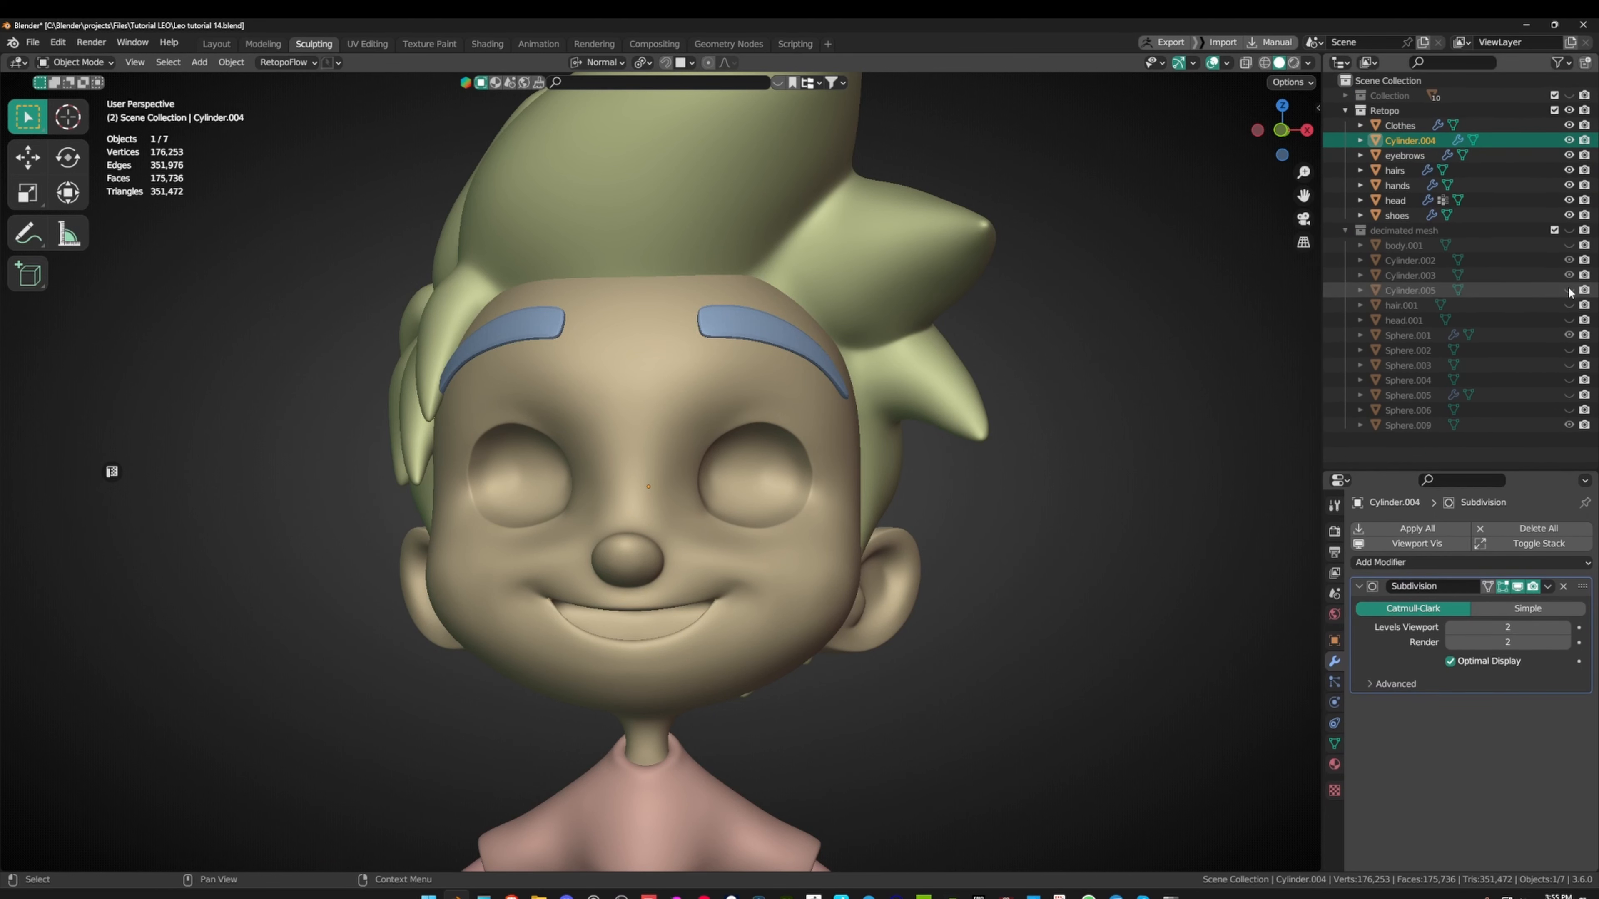
{"action": "left_click", "coordinate": [1569, 231]}
- Select the eyeballs and open their mesh in Edit Mode, close up on one eye
{"action": "left_click", "coordinate": [777, 462]}
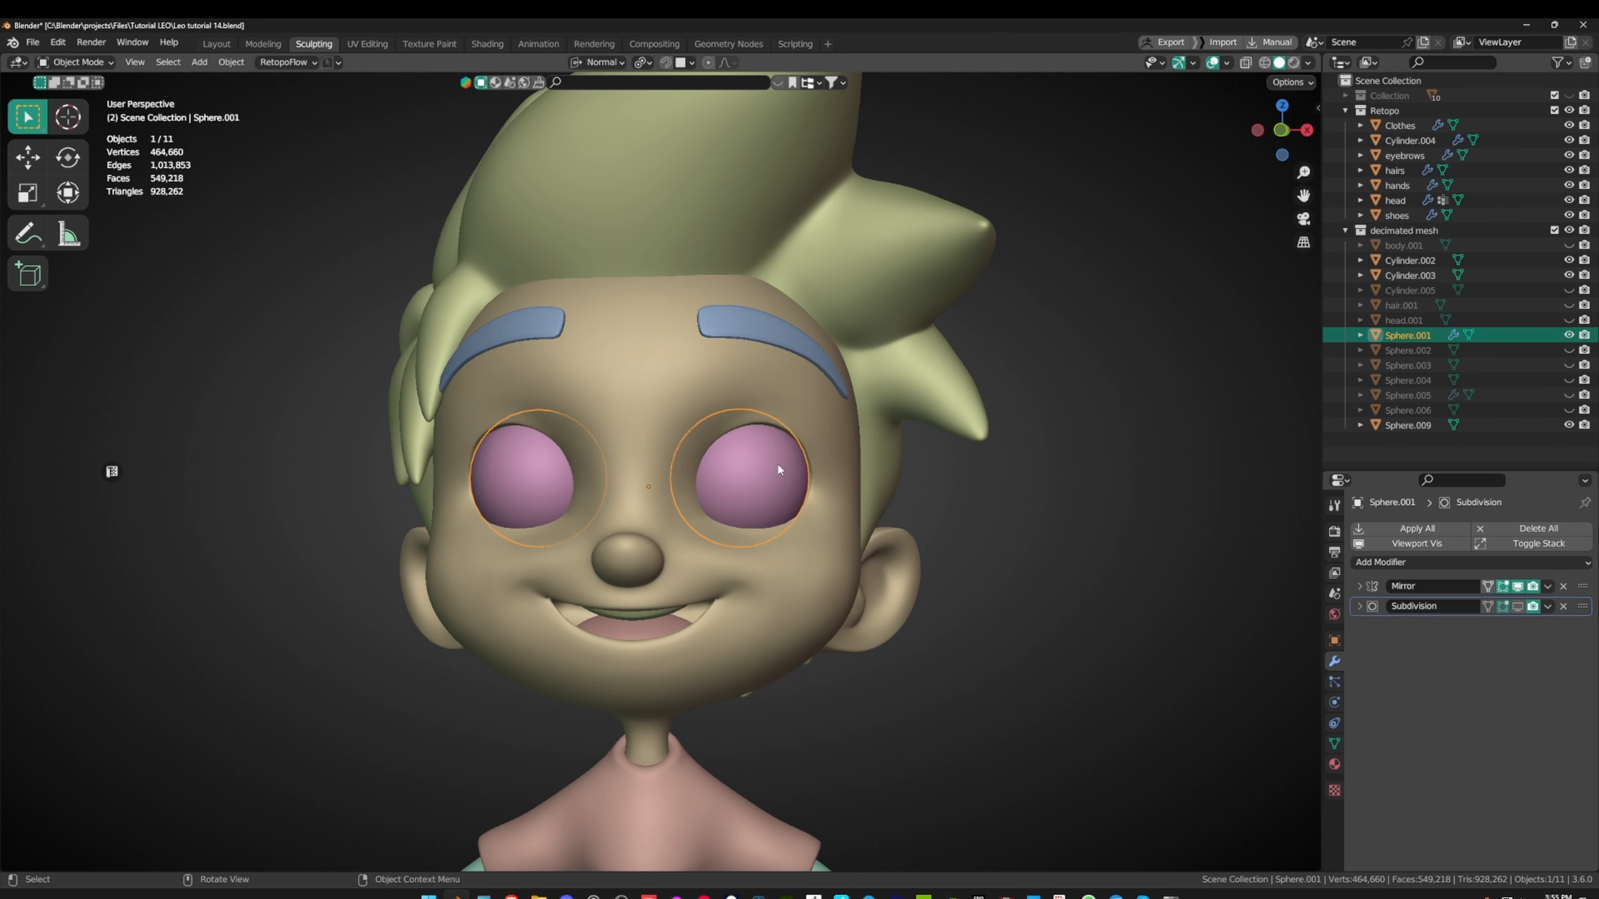
{"action": "key", "text": "g"}
{"action": "right_click", "coordinate": [831, 411]}
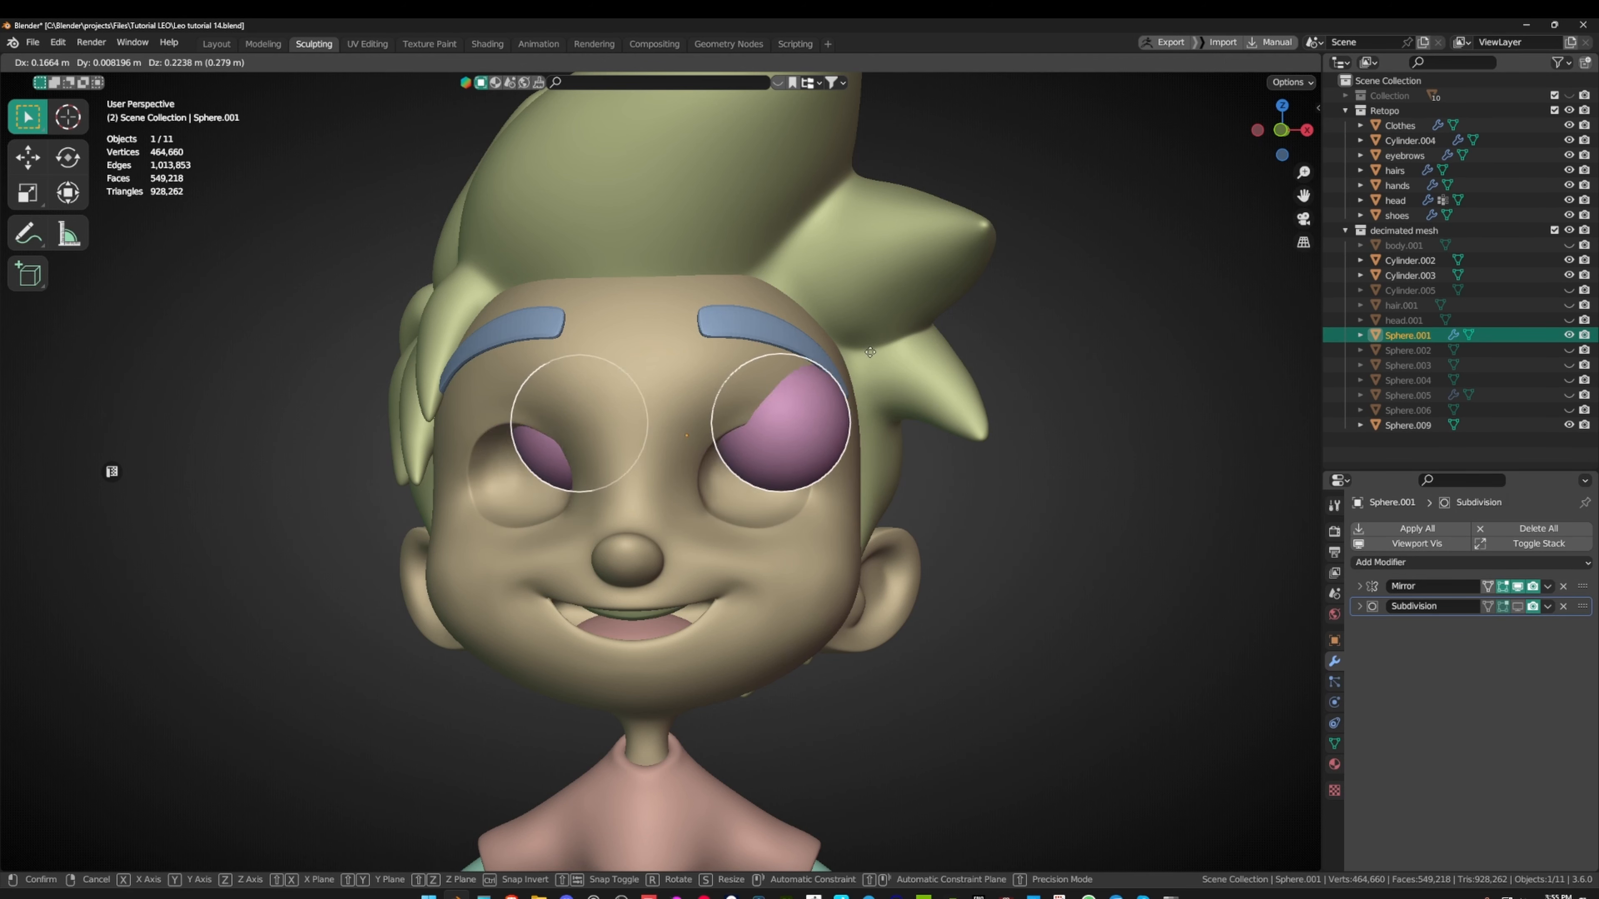
{"action": "key", "text": "Tab"}
{"action": "mouse_move", "coordinate": [835, 399]}
{"action": "middle_mouse_down"}
{"action": "mouse_move", "coordinate": [747, 459]}
{"action": "mouse_move", "coordinate": [623, 439]}
{"action": "mouse_move", "coordinate": [786, 334]}
{"action": "mouse_move", "coordinate": [814, 383]}
{"action": "mouse_move", "coordinate": [713, 418]}
{"action": "mouse_move", "coordinate": [818, 379]}
{"action": "middle_mouse_up"}
{"action": "middle_click", "coordinate": [708, 497], "text": "alt"}
{"action": "scroll", "coordinate": [708, 498], "scroll_direction": "up", "scroll_amount": 9}
{"action": "scroll", "coordinate": [714, 417], "scroll_direction": "down", "scroll_amount": 3}
- Shift the whole eyeball mesh about 0.0045 m along Z and -0.0038 m along X to centre it in the socket
{"action": "key", "text": "g"}
{"action": "key", "text": "x"}
{"action": "right_click", "coordinate": [919, 386]}
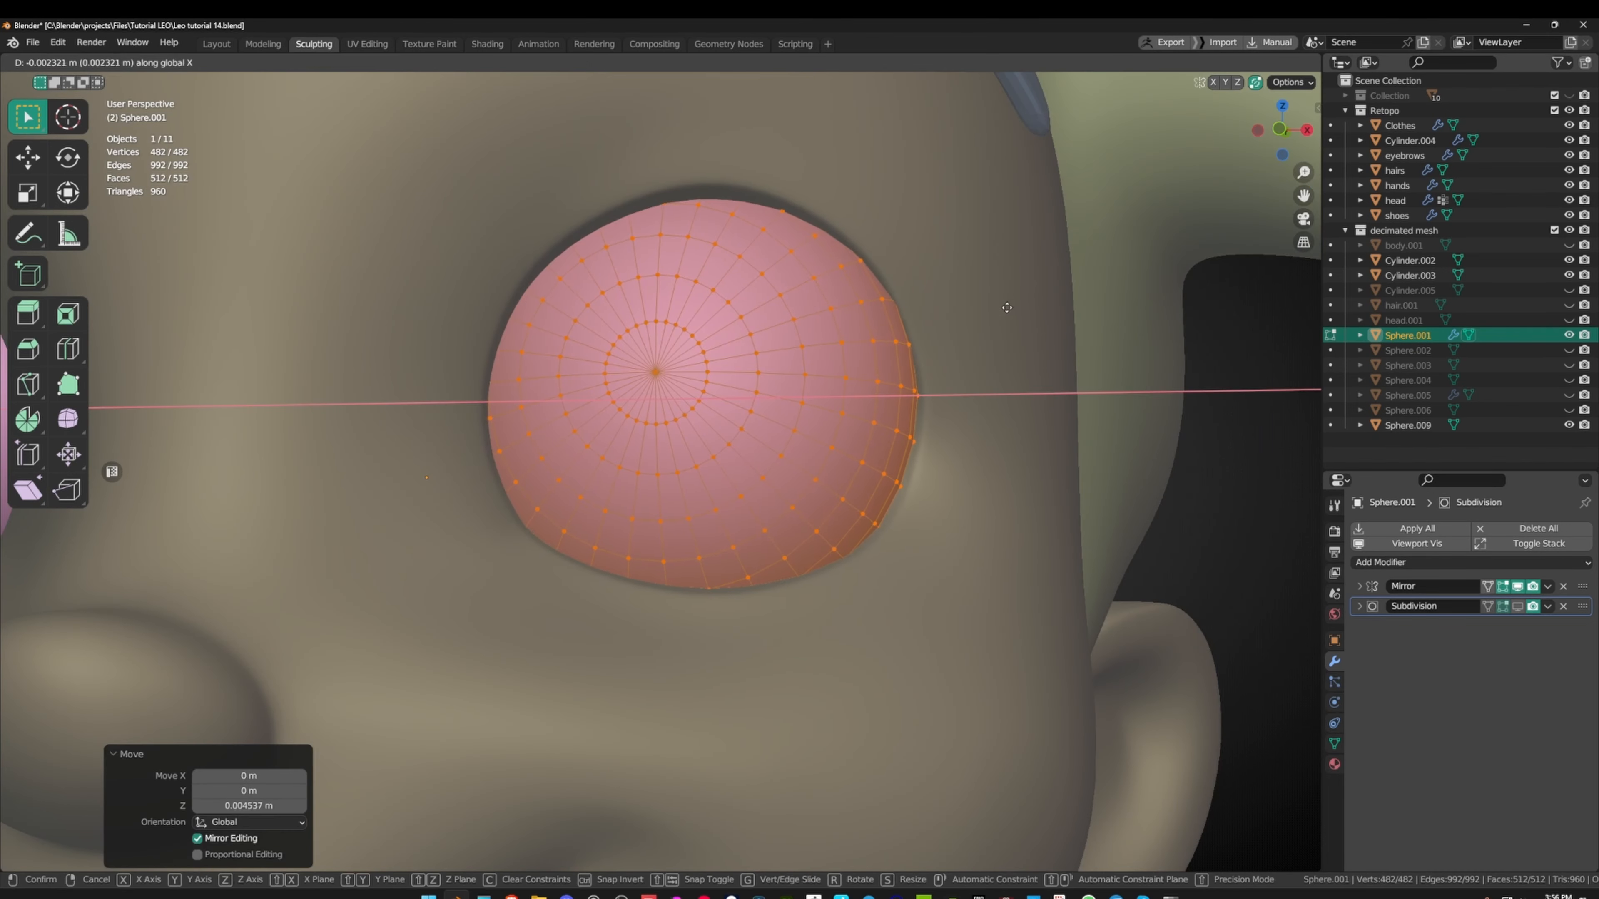
{"action": "left_click", "coordinate": [1002, 316]}
{"action": "middle_click_drag", "start_coordinate": [1001, 316], "coordinate": [891, 347]}
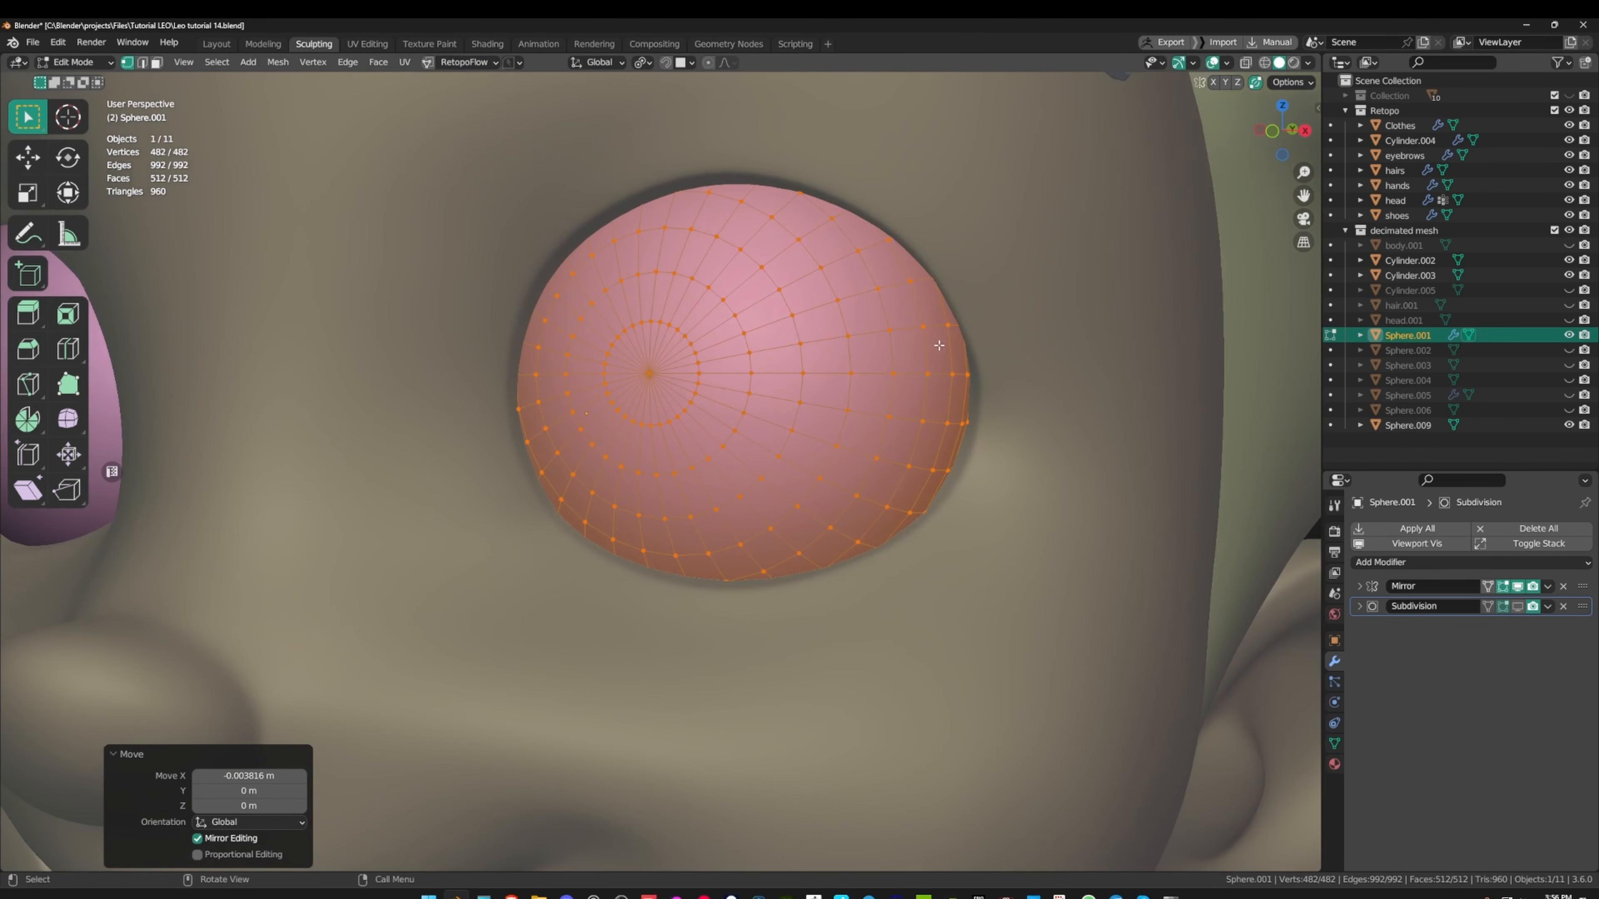
{"action": "scroll", "coordinate": [891, 347], "scroll_direction": "down", "scroll_amount": 8}
{"action": "key", "text": "Tab"}
{"action": "left_click", "coordinate": [983, 406]}
{"action": "scroll", "coordinate": [916, 407], "scroll_direction": "down", "scroll_amount": 3}
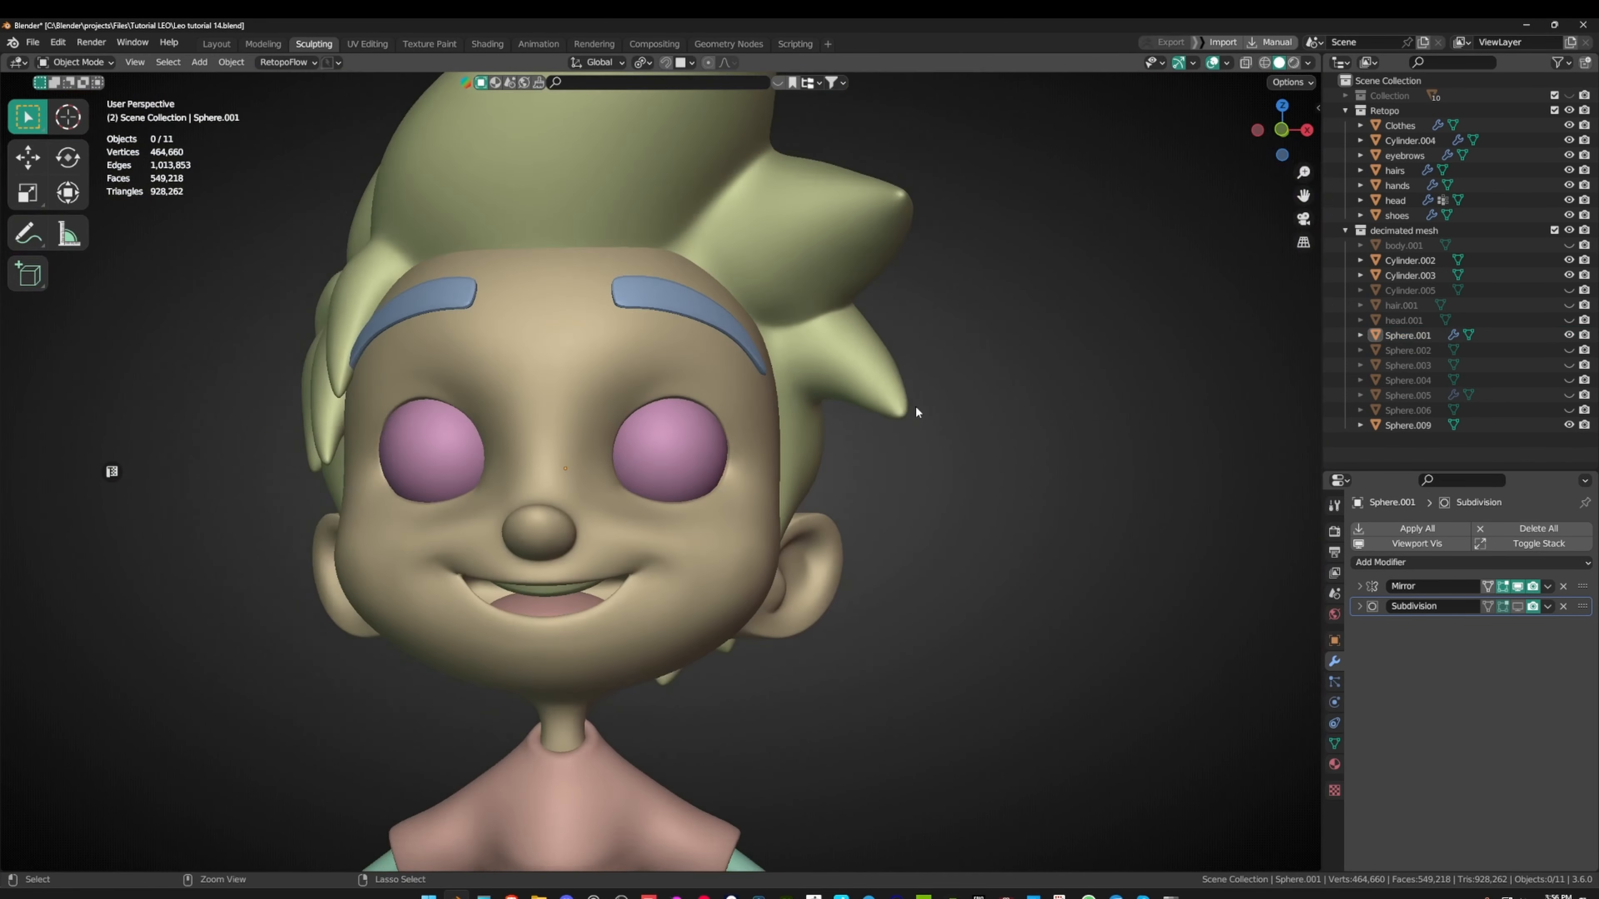
- Adjust the depth of the eyeball mesh in the sockets by moving it along Y in Edit Mode
{"action": "middle_click_drag", "start_coordinate": [916, 406], "coordinate": [462, 438]}
{"action": "scroll", "coordinate": [738, 437], "scroll_direction": "up", "scroll_amount": 3}
{"action": "key", "text": "Tab"}
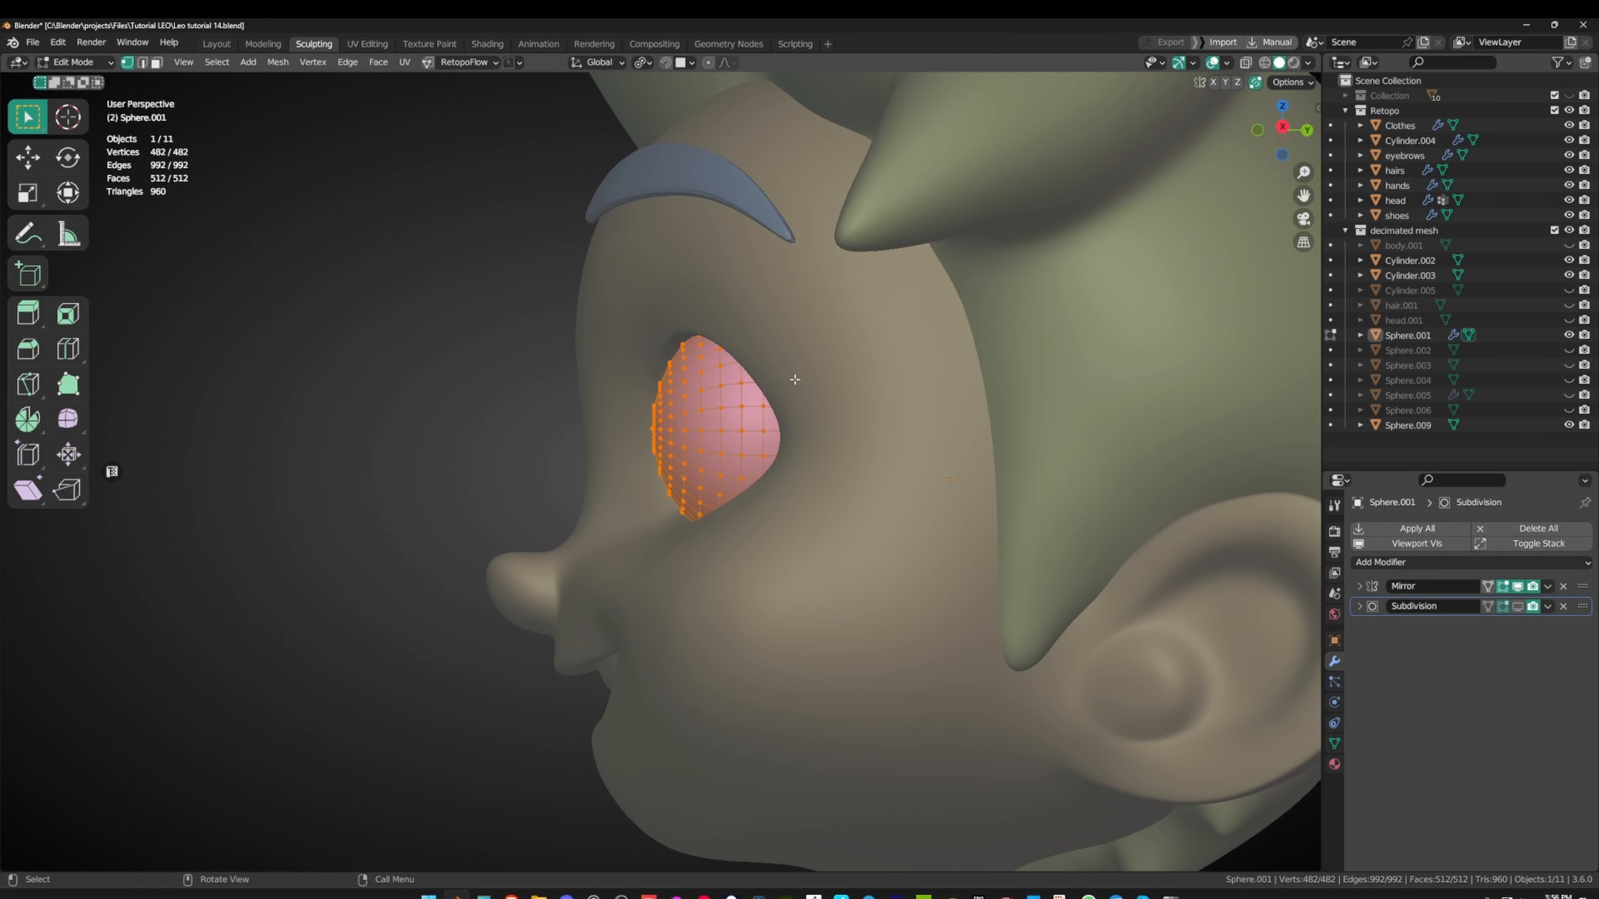
{"action": "key", "text": "g"}
{"action": "key", "text": "y"}
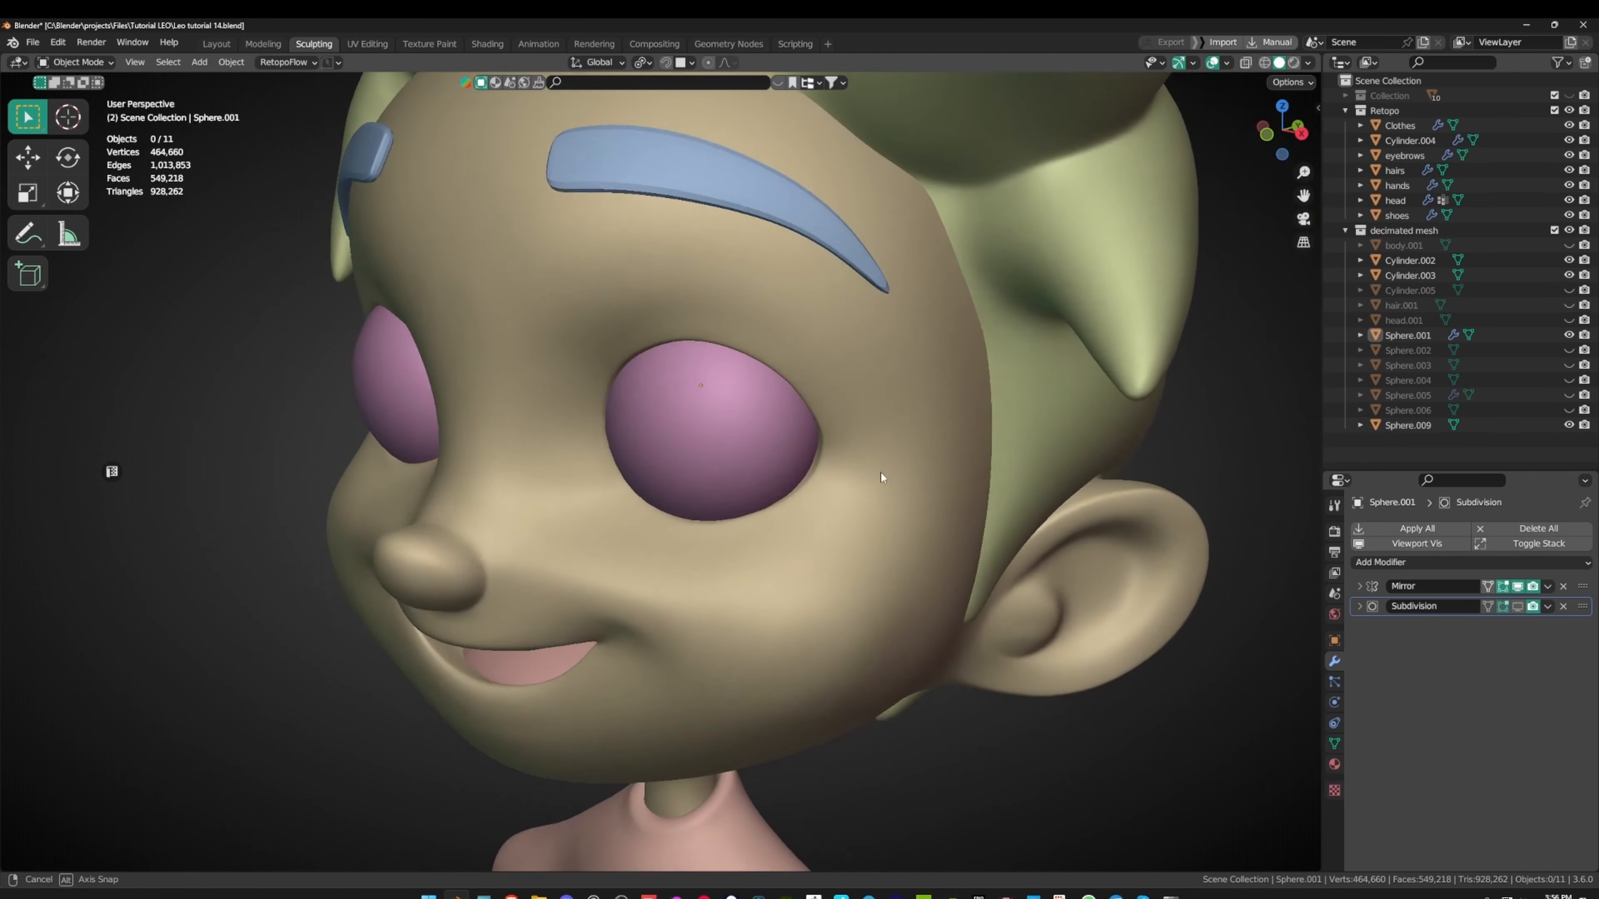
{"action": "mouse_move", "coordinate": [881, 471]}
{"action": "middle_mouse_down"}
{"action": "mouse_move", "coordinate": [928, 481]}
{"action": "mouse_move", "coordinate": [881, 490]}
{"action": "middle_mouse_up"}
{"action": "scroll", "coordinate": [881, 490], "scroll_direction": "down", "scroll_amount": 4}
{"action": "middle_click_drag", "start_coordinate": [783, 353], "coordinate": [686, 497]}
{"action": "middle_click_drag", "start_coordinate": [649, 553], "coordinate": [576, 453]}
{"action": "scroll", "coordinate": [609, 496], "scroll_direction": "up", "scroll_amount": 3}
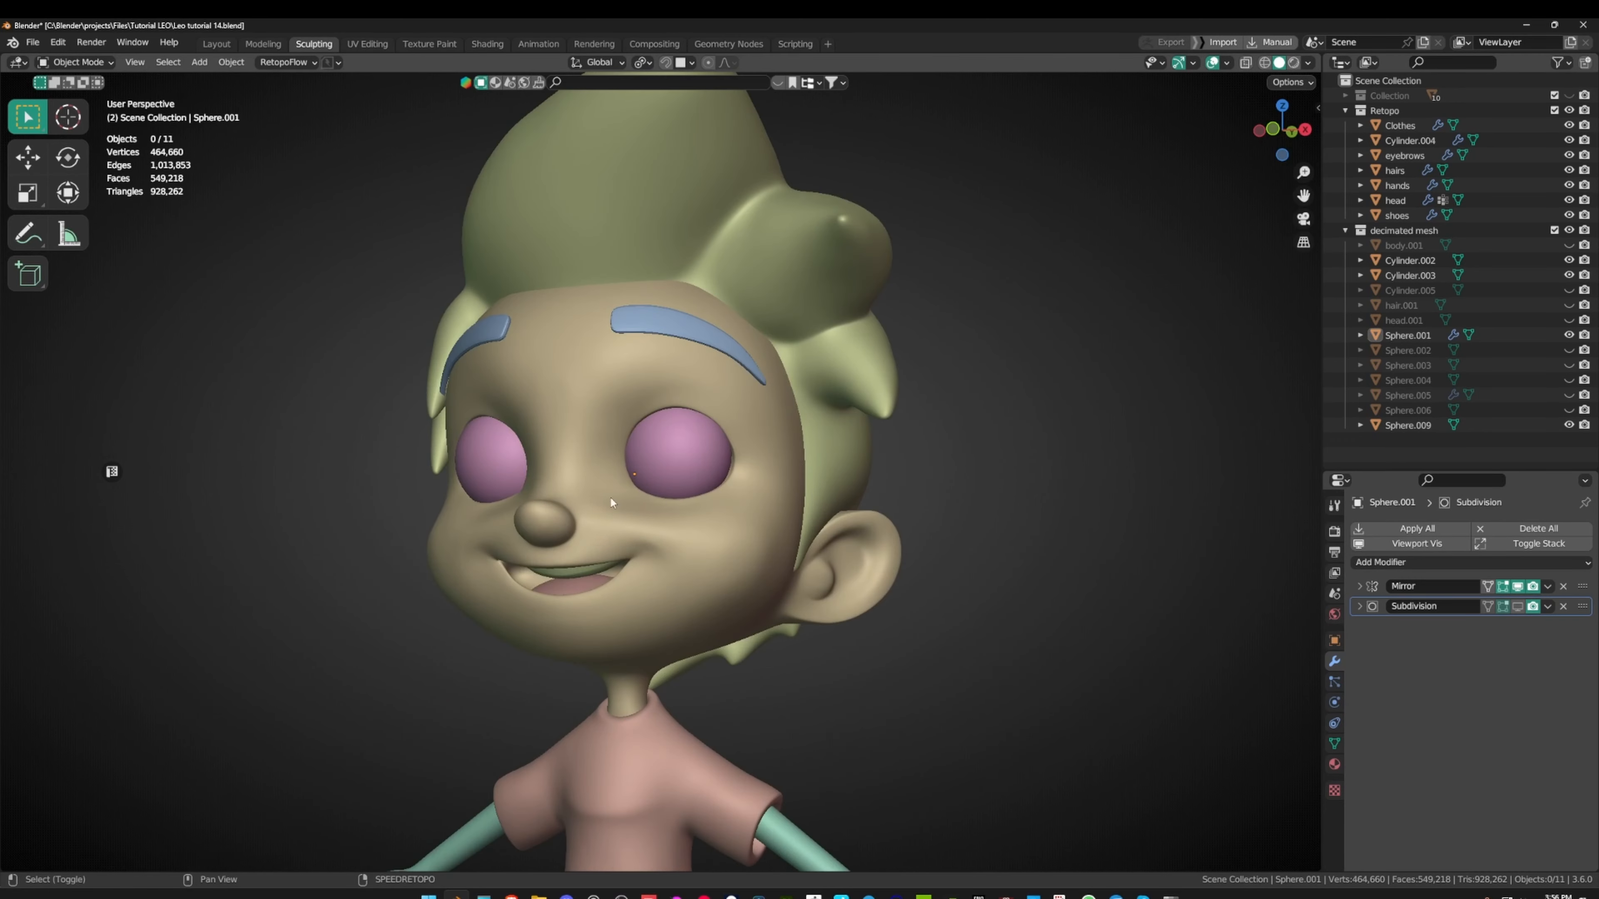
- Select the head and check the wireframe of its cheek in Edit Mode against the smooth surface
{"action": "left_click", "coordinate": [791, 478]}
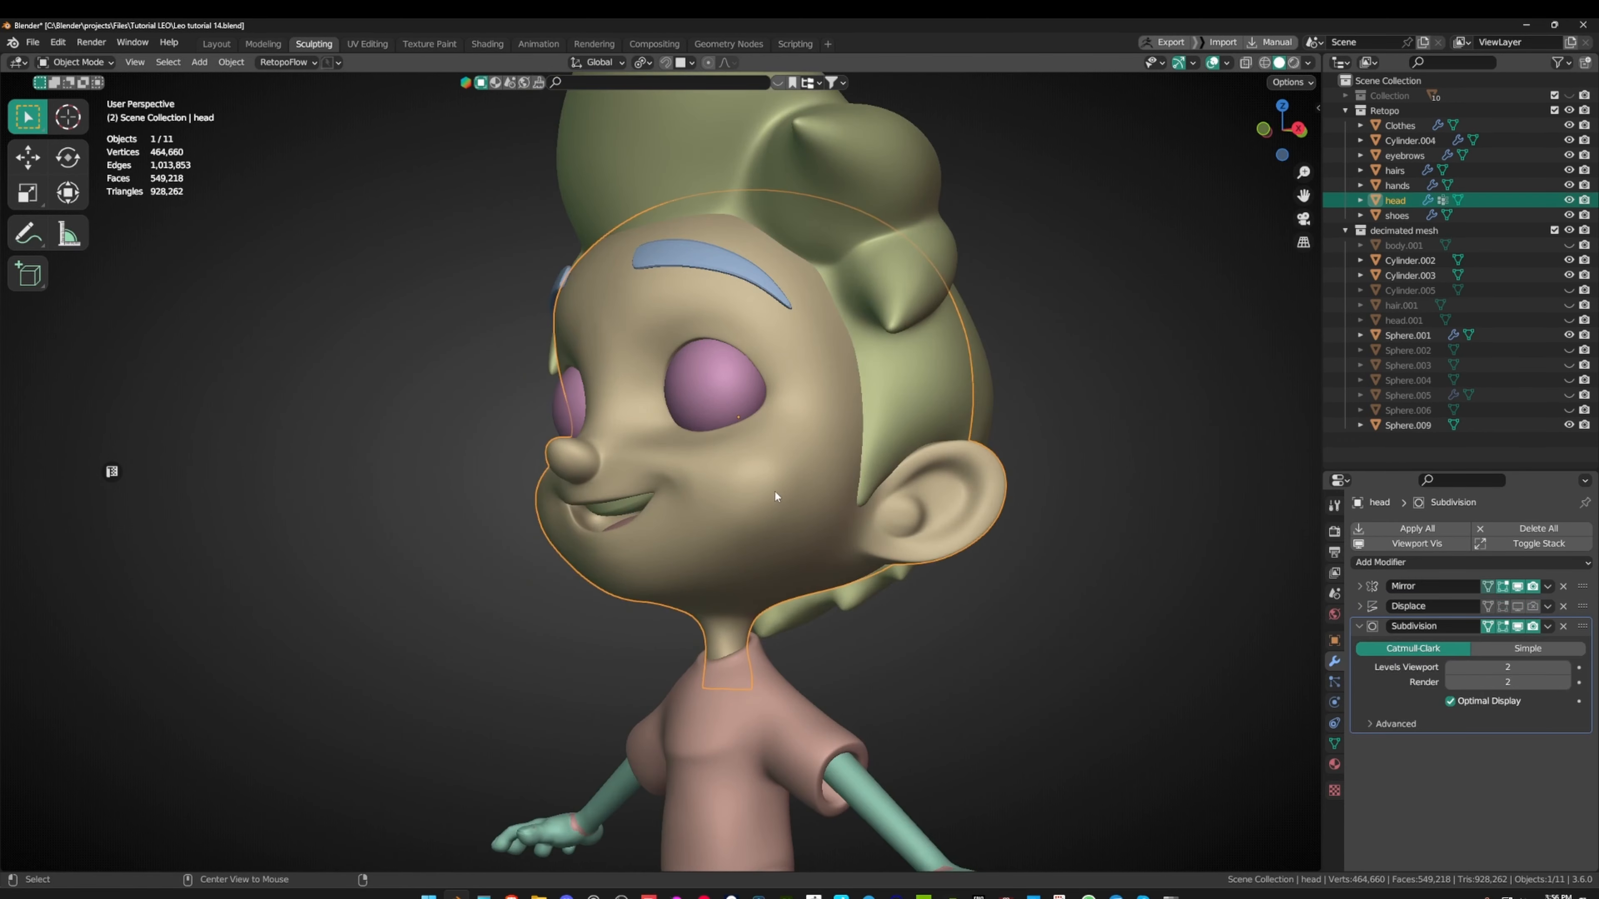
{"action": "scroll", "coordinate": [775, 490], "scroll_direction": "up", "scroll_amount": 6}
{"action": "key", "text": "Tab"}
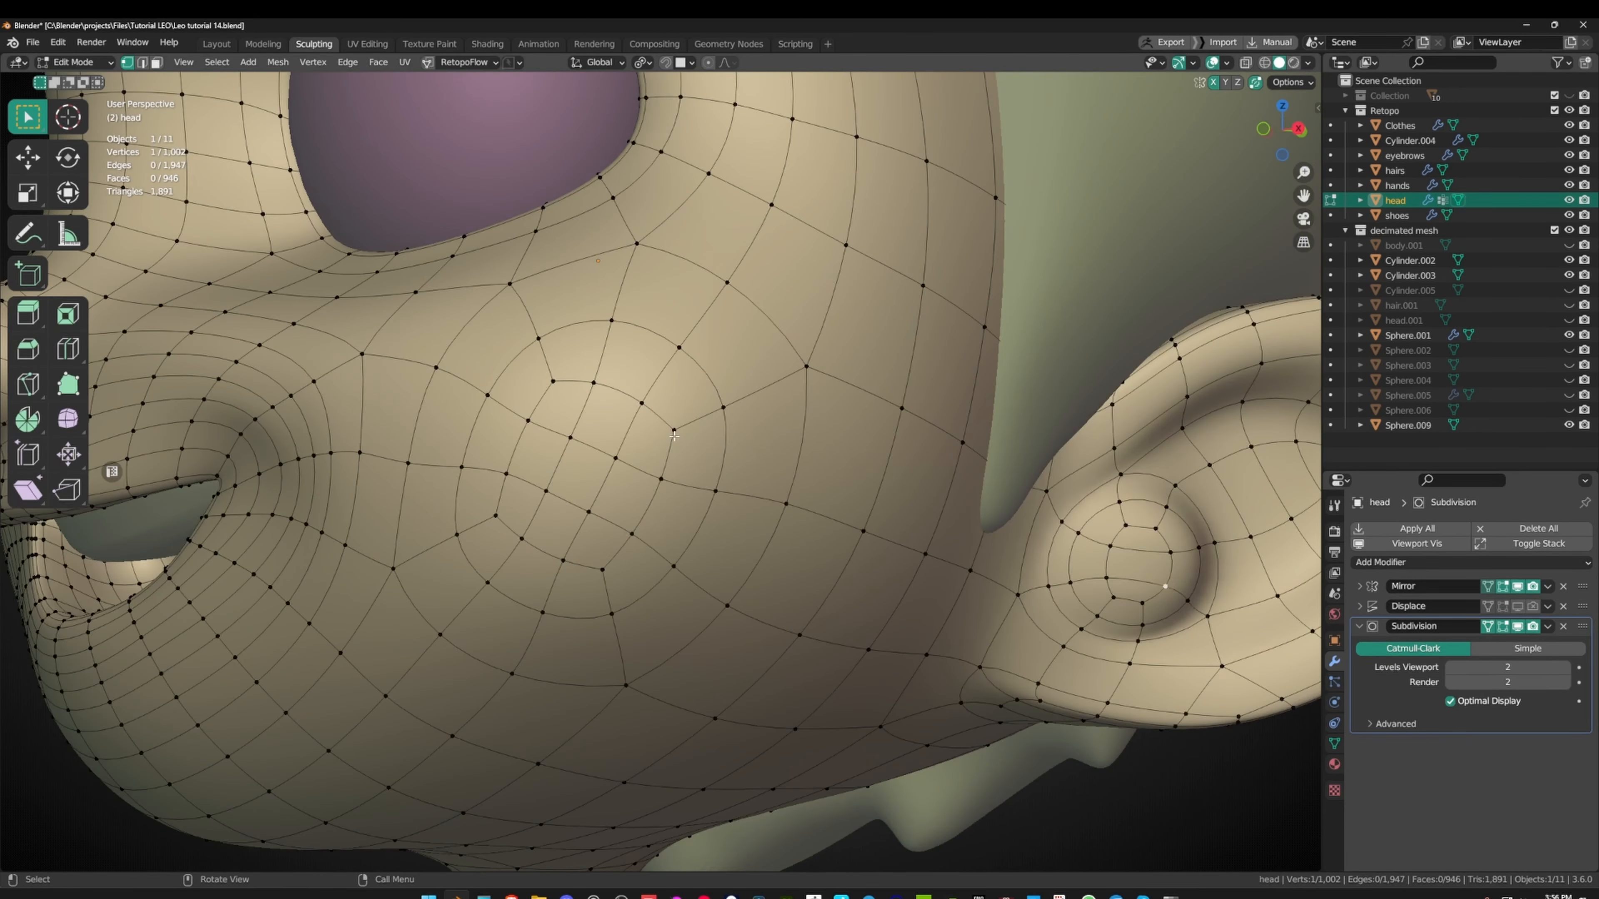
{"action": "key", "text": "Tab"}
{"action": "scroll", "coordinate": [686, 431], "scroll_direction": "down", "scroll_amount": 4}
{"action": "scroll", "coordinate": [787, 441], "scroll_direction": "up", "scroll_amount": 3}
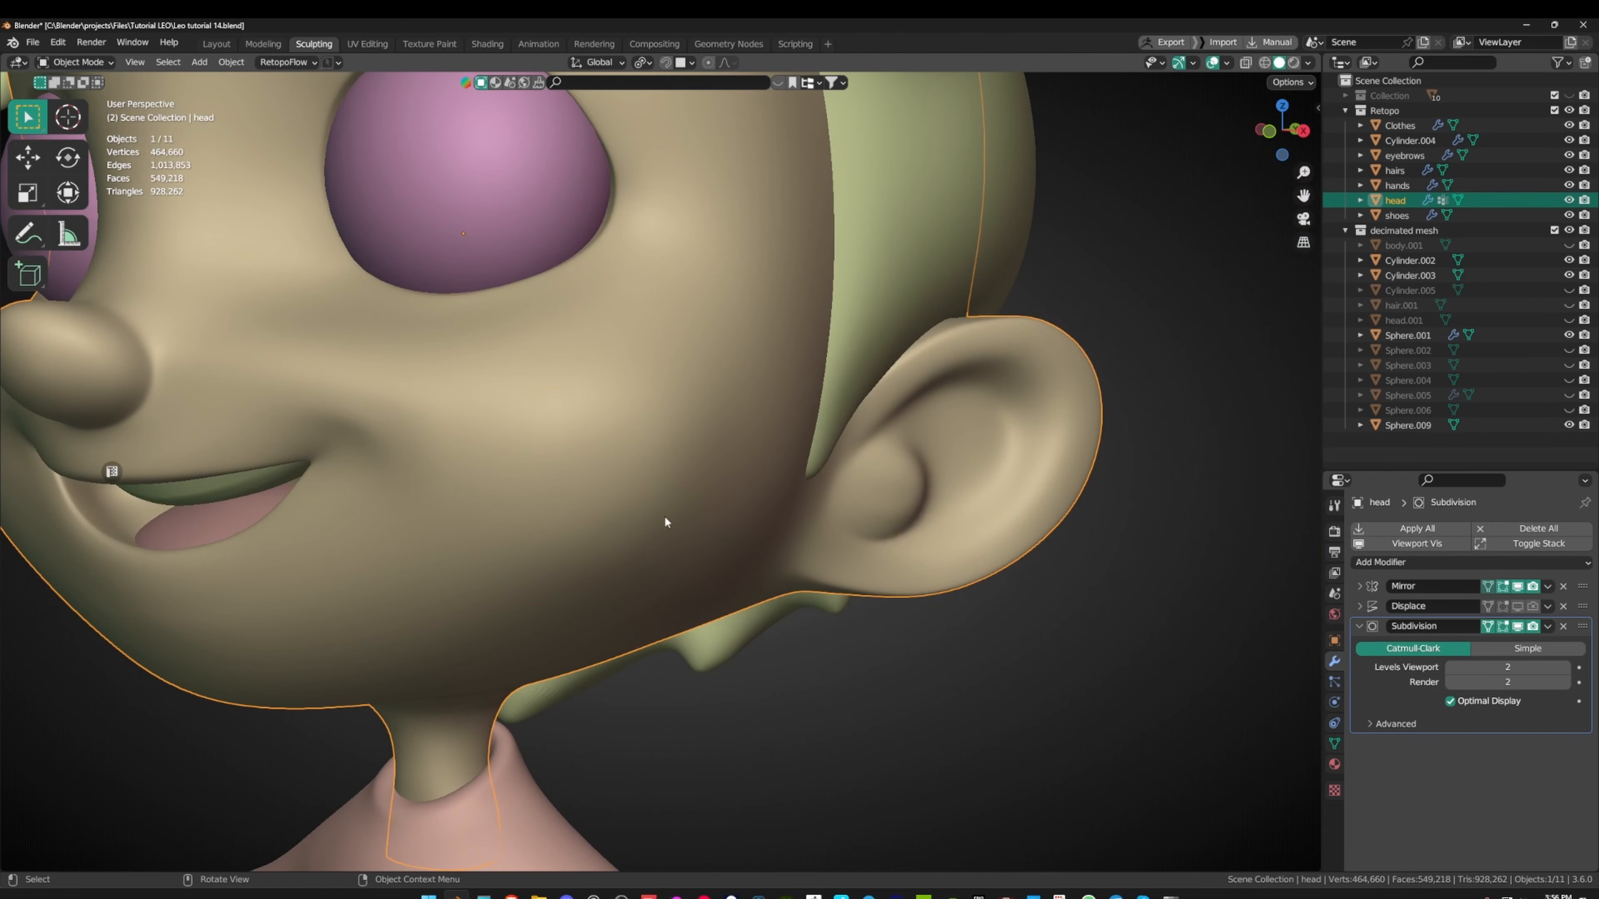
- Relax the cheek topology of the head with the Slide Relax sculpt brush and reopen its mesh in Edit Mode
{"action": "left_click", "coordinate": [677, 499]}
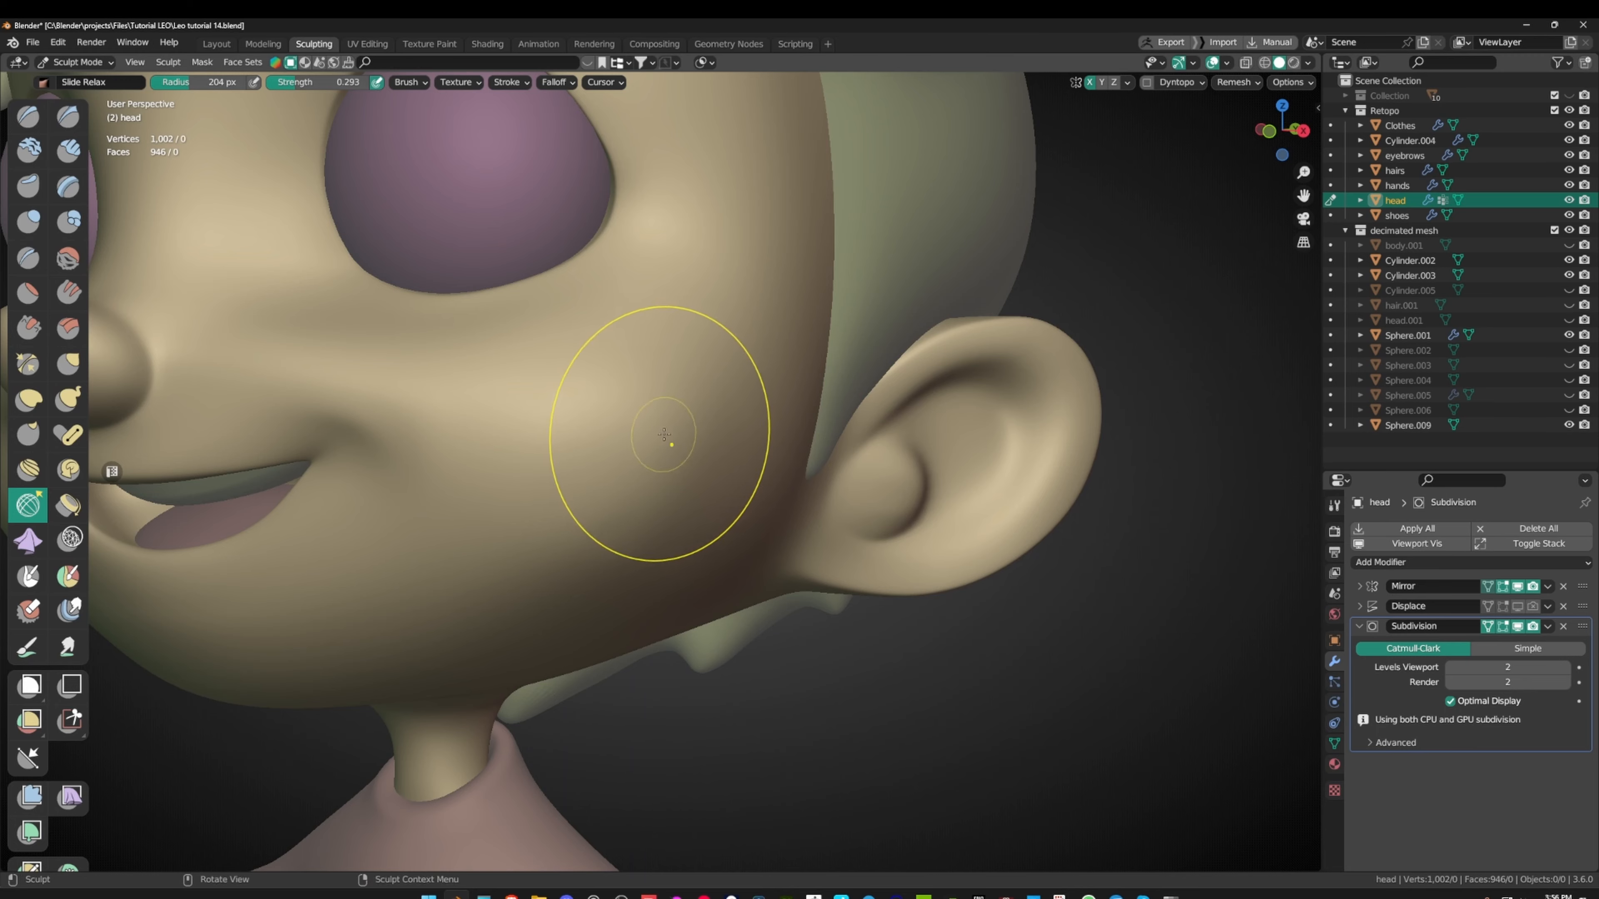
{"action": "left_click_drag", "start_coordinate": [664, 434], "coordinate": [659, 415]}
{"action": "middle_click_drag", "start_coordinate": [672, 480], "coordinate": [699, 435]}
{"action": "key", "text": "Tab"}
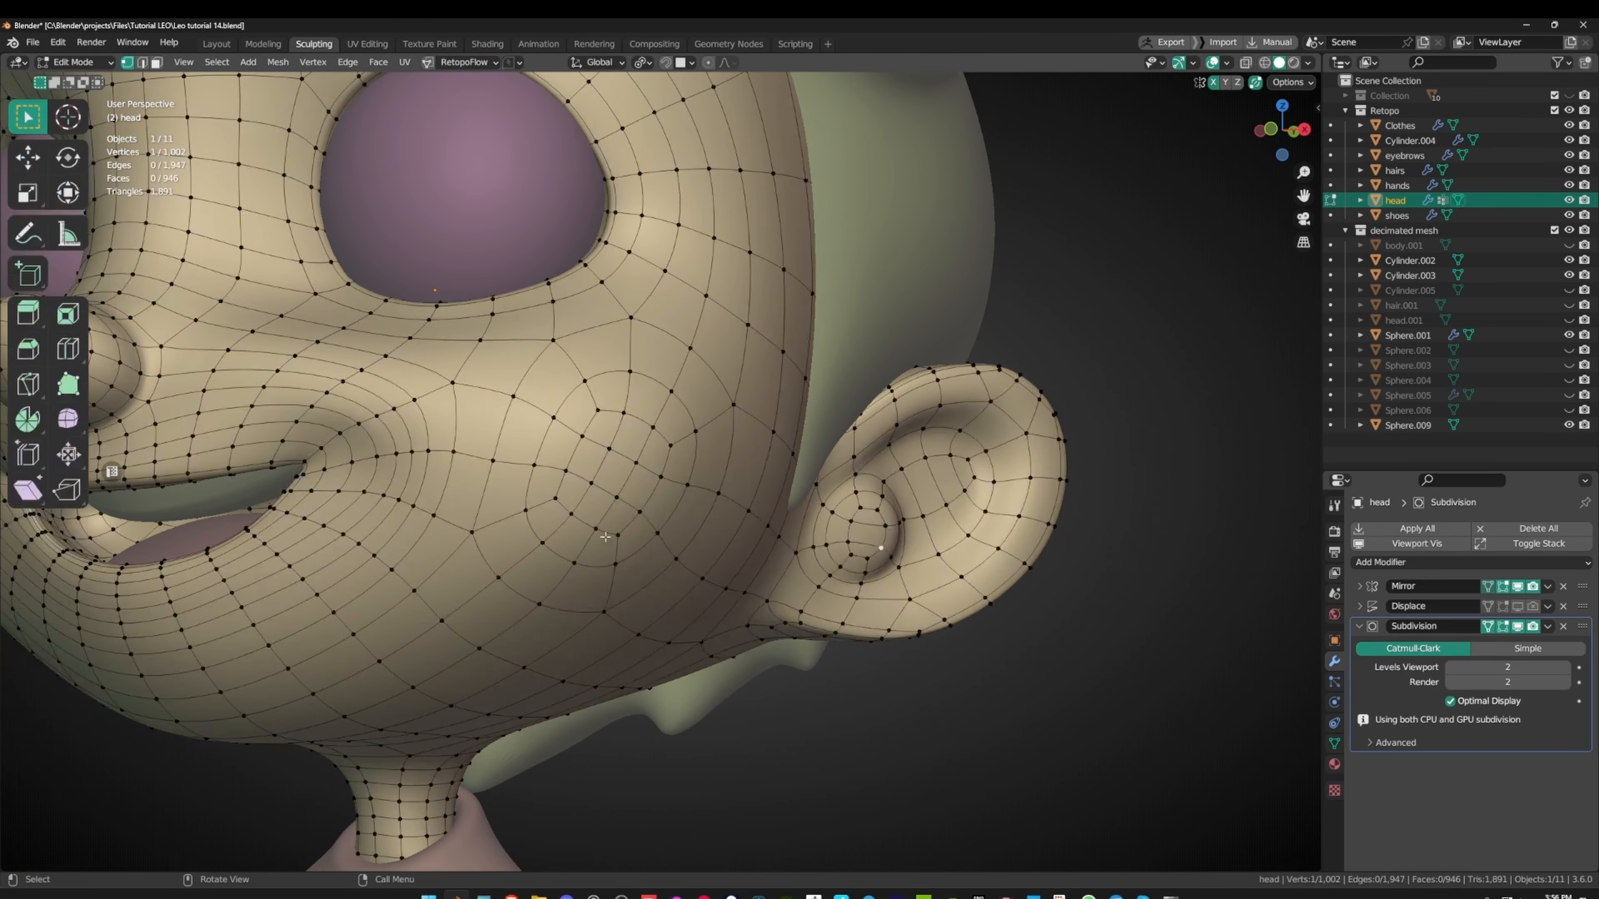
- Try dissolving the circular edge loop on the head's cheek and undo it
{"action": "left_click", "coordinate": [654, 518]}
{"action": "mouse_move", "coordinate": [655, 519]}
{"action": "middle_mouse_down"}
{"action": "mouse_move", "coordinate": [607, 520]}
{"action": "mouse_move", "coordinate": [507, 568]}
{"action": "middle_mouse_up"}
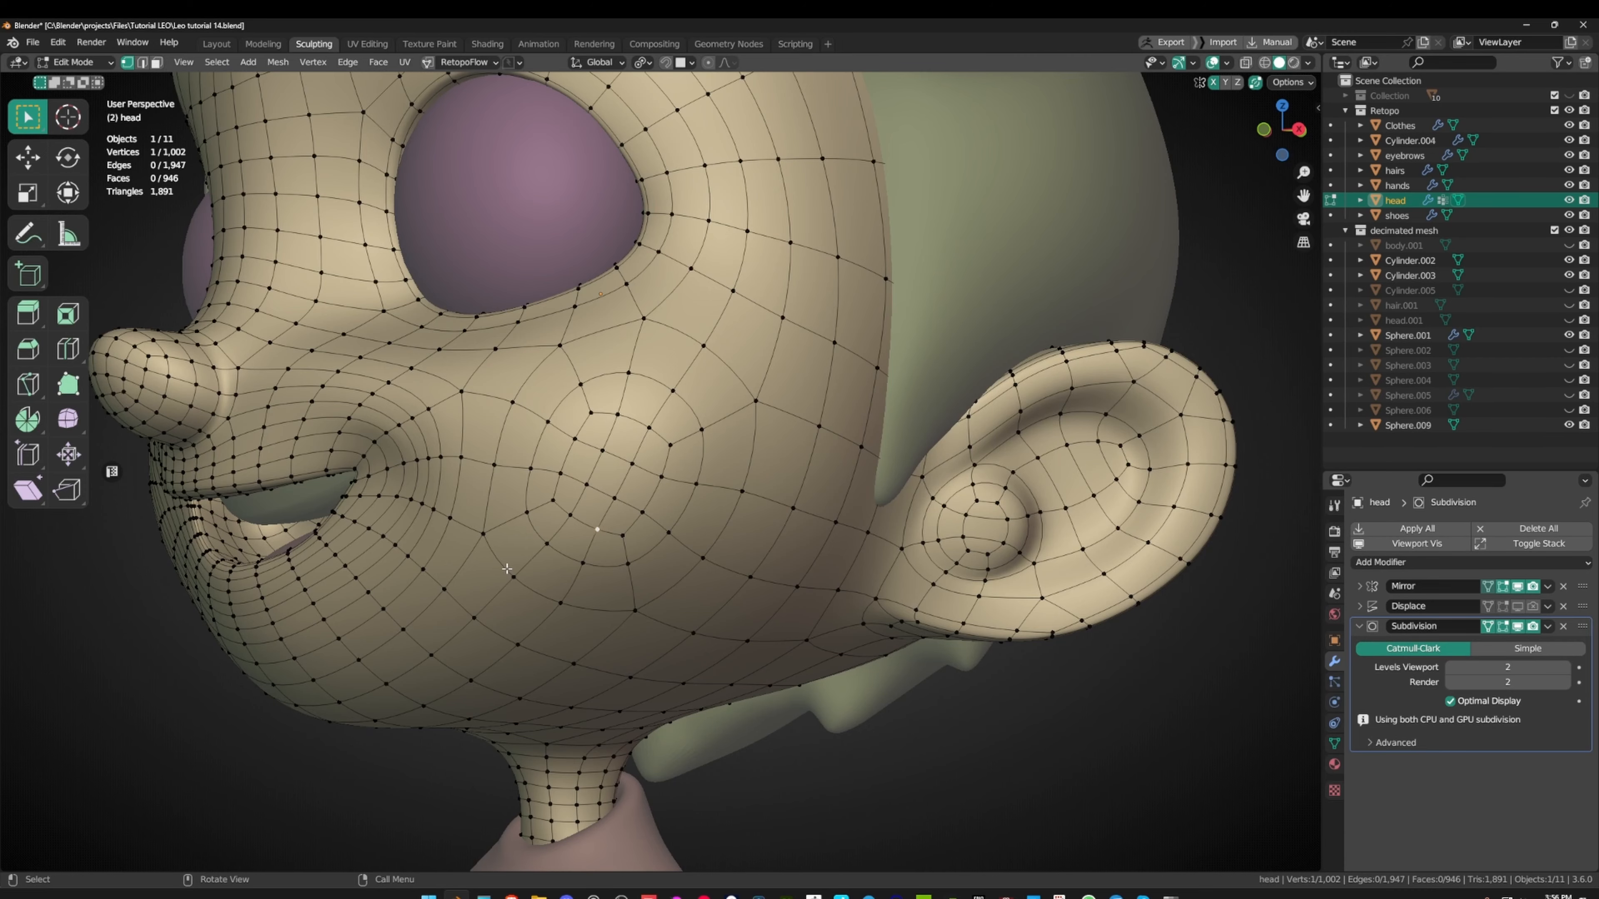
{"action": "middle_click_drag", "start_coordinate": [660, 391], "coordinate": [631, 558]}
{"action": "key", "text": "2"}
{"action": "key", "text": "ctrl+x"}
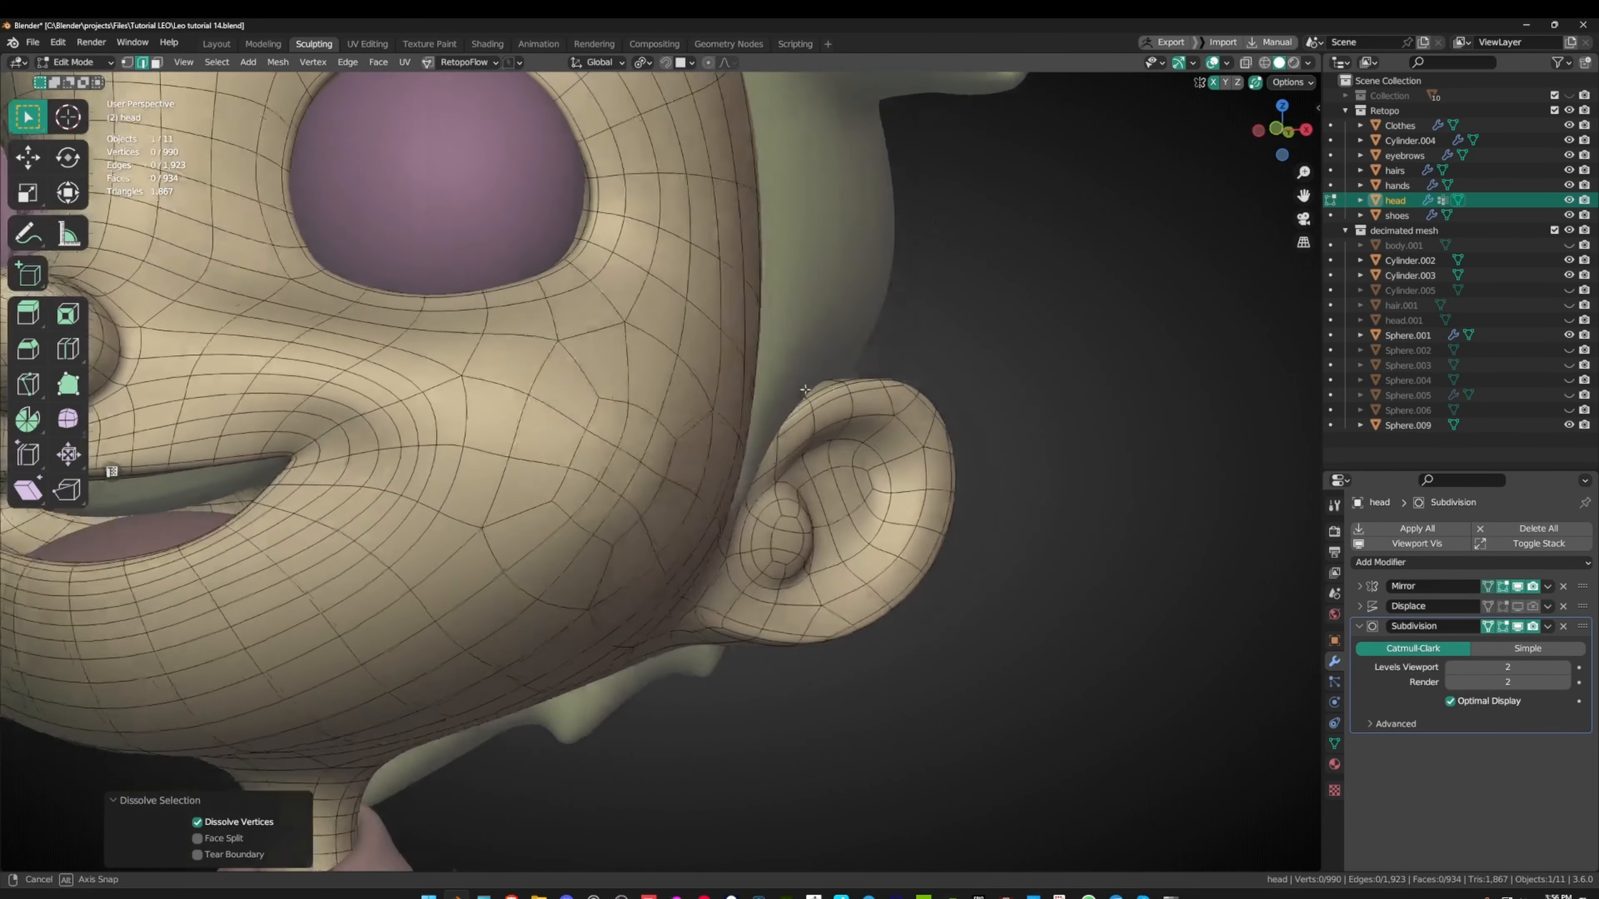
{"action": "key", "text": "ctrl+z"}
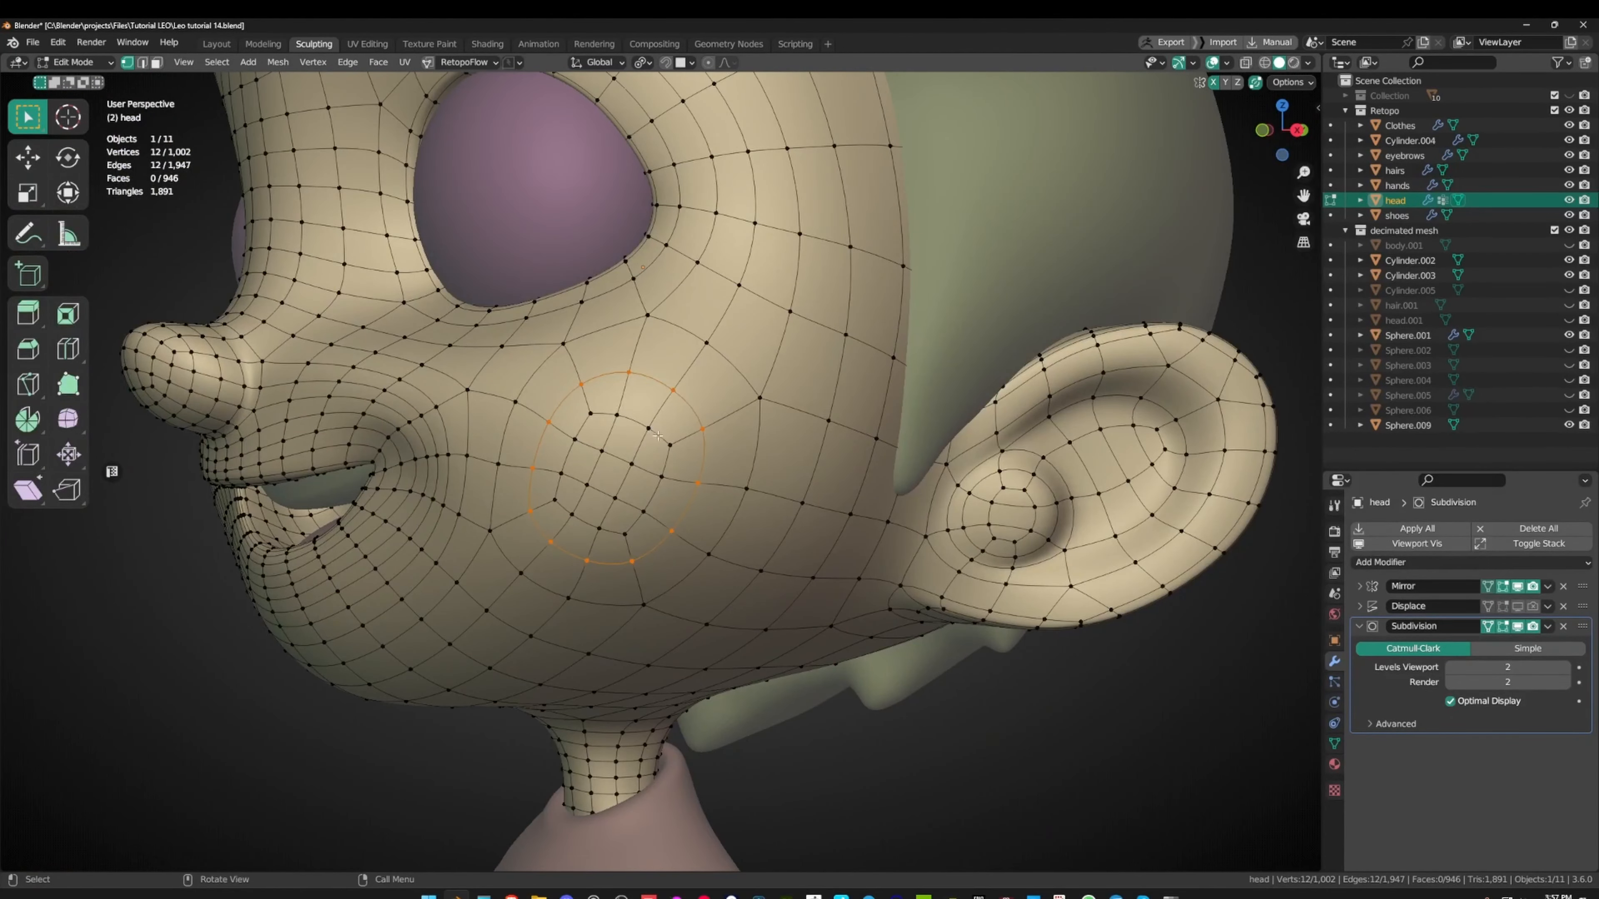
- Slide the upper edges of the cheek's inner ring onto the surrounding loop with a factor of -1 to merge them
{"action": "left_click", "coordinate": [590, 414], "text": "ctrl"}
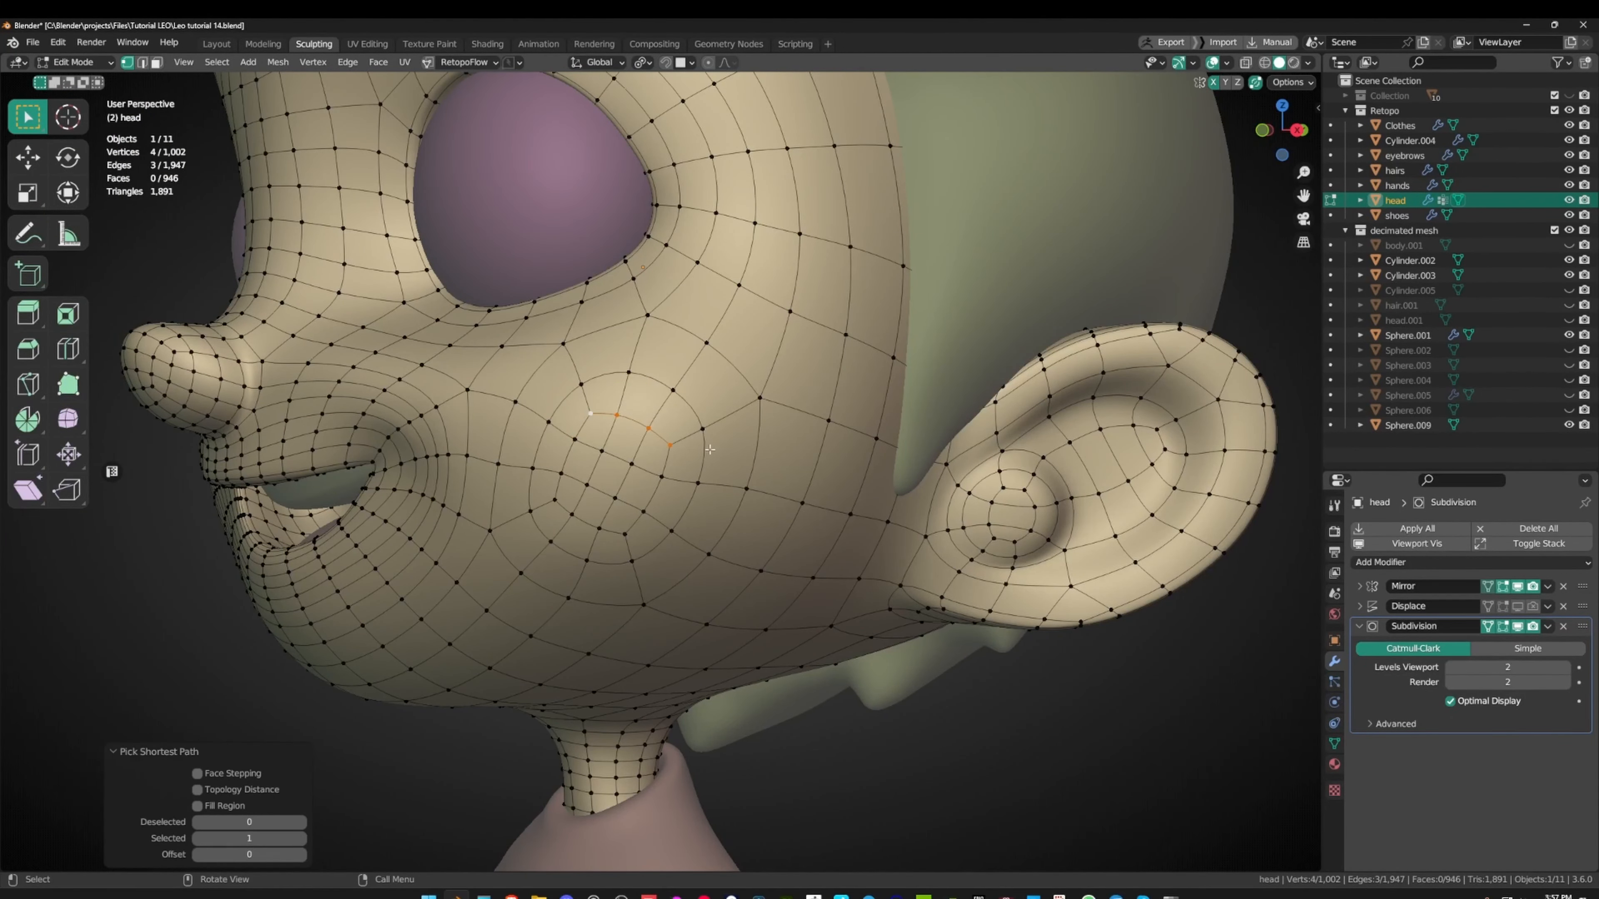
{"action": "key", "text": "g"}
{"action": "key", "text": "g"}
{"action": "left_click", "coordinate": [755, 366]}
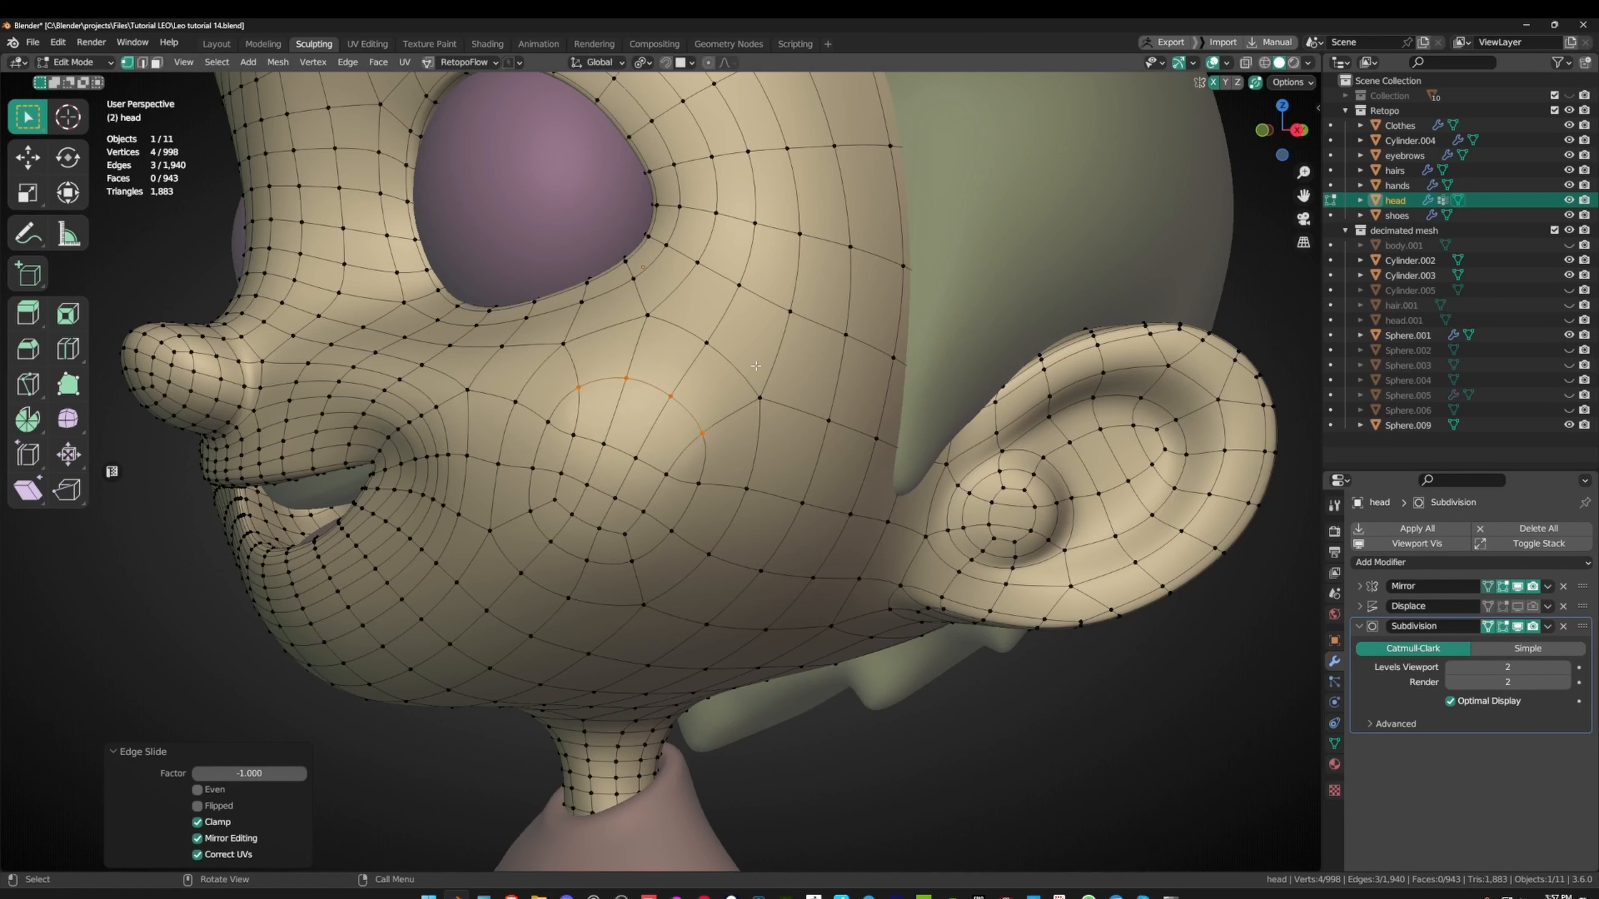
- Slide the lower edges of the cheek's inner ring fully onto the outer loop below to merge them
{"action": "left_click", "coordinate": [625, 536]}
{"action": "left_click", "coordinate": [551, 502], "text": "ctrl"}
{"action": "key", "text": "g"}
{"action": "key", "text": "g"}
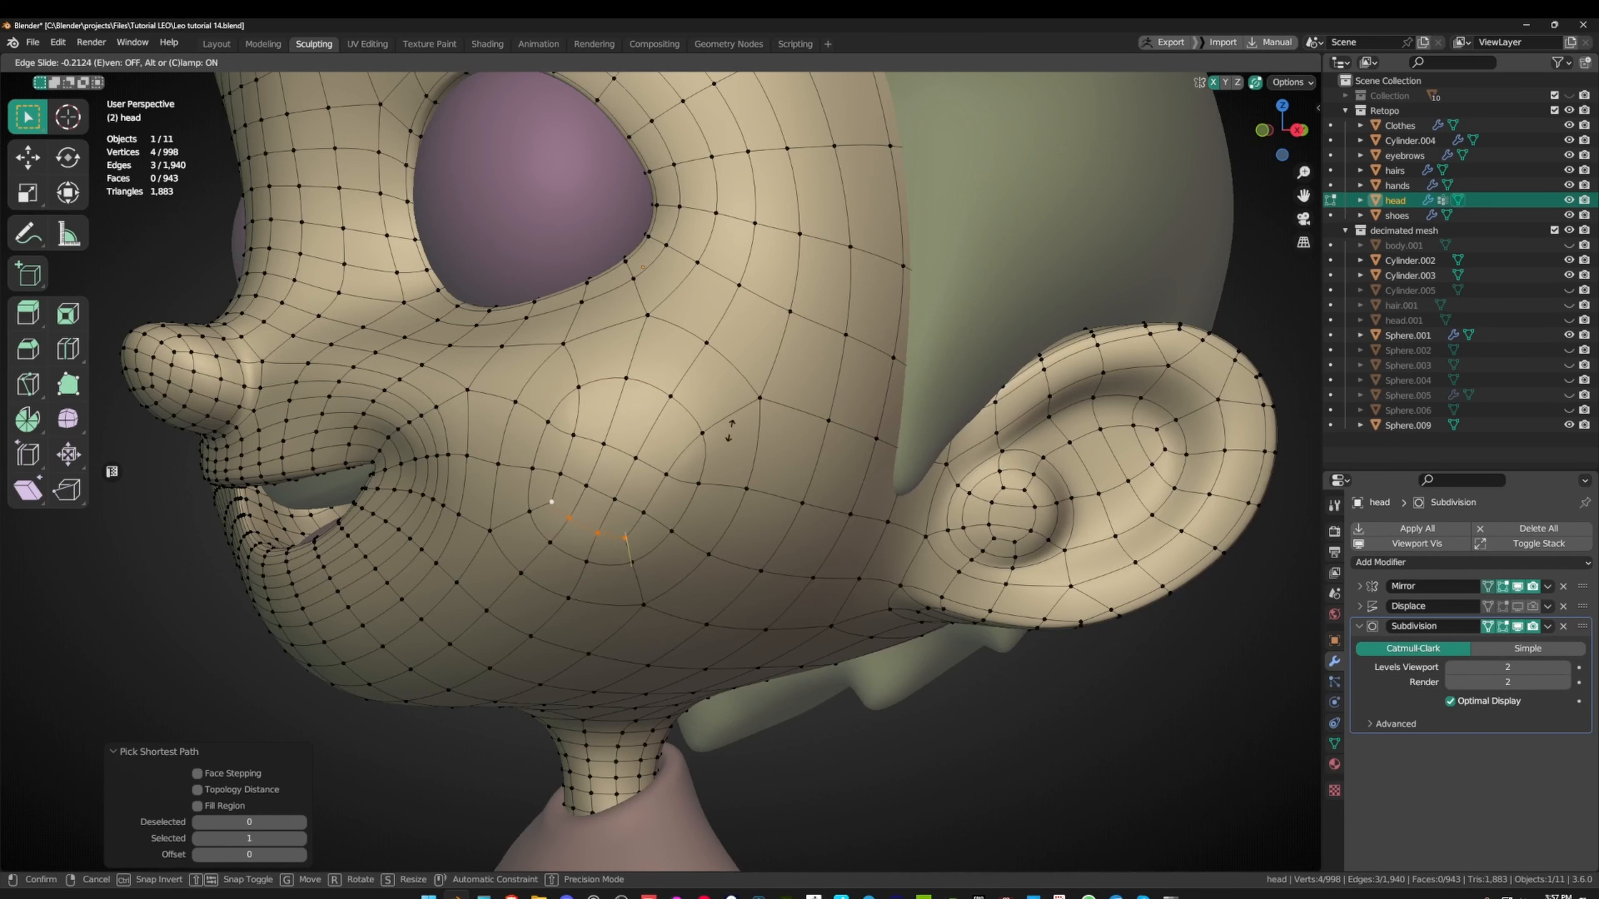
{"action": "left_click", "coordinate": [639, 592]}
- Slide the inner ring's edge on the ear side of the cheek onto the outer loop with a factor of -1
{"action": "left_click", "coordinate": [643, 517]}
{"action": "left_click", "coordinate": [665, 475], "text": "ctrl"}
{"action": "key", "text": "g"}
{"action": "key", "text": "g"}
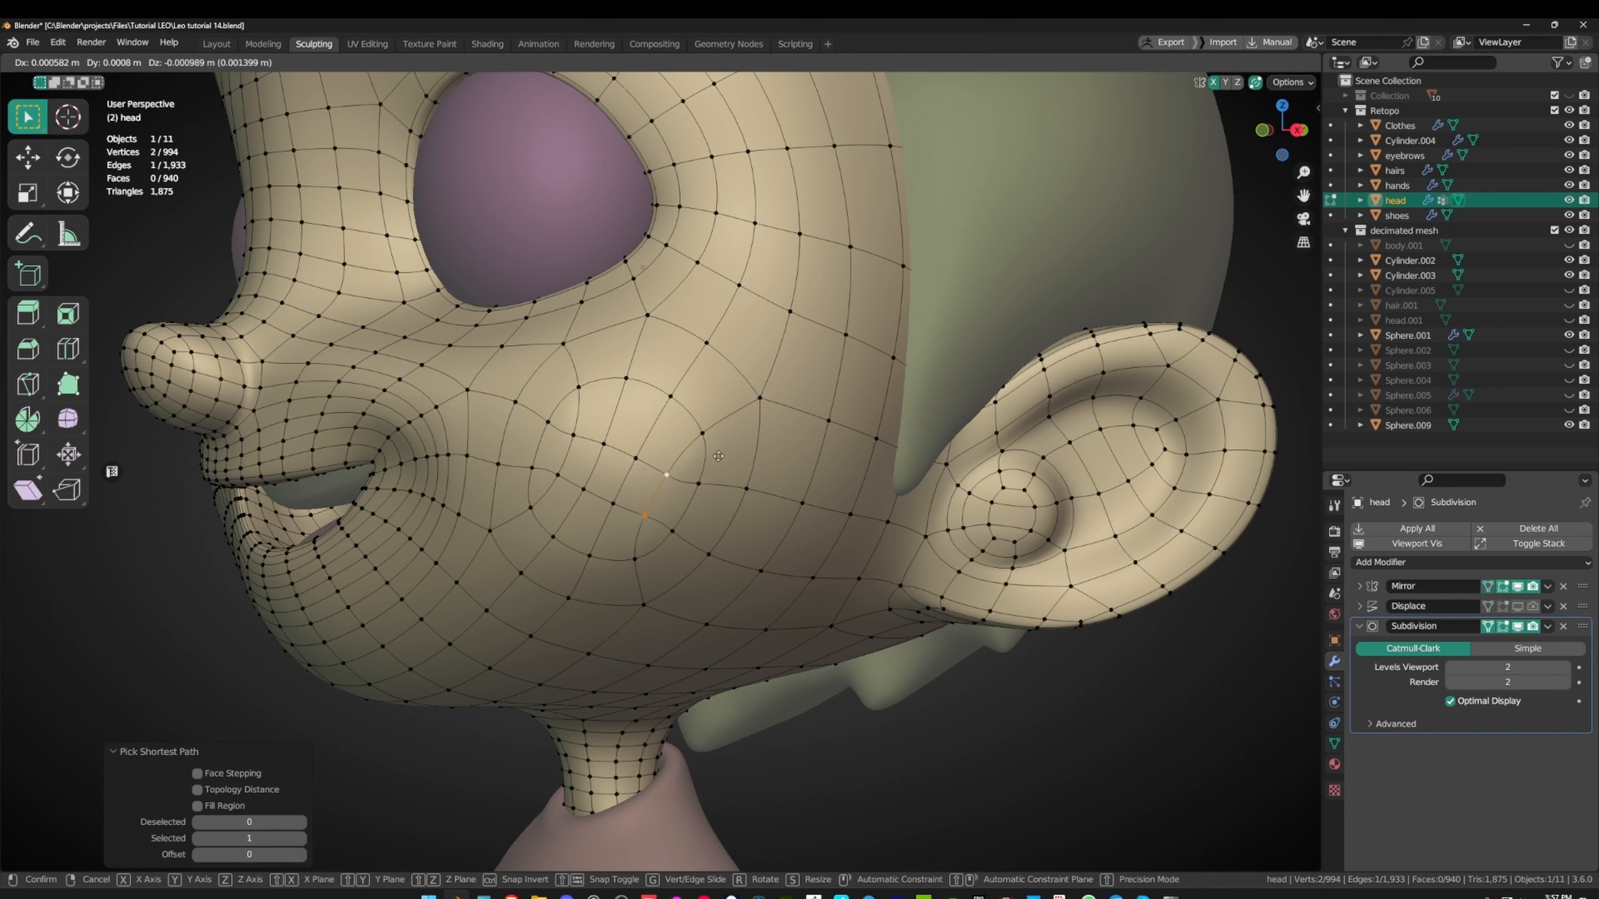
{"action": "left_click", "coordinate": [880, 556]}
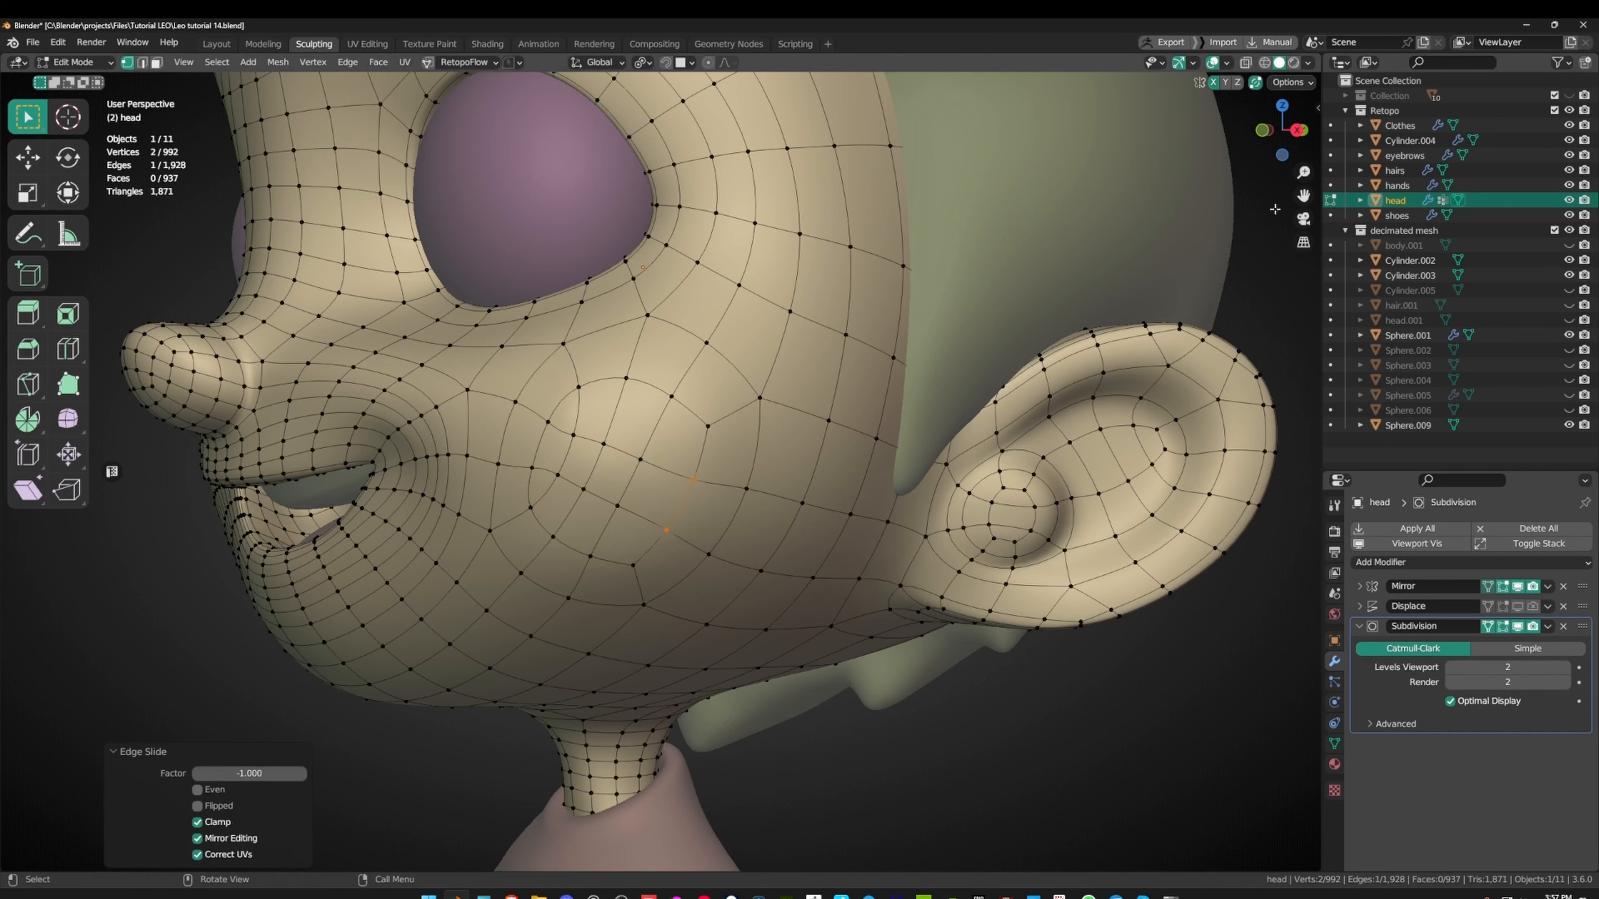
- Try sliding the mouth-side edge of the cheek's inner ring onto the outer loop with a factor of -1 and undo it
{"action": "left_click", "coordinate": [1255, 82]}
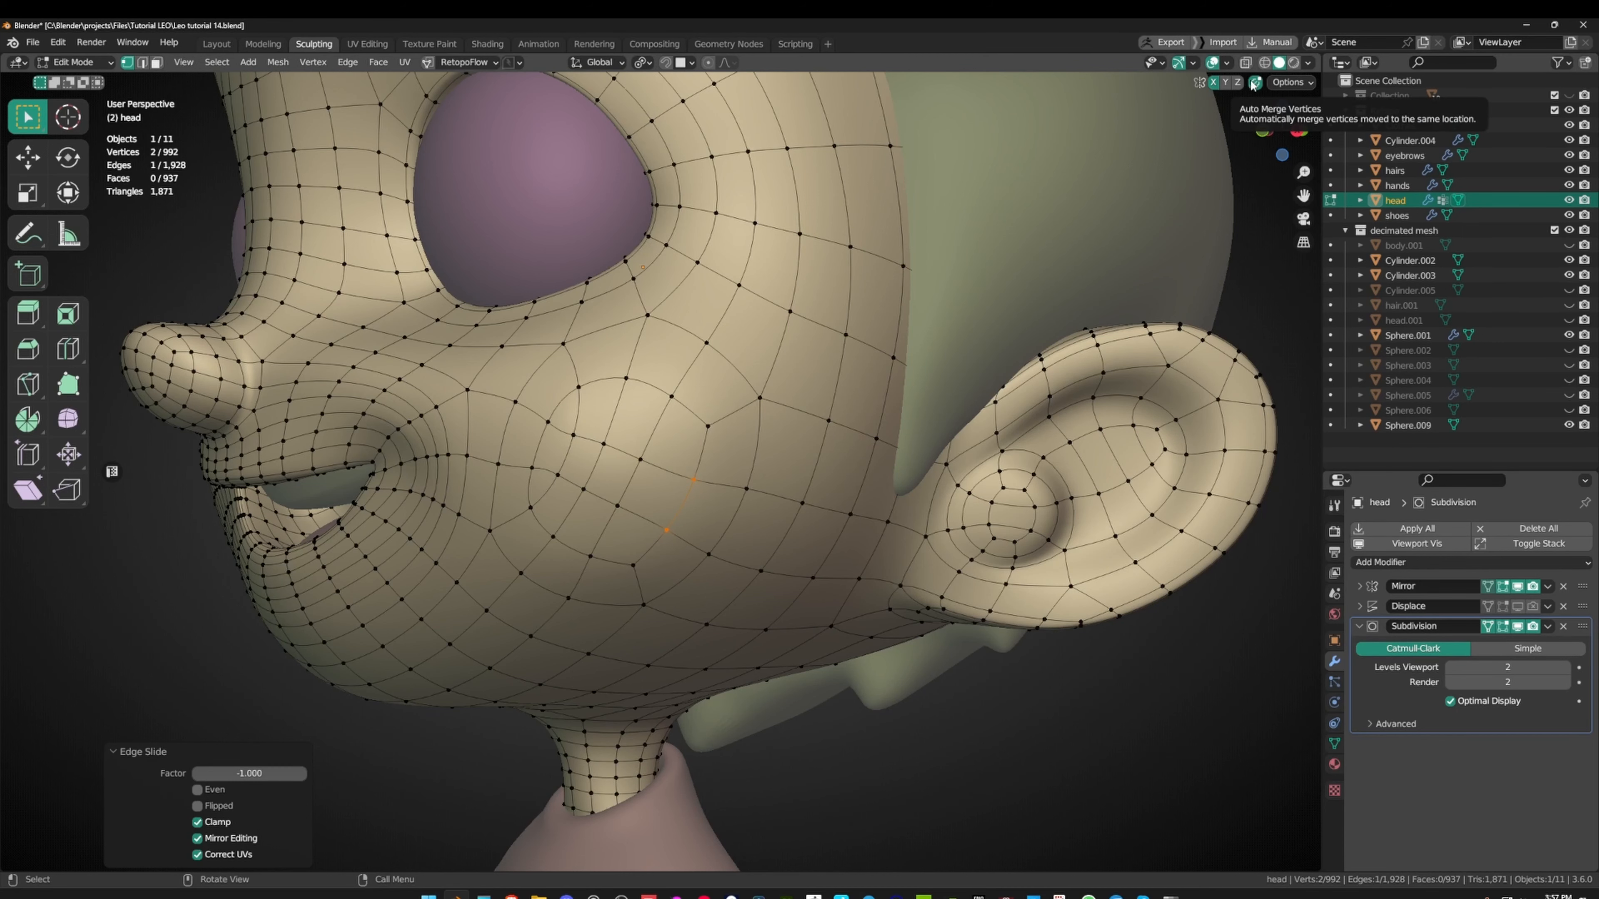
{"action": "middle_click_drag", "start_coordinate": [592, 443], "coordinate": [626, 421]}
{"action": "left_click", "coordinate": [572, 431]}
{"action": "left_click", "coordinate": [554, 473], "text": "ctrl"}
{"action": "key", "text": "g"}
{"action": "key", "text": "g"}
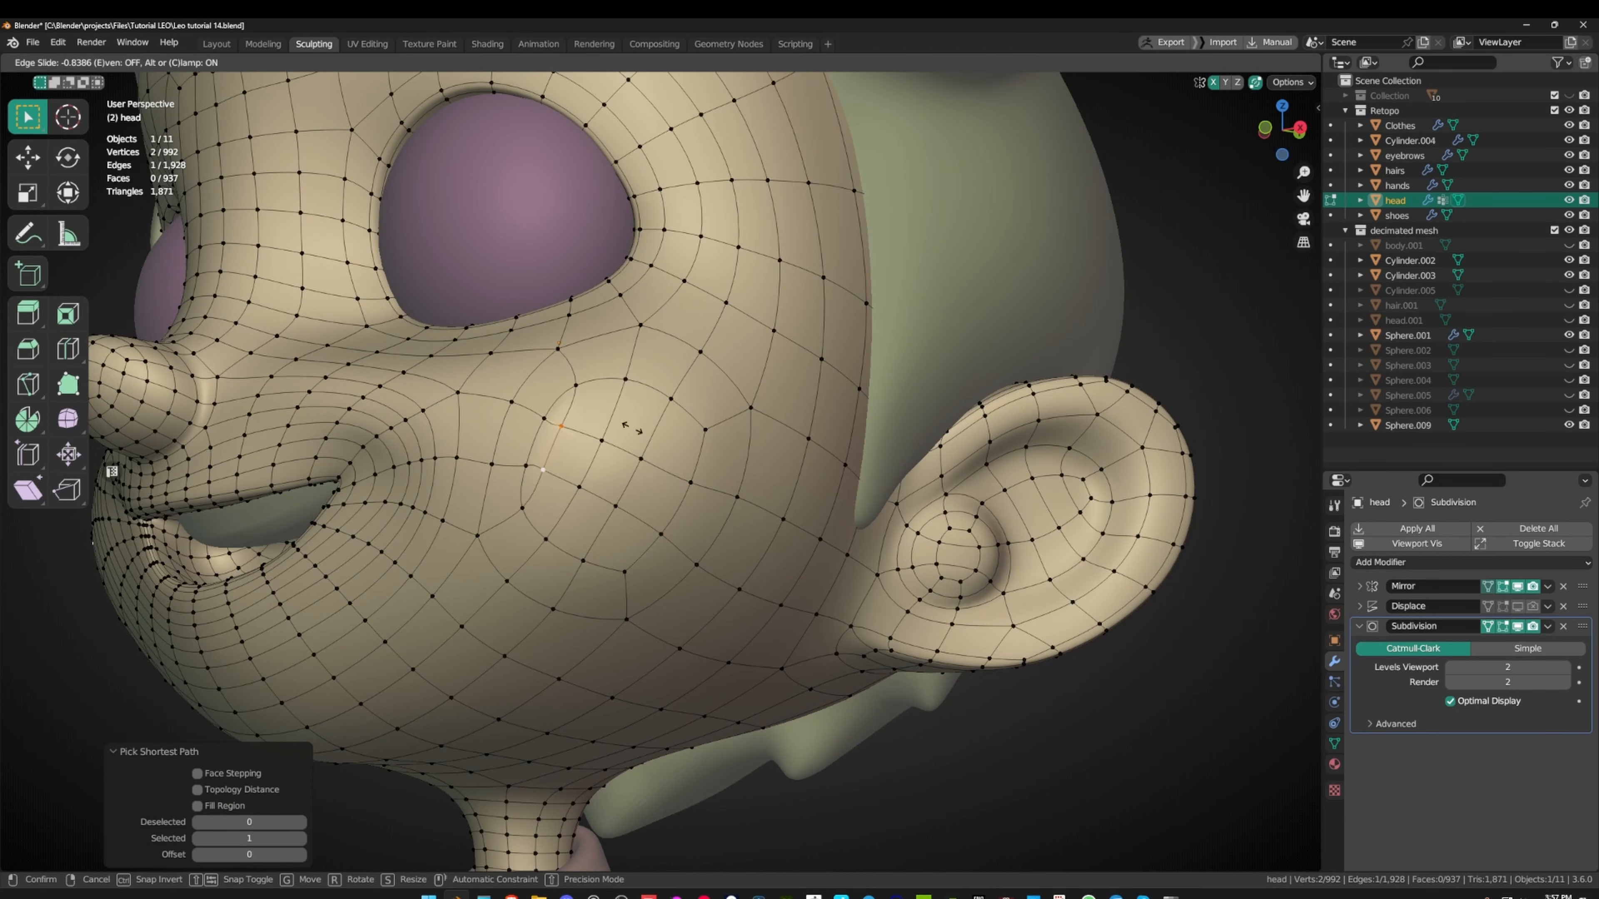
{"action": "left_click", "coordinate": [419, 364]}
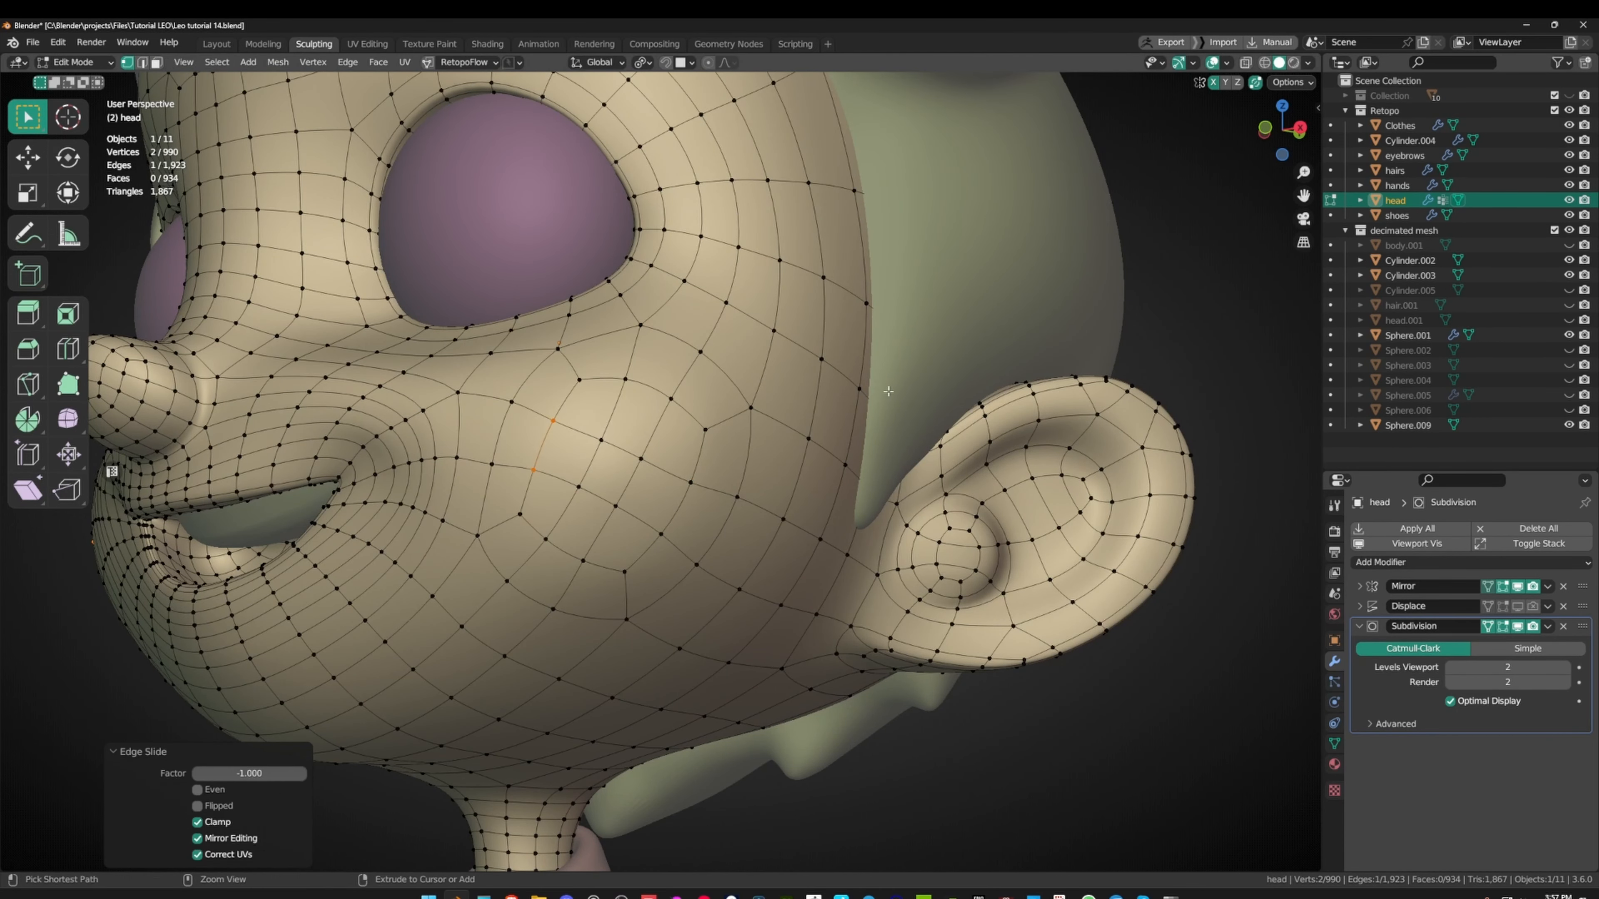
{"action": "key", "text": "ctrl+z"}
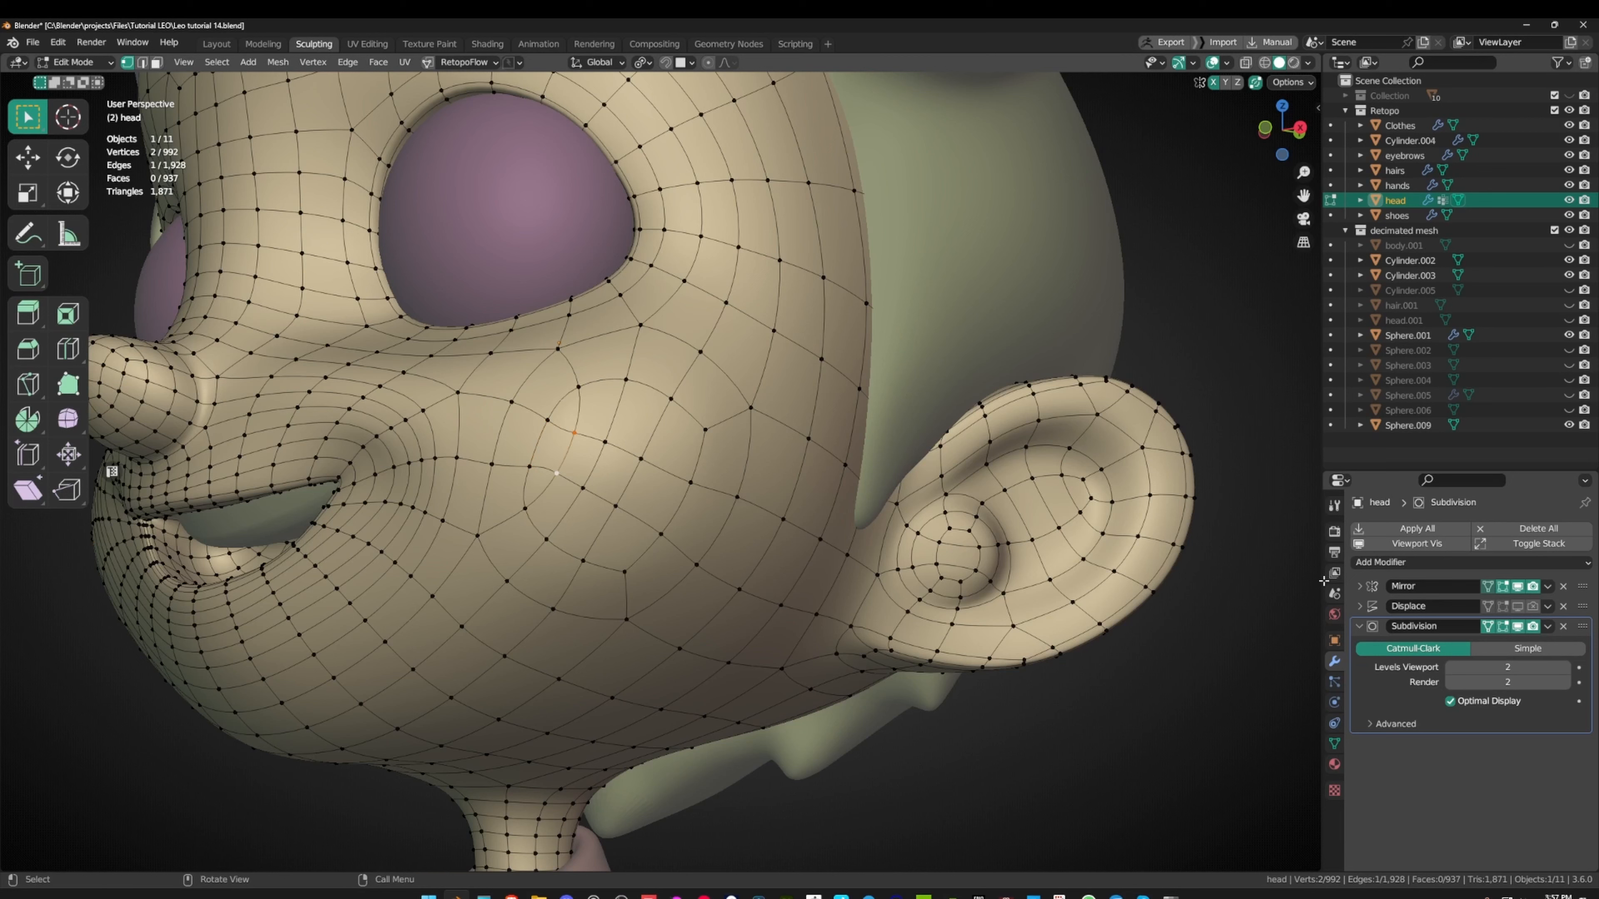
- Turn off the Subdivision modifier's on-cage display and slide the inner ring's mouth-side edge fully onto the outer loop
{"action": "left_click", "coordinate": [1487, 626]}
{"action": "middle_click_drag", "start_coordinate": [586, 438], "coordinate": [602, 448]}
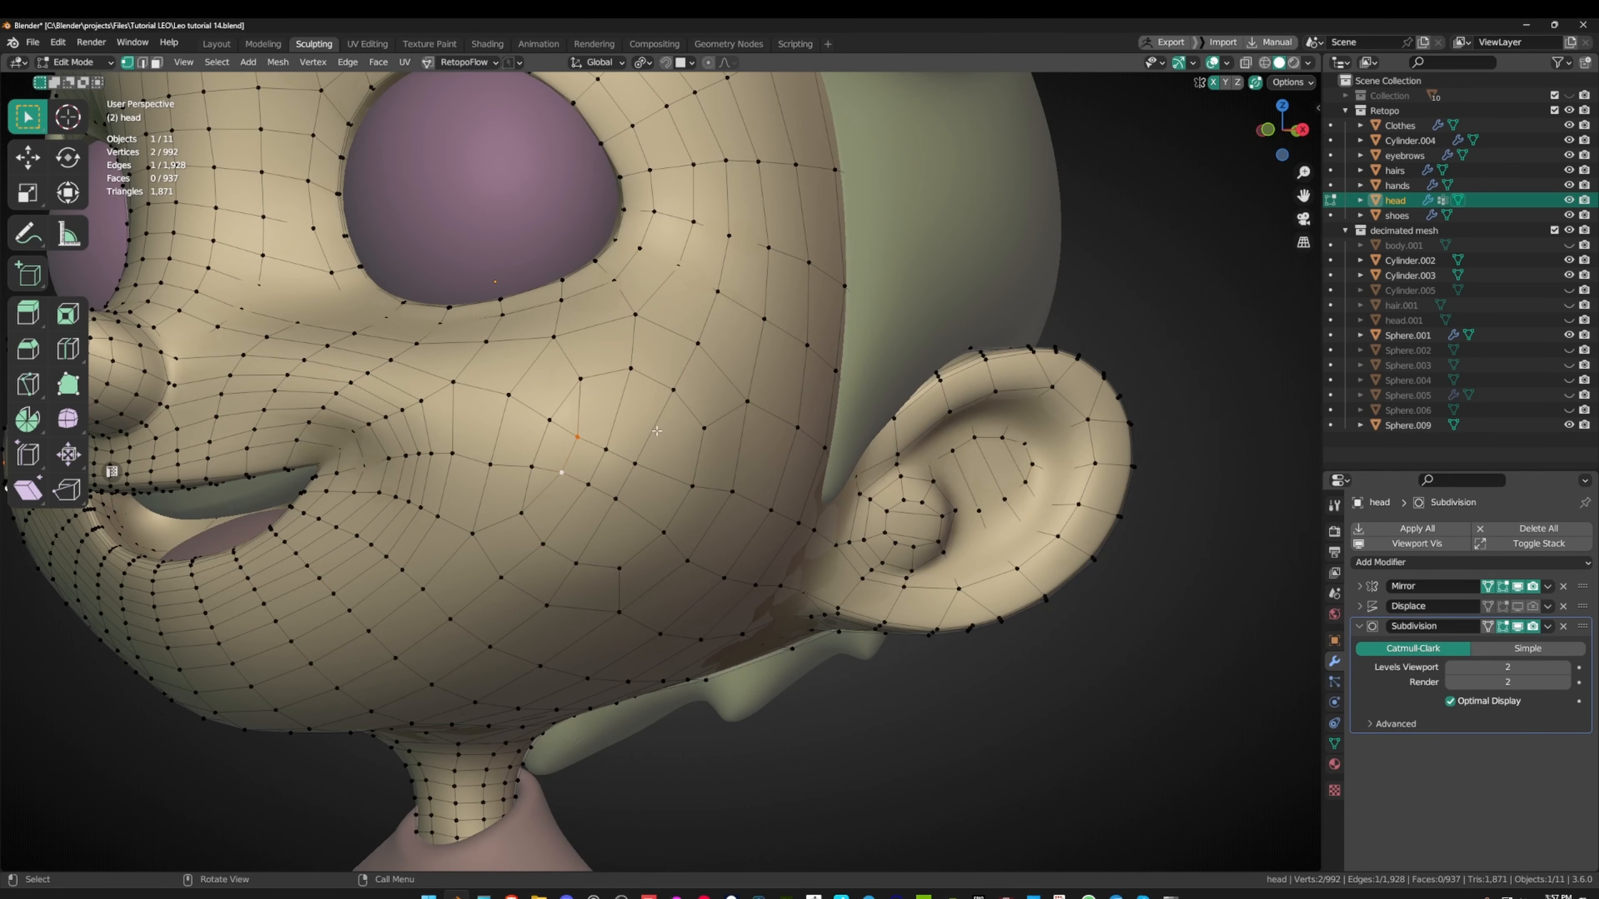
{"action": "key", "text": "g"}
{"action": "key", "text": "g"}
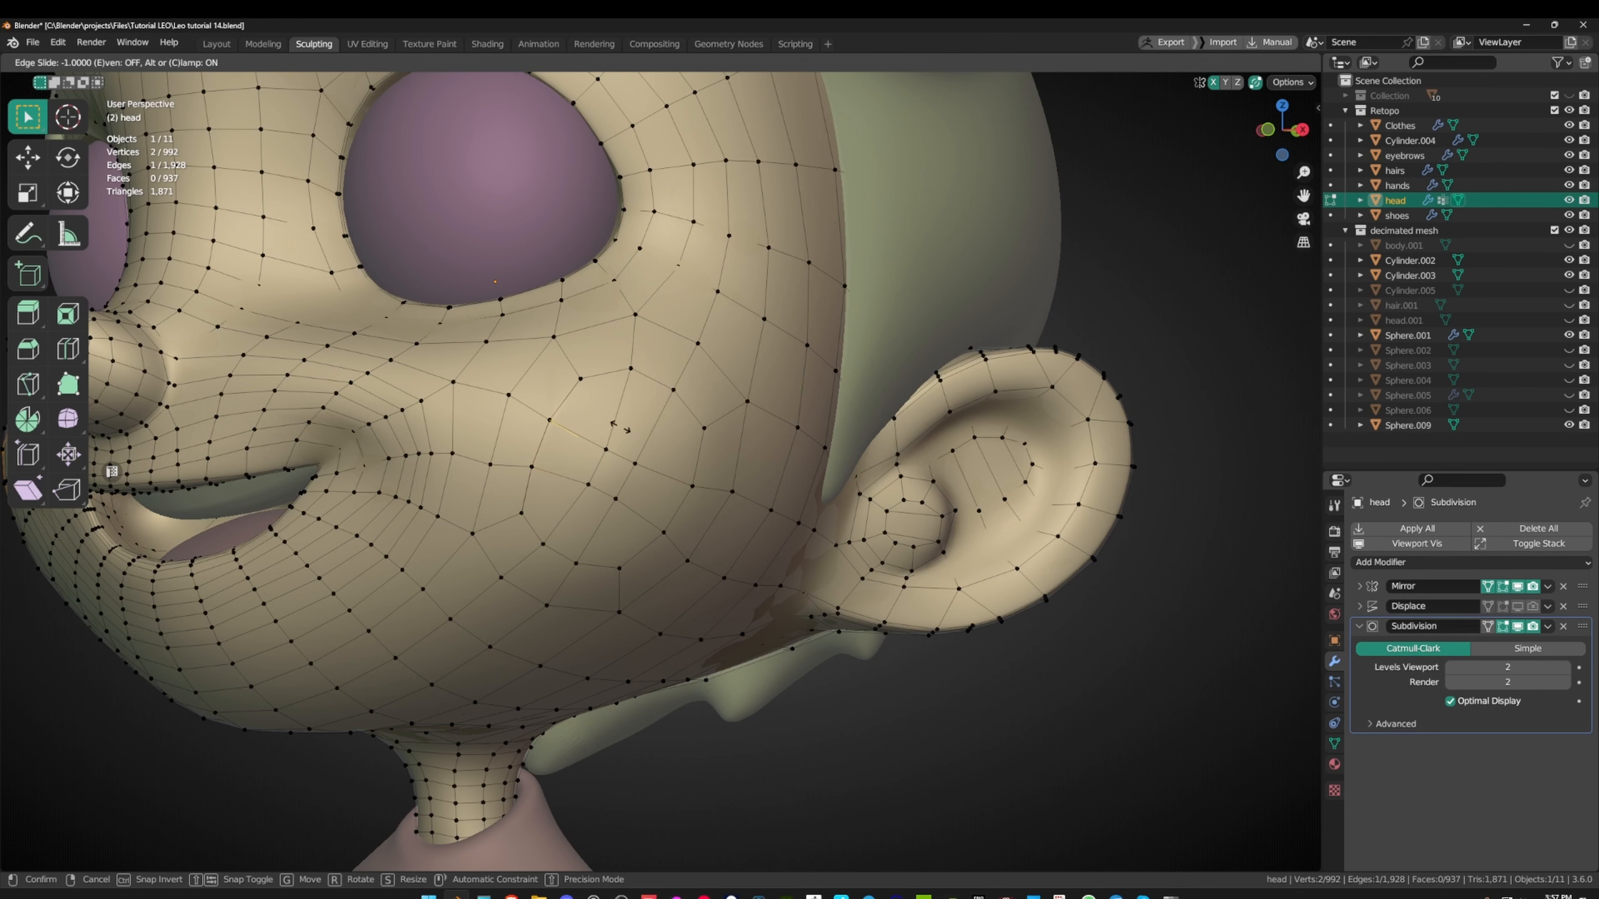
{"action": "left_click", "coordinate": [562, 373]}
- Move a single vertex on the mouth side of the cheek patch to even out the surrounding faces
{"action": "middle_click_drag", "start_coordinate": [562, 374], "coordinate": [655, 316]}
{"action": "left_click", "coordinate": [565, 432]}
{"action": "key", "text": "g"}
{"action": "left_click", "coordinate": [583, 447]}
{"action": "scroll", "coordinate": [656, 317], "scroll_direction": "up", "scroll_amount": 6}
{"action": "scroll", "coordinate": [655, 317], "scroll_direction": "down", "scroll_amount": 2}
{"action": "middle_click_drag", "start_coordinate": [1001, 372], "coordinate": [1095, 406], "text": "shift"}
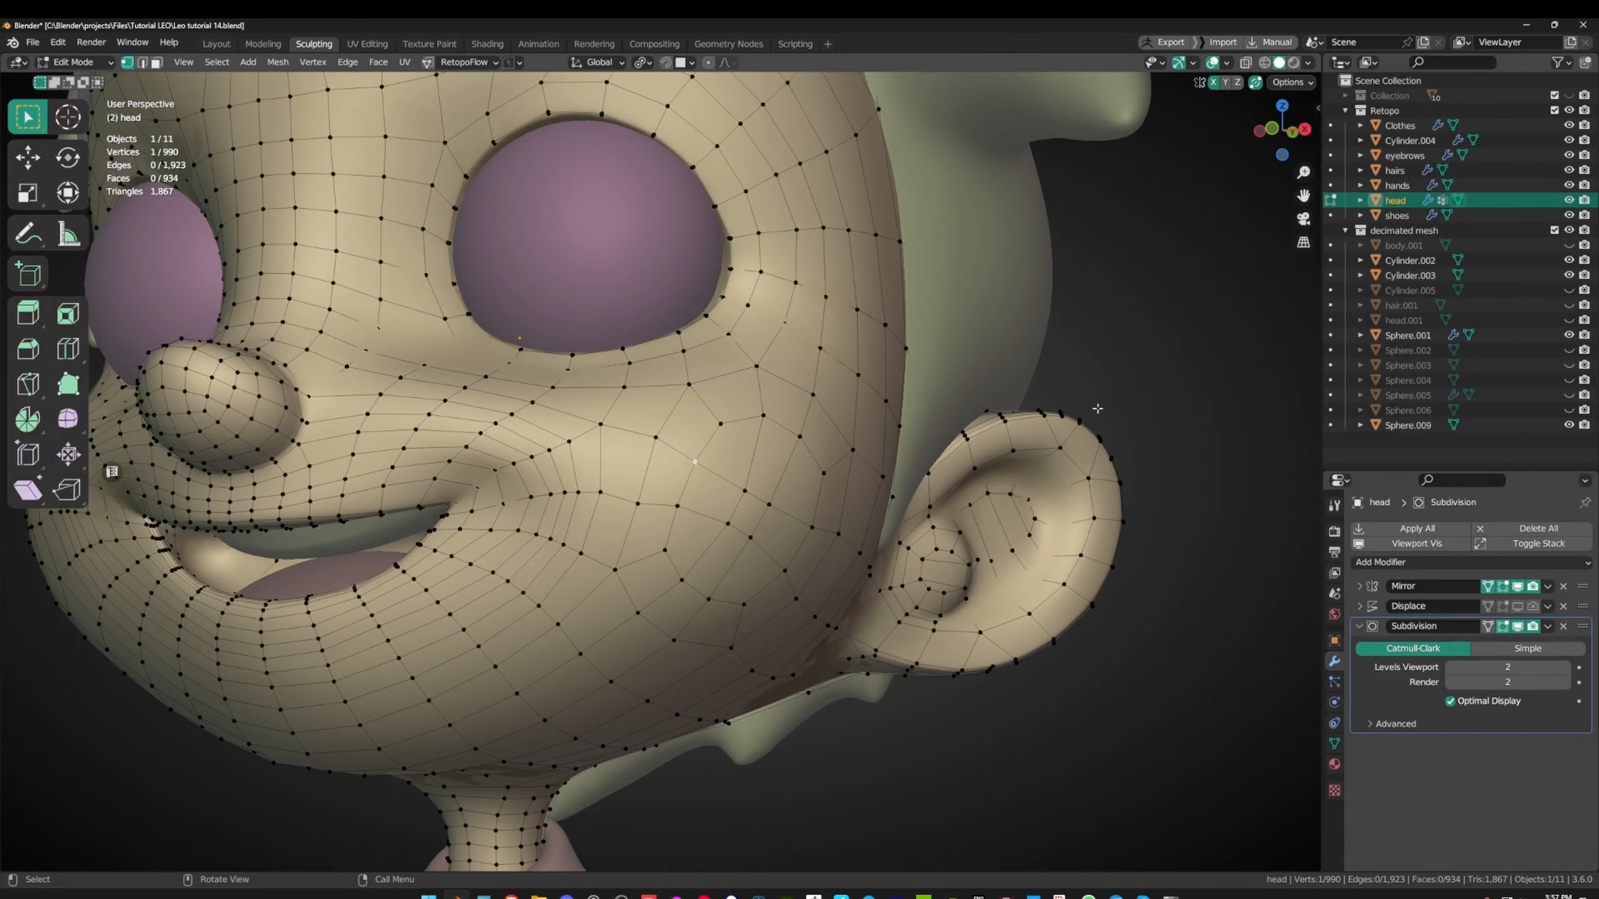
- Show the head.001 decimated mesh and enable the Retopology viewport overlay
{"action": "left_click", "coordinate": [1568, 291]}
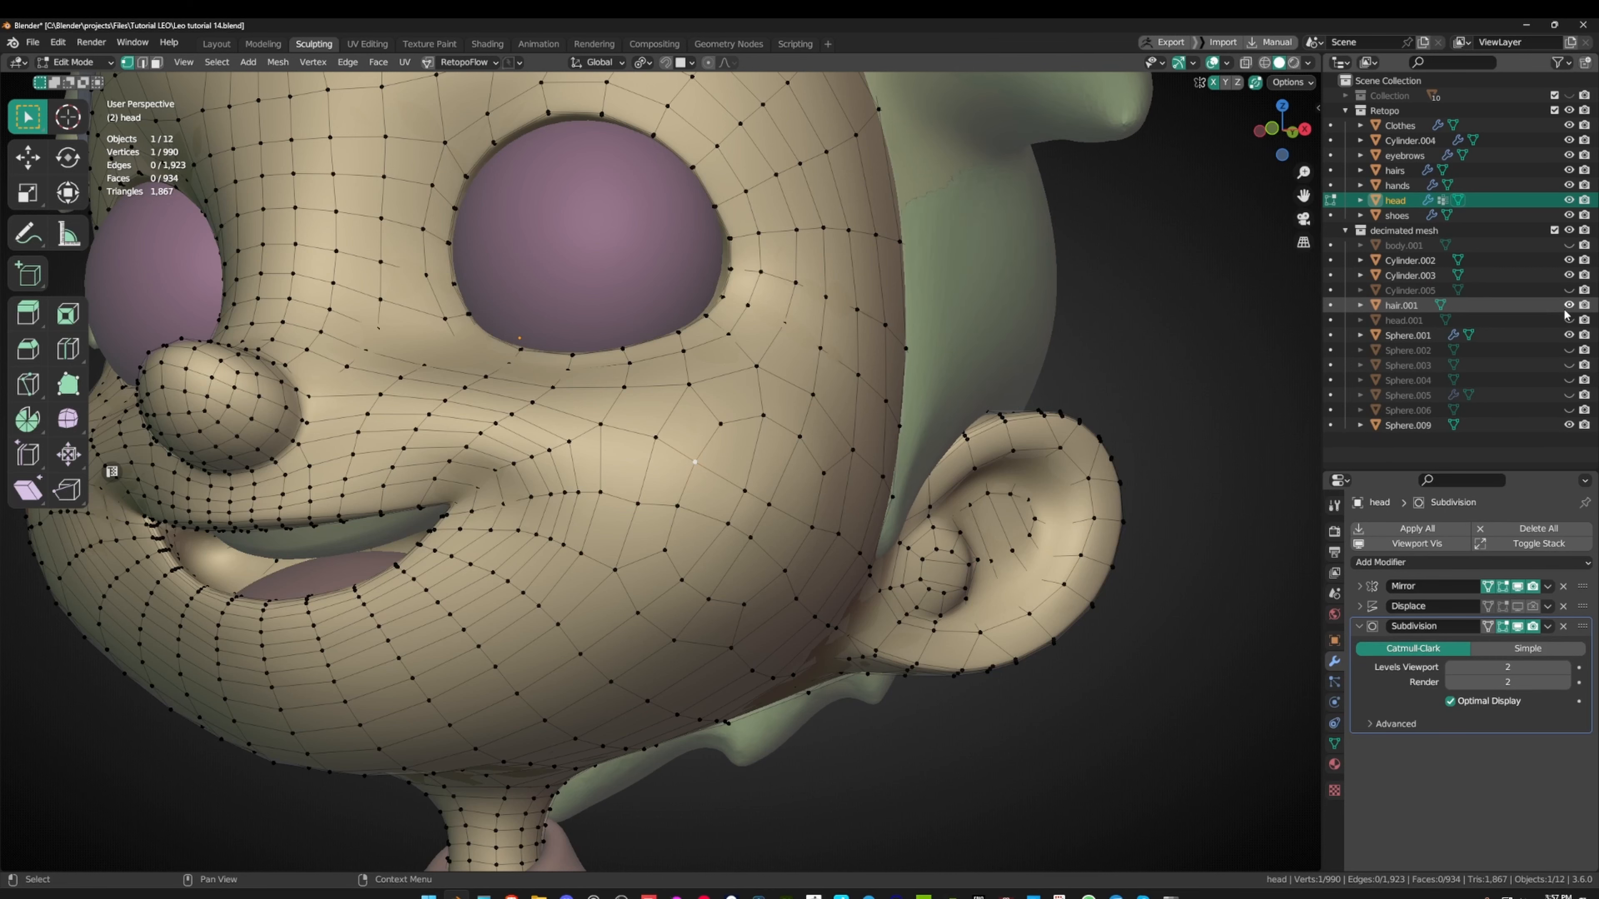
{"action": "left_click", "coordinate": [1568, 305]}
{"action": "left_click", "coordinate": [1568, 321]}
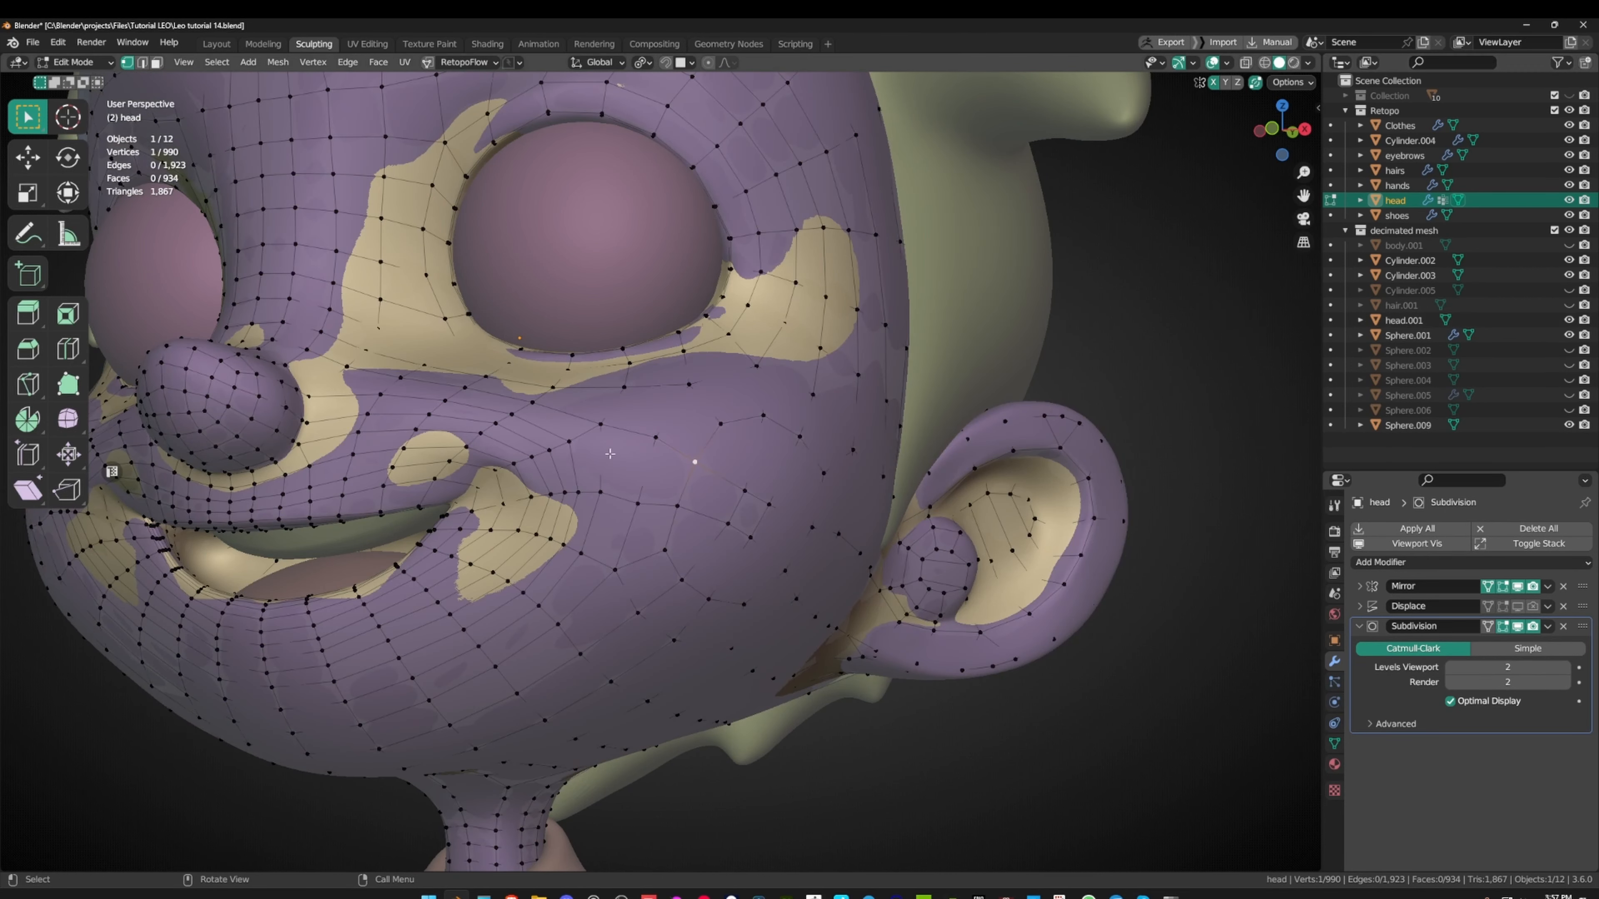
{"action": "scroll", "coordinate": [700, 444], "scroll_direction": "up", "scroll_amount": 1}
{"action": "middle_click_drag", "start_coordinate": [700, 445], "coordinate": [696, 452]}
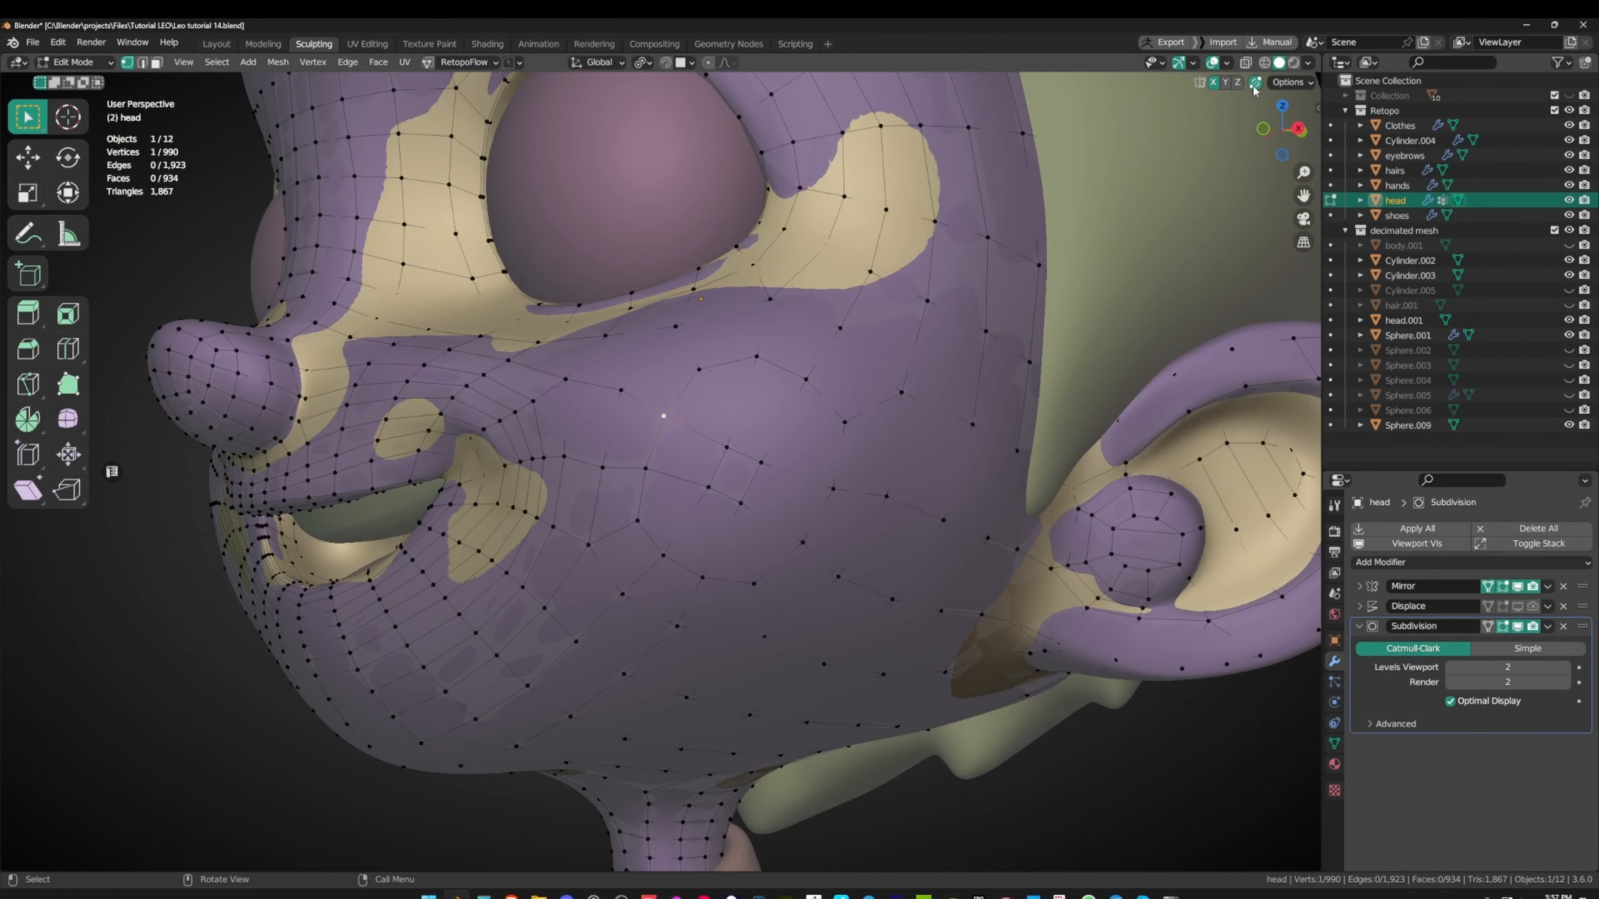
{"action": "left_click", "coordinate": [1225, 63]}
{"action": "left_click", "coordinate": [1134, 521]}
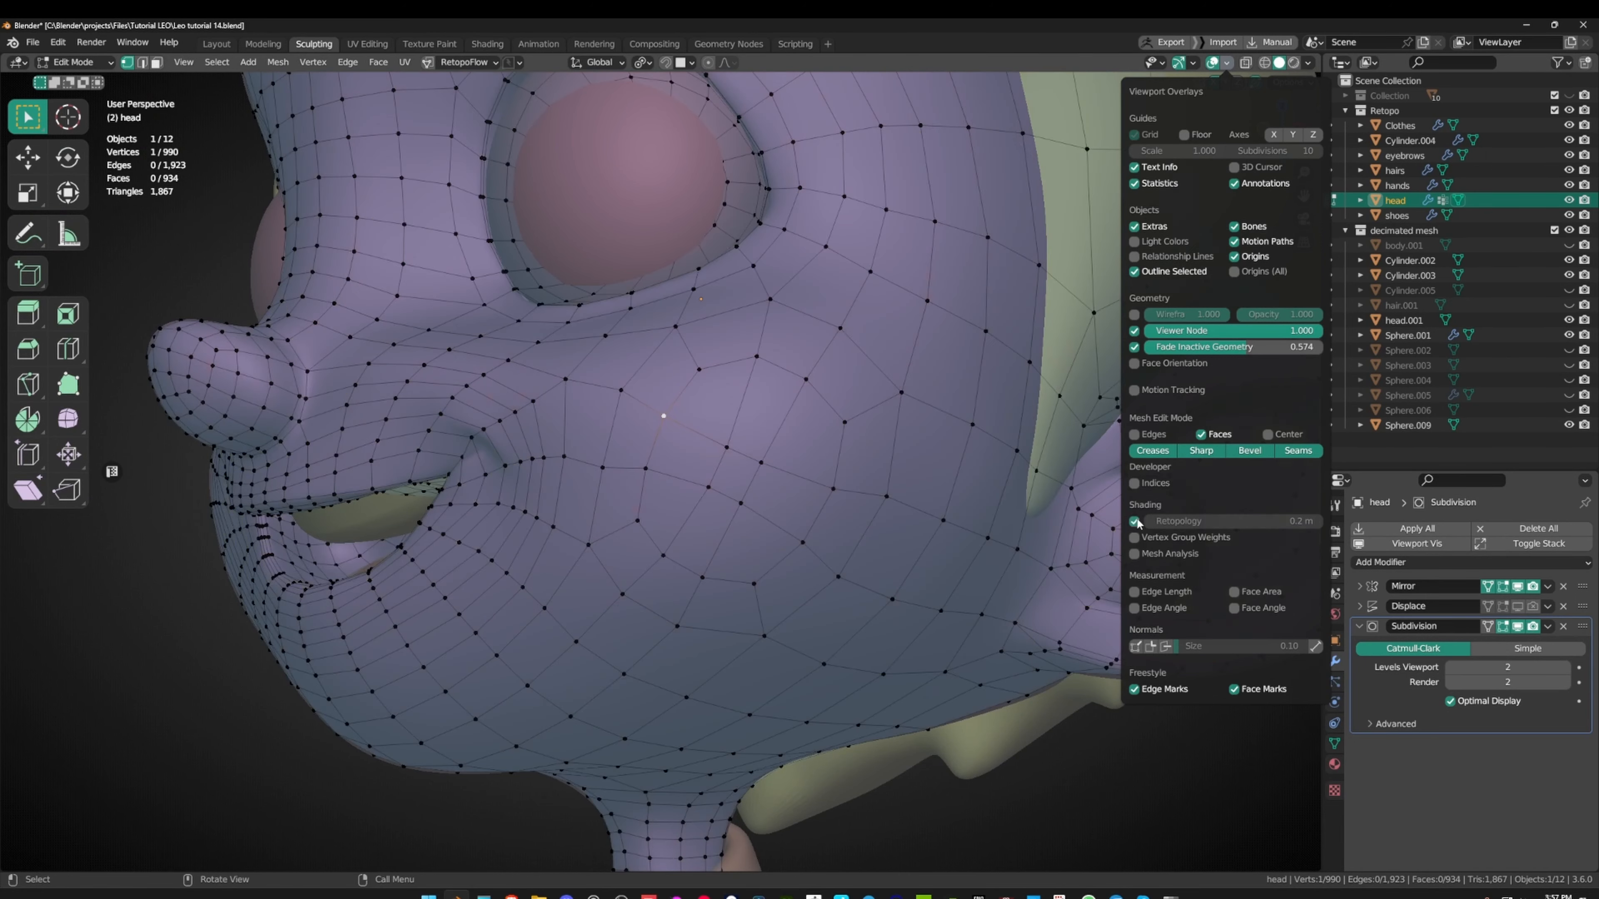
- Select the four vertices of the central cheek face and apply Smooth Vertices to them
{"action": "middle_click_drag", "start_coordinate": [693, 449], "coordinate": [707, 426]}
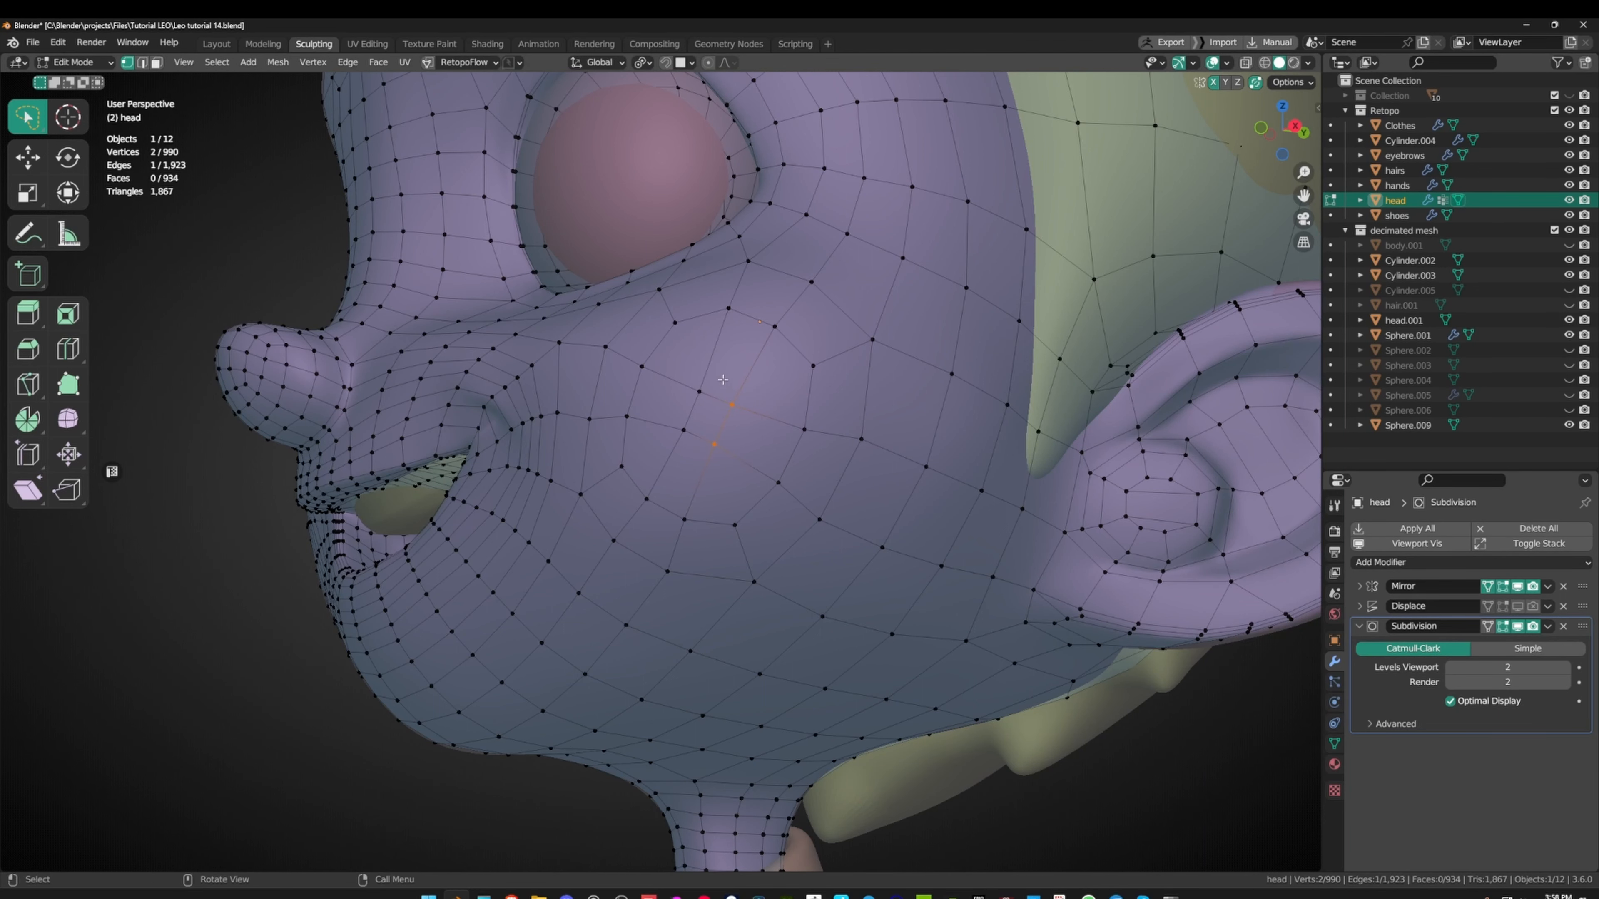
{"action": "left_click_drag", "start_coordinate": [723, 379], "coordinate": [708, 465], "text": "shift"}
{"action": "scroll", "coordinate": [778, 428], "scroll_direction": "down", "scroll_amount": 1}
{"action": "mouse_move", "coordinate": [778, 429]}
{"action": "middle_mouse_down"}
{"action": "mouse_move", "coordinate": [781, 467]}
{"action": "mouse_move", "coordinate": [792, 436]}
{"action": "middle_mouse_up"}
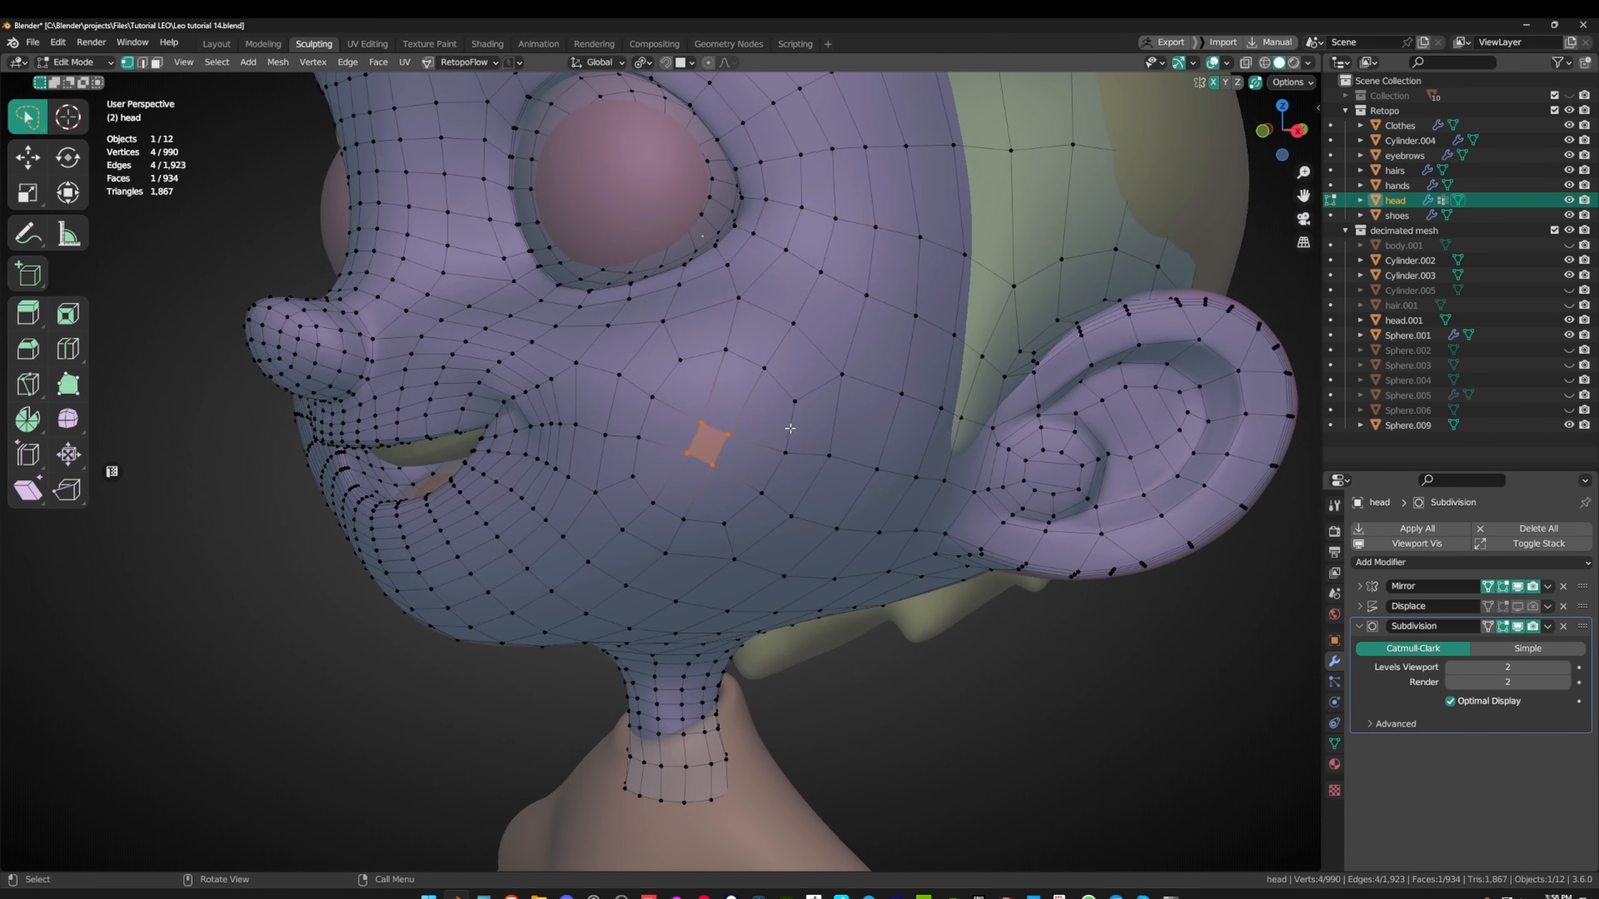
{"action": "key", "text": "n"}
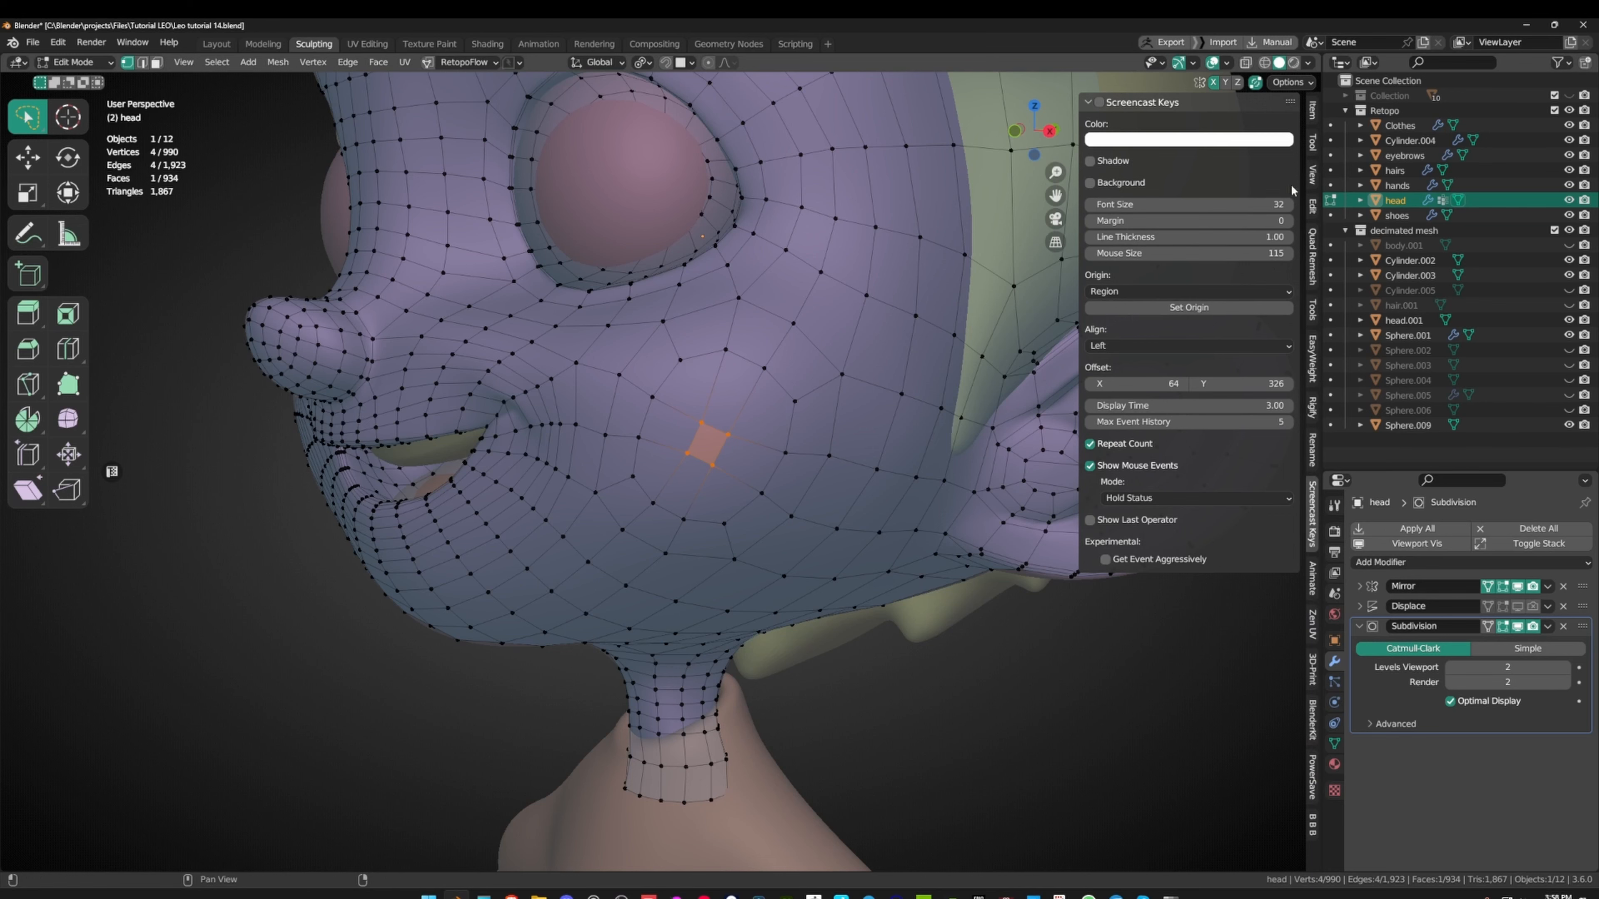
{"action": "key", "text": "n"}
{"action": "middle_click_drag", "start_coordinate": [630, 453], "coordinate": [717, 423]}
{"action": "middle_click_drag", "start_coordinate": [717, 423], "coordinate": [780, 394]}
{"action": "middle_click_drag", "start_coordinate": [907, 407], "coordinate": [1060, 422]}
{"action": "right_click", "coordinate": [966, 366]}
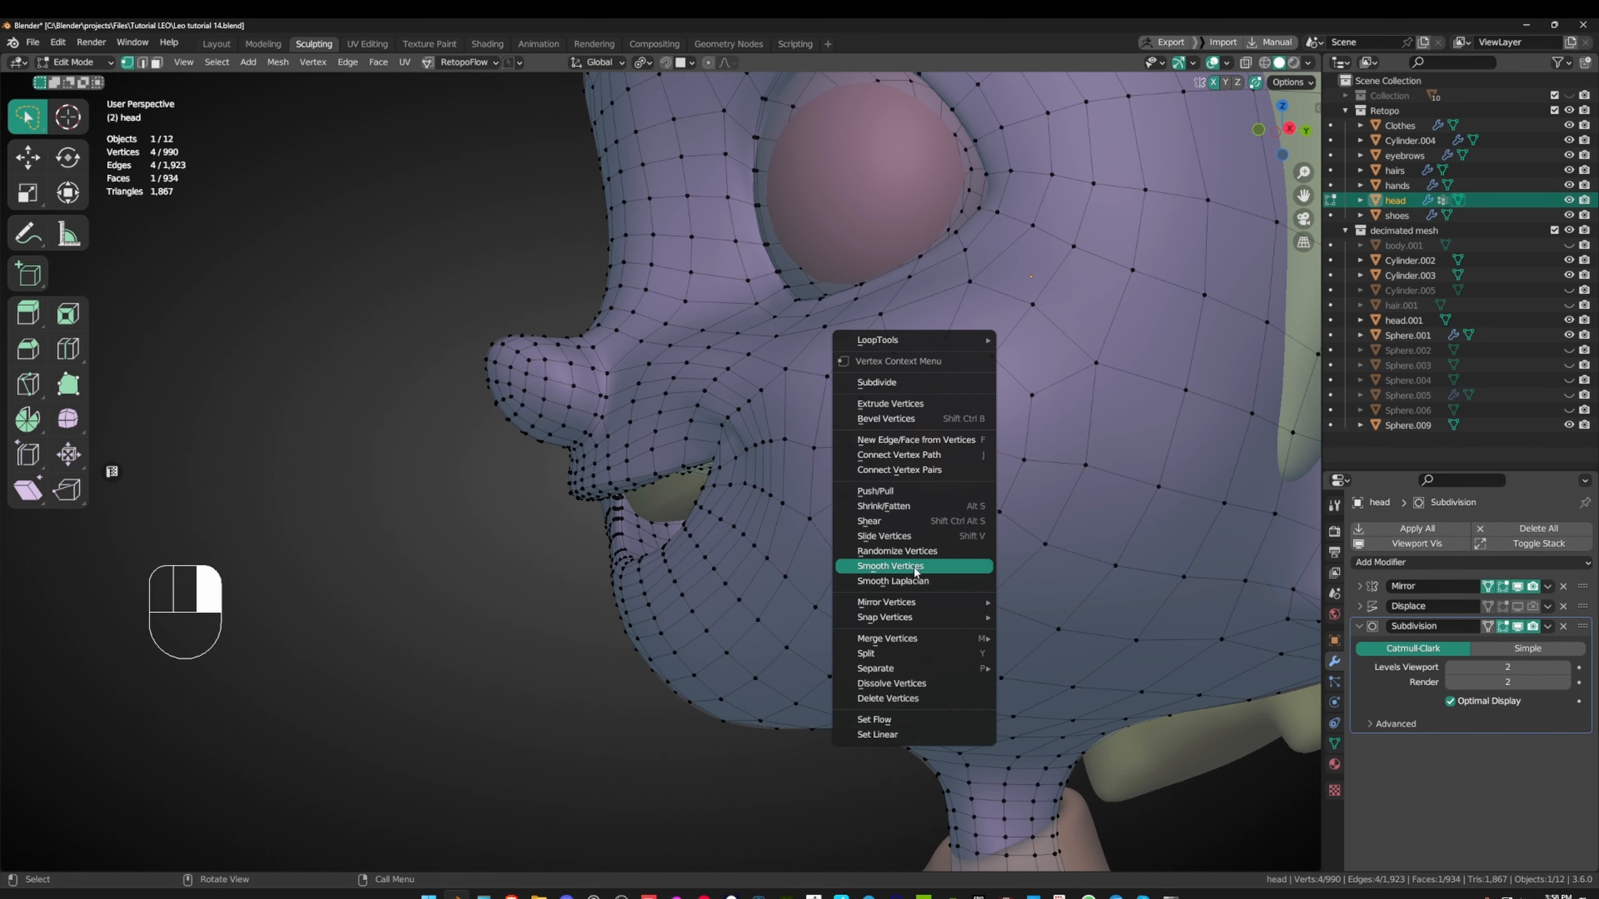
{"action": "left_click", "coordinate": [915, 567]}
- Scale and move the central cheek face to balance its spacing within the surrounding quads
{"action": "middle_click_drag", "start_coordinate": [929, 536], "coordinate": [1048, 412]}
{"action": "key", "text": "s"}
{"action": "left_click", "coordinate": [1072, 445]}
{"action": "key", "text": "g"}
{"action": "left_click", "coordinate": [1092, 436]}
{"action": "key", "text": "s"}
{"action": "left_click", "coordinate": [1066, 441]}
{"action": "key", "text": "g"}
{"action": "left_click", "coordinate": [1063, 441]}
- Select the edges that form the circular ring around the cheek patch in edge select mode
{"action": "key", "text": "2"}
{"action": "left_click", "coordinate": [1044, 399], "text": "alt"}
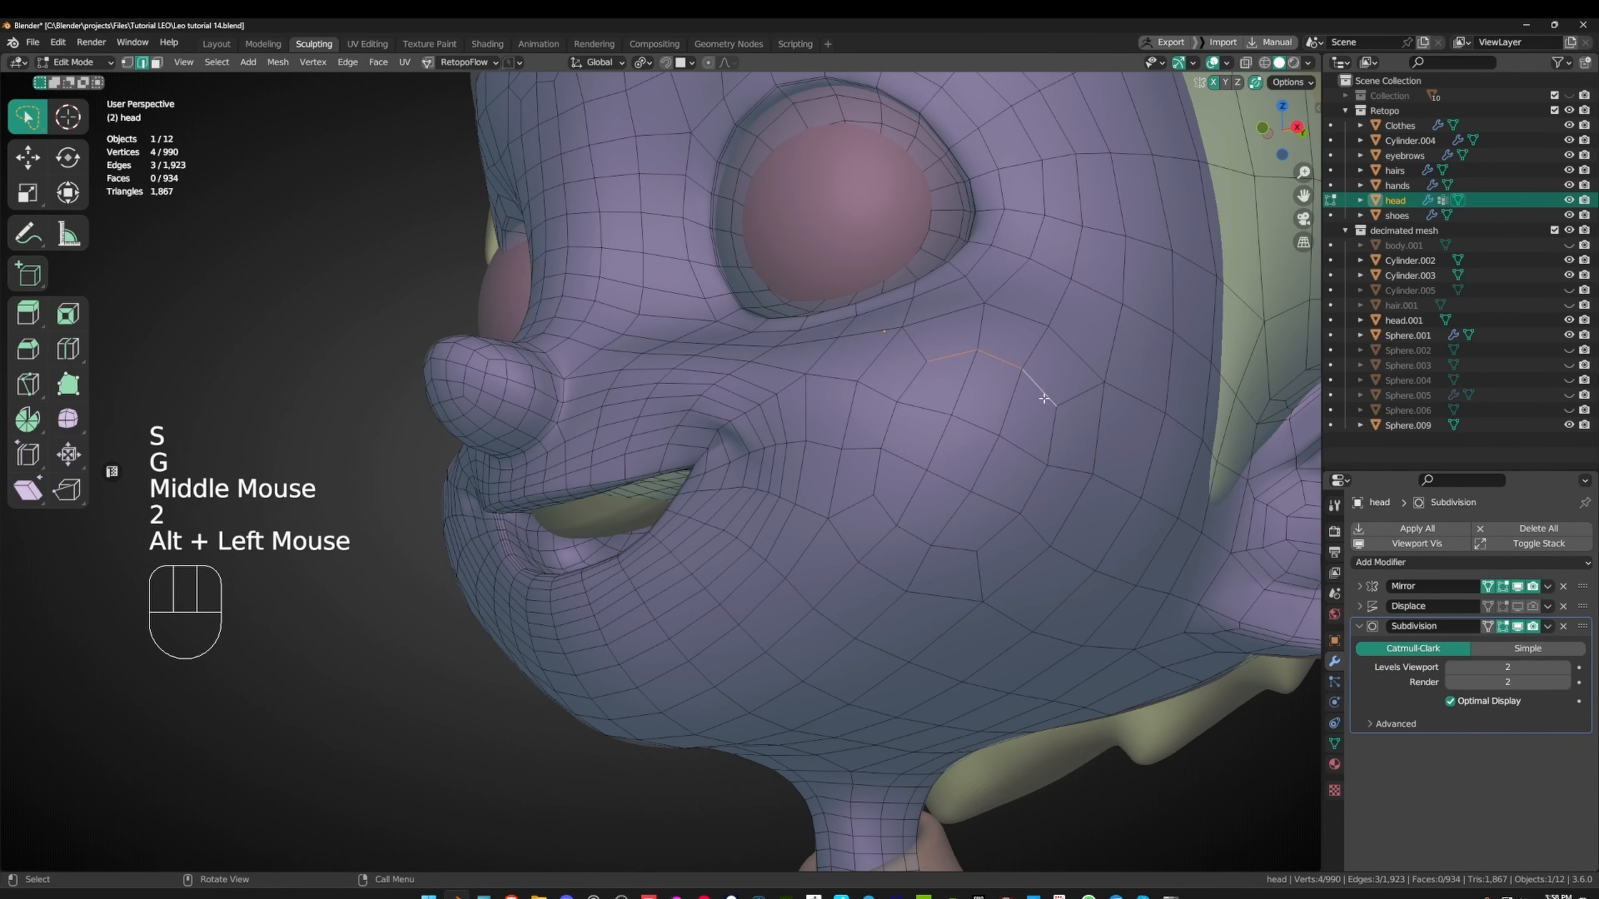
{"action": "left_click", "coordinate": [1042, 479], "text": "alt+shift"}
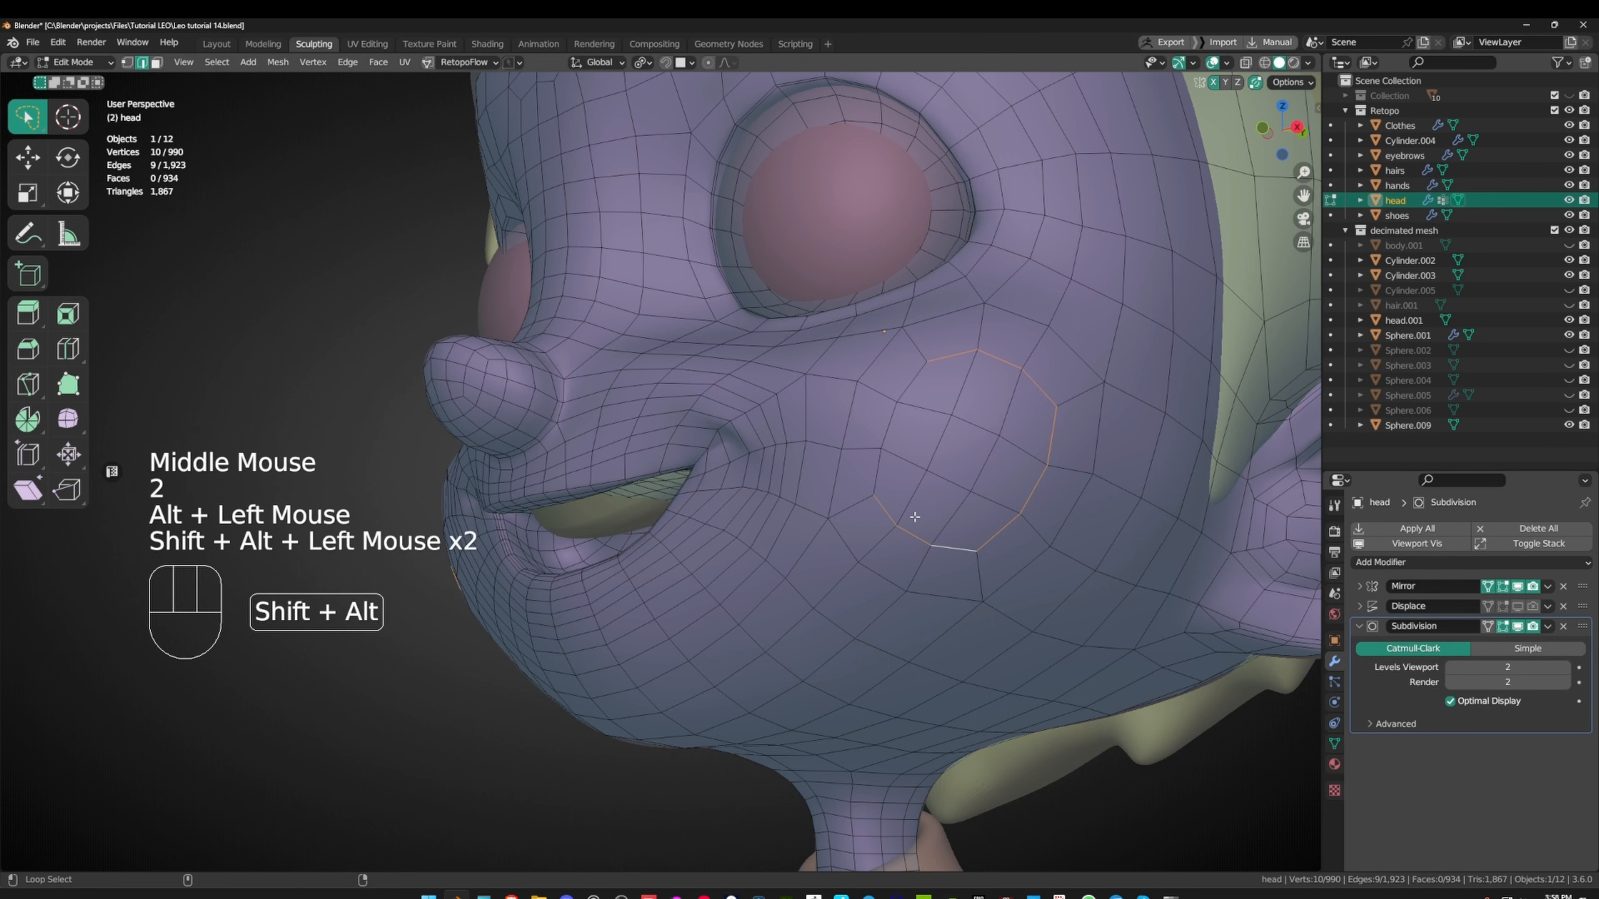
- Switch the head to Sculpt Mode and open the Quick Favorites
{"action": "key", "text": "ctrl+Tab"}
{"action": "middle_click_drag", "start_coordinate": [997, 523], "coordinate": [918, 471], "text": "shift"}
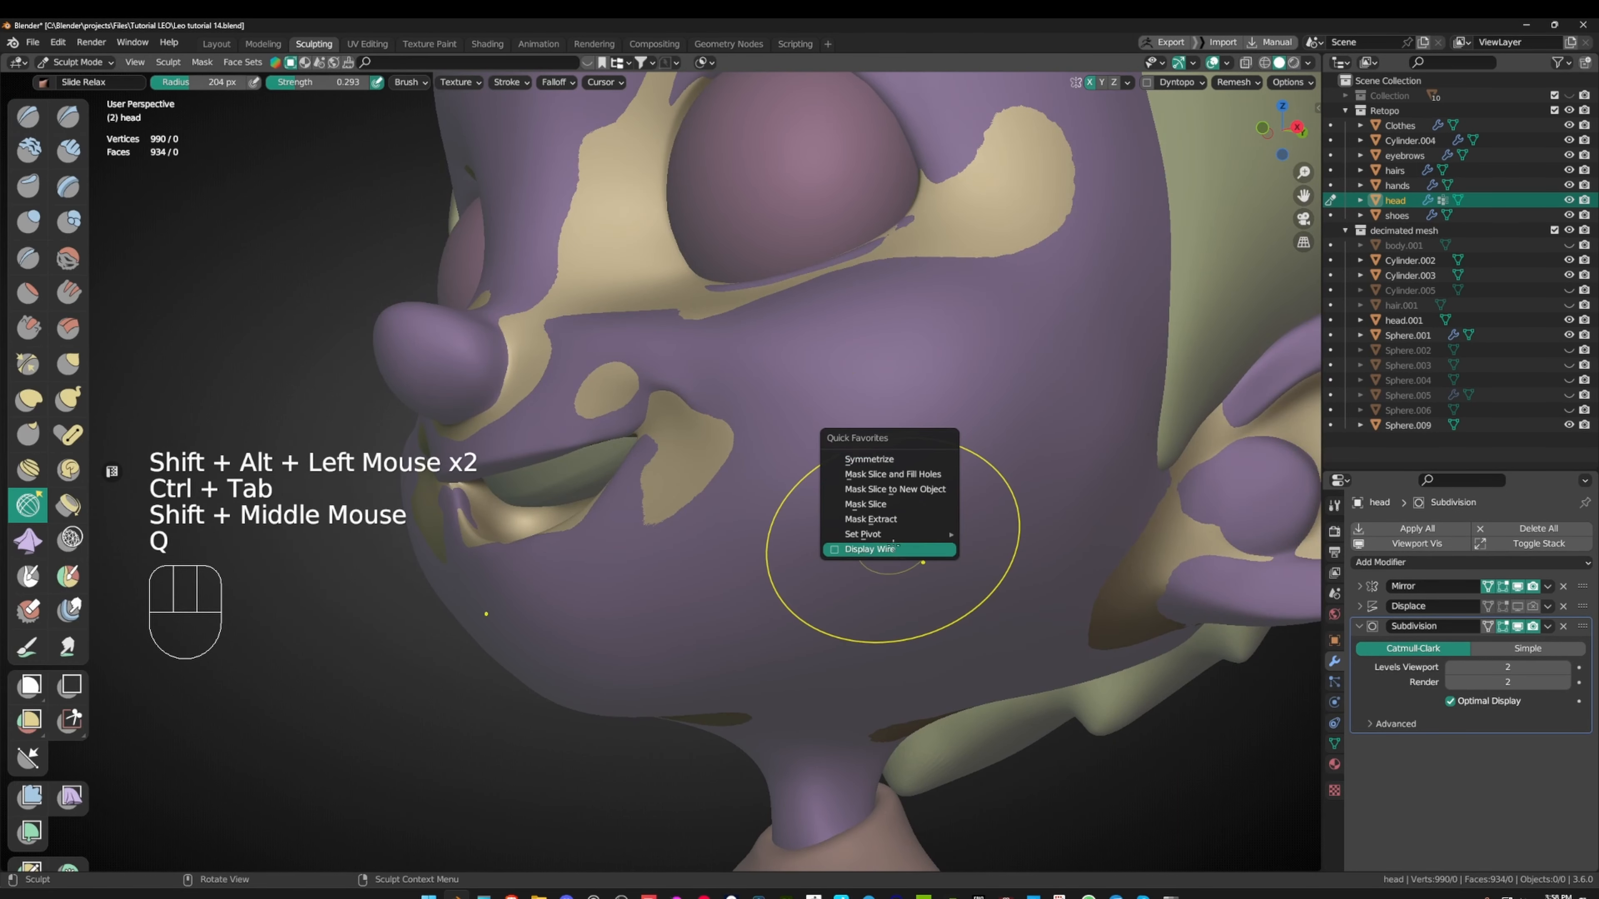
{"action": "key", "text": "ctrl+Tab"}
{"action": "key", "text": "ctrl+Tab"}
{"action": "key", "text": "q"}
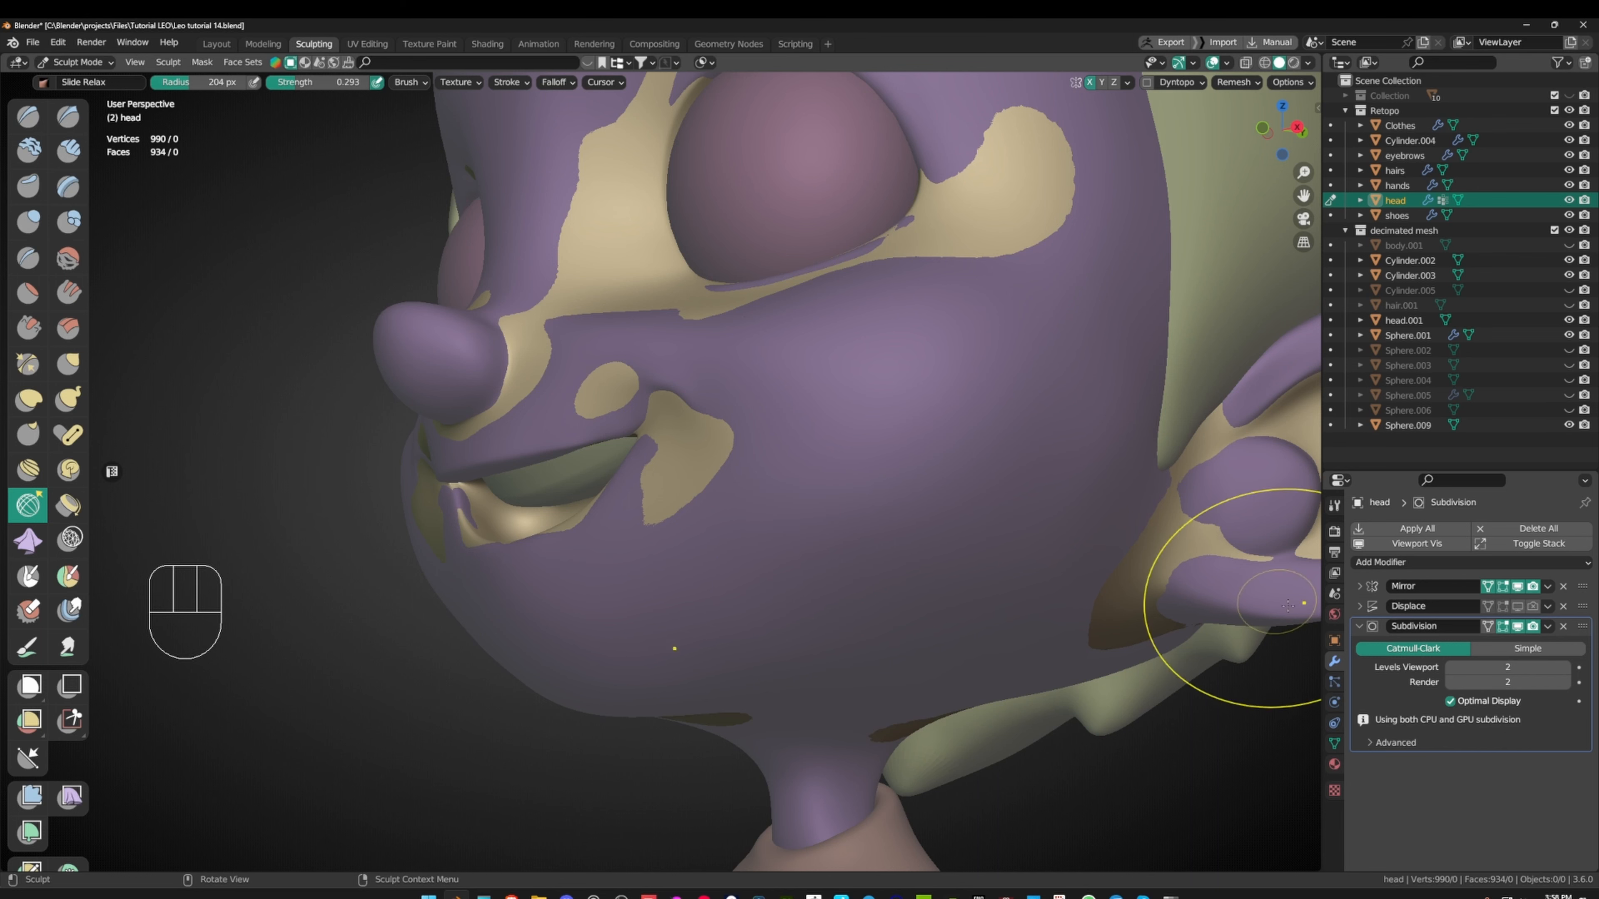
- Try toggling Wireframe in the head's Viewport Display object settings, leaving it off
{"action": "left_click", "coordinate": [1334, 642]}
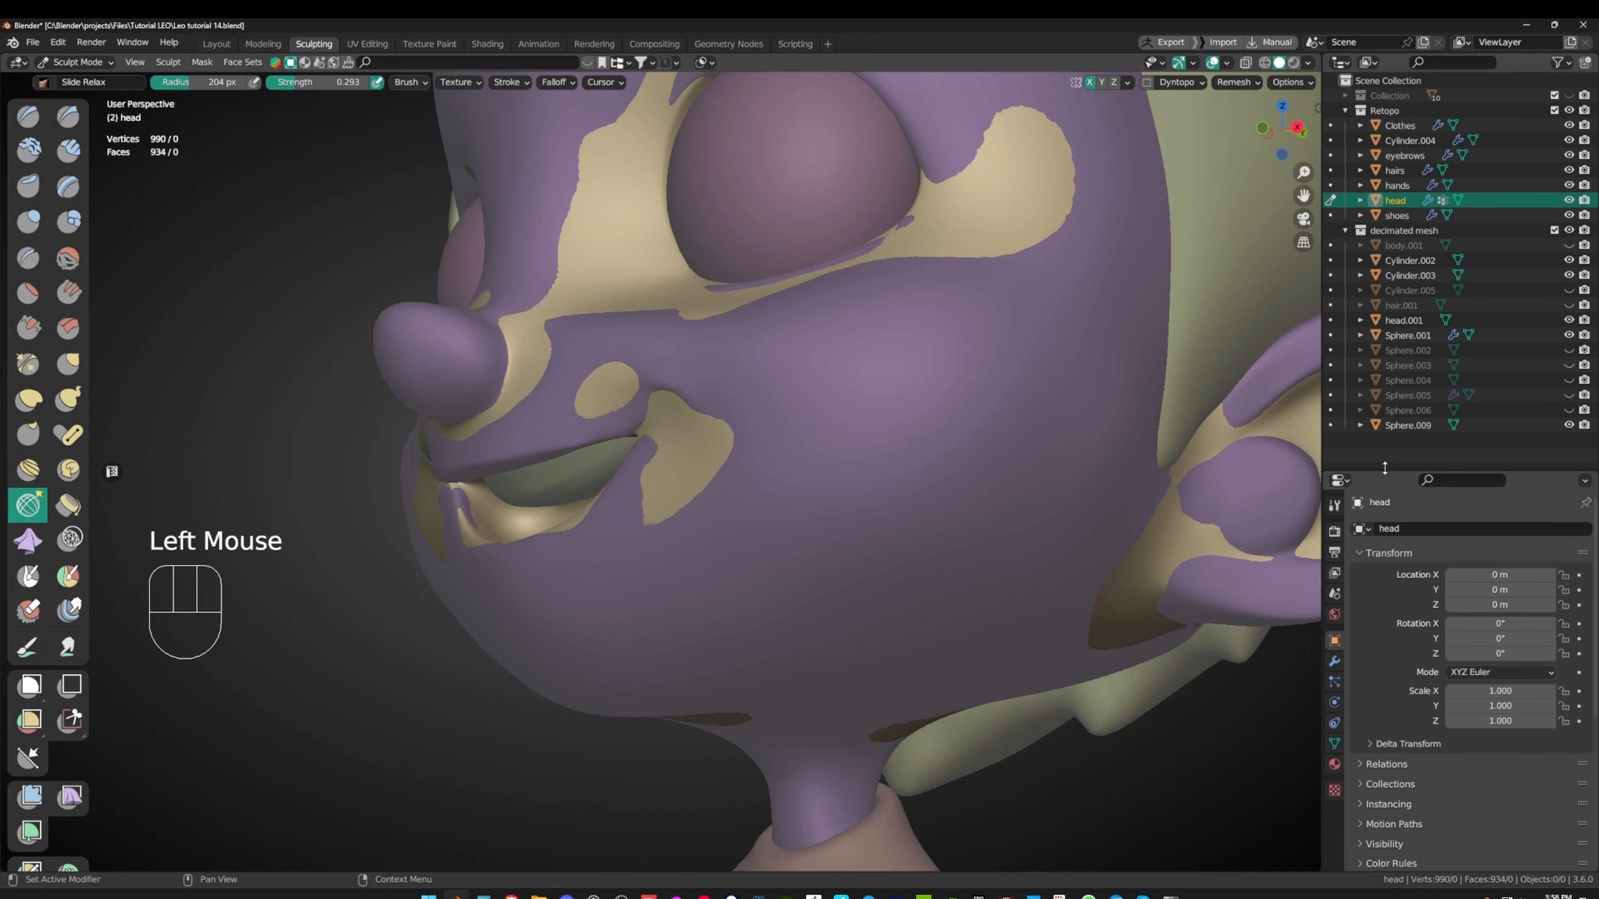
{"action": "left_click_drag", "start_coordinate": [1382, 473], "coordinate": [1381, 387]}
{"action": "middle_click_drag", "start_coordinate": [1374, 565], "coordinate": [1418, 480]}
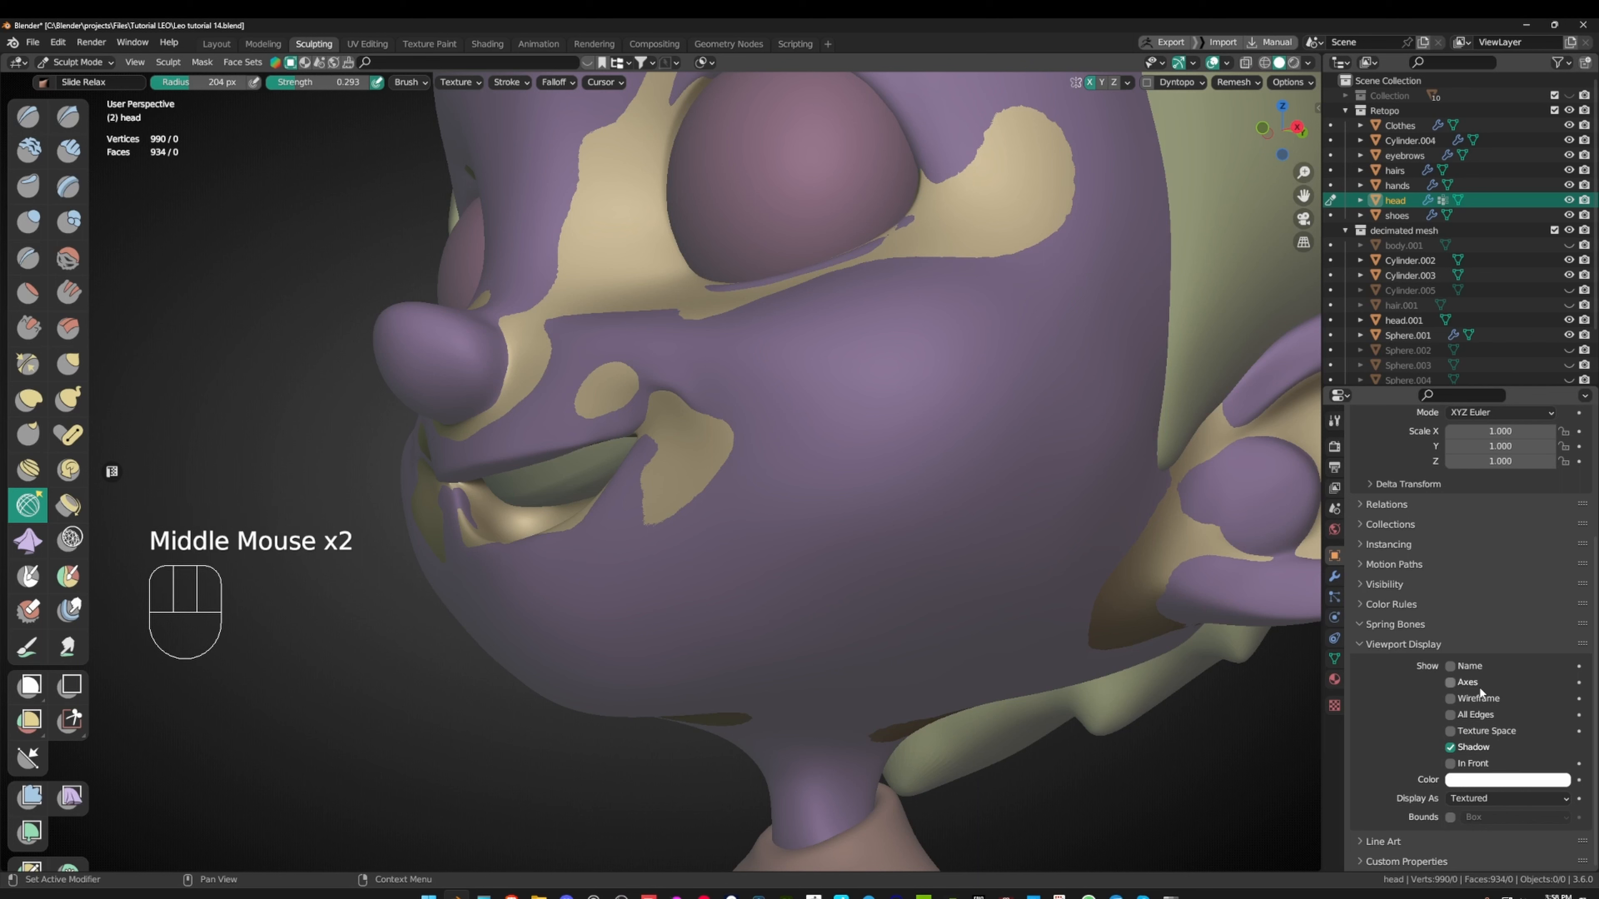
{"action": "left_click", "coordinate": [1459, 700]}
{"action": "left_click", "coordinate": [1460, 701]}
{"action": "left_click", "coordinate": [1460, 701]}
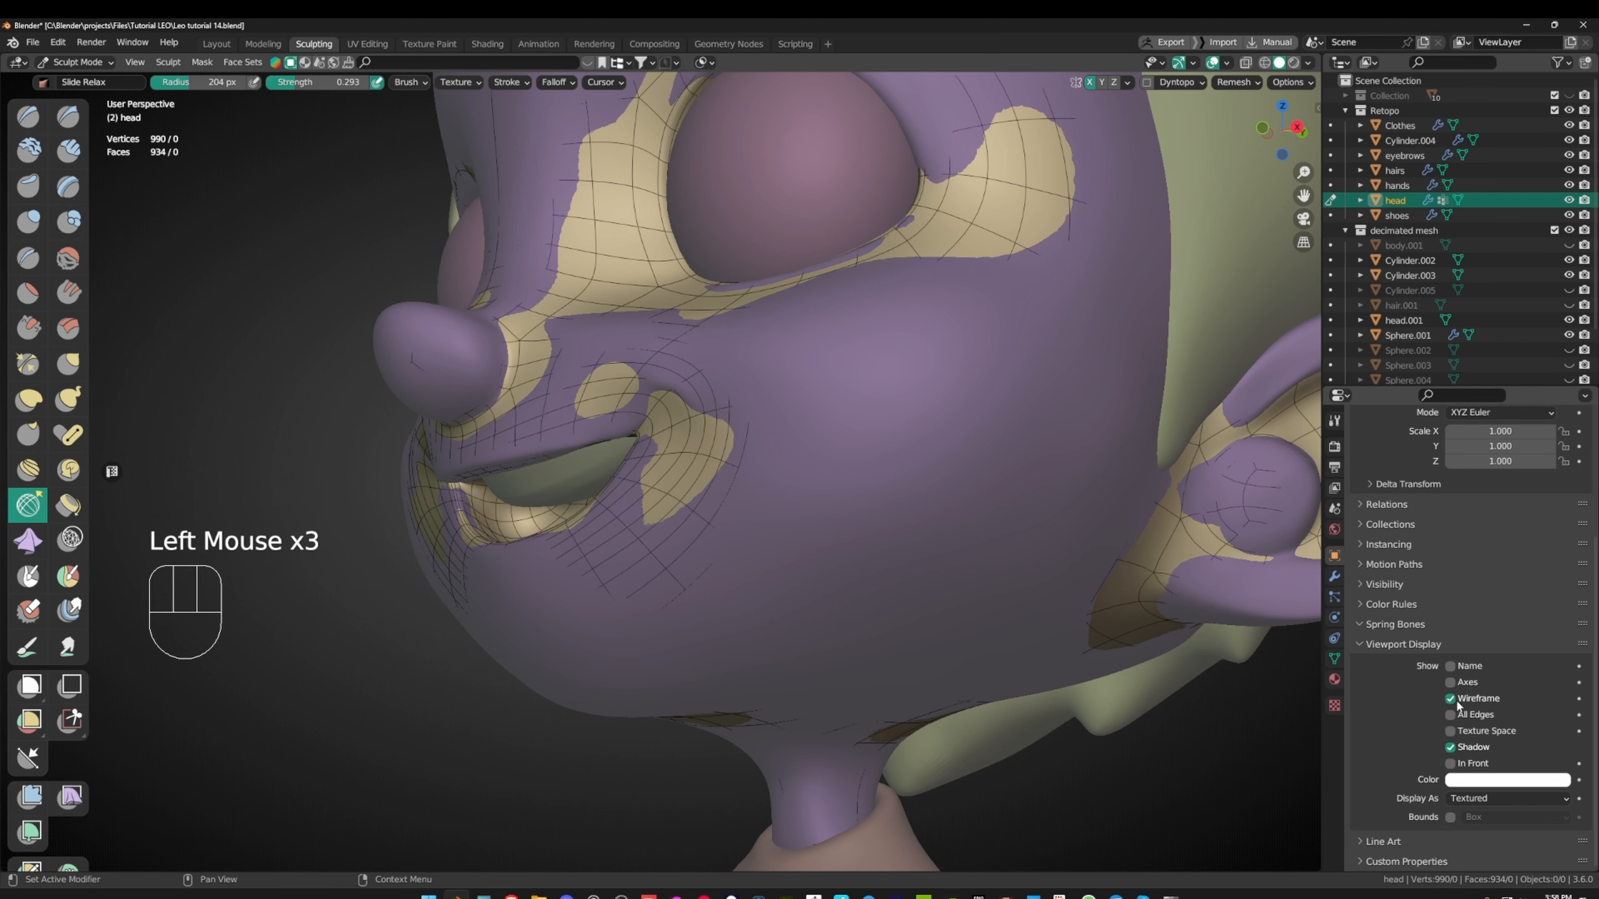
{"action": "left_click", "coordinate": [1460, 701]}
{"action": "left_click", "coordinate": [1460, 701]}
{"action": "left_click", "coordinate": [1460, 701]}
{"action": "left_click", "coordinate": [1460, 701]}
{"action": "left_click", "coordinate": [1461, 701]}
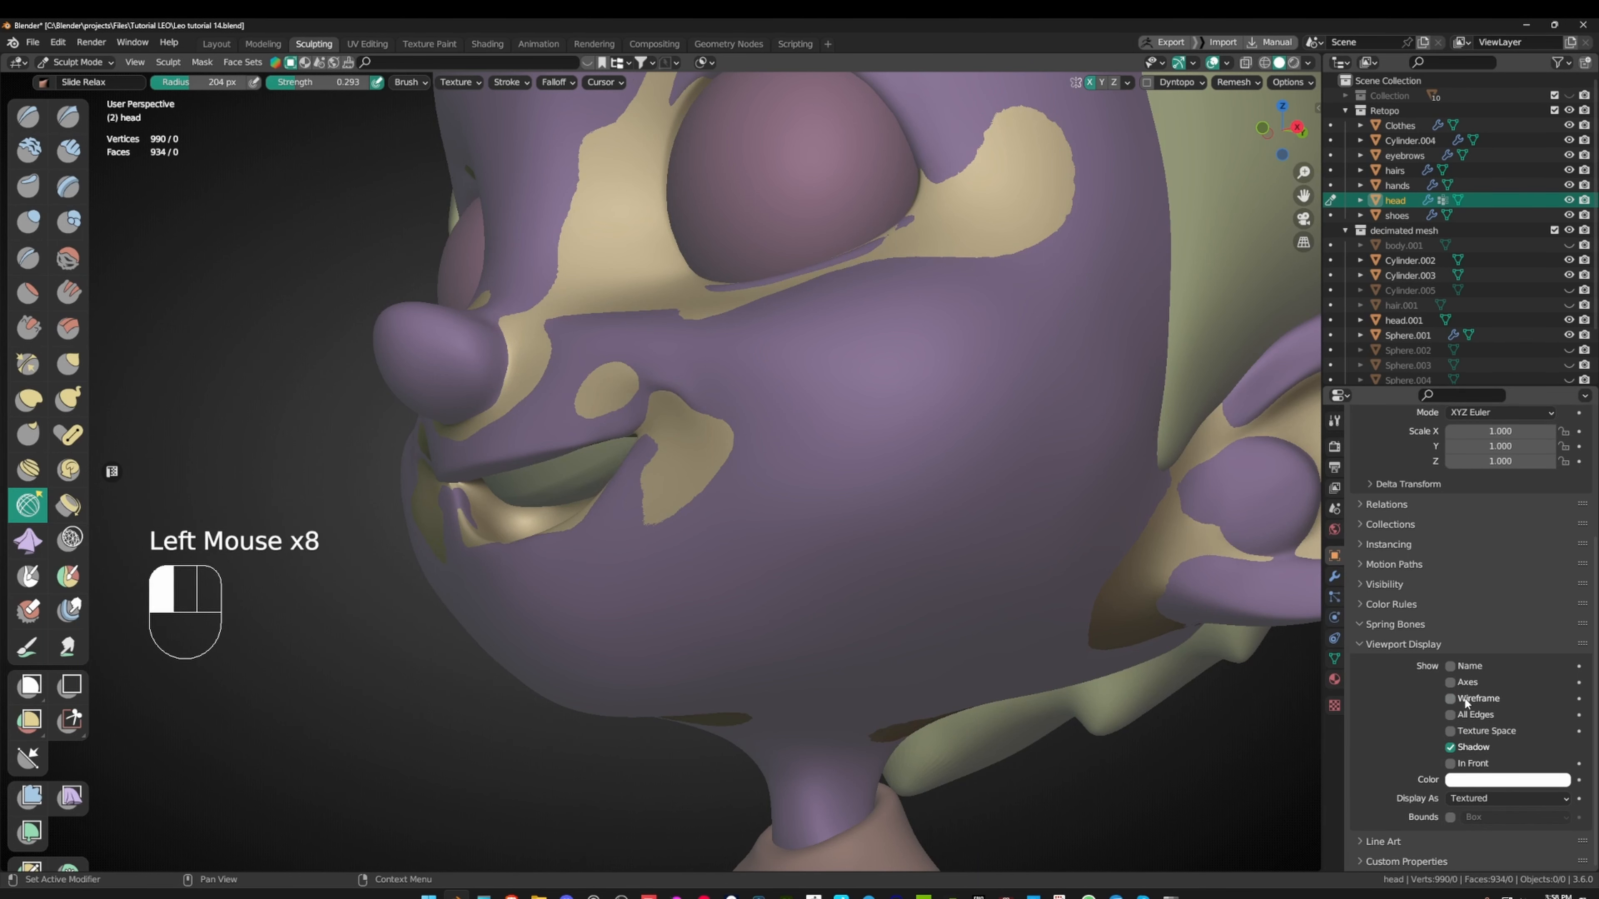
{"action": "left_click", "coordinate": [1461, 700]}
{"action": "left_click", "coordinate": [1462, 701]}
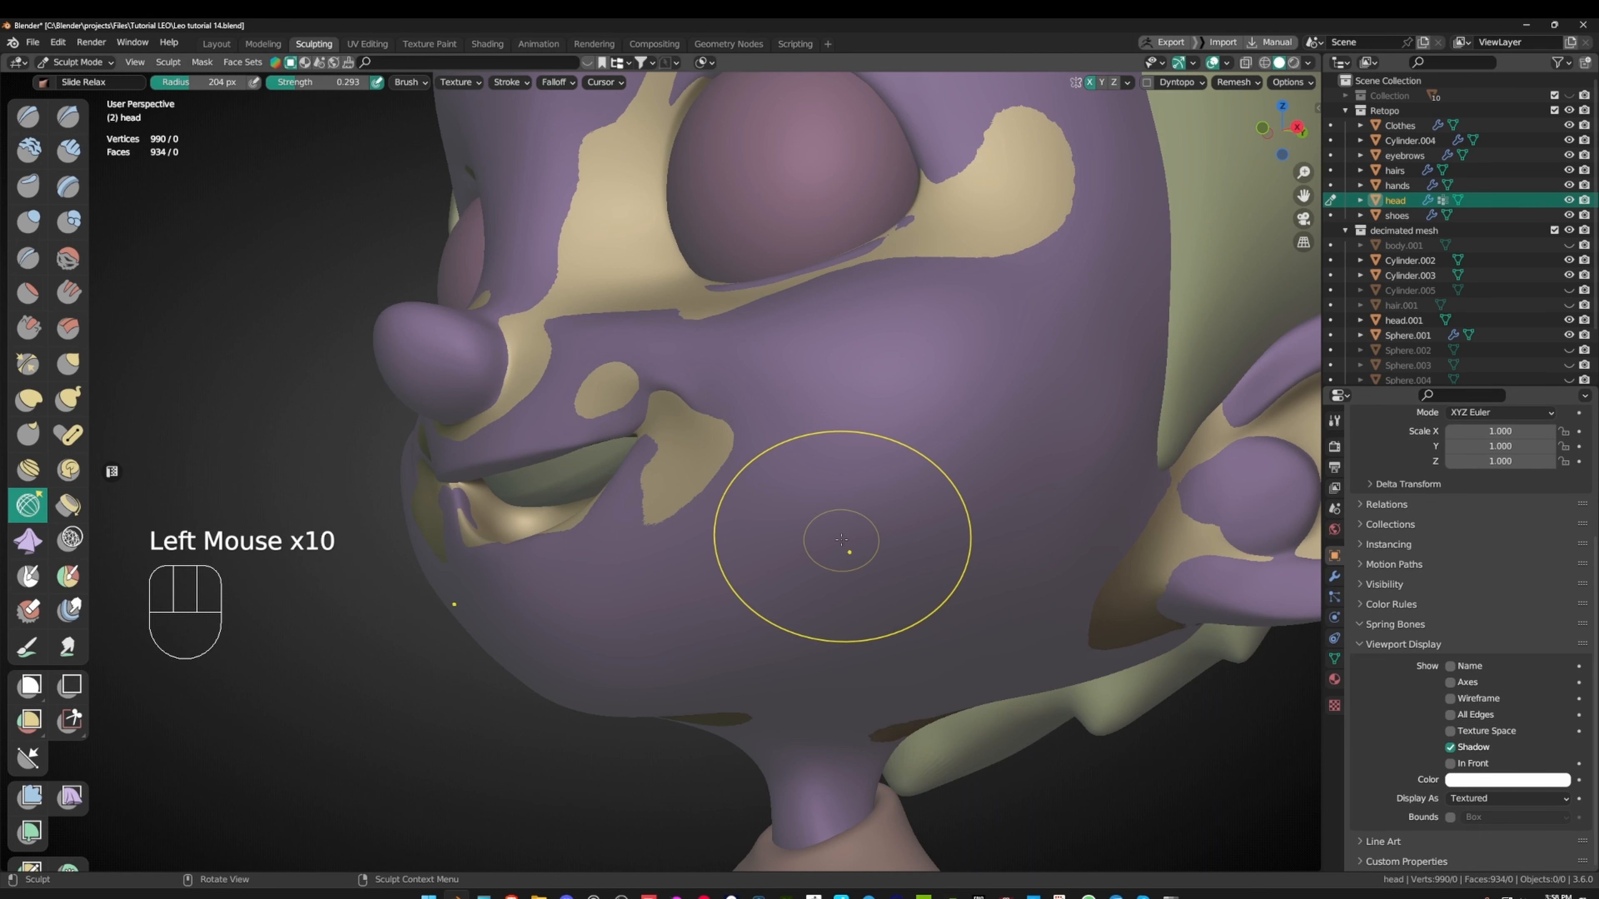
- Toggle the head's Display Wire favourite on and back off in Sculpt Mode
{"action": "key", "text": "q"}
{"action": "left_click", "coordinate": [774, 620]}
{"action": "key", "text": "q"}
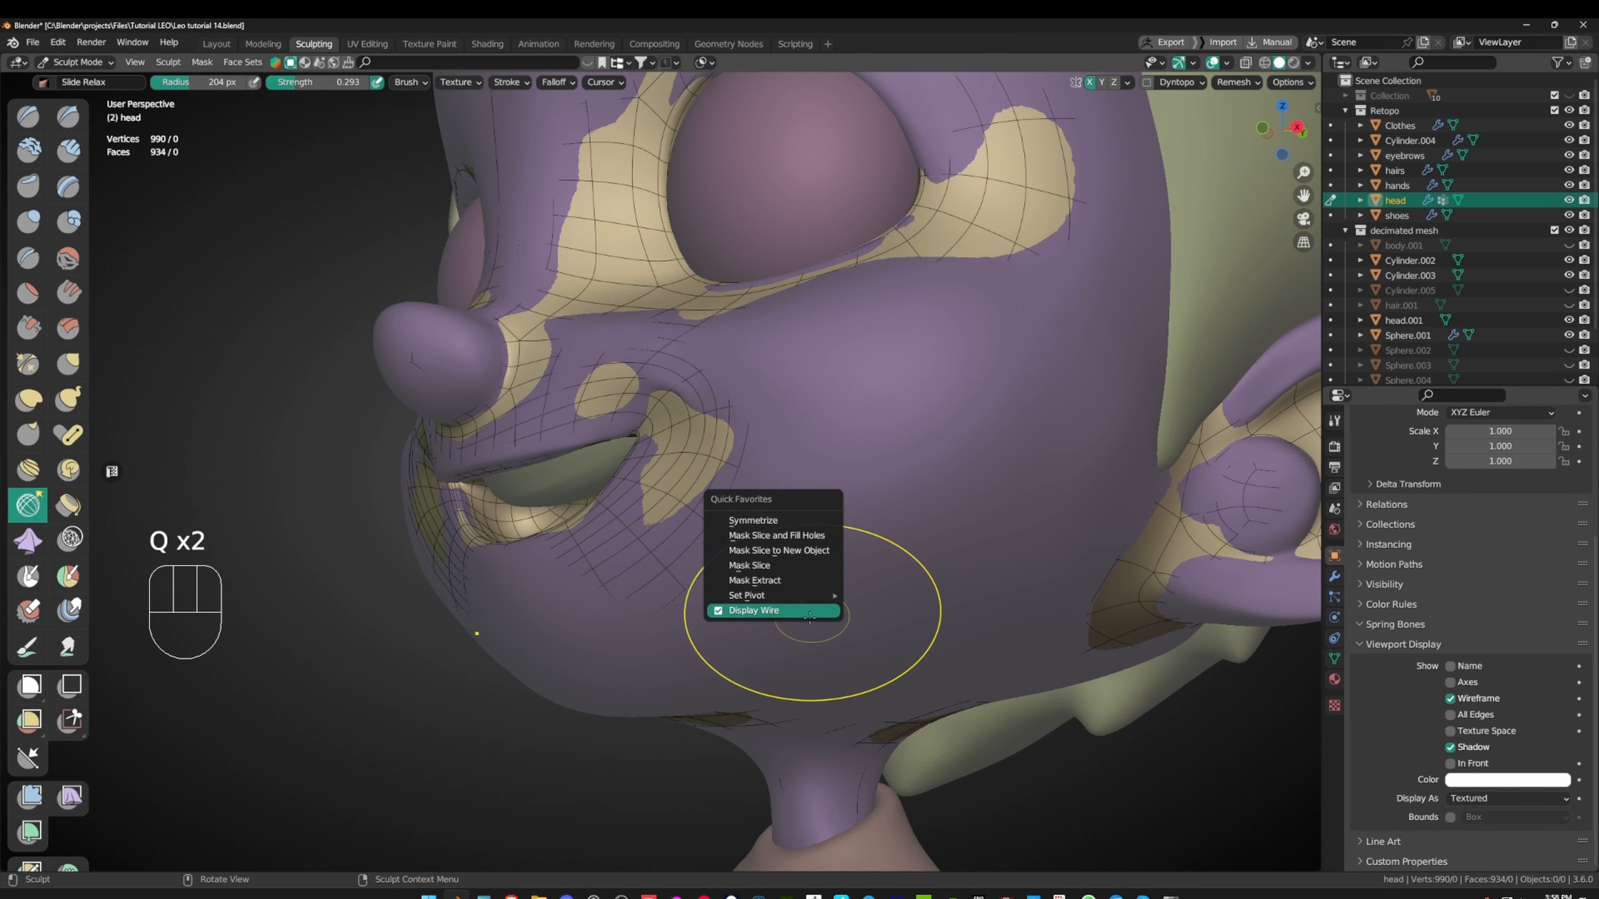
{"action": "left_click", "coordinate": [771, 608]}
- Return to Object Mode, select the retopologized head and turn on Display Wire
{"action": "key", "text": "ctrl+Tab"}
{"action": "left_click", "coordinate": [847, 509]}
{"action": "left_click", "coordinate": [686, 467]}
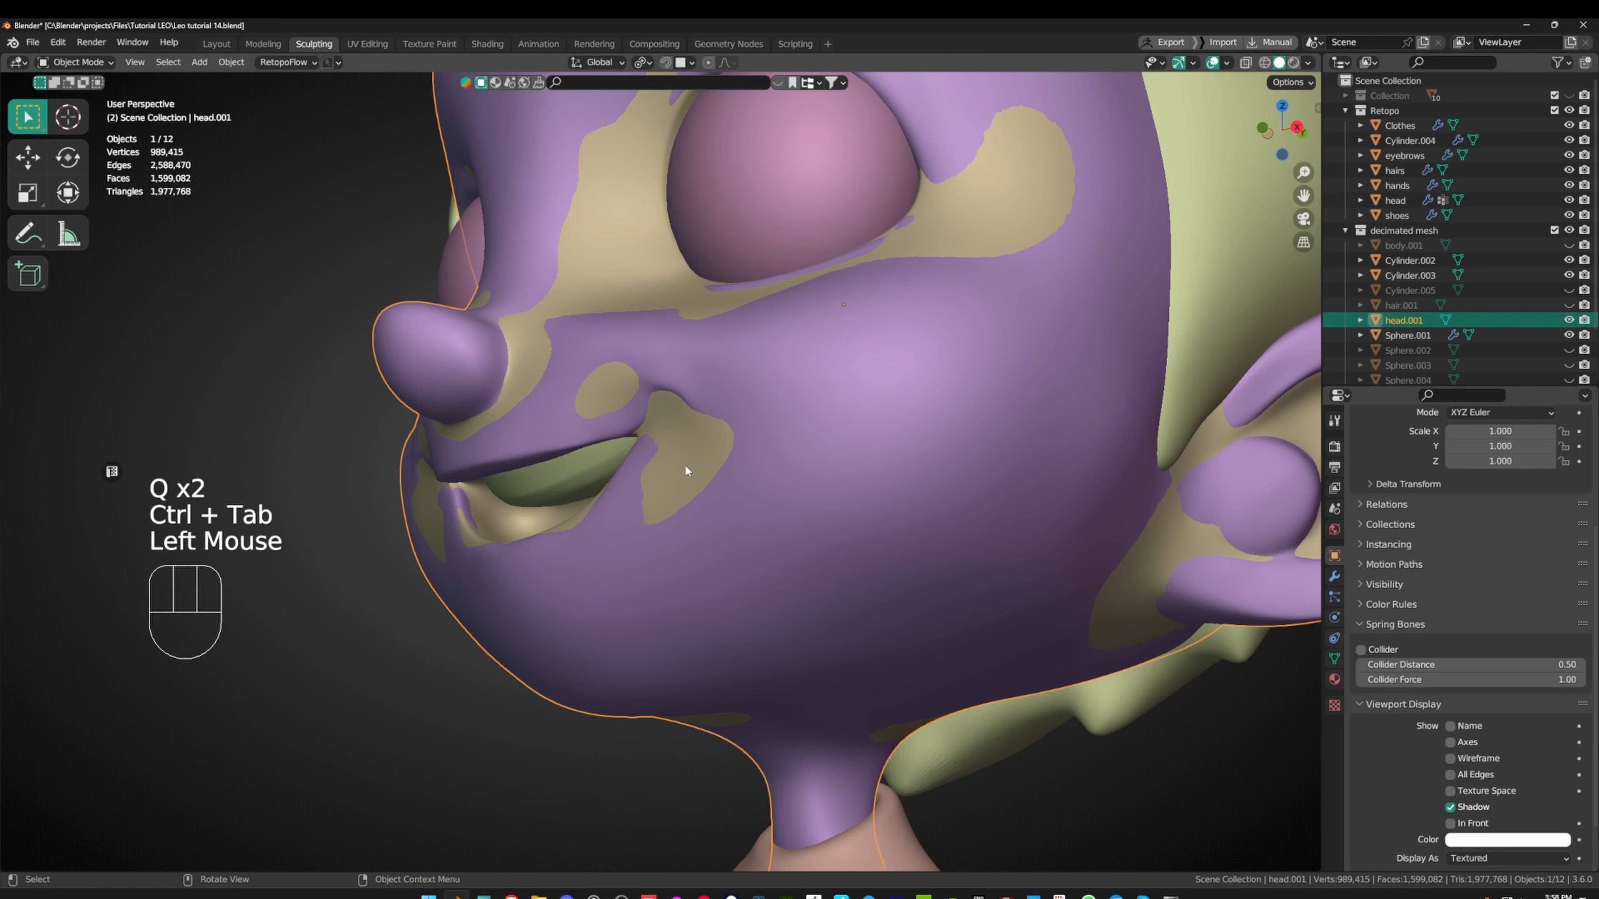
{"action": "left_click", "coordinate": [697, 464]}
{"action": "key", "text": "Tab"}
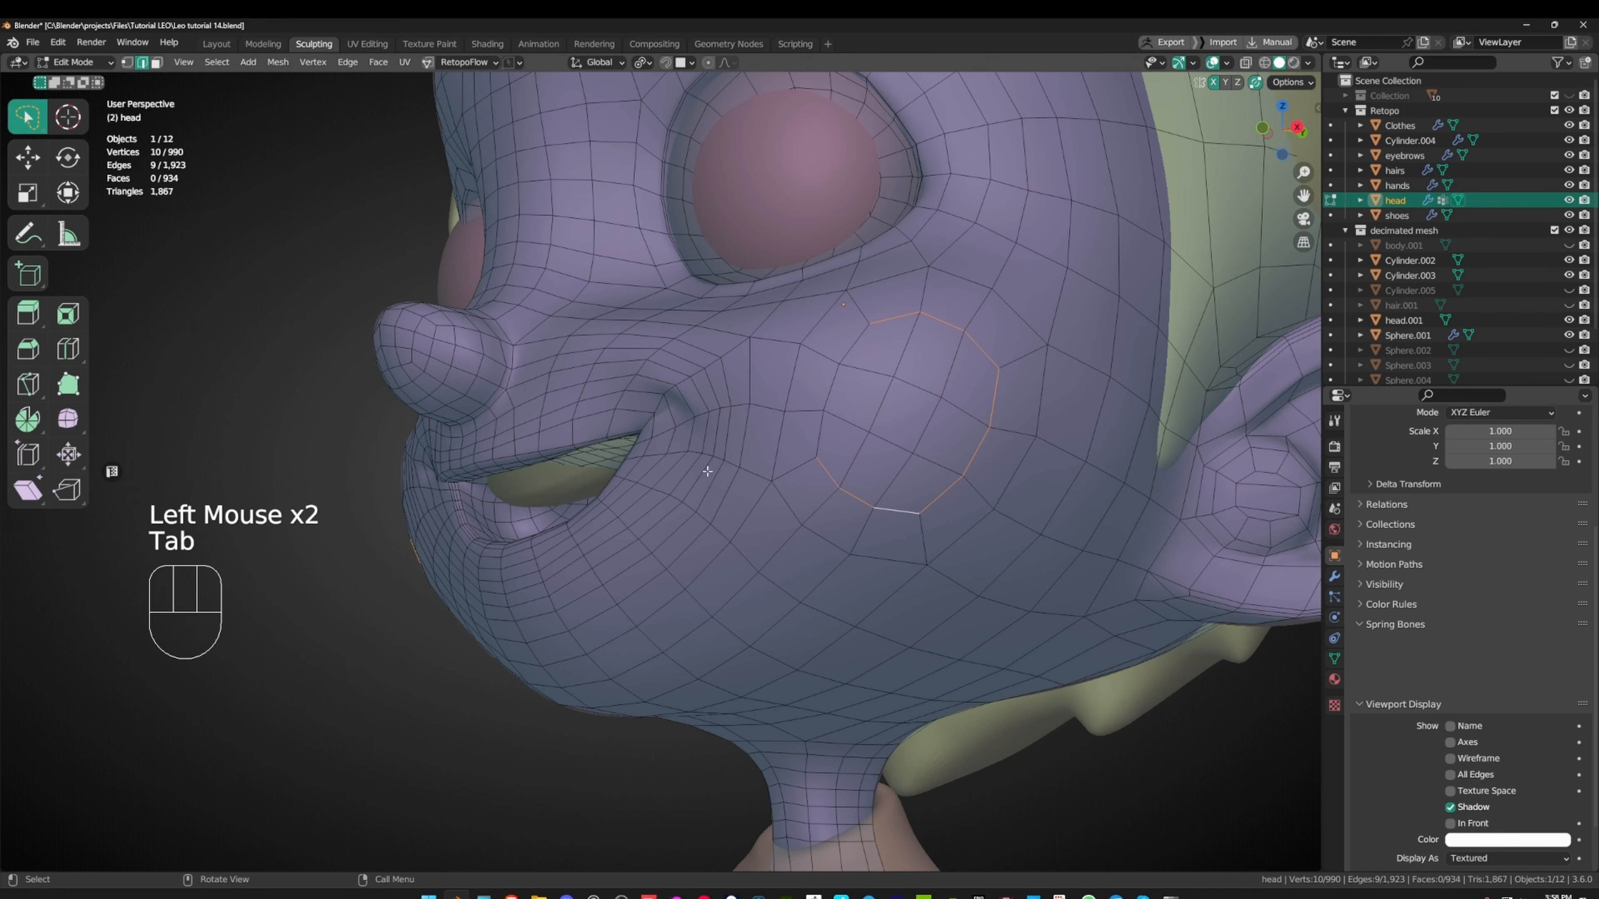
{"action": "key", "text": "Tab"}
{"action": "key", "text": "q"}
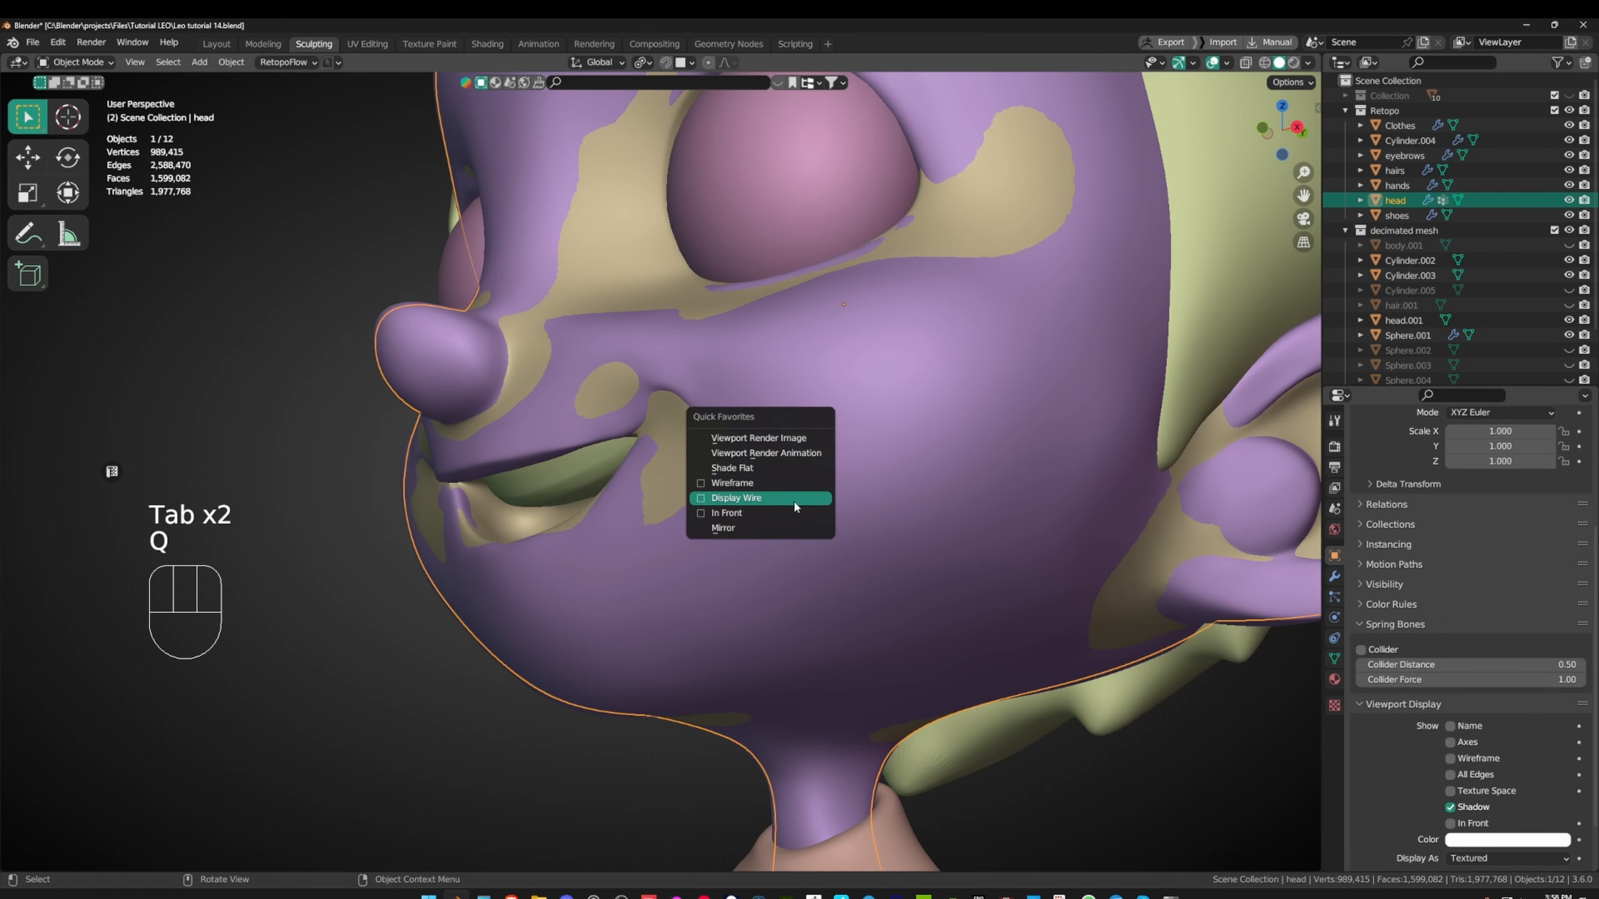
{"action": "left_click", "coordinate": [765, 497]}
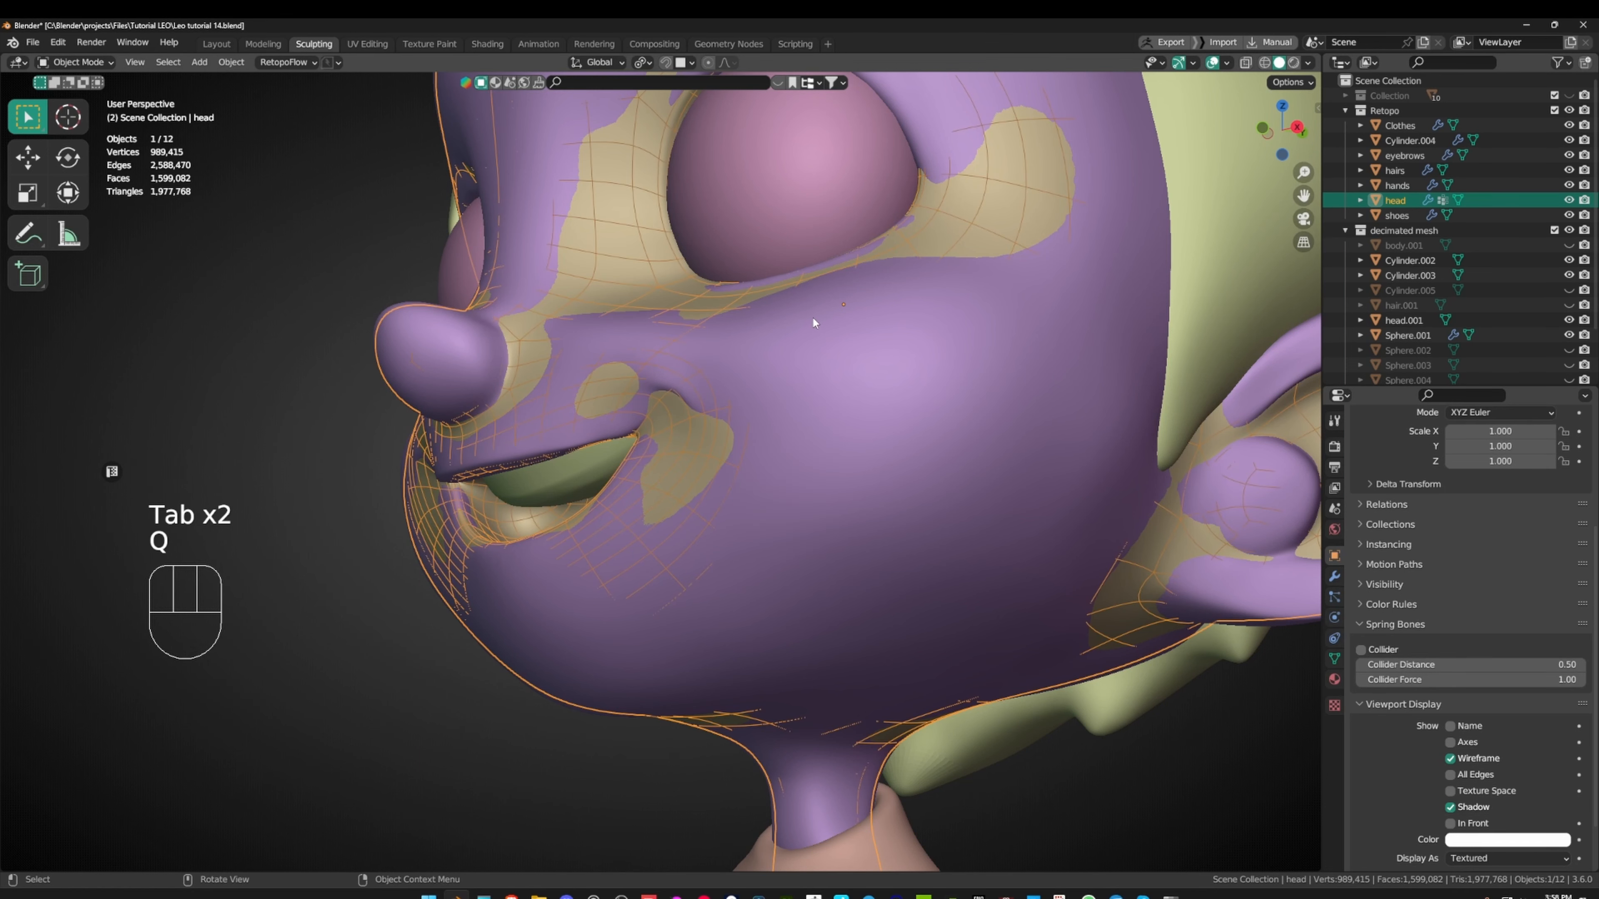
- Turn on In Front display for the retopologized head in Object Mode
{"action": "key", "text": "ctrl+Tab"}
{"action": "key", "text": "q"}
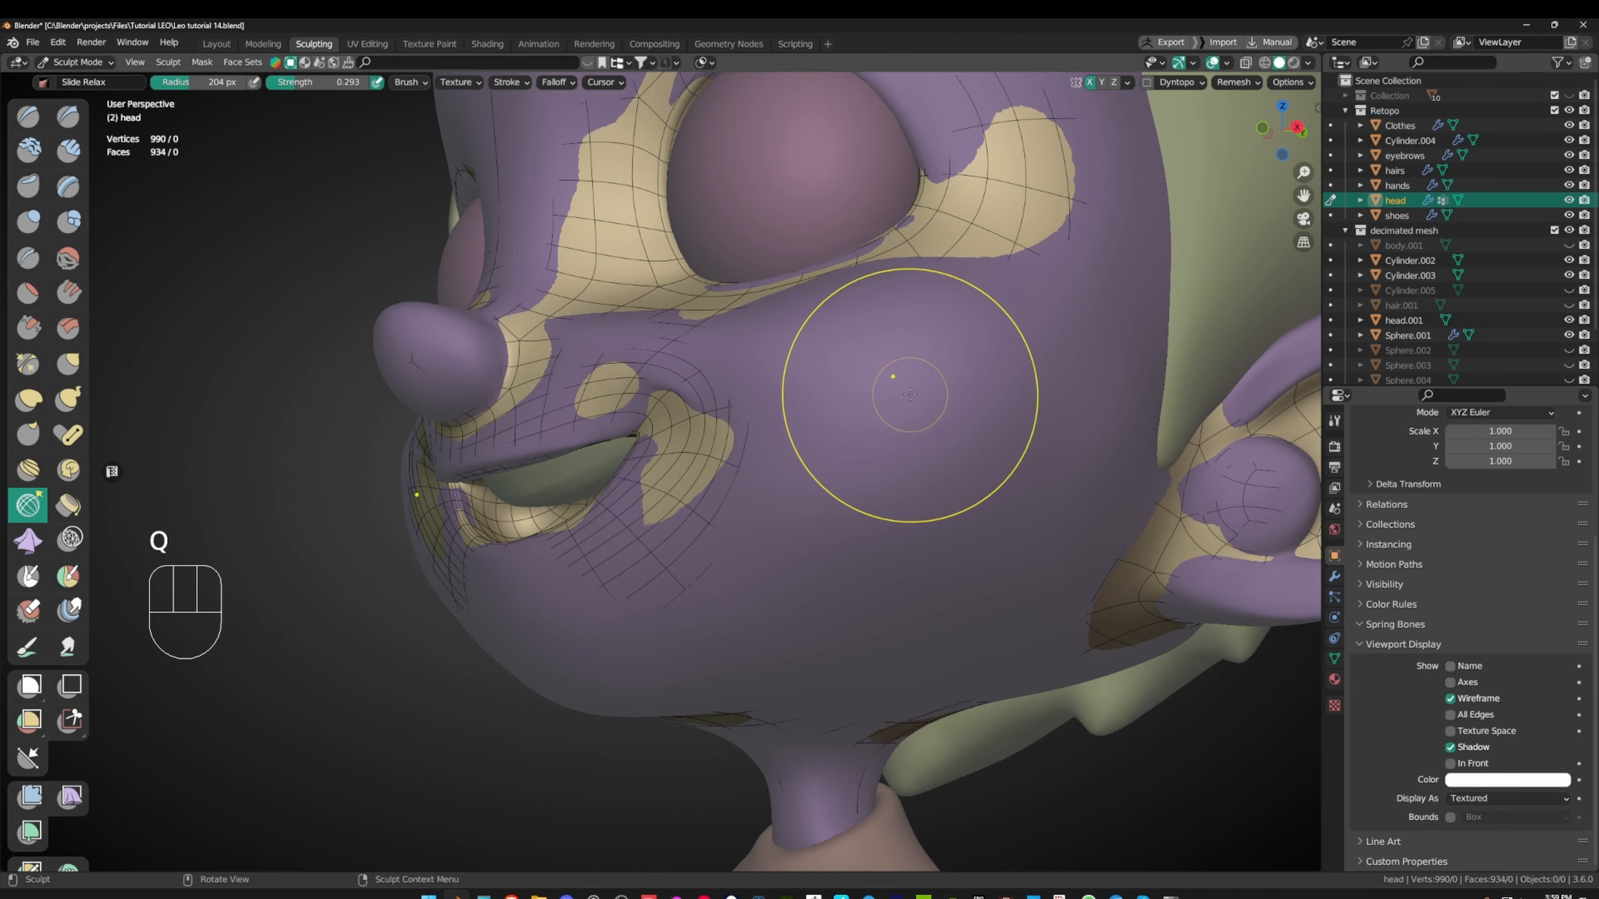
{"action": "key", "text": "ctrl+Tab"}
{"action": "left_click", "coordinate": [845, 398]}
{"action": "key", "text": "q"}
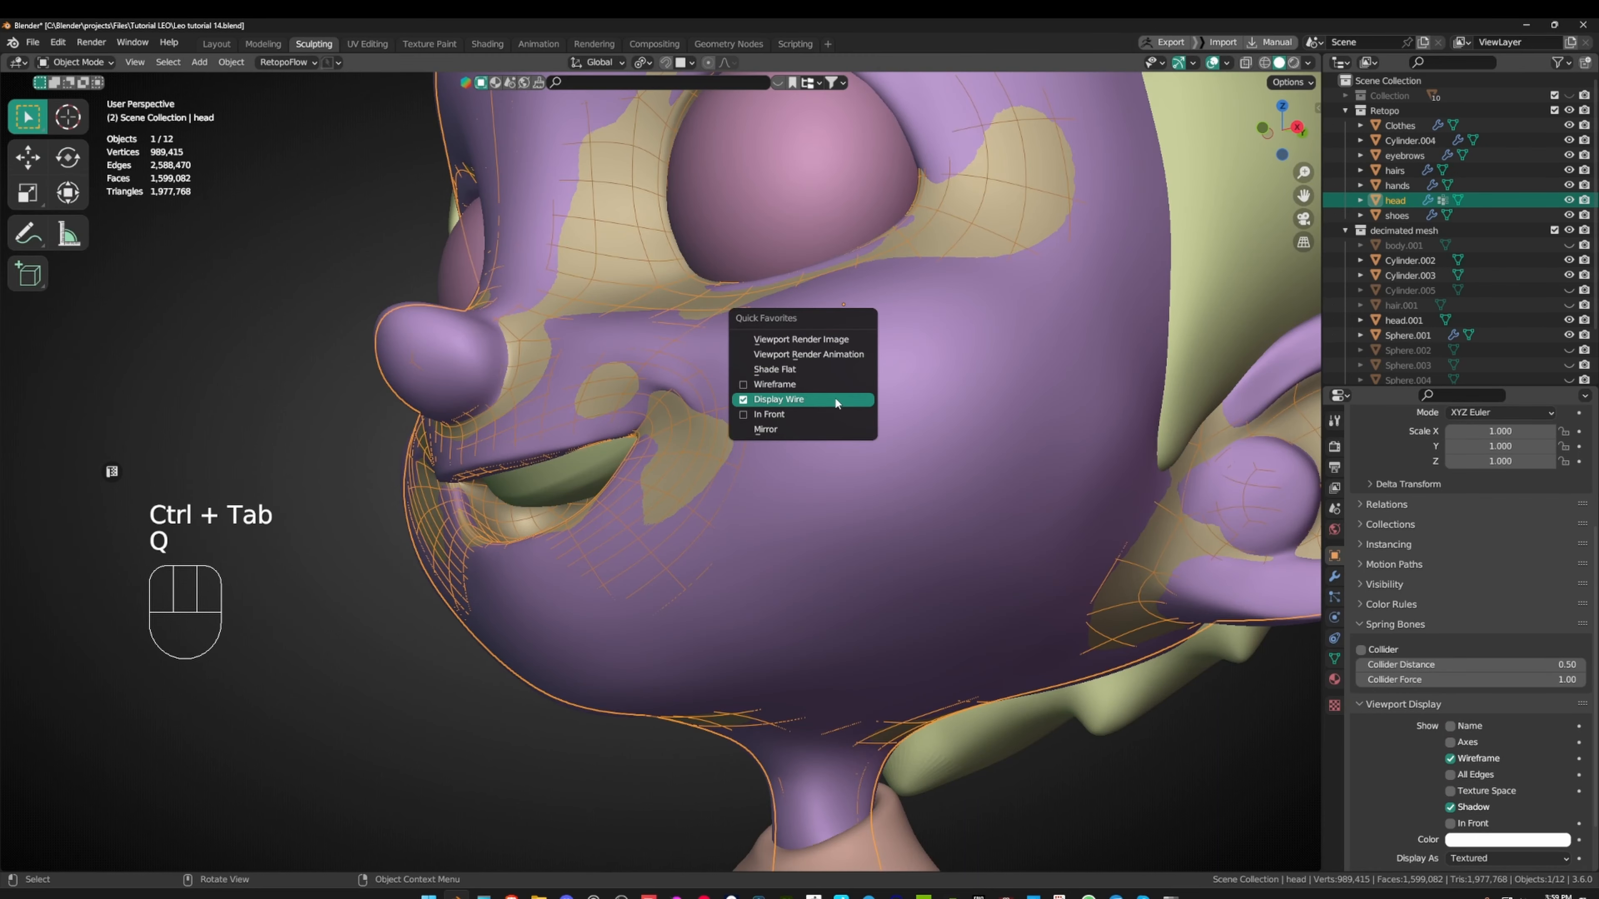
{"action": "left_click", "coordinate": [824, 414]}
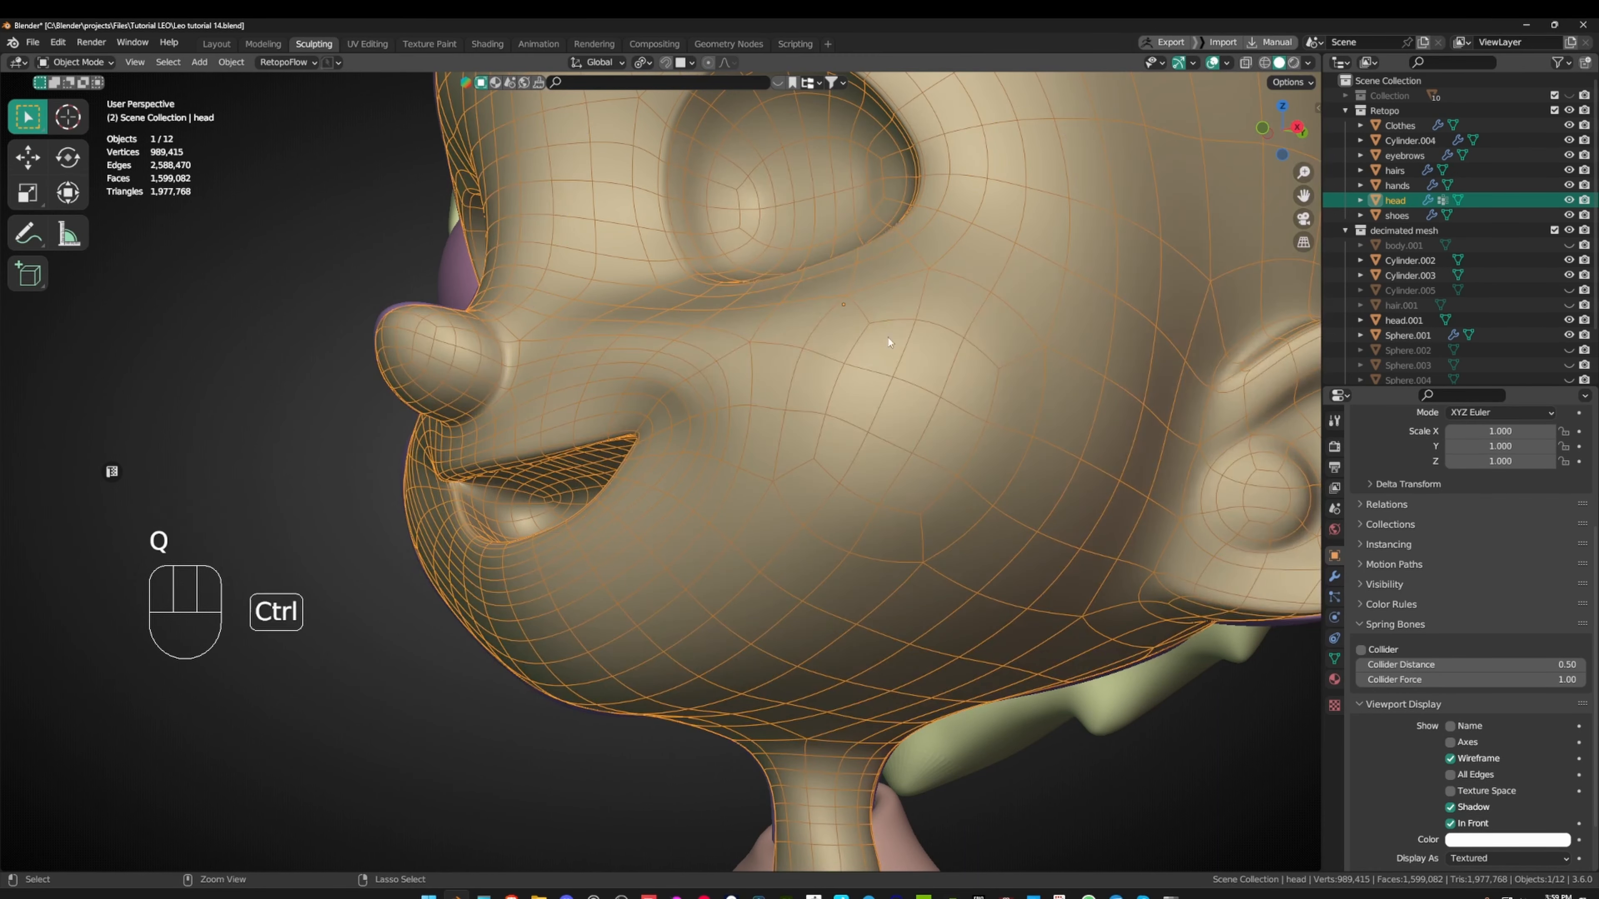
- Relax the cheek mesh in Sculpt Mode with the Slide Relax brush, setting its strength to 1.000 and radius to 148 px
{"action": "key", "text": "ctrl+Tab"}
{"action": "mouse_move", "coordinate": [838, 476]}
{"action": "left_mouse_down", "text": "shift"}
{"action": "mouse_move", "coordinate": [919, 472]}
{"action": "mouse_move", "coordinate": [931, 409]}
{"action": "left_mouse_up", "text": "shift"}
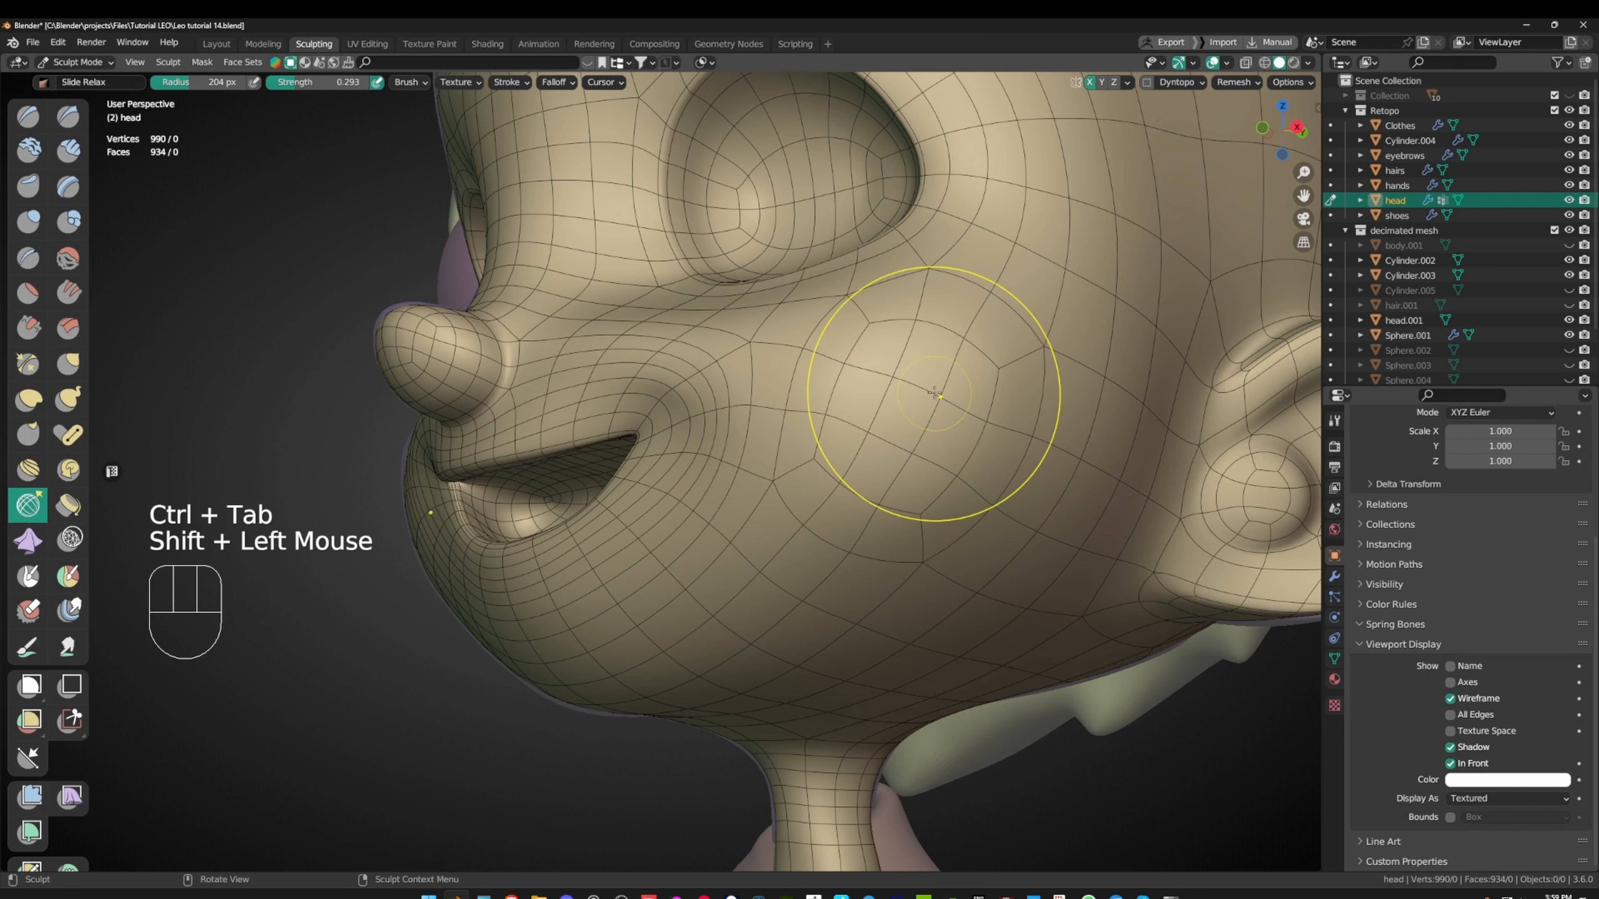
{"action": "key", "text": "shift+f"}
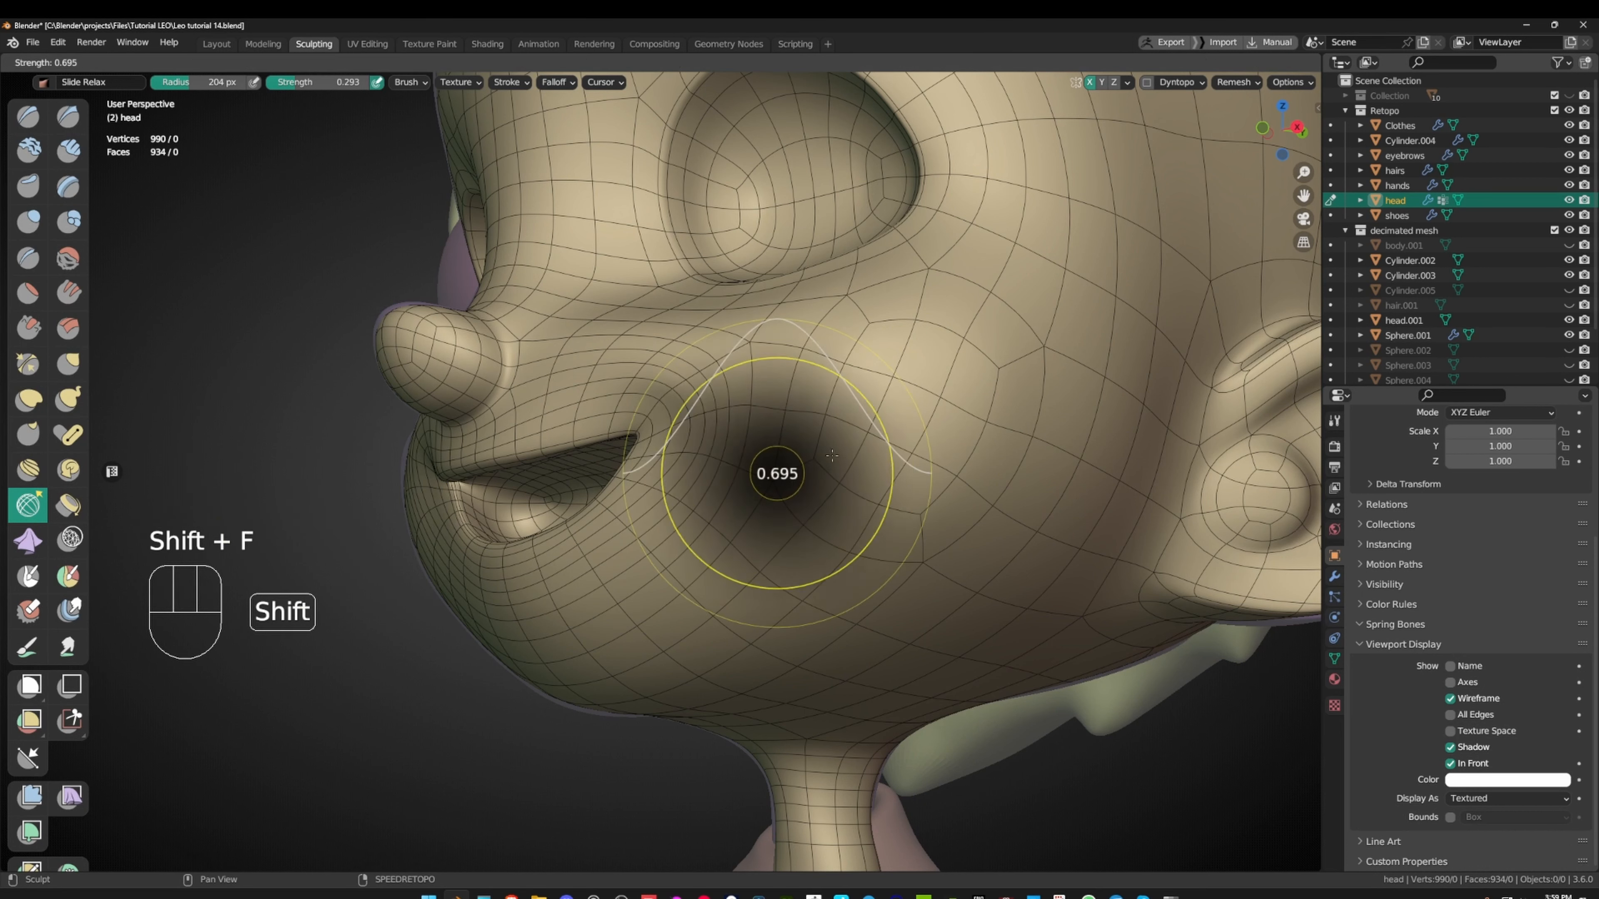
{"action": "left_click", "coordinate": [927, 476]}
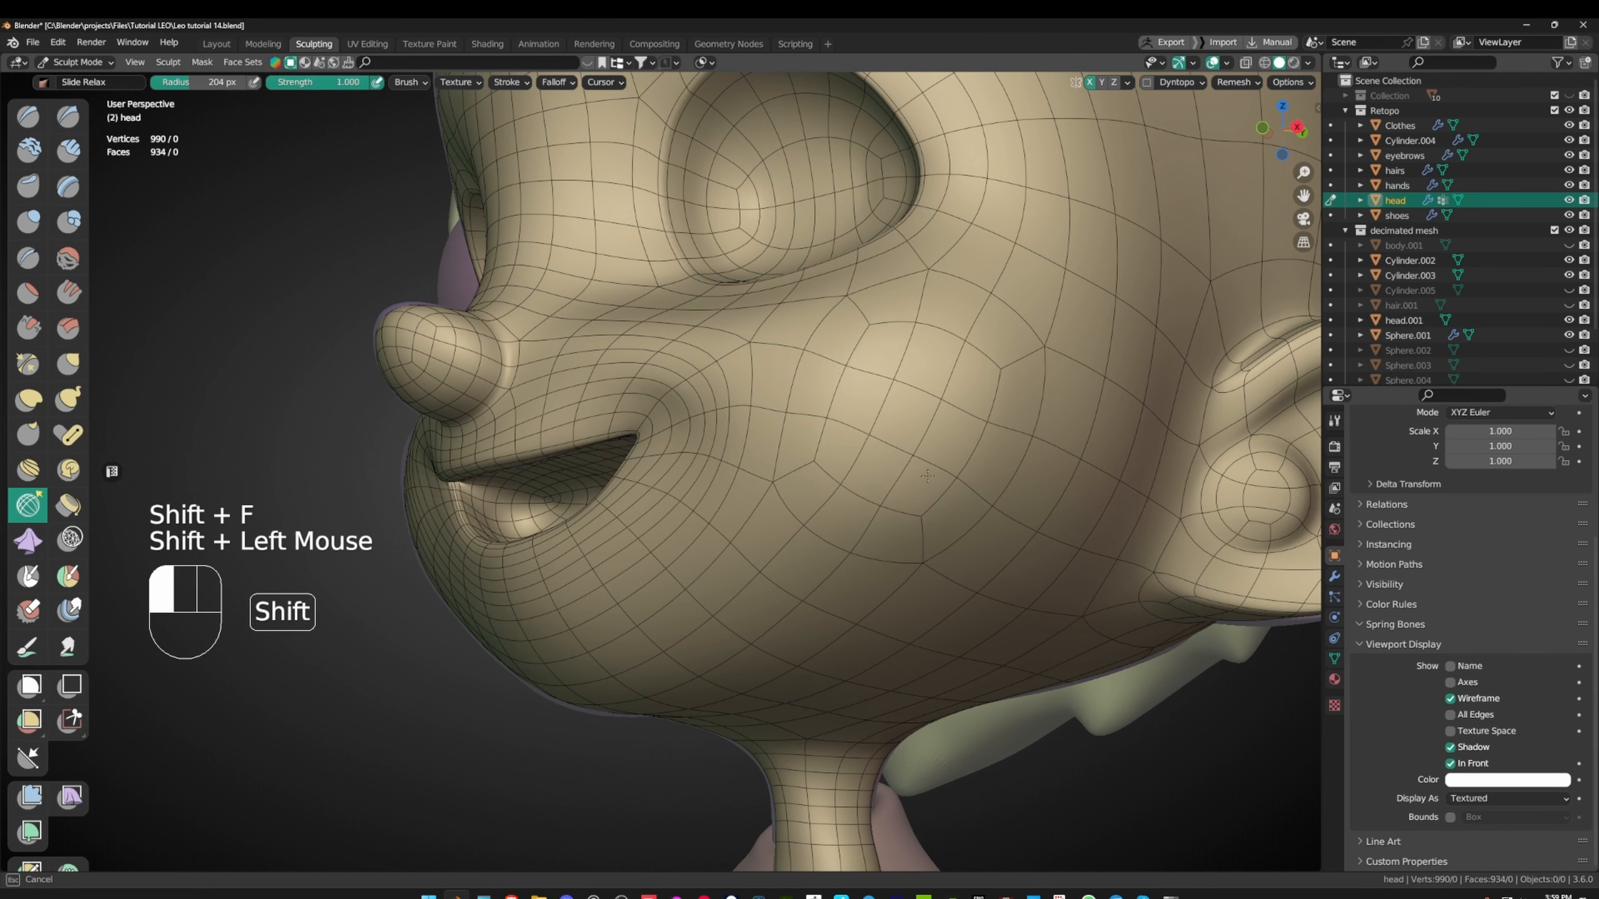
{"action": "key", "text": "shift+f"}
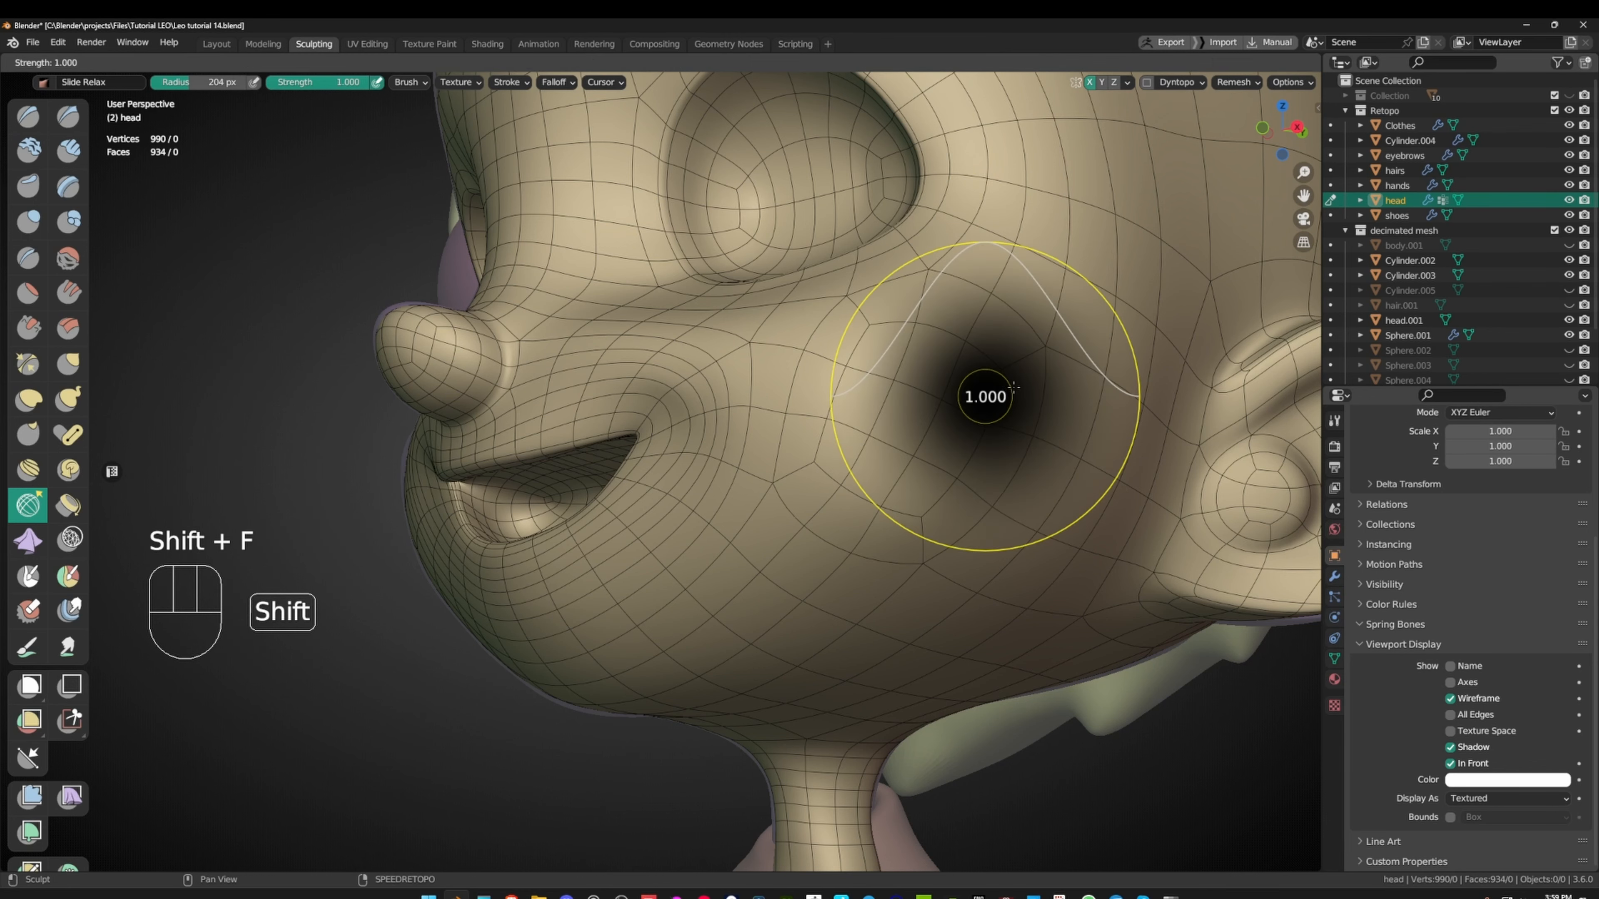
{"action": "key", "text": "f"}
{"action": "left_click", "coordinate": [999, 397]}
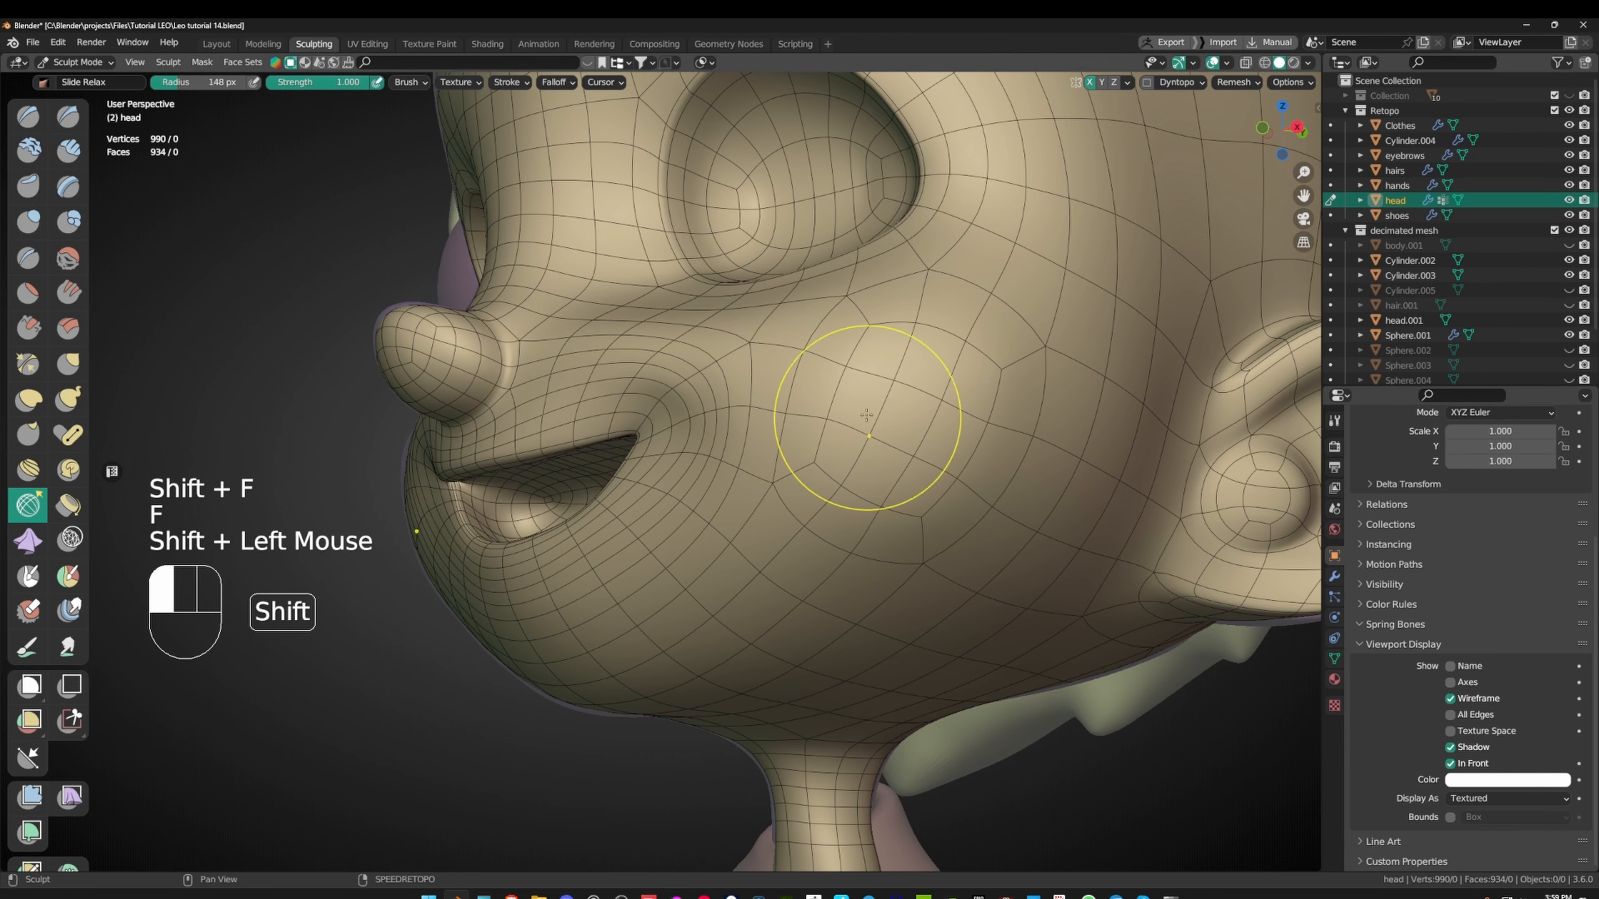
{"action": "middle_click_drag", "start_coordinate": [870, 400], "coordinate": [963, 409]}
- Turn off the head's wireframe display and relax the cheek topology again with Slide Relax
{"action": "key", "text": "q"}
{"action": "left_click", "coordinate": [786, 519]}
{"action": "mouse_move", "coordinate": [963, 409]}
{"action": "middle_mouse_down"}
{"action": "mouse_move", "coordinate": [985, 389]}
{"action": "mouse_move", "coordinate": [1160, 437]}
{"action": "mouse_move", "coordinate": [690, 434]}
{"action": "mouse_move", "coordinate": [966, 403]}
{"action": "middle_mouse_up"}
{"action": "mouse_move", "coordinate": [966, 403]}
{"action": "left_mouse_down"}
{"action": "mouse_move", "coordinate": [975, 381]}
{"action": "mouse_move", "coordinate": [994, 445]}
{"action": "mouse_move", "coordinate": [977, 378]}
{"action": "left_mouse_up"}
{"action": "key", "text": "ctrl+z"}
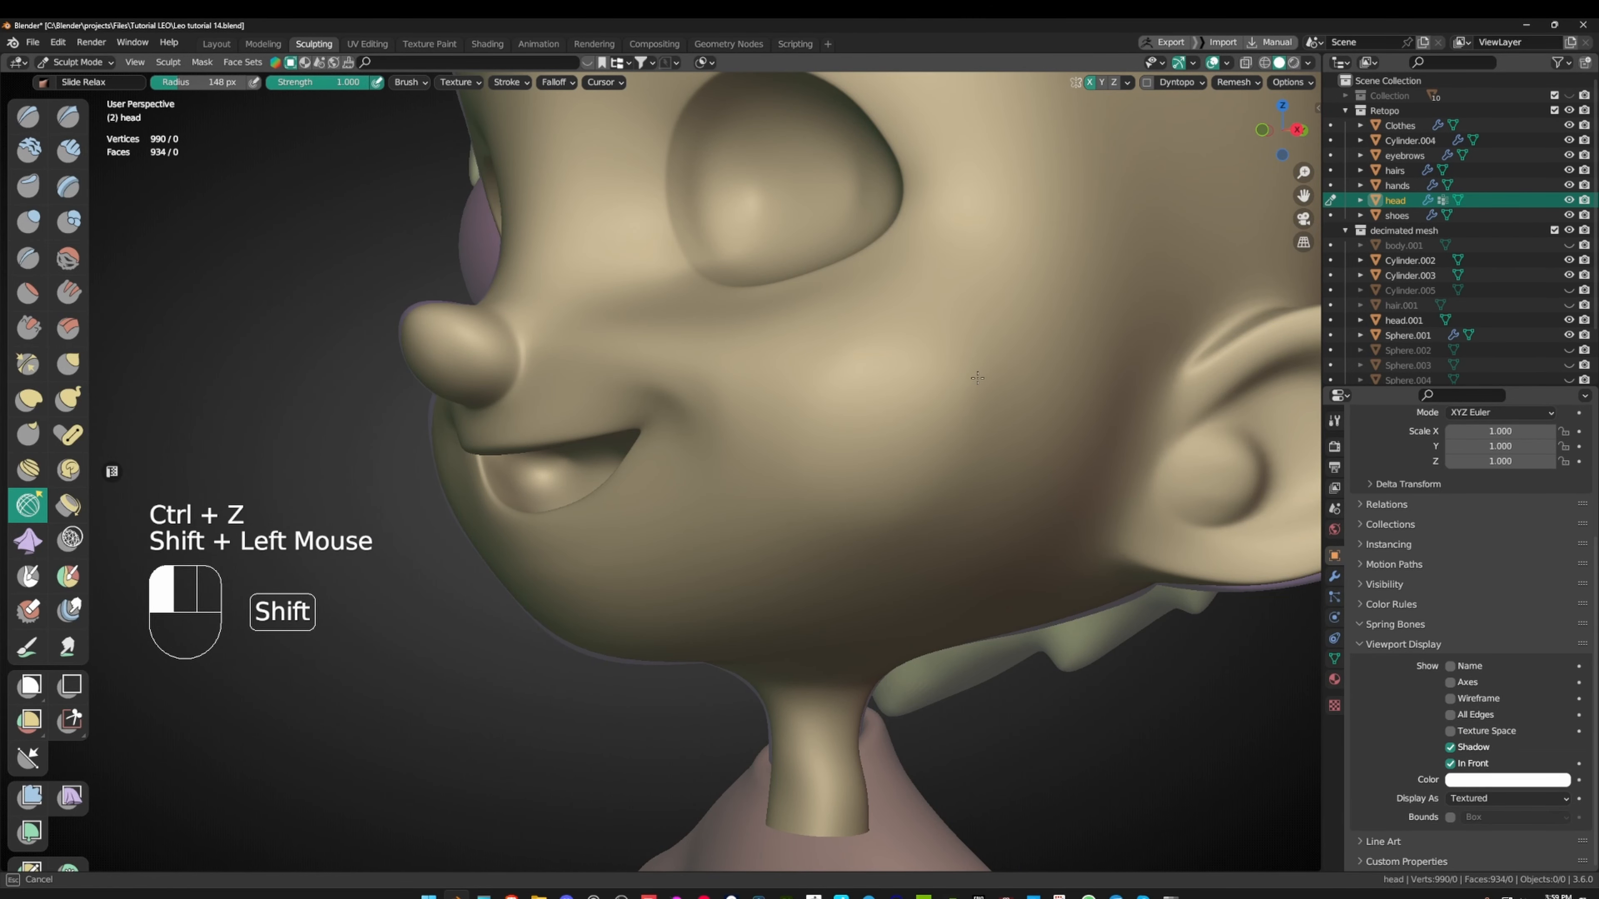
{"action": "left_click_drag", "start_coordinate": [976, 378], "coordinate": [917, 460], "text": "shift"}
- Smooth the cheek with the Smooth brush at strength 0.312
{"action": "key", "text": "shift+s"}
{"action": "key", "text": "shift+f"}
{"action": "left_click", "coordinate": [968, 385], "text": "shift"}
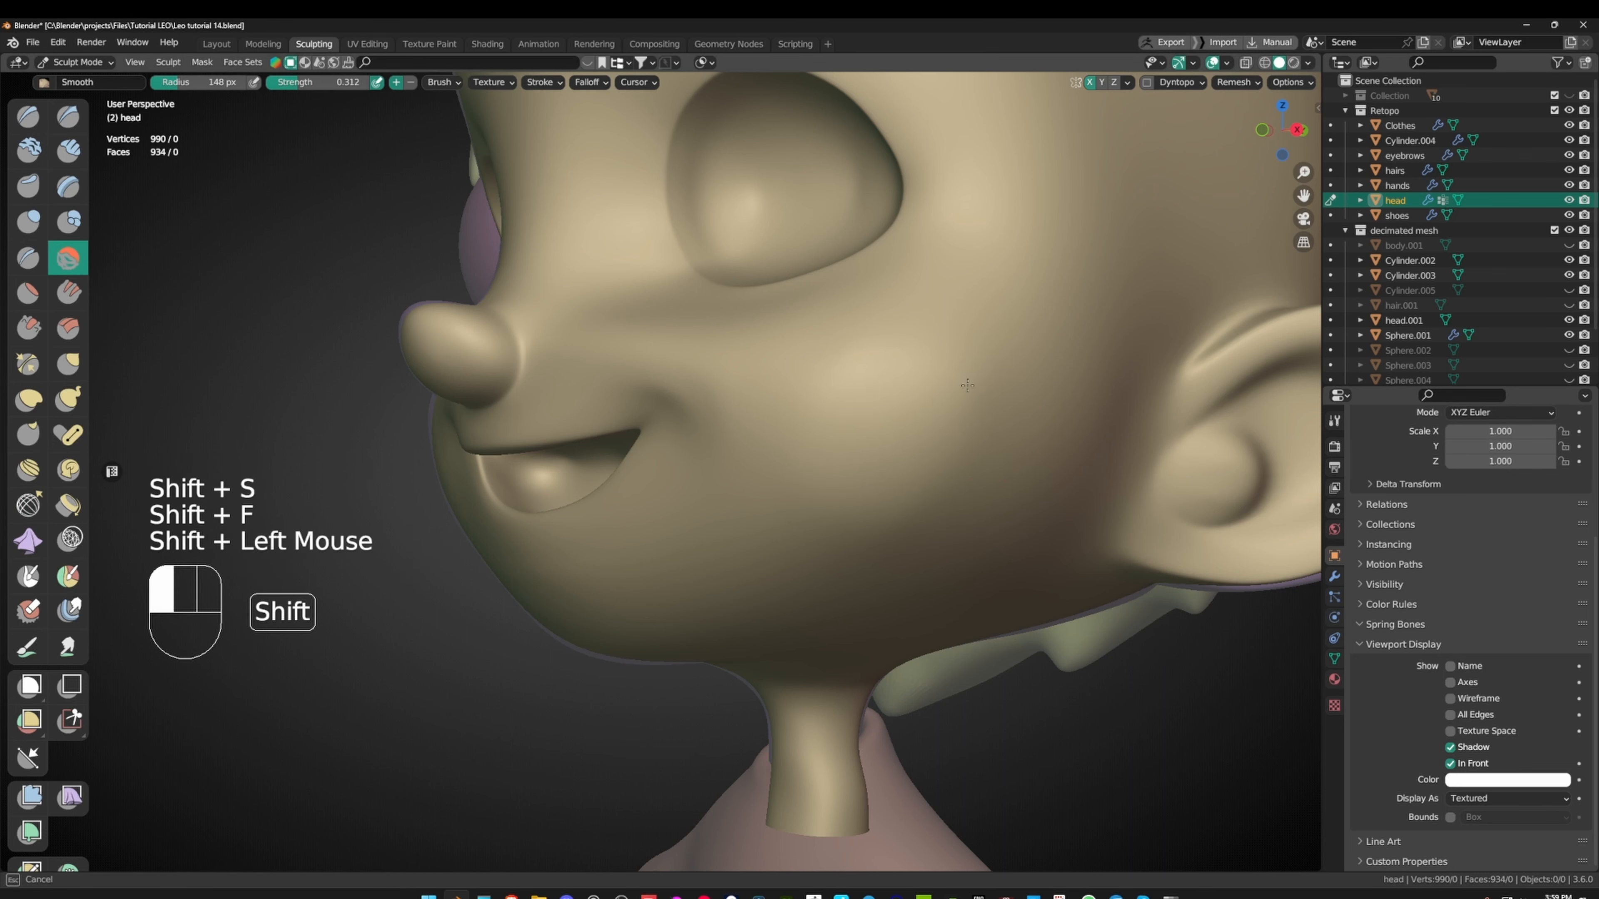
{"action": "mouse_move", "coordinate": [967, 384]}
{"action": "left_mouse_down", "text": "shift"}
{"action": "mouse_move", "coordinate": [985, 419]}
{"action": "mouse_move", "coordinate": [956, 397]}
{"action": "left_mouse_up", "text": "shift"}
{"action": "mouse_move", "coordinate": [963, 378]}
{"action": "left_mouse_down", "text": "shift"}
{"action": "mouse_move", "coordinate": [971, 357]}
{"action": "mouse_move", "coordinate": [996, 444]}
{"action": "left_mouse_up", "text": "shift"}
- Switch to the Draw sculpt brush and build up the lower cheek surface
{"action": "middle_click_drag", "start_coordinate": [997, 445], "coordinate": [1004, 421]}
{"action": "key", "text": "x"}
{"action": "left_click", "coordinate": [795, 536]}
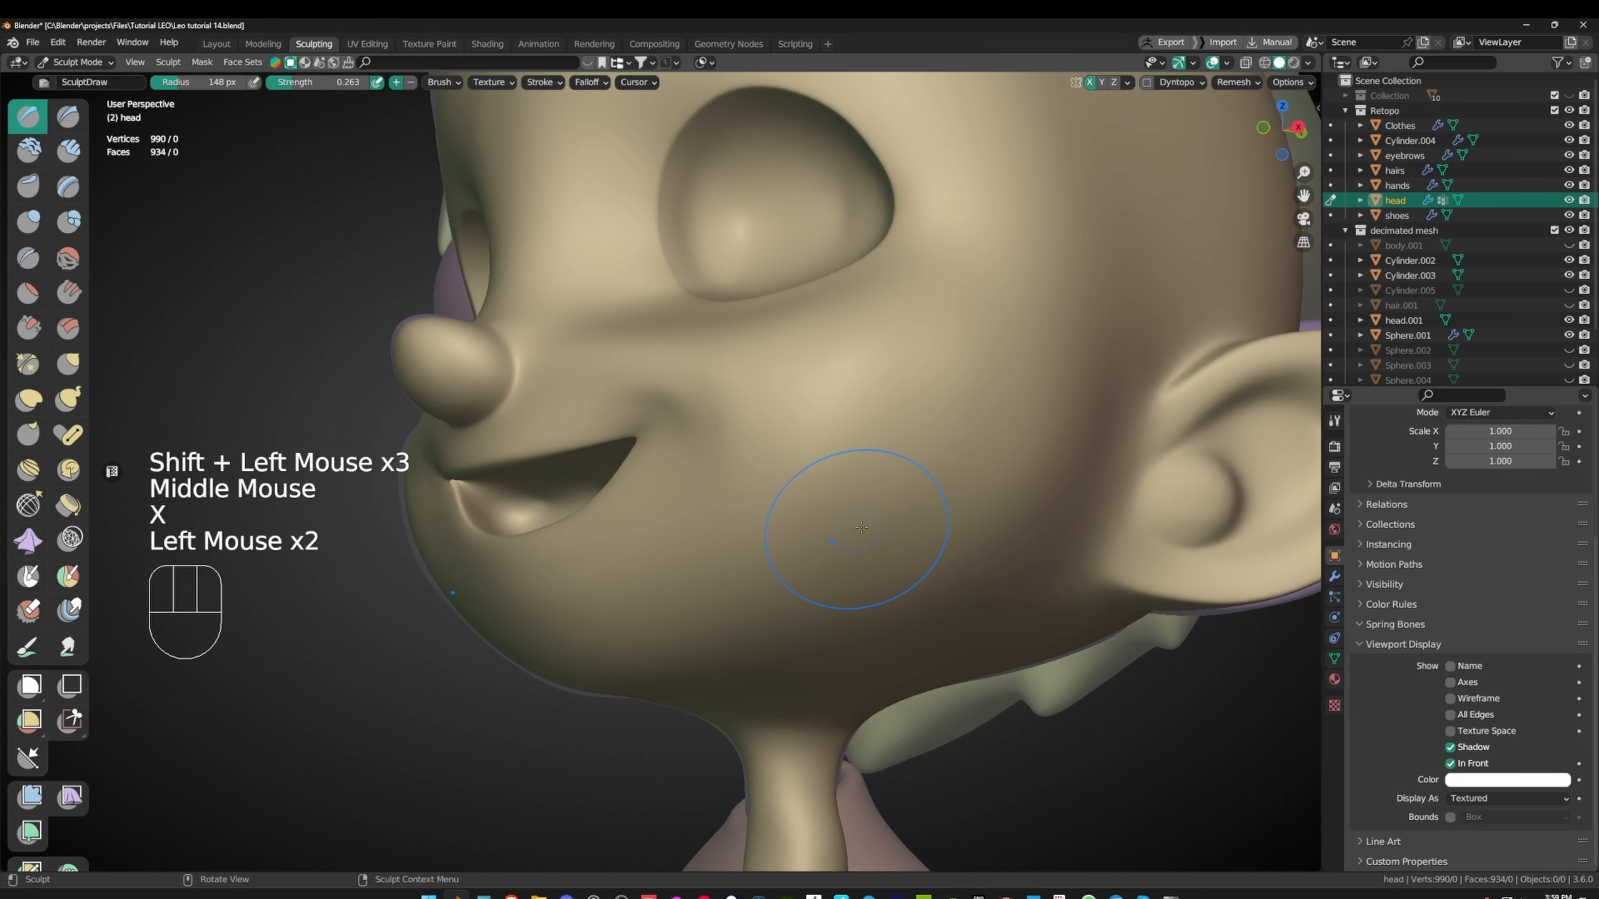
{"action": "left_click_drag", "start_coordinate": [861, 528], "coordinate": [817, 536]}
- In Edit Mode, select the four-vertex path across the upper cheek and slide it into the adjacent edge row to merge it
{"action": "middle_click_drag", "start_coordinate": [817, 536], "coordinate": [838, 620], "text": "ctrl"}
{"action": "mouse_move", "coordinate": [931, 479]}
{"action": "middle_mouse_down"}
{"action": "mouse_move", "coordinate": [1030, 453]}
{"action": "mouse_move", "coordinate": [881, 422]}
{"action": "middle_mouse_up"}
{"action": "key", "text": "Tab"}
{"action": "middle_click_drag", "start_coordinate": [882, 422], "coordinate": [838, 403], "text": "ctrl"}
{"action": "key", "text": "1"}
{"action": "left_click", "coordinate": [765, 328]}
{"action": "left_click", "coordinate": [903, 371], "text": "ctrl"}
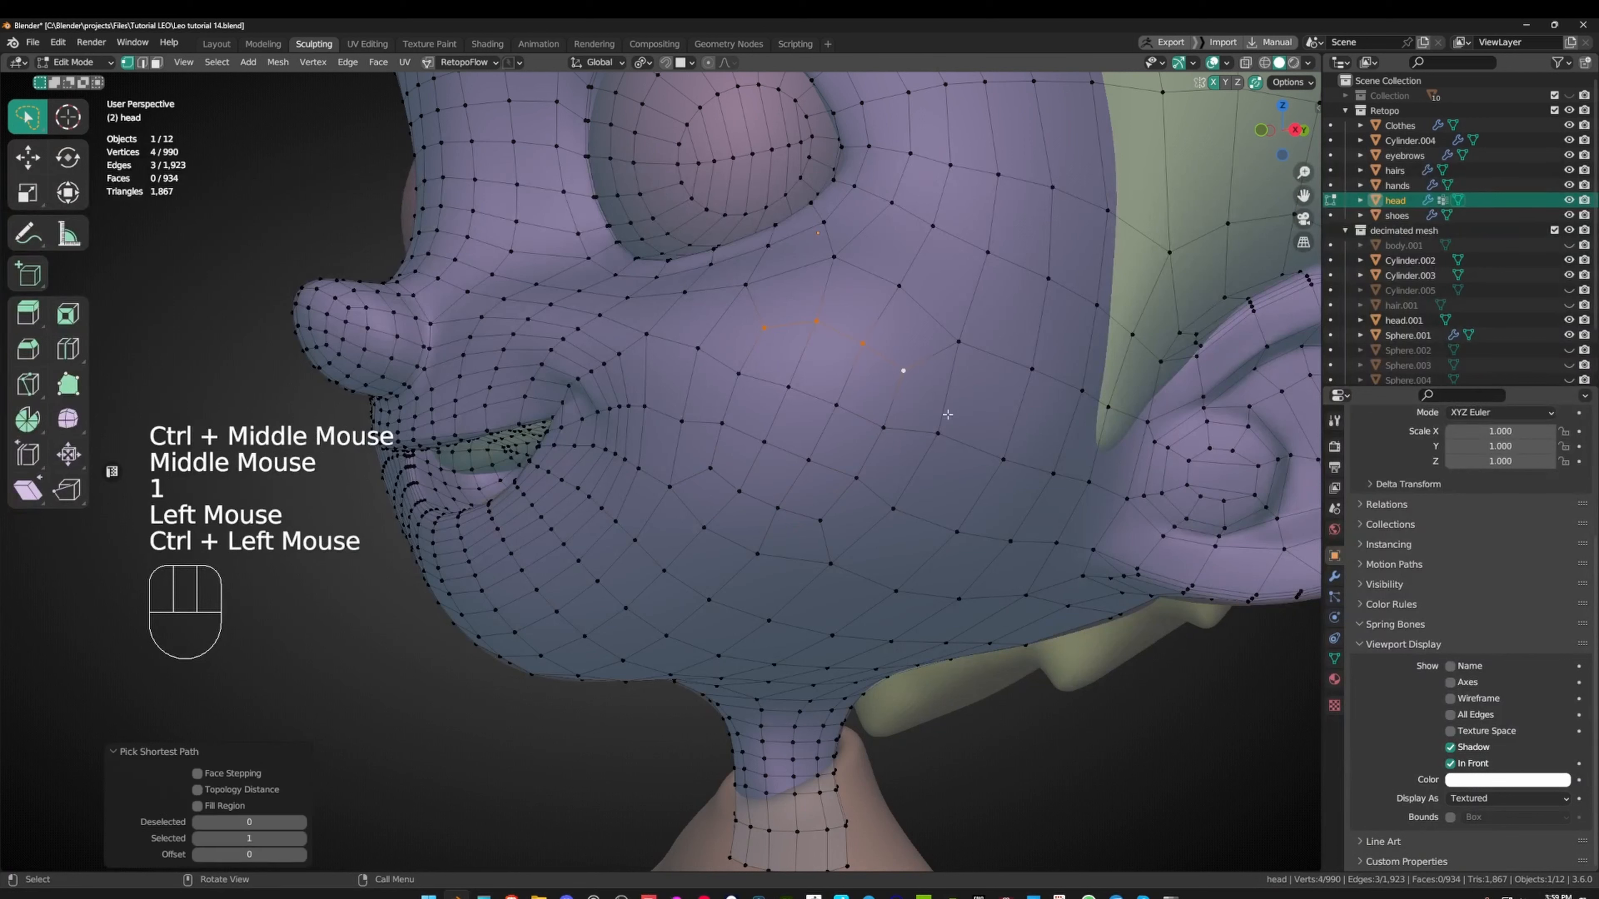
{"action": "key", "text": "g"}
{"action": "left_click", "coordinate": [757, 442]}
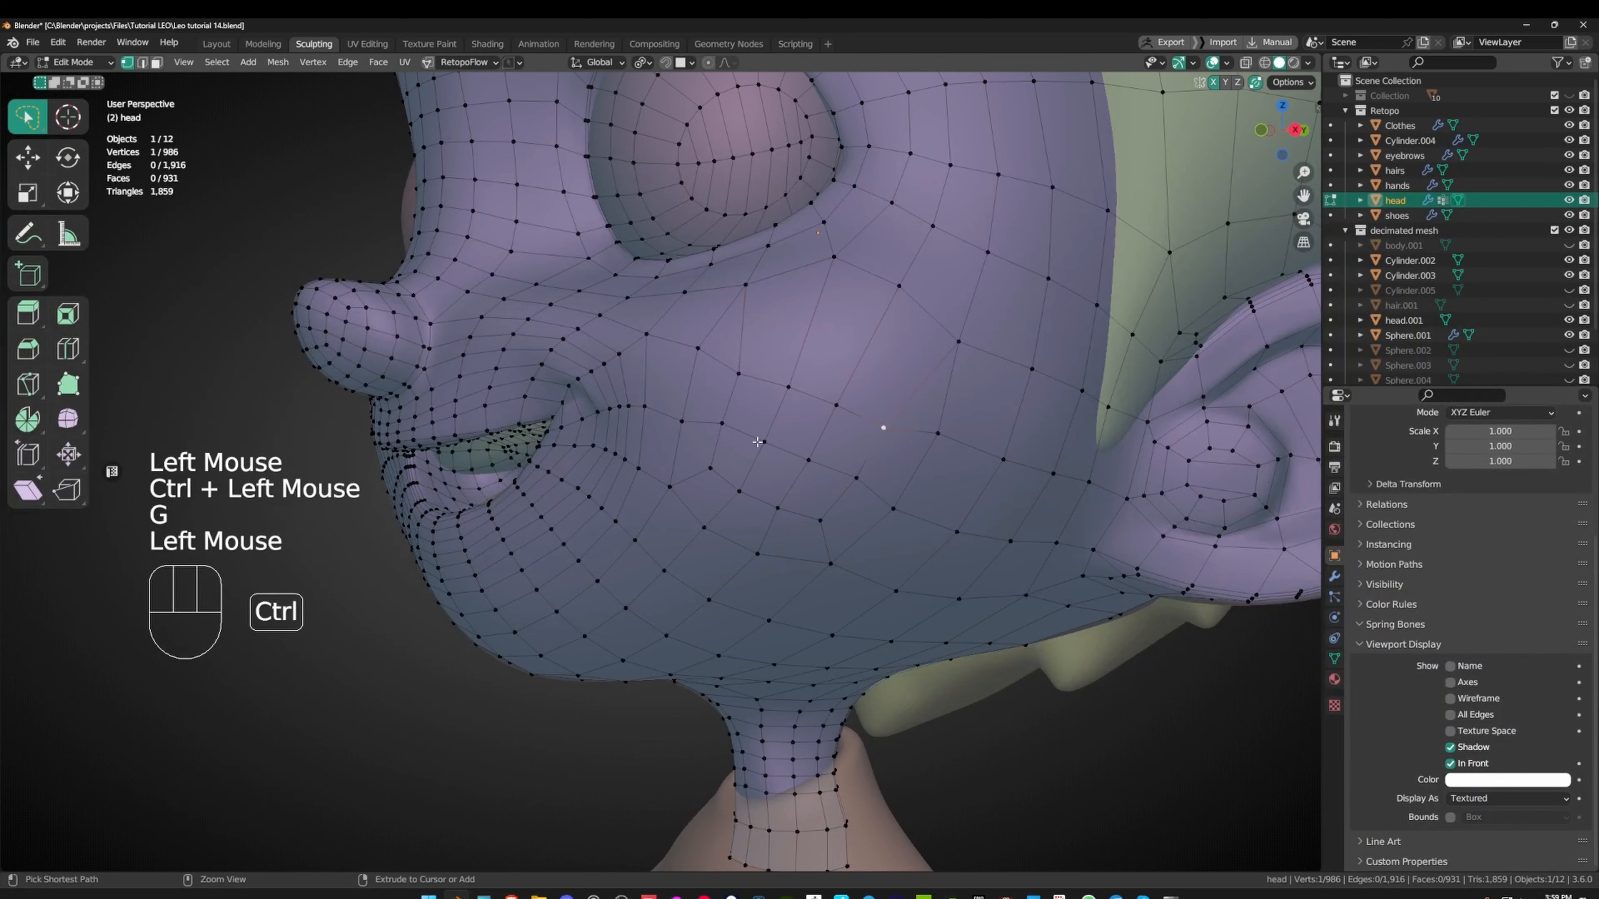
- Merge the four-vertex path on the lower cheek and the two-vertex edge at mid-cheek into their adjacent rows by sliding them
{"action": "left_click", "coordinate": [820, 520]}
{"action": "left_click", "coordinate": [710, 468], "text": "ctrl"}
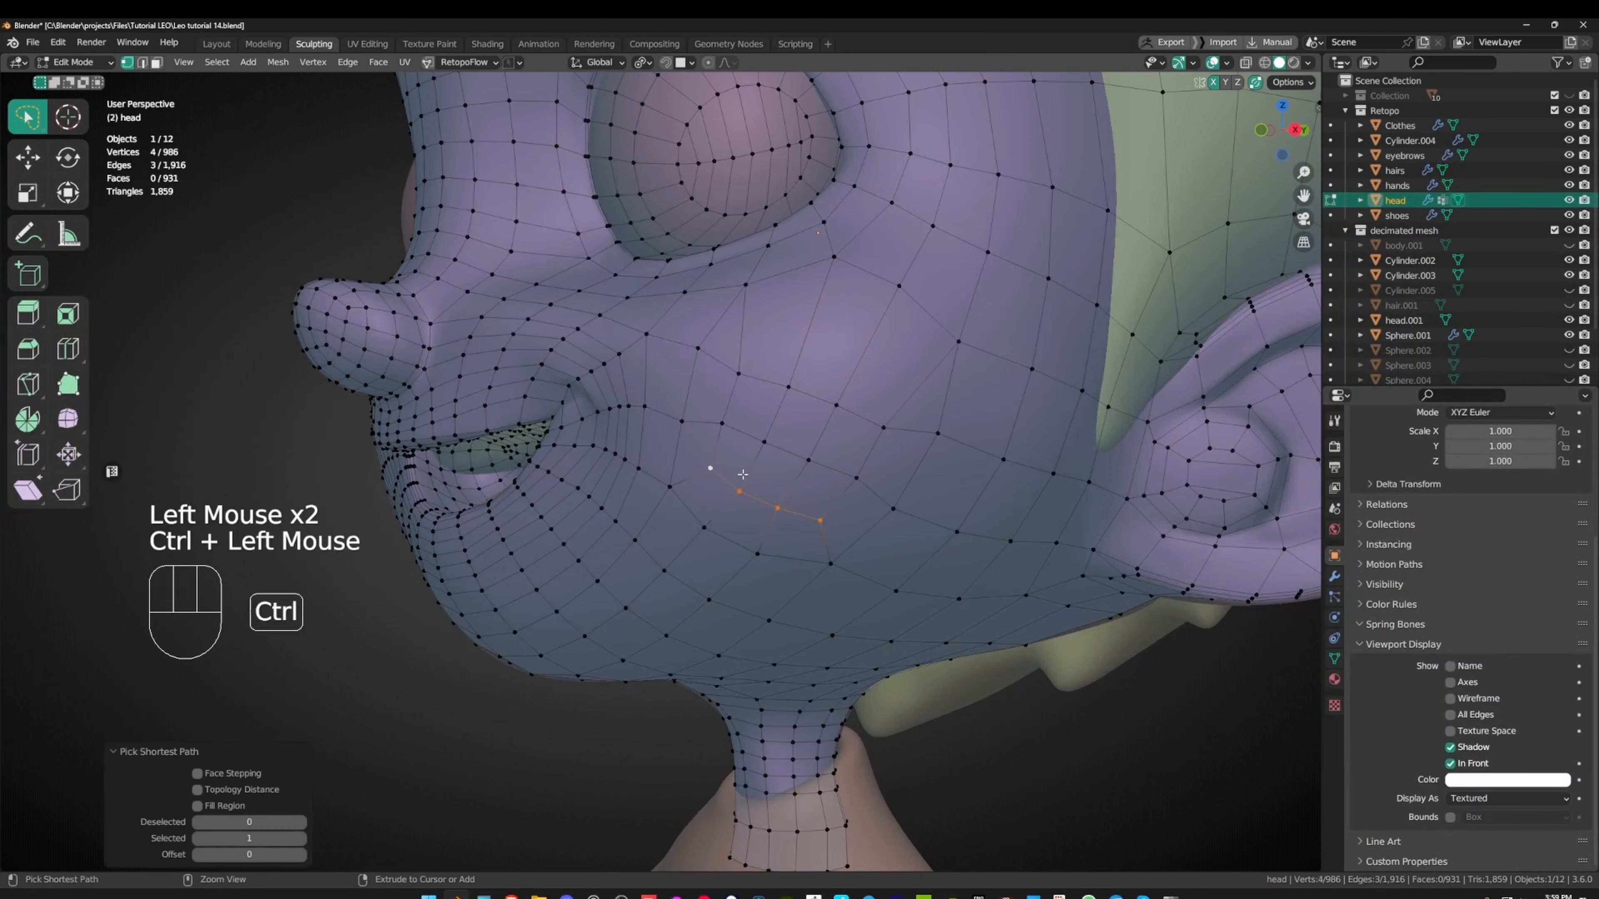
{"action": "key", "text": "g"}
{"action": "left_click", "coordinate": [900, 435]}
{"action": "left_click", "coordinate": [886, 430], "text": "ctrl"}
{"action": "key", "text": "g"}
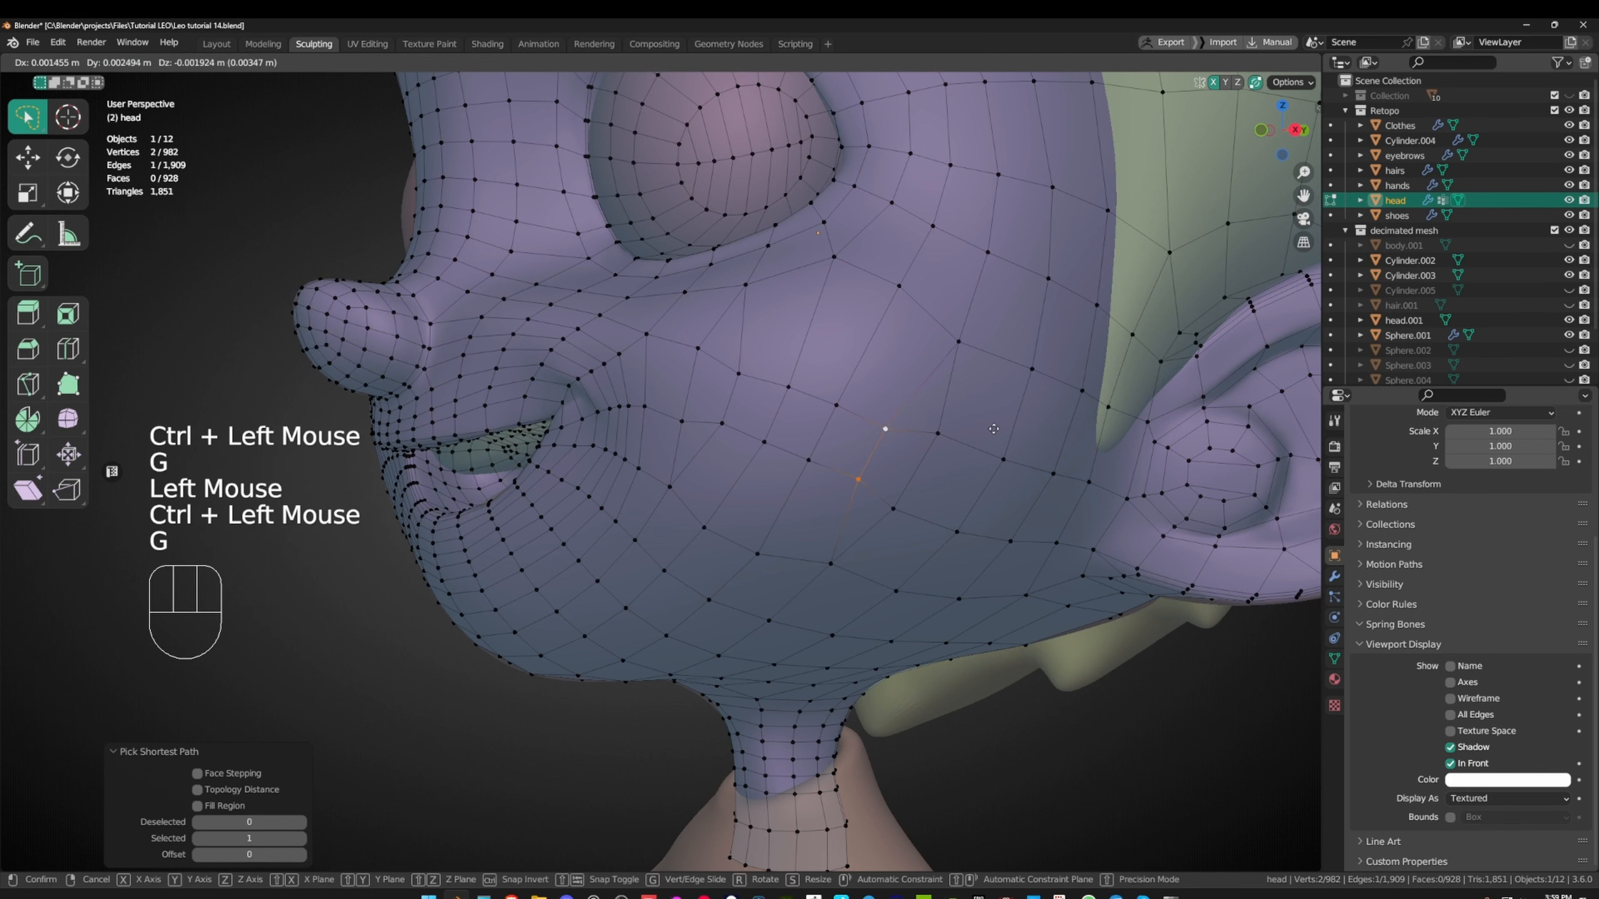
{"action": "key", "text": "g"}
{"action": "left_click", "coordinate": [1202, 535]}
- Slide the two-vertex edge near the mouth corner fully onto the neighbouring edge with factor 1.000
{"action": "left_click", "coordinate": [738, 374]}
{"action": "left_click", "coordinate": [722, 423], "text": "ctrl"}
{"action": "key", "text": "g"}
{"action": "key", "text": "g"}
{"action": "left_click", "coordinate": [708, 403]}
{"action": "middle_click_drag", "start_coordinate": [794, 340], "coordinate": [764, 409], "text": "ctrl"}
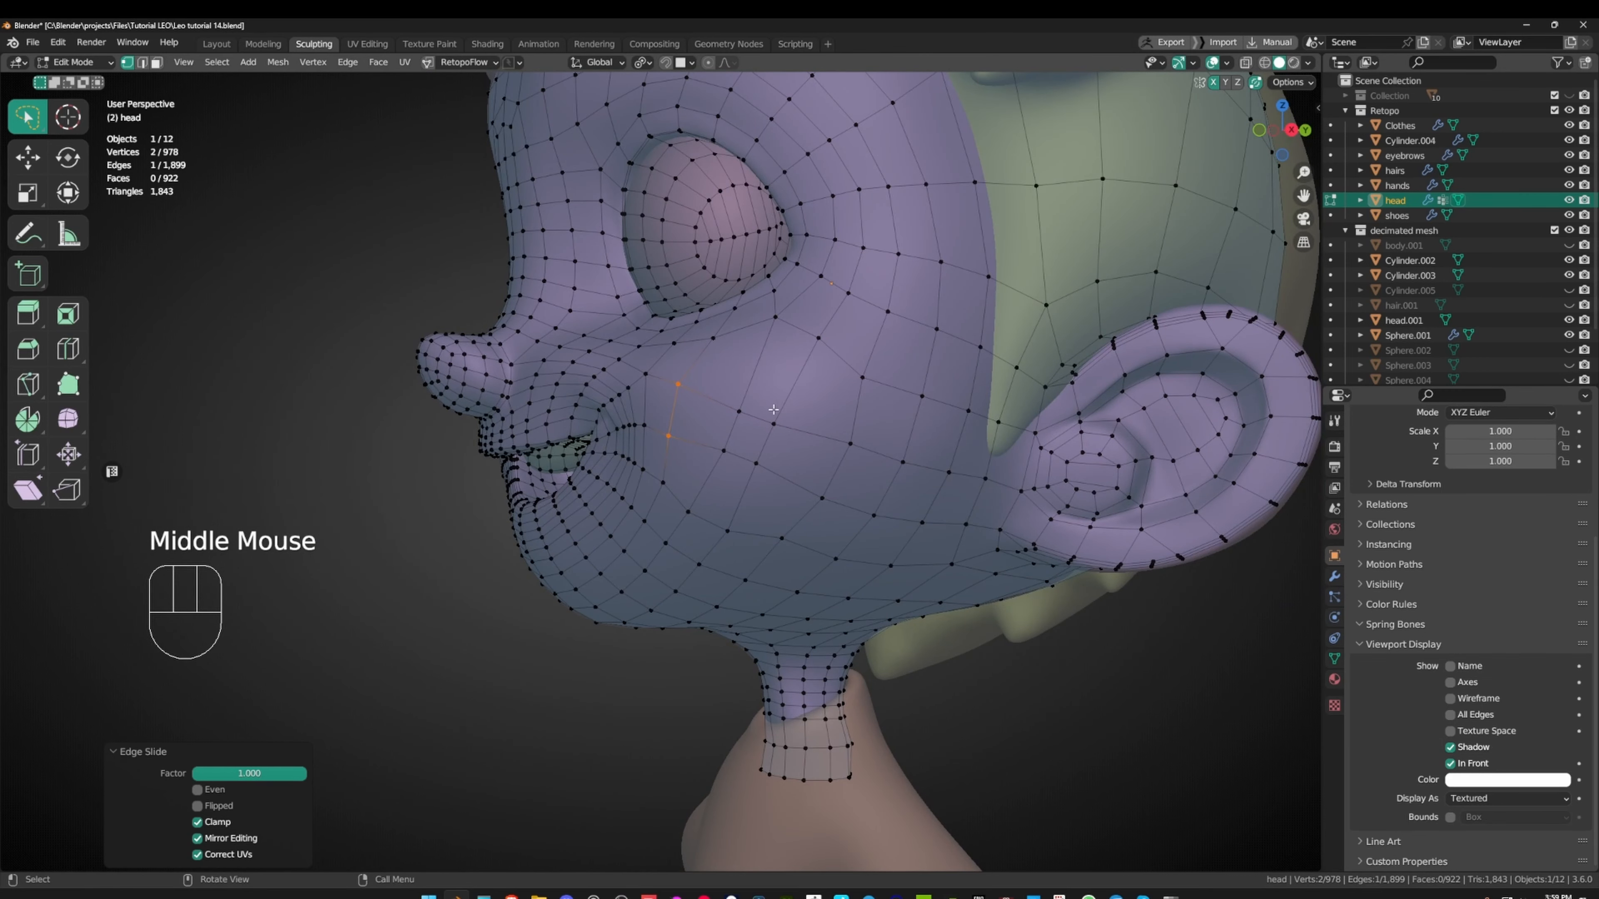
{"action": "middle_click_drag", "start_coordinate": [779, 408], "coordinate": [689, 356]}
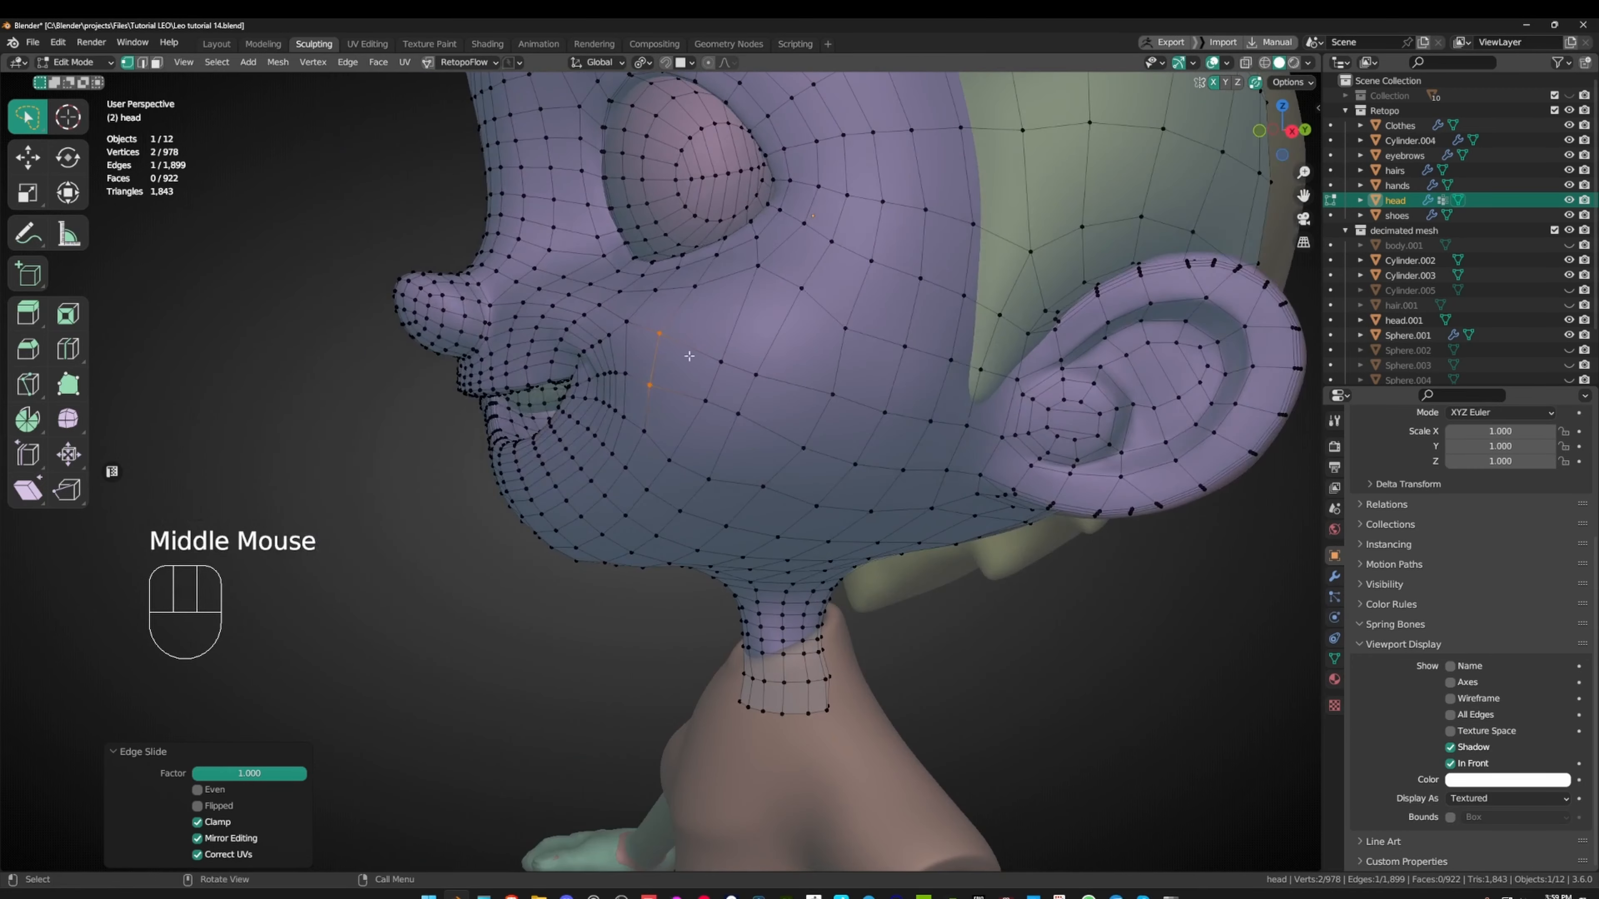
{"action": "middle_click_drag", "start_coordinate": [855, 369], "coordinate": [768, 396]}
{"action": "middle_click_drag", "start_coordinate": [768, 397], "coordinate": [705, 419]}
{"action": "key", "text": "ctrl+r"}
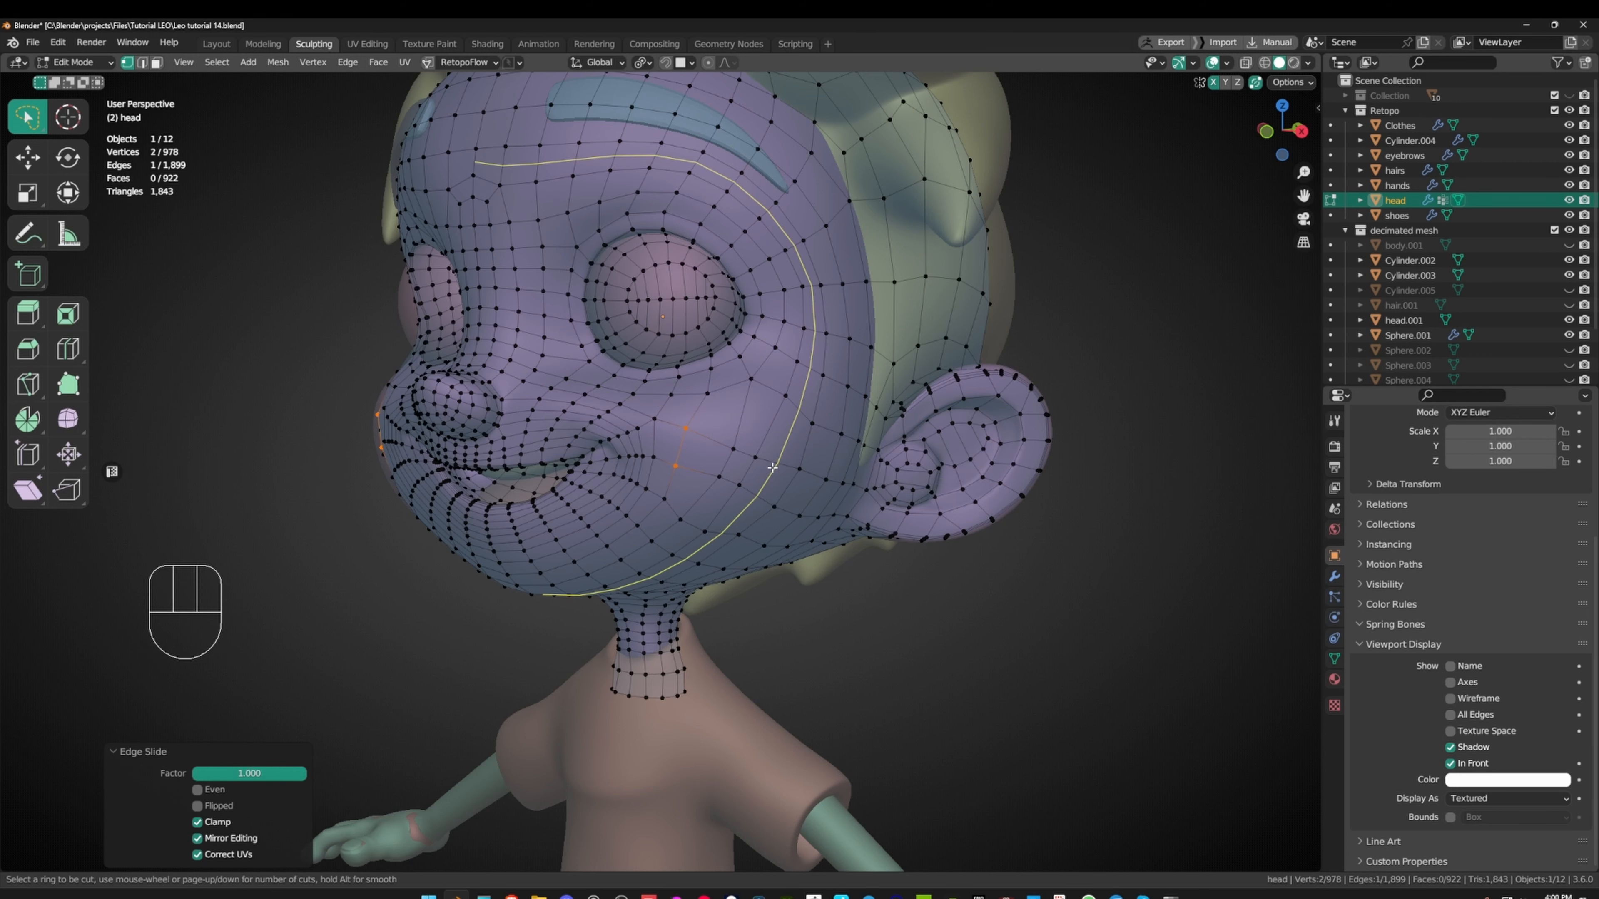
{"action": "right_click", "coordinate": [1007, 494]}
- Try to smooth the cheek in front of the ear in Sculpt Mode
{"action": "mouse_move", "coordinate": [739, 512]}
{"action": "middle_mouse_down"}
{"action": "mouse_move", "coordinate": [712, 445]}
{"action": "mouse_move", "coordinate": [765, 416]}
{"action": "middle_mouse_up"}
{"action": "key", "text": "ctrl+Tab"}
{"action": "key", "text": "Tab"}
{"action": "middle_click_drag", "start_coordinate": [765, 415], "coordinate": [772, 426]}
{"action": "left_click_drag", "start_coordinate": [828, 386], "coordinate": [818, 393], "text": "shift"}
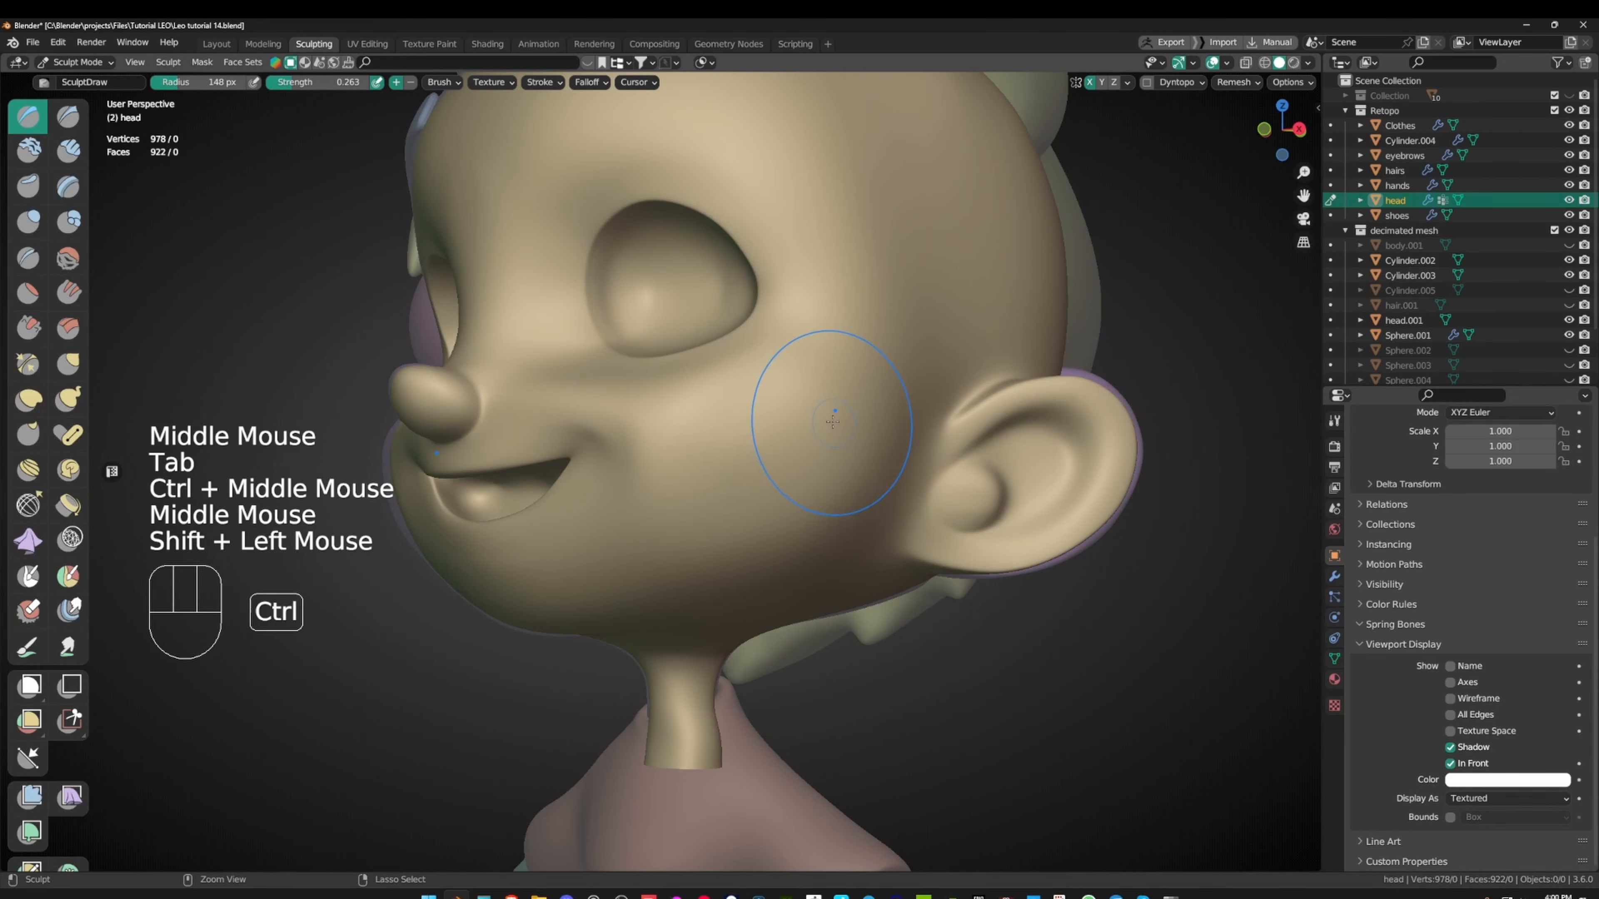
{"action": "key", "text": "ctrl+z"}
- In Edit Mode, enable snapping and reposition and enlarge the small quad face in the middle of the cheek
{"action": "key", "text": "Tab"}
{"action": "left_click", "coordinate": [738, 452]}
{"action": "key", "text": "g"}
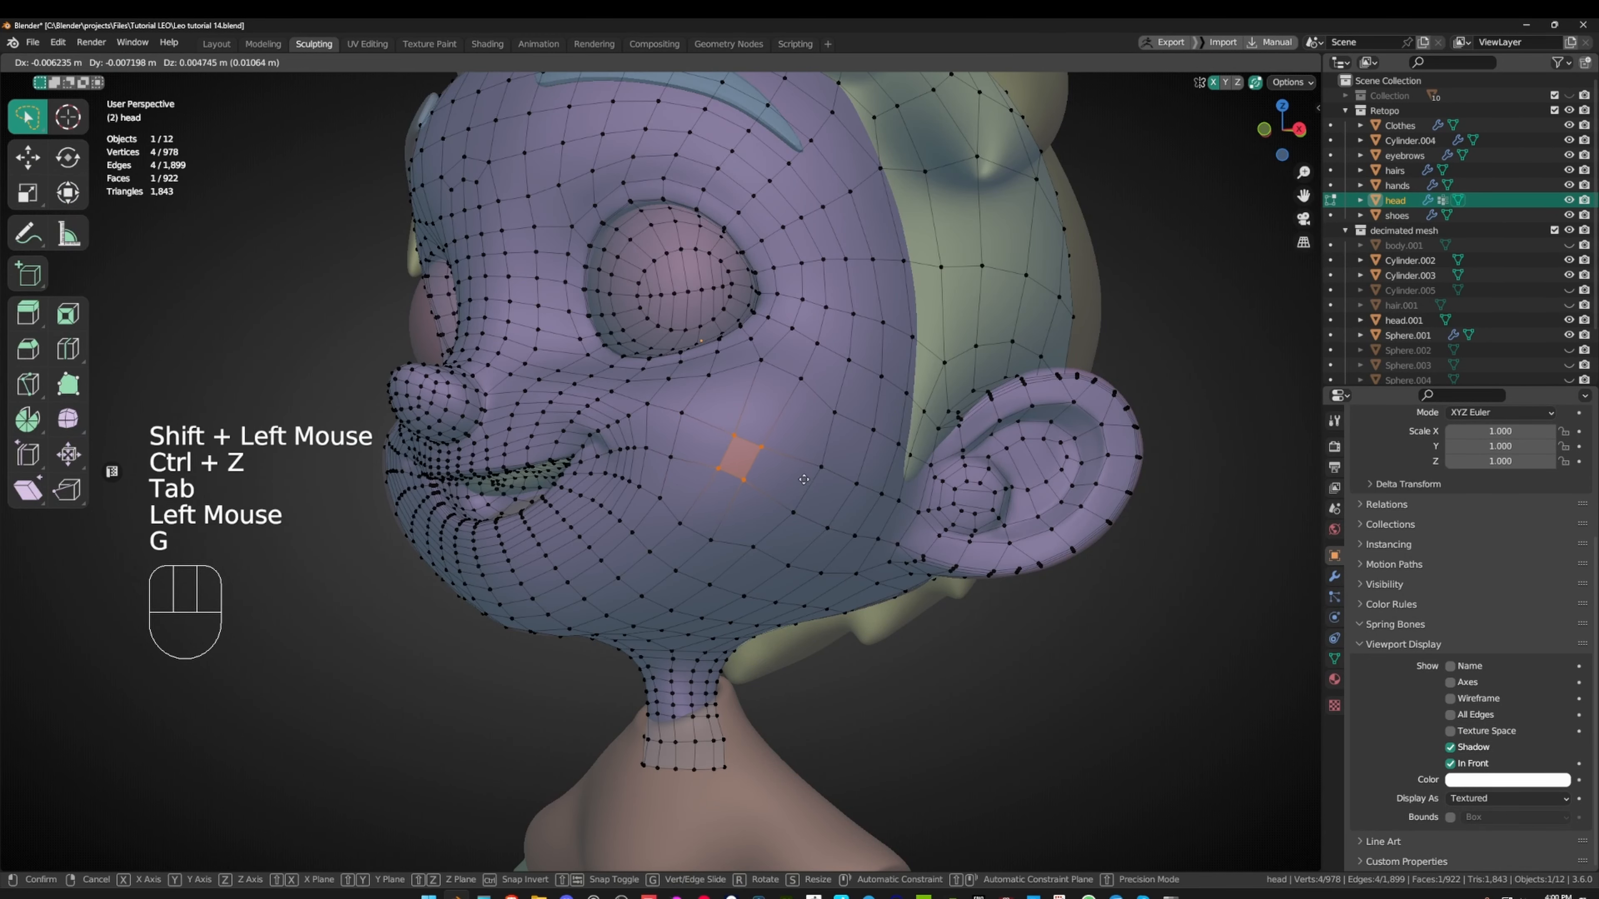
{"action": "key", "text": "shift+Tab"}
{"action": "key", "text": "g"}
{"action": "left_click", "coordinate": [810, 473]}
{"action": "key", "text": "s"}
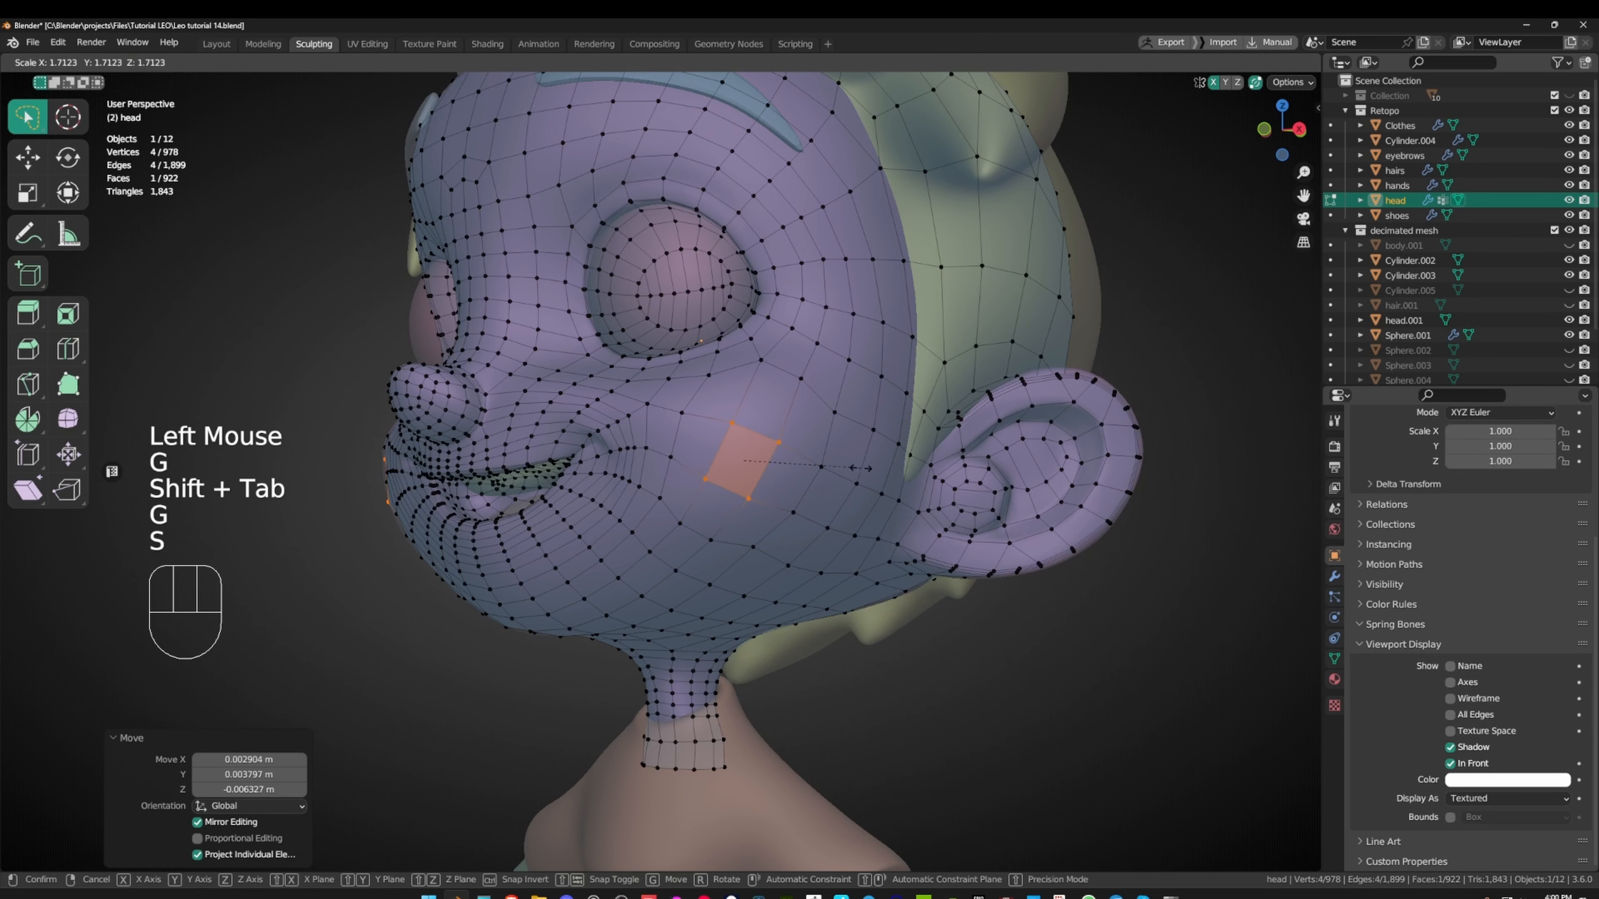
{"action": "left_click", "coordinate": [860, 474]}
{"action": "key", "text": "g"}
{"action": "left_click", "coordinate": [854, 466]}
- Turn on the Subdivision modifier's on-cage display and move the selected cheek face over the sculpt
{"action": "left_click", "coordinate": [1334, 576]}
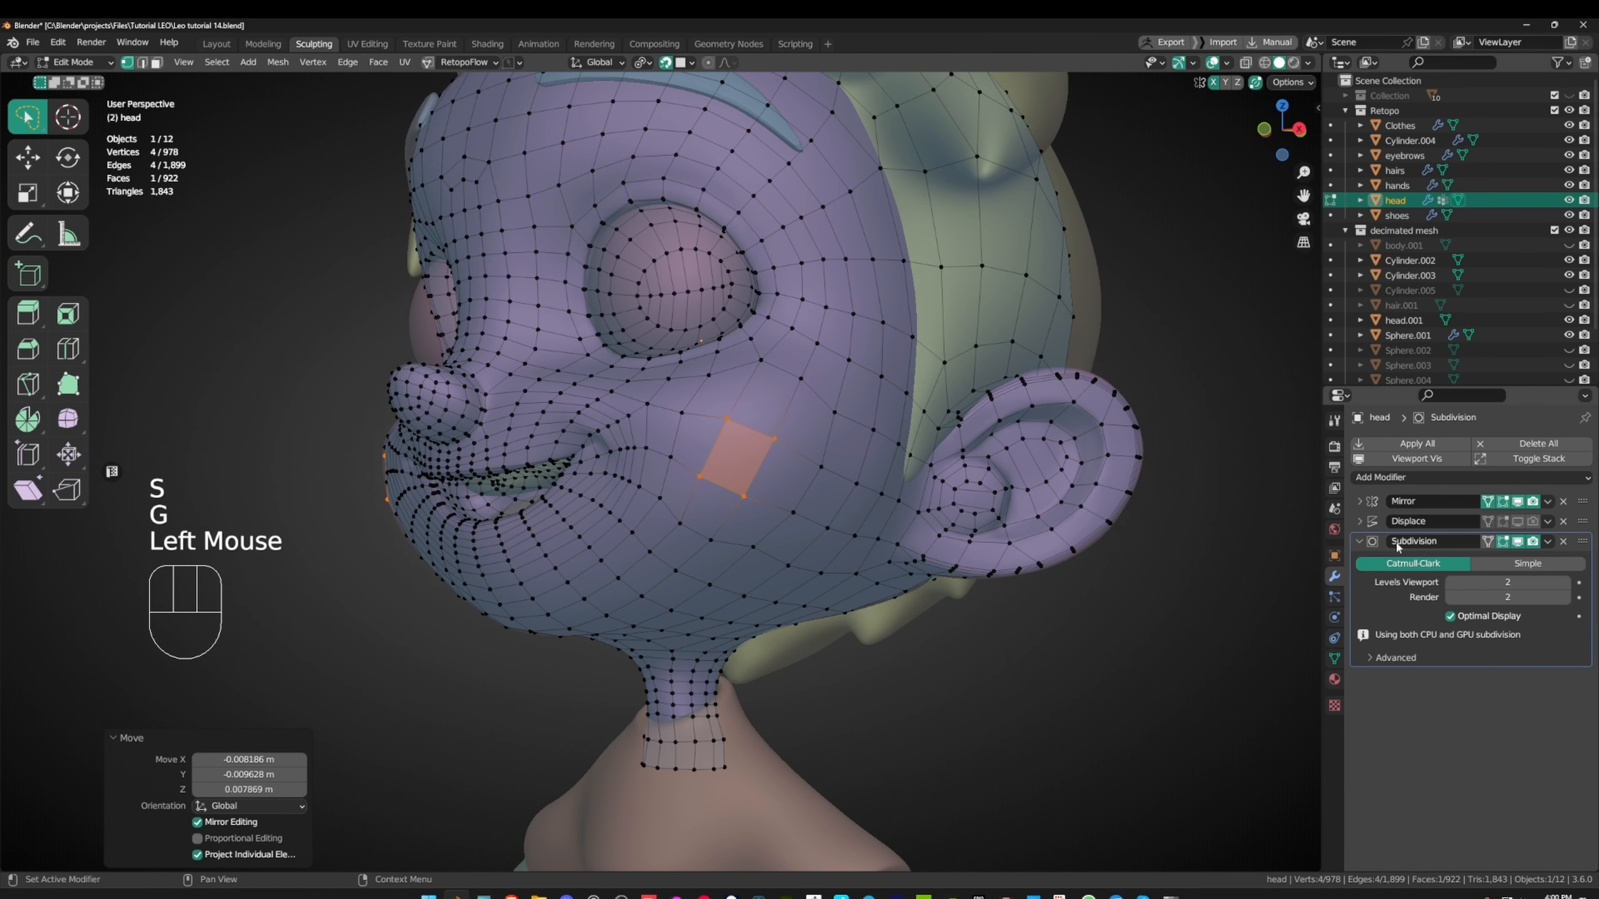
{"action": "left_click", "coordinate": [1488, 541]}
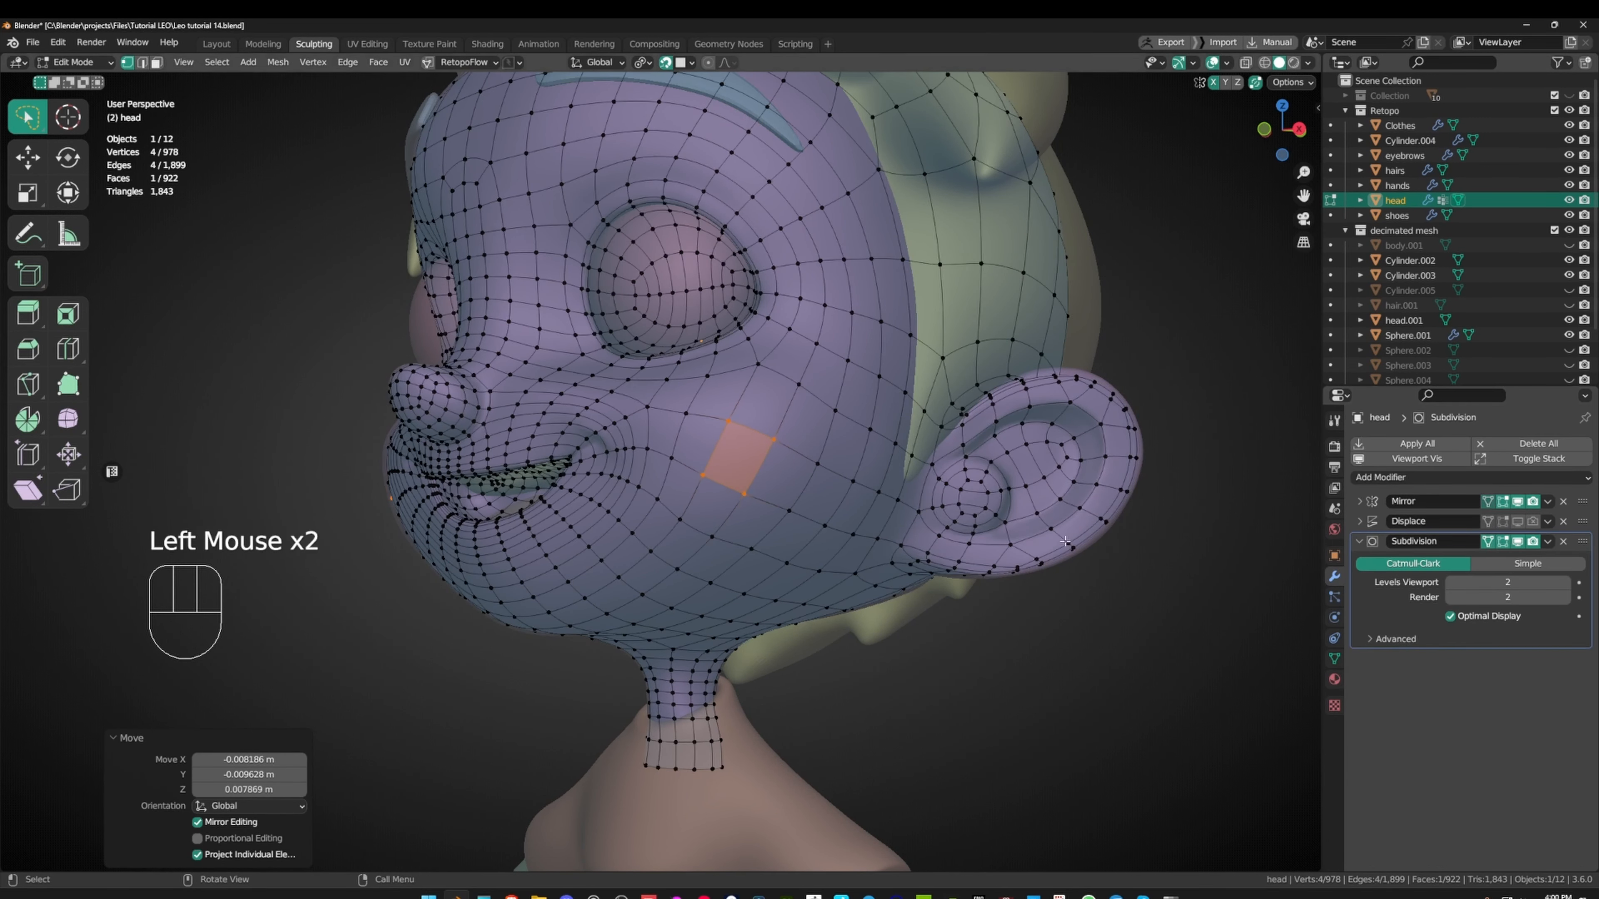
{"action": "middle_click_drag", "start_coordinate": [835, 532], "coordinate": [828, 485], "text": "ctrl"}
{"action": "middle_click_drag", "start_coordinate": [828, 485], "coordinate": [843, 567]}
{"action": "key", "text": "g"}
{"action": "left_click", "coordinate": [857, 503]}
- Move two individual vertices beside the enlarged cheek face to even out the surrounding quads
{"action": "left_click", "coordinate": [792, 431]}
{"action": "key", "text": "g"}
{"action": "left_click", "coordinate": [797, 436]}
{"action": "left_click", "coordinate": [757, 500]}
{"action": "key", "text": "g"}
{"action": "left_click", "coordinate": [754, 502]}
- Return to Object Mode, inspect the cheek surface and turn off the Subdivision modifier's viewport display
{"action": "key", "text": "ctrl+Tab"}
{"action": "left_click", "coordinate": [799, 434]}
{"action": "mouse_move", "coordinate": [800, 433]}
{"action": "middle_mouse_down"}
{"action": "mouse_move", "coordinate": [842, 470]}
{"action": "mouse_move", "coordinate": [824, 450]}
{"action": "middle_mouse_up"}
{"action": "middle_click_drag", "start_coordinate": [824, 451], "coordinate": [753, 449], "text": "ctrl"}
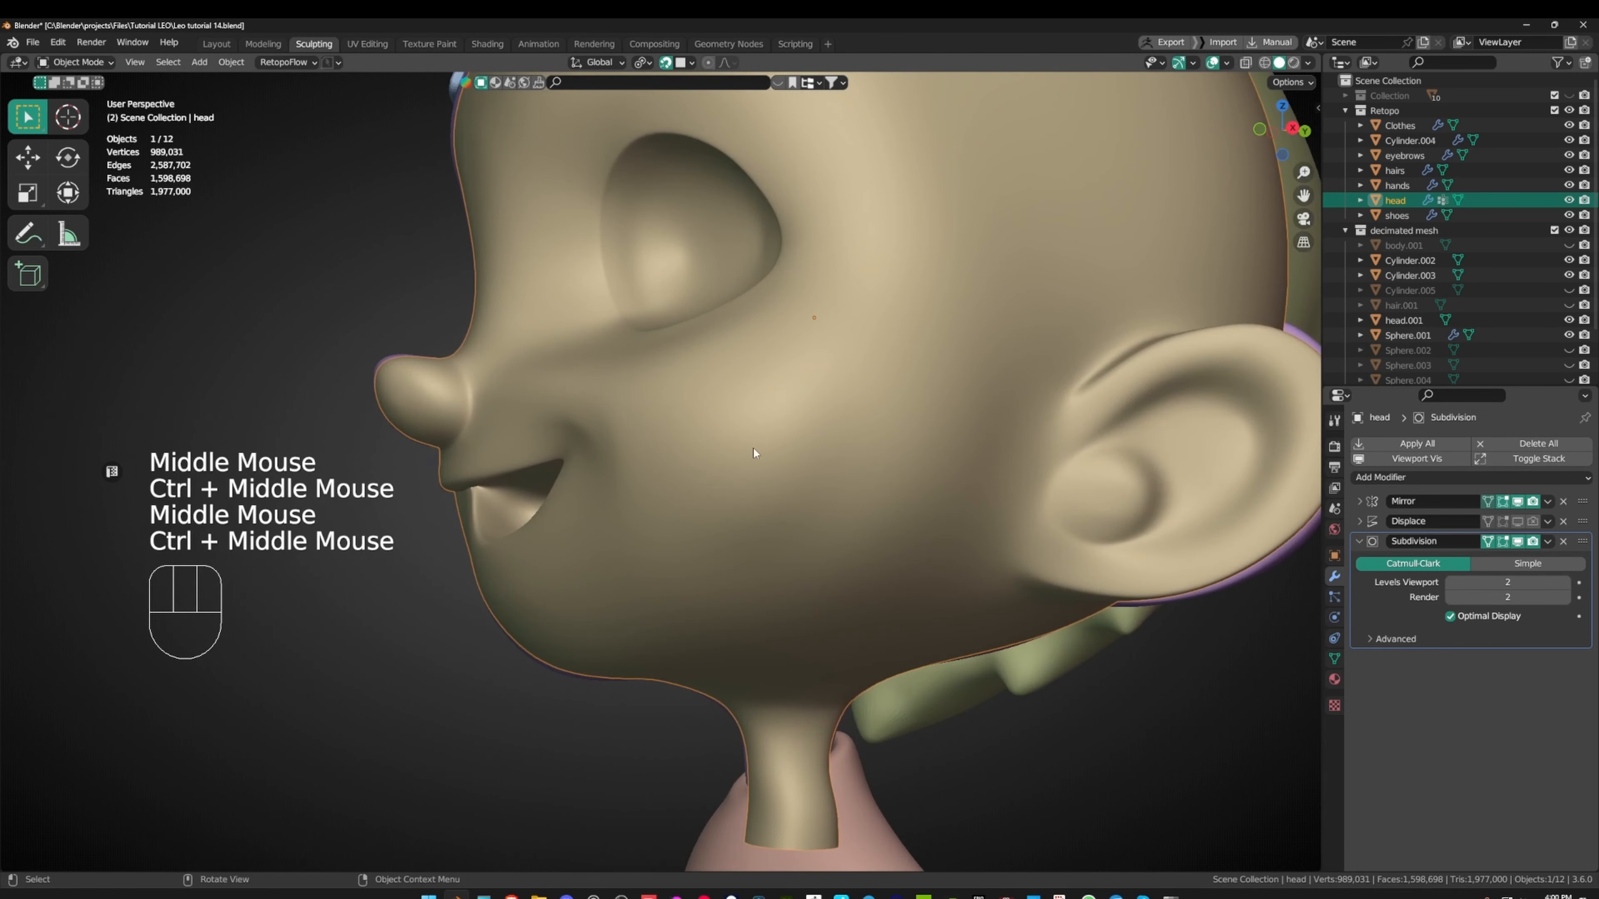
{"action": "middle_click_drag", "start_coordinate": [674, 413], "coordinate": [724, 378], "text": "ctrl"}
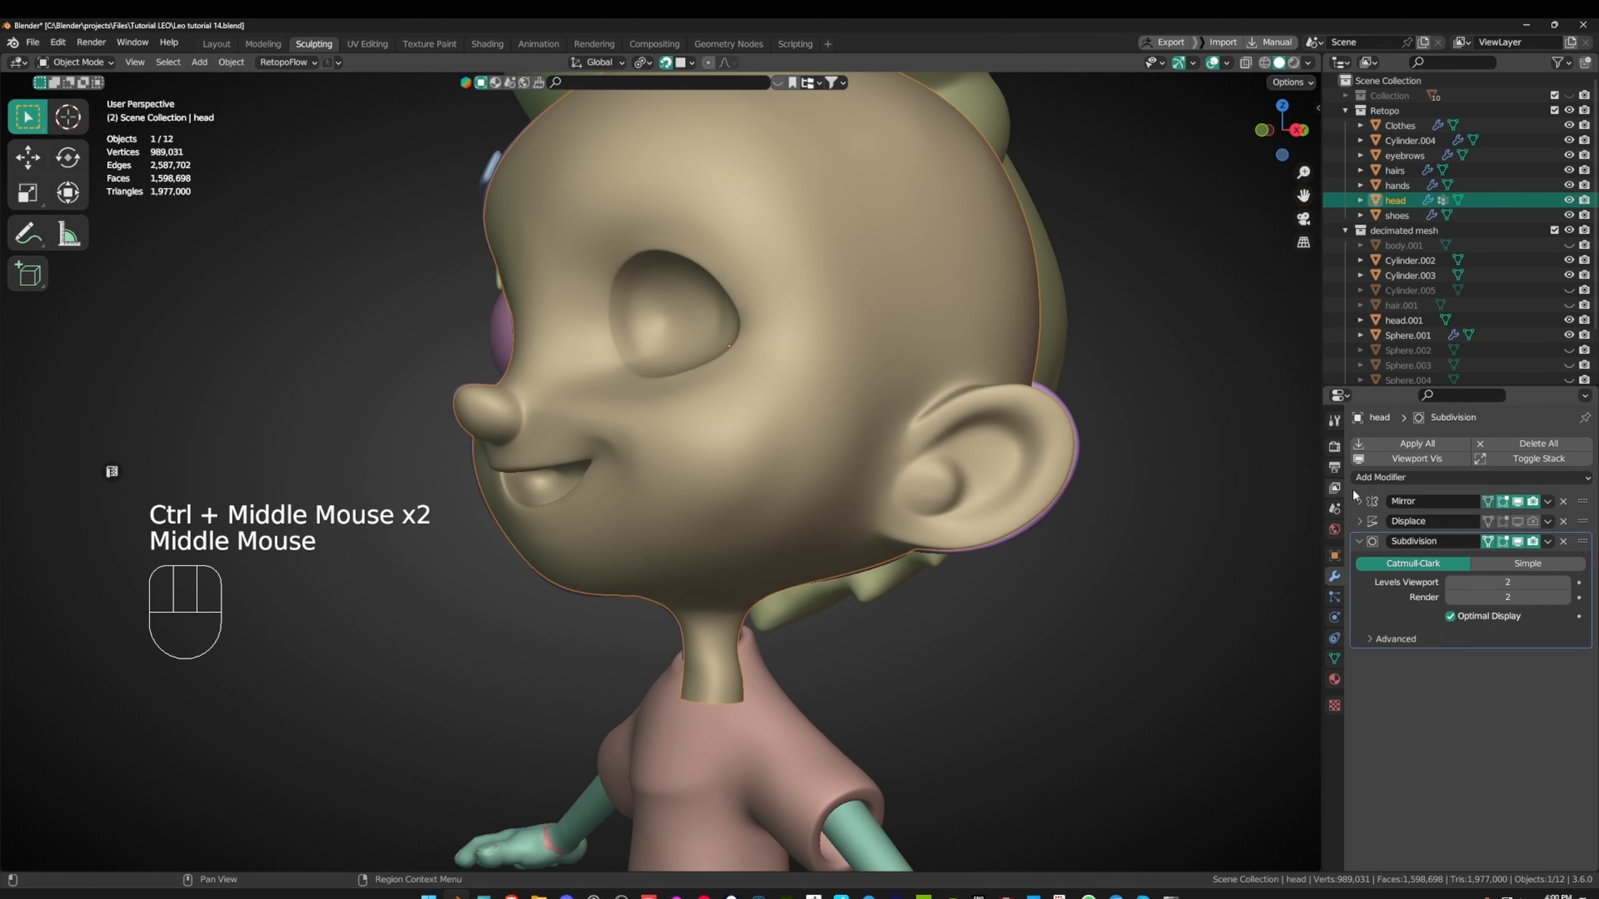
{"action": "left_click", "coordinate": [1487, 542]}
{"action": "left_click", "coordinate": [1488, 541]}
{"action": "left_click", "coordinate": [1517, 542]}
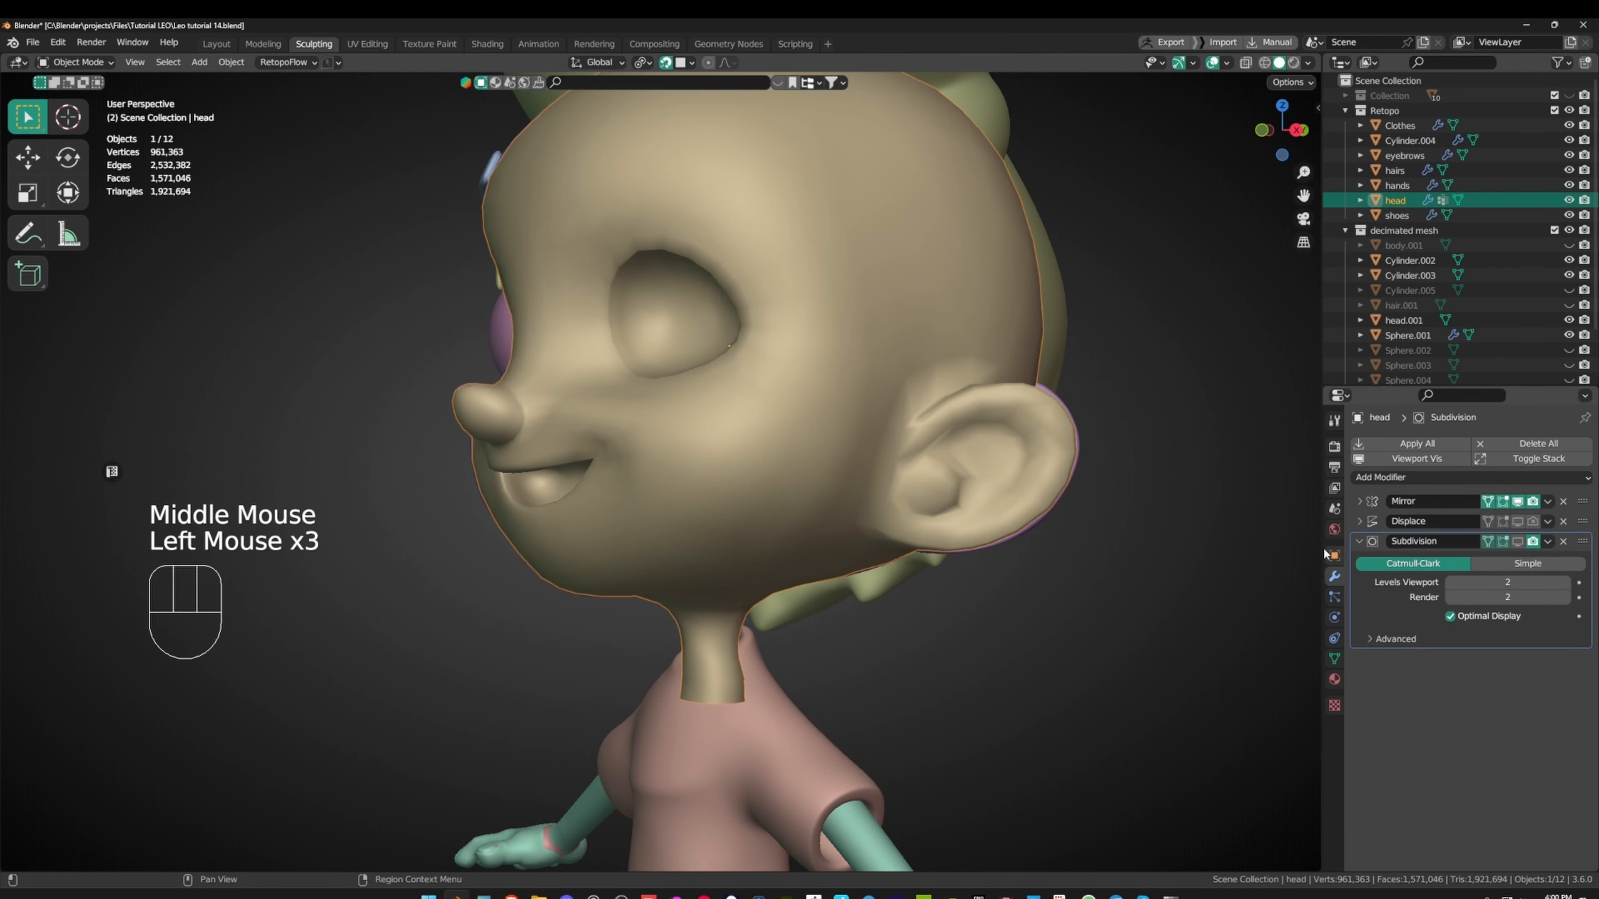
- Try RetopoFlow on the head mesh from Edit Mode with the whole character visible, and exit it
{"action": "middle_click_drag", "start_coordinate": [699, 326], "coordinate": [612, 339]}
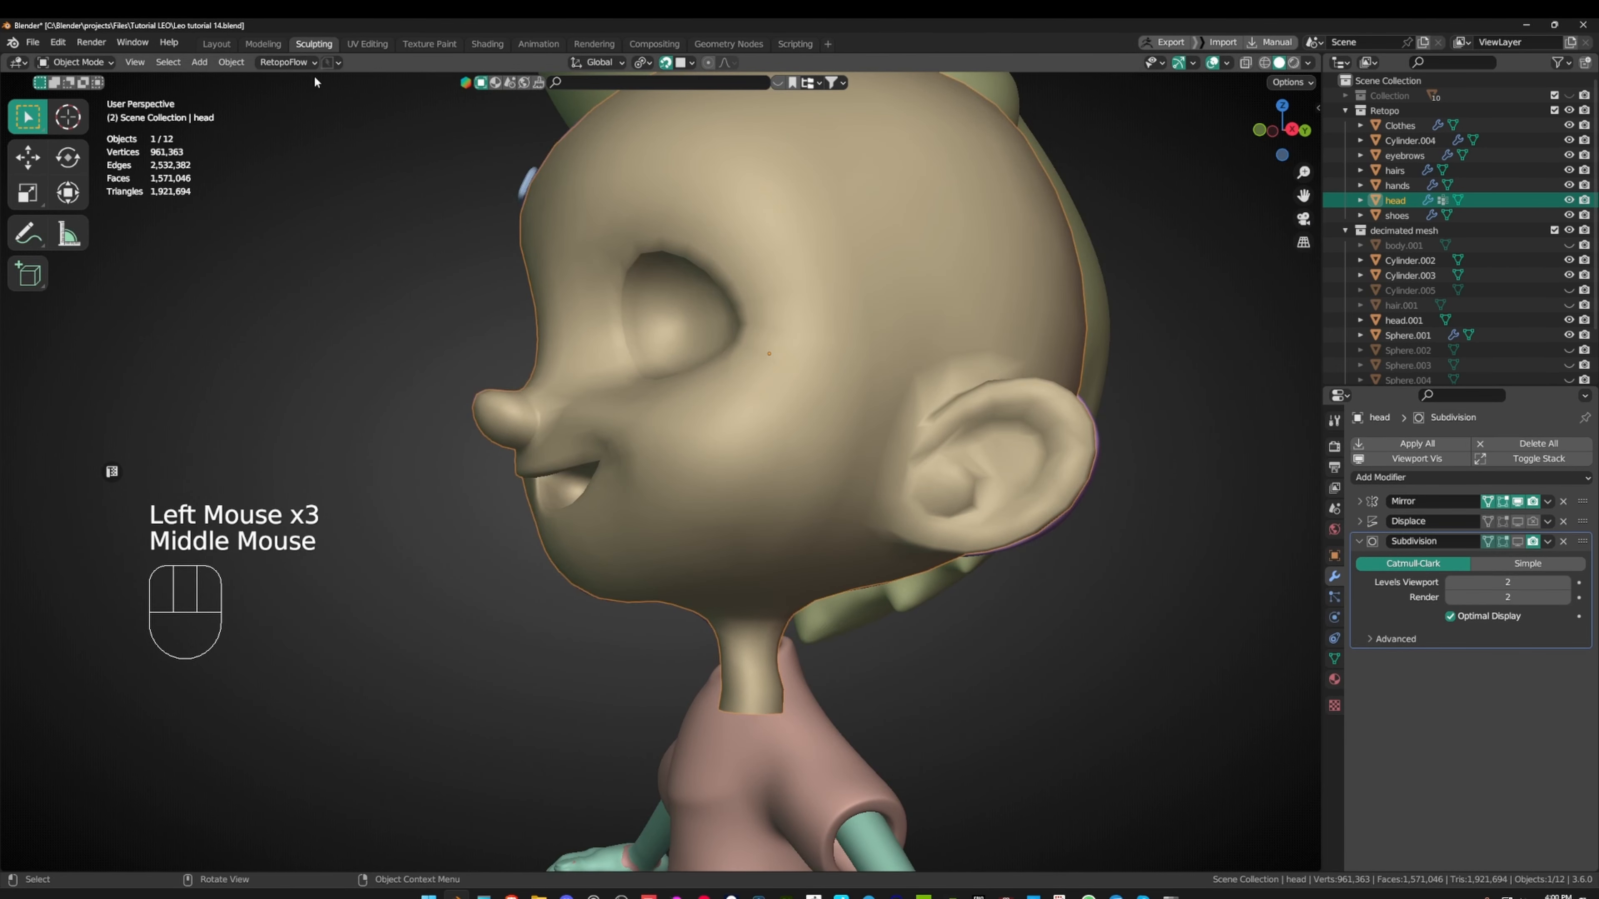
{"action": "middle_click_drag", "start_coordinate": [477, 313], "coordinate": [469, 296], "text": "ctrl"}
{"action": "middle_click_drag", "start_coordinate": [469, 296], "coordinate": [462, 281], "text": "shift"}
{"action": "left_click", "coordinate": [298, 62]}
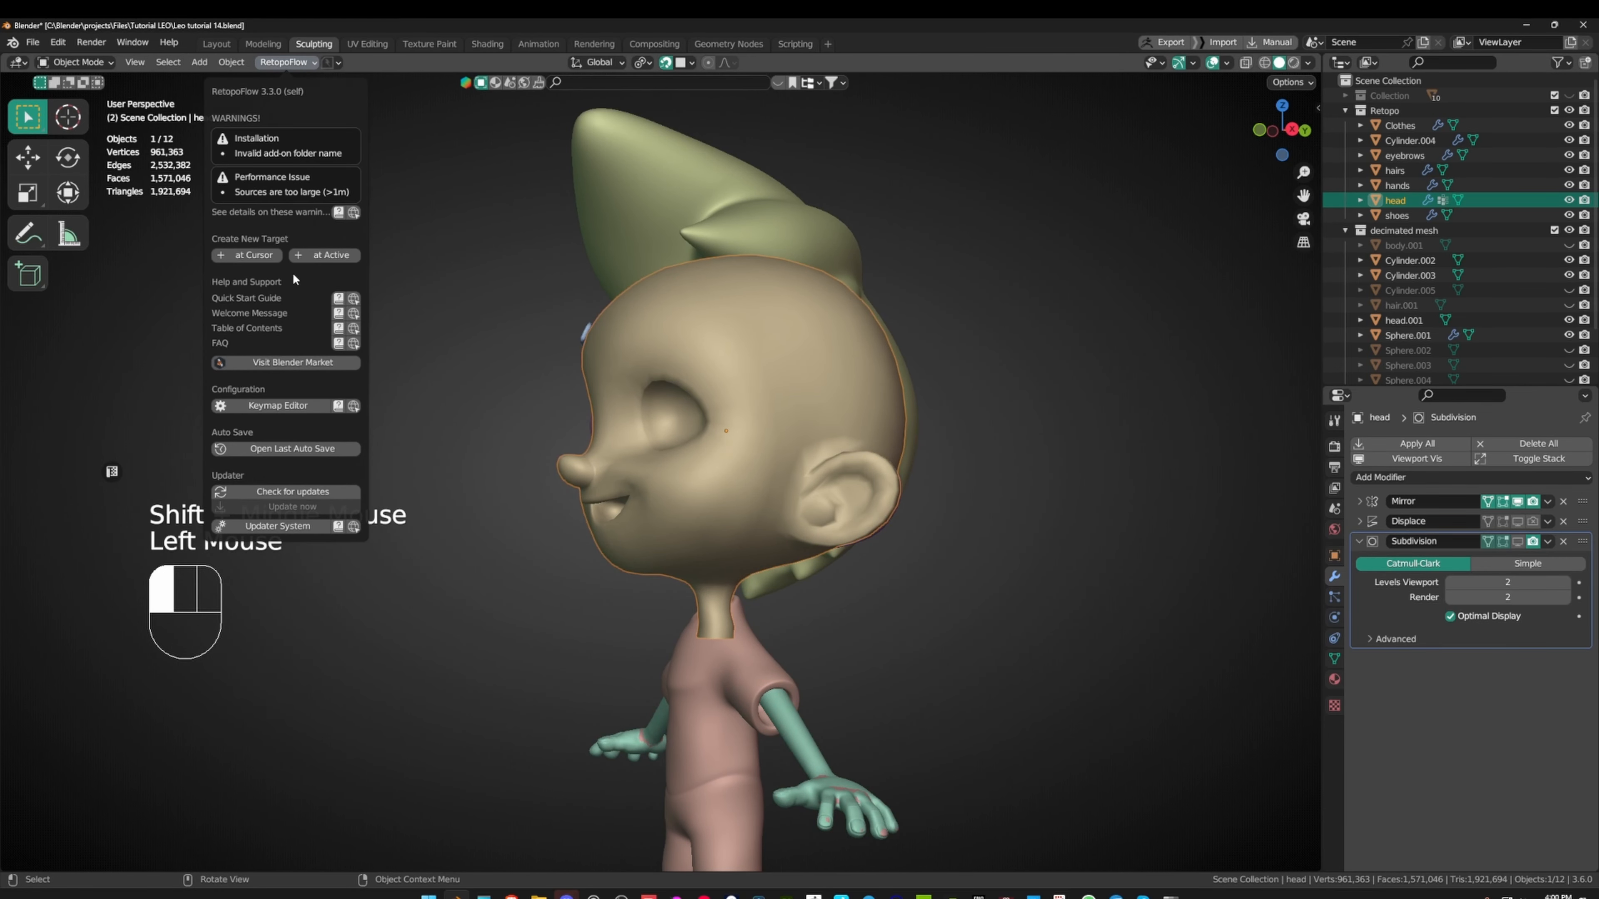
{"action": "middle_click_drag", "start_coordinate": [808, 274], "coordinate": [432, 218]}
{"action": "key", "text": "Tab"}
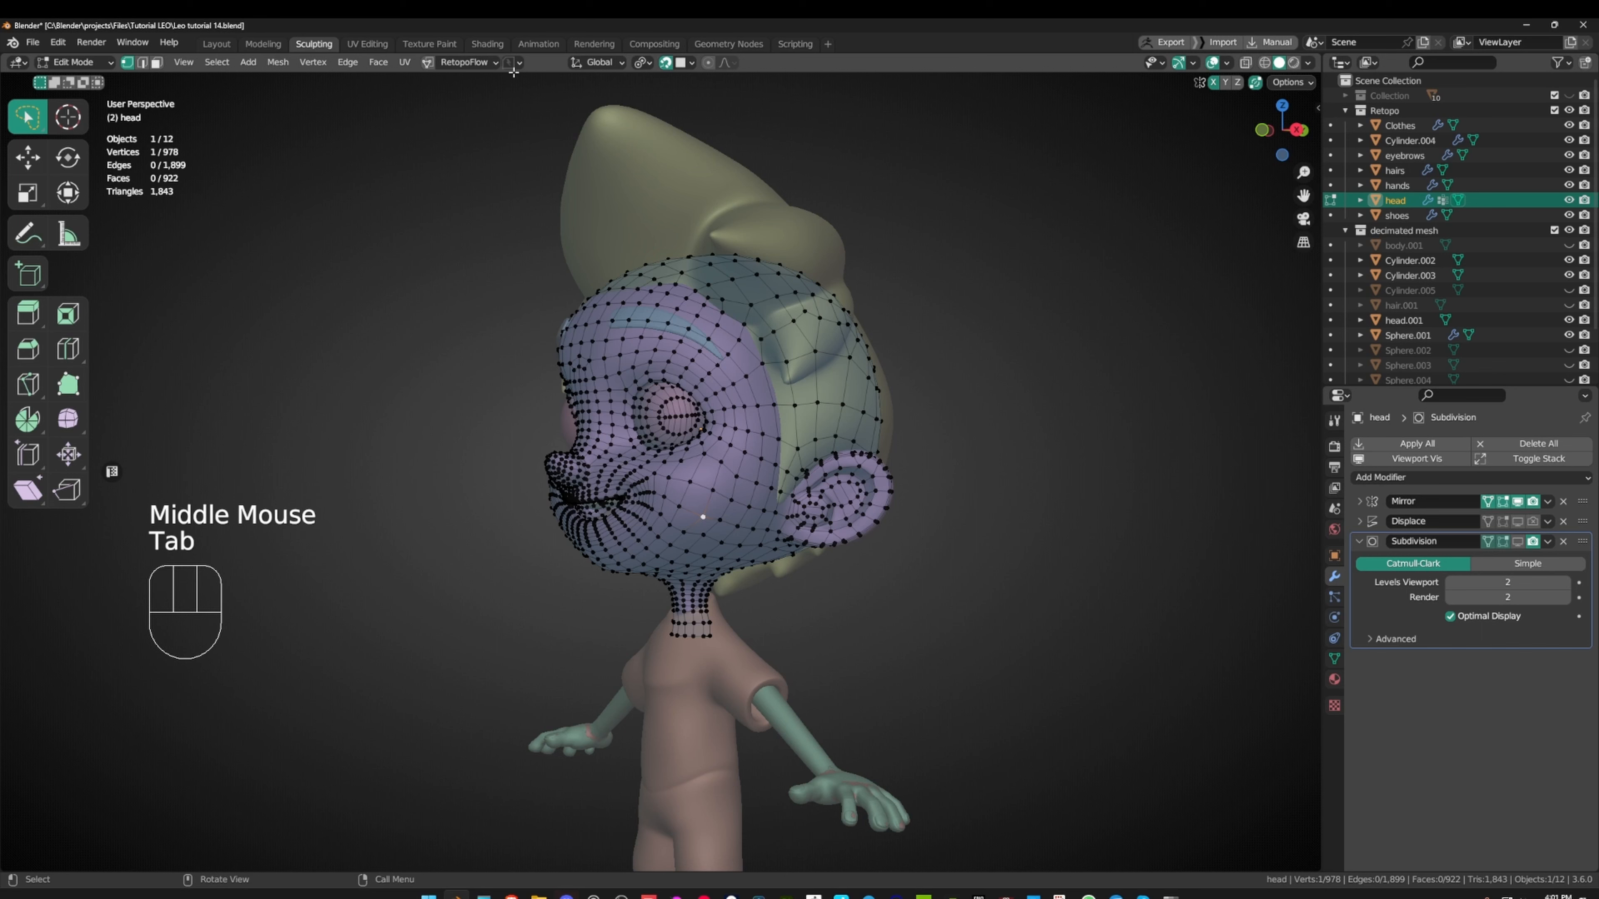
{"action": "left_click", "coordinate": [427, 63]}
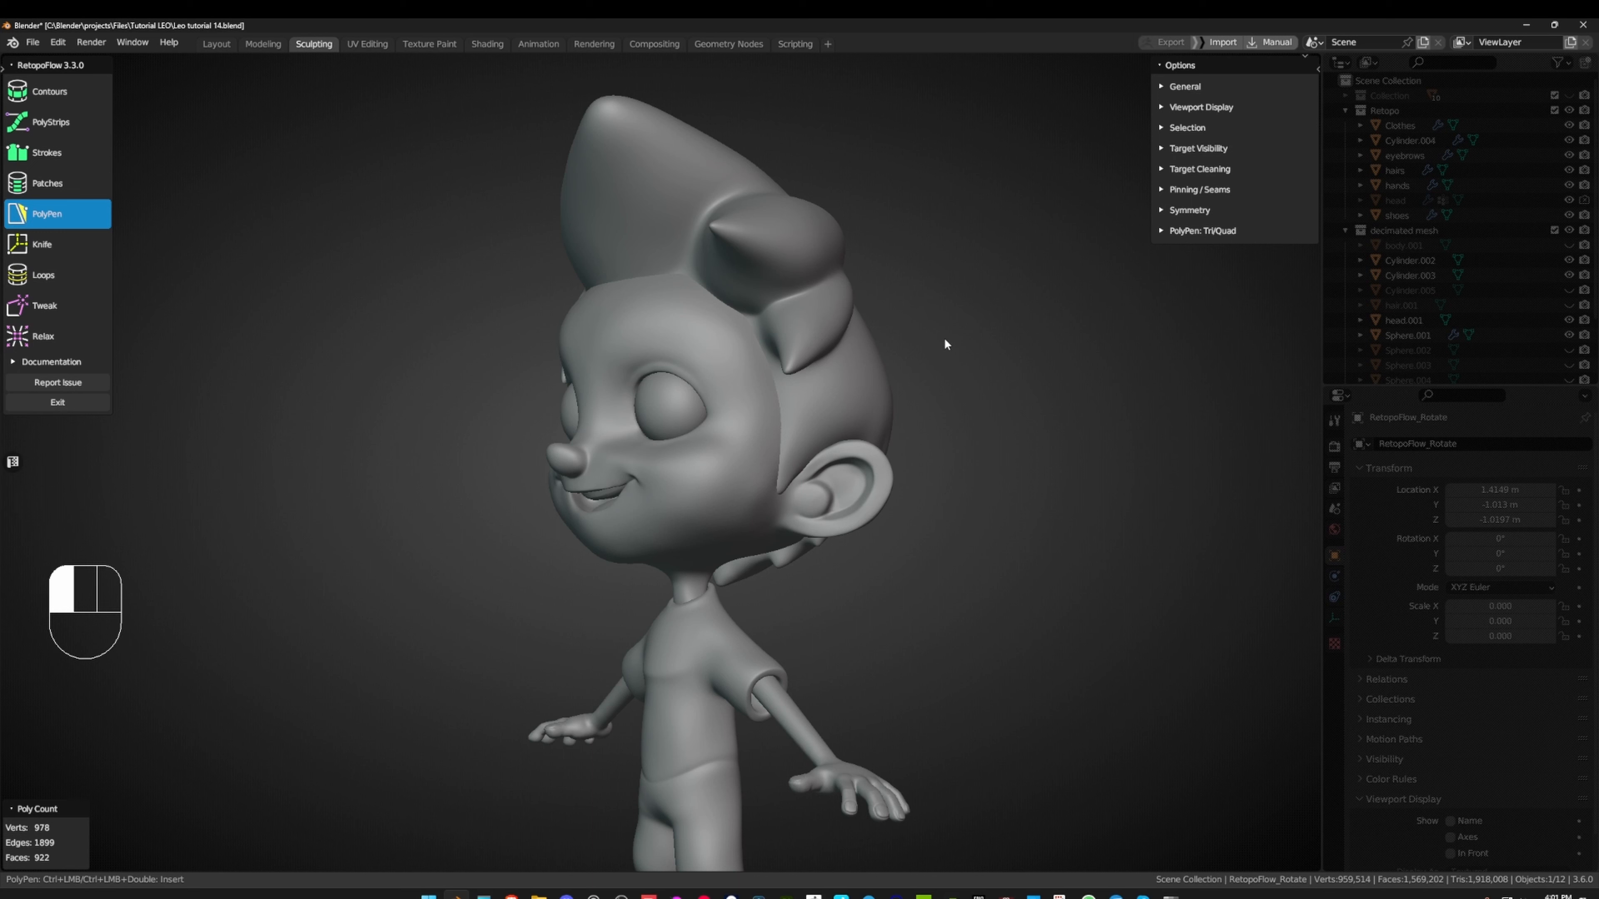
{"action": "middle_click_drag", "start_coordinate": [911, 363], "coordinate": [954, 342]}
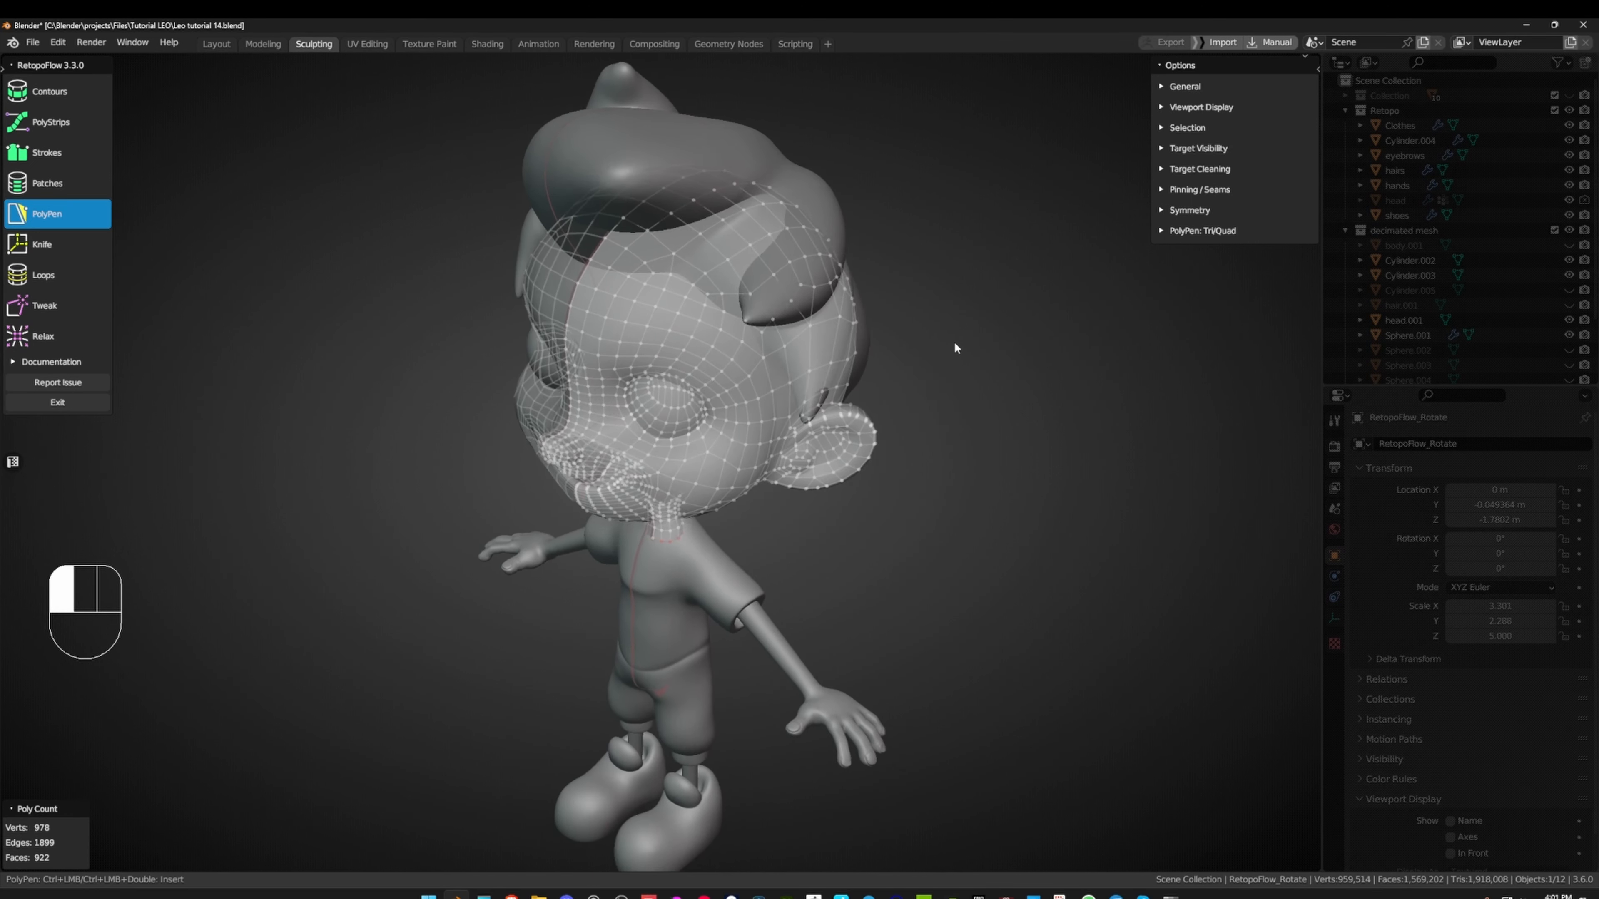
{"action": "middle_click_drag", "start_coordinate": [1034, 307], "coordinate": [979, 304]}
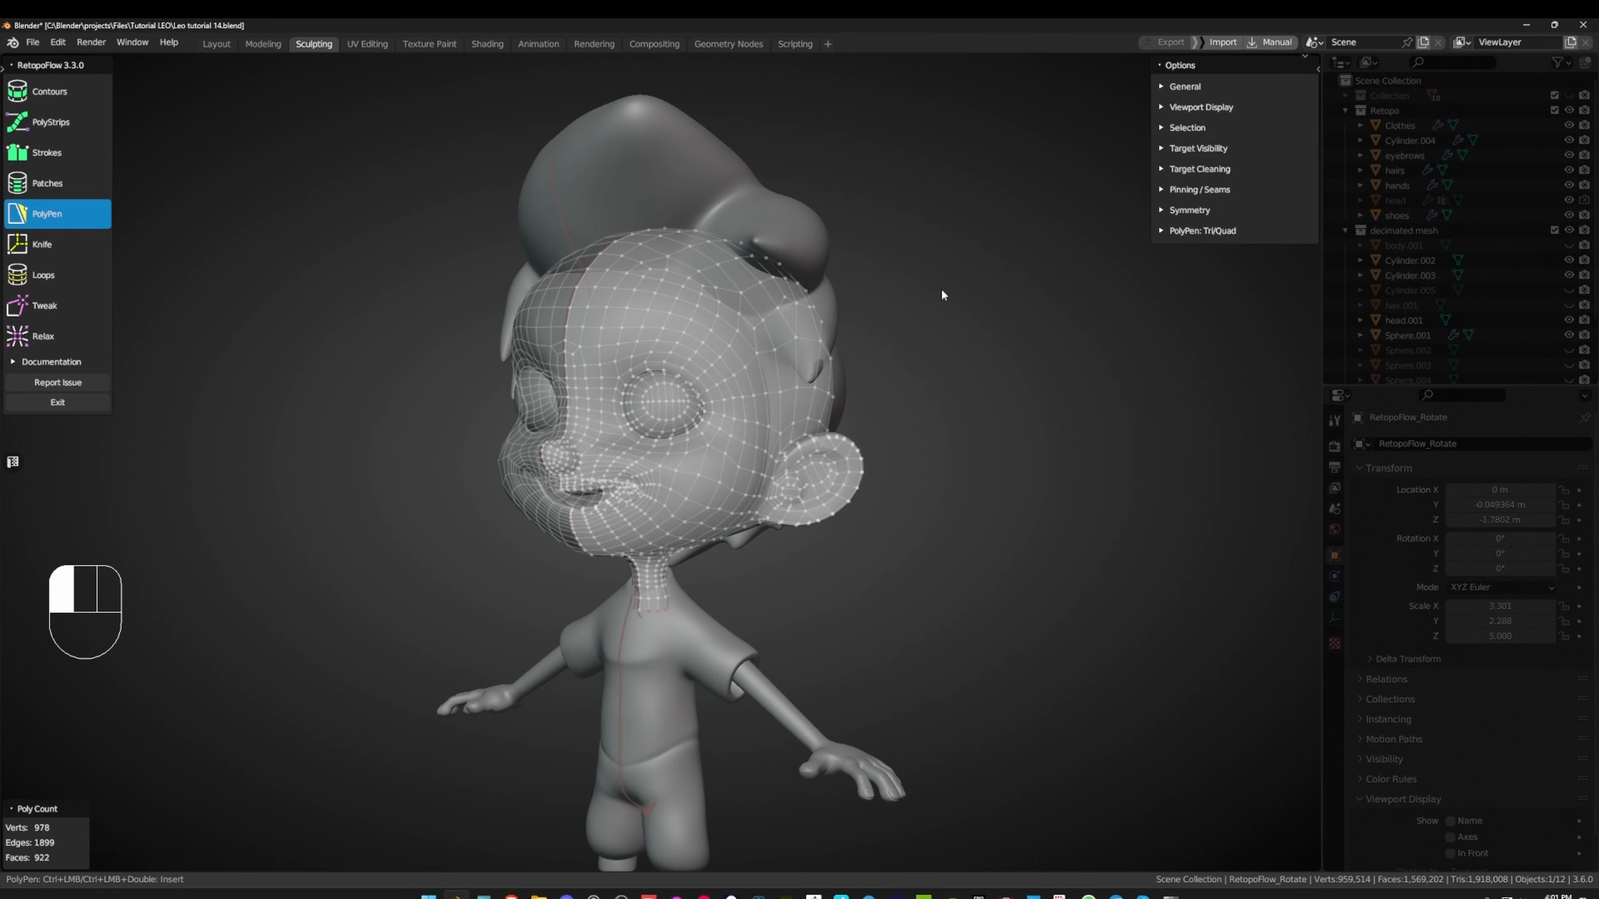
{"action": "key", "text": "Tab"}
{"action": "scroll", "coordinate": [719, 306], "scroll_direction": "down", "scroll_amount": 2}
{"action": "middle_click_drag", "start_coordinate": [719, 306], "coordinate": [818, 315]}
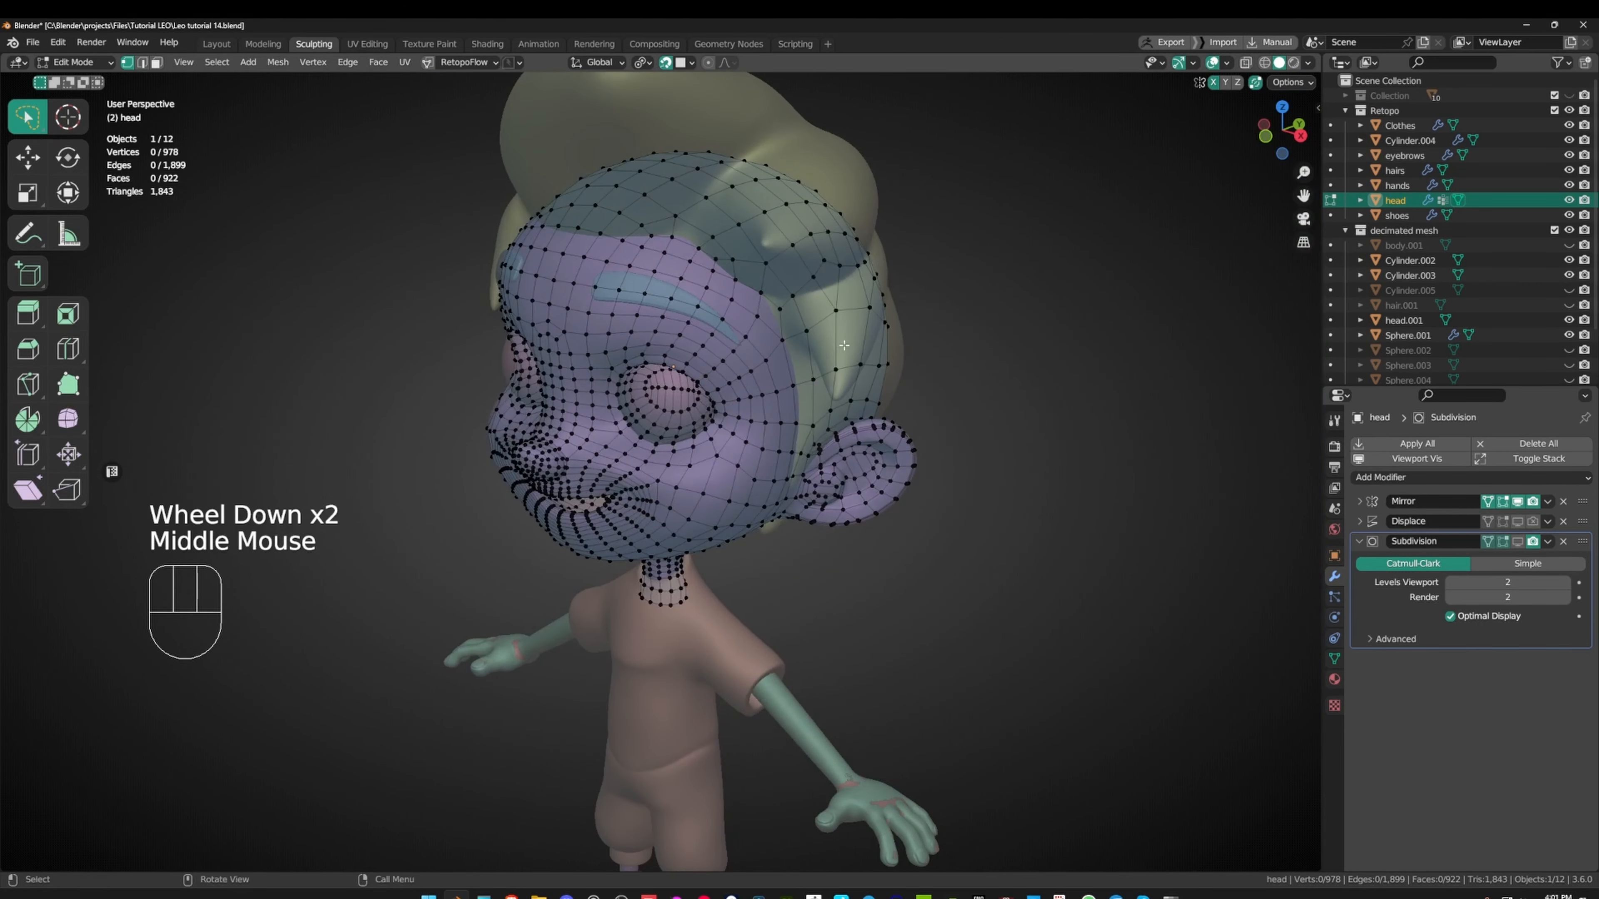
- Isolate the head in Local View and start RetopoFlow on it from Edit Mode
{"action": "key", "text": "ctrl+Tab"}
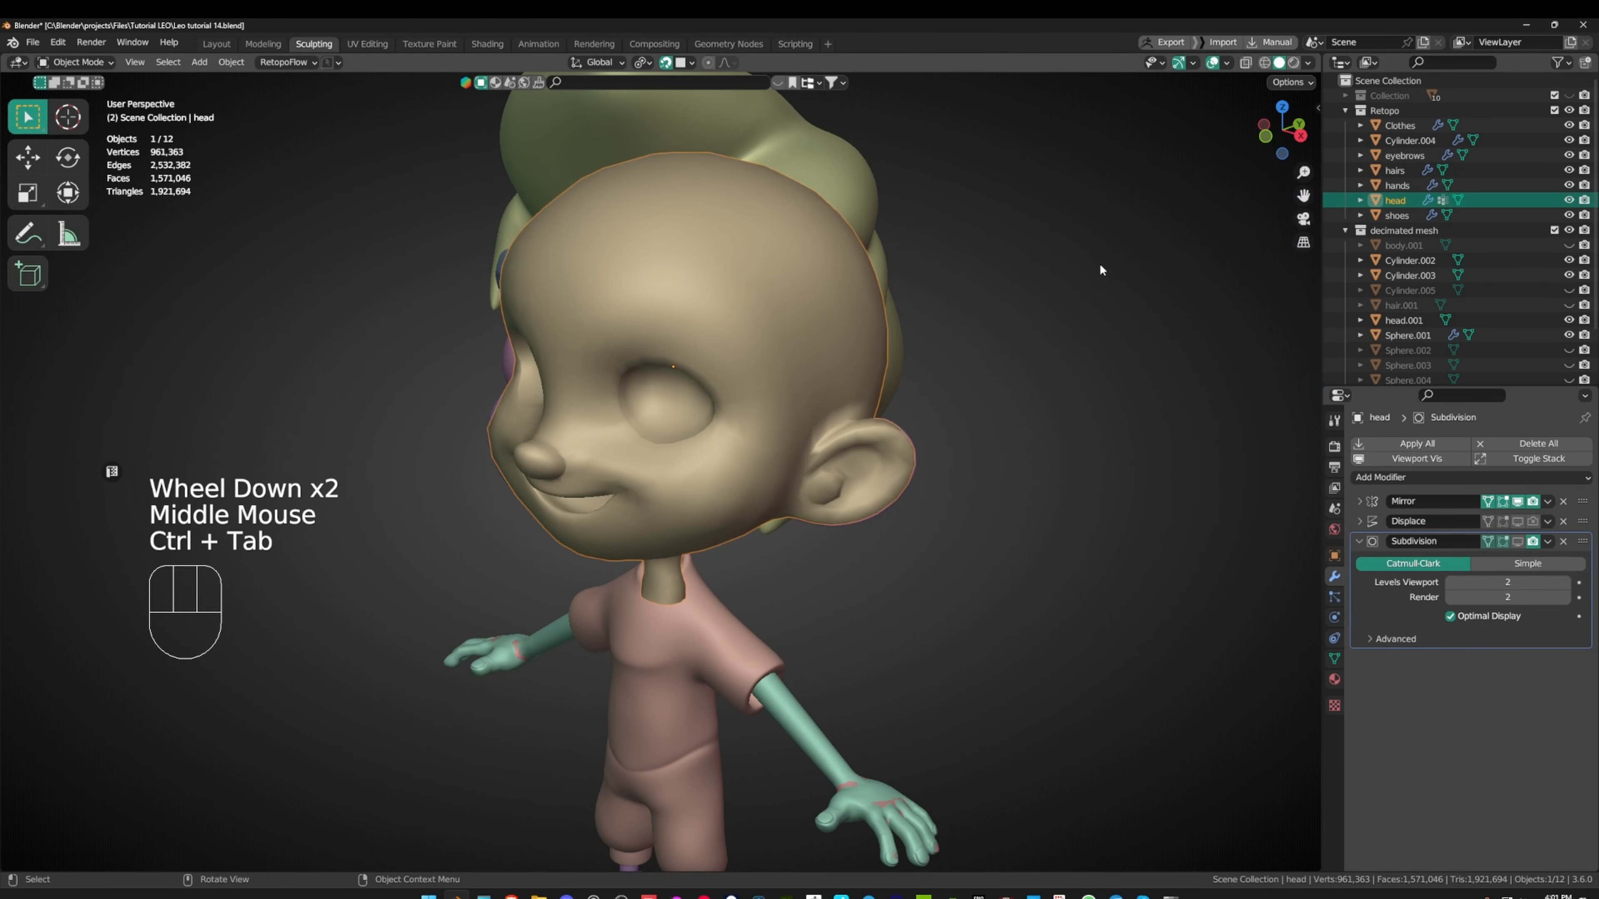
{"action": "key", "text": "KP_Divide"}
{"action": "mouse_move", "coordinate": [1103, 255]}
{"action": "middle_mouse_down"}
{"action": "mouse_move", "coordinate": [1013, 237]}
{"action": "mouse_move", "coordinate": [1108, 228]}
{"action": "mouse_move", "coordinate": [1090, 236]}
{"action": "middle_mouse_up"}
{"action": "key", "text": "Tab"}
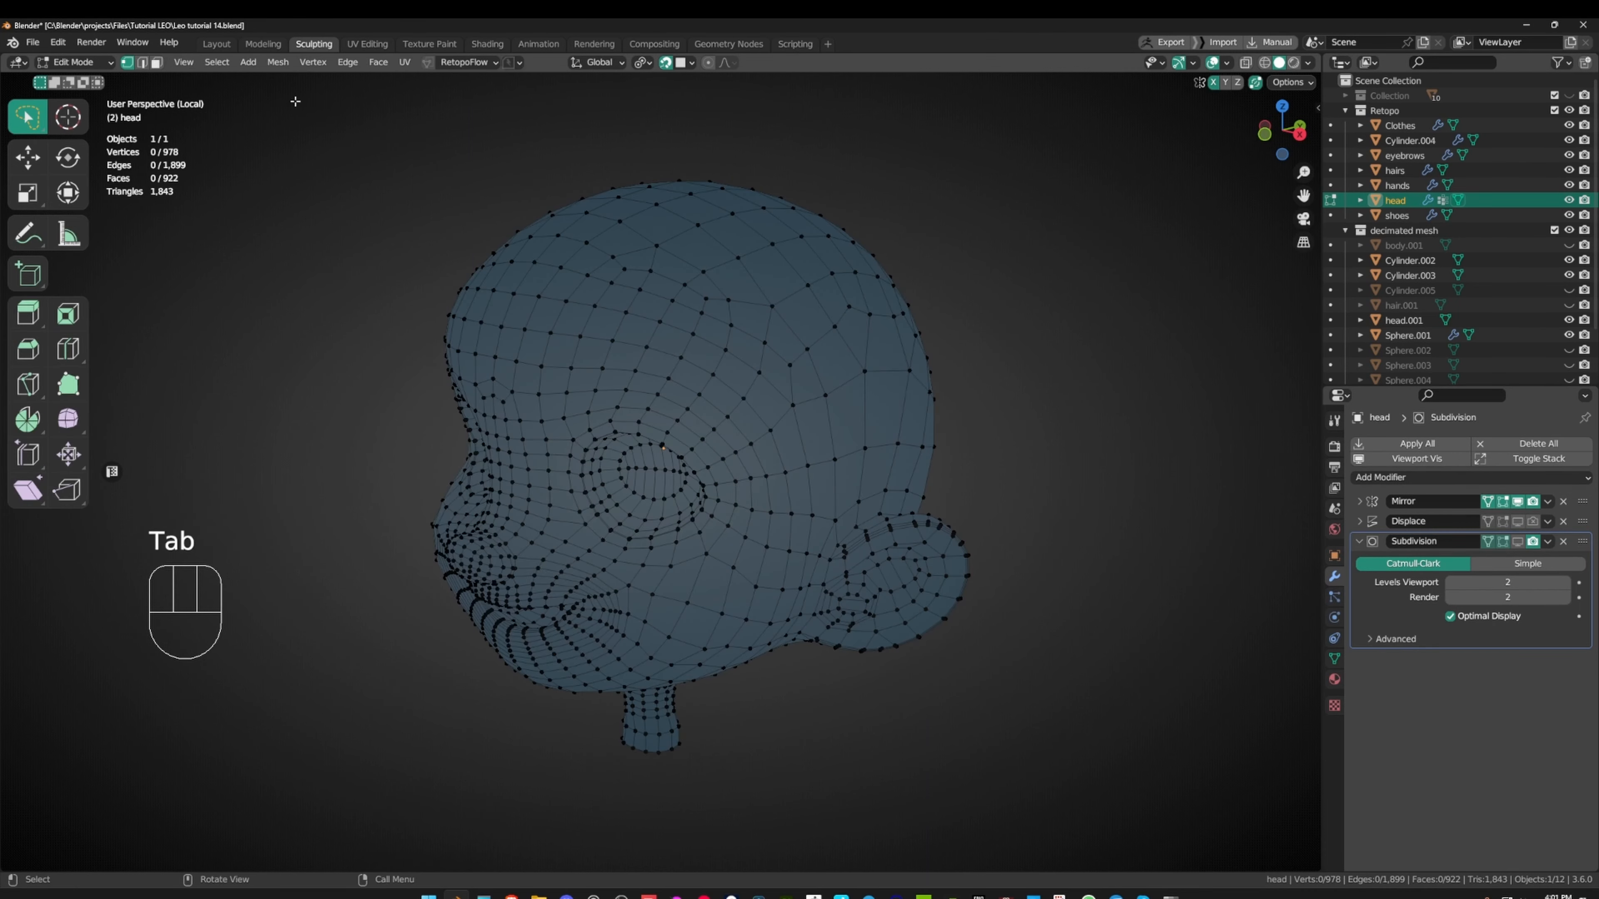
{"action": "left_click", "coordinate": [433, 64]}
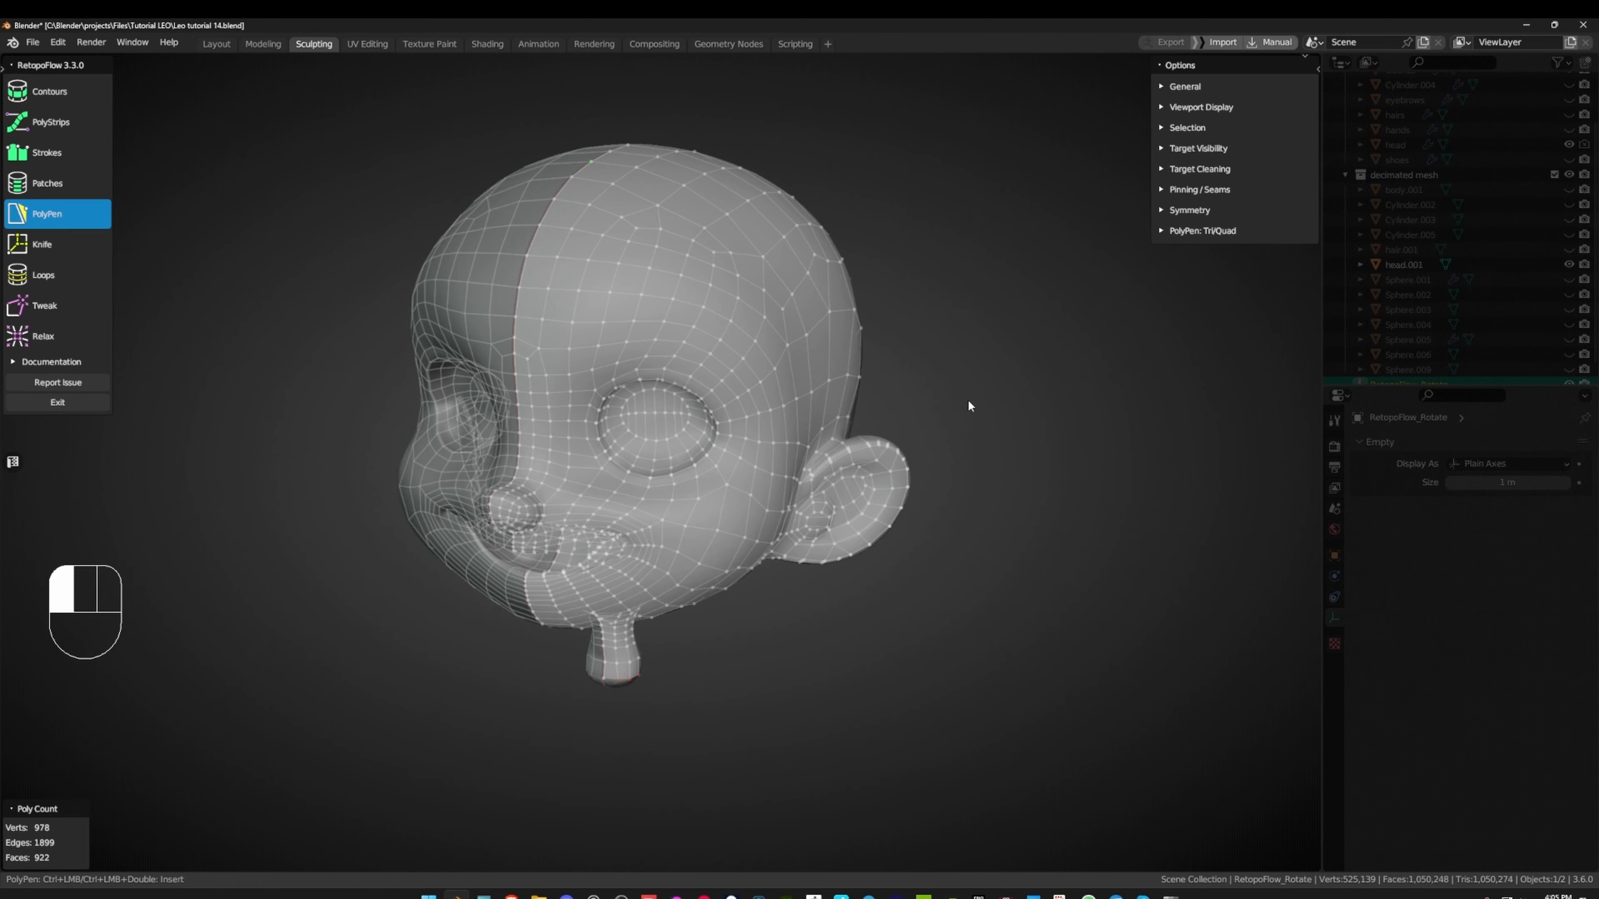
- Relax the cheek topology between the mouth and the ear with RetopoFlow's Relax brush, adjusting the brush size
{"action": "mouse_move", "coordinate": [968, 400]}
{"action": "middle_mouse_down"}
{"action": "mouse_move", "coordinate": [889, 393]}
{"action": "mouse_move", "coordinate": [926, 330]}
{"action": "mouse_move", "coordinate": [981, 427]}
{"action": "mouse_move", "coordinate": [959, 382]}
{"action": "middle_mouse_up"}
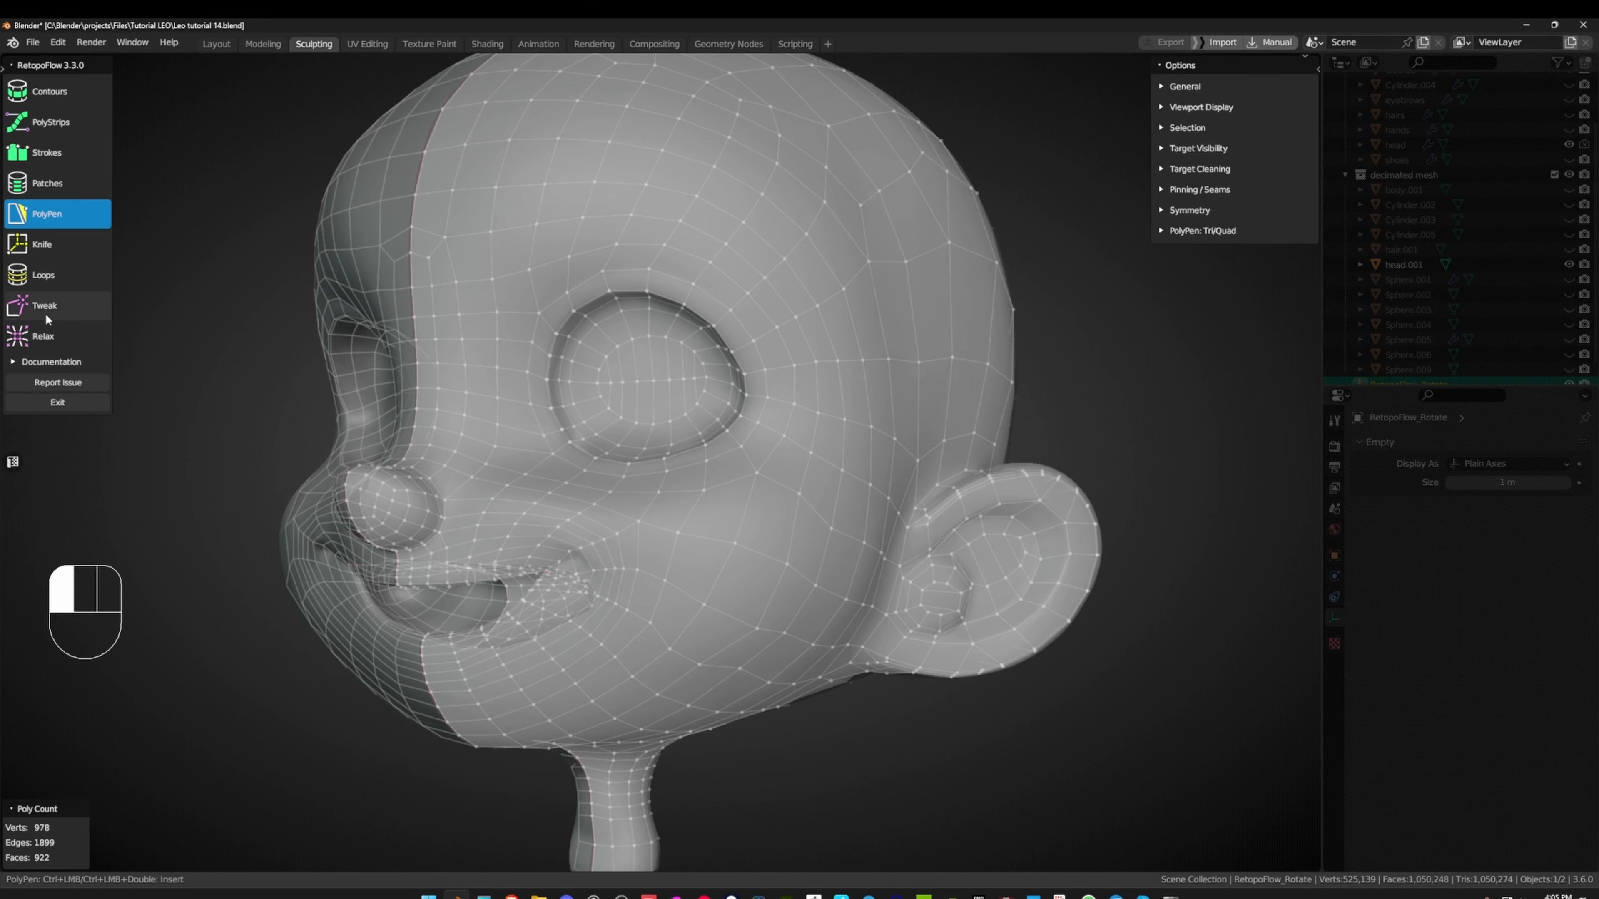
{"action": "left_click", "coordinate": [42, 335]}
{"action": "middle_click_drag", "start_coordinate": [726, 510], "coordinate": [703, 442], "text": "shift"}
{"action": "key", "text": "f"}
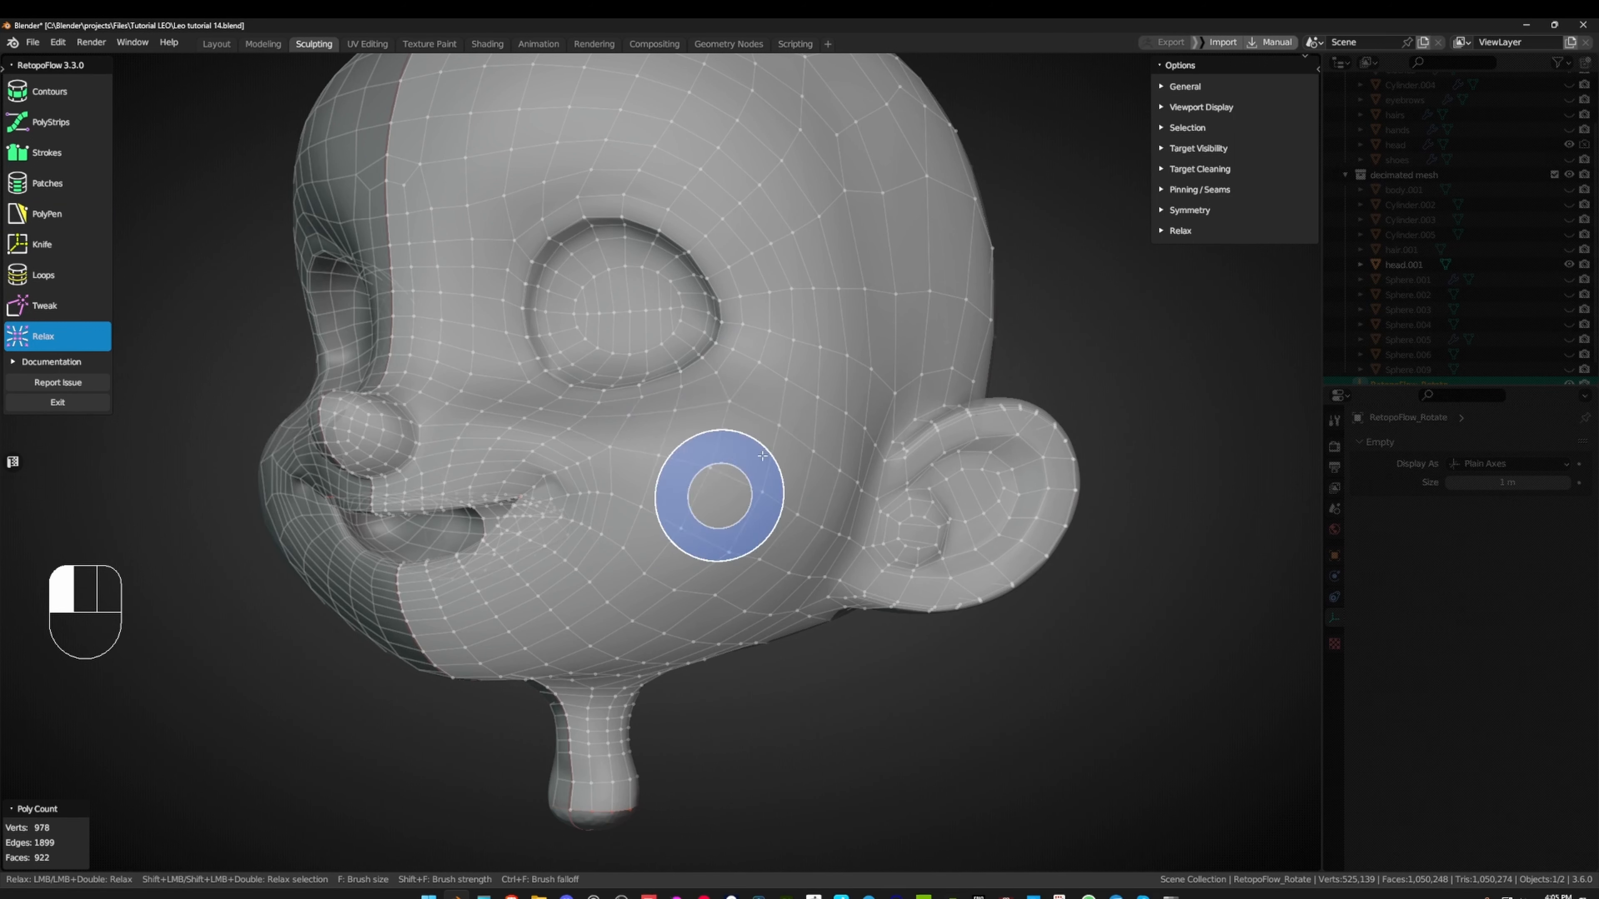
{"action": "left_click_drag", "start_coordinate": [814, 483], "coordinate": [825, 441]}
{"action": "middle_click_drag", "start_coordinate": [824, 441], "coordinate": [774, 469]}
{"action": "scroll", "coordinate": [774, 469], "scroll_direction": "down", "scroll_amount": 1}
{"action": "mouse_move", "coordinate": [774, 475]}
{"action": "left_mouse_down"}
{"action": "mouse_move", "coordinate": [717, 566]}
{"action": "mouse_move", "coordinate": [700, 543]}
{"action": "left_mouse_up"}
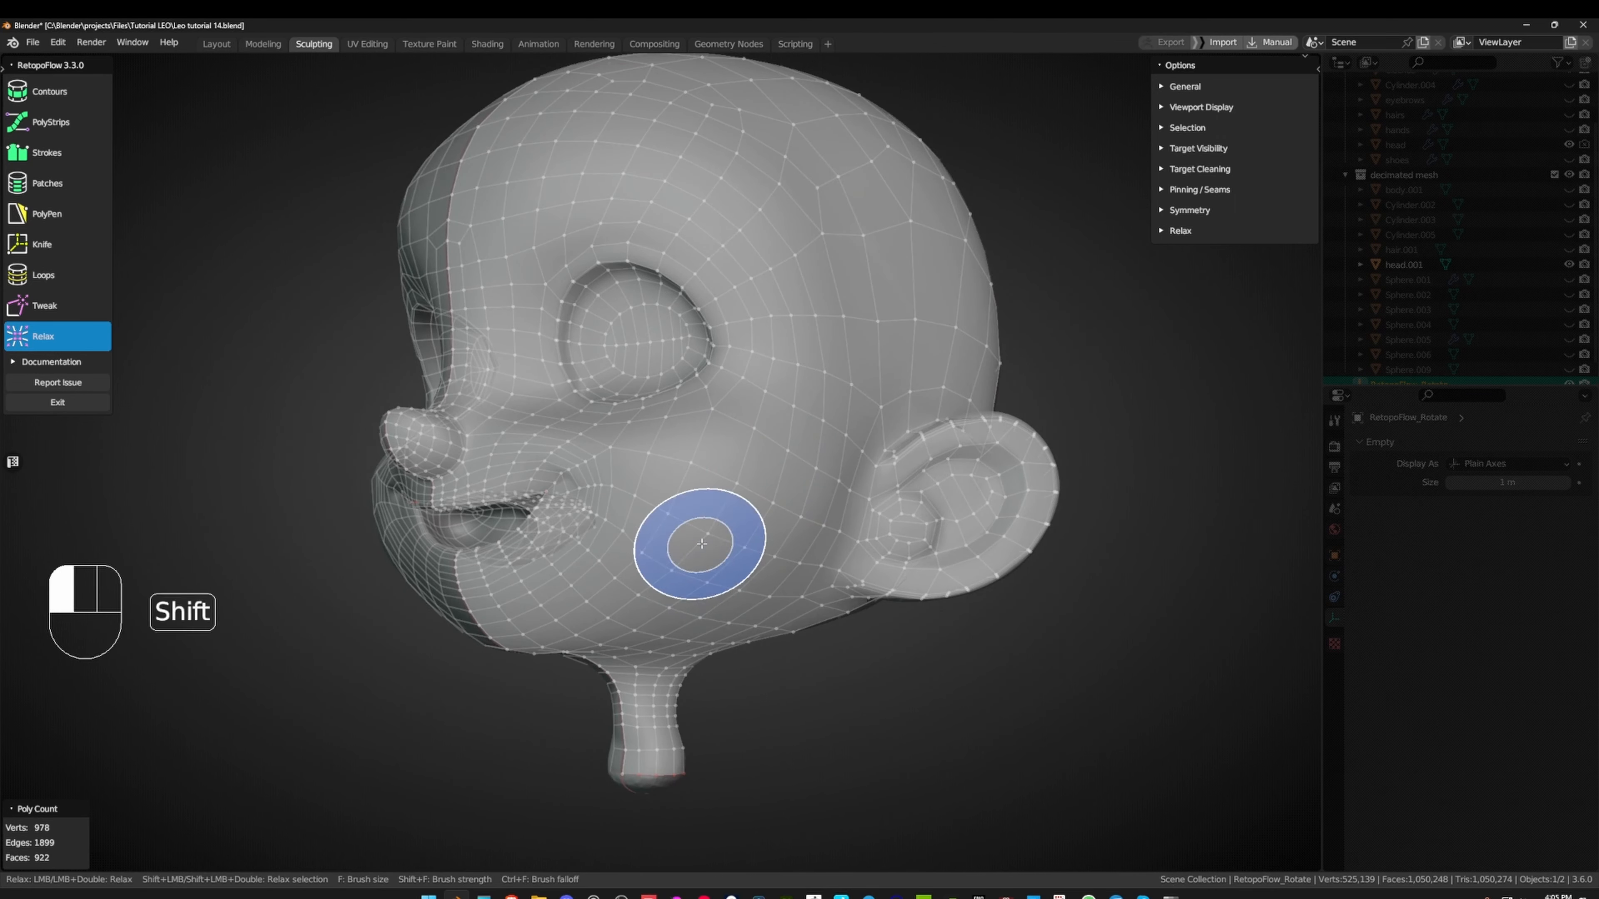
- Examine the relaxed head topology around the cheek, temple, jaw, back of the head and behind the ear
{"action": "mouse_move", "coordinate": [724, 516]}
{"action": "middle_mouse_down", "text": "shift"}
{"action": "mouse_move", "coordinate": [728, 476]}
{"action": "mouse_move", "coordinate": [805, 443]}
{"action": "middle_mouse_up", "text": "shift"}
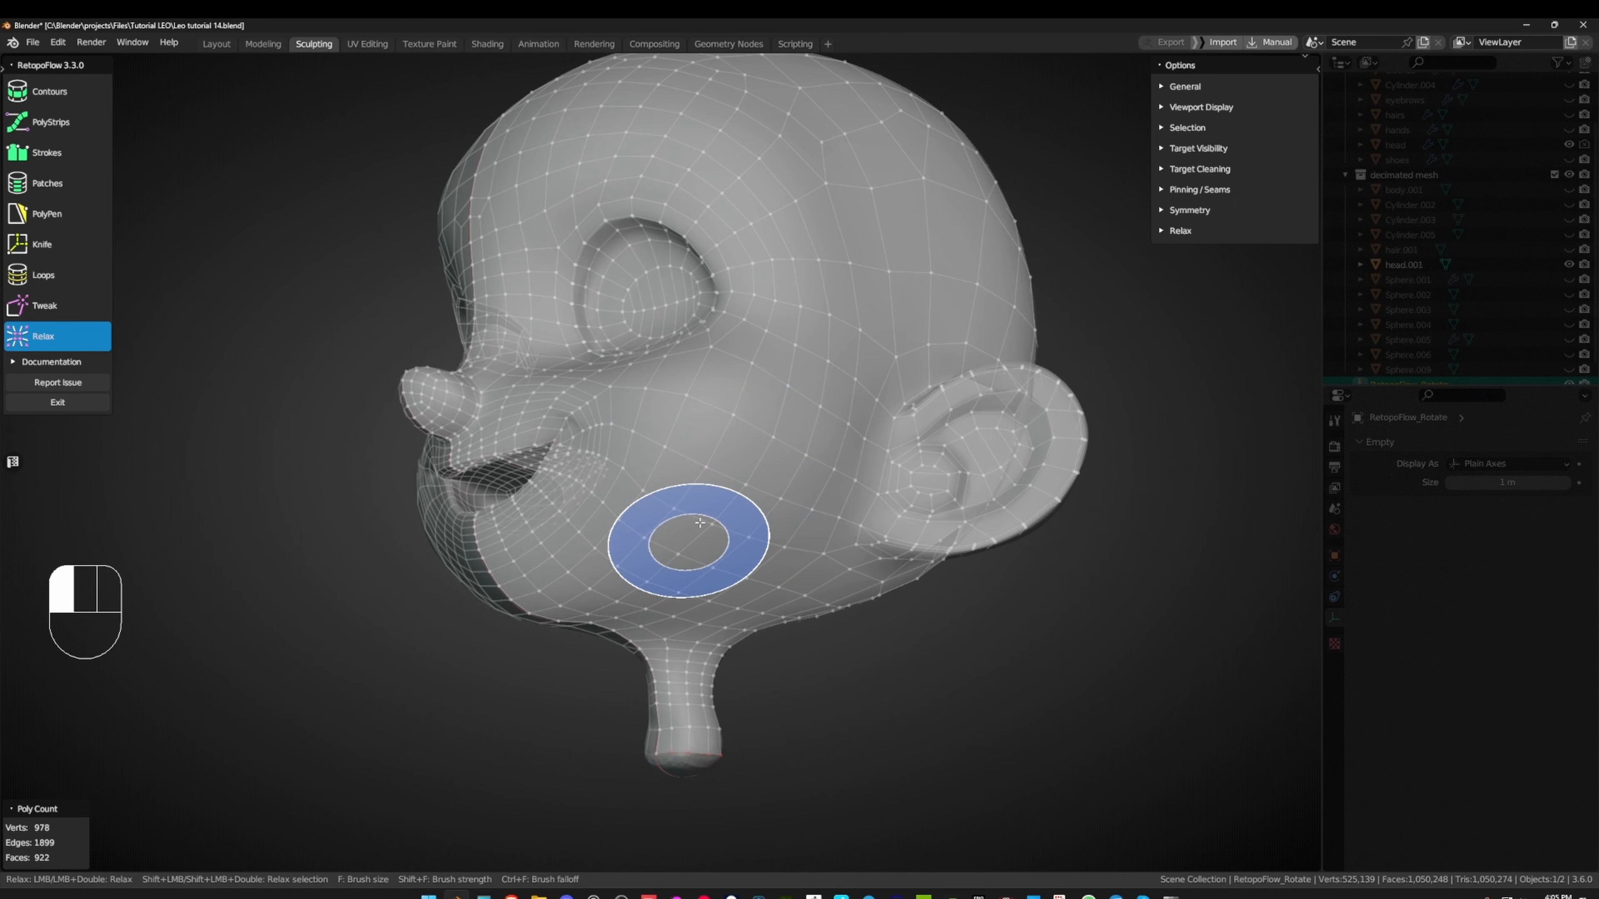
{"action": "mouse_move", "coordinate": [724, 464]}
{"action": "middle_mouse_down"}
{"action": "mouse_move", "coordinate": [960, 525]}
{"action": "mouse_move", "coordinate": [700, 545]}
{"action": "mouse_move", "coordinate": [725, 457]}
{"action": "middle_mouse_up"}
{"action": "mouse_move", "coordinate": [826, 309]}
{"action": "middle_mouse_down"}
{"action": "mouse_move", "coordinate": [784, 421]}
{"action": "mouse_move", "coordinate": [945, 315]}
{"action": "middle_mouse_up"}
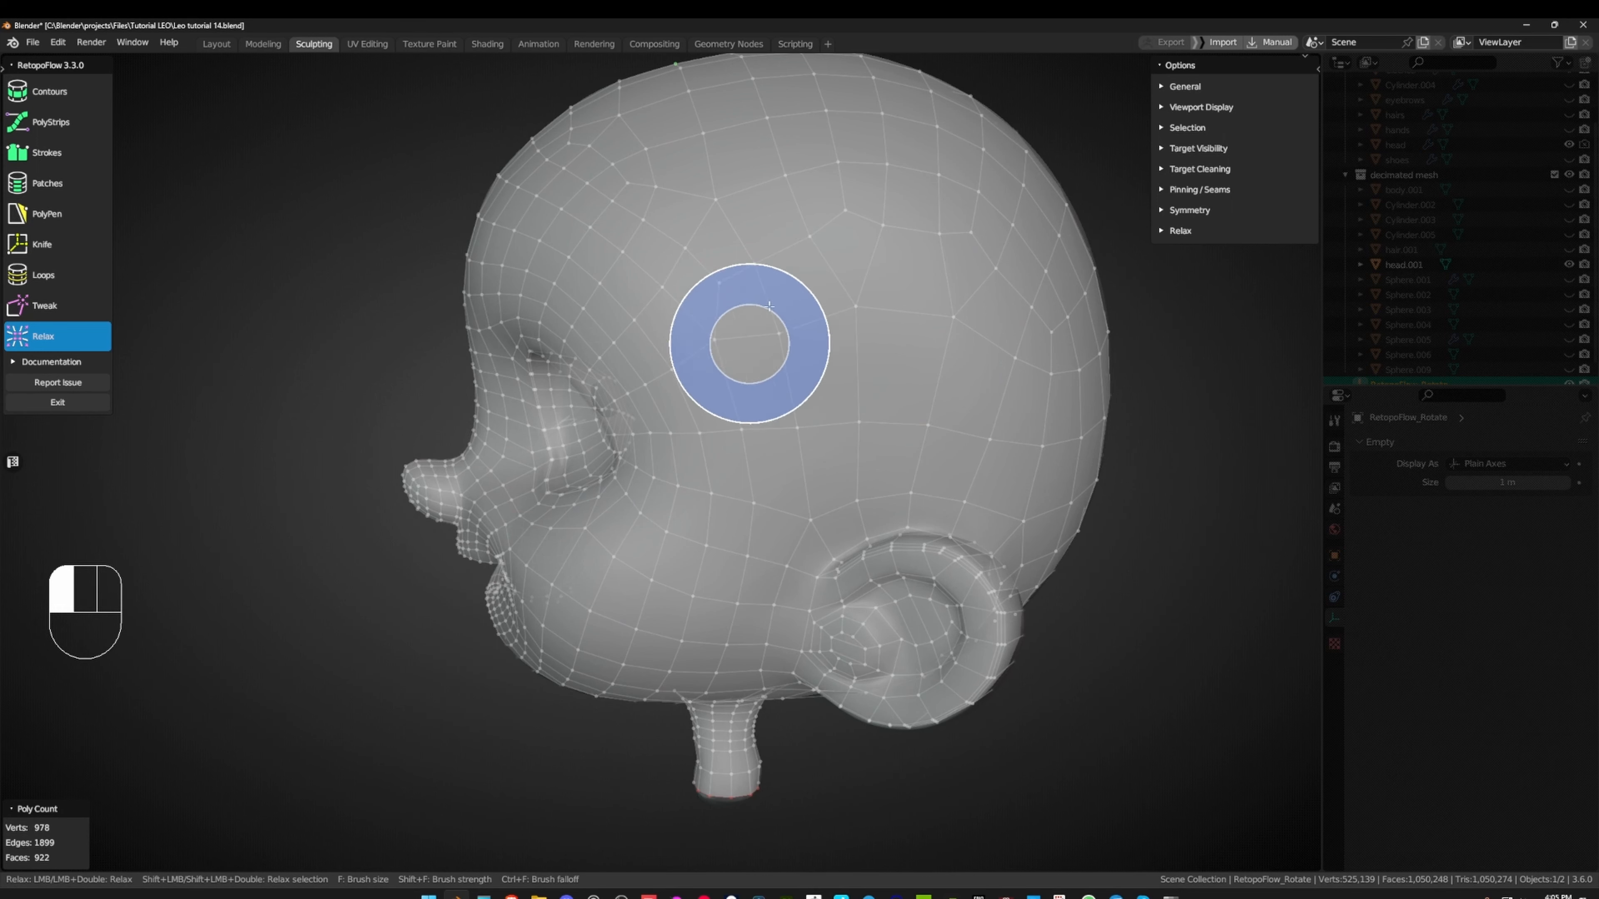
{"action": "mouse_move", "coordinate": [769, 306]}
{"action": "middle_mouse_down"}
{"action": "mouse_move", "coordinate": [717, 378]}
{"action": "mouse_move", "coordinate": [717, 435]}
{"action": "mouse_move", "coordinate": [747, 385]}
{"action": "middle_mouse_up"}
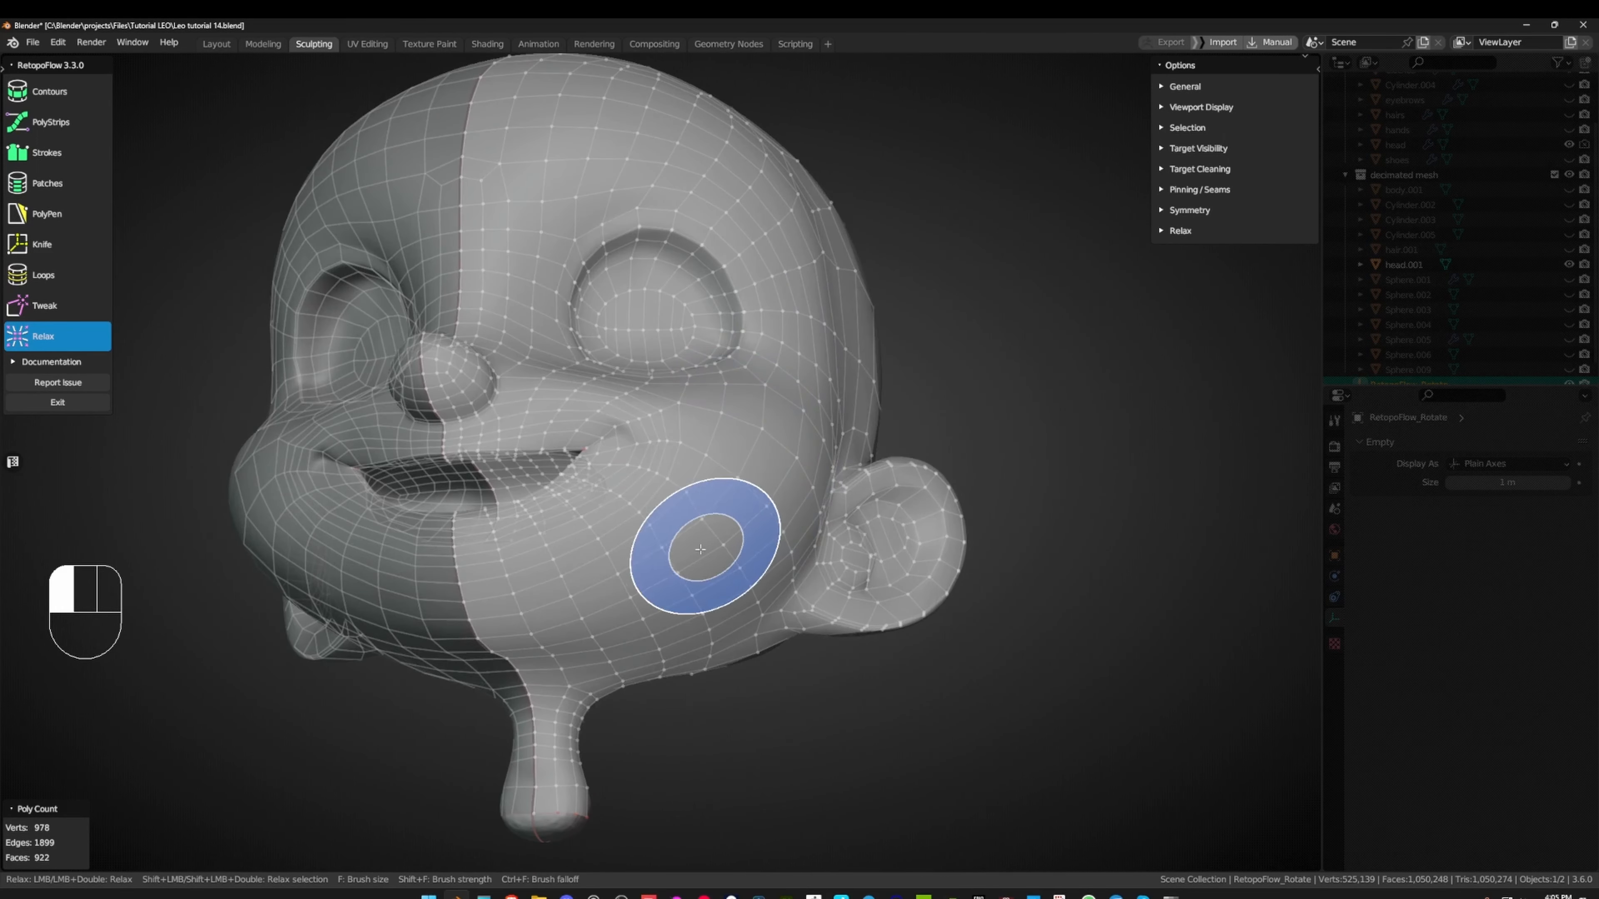
{"action": "middle_click_drag", "start_coordinate": [660, 585], "coordinate": [857, 401], "text": "shift"}
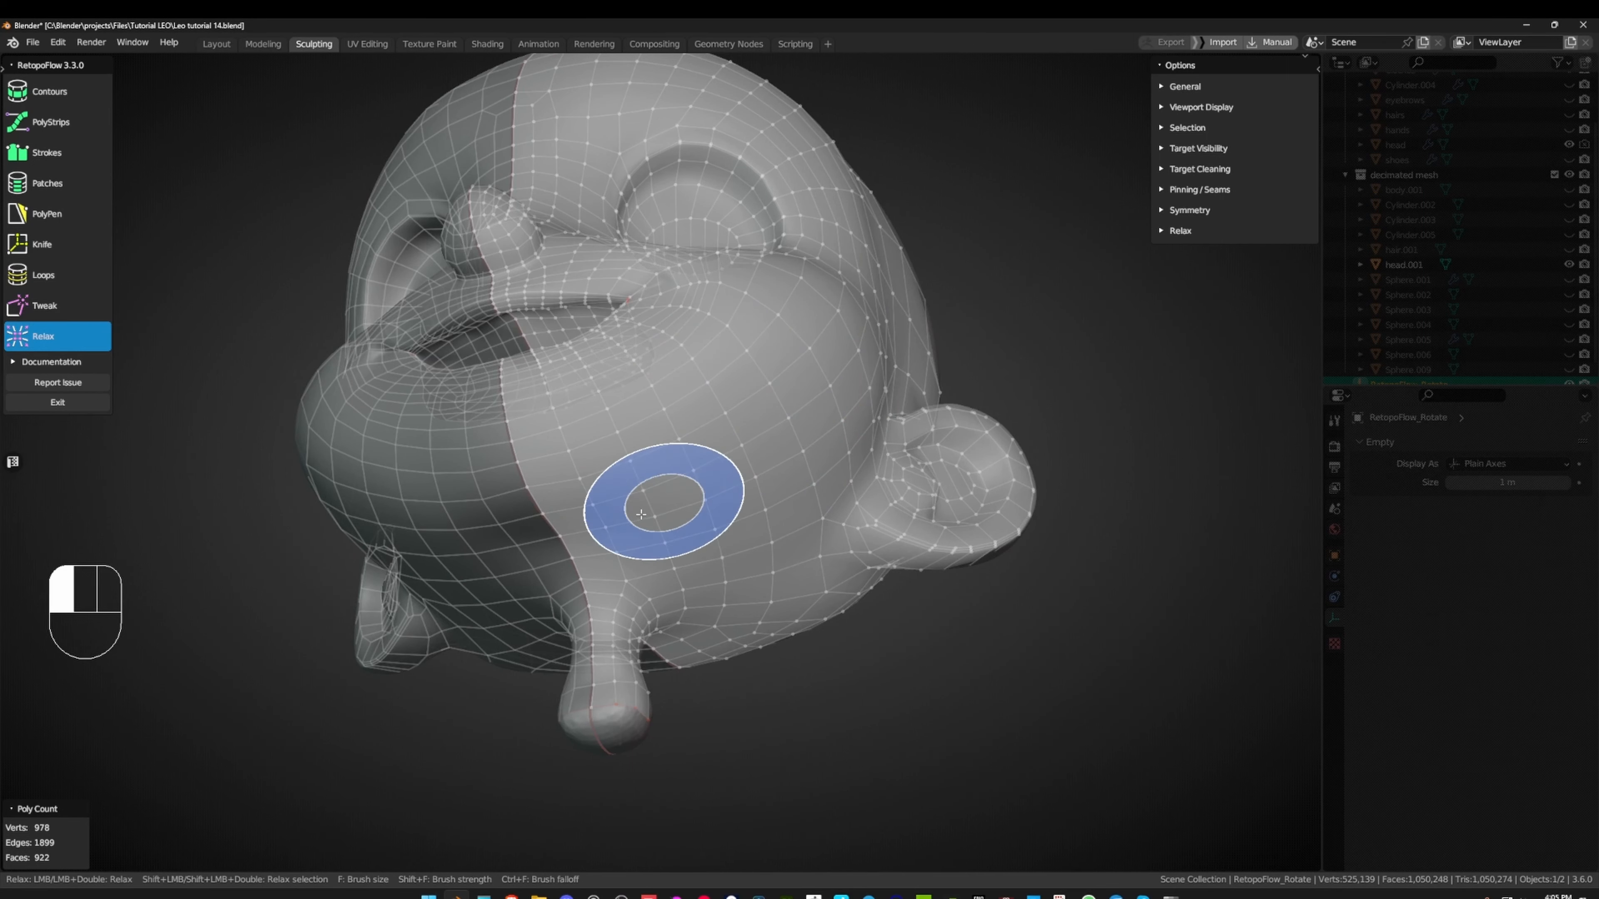
{"action": "middle_click_drag", "start_coordinate": [641, 514], "coordinate": [837, 354]}
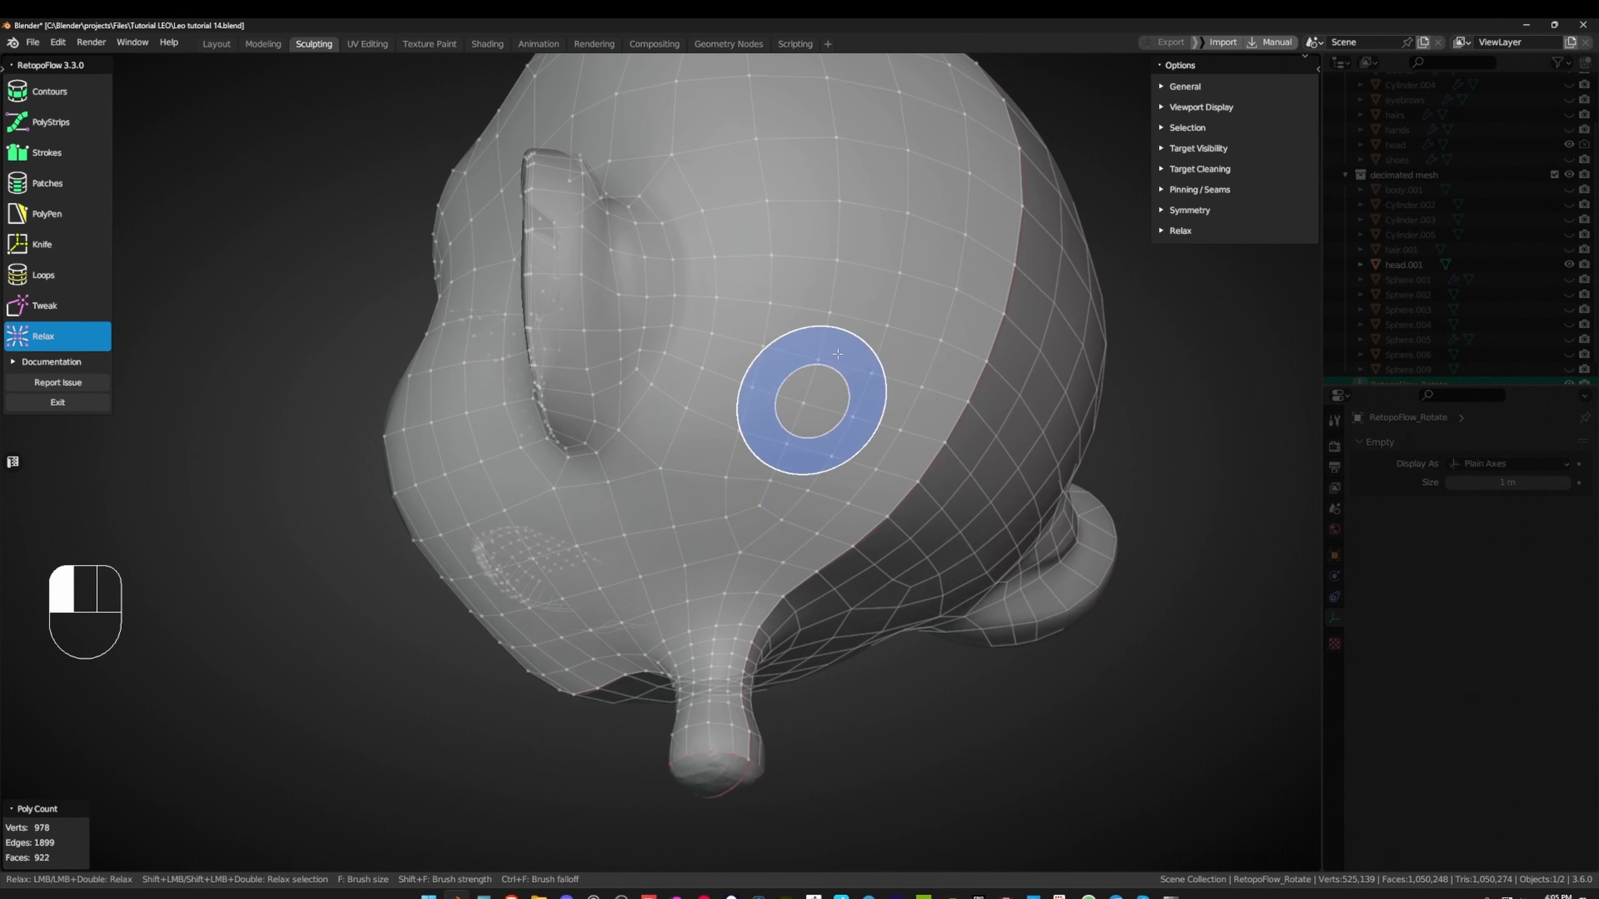
{"action": "middle_click_drag", "start_coordinate": [678, 417], "coordinate": [692, 473]}
{"action": "scroll", "coordinate": [617, 393], "scroll_direction": "up", "scroll_amount": 4}
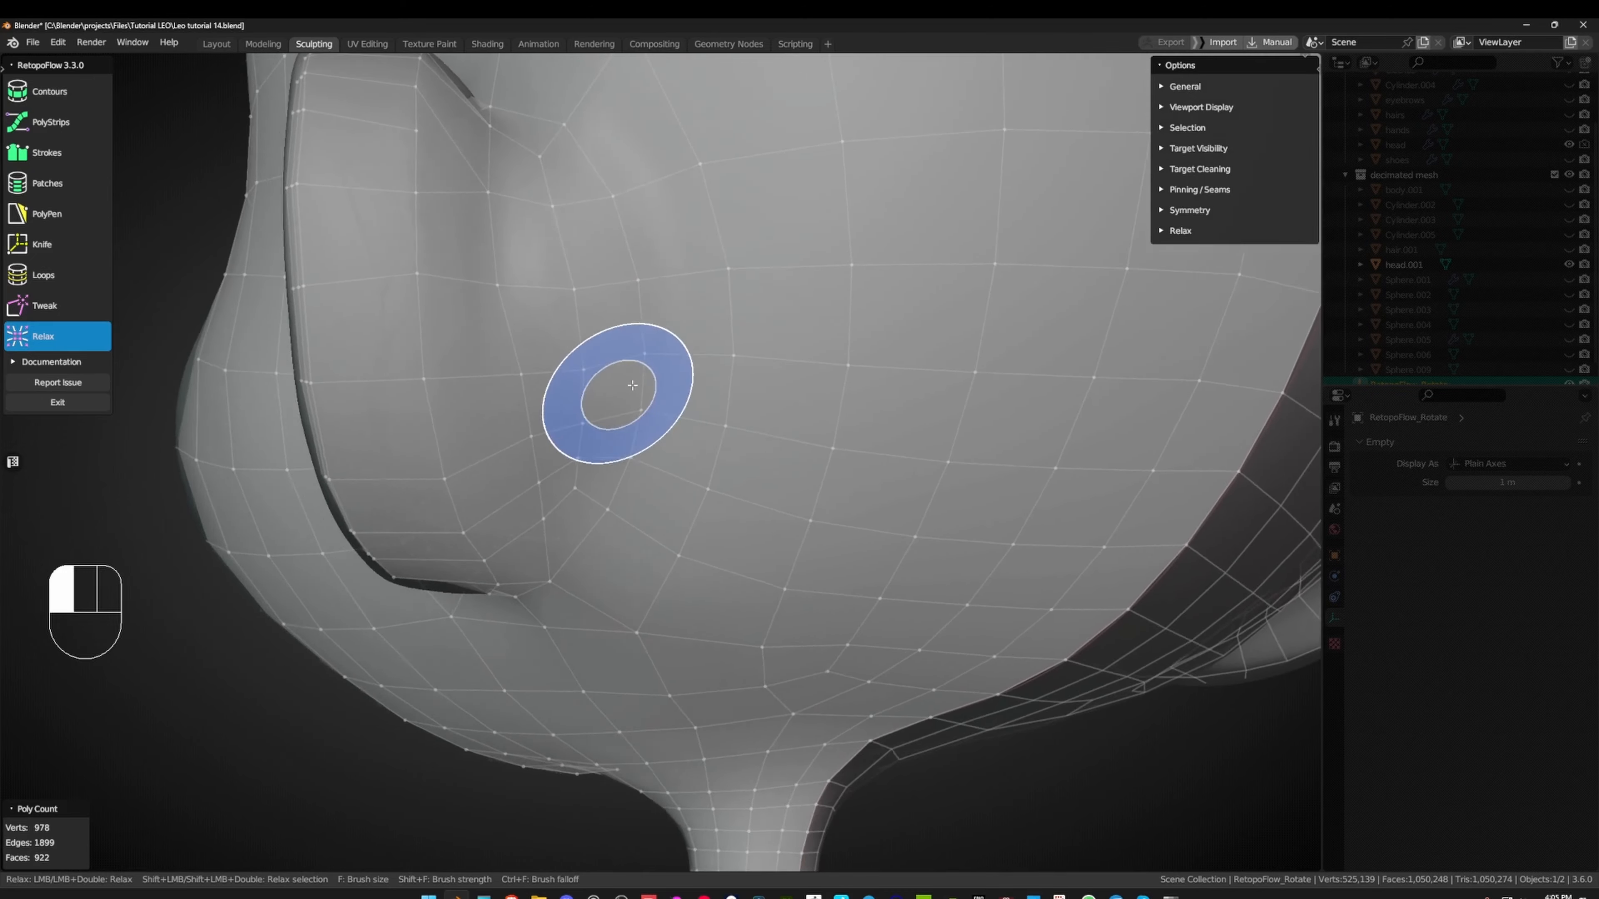
{"action": "mouse_move", "coordinate": [620, 395]}
{"action": "middle_mouse_down"}
{"action": "mouse_move", "coordinate": [742, 419]}
{"action": "mouse_move", "coordinate": [758, 441]}
{"action": "middle_mouse_up"}
{"action": "middle_click_drag", "start_coordinate": [878, 498], "coordinate": [1009, 569]}
{"action": "scroll", "coordinate": [1010, 564], "scroll_direction": "down", "scroll_amount": 5}
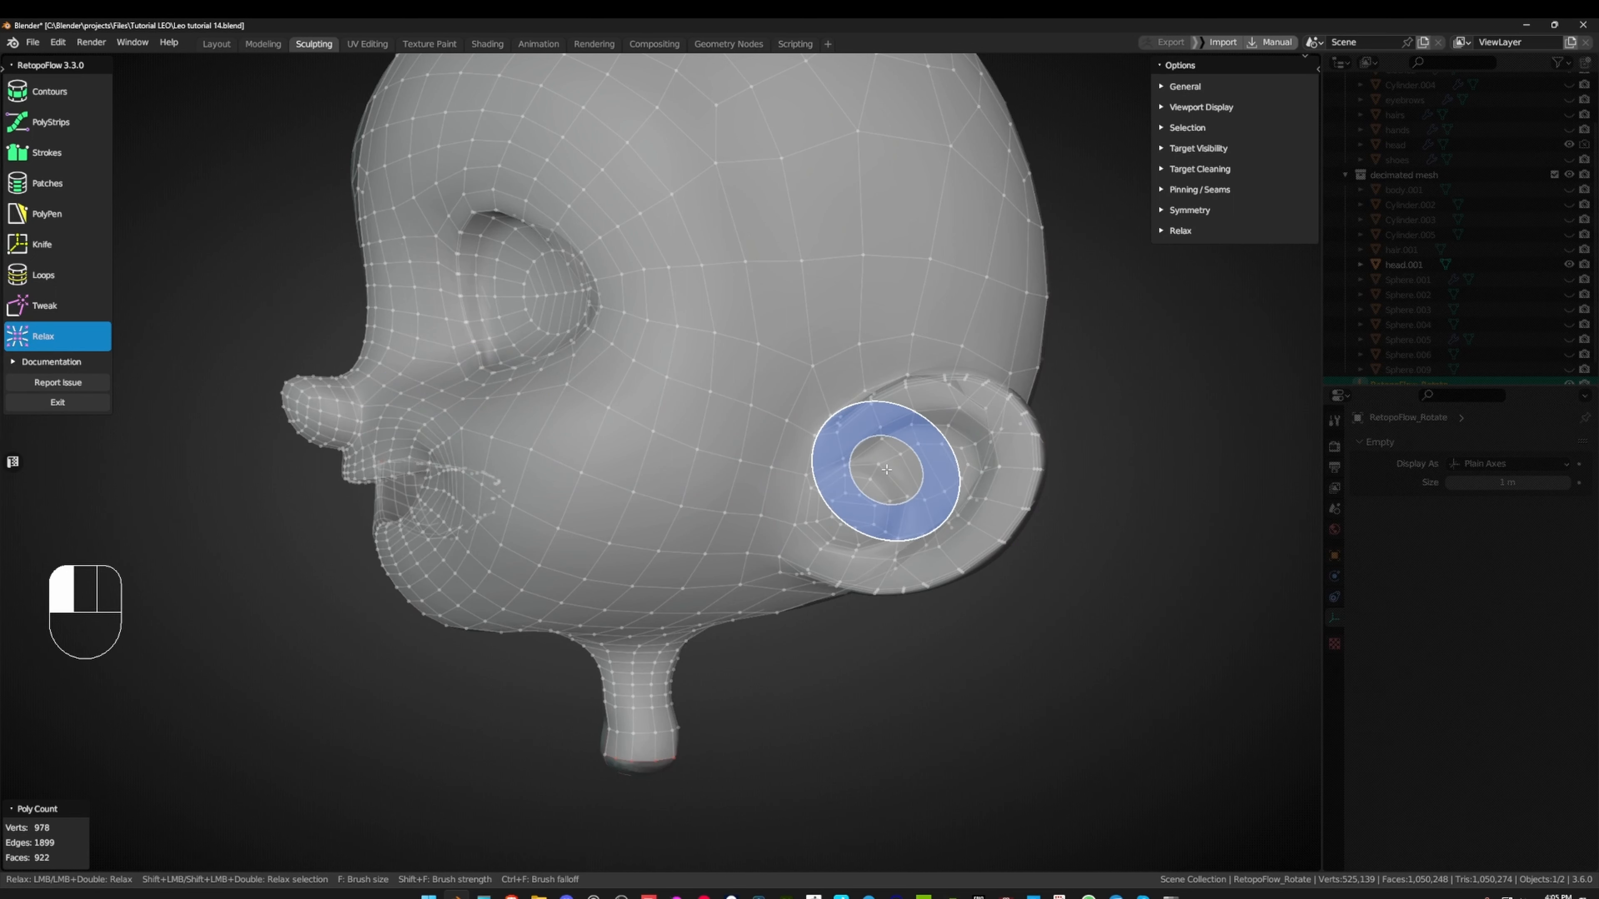
- Inspect the ear, lower cheek and chin topology up close from the side and from below
{"action": "mouse_move", "coordinate": [832, 452]}
{"action": "middle_mouse_down"}
{"action": "mouse_move", "coordinate": [919, 514]}
{"action": "mouse_move", "coordinate": [773, 486]}
{"action": "mouse_move", "coordinate": [934, 528]}
{"action": "mouse_move", "coordinate": [894, 497]}
{"action": "mouse_move", "coordinate": [864, 392]}
{"action": "middle_mouse_up"}
{"action": "scroll", "coordinate": [696, 453], "scroll_direction": "up", "scroll_amount": 4}
{"action": "scroll", "coordinate": [697, 453], "scroll_direction": "down", "scroll_amount": 3}
{"action": "middle_click_drag", "start_coordinate": [742, 488], "coordinate": [825, 492], "text": "shift"}
{"action": "scroll", "coordinate": [757, 434], "scroll_direction": "up", "scroll_amount": 3}
{"action": "mouse_move", "coordinate": [758, 435]}
{"action": "middle_mouse_down"}
{"action": "mouse_move", "coordinate": [935, 501]}
{"action": "mouse_move", "coordinate": [956, 454]}
{"action": "mouse_move", "coordinate": [1009, 480]}
{"action": "mouse_move", "coordinate": [786, 489]}
{"action": "mouse_move", "coordinate": [812, 489]}
{"action": "mouse_move", "coordinate": [785, 553]}
{"action": "mouse_move", "coordinate": [635, 403]}
{"action": "mouse_move", "coordinate": [906, 386]}
{"action": "mouse_move", "coordinate": [845, 504]}
{"action": "mouse_move", "coordinate": [835, 314]}
{"action": "middle_mouse_up"}
{"action": "scroll", "coordinate": [787, 489], "scroll_direction": "down", "scroll_amount": 6}
{"action": "middle_click_drag", "start_coordinate": [758, 472], "coordinate": [799, 337]}
{"action": "scroll", "coordinate": [768, 447], "scroll_direction": "up", "scroll_amount": 2}
{"action": "mouse_move", "coordinate": [763, 478]}
{"action": "middle_mouse_down"}
{"action": "mouse_move", "coordinate": [768, 446]}
{"action": "mouse_move", "coordinate": [816, 517]}
{"action": "mouse_move", "coordinate": [810, 469]}
{"action": "mouse_move", "coordinate": [762, 451]}
{"action": "middle_mouse_up"}
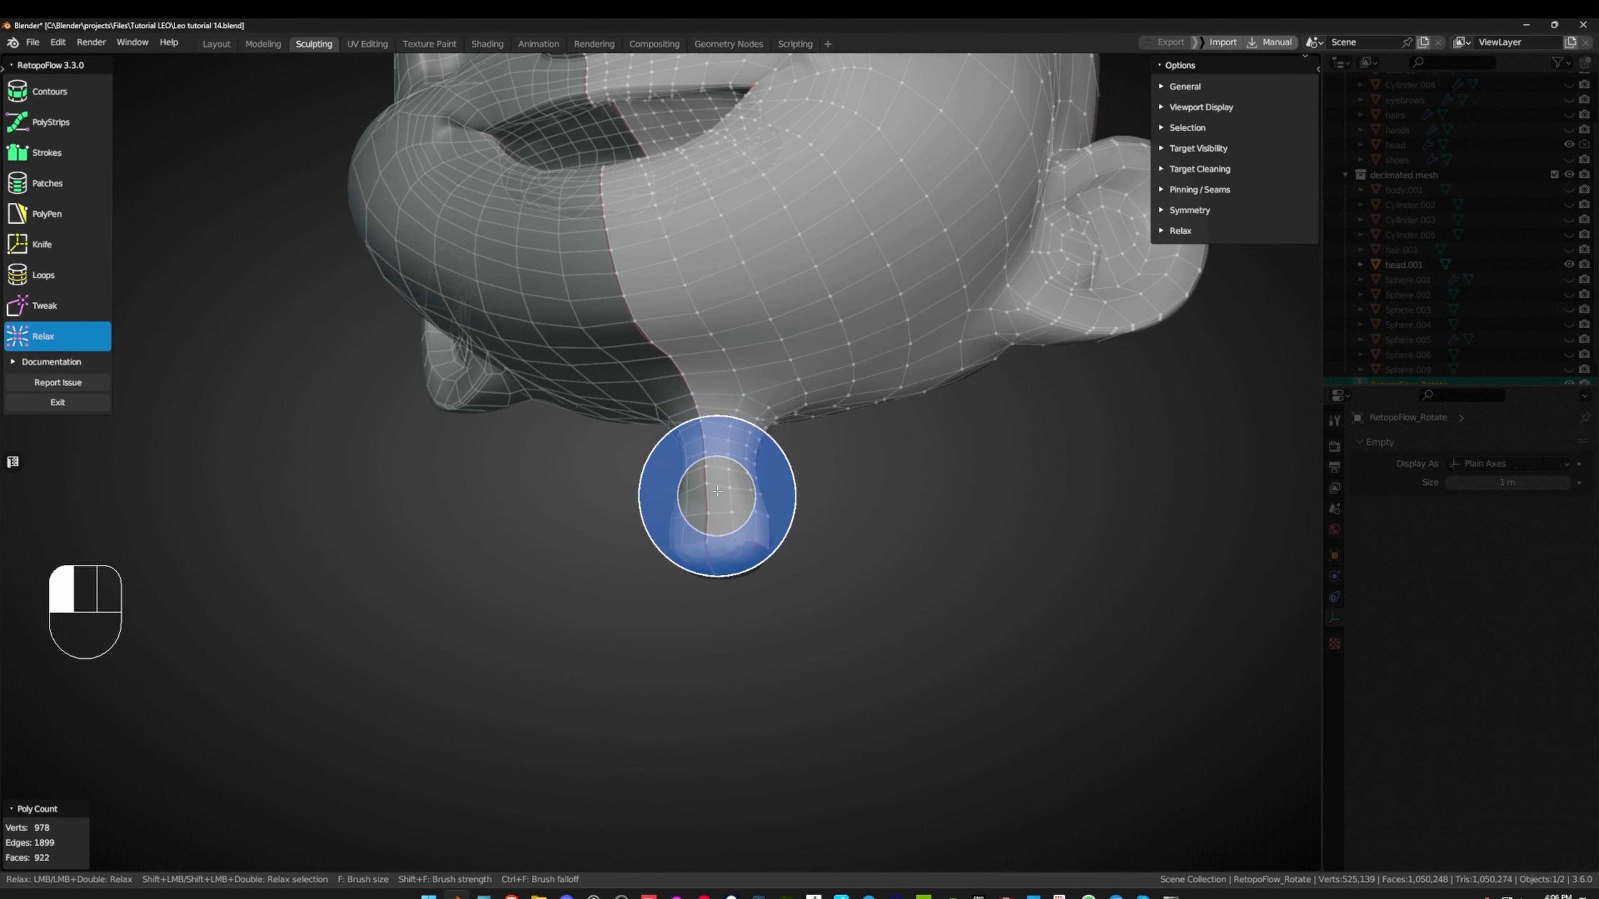
- Examine the edge flow where the neck meets the underside of the head from the front, side and back
{"action": "middle_click_drag", "start_coordinate": [704, 497], "coordinate": [713, 489], "text": "shift"}
{"action": "scroll", "coordinate": [739, 418], "scroll_direction": "up", "scroll_amount": 4}
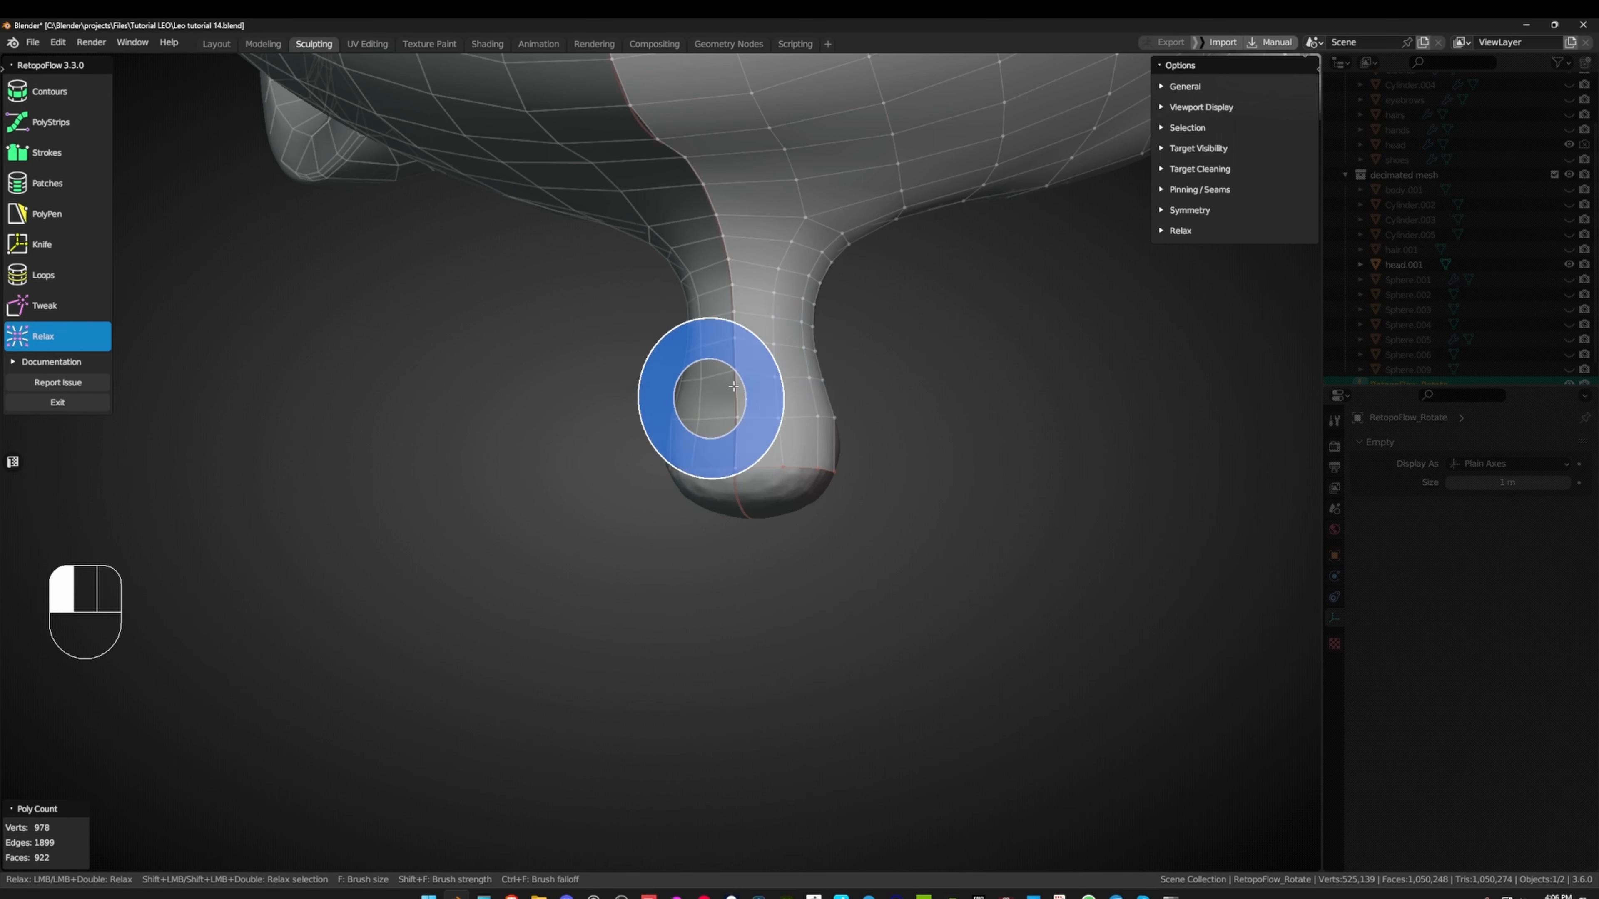
{"action": "mouse_move", "coordinate": [738, 383]}
{"action": "middle_mouse_down", "text": "shift"}
{"action": "mouse_move", "coordinate": [718, 456]}
{"action": "mouse_move", "coordinate": [710, 400]}
{"action": "mouse_move", "coordinate": [705, 465]}
{"action": "mouse_move", "coordinate": [765, 423]}
{"action": "middle_mouse_up", "text": "shift"}
{"action": "scroll", "coordinate": [693, 464], "scroll_direction": "up", "scroll_amount": 2}
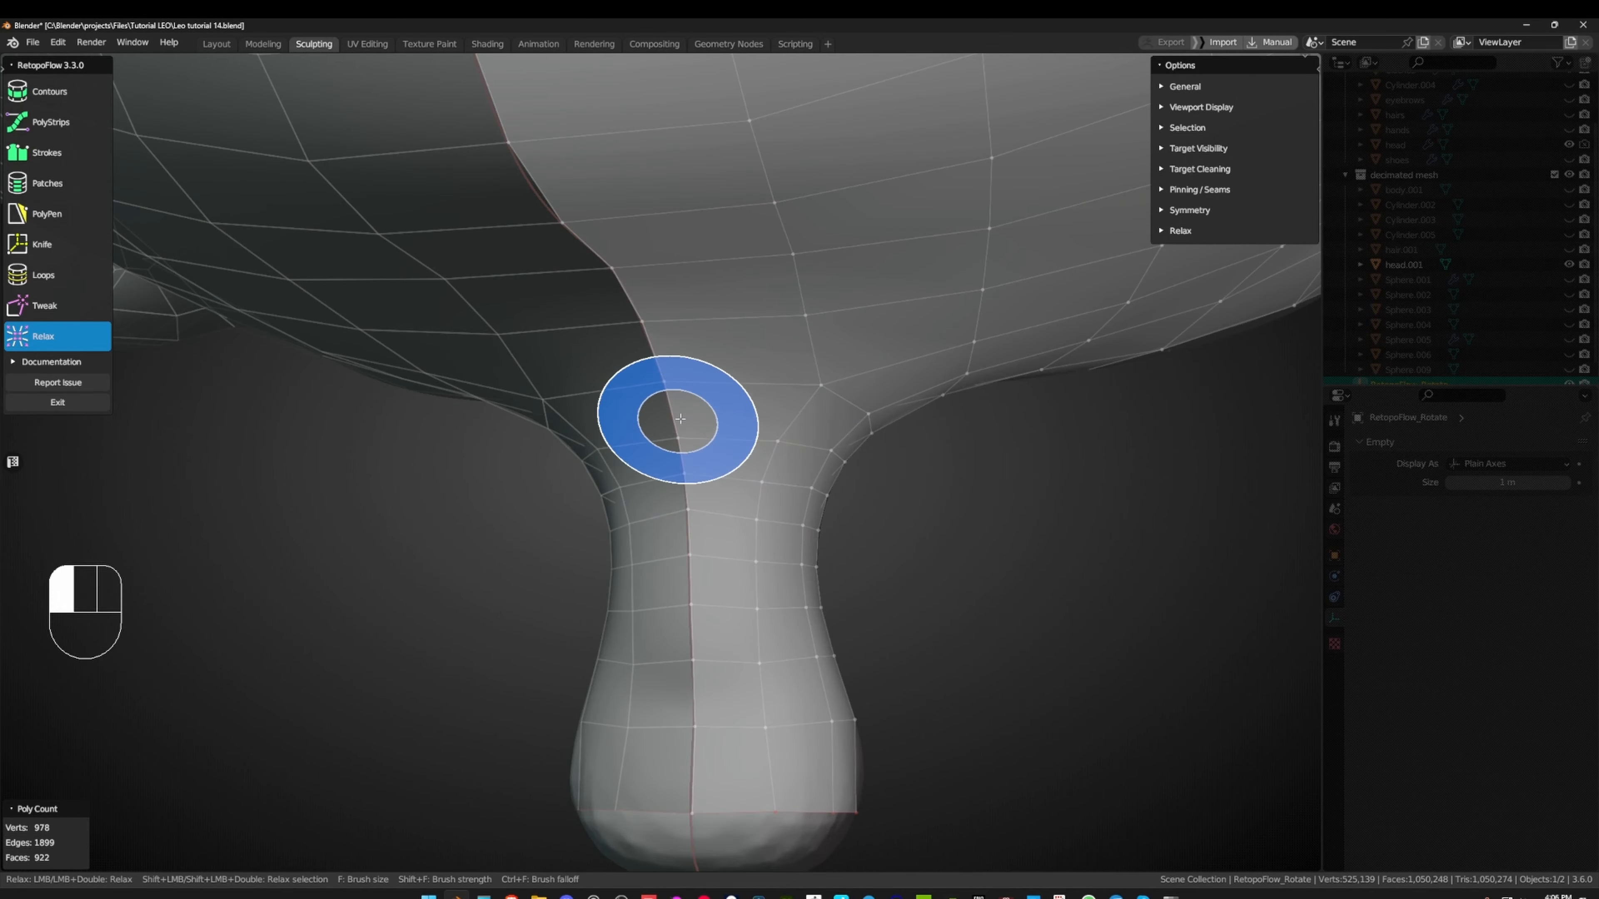
{"action": "mouse_move", "coordinate": [680, 484]}
{"action": "middle_mouse_down"}
{"action": "mouse_move", "coordinate": [701, 389]}
{"action": "mouse_move", "coordinate": [867, 421]}
{"action": "mouse_move", "coordinate": [867, 386]}
{"action": "middle_mouse_up"}
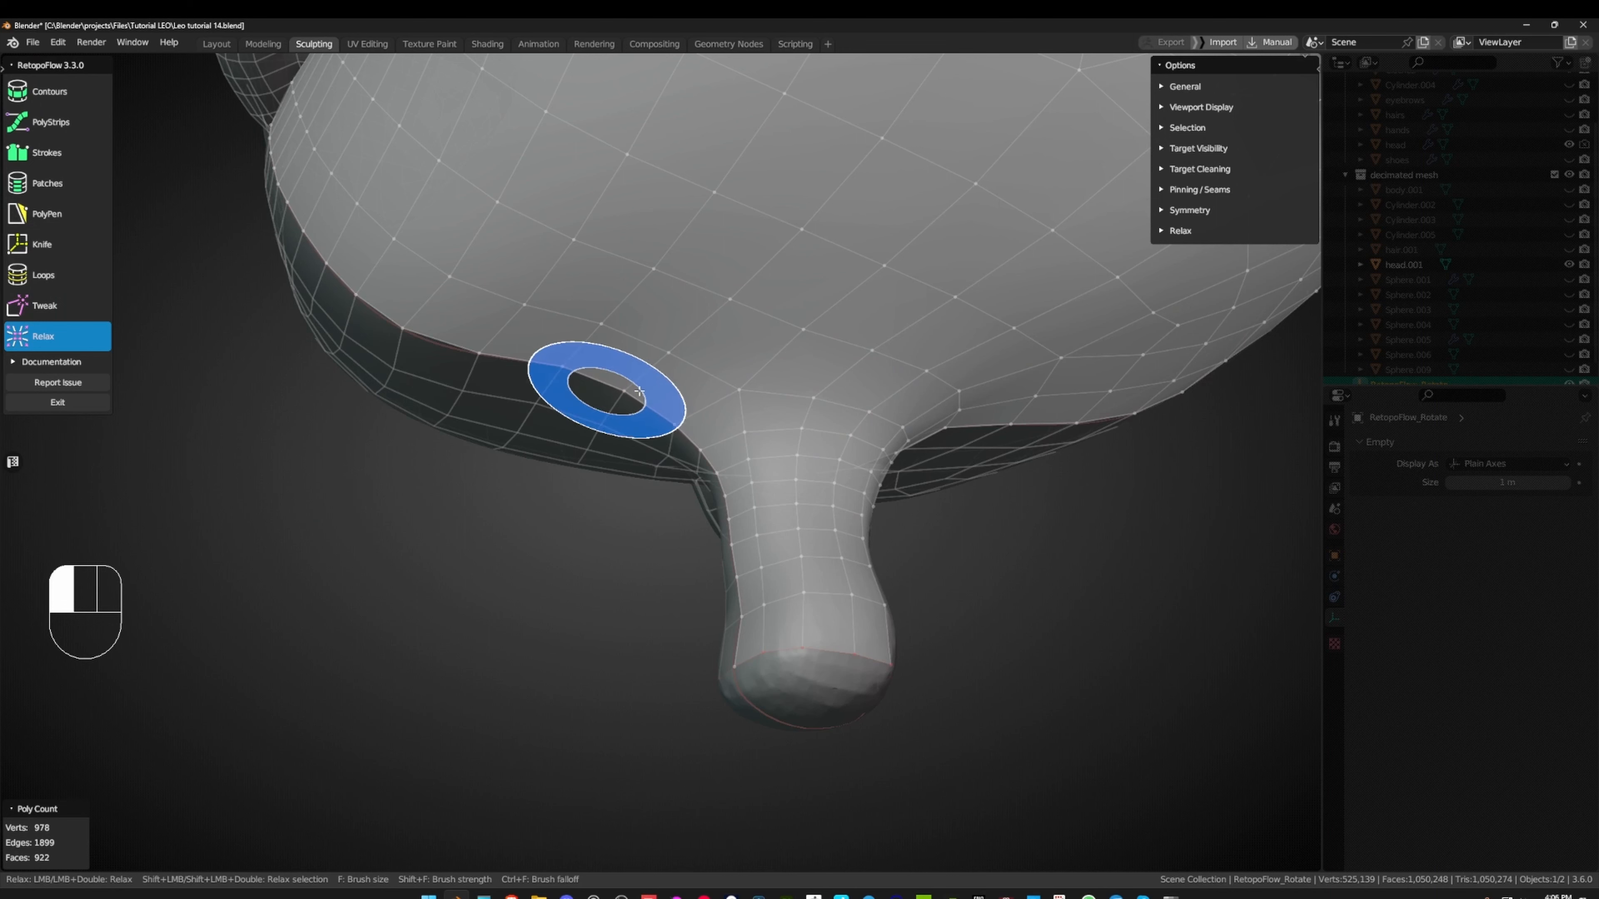
{"action": "middle_click_drag", "start_coordinate": [803, 457], "coordinate": [842, 417]}
{"action": "middle_click_drag", "start_coordinate": [835, 539], "coordinate": [846, 395]}
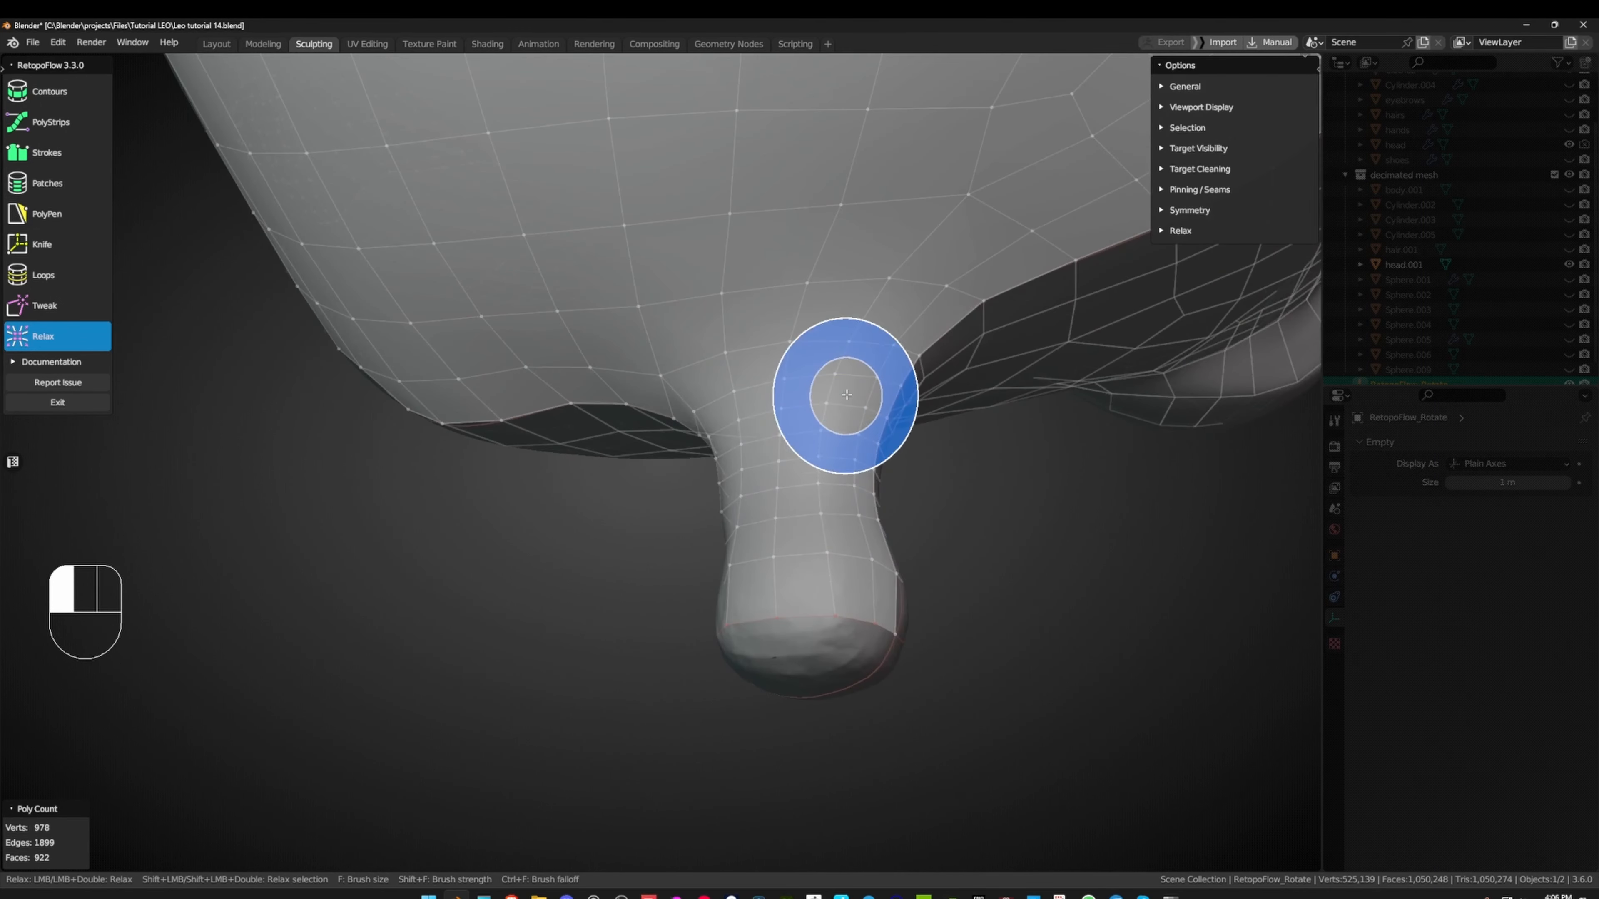
{"action": "middle_click_drag", "start_coordinate": [950, 450], "coordinate": [718, 433]}
{"action": "mouse_move", "coordinate": [713, 500]}
{"action": "middle_mouse_down"}
{"action": "mouse_move", "coordinate": [753, 476]}
{"action": "mouse_move", "coordinate": [782, 525]}
{"action": "middle_mouse_up"}
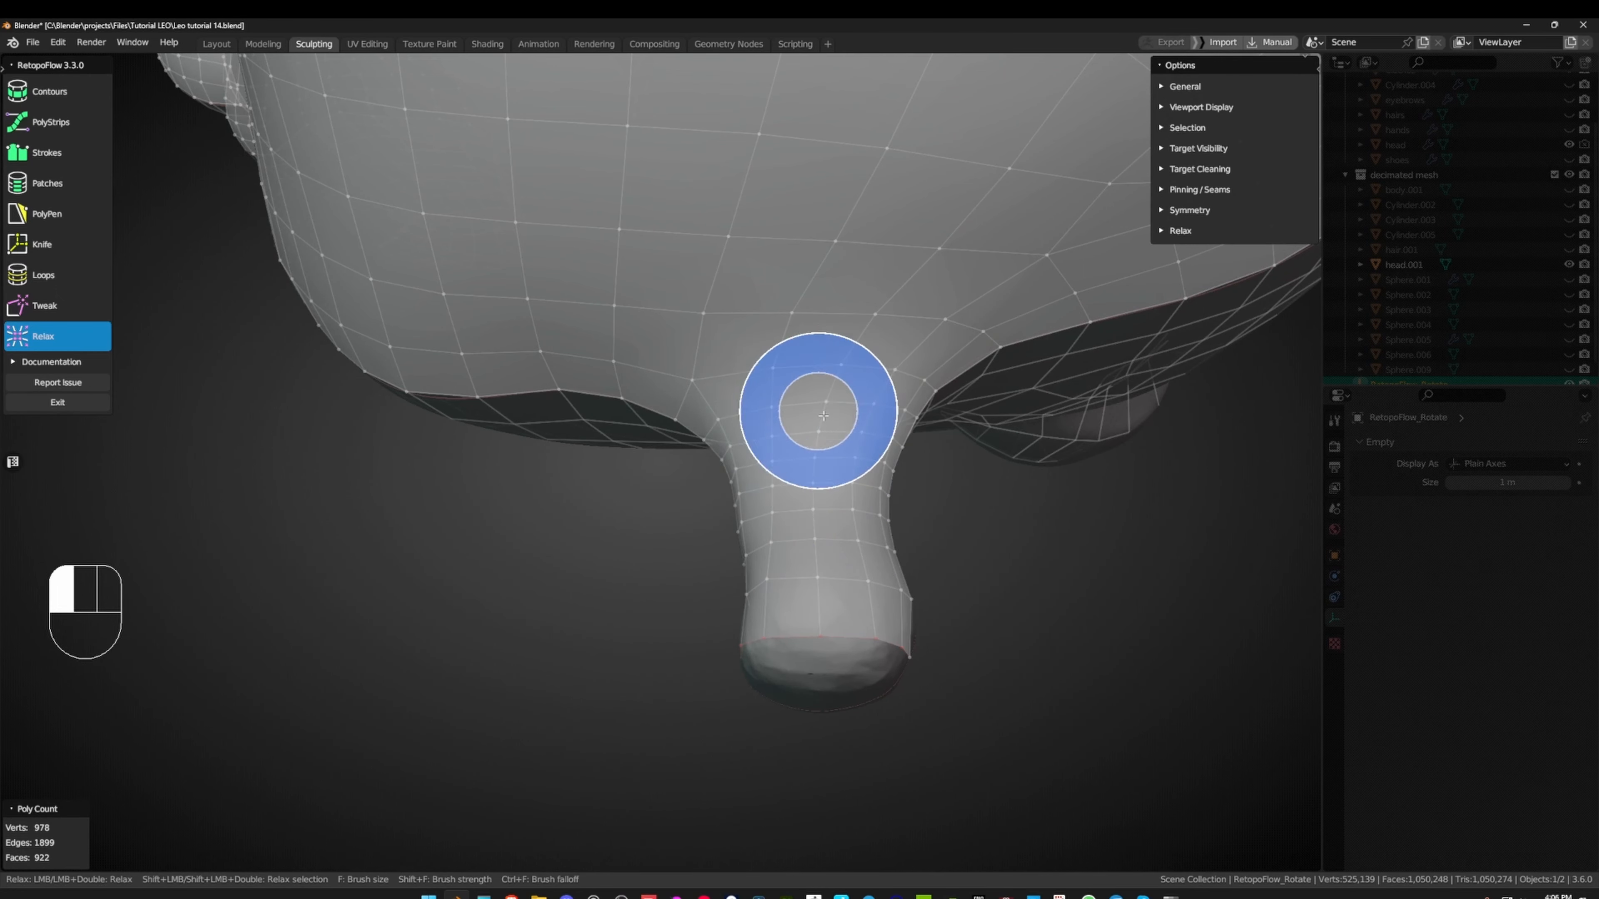
{"action": "middle_click_drag", "start_coordinate": [823, 415], "coordinate": [1099, 455]}
{"action": "scroll", "coordinate": [989, 495], "scroll_direction": "down", "scroll_amount": 4}
{"action": "middle_click_drag", "start_coordinate": [967, 428], "coordinate": [949, 570]}
- Exit RetopoFlow to Object Mode and hide the decimated mesh collection, leaving the retopologized head visible
{"action": "key", "text": "Tab"}
{"action": "middle_click_drag", "start_coordinate": [981, 460], "coordinate": [887, 461]}
{"action": "key", "text": "ctrl+Tab"}
{"action": "left_click", "coordinate": [780, 460]}
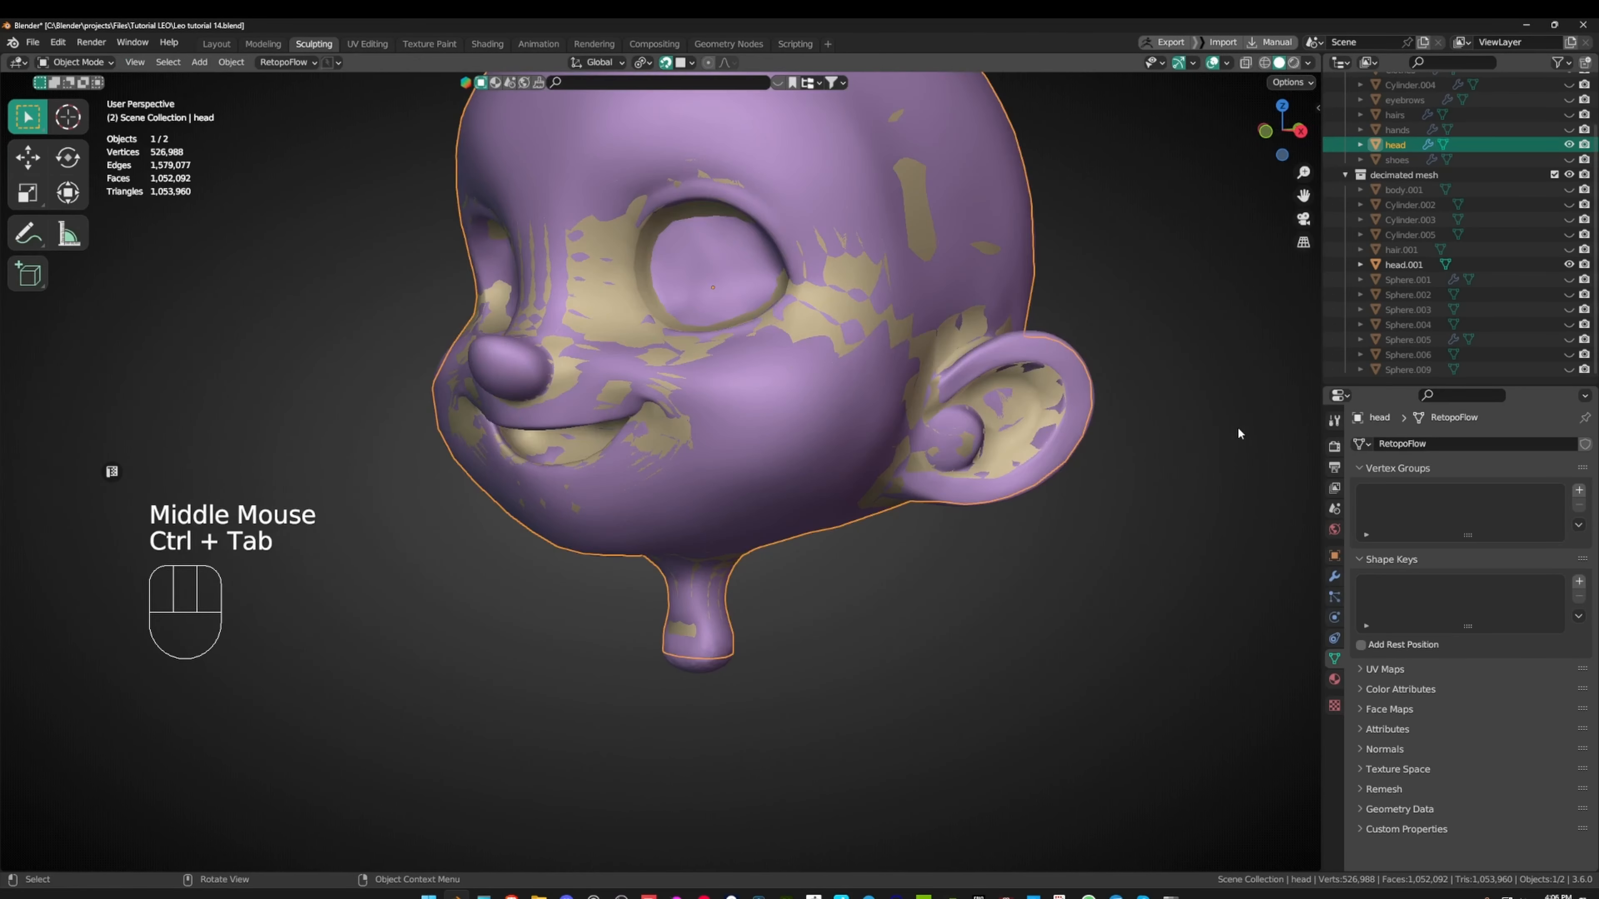
{"action": "left_click", "coordinate": [1569, 174]}
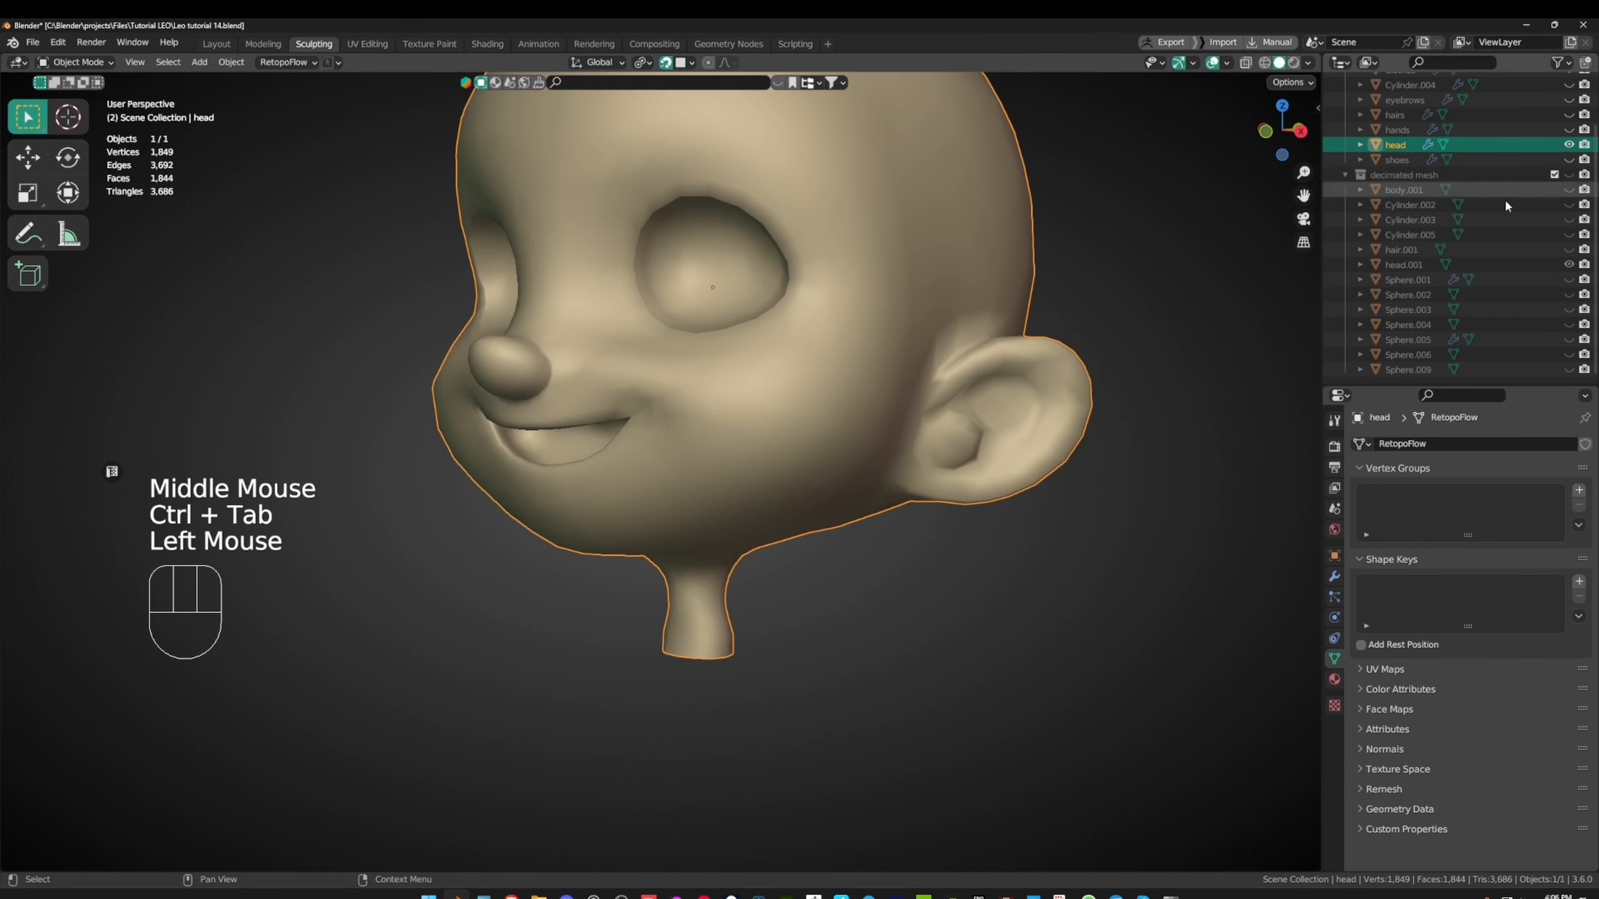
{"action": "middle_click_drag", "start_coordinate": [941, 371], "coordinate": [938, 435], "text": "shift"}
{"action": "key", "text": "Tab"}
{"action": "key", "text": "Tab"}
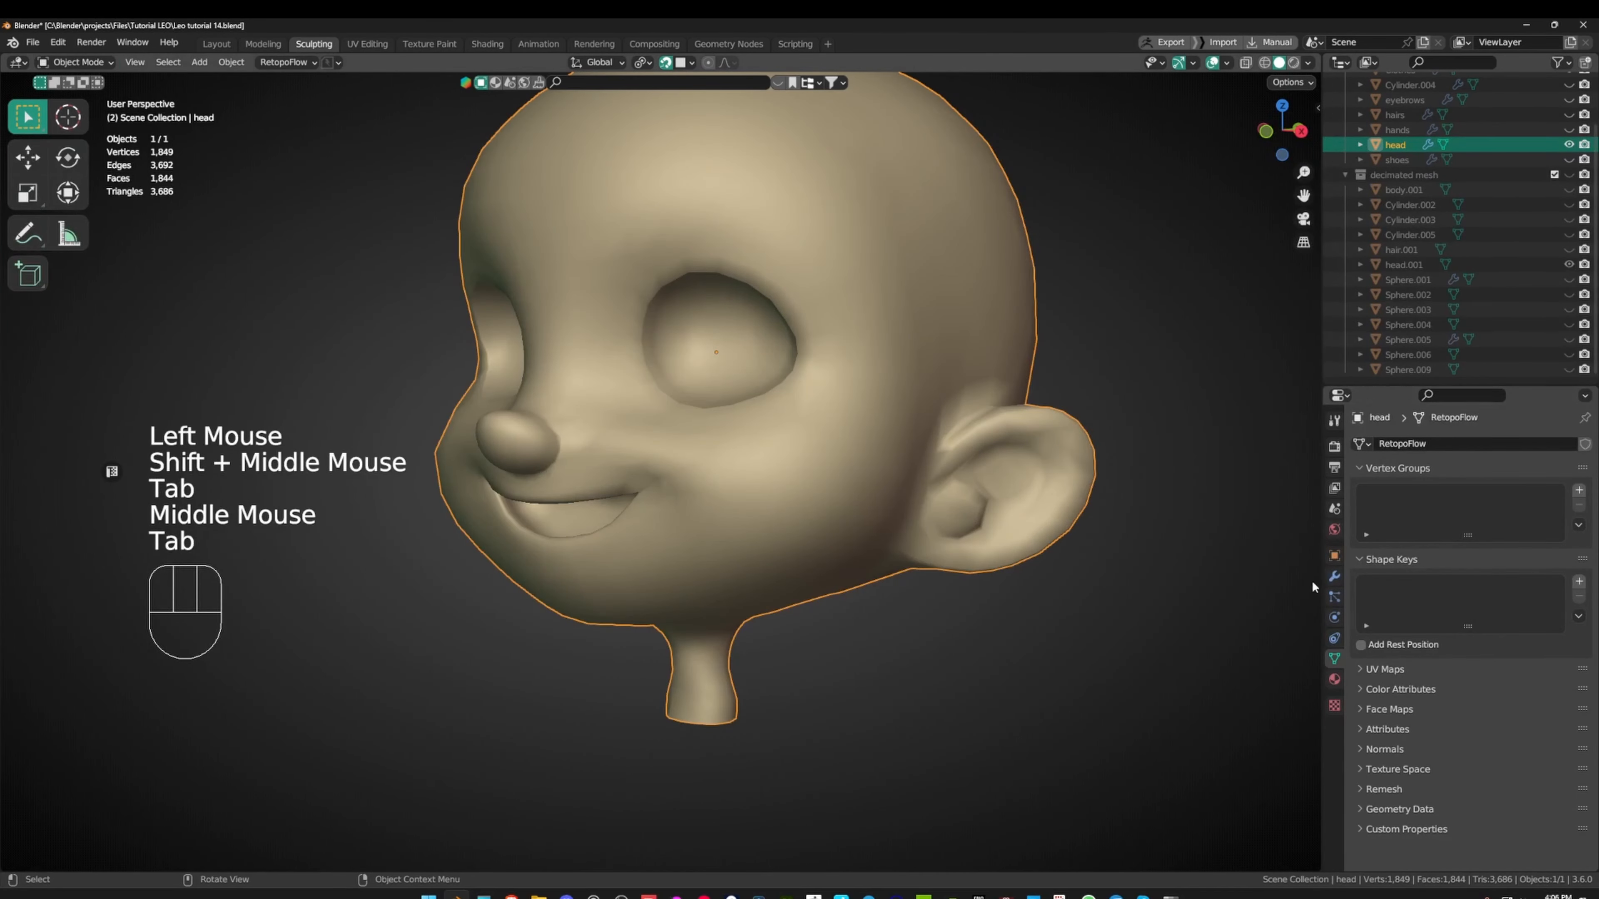
- Turn on the head's Subdivision modifier display in the viewport and check the smoothed face
{"action": "left_click", "coordinate": [1334, 576]}
{"action": "left_click", "coordinate": [1518, 541]}
{"action": "scroll", "coordinate": [849, 400], "scroll_direction": "down", "scroll_amount": 2}
{"action": "middle_click_drag", "start_coordinate": [849, 400], "coordinate": [918, 384]}
{"action": "scroll", "coordinate": [808, 421], "scroll_direction": "up", "scroll_amount": 1}
{"action": "scroll", "coordinate": [808, 421], "scroll_direction": "up", "scroll_amount": 1}
{"action": "middle_click_drag", "start_coordinate": [809, 421], "coordinate": [1042, 450]}
{"action": "scroll", "coordinate": [833, 458], "scroll_direction": "up", "scroll_amount": 1}
{"action": "scroll", "coordinate": [1385, 239], "scroll_direction": "up", "scroll_amount": 2}
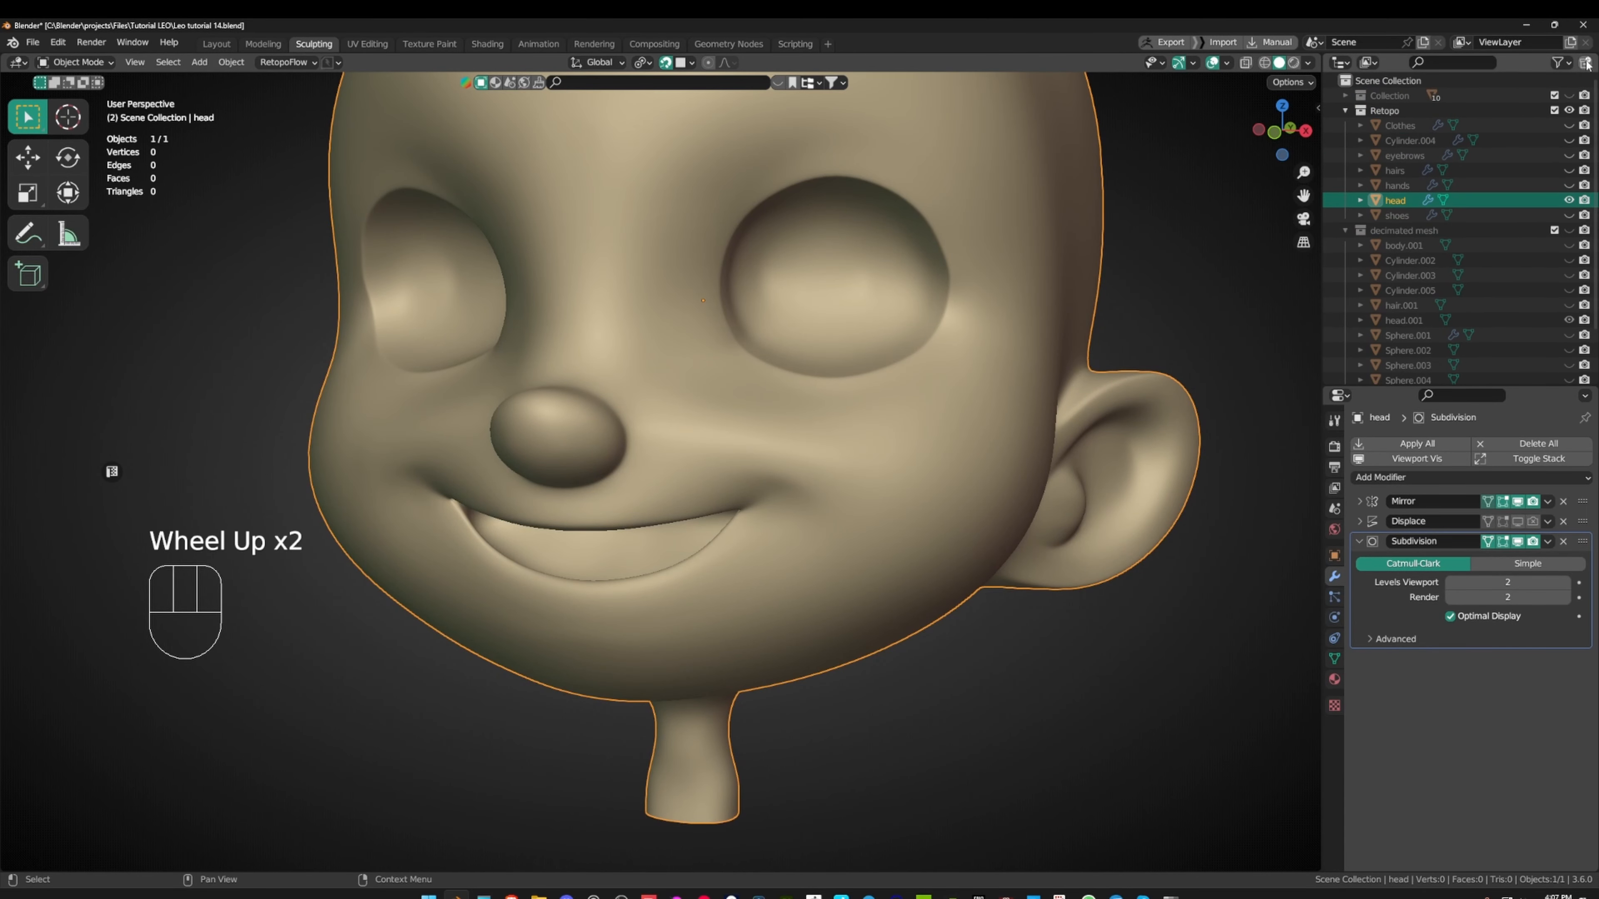
- Unhide all remaining objects in the Retopo collection and bring the body and arm into view
{"action": "left_click_drag", "start_coordinate": [1568, 125], "coordinate": [1572, 199]}
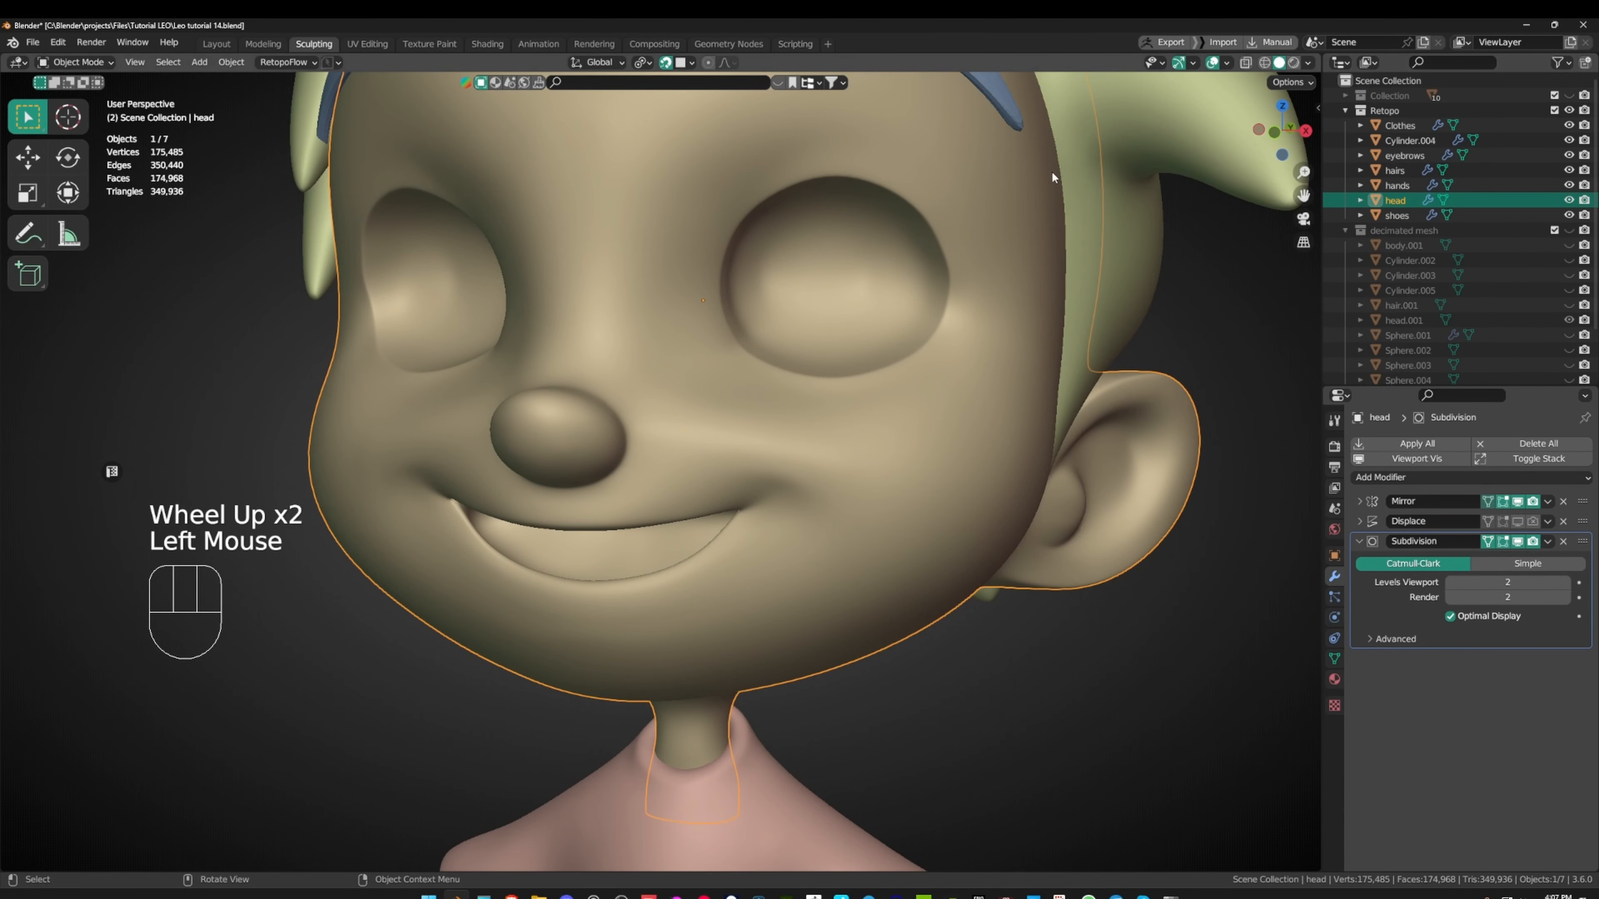
{"action": "scroll", "coordinate": [1045, 167], "scroll_direction": "down", "scroll_amount": 2}
{"action": "middle_click_drag", "start_coordinate": [878, 348], "coordinate": [846, 242], "text": "shift"}
{"action": "middle_click", "coordinate": [769, 549], "text": "alt"}
{"action": "scroll", "coordinate": [663, 512], "scroll_direction": "up", "scroll_amount": 2}
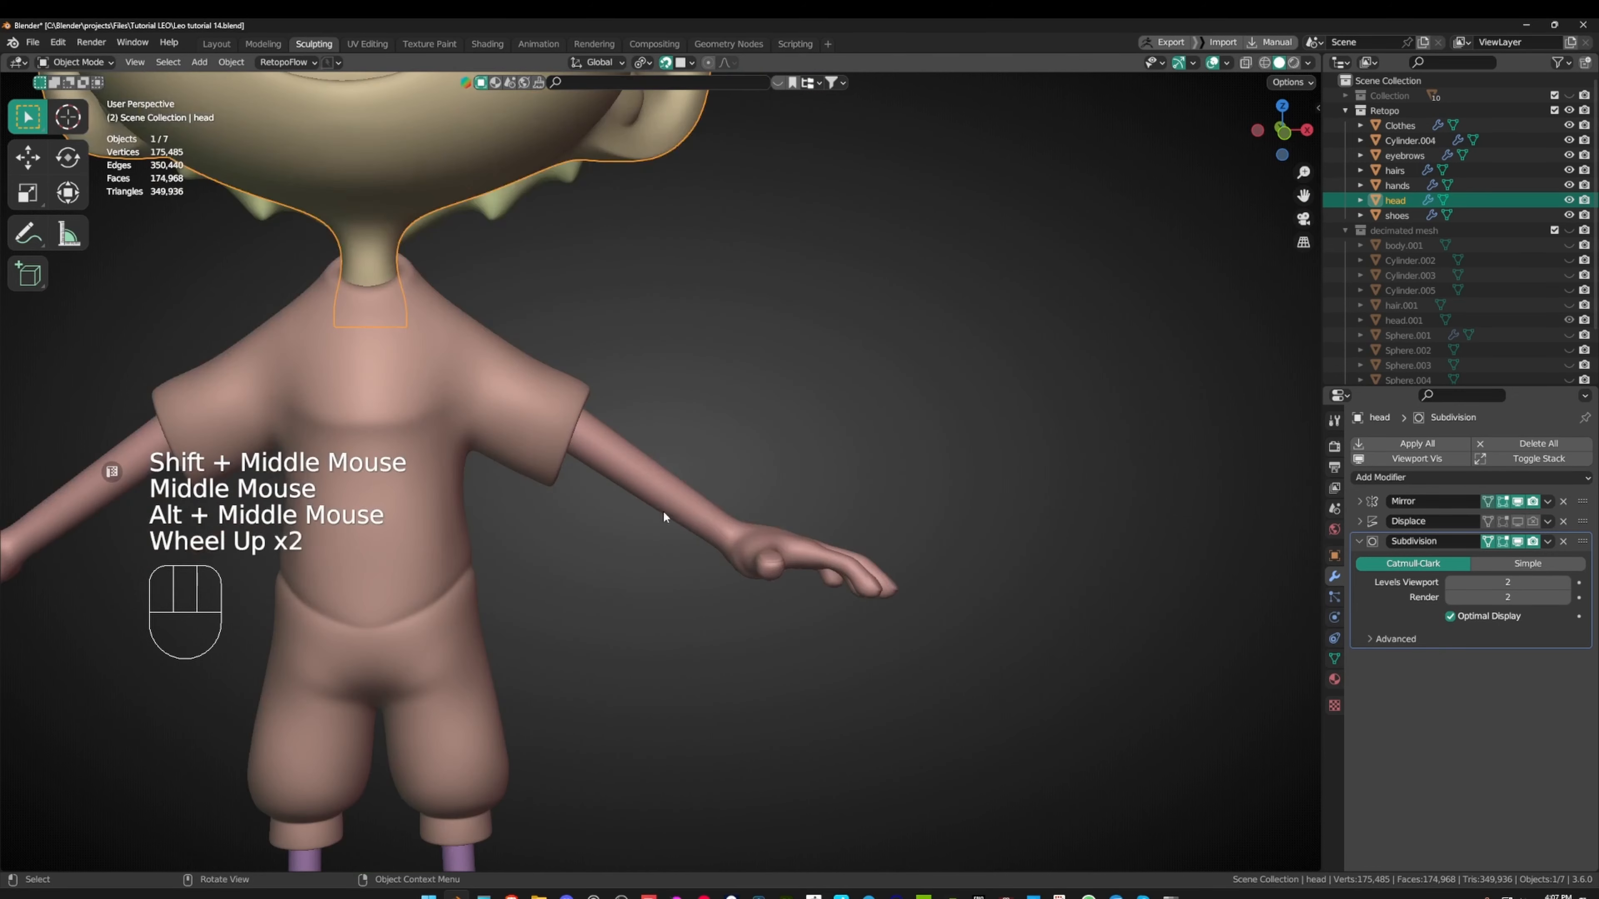
- Open the hands mesh in Edit Mode and frame the arm in the front orthographic view
{"action": "left_click", "coordinate": [664, 511]}
{"action": "middle_click_drag", "start_coordinate": [1007, 468], "coordinate": [824, 464]}
{"action": "key", "text": "Tab"}
{"action": "middle_click", "coordinate": [696, 471], "text": "alt"}
{"action": "scroll", "coordinate": [696, 471], "scroll_direction": "up", "scroll_amount": 2}
{"action": "middle_click_drag", "start_coordinate": [547, 446], "coordinate": [767, 473], "text": "alt"}
{"action": "scroll", "coordinate": [732, 458], "scroll_direction": "down", "scroll_amount": 2}
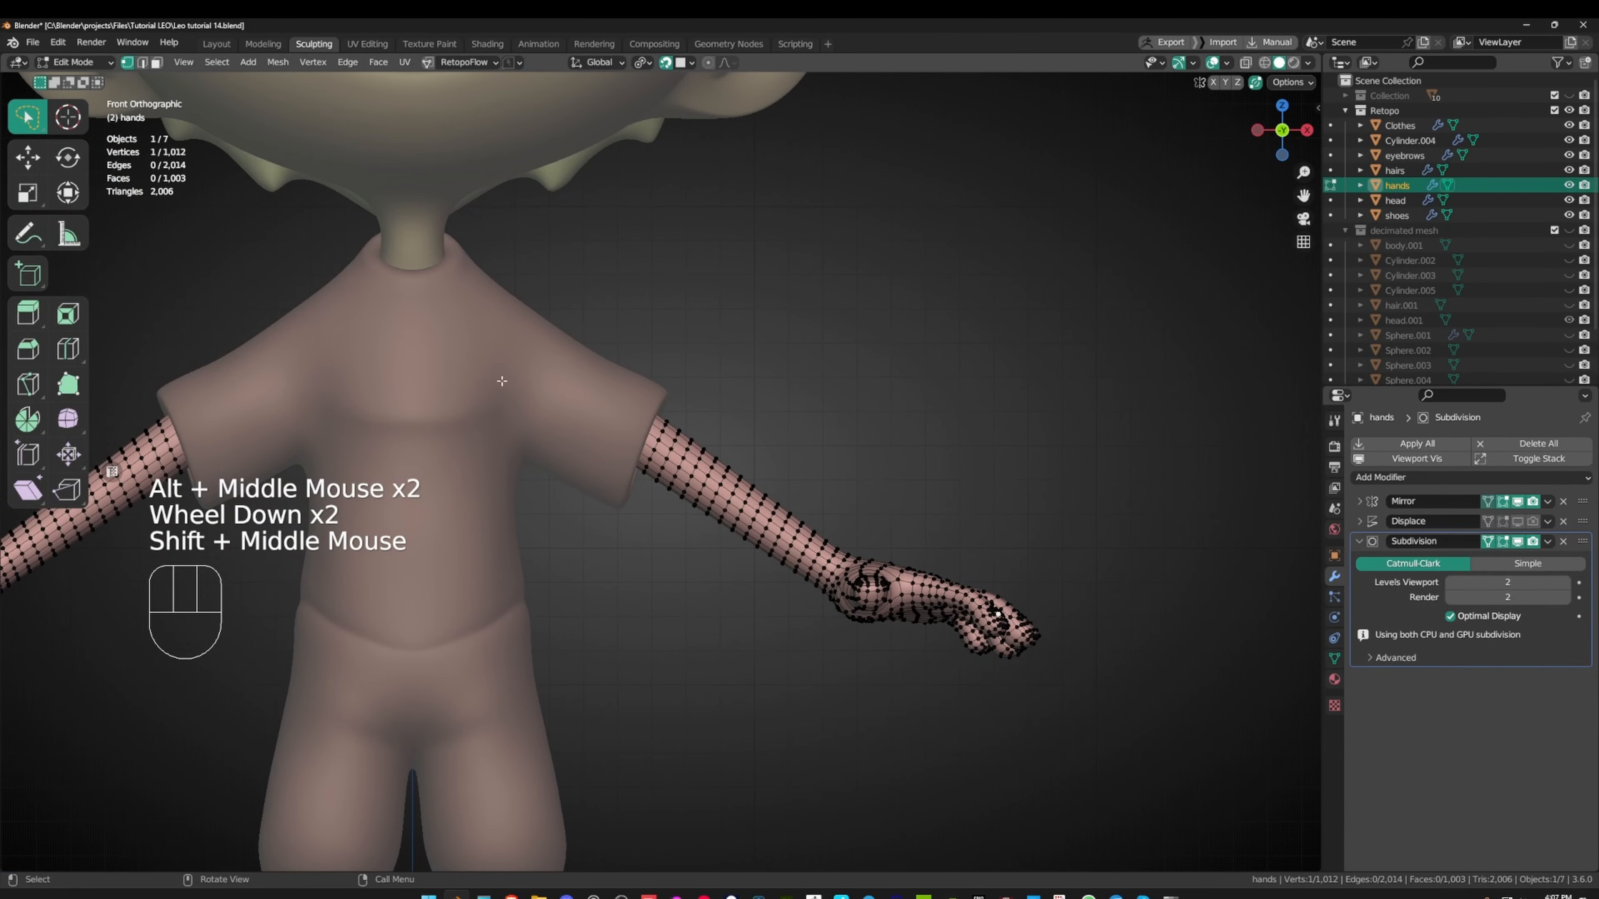
- Annotate the shoulder joint with a few slanted lines across the shirt's shoulder
{"action": "left_click", "coordinate": [47, 234]}
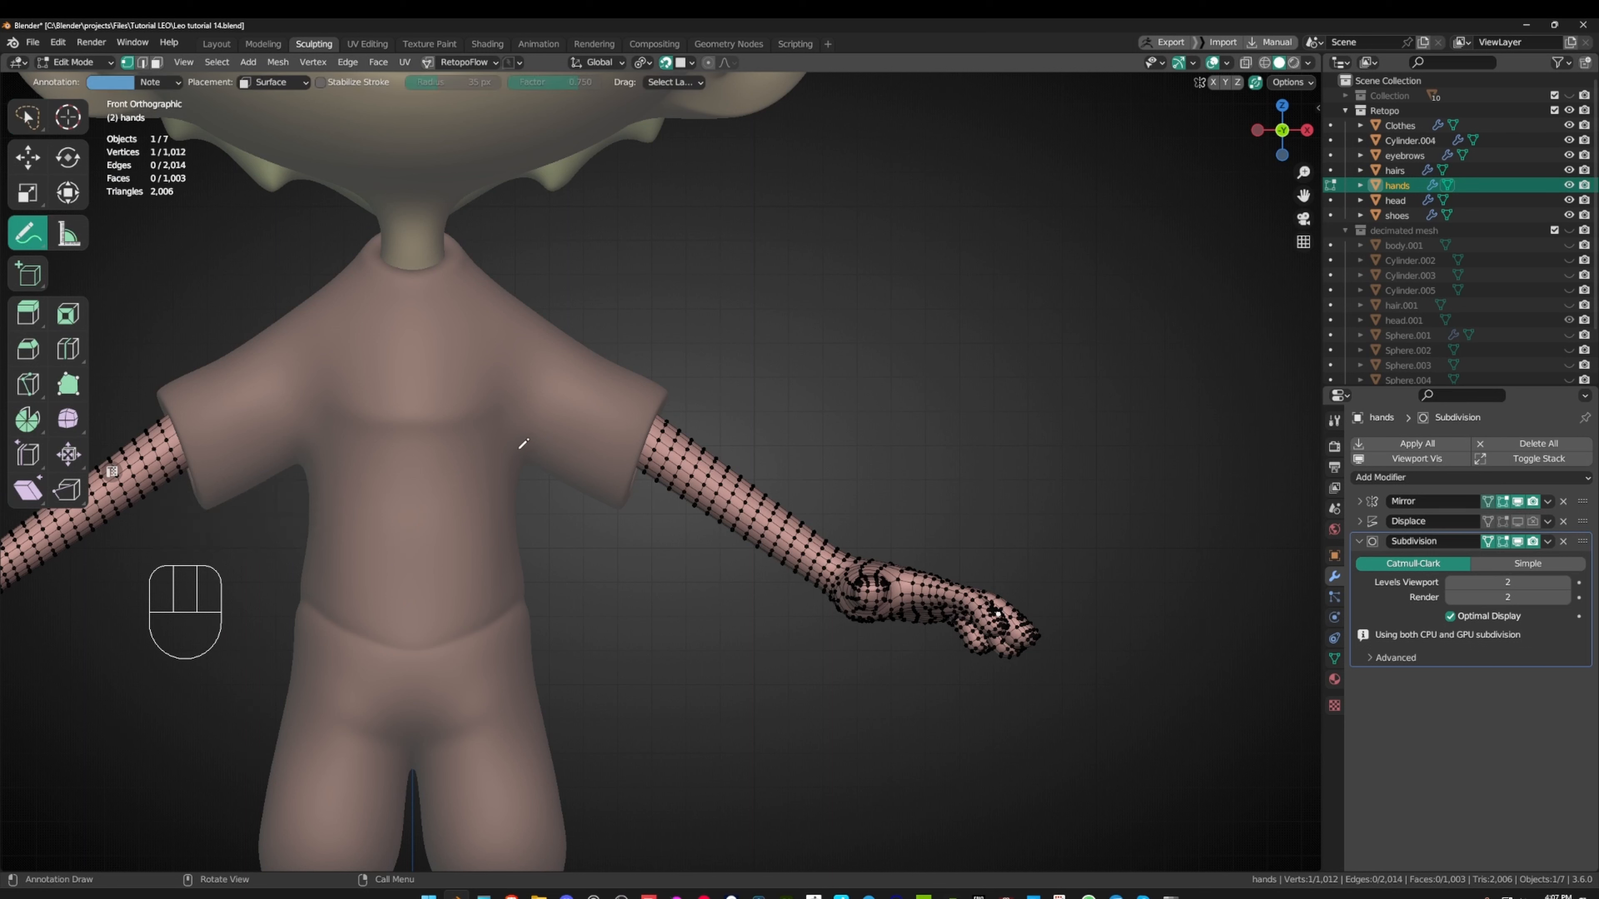
{"action": "left_click_drag", "start_coordinate": [522, 444], "coordinate": [524, 453]}
{"action": "mouse_move", "coordinate": [565, 259]}
{"action": "left_mouse_down"}
{"action": "mouse_move", "coordinate": [518, 479]}
{"action": "mouse_move", "coordinate": [567, 239]}
{"action": "mouse_move", "coordinate": [545, 290]}
{"action": "left_mouse_up"}
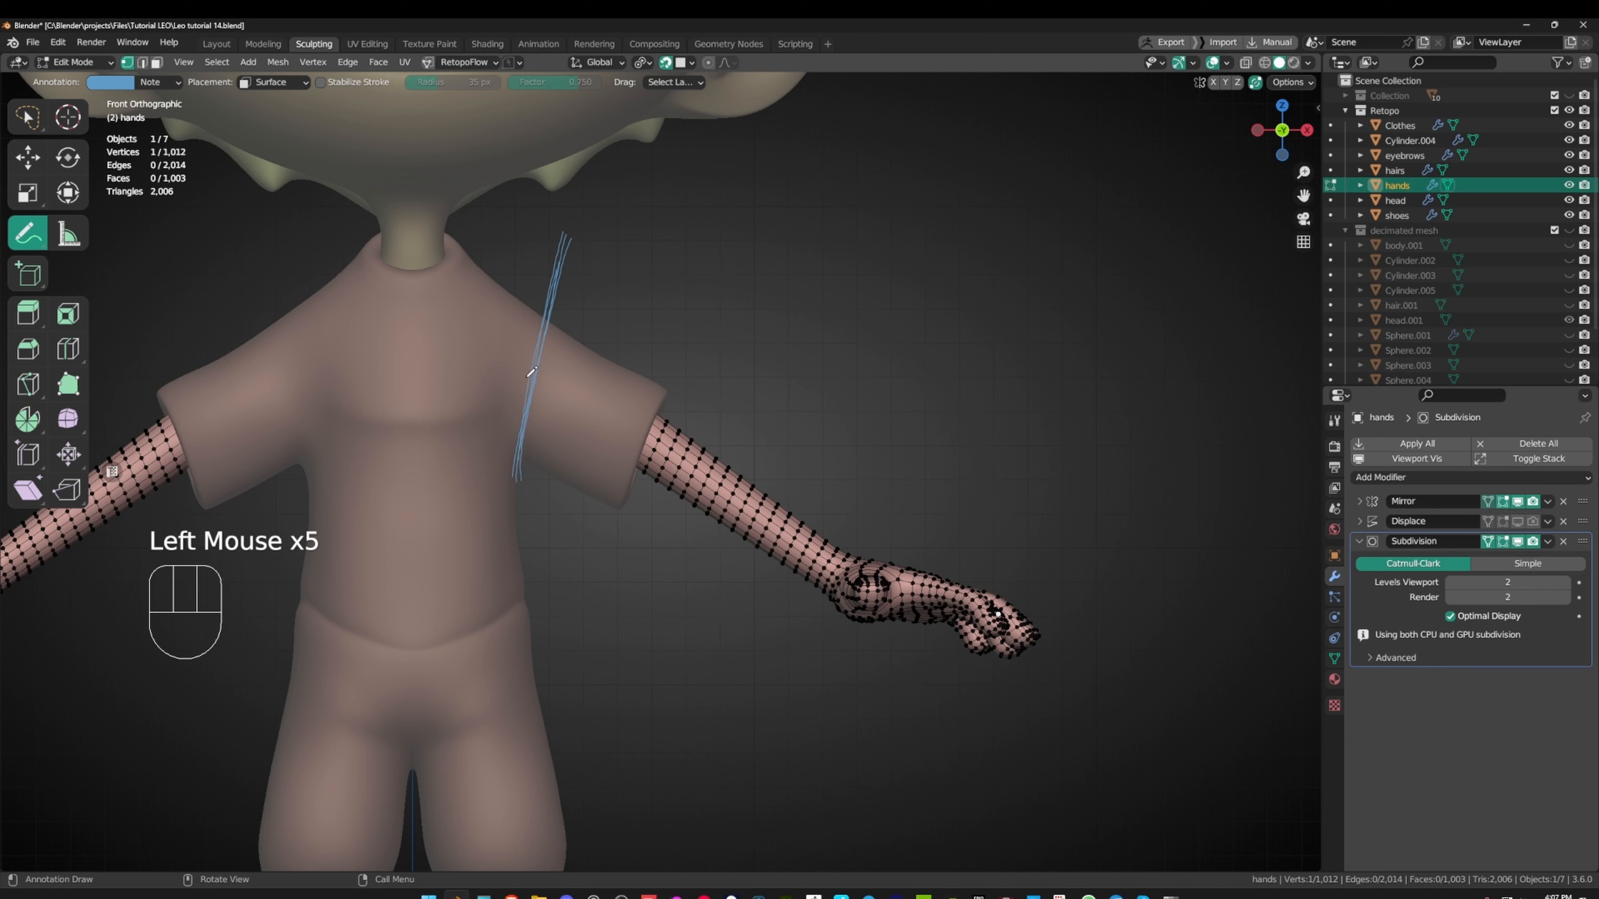
- Annotate the wrist joint with slanted lines across the arm just before the hand, undoing stray strokes
{"action": "left_click_drag", "start_coordinate": [798, 607], "coordinate": [880, 523]}
{"action": "key", "text": "ctrl+z"}
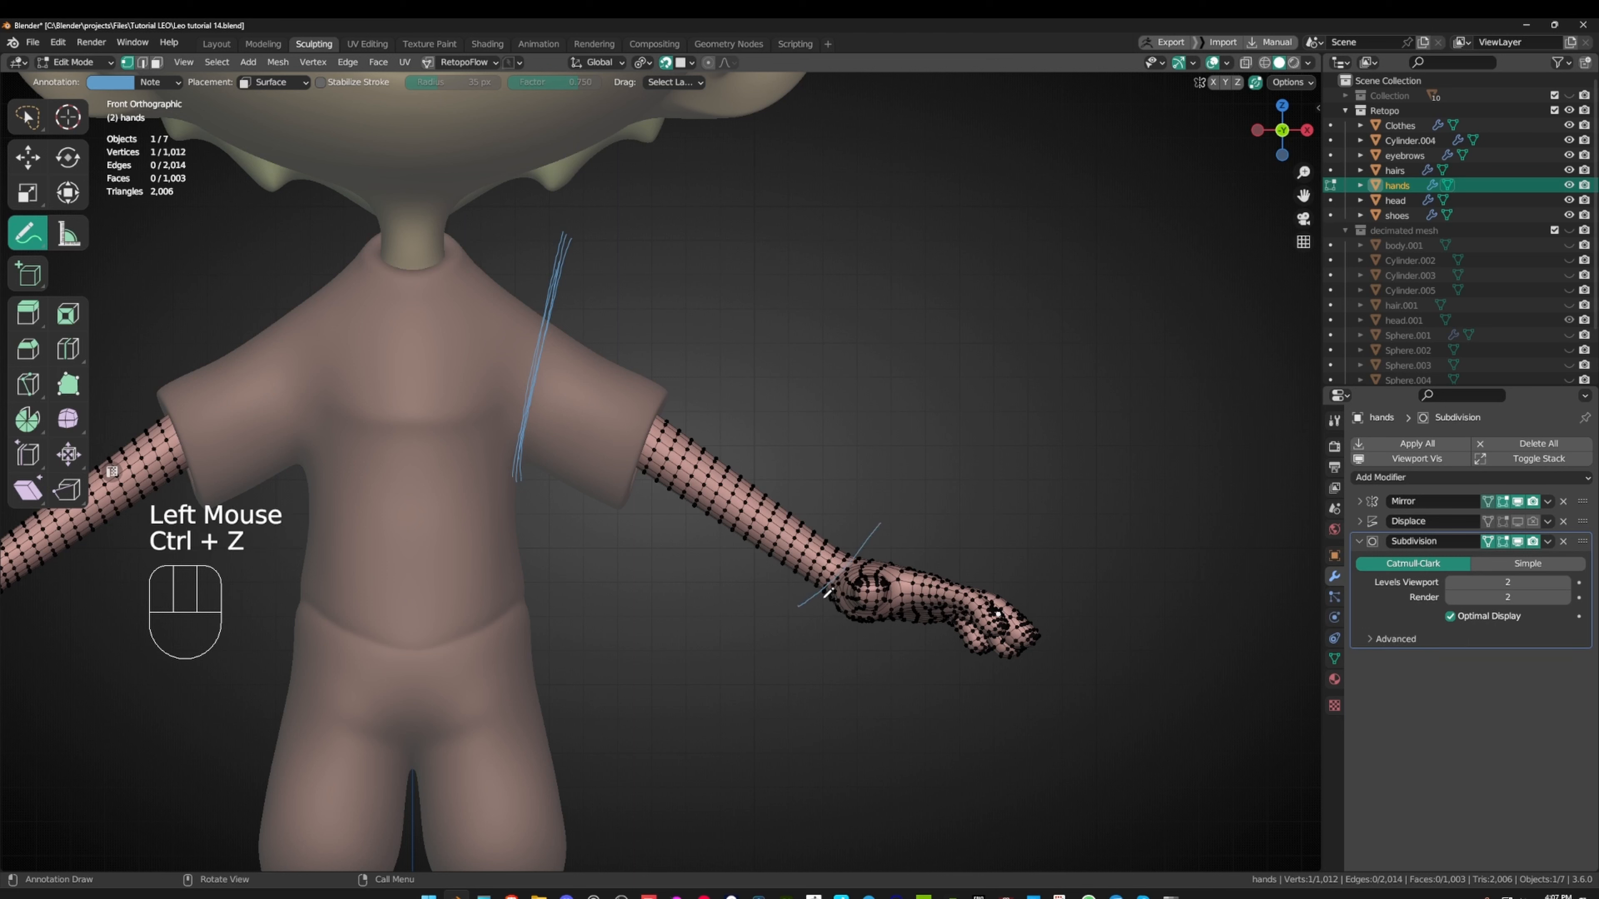
{"action": "mouse_move", "coordinate": [781, 627]}
{"action": "left_mouse_down", "text": "ctrl"}
{"action": "mouse_move", "coordinate": [895, 512]}
{"action": "mouse_move", "coordinate": [793, 638]}
{"action": "left_mouse_up", "text": "ctrl"}
{"action": "key", "text": "ctrl+z"}
{"action": "left_click", "coordinate": [900, 504], "text": "ctrl"}
{"action": "left_click", "coordinate": [812, 613]}
{"action": "mouse_move", "coordinate": [798, 639]}
{"action": "left_mouse_down"}
{"action": "mouse_move", "coordinate": [900, 492]}
{"action": "mouse_move", "coordinate": [788, 653]}
{"action": "left_mouse_up"}
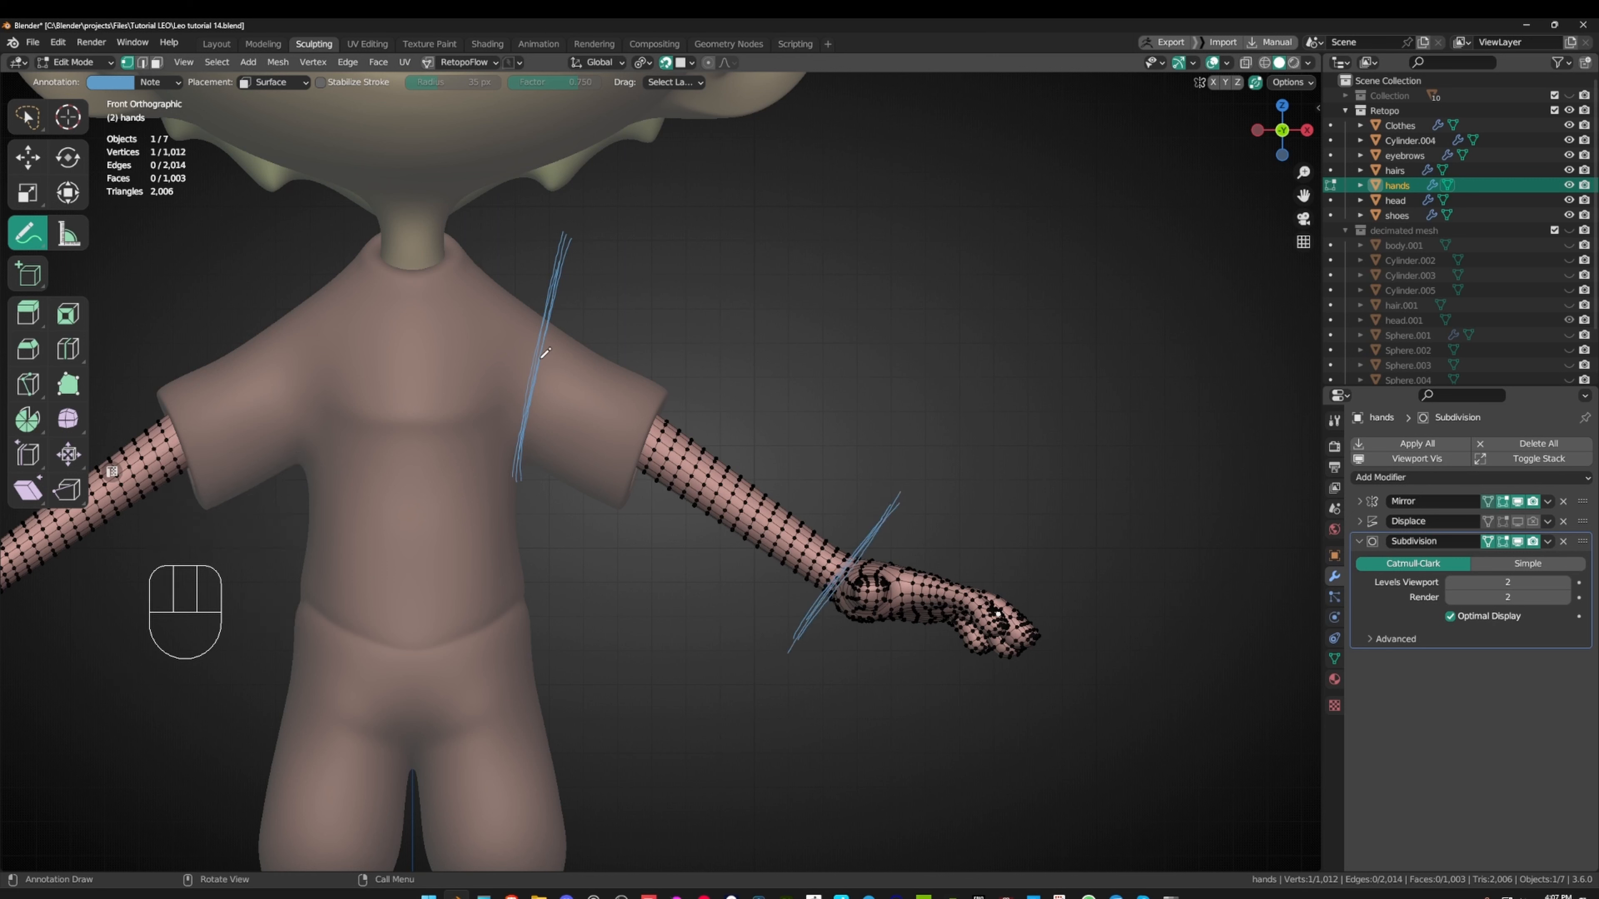
- Draw annotation lines along the arm from the shoulder mark to the wrist mark, clearing the first attempt
{"action": "left_click_drag", "start_coordinate": [541, 348], "coordinate": [541, 348]}
{"action": "key", "text": "ctrl+z"}
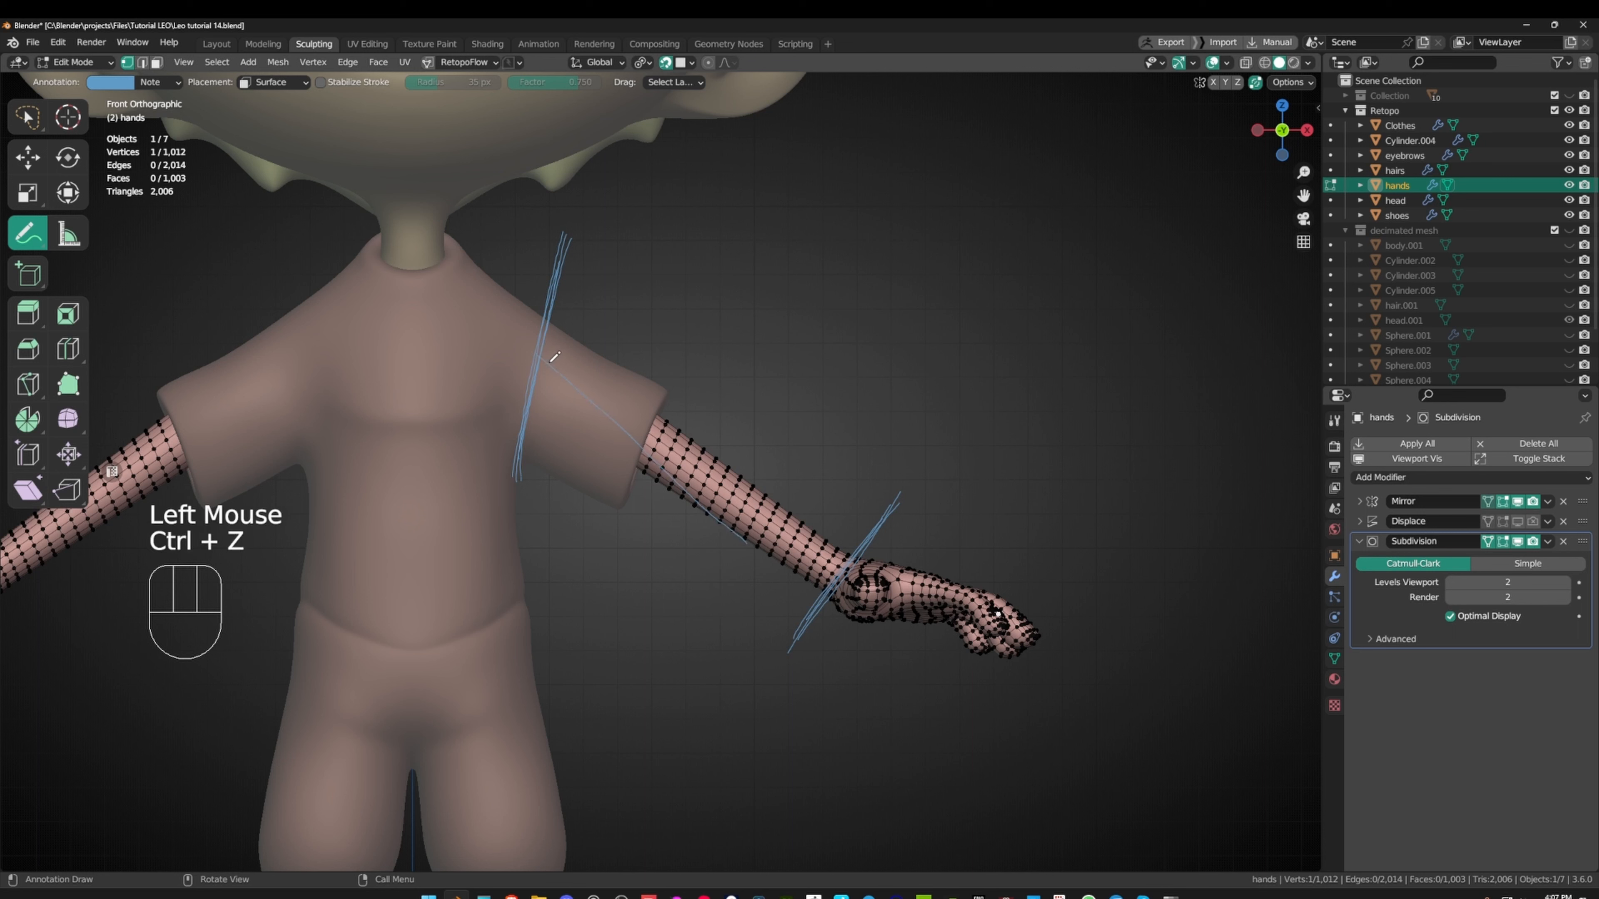
{"action": "left_click_drag", "start_coordinate": [645, 412], "coordinate": [732, 489], "text": "ctrl"}
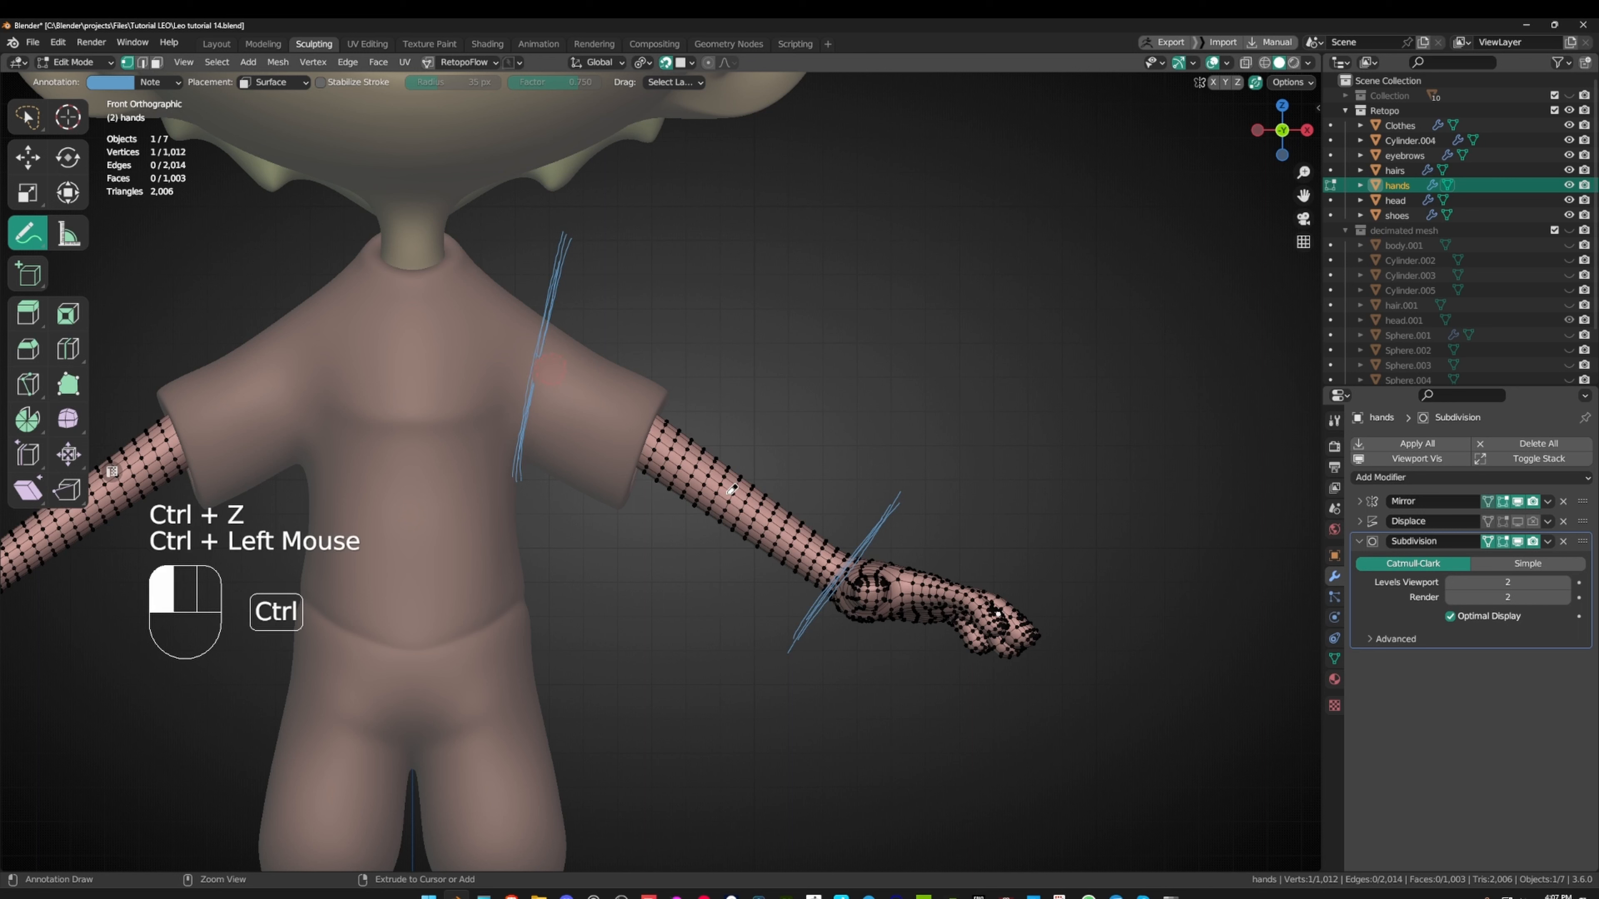
{"action": "left_click_drag", "start_coordinate": [592, 400], "coordinate": [540, 361]}
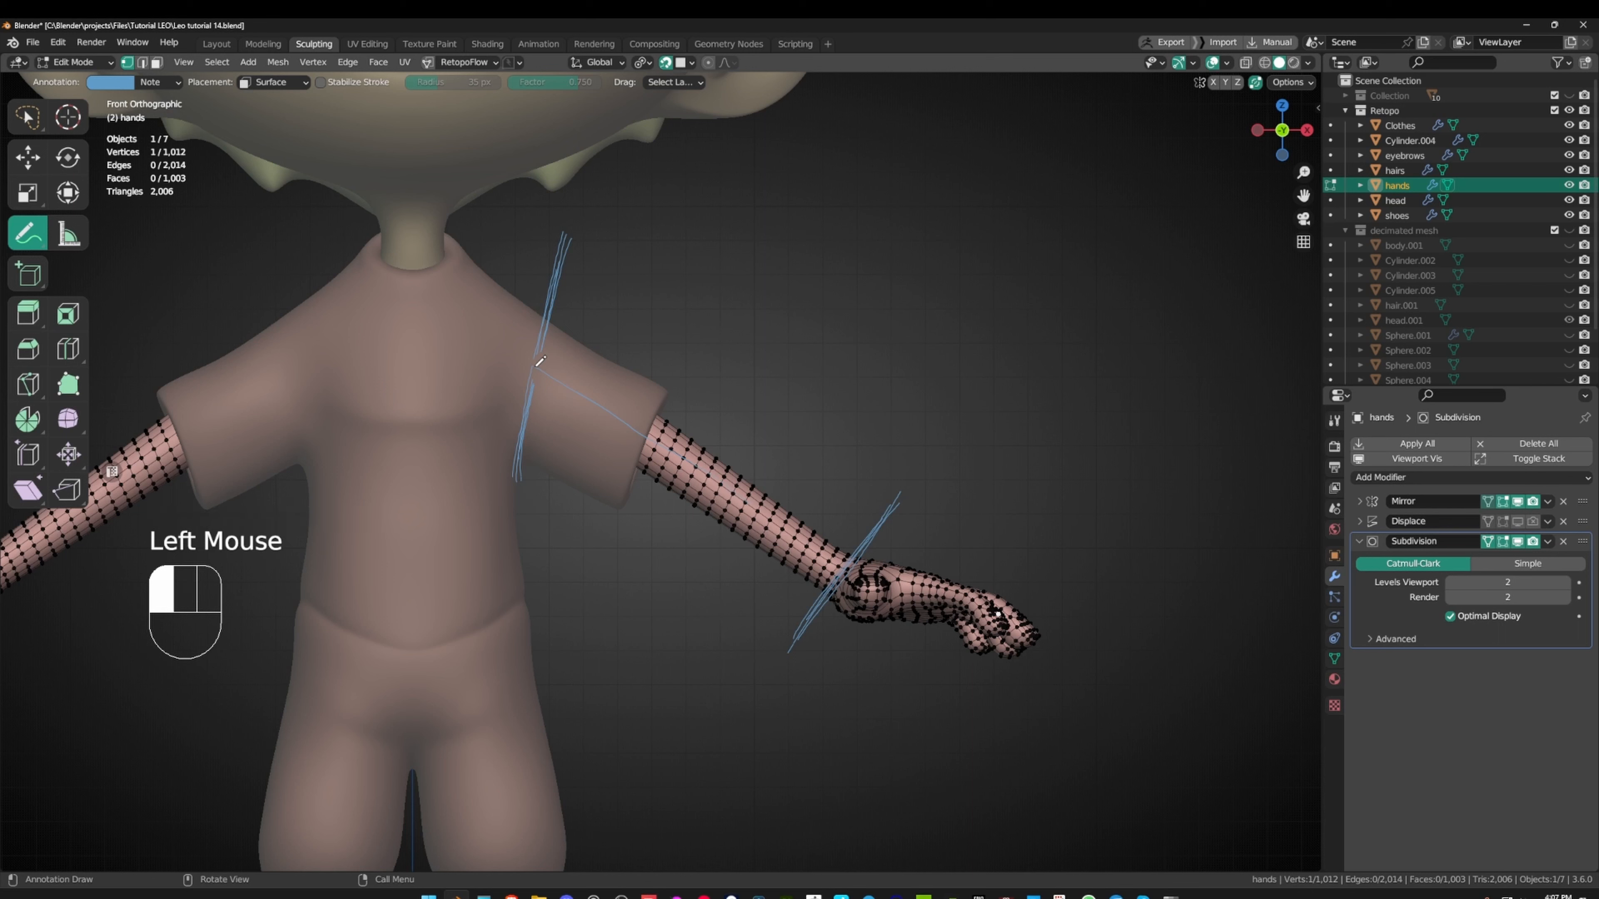
{"action": "left_click_drag", "start_coordinate": [535, 366], "coordinate": [642, 439]}
{"action": "left_click_drag", "start_coordinate": [642, 448], "coordinate": [534, 363]}
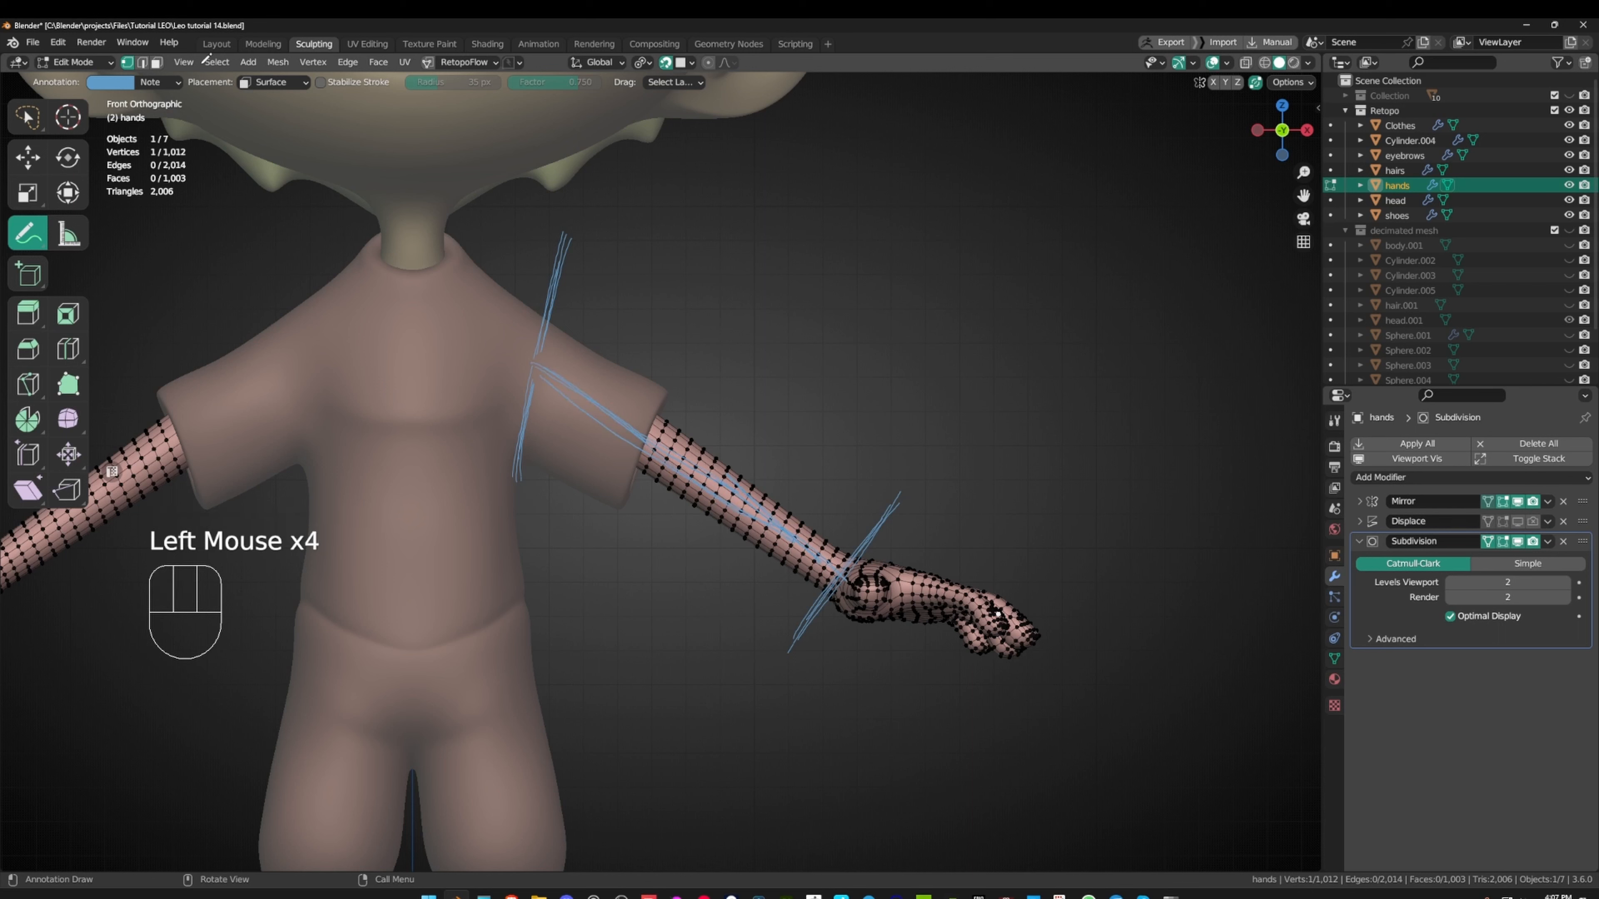
- Thicken the annotation strokes and mark the elbow across the arm midway between the shoulder and wrist marks
{"action": "left_click", "coordinate": [165, 83]}
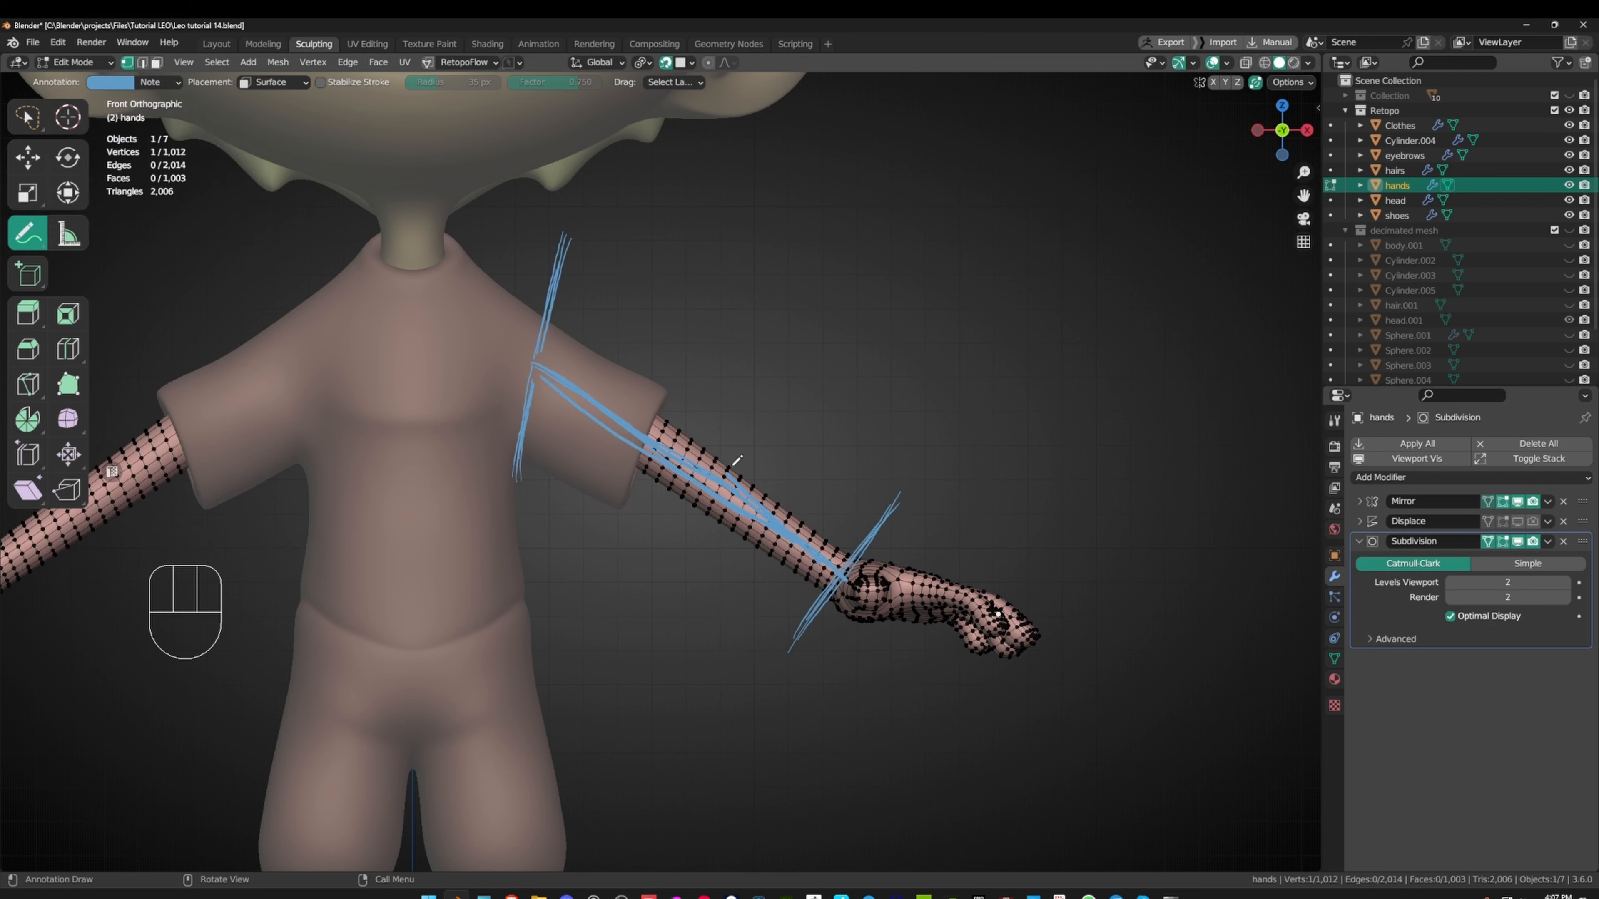
{"action": "left_click", "coordinate": [681, 489]}
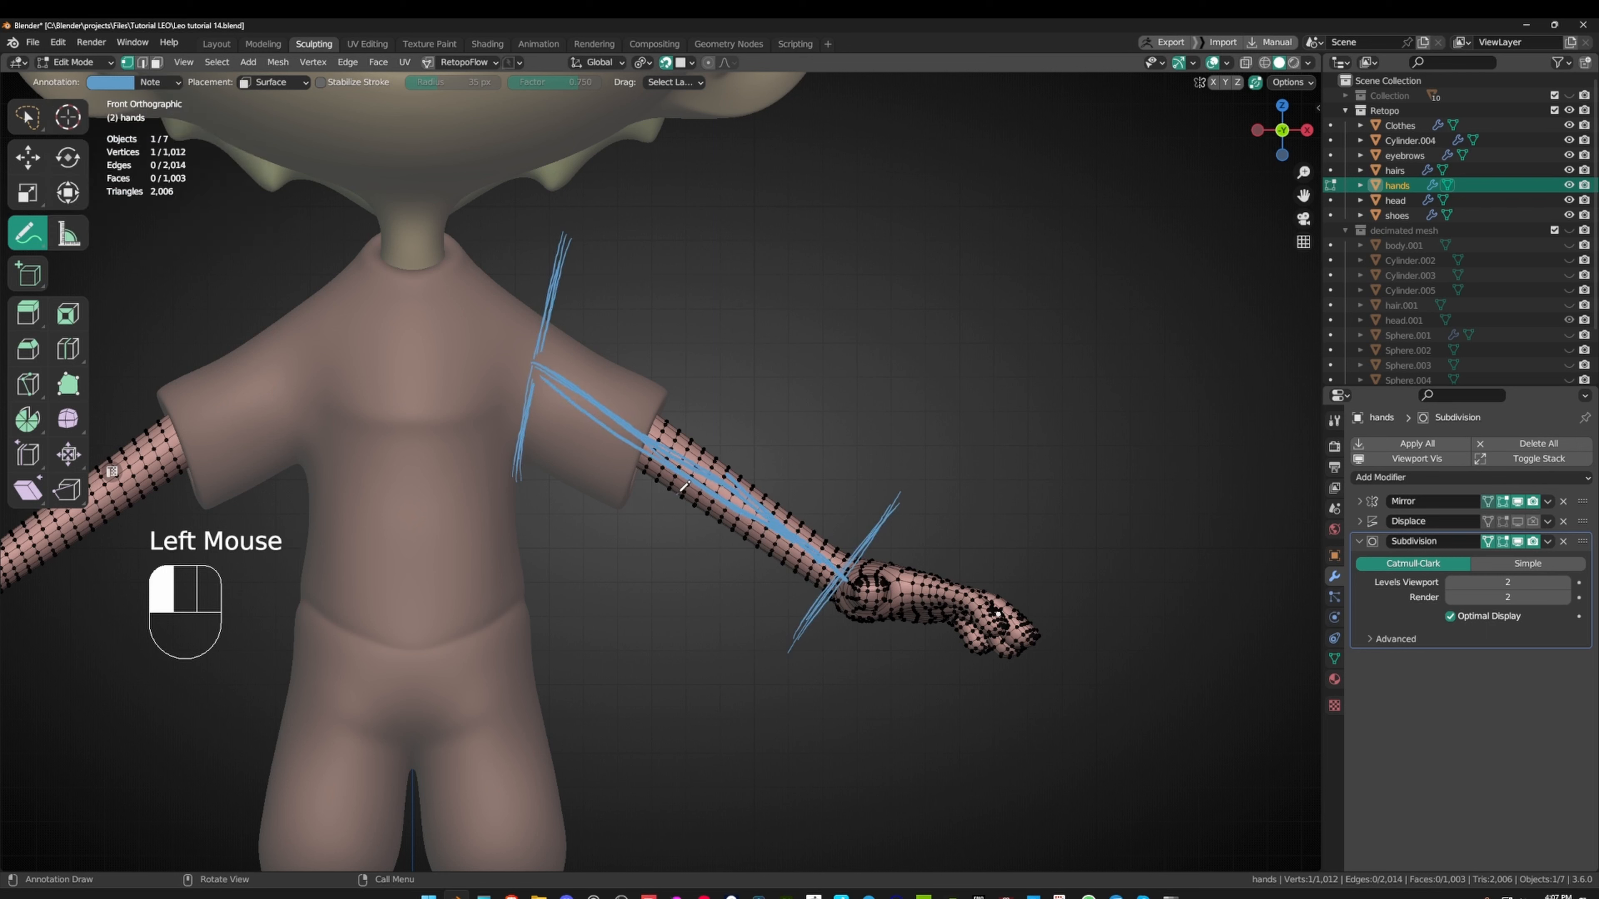
{"action": "left_click_drag", "start_coordinate": [684, 487], "coordinate": [716, 424]}
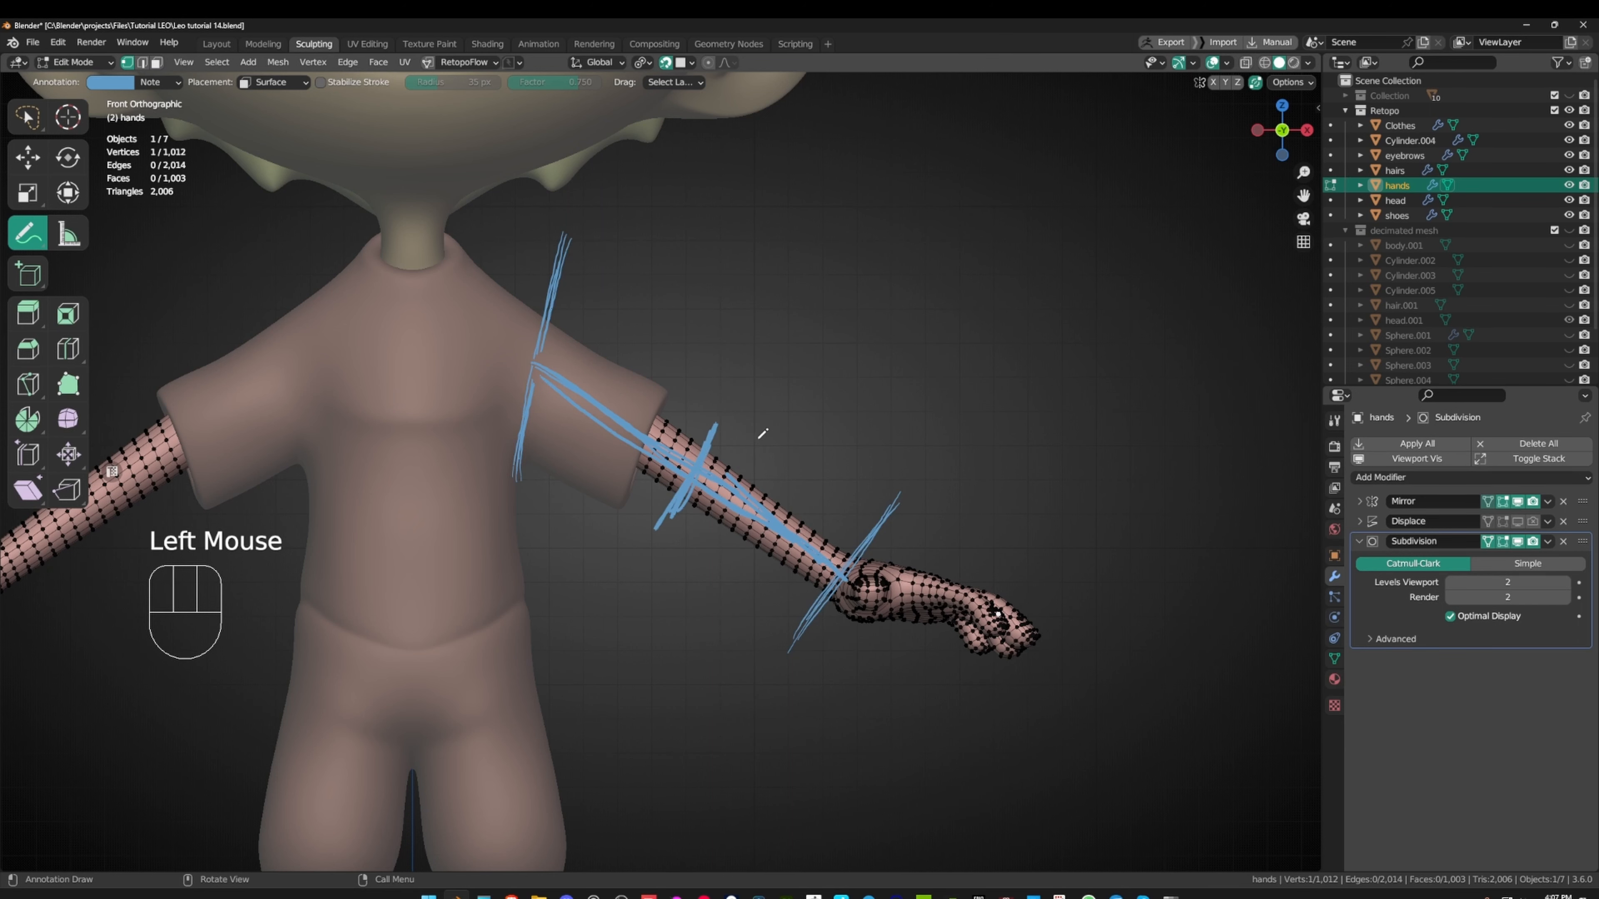
{"action": "middle_click_drag", "start_coordinate": [711, 381], "coordinate": [635, 518]}
{"action": "left_click", "coordinate": [655, 467]}
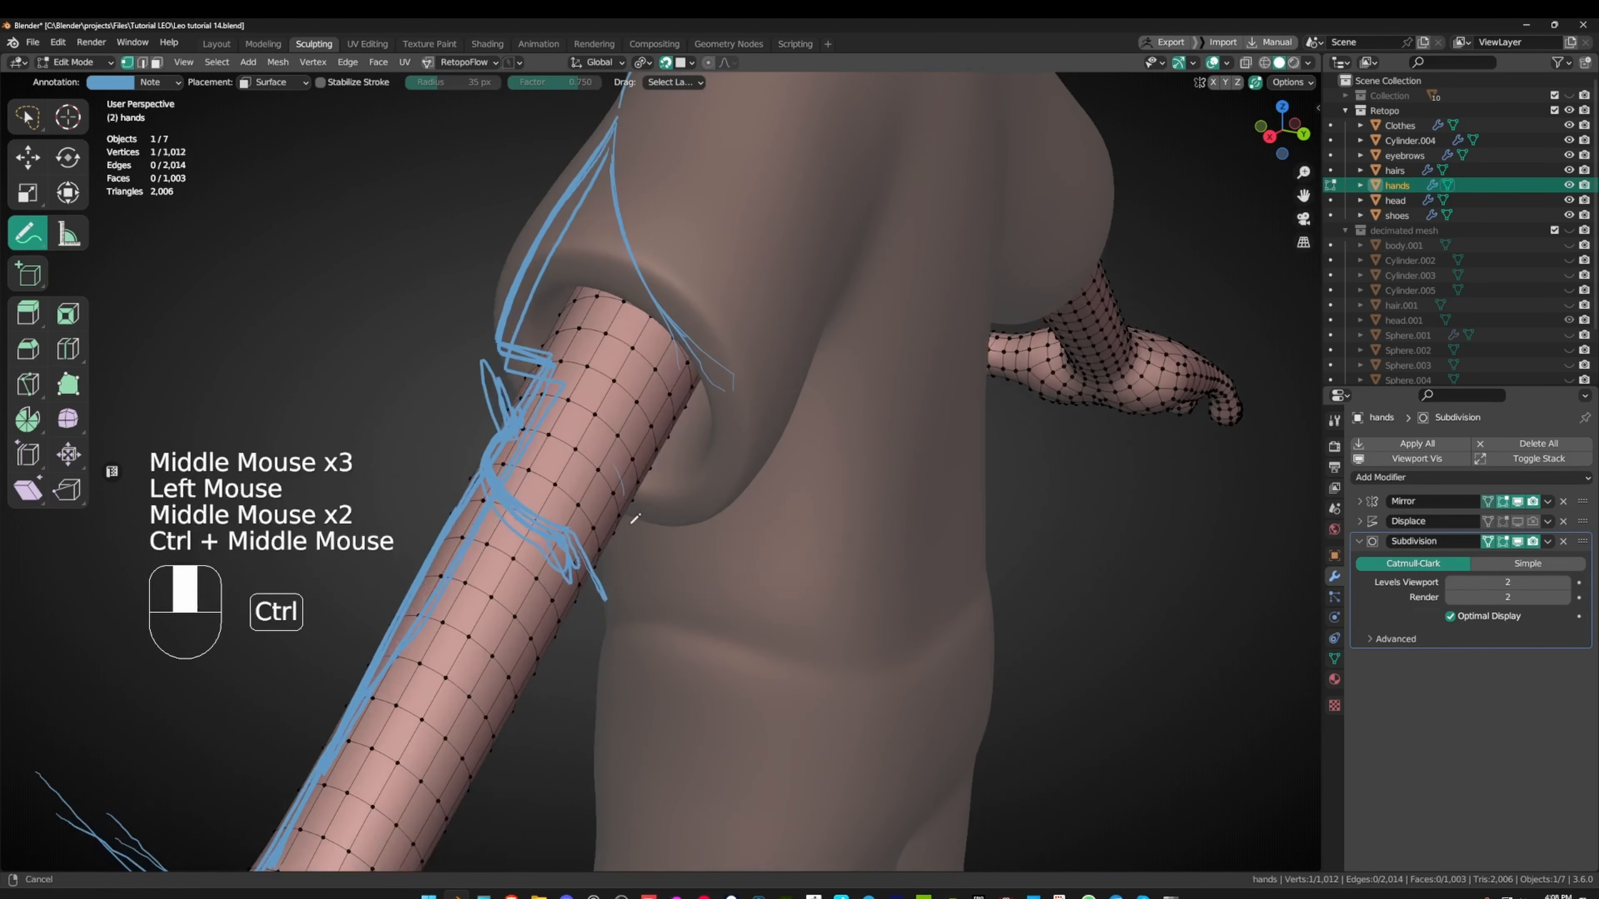
- Add annotation strokes that carry the elbow mark around the arm toward the torso side
{"action": "left_click_drag", "start_coordinate": [558, 436], "coordinate": [620, 501]}
{"action": "left_click_drag", "start_coordinate": [603, 481], "coordinate": [622, 524]}
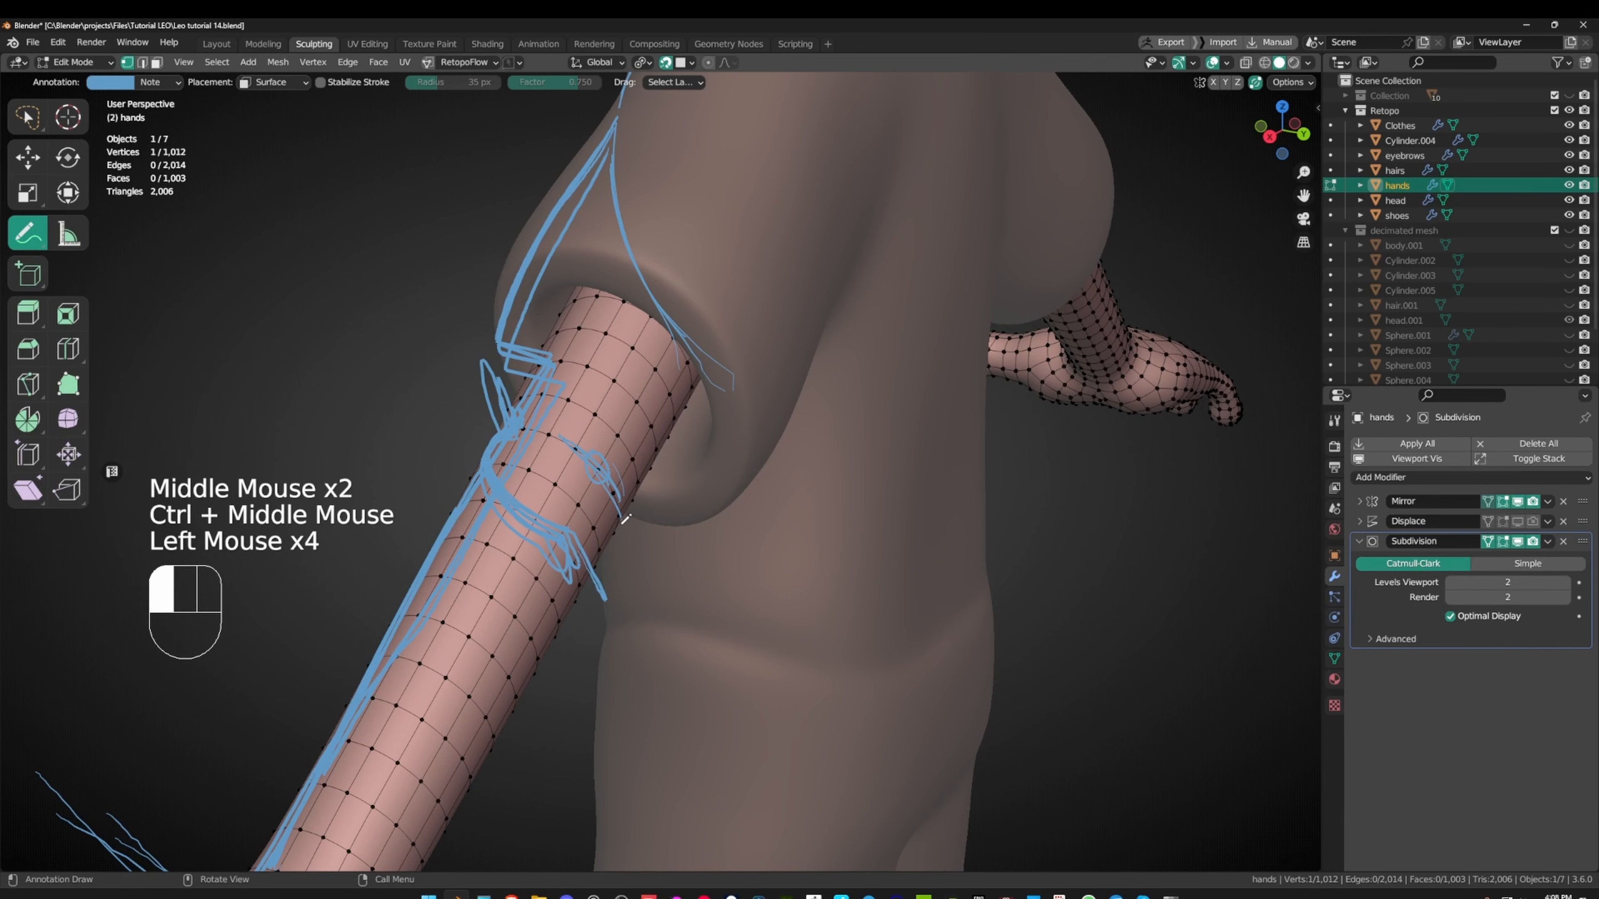
{"action": "mouse_move", "coordinate": [625, 517]}
{"action": "middle_mouse_down"}
{"action": "mouse_move", "coordinate": [792, 221]}
{"action": "mouse_move", "coordinate": [774, 239]}
{"action": "mouse_move", "coordinate": [738, 235]}
{"action": "mouse_move", "coordinate": [644, 329]}
{"action": "middle_mouse_up"}
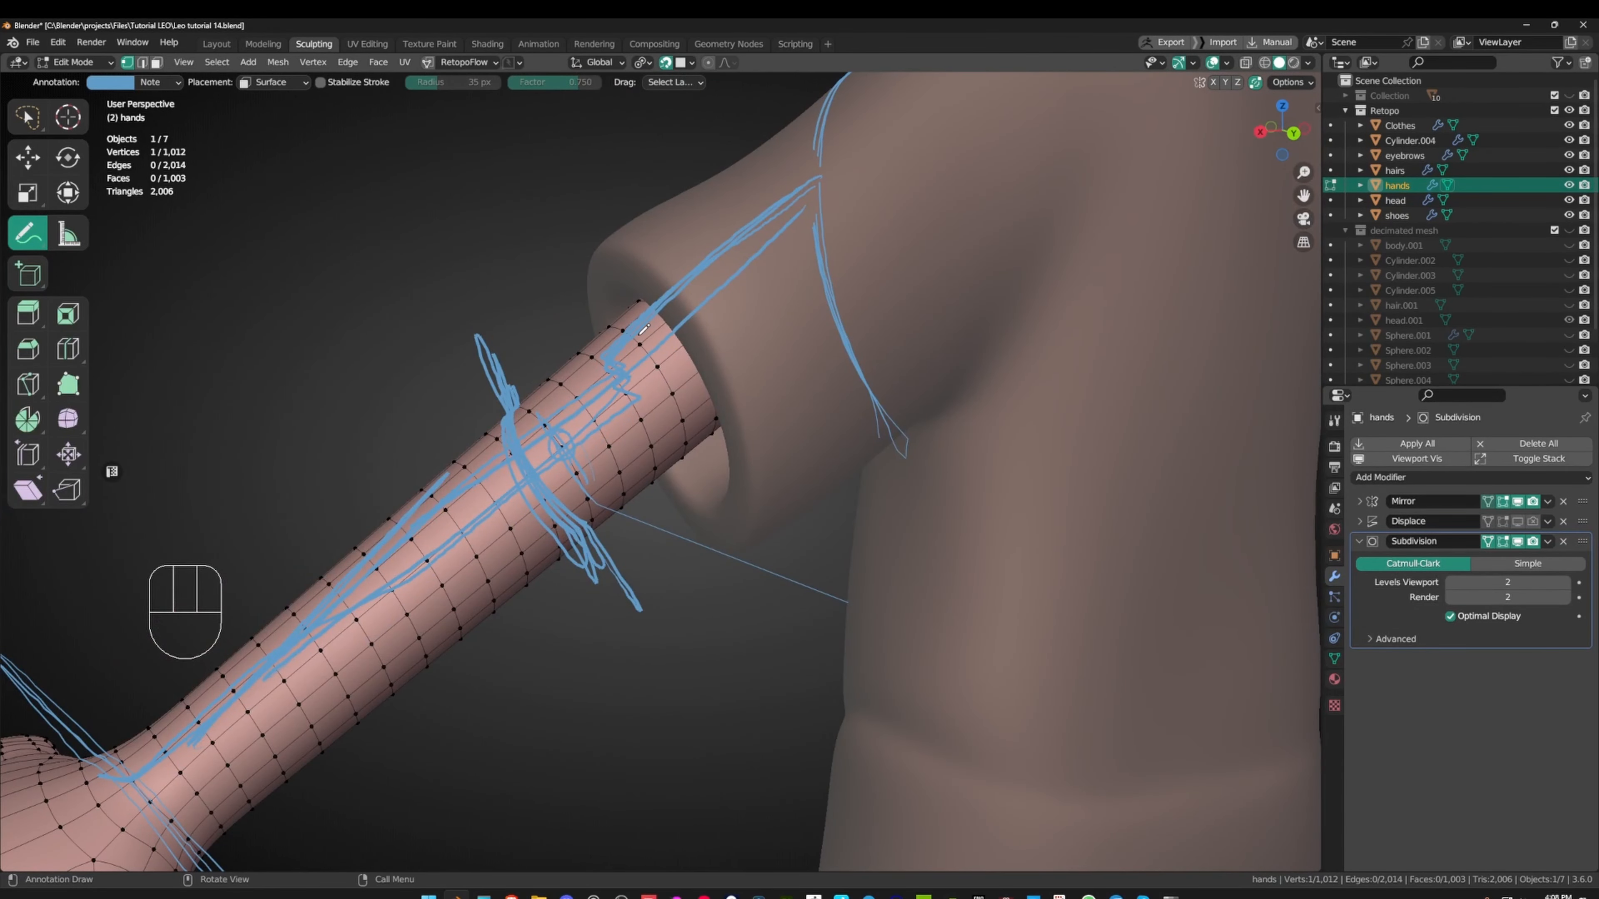
{"action": "middle_click_drag", "start_coordinate": [536, 391], "coordinate": [602, 339]}
{"action": "key", "text": "w"}
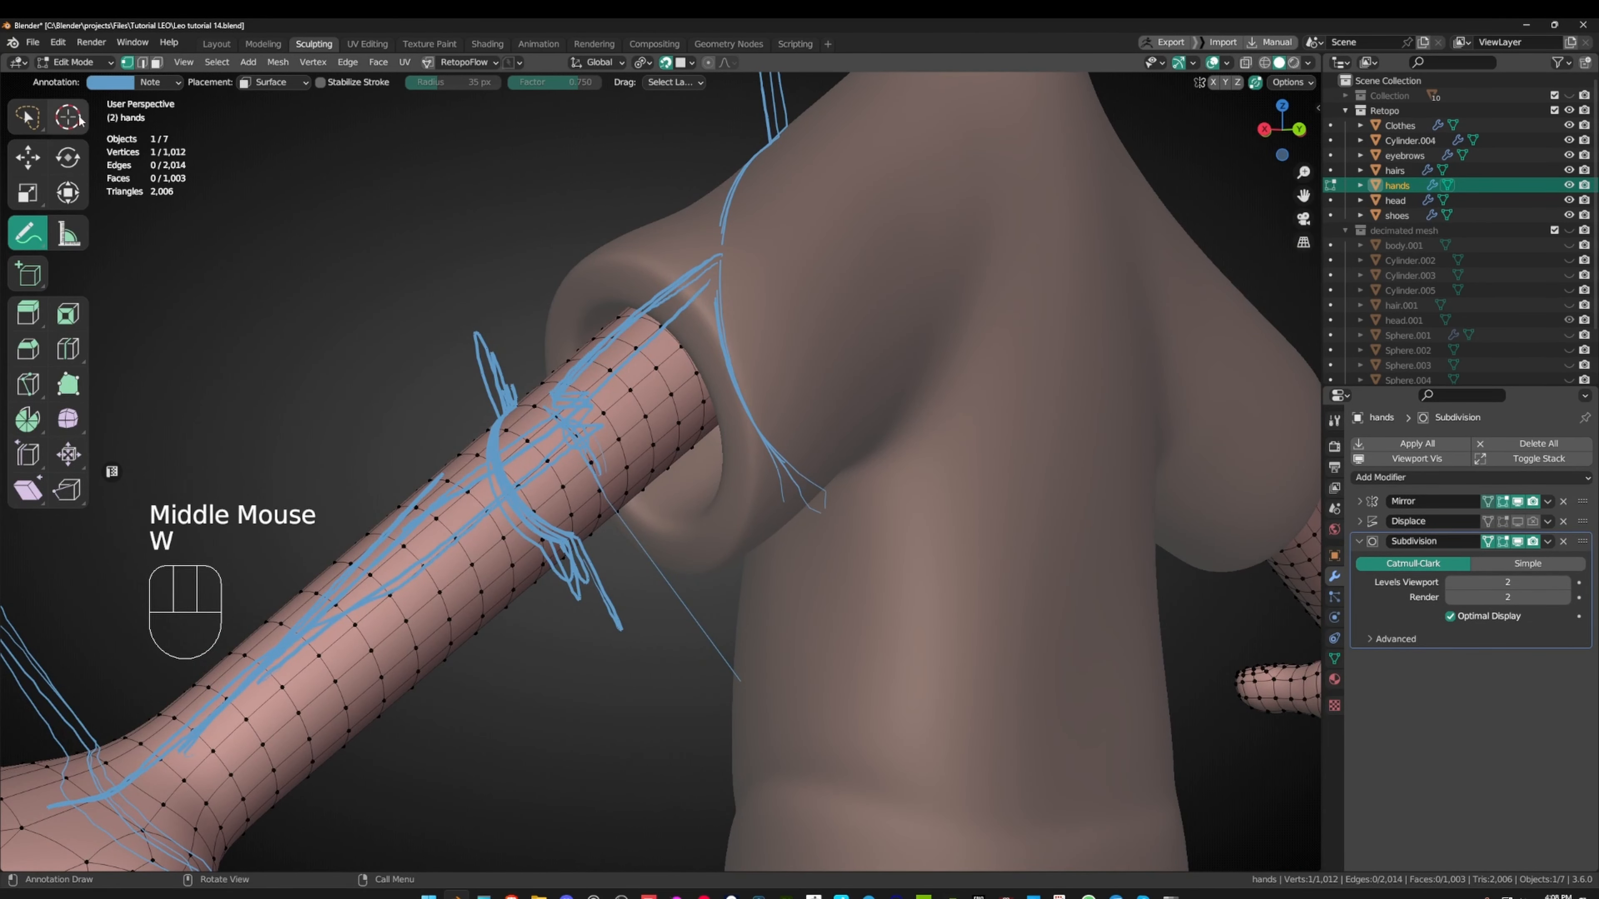
- Hide the Note annotation layer to inspect the bare arm mesh, and show the layer again
{"action": "left_click", "coordinate": [160, 83]}
{"action": "left_click", "coordinate": [229, 135]}
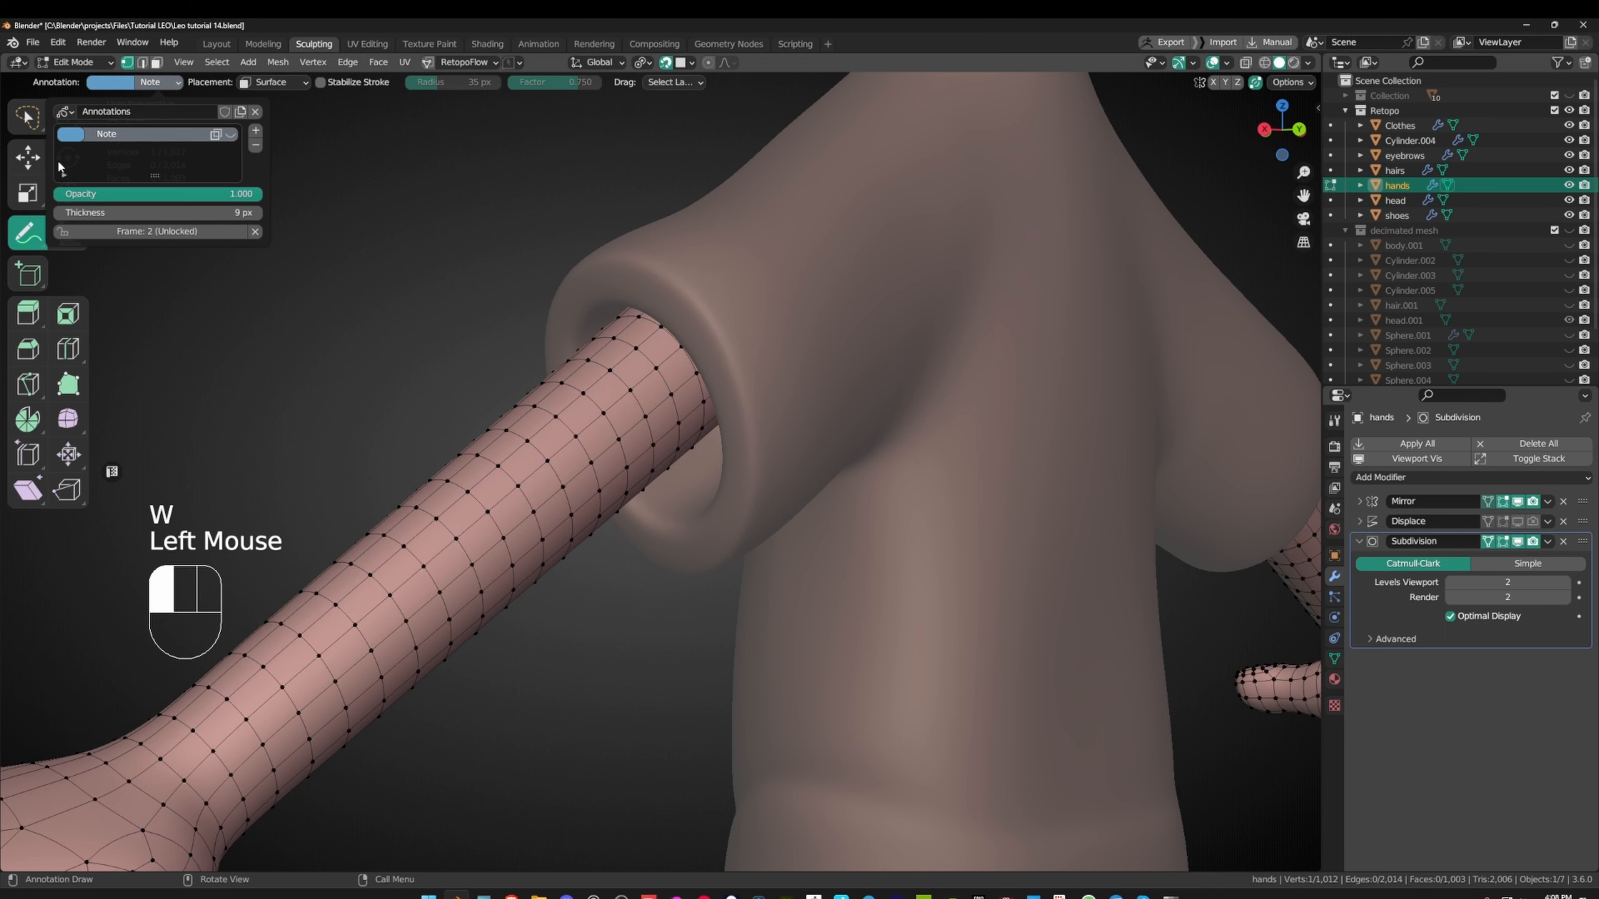
{"action": "left_click", "coordinate": [28, 117]}
{"action": "mouse_move", "coordinate": [604, 403]}
{"action": "middle_mouse_down"}
{"action": "mouse_move", "coordinate": [632, 395]}
{"action": "mouse_move", "coordinate": [403, 283]}
{"action": "middle_mouse_up"}
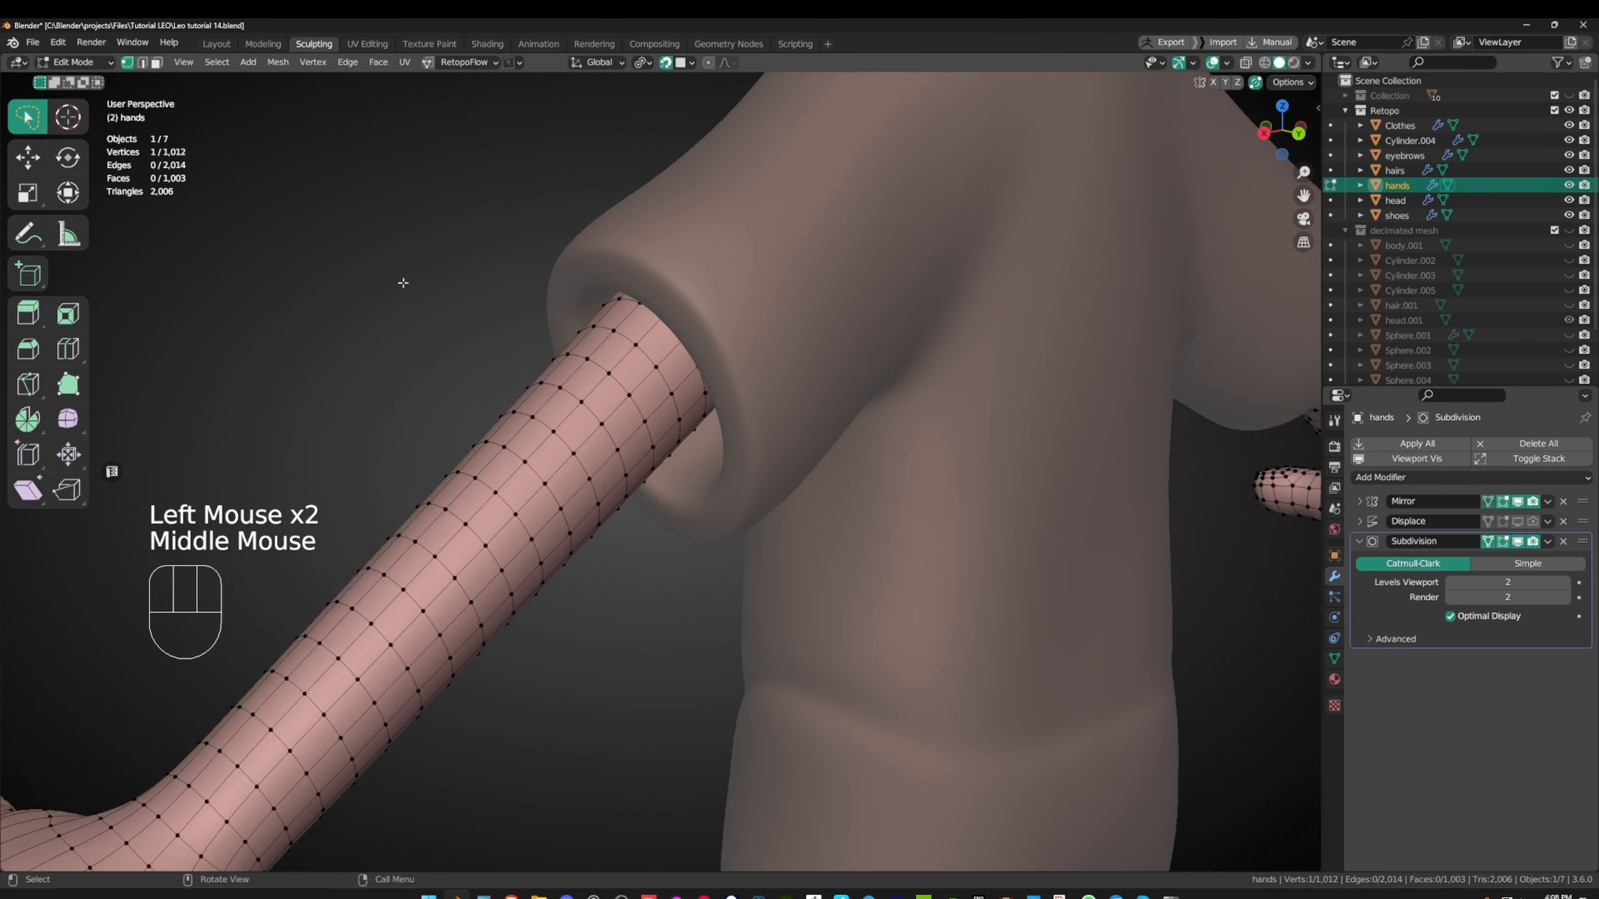
{"action": "left_click", "coordinate": [28, 233]}
{"action": "left_click", "coordinate": [157, 82]}
{"action": "left_click", "coordinate": [231, 135]}
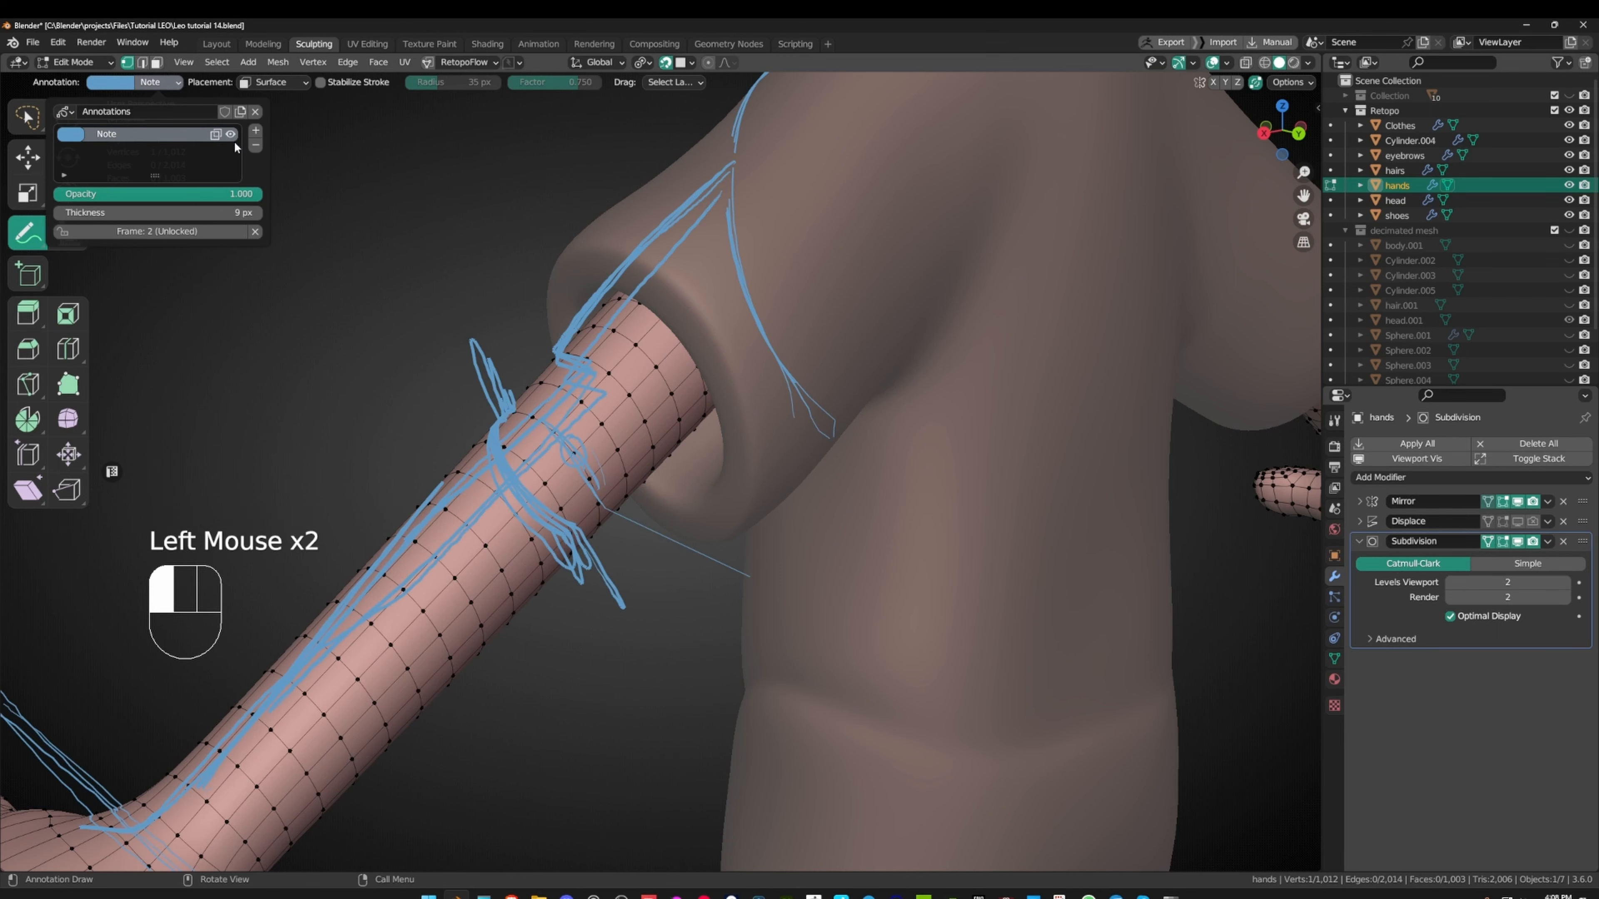
- Select the arm's edge loop under the elbow annotation and hide the Note annotation layer
{"action": "mouse_move", "coordinate": [528, 378]}
{"action": "middle_mouse_down"}
{"action": "mouse_move", "coordinate": [604, 441]}
{"action": "mouse_move", "coordinate": [557, 443]}
{"action": "middle_mouse_up"}
{"action": "key", "text": "2"}
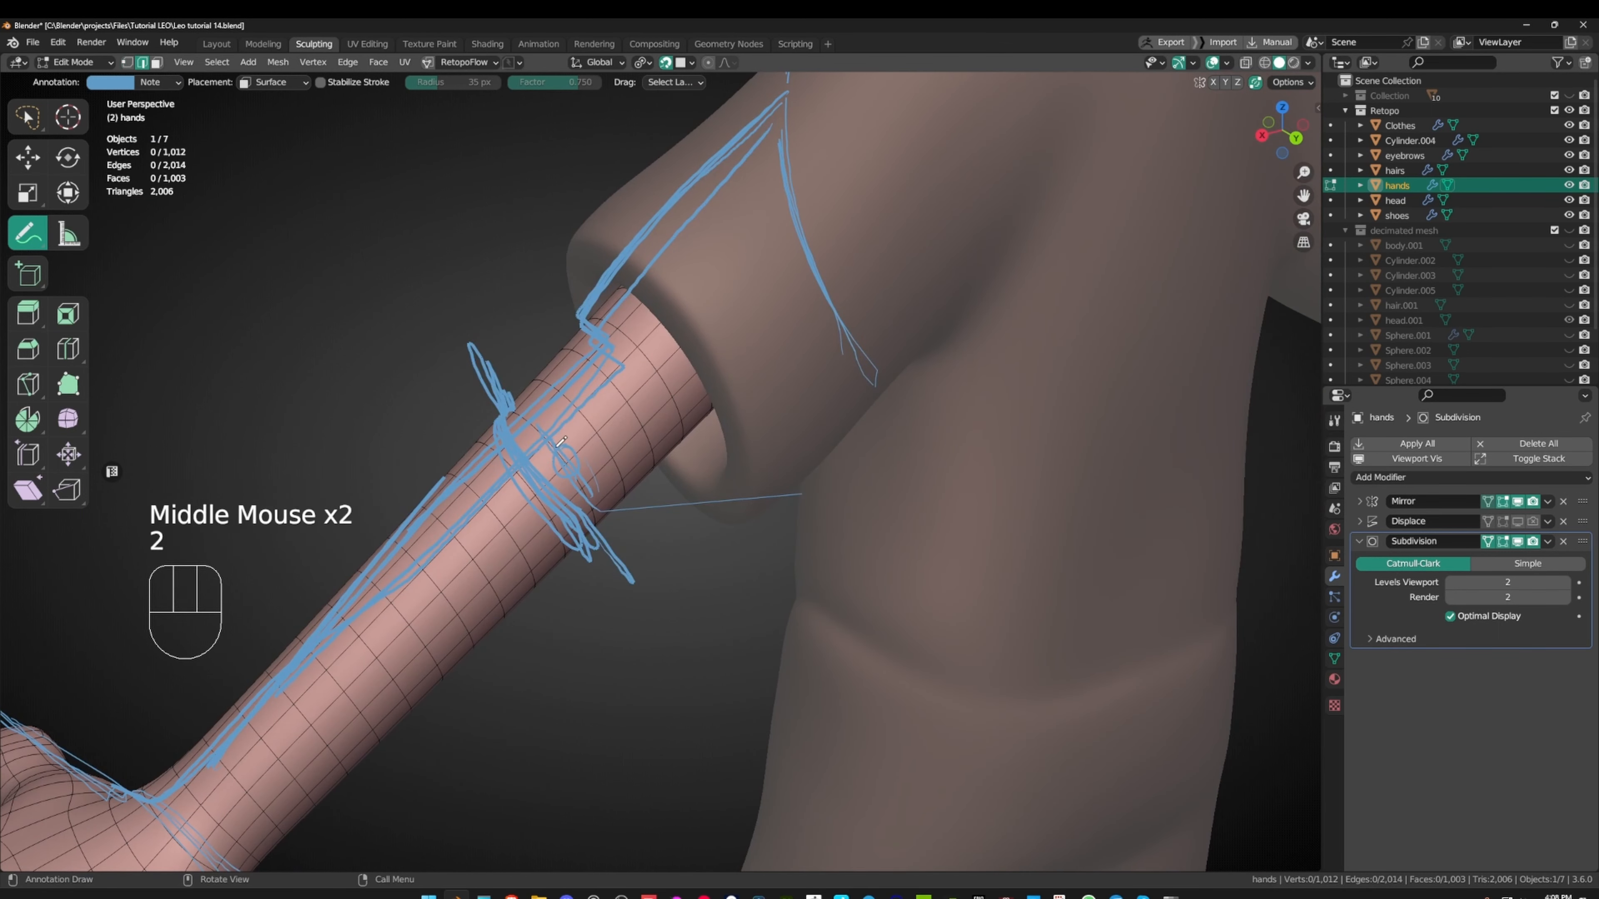
{"action": "left_click", "coordinate": [562, 439], "text": "alt"}
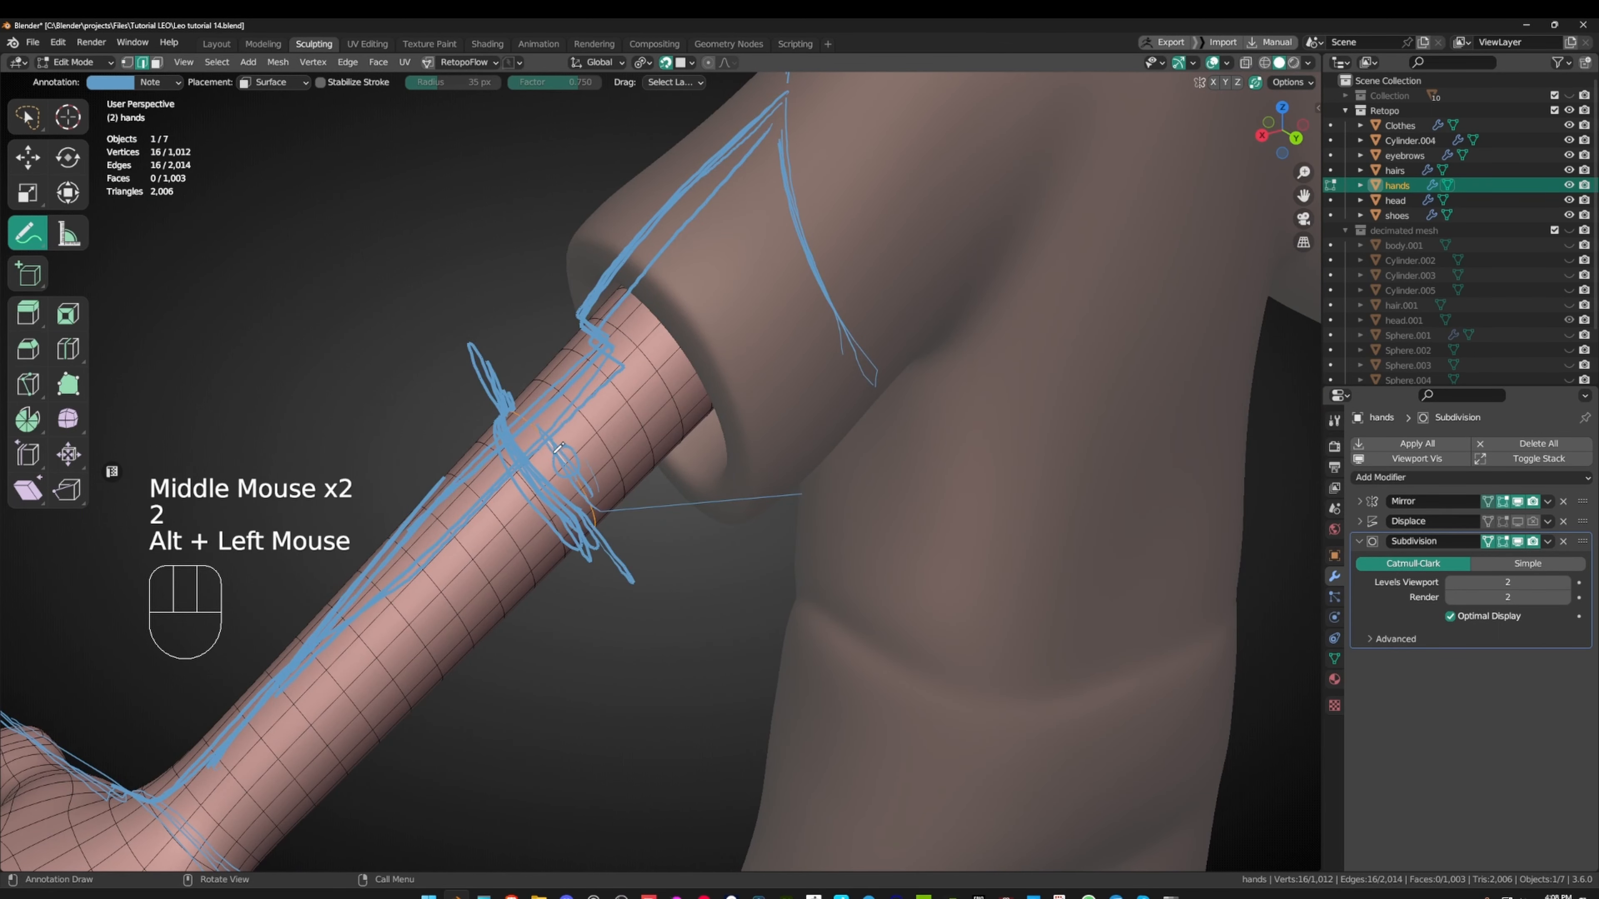
{"action": "left_click", "coordinate": [170, 85]}
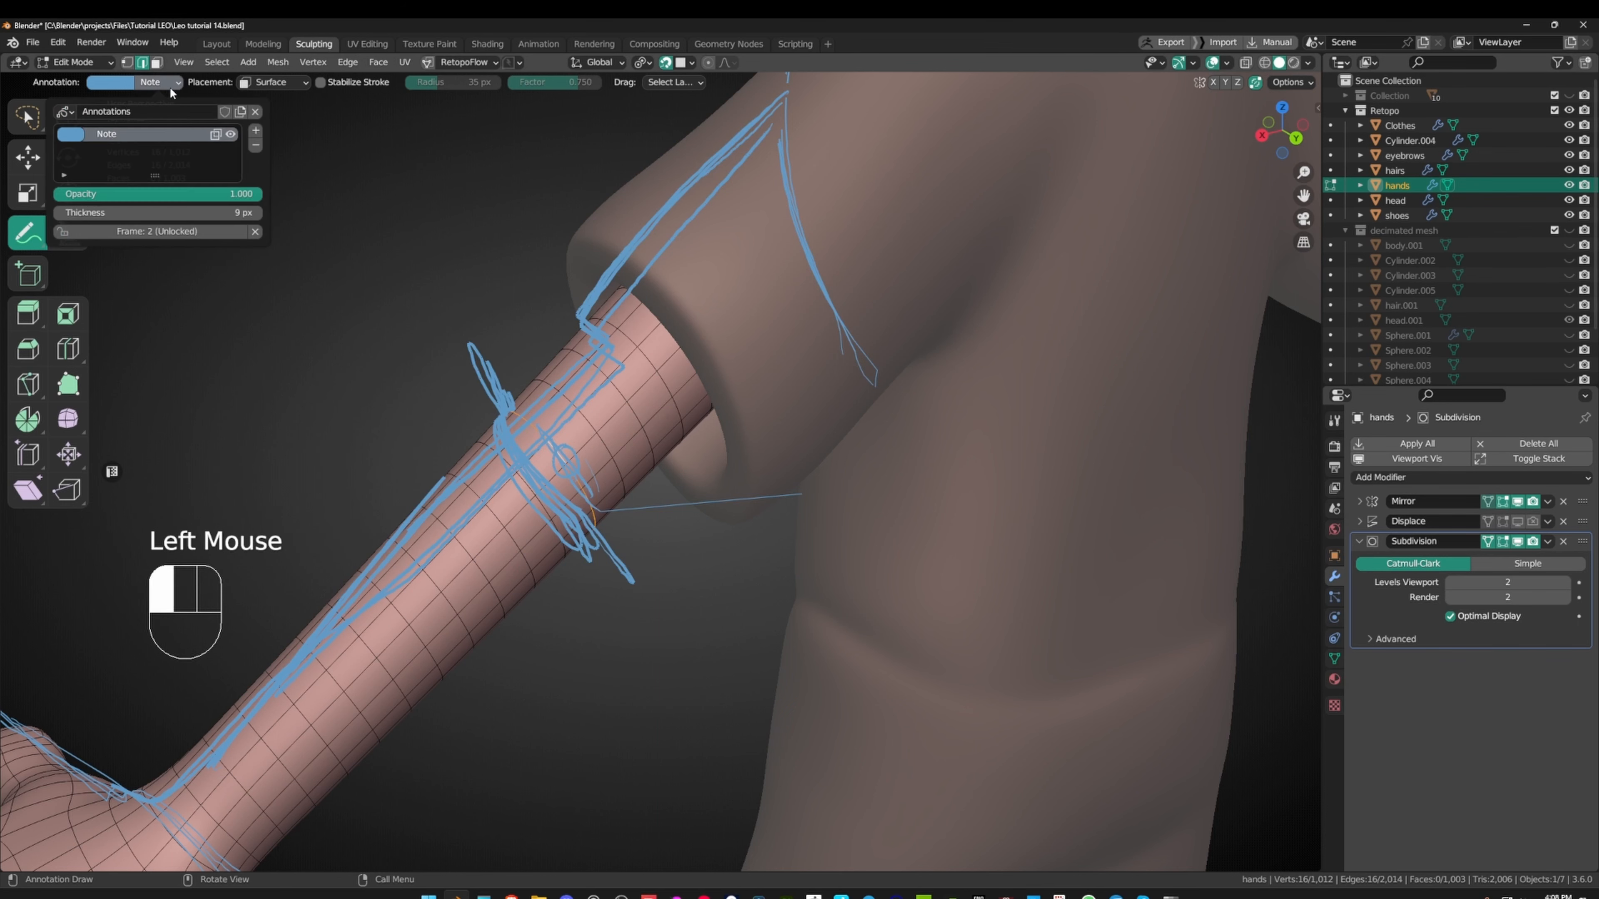
{"action": "left_click", "coordinate": [231, 134]}
{"action": "mouse_move", "coordinate": [562, 442]}
{"action": "middle_mouse_down"}
{"action": "mouse_move", "coordinate": [545, 408]}
{"action": "mouse_move", "coordinate": [541, 423]}
{"action": "middle_mouse_up"}
{"action": "key", "text": "w"}
{"action": "mouse_move", "coordinate": [541, 423]}
{"action": "middle_mouse_down"}
{"action": "mouse_move", "coordinate": [493, 412]}
{"action": "mouse_move", "coordinate": [554, 440]}
{"action": "mouse_move", "coordinate": [535, 472]}
{"action": "mouse_move", "coordinate": [538, 434]}
{"action": "middle_mouse_up"}
{"action": "middle_click_drag", "start_coordinate": [539, 434], "coordinate": [535, 443], "text": "shift"}
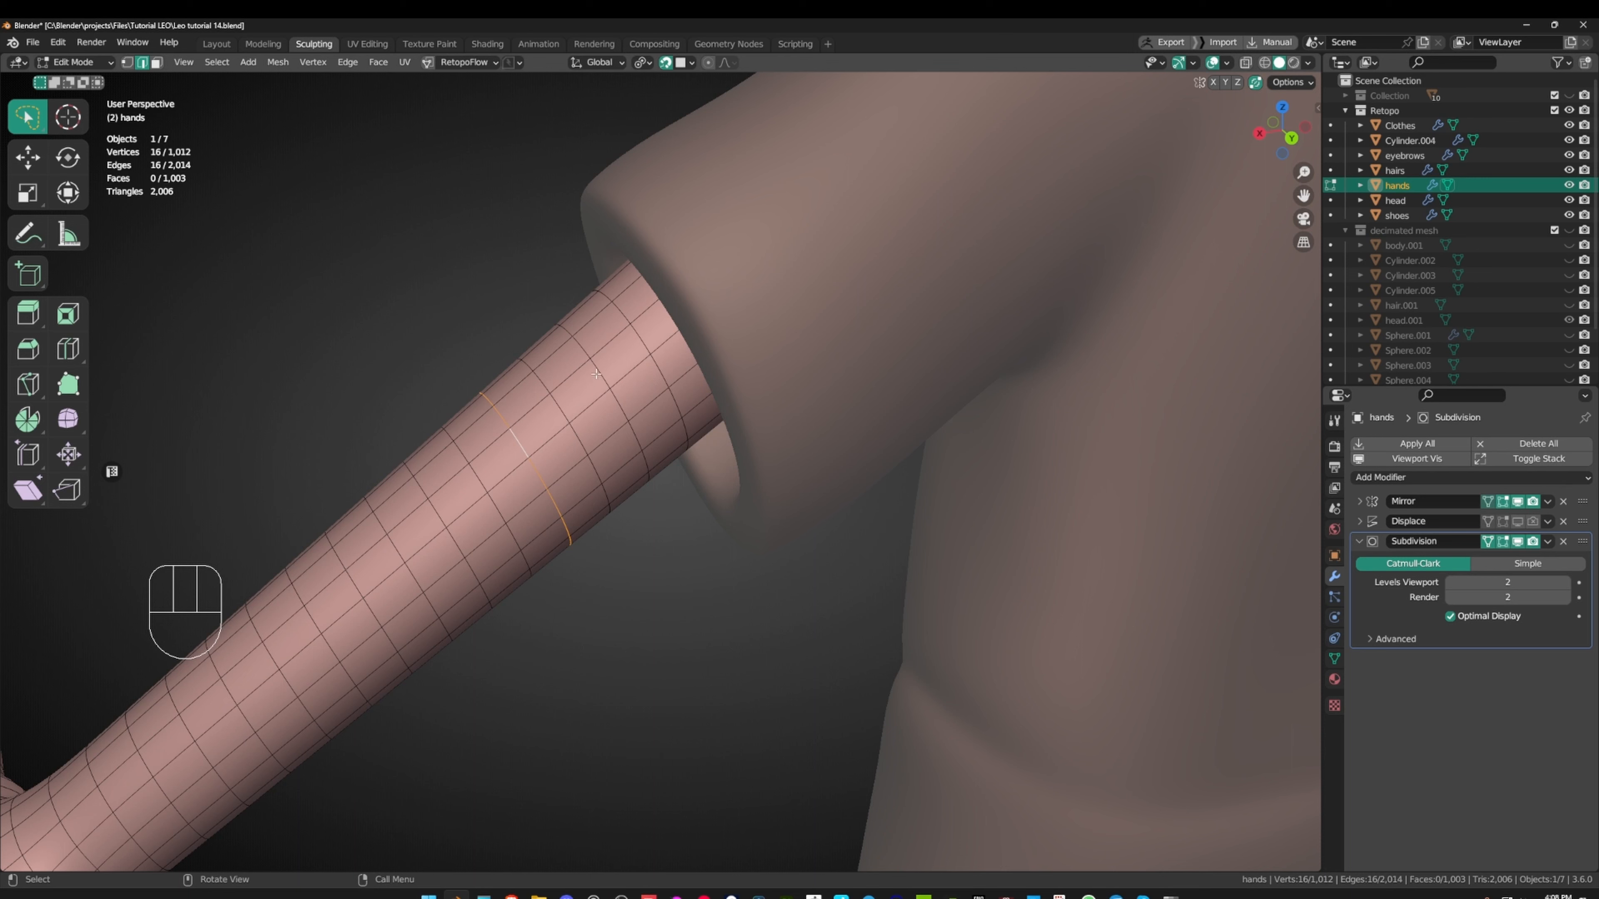
- Mark the edge loop at the elbow position as a seam, comparing it with the neighbouring loop on the shoulder side first
{"action": "middle_click_drag", "start_coordinate": [561, 460], "coordinate": [603, 510]}
{"action": "middle_click_drag", "start_coordinate": [543, 495], "coordinate": [547, 567], "text": "ctrl"}
{"action": "middle_click_drag", "start_coordinate": [549, 441], "coordinate": [557, 504], "text": "ctrl"}
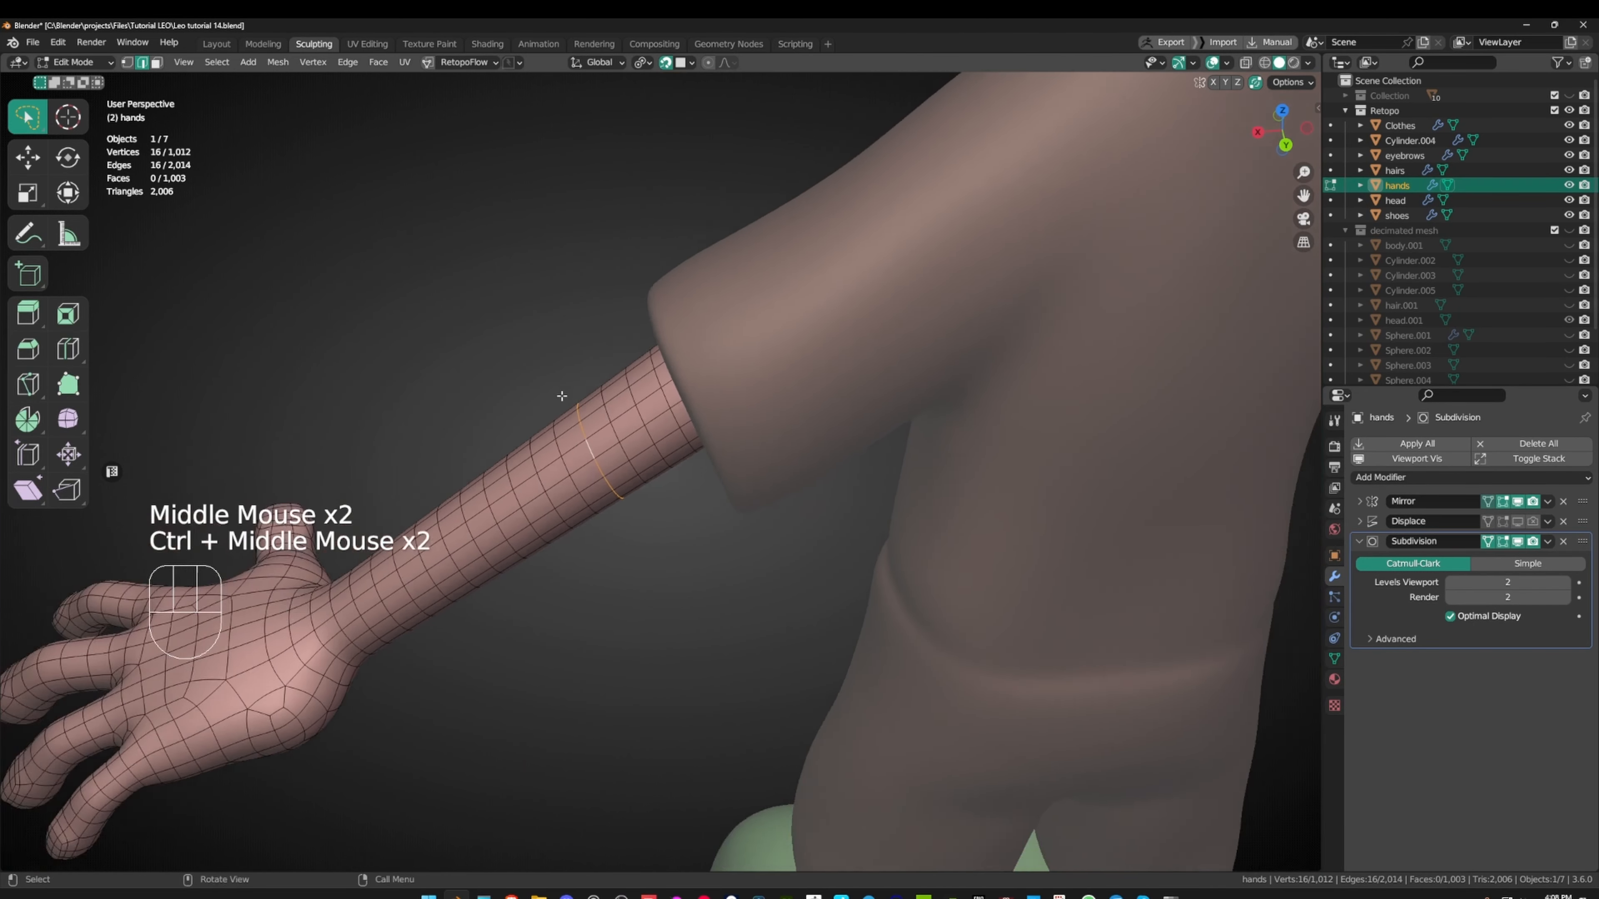
{"action": "middle_click_drag", "start_coordinate": [560, 396], "coordinate": [573, 375]}
{"action": "middle_click_drag", "start_coordinate": [569, 479], "coordinate": [567, 409], "text": "ctrl"}
{"action": "middle_click_drag", "start_coordinate": [567, 459], "coordinate": [622, 390], "text": "ctrl"}
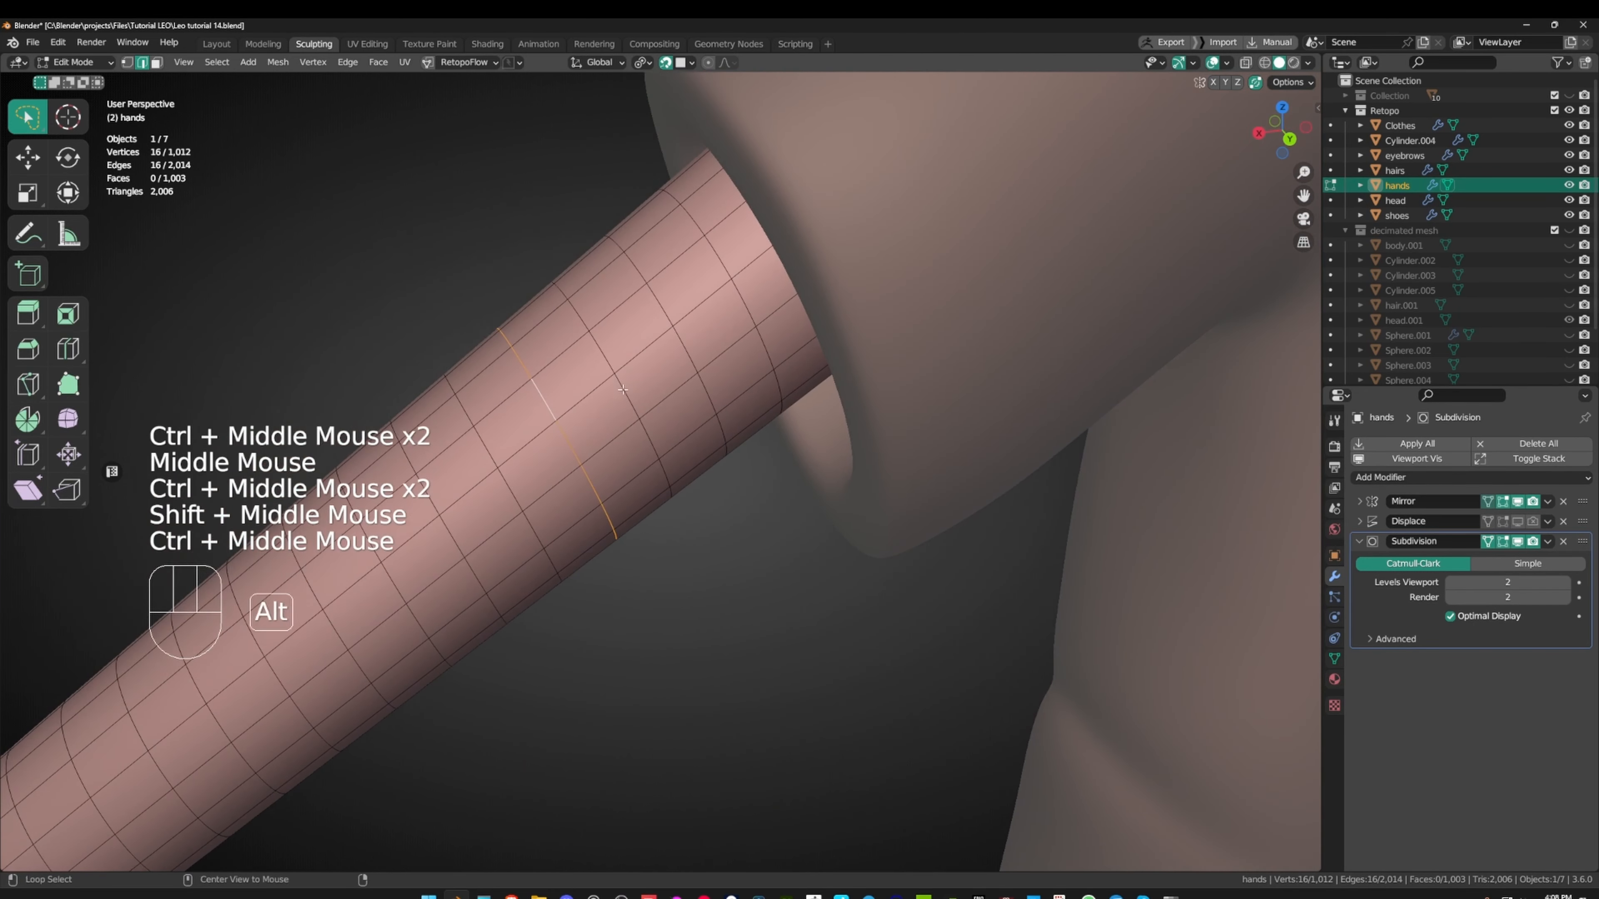
{"action": "left_click", "coordinate": [631, 395], "text": "alt"}
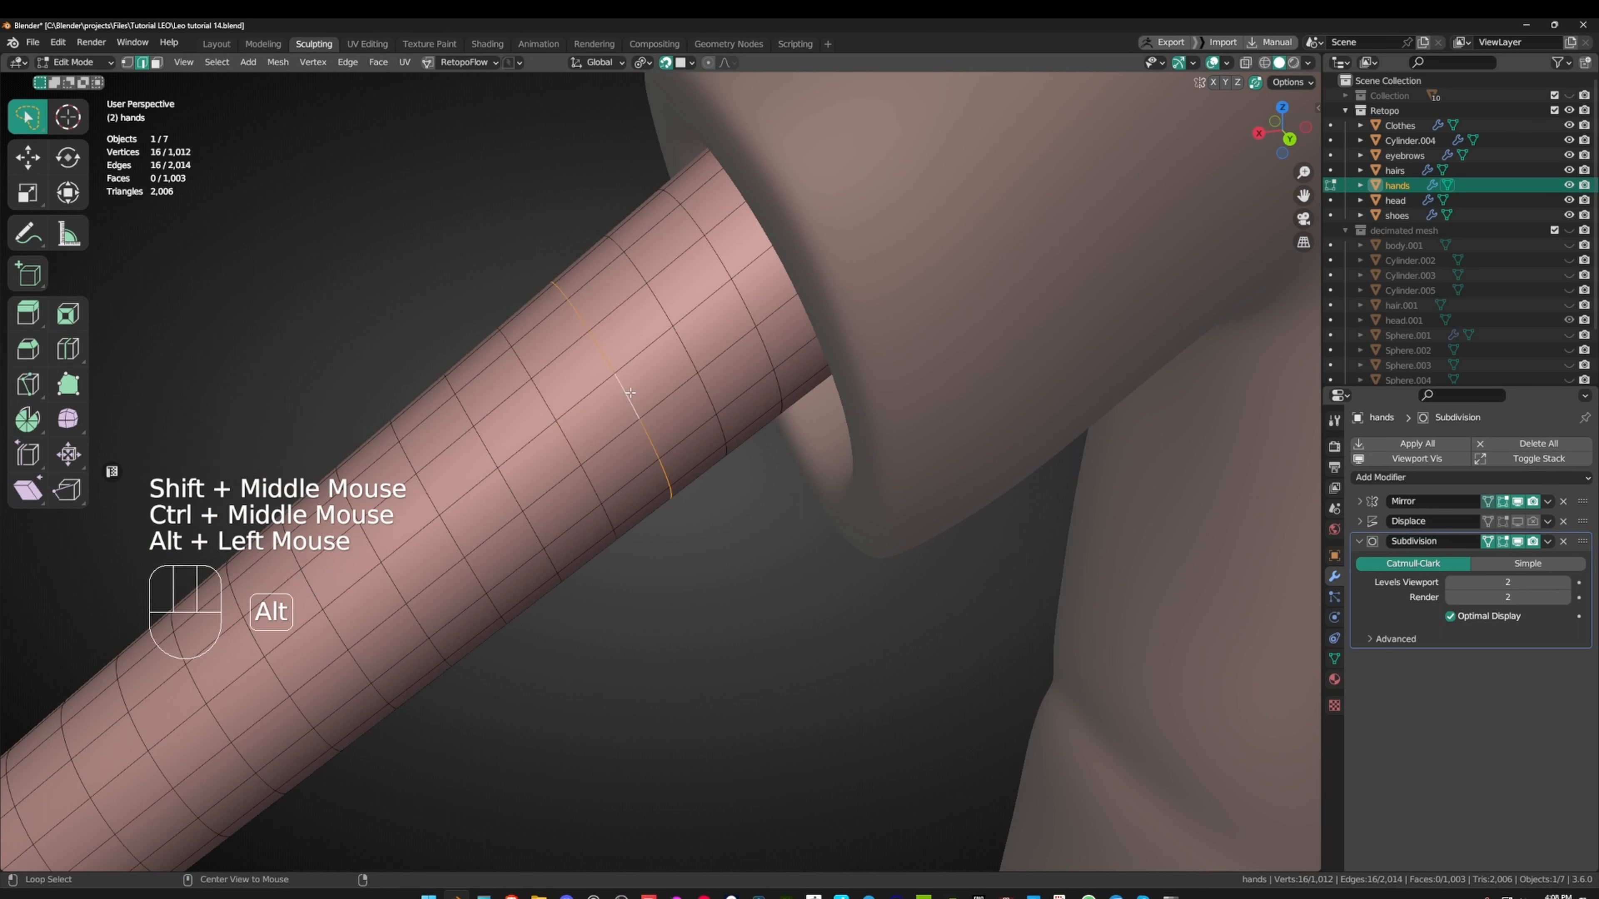
{"action": "left_click", "coordinate": [600, 415], "text": "alt"}
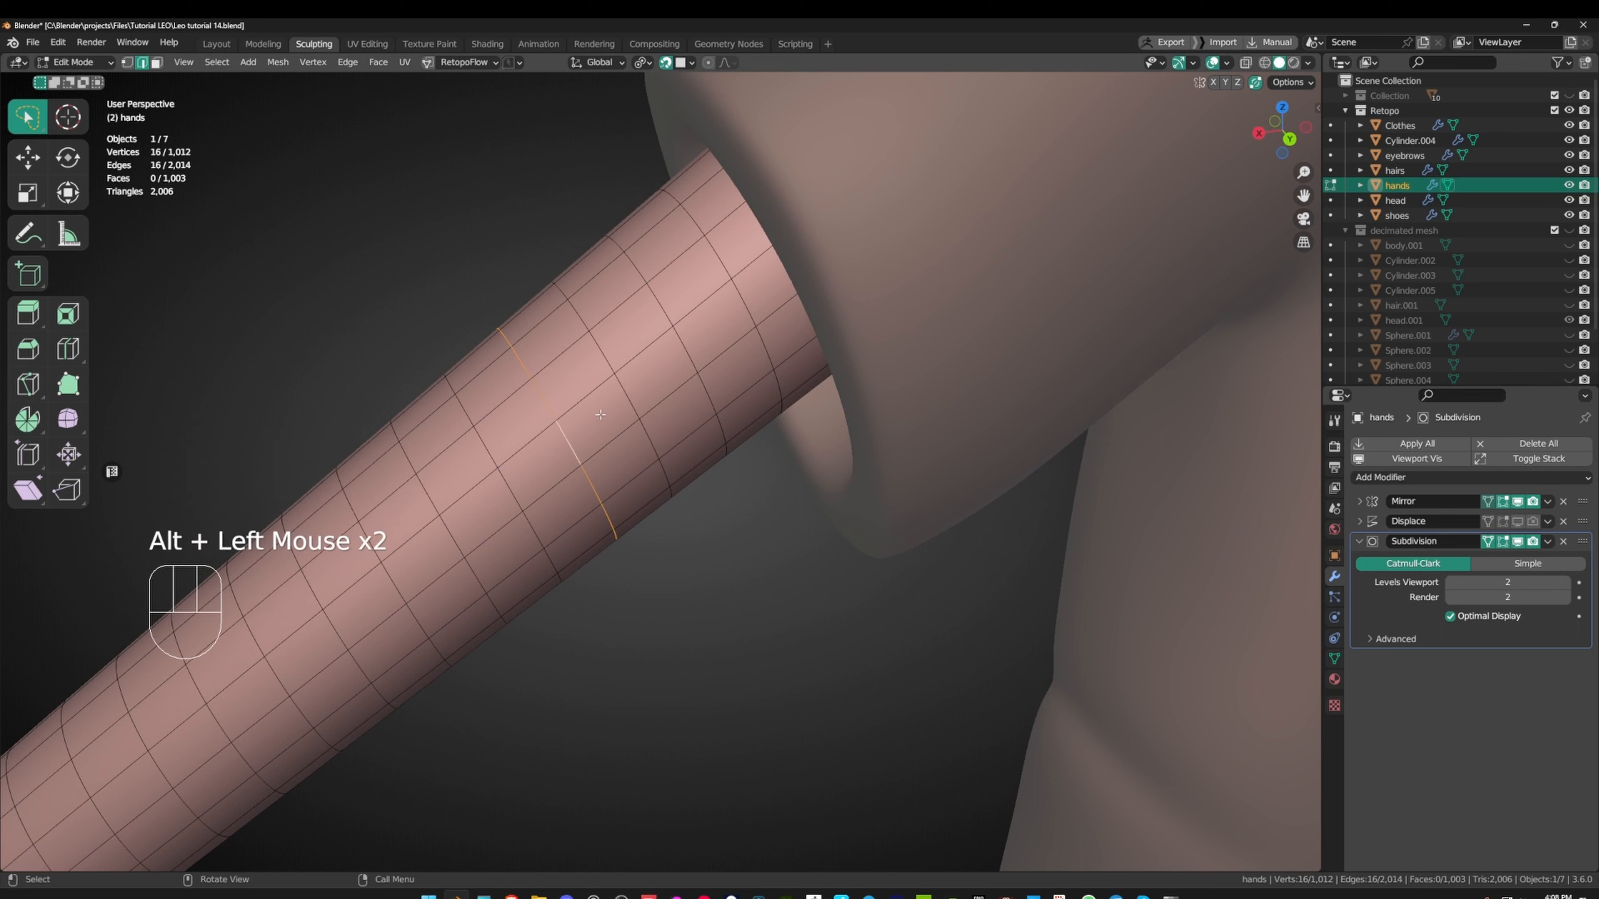
{"action": "key", "text": "KP_6"}
{"action": "right_click", "coordinate": [639, 359]}
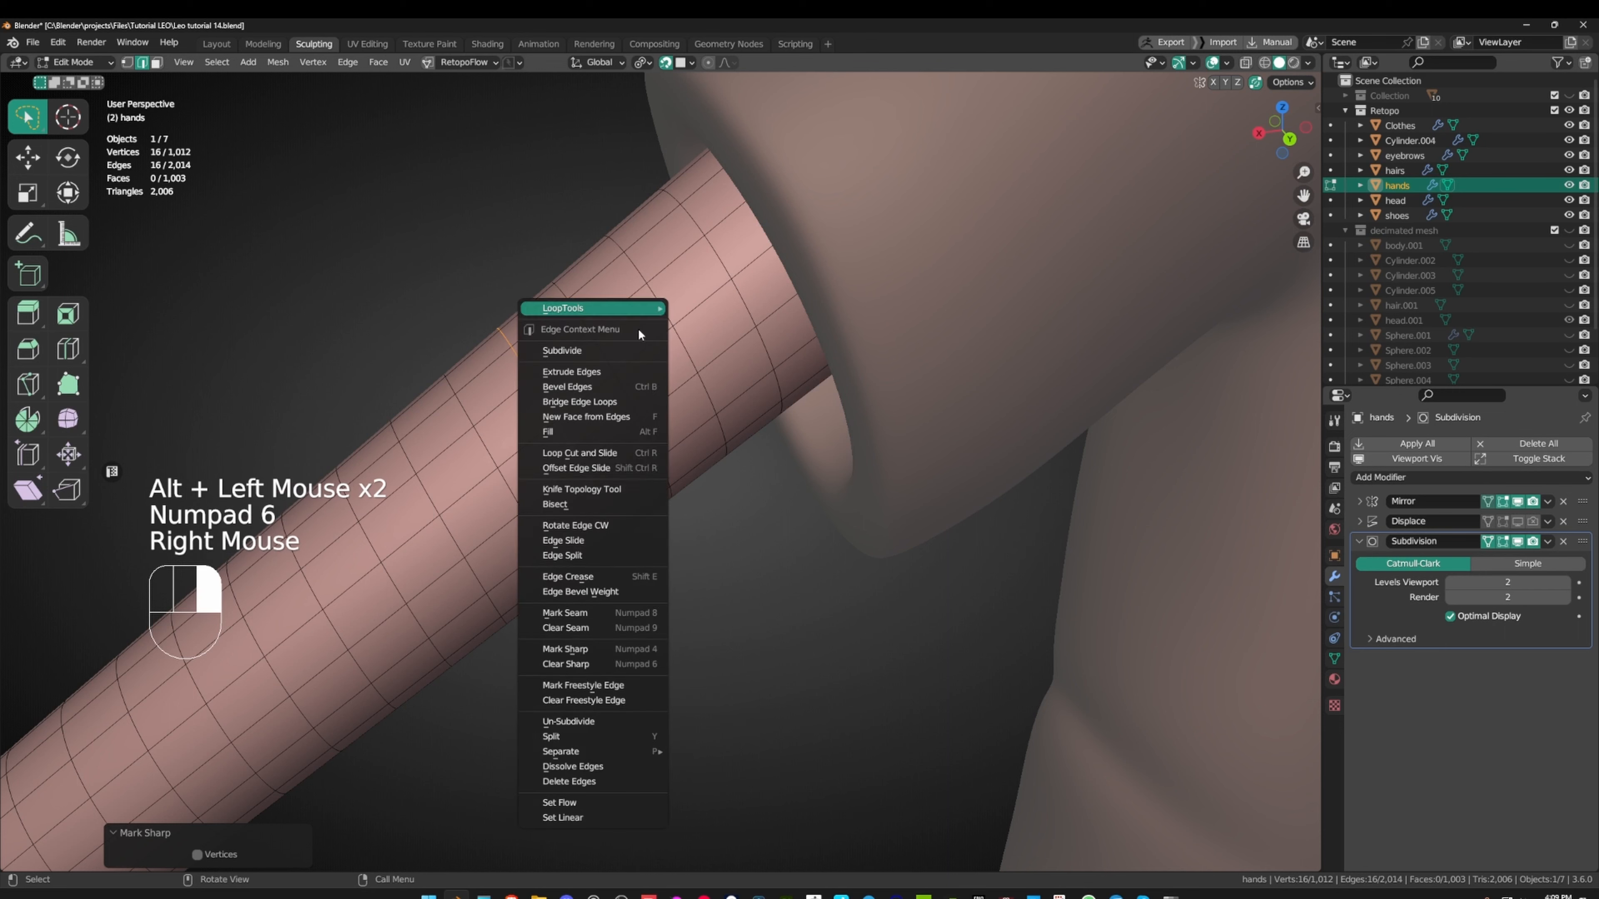
{"action": "left_click", "coordinate": [608, 609]}
{"action": "middle_click_drag", "start_coordinate": [609, 608], "coordinate": [703, 386]}
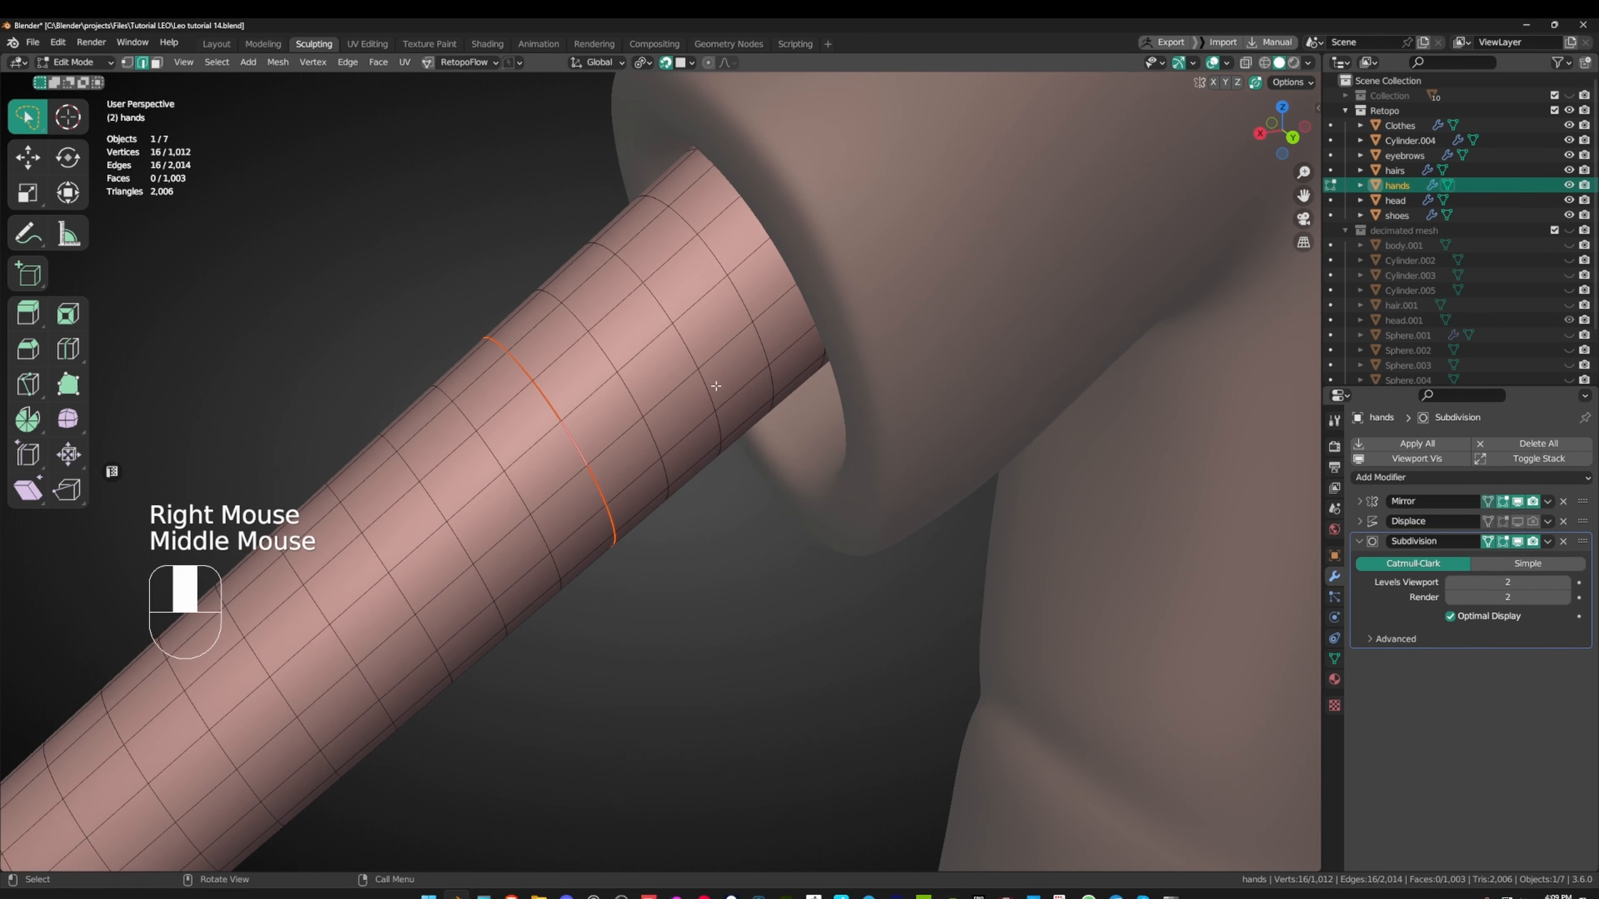
- Examine where the elbow seam loop sits on the arms relative to the sleeves and hands
{"action": "left_click", "coordinate": [706, 508]}
{"action": "middle_click_drag", "start_coordinate": [706, 507], "coordinate": [686, 473]}
{"action": "scroll", "coordinate": [686, 474], "scroll_direction": "down", "scroll_amount": 3}
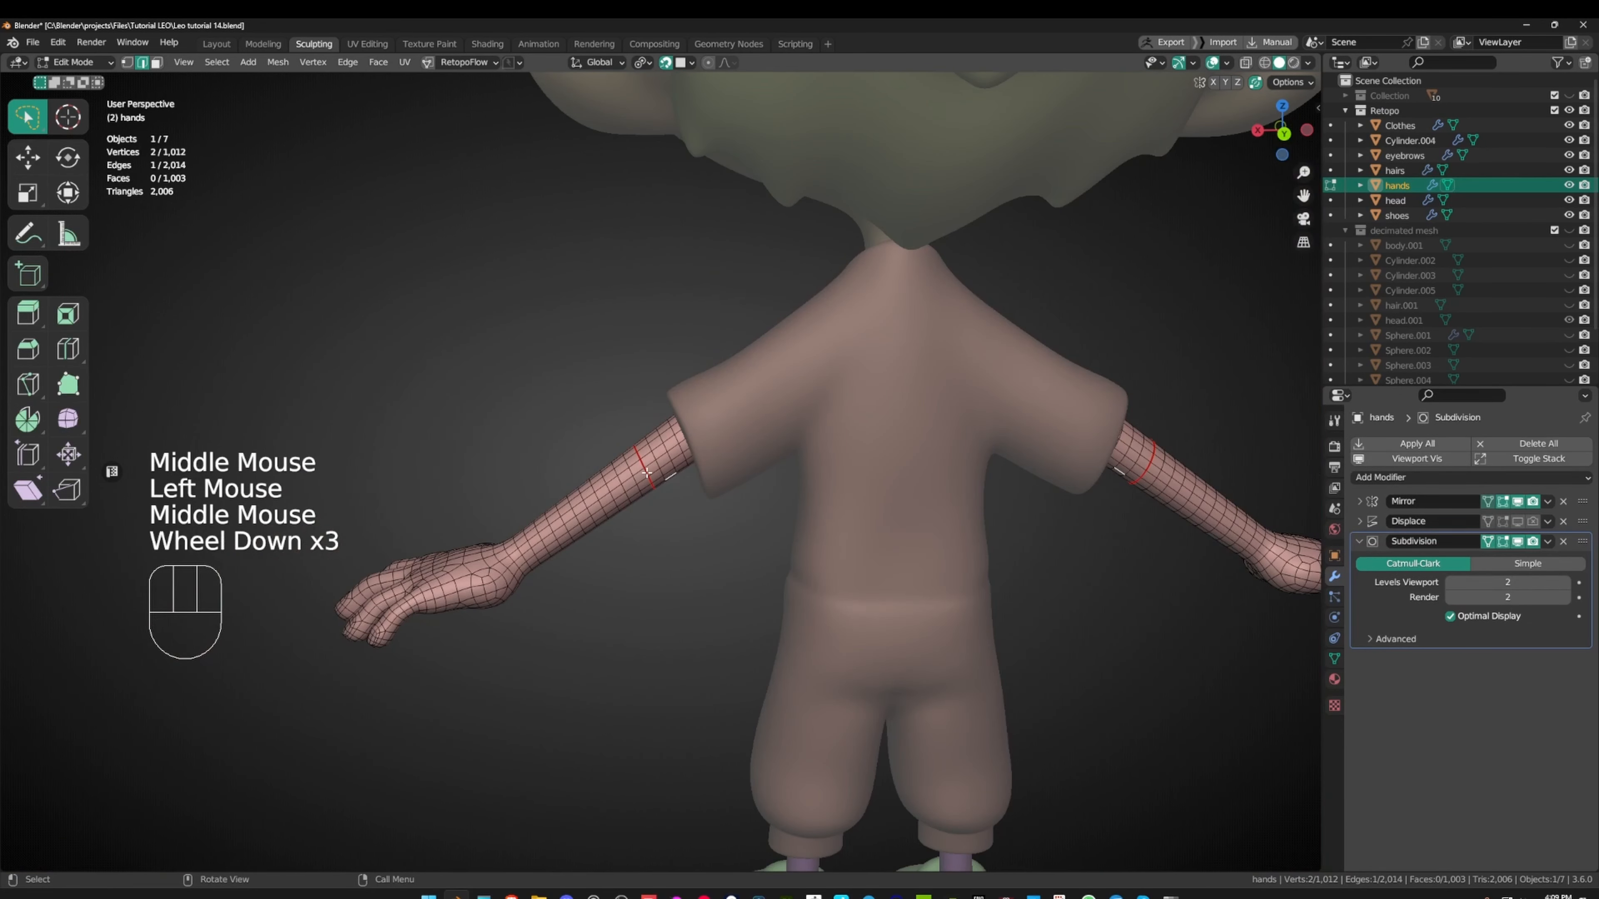
{"action": "left_click", "coordinate": [647, 472]}
{"action": "left_click", "coordinate": [642, 471], "text": "alt"}
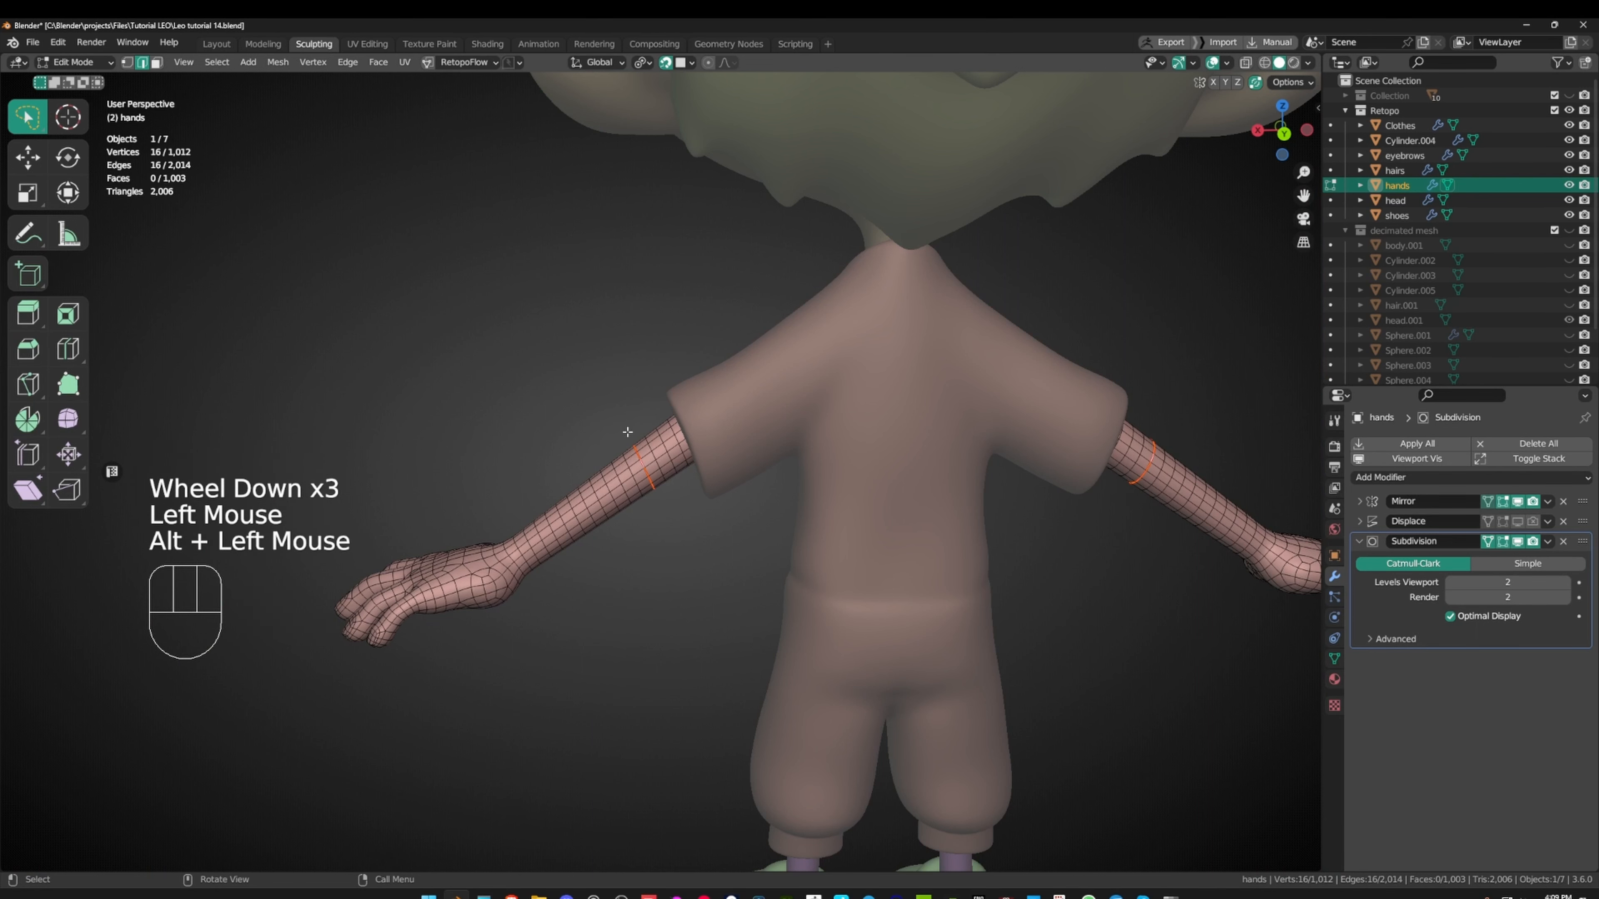
{"action": "scroll", "coordinate": [646, 494], "scroll_direction": "up", "scroll_amount": 3}
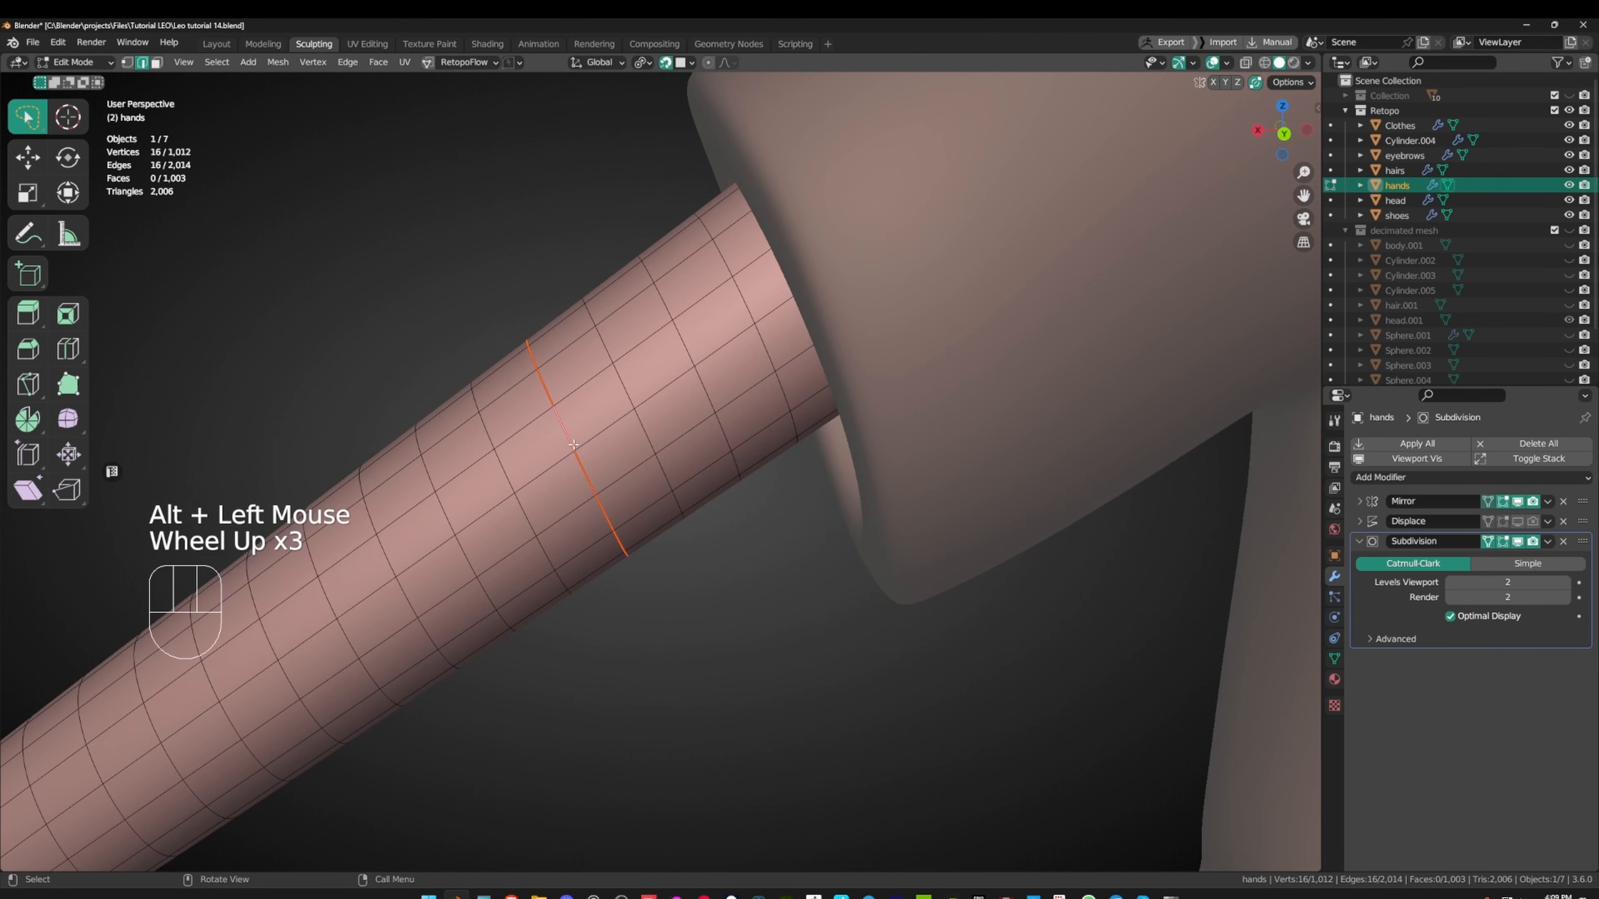
{"action": "scroll", "coordinate": [585, 445], "scroll_direction": "down", "scroll_amount": 1}
{"action": "middle_click_drag", "start_coordinate": [584, 446], "coordinate": [562, 432]}
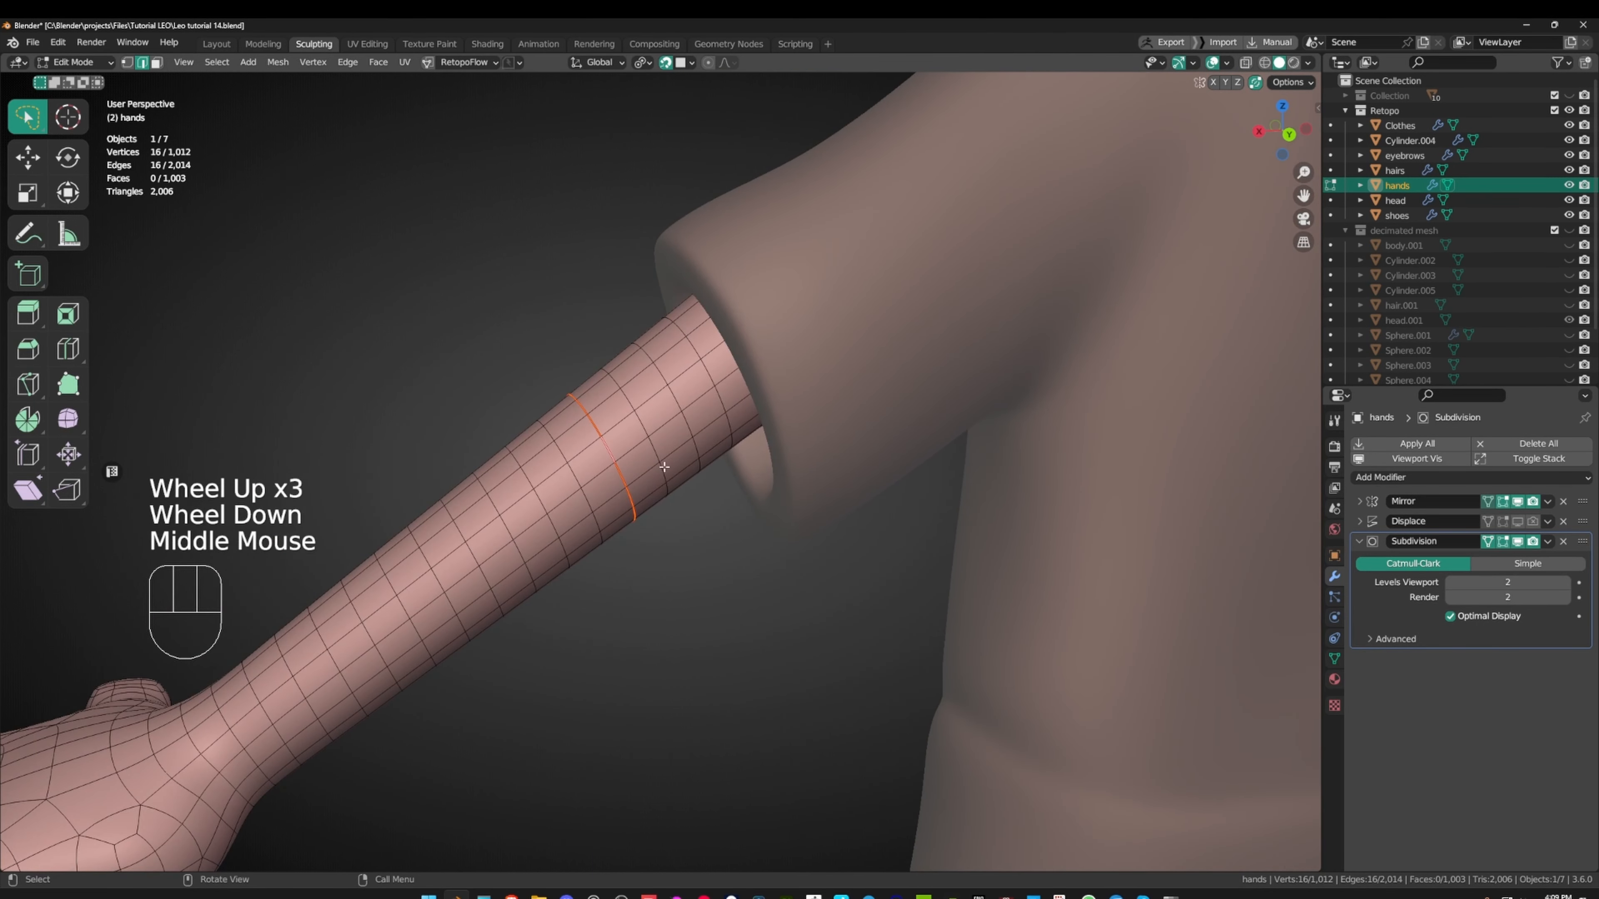
- Turn off snapping and try an edge slide on the loop just above the elbow seam, on the shoulder side
{"action": "middle_click_drag", "start_coordinate": [664, 467], "coordinate": [697, 417]}
{"action": "scroll", "coordinate": [670, 453], "scroll_direction": "up", "scroll_amount": 1}
{"action": "left_click", "coordinate": [692, 435], "text": "alt"}
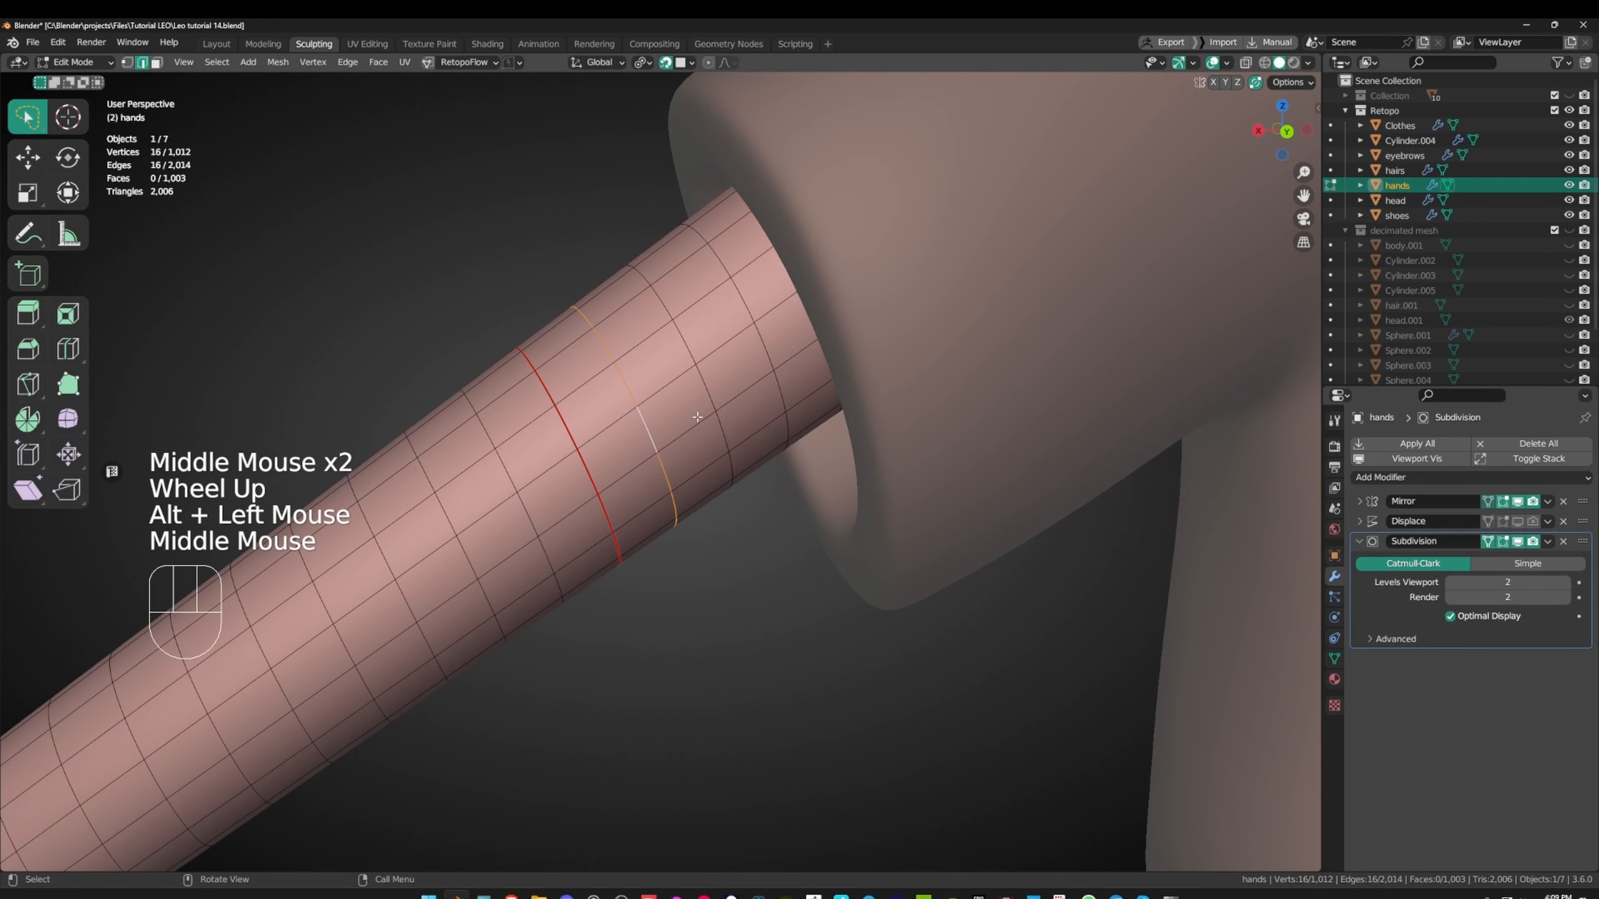
{"action": "key", "text": "g"}
{"action": "key", "text": "g"}
{"action": "left_click", "coordinate": [756, 390]}
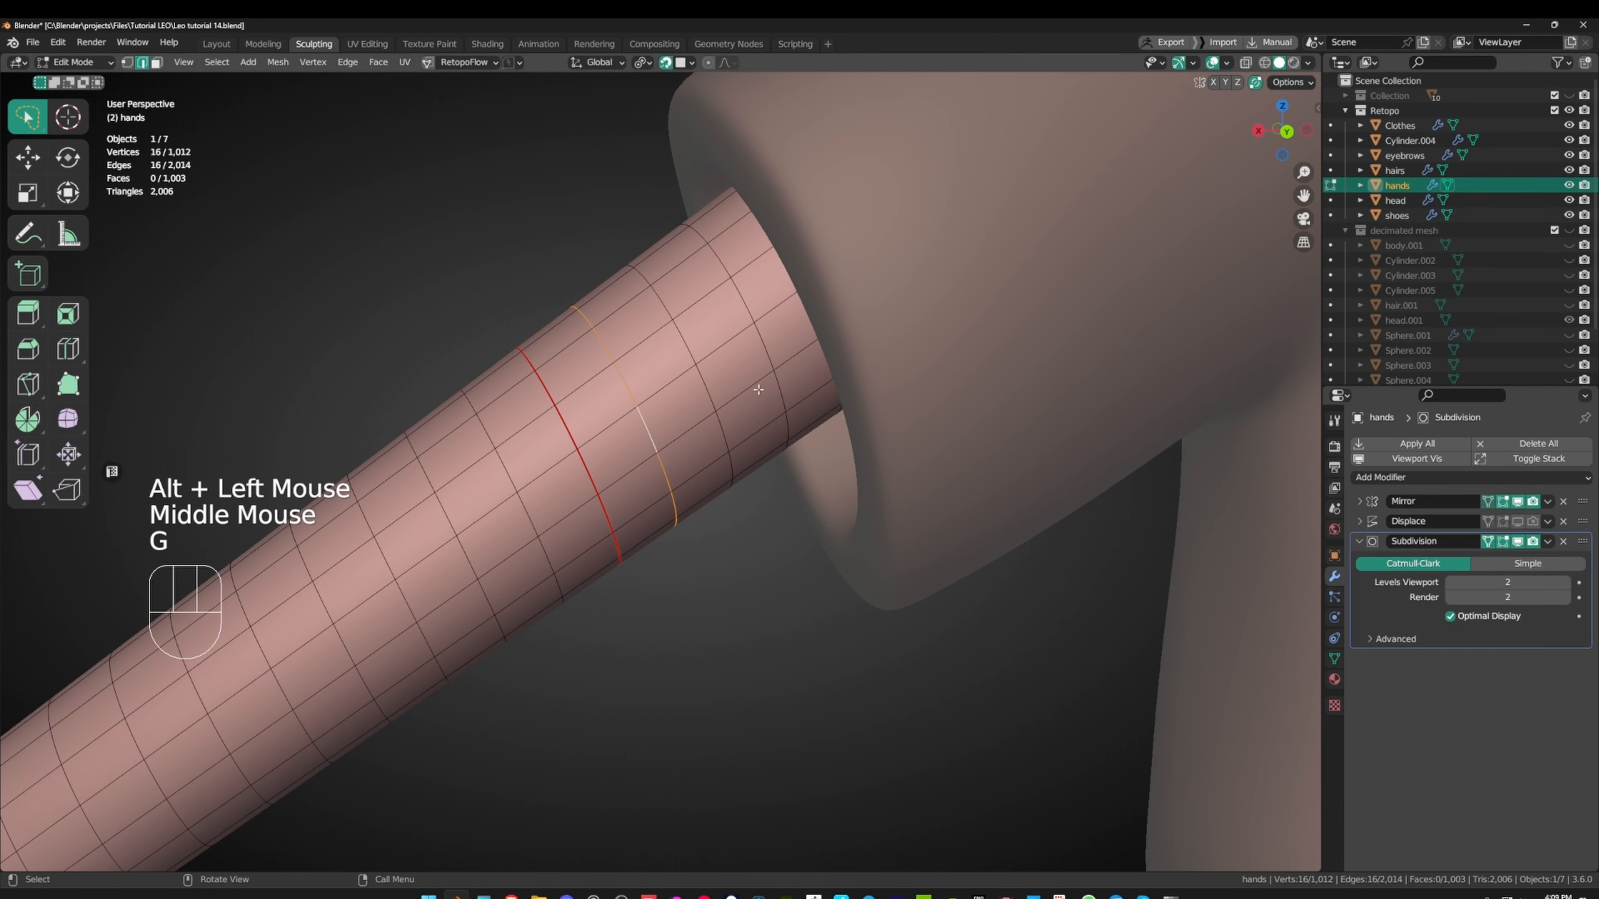
{"action": "key", "text": "shift+Tab"}
{"action": "key", "text": "g"}
{"action": "key", "text": "g"}
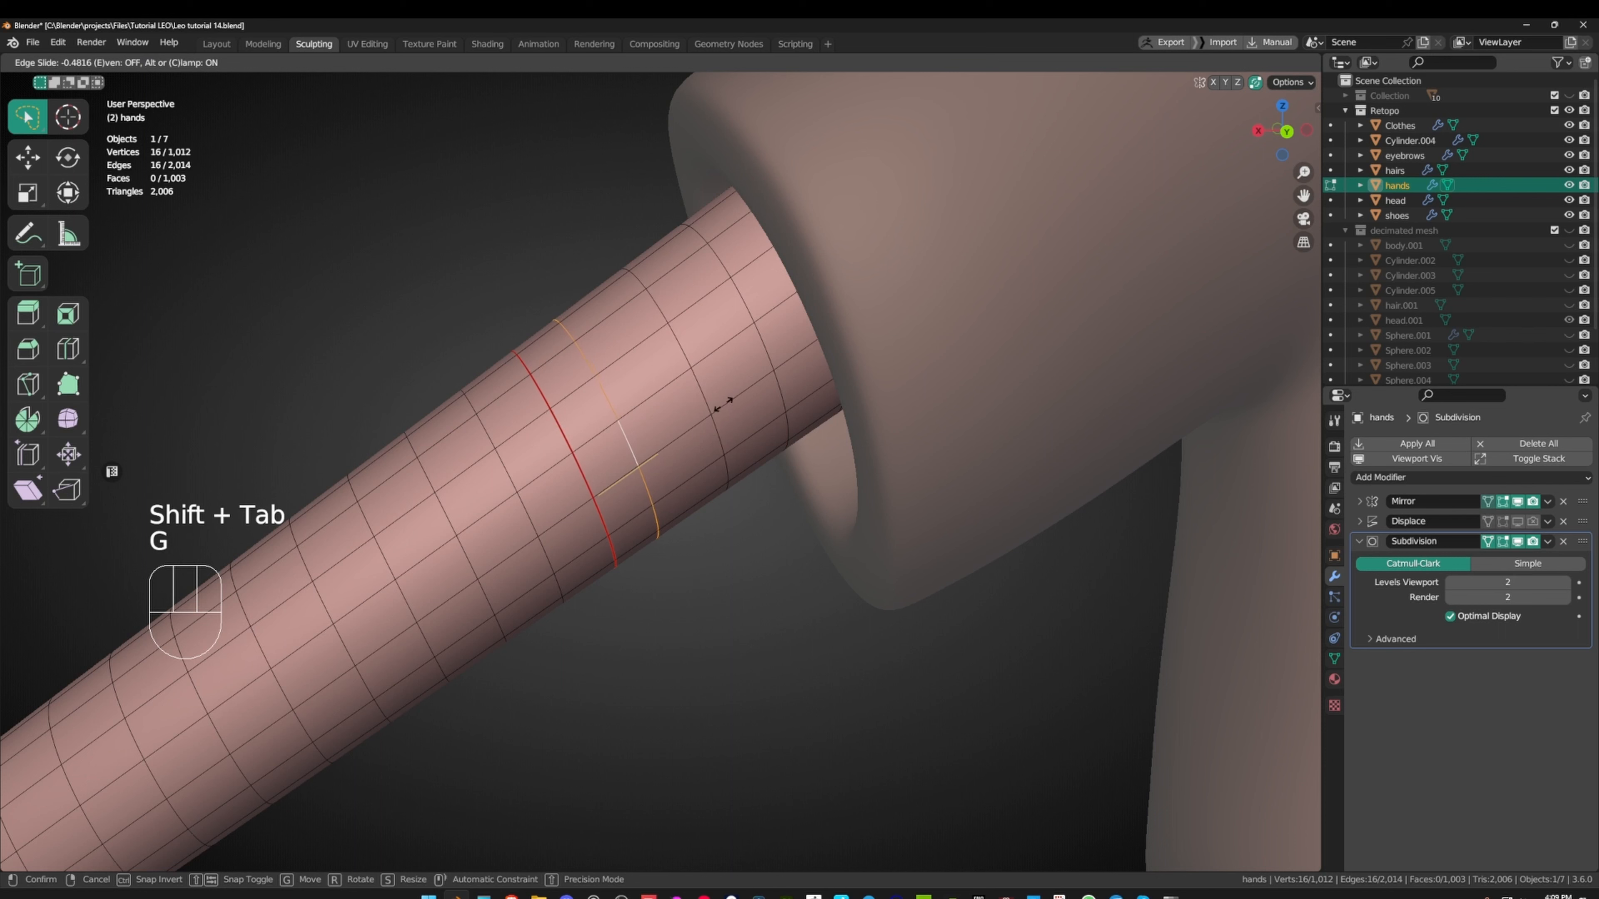
{"action": "right_click", "coordinate": [723, 405]}
- Turn off the Subdivision modifier's edit-mode and on-cage display, keeping its viewport display on
{"action": "left_click", "coordinate": [1518, 542]}
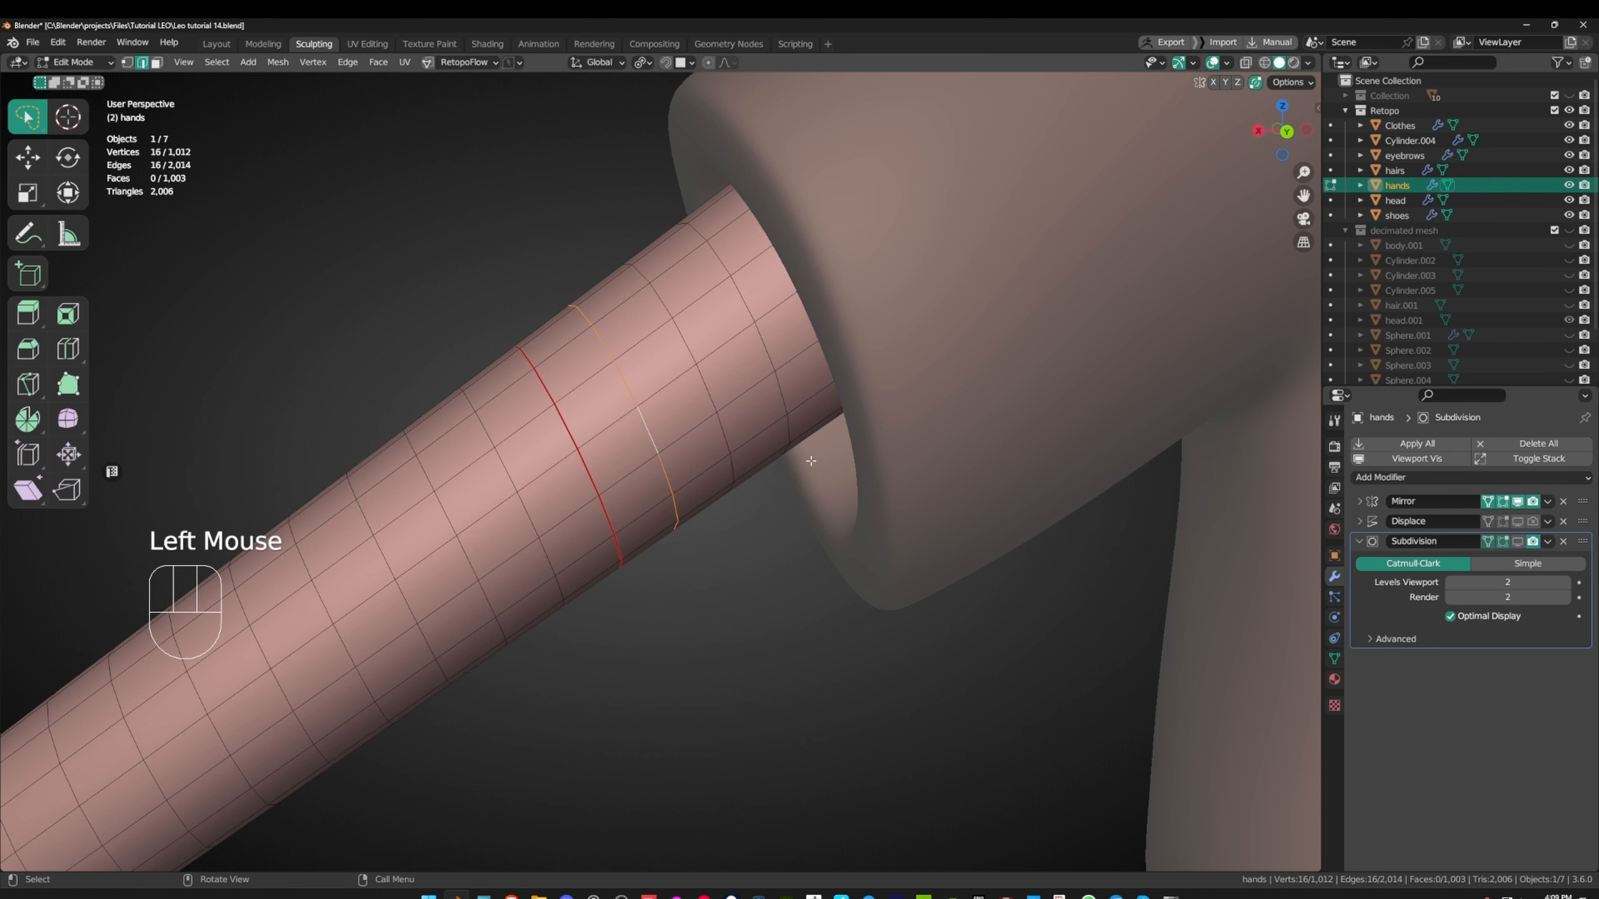
{"action": "left_click", "coordinate": [1518, 542]}
{"action": "left_click", "coordinate": [1518, 542]}
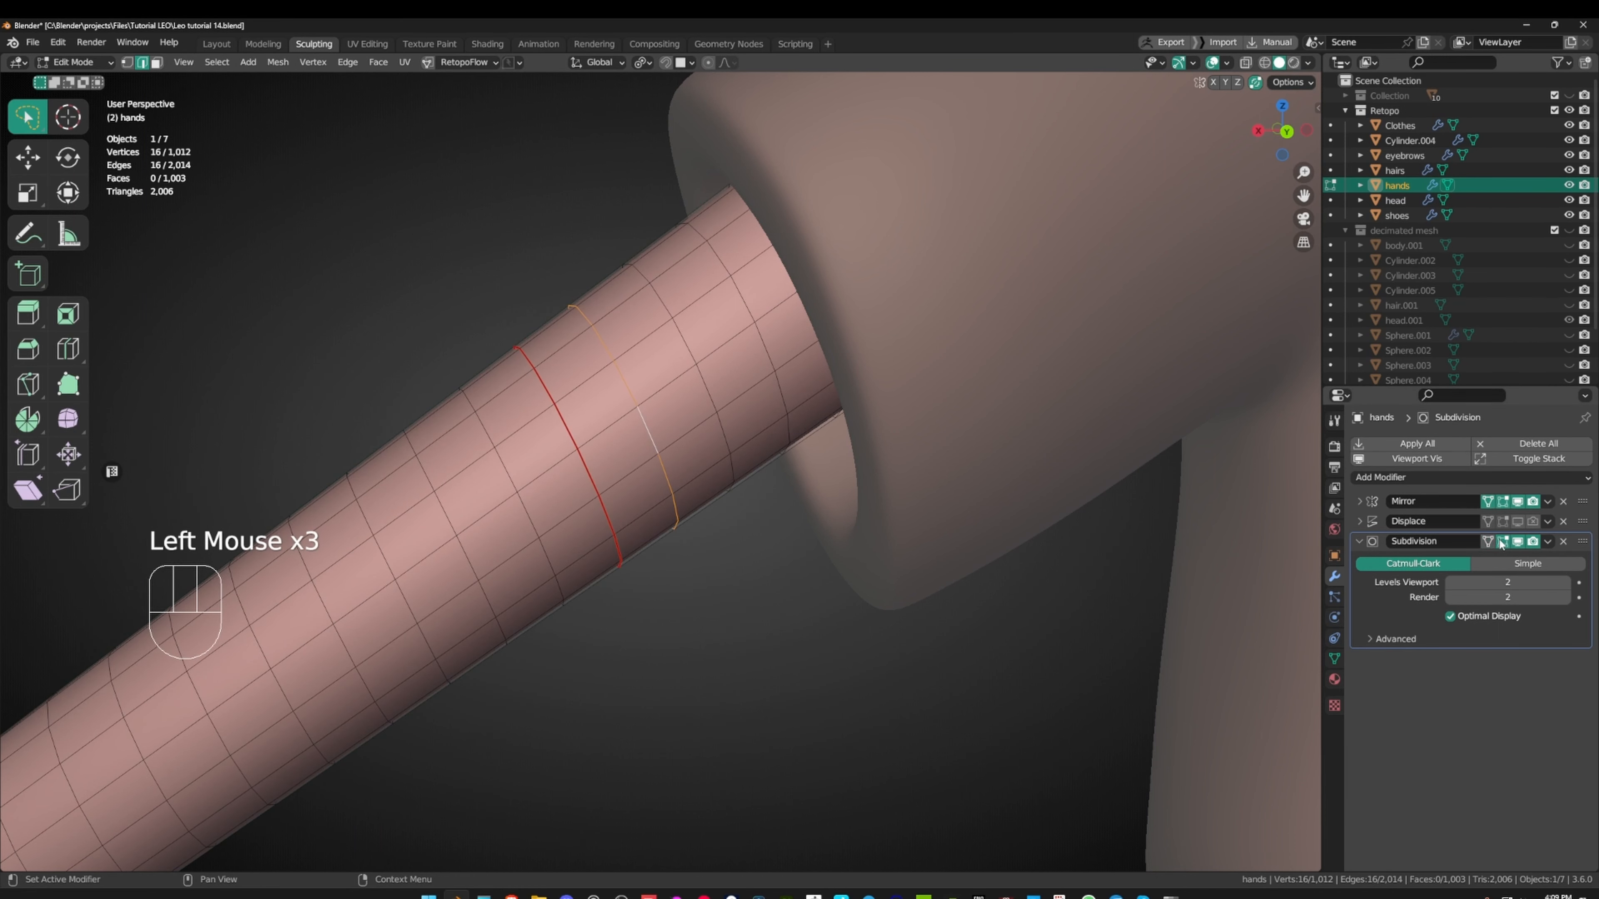
{"action": "left_click", "coordinate": [1518, 542]}
- Slide the edge loops on either side of the elbow seam toward it by a factor of about 0.3
{"action": "key", "text": "g"}
{"action": "key", "text": "g"}
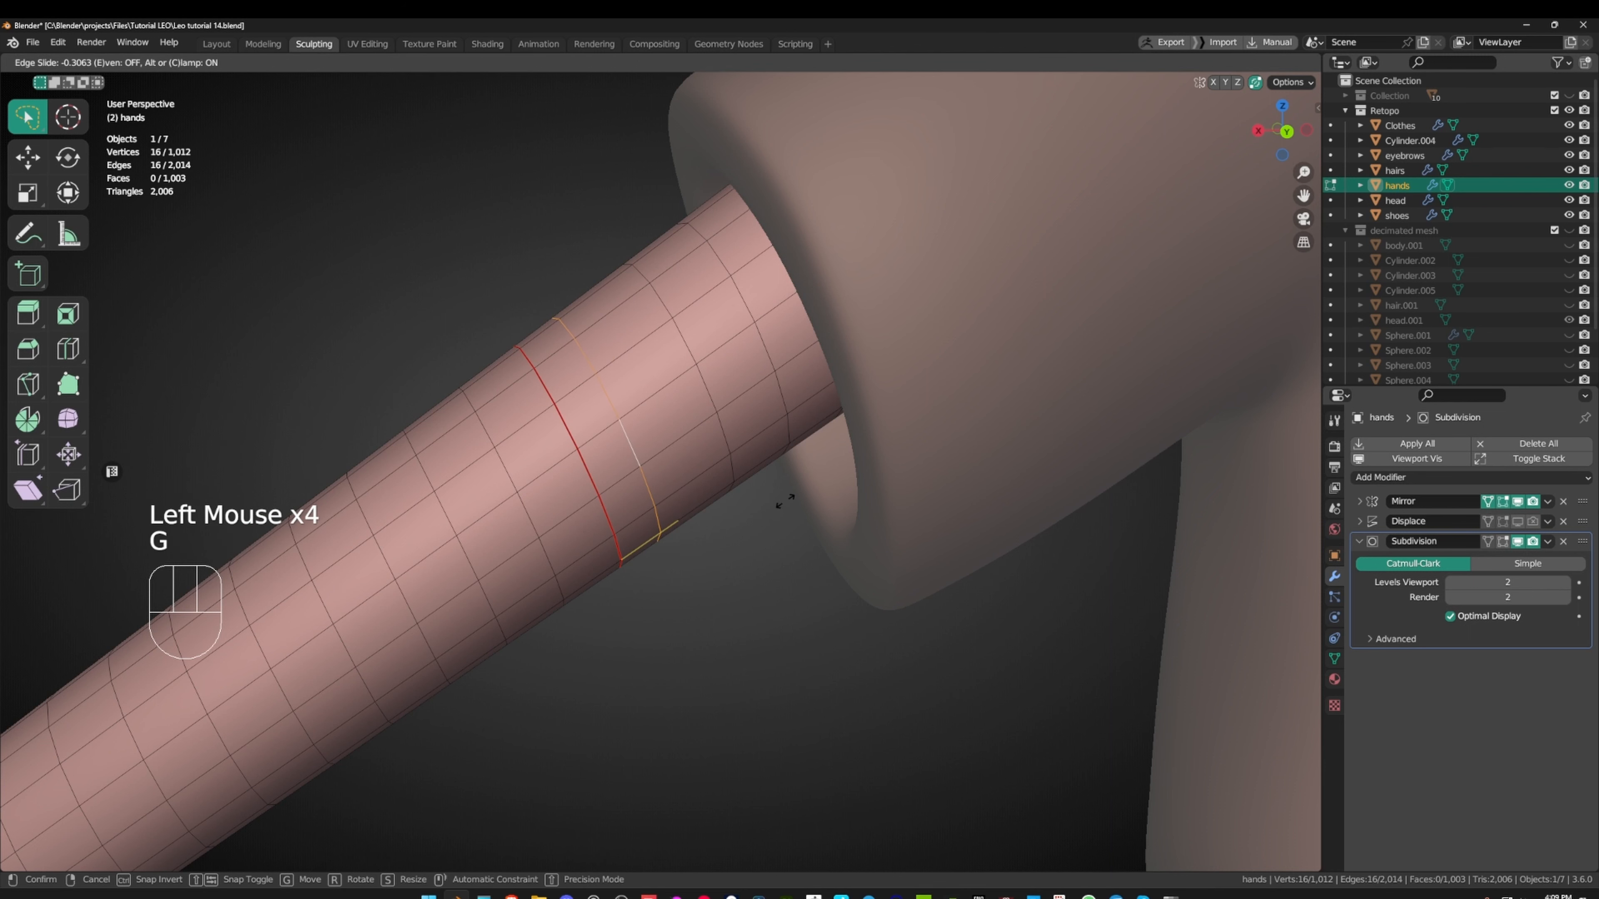
{"action": "left_click", "coordinate": [787, 499]}
{"action": "left_click", "coordinate": [595, 513], "text": "alt"}
{"action": "key", "text": "g"}
{"action": "key", "text": "g"}
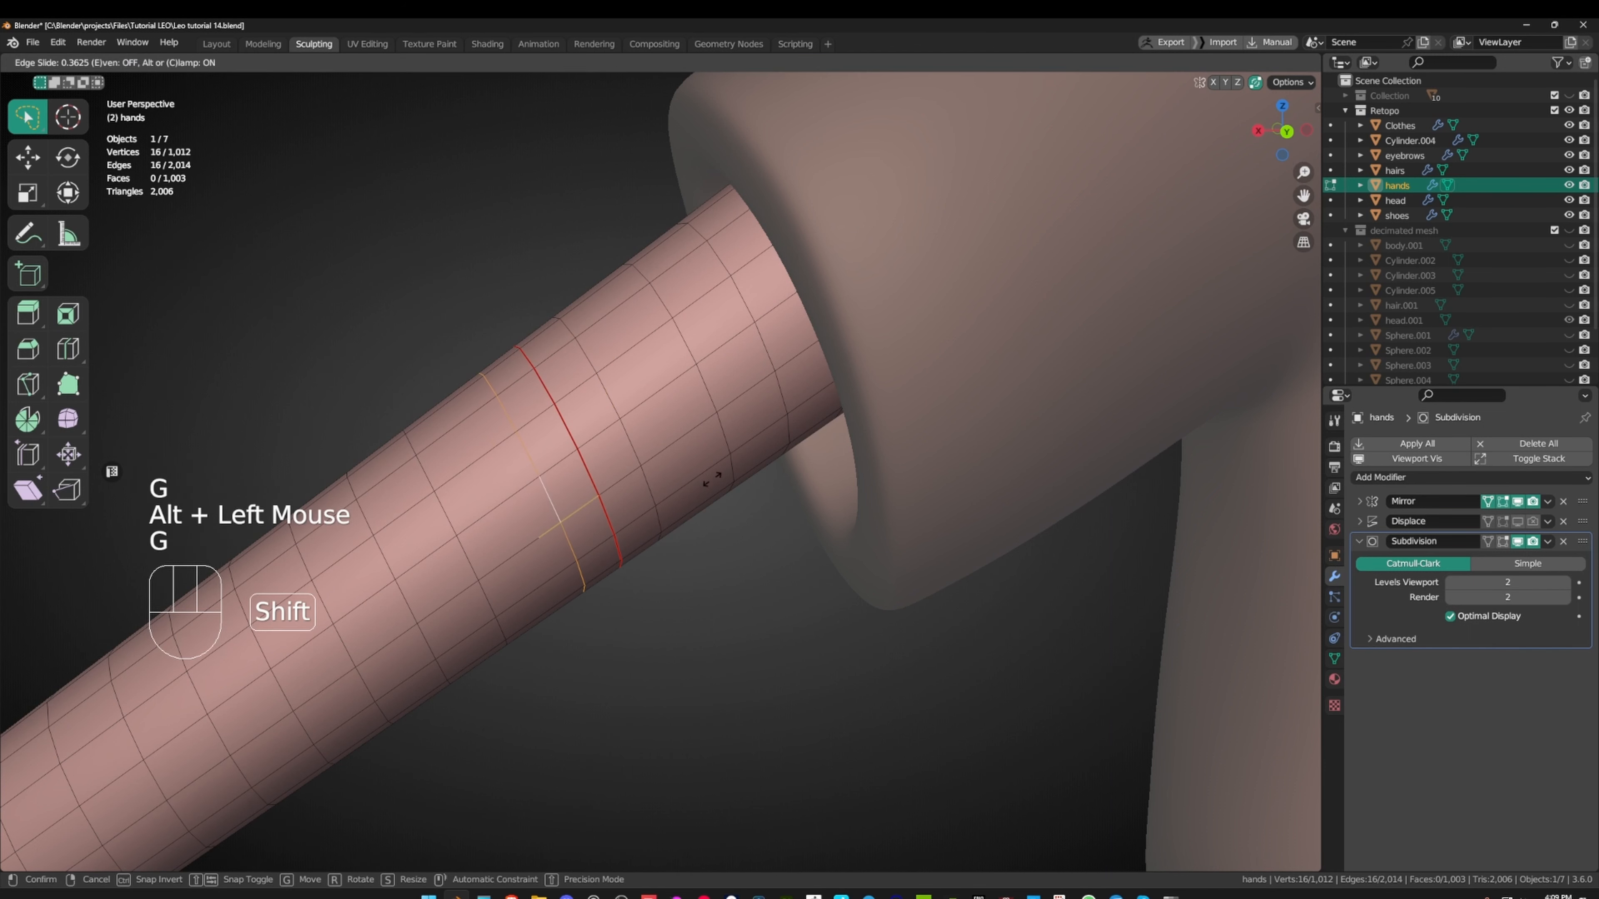
{"action": "middle_click_drag", "start_coordinate": [669, 496], "coordinate": [653, 492]}
- Add one loop cut on each side of the elbow, just outside the two tightened loops, and clear the selection
{"action": "key", "text": "ctrl+r"}
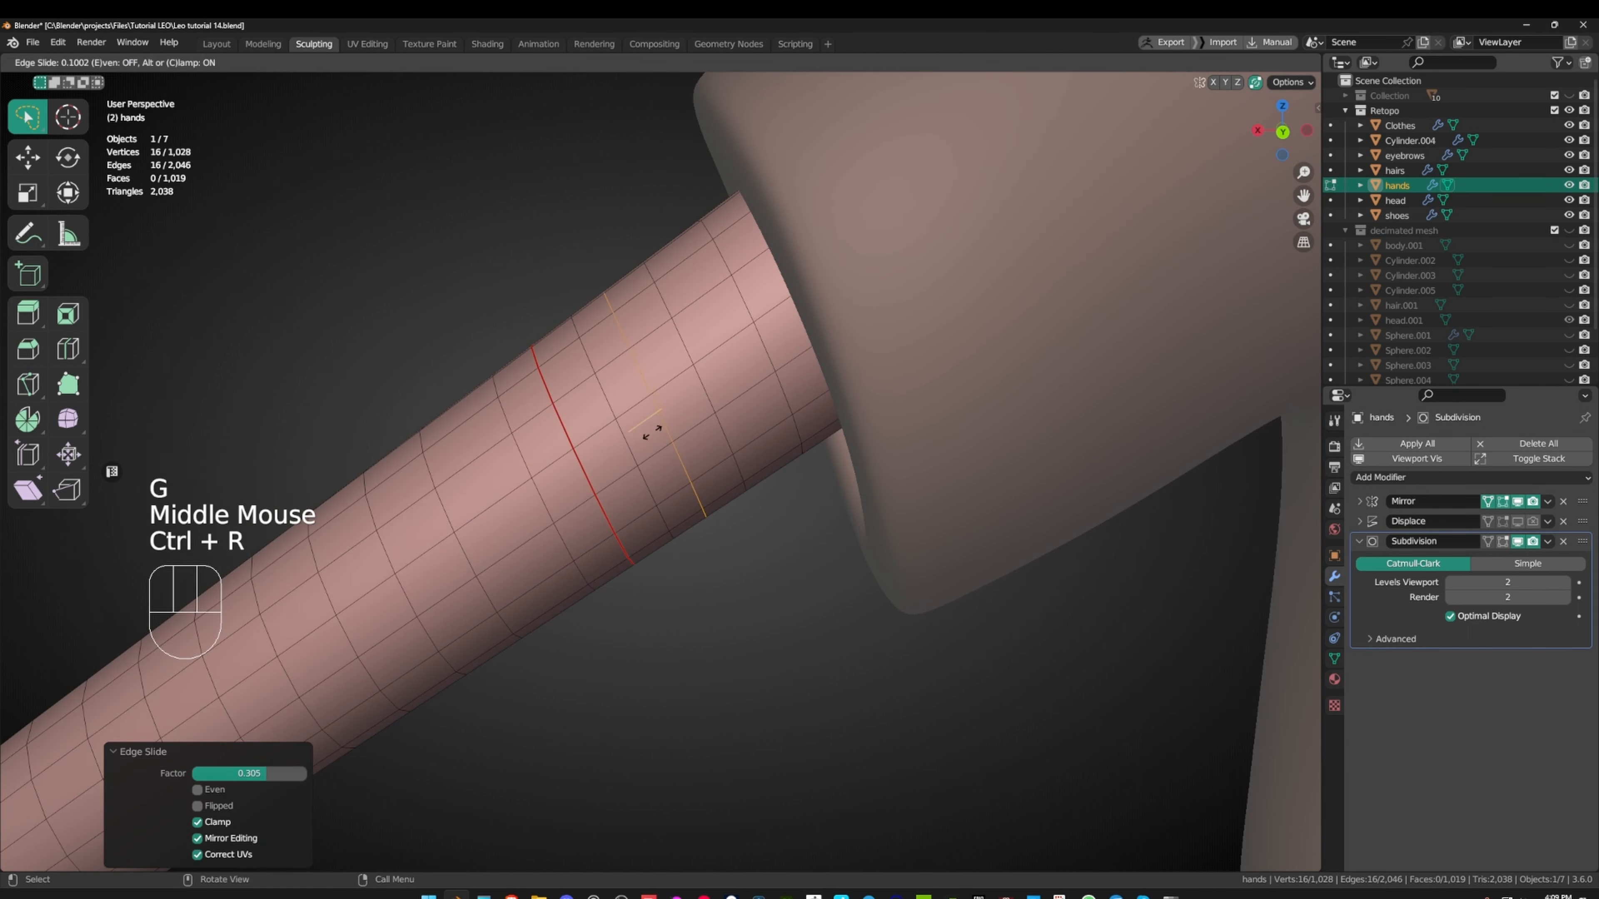
{"action": "left_click", "coordinate": [636, 475]}
{"action": "key", "text": "ctrl+r"}
{"action": "left_click", "coordinate": [494, 517]}
{"action": "left_click", "coordinate": [495, 516]}
{"action": "scroll", "coordinate": [494, 516], "scroll_direction": "down", "scroll_amount": 3}
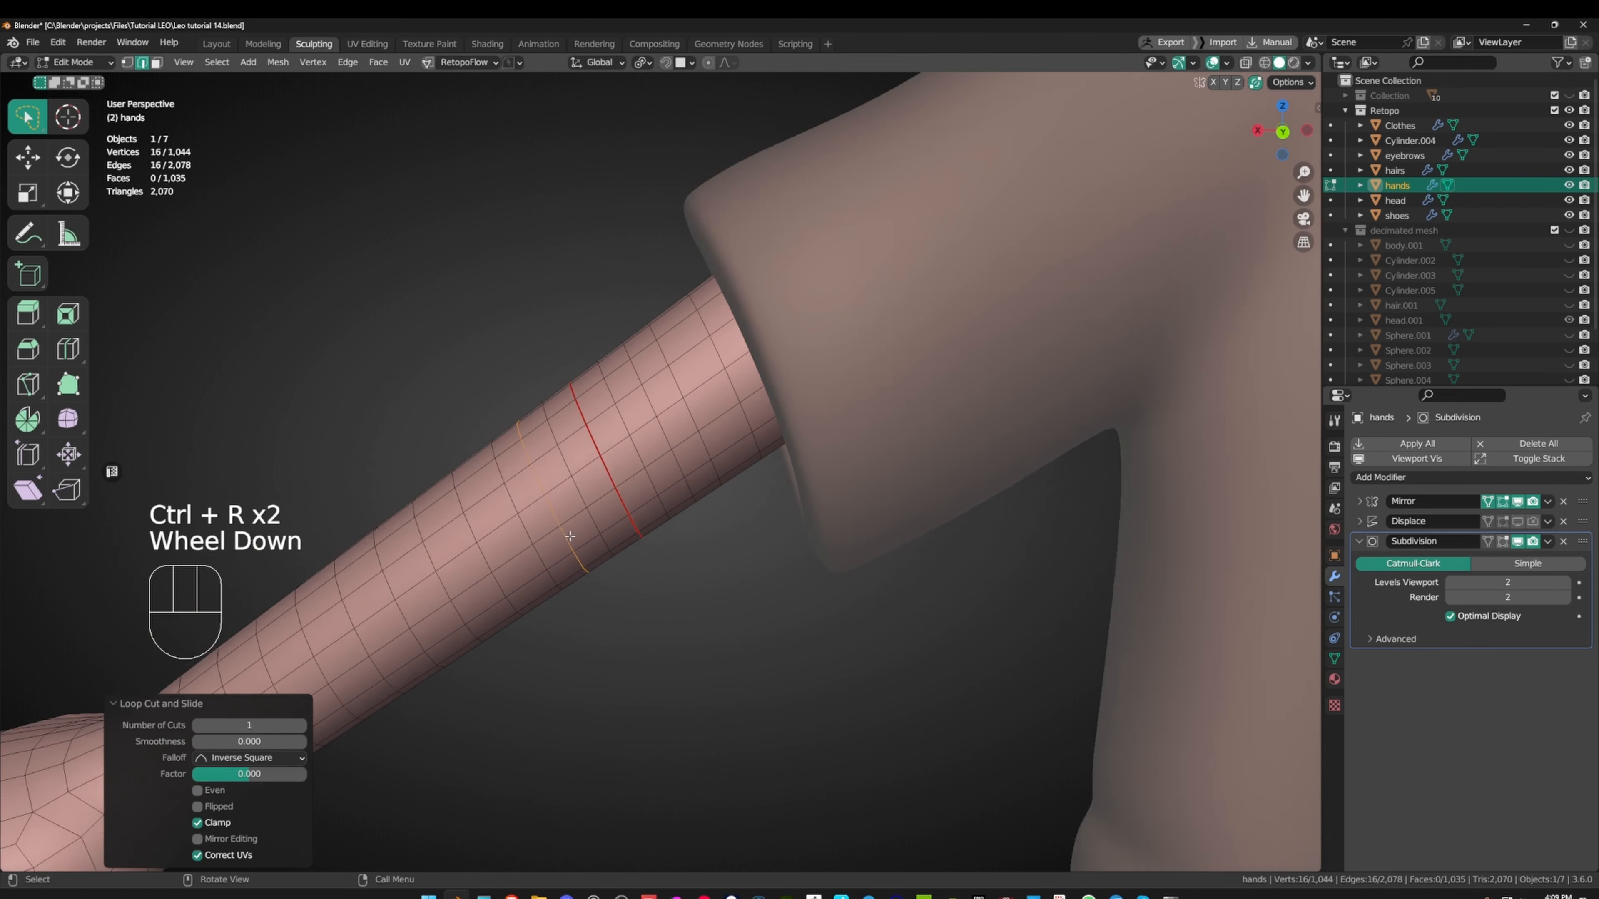
{"action": "middle_click_drag", "start_coordinate": [495, 516], "coordinate": [638, 500]}
{"action": "scroll", "coordinate": [660, 504], "scroll_direction": "up", "scroll_amount": 2}
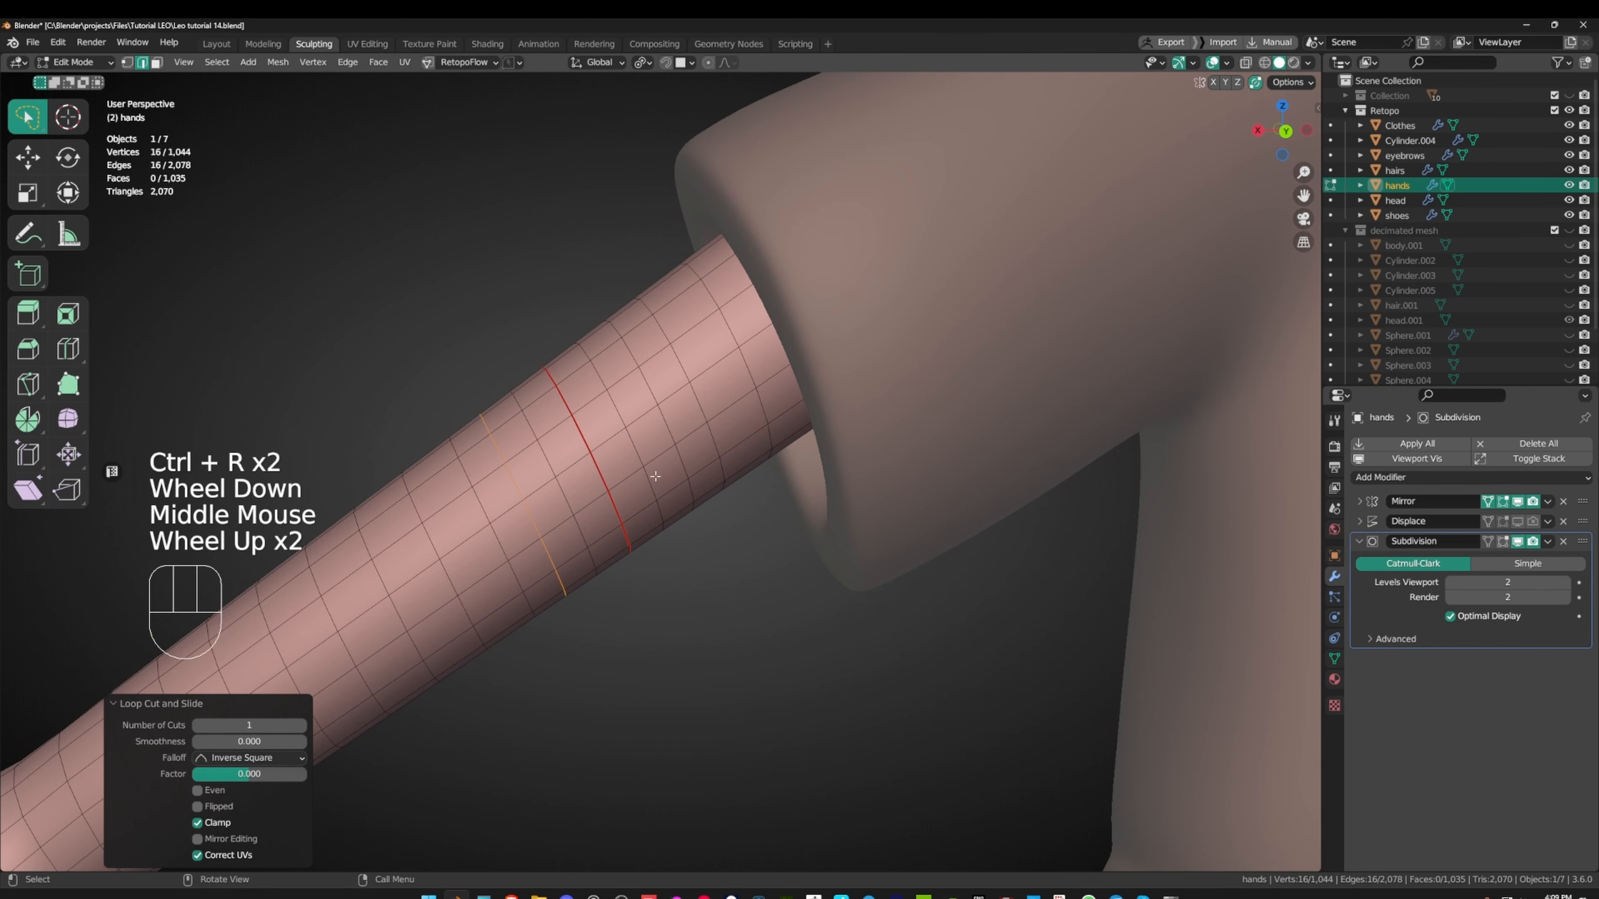
{"action": "left_click", "coordinate": [599, 579]}
{"action": "middle_click_drag", "start_coordinate": [724, 576], "coordinate": [724, 570]}
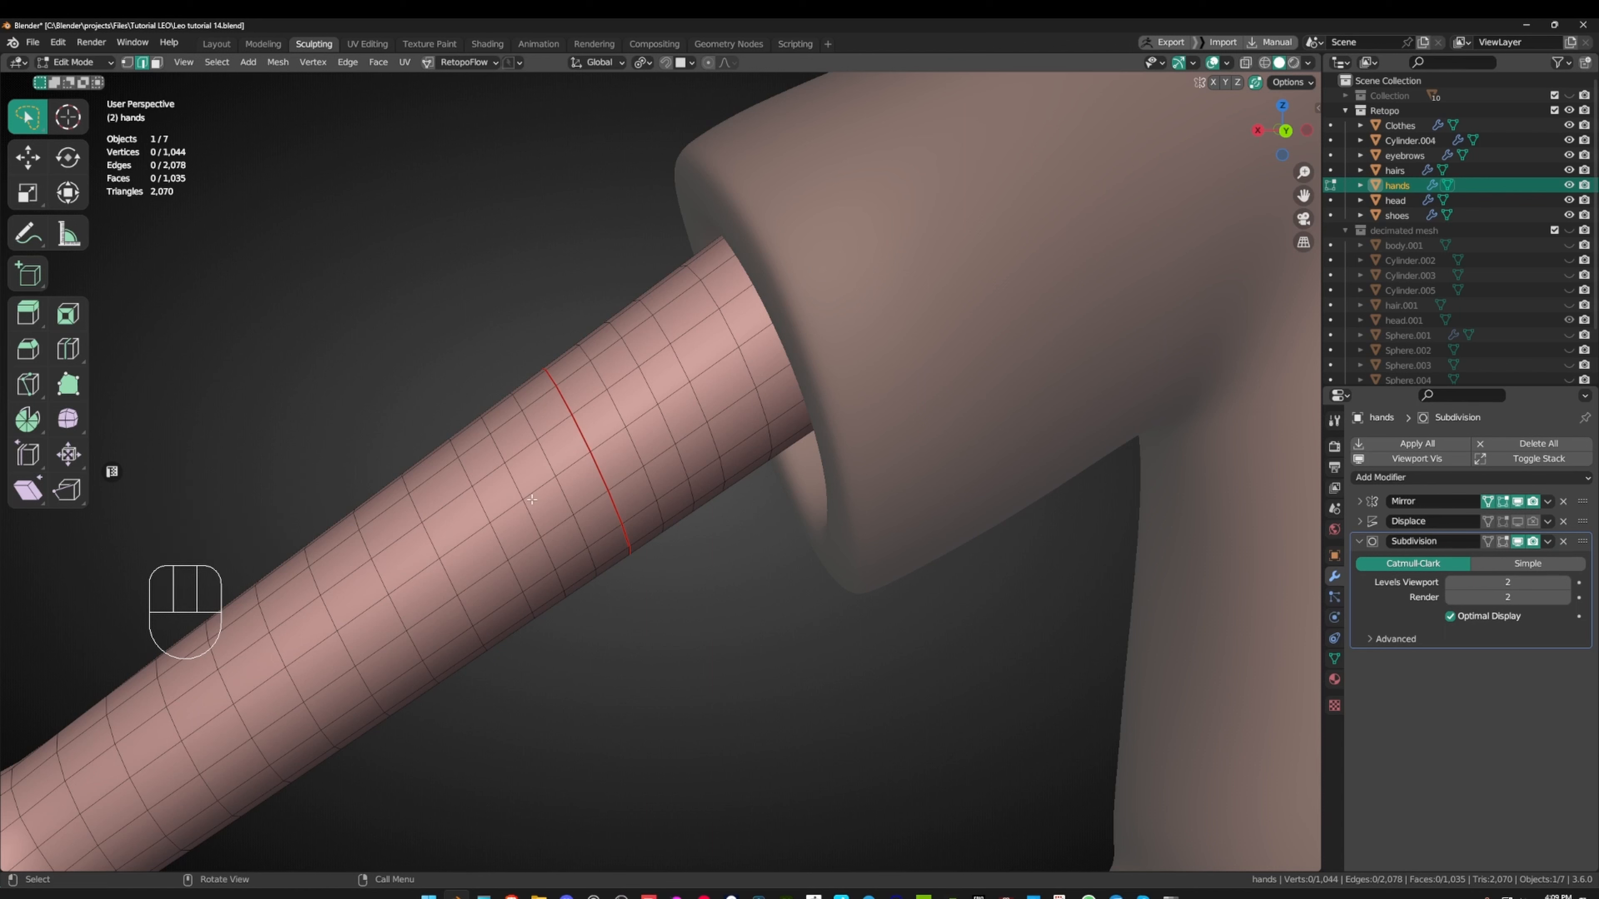
- Select a four-by-three patch of faces centred across the elbow seam, starting with its border and filling in the middle
{"action": "key", "text": "3"}
{"action": "left_click", "coordinate": [530, 473]}
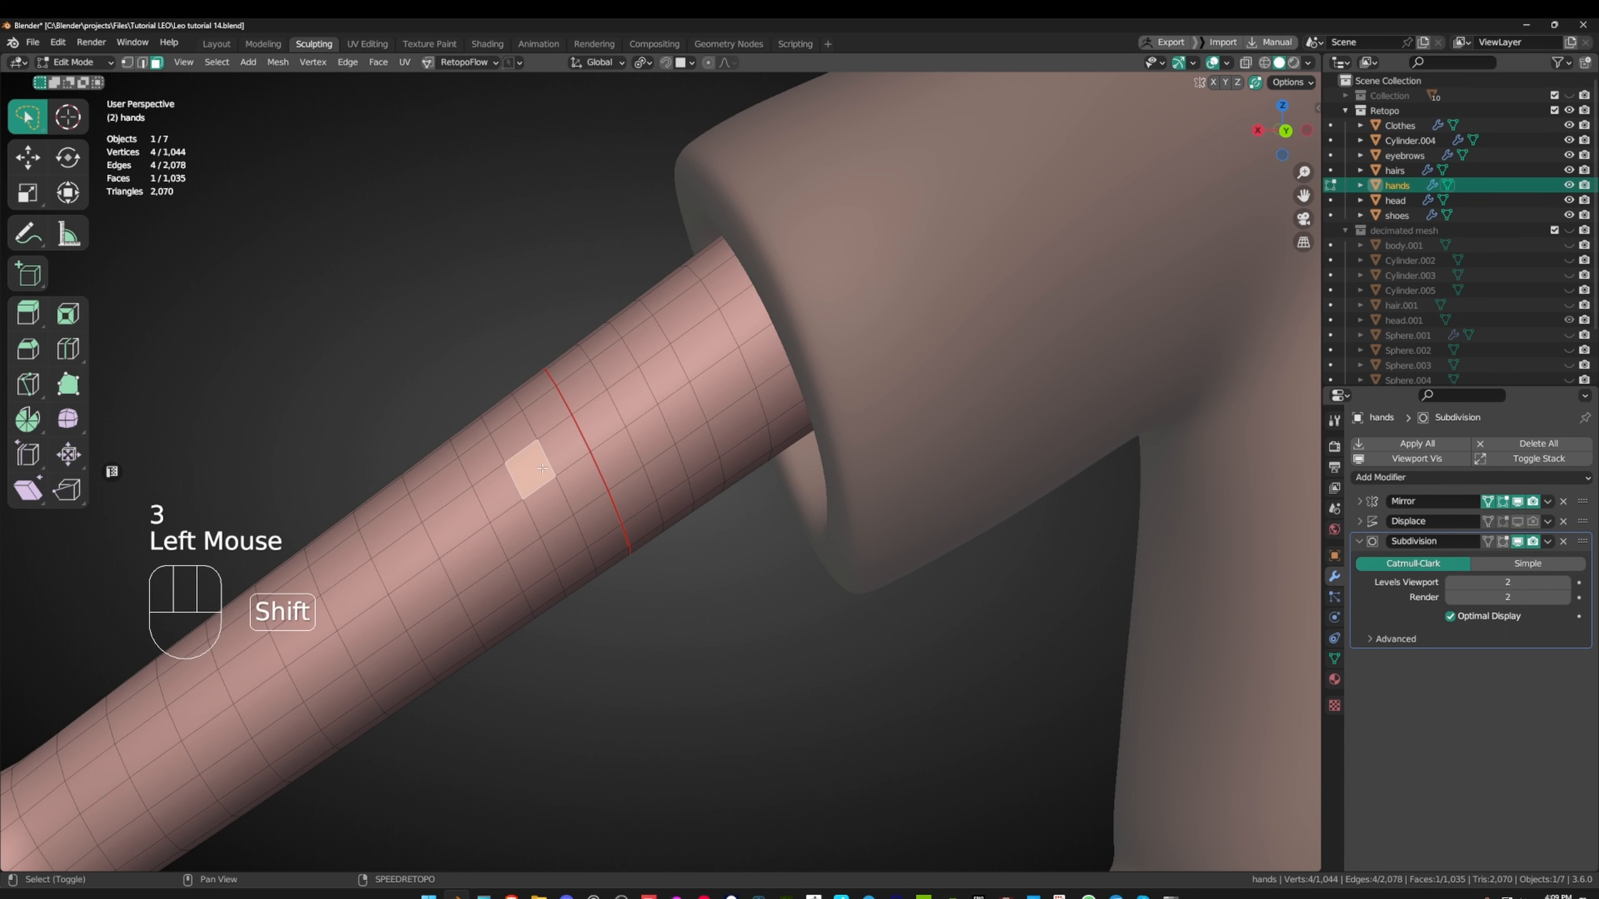
{"action": "left_click", "coordinate": [562, 449], "text": "shift"}
{"action": "left_click", "coordinate": [598, 420], "text": "shift"}
{"action": "left_click", "coordinate": [631, 396], "text": "shift"}
{"action": "left_click", "coordinate": [641, 441], "text": "shift"}
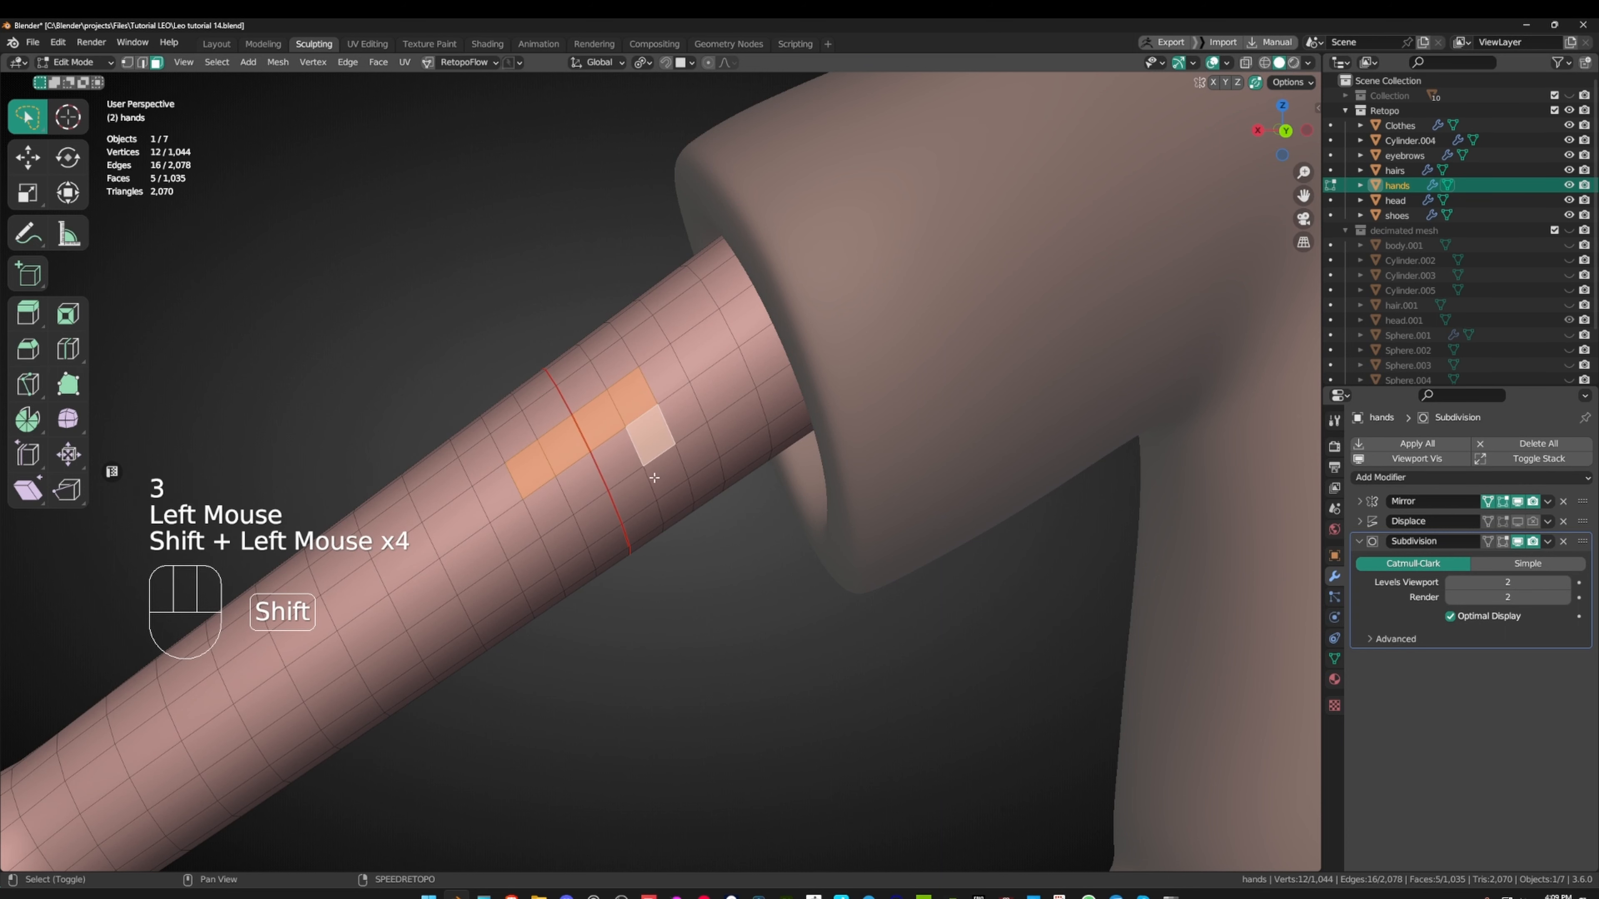
{"action": "left_click", "coordinate": [661, 469], "text": "shift"}
{"action": "middle_click_drag", "start_coordinate": [661, 469], "coordinate": [648, 492]}
{"action": "left_click", "coordinate": [648, 491], "text": "shift"}
{"action": "left_click", "coordinate": [572, 543], "text": "shift"}
{"action": "left_click", "coordinate": [563, 542], "text": "shift"}
{"action": "left_click", "coordinate": [549, 510], "text": "shift"}
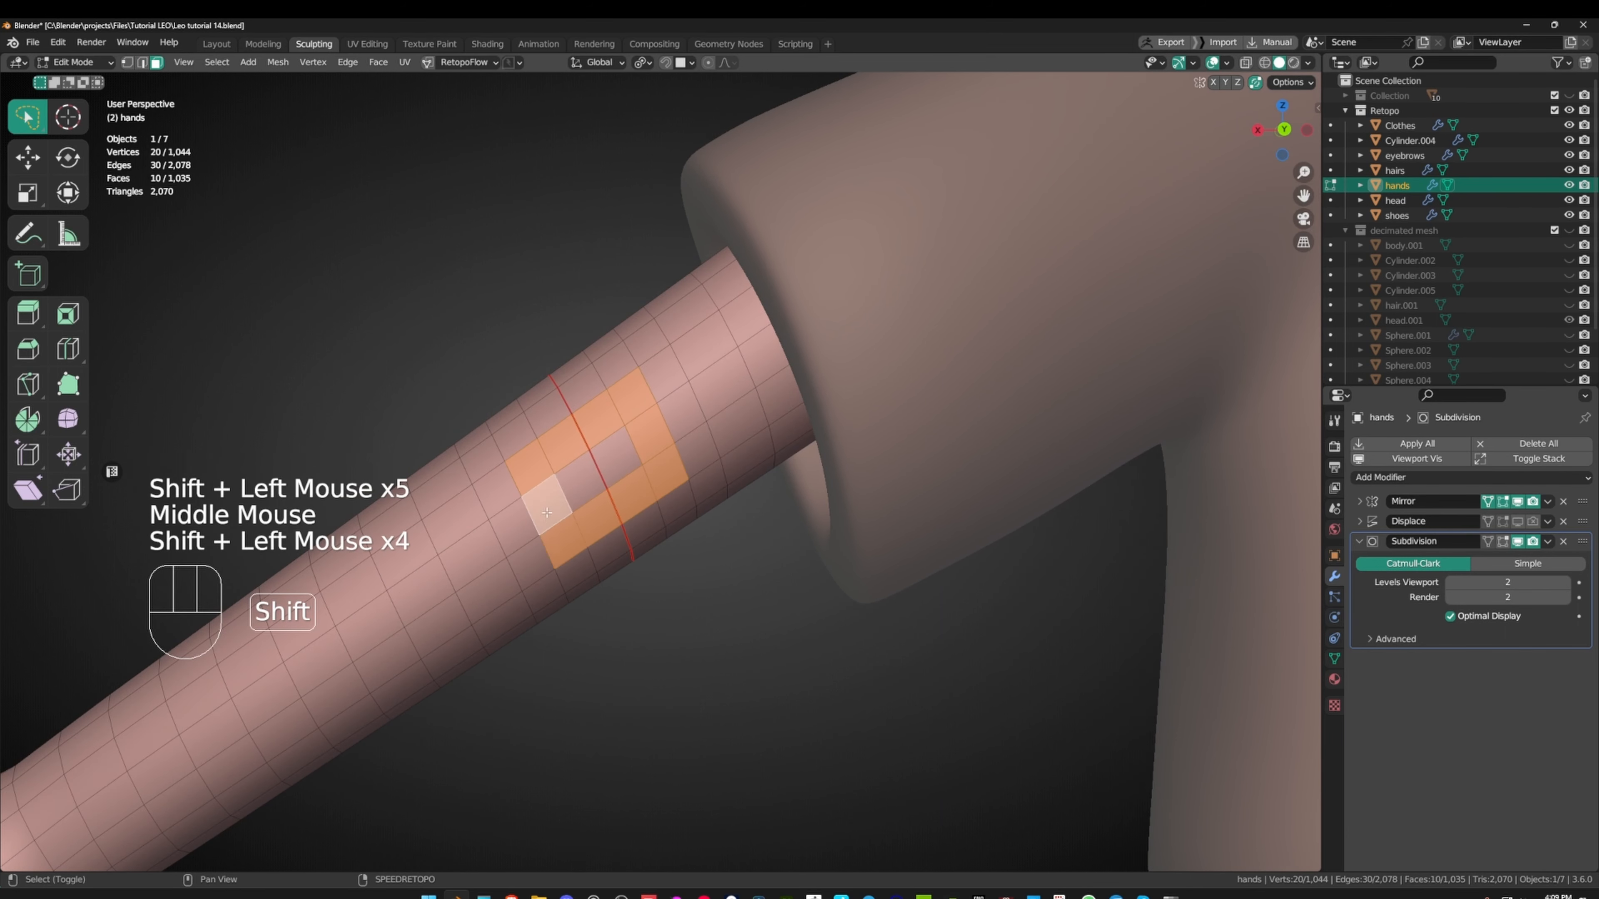
{"action": "left_click", "coordinate": [567, 479], "text": "shift"}
{"action": "left_click", "coordinate": [601, 469], "text": "shift"}
{"action": "scroll", "coordinate": [814, 560], "scroll_direction": "down", "scroll_amount": 2}
{"action": "middle_click_drag", "start_coordinate": [814, 561], "coordinate": [648, 536]}
{"action": "scroll", "coordinate": [712, 565], "scroll_direction": "up", "scroll_amount": 3}
{"action": "scroll", "coordinate": [711, 564], "scroll_direction": "up", "scroll_amount": 1, "text": "shift"}
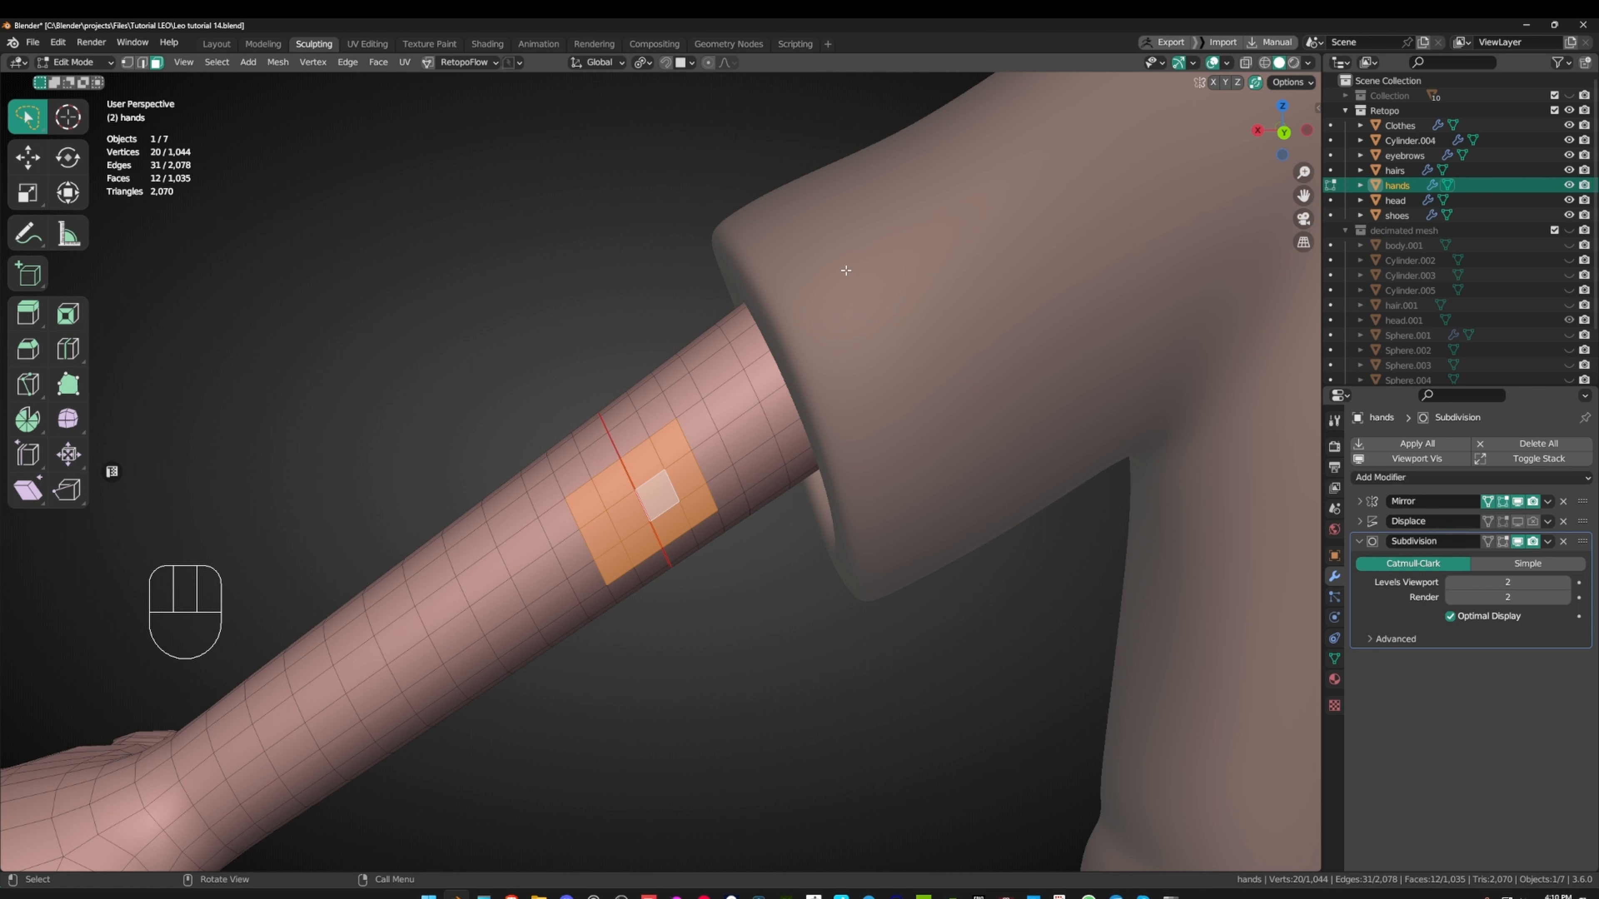
- Show the Note annotation layer and sketch arrows along and across the forearm to explain the arm's directions
{"action": "left_click", "coordinate": [28, 235]}
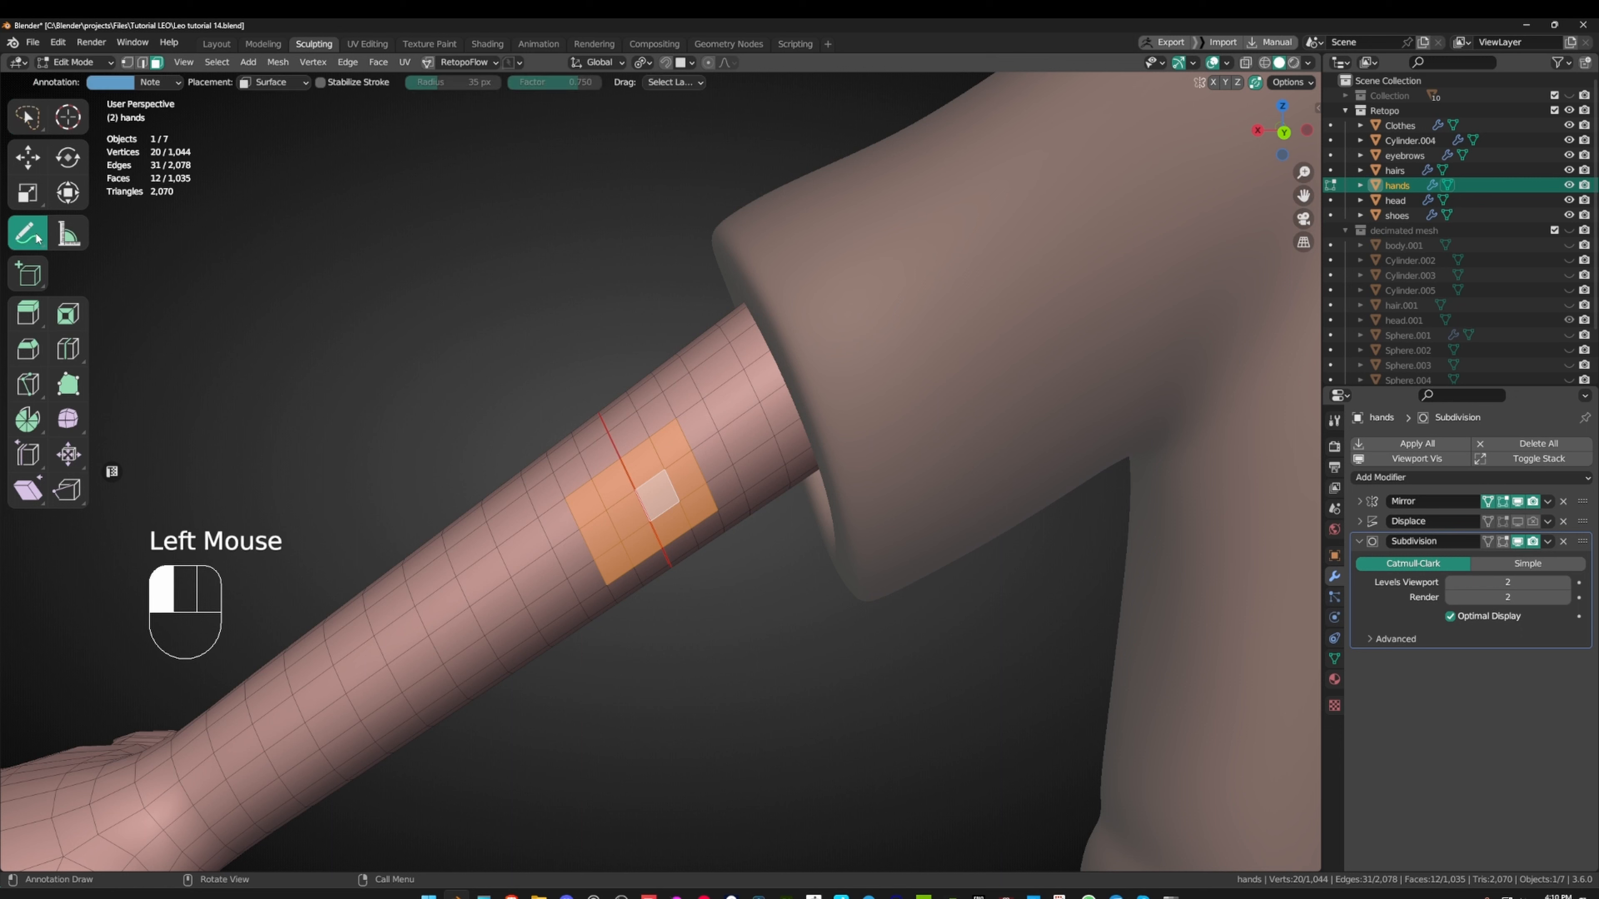
{"action": "left_click", "coordinate": [165, 82]}
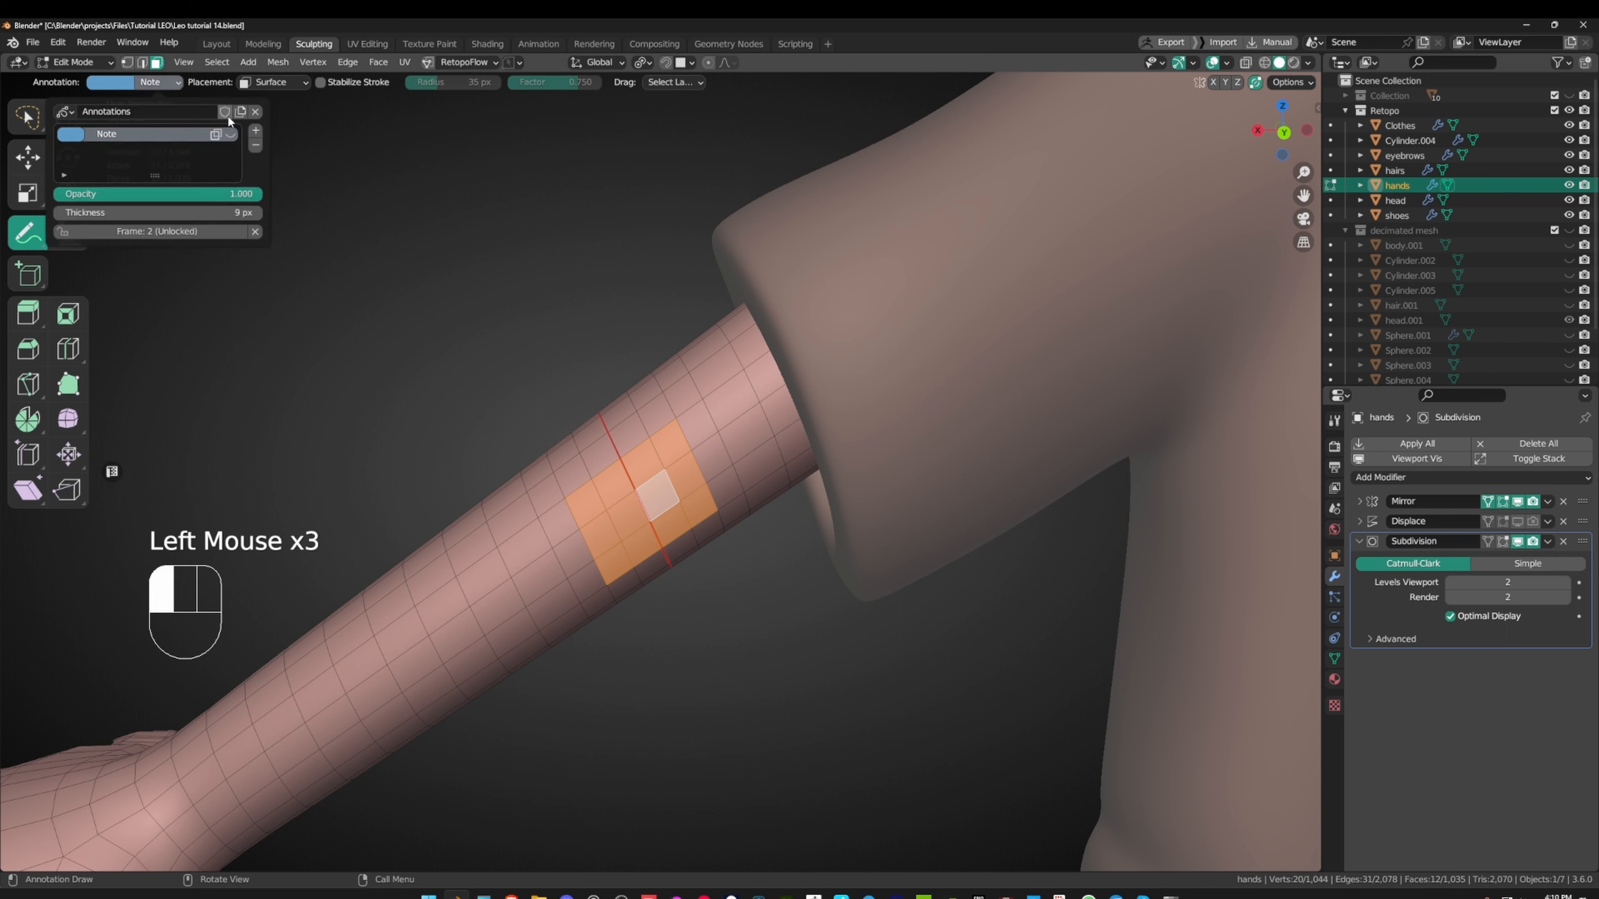
{"action": "left_click", "coordinate": [224, 135]}
{"action": "left_click_drag", "start_coordinate": [720, 255], "coordinate": [306, 508]}
{"action": "left_click_drag", "start_coordinate": [341, 453], "coordinate": [334, 513]}
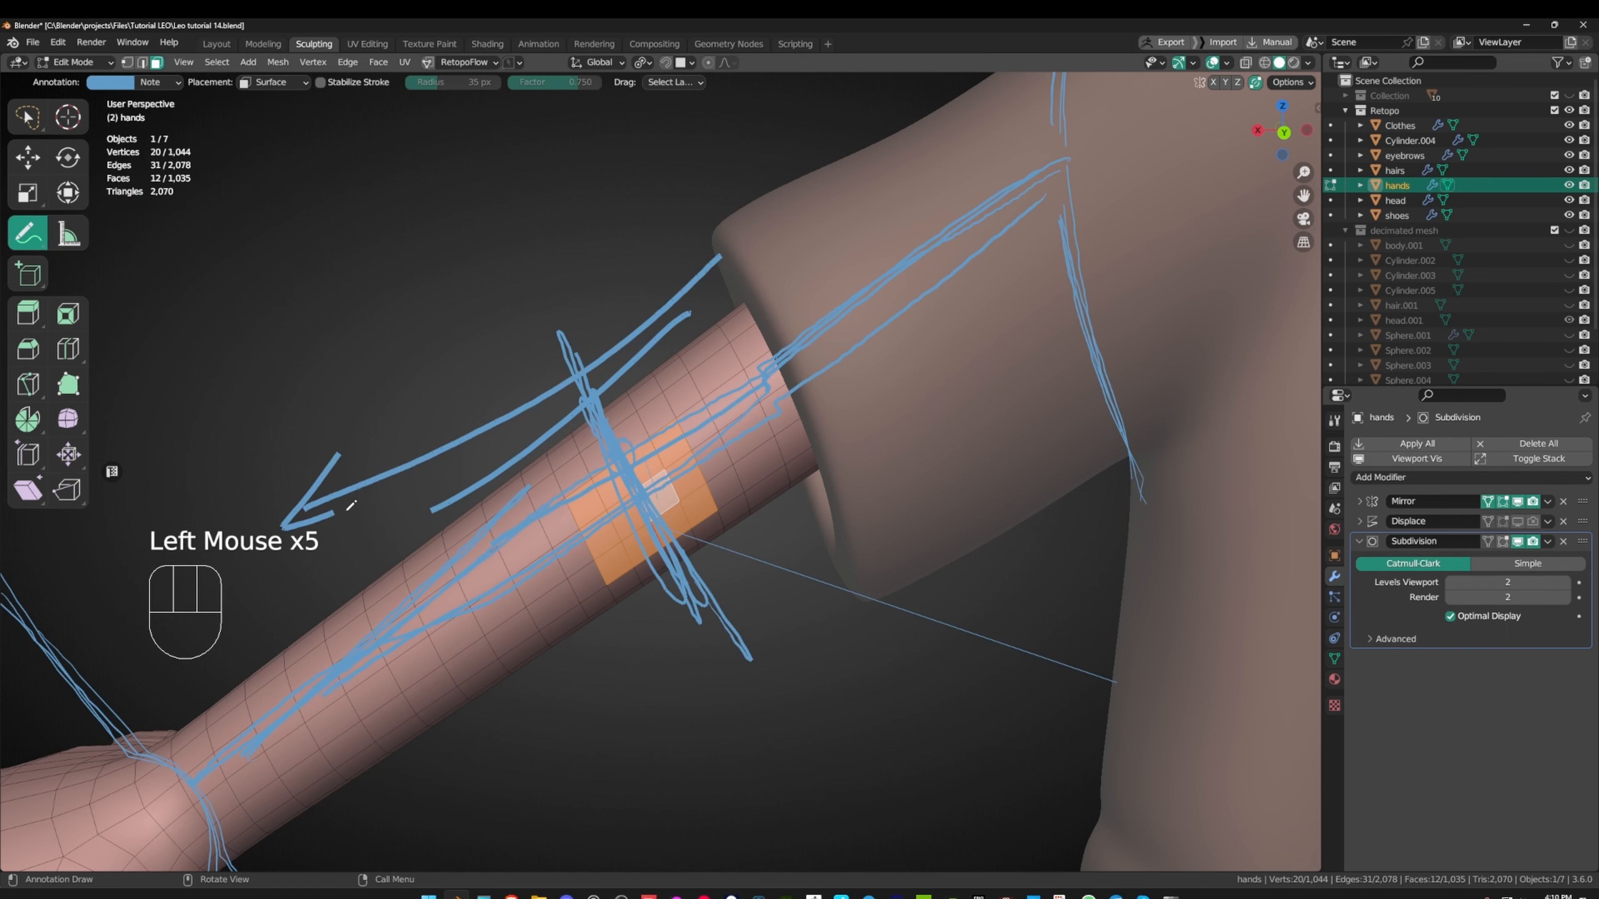
{"action": "left_click_drag", "start_coordinate": [431, 347], "coordinate": [559, 684]}
{"action": "mouse_move", "coordinate": [409, 400]}
{"action": "left_mouse_down"}
{"action": "mouse_move", "coordinate": [428, 341]}
{"action": "mouse_move", "coordinate": [454, 354]}
{"action": "left_mouse_up"}
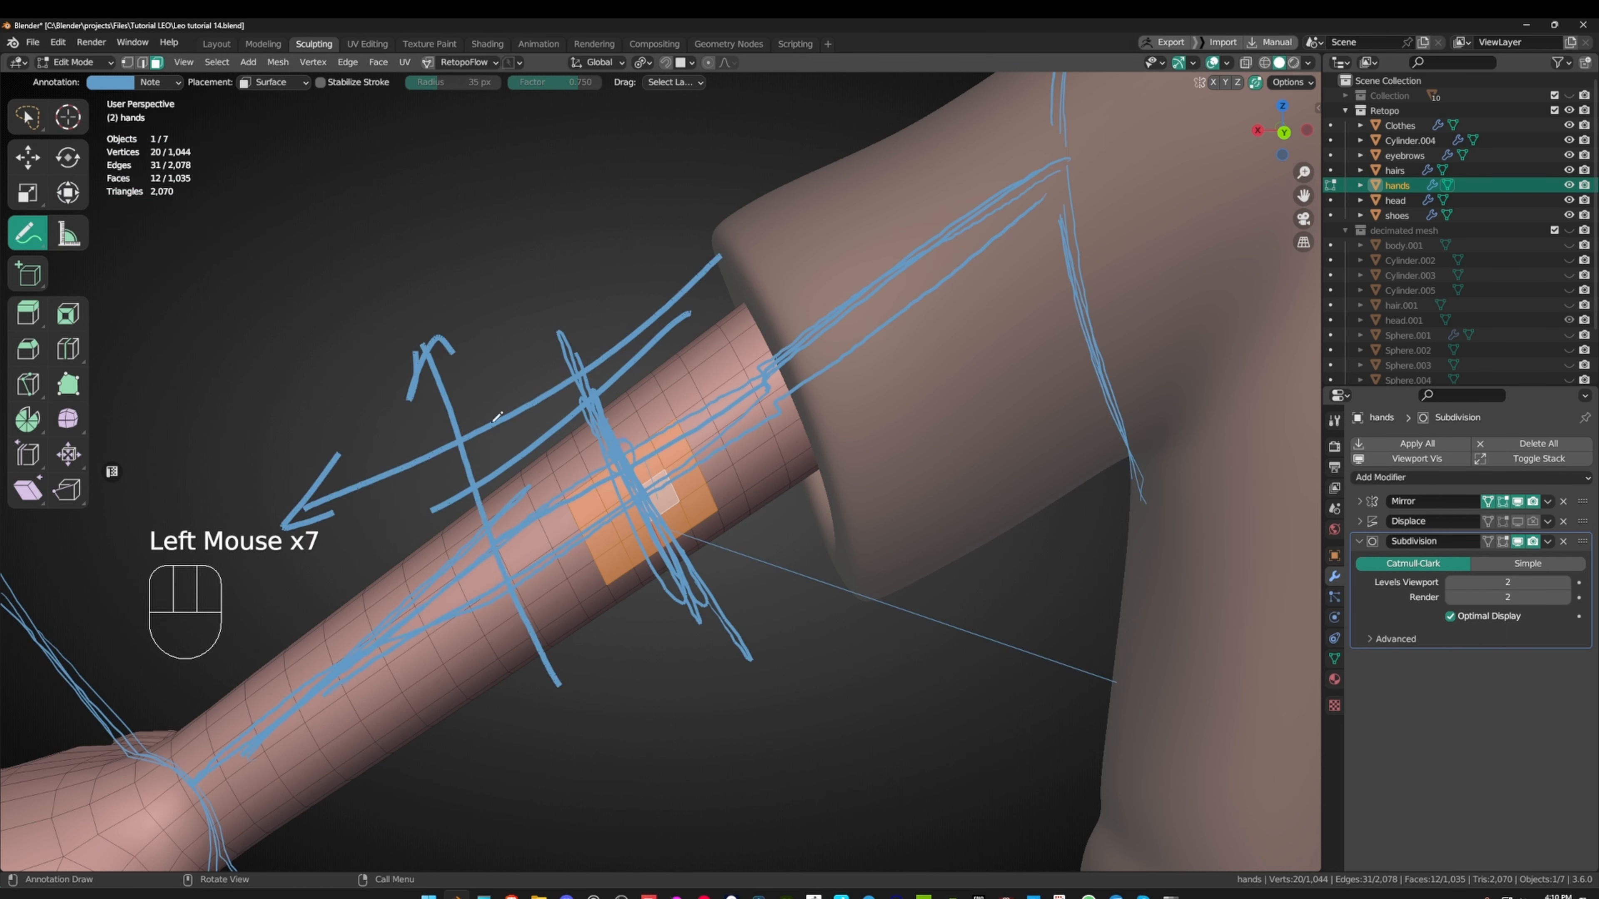
- Hide the Note annotation layer and return to the selection tool
{"action": "left_click", "coordinate": [167, 89]}
{"action": "left_click", "coordinate": [234, 138]}
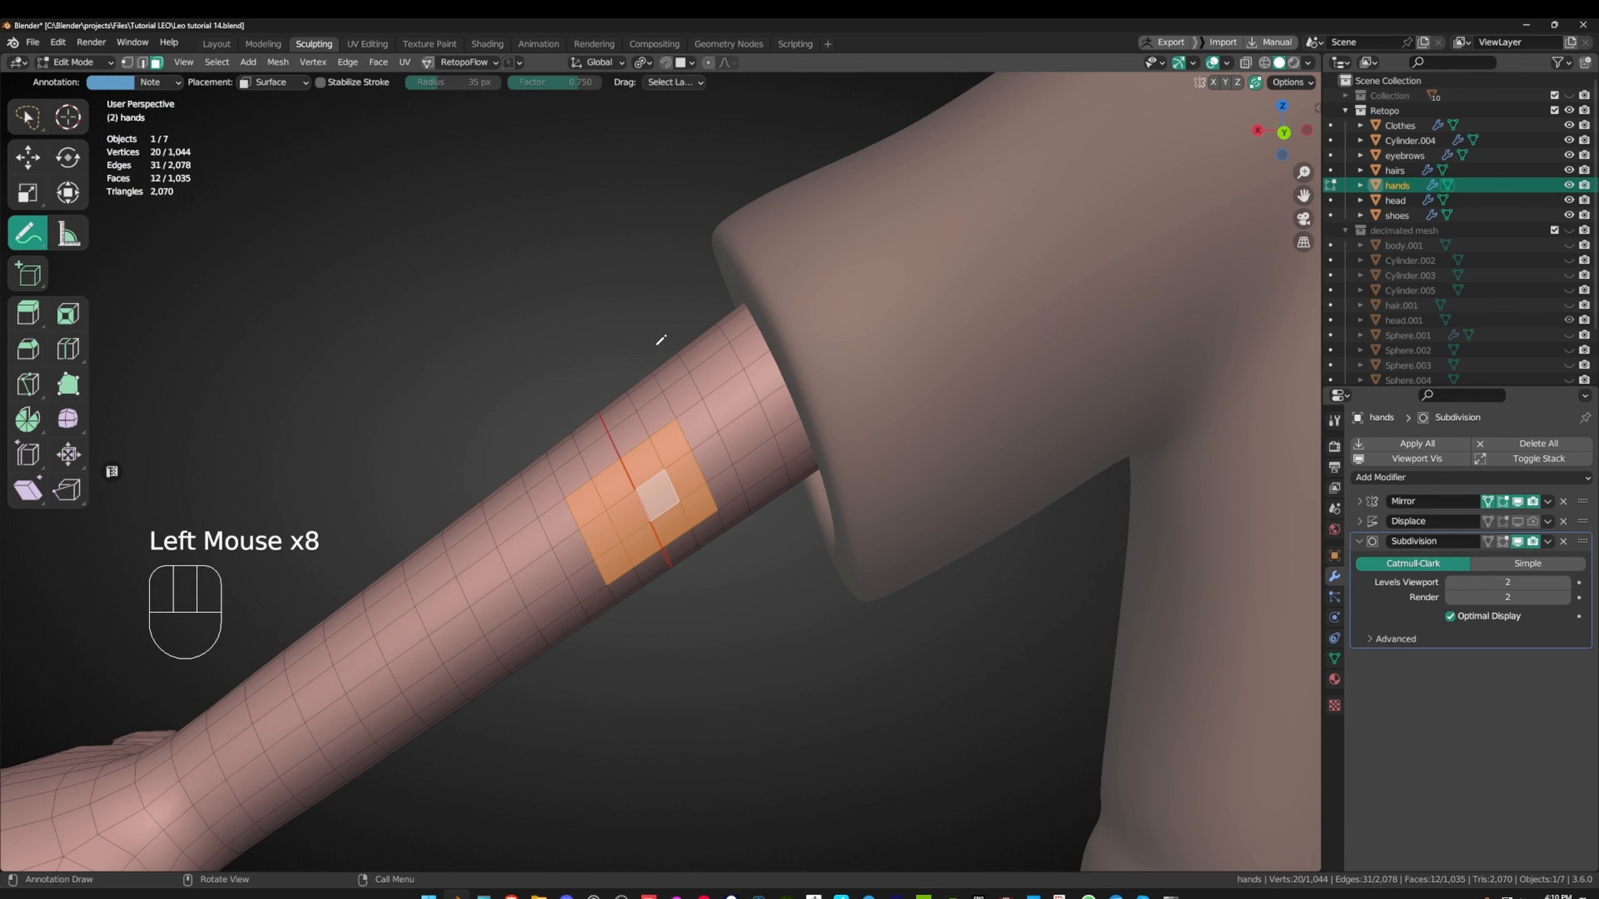
{"action": "key", "text": "w"}
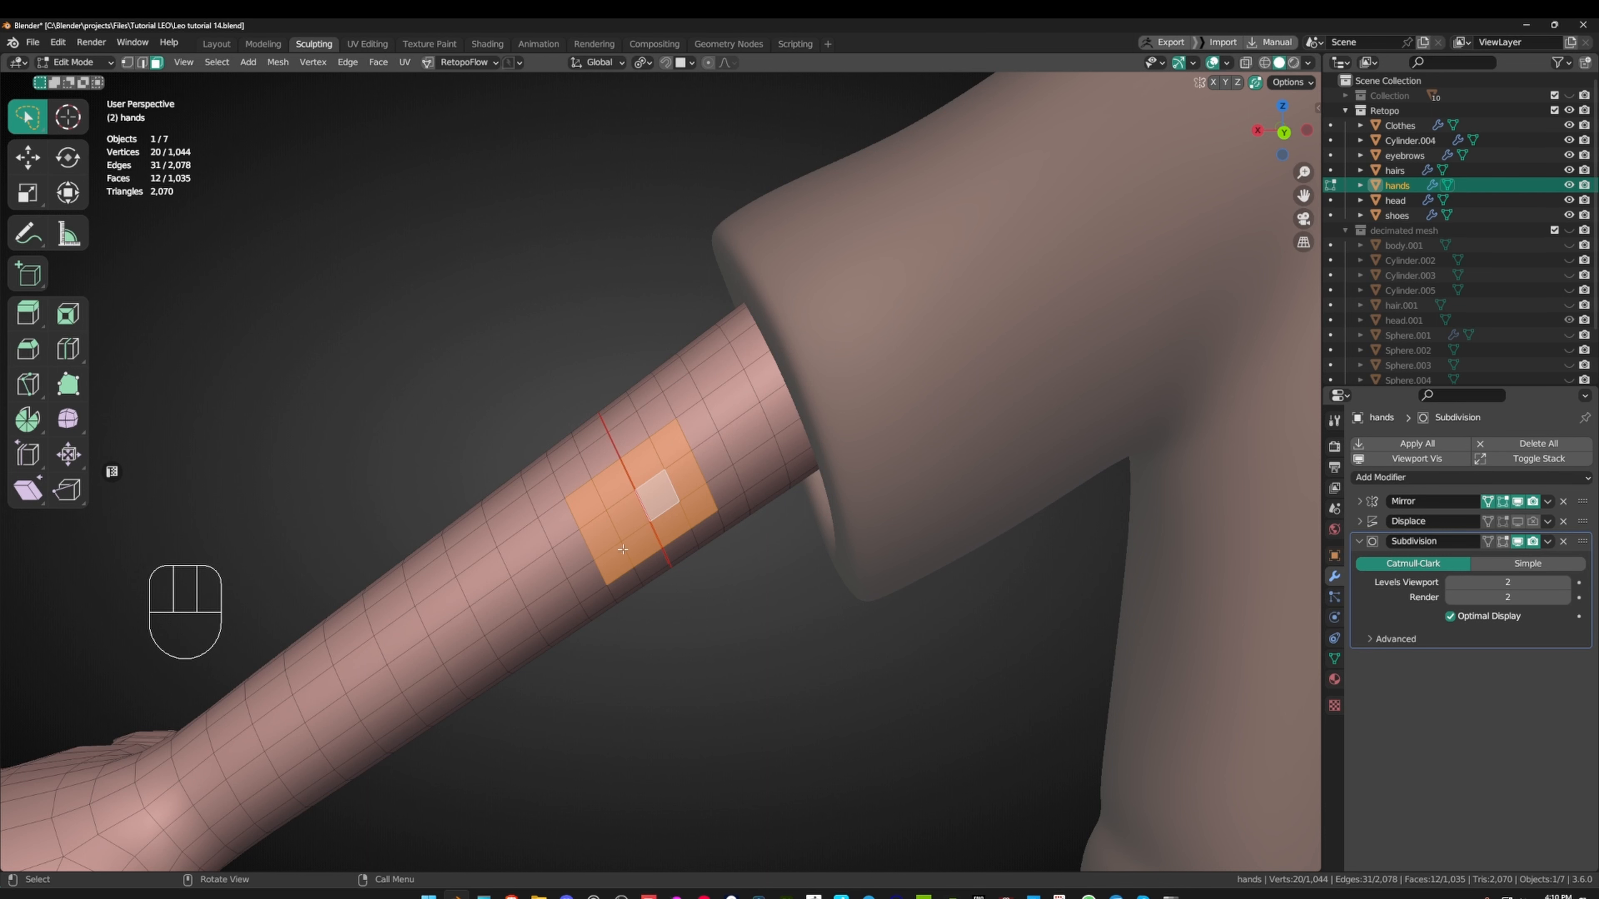
- Shrink the elbow face selection by one ring in vertex mode and delete the remaining inner vertices
{"action": "middle_click_drag", "start_coordinate": [724, 365], "coordinate": [686, 397]}
{"action": "middle_click_drag", "start_coordinate": [686, 397], "coordinate": [630, 445], "text": "ctrl"}
{"action": "key", "text": "1"}
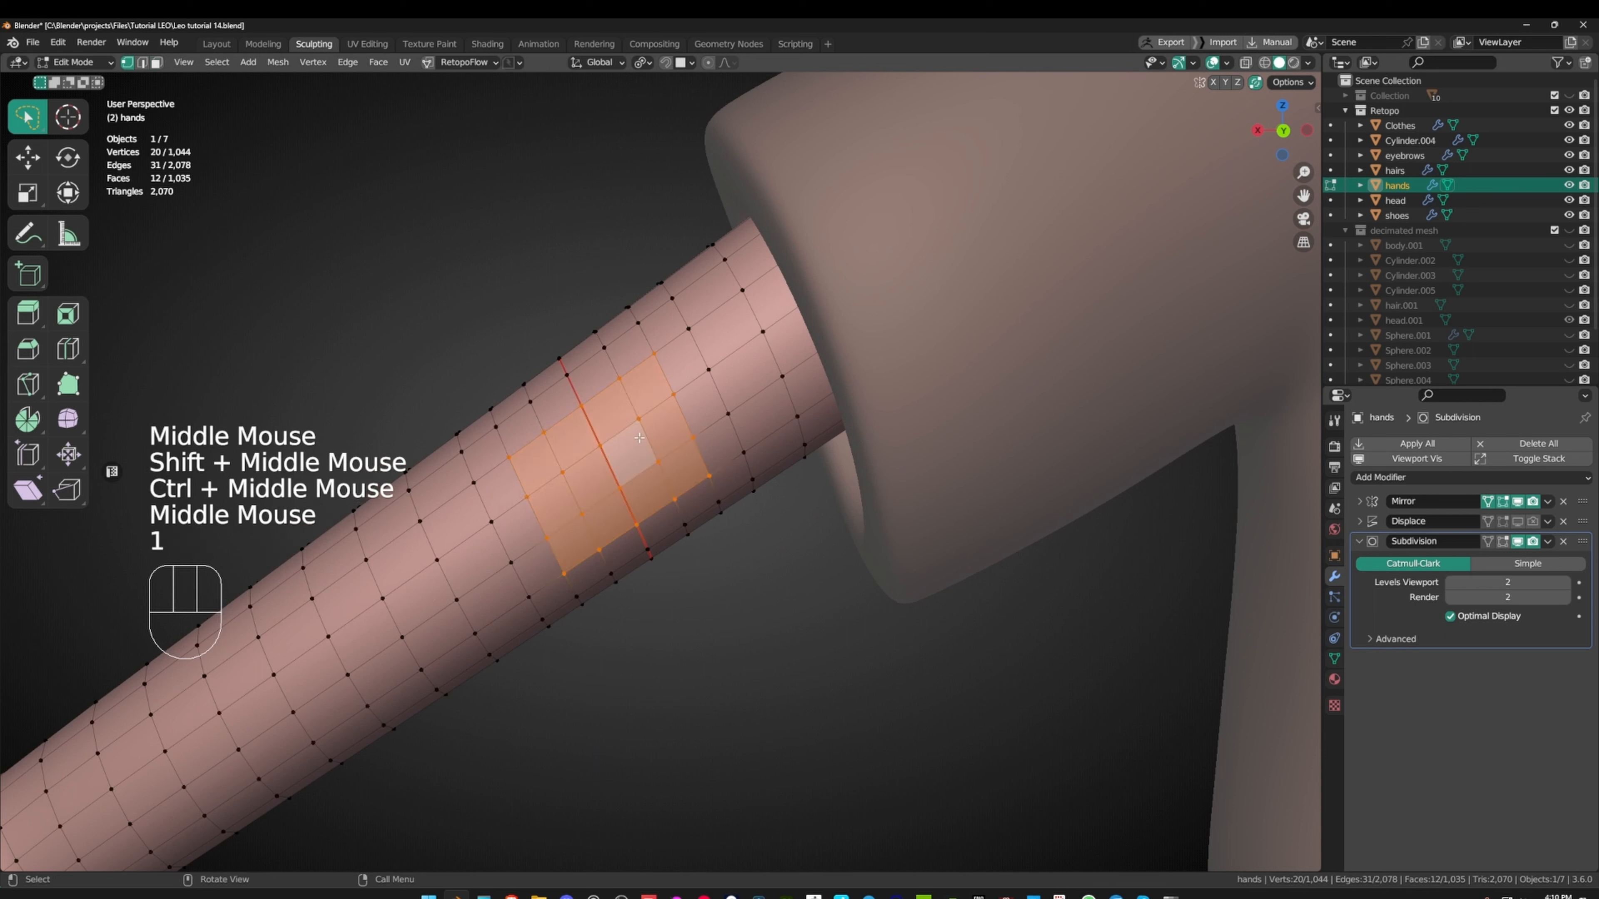
{"action": "key", "text": "ctrl"}
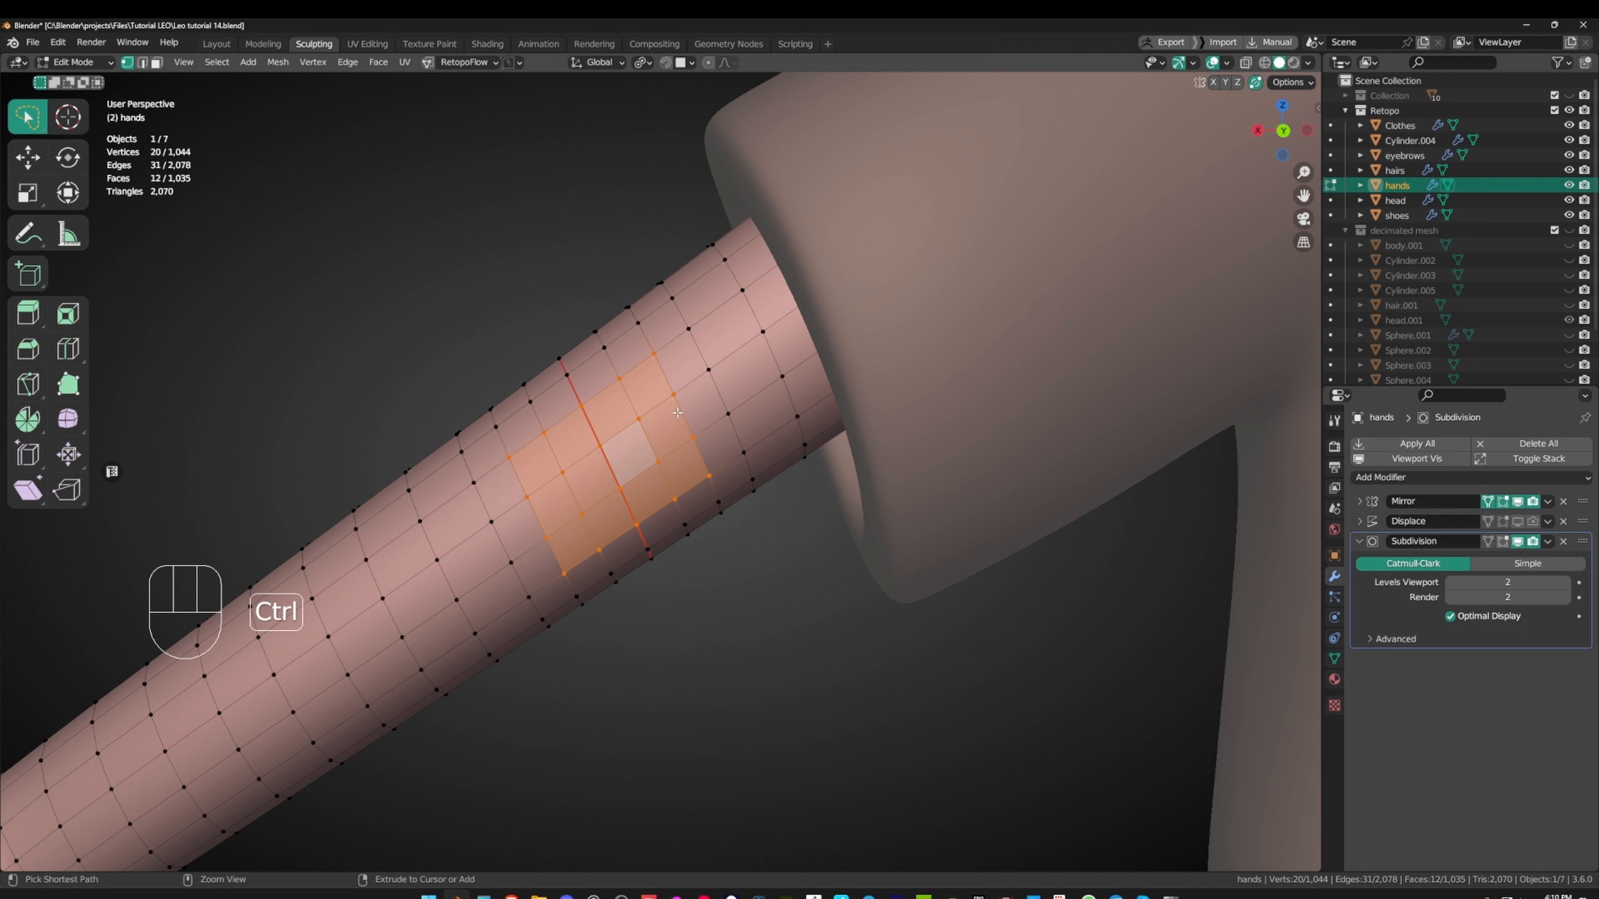
{"action": "key", "text": "ctrl+KP_Subtract"}
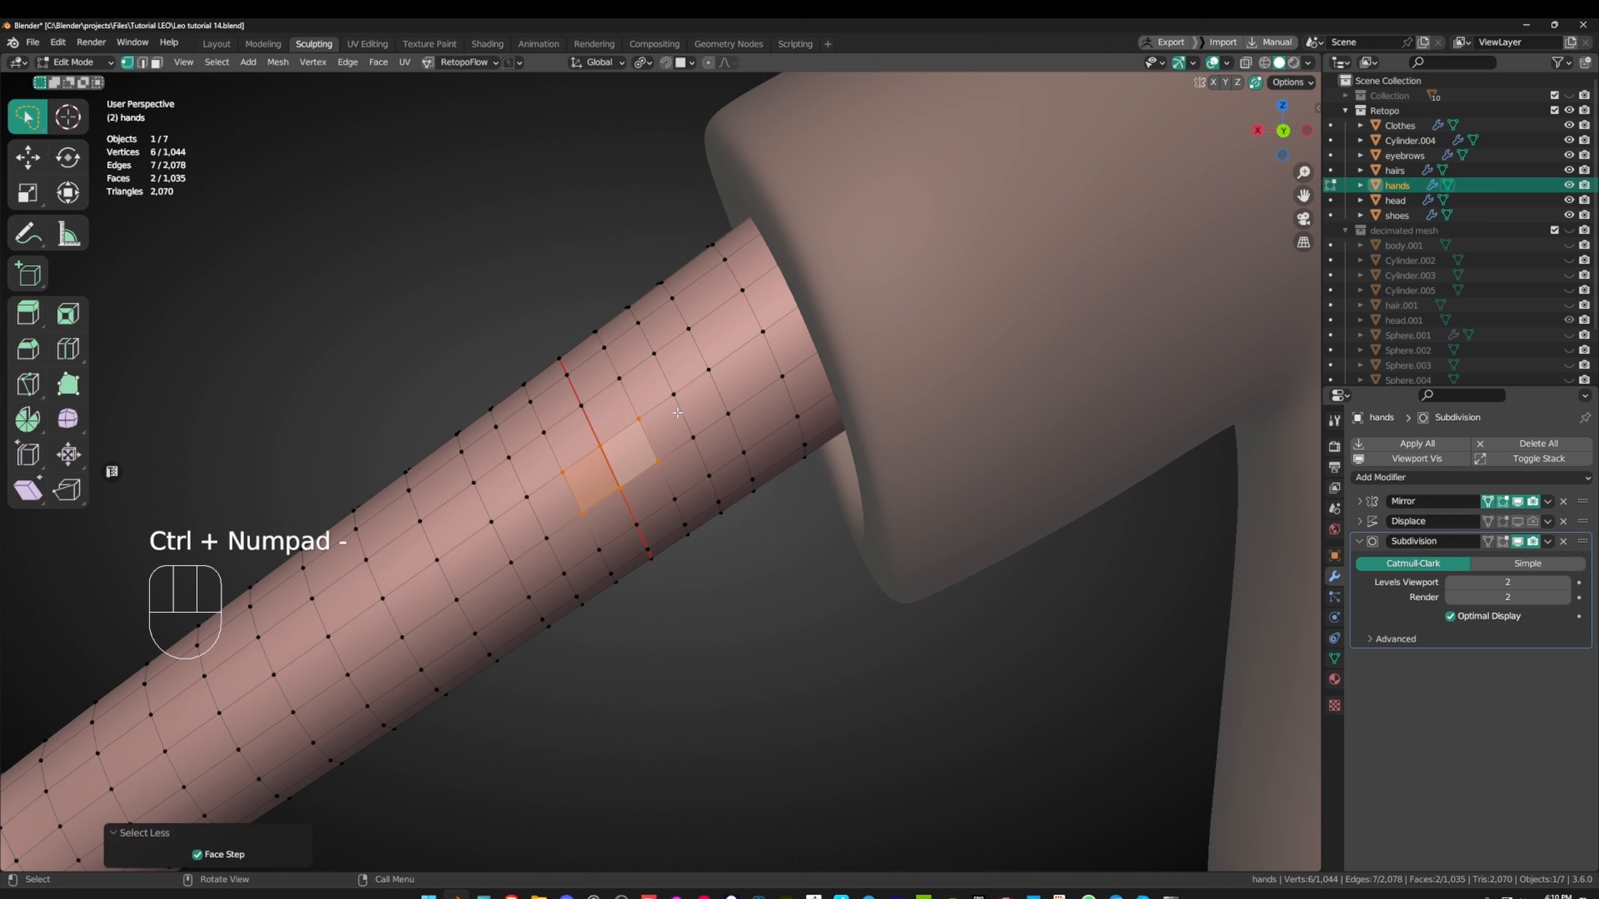
{"action": "key", "text": "x"}
{"action": "left_click", "coordinate": [764, 341]}
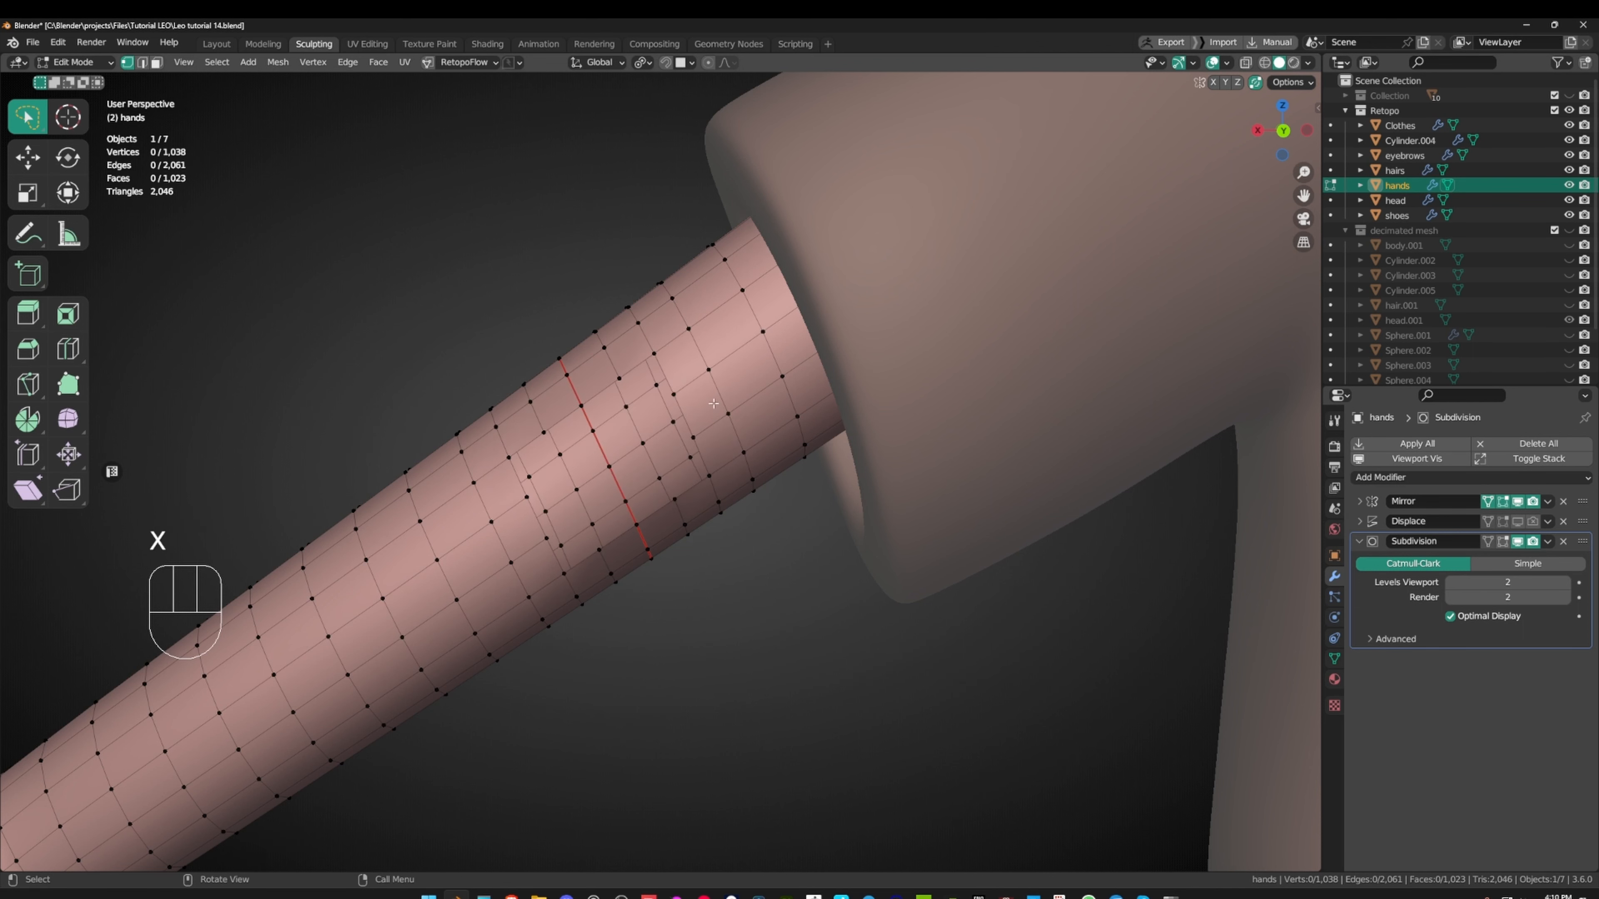
- Show the decimated mesh collection, hide head.001 in it, and unhide the Cylinder.003 arm reference
{"action": "middle_click_drag", "start_coordinate": [764, 342], "coordinate": [700, 239]}
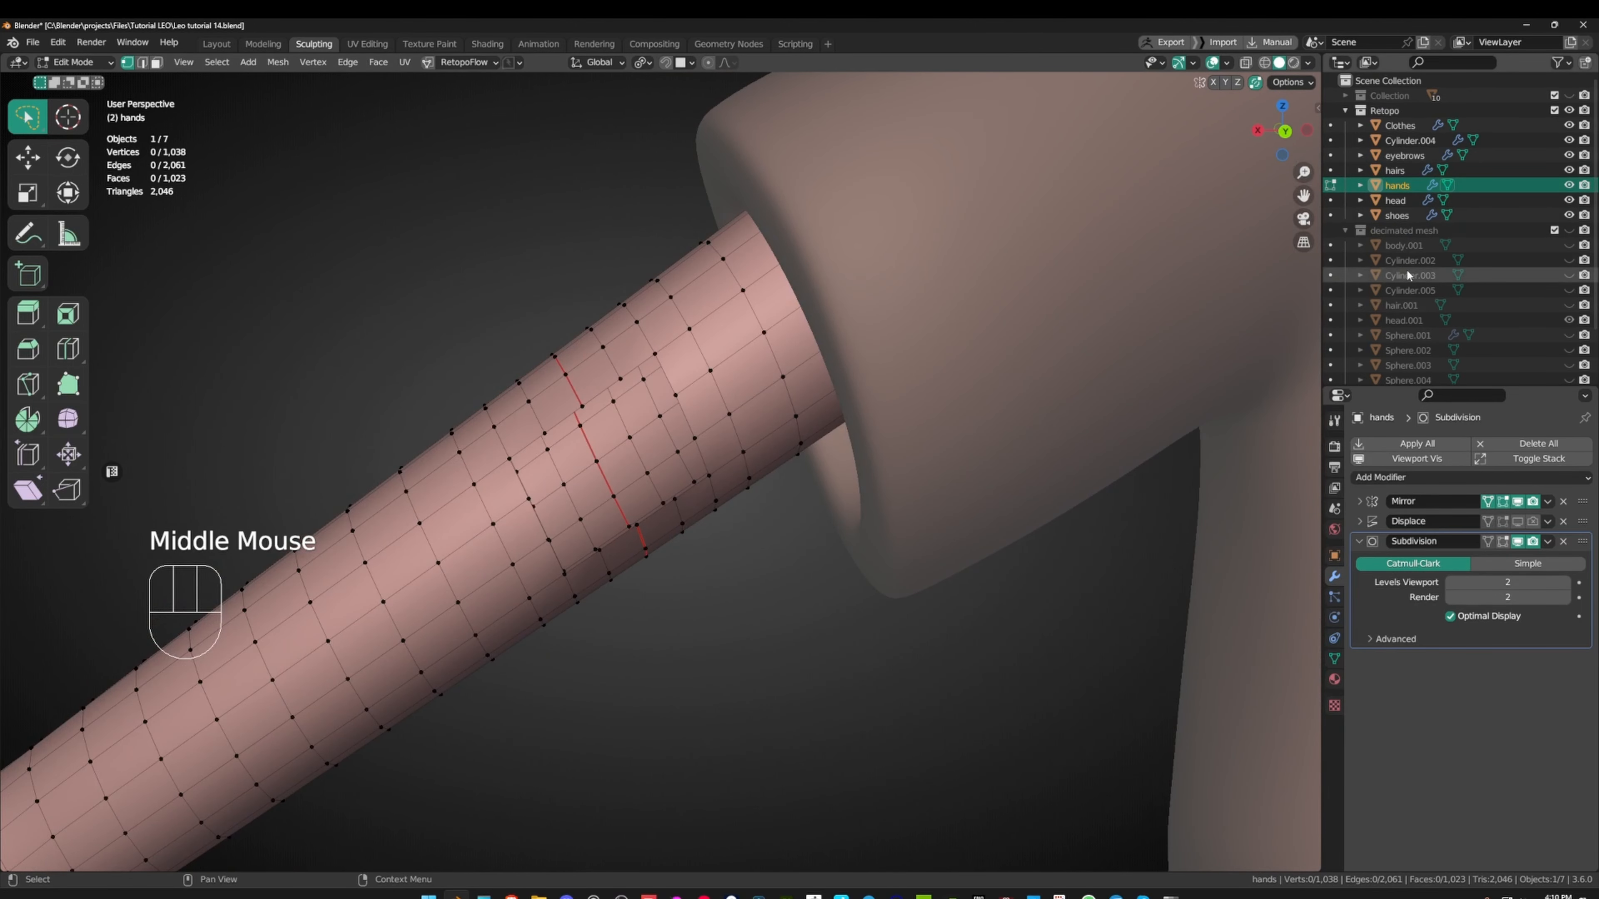
{"action": "middle_click_drag", "start_coordinate": [1413, 265], "coordinate": [1424, 205]}
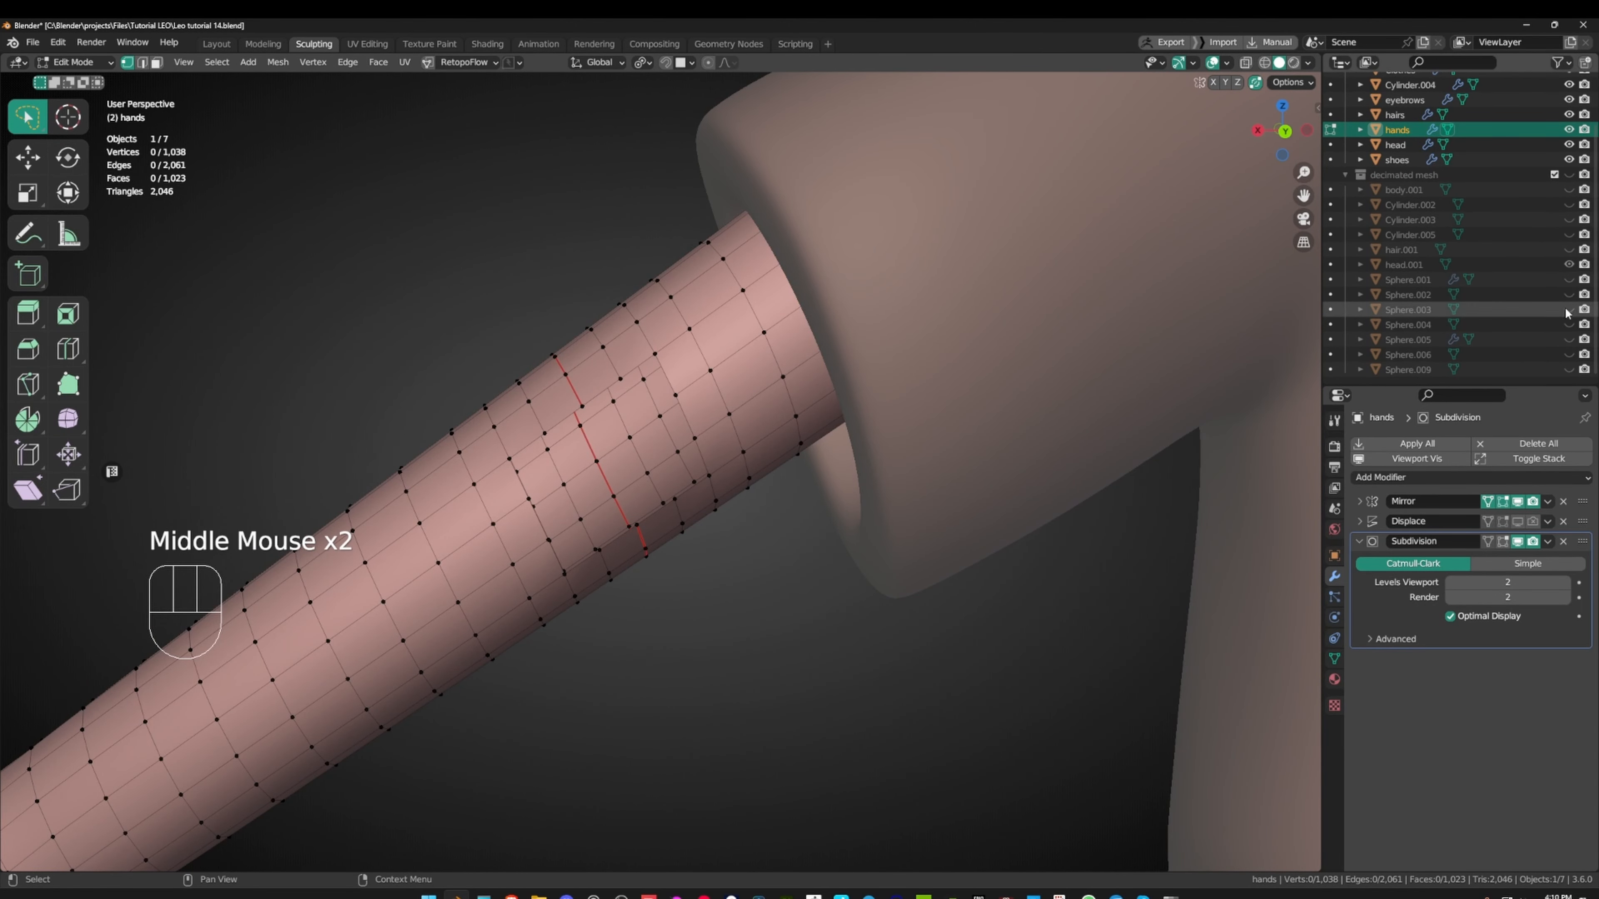
{"action": "left_click", "coordinate": [1569, 234]}
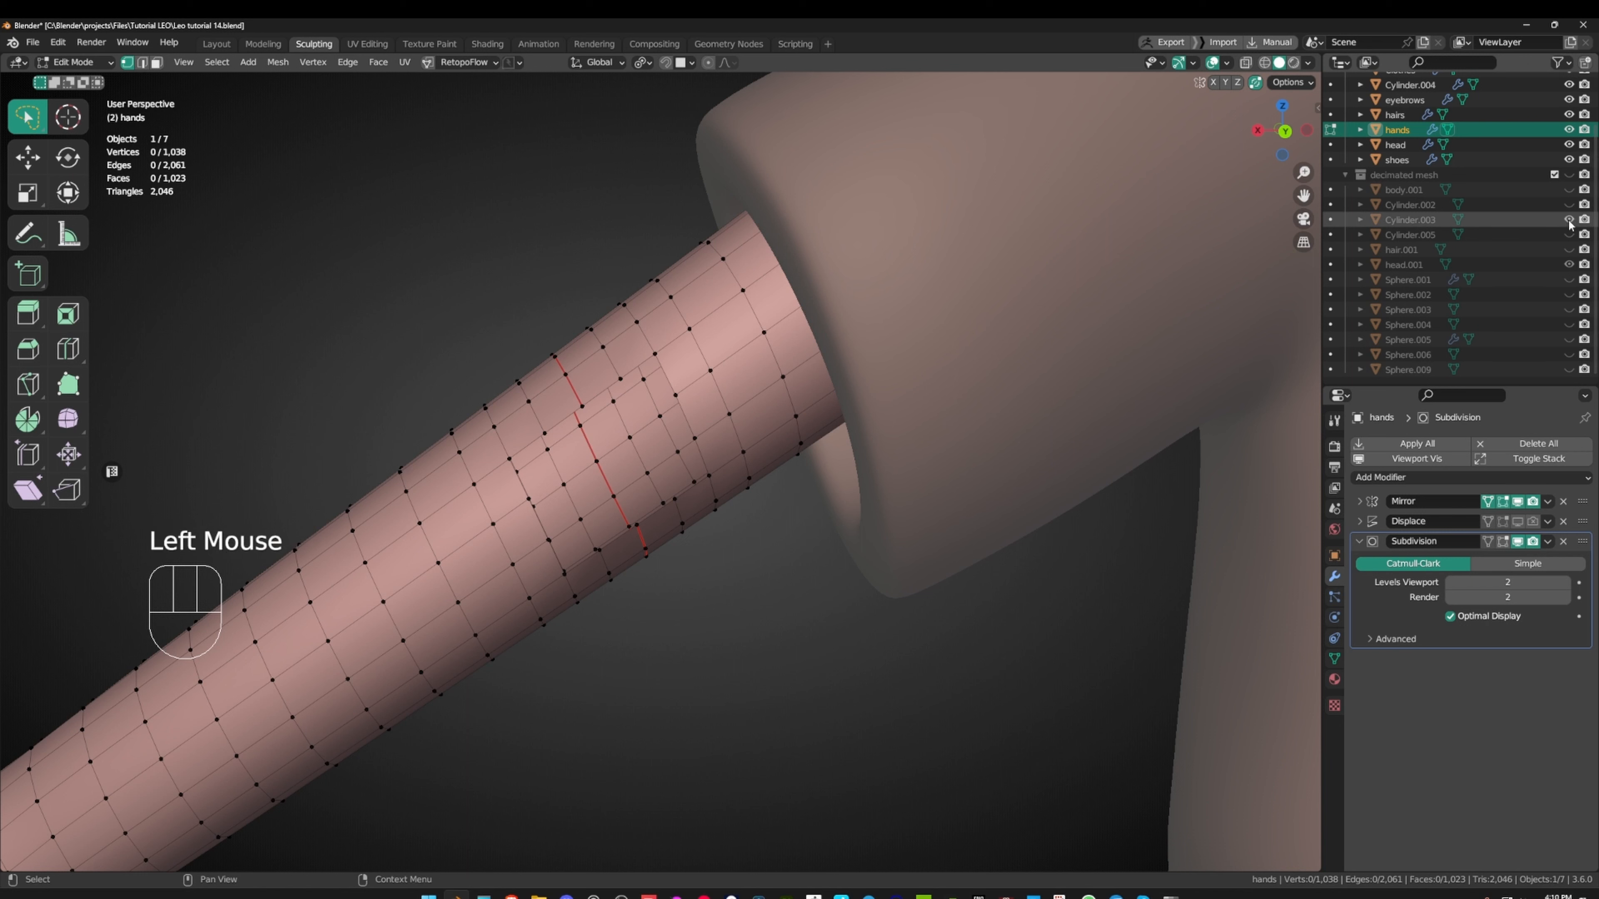
{"action": "left_click", "coordinate": [1569, 234]}
{"action": "left_click", "coordinate": [1569, 234]}
{"action": "left_click", "coordinate": [1569, 234]}
{"action": "left_click", "coordinate": [1569, 175]}
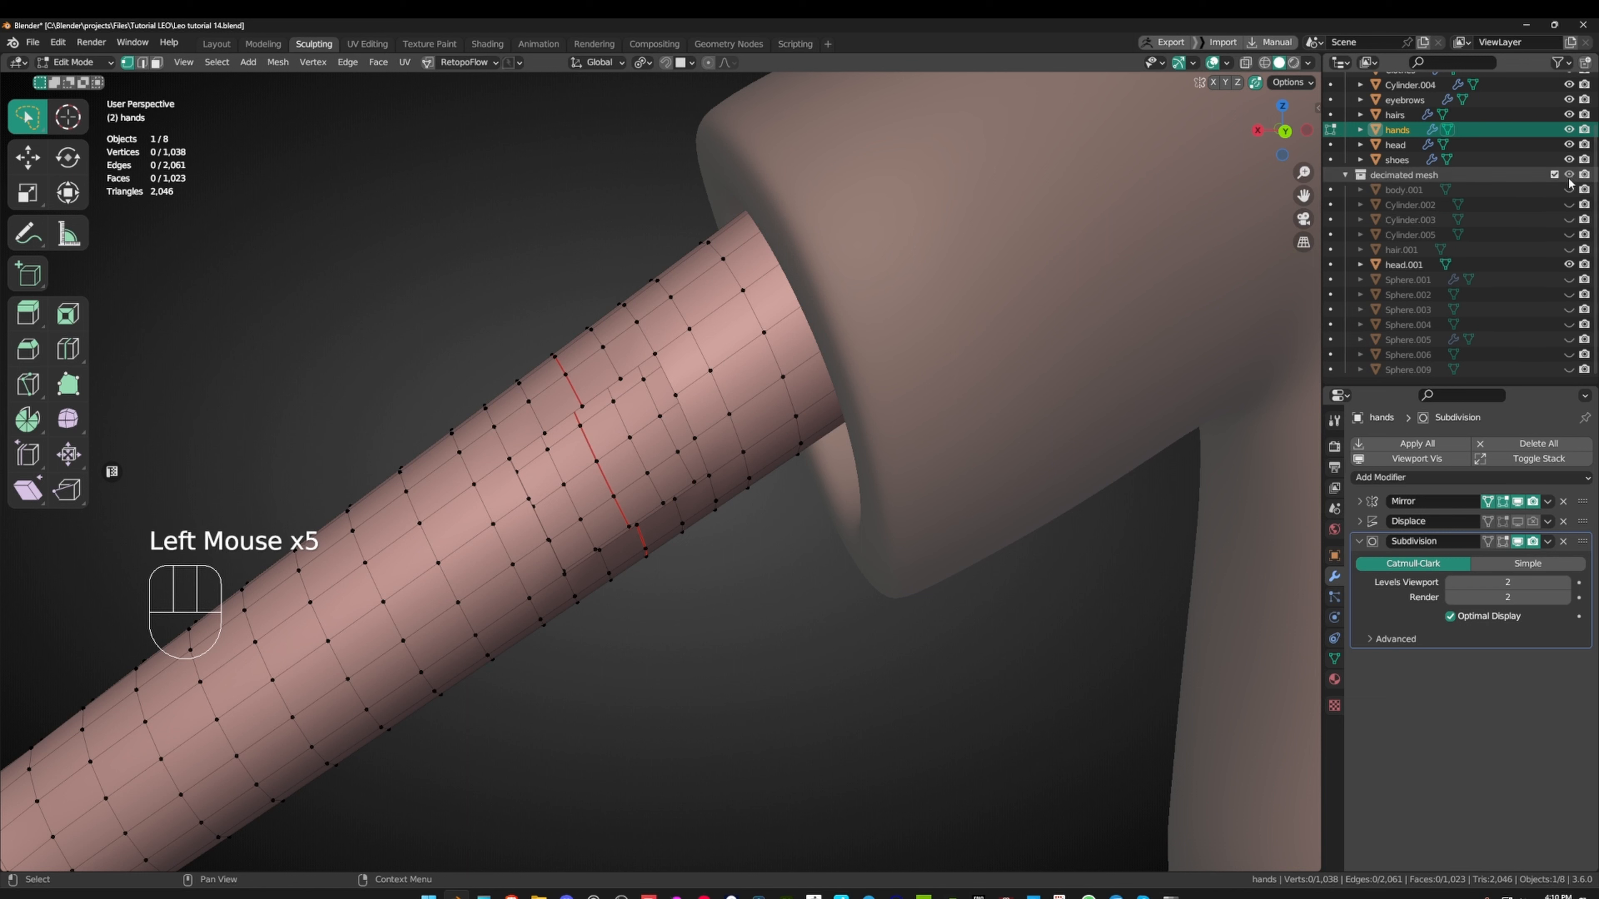
{"action": "left_click", "coordinate": [1570, 262]}
{"action": "left_click", "coordinate": [1569, 234]}
{"action": "left_click", "coordinate": [1570, 234]}
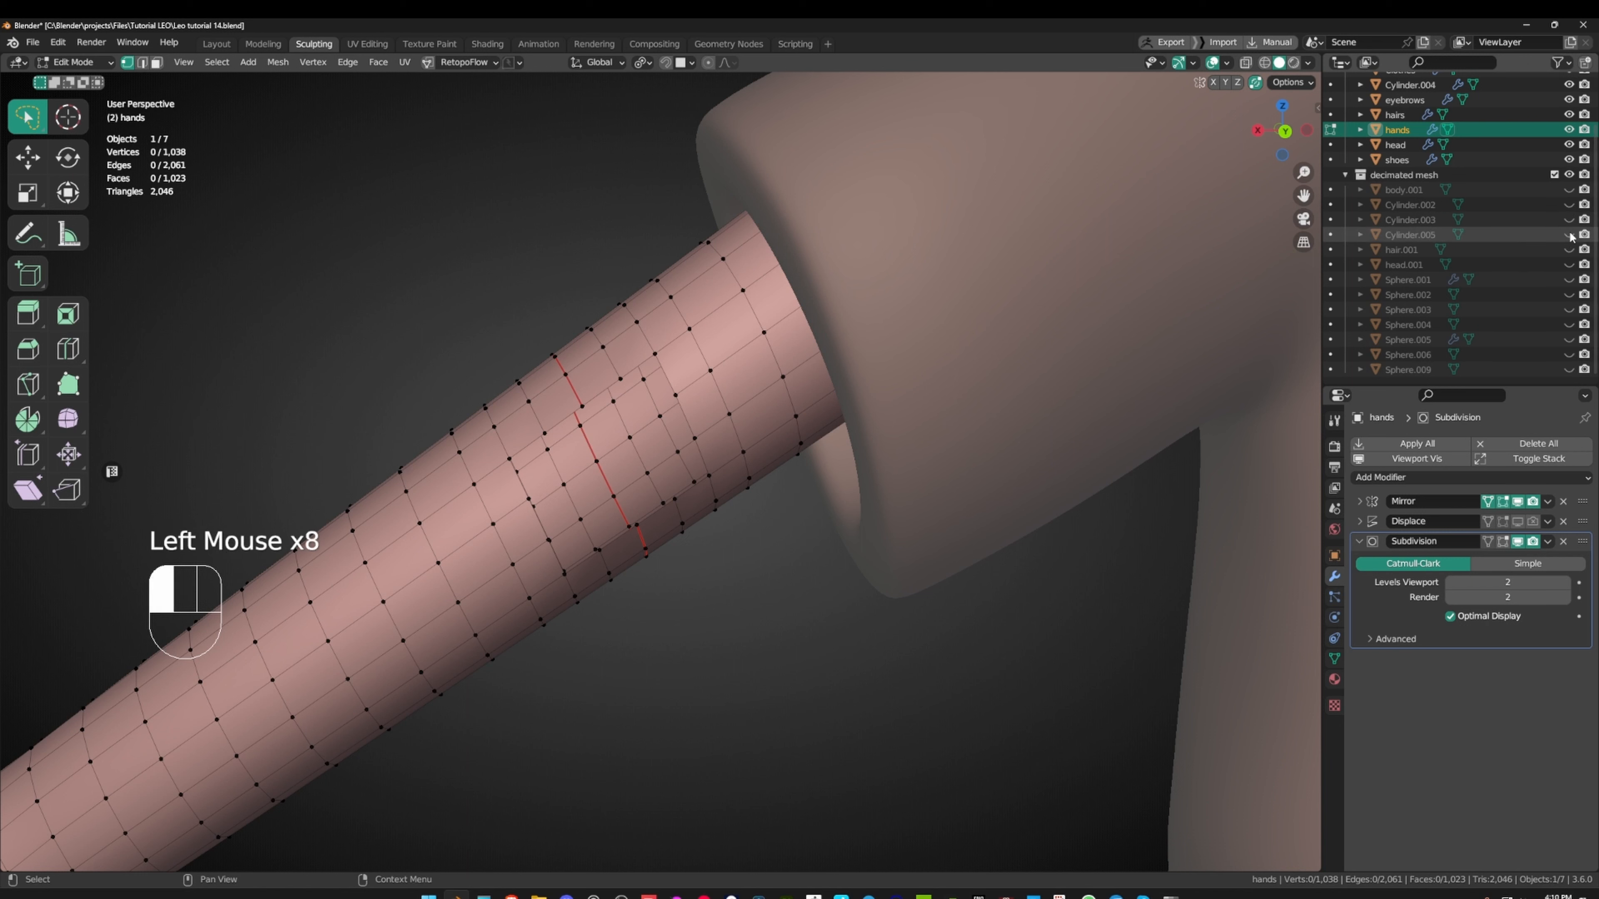
{"action": "left_click", "coordinate": [1569, 219]}
- Turn on the Retopology viewport overlay so the arm mesh shows over the reference
{"action": "middle_click_drag", "start_coordinate": [907, 207], "coordinate": [922, 201]}
{"action": "left_click", "coordinate": [1228, 62]}
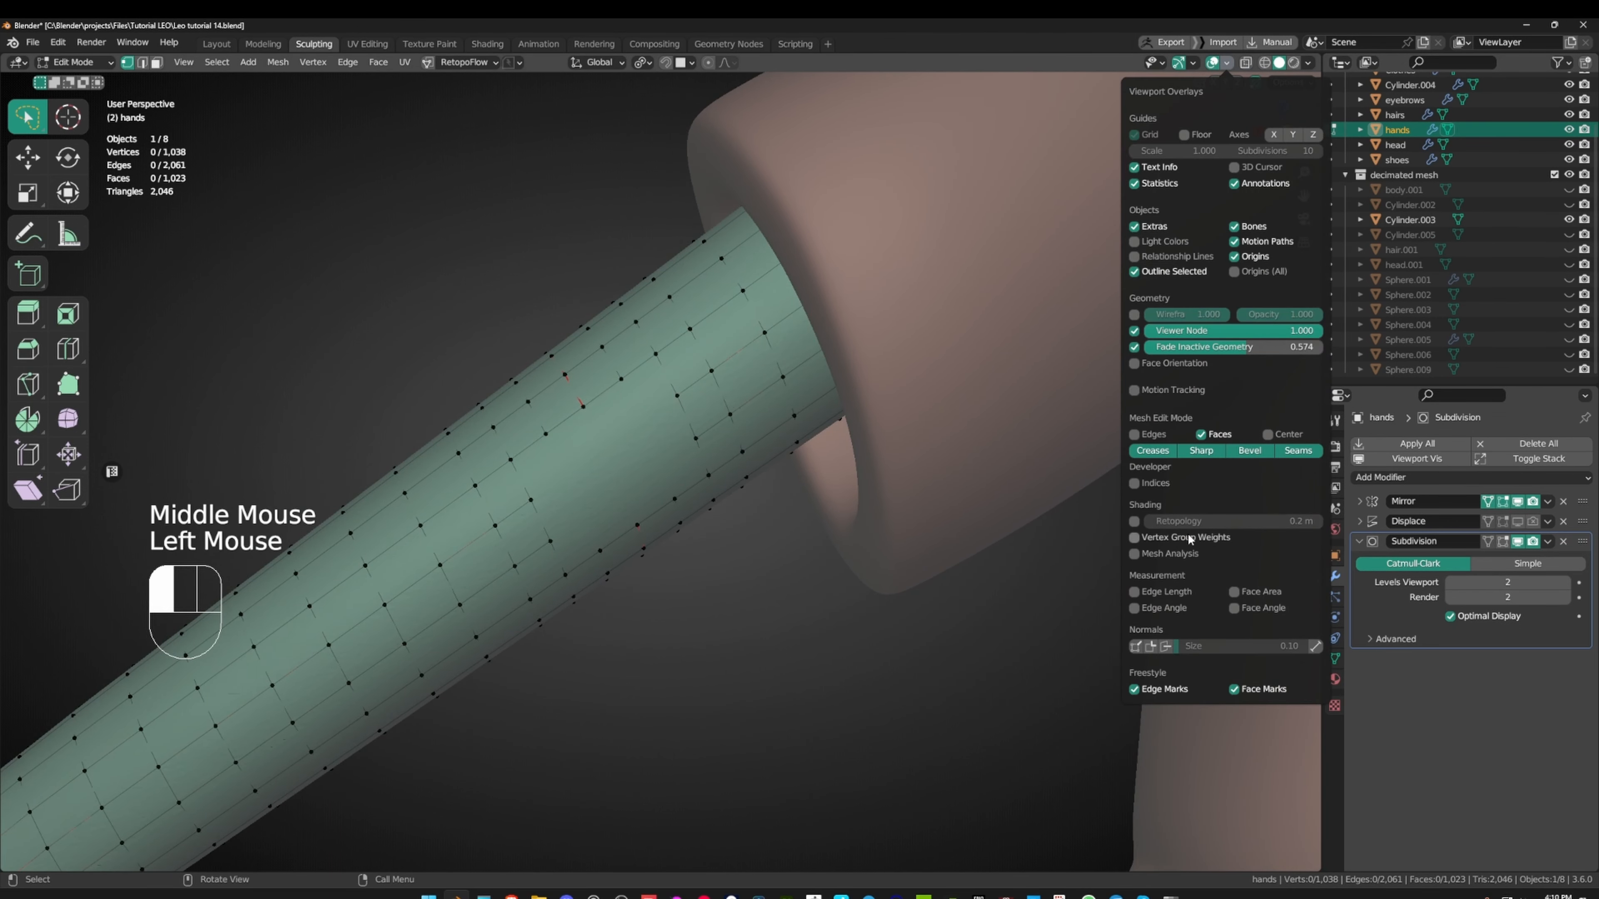
{"action": "left_click", "coordinate": [1135, 521]}
{"action": "middle_click_drag", "start_coordinate": [844, 516], "coordinate": [948, 236]}
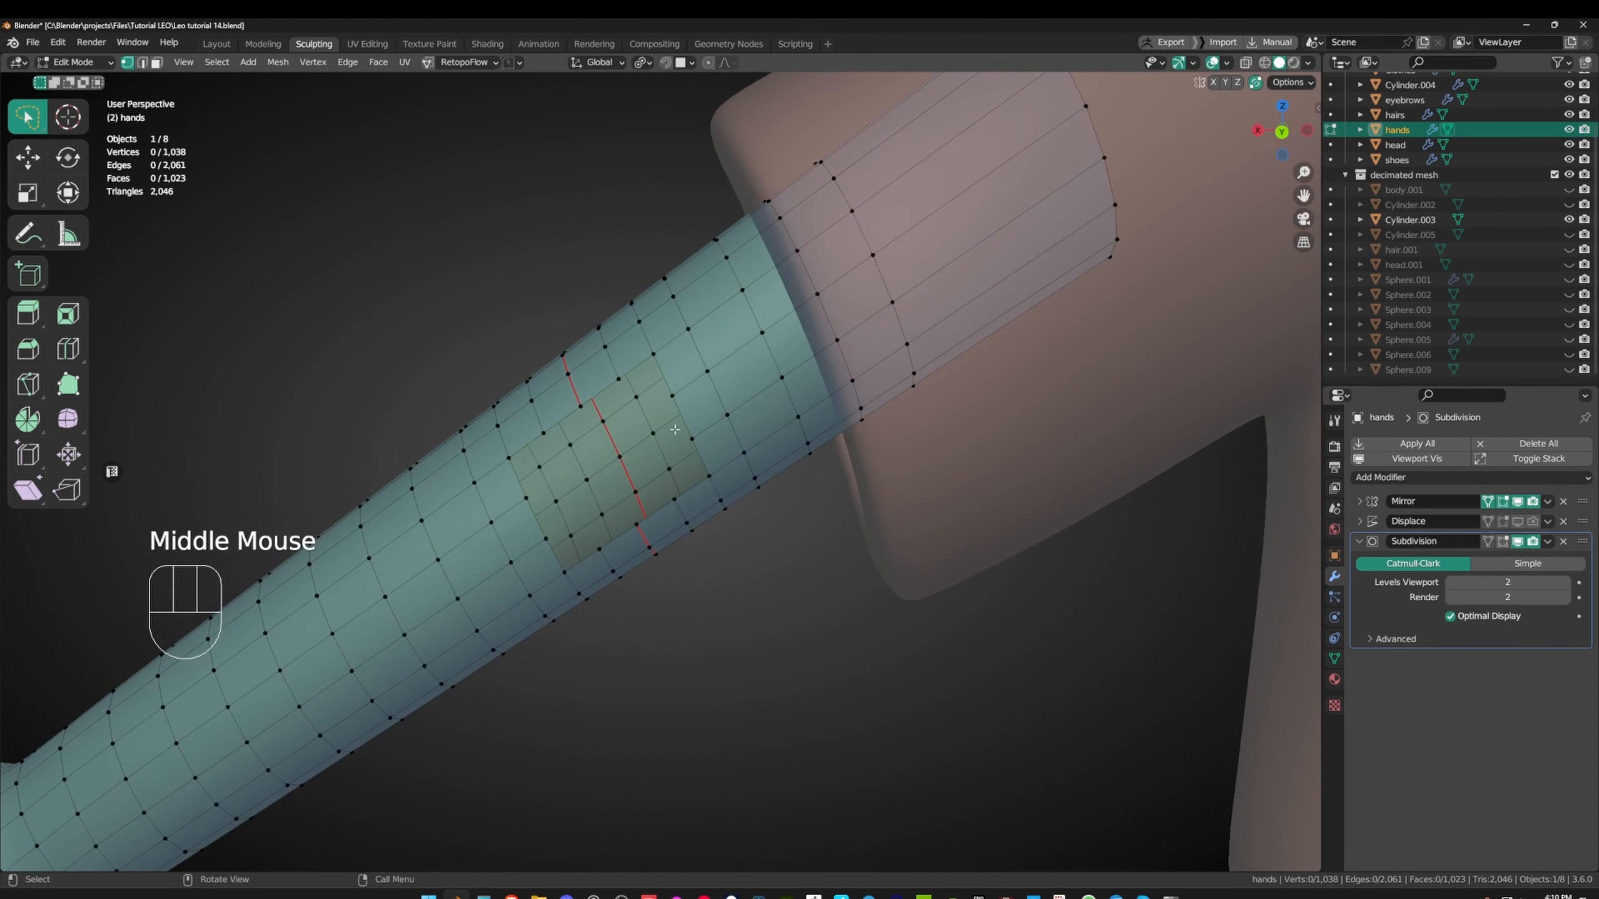
- Select the border edge loop around the rectangular hole at the elbow
{"action": "middle_click_drag", "start_coordinate": [675, 430], "coordinate": [455, 480]}
{"action": "left_click", "coordinate": [669, 308], "text": "alt"}
{"action": "left_click", "coordinate": [692, 328], "text": "alt"}
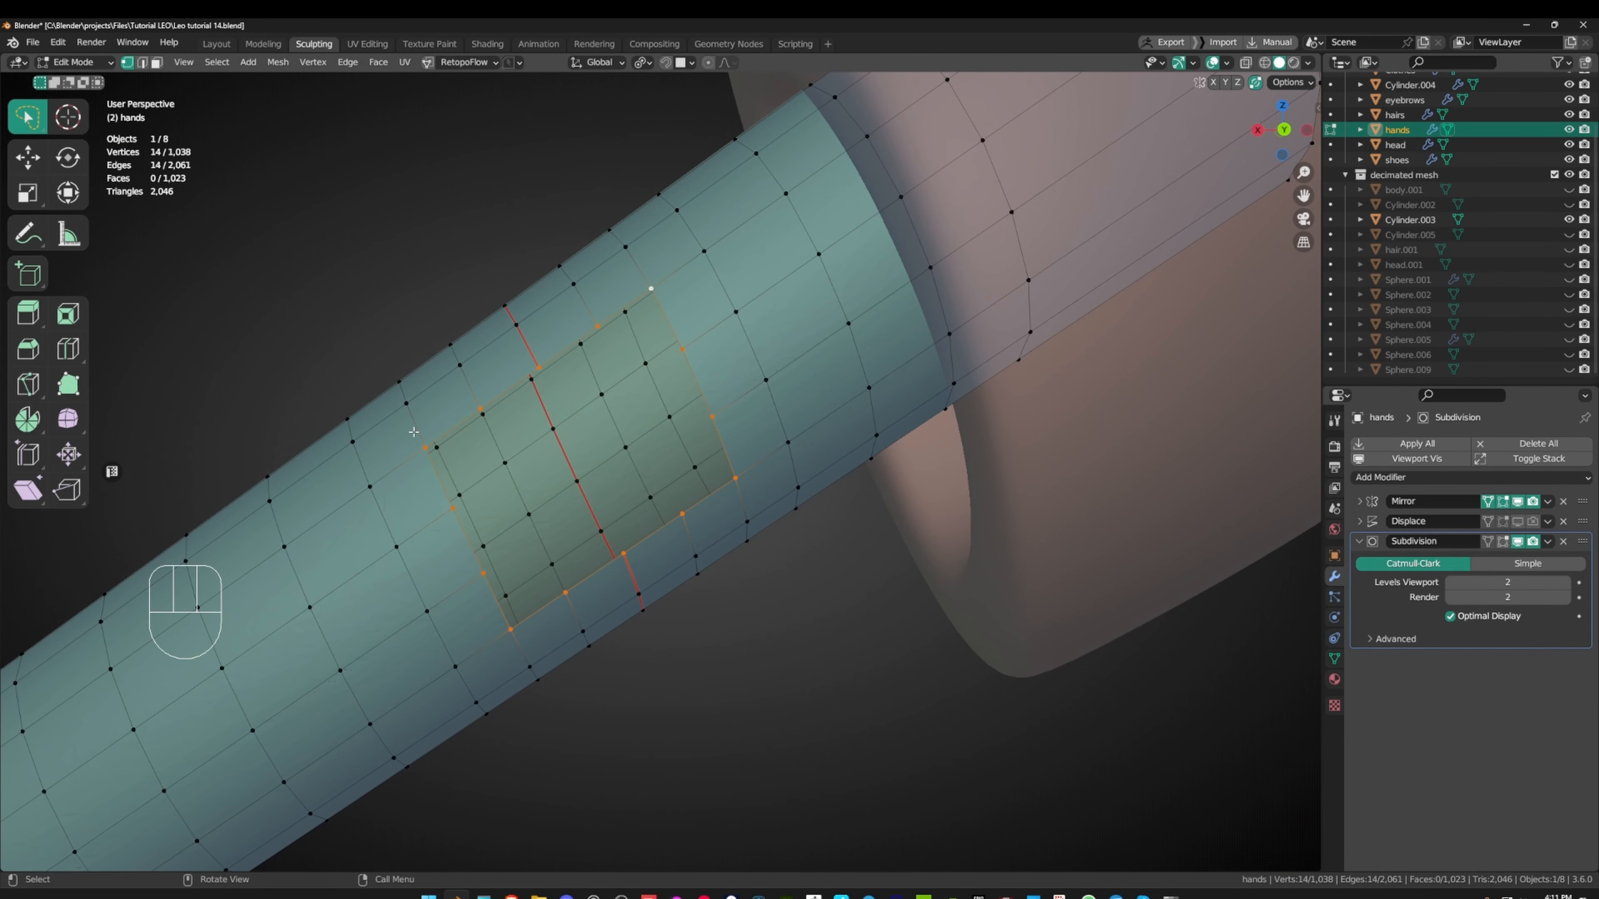
- Try rounding the hole's border loop with the LoopTools Circle operation, and undo it
{"action": "right_click", "coordinate": [313, 311]}
{"action": "mouse_move", "coordinate": [280, 290]}
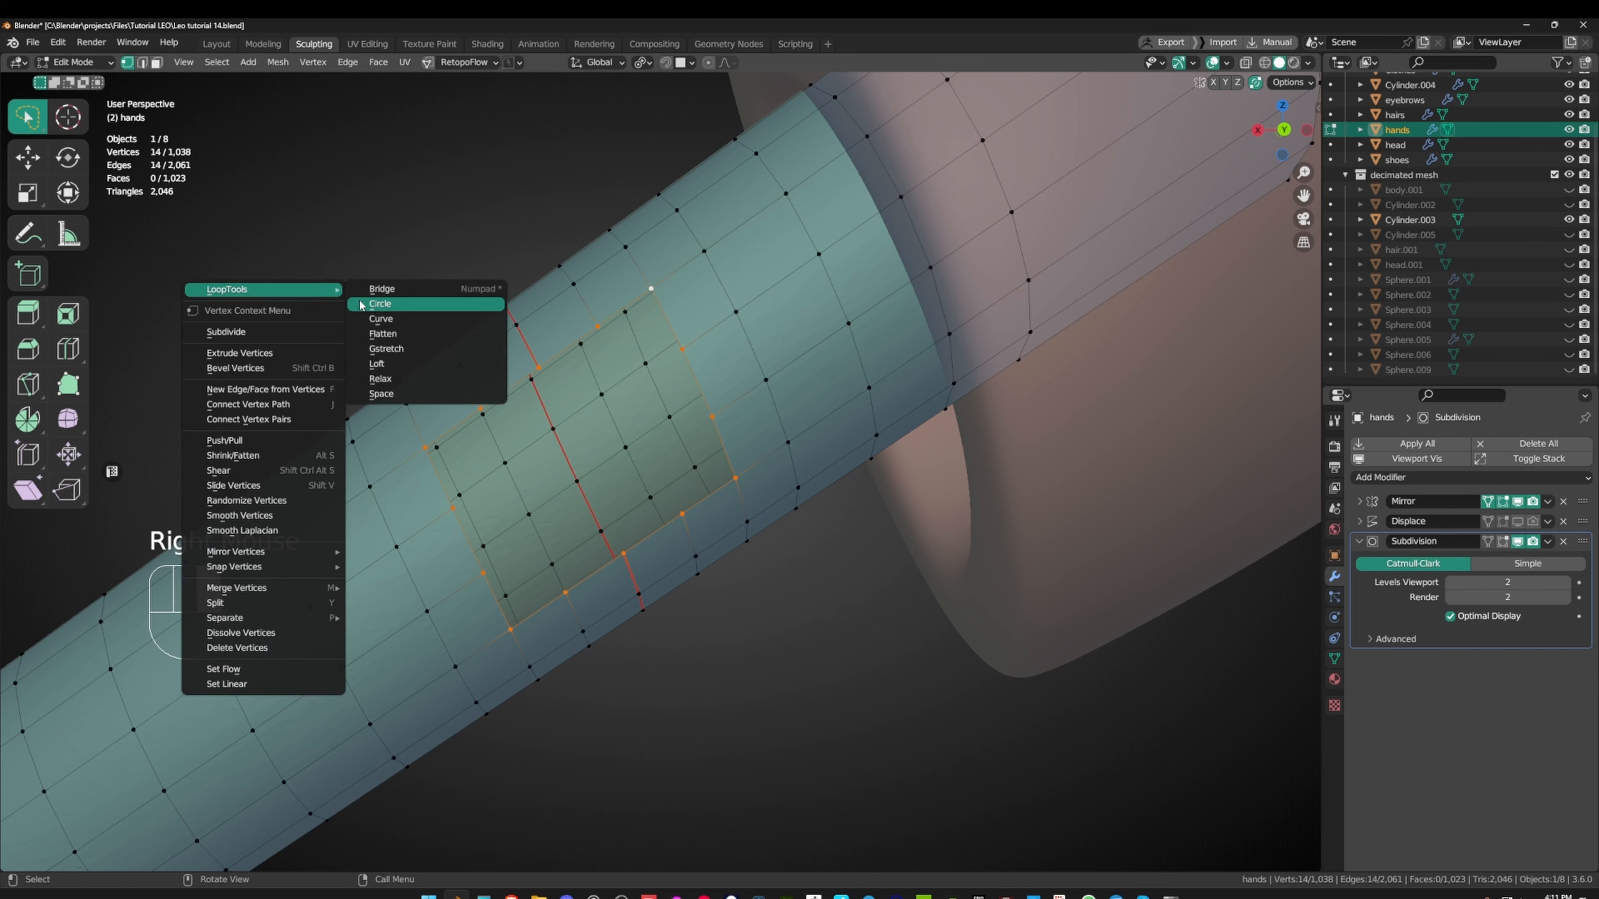
{"action": "left_click", "coordinate": [374, 308]}
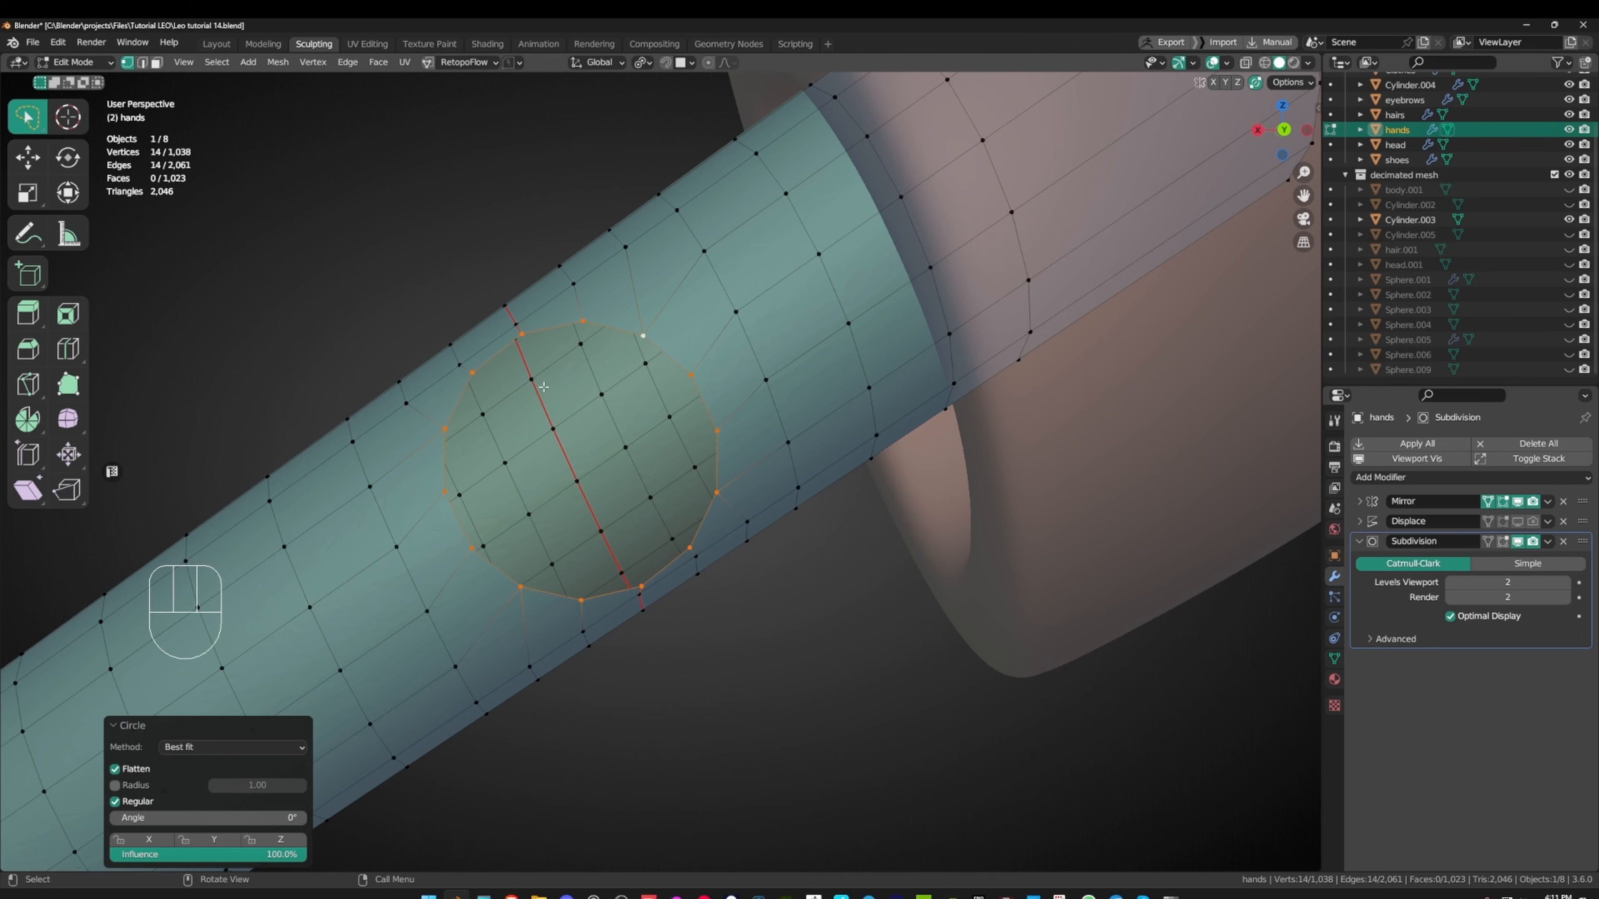
{"action": "scroll", "coordinate": [650, 408], "scroll_direction": "down", "scroll_amount": 1}
{"action": "mouse_move", "coordinate": [651, 409]}
{"action": "middle_mouse_down"}
{"action": "mouse_move", "coordinate": [721, 396]}
{"action": "mouse_move", "coordinate": [621, 374]}
{"action": "mouse_move", "coordinate": [760, 379]}
{"action": "mouse_move", "coordinate": [535, 364]}
{"action": "mouse_move", "coordinate": [636, 381]}
{"action": "middle_mouse_up"}
{"action": "key", "text": "ctrl+z"}
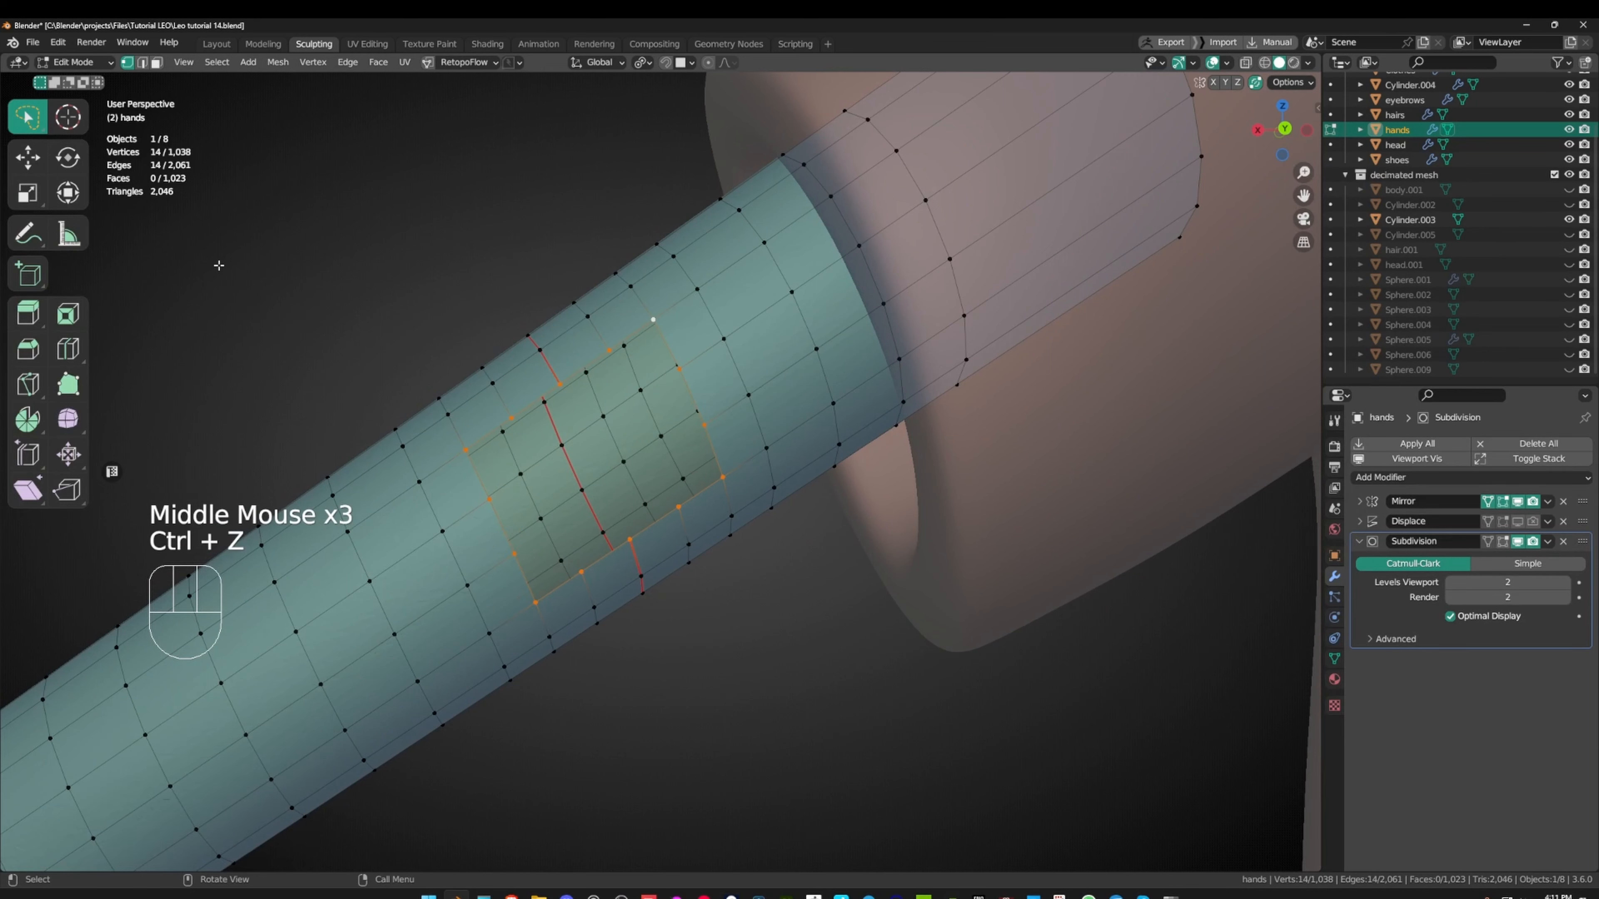
- Open the add-on preferences and search for "loop"
{"action": "left_click", "coordinate": [60, 45]}
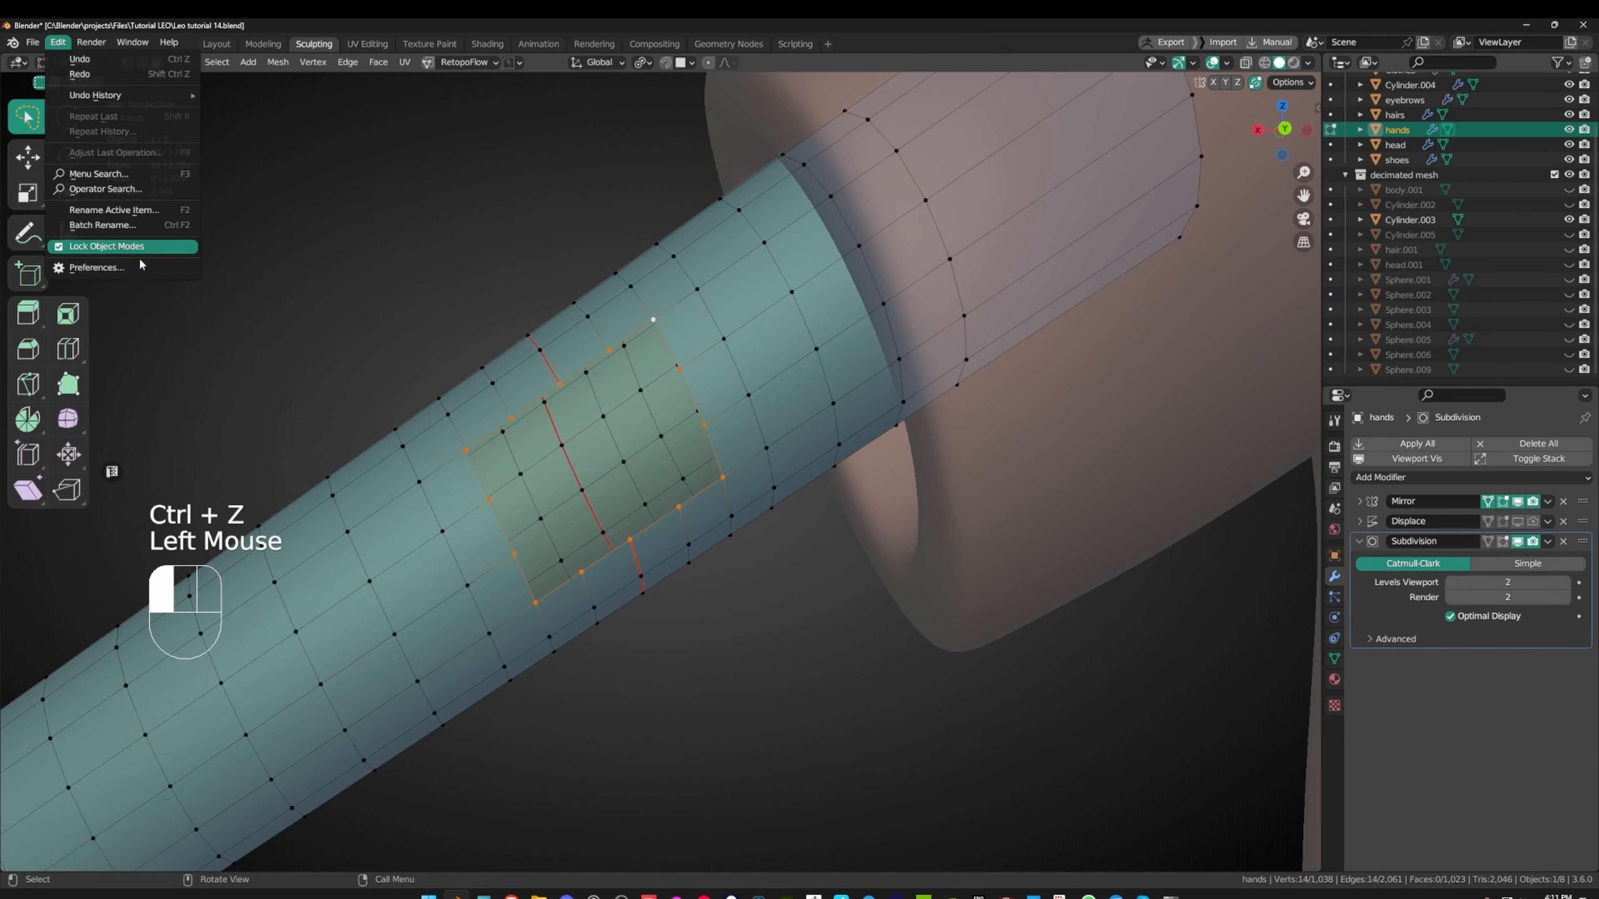
{"action": "left_click", "coordinate": [139, 272]}
{"action": "left_click_drag", "start_coordinate": [208, 63], "coordinate": [295, 130]}
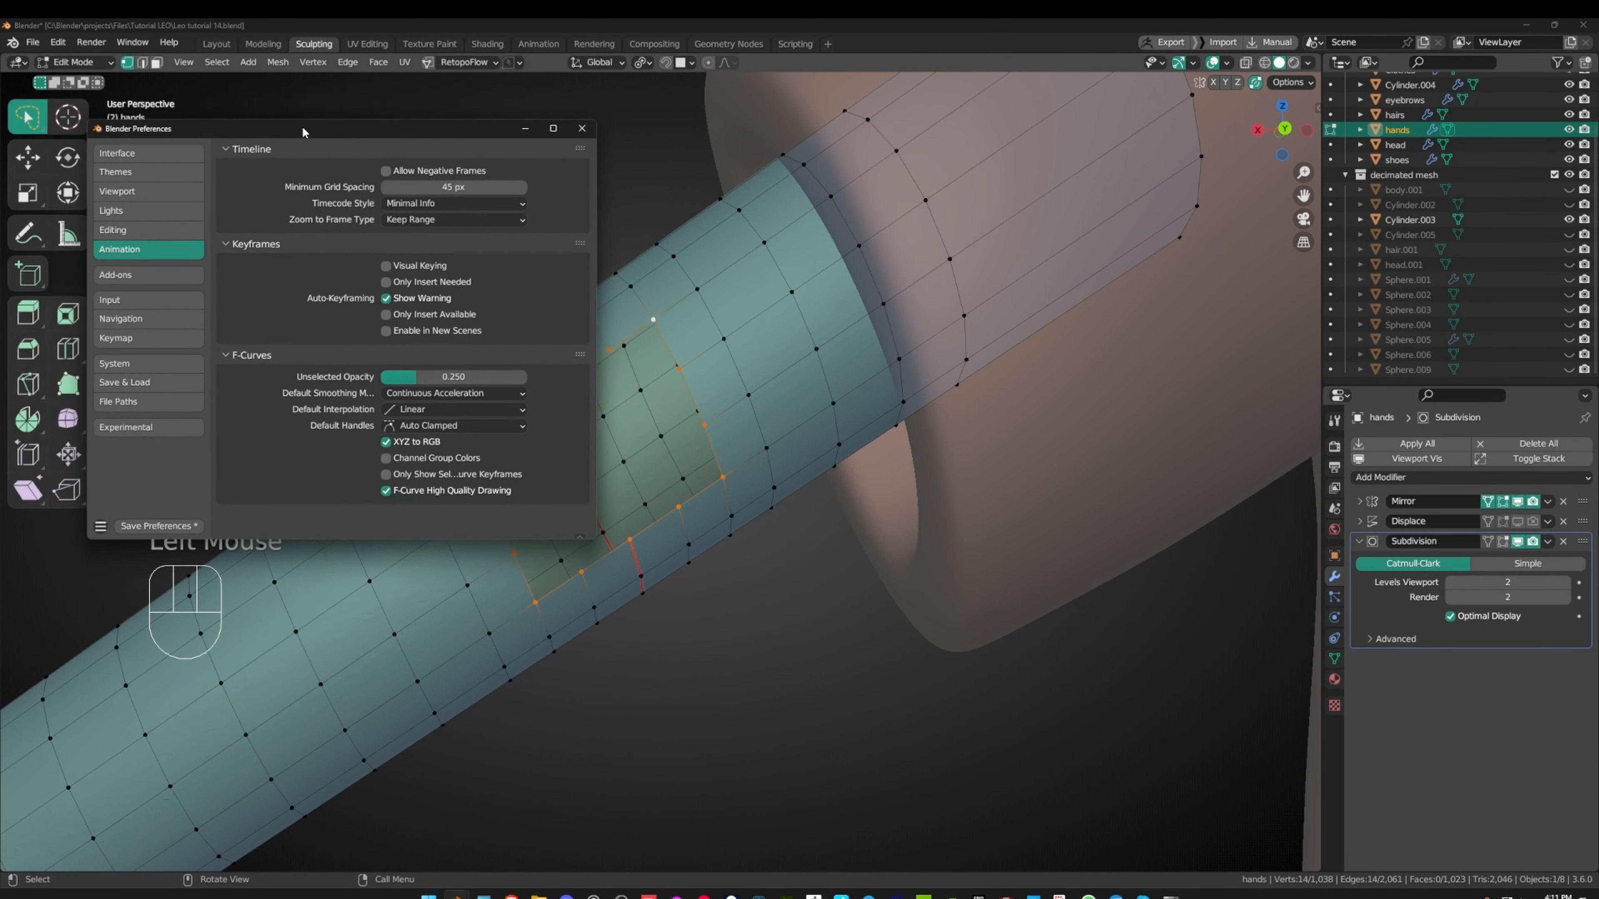
{"action": "left_click", "coordinate": [162, 282]}
{"action": "left_click", "coordinate": [501, 168]}
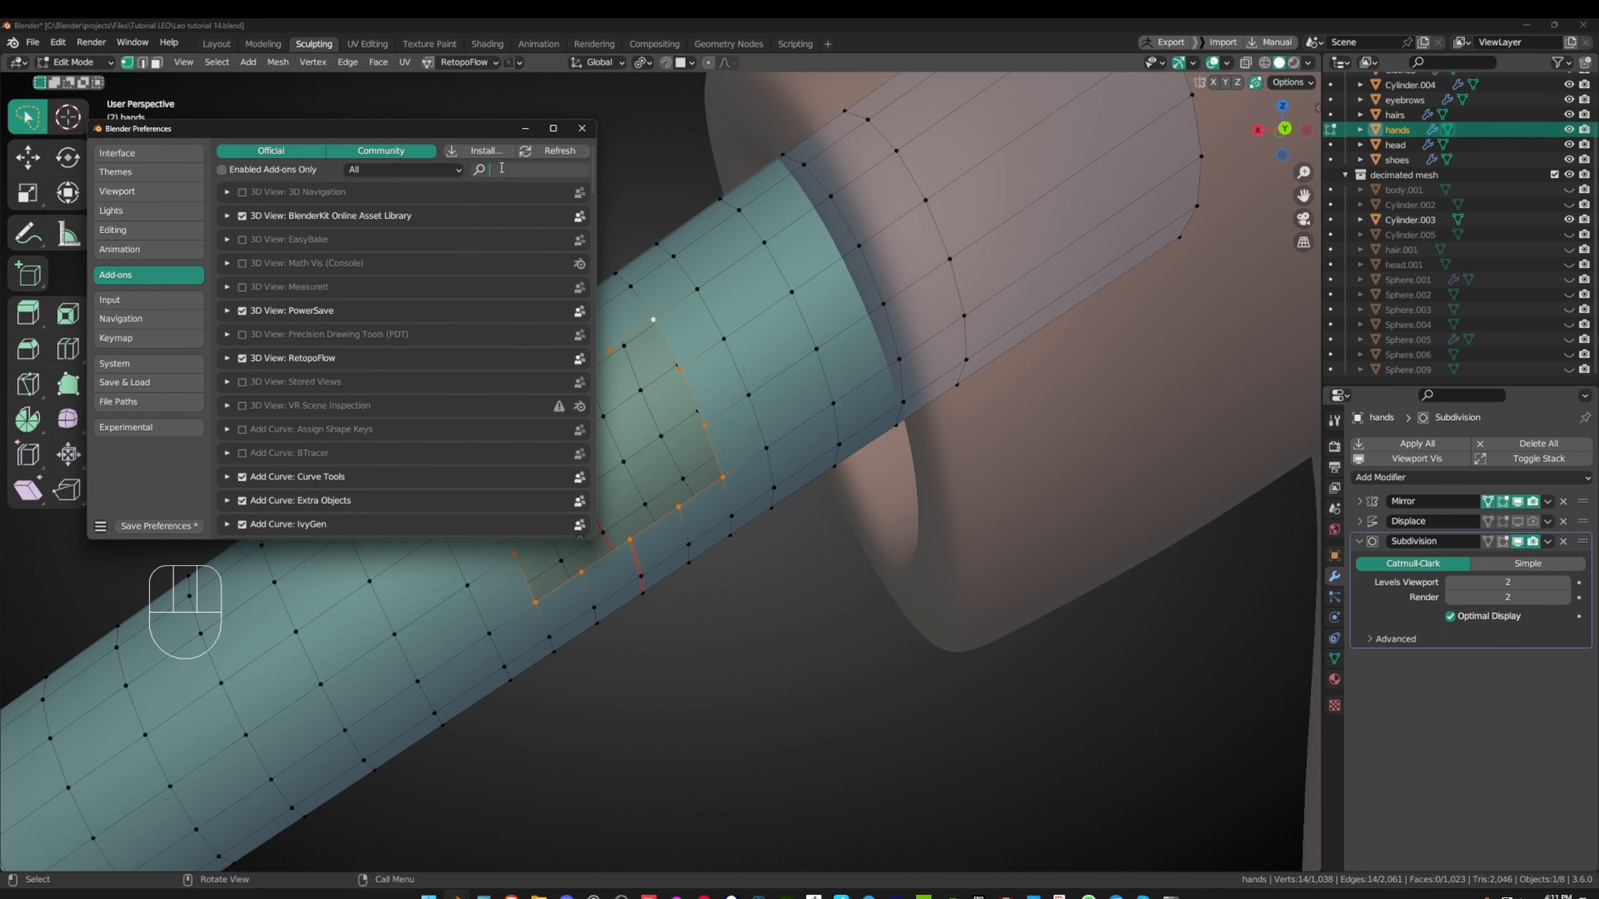
{"action": "type", "text": "loop"}
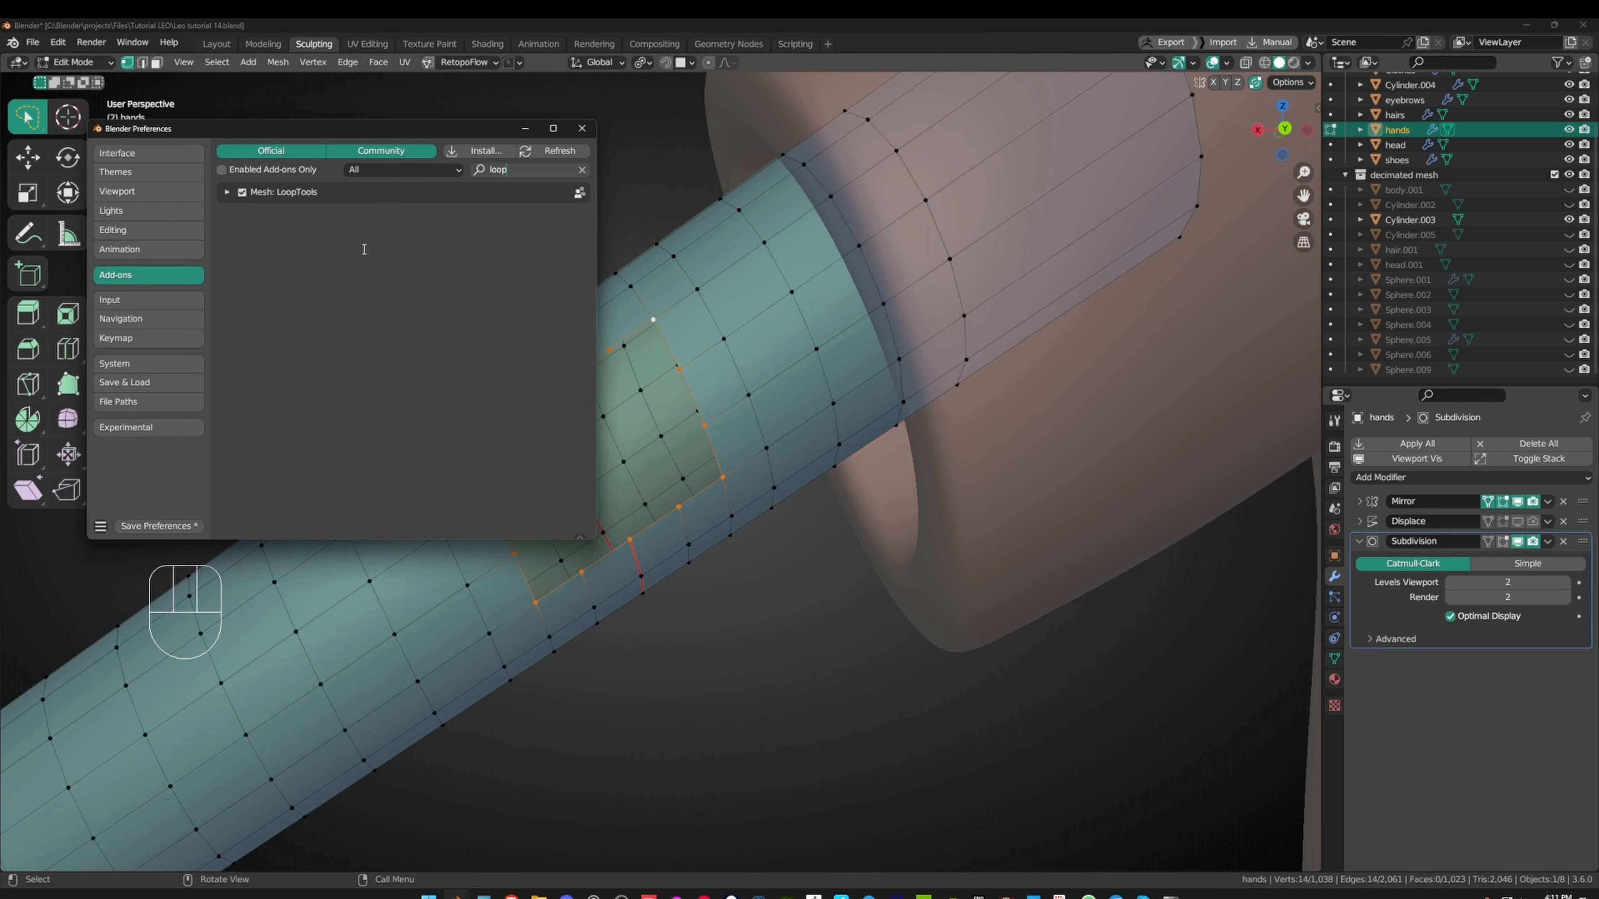
{"action": "key", "text": "Return"}
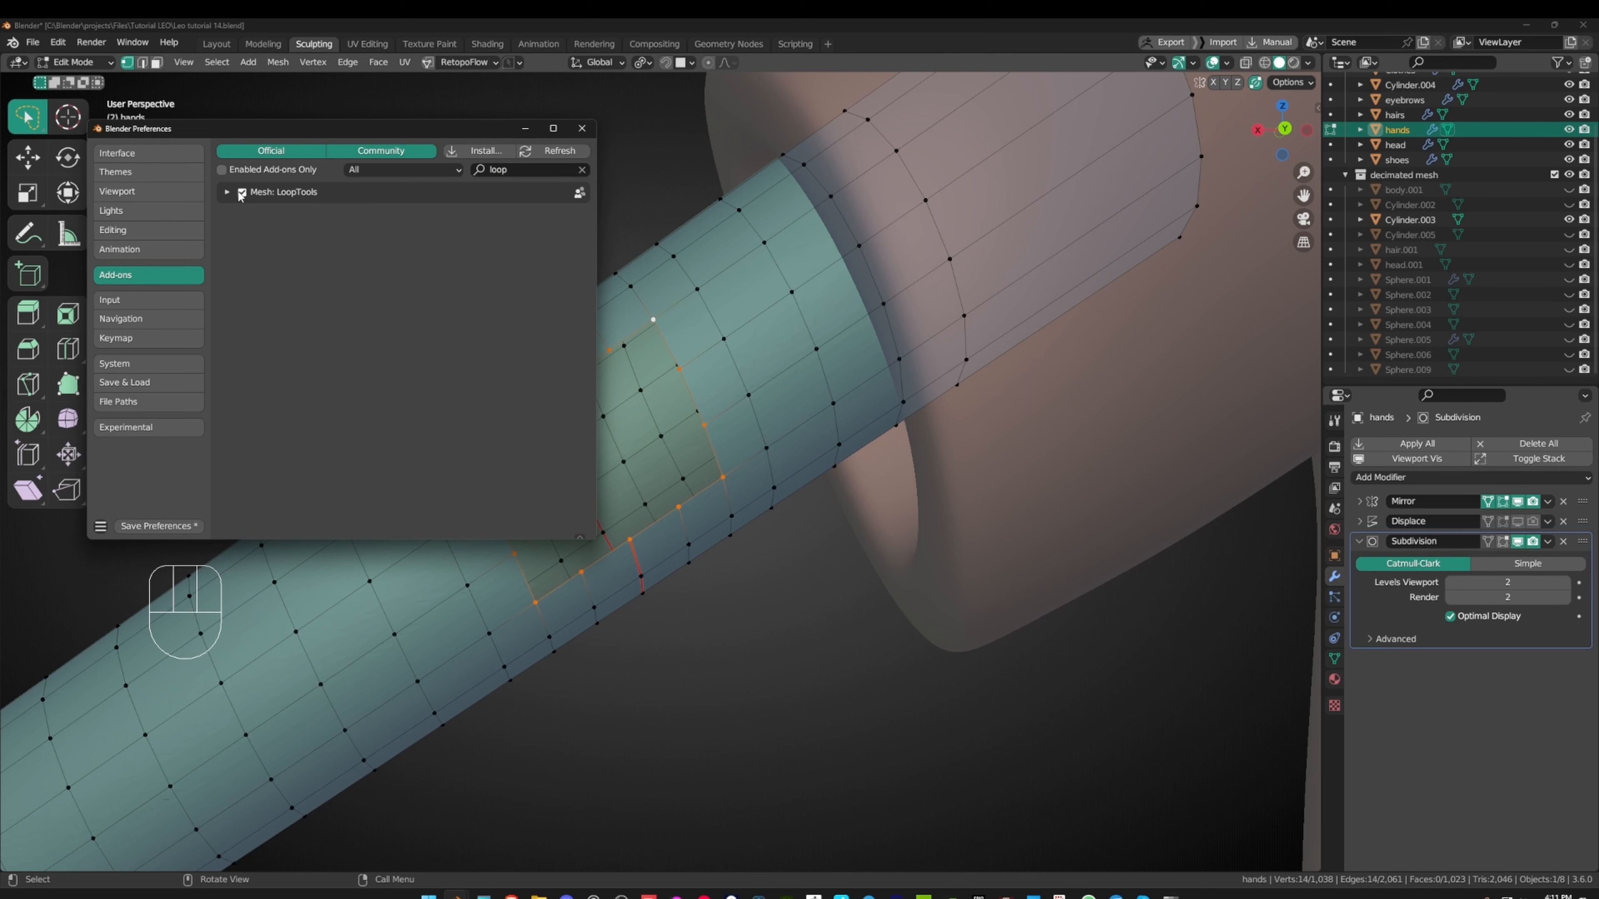
- Expand the LoopTools add-on's details, save the preferences and close their window
{"action": "left_click", "coordinate": [227, 192]}
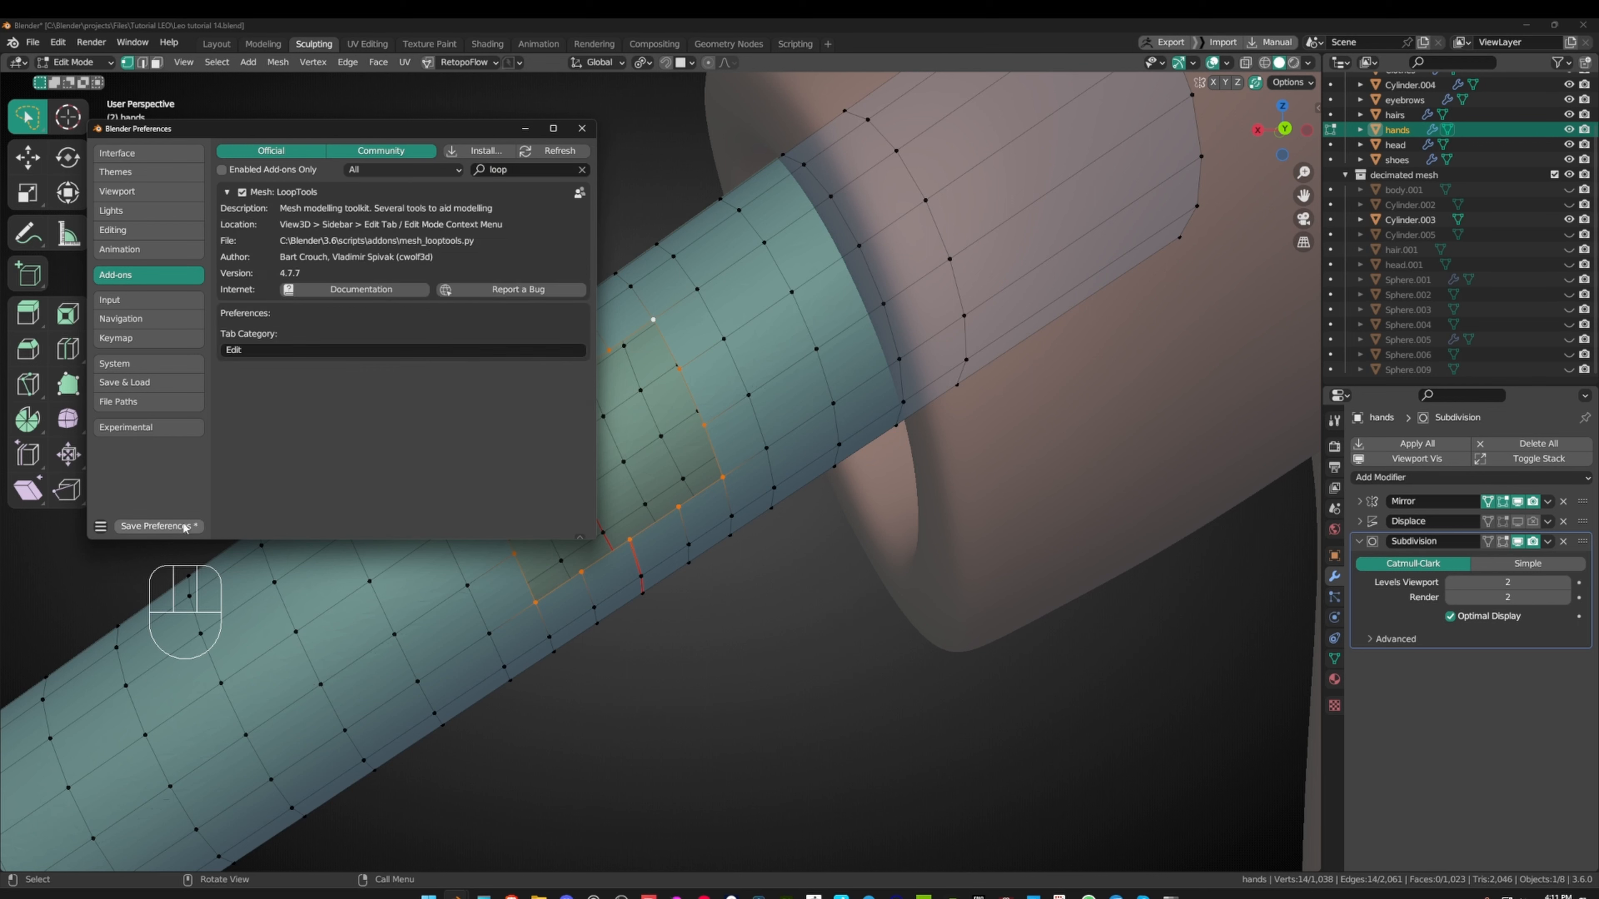
{"action": "left_click", "coordinate": [160, 526]}
{"action": "left_click", "coordinate": [582, 129]}
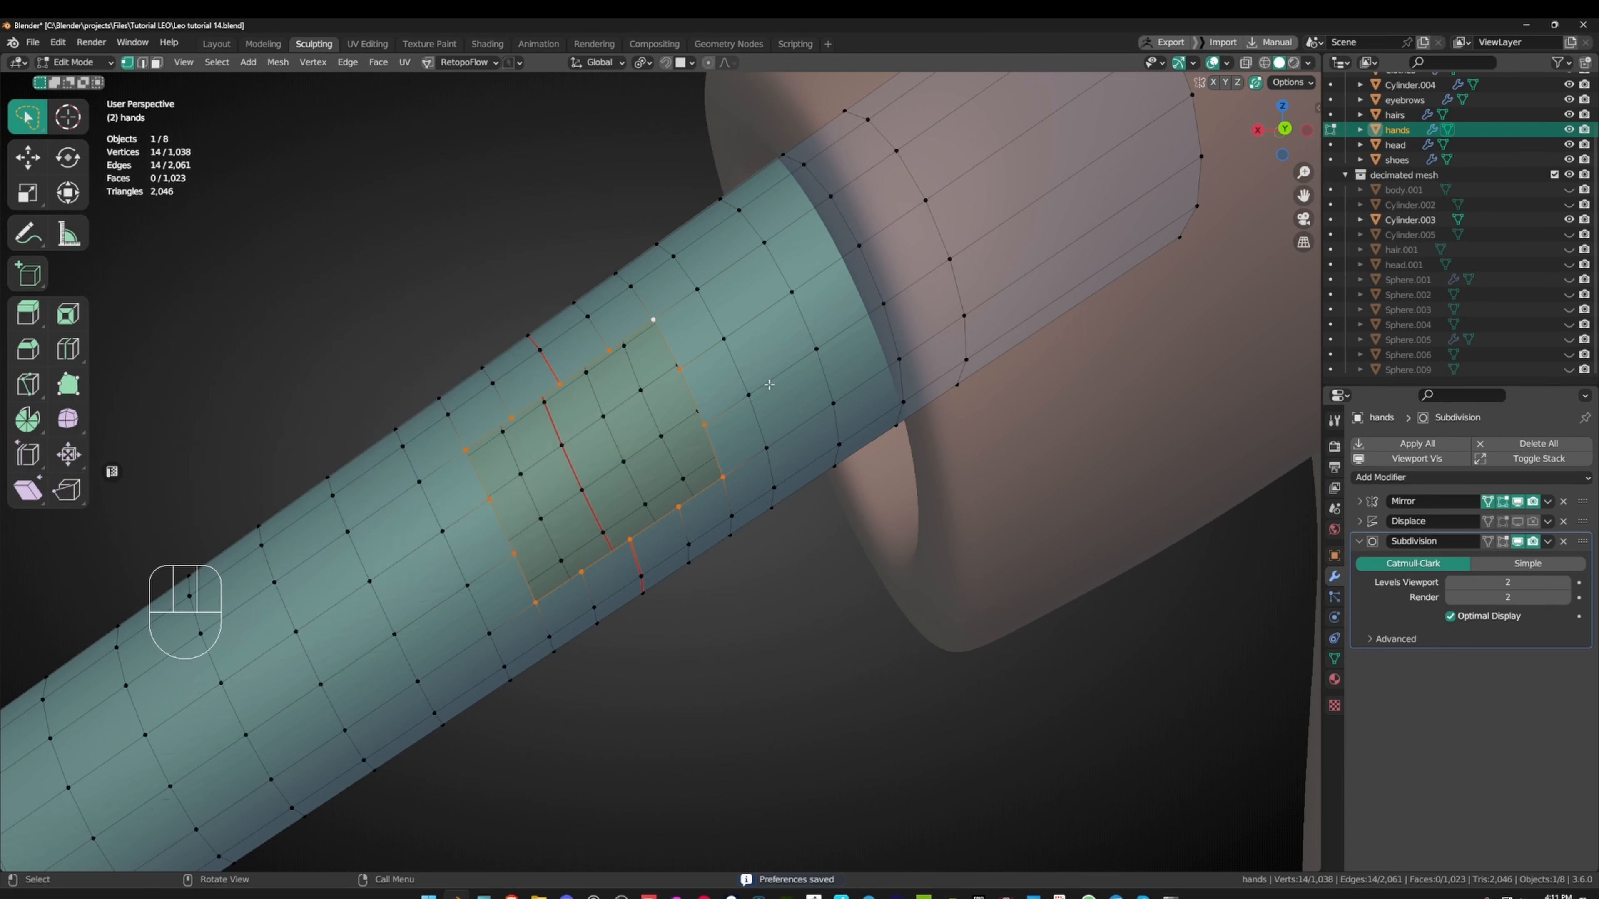
- Turn on snapping and round the elbow hole's border loop with the LoopTools Circle operation
{"action": "middle_click_drag", "start_coordinate": [767, 385], "coordinate": [723, 371]}
{"action": "scroll", "coordinate": [781, 401], "scroll_direction": "down", "scroll_amount": 1}
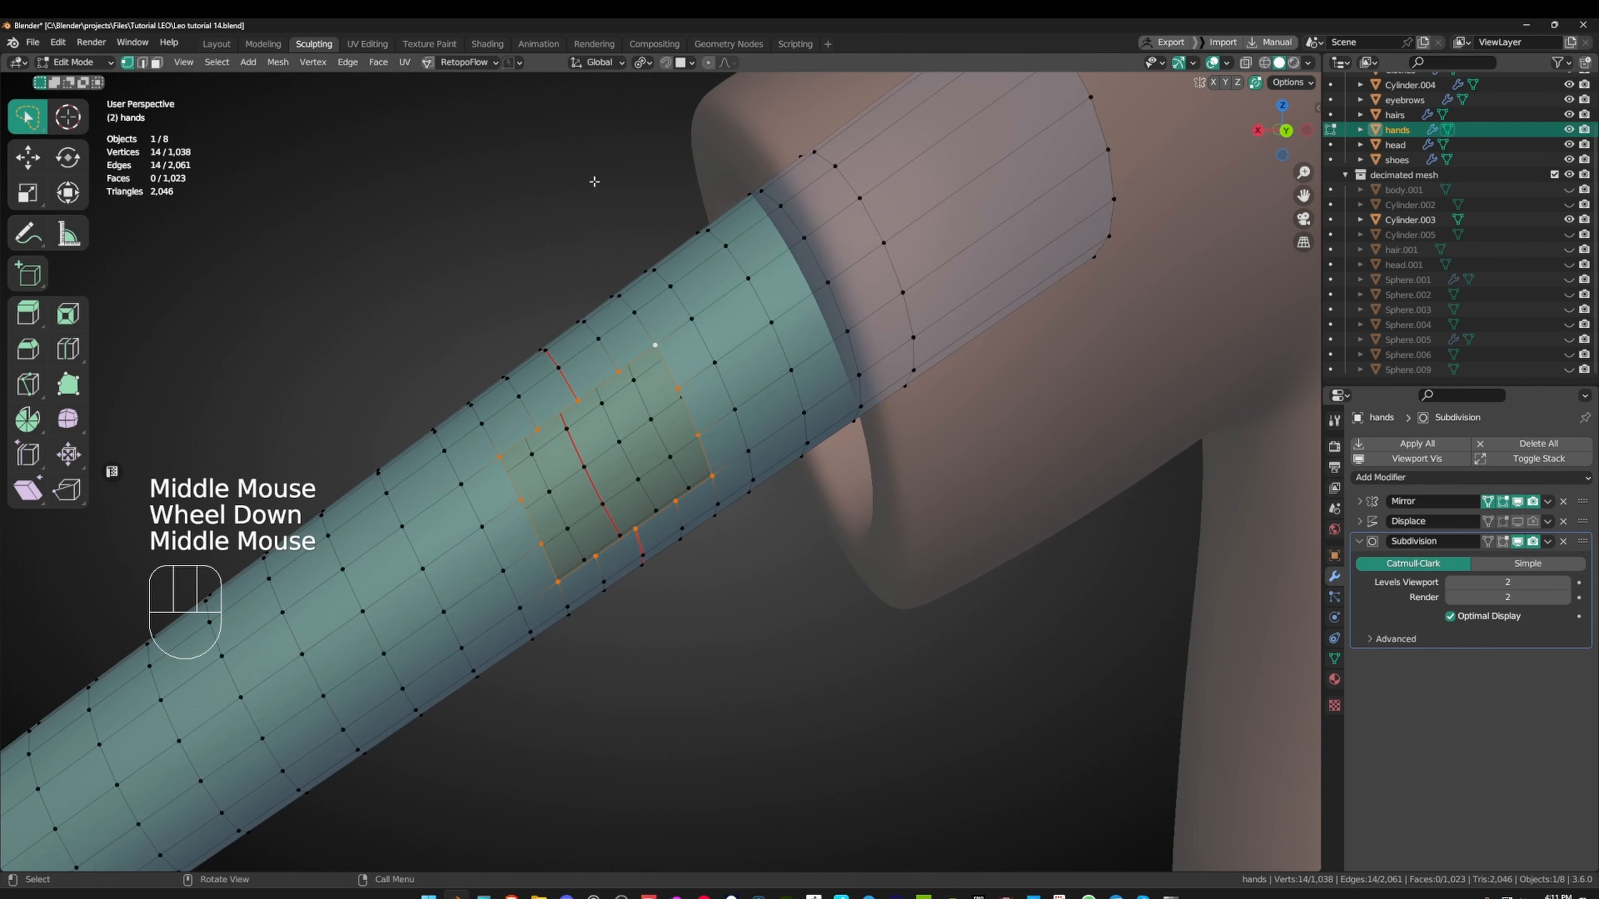
{"action": "left_click", "coordinate": [665, 62]}
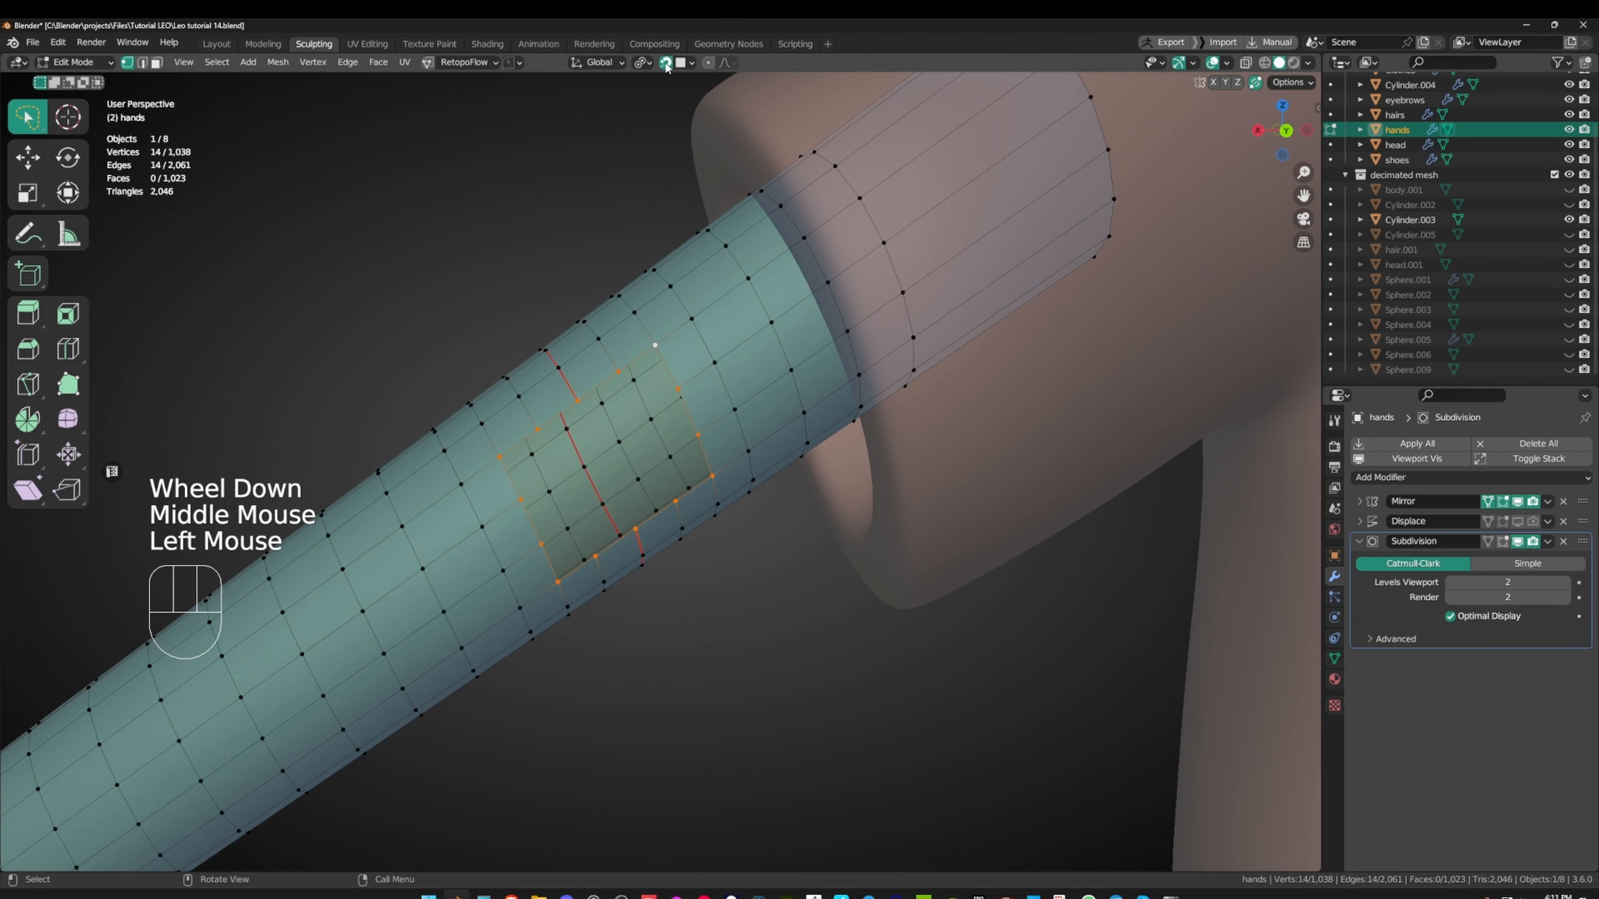
{"action": "middle_click_drag", "start_coordinate": [689, 238], "coordinate": [648, 201], "text": "shift"}
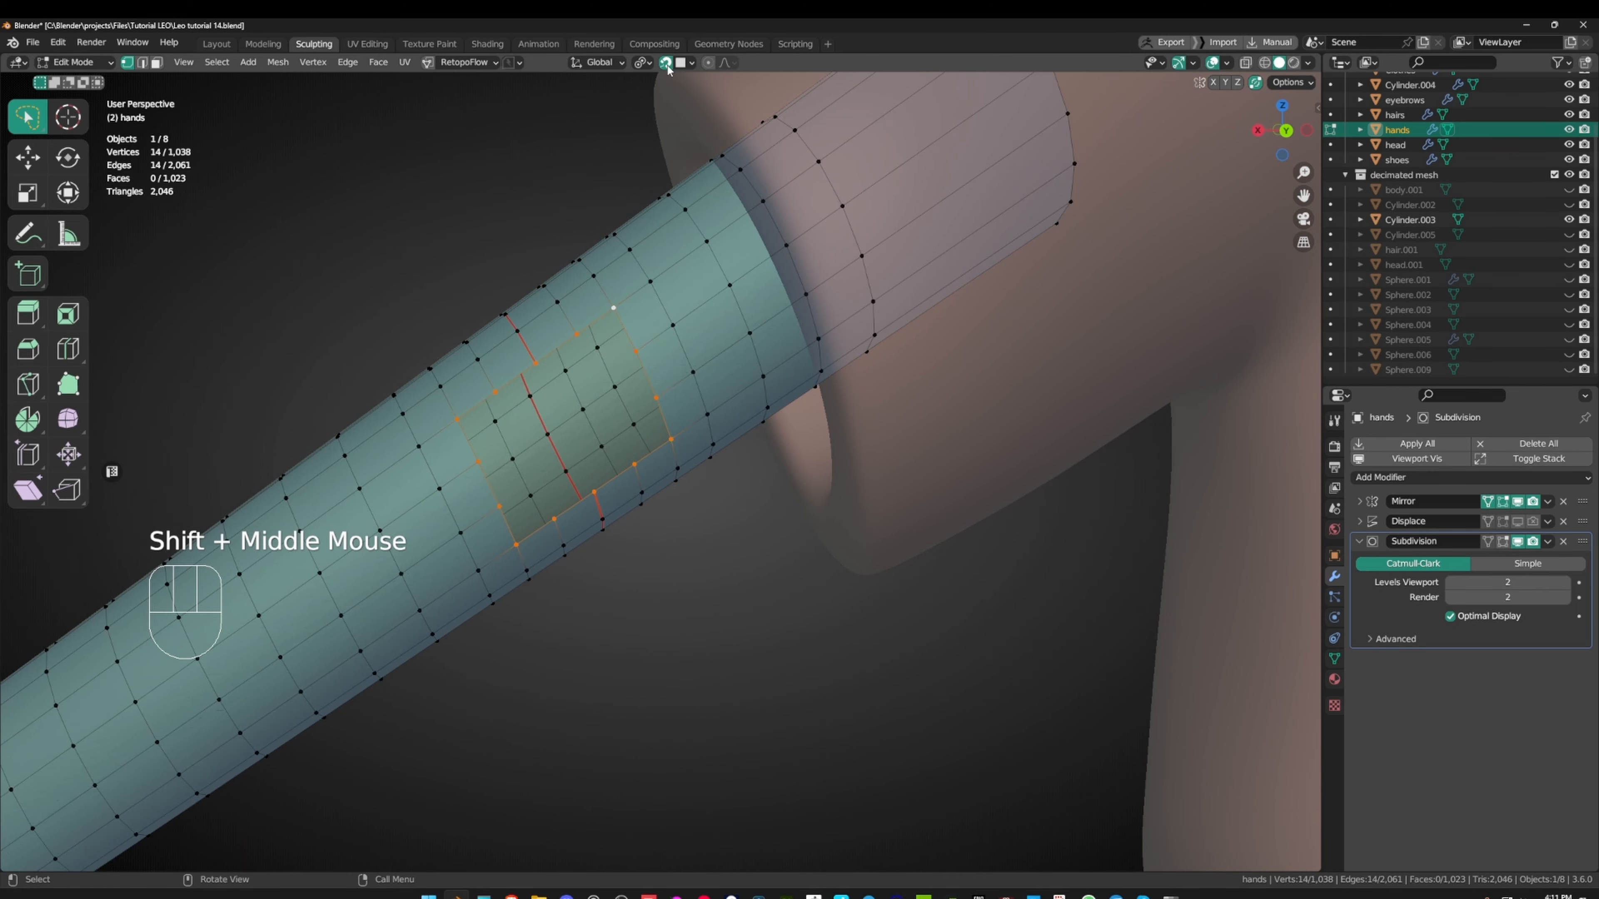
{"action": "right_click", "coordinate": [549, 241]}
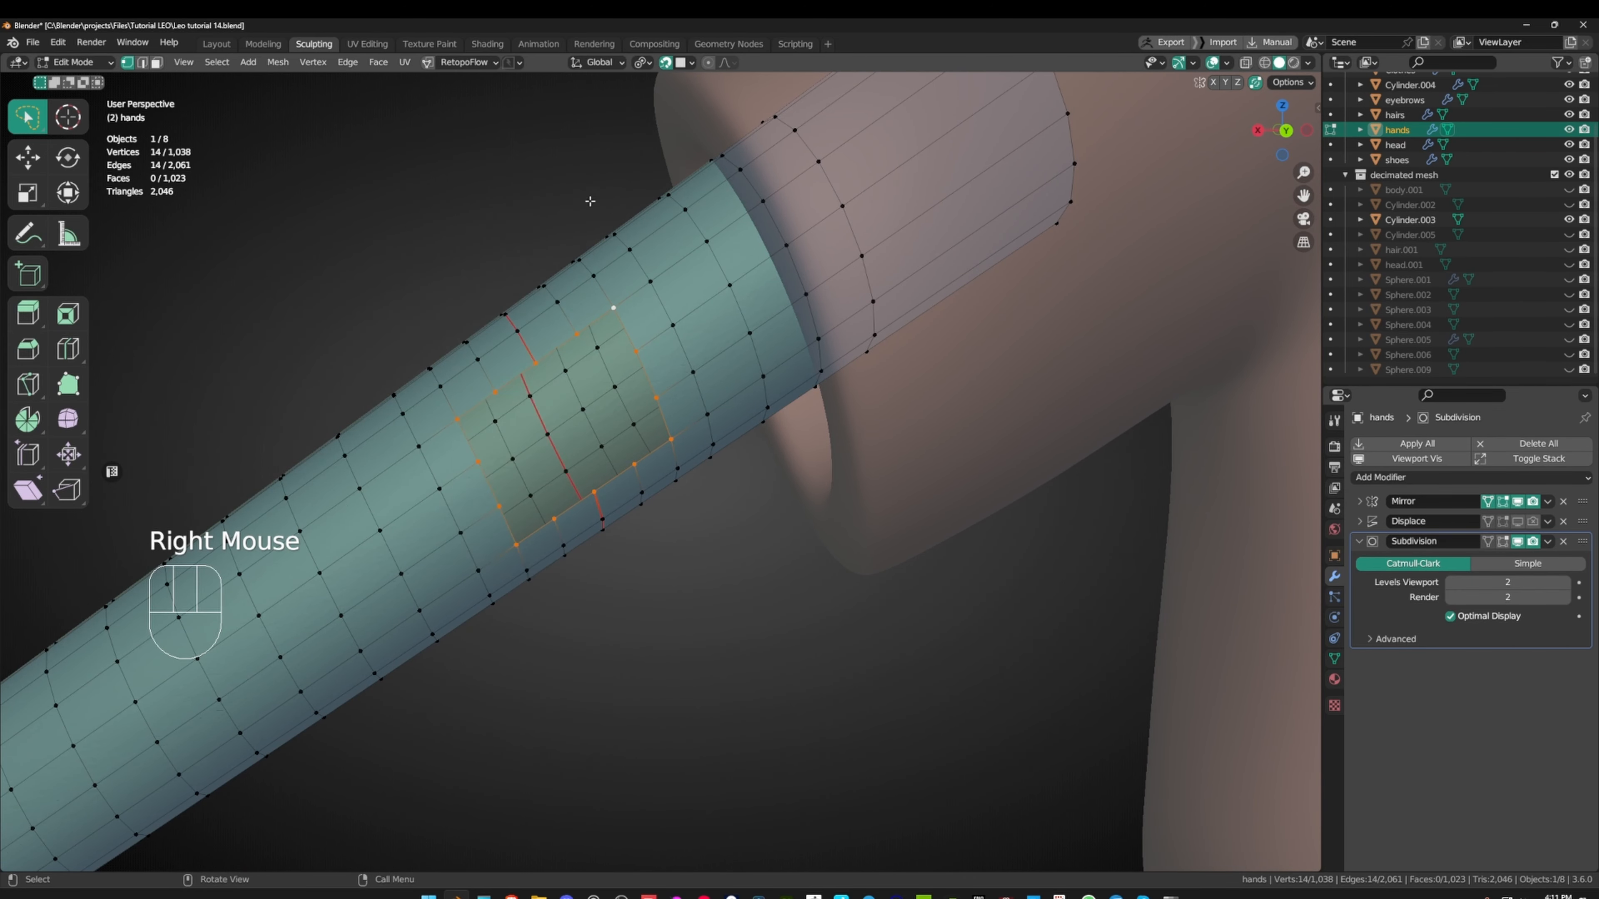
{"action": "right_click", "coordinate": [567, 181]}
{"action": "mouse_move", "coordinate": [567, 180]}
{"action": "middle_click", "coordinate": [701, 191]}
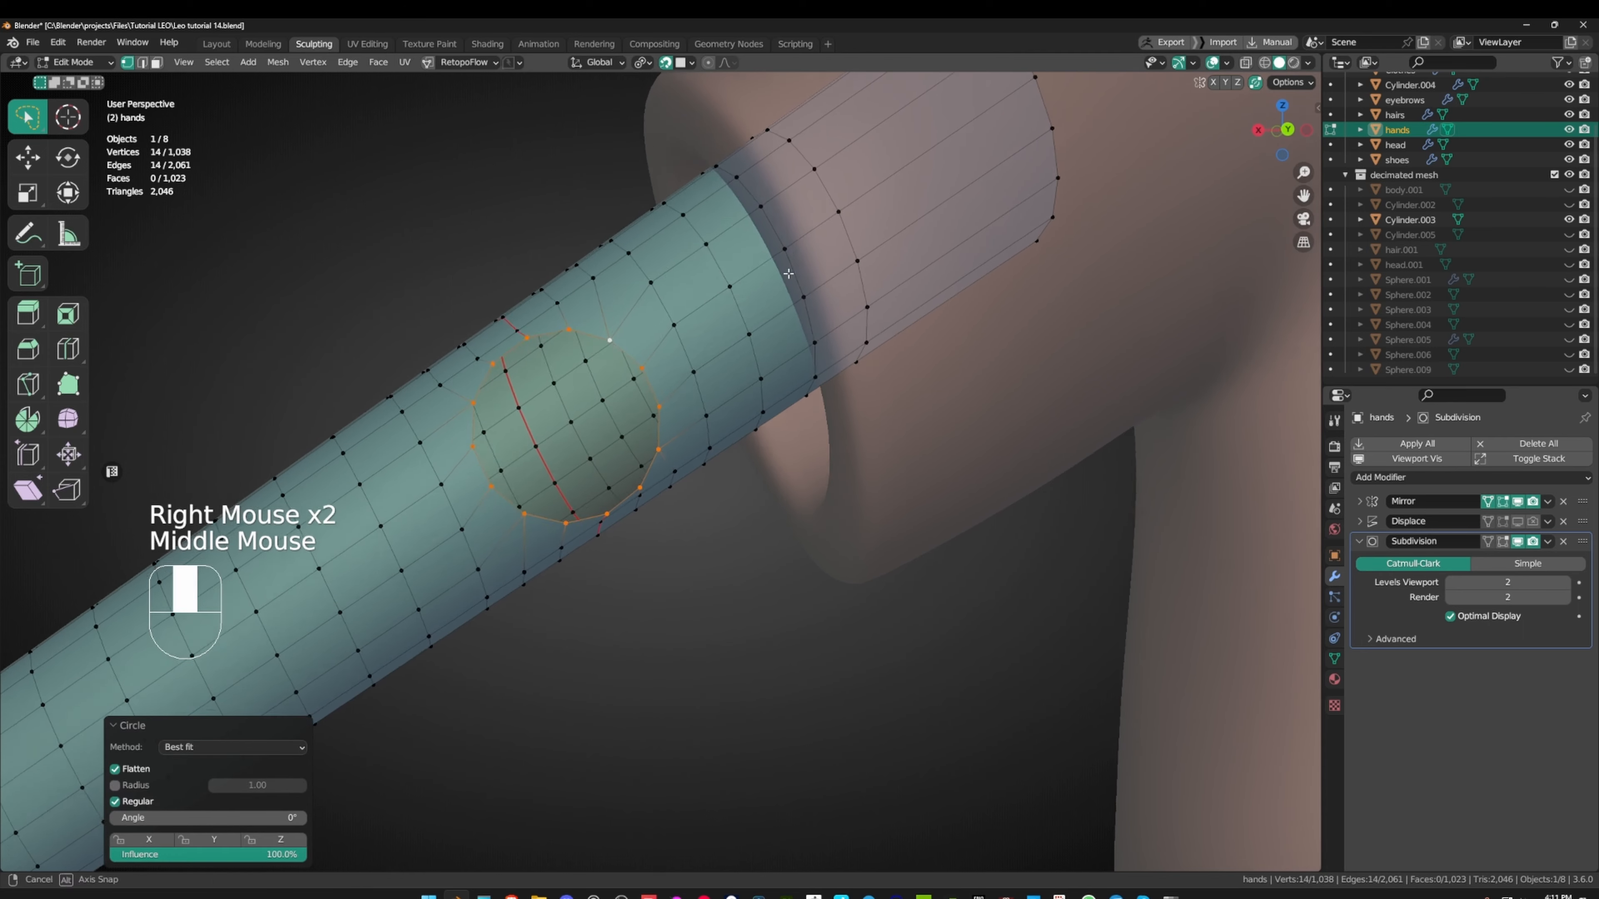
- Scale the circular border loop of the elbow hole down to about 0.759
{"action": "scroll", "coordinate": [803, 270], "scroll_direction": "up", "scroll_amount": 1}
{"action": "key", "text": "s"}
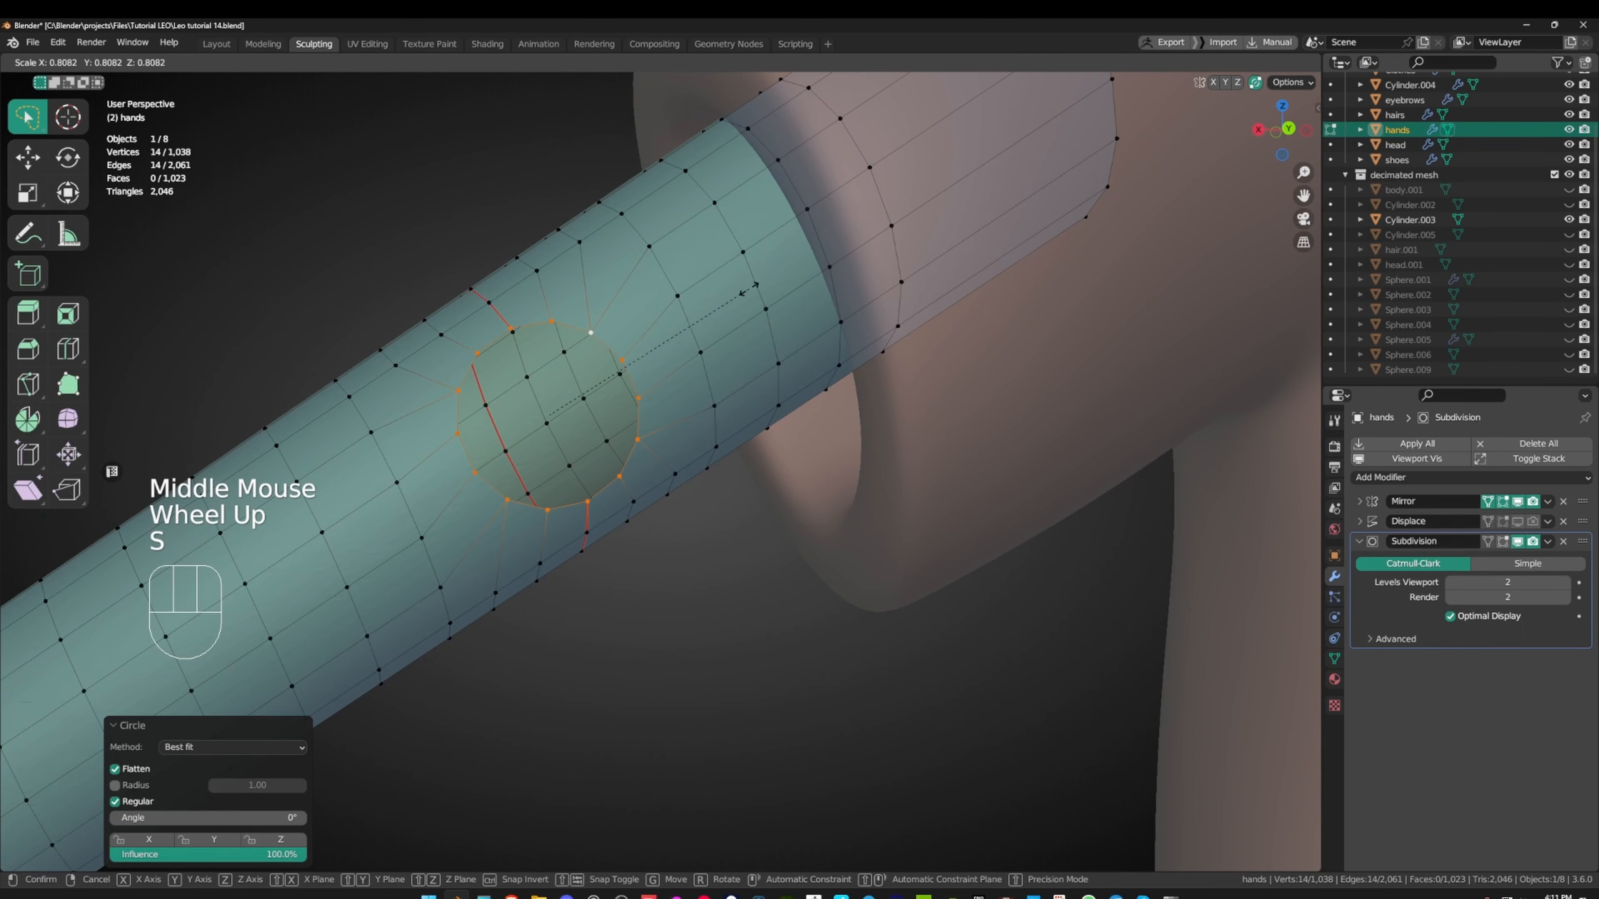
{"action": "middle_click_drag", "start_coordinate": [749, 290], "coordinate": [681, 299]}
{"action": "key", "text": "s"}
{"action": "left_click", "coordinate": [668, 340]}
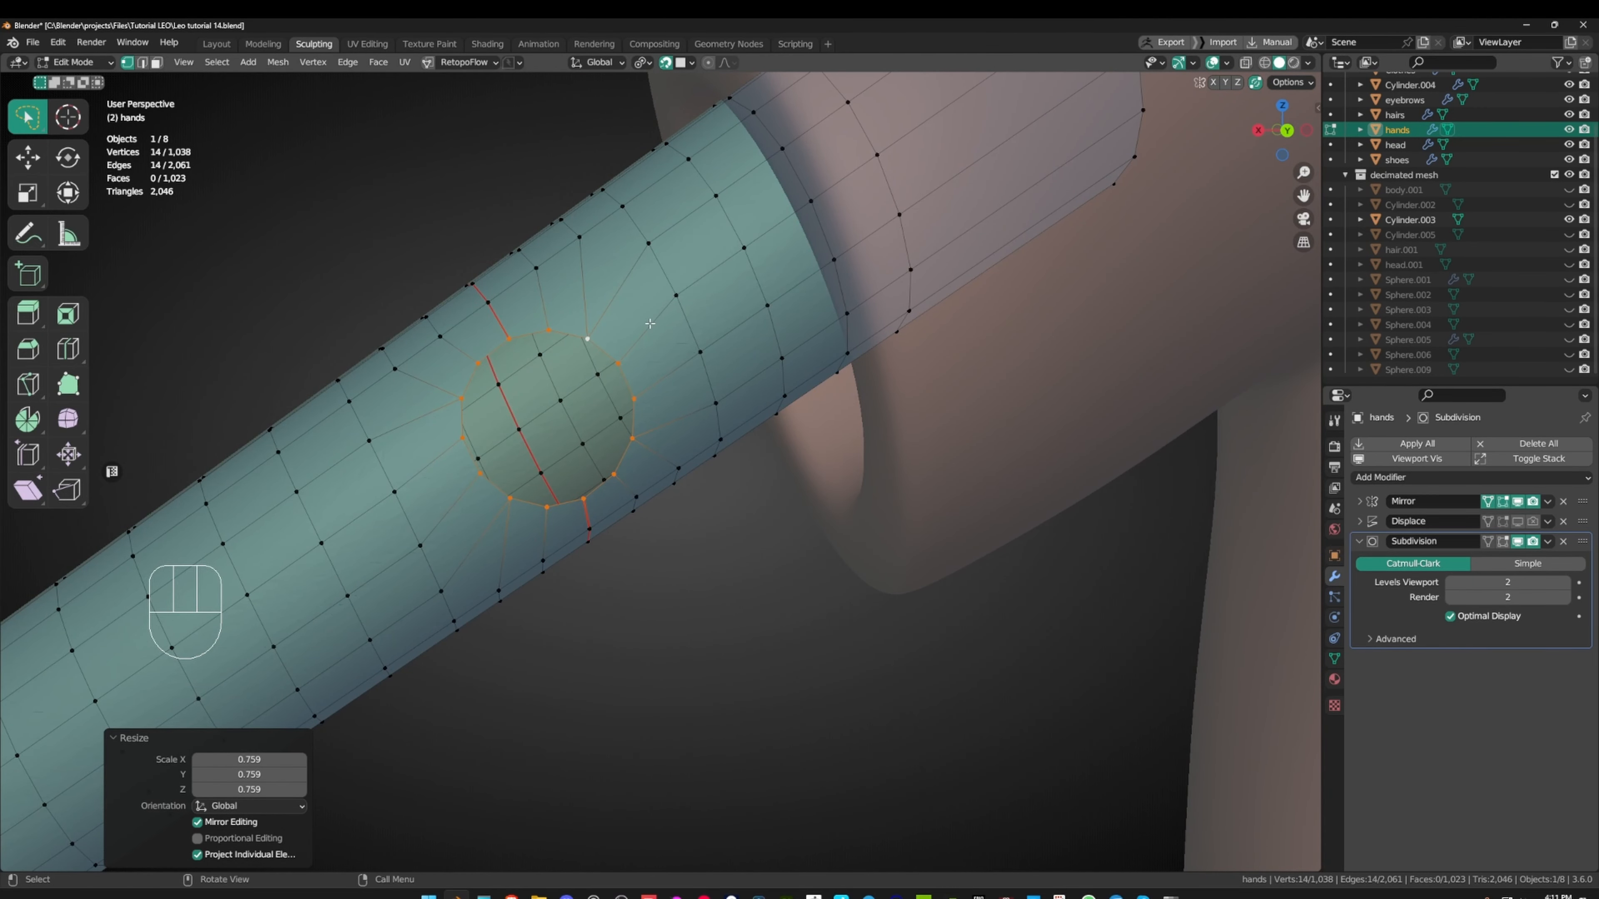
{"action": "key", "text": "s"}
{"action": "key", "text": "x"}
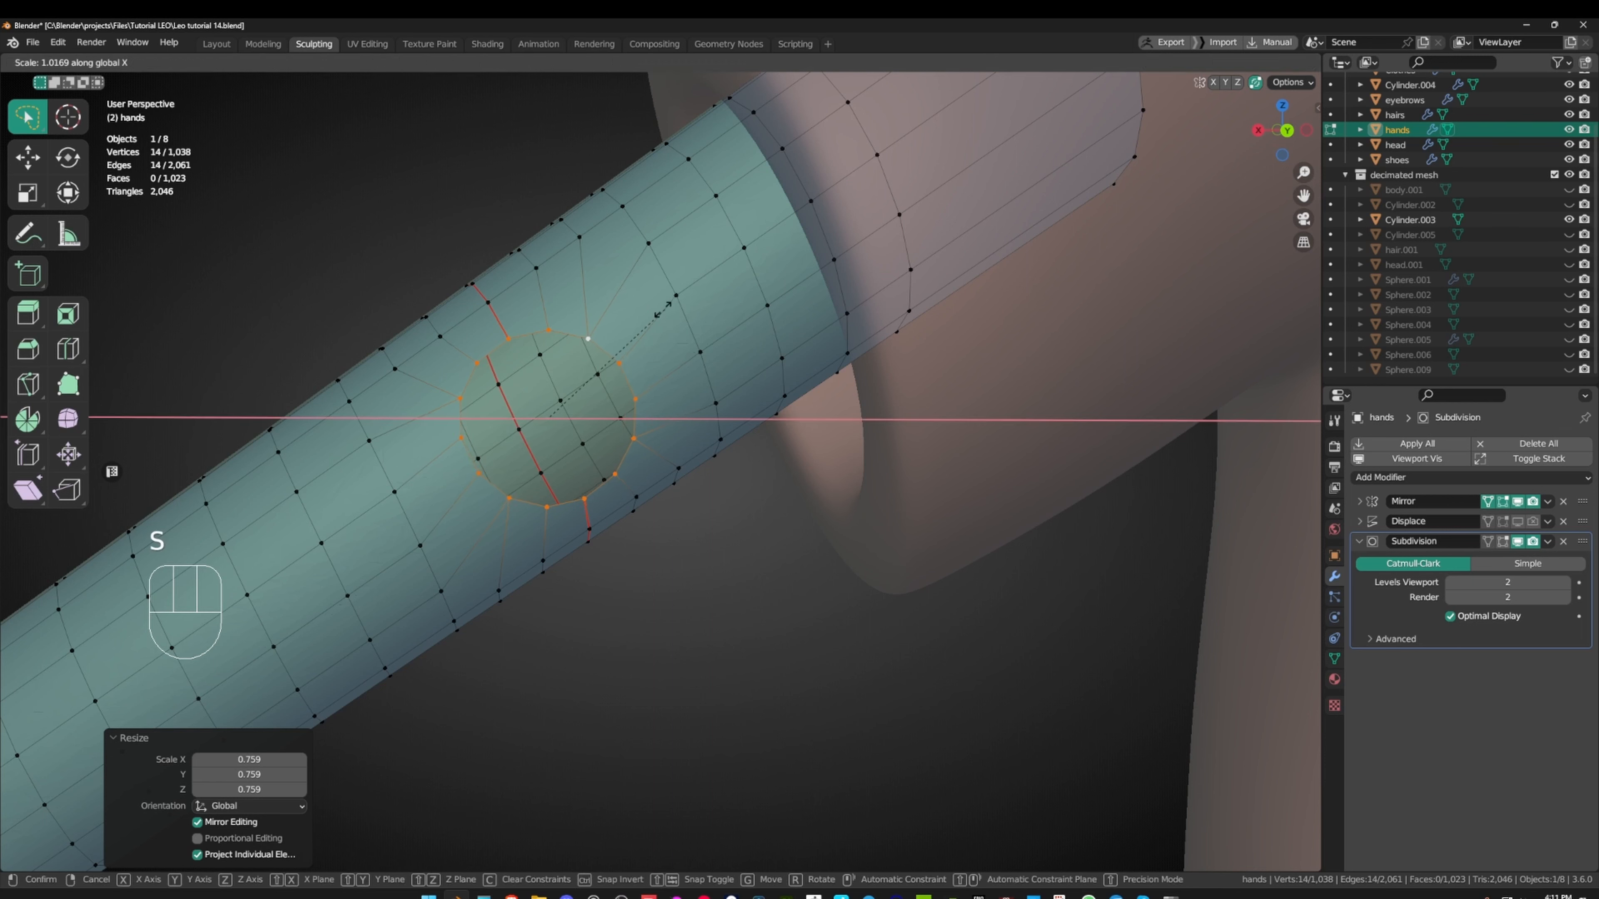
{"action": "key", "text": "z"}
{"action": "right_click", "coordinate": [741, 287]}
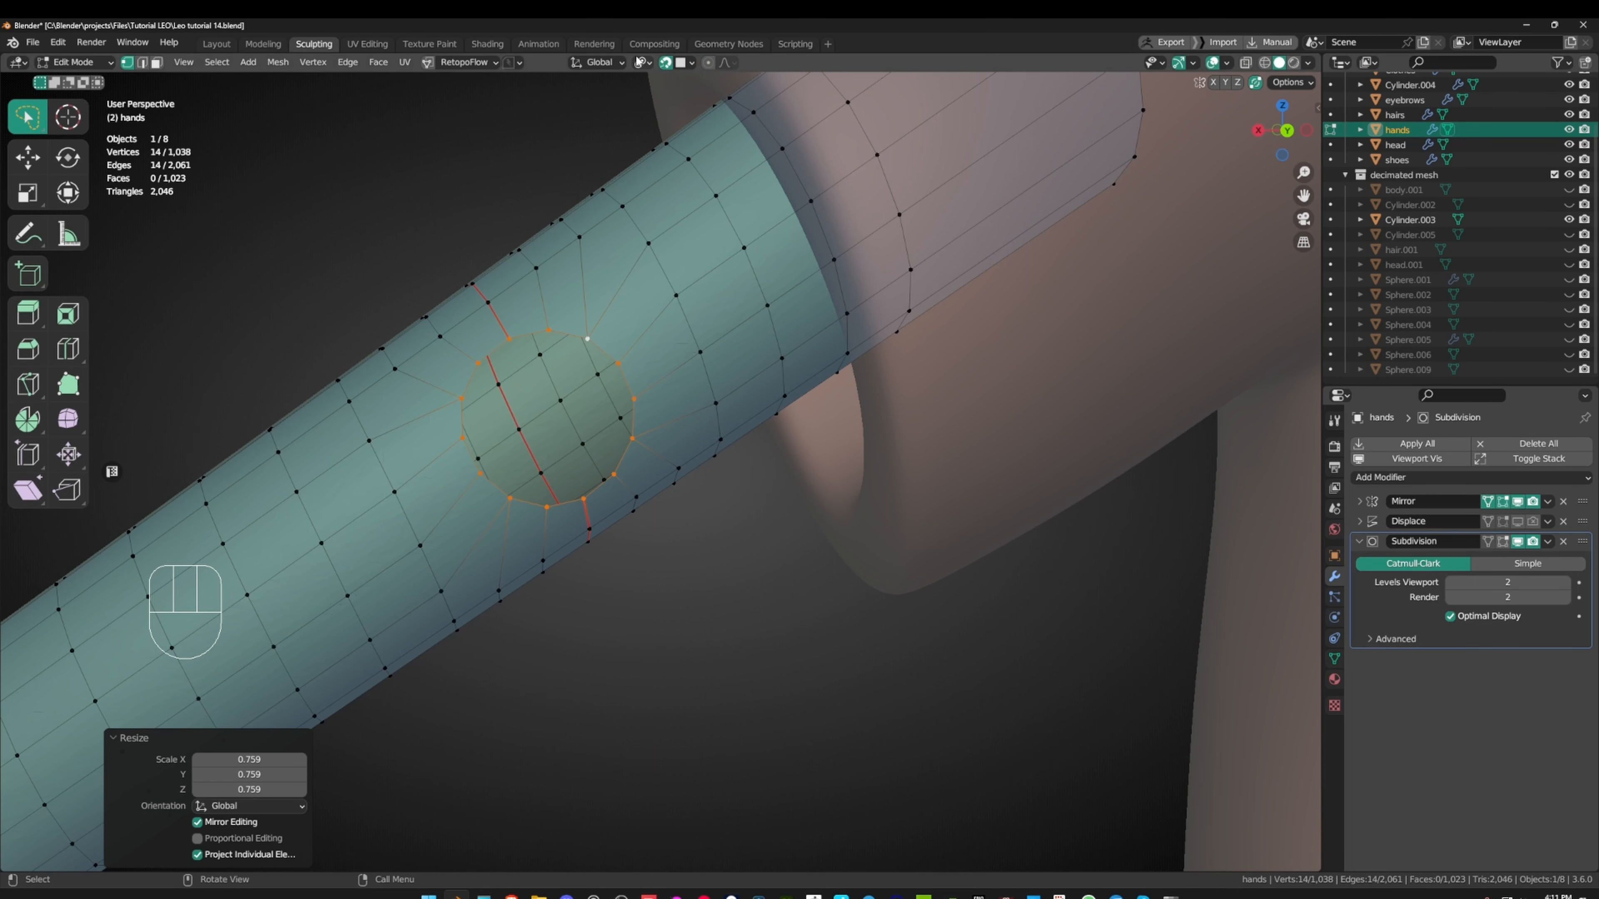
- Switch the transform orientation to Normal and stretch the elbow hole's border loop along its Y axis by about 1.258
{"action": "left_click", "coordinate": [597, 61]}
{"action": "left_click", "coordinate": [585, 140]}
{"action": "middle_click_drag", "start_coordinate": [724, 245], "coordinate": [694, 383]}
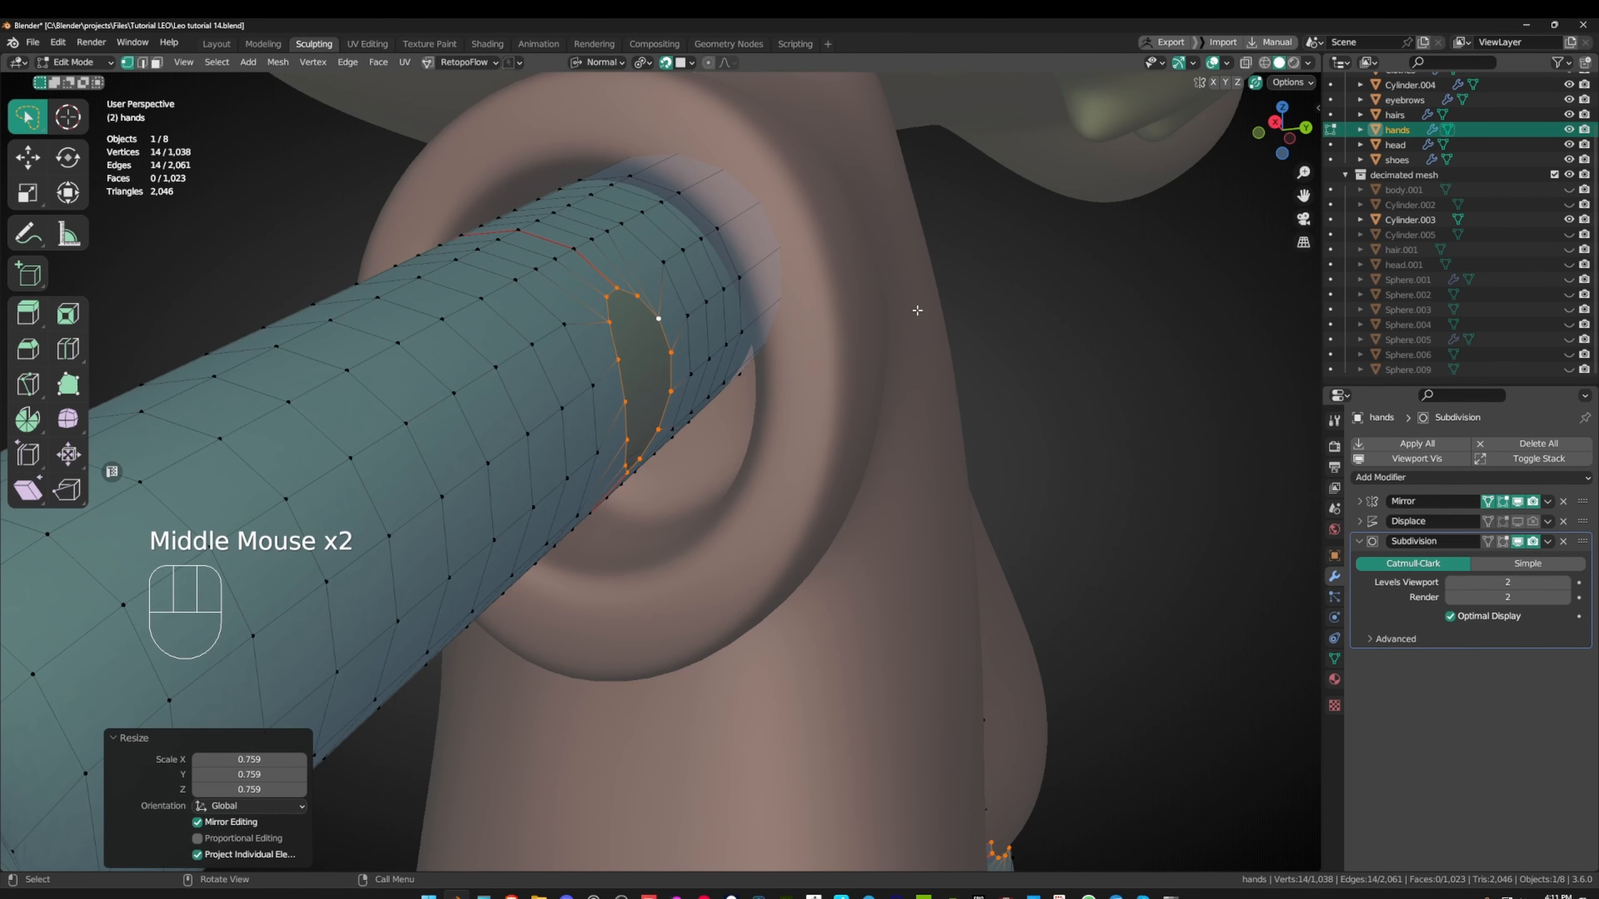
{"action": "middle_click_drag", "start_coordinate": [921, 307], "coordinate": [736, 369]}
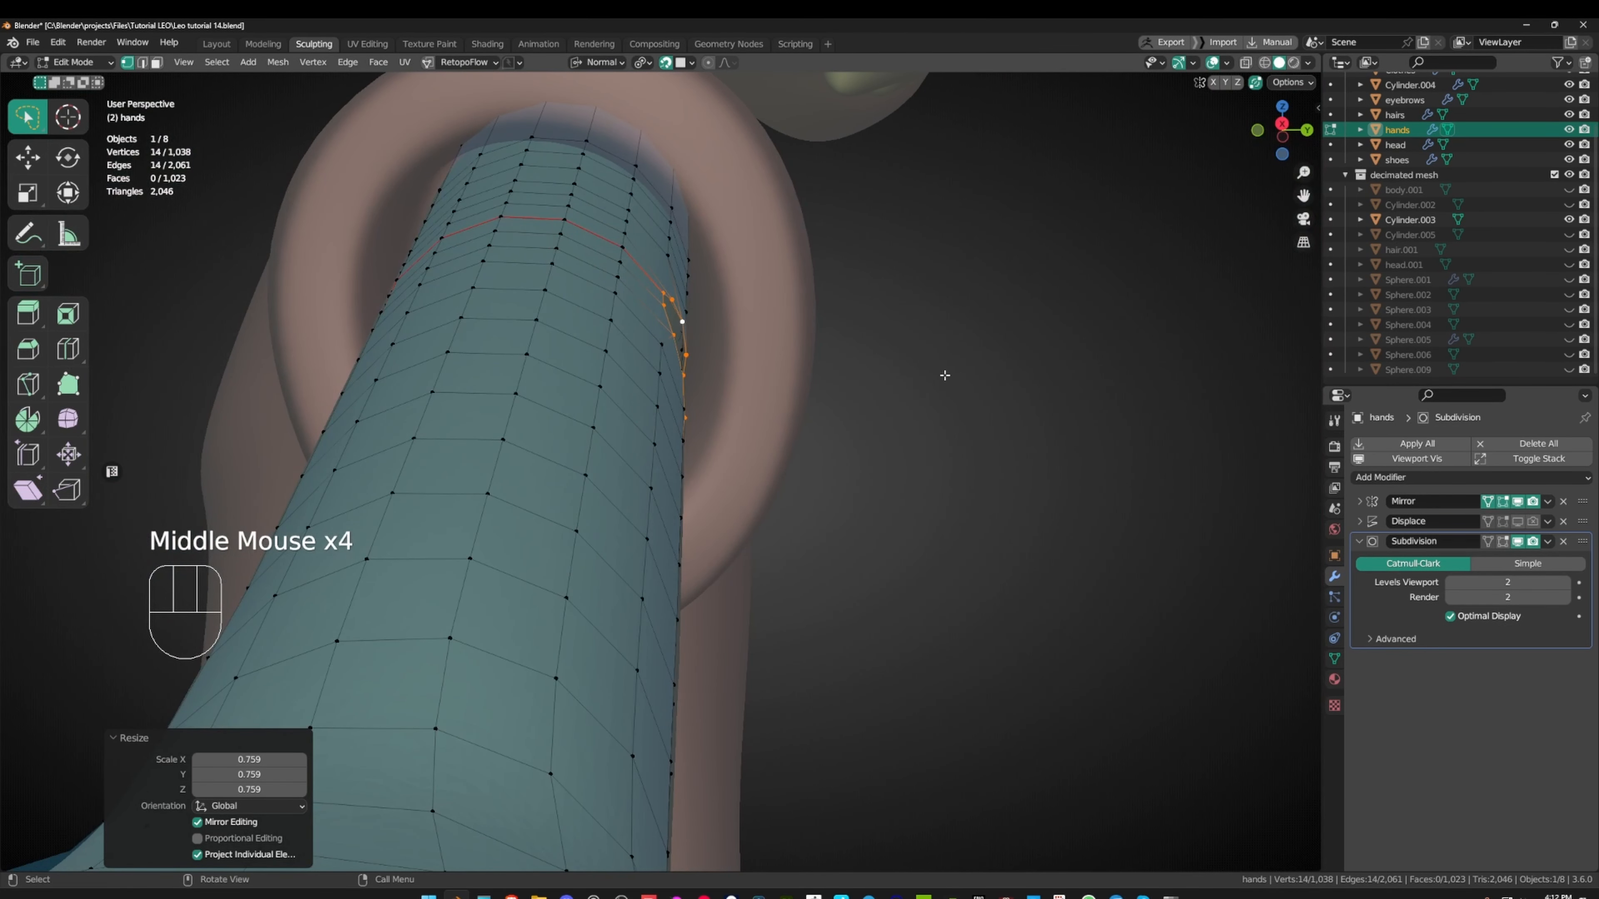
{"action": "scroll", "coordinate": [801, 415], "scroll_direction": "down", "scroll_amount": 1}
{"action": "middle_click_drag", "start_coordinate": [801, 415], "coordinate": [629, 322]}
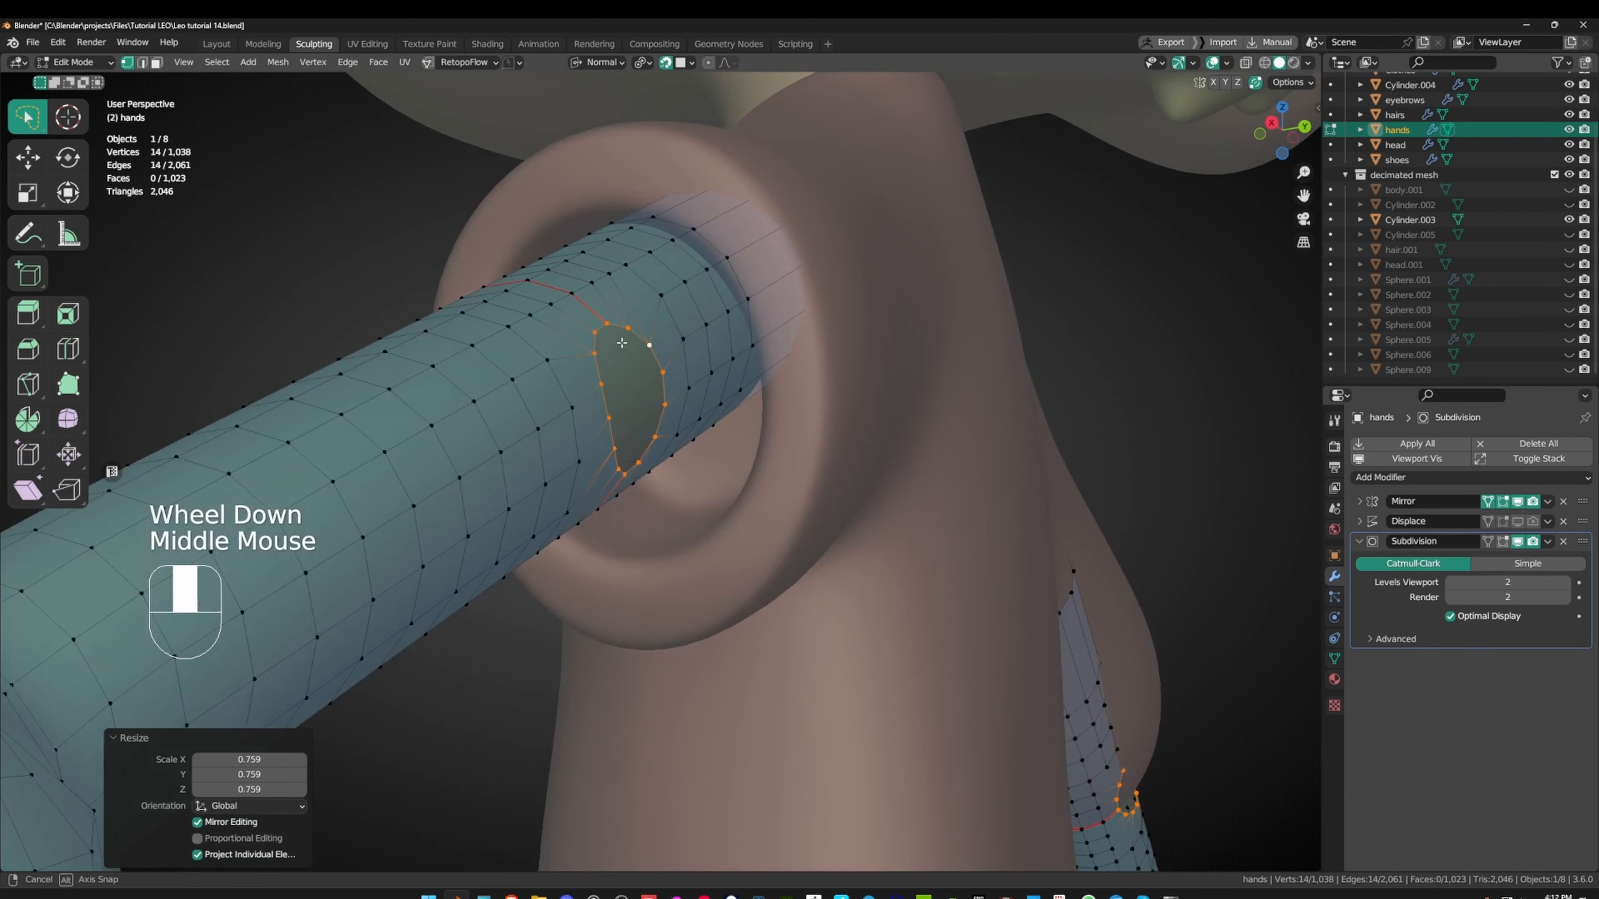
{"action": "middle_click_drag", "start_coordinate": [643, 175], "coordinate": [497, 432]}
{"action": "middle_click_drag", "start_coordinate": [730, 246], "coordinate": [777, 281]}
{"action": "scroll", "coordinate": [755, 265], "scroll_direction": "up", "scroll_amount": 2}
{"action": "scroll", "coordinate": [777, 281], "scroll_direction": "down", "scroll_amount": 1}
{"action": "key", "text": "s"}
{"action": "key", "text": "y"}
{"action": "key", "text": "y"}
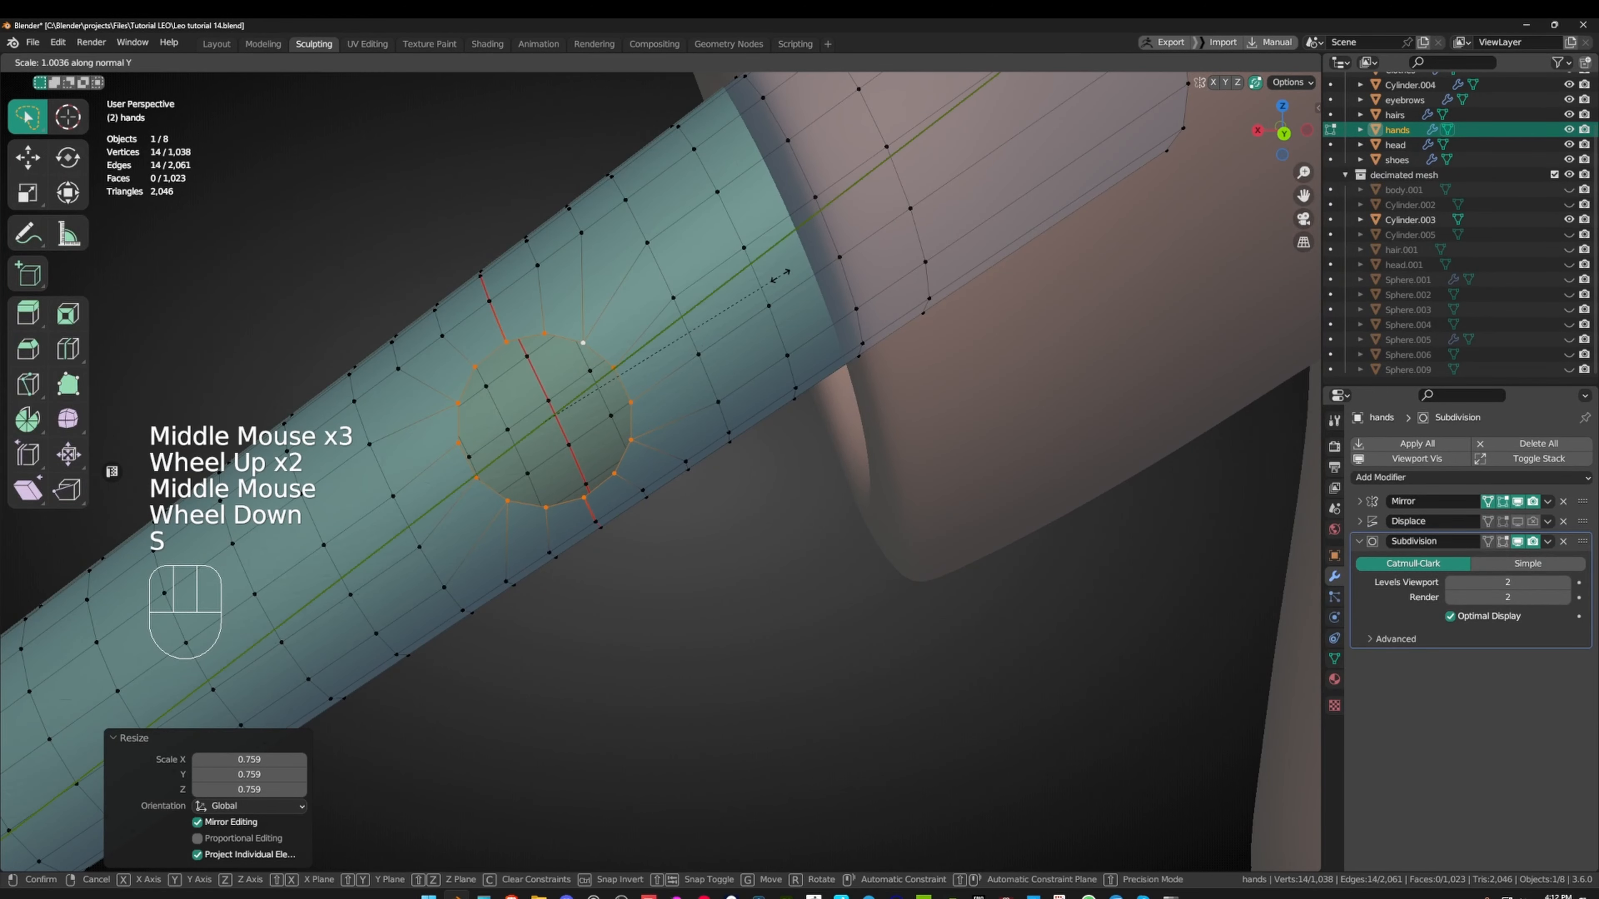
{"action": "left_click", "coordinate": [859, 241]}
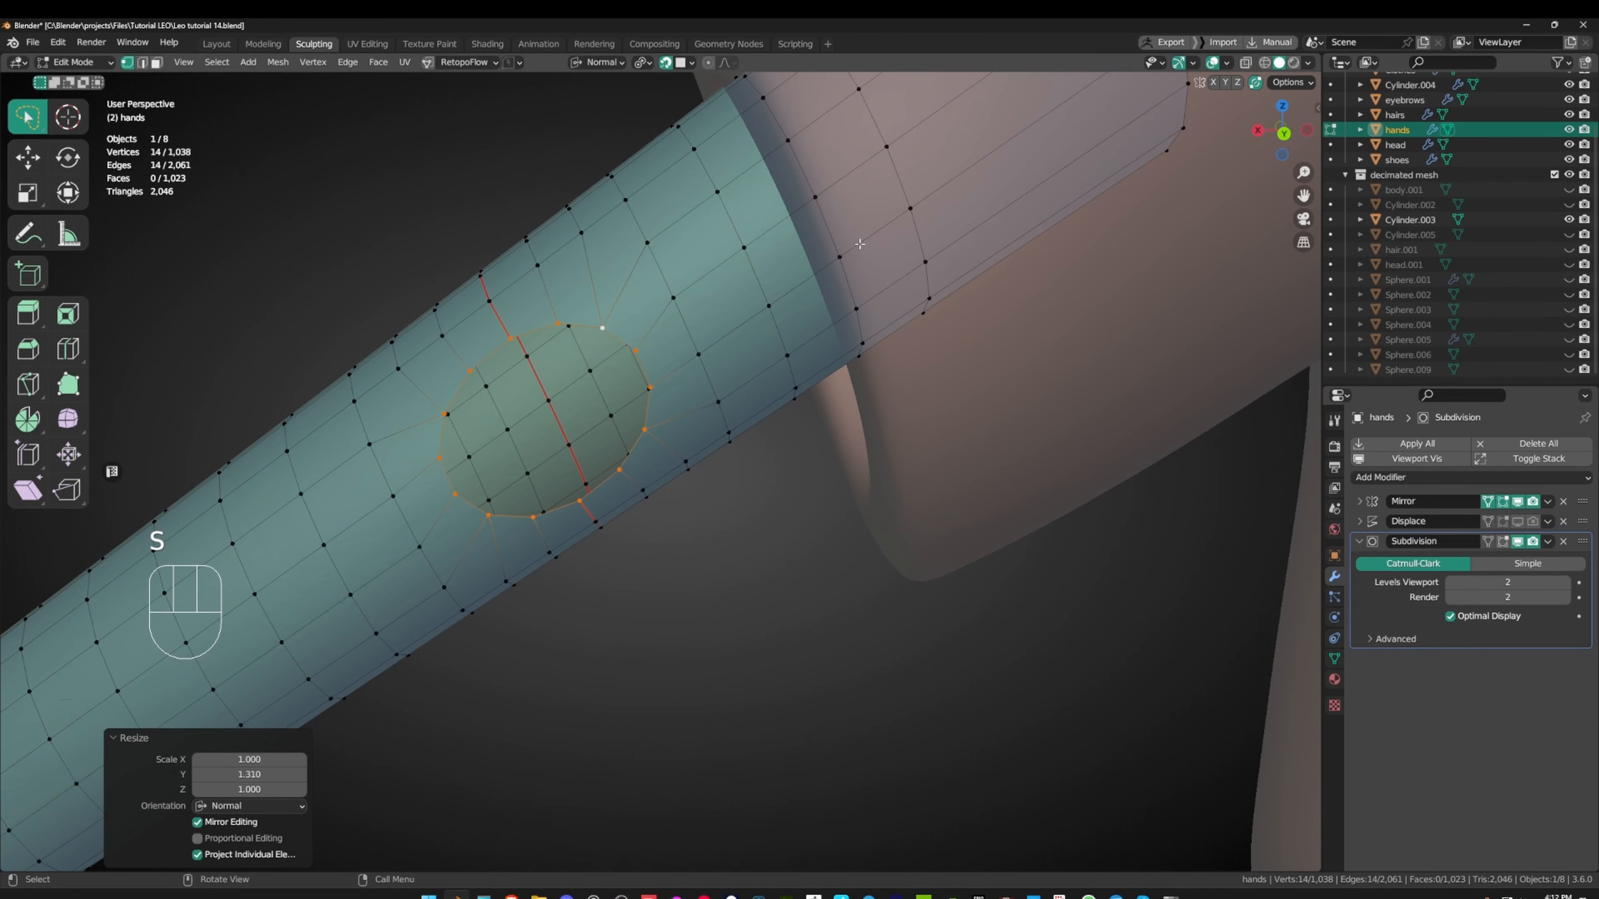
{"action": "middle_click_drag", "start_coordinate": [859, 241], "coordinate": [769, 222]}
{"action": "middle_click_drag", "start_coordinate": [764, 230], "coordinate": [773, 231]}
{"action": "key", "text": "ctrl+z"}
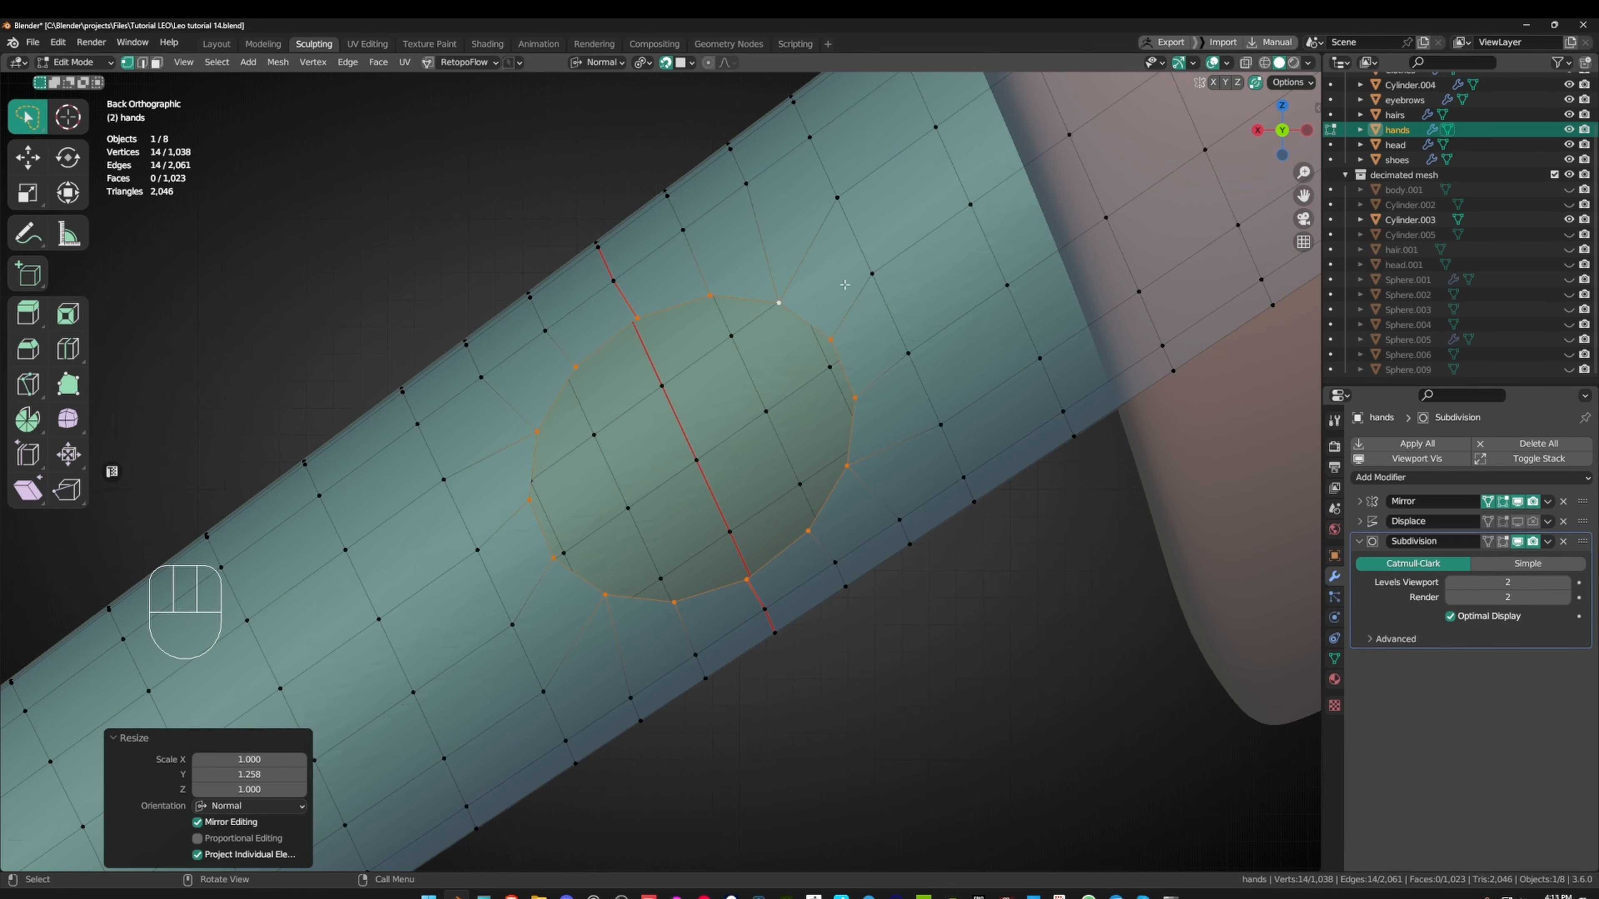
- Nudge the two border vertices where the red seam meets the upper and lower edges of the elbow hole
{"action": "middle_click_drag", "start_coordinate": [844, 284], "coordinate": [832, 274]}
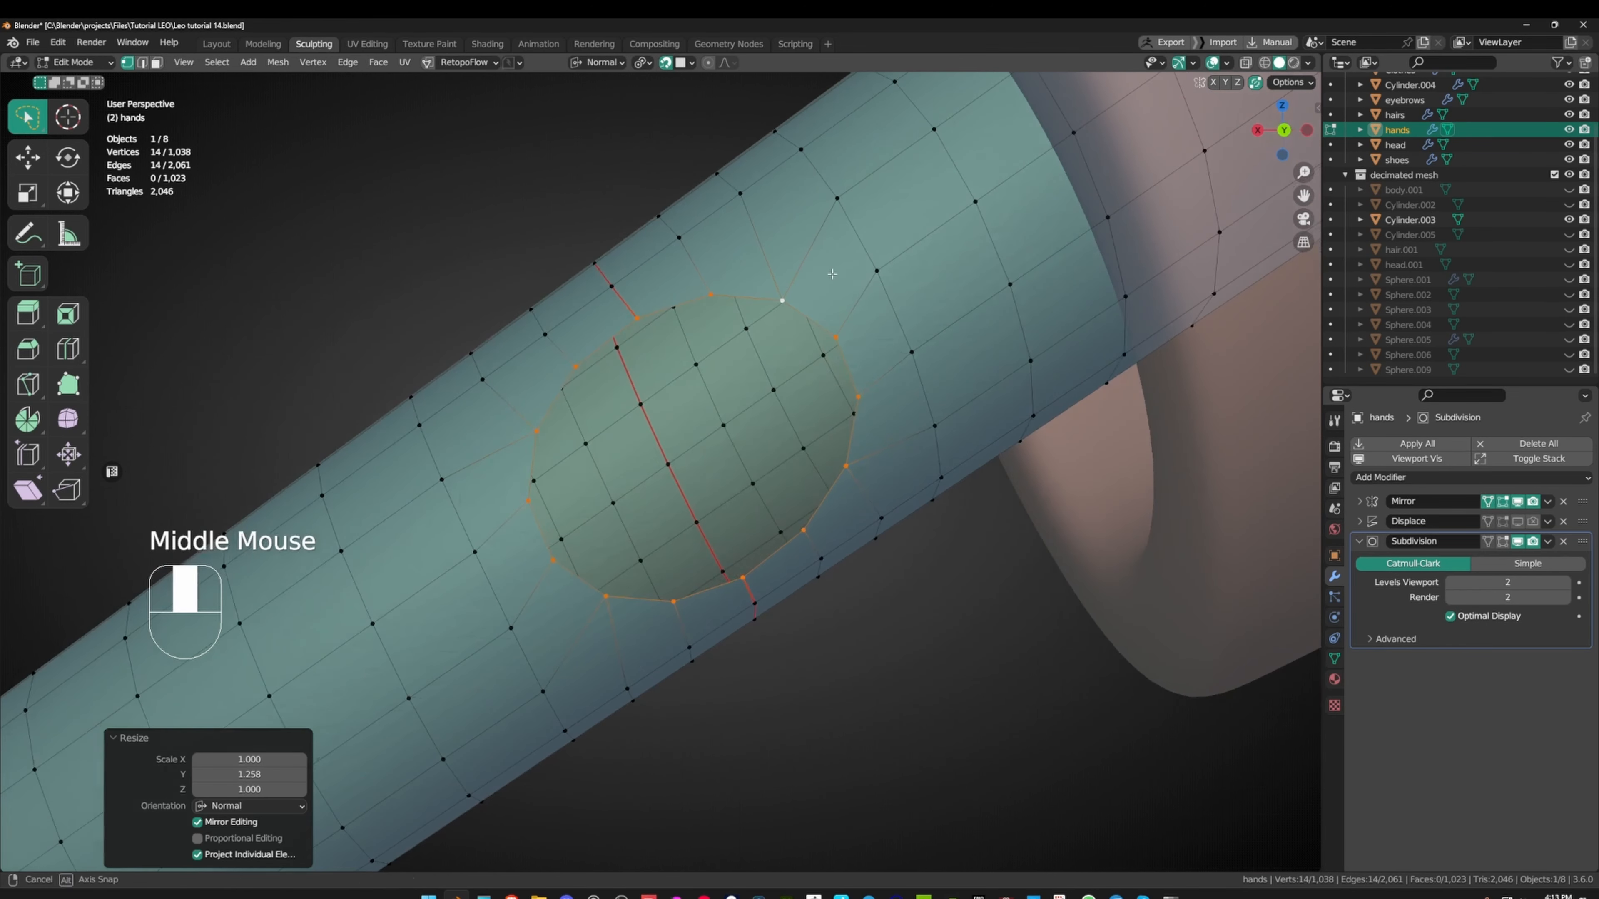
{"action": "left_click", "coordinate": [634, 311]}
{"action": "key", "text": "g"}
{"action": "left_click", "coordinate": [630, 313]}
{"action": "middle_click_drag", "start_coordinate": [630, 314], "coordinate": [767, 539]}
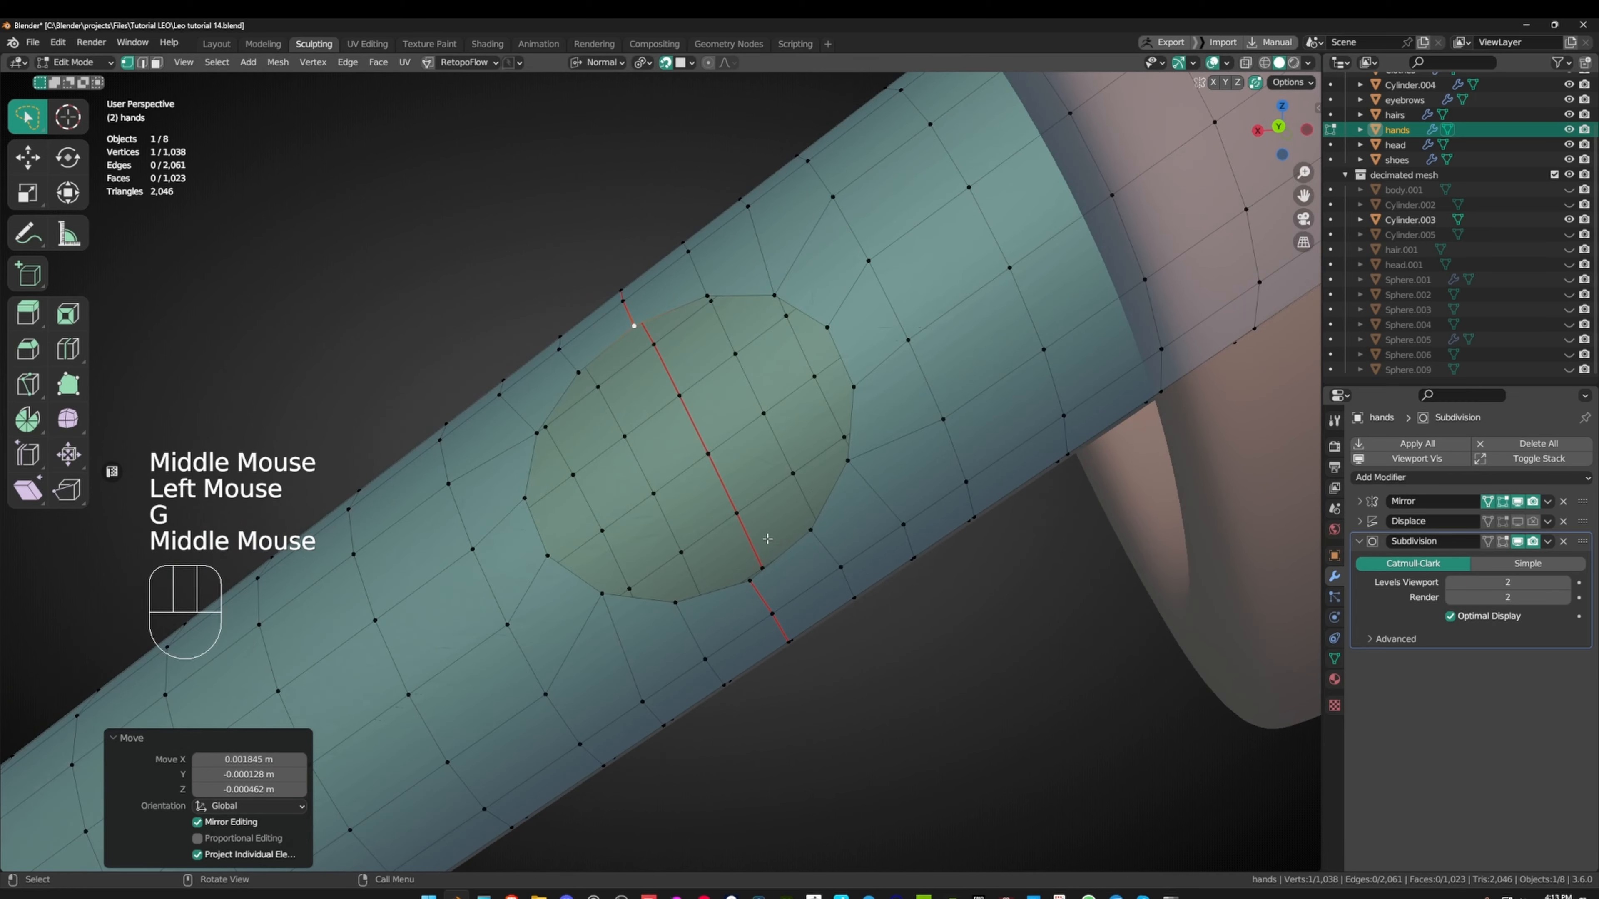
{"action": "left_click", "coordinate": [750, 577]}
{"action": "key", "text": "g"}
{"action": "left_click", "coordinate": [779, 535]}
- Reposition the border vertices on the sleeve side of the elbow hole to even out their spacing
{"action": "left_click", "coordinate": [849, 457]}
{"action": "key", "text": "g"}
{"action": "left_click", "coordinate": [858, 400]}
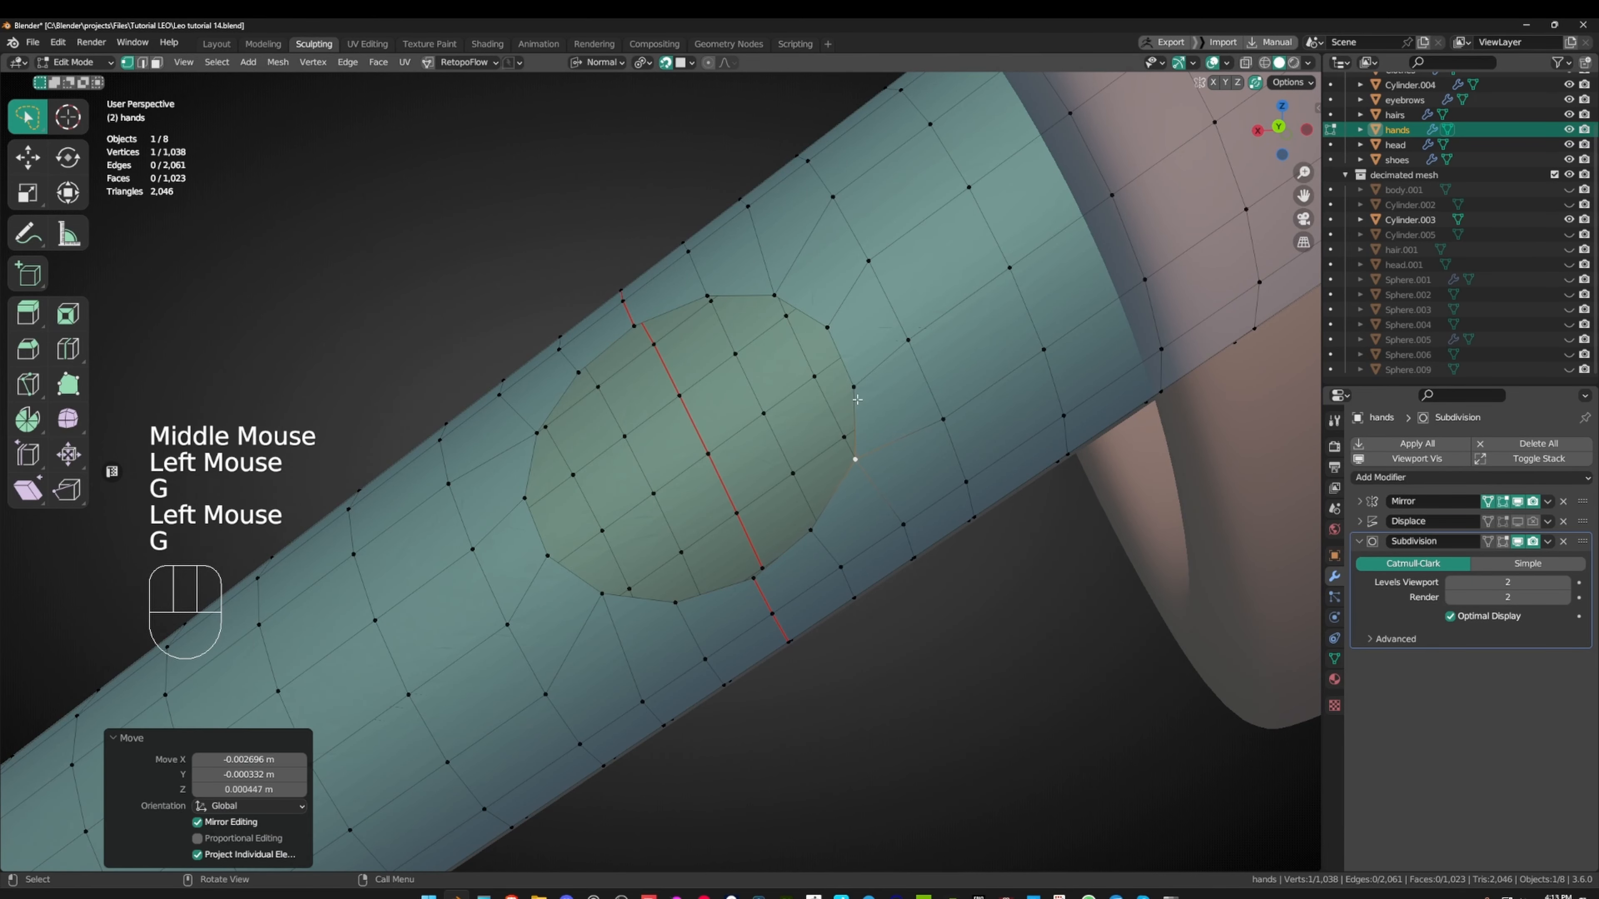
{"action": "left_click", "coordinate": [854, 388]}
{"action": "key", "text": "g"}
{"action": "left_click", "coordinate": [850, 382]}
{"action": "left_click", "coordinate": [829, 329]}
{"action": "middle_click_drag", "start_coordinate": [865, 356], "coordinate": [889, 371]}
{"action": "key", "text": "g"}
{"action": "left_click", "coordinate": [873, 362]}
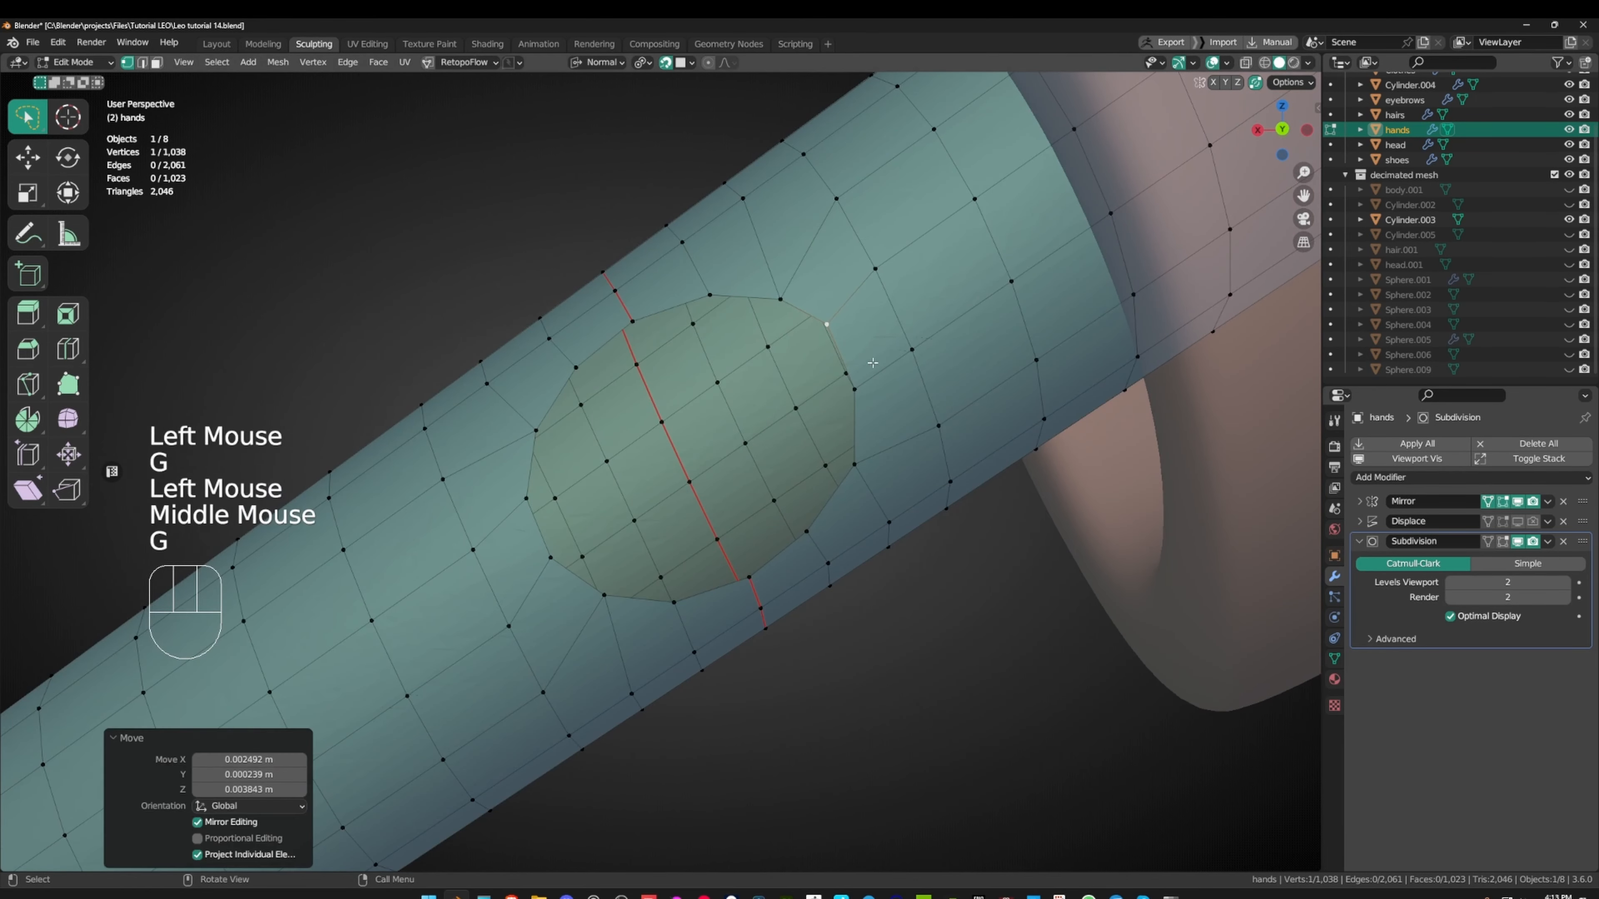
- Move the vertices along the elbow hole's upper border outward to smooth its oval outline
{"action": "left_click", "coordinate": [778, 304]}
{"action": "key", "text": "g"}
{"action": "left_click", "coordinate": [767, 279]}
{"action": "middle_click_drag", "start_coordinate": [768, 278], "coordinate": [755, 296]}
{"action": "left_click", "coordinate": [700, 291]}
{"action": "key", "text": "g"}
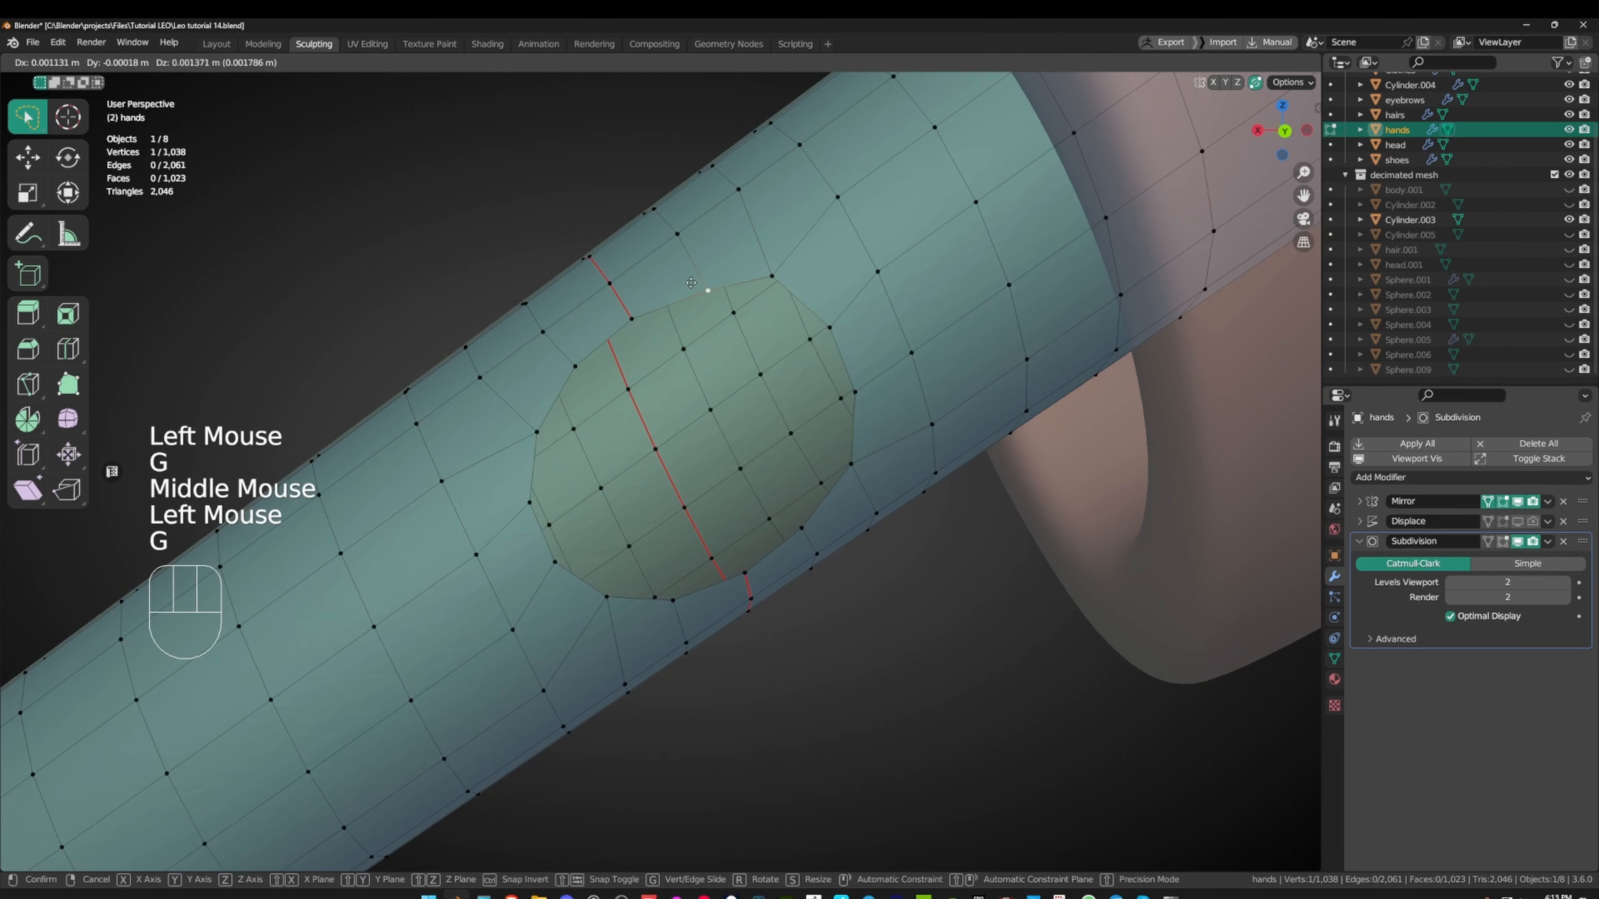
{"action": "left_click", "coordinate": [681, 278]}
{"action": "left_click", "coordinate": [571, 368]}
{"action": "key", "text": "g"}
{"action": "left_click", "coordinate": [566, 367]}
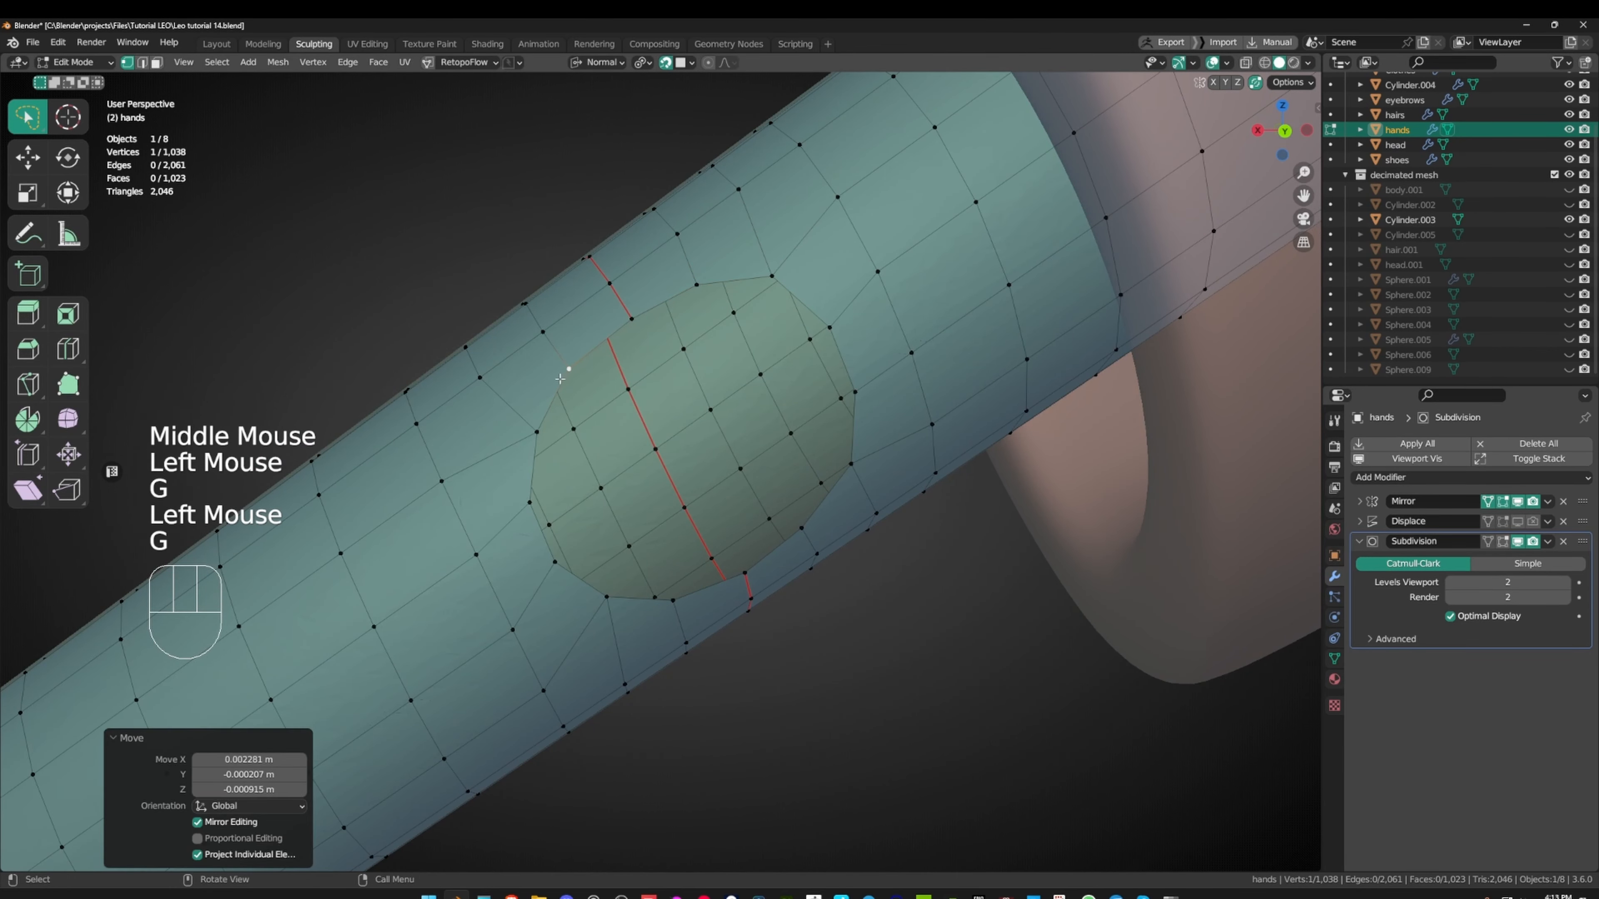
- Move the vertices on the elbow hole's lower border outward to round off its underside
{"action": "left_click", "coordinate": [539, 436]}
{"action": "middle_click_drag", "start_coordinate": [537, 437], "coordinate": [551, 448], "text": "shift"}
{"action": "middle_click_drag", "start_coordinate": [551, 449], "coordinate": [607, 507]}
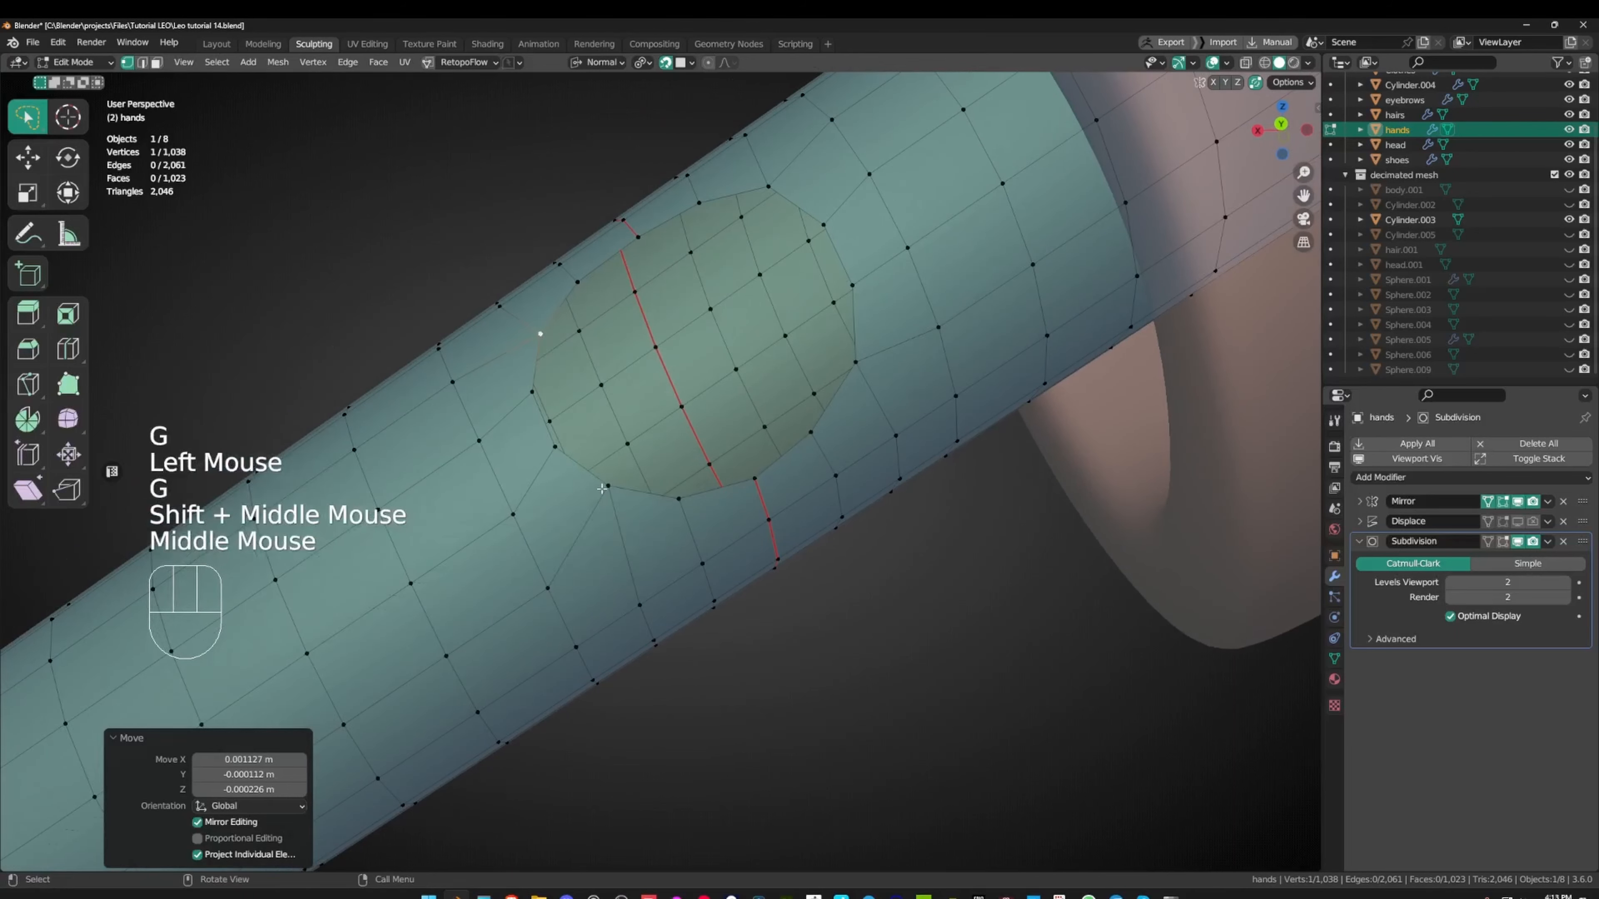
{"action": "left_click", "coordinate": [615, 510]}
{"action": "key", "text": "g"}
{"action": "left_click", "coordinate": [614, 521]}
{"action": "key", "text": "g"}
{"action": "left_click", "coordinate": [683, 526]}
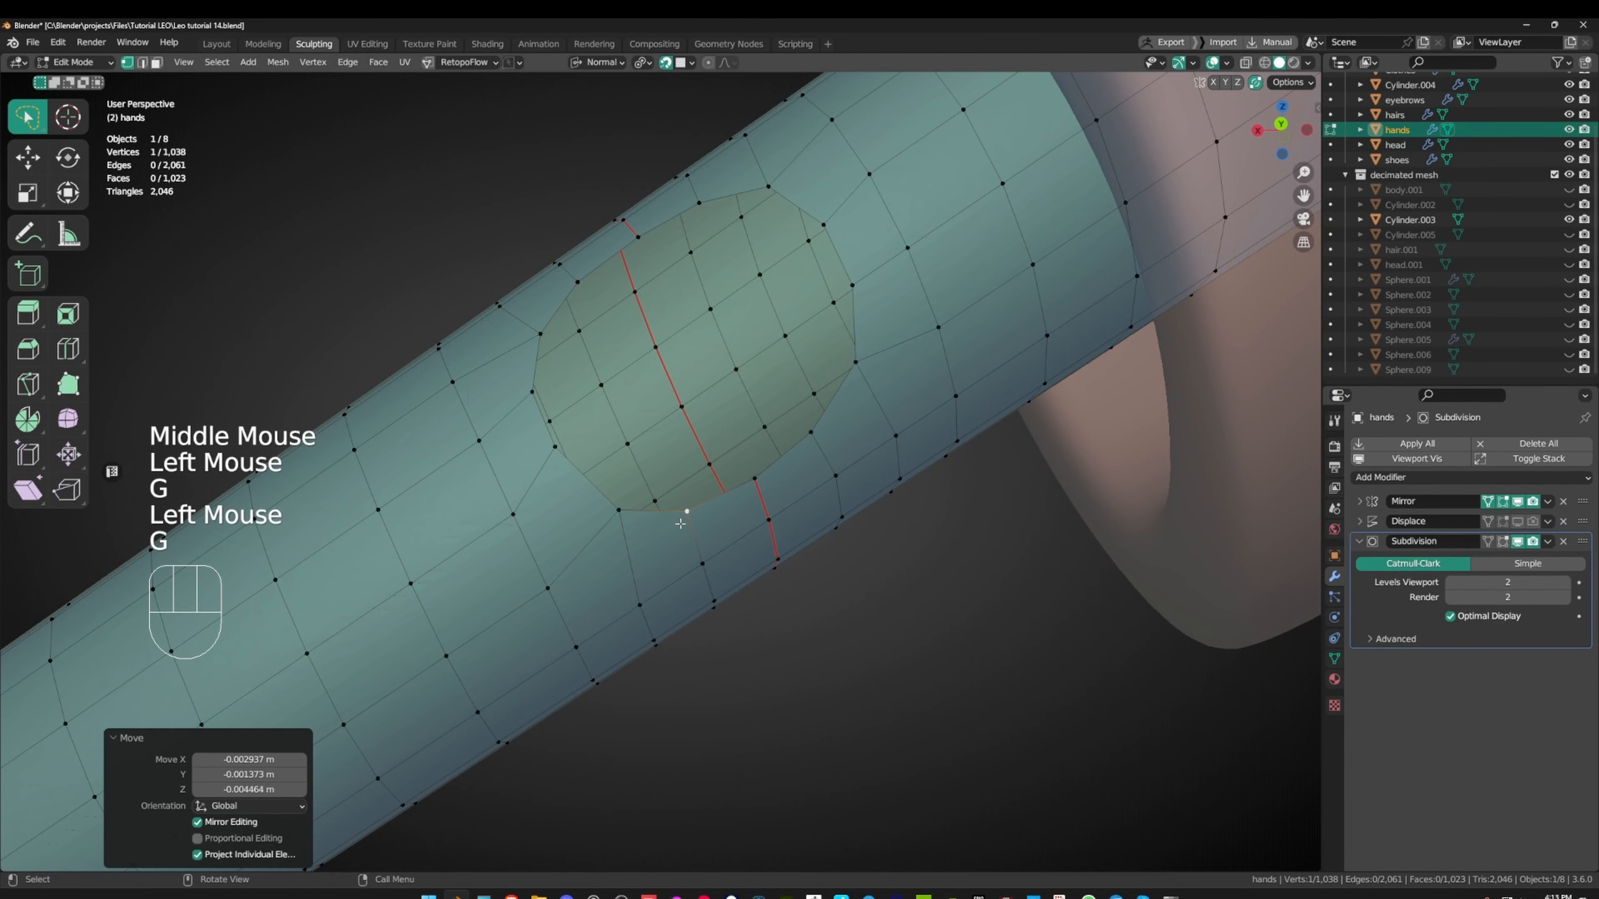
- Adjust the border vertices on the wrist side of the elbow hole to complete its rounded outline
{"action": "left_click", "coordinate": [556, 447]}
{"action": "key", "text": "g"}
{"action": "left_click", "coordinate": [567, 464]}
{"action": "left_click", "coordinate": [533, 392]}
{"action": "key", "text": "g"}
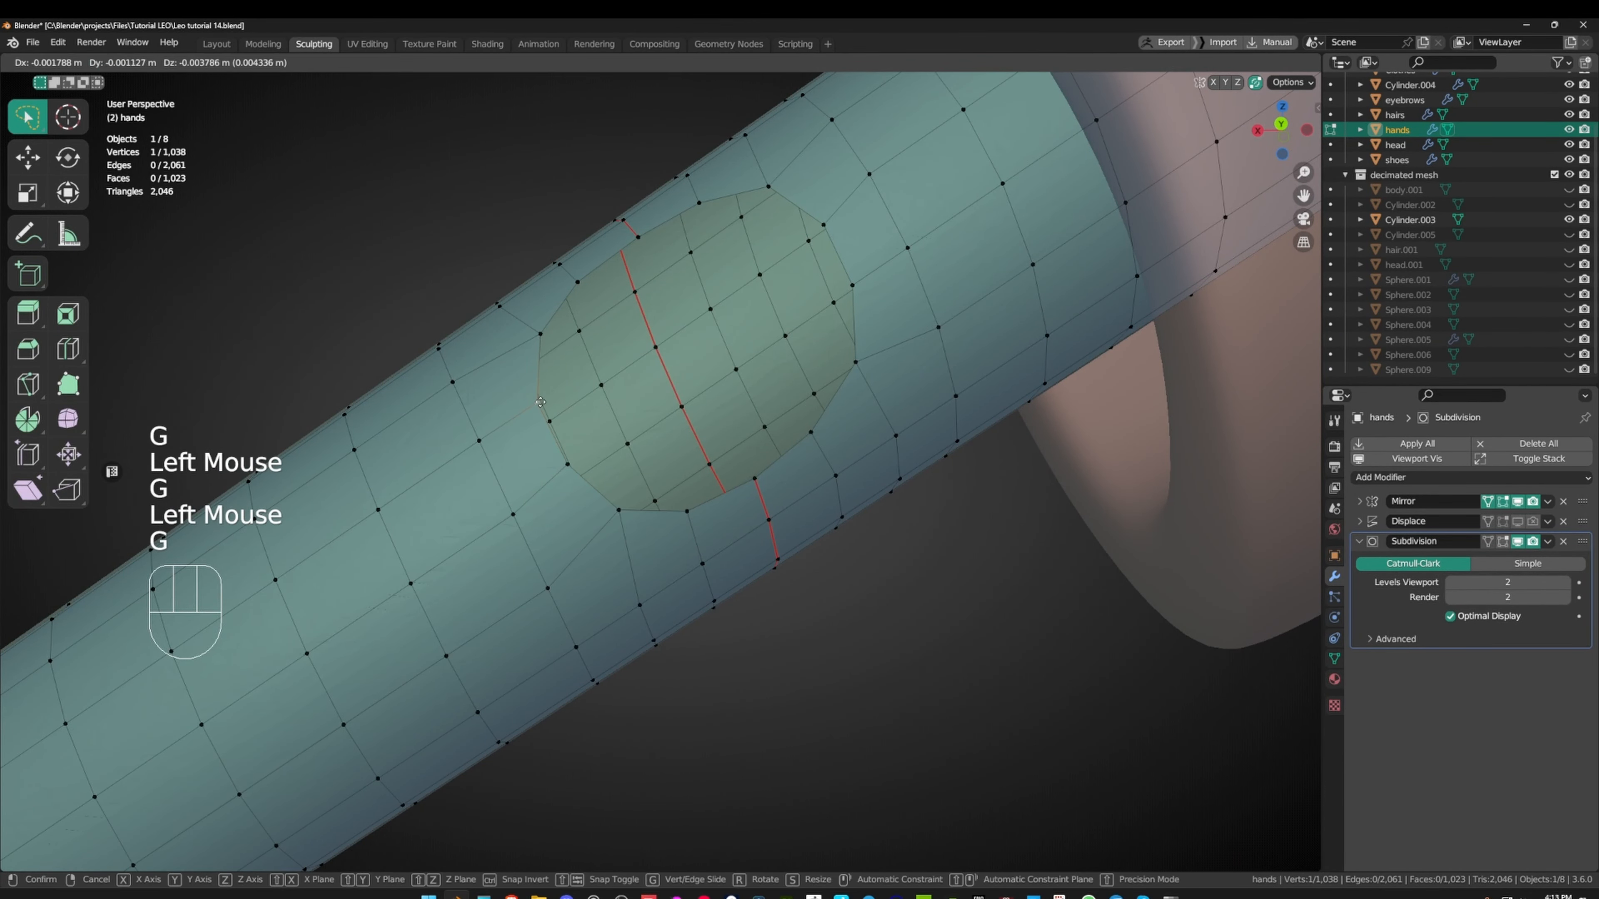
{"action": "left_click", "coordinate": [538, 403]}
{"action": "scroll", "coordinate": [635, 471], "scroll_direction": "down", "scroll_amount": 1}
{"action": "middle_click_drag", "start_coordinate": [635, 470], "coordinate": [635, 496]}
{"action": "left_click", "coordinate": [636, 495]}
{"action": "key", "text": "g"}
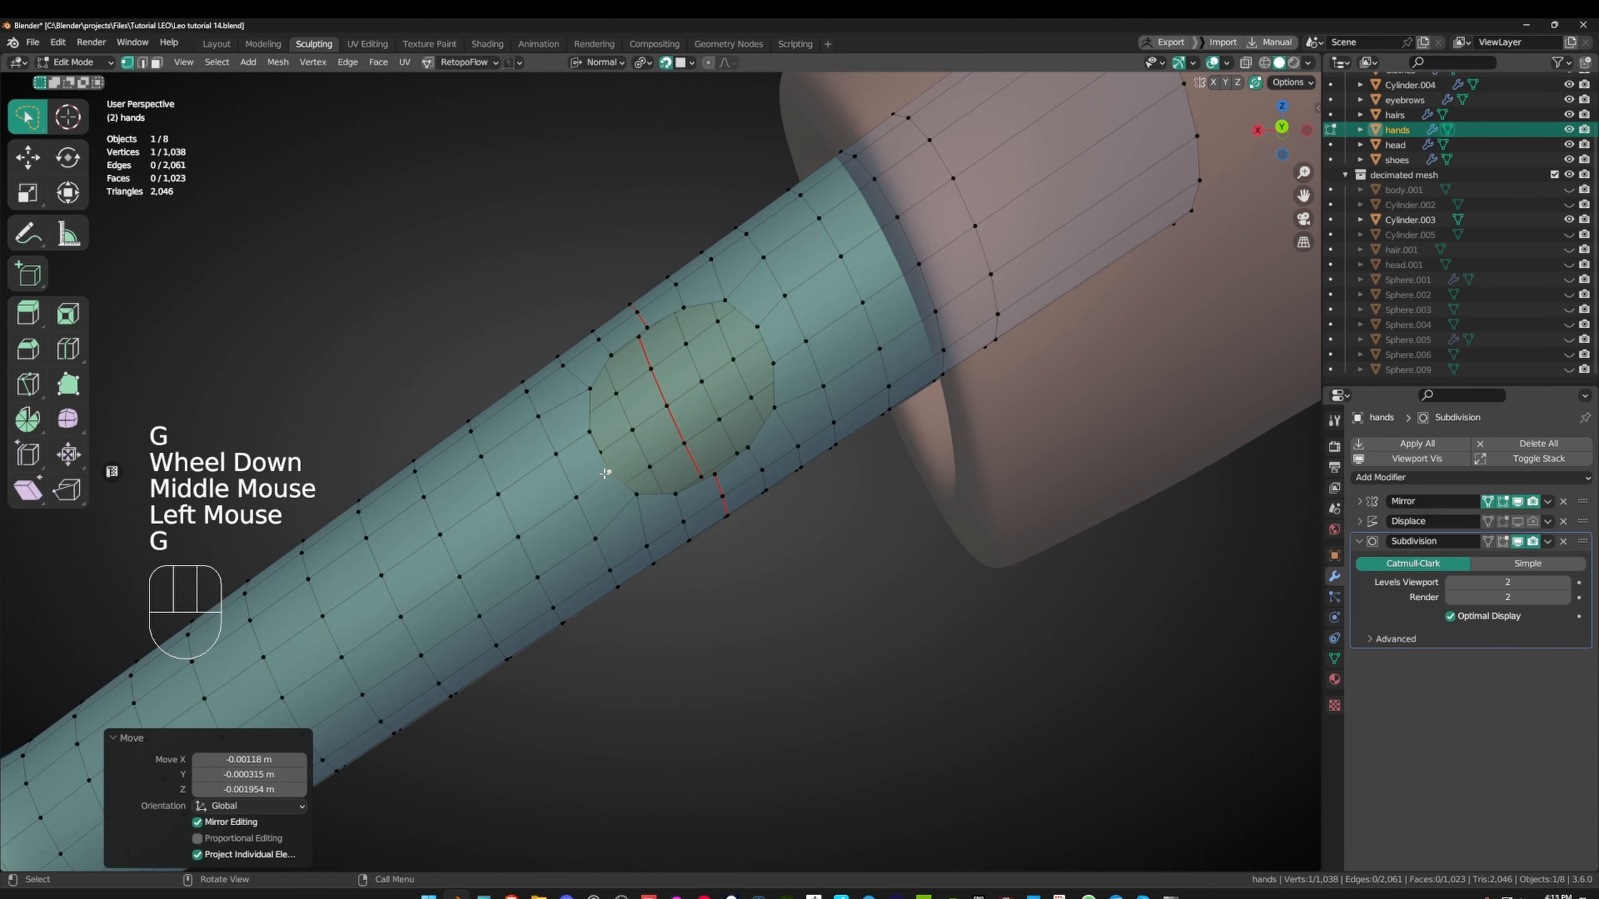
{"action": "left_click", "coordinate": [637, 502]}
{"action": "key", "text": "g"}
{"action": "left_click", "coordinate": [640, 507]}
- Extrude the elbow hole's border loop and scale the new loop inward to about 0.586
{"action": "middle_click_drag", "start_coordinate": [713, 342], "coordinate": [871, 336]}
{"action": "scroll", "coordinate": [784, 253], "scroll_direction": "up", "scroll_amount": 1}
{"action": "left_click", "coordinate": [793, 304], "text": "alt"}
{"action": "left_click", "coordinate": [777, 289], "text": "alt"}
{"action": "key", "text": "e"}
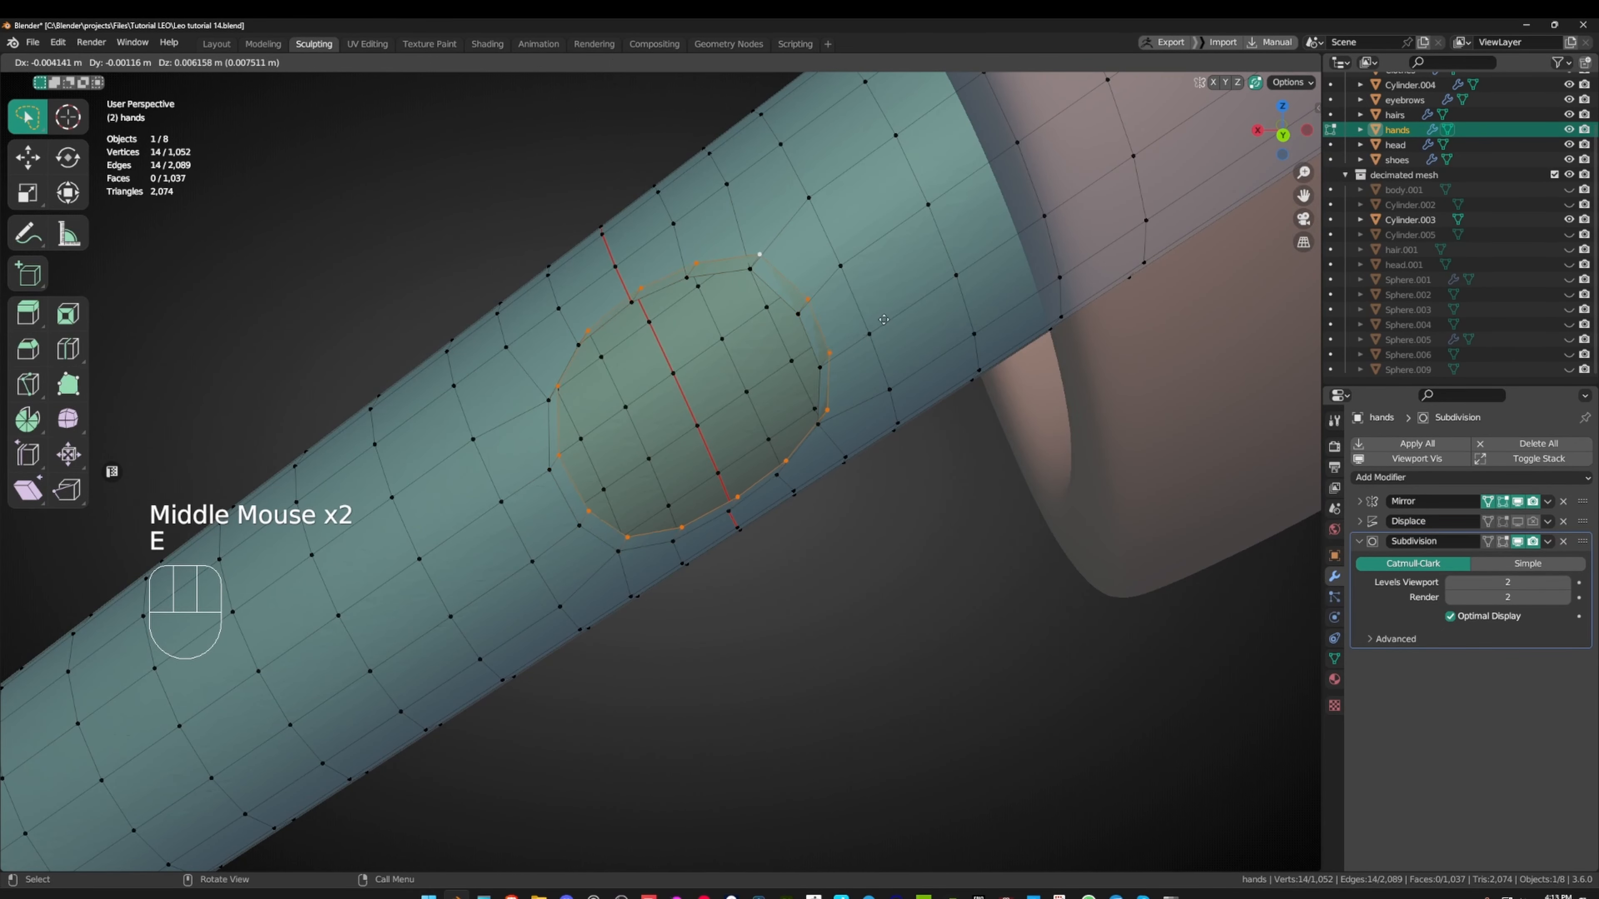
{"action": "key", "text": "s"}
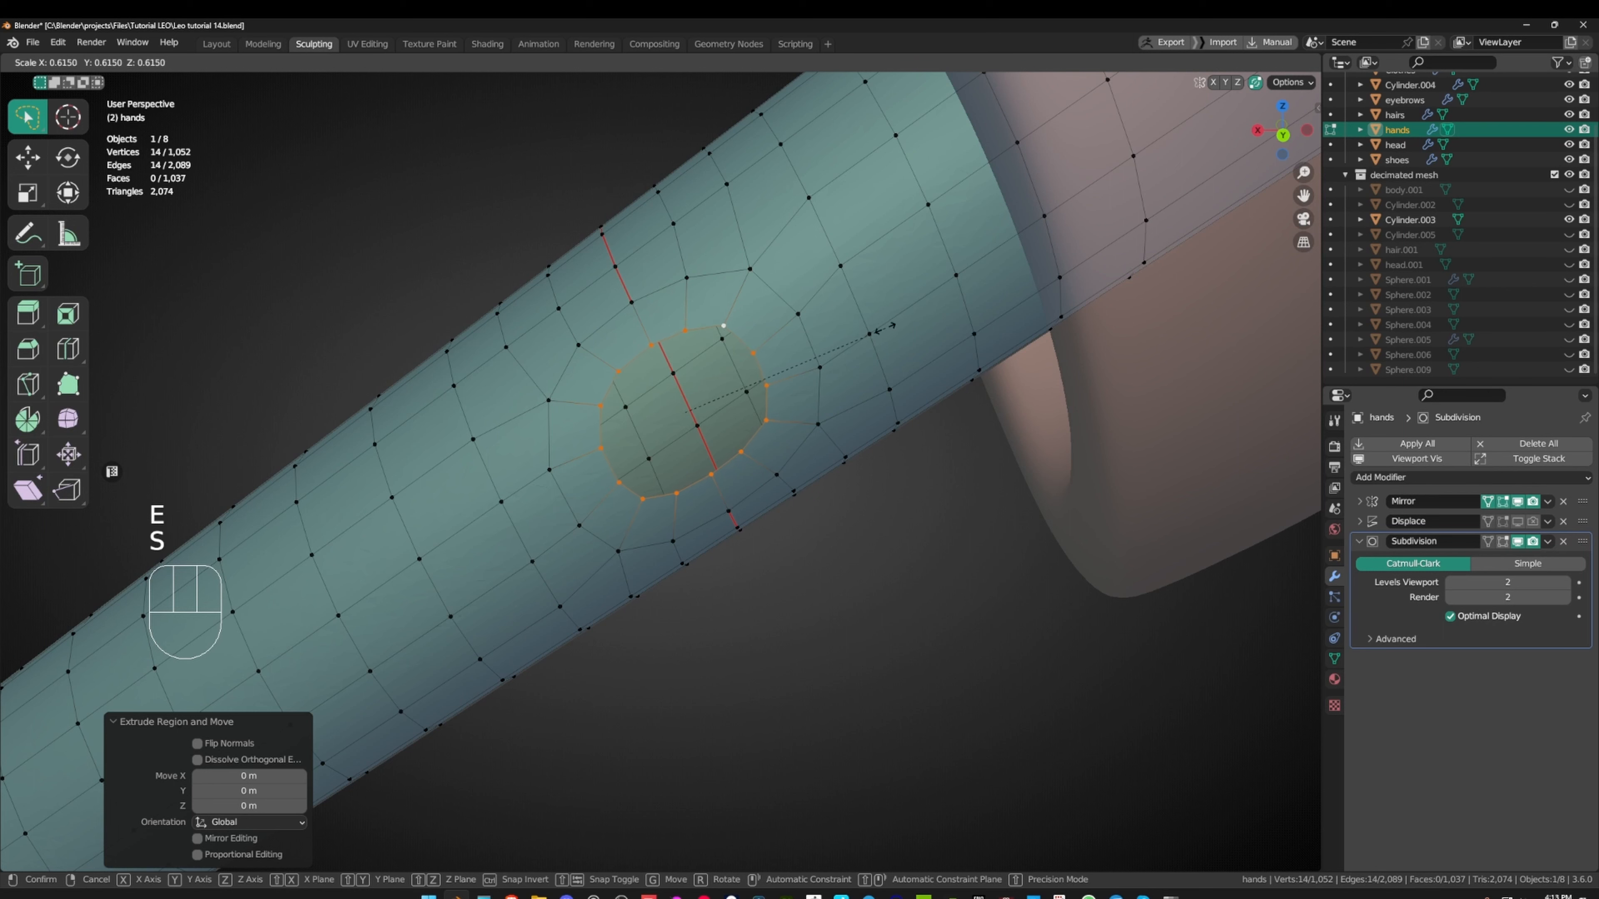
{"action": "left_click", "coordinate": [881, 328]}
{"action": "middle_click_drag", "start_coordinate": [881, 328], "coordinate": [849, 268]}
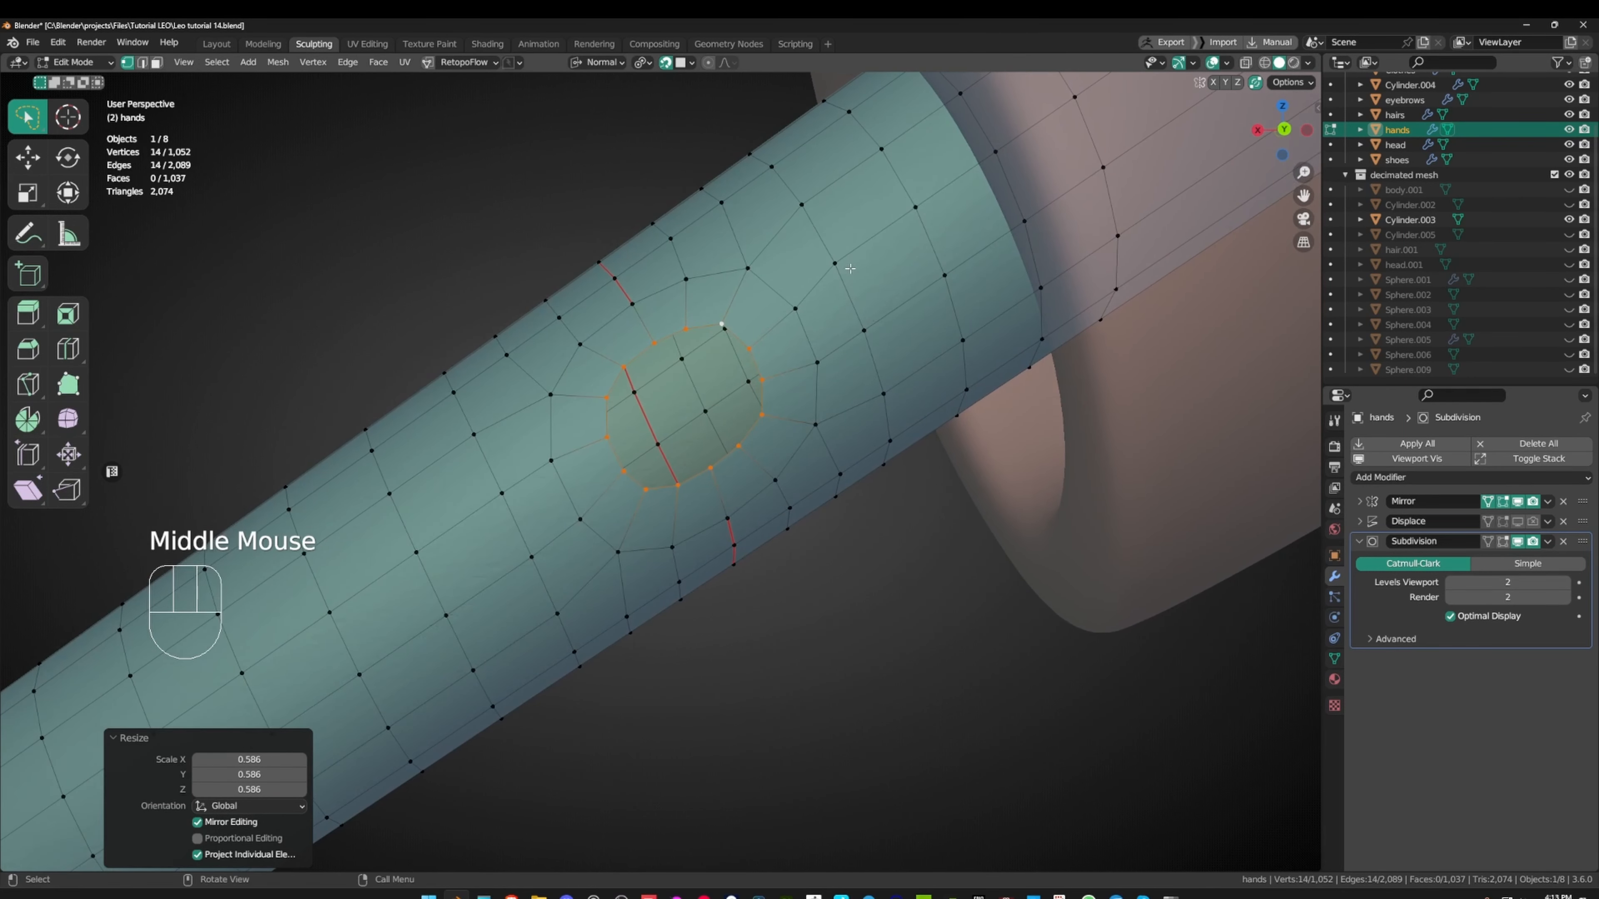
- Close the remaining elbow hole with Grid Fill, using a span of 3 and an offset of 0
{"action": "key", "text": "ctrl+f"}
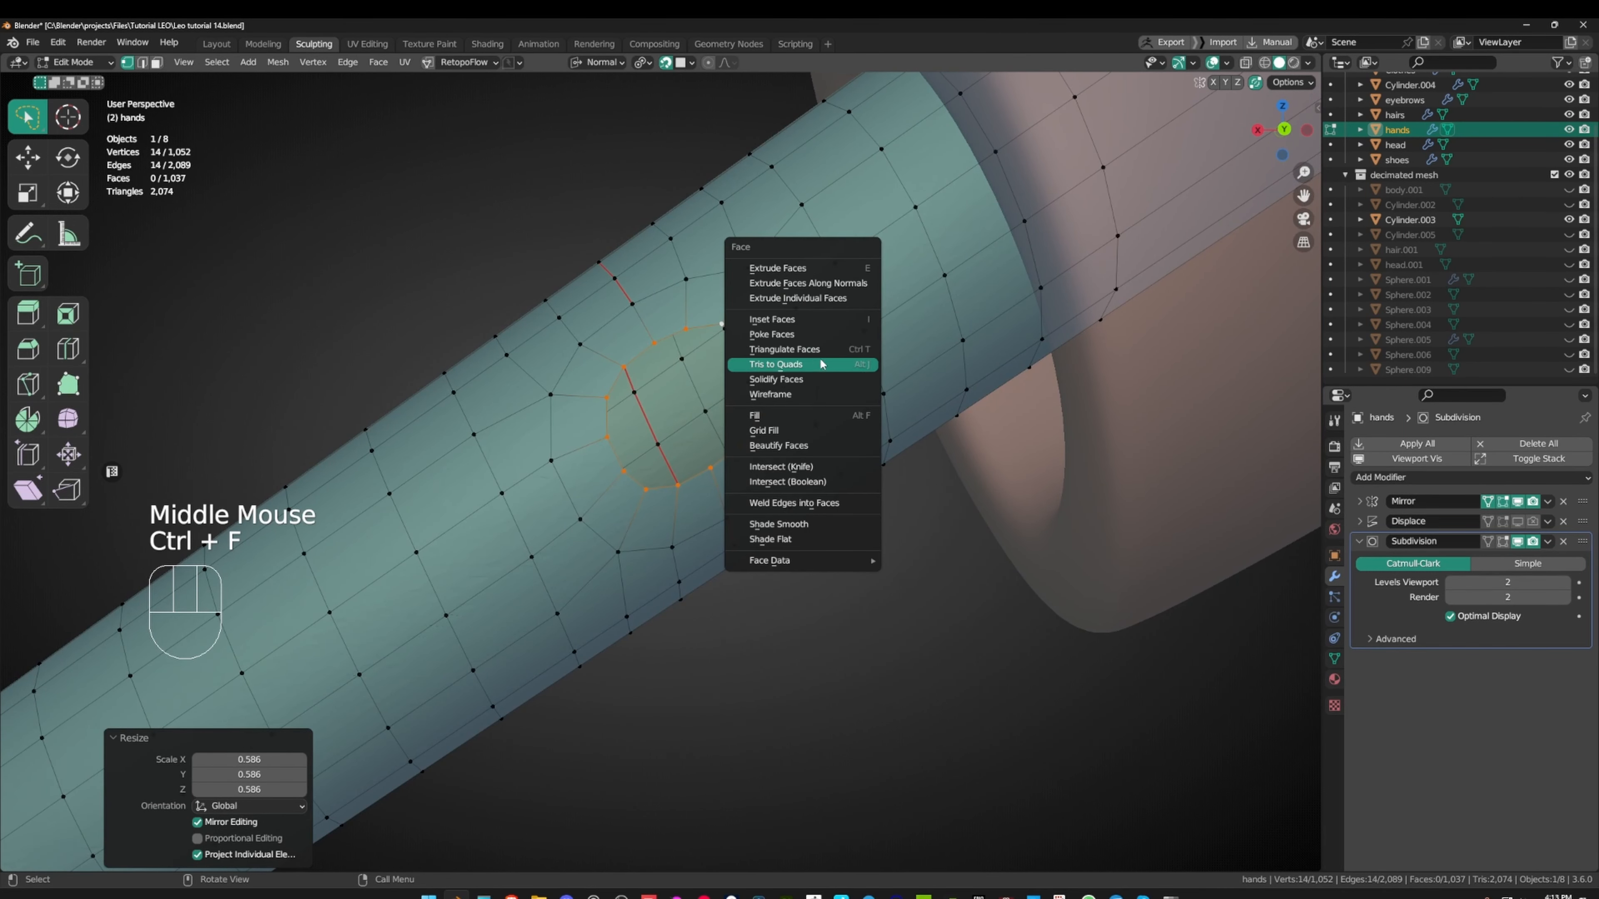
{"action": "left_click", "coordinate": [794, 434]}
{"action": "middle_click_drag", "start_coordinate": [782, 421], "coordinate": [730, 391]}
{"action": "scroll", "coordinate": [724, 409], "scroll_direction": "down", "scroll_amount": 2}
{"action": "scroll", "coordinate": [736, 415], "scroll_direction": "down", "scroll_amount": 1}
{"action": "scroll", "coordinate": [737, 415], "scroll_direction": "up", "scroll_amount": 1}
{"action": "scroll", "coordinate": [738, 369], "scroll_direction": "up", "scroll_amount": 2}
{"action": "scroll", "coordinate": [736, 367], "scroll_direction": "up", "scroll_amount": 2}
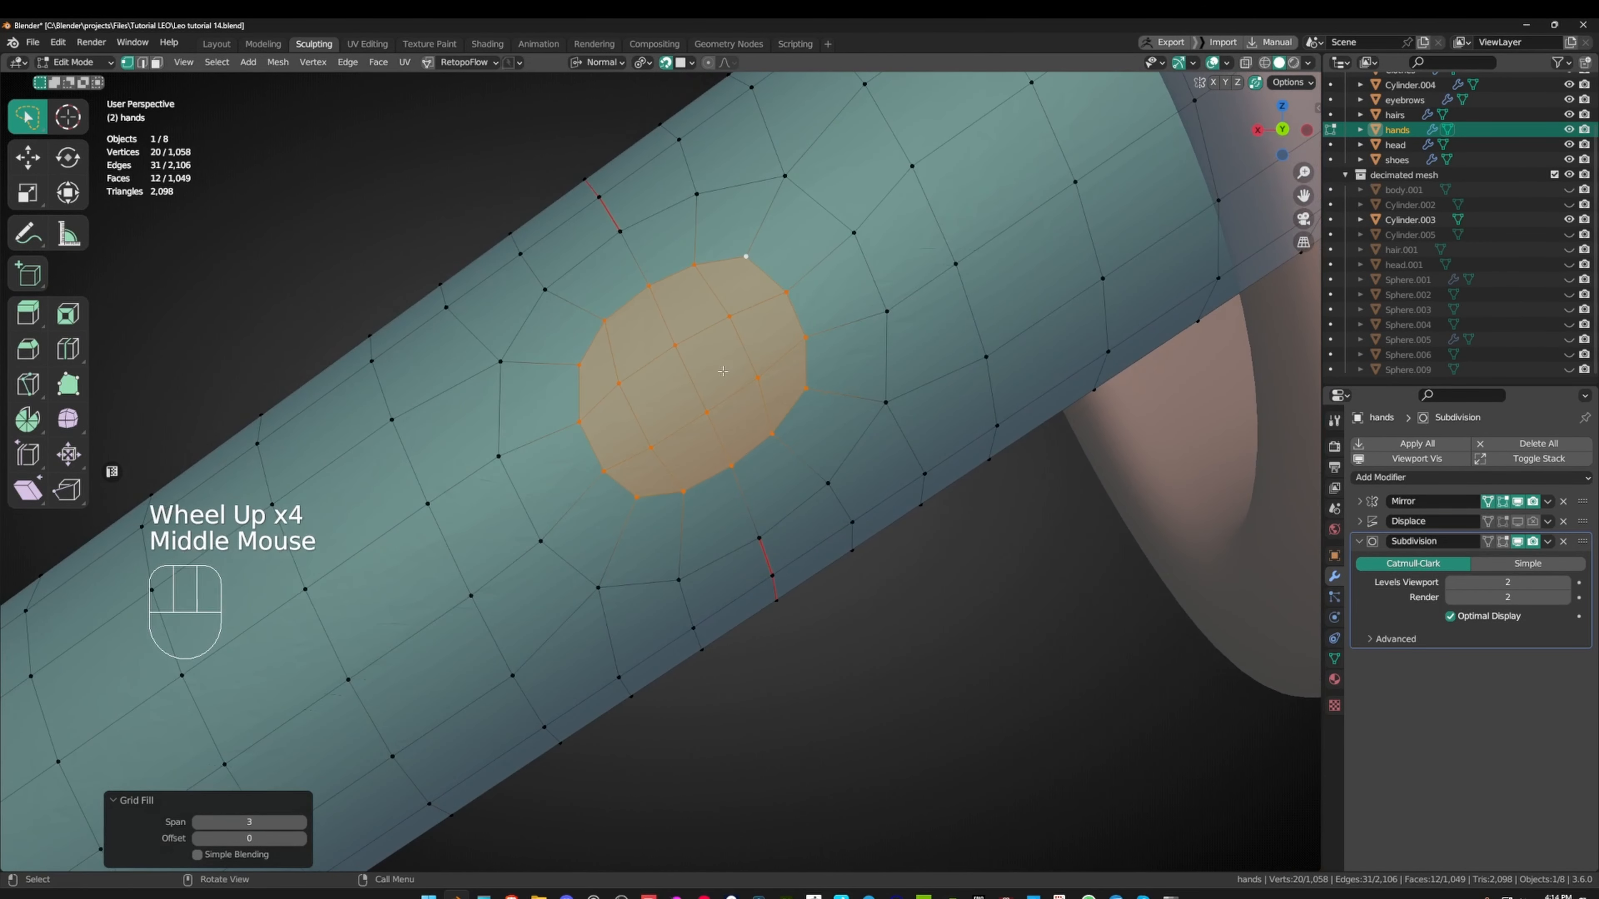
- Mark the edge loop running around the arm through the filled elbow patch as a seam
{"action": "key", "text": "2"}
{"action": "left_click", "coordinate": [725, 472], "text": "alt"}
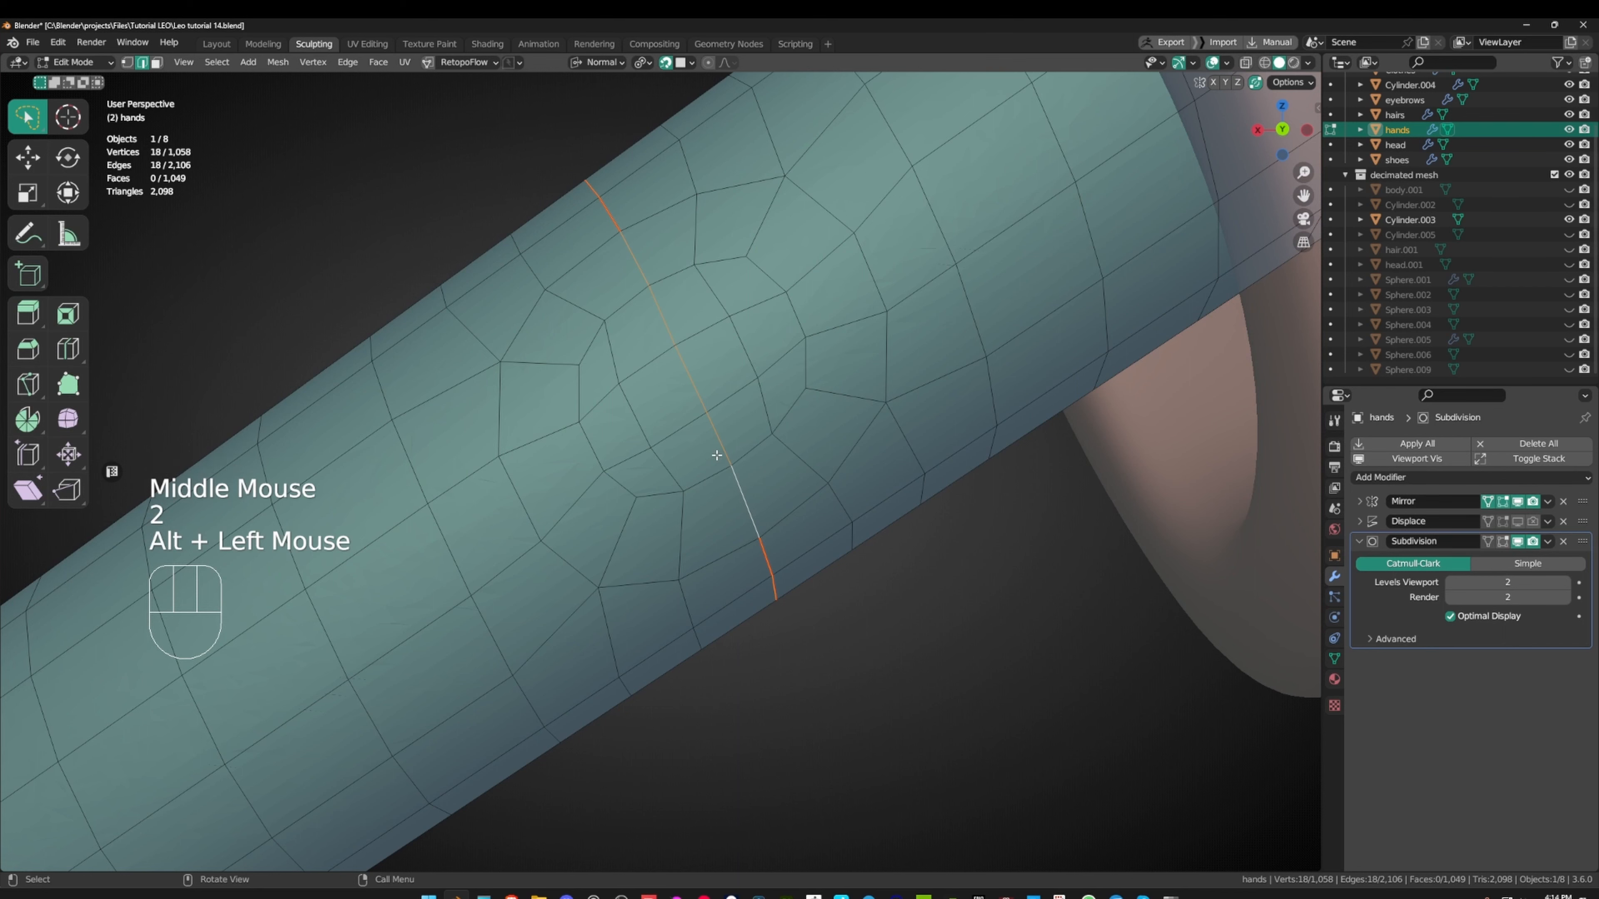
{"action": "scroll", "coordinate": [753, 578], "scroll_direction": "down", "scroll_amount": 2}
{"action": "left_click", "coordinate": [737, 548]}
{"action": "middle_click_drag", "start_coordinate": [737, 547], "coordinate": [711, 513]}
{"action": "scroll", "coordinate": [711, 513], "scroll_direction": "down", "scroll_amount": 2}
{"action": "middle_click_drag", "start_coordinate": [711, 513], "coordinate": [717, 538]}
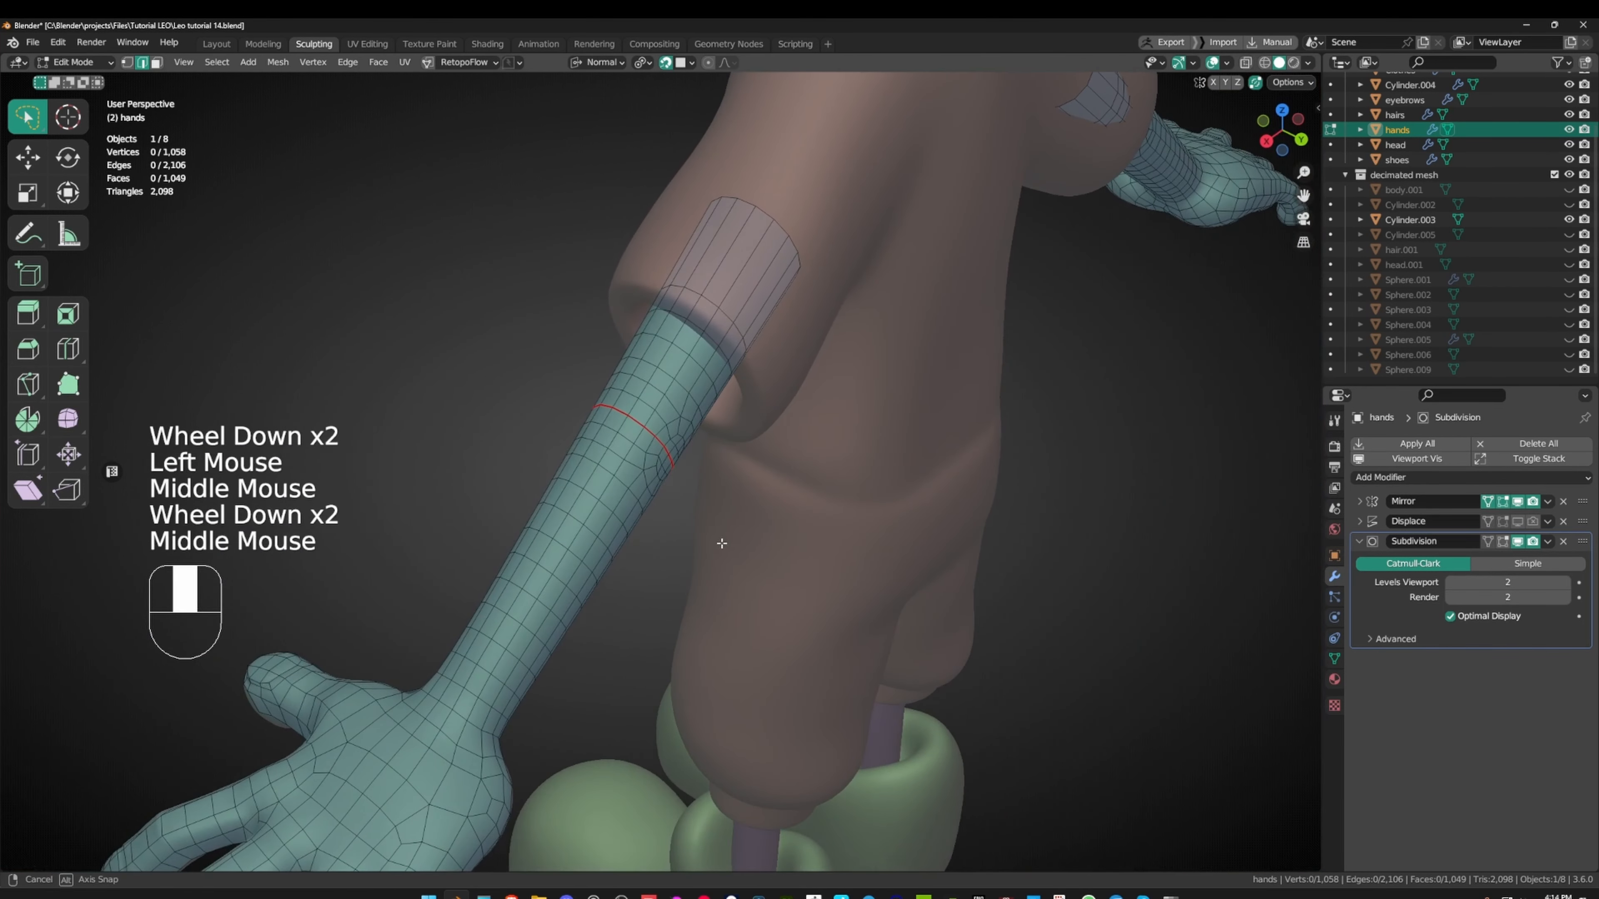
- Hide the decimated mesh collection and examine the arm's new elbow topology up close and on the whole character
{"action": "left_click", "coordinate": [1569, 176]}
{"action": "scroll", "coordinate": [766, 285], "scroll_direction": "down", "scroll_amount": 2}
{"action": "middle_click_drag", "start_coordinate": [765, 285], "coordinate": [765, 279]}
{"action": "key", "text": "Tab"}
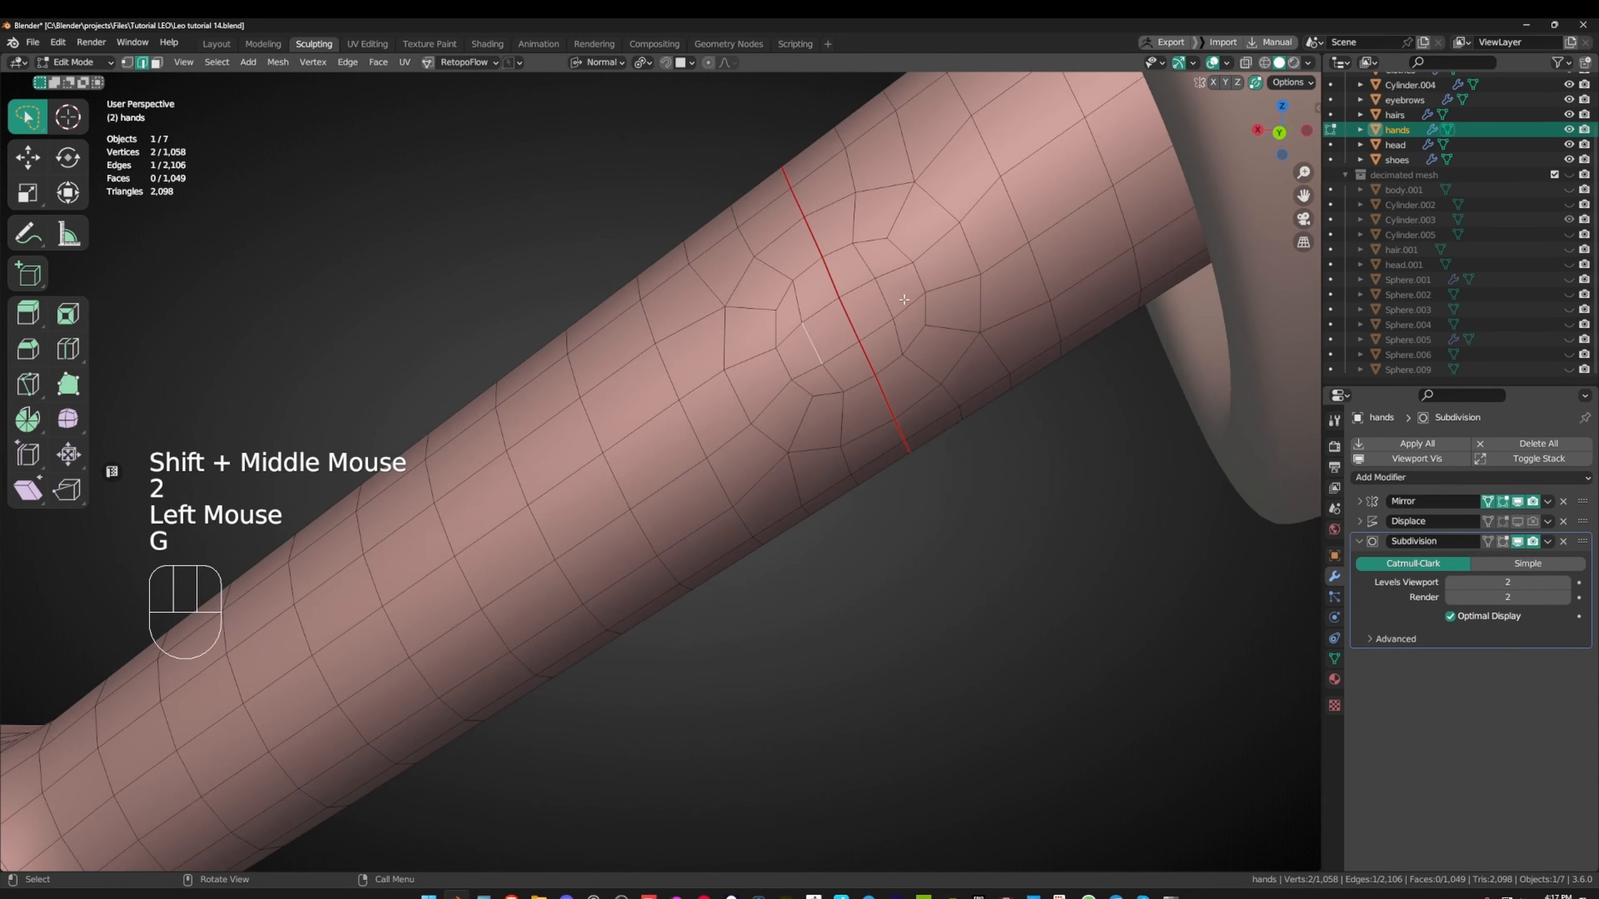
{"action": "scroll", "coordinate": [889, 340], "scroll_direction": "down", "scroll_amount": 1}
{"action": "middle_click_drag", "start_coordinate": [819, 353], "coordinate": [671, 429]}
{"action": "scroll", "coordinate": [889, 340], "scroll_direction": "down", "scroll_amount": 2}
{"action": "scroll", "coordinate": [936, 347], "scroll_direction": "down", "scroll_amount": 1}
{"action": "scroll", "coordinate": [671, 429], "scroll_direction": "down", "scroll_amount": 2}
{"action": "middle_click_drag", "start_coordinate": [921, 368], "coordinate": [974, 339]}
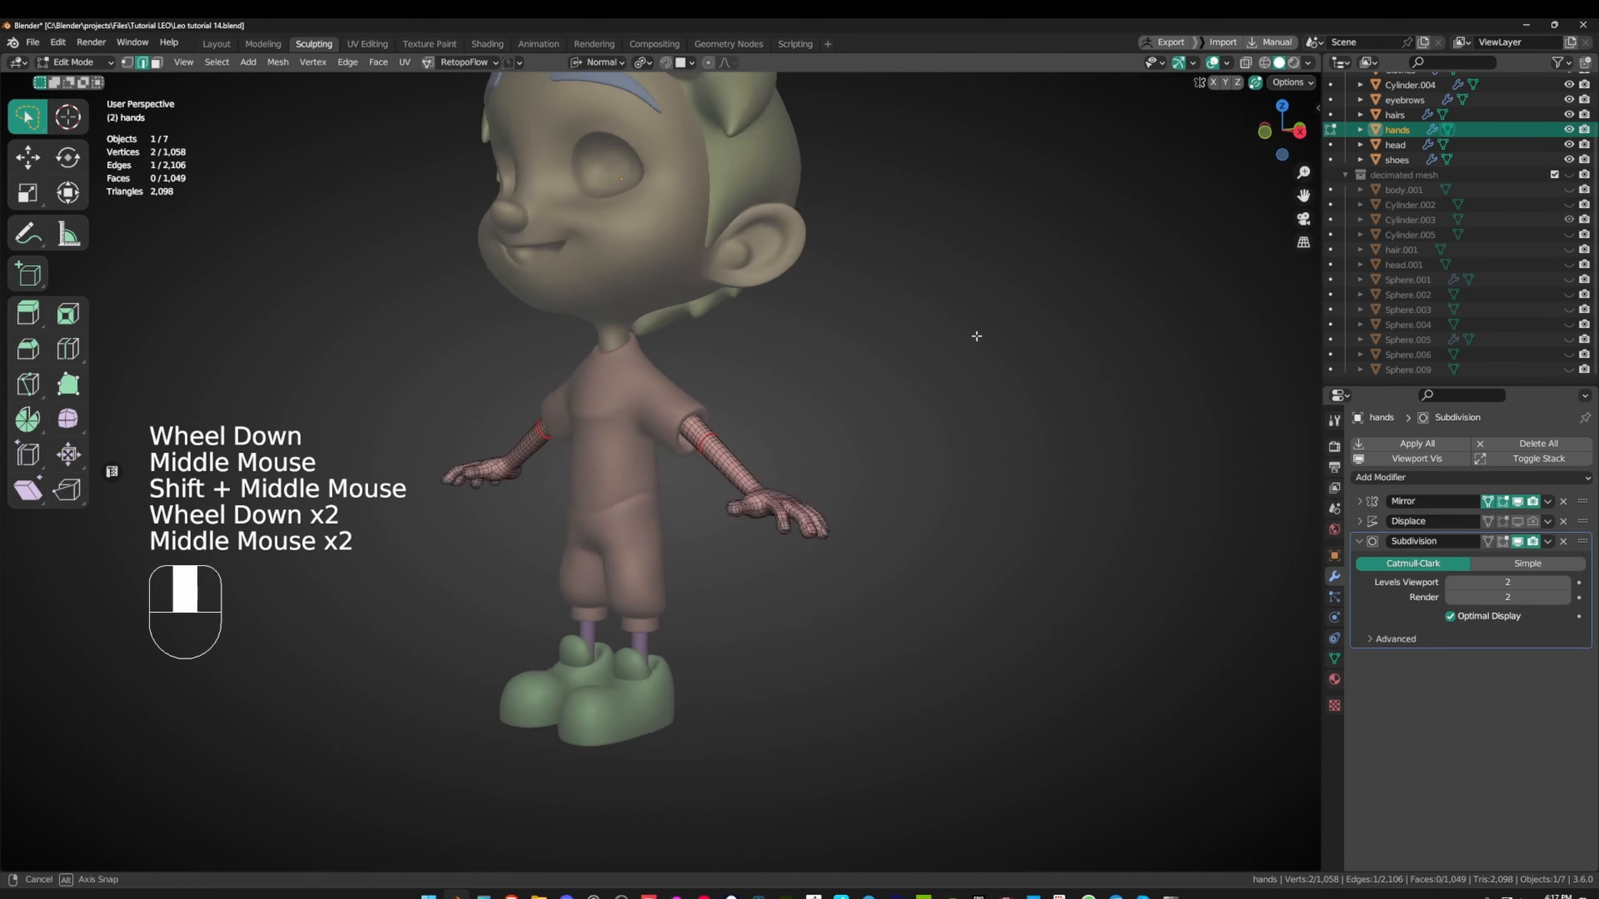
- Examine the arm and hand topology up close from several angles
{"action": "middle_click", "coordinate": [970, 454], "text": "alt"}
{"action": "scroll", "coordinate": [745, 374], "scroll_direction": "up", "scroll_amount": 2}
{"action": "middle_click_drag", "start_coordinate": [745, 374], "coordinate": [689, 296], "text": "shift"}
{"action": "middle_click", "coordinate": [677, 451], "text": "alt"}
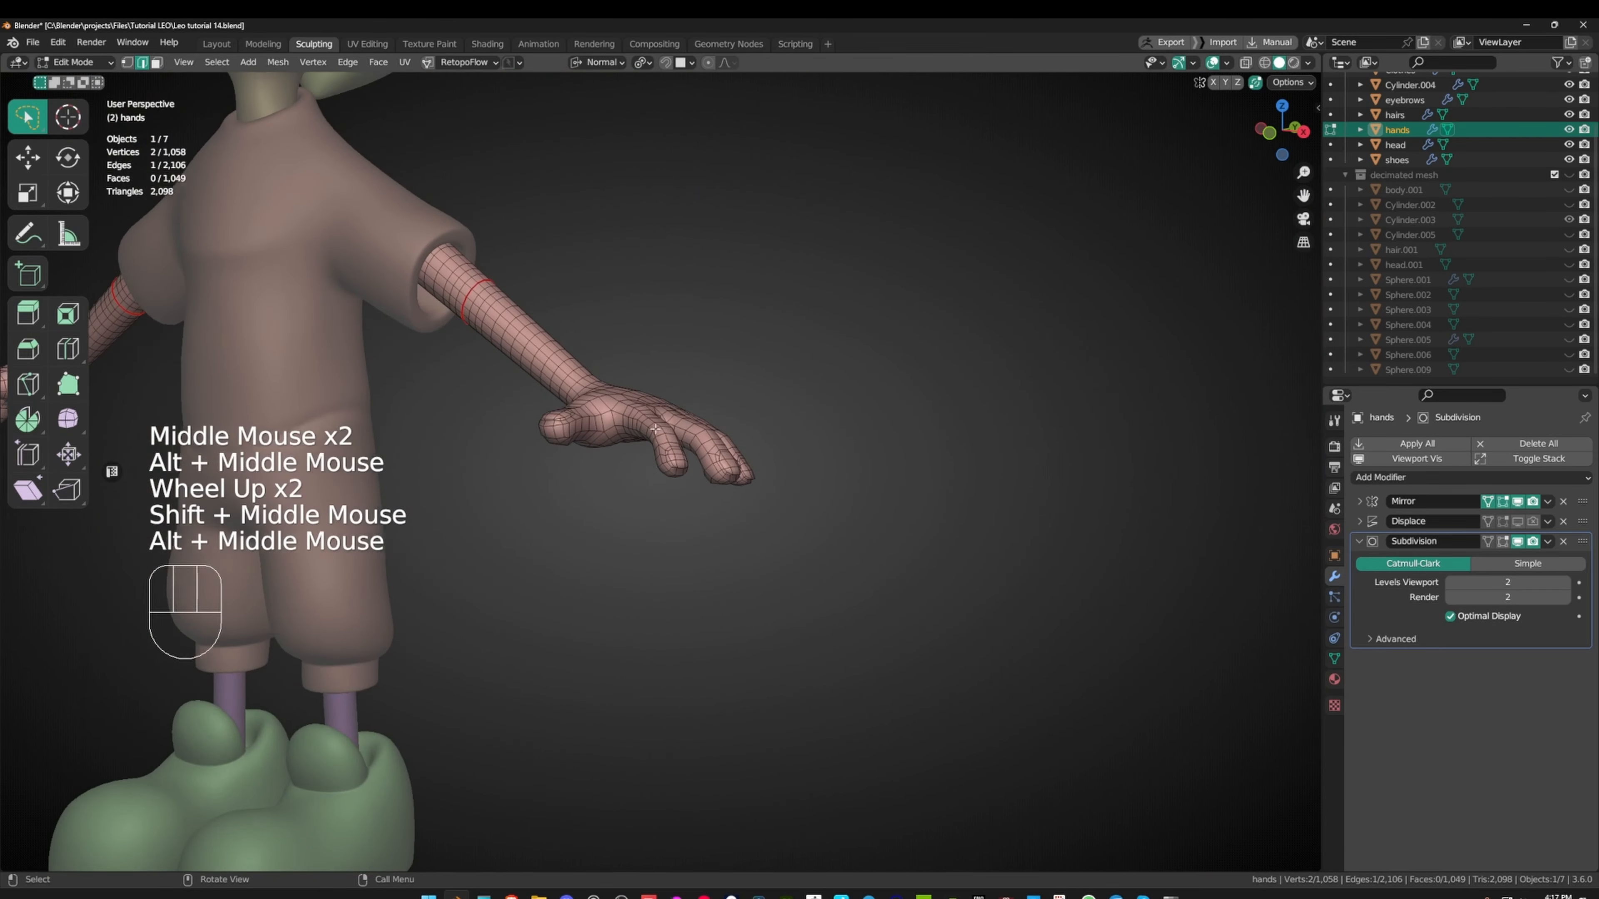
{"action": "scroll", "coordinate": [677, 451], "scroll_direction": "up", "scroll_amount": 2}
{"action": "middle_click_drag", "start_coordinate": [678, 450], "coordinate": [650, 607]}
{"action": "scroll", "coordinate": [677, 451], "scroll_direction": "up", "scroll_amount": 2}
{"action": "key", "text": "3"}
{"action": "left_click", "coordinate": [710, 407]}
{"action": "left_click", "coordinate": [709, 407]}
{"action": "middle_click", "coordinate": [651, 607], "text": "alt"}
{"action": "scroll", "coordinate": [725, 535], "scroll_direction": "up", "scroll_amount": 2}
{"action": "middle_click_drag", "start_coordinate": [724, 536], "coordinate": [583, 430]}
{"action": "scroll", "coordinate": [583, 430], "scroll_direction": "up", "scroll_amount": 1}
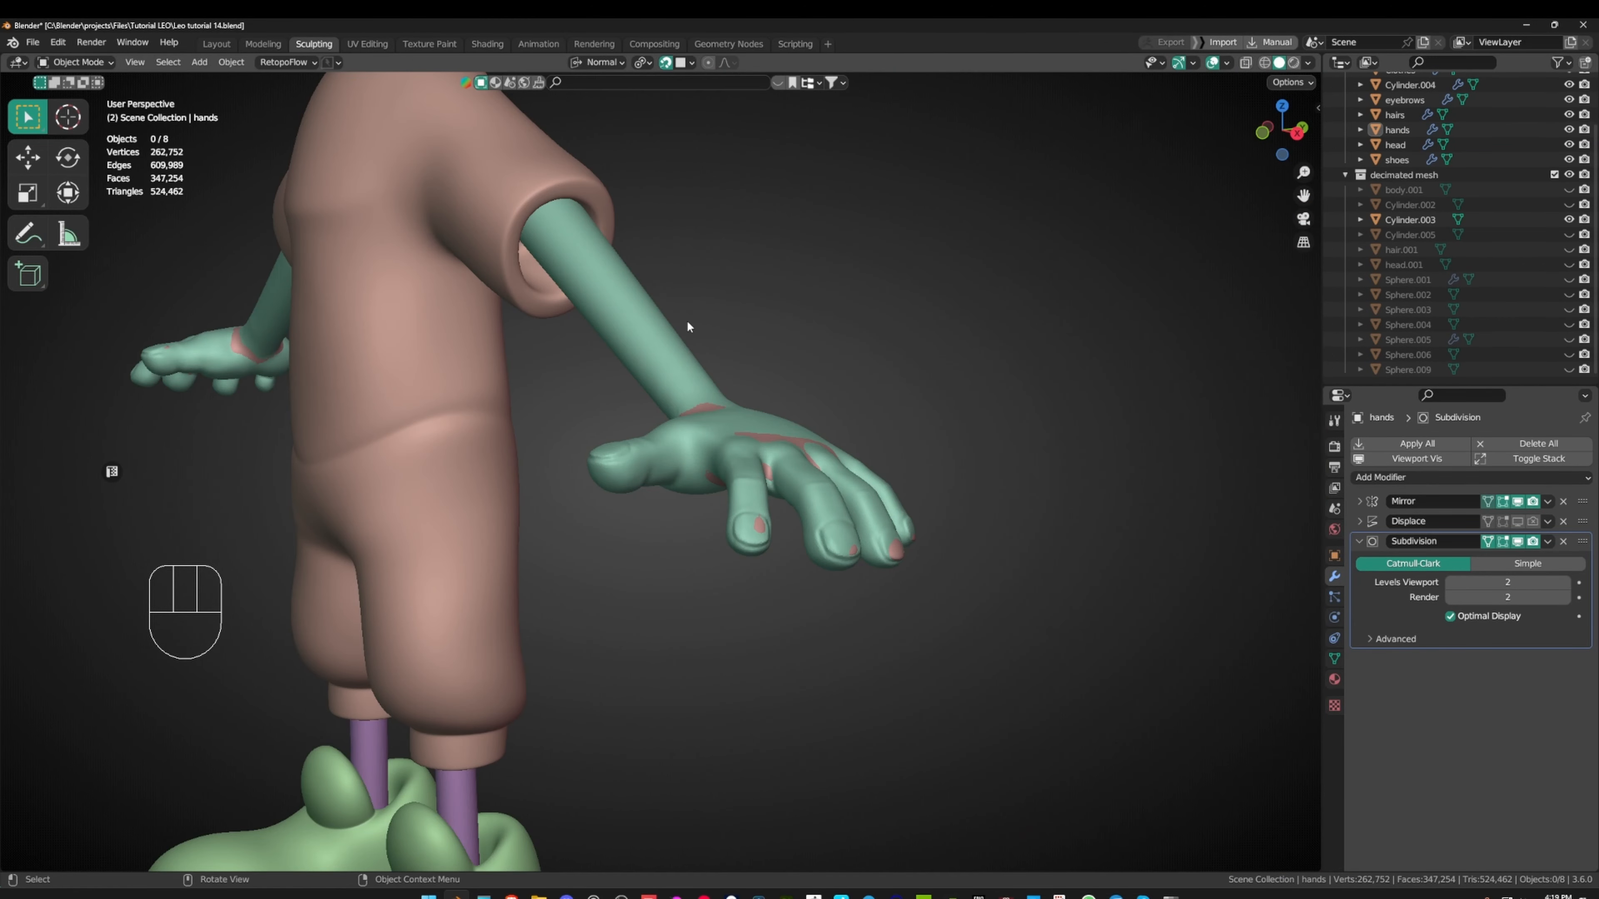
- Hide the decimated mesh collection and examine the retopologized arms, body and face
{"action": "middle_click_drag", "start_coordinate": [686, 320], "coordinate": [648, 529]}
{"action": "middle_click_drag", "start_coordinate": [671, 389], "coordinate": [733, 438], "text": "shift"}
{"action": "middle_click", "coordinate": [668, 353], "text": "alt"}
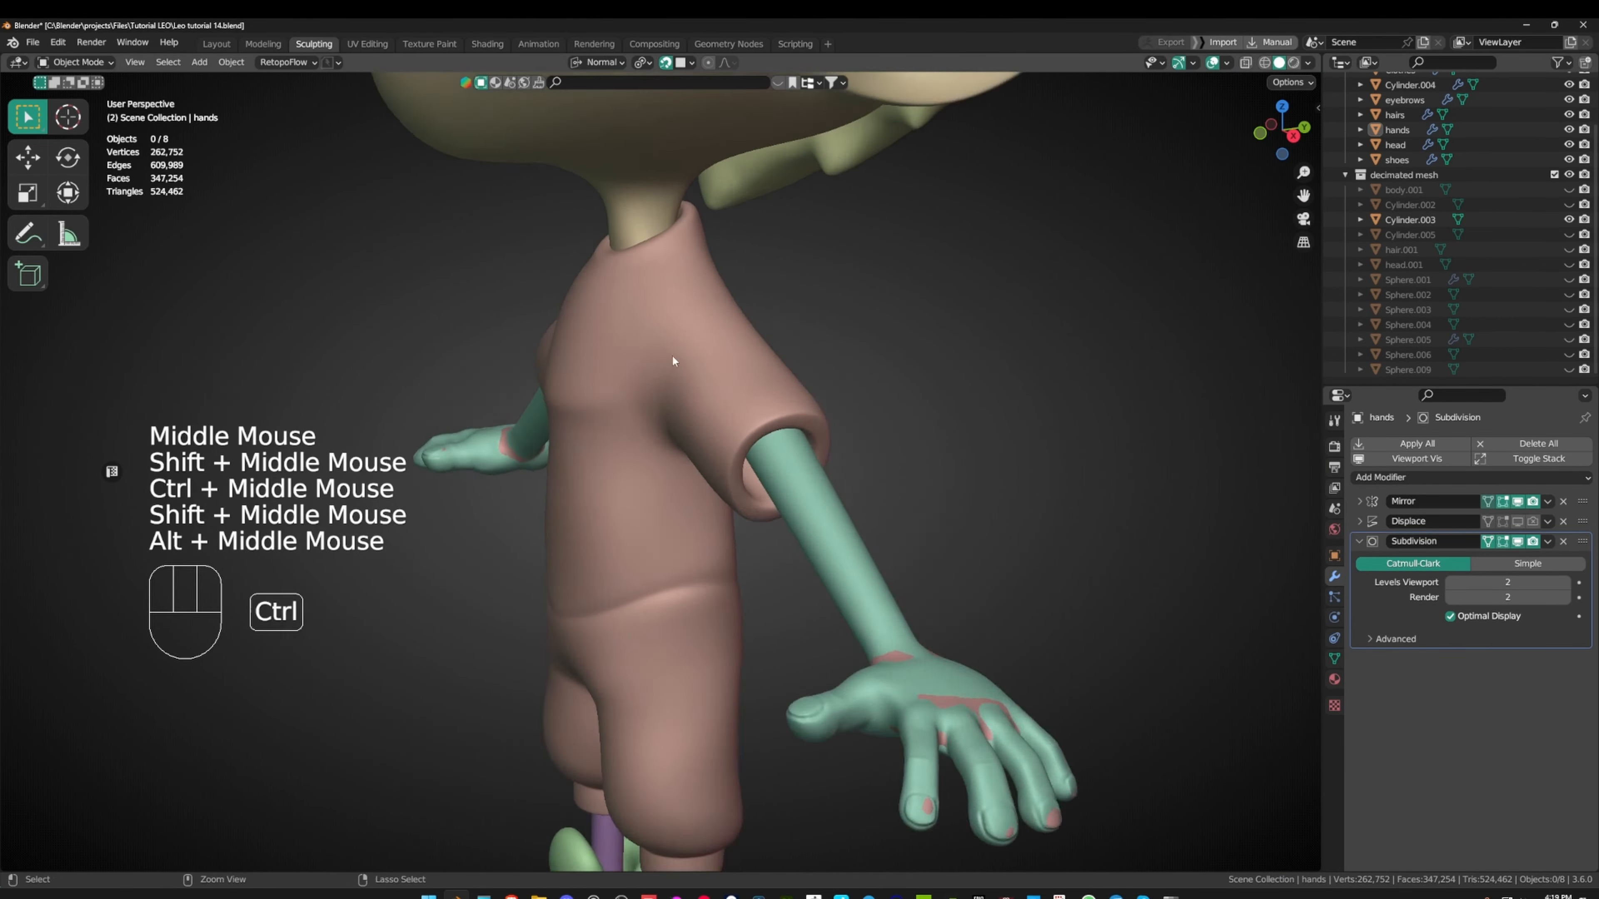
{"action": "middle_click_drag", "start_coordinate": [672, 354], "coordinate": [679, 315], "text": "ctrl"}
{"action": "middle_click_drag", "start_coordinate": [680, 330], "coordinate": [675, 353]}
{"action": "mouse_move", "coordinate": [675, 354]}
{"action": "middle_mouse_down", "text": "ctrl"}
{"action": "mouse_move", "coordinate": [670, 391]}
{"action": "mouse_move", "coordinate": [683, 356]}
{"action": "middle_mouse_up", "text": "ctrl"}
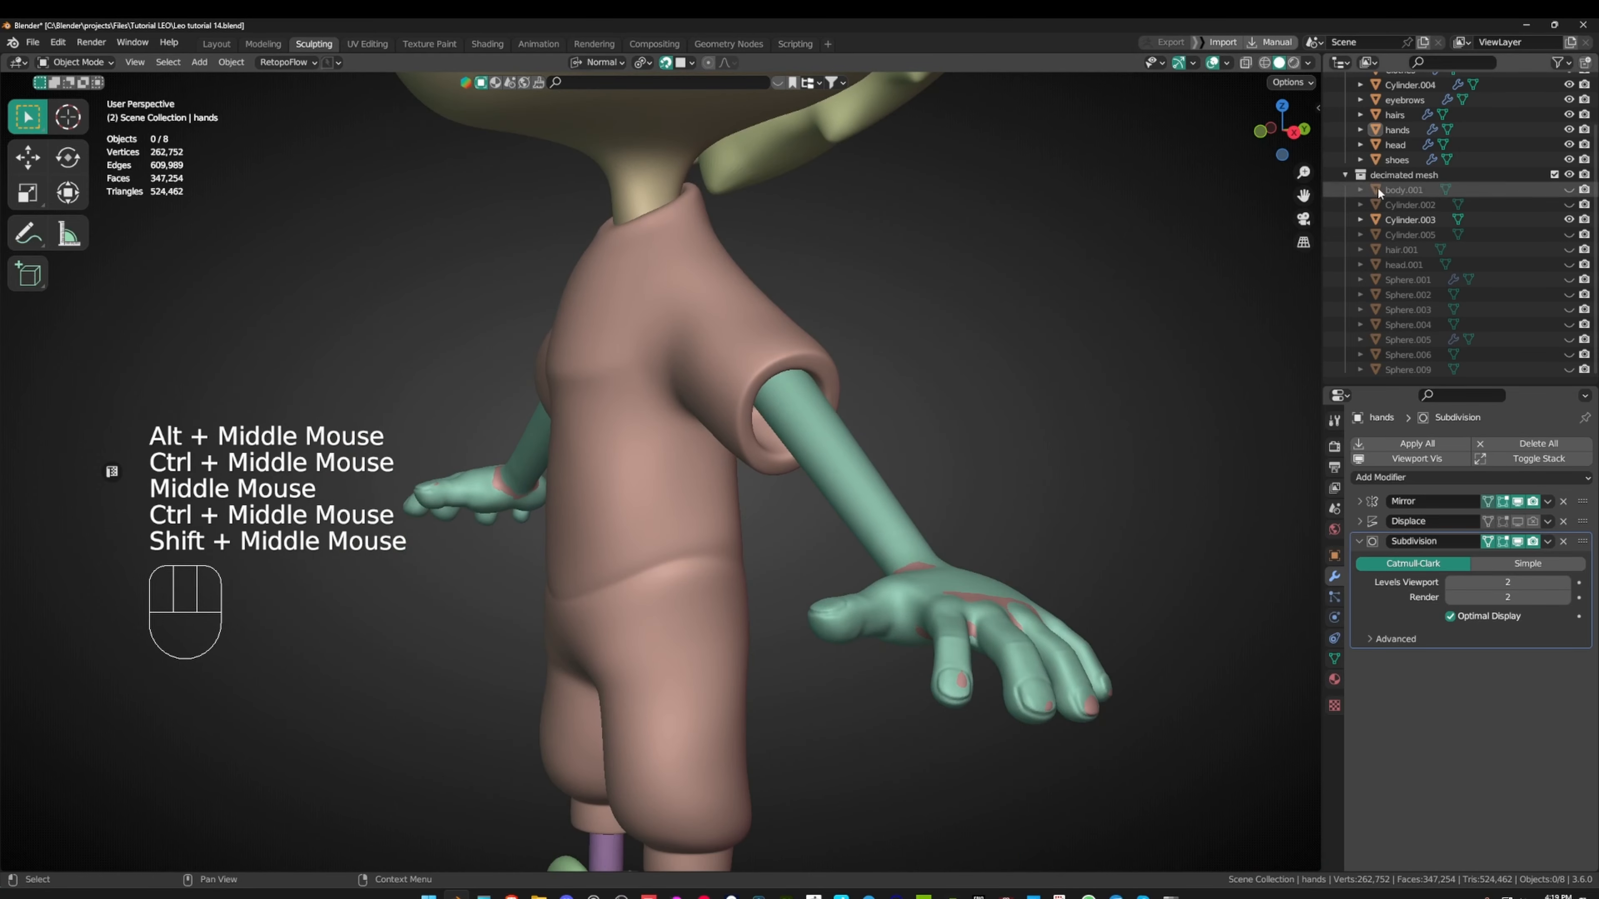
{"action": "left_click", "coordinate": [1569, 174]}
{"action": "middle_click_drag", "start_coordinate": [802, 444], "coordinate": [698, 365], "text": "shift"}
{"action": "mouse_move", "coordinate": [699, 365]}
{"action": "middle_mouse_down"}
{"action": "mouse_move", "coordinate": [738, 327]}
{"action": "mouse_move", "coordinate": [720, 271]}
{"action": "mouse_move", "coordinate": [697, 371]}
{"action": "mouse_move", "coordinate": [675, 382]}
{"action": "mouse_move", "coordinate": [705, 378]}
{"action": "middle_mouse_up"}
{"action": "middle_click", "coordinate": [689, 373], "text": "alt"}
{"action": "middle_click_drag", "start_coordinate": [705, 378], "coordinate": [749, 356], "text": "shift"}
{"action": "middle_click_drag", "start_coordinate": [749, 356], "coordinate": [836, 255]}
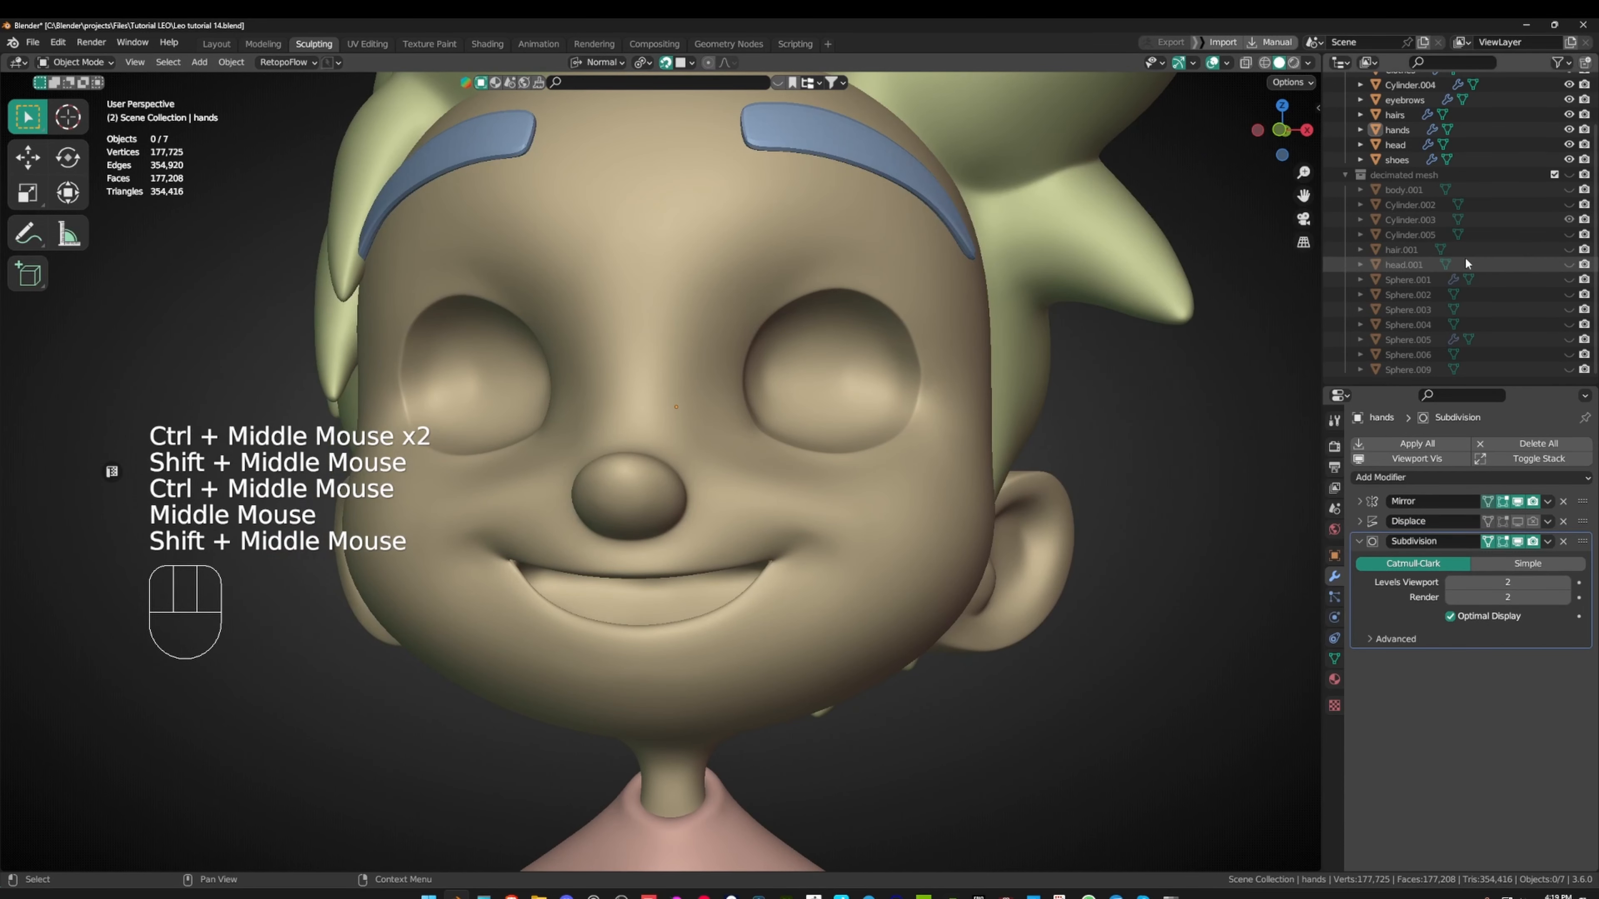
- Show the decimated mesh collection, hiding its Cylinder.003 object and revealing the Sphere.001 eyeballs
{"action": "left_click", "coordinate": [1569, 175]}
{"action": "left_click", "coordinate": [1568, 219]}
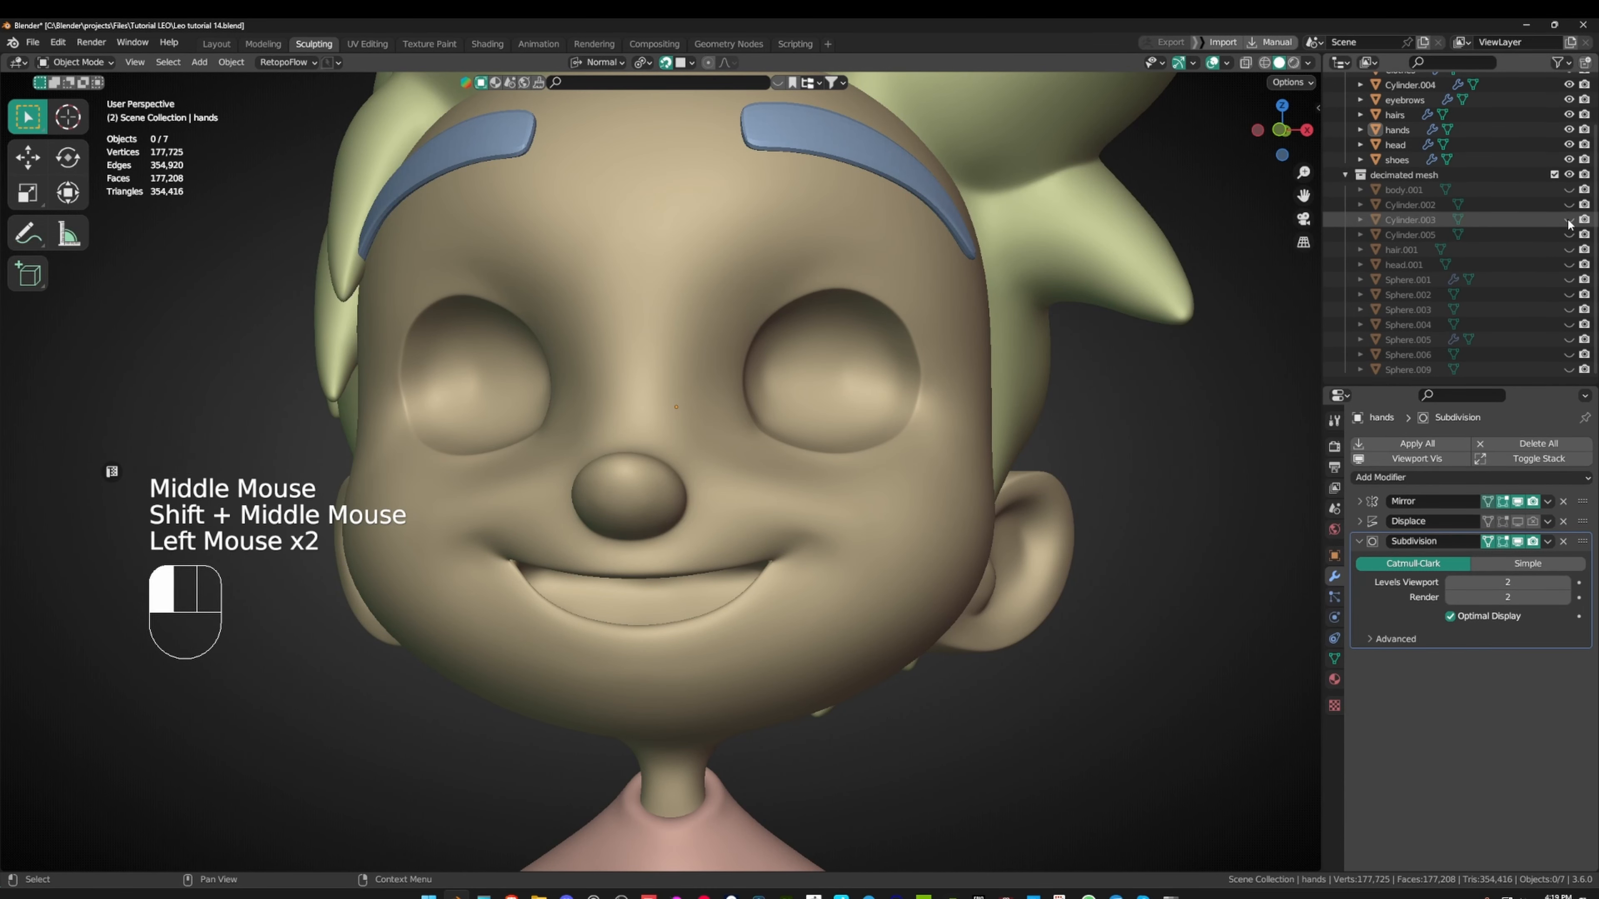
{"action": "left_click", "coordinate": [1568, 280]}
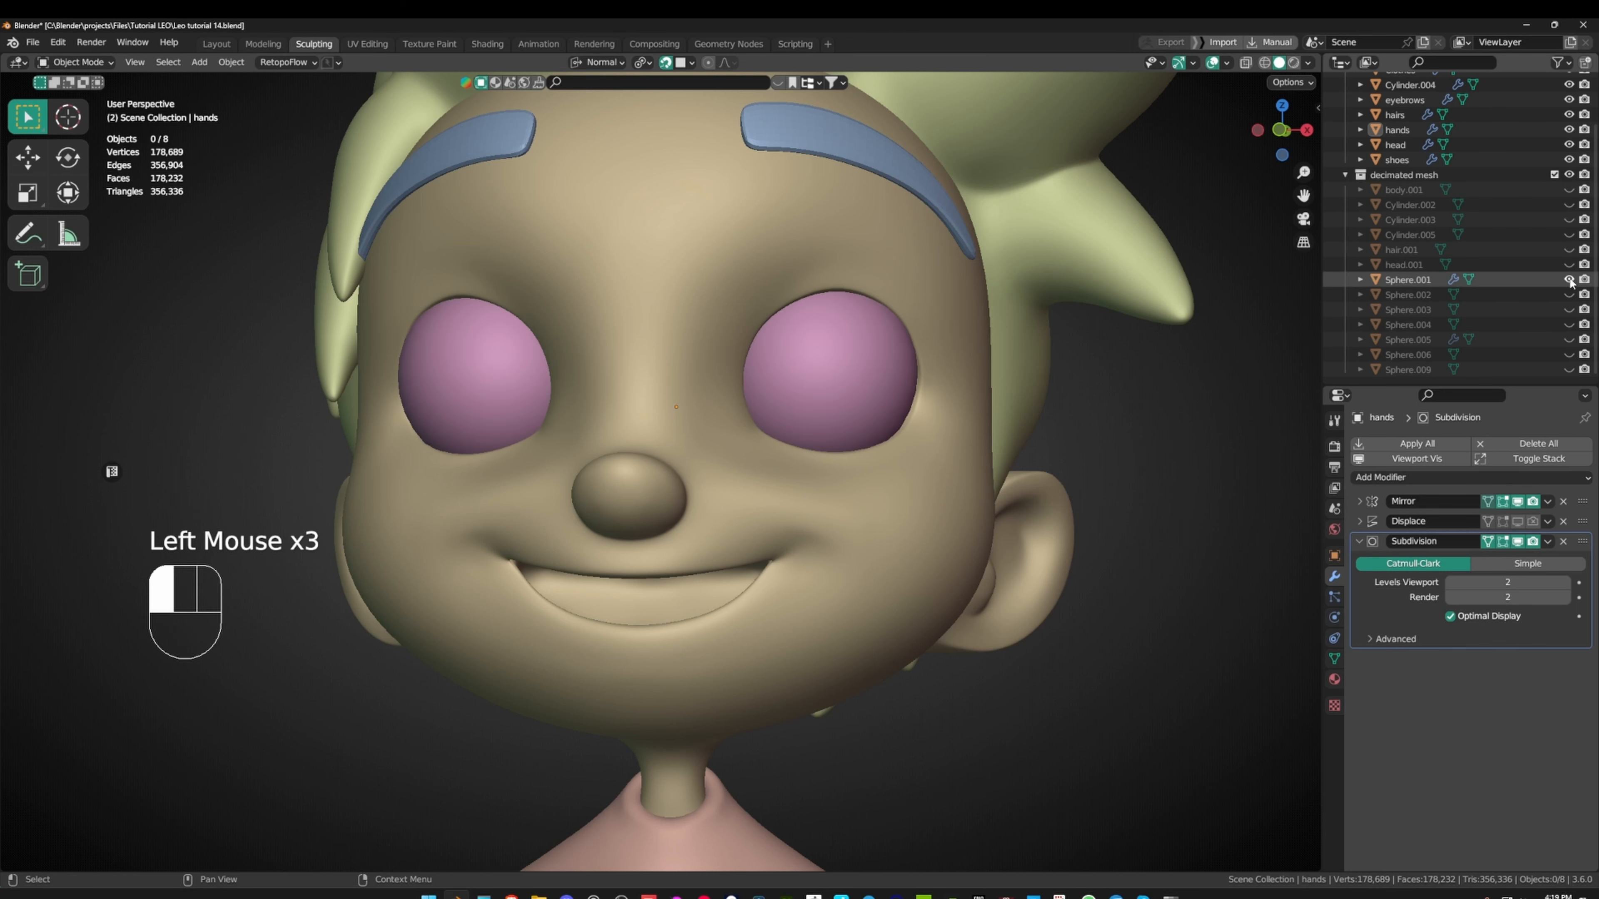
- Open the Sphere.001 eyeball mesh in Edit Mode, check it with X-ray, and turn off the Retopology overlay
{"action": "left_click", "coordinate": [890, 382]}
{"action": "key", "text": "Tab"}
{"action": "middle_click_drag", "start_coordinate": [890, 383], "coordinate": [632, 493]}
{"action": "middle_click", "coordinate": [786, 357], "text": "alt"}
{"action": "key", "text": "alt+z"}
{"action": "key", "text": "1"}
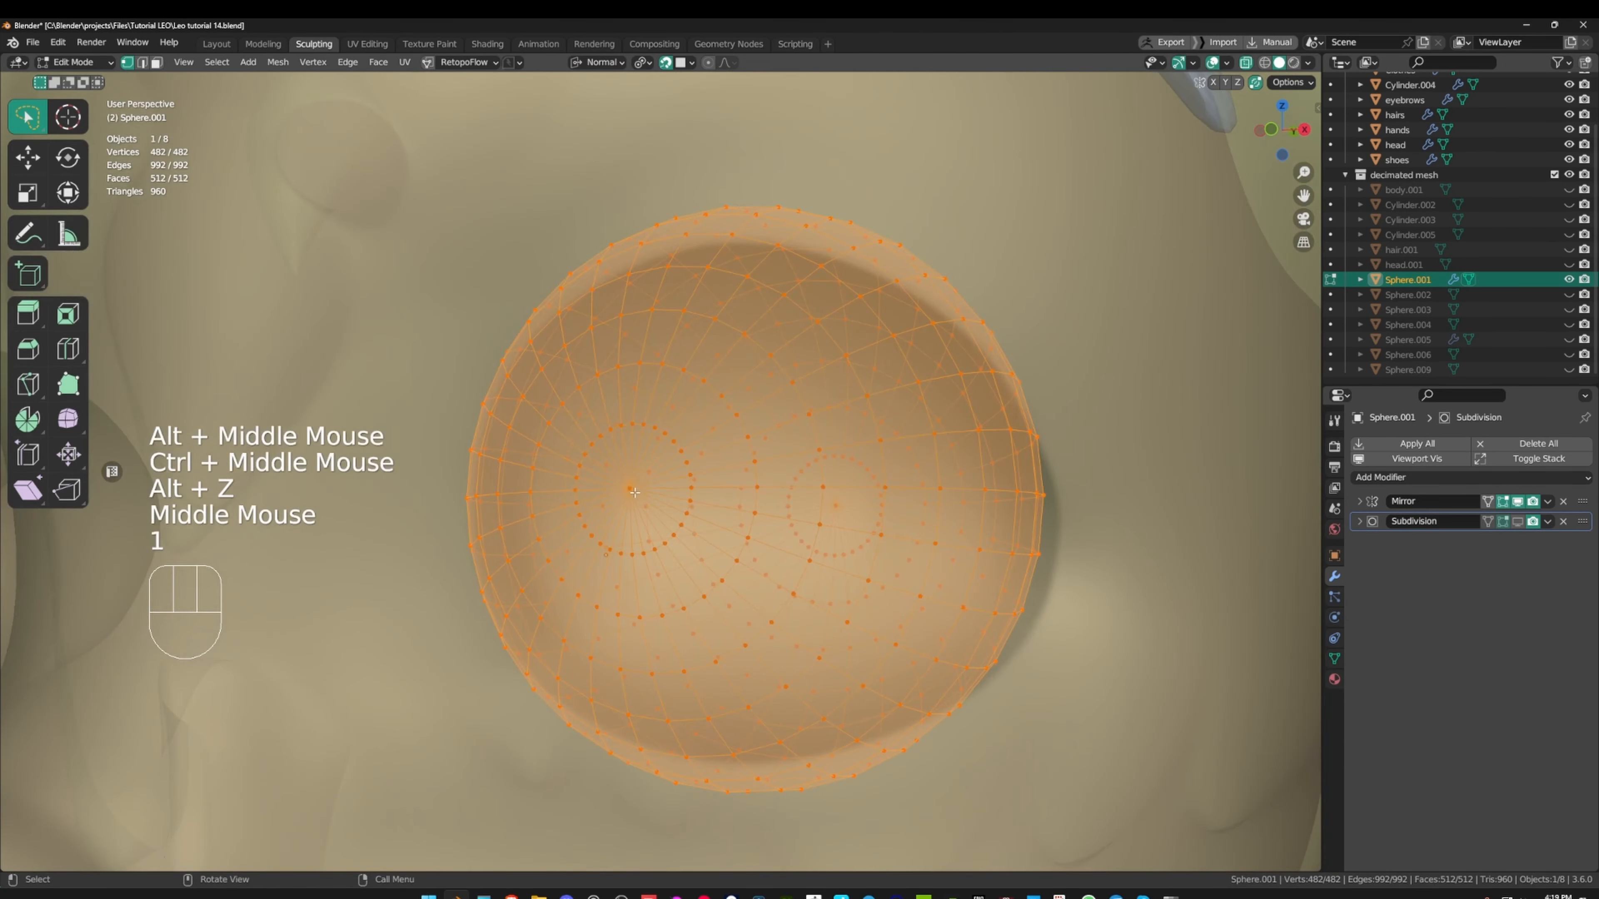
{"action": "key", "text": "alt+z"}
{"action": "key", "text": "2"}
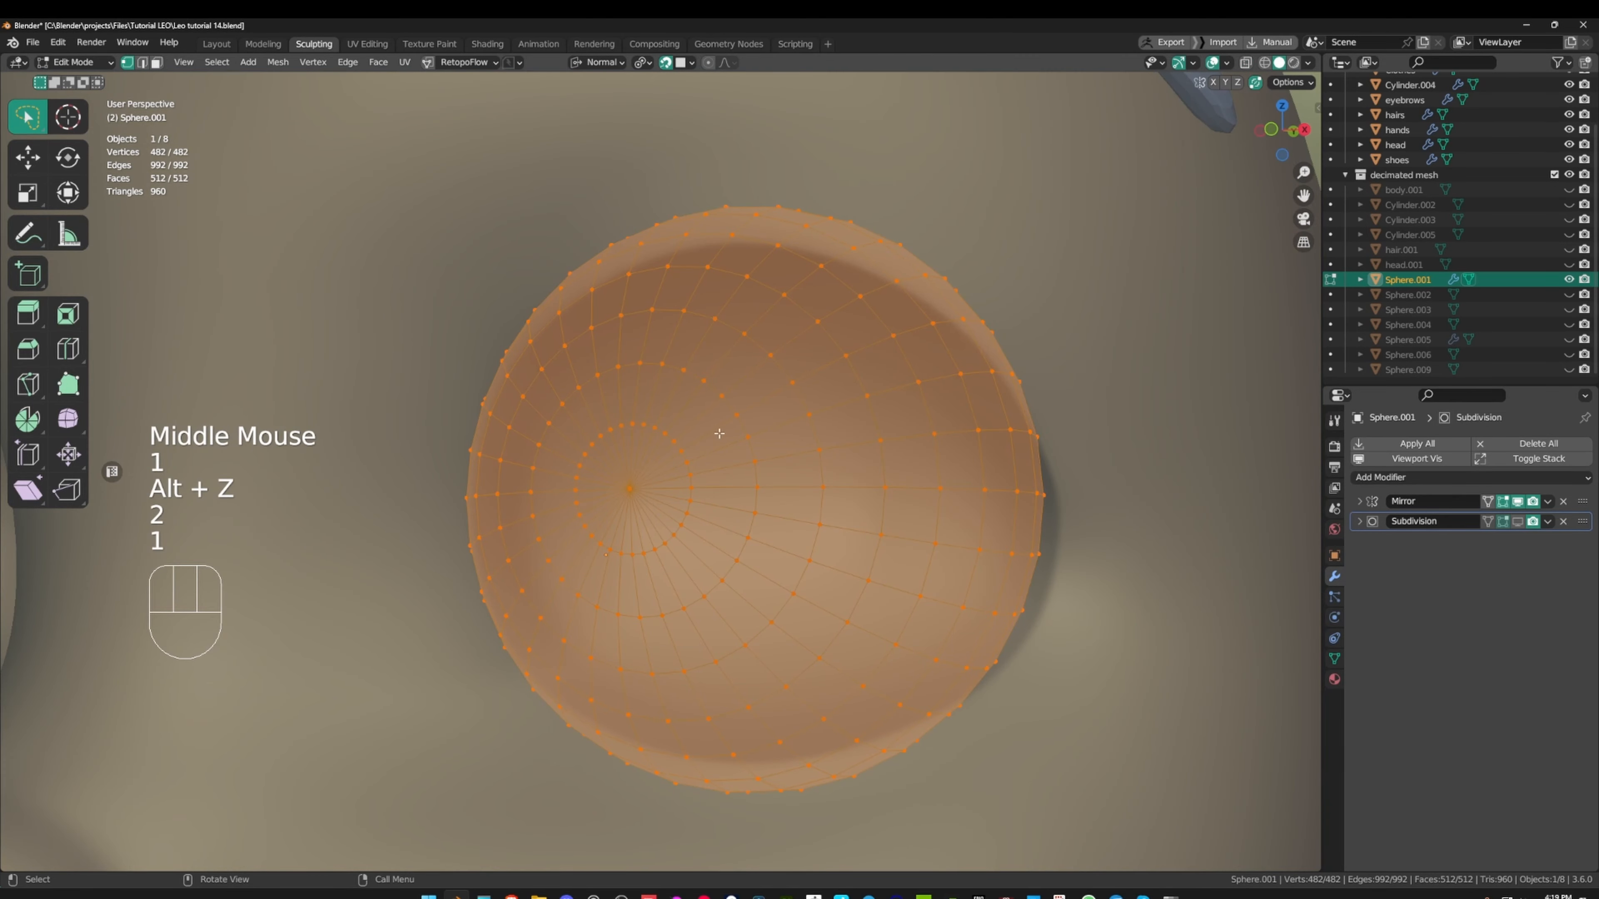
{"action": "left_click", "coordinate": [1227, 63]}
{"action": "left_click", "coordinate": [1136, 523]}
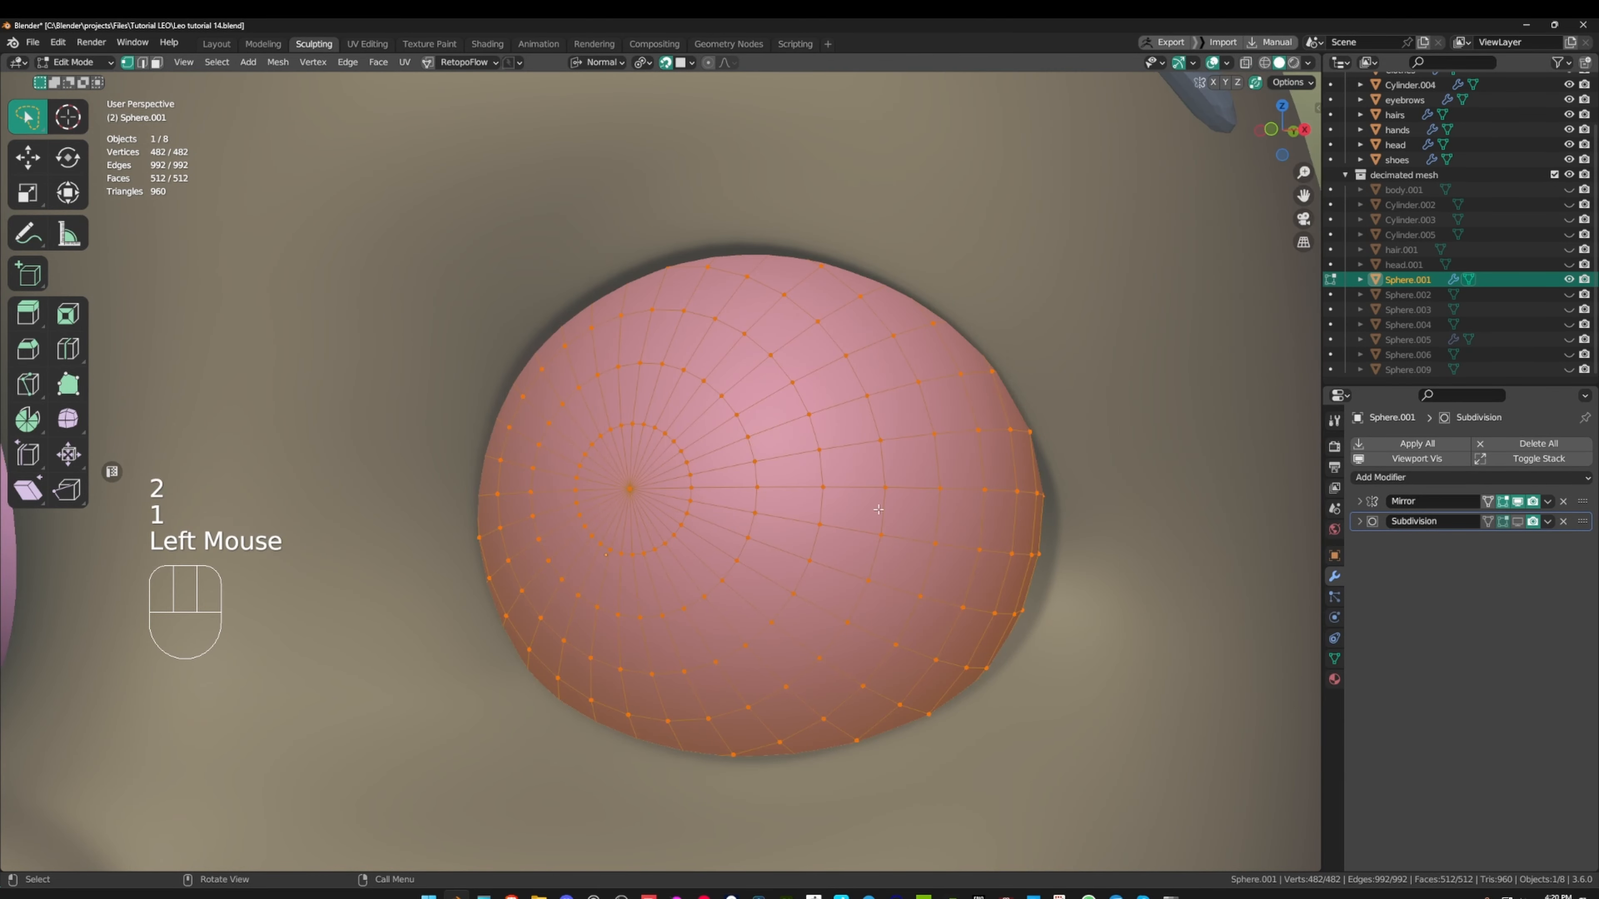
- Select the triangular faces around the eyeball's front pole to inspect the topology, and return to Object Mode
{"action": "middle_click_drag", "start_coordinate": [882, 507], "coordinate": [895, 505]}
{"action": "left_click", "coordinate": [644, 489]}
{"action": "key", "text": "3"}
{"action": "middle_click_drag", "start_coordinate": [668, 483], "coordinate": [765, 472]}
{"action": "left_click", "coordinate": [765, 473]}
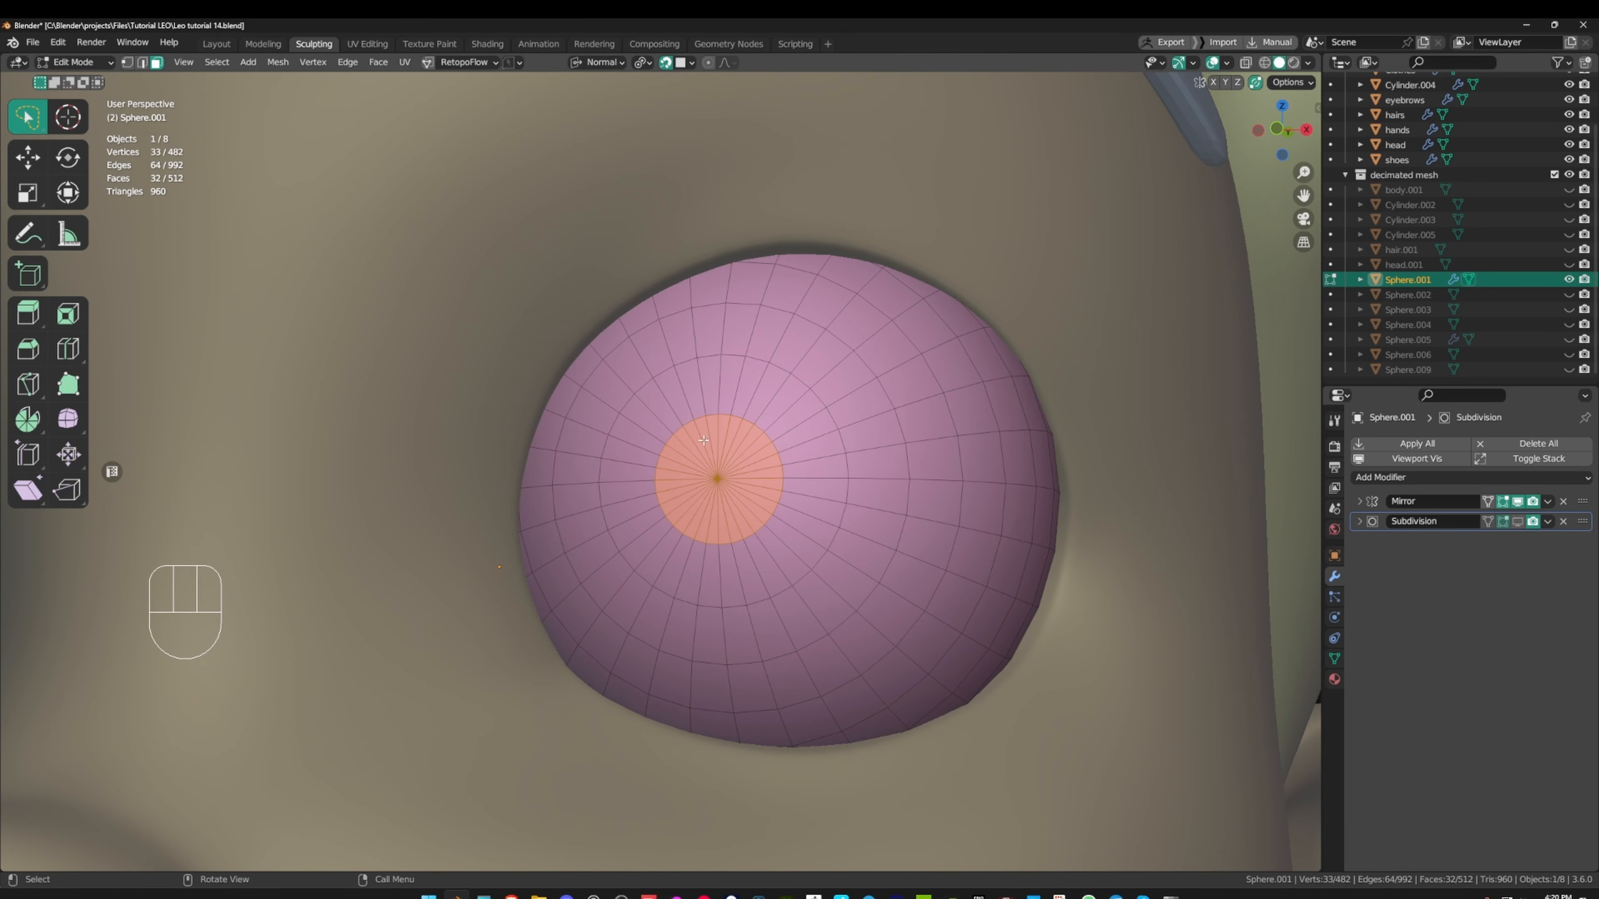
{"action": "middle_click_drag", "start_coordinate": [708, 426], "coordinate": [699, 340], "text": "ctrl"}
{"action": "middle_click_drag", "start_coordinate": [699, 341], "coordinate": [655, 333]}
{"action": "key", "text": "ctrl+Tab"}
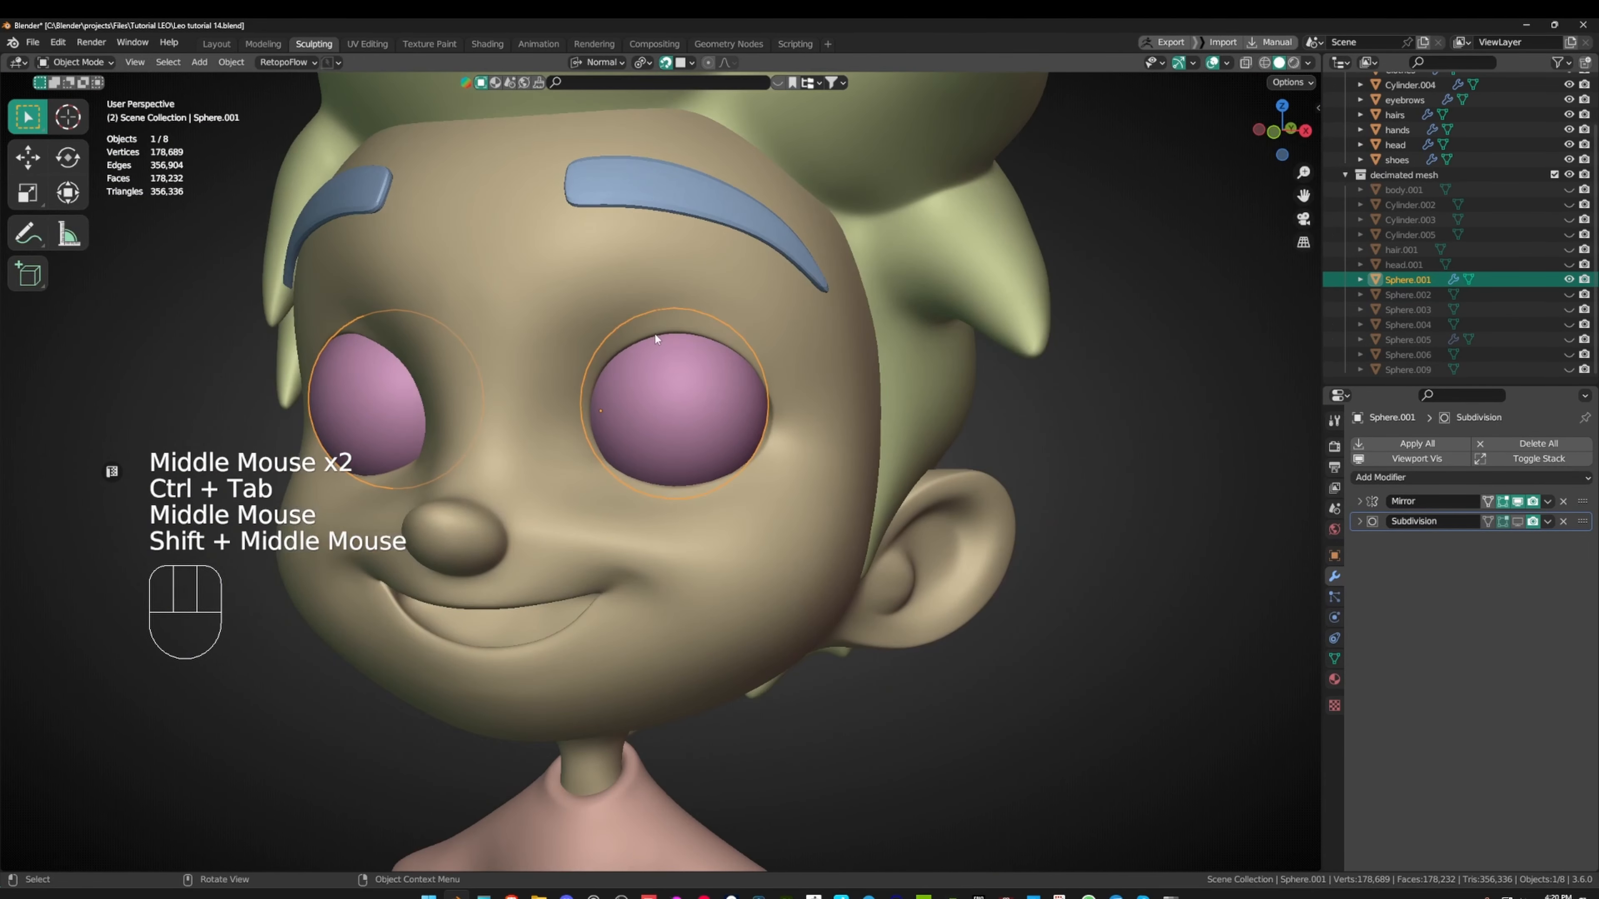
- Select all linked faces of the eyeball in Edit Mode and check its shape inside the head with X-ray
{"action": "middle_click_drag", "start_coordinate": [1388, 124], "coordinate": [1395, 194]}
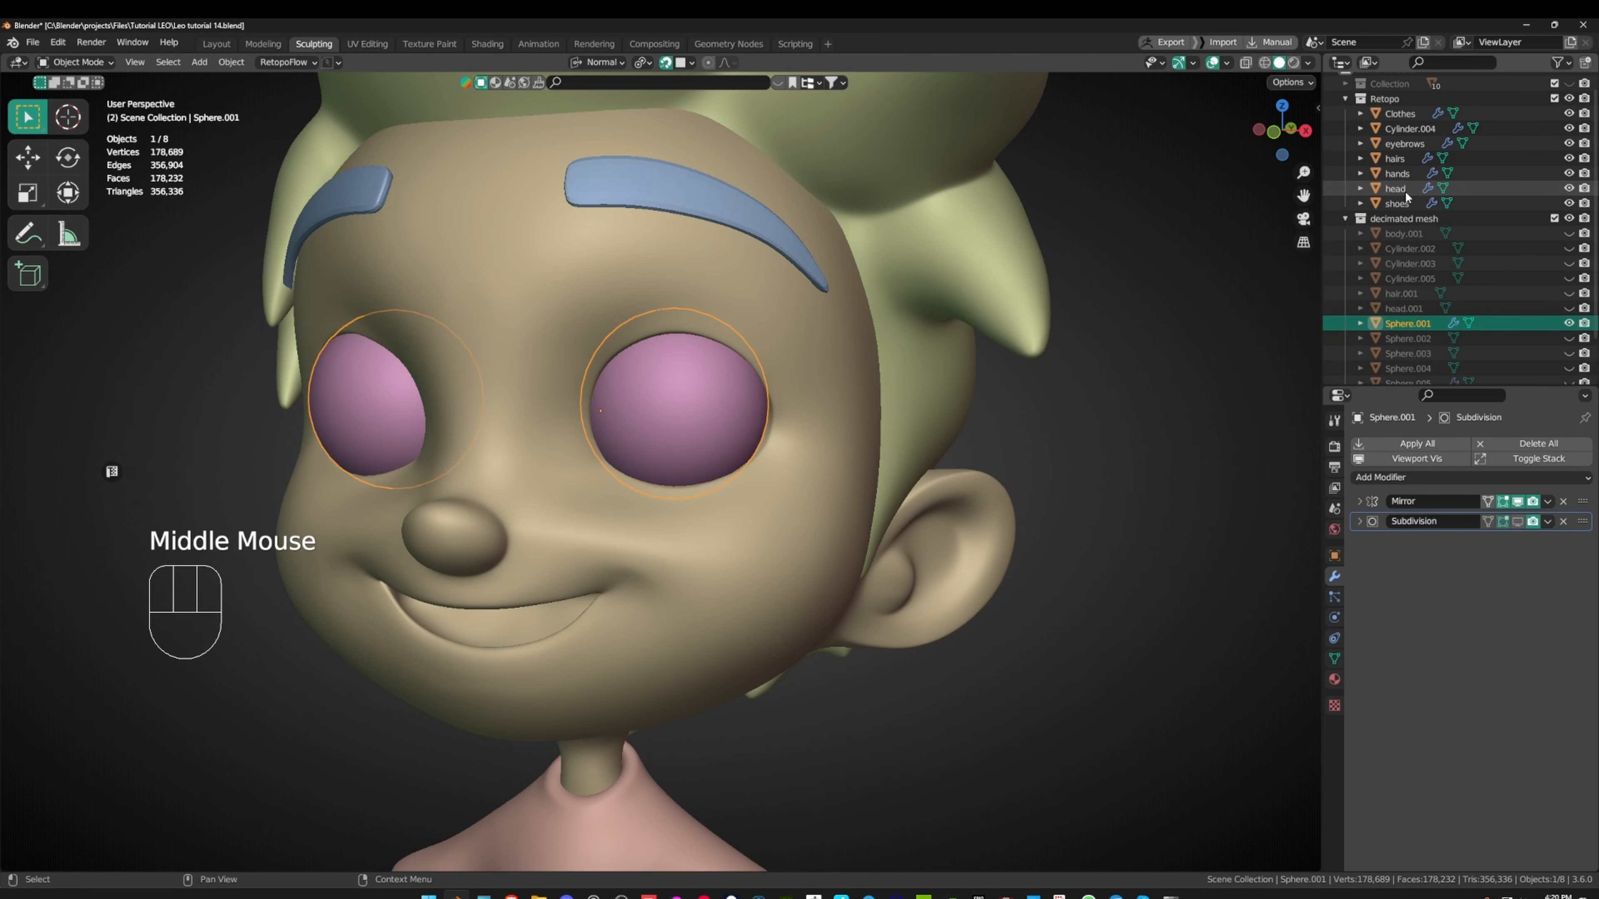
{"action": "middle_click_drag", "start_coordinate": [593, 197], "coordinate": [664, 285]}
{"action": "key", "text": "Tab"}
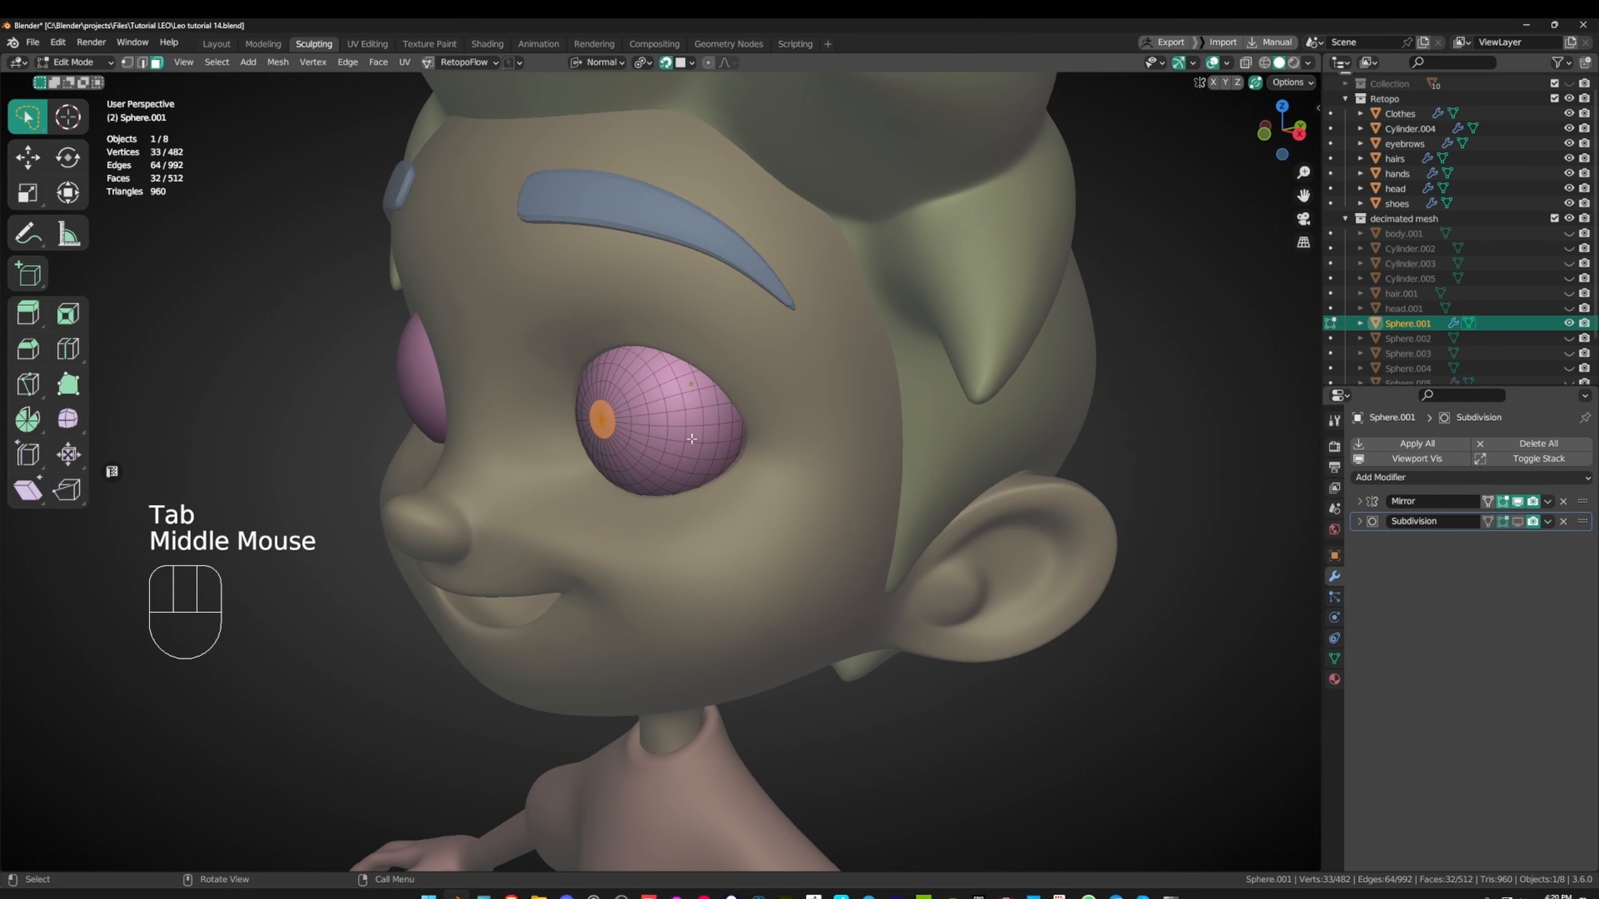
{"action": "key", "text": "l"}
{"action": "middle_click_drag", "start_coordinate": [881, 270], "coordinate": [807, 292]}
{"action": "key", "text": "alt+z"}
{"action": "middle_click_drag", "start_coordinate": [807, 292], "coordinate": [714, 374], "text": "alt"}
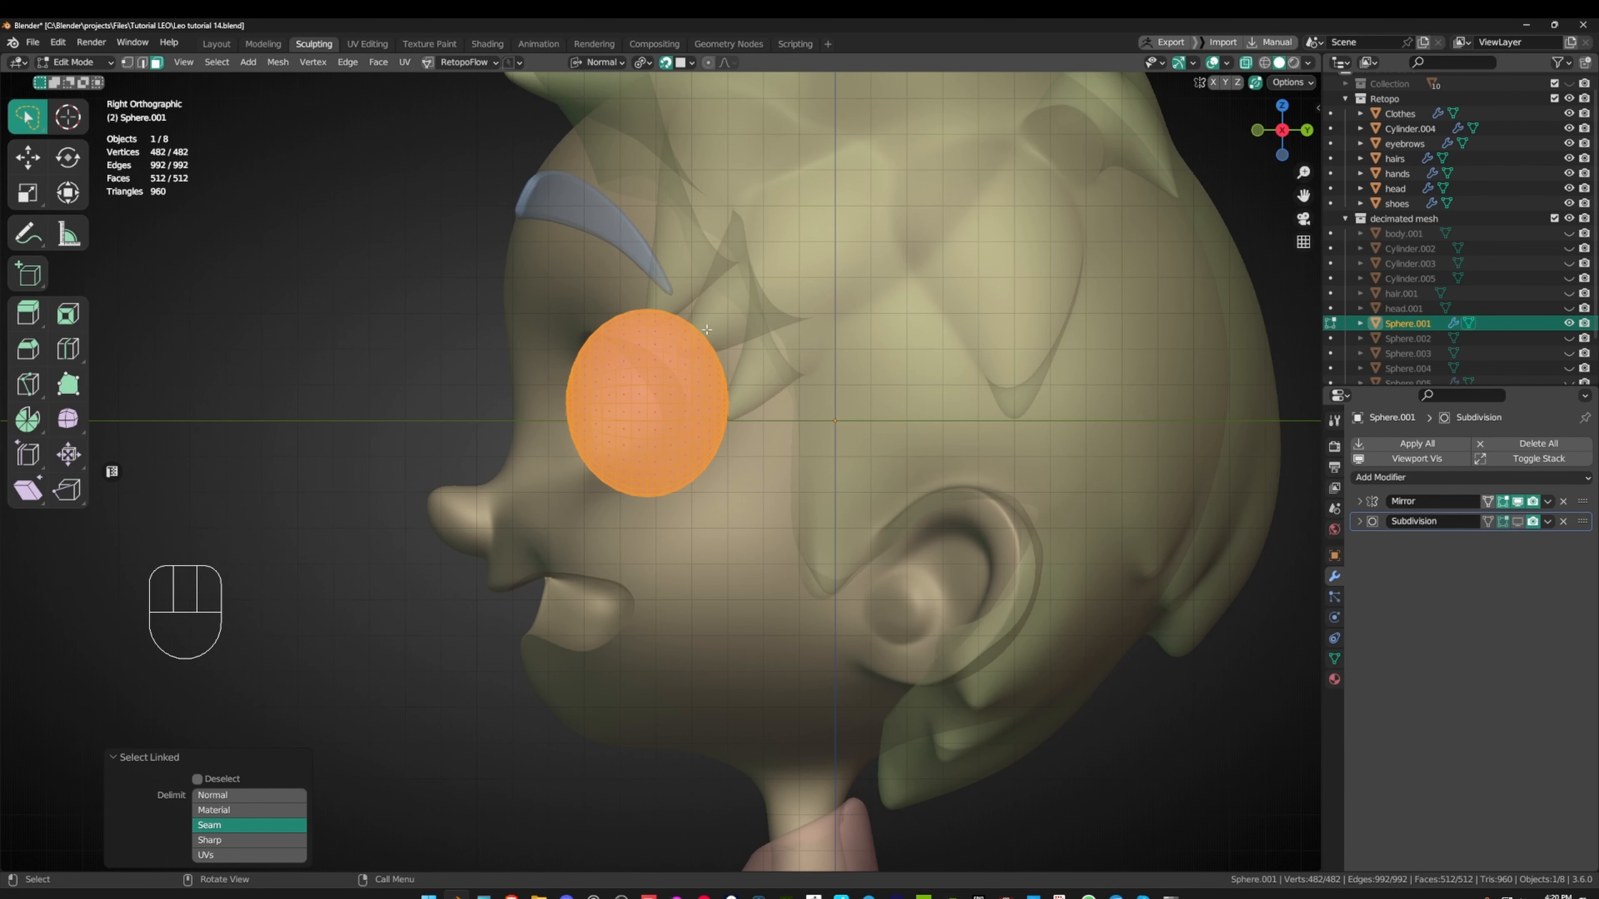
{"action": "middle_click_drag", "start_coordinate": [706, 329], "coordinate": [481, 262]}
{"action": "middle_click_drag", "start_coordinate": [676, 379], "coordinate": [831, 270]}
{"action": "key", "text": "alt+z"}
- Rotate the selected eyeball freely in trackball mode twice, turning snapping off in between, and return to Object Mode
{"action": "key", "text": "r"}
{"action": "key", "text": "r"}
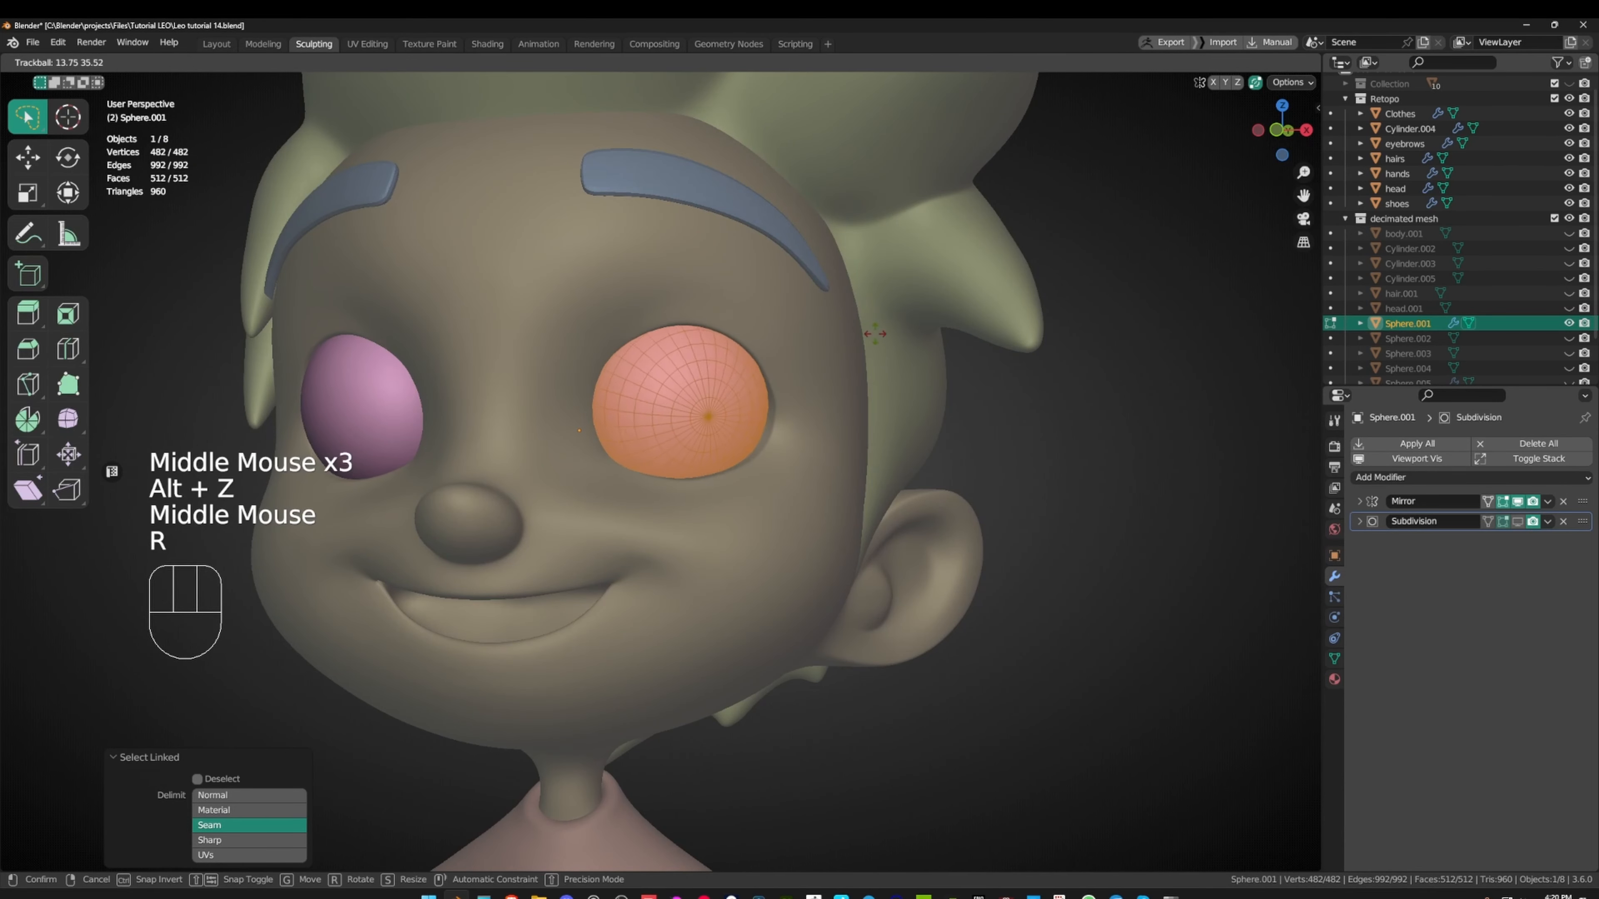
{"action": "left_click", "coordinate": [814, 269]}
{"action": "key", "text": "shift+Tab"}
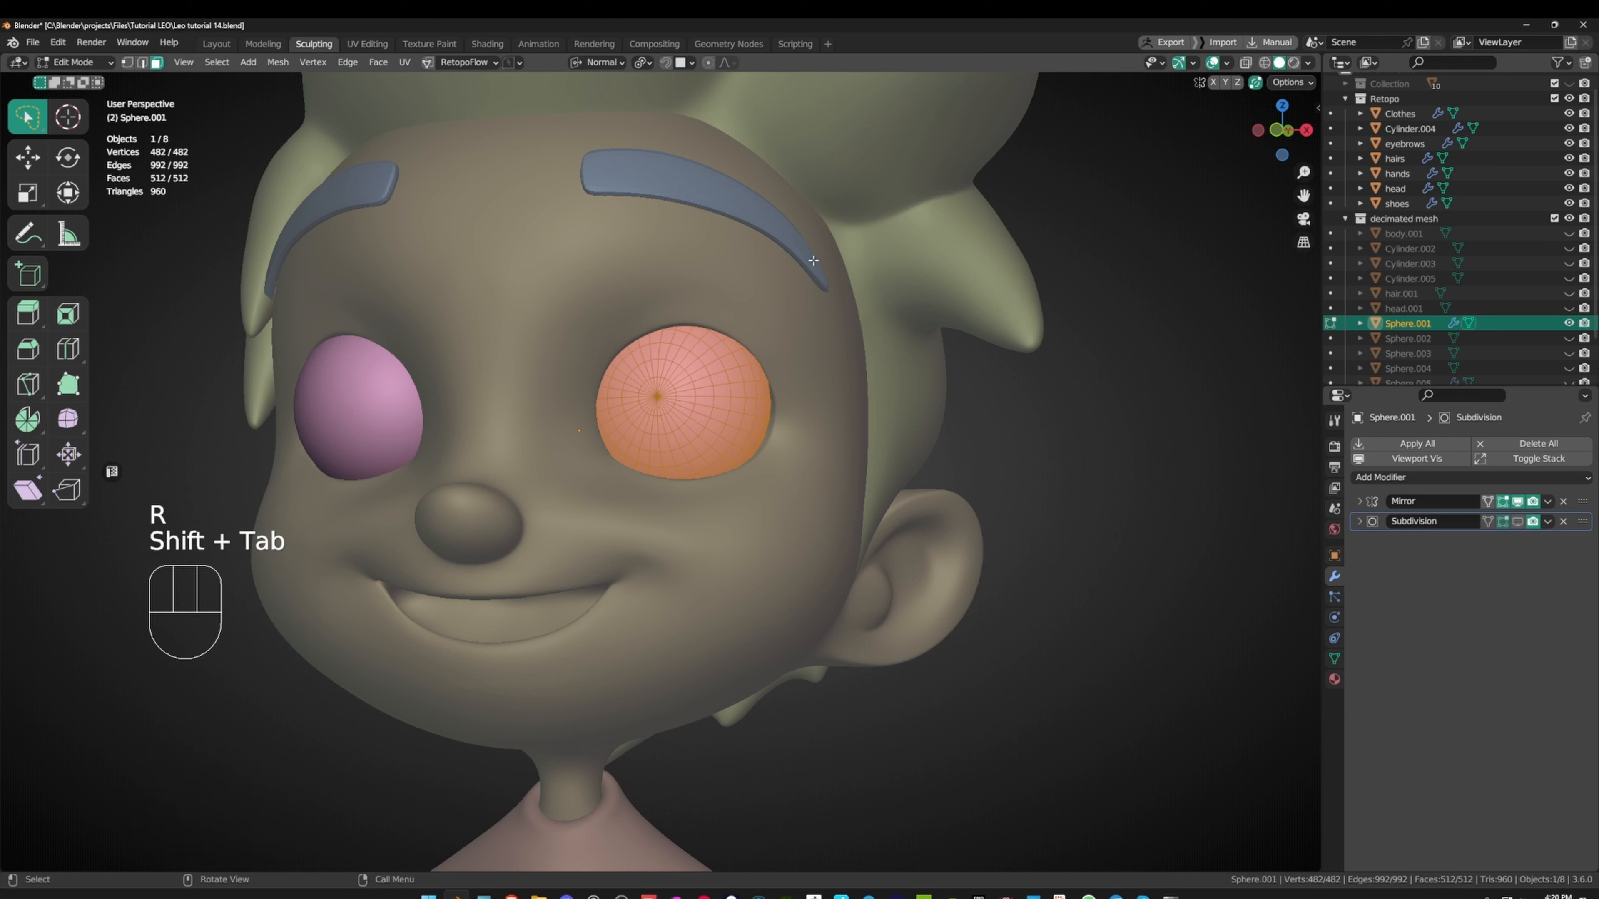
{"action": "key", "text": "r"}
{"action": "key", "text": "r"}
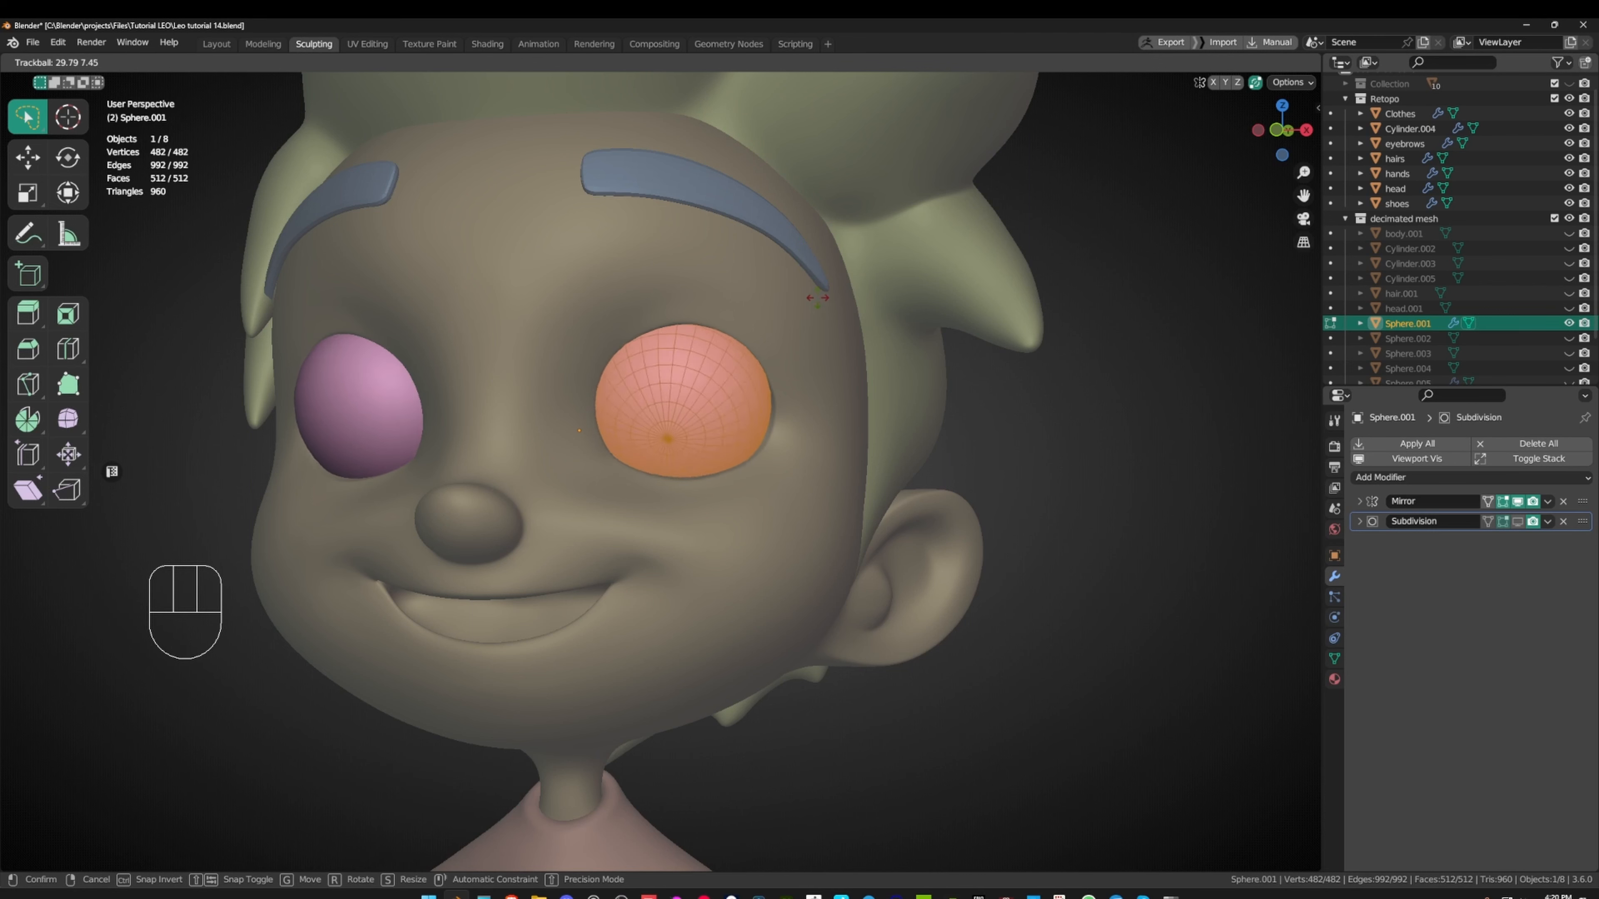
{"action": "left_click", "coordinate": [830, 264]}
{"action": "middle_click_drag", "start_coordinate": [830, 263], "coordinate": [792, 258]}
{"action": "key", "text": "ctrl+Tab"}
- Reopen the eyeball mesh in Edit Mode and snap the 3D cursor to the selected geometry
{"action": "middle_click_drag", "start_coordinate": [605, 323], "coordinate": [713, 408], "text": "ctrl"}
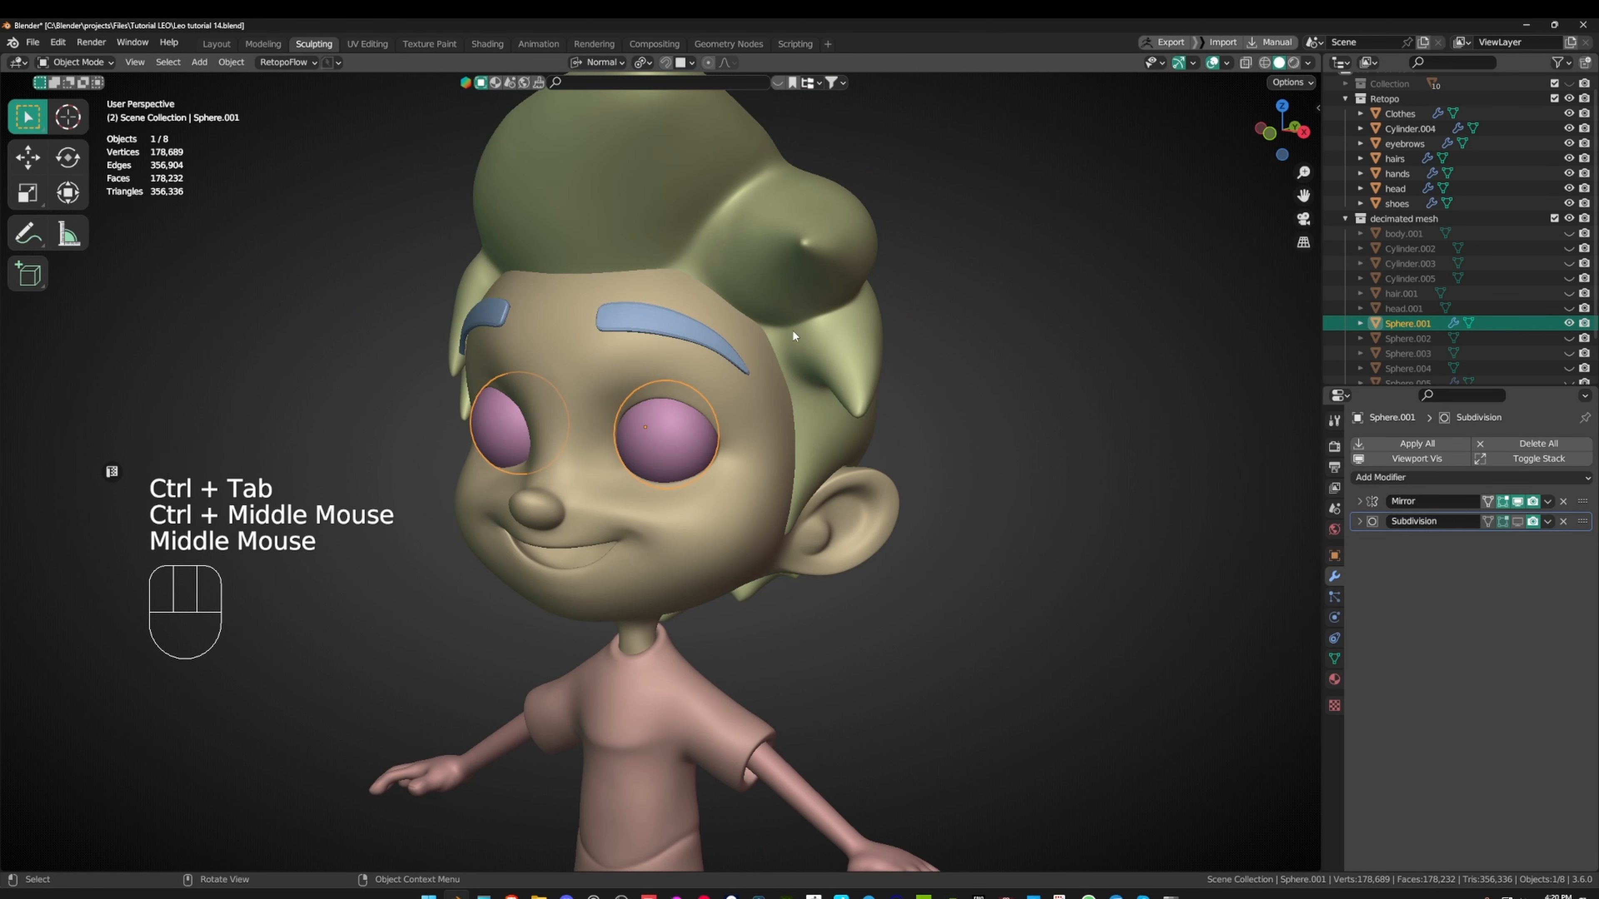
{"action": "middle_click_drag", "start_coordinate": [791, 329], "coordinate": [749, 318]}
{"action": "middle_click_drag", "start_coordinate": [749, 318], "coordinate": [632, 368], "text": "ctrl"}
{"action": "key", "text": "Tab"}
{"action": "middle_click_drag", "start_coordinate": [635, 447], "coordinate": [601, 422]}
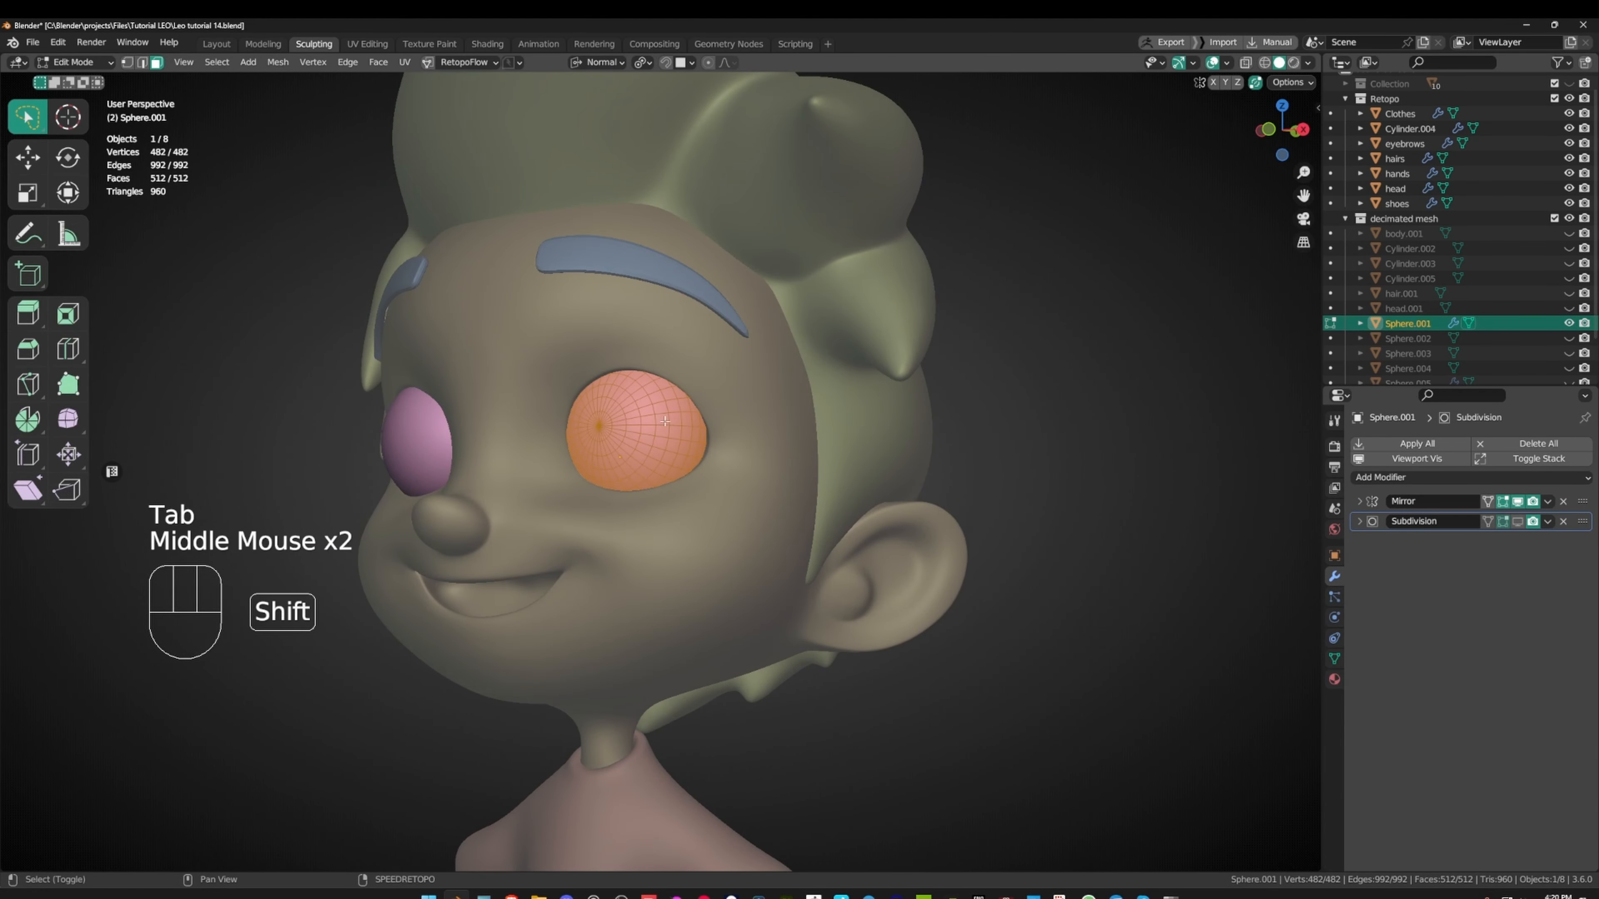
{"action": "key", "text": "shift+s"}
{"action": "left_click", "coordinate": [719, 456]}
- Show the 3D Cursor in the viewport overlays, check its placement in the eyeball, and return to Object Mode
{"action": "middle_click_drag", "start_coordinate": [720, 455], "coordinate": [1130, 72]}
{"action": "left_click", "coordinate": [1224, 64]}
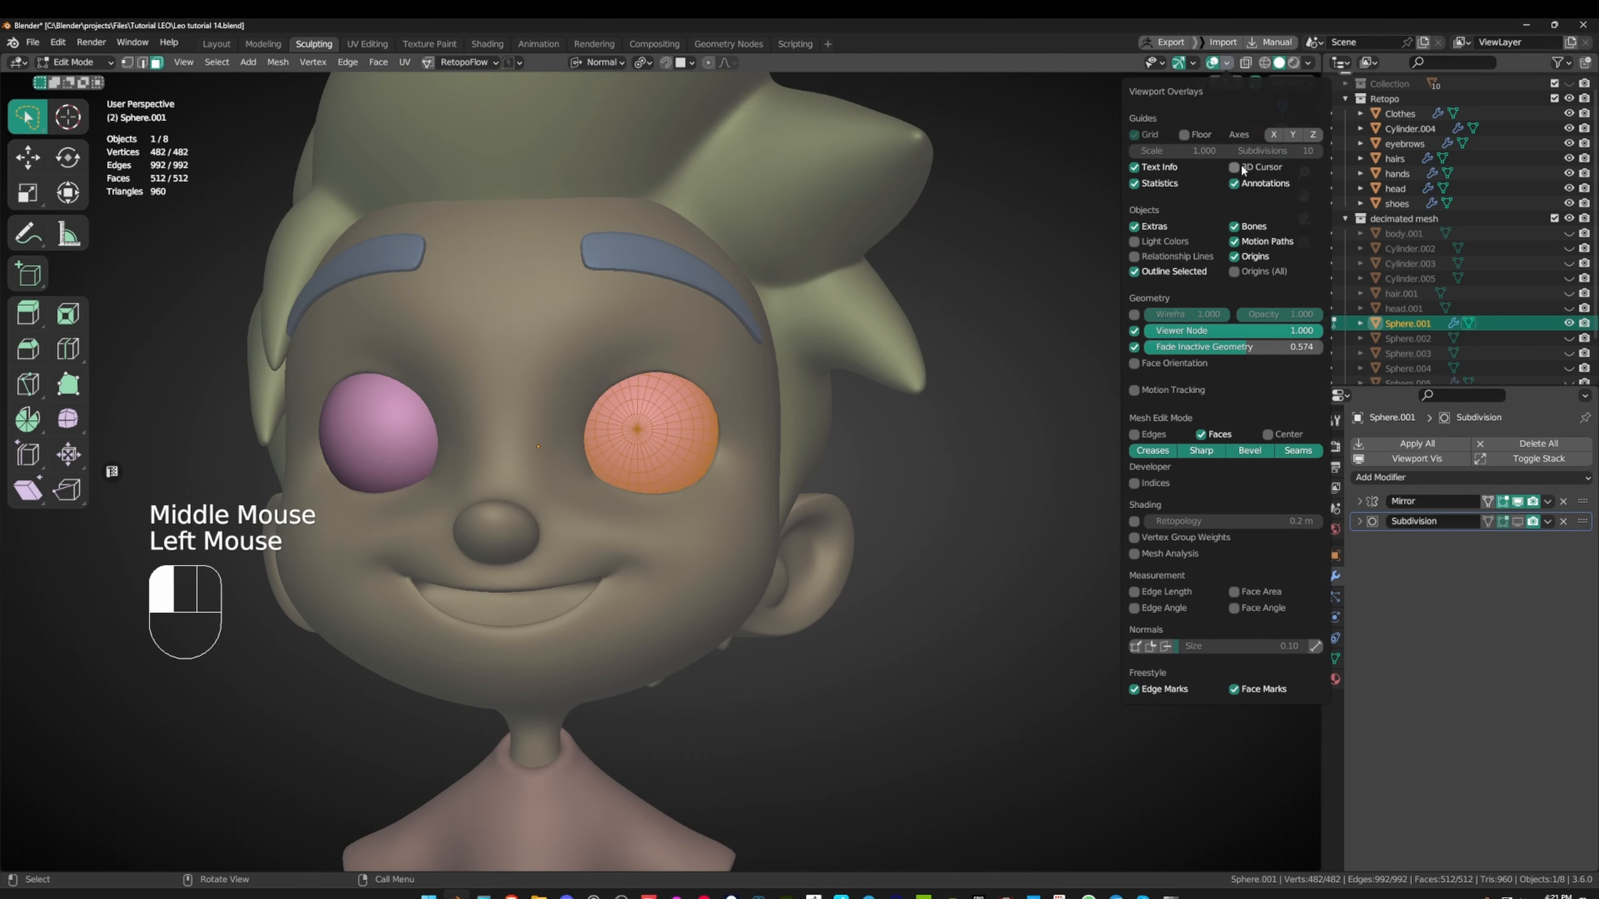
{"action": "middle_click_drag", "start_coordinate": [1059, 232], "coordinate": [580, 404]}
{"action": "middle_click_drag", "start_coordinate": [745, 405], "coordinate": [733, 392], "text": "alt"}
{"action": "middle_click_drag", "start_coordinate": [733, 391], "coordinate": [824, 479], "text": "alt"}
{"action": "middle_click_drag", "start_coordinate": [737, 475], "coordinate": [795, 401]}
{"action": "key", "text": "ctrl+Tab"}
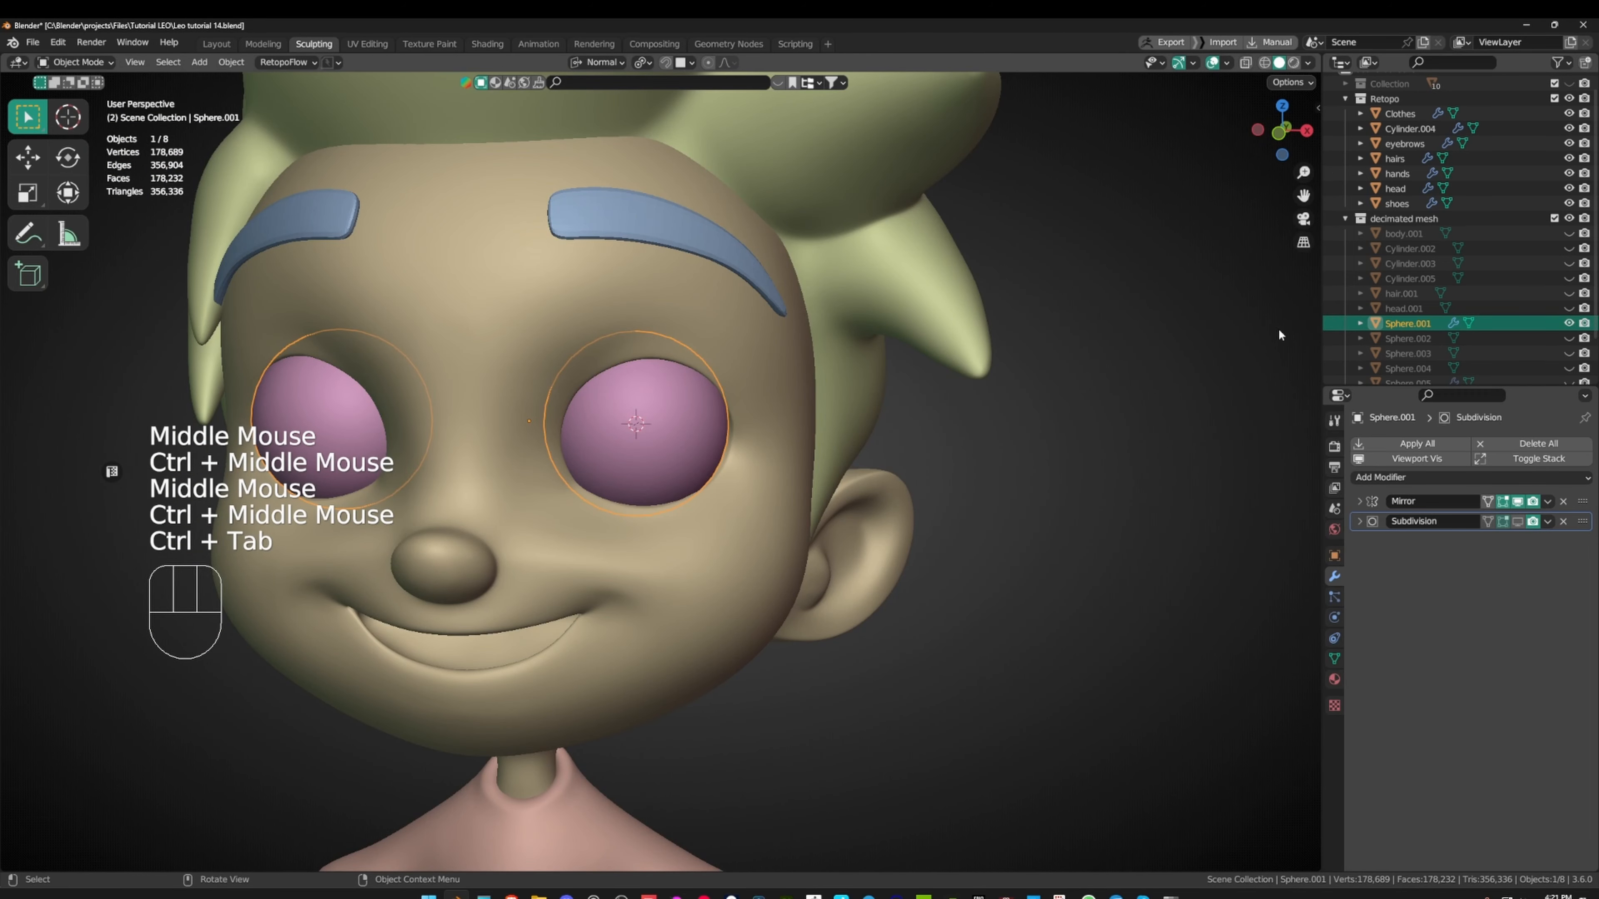
- Hide the Sphere.001 eyeballs and make the Retopo collection active
{"action": "left_click", "coordinate": [1570, 323]}
{"action": "key", "text": "shift+a"}
{"action": "mouse_move", "coordinate": [743, 383]}
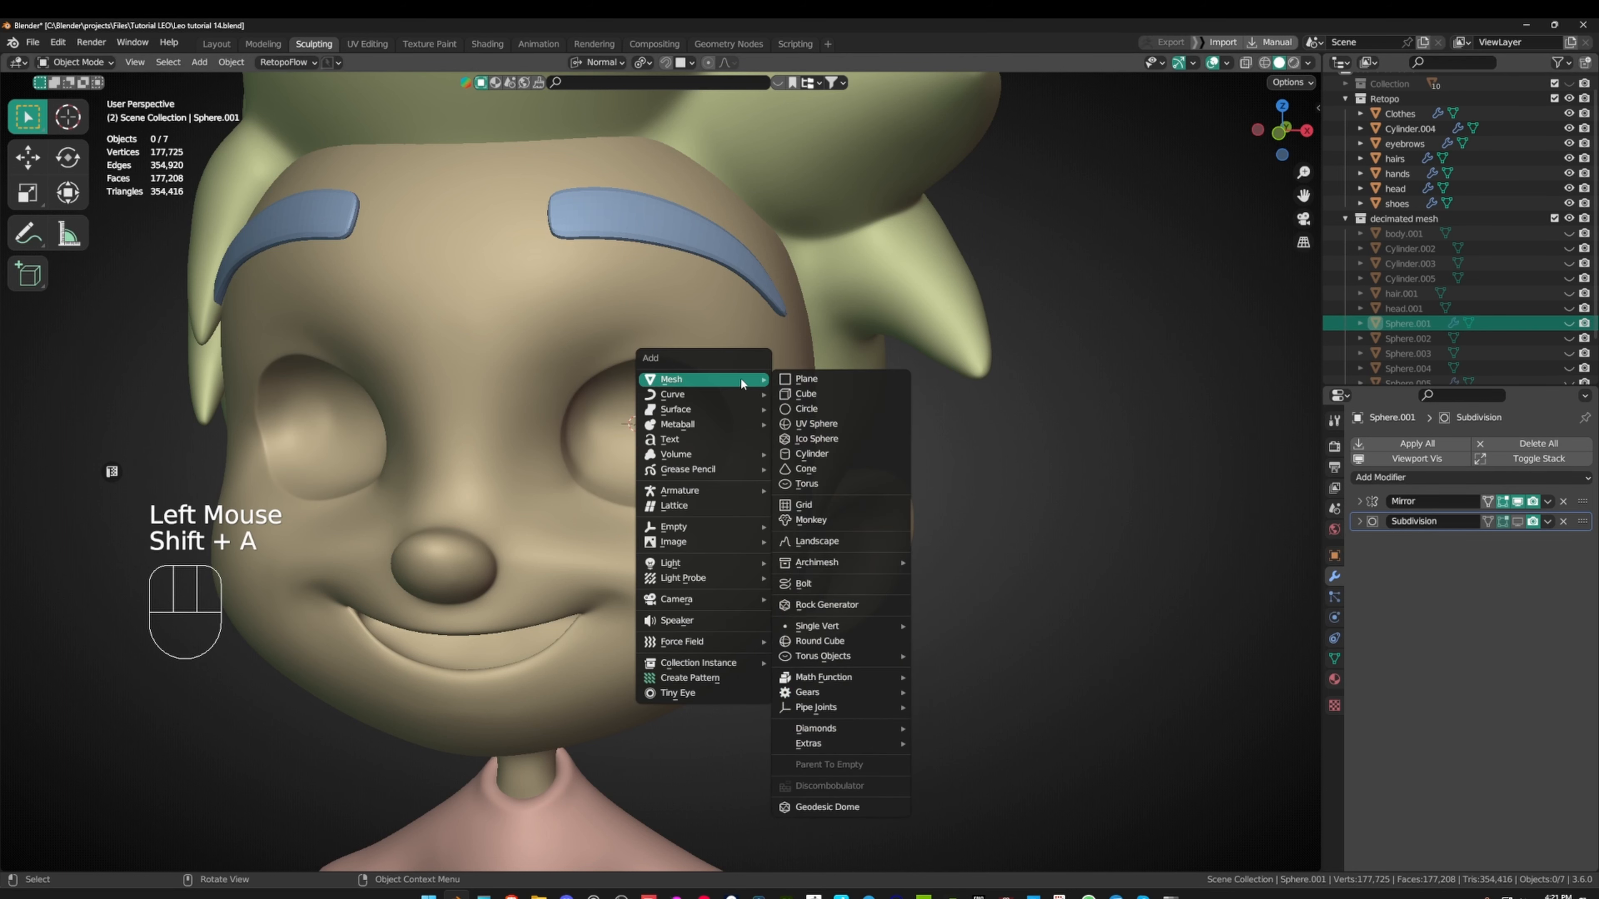
{"action": "left_click", "coordinate": [1390, 99]}
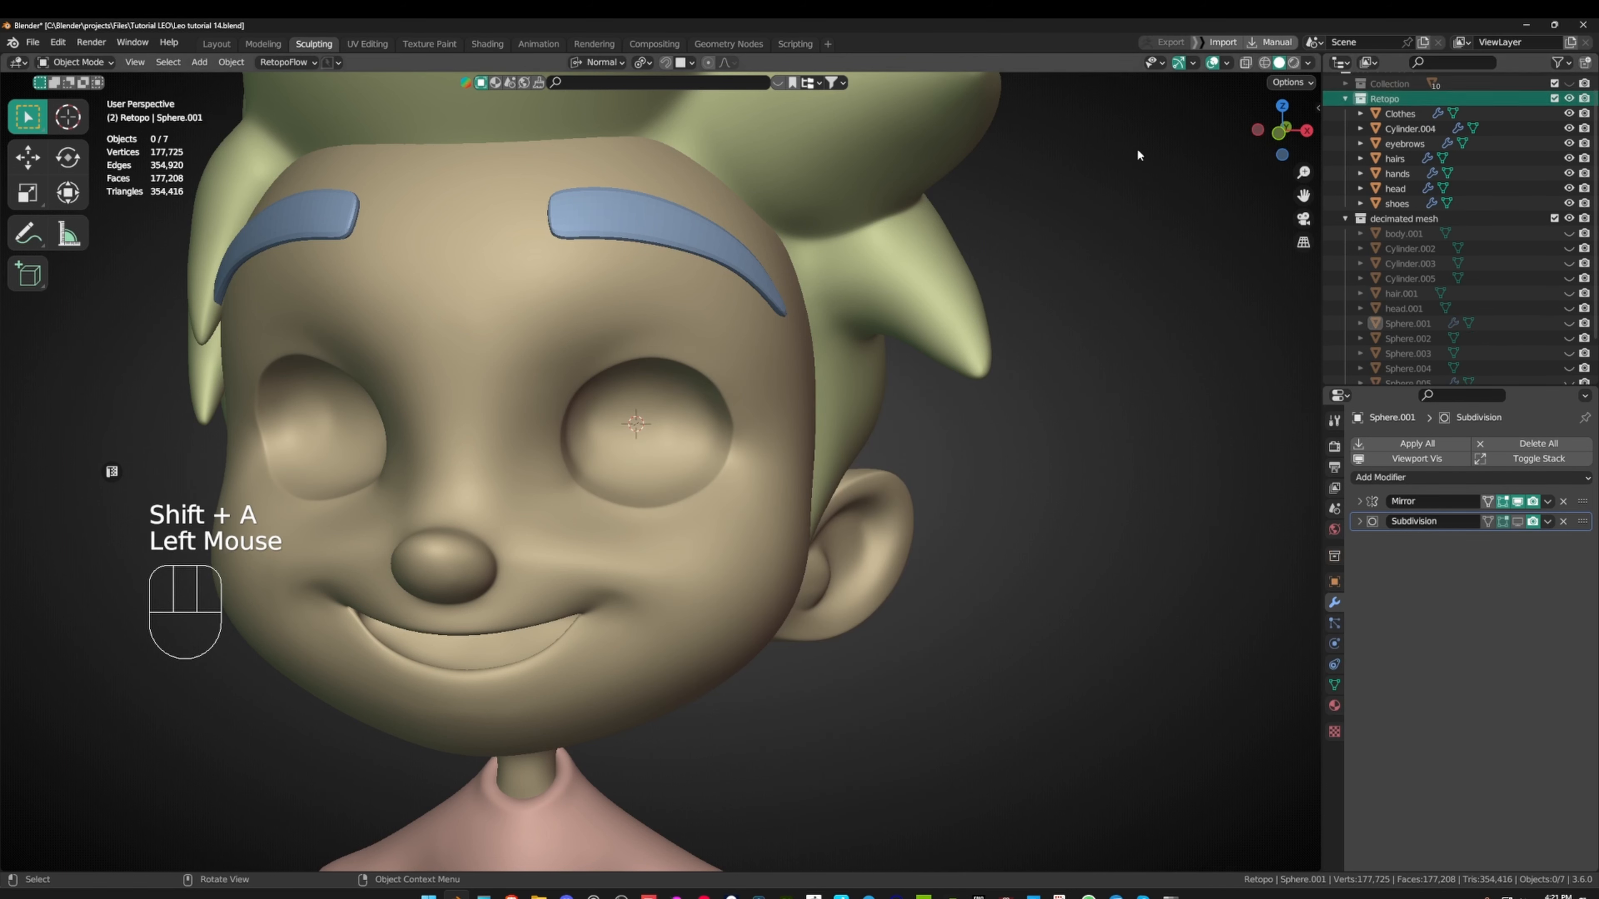
- Add a Round Cube mesh at the 3D cursor and apply the Quadsphere preset to it
{"action": "key", "text": "shift+a"}
{"action": "mouse_move", "coordinate": [855, 266]}
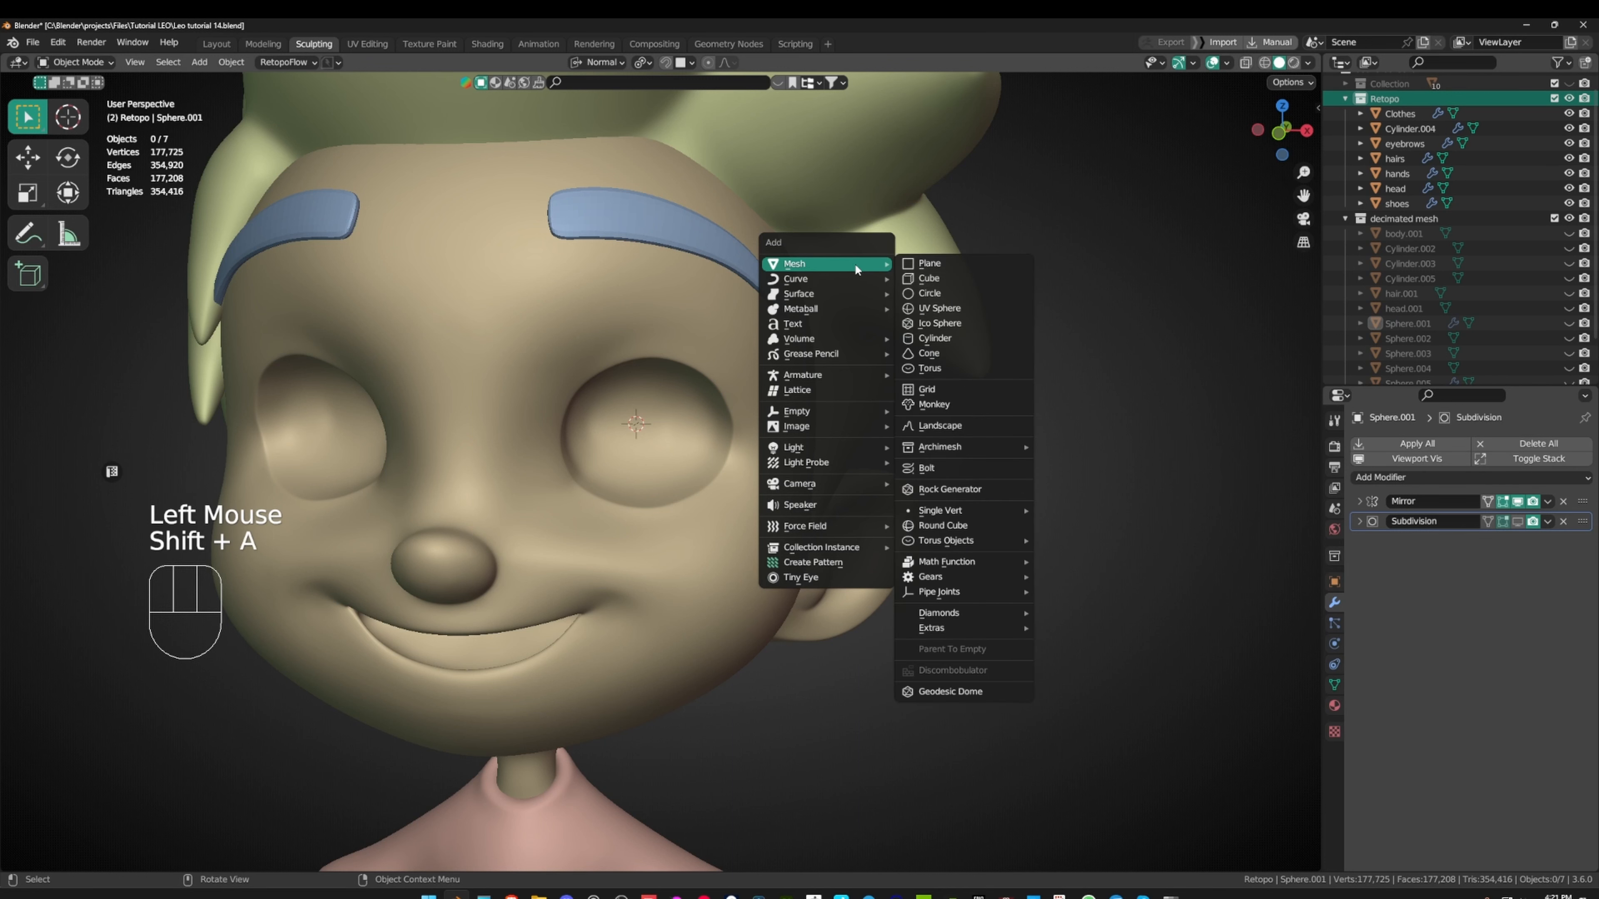
{"action": "left_click", "coordinate": [969, 527]}
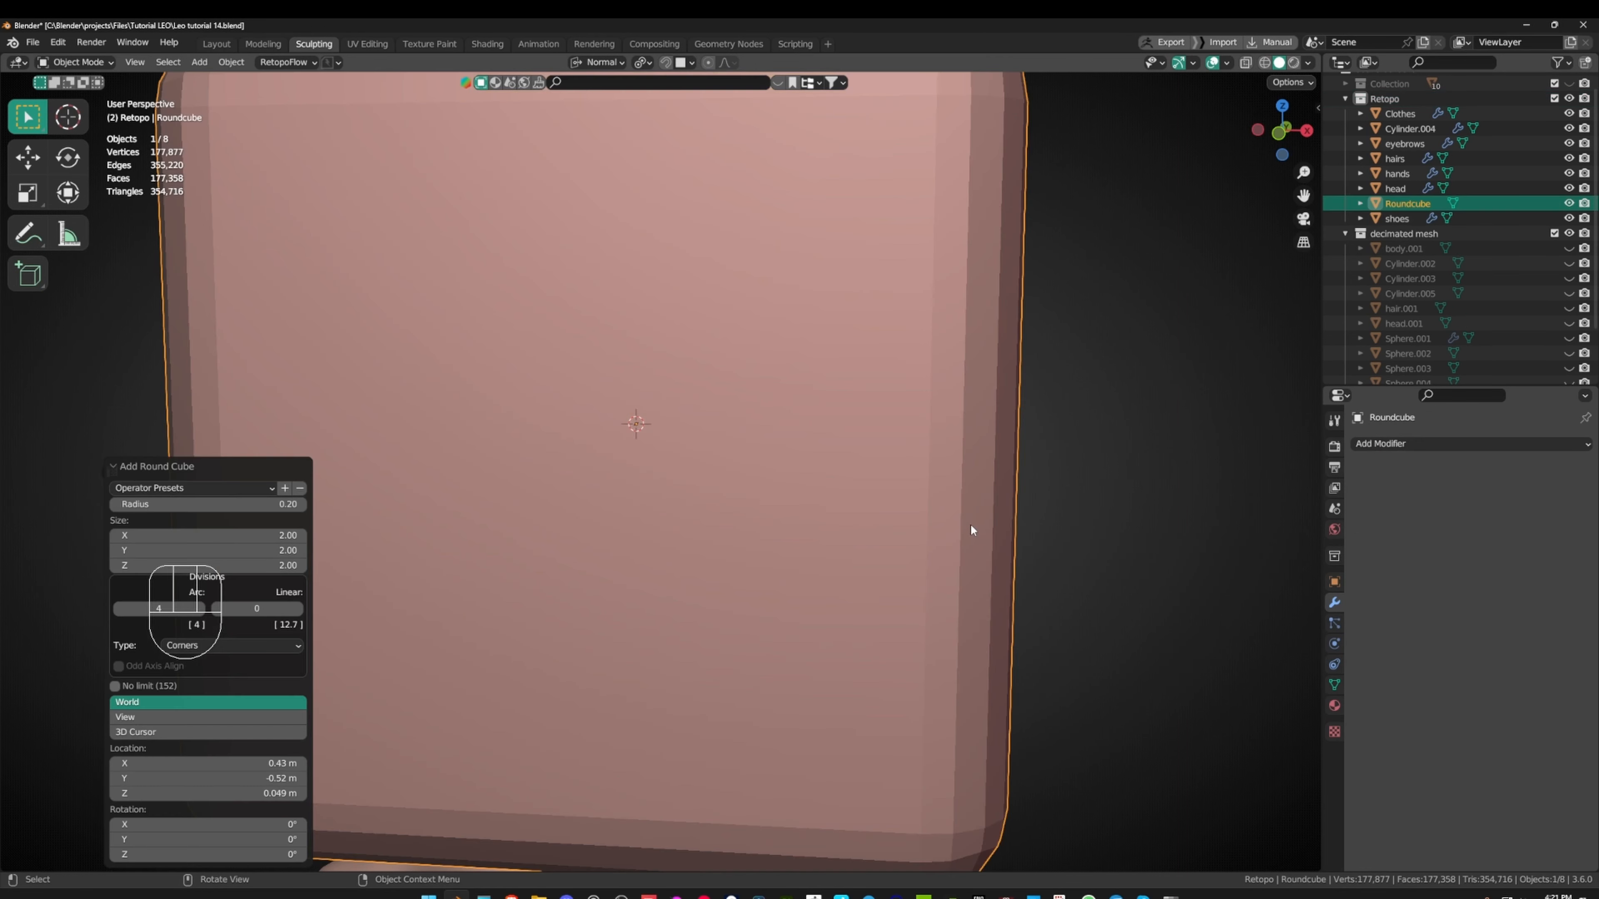
{"action": "left_click", "coordinate": [161, 489]}
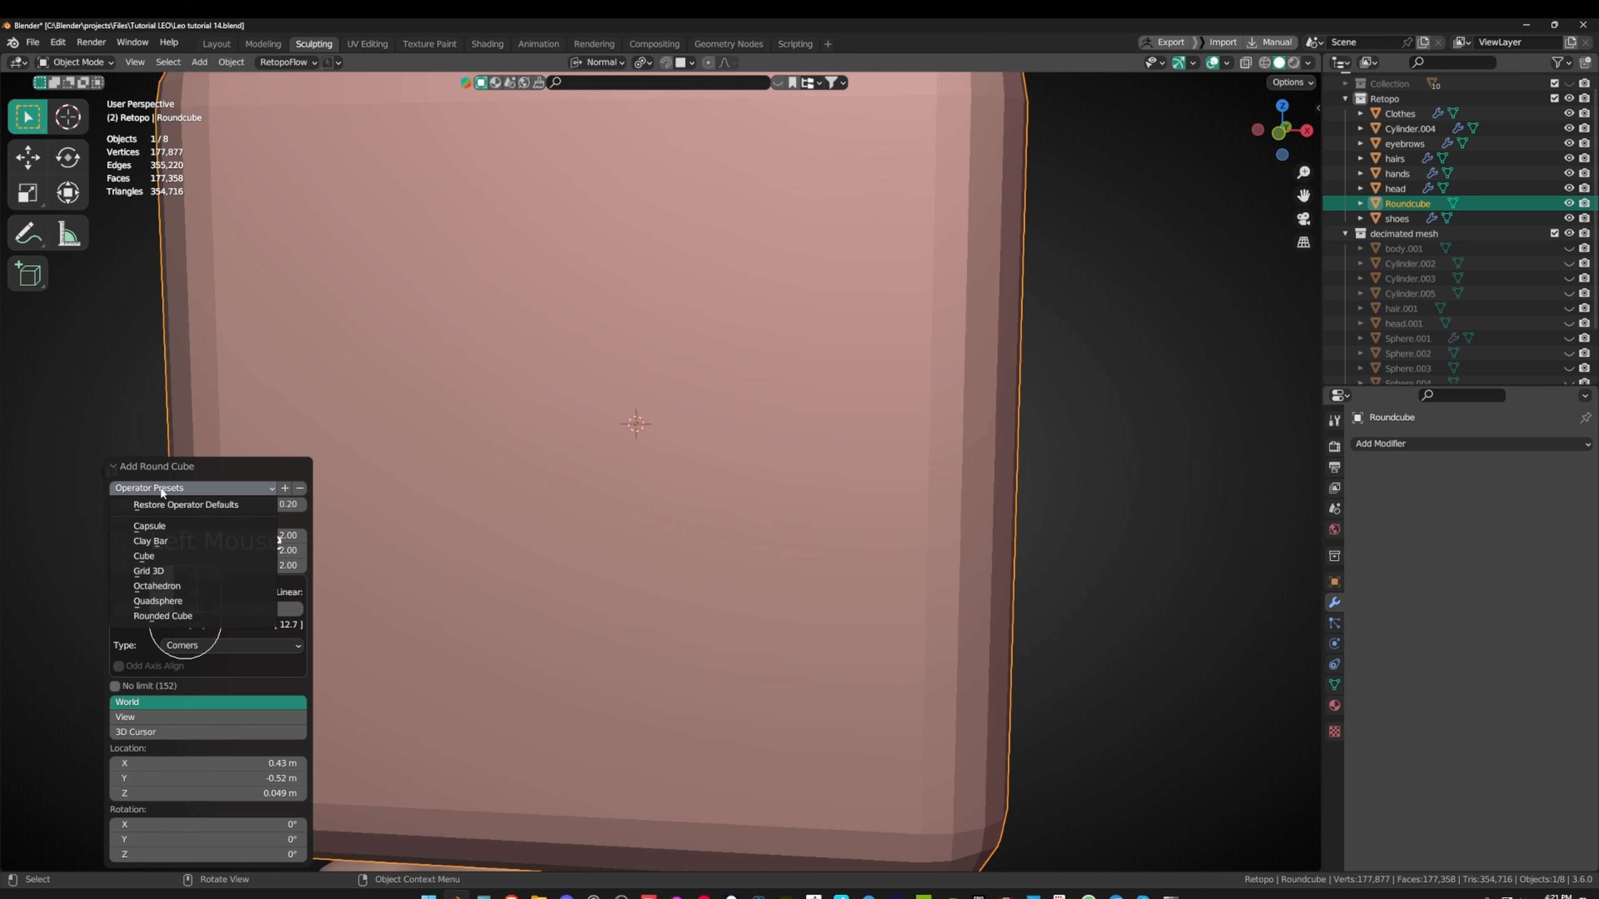
{"action": "left_click", "coordinate": [165, 601]}
{"action": "middle_click_drag", "start_coordinate": [763, 349], "coordinate": [616, 345]}
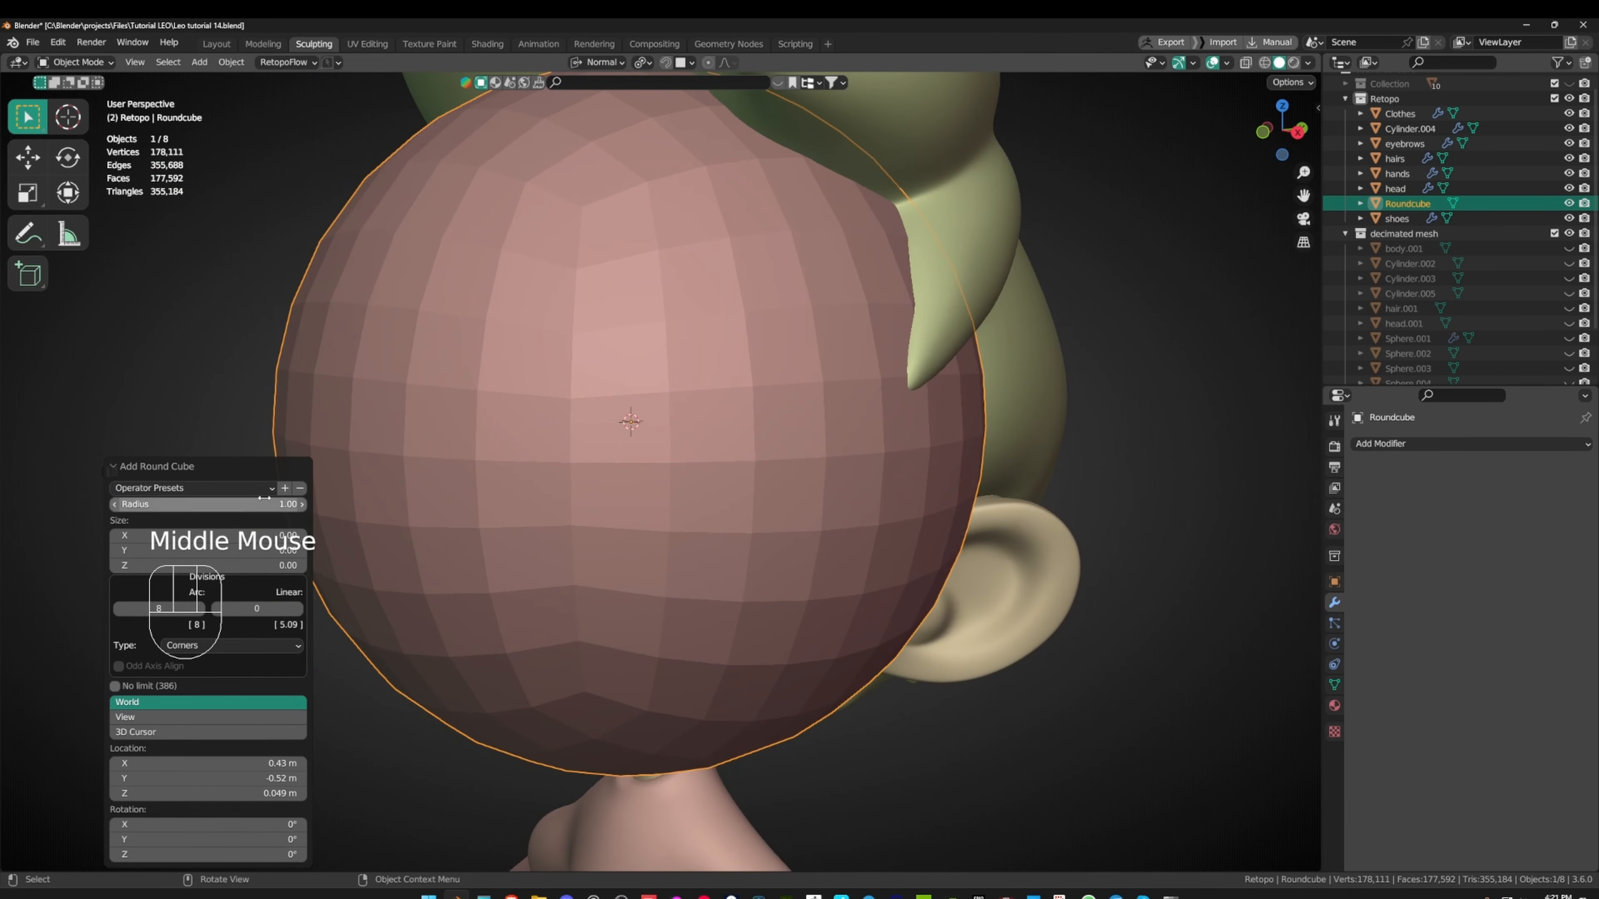
- Scale the quadsphere's mesh down in Edit Mode to fit the eye socket, refining it with a final 0.952 resize
{"action": "middle_click_drag", "start_coordinate": [630, 410], "coordinate": [893, 378], "text": "ctrl"}
{"action": "key", "text": "Tab"}
{"action": "key", "text": "s"}
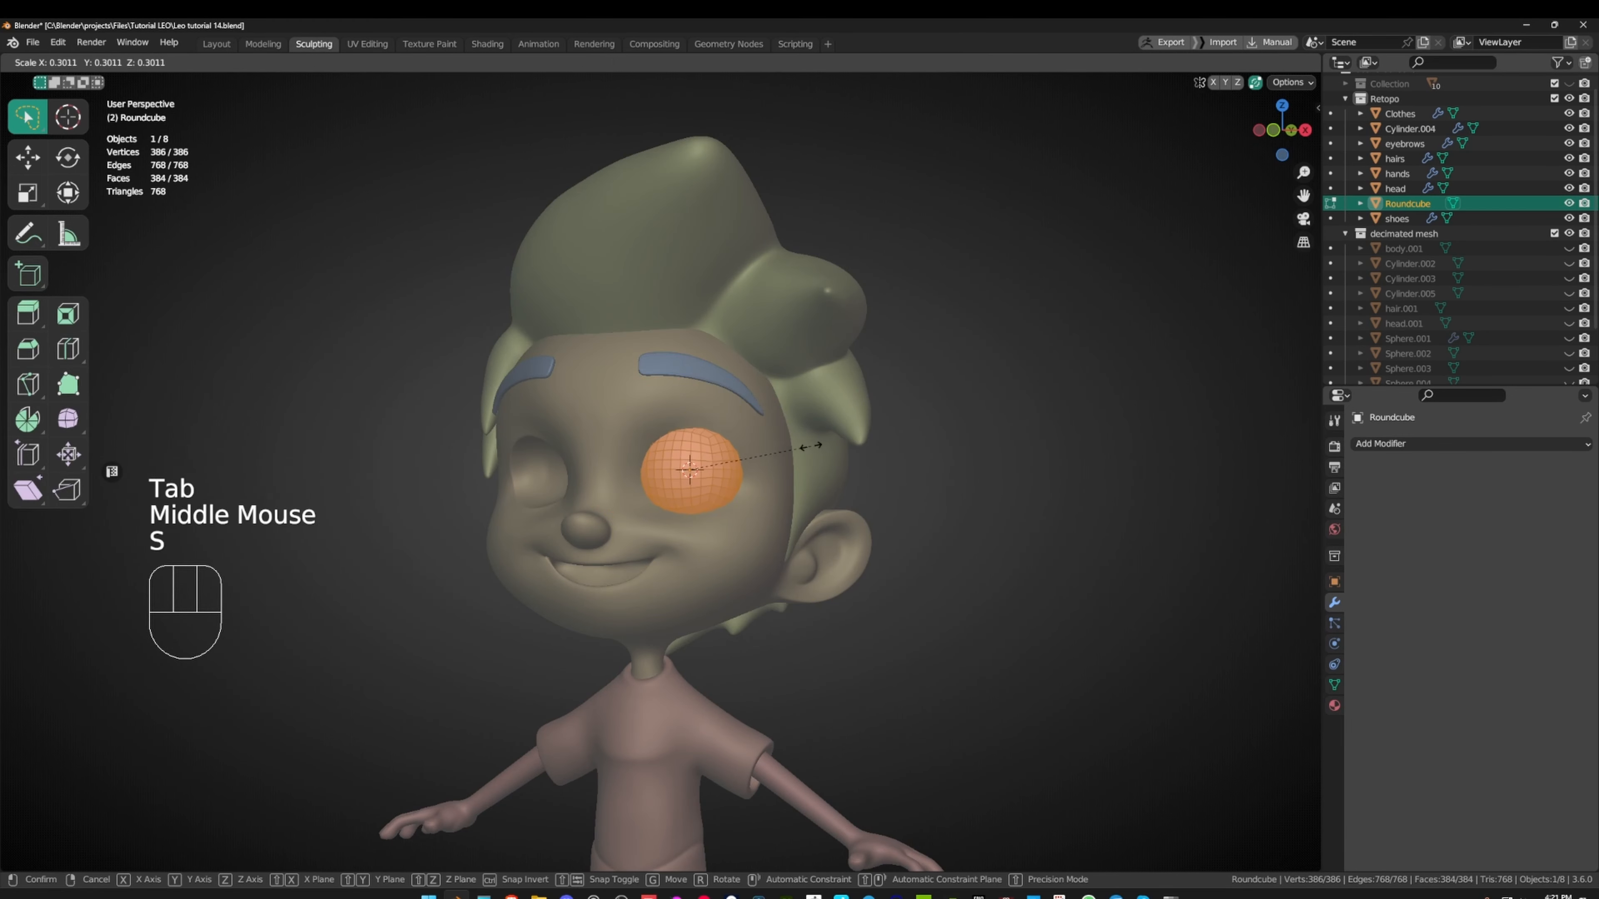
{"action": "left_click", "coordinate": [792, 460]}
{"action": "middle_click_drag", "start_coordinate": [792, 460], "coordinate": [1010, 331], "text": "ctrl"}
{"action": "key", "text": "s"}
{"action": "left_click", "coordinate": [953, 380]}
{"action": "middle_click_drag", "start_coordinate": [954, 379], "coordinate": [942, 564]}
{"action": "key", "text": "g"}
{"action": "key", "text": "x"}
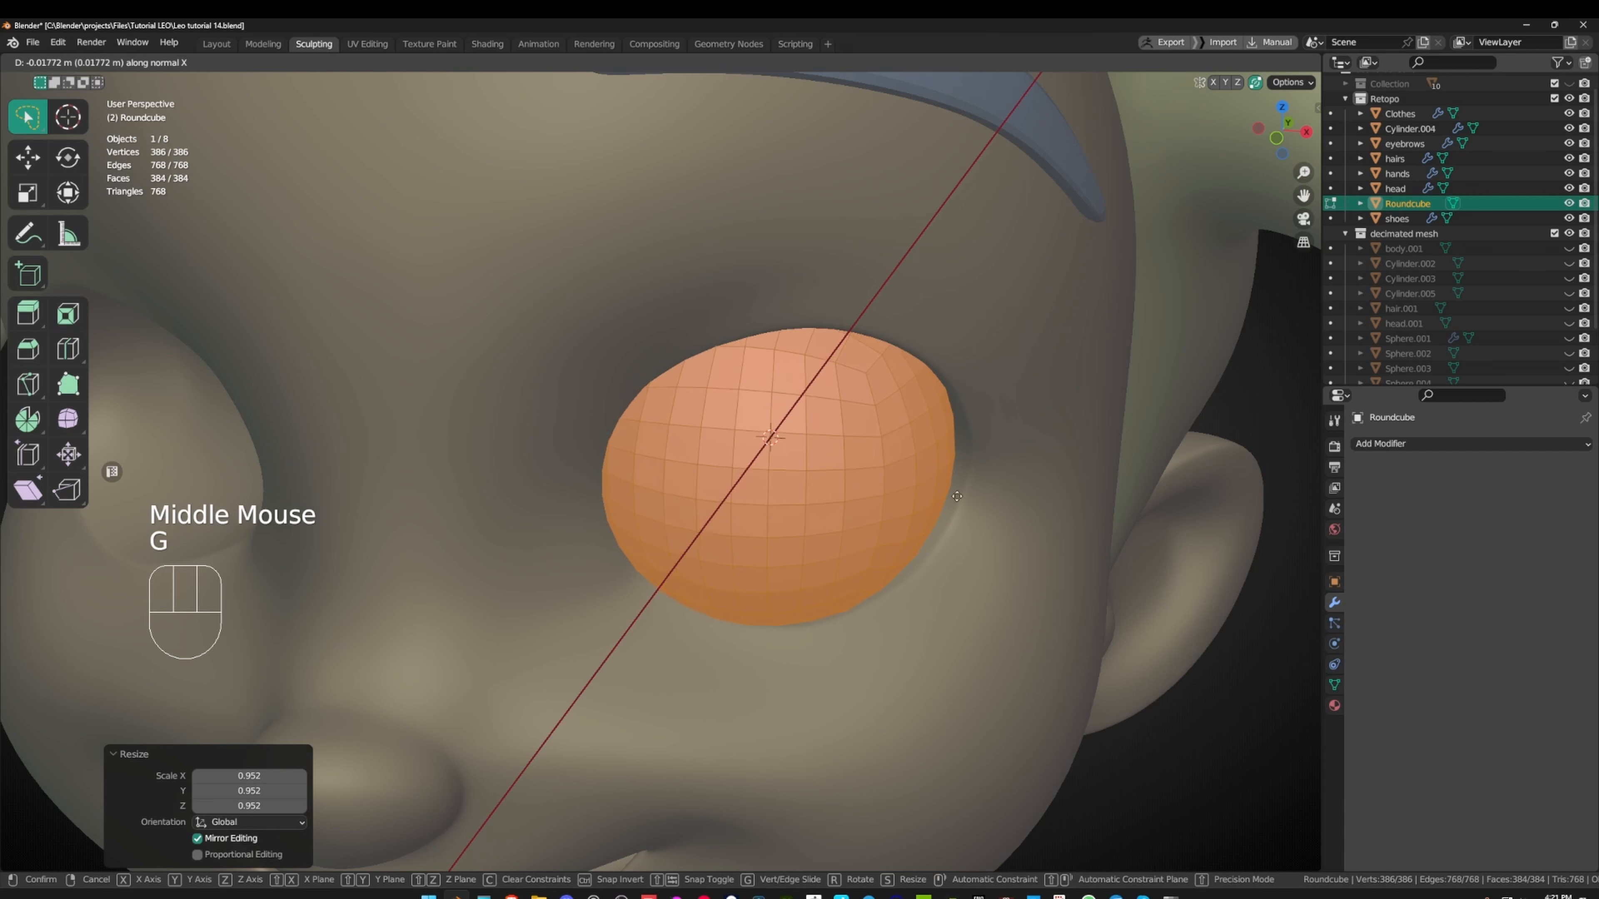
{"action": "right_click", "coordinate": [955, 489]}
- Set the transform orientation to Global and move the quadsphere about 0.012 m along the X axis
{"action": "left_click", "coordinate": [601, 62]}
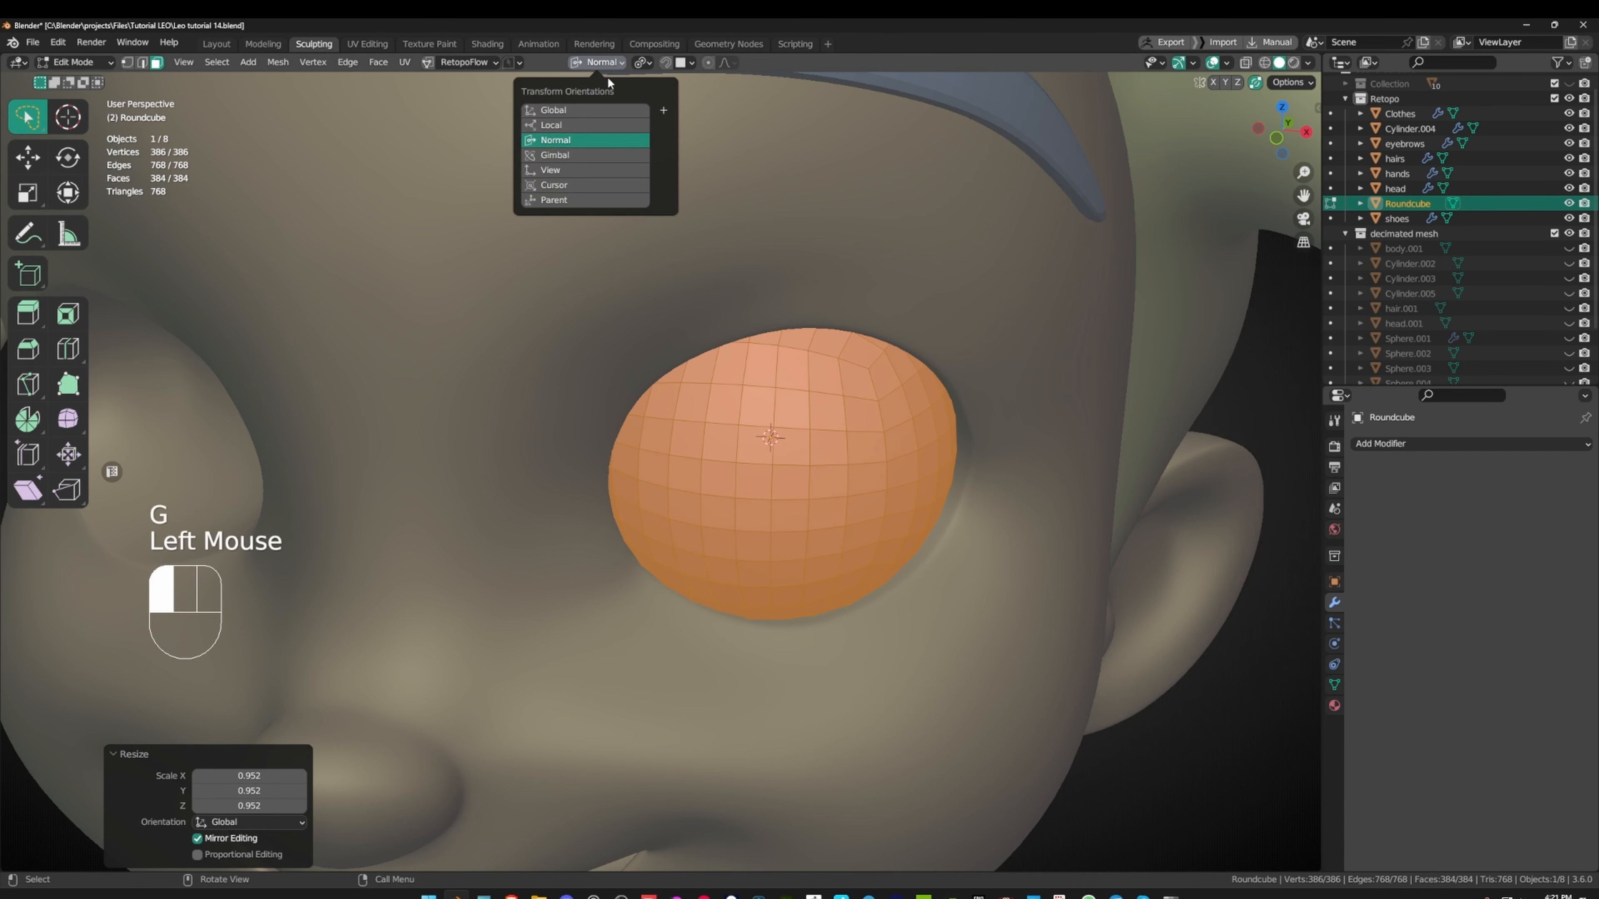
{"action": "left_click", "coordinate": [569, 110]}
{"action": "middle_click_drag", "start_coordinate": [938, 285], "coordinate": [960, 272]}
{"action": "key", "text": "g"}
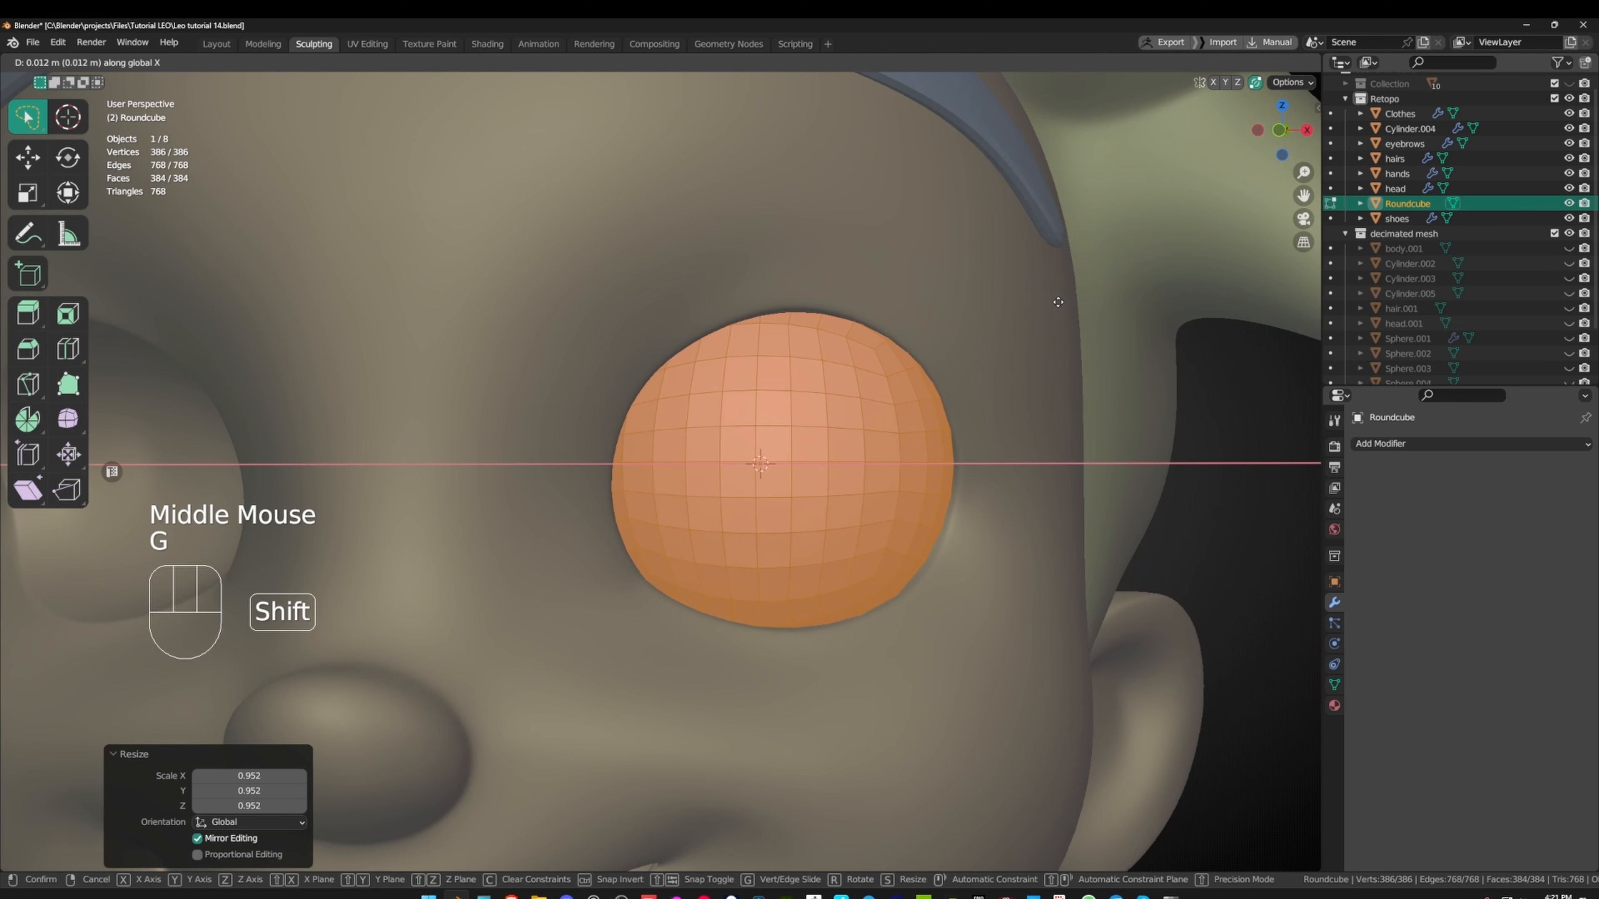
{"action": "left_click", "coordinate": [1058, 302]}
{"action": "middle_click_drag", "start_coordinate": [1058, 303], "coordinate": [967, 218]}
- Return to Object Mode and examine the new eyeball's fit in the socket from several angles
{"action": "mouse_move", "coordinate": [966, 164]}
{"action": "middle_mouse_down"}
{"action": "mouse_move", "coordinate": [1034, 250]}
{"action": "mouse_move", "coordinate": [1031, 439]}
{"action": "mouse_move", "coordinate": [921, 346]}
{"action": "mouse_move", "coordinate": [789, 389]}
{"action": "mouse_move", "coordinate": [792, 479]}
{"action": "middle_mouse_up"}
{"action": "mouse_move", "coordinate": [794, 277]}
{"action": "middle_mouse_down", "text": "ctrl"}
{"action": "mouse_move", "coordinate": [799, 339]}
{"action": "mouse_move", "coordinate": [882, 378]}
{"action": "middle_mouse_up", "text": "ctrl"}
{"action": "key", "text": "ctrl+Tab"}
{"action": "left_click", "coordinate": [668, 416]}
{"action": "middle_click_drag", "start_coordinate": [749, 498], "coordinate": [752, 475], "text": "ctrl"}
{"action": "middle_click_drag", "start_coordinate": [753, 536], "coordinate": [735, 469], "text": "ctrl"}
{"action": "key", "text": "ctrl+Tab"}
{"action": "left_click", "coordinate": [579, 445]}
{"action": "middle_click_drag", "start_coordinate": [579, 445], "coordinate": [674, 381]}
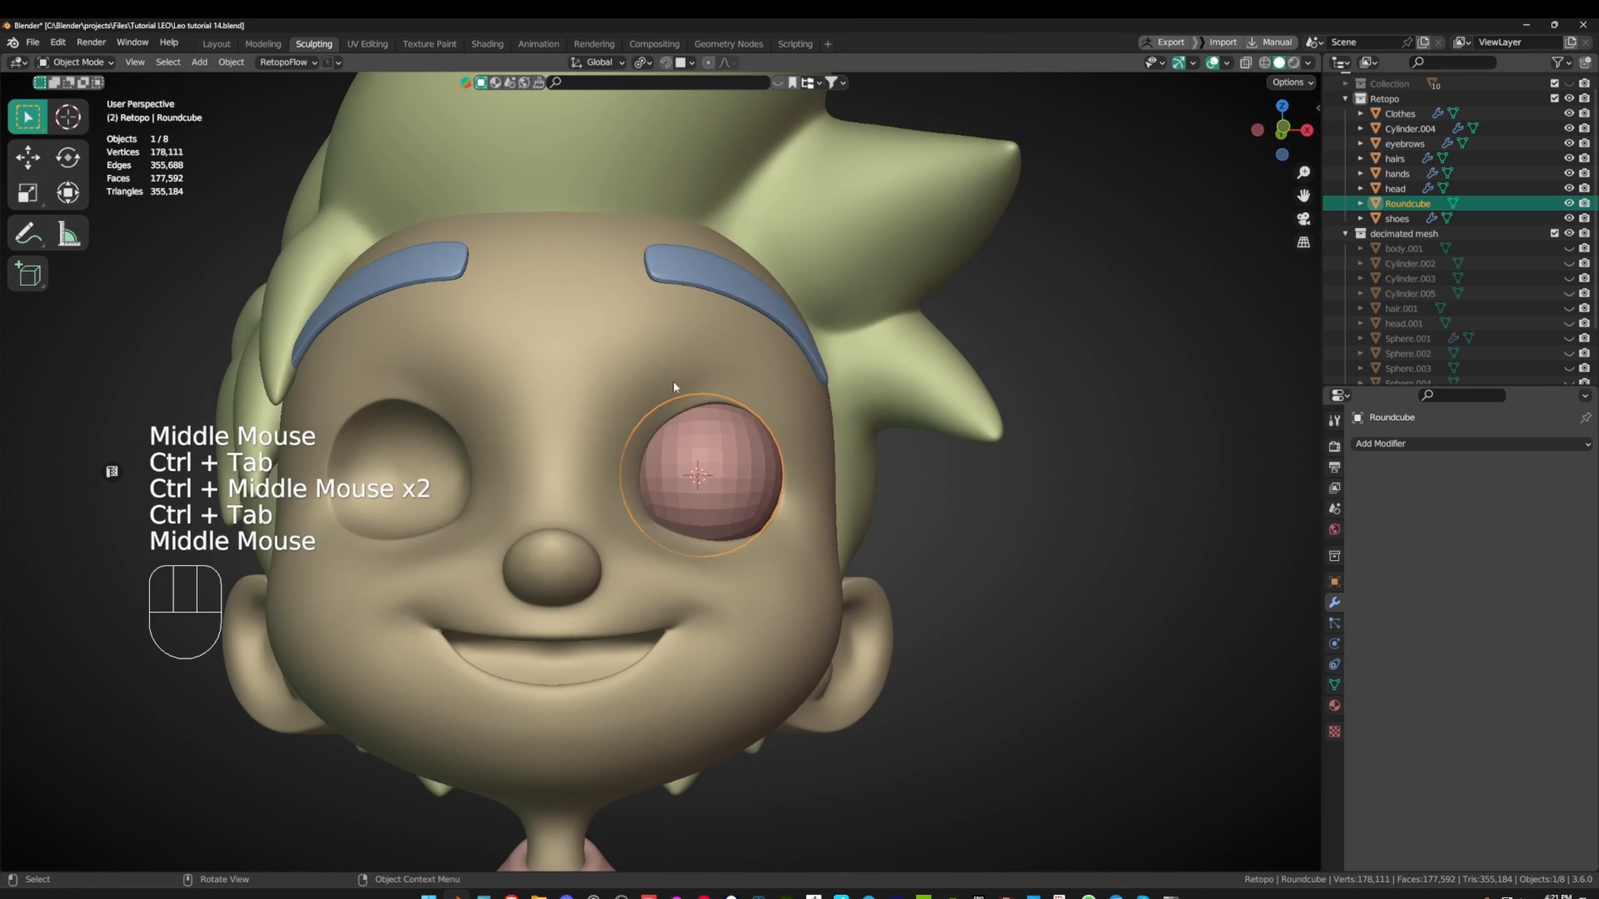
- Add an X-axis Mirror modifier to the Roundcube eyeball, using the head as the mirror object
{"action": "left_click", "coordinate": [1387, 442]}
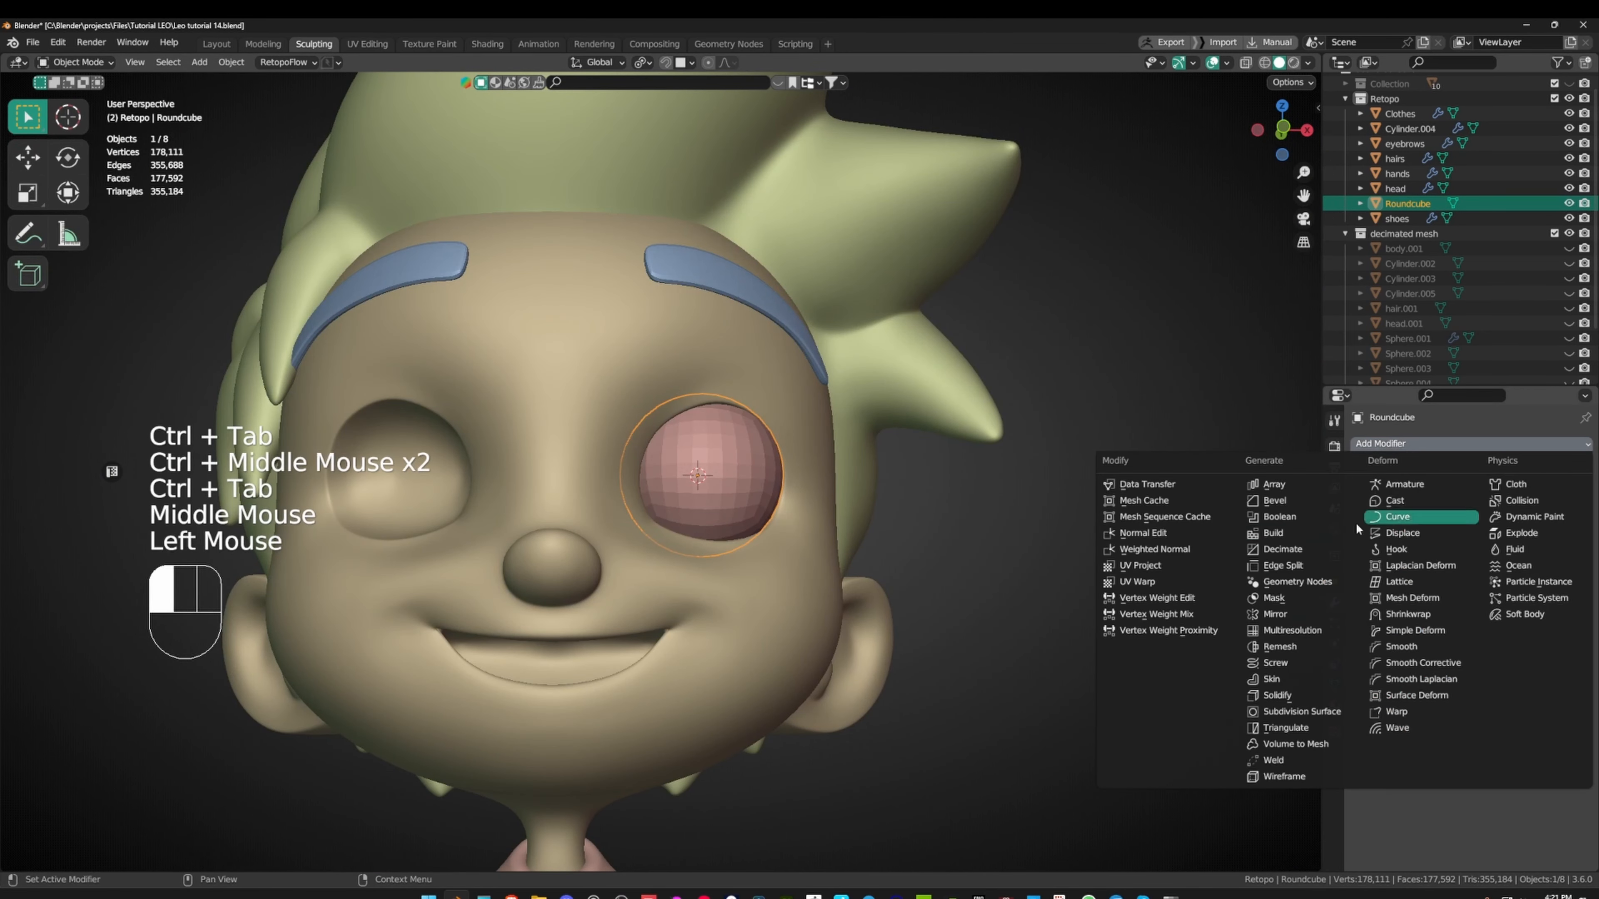
{"action": "left_click", "coordinate": [1291, 616]}
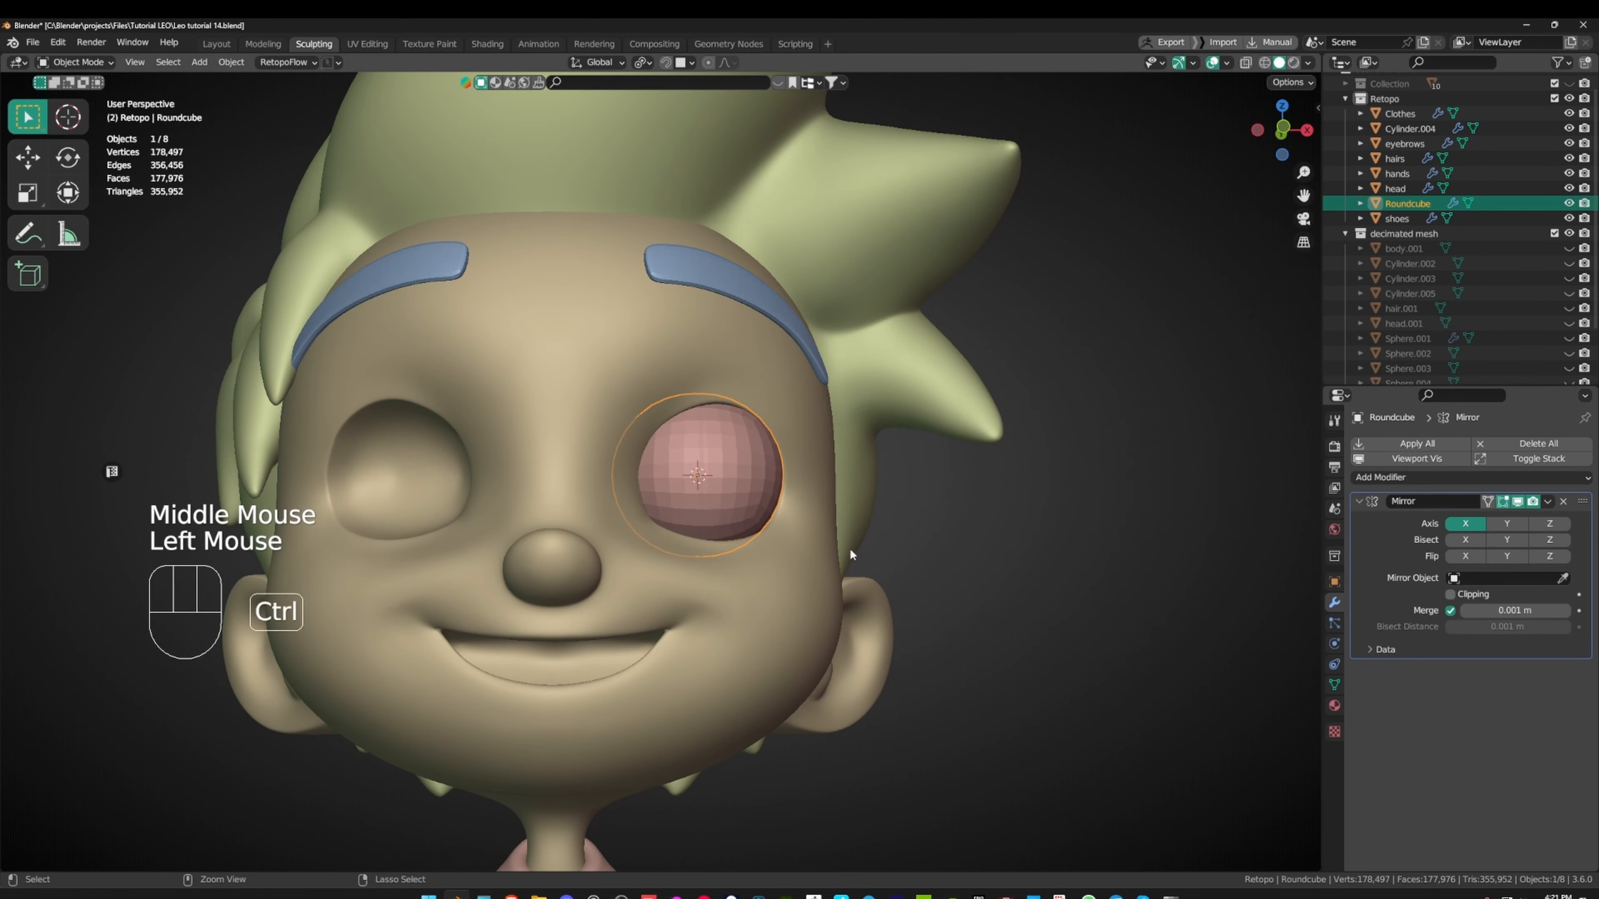
{"action": "left_click", "coordinate": [535, 352]}
{"action": "middle_click_drag", "start_coordinate": [553, 534], "coordinate": [907, 587], "text": "ctrl"}
{"action": "left_click", "coordinate": [902, 539]}
{"action": "left_click", "coordinate": [730, 475]}
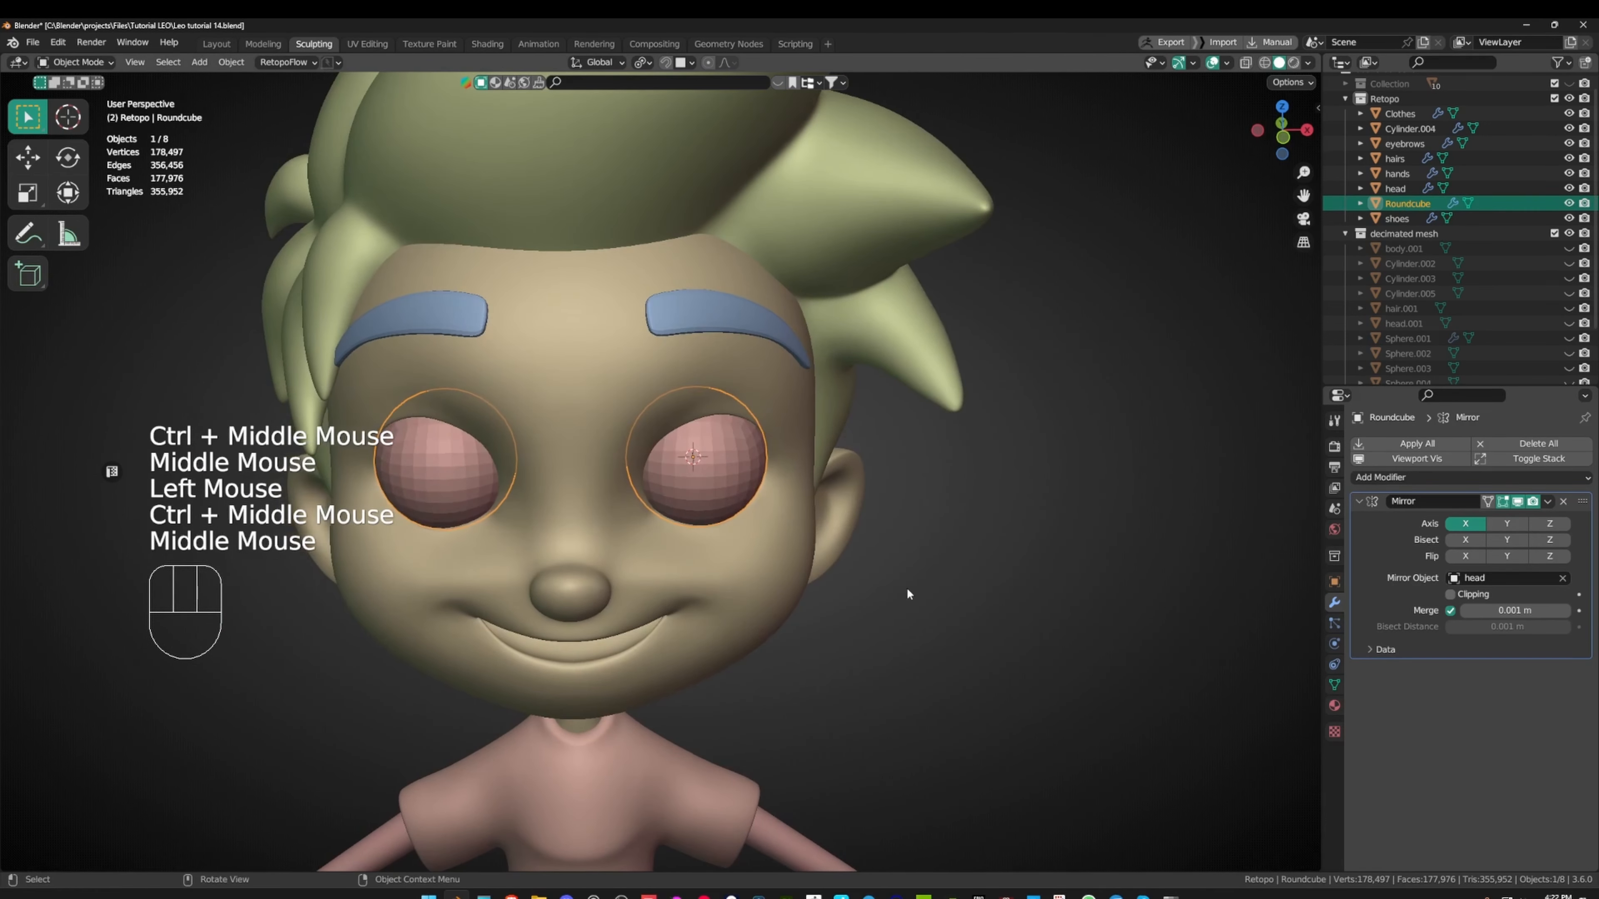
- Try rotating the mirrored eyeballs freely in Edit Mode with the viewport overlays hidden
{"action": "middle_click_drag", "start_coordinate": [825, 547], "coordinate": [853, 391]}
{"action": "key", "text": "Tab"}
{"action": "key", "text": "shift+alt+z"}
{"action": "key", "text": "r"}
{"action": "key", "text": "r"}
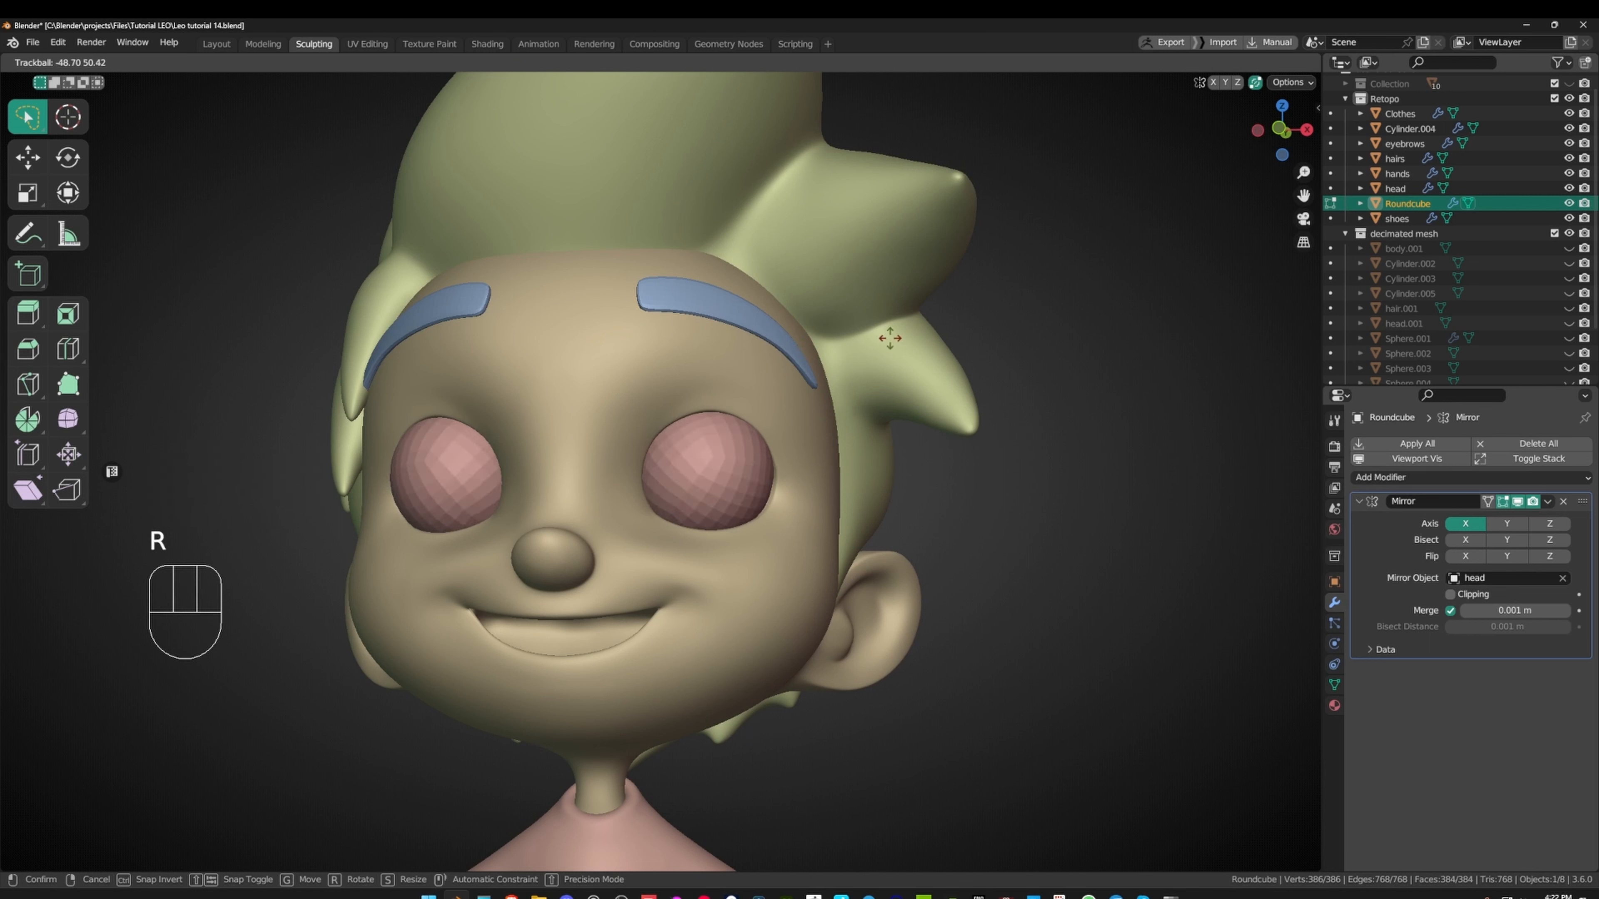
{"action": "right_click", "coordinate": [861, 451]}
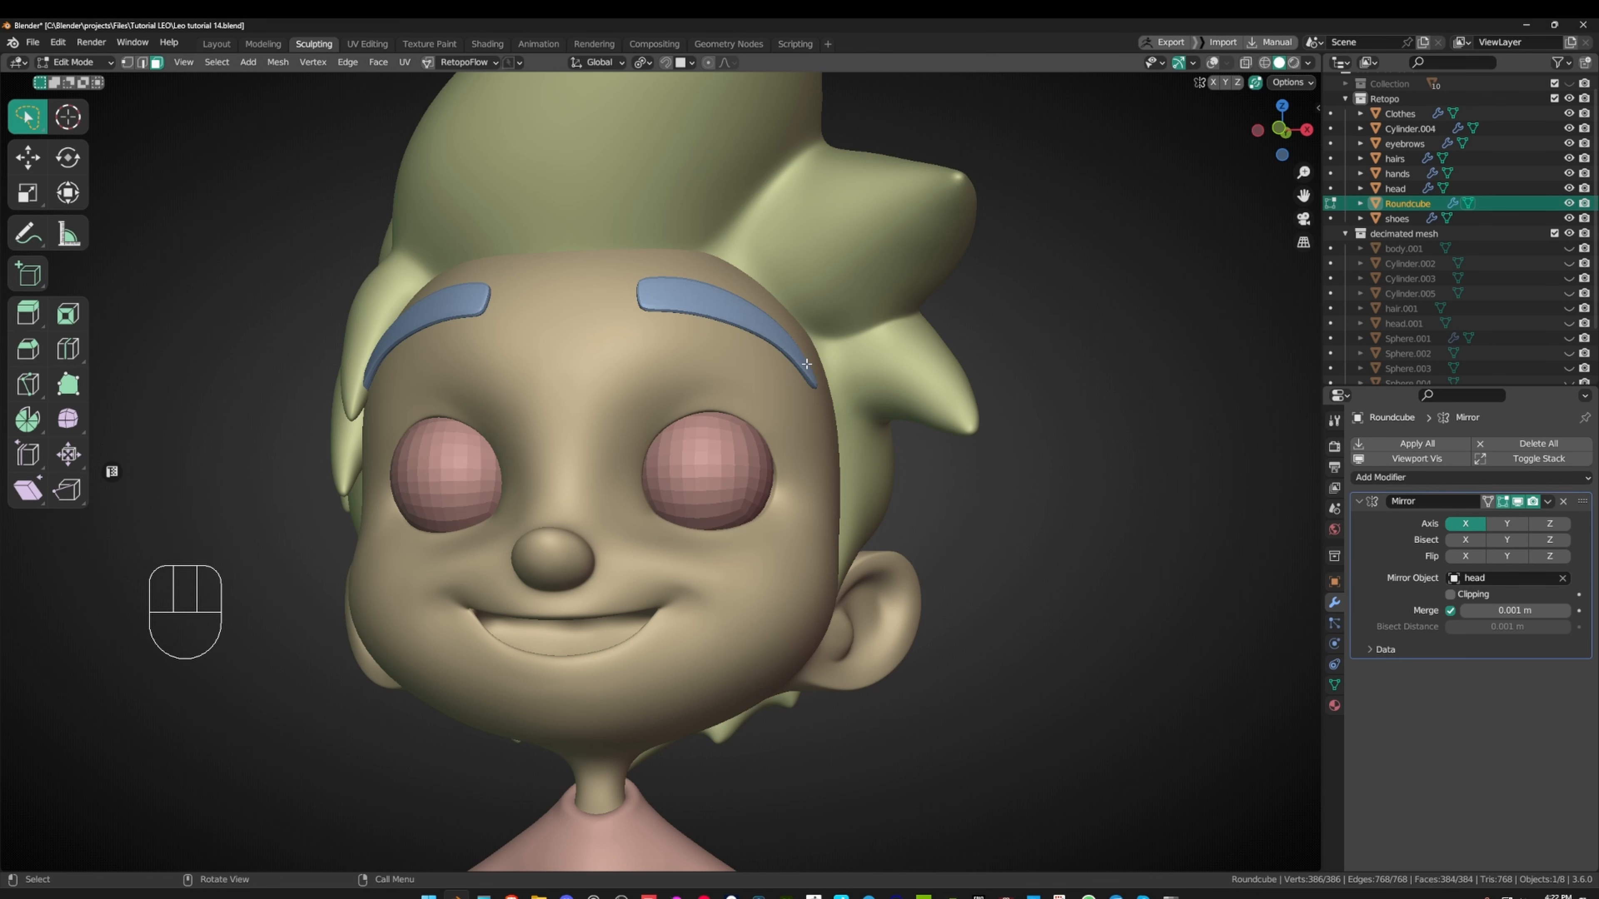
- Check the eyeballs from the side, return to Object Mode, save the file and show the overlays again
{"action": "middle_click_drag", "start_coordinate": [807, 364], "coordinate": [632, 472]}
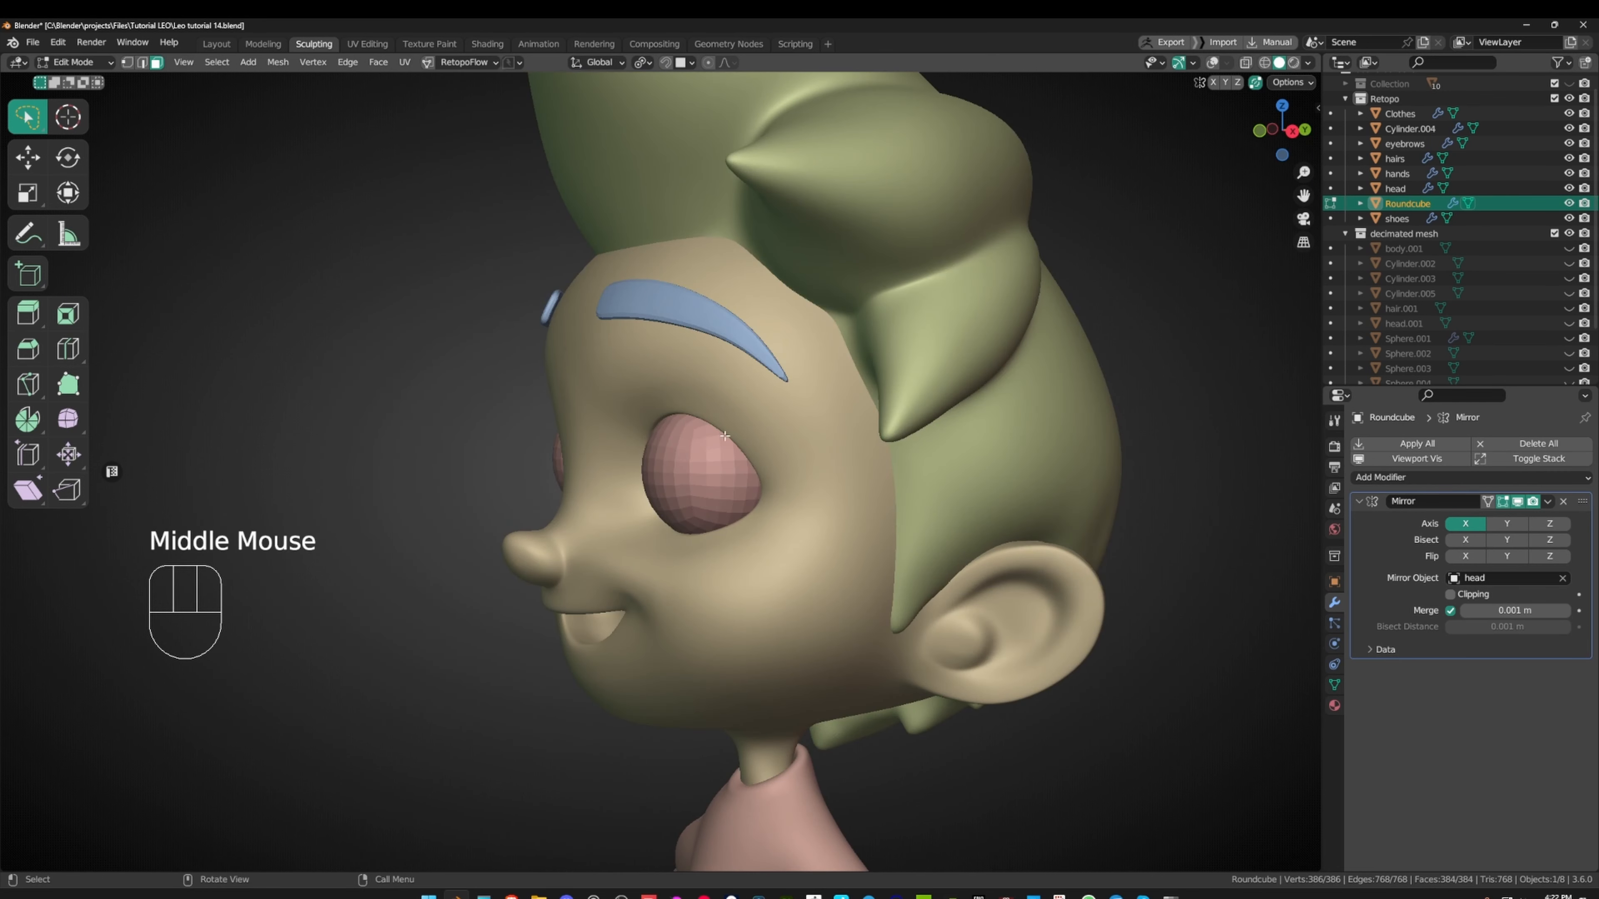
{"action": "middle_click_drag", "start_coordinate": [726, 436], "coordinate": [686, 443]}
{"action": "key", "text": "Tab"}
{"action": "key", "text": "ctrl+s"}
{"action": "key", "text": "shift+alt+z"}
{"action": "middle_click_drag", "start_coordinate": [686, 442], "coordinate": [819, 394], "text": "ctrl"}
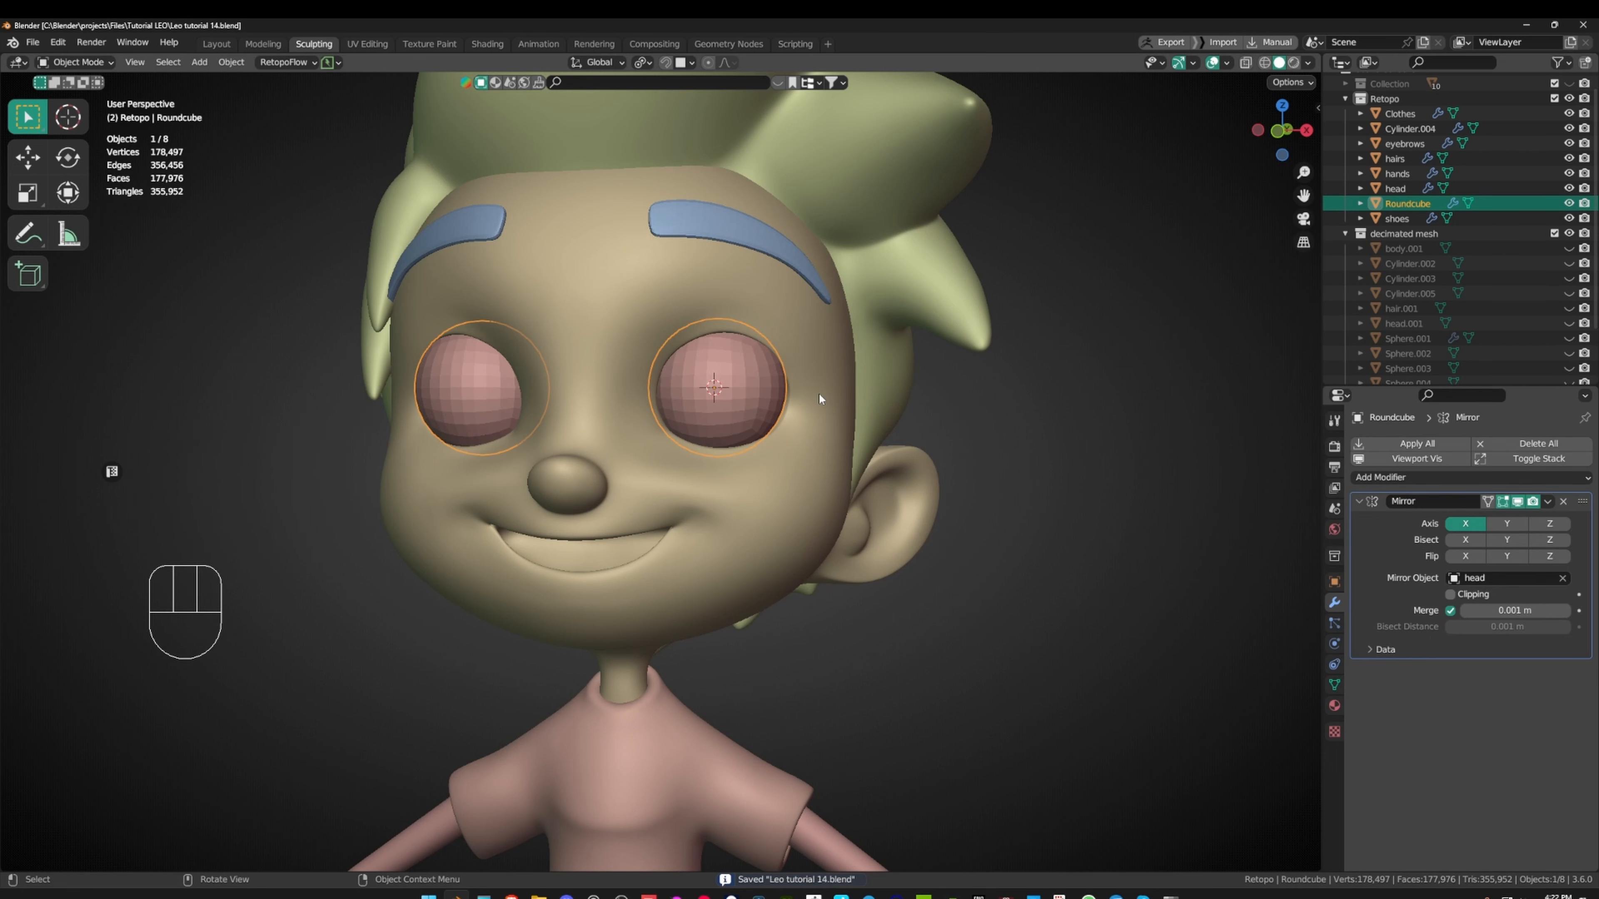
- Apply Shade Smooth to the Roundcube eyeballs and deselect them
{"action": "right_click", "coordinate": [777, 241]}
{"action": "left_click", "coordinate": [762, 258]}
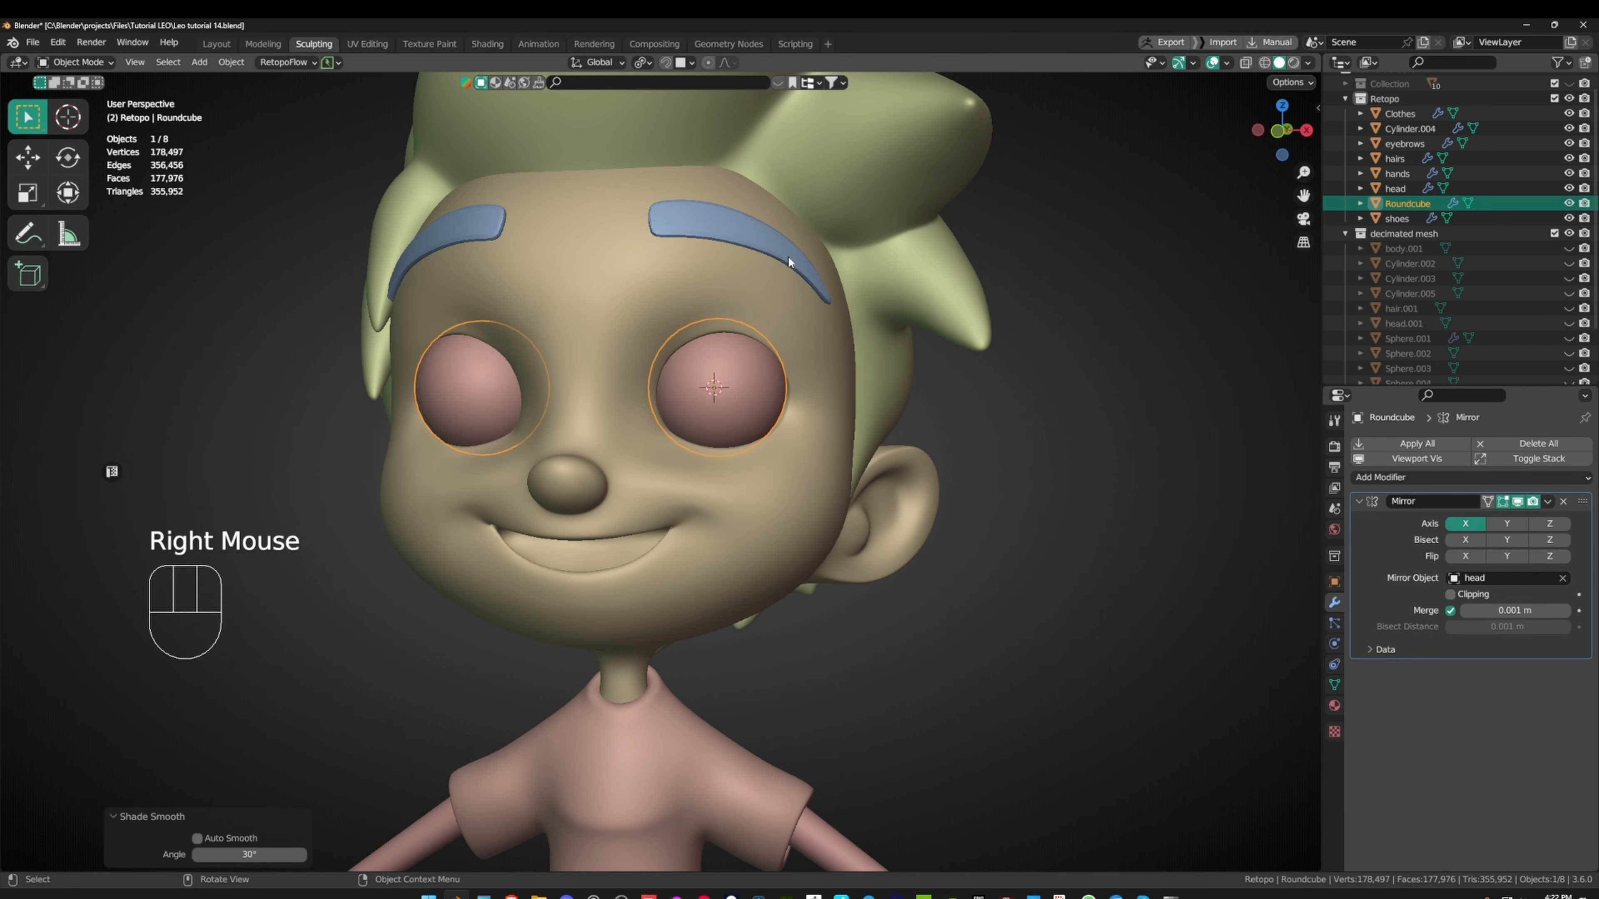
{"action": "left_click", "coordinate": [721, 434]}
{"action": "middle_click_drag", "start_coordinate": [722, 434], "coordinate": [729, 449]}
{"action": "mouse_move", "coordinate": [729, 449]}
{"action": "middle_mouse_down", "text": "ctrl"}
{"action": "mouse_move", "coordinate": [735, 466]}
{"action": "mouse_move", "coordinate": [729, 431]}
{"action": "middle_mouse_up", "text": "ctrl"}
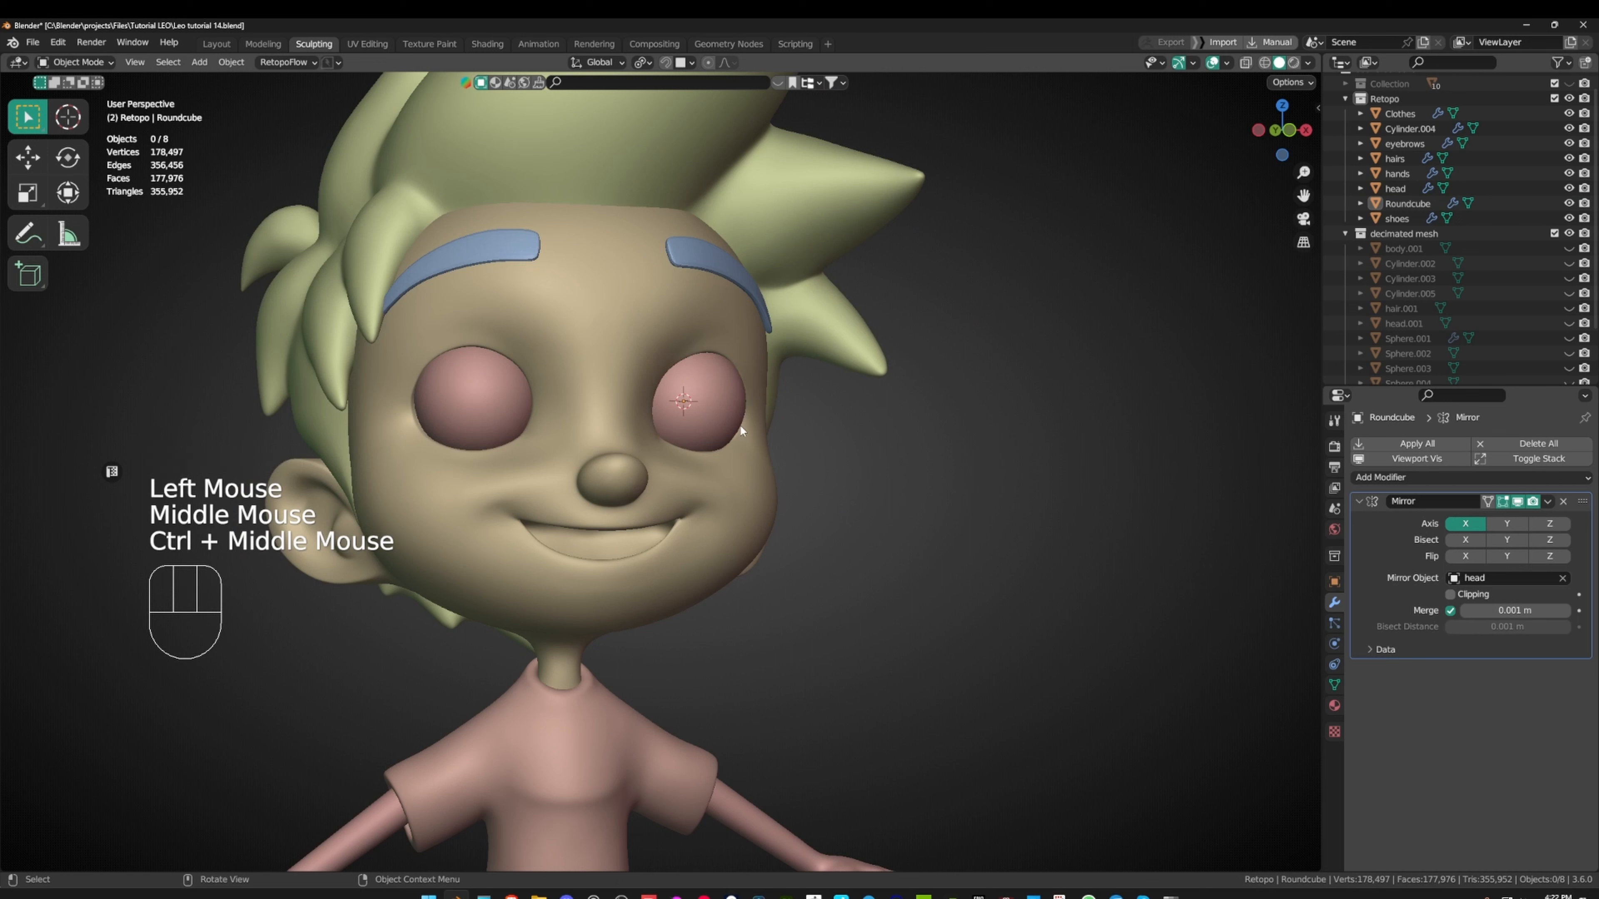
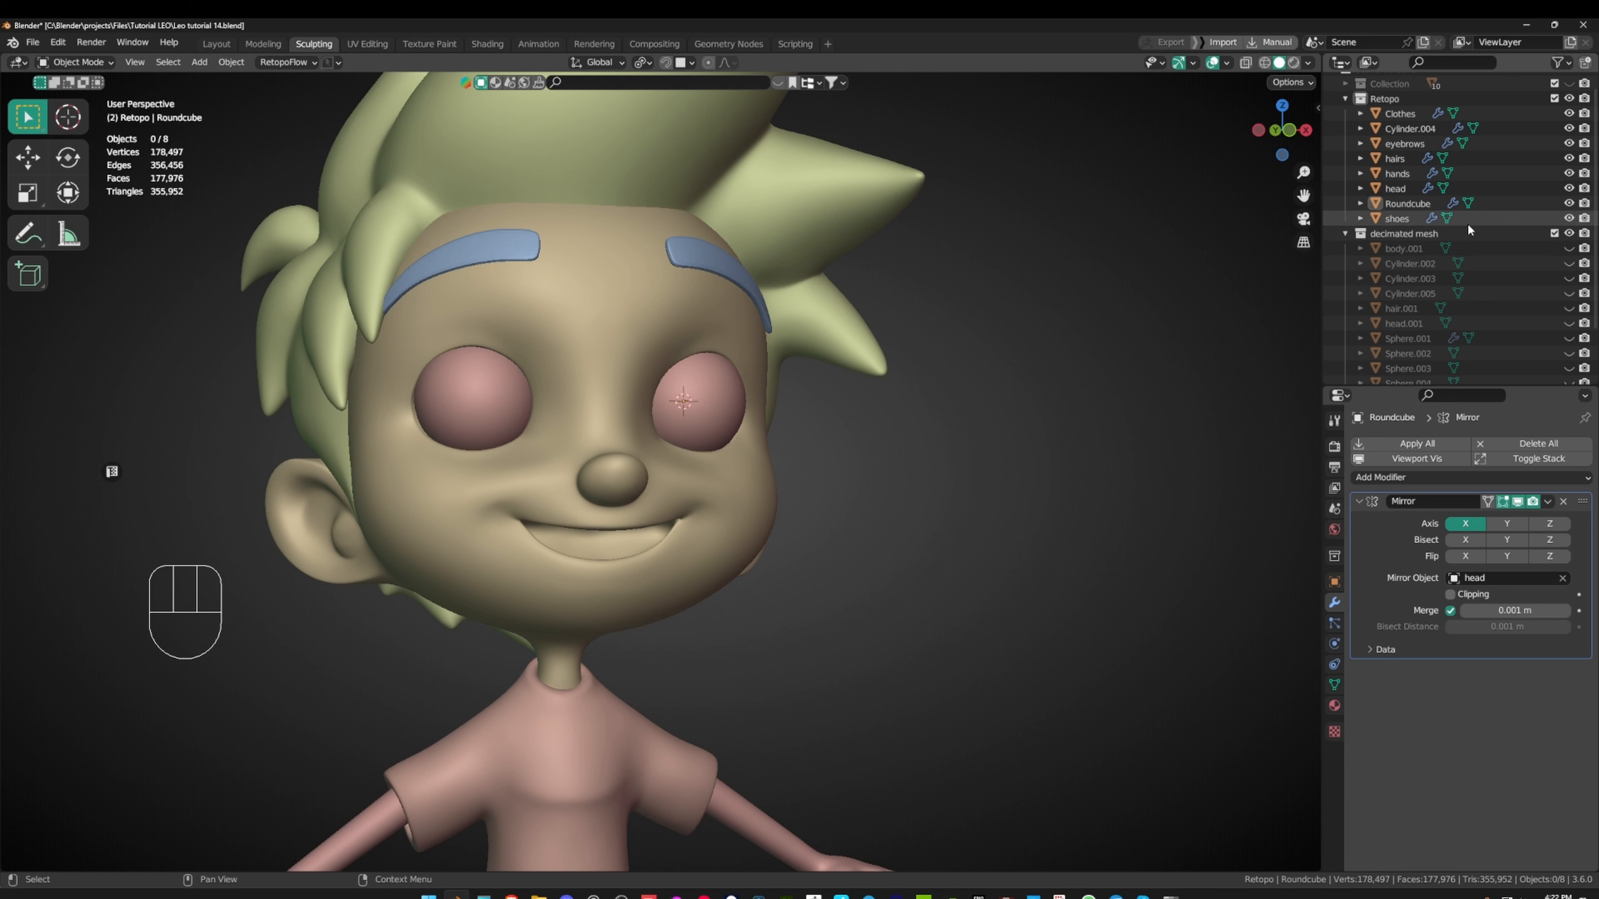
- Open the Roundcube eyeball in Edit Mode and shift its whole mesh about 0.0039 m along X
{"action": "middle_click_drag", "start_coordinate": [834, 198], "coordinate": [745, 173]}
{"action": "middle_click_drag", "start_coordinate": [746, 174], "coordinate": [881, 182]}
{"action": "scroll", "coordinate": [808, 234], "scroll_direction": "up", "scroll_amount": 1}
{"action": "left_click", "coordinate": [761, 193]}
{"action": "key", "text": "Tab"}
{"action": "middle_click", "coordinate": [764, 151]}
{"action": "key", "text": "g"}
{"action": "left_click", "coordinate": [791, 158]}
- Move the Roundcube eyeball mesh down about 0.0107 m along Z, return to Object Mode and deselect it
{"action": "key", "text": "g"}
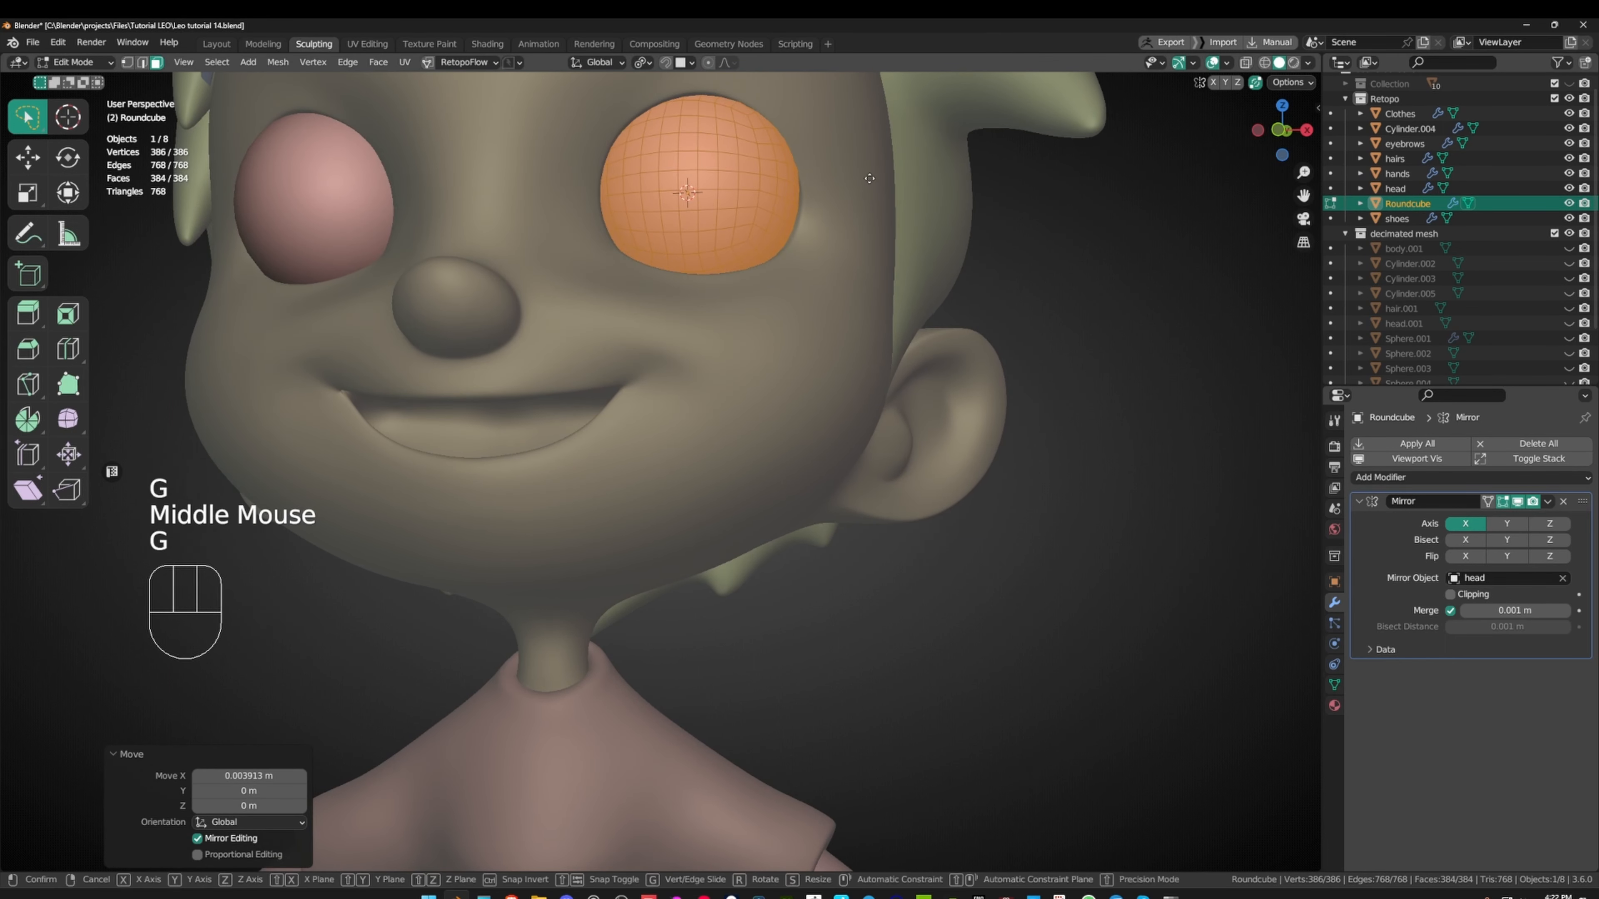
{"action": "key", "text": "z"}
{"action": "middle_click", "coordinate": [866, 198]}
{"action": "key", "text": "g"}
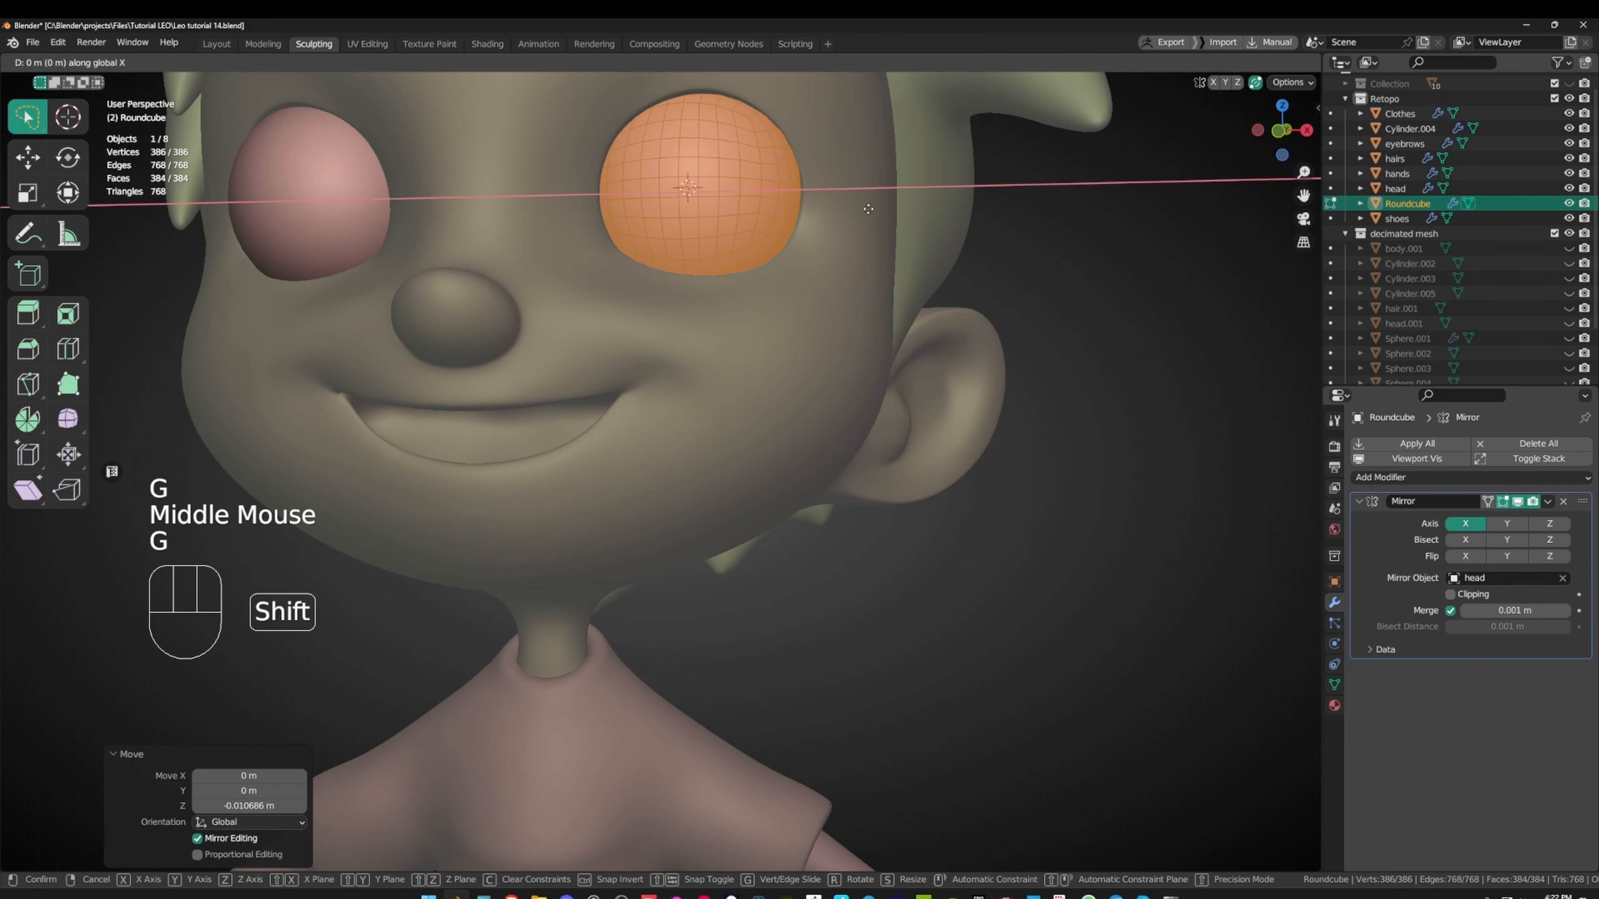
{"action": "middle_click", "coordinate": [871, 209]}
{"action": "key", "text": "ctrl+Tab"}
{"action": "left_click", "coordinate": [925, 221]}
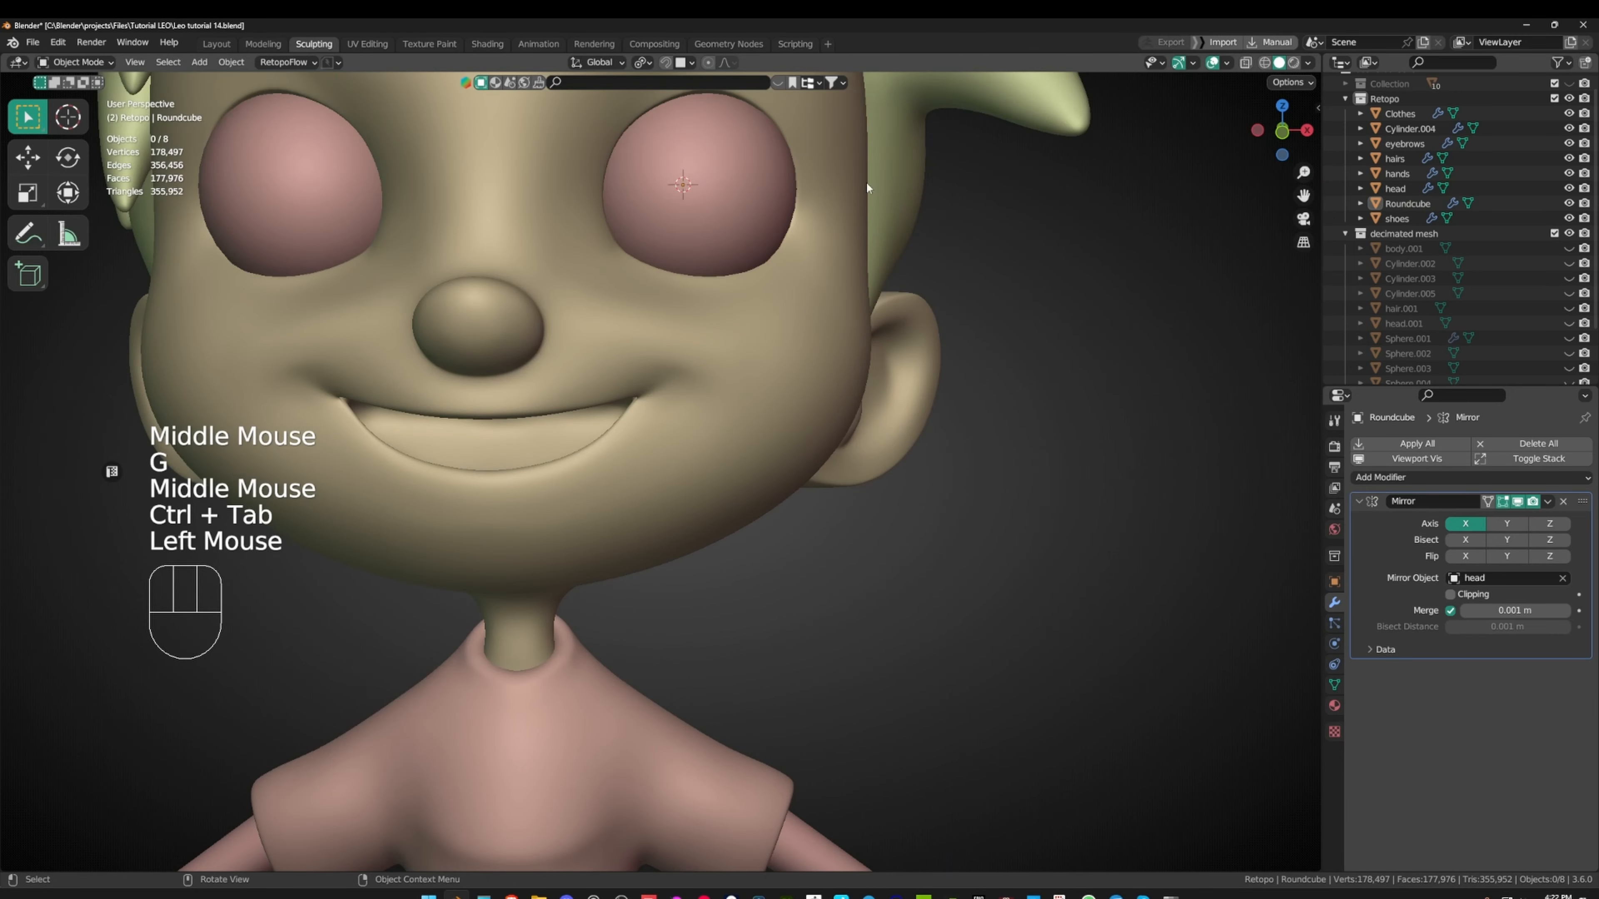
{"action": "scroll", "coordinate": [976, 220], "scroll_direction": "down", "scroll_amount": 2}
{"action": "middle_click_drag", "start_coordinate": [866, 182], "coordinate": [957, 343]}
{"action": "scroll", "coordinate": [975, 214], "scroll_direction": "up", "scroll_amount": 1}
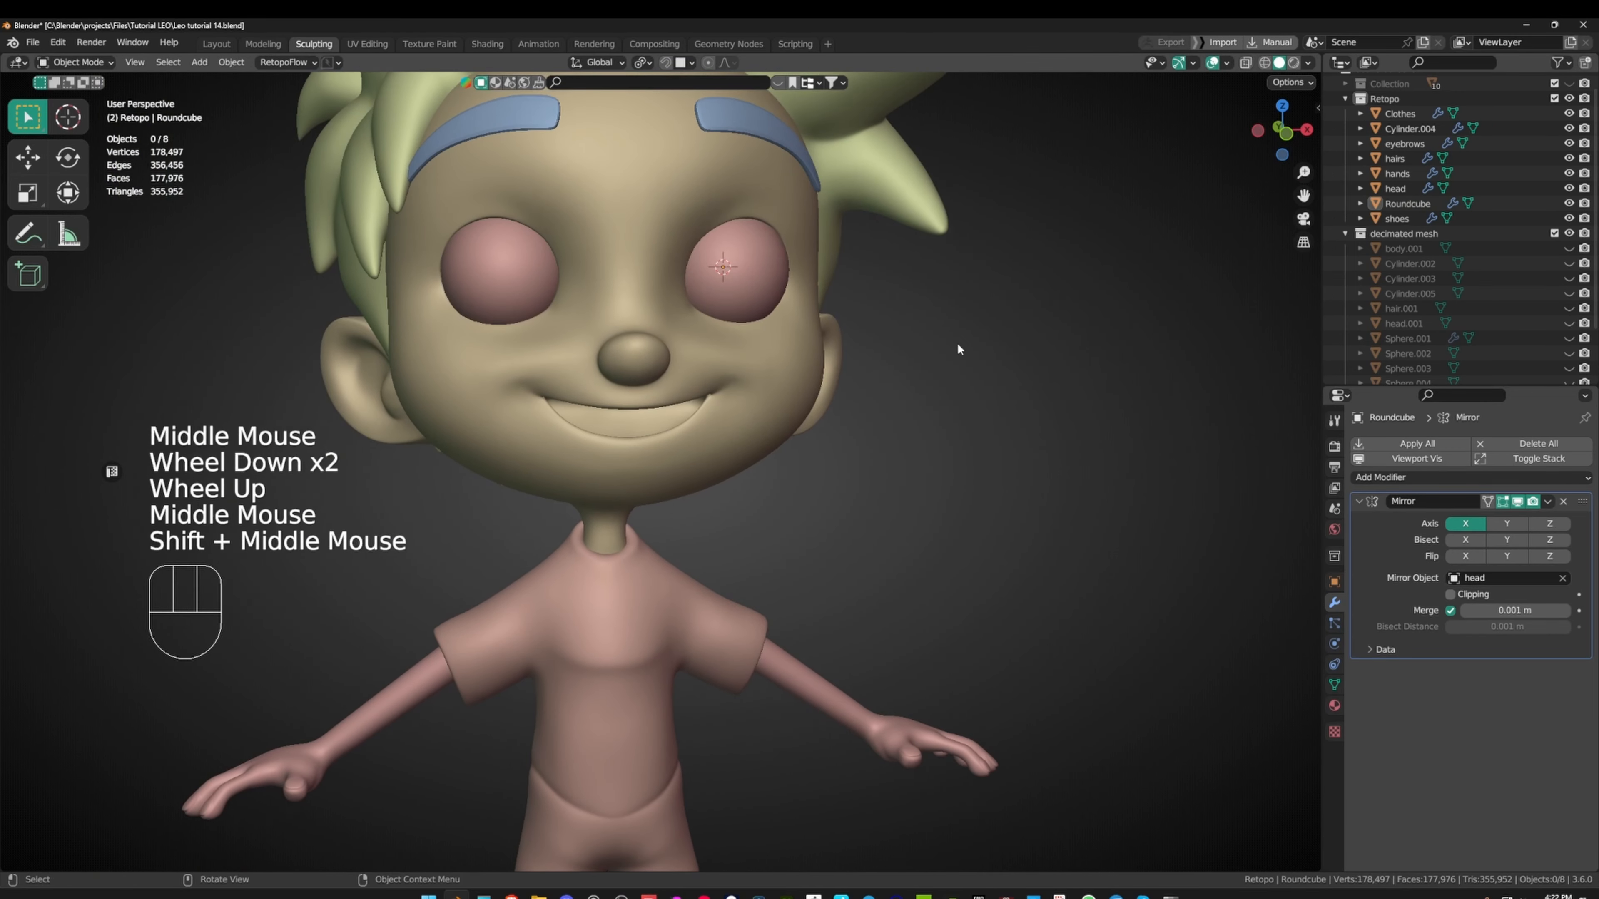
{"action": "left_click", "coordinate": [959, 326]}
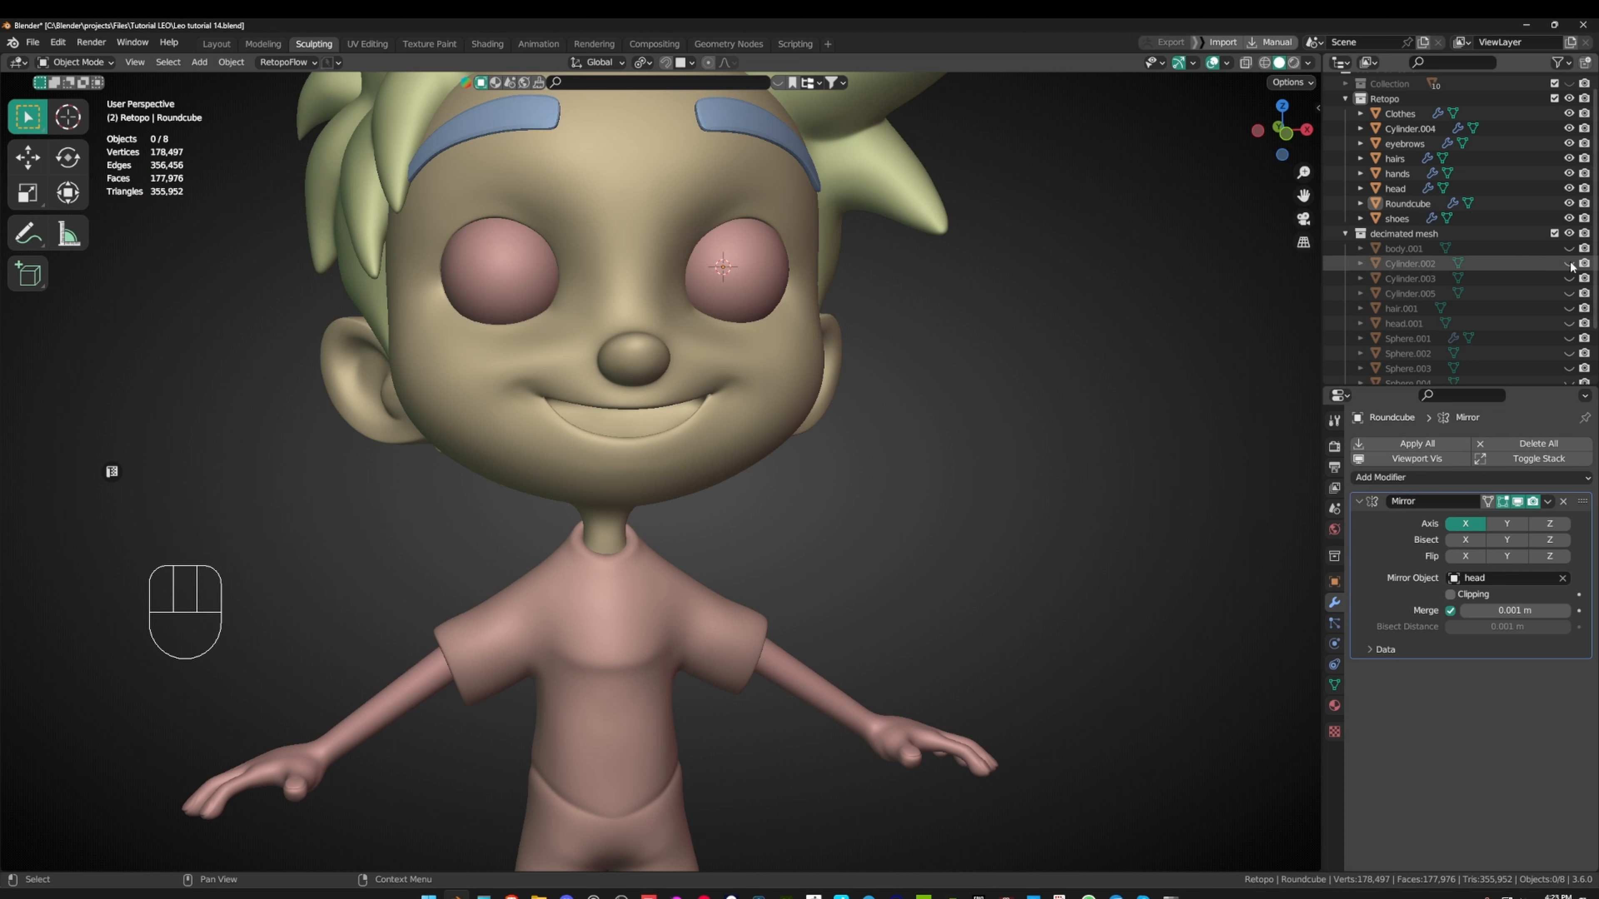
- Show Cylinder.002 from the decimated mesh collection and examine it inside the open mouth
{"action": "scroll", "coordinate": [1534, 223], "scroll_direction": "down", "scroll_amount": 2}
{"action": "scroll", "coordinate": [1533, 224], "scroll_direction": "up", "scroll_amount": 2}
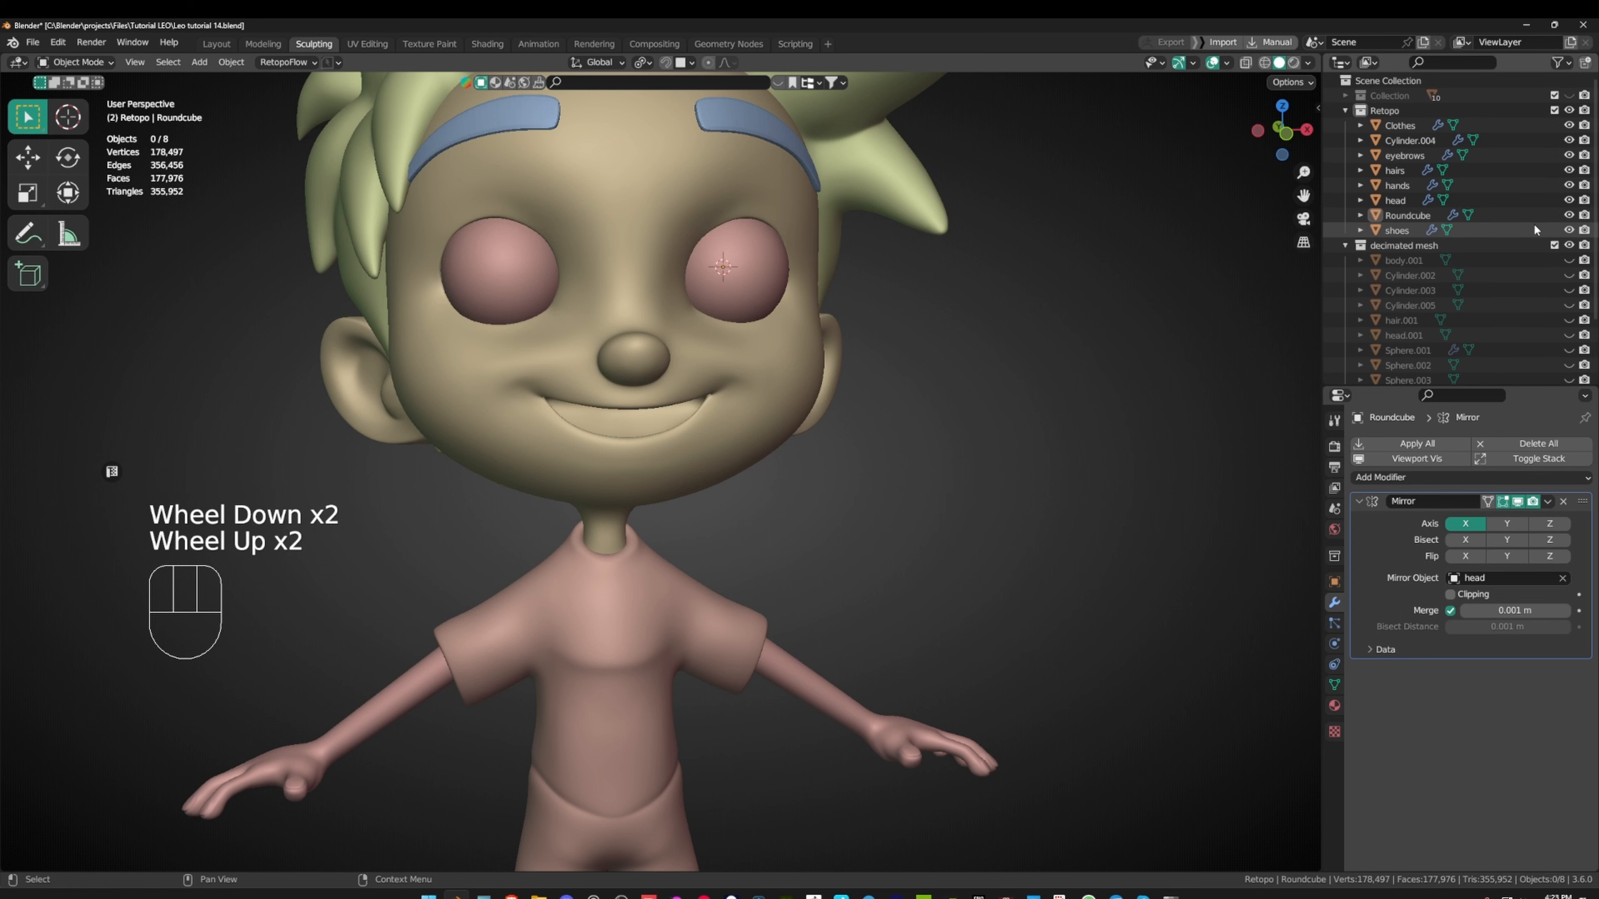
{"action": "scroll", "coordinate": [1569, 259], "scroll_direction": "down", "scroll_amount": 1}
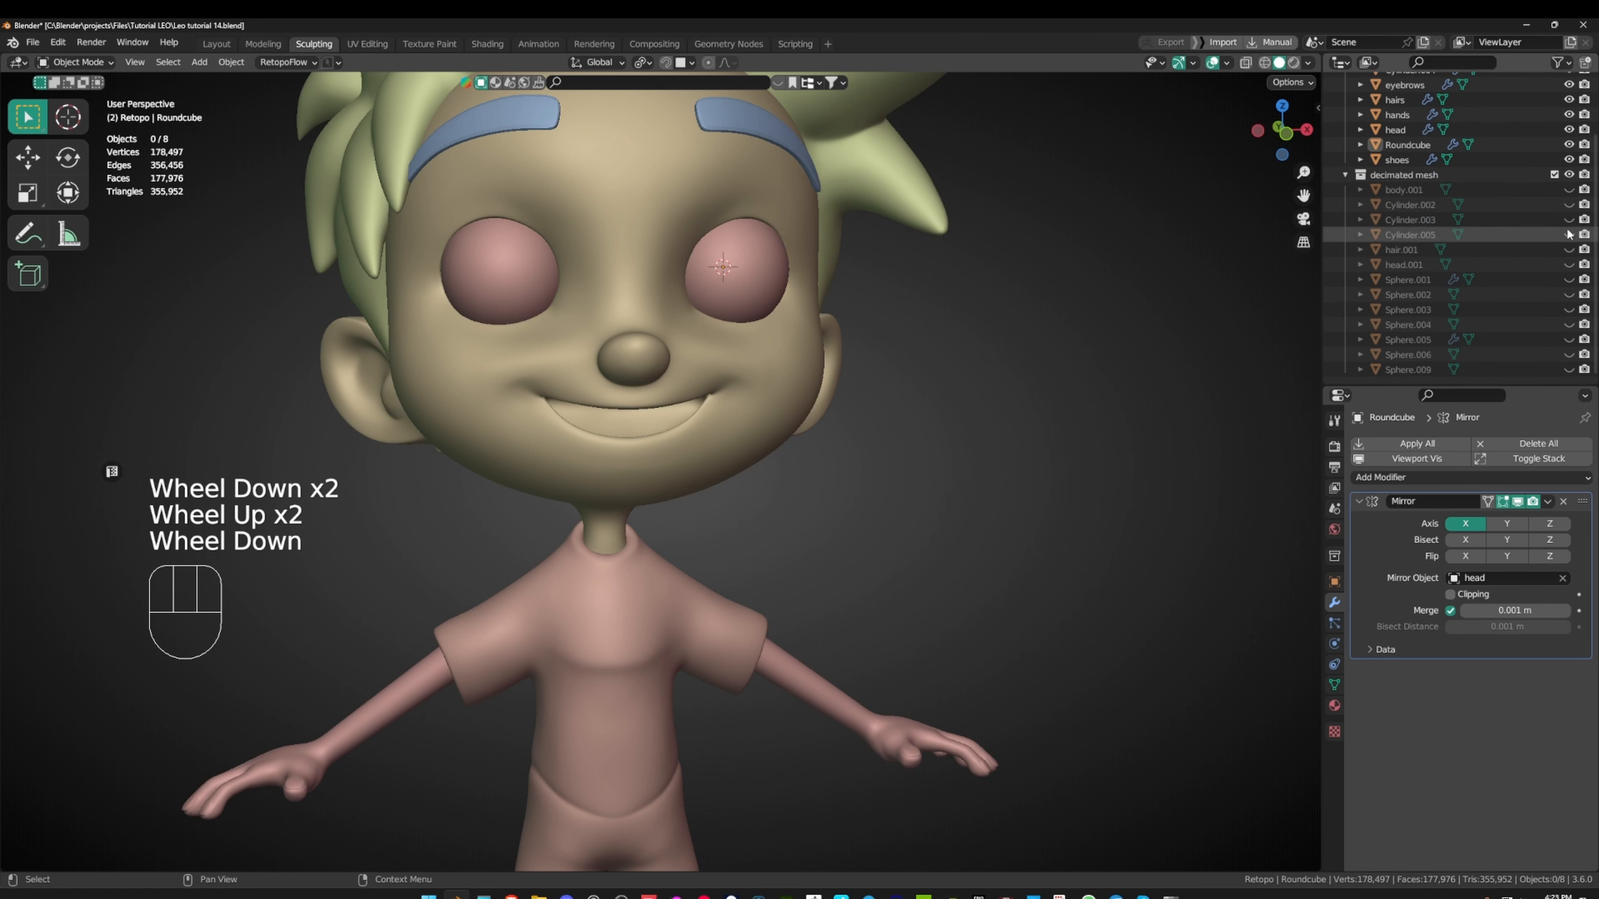
{"action": "left_click", "coordinate": [1569, 205]}
{"action": "middle_click_drag", "start_coordinate": [900, 240], "coordinate": [913, 243]}
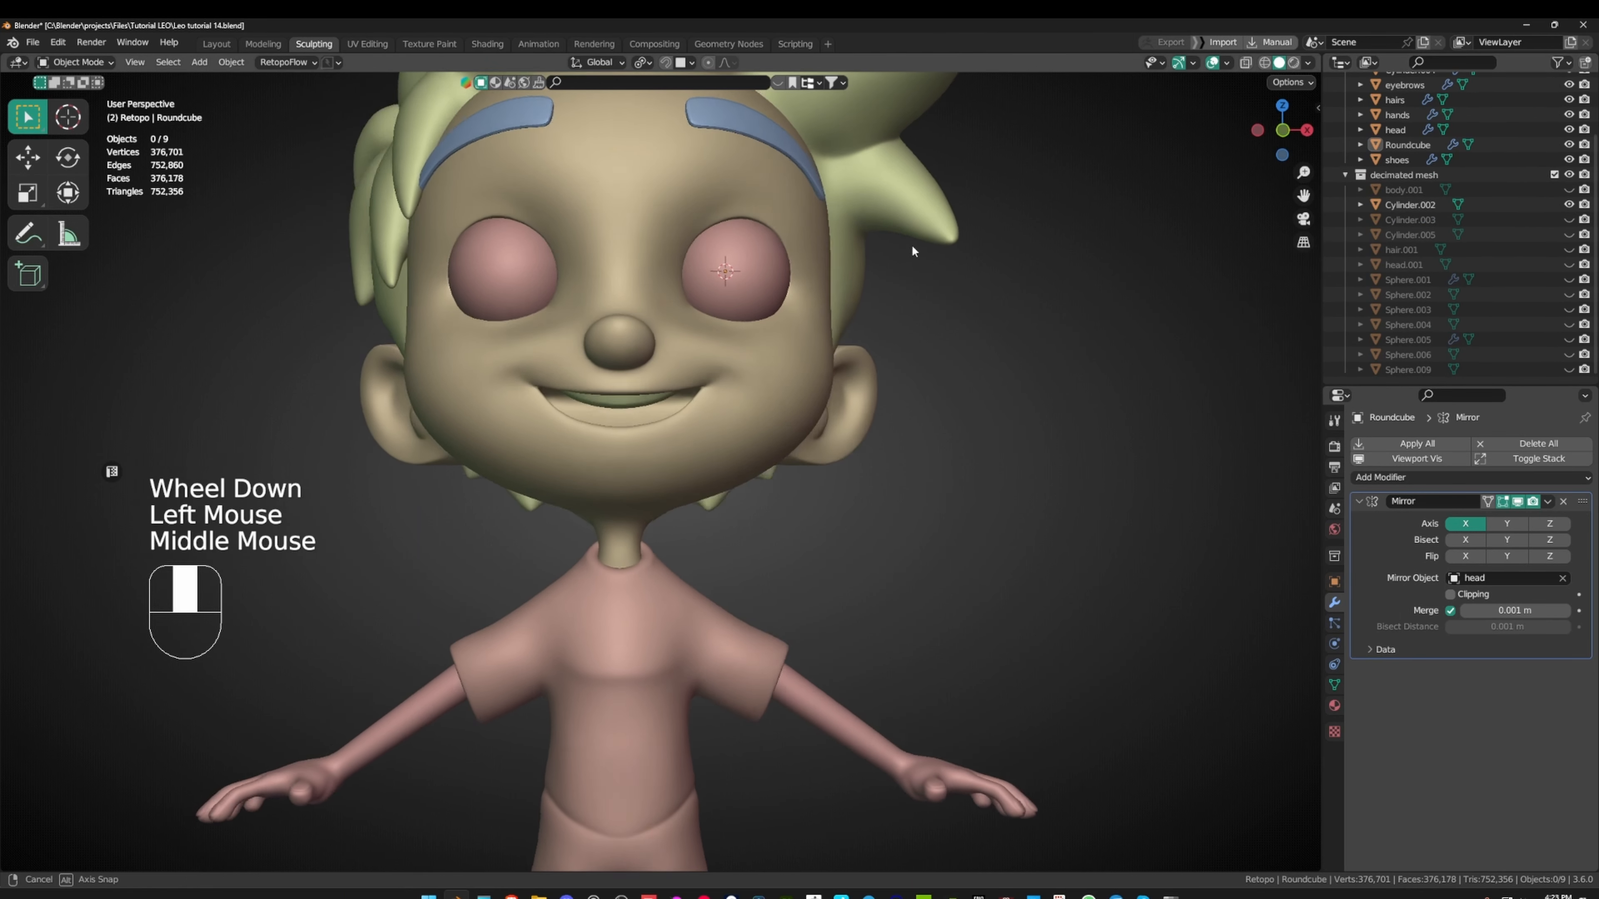
{"action": "scroll", "coordinate": [1029, 315], "scroll_direction": "up", "scroll_amount": 2}
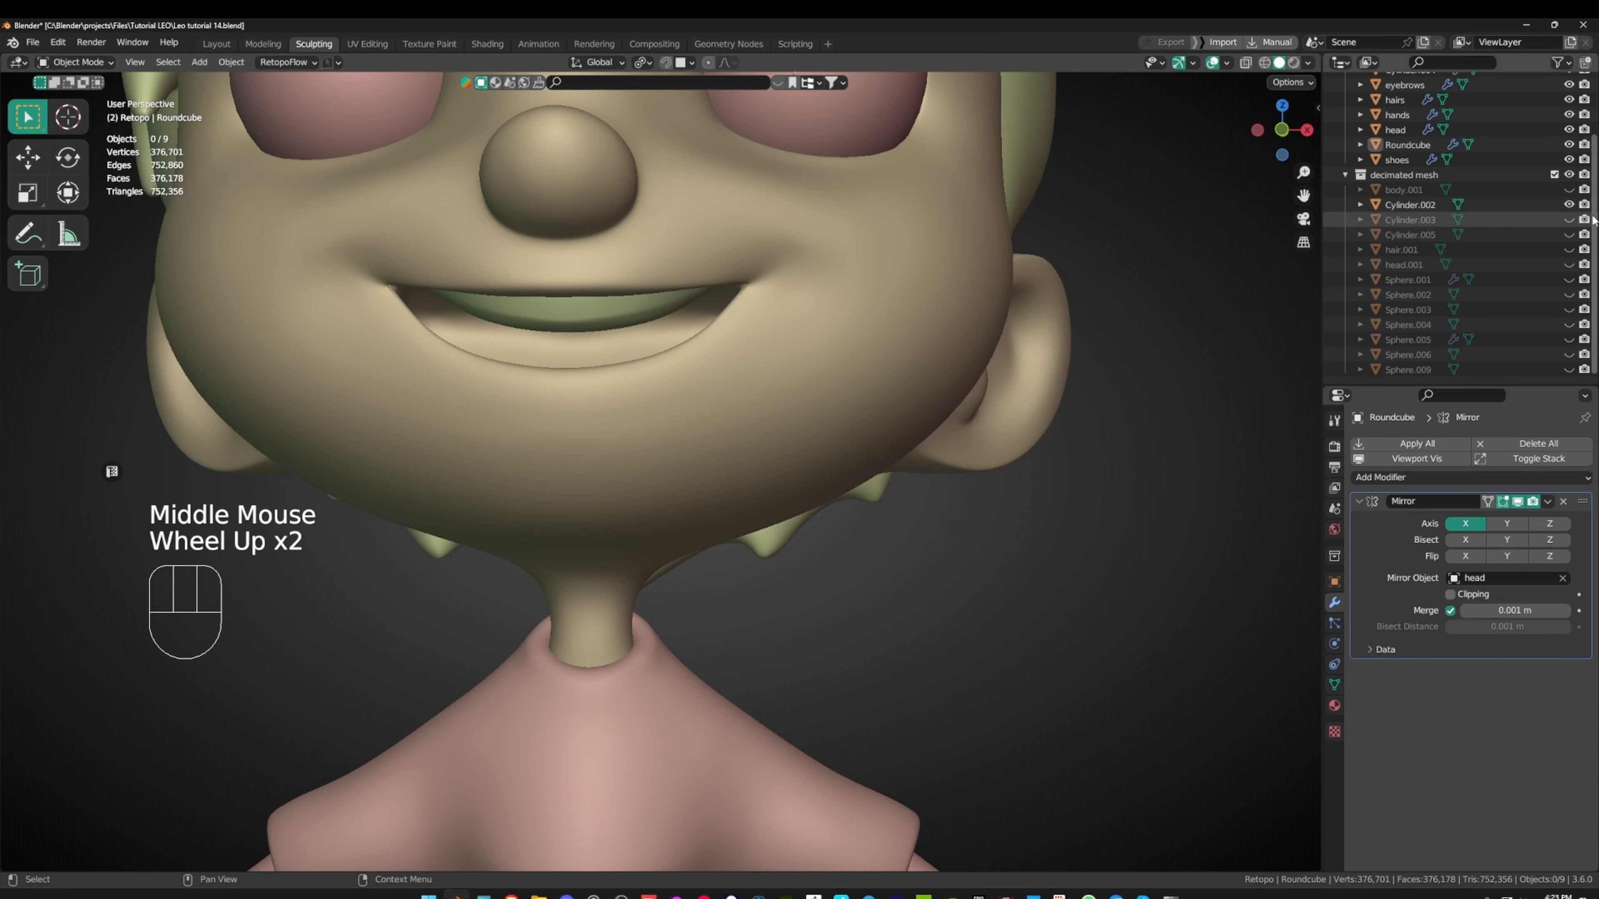
- Toggle the visibility of Cylinder.003 and body.001 to identify them, and show Cylinder.005 in the mouth
{"action": "left_click", "coordinate": [1568, 220]}
{"action": "left_click", "coordinate": [1566, 220]}
{"action": "left_click", "coordinate": [1569, 190]}
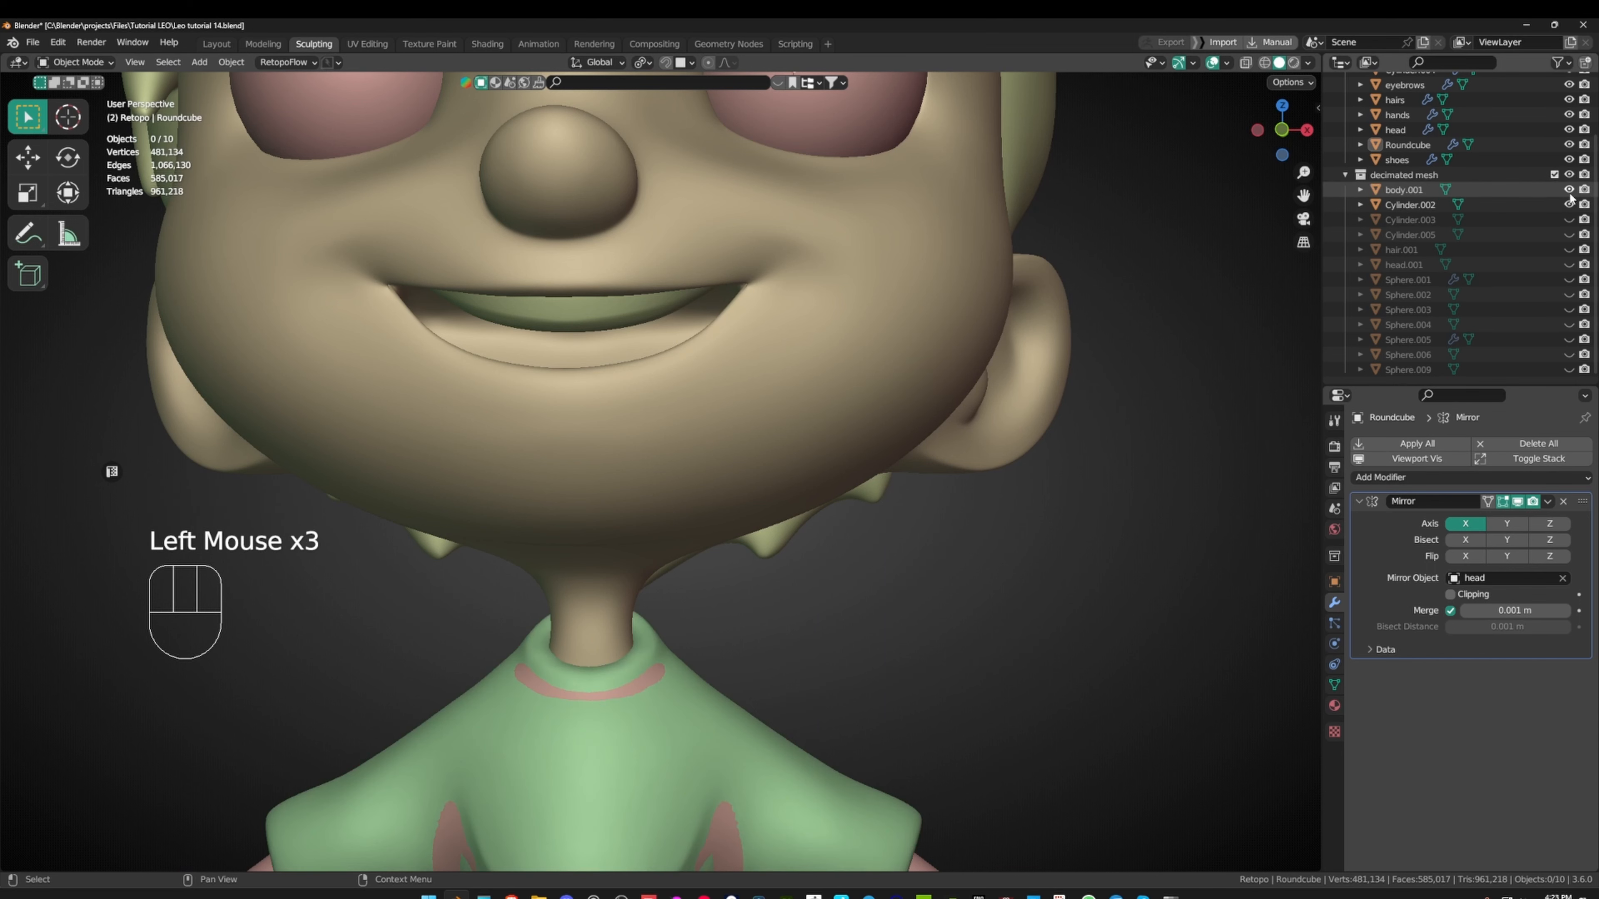
{"action": "left_click", "coordinate": [1568, 191]}
{"action": "left_click", "coordinate": [1570, 234]}
{"action": "left_click", "coordinate": [1570, 234]}
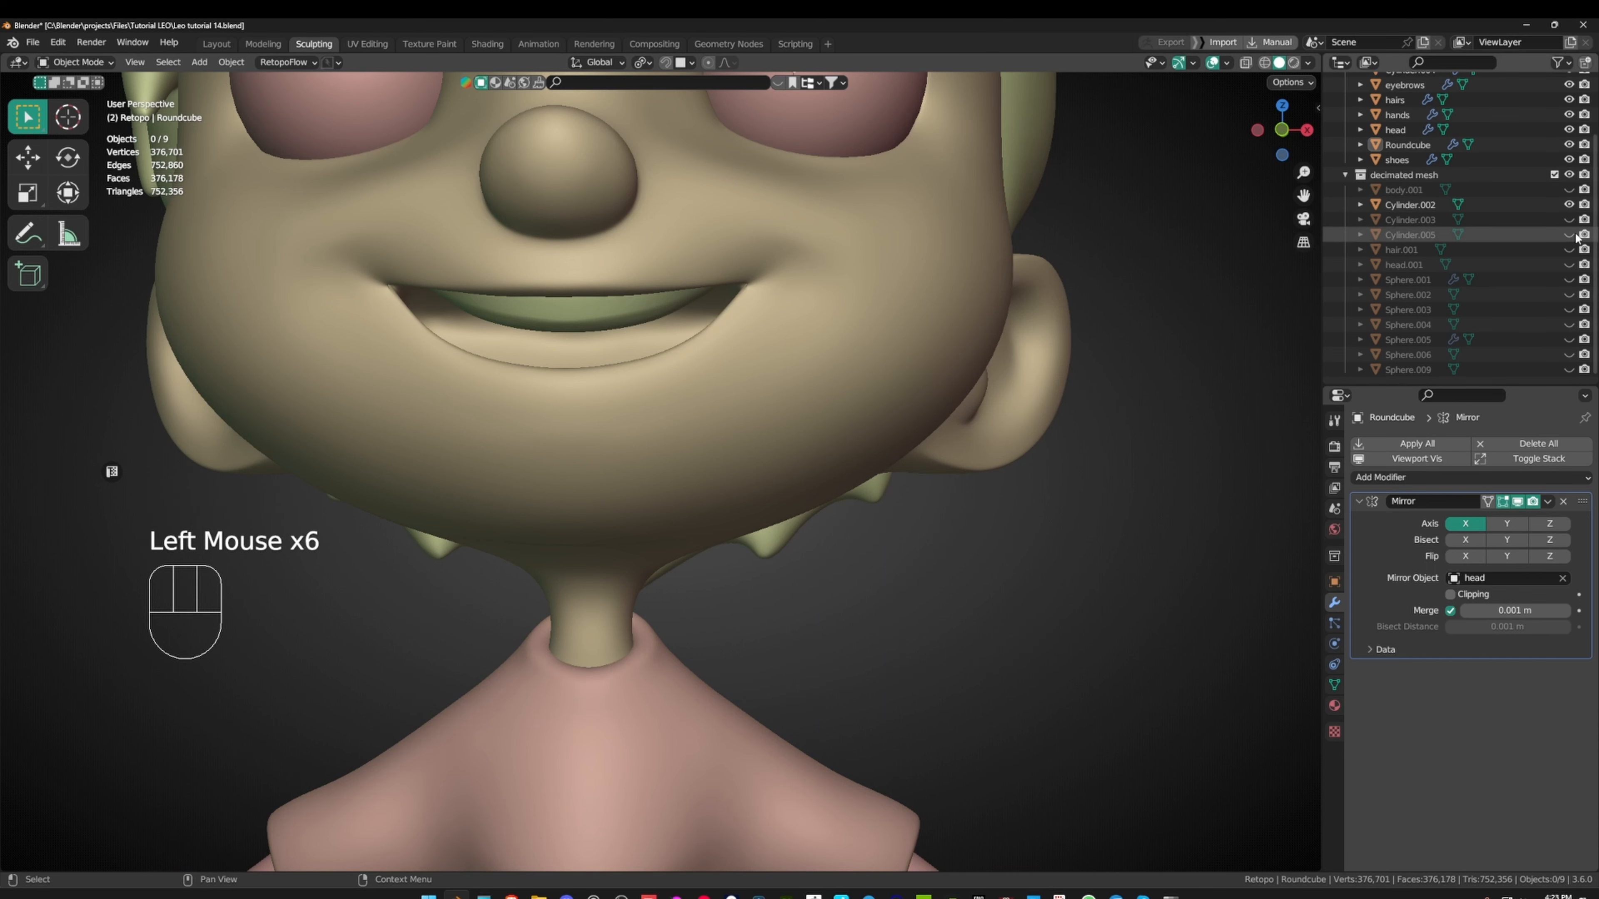
{"action": "left_click", "coordinate": [1570, 235]}
{"action": "left_click", "coordinate": [1569, 220]}
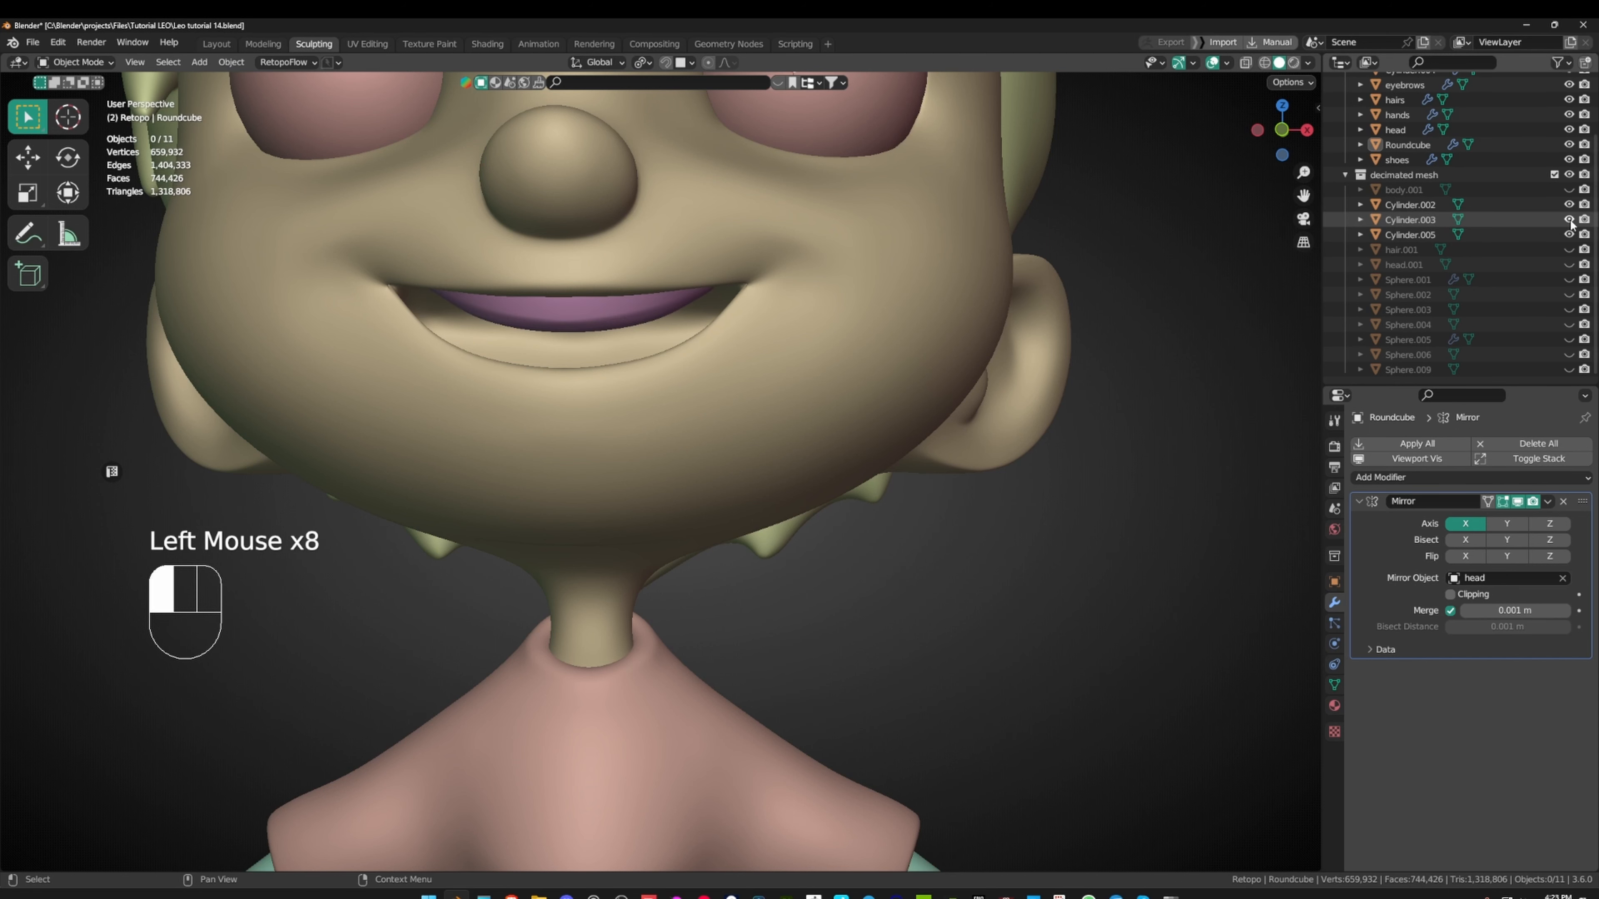
- Compare the overlapping Cylinder.002 and Cylinder.005 upper teeth, inspecting the Cylinder.005 mesh in Edit Mode
{"action": "left_click", "coordinate": [1409, 206]}
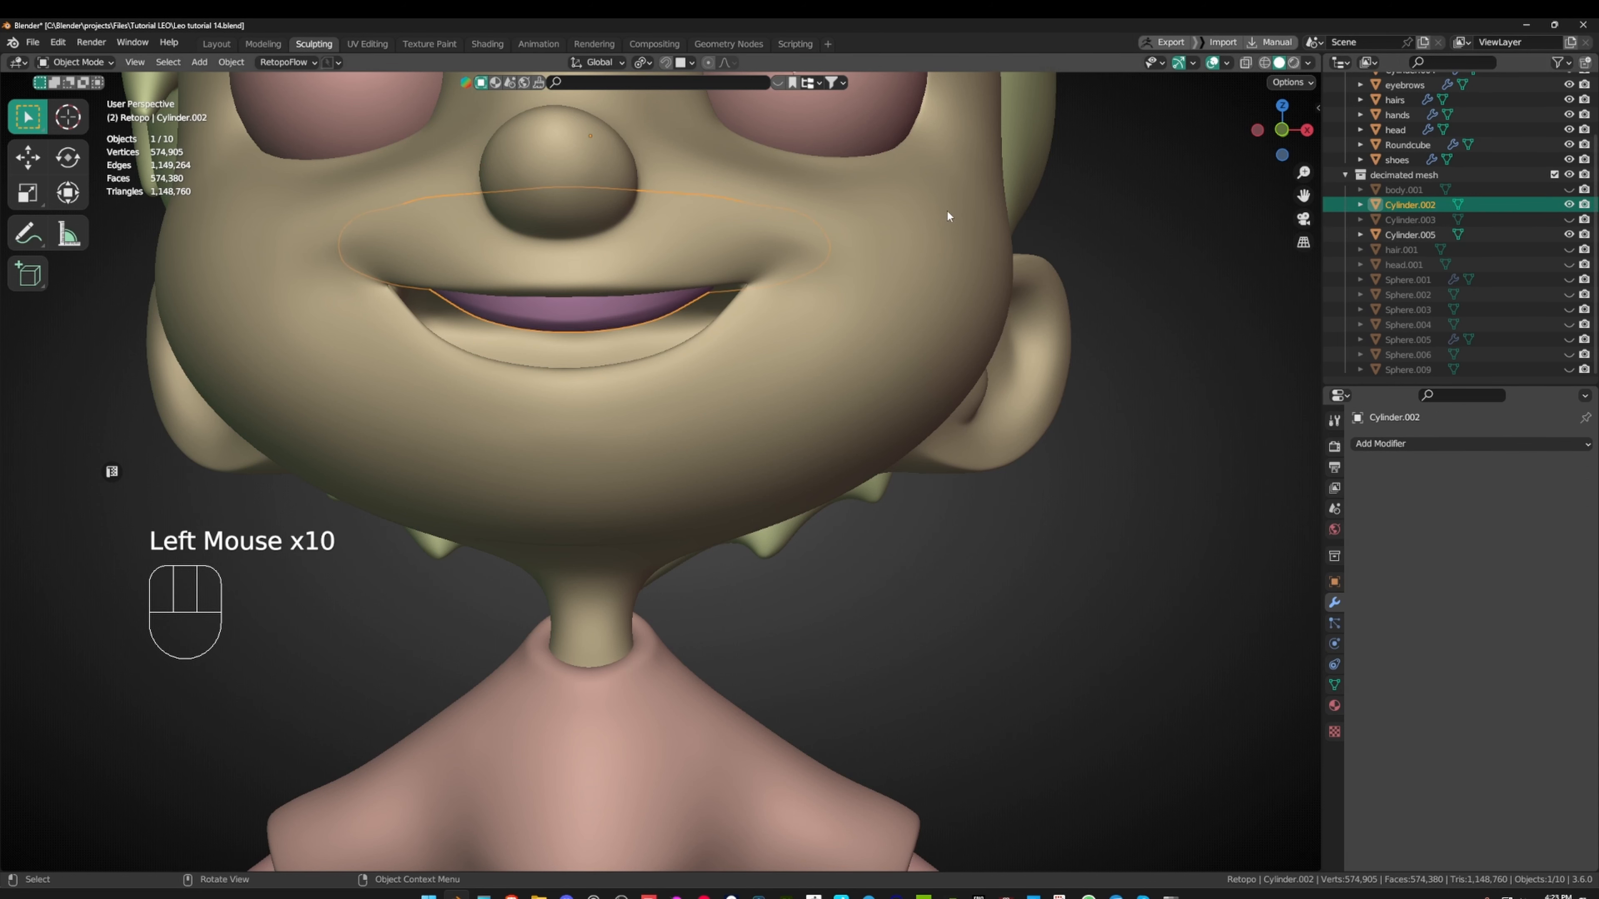
{"action": "middle_click_drag", "start_coordinate": [947, 209], "coordinate": [988, 214]}
{"action": "left_click", "coordinate": [1405, 235]}
{"action": "key", "text": "Tab"}
{"action": "middle_click_drag", "start_coordinate": [821, 206], "coordinate": [829, 296]}
{"action": "scroll", "coordinate": [834, 197], "scroll_direction": "up", "scroll_amount": 2}
{"action": "key", "text": "Tab"}
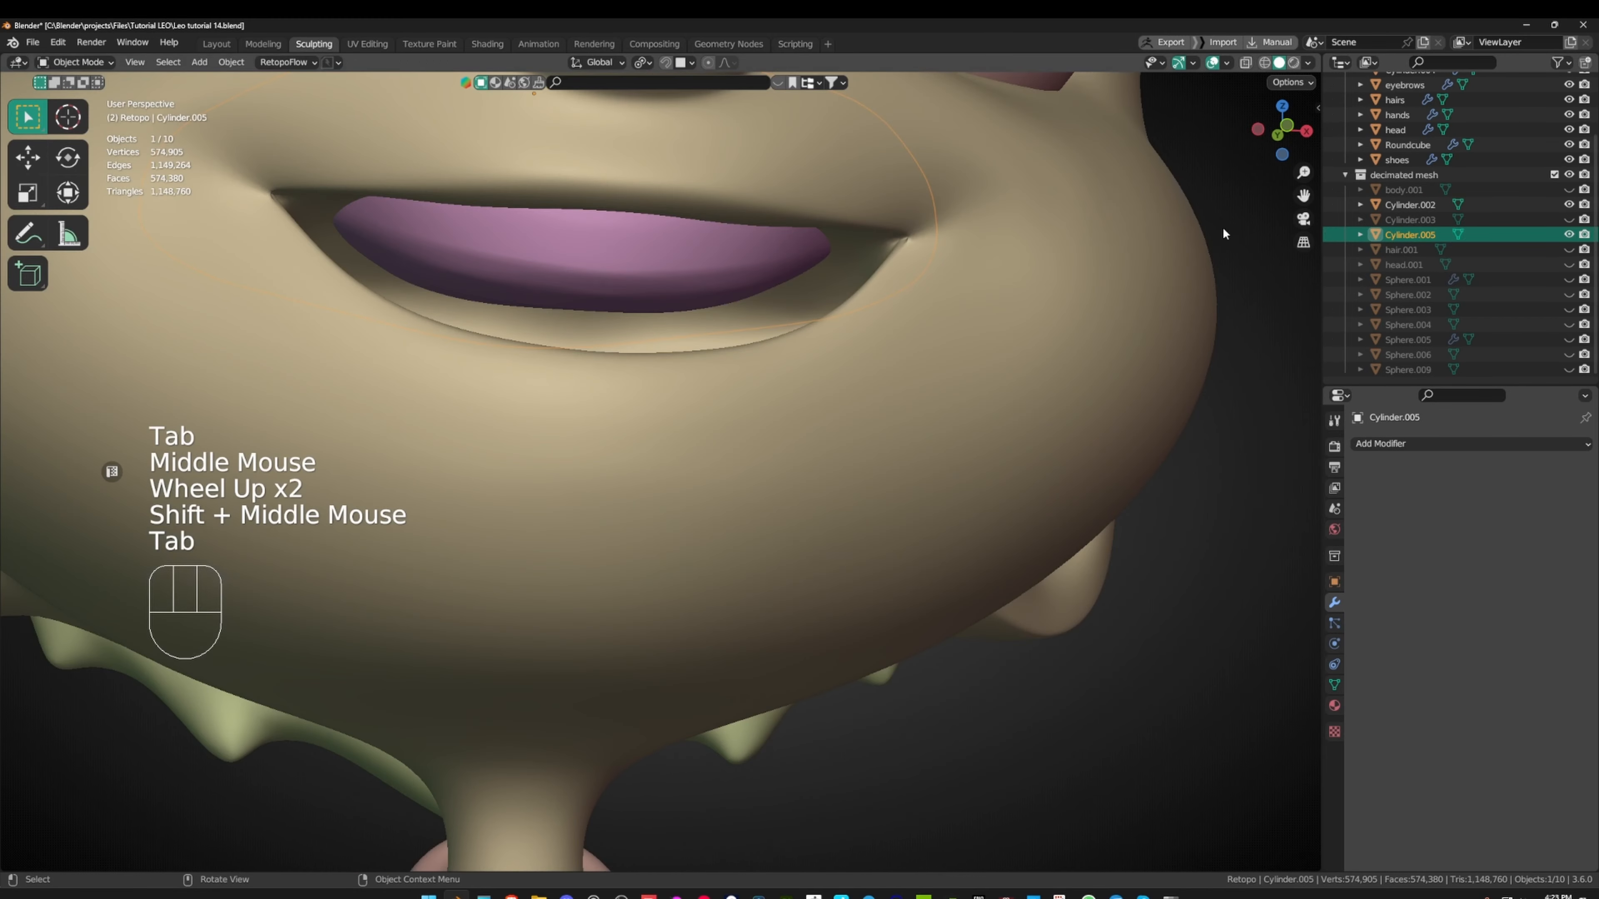
- Inspect the Cylinder.002 teeth mesh in Edit Mode, return to Object Mode and delete that object
{"action": "left_click", "coordinate": [1401, 205]}
{"action": "key", "text": "Tab"}
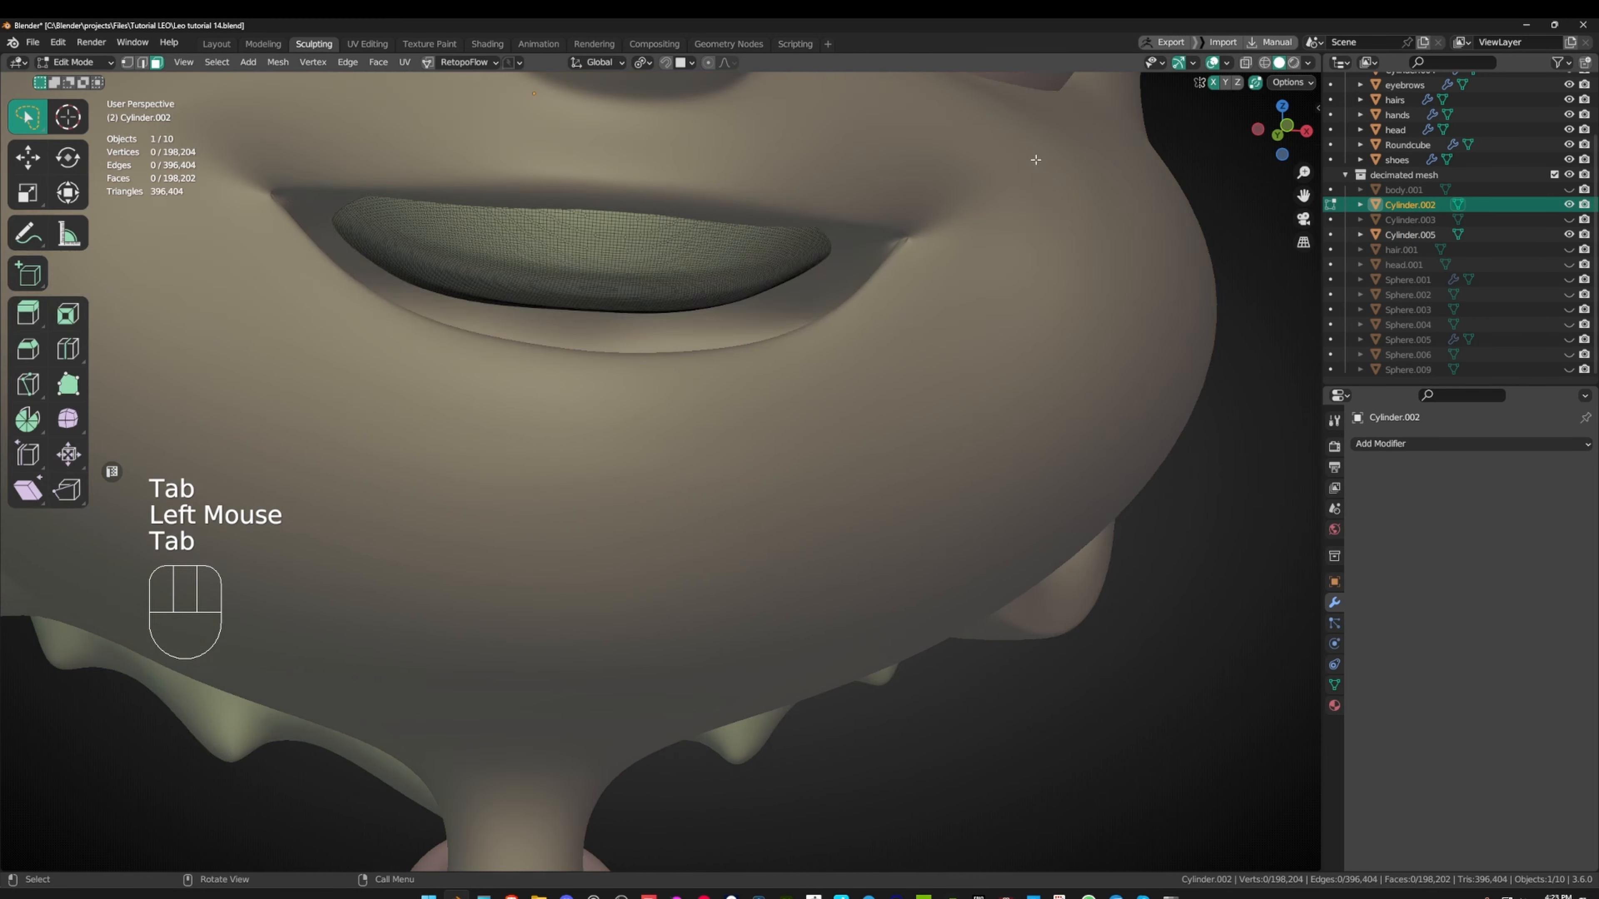
{"action": "scroll", "coordinate": [1035, 158], "scroll_direction": "up", "scroll_amount": 2}
{"action": "middle_click_drag", "start_coordinate": [1034, 158], "coordinate": [981, 158]}
{"action": "scroll", "coordinate": [994, 154], "scroll_direction": "down", "scroll_amount": 3}
{"action": "key", "text": "Tab"}
{"action": "key", "text": "Delete"}
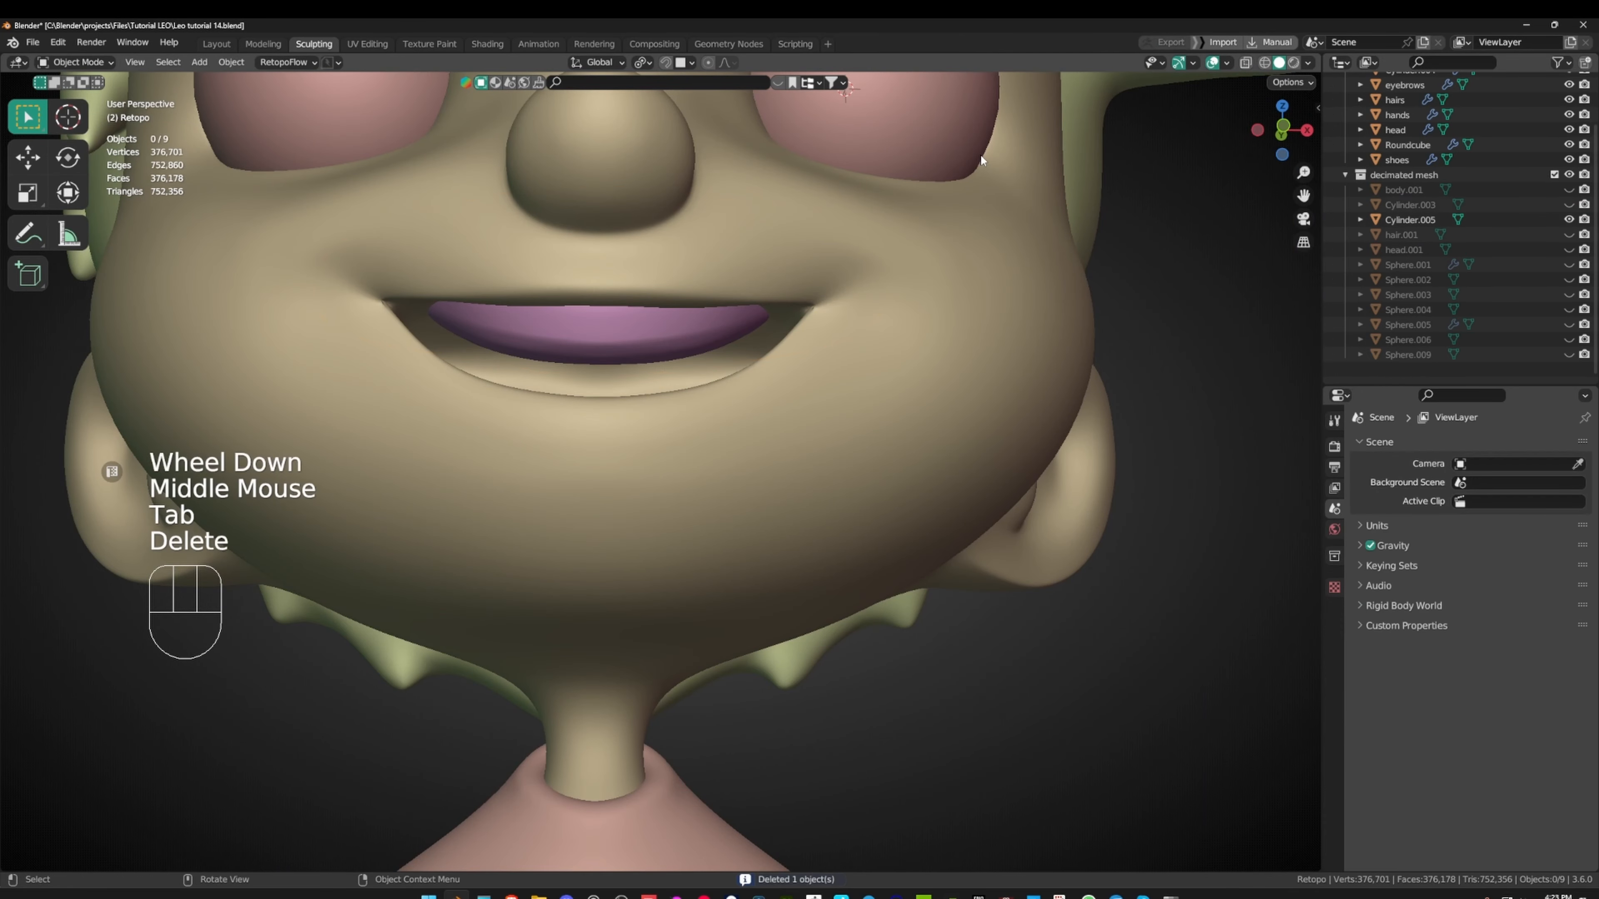
- Briefly toggle the visibility of Cylinder.005, hair.001, head.001 and Sphere.001 in the decimated mesh collection to identify each
{"action": "left_click", "coordinate": [1568, 234]}
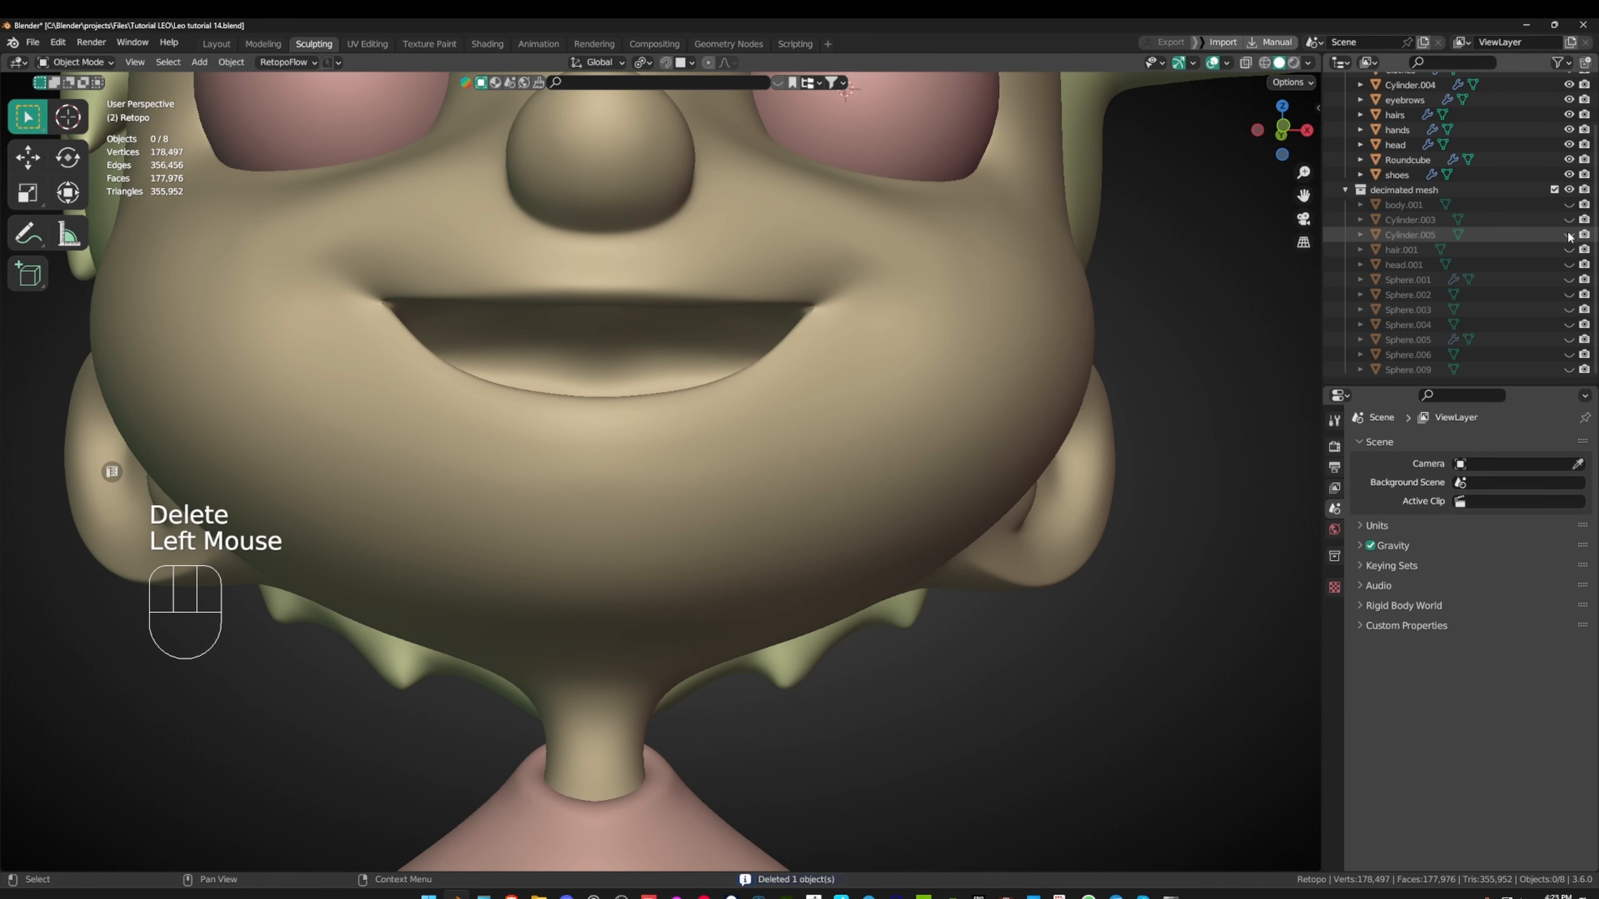
{"action": "left_click", "coordinate": [1568, 234]}
{"action": "left_click", "coordinate": [1569, 250]}
{"action": "left_click", "coordinate": [1568, 250]}
{"action": "left_click", "coordinate": [1569, 264]}
{"action": "left_click", "coordinate": [1570, 267]}
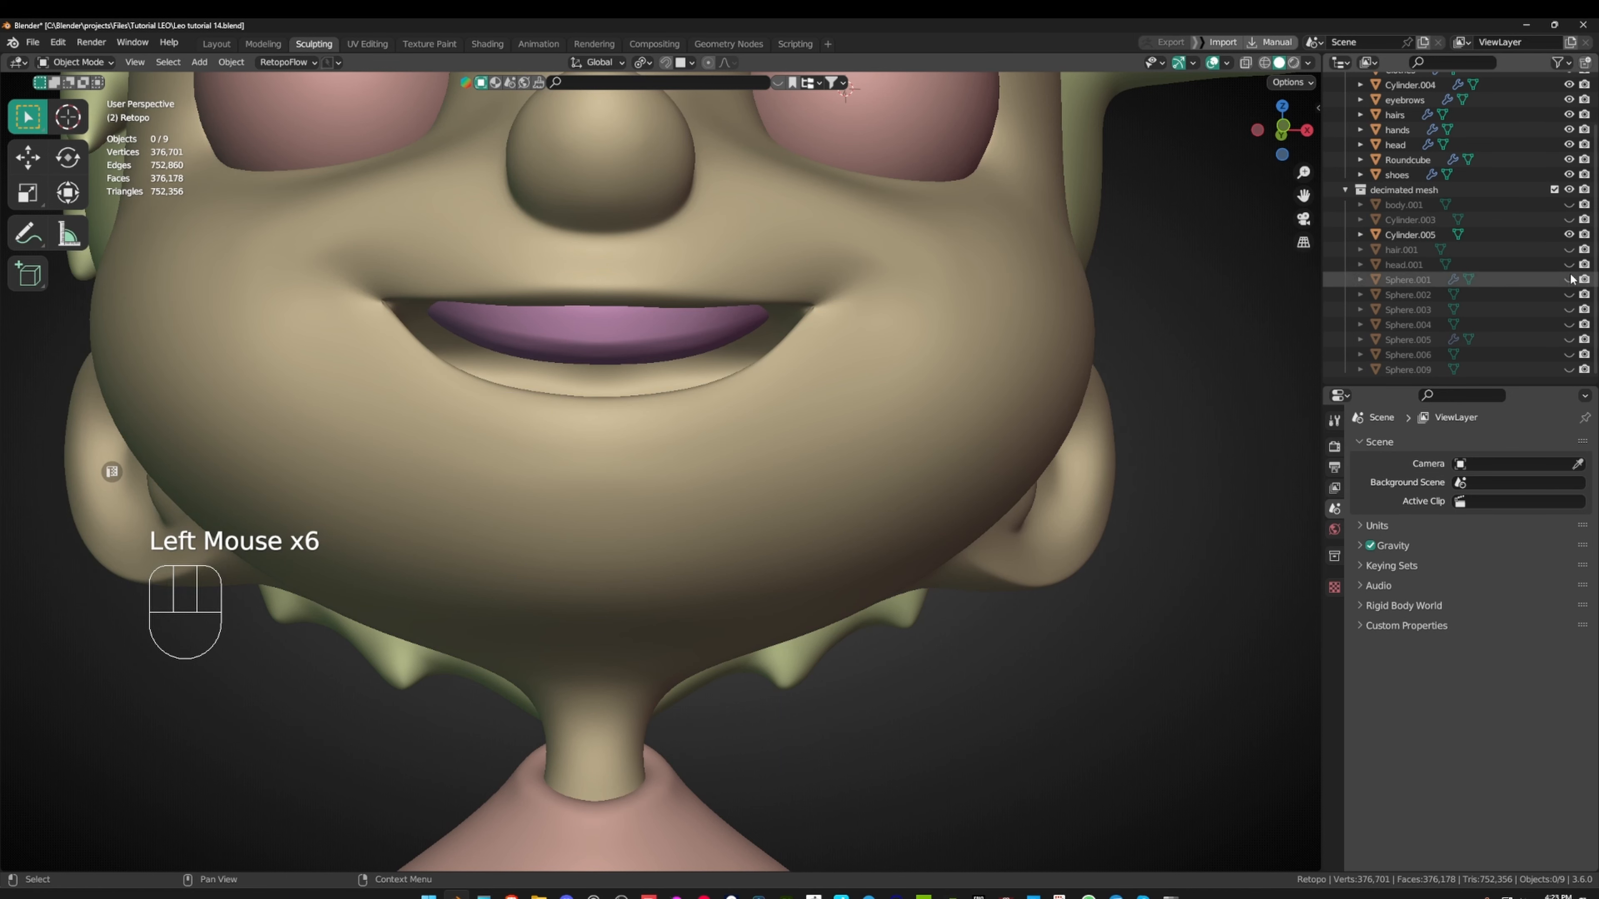
{"action": "left_click", "coordinate": [1568, 280]}
{"action": "left_click", "coordinate": [1568, 280]}
- Check Sphere.002 through Sphere.005 by toggling their visibility, and show the Sphere.006 tongue in the mouth
{"action": "left_click", "coordinate": [1569, 296]}
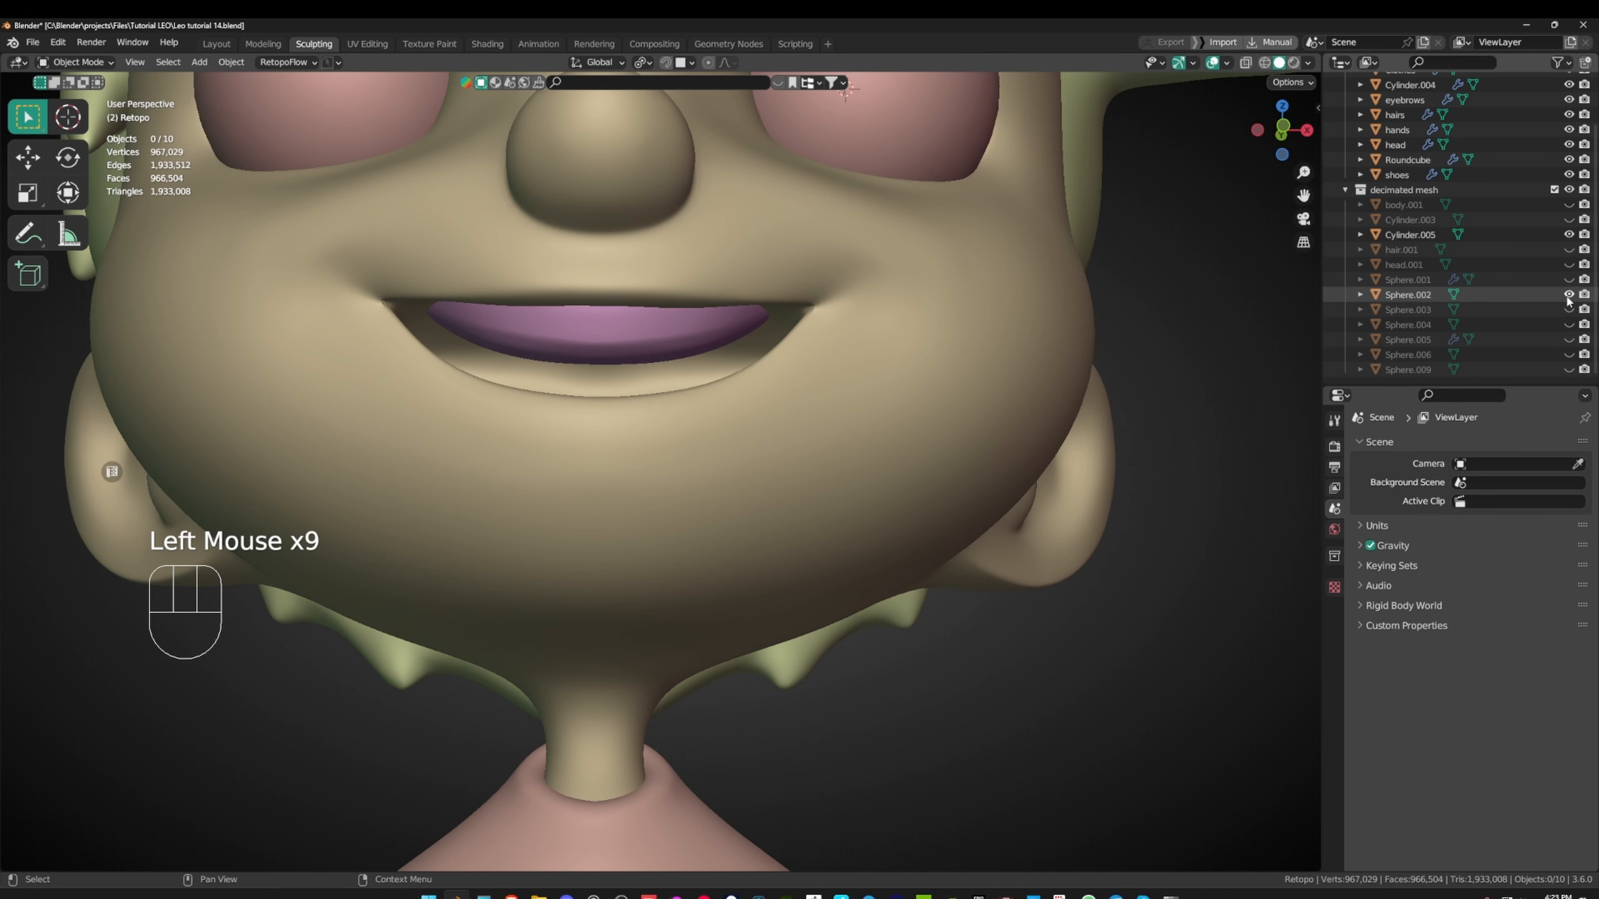
{"action": "left_click", "coordinate": [1569, 296]}
{"action": "left_click", "coordinate": [1568, 311]}
{"action": "left_click", "coordinate": [1568, 311]}
{"action": "left_click", "coordinate": [1568, 325]}
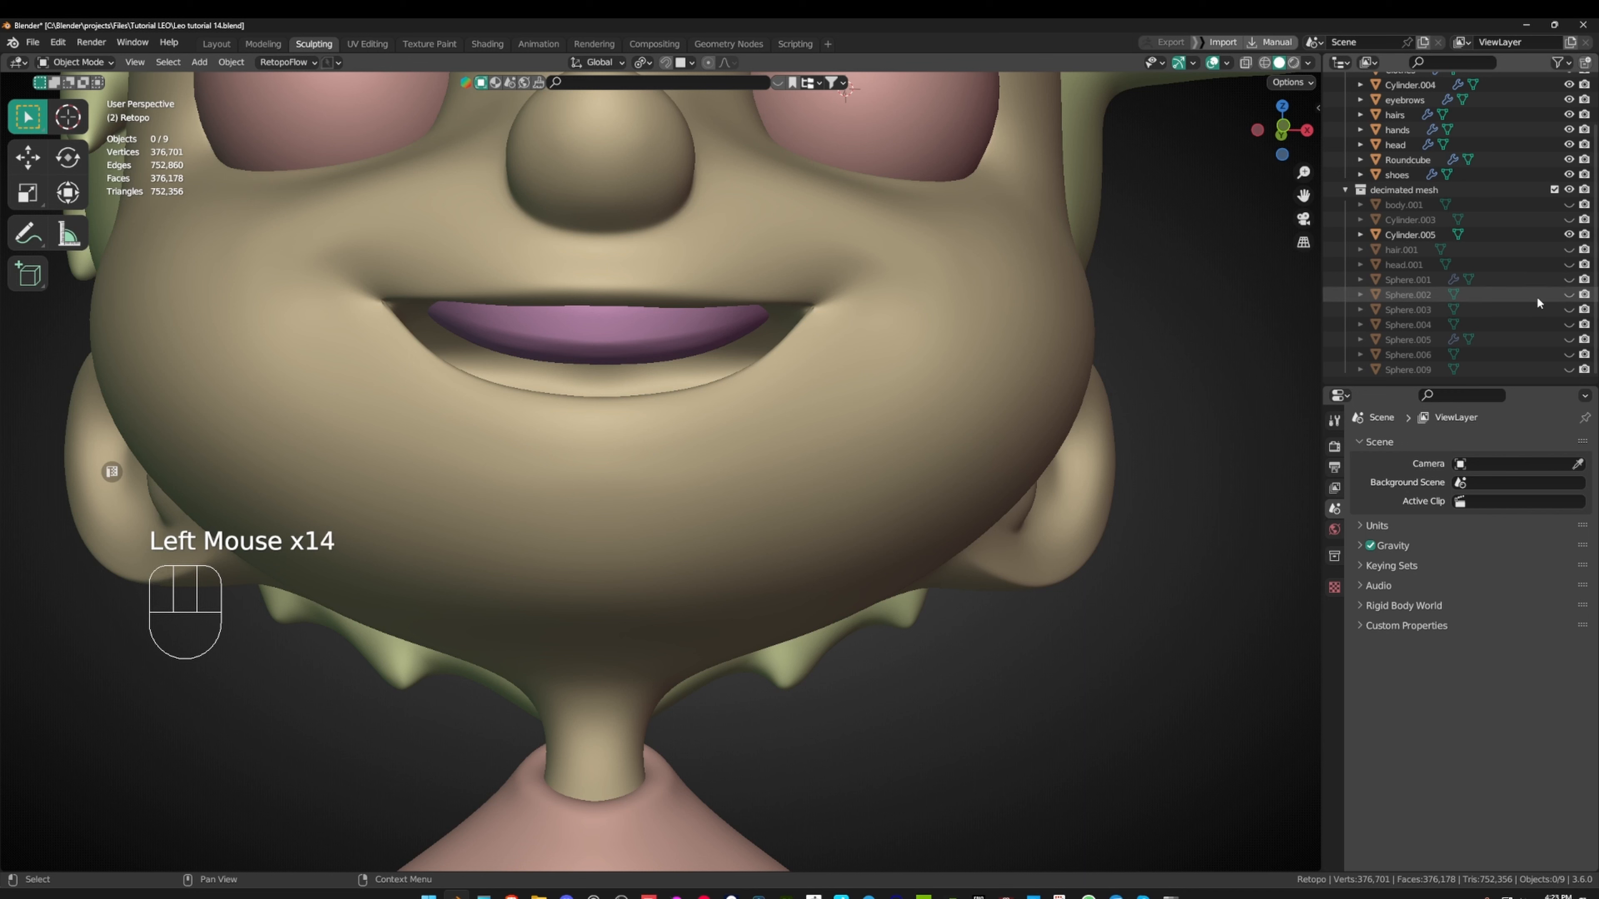
{"action": "left_click", "coordinate": [1569, 325]}
{"action": "left_click", "coordinate": [1568, 339]}
{"action": "left_click", "coordinate": [1569, 339]}
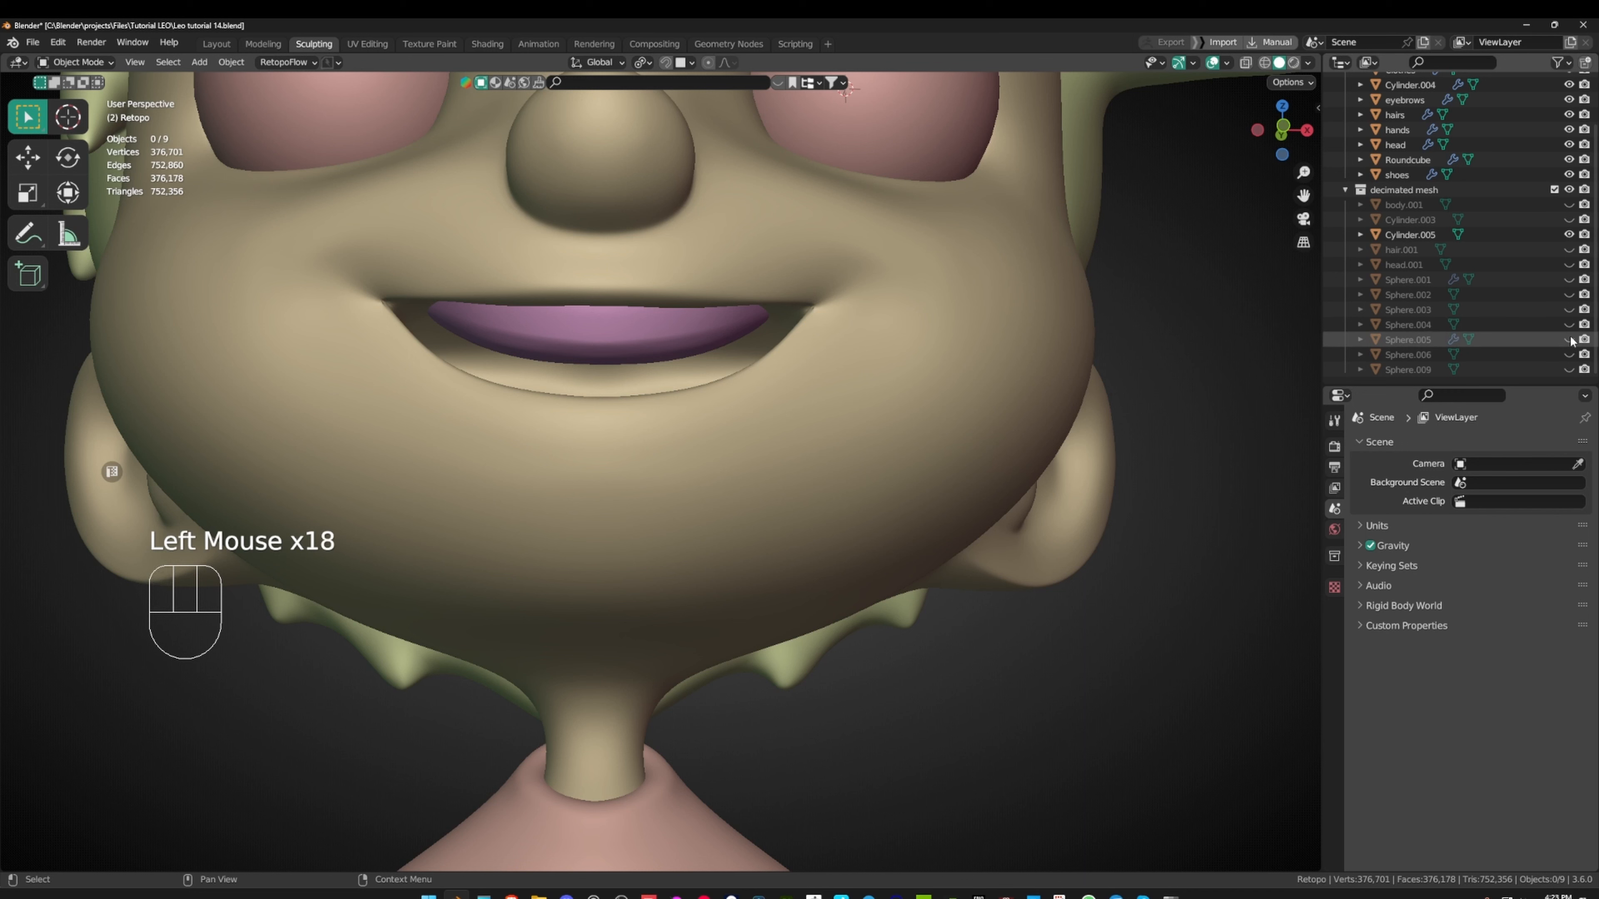
{"action": "left_click", "coordinate": [1569, 355]}
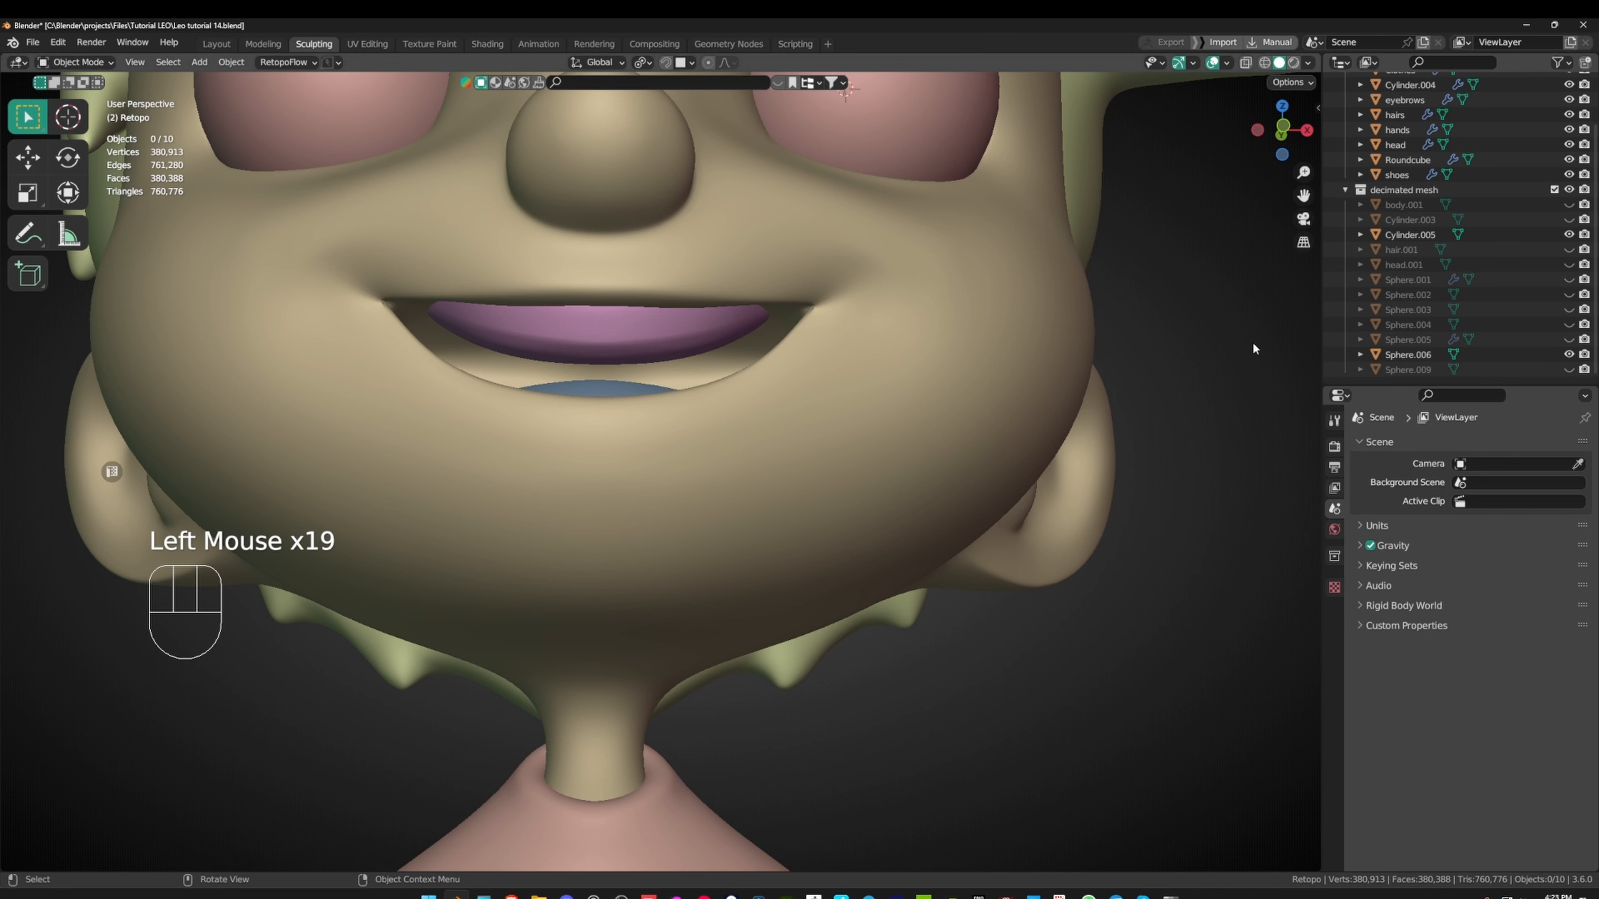
- Check the upper teeth and tongue inside the mouth from the side, selecting the Sphere.006 tongue
{"action": "middle_click_drag", "start_coordinate": [1248, 346], "coordinate": [844, 336]}
{"action": "left_click", "coordinate": [651, 359]}
{"action": "left_click", "coordinate": [647, 355]}
{"action": "left_click", "coordinate": [650, 406]}
- Select the head and open it in Edit Mode at the rounded bump inside the ear
{"action": "scroll", "coordinate": [940, 332], "scroll_direction": "down", "scroll_amount": 5}
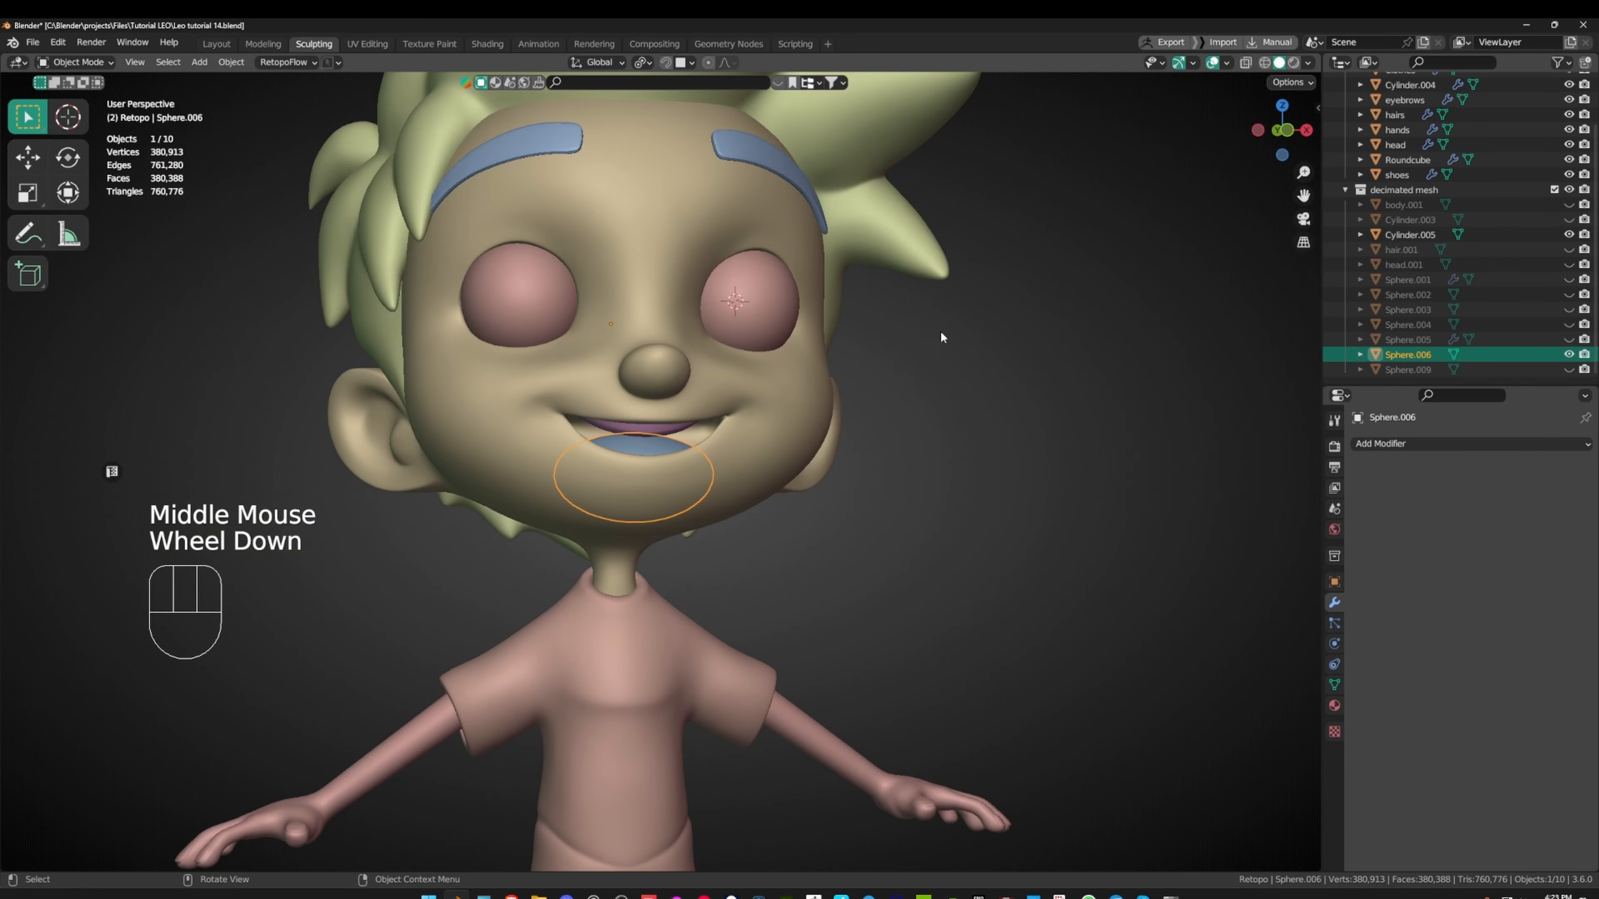
{"action": "middle_click_drag", "start_coordinate": [942, 329], "coordinate": [939, 389]}
{"action": "scroll", "coordinate": [894, 353], "scroll_direction": "down", "scroll_amount": 1}
{"action": "middle_click", "coordinate": [880, 407], "text": "alt"}
{"action": "scroll", "coordinate": [851, 402], "scroll_direction": "up", "scroll_amount": 3}
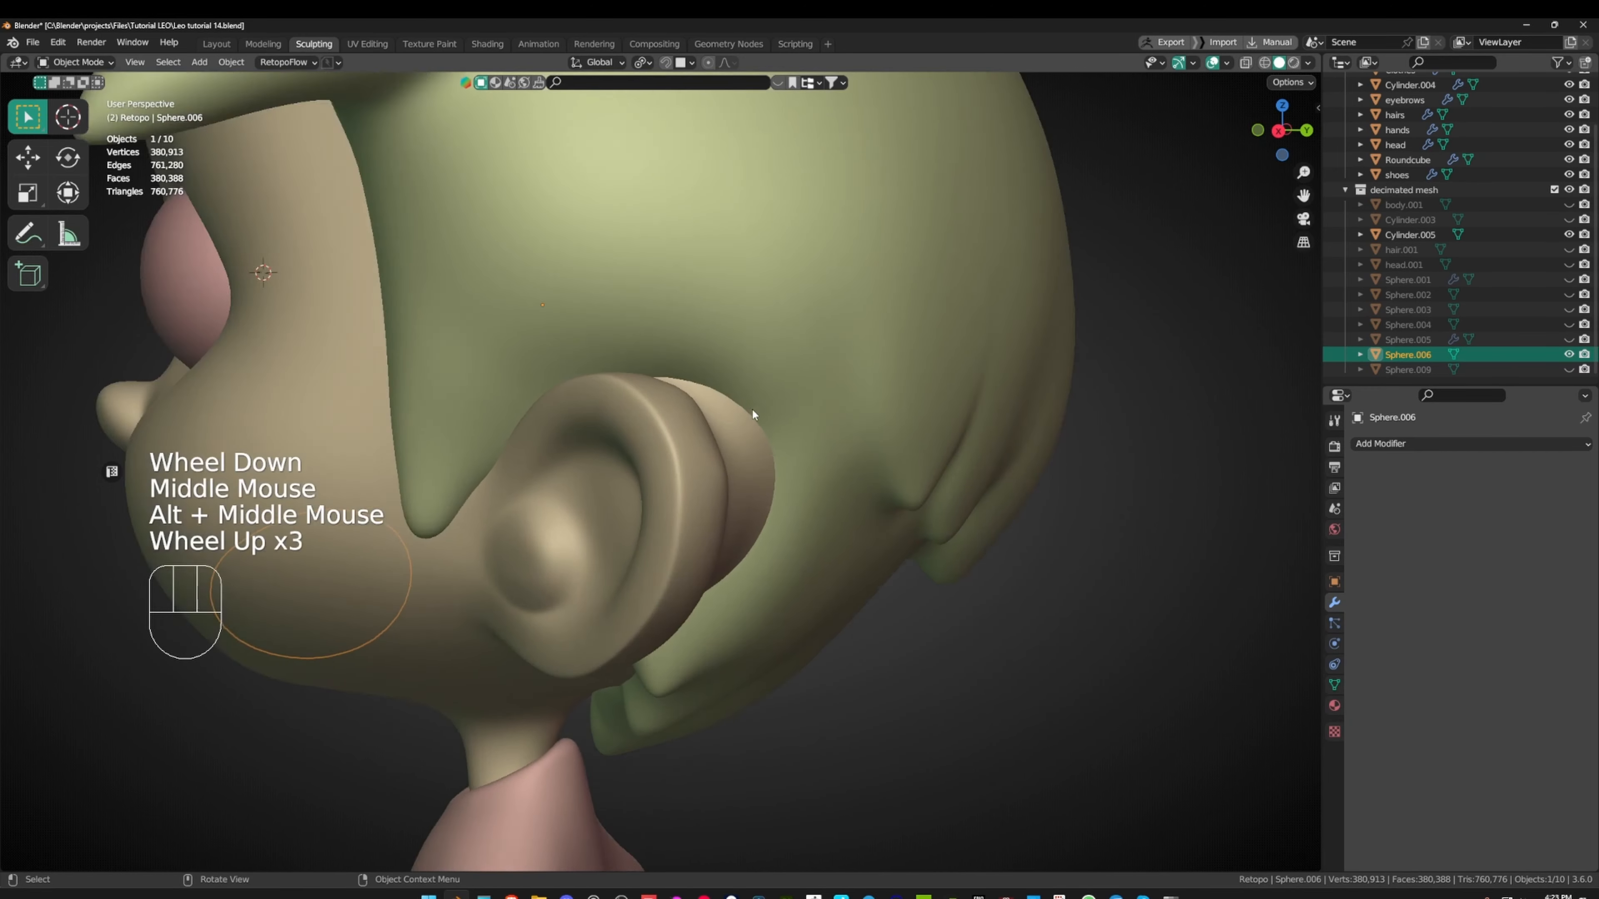
{"action": "middle_click_drag", "start_coordinate": [752, 407], "coordinate": [917, 340]}
{"action": "middle_click", "coordinate": [868, 402], "text": "alt"}
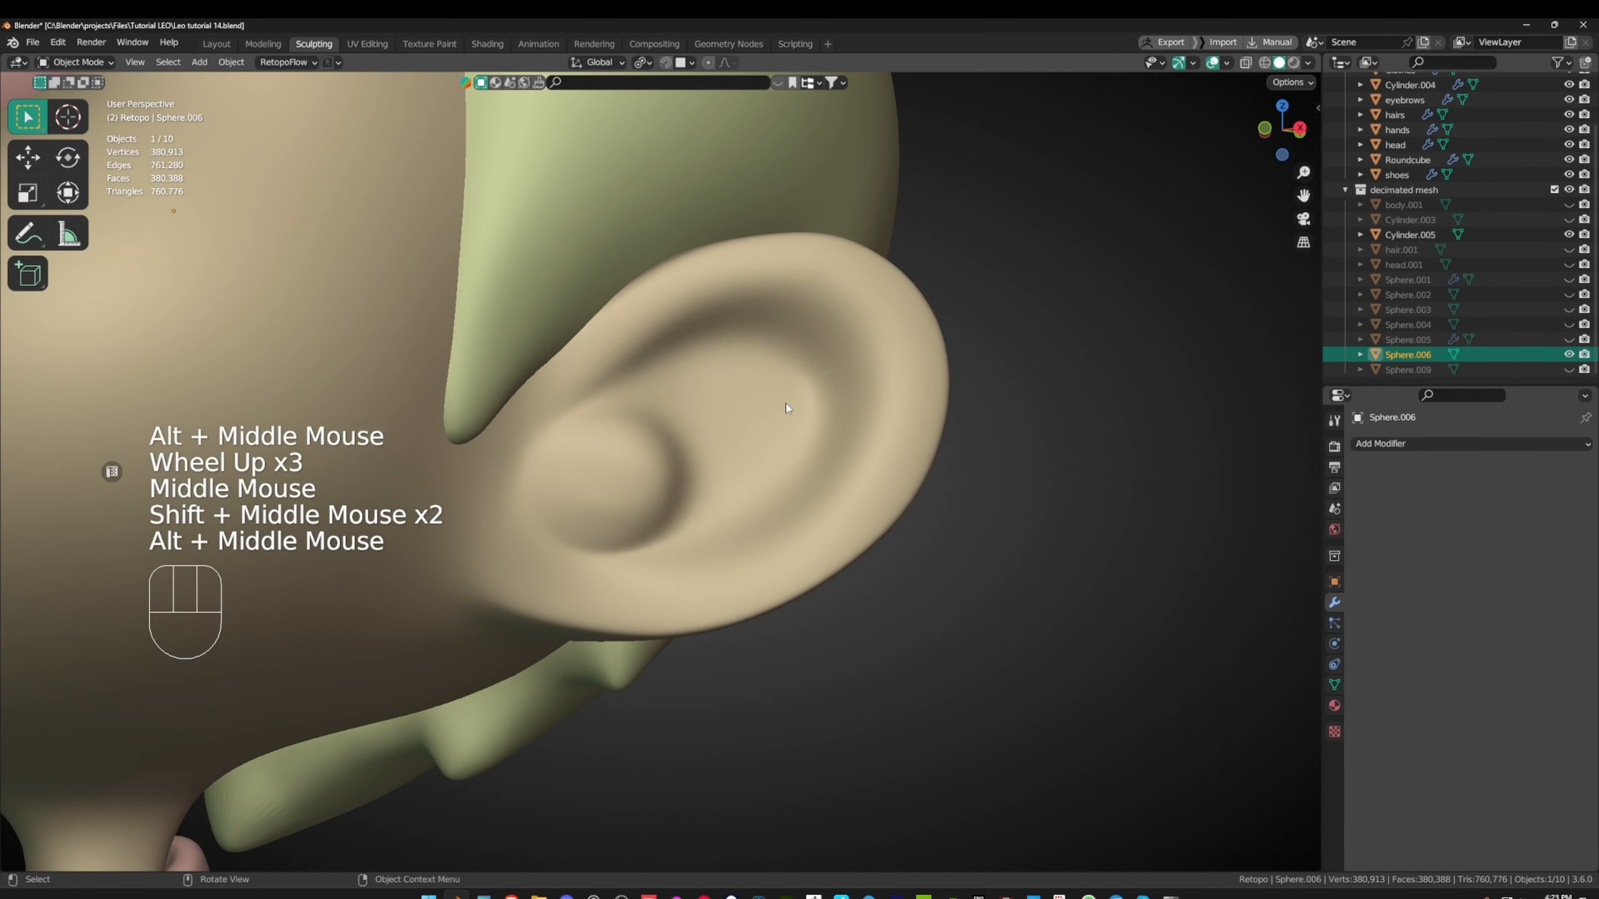
{"action": "scroll", "coordinate": [637, 408], "scroll_direction": "up", "scroll_amount": 1}
{"action": "middle_click_drag", "start_coordinate": [637, 407], "coordinate": [620, 423]}
{"action": "middle_click_drag", "start_coordinate": [620, 423], "coordinate": [709, 394], "text": "shift"}
{"action": "key", "text": "Tab"}
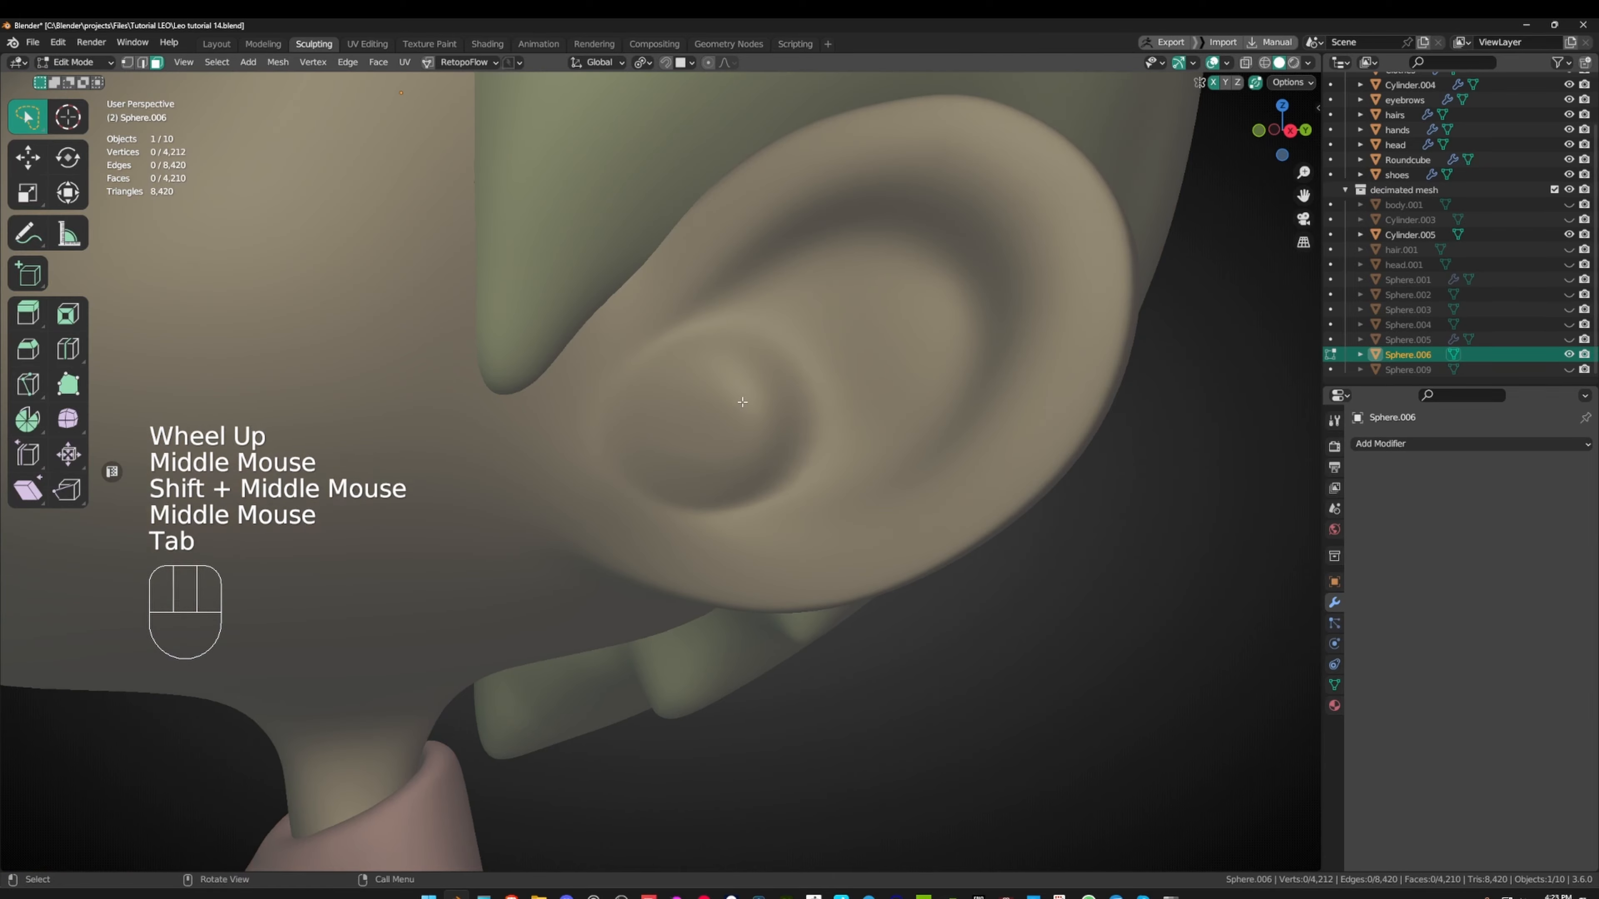
{"action": "middle_click", "coordinate": [714, 406]}
{"action": "key", "text": "Tab"}
{"action": "left_click", "coordinate": [716, 413]}
{"action": "key", "text": "Tab"}
{"action": "scroll", "coordinate": [710, 419], "scroll_direction": "up", "scroll_amount": 3}
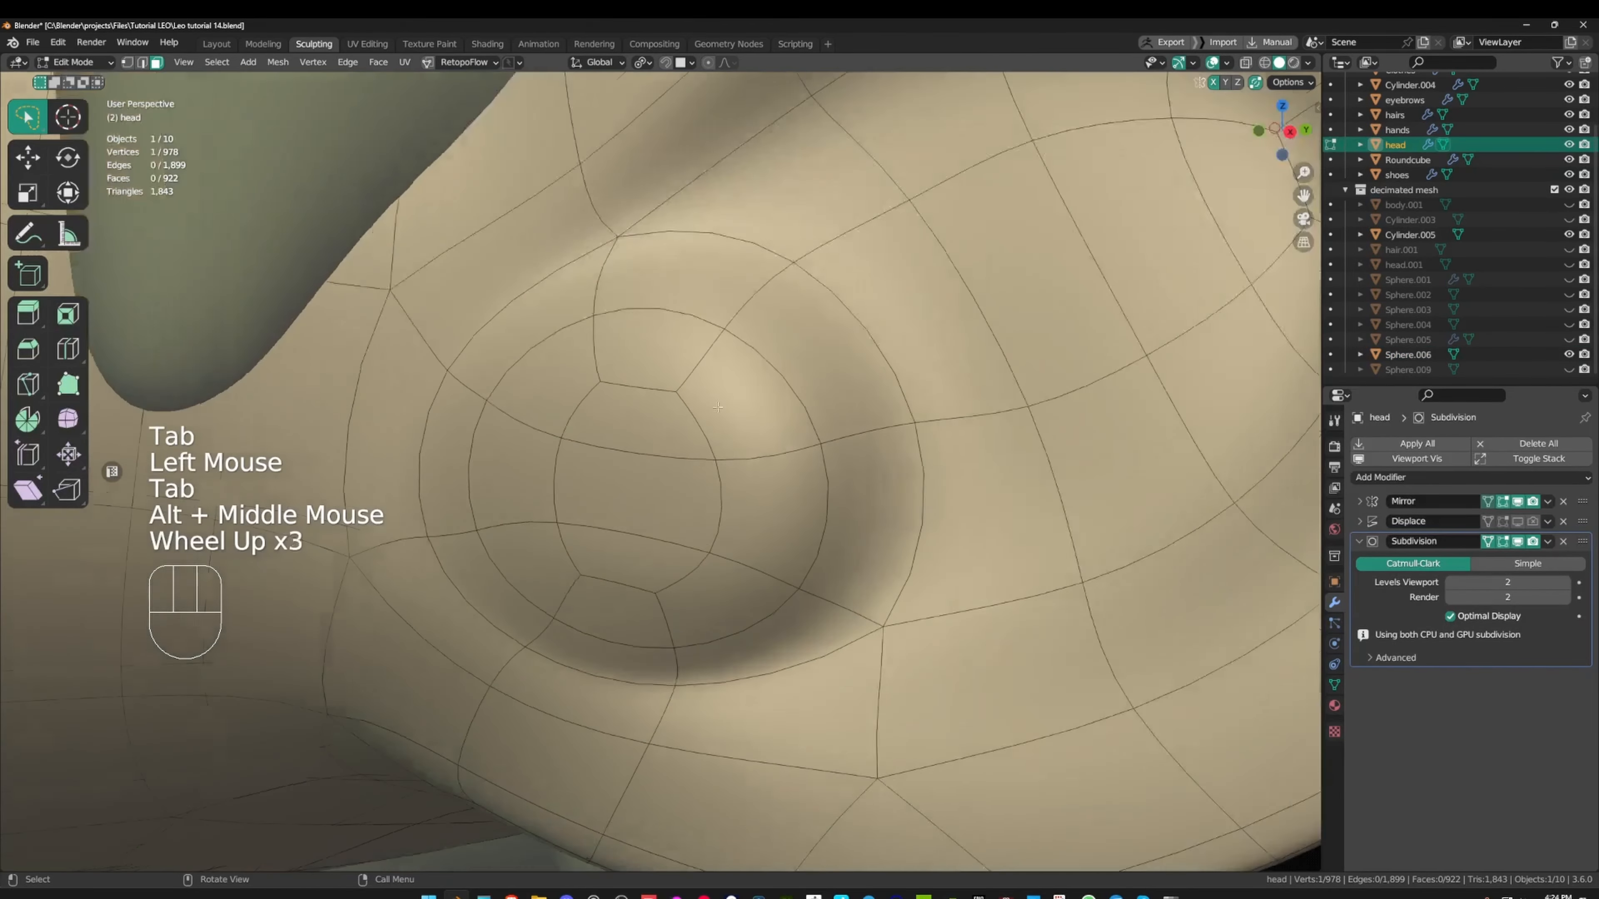
- Reposition individual vertices on the ear's inner bump in vertex selection mode and check the smoothed shape in Object Mode
{"action": "middle_click_drag", "start_coordinate": [710, 420], "coordinate": [668, 403]}
{"action": "middle_click_drag", "start_coordinate": [667, 403], "coordinate": [559, 430], "text": "shift"}
{"action": "key", "text": "Tab"}
{"action": "key", "text": "Tab"}
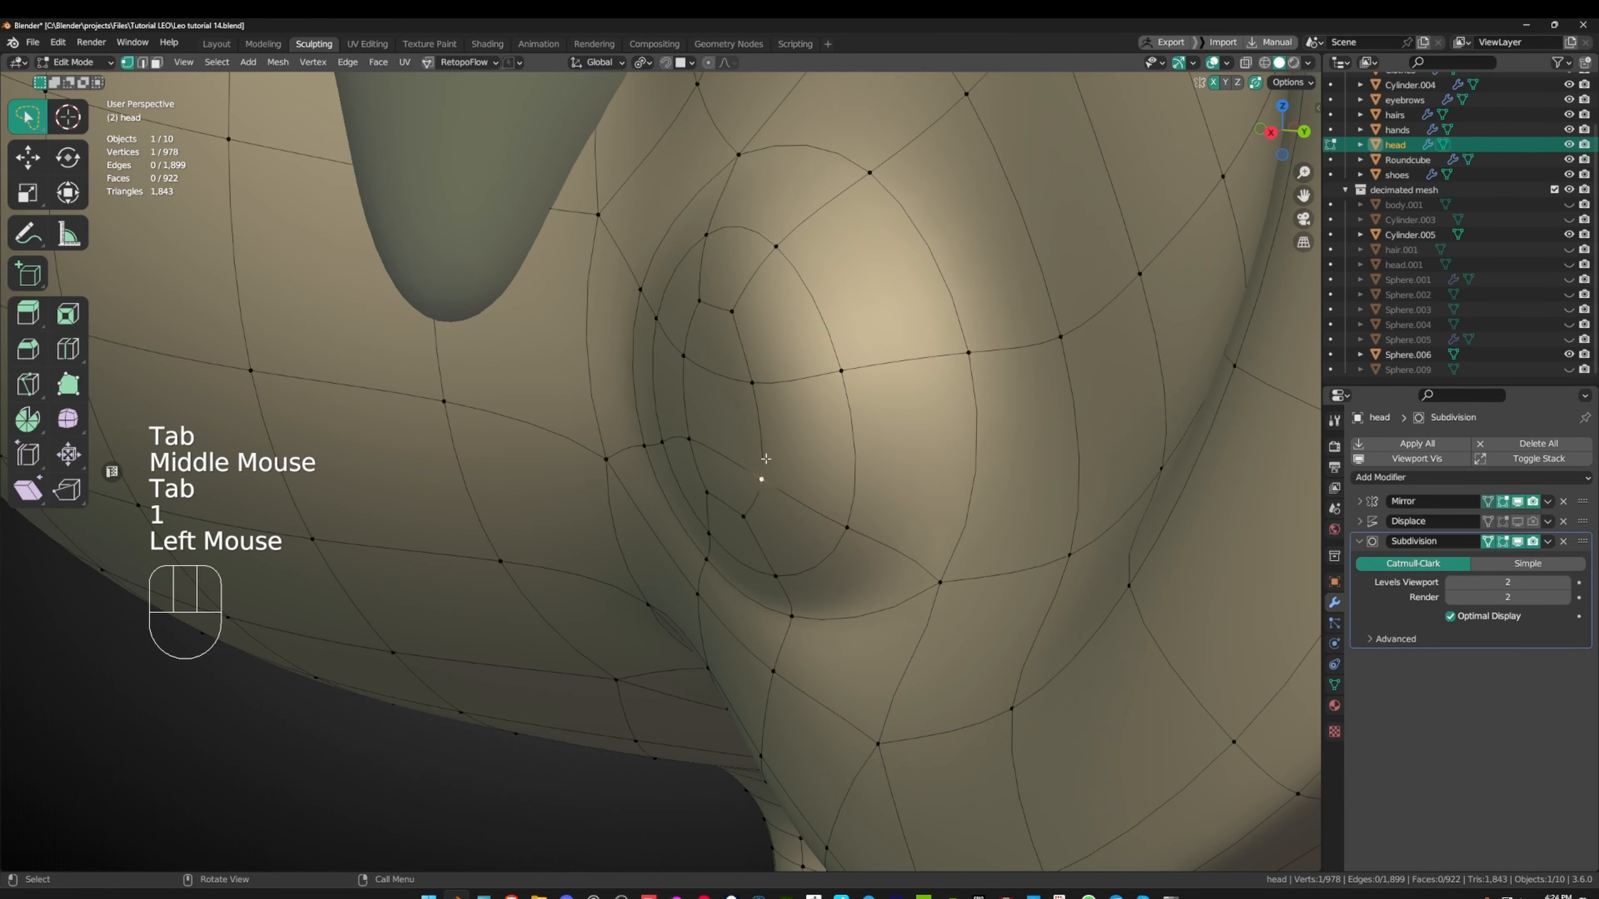
{"action": "middle_click_drag", "start_coordinate": [765, 458], "coordinate": [736, 452]}
{"action": "key", "text": "g"}
{"action": "left_click", "coordinate": [605, 444]}
{"action": "middle_click_drag", "start_coordinate": [605, 445], "coordinate": [598, 366]}
{"action": "key", "text": "g"}
{"action": "left_click", "coordinate": [707, 404]}
{"action": "key", "text": "Tab"}
{"action": "scroll", "coordinate": [707, 404], "scroll_direction": "down", "scroll_amount": 1}
{"action": "scroll", "coordinate": [743, 403], "scroll_direction": "down", "scroll_amount": 1}
- Move more of the head's vertices around the ear bump to refine its form, and return to Object Mode
{"action": "key", "text": "Tab"}
{"action": "scroll", "coordinate": [620, 467], "scroll_direction": "up", "scroll_amount": 1}
{"action": "middle_click", "coordinate": [619, 467], "text": "alt"}
{"action": "scroll", "coordinate": [619, 467], "scroll_direction": "up", "scroll_amount": 2}
{"action": "left_click", "coordinate": [624, 457]}
{"action": "key", "text": "g"}
{"action": "left_click", "coordinate": [709, 443]}
{"action": "key", "text": "g"}
{"action": "left_click", "coordinate": [706, 512]}
{"action": "key", "text": "g"}
{"action": "scroll", "coordinate": [671, 475], "scroll_direction": "down", "scroll_amount": 2}
{"action": "key", "text": "Tab"}
{"action": "scroll", "coordinate": [576, 374], "scroll_direction": "down", "scroll_amount": 3}
- Select the Cylinder.005 teeth and Sphere.006 tongue together and isolate them by hiding all unselected objects
{"action": "middle_click_drag", "start_coordinate": [598, 365], "coordinate": [649, 349]}
{"action": "middle_click", "coordinate": [430, 387], "text": "alt"}
{"action": "scroll", "coordinate": [430, 387], "scroll_direction": "up", "scroll_amount": 1}
{"action": "middle_click_drag", "start_coordinate": [430, 387], "coordinate": [805, 465]}
{"action": "left_click", "coordinate": [753, 388]}
{"action": "scroll", "coordinate": [753, 388], "scroll_direction": "down", "scroll_amount": 1}
{"action": "key", "text": "Tab"}
{"action": "key", "text": "Tab"}
{"action": "left_click", "coordinate": [731, 478], "text": "shift"}
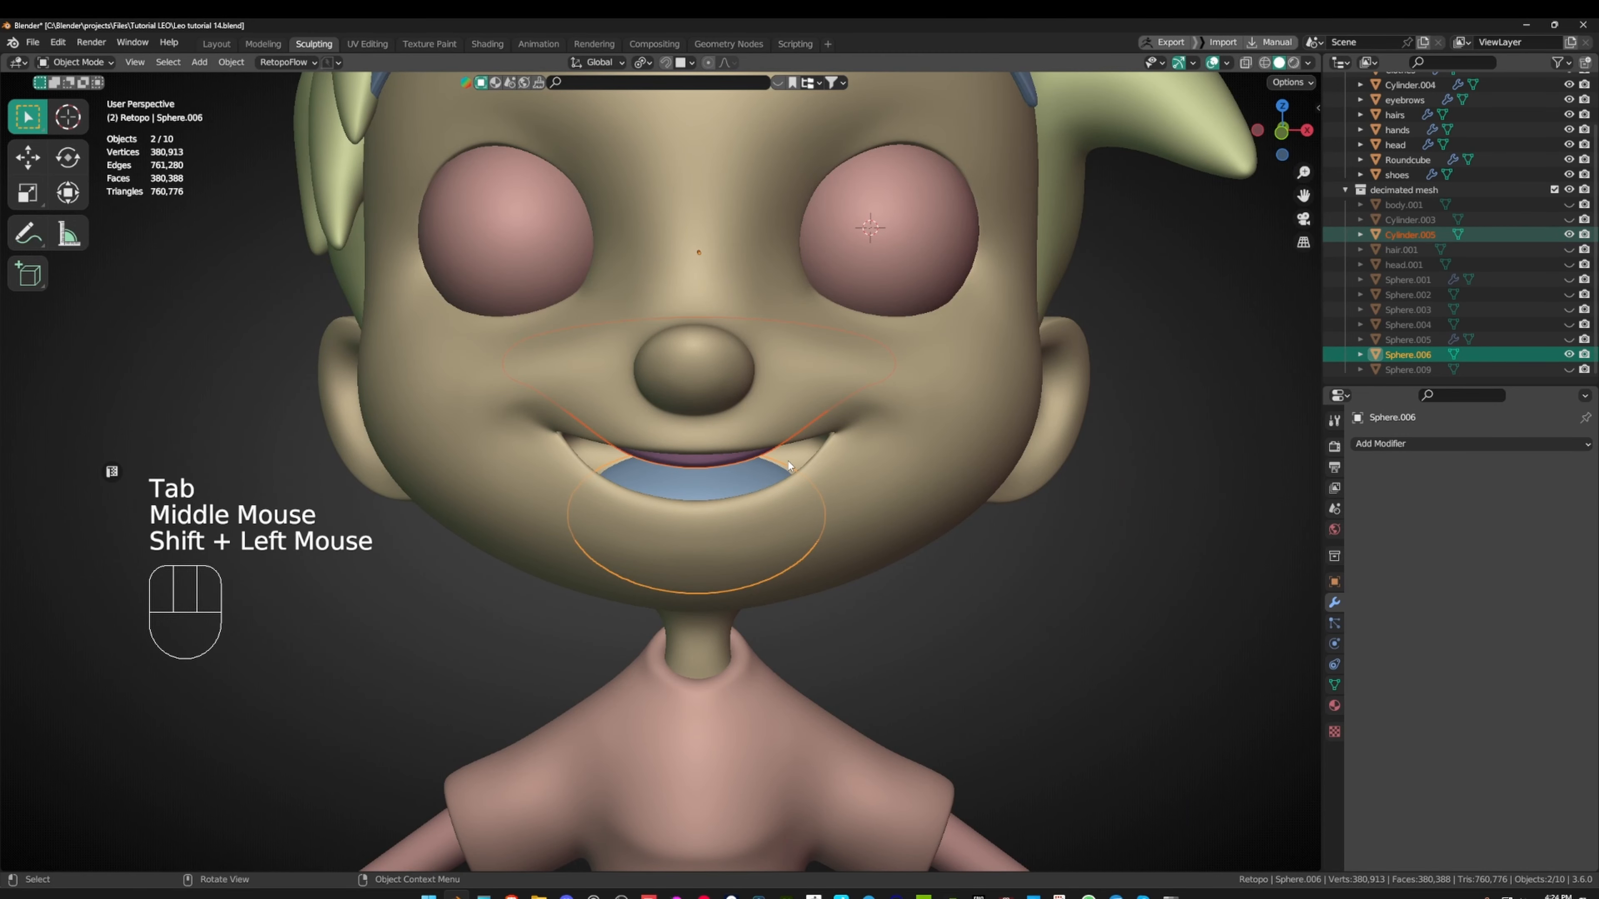
{"action": "key", "text": "shift+h"}
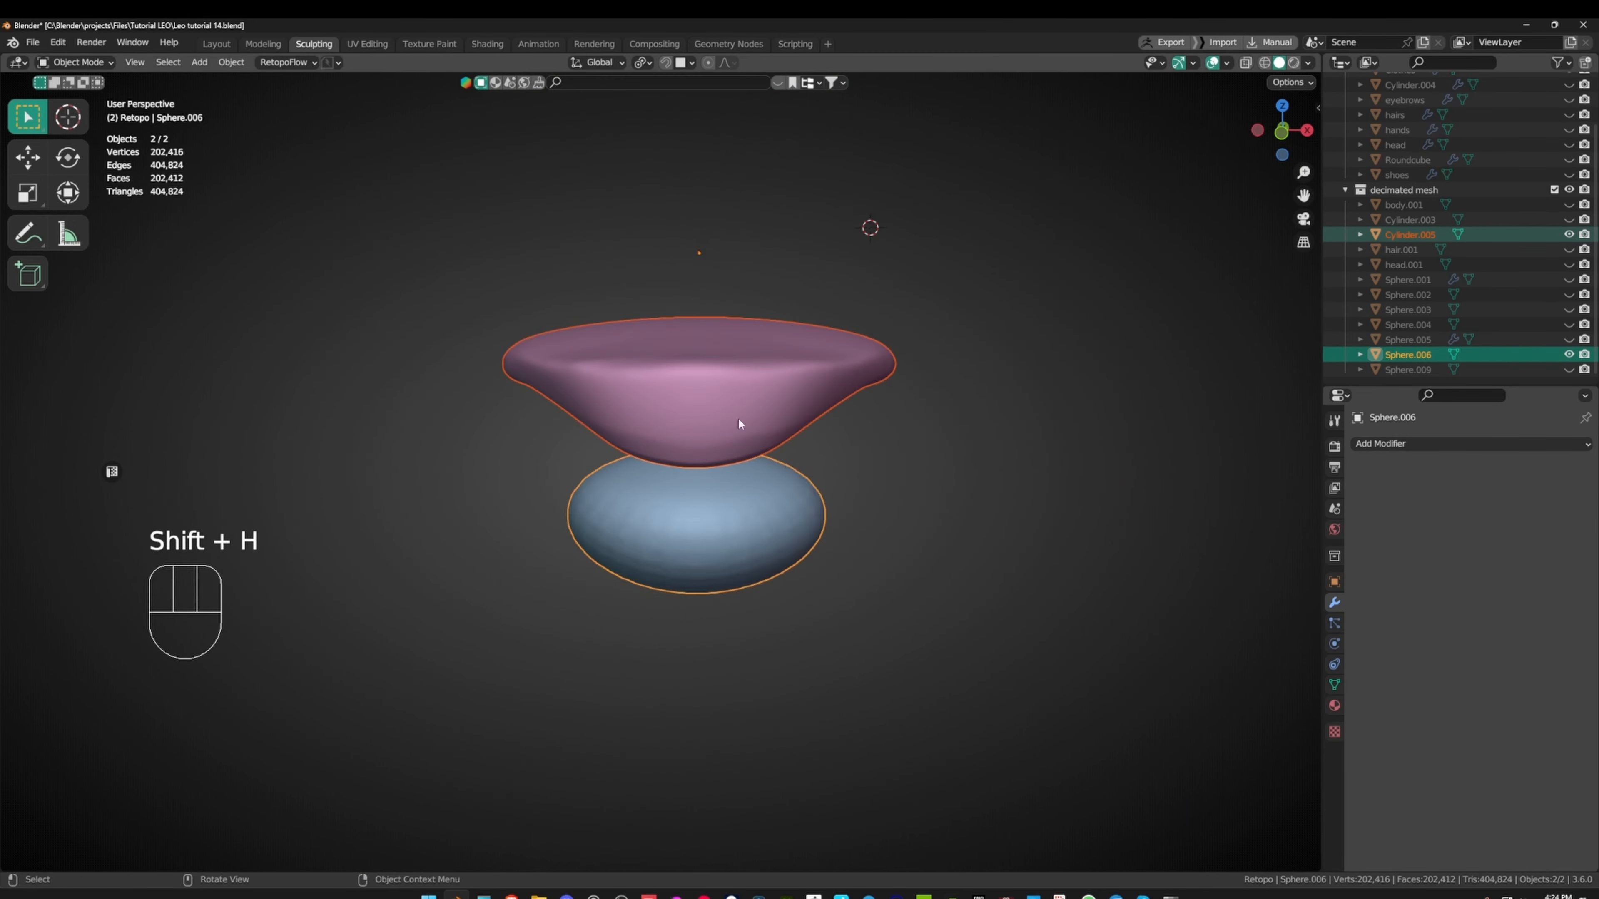
{"action": "middle_click_drag", "start_coordinate": [738, 418], "coordinate": [1070, 471]}
{"action": "left_click", "coordinate": [1070, 470]}
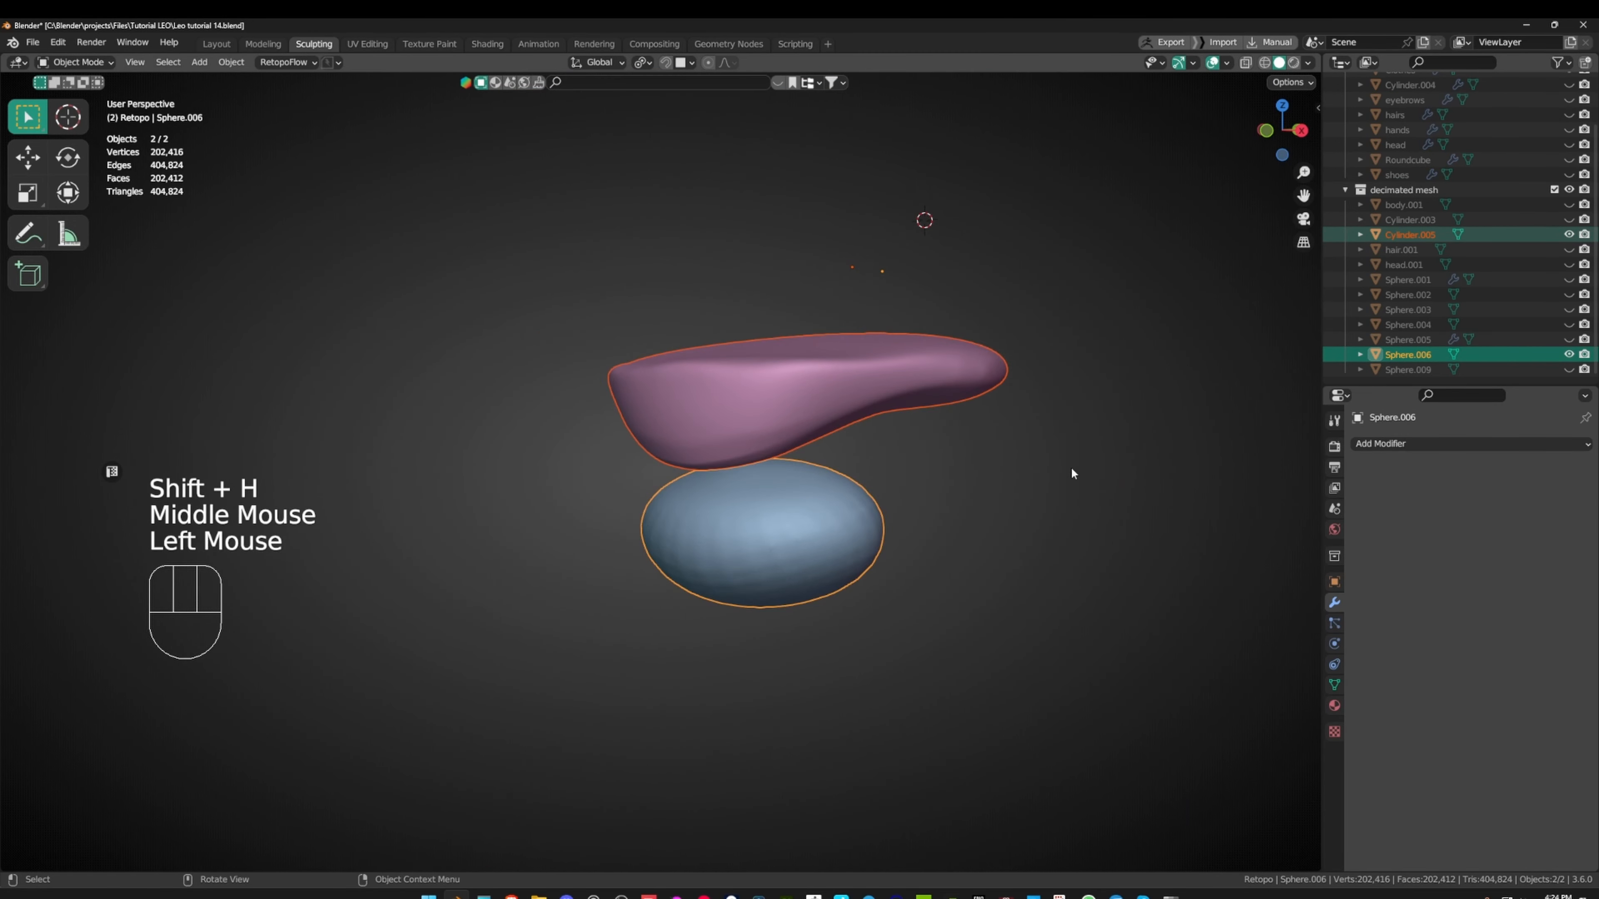
- Deselect the isolated teeth and tongue and reset the 3D cursor to the world origin
{"action": "left_click", "coordinate": [284, 63]}
{"action": "scroll", "coordinate": [861, 238], "scroll_direction": "down", "scroll_amount": 4}
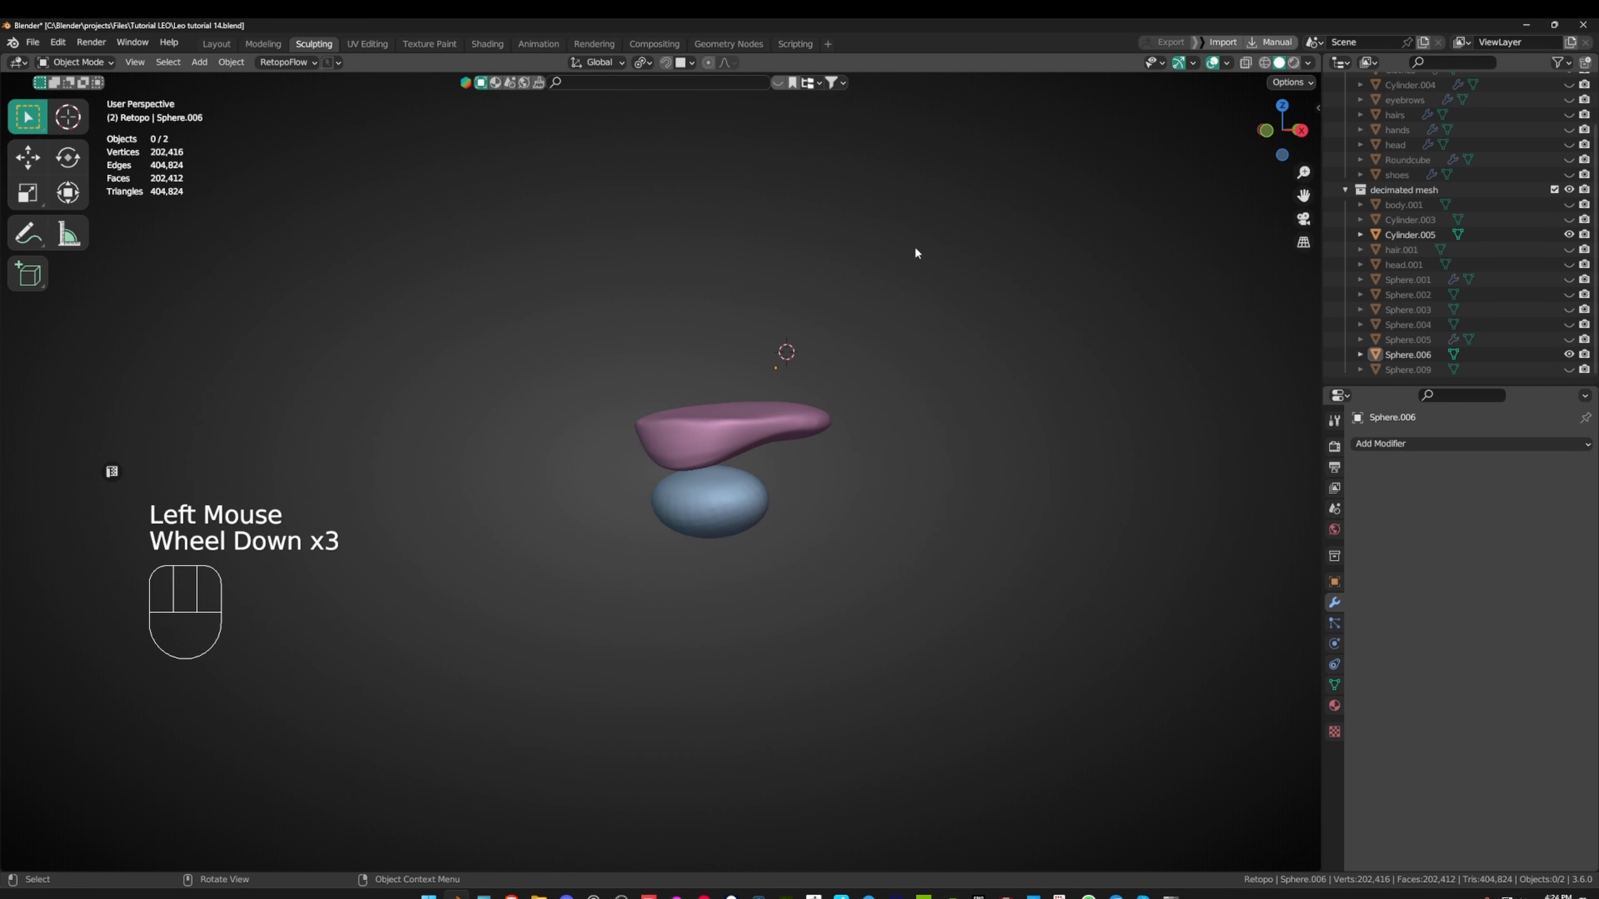
{"action": "middle_click_drag", "start_coordinate": [916, 252], "coordinate": [705, 337]}
{"action": "key", "text": "shift+c"}
{"action": "scroll", "coordinate": [711, 363], "scroll_direction": "down", "scroll_amount": 3}
{"action": "middle_click_drag", "start_coordinate": [921, 361], "coordinate": [731, 346]}
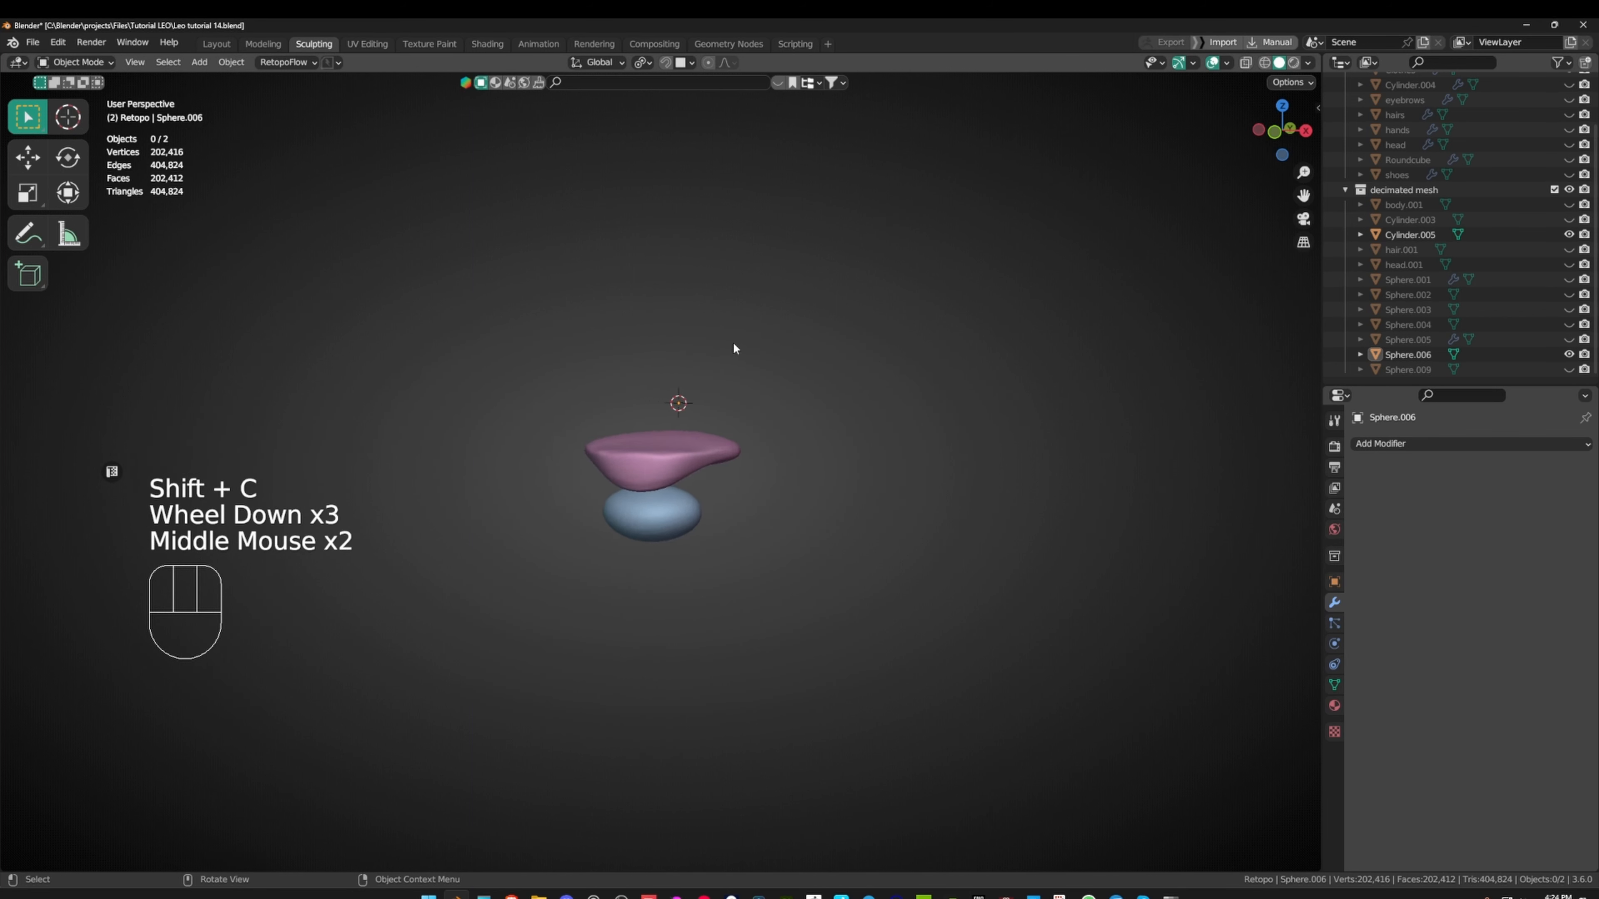
{"action": "scroll", "coordinate": [684, 361], "scroll_direction": "up", "scroll_amount": 1}
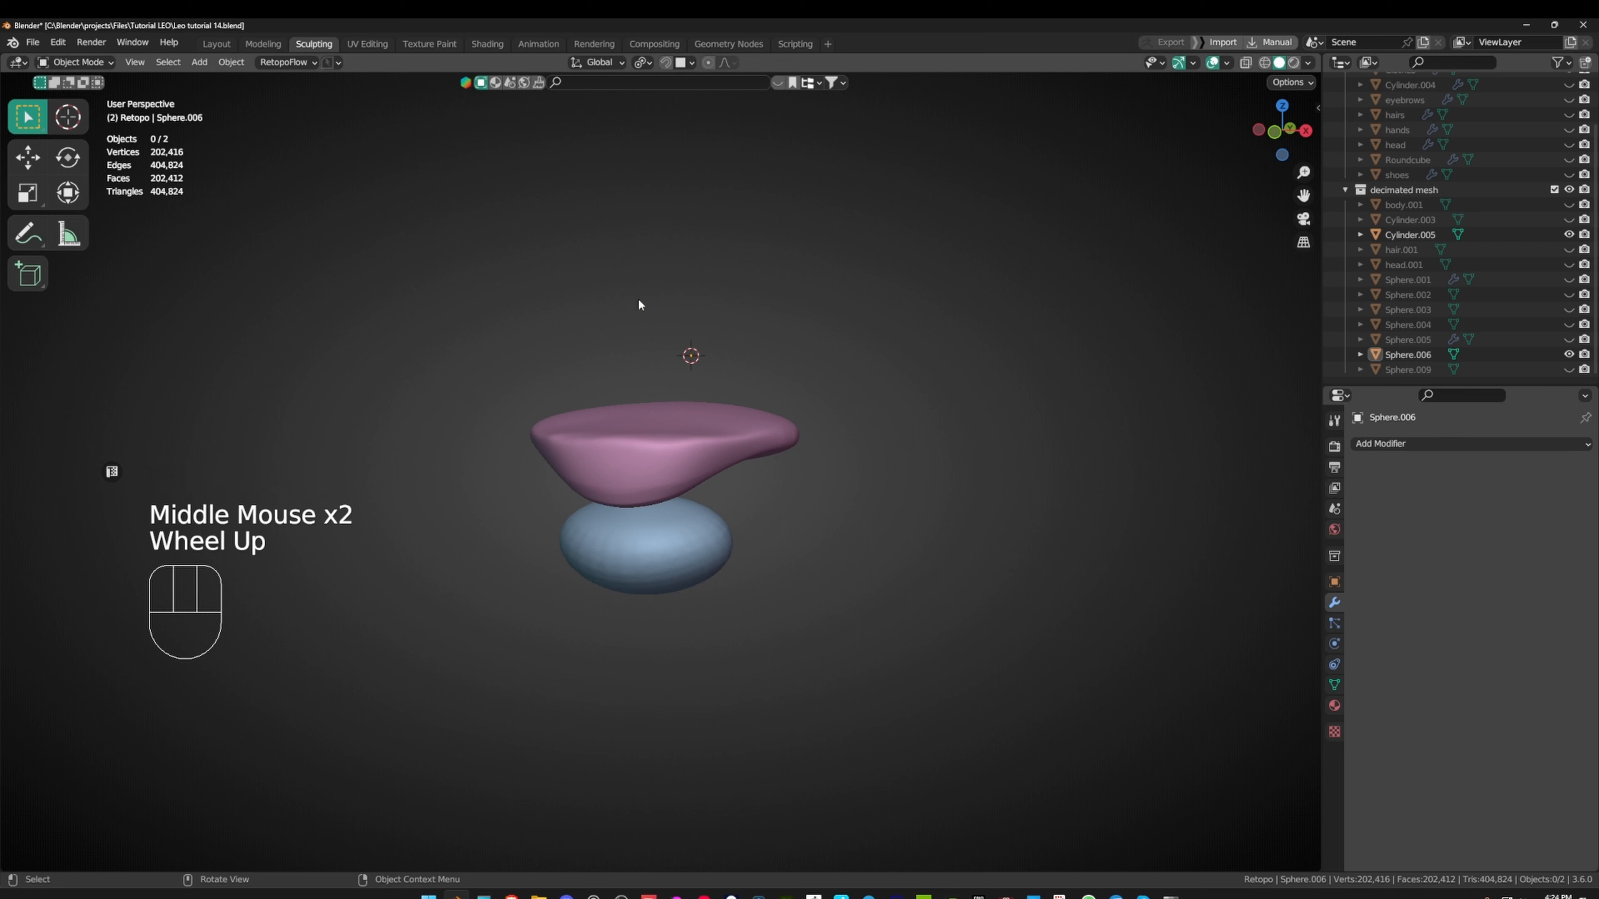
- Make the Retopo collection active and start a new RetopoFlow target at the 3D cursor
{"action": "left_click", "coordinate": [230, 63]}
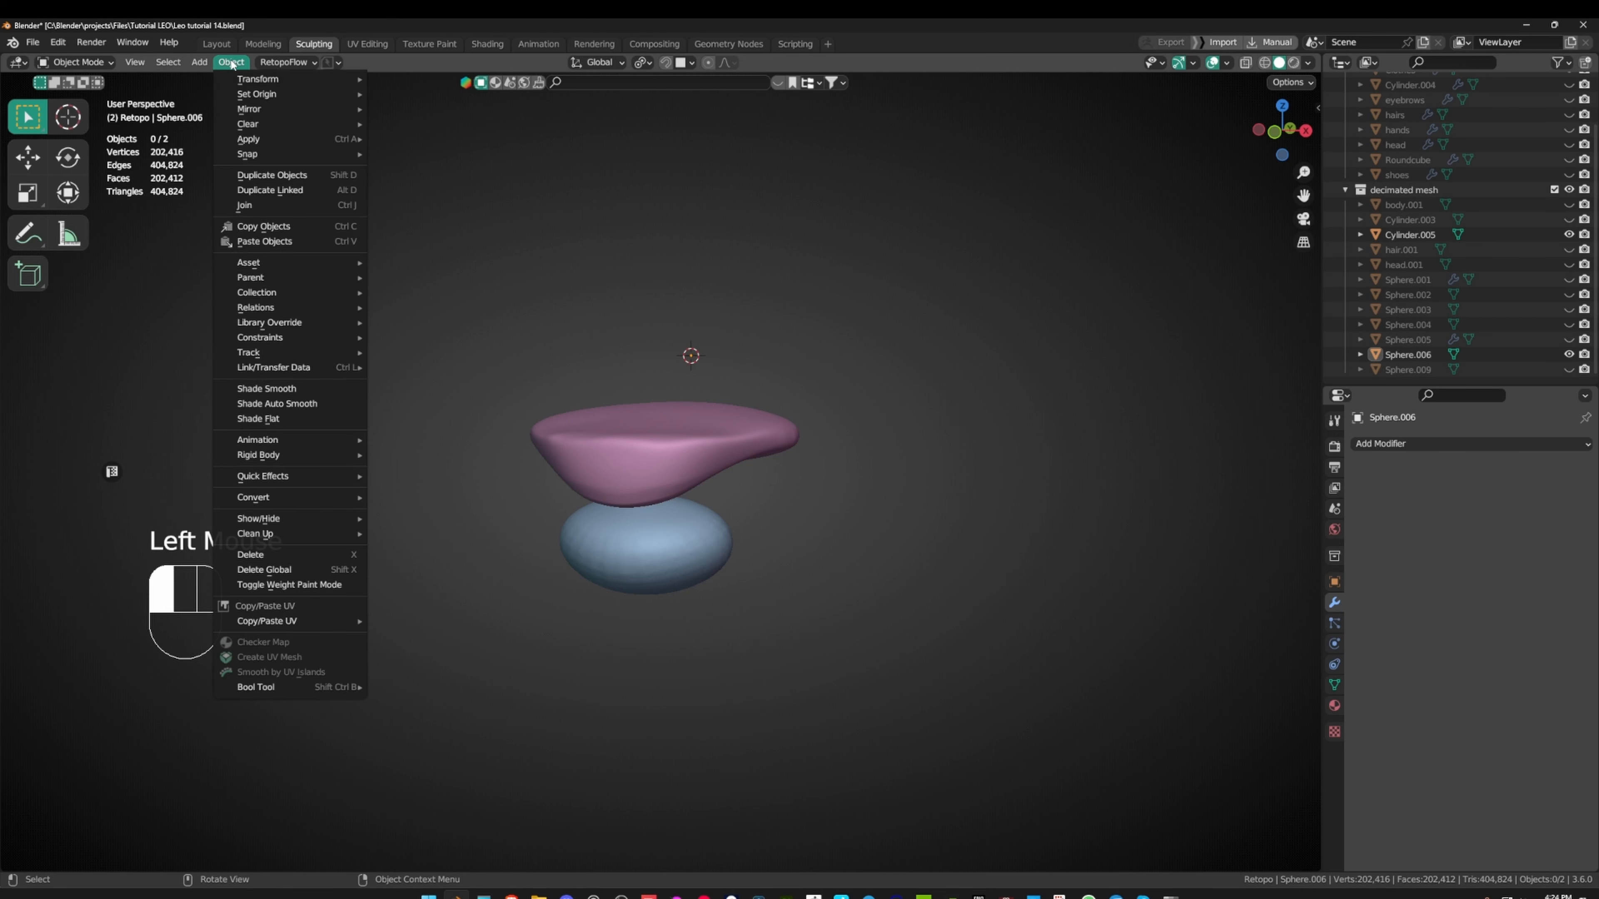
{"action": "left_click", "coordinate": [299, 63]}
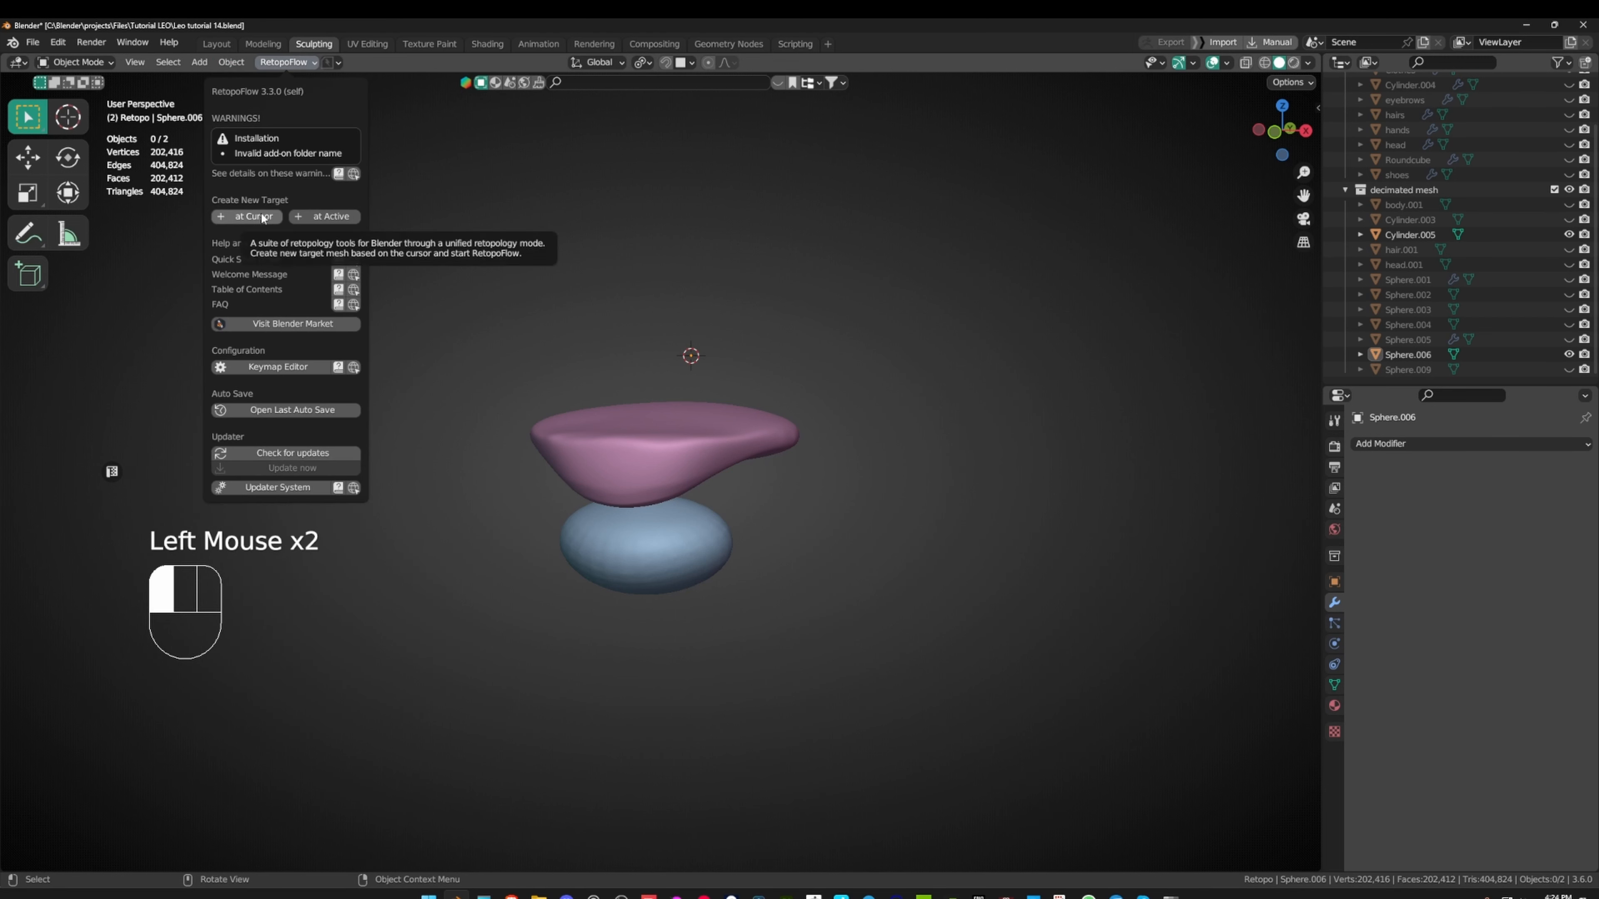
{"action": "scroll", "coordinate": [1429, 270], "scroll_direction": "up", "scroll_amount": 4}
{"action": "left_click", "coordinate": [1349, 108]}
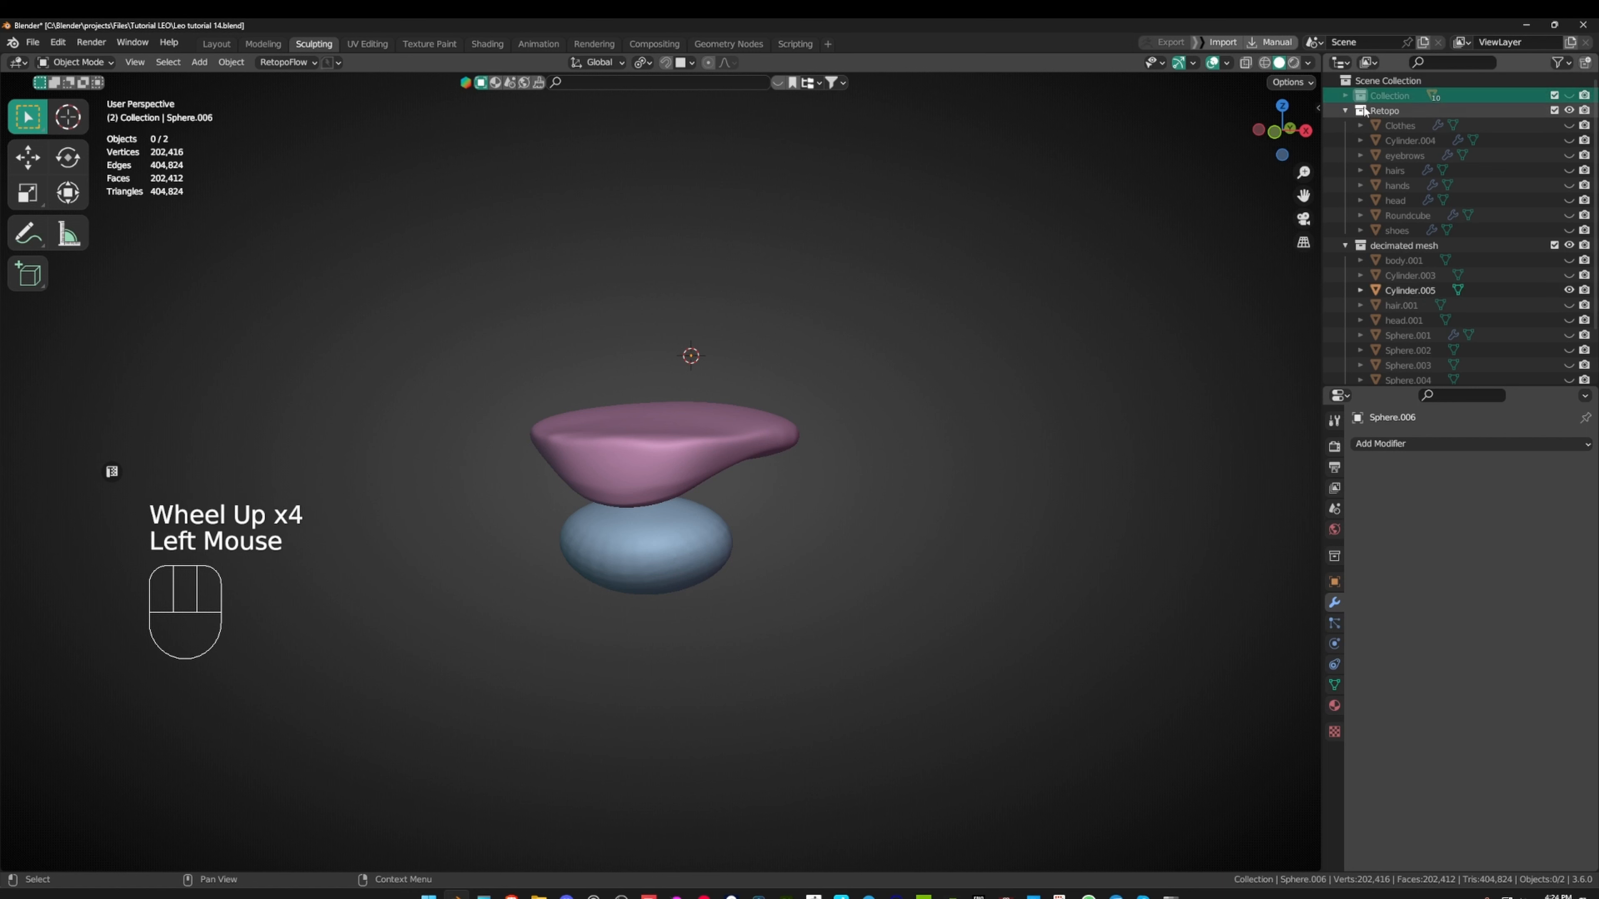
{"action": "left_click", "coordinate": [1366, 108]}
{"action": "left_click", "coordinate": [289, 63]}
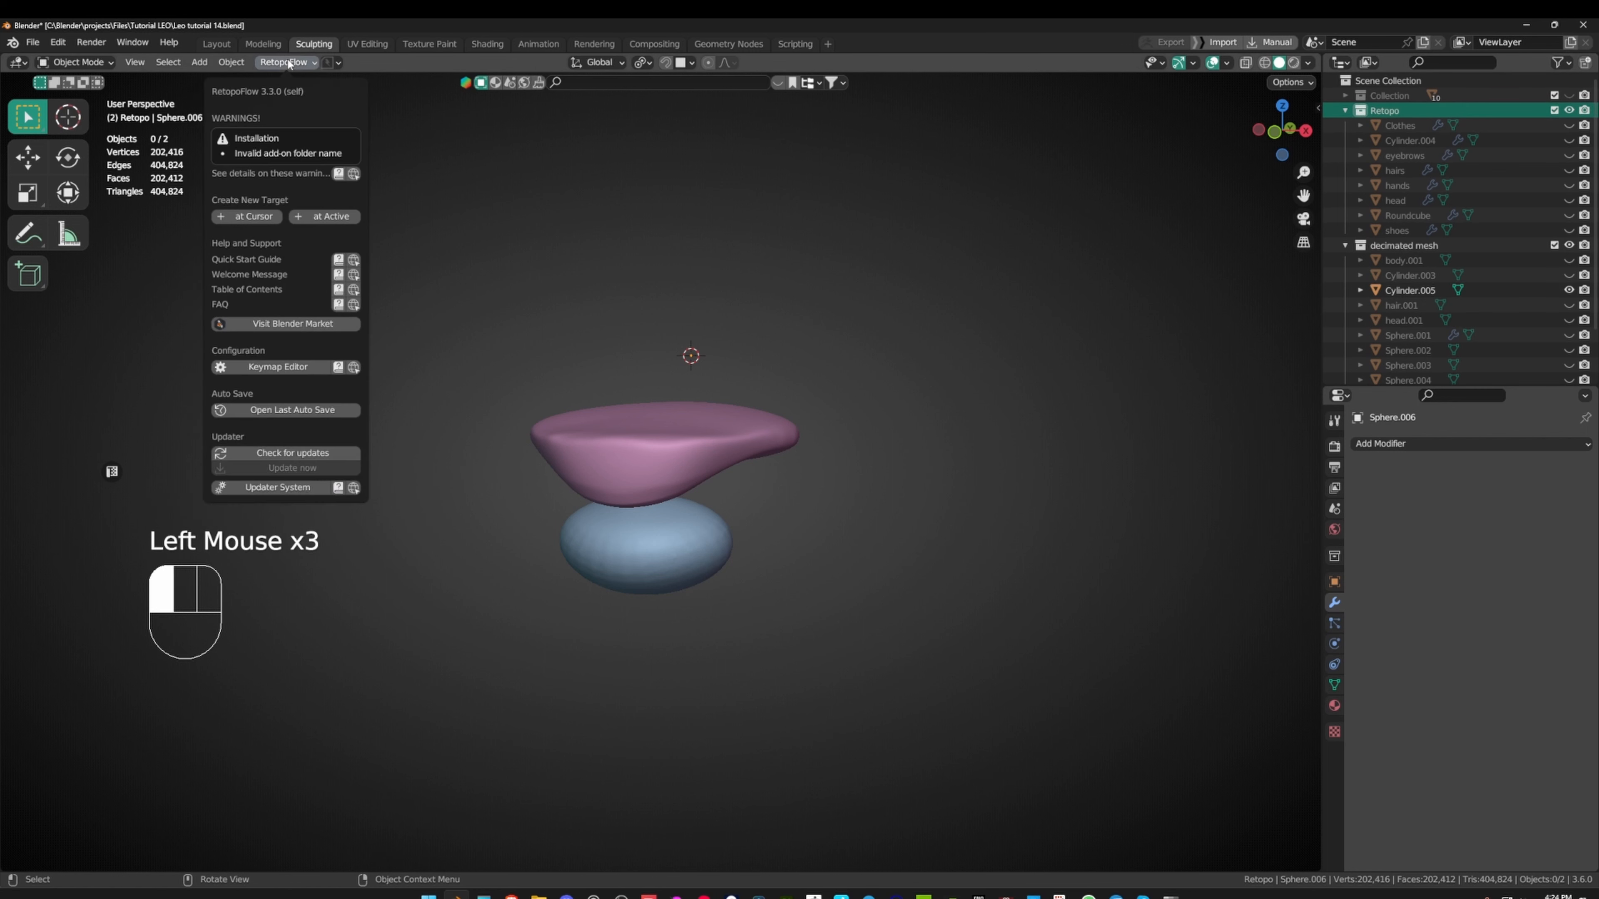
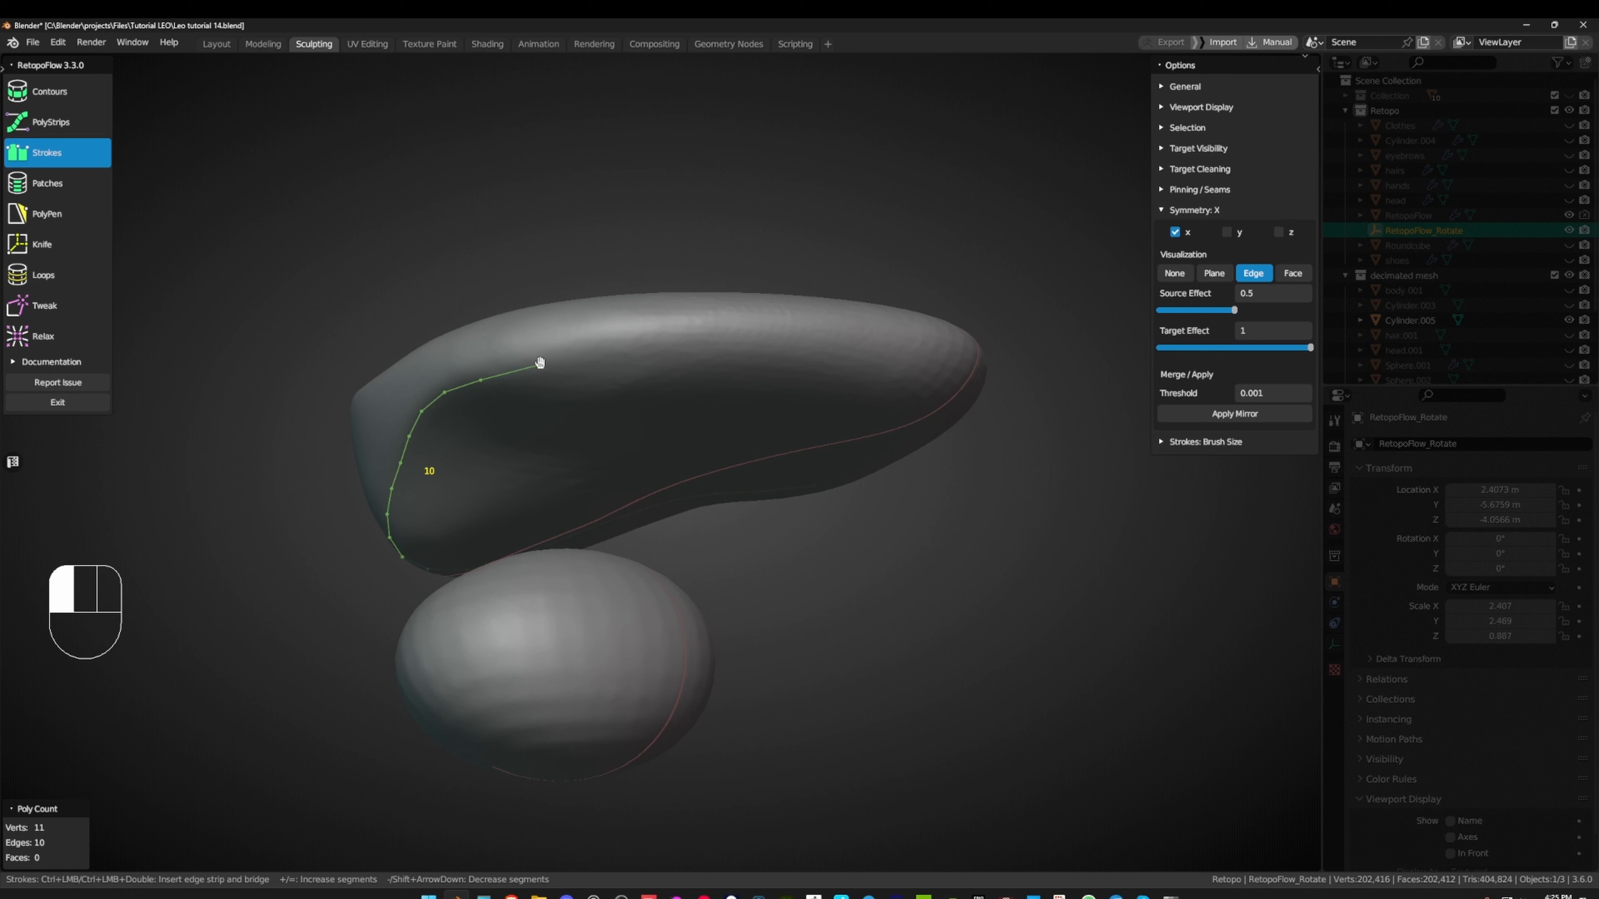
- Extend the edge strip from its open end along the teeth mesh's lower rim to the far end with the Strokes tool
{"action": "mouse_move", "coordinate": [644, 341]}
{"action": "middle_mouse_down"}
{"action": "mouse_move", "coordinate": [591, 351]}
{"action": "mouse_move", "coordinate": [636, 323]}
{"action": "middle_mouse_up"}
{"action": "left_click", "coordinate": [524, 355]}
{"action": "key", "text": "ctrl"}
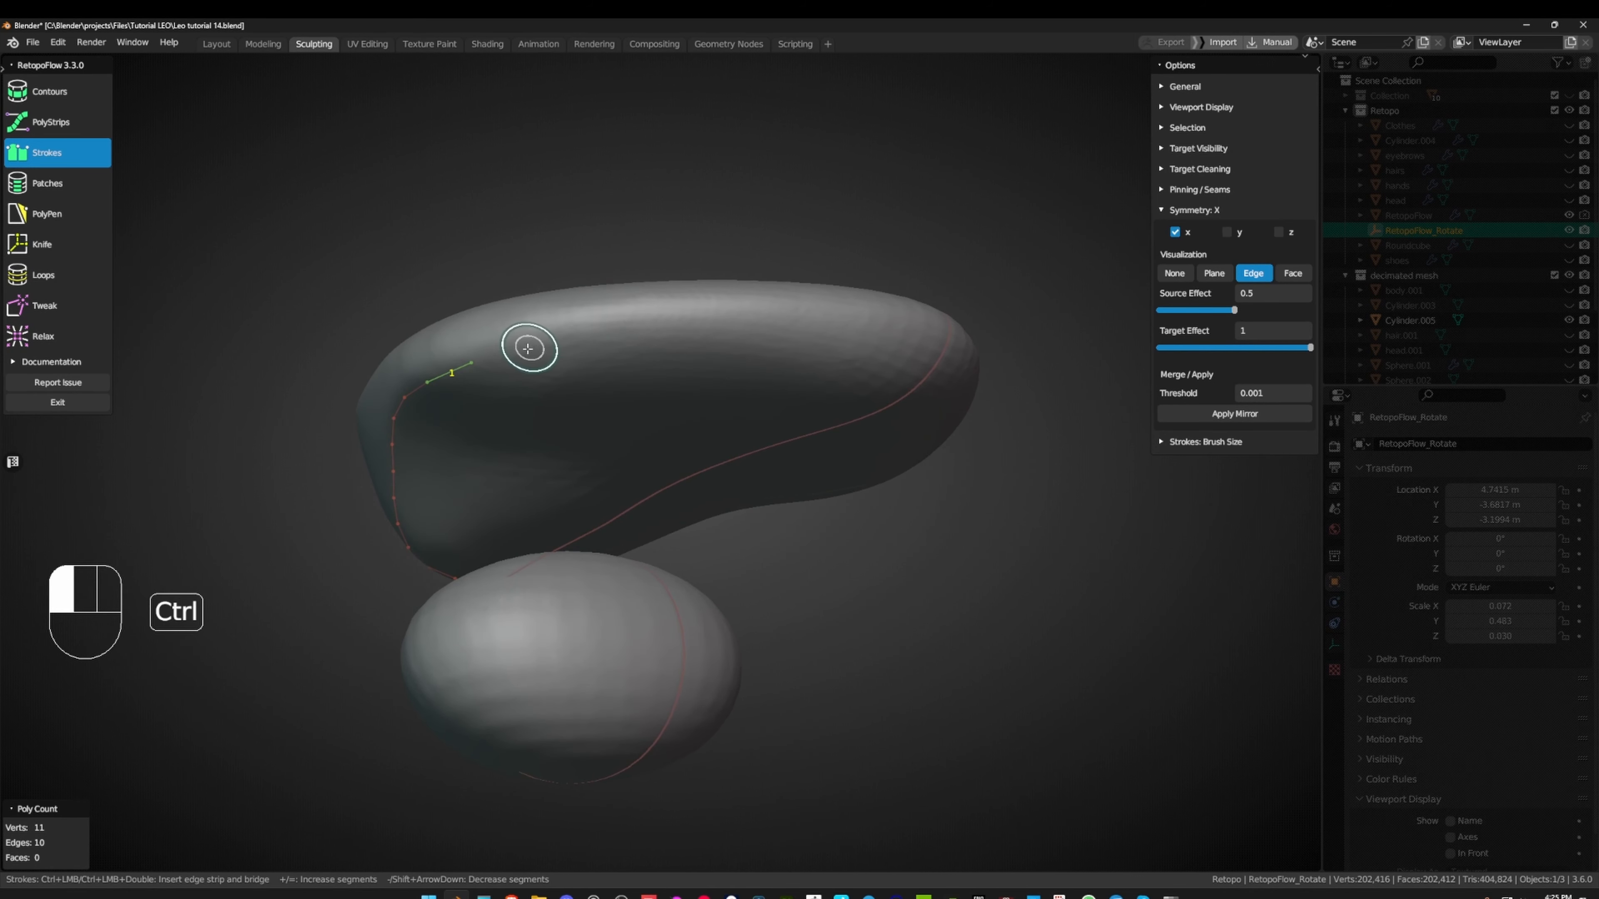
{"action": "key", "text": "1"}
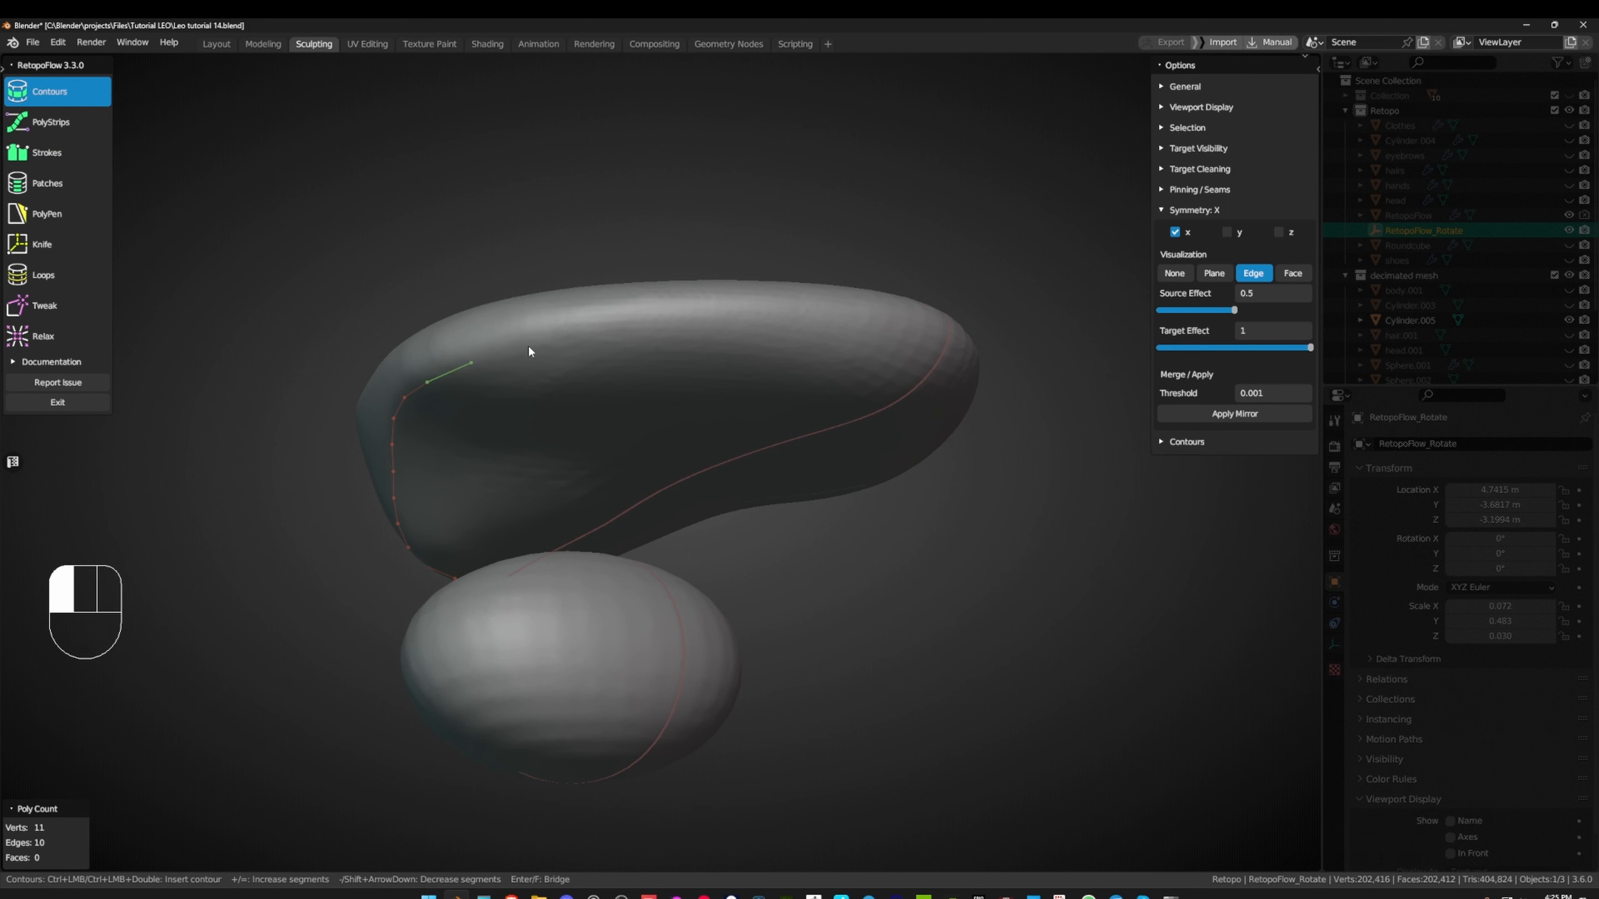
{"action": "key", "text": "q"}
{"action": "left_click", "coordinate": [583, 499]}
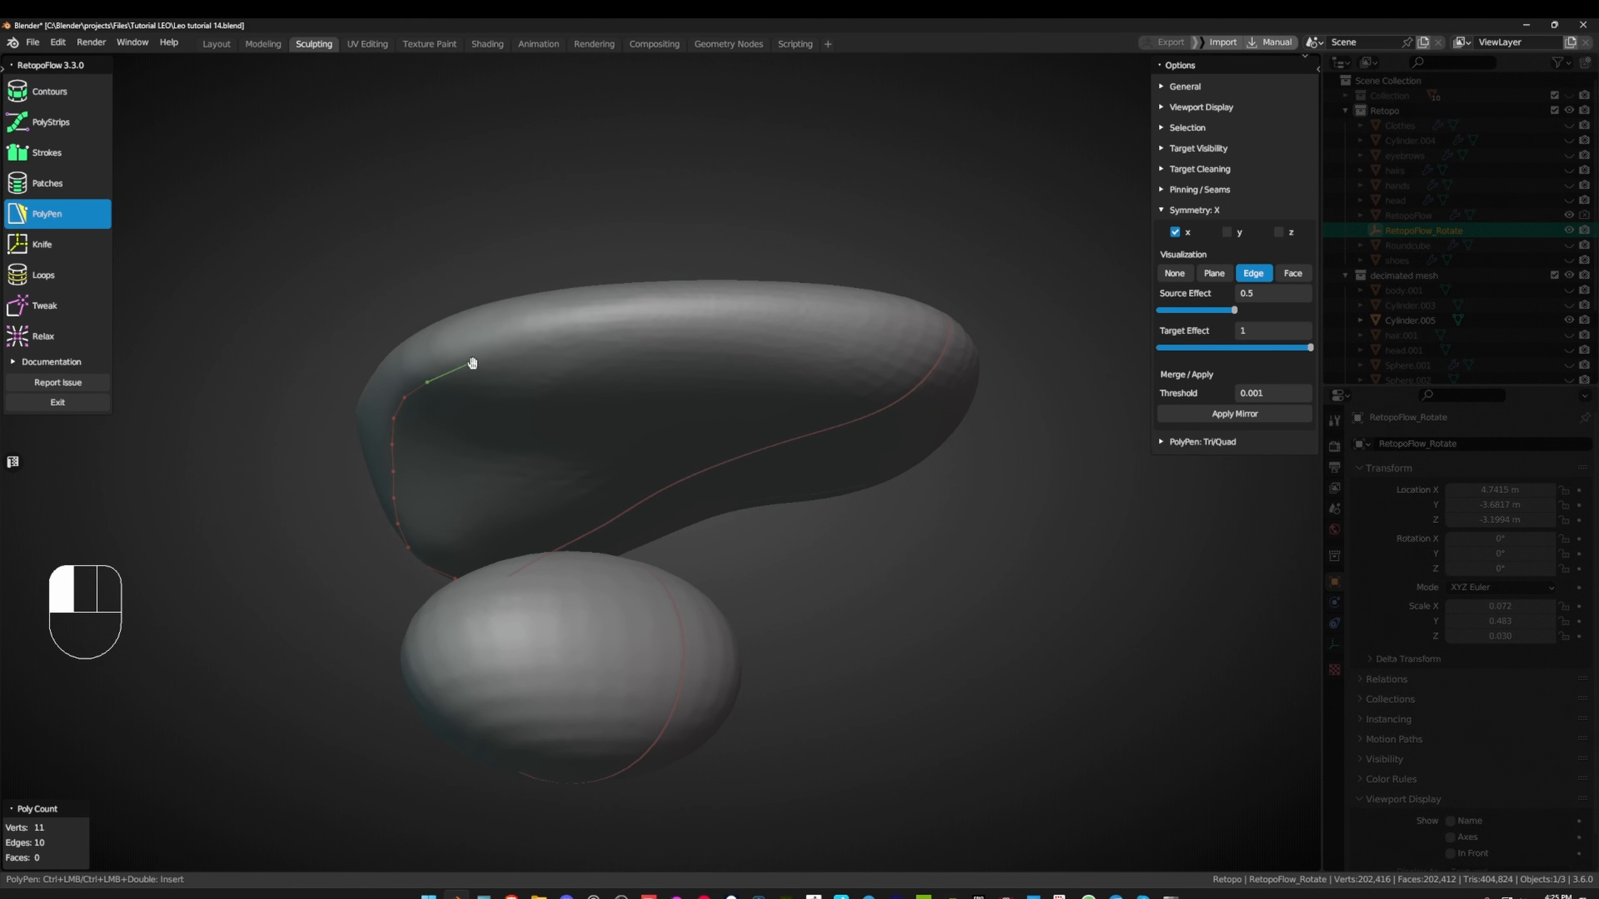
{"action": "key", "text": "q"}
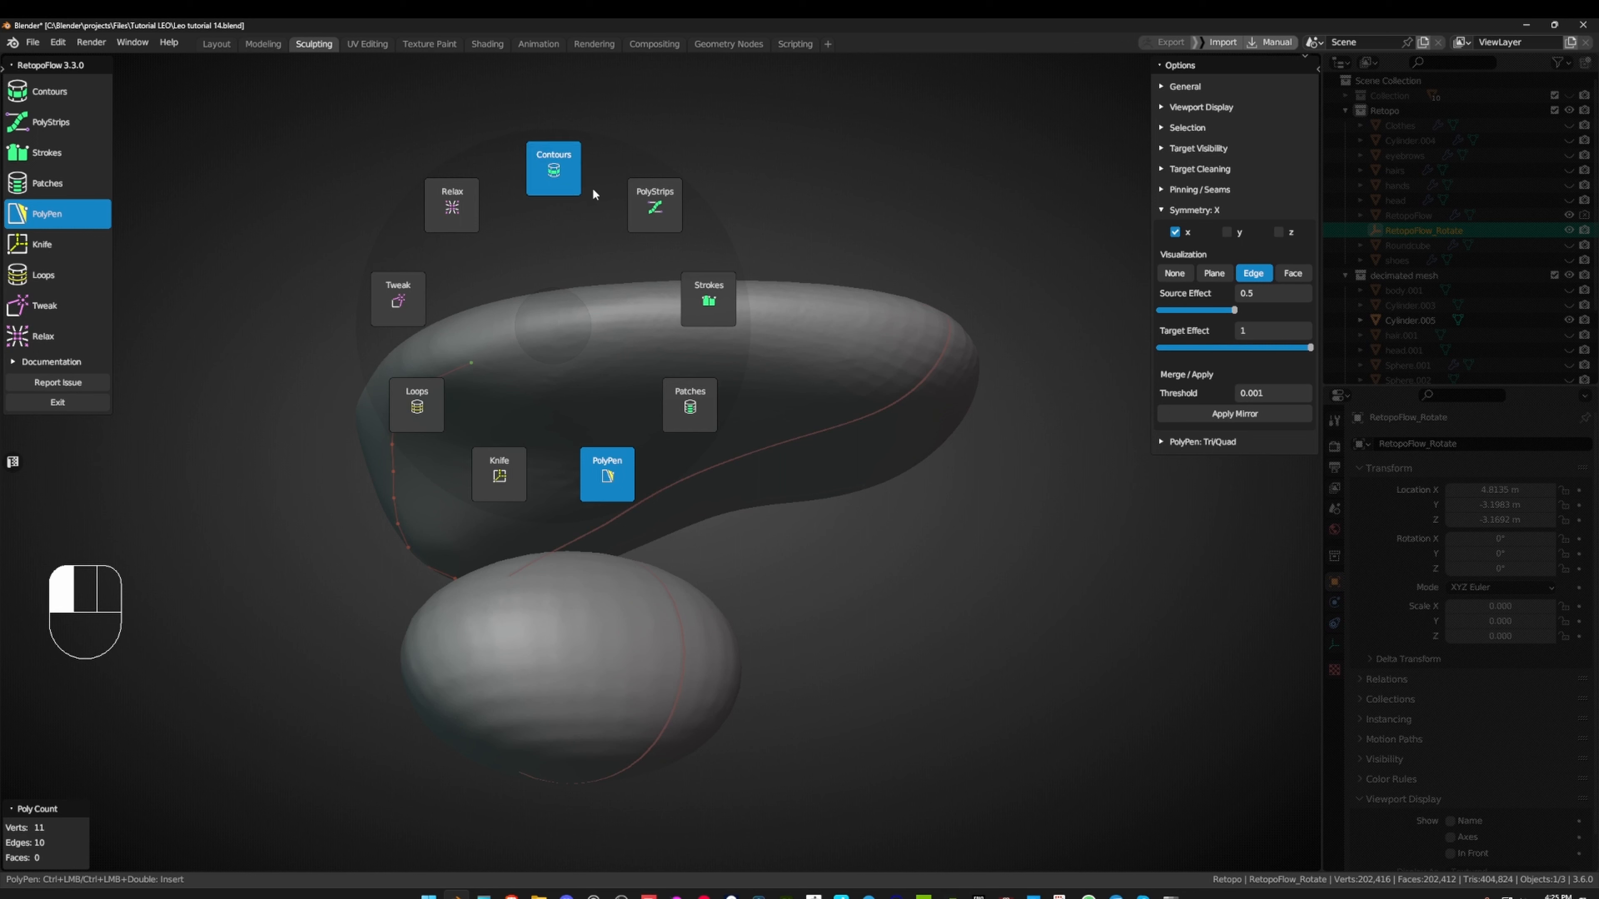
{"action": "left_click", "coordinate": [717, 299]}
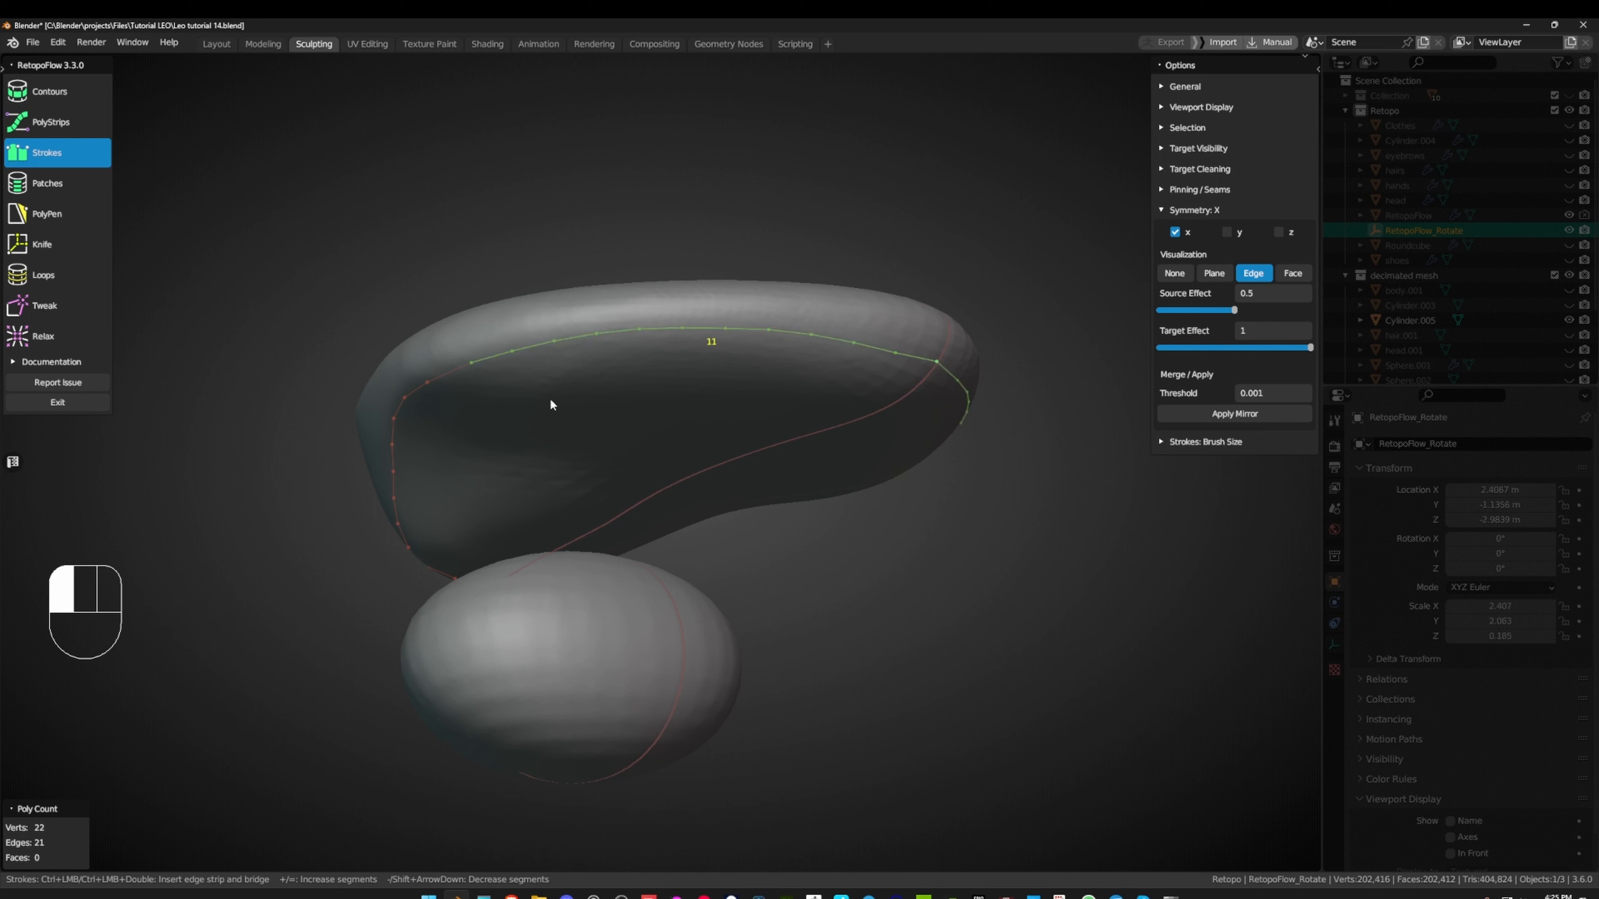
- Reduce the number of segments in the newly added edge strip on the teeth rim
{"action": "mouse_move", "coordinate": [549, 403]}
{"action": "middle_mouse_down"}
{"action": "mouse_move", "coordinate": [671, 361]}
{"action": "mouse_move", "coordinate": [606, 359]}
{"action": "middle_mouse_up"}
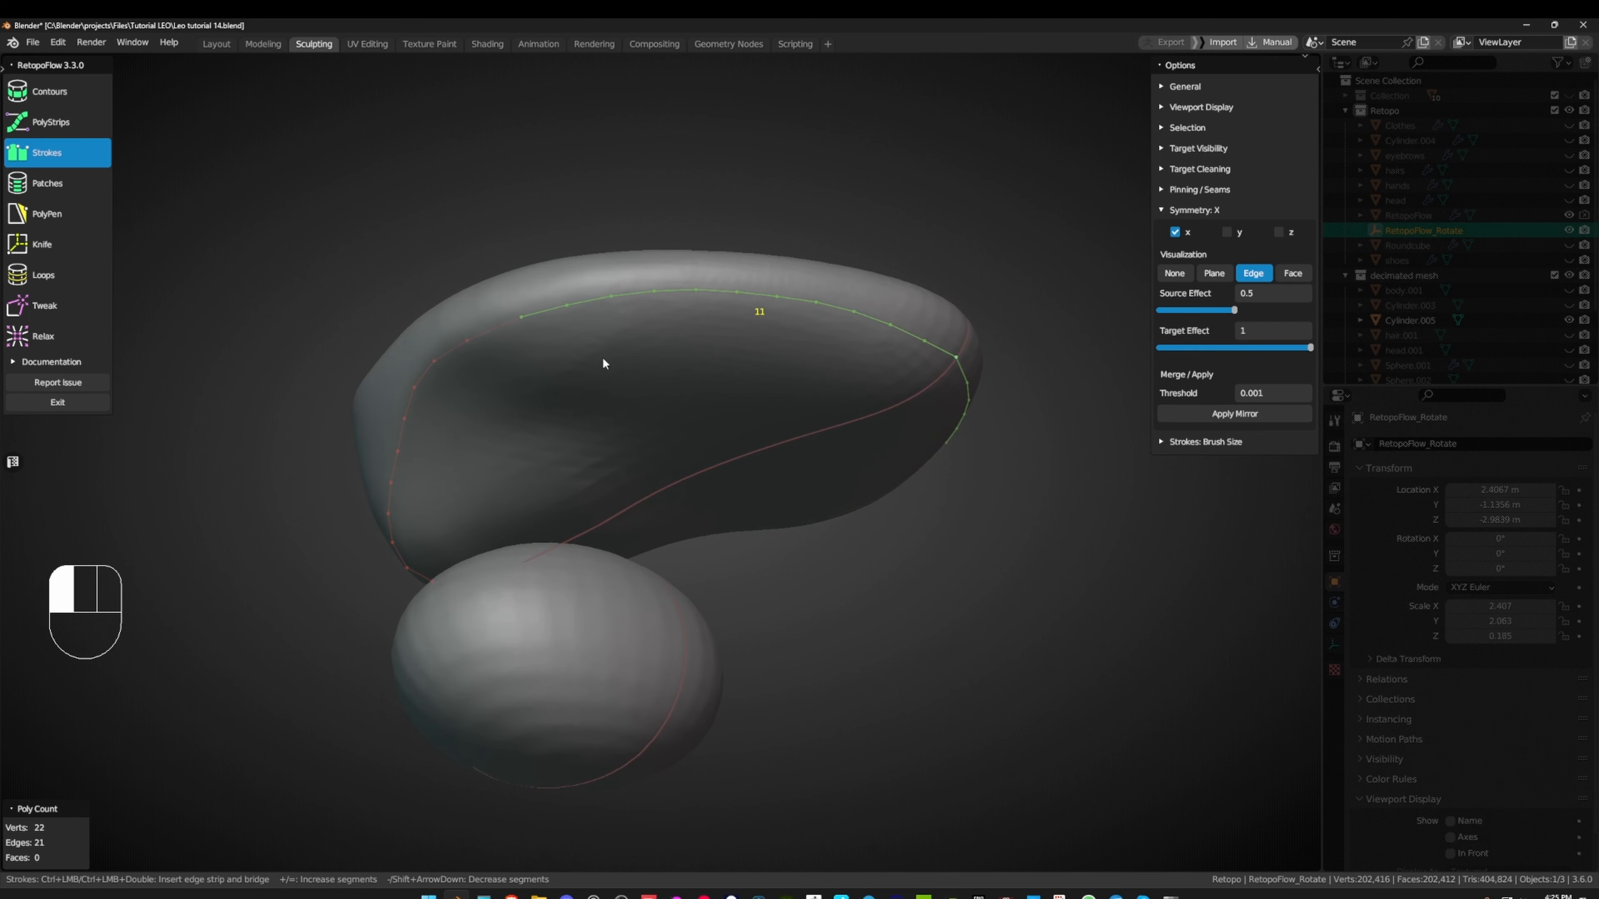
{"action": "key", "text": "minus"}
{"action": "key", "text": "minus"}
{"action": "mouse_move", "coordinate": [589, 340]}
{"action": "middle_mouse_down"}
{"action": "mouse_move", "coordinate": [642, 347]}
{"action": "mouse_move", "coordinate": [667, 411]}
{"action": "mouse_move", "coordinate": [788, 405]}
{"action": "mouse_move", "coordinate": [873, 337]}
{"action": "mouse_move", "coordinate": [772, 282]}
{"action": "middle_mouse_up"}
- Select the whole edge strip and adjust its vertices along the teeth's lower rim with the Tweak brush
{"action": "key", "text": "grave"}
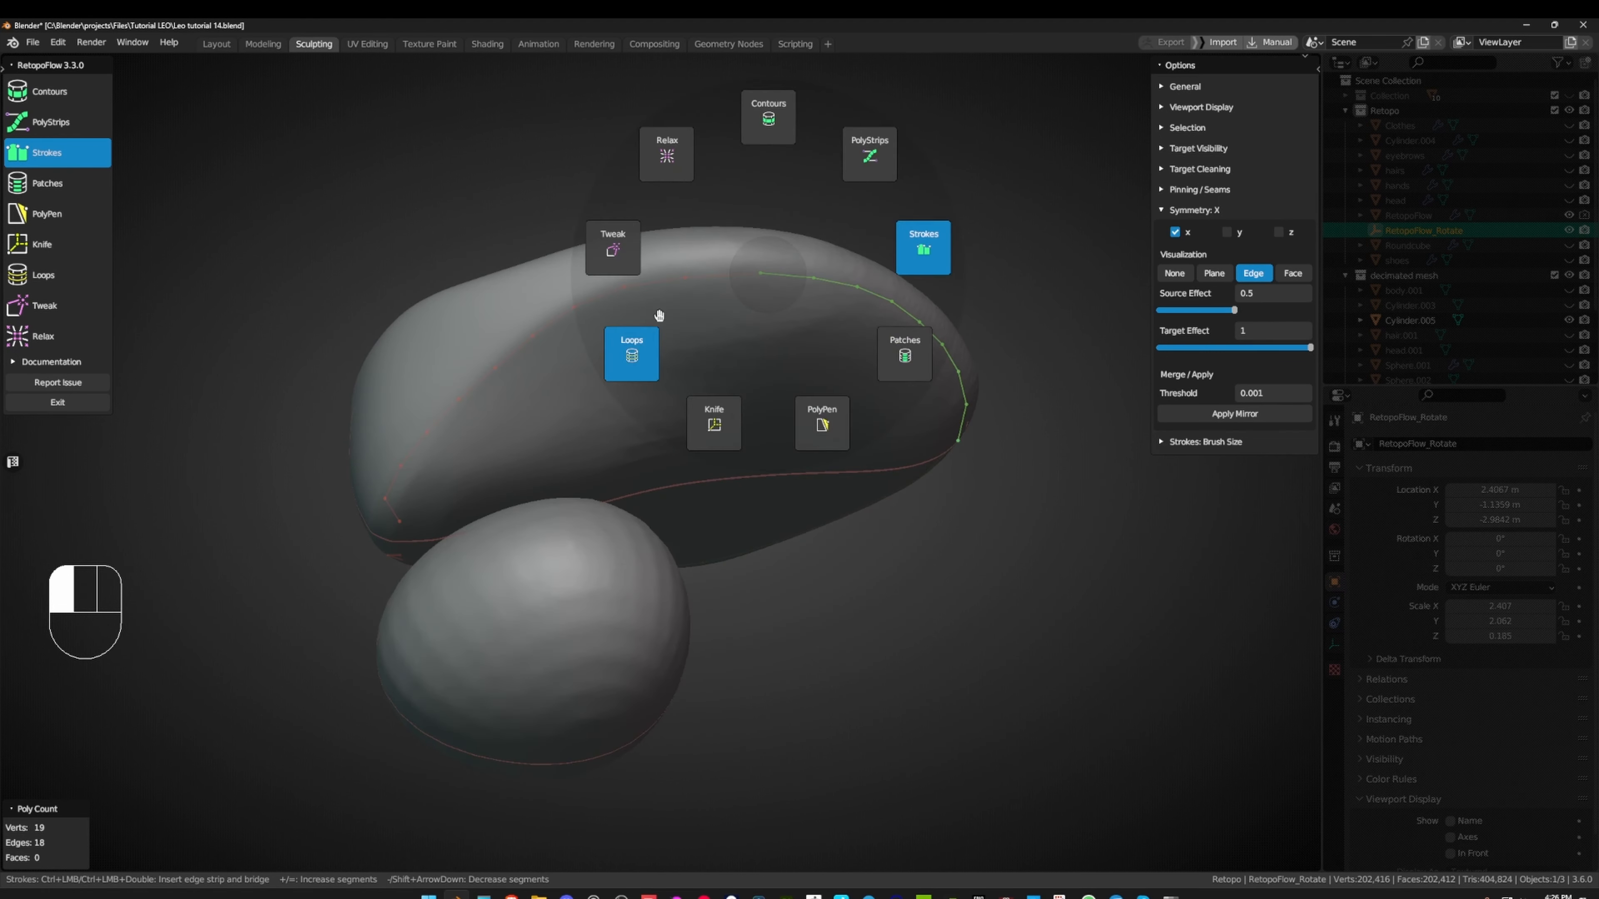
{"action": "left_click", "coordinate": [626, 248]}
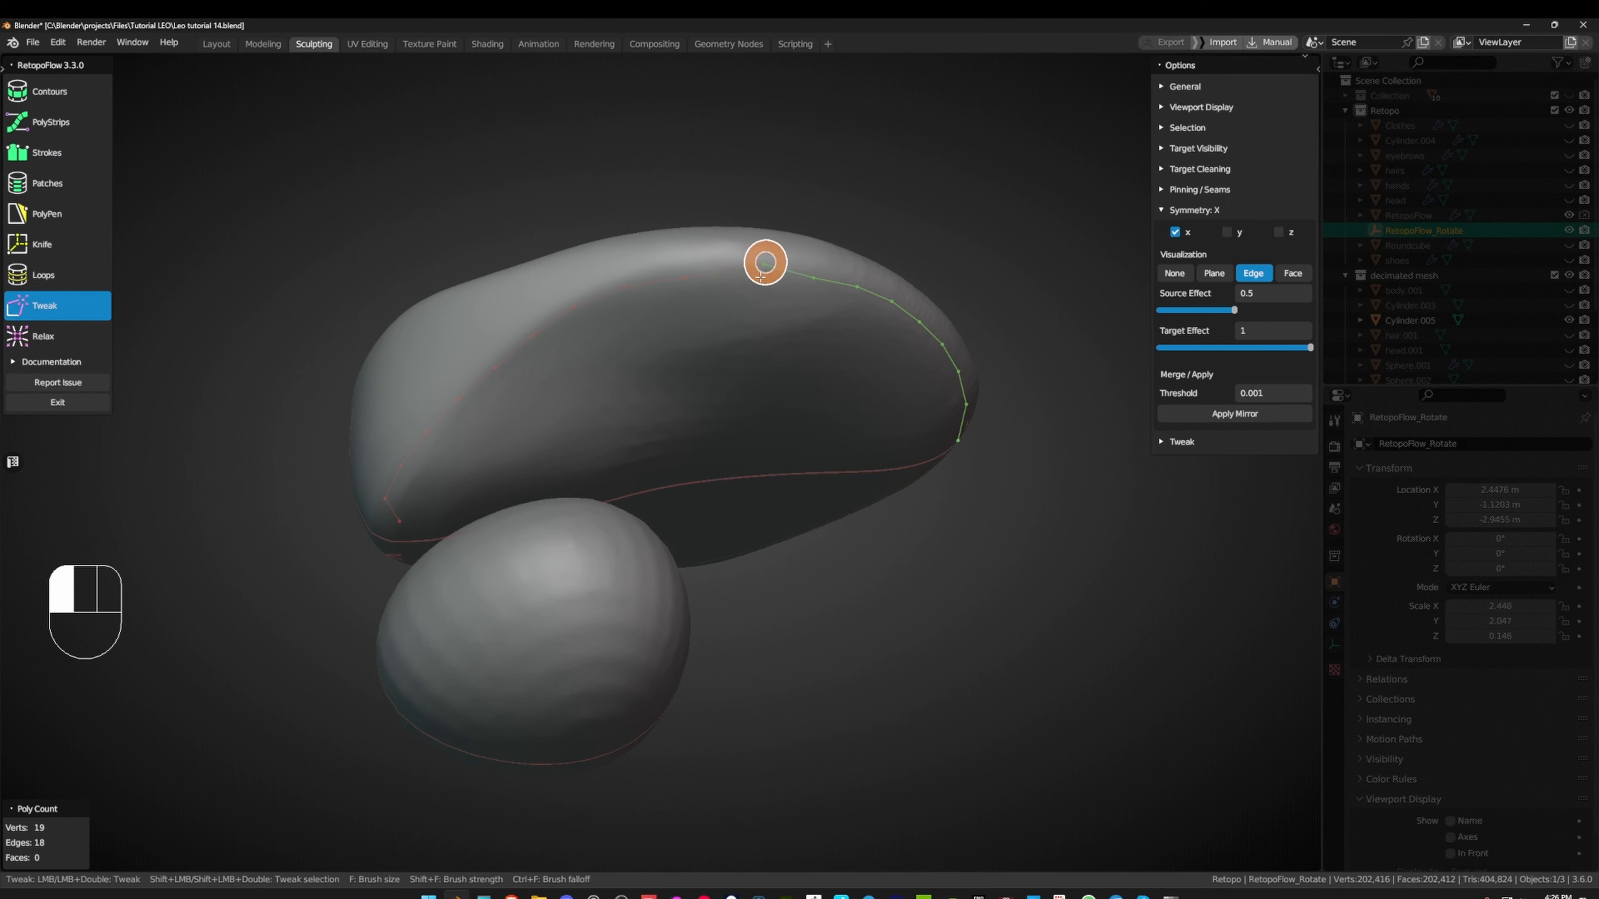
{"action": "mouse_move", "coordinate": [875, 275]}
{"action": "middle_mouse_down"}
{"action": "mouse_move", "coordinate": [731, 329]}
{"action": "mouse_move", "coordinate": [760, 314]}
{"action": "mouse_move", "coordinate": [713, 294]}
{"action": "middle_mouse_up"}
{"action": "scroll", "coordinate": [635, 378], "scroll_direction": "up", "scroll_amount": 1}
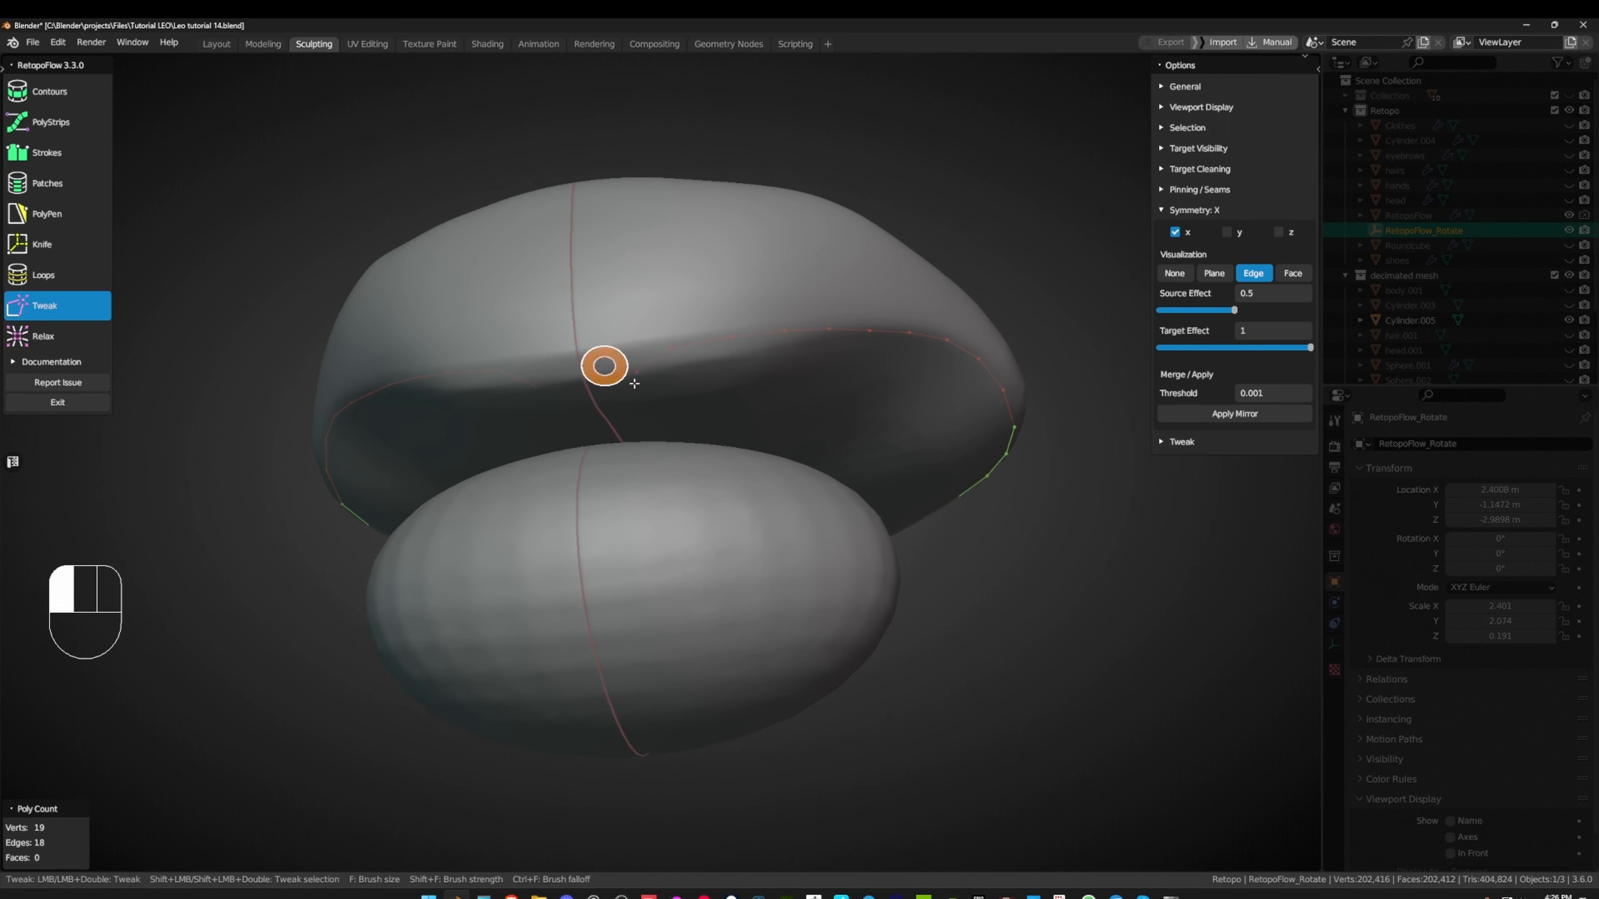
{"action": "mouse_move", "coordinate": [634, 383]}
{"action": "middle_mouse_down"}
{"action": "mouse_move", "coordinate": [636, 271]}
{"action": "mouse_move", "coordinate": [792, 314]}
{"action": "mouse_move", "coordinate": [872, 306]}
{"action": "mouse_move", "coordinate": [1070, 334]}
{"action": "mouse_move", "coordinate": [661, 288]}
{"action": "middle_mouse_up"}
{"action": "key", "text": "a"}
{"action": "key", "text": "alt+a"}
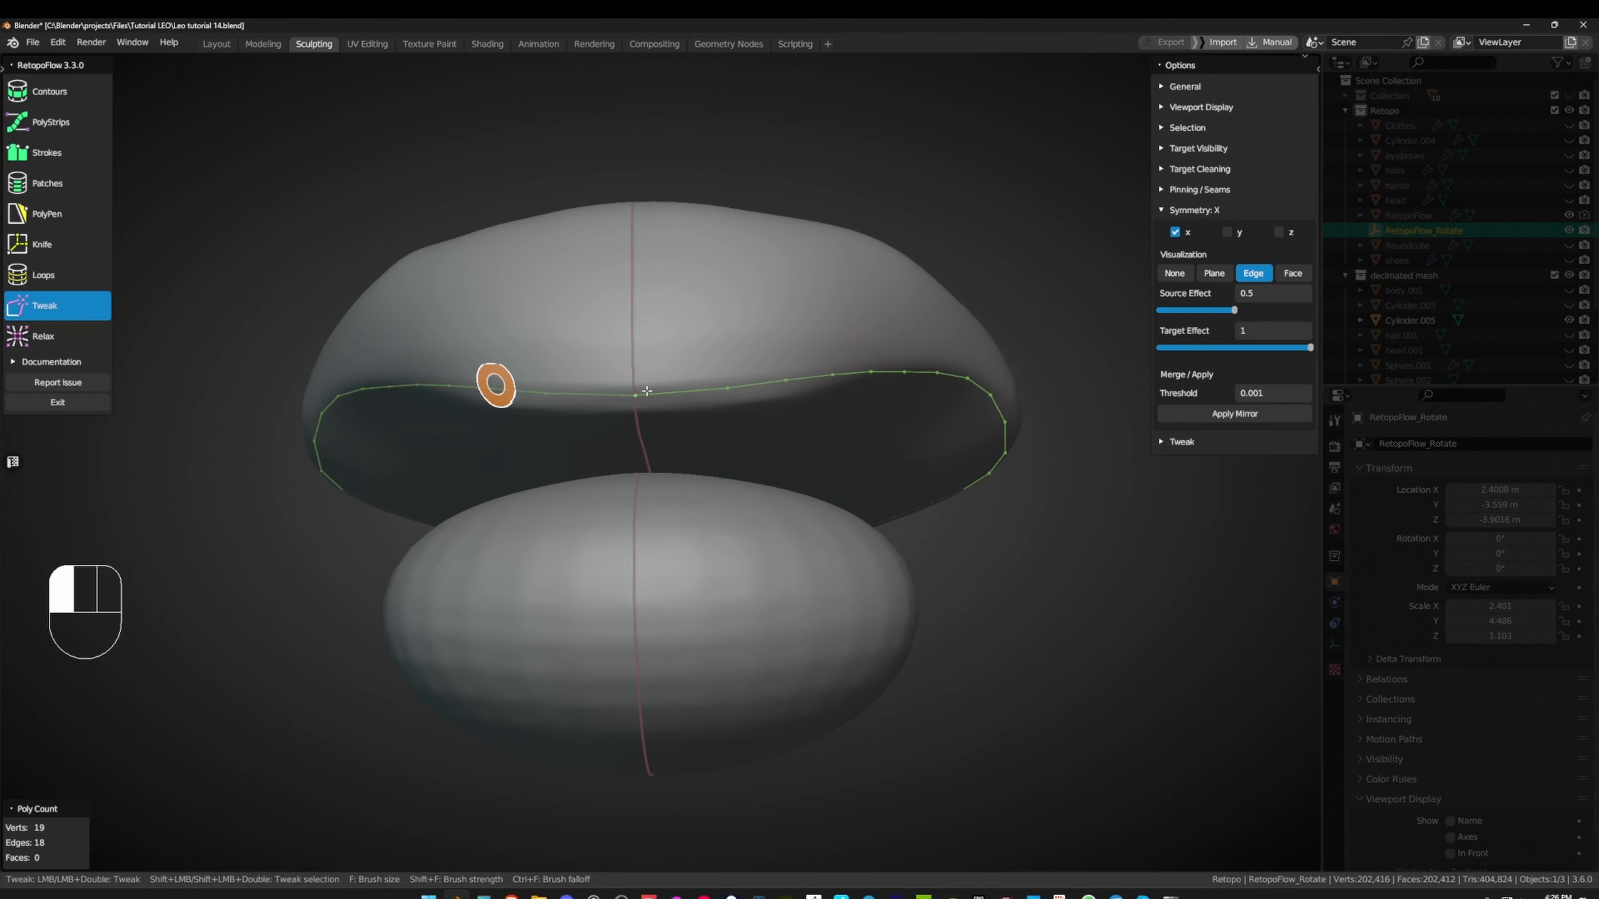
{"action": "middle_click_drag", "start_coordinate": [684, 344], "coordinate": [688, 365]}
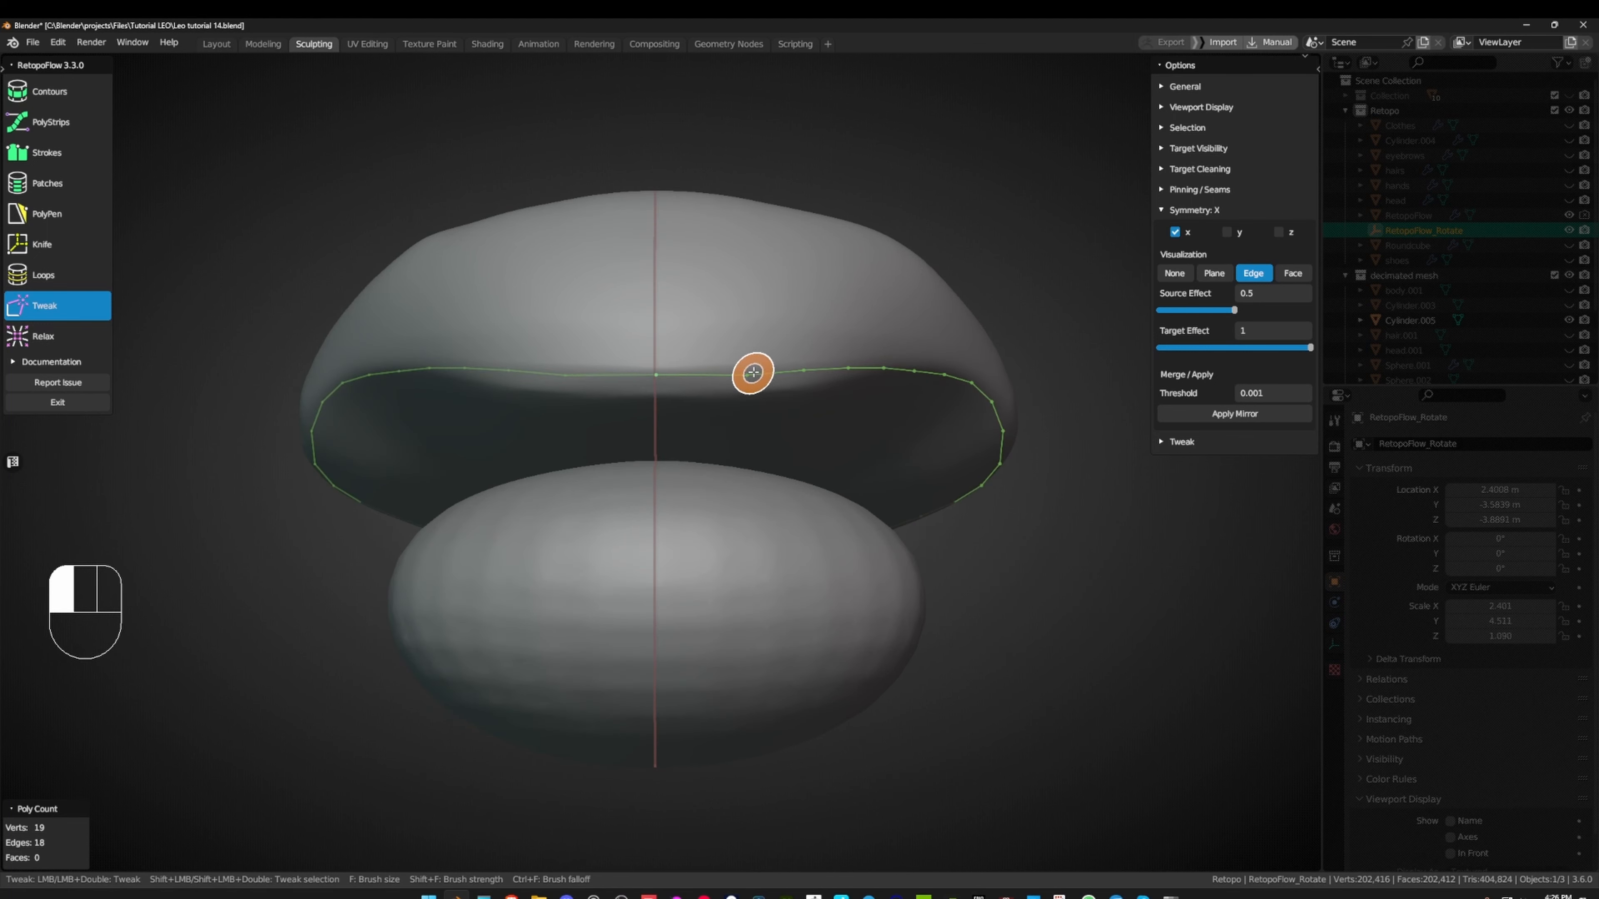
{"action": "mouse_move", "coordinate": [807, 367]}
{"action": "middle_mouse_down"}
{"action": "mouse_move", "coordinate": [434, 476]}
{"action": "mouse_move", "coordinate": [435, 516]}
{"action": "middle_mouse_up"}
{"action": "middle_click_drag", "start_coordinate": [513, 371], "coordinate": [652, 334]}
{"action": "middle_click_drag", "start_coordinate": [652, 354], "coordinate": [317, 355]}
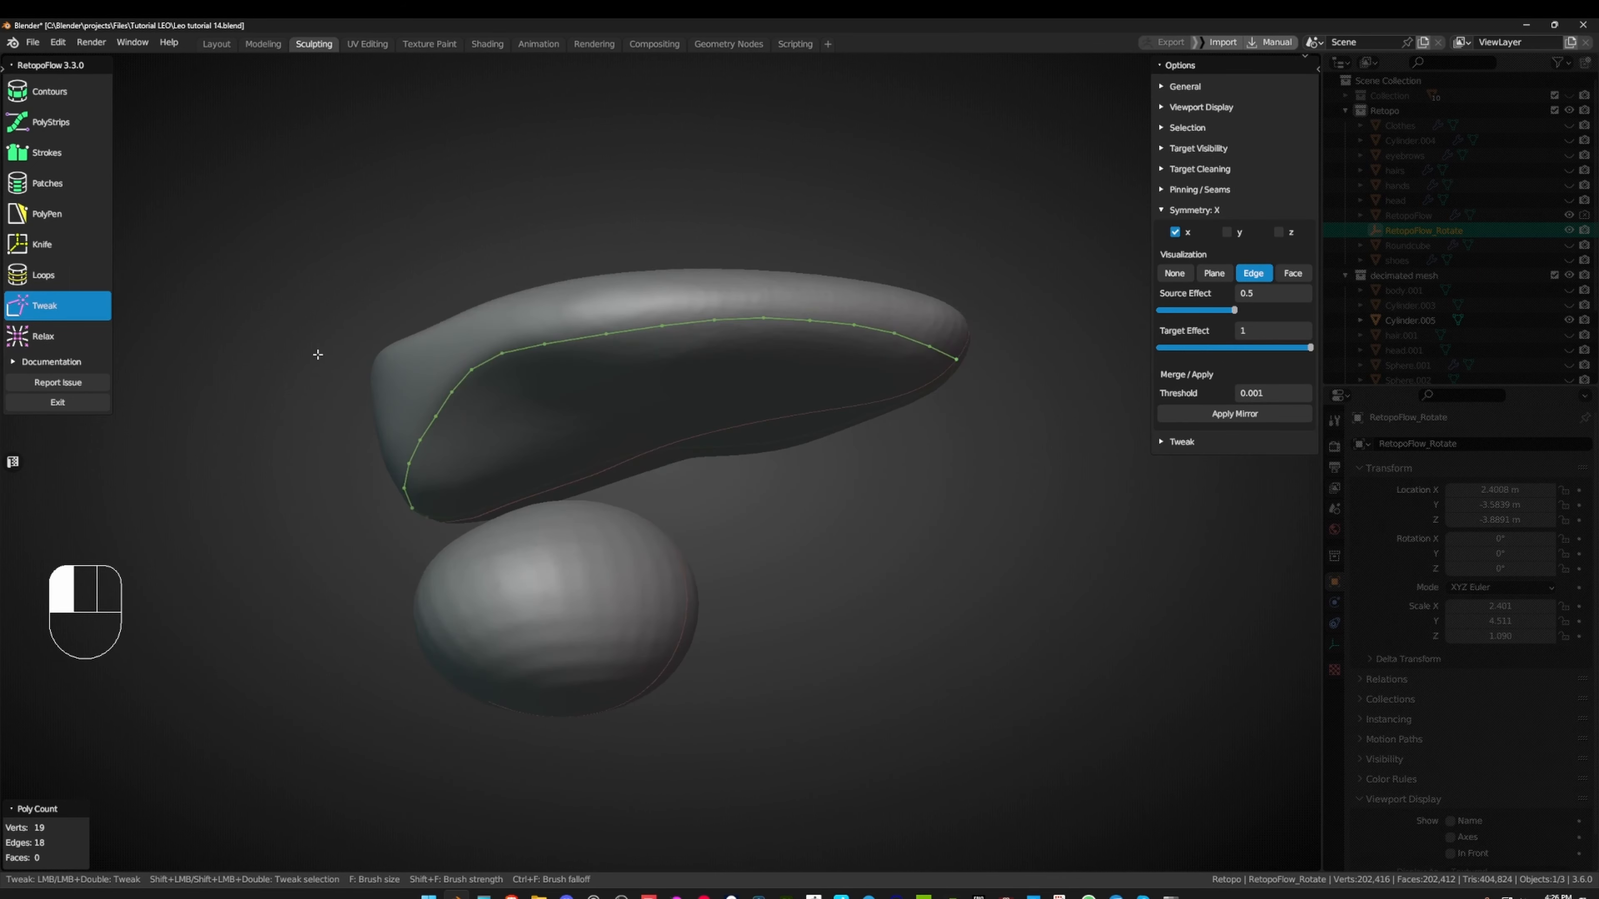
{"action": "mouse_move", "coordinate": [943, 340]}
{"action": "middle_mouse_down"}
{"action": "mouse_move", "coordinate": [635, 332]}
{"action": "mouse_move", "coordinate": [864, 339]}
{"action": "mouse_move", "coordinate": [611, 351]}
{"action": "mouse_move", "coordinate": [667, 313]}
{"action": "middle_mouse_up"}
- Switch to the Strokes tool and select the front run of rim edges on the teeth for a new stroke
{"action": "key", "text": "grave"}
{"action": "left_click", "coordinate": [672, 304]}
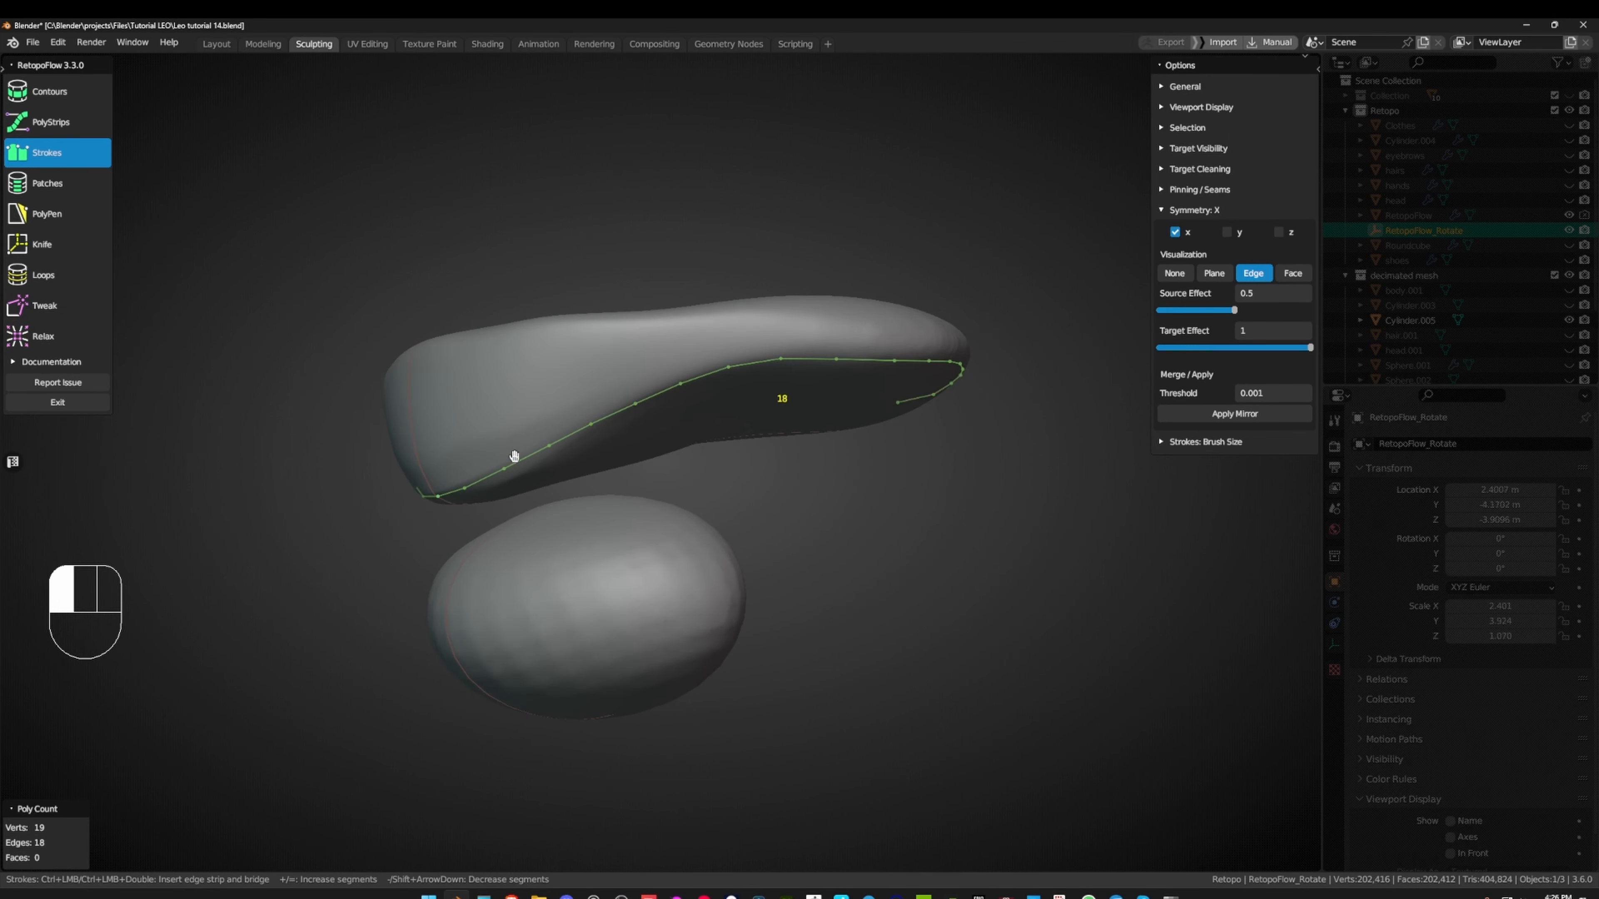
{"action": "left_click", "coordinate": [451, 490]}
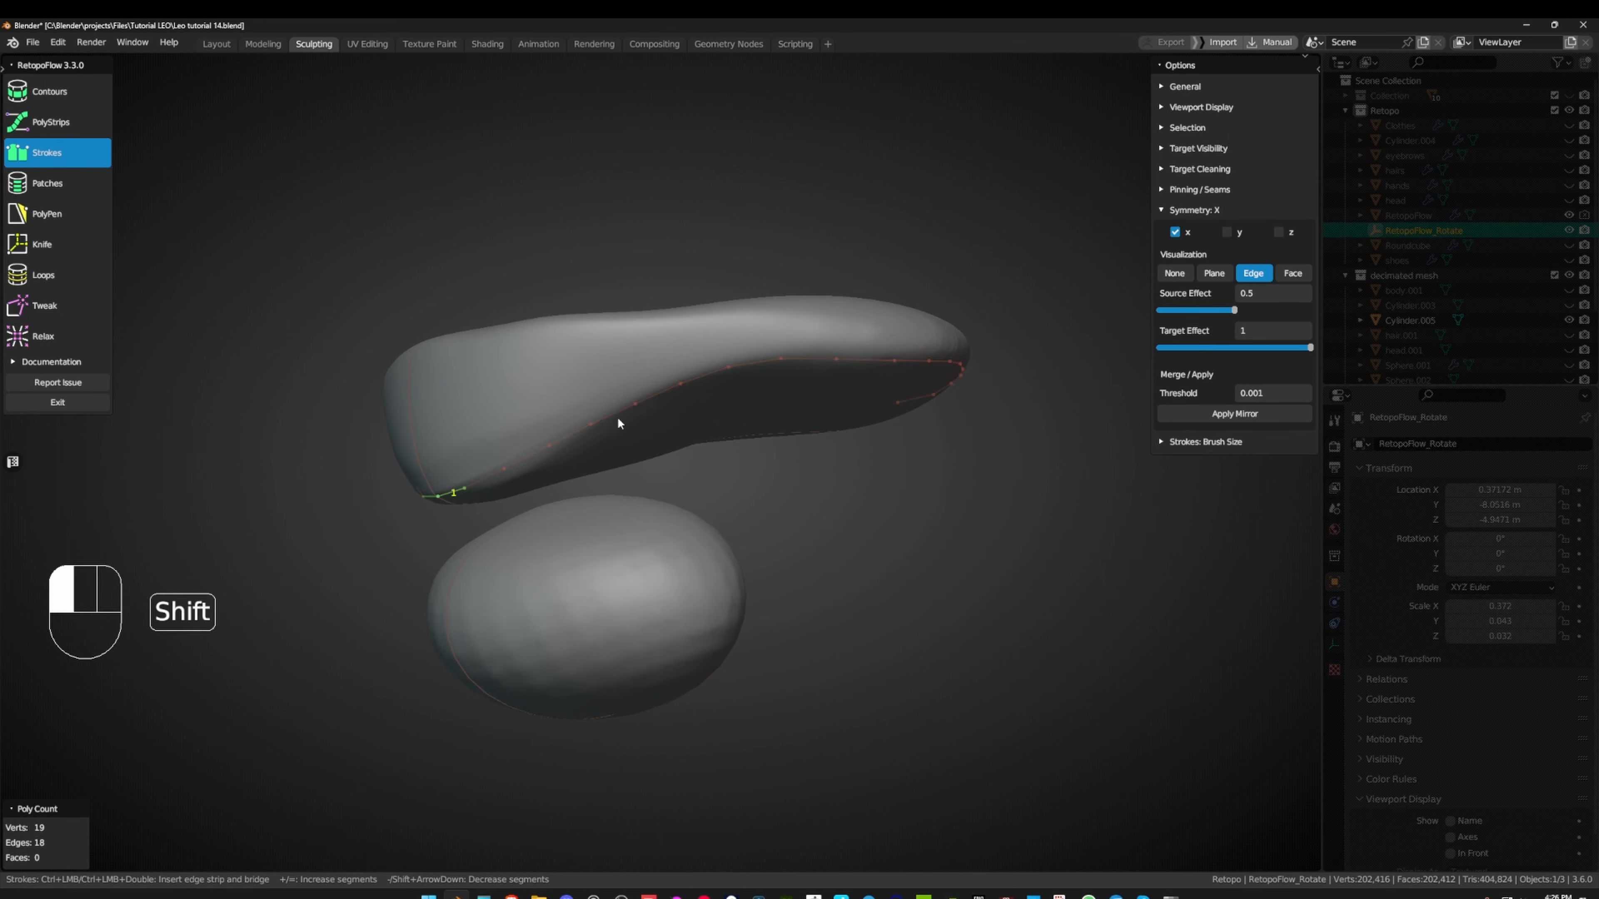
{"action": "left_click", "coordinate": [756, 360], "text": "ctrl+shift"}
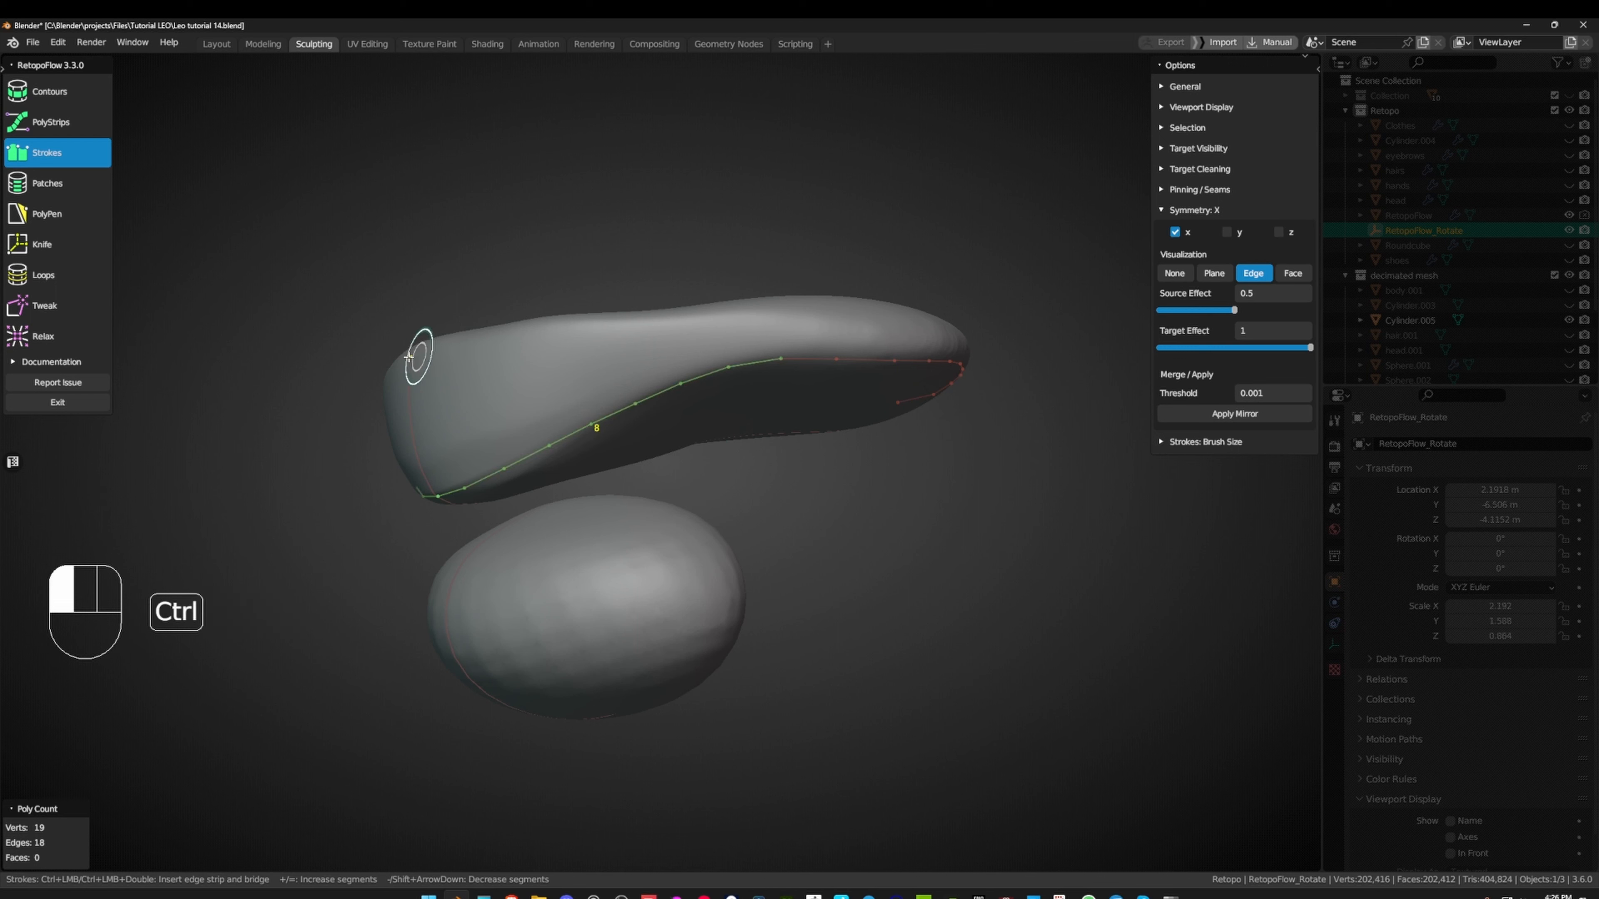
- Bridge the selected lower edge to a stroke along the upper rim at the thick end, then tweak the strip's end onto the mirror seam
{"action": "left_click", "coordinate": [797, 323], "text": "ctrl"}
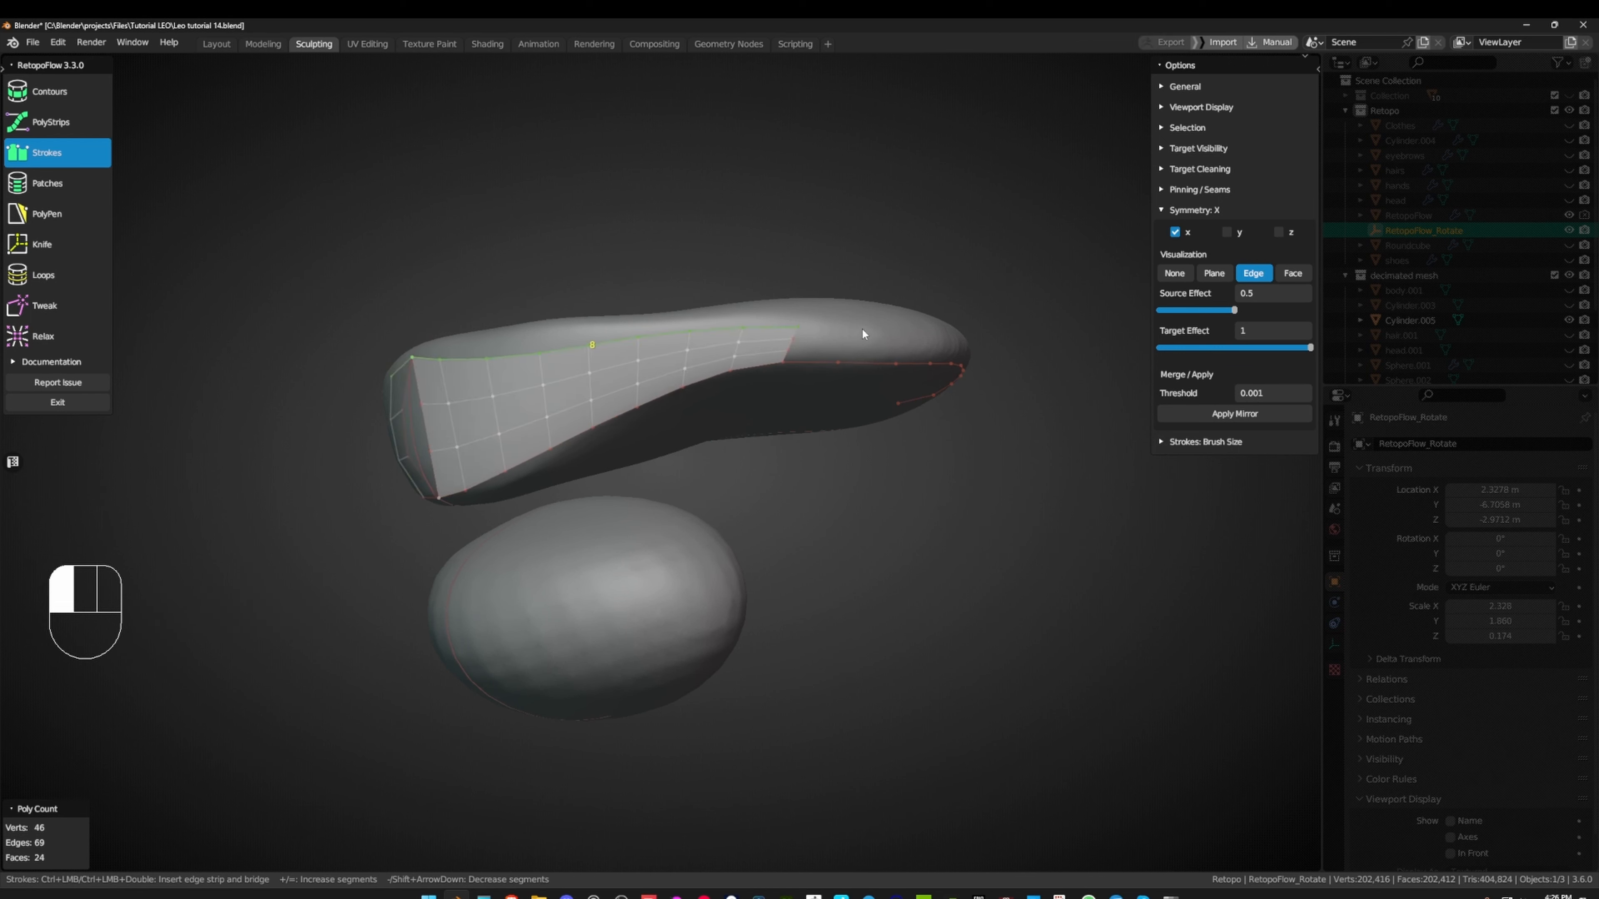
{"action": "middle_click_drag", "start_coordinate": [861, 327], "coordinate": [713, 336]}
{"action": "key", "text": "q"}
{"action": "left_click", "coordinate": [566, 301]}
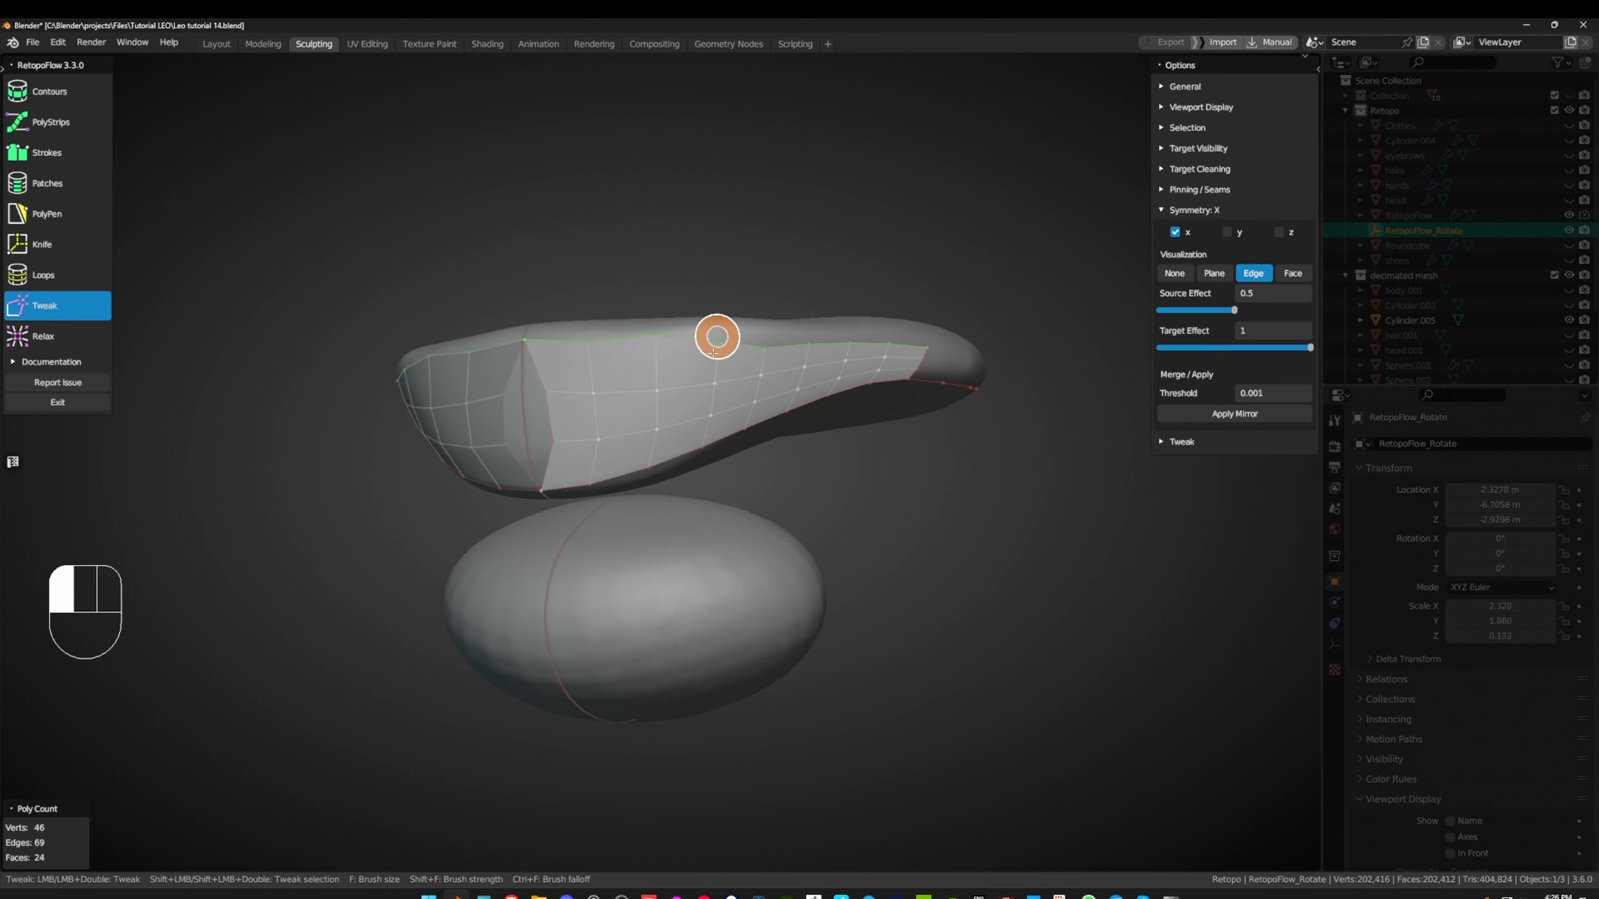
{"action": "middle_click_drag", "start_coordinate": [730, 335], "coordinate": [663, 350]}
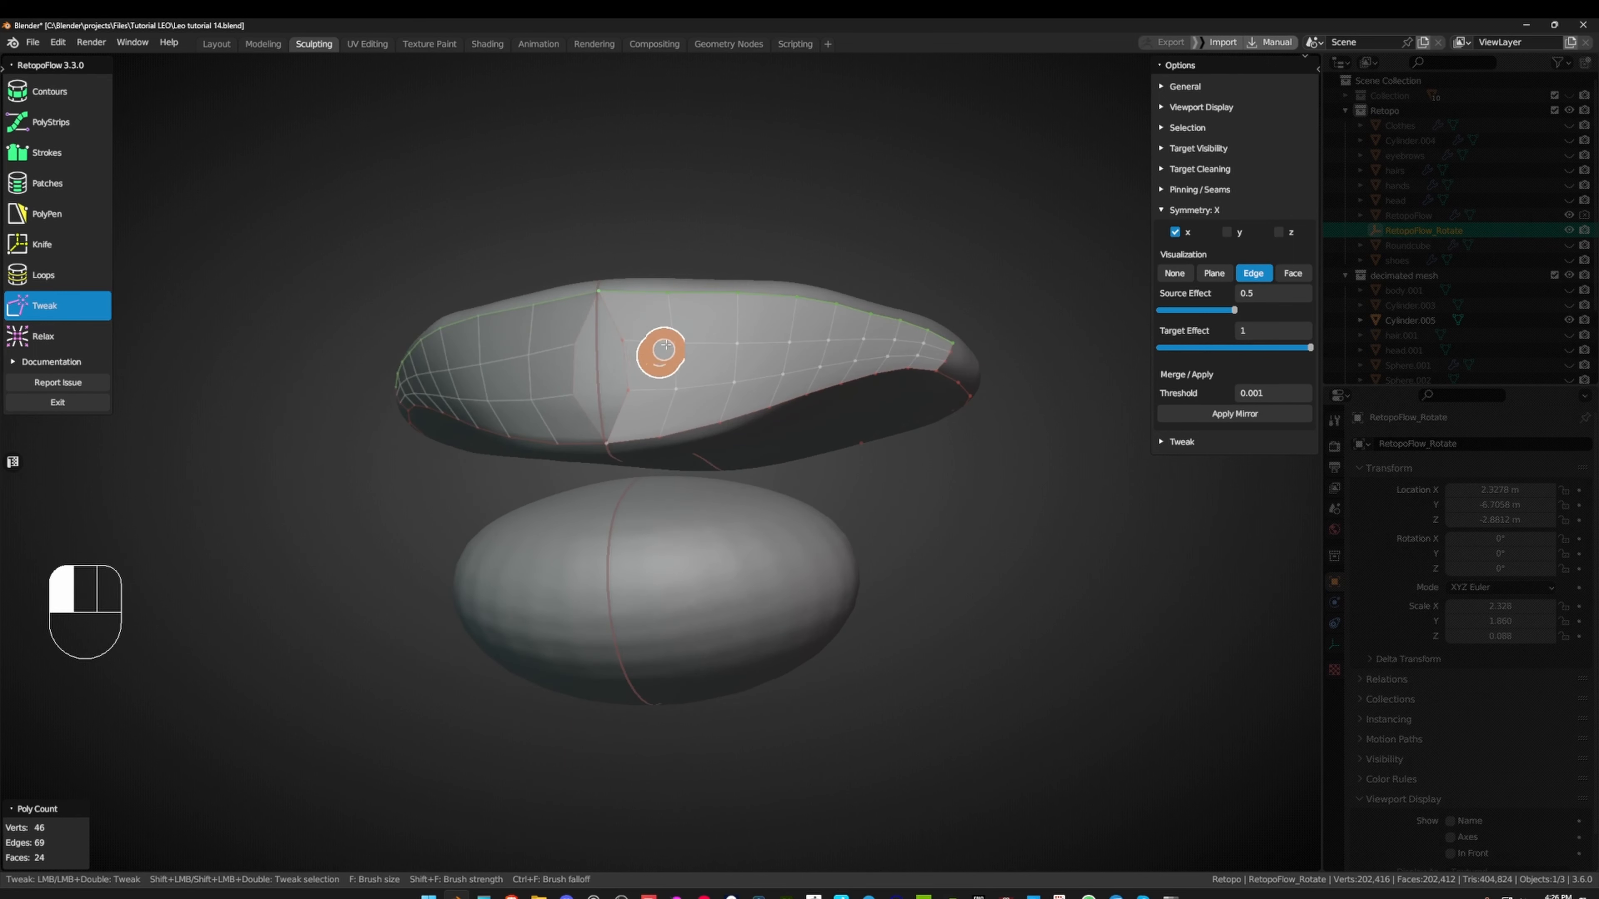
{"action": "mouse_move", "coordinate": [627, 341]}
{"action": "left_mouse_down"}
{"action": "mouse_move", "coordinate": [535, 340]}
{"action": "mouse_move", "coordinate": [578, 378]}
{"action": "mouse_move", "coordinate": [709, 332]}
{"action": "mouse_move", "coordinate": [587, 344]}
{"action": "left_mouse_up"}
- Smooth the new faces around the thick end of the slab with the Relax brush
{"action": "key", "text": "q"}
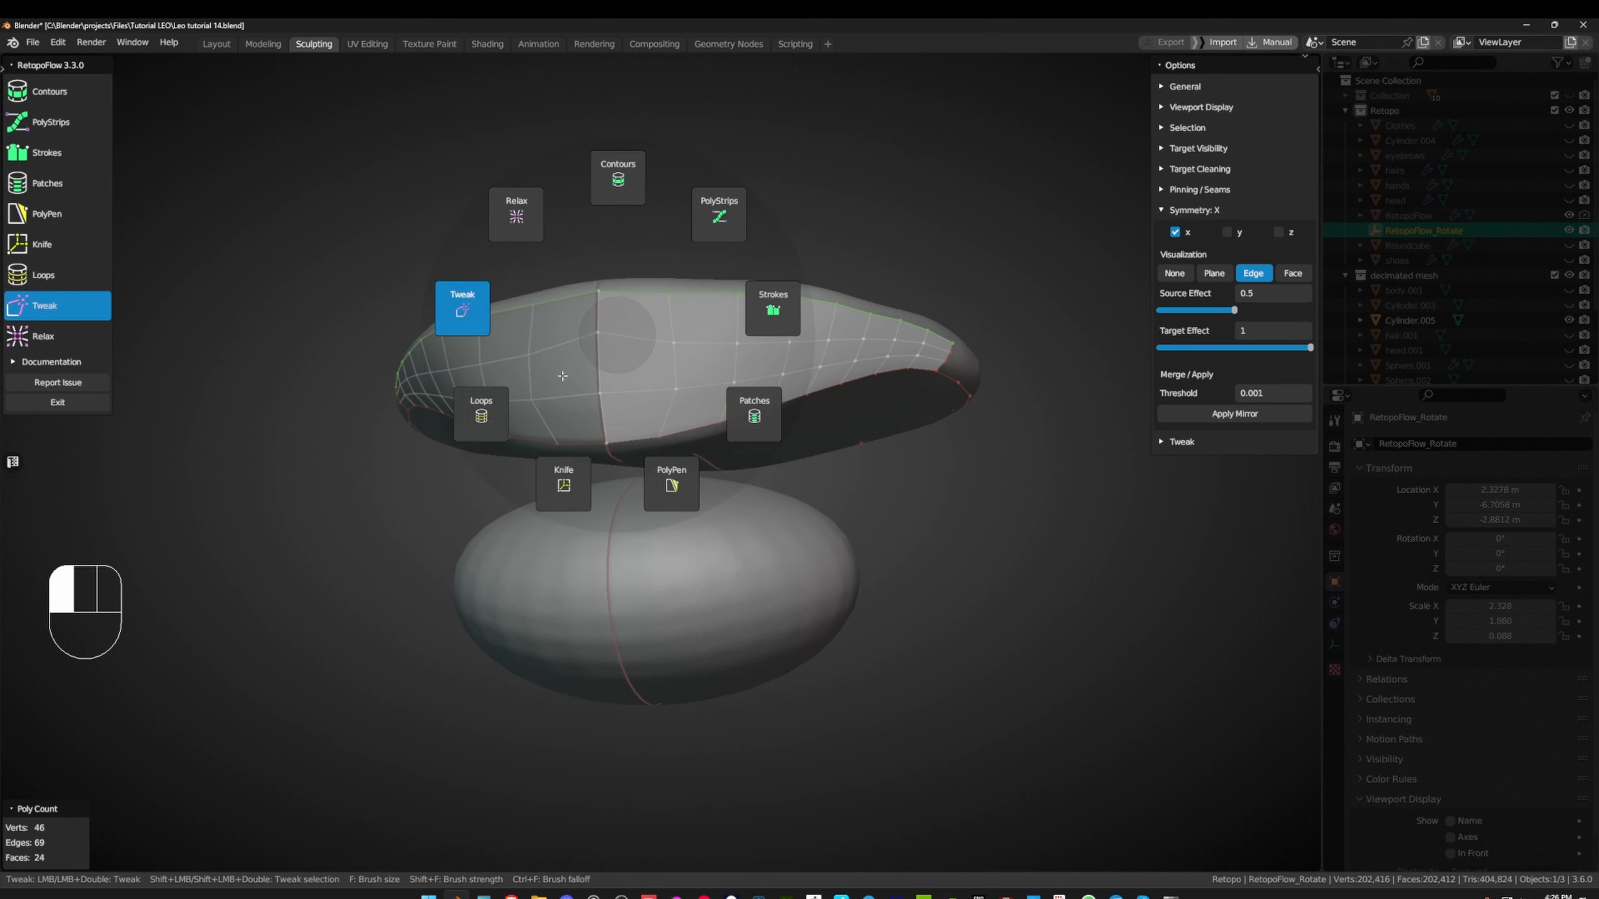
{"action": "left_click", "coordinate": [481, 413]}
{"action": "key", "text": "q"}
{"action": "left_click", "coordinate": [545, 433]}
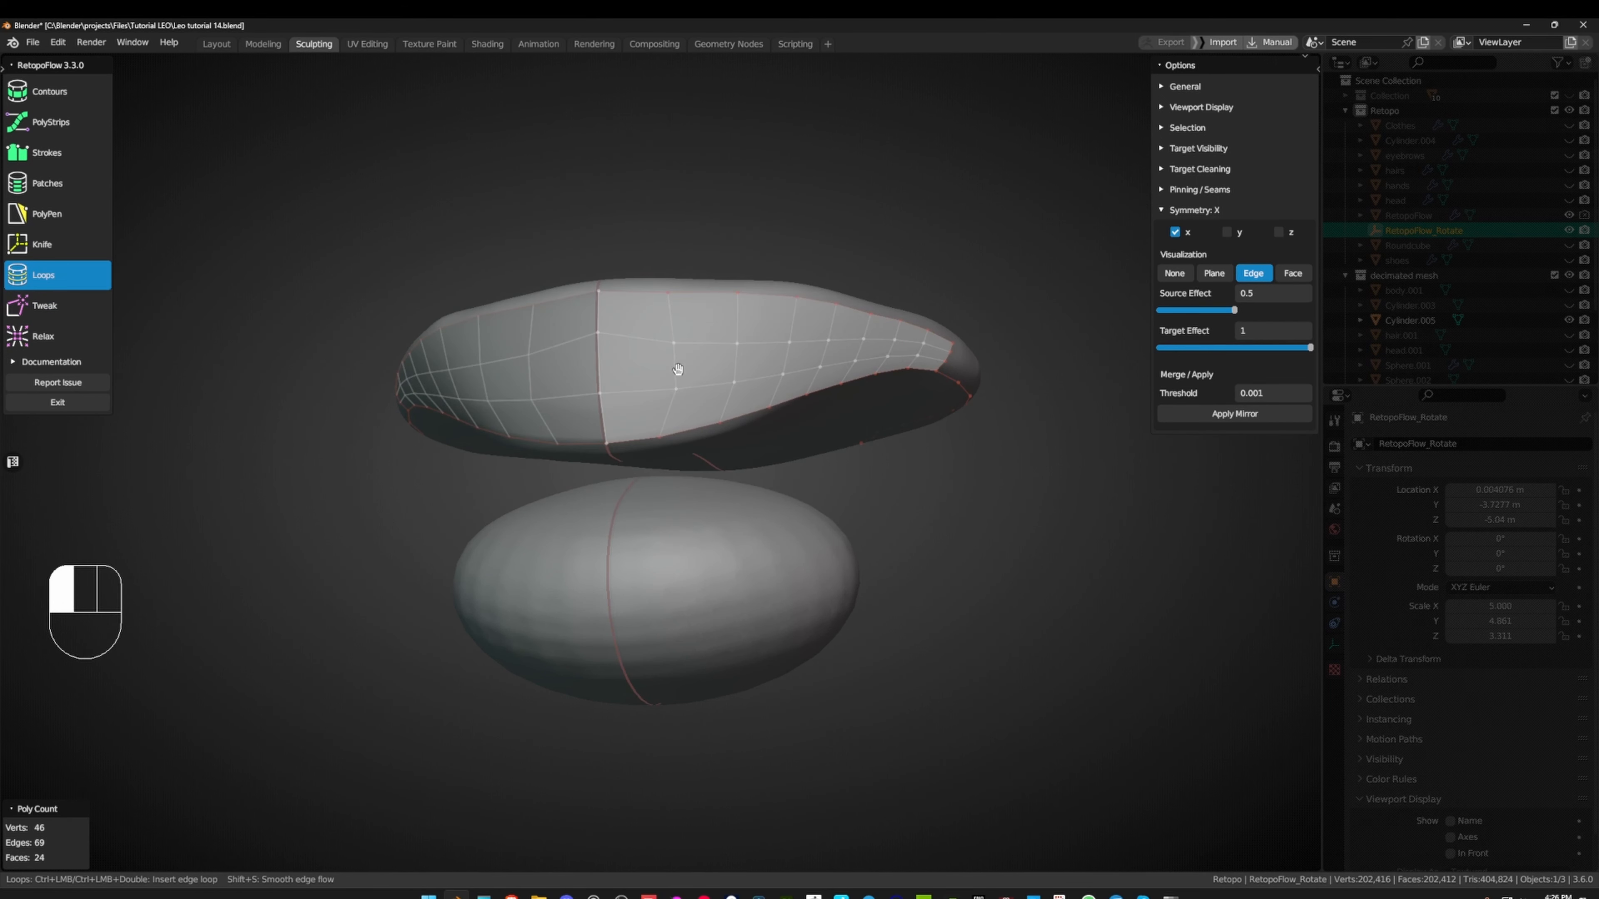
{"action": "key", "text": "q"}
{"action": "left_click", "coordinate": [467, 394]}
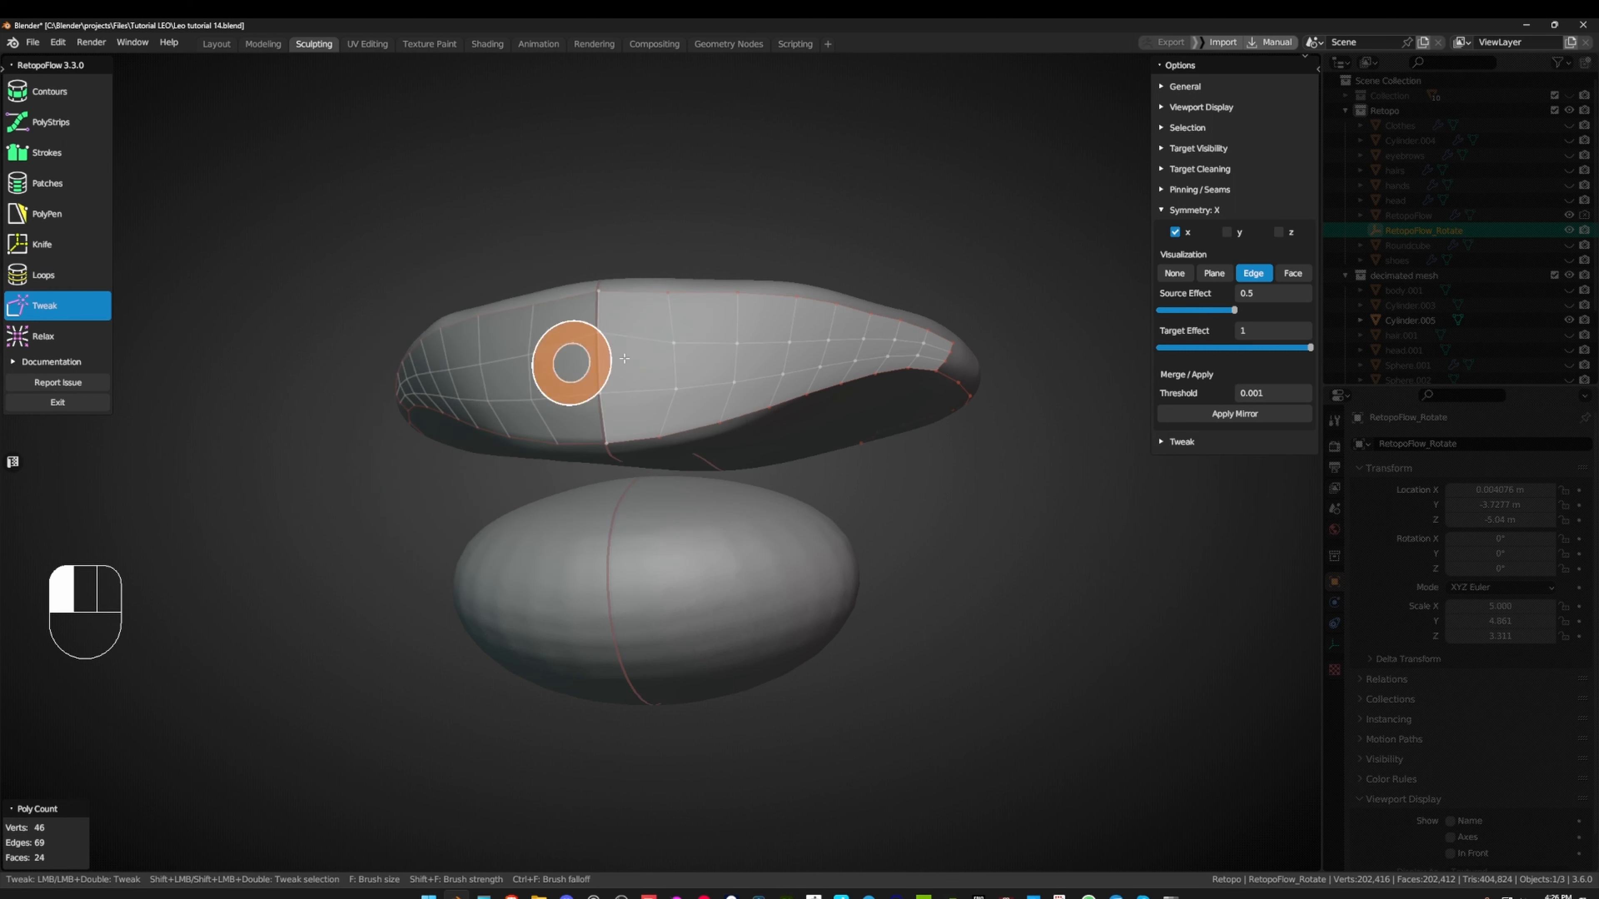
{"action": "key", "text": "q"}
{"action": "left_click", "coordinate": [507, 273]}
{"action": "mouse_move", "coordinate": [638, 360]}
{"action": "left_mouse_down"}
{"action": "mouse_move", "coordinate": [614, 357]}
{"action": "mouse_move", "coordinate": [707, 357]}
{"action": "mouse_move", "coordinate": [528, 382]}
{"action": "mouse_move", "coordinate": [591, 376]}
{"action": "mouse_move", "coordinate": [504, 361]}
{"action": "mouse_move", "coordinate": [720, 332]}
{"action": "mouse_move", "coordinate": [1002, 336]}
{"action": "left_mouse_up"}
{"action": "middle_click_drag", "start_coordinate": [1002, 337], "coordinate": [1004, 321]}
{"action": "mouse_move", "coordinate": [849, 346]}
{"action": "left_mouse_down"}
{"action": "mouse_move", "coordinate": [574, 371]}
{"action": "mouse_move", "coordinate": [796, 296]}
{"action": "left_mouse_up"}
- Push the loose vertices of the remaining lower edge strip across to the mirror seam at the thin end with the Tweak brush
{"action": "mouse_move", "coordinate": [795, 296]}
{"action": "middle_mouse_down"}
{"action": "mouse_move", "coordinate": [538, 337]}
{"action": "mouse_move", "coordinate": [535, 372]}
{"action": "mouse_move", "coordinate": [485, 410]}
{"action": "middle_mouse_up"}
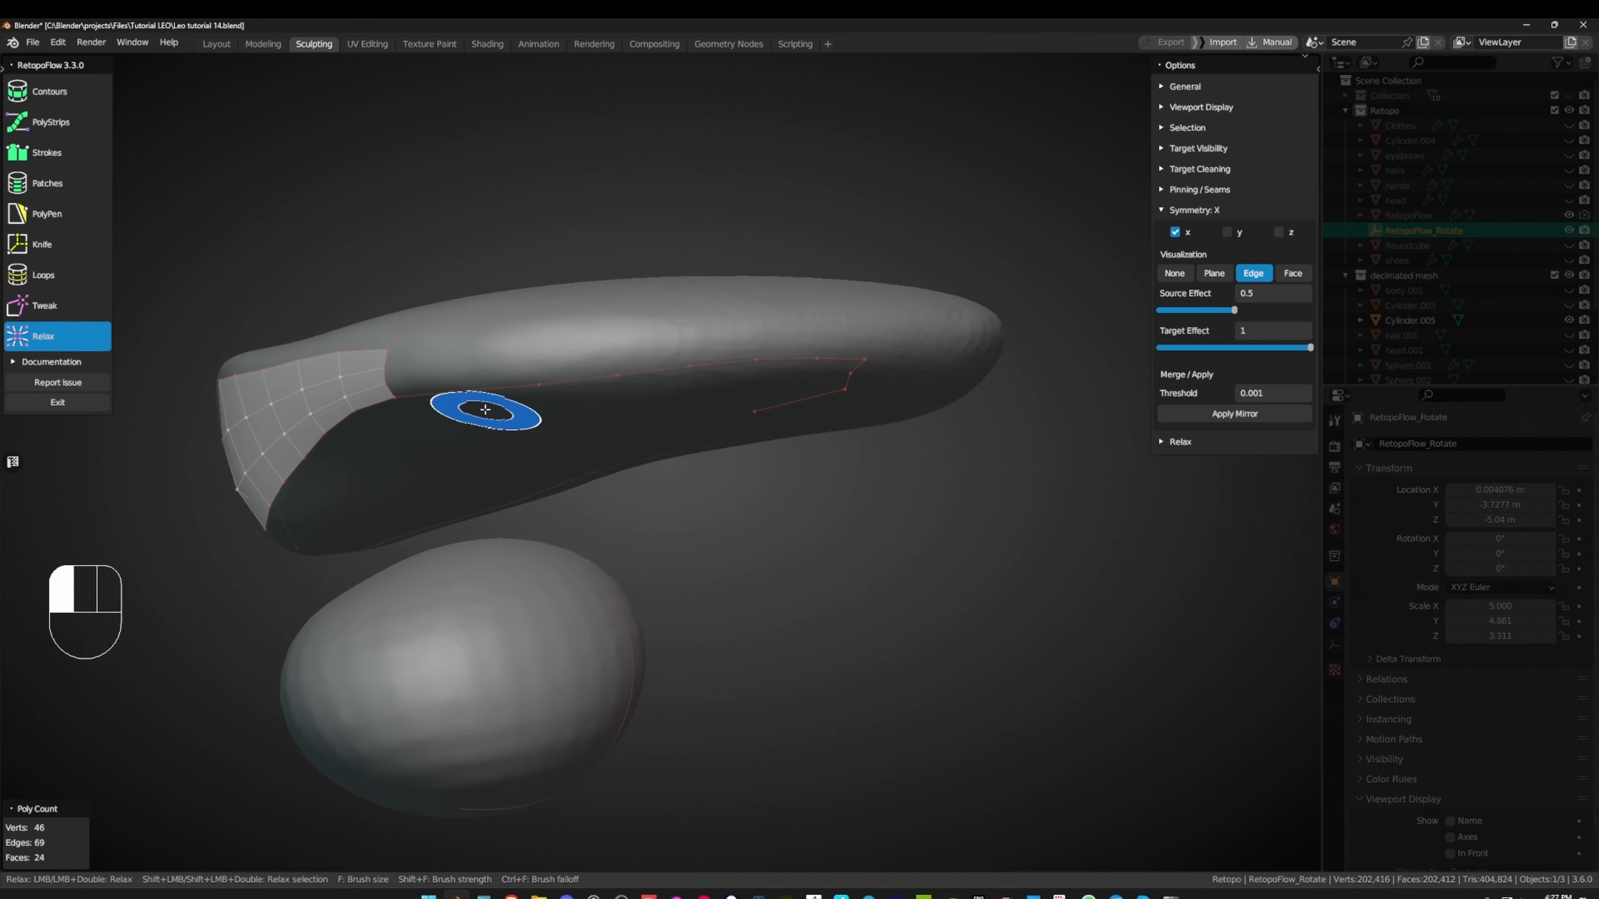
{"action": "key", "text": "grave"}
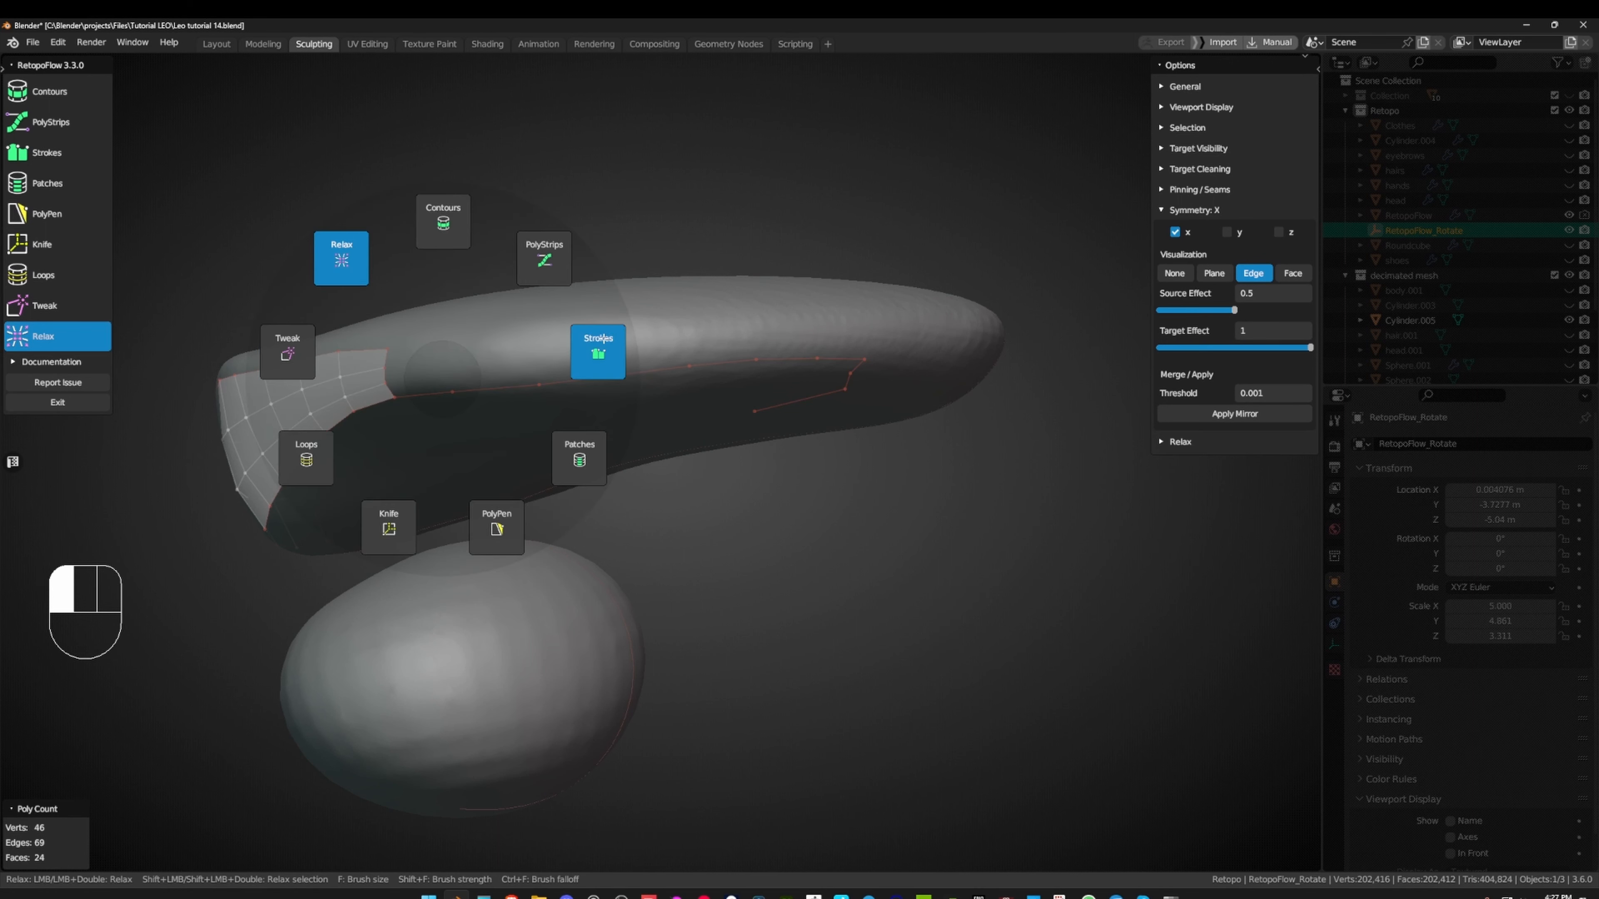
{"action": "left_click", "coordinate": [598, 340]}
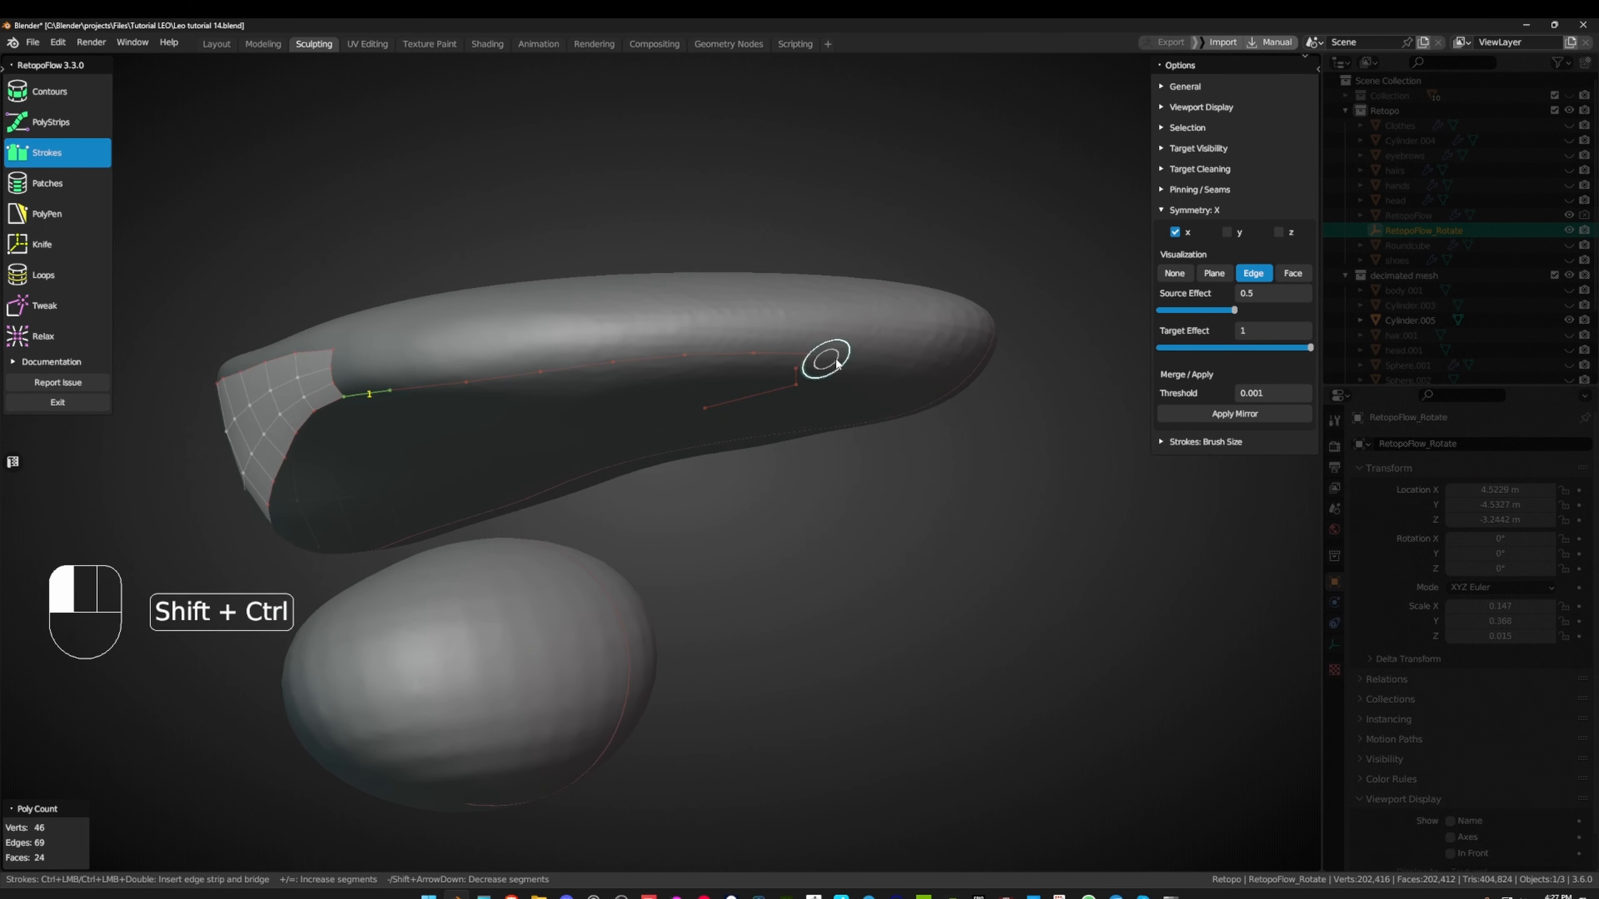
{"action": "middle_click_drag", "start_coordinate": [837, 363], "coordinate": [700, 293]}
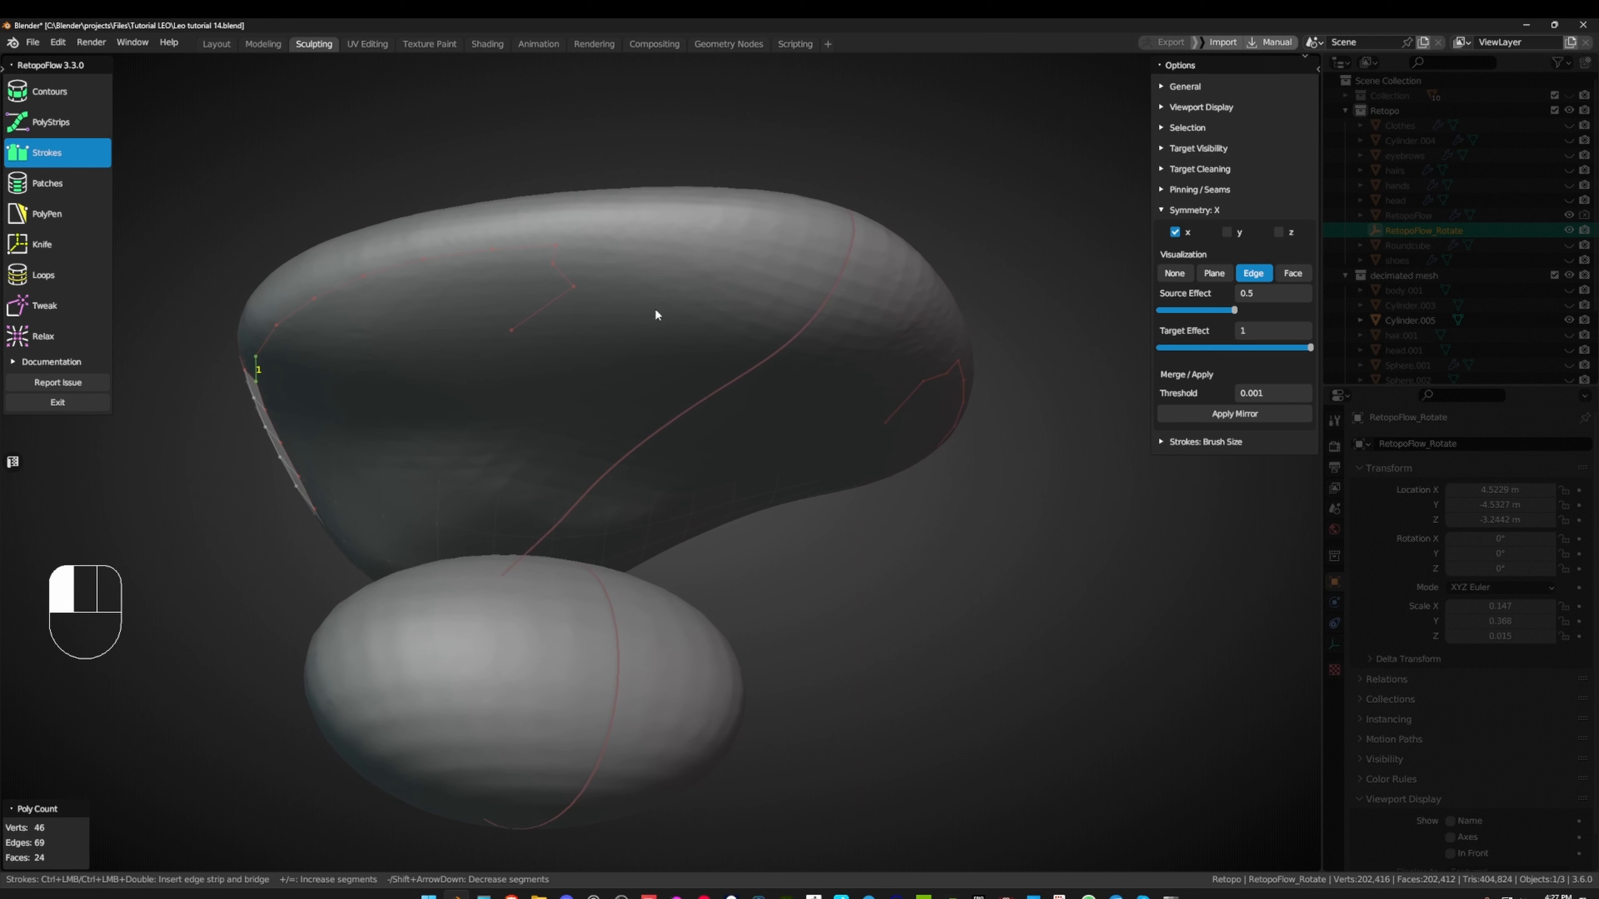
{"action": "key", "text": "grave"}
{"action": "left_click", "coordinate": [410, 310]}
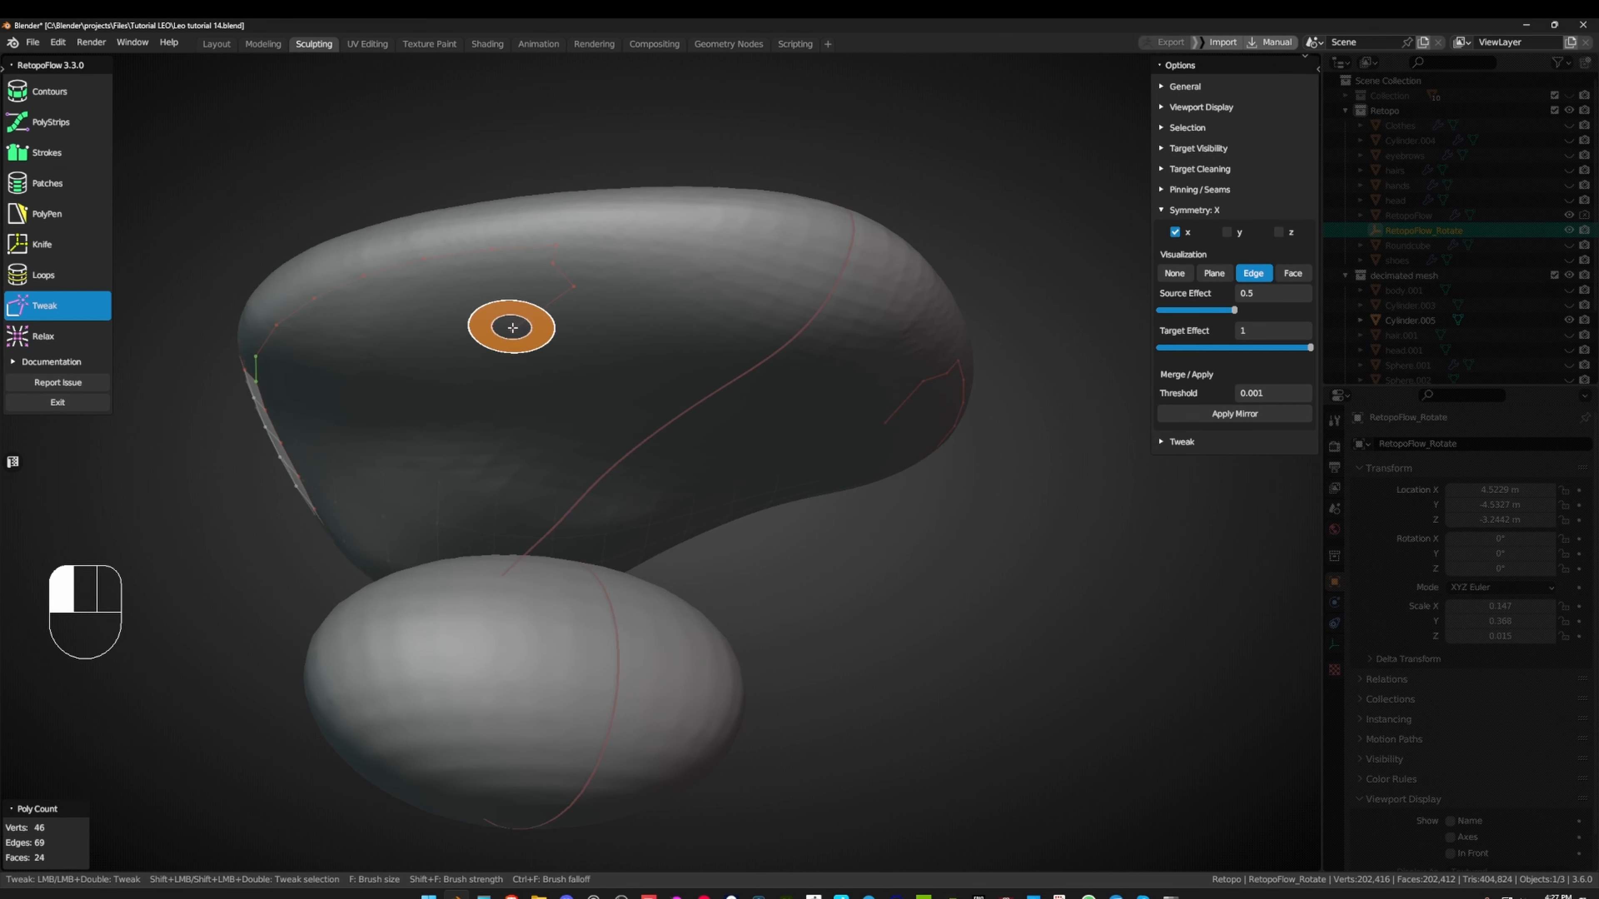
{"action": "left_click_drag", "start_coordinate": [600, 289], "coordinate": [778, 251]}
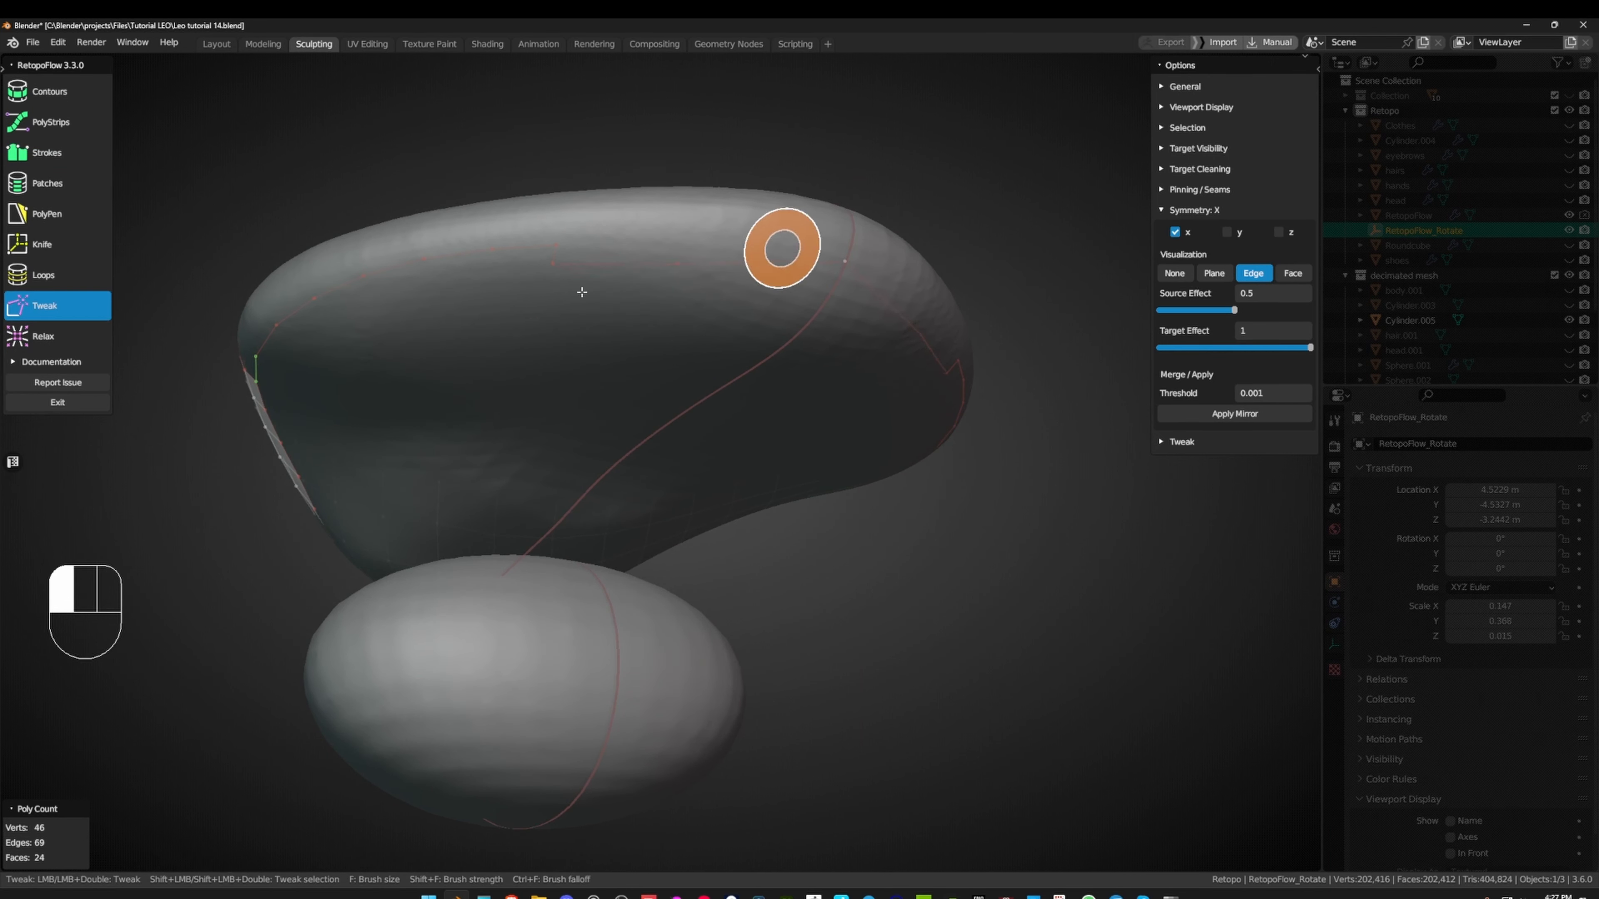
{"action": "middle_click_drag", "start_coordinate": [724, 221], "coordinate": [714, 315]}
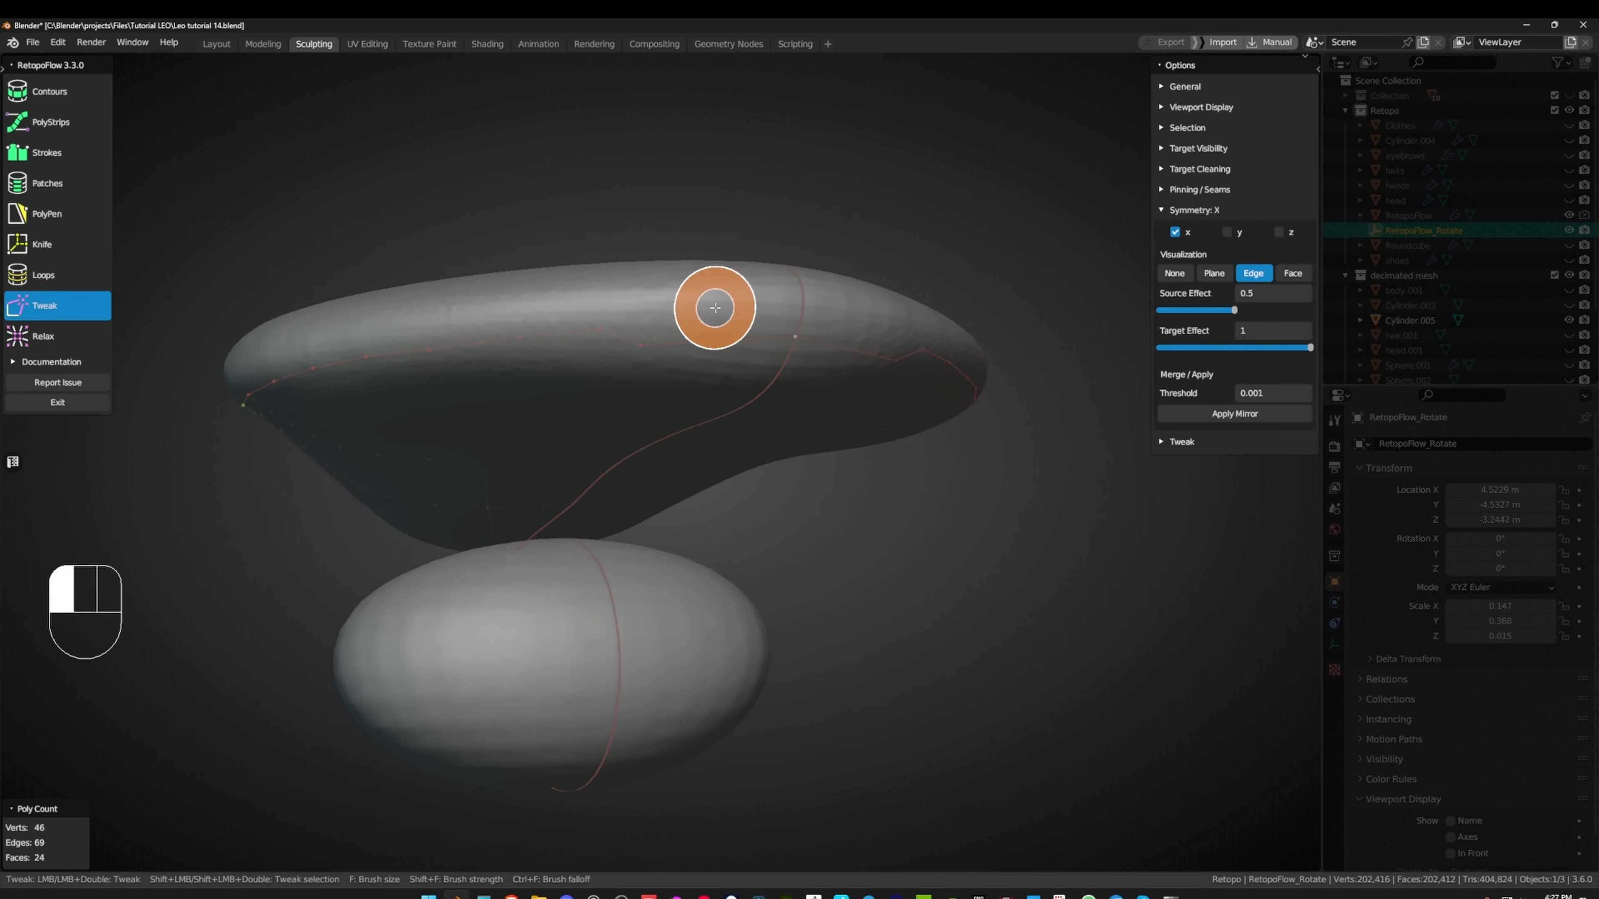
{"action": "left_click_drag", "start_coordinate": [641, 340], "coordinate": [706, 342]}
{"action": "left_click_drag", "start_coordinate": [579, 330], "coordinate": [587, 350]}
{"action": "mouse_move", "coordinate": [689, 338]}
{"action": "left_mouse_down"}
{"action": "mouse_move", "coordinate": [791, 335]}
{"action": "mouse_move", "coordinate": [689, 347]}
{"action": "mouse_move", "coordinate": [787, 362]}
{"action": "left_mouse_up"}
- Select the lower edge path from the patch to the seam and bridge it with a Strokes line along the upper side
{"action": "mouse_move", "coordinate": [703, 358]}
{"action": "middle_mouse_down"}
{"action": "mouse_move", "coordinate": [760, 315]}
{"action": "mouse_move", "coordinate": [646, 329]}
{"action": "middle_mouse_up"}
{"action": "key", "text": "grave"}
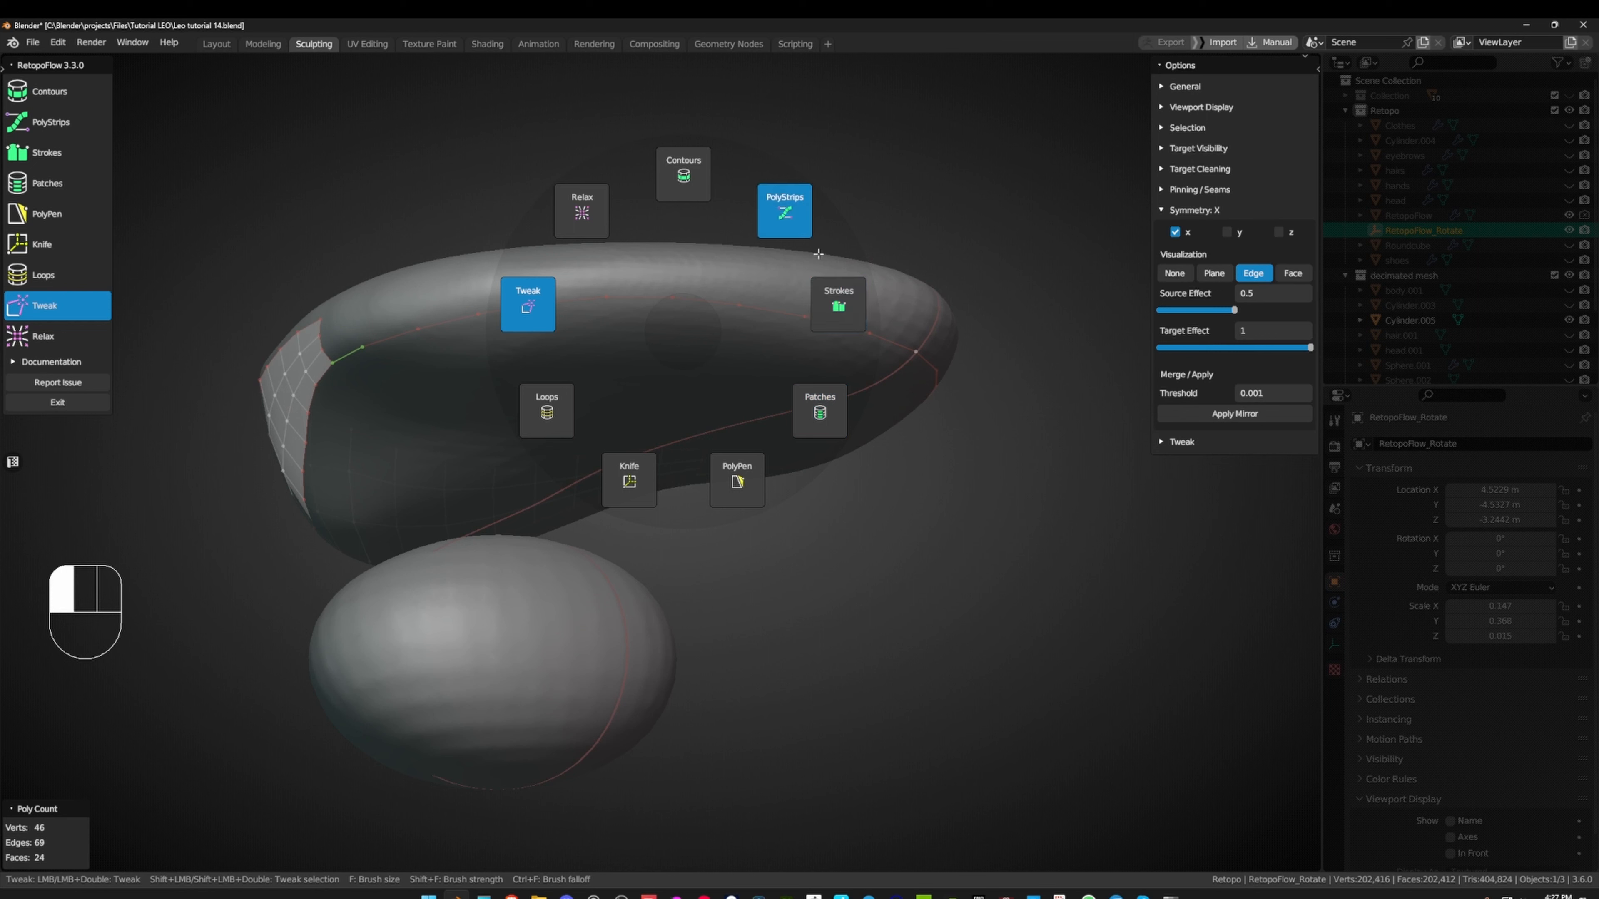
{"action": "left_click", "coordinate": [847, 301]}
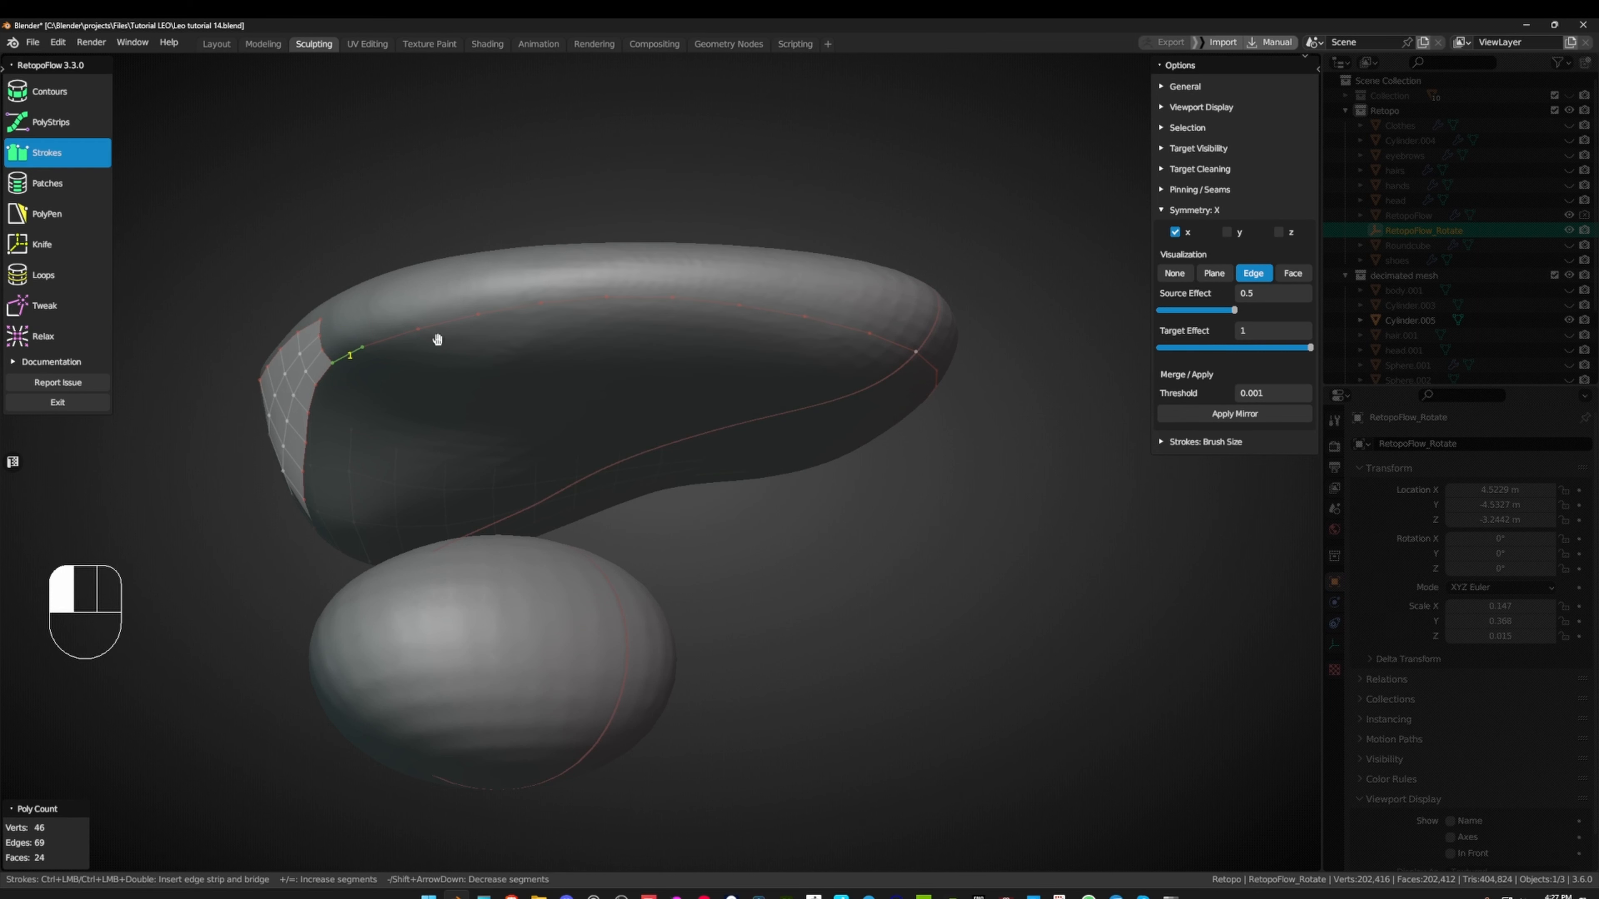
{"action": "left_click", "coordinate": [889, 340], "text": "ctrl+shift"}
{"action": "middle_click_drag", "start_coordinate": [742, 332], "coordinate": [646, 363]}
{"action": "key", "text": "grave"}
{"action": "left_click", "coordinate": [771, 304]}
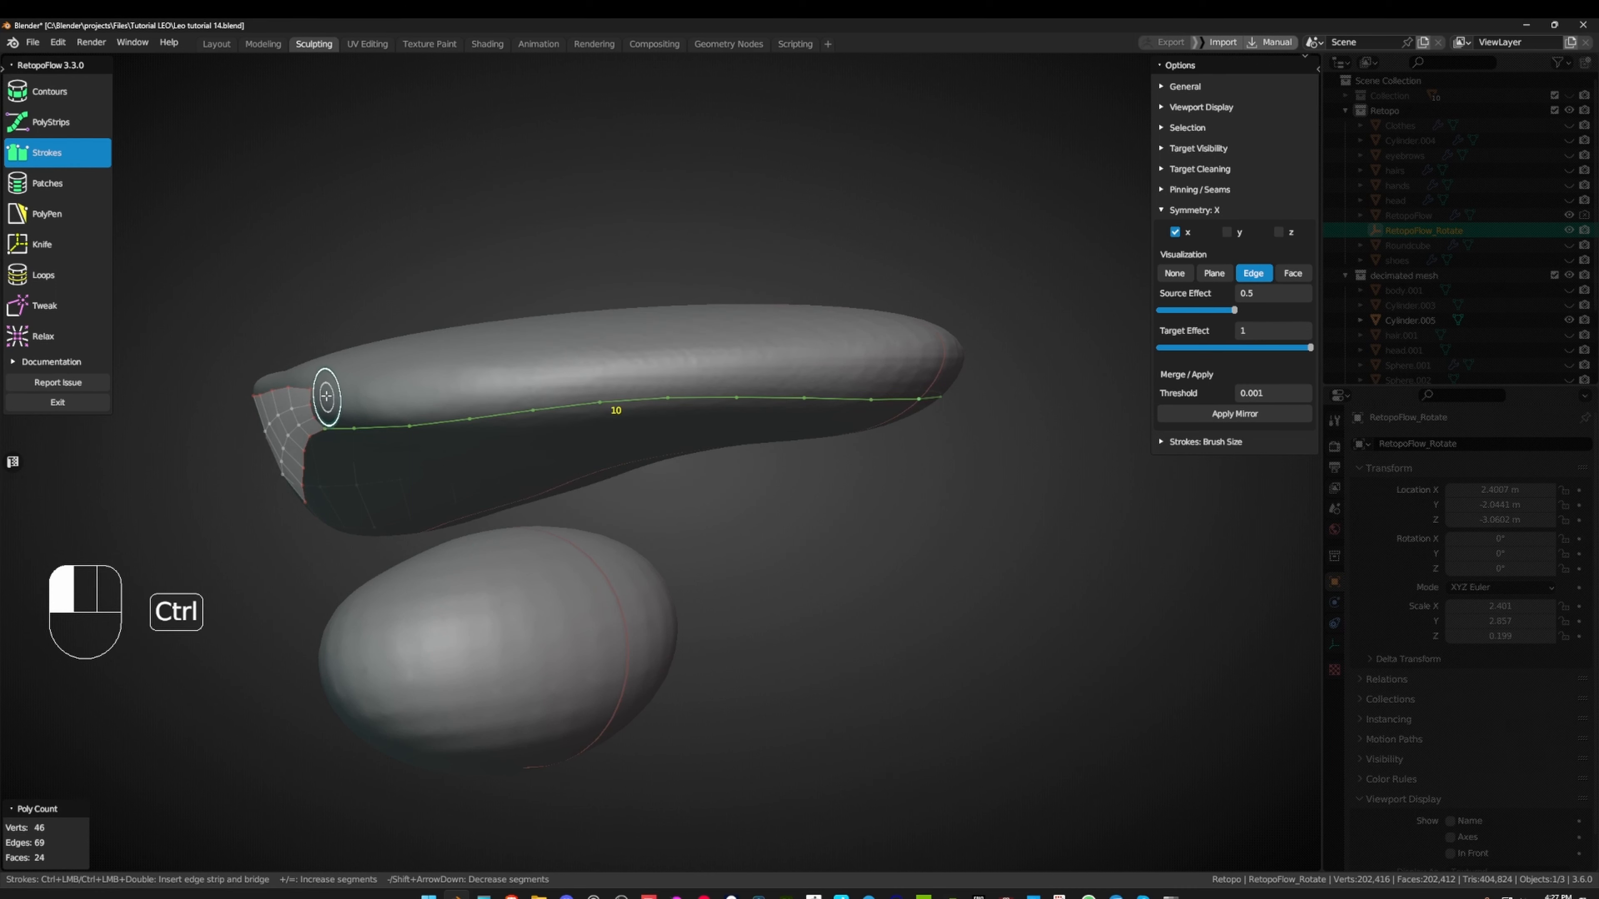
{"action": "middle_click_drag", "start_coordinate": [352, 382], "coordinate": [414, 406]}
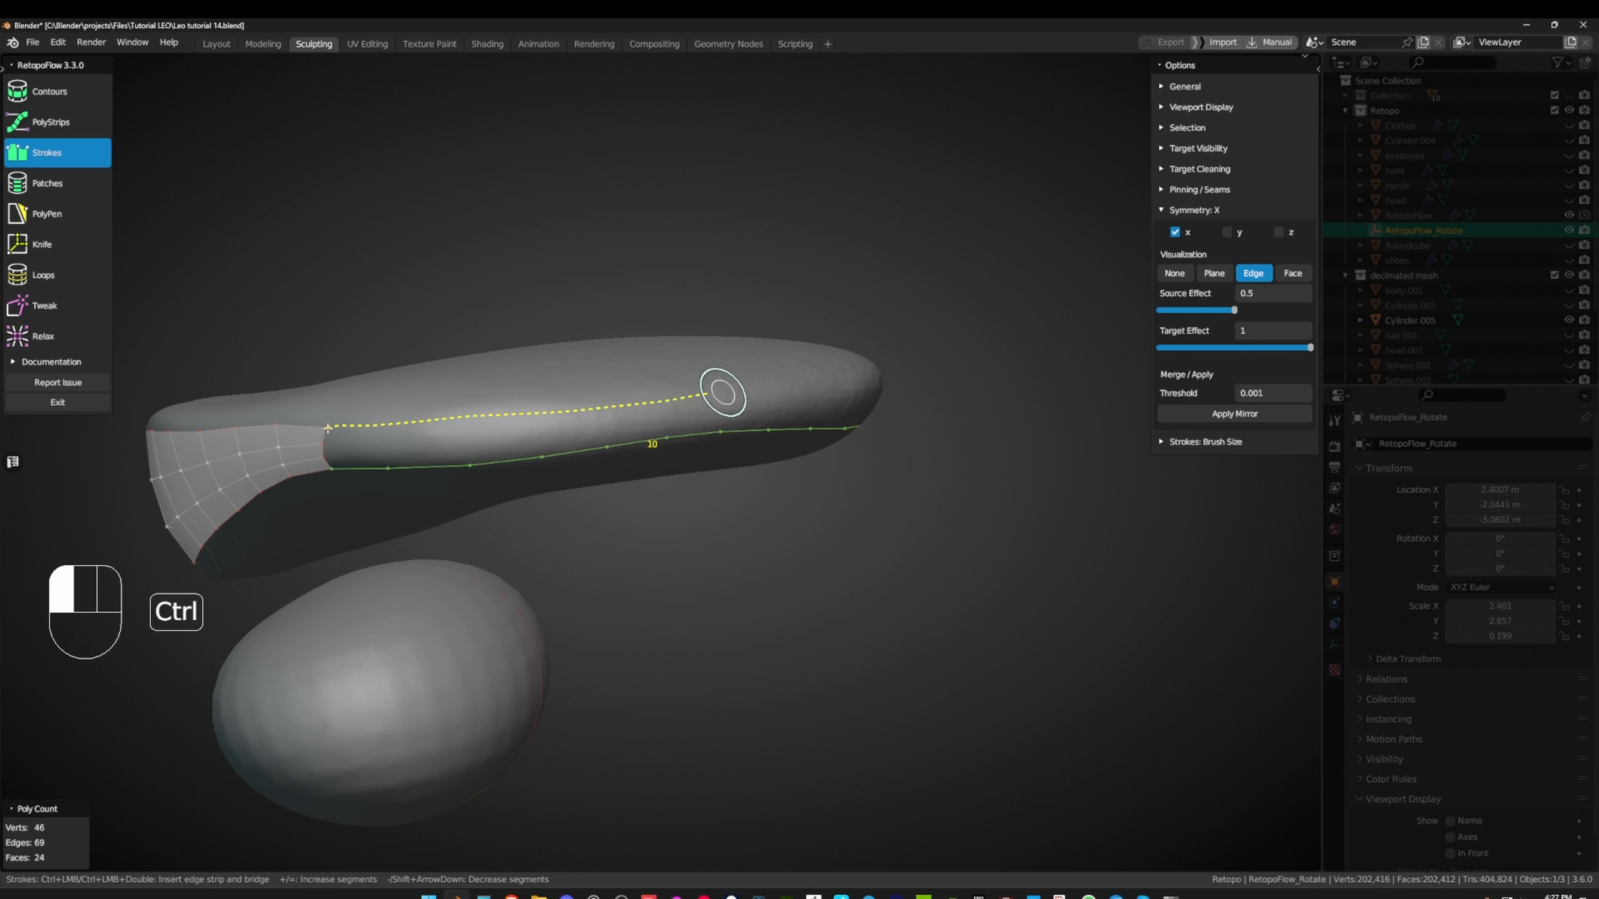
{"action": "left_click", "coordinate": [1001, 353], "text": "ctrl"}
- Tweak the new strip's end vertices onto the mirror seam to close the gap at the thin end
{"action": "mouse_move", "coordinate": [981, 347]}
{"action": "middle_mouse_down"}
{"action": "mouse_move", "coordinate": [778, 315]}
{"action": "mouse_move", "coordinate": [753, 343]}
{"action": "mouse_move", "coordinate": [924, 337]}
{"action": "mouse_move", "coordinate": [746, 311]}
{"action": "mouse_move", "coordinate": [730, 283]}
{"action": "middle_mouse_up"}
{"action": "middle_click_drag", "start_coordinate": [730, 284], "coordinate": [651, 361]}
{"action": "key", "text": "q"}
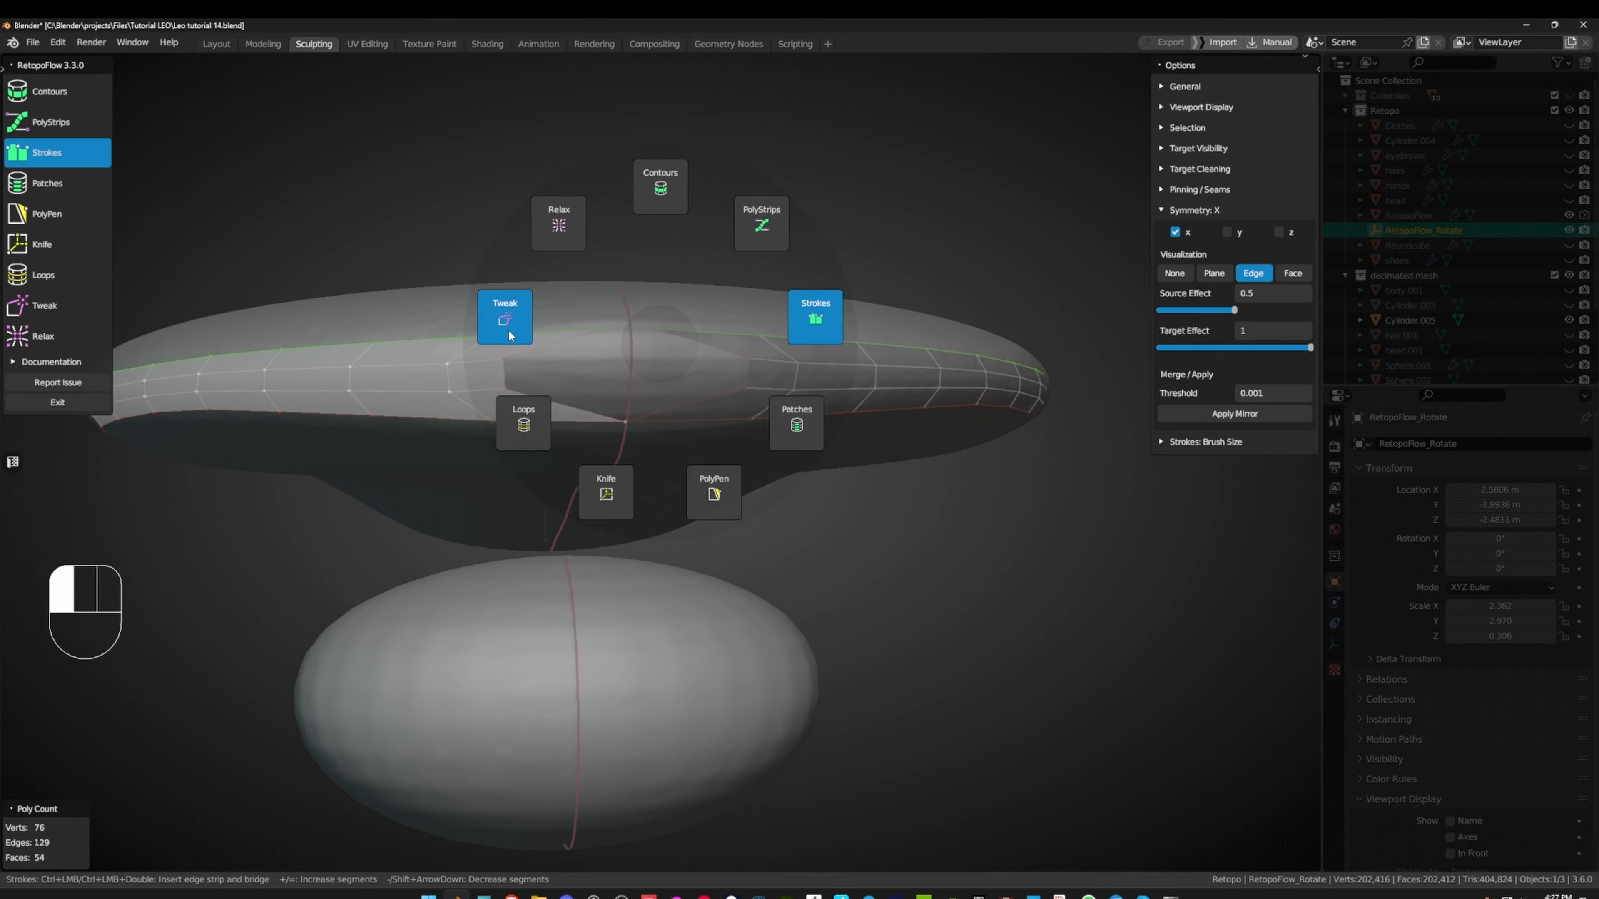
{"action": "left_click", "coordinate": [509, 336]}
{"action": "left_click_drag", "start_coordinate": [512, 359], "coordinate": [828, 346]}
{"action": "left_click_drag", "start_coordinate": [535, 385], "coordinate": [771, 378]}
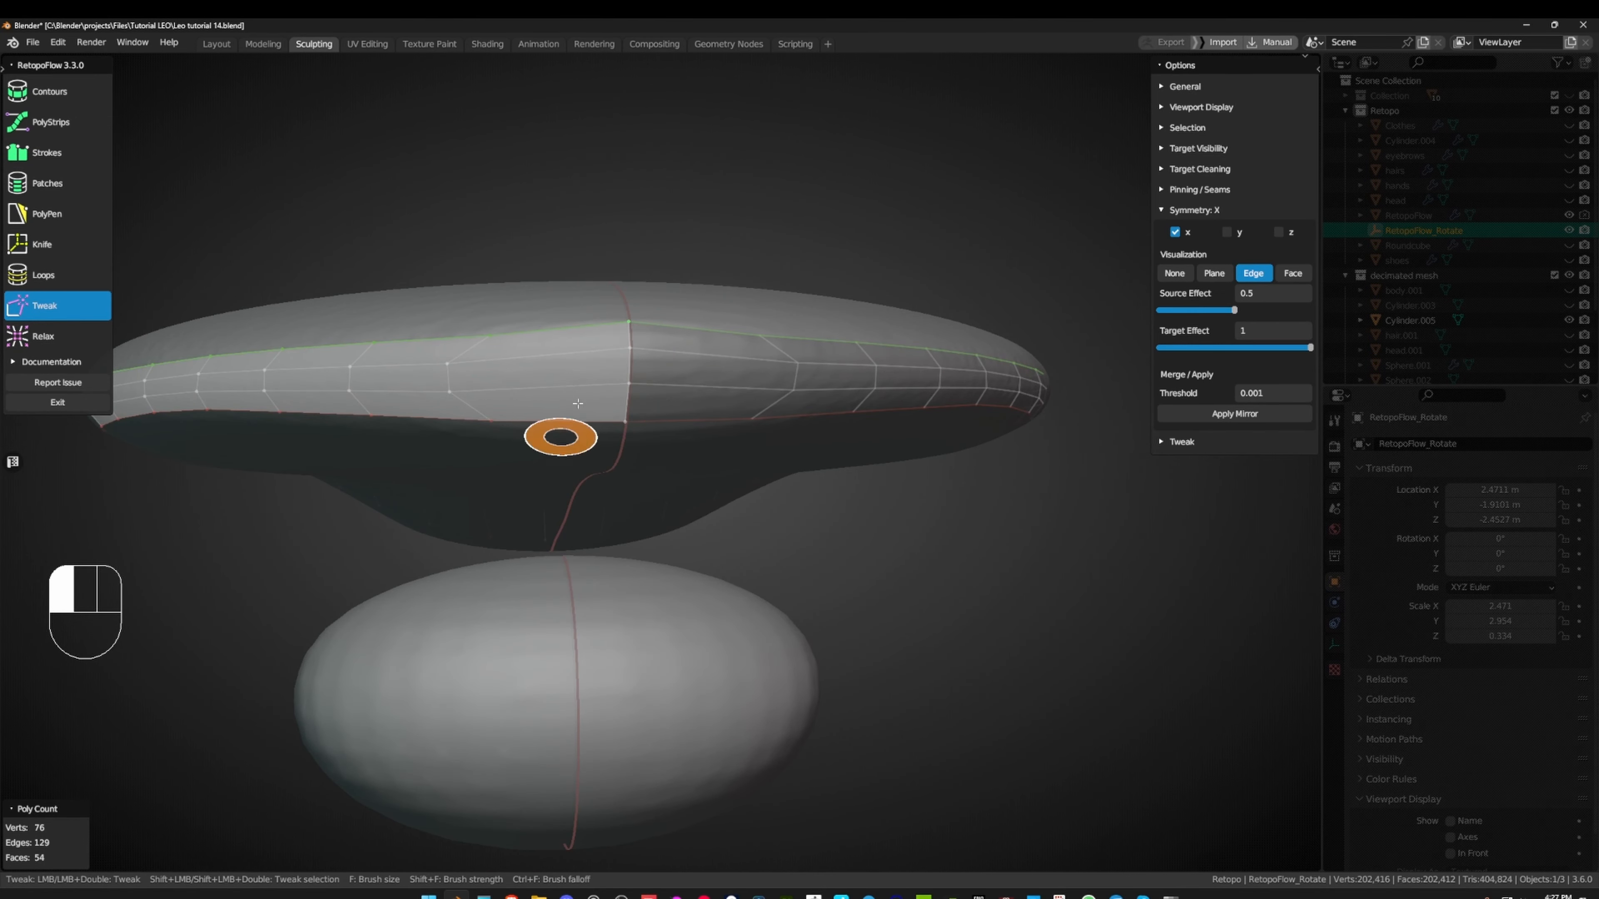
- Even out the side strip's faces from the thin-end seam around the slab with repeated Relax strokes
{"action": "scroll", "coordinate": [561, 436], "scroll_direction": "down", "scroll_amount": 1}
{"action": "middle_click_drag", "start_coordinate": [560, 436], "coordinate": [671, 364]}
{"action": "key", "text": "q"}
{"action": "key", "text": "q"}
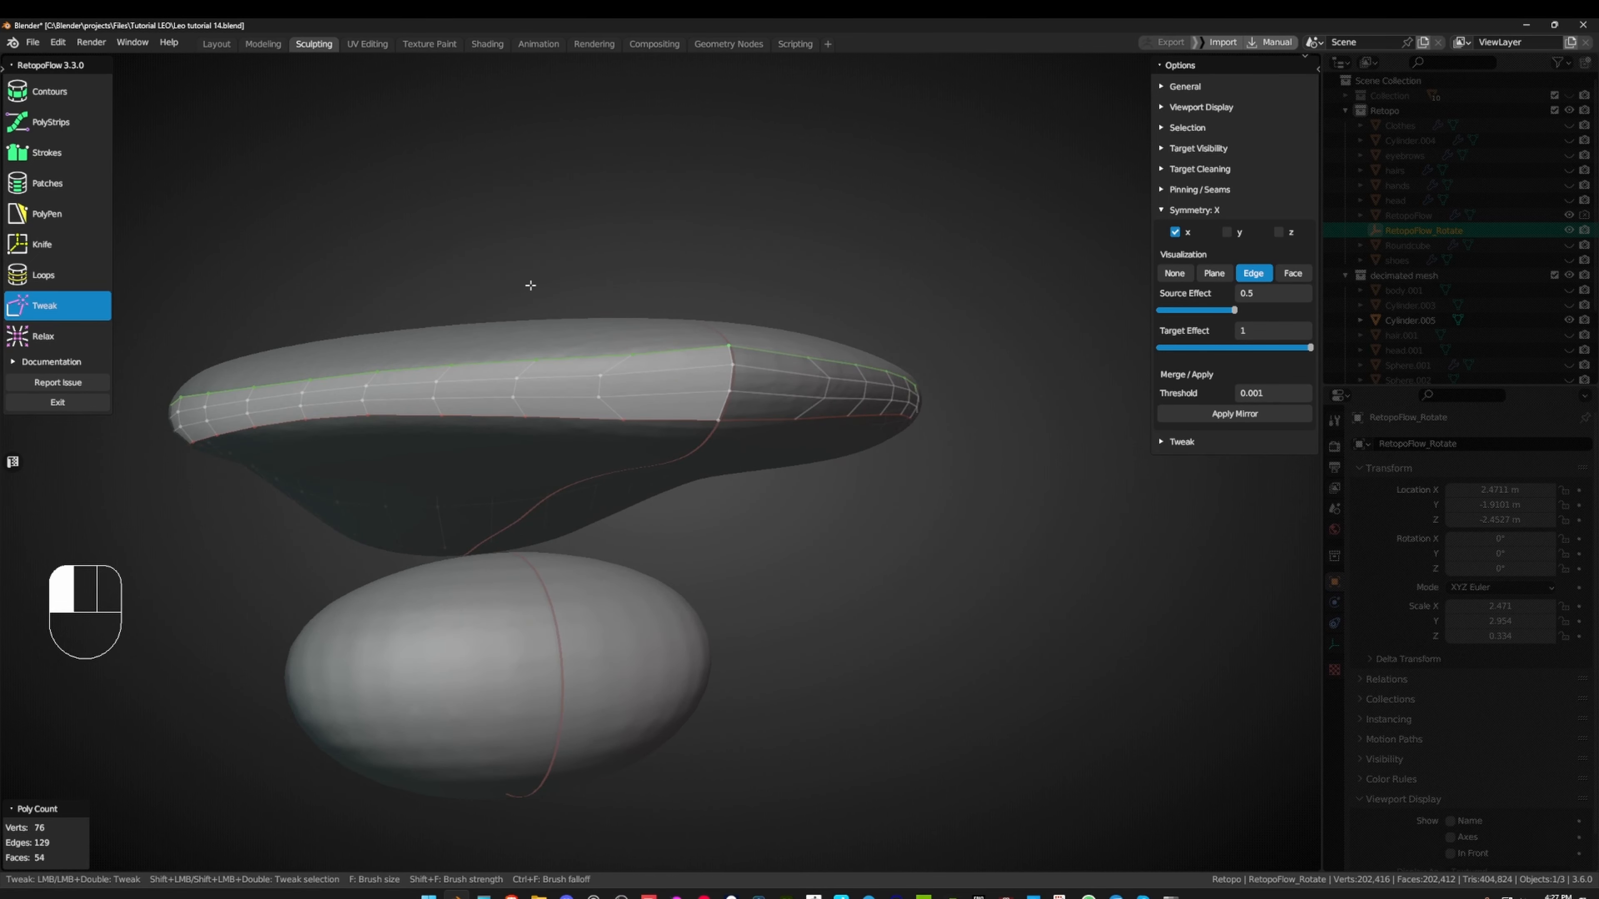
{"action": "key", "text": "q"}
{"action": "key", "text": "q"}
{"action": "left_click", "coordinate": [463, 208]}
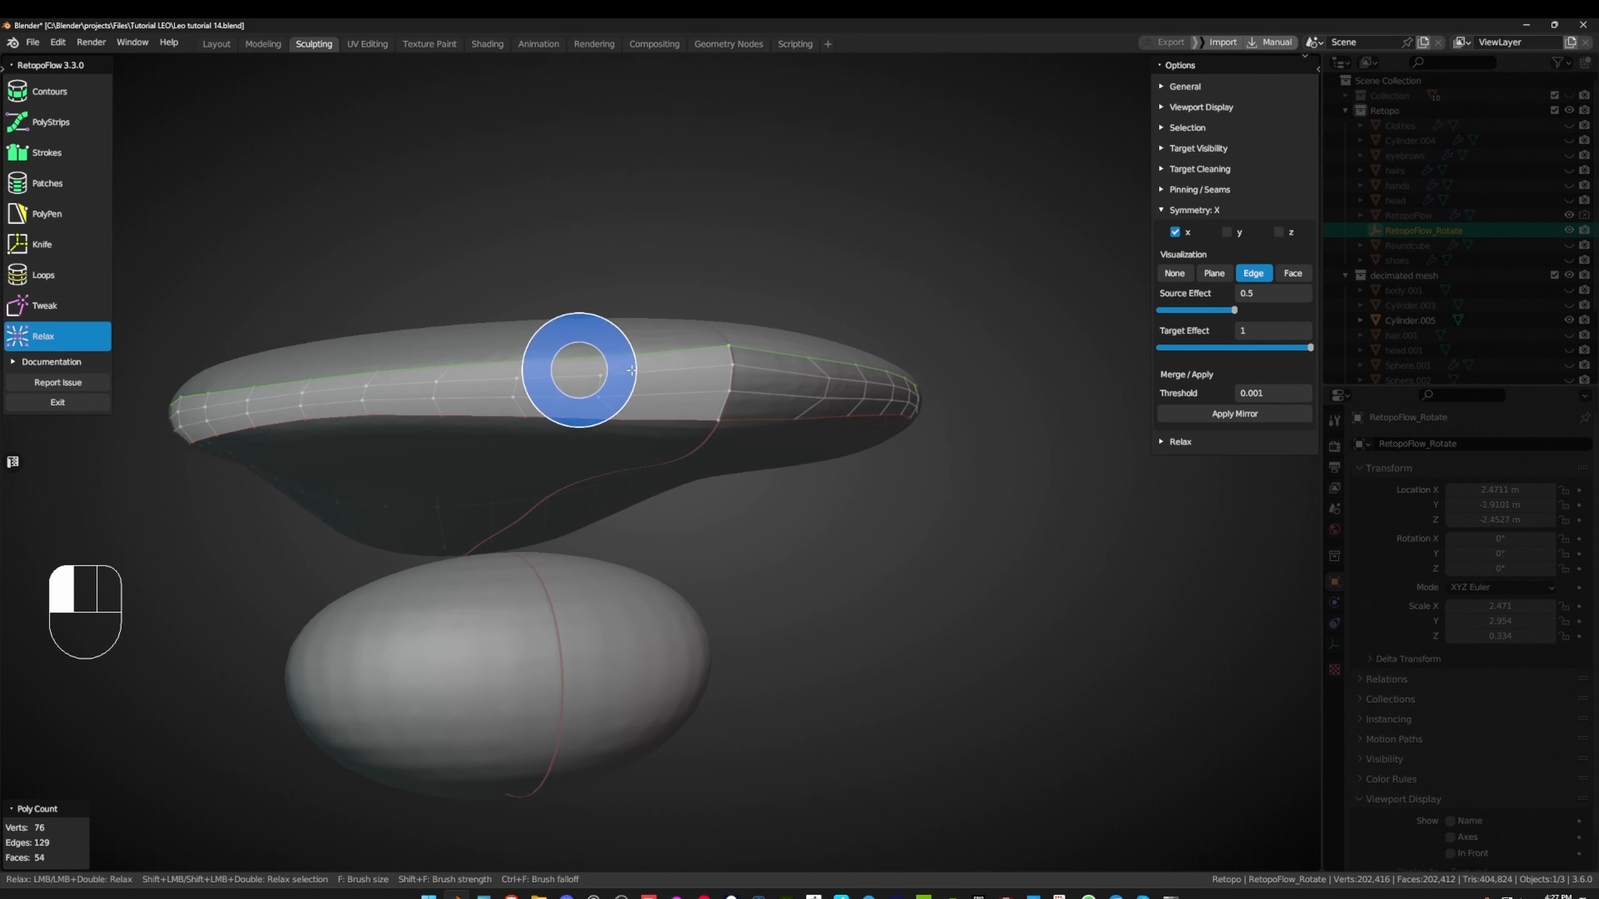
{"action": "left_click_drag", "start_coordinate": [658, 383], "coordinate": [516, 375]}
{"action": "middle_click_drag", "start_coordinate": [517, 375], "coordinate": [599, 359]}
{"action": "mouse_move", "coordinate": [599, 358]}
{"action": "left_mouse_down"}
{"action": "mouse_move", "coordinate": [417, 390]}
{"action": "mouse_move", "coordinate": [643, 358]}
{"action": "mouse_move", "coordinate": [419, 372]}
{"action": "mouse_move", "coordinate": [437, 371]}
{"action": "left_mouse_up"}
{"action": "mouse_move", "coordinate": [837, 388]}
{"action": "left_mouse_down"}
{"action": "mouse_move", "coordinate": [768, 371]}
{"action": "mouse_move", "coordinate": [437, 390]}
{"action": "mouse_move", "coordinate": [755, 386]}
{"action": "mouse_move", "coordinate": [510, 380]}
{"action": "mouse_move", "coordinate": [596, 346]}
{"action": "left_mouse_up"}
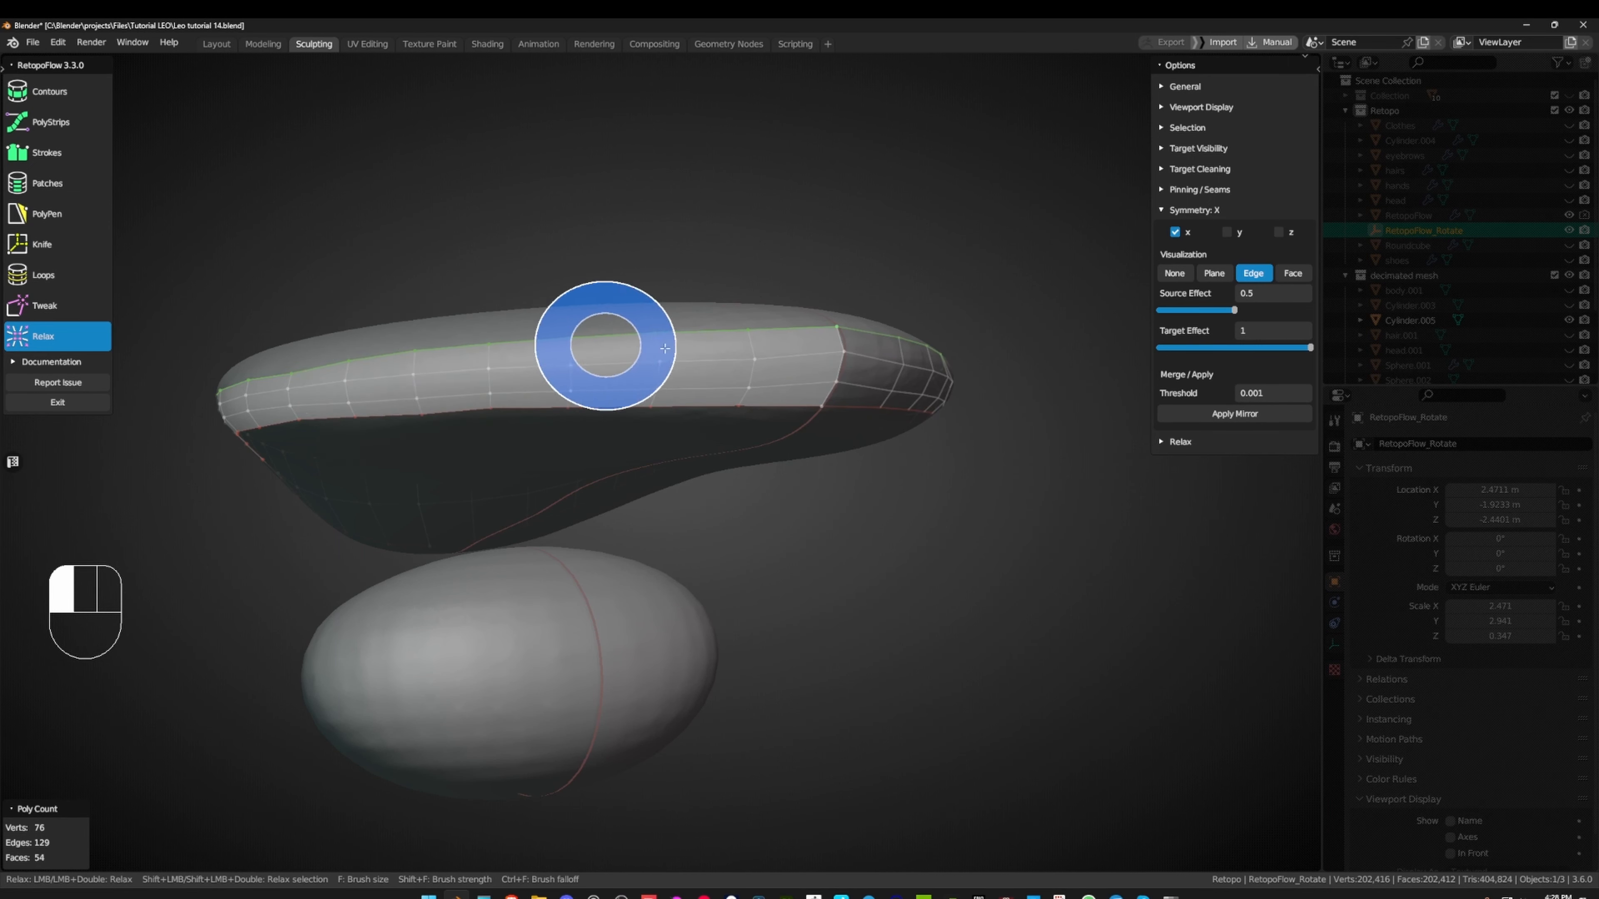
{"action": "middle_click_drag", "start_coordinate": [597, 347], "coordinate": [657, 395]}
{"action": "mouse_move", "coordinate": [657, 396]}
{"action": "left_mouse_down"}
{"action": "mouse_move", "coordinate": [482, 412]}
{"action": "mouse_move", "coordinate": [383, 399]}
{"action": "mouse_move", "coordinate": [607, 347]}
{"action": "mouse_move", "coordinate": [294, 403]}
{"action": "left_mouse_up"}
{"action": "middle_click_drag", "start_coordinate": [503, 336], "coordinate": [503, 318]}
{"action": "left_click_drag", "start_coordinate": [473, 362], "coordinate": [375, 363]}
{"action": "middle_click_drag", "start_coordinate": [564, 335], "coordinate": [561, 346]}
{"action": "mouse_move", "coordinate": [560, 347]}
{"action": "left_mouse_down"}
{"action": "mouse_move", "coordinate": [591, 349]}
{"action": "mouse_move", "coordinate": [389, 375]}
{"action": "mouse_move", "coordinate": [596, 357]}
{"action": "left_mouse_up"}
{"action": "scroll", "coordinate": [623, 330], "scroll_direction": "down", "scroll_amount": 1}
{"action": "middle_click_drag", "start_coordinate": [624, 330], "coordinate": [554, 309]}
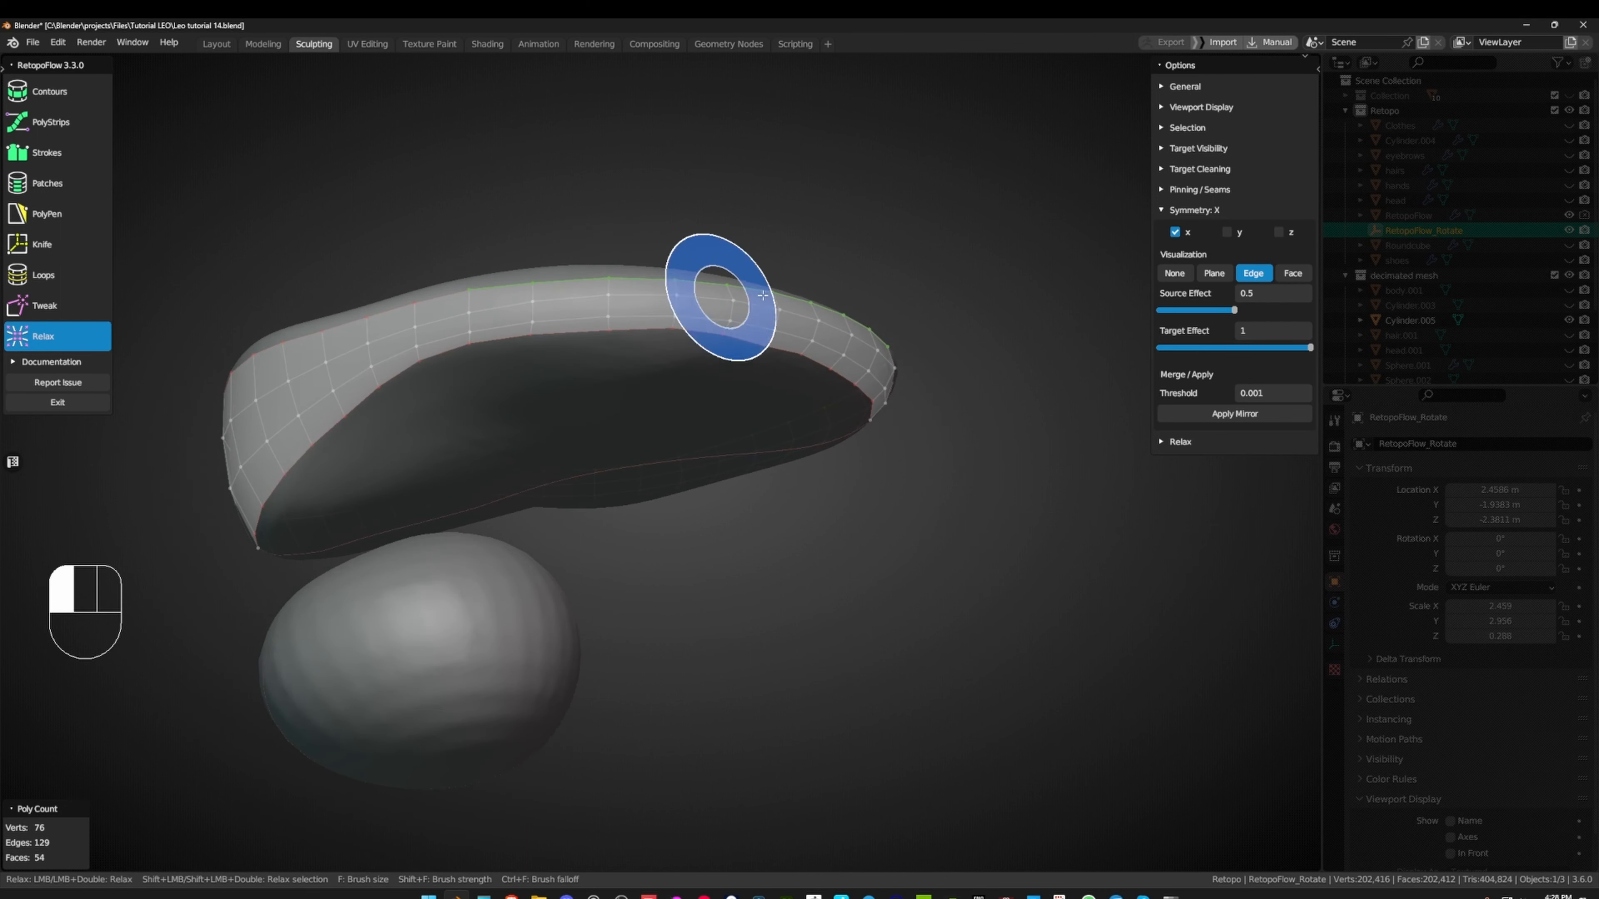
- Exit RetopoFlow, return to Object Mode and hide the blue sphere below the slab
{"action": "mouse_move", "coordinate": [725, 300]}
{"action": "middle_mouse_down"}
{"action": "mouse_move", "coordinate": [642, 286]}
{"action": "mouse_move", "coordinate": [785, 321]}
{"action": "middle_mouse_up"}
{"action": "mouse_move", "coordinate": [535, 343]}
{"action": "middle_mouse_down"}
{"action": "mouse_move", "coordinate": [599, 357]}
{"action": "mouse_move", "coordinate": [561, 397]}
{"action": "mouse_move", "coordinate": [583, 352]}
{"action": "middle_mouse_up"}
{"action": "mouse_move", "coordinate": [571, 488]}
{"action": "middle_mouse_down"}
{"action": "mouse_move", "coordinate": [660, 404]}
{"action": "mouse_move", "coordinate": [714, 386]}
{"action": "middle_mouse_up"}
{"action": "key", "text": "Tab"}
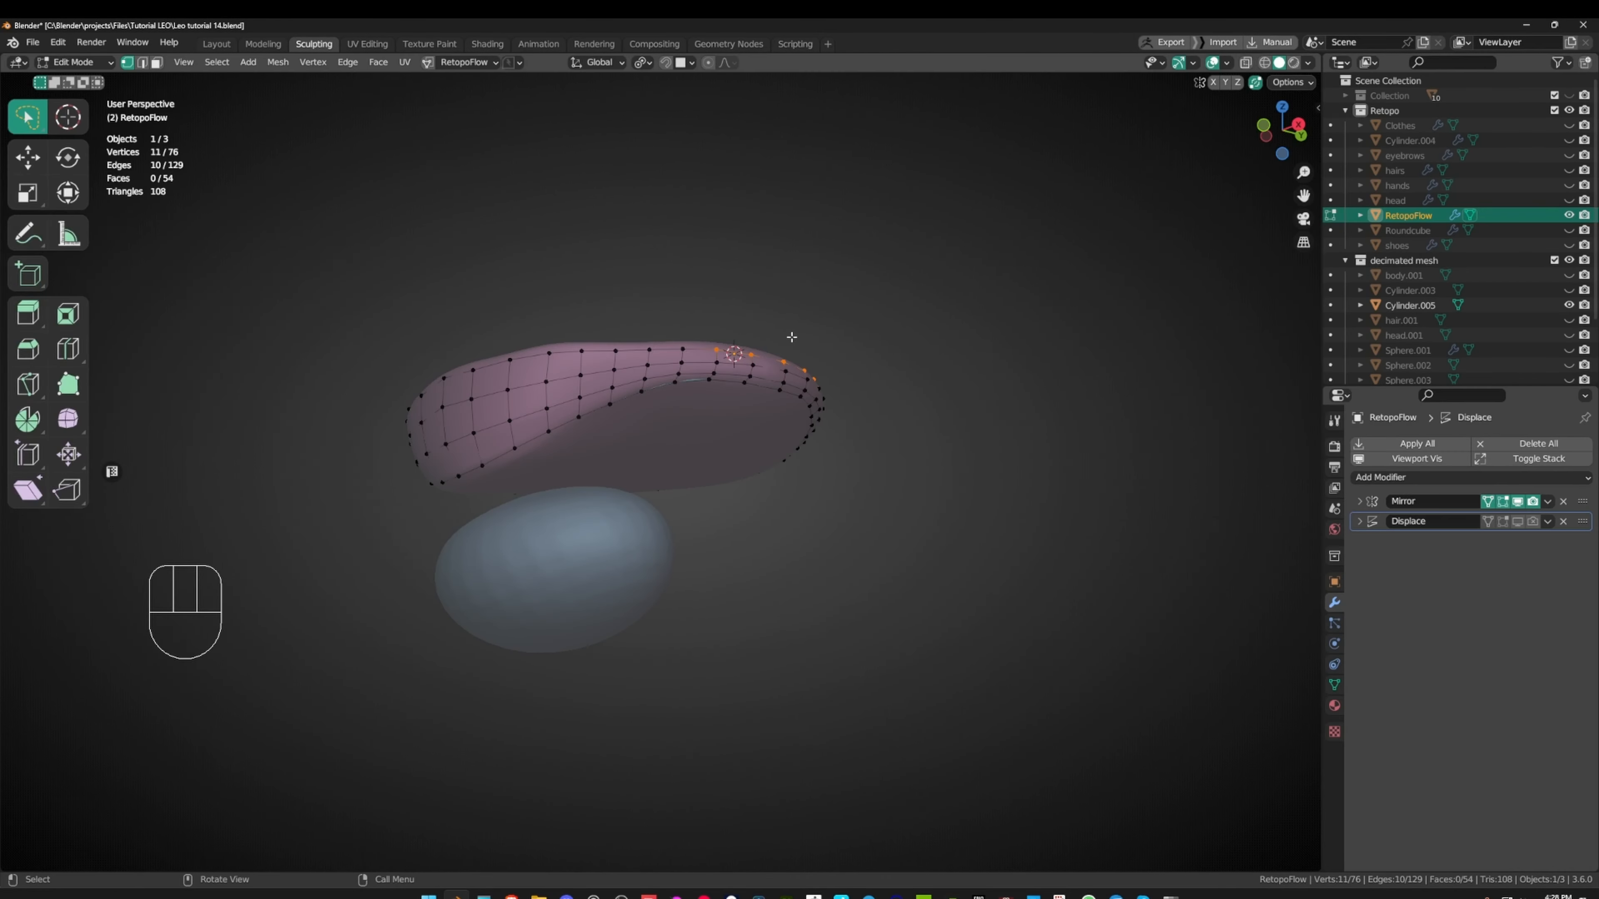
{"action": "middle_click_drag", "start_coordinate": [792, 336], "coordinate": [774, 407]}
{"action": "key", "text": "ctrl+Tab"}
{"action": "left_click", "coordinate": [638, 608]}
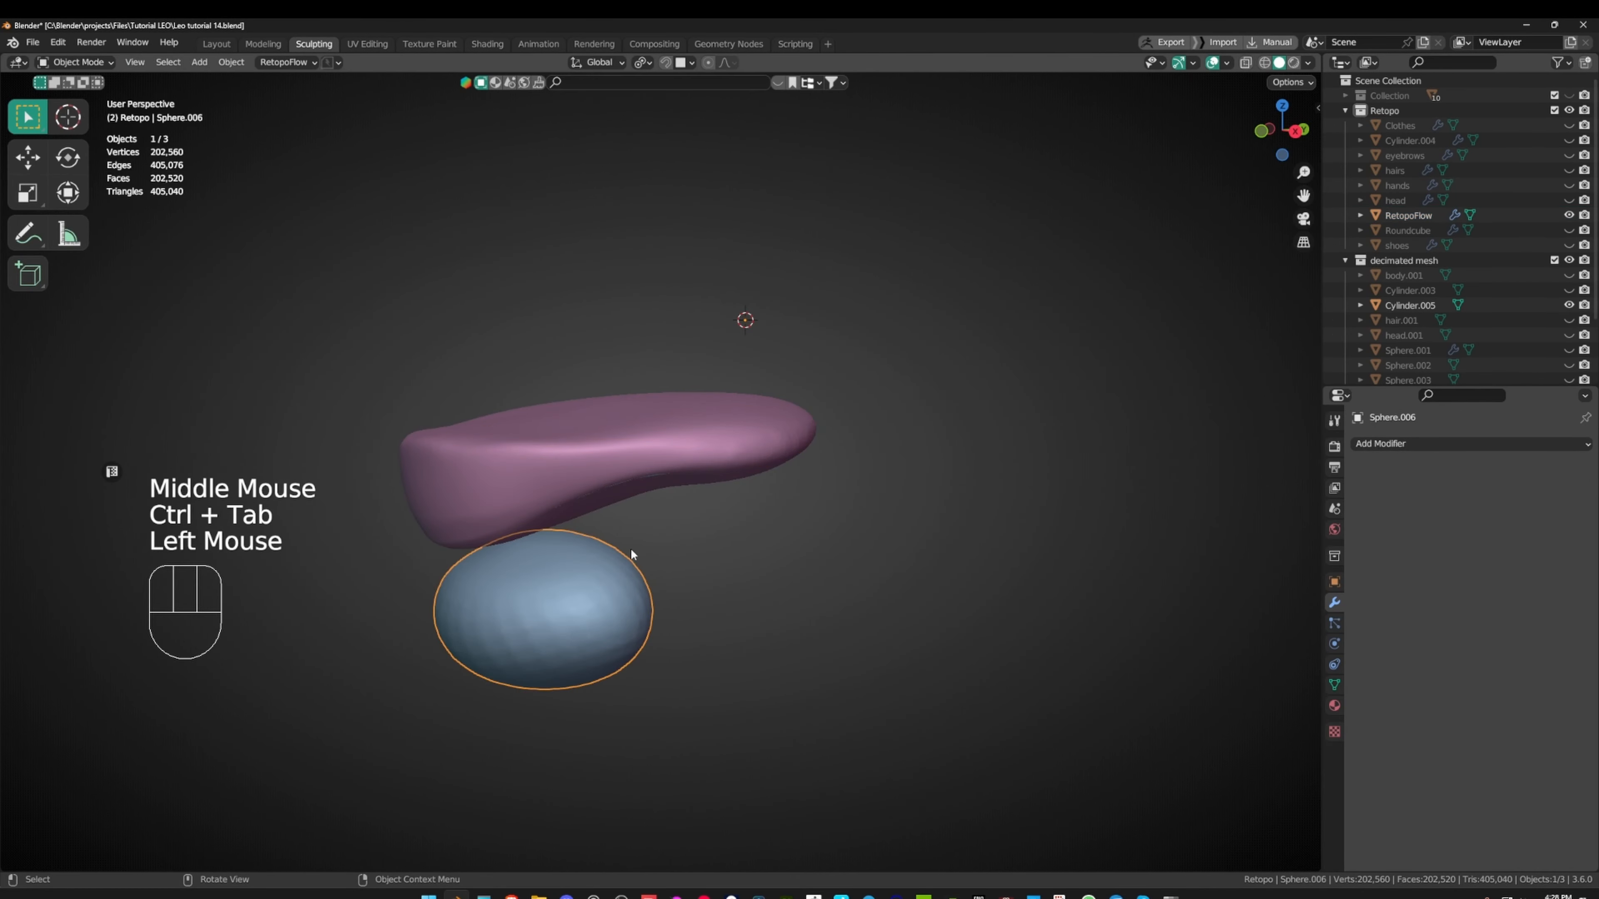
{"action": "key", "text": "h"}
- Select the RetopoFlow object and rename it "teeth"
{"action": "middle_click_drag", "start_coordinate": [637, 550], "coordinate": [593, 420]}
{"action": "left_click", "coordinate": [490, 384]}
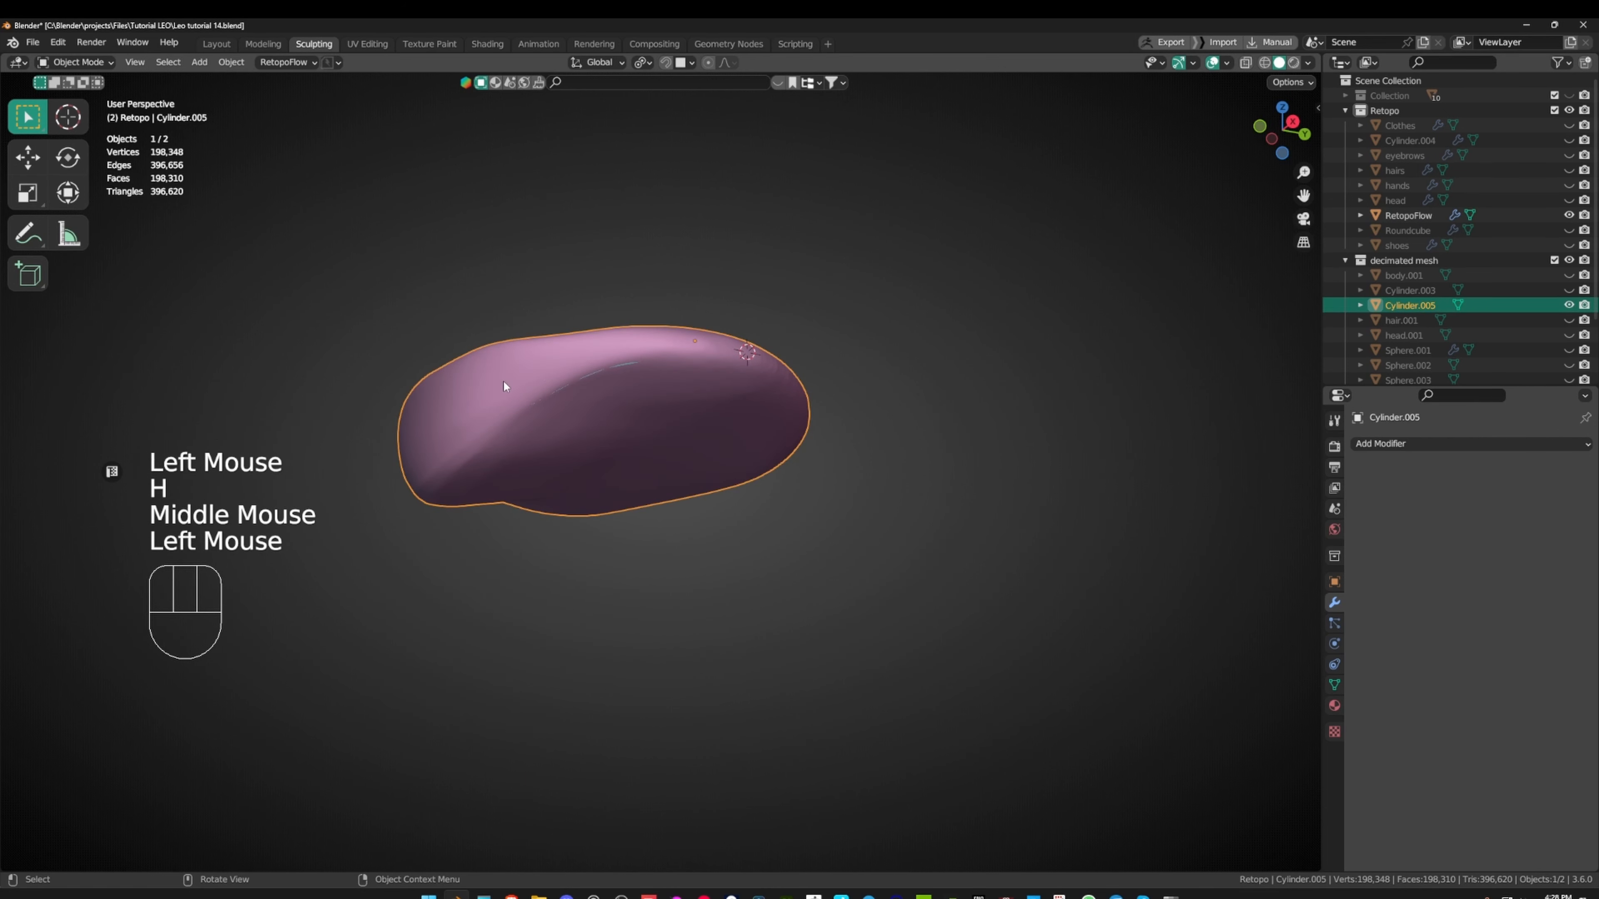
{"action": "left_click", "coordinate": [503, 380]}
{"action": "left_click", "coordinate": [1404, 214]}
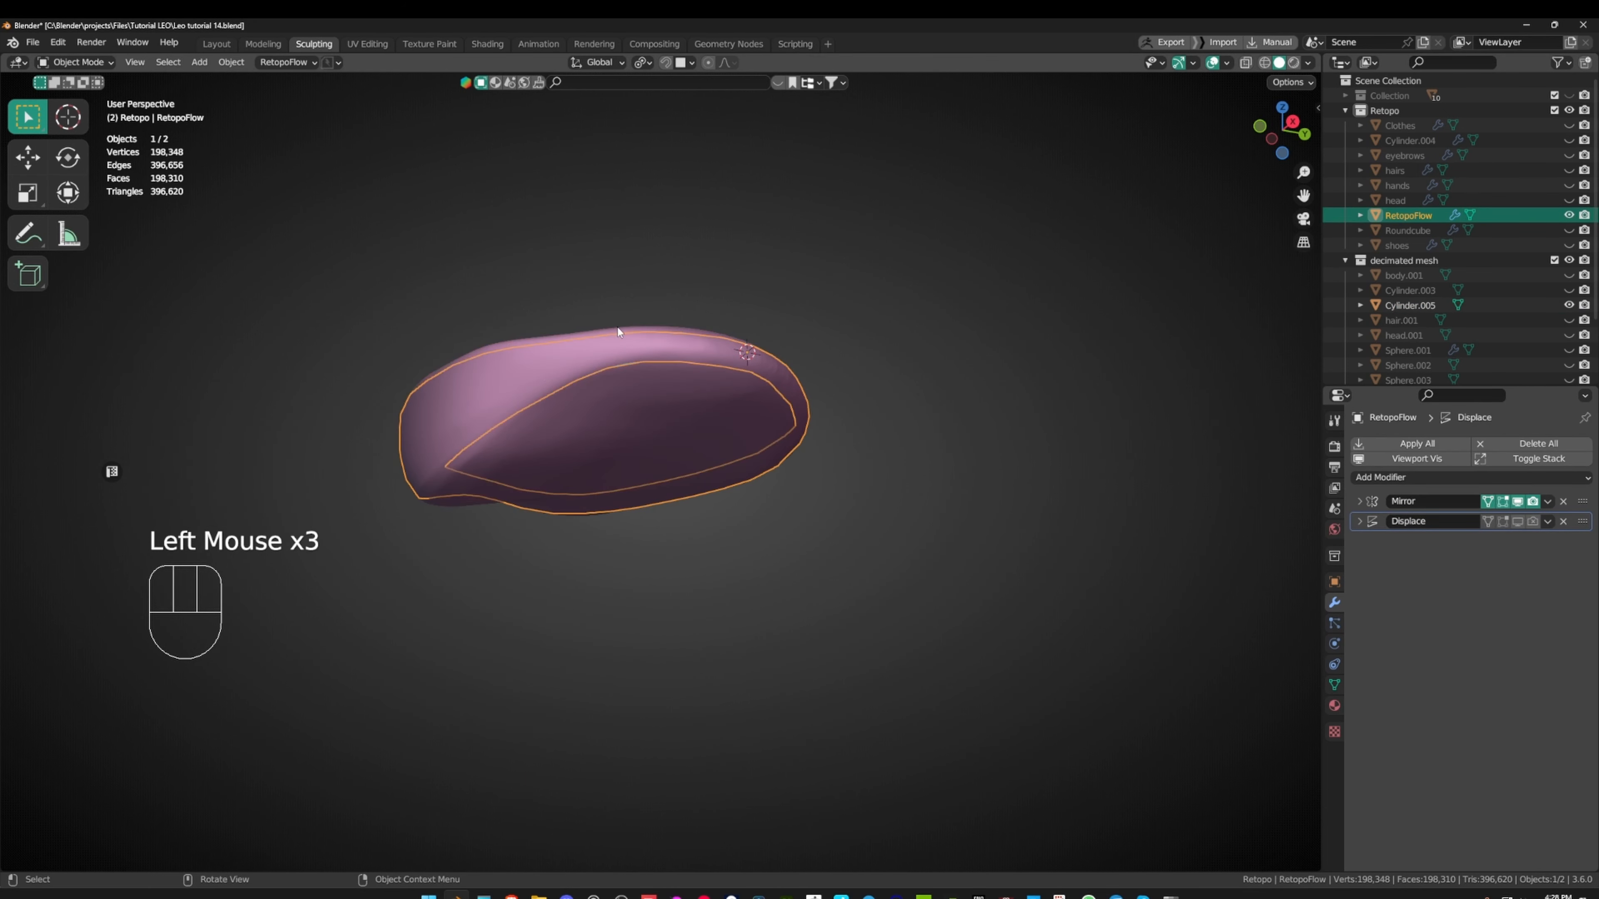
{"action": "middle_click_drag", "start_coordinate": [617, 328], "coordinate": [642, 363]}
{"action": "key", "text": "F2"}
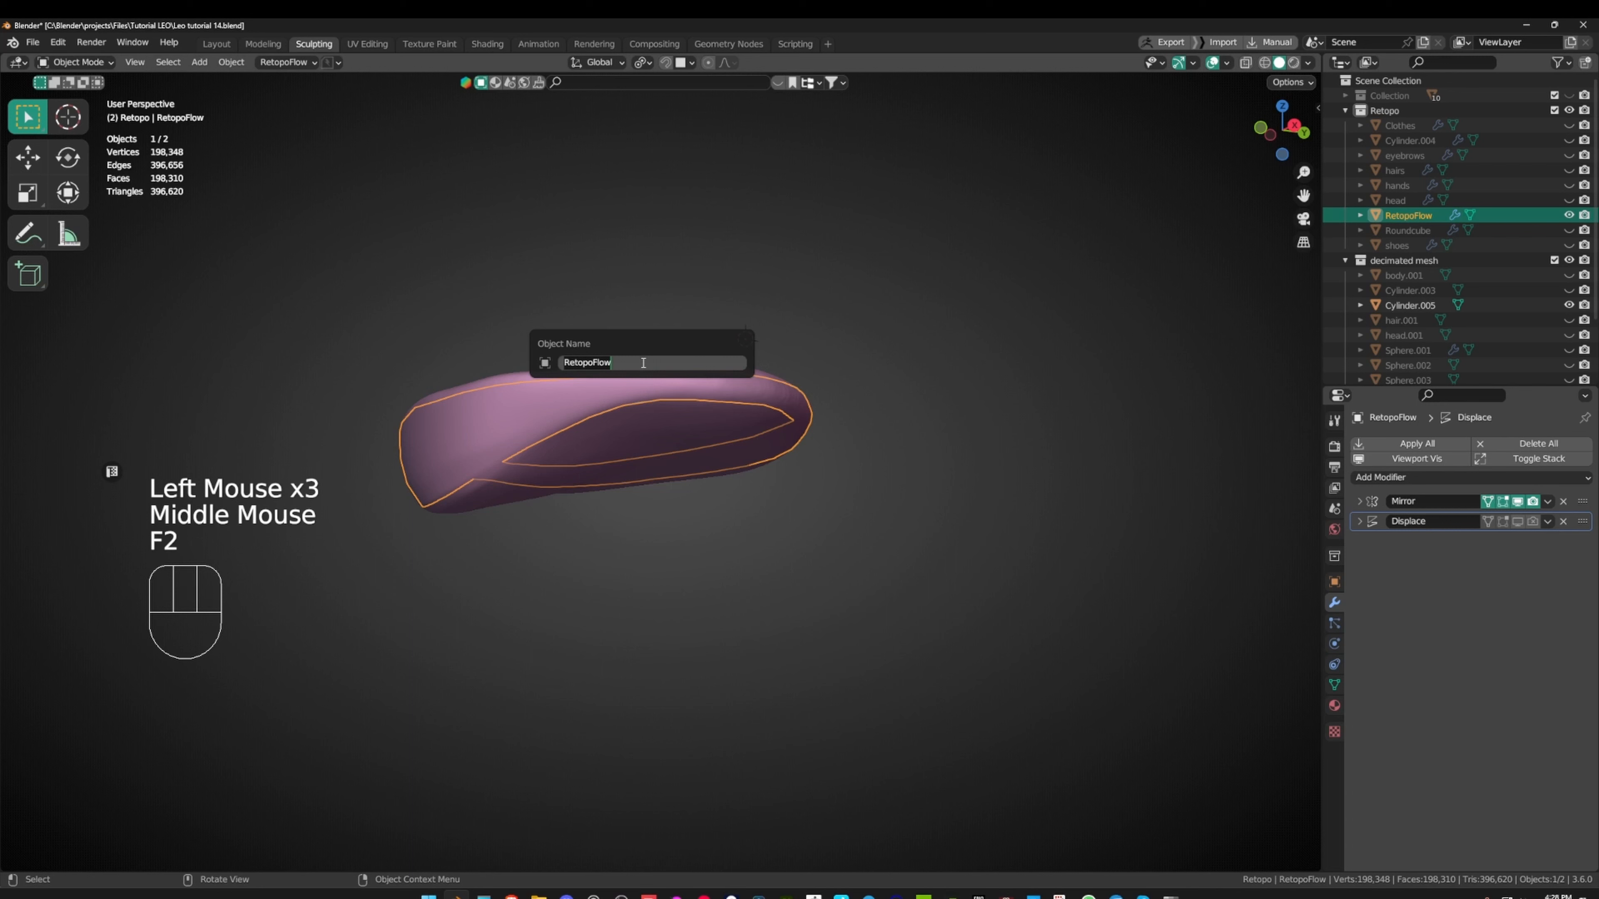
{"action": "type", "text": "teeth"}
{"action": "key", "text": "Return"}
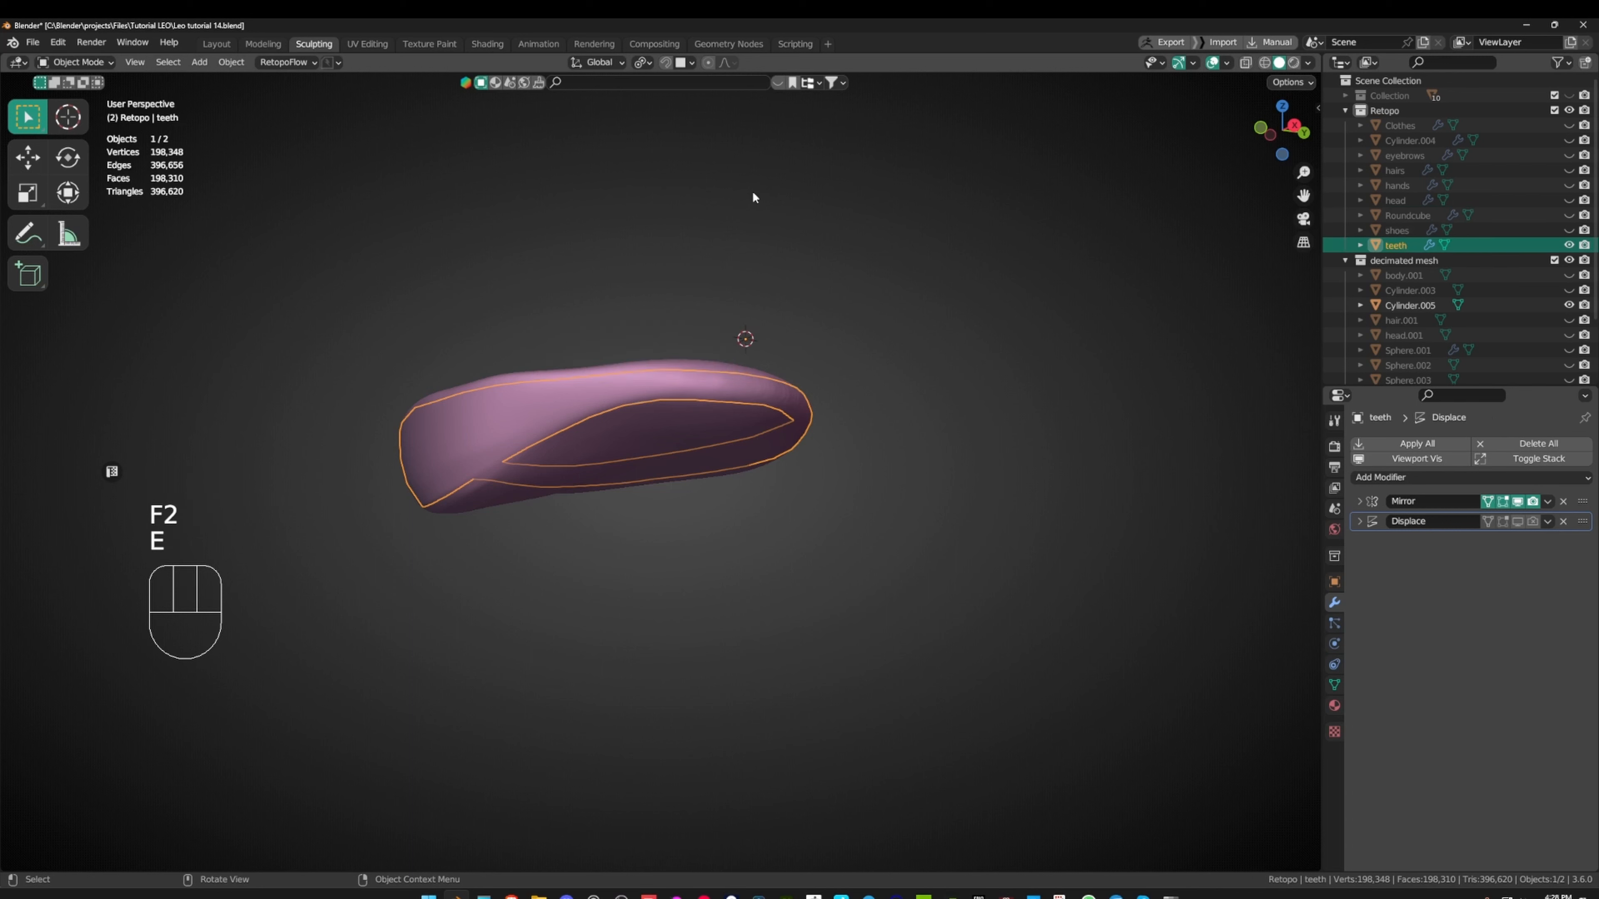
- Reopen the teeth mesh in RetopoFlow and examine its open upper and lower sides from several angles
{"action": "middle_click_drag", "start_coordinate": [710, 334], "coordinate": [709, 466]}
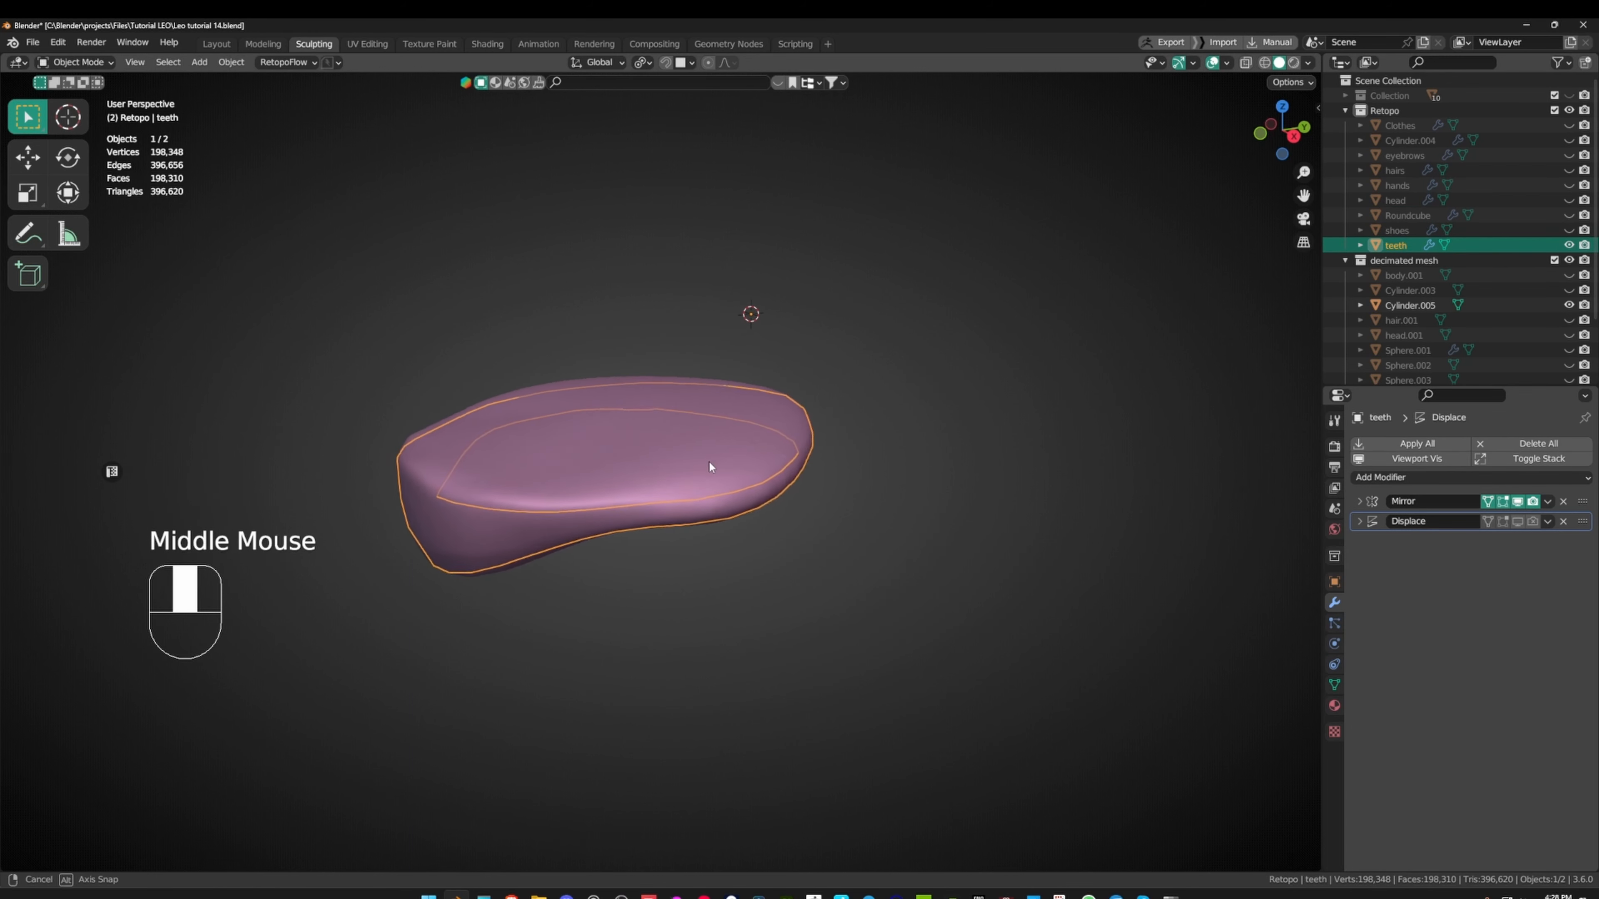
{"action": "key", "text": "Tab"}
{"action": "left_click", "coordinate": [449, 70]}
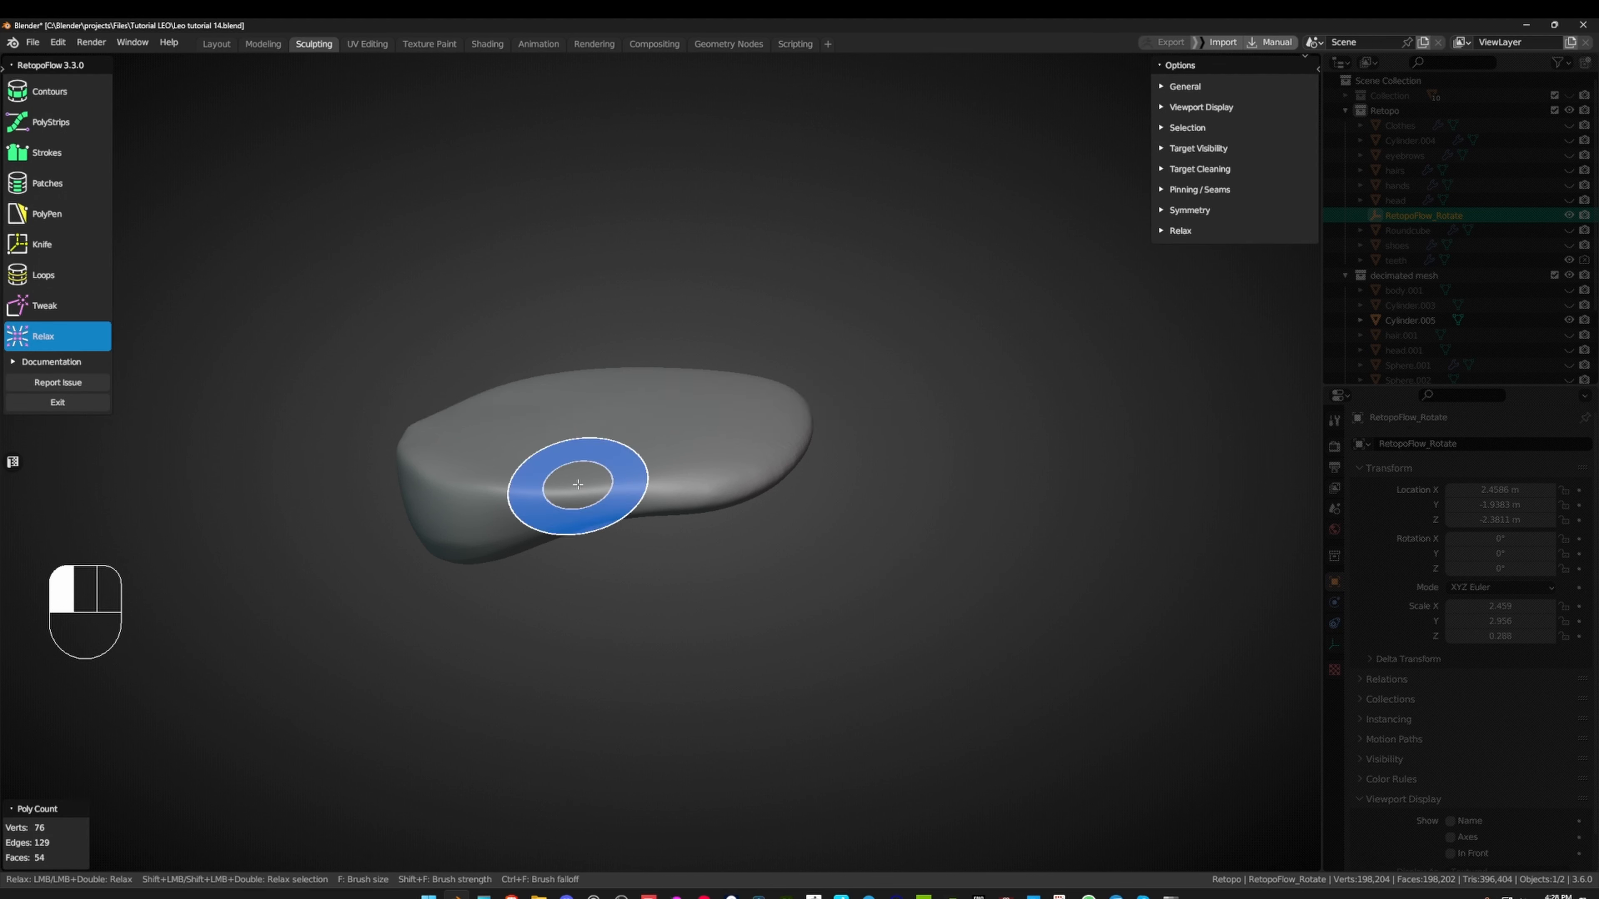
{"action": "mouse_move", "coordinate": [578, 484]}
{"action": "middle_mouse_down"}
{"action": "mouse_move", "coordinate": [571, 436]}
{"action": "mouse_move", "coordinate": [749, 428]}
{"action": "mouse_move", "coordinate": [372, 353]}
{"action": "mouse_move", "coordinate": [501, 395]}
{"action": "mouse_move", "coordinate": [417, 346]}
{"action": "mouse_move", "coordinate": [541, 397]}
{"action": "mouse_move", "coordinate": [678, 347]}
{"action": "mouse_move", "coordinate": [629, 449]}
{"action": "mouse_move", "coordinate": [729, 379]}
{"action": "mouse_move", "coordinate": [724, 257]}
{"action": "mouse_move", "coordinate": [678, 432]}
{"action": "mouse_move", "coordinate": [689, 287]}
{"action": "mouse_move", "coordinate": [639, 455]}
{"action": "middle_mouse_up"}
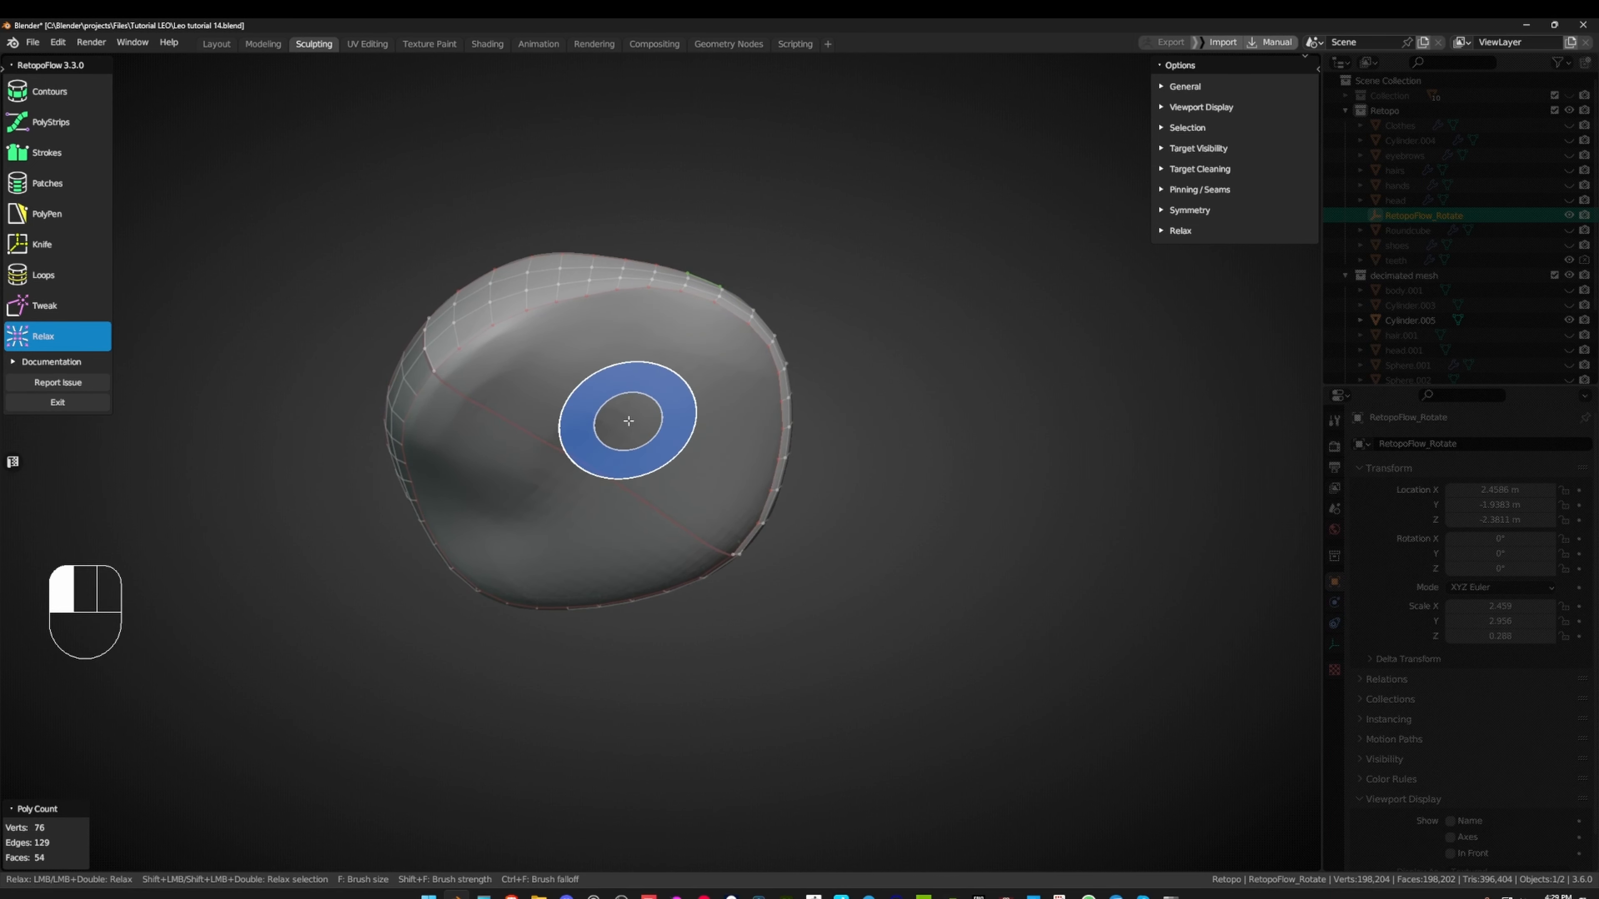
{"action": "middle_click_drag", "start_coordinate": [632, 396], "coordinate": [627, 418]}
{"action": "middle_click_drag", "start_coordinate": [657, 565], "coordinate": [638, 374]}
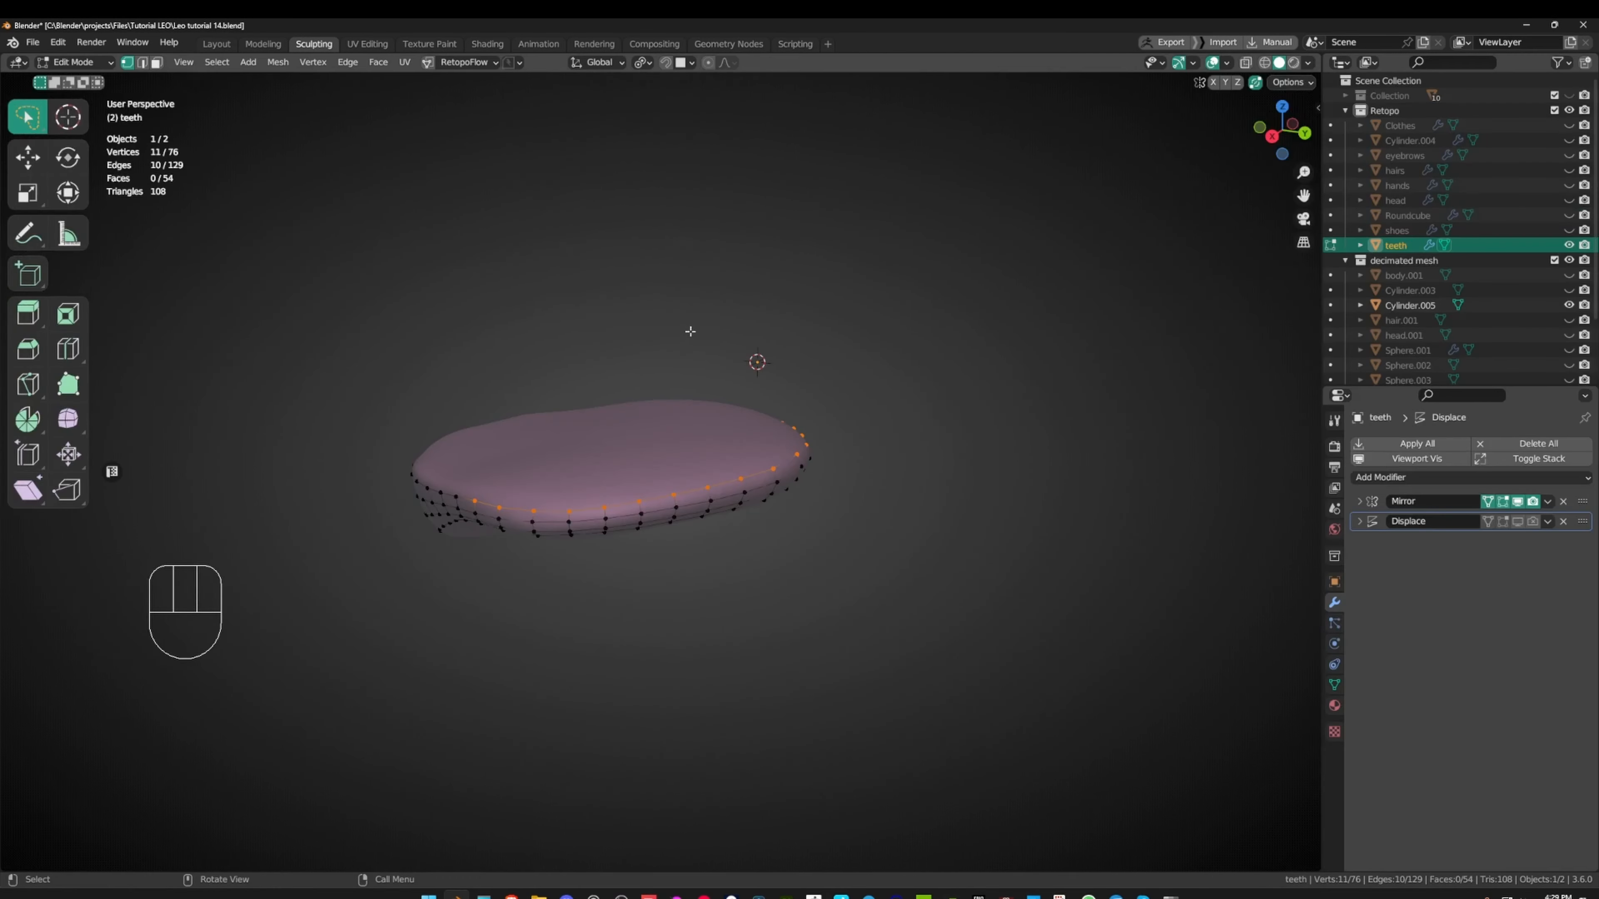
- Return to Object Mode and apply all modifiers on the teeth object
{"action": "middle_click_drag", "start_coordinate": [944, 441], "coordinate": [800, 364]}
{"action": "key", "text": "ctrl+Tab"}
{"action": "left_click", "coordinate": [1416, 443]}
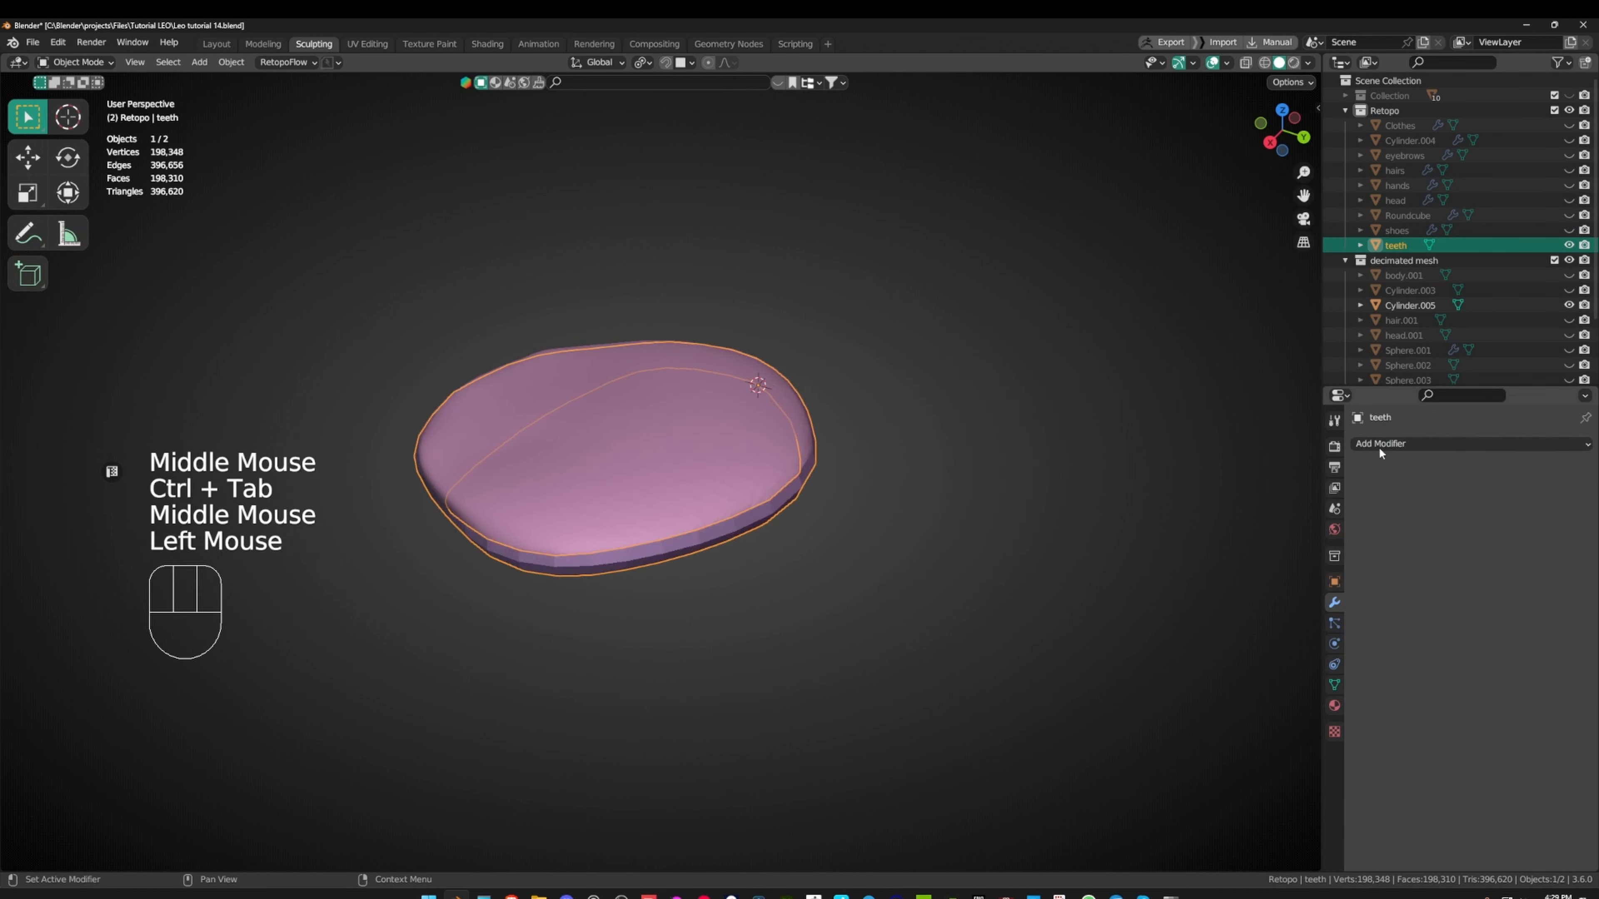
- Enter Edit Mode on the teeth mesh and select its whole upper boundary edge loop
{"action": "key", "text": "Tab"}
{"action": "middle_click_drag", "start_coordinate": [649, 478], "coordinate": [653, 481]}
{"action": "key", "text": "2"}
{"action": "key", "text": "1"}
{"action": "key", "text": "2"}
{"action": "left_click", "coordinate": [642, 539], "text": "alt"}
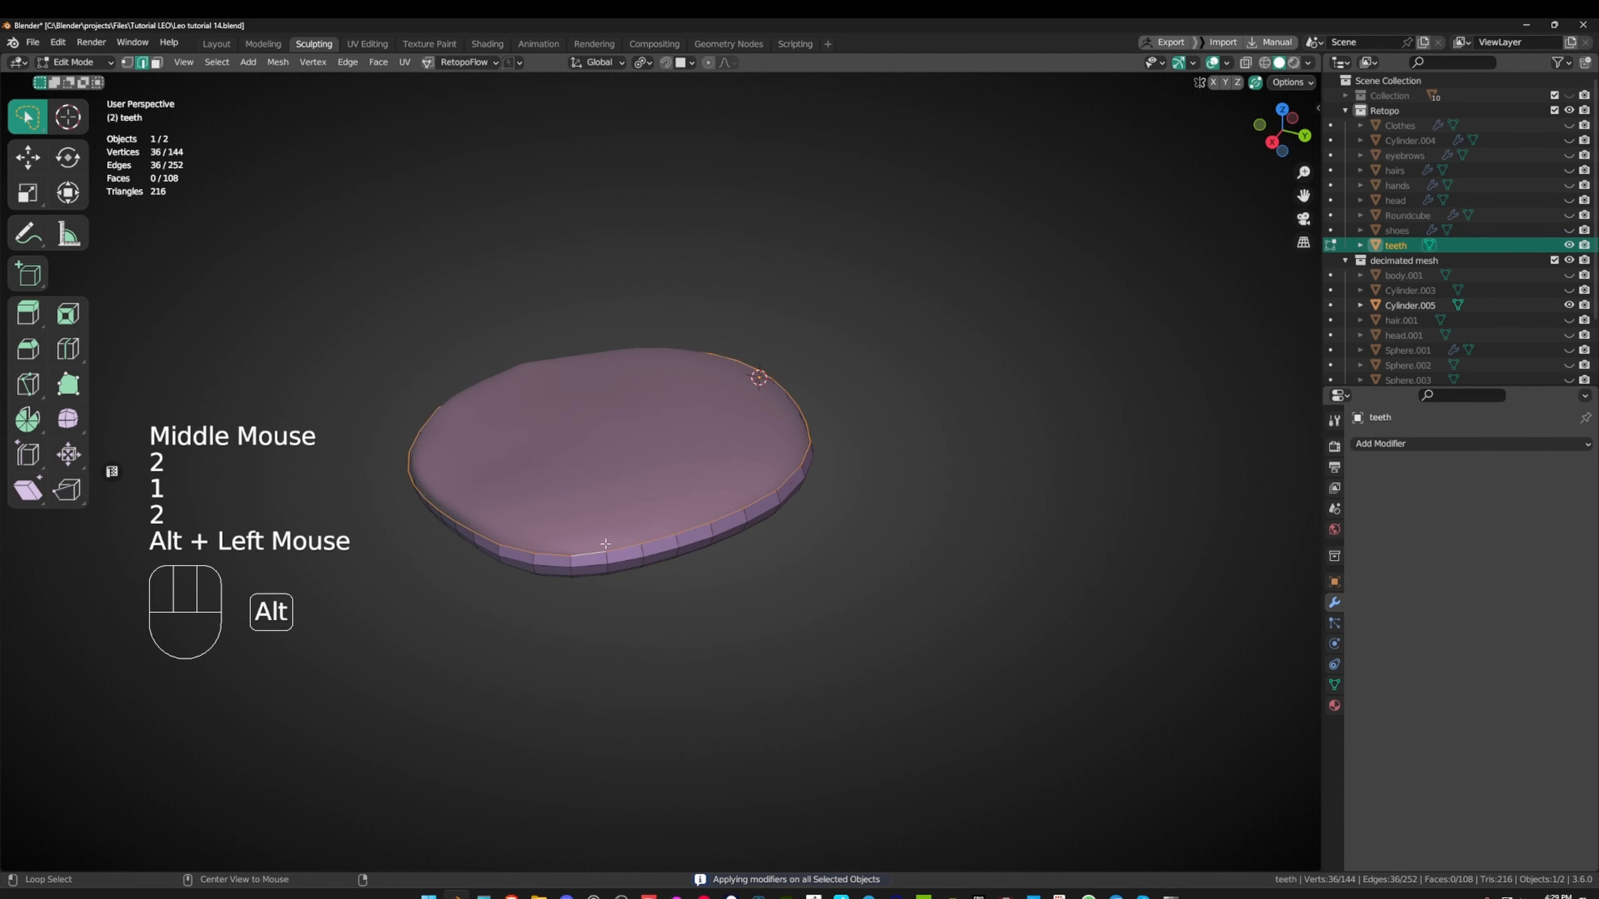
{"action": "middle_click_drag", "start_coordinate": [642, 538], "coordinate": [831, 578]}
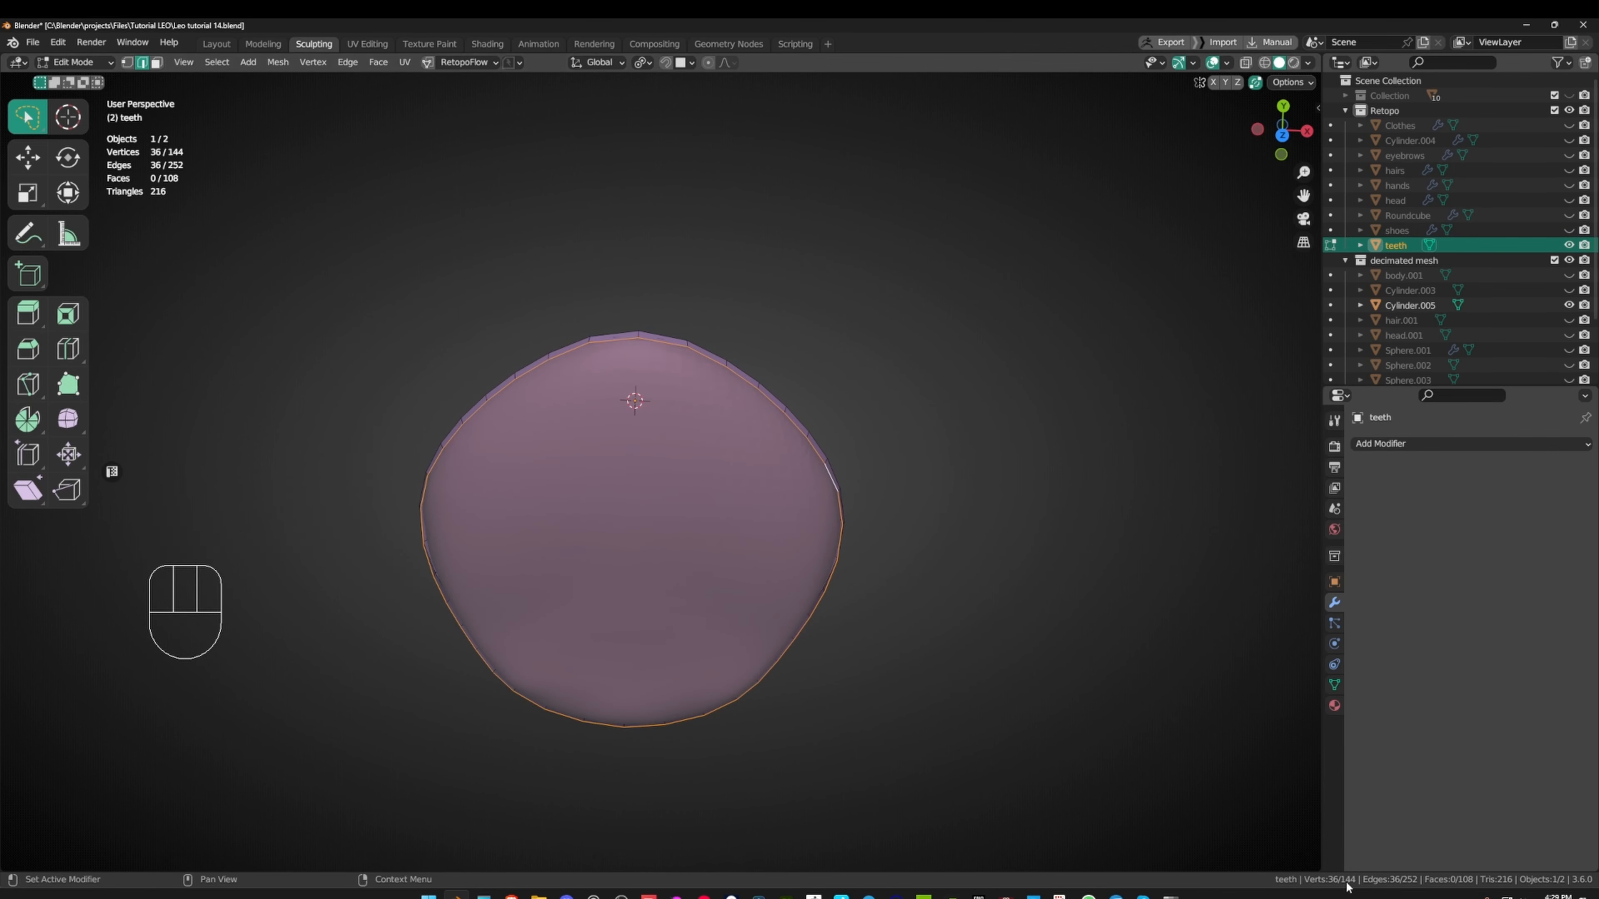
- Try to extrude the upper boundary loop inward, scaling it by 0.621, moving it slightly and rescaling it by 1.525
{"action": "middle_click_drag", "start_coordinate": [724, 529], "coordinate": [1038, 647]}
{"action": "key", "text": "e"}
{"action": "key", "text": "s"}
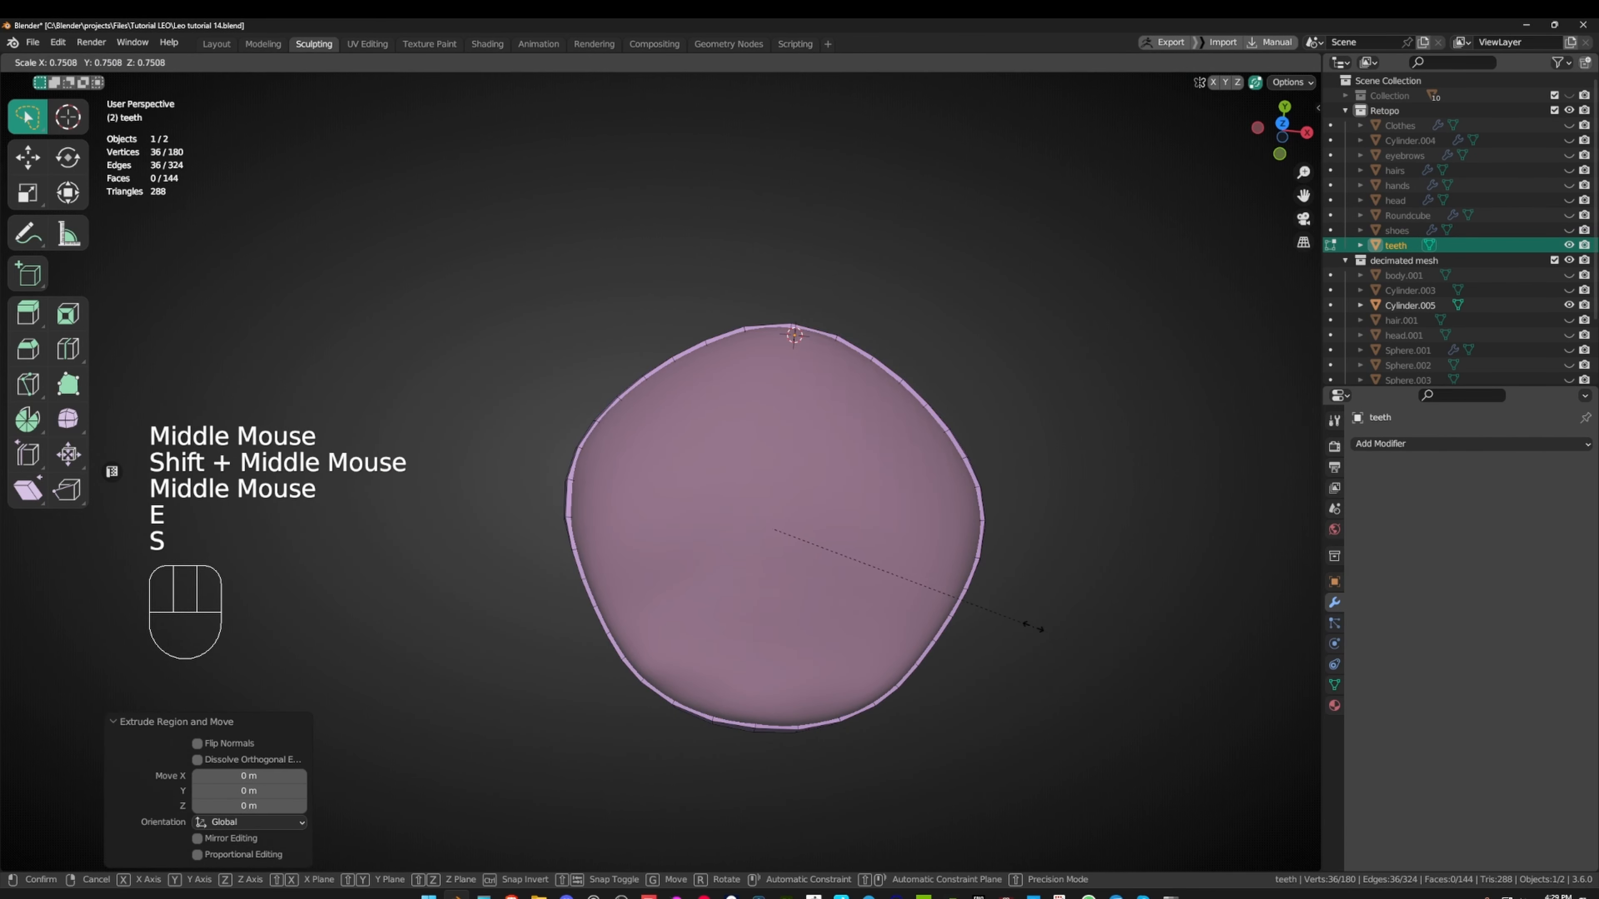
{"action": "left_click", "coordinate": [990, 605]}
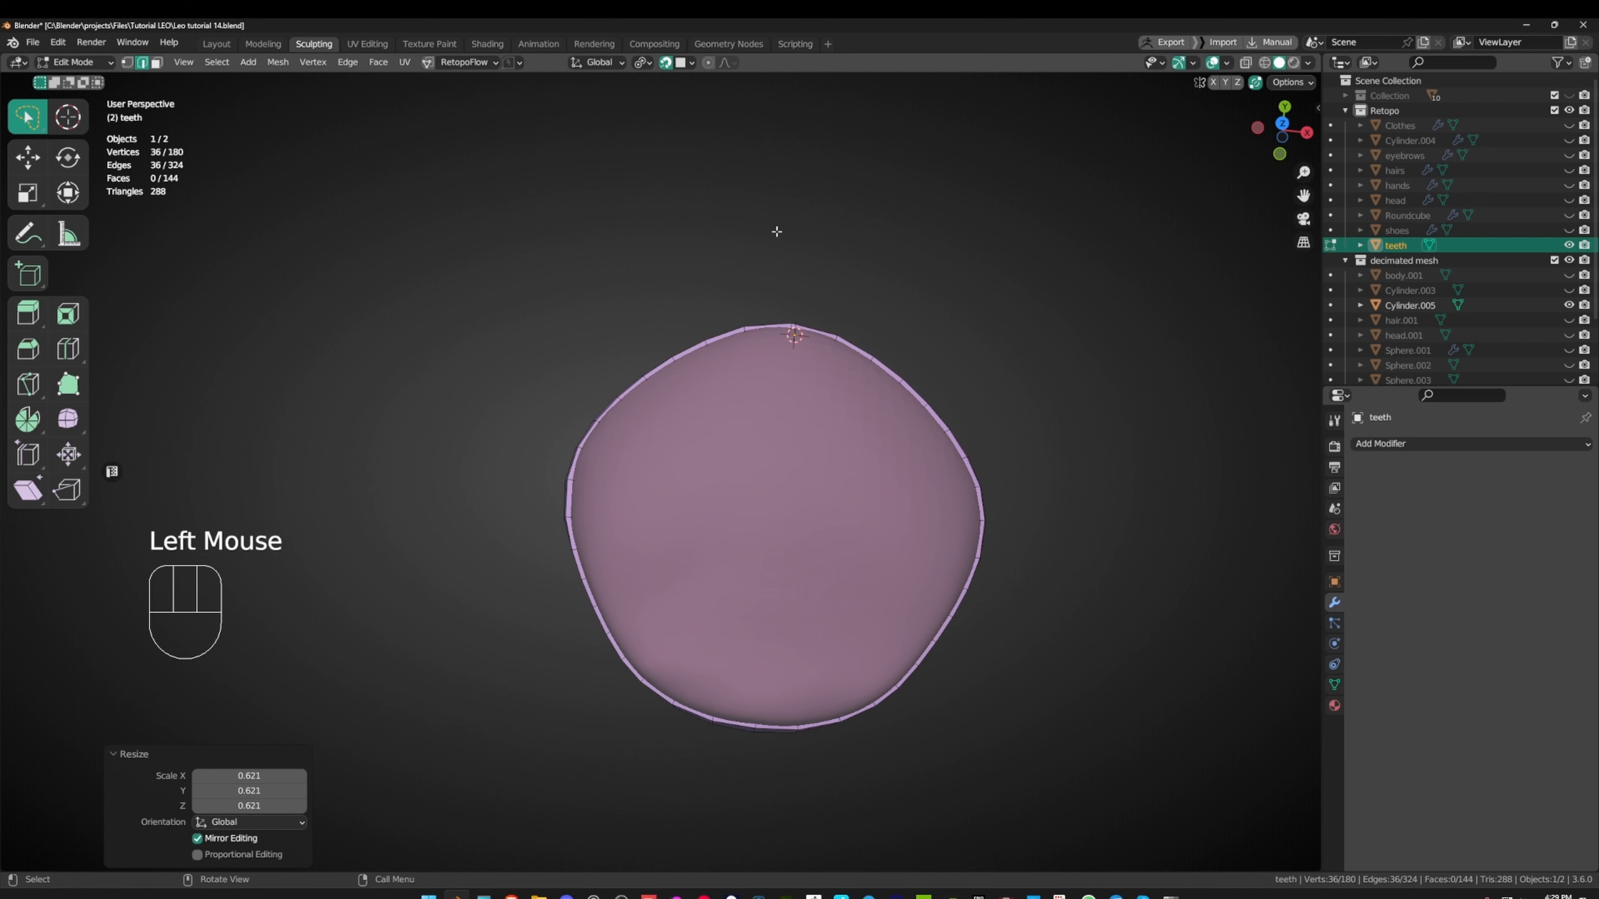
{"action": "key", "text": "g"}
{"action": "left_click", "coordinate": [892, 301]}
{"action": "key", "text": "s"}
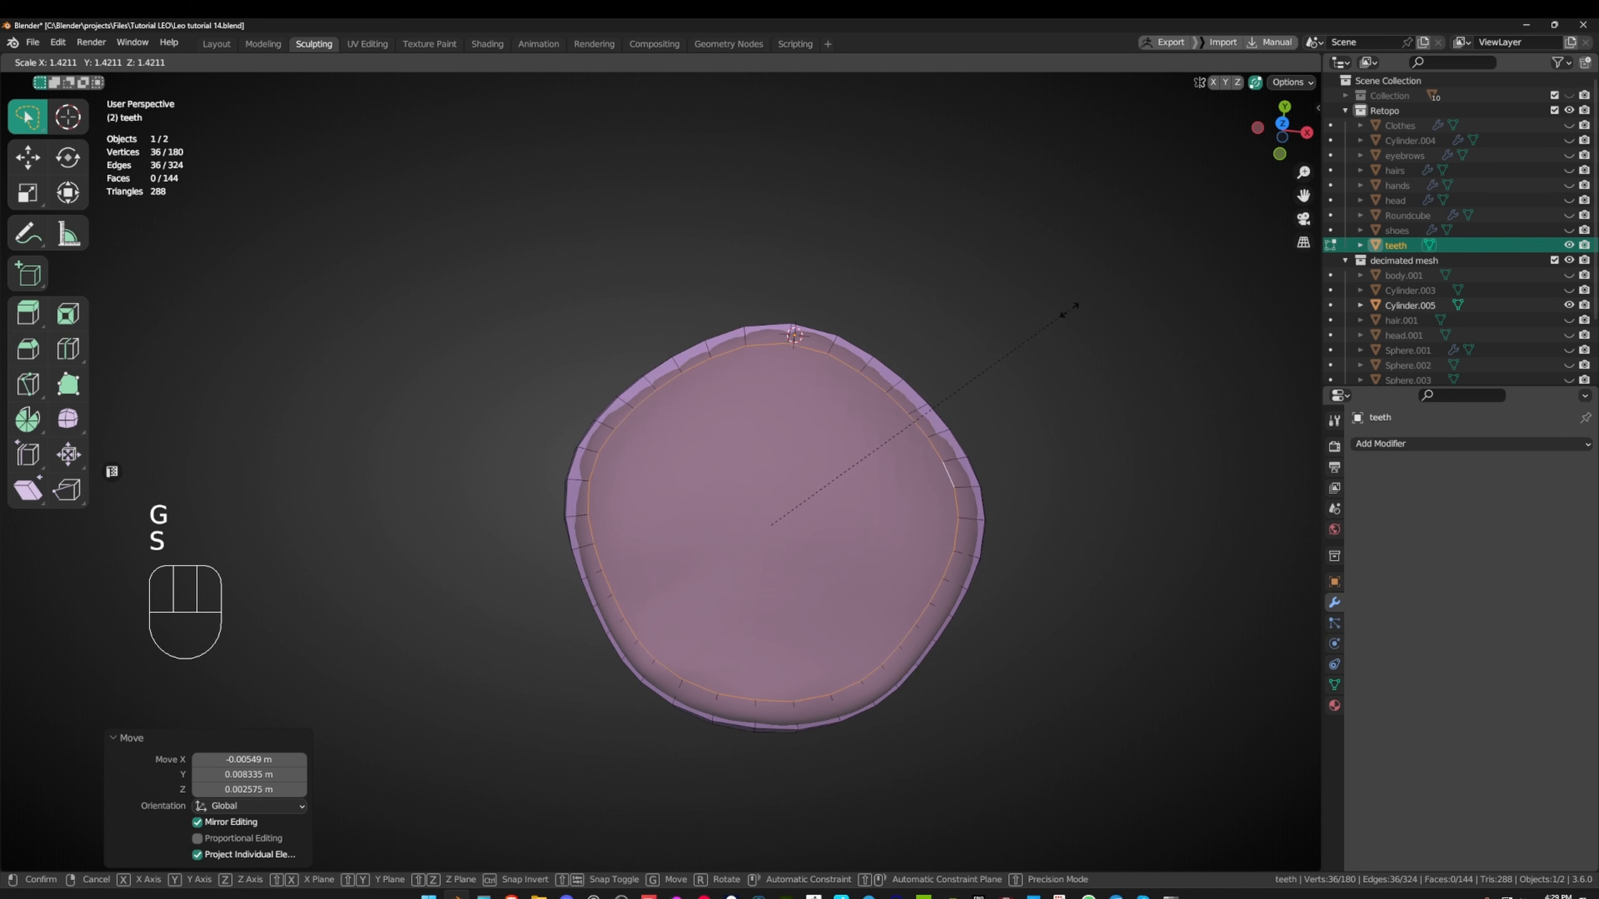
{"action": "left_click", "coordinate": [1096, 305]}
{"action": "middle_click_drag", "start_coordinate": [907, 293], "coordinate": [739, 149]}
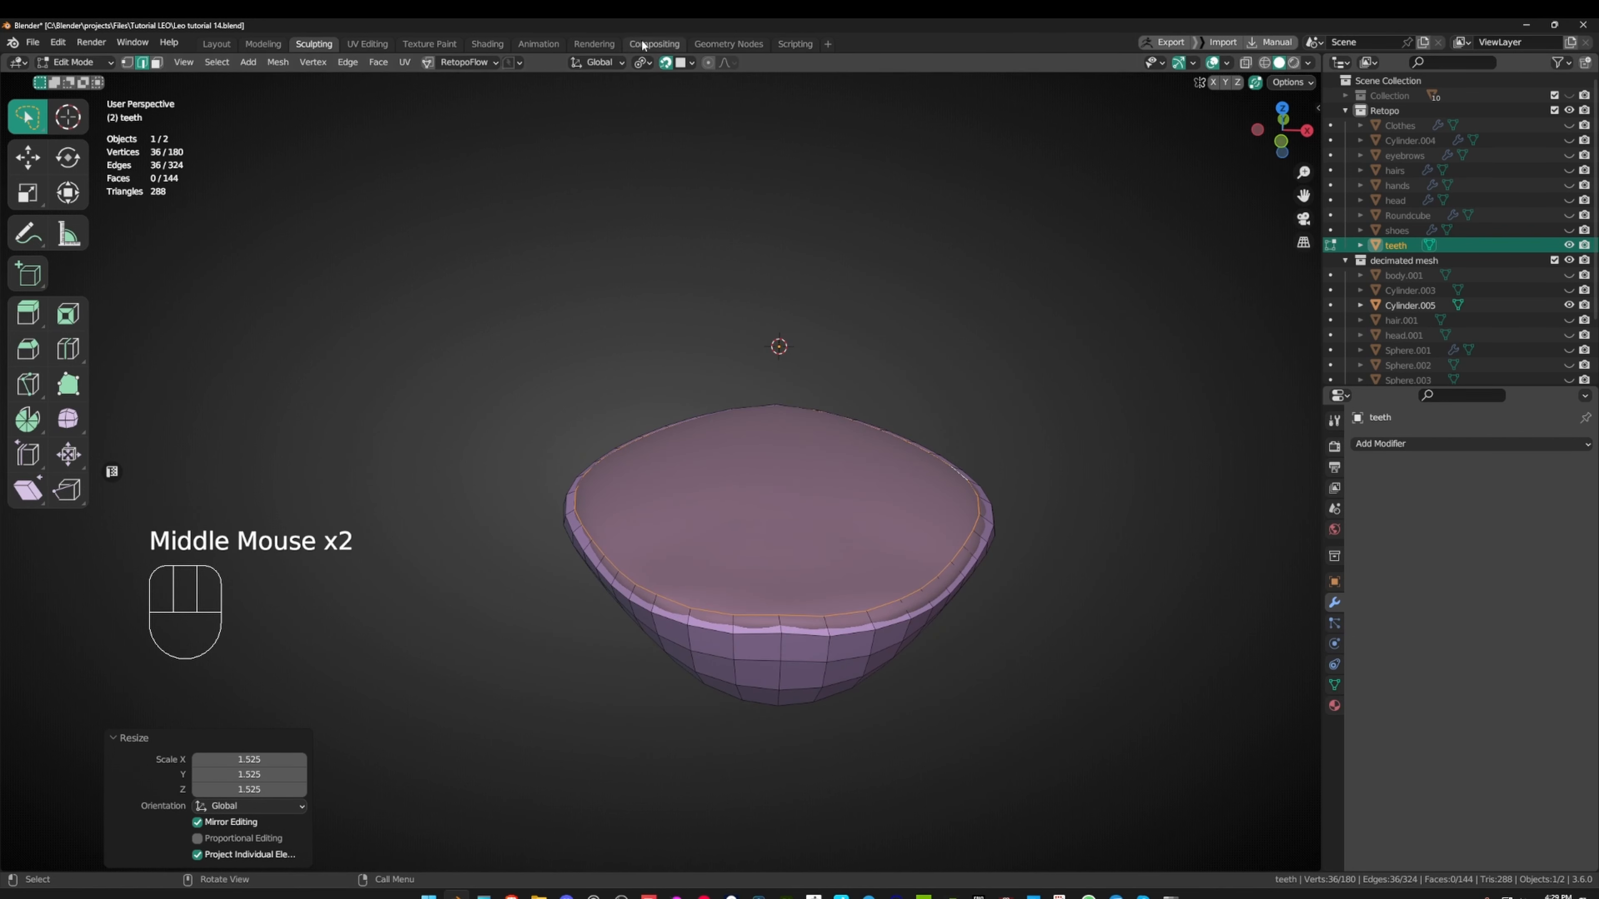
- Undo the inward extrusion, the loop selection and the applying of the teeth object's modifiers
{"action": "key", "text": "ctrl+z"}
{"action": "key", "text": "ctrl+z"}
{"action": "key", "text": "ctrl+z"}
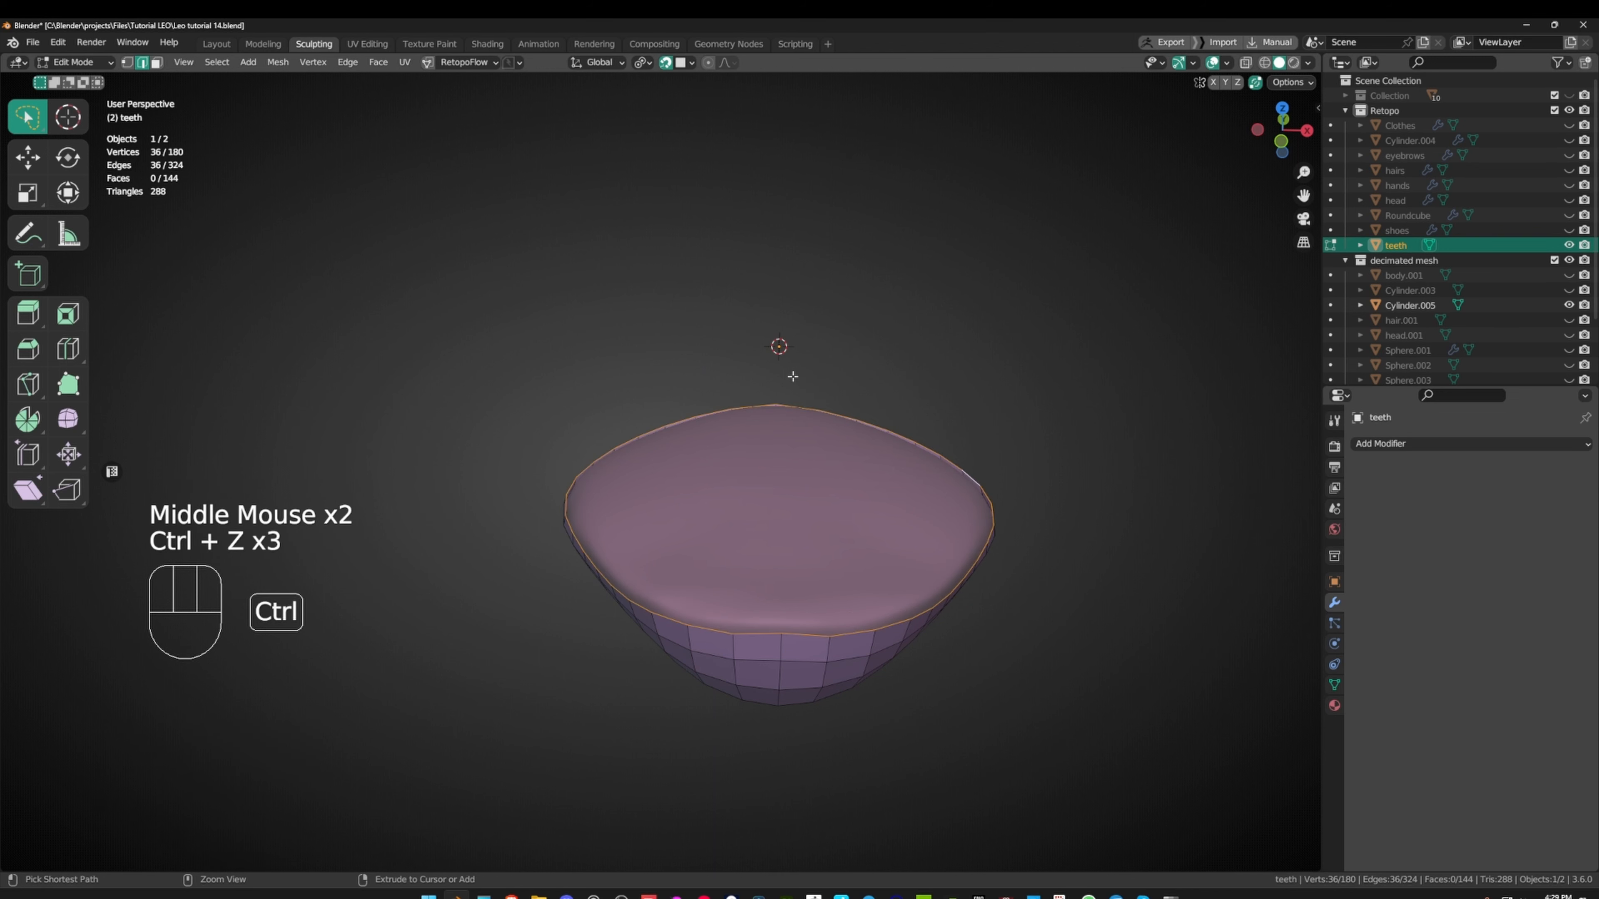
{"action": "mouse_move", "coordinate": [800, 383]}
{"action": "middle_mouse_down"}
{"action": "mouse_move", "coordinate": [824, 395]}
{"action": "mouse_move", "coordinate": [774, 384]}
{"action": "middle_mouse_up"}
{"action": "key", "text": "ctrl+z"}
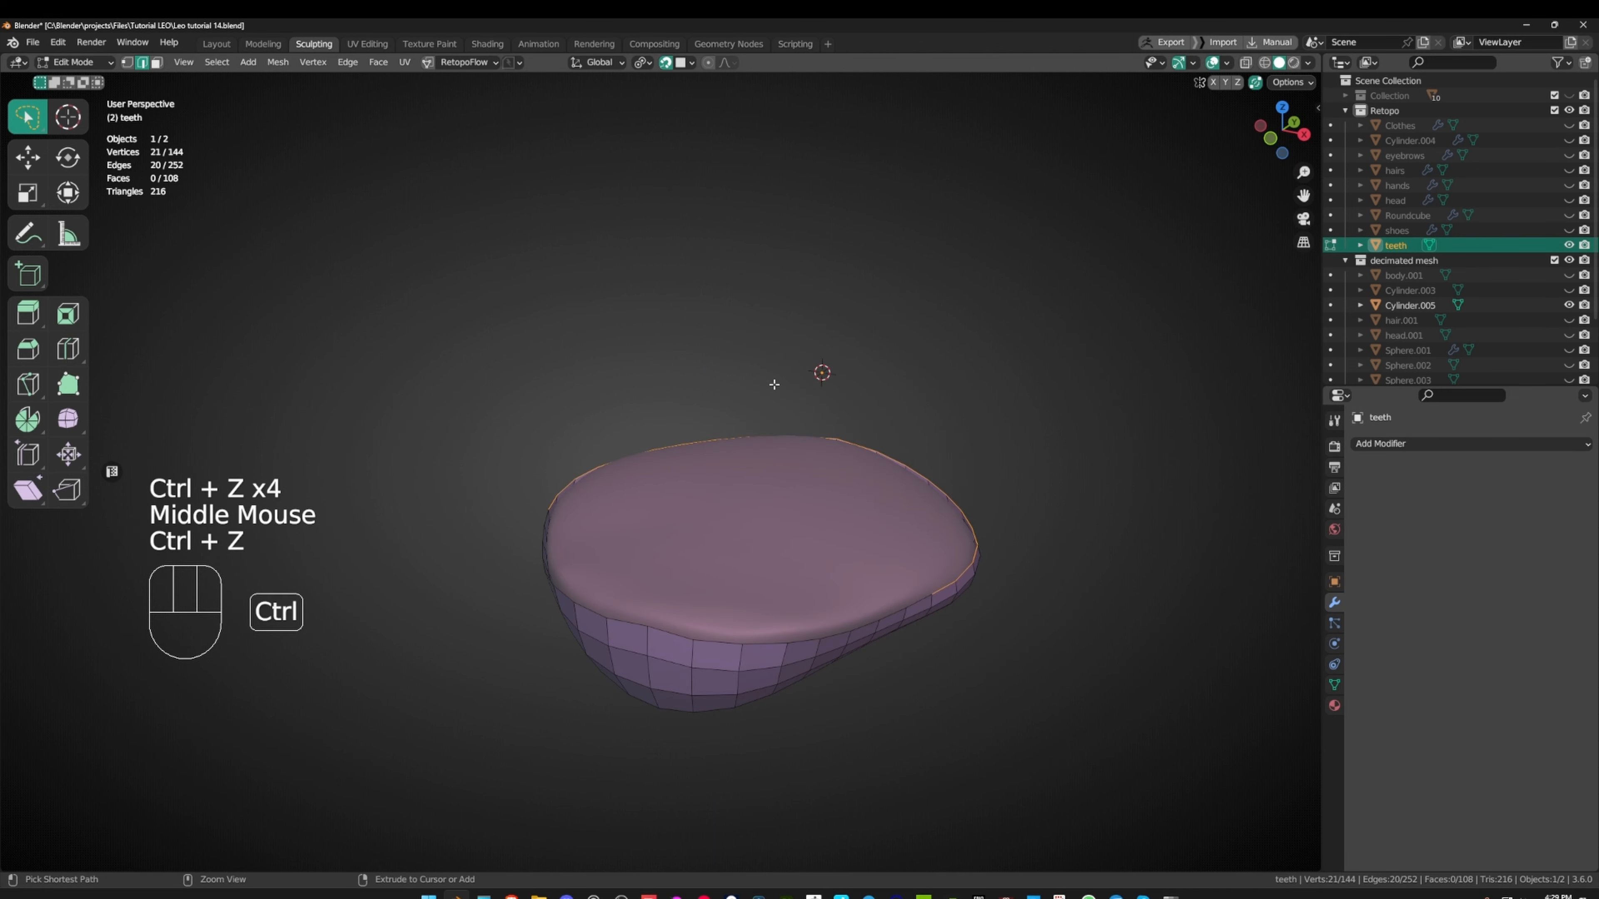
{"action": "key", "text": "ctrl+z"}
{"action": "key", "text": "ctrl+z"}
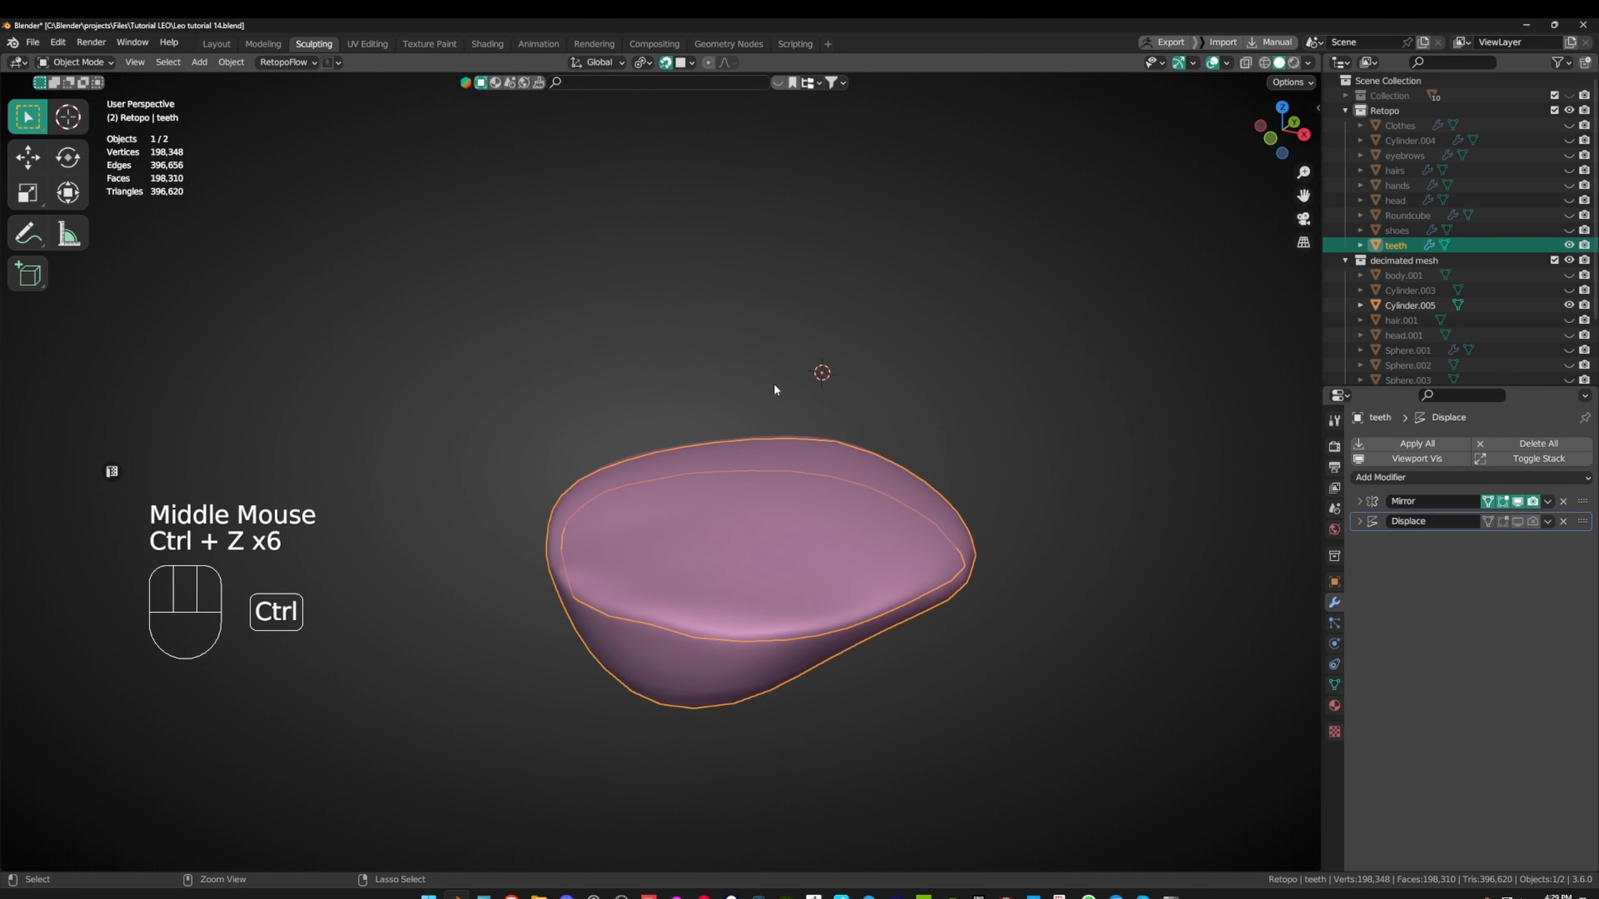
- Remove the Displace modifier from the teeth object and apply the remaining Mirror modifier
{"action": "left_click", "coordinate": [1562, 521]}
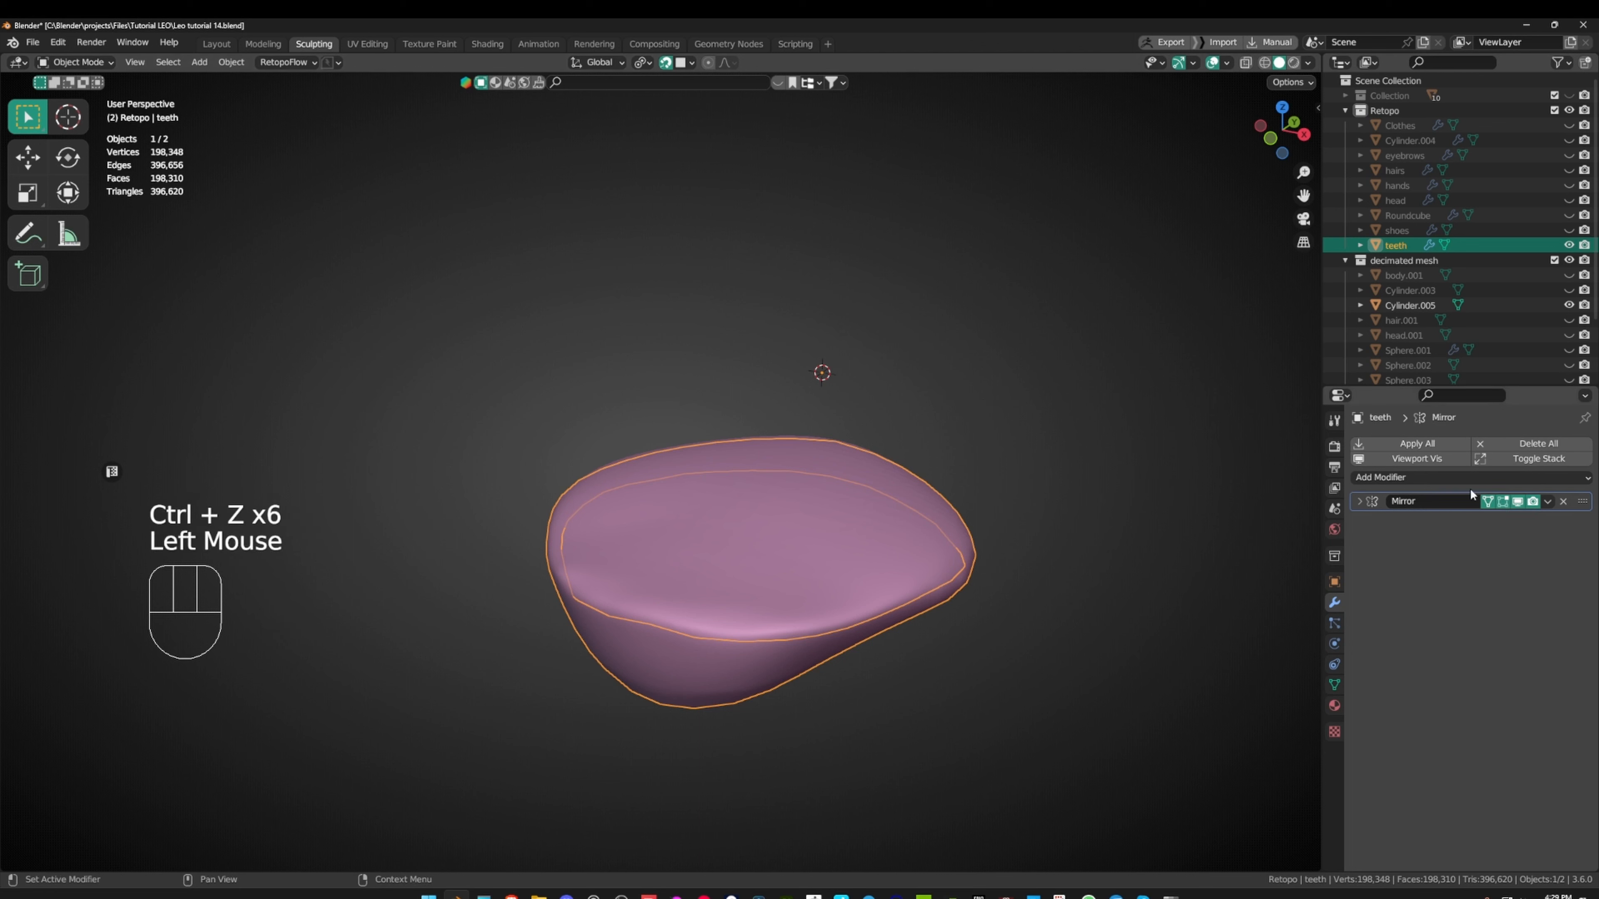
{"action": "left_click", "coordinate": [1417, 443]}
{"action": "middle_click_drag", "start_coordinate": [743, 353], "coordinate": [870, 603]}
- Enter Edit Mode on the teeth mesh and select the full edge loop around its upper opening
{"action": "key", "text": "Tab"}
{"action": "scroll", "coordinate": [787, 390], "scroll_direction": "up", "scroll_amount": 1}
{"action": "key", "text": "2"}
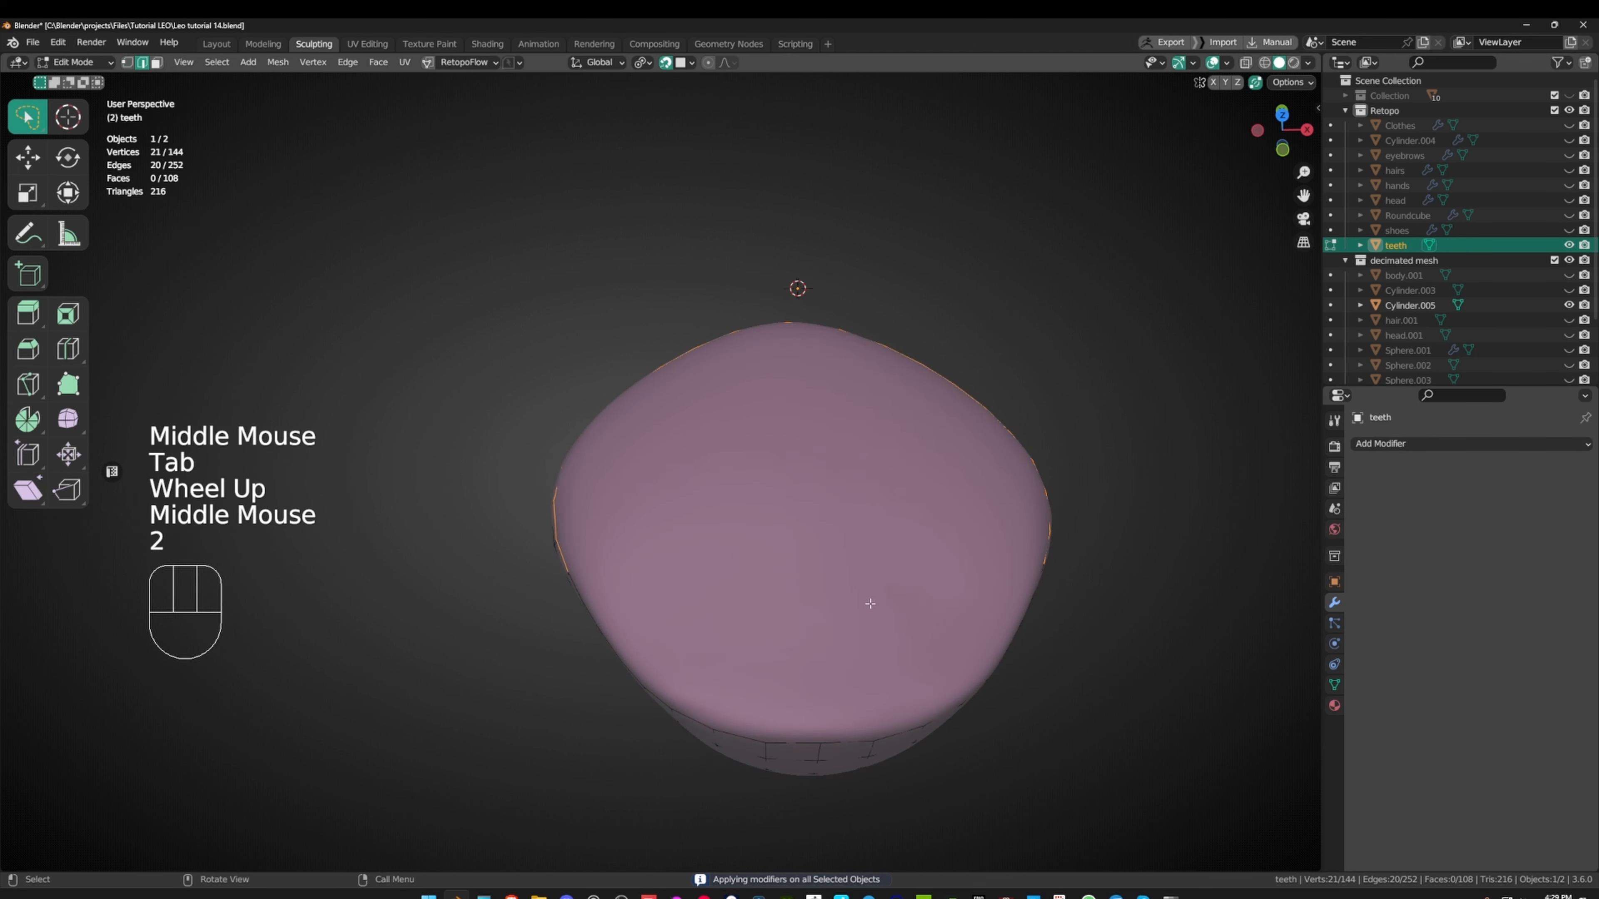
{"action": "left_click", "coordinate": [869, 751], "text": "alt"}
{"action": "scroll", "coordinate": [870, 750], "scroll_direction": "down", "scroll_amount": 1}
{"action": "middle_click_drag", "start_coordinate": [870, 751], "coordinate": [1049, 552]}
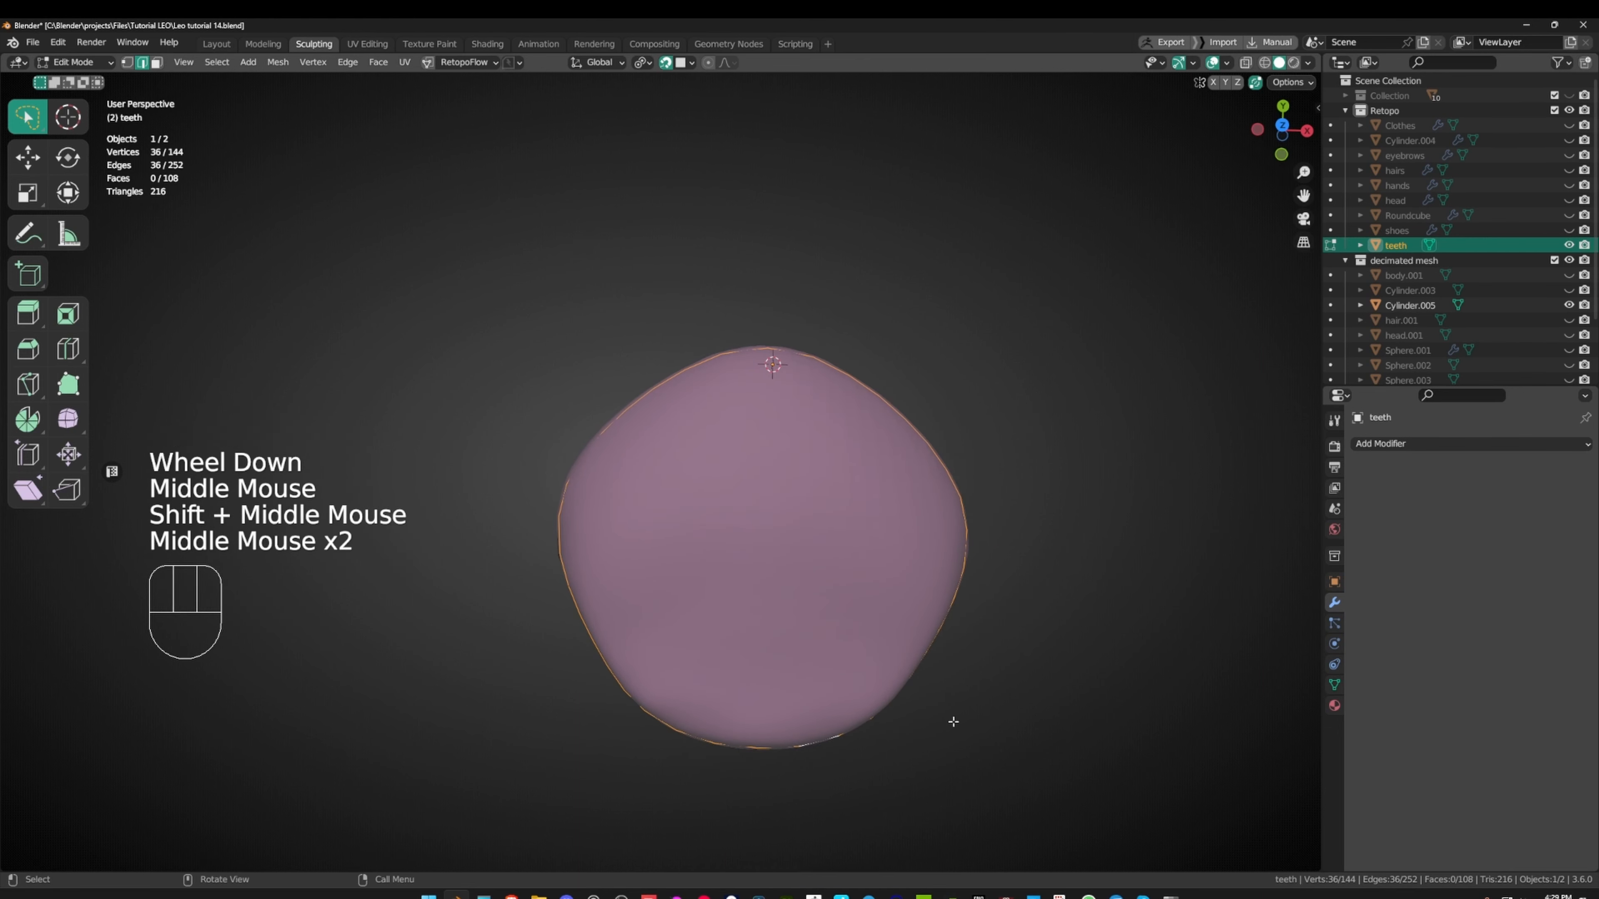
- Extrude the upper boundary loop in place and scale it inward to 0.905 to form a rim of faces
{"action": "middle_click_drag", "start_coordinate": [953, 722], "coordinate": [812, 567]}
{"action": "middle_click_drag", "start_coordinate": [795, 650], "coordinate": [875, 698]}
{"action": "mouse_move", "coordinate": [874, 698]}
{"action": "middle_mouse_down"}
{"action": "mouse_move", "coordinate": [946, 732]}
{"action": "mouse_move", "coordinate": [853, 674]}
{"action": "mouse_move", "coordinate": [892, 714]}
{"action": "middle_mouse_up"}
{"action": "key", "text": "1"}
{"action": "middle_click_drag", "start_coordinate": [737, 714], "coordinate": [722, 724]}
{"action": "middle_click_drag", "start_coordinate": [904, 635], "coordinate": [930, 670]}
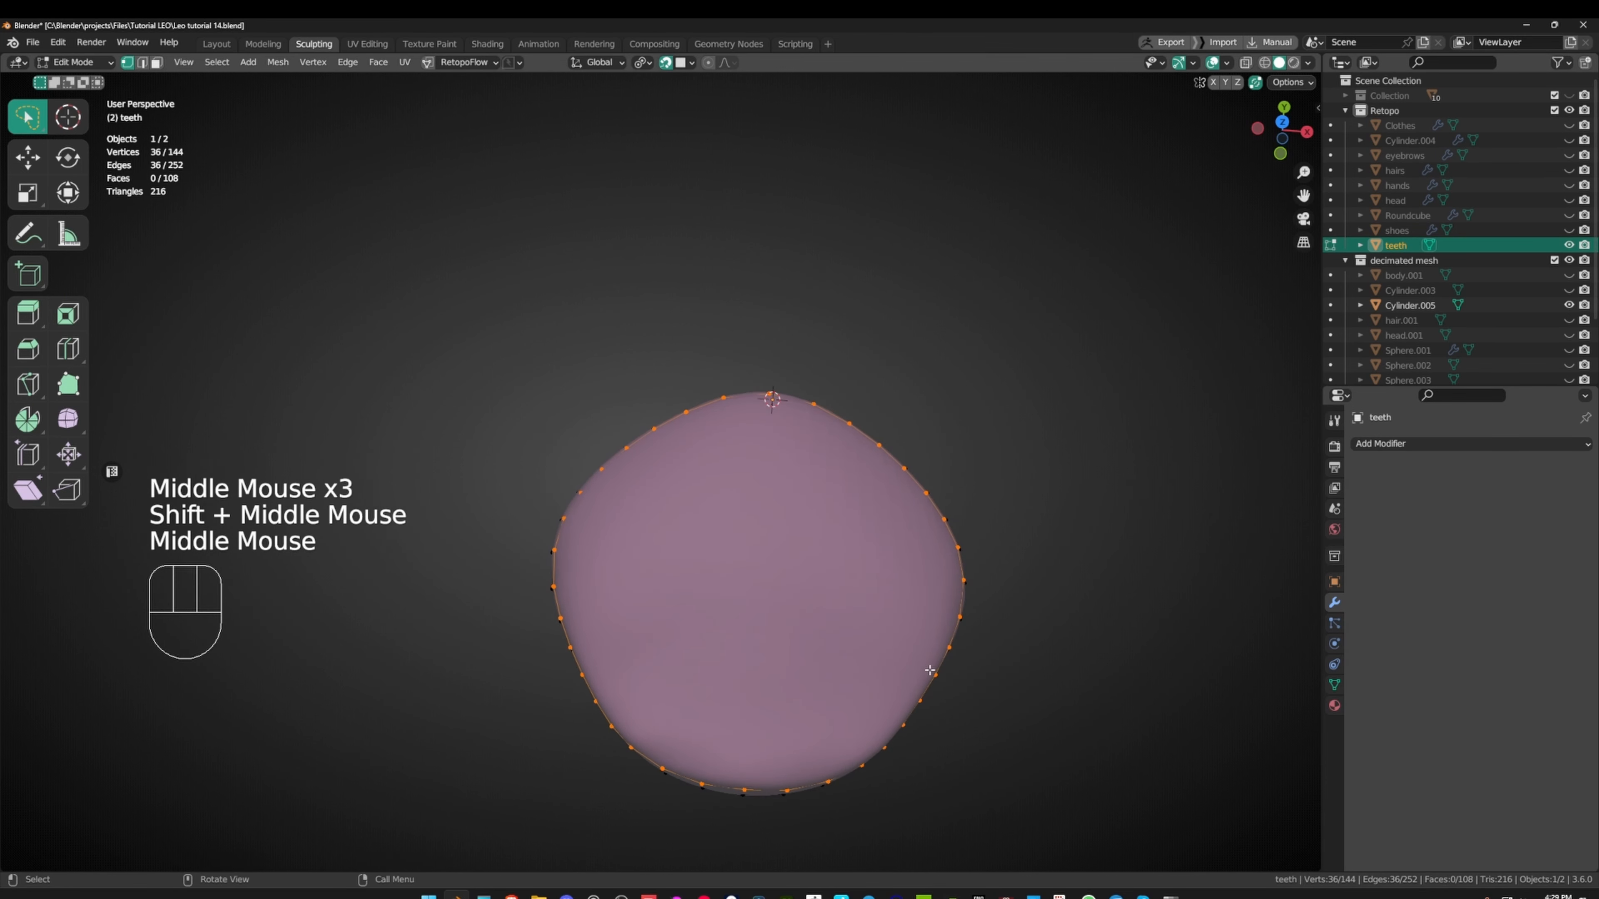
{"action": "key", "text": "e"}
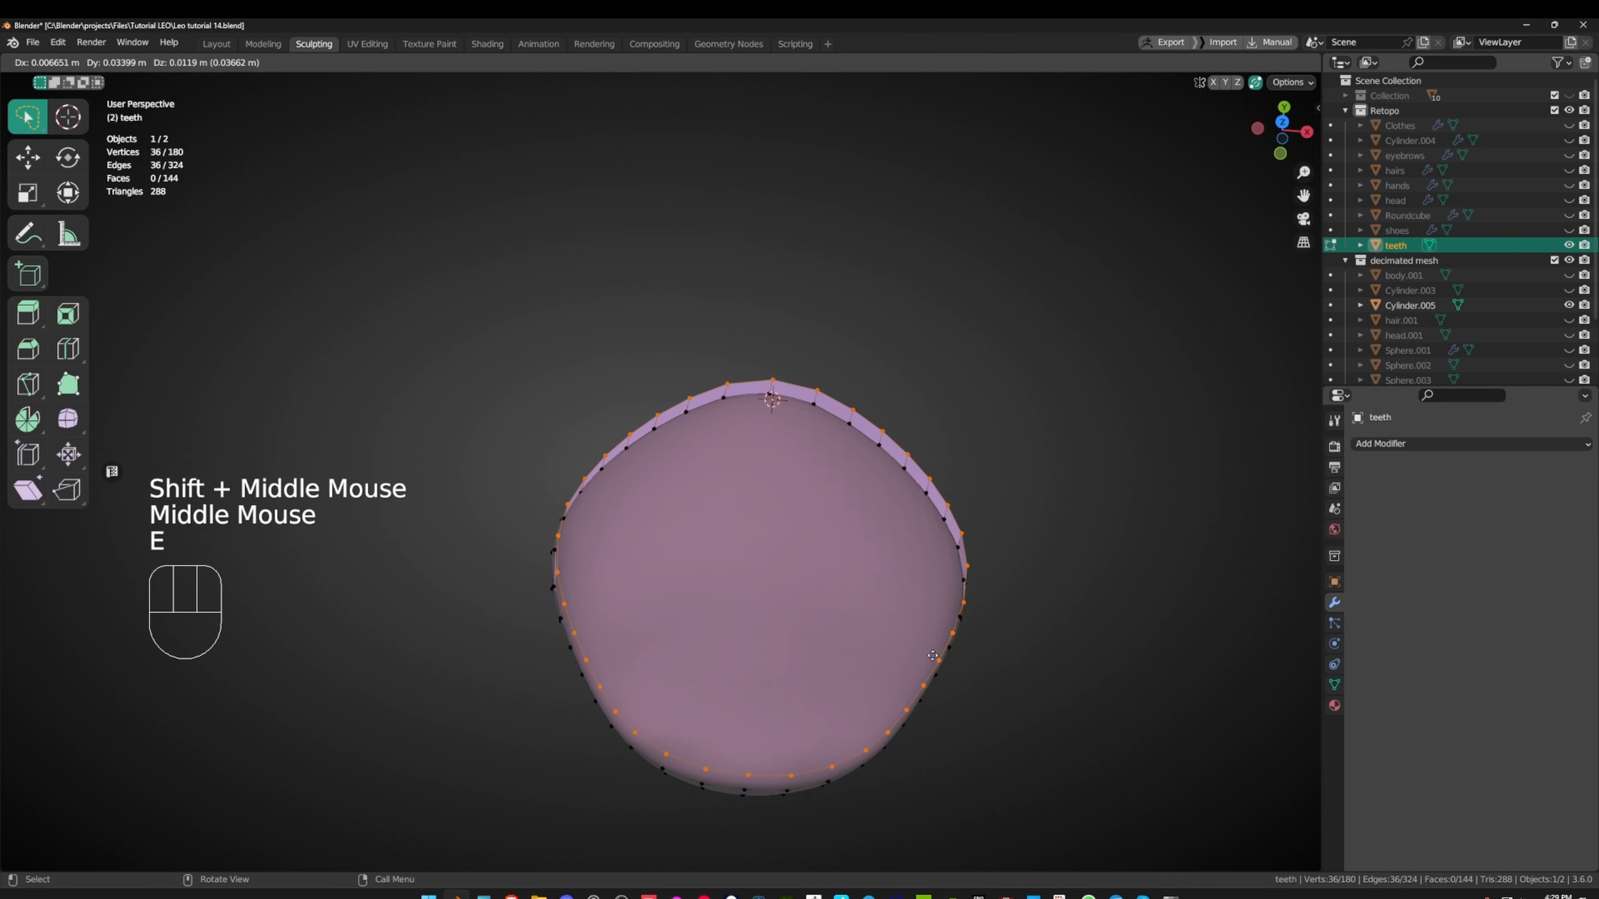
{"action": "right_click", "coordinate": [932, 656]}
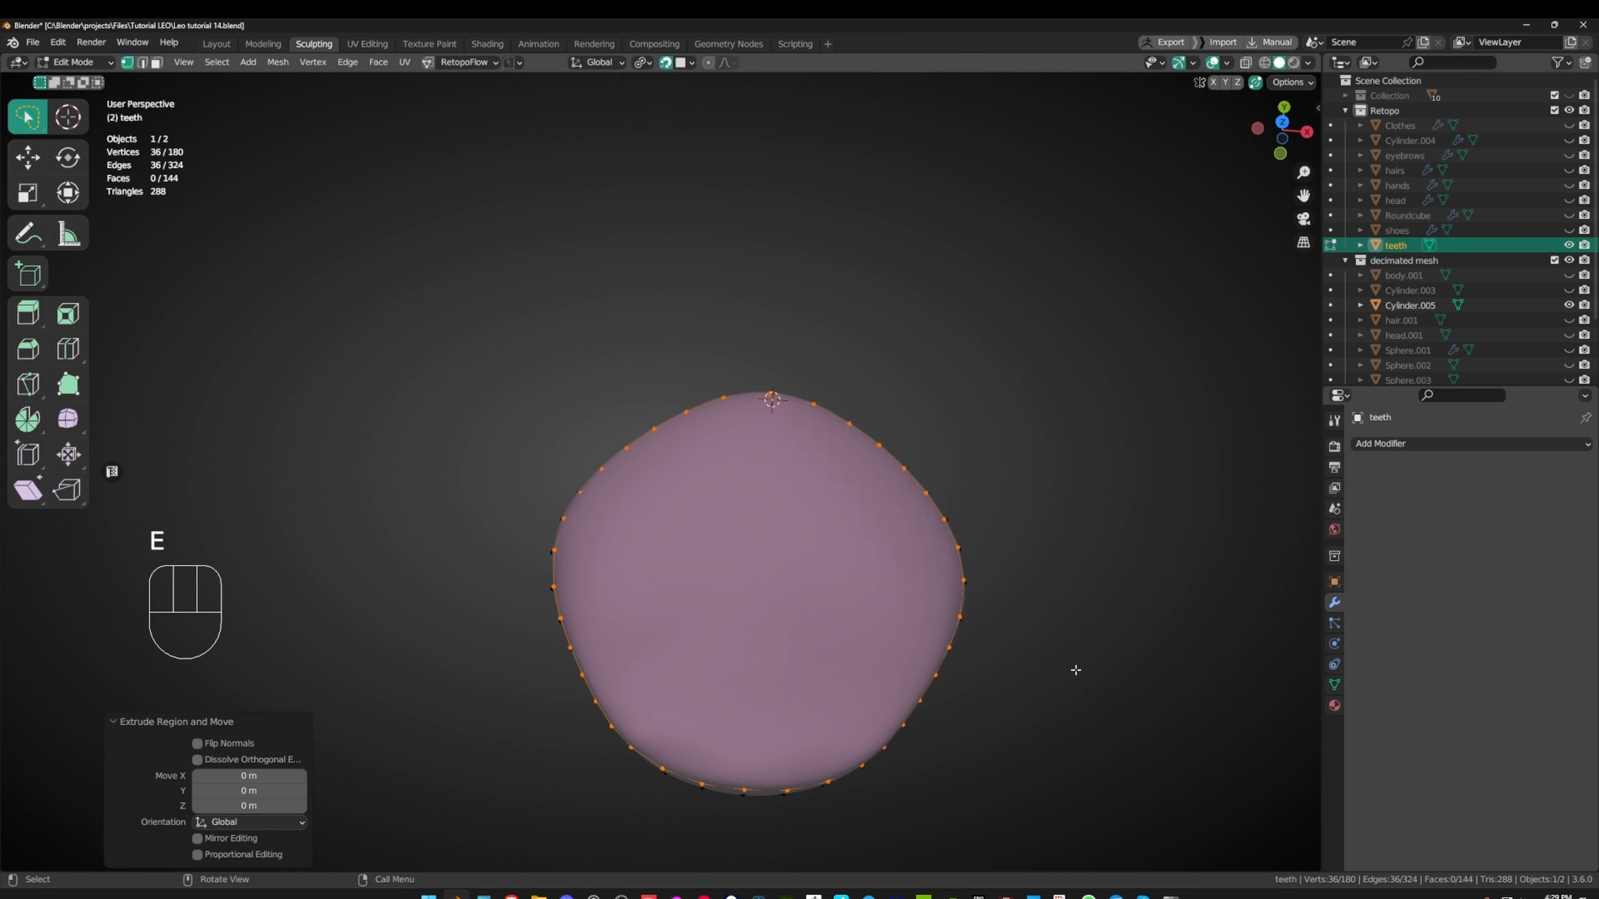
{"action": "key", "text": "s"}
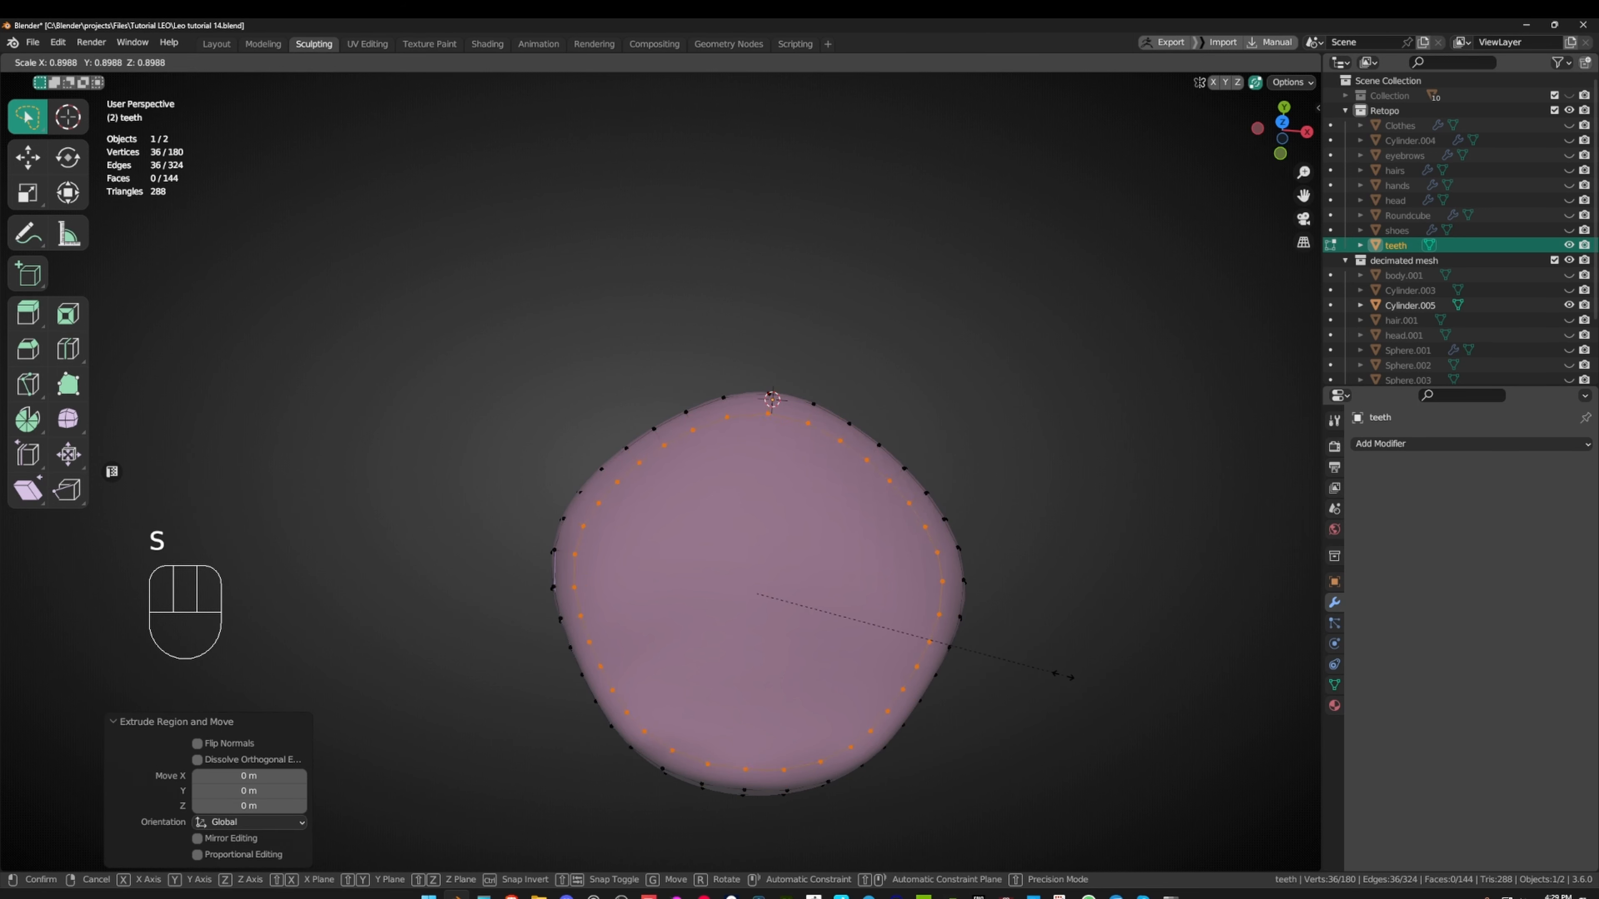
{"action": "left_click", "coordinate": [1060, 673]}
{"action": "middle_click_drag", "start_coordinate": [1057, 671], "coordinate": [914, 627]}
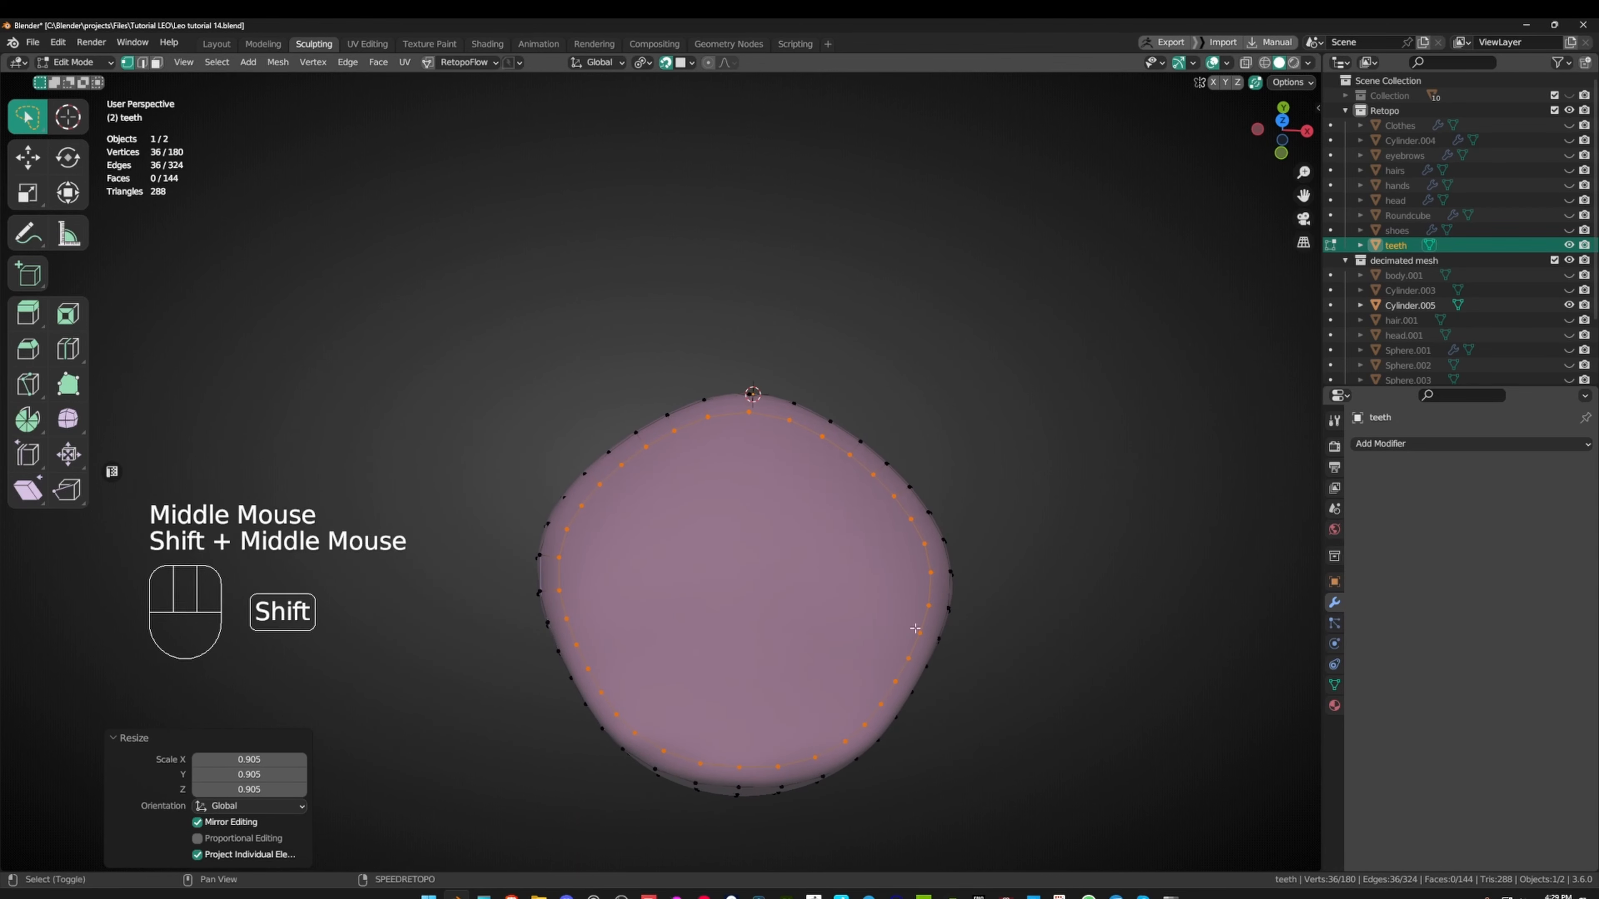
- Enable the Retopology viewport overlay to show the teeth mesh on top of the reference sculpt
{"action": "left_click", "coordinate": [1229, 63]}
{"action": "left_click", "coordinate": [1135, 521]}
{"action": "middle_click_drag", "start_coordinate": [820, 354], "coordinate": [980, 448]}
{"action": "middle_click_drag", "start_coordinate": [981, 448], "coordinate": [983, 431], "text": "shift"}
{"action": "middle_click_drag", "start_coordinate": [983, 432], "coordinate": [990, 444]}
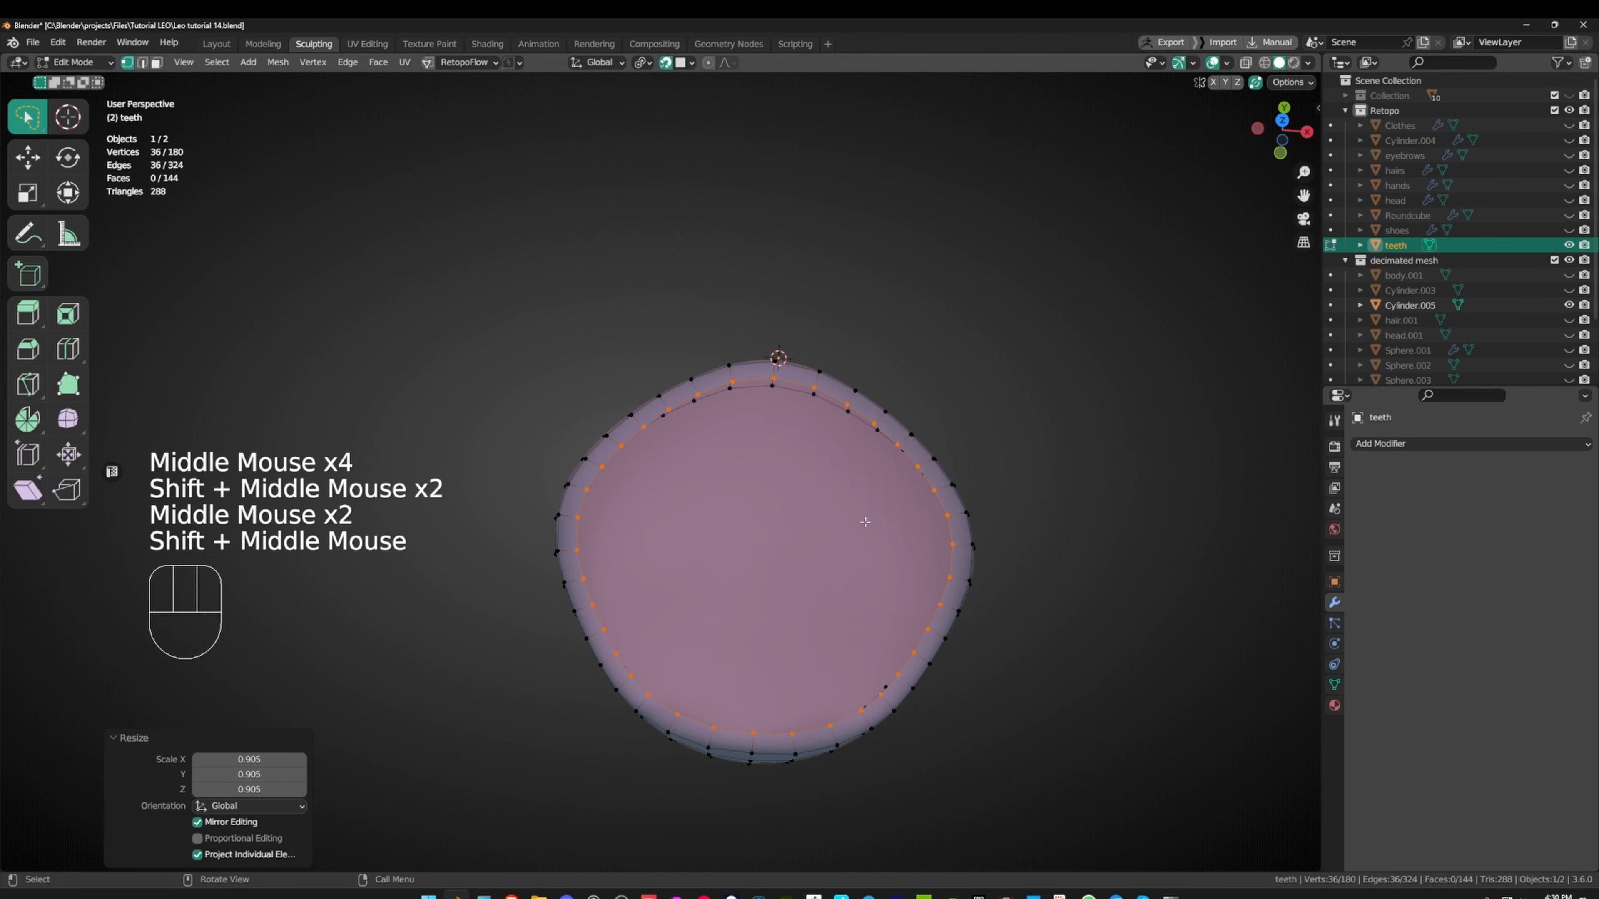
- Close the teeth mesh's upper opening with Grid Fill, using span 1 and offset 0
{"action": "key", "text": "ctrl+f"}
{"action": "left_click", "coordinate": [908, 558]}
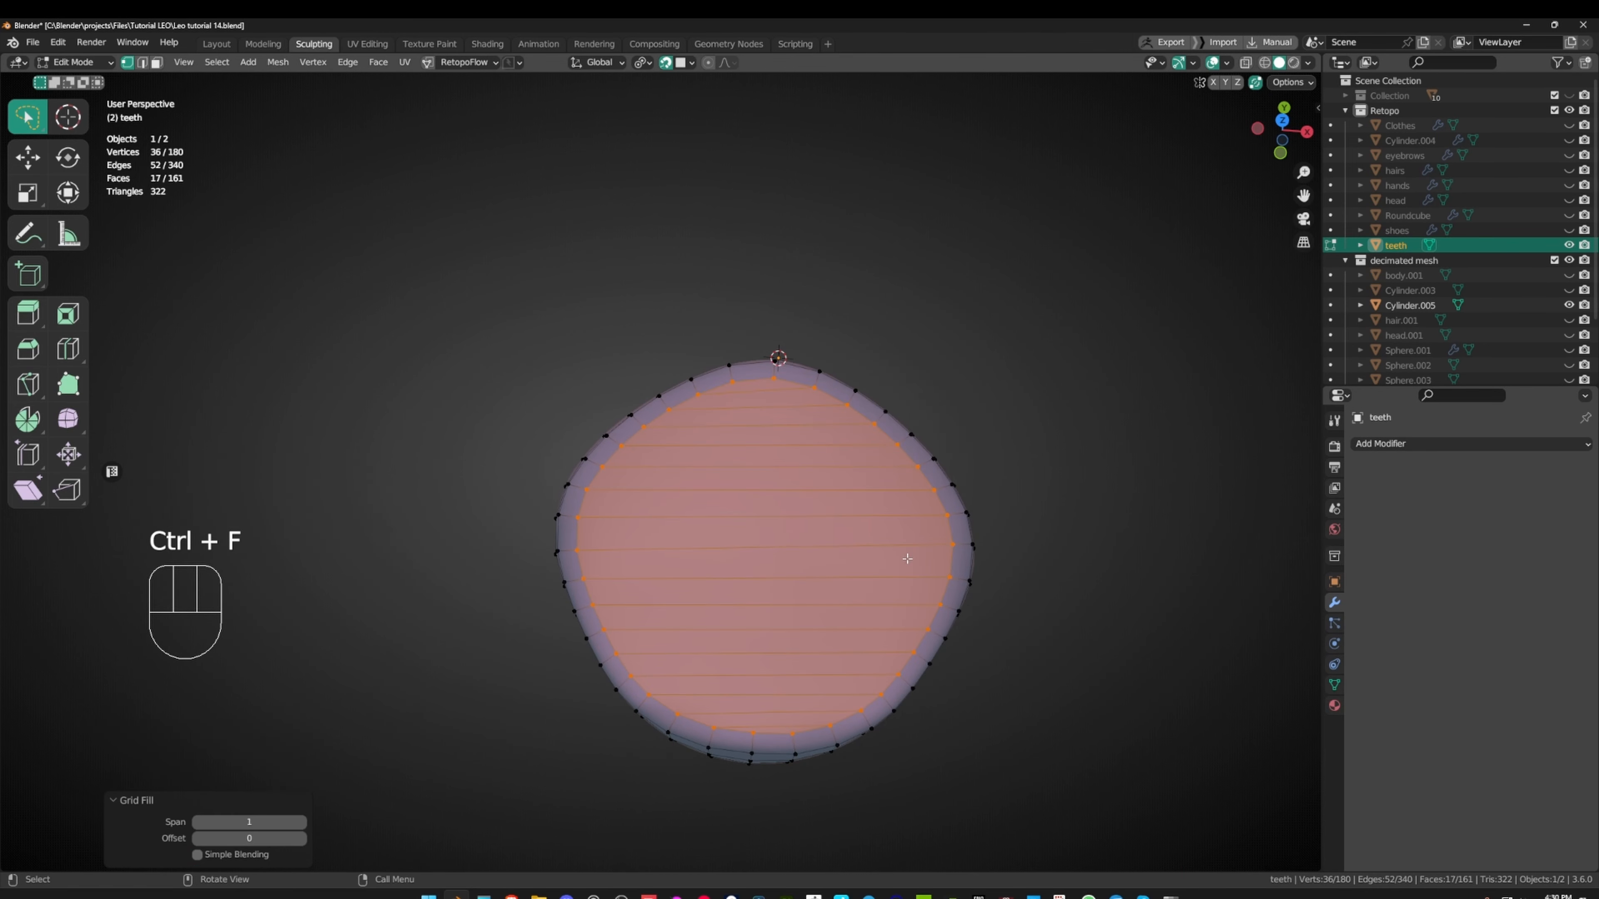
{"action": "middle_click_drag", "start_coordinate": [829, 554], "coordinate": [535, 622]}
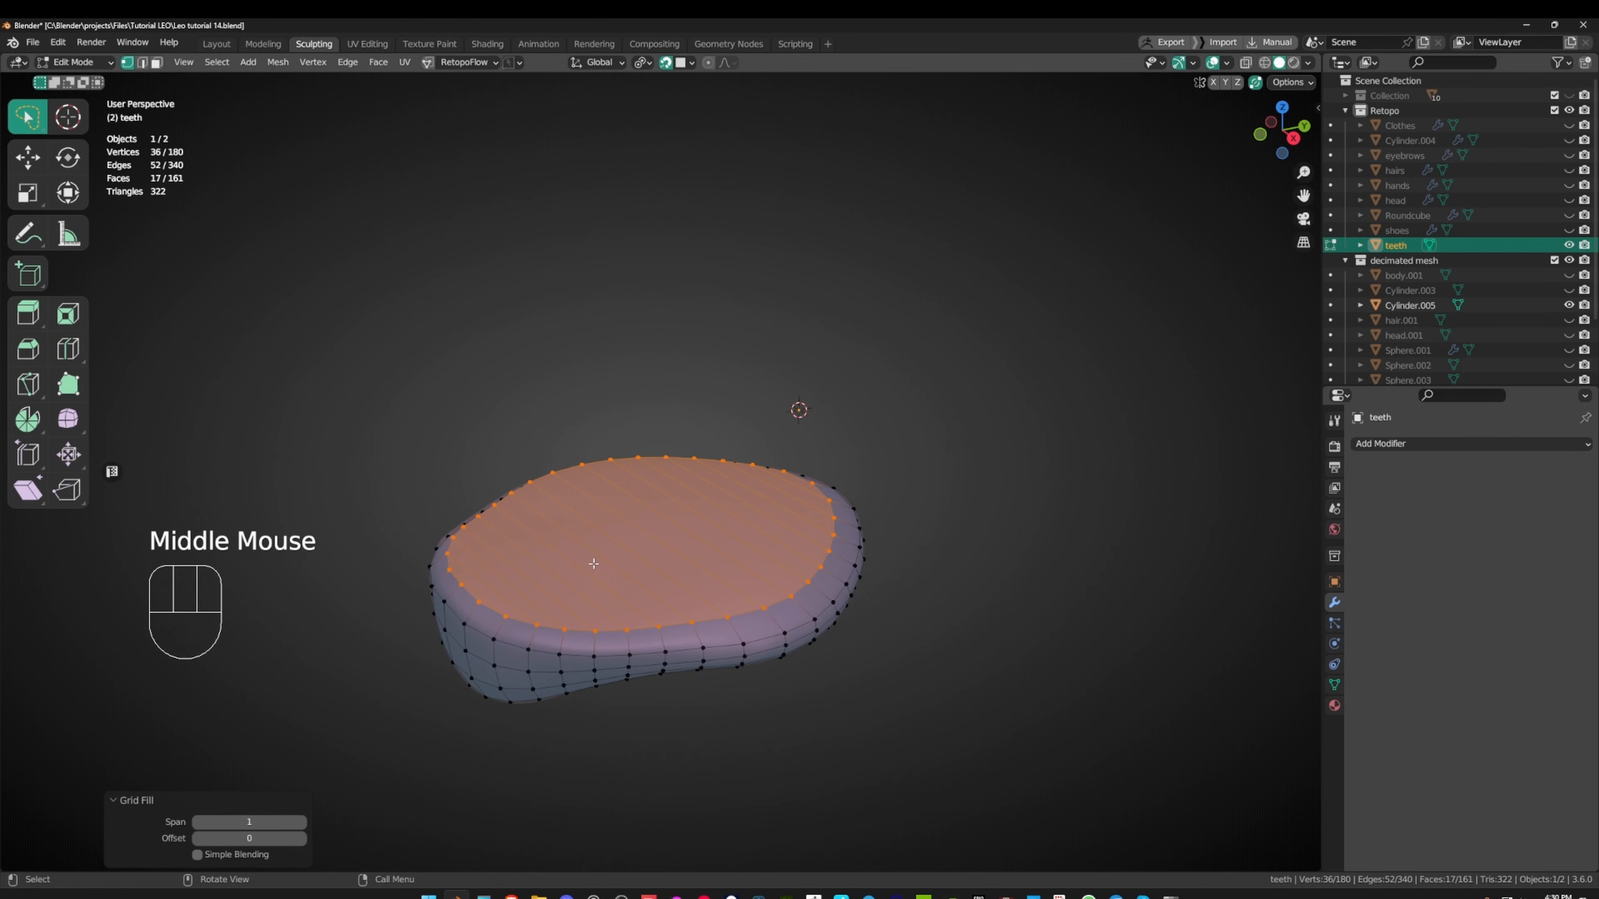
- Add a centred loop cut around the rim between the upper cap and the side faces
{"action": "middle_click_drag", "start_coordinate": [593, 564], "coordinate": [567, 479]}
{"action": "key", "text": "ctrl+r"}
{"action": "left_click", "coordinate": [471, 537]}
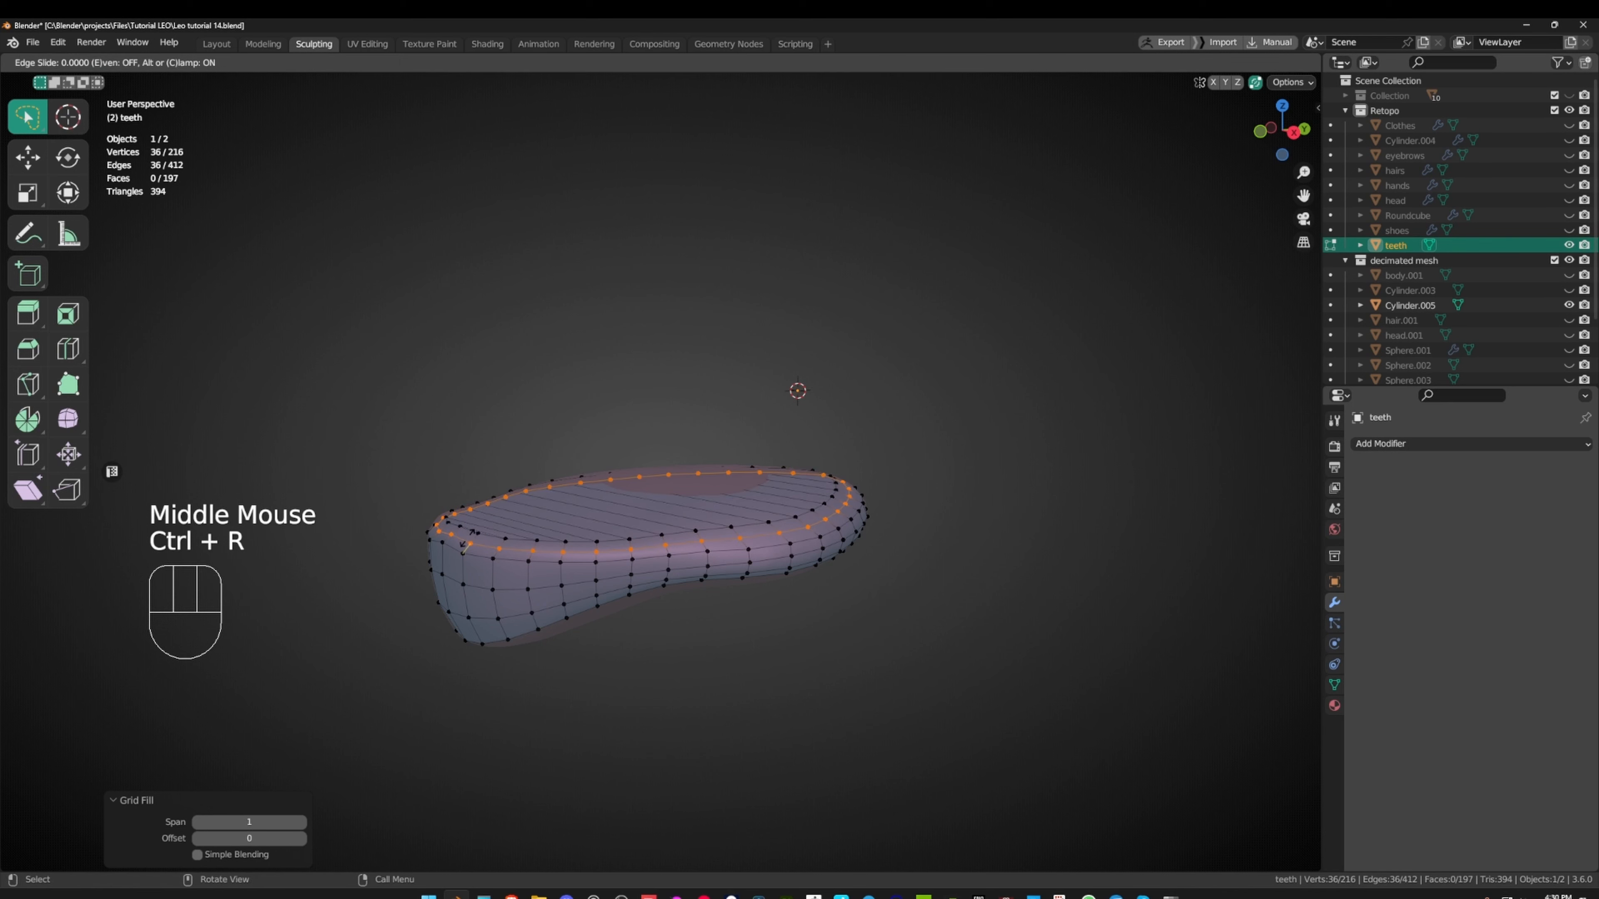
{"action": "right_click", "coordinate": [467, 538]}
- Move individual rim vertices at the front of the teeth mesh to even out the spacing around the new loop
{"action": "middle_click_drag", "start_coordinate": [467, 539], "coordinate": [474, 500]}
{"action": "key", "text": "KP_7"}
{"action": "key", "text": "g"}
{"action": "left_click", "coordinate": [470, 548]}
{"action": "key", "text": "g"}
{"action": "left_click", "coordinate": [465, 577], "text": "shift"}
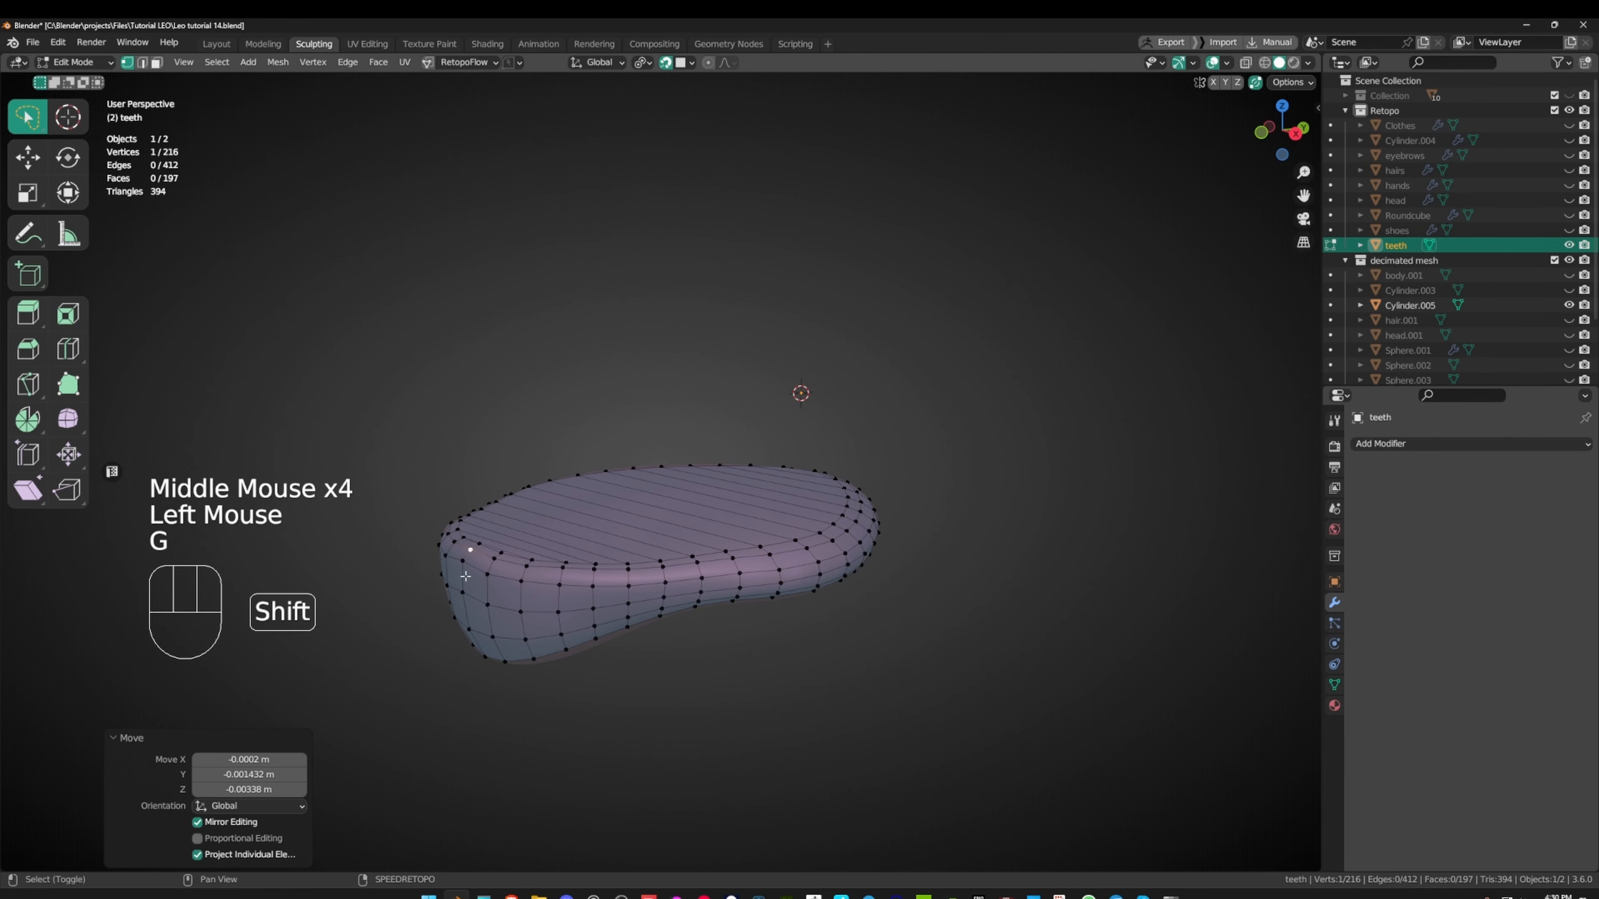
{"action": "left_click", "coordinate": [462, 572]}
{"action": "key", "text": "g"}
{"action": "left_click", "coordinate": [458, 571], "text": "shift"}
{"action": "middle_click_drag", "start_coordinate": [458, 572], "coordinate": [789, 588]}
- Reposition vertices near the middle of the front rim so they follow the reference surface evenly
{"action": "left_click", "coordinate": [729, 562]}
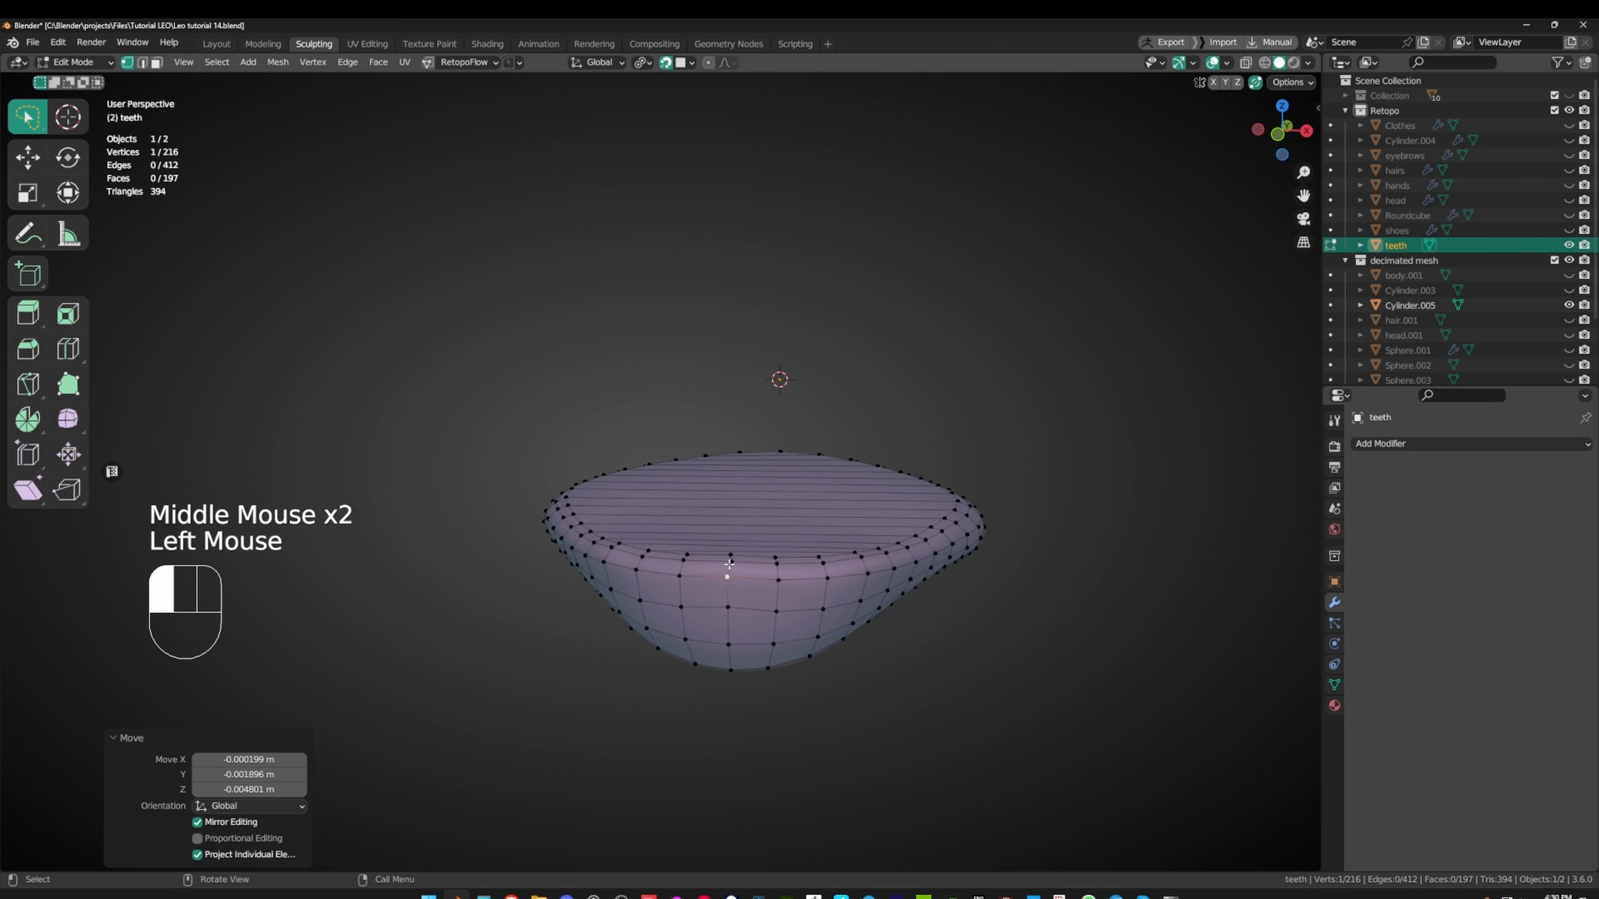
{"action": "key", "text": "g"}
{"action": "left_click", "coordinate": [728, 568]}
{"action": "middle_click_drag", "start_coordinate": [728, 569], "coordinate": [787, 589]}
{"action": "key", "text": "g"}
{"action": "left_click", "coordinate": [816, 598]}
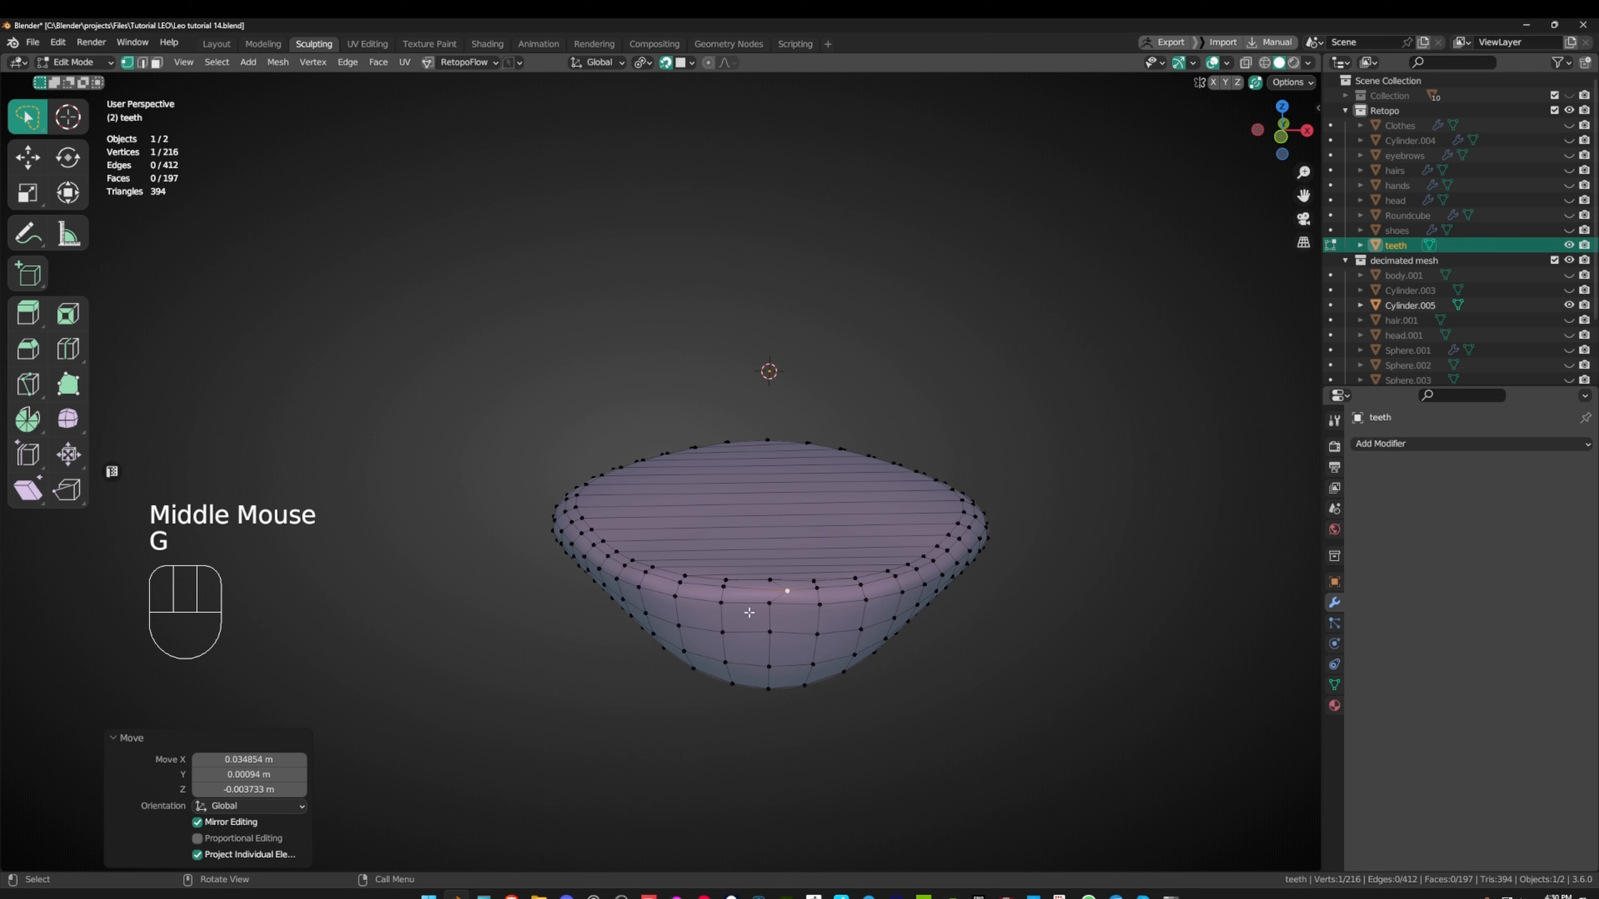
{"action": "middle_click_drag", "start_coordinate": [832, 649], "coordinate": [778, 522]}
{"action": "key", "text": "g"}
{"action": "left_click", "coordinate": [733, 592]}
{"action": "middle_click_drag", "start_coordinate": [787, 542], "coordinate": [724, 567]}
- Select the edge loop around the lower opening and inspect the teeth mesh's open underside
{"action": "middle_click_drag", "start_coordinate": [724, 566], "coordinate": [626, 403]}
{"action": "left_click", "coordinate": [661, 433], "text": "alt"}
{"action": "mouse_move", "coordinate": [626, 479]}
{"action": "middle_mouse_down"}
{"action": "mouse_move", "coordinate": [617, 428]}
{"action": "mouse_move", "coordinate": [611, 492]}
{"action": "middle_mouse_up"}
{"action": "middle_click_drag", "start_coordinate": [605, 516], "coordinate": [626, 592], "text": "shift"}
{"action": "middle_click_drag", "start_coordinate": [636, 592], "coordinate": [676, 661]}
{"action": "middle_click_drag", "start_coordinate": [711, 592], "coordinate": [654, 579]}
{"action": "middle_click_drag", "start_coordinate": [654, 580], "coordinate": [623, 537]}
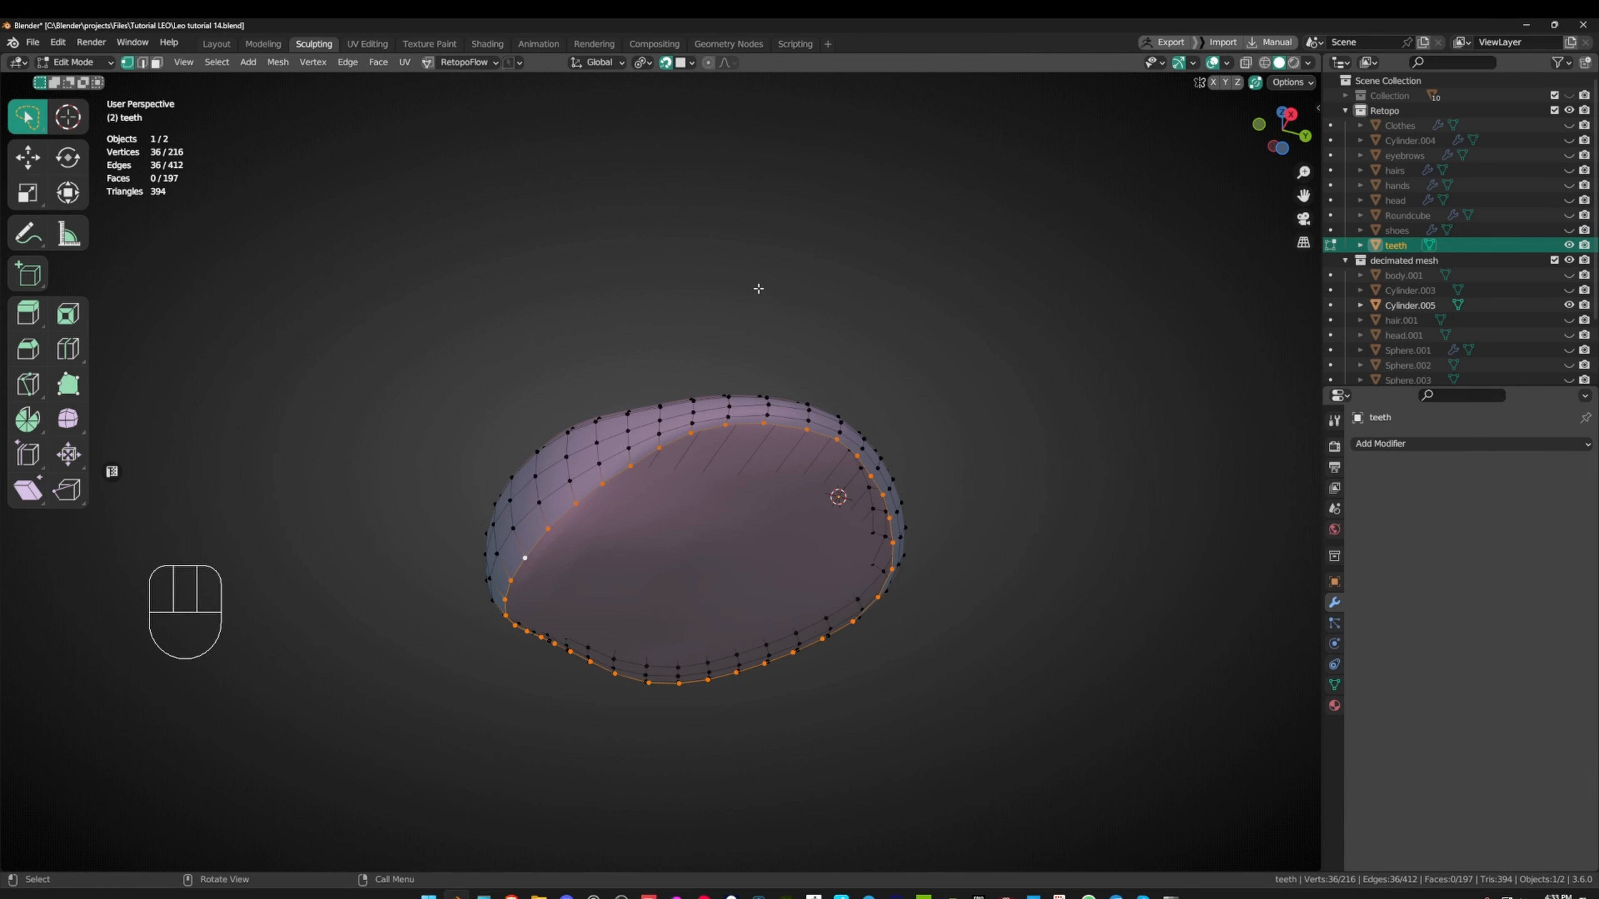
{"action": "middle_click_drag", "start_coordinate": [758, 288], "coordinate": [652, 349]}
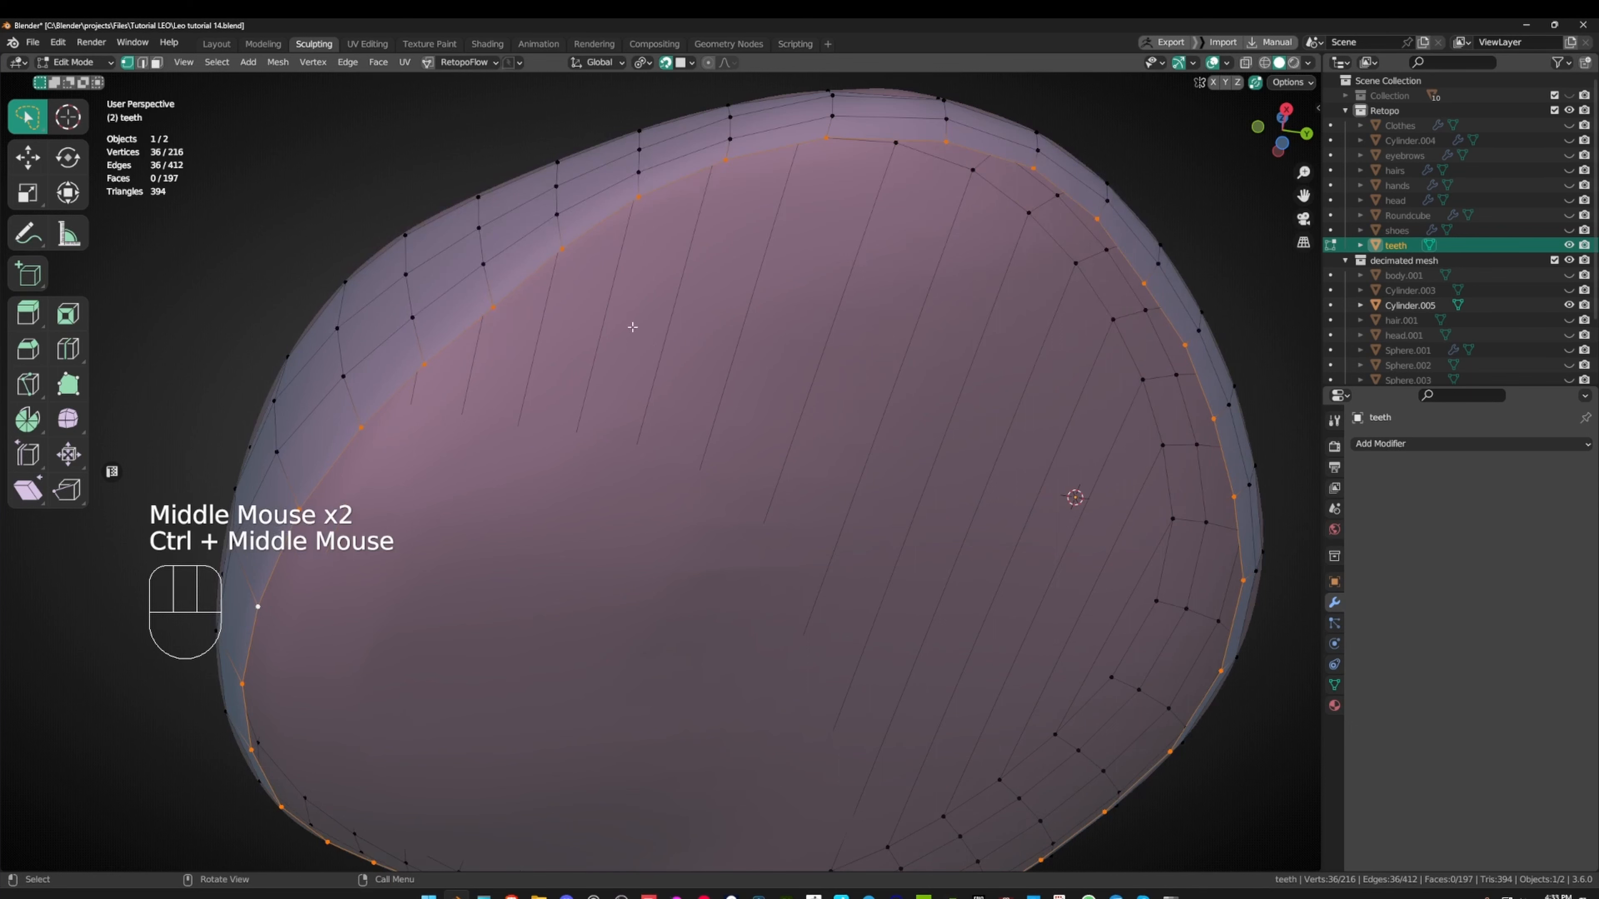
- Examine the cap's strips and the lower rim edges from below and from the side, selecting single elements to check them
{"action": "key", "text": "3"}
{"action": "left_click", "coordinate": [675, 178]}
{"action": "middle_click_drag", "start_coordinate": [675, 178], "coordinate": [689, 252], "text": "ctrl"}
{"action": "key", "text": "2"}
{"action": "left_click", "coordinate": [698, 375]}
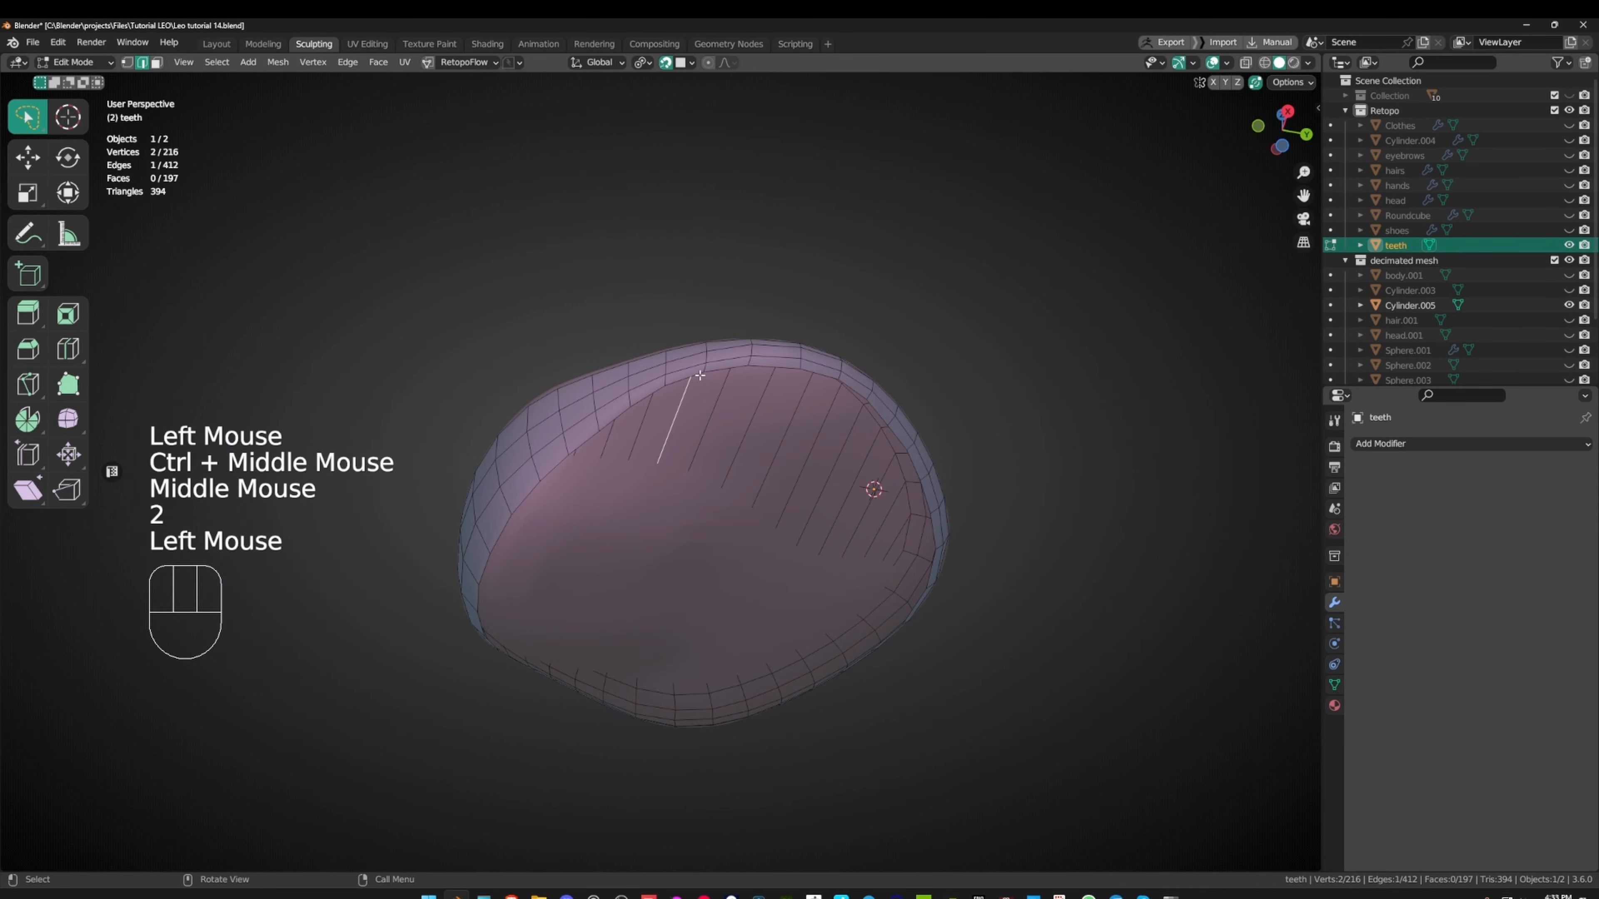
{"action": "middle_click_drag", "start_coordinate": [700, 375], "coordinate": [661, 423]}
{"action": "left_click", "coordinate": [711, 378]}
{"action": "middle_click_drag", "start_coordinate": [661, 423], "coordinate": [670, 376], "text": "shift"}
{"action": "middle_click_drag", "start_coordinate": [670, 375], "coordinate": [564, 614]}
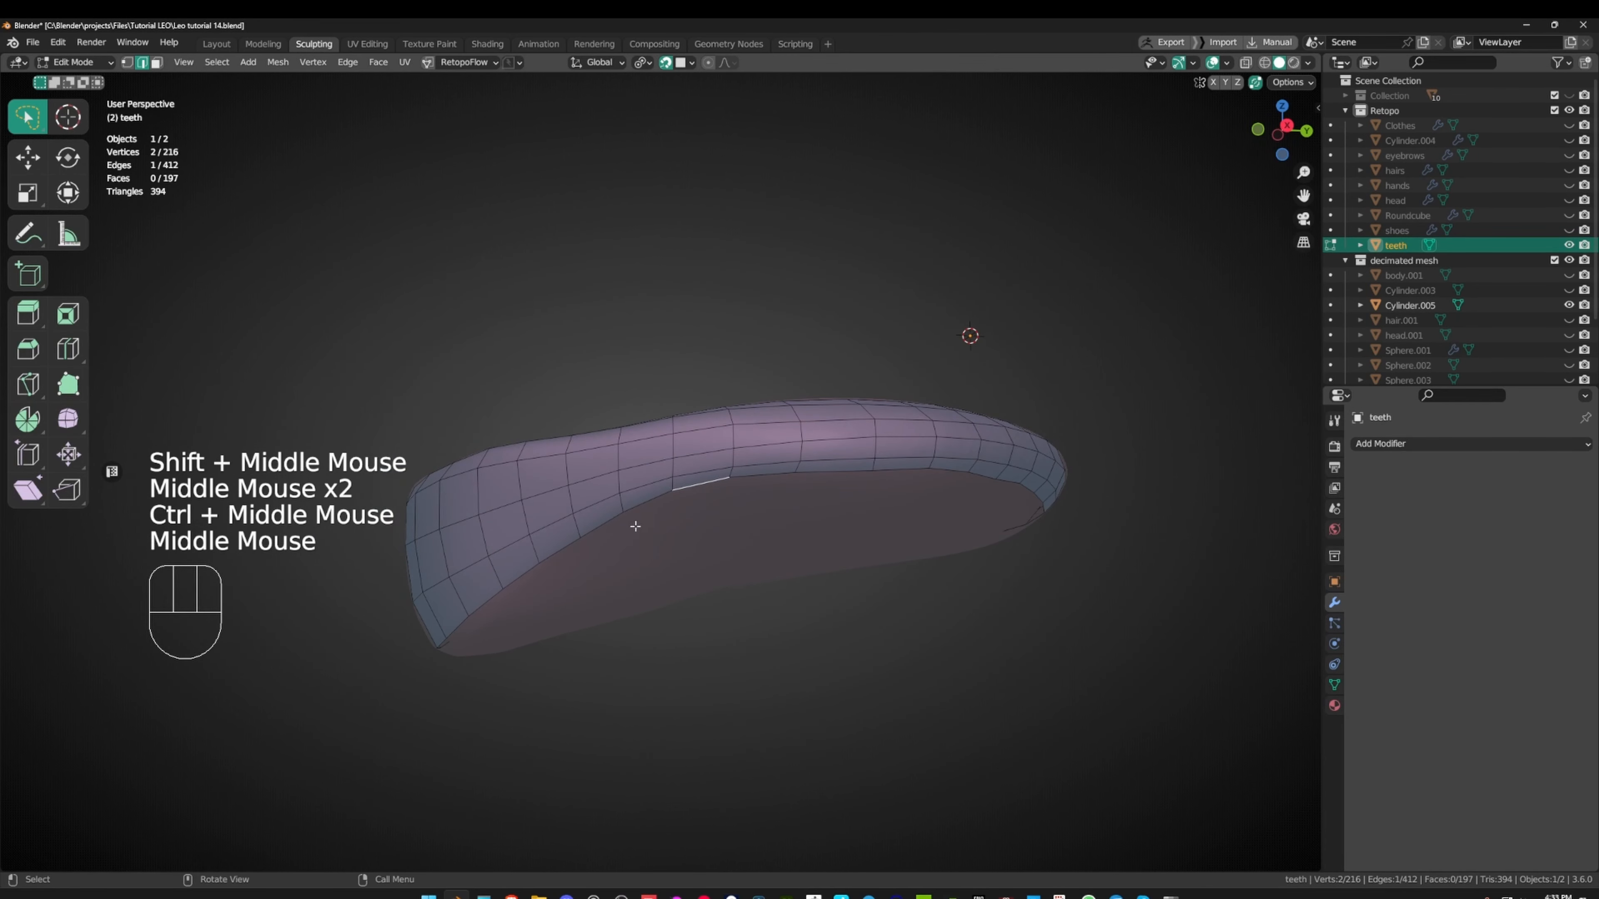
{"action": "middle_click_drag", "start_coordinate": [635, 526], "coordinate": [662, 455]}
{"action": "middle_click_drag", "start_coordinate": [705, 505], "coordinate": [906, 416]}
{"action": "middle_click_drag", "start_coordinate": [787, 283], "coordinate": [699, 510], "text": "ctrl"}
- Select all the strip faces capping the upper opening and delete the faces
{"action": "key", "text": "Tab"}
{"action": "middle_click_drag", "start_coordinate": [699, 510], "coordinate": [708, 467]}
{"action": "key", "text": "Tab"}
{"action": "key", "text": "1"}
{"action": "left_click", "coordinate": [712, 543]}
{"action": "key", "text": "3"}
{"action": "left_click", "coordinate": [703, 580]}
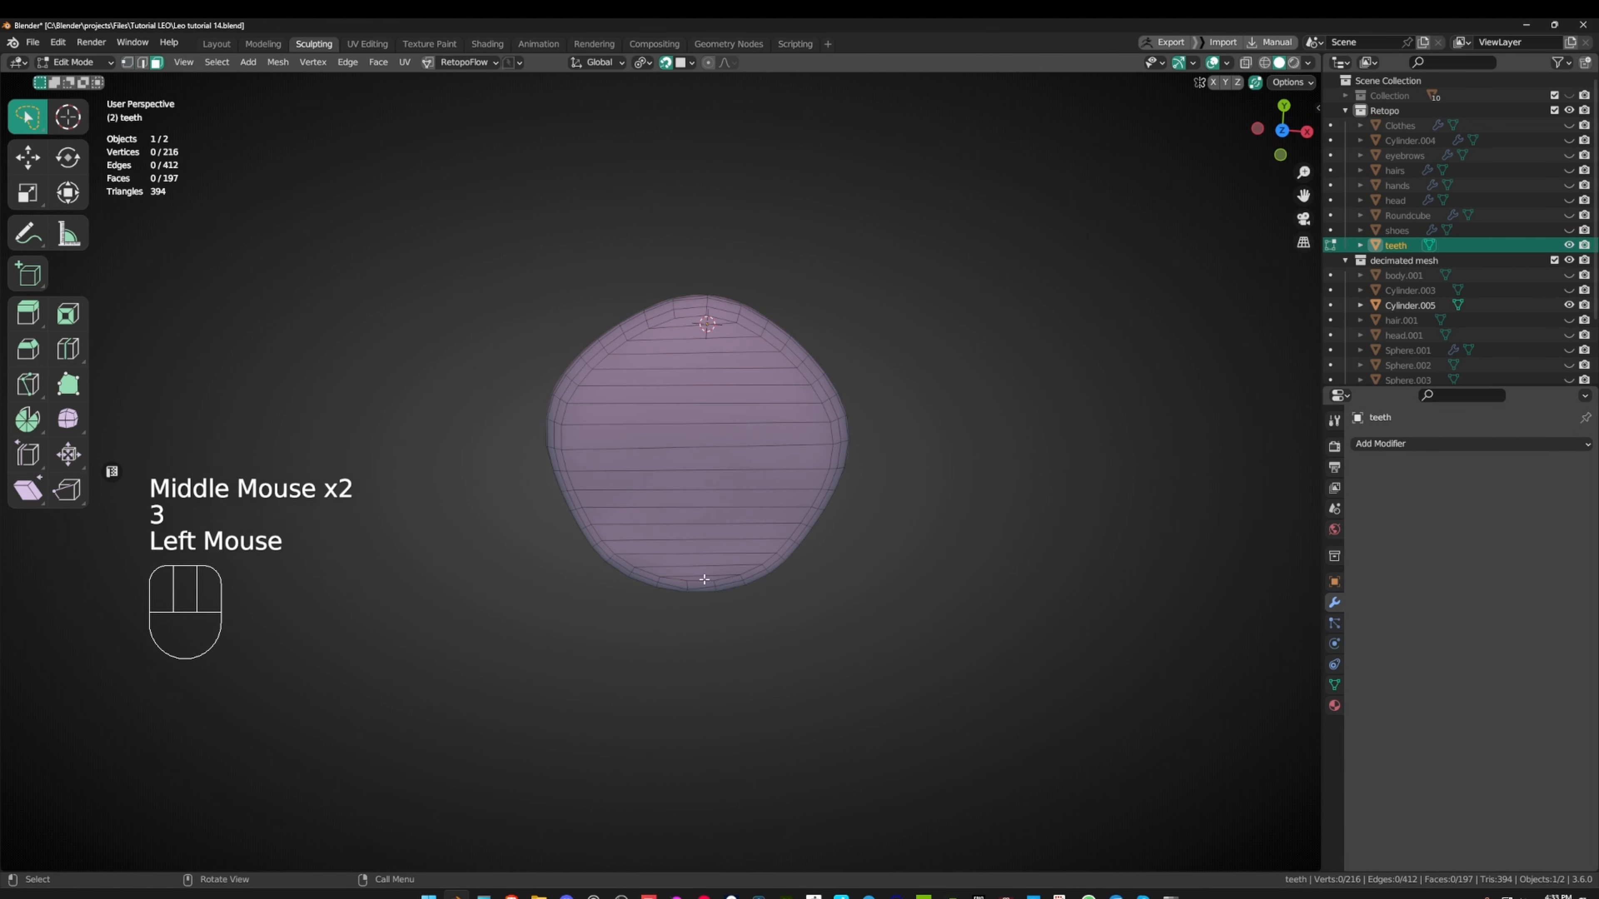
{"action": "left_click", "coordinate": [693, 327], "text": "ctrl"}
{"action": "key", "text": "x"}
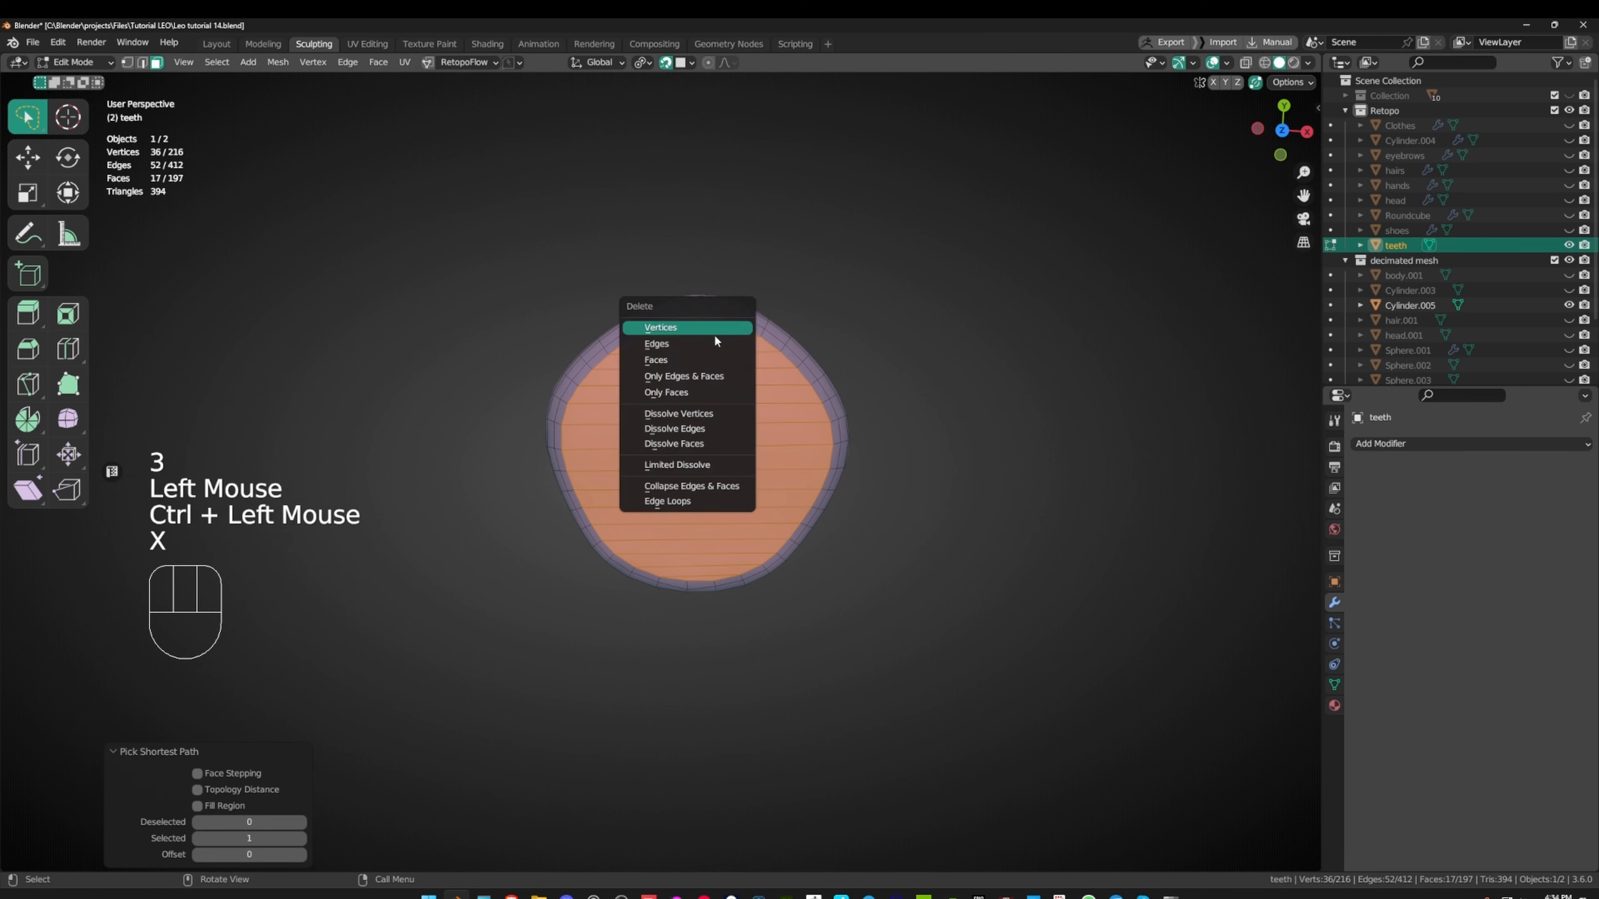
{"action": "left_click", "coordinate": [697, 360]}
- From the top view, select the front and back midline vertices of the upper opening's inner loop
{"action": "middle_click_drag", "start_coordinate": [717, 479], "coordinate": [710, 406], "text": "ctrl"}
{"action": "key", "text": "KP_7"}
{"action": "key", "text": "1"}
{"action": "left_click", "coordinate": [685, 550]}
{"action": "left_click", "coordinate": [681, 280], "text": "shift"}
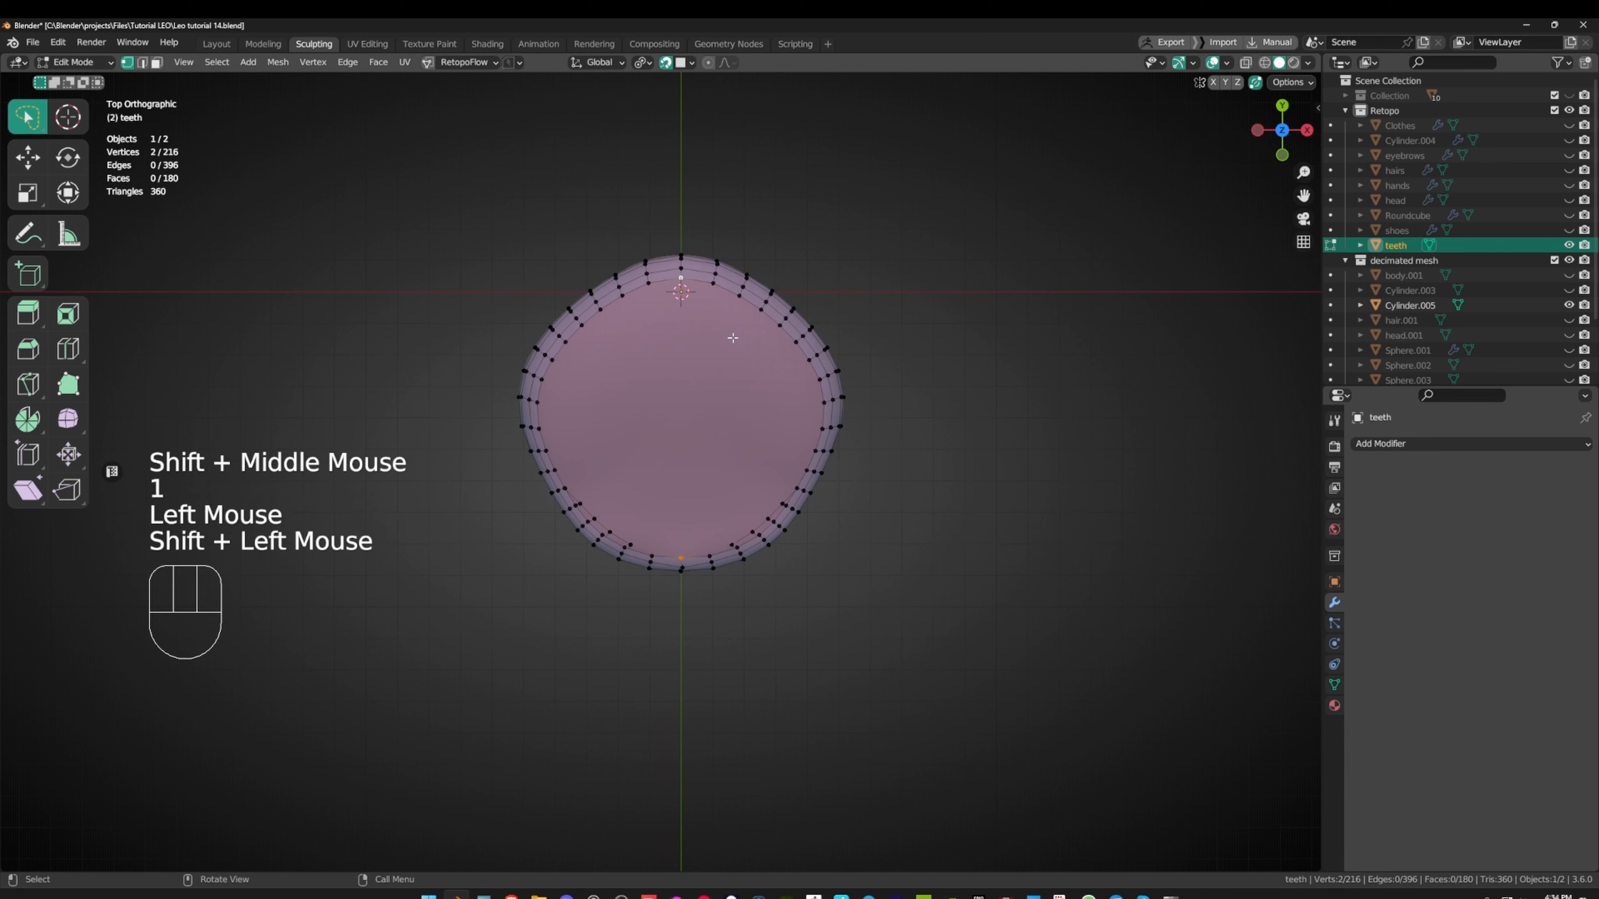
- Select the inner edge loop of the upper opening and close it with Grid Fill
{"action": "mouse_move", "coordinate": [730, 332]}
{"action": "middle_mouse_down"}
{"action": "mouse_move", "coordinate": [753, 243]}
{"action": "mouse_move", "coordinate": [746, 453]}
{"action": "mouse_move", "coordinate": [755, 315]}
{"action": "middle_mouse_up"}
{"action": "key", "text": "2"}
{"action": "left_click", "coordinate": [765, 313], "text": "alt"}
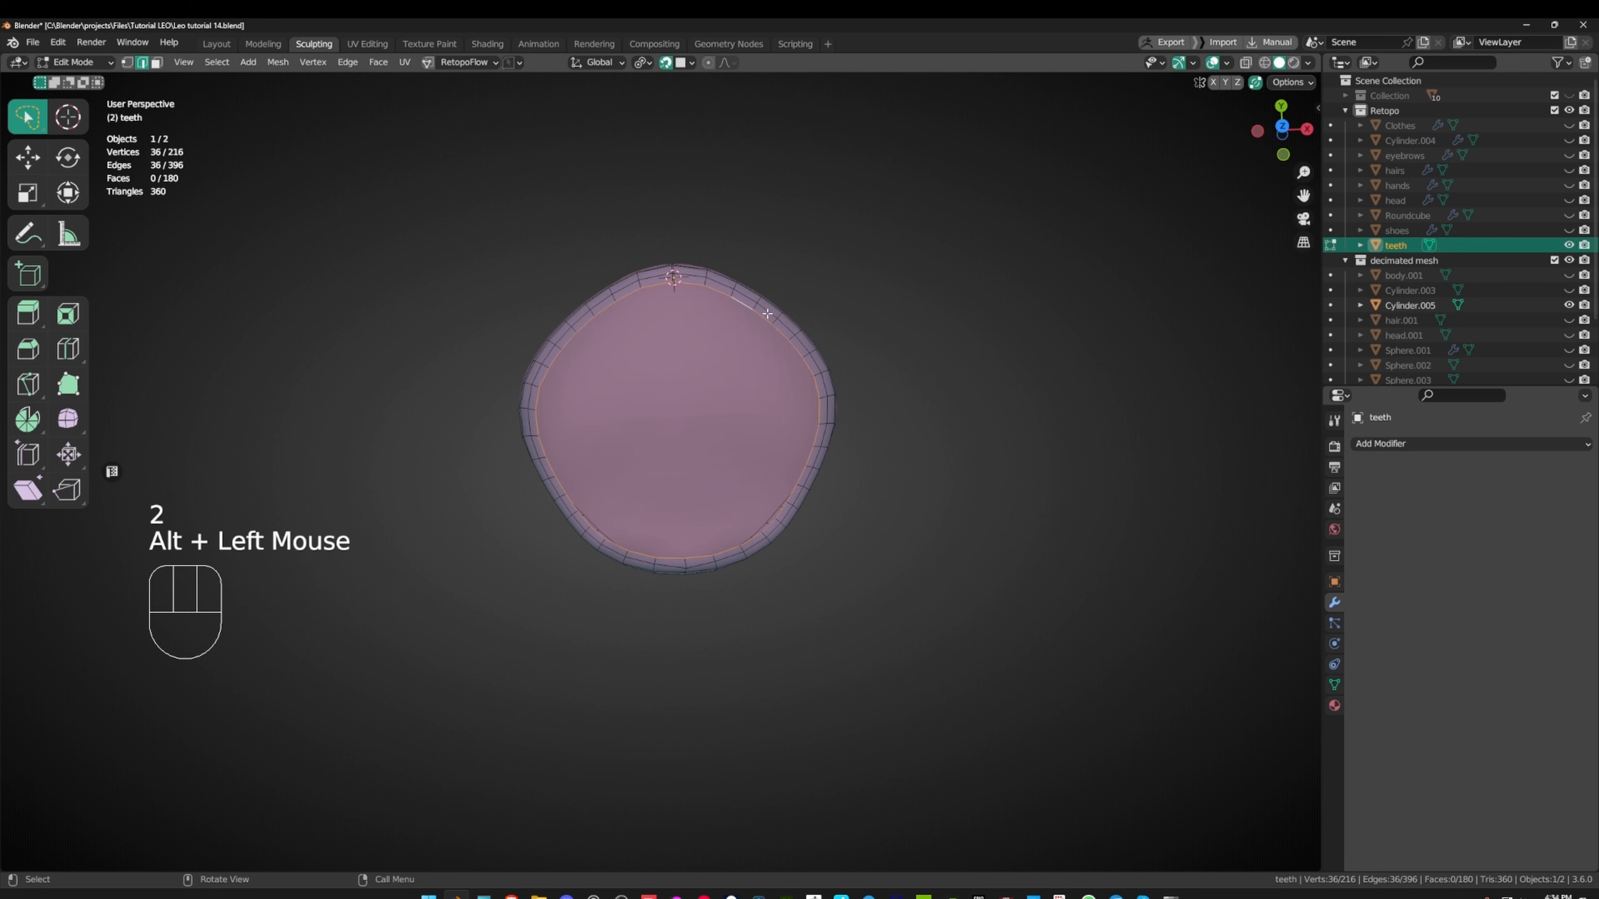
{"action": "key", "text": "ctrl+f"}
{"action": "left_click", "coordinate": [772, 305]}
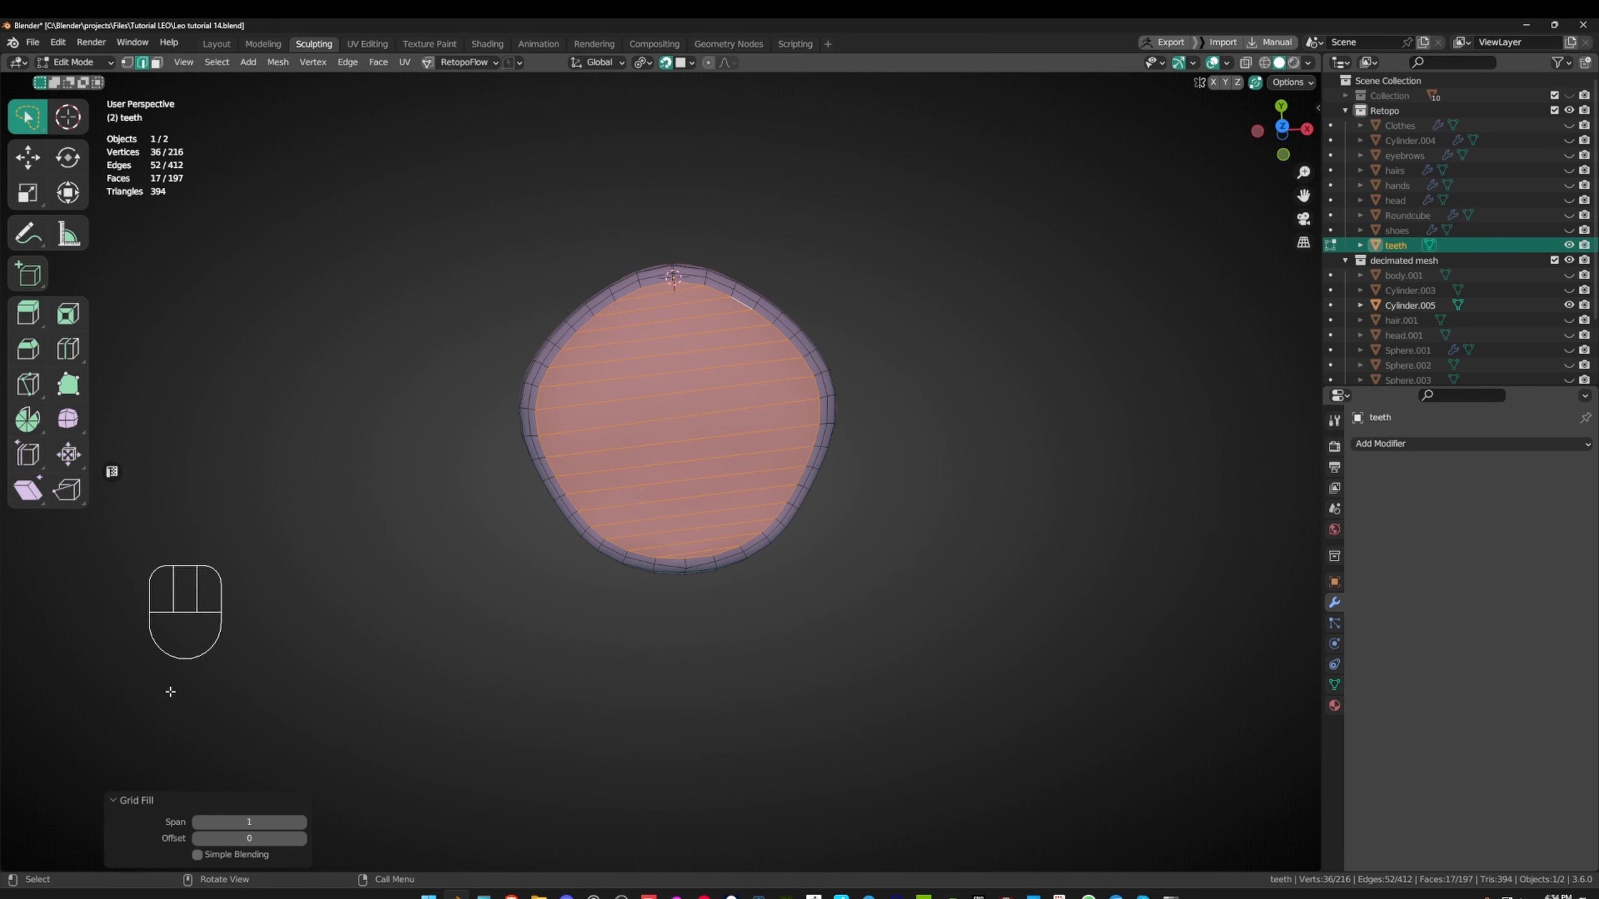
- Set the Grid Fill offset to 9 so the strips run from front to back
{"action": "left_click", "coordinate": [199, 820]}
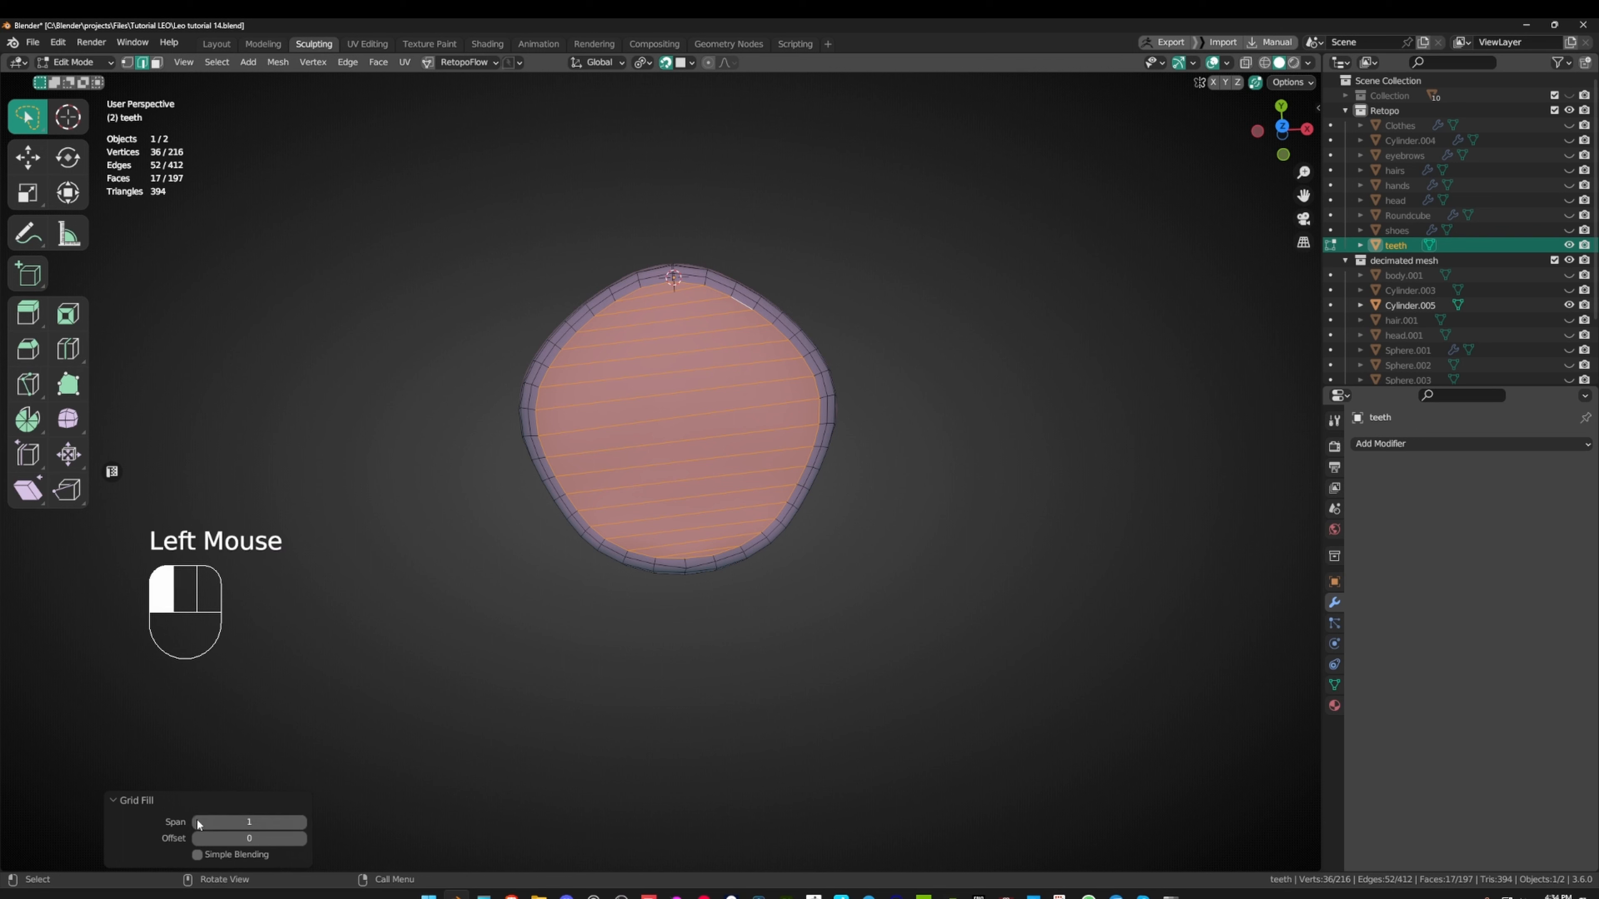
{"action": "left_click", "coordinate": [302, 838]}
{"action": "left_click", "coordinate": [302, 838]}
{"action": "left_click", "coordinate": [303, 838]}
{"action": "left_click", "coordinate": [302, 838]}
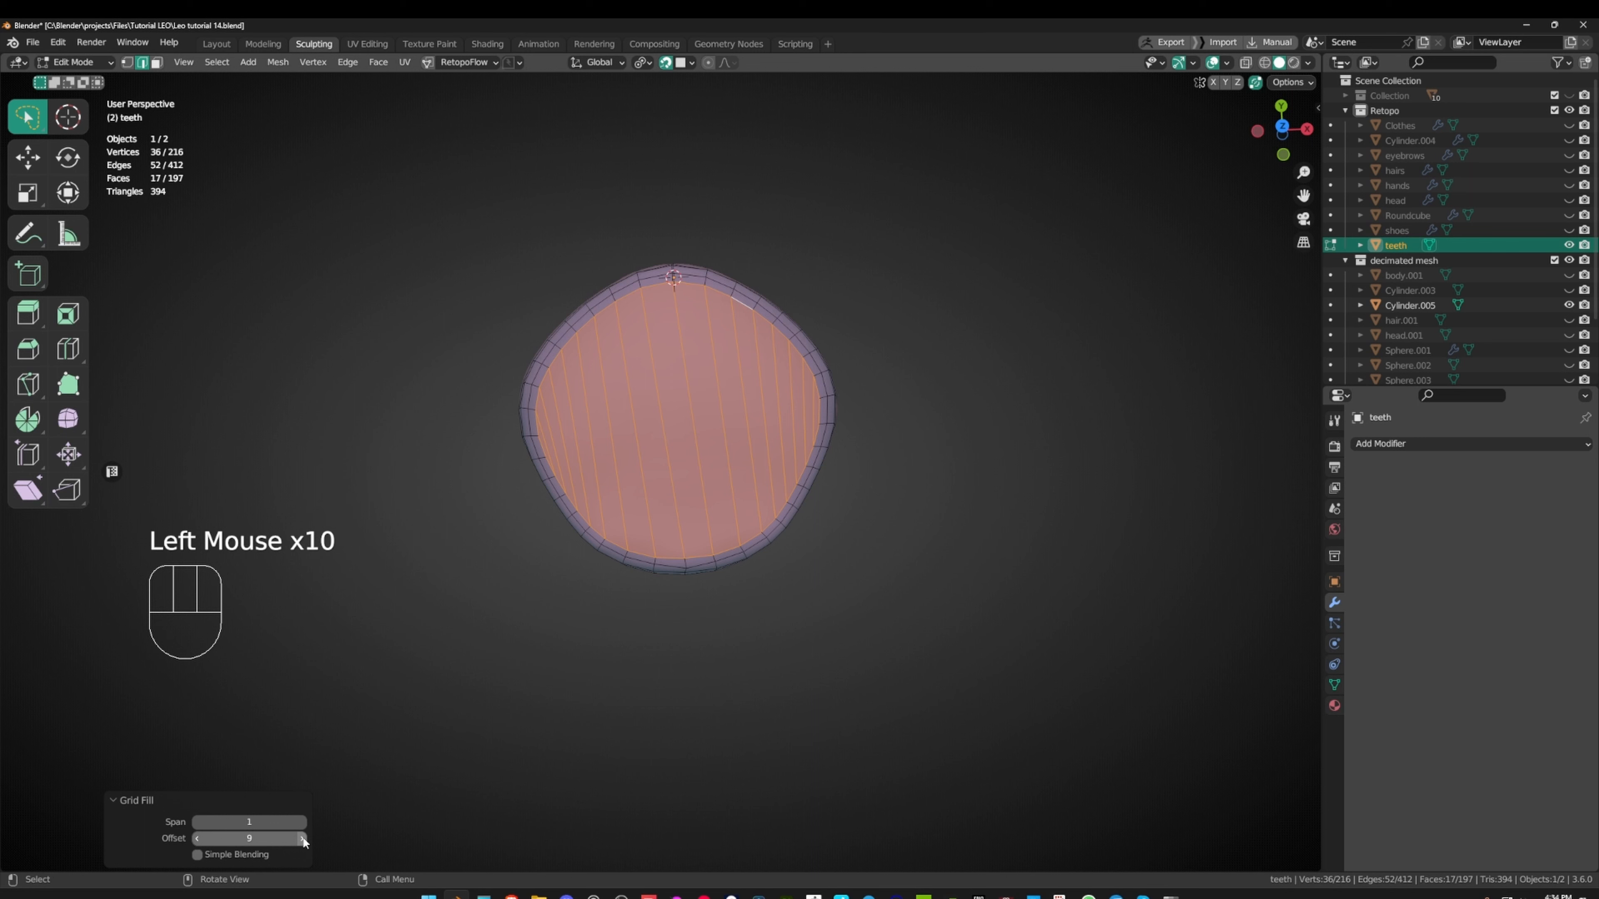
- Set the Grid Fill span to 2 and offset to 35 so the strips run side to side, and check from the top view
{"action": "left_click", "coordinate": [198, 838]}
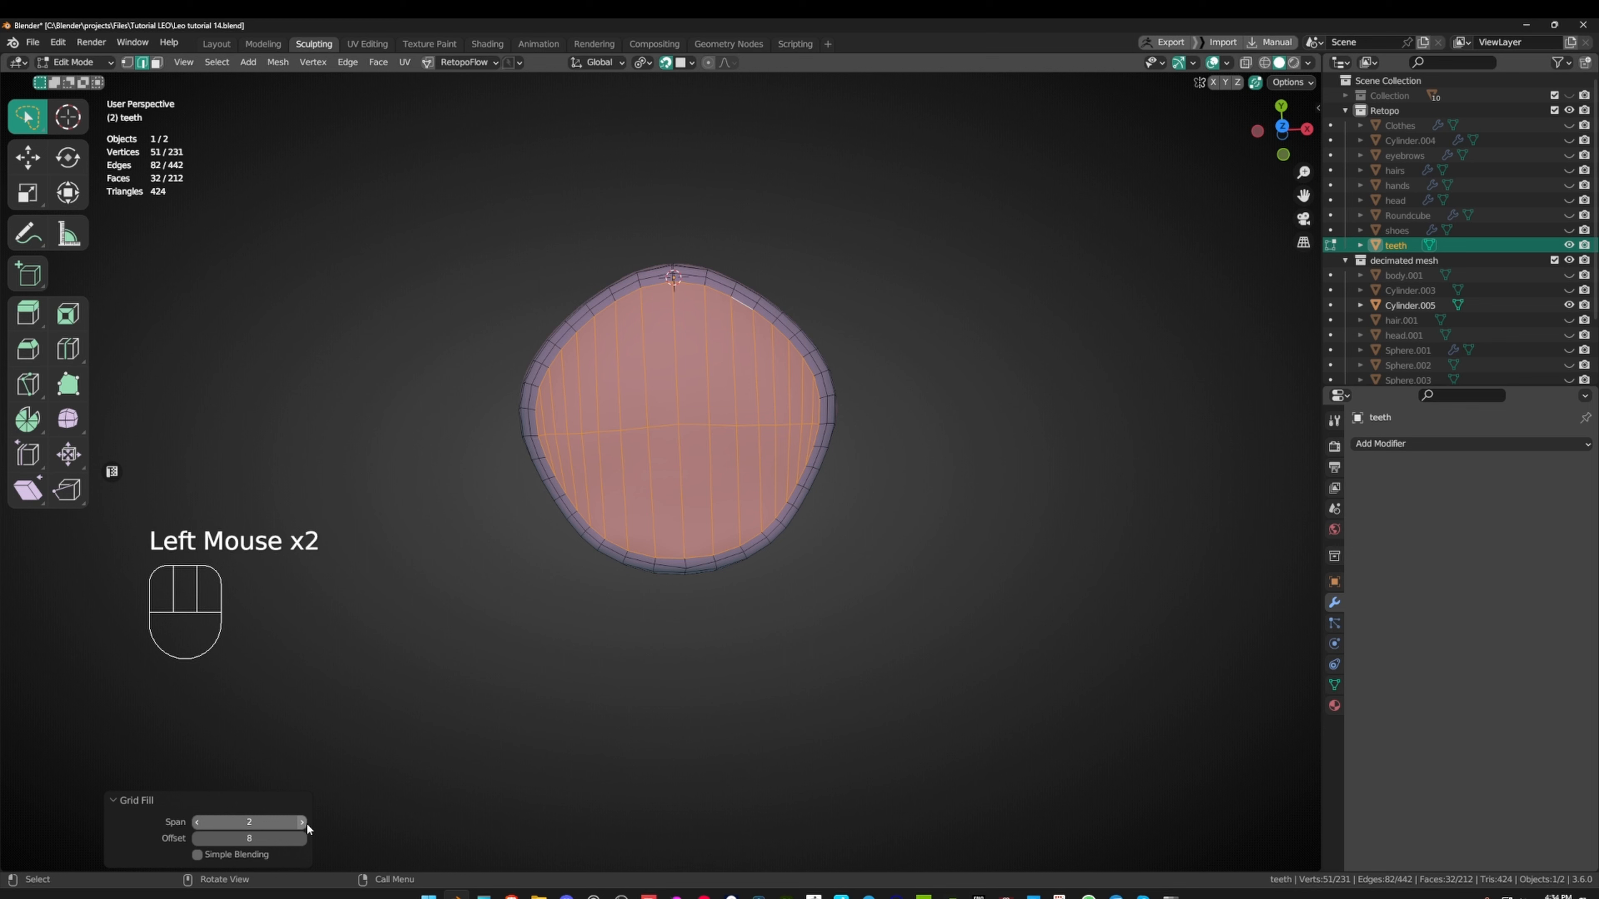
{"action": "middle_click_drag", "start_coordinate": [647, 738], "coordinate": [485, 729]}
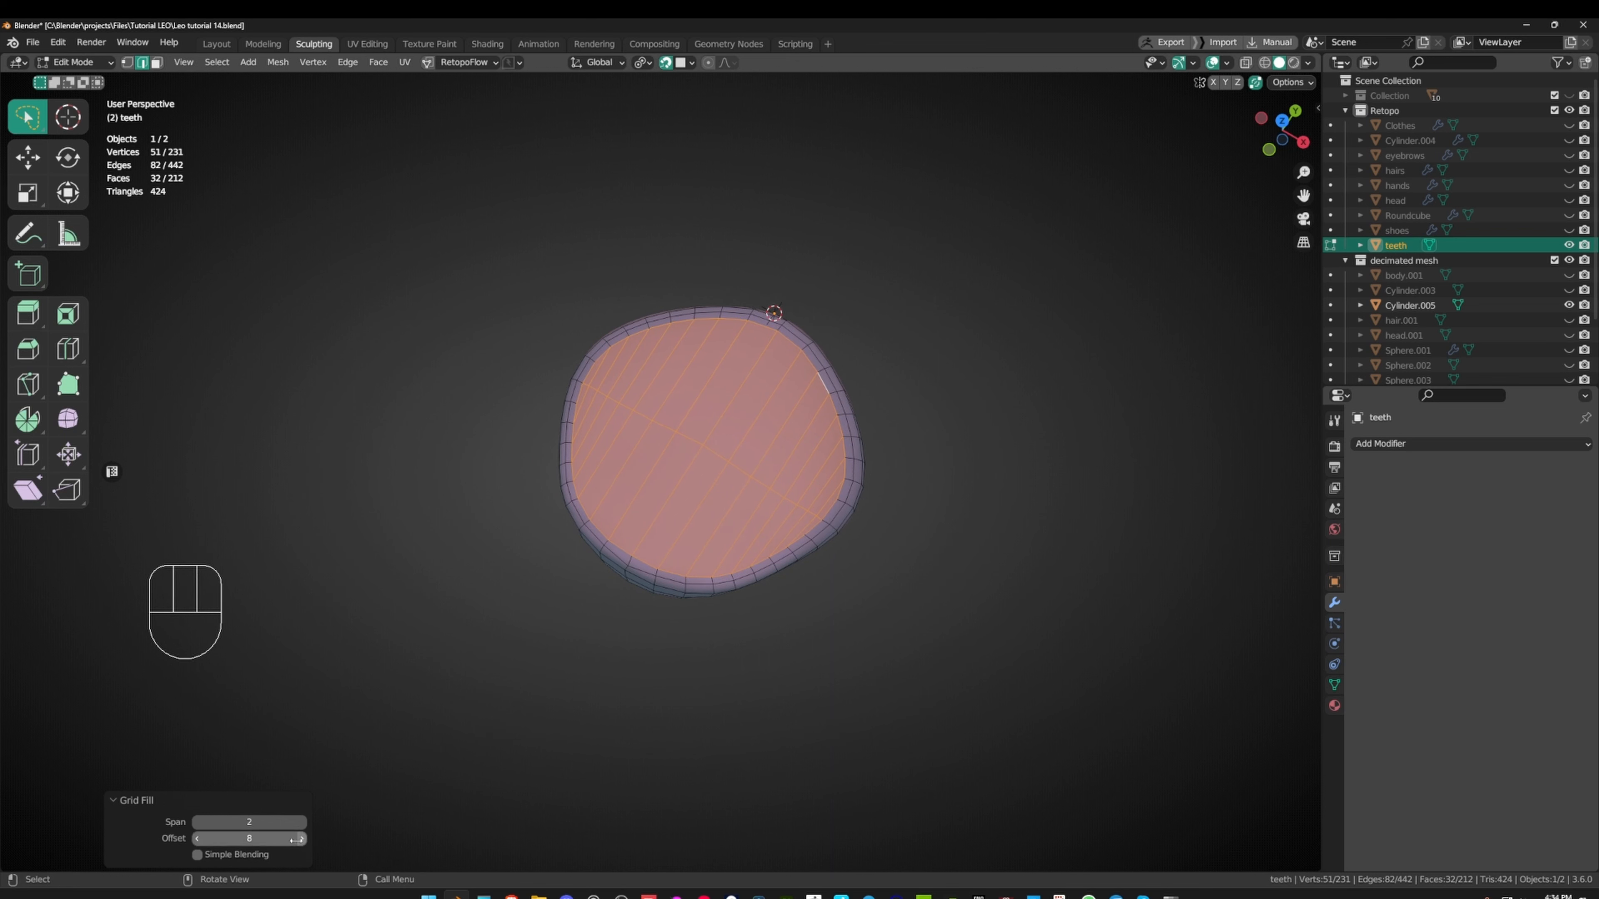
{"action": "left_click_drag", "start_coordinate": [276, 841], "coordinate": [327, 840]}
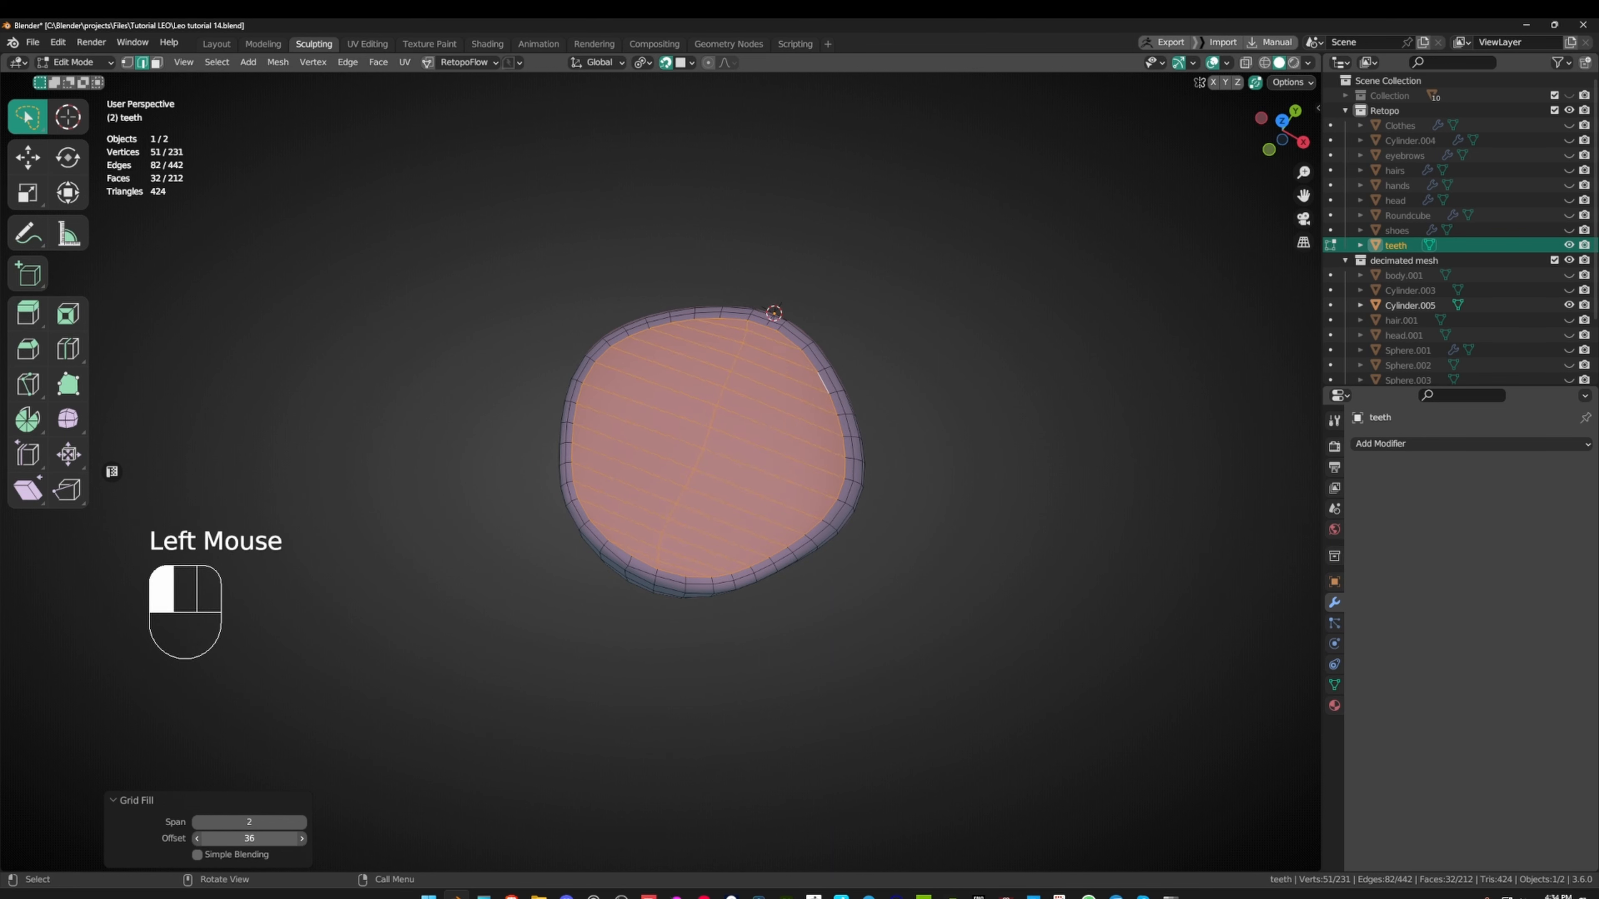
{"action": "middle_click_drag", "start_coordinate": [348, 781], "coordinate": [572, 726]}
{"action": "scroll", "coordinate": [621, 753], "scroll_direction": "down", "scroll_amount": 1}
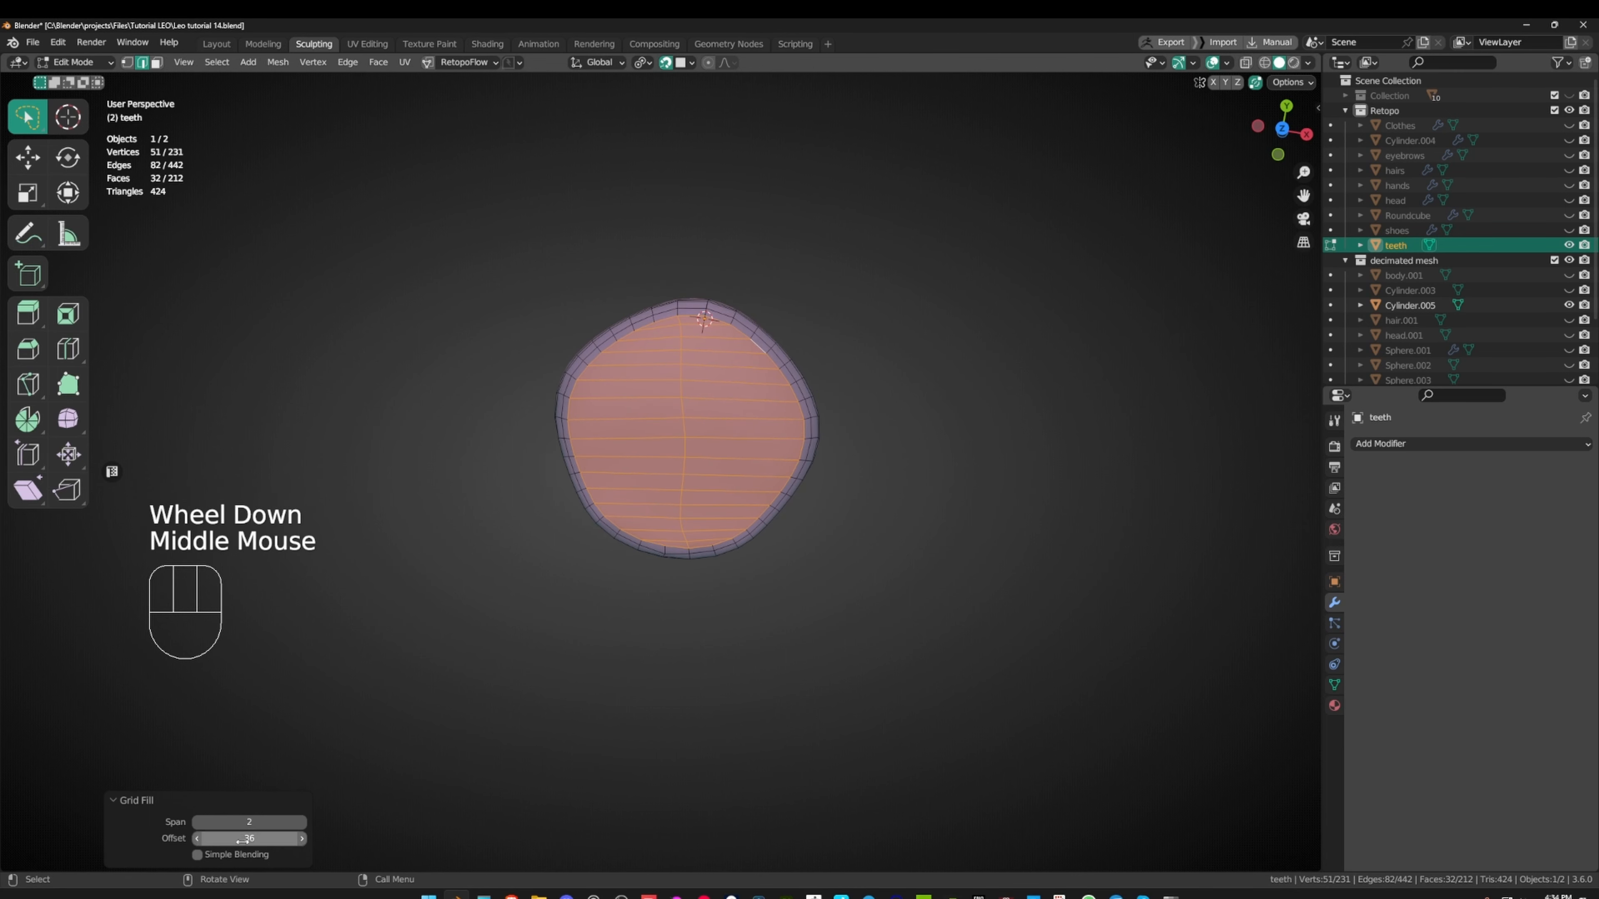
{"action": "left_click_drag", "start_coordinate": [246, 840], "coordinate": [246, 840]}
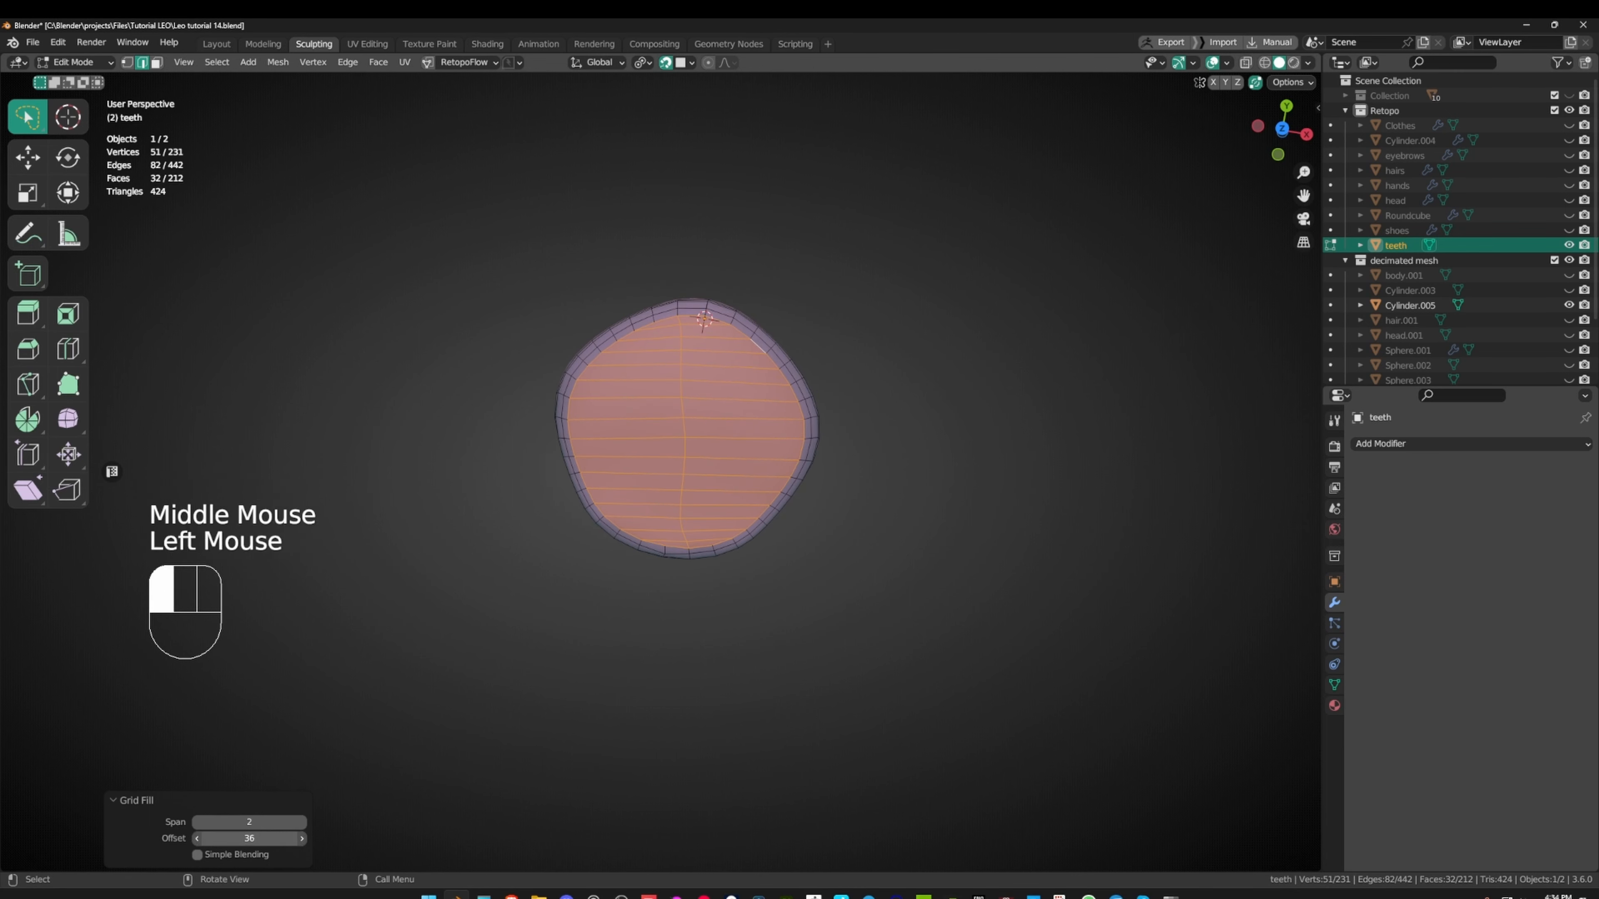
{"action": "middle_click_drag", "start_coordinate": [442, 768], "coordinate": [586, 753]}
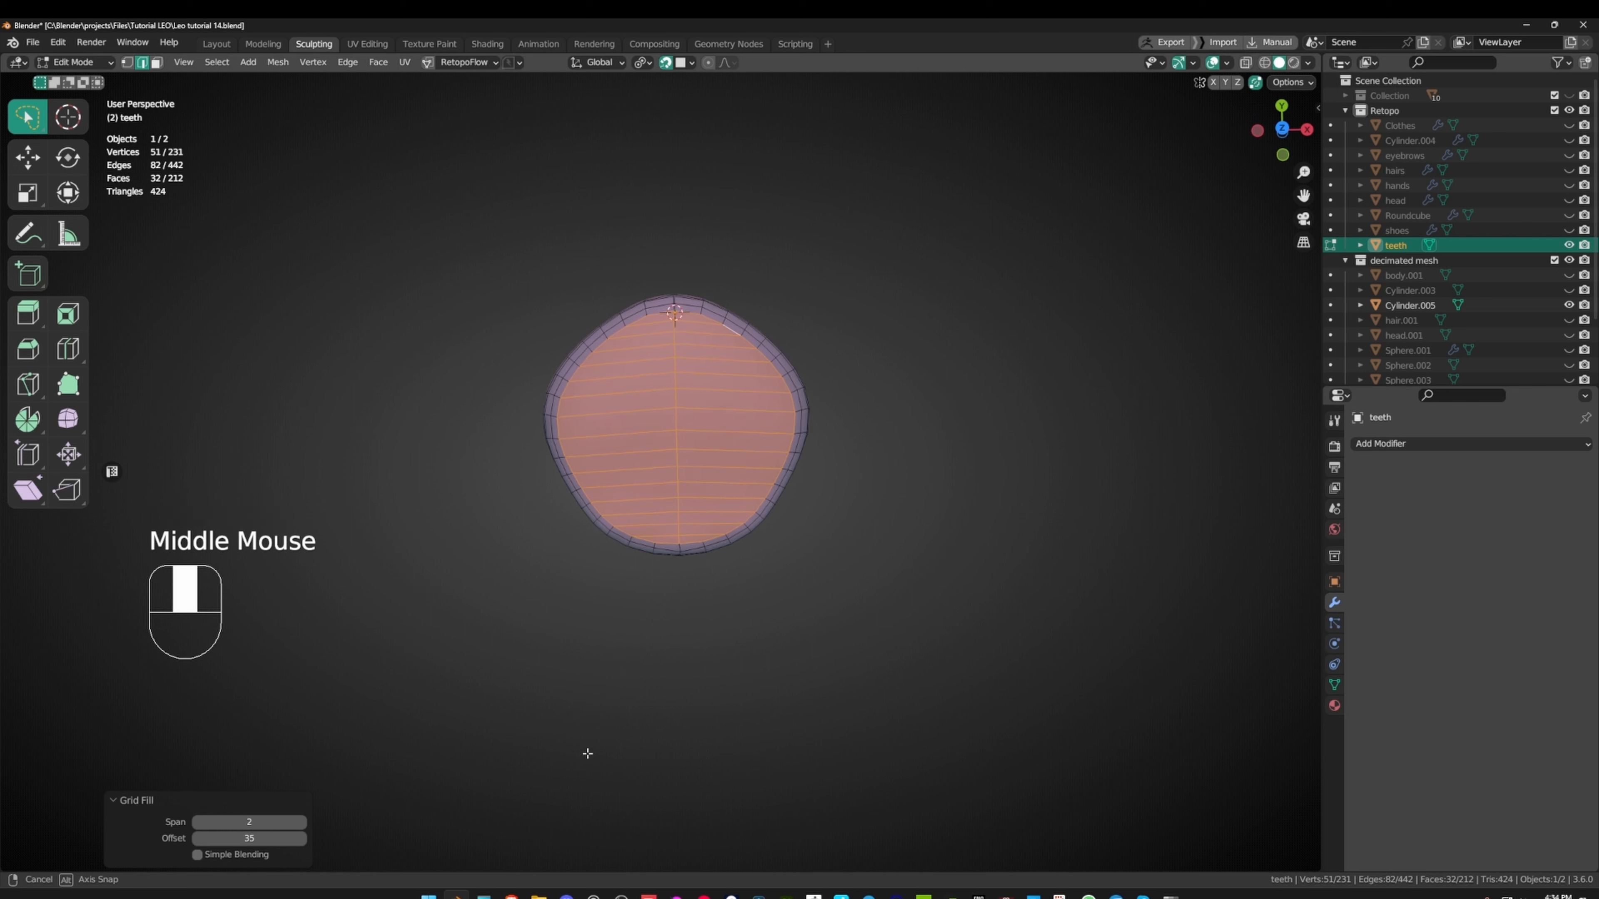
{"action": "key", "text": "KP_7"}
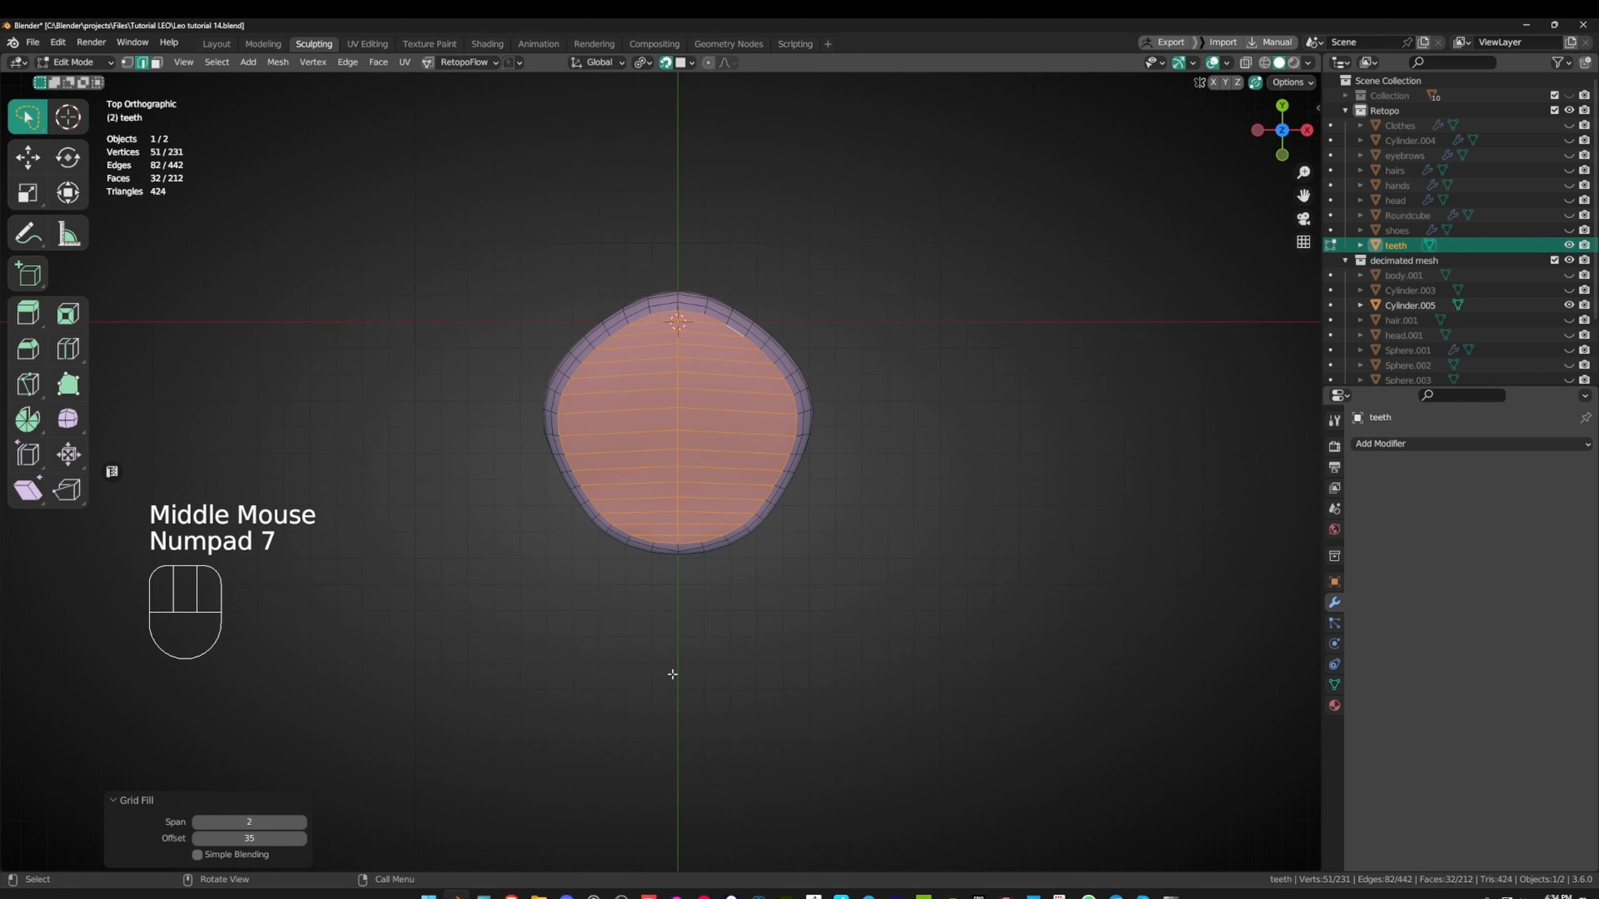
- Select the vertices on the negative X side of the midline, including those hidden behind the surface, and delete them
{"action": "middle_click_drag", "start_coordinate": [673, 674], "coordinate": [636, 586]}
{"action": "scroll", "coordinate": [699, 621], "scroll_direction": "up", "scroll_amount": 2}
{"action": "middle_click_drag", "start_coordinate": [636, 586], "coordinate": [660, 618]}
{"action": "scroll", "coordinate": [723, 651], "scroll_direction": "down", "scroll_amount": 1}
{"action": "key", "text": "1"}
{"action": "key", "text": "alt+z"}
{"action": "left_click_drag", "start_coordinate": [464, 369], "coordinate": [593, 593]}
{"action": "mouse_move", "coordinate": [631, 419]}
{"action": "left_mouse_down"}
{"action": "mouse_move", "coordinate": [443, 568]}
{"action": "mouse_move", "coordinate": [603, 681]}
{"action": "mouse_move", "coordinate": [665, 678]}
{"action": "left_mouse_up"}
{"action": "mouse_move", "coordinate": [664, 678]}
{"action": "middle_mouse_down"}
{"action": "mouse_move", "coordinate": [703, 600]}
{"action": "mouse_move", "coordinate": [692, 671]}
{"action": "mouse_move", "coordinate": [686, 630]}
{"action": "mouse_move", "coordinate": [484, 447]}
{"action": "mouse_move", "coordinate": [1017, 535]}
{"action": "mouse_move", "coordinate": [1030, 607]}
{"action": "middle_mouse_up"}
{"action": "key", "text": "x"}
{"action": "left_click", "coordinate": [699, 637]}
- Add a Mirror modifier with Clipping and on-cage display enabled, and select the teeth mesh's midline edge loop
{"action": "key", "text": "alt+z"}
{"action": "key", "text": "Tab"}
{"action": "left_click", "coordinate": [1451, 445]}
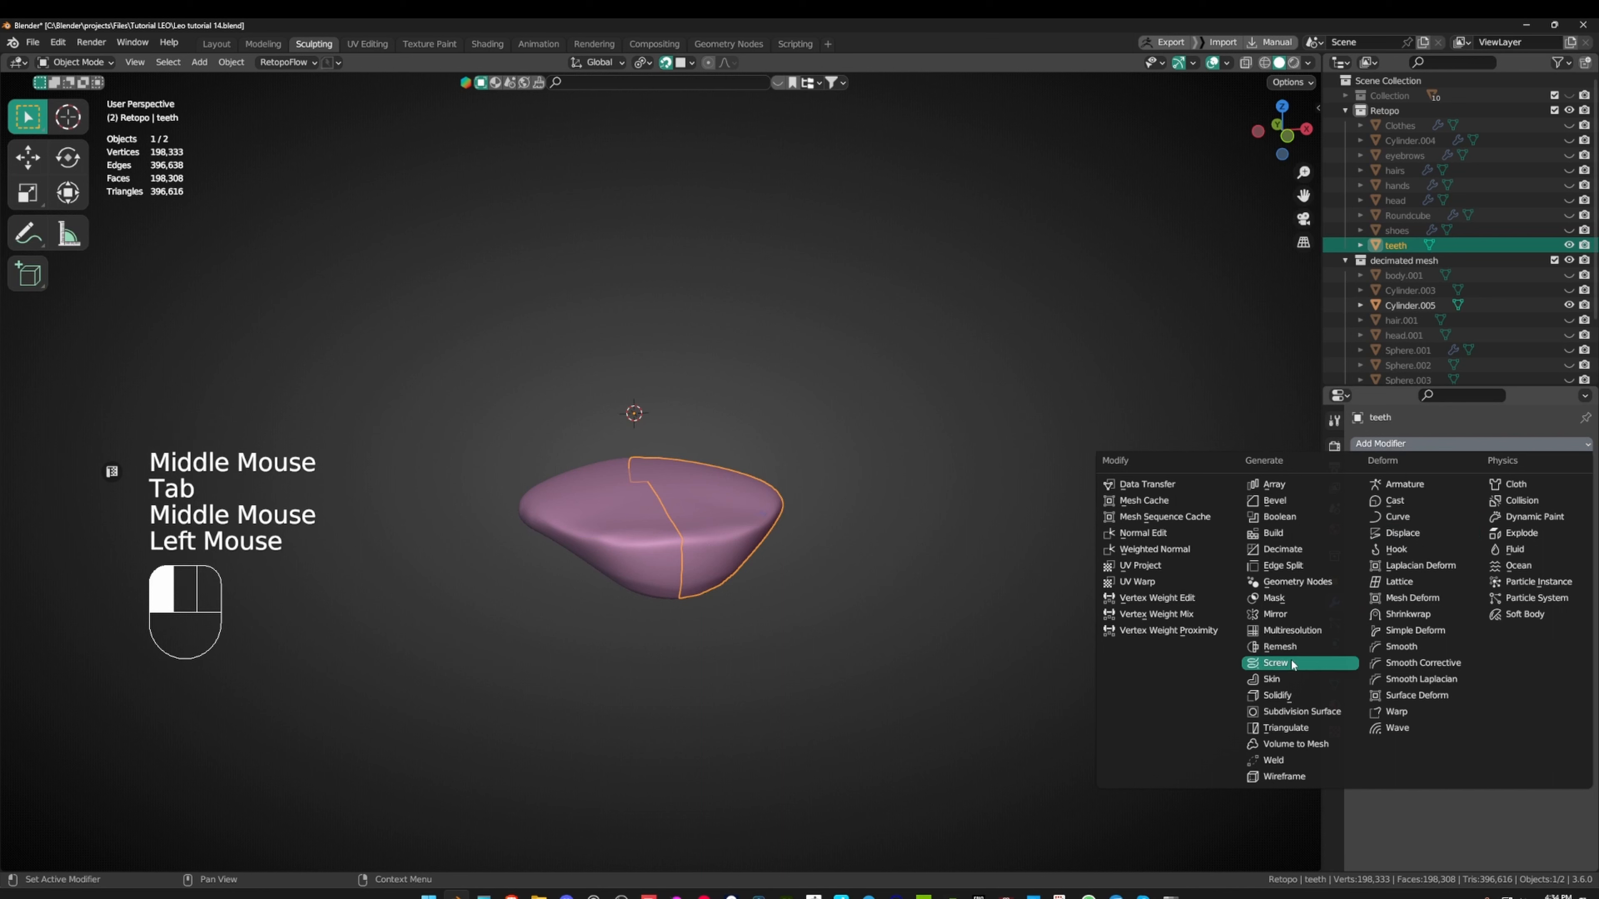
{"action": "left_click", "coordinate": [1296, 612]}
{"action": "key", "text": "Tab"}
{"action": "middle_click_drag", "start_coordinate": [817, 504], "coordinate": [1098, 507]}
{"action": "scroll", "coordinate": [646, 534], "scroll_direction": "up", "scroll_amount": 2}
{"action": "left_click", "coordinate": [645, 534], "text": "alt"}
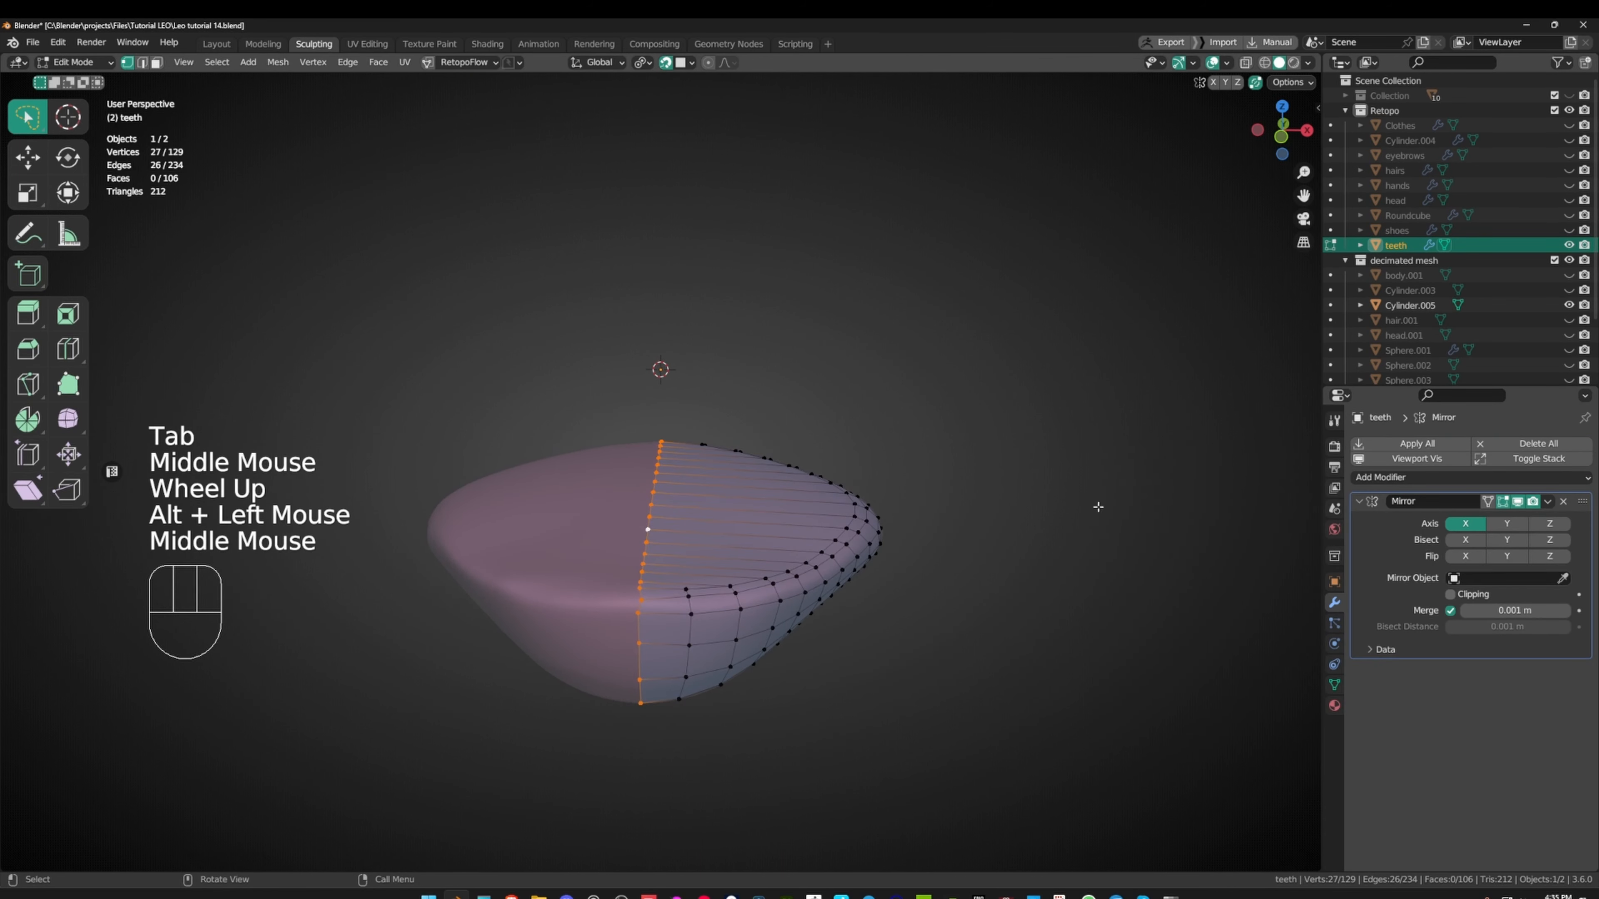
{"action": "left_click", "coordinate": [1450, 594]}
{"action": "left_click", "coordinate": [1487, 502]}
- Try to move the midline loop onto the mirror plane with snapping enabled
{"action": "middle_click", "coordinate": [847, 457]}
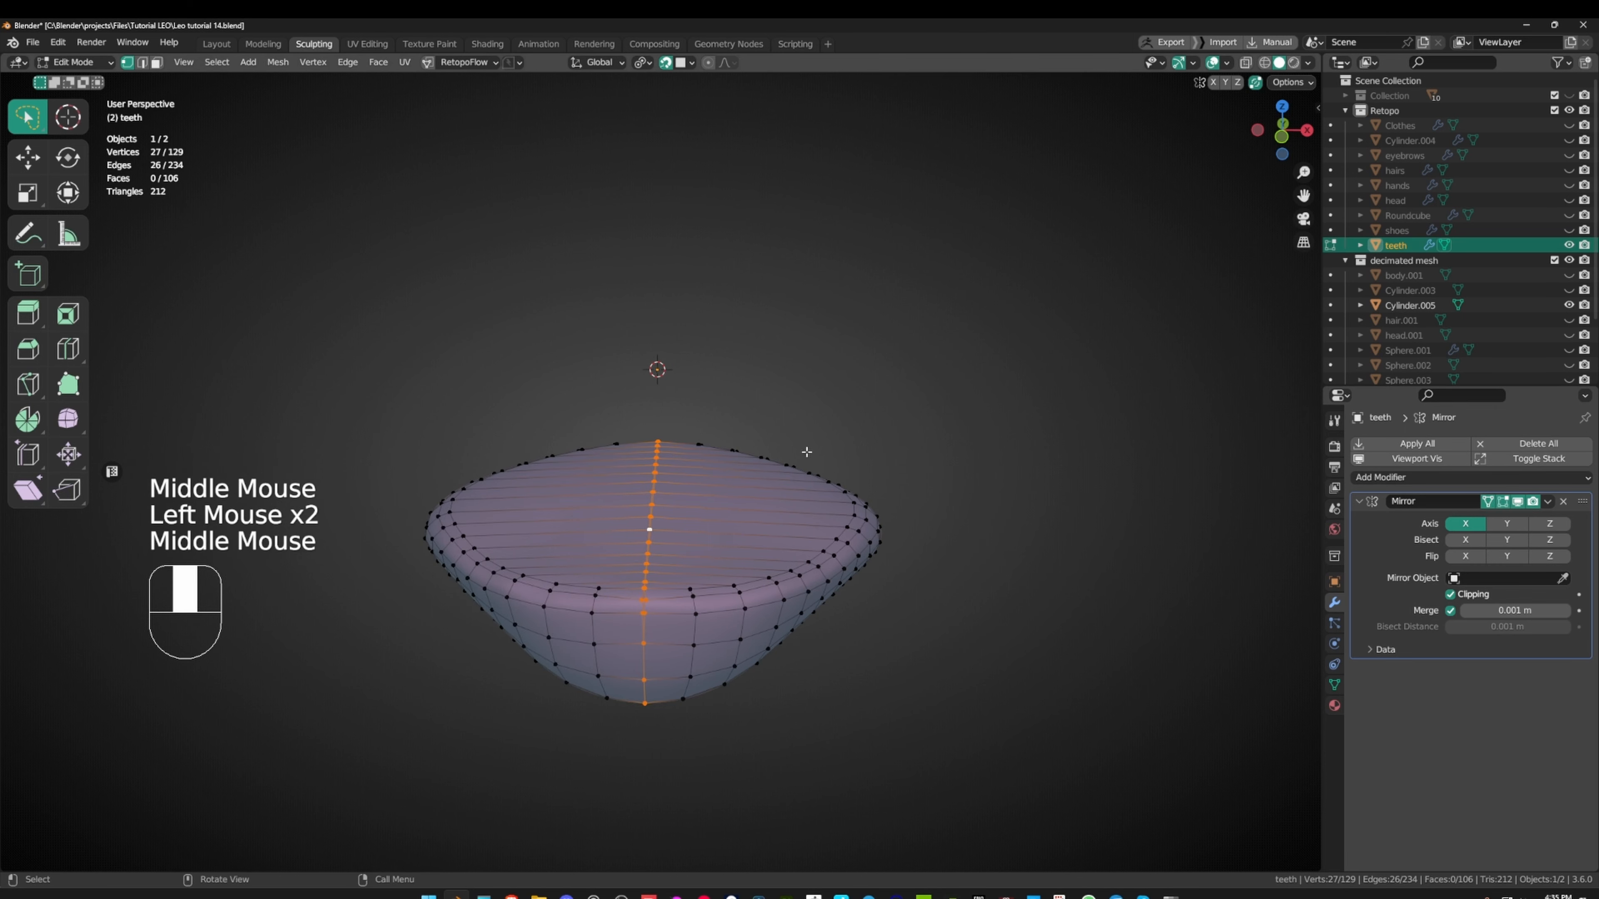
{"action": "key", "text": "g"}
{"action": "left_click", "coordinate": [845, 457]}
{"action": "key", "text": "g"}
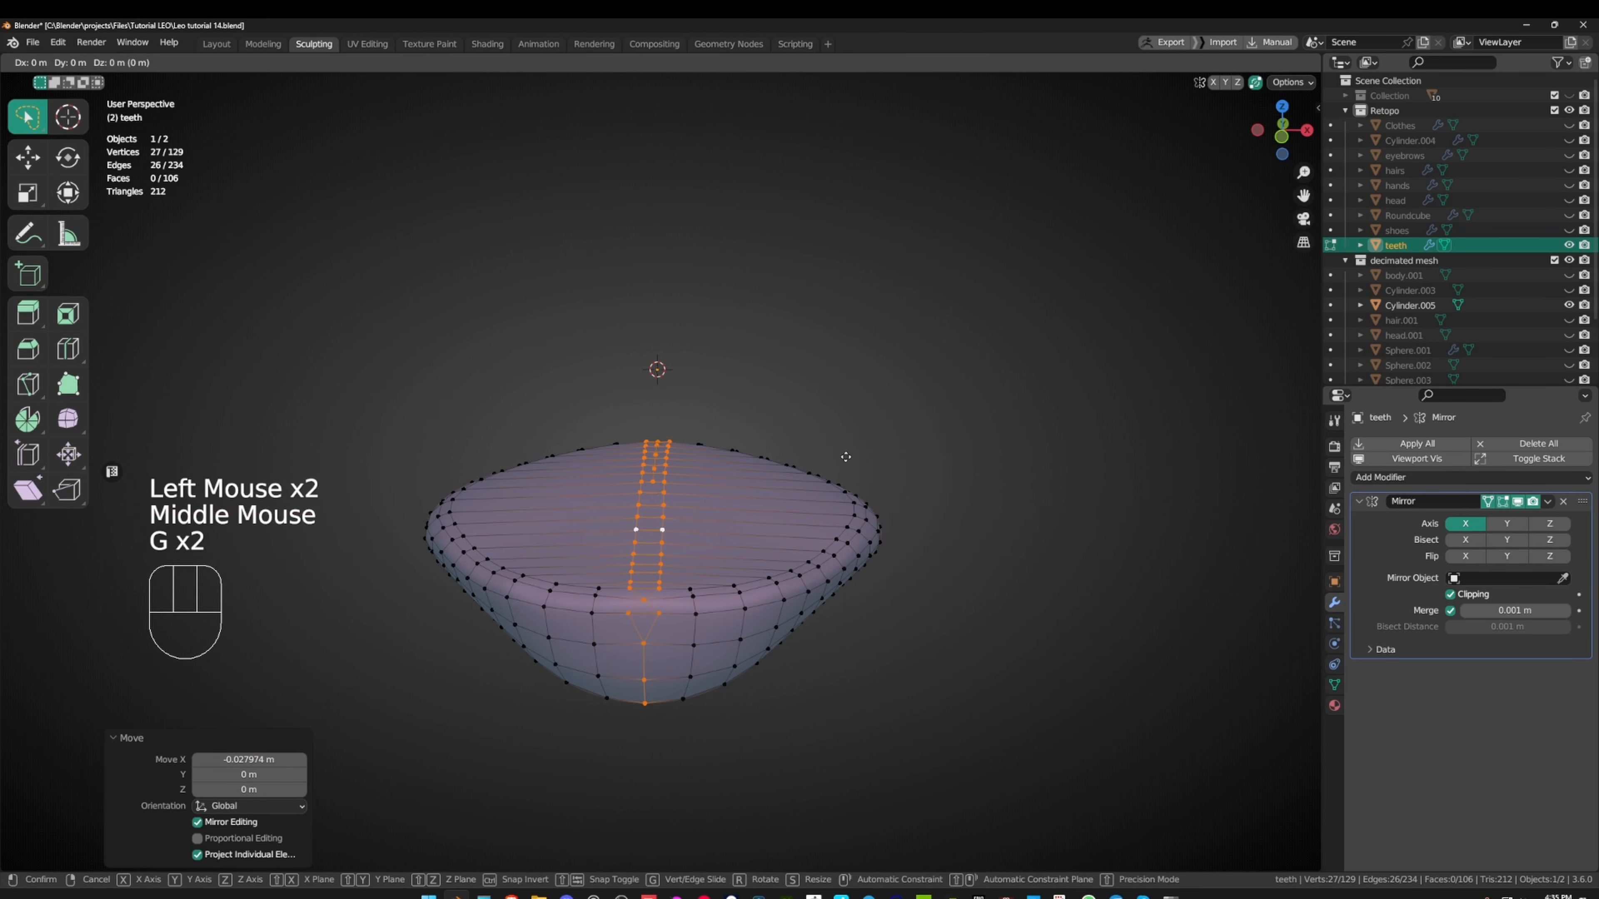
{"action": "left_click", "coordinate": [889, 463]}
{"action": "middle_click_drag", "start_coordinate": [837, 465], "coordinate": [799, 529]}
{"action": "key", "text": "ctrl+z"}
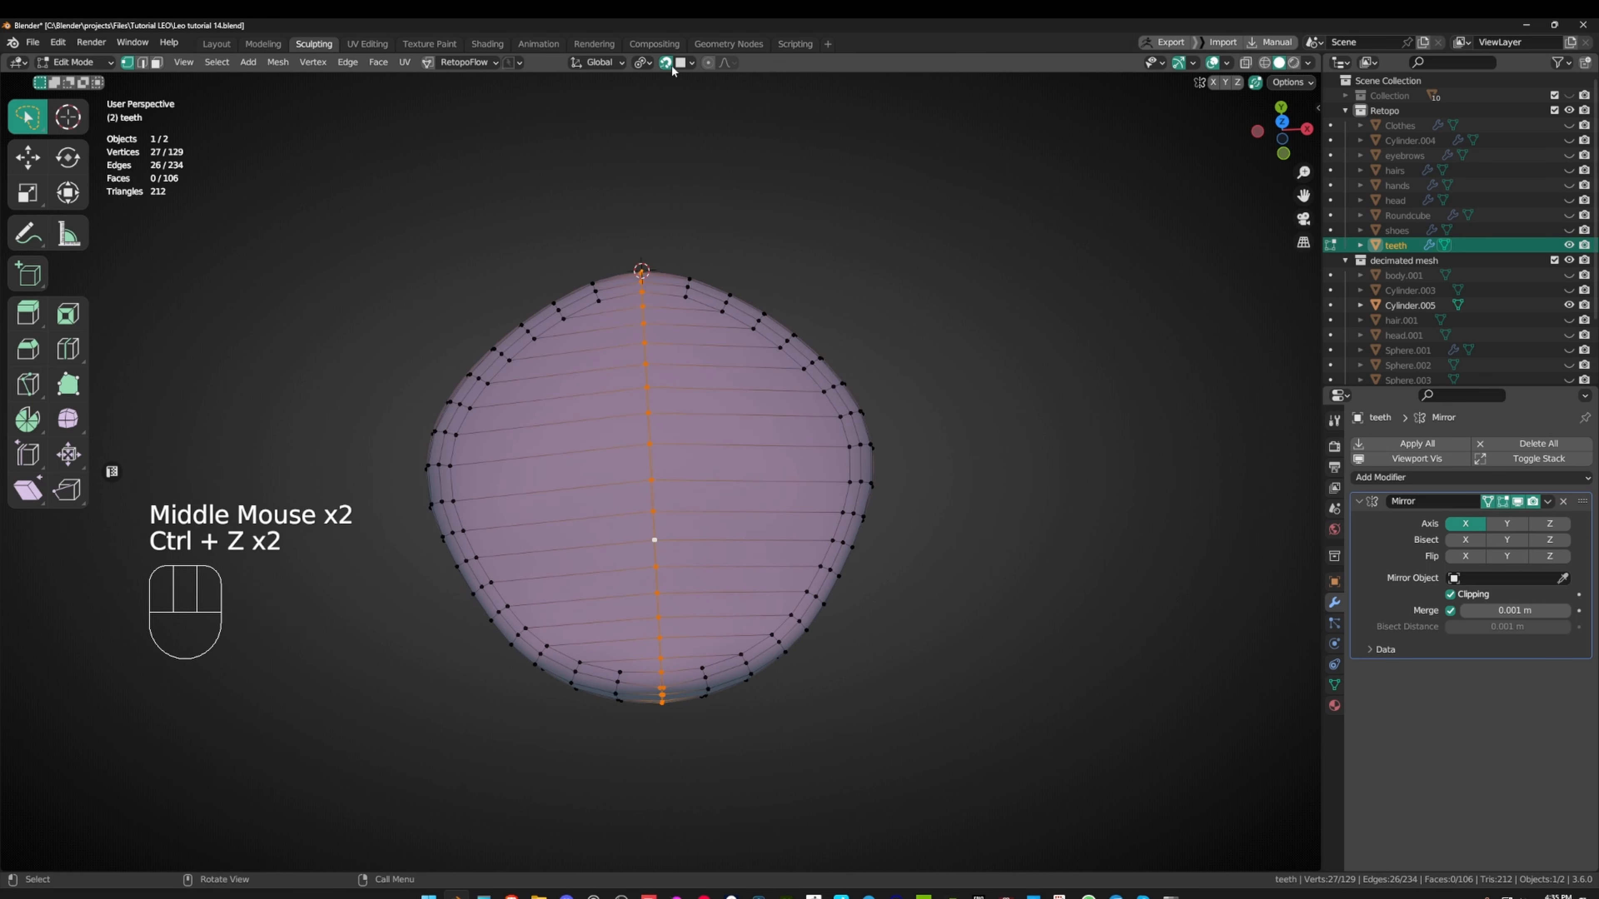
- Turn off snapping and move the midline loop along X until its vertices clip together on the mirror plane
{"action": "left_click", "coordinate": [669, 65]}
{"action": "scroll", "coordinate": [946, 414], "scroll_direction": "down", "scroll_amount": 2}
{"action": "middle_click_drag", "start_coordinate": [907, 407], "coordinate": [914, 329]}
{"action": "scroll", "coordinate": [888, 346], "scroll_direction": "up", "scroll_amount": 1}
{"action": "key", "text": "g"}
{"action": "key", "text": "x"}
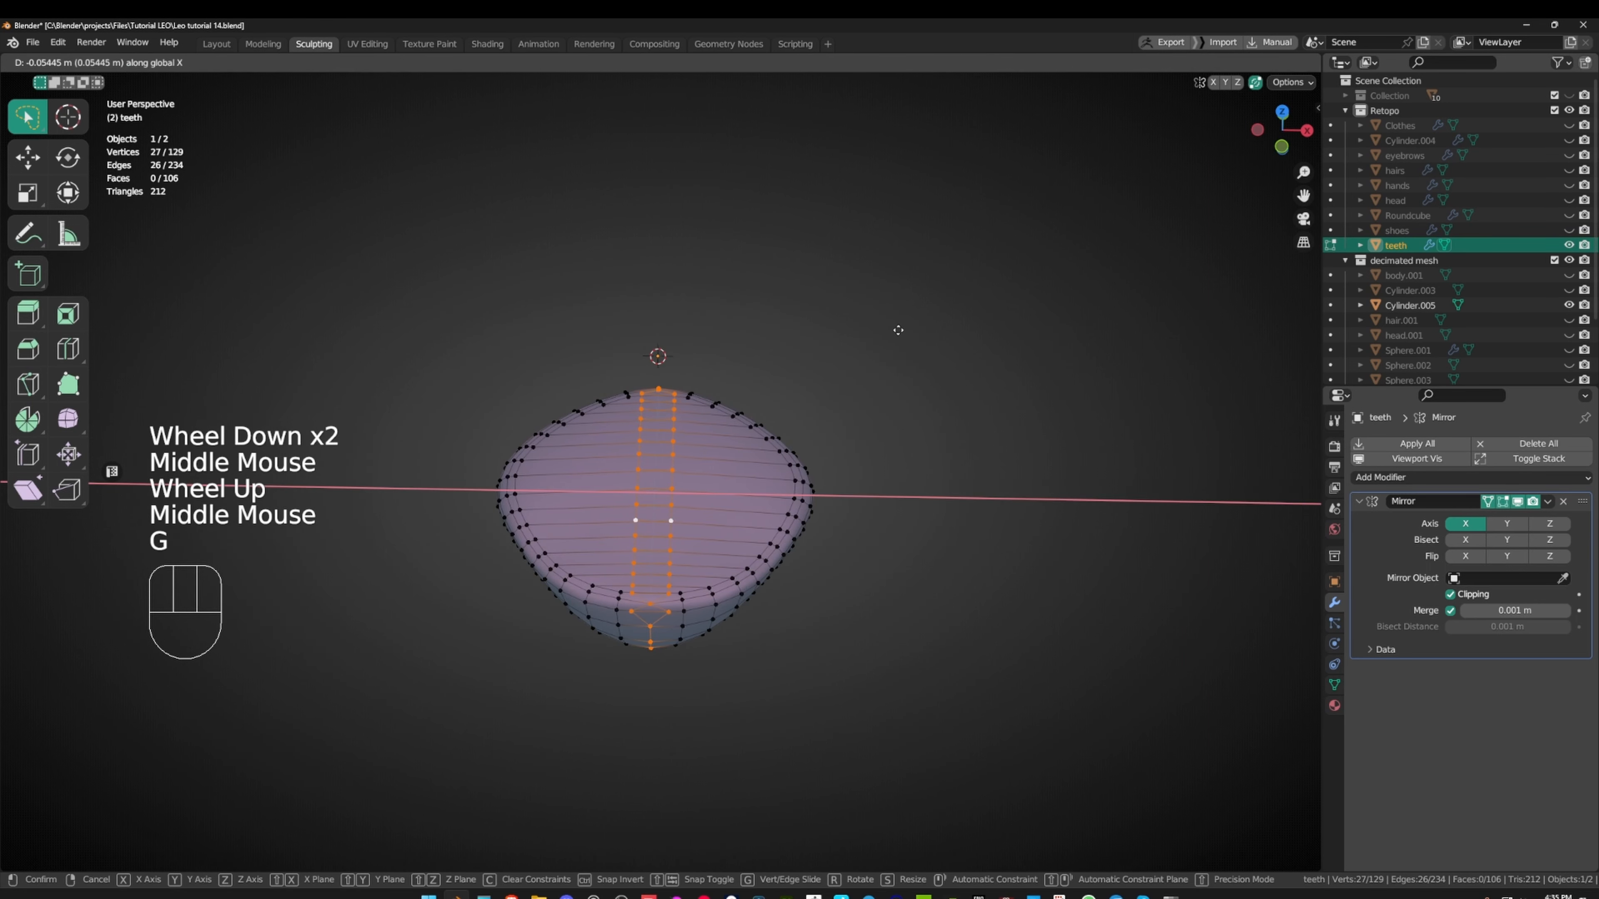
{"action": "left_click", "coordinate": [893, 329]}
{"action": "key", "text": "g"}
{"action": "key", "text": "x"}
{"action": "middle_click_drag", "start_coordinate": [867, 336], "coordinate": [908, 411]}
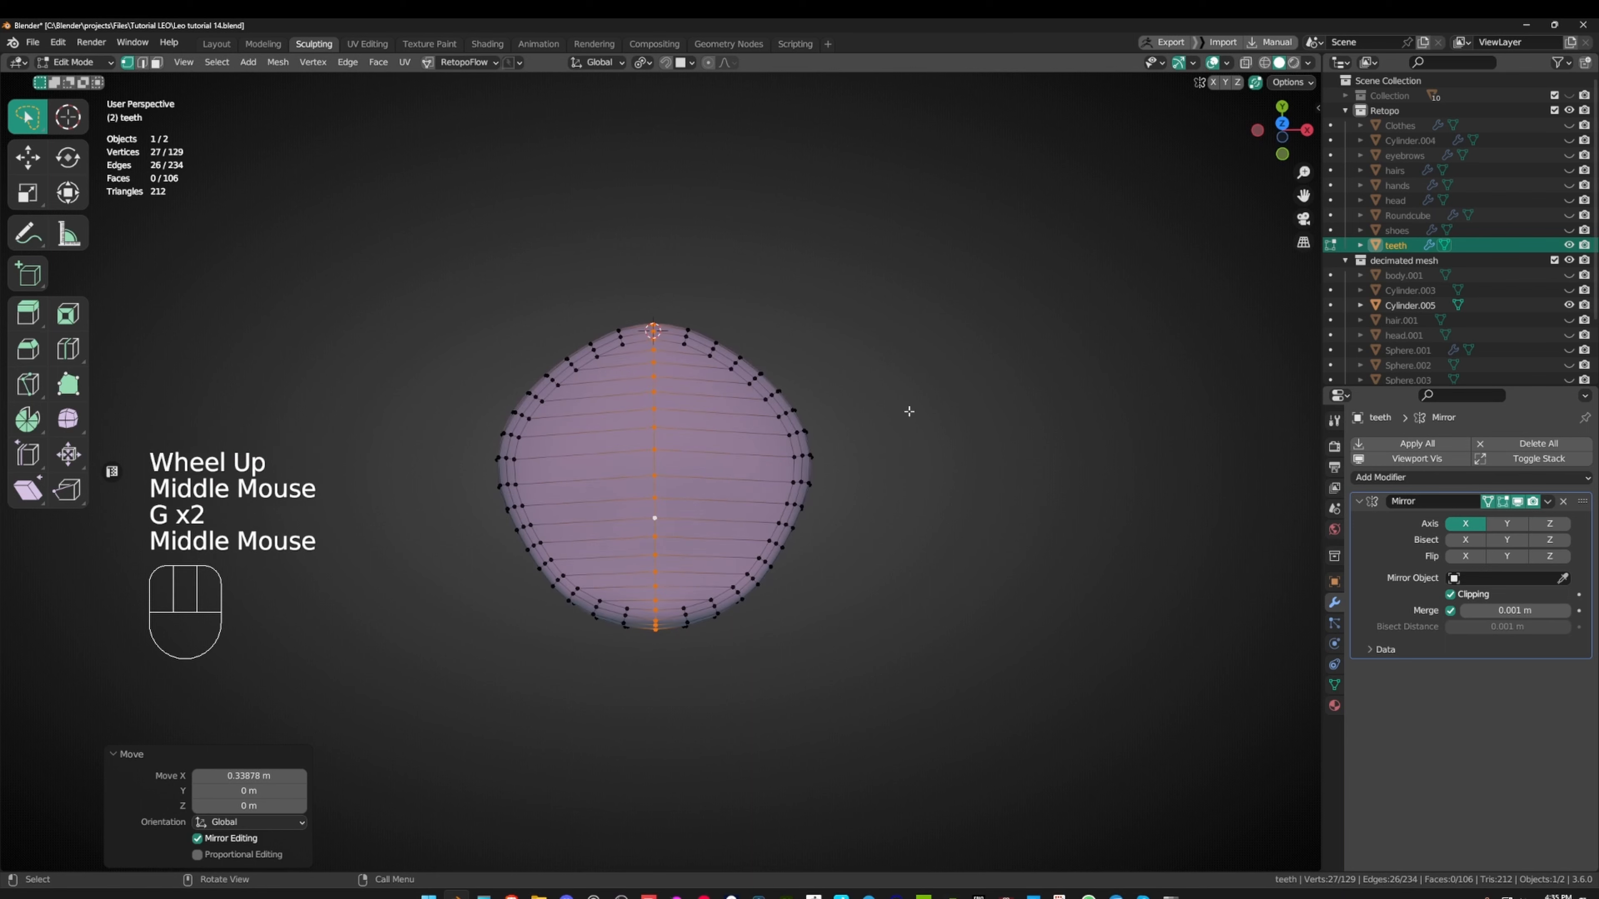
{"action": "middle_click_drag", "start_coordinate": [426, 334], "coordinate": [822, 492]}
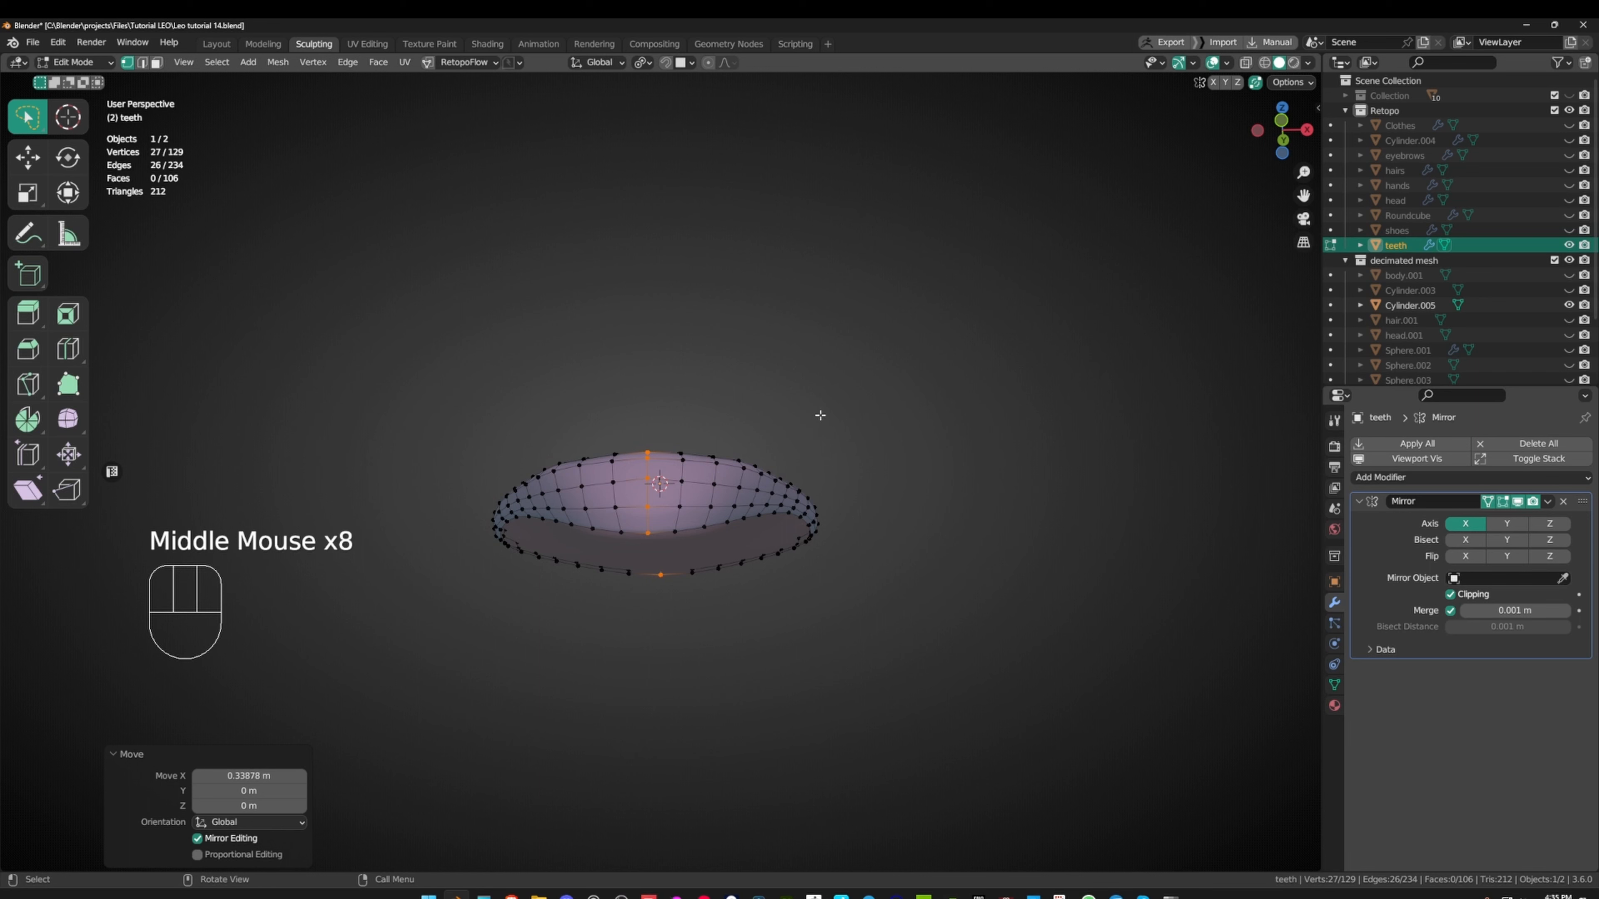
- Select the upper cap's midline vertices from back to front and, with snapping turned back on, project them onto the reference surface
{"action": "middle_click_drag", "start_coordinate": [790, 402], "coordinate": [686, 303]}
{"action": "scroll", "coordinate": [701, 287], "scroll_direction": "down", "scroll_amount": 1}
{"action": "scroll", "coordinate": [603, 278], "scroll_direction": "up", "scroll_amount": 2}
{"action": "middle_click_drag", "start_coordinate": [779, 240], "coordinate": [743, 327]}
{"action": "middle_click_drag", "start_coordinate": [743, 328], "coordinate": [664, 259], "text": "shift"}
{"action": "left_click", "coordinate": [693, 223]}
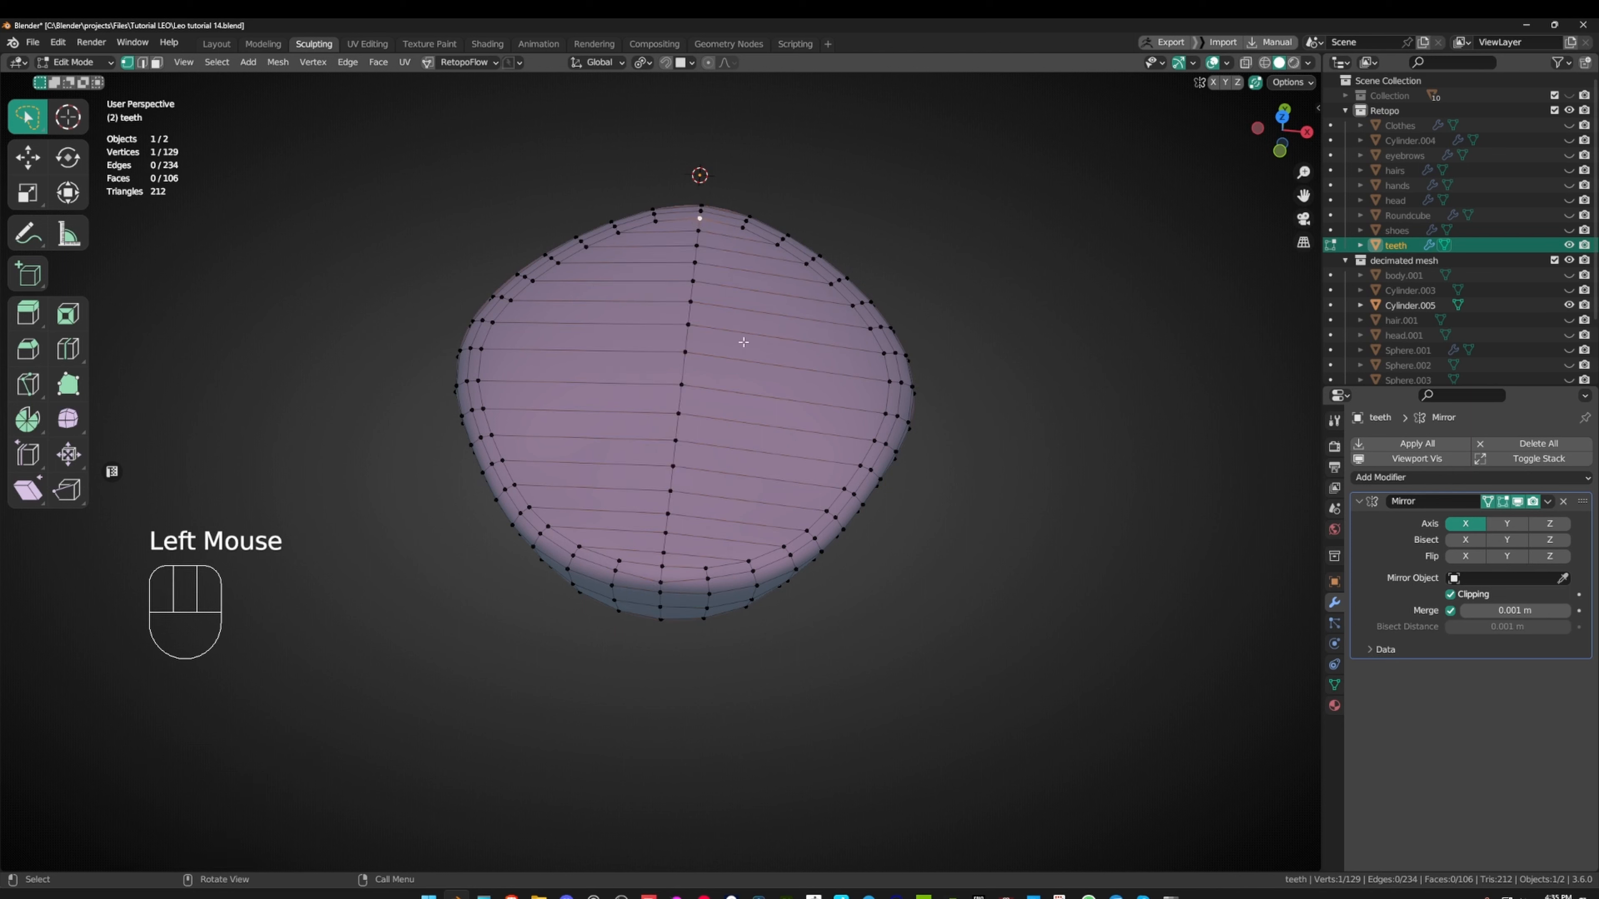
{"action": "left_click", "coordinate": [664, 552], "text": "ctrl"}
{"action": "middle_click_drag", "start_coordinate": [666, 546], "coordinate": [717, 457]}
{"action": "middle_click_drag", "start_coordinate": [716, 458], "coordinate": [733, 412], "text": "shift"}
{"action": "key", "text": "g"}
{"action": "left_click", "coordinate": [778, 482]}
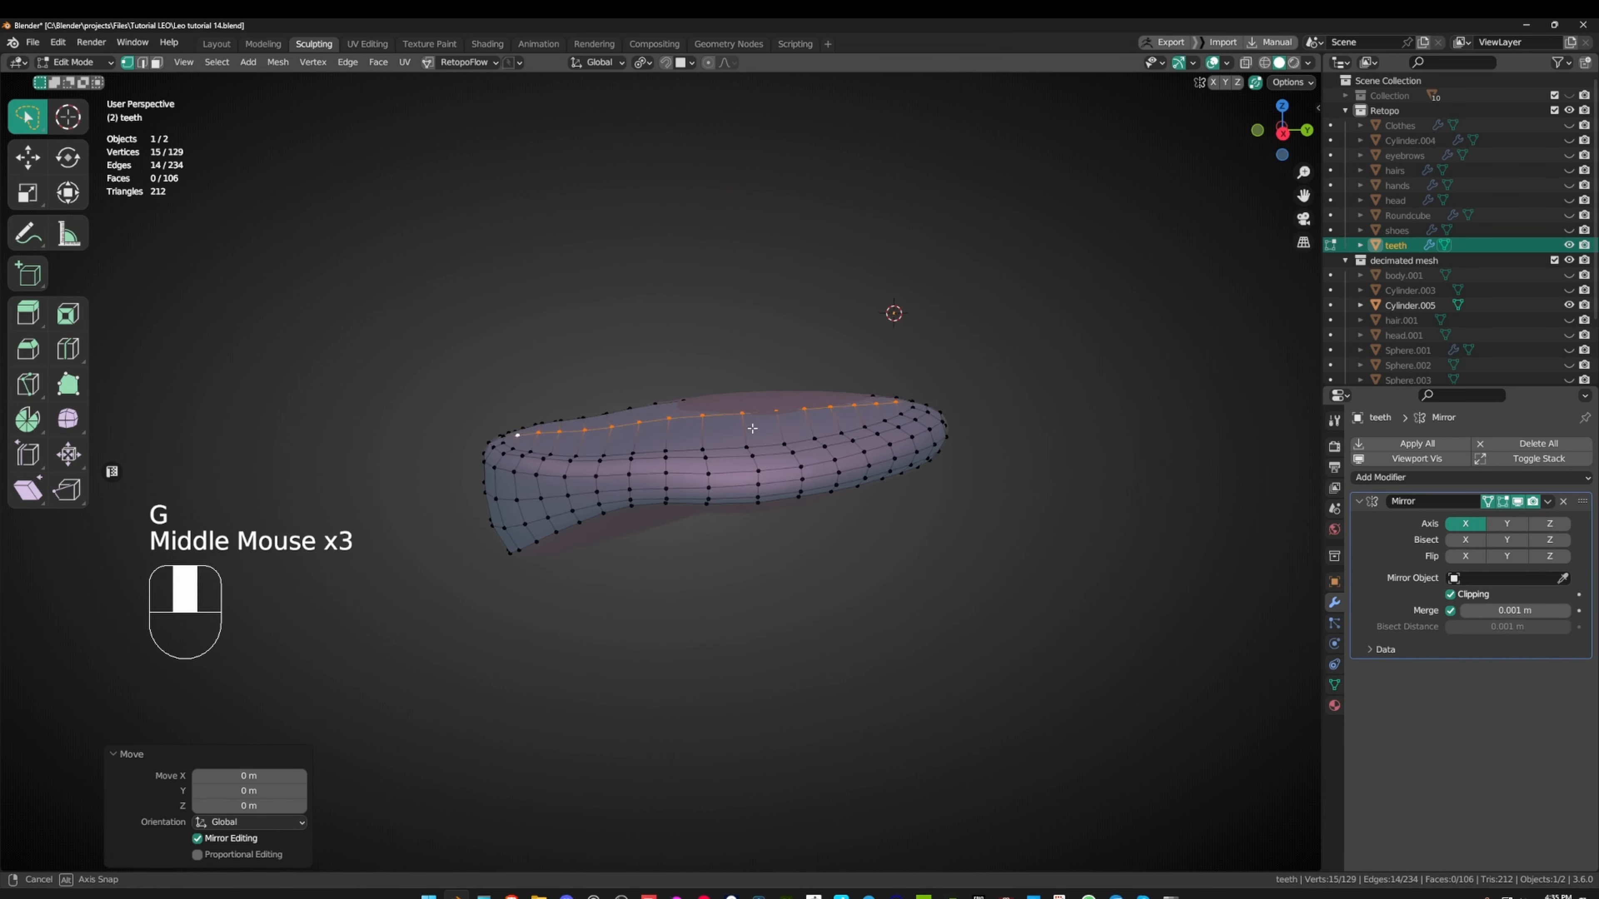
{"action": "left_click", "coordinate": [665, 62]}
{"action": "middle_click_drag", "start_coordinate": [661, 103], "coordinate": [675, 451]}
{"action": "key", "text": "g"}
{"action": "left_click", "coordinate": [711, 493]}
- Select the edge loop surrounding the upper cap and snap it onto the reference surface
{"action": "middle_click_drag", "start_coordinate": [675, 451], "coordinate": [661, 470]}
{"action": "middle_click_drag", "start_coordinate": [747, 391], "coordinate": [651, 485]}
{"action": "scroll", "coordinate": [749, 415], "scroll_direction": "down", "scroll_amount": 1}
{"action": "key", "text": "2"}
{"action": "left_click", "coordinate": [823, 457], "text": "alt"}
{"action": "middle_click_drag", "start_coordinate": [823, 457], "coordinate": [855, 536]}
{"action": "left_click", "coordinate": [819, 465], "text": "alt"}
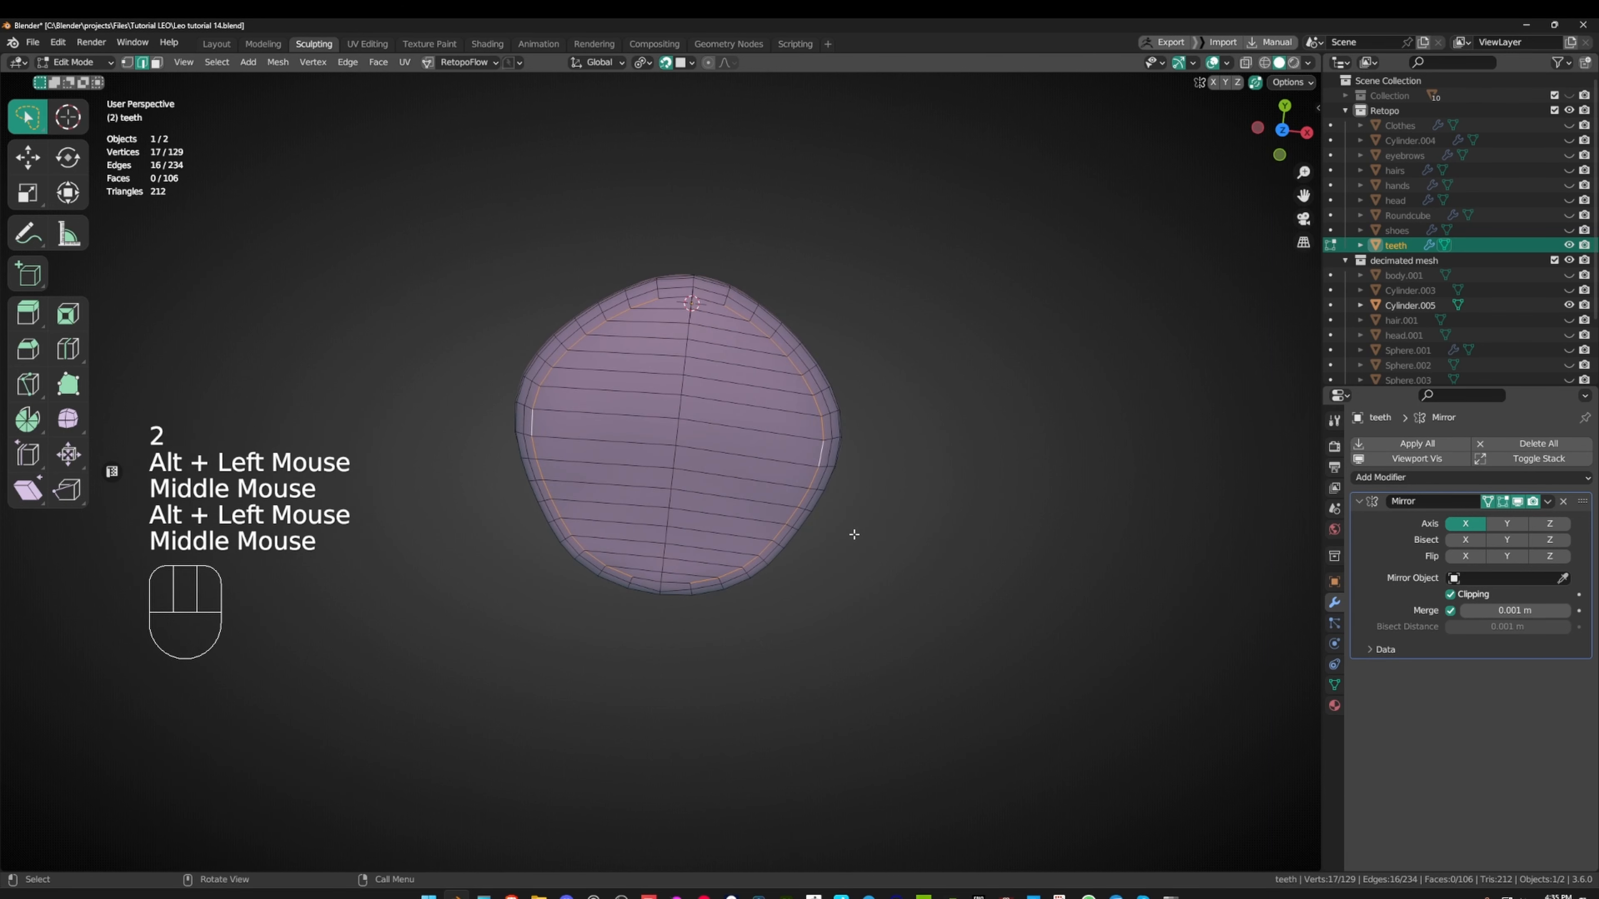
{"action": "key", "text": "g"}
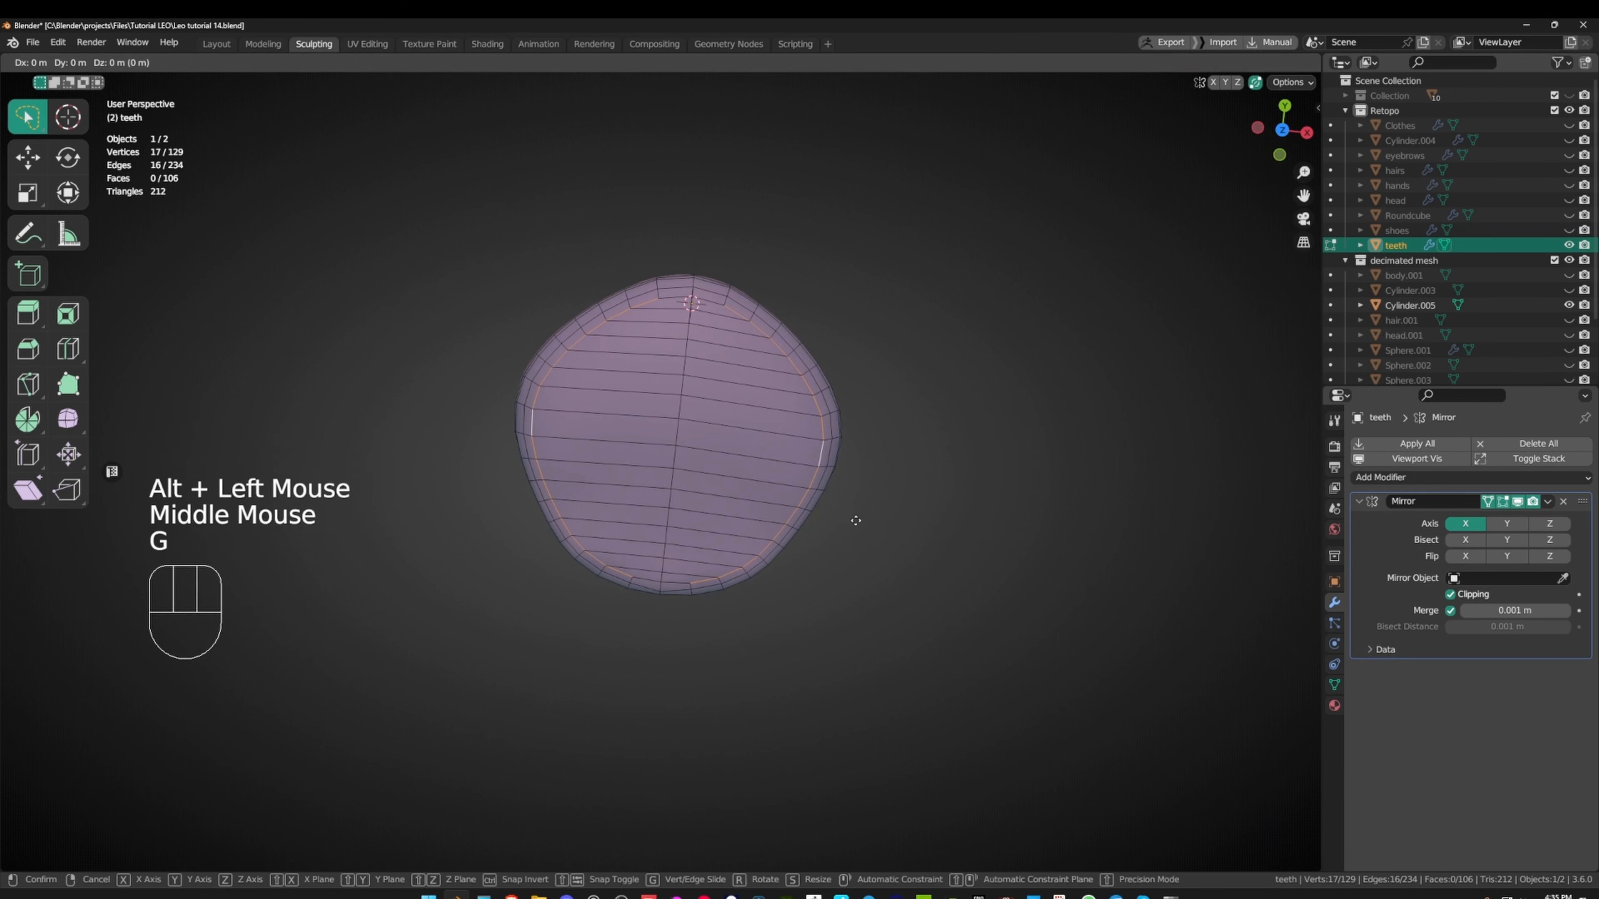
{"action": "left_click", "coordinate": [849, 524]}
- Extrude a side edge of the lower opening's inner rim across to the midline, forming a strip that meets its mirrored half
{"action": "middle_click_drag", "start_coordinate": [849, 524], "coordinate": [519, 422]}
{"action": "scroll", "coordinate": [906, 435], "scroll_direction": "up", "scroll_amount": 1}
{"action": "left_click", "coordinate": [912, 523]}
{"action": "scroll", "coordinate": [700, 518], "scroll_direction": "down", "scroll_amount": 1}
{"action": "key", "text": "2"}
{"action": "left_click", "coordinate": [643, 354]}
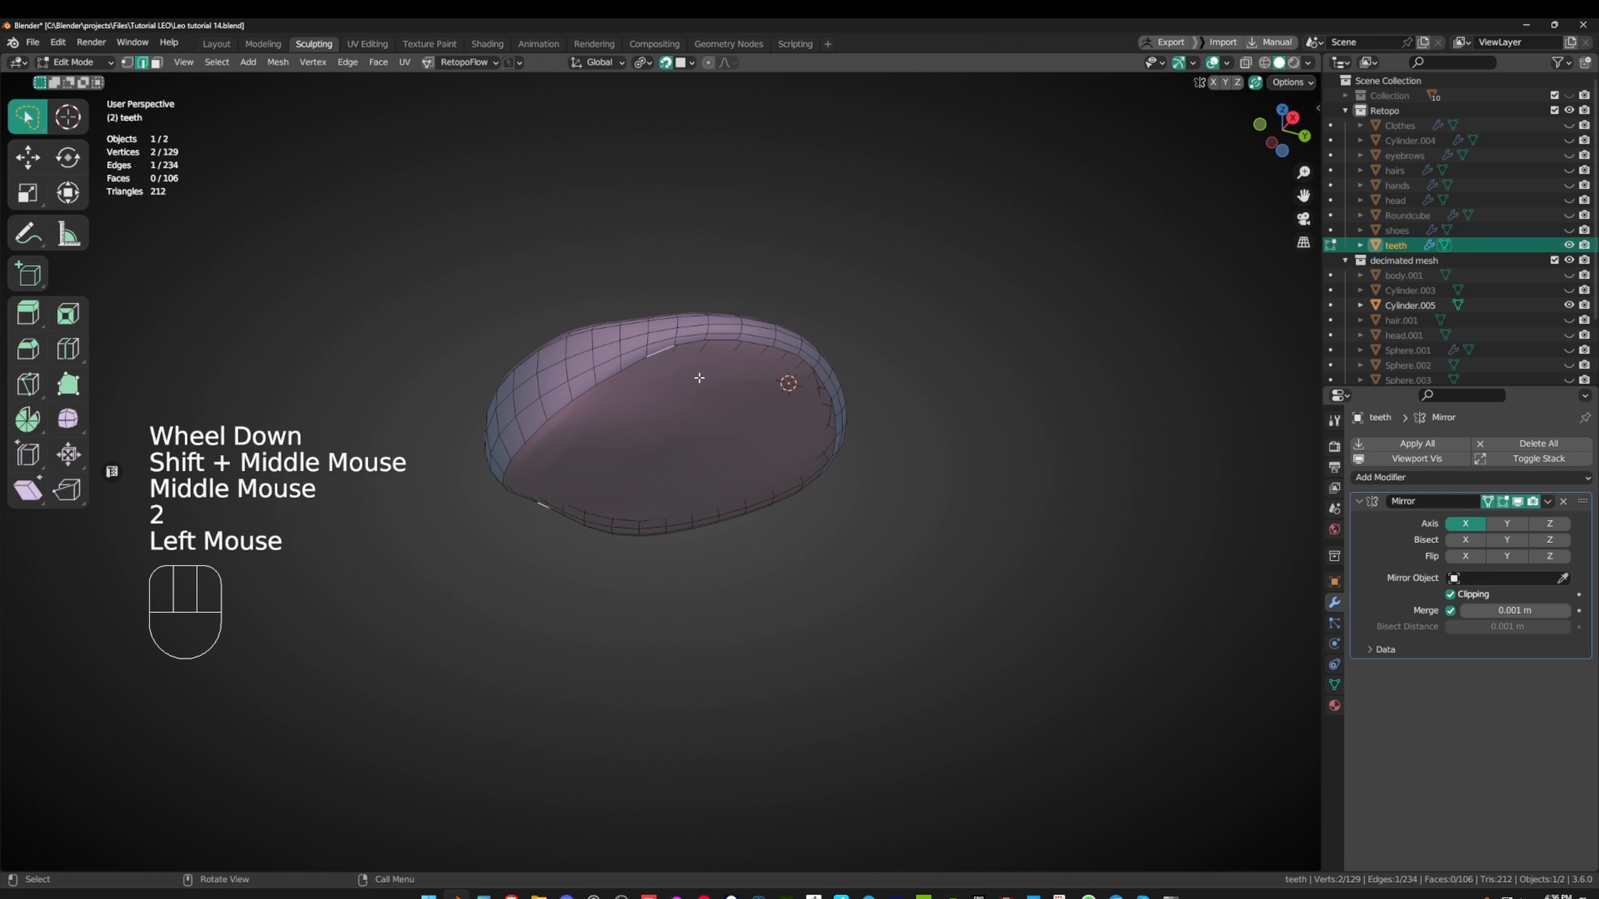
{"action": "middle_click_drag", "start_coordinate": [696, 378], "coordinate": [692, 469]}
{"action": "left_click", "coordinate": [655, 360]}
{"action": "scroll", "coordinate": [655, 441], "scroll_direction": "down", "scroll_amount": 1}
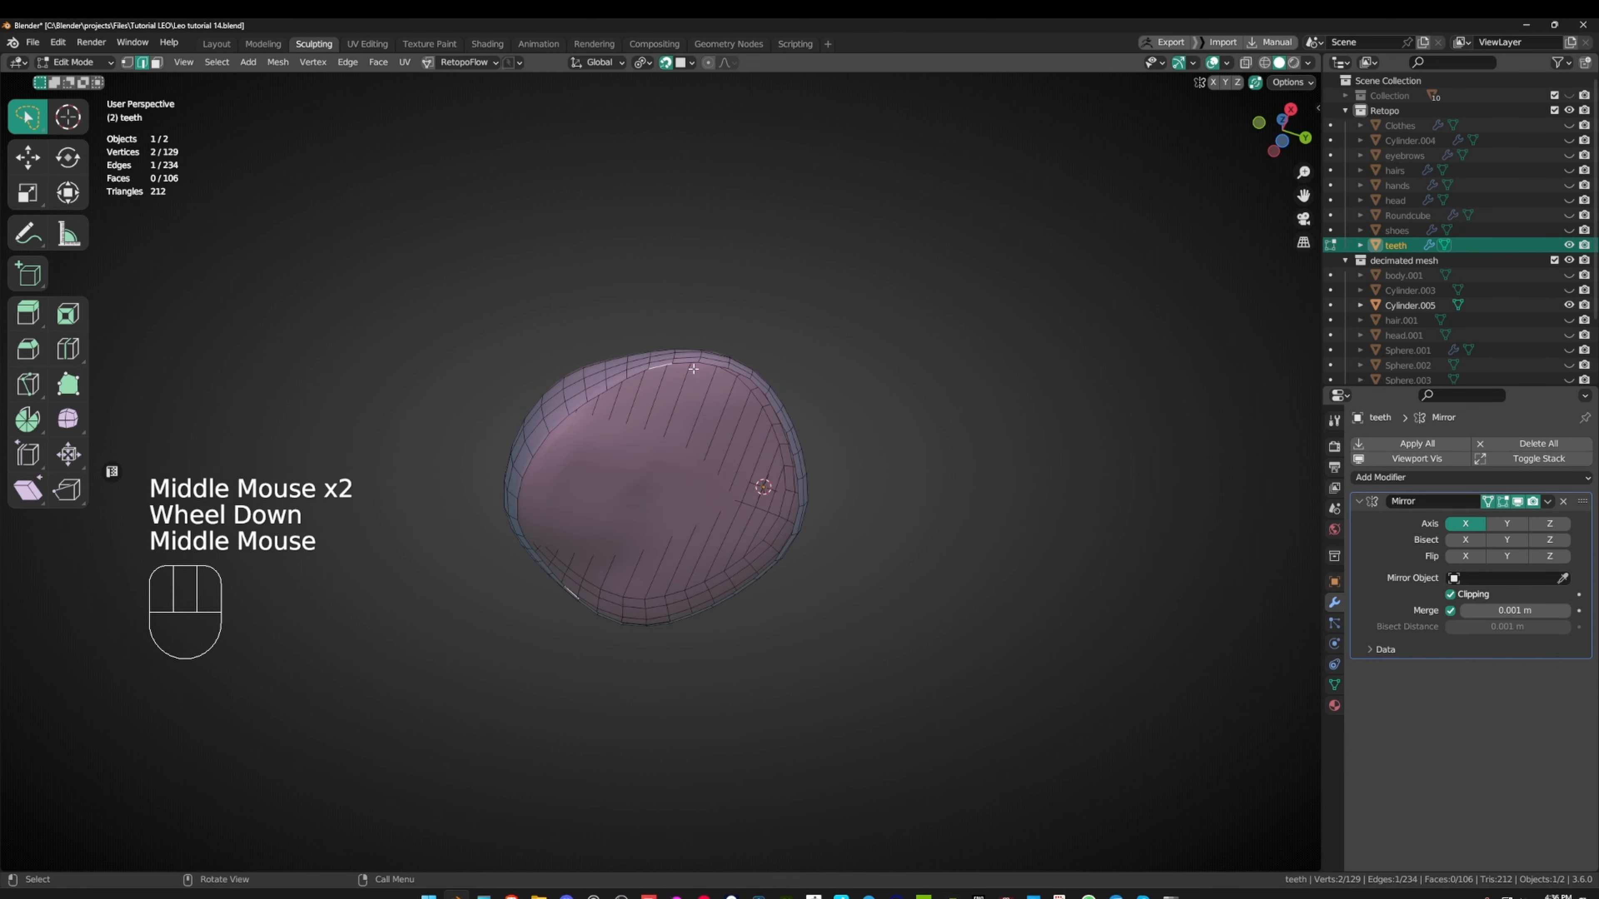
{"action": "key", "text": "e"}
{"action": "left_click", "coordinate": [696, 536]}
{"action": "middle_click_drag", "start_coordinate": [696, 534], "coordinate": [606, 517]}
{"action": "key", "text": "g"}
{"action": "left_click", "coordinate": [641, 476]}
- Connect the strip's back midline vertex to the back midline vertex of the lower rim with an edge
{"action": "middle_click_drag", "start_coordinate": [814, 417], "coordinate": [771, 440]}
{"action": "scroll", "coordinate": [771, 441], "scroll_direction": "down", "scroll_amount": 1}
{"action": "middle_click_drag", "start_coordinate": [771, 441], "coordinate": [705, 477]}
{"action": "scroll", "coordinate": [714, 443], "scroll_direction": "up", "scroll_amount": 1}
{"action": "key", "text": "1"}
{"action": "left_click", "coordinate": [692, 478]}
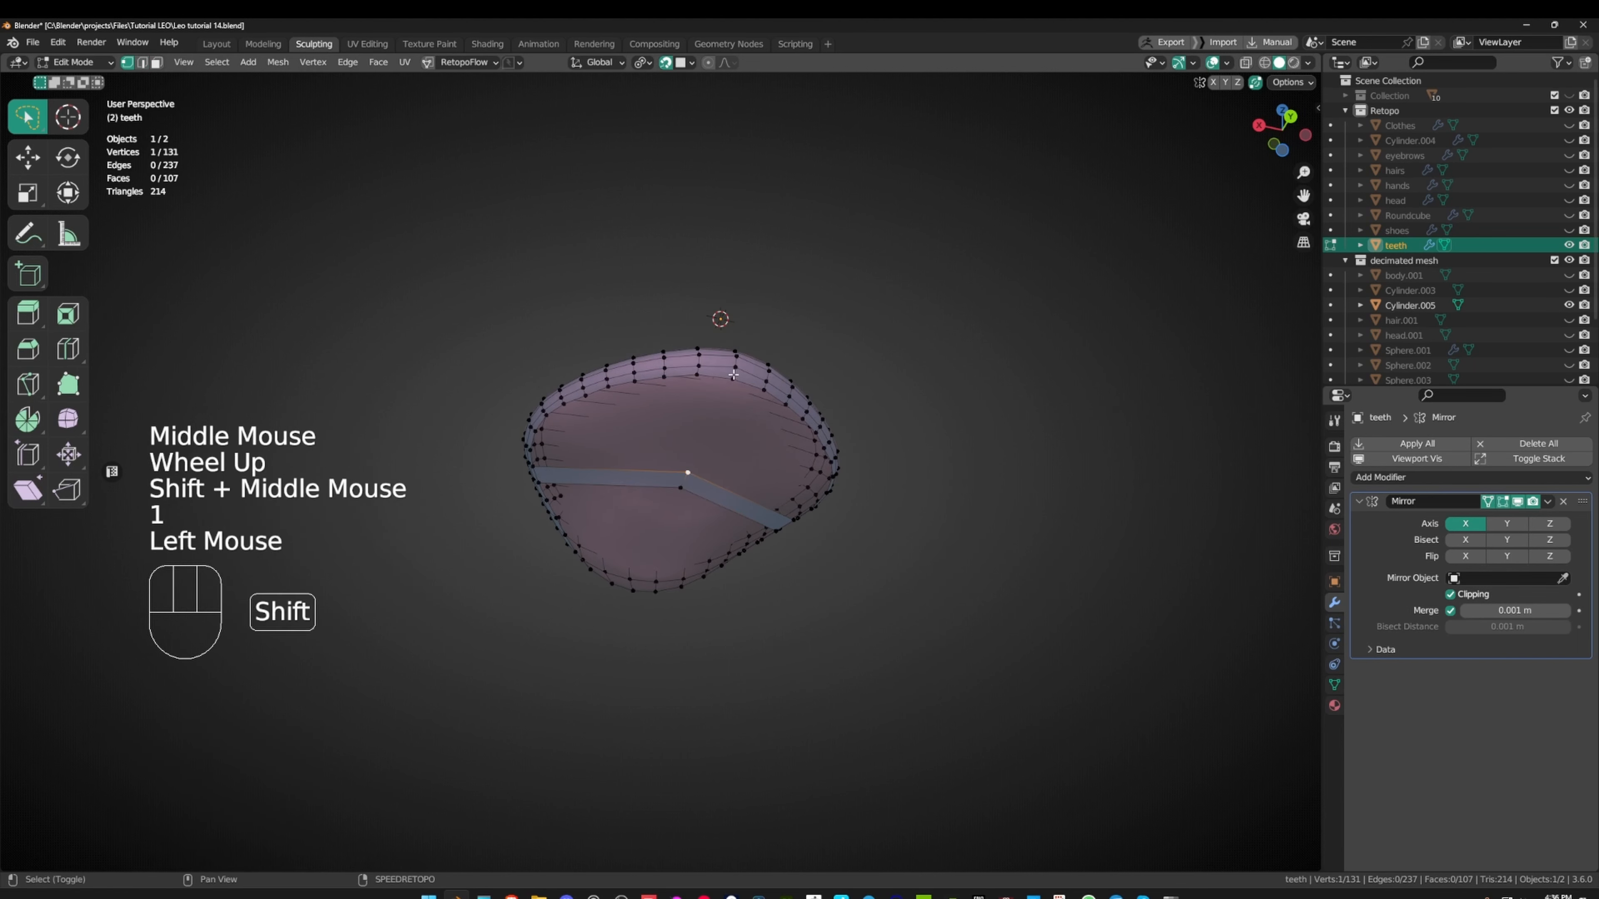
{"action": "left_click", "coordinate": [733, 377], "text": "shift"}
{"action": "key", "text": "f"}
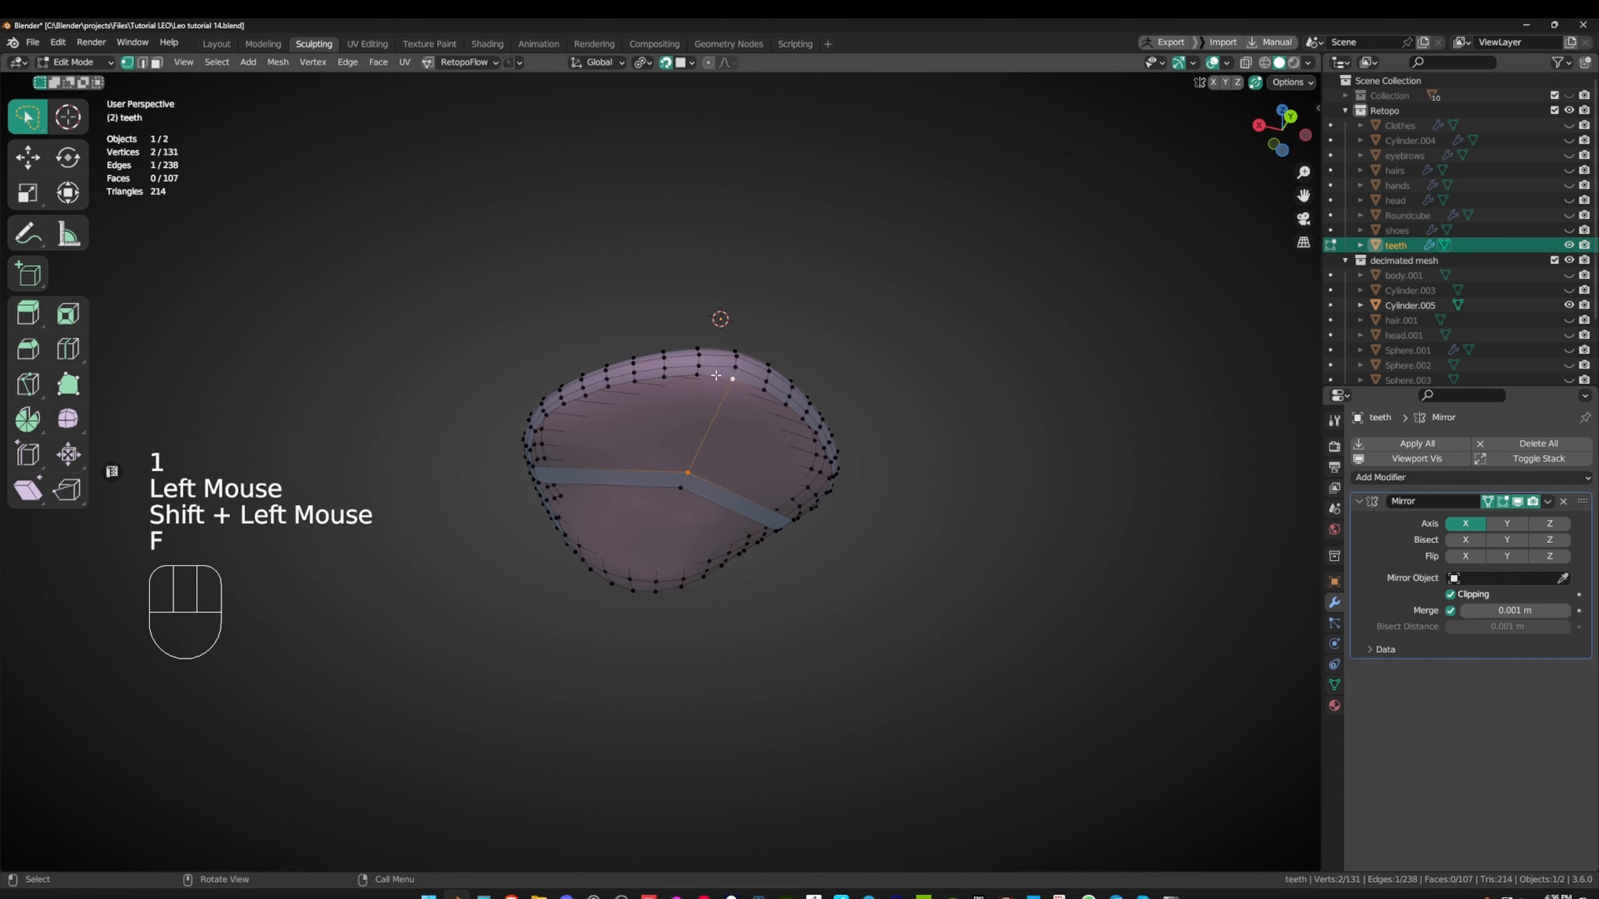
- Nudge the back midline rim vertex slightly, and connect the strip's front midline vertex to the front midline rim vertex with an edge
{"action": "scroll", "coordinate": [716, 376], "scroll_direction": "up", "scroll_amount": 2}
{"action": "middle_click_drag", "start_coordinate": [771, 366], "coordinate": [593, 409], "text": "shift"}
{"action": "left_click", "coordinate": [685, 446]}
{"action": "key", "text": "g"}
{"action": "left_click", "coordinate": [684, 445]}
{"action": "middle_click_drag", "start_coordinate": [594, 409], "coordinate": [652, 376], "text": "shift"}
{"action": "middle_click_drag", "start_coordinate": [668, 371], "coordinate": [699, 384], "text": "shift"}
{"action": "middle_click_drag", "start_coordinate": [711, 371], "coordinate": [727, 415]}
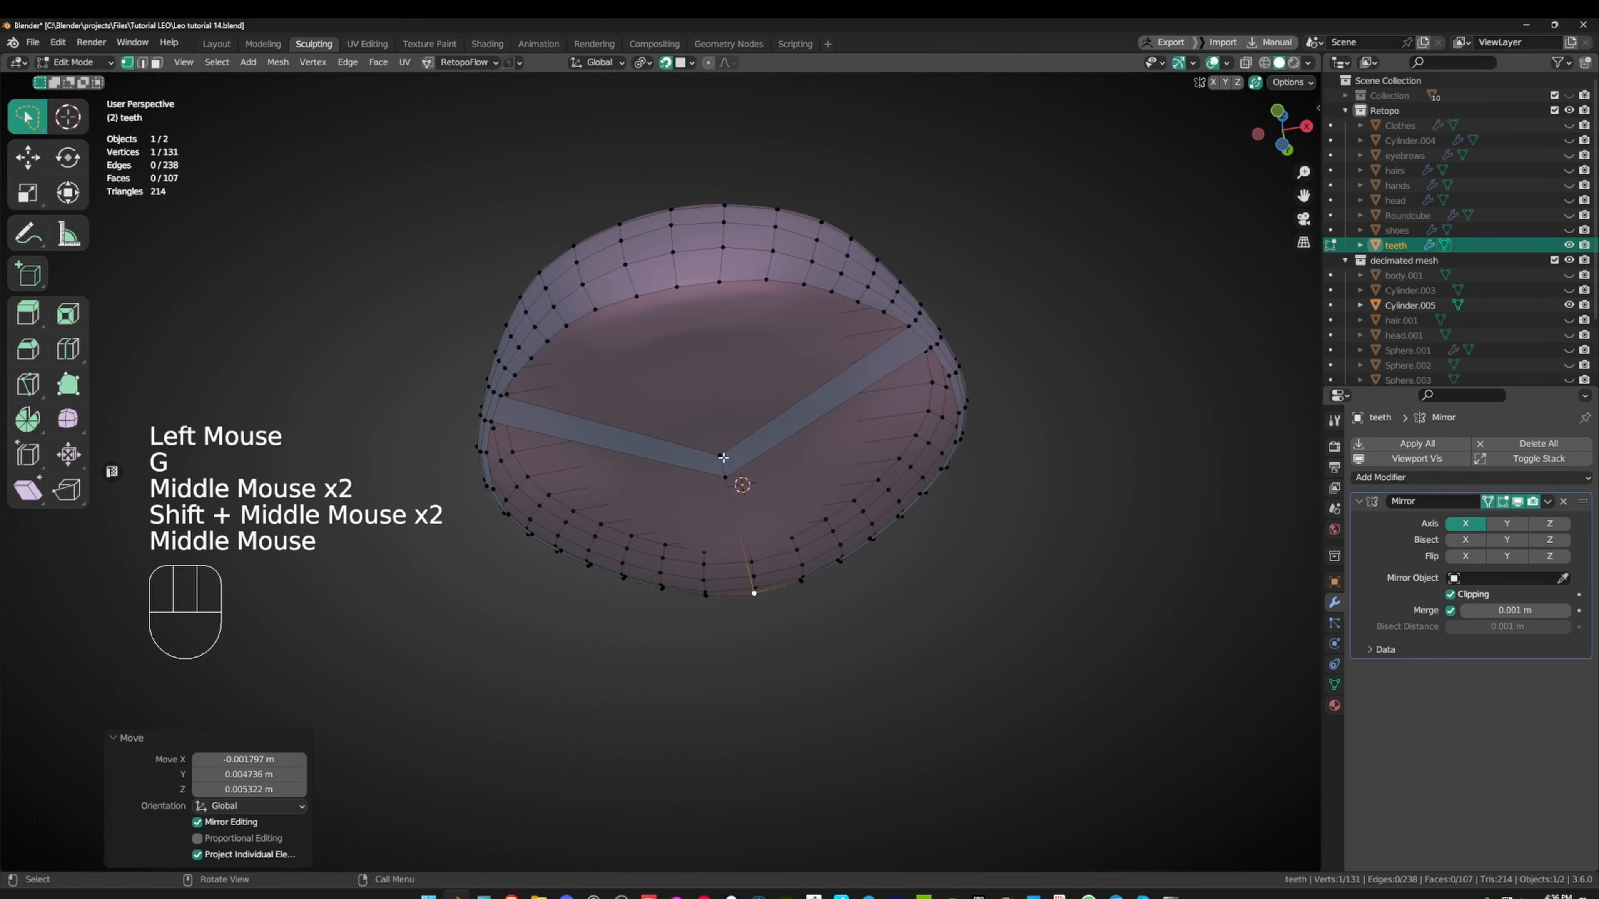
{"action": "left_click", "coordinate": [722, 457]}
{"action": "left_click", "coordinate": [668, 279], "text": "shift"}
{"action": "key", "text": "f"}
- Add a loop cut across the strip near the rim and fill the first face beside it toward the front
{"action": "middle_click_drag", "start_coordinate": [667, 279], "coordinate": [758, 395]}
{"action": "key", "text": "ctrl+r"}
{"action": "left_click", "coordinate": [758, 390]}
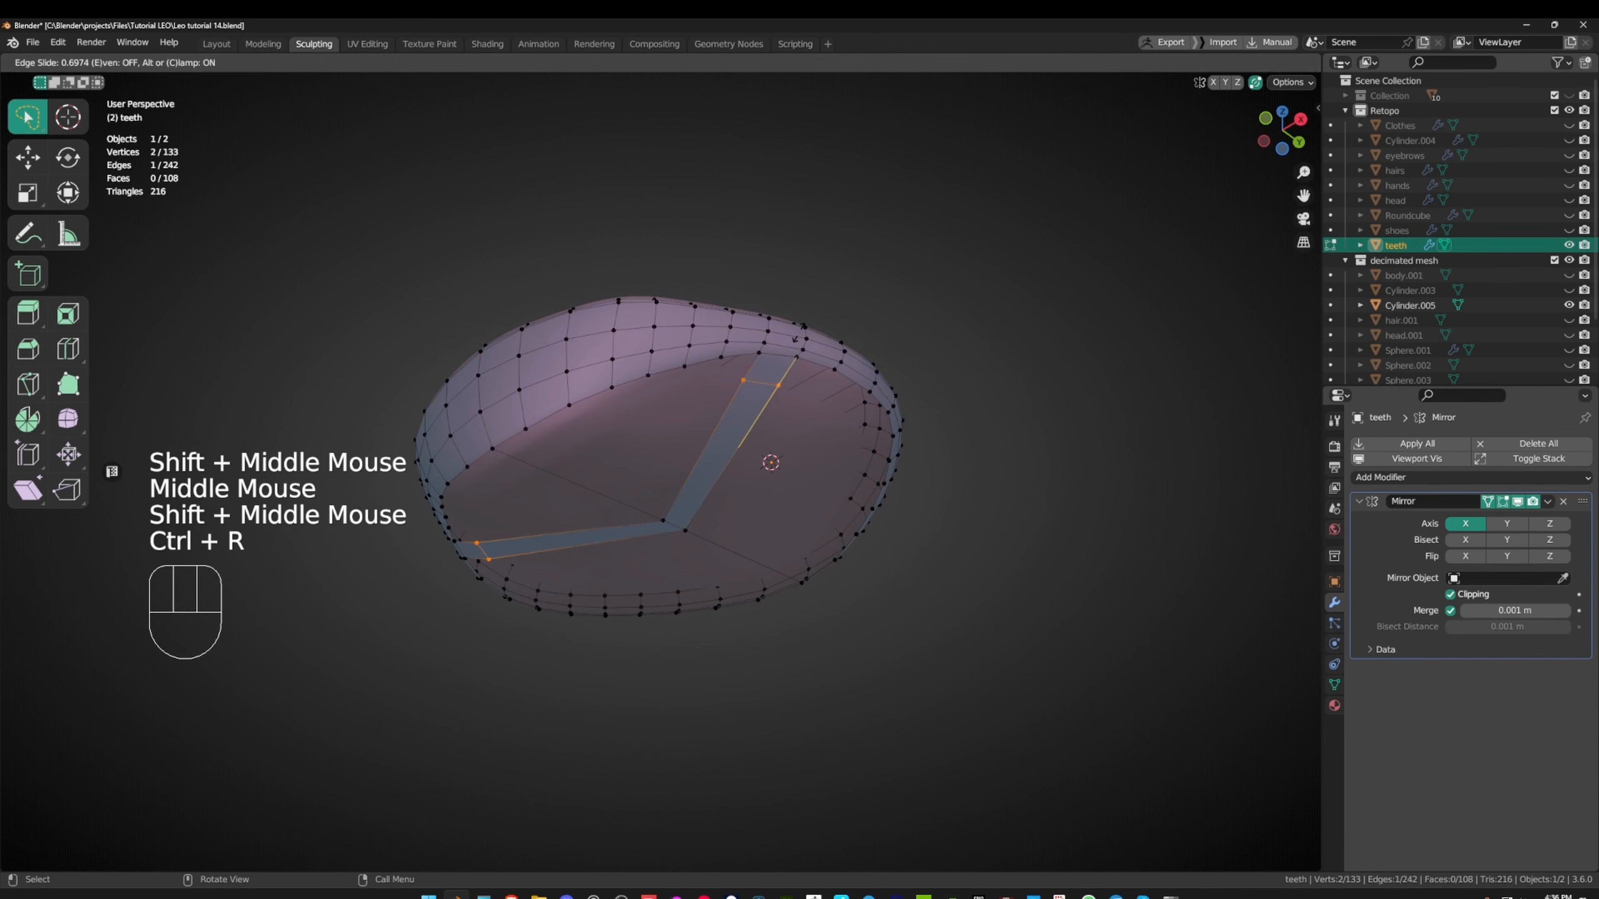
{"action": "middle_click_drag", "start_coordinate": [795, 339], "coordinate": [738, 364]}
{"action": "left_click", "coordinate": [737, 364]}
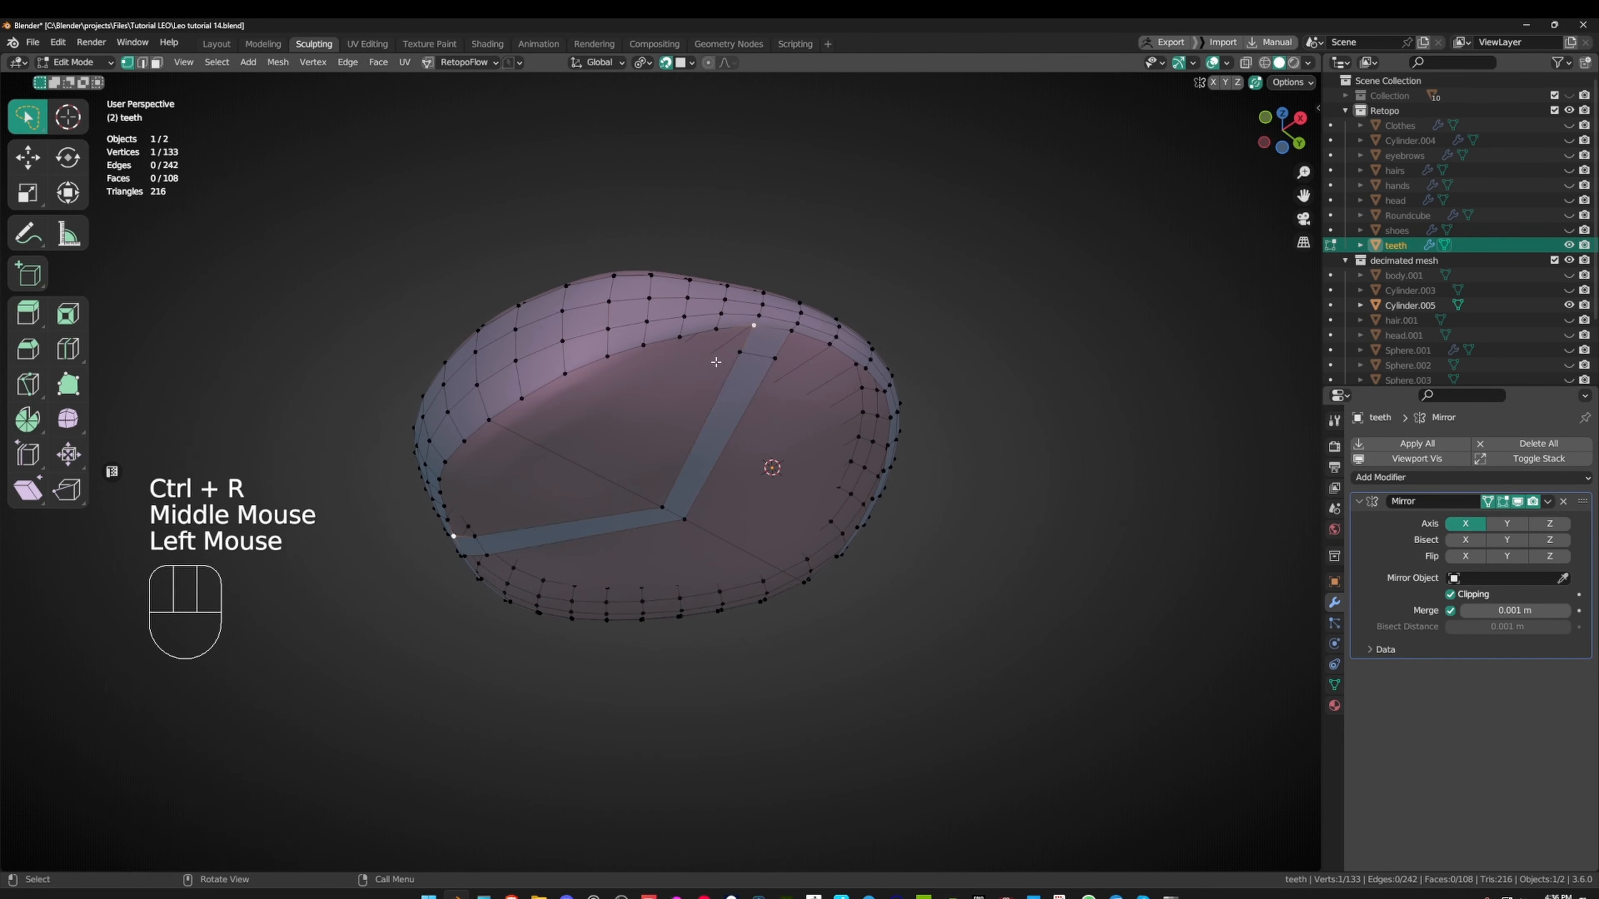
{"action": "key", "text": "f"}
- Add a second loop cut across the strip, just inward of the first, at a factor of about 0.658
{"action": "middle_click_drag", "start_coordinate": [754, 371], "coordinate": [710, 355]}
{"action": "key", "text": "ctrl+r"}
{"action": "left_click", "coordinate": [729, 359]}
{"action": "left_click", "coordinate": [756, 309]}
{"action": "scroll", "coordinate": [709, 354], "scroll_direction": "up", "scroll_amount": 2}
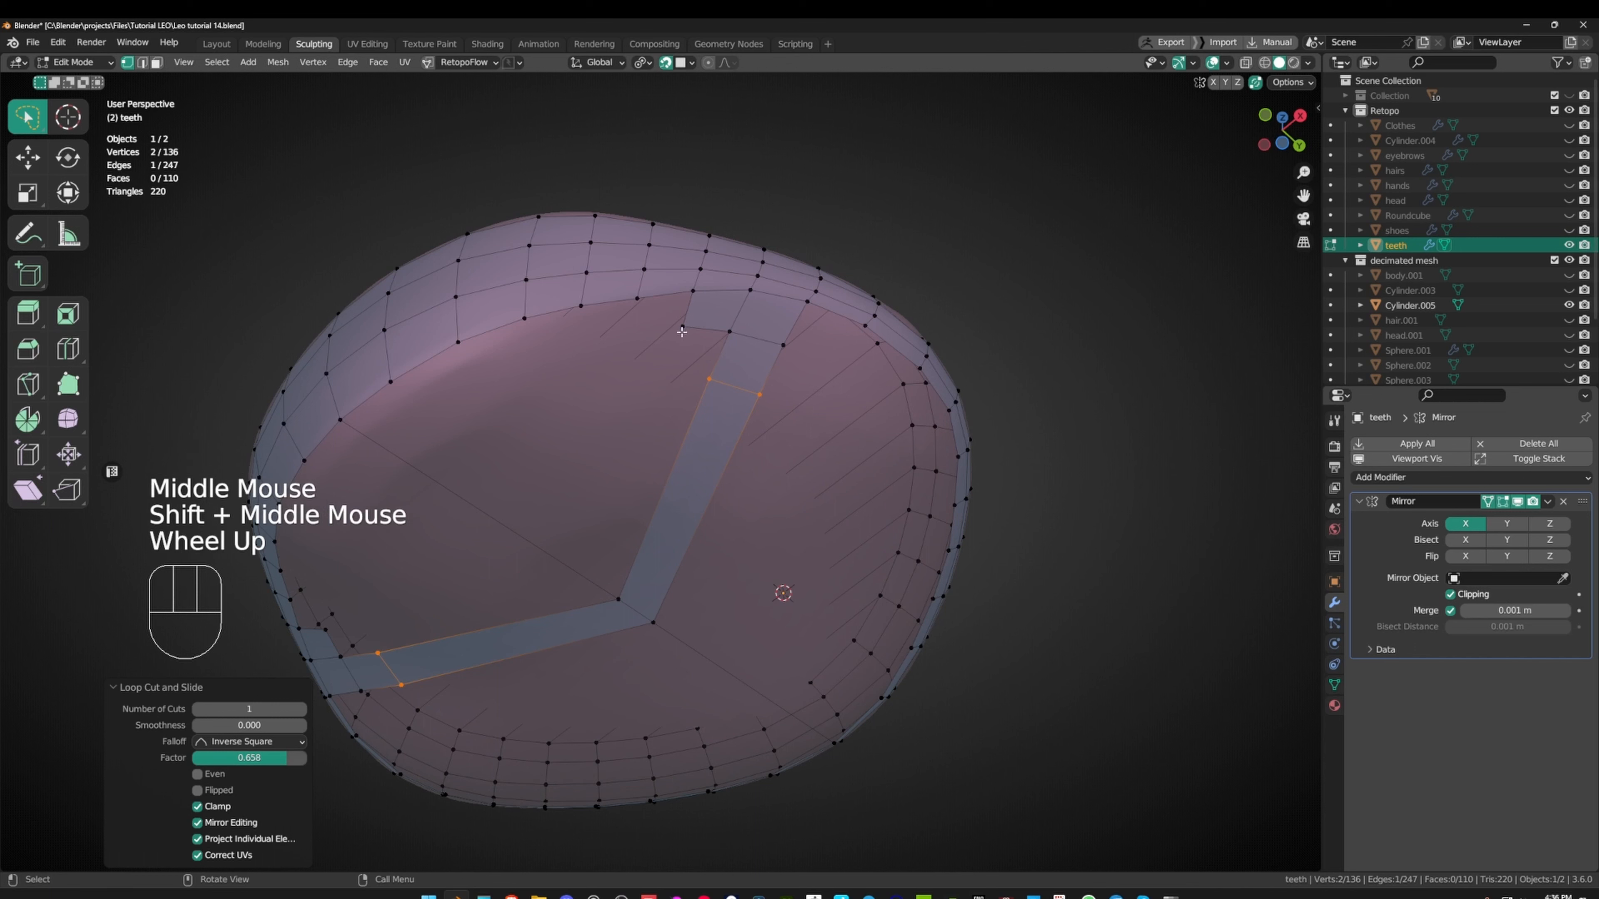
{"action": "middle_click_drag", "start_coordinate": [424, 419], "coordinate": [517, 426], "text": "shift"}
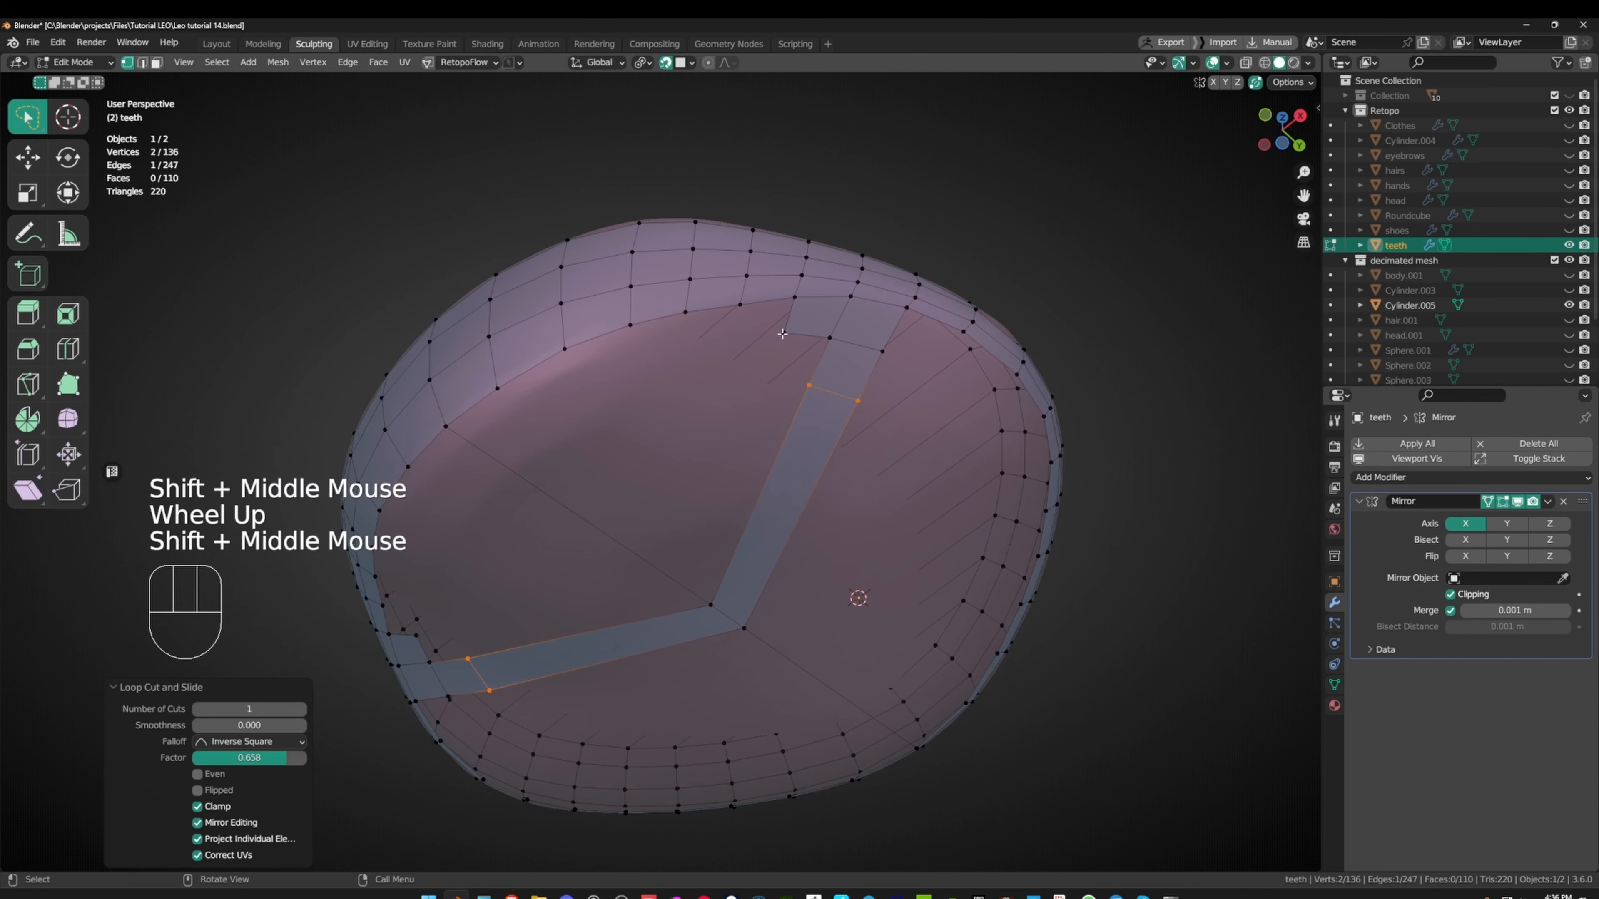
- Fill successive faces along the lower opening's inner rim from the strip toward the front, adjusting the new vertices' positions
{"action": "left_click", "coordinate": [783, 332]}
{"action": "key", "text": "f"}
{"action": "left_click", "coordinate": [734, 342]}
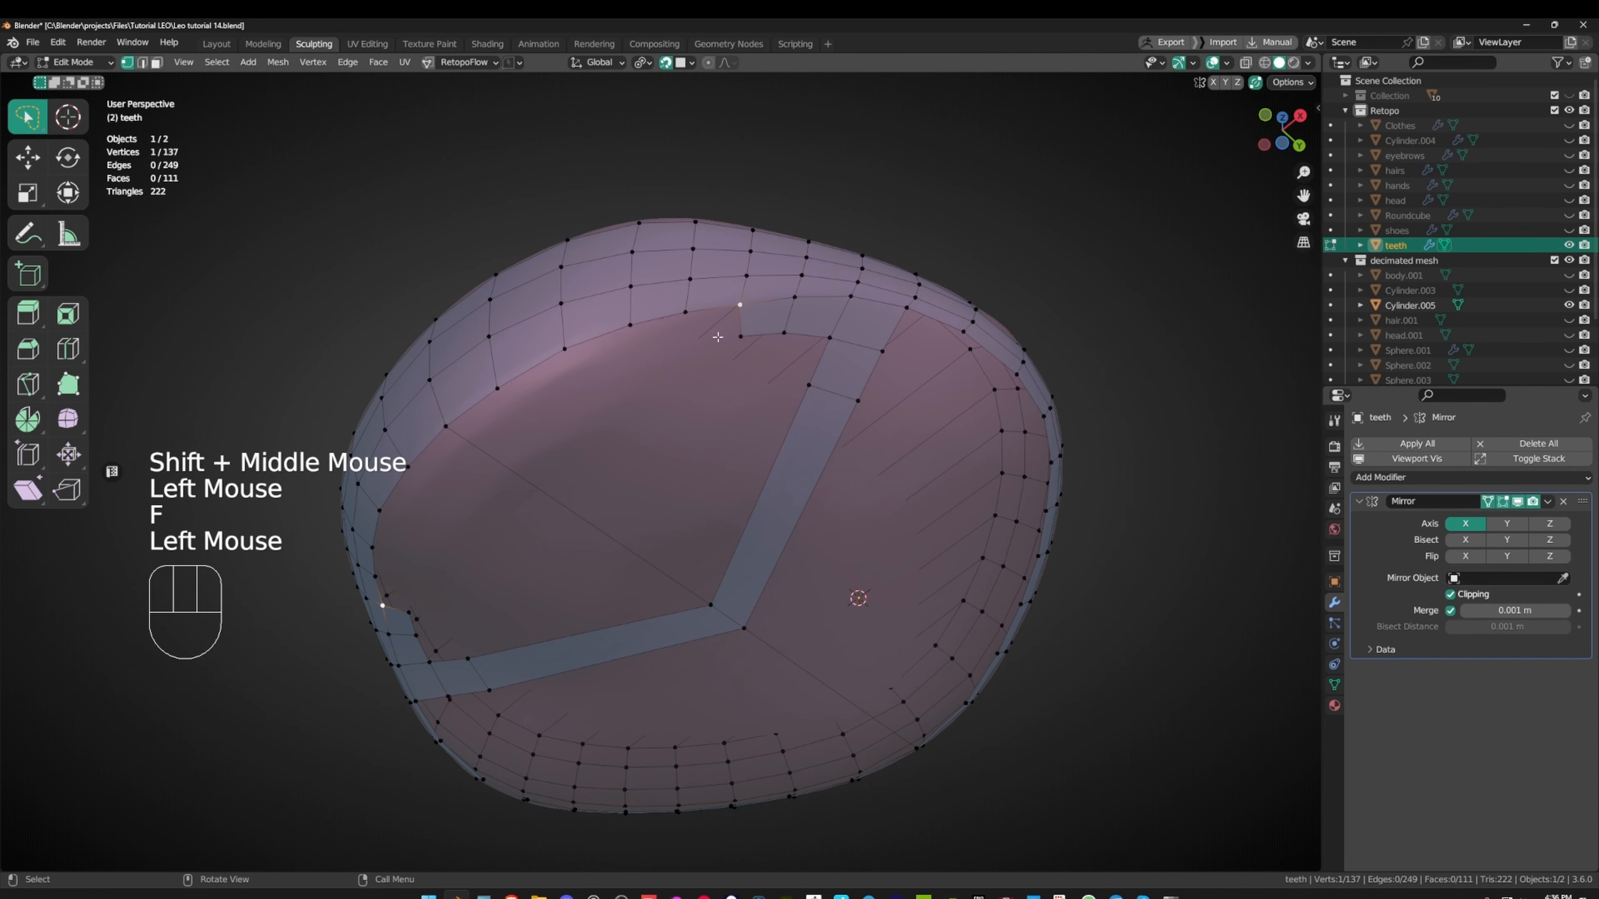
{"action": "key", "text": "f"}
{"action": "left_click", "coordinate": [742, 336]}
{"action": "key", "text": "g"}
{"action": "left_click", "coordinate": [724, 338]}
{"action": "key", "text": "f"}
{"action": "left_click", "coordinate": [660, 359]}
{"action": "left_click", "coordinate": [630, 326]}
{"action": "key", "text": "f"}
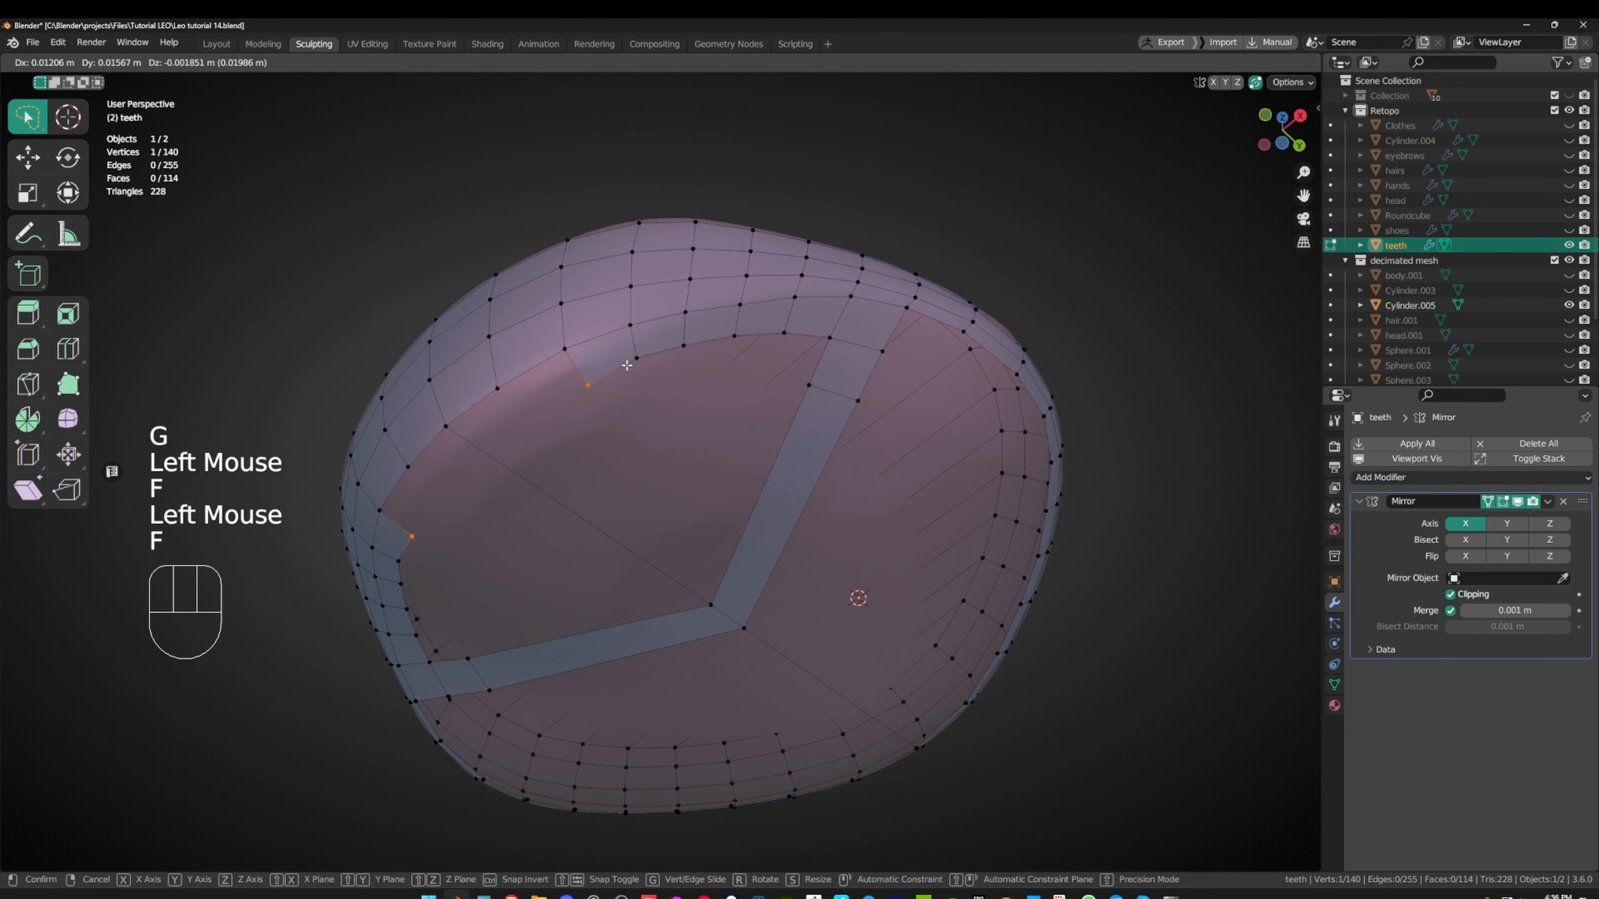
{"action": "left_click", "coordinate": [614, 364]}
- Fill the remaining faces of the first inner row up to the front midline of the lower opening
{"action": "middle_click_drag", "start_coordinate": [613, 364], "coordinate": [716, 326]}
{"action": "left_click", "coordinate": [716, 325]}
{"action": "key", "text": "f"}
{"action": "left_click", "coordinate": [645, 334]}
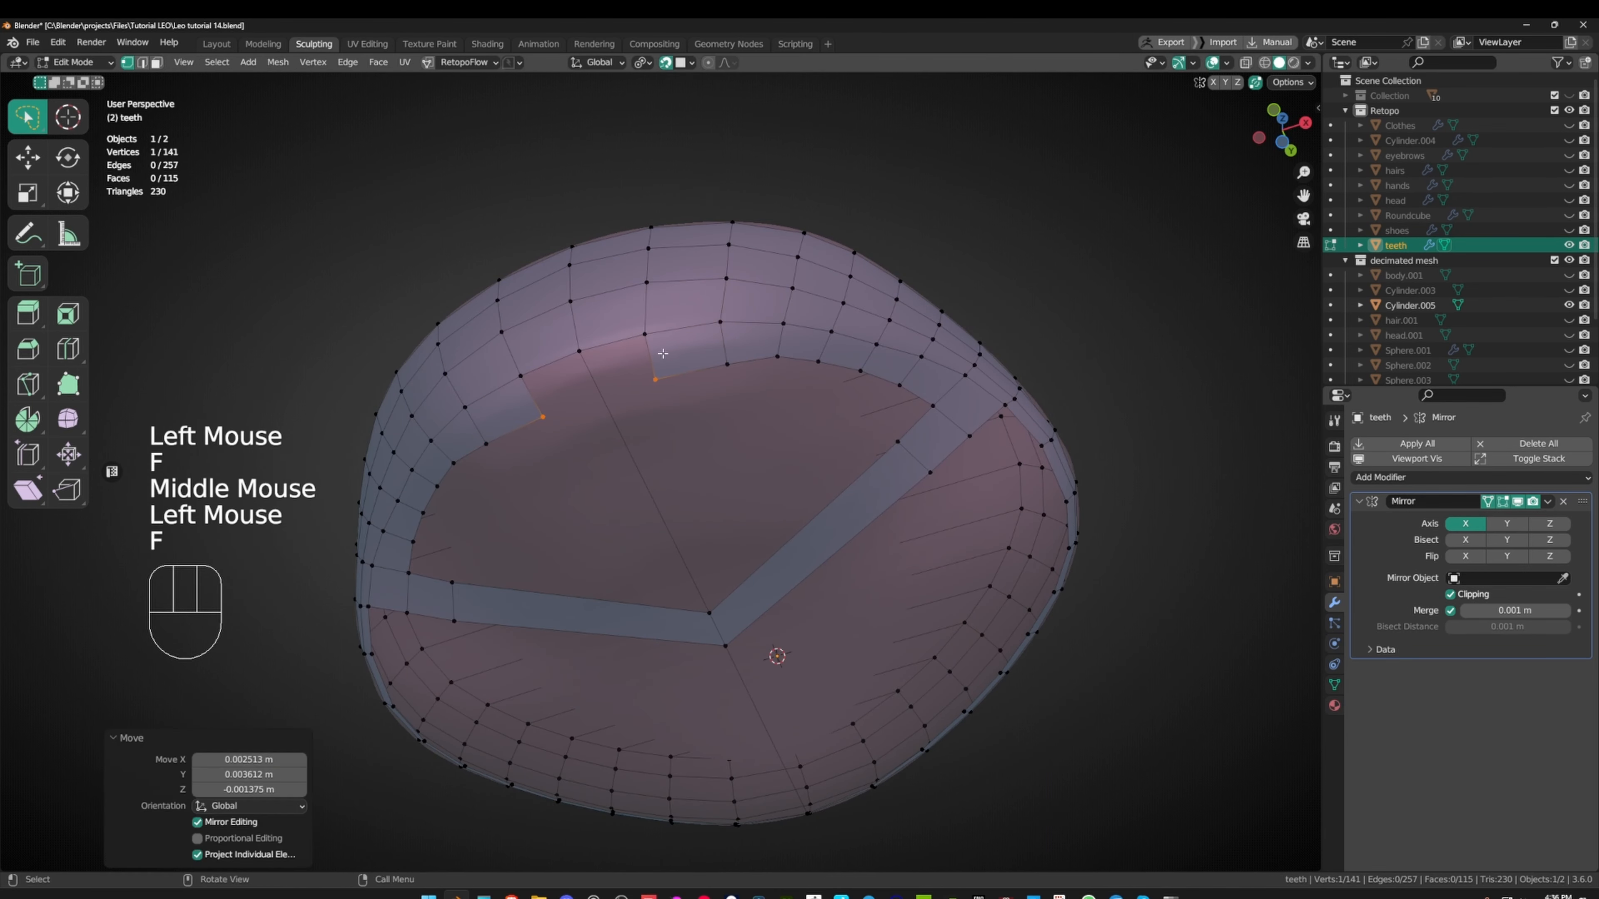
{"action": "key", "text": "f"}
{"action": "left_click", "coordinate": [615, 363]}
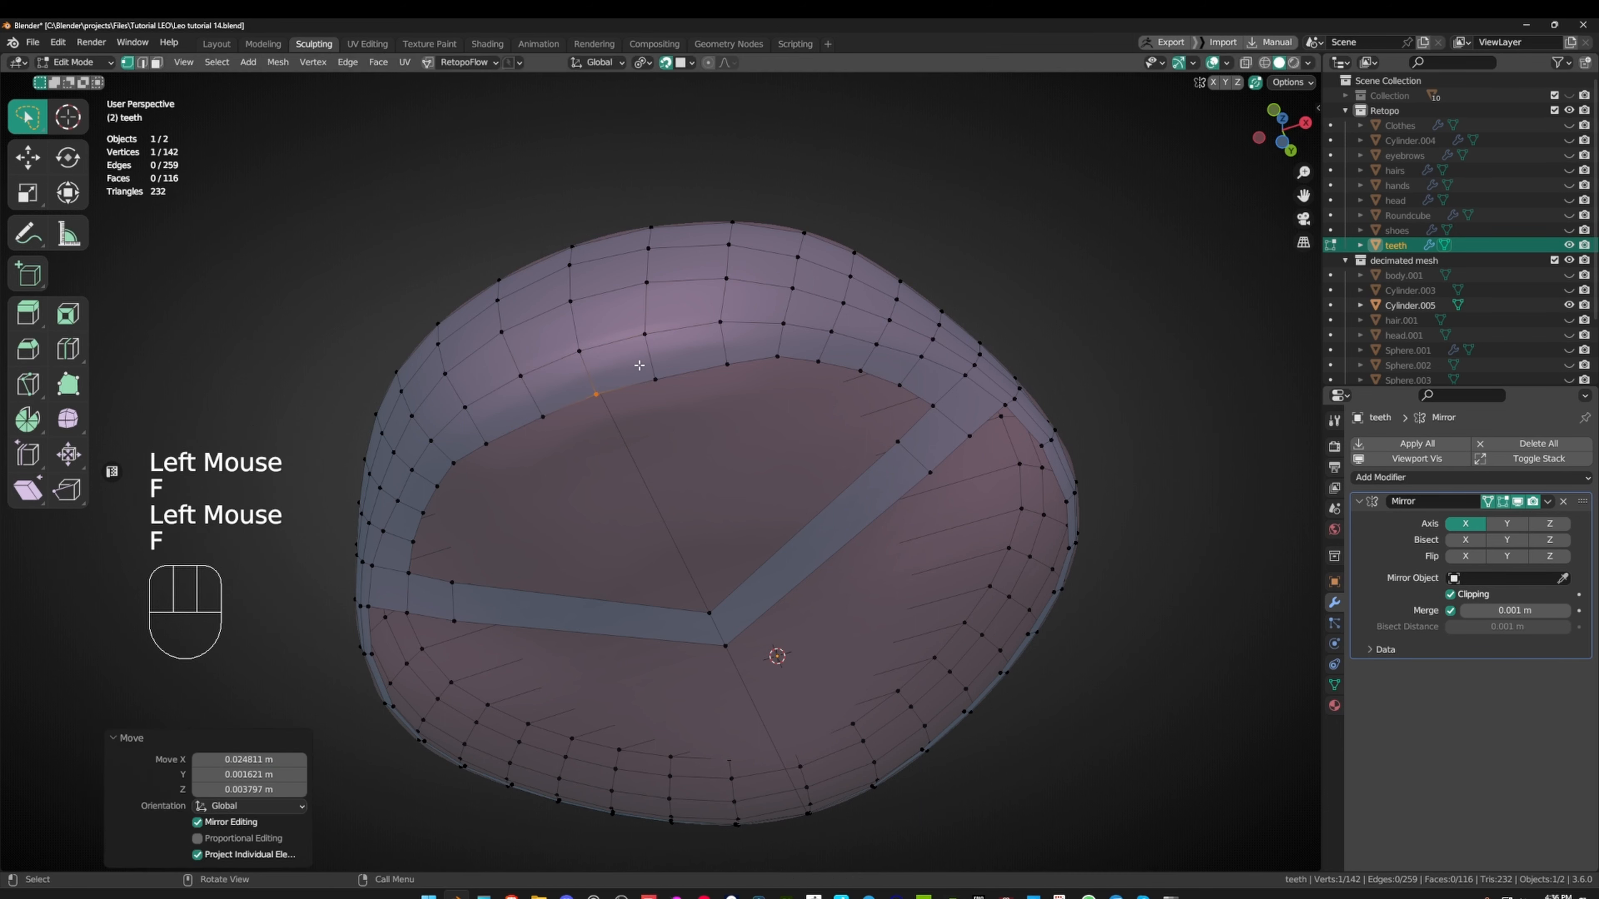
- Start a second inner row by filling two faces from the strip's second loop cut along the first row
{"action": "middle_click_drag", "start_coordinate": [615, 364], "coordinate": [546, 244]}
{"action": "middle_click_drag", "start_coordinate": [595, 134], "coordinate": [642, 441]}
{"action": "middle_click_drag", "start_coordinate": [840, 397], "coordinate": [744, 327]}
{"action": "middle_click_drag", "start_coordinate": [744, 327], "coordinate": [764, 325]}
{"action": "key", "text": "2"}
{"action": "left_click", "coordinate": [915, 488]}
{"action": "middle_click_drag", "start_coordinate": [915, 487], "coordinate": [849, 403]}
{"action": "key", "text": "1"}
{"action": "mouse_move", "coordinate": [849, 403]}
{"action": "middle_mouse_down"}
{"action": "mouse_move", "coordinate": [849, 429]}
{"action": "mouse_move", "coordinate": [874, 412]}
{"action": "mouse_move", "coordinate": [842, 421]}
{"action": "middle_mouse_up"}
{"action": "key", "text": "1"}
{"action": "left_click", "coordinate": [897, 464]}
{"action": "key", "text": "f"}
{"action": "left_click", "coordinate": [893, 458]}
{"action": "key", "text": "f"}
- Fill the remaining faces of the second inner row along the lower opening up to the front midline
{"action": "left_click", "coordinate": [868, 423]}
{"action": "key", "text": "f"}
{"action": "left_click", "coordinate": [846, 398]}
{"action": "key", "text": "f"}
{"action": "left_click", "coordinate": [838, 362]}
{"action": "key", "text": "f"}
{"action": "left_click", "coordinate": [841, 363]}
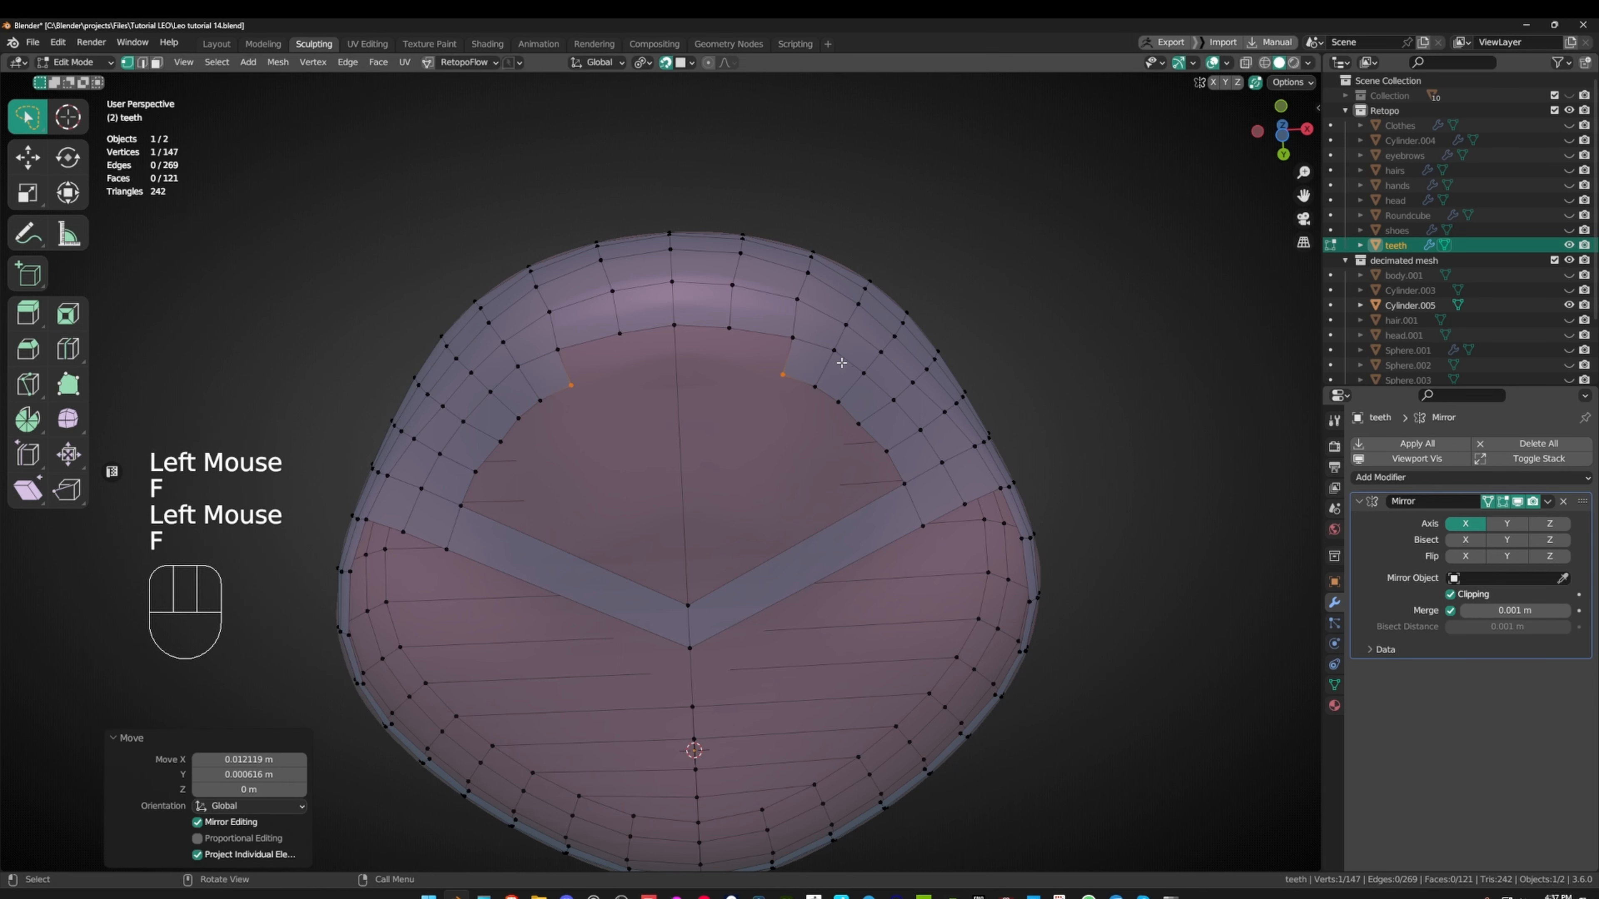
{"action": "left_click", "coordinate": [797, 353]}
{"action": "key", "text": "f"}
{"action": "left_click", "coordinate": [803, 352]}
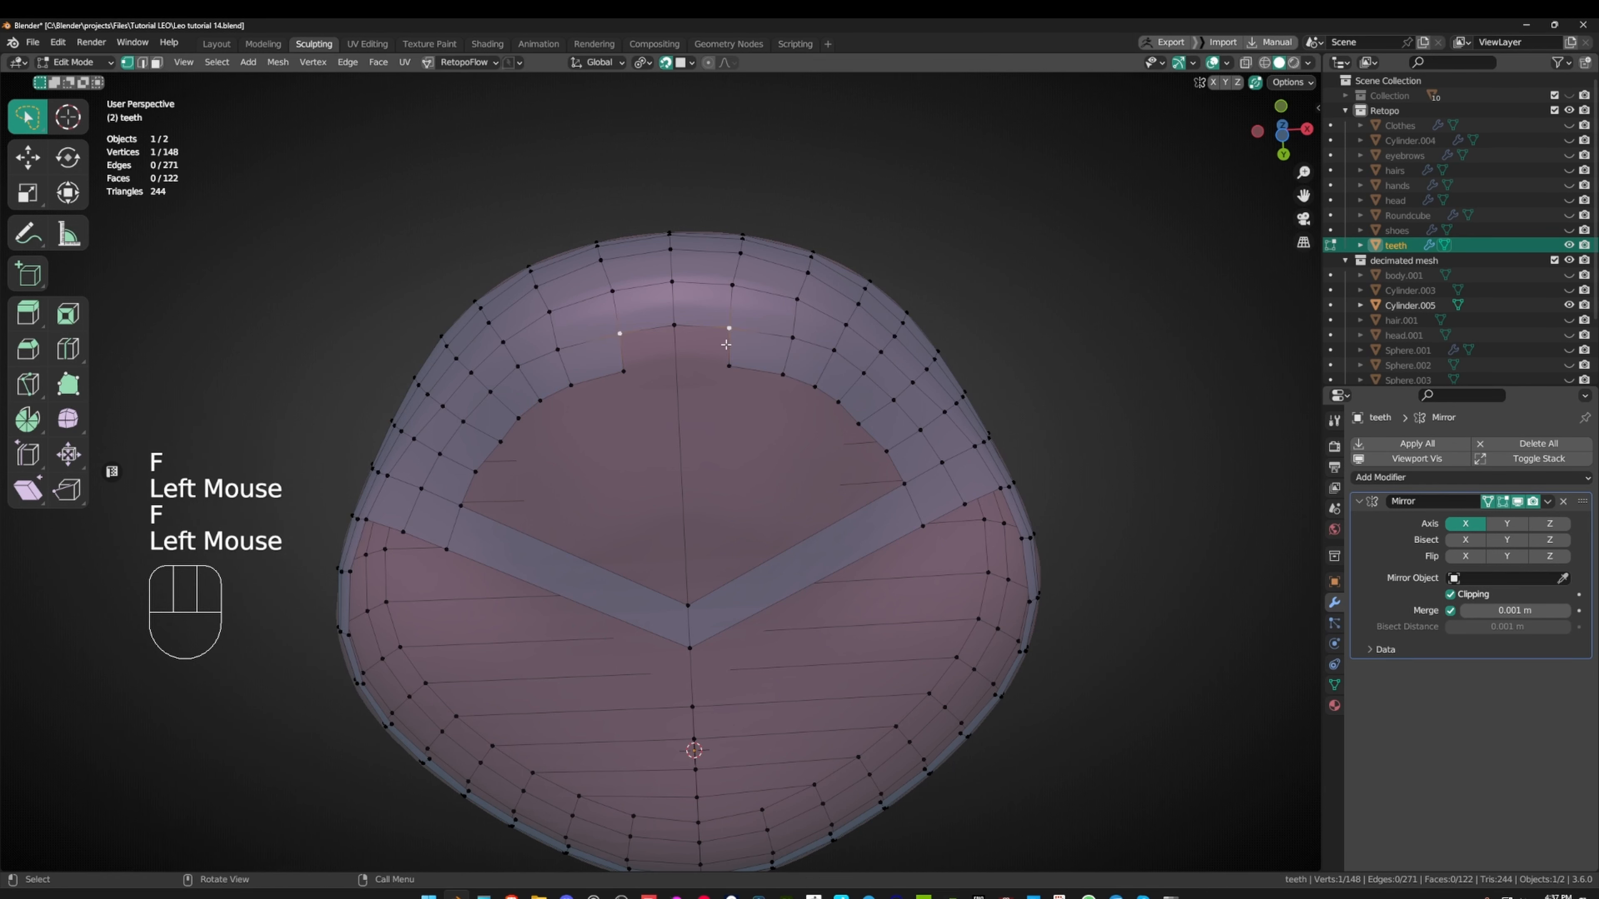
{"action": "key", "text": "f"}
{"action": "left_click", "coordinate": [743, 360]}
- Add a single loop cut across the inner part of the strip, then move, rotate and scale it close to the second row
{"action": "middle_click_drag", "start_coordinate": [743, 361], "coordinate": [751, 270], "text": "shift"}
{"action": "key", "text": "ctrl+r"}
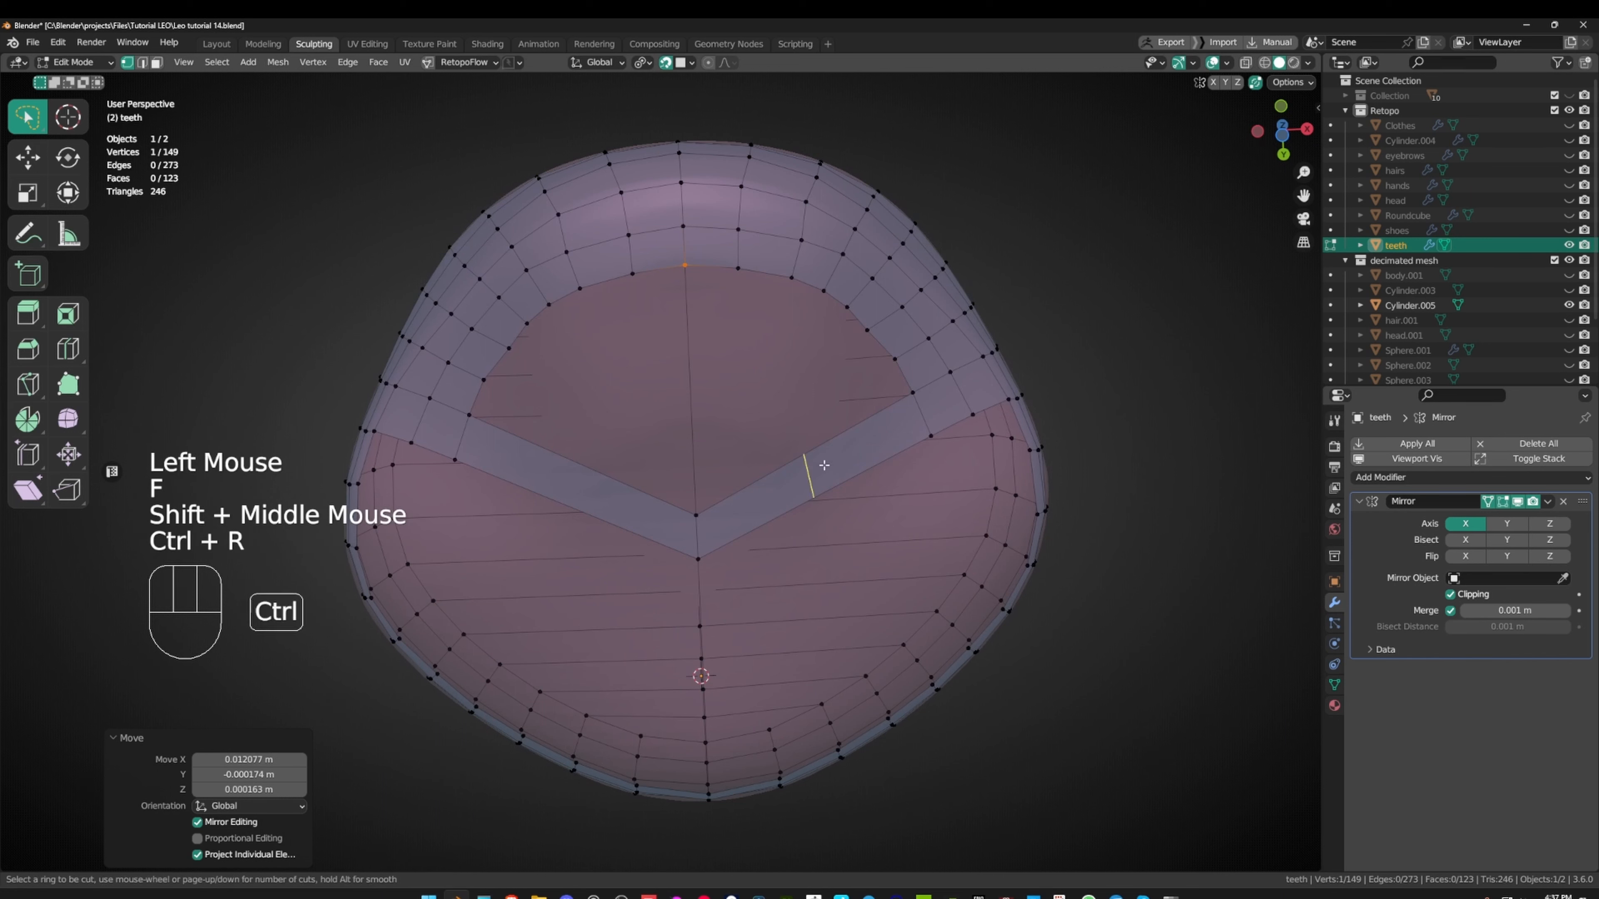
{"action": "left_click", "coordinate": [816, 465]}
{"action": "left_click", "coordinate": [890, 446]}
{"action": "key", "text": "g"}
{"action": "left_click", "coordinate": [907, 441]}
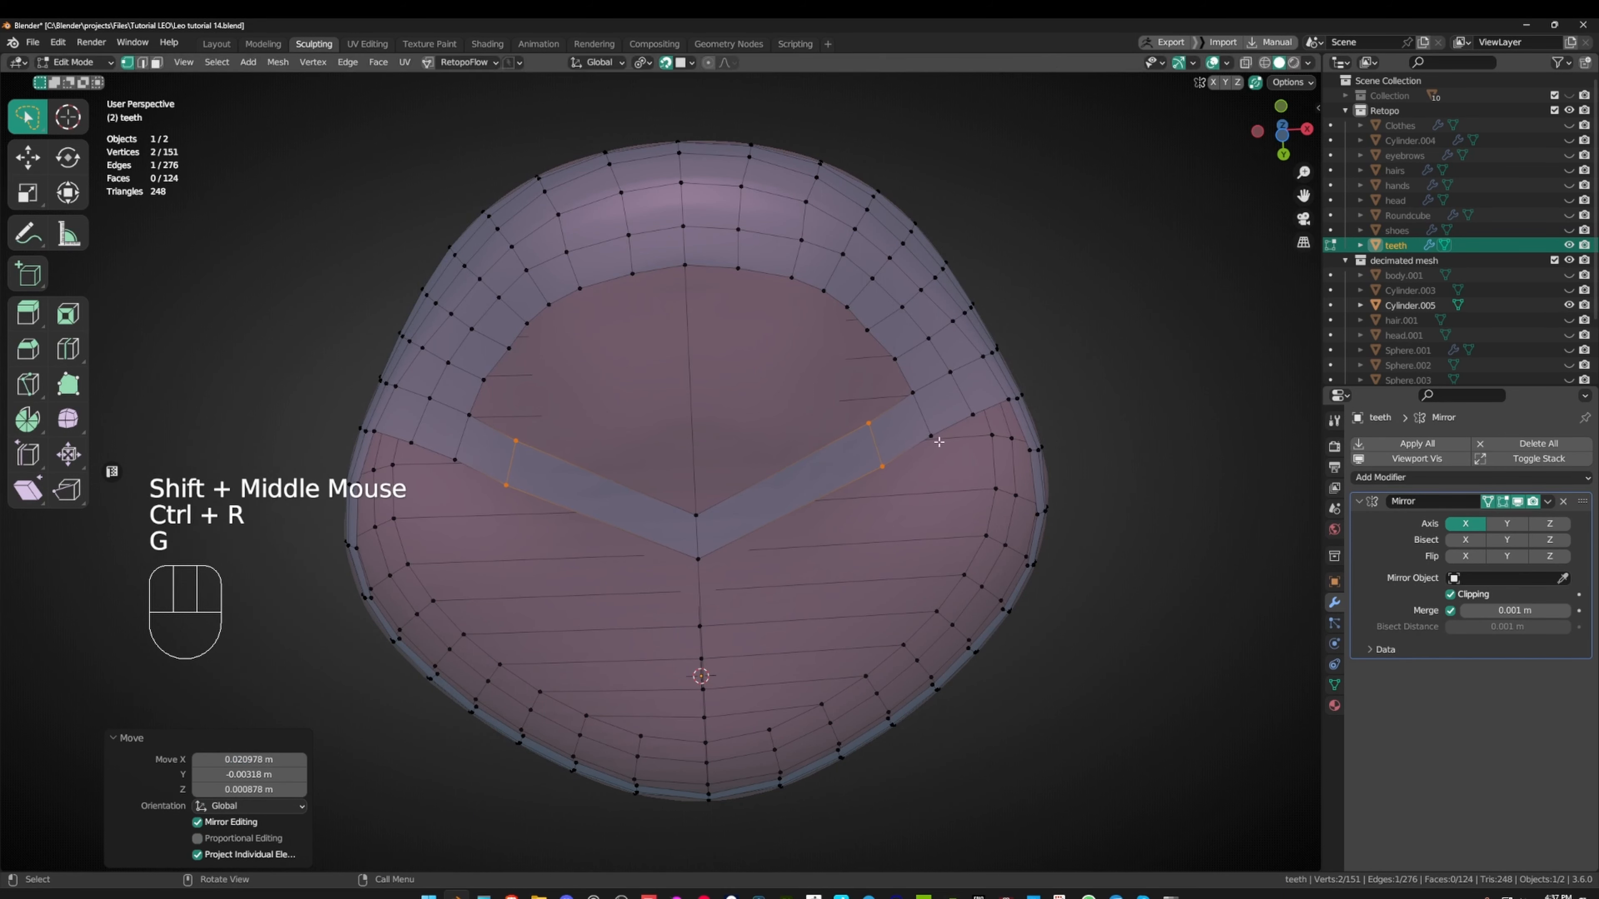
{"action": "key", "text": "r"}
{"action": "left_click", "coordinate": [916, 436]}
{"action": "key", "text": "s"}
{"action": "left_click", "coordinate": [928, 431]}
- Try to fill a third inner row of faces from the strip's newest loop cut to the front midline
{"action": "left_click", "coordinate": [913, 393]}
{"action": "key", "text": "f"}
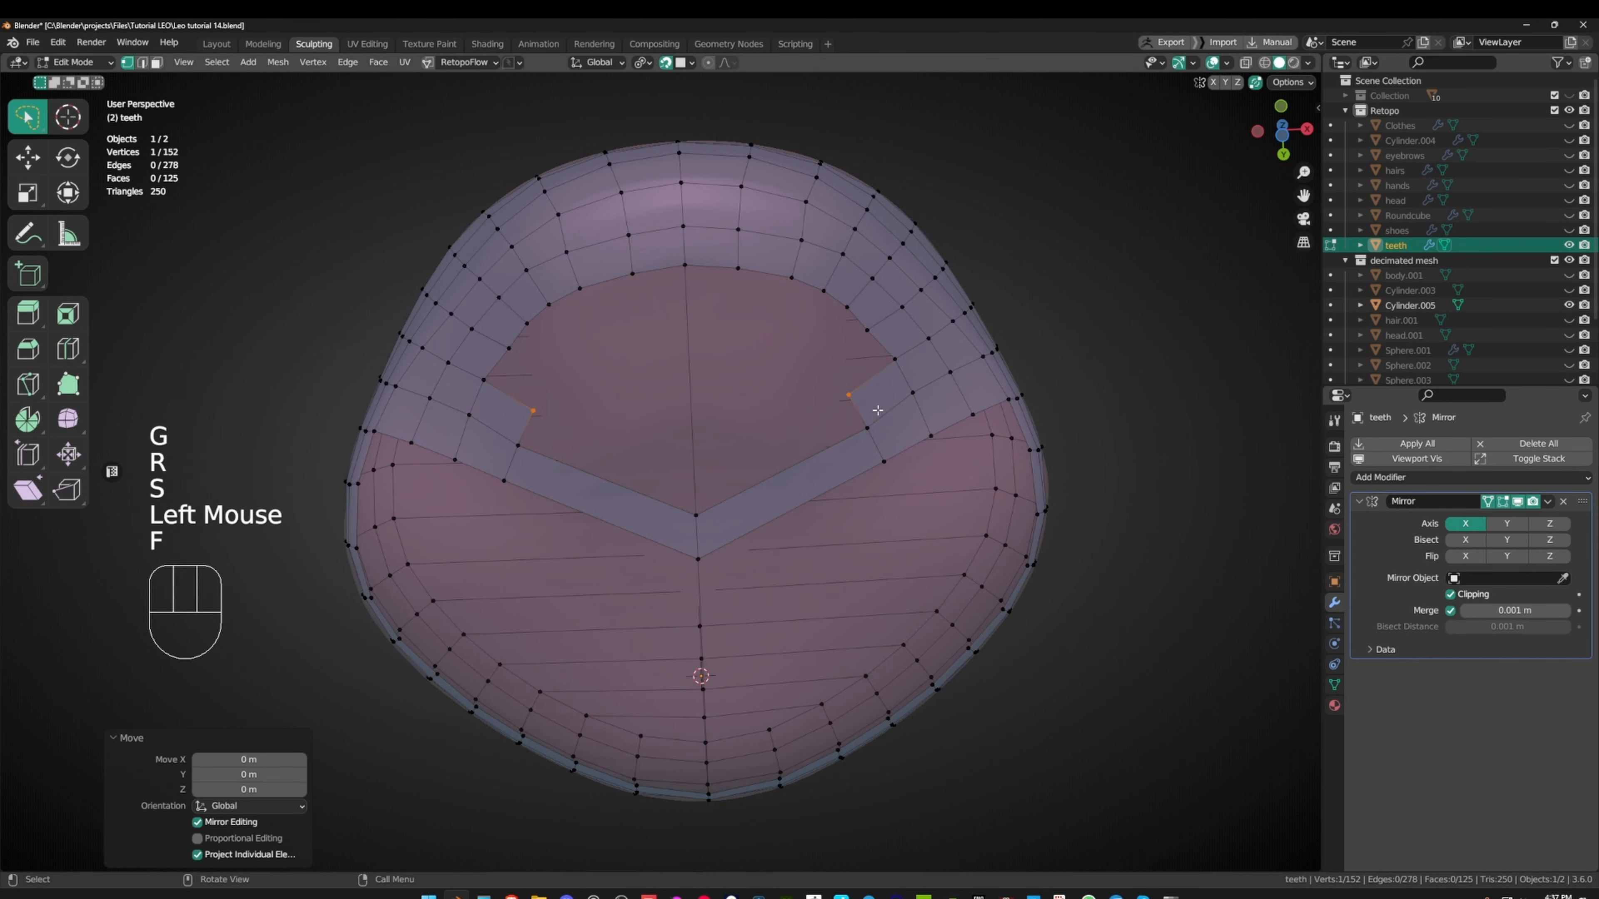
{"action": "left_click", "coordinate": [884, 360]}
{"action": "key", "text": "f"}
{"action": "left_click", "coordinate": [866, 330]}
{"action": "key", "text": "f"}
{"action": "left_click", "coordinate": [850, 315]}
{"action": "key", "text": "f"}
{"action": "left_click", "coordinate": [824, 296]}
{"action": "key", "text": "f"}
{"action": "left_click", "coordinate": [795, 289]}
{"action": "key", "text": "f"}
{"action": "left_click", "coordinate": [742, 270]}
{"action": "key", "text": "f"}
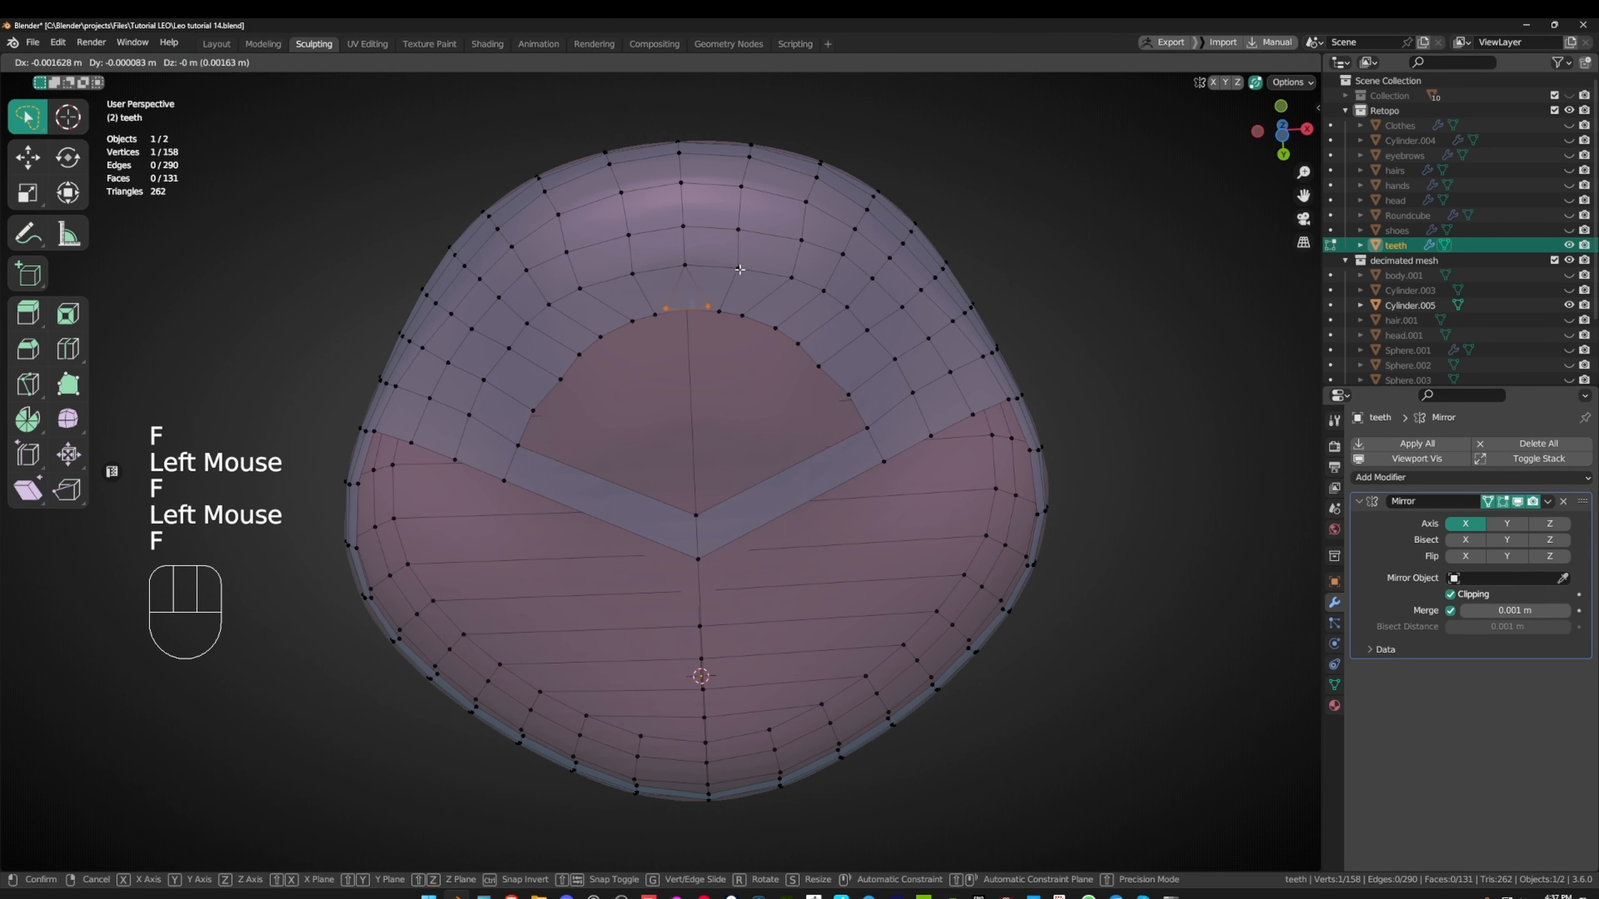
{"action": "left_click", "coordinate": [791, 273]}
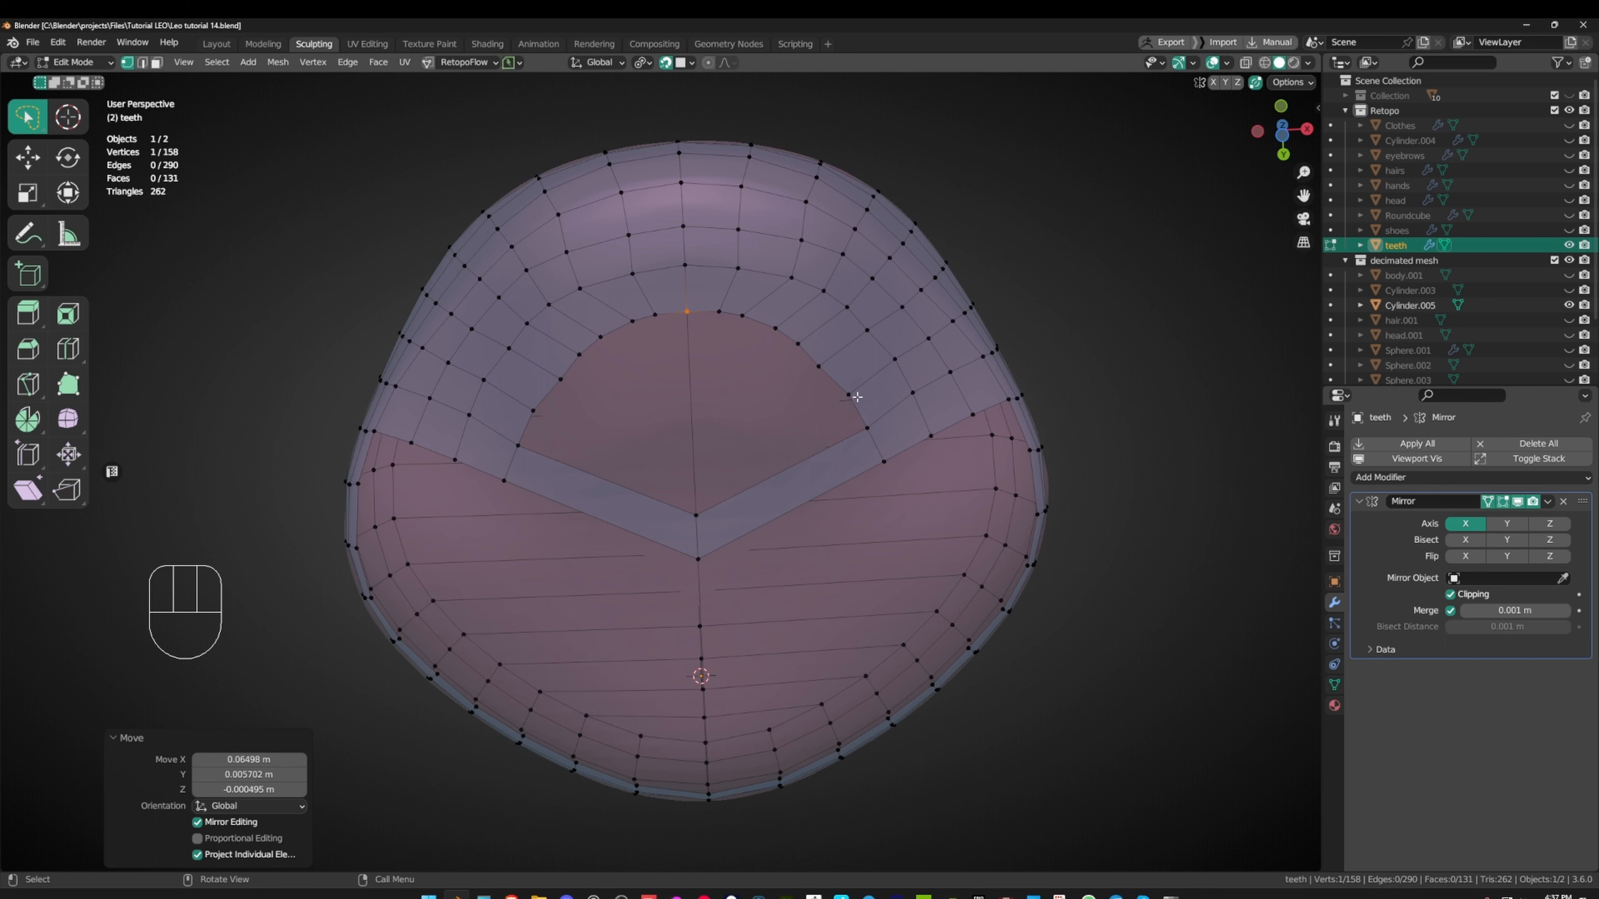
- Delete the third inner row's vertices from the strip to the front midline
{"action": "left_click", "coordinate": [850, 396]}
{"action": "left_click", "coordinate": [691, 309], "text": "ctrl"}
{"action": "key", "text": "x"}
{"action": "left_click", "coordinate": [777, 350]}
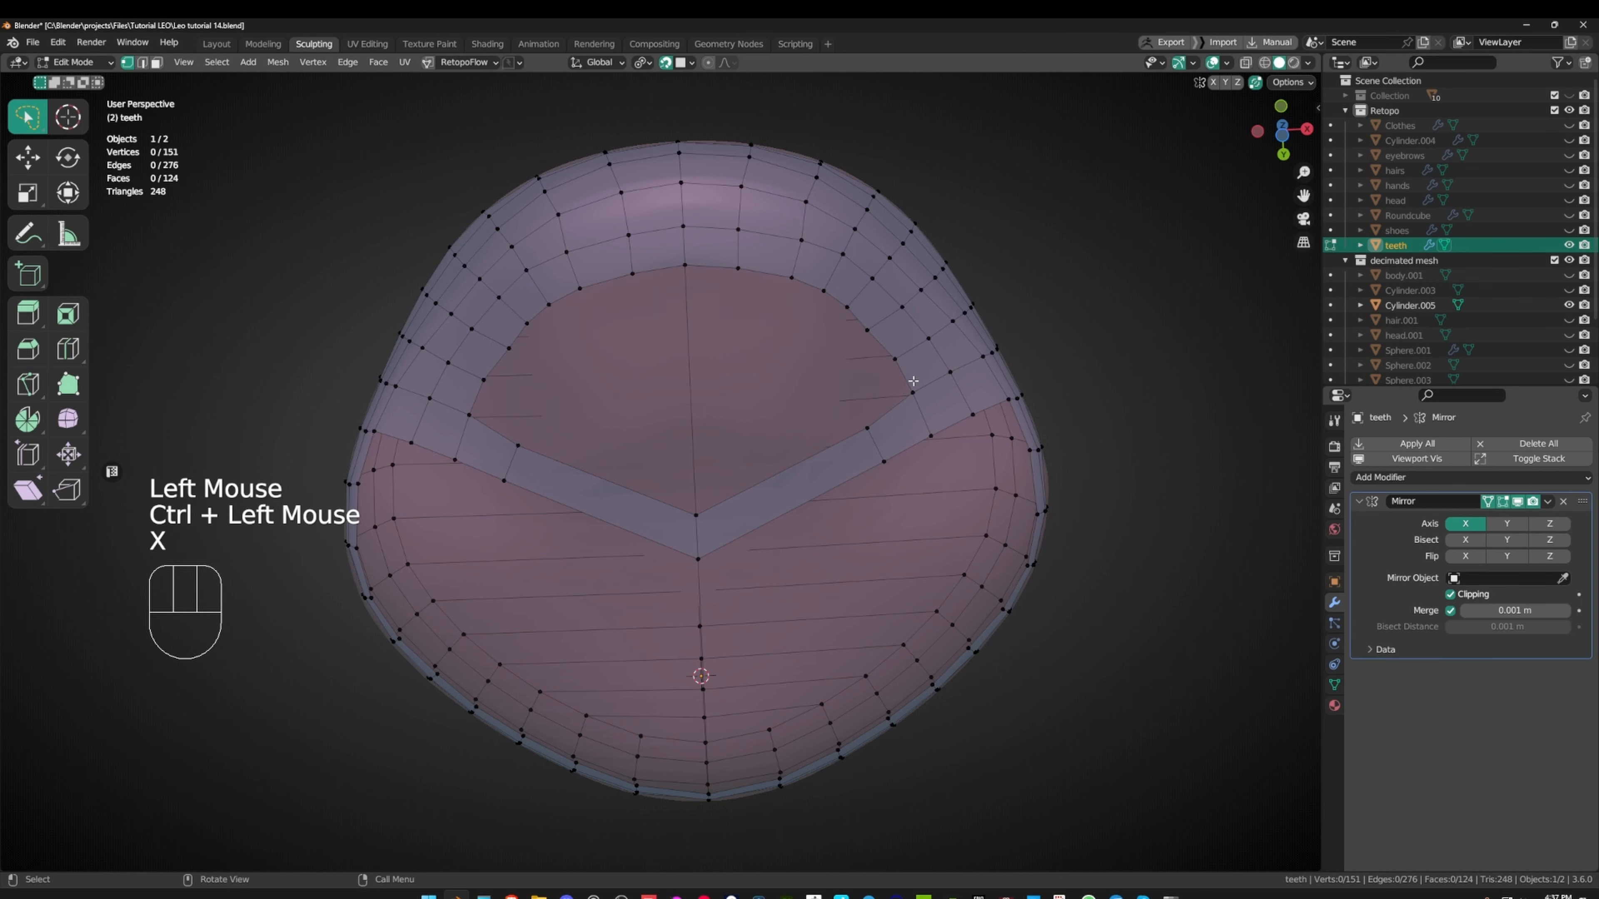
- Try to refill the first third-row face beside the strip and reposition its surrounding vertices
{"action": "middle_click_drag", "start_coordinate": [778, 350], "coordinate": [891, 439]}
{"action": "left_click", "coordinate": [877, 439]}
{"action": "key", "text": "f"}
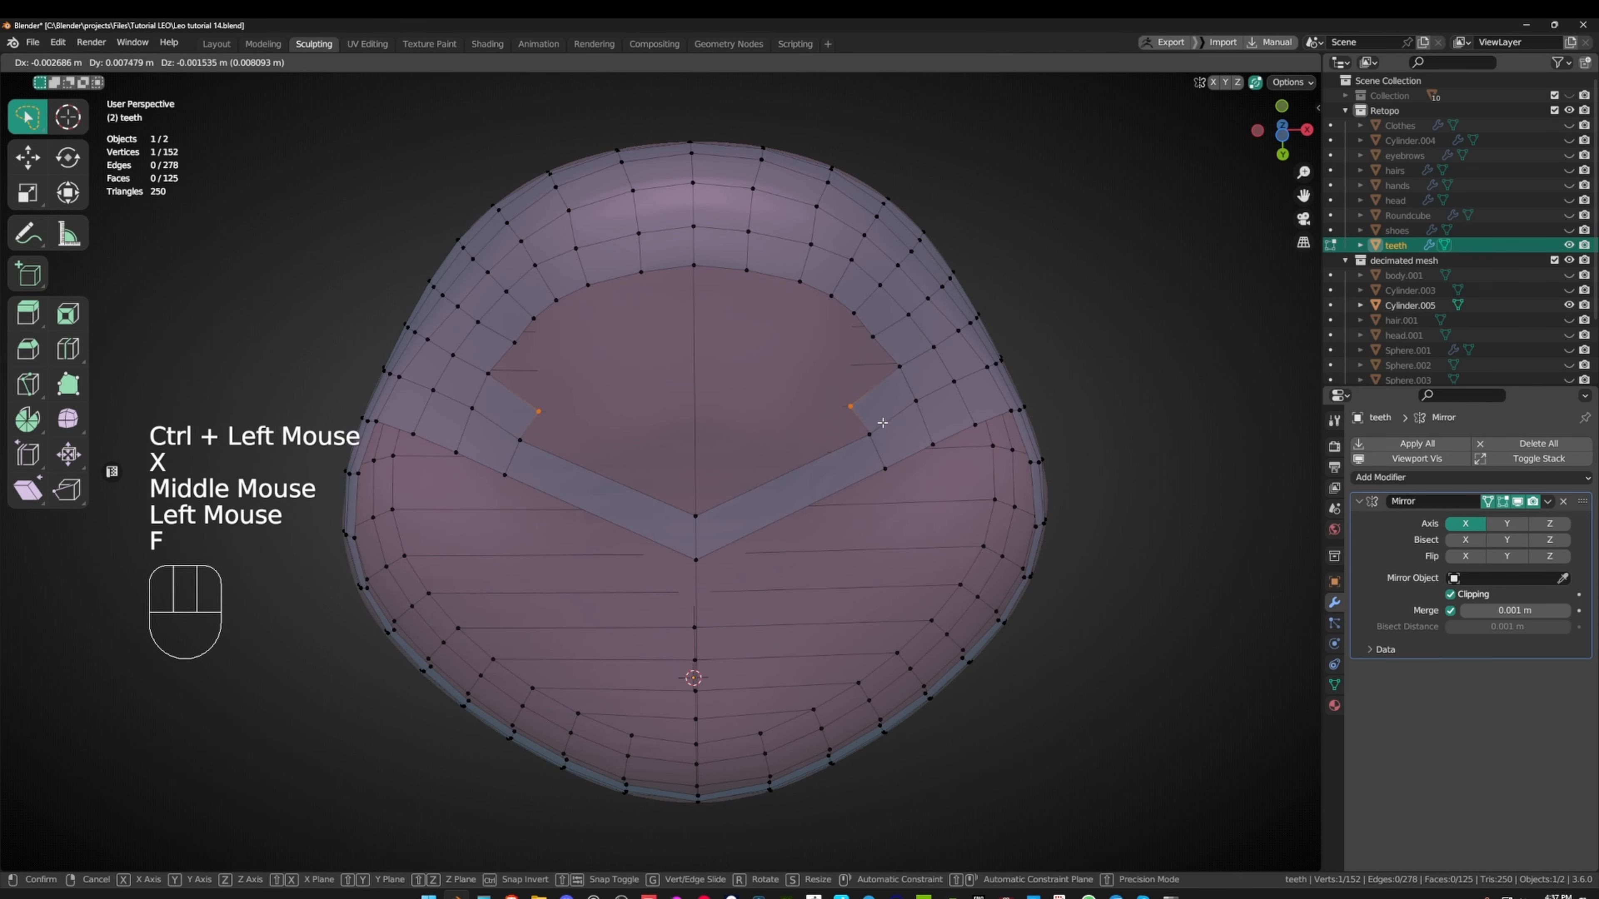
{"action": "left_click", "coordinate": [882, 423]}
{"action": "key", "text": "g"}
{"action": "left_click", "coordinate": [881, 425]}
{"action": "key", "text": "g"}
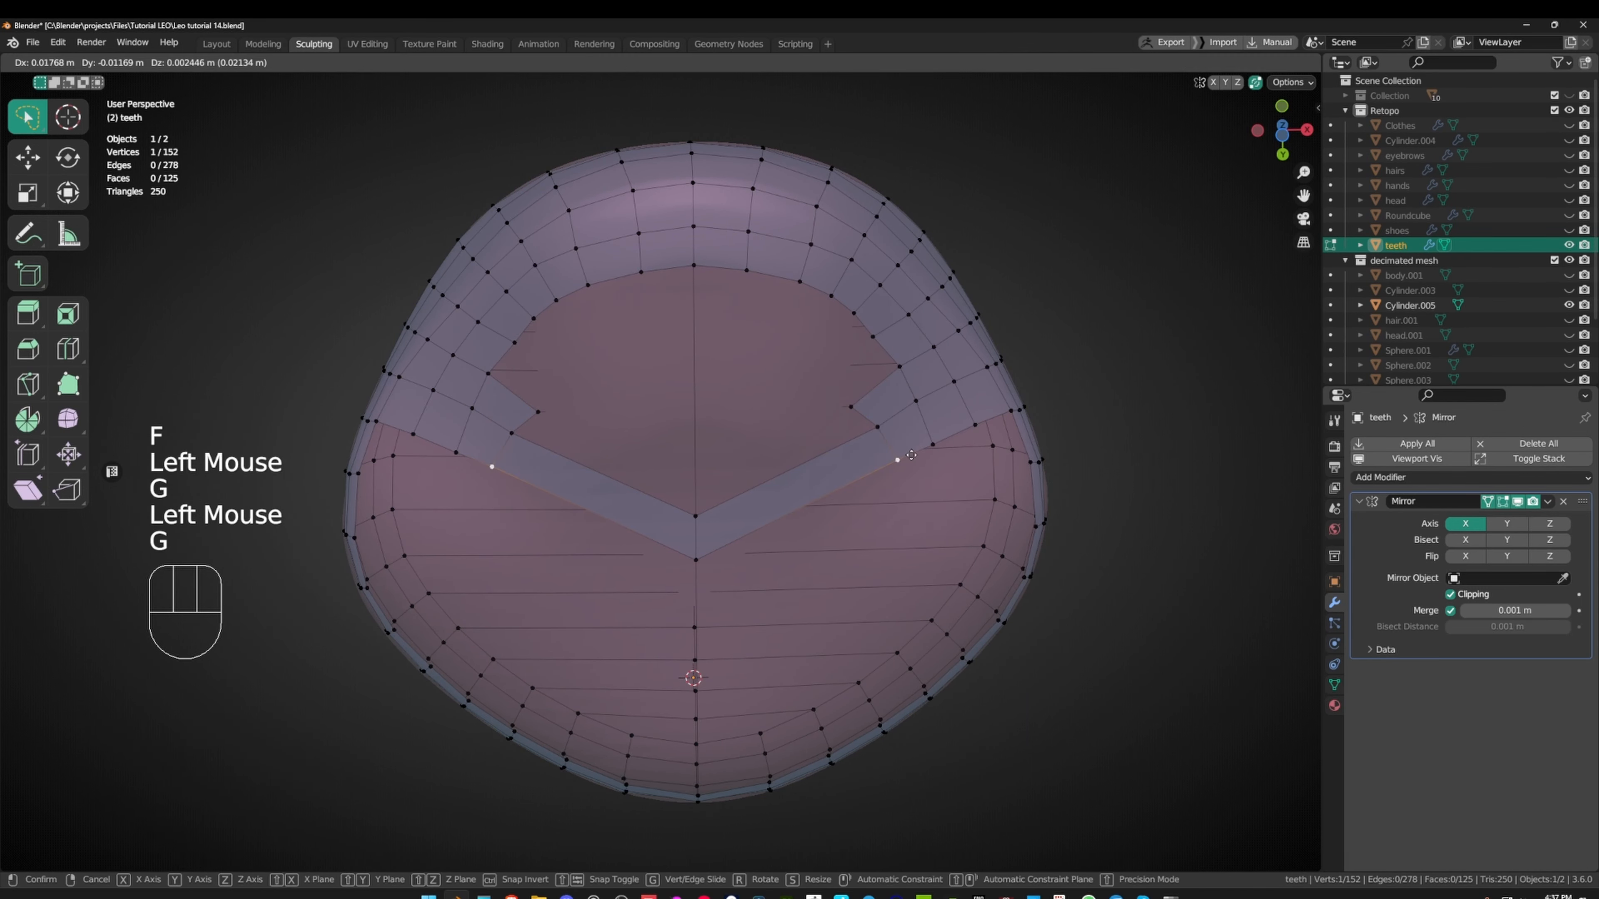
{"action": "left_click", "coordinate": [852, 406]}
{"action": "key", "text": "g"}
{"action": "left_click", "coordinate": [857, 408]}
{"action": "key", "text": "g"}
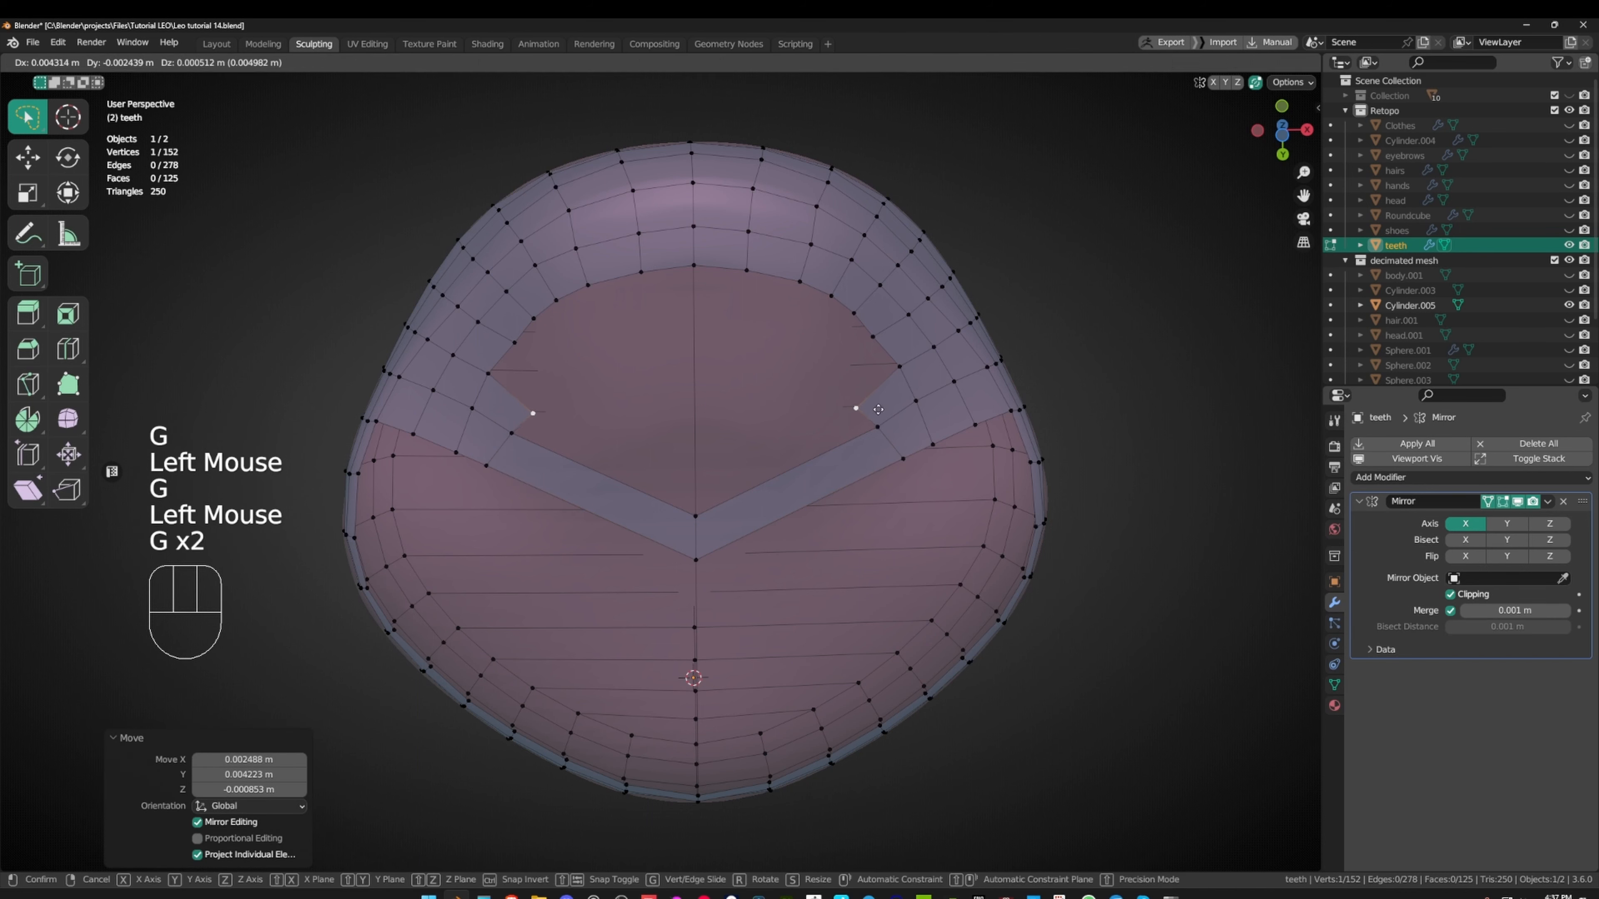
{"action": "left_click", "coordinate": [879, 410]}
{"action": "key", "text": "ctrl+z"}
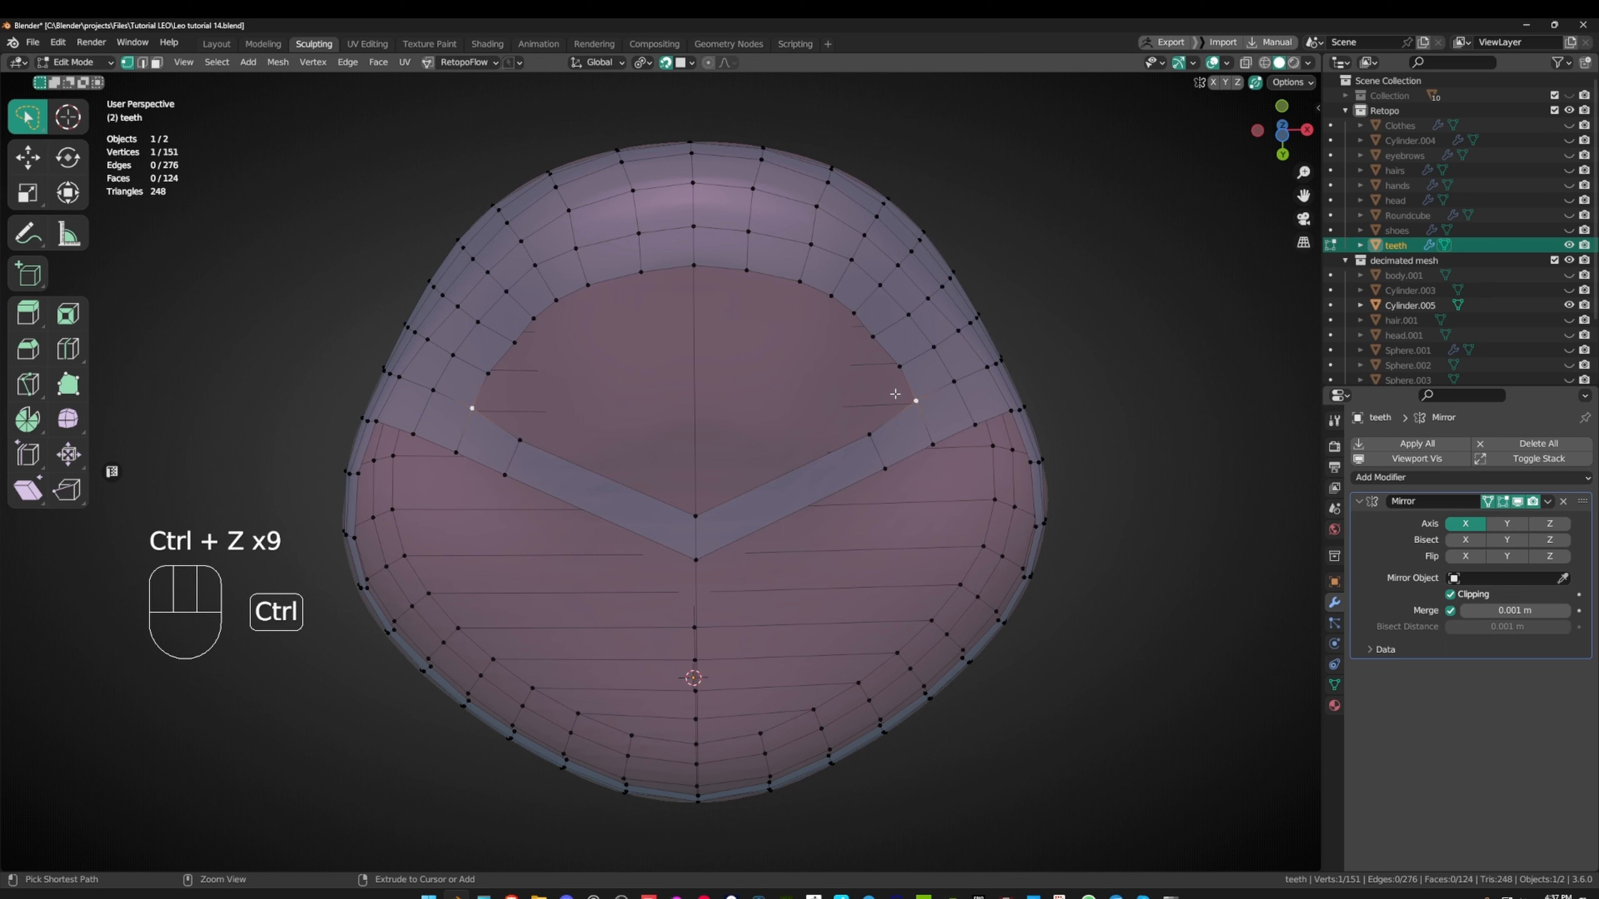
- Move the strip's edge on the midline toward the front of the opening to flatten the strip's V shape
{"action": "left_click", "coordinate": [700, 509]}
{"action": "middle_click_drag", "start_coordinate": [692, 512], "coordinate": [712, 473]}
{"action": "key", "text": "2"}
{"action": "left_click", "coordinate": [725, 541]}
{"action": "left_click", "coordinate": [708, 475]}
{"action": "key", "text": "g"}
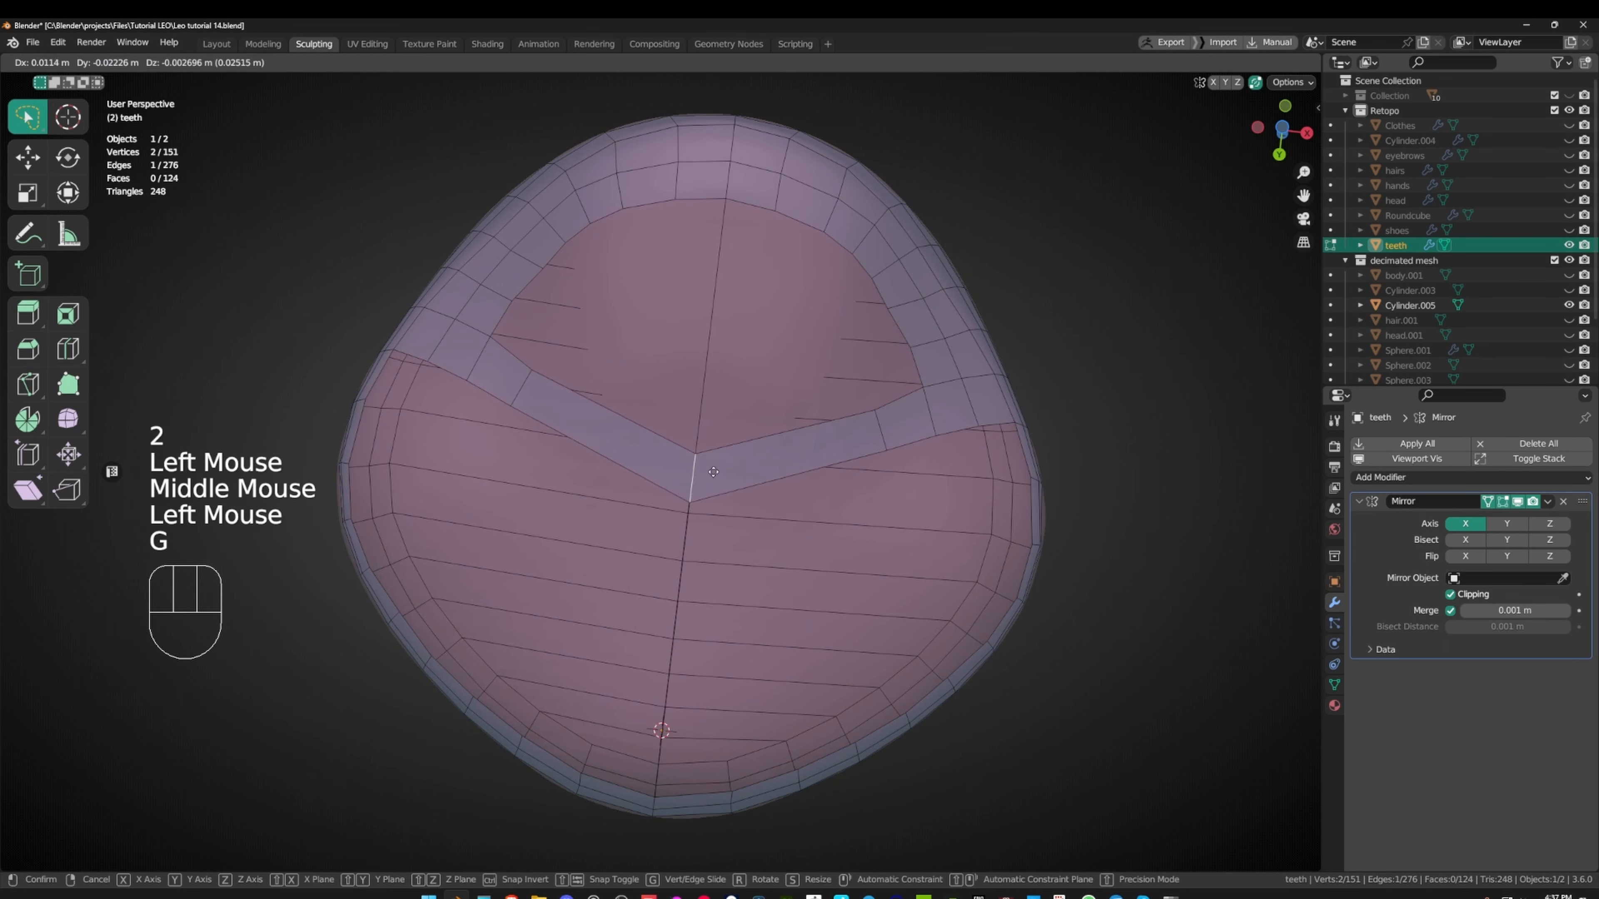
{"action": "right_click", "coordinate": [728, 428]}
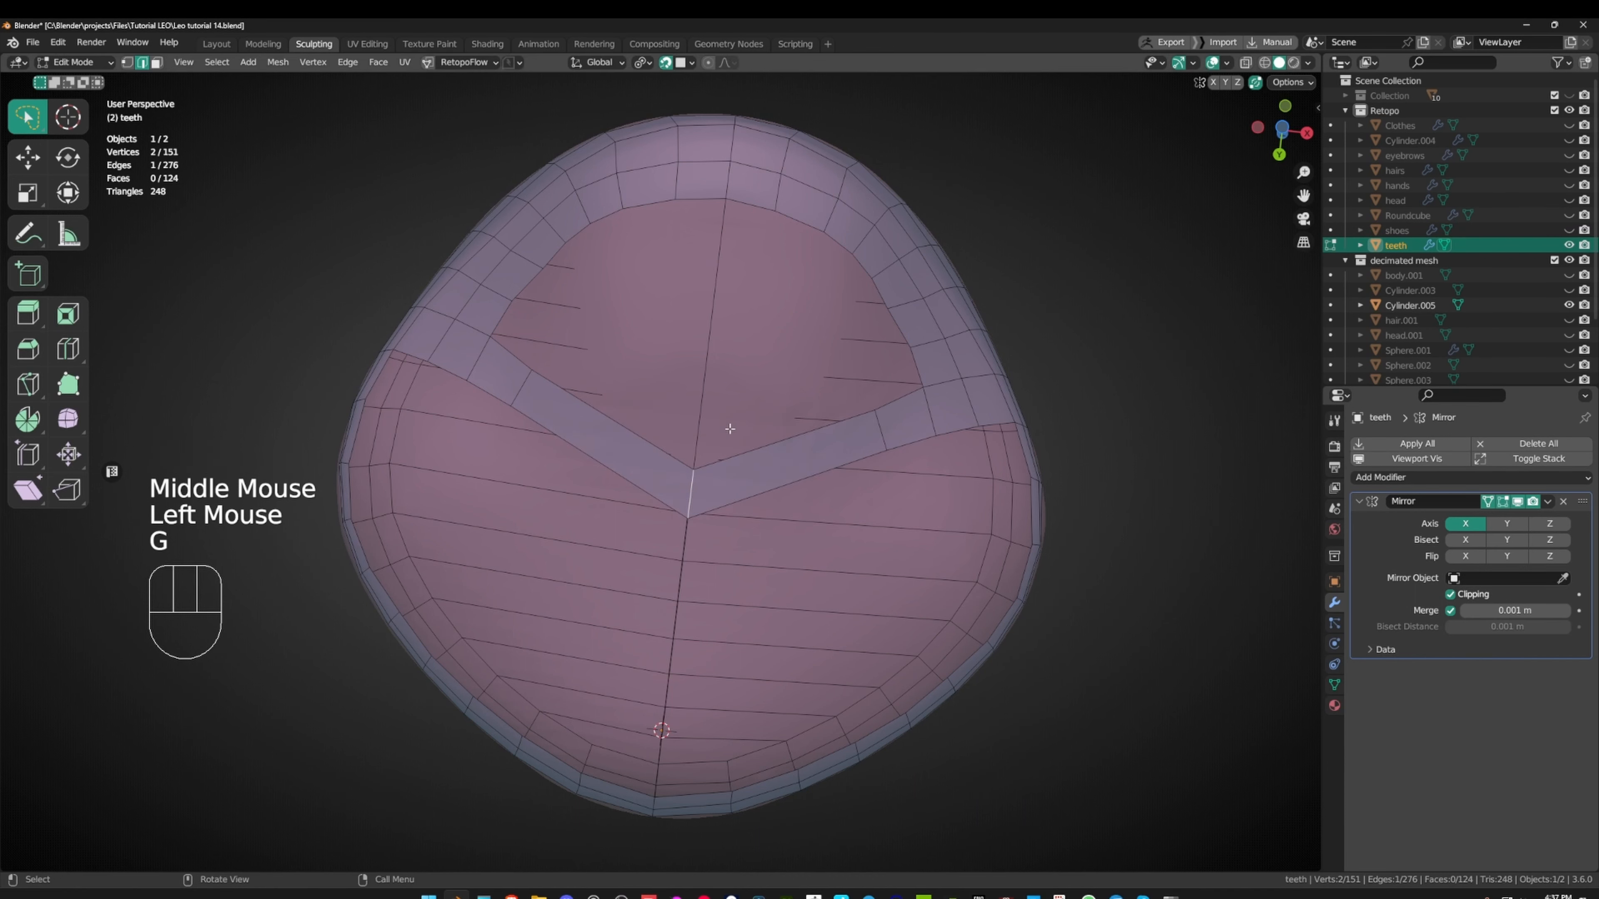
{"action": "key", "text": "g"}
{"action": "left_click", "coordinate": [740, 387]}
- Add three evenly spaced loop cuts to the strip between its newest cut and the midline, at factor 0
{"action": "key", "text": "1"}
{"action": "middle_click_drag", "start_coordinate": [740, 386], "coordinate": [764, 477]}
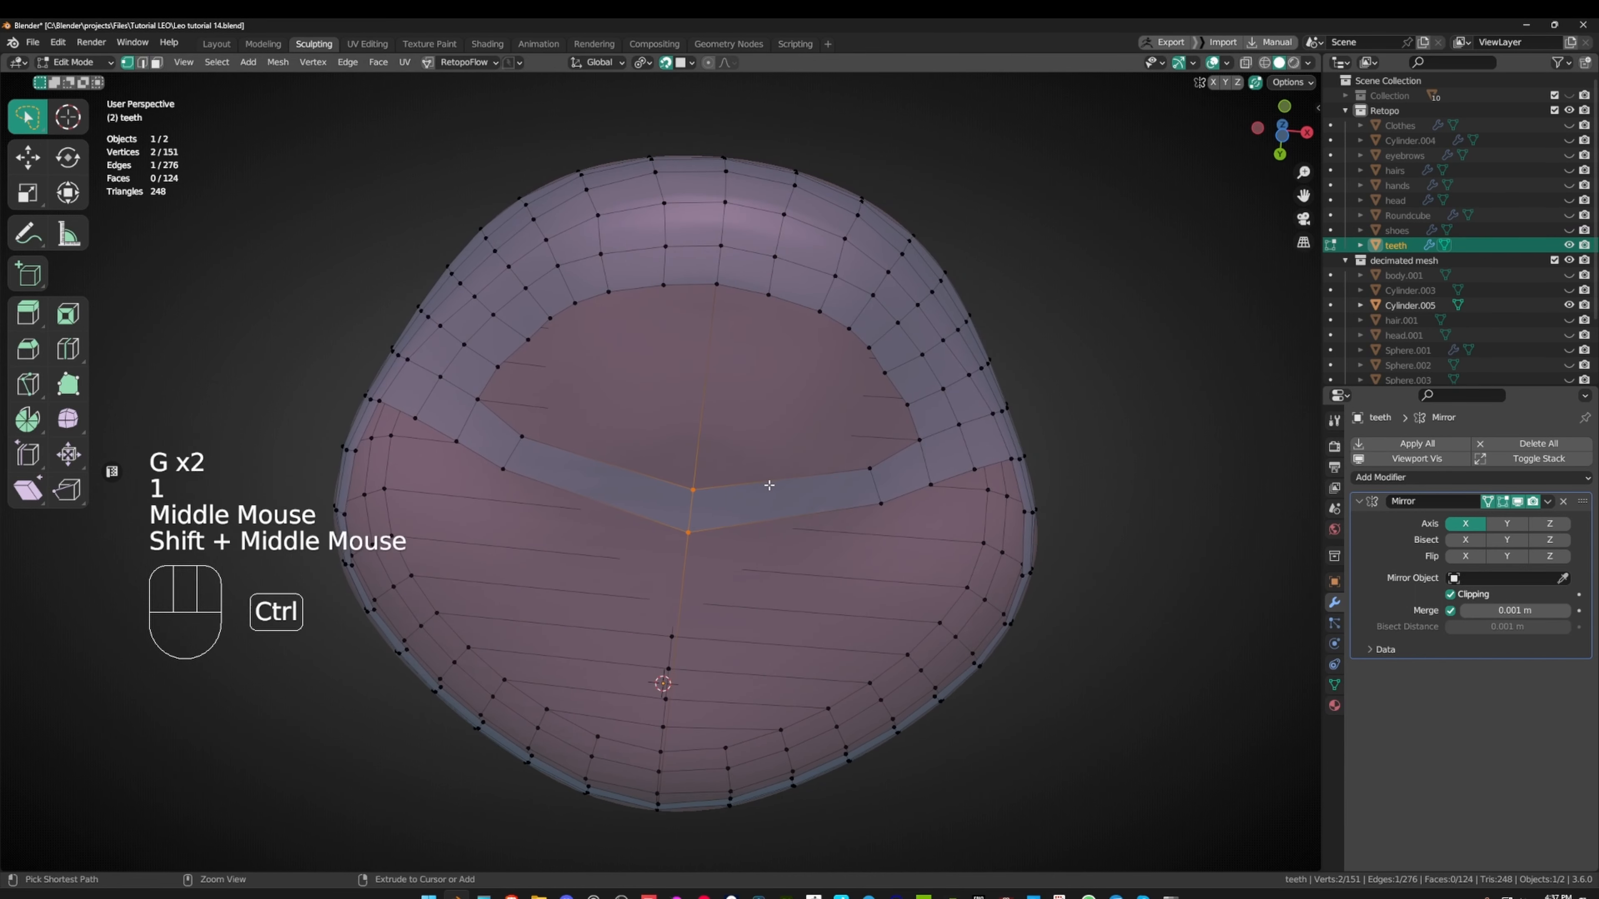
{"action": "key", "text": "ctrl+r"}
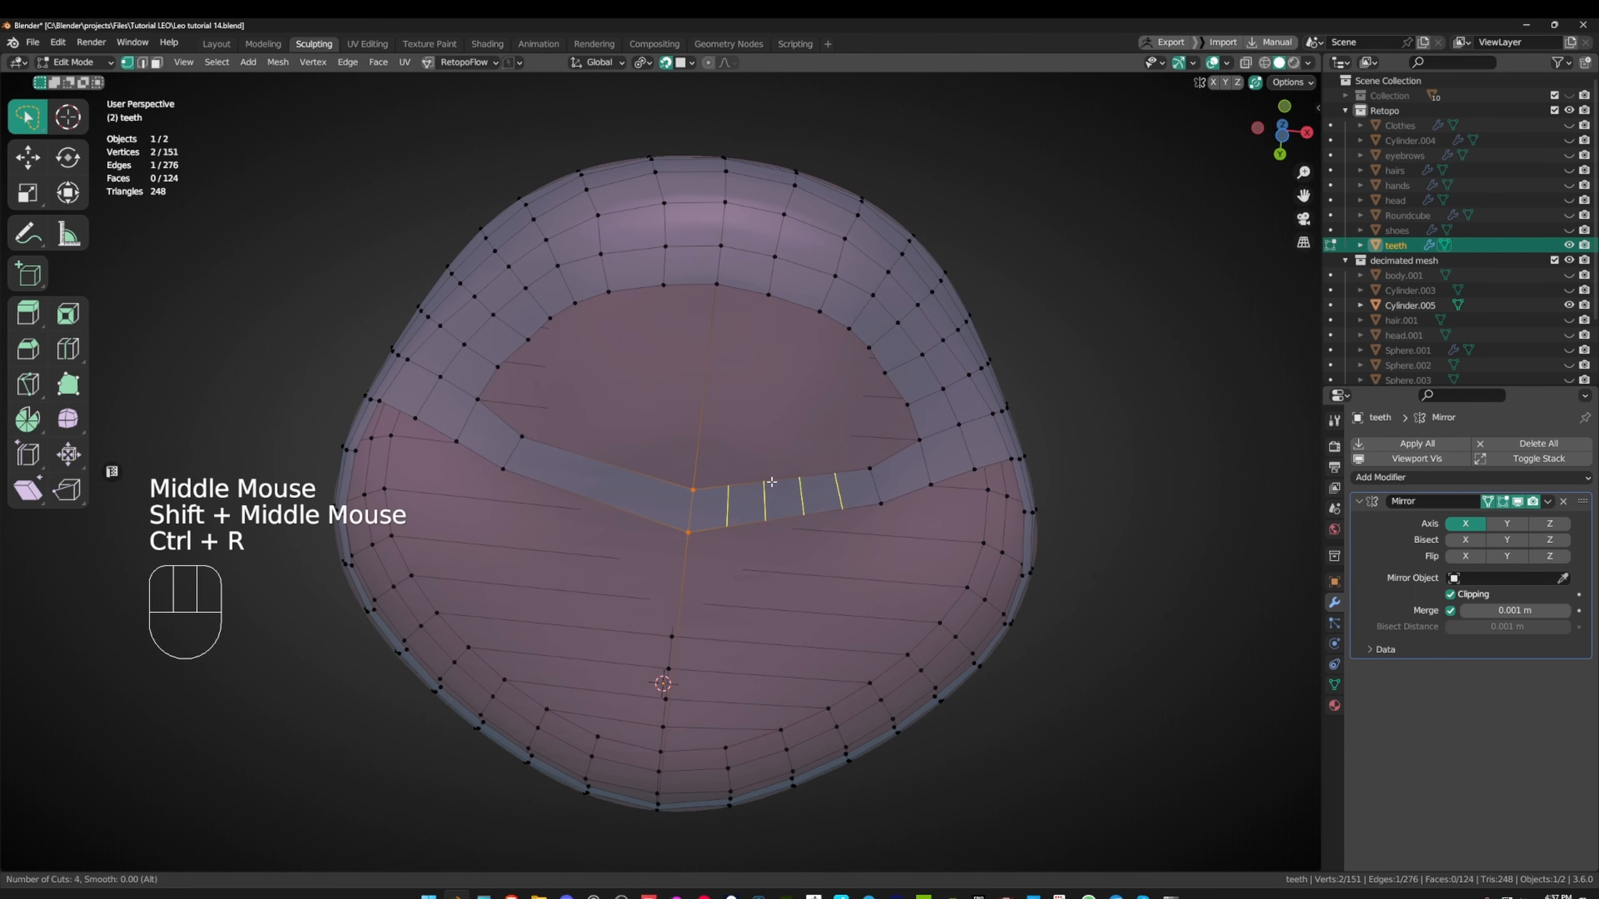
{"action": "scroll", "coordinate": [771, 482], "scroll_direction": "down", "scroll_amount": 1}
{"action": "left_click", "coordinate": [771, 482]}
{"action": "right_click", "coordinate": [790, 466]}
- Nudge the front vertex of the strip's loop cut nearest the second inner row
{"action": "mouse_move", "coordinate": [790, 466]}
{"action": "middle_mouse_down"}
{"action": "mouse_move", "coordinate": [803, 436]}
{"action": "mouse_move", "coordinate": [732, 422]}
{"action": "mouse_move", "coordinate": [794, 445]}
{"action": "middle_mouse_up"}
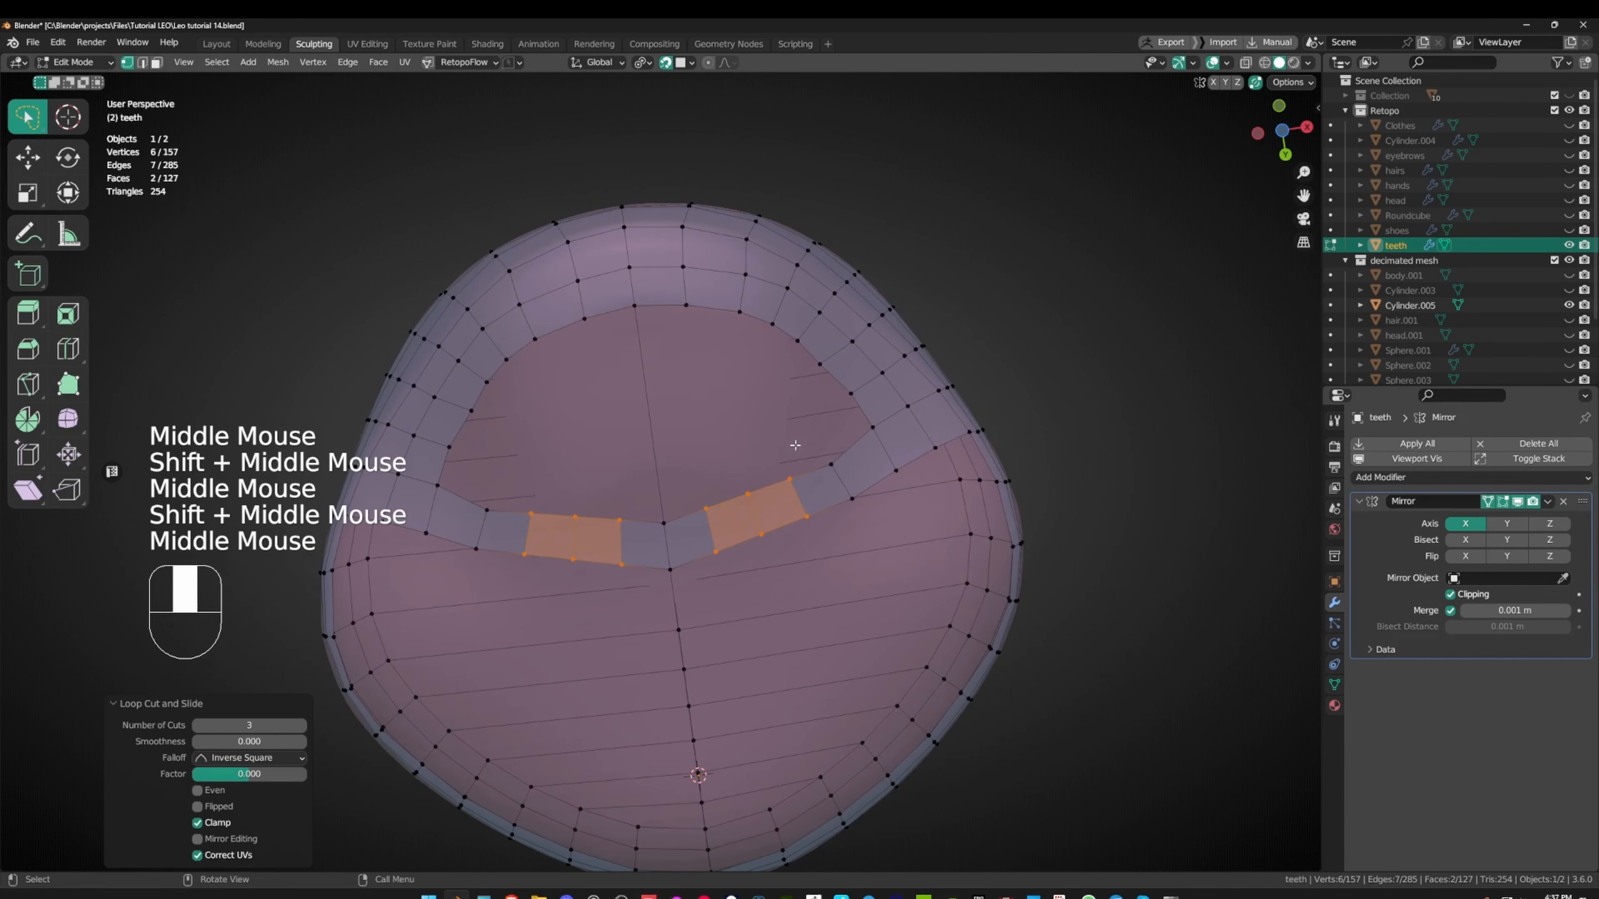
{"action": "left_click", "coordinate": [834, 458]}
{"action": "key", "text": "g"}
{"action": "left_click", "coordinate": [834, 458]}
- Try to fill the first two faces of a third inner row starting at the strip
{"action": "key", "text": "f"}
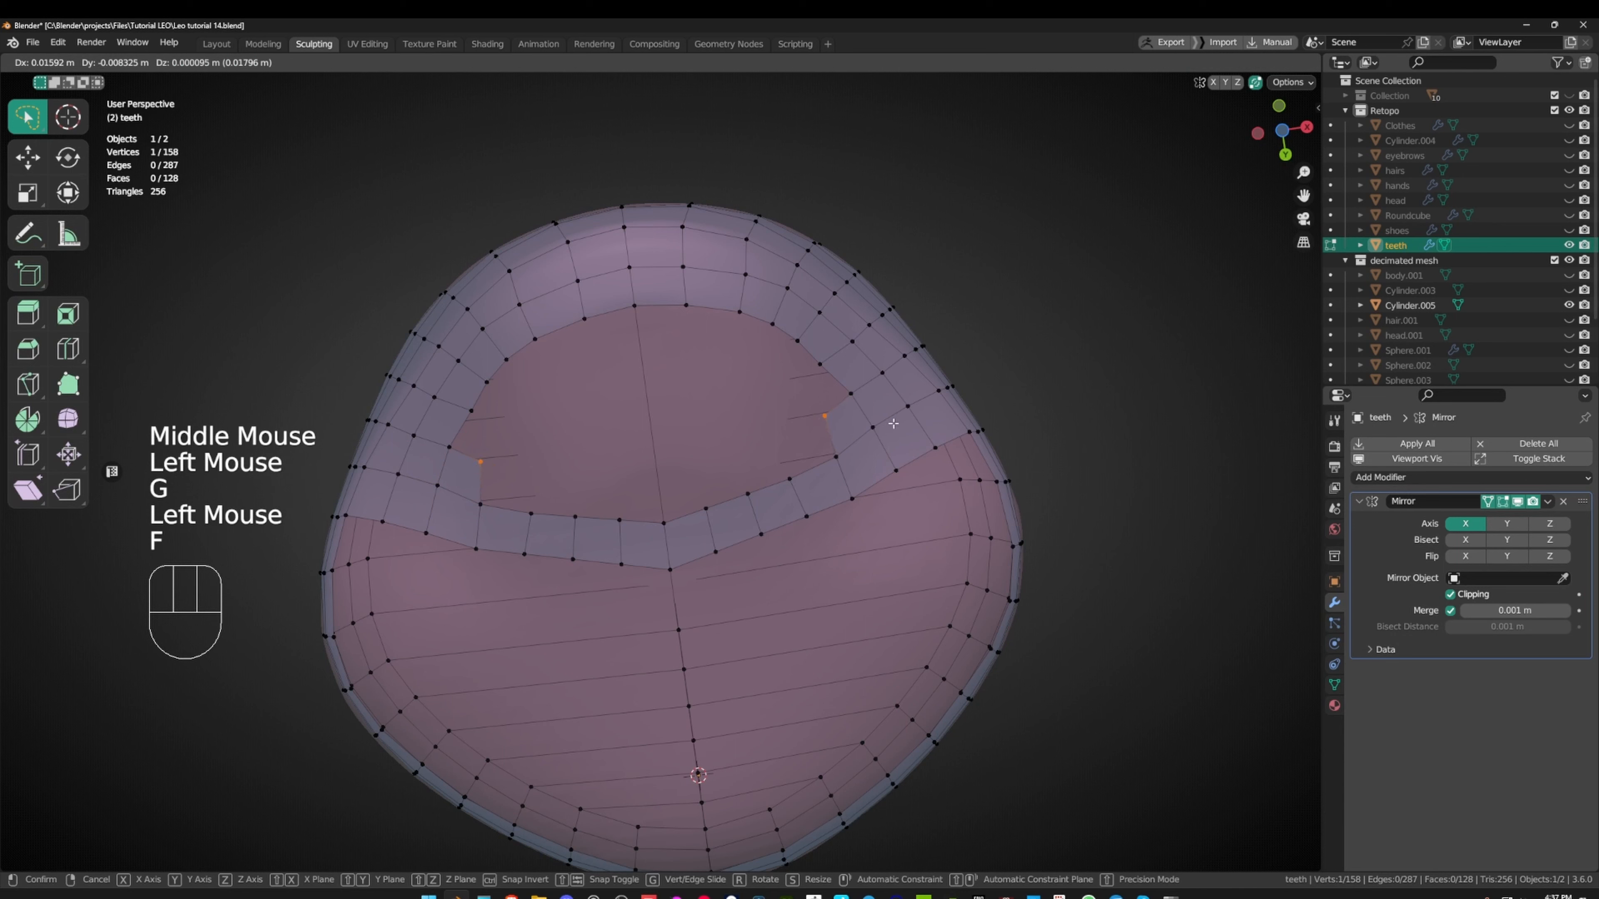
{"action": "left_click", "coordinate": [894, 423]}
{"action": "left_click", "coordinate": [855, 398]}
{"action": "key", "text": "f"}
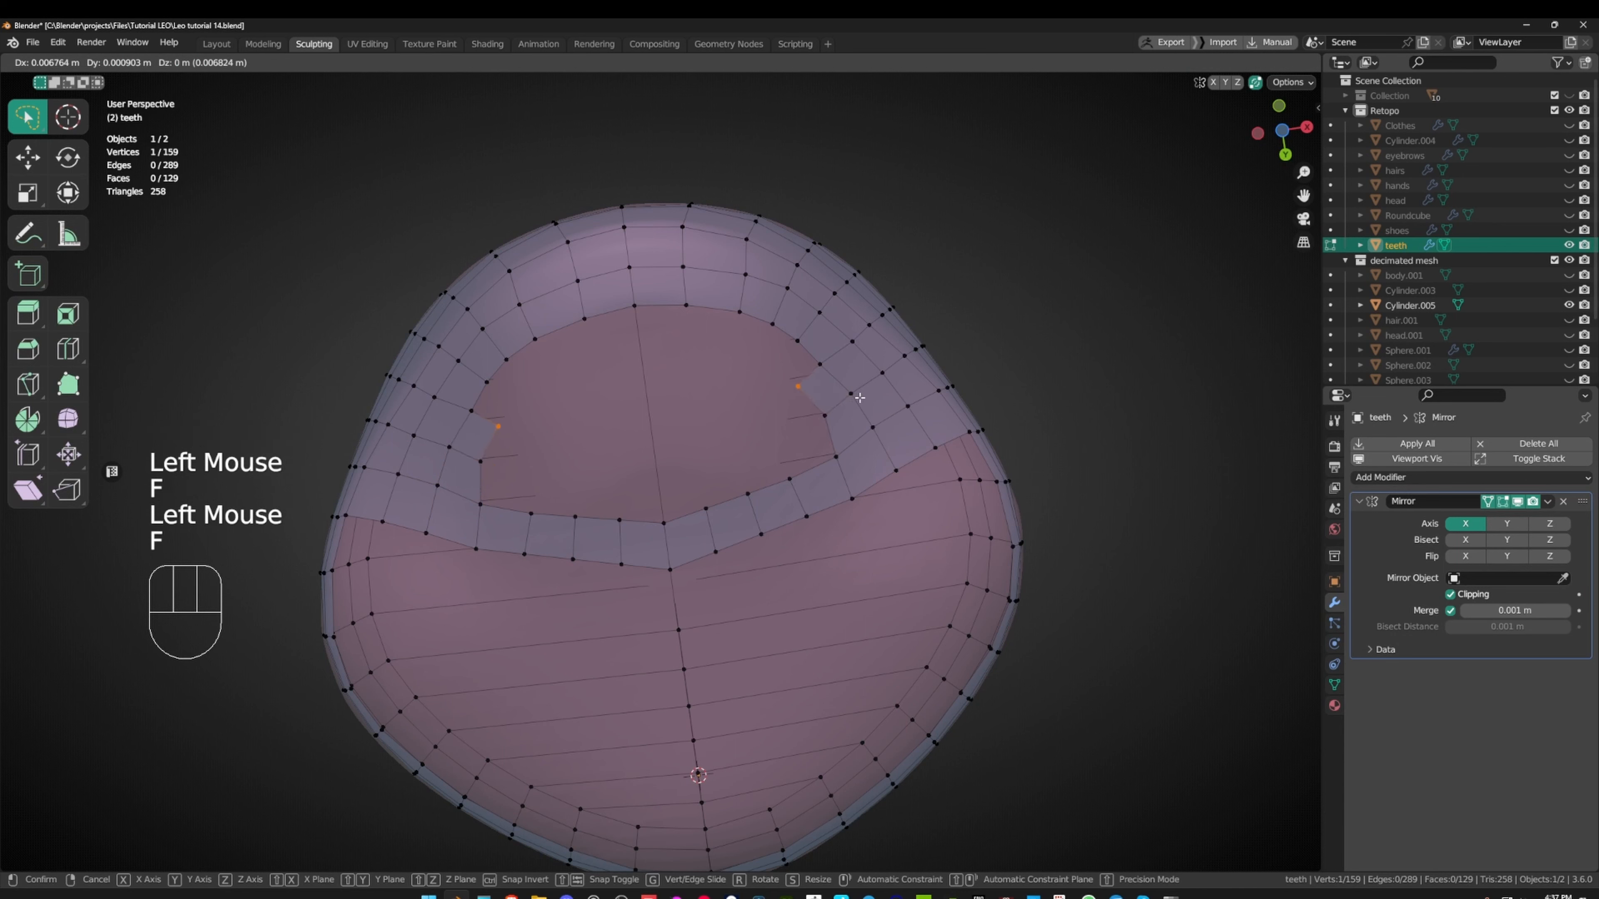
{"action": "left_click", "coordinate": [819, 398]}
{"action": "key", "text": "ctrl+z"}
{"action": "key", "text": "ctrl+z"}
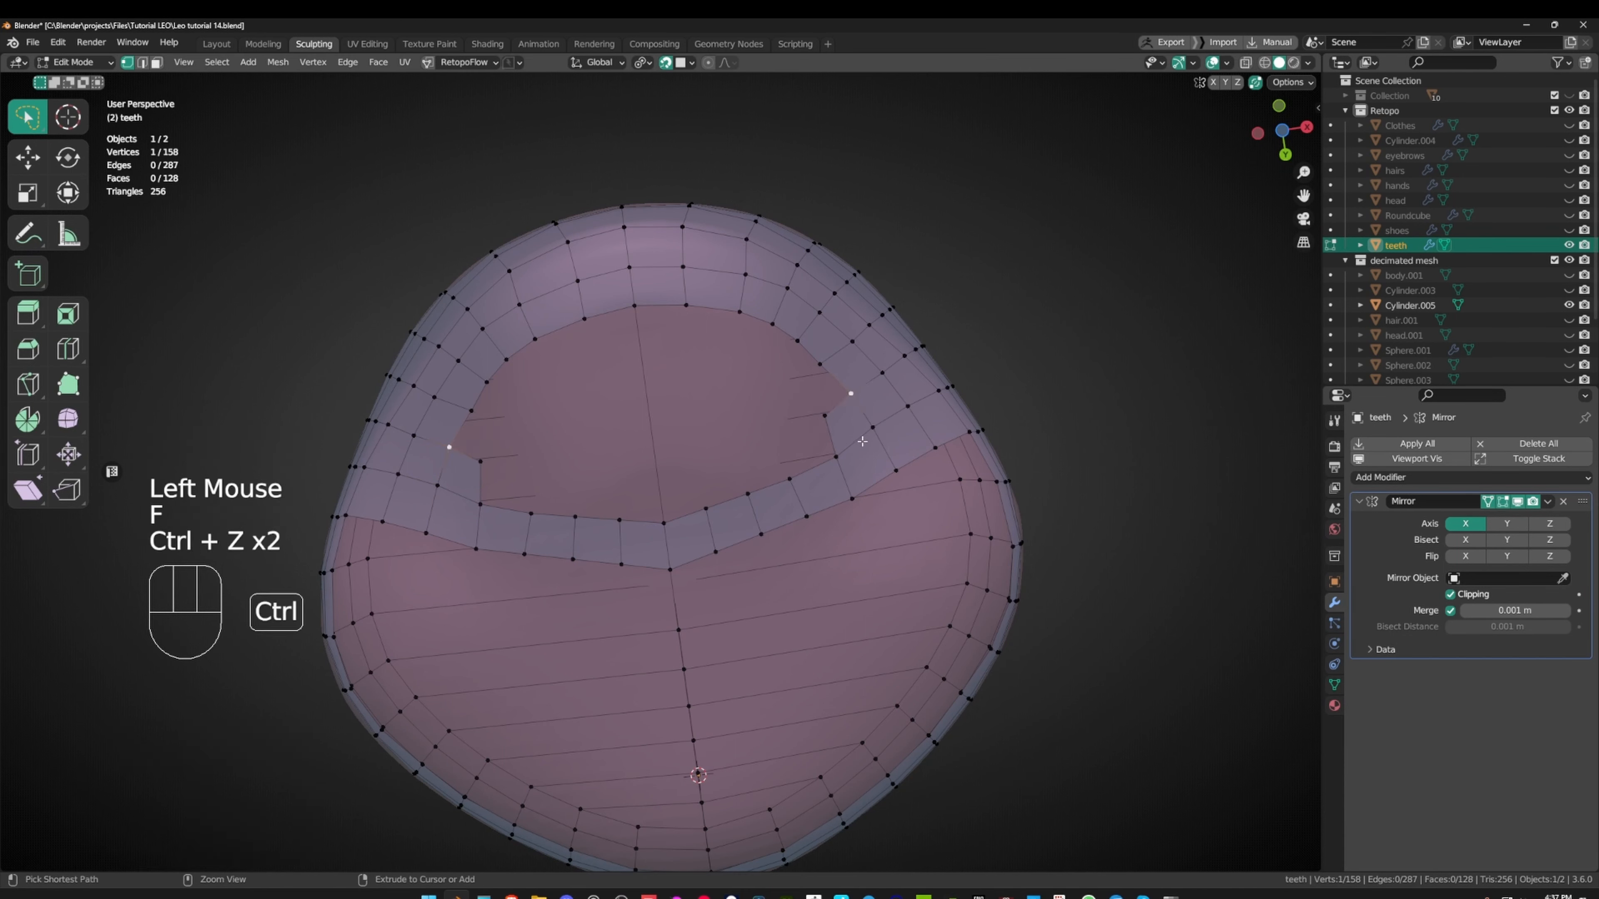
- Fill the first two third-row faces from the strip along the second row, placing their new vertices
{"action": "key", "text": "f"}
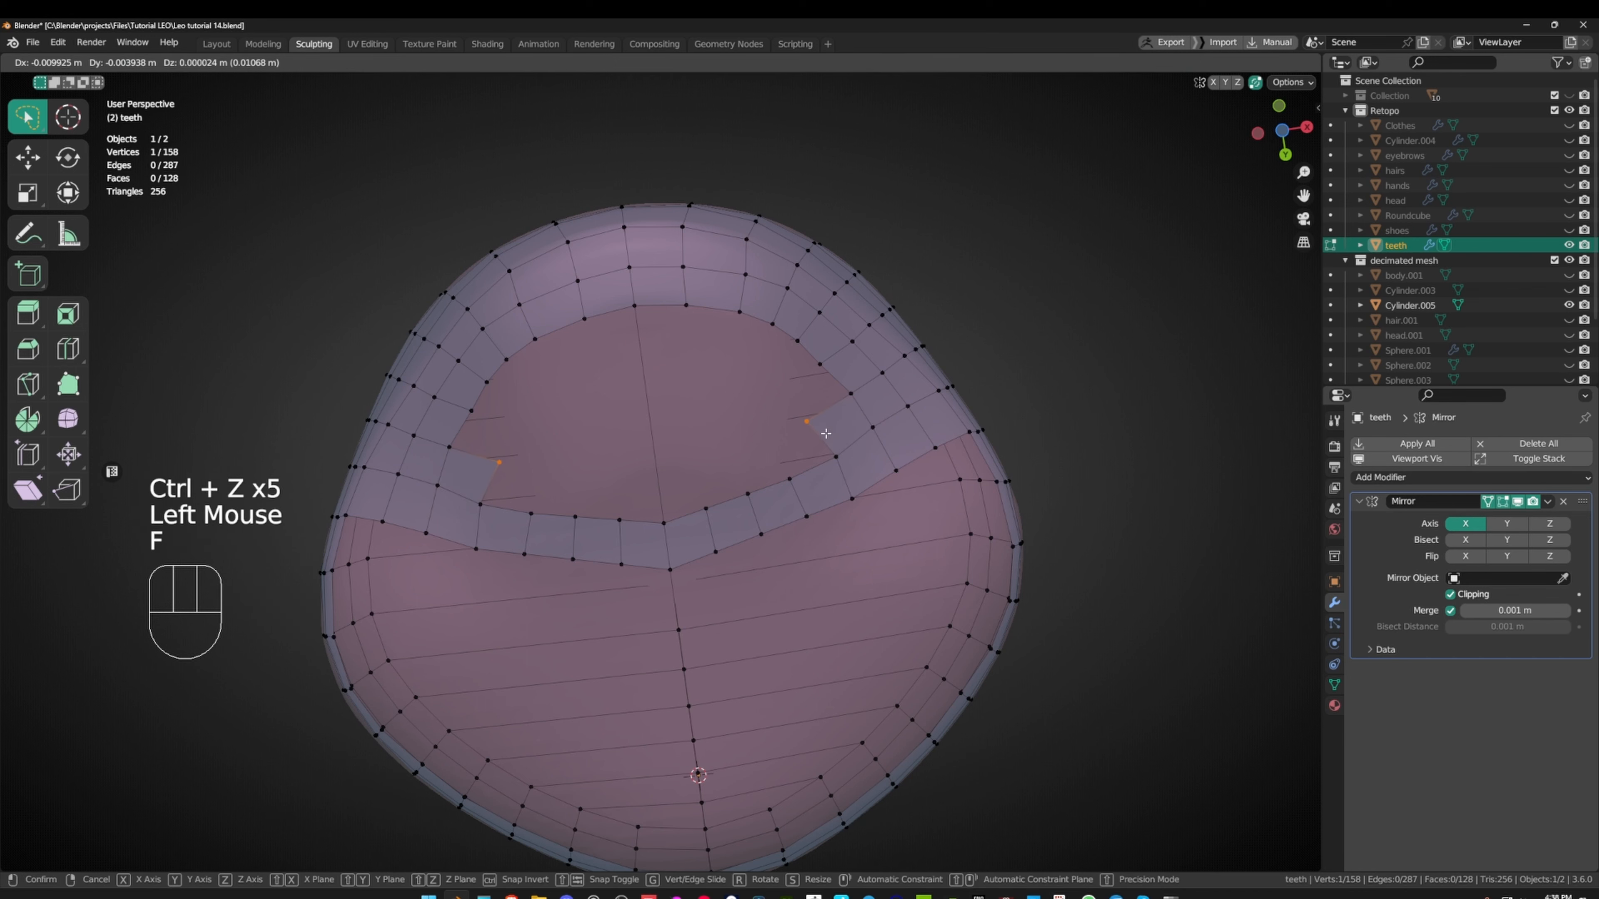
{"action": "left_click", "coordinate": [837, 434]}
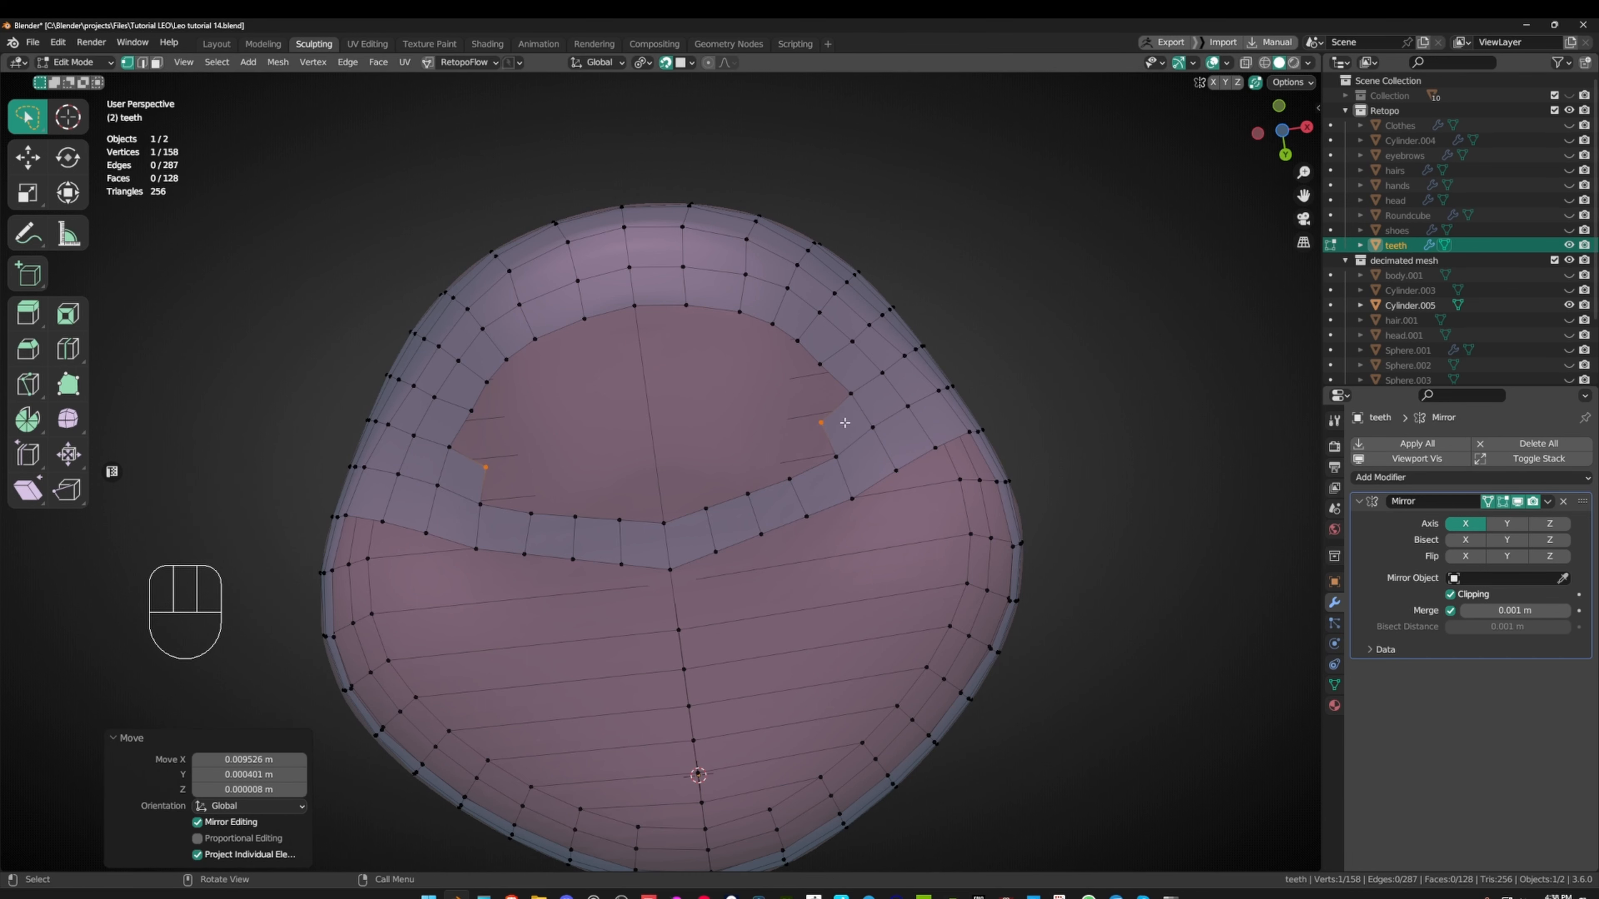
{"action": "left_click", "coordinate": [853, 396]}
{"action": "key", "text": "f"}
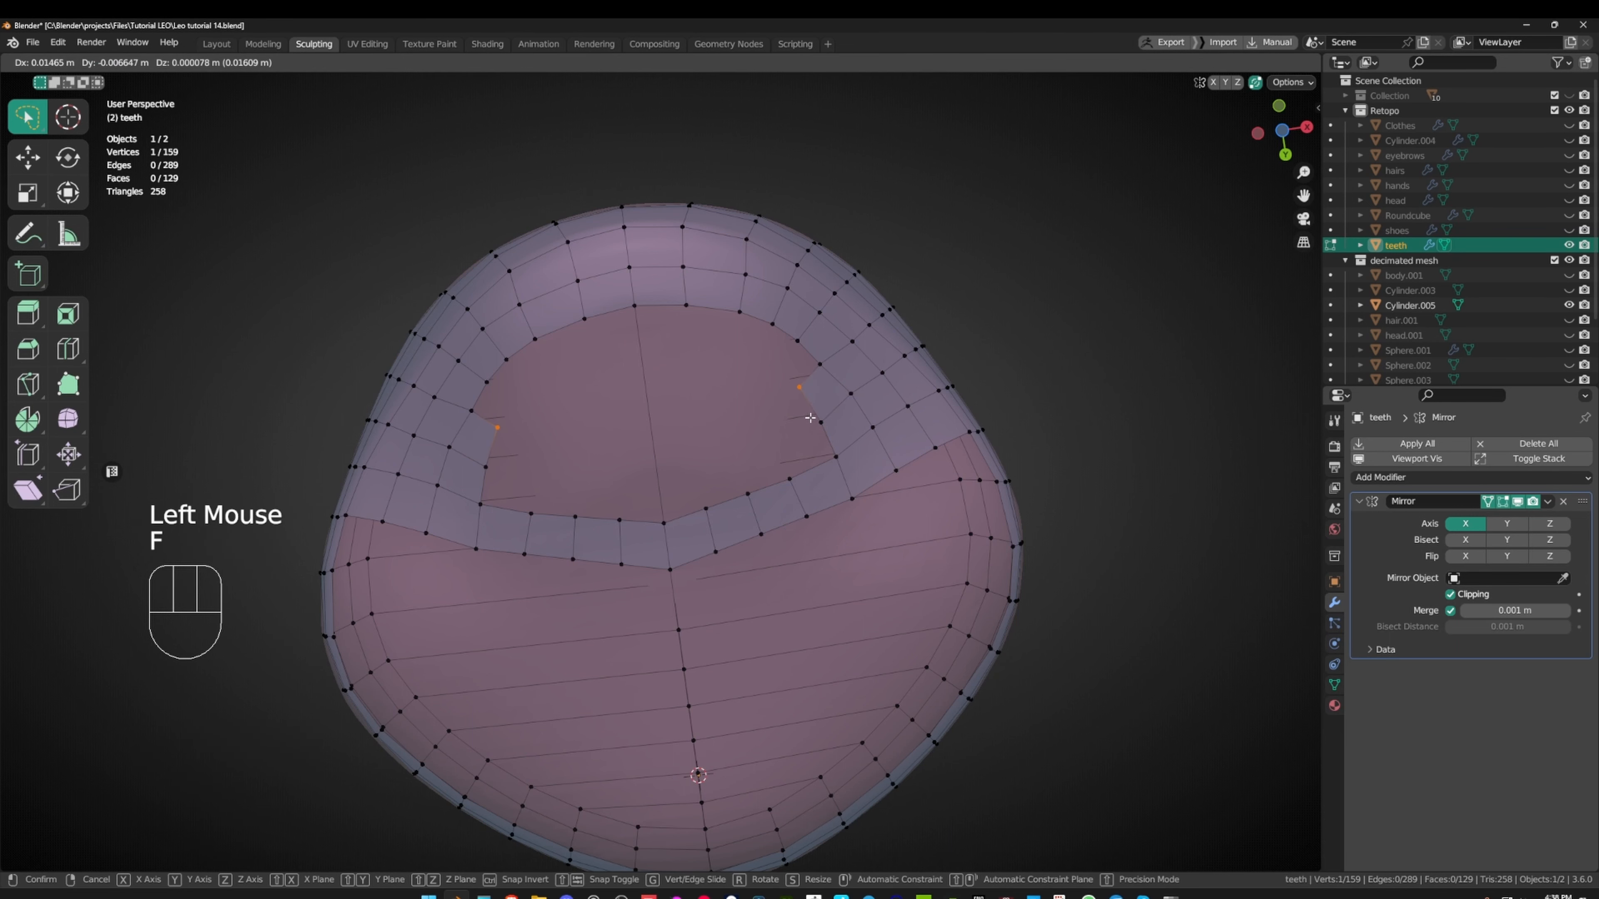
{"action": "left_click", "coordinate": [810, 419]}
- Extrude the third row's end vertex into an edge reaching the midline and adjust its midline end
{"action": "key", "text": "e"}
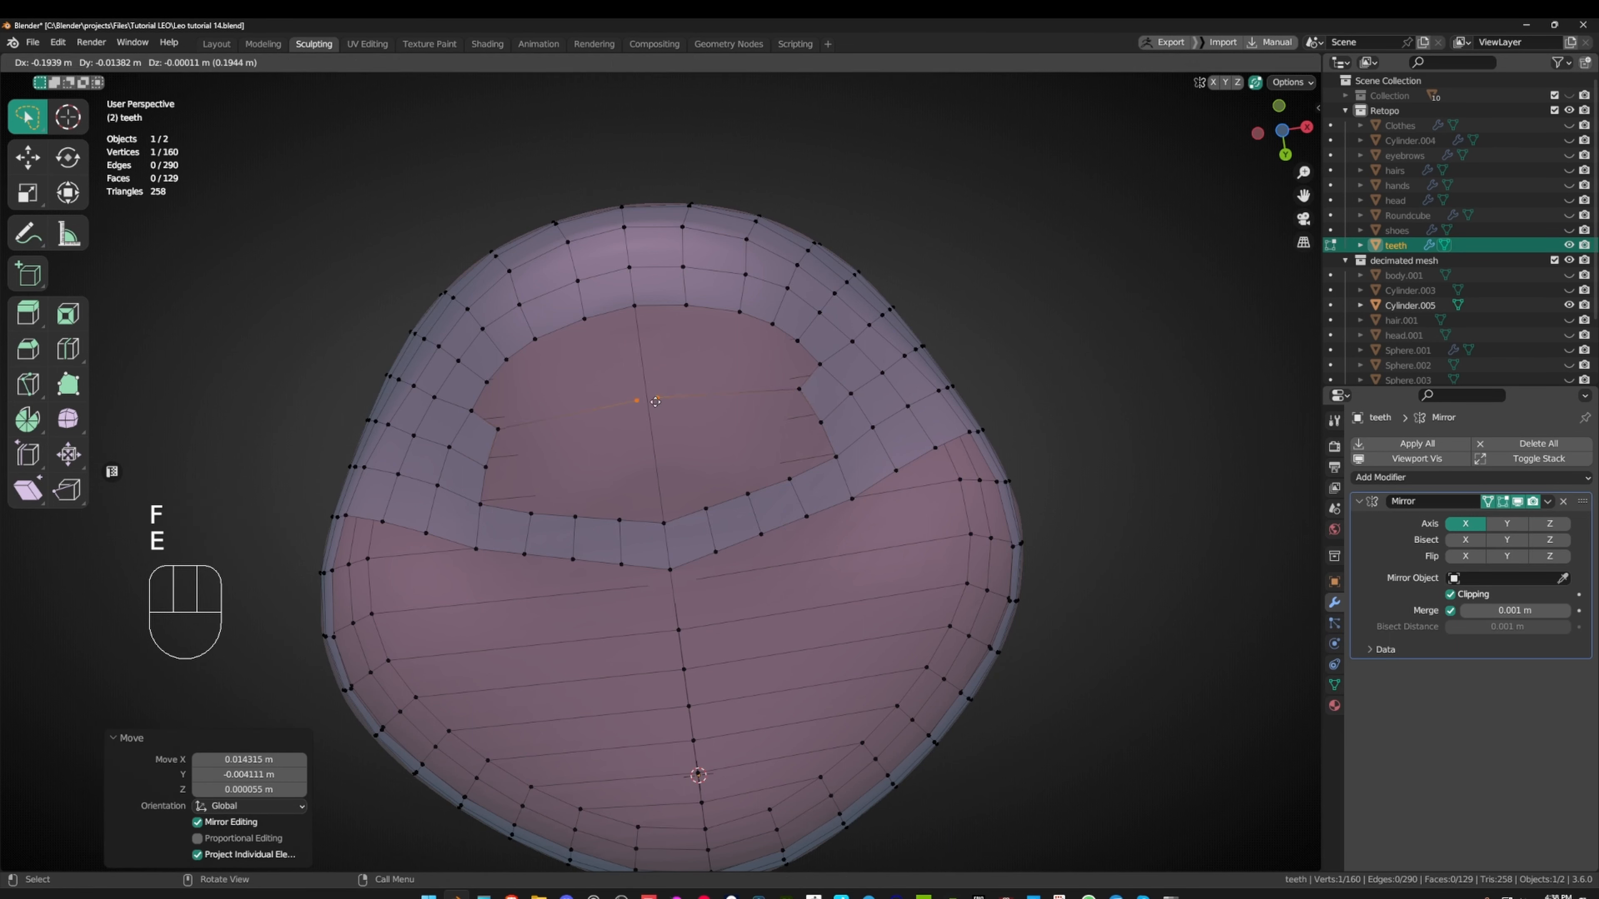
{"action": "left_click", "coordinate": [623, 410]}
{"action": "key", "text": "g"}
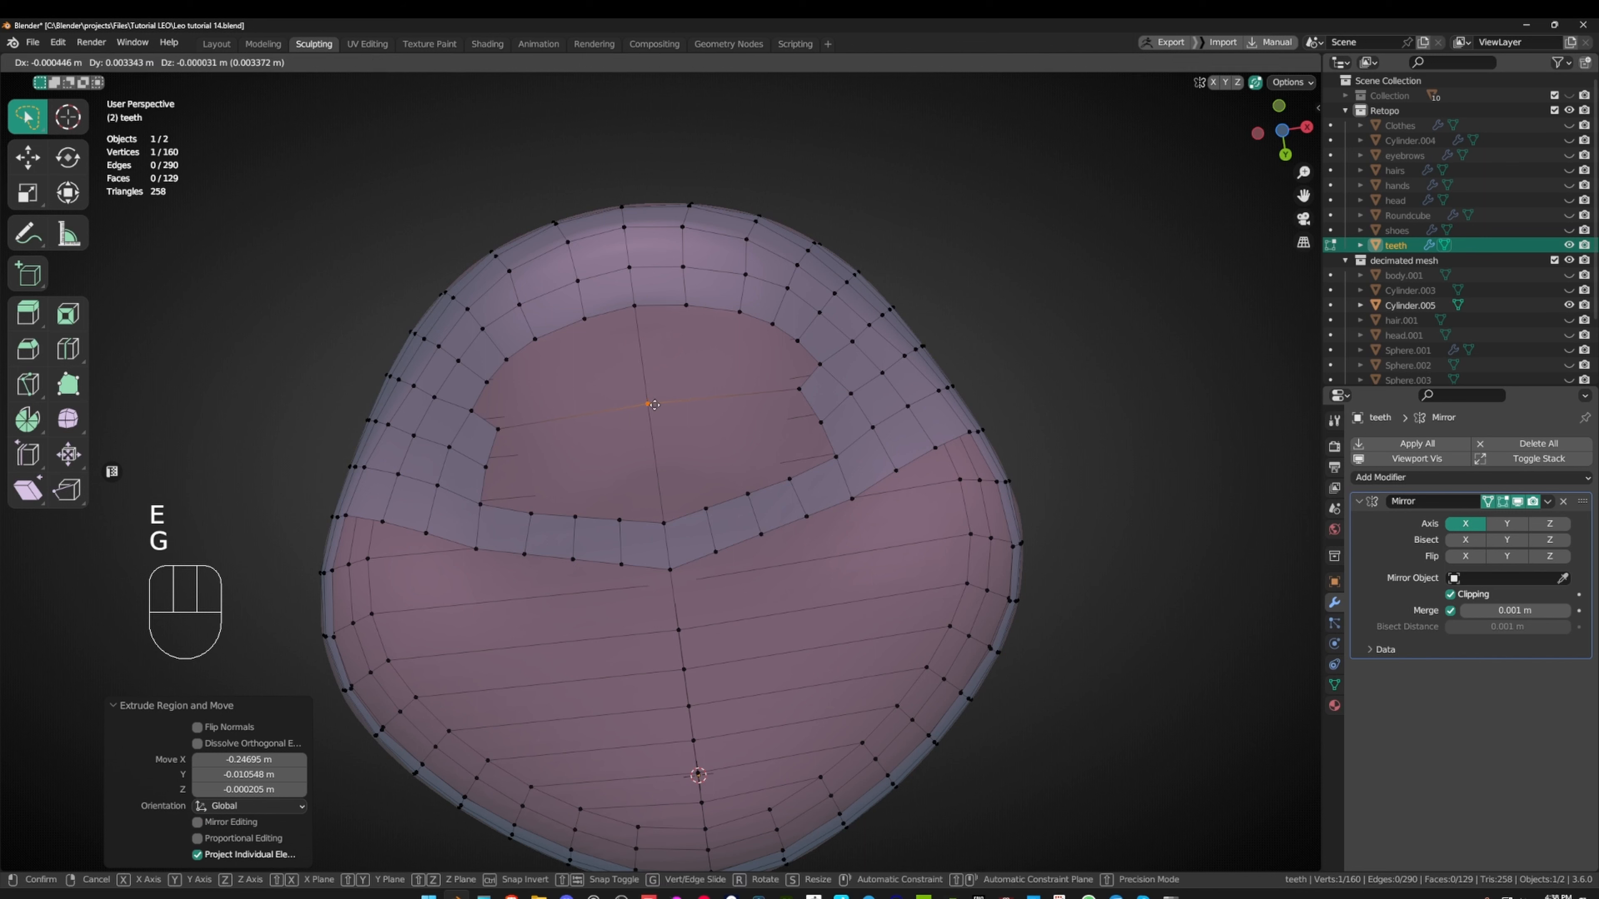
{"action": "left_click", "coordinate": [654, 404]}
{"action": "key", "text": "ctrl+r"}
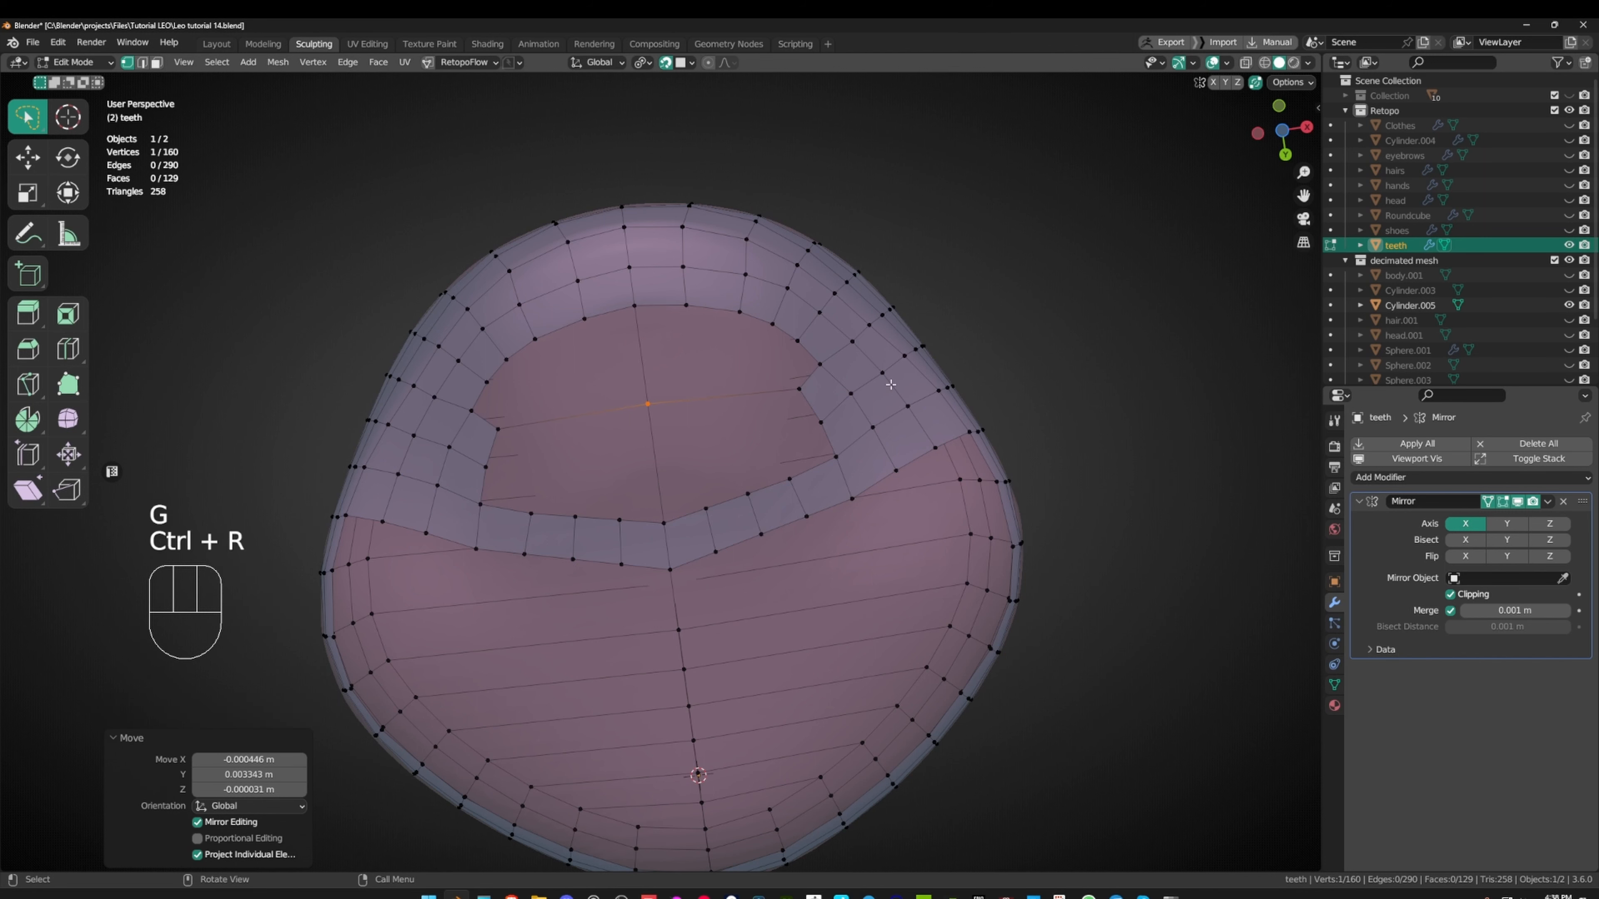
- Try to fill the next two third-row faces along the opening's front rim
{"action": "left_click", "coordinate": [683, 307]}
{"action": "left_click", "coordinate": [741, 312], "text": "shift"}
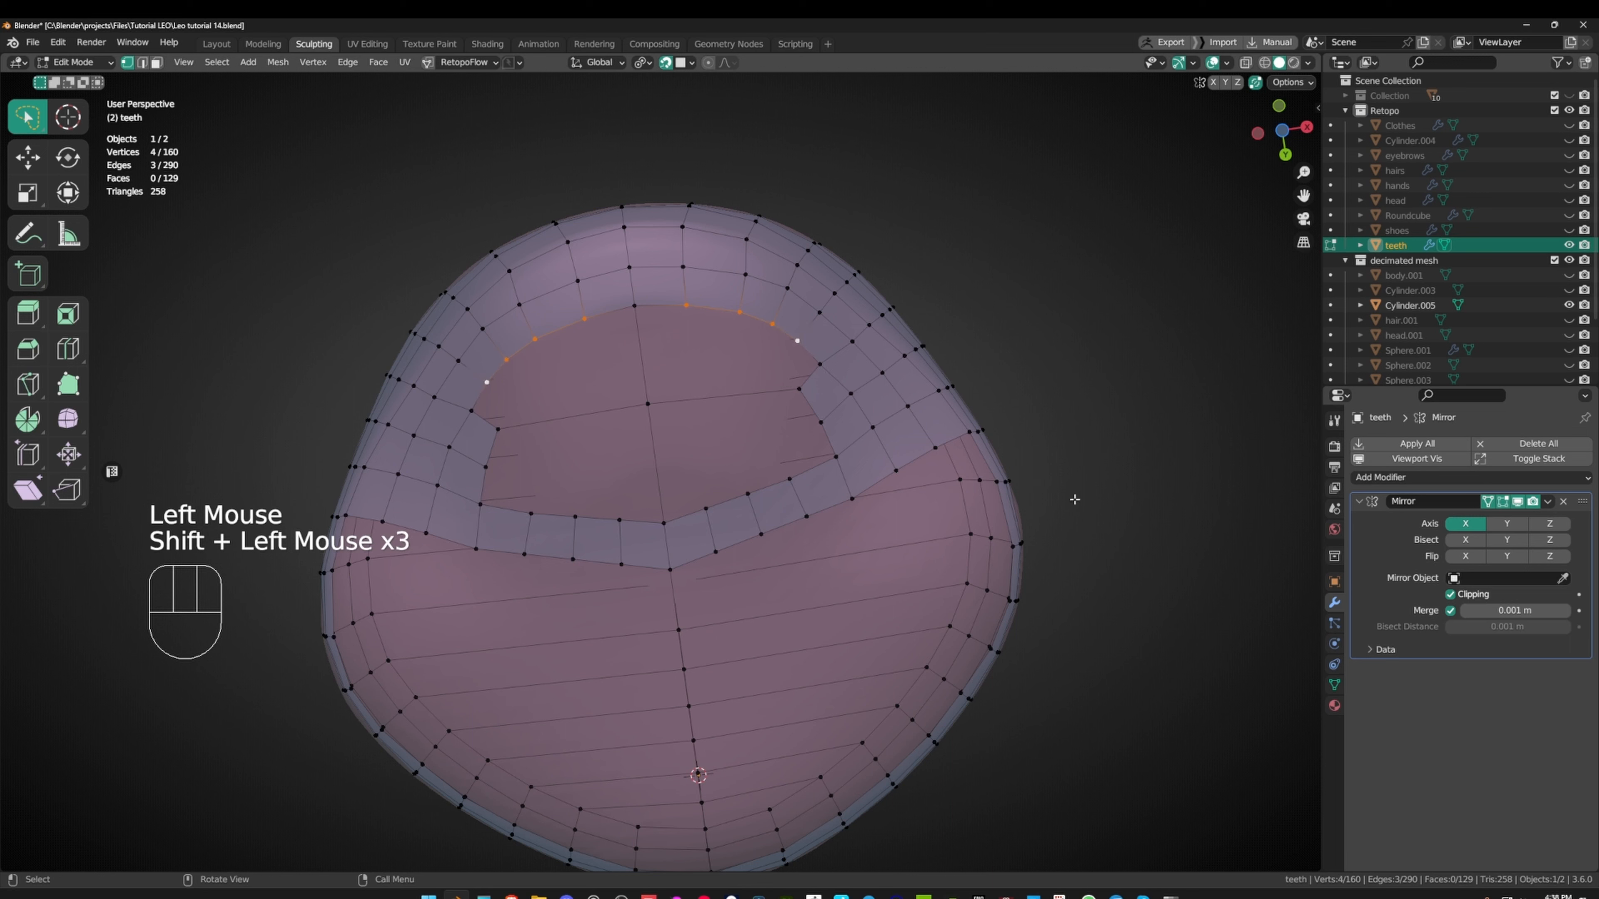
{"action": "left_click", "coordinate": [797, 341]}
{"action": "key", "text": "f"}
{"action": "left_click", "coordinate": [787, 353]}
{"action": "key", "text": "f"}
{"action": "key", "text": "ctrl+z"}
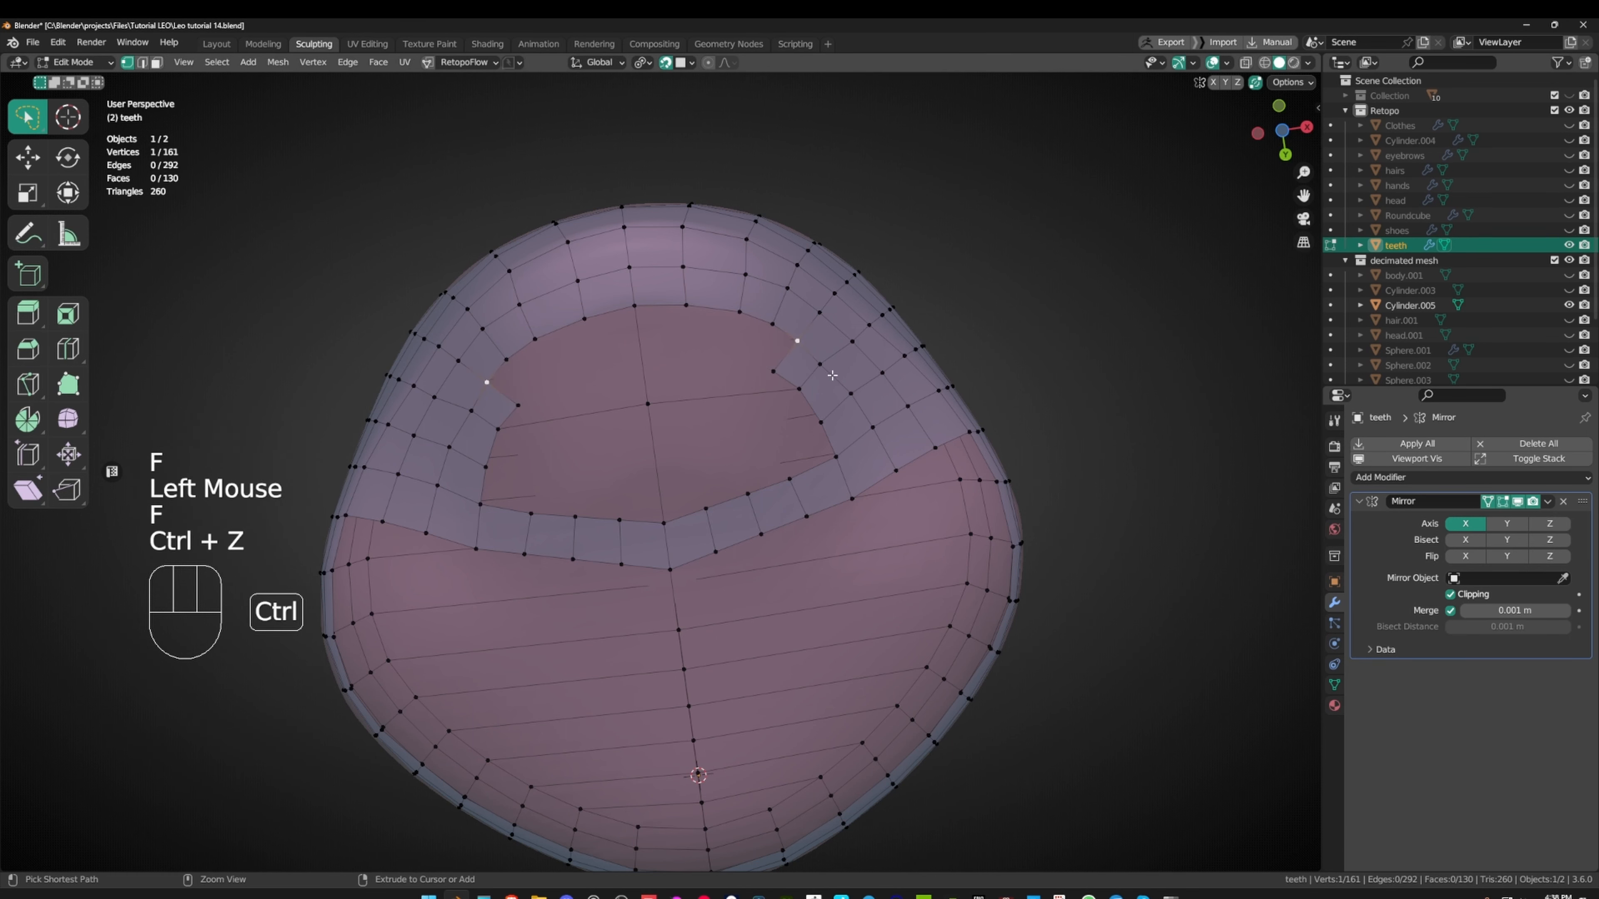
- Split the extruded edge with a loop cut vertex and move that vertex close to the third row's end
{"action": "key", "text": "ctrl+r"}
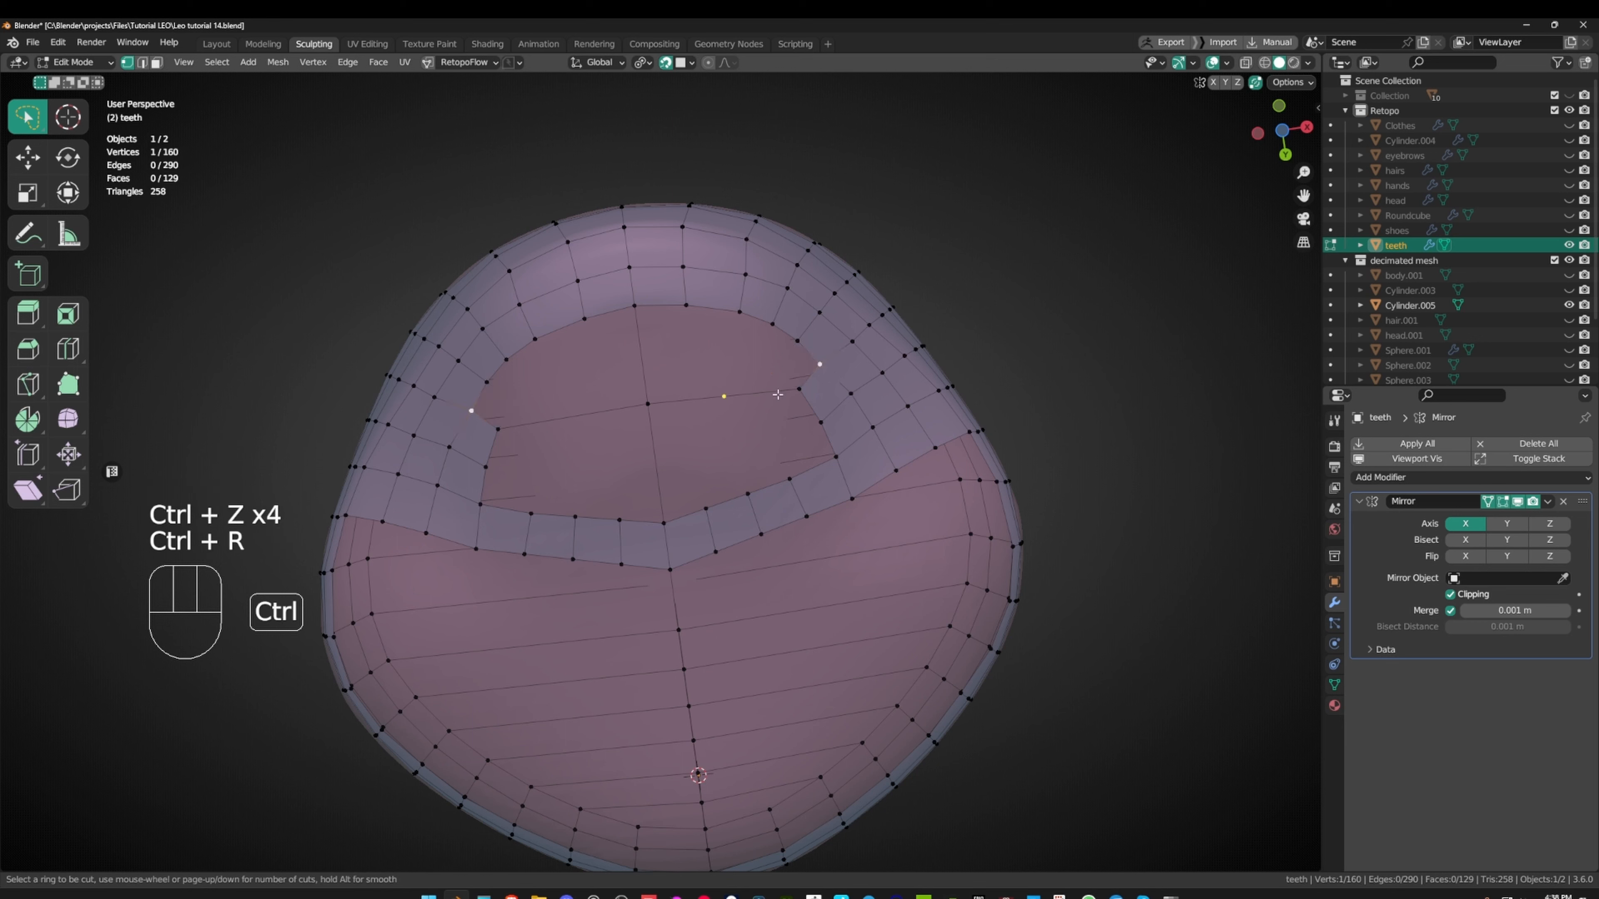
{"action": "left_click", "coordinate": [778, 393]}
{"action": "left_click", "coordinate": [723, 395]}
{"action": "key", "text": "g"}
{"action": "left_click", "coordinate": [795, 388]}
- Fill the next third-row face onto the short split edge and nudge its inner corner vertex
{"action": "key", "text": "2"}
{"action": "left_click", "coordinate": [817, 381]}
{"action": "key", "text": "f"}
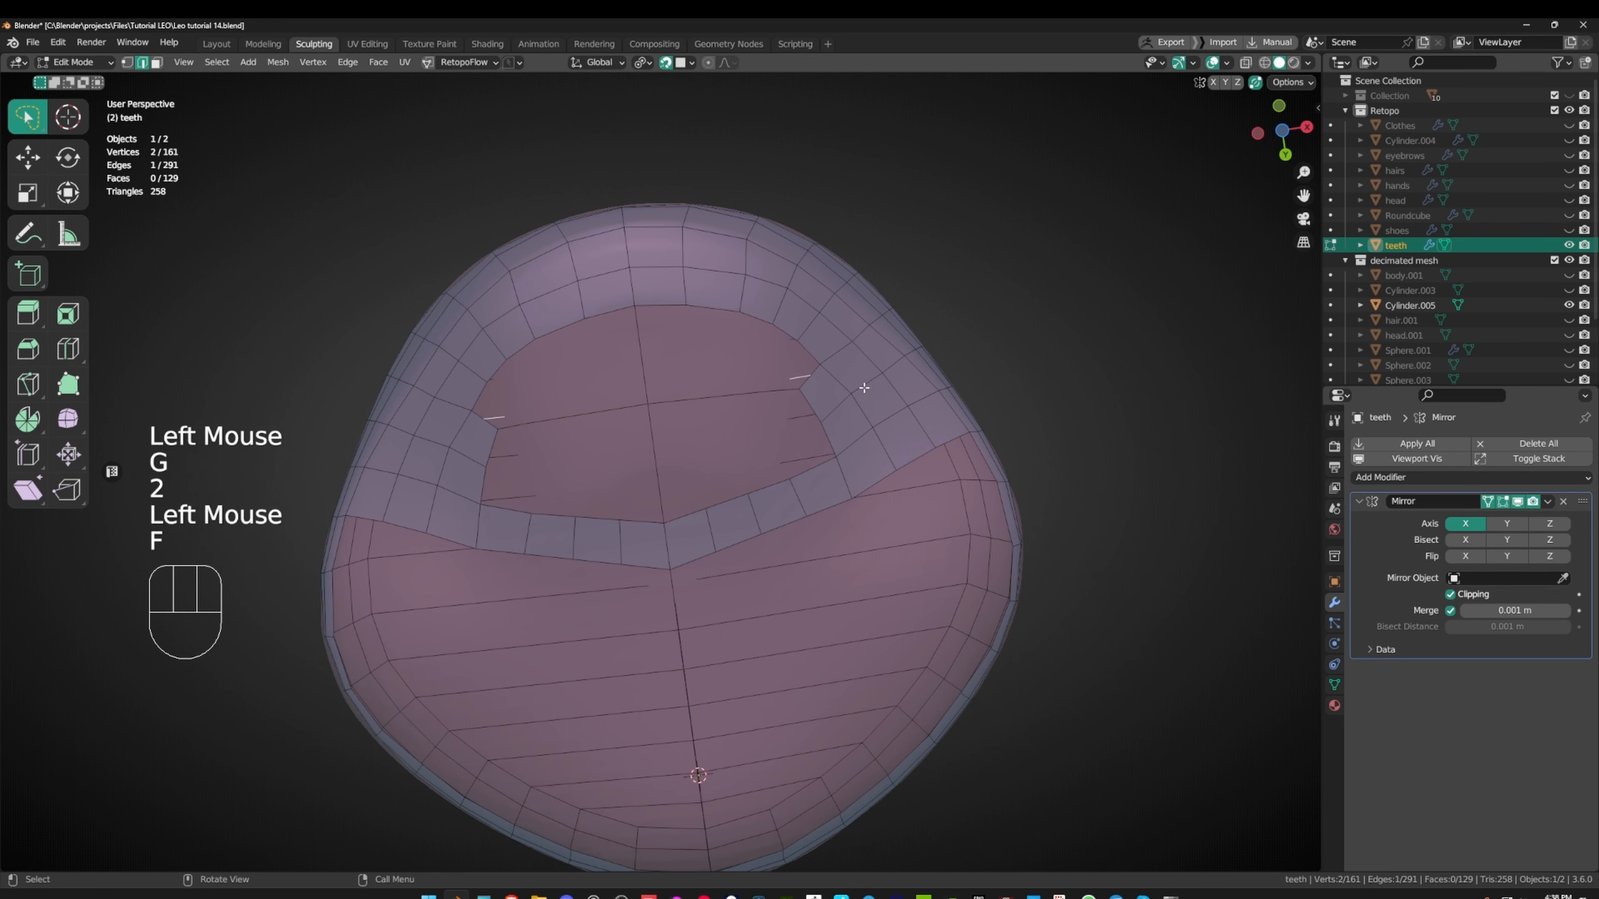
{"action": "left_click", "coordinate": [818, 380]}
{"action": "key", "text": "f"}
{"action": "key", "text": "1"}
{"action": "left_click", "coordinate": [779, 386]}
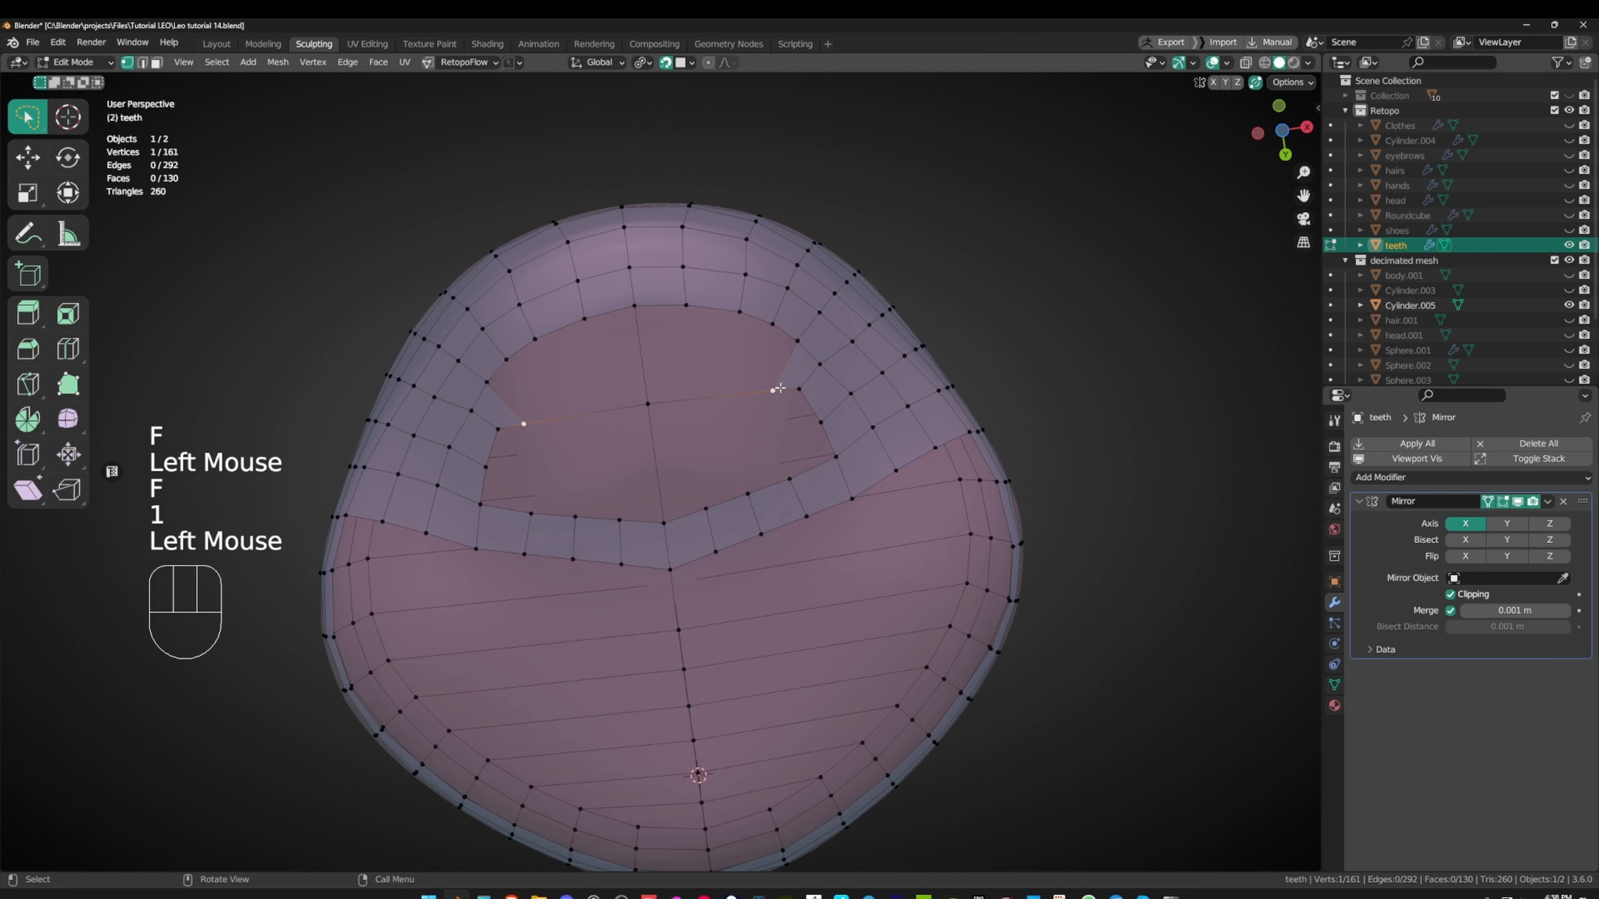
{"action": "key", "text": "g"}
{"action": "left_click", "coordinate": [797, 364]}
- Try to fill another third-row face beside the repositioned corner vertex
{"action": "left_click", "coordinate": [797, 363]}
{"action": "key", "text": "f"}
{"action": "key", "text": "ctrl+z"}
{"action": "key", "text": "ctrl+z"}
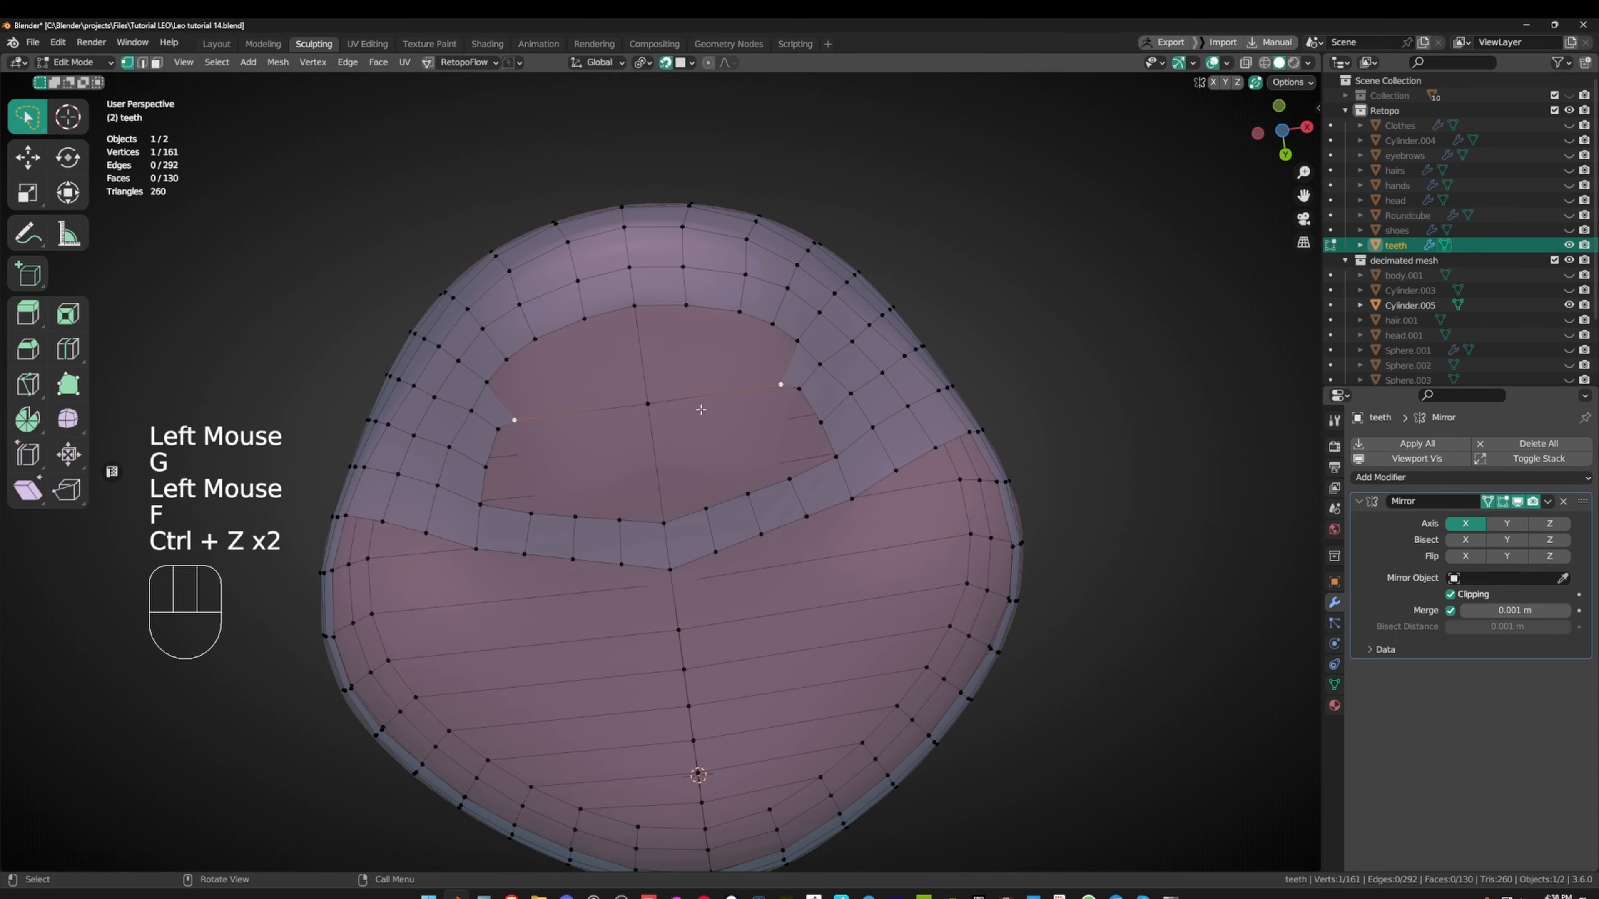
- Delete the leftover edge running from the third row's end to the midline
{"action": "key", "text": "2"}
{"action": "left_click", "coordinate": [703, 398]}
{"action": "key", "text": "x"}
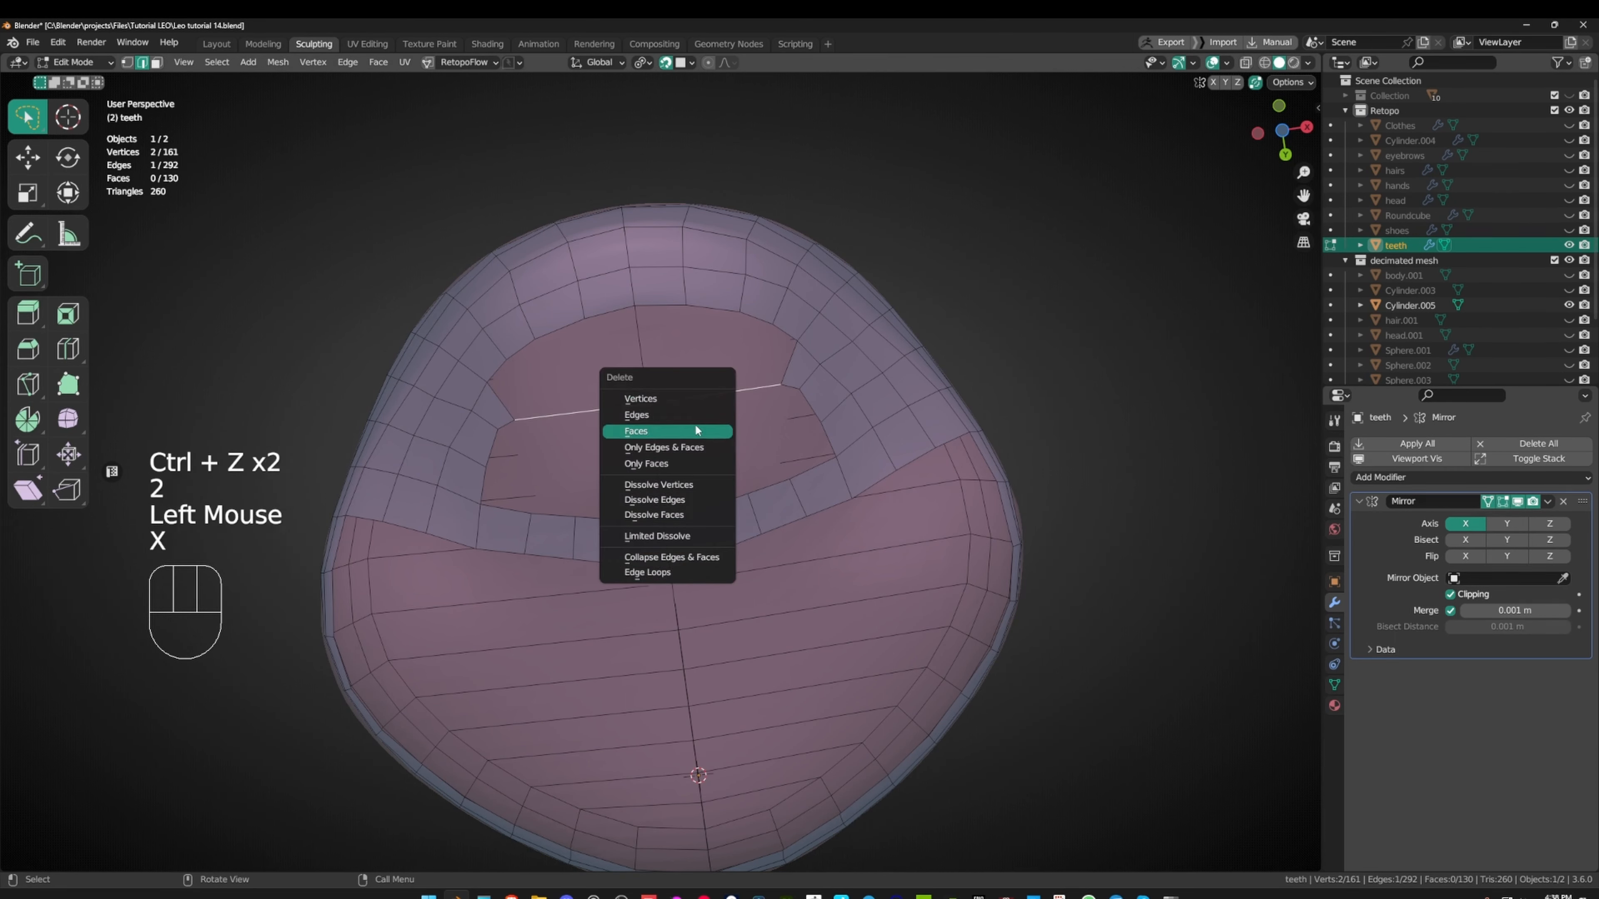
{"action": "left_click", "coordinate": [696, 415]}
- Fill the remaining third-row faces along the front rim up to the midline
{"action": "key", "text": "1"}
{"action": "left_click", "coordinate": [794, 342]}
{"action": "key", "text": "f"}
{"action": "left_click", "coordinate": [775, 328]}
{"action": "key", "text": "f"}
{"action": "key", "text": "f"}
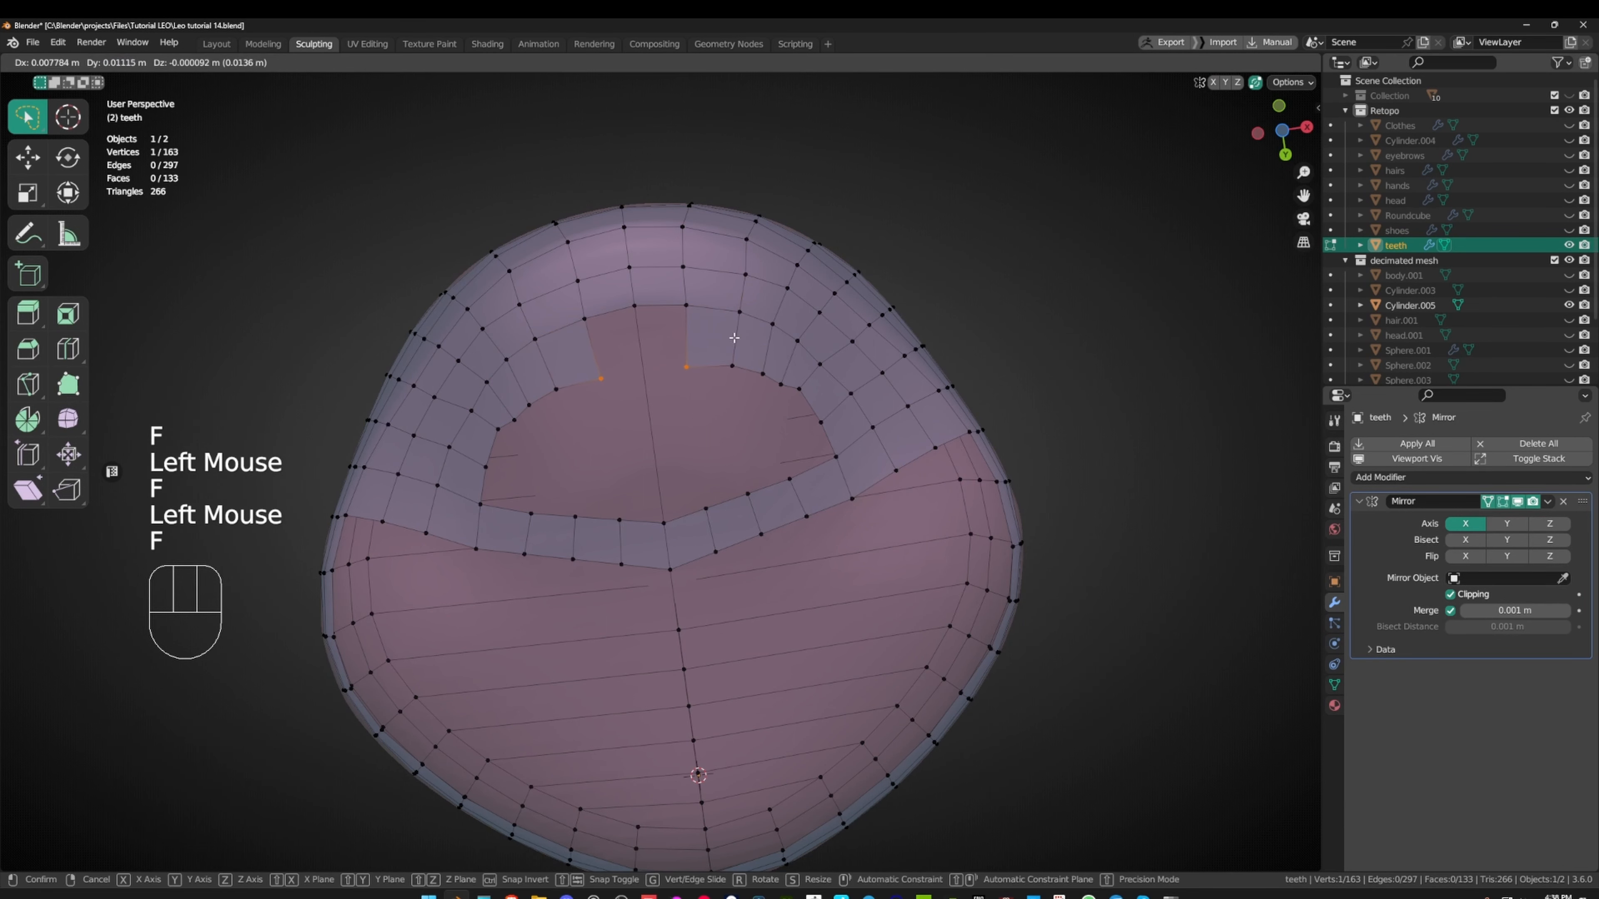
{"action": "left_click", "coordinate": [732, 323]}
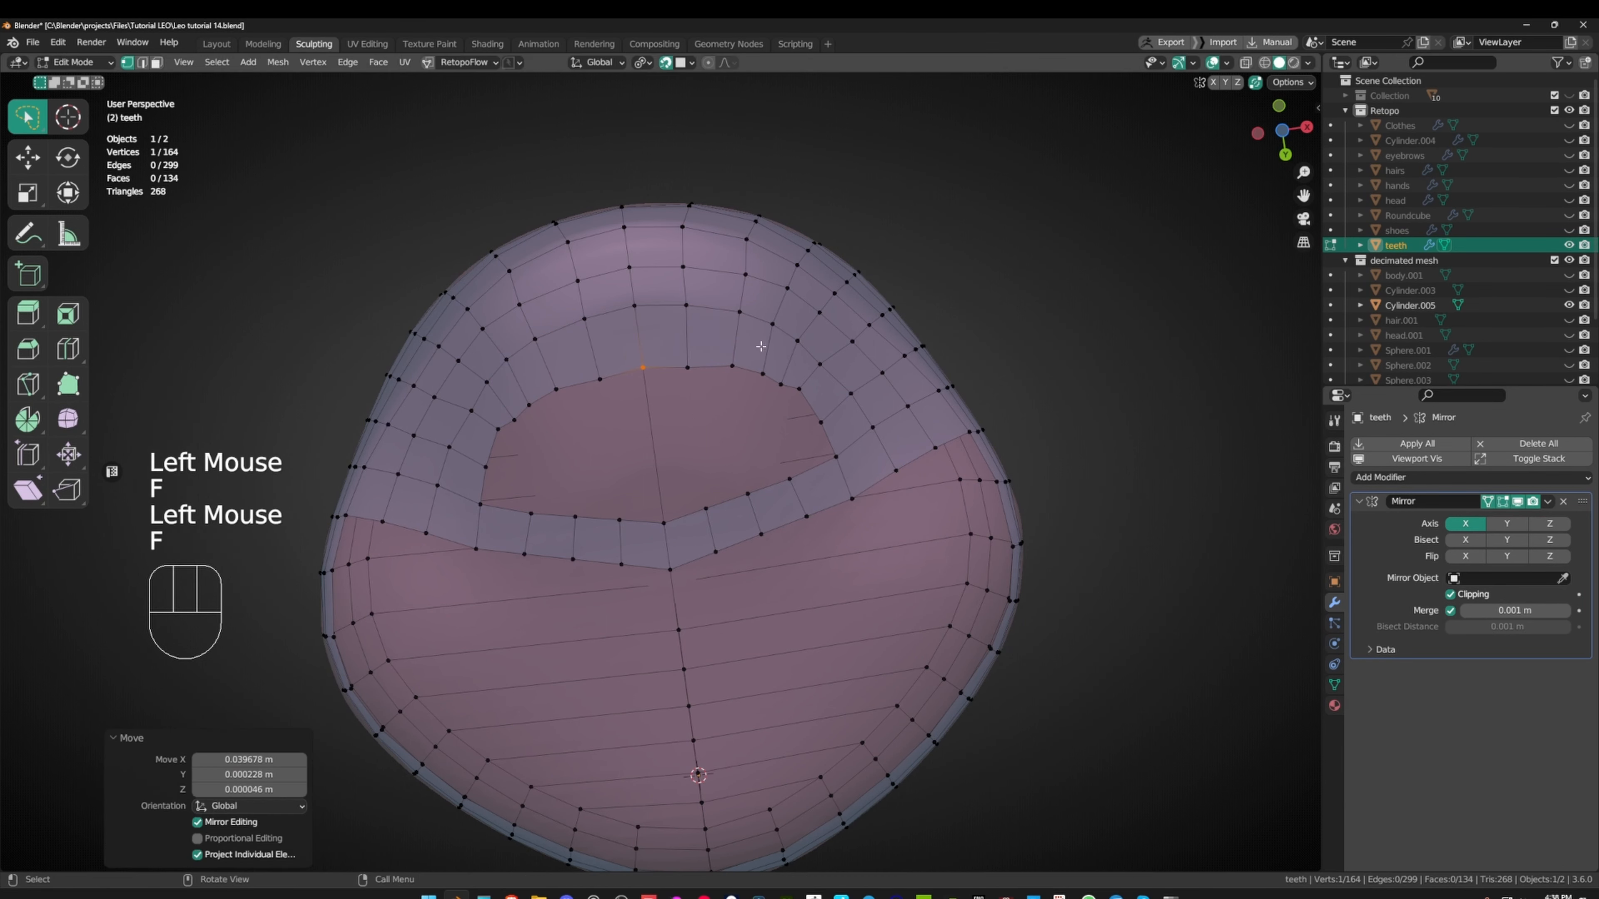
- Nudge the vertices at the inner corner of the opening outward to round the third row's rim
{"action": "left_click", "coordinate": [783, 387]}
{"action": "key", "text": "g"}
{"action": "left_click", "coordinate": [786, 376]}
{"action": "left_click", "coordinate": [764, 374]}
{"action": "key", "text": "g"}
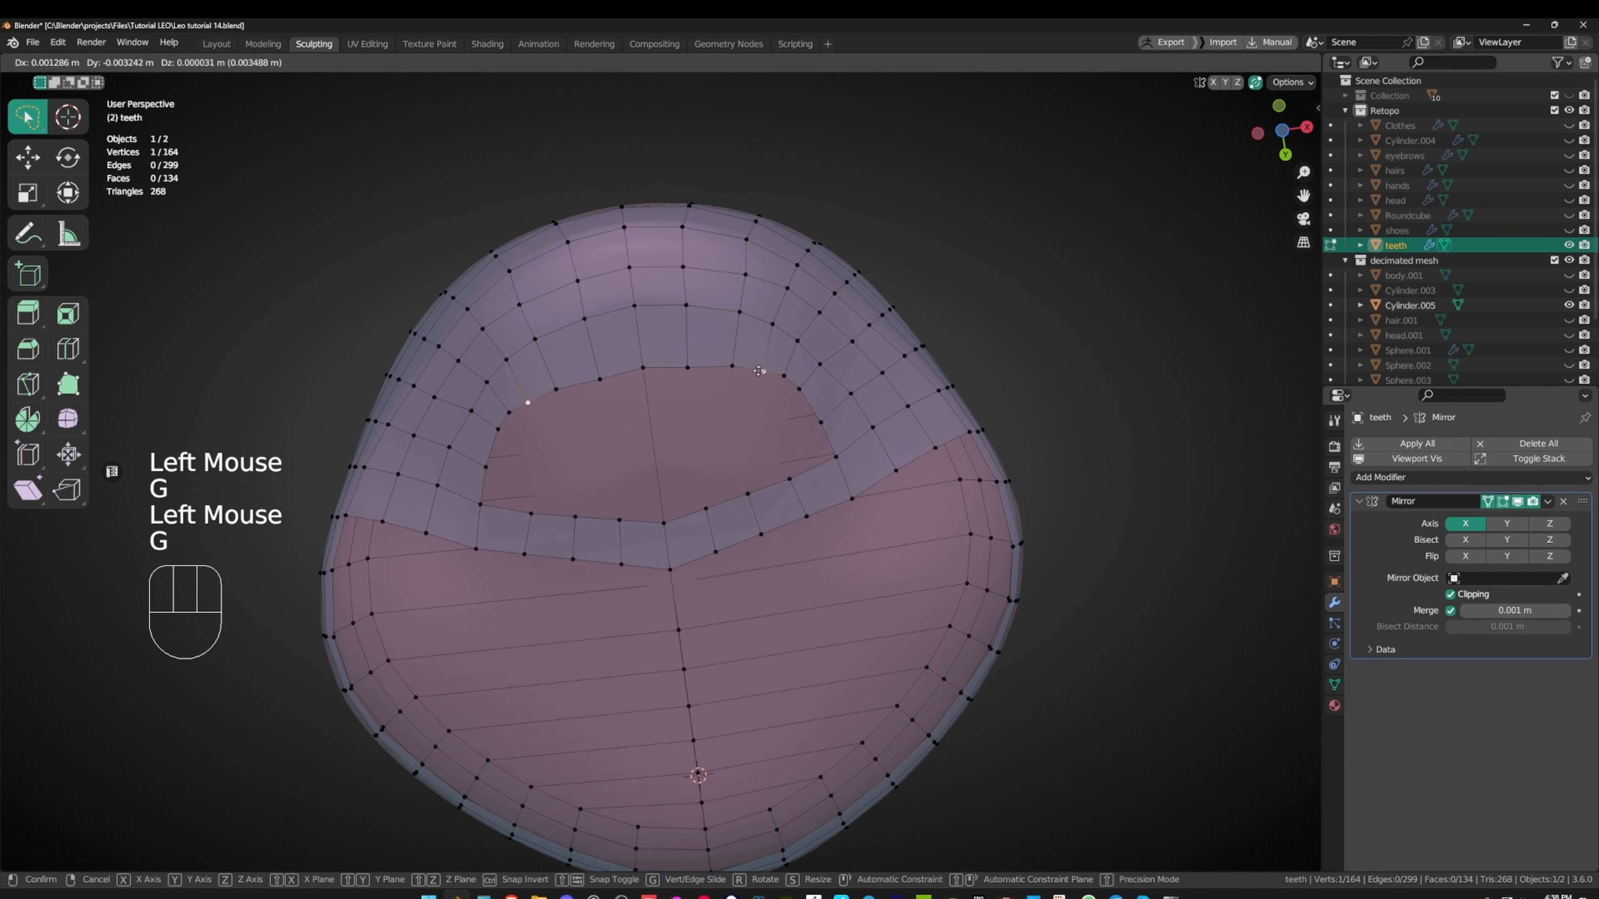
{"action": "left_click", "coordinate": [766, 369]}
{"action": "left_click", "coordinate": [788, 379]}
{"action": "key", "text": "g"}
{"action": "left_click", "coordinate": [797, 375]}
- Fine-tune the opening's corner vertices and shift the rim vertex near the midline to even out the third row's edge
{"action": "left_click", "coordinate": [769, 371]}
{"action": "key", "text": "g"}
{"action": "left_click", "coordinate": [771, 367]}
{"action": "left_click", "coordinate": [794, 370]}
{"action": "key", "text": "g"}
{"action": "left_click", "coordinate": [795, 366]}
{"action": "left_click", "coordinate": [688, 367]}
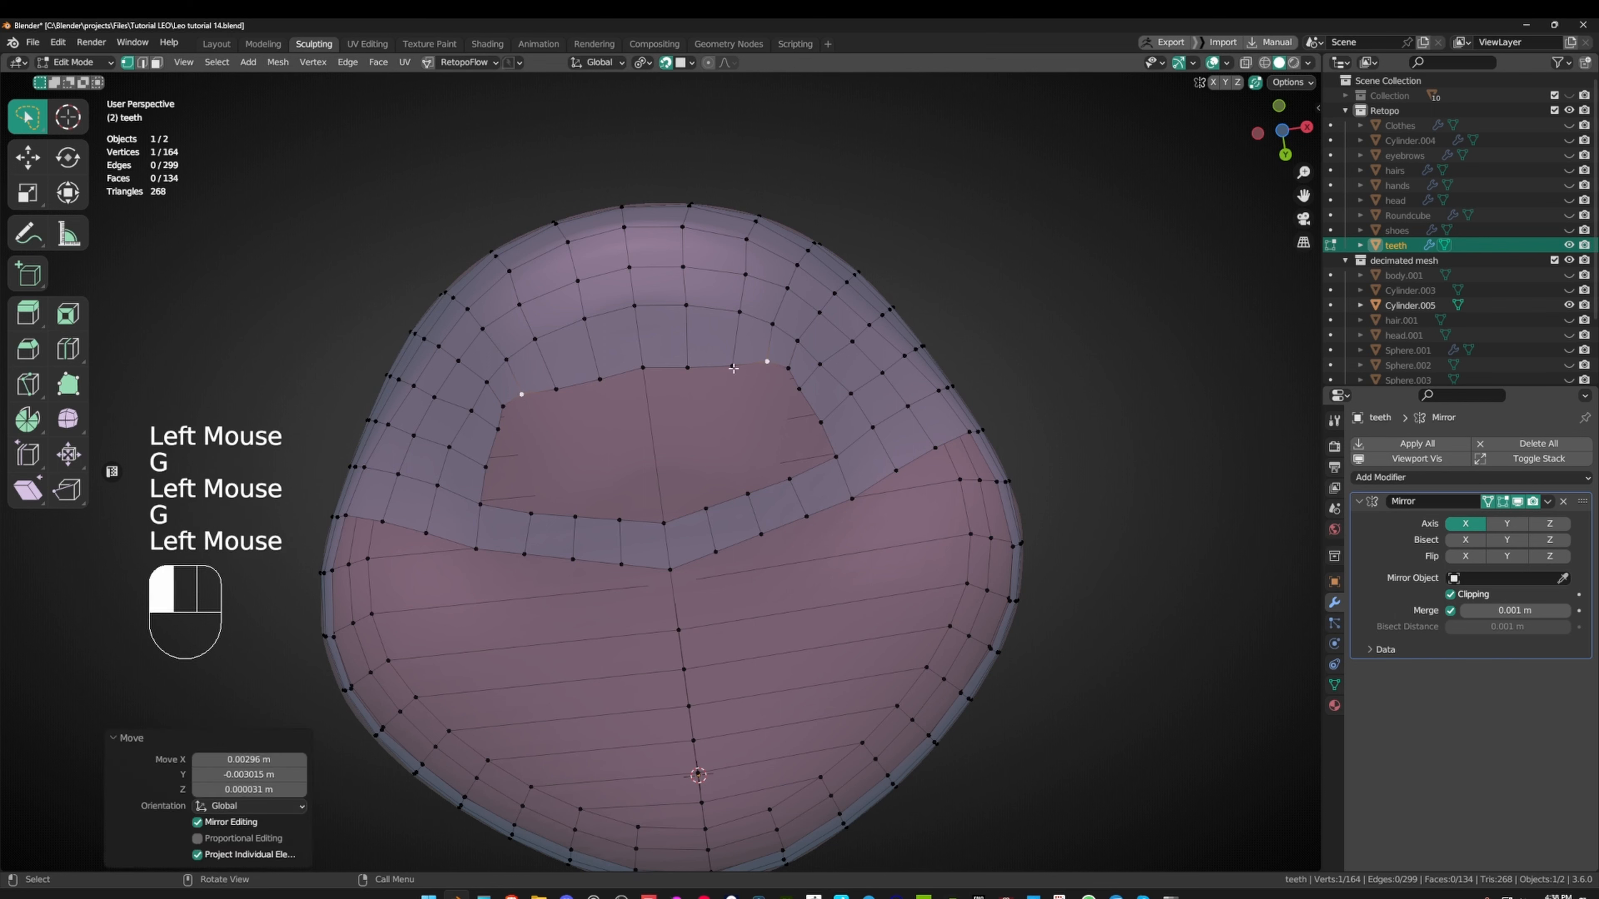
{"action": "key", "text": "g"}
{"action": "left_click", "coordinate": [739, 354]}
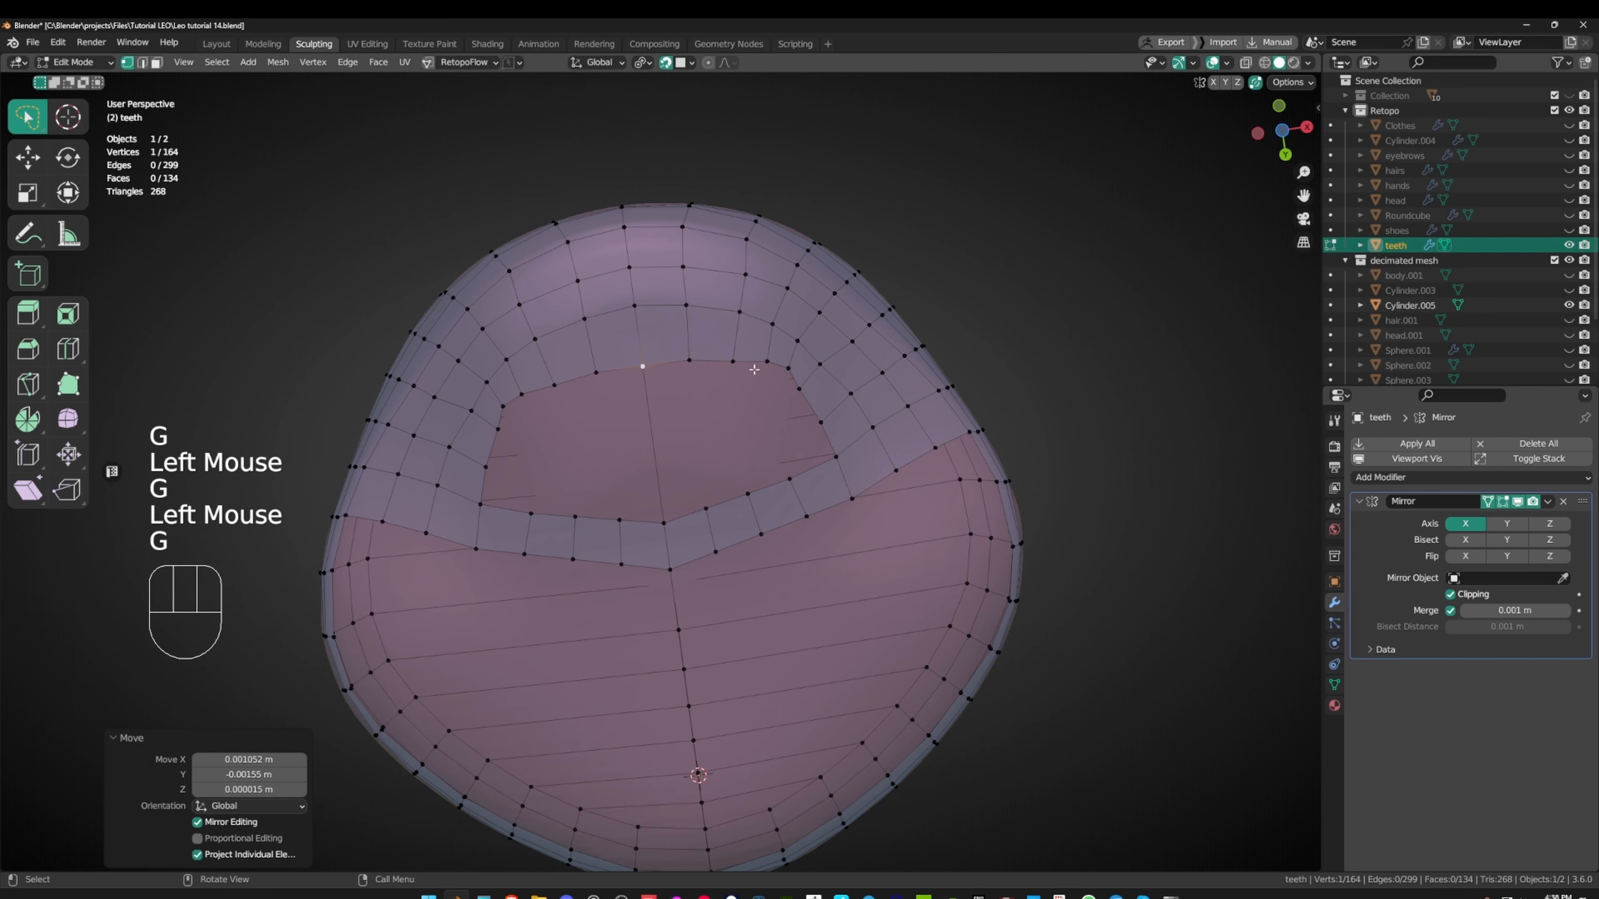
- Reposition the side and corner vertices on the opening's rim to smooth the bend toward the central strip
{"action": "middle_click_drag", "start_coordinate": [866, 403], "coordinate": [867, 395]}
{"action": "middle_click_drag", "start_coordinate": [867, 394], "coordinate": [867, 386]}
{"action": "left_click", "coordinate": [800, 381]}
{"action": "key", "text": "g"}
{"action": "left_click", "coordinate": [812, 380]}
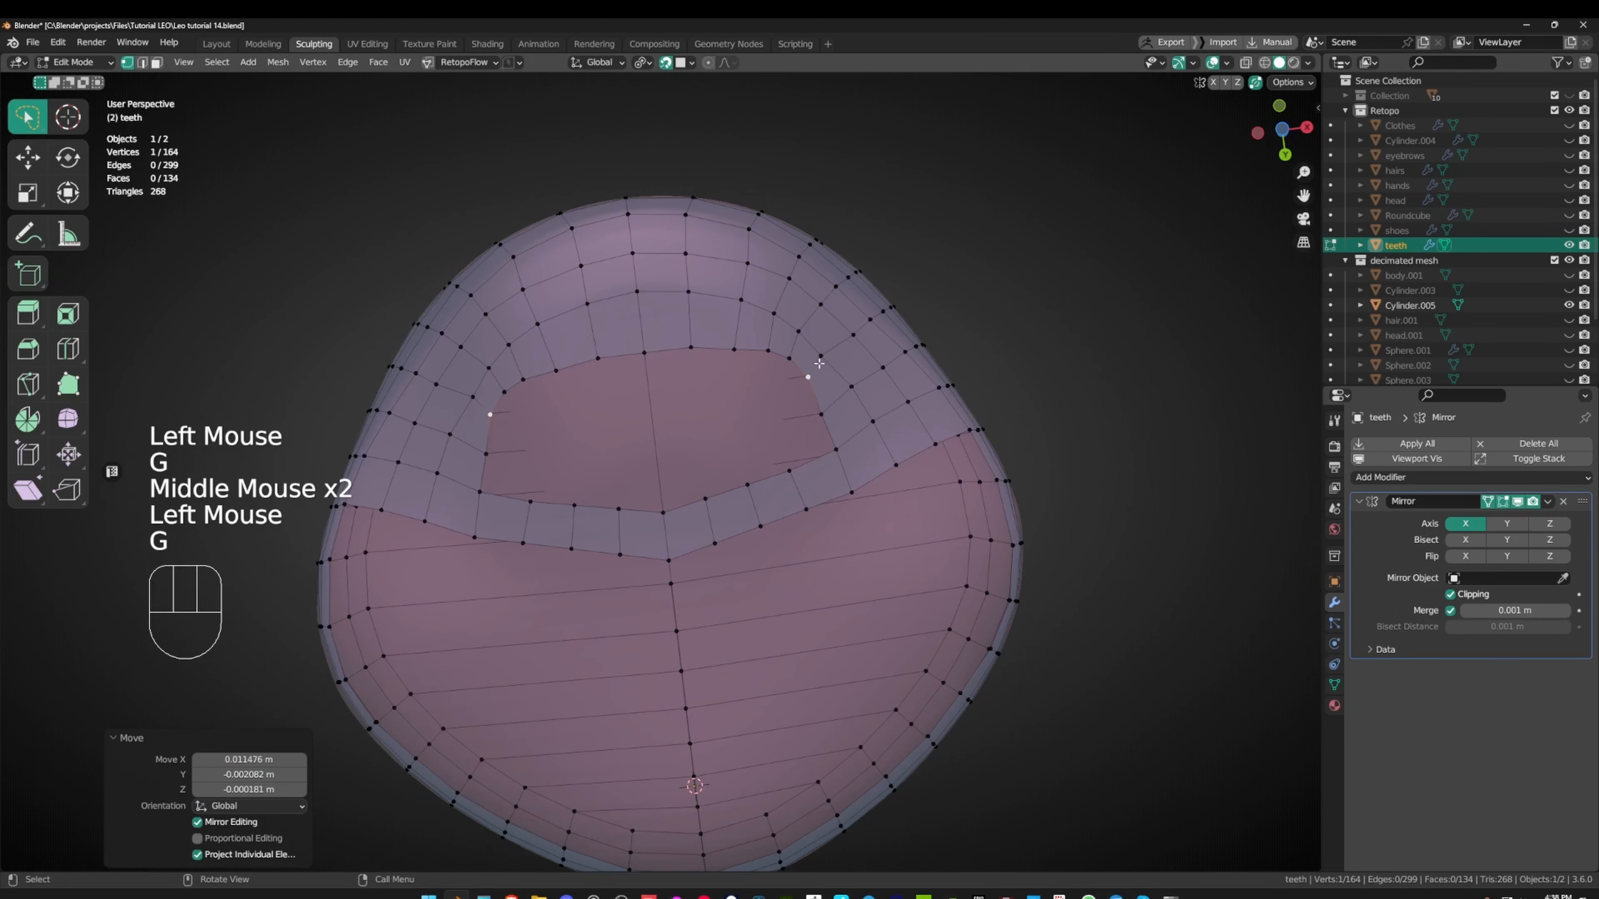
{"action": "left_click", "coordinate": [820, 363]}
{"action": "key", "text": "g"}
{"action": "left_click", "coordinate": [824, 355]}
{"action": "left_click", "coordinate": [792, 360]}
{"action": "key", "text": "g"}
{"action": "left_click", "coordinate": [793, 356]}
- Relax the vertices one row outside the opening's corner so the surrounding quads spread more evenly
{"action": "left_click", "coordinate": [803, 335]}
{"action": "key", "text": "g"}
{"action": "left_click", "coordinate": [818, 340]}
{"action": "left_click", "coordinate": [825, 351]}
{"action": "key", "text": "g"}
{"action": "left_click", "coordinate": [852, 383]}
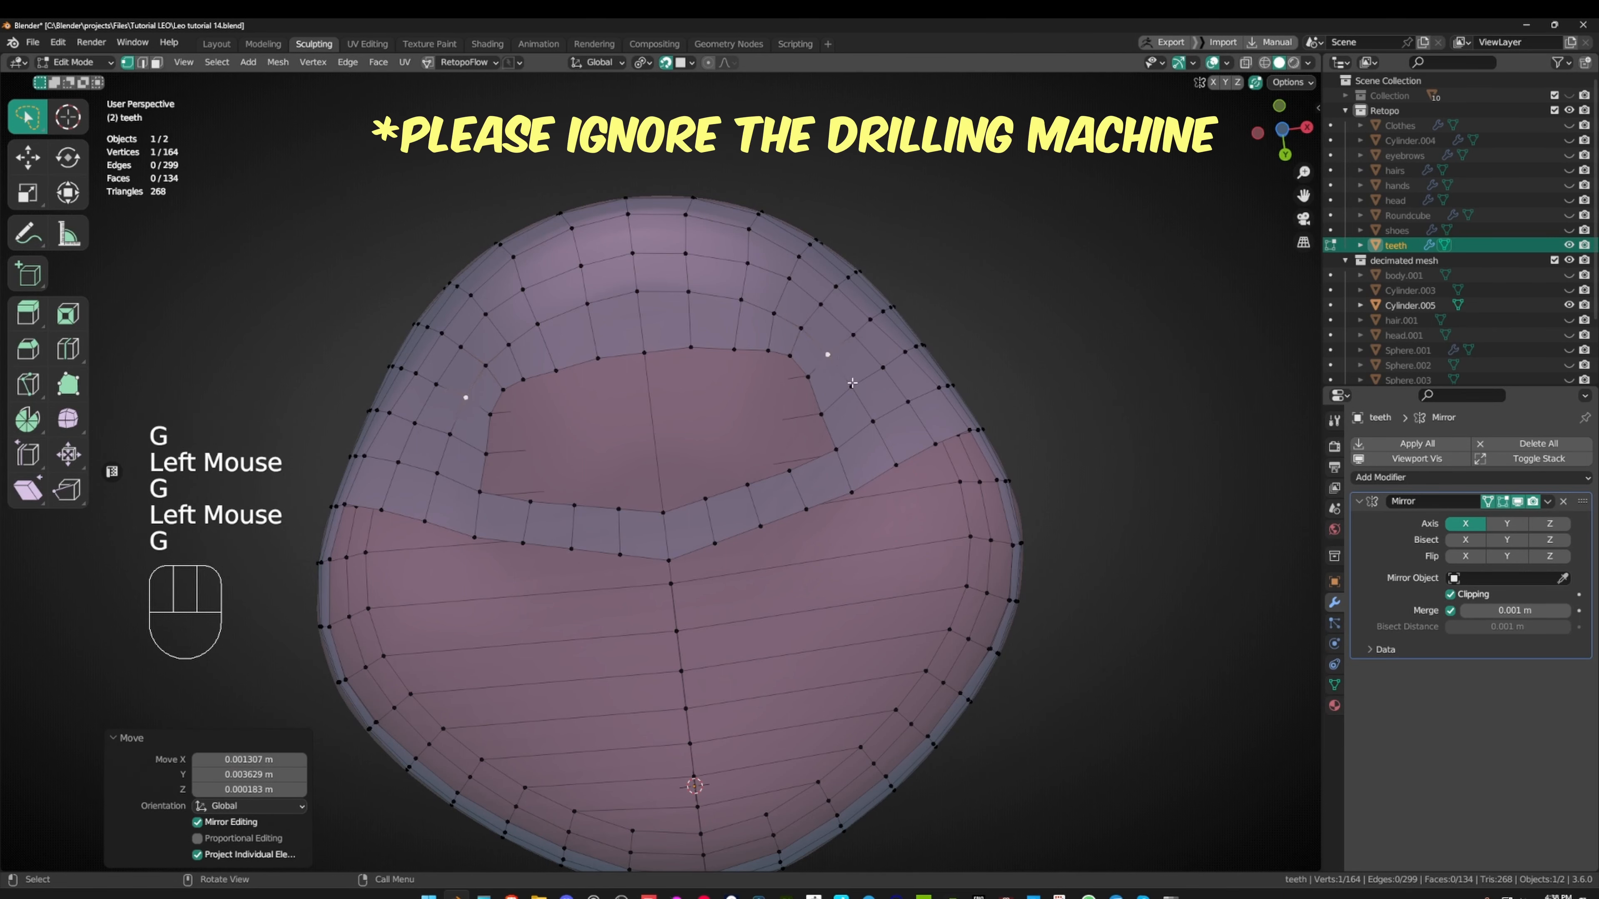
{"action": "left_click", "coordinate": [852, 383]}
{"action": "key", "text": "g"}
{"action": "left_click", "coordinate": [857, 387]}
- Readjust the outer-row corner vertices and the adjoining side rim vertex of the opening
{"action": "left_click", "coordinate": [830, 356]}
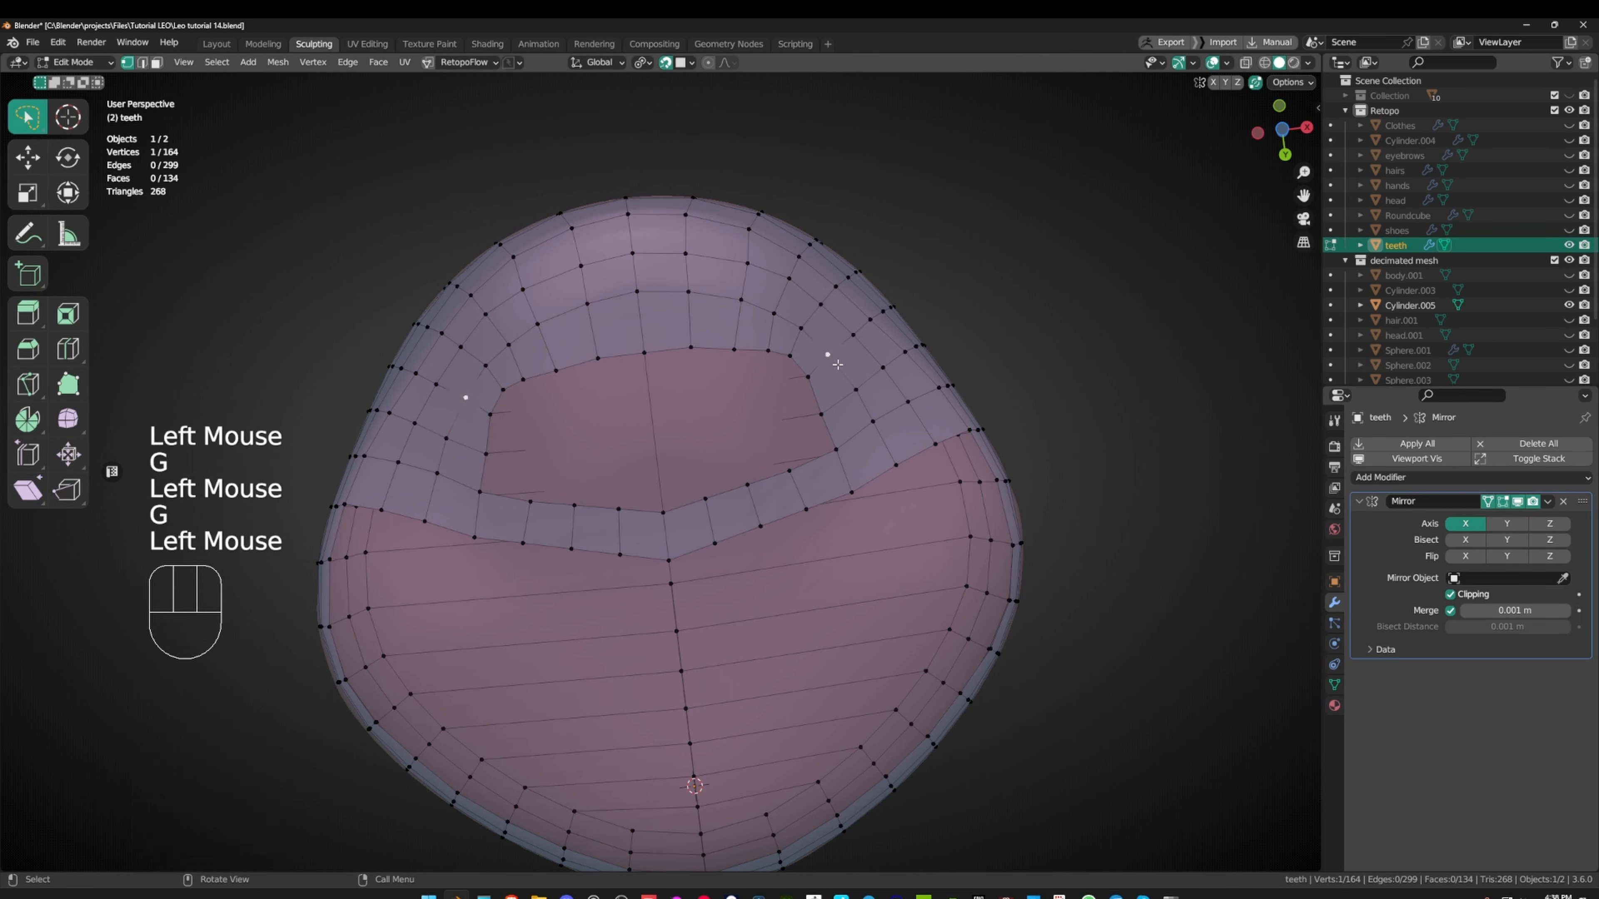
{"action": "key", "text": "g"}
{"action": "left_click", "coordinate": [836, 359]}
{"action": "left_click", "coordinate": [858, 386]}
{"action": "key", "text": "g"}
{"action": "left_click", "coordinate": [856, 386]}
{"action": "left_click", "coordinate": [813, 376]}
{"action": "key", "text": "g"}
{"action": "left_click", "coordinate": [815, 373]}
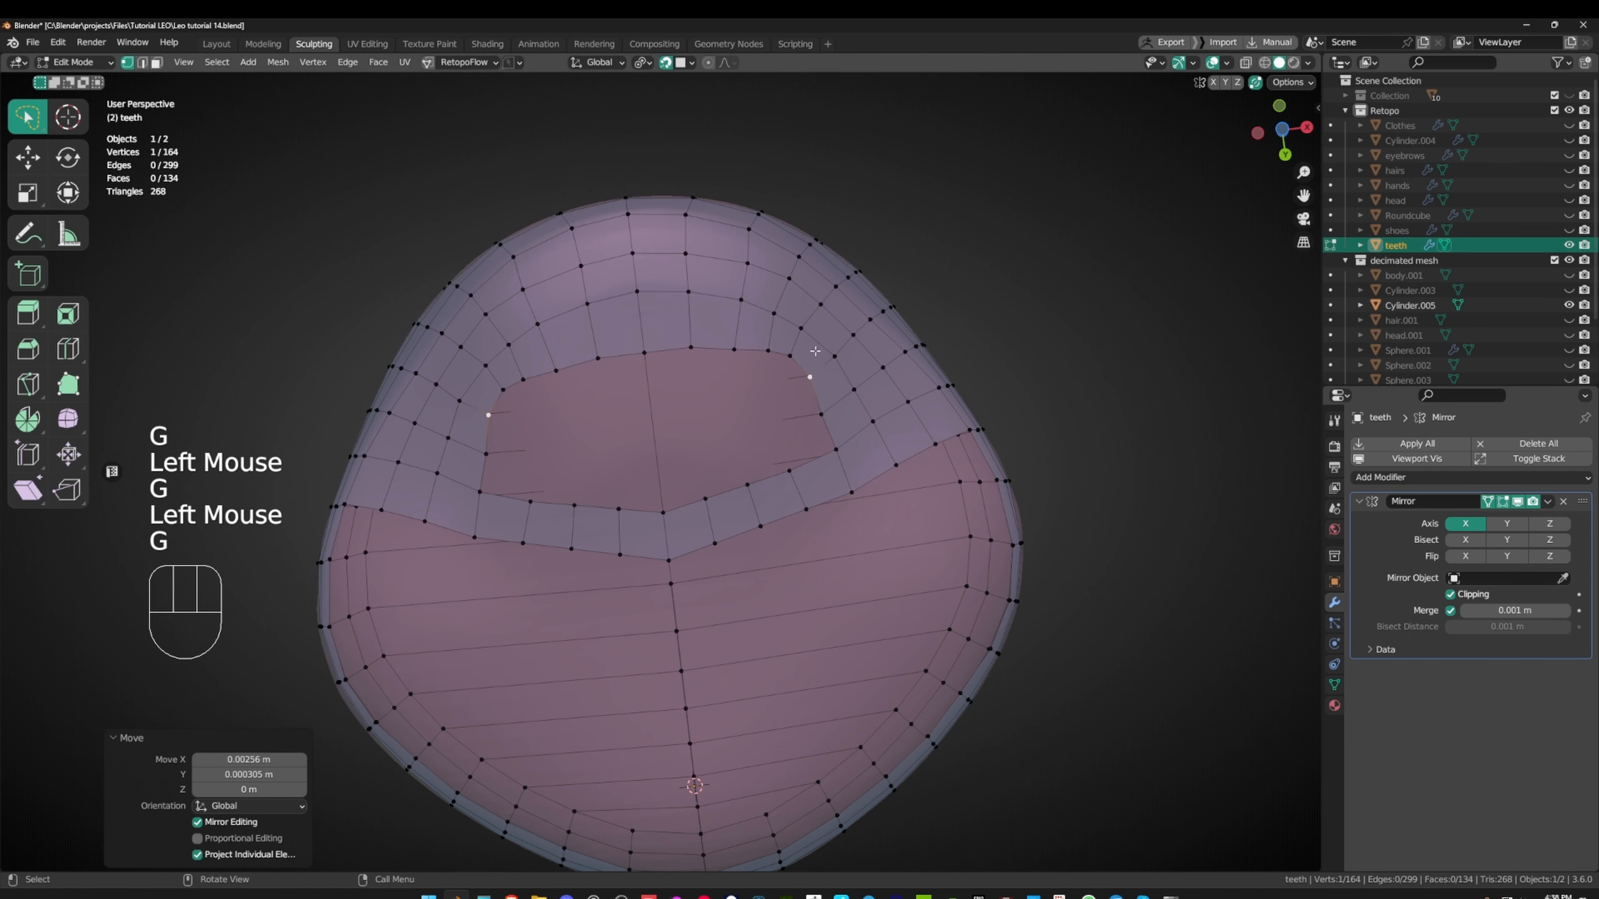
- Nudge the corner's outer-row vertex, the corner rim vertex and the side rim vertex for even quad spacing
{"action": "left_click", "coordinate": [808, 334]}
{"action": "key", "text": "g"}
{"action": "left_click", "coordinate": [828, 345]}
{"action": "left_click", "coordinate": [801, 358]}
{"action": "key", "text": "g"}
{"action": "left_click", "coordinate": [804, 359]}
{"action": "left_click", "coordinate": [824, 418]}
{"action": "key", "text": "g"}
{"action": "left_click", "coordinate": [830, 420]}
- Fill three faces across the opening from the midline outward, joining the front rim to the central strip
{"action": "middle_click_drag", "start_coordinate": [857, 458], "coordinate": [894, 451], "text": "shift"}
{"action": "middle_click", "coordinate": [887, 450]}
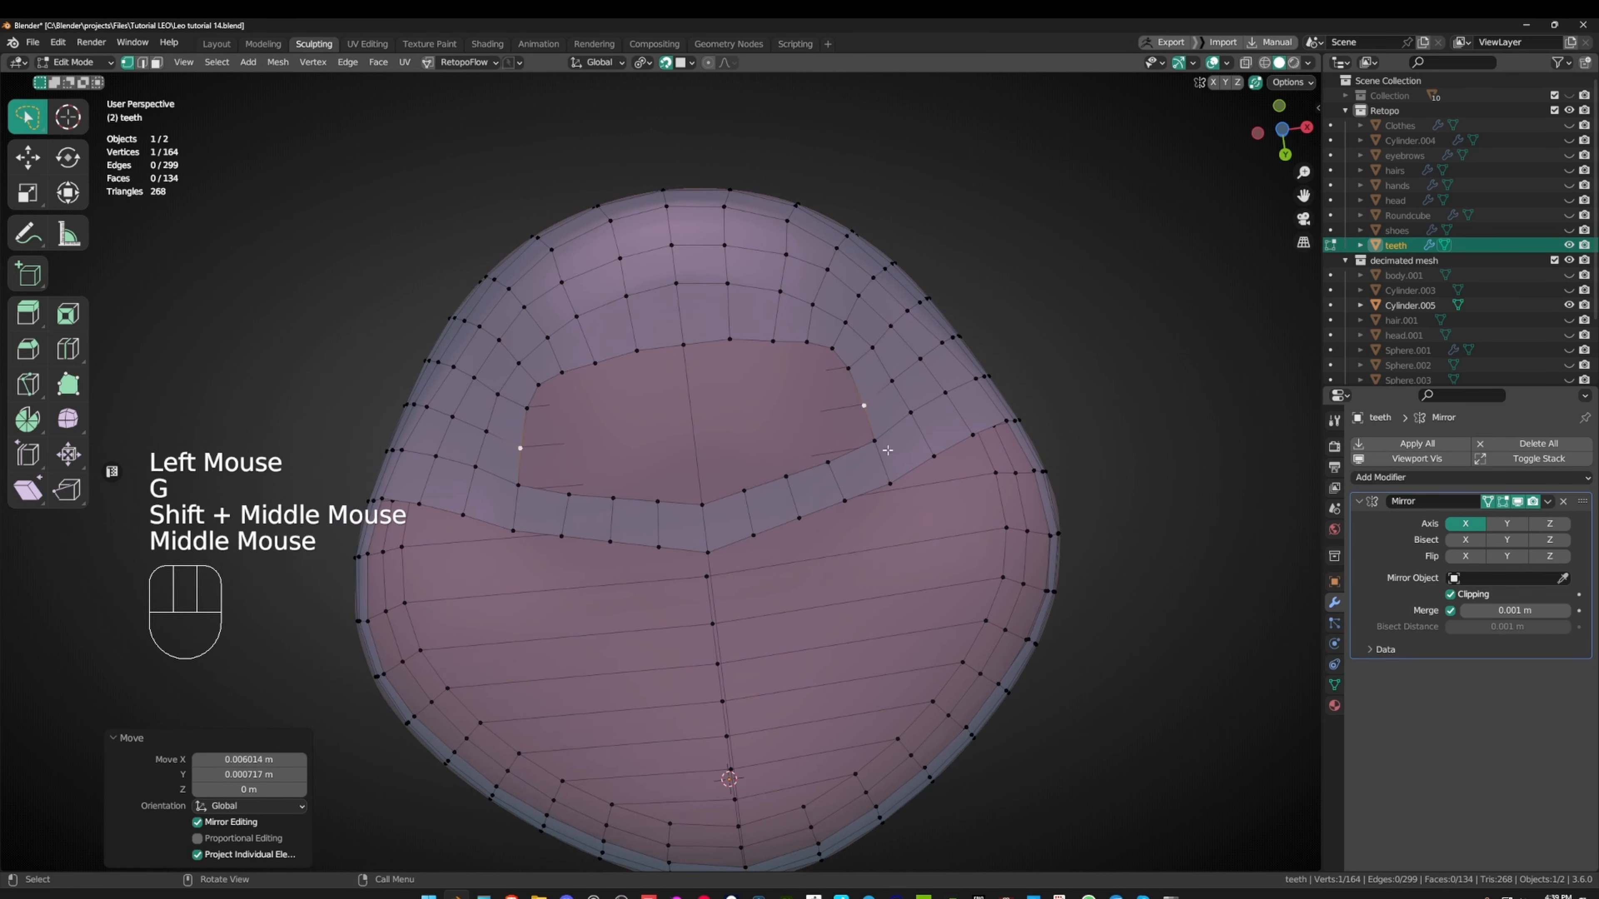
{"action": "key", "text": "2"}
{"action": "left_click", "coordinate": [724, 478]}
{"action": "left_click", "coordinate": [723, 503], "text": "shift"}
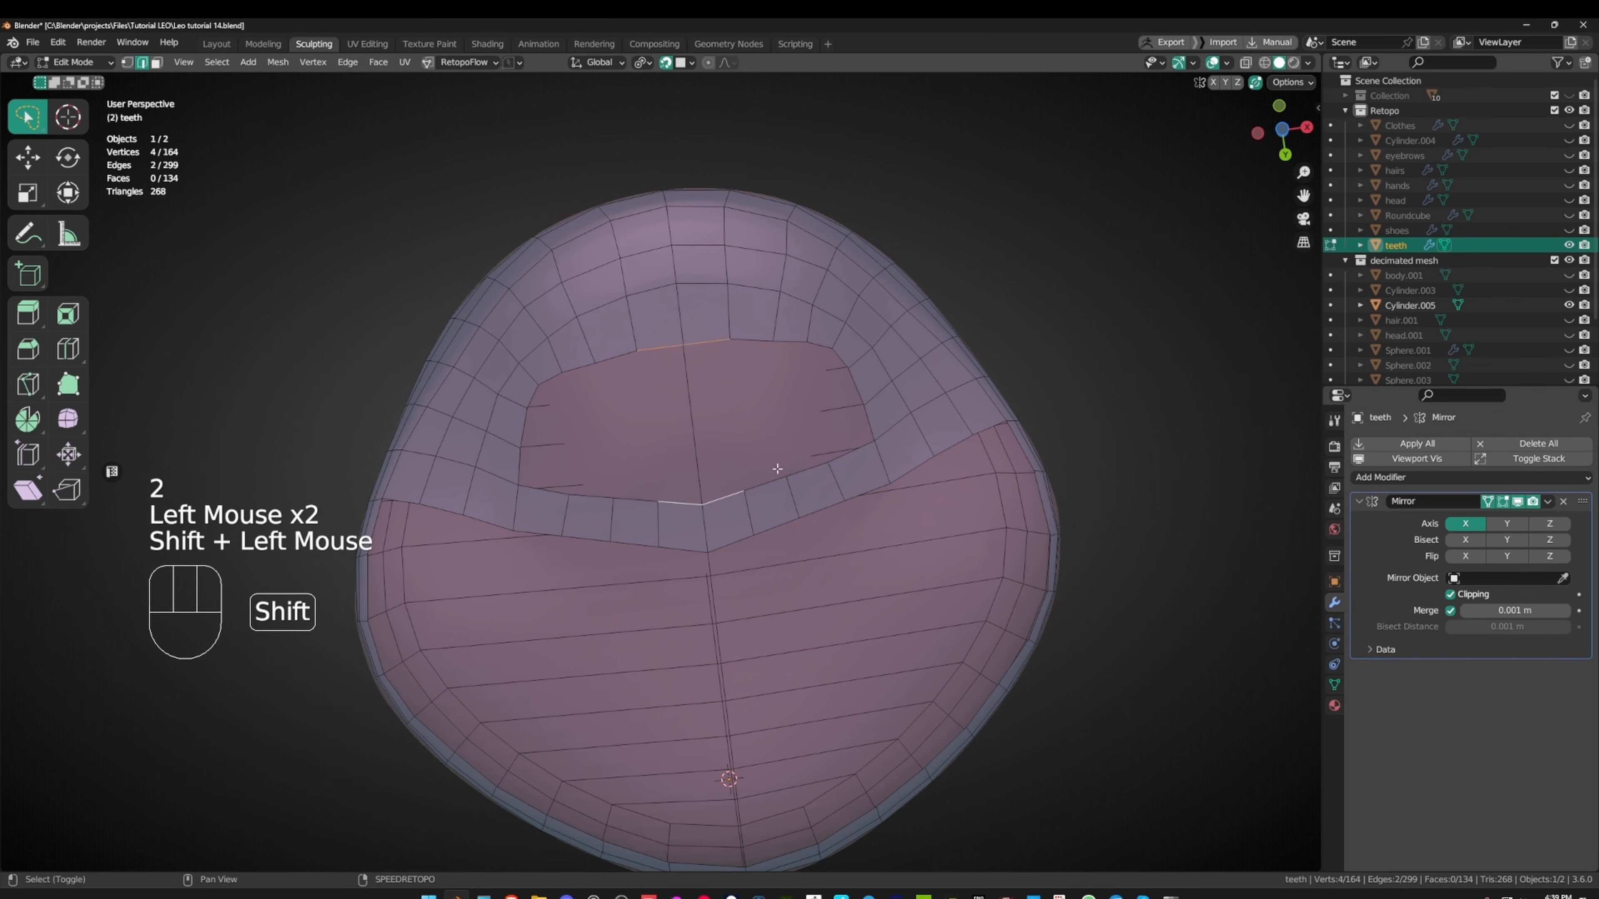
{"action": "key", "text": "f"}
{"action": "middle_click_drag", "start_coordinate": [772, 415], "coordinate": [753, 453]}
{"action": "left_click", "coordinate": [790, 430]}
{"action": "key", "text": "f"}
{"action": "key", "text": "f"}
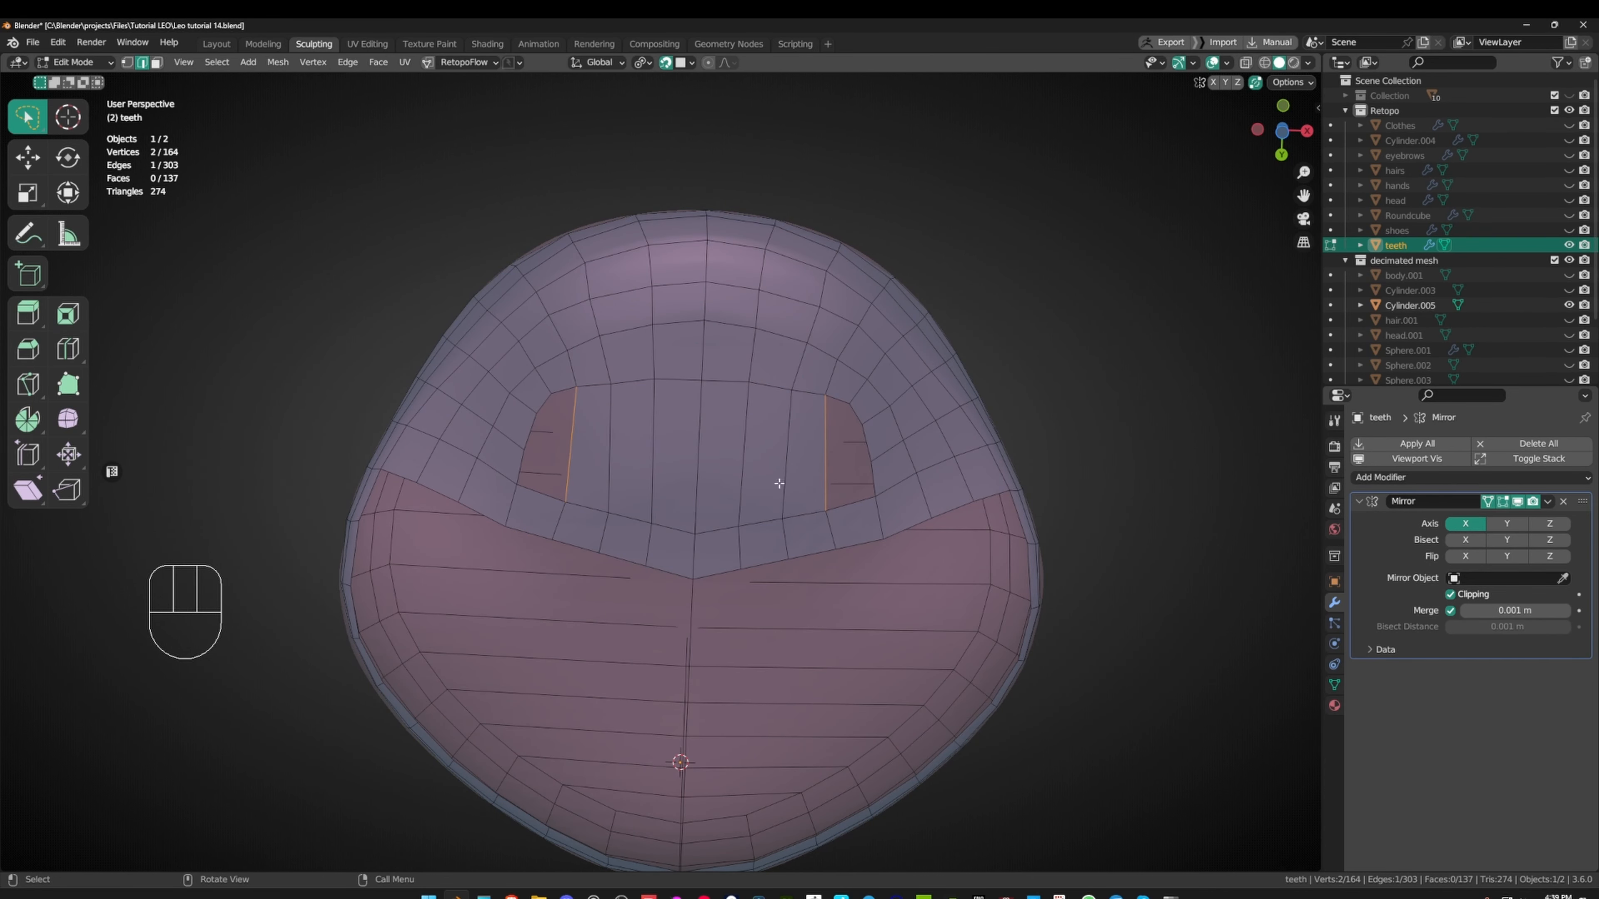
- Add two loop cuts across the three new faces bridging the opening
{"action": "key", "text": "1"}
{"action": "left_click", "coordinate": [872, 462]}
{"action": "key", "text": "ctrl+r"}
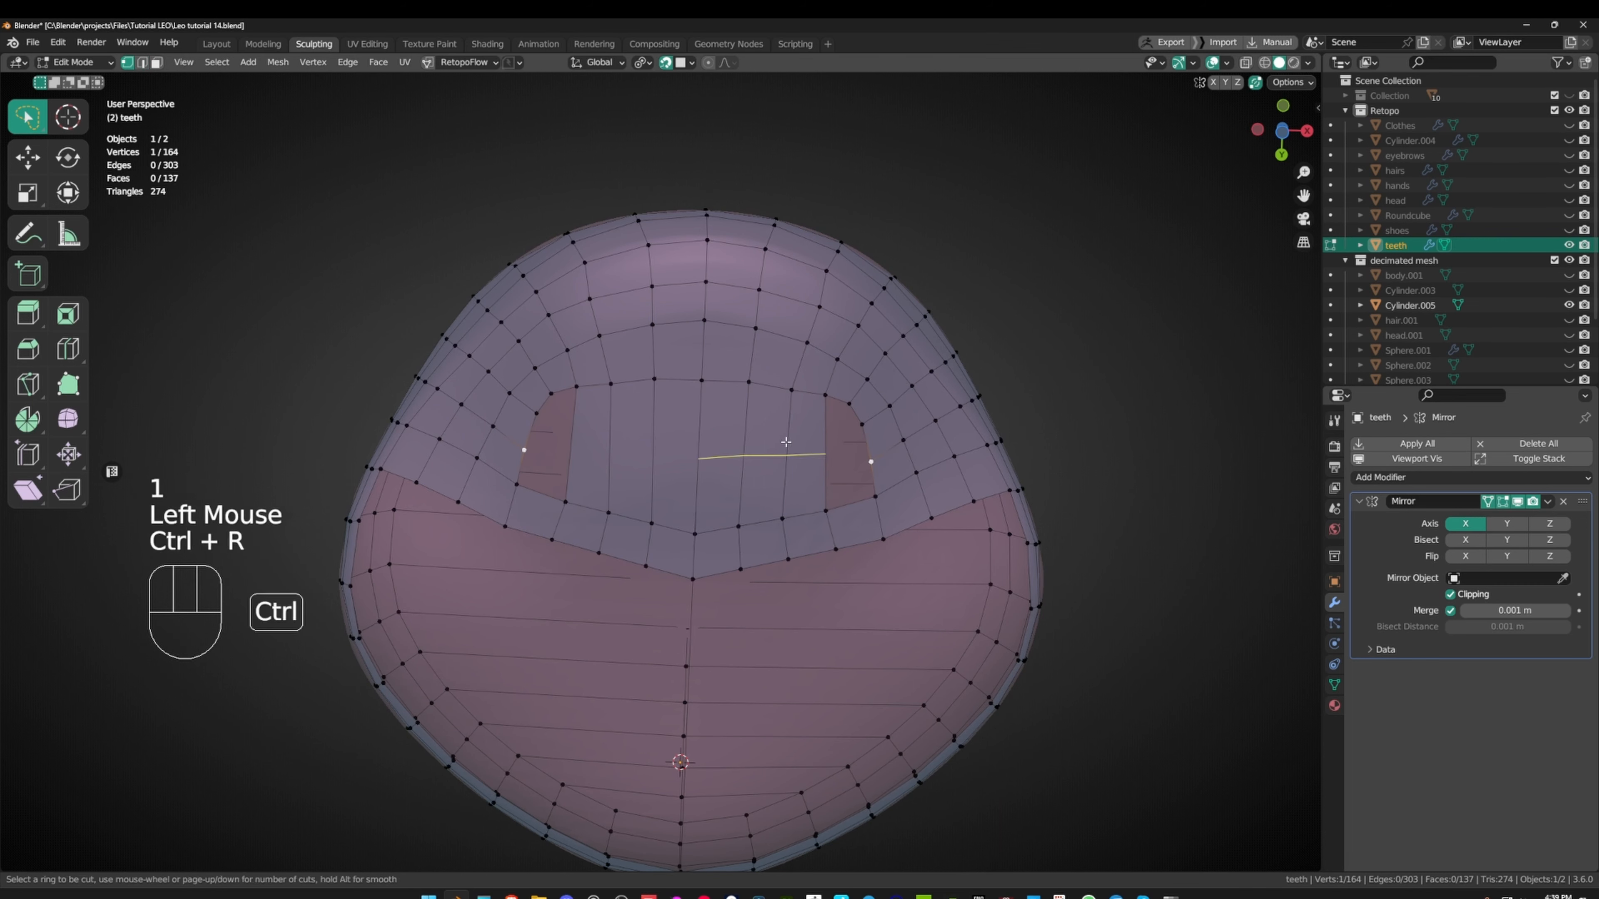
{"action": "key", "text": "2"}
- Fill the three remaining side faces between the subdivided bridge and the opening's side rim
{"action": "left_click", "coordinate": [831, 403]}
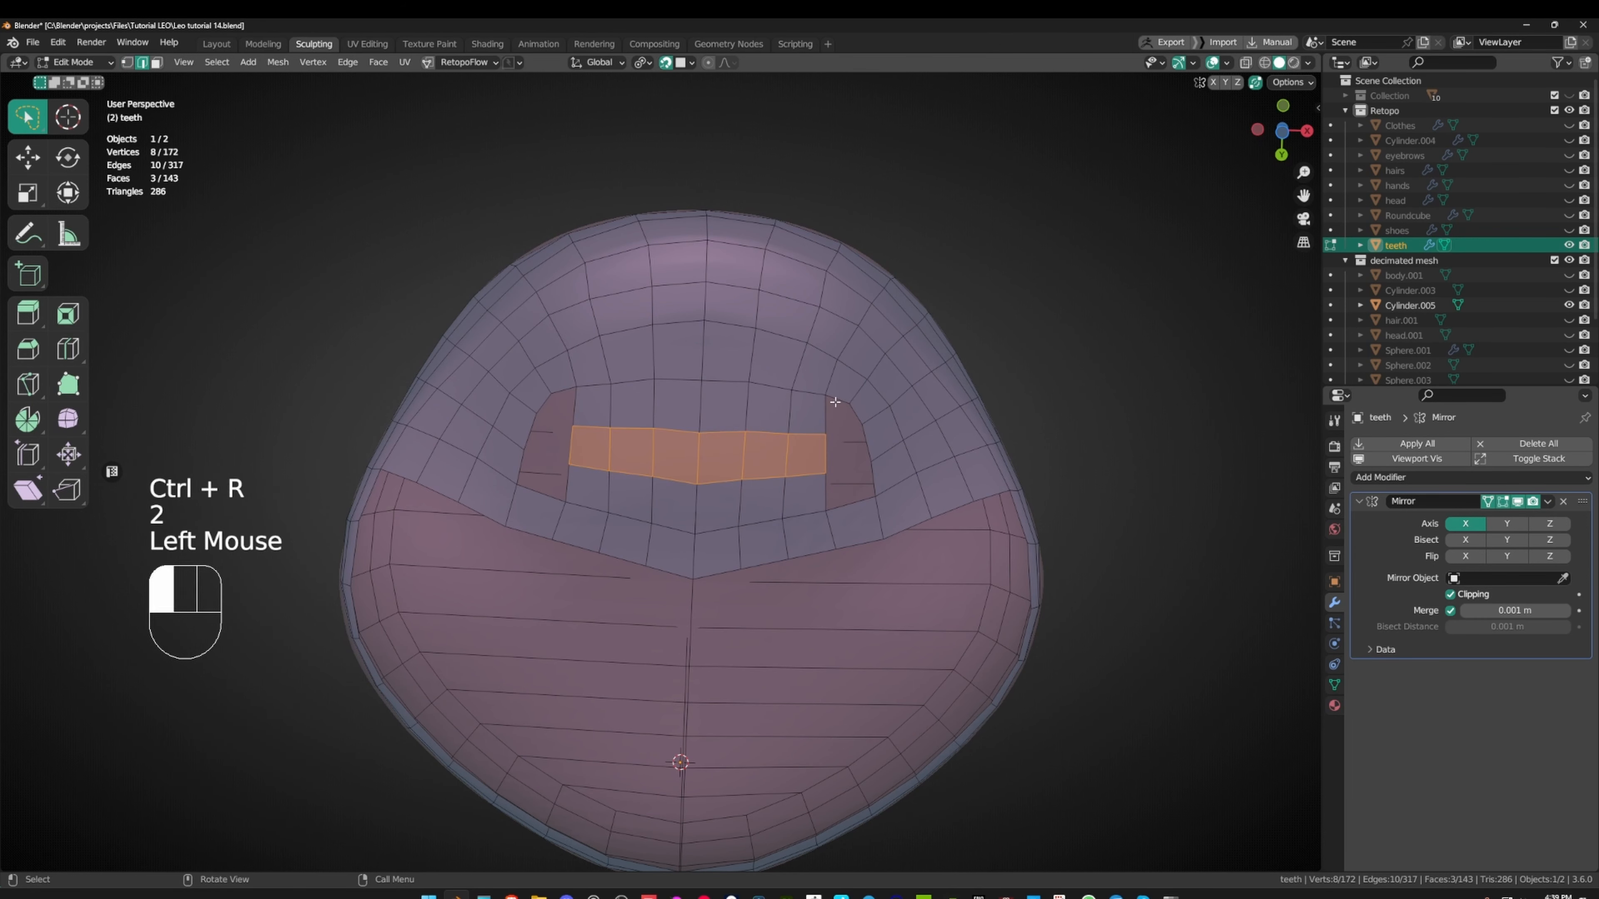
{"action": "key", "text": "f"}
{"action": "key", "text": "f"}
{"action": "key", "text": "f"}
- Examine the filled front patch and the large remaining opening from several angles
{"action": "middle_click_drag", "start_coordinate": [860, 425], "coordinate": [888, 468], "text": "shift"}
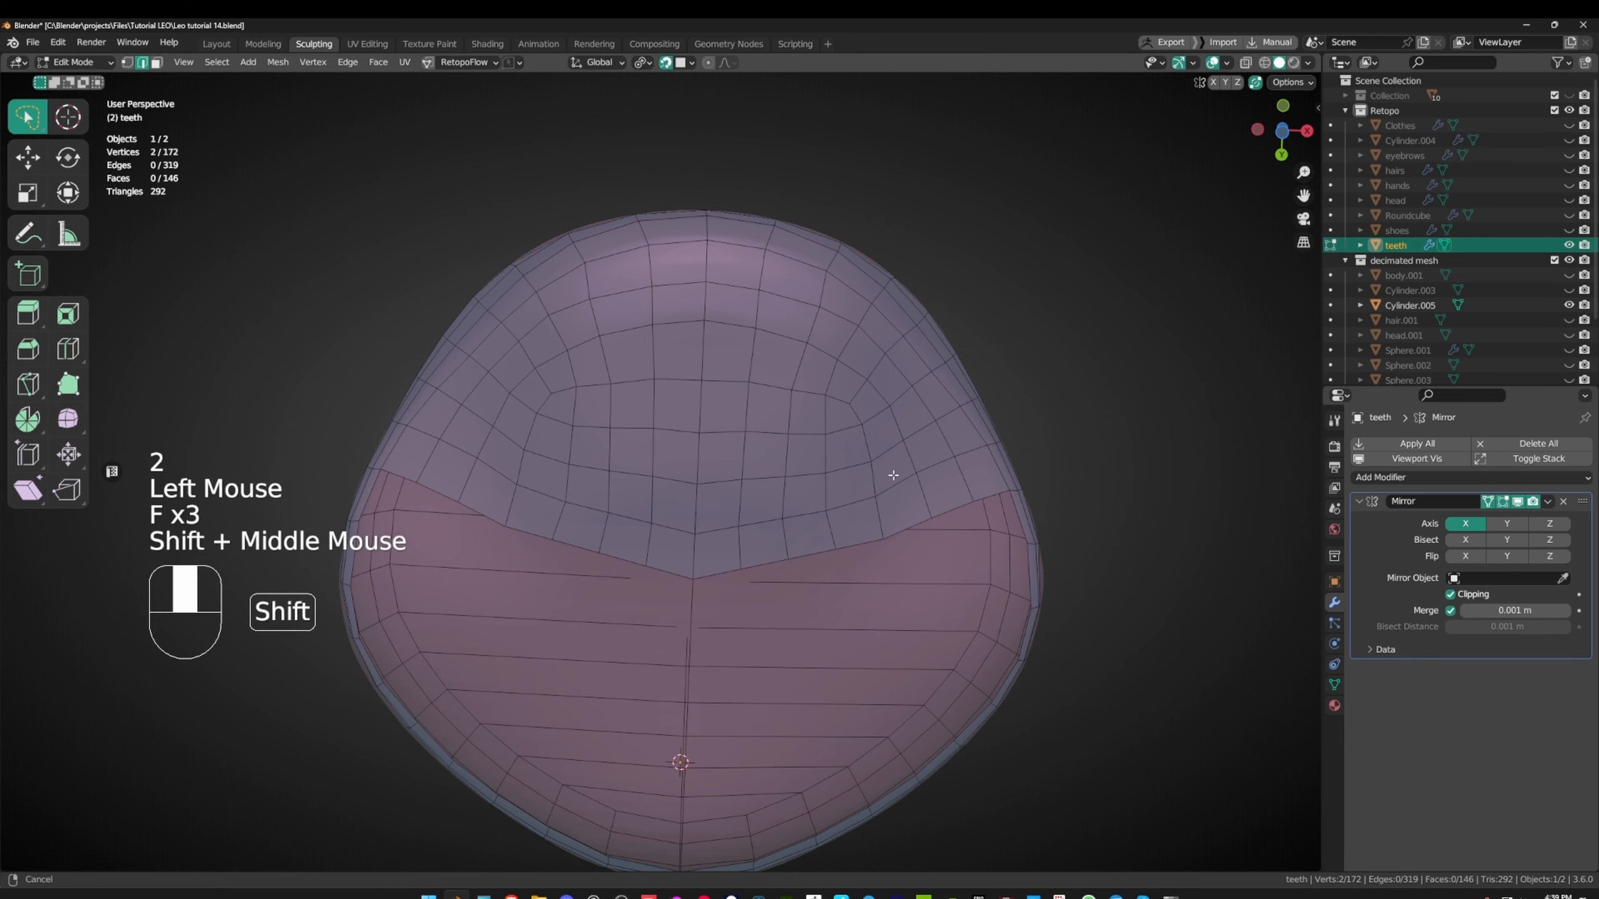
{"action": "scroll", "coordinate": [896, 399], "scroll_direction": "down", "scroll_amount": 2}
{"action": "middle_click_drag", "start_coordinate": [895, 399], "coordinate": [668, 323]}
{"action": "key", "text": "1"}
{"action": "scroll", "coordinate": [785, 418], "scroll_direction": "up", "scroll_amount": 1}
{"action": "middle_click_drag", "start_coordinate": [780, 370], "coordinate": [932, 529]}
{"action": "middle_click_drag", "start_coordinate": [931, 529], "coordinate": [868, 341]}
{"action": "scroll", "coordinate": [946, 557], "scroll_direction": "up", "scroll_amount": 1}
{"action": "scroll", "coordinate": [785, 482], "scroll_direction": "down", "scroll_amount": 1}
{"action": "middle_click_drag", "start_coordinate": [862, 378], "coordinate": [825, 302]}
{"action": "middle_click_drag", "start_coordinate": [824, 315], "coordinate": [810, 271]}
{"action": "middle_click_drag", "start_coordinate": [812, 430], "coordinate": [671, 223], "text": "shift"}
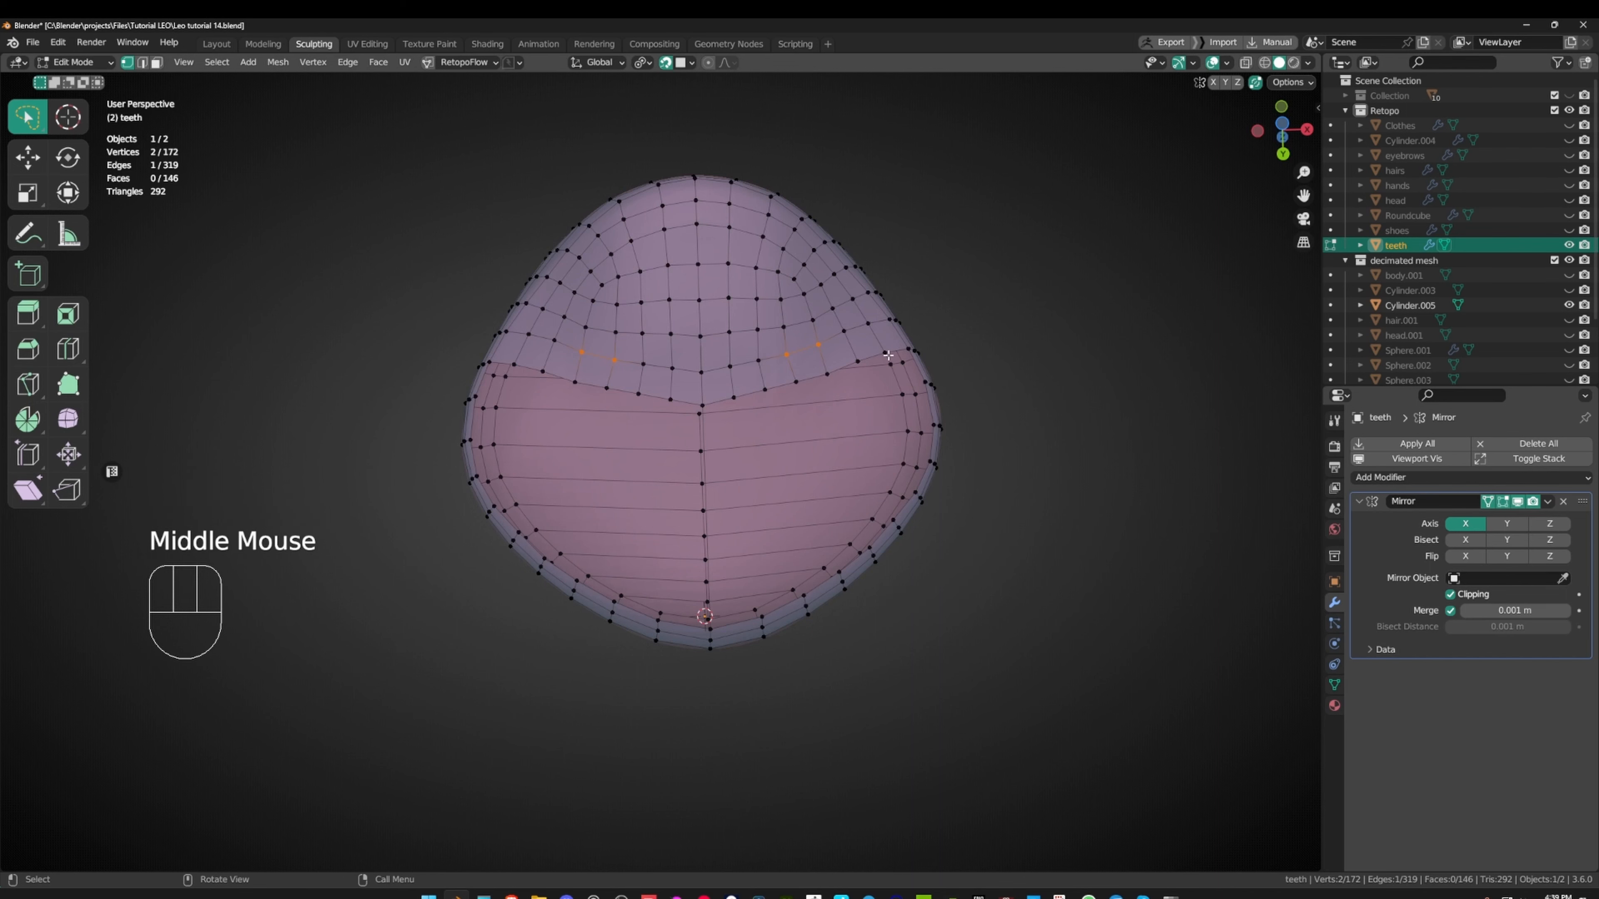
- Delete the leftover midline edge running across the large remaining opening
{"action": "middle_click_drag", "start_coordinate": [765, 386], "coordinate": [755, 352]}
{"action": "middle_click_drag", "start_coordinate": [755, 353], "coordinate": [732, 457]}
{"action": "scroll", "coordinate": [731, 457], "scroll_direction": "up", "scroll_amount": 1}
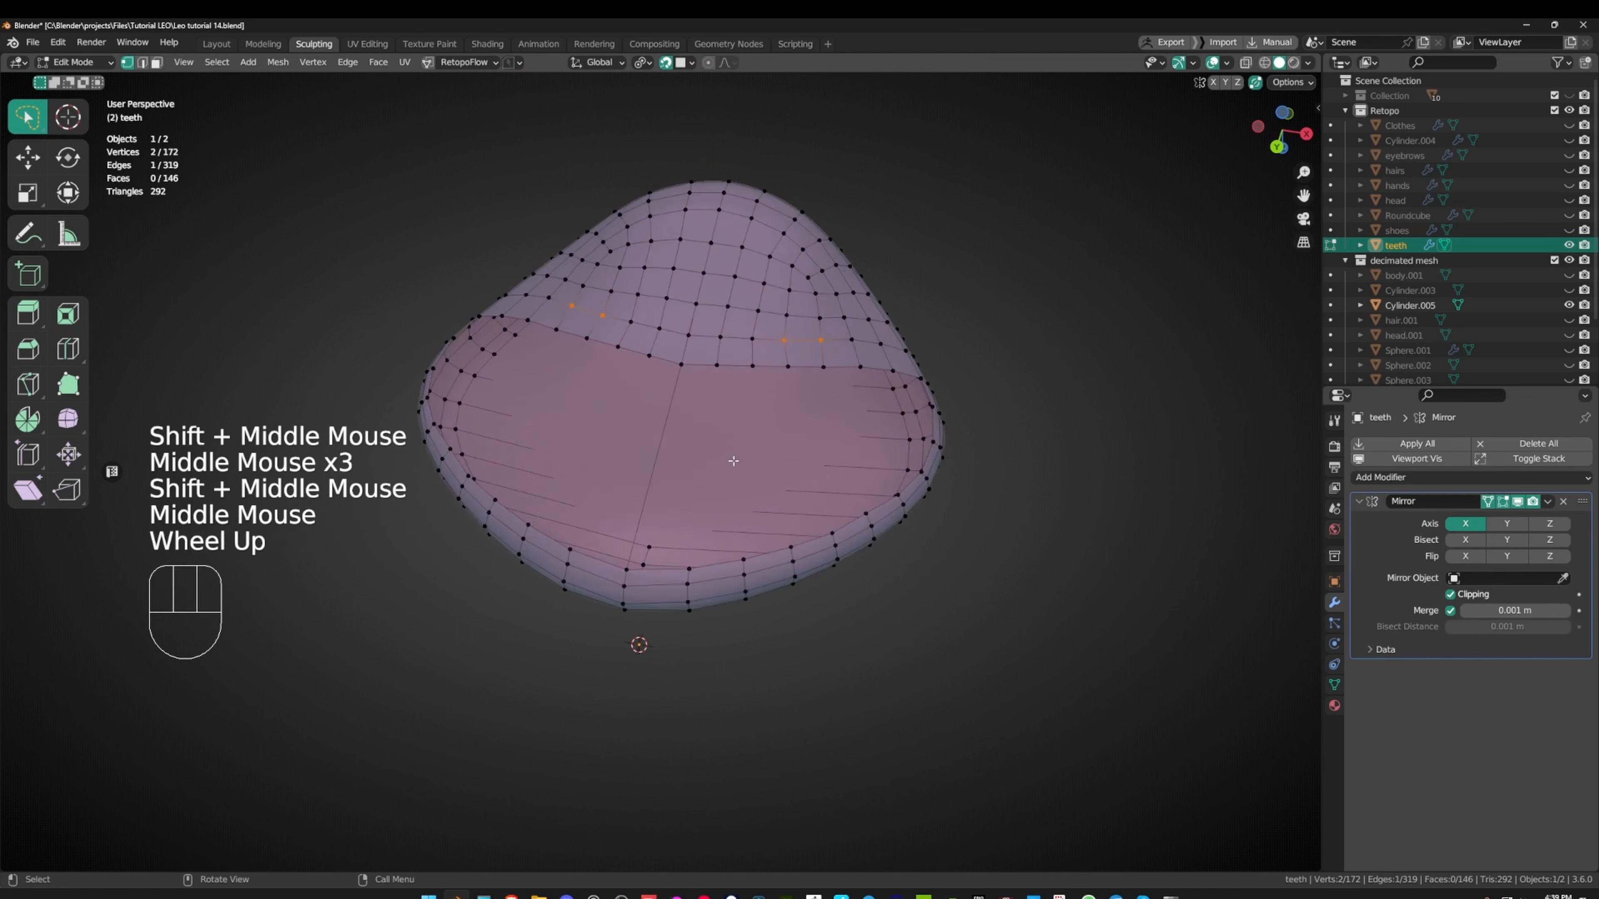
{"action": "key", "text": "2"}
{"action": "left_click", "coordinate": [678, 373]}
{"action": "key", "text": "x"}
{"action": "left_click", "coordinate": [675, 426]}
- Select the boundary edge loop of the large remaining opening and try to grid fill it
{"action": "key", "text": "2"}
{"action": "left_click", "coordinate": [667, 363], "text": "alt"}
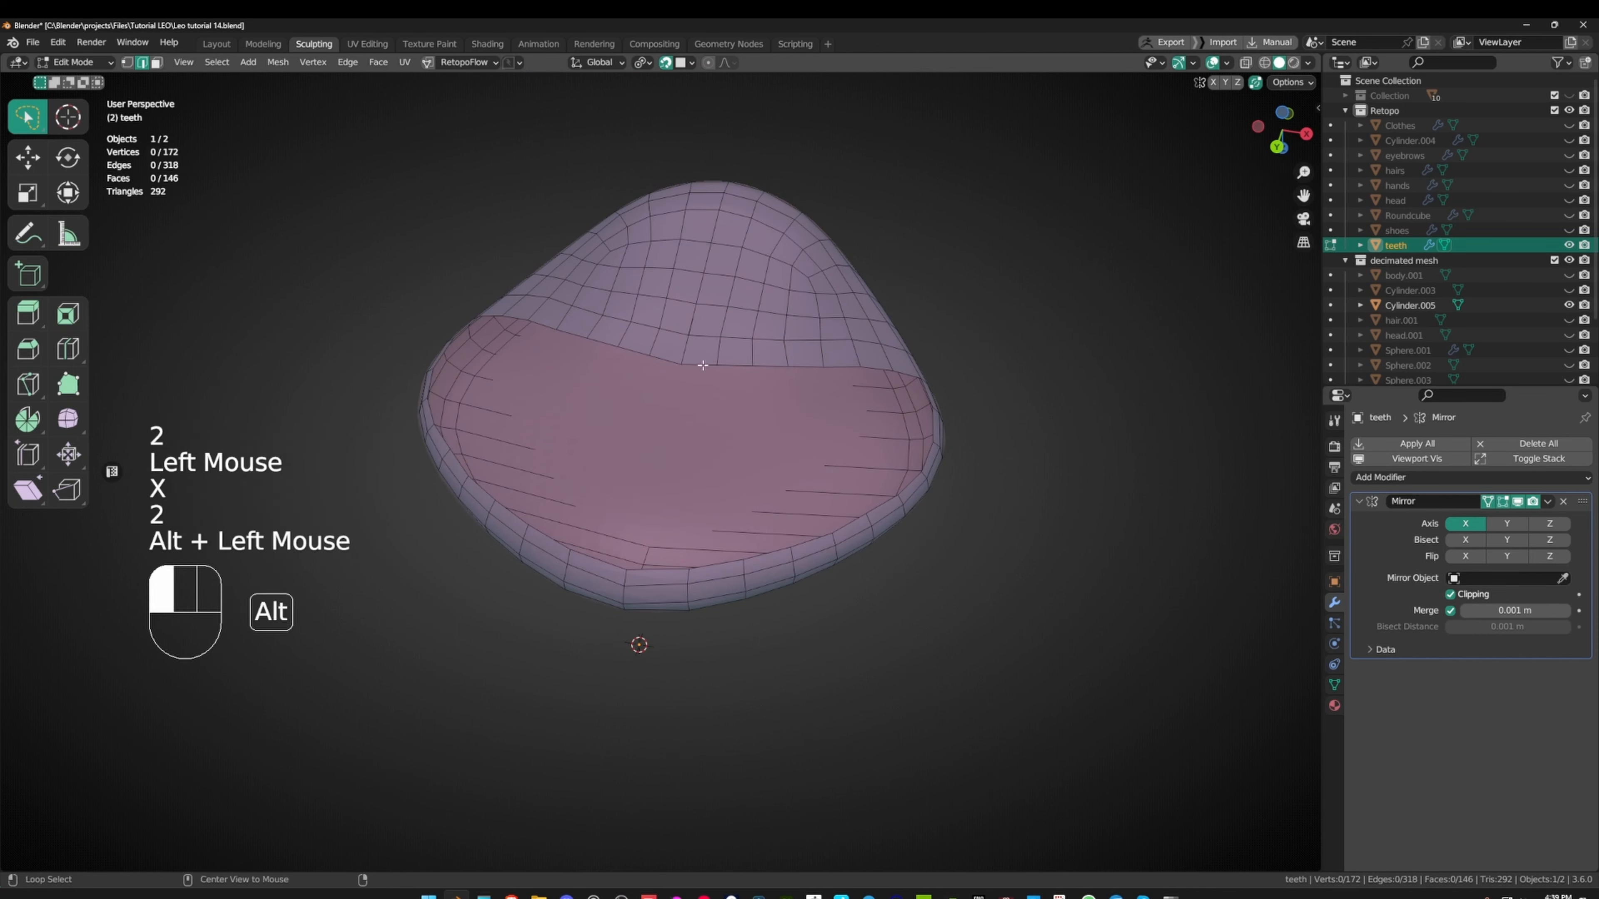
{"action": "middle_click_drag", "start_coordinate": [668, 364], "coordinate": [869, 353]}
{"action": "key", "text": "ctrl+f"}
{"action": "left_click", "coordinate": [902, 481]}
- Apply the teeth object's Mirror modifier in Object Mode and return to Edit Mode
{"action": "middle_click_drag", "start_coordinate": [1083, 434], "coordinate": [1064, 441]}
{"action": "key", "text": "ctrl+Tab"}
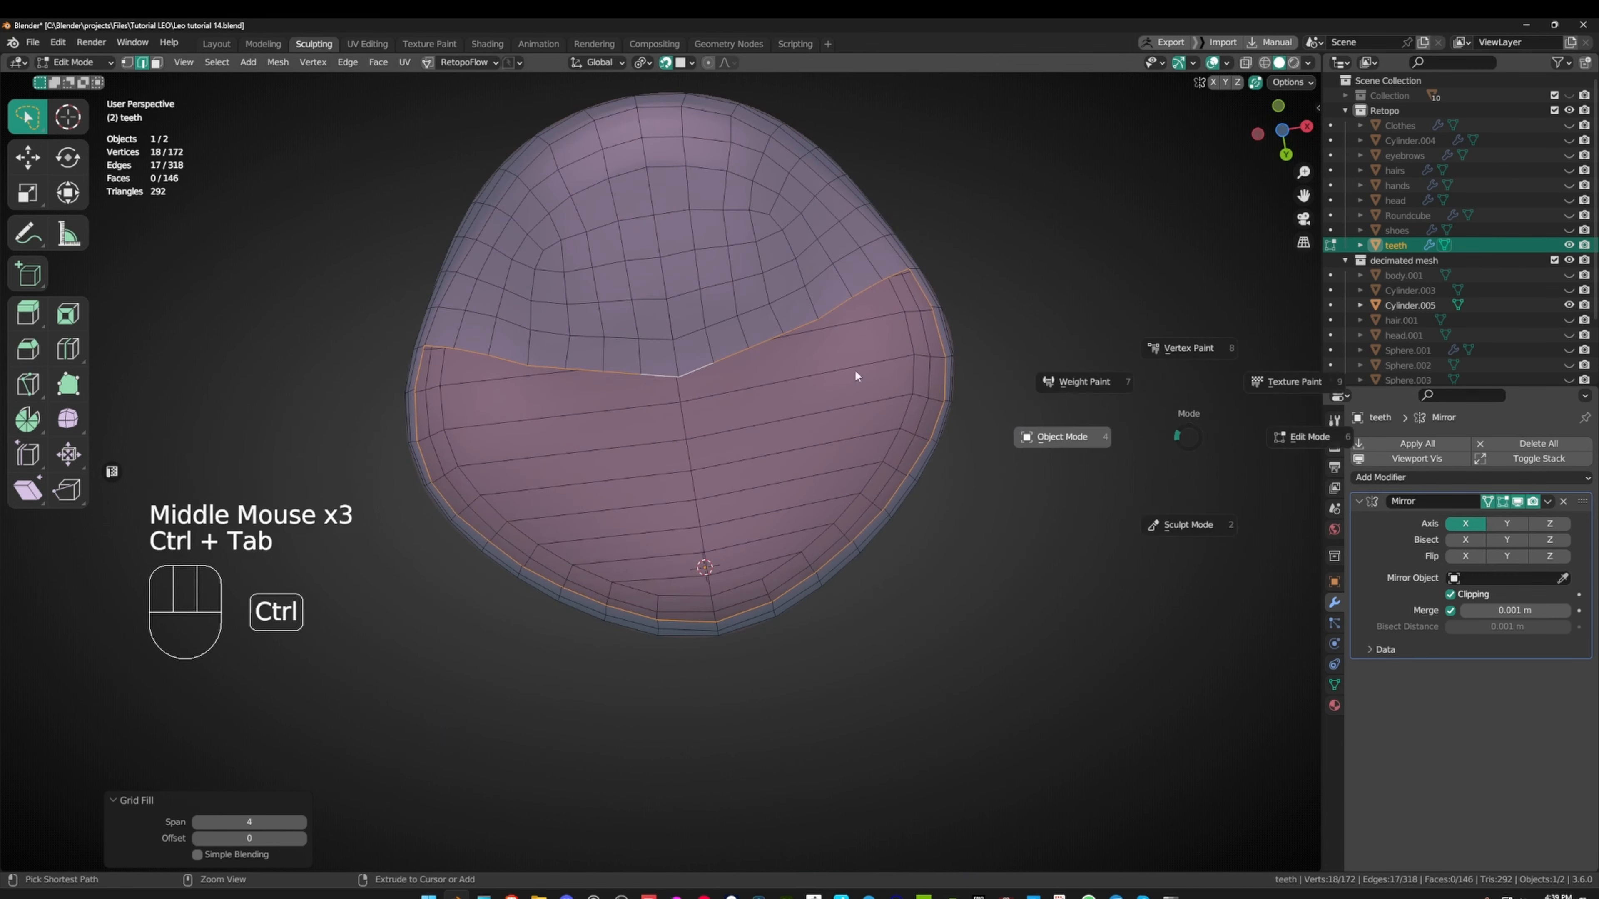
{"action": "key", "text": "ctrl+a"}
{"action": "key", "text": "Tab"}
- Grid fill the selected boundary loop with a span of 8 and an offset of 3
{"action": "middle_click_drag", "start_coordinate": [902, 375], "coordinate": [920, 334]}
{"action": "key", "text": "ctrl+f"}
{"action": "left_click", "coordinate": [914, 329]}
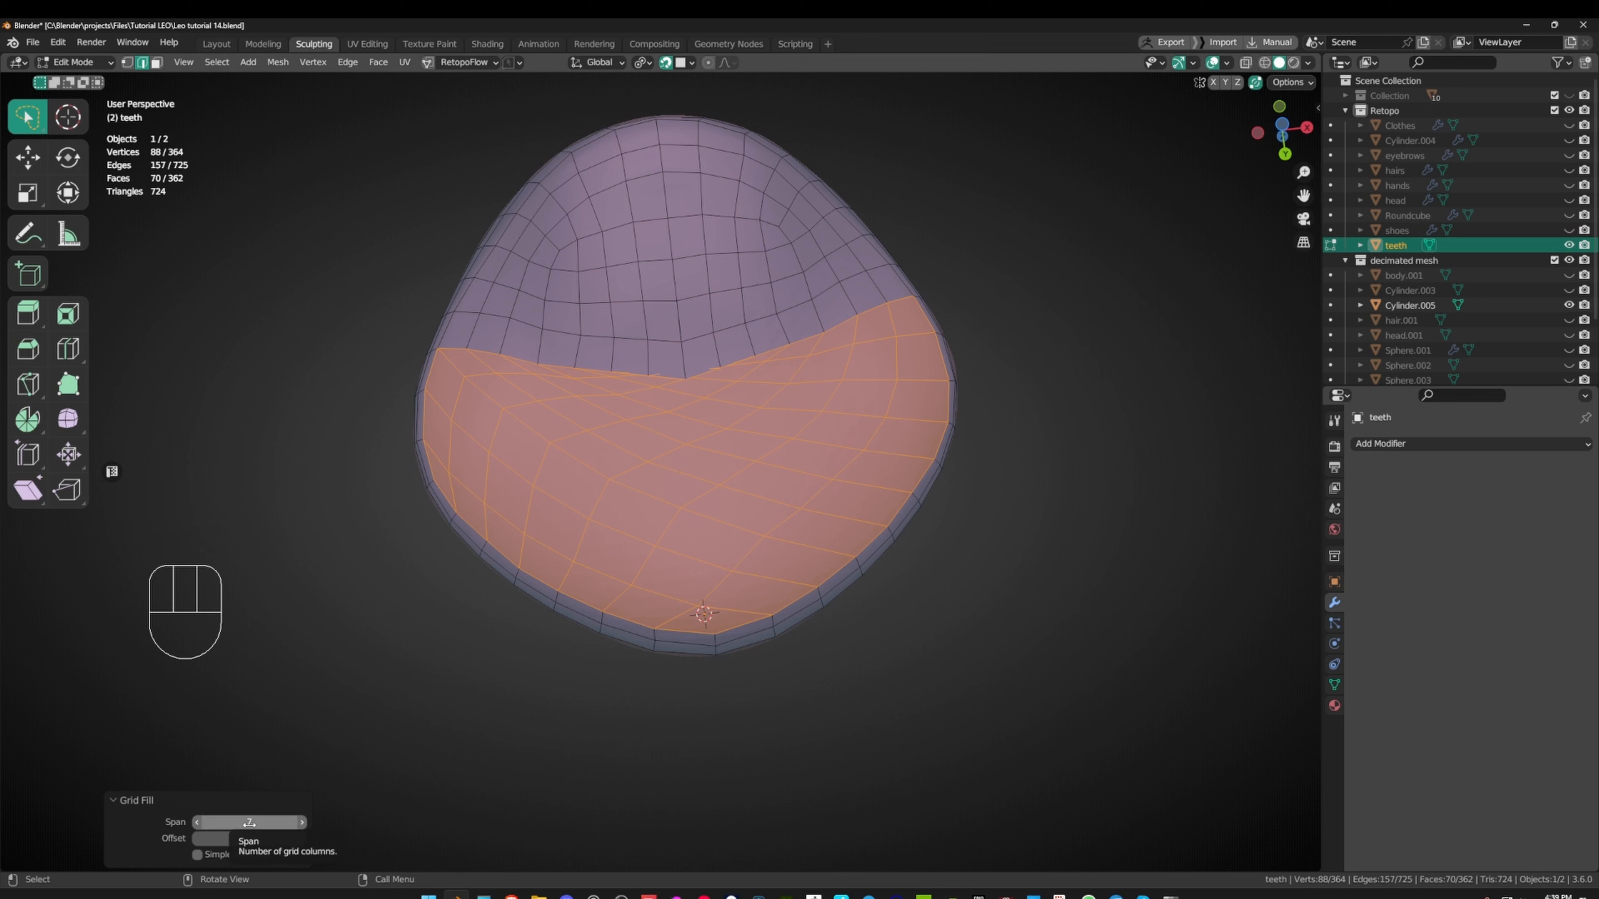
{"action": "left_click_drag", "start_coordinate": [249, 822], "coordinate": [250, 822]}
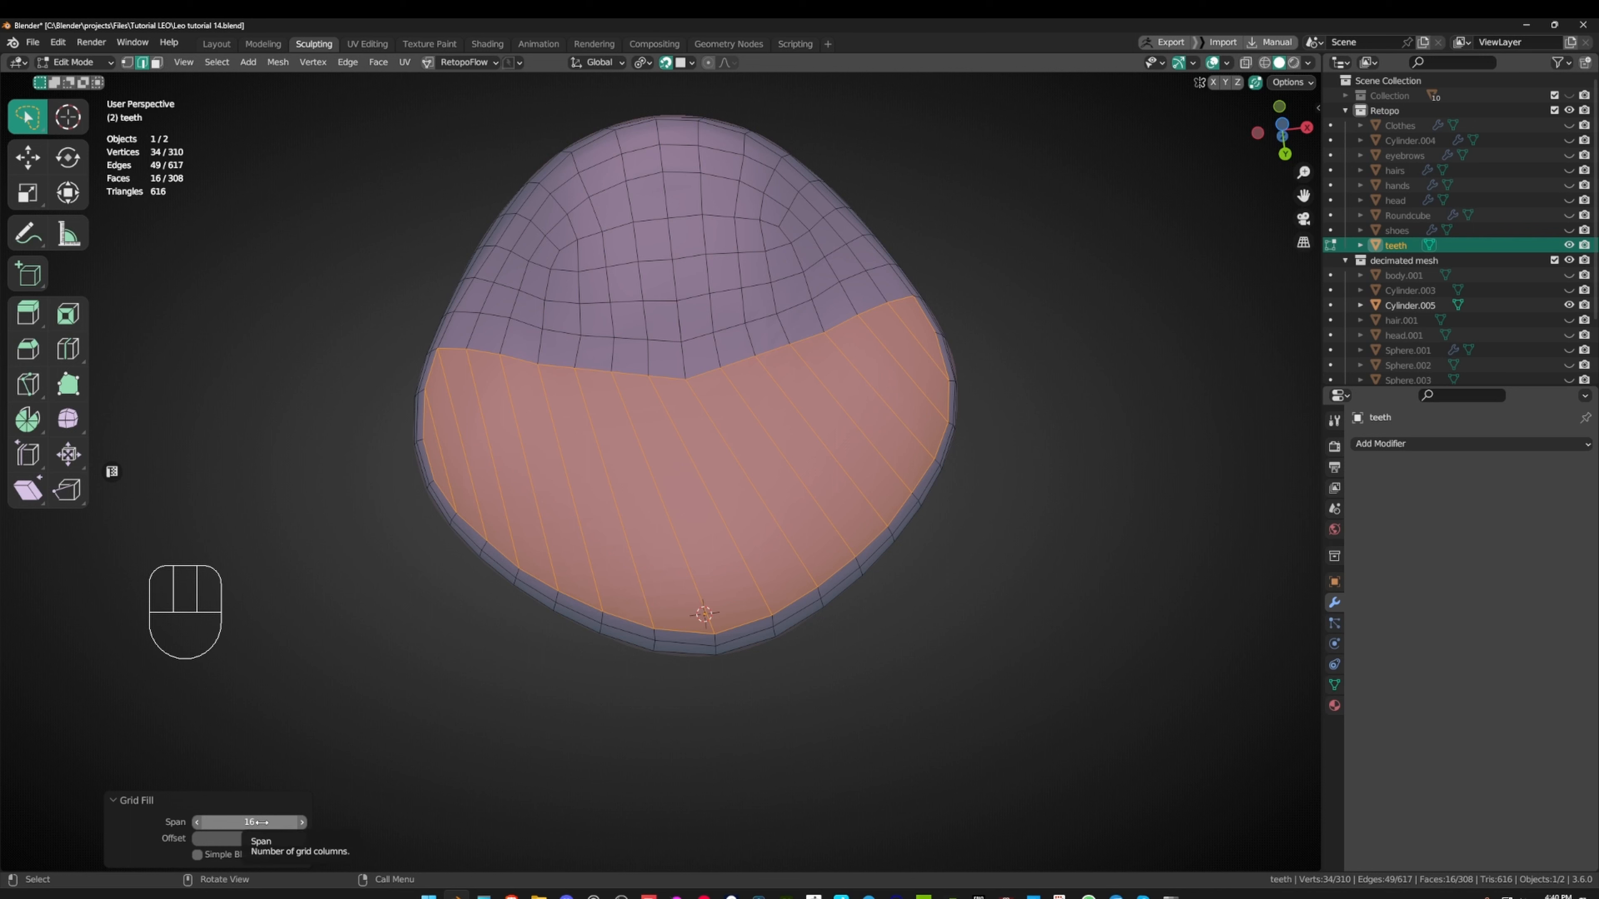
{"action": "left_click", "coordinate": [242, 822]}
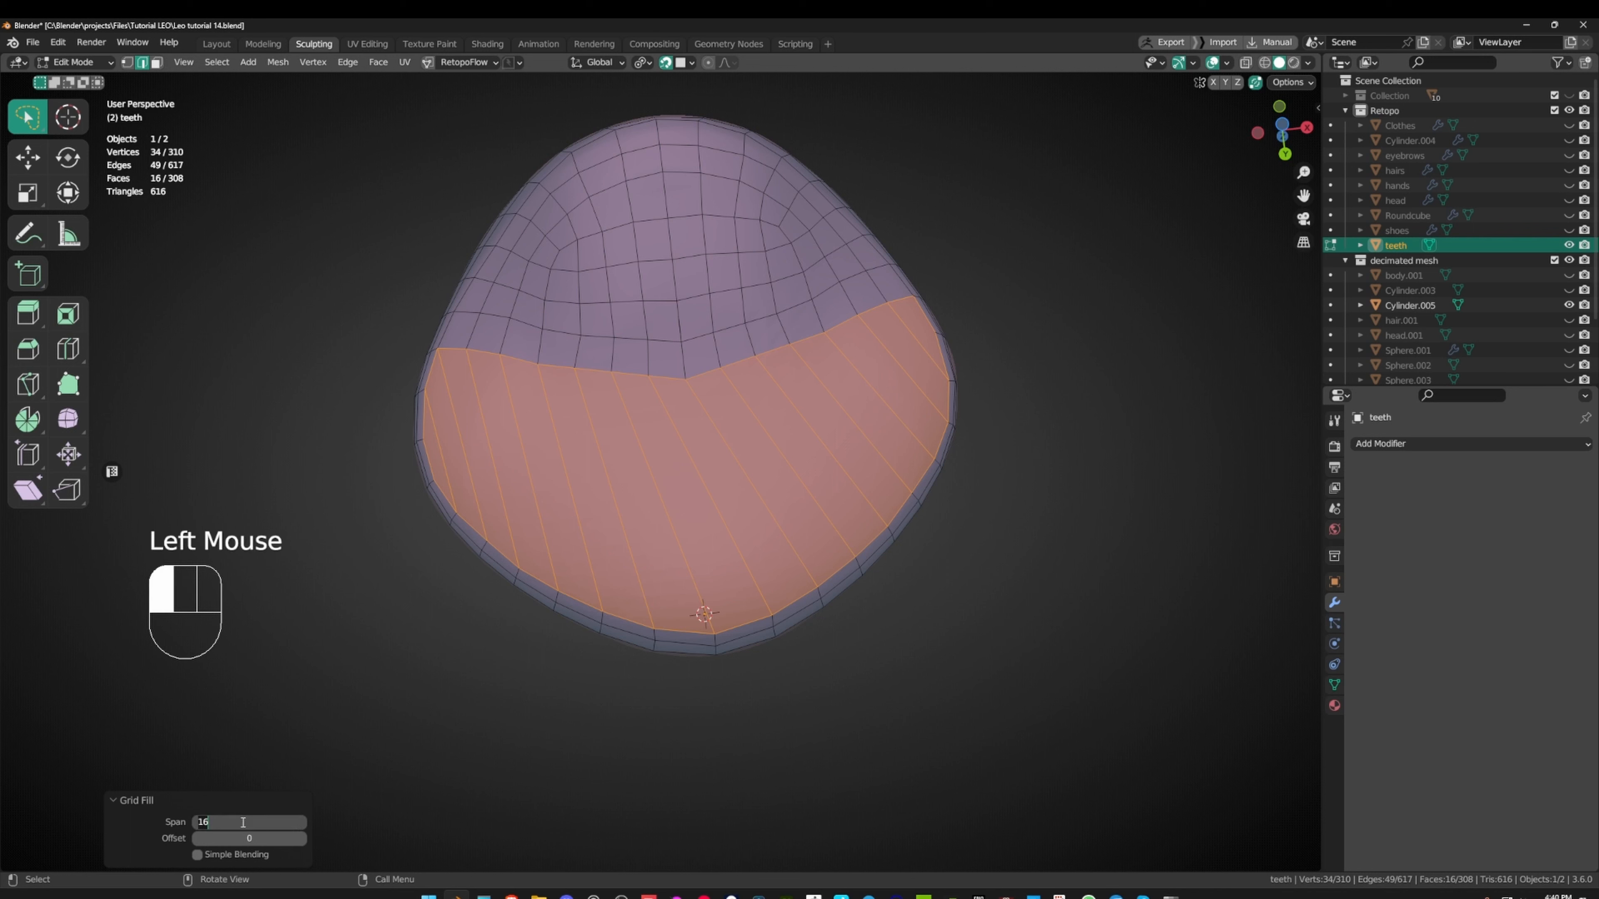
{"action": "type", "text": "8"}
{"action": "key", "text": "Return"}
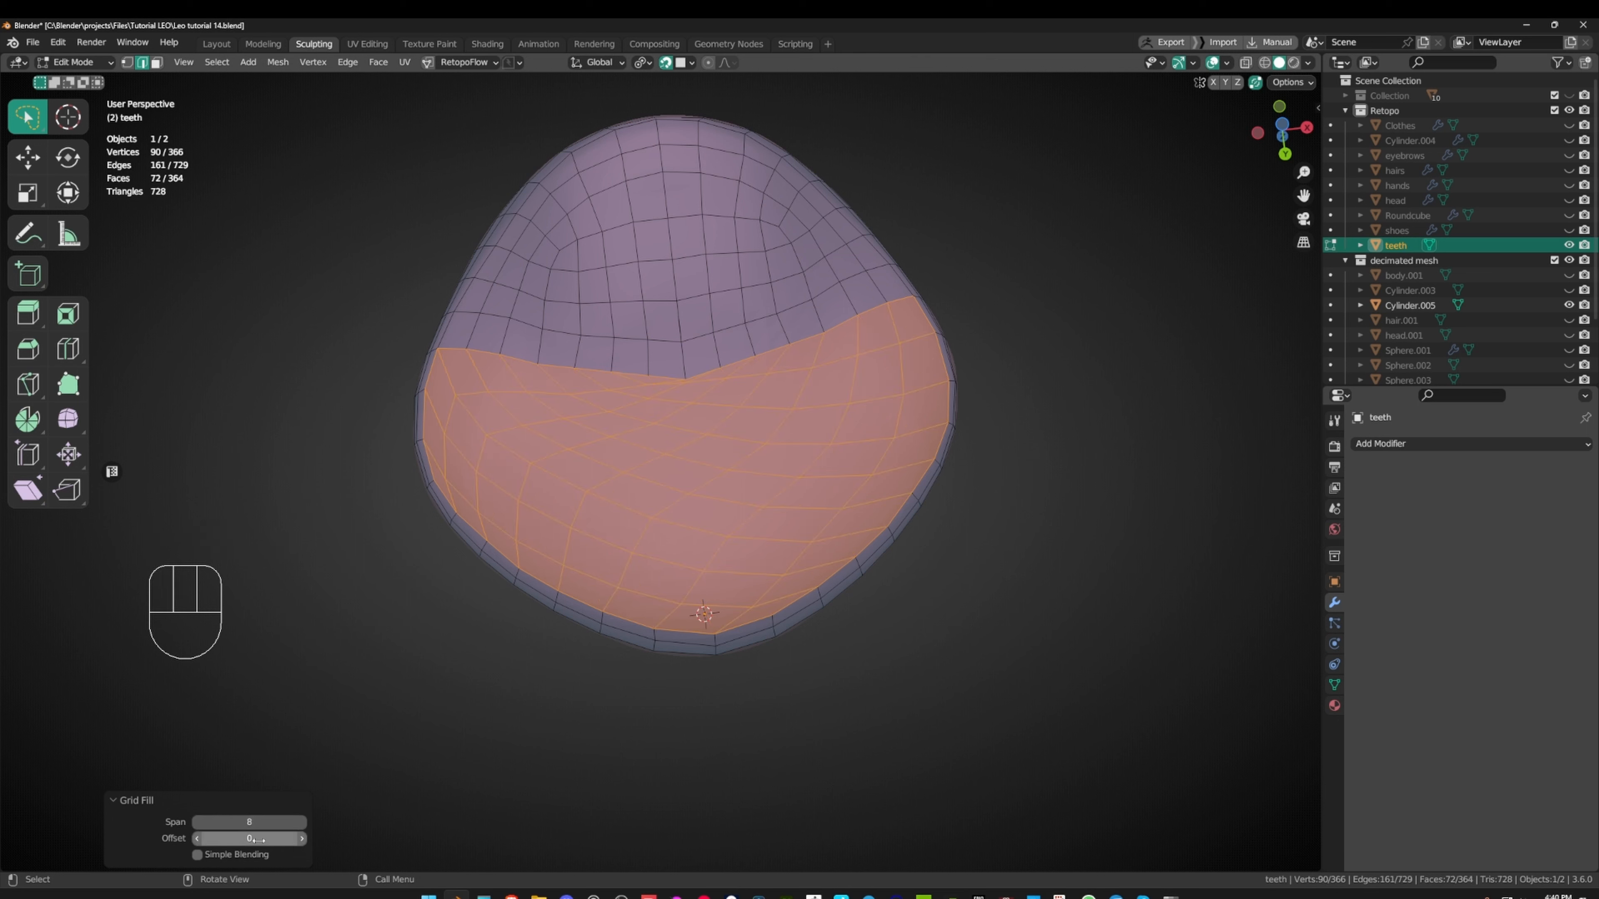
{"action": "left_click", "coordinate": [301, 838]}
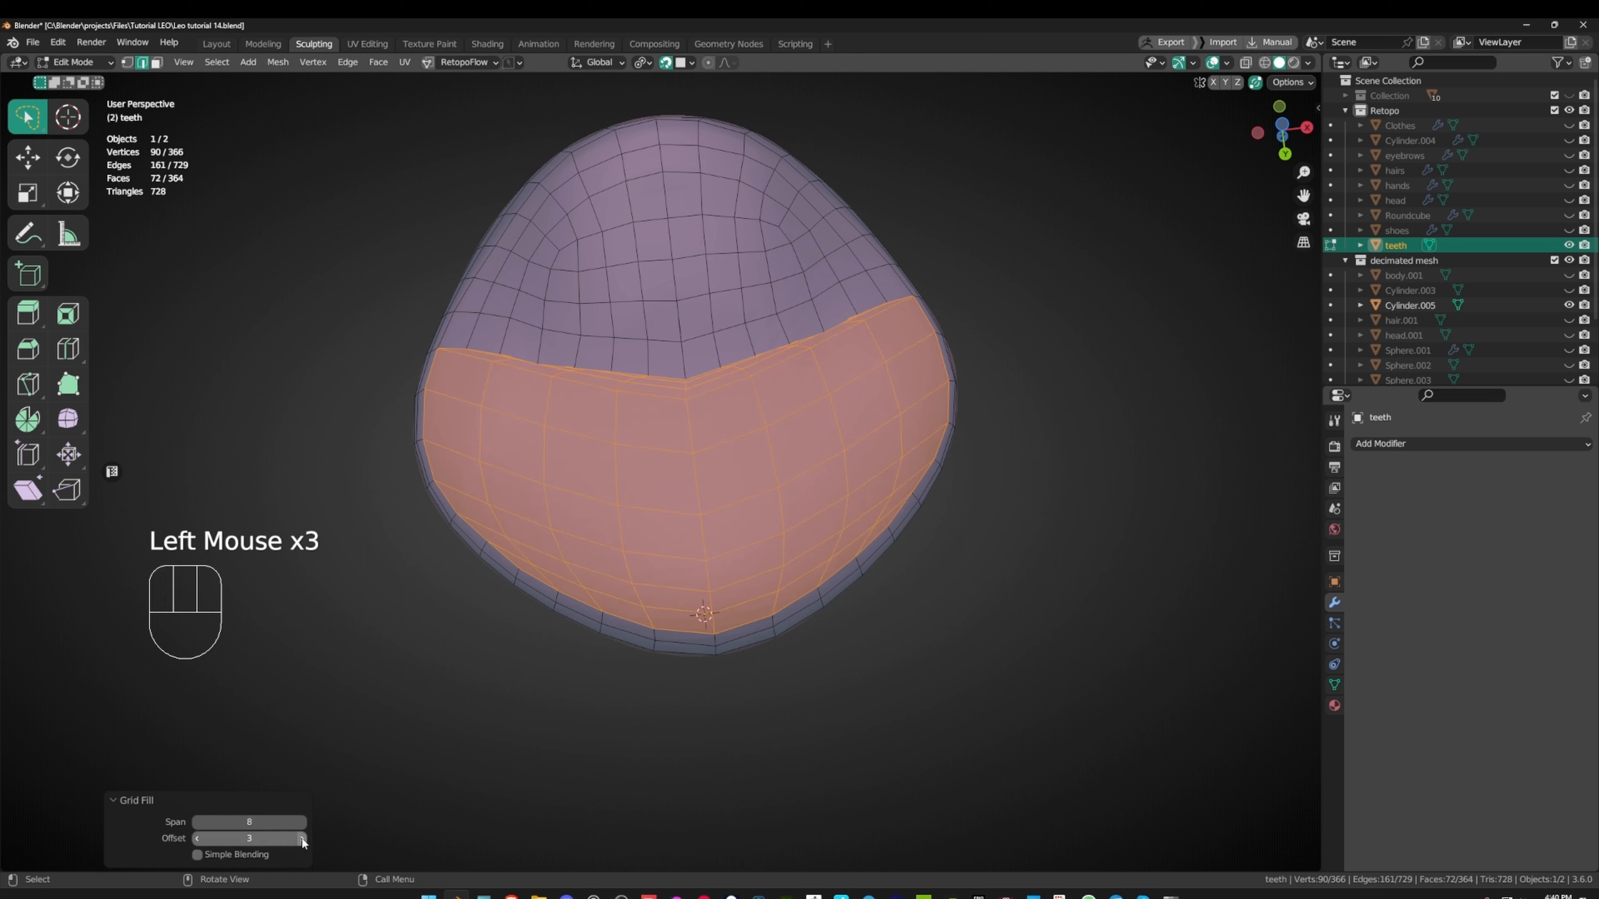
- Lower the Grid Fill span to 3 and raise its offset to 6
{"action": "middle_click_drag", "start_coordinate": [447, 701], "coordinate": [338, 753]}
{"action": "left_click", "coordinate": [196, 823]}
{"action": "left_click", "coordinate": [196, 823]}
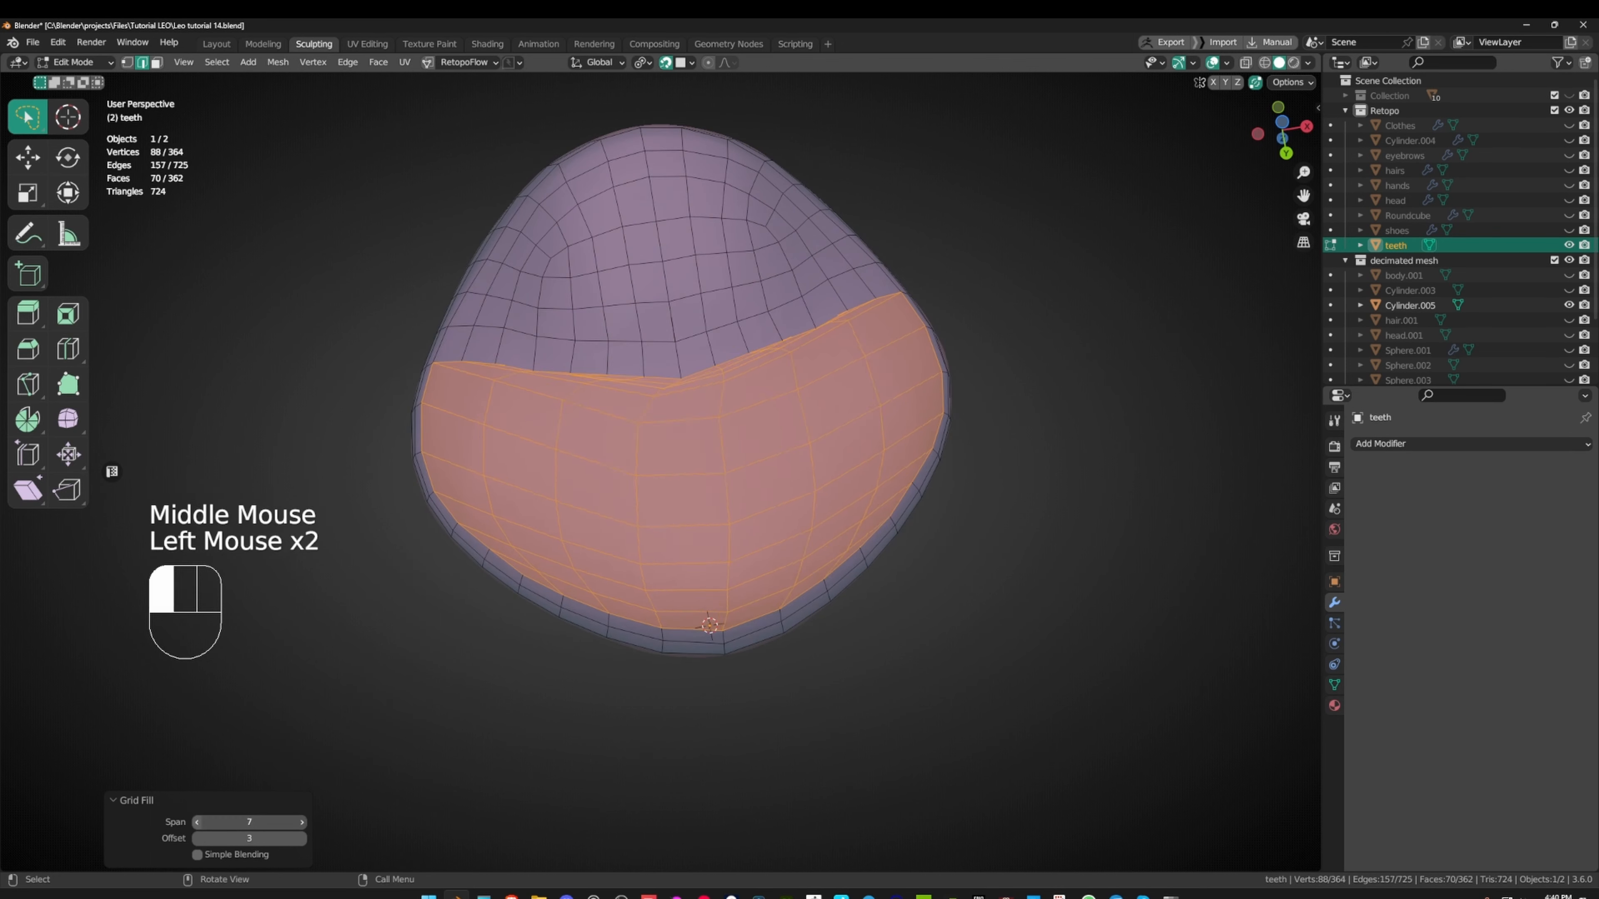
{"action": "left_click", "coordinate": [195, 822]}
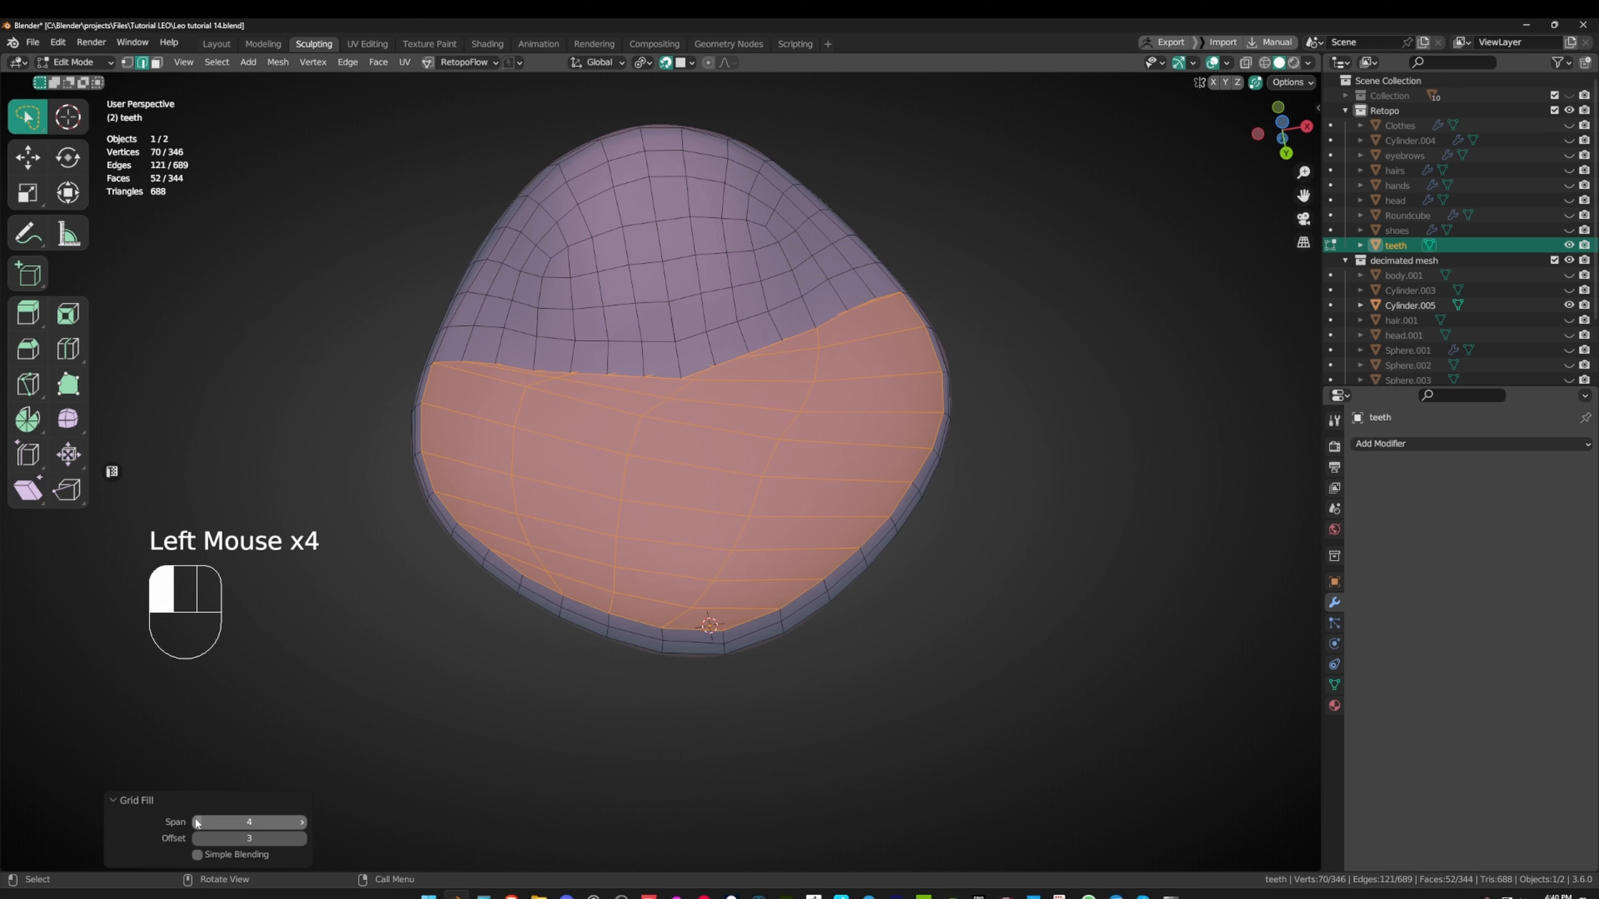
{"action": "left_click", "coordinate": [196, 822]}
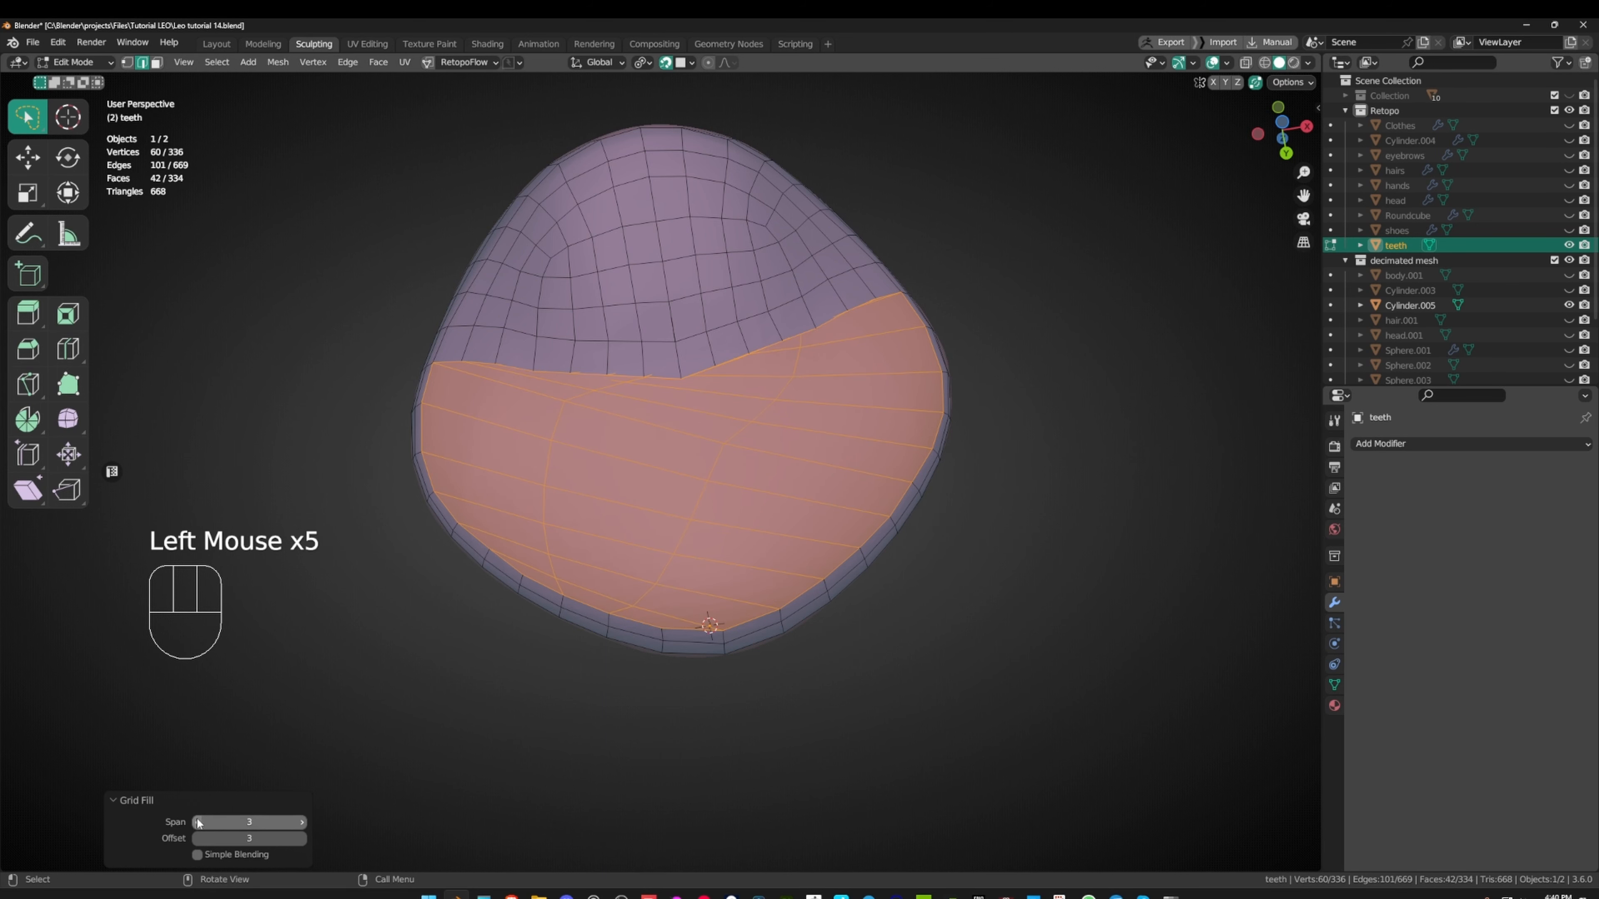
{"action": "left_click", "coordinate": [301, 838]}
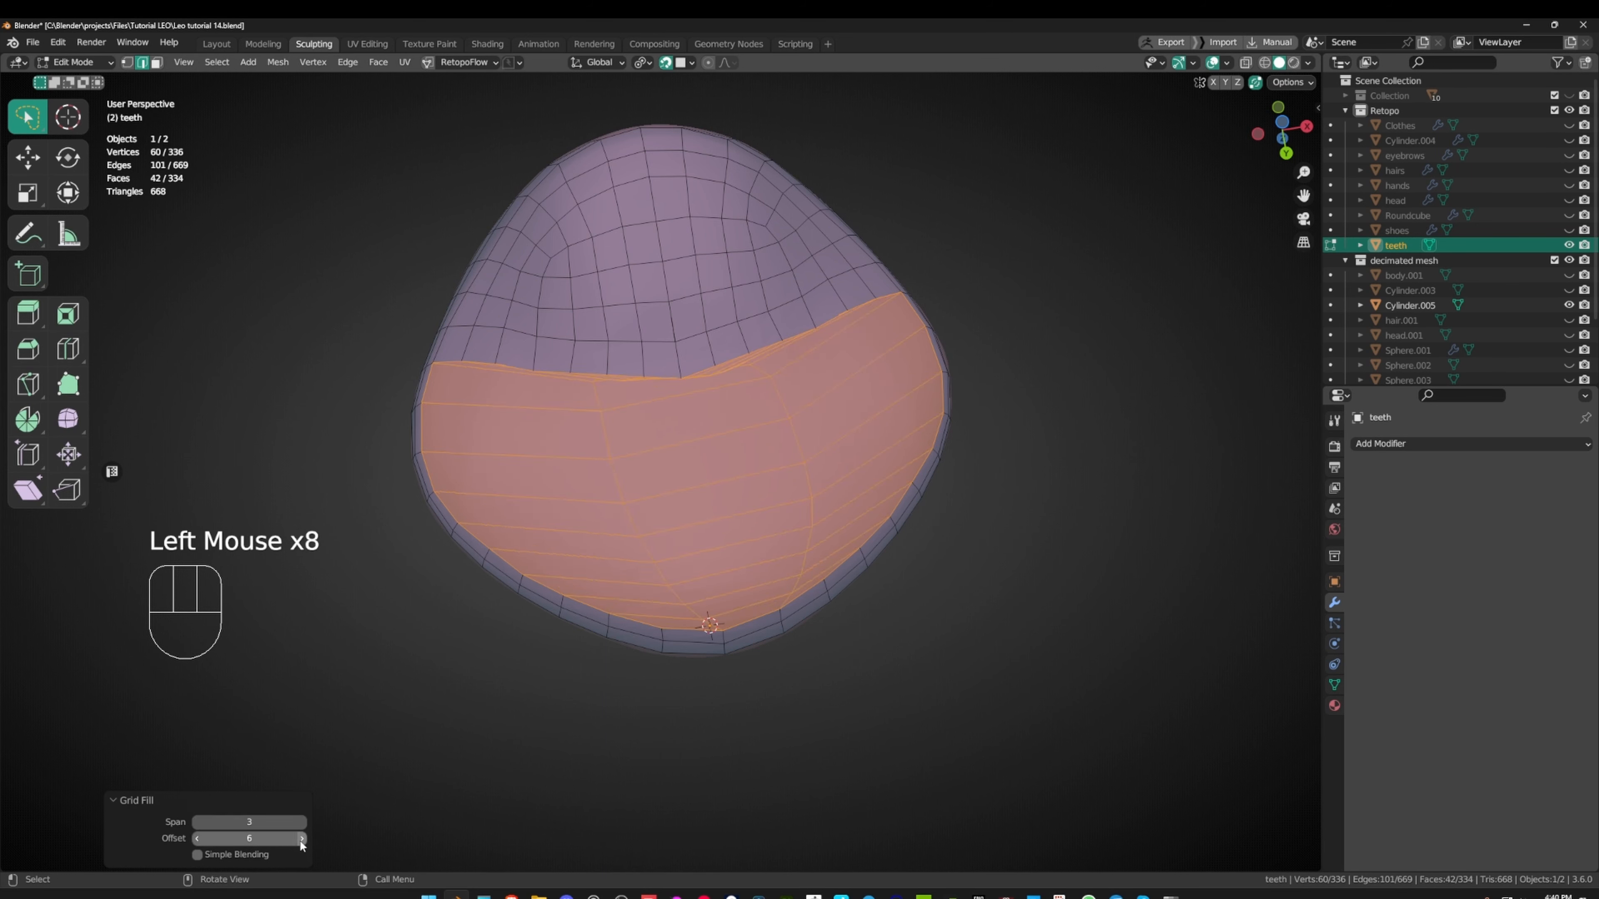
- Continue adjusting the Grid Fill offset until the filled columns line up with the front patch
{"action": "left_click", "coordinate": [304, 839]}
{"action": "left_click", "coordinate": [304, 839]}
{"action": "left_click", "coordinate": [305, 839]}
{"action": "left_click", "coordinate": [305, 838]}
{"action": "left_click", "coordinate": [305, 839]}
{"action": "left_click", "coordinate": [305, 839]}
- Pull the grid fill's first vertex row out from under the front patch's edge and delete it
{"action": "middle_click_drag", "start_coordinate": [616, 616], "coordinate": [597, 581]}
{"action": "middle_click_drag", "start_coordinate": [678, 504], "coordinate": [617, 400]}
{"action": "key", "text": "alt+z"}
{"action": "key", "text": "1"}
{"action": "left_click", "coordinate": [919, 565]}
{"action": "scroll", "coordinate": [638, 257], "scroll_direction": "down", "scroll_amount": 1}
{"action": "scroll", "coordinate": [638, 257], "scroll_direction": "up", "scroll_amount": 1}
{"action": "scroll", "coordinate": [535, 407], "scroll_direction": "down", "scroll_amount": 1}
{"action": "scroll", "coordinate": [535, 407], "scroll_direction": "up", "scroll_amount": 1}
{"action": "left_click", "coordinate": [593, 507], "text": "ctrl"}
{"action": "middle_click_drag", "start_coordinate": [593, 507], "coordinate": [720, 508]}
{"action": "key", "text": "alt+z"}
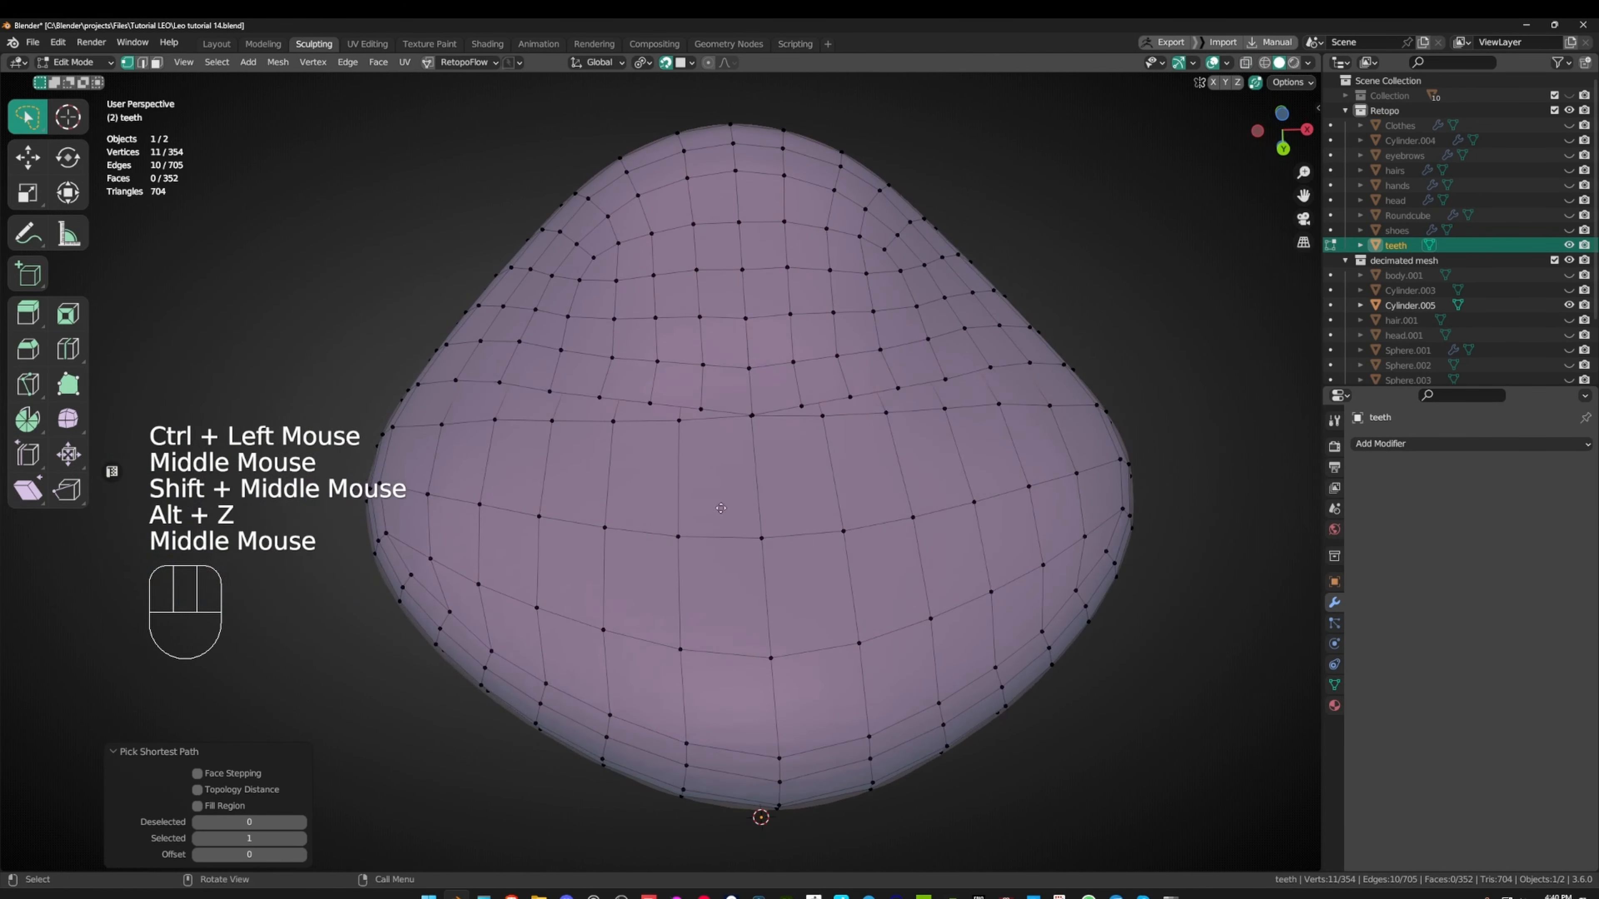
{"action": "key", "text": "g"}
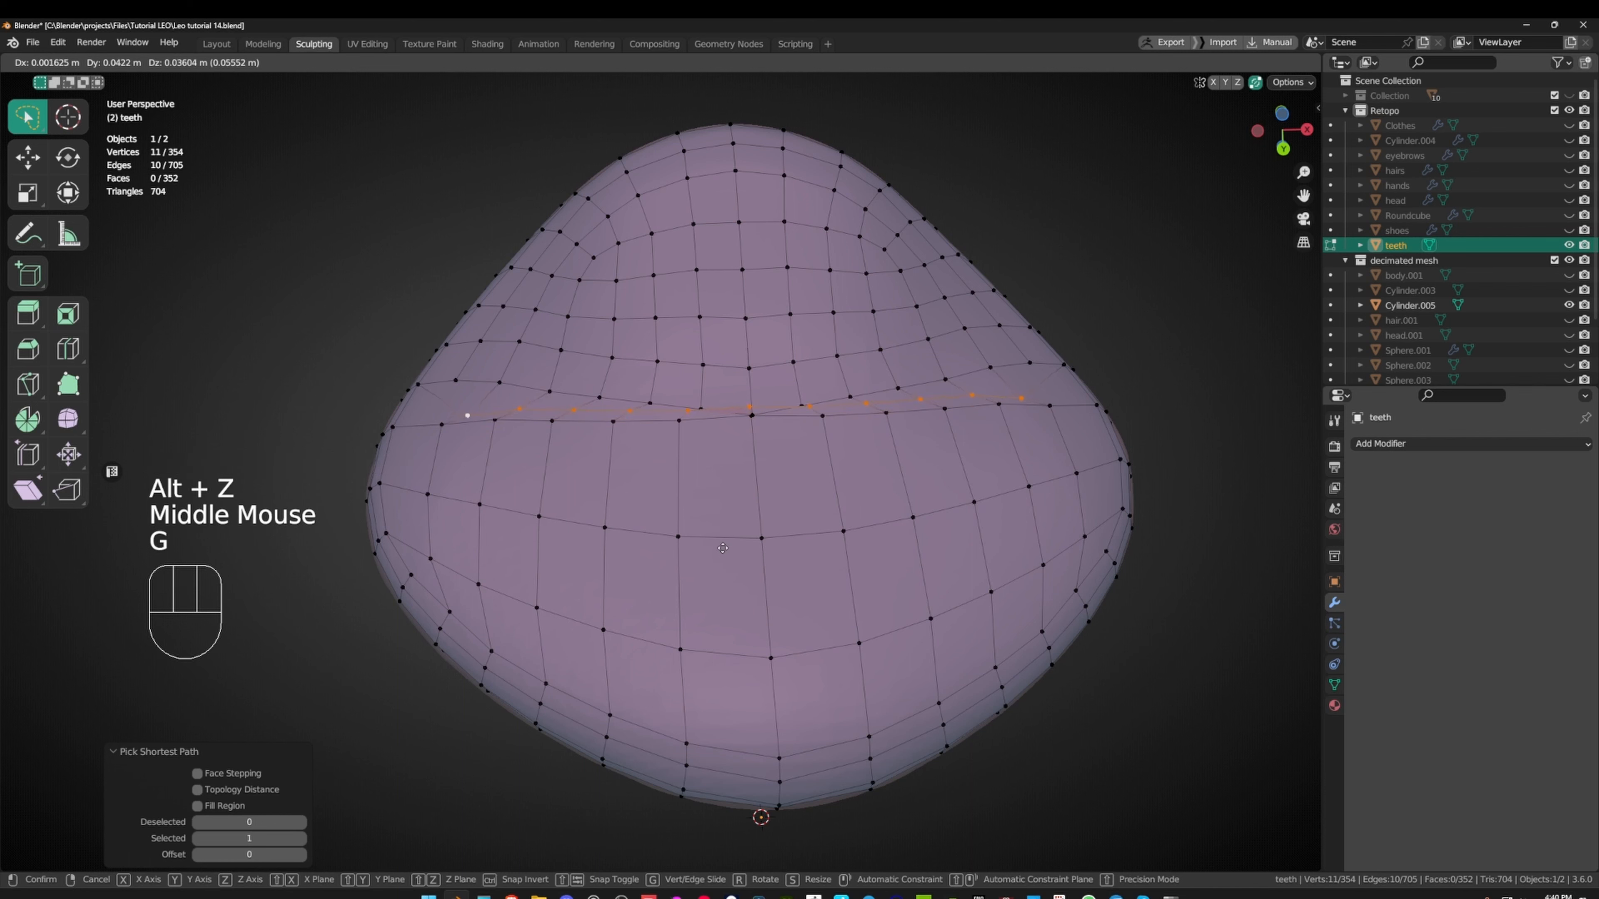
{"action": "left_click", "coordinate": [711, 538]}
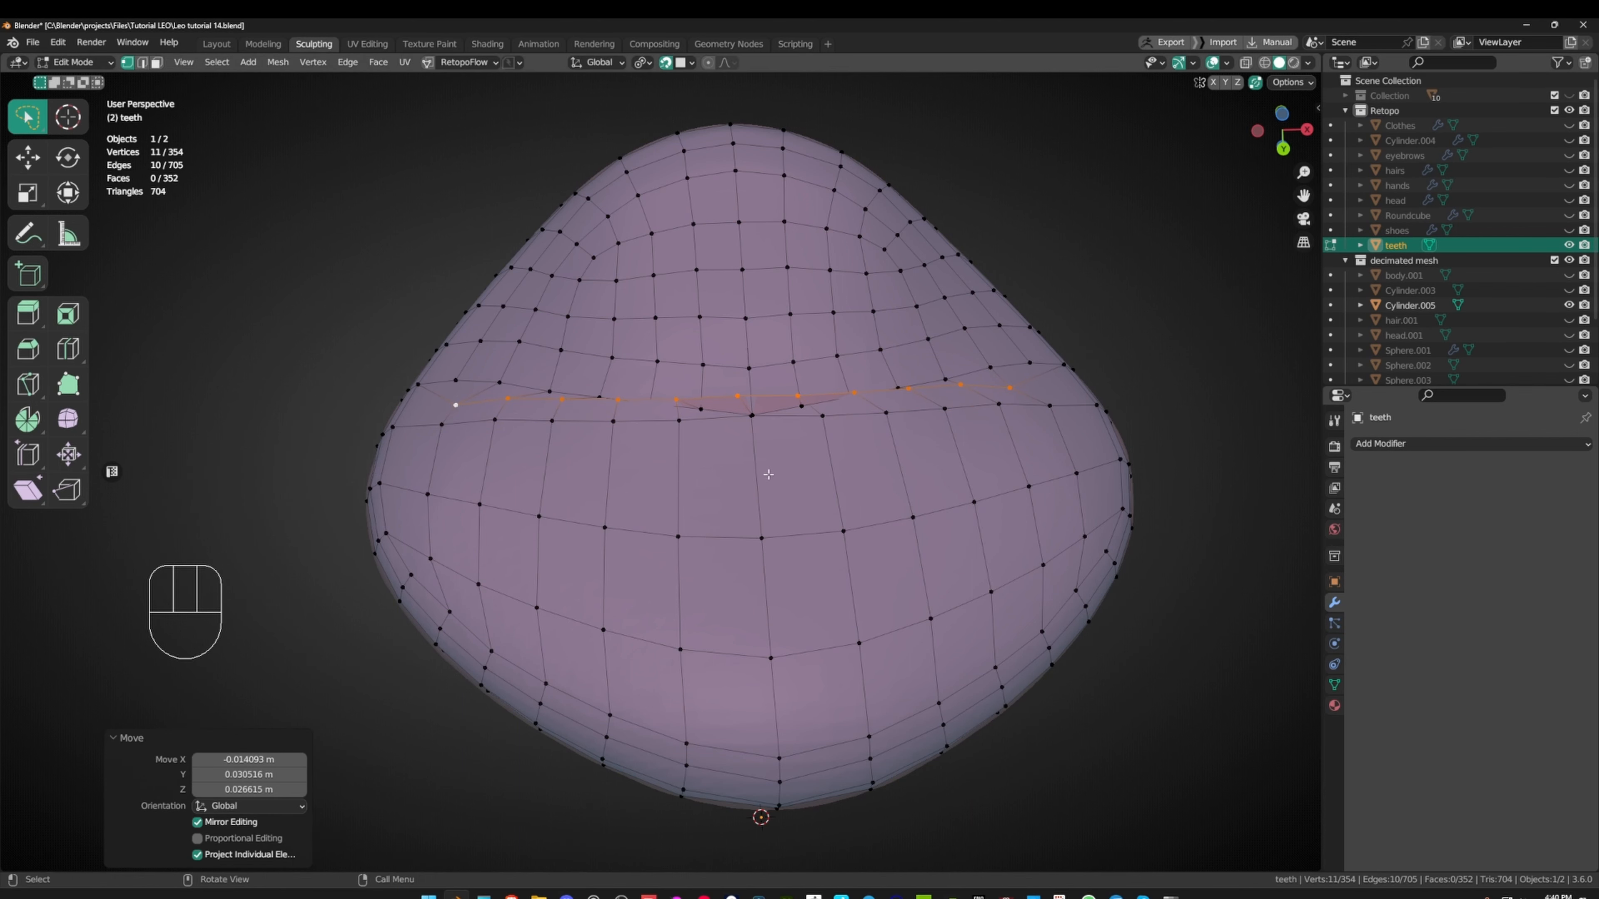
{"action": "middle_click_drag", "start_coordinate": [711, 538], "coordinate": [742, 441], "text": "ctrl"}
{"action": "key", "text": "x"}
{"action": "left_click", "coordinate": [773, 494]}
- Reposition the front patch's vertices near the midline beside the reopened seam to even out the quads
{"action": "left_click", "coordinate": [741, 433]}
{"action": "key", "text": "g"}
{"action": "left_click", "coordinate": [739, 419]}
{"action": "left_click", "coordinate": [740, 452]}
{"action": "key", "text": "g"}
{"action": "left_click", "coordinate": [743, 458]}
{"action": "left_click", "coordinate": [791, 445]}
{"action": "key", "text": "g"}
{"action": "left_click", "coordinate": [796, 437]}
{"action": "key", "text": "g"}
{"action": "left_click", "coordinate": [800, 436]}
- Reposition the vertices along the back patch's edge of the open seam, right of the midline, to smooth its line
{"action": "middle_click_drag", "start_coordinate": [801, 436], "coordinate": [782, 570]}
{"action": "scroll", "coordinate": [799, 479], "scroll_direction": "down", "scroll_amount": 2}
{"action": "middle_click_drag", "start_coordinate": [817, 417], "coordinate": [713, 407]}
{"action": "scroll", "coordinate": [714, 406], "scroll_direction": "up", "scroll_amount": 2}
{"action": "middle_click_drag", "start_coordinate": [785, 311], "coordinate": [781, 343]}
{"action": "middle_click_drag", "start_coordinate": [843, 396], "coordinate": [818, 452], "text": "shift"}
{"action": "left_click", "coordinate": [821, 449]}
{"action": "key", "text": "g"}
{"action": "left_click", "coordinate": [823, 449]}
{"action": "key", "text": "g"}
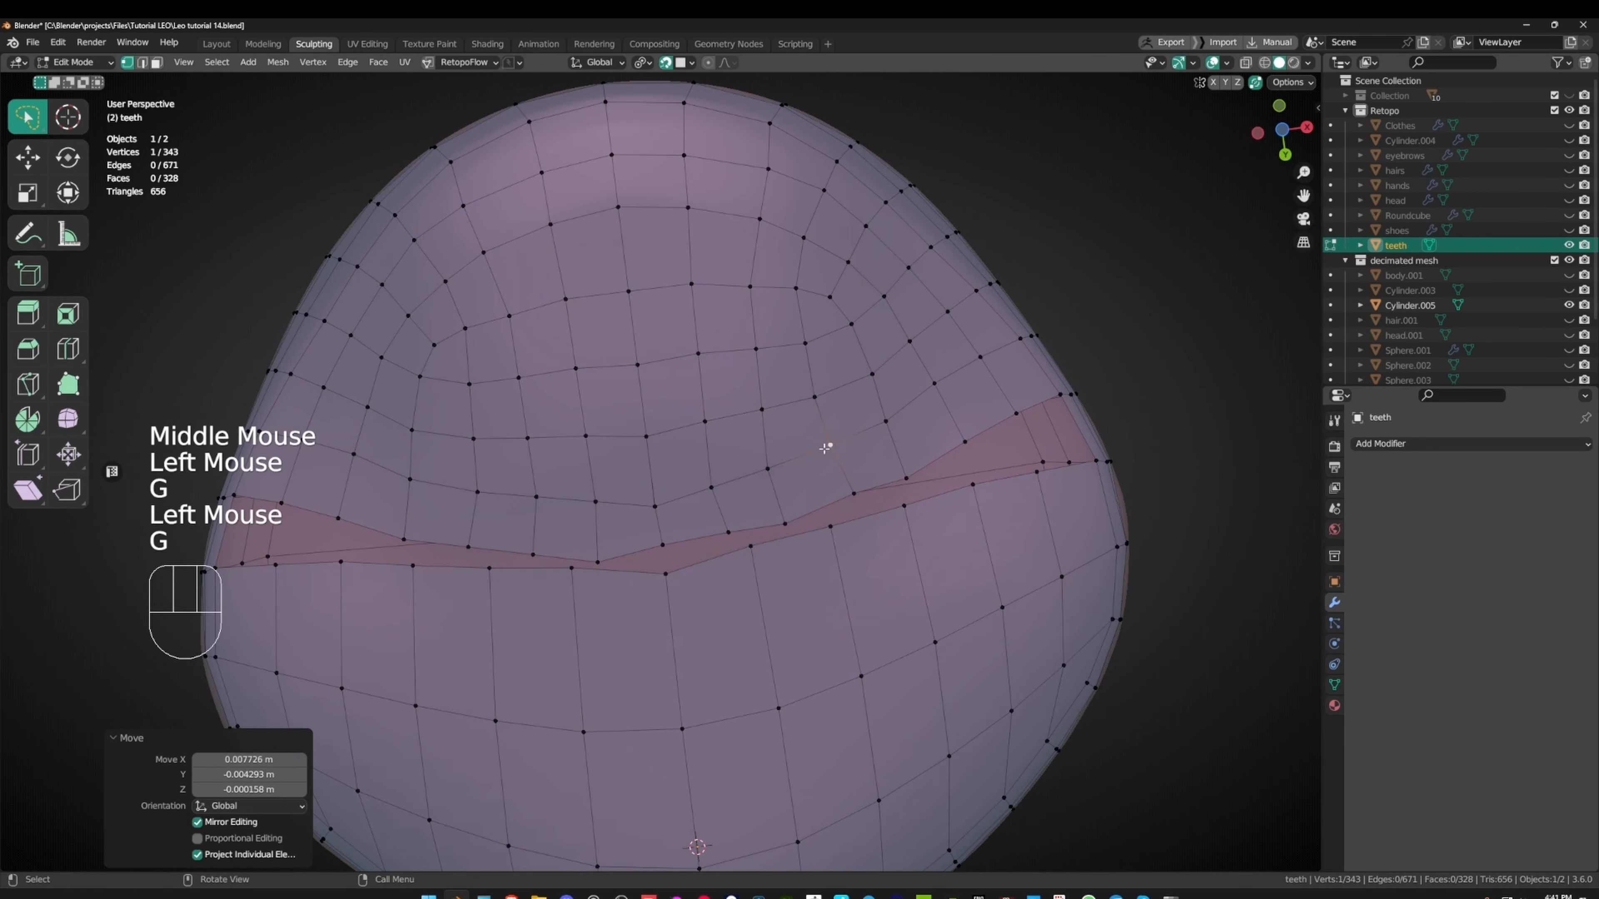
{"action": "left_click", "coordinate": [824, 448]}
{"action": "key", "text": "g"}
{"action": "left_click", "coordinate": [767, 468]}
{"action": "key", "text": "g"}
{"action": "left_click", "coordinate": [716, 518]}
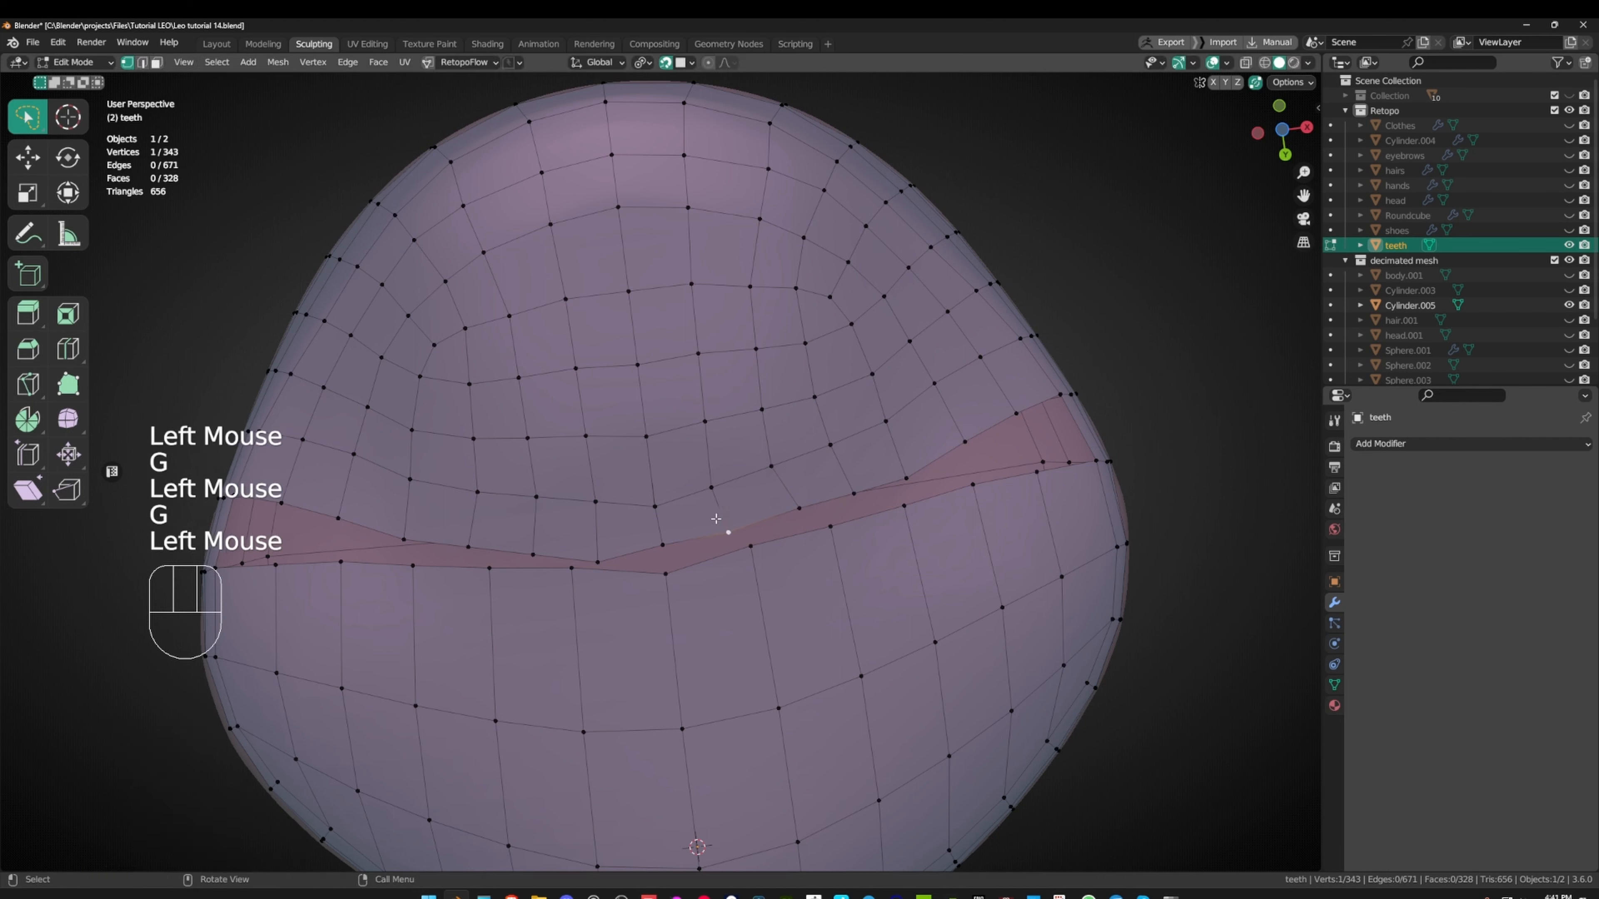
{"action": "key", "text": "g"}
{"action": "left_click", "coordinate": [725, 525]}
{"action": "key", "text": "g"}
{"action": "left_click", "coordinate": [831, 492]}
{"action": "key", "text": "g"}
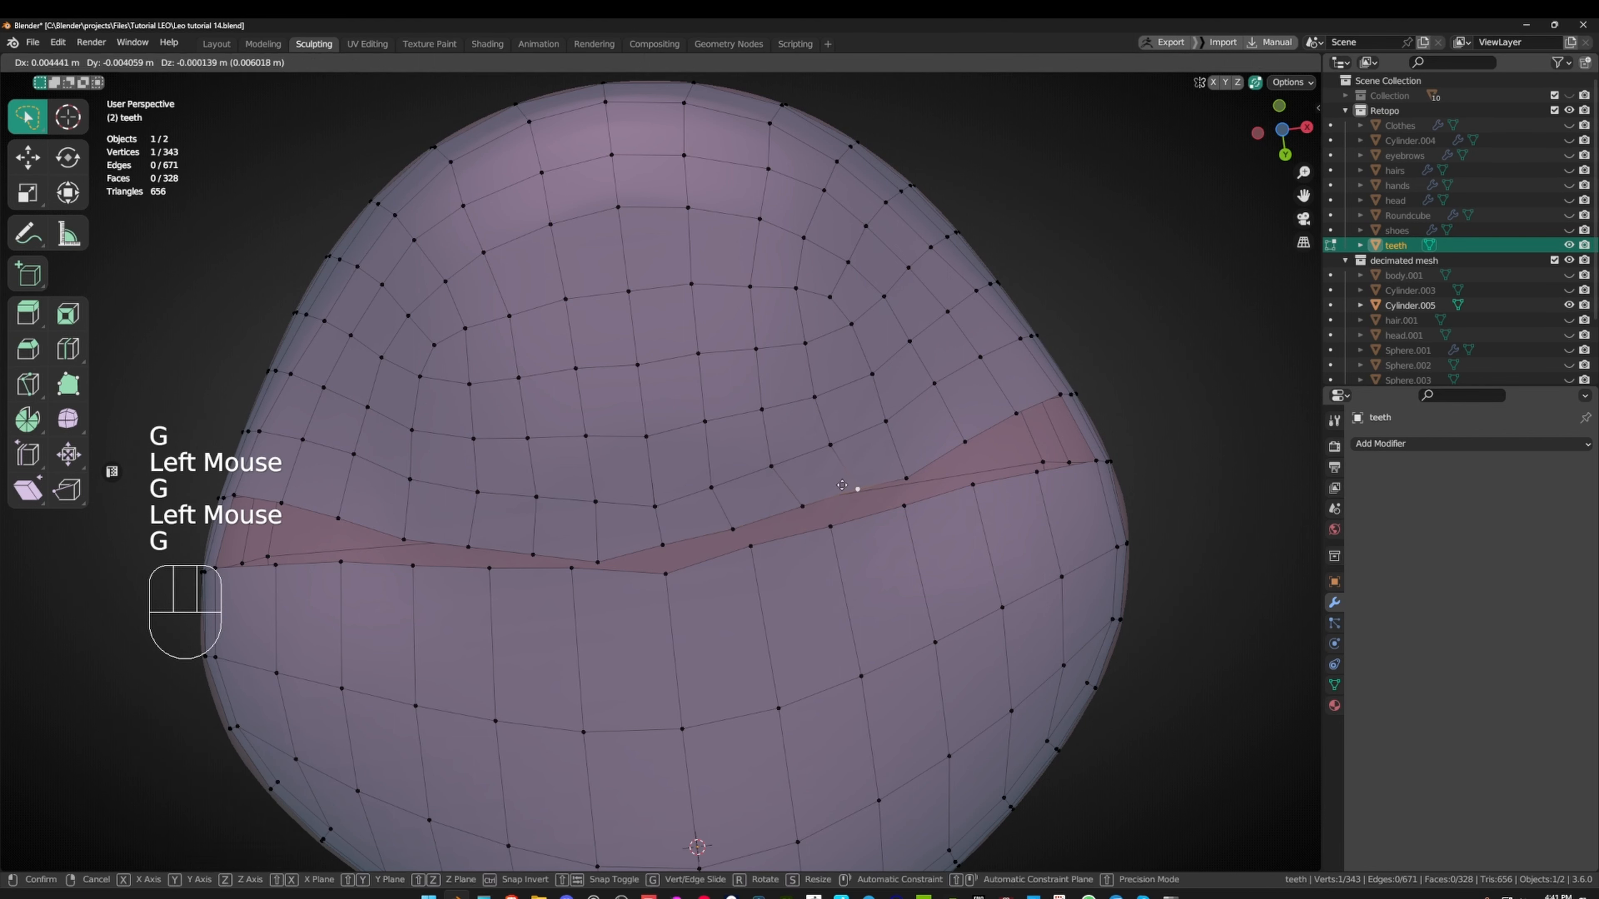
{"action": "left_click", "coordinate": [843, 486]}
- Try to fill the seam with faces from its right end toward the midline
{"action": "scroll", "coordinate": [881, 494], "scroll_direction": "down", "scroll_amount": 1}
{"action": "middle_click_drag", "start_coordinate": [931, 504], "coordinate": [803, 468]}
{"action": "middle_click_drag", "start_coordinate": [942, 489], "coordinate": [878, 463], "text": "shift"}
{"action": "key", "text": "2"}
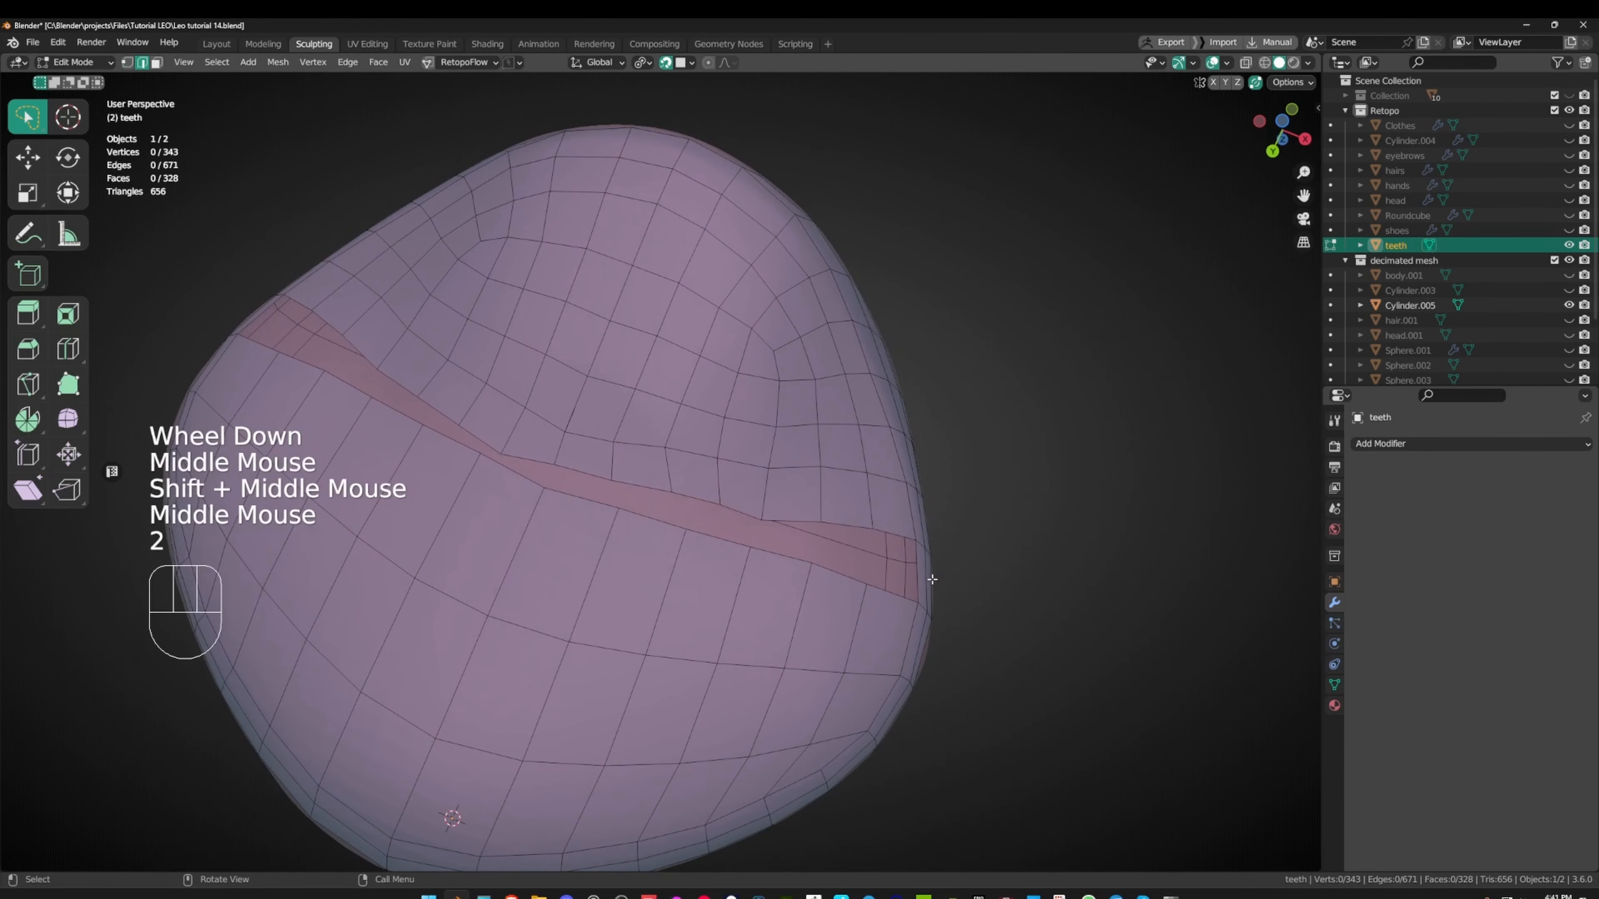
{"action": "left_click", "coordinate": [919, 574]}
{"action": "key", "text": "f"}
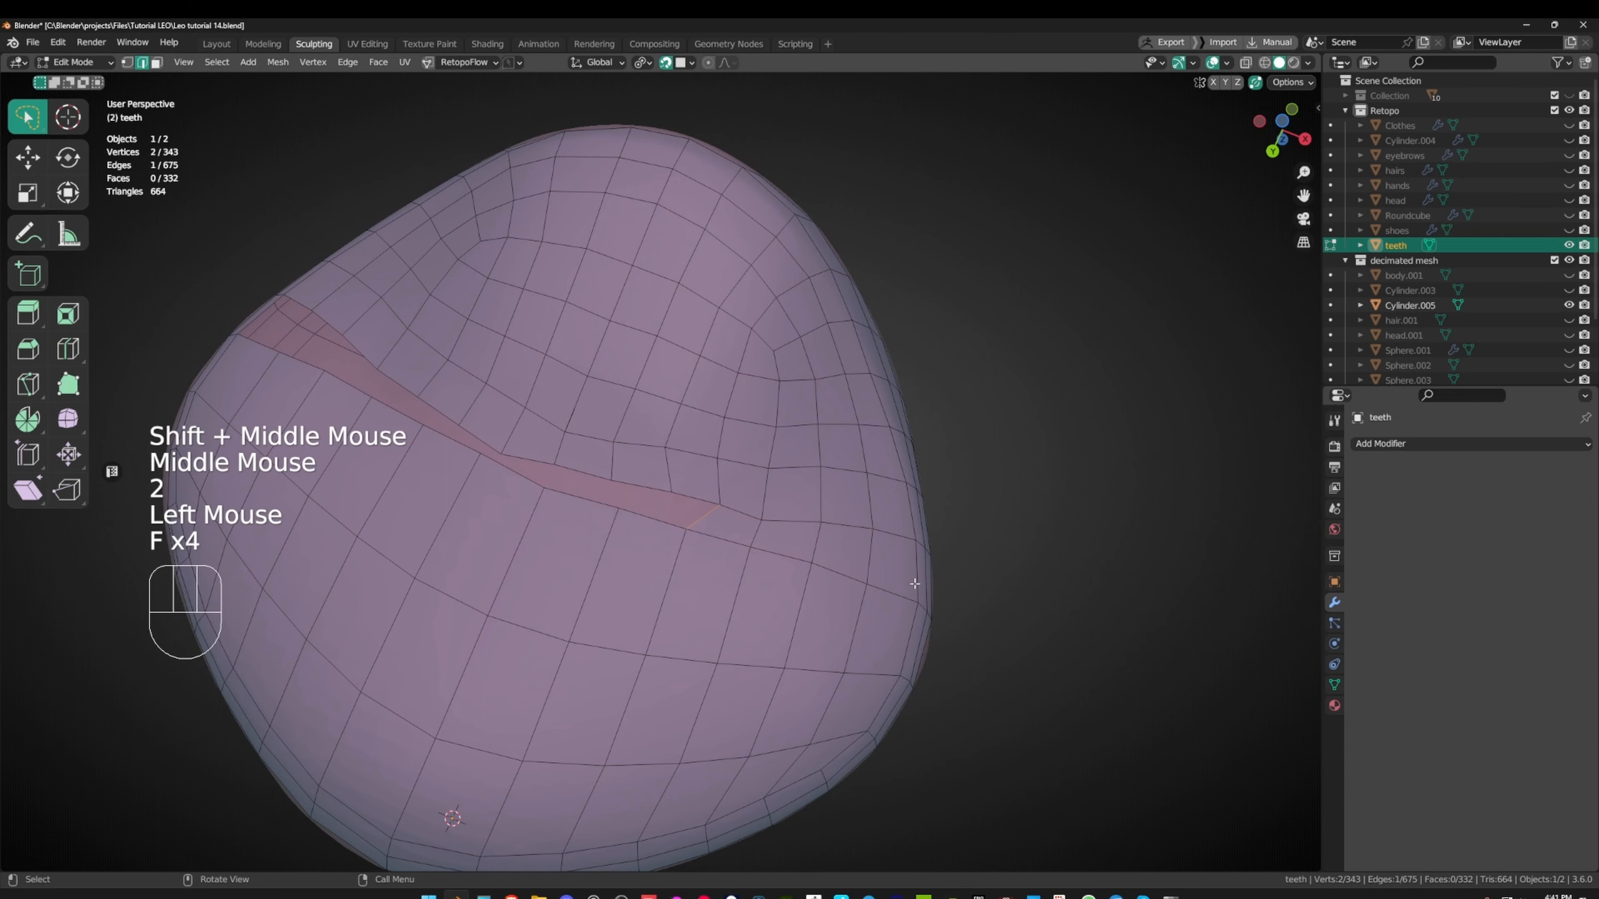
{"action": "key", "text": "f"}
{"action": "key", "text": "f"}
{"action": "scroll", "coordinate": [602, 552], "scroll_direction": "down", "scroll_amount": 2}
{"action": "middle_click_drag", "start_coordinate": [602, 551], "coordinate": [649, 590], "text": "shift"}
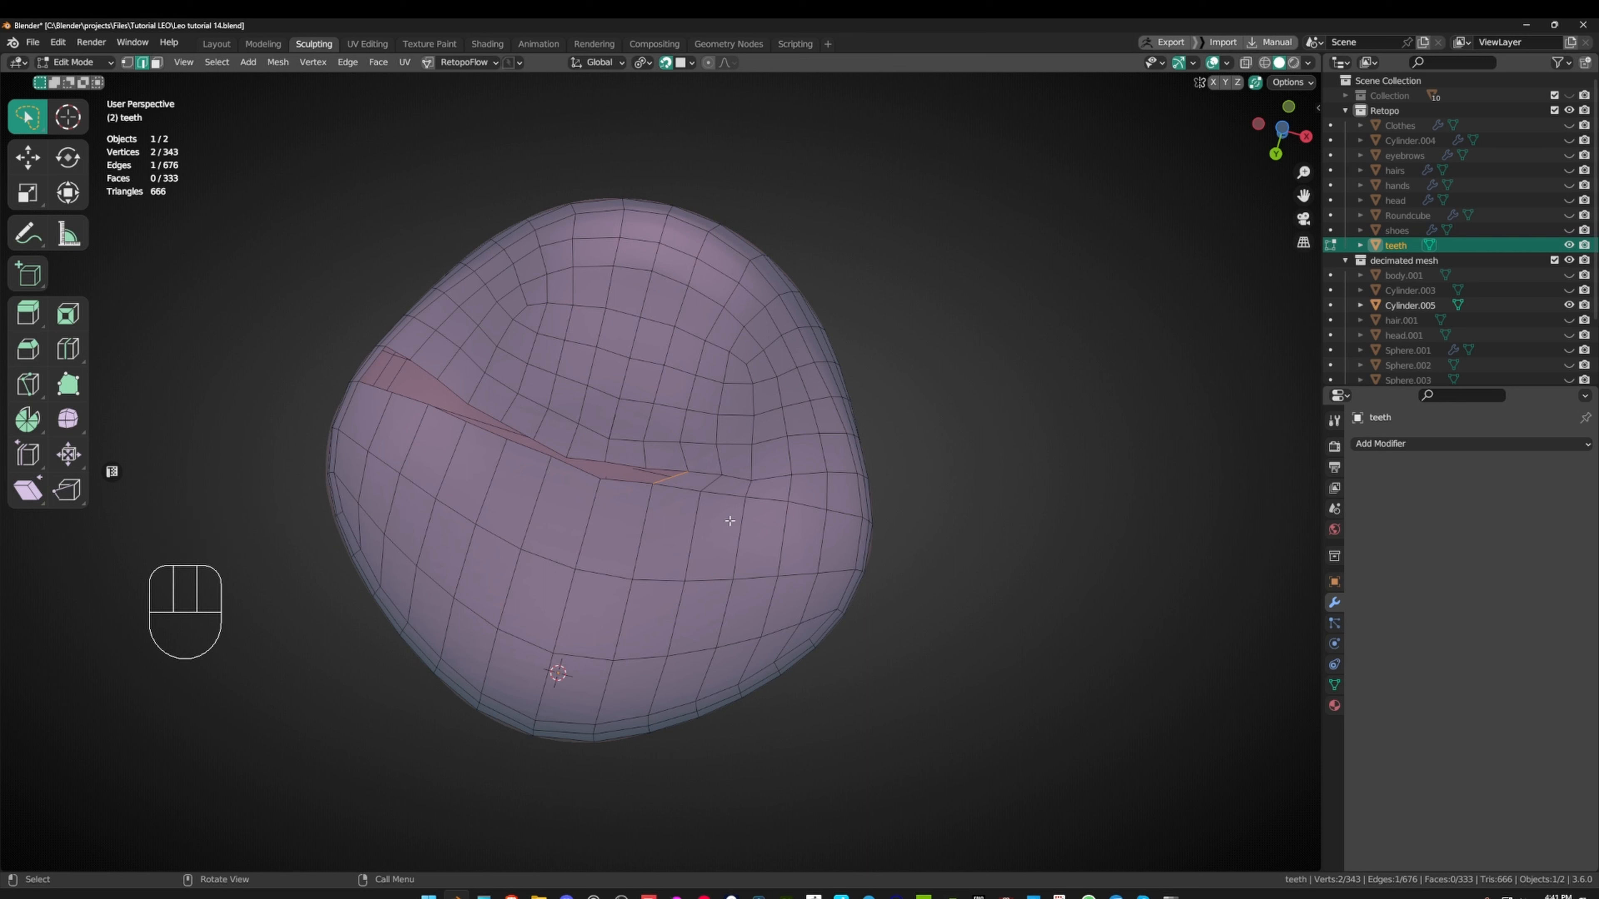
{"action": "middle_click_drag", "start_coordinate": [730, 521], "coordinate": [800, 487]}
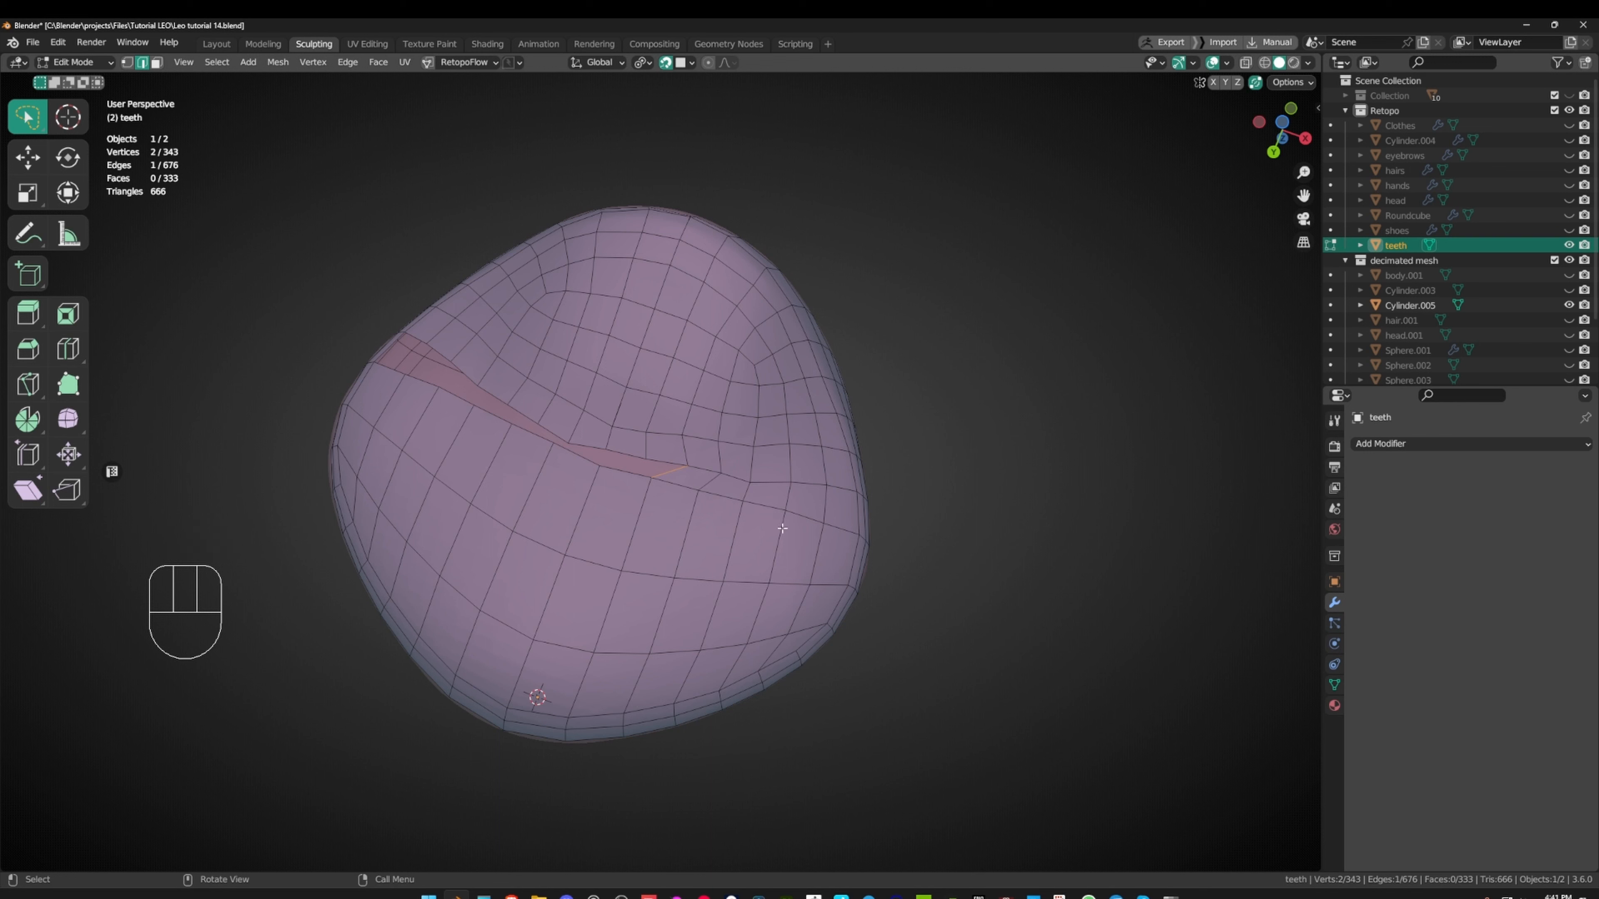
{"action": "key", "text": "ctrl"}
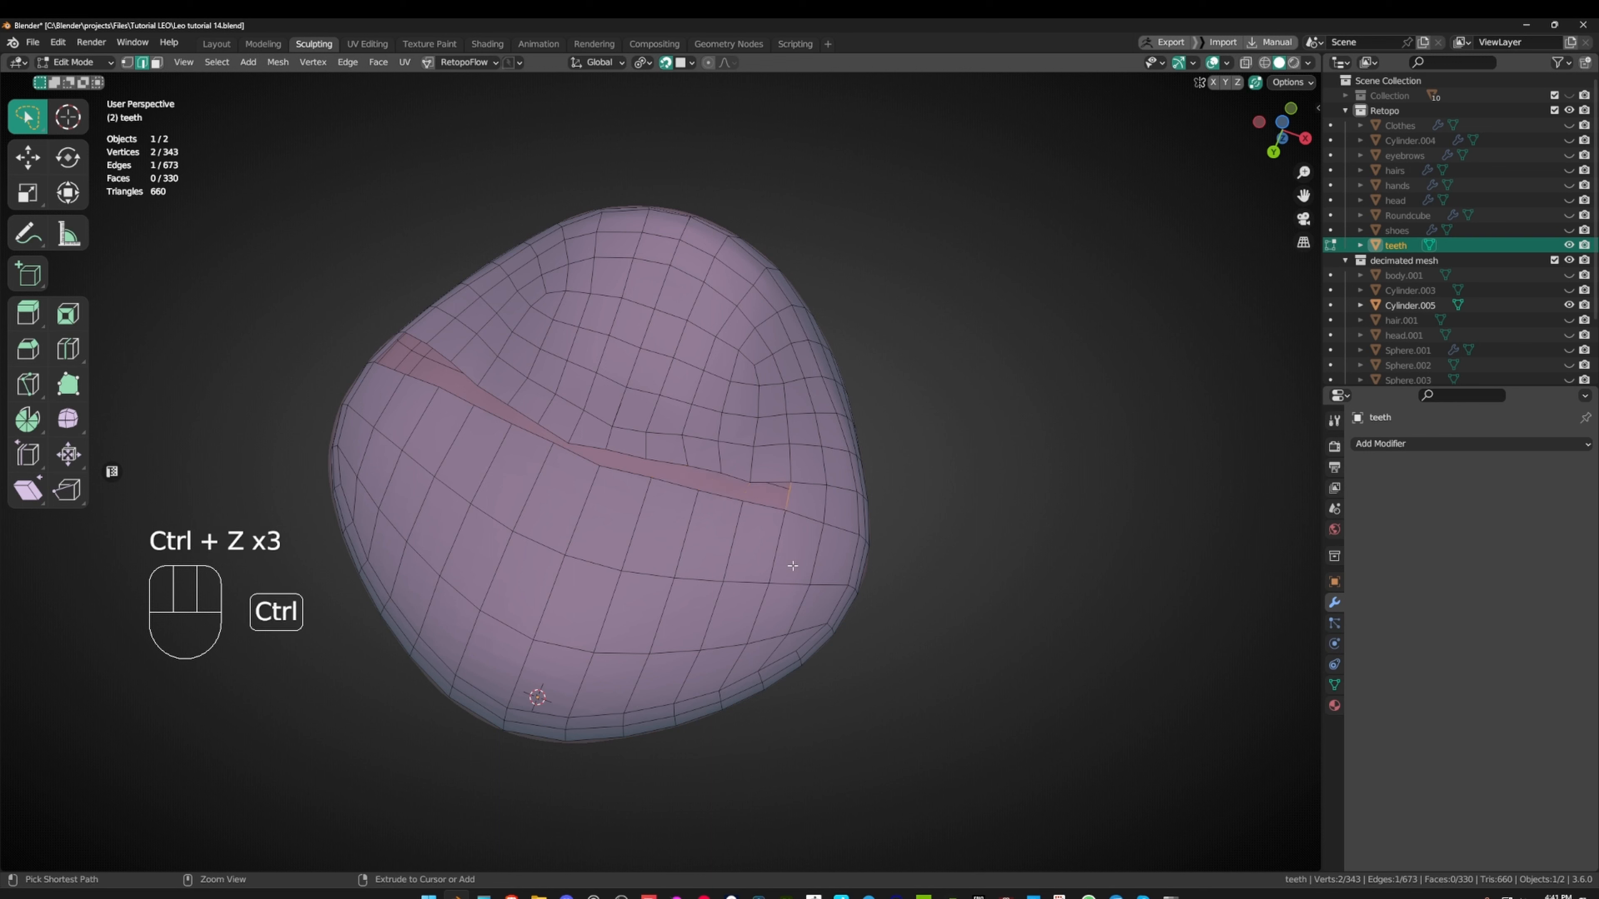
- Cut an extra edge loop through the front patch's columns and fill the seam with faces from its right end to the midline
{"action": "key", "text": "ctrl+r"}
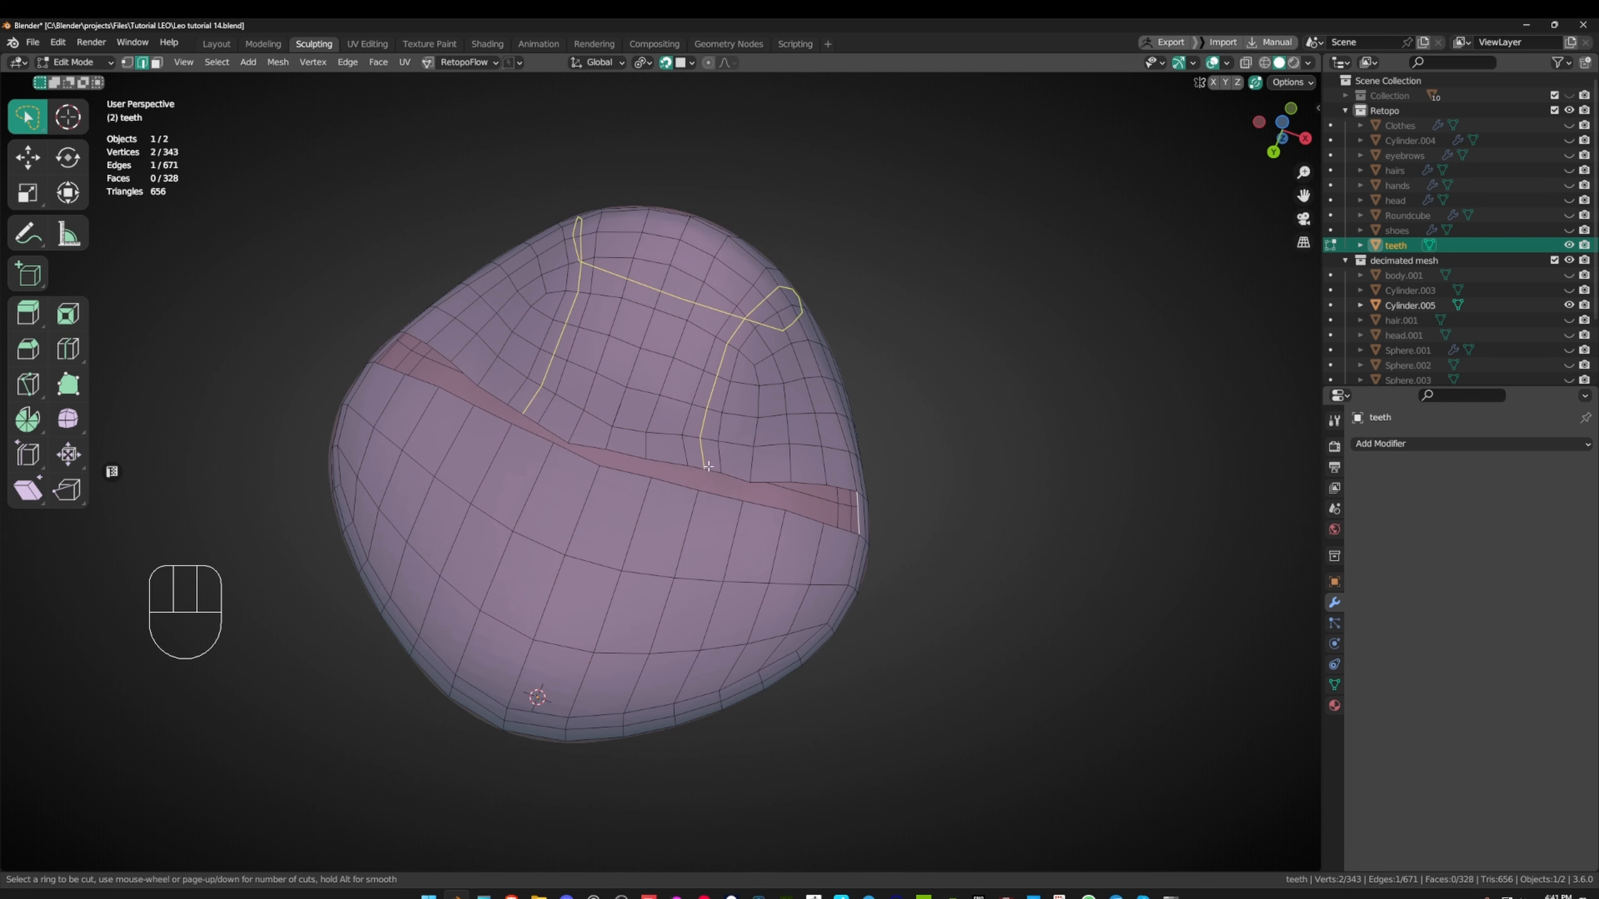
{"action": "left_click", "coordinate": [722, 503]}
{"action": "middle_click_drag", "start_coordinate": [723, 503], "coordinate": [790, 304]}
{"action": "scroll", "coordinate": [791, 304], "scroll_direction": "down", "scroll_amount": 1}
{"action": "middle_click_drag", "start_coordinate": [589, 364], "coordinate": [801, 555]}
{"action": "key", "text": "2"}
{"action": "left_click", "coordinate": [828, 505]}
{"action": "key", "text": "f"}
{"action": "key", "text": "f"}
{"action": "key", "text": "f"}
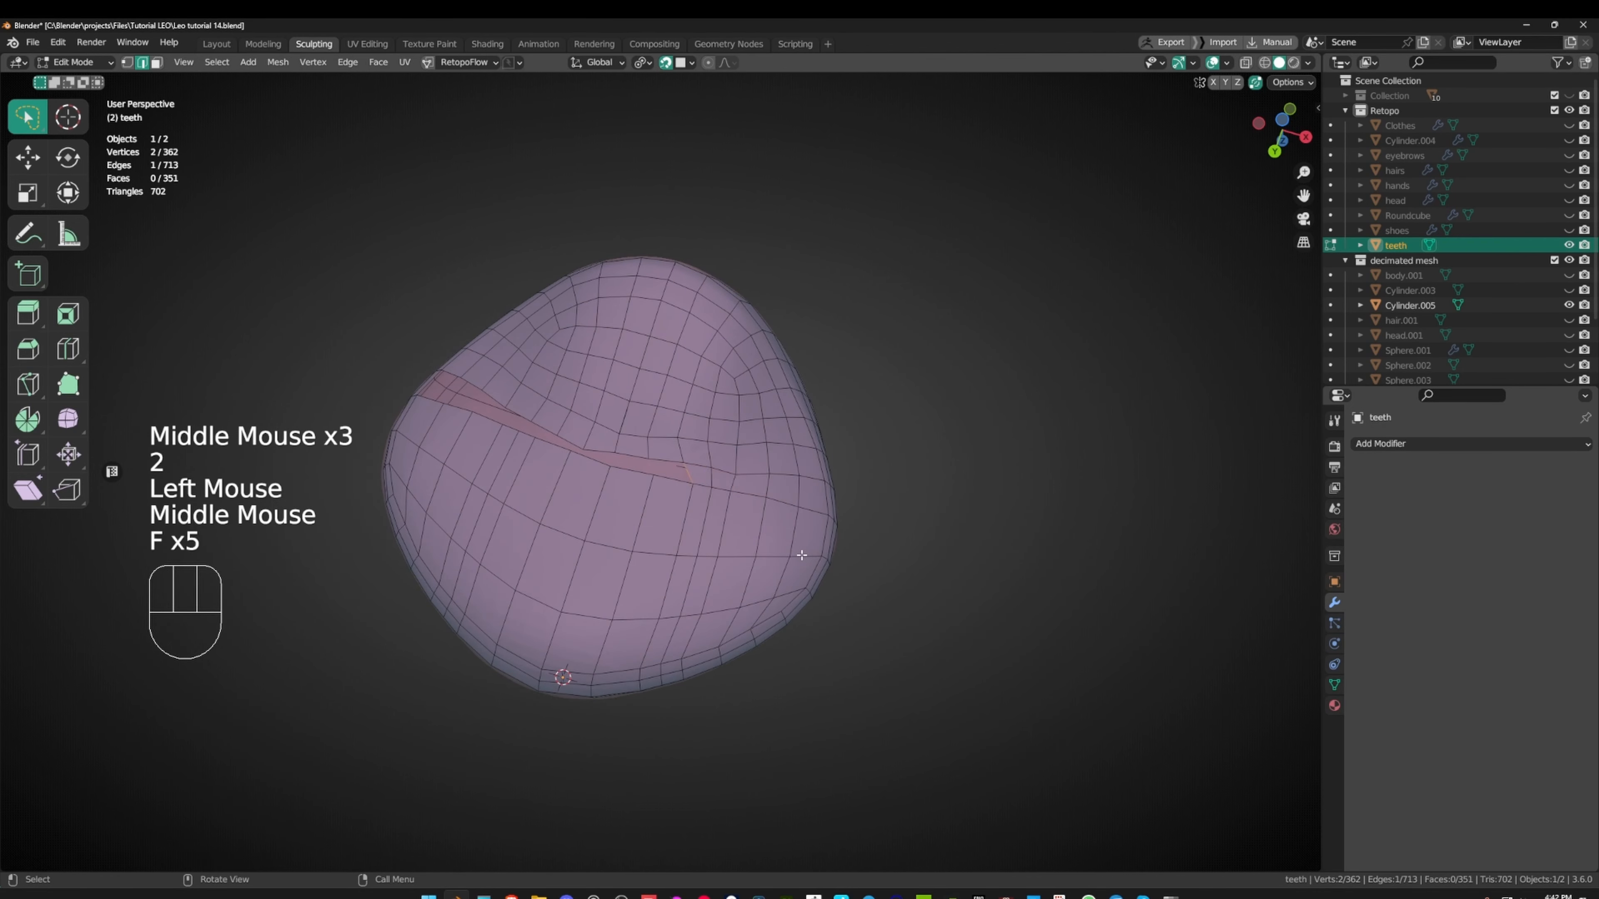
{"action": "key", "text": "f"}
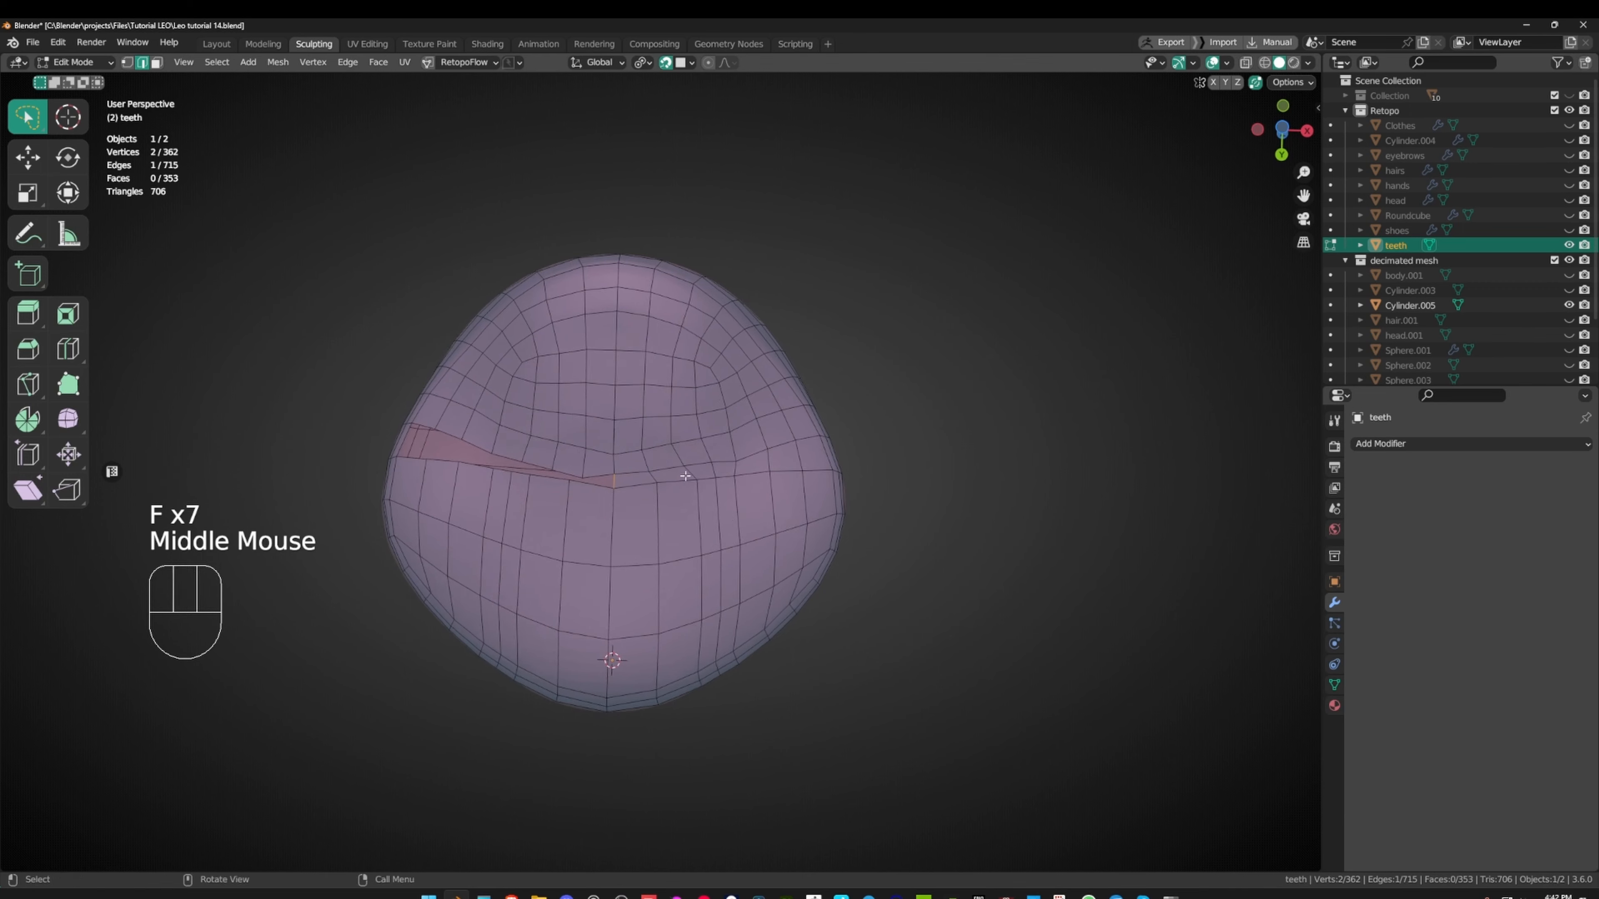
{"action": "middle_click_drag", "start_coordinate": [762, 544], "coordinate": [671, 497]}
- Hide the sculpt's Collection and bring the Retopo and decimated mesh collections back into view
{"action": "key", "text": "Tab"}
{"action": "key", "text": "1"}
{"action": "key", "text": "Tab"}
{"action": "key", "text": "1"}
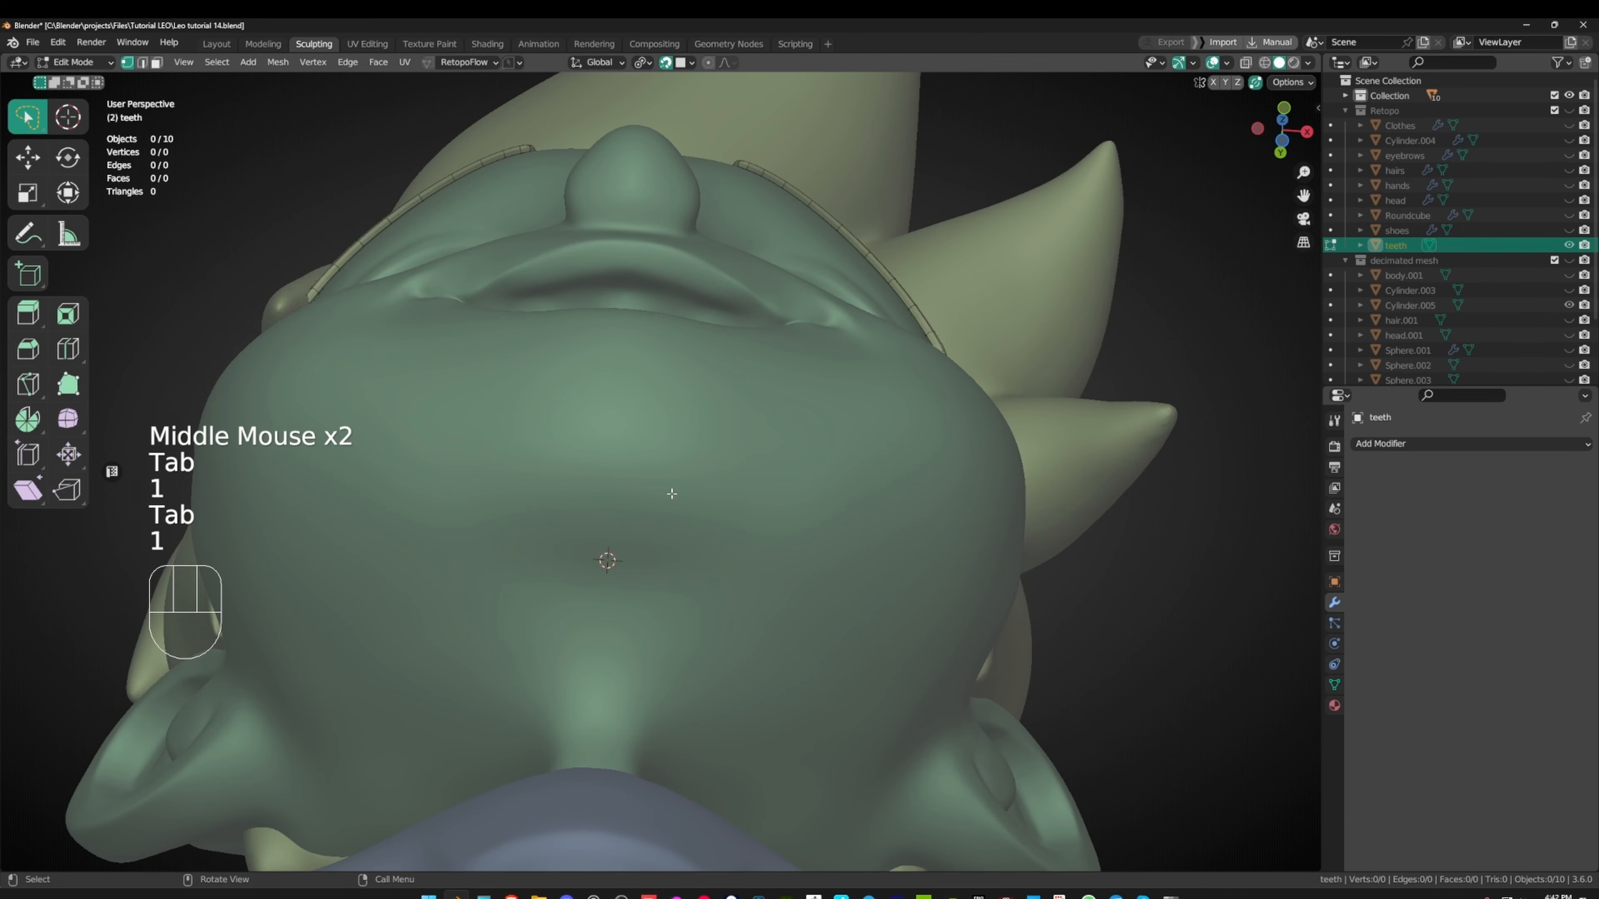
{"action": "middle_click_drag", "start_coordinate": [772, 493], "coordinate": [812, 599]}
{"action": "left_click", "coordinate": [1570, 95]}
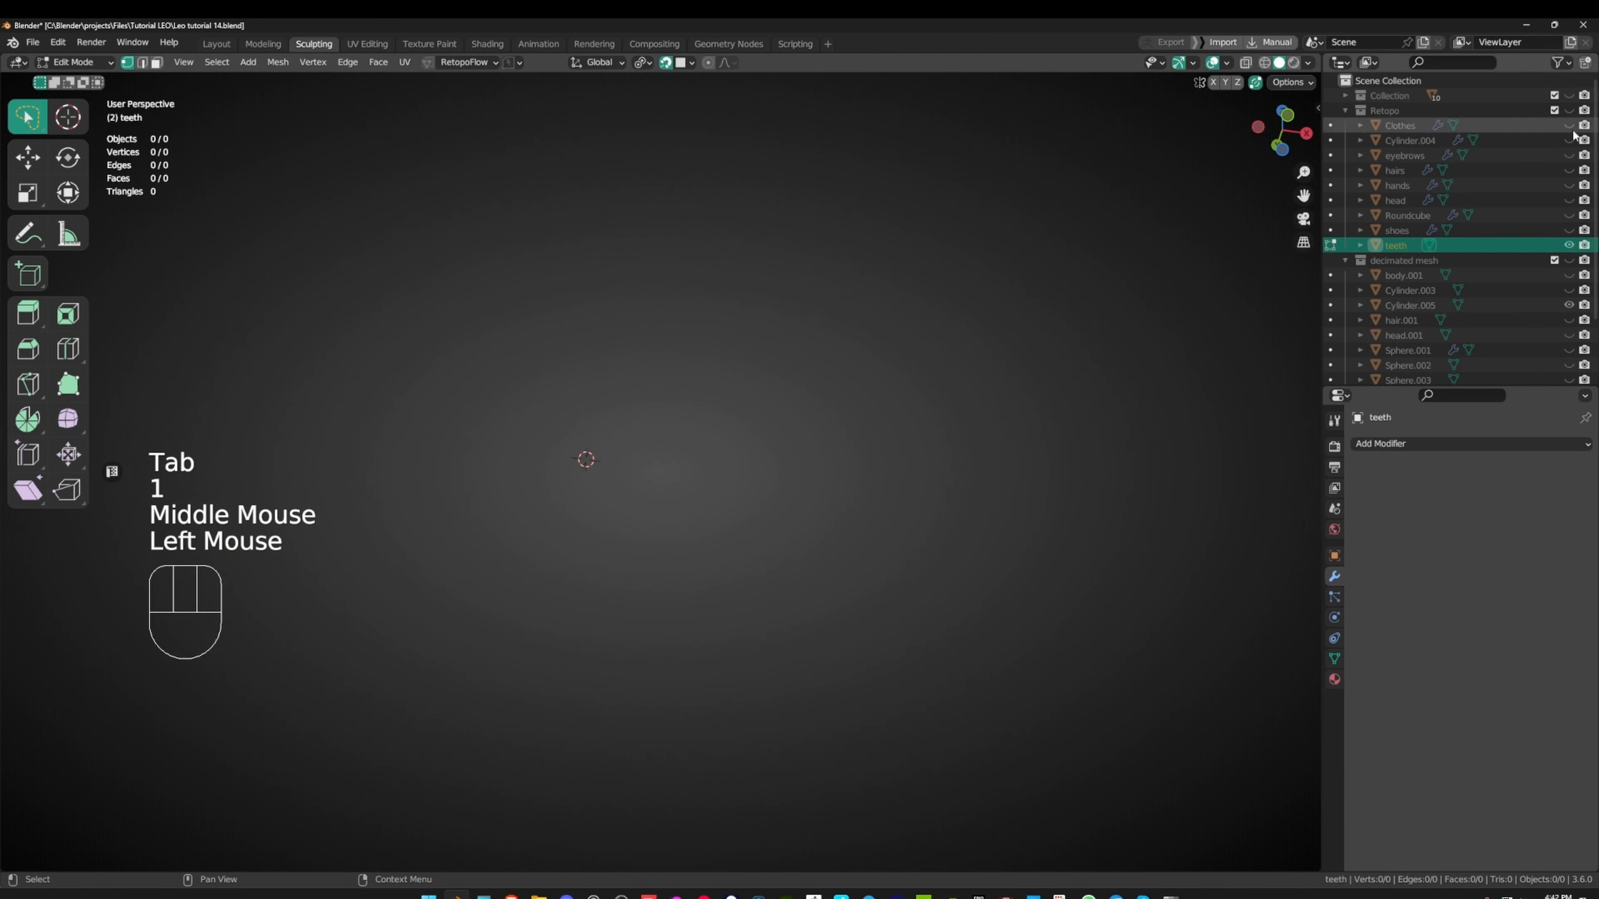
{"action": "left_click", "coordinate": [1569, 110]}
{"action": "middle_click_drag", "start_coordinate": [983, 170], "coordinate": [847, 319]}
{"action": "middle_click_drag", "start_coordinate": [847, 319], "coordinate": [932, 293], "text": "alt"}
{"action": "left_click", "coordinate": [1569, 260]}
- Delete the negative-X half of the teeth mesh, keeping the midline vertices
{"action": "middle_click_drag", "start_coordinate": [821, 300], "coordinate": [680, 340]}
{"action": "key", "text": "alt+z"}
{"action": "middle_click_drag", "start_coordinate": [680, 340], "coordinate": [566, 302], "text": "alt"}
{"action": "left_click", "coordinate": [351, 246]}
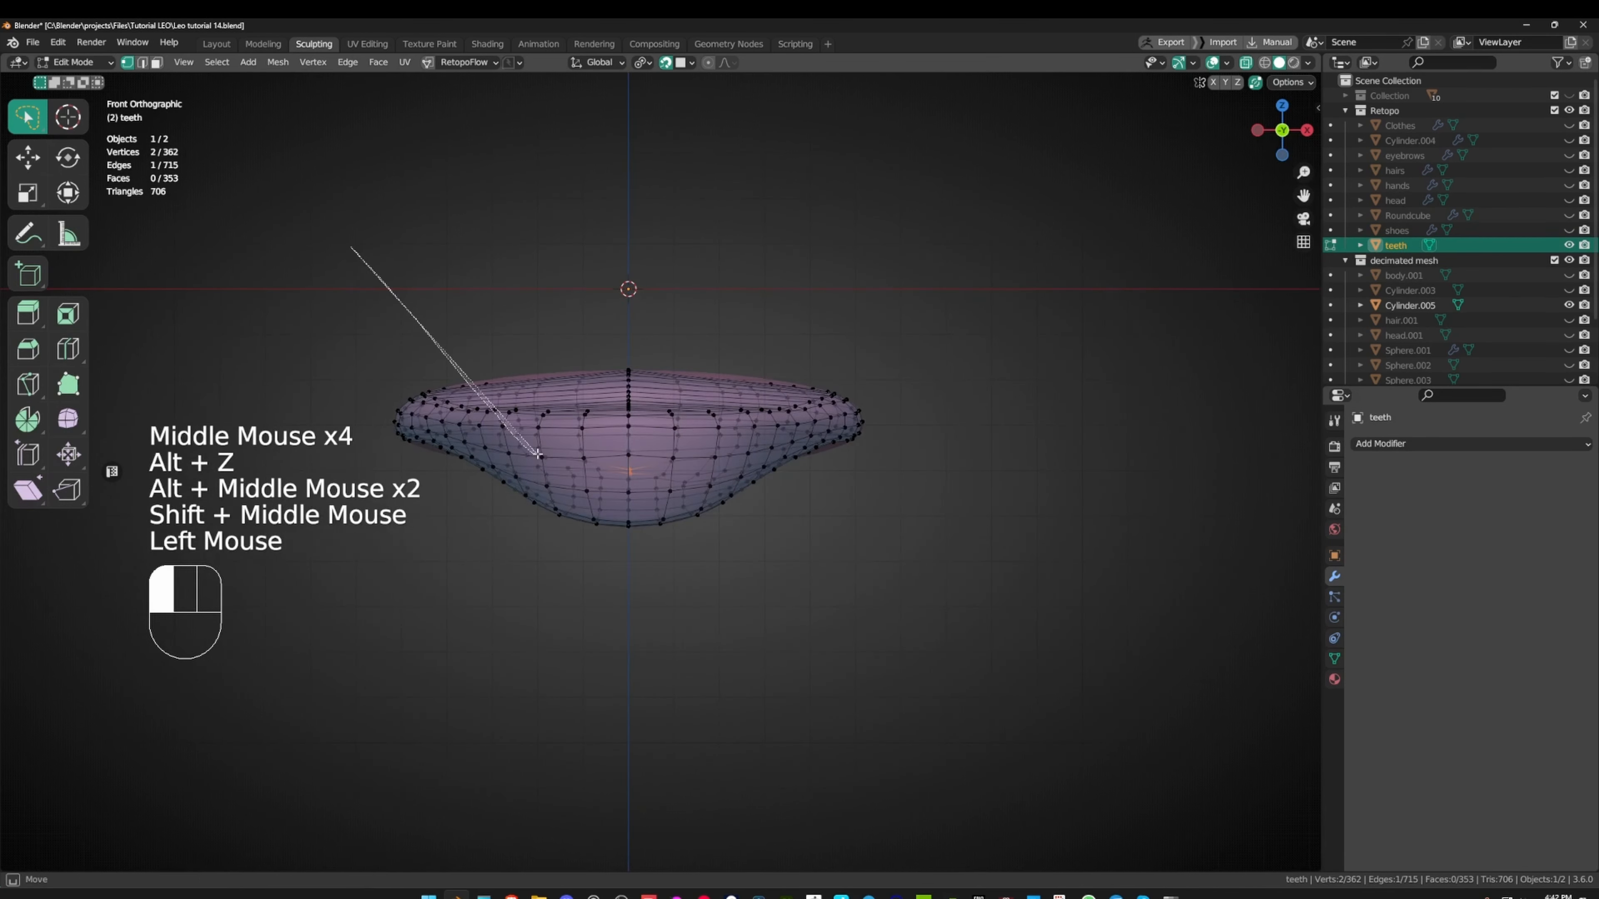
{"action": "mouse_move", "coordinate": [416, 578]}
{"action": "left_mouse_down"}
{"action": "mouse_move", "coordinate": [604, 630]}
{"action": "mouse_move", "coordinate": [635, 620]}
{"action": "left_mouse_up"}
{"action": "mouse_move", "coordinate": [636, 567]}
{"action": "middle_mouse_down"}
{"action": "mouse_move", "coordinate": [643, 353]}
{"action": "mouse_move", "coordinate": [956, 421]}
{"action": "mouse_move", "coordinate": [609, 585]}
{"action": "middle_mouse_up"}
{"action": "key", "text": "x"}
{"action": "left_click", "coordinate": [642, 352]}
{"action": "key", "text": "alt+z"}
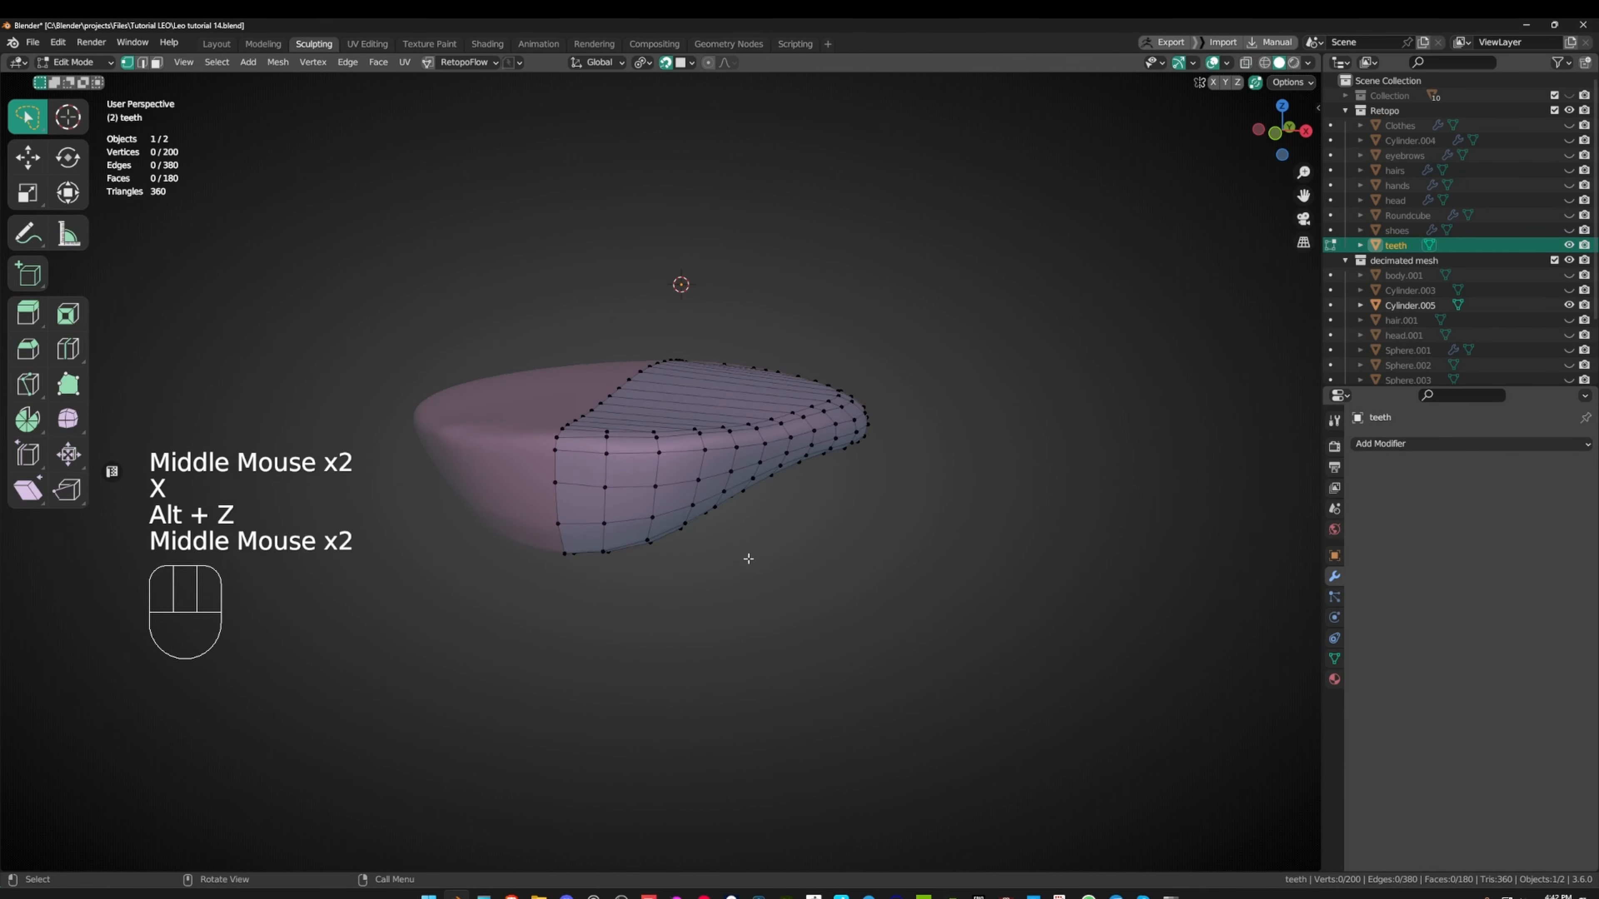
- Add a Mirror modifier on the X axis to the teeth and enable its on-cage display for editing
{"action": "left_click", "coordinate": [1524, 447]}
{"action": "left_click", "coordinate": [1295, 615]}
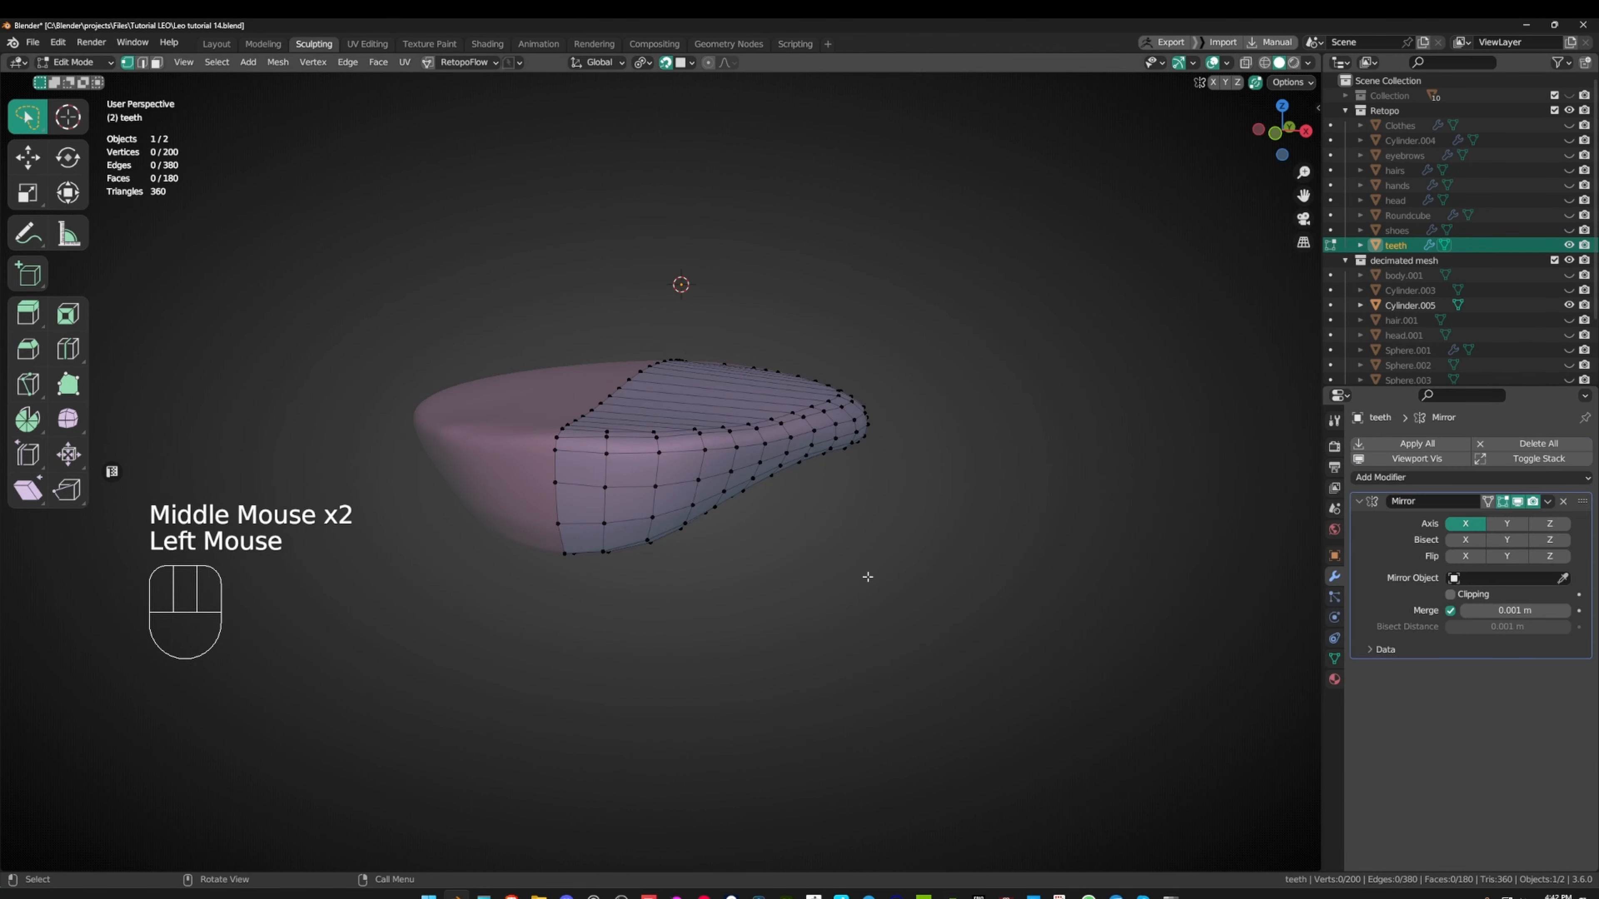
{"action": "middle_click_drag", "start_coordinate": [867, 571], "coordinate": [837, 571]}
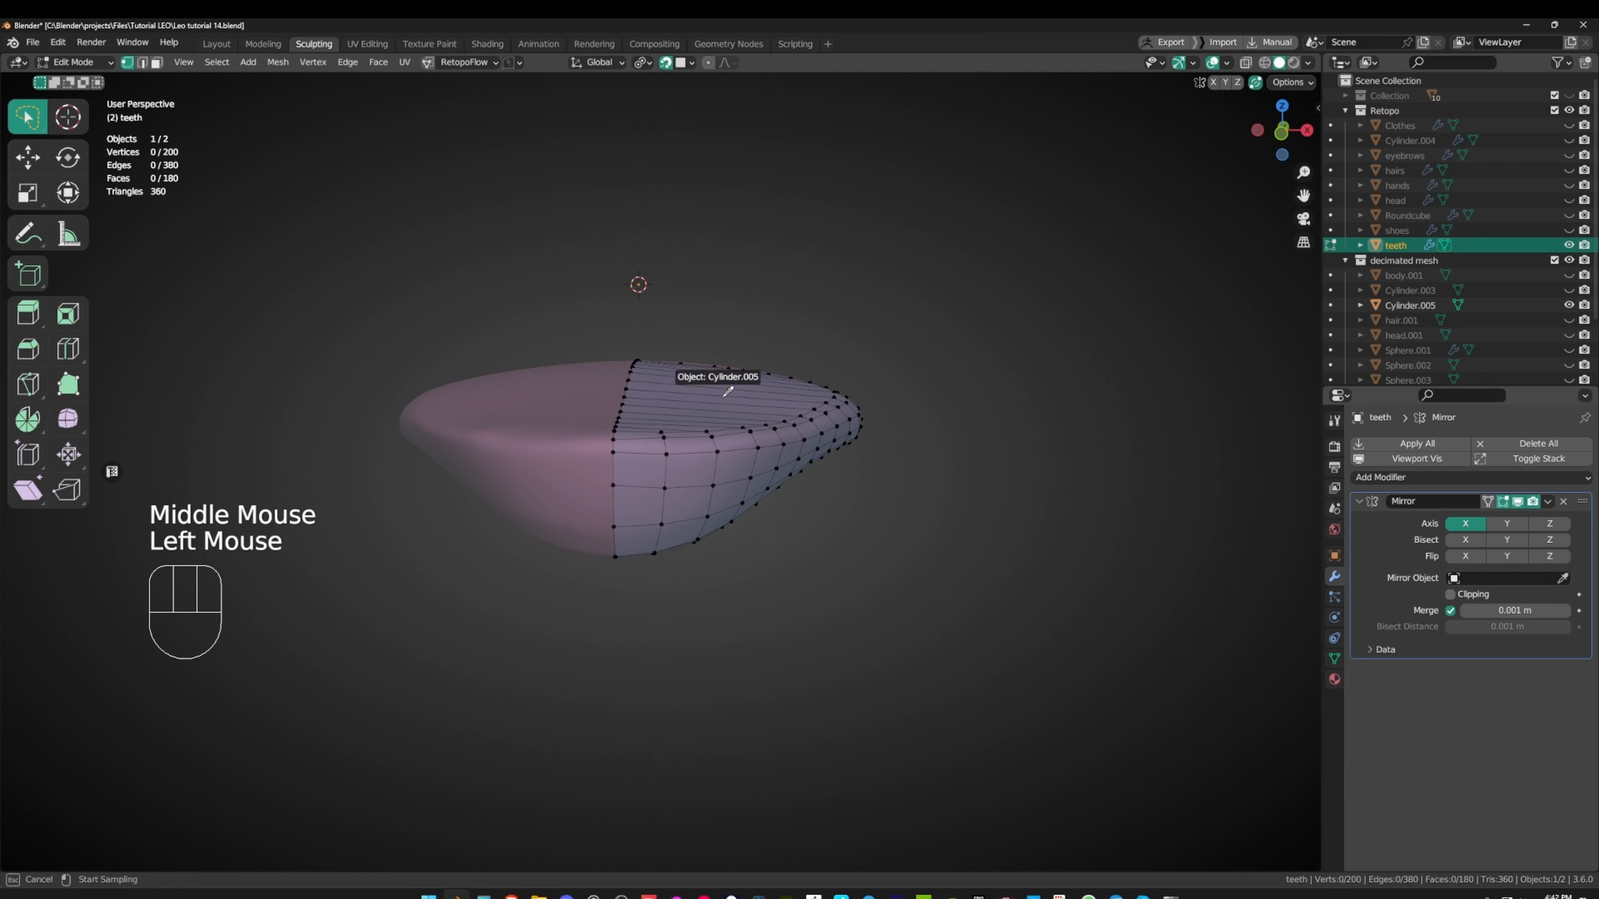
{"action": "key", "text": "Tab"}
{"action": "middle_click_drag", "start_coordinate": [944, 476], "coordinate": [963, 466]}
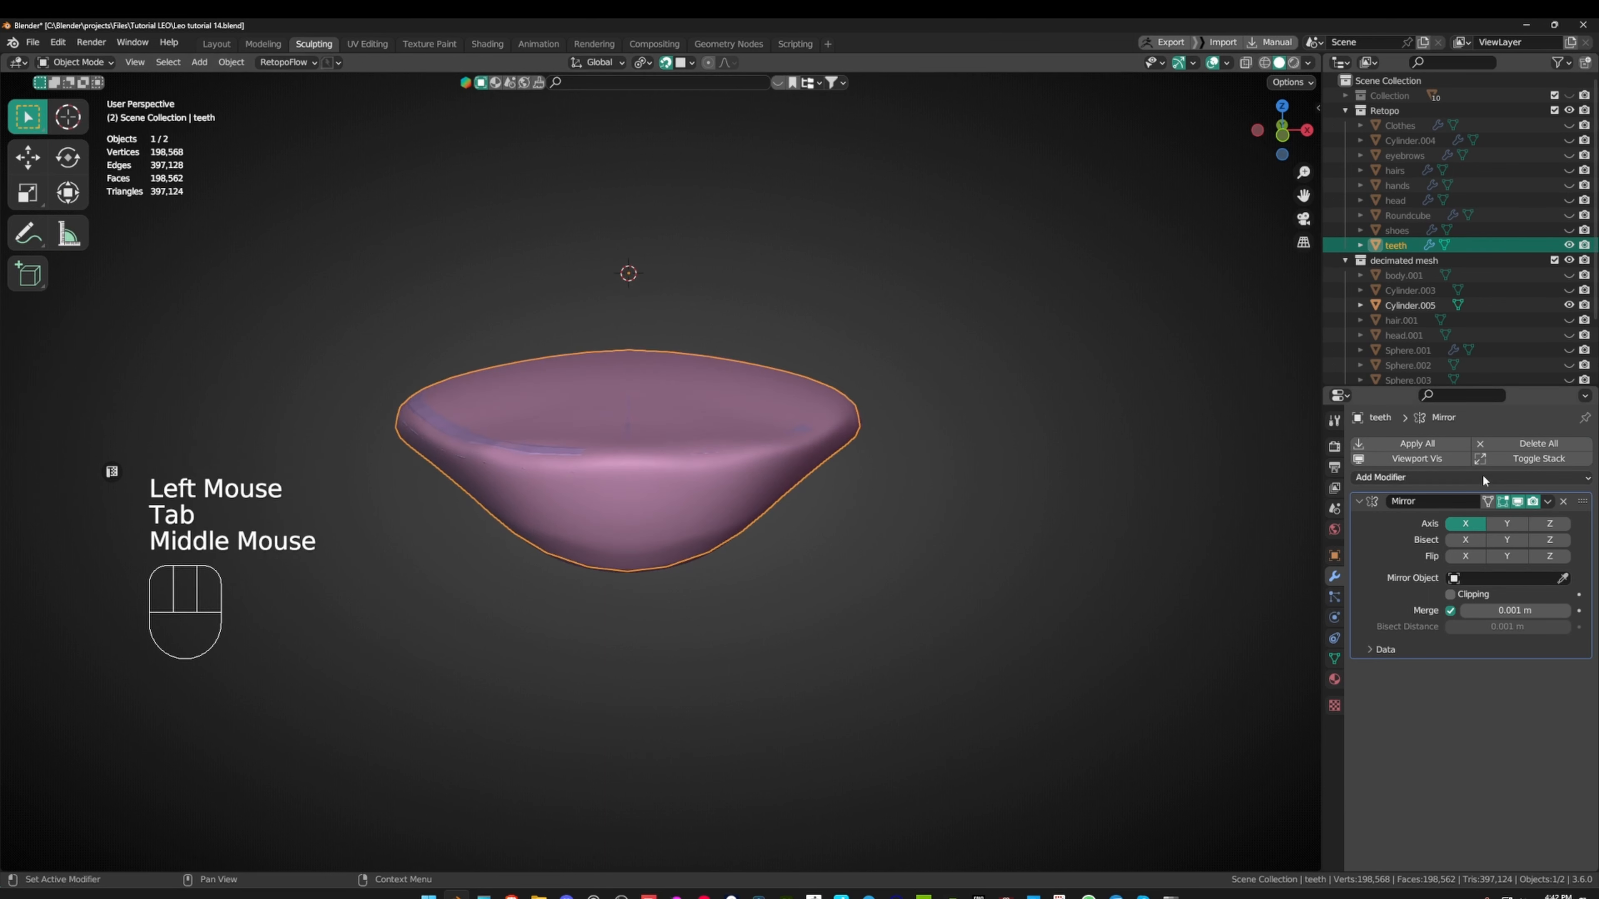
{"action": "left_click", "coordinate": [1491, 501]}
{"action": "key", "text": "Tab"}
- Turn off snapping and shift the teeth's midline edge loop about -0.011 m along X
{"action": "middle_click_drag", "start_coordinate": [703, 425], "coordinate": [749, 441]}
{"action": "mouse_move", "coordinate": [749, 441]}
{"action": "middle_mouse_down"}
{"action": "mouse_move", "coordinate": [568, 435]}
{"action": "mouse_move", "coordinate": [765, 297]}
{"action": "mouse_move", "coordinate": [724, 410]}
{"action": "mouse_move", "coordinate": [760, 444]}
{"action": "middle_mouse_up"}
{"action": "scroll", "coordinate": [724, 429], "scroll_direction": "up", "scroll_amount": 3}
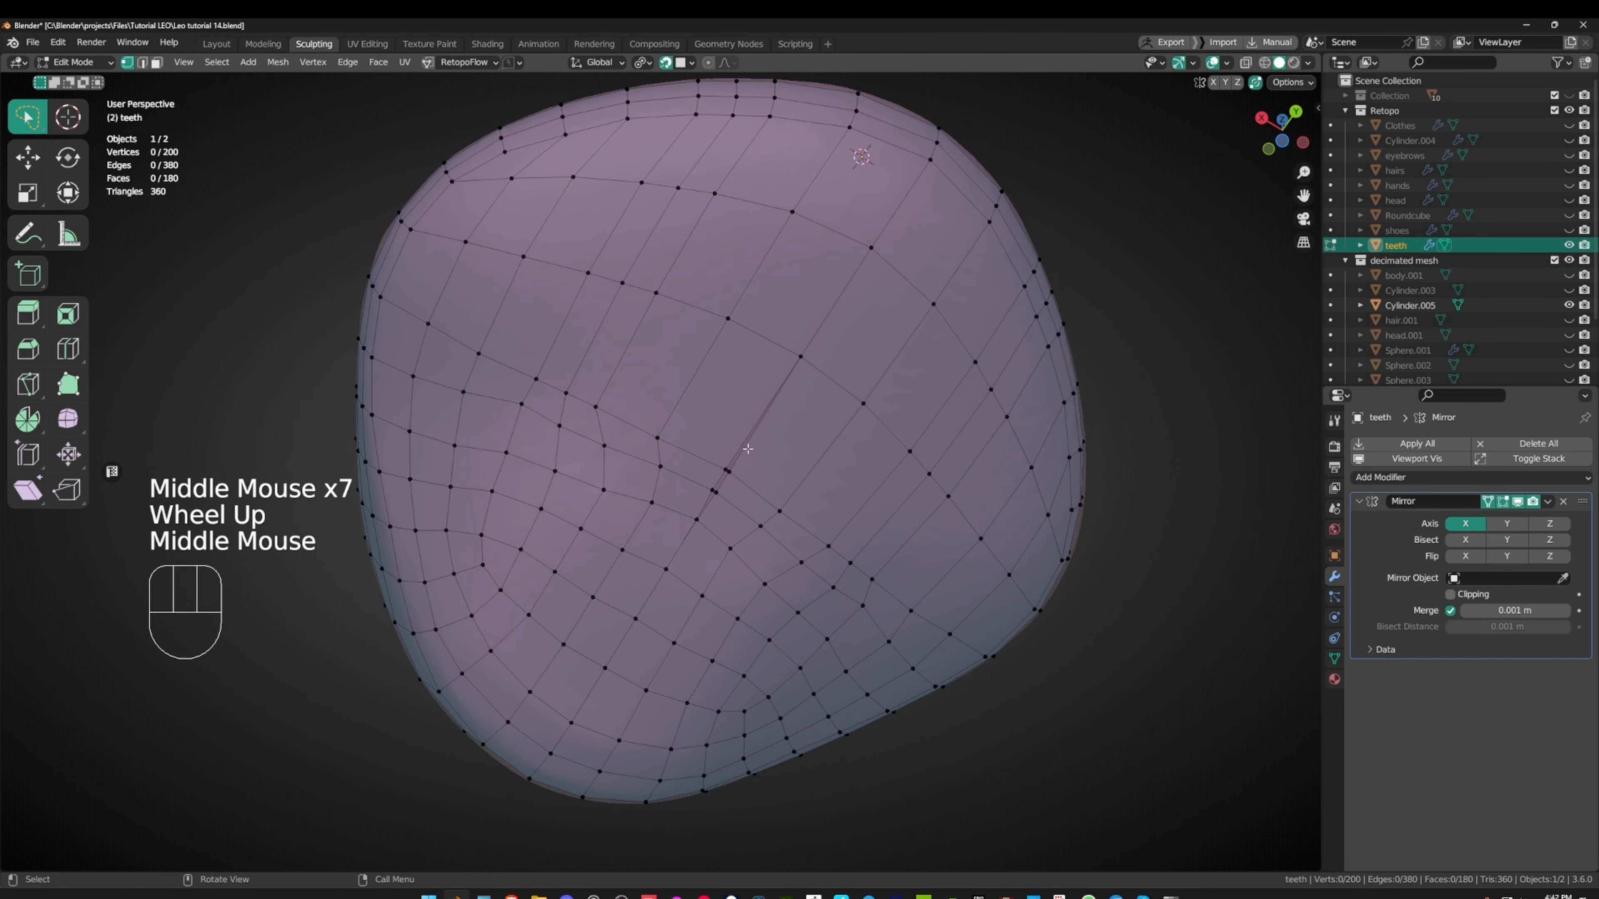
{"action": "left_click", "coordinate": [747, 449], "text": "alt"}
{"action": "left_click", "coordinate": [666, 63]}
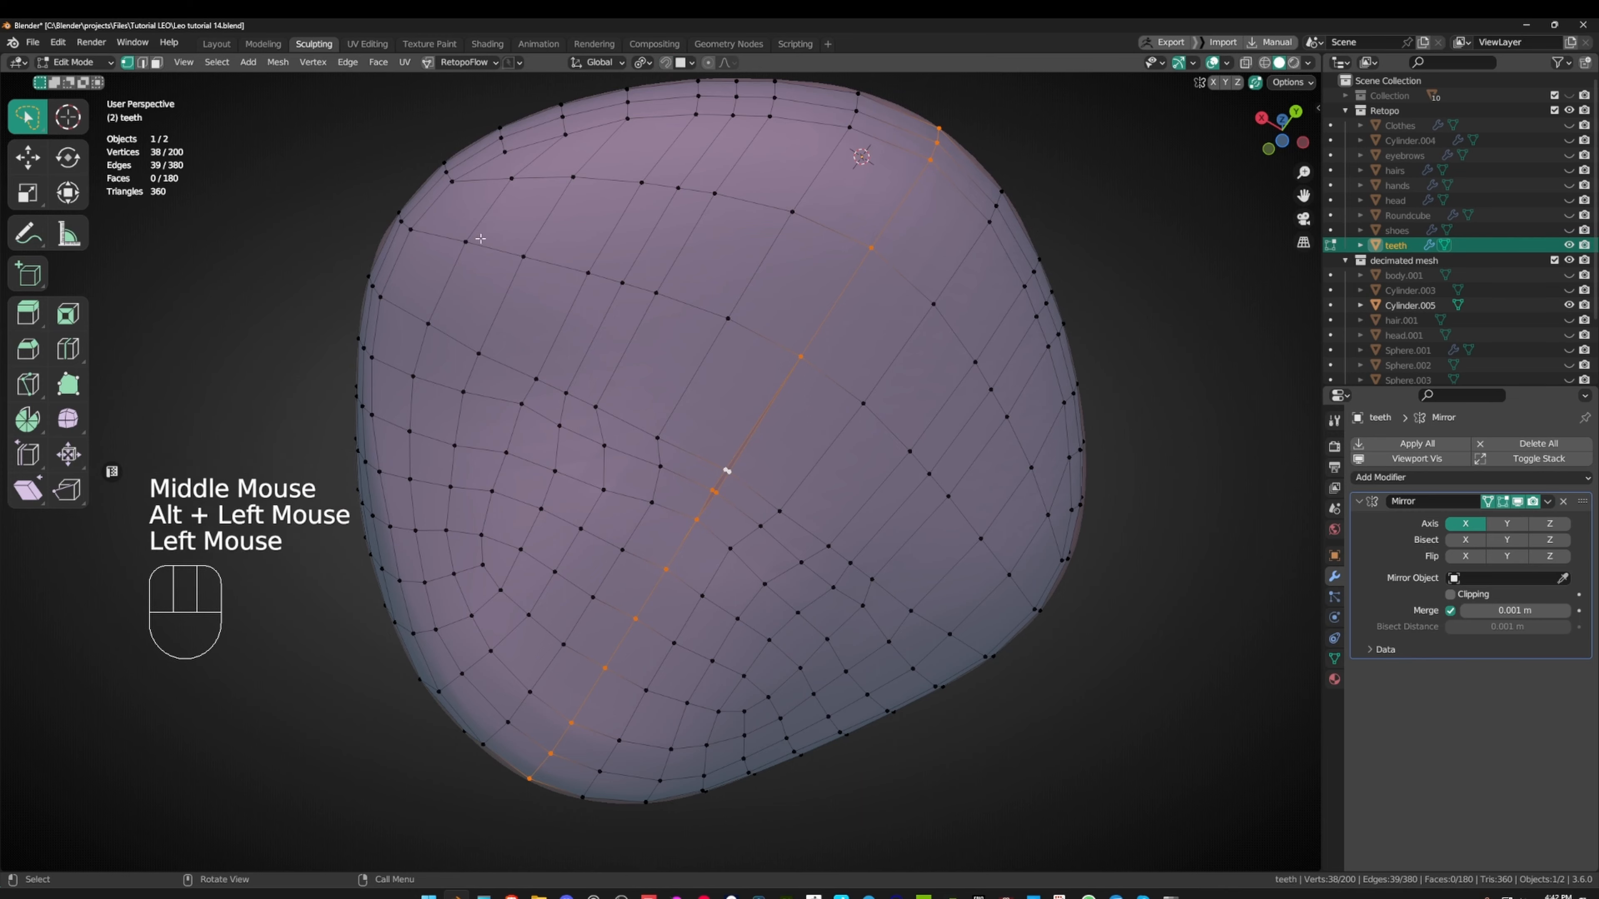
{"action": "scroll", "coordinate": [699, 384], "scroll_direction": "down", "scroll_amount": 1}
{"action": "middle_click_drag", "start_coordinate": [478, 239], "coordinate": [731, 453]}
{"action": "key", "text": "g"}
{"action": "key", "text": "x"}
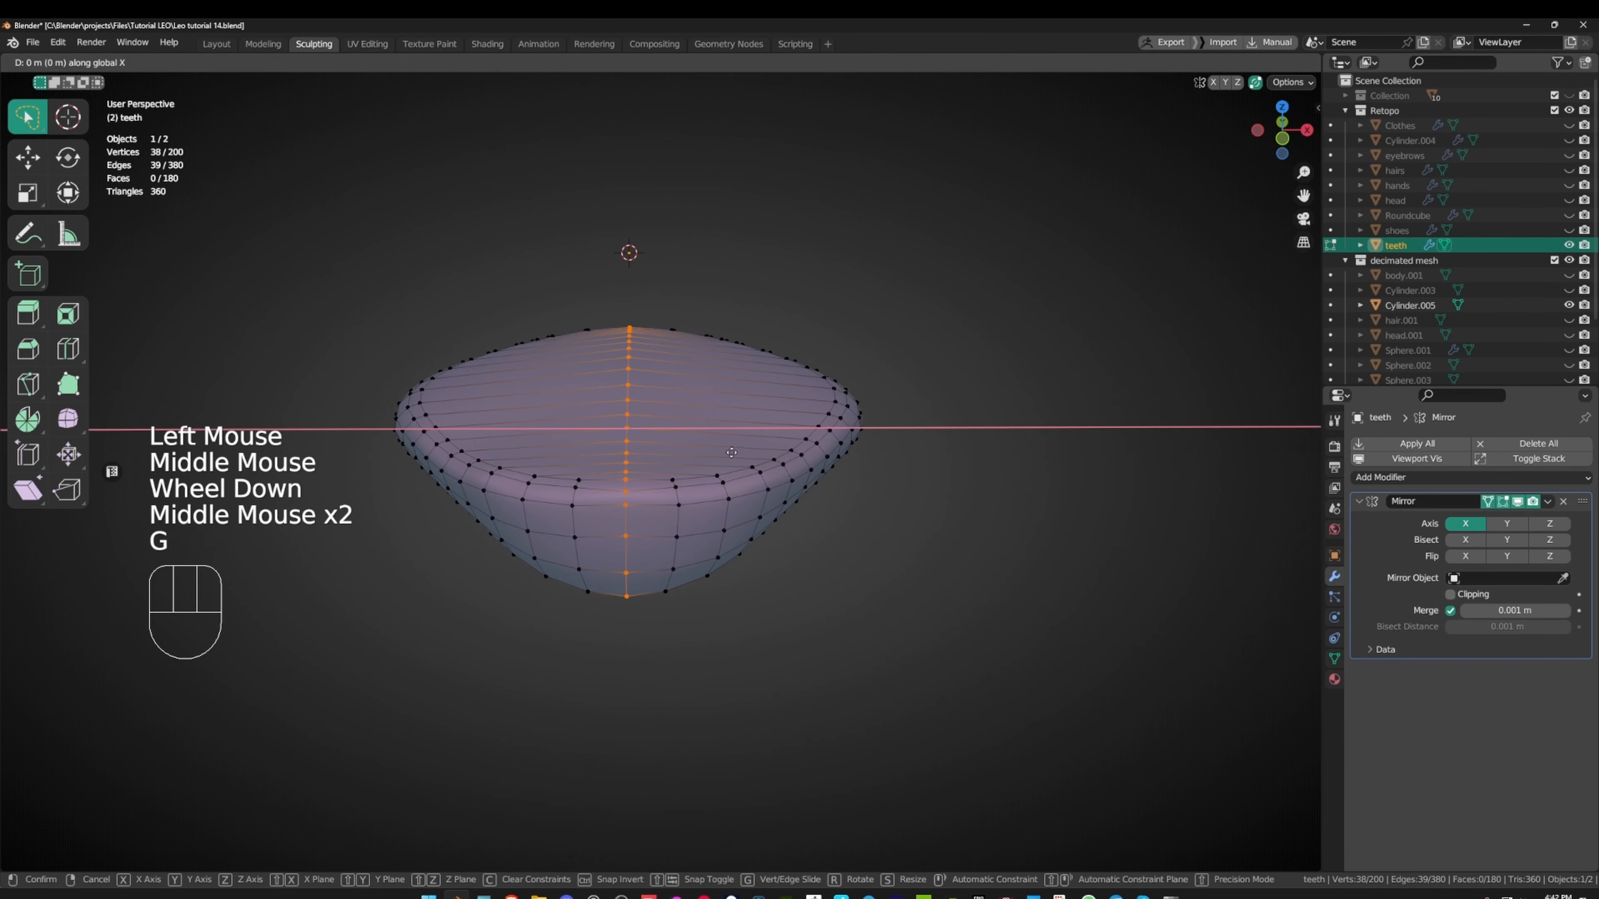
{"action": "left_click", "coordinate": [727, 451]}
{"action": "key", "text": "g"}
{"action": "key", "text": "x"}
{"action": "right_click", "coordinate": [745, 450]}
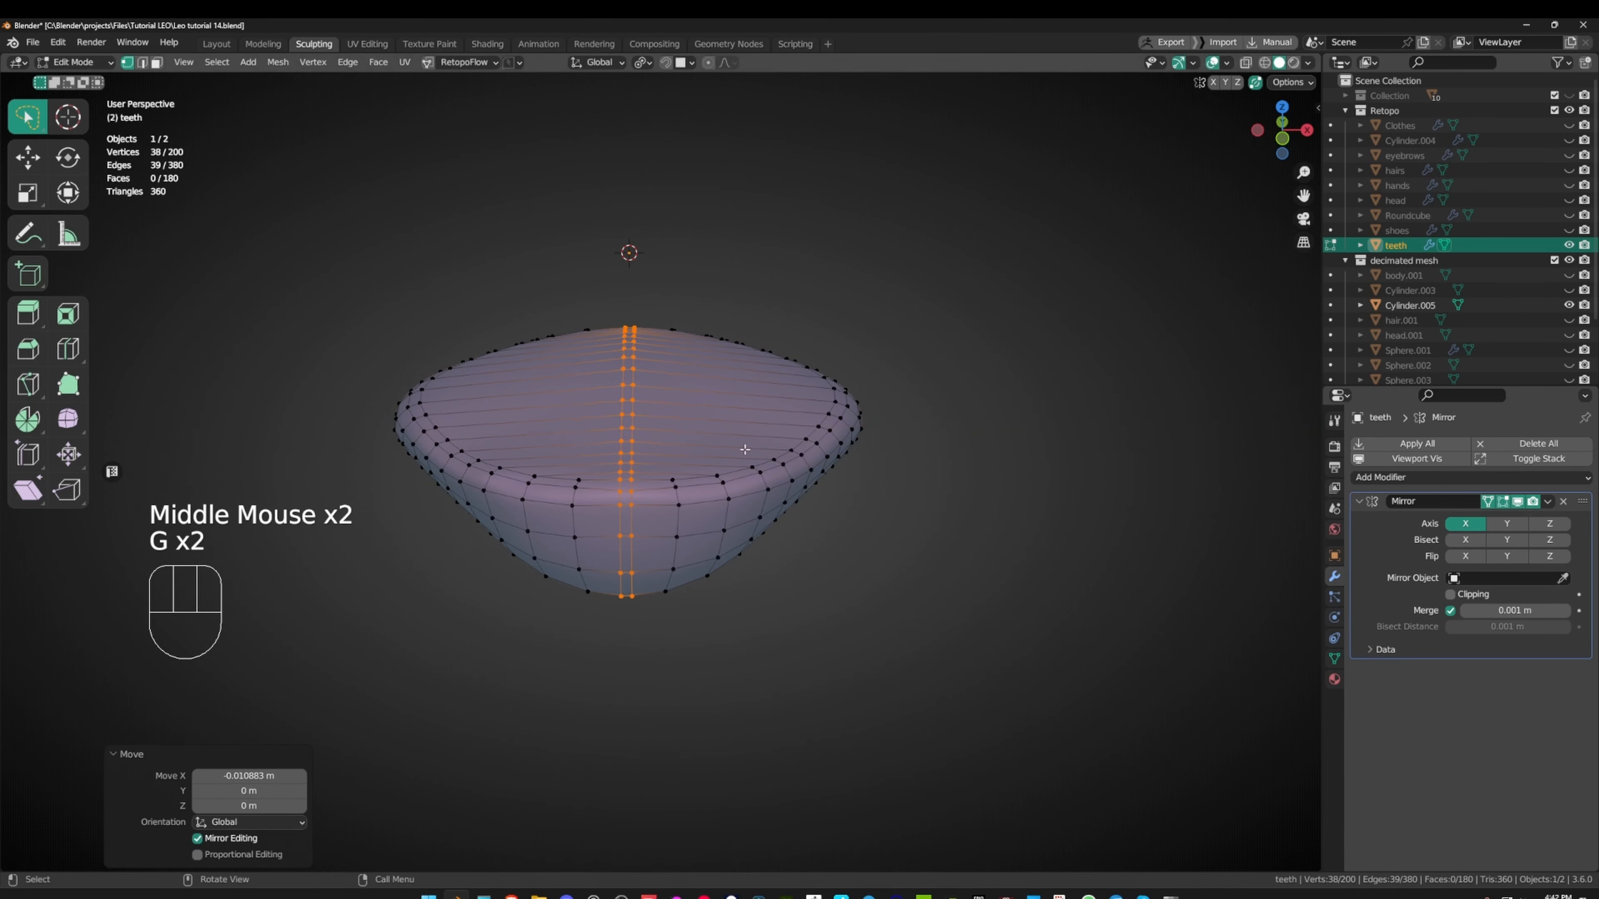
- Enable Clipping on the Mirror modifier and move the midline loop along X until both halves meet at the centre
{"action": "key", "text": "g"}
{"action": "key", "text": "x"}
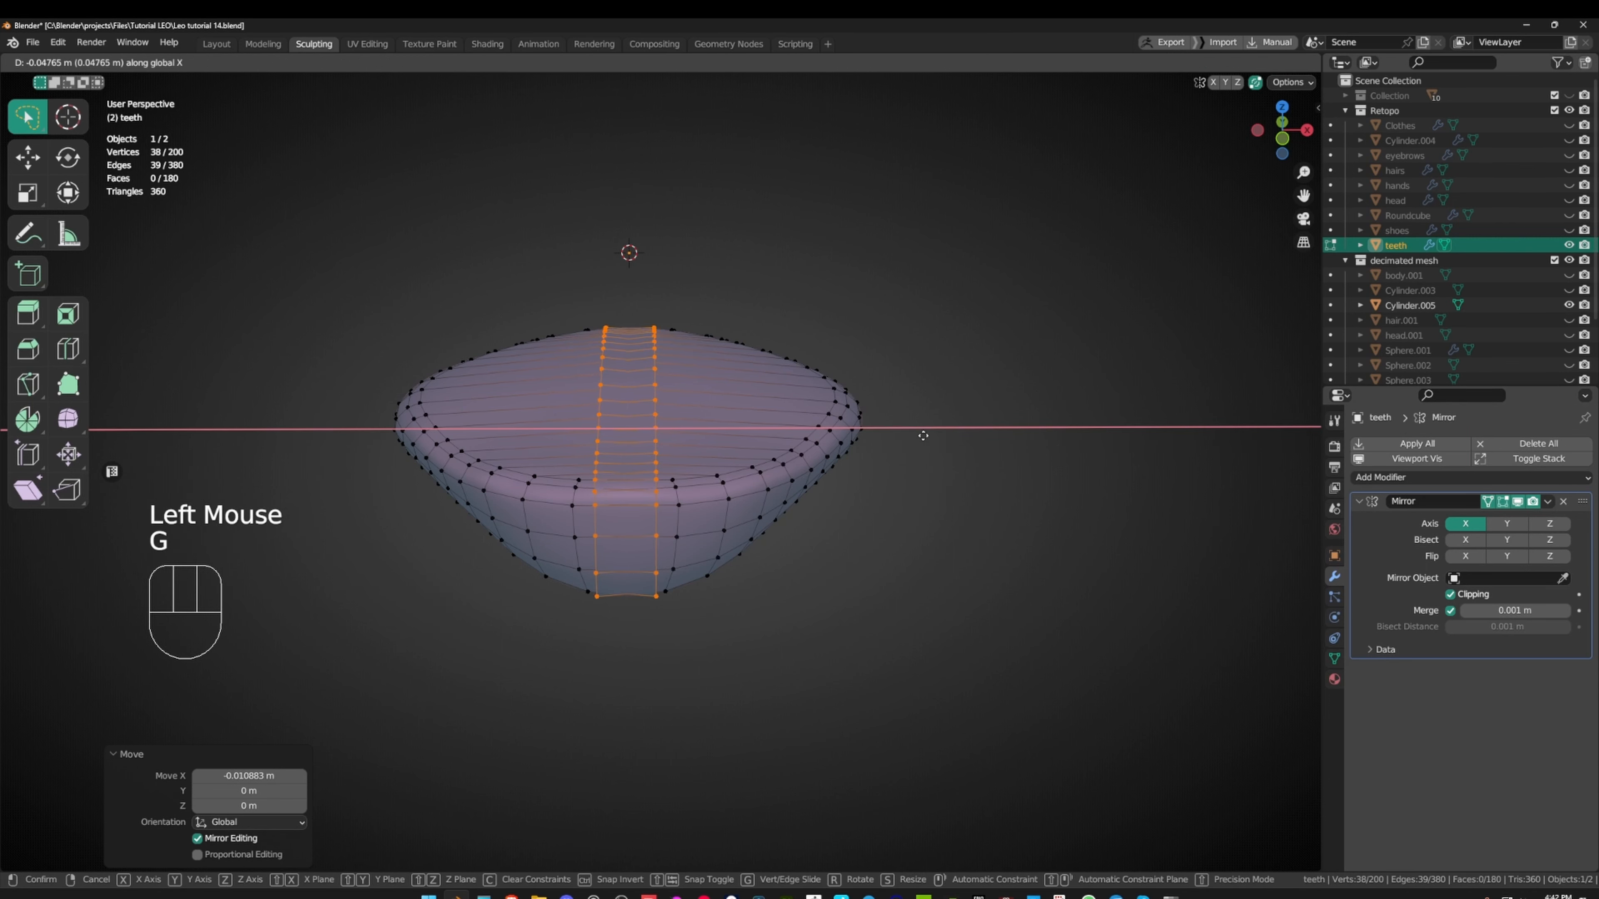
{"action": "left_click", "coordinate": [964, 438]}
{"action": "middle_click_drag", "start_coordinate": [750, 443], "coordinate": [728, 295]}
{"action": "key", "text": "g"}
{"action": "key", "text": "x"}
{"action": "left_click", "coordinate": [697, 420]}
- Launch RetopoFlow and even out the quads on the teeth's unmirrored half with the Relax brush
{"action": "middle_click_drag", "start_coordinate": [697, 420], "coordinate": [850, 448]}
{"action": "scroll", "coordinate": [731, 429], "scroll_direction": "up", "scroll_amount": 2}
{"action": "scroll", "coordinate": [794, 368], "scroll_direction": "down", "scroll_amount": 1}
{"action": "key", "text": "ctrl+Tab"}
{"action": "key", "text": "Tab"}
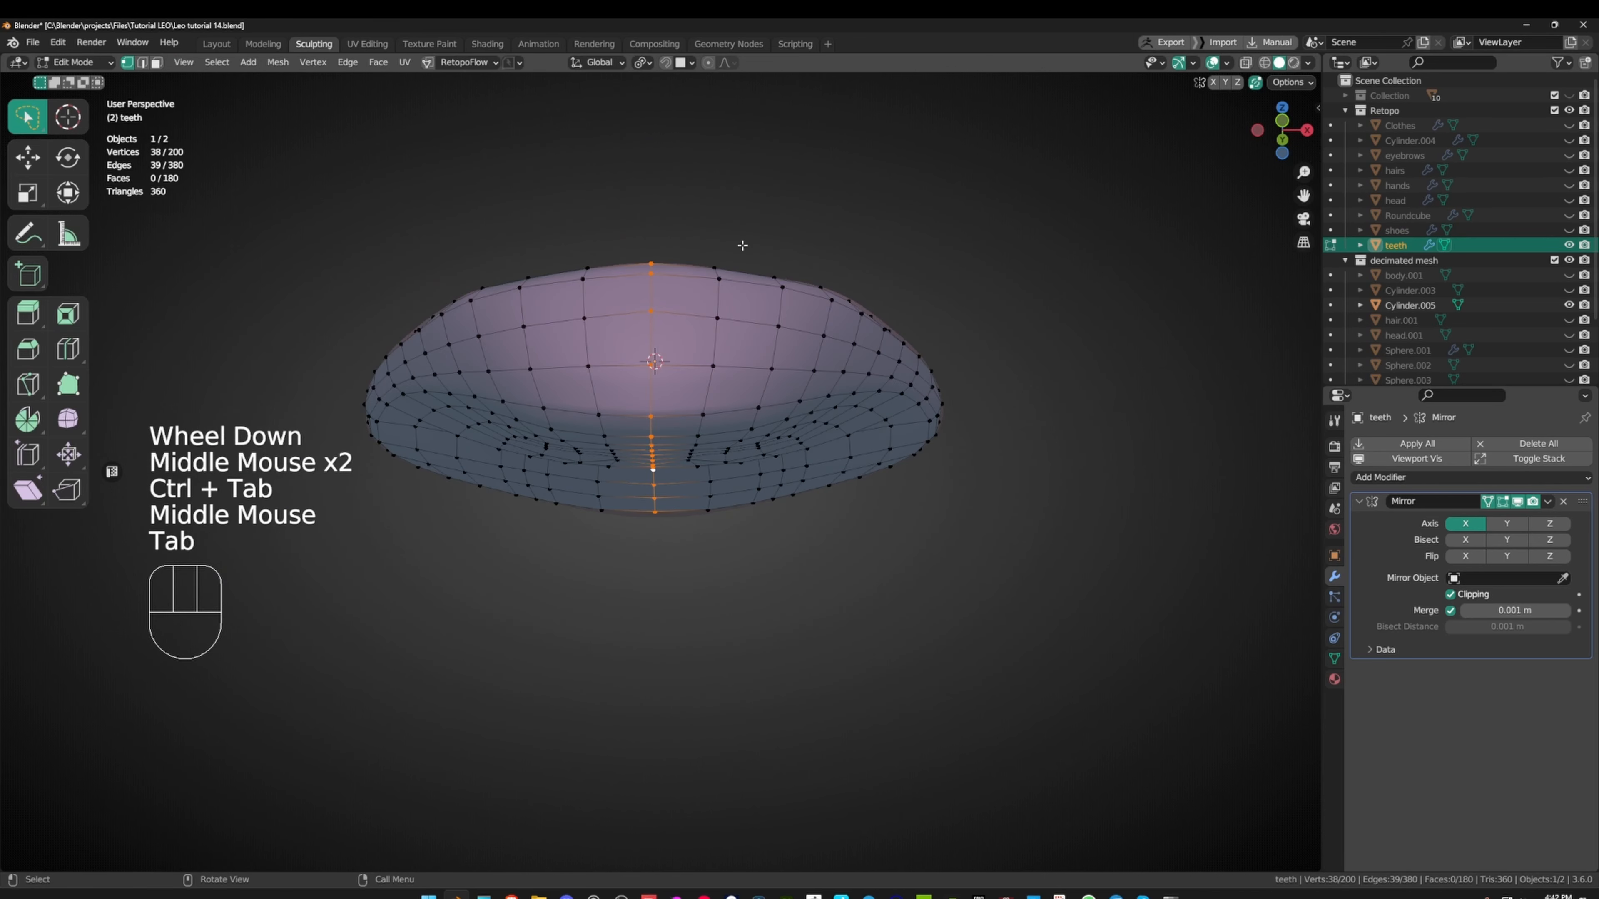
{"action": "middle_click_drag", "start_coordinate": [742, 246], "coordinate": [433, 110]}
{"action": "left_click", "coordinate": [429, 62]}
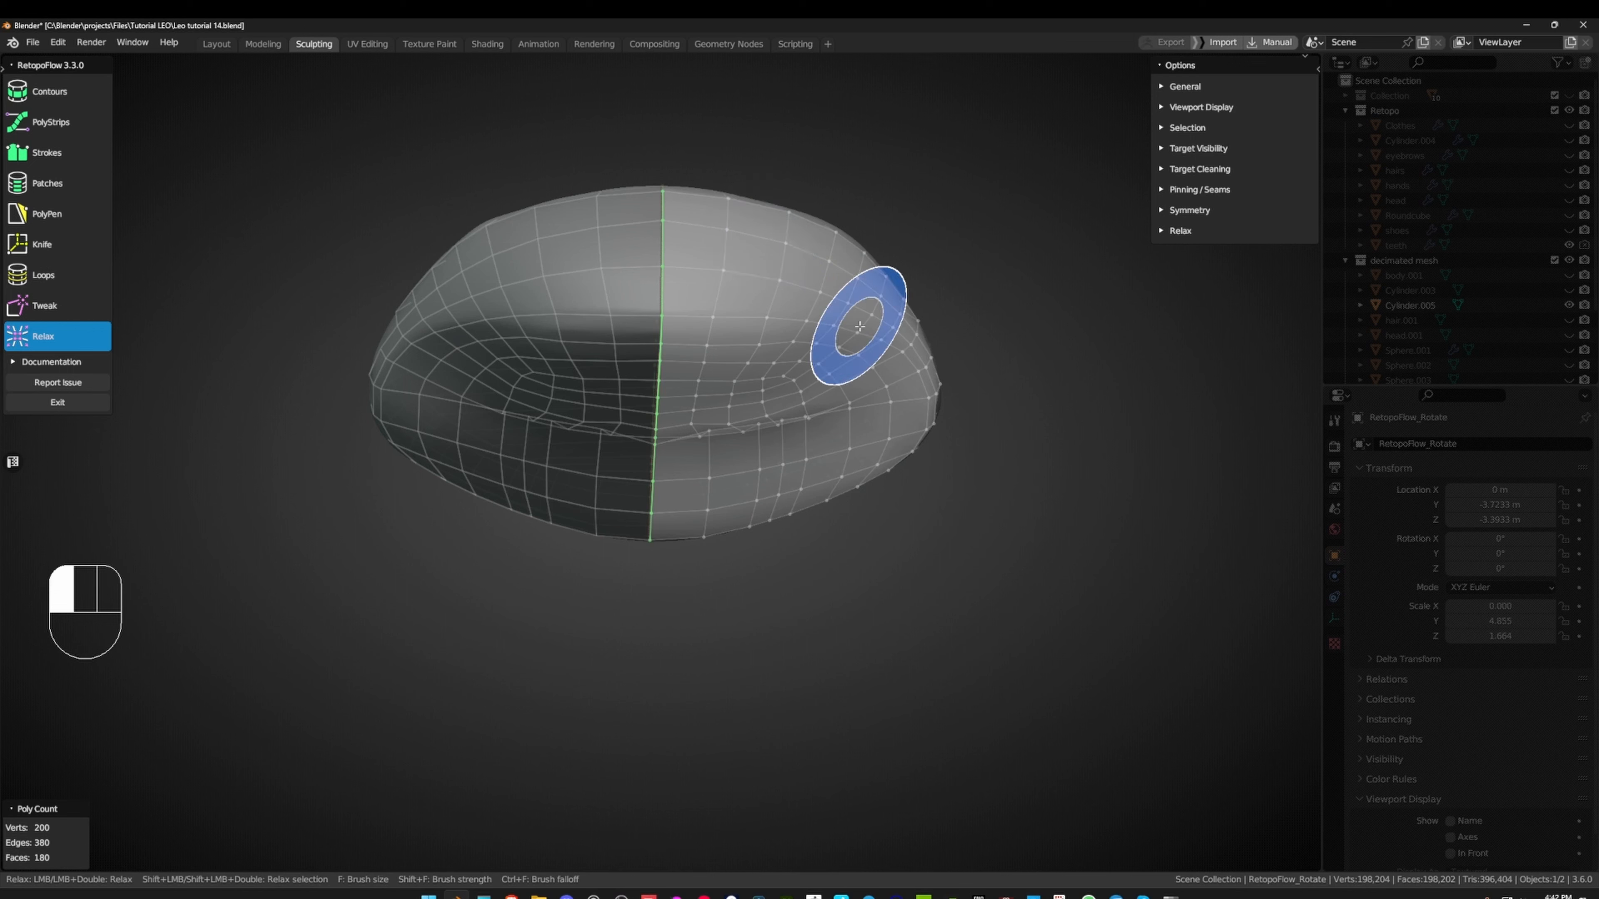
{"action": "mouse_move", "coordinate": [792, 348]}
{"action": "middle_mouse_down"}
{"action": "mouse_move", "coordinate": [806, 361]}
{"action": "mouse_move", "coordinate": [732, 278]}
{"action": "mouse_move", "coordinate": [823, 330]}
{"action": "middle_mouse_up"}
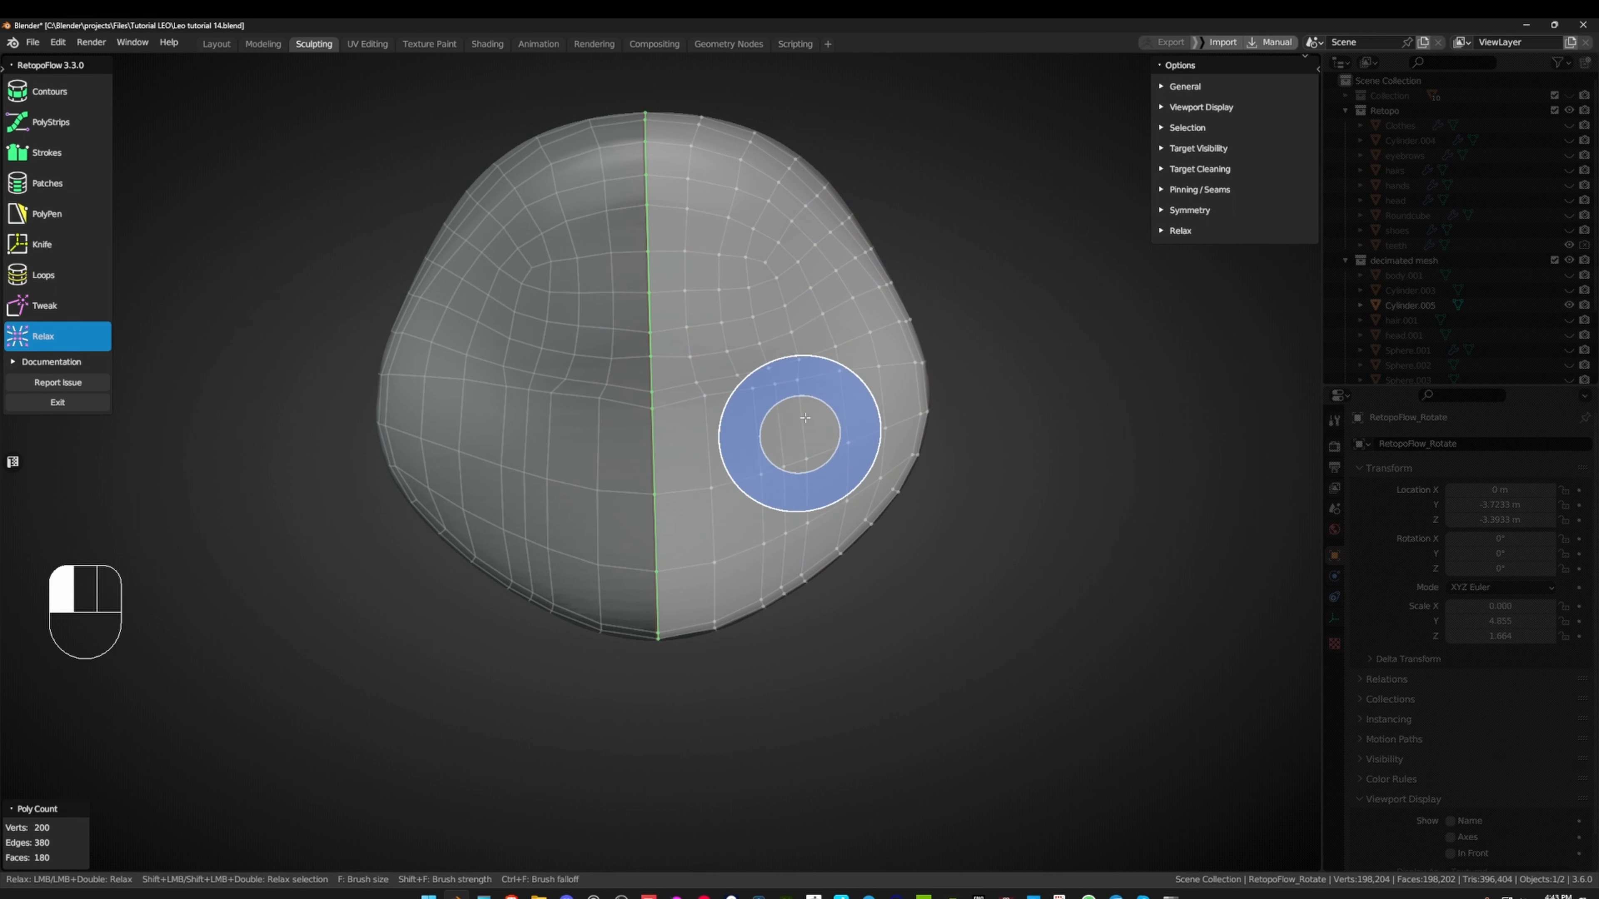
{"action": "mouse_move", "coordinate": [805, 418]}
{"action": "middle_mouse_down"}
{"action": "mouse_move", "coordinate": [818, 403]}
{"action": "mouse_move", "coordinate": [574, 608]}
{"action": "mouse_move", "coordinate": [523, 535]}
{"action": "middle_mouse_up"}
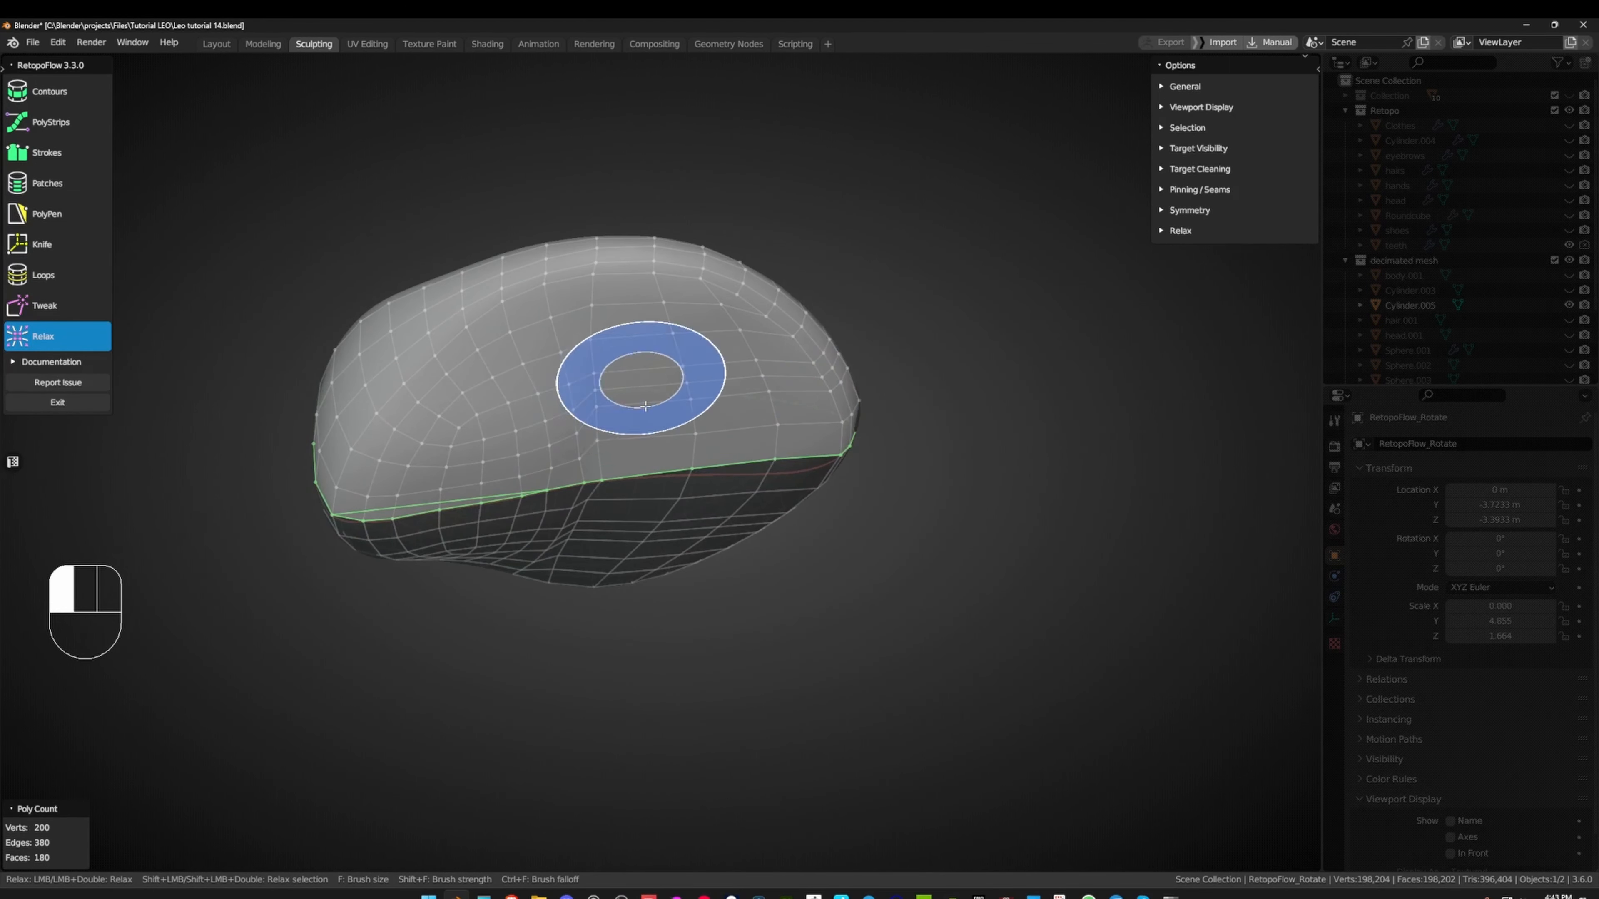
{"action": "mouse_move", "coordinate": [645, 408]}
{"action": "middle_mouse_down"}
{"action": "mouse_move", "coordinate": [692, 369]}
{"action": "mouse_move", "coordinate": [710, 378]}
{"action": "mouse_move", "coordinate": [592, 412]}
{"action": "middle_mouse_up"}
{"action": "key", "text": "Tab"}
- Turn snapping on and shift three vertex columns across the side of the front patch to even out their spacing
{"action": "key", "text": "Tab"}
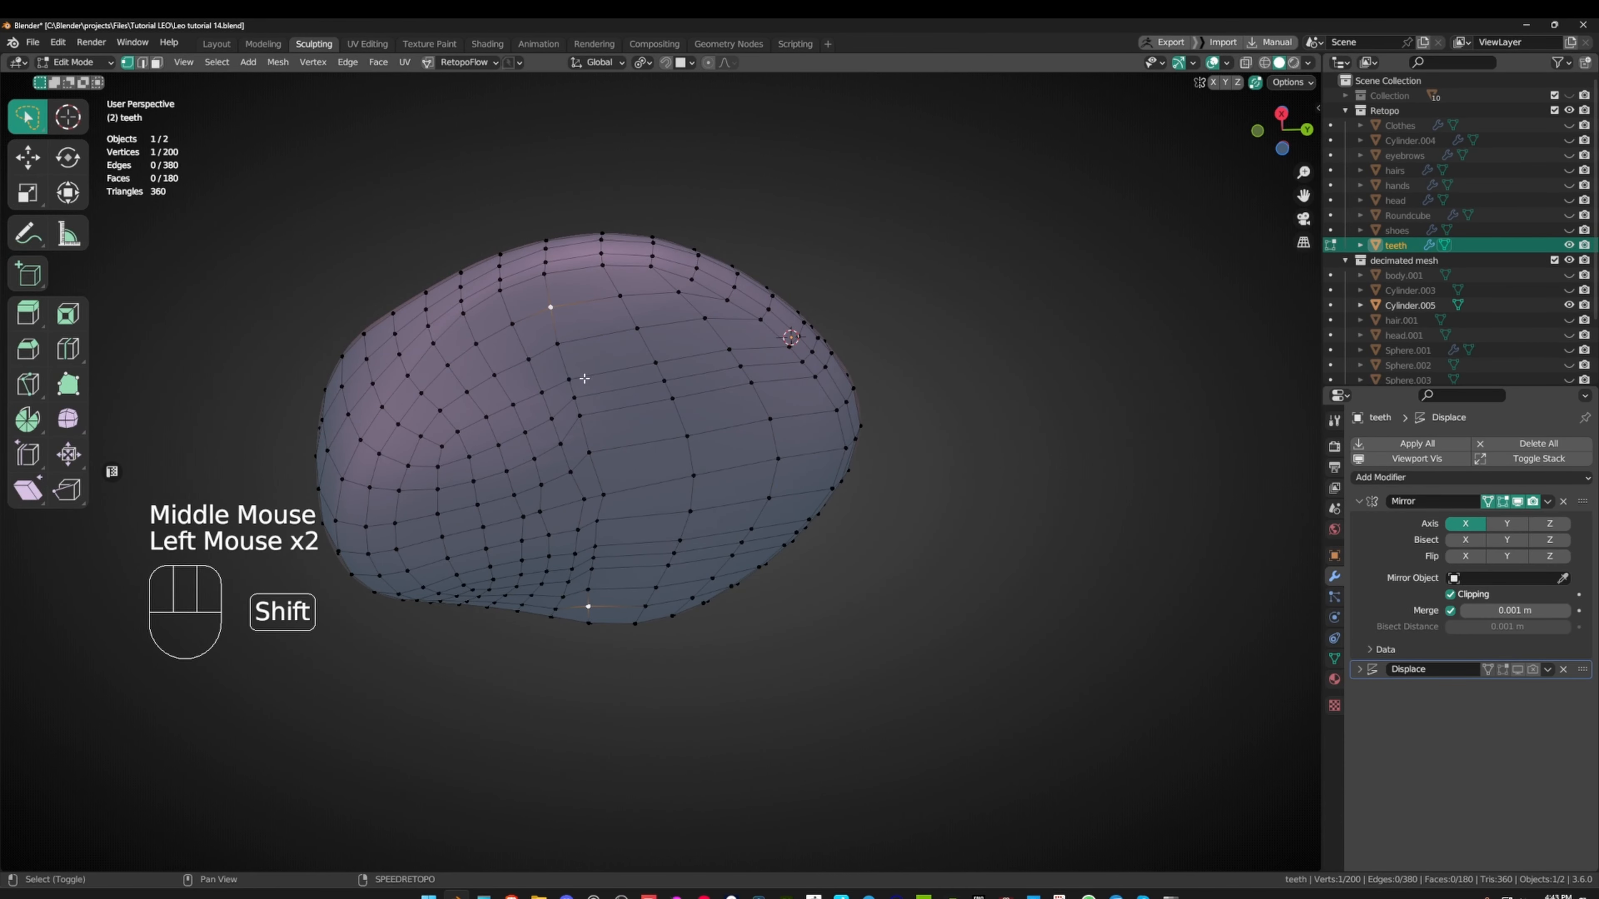
{"action": "left_click", "coordinate": [594, 456], "text": "ctrl"}
{"action": "key", "text": "g"}
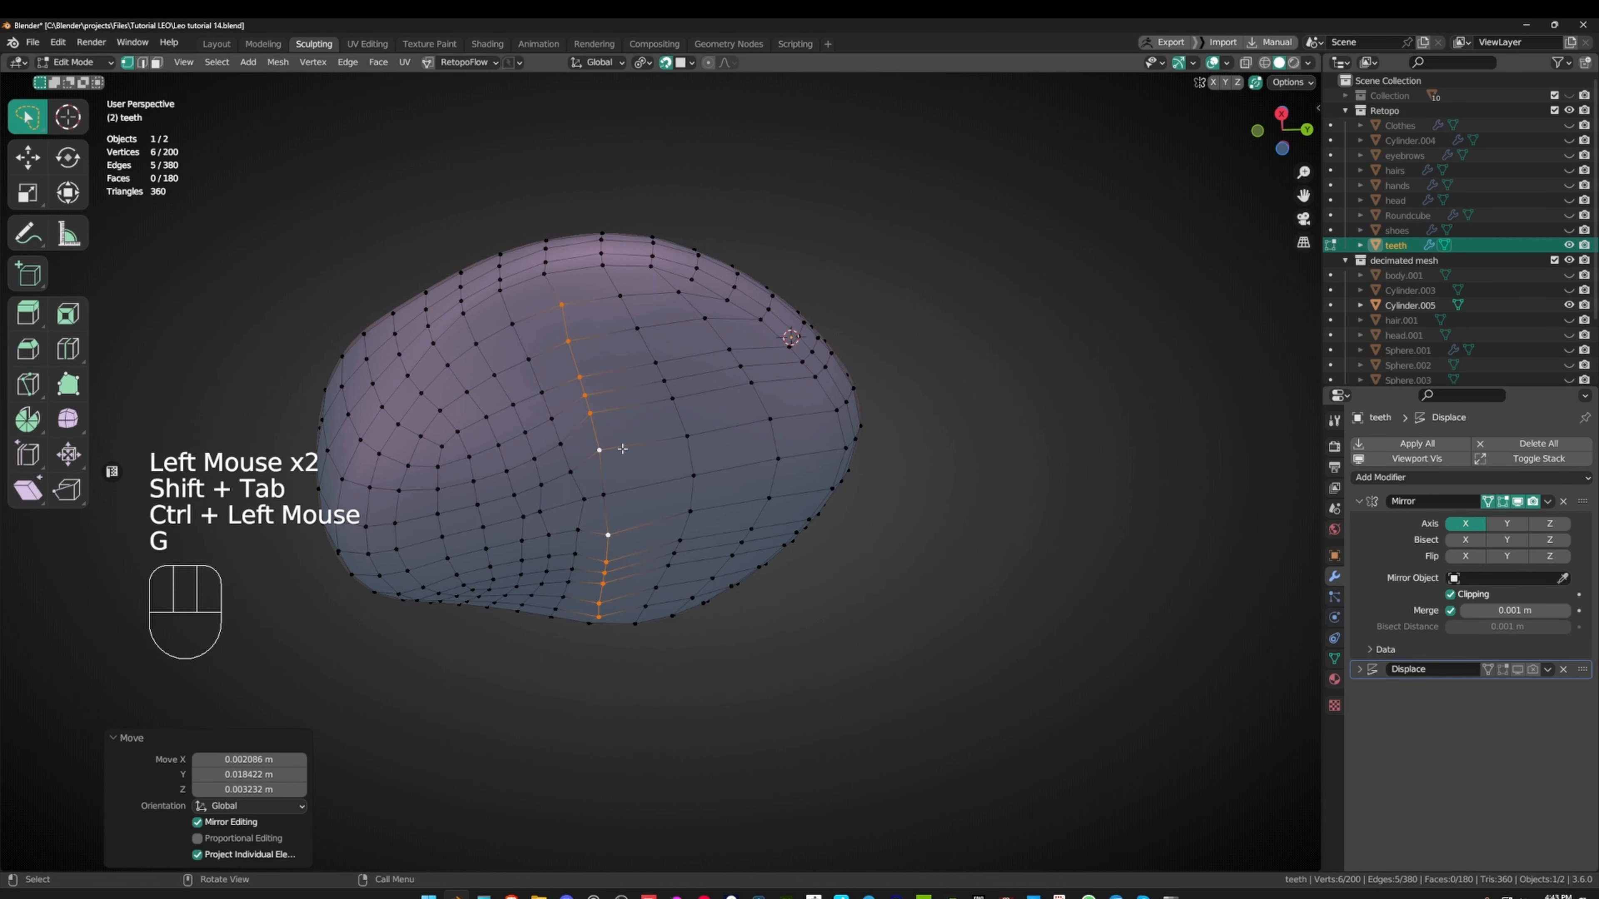
{"action": "left_click", "coordinate": [690, 442]}
{"action": "left_click", "coordinate": [622, 297], "text": "ctrl"}
{"action": "key", "text": "g"}
{"action": "left_click", "coordinate": [620, 299]}
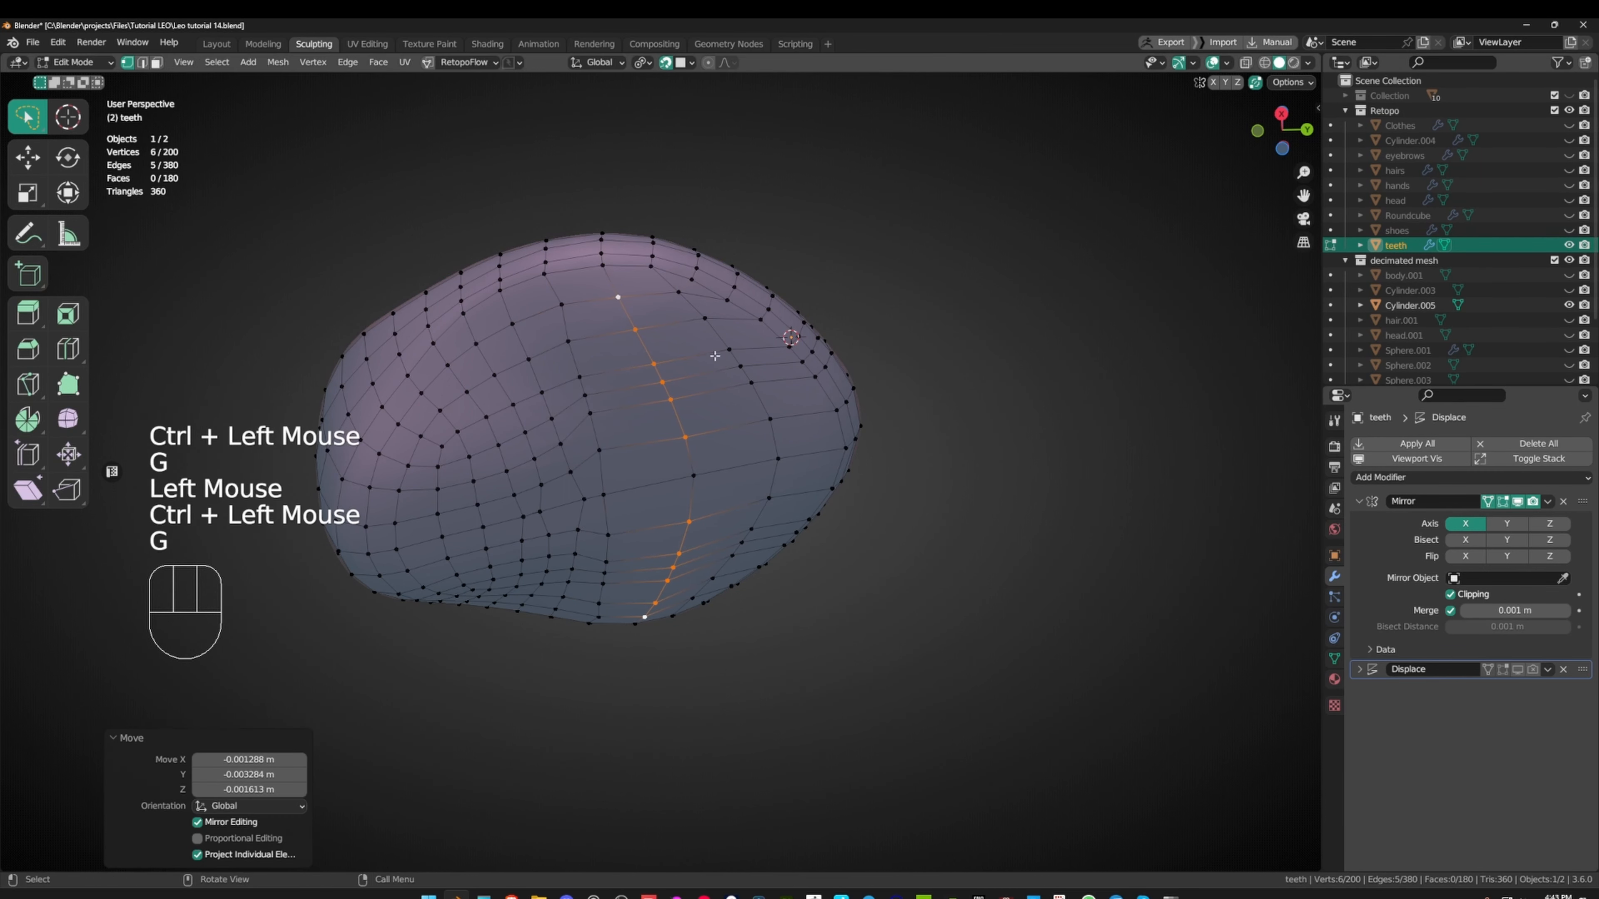
{"action": "left_click", "coordinate": [770, 418]}
{"action": "left_click", "coordinate": [680, 294], "text": "ctrl"}
{"action": "key", "text": "g"}
- Nudge individual vertices of the wide quads on the side of the front patch into smoother rows
{"action": "middle_click_drag", "start_coordinate": [680, 294], "coordinate": [635, 335]}
{"action": "middle_click_drag", "start_coordinate": [572, 380], "coordinate": [780, 463]}
{"action": "left_click", "coordinate": [780, 464]}
{"action": "key", "text": "g"}
{"action": "middle_click", "coordinate": [759, 394]}
{"action": "left_click", "coordinate": [695, 468]}
{"action": "key", "text": "g"}
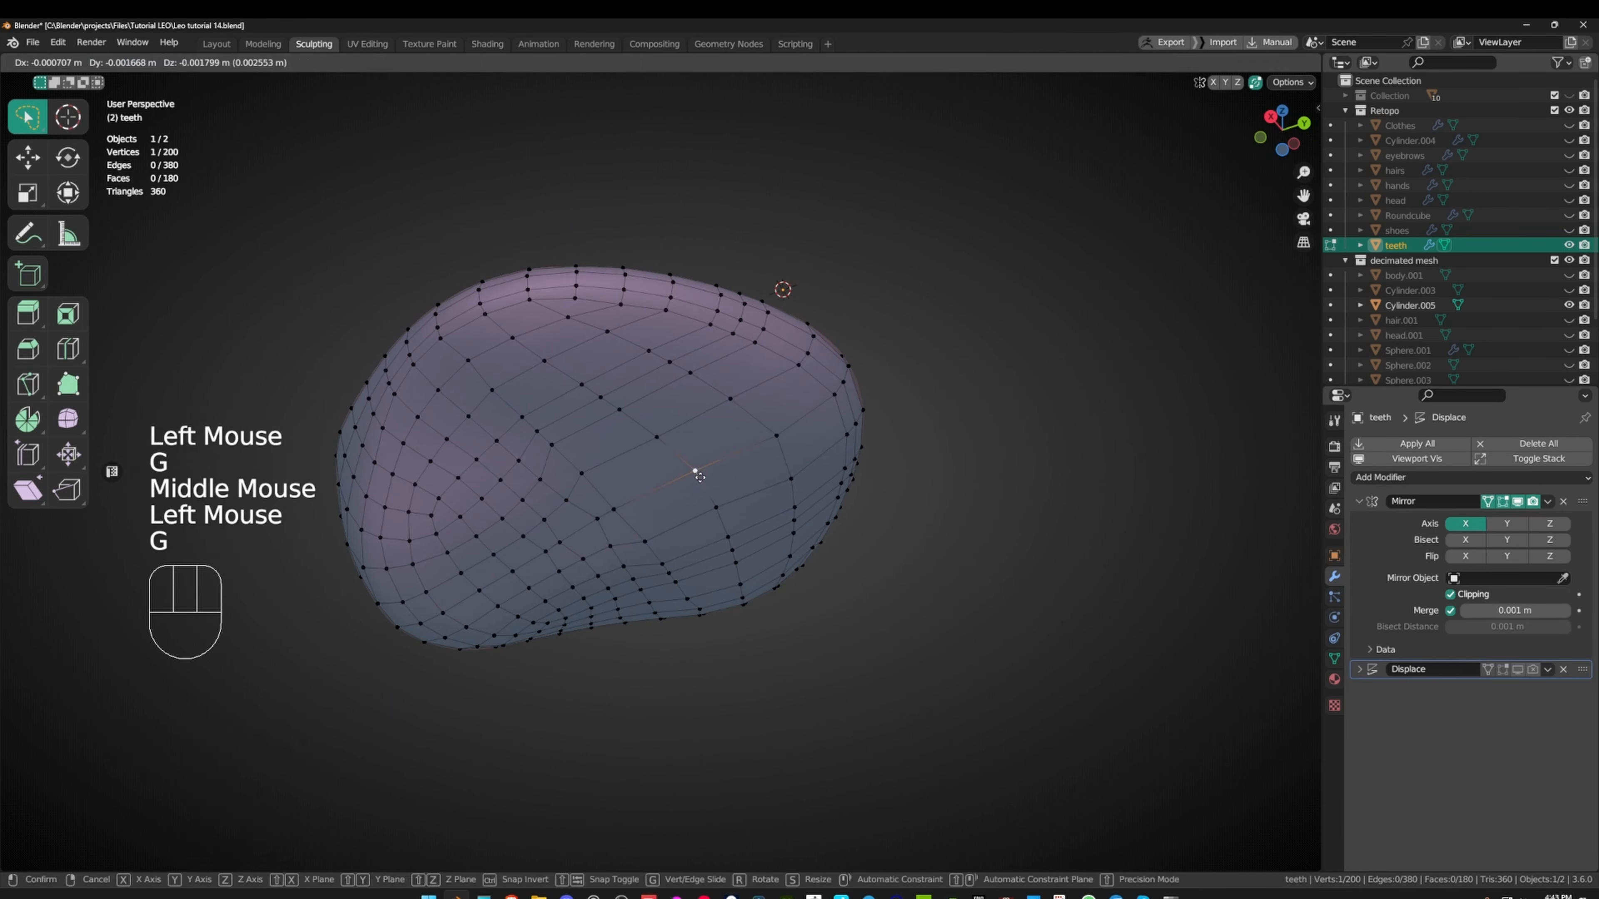
{"action": "left_click", "coordinate": [696, 471]}
- Adjust individual vertices where the front patch's side meets the denser back patch to even out the quads
{"action": "middle_click_drag", "start_coordinate": [666, 479], "coordinate": [663, 457]}
{"action": "left_click", "coordinate": [624, 513]}
{"action": "key", "text": "g"}
{"action": "left_click", "coordinate": [617, 507]}
{"action": "left_click", "coordinate": [601, 529]}
{"action": "middle_click_drag", "start_coordinate": [599, 527], "coordinate": [564, 493]}
{"action": "left_click", "coordinate": [564, 495]}
{"action": "key", "text": "g"}
{"action": "key", "text": "g"}
{"action": "left_click", "coordinate": [554, 498]}
{"action": "left_click", "coordinate": [521, 502]}
{"action": "key", "text": "g"}
{"action": "left_click", "coordinate": [521, 496]}
- Relax the quads along the midline and around the former seam with RetopoFlow's Relax brush
{"action": "middle_click_drag", "start_coordinate": [603, 432], "coordinate": [645, 356]}
{"action": "middle_click_drag", "start_coordinate": [644, 356], "coordinate": [735, 314], "text": "ctrl"}
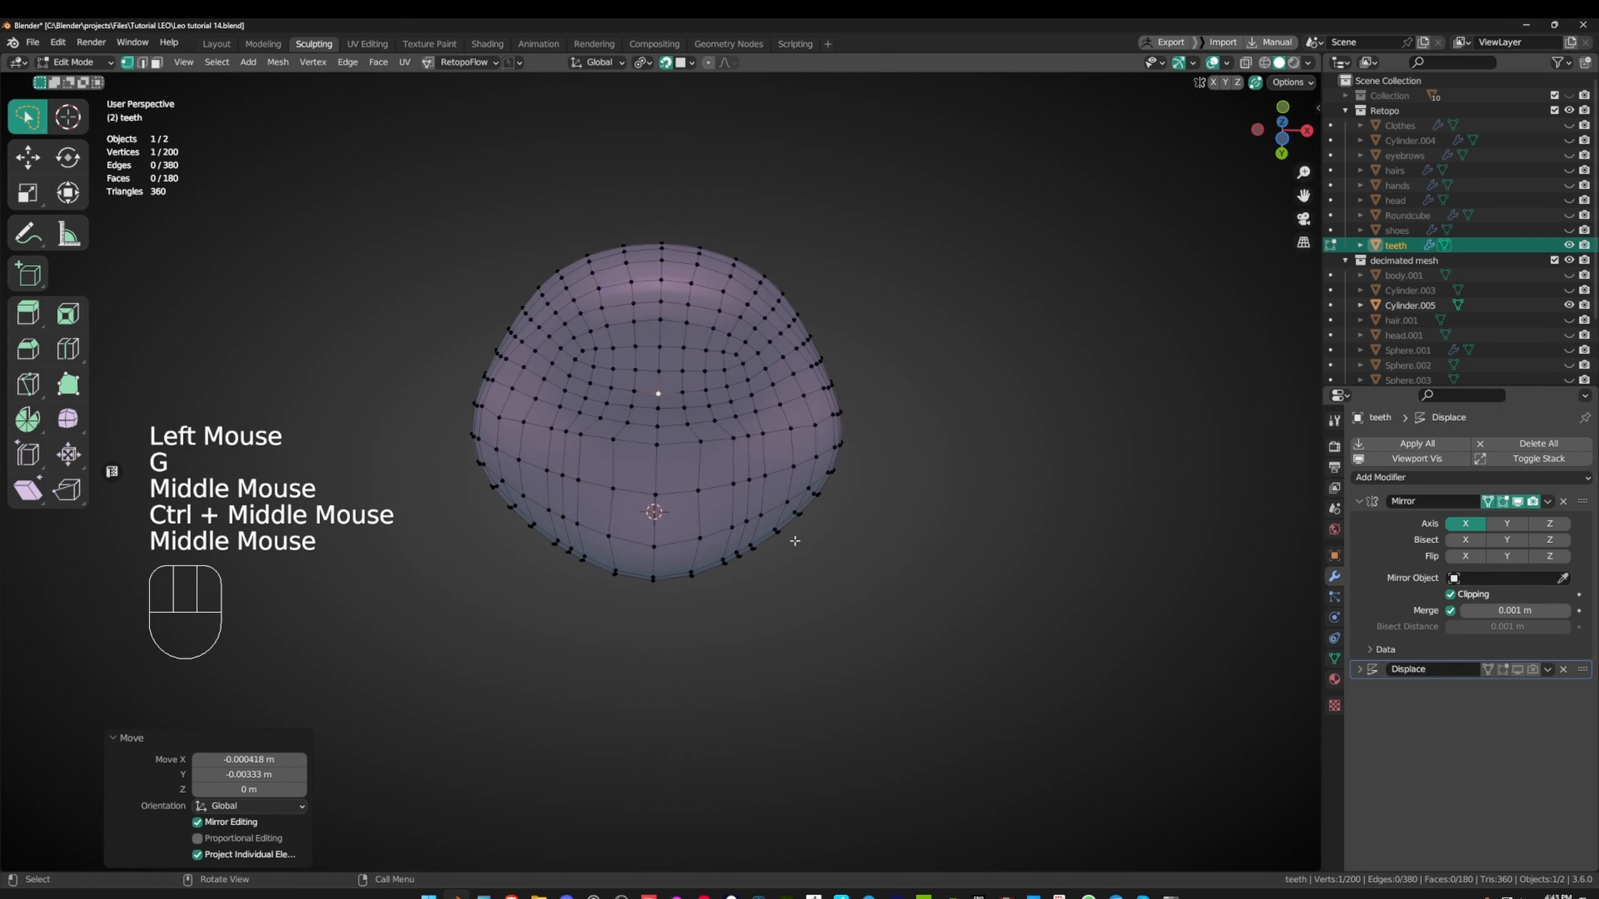
{"action": "middle_click_drag", "start_coordinate": [763, 520], "coordinate": [844, 467], "text": "ctrl"}
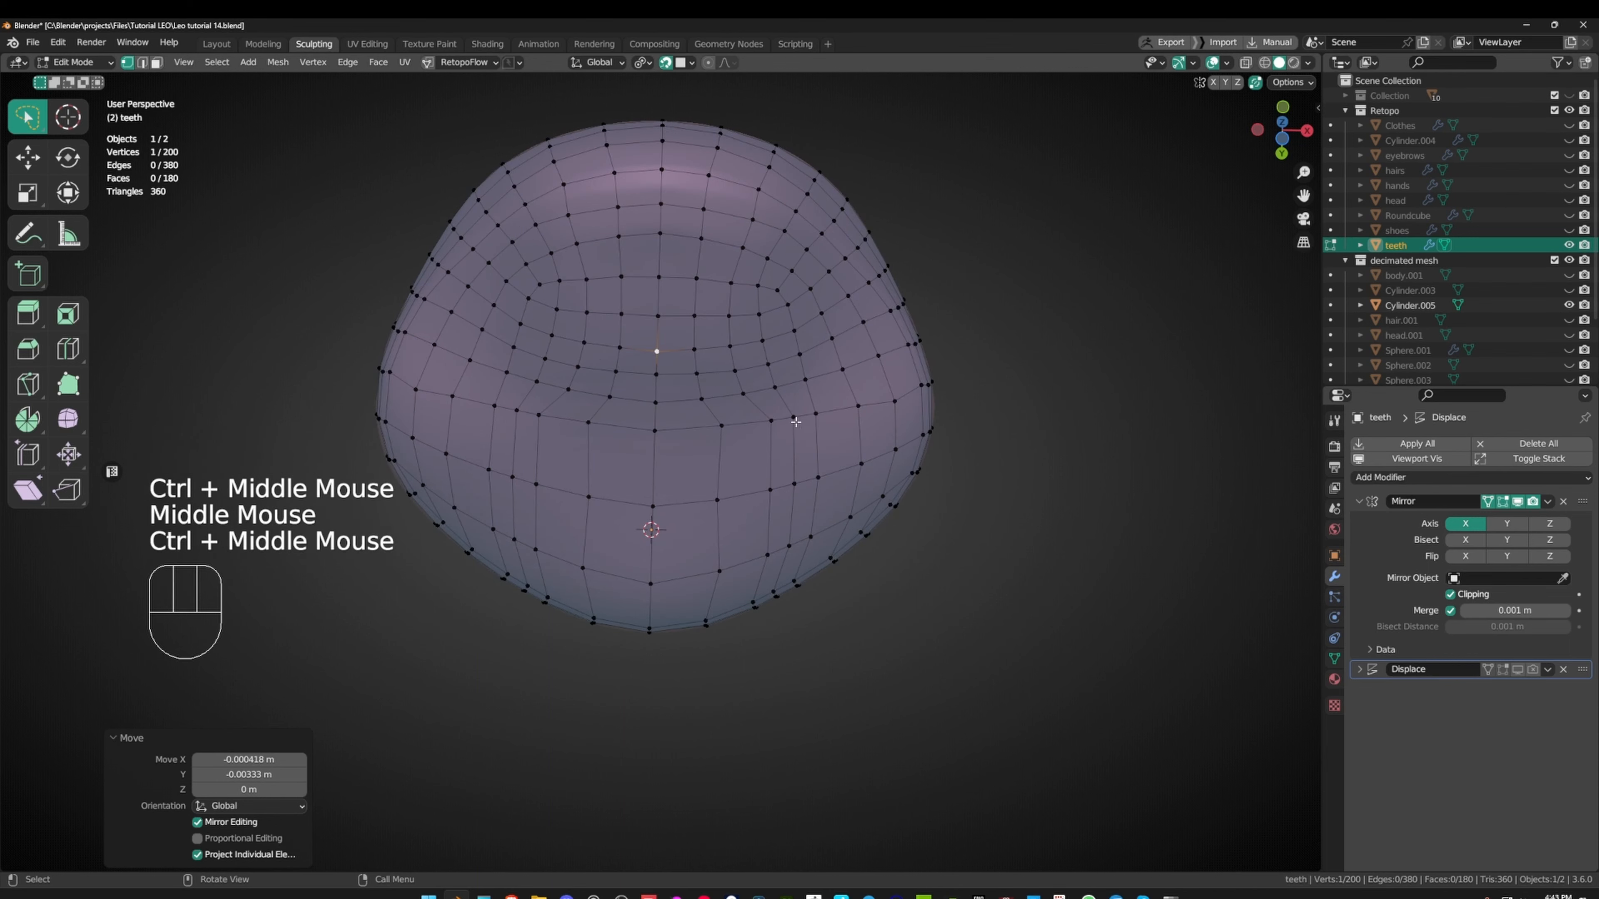
{"action": "middle_click_drag", "start_coordinate": [816, 405], "coordinate": [826, 298]}
{"action": "key", "text": "ctrl+Tab"}
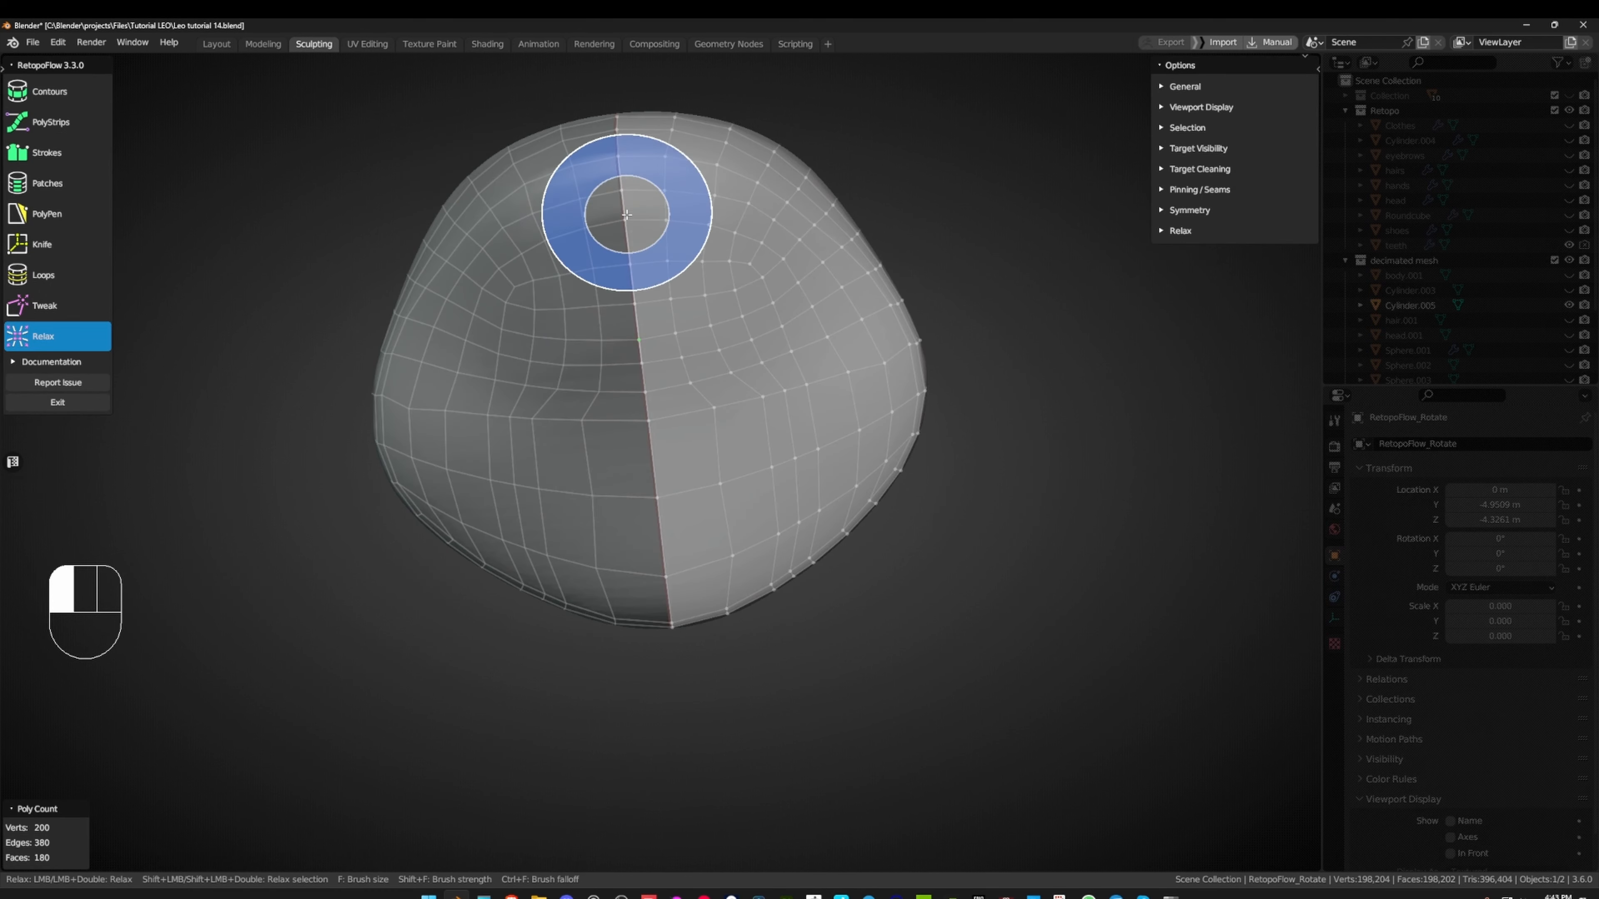
{"action": "mouse_move", "coordinate": [741, 448]}
{"action": "left_mouse_down"}
{"action": "mouse_move", "coordinate": [695, 350]}
{"action": "mouse_move", "coordinate": [705, 529]}
{"action": "mouse_move", "coordinate": [688, 545]}
{"action": "mouse_move", "coordinate": [739, 436]}
{"action": "mouse_move", "coordinate": [649, 429]}
{"action": "mouse_move", "coordinate": [666, 506]}
{"action": "mouse_move", "coordinate": [649, 525]}
{"action": "mouse_move", "coordinate": [646, 468]}
{"action": "mouse_move", "coordinate": [699, 385]}
{"action": "mouse_move", "coordinate": [666, 394]}
{"action": "mouse_move", "coordinate": [650, 372]}
{"action": "mouse_move", "coordinate": [661, 529]}
{"action": "mouse_move", "coordinate": [652, 376]}
{"action": "left_mouse_up"}
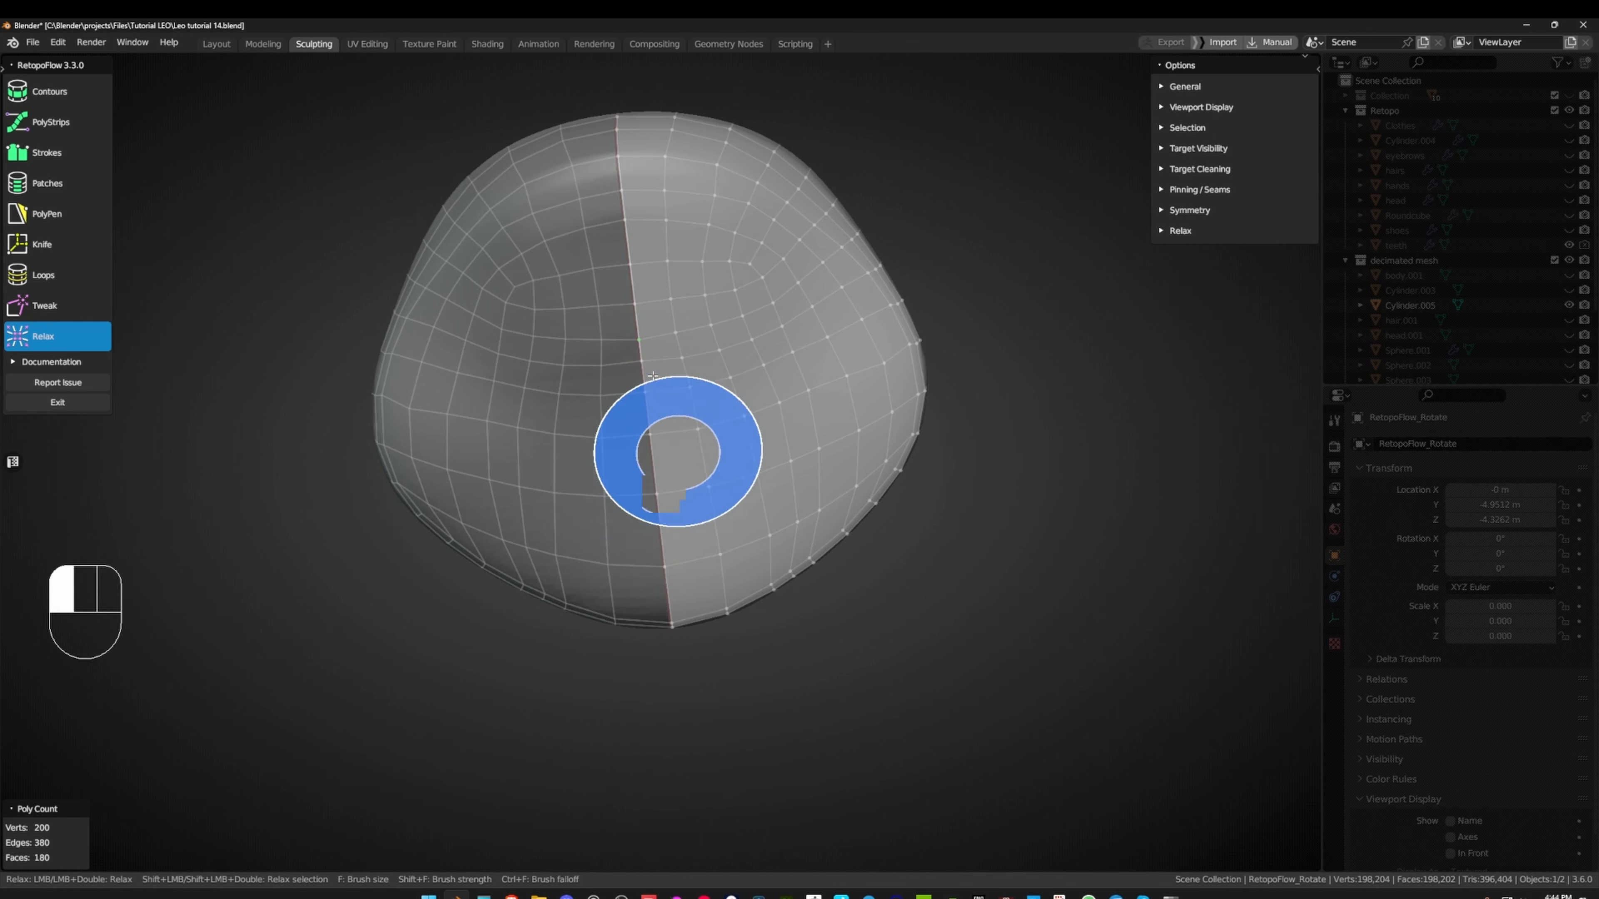
- Relax the quads beside the midline, then delete the stray edge from the teeth mesh in edge select mode
{"action": "mouse_move", "coordinate": [678, 451]}
{"action": "left_mouse_down"}
{"action": "mouse_move", "coordinate": [696, 525]}
{"action": "mouse_move", "coordinate": [723, 517]}
{"action": "mouse_move", "coordinate": [817, 364]}
{"action": "mouse_move", "coordinate": [689, 336]}
{"action": "mouse_move", "coordinate": [742, 564]}
{"action": "mouse_move", "coordinate": [744, 412]}
{"action": "left_mouse_up"}
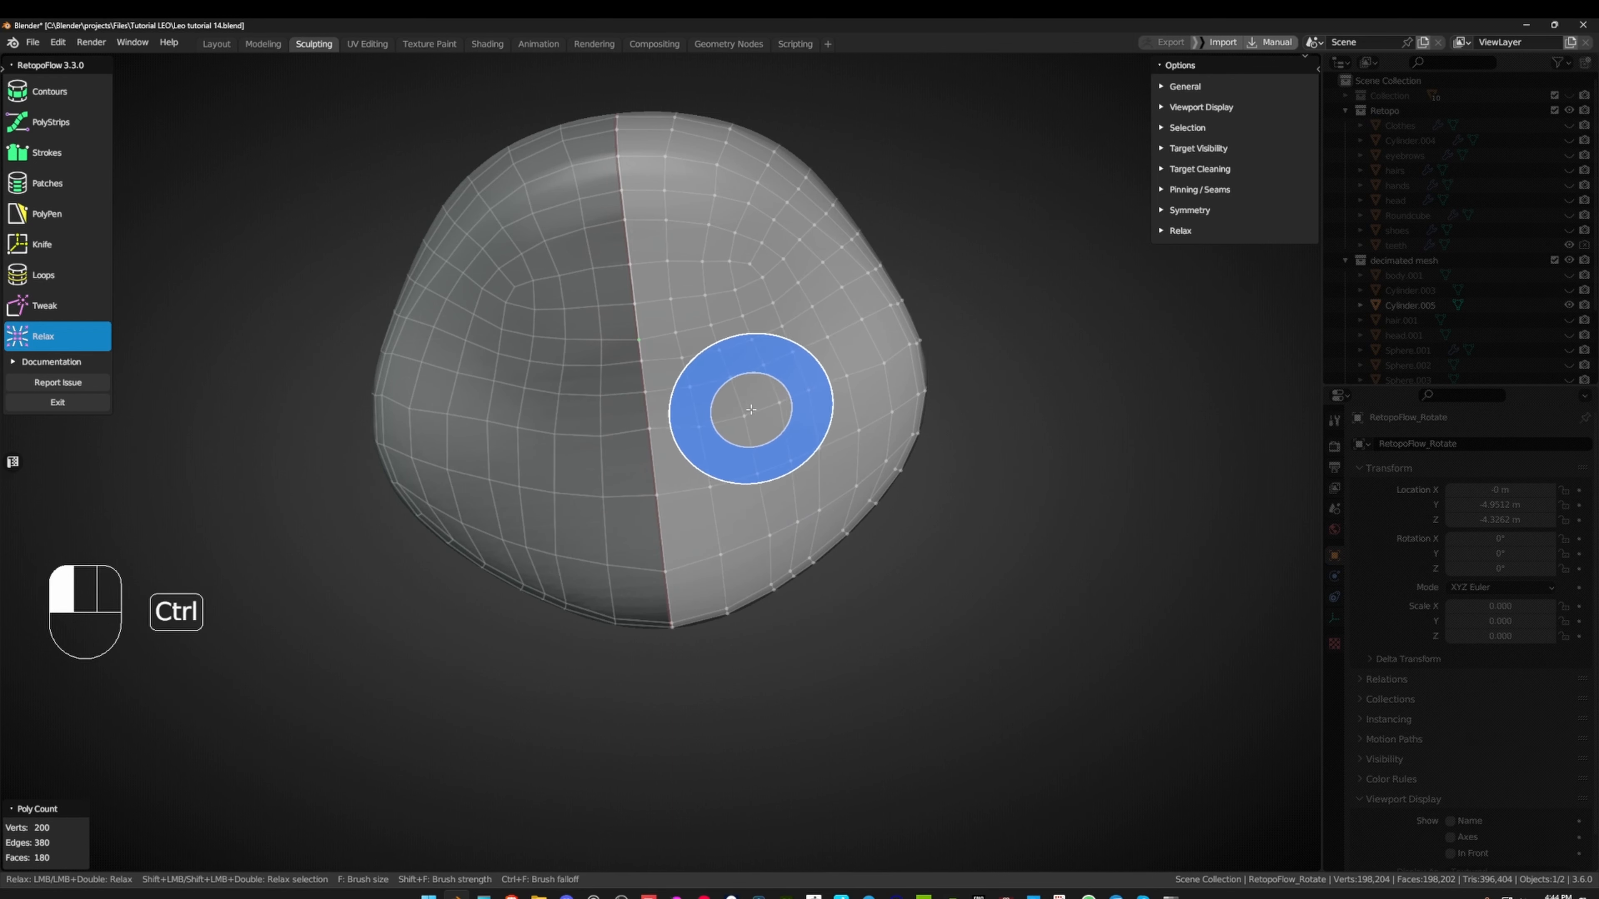
{"action": "middle_click_drag", "start_coordinate": [742, 367], "coordinate": [711, 434], "text": "ctrl"}
{"action": "mouse_move", "coordinate": [711, 434]}
{"action": "middle_mouse_down", "text": "shift"}
{"action": "mouse_move", "coordinate": [750, 540]}
{"action": "mouse_move", "coordinate": [595, 492]}
{"action": "mouse_move", "coordinate": [631, 557]}
{"action": "mouse_move", "coordinate": [678, 457]}
{"action": "mouse_move", "coordinate": [653, 543]}
{"action": "mouse_move", "coordinate": [634, 508]}
{"action": "mouse_move", "coordinate": [589, 536]}
{"action": "mouse_move", "coordinate": [751, 476]}
{"action": "mouse_move", "coordinate": [651, 521]}
{"action": "mouse_move", "coordinate": [699, 441]}
{"action": "mouse_move", "coordinate": [811, 366]}
{"action": "middle_mouse_up", "text": "shift"}
{"action": "key", "text": "Tab"}
{"action": "key", "text": "alt+z"}
{"action": "key", "text": "2"}
{"action": "left_click", "coordinate": [636, 511]}
{"action": "key", "text": "x"}
{"action": "left_click", "coordinate": [717, 495]}
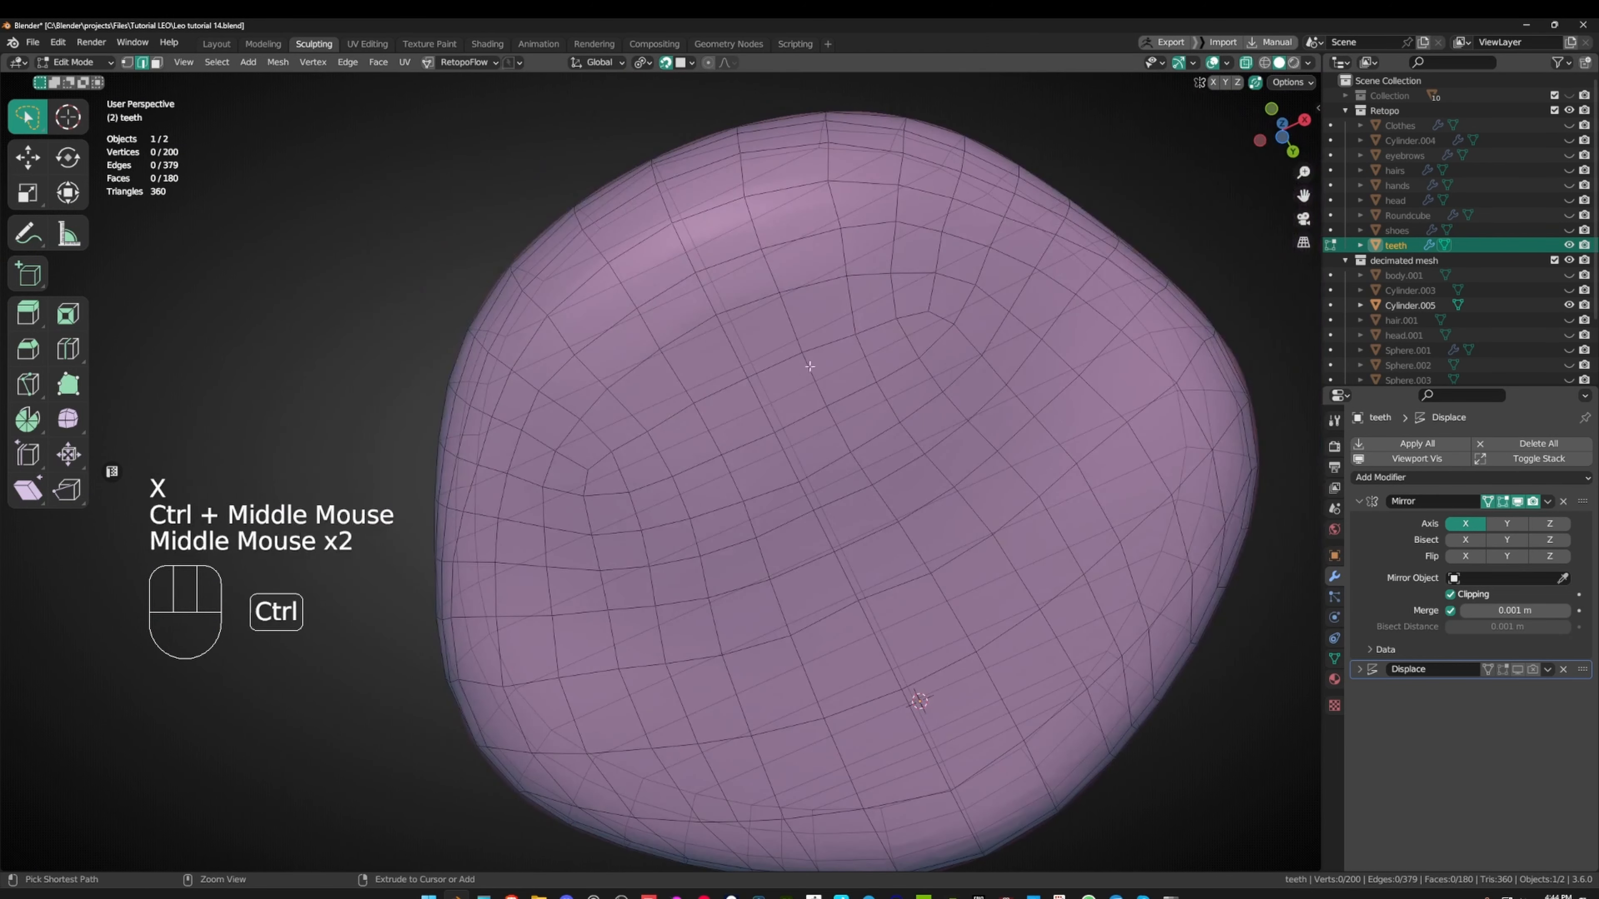
- Restart RetopoFlow's Relax brush and smooth the quads on the flat face of the teeth's editable half
{"action": "left_click", "coordinate": [429, 63]}
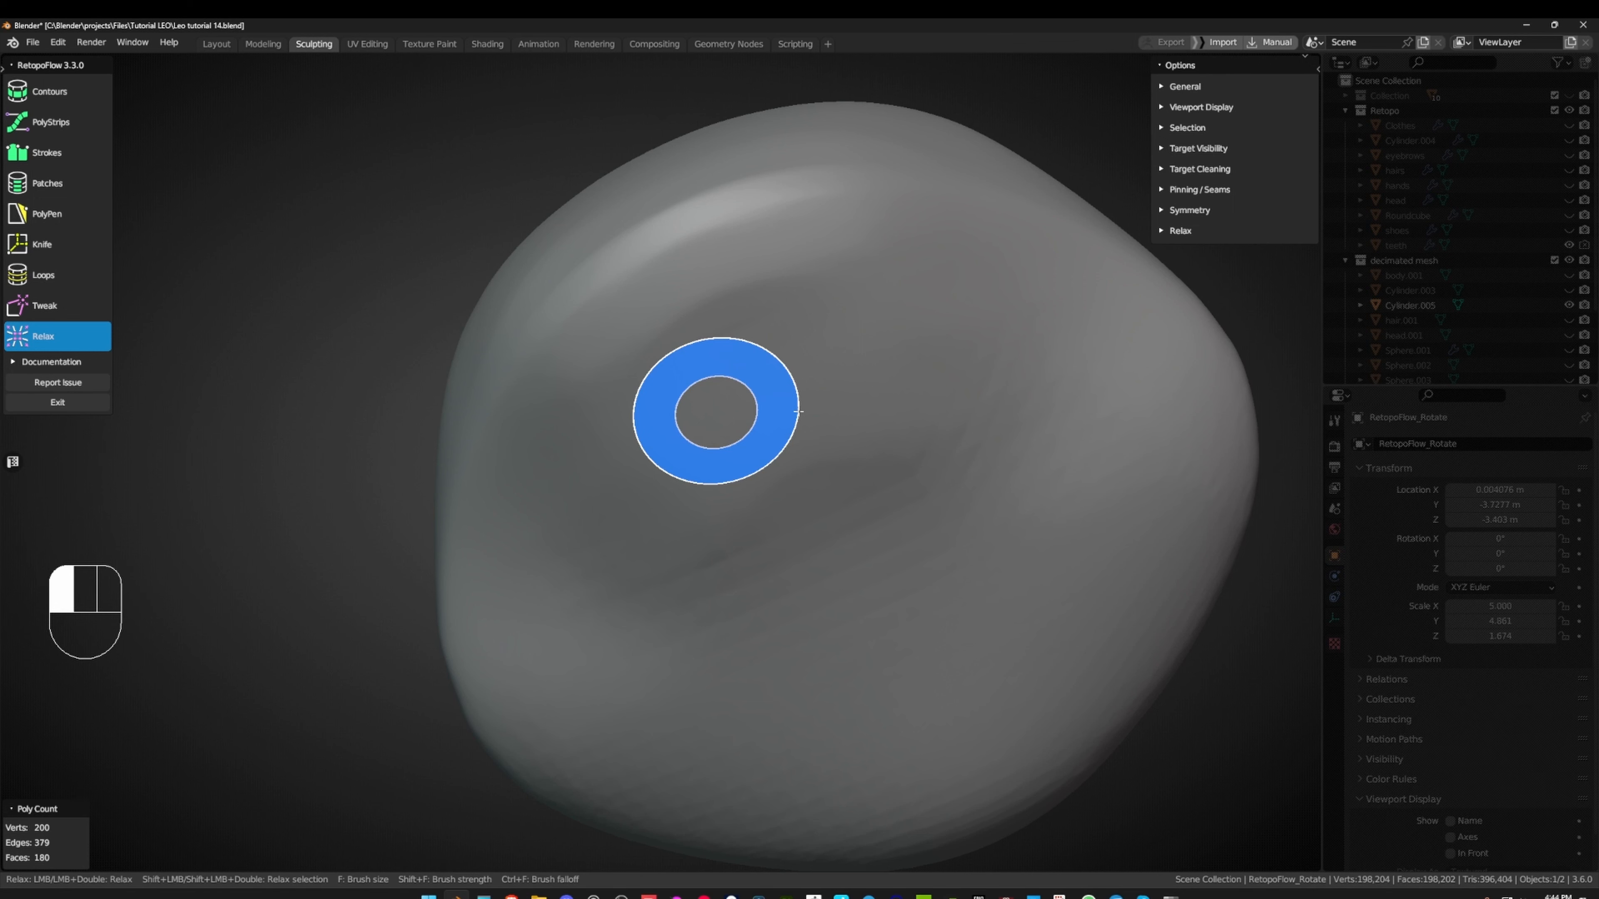
{"action": "left_click", "coordinate": [798, 412]}
{"action": "mouse_move", "coordinate": [816, 443]}
{"action": "middle_mouse_down", "text": "ctrl"}
{"action": "mouse_move", "coordinate": [756, 414]}
{"action": "mouse_move", "coordinate": [747, 439]}
{"action": "middle_mouse_up", "text": "ctrl"}
{"action": "middle_click_drag", "start_coordinate": [746, 438], "coordinate": [807, 371]}
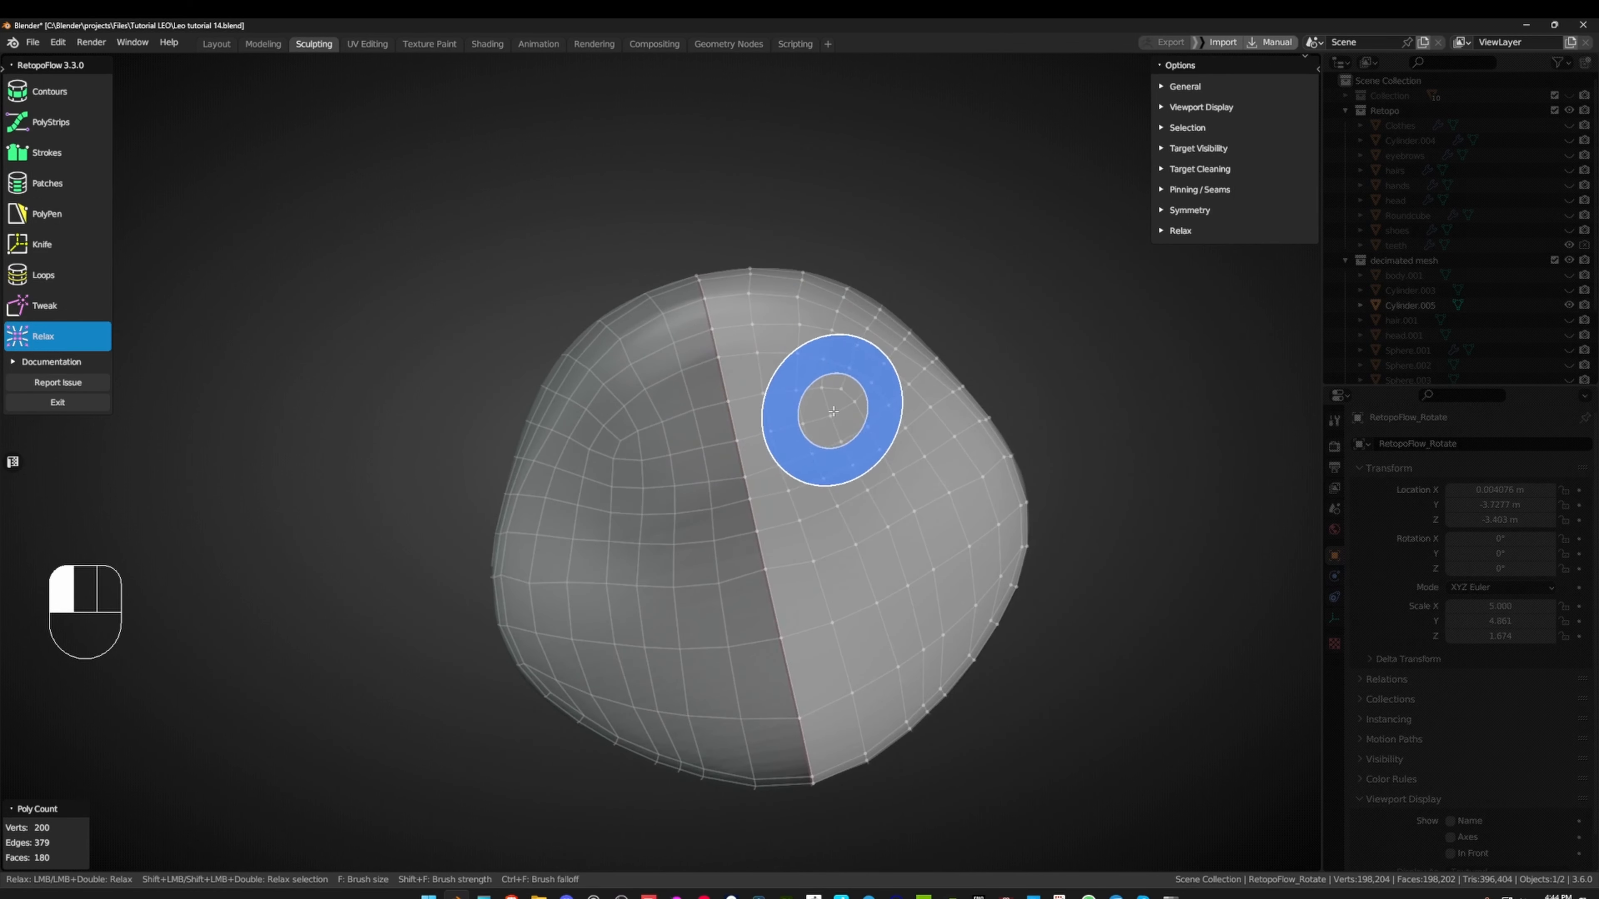
{"action": "mouse_move", "coordinate": [833, 410]}
{"action": "left_mouse_down"}
{"action": "mouse_move", "coordinate": [871, 486]}
{"action": "mouse_move", "coordinate": [889, 635]}
{"action": "mouse_move", "coordinate": [845, 707]}
{"action": "mouse_move", "coordinate": [957, 629]}
{"action": "mouse_move", "coordinate": [986, 582]}
{"action": "mouse_move", "coordinate": [914, 614]}
{"action": "left_mouse_up"}
{"action": "middle_click_drag", "start_coordinate": [857, 539], "coordinate": [755, 334], "text": "shift"}
{"action": "middle_click_drag", "start_coordinate": [755, 334], "coordinate": [741, 315]}
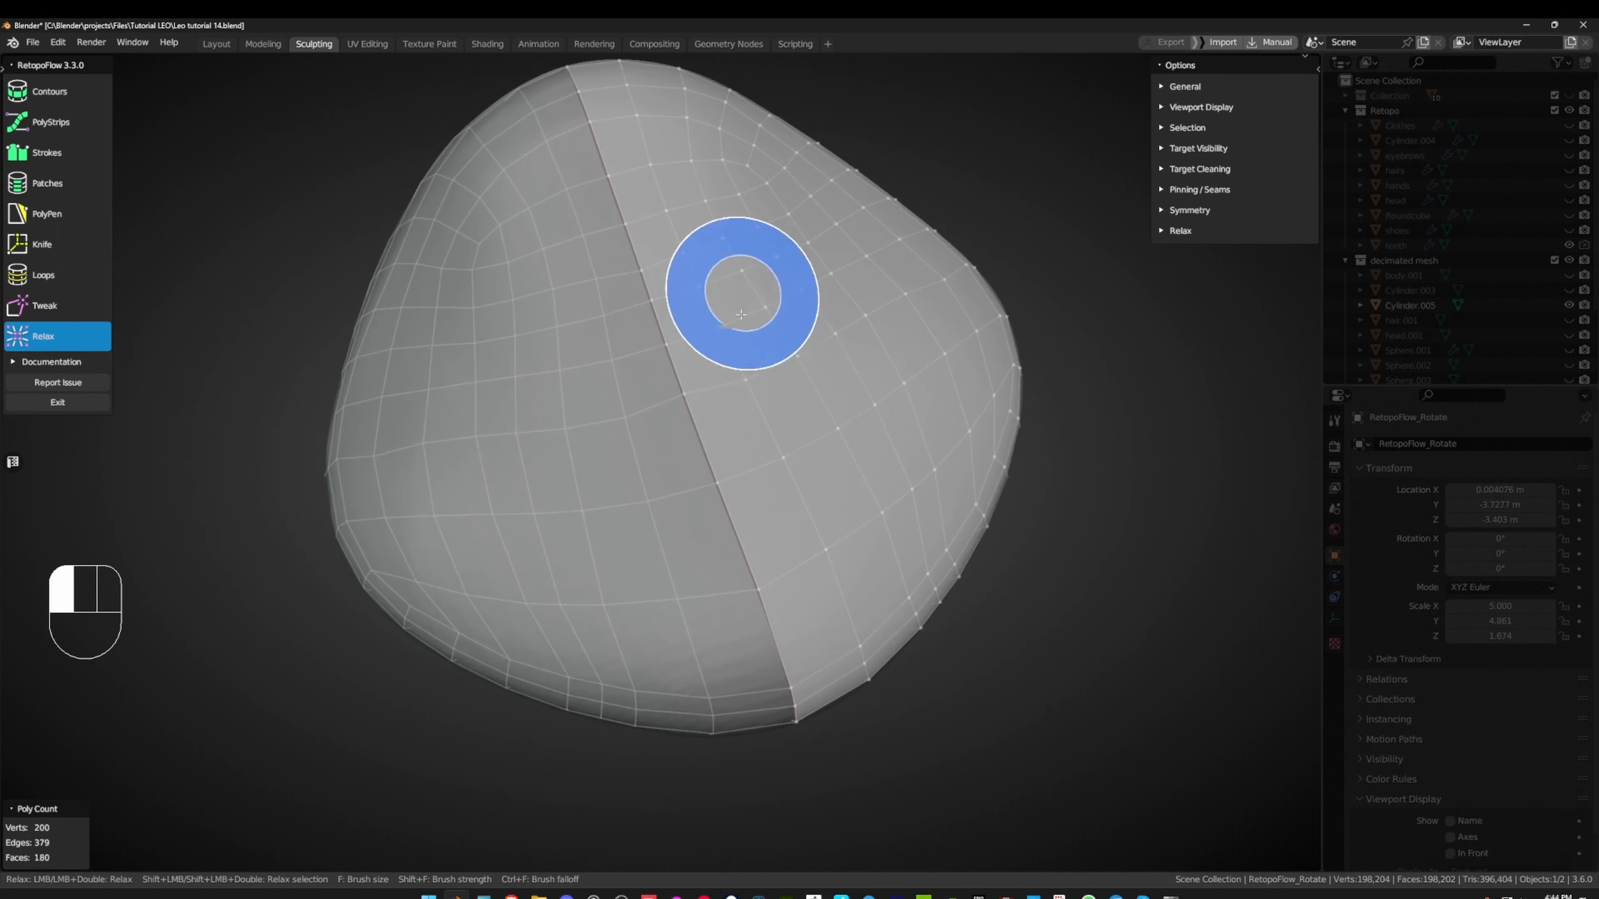
- Enlarge the Relax brush and even out the quads around the rim and sides of the teeth's editable half
{"action": "middle_click_drag", "start_coordinate": [833, 558], "coordinate": [753, 446], "text": "shift"}
{"action": "key", "text": "f"}
{"action": "left_click", "coordinate": [820, 430]}
{"action": "mouse_move", "coordinate": [838, 325]}
{"action": "left_mouse_down"}
{"action": "mouse_move", "coordinate": [774, 430]}
{"action": "mouse_move", "coordinate": [814, 493]}
{"action": "left_mouse_up"}
{"action": "middle_click_drag", "start_coordinate": [814, 493], "coordinate": [736, 434]}
{"action": "mouse_move", "coordinate": [737, 435]}
{"action": "left_mouse_down"}
{"action": "mouse_move", "coordinate": [760, 525]}
{"action": "mouse_move", "coordinate": [697, 577]}
{"action": "left_mouse_up"}
{"action": "left_click_drag", "start_coordinate": [793, 497], "coordinate": [710, 468]}
{"action": "middle_click_drag", "start_coordinate": [710, 468], "coordinate": [755, 510]}
{"action": "mouse_move", "coordinate": [755, 510]}
{"action": "left_mouse_down"}
{"action": "mouse_move", "coordinate": [703, 572]}
{"action": "mouse_move", "coordinate": [703, 550]}
{"action": "mouse_move", "coordinate": [935, 486]}
{"action": "mouse_move", "coordinate": [911, 482]}
{"action": "mouse_move", "coordinate": [903, 393]}
{"action": "left_mouse_up"}
{"action": "middle_click_drag", "start_coordinate": [903, 393], "coordinate": [875, 510]}
{"action": "mouse_move", "coordinate": [875, 510]}
{"action": "left_mouse_down"}
{"action": "mouse_move", "coordinate": [919, 466]}
{"action": "mouse_move", "coordinate": [919, 379]}
{"action": "mouse_move", "coordinate": [848, 335]}
{"action": "left_mouse_up"}
{"action": "middle_click_drag", "start_coordinate": [847, 335], "coordinate": [815, 567], "text": "shift"}
{"action": "mouse_move", "coordinate": [816, 566]}
{"action": "middle_mouse_down"}
{"action": "mouse_move", "coordinate": [760, 407]}
{"action": "mouse_move", "coordinate": [712, 438]}
{"action": "middle_mouse_up"}
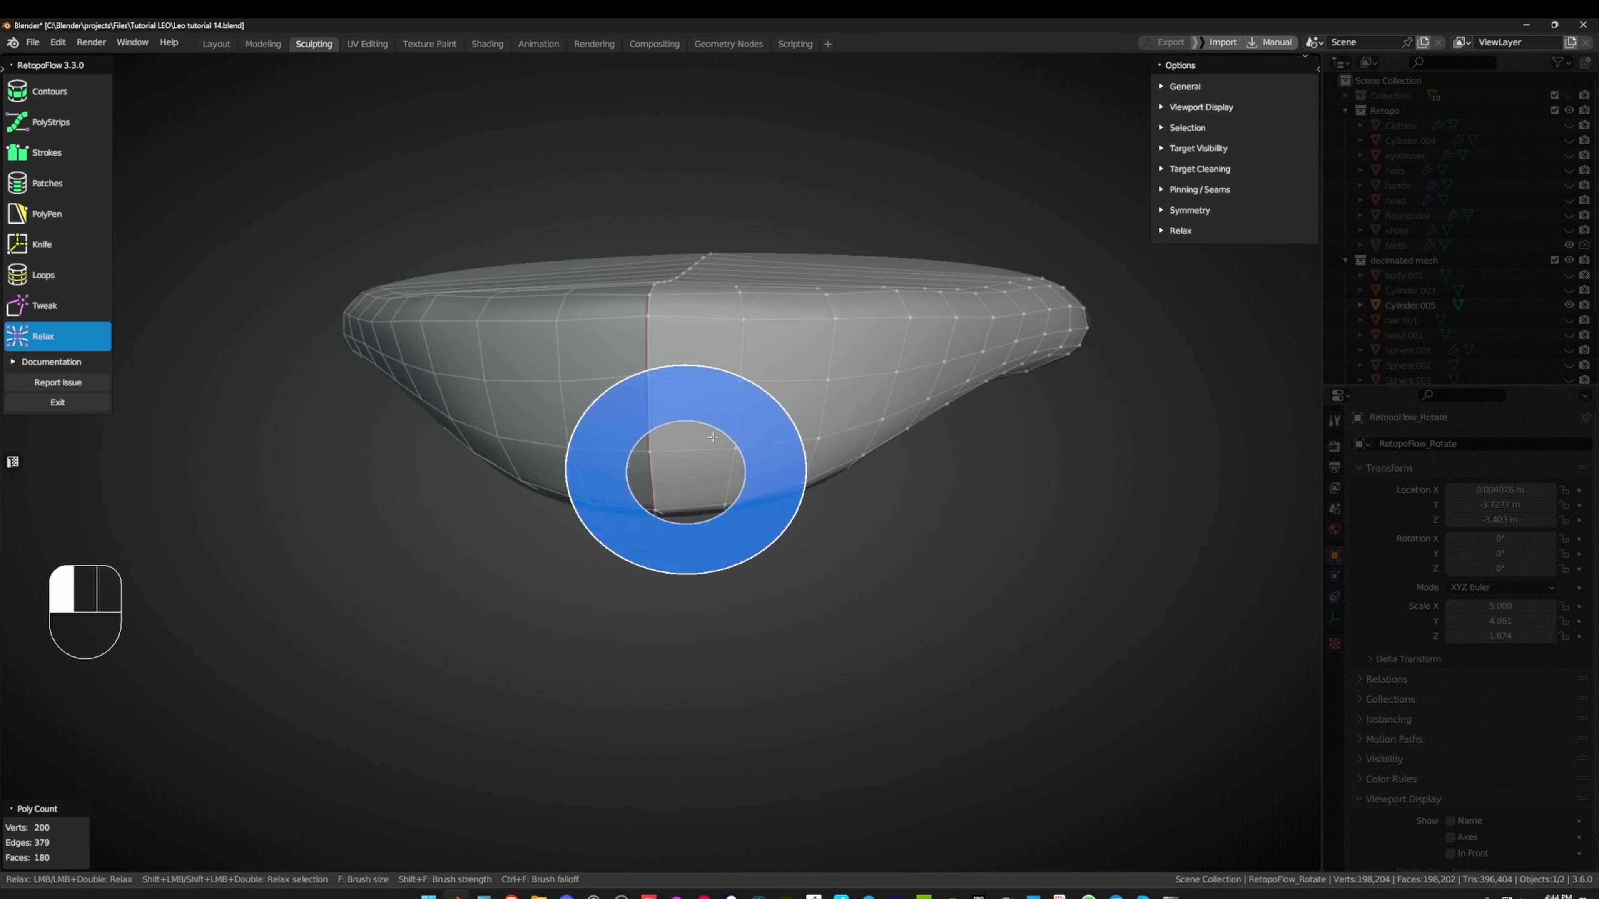
- Adjust the Relax brush strength and relax the quads along the front, side and back walls of the teeth
{"action": "left_click_drag", "start_coordinate": [713, 437], "coordinate": [810, 372]}
{"action": "middle_click_drag", "start_coordinate": [810, 372], "coordinate": [750, 480]}
{"action": "mouse_move", "coordinate": [750, 480]}
{"action": "left_mouse_down"}
{"action": "mouse_move", "coordinate": [732, 528]}
{"action": "mouse_move", "coordinate": [857, 489]}
{"action": "left_mouse_up"}
{"action": "mouse_move", "coordinate": [856, 489]}
{"action": "middle_mouse_down"}
{"action": "mouse_move", "coordinate": [654, 440]}
{"action": "mouse_move", "coordinate": [510, 436]}
{"action": "mouse_move", "coordinate": [535, 368]}
{"action": "mouse_move", "coordinate": [435, 364]}
{"action": "mouse_move", "coordinate": [675, 344]}
{"action": "middle_mouse_up"}
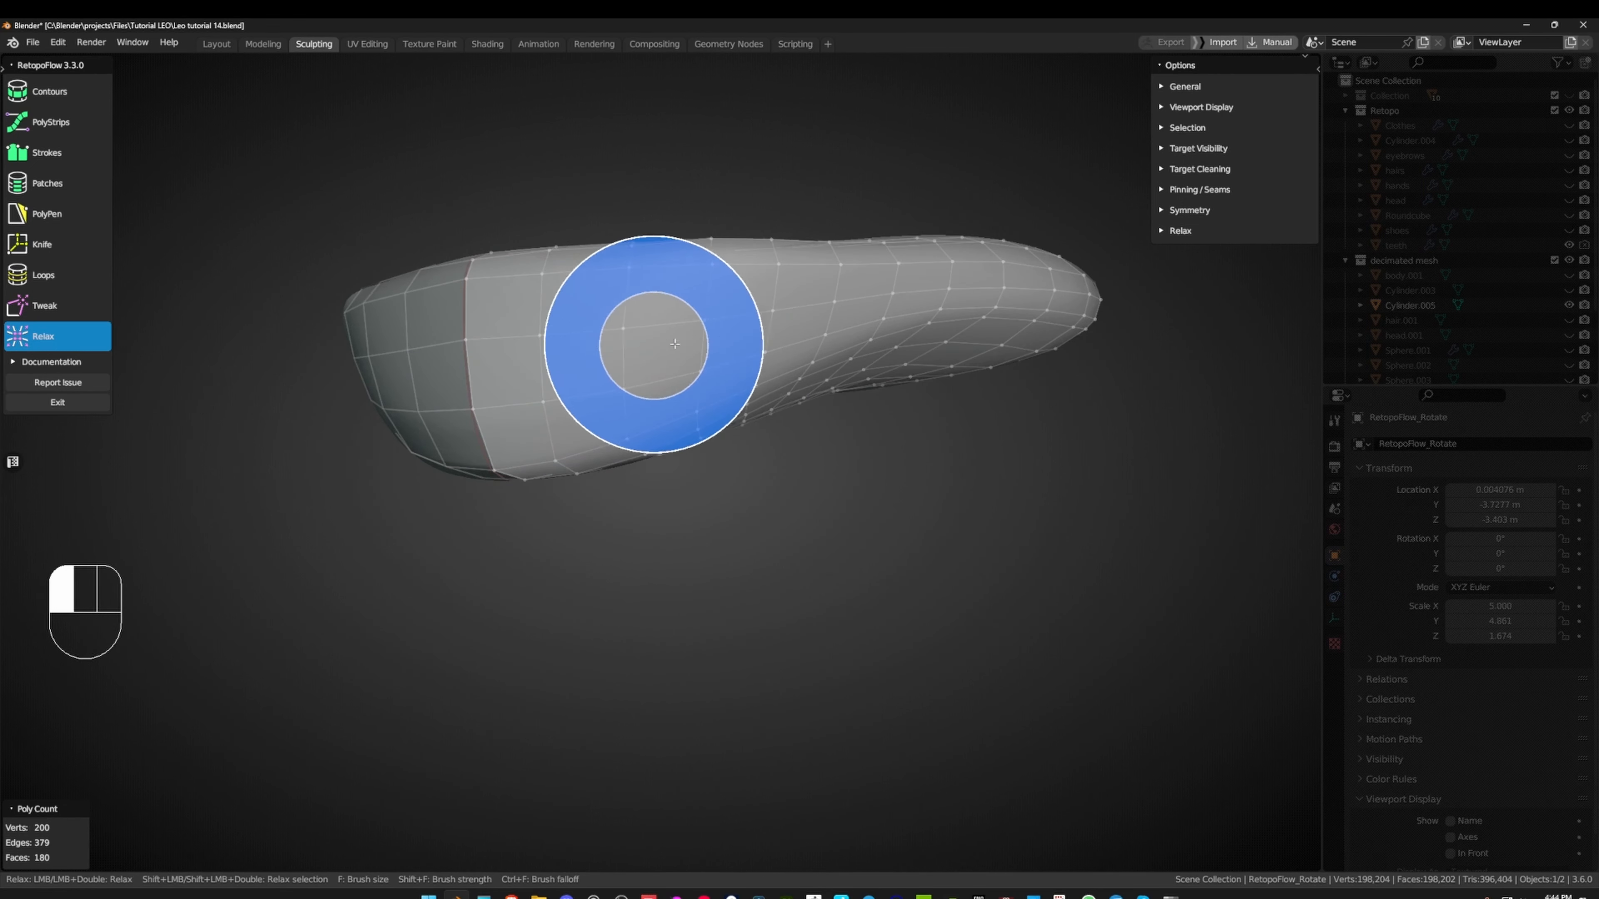
{"action": "key", "text": "shift+f"}
{"action": "mouse_move", "coordinate": [630, 369]}
{"action": "left_mouse_down", "text": "shift"}
{"action": "mouse_move", "coordinate": [642, 345]}
{"action": "mouse_move", "coordinate": [713, 315]}
{"action": "left_mouse_up", "text": "shift"}
{"action": "middle_click_drag", "start_coordinate": [714, 314], "coordinate": [528, 359]}
{"action": "mouse_move", "coordinate": [528, 359]}
{"action": "left_mouse_down"}
{"action": "mouse_move", "coordinate": [728, 294]}
{"action": "mouse_move", "coordinate": [857, 314]}
{"action": "left_mouse_up"}
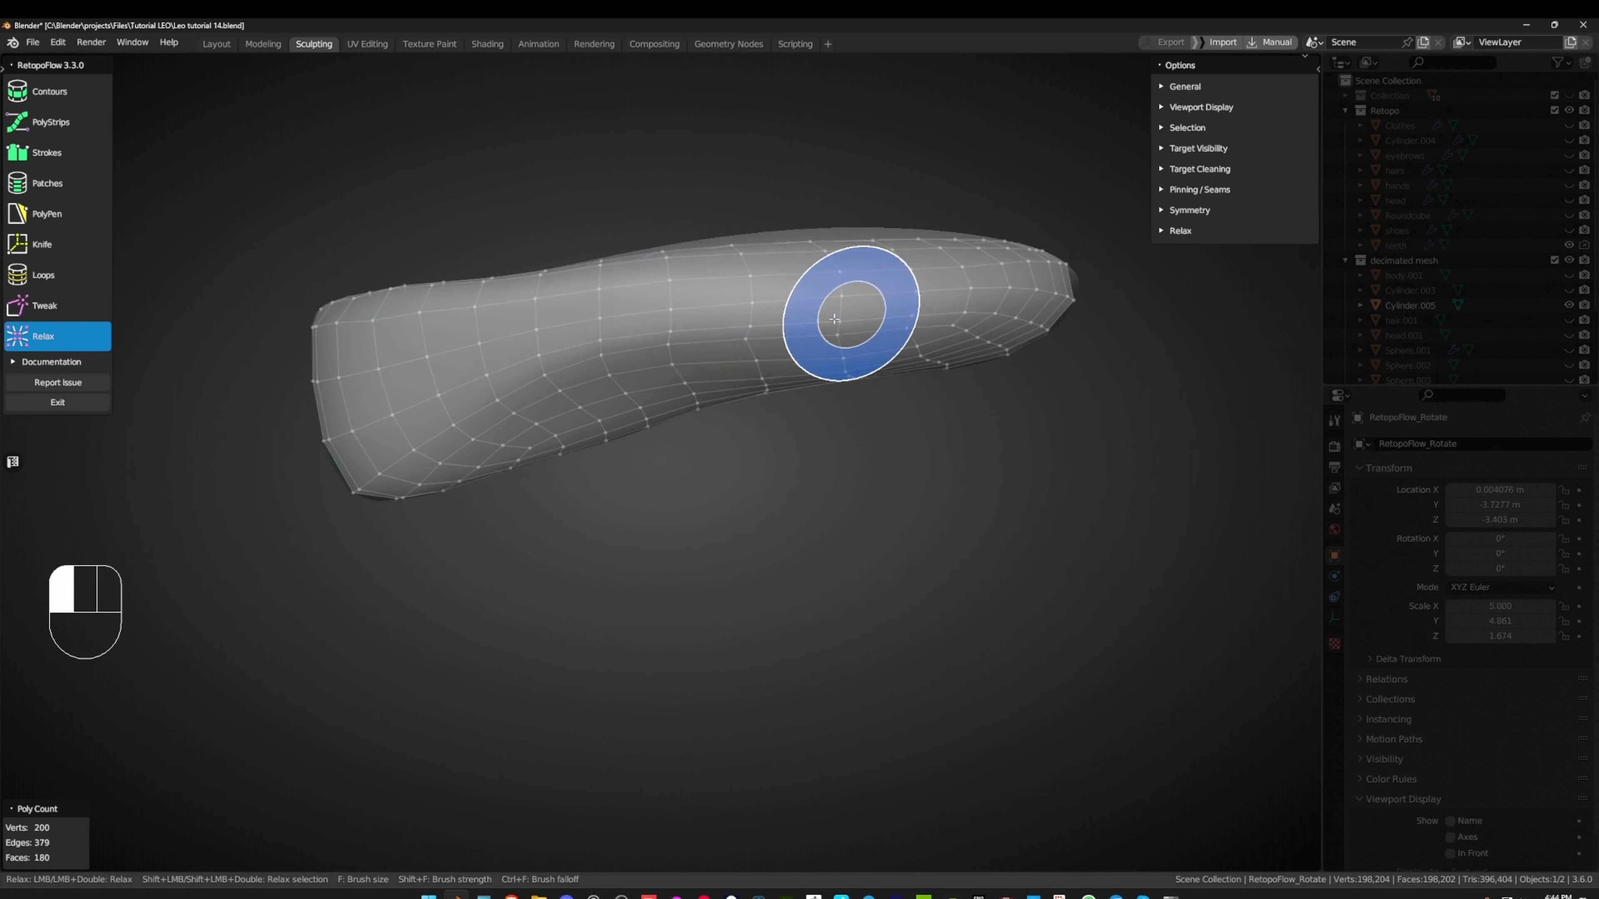
{"action": "middle_click_drag", "start_coordinate": [857, 313], "coordinate": [667, 182]}
{"action": "left_click_drag", "start_coordinate": [668, 182], "coordinate": [845, 206]}
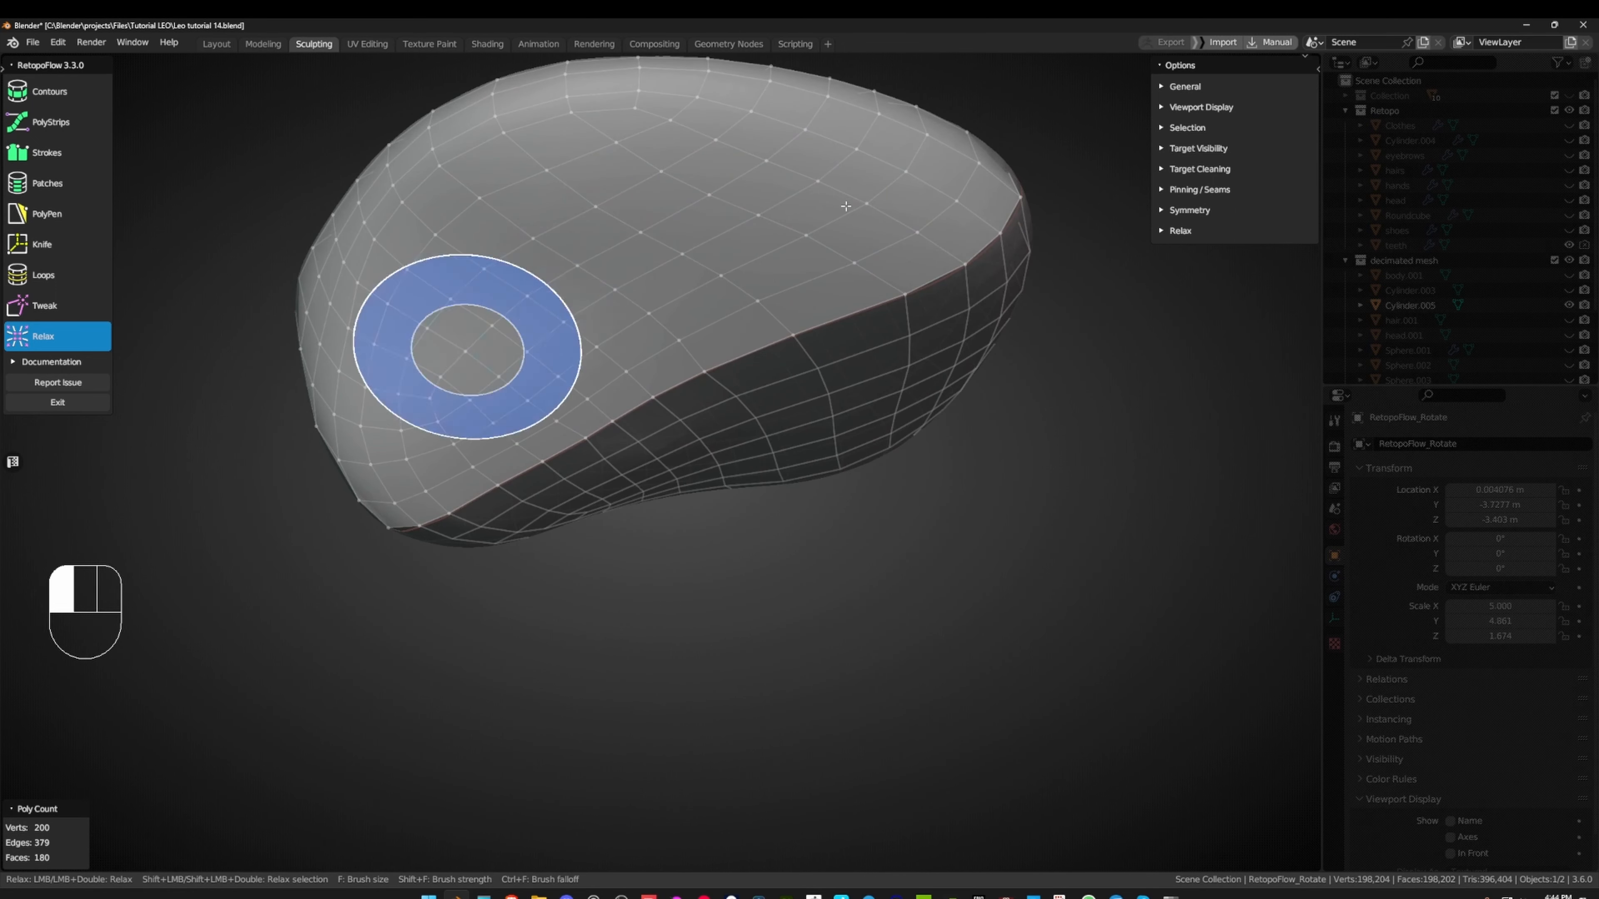
{"action": "middle_click_drag", "start_coordinate": [846, 206], "coordinate": [813, 225]}
{"action": "left_click_drag", "start_coordinate": [814, 224], "coordinate": [586, 304]}
{"action": "mouse_move", "coordinate": [585, 304]}
{"action": "middle_mouse_down"}
{"action": "mouse_move", "coordinate": [763, 442]}
{"action": "mouse_move", "coordinate": [742, 545]}
{"action": "mouse_move", "coordinate": [629, 384]}
{"action": "mouse_move", "coordinate": [499, 411]}
{"action": "mouse_move", "coordinate": [510, 491]}
{"action": "middle_mouse_up"}
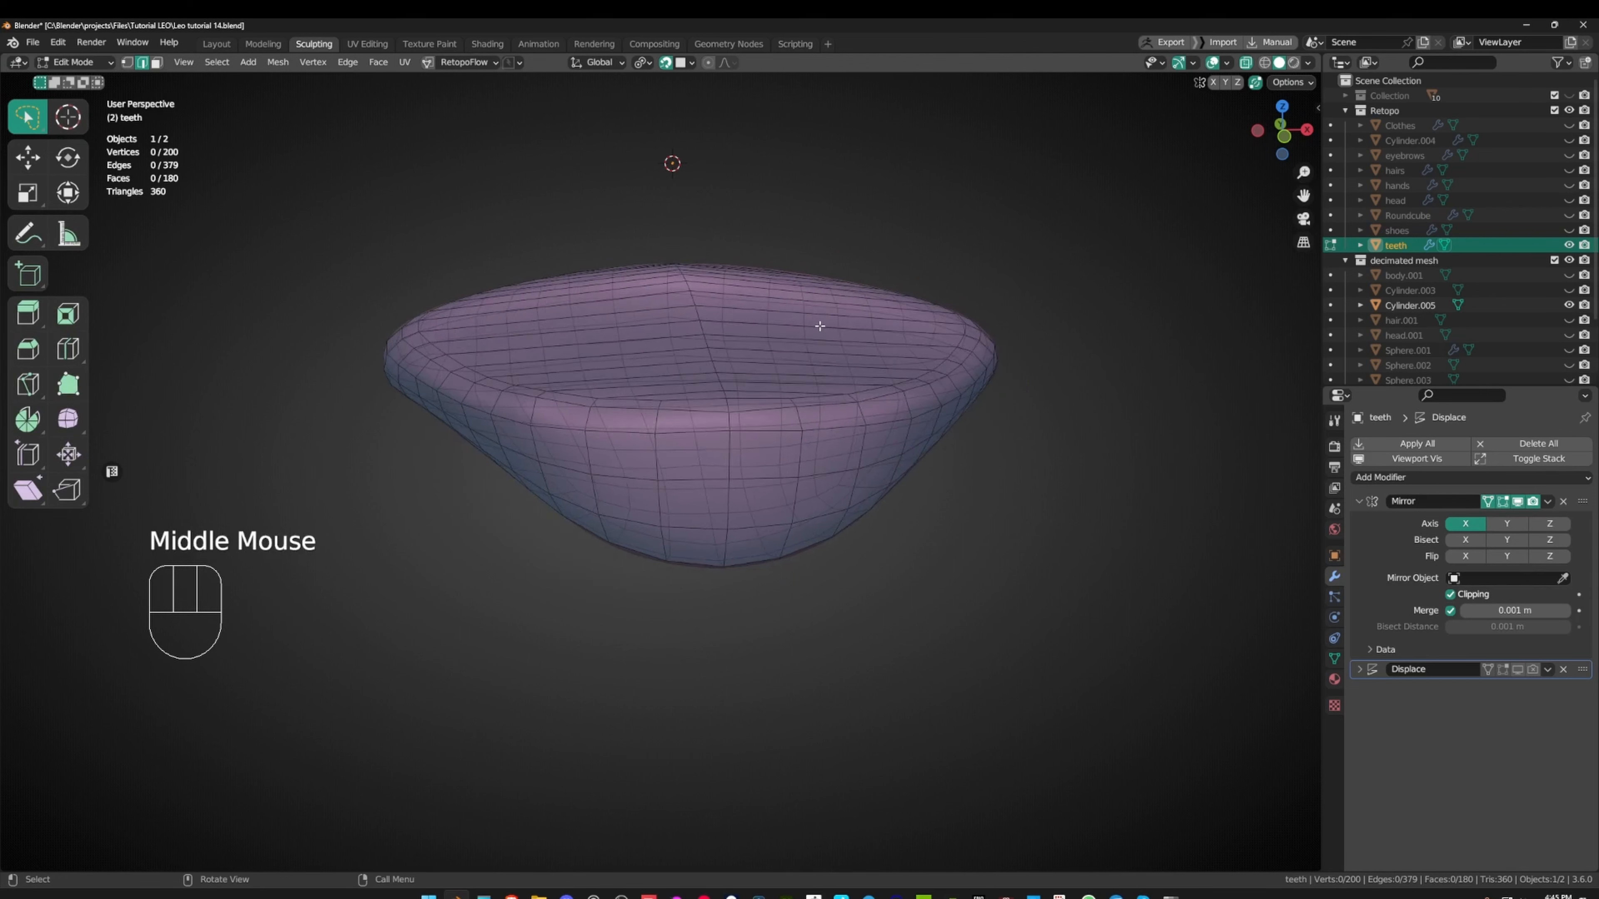
- Return to Object Mode with X-ray off, hide the teeth and Cylinder.005, and show Sphere.006 from the decimated mesh collection
{"action": "key", "text": "alt+z"}
{"action": "key", "text": "ctrl+Tab"}
{"action": "middle_click_drag", "start_coordinate": [710, 304], "coordinate": [1067, 177], "text": "ctrl"}
{"action": "left_click", "coordinate": [797, 253]}
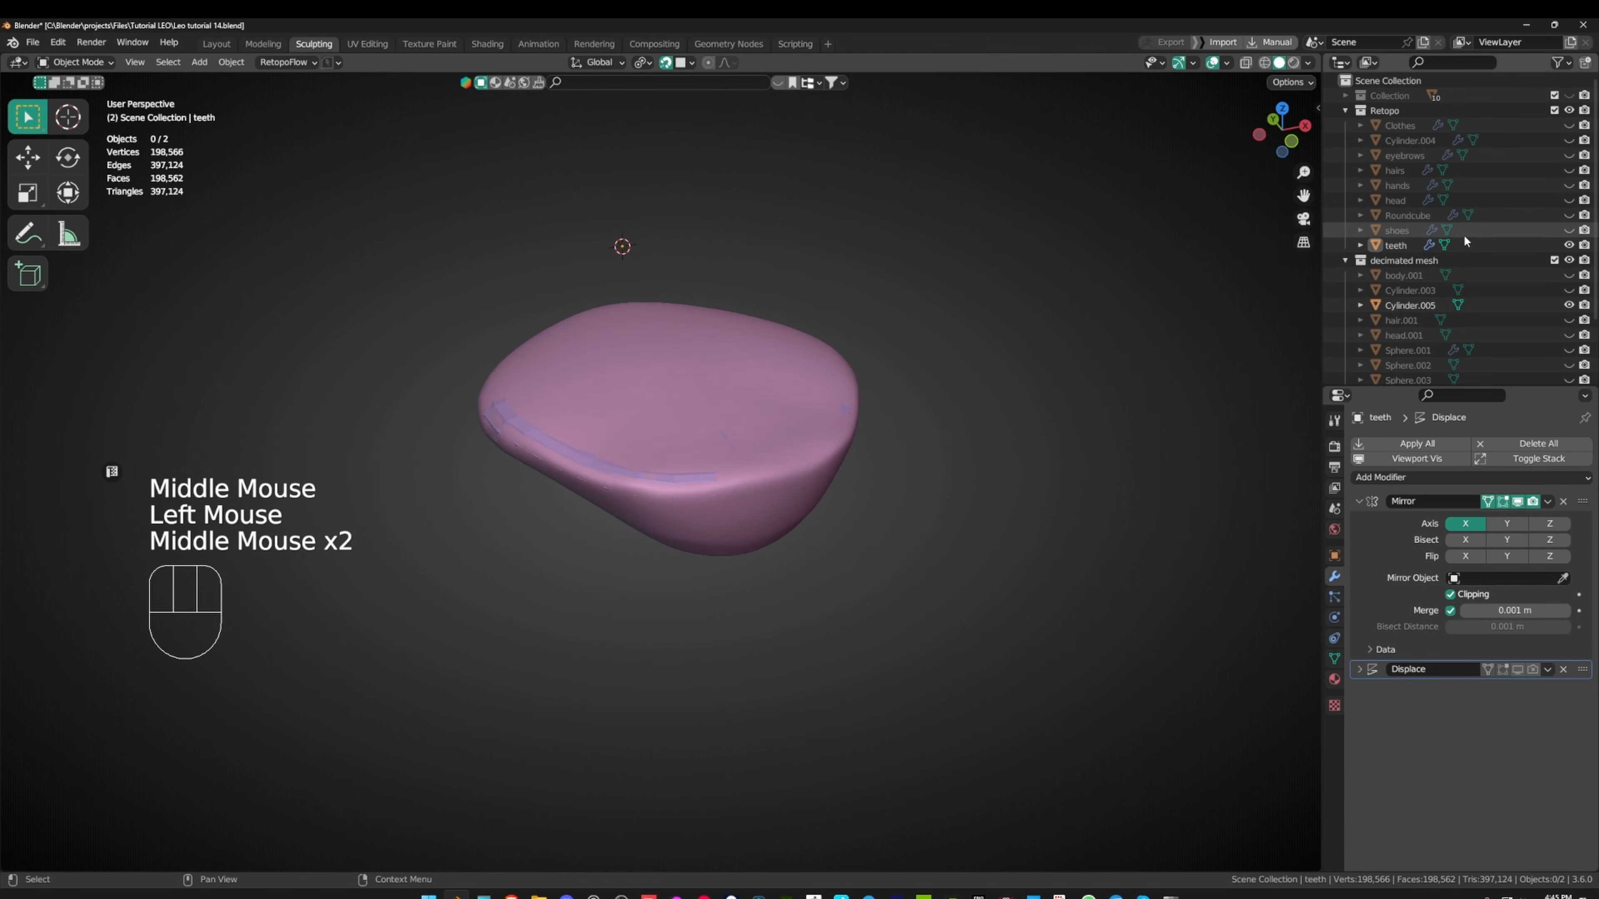
{"action": "left_click", "coordinate": [1570, 260]}
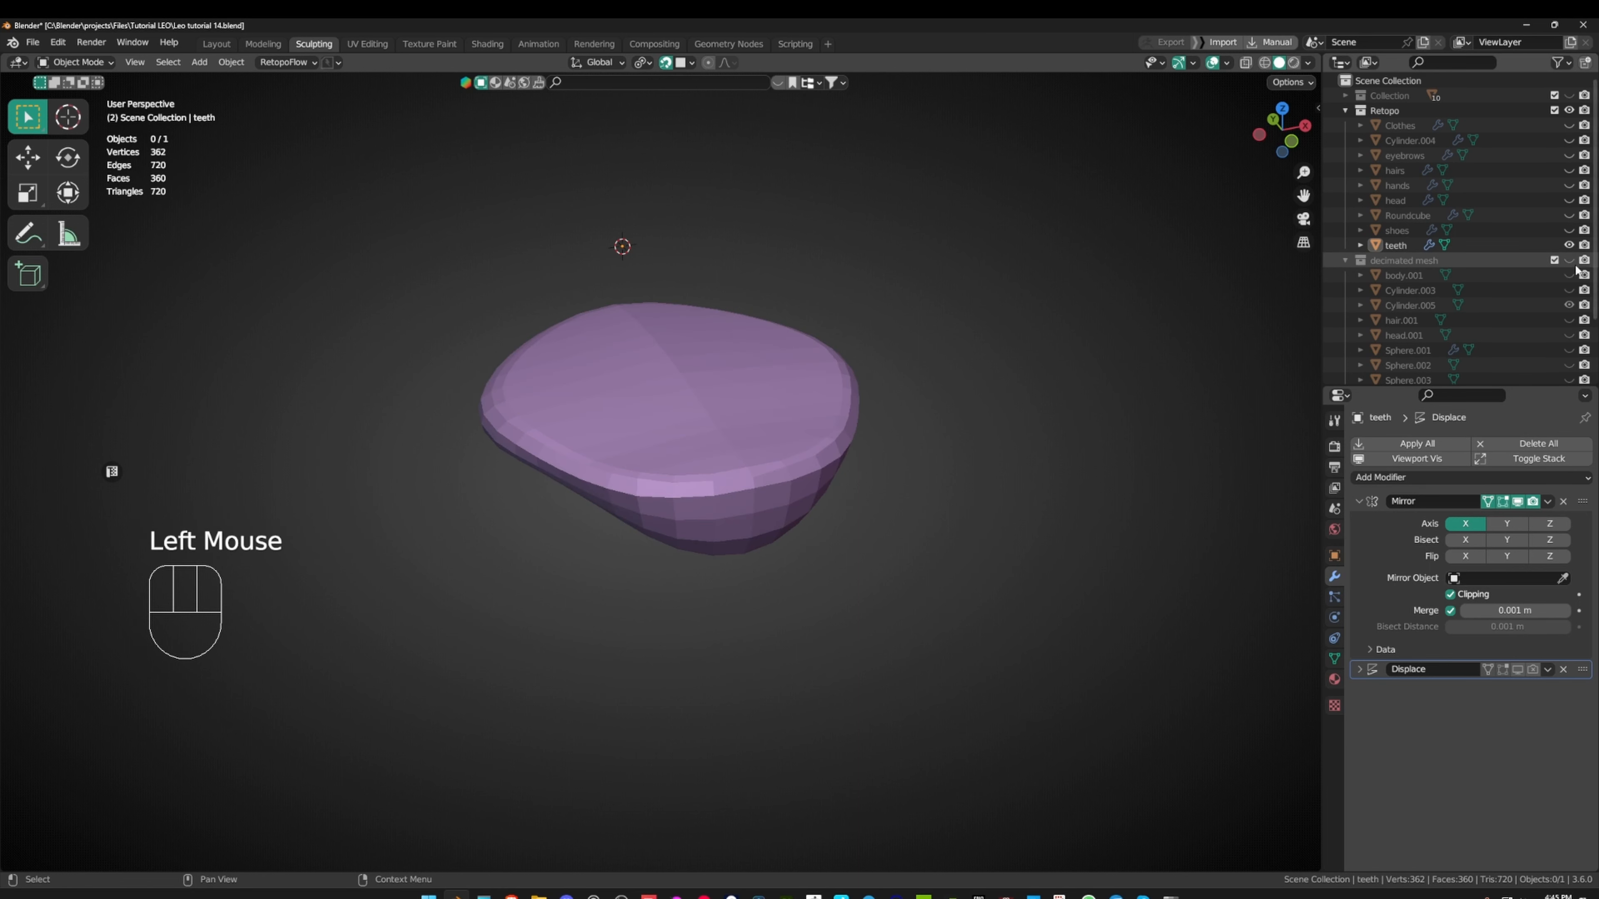
{"action": "middle_click_drag", "start_coordinate": [1568, 305], "coordinate": [1488, 292]}
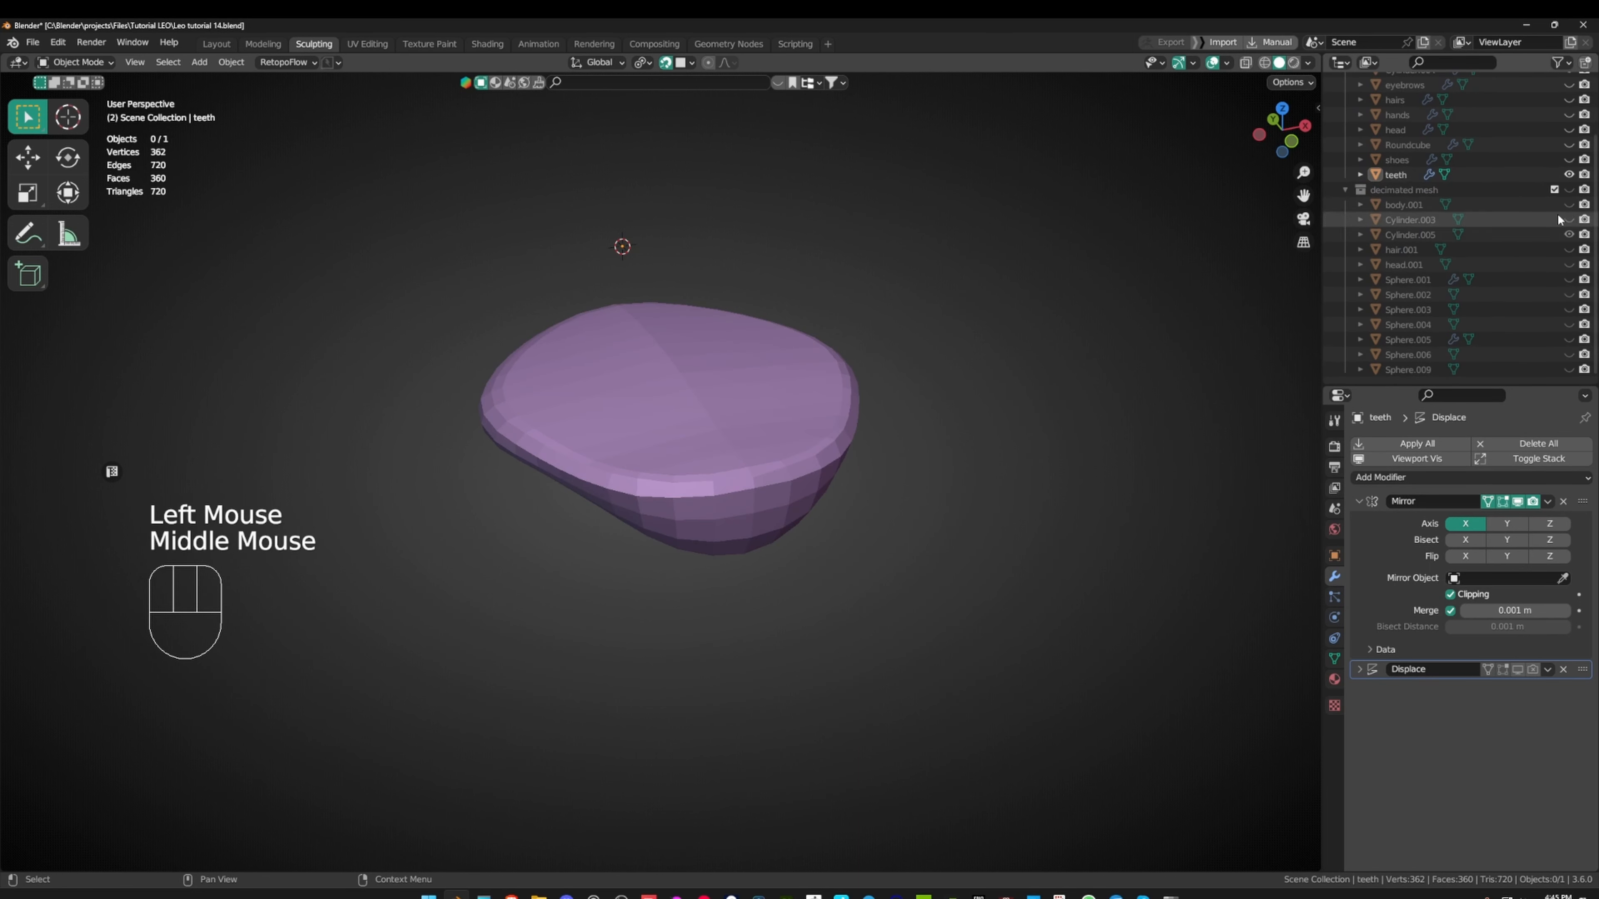
{"action": "left_click", "coordinate": [1569, 175]}
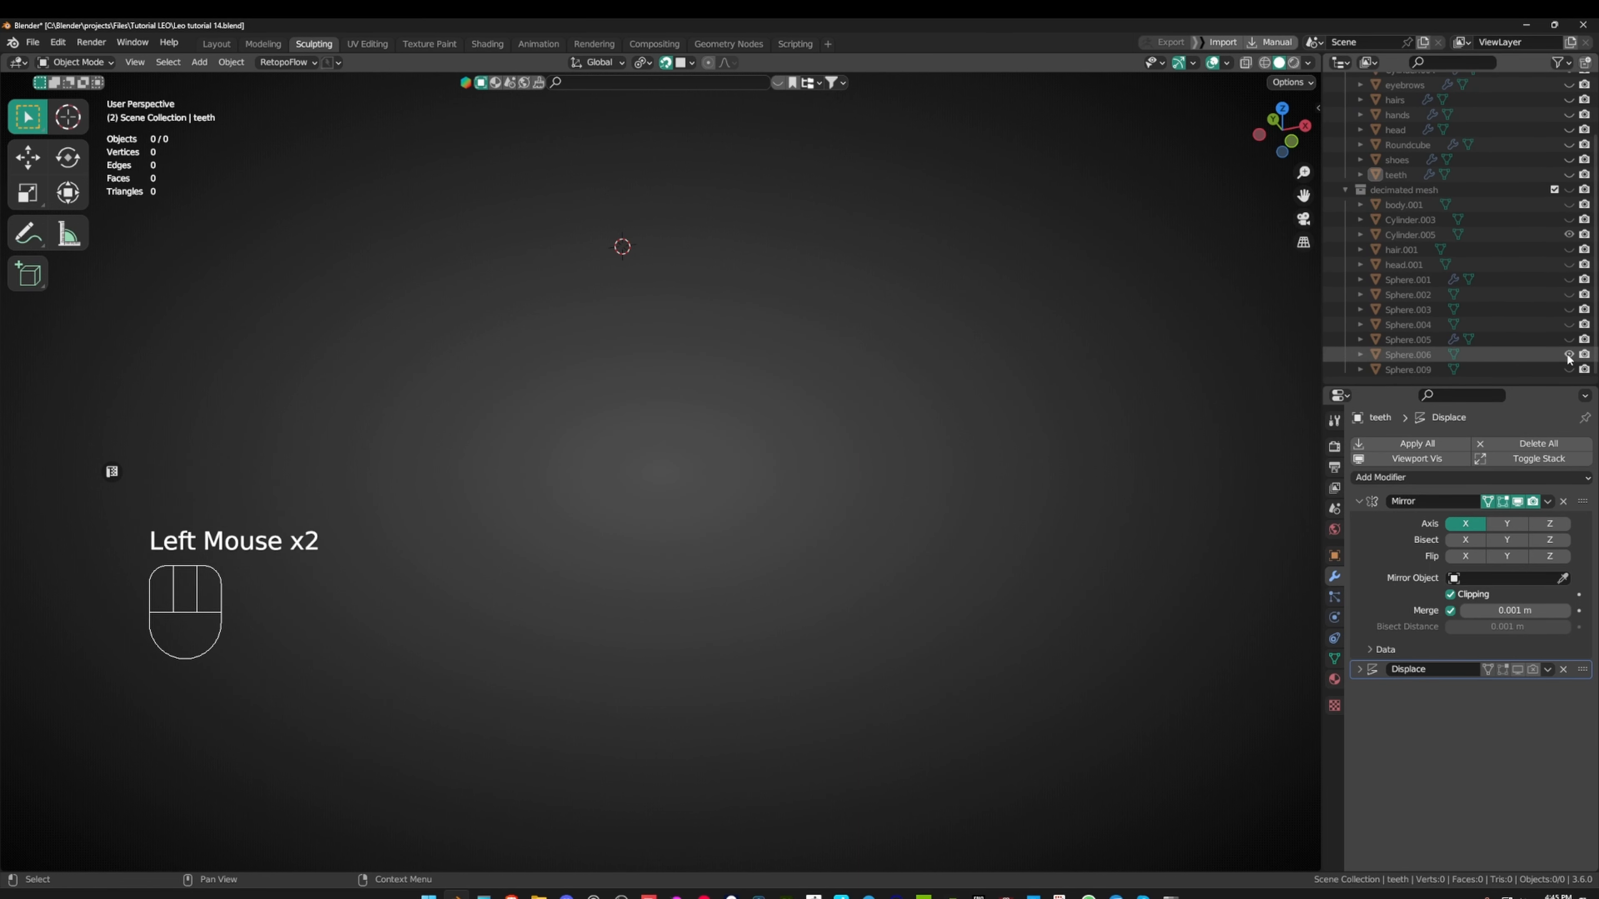
{"action": "left_click", "coordinate": [1569, 191]}
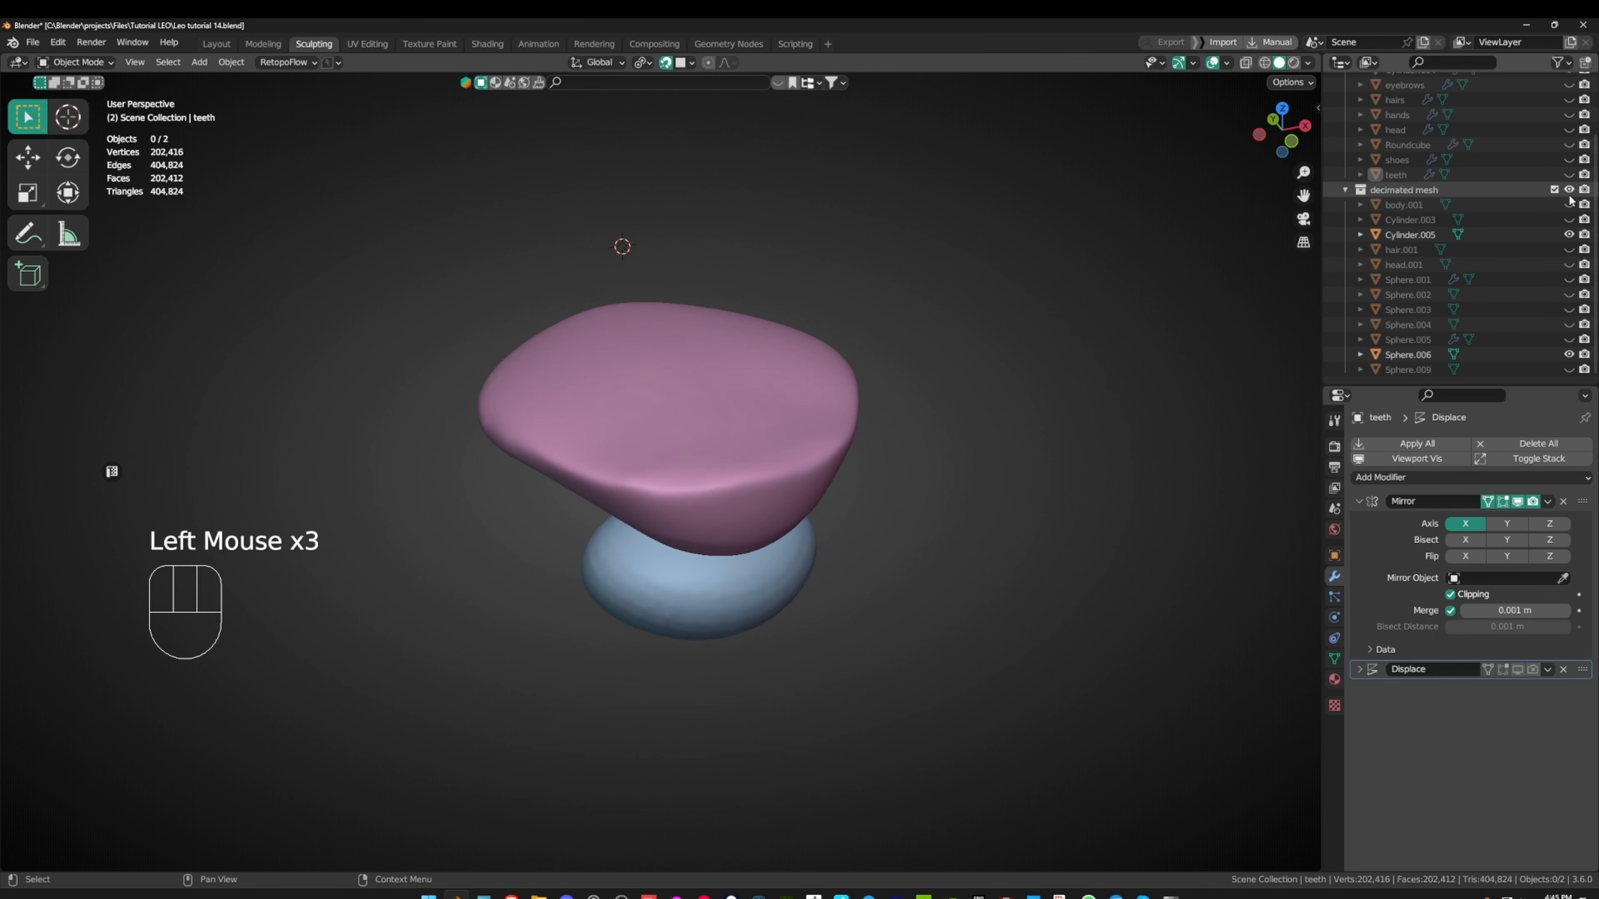
{"action": "left_click", "coordinate": [1569, 235]}
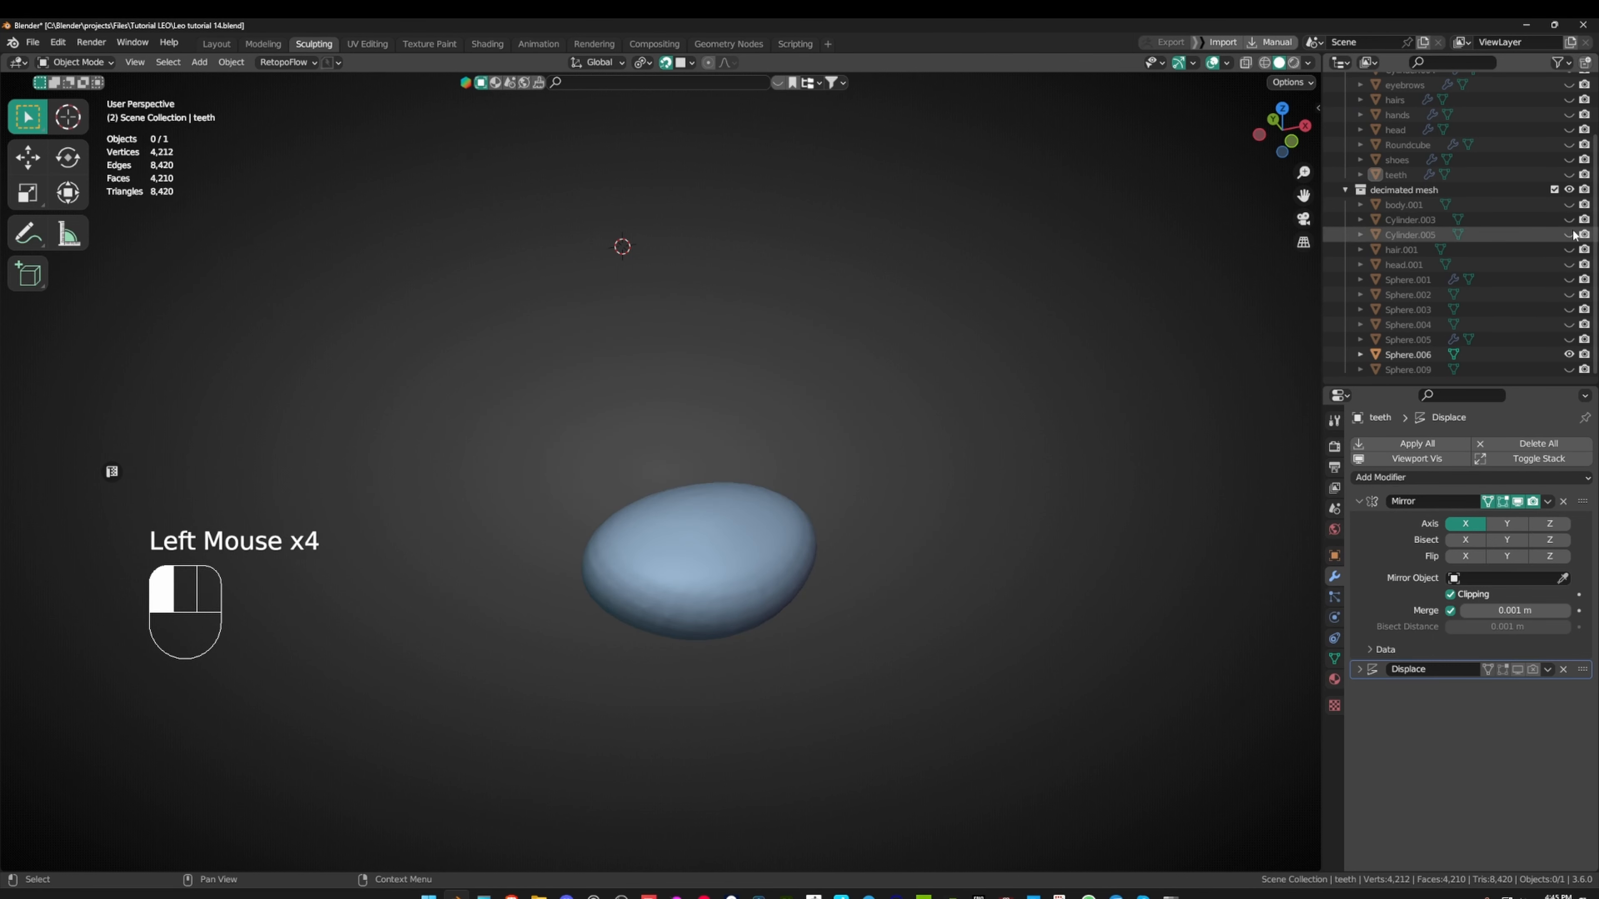
- Select Sphere.006 and examine its mesh and shape from several angles
{"action": "left_click", "coordinate": [759, 577]}
{"action": "middle_click_drag", "start_coordinate": [759, 576], "coordinate": [603, 342]}
{"action": "key", "text": "Tab"}
{"action": "middle_click_drag", "start_coordinate": [835, 452], "coordinate": [755, 502]}
{"action": "key", "text": "Tab"}
{"action": "middle_click_drag", "start_coordinate": [755, 503], "coordinate": [963, 499], "text": "shift"}
{"action": "middle_click_drag", "start_coordinate": [818, 503], "coordinate": [796, 489], "text": "shift"}
{"action": "middle_click_drag", "start_coordinate": [796, 489], "coordinate": [1019, 493]}
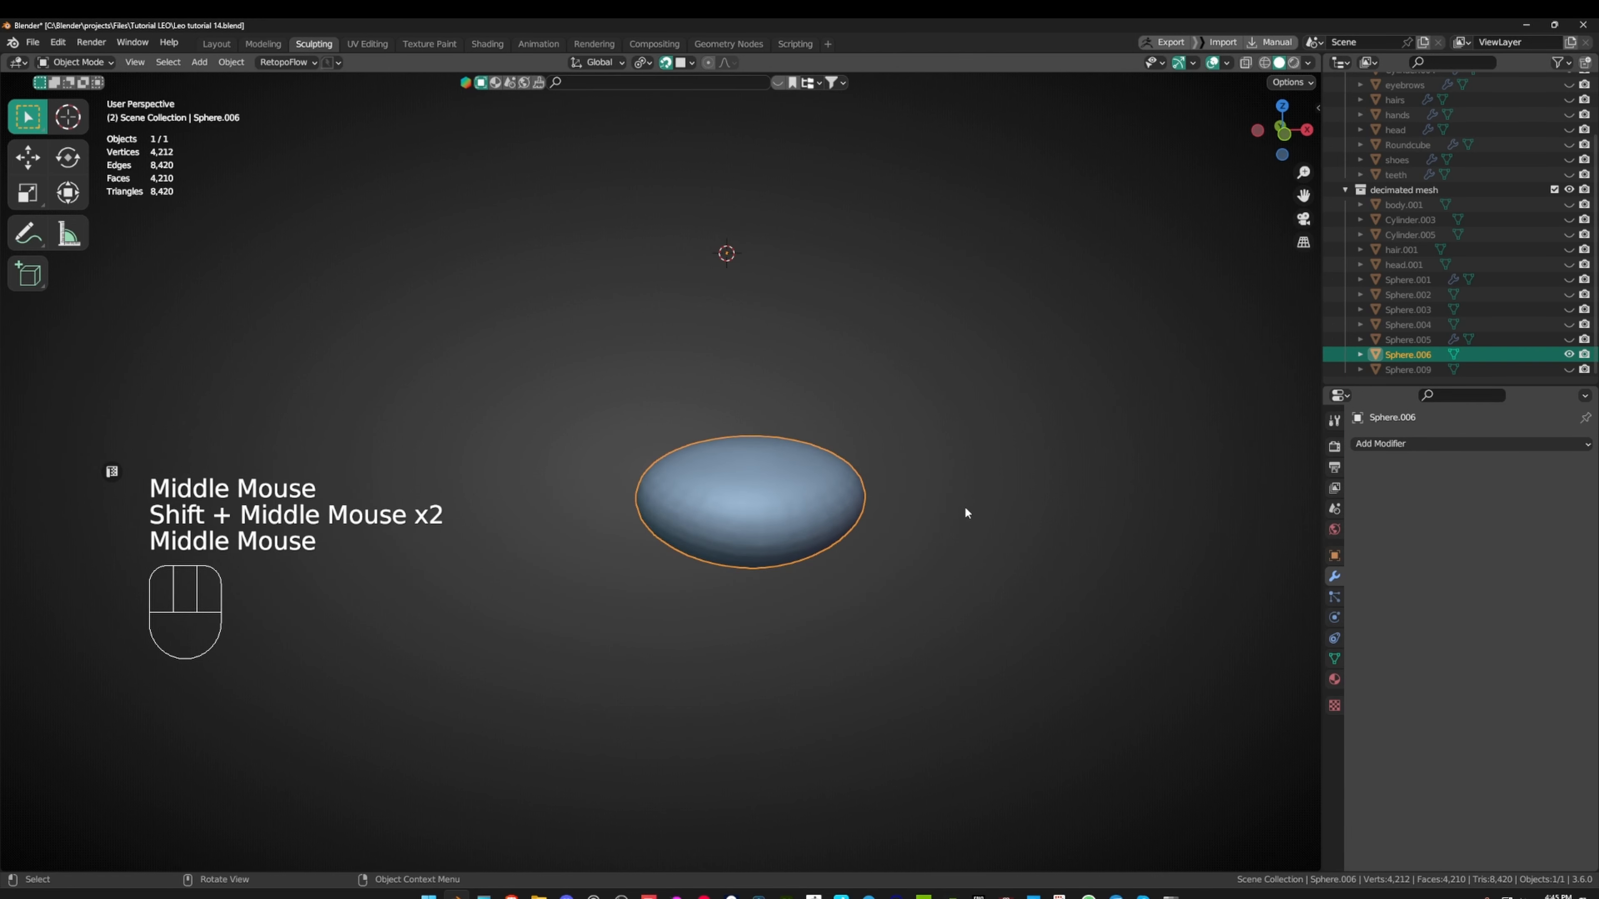
{"action": "middle_click_drag", "start_coordinate": [871, 472], "coordinate": [808, 484]}
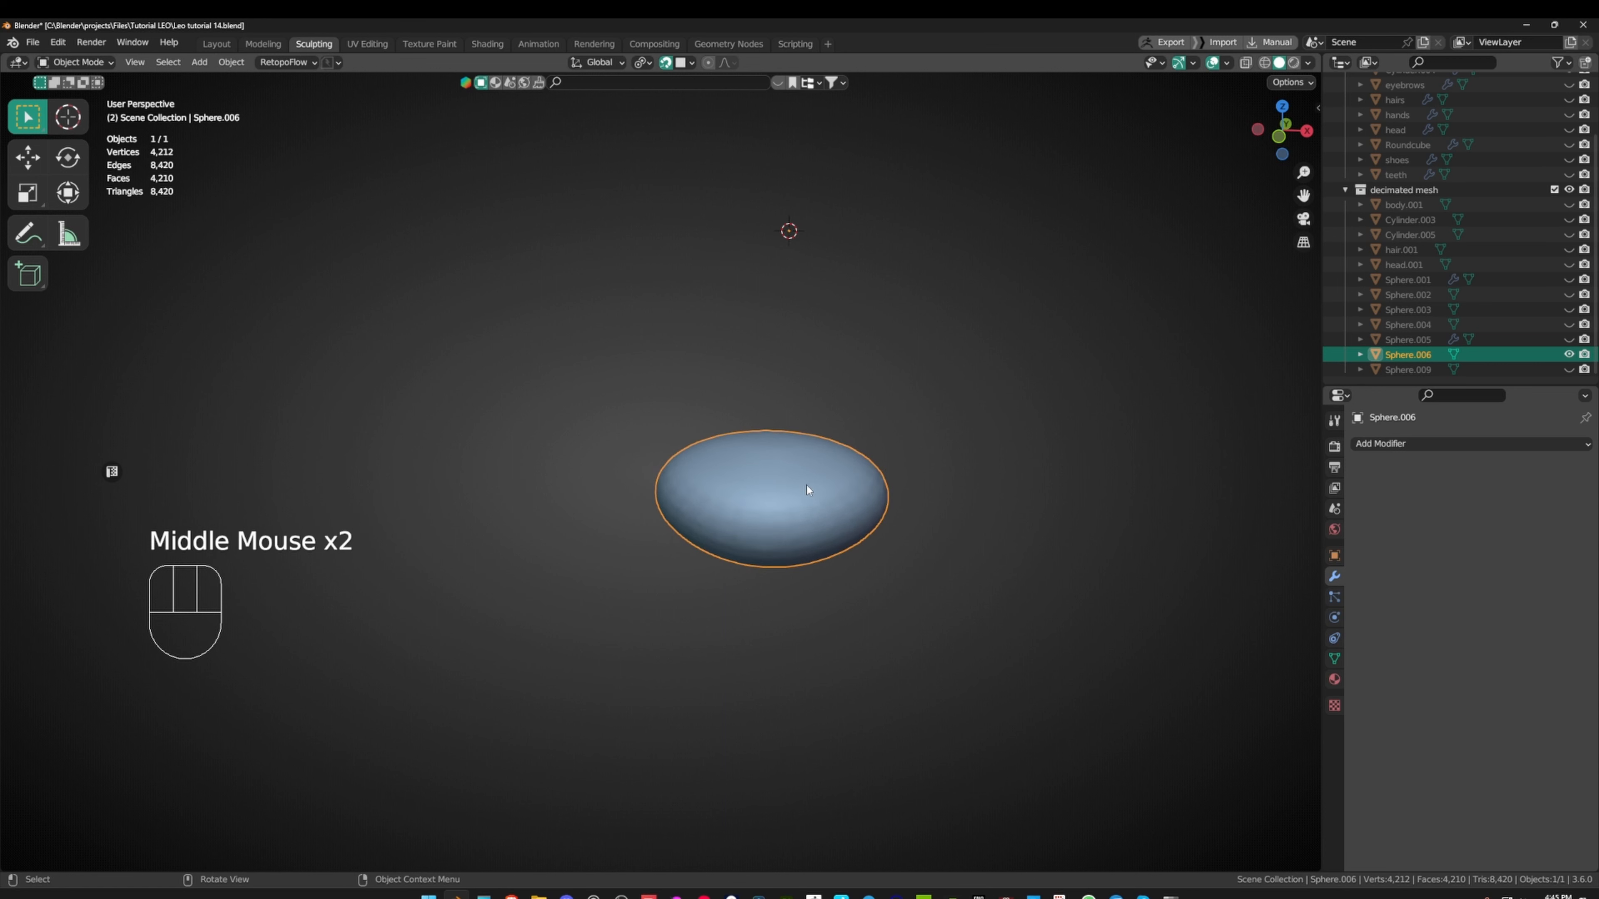
{"action": "key", "text": "n"}
{"action": "key", "text": "n"}
{"action": "middle_click_drag", "start_coordinate": [846, 480], "coordinate": [769, 487]}
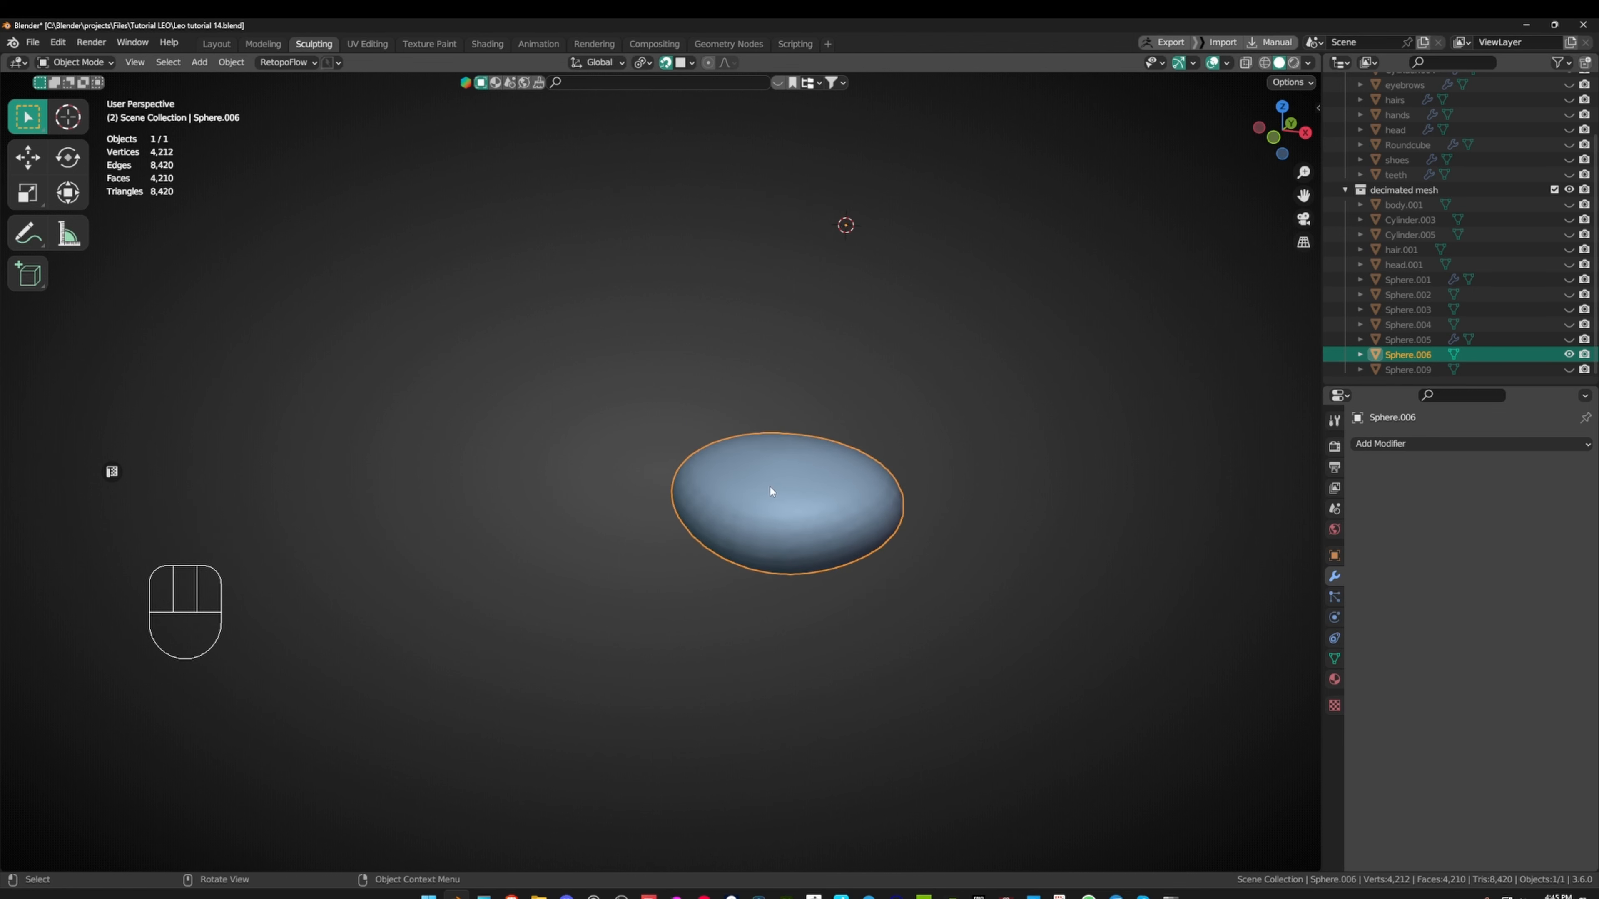
- Add a round cube with radius 1 and 8 arc divisions, and open it in Edit Mode
{"action": "scroll", "coordinate": [898, 469], "scroll_direction": "up", "scroll_amount": 2}
{"action": "middle_click_drag", "start_coordinate": [898, 475], "coordinate": [853, 477], "text": "shift"}
{"action": "key", "text": "shift+a"}
{"action": "mouse_move", "coordinate": [857, 473]}
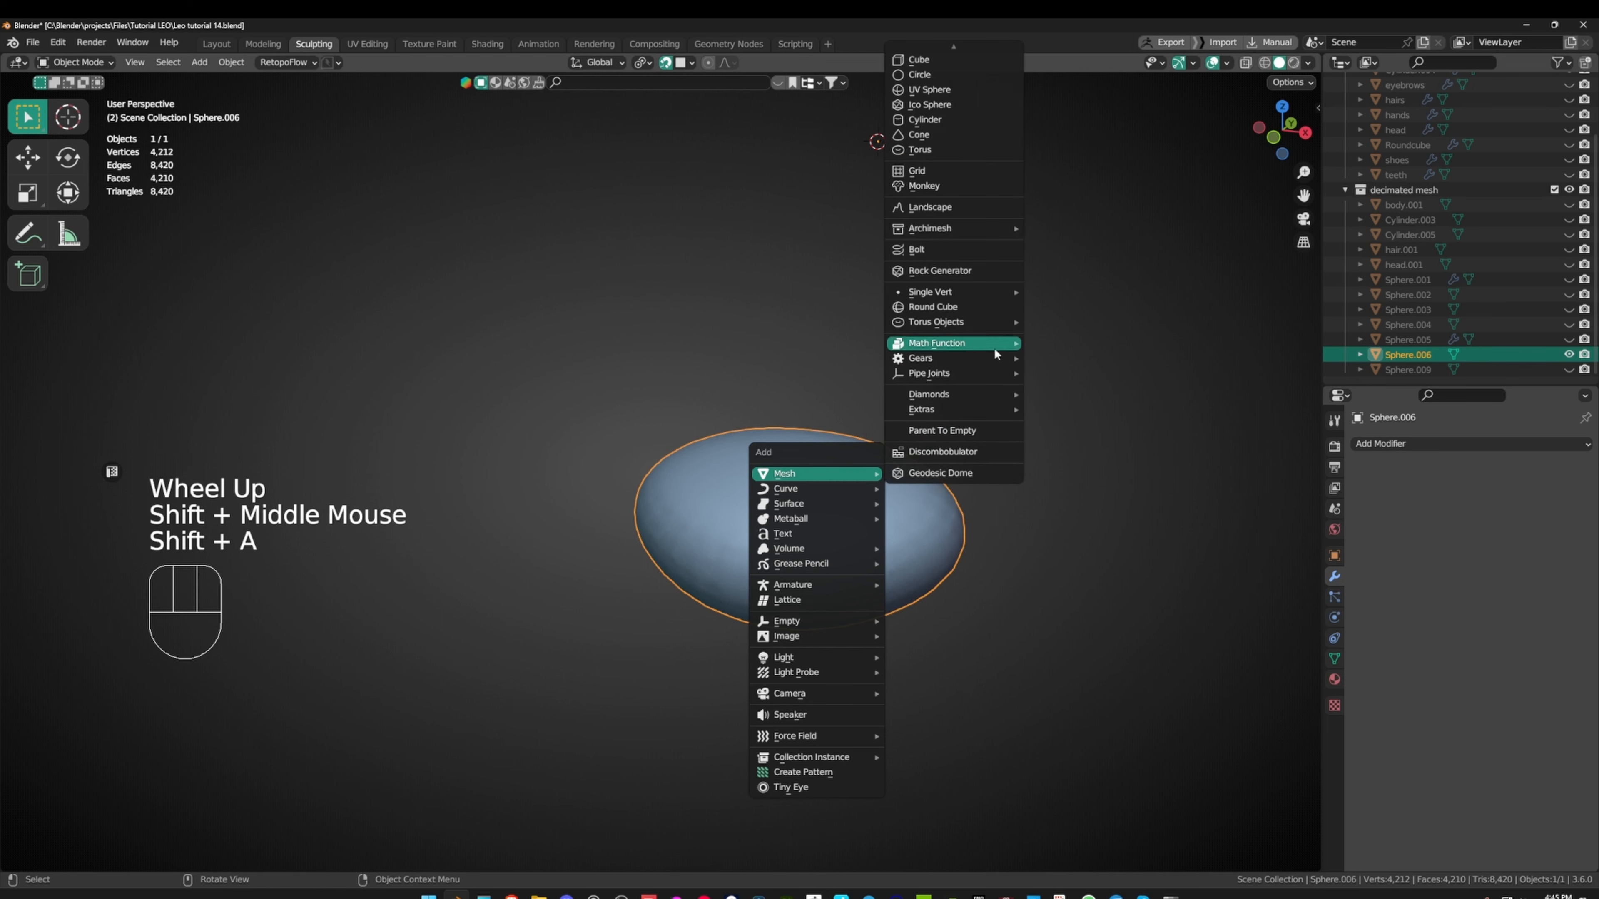
{"action": "left_click", "coordinate": [971, 307]}
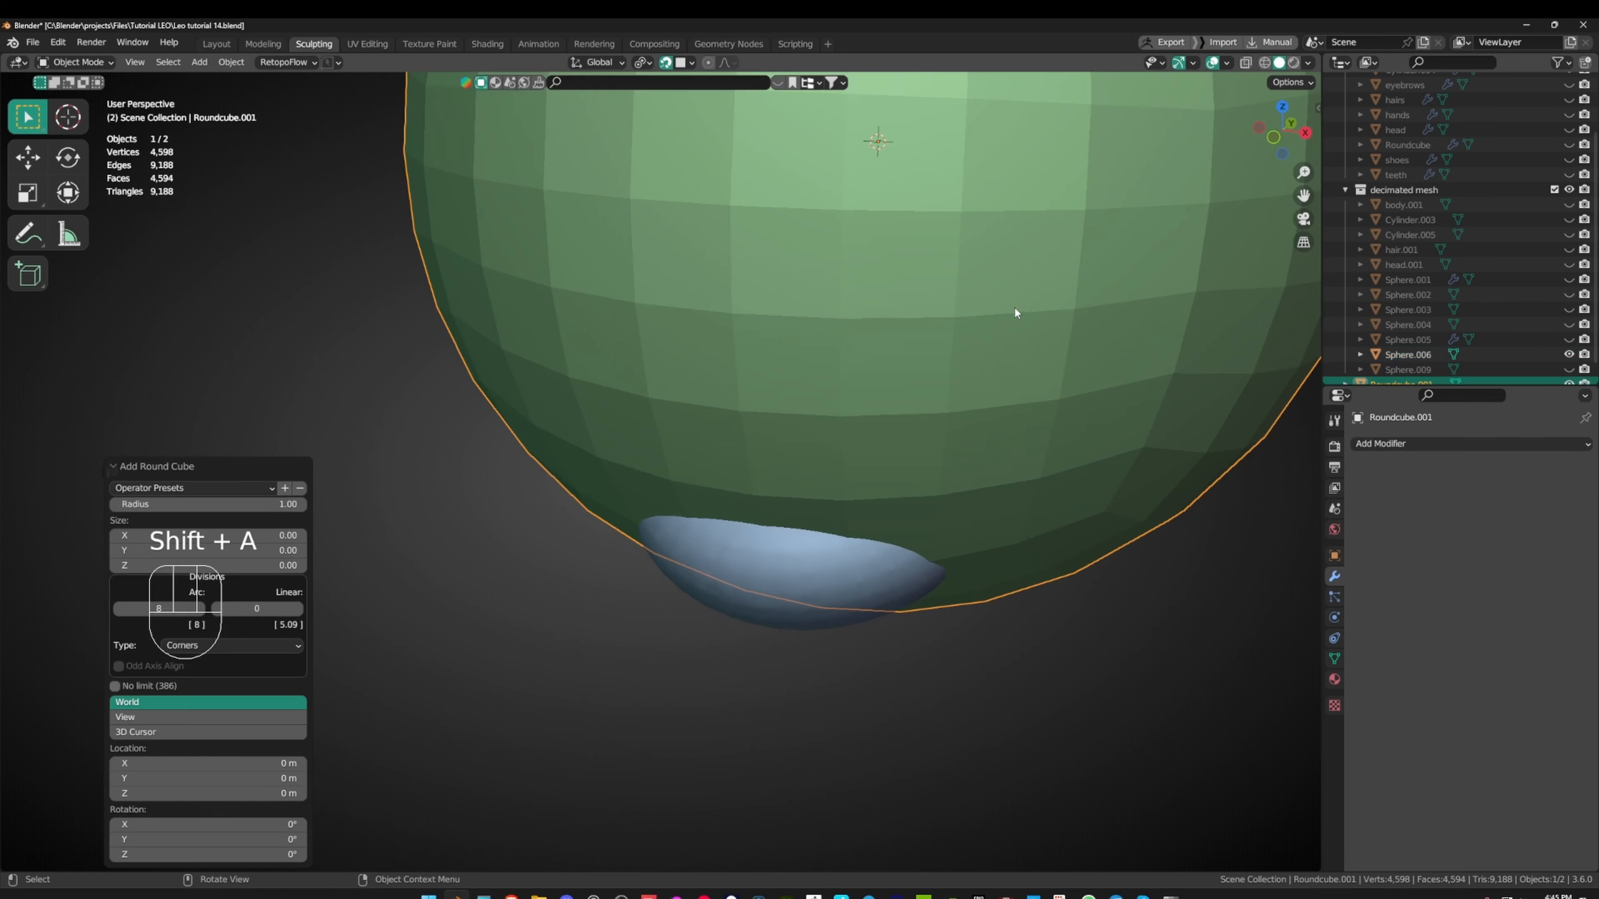
{"action": "scroll", "coordinate": [1015, 302], "scroll_direction": "down", "scroll_amount": 2}
{"action": "middle_click_drag", "start_coordinate": [1014, 301], "coordinate": [919, 329]}
{"action": "key", "text": "Tab"}
{"action": "middle_click_drag", "start_coordinate": [1062, 349], "coordinate": [973, 334], "text": "alt"}
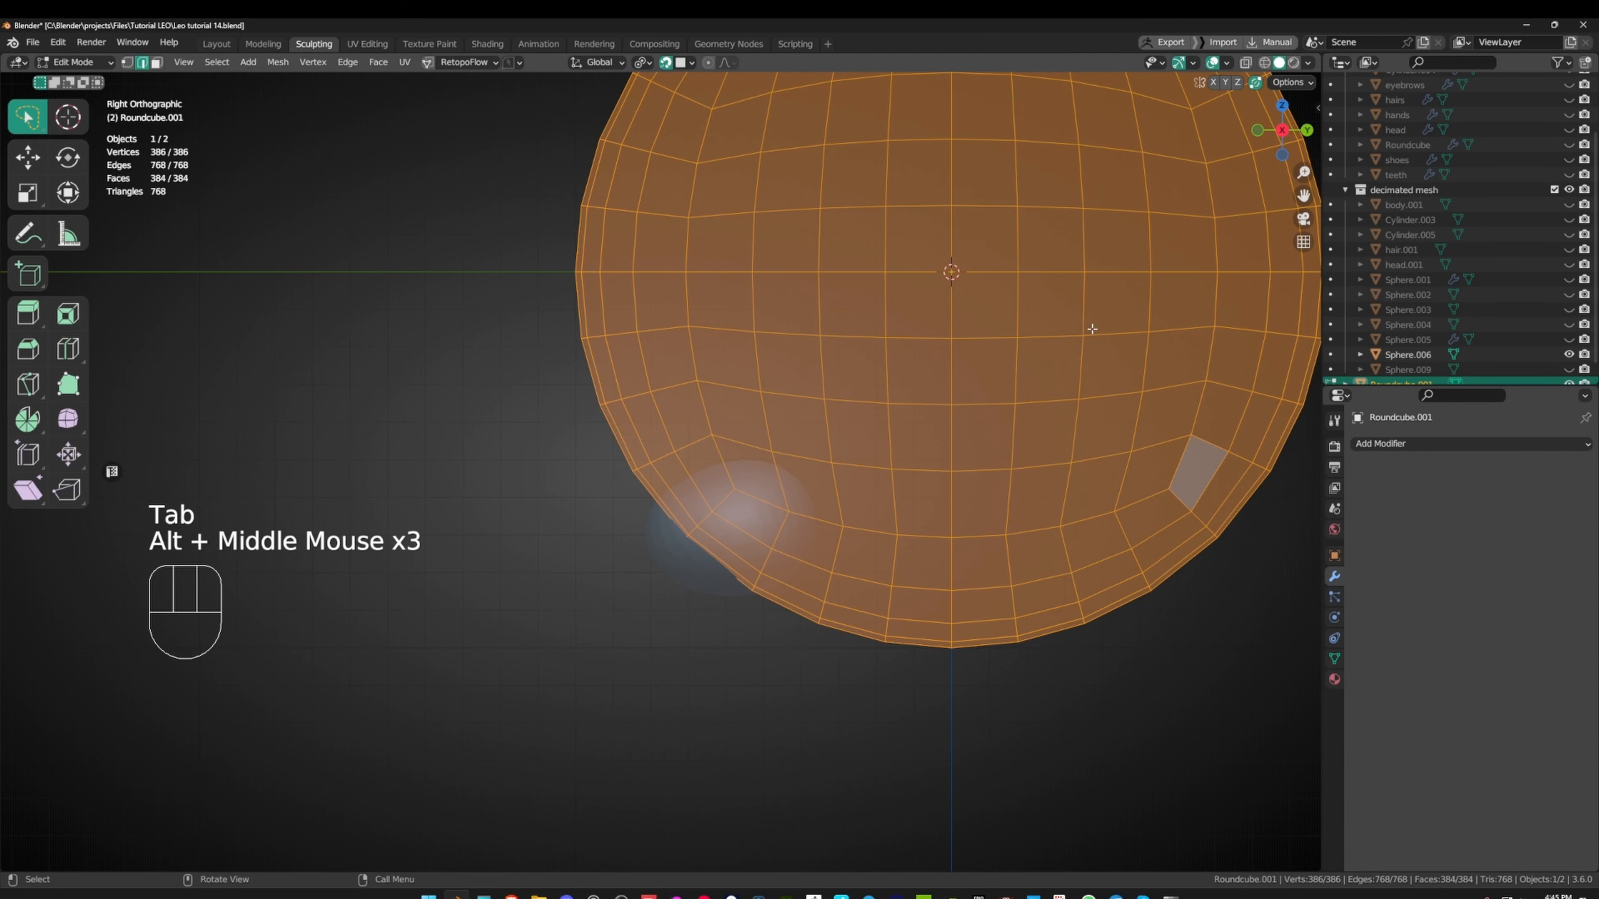
{"action": "scroll", "coordinate": [1116, 374], "scroll_direction": "down", "scroll_amount": 2}
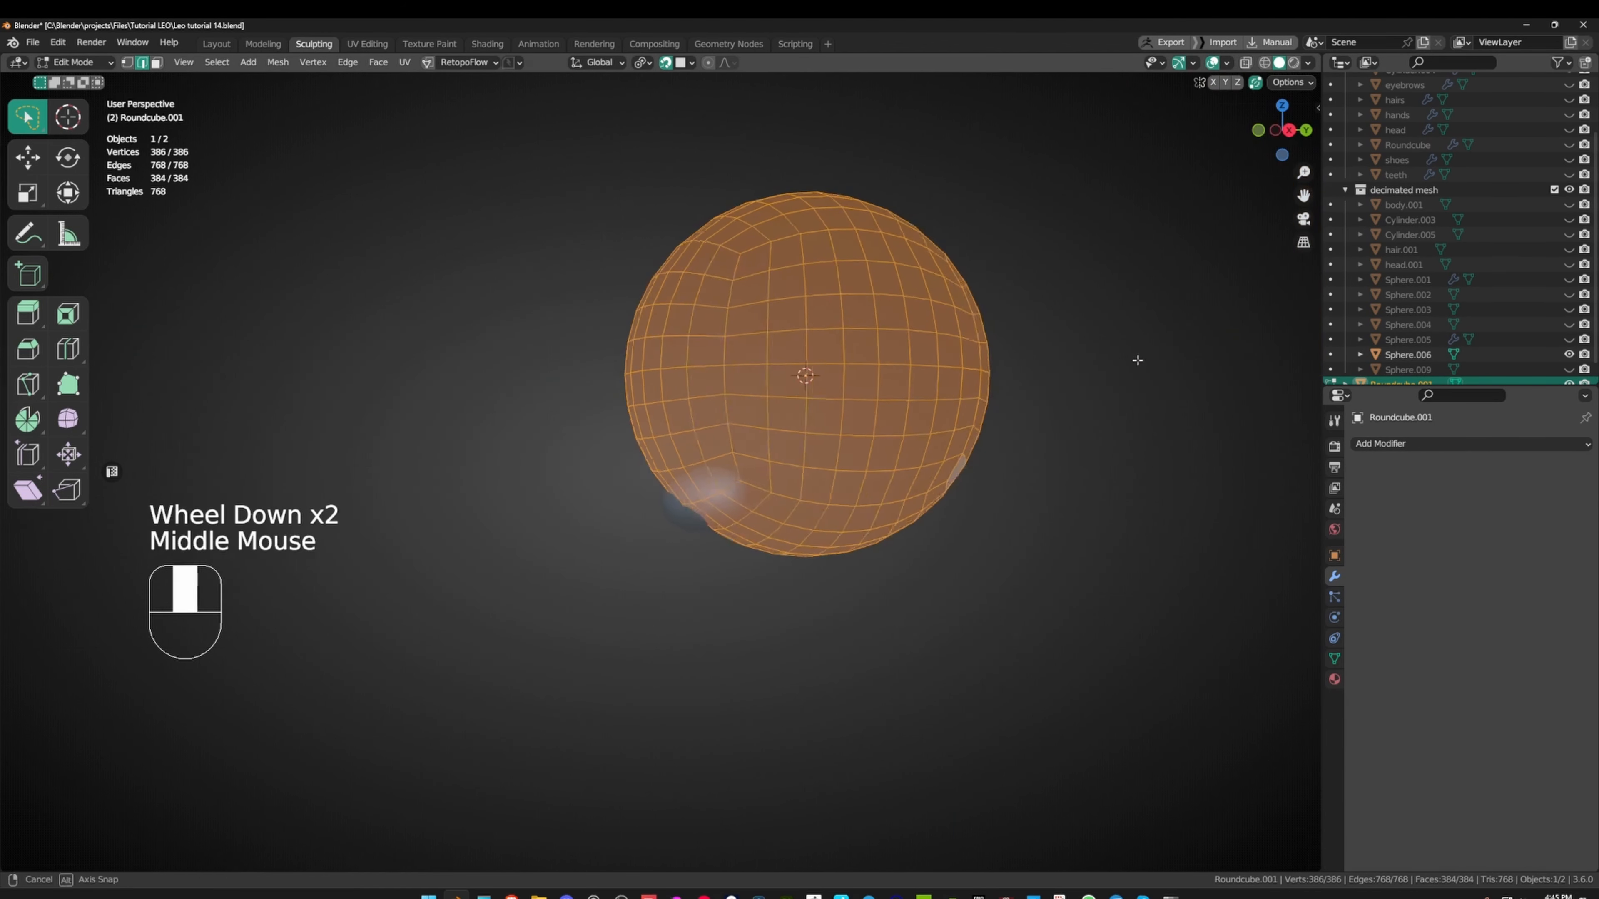
{"action": "middle_click_drag", "start_coordinate": [1115, 372], "coordinate": [1112, 371]}
- Auto Mirror the round cube across X with clipping, and show the mirrored half on the edit cage
{"action": "key", "text": "n"}
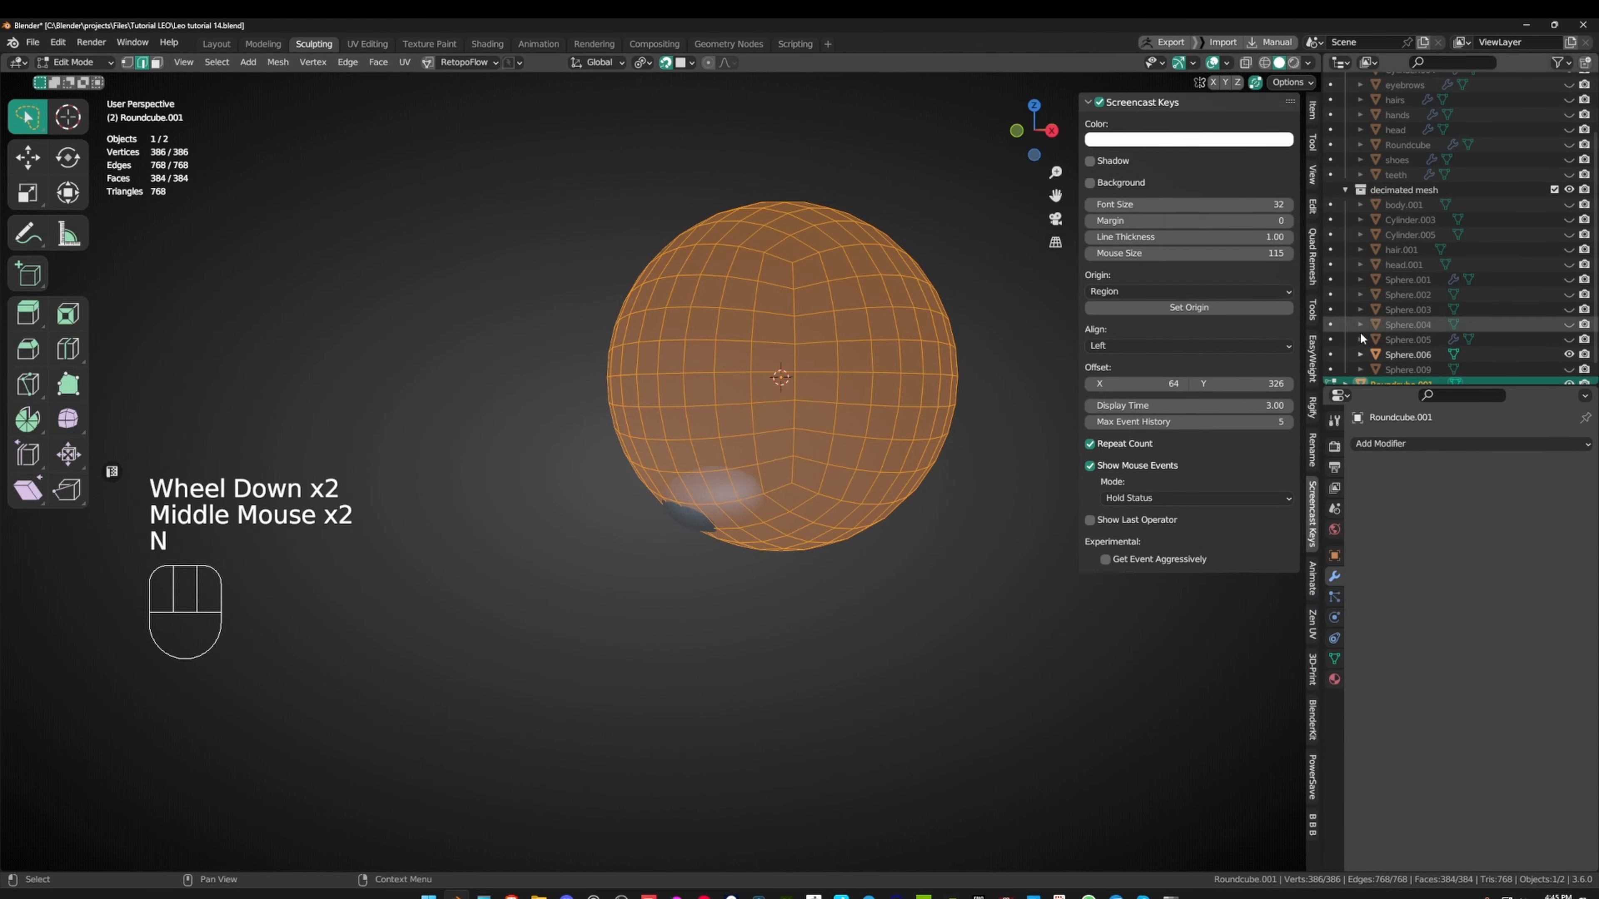
{"action": "left_click", "coordinate": [1311, 206]}
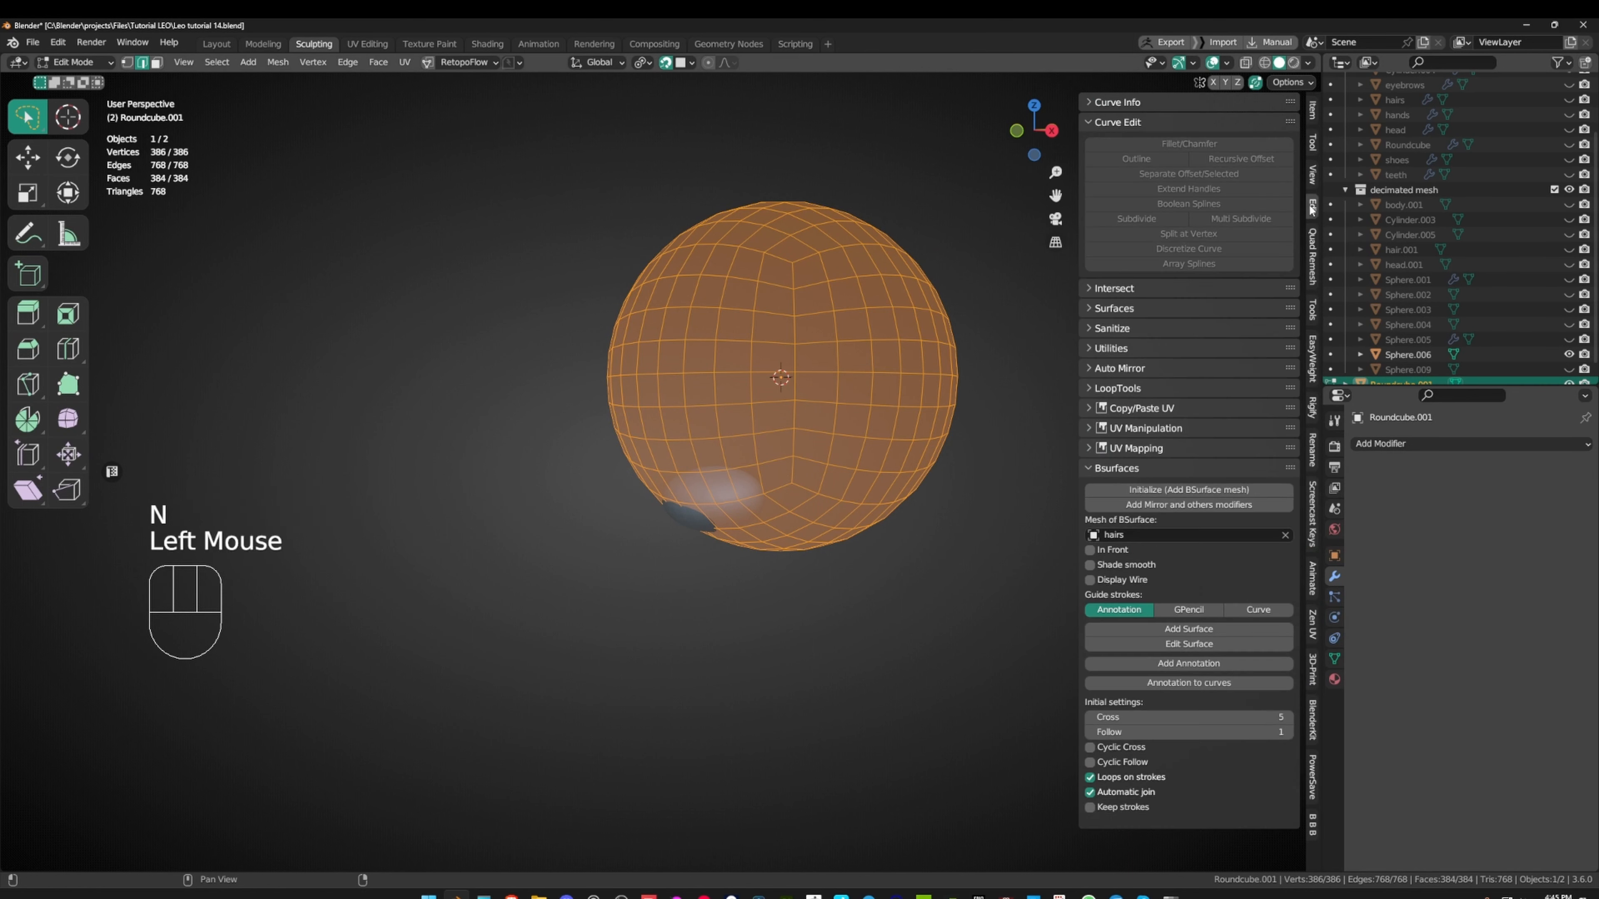
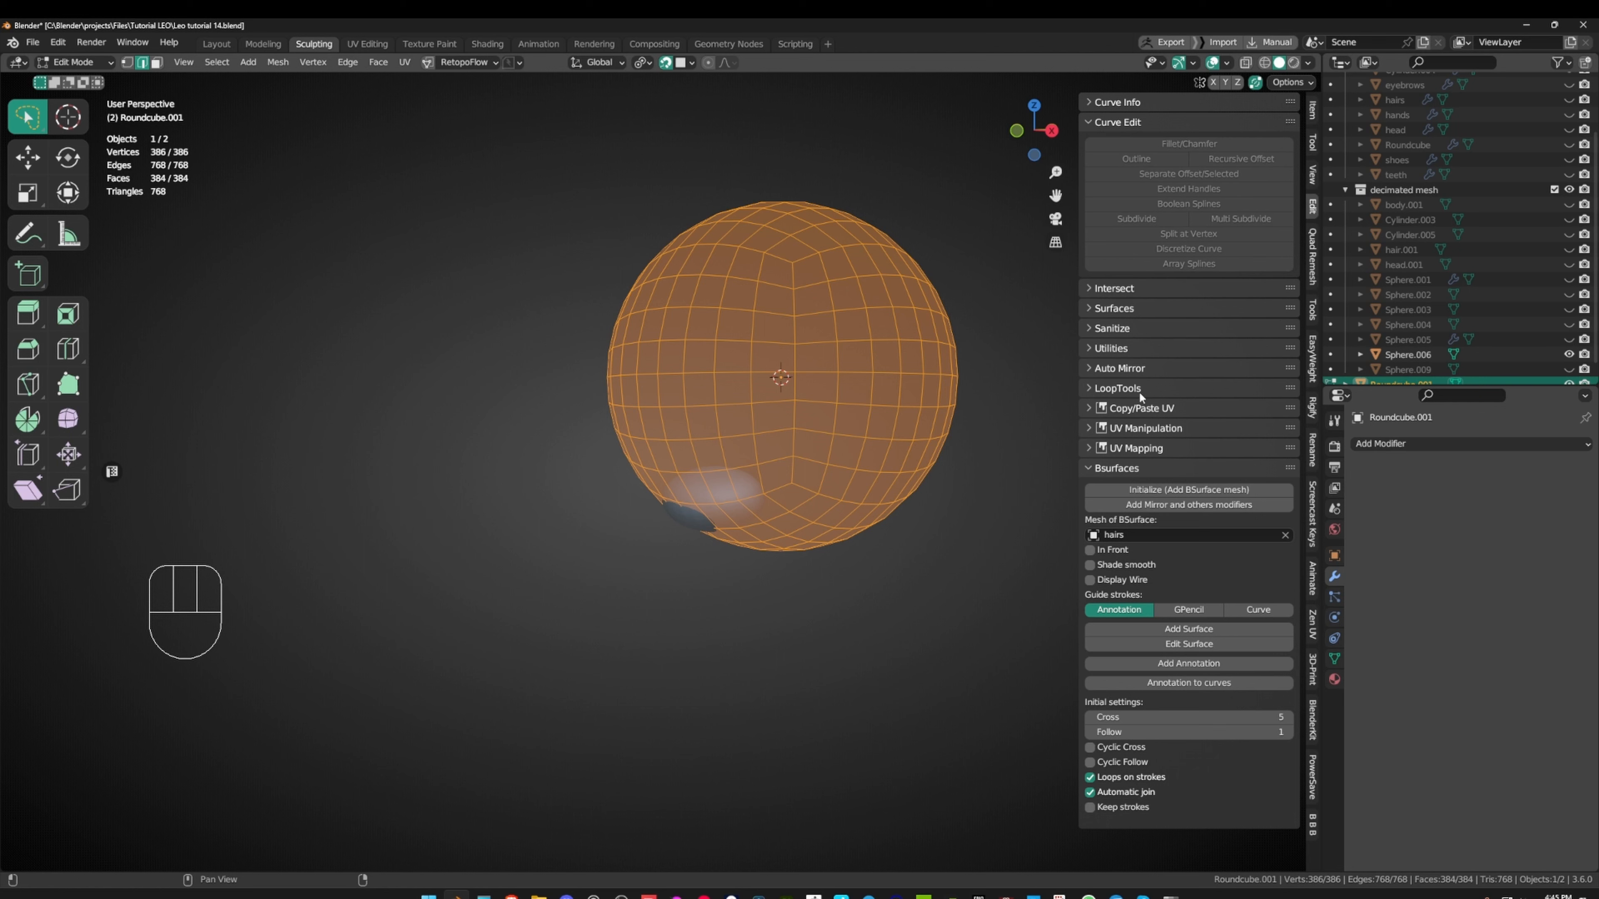
{"action": "left_click", "coordinate": [1120, 367]}
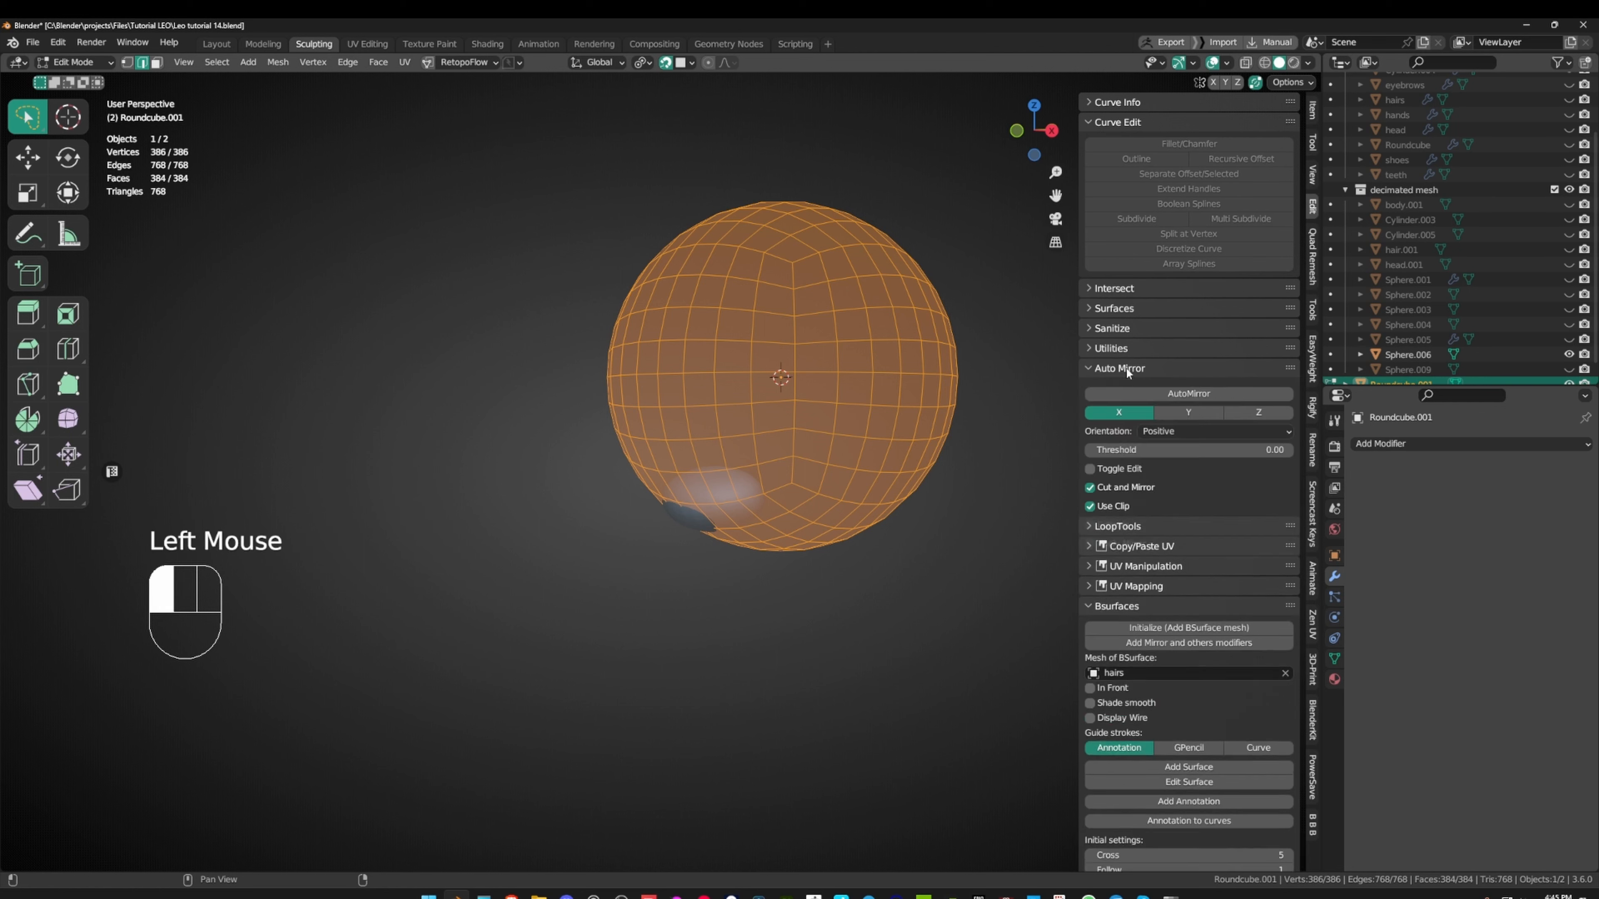
{"action": "left_click", "coordinate": [1180, 393]}
{"action": "middle_click_drag", "start_coordinate": [856, 372], "coordinate": [932, 378]}
{"action": "middle_click_drag", "start_coordinate": [900, 381], "coordinate": [938, 404]}
{"action": "left_click", "coordinate": [1487, 502]}
{"action": "key", "text": "h"}
{"action": "key", "text": "ctrl+z"}
{"action": "scroll", "coordinate": [963, 348], "scroll_direction": "down", "scroll_amount": 1}
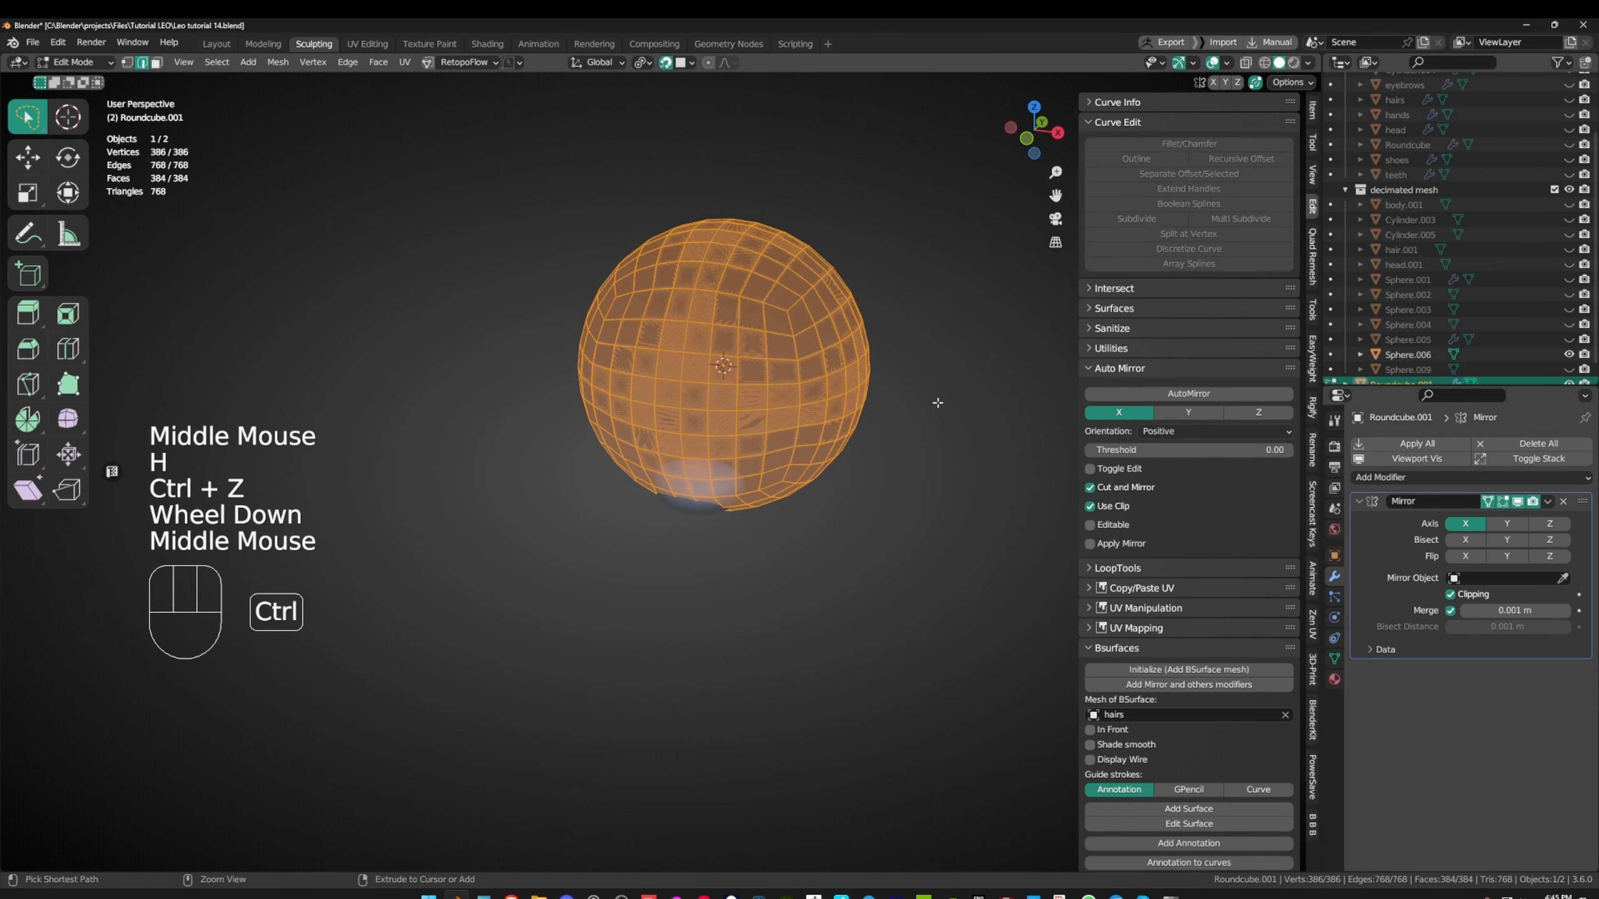
{"action": "key", "text": "ctrl+shift+z"}
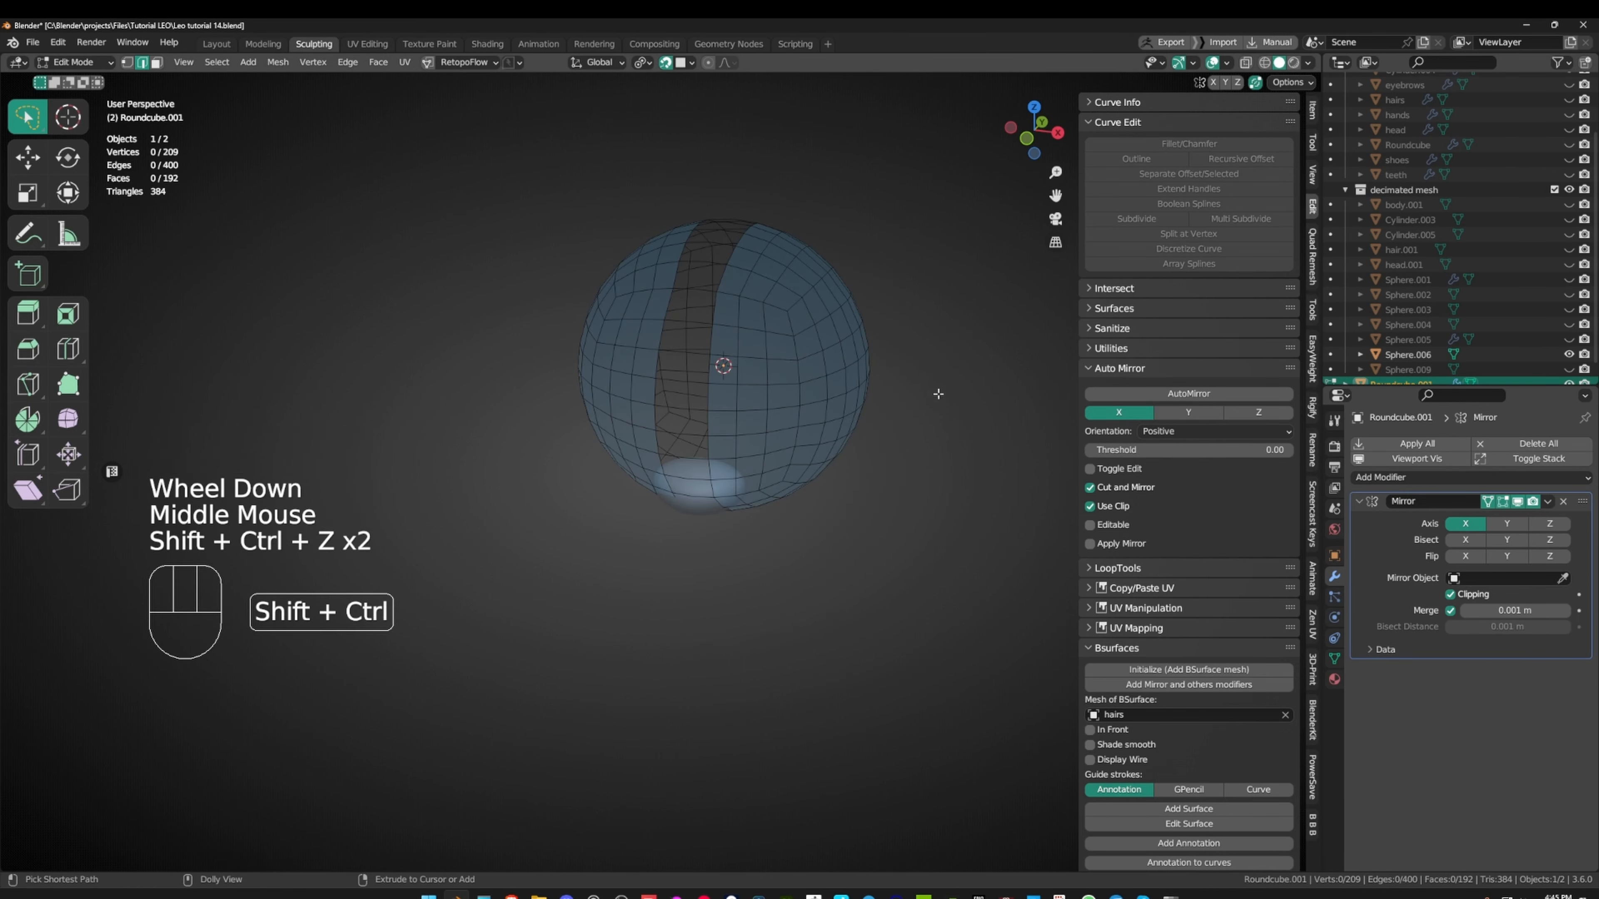
{"action": "key", "text": "alt"}
{"action": "key", "text": "alt+h"}
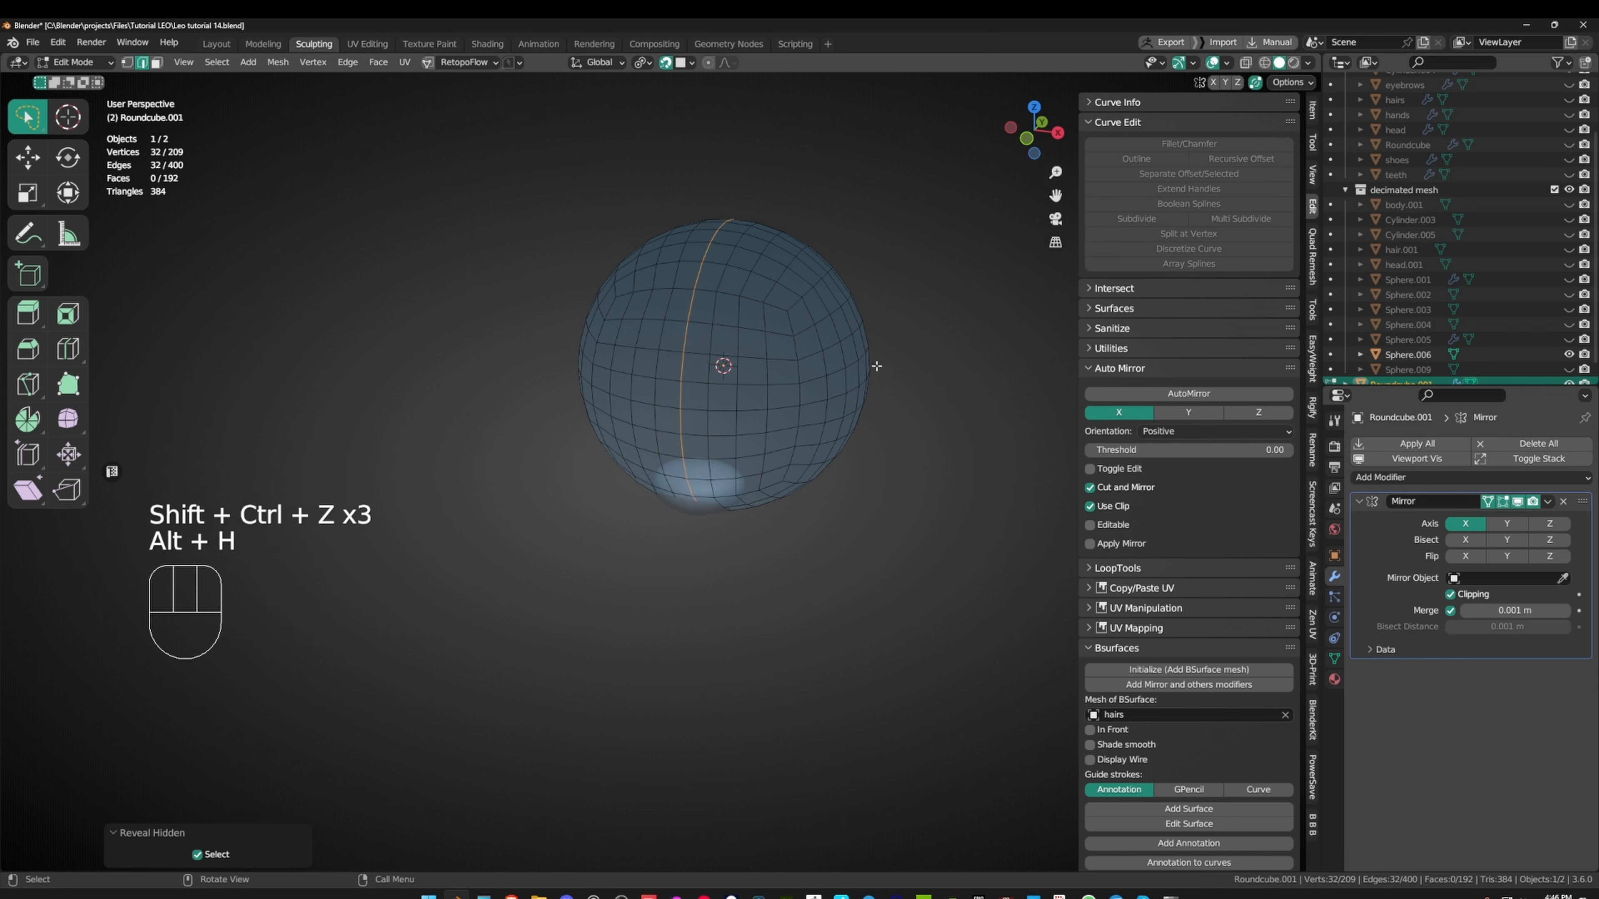
{"action": "middle_click_drag", "start_coordinate": [938, 393], "coordinate": [827, 349]}
{"action": "key", "text": "g"}
{"action": "right_click", "coordinate": [867, 387]}
- Select the whole round cube, turn snapping off, lower it about 0.64 m to Sphere.006's height, and scale it down
{"action": "key", "text": "a"}
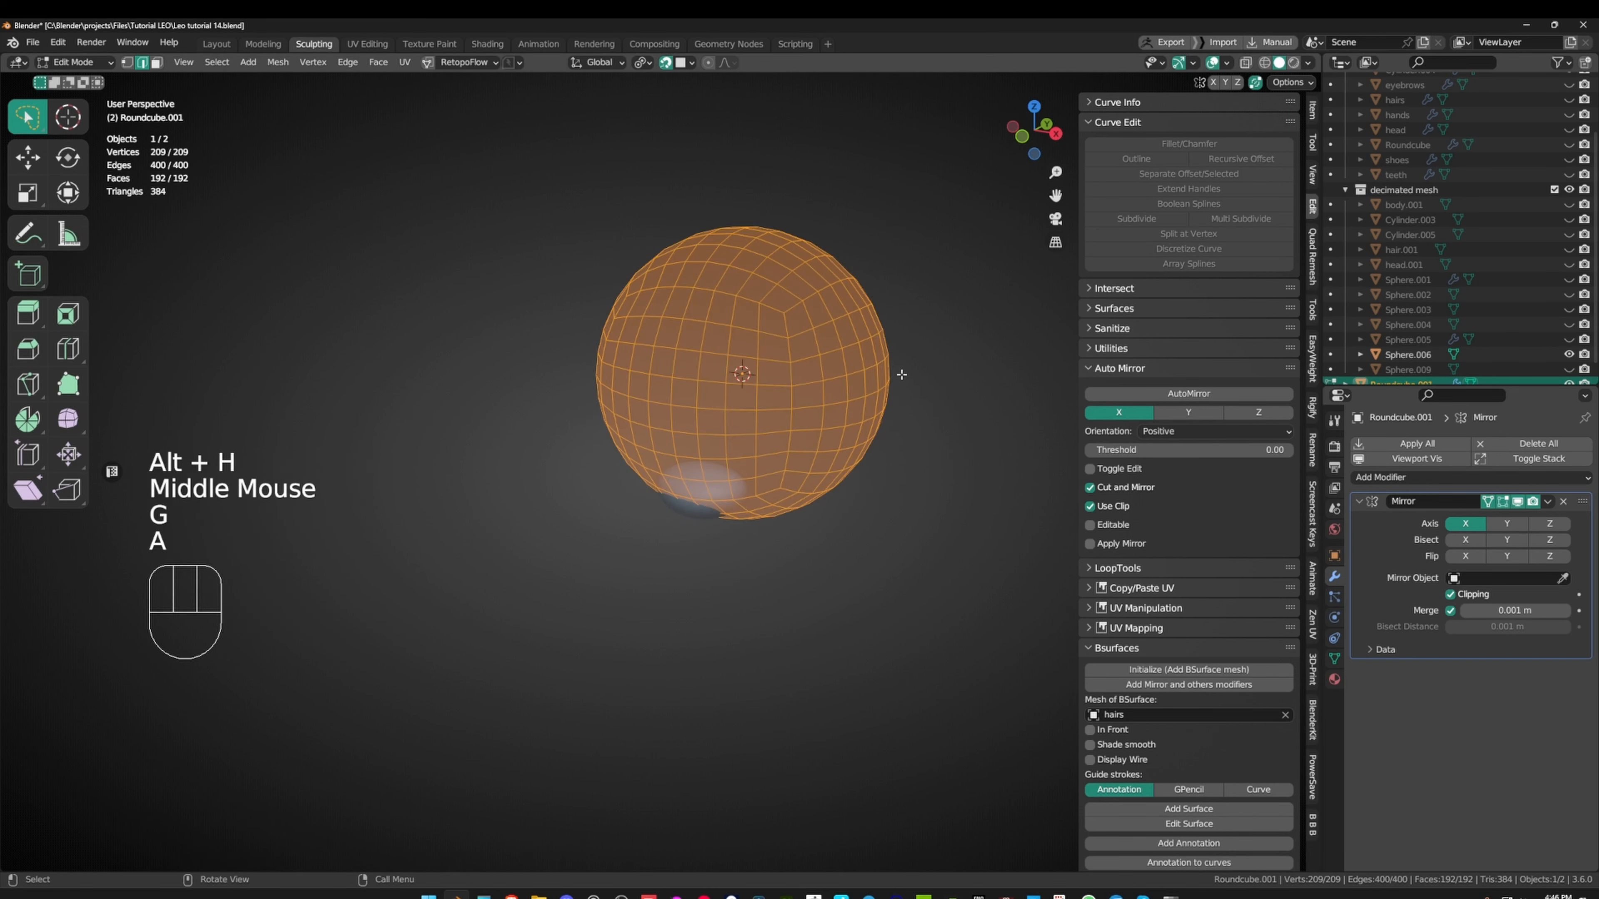
{"action": "key", "text": "g"}
{"action": "right_click", "coordinate": [947, 385]}
{"action": "key", "text": "alt"}
{"action": "middle_click_drag", "start_coordinate": [947, 385], "coordinate": [890, 366], "text": "alt"}
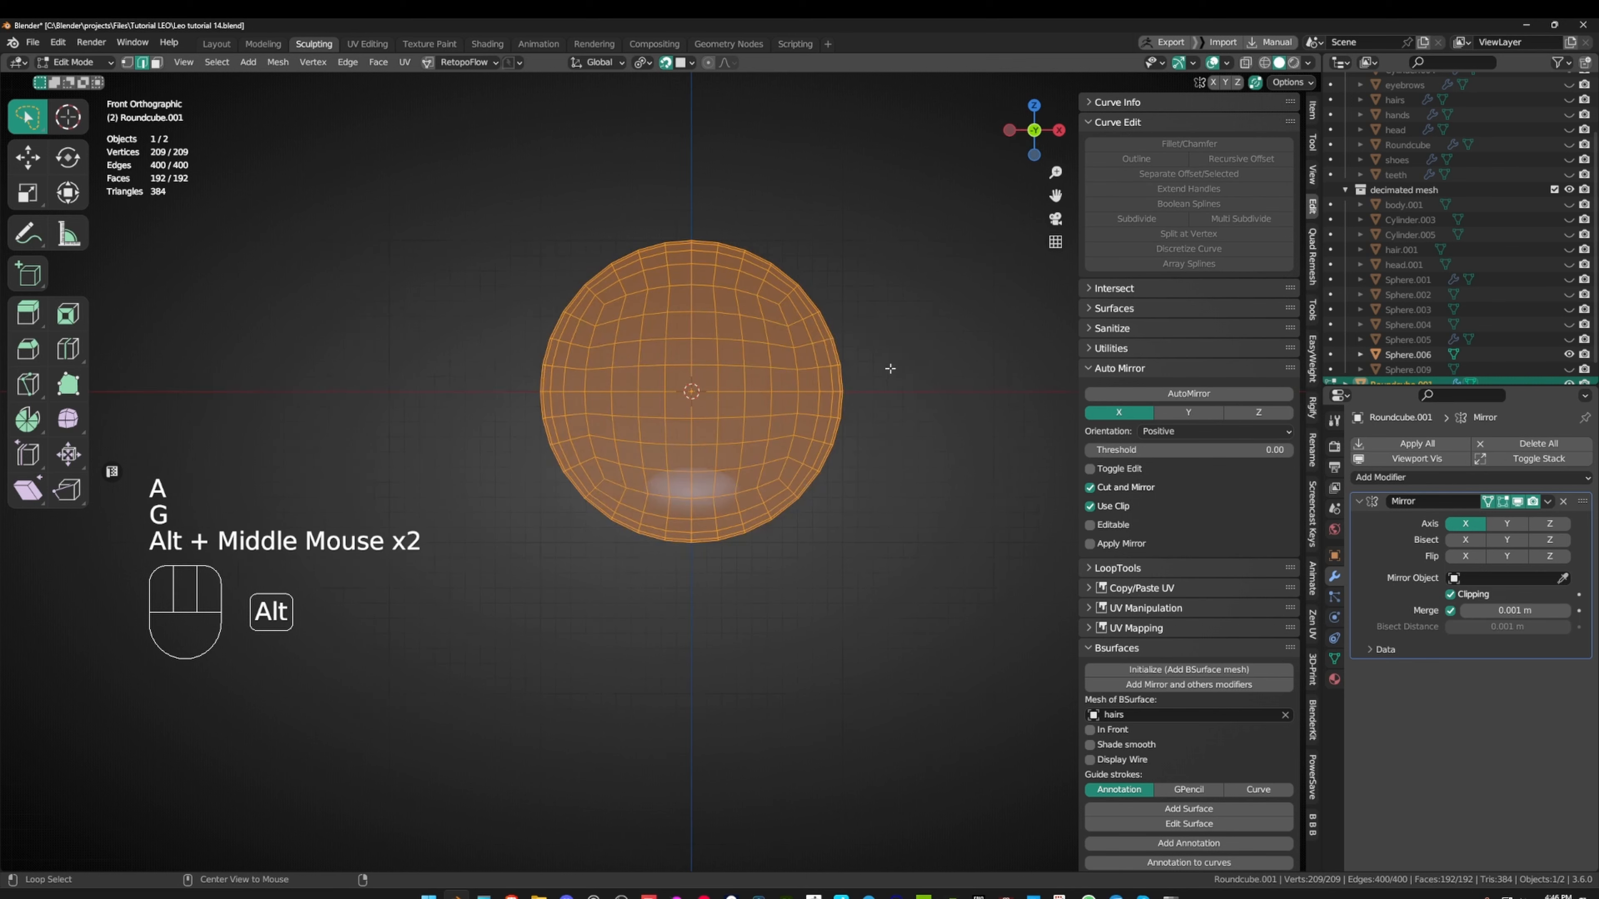
{"action": "key", "text": "shift+Tab"}
{"action": "key", "text": "g"}
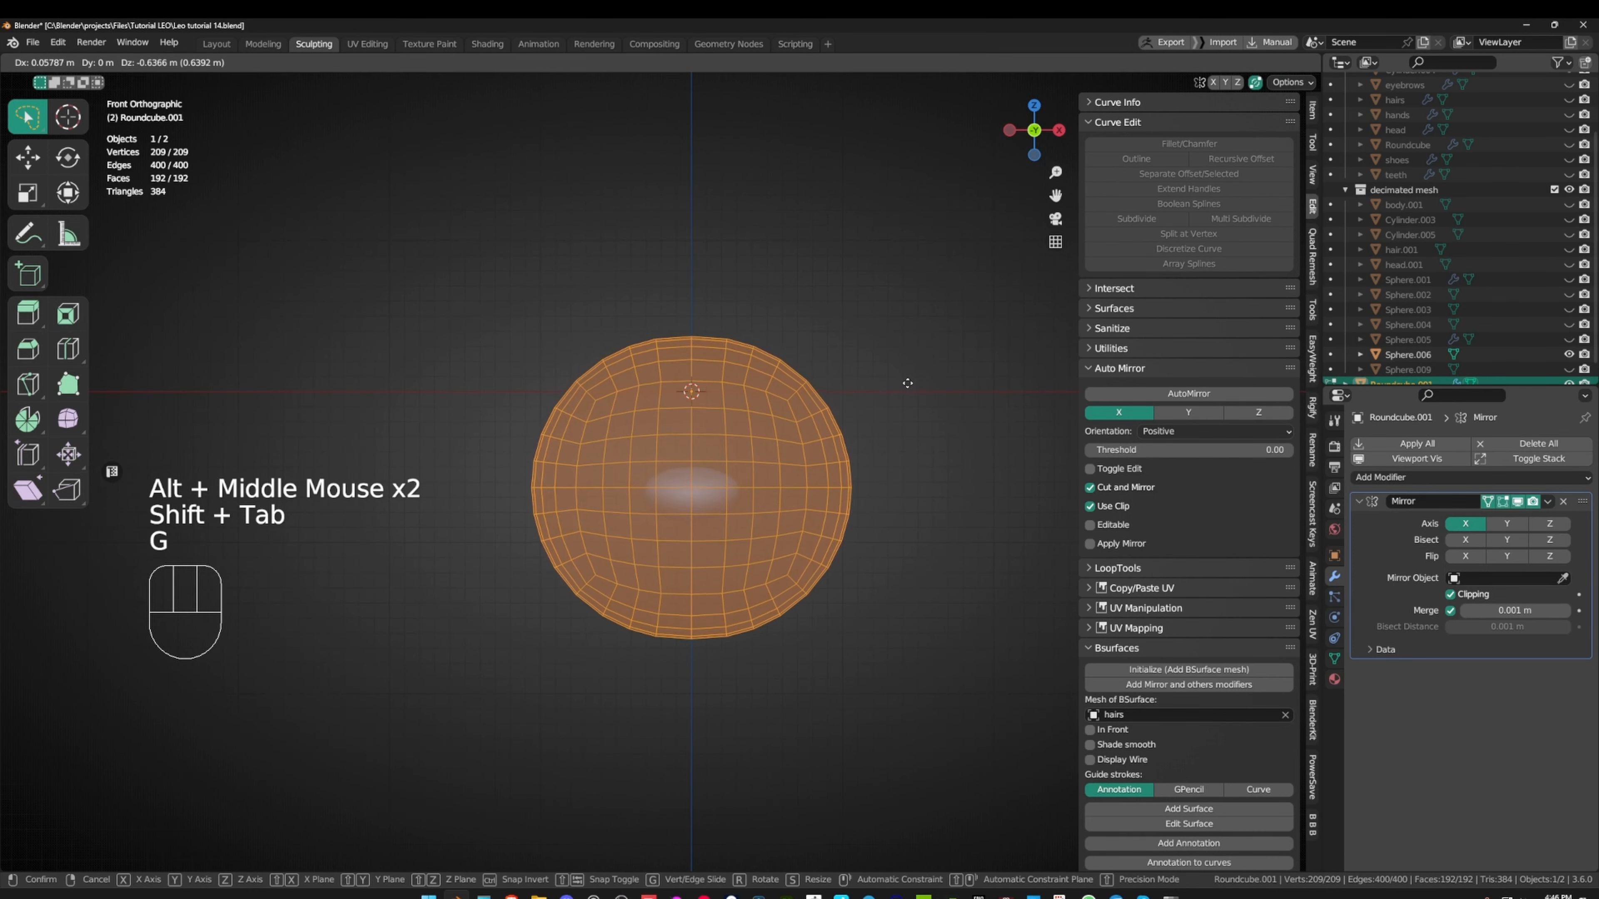
{"action": "left_click", "coordinate": [906, 383]}
{"action": "key", "text": "s"}
{"action": "left_click", "coordinate": [827, 428]}
- Move the round cube over Sphere.006, shifting it about 0.55 m along negative Y and centring it in the front and side views
{"action": "middle_click_drag", "start_coordinate": [834, 419], "coordinate": [743, 330], "text": "shift"}
{"action": "key", "text": "g"}
{"action": "left_click", "coordinate": [807, 327]}
{"action": "key", "text": "g"}
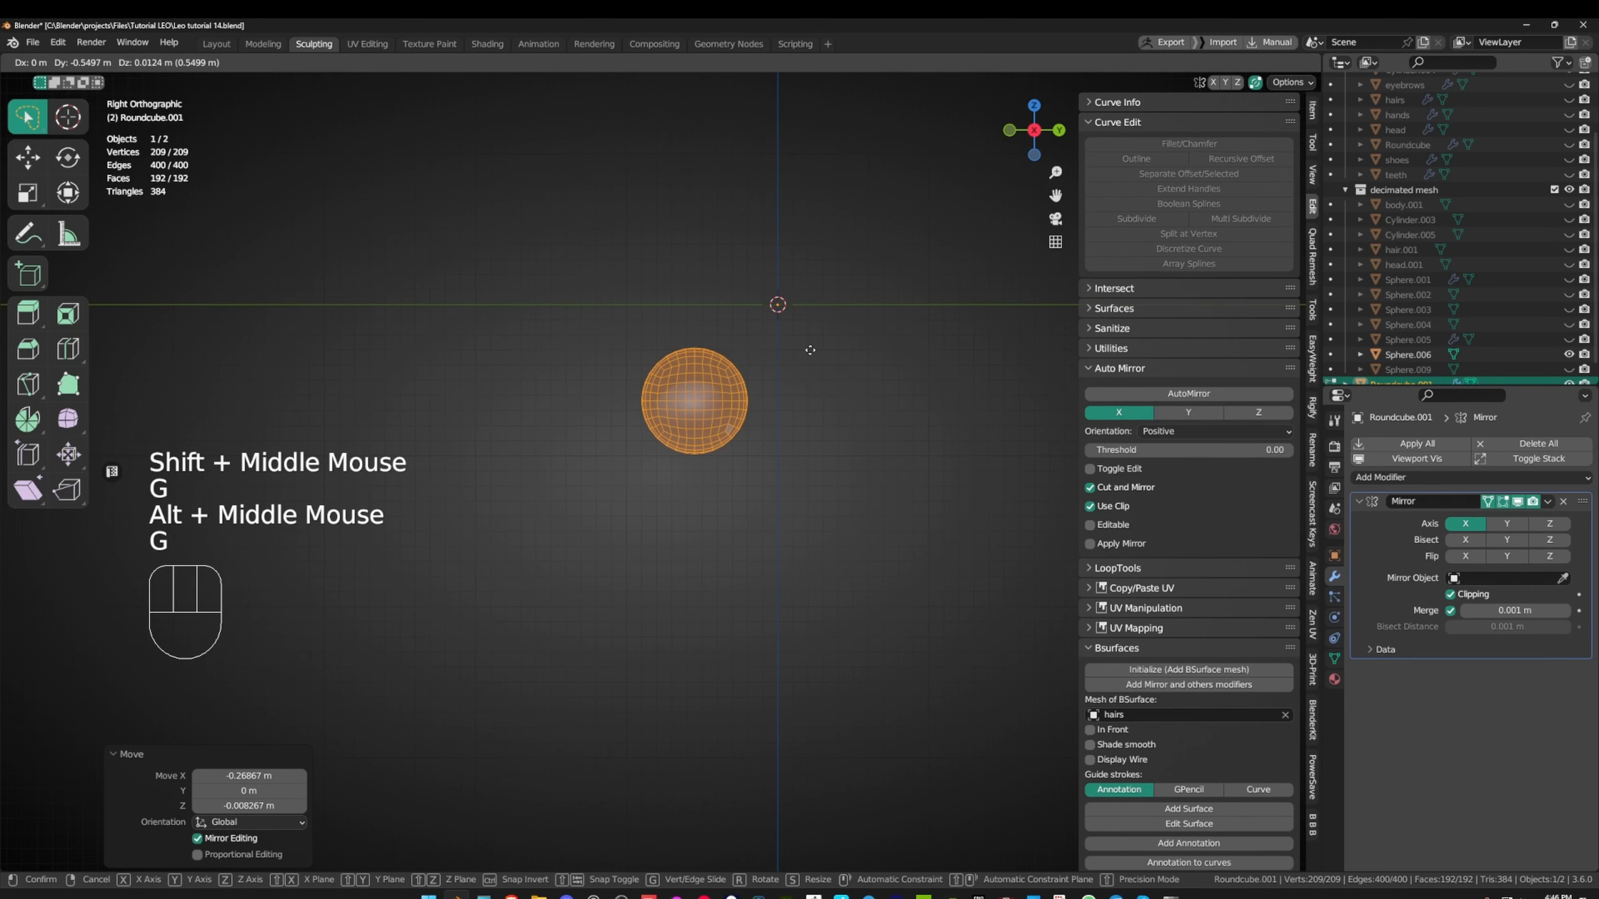
{"action": "left_click", "coordinate": [810, 351]}
{"action": "scroll", "coordinate": [825, 364], "scroll_direction": "up", "scroll_amount": 2}
{"action": "scroll", "coordinate": [841, 368], "scroll_direction": "up", "scroll_amount": 2, "text": "shift"}
{"action": "middle_click_drag", "start_coordinate": [847, 349], "coordinate": [869, 384], "text": "shift"}
{"action": "key", "text": "g"}
{"action": "left_click", "coordinate": [792, 382]}
{"action": "key", "text": "g"}
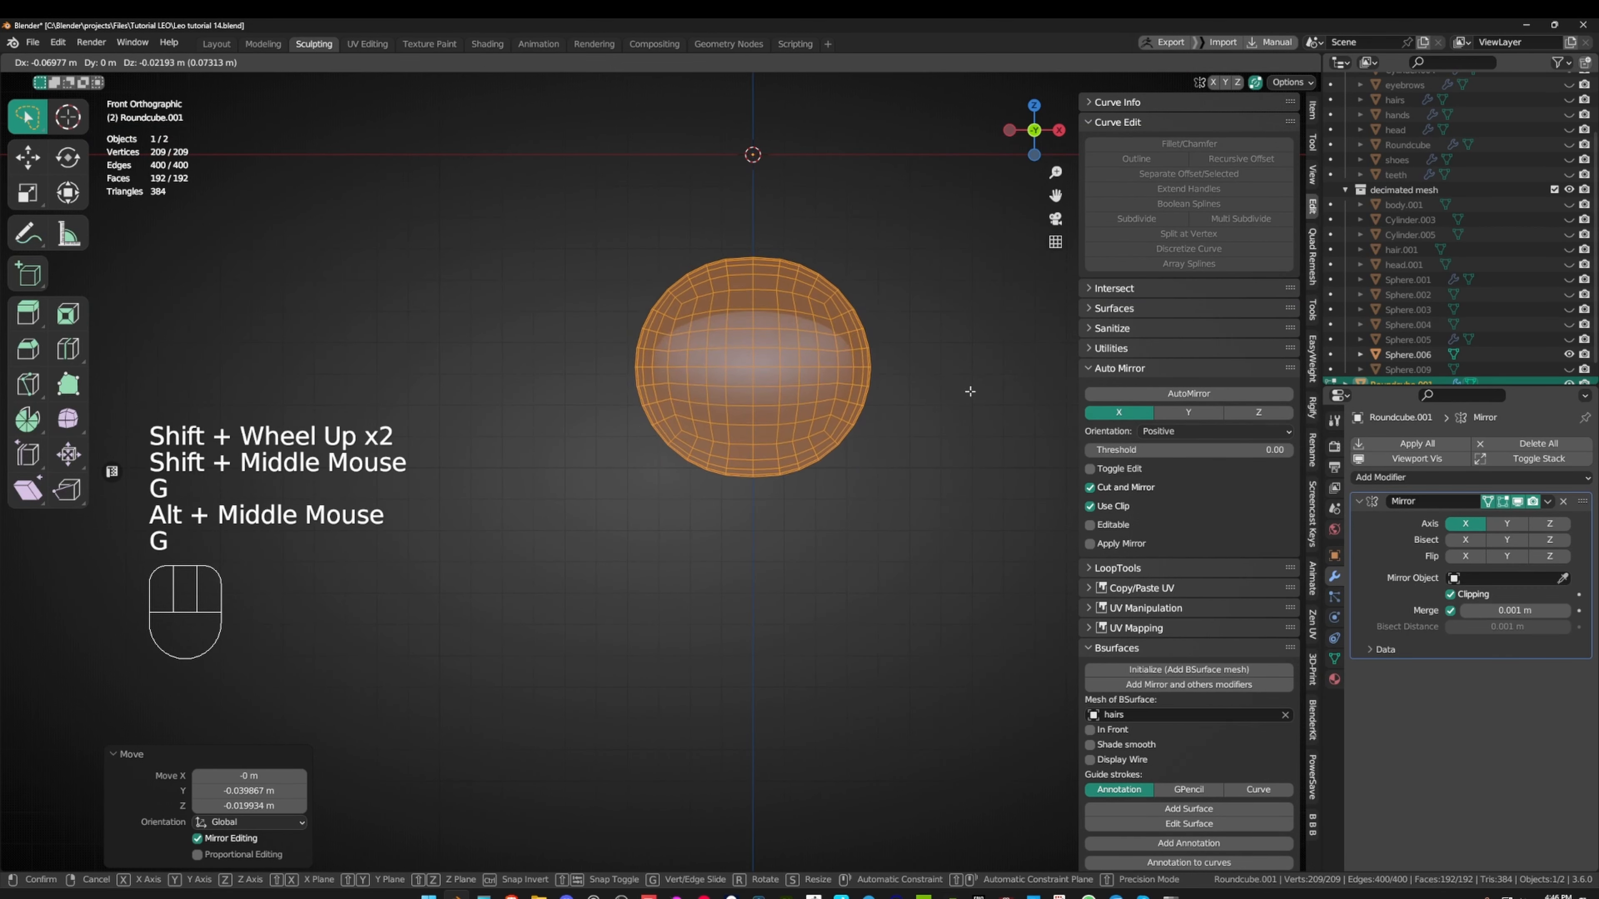
{"action": "left_click", "coordinate": [970, 391]}
- Scale the round cube to about 0.629 along Z and 0.795 along Y to match Sphere.006's flattened shape
{"action": "key", "text": "s"}
{"action": "middle_click", "coordinate": [929, 382]}
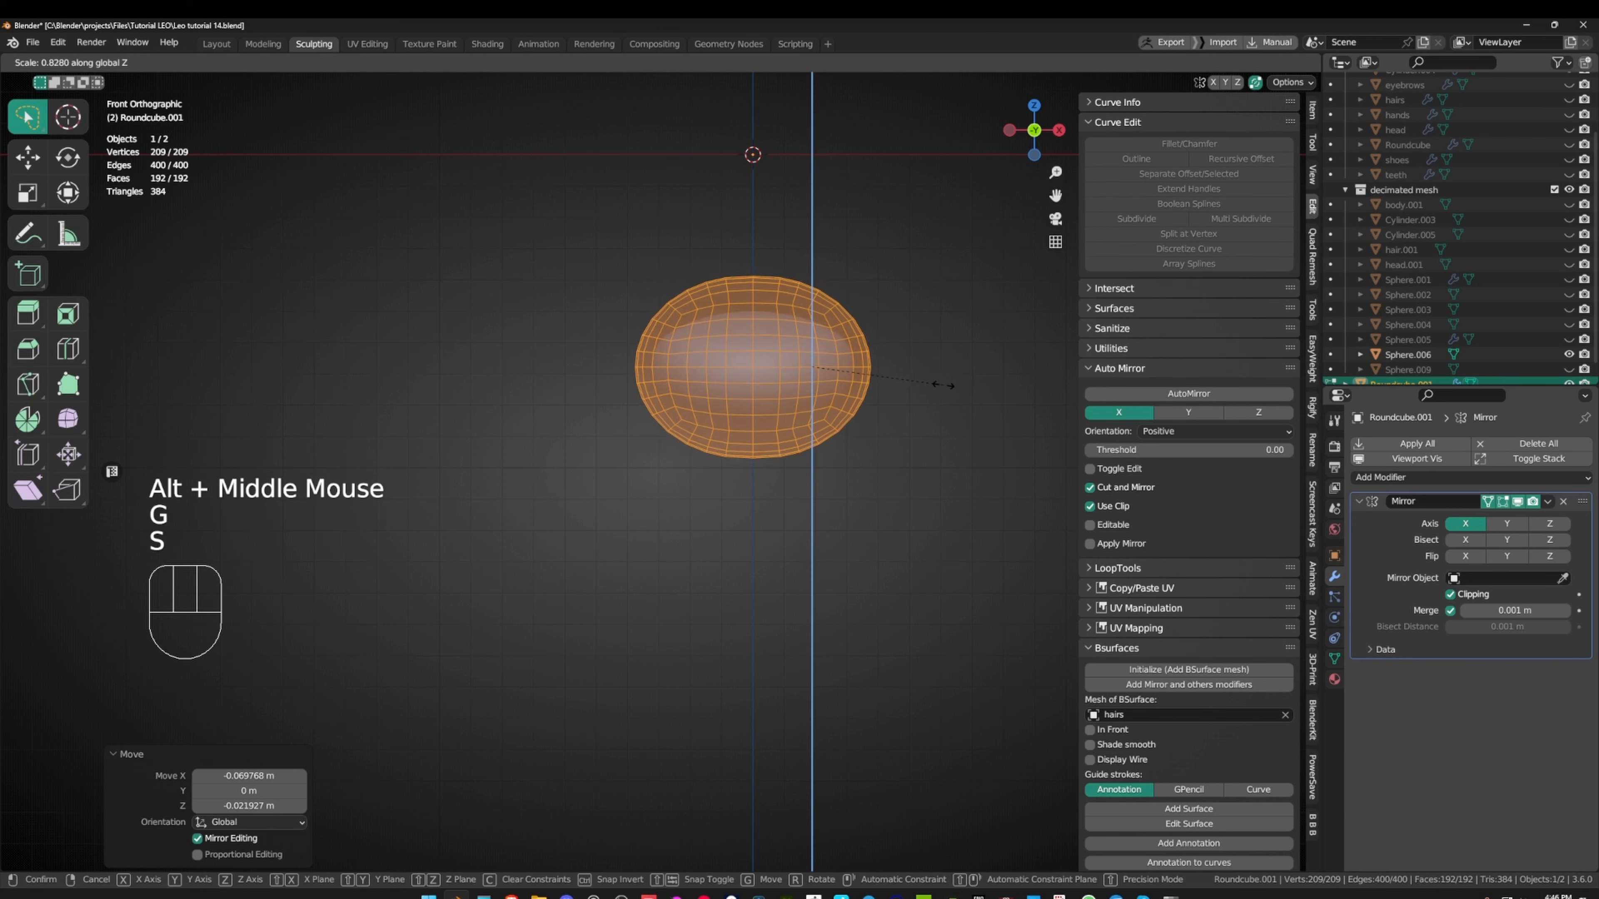
{"action": "left_click", "coordinate": [911, 378]}
{"action": "middle_click_drag", "start_coordinate": [960, 347], "coordinate": [880, 501]}
{"action": "middle_click_drag", "start_coordinate": [880, 501], "coordinate": [878, 450], "text": "shift"}
{"action": "key", "text": "s"}
{"action": "key", "text": "y"}
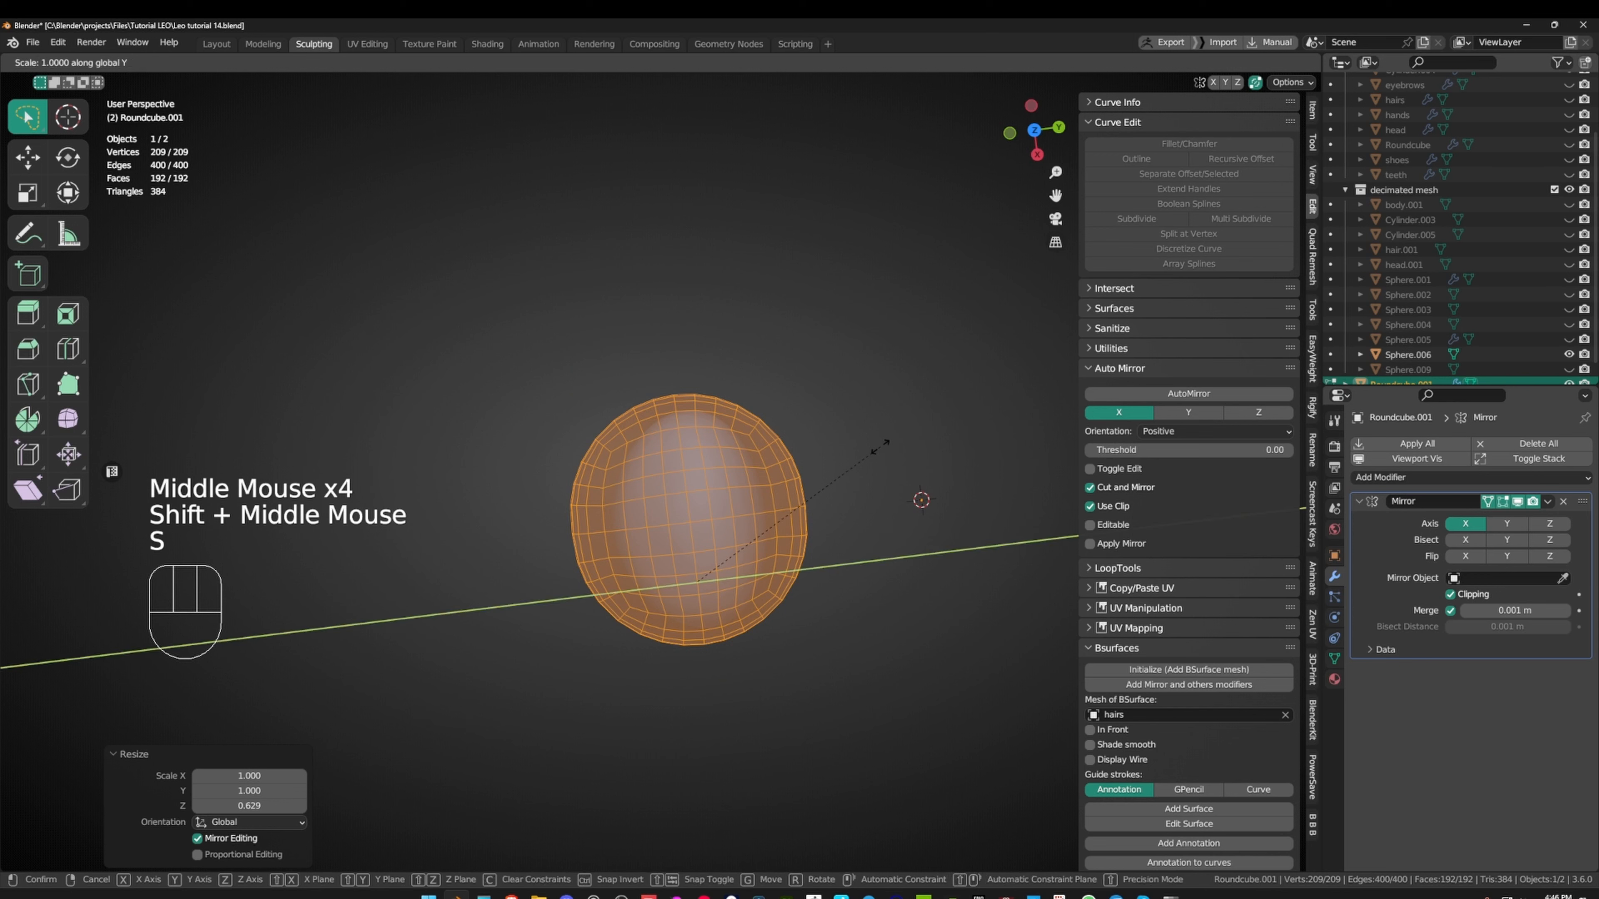
{"action": "left_click", "coordinate": [834, 461]}
{"action": "middle_click_drag", "start_coordinate": [834, 461], "coordinate": [881, 340]}
{"action": "key", "text": "alt+z"}
{"action": "key", "text": "alt+z"}
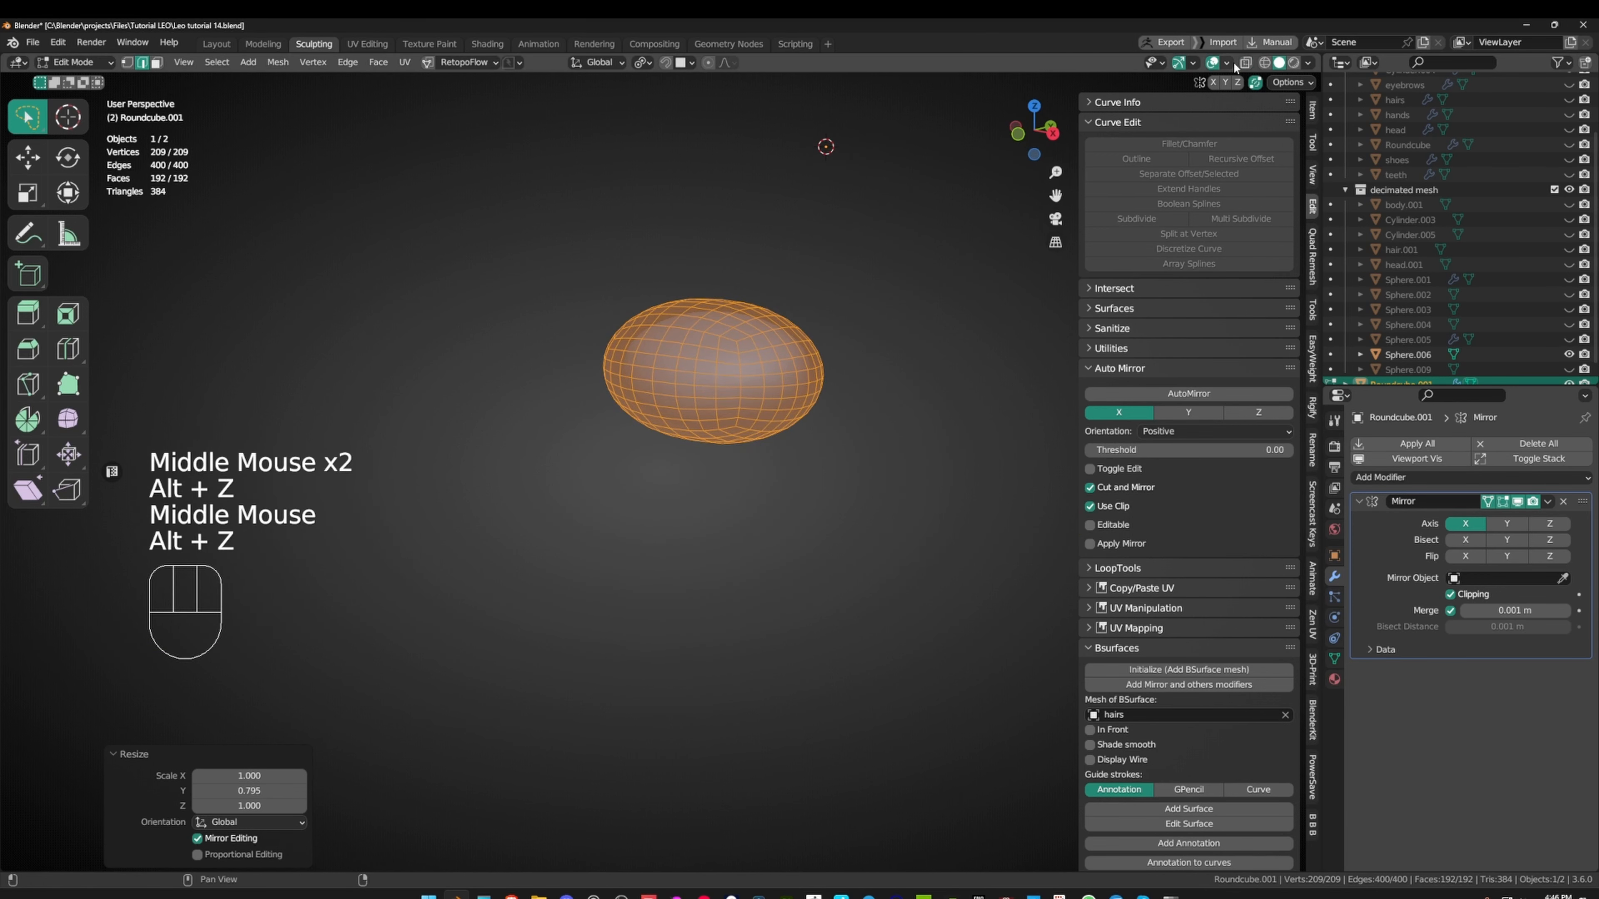
- Return to Object Mode and add a Shrinkwrap modifier to the round cube with Sphere.006 as its target
{"action": "scroll", "coordinate": [892, 196], "scroll_direction": "up", "scroll_amount": 2}
{"action": "middle_click_drag", "start_coordinate": [891, 197], "coordinate": [793, 331], "text": "shift"}
{"action": "left_click", "coordinate": [817, 101]}
{"action": "key", "text": "ctrl+Tab"}
{"action": "left_click", "coordinate": [644, 321]}
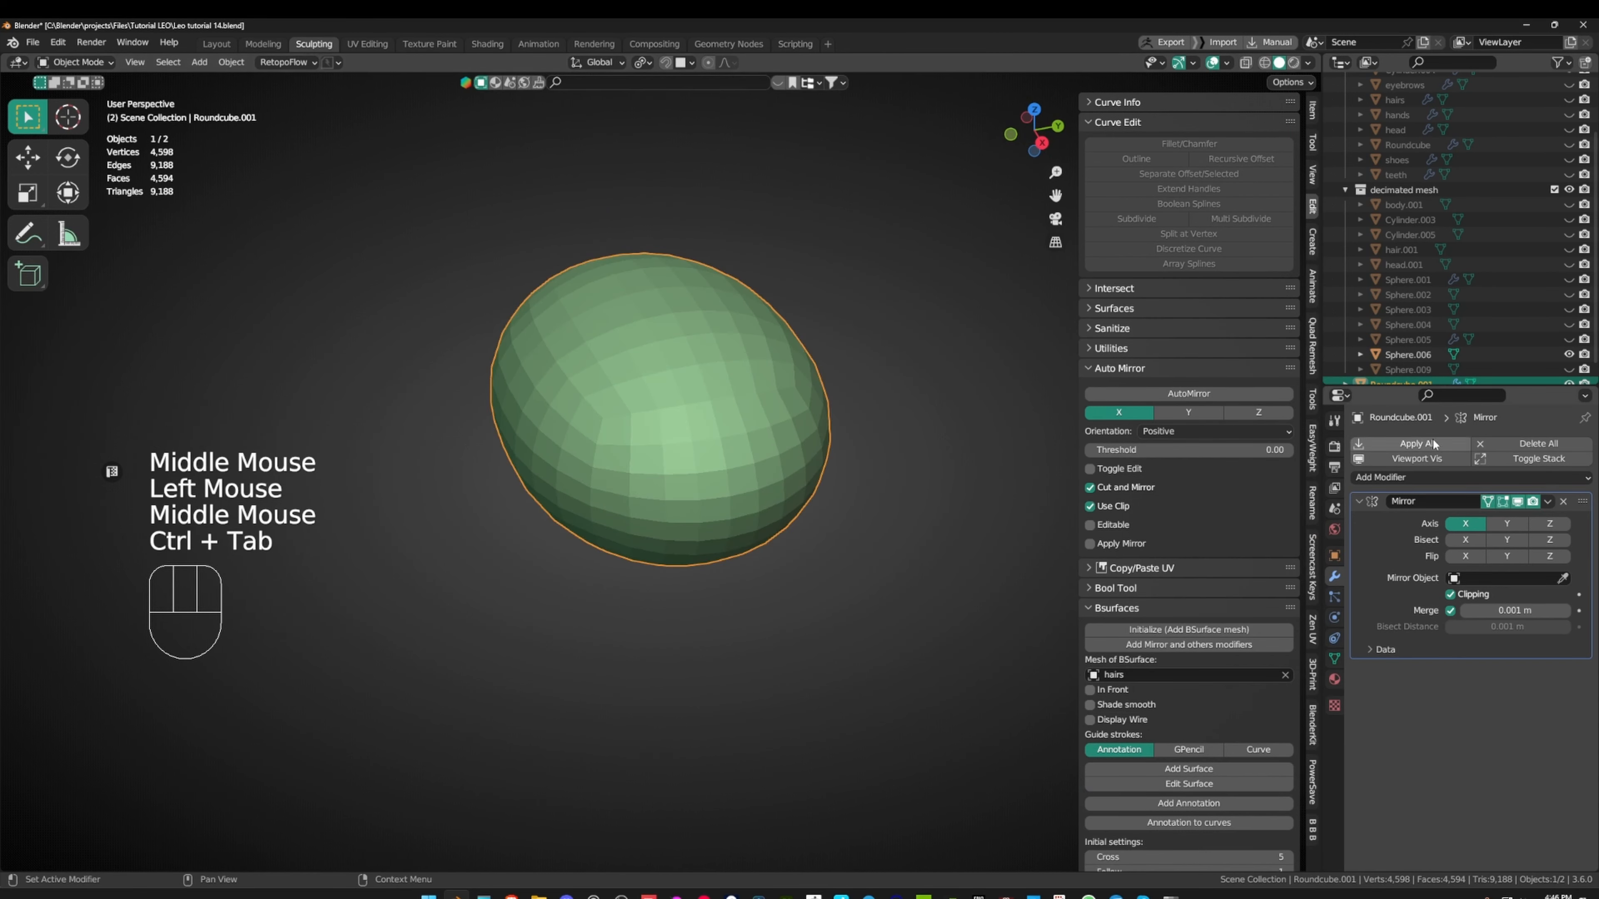
{"action": "left_click", "coordinate": [1439, 477]}
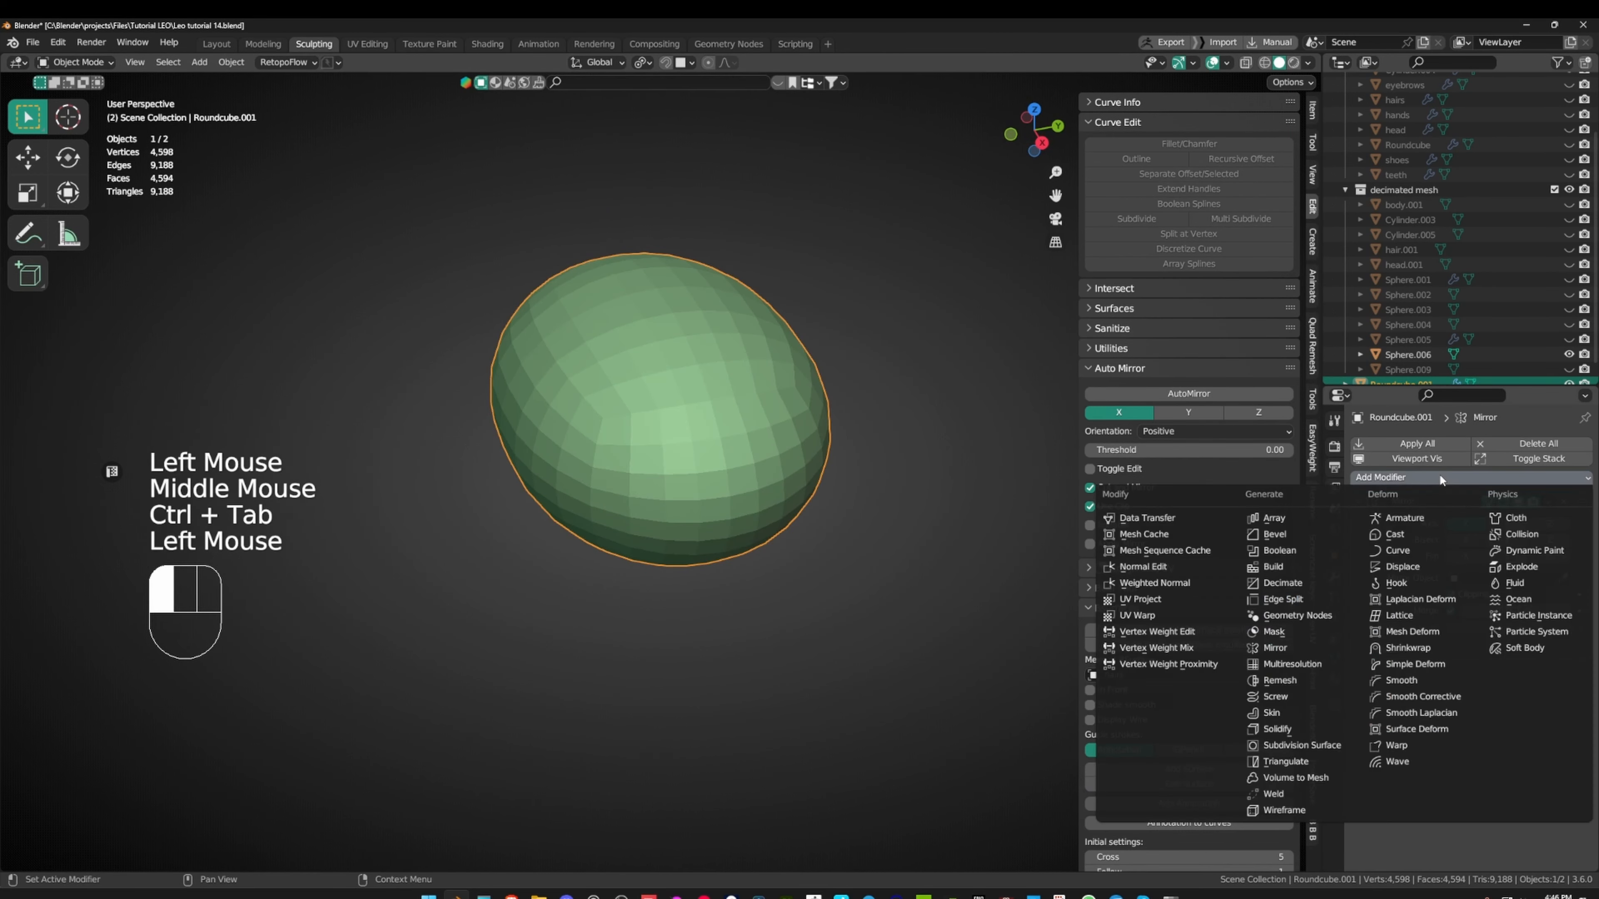
{"action": "left_click", "coordinate": [1409, 650]}
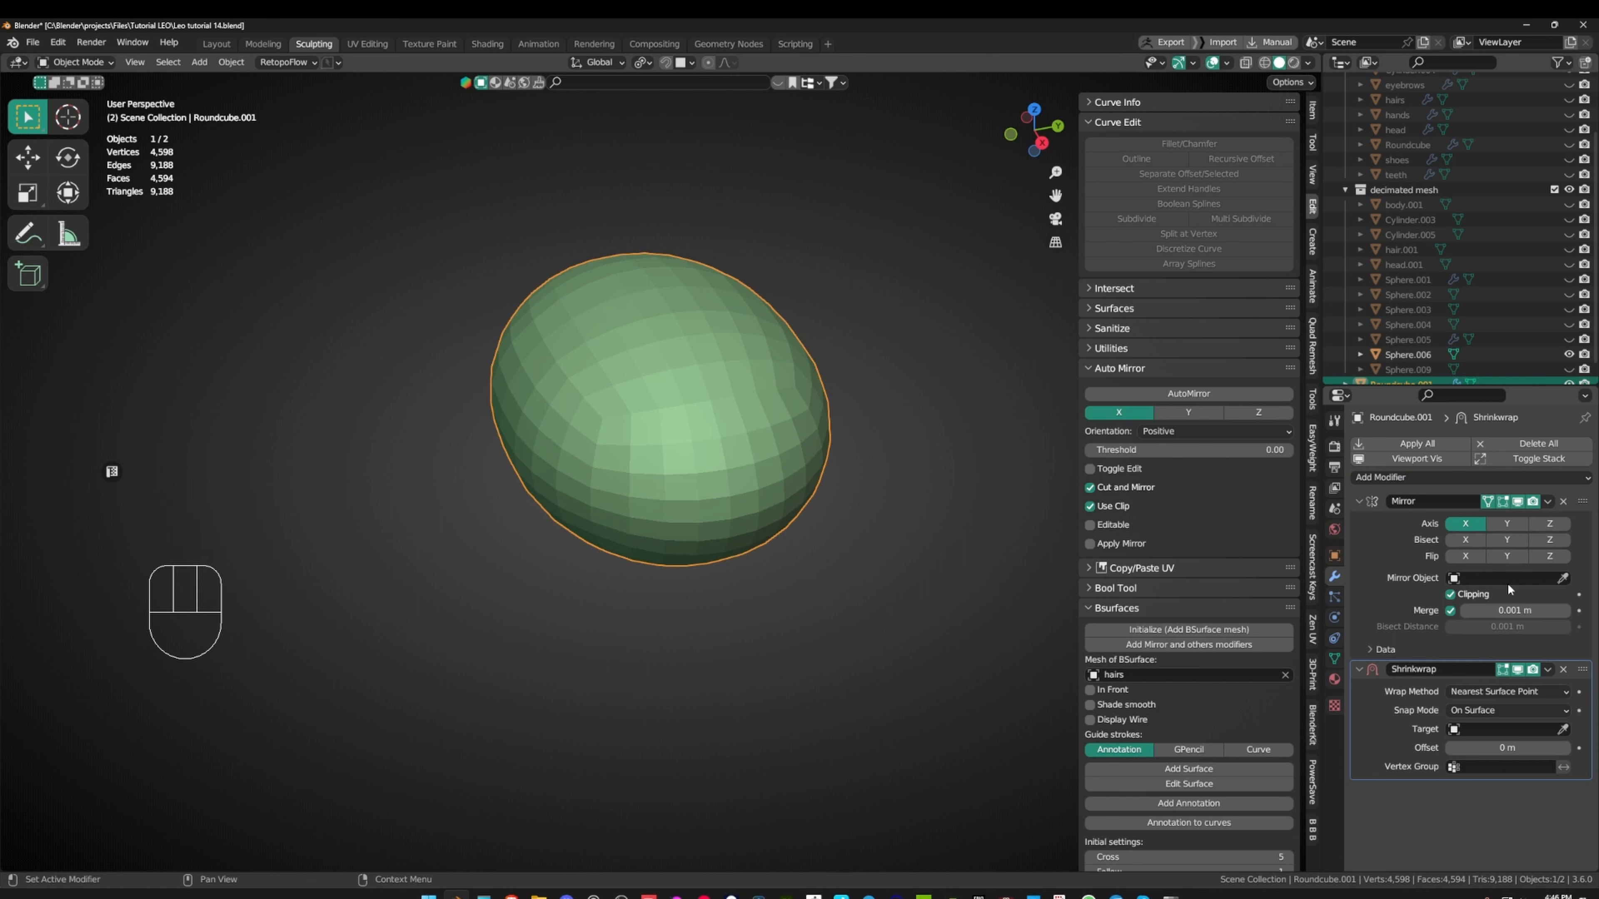
{"action": "scroll", "coordinate": [1488, 464], "scroll_direction": "down", "scroll_amount": 1}
{"action": "left_click", "coordinate": [1565, 728]}
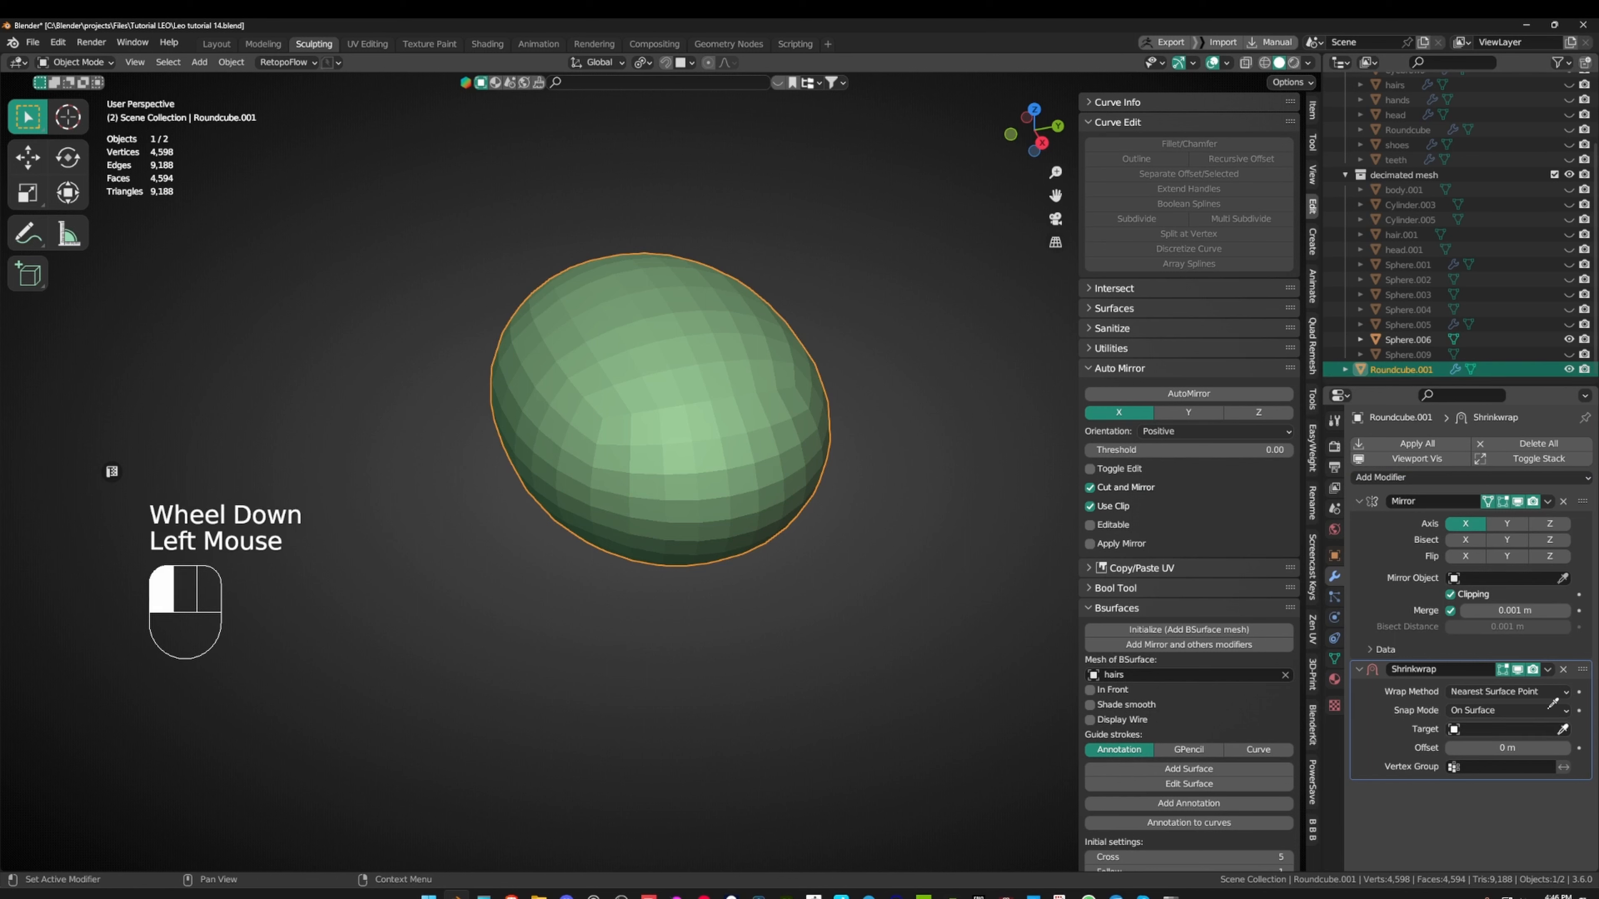
{"action": "left_click", "coordinate": [1421, 336]}
{"action": "middle_click_drag", "start_coordinate": [908, 366], "coordinate": [880, 316]}
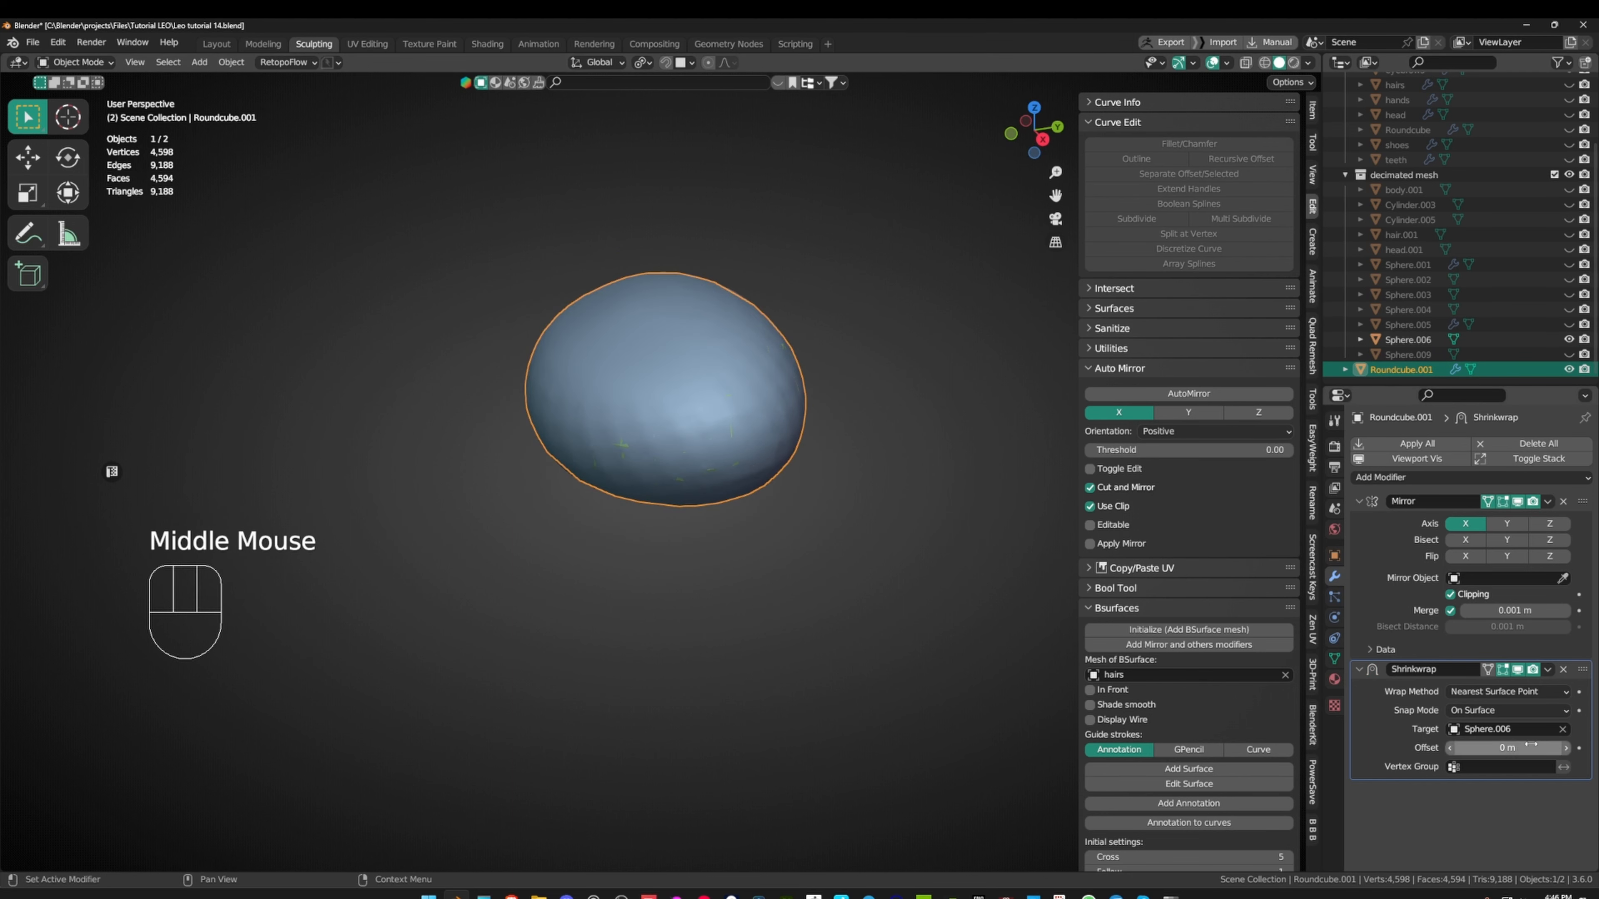
- Set the Shrinkwrap's wrap method to Project, enable both the Negative and Positive directions, and apply the modifier
{"action": "left_click", "coordinate": [1496, 693]}
{"action": "left_click", "coordinate": [1467, 729]}
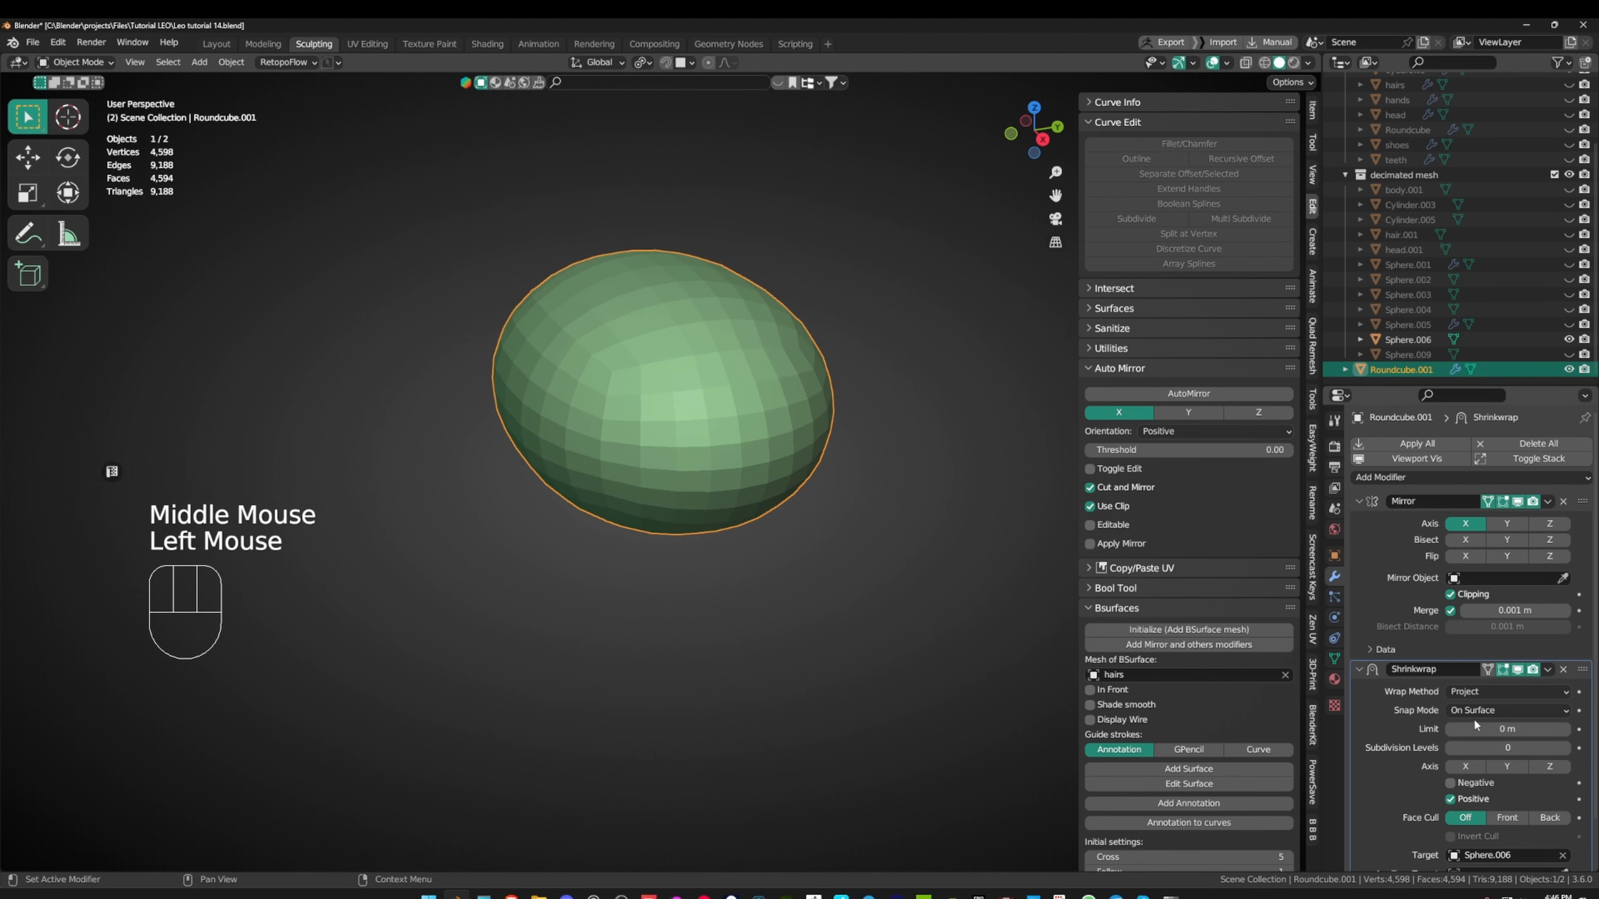
{"action": "middle_click_drag", "start_coordinate": [793, 343], "coordinate": [882, 334]}
{"action": "scroll", "coordinate": [1496, 685], "scroll_direction": "down", "scroll_amount": 2}
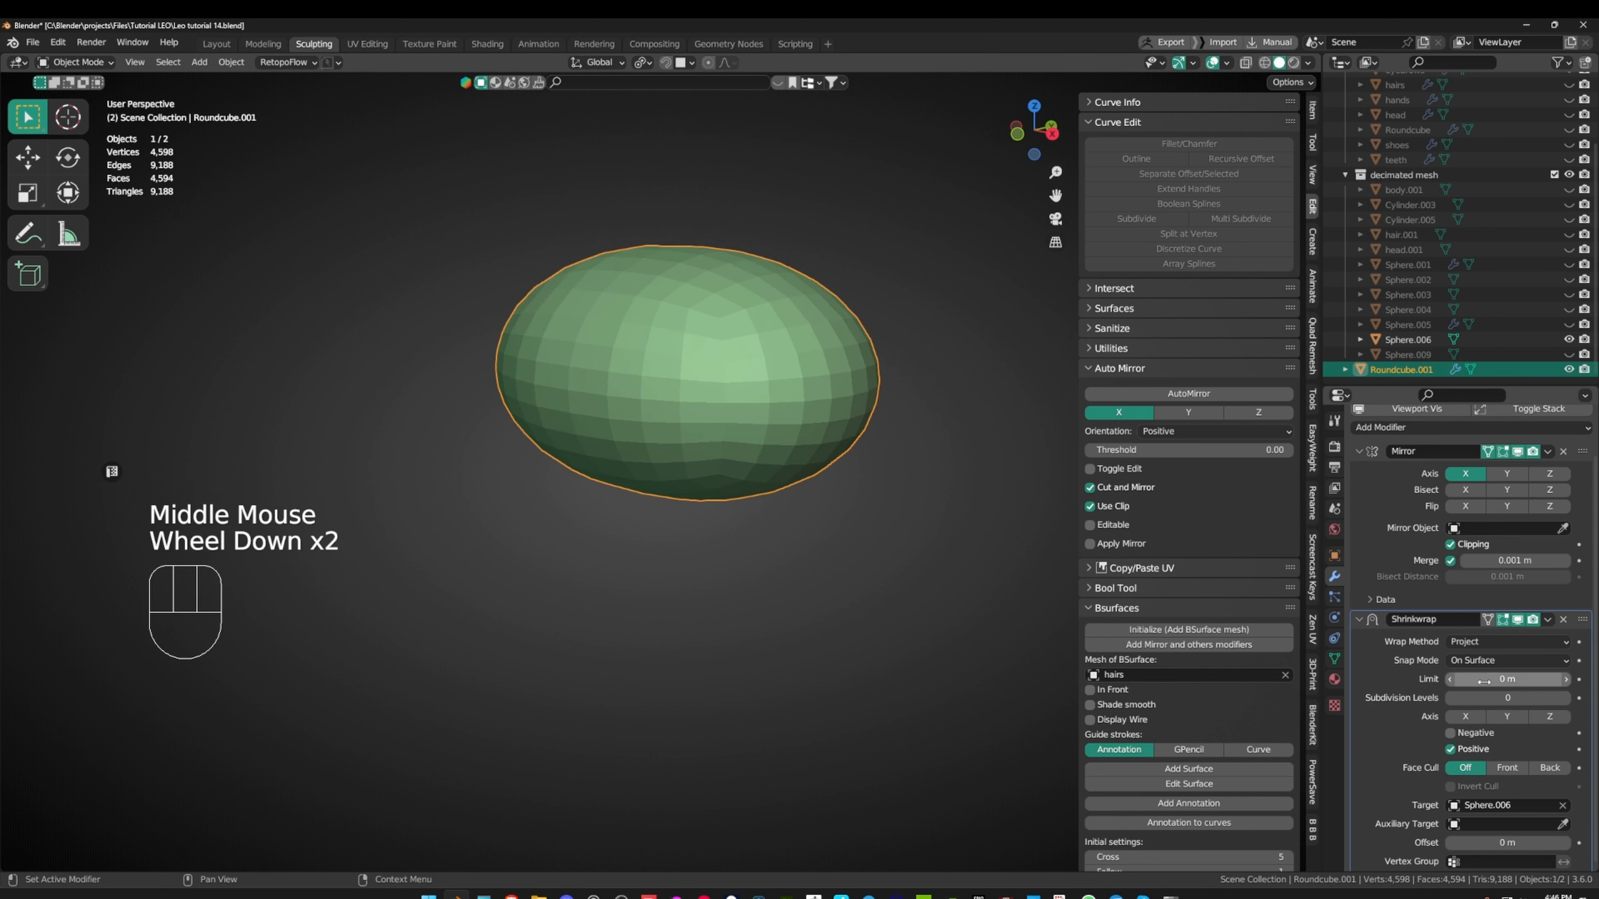
{"action": "left_click", "coordinate": [1450, 732]}
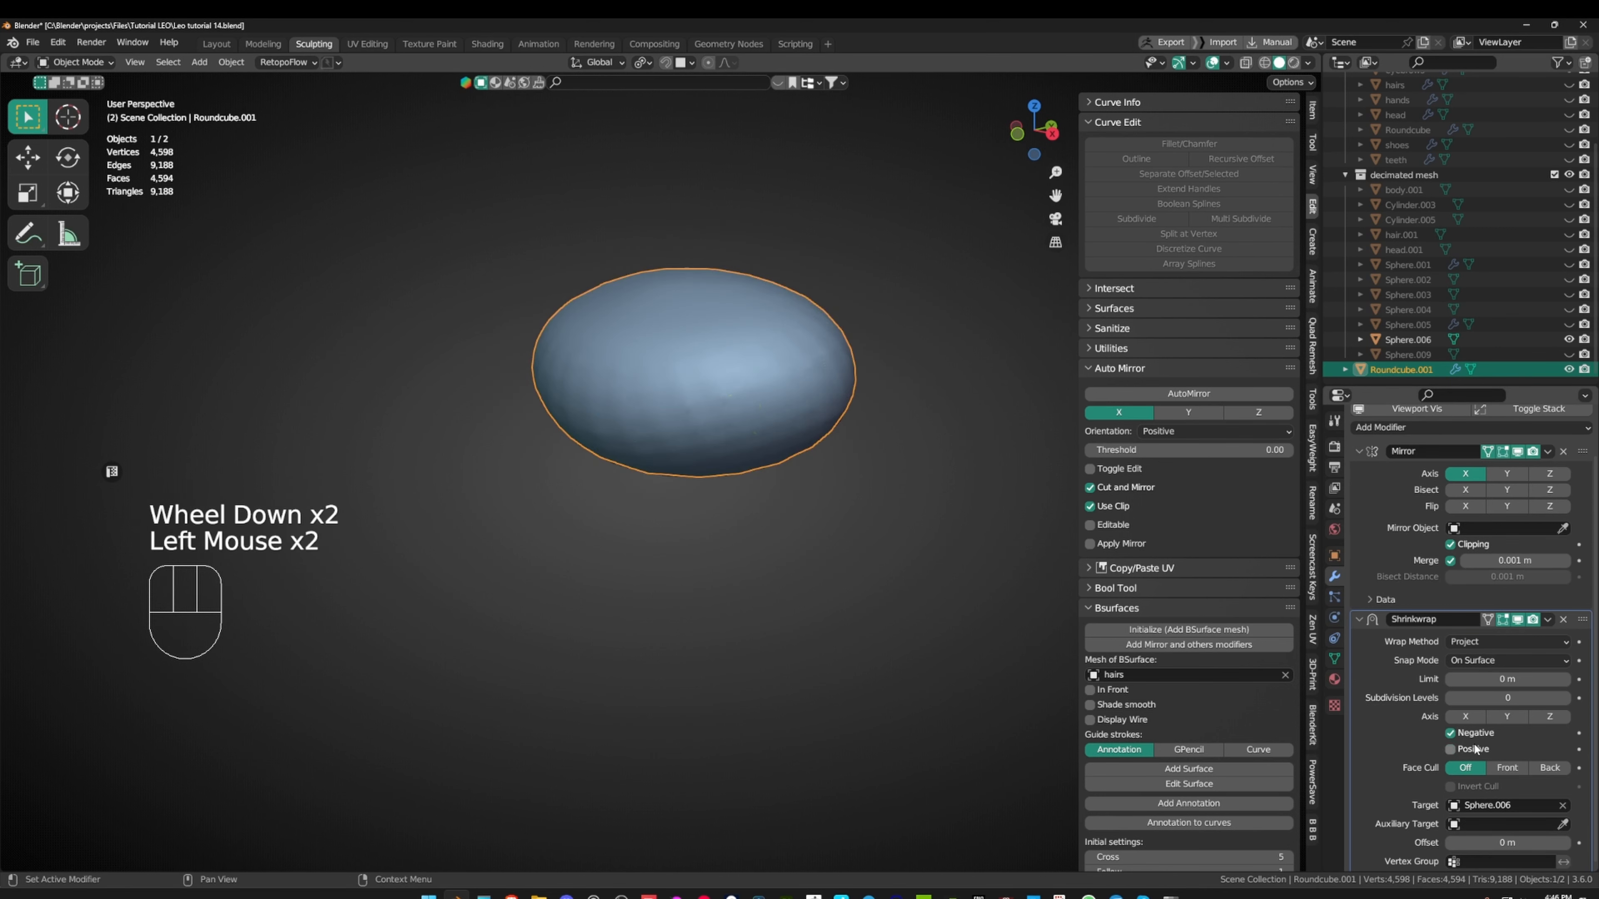
{"action": "middle_click_drag", "start_coordinate": [951, 501], "coordinate": [874, 345]}
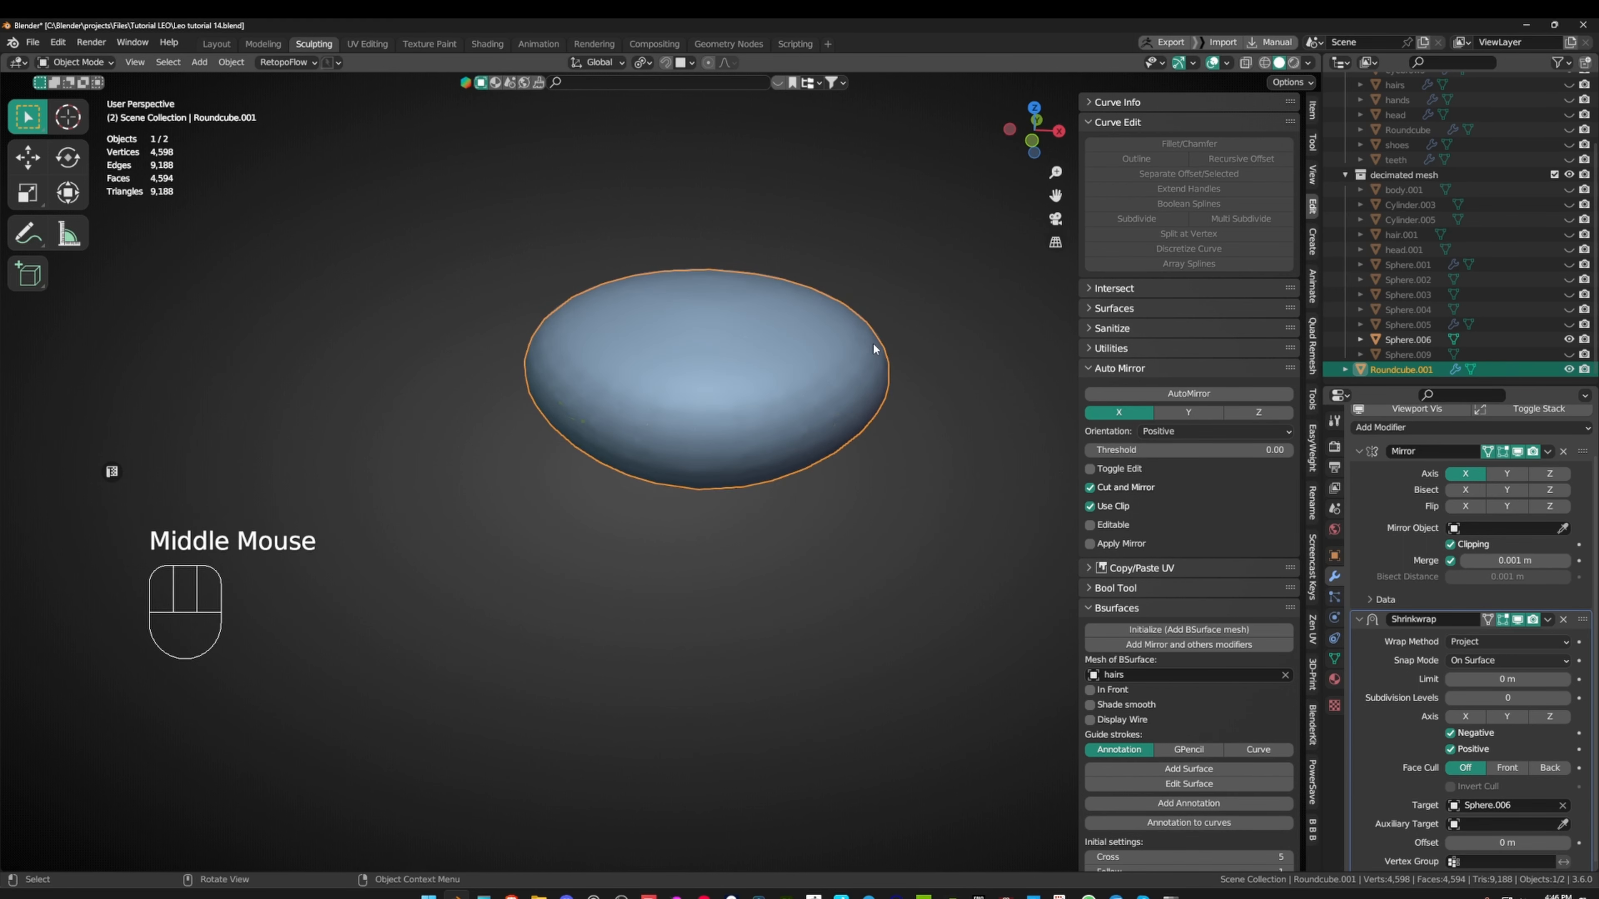
{"action": "scroll", "coordinate": [871, 344], "scroll_direction": "up", "scroll_amount": 2}
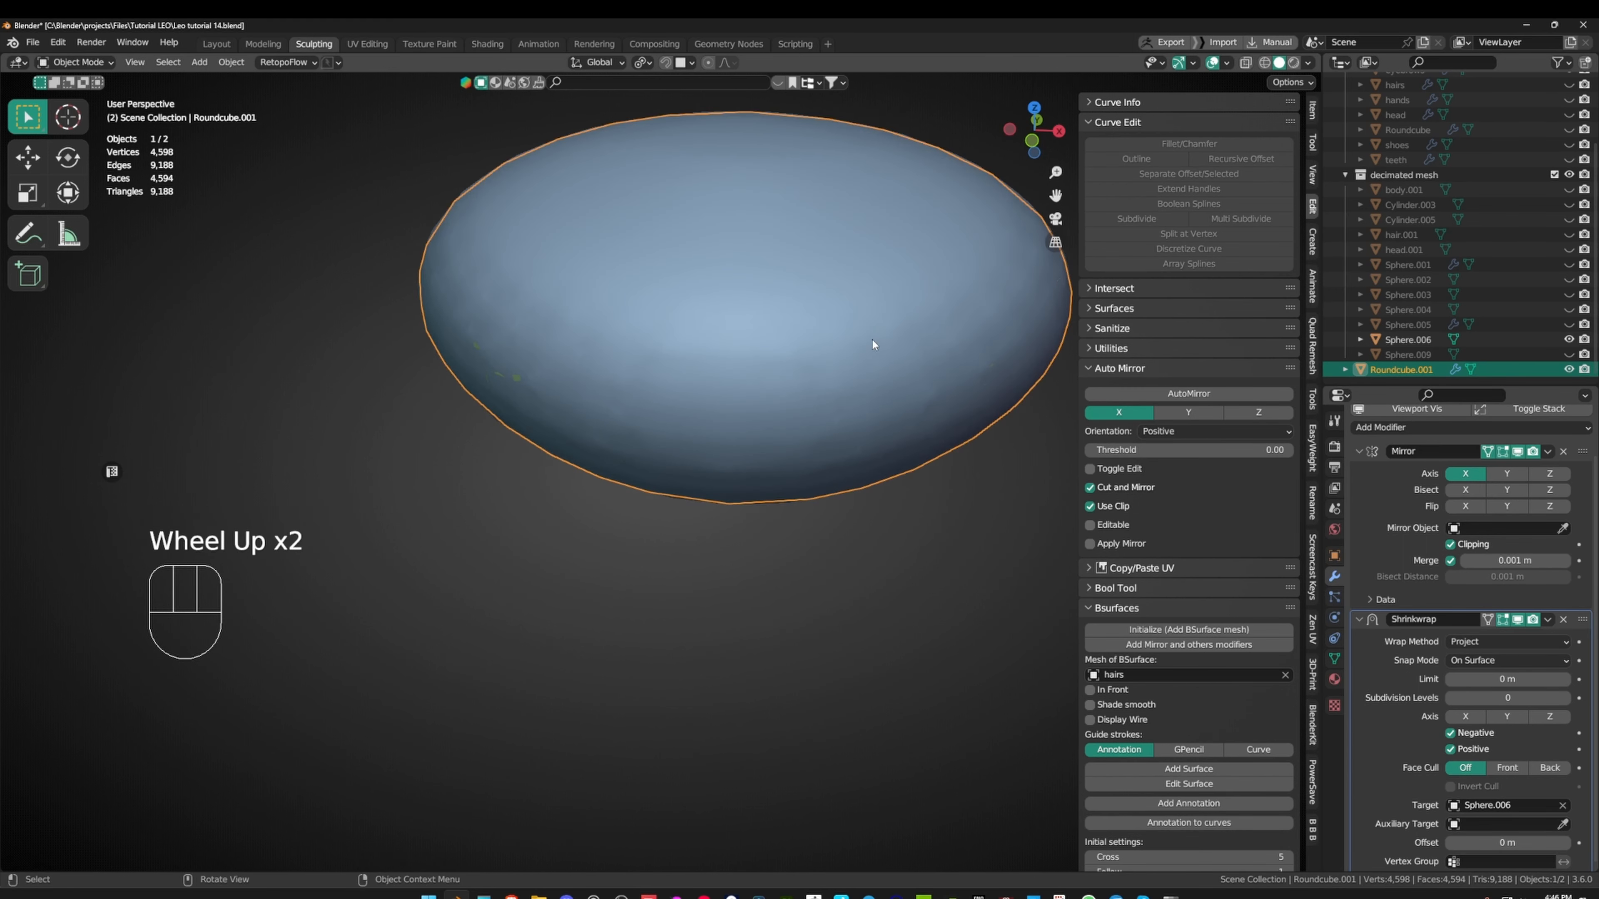
{"action": "scroll", "coordinate": [1552, 617], "scroll_direction": "down", "scroll_amount": 2}
{"action": "left_click", "coordinate": [1548, 615]}
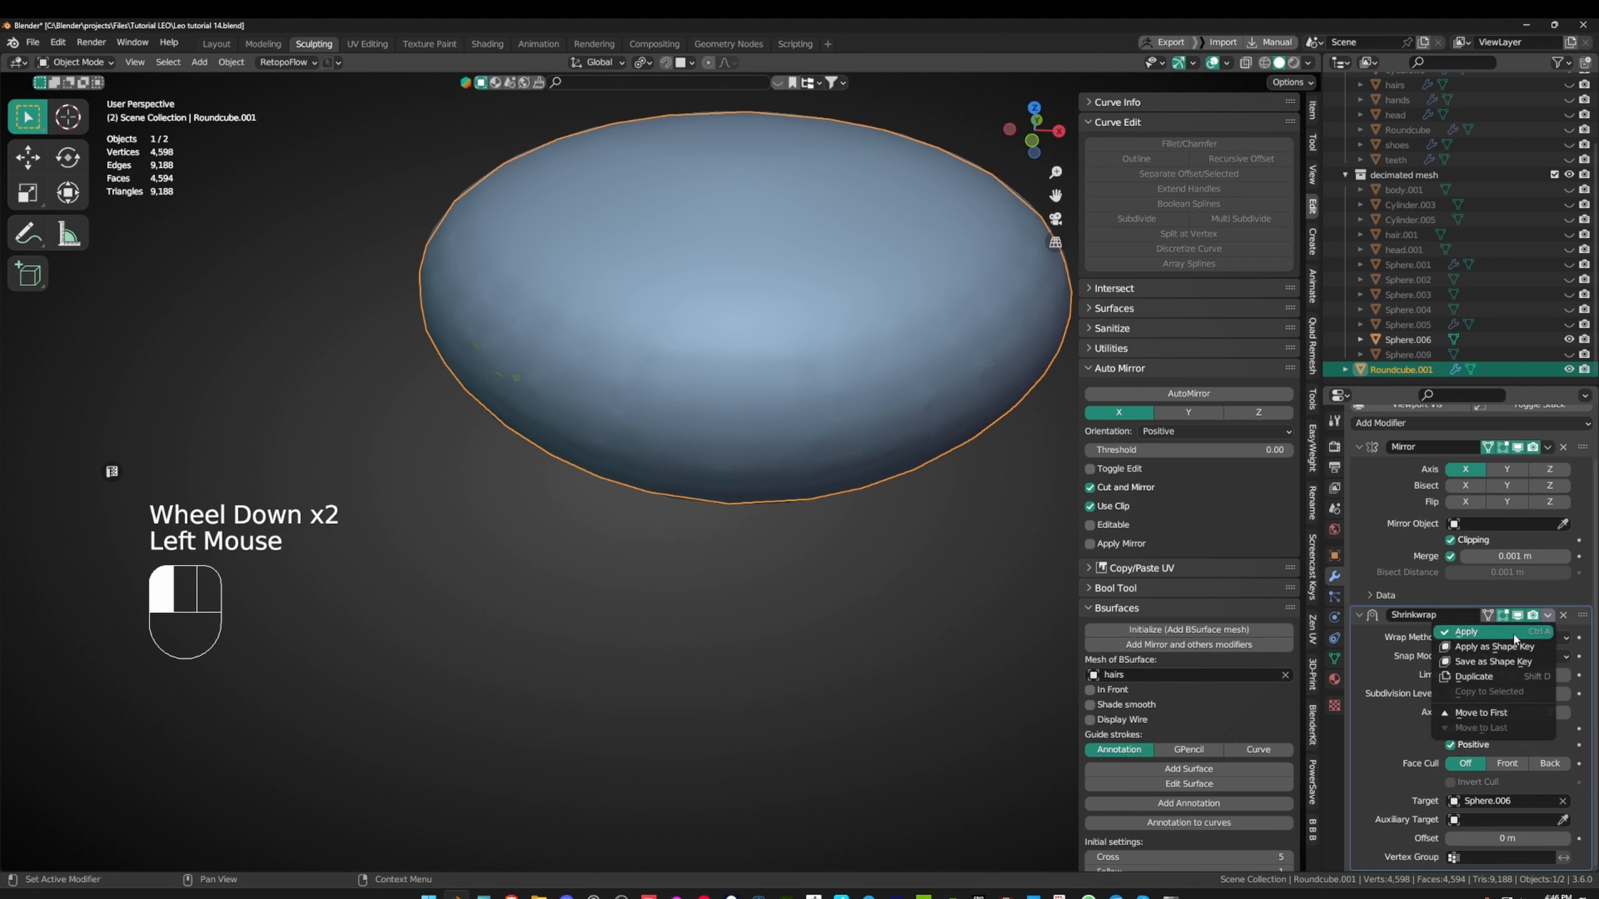
{"action": "left_click", "coordinate": [1512, 633]}
- In Edit Mode, move the round cube's centre edge loop along X onto the mirror plane to close the seam, and return to Object Mode
{"action": "scroll", "coordinate": [818, 327], "scroll_direction": "down", "scroll_amount": 1}
{"action": "middle_click_drag", "start_coordinate": [743, 264], "coordinate": [648, 255]}
{"action": "scroll", "coordinate": [648, 256], "scroll_direction": "up", "scroll_amount": 1}
{"action": "scroll", "coordinate": [648, 255], "scroll_direction": "down", "scroll_amount": 2}
{"action": "key", "text": "Tab"}
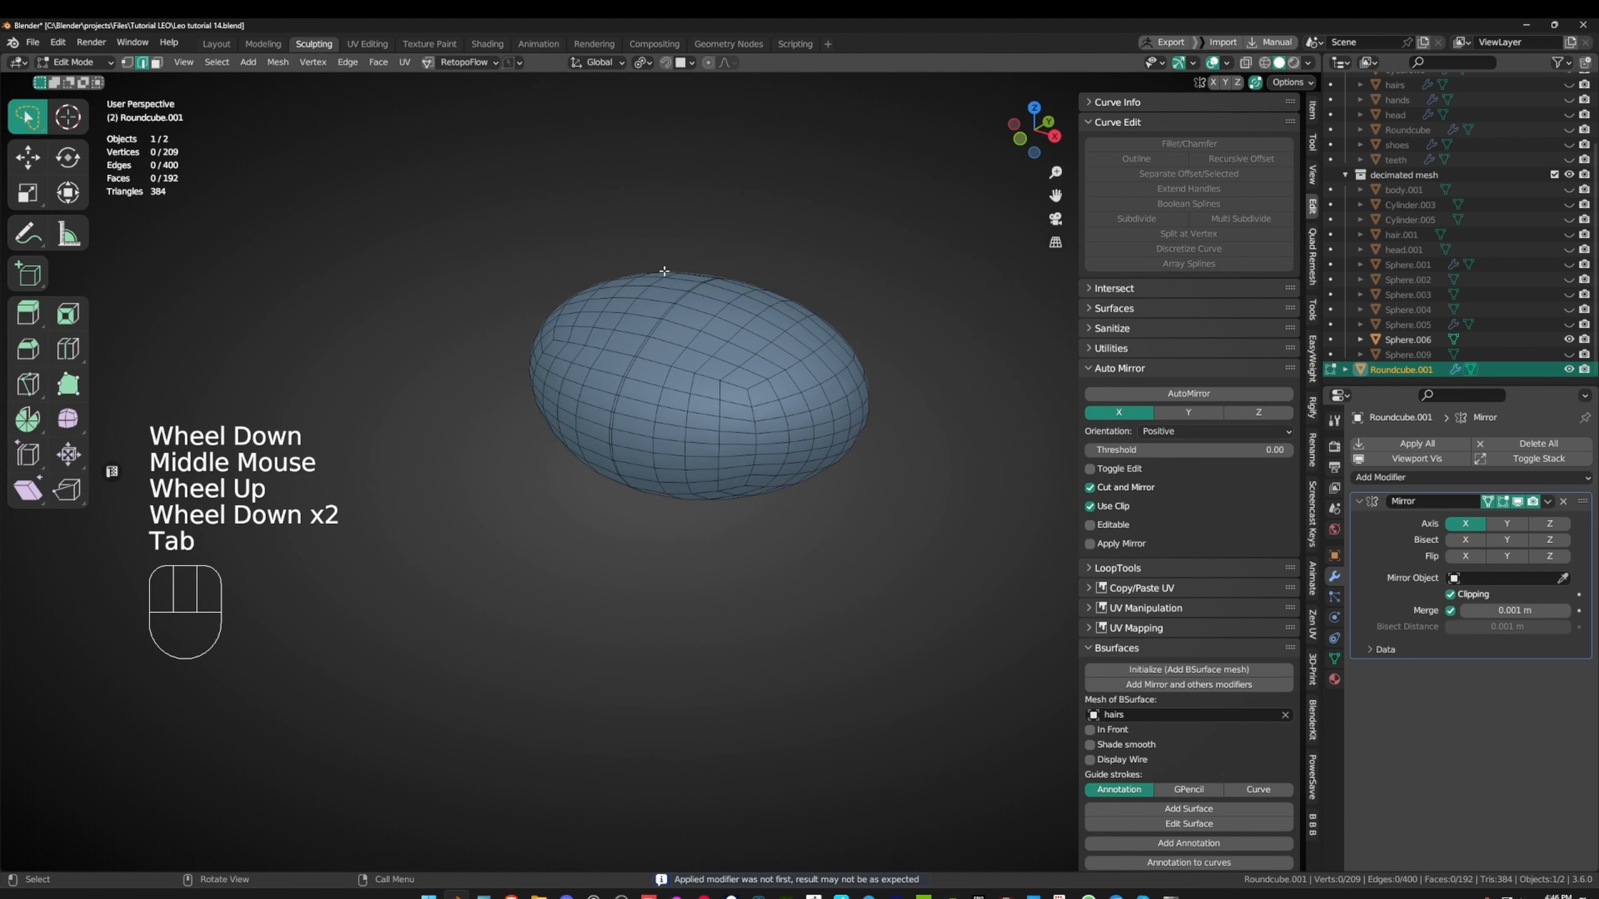
{"action": "middle_click", "coordinate": [680, 329], "text": "alt"}
{"action": "scroll", "coordinate": [692, 324], "scroll_direction": "up", "scroll_amount": 2}
{"action": "middle_click_drag", "start_coordinate": [693, 325], "coordinate": [714, 321]}
{"action": "key", "text": "2"}
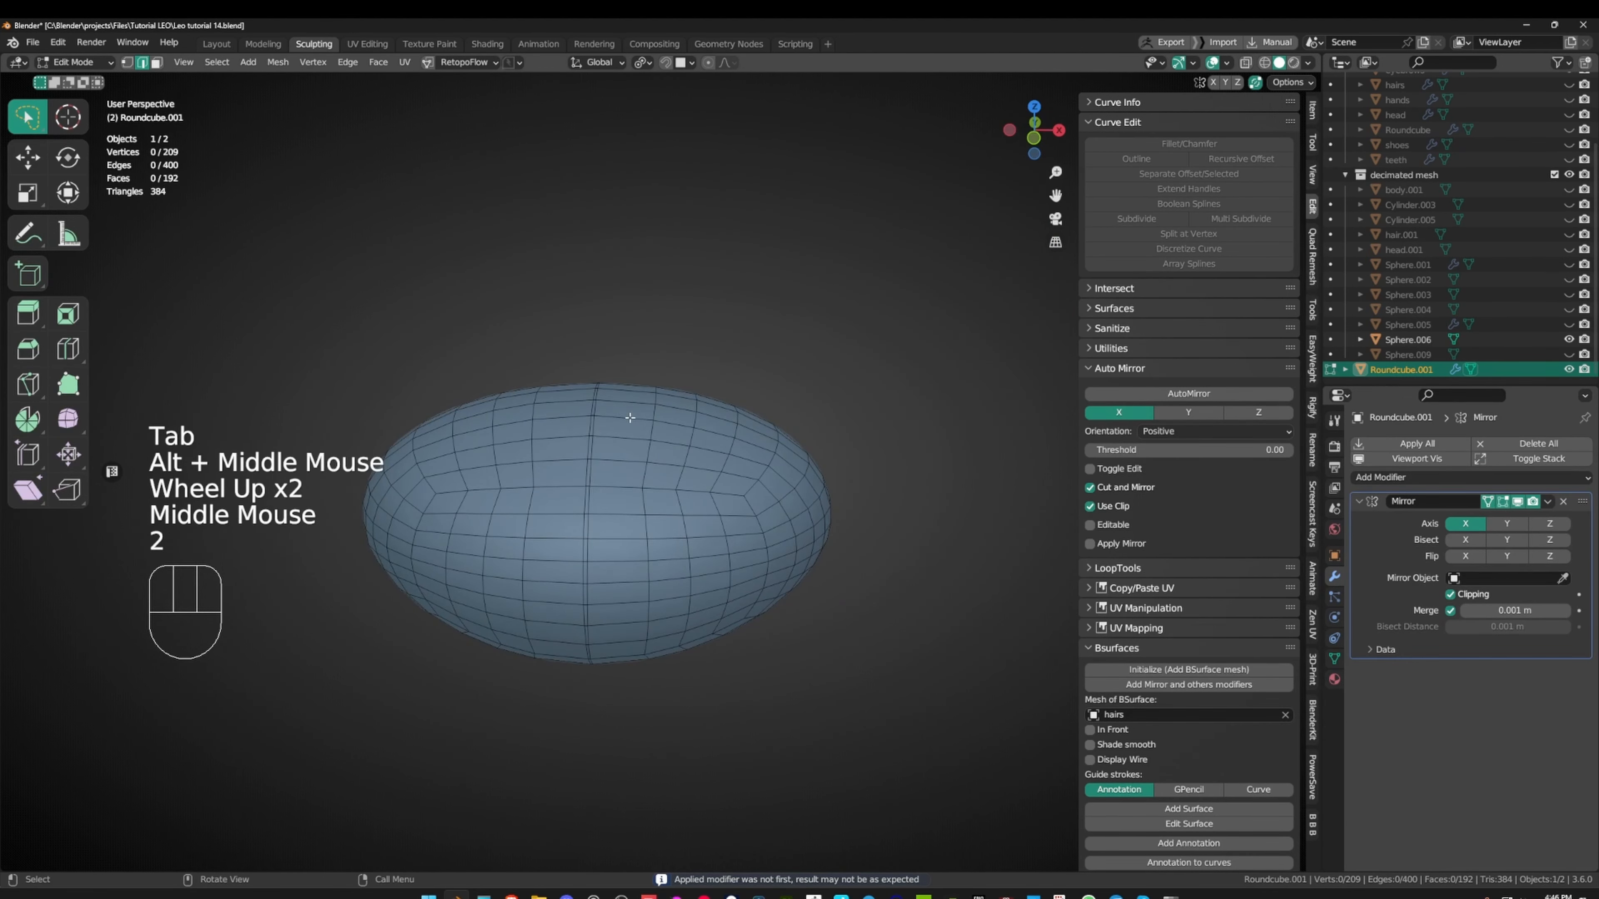
{"action": "left_click", "coordinate": [591, 479], "text": "alt"}
{"action": "key", "text": "g"}
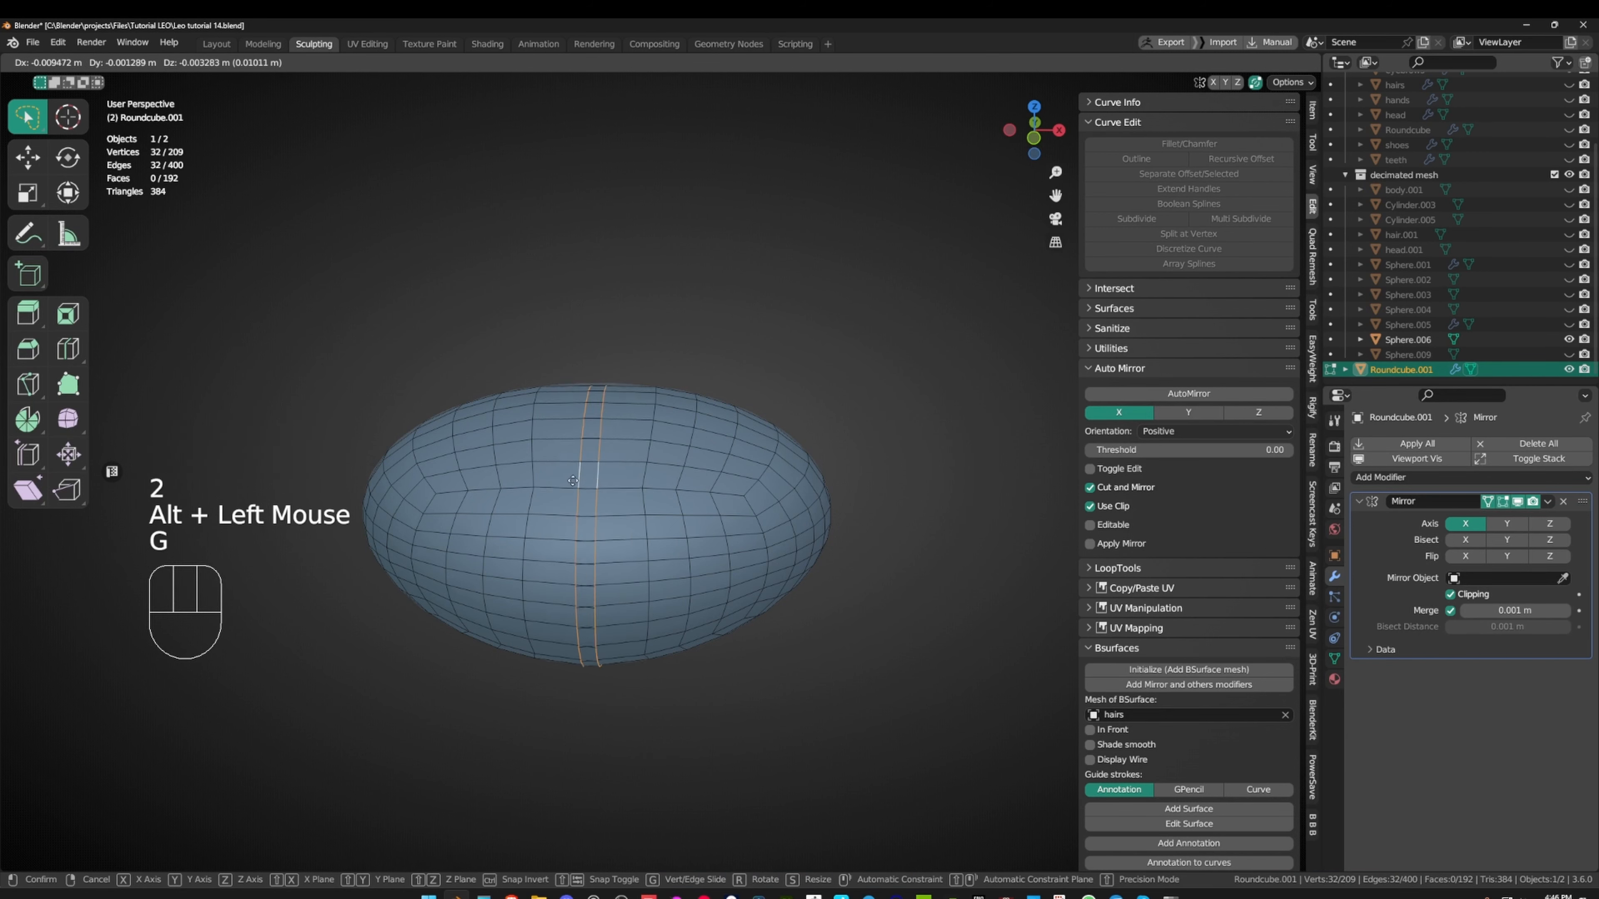
{"action": "left_click", "coordinate": [572, 474]}
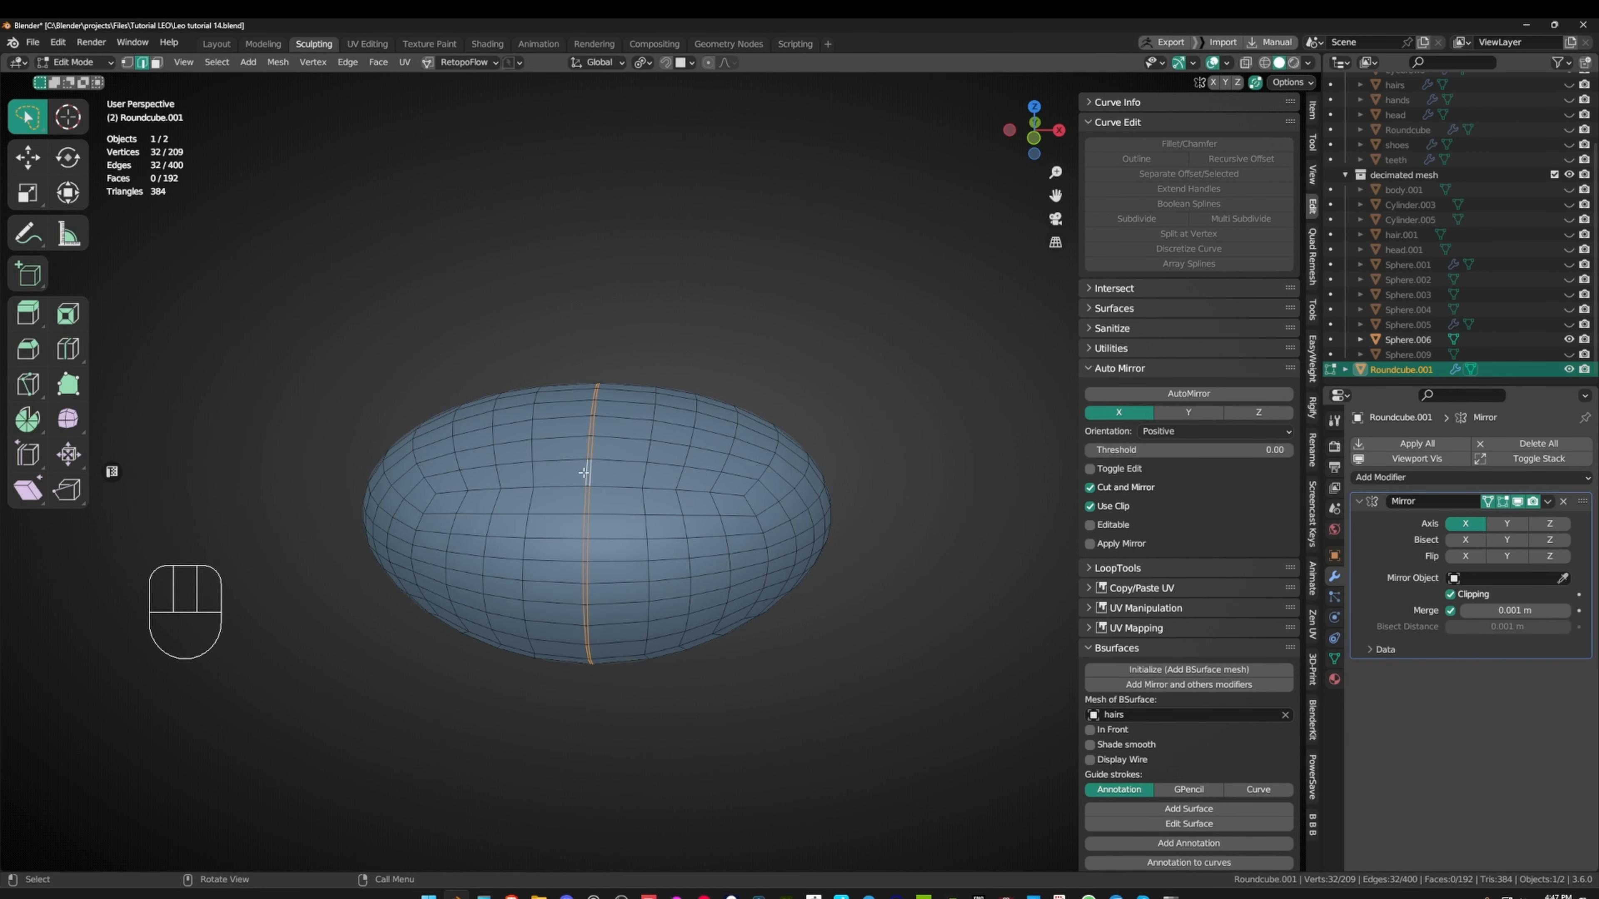
{"action": "middle_click_drag", "start_coordinate": [572, 475], "coordinate": [639, 453]}
{"action": "key", "text": "g"}
{"action": "key", "text": "x"}
{"action": "left_click", "coordinate": [631, 452]}
{"action": "key", "text": "g"}
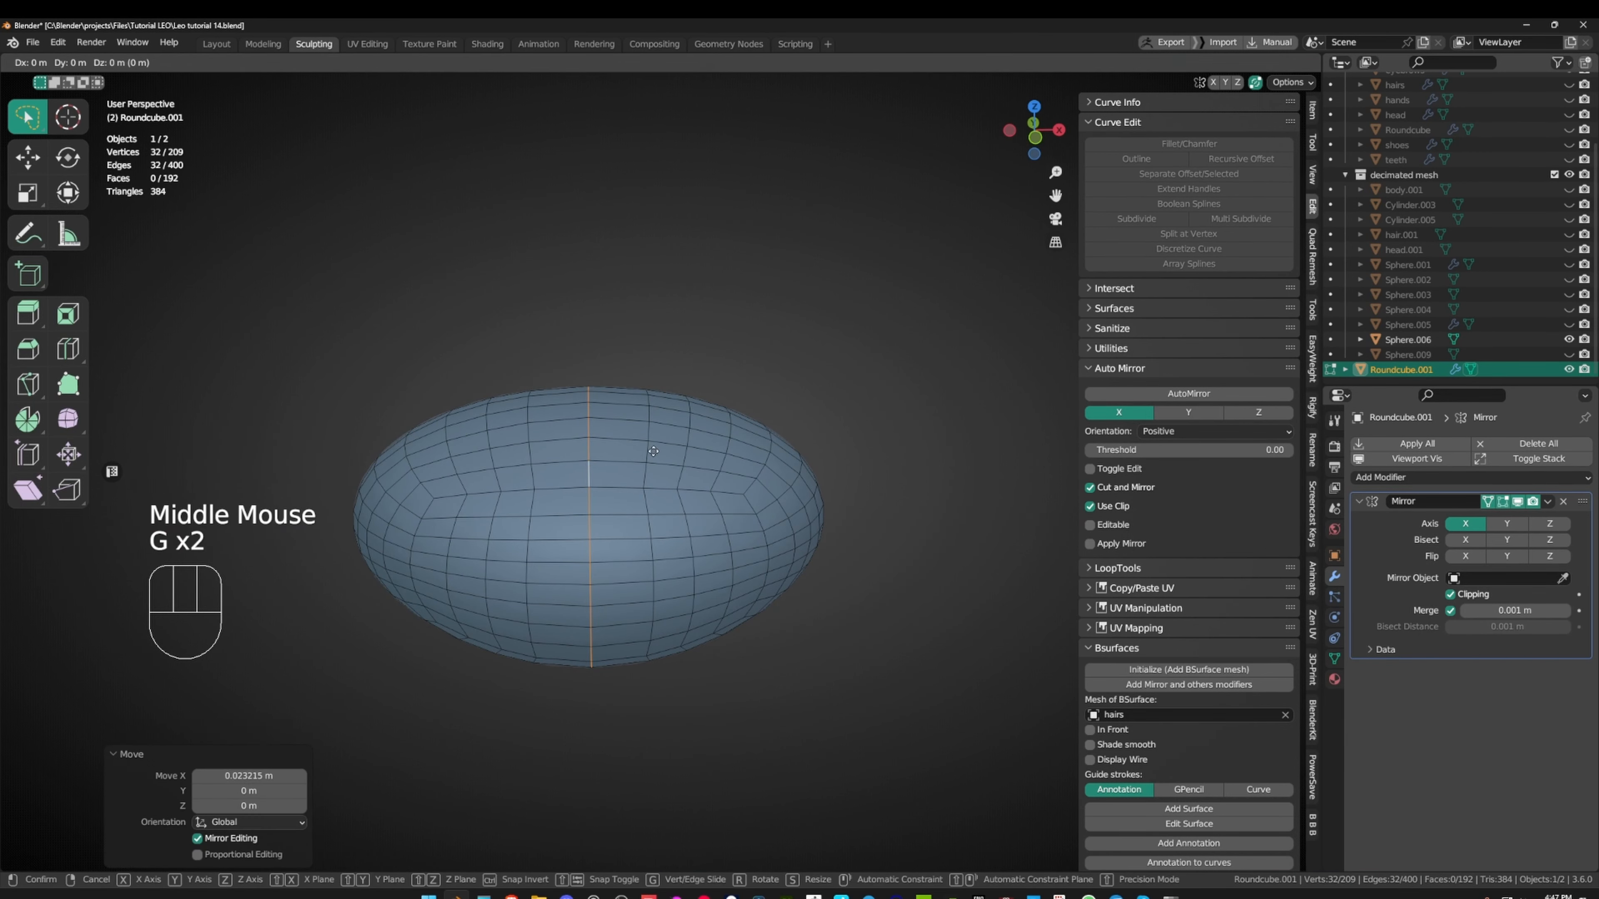
{"action": "key", "text": "x"}
{"action": "left_click", "coordinate": [647, 451]}
{"action": "middle_click_drag", "start_coordinate": [647, 451], "coordinate": [938, 415]}
{"action": "key", "text": "Tab"}
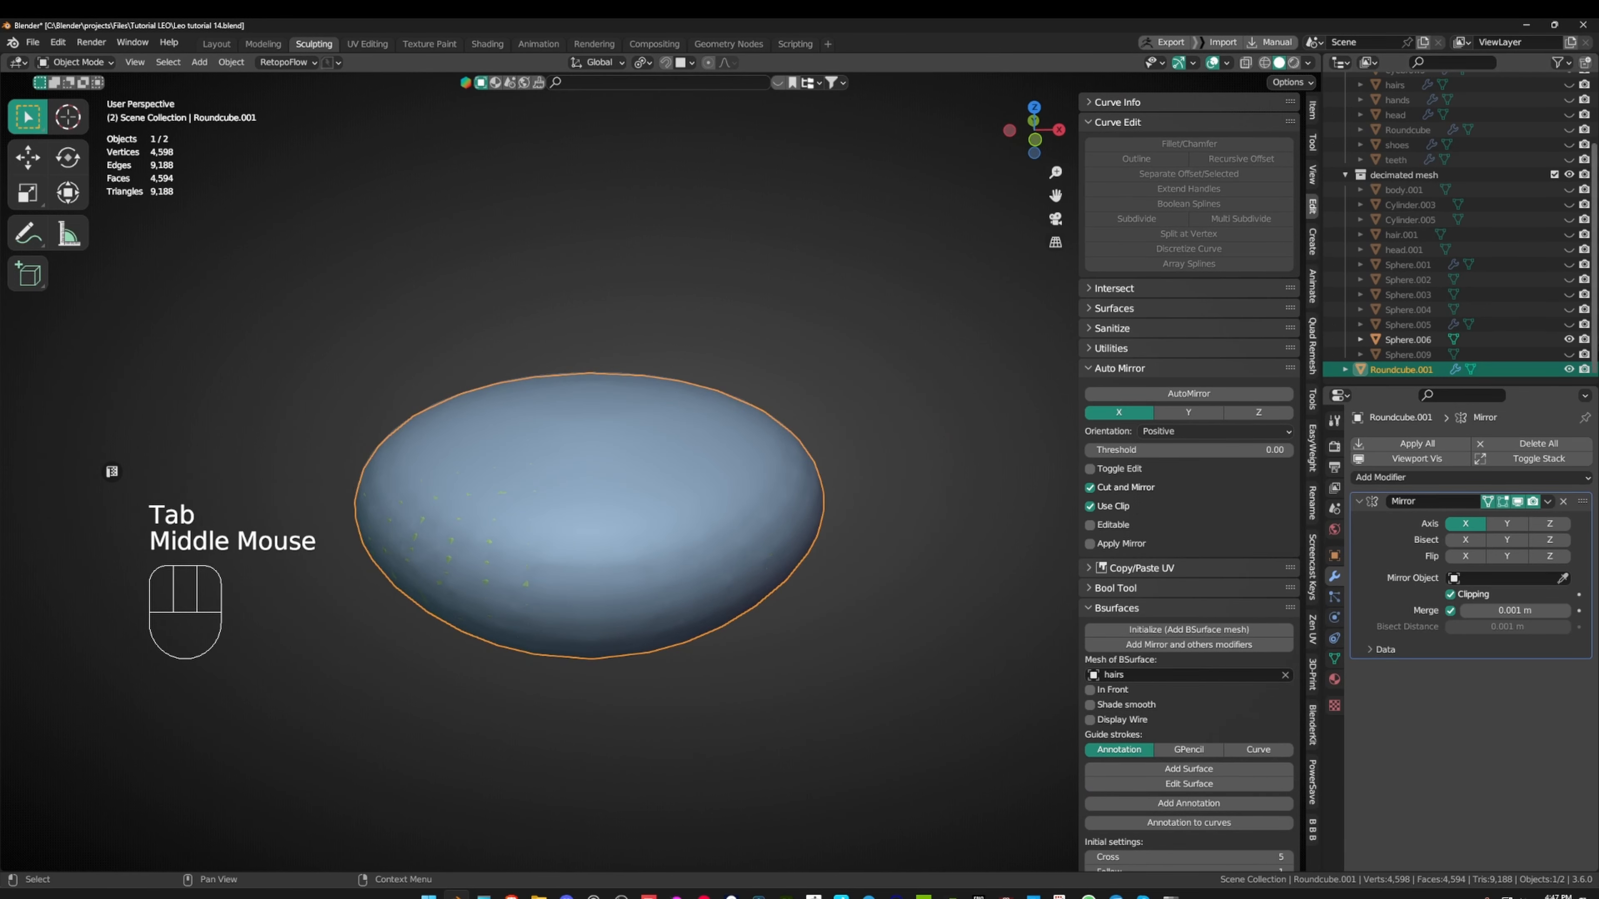
- Move Roundcube.001 into the Retopo collection and hide the decimated mesh collection
{"action": "left_click_drag", "start_coordinate": [1411, 370], "coordinate": [1406, 127]}
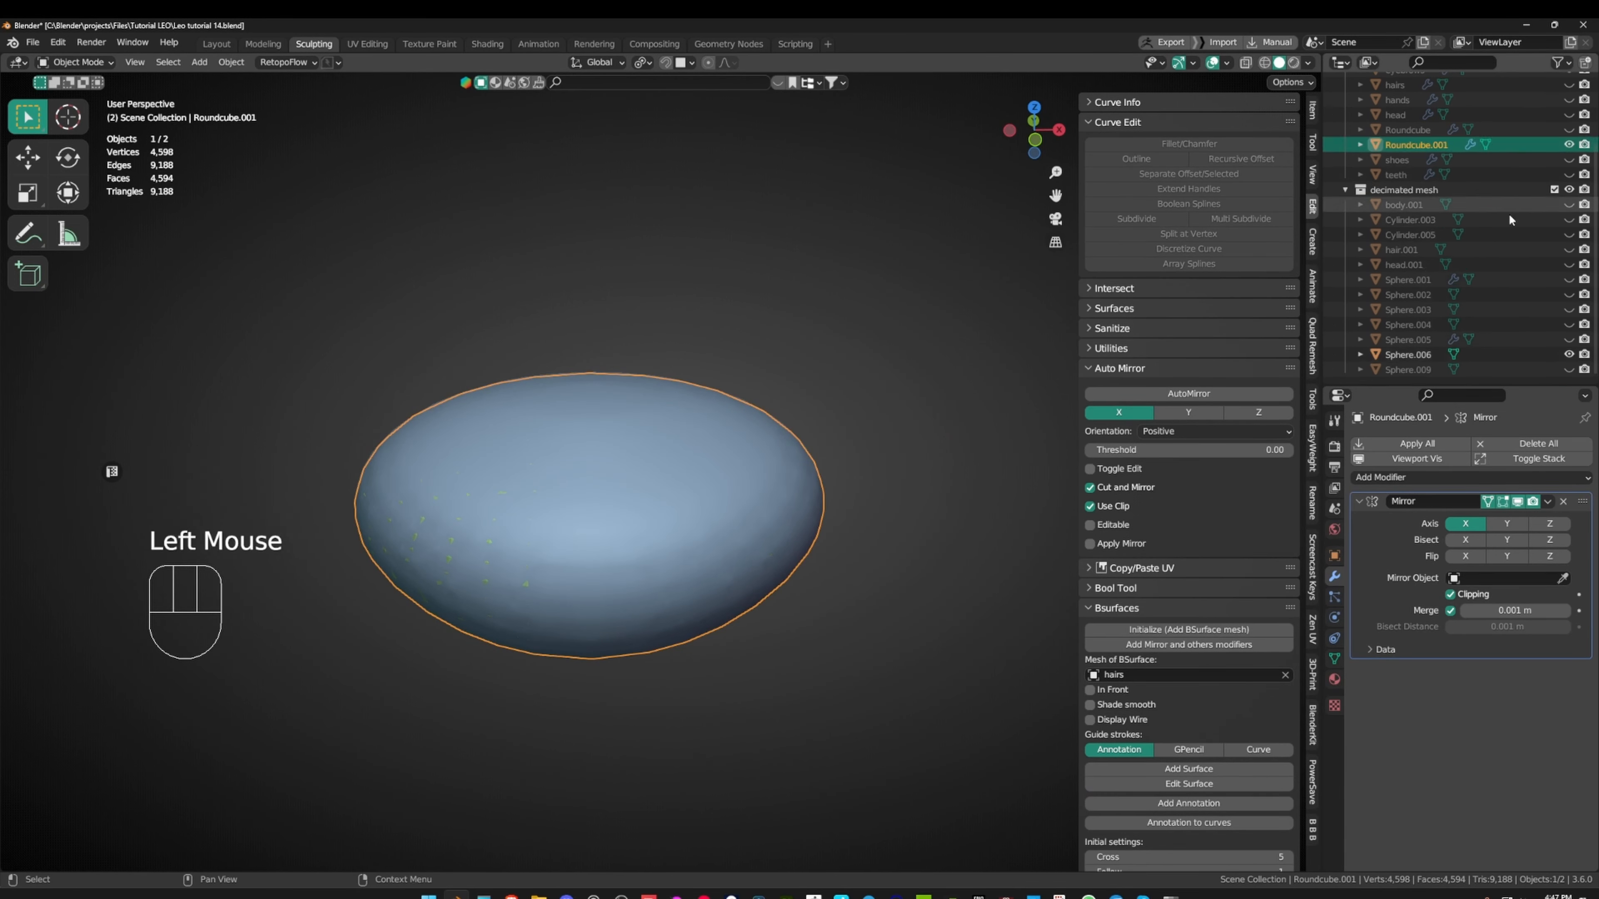
{"action": "scroll", "coordinate": [1509, 214], "scroll_direction": "up", "scroll_amount": 3}
{"action": "scroll", "coordinate": [1508, 217], "scroll_direction": "down", "scroll_amount": 1}
{"action": "left_click", "coordinate": [1568, 201]}
{"action": "middle_click_drag", "start_coordinate": [742, 151], "coordinate": [688, 222]}
{"action": "right_click", "coordinate": [734, 286]}
{"action": "left_click", "coordinate": [699, 259]}
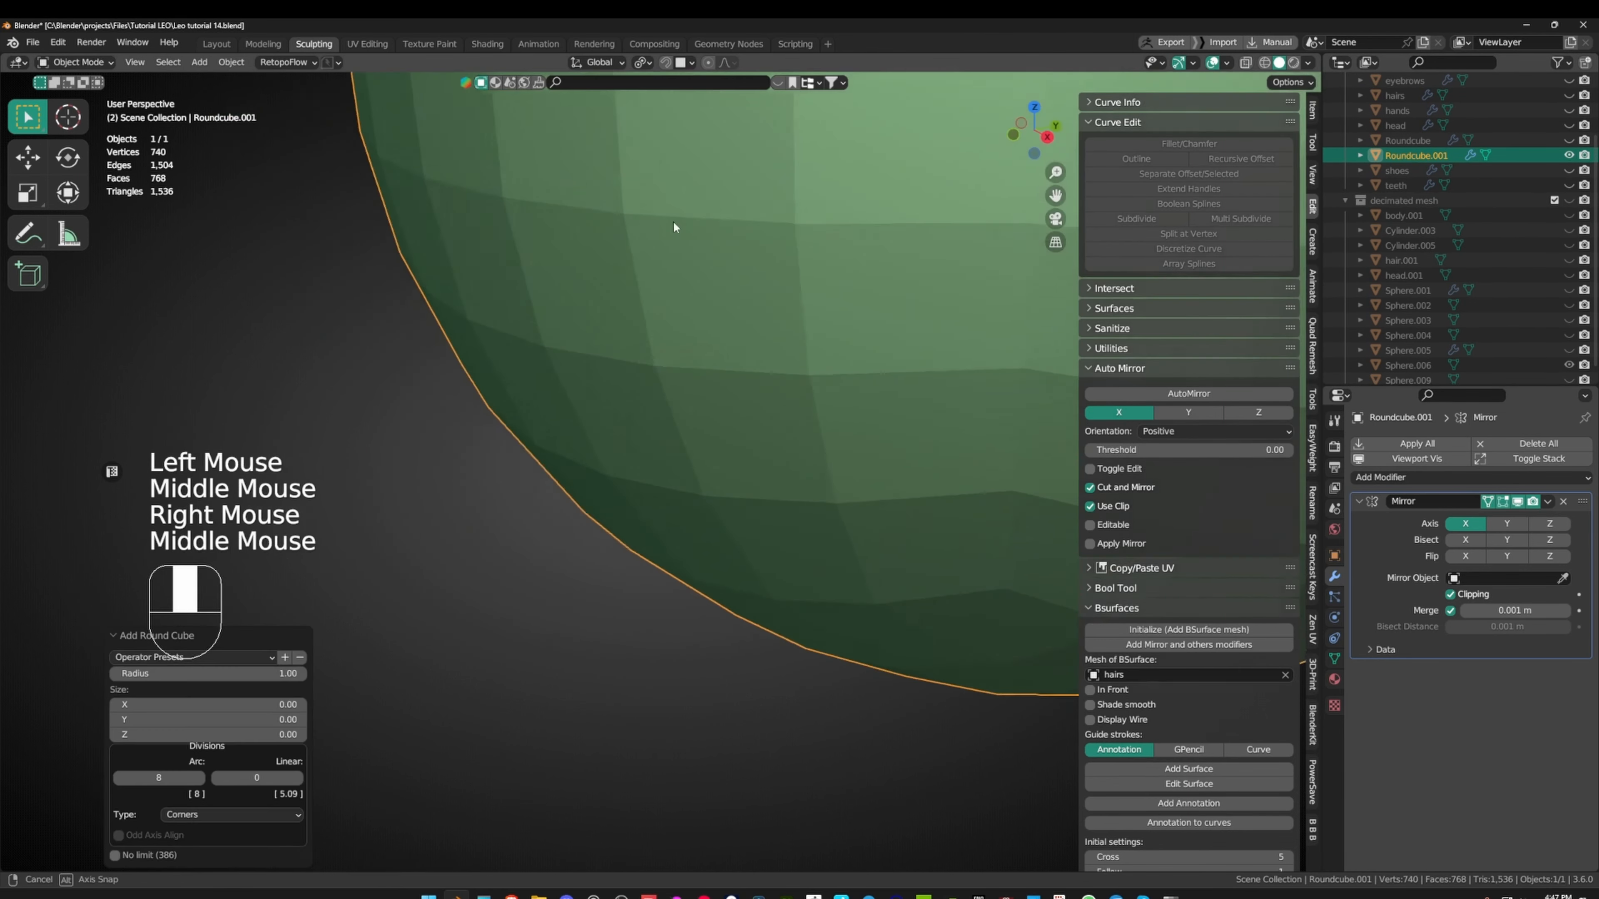
{"action": "scroll", "coordinate": [664, 216], "scroll_direction": "down", "scroll_amount": 3}
{"action": "key", "text": "ctrl+z"}
- Shade the round cube smooth and save the file
{"action": "right_click", "coordinate": [730, 239]}
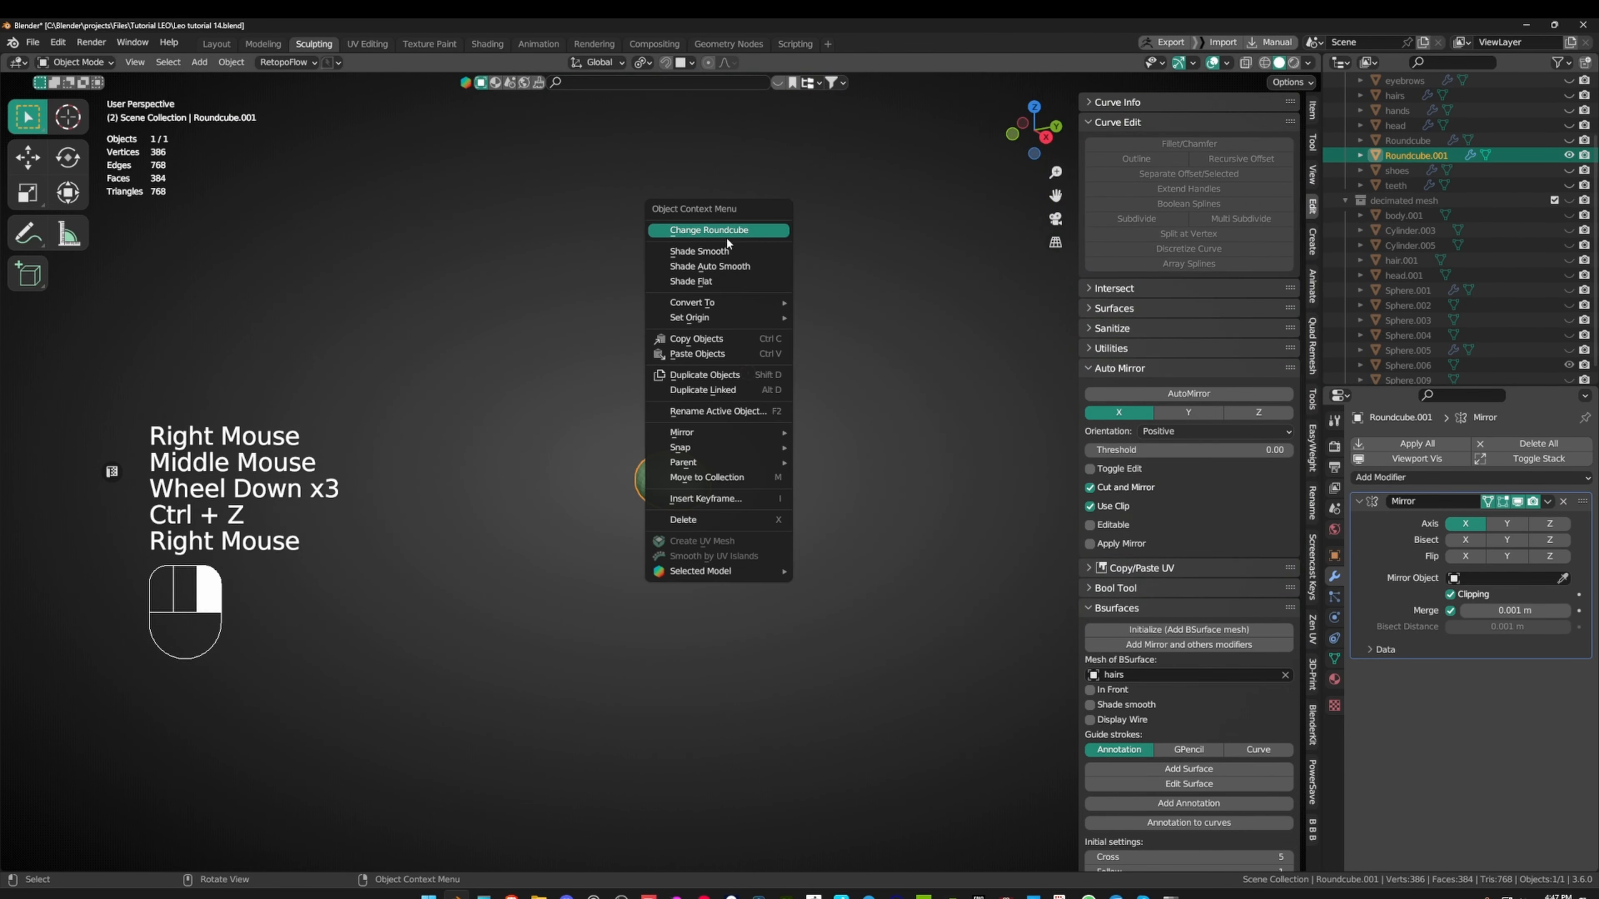
{"action": "left_click", "coordinate": [709, 254]}
{"action": "scroll", "coordinate": [684, 345], "scroll_direction": "up", "scroll_amount": 4}
{"action": "middle_click", "coordinate": [796, 341]}
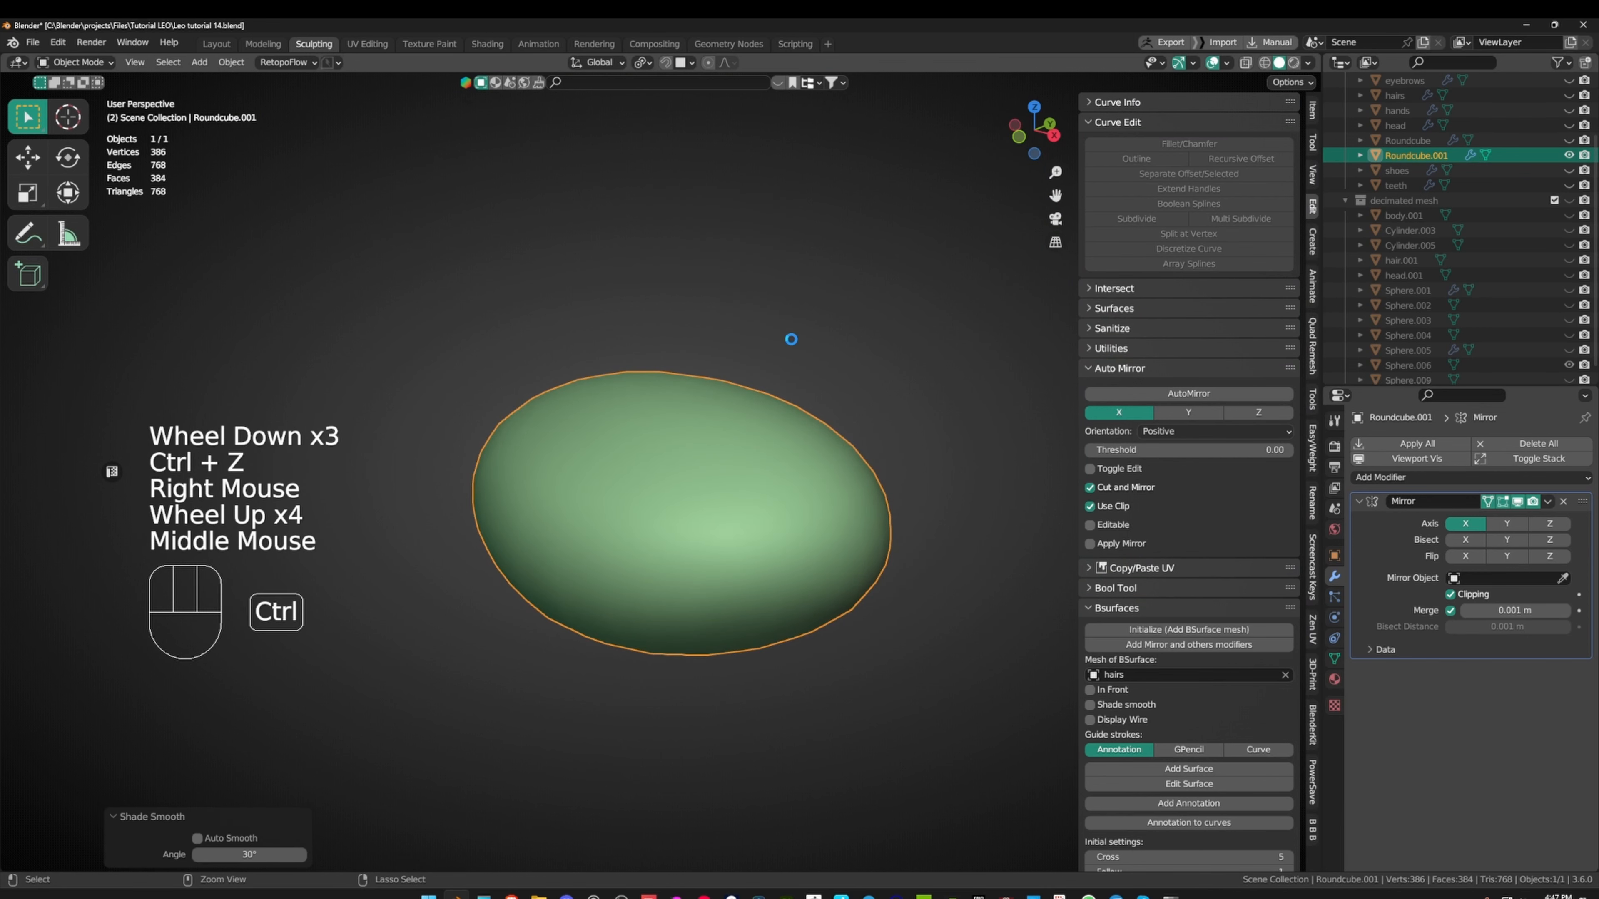
{"action": "key", "text": "ctrl+s"}
- Unhide all objects in the Retopo collection, deselect everything, and examine the whole character and its mouth from the front
{"action": "scroll", "coordinate": [1501, 182], "scroll_direction": "up", "scroll_amount": 2}
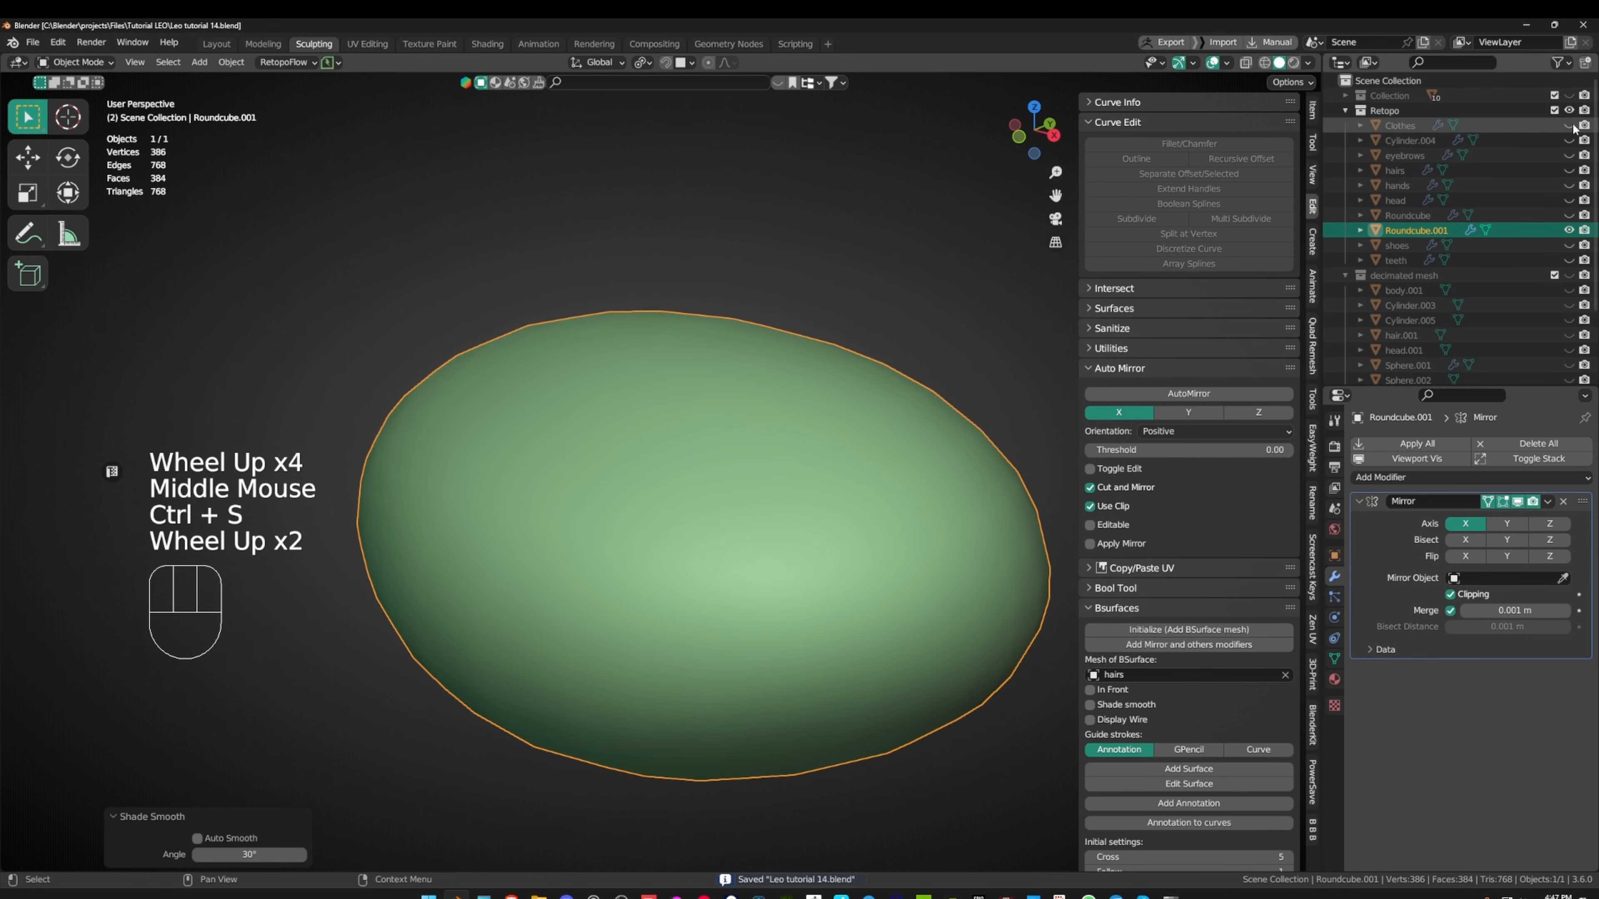
{"action": "left_click_drag", "start_coordinate": [1569, 127], "coordinate": [1570, 274]}
{"action": "left_click", "coordinate": [1569, 275]}
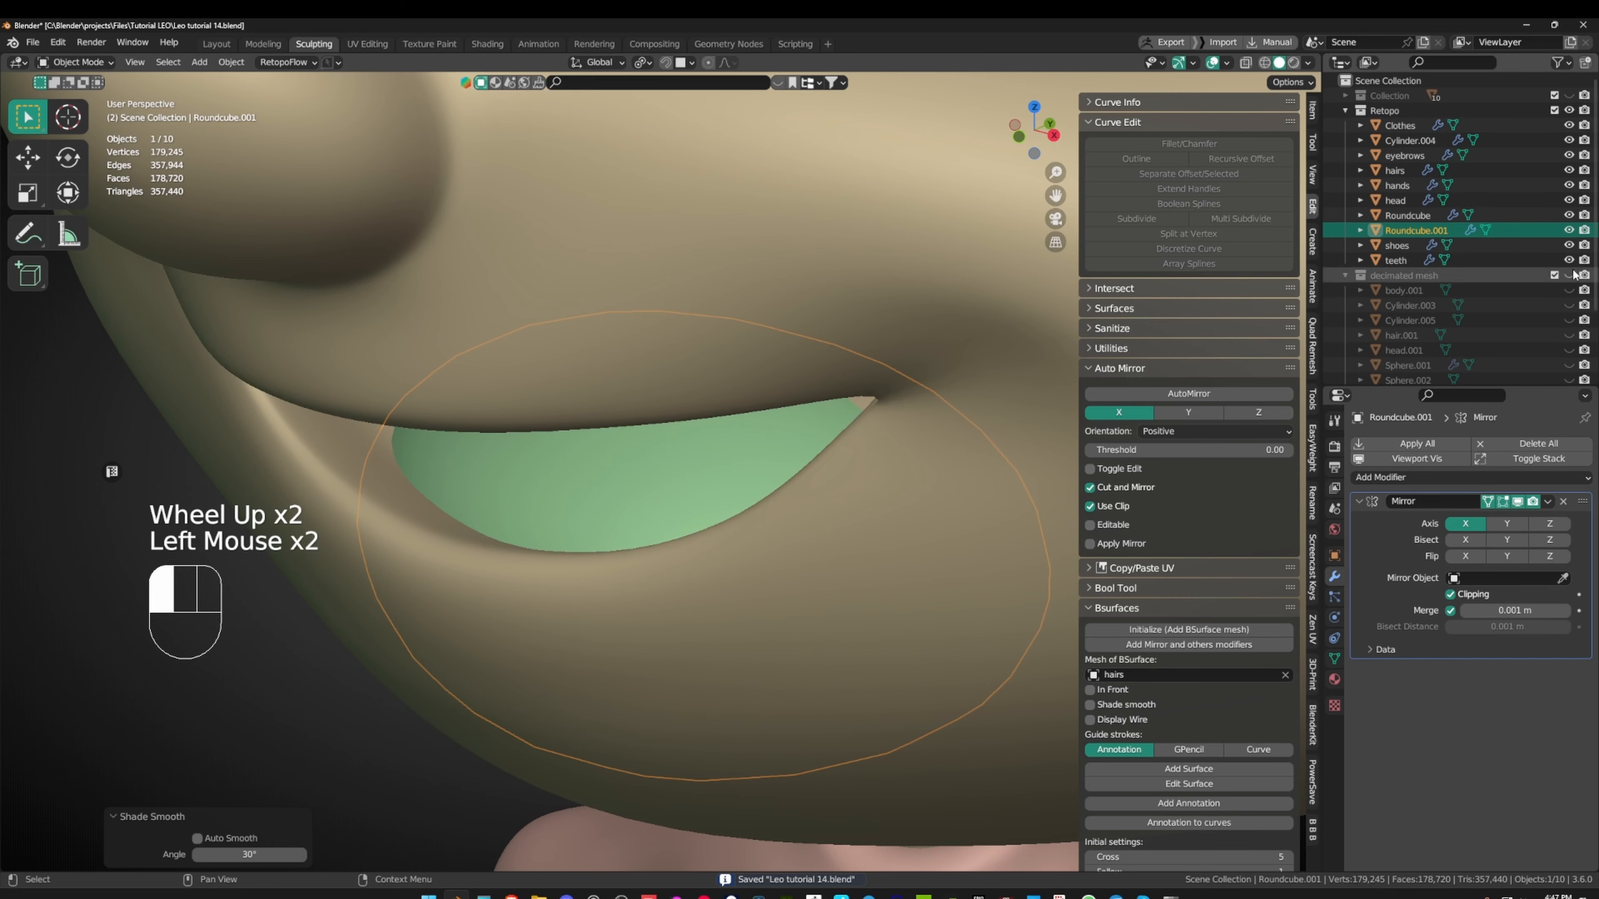
{"action": "scroll", "coordinate": [895, 126], "scroll_direction": "down", "scroll_amount": 2}
{"action": "scroll", "coordinate": [895, 126], "scroll_direction": "up", "scroll_amount": 1}
{"action": "scroll", "coordinate": [894, 124], "scroll_direction": "down", "scroll_amount": 1}
{"action": "middle_click_drag", "start_coordinate": [894, 125], "coordinate": [805, 126]}
{"action": "scroll", "coordinate": [830, 199], "scroll_direction": "down", "scroll_amount": 1}
{"action": "left_click", "coordinate": [839, 189]}
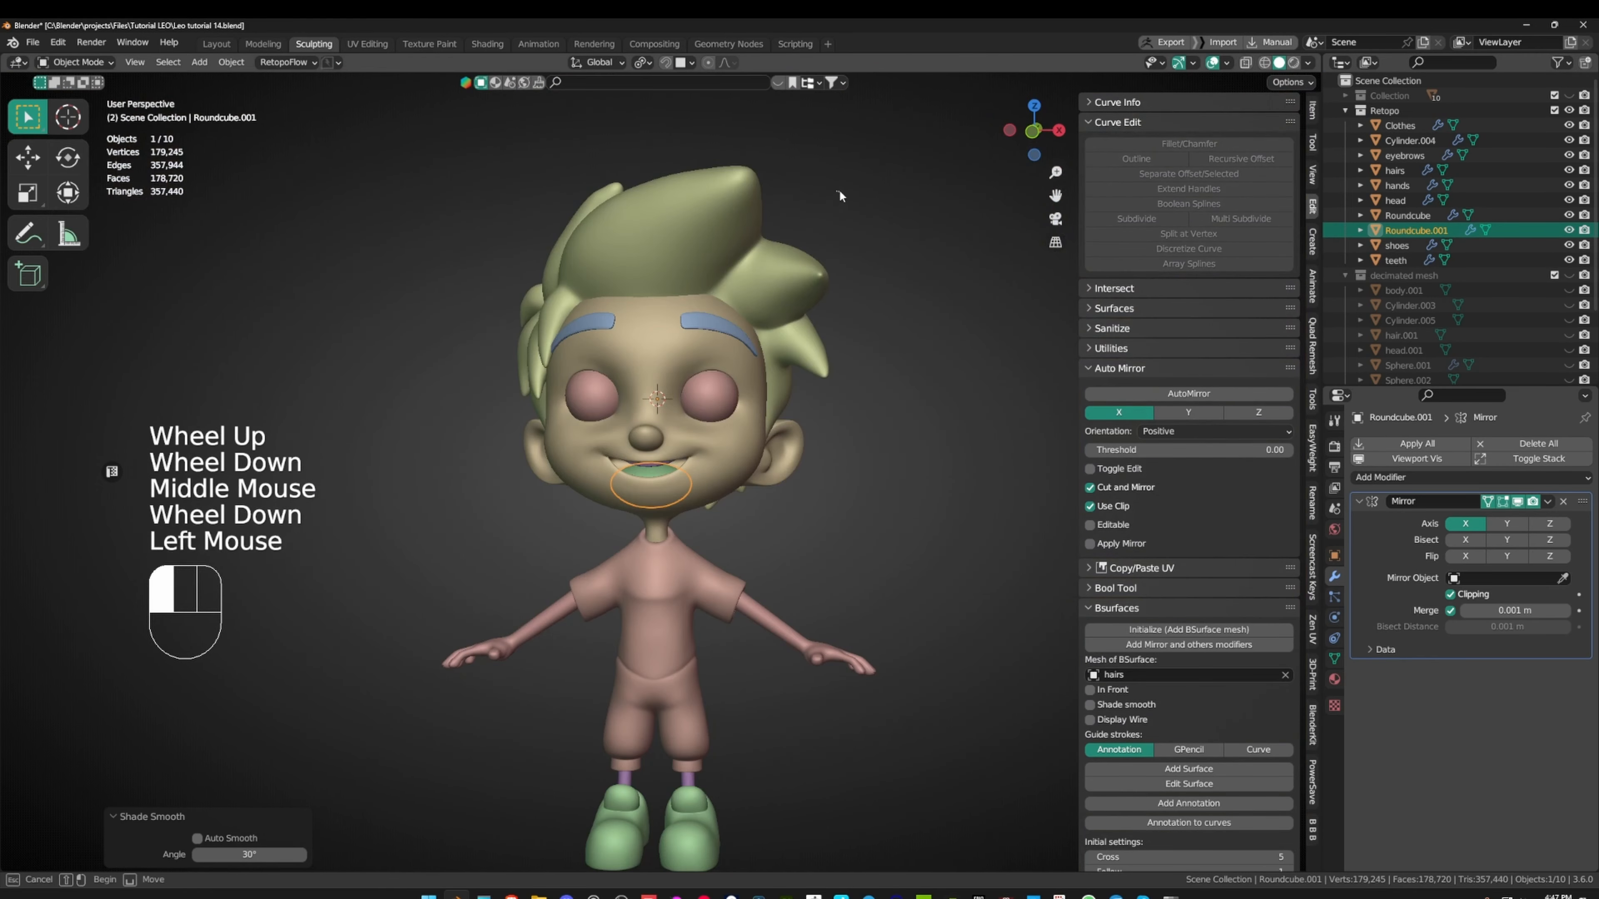
{"action": "middle_click_drag", "start_coordinate": [840, 189], "coordinate": [889, 109]}
{"action": "scroll", "coordinate": [542, 312], "scroll_direction": "up", "scroll_amount": 4}
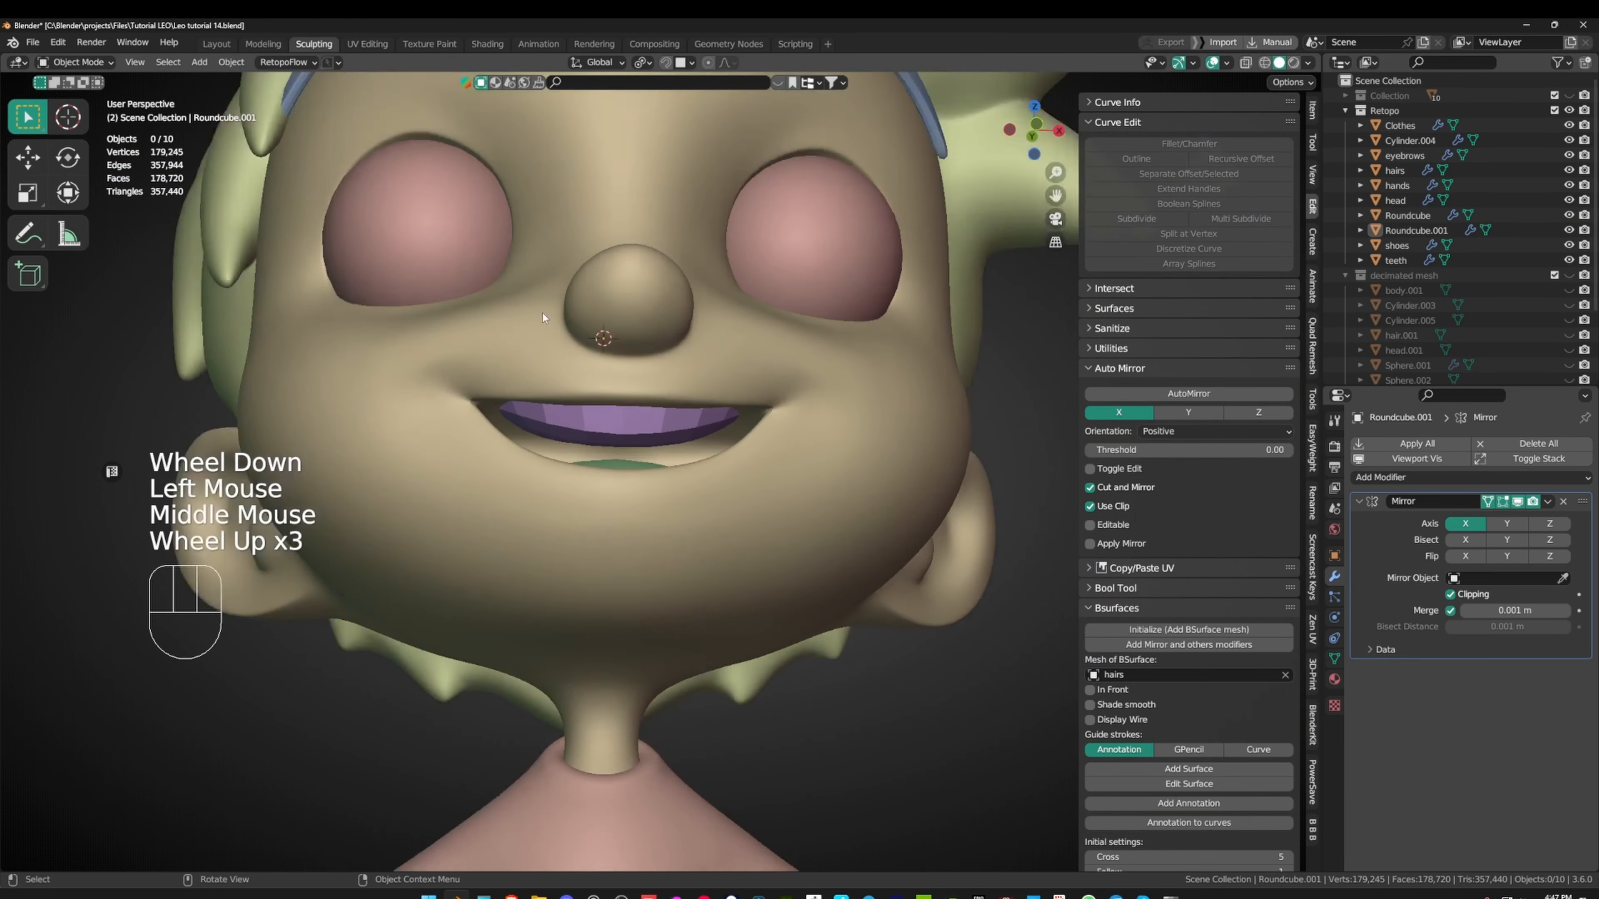
- Shade the teeth smooth and check them inside the mouth from the side
{"action": "left_click", "coordinate": [630, 426]}
{"action": "right_click", "coordinate": [631, 417]}
{"action": "left_click", "coordinate": [631, 417]}
{"action": "middle_click_drag", "start_coordinate": [642, 413], "coordinate": [881, 403]}
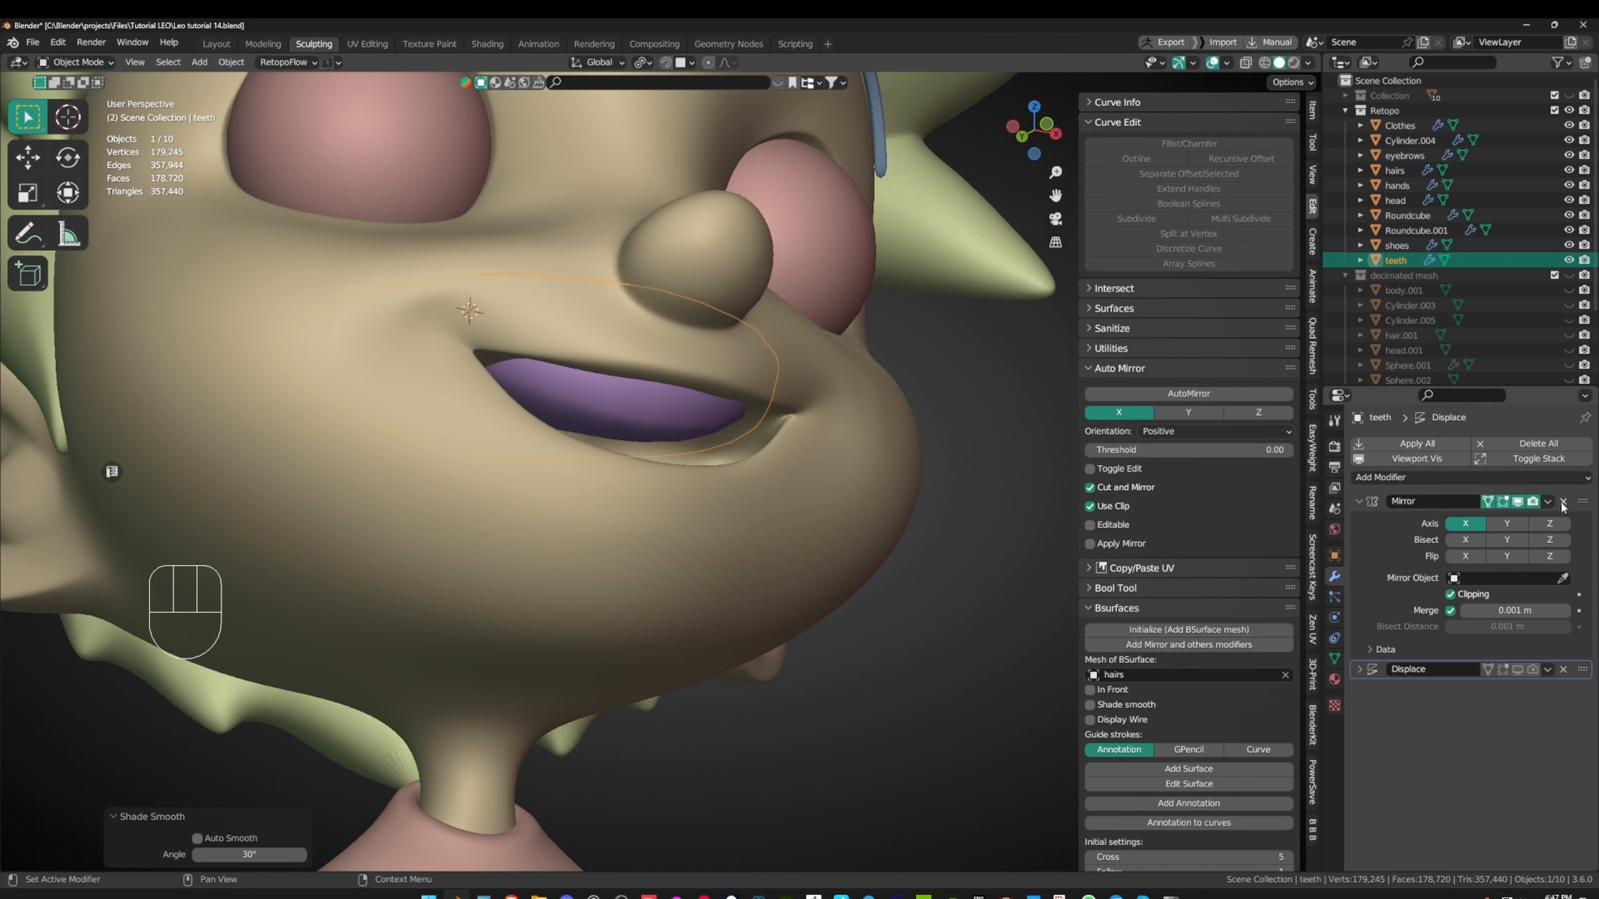
{"action": "left_click", "coordinate": [1547, 502]}
{"action": "left_click", "coordinate": [1492, 518]}
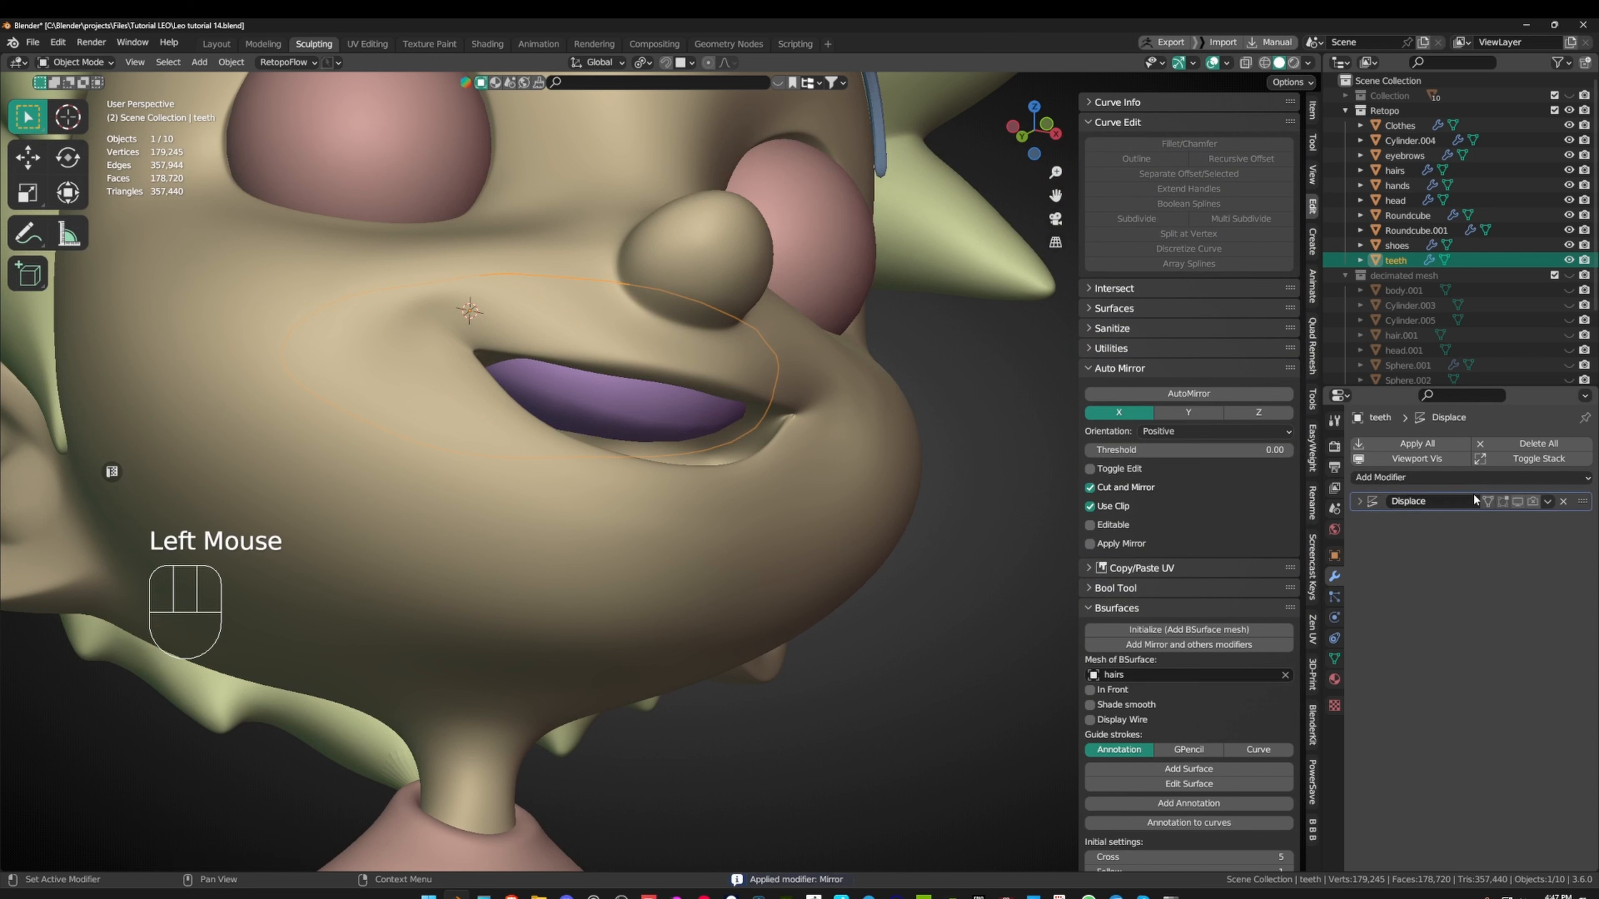
{"action": "key", "text": "ctrl+z"}
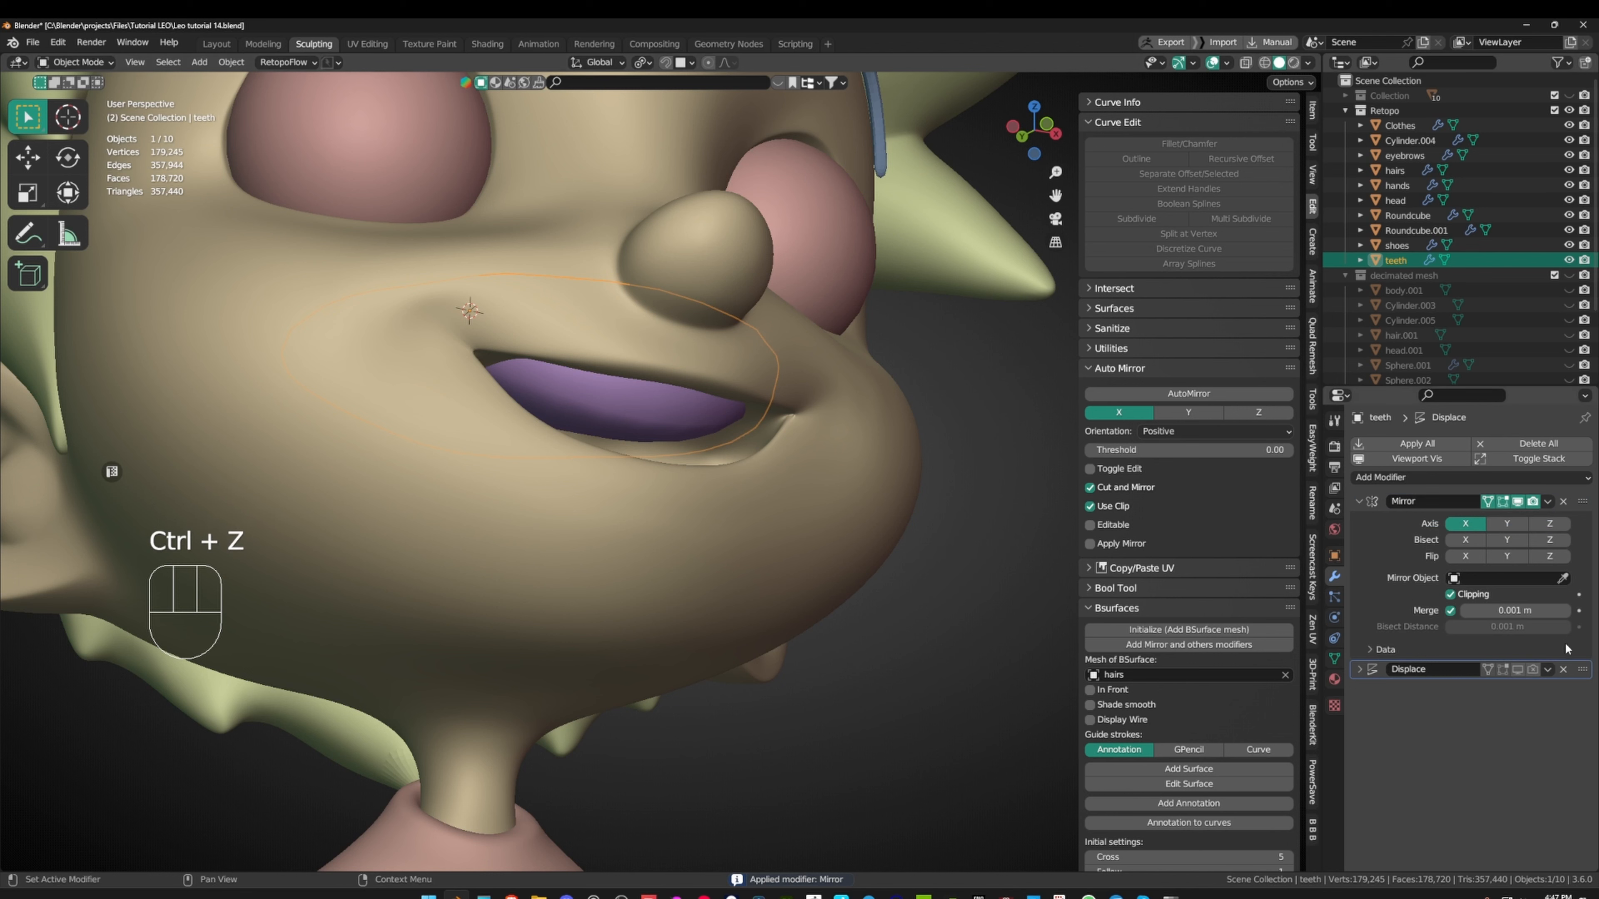
- Remove the Displace modifier from the teeth, add a Subdivision Surface modifier and raise its viewport level by one
{"action": "double_click", "coordinate": [1564, 670]}
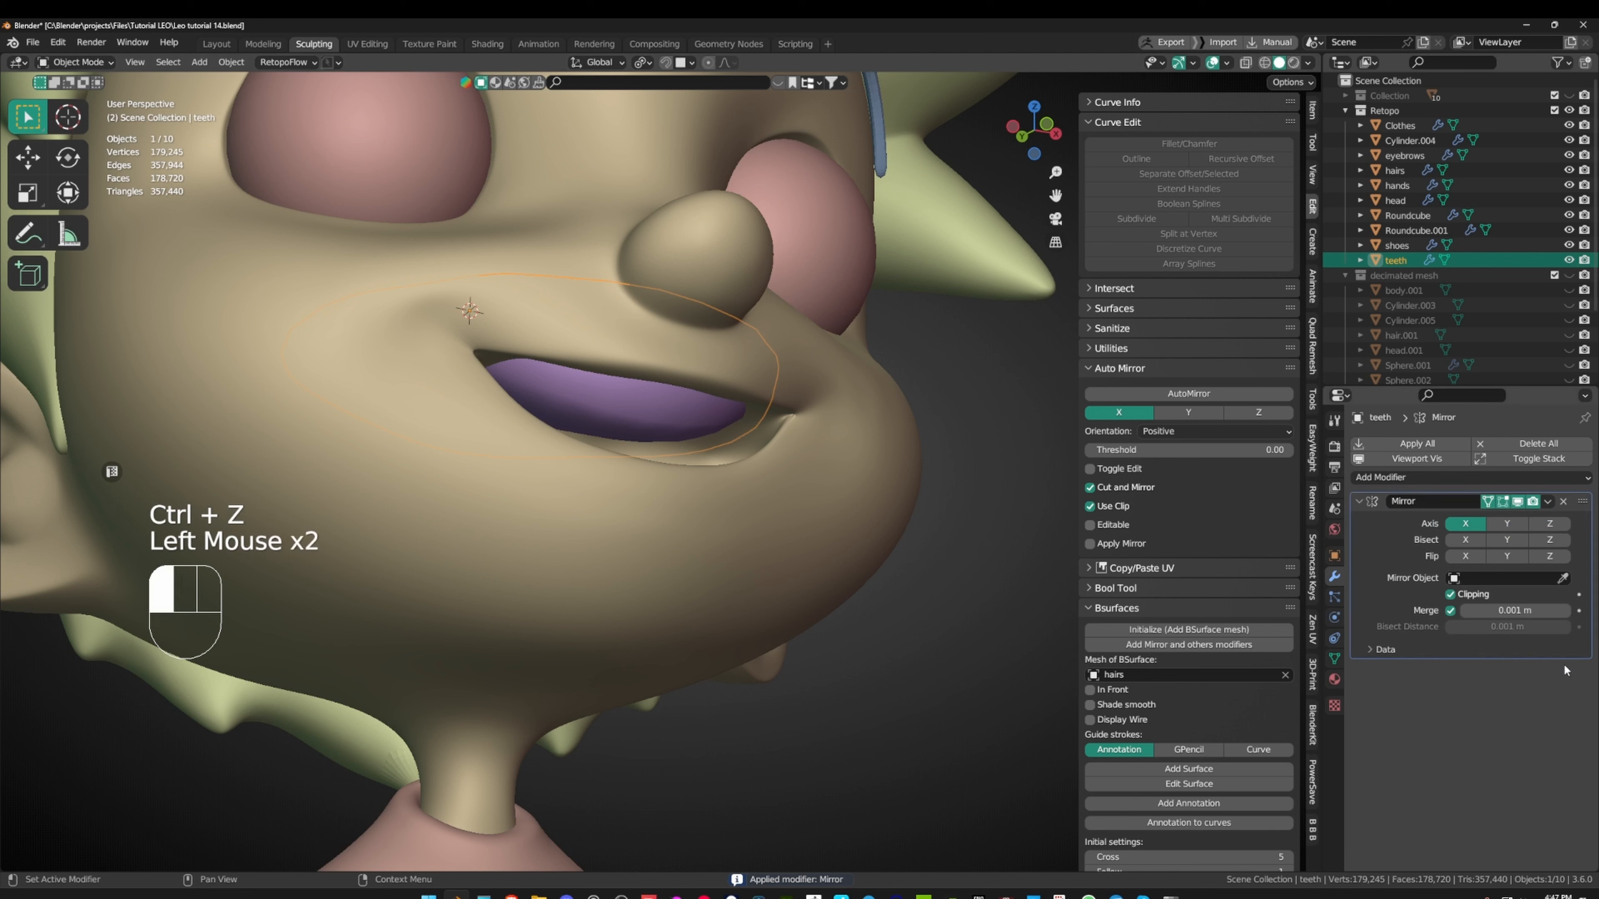
{"action": "left_click", "coordinate": [1418, 478]}
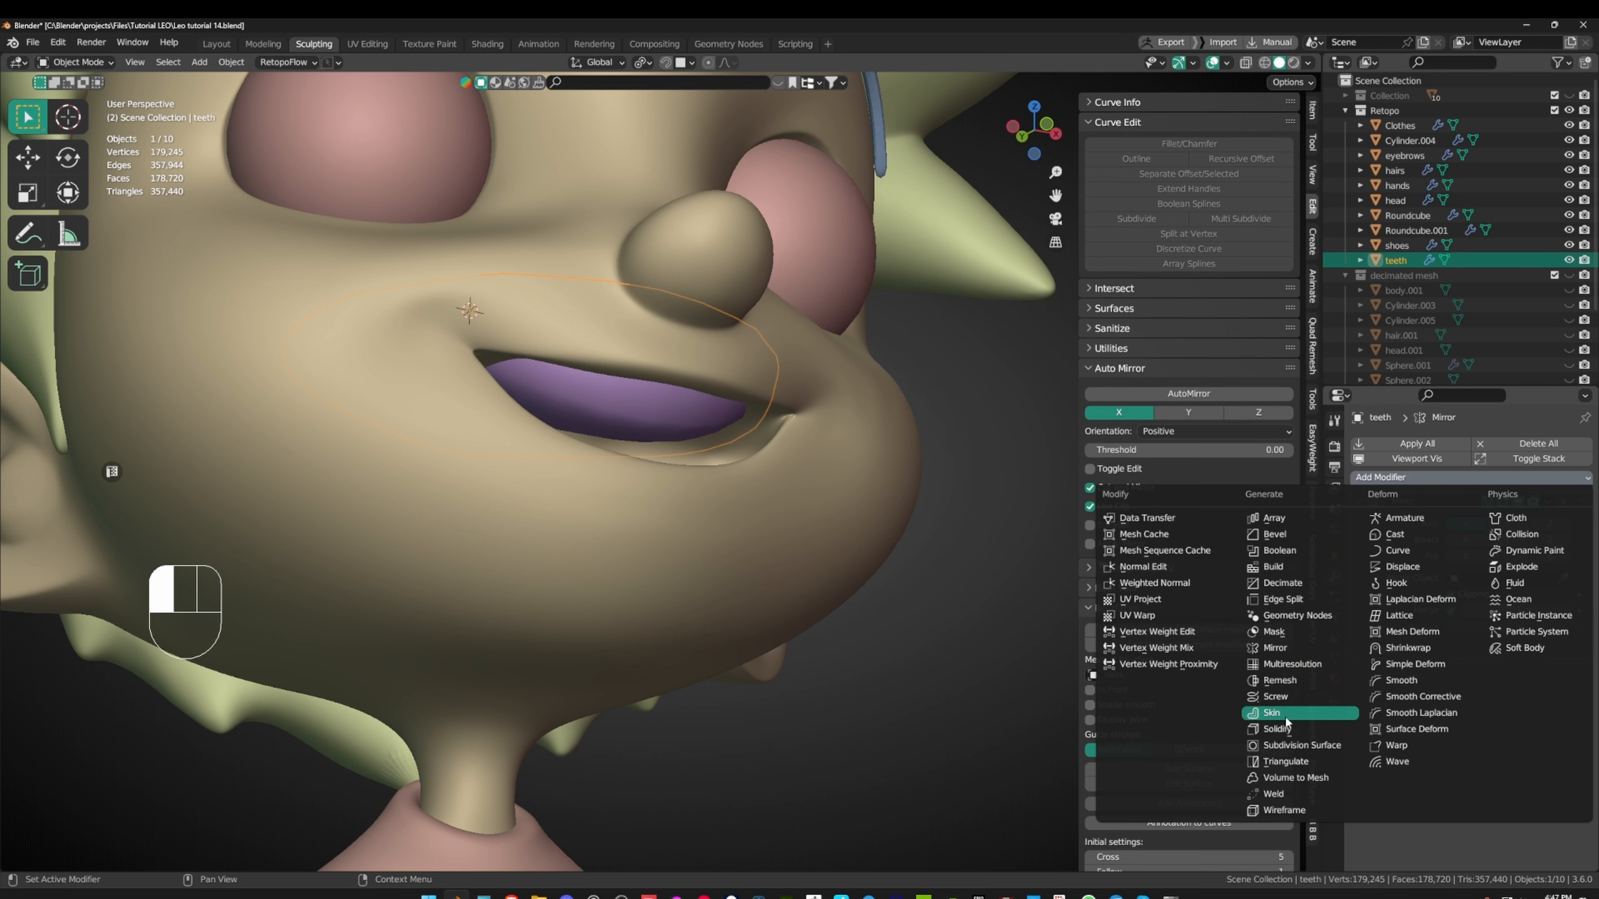
{"action": "left_click", "coordinate": [1317, 746]}
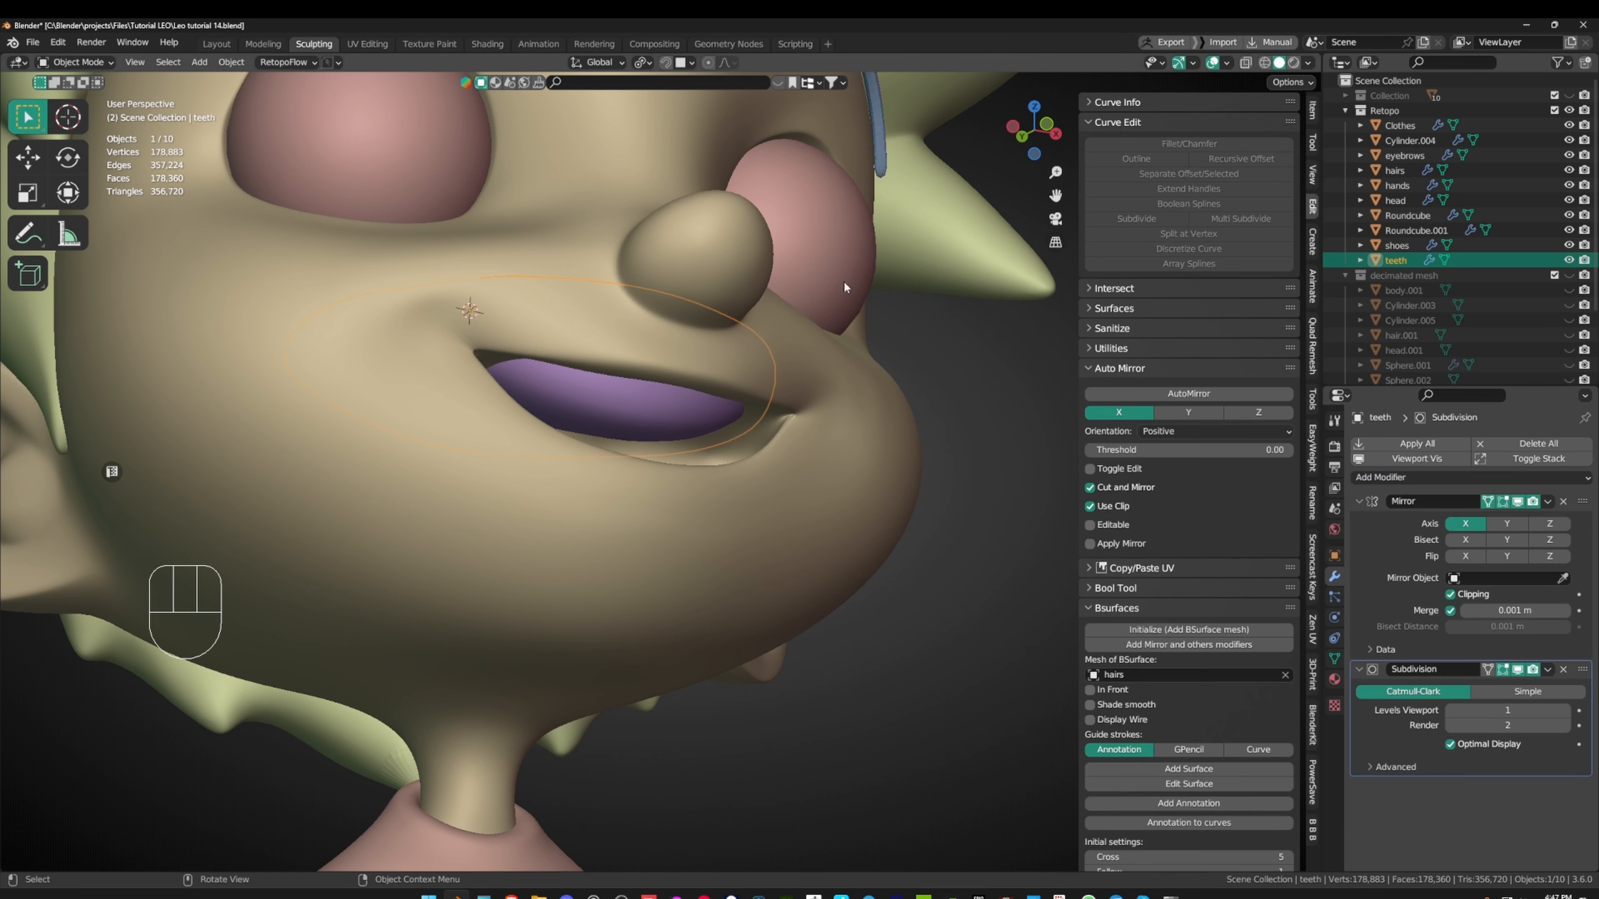
{"action": "middle_click_drag", "start_coordinate": [782, 271], "coordinate": [913, 277]}
{"action": "left_click", "coordinate": [1576, 710]}
{"action": "middle_click_drag", "start_coordinate": [661, 403], "coordinate": [765, 373]}
{"action": "middle_click_drag", "start_coordinate": [765, 373], "coordinate": [712, 423]}
- Add a Subdivision Surface modifier with viewport level 2 to Roundcube.001, the lower teeth object, and deselect it
{"action": "left_click", "coordinate": [712, 423]}
{"action": "middle_click_drag", "start_coordinate": [827, 386], "coordinate": [774, 416]}
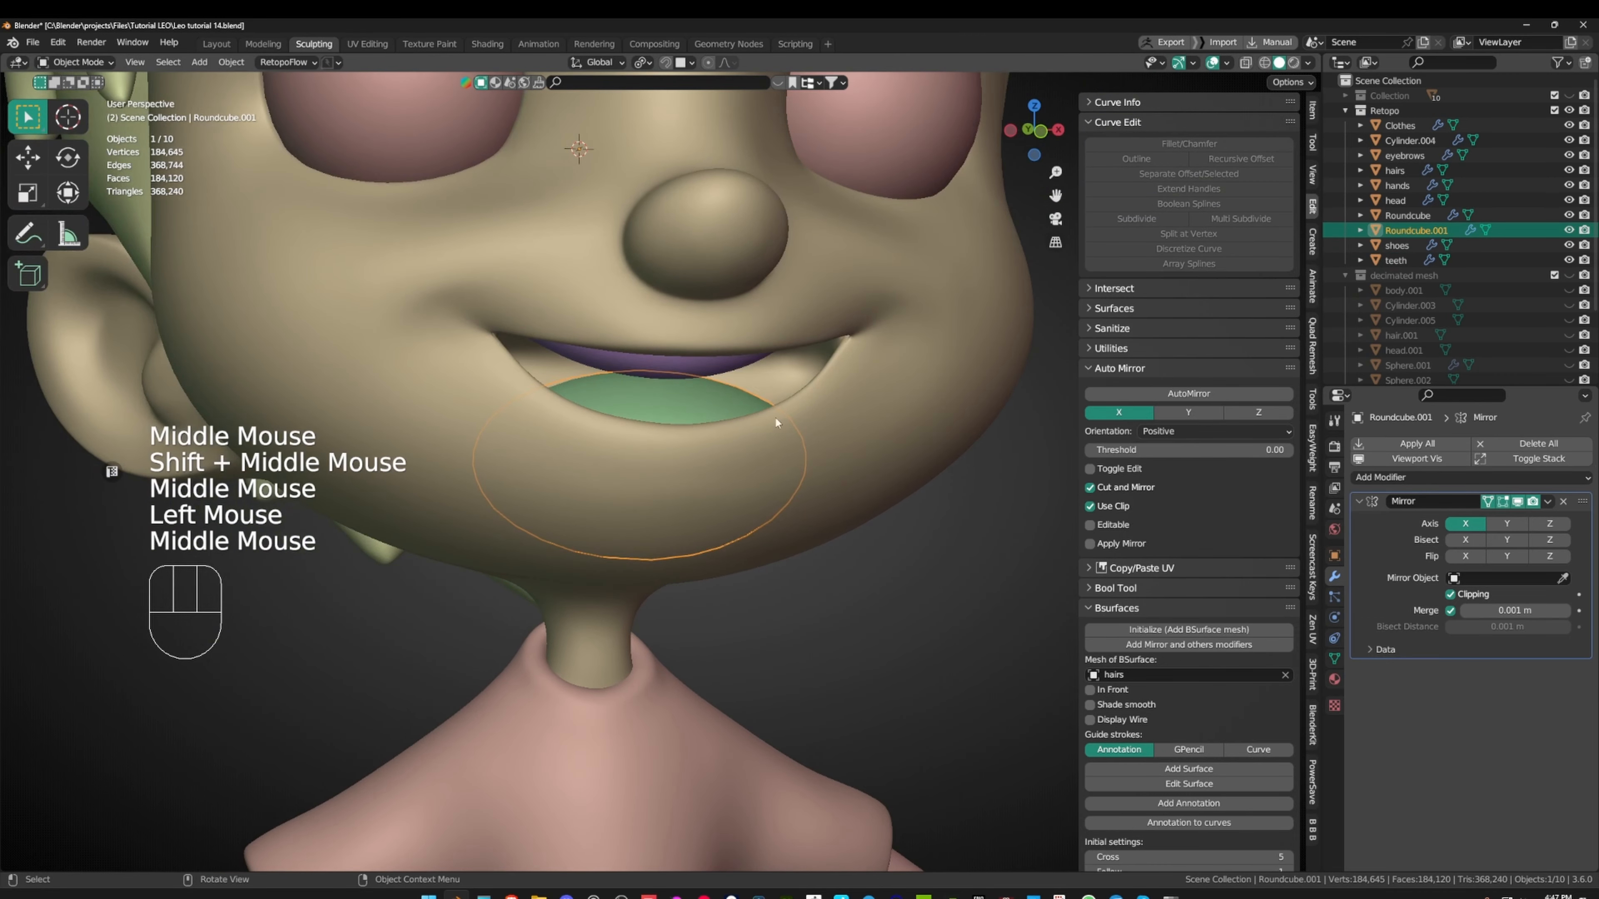
{"action": "left_click", "coordinate": [1442, 480]}
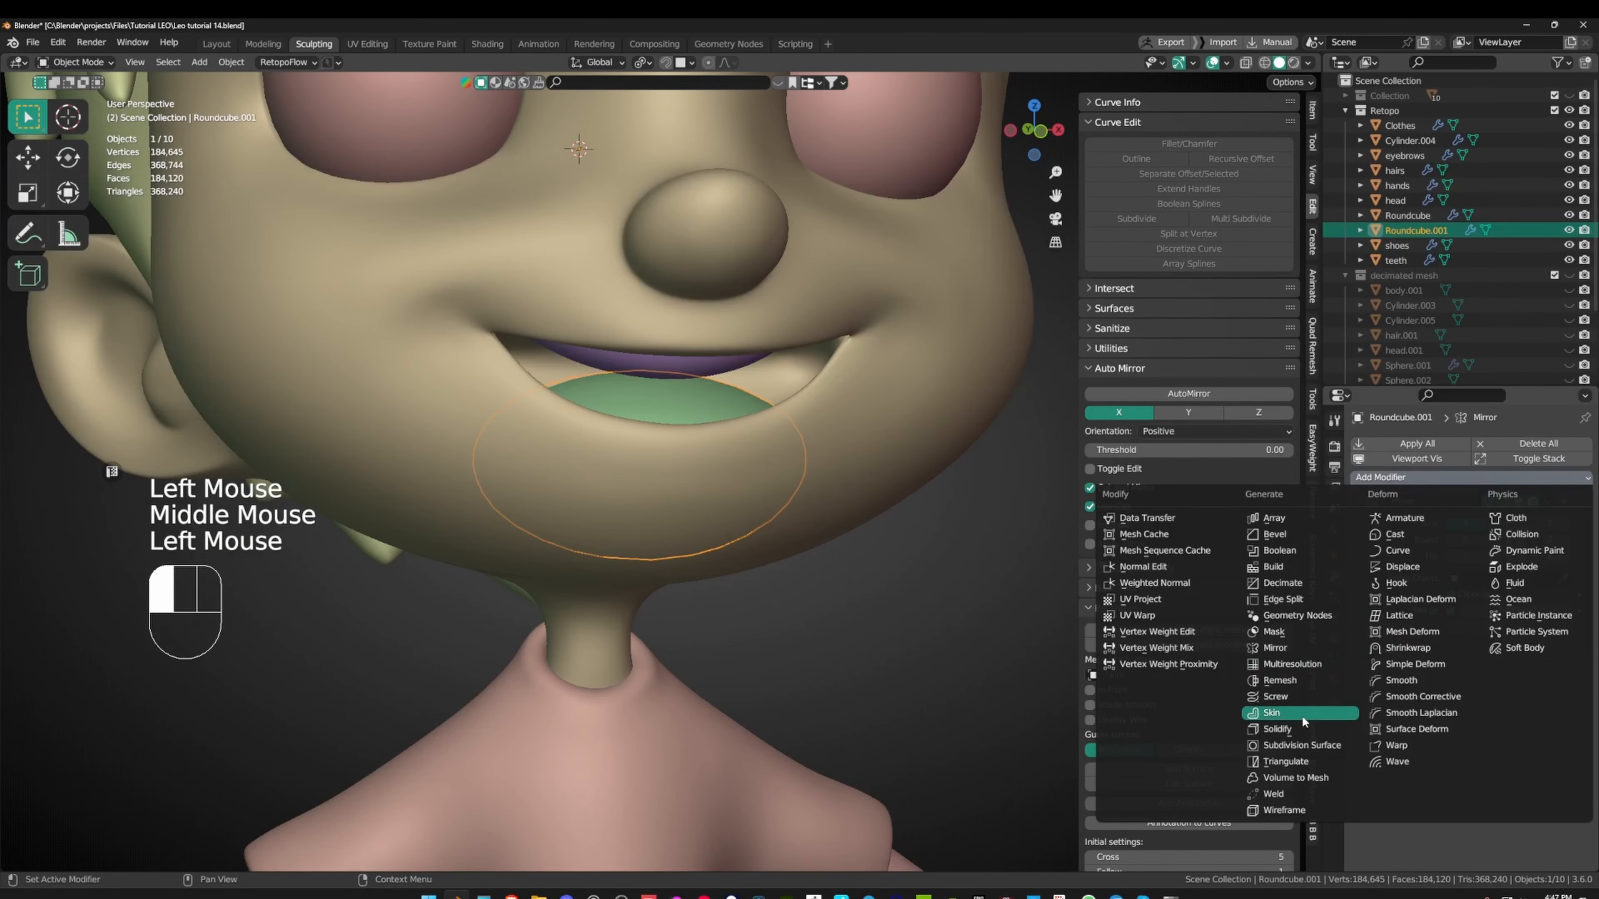
{"action": "left_click", "coordinate": [1302, 745]}
{"action": "left_click", "coordinate": [1577, 711]}
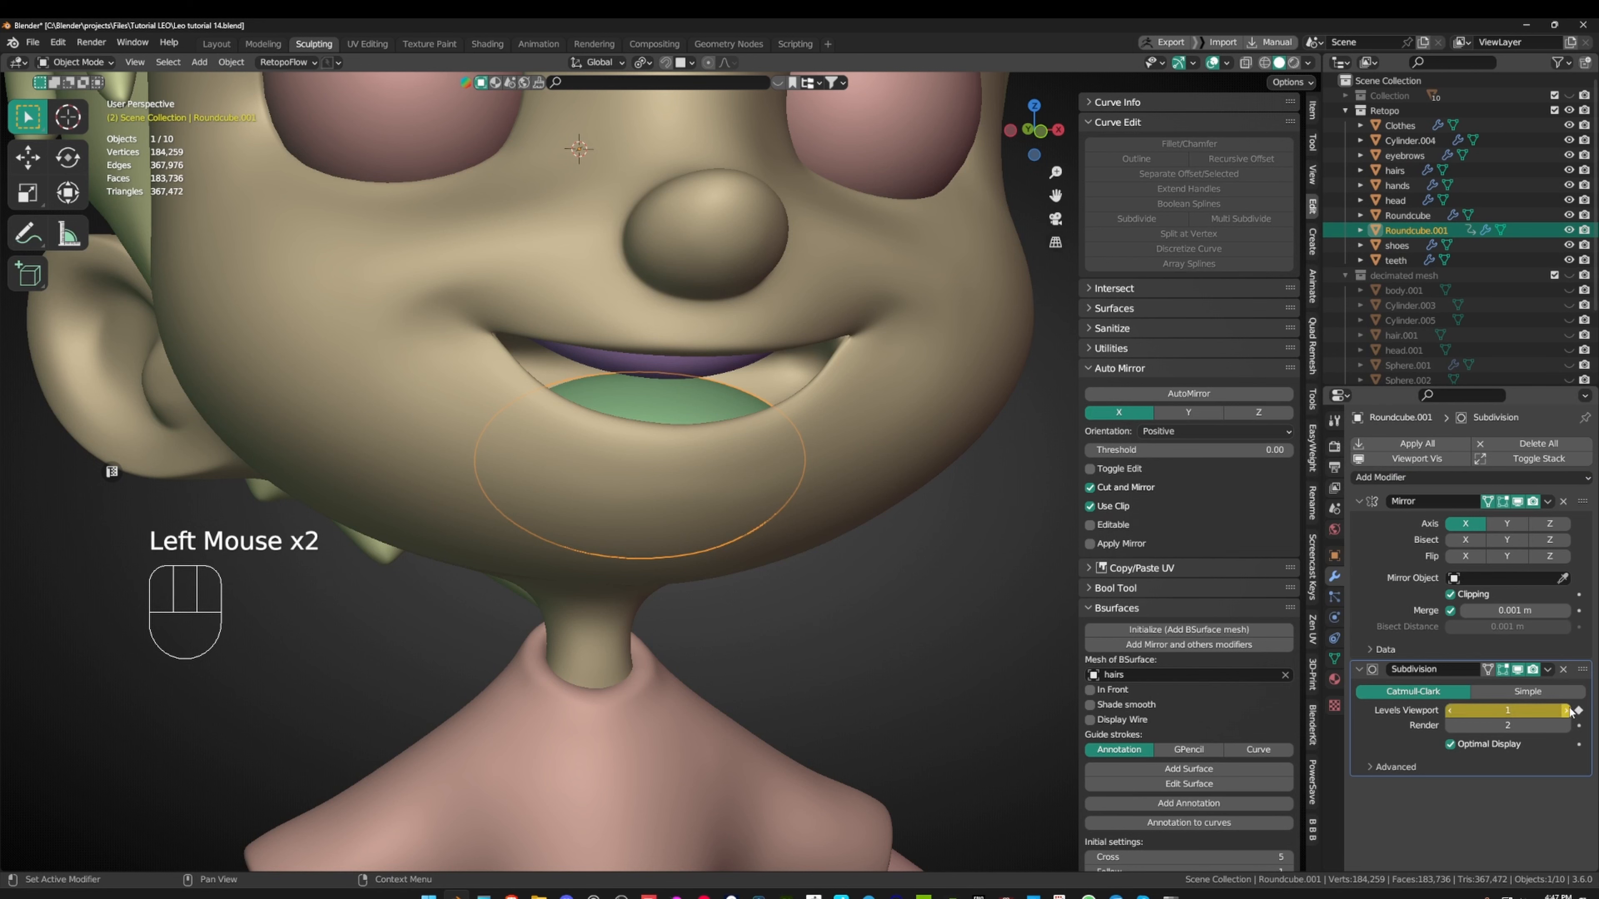
{"action": "scroll", "coordinate": [761, 511], "scroll_direction": "down", "scroll_amount": 1}
{"action": "middle_click_drag", "start_coordinate": [761, 511], "coordinate": [812, 488]}
{"action": "left_click", "coordinate": [845, 529]}
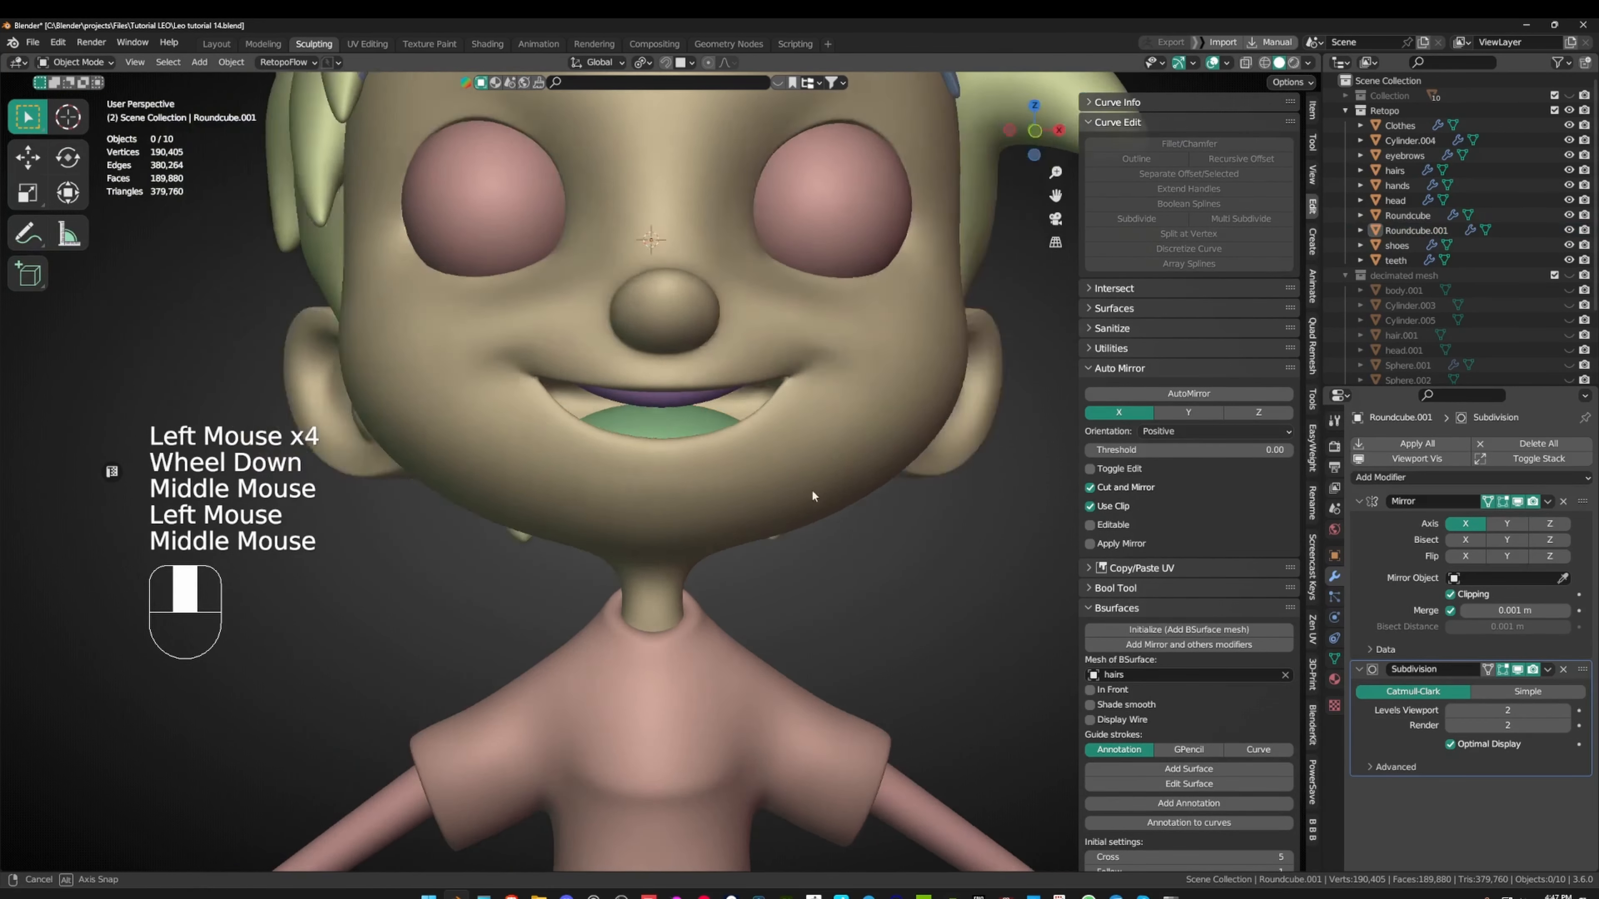
- View the whole character from the side and save the file
{"action": "scroll", "coordinate": [640, 459], "scroll_direction": "down", "scroll_amount": 2}
{"action": "middle_click_drag", "start_coordinate": [640, 459], "coordinate": [574, 412]}
{"action": "scroll", "coordinate": [903, 493], "scroll_direction": "down", "scroll_amount": 2}
{"action": "scroll", "coordinate": [904, 494], "scroll_direction": "up", "scroll_amount": 1, "text": "shift"}
{"action": "key", "text": "ctrl+s"}
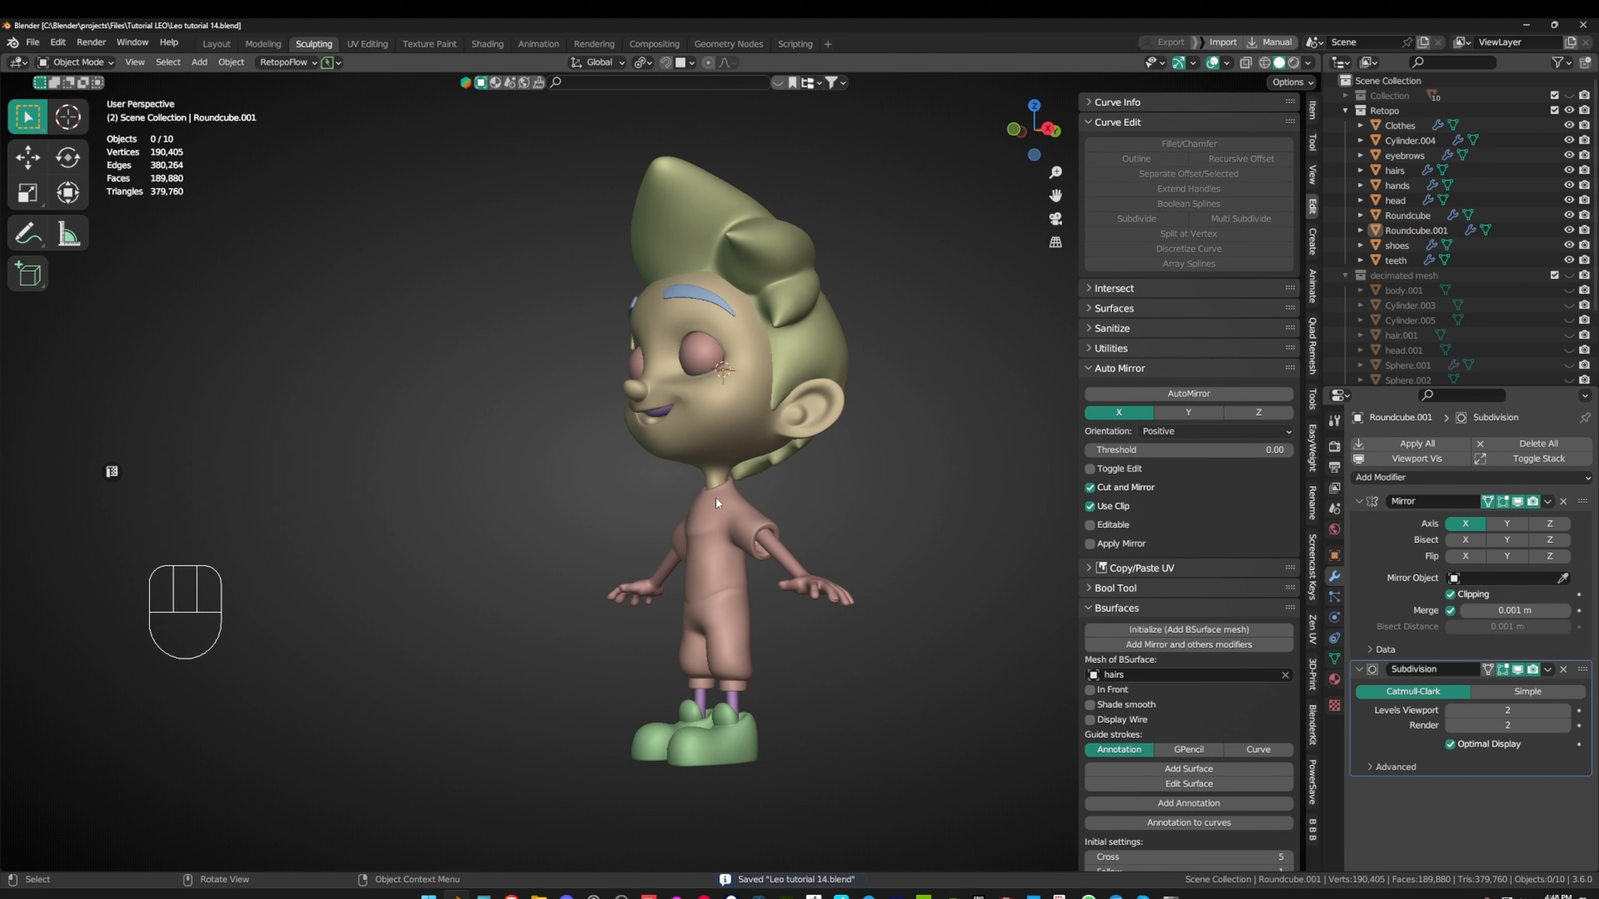
- Examine the clothes from the front and inspect their mesh in Edit Mode
{"action": "middle_click_drag", "start_coordinate": [757, 632], "coordinate": [722, 576], "text": "shift"}
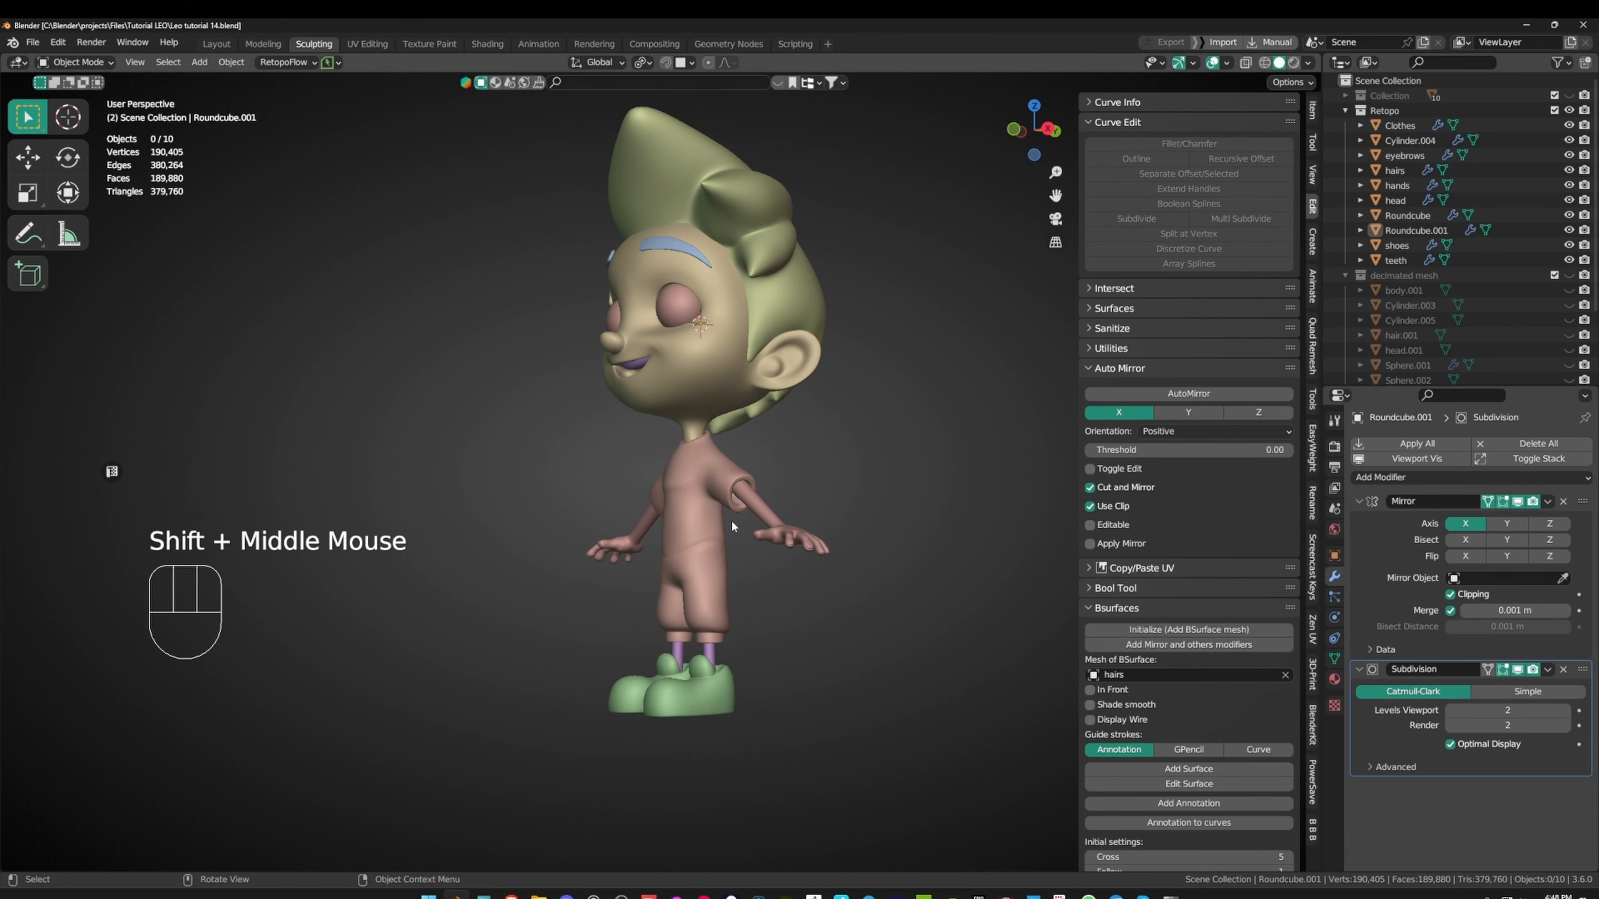
{"action": "middle_click_drag", "start_coordinate": [731, 520], "coordinate": [657, 475]}
{"action": "middle_click", "coordinate": [651, 466], "text": "alt"}
{"action": "scroll", "coordinate": [650, 466], "scroll_direction": "up", "scroll_amount": 3}
{"action": "middle_click_drag", "start_coordinate": [712, 535], "coordinate": [630, 441], "text": "shift"}
{"action": "mouse_move", "coordinate": [630, 441]}
{"action": "middle_mouse_down"}
{"action": "mouse_move", "coordinate": [682, 418]}
{"action": "mouse_move", "coordinate": [640, 486]}
{"action": "mouse_move", "coordinate": [792, 457]}
{"action": "mouse_move", "coordinate": [771, 528]}
{"action": "mouse_move", "coordinate": [618, 501]}
{"action": "mouse_move", "coordinate": [719, 418]}
{"action": "mouse_move", "coordinate": [430, 356]}
{"action": "mouse_move", "coordinate": [1395, 522]}
{"action": "middle_mouse_up"}
{"action": "left_click", "coordinate": [640, 486]}
{"action": "key", "text": "Tab"}
{"action": "key", "text": "Tab"}
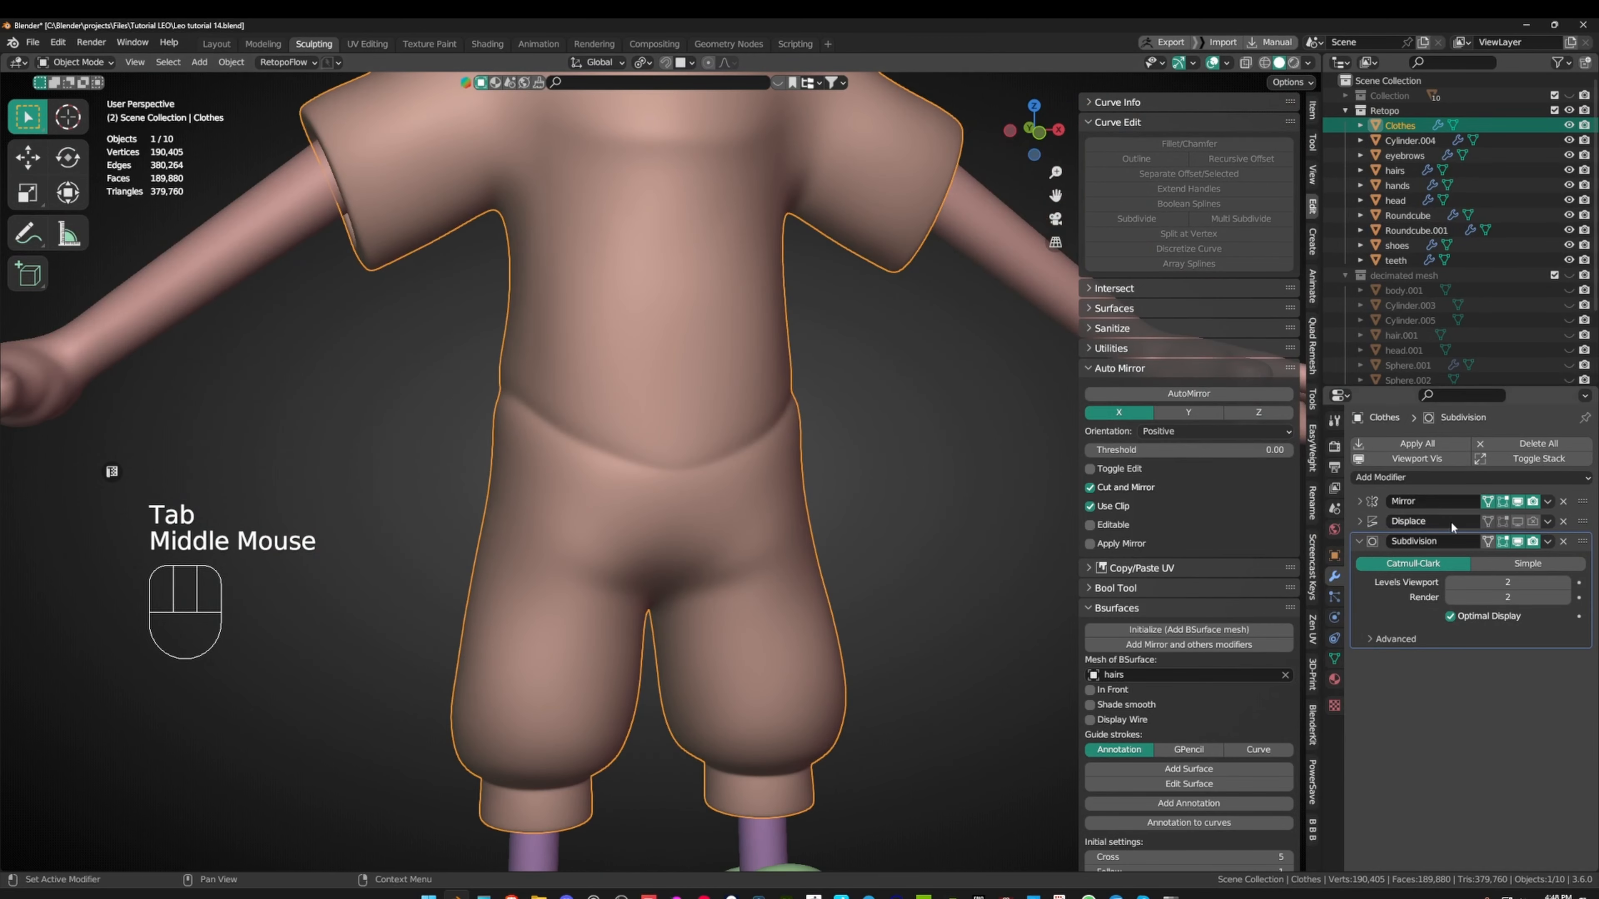
{"action": "scroll", "coordinate": [717, 464], "scroll_direction": "down", "scroll_amount": 3}
{"action": "mouse_move", "coordinate": [656, 439]}
{"action": "middle_mouse_down"}
{"action": "mouse_move", "coordinate": [542, 440]}
{"action": "mouse_move", "coordinate": [673, 436]}
{"action": "middle_mouse_up"}
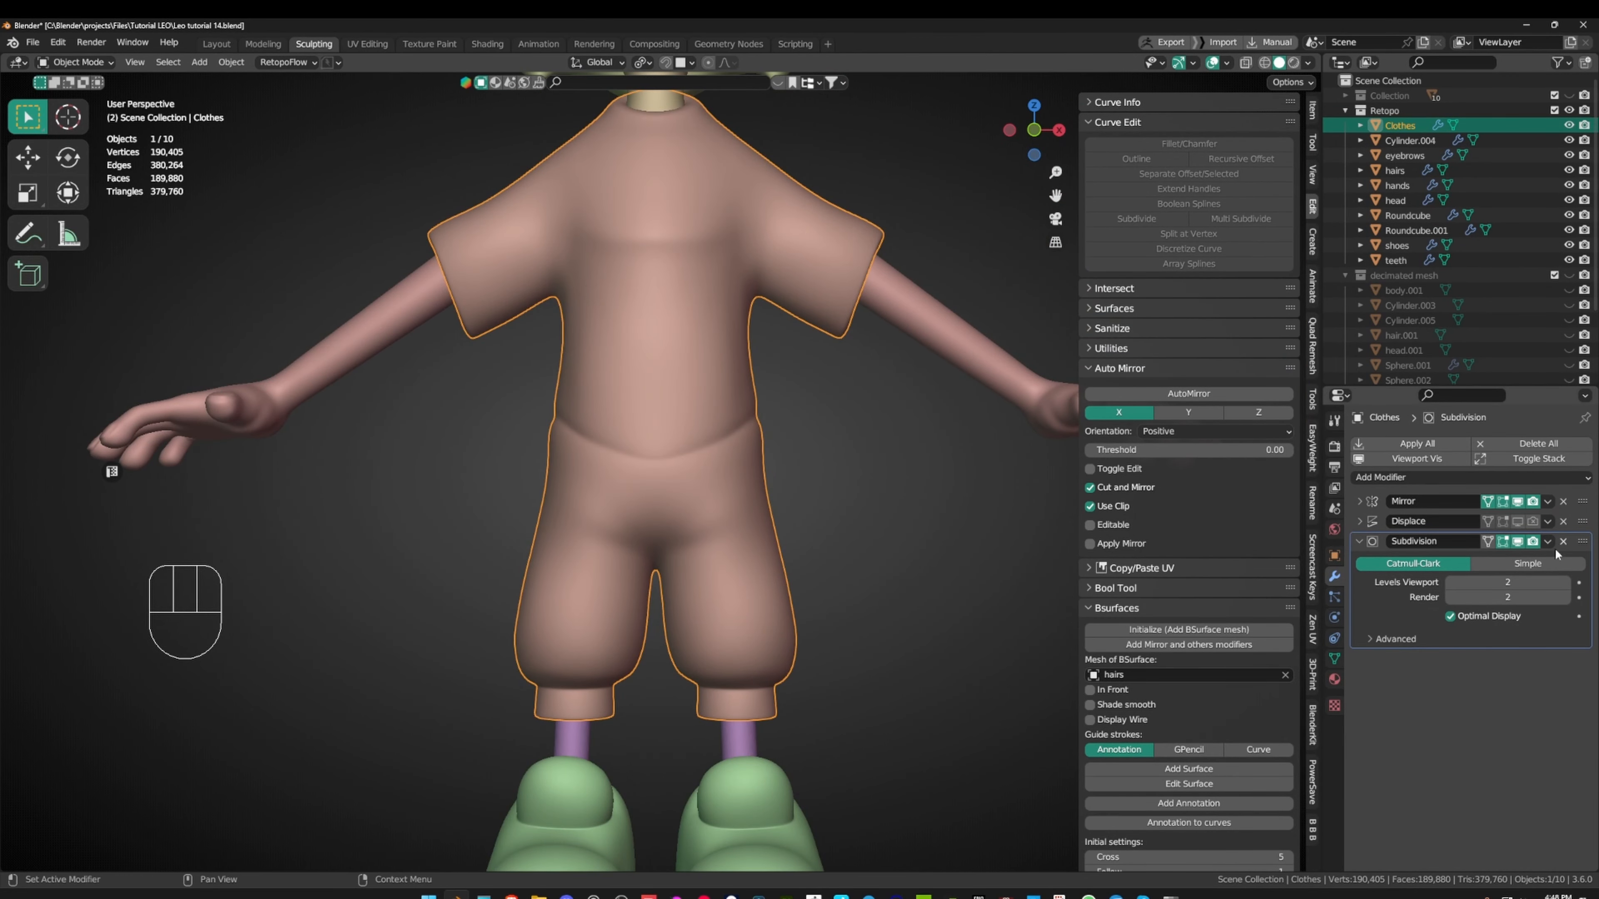
- Try viewport level 1 on the clothes' Subdivision modifier, then restore level 2
{"action": "left_click", "coordinate": [1454, 588]}
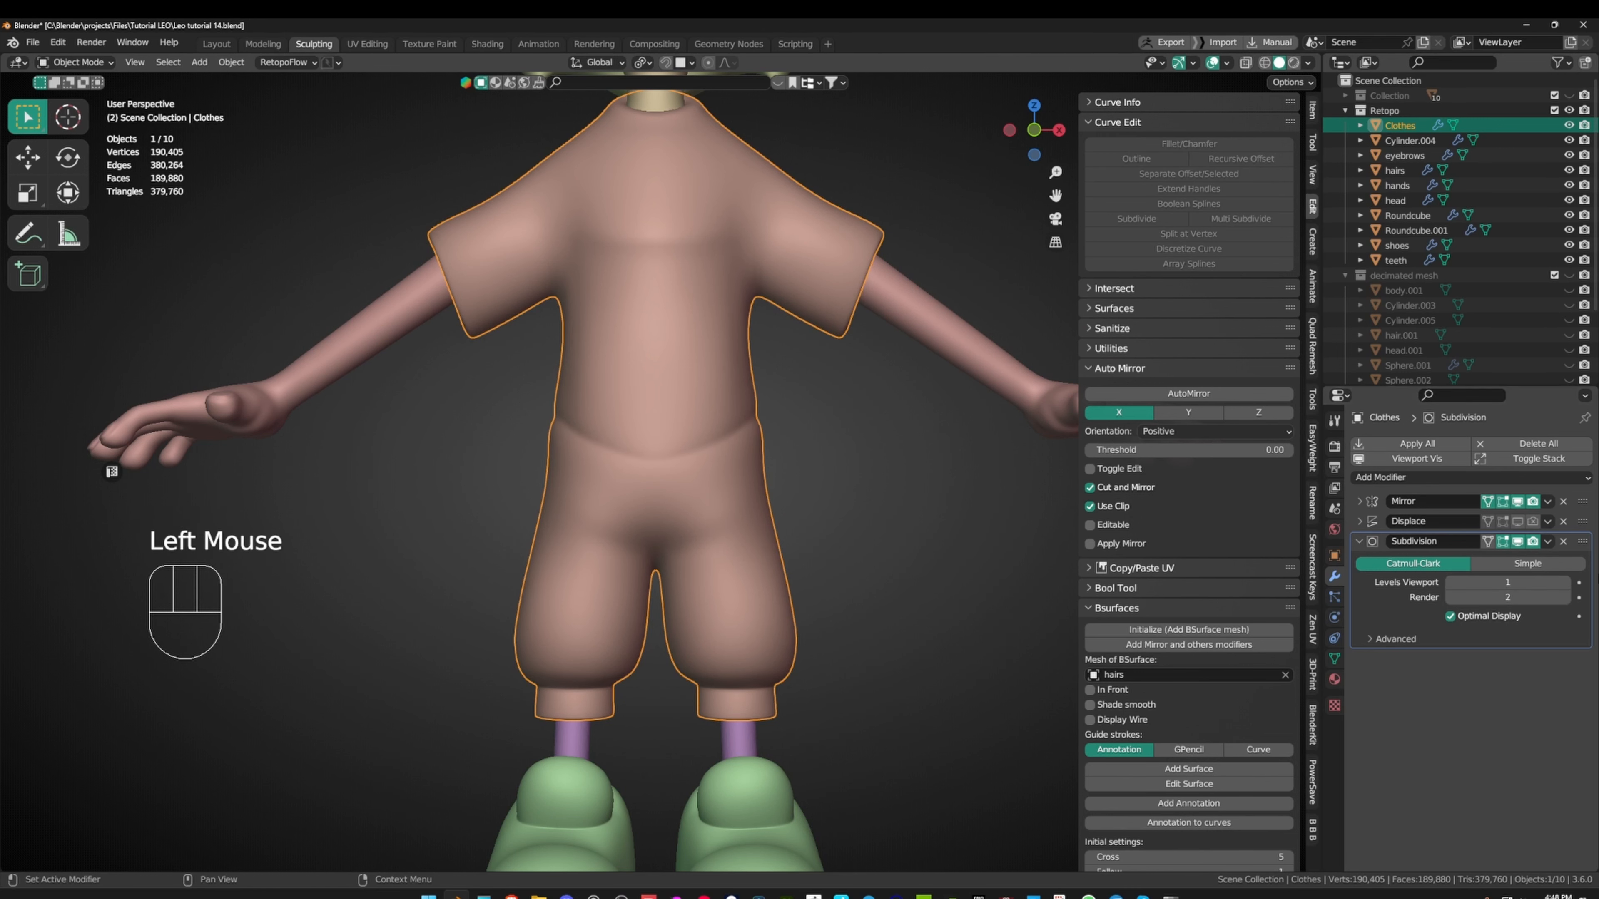
{"action": "left_click", "coordinate": [1566, 584]}
{"action": "scroll", "coordinate": [901, 453], "scroll_direction": "down", "scroll_amount": 2}
{"action": "middle_click_drag", "start_coordinate": [901, 454], "coordinate": [874, 508]}
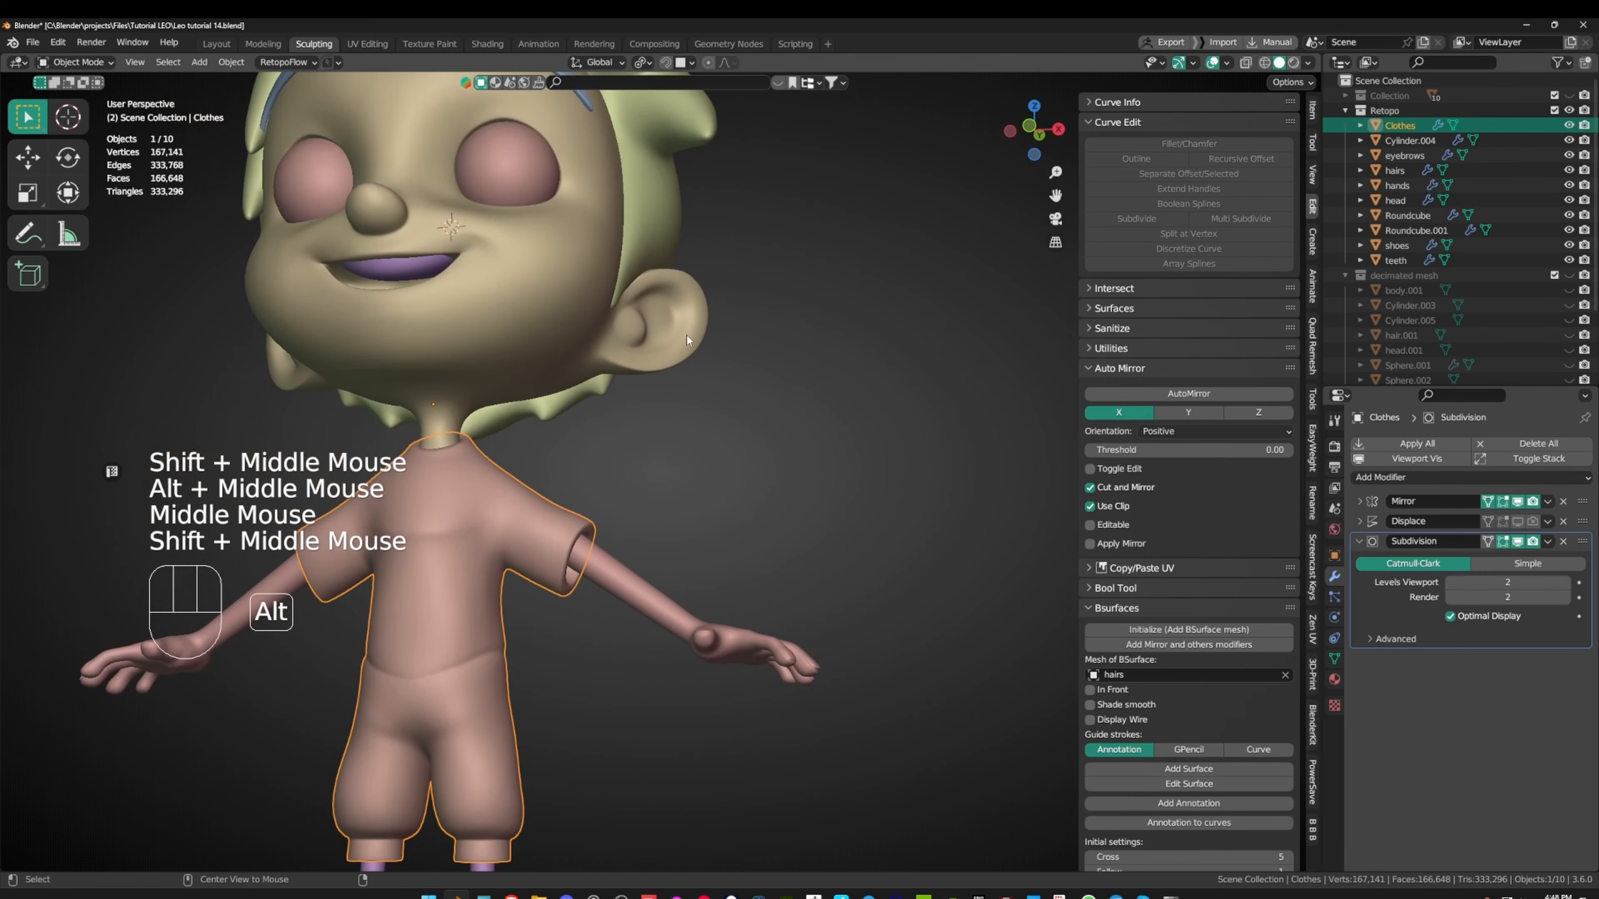
- Inspect the ear area from the side and hide the hairs object in the Retopo collection
{"action": "middle_click", "coordinate": [686, 335], "text": "alt"}
{"action": "middle_click_drag", "start_coordinate": [687, 335], "coordinate": [709, 450]}
{"action": "left_click", "coordinate": [643, 439]}
{"action": "key", "text": "Tab"}
{"action": "scroll", "coordinate": [644, 435], "scroll_direction": "up", "scroll_amount": 2}
{"action": "key", "text": "Tab"}
{"action": "left_click", "coordinate": [778, 347]}
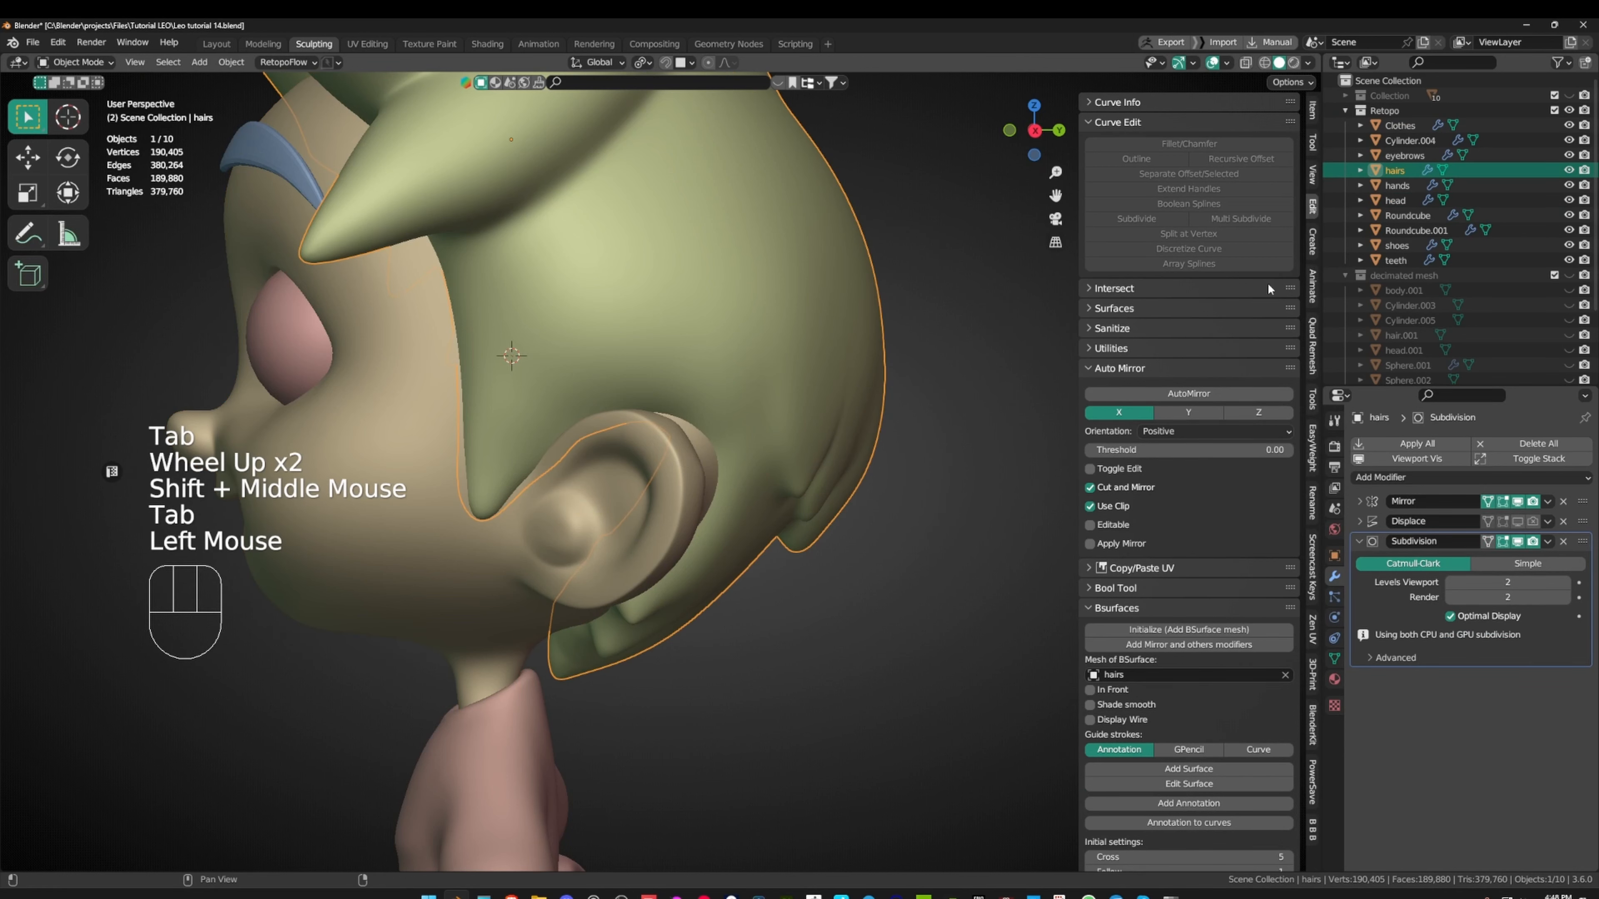
{"action": "left_click", "coordinate": [1568, 169]}
- Open the head mesh for editing at the ear and show head.001 from the decimated mesh collection as reference
{"action": "left_click", "coordinate": [642, 437]}
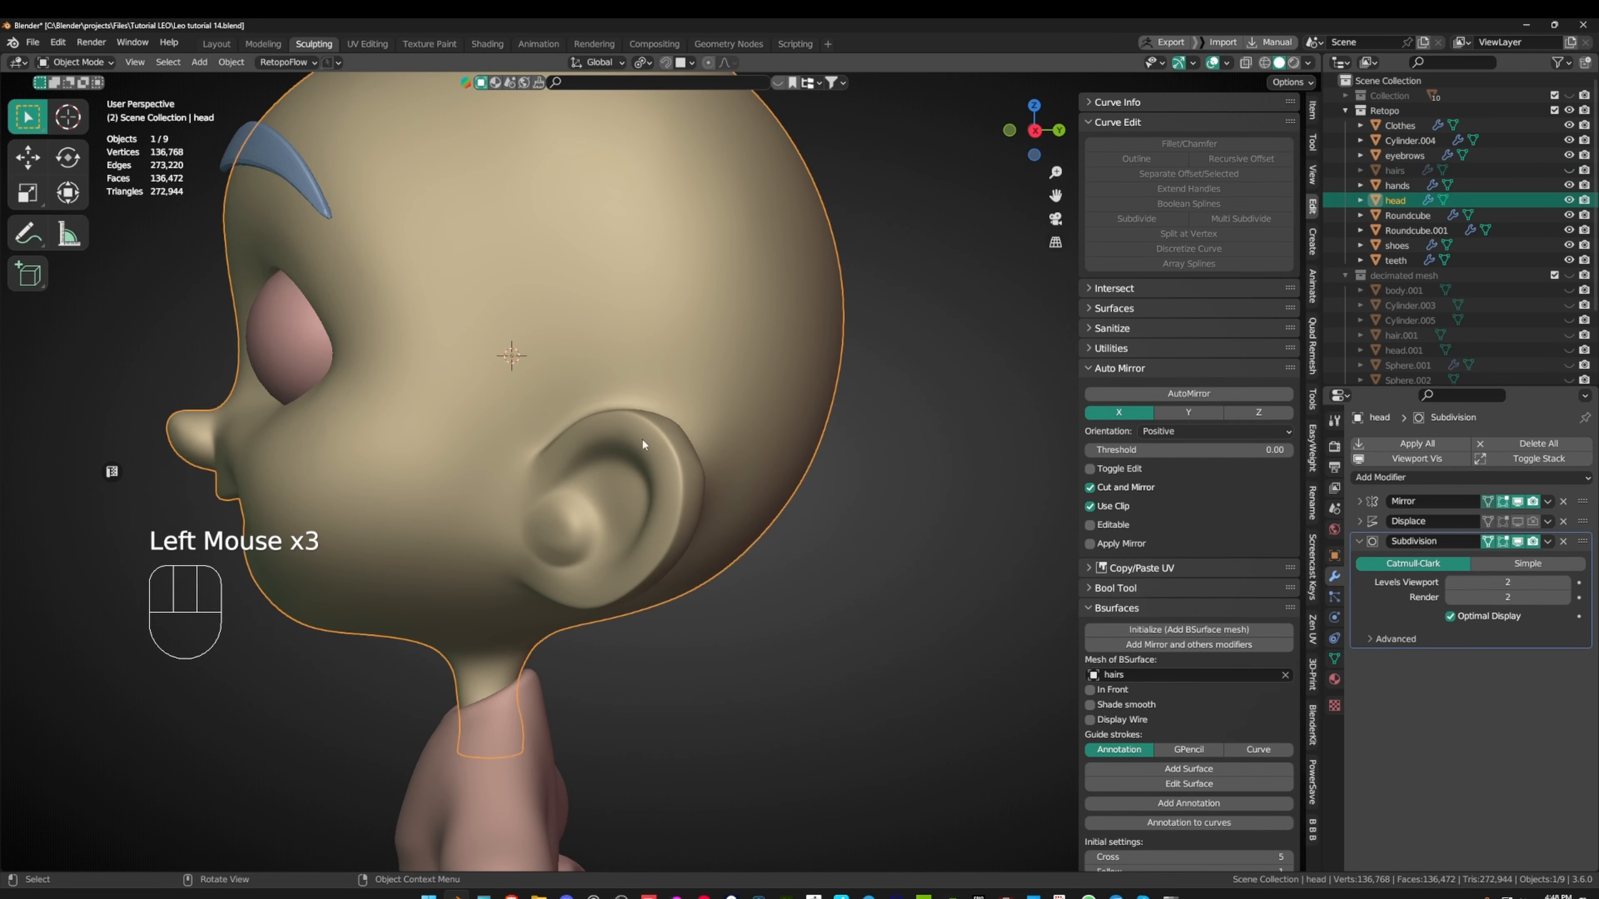
{"action": "key", "text": "Tab"}
{"action": "middle_click", "coordinate": [642, 437], "text": "alt"}
{"action": "scroll", "coordinate": [642, 437], "scroll_direction": "up", "scroll_amount": 4}
{"action": "middle_click_drag", "start_coordinate": [668, 434], "coordinate": [1123, 423]}
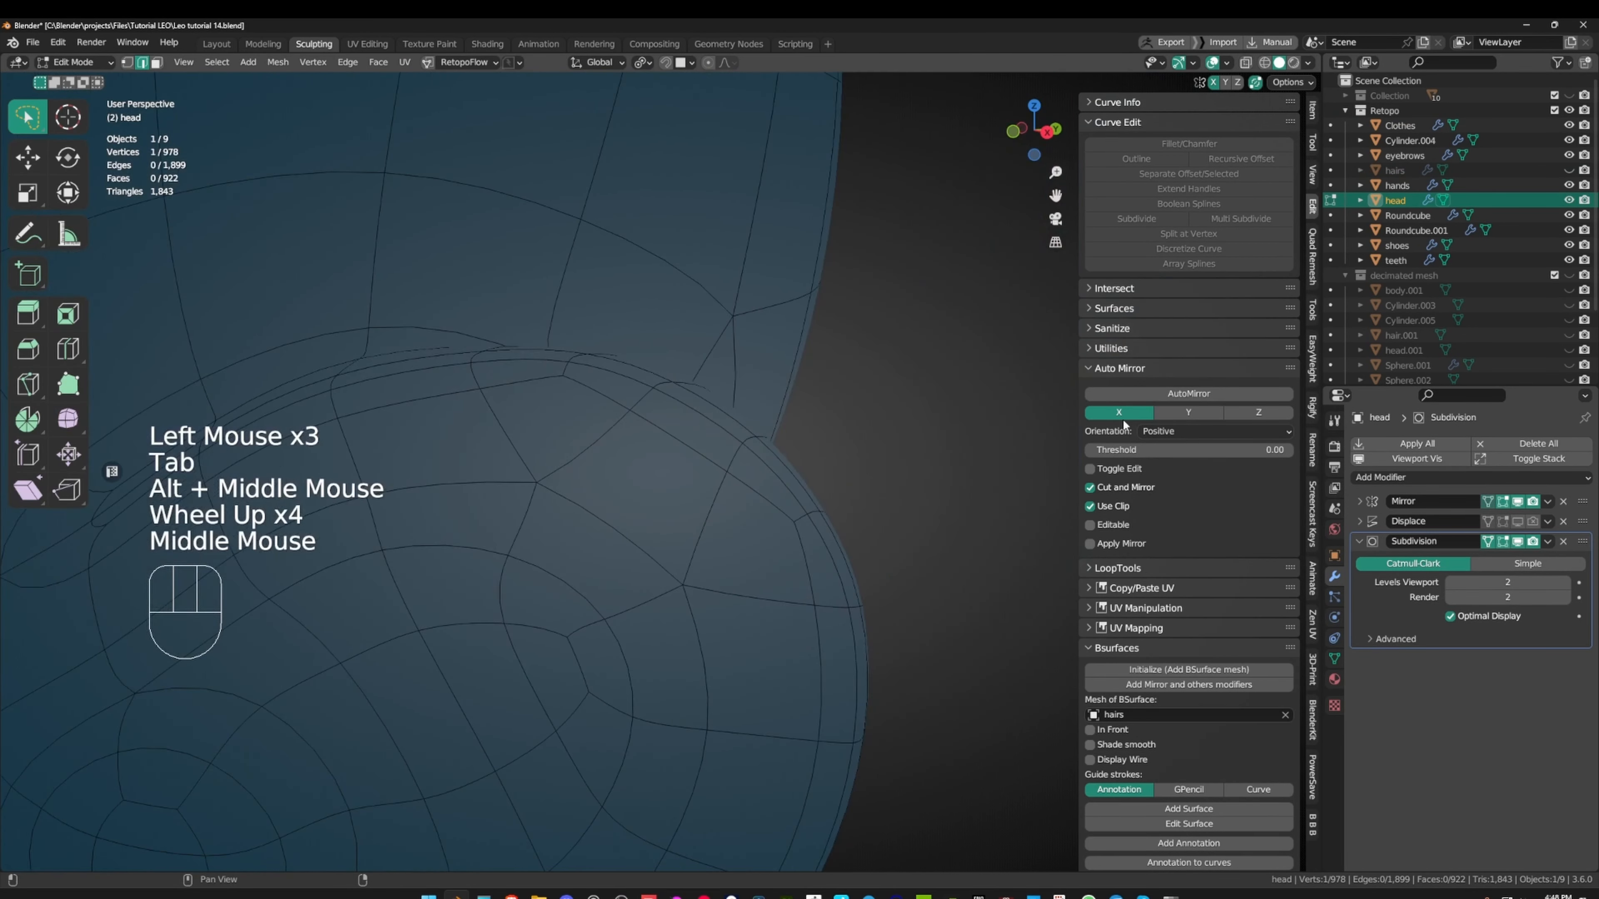
{"action": "left_click", "coordinate": [1569, 351]}
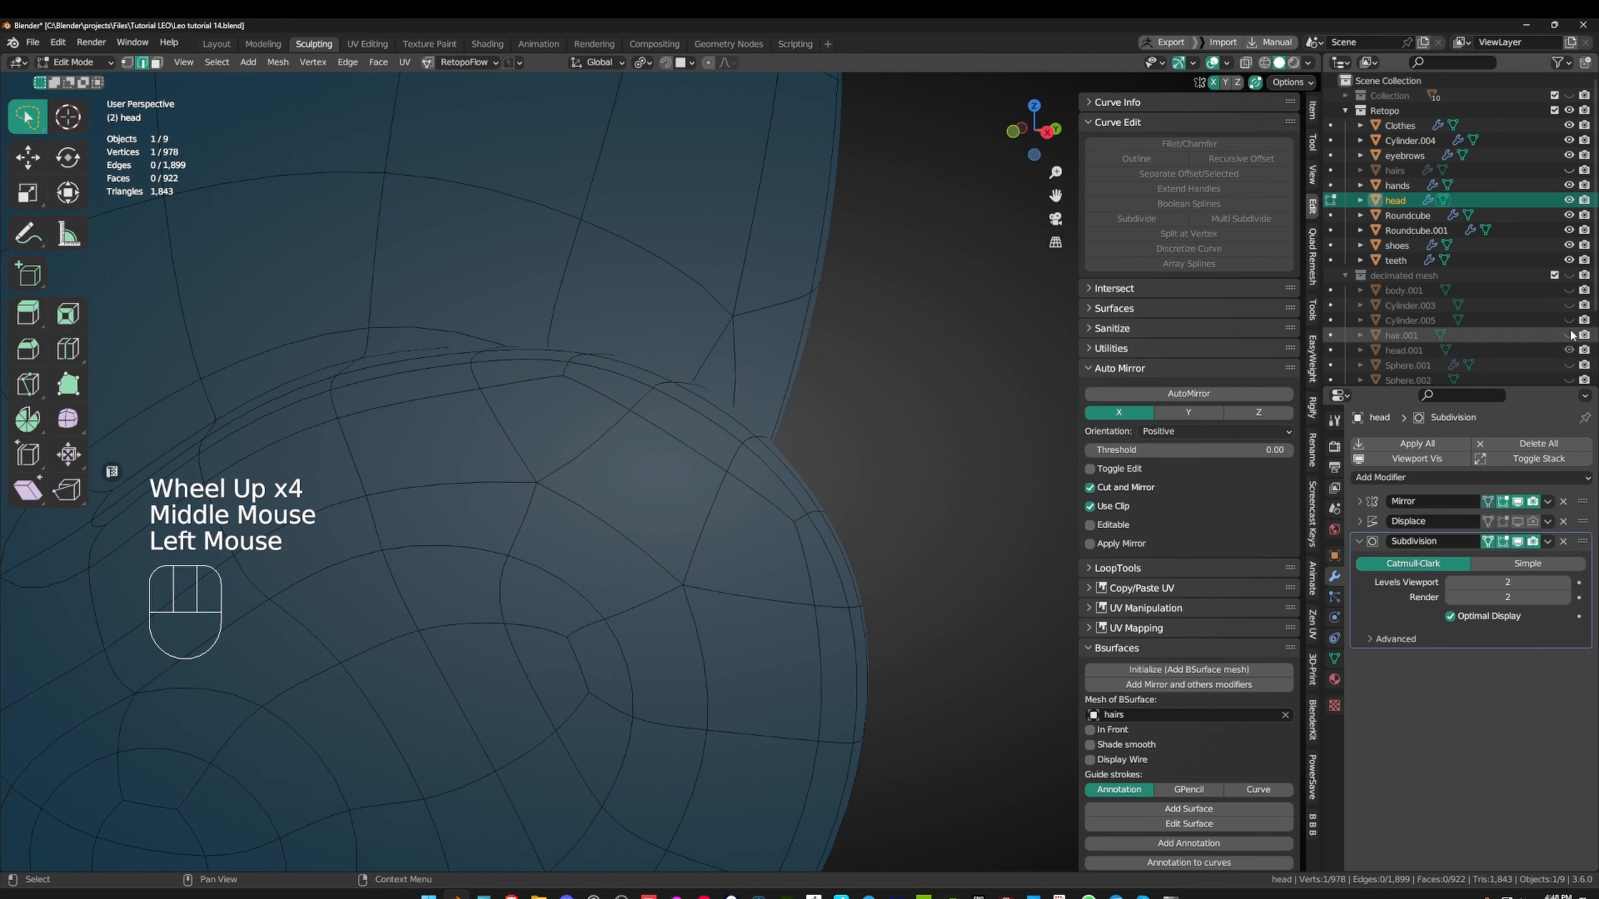
{"action": "left_click", "coordinate": [1569, 275]}
{"action": "mouse_move", "coordinate": [785, 375]}
{"action": "middle_mouse_down", "text": "shift"}
{"action": "mouse_move", "coordinate": [752, 386]}
{"action": "mouse_move", "coordinate": [793, 378]}
{"action": "middle_mouse_up", "text": "shift"}
{"action": "middle_click_drag", "start_coordinate": [793, 378], "coordinate": [845, 365]}
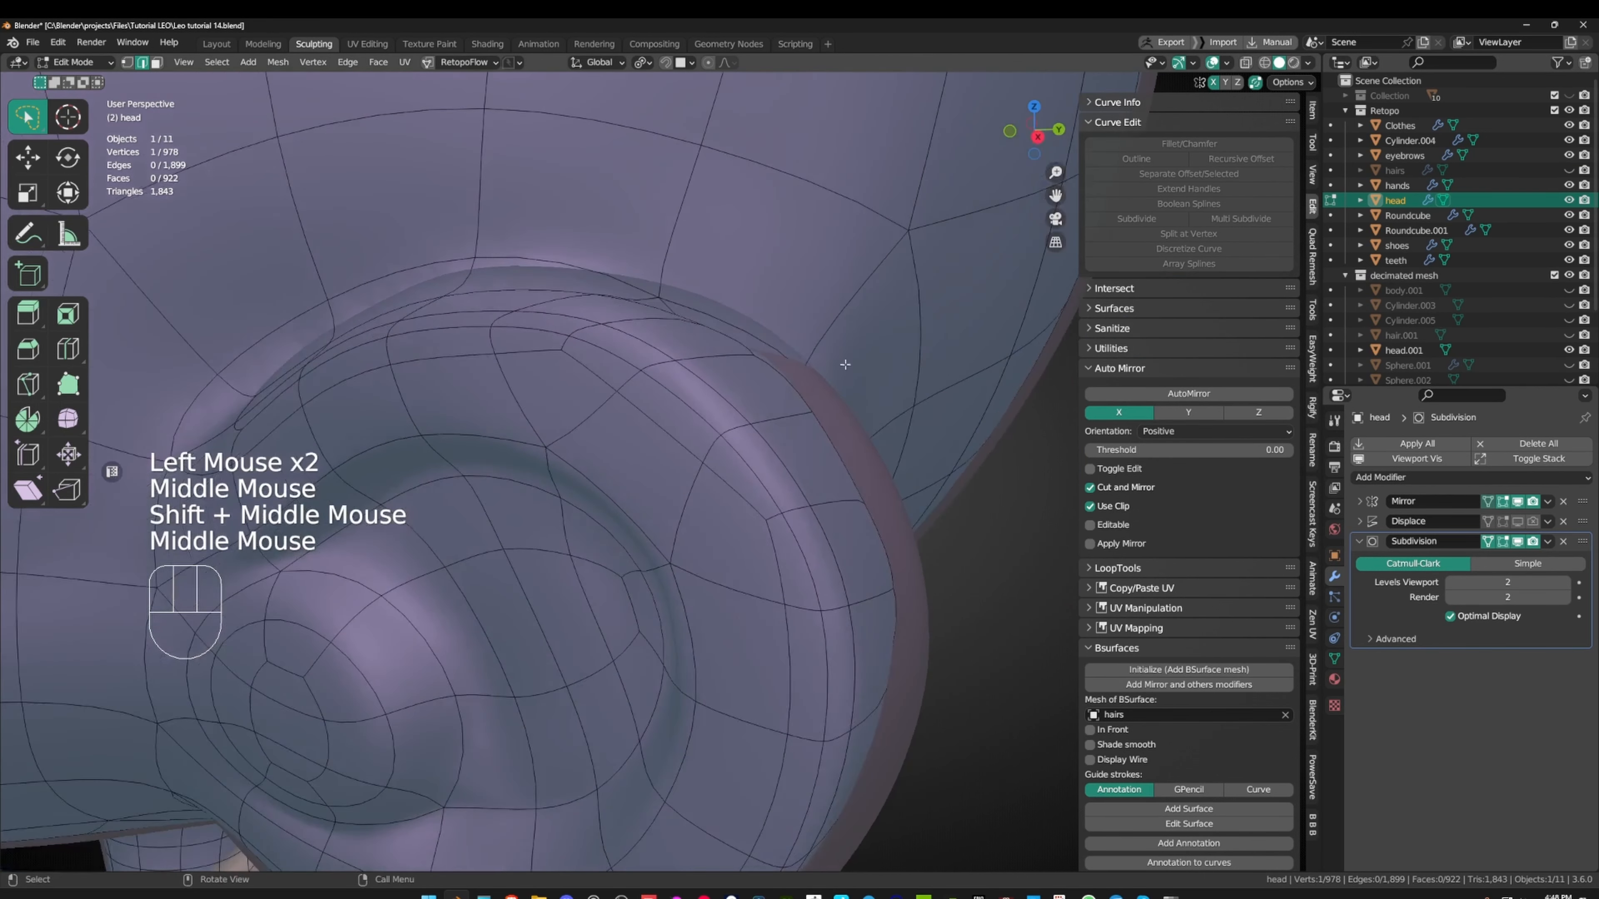
- Turn off the viewport display of the head's Subdivision modifier and try a loop cut around the ear rim
{"action": "left_click", "coordinate": [1518, 542]}
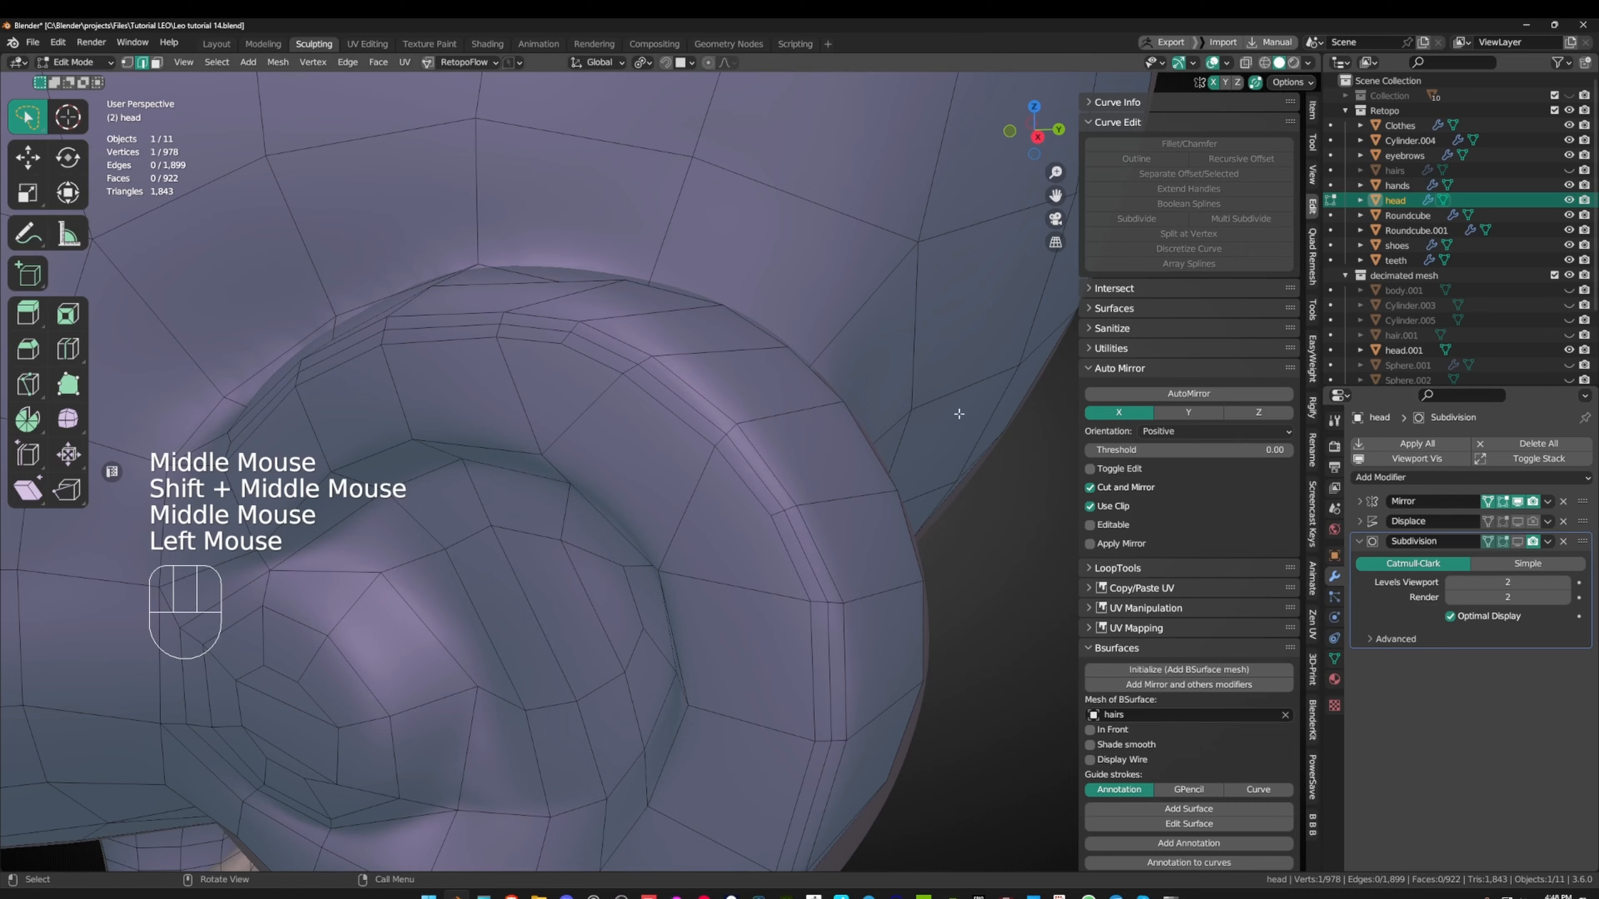
{"action": "scroll", "coordinate": [803, 400], "scroll_direction": "down", "scroll_amount": 1}
{"action": "scroll", "coordinate": [803, 400], "scroll_direction": "down", "scroll_amount": 1, "text": "shift"}
{"action": "middle_click_drag", "start_coordinate": [958, 414], "coordinate": [906, 391]}
{"action": "middle_click_drag", "start_coordinate": [907, 391], "coordinate": [863, 386]}
{"action": "middle_click_drag", "start_coordinate": [863, 386], "coordinate": [730, 440]}
{"action": "scroll", "coordinate": [731, 414], "scroll_direction": "down", "scroll_amount": 1}
{"action": "scroll", "coordinate": [438, 422], "scroll_direction": "down", "scroll_amount": 1}
{"action": "key", "text": "ctrl+r"}
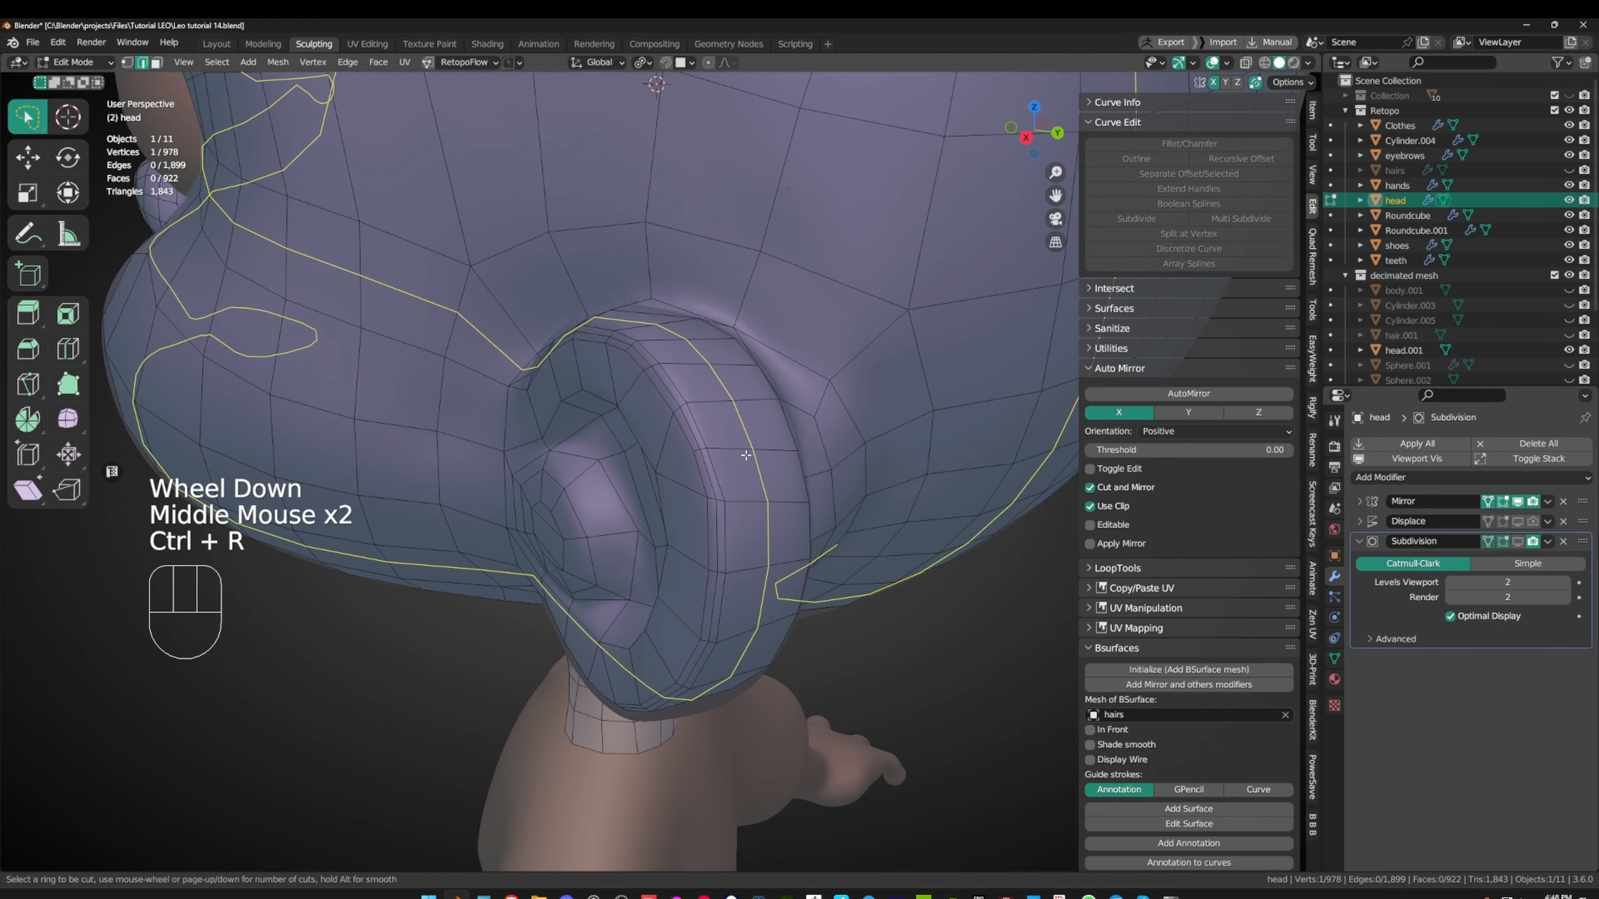
{"action": "right_click", "coordinate": [746, 455]}
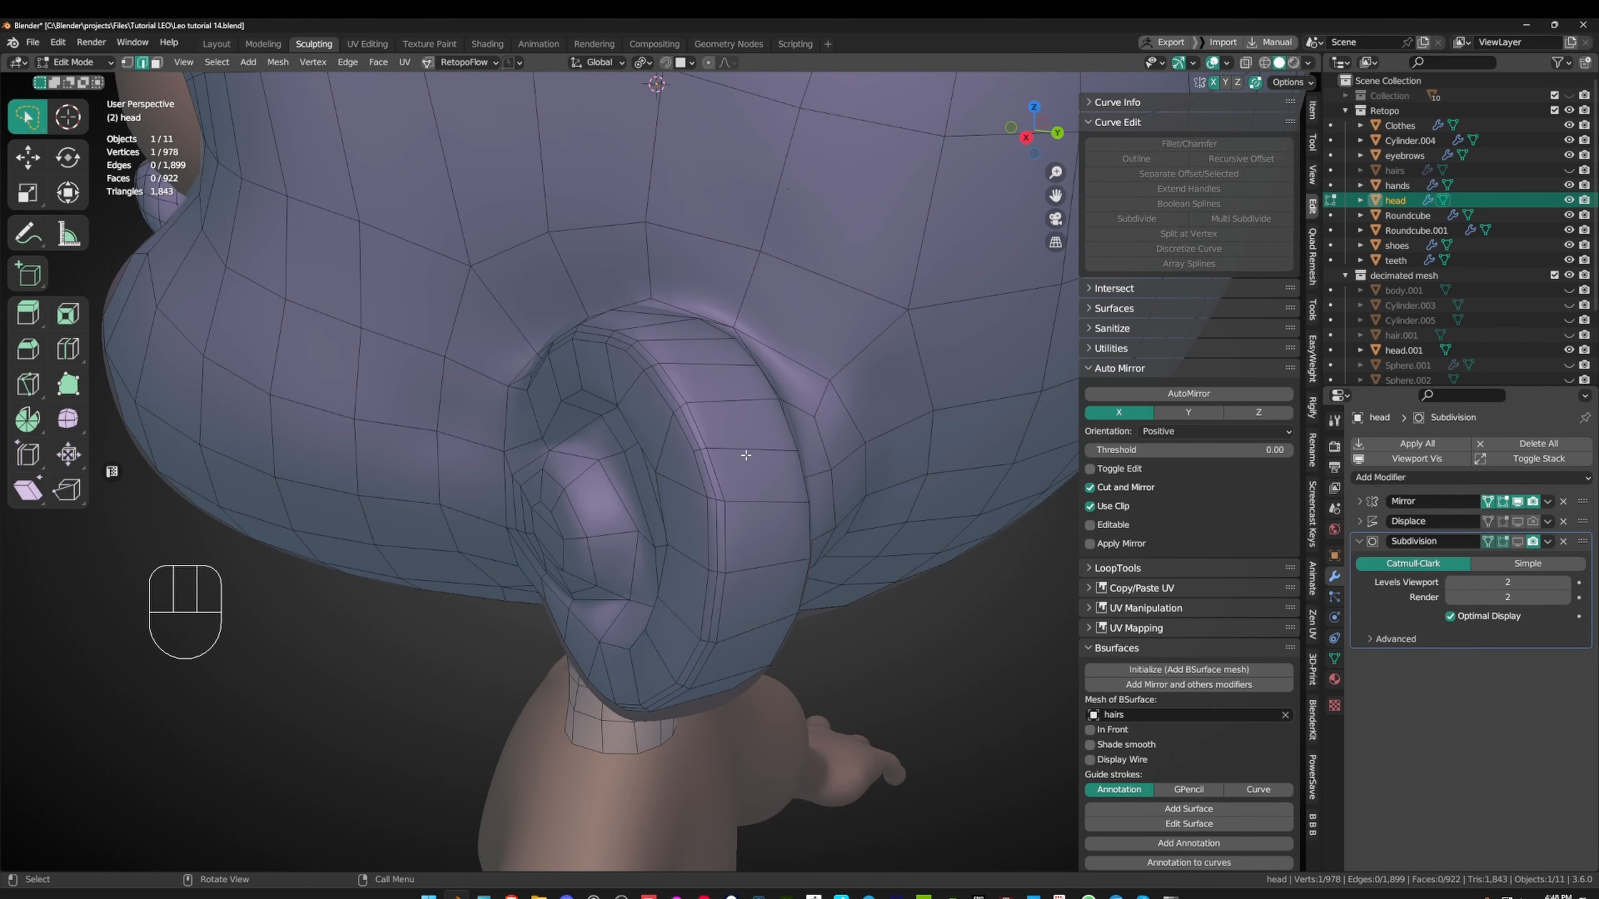
- Switch to vertex selection and move single vertices on the back of the ear to follow its shape
{"action": "key", "text": "1"}
{"action": "left_click", "coordinate": [676, 478]}
{"action": "mouse_move", "coordinate": [749, 461]}
{"action": "middle_mouse_down"}
{"action": "mouse_move", "coordinate": [677, 479]}
{"action": "mouse_move", "coordinate": [706, 471]}
{"action": "mouse_move", "coordinate": [677, 473]}
{"action": "mouse_move", "coordinate": [693, 474]}
{"action": "mouse_move", "coordinate": [621, 408]}
{"action": "mouse_move", "coordinate": [668, 418]}
{"action": "mouse_move", "coordinate": [822, 510]}
{"action": "mouse_move", "coordinate": [743, 464]}
{"action": "mouse_move", "coordinate": [746, 404]}
{"action": "mouse_move", "coordinate": [735, 450]}
{"action": "middle_mouse_up"}
{"action": "key", "text": "g"}
{"action": "left_click", "coordinate": [695, 471]}
{"action": "key", "text": "g"}
{"action": "left_click", "coordinate": [713, 468]}
{"action": "left_click", "coordinate": [674, 419]}
{"action": "key", "text": "g"}
{"action": "left_click", "coordinate": [756, 496]}
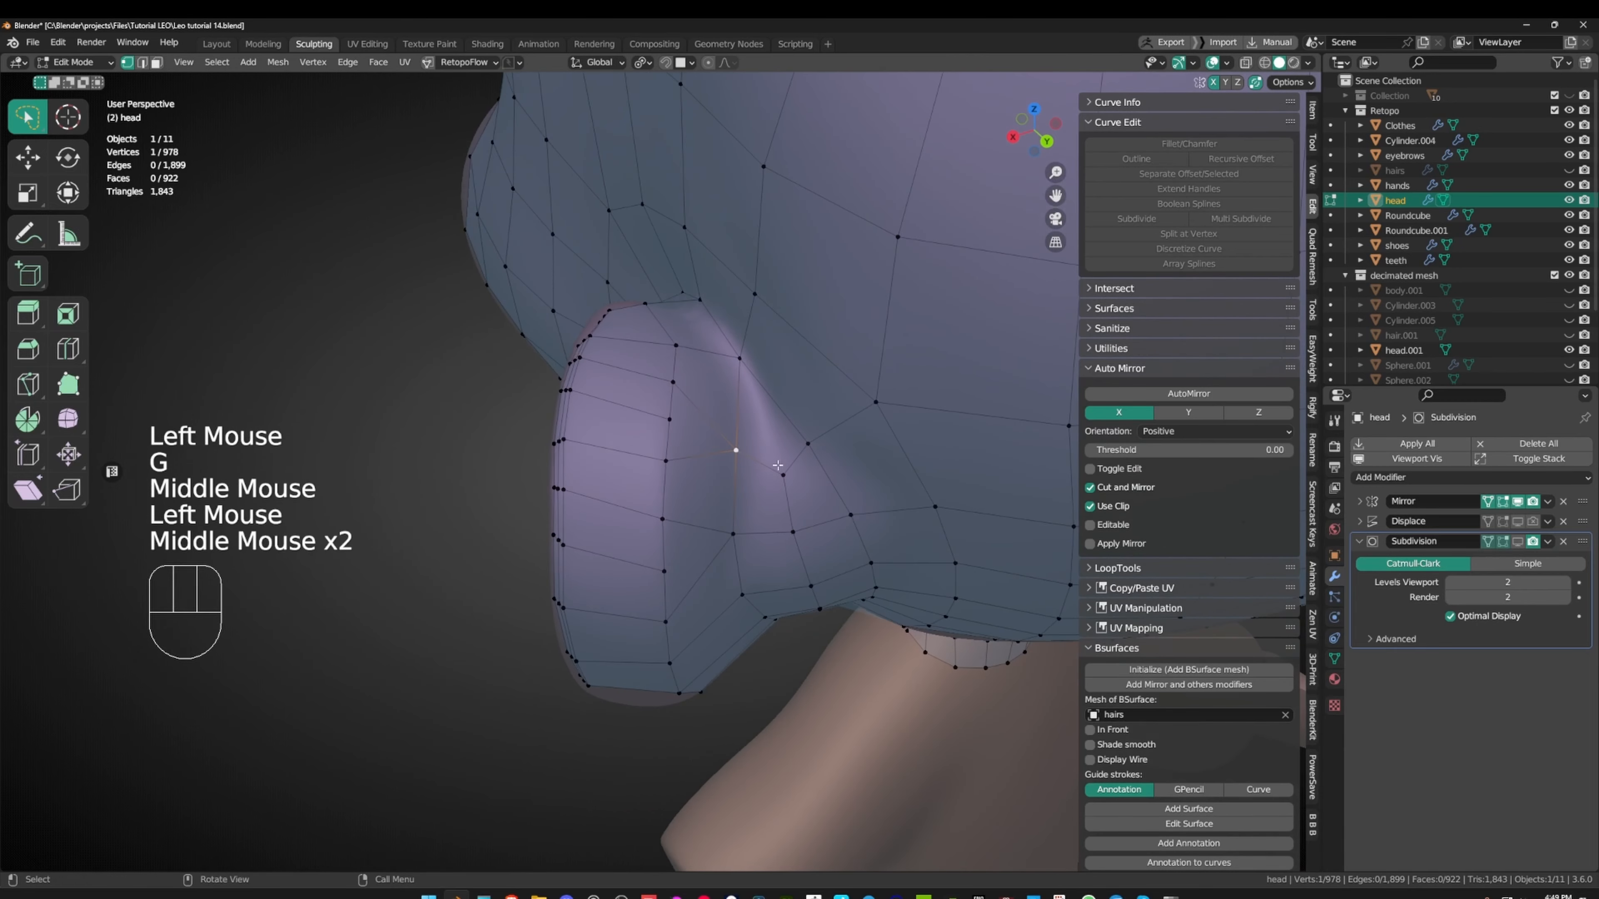
- Reposition the vertices in the crease where the back of the ear meets the head
{"action": "left_click", "coordinate": [783, 473]}
{"action": "key", "text": "g"}
{"action": "left_click", "coordinate": [778, 455]}
{"action": "left_click", "coordinate": [807, 447]}
{"action": "key", "text": "g"}
{"action": "left_click", "coordinate": [795, 440]}
{"action": "key", "text": "g"}
{"action": "left_click", "coordinate": [793, 436]}
{"action": "left_click", "coordinate": [739, 452]}
{"action": "key", "text": "g"}
{"action": "left_click", "coordinate": [751, 450]}
{"action": "middle_click_drag", "start_coordinate": [751, 450], "coordinate": [739, 475]}
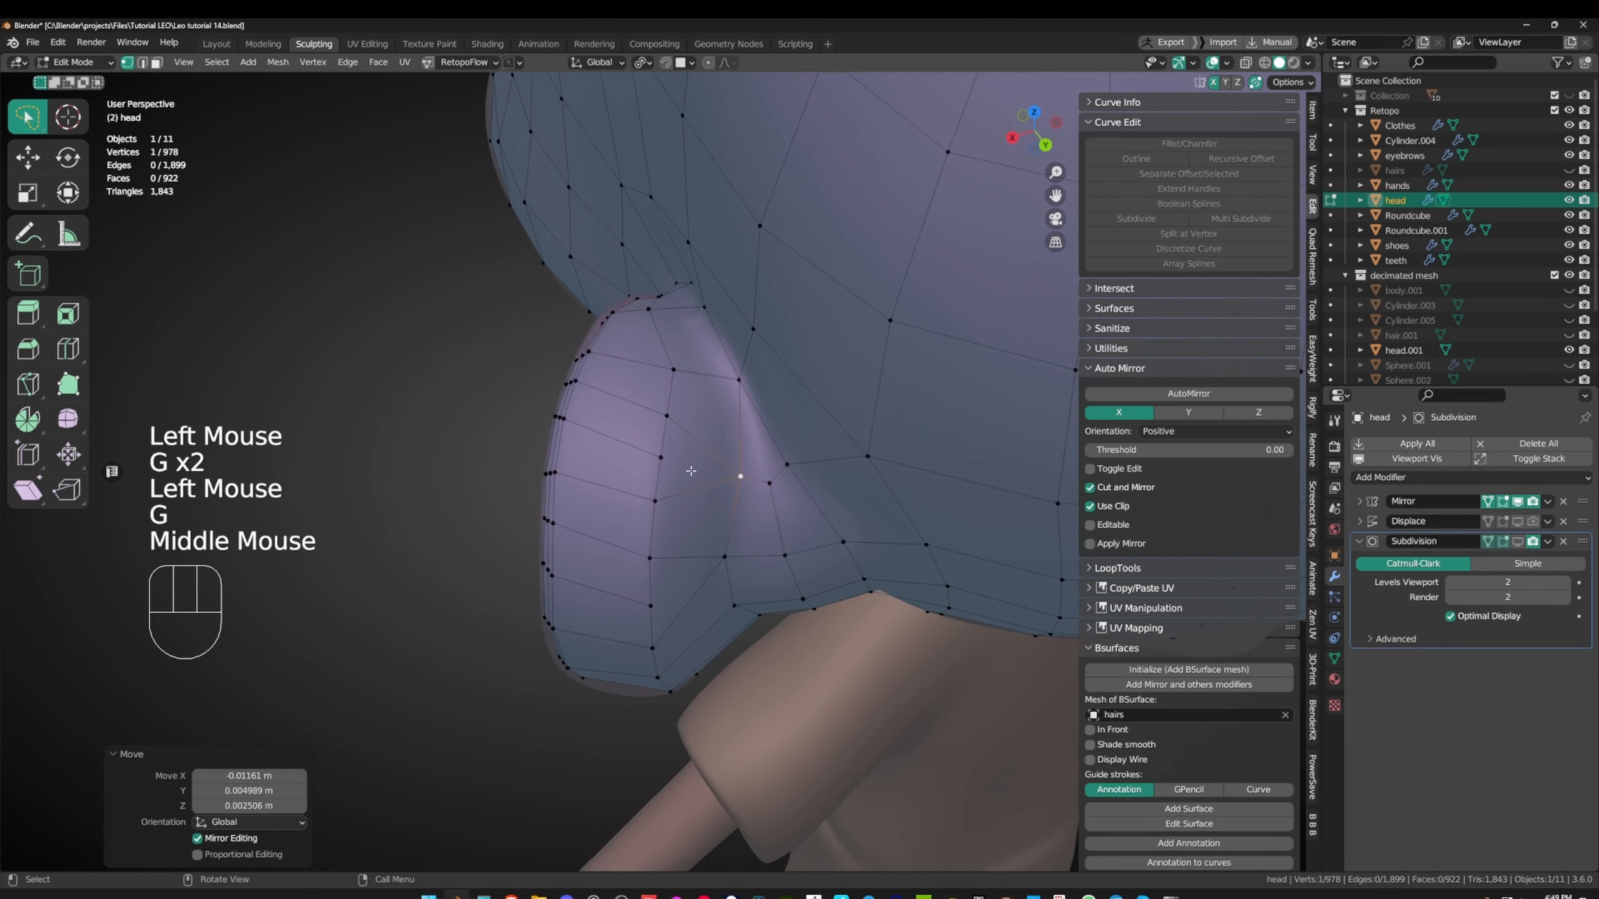
- Move the neighbouring vertices along the back face of the ear to even out their spacing
{"action": "left_click", "coordinate": [662, 456]}
{"action": "middle_click_drag", "start_coordinate": [661, 393], "coordinate": [743, 544]}
{"action": "left_click", "coordinate": [663, 415]}
{"action": "key", "text": "g"}
{"action": "left_click", "coordinate": [664, 386]}
{"action": "left_click", "coordinate": [716, 467]}
{"action": "key", "text": "g"}
{"action": "left_click", "coordinate": [706, 466]}
- Adjust two more vertices behind the ear's upper rim
{"action": "left_click", "coordinate": [686, 407]}
{"action": "middle_click_drag", "start_coordinate": [730, 465], "coordinate": [876, 476]}
{"action": "key", "text": "g"}
{"action": "left_click", "coordinate": [691, 406]}
{"action": "left_click", "coordinate": [710, 457]}
{"action": "key", "text": "g"}
{"action": "left_click", "coordinate": [717, 459]}
{"action": "scroll", "coordinate": [743, 466], "scroll_direction": "up", "scroll_amount": 2}
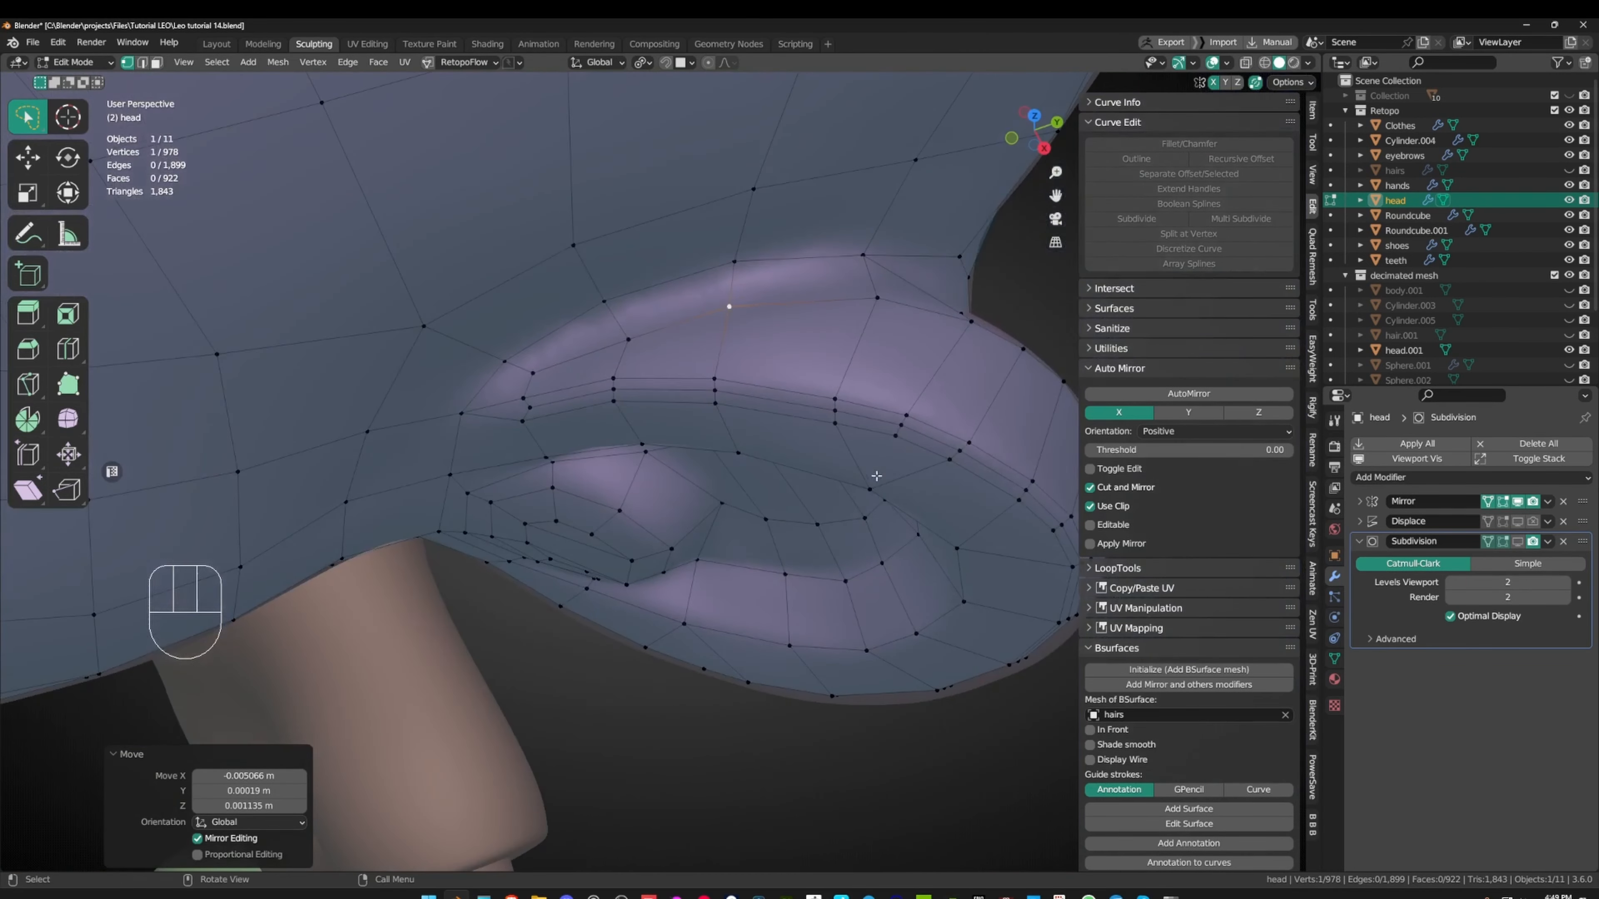
- Turn on snapping and move the vertices of the upper ear rim onto the reference surface
{"action": "key", "text": "shift+Tab"}
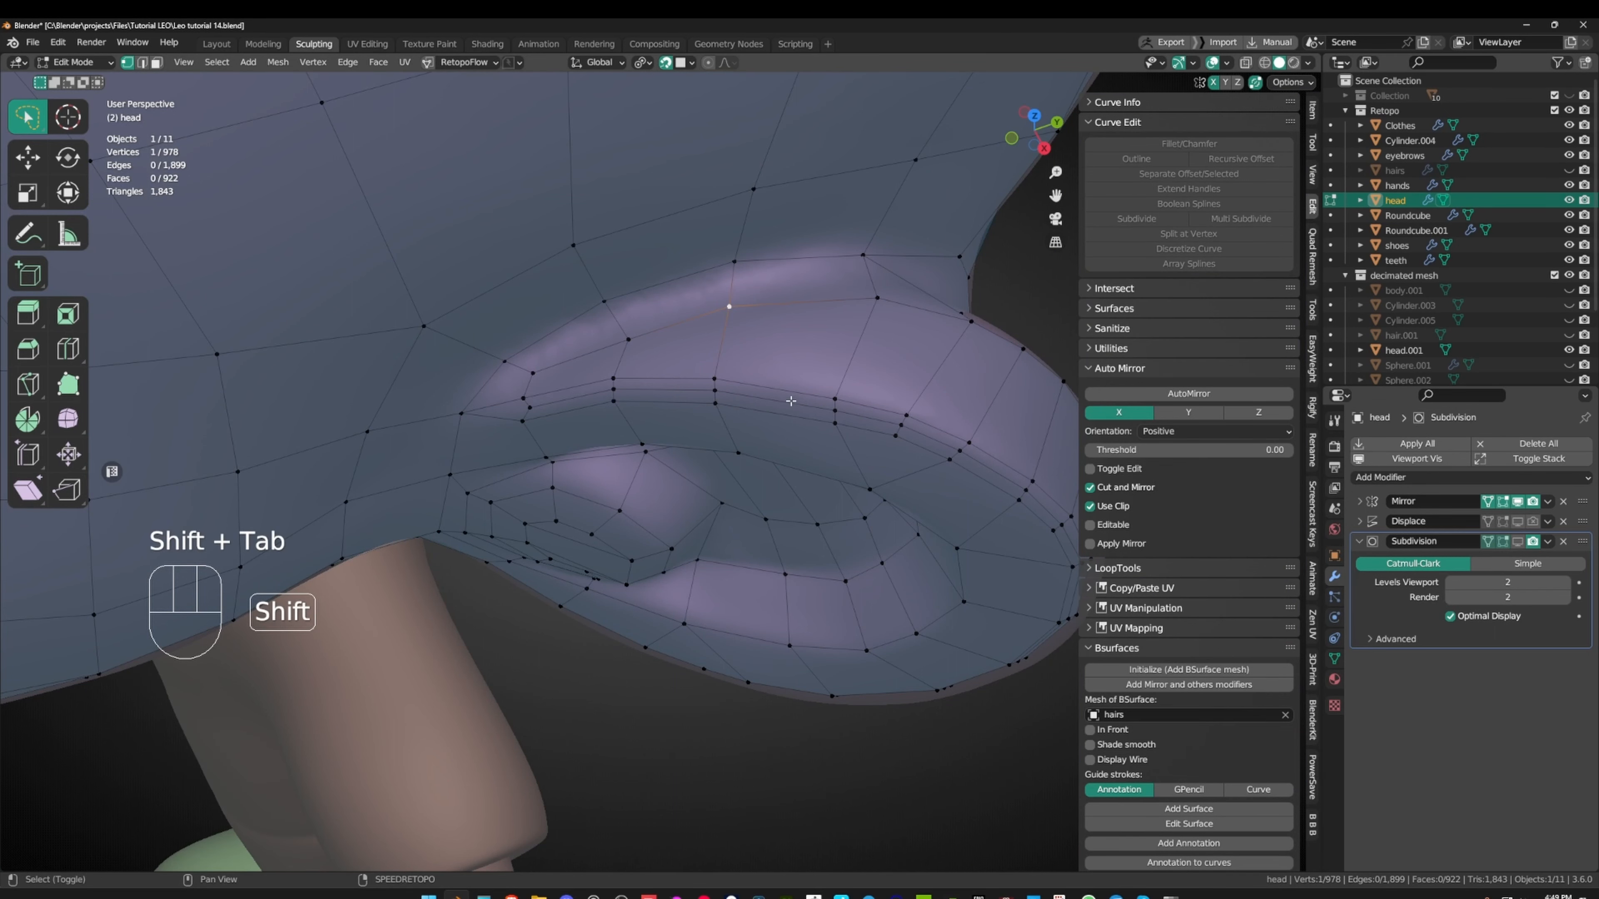
{"action": "middle_click_drag", "start_coordinate": [862, 428], "coordinate": [864, 412]}
{"action": "key", "text": "g"}
{"action": "left_click", "coordinate": [866, 403]}
{"action": "mouse_move", "coordinate": [906, 356]}
{"action": "left_mouse_down"}
{"action": "mouse_move", "coordinate": [926, 398]}
{"action": "mouse_move", "coordinate": [979, 414]}
{"action": "mouse_move", "coordinate": [957, 444]}
{"action": "mouse_move", "coordinate": [980, 427]}
{"action": "left_mouse_up"}
{"action": "key", "text": "g"}
{"action": "left_click", "coordinate": [937, 391]}
{"action": "key", "text": "g"}
{"action": "right_click", "coordinate": [973, 413]}
{"action": "key", "text": "g"}
{"action": "middle_click_drag", "start_coordinate": [991, 424], "coordinate": [738, 410], "text": "shift"}
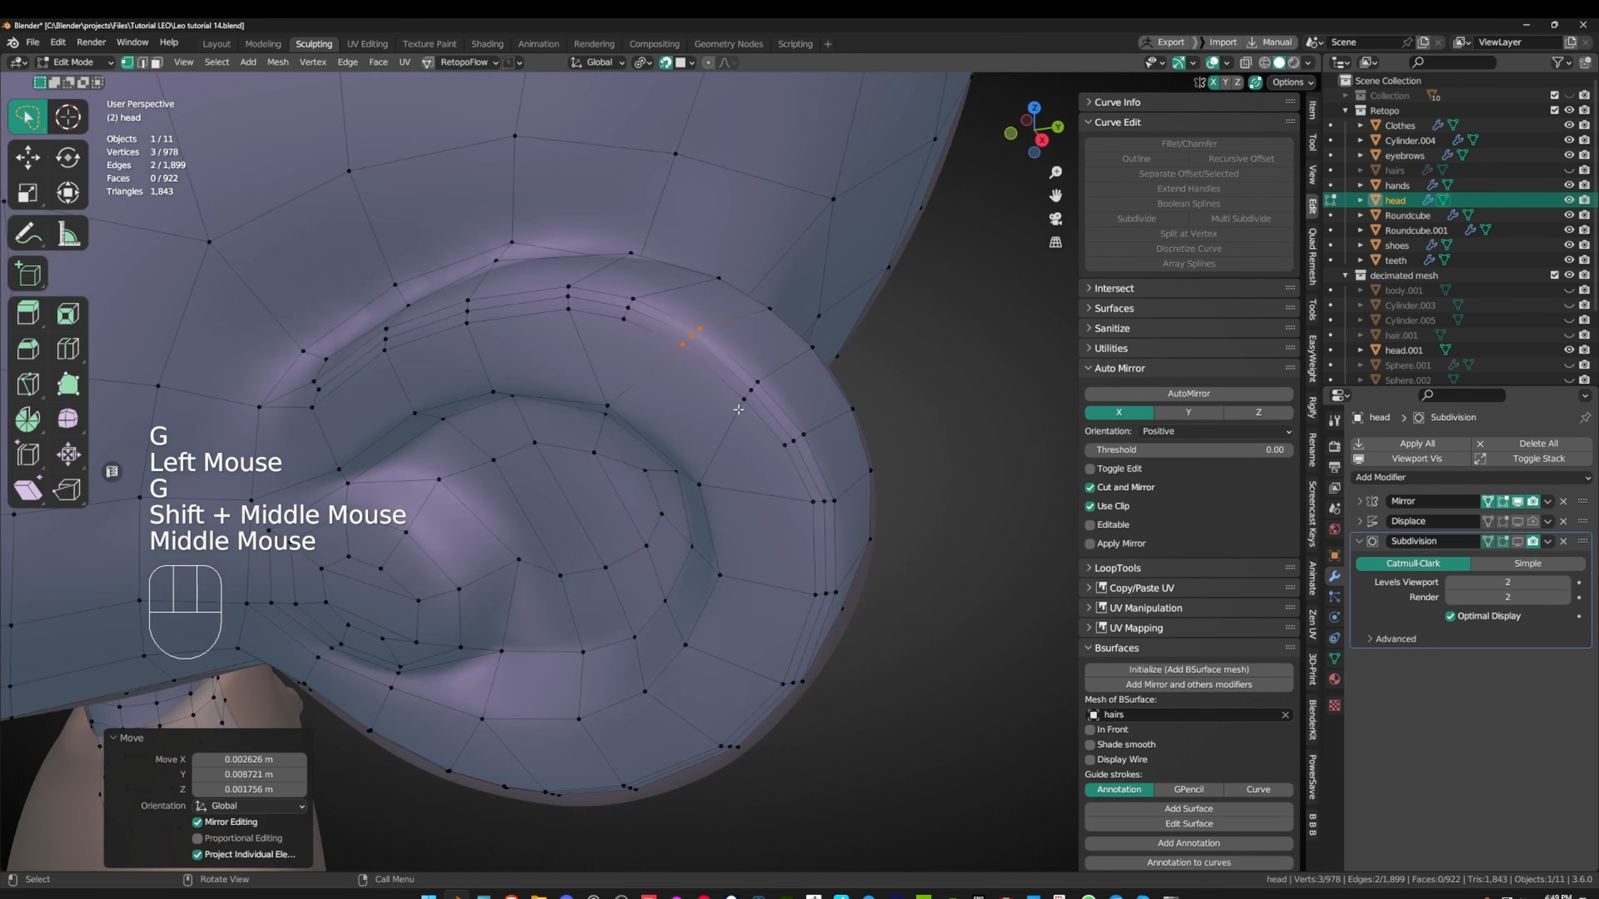
- Shift the next row of three rim vertices on the ear's upper outer curve and check the shape without overlays
{"action": "key", "text": "g"}
{"action": "left_click_drag", "start_coordinate": [742, 412], "coordinate": [794, 453]}
{"action": "left_click", "coordinate": [774, 412]}
{"action": "key", "text": "g"}
{"action": "left_click", "coordinate": [803, 414]}
{"action": "key", "text": "g"}
{"action": "left_click", "coordinate": [818, 441]}
{"action": "mouse_move", "coordinate": [850, 439]}
{"action": "middle_mouse_down"}
{"action": "mouse_move", "coordinate": [783, 441]}
{"action": "mouse_move", "coordinate": [724, 369]}
{"action": "mouse_move", "coordinate": [806, 404]}
{"action": "mouse_move", "coordinate": [800, 480]}
{"action": "middle_mouse_up"}
{"action": "key", "text": "shift+alt+z"}
{"action": "scroll", "coordinate": [755, 390], "scroll_direction": "down", "scroll_amount": 2}
{"action": "key", "text": "shift+alt+z"}
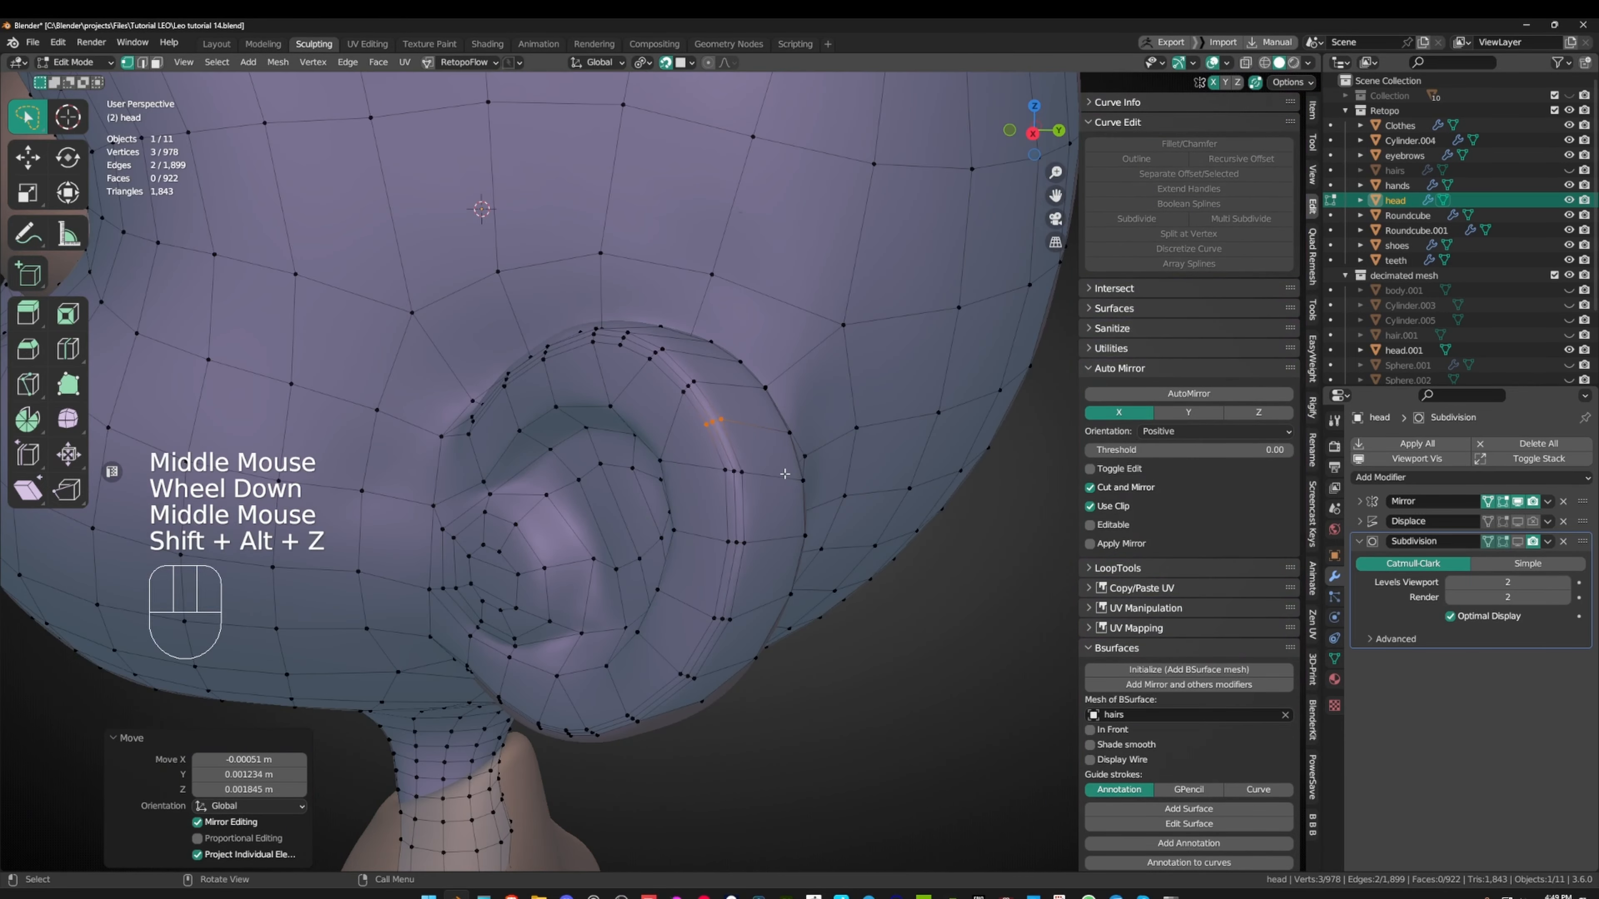
- Rotate and move a row of three vertices at the middle of the outer ear rim
{"action": "scroll", "coordinate": [785, 473], "scroll_direction": "up", "scroll_amount": 2}
{"action": "mouse_move", "coordinate": [785, 473]}
{"action": "left_mouse_down"}
{"action": "mouse_move", "coordinate": [778, 454]}
{"action": "mouse_move", "coordinate": [806, 504]}
{"action": "left_mouse_up"}
{"action": "key", "text": "r"}
{"action": "left_click", "coordinate": [835, 510]}
{"action": "key", "text": "g"}
{"action": "left_click", "coordinate": [839, 512]}
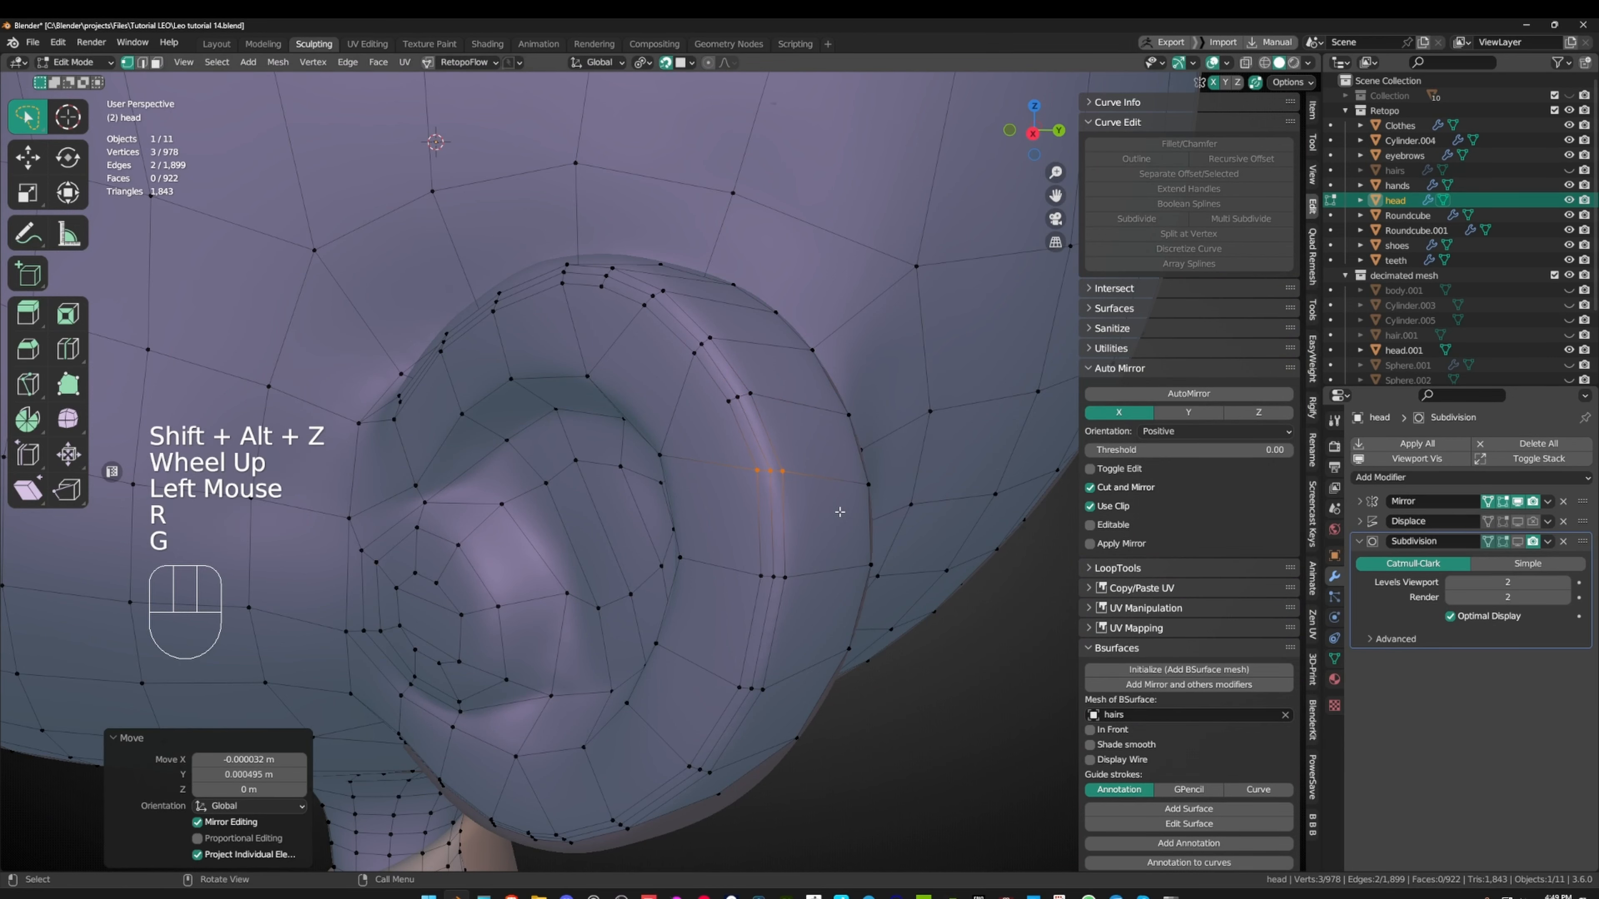
- Move the vertex rows on the lower part of the outer ear rim to follow the reference
{"action": "left_click_drag", "start_coordinate": [741, 589], "coordinate": [787, 586]}
{"action": "key", "text": "g"}
{"action": "left_click", "coordinate": [802, 576]}
{"action": "scroll", "coordinate": [803, 576], "scroll_direction": "down", "scroll_amount": 1}
{"action": "middle_click_drag", "start_coordinate": [803, 576], "coordinate": [812, 504]}
{"action": "middle_click_drag", "start_coordinate": [812, 504], "coordinate": [812, 434], "text": "shift"}
{"action": "mouse_move", "coordinate": [812, 434]}
{"action": "middle_mouse_down"}
{"action": "mouse_move", "coordinate": [664, 425]}
{"action": "mouse_move", "coordinate": [778, 475]}
{"action": "middle_mouse_up"}
{"action": "mouse_move", "coordinate": [717, 524]}
{"action": "left_mouse_down"}
{"action": "mouse_move", "coordinate": [706, 551]}
{"action": "mouse_move", "coordinate": [759, 564]}
{"action": "left_mouse_up"}
{"action": "key", "text": "g"}
{"action": "middle_click_drag", "start_coordinate": [770, 570], "coordinate": [864, 607]}
- Leave Edit Mode, isolate the head and check the ear closely with the Subdivision modifier displayed
{"action": "key", "text": "Tab"}
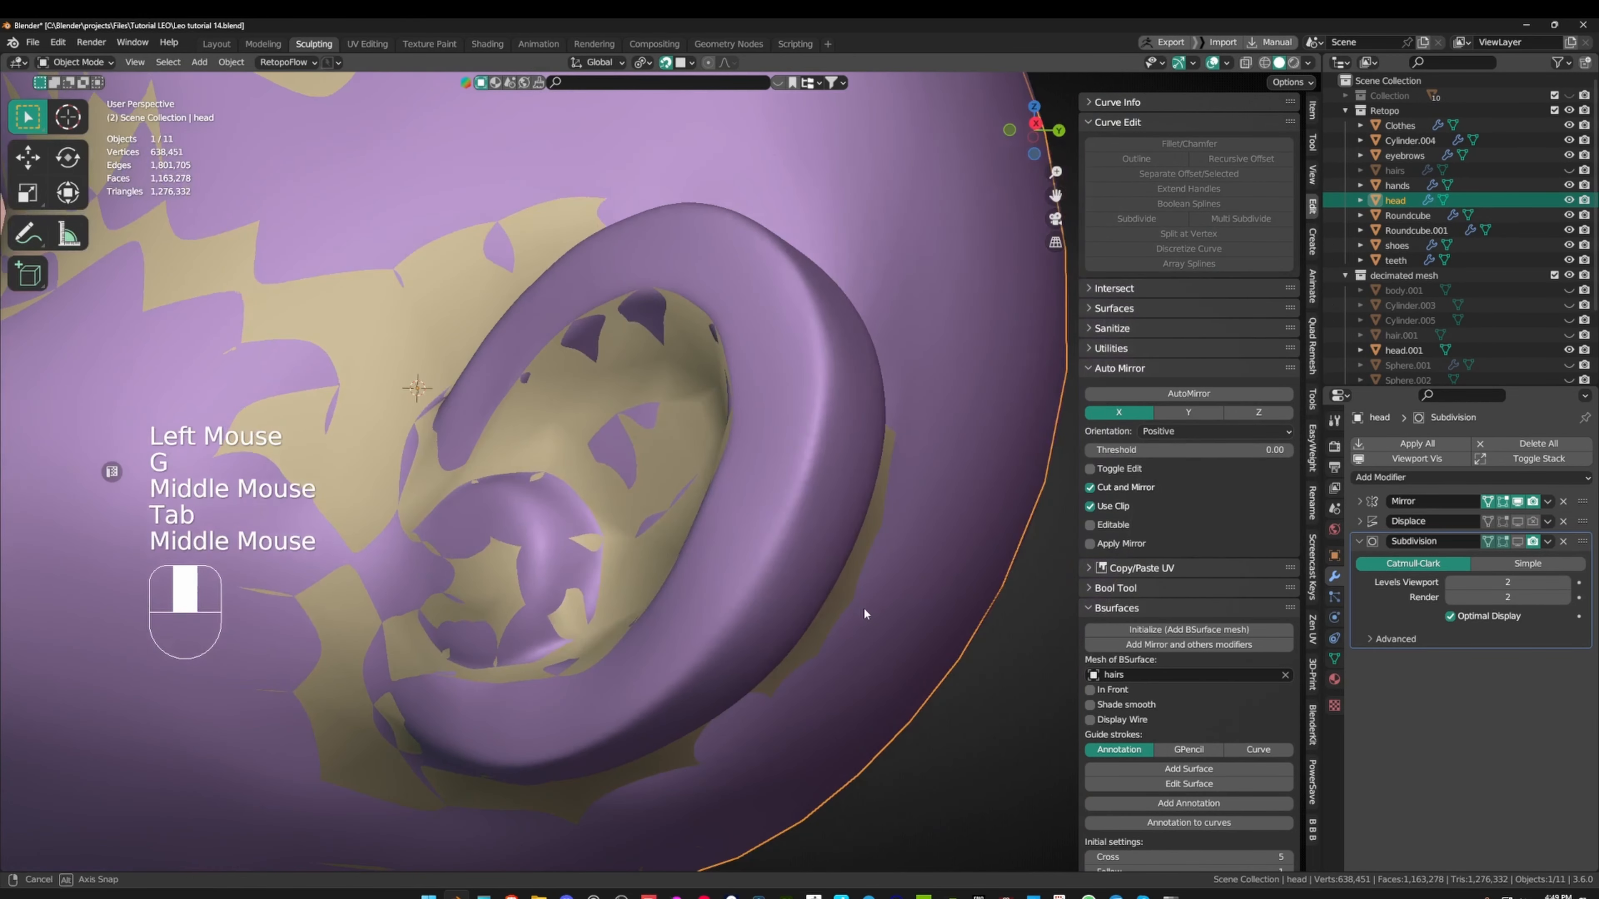
{"action": "key", "text": "shift+alt+z"}
{"action": "key", "text": "shift+alt+z"}
{"action": "key", "text": "KP_Divide"}
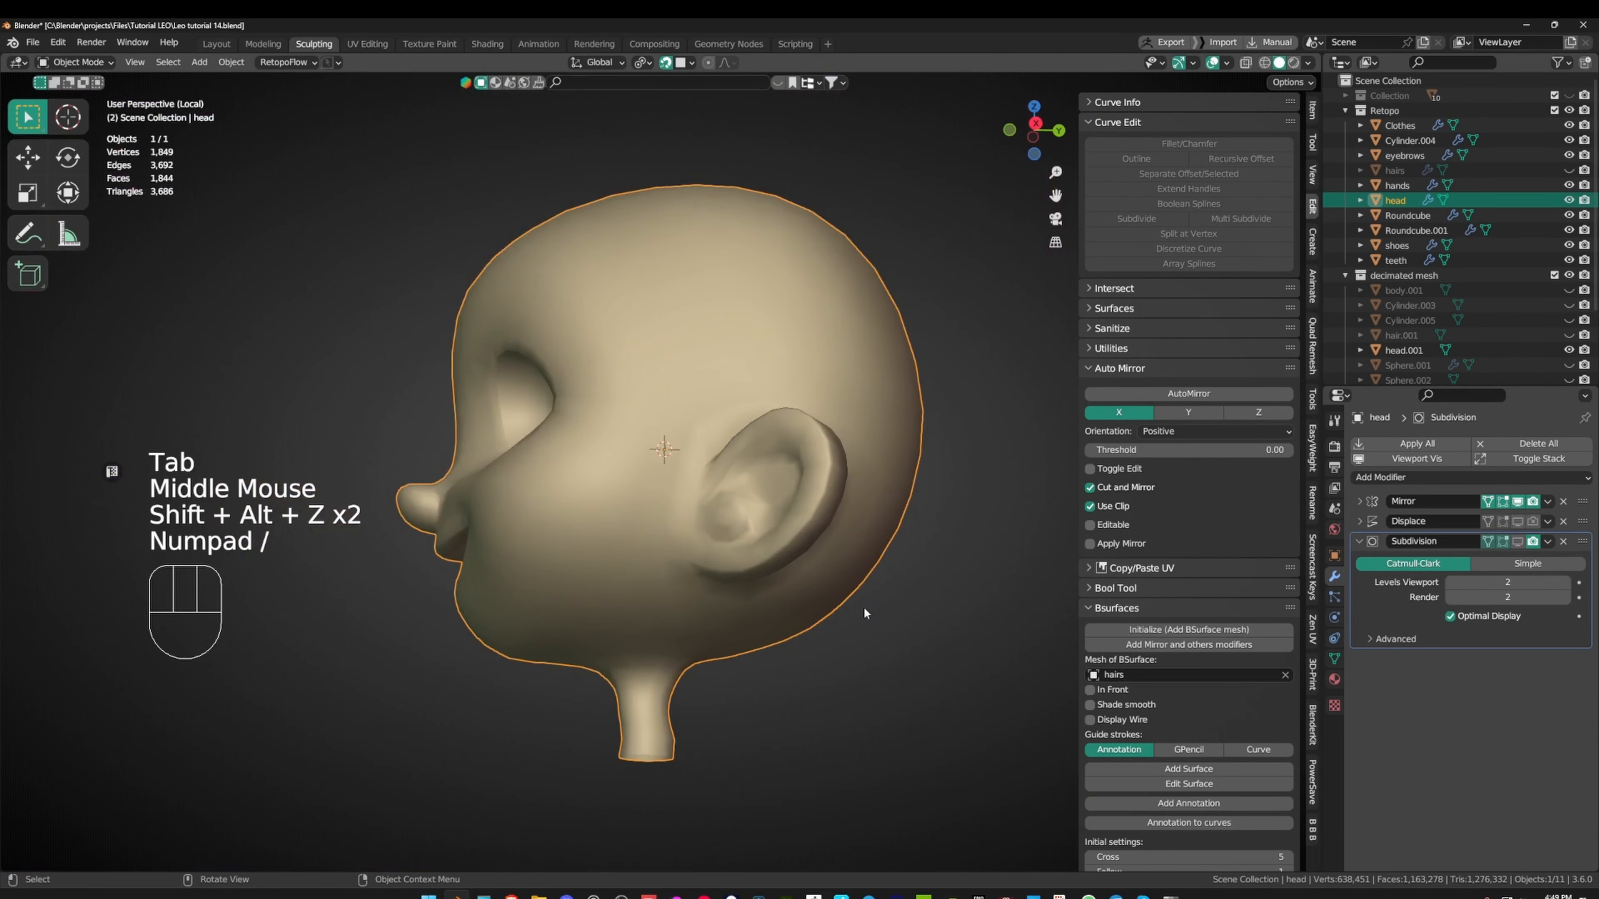
{"action": "middle_click", "coordinate": [788, 511], "text": "alt"}
{"action": "scroll", "coordinate": [788, 511], "scroll_direction": "up", "scroll_amount": 1}
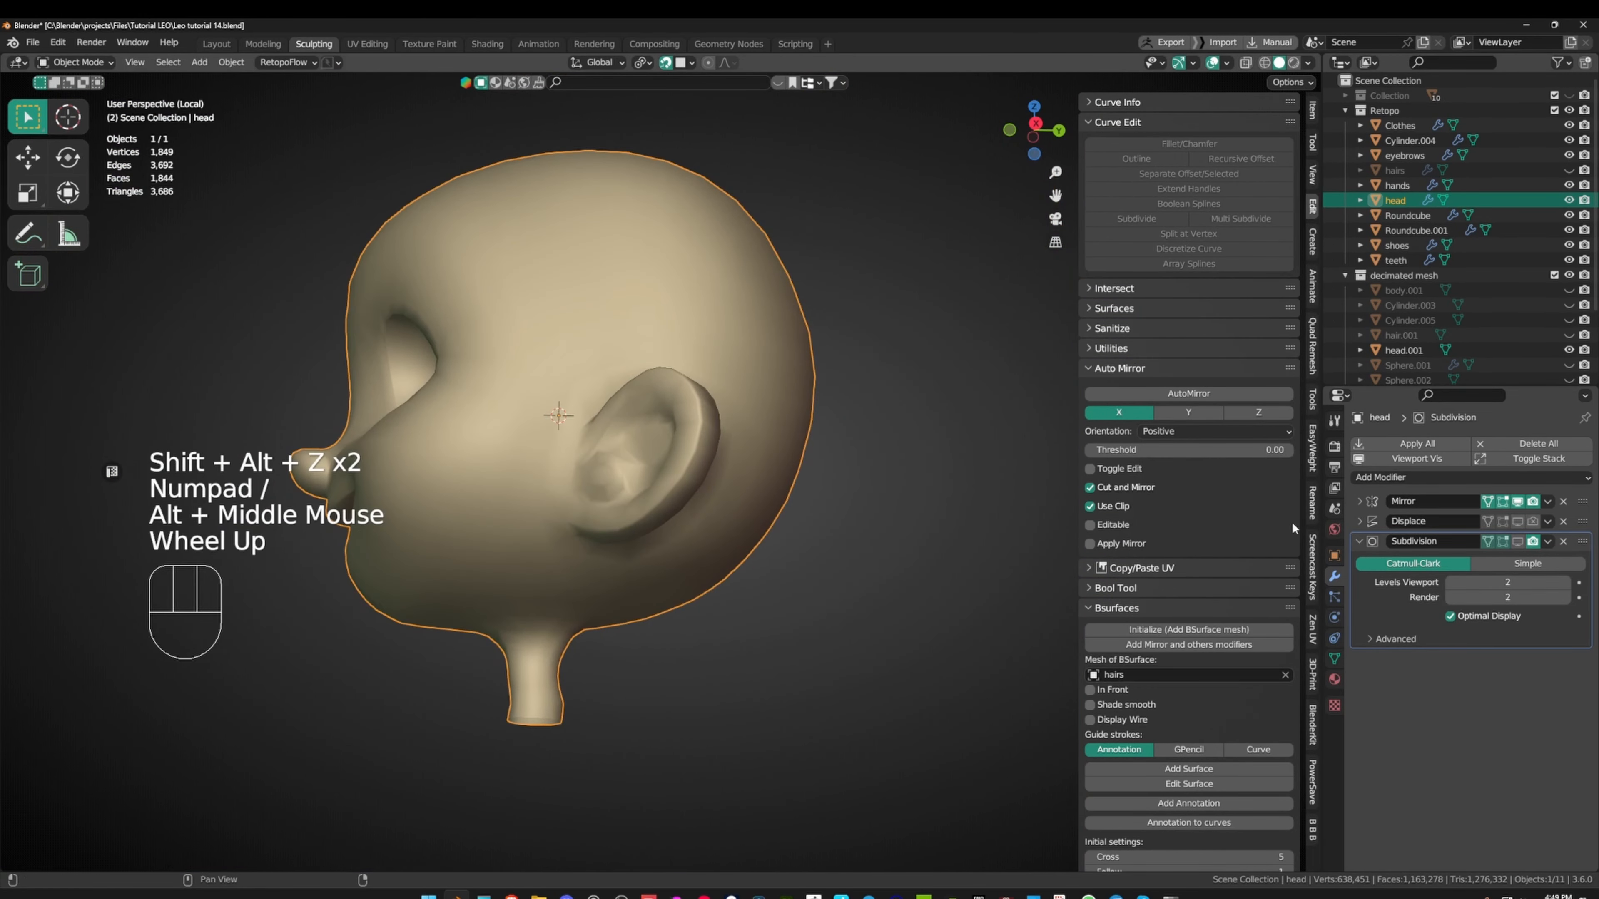
{"action": "left_click", "coordinate": [1517, 541]}
{"action": "scroll", "coordinate": [749, 305], "scroll_direction": "up", "scroll_amount": 2}
{"action": "mouse_move", "coordinate": [699, 334]}
{"action": "middle_mouse_down"}
{"action": "mouse_move", "coordinate": [681, 347]}
{"action": "mouse_move", "coordinate": [1000, 285]}
{"action": "mouse_move", "coordinate": [725, 324]}
{"action": "middle_mouse_up"}
{"action": "scroll", "coordinate": [682, 330], "scroll_direction": "up", "scroll_amount": 2}
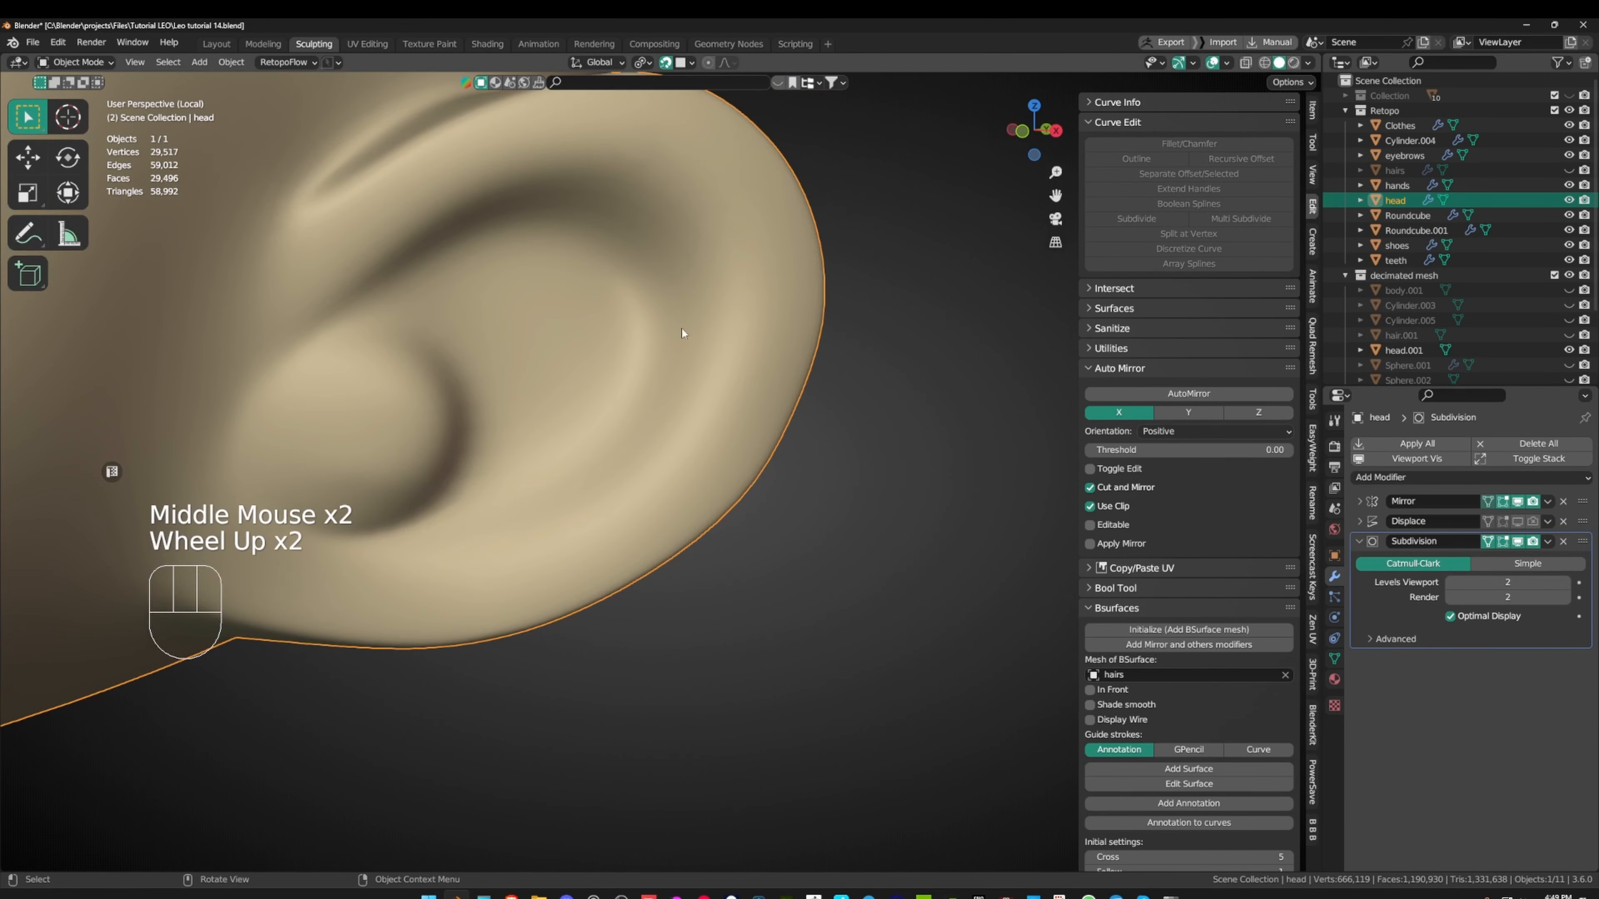
- Turn off the head's Subdivision display, resume editing its mesh and leave local view to compare the ear with the reference
{"action": "left_click", "coordinate": [1518, 542]}
{"action": "key", "text": "Tab"}
{"action": "middle_click_drag", "start_coordinate": [756, 283], "coordinate": [764, 243]}
{"action": "scroll", "coordinate": [744, 260], "scroll_direction": "down", "scroll_amount": 1}
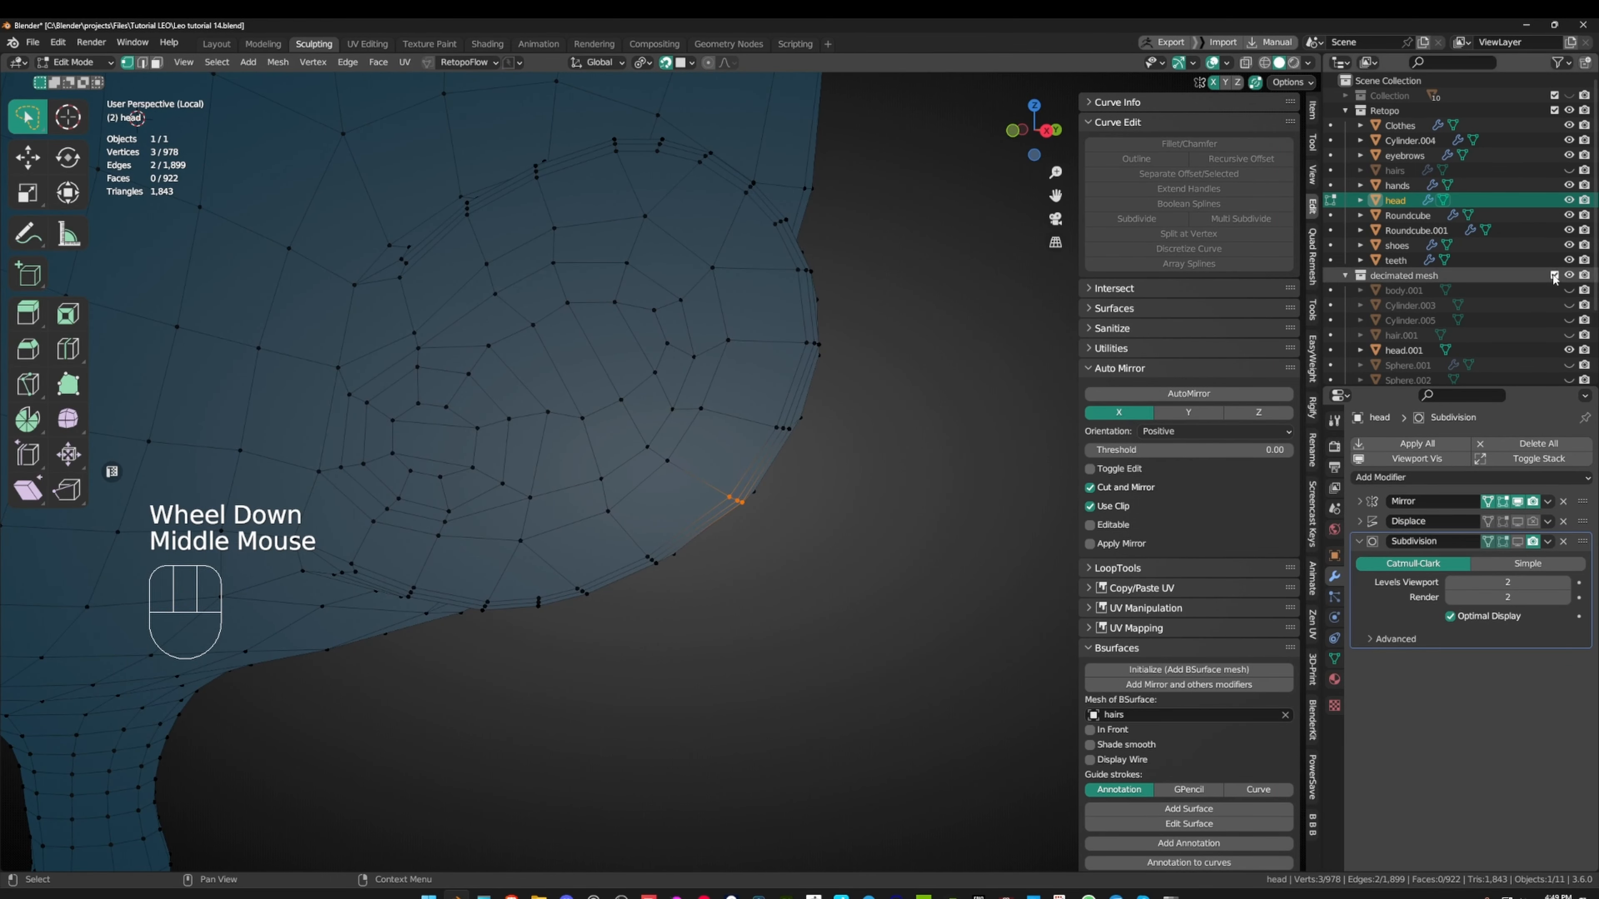
{"action": "key", "text": "KP_Divide"}
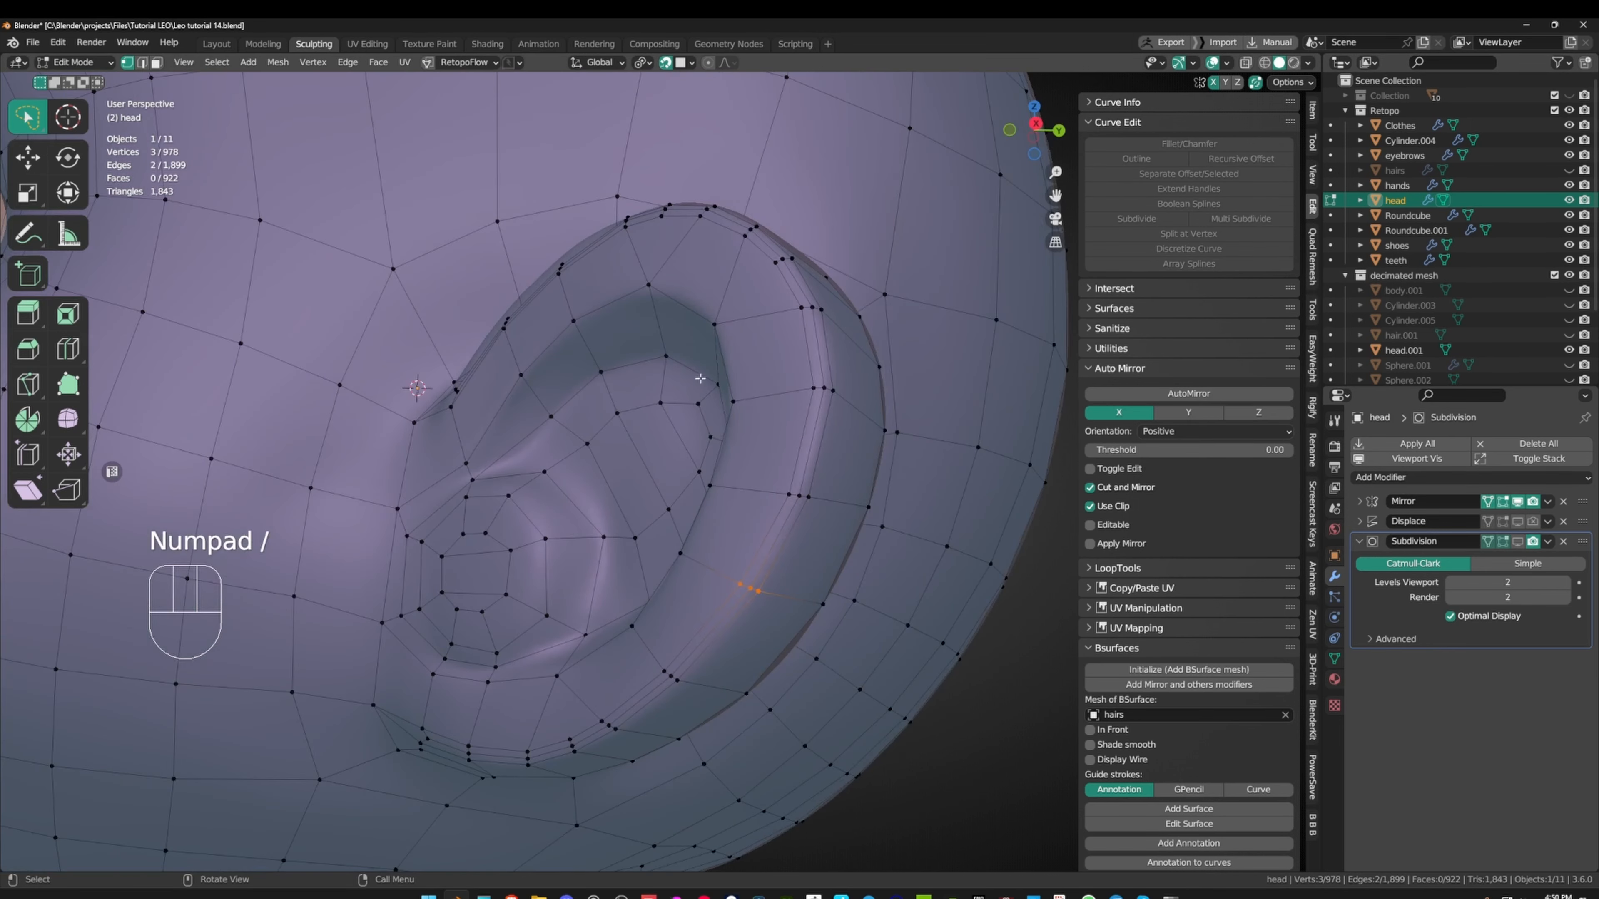
{"action": "mouse_move", "coordinate": [737, 343]}
{"action": "middle_mouse_down"}
{"action": "mouse_move", "coordinate": [774, 367]}
{"action": "mouse_move", "coordinate": [752, 330]}
{"action": "middle_mouse_up"}
{"action": "scroll", "coordinate": [755, 356], "scroll_direction": "up", "scroll_amount": 2}
{"action": "middle_click_drag", "start_coordinate": [753, 330], "coordinate": [812, 348]}
{"action": "scroll", "coordinate": [740, 309], "scroll_direction": "down", "scroll_amount": 4}
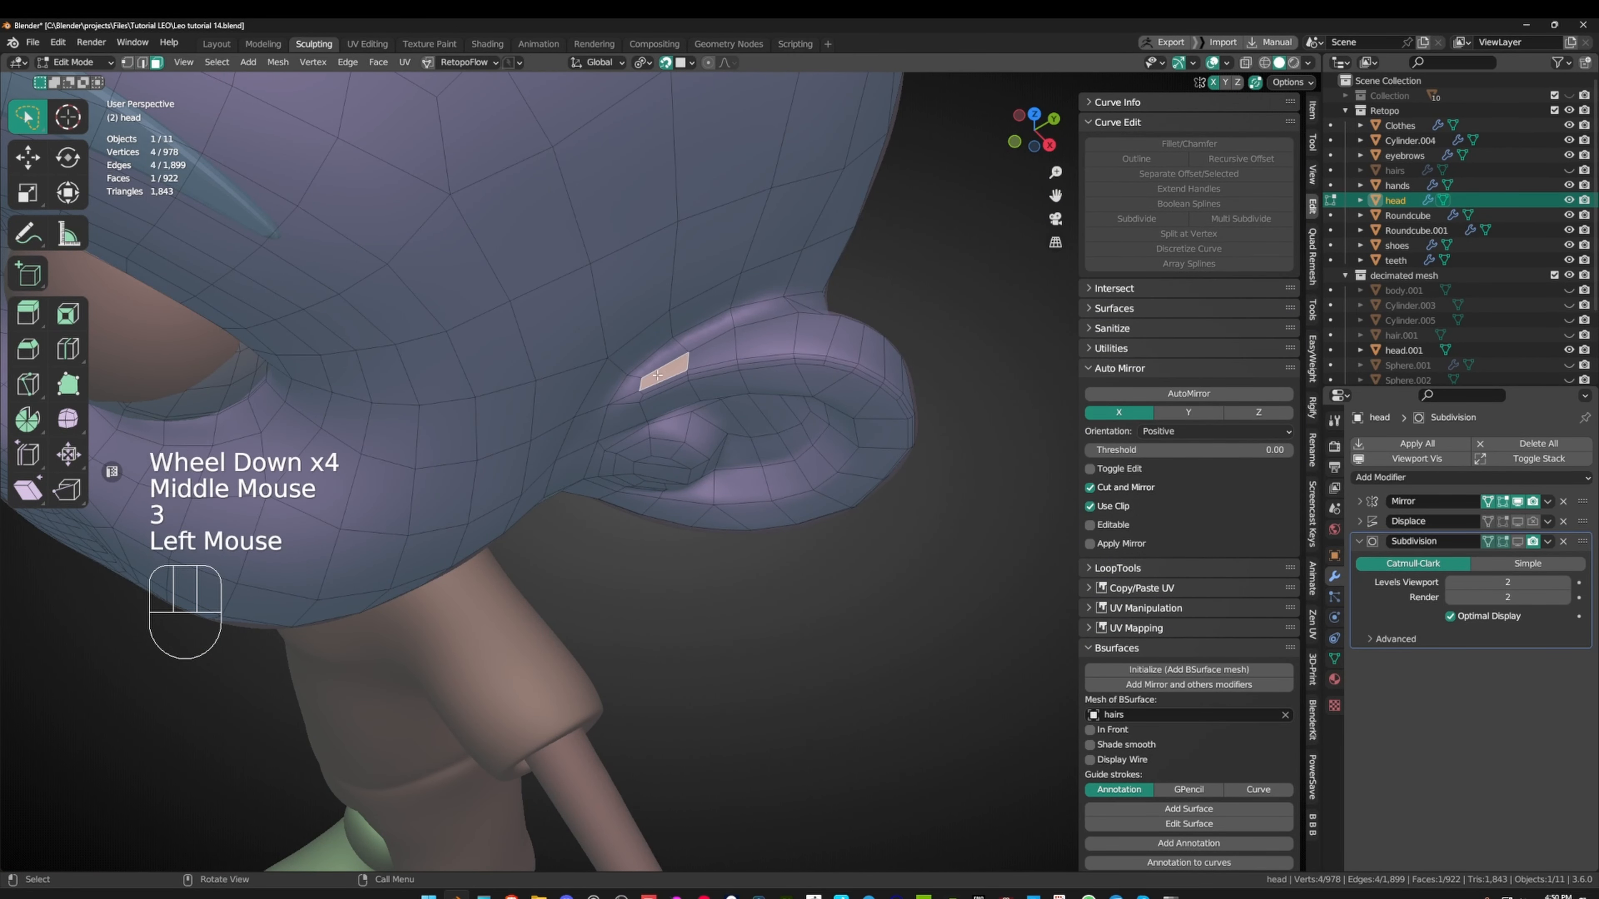
- Delete one face at the upper front end of the ear rim and one at its lower front end
{"action": "key", "text": "x"}
{"action": "left_click", "coordinate": [680, 392]}
{"action": "mouse_move", "coordinate": [680, 392]}
{"action": "middle_mouse_down"}
{"action": "mouse_move", "coordinate": [714, 383]}
{"action": "mouse_move", "coordinate": [678, 389]}
{"action": "middle_mouse_up"}
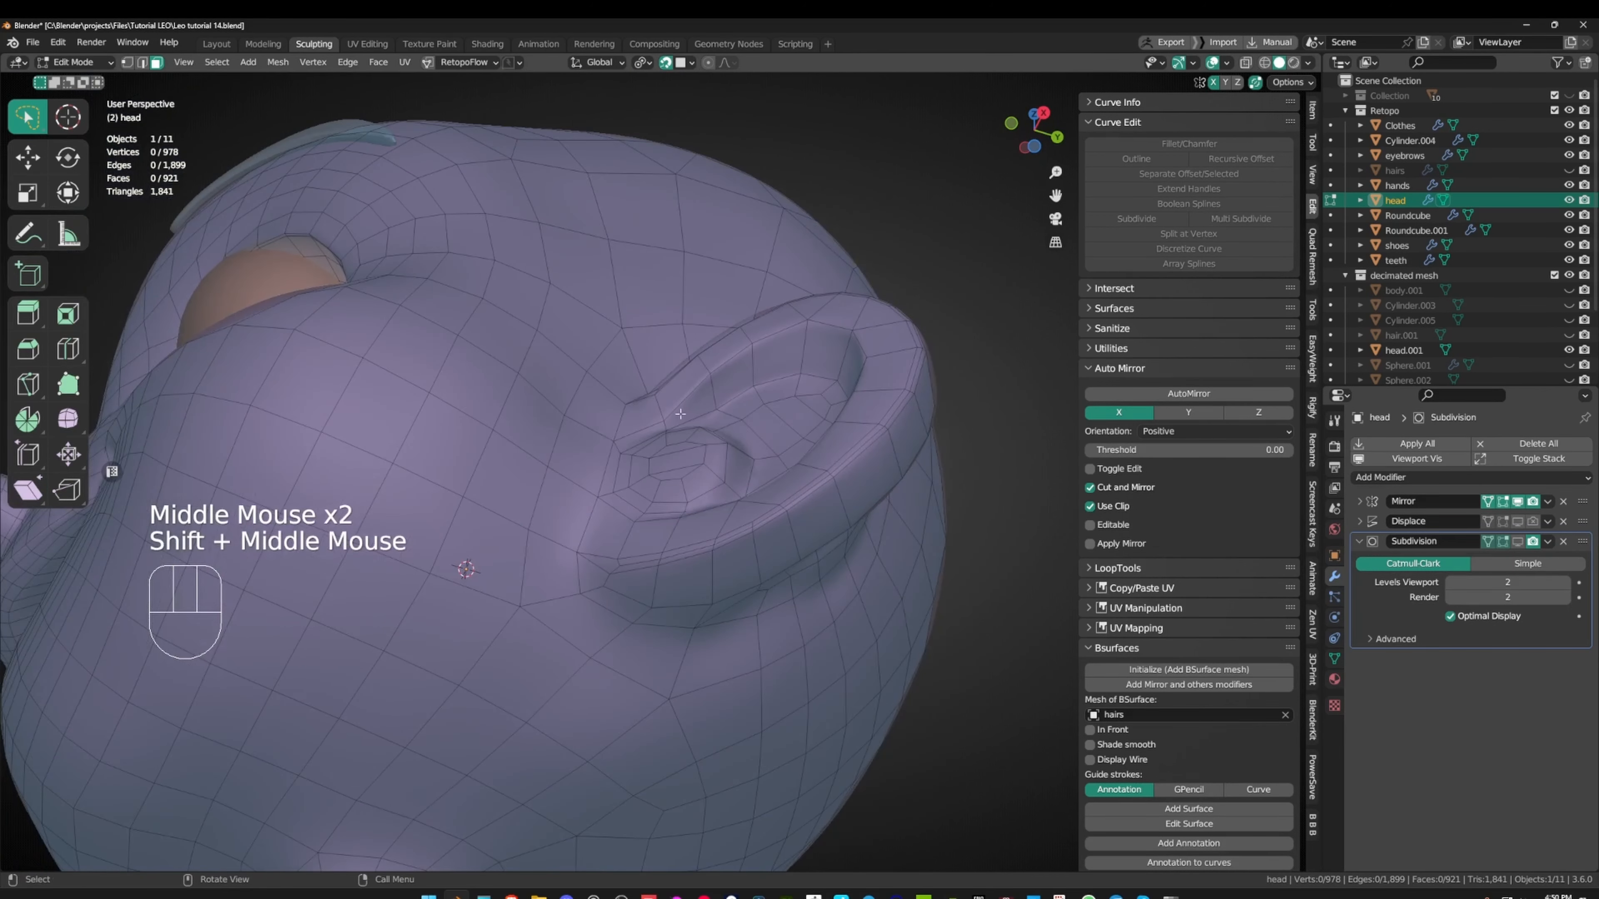
{"action": "key", "text": "x"}
{"action": "left_click", "coordinate": [639, 600]}
{"action": "middle_click_drag", "start_coordinate": [638, 600], "coordinate": [661, 602]}
- Add an edge loop along the back of the ear rim and move its lower vertices to follow the reference
{"action": "key", "text": "ctrl+r"}
{"action": "left_click", "coordinate": [664, 592]}
{"action": "key", "text": "1"}
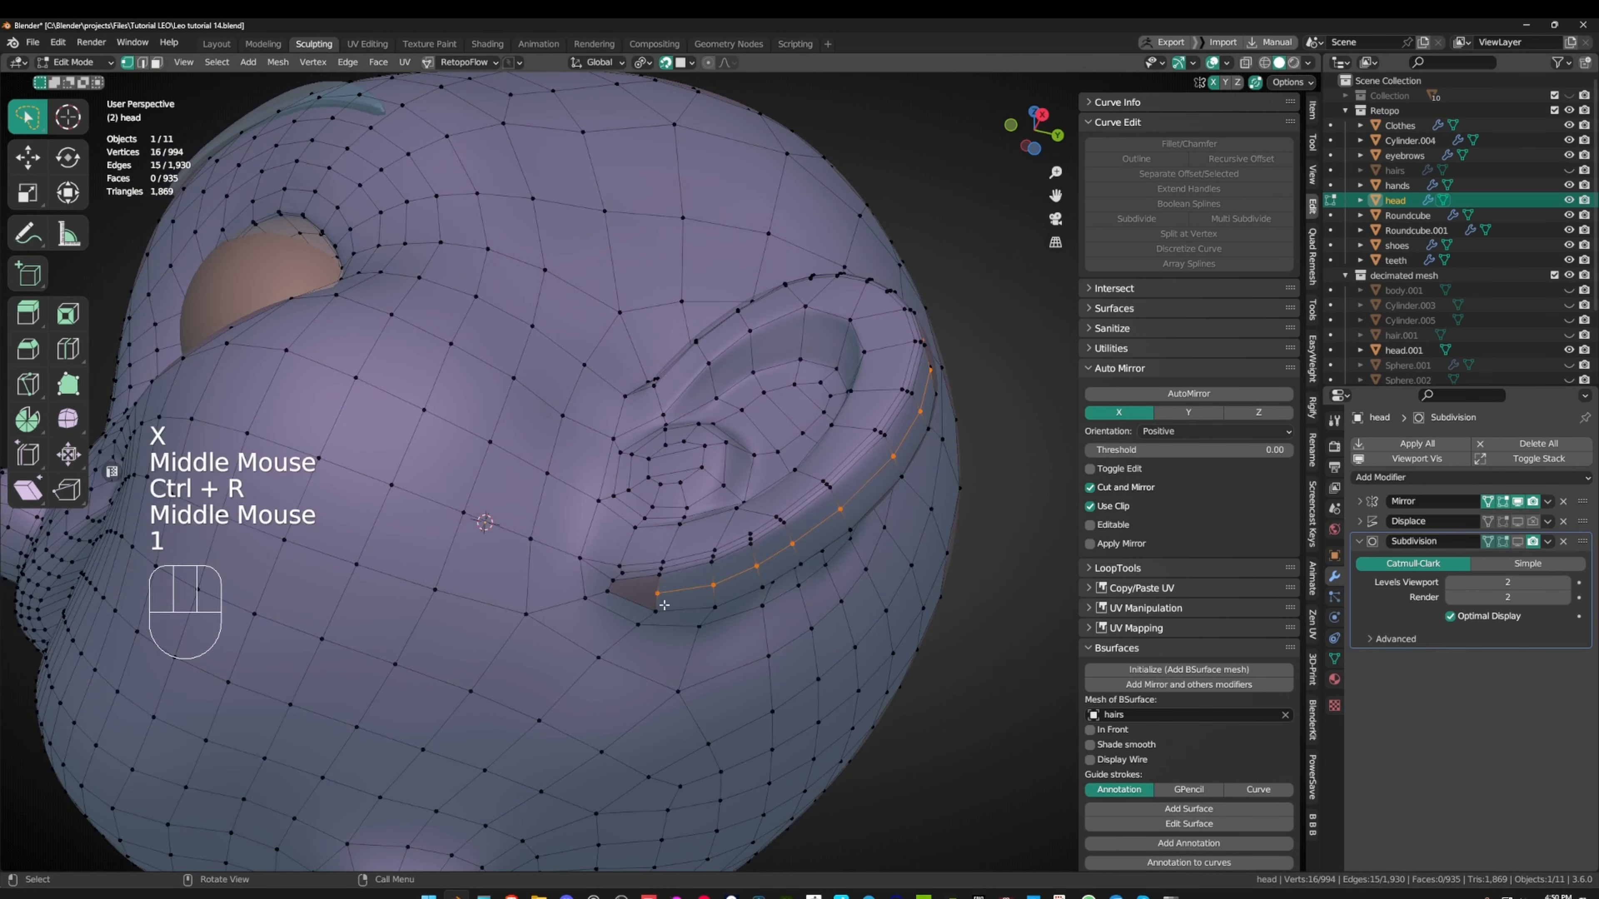
{"action": "left_click", "coordinate": [660, 606]}
{"action": "key", "text": "g"}
{"action": "left_click", "coordinate": [659, 598]}
{"action": "key", "text": "g"}
{"action": "left_click", "coordinate": [702, 585]}
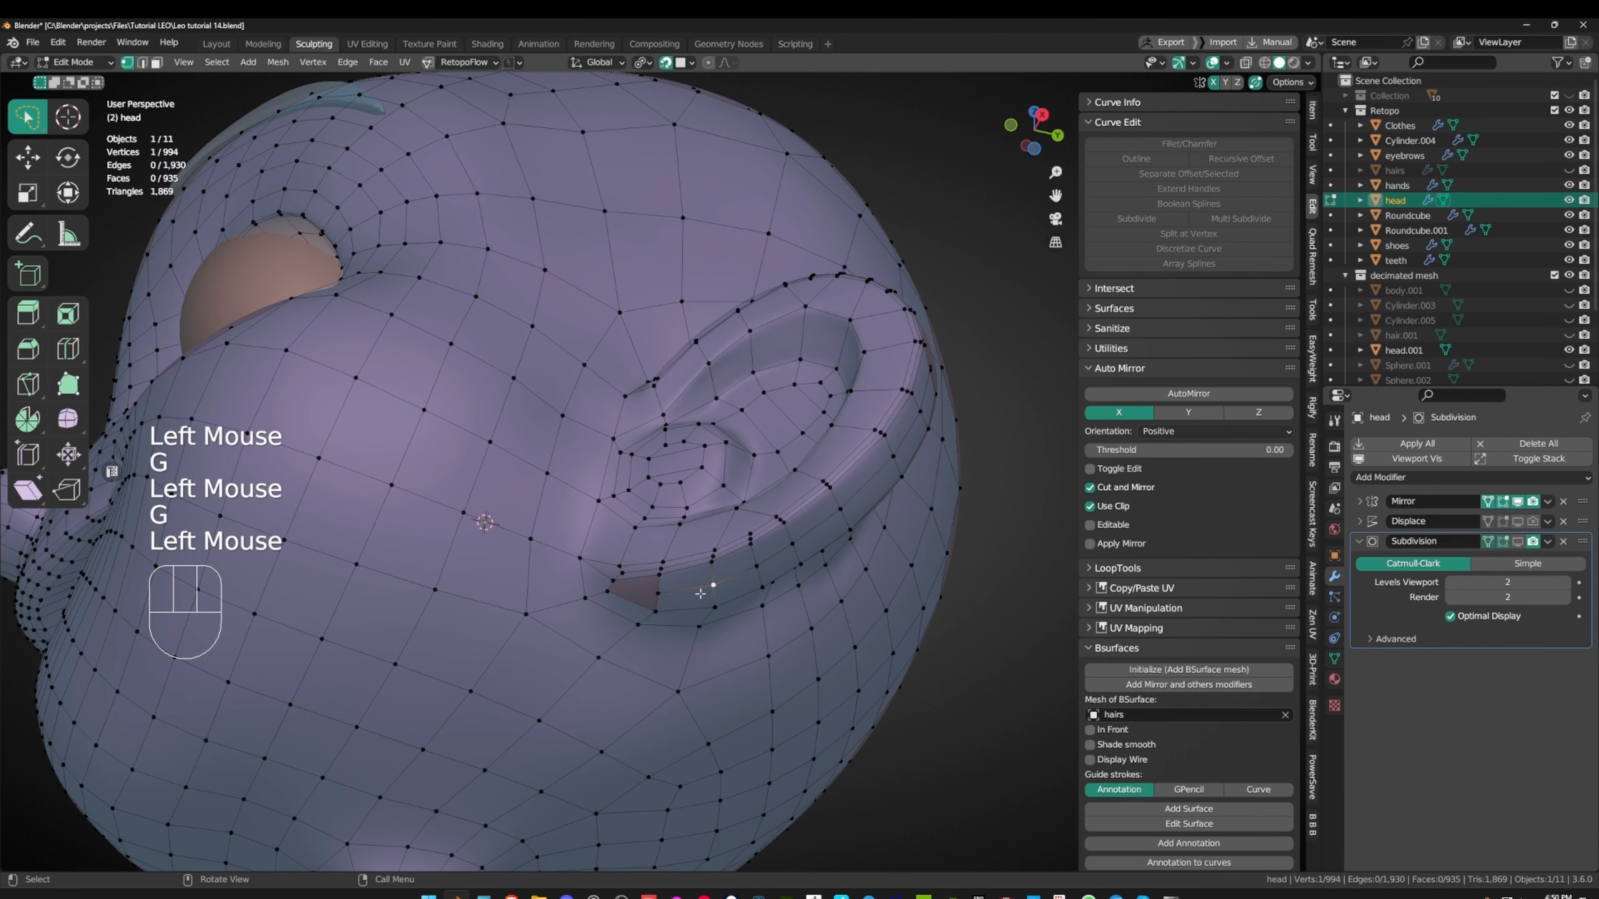
{"action": "key", "text": "g"}
{"action": "left_click", "coordinate": [745, 569]}
- Maximize the viewport and reposition two more vertices of the new loop on the lower back of the ear rim
{"action": "middle_click_drag", "start_coordinate": [745, 569], "coordinate": [673, 551]}
{"action": "key", "text": "ctrl+space"}
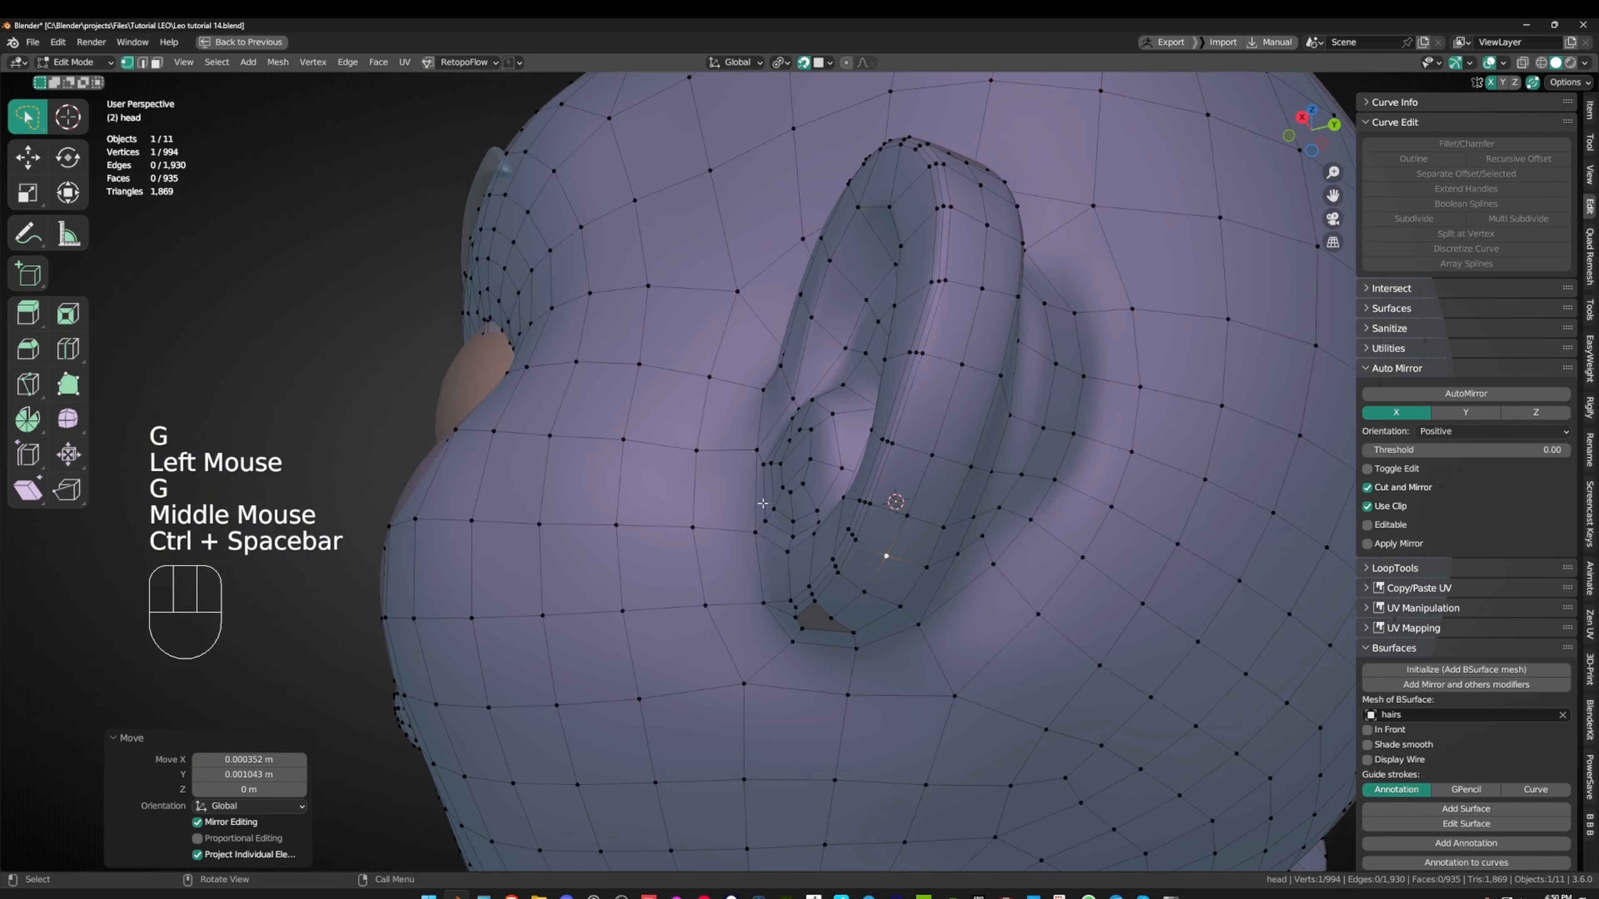
{"action": "middle_click_drag", "start_coordinate": [891, 526], "coordinate": [808, 571], "text": "shift"}
{"action": "left_click", "coordinate": [808, 571]}
{"action": "key", "text": "g"}
{"action": "left_click", "coordinate": [816, 507]}
{"action": "key", "text": "g"}
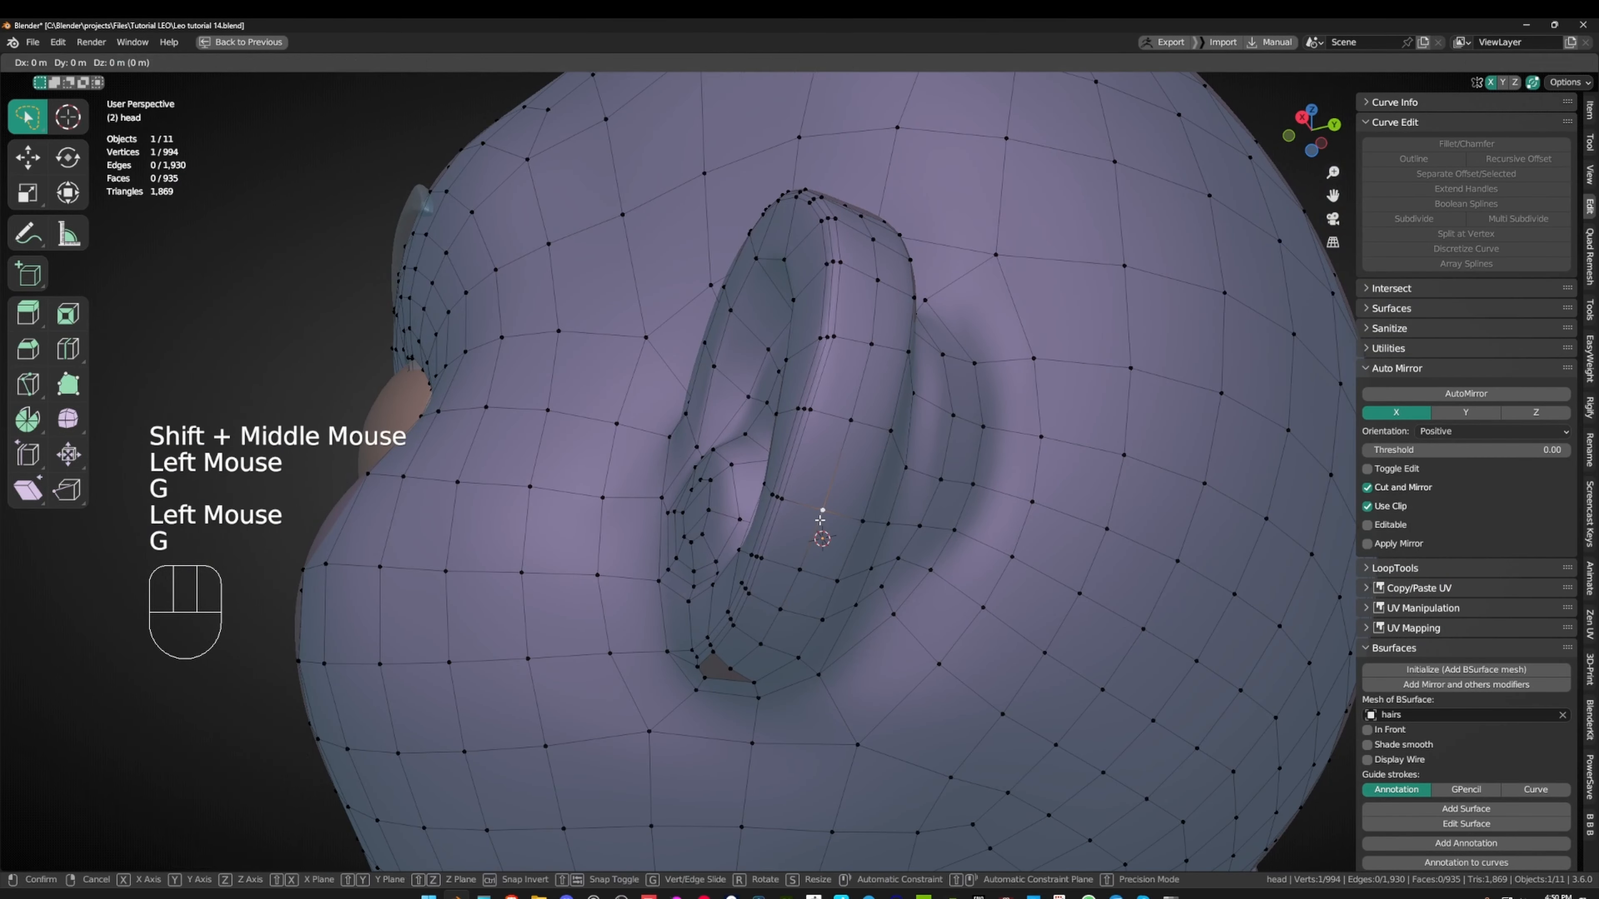
{"action": "left_click", "coordinate": [844, 423]}
- Move the loop vertex at mid-height of the ear's back and shift the row of three rim vertices beside it
{"action": "middle_click_drag", "start_coordinate": [844, 423], "coordinate": [771, 530]}
{"action": "middle_click_drag", "start_coordinate": [771, 529], "coordinate": [742, 623], "text": "shift"}
{"action": "left_click", "coordinate": [757, 546]}
{"action": "key", "text": "g"}
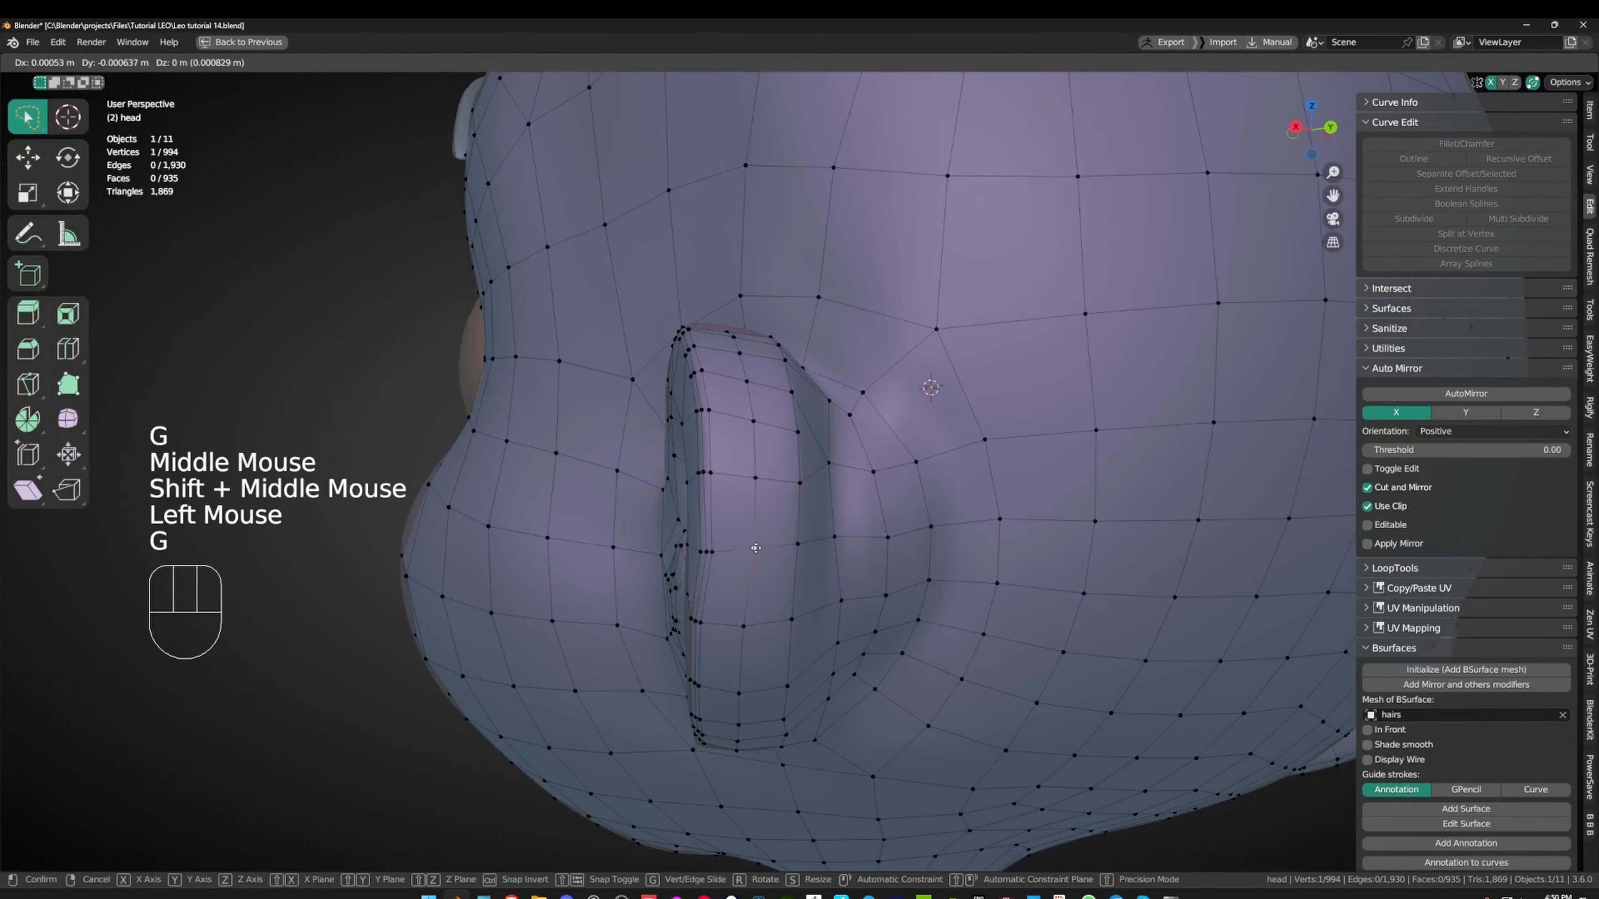
{"action": "left_click", "coordinate": [757, 545]}
{"action": "middle_click_drag", "start_coordinate": [758, 545], "coordinate": [788, 570]}
{"action": "key", "text": "g"}
{"action": "left_click", "coordinate": [825, 577]}
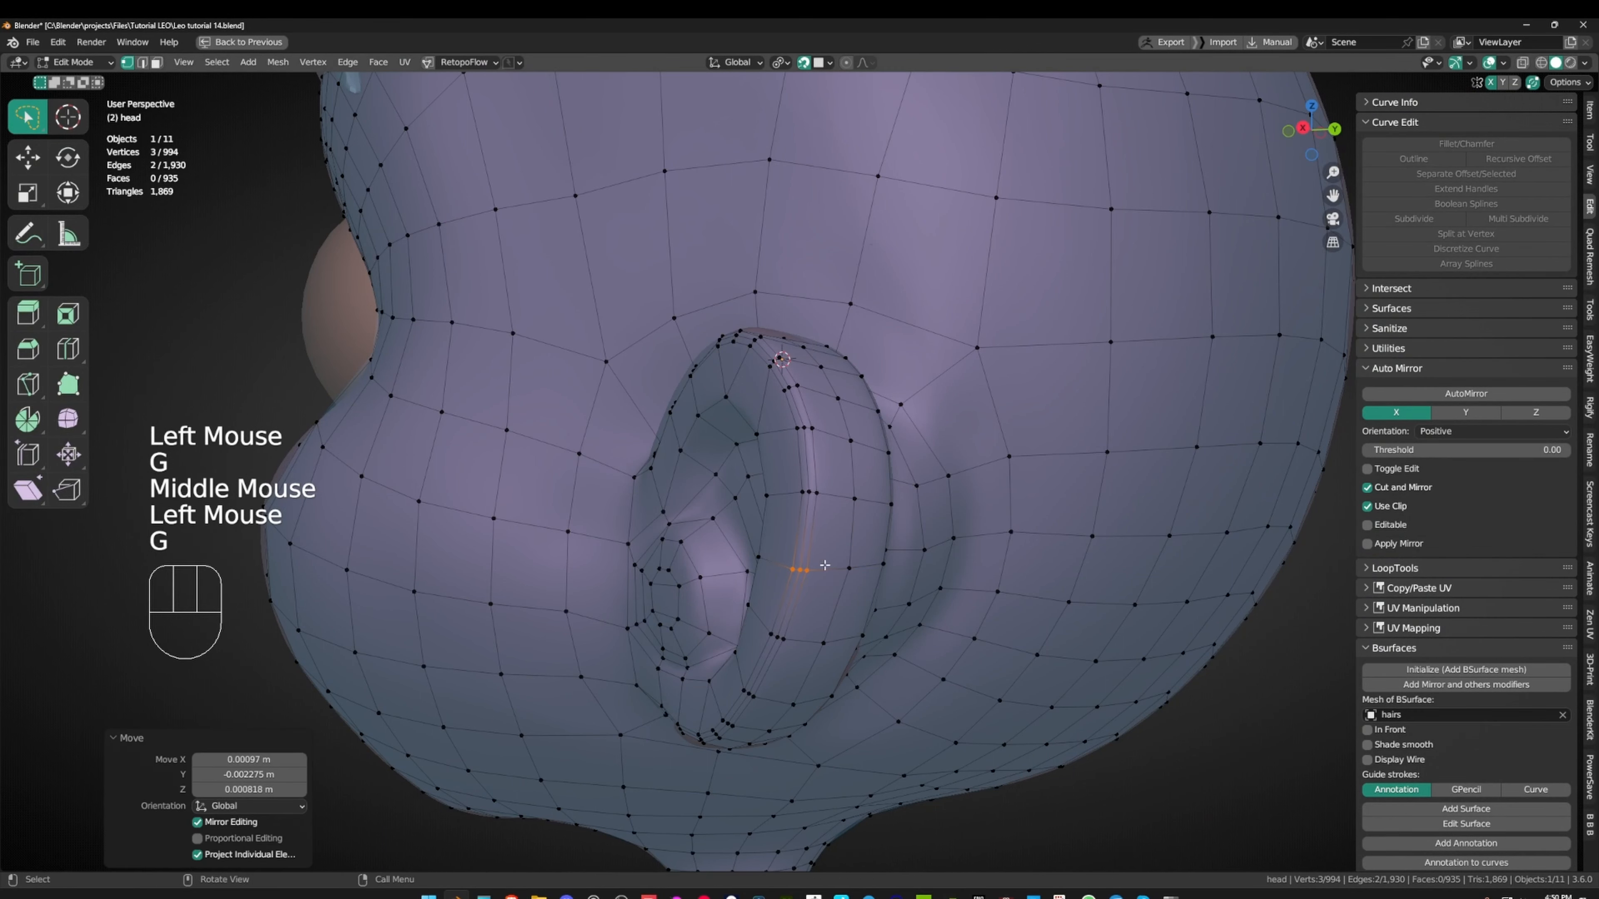
{"action": "key", "text": "g"}
{"action": "middle_click_drag", "start_coordinate": [790, 494], "coordinate": [699, 536]}
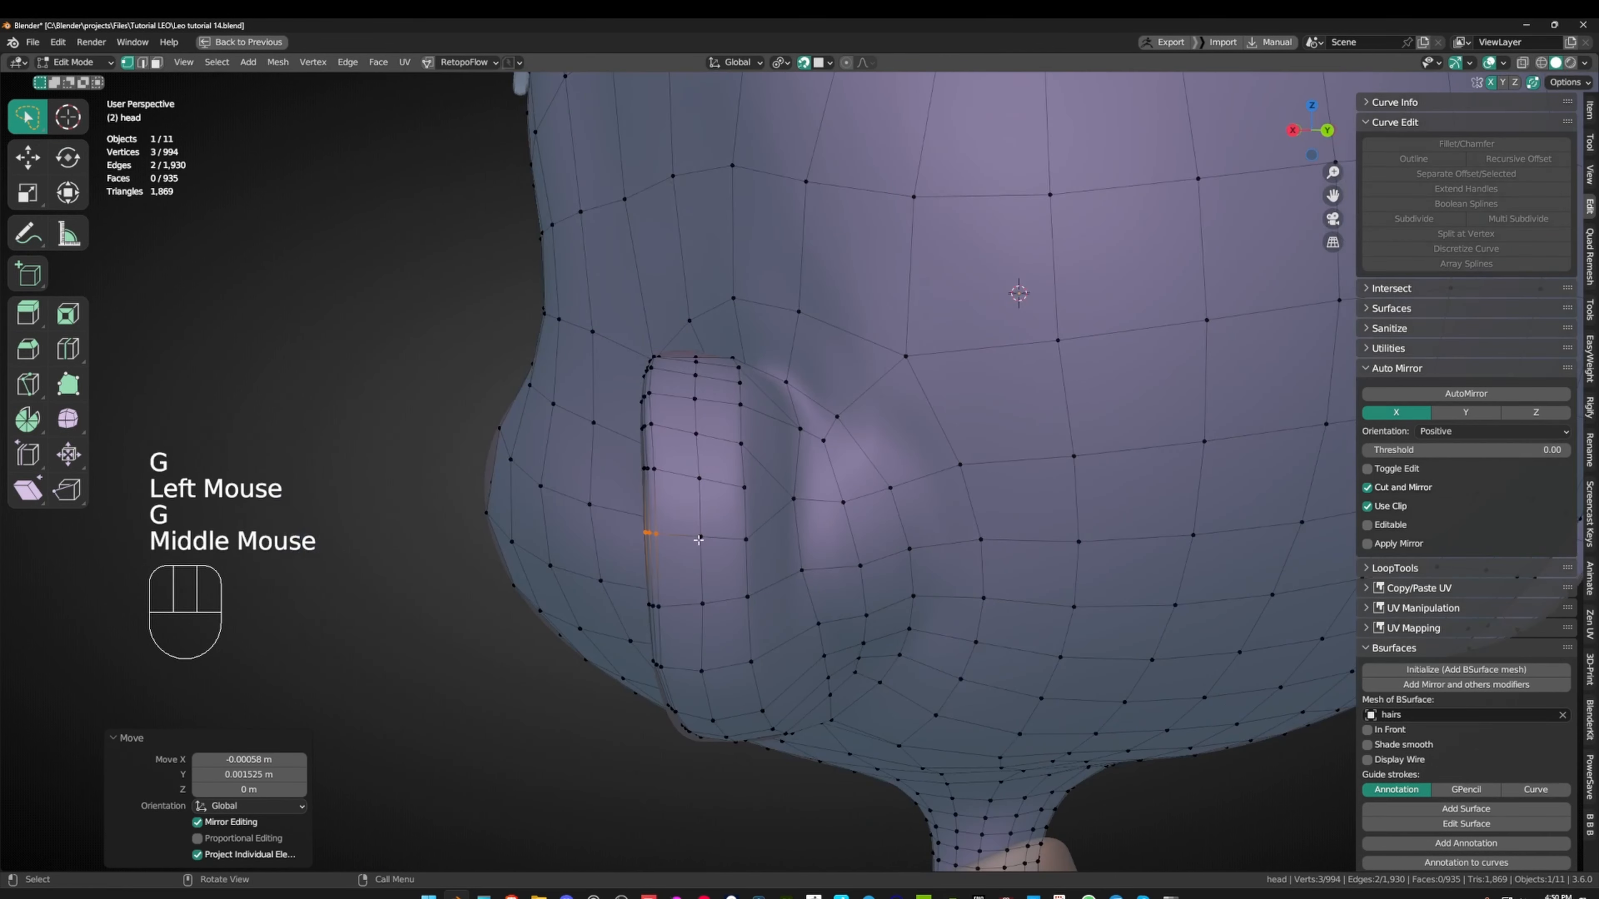
- Adjust the middle vertices of the loop along the ear's back so they sit evenly on the reference
{"action": "left_click", "coordinate": [697, 540]}
{"action": "key", "text": "g"}
{"action": "left_click", "coordinate": [700, 539]}
{"action": "left_click", "coordinate": [703, 475]}
{"action": "key", "text": "g"}
{"action": "left_click", "coordinate": [703, 476]}
{"action": "middle_click_drag", "start_coordinate": [703, 476], "coordinate": [700, 555]}
{"action": "left_click", "coordinate": [699, 549]}
{"action": "key", "text": "g"}
{"action": "left_click", "coordinate": [698, 553]}
{"action": "left_click", "coordinate": [697, 502]}
{"action": "key", "text": "g"}
{"action": "left_click", "coordinate": [697, 502]}
- Move the uppermost loop vertices on the back of the ear to even out their spacing
{"action": "left_click", "coordinate": [695, 482]}
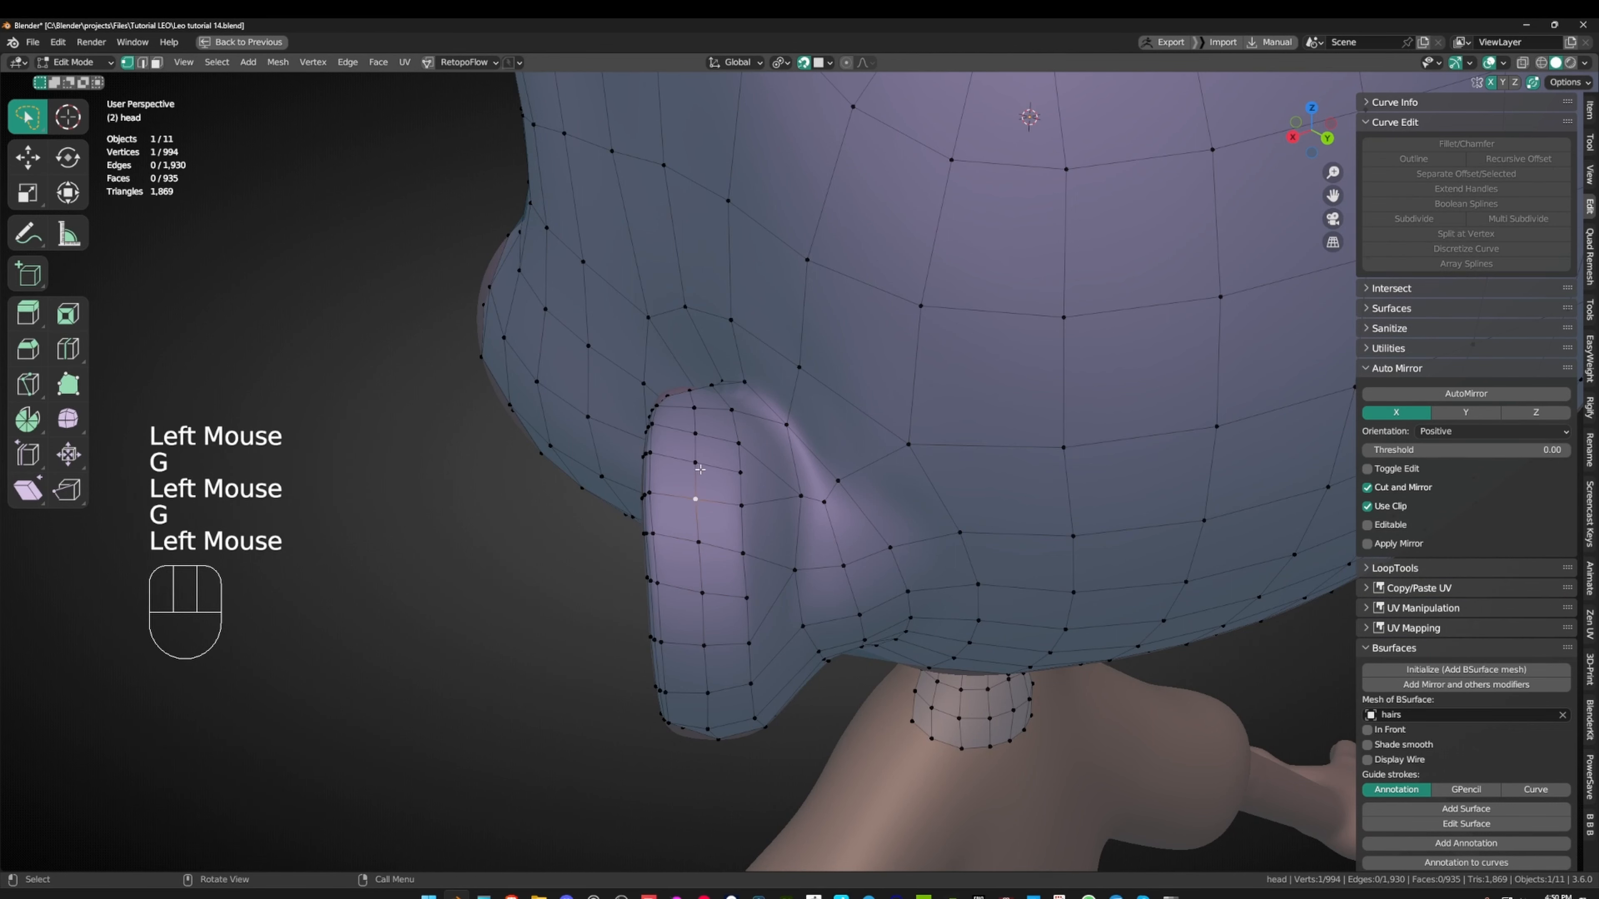
{"action": "left_click", "coordinate": [697, 466]}
{"action": "key", "text": "g"}
{"action": "left_click", "coordinate": [701, 469]}
{"action": "left_click", "coordinate": [696, 435]}
{"action": "key", "text": "g"}
{"action": "left_click", "coordinate": [698, 431]}
- Reposition the loop vertices over the top of the ear so they lie centred on the rim
{"action": "middle_click_drag", "start_coordinate": [699, 431], "coordinate": [837, 465]}
{"action": "middle_click_drag", "start_coordinate": [818, 472], "coordinate": [787, 529]}
{"action": "middle_click_drag", "start_coordinate": [787, 529], "coordinate": [771, 557]}
{"action": "key", "text": "g"}
{"action": "left_click", "coordinate": [781, 542]}
{"action": "key", "text": "g"}
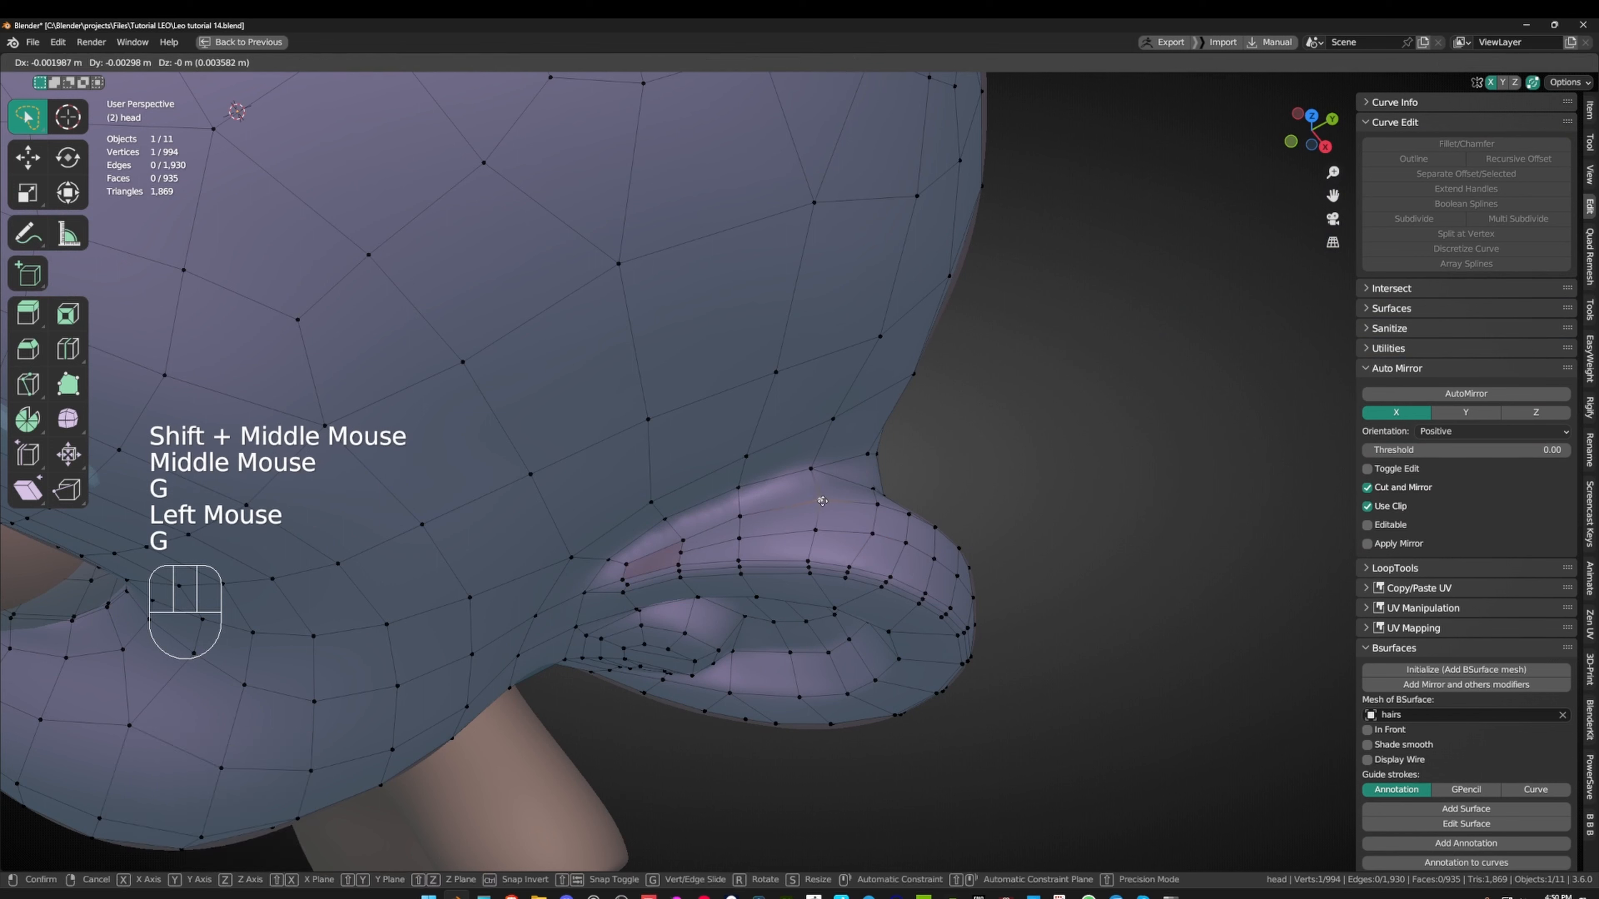
{"action": "left_click", "coordinate": [821, 533]}
{"action": "key", "text": "g"}
{"action": "left_click", "coordinate": [815, 532]}
{"action": "middle_click_drag", "start_coordinate": [815, 532], "coordinate": [840, 529]}
- Adjust the loop vertices on the upper front of the ear rim beside the open face
{"action": "left_click", "coordinate": [767, 541]}
{"action": "key", "text": "g"}
{"action": "left_click", "coordinate": [765, 542]}
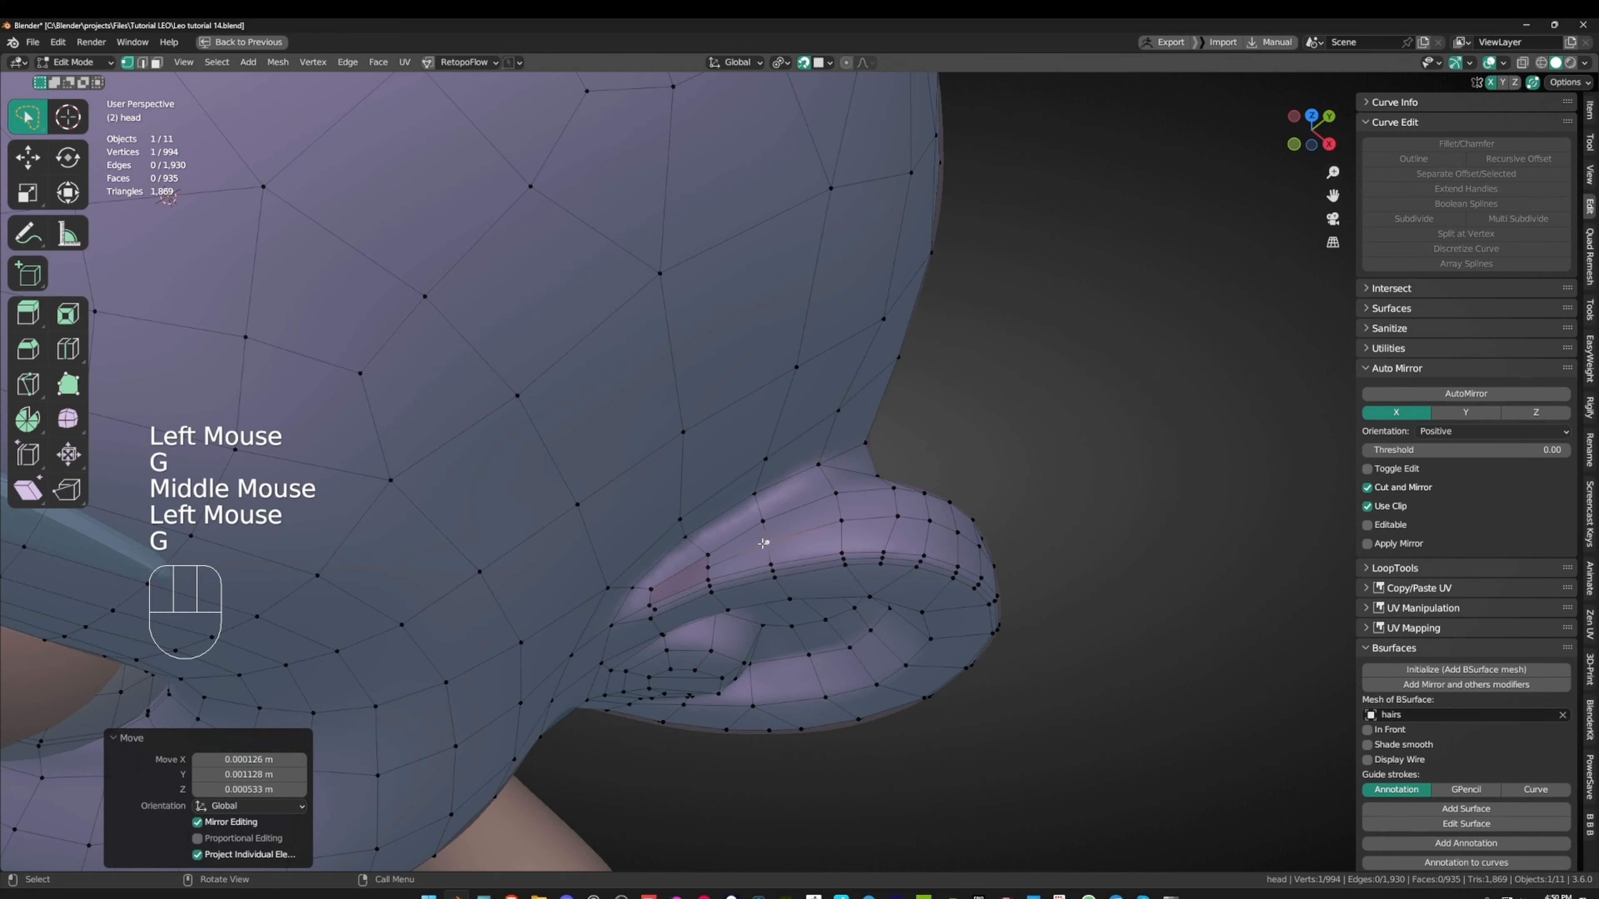
{"action": "left_click", "coordinate": [710, 564]}
{"action": "key", "text": "g"}
{"action": "middle_click_drag", "start_coordinate": [709, 564], "coordinate": [722, 447], "text": "shift"}
{"action": "scroll", "coordinate": [702, 516], "scroll_direction": "up", "scroll_amount": 2}
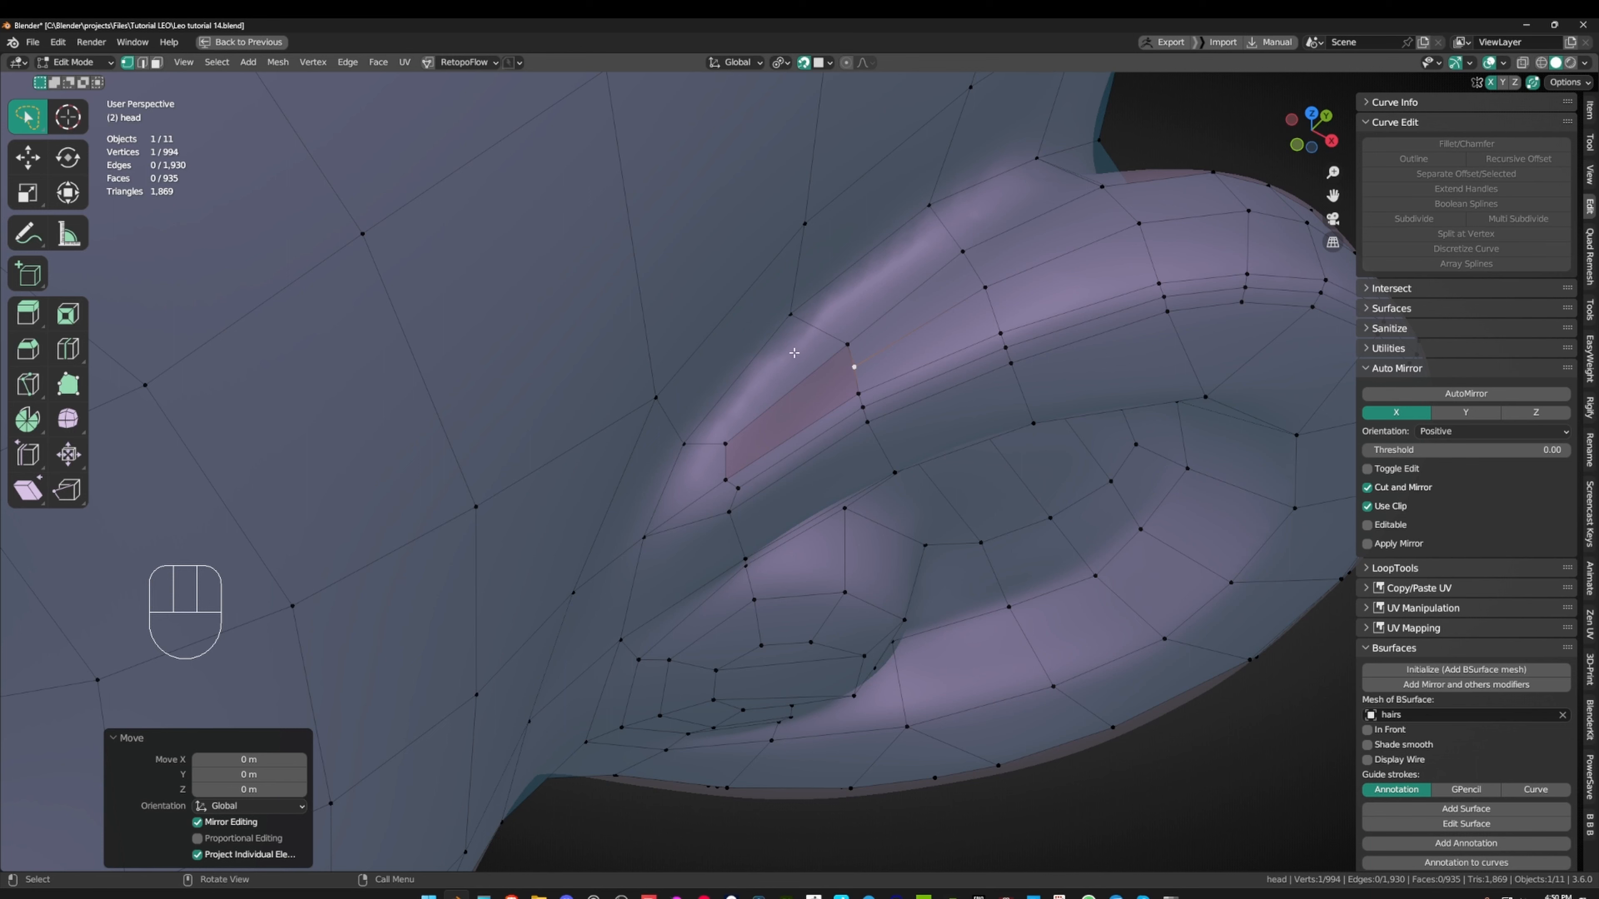
- Examine the gap at the upper front of the ear and the edge flow around the inner folds
{"action": "middle_click_drag", "start_coordinate": [833, 446], "coordinate": [772, 444]}
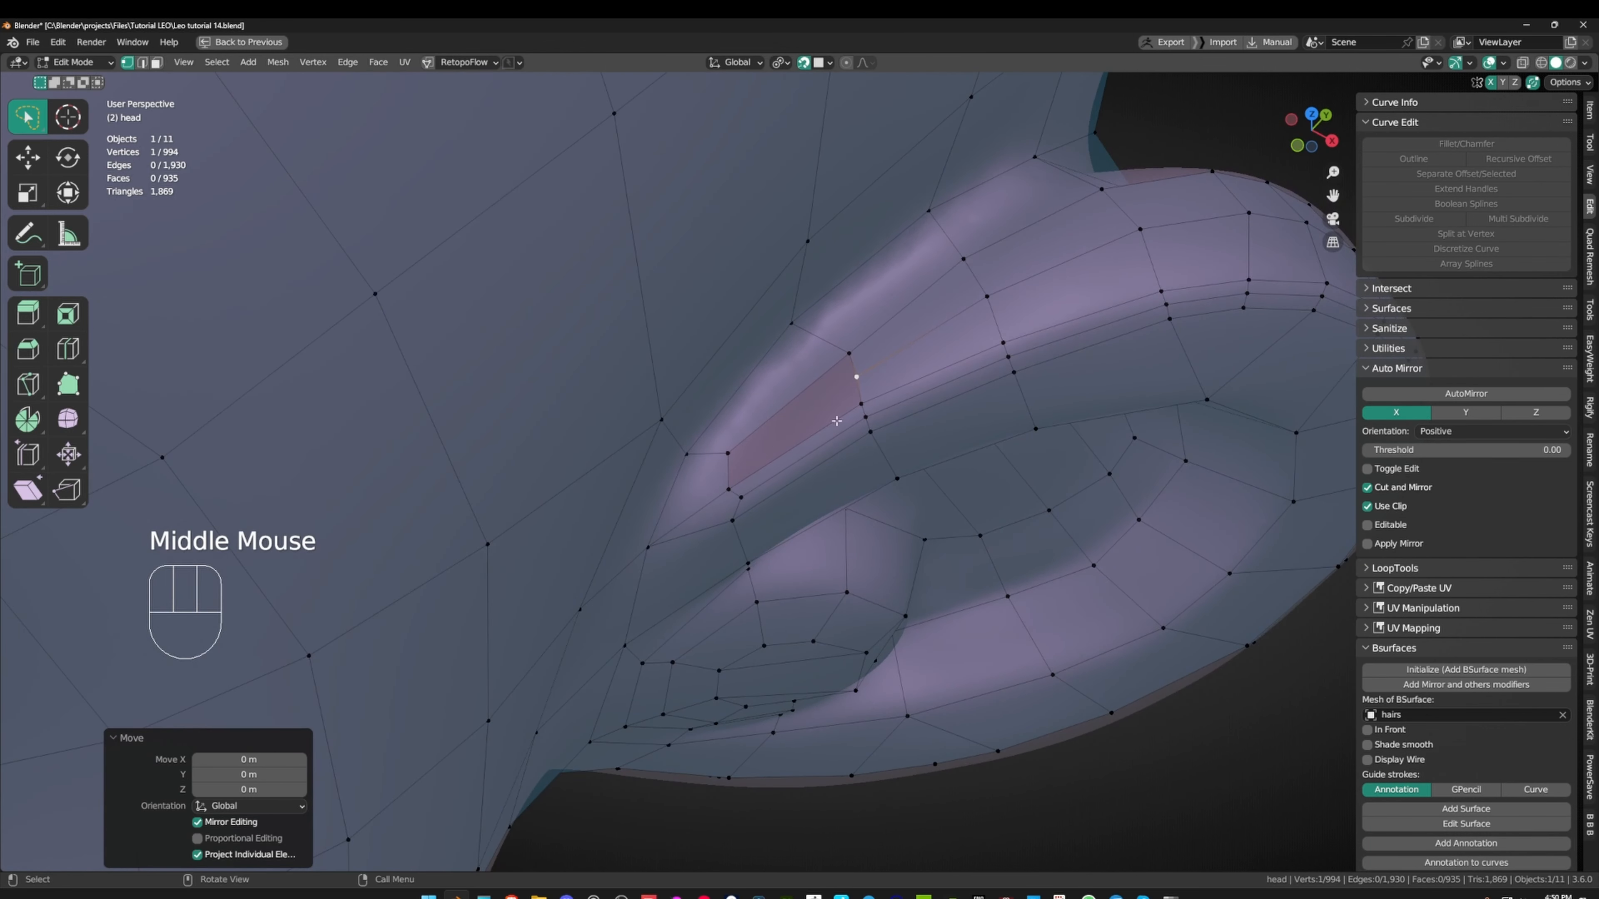
{"action": "middle_click_drag", "start_coordinate": [712, 494], "coordinate": [651, 363]}
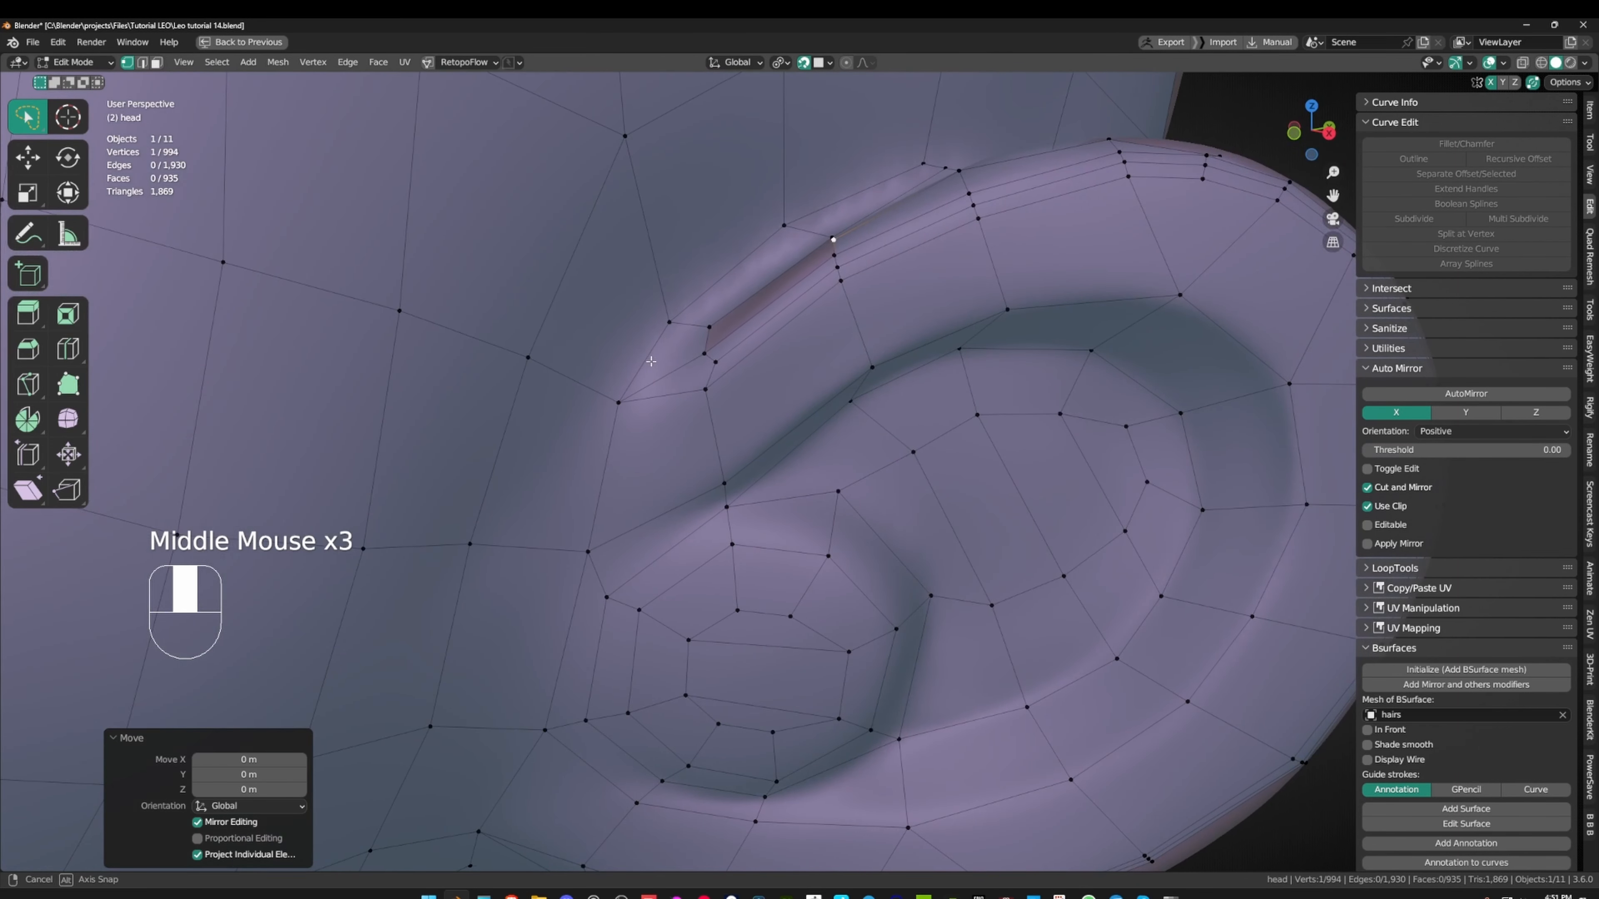
{"action": "left_click", "coordinate": [620, 400]}
{"action": "middle_click_drag", "start_coordinate": [623, 401], "coordinate": [710, 409]}
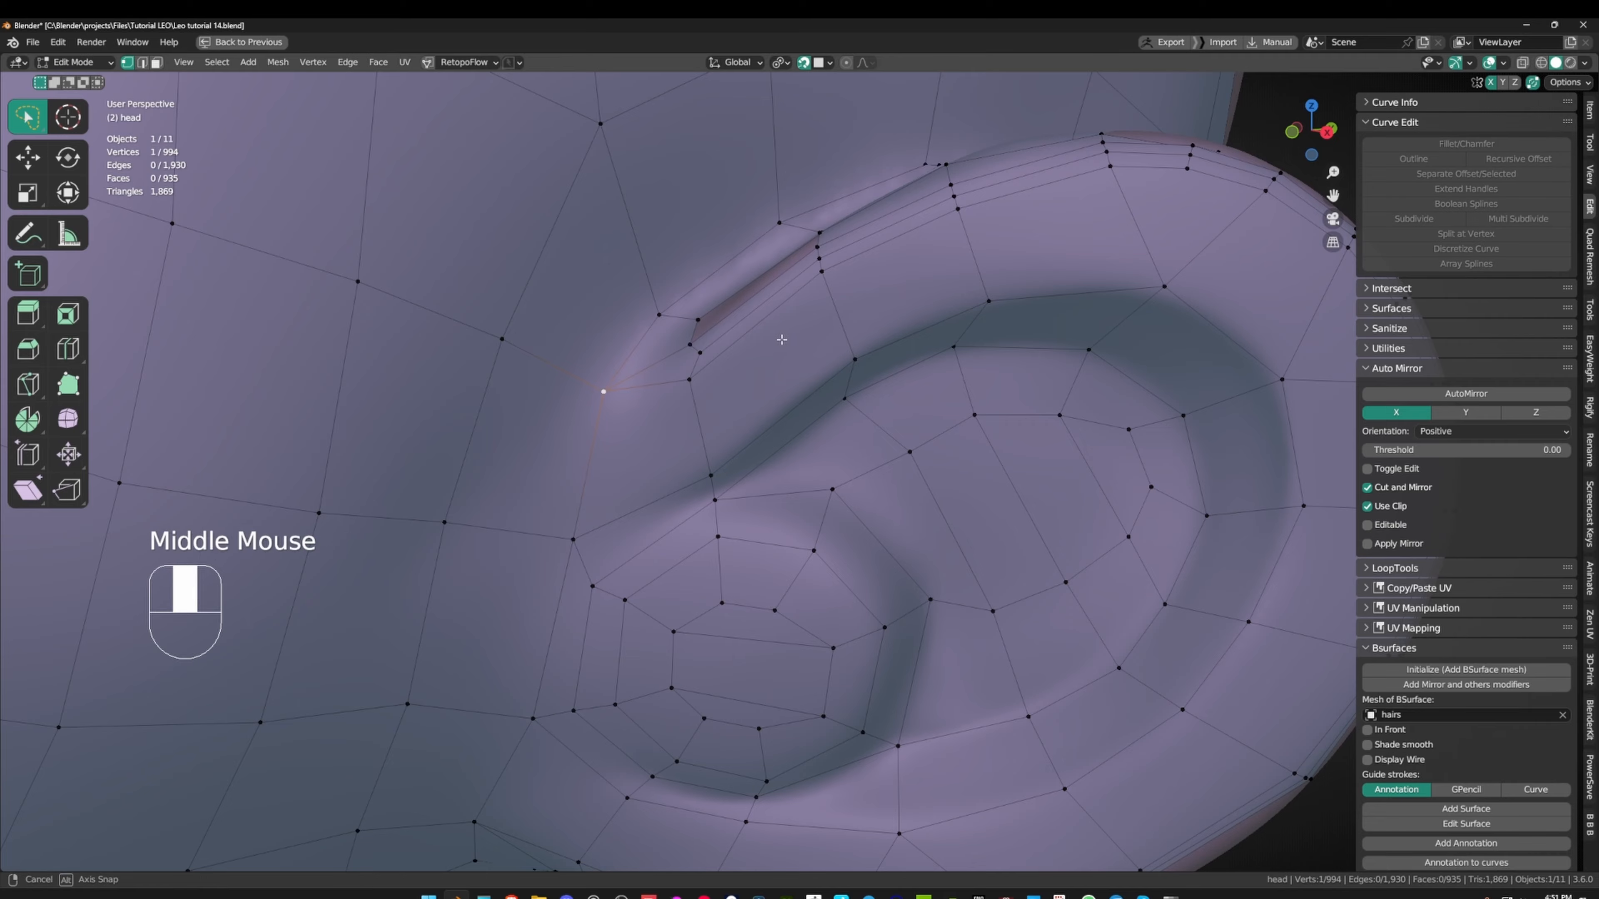
{"action": "middle_click_drag", "start_coordinate": [781, 339], "coordinate": [800, 416]}
{"action": "scroll", "coordinate": [753, 401], "scroll_direction": "down", "scroll_amount": 1}
{"action": "scroll", "coordinate": [642, 686], "scroll_direction": "up", "scroll_amount": 1}
{"action": "middle_click_drag", "start_coordinate": [642, 685], "coordinate": [720, 767]}
{"action": "key", "text": "ctrl+e"}
{"action": "key", "text": "ctrl+r"}
{"action": "scroll", "coordinate": [792, 563], "scroll_direction": "down", "scroll_amount": 1}
{"action": "middle_click_drag", "start_coordinate": [792, 563], "coordinate": [778, 580]}
{"action": "middle_click_drag", "start_coordinate": [777, 580], "coordinate": [711, 676], "text": "shift"}
{"action": "key", "text": "ctrl+r"}
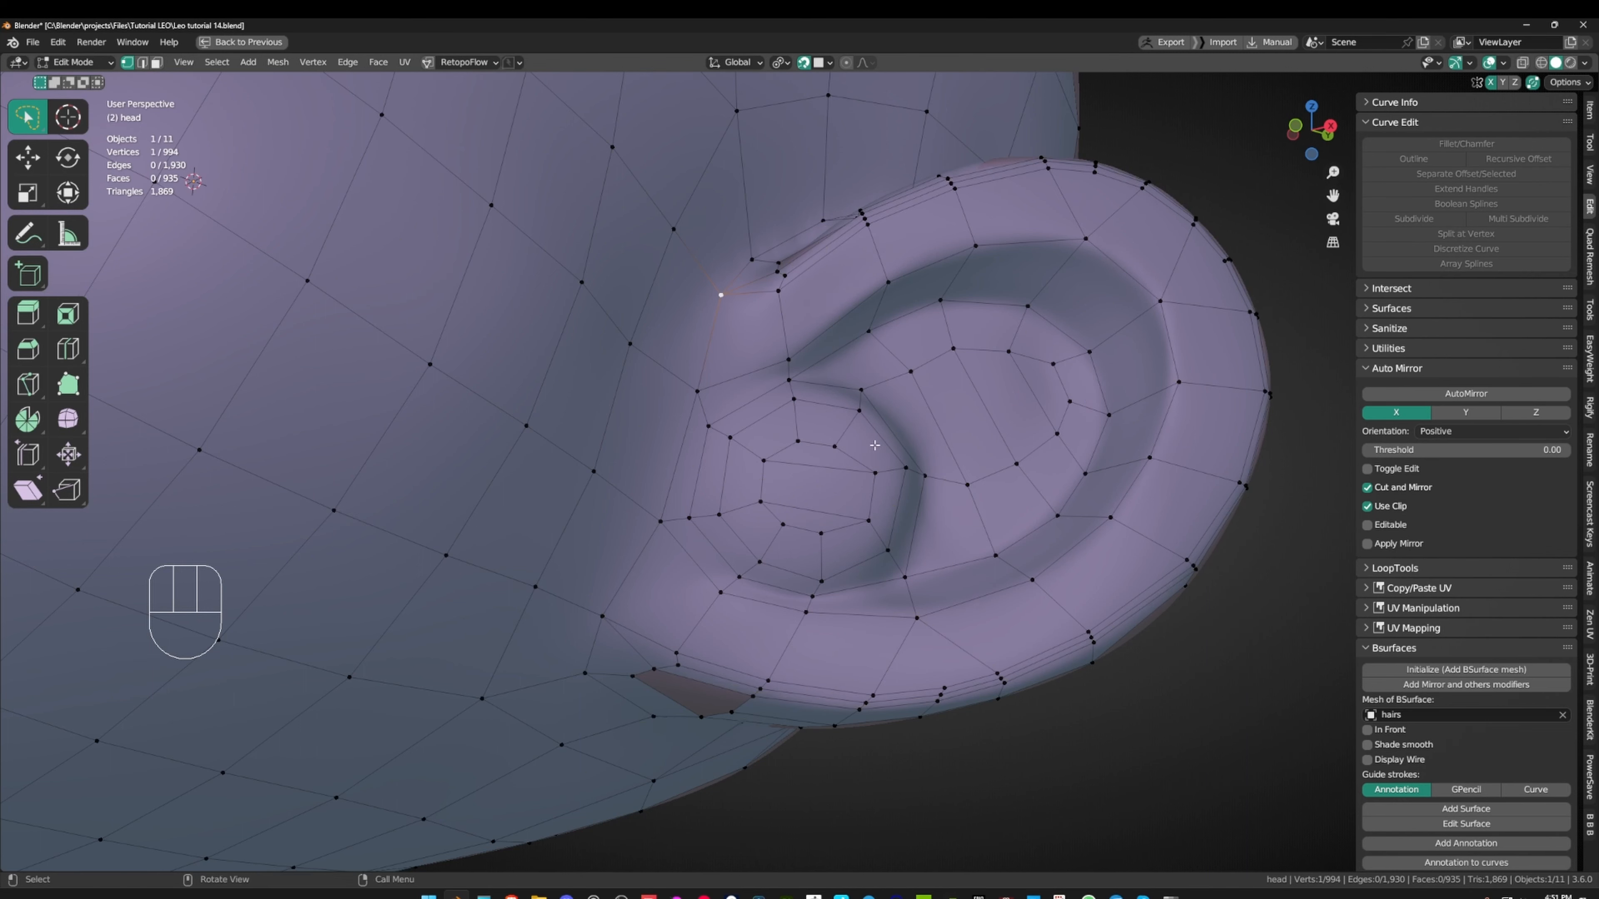
- Move a vertex on the lower outer edge of the ear rim onto the reference
{"action": "middle_click_drag", "start_coordinate": [837, 314], "coordinate": [798, 446]}
{"action": "middle_click_drag", "start_coordinate": [782, 504], "coordinate": [606, 445]}
{"action": "key", "text": "g"}
{"action": "left_click", "coordinate": [806, 511]}
{"action": "scroll", "coordinate": [807, 511], "scroll_direction": "down", "scroll_amount": 2}
{"action": "scroll", "coordinate": [1019, 535], "scroll_direction": "up", "scroll_amount": 2}
{"action": "scroll", "coordinate": [755, 344], "scroll_direction": "up", "scroll_amount": 1}
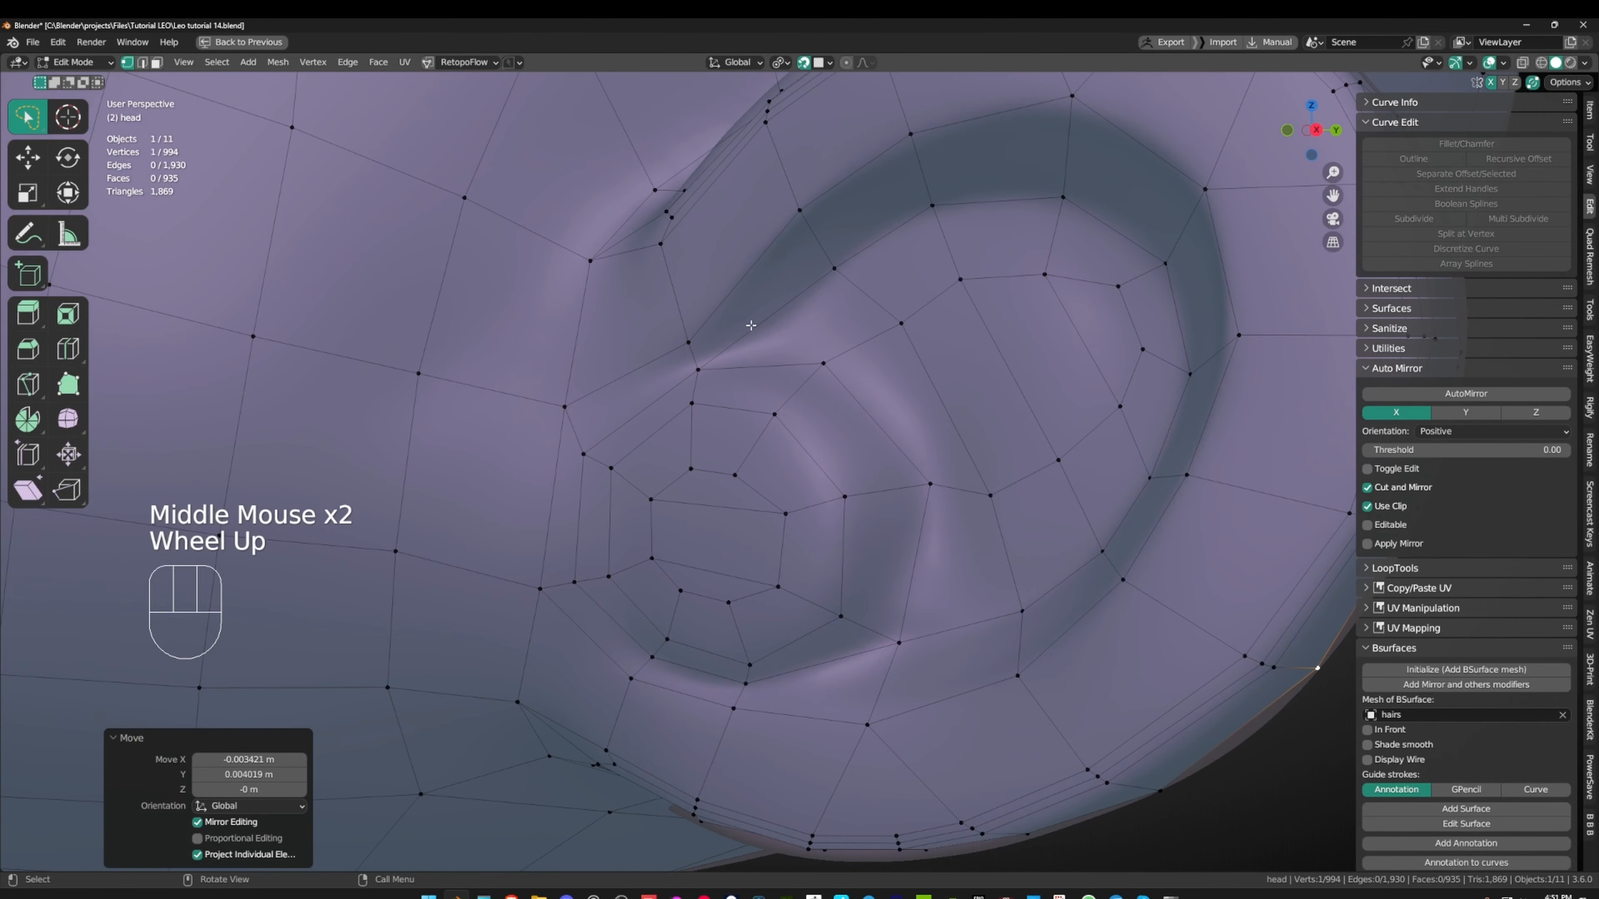
- Examine the front end of the ear's inner fold and how its edges run around the rim
{"action": "middle_click_drag", "start_coordinate": [754, 344], "coordinate": [673, 367], "text": "shift"}
{"action": "left_click", "coordinate": [671, 365]}
{"action": "scroll", "coordinate": [822, 256], "scroll_direction": "down", "scroll_amount": 1}
{"action": "middle_click_drag", "start_coordinate": [822, 257], "coordinate": [955, 223]}
{"action": "scroll", "coordinate": [954, 224], "scroll_direction": "up", "scroll_amount": 1}
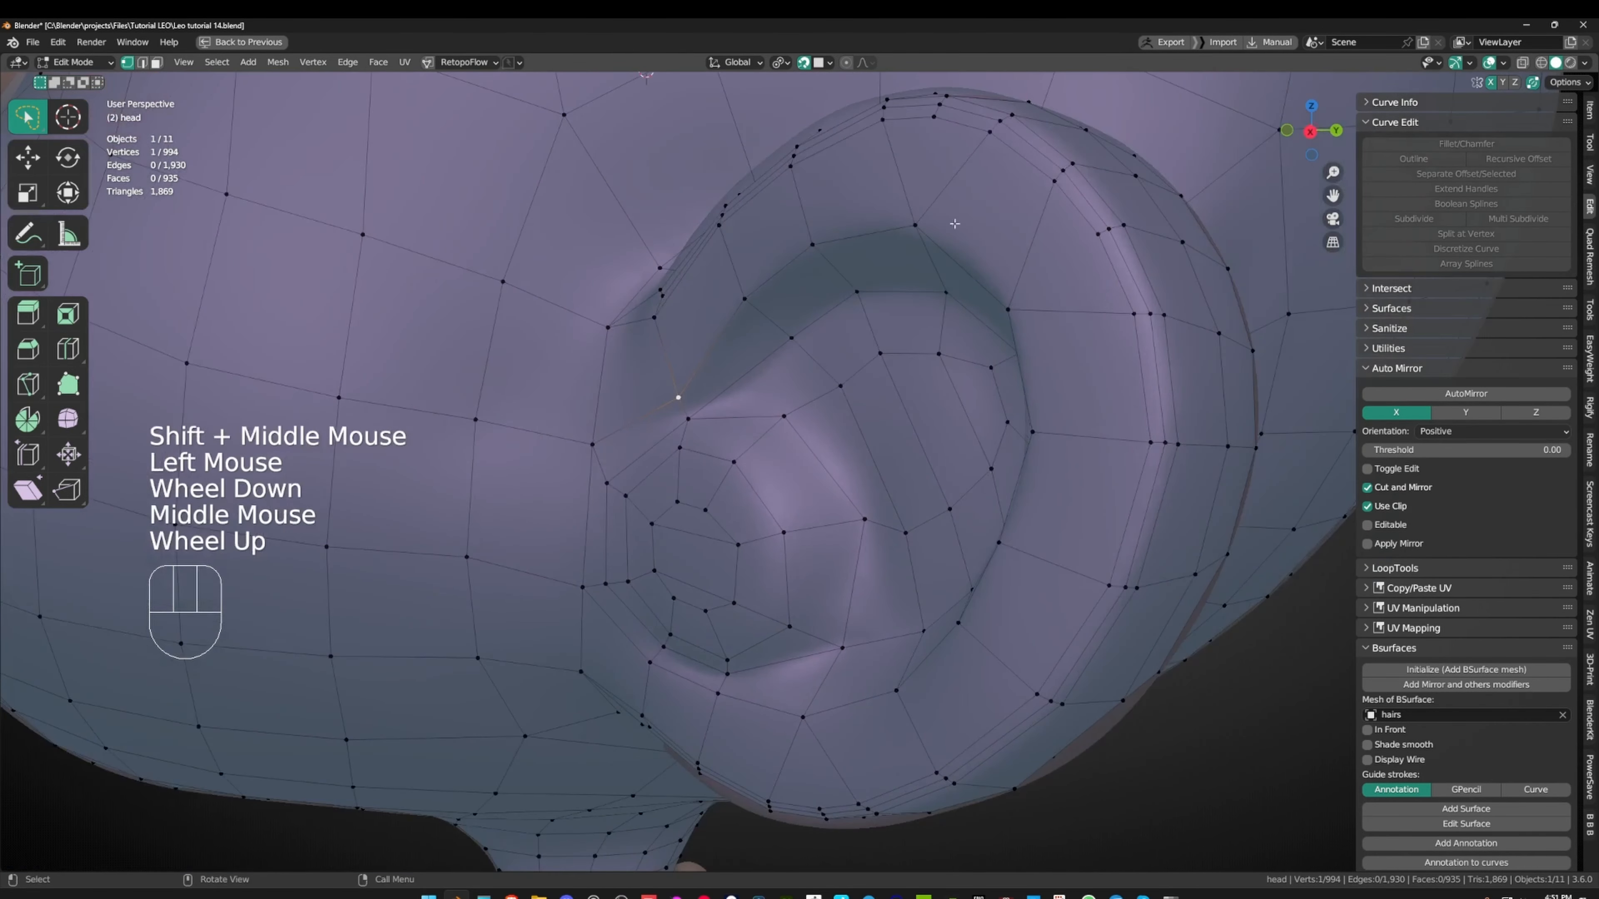
{"action": "middle_click_drag", "start_coordinate": [870, 263], "coordinate": [920, 256]}
{"action": "middle_click_drag", "start_coordinate": [920, 257], "coordinate": [894, 286], "text": "shift"}
{"action": "middle_click_drag", "start_coordinate": [763, 294], "coordinate": [792, 311]}
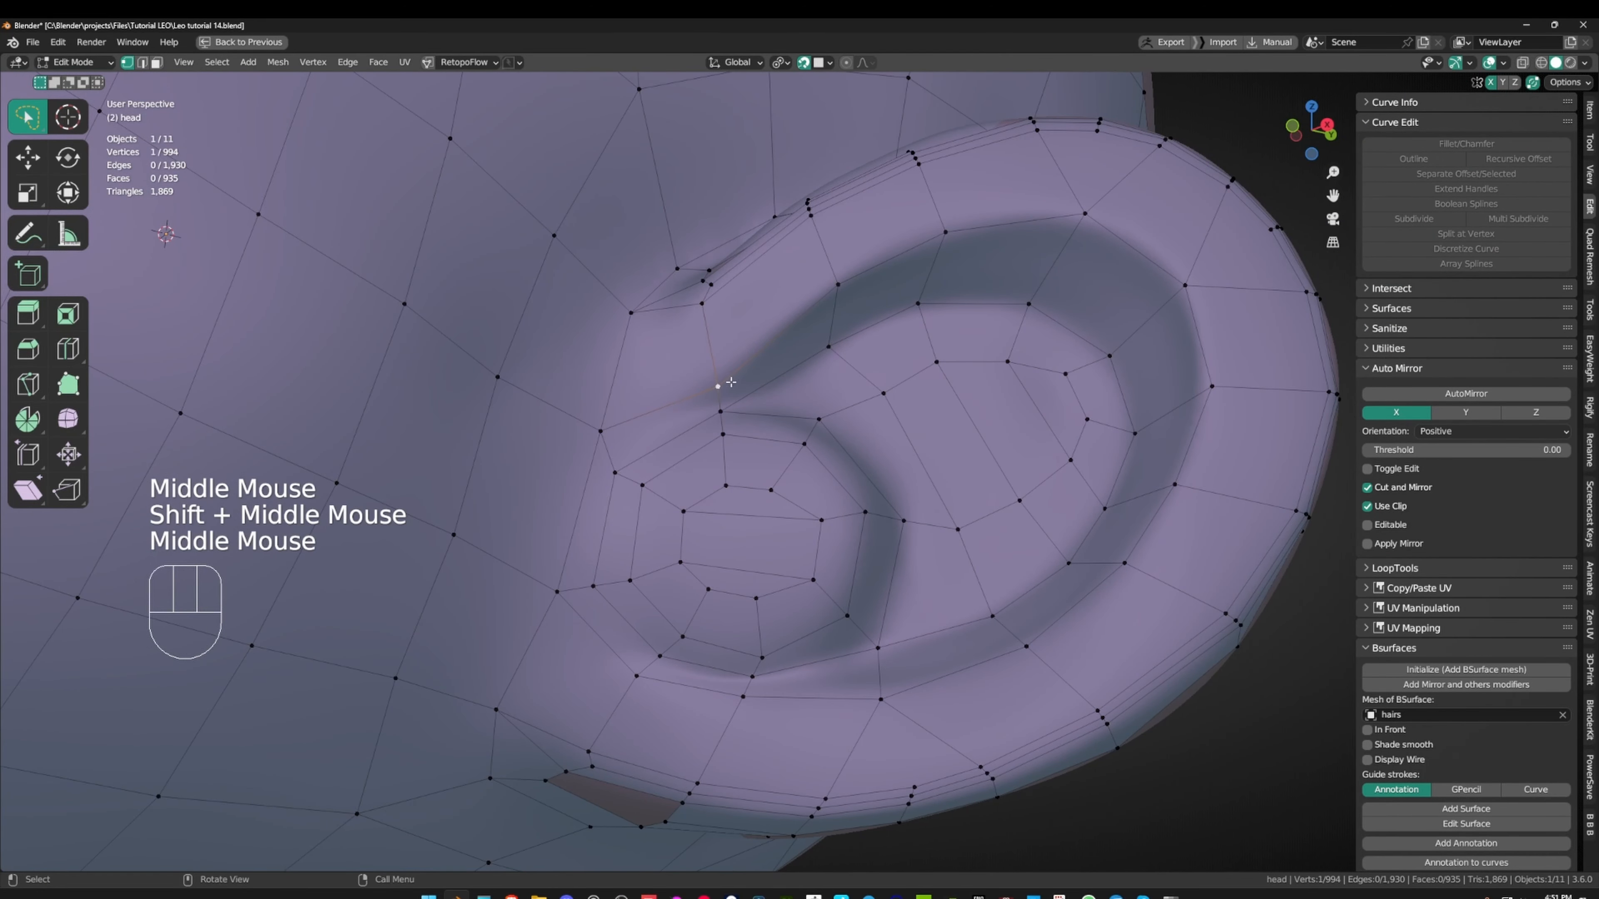
- Select the edge path along the ear rim's inner border, from upper front to lower front, and bevel it with two segments
{"action": "left_click", "coordinate": [1006, 660], "text": "ctrl"}
{"action": "key", "text": "ctrl+z"}
{"action": "left_click", "coordinate": [1125, 235], "text": "ctrl"}
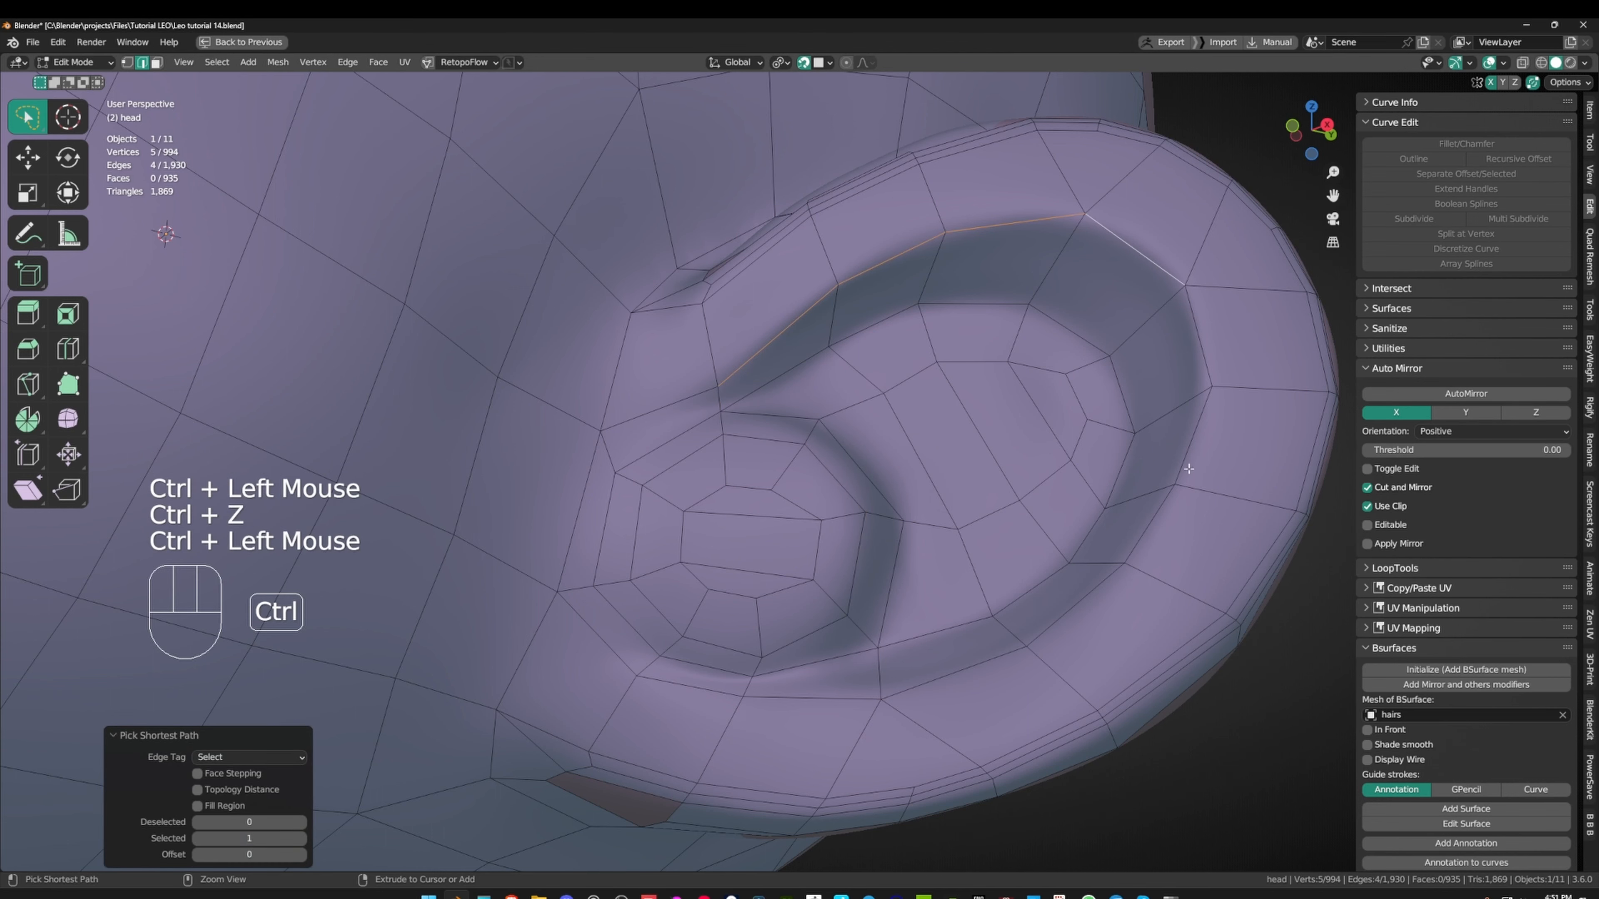
{"action": "left_click", "coordinate": [1187, 468], "text": "ctrl"}
{"action": "middle_click_drag", "start_coordinate": [1187, 467], "coordinate": [1263, 360], "text": "shift"}
{"action": "middle_click_drag", "start_coordinate": [1263, 360], "coordinate": [1250, 364]}
{"action": "left_click", "coordinate": [892, 589], "text": "ctrl"}
{"action": "middle_click_drag", "start_coordinate": [893, 588], "coordinate": [941, 559]}
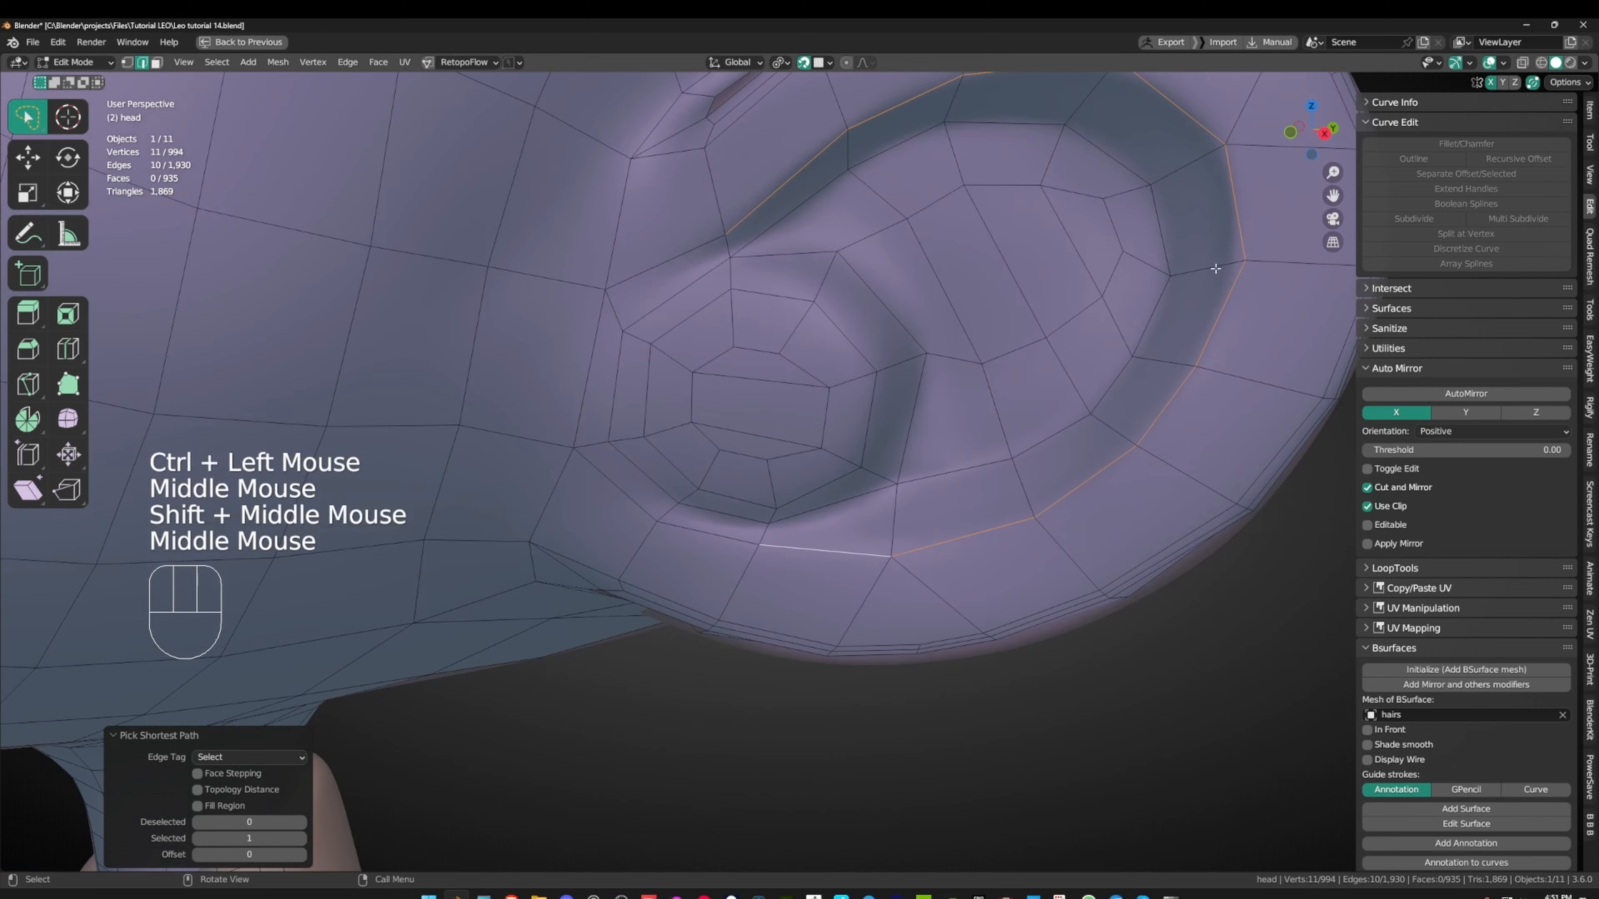
{"action": "middle_click_drag", "start_coordinate": [1215, 269], "coordinate": [1185, 394]}
{"action": "middle_click", "coordinate": [756, 332], "text": "alt"}
{"action": "scroll", "coordinate": [780, 378], "scroll_direction": "down", "scroll_amount": 1}
{"action": "middle_click_drag", "start_coordinate": [806, 429], "coordinate": [931, 478]}
{"action": "middle_click_drag", "start_coordinate": [932, 478], "coordinate": [907, 451], "text": "shift"}
{"action": "middle_click_drag", "start_coordinate": [906, 451], "coordinate": [832, 577]}
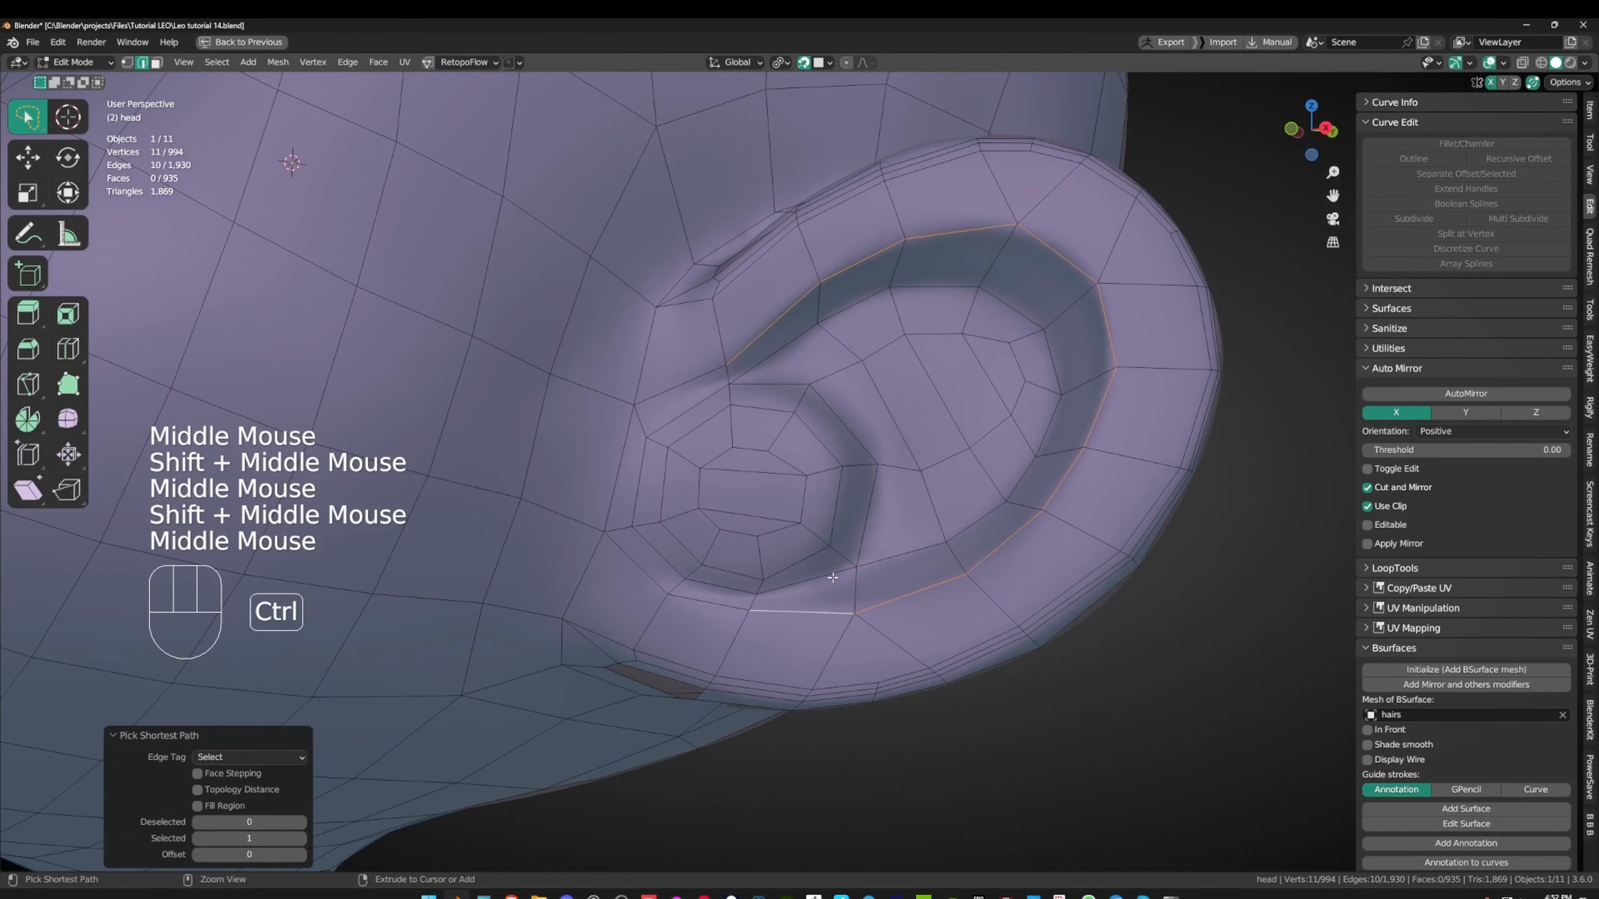
{"action": "left_click", "coordinate": [738, 611], "text": "ctrl"}
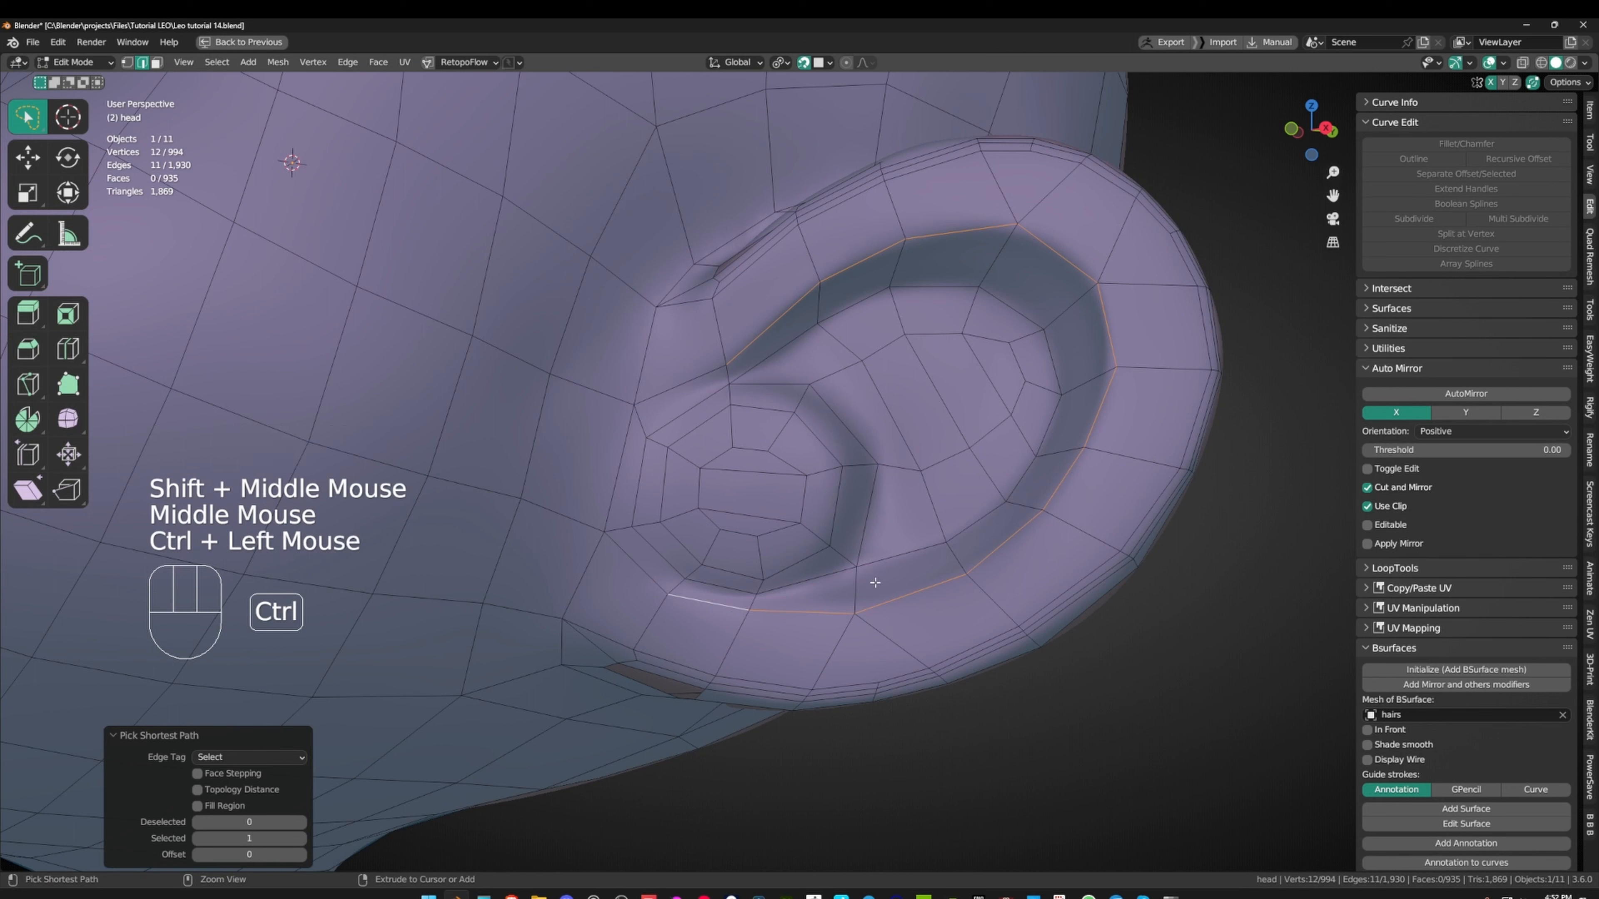
{"action": "key", "text": "ctrl+b"}
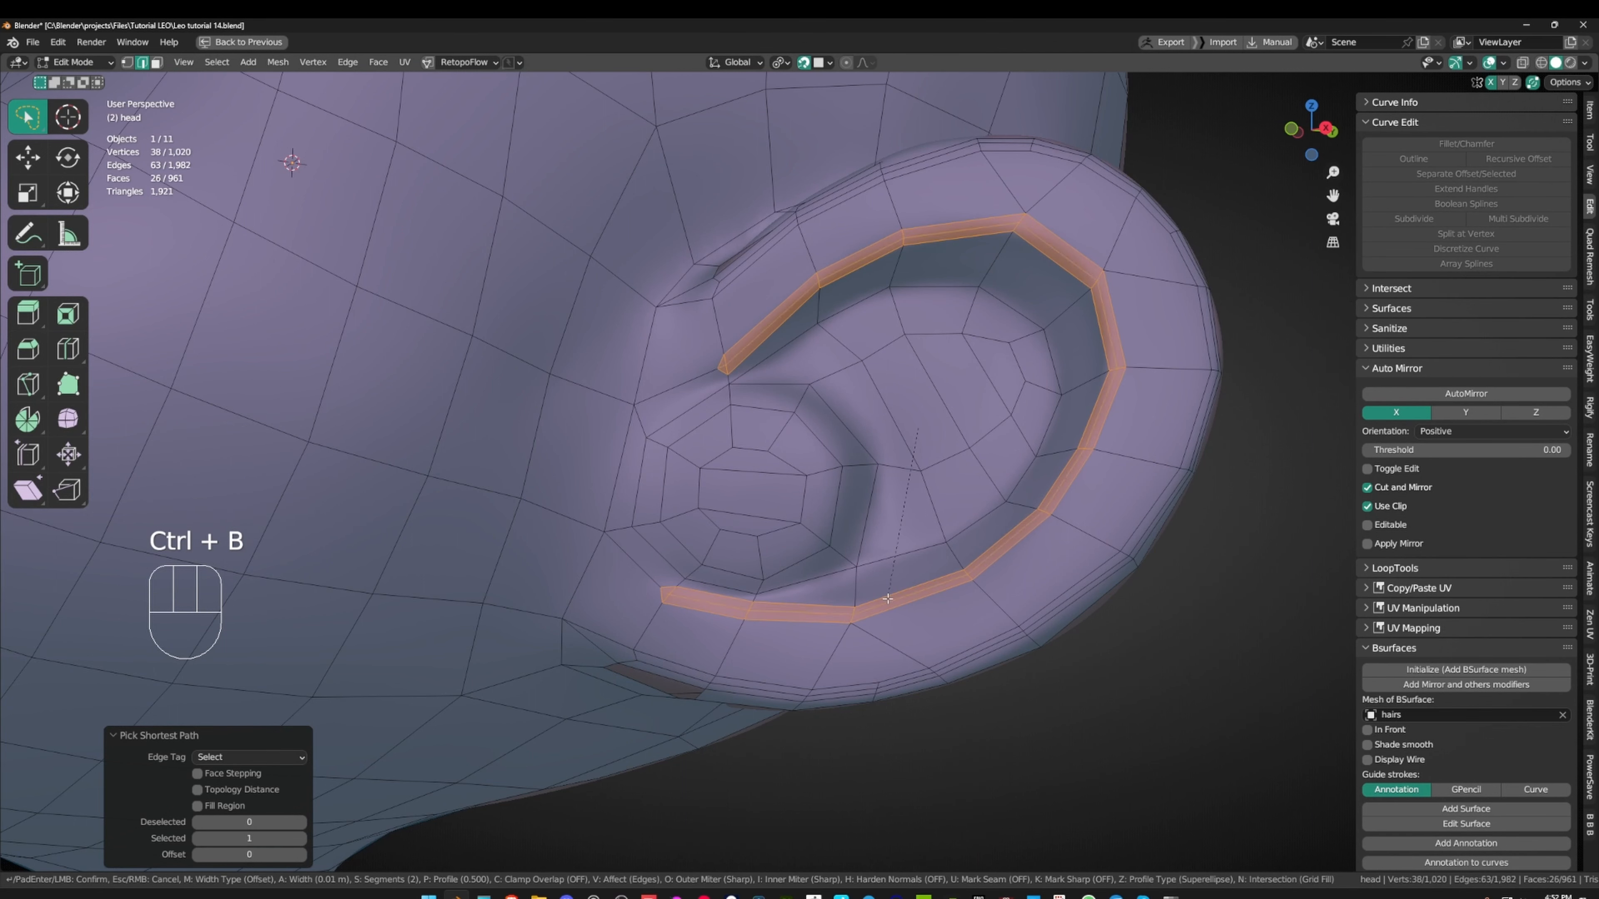
{"action": "left_click", "coordinate": [894, 603]}
- Turn snapping off and slide the vertex at the bevel's upper front end along its edge toward the face
{"action": "key", "text": "1"}
{"action": "left_click", "coordinate": [715, 371]}
{"action": "key", "text": "g"}
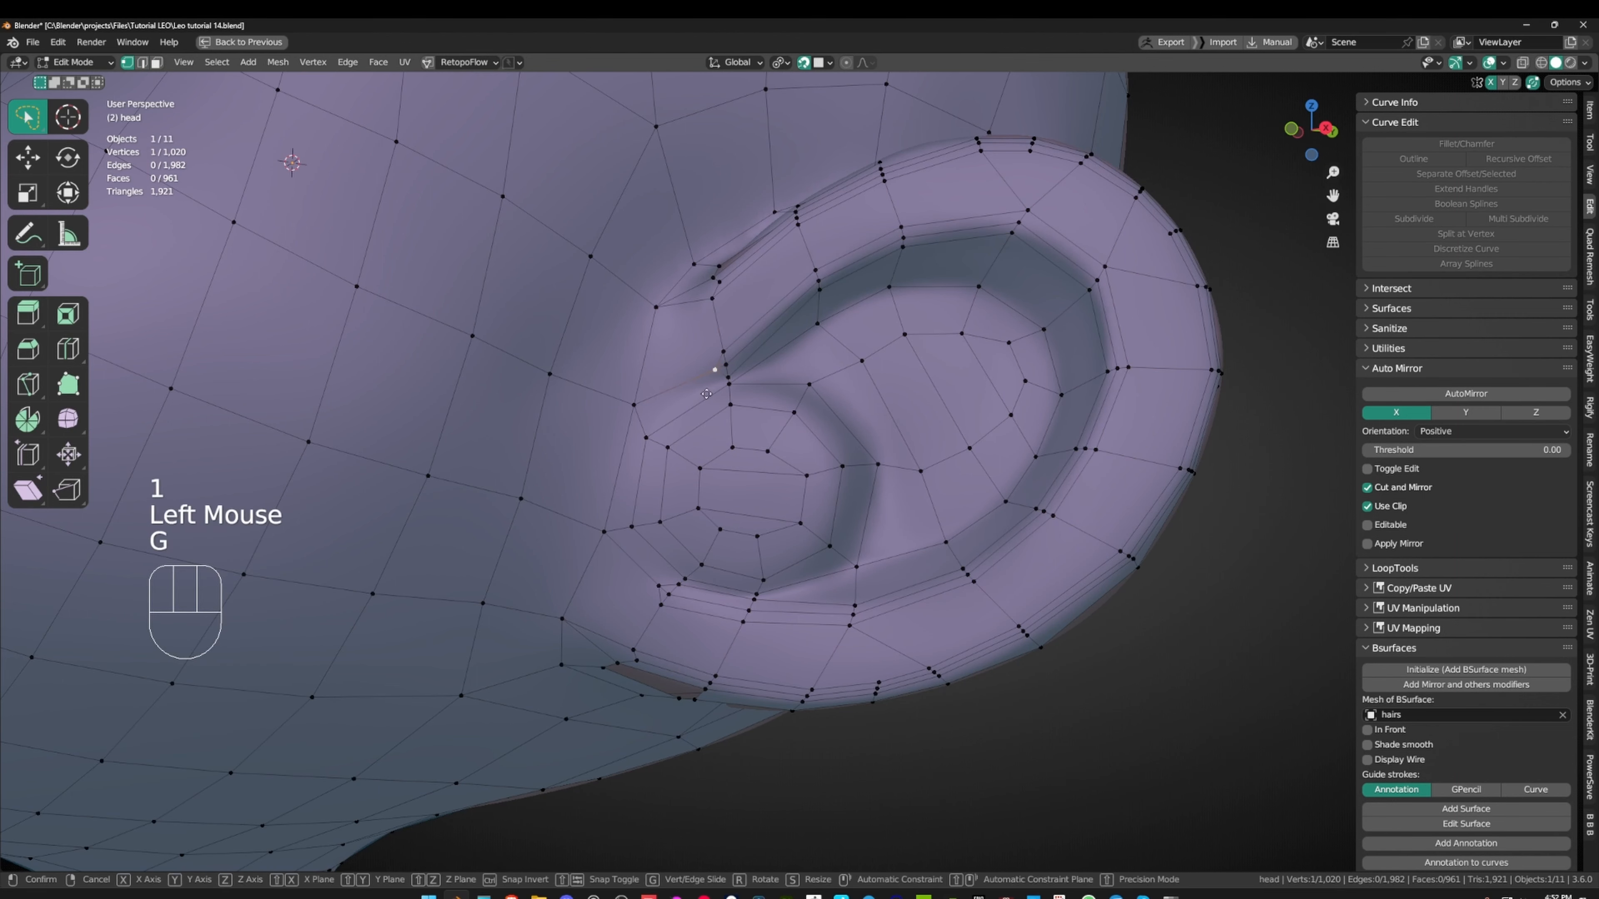
{"action": "key", "text": "shift+Tab"}
{"action": "key", "text": "g"}
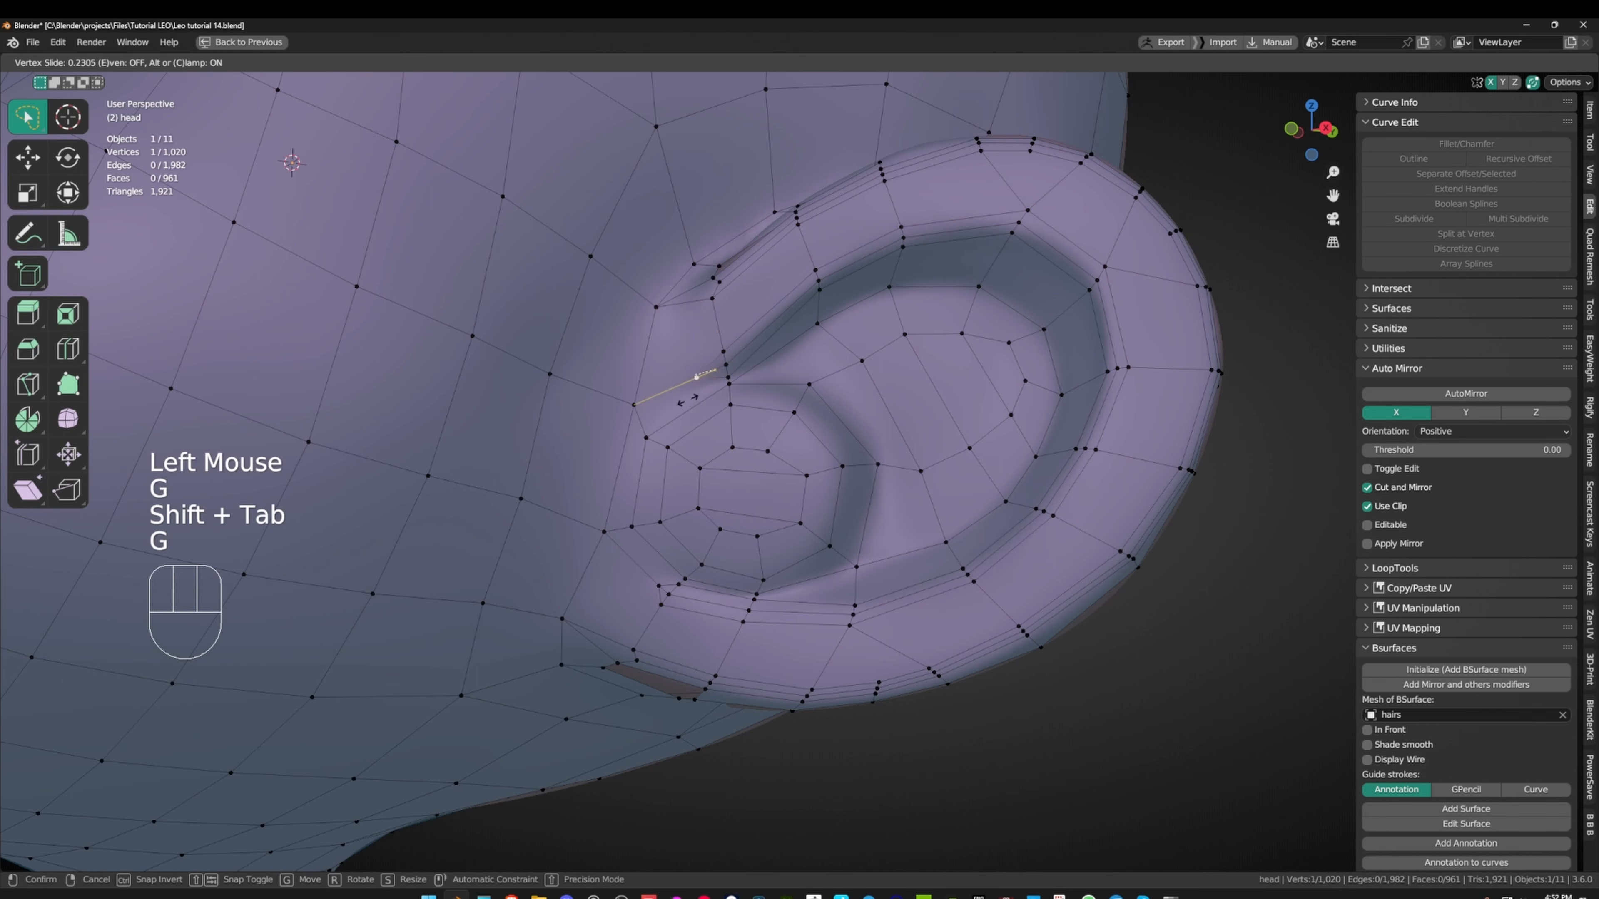
- Slide the upper inner-fold vertex onto the neighbouring head vertex to merge them, and nudge the adjacent fold vertex
{"action": "left_click", "coordinate": [578, 419]}
{"action": "left_click", "coordinate": [728, 376]}
{"action": "key", "text": "g"}
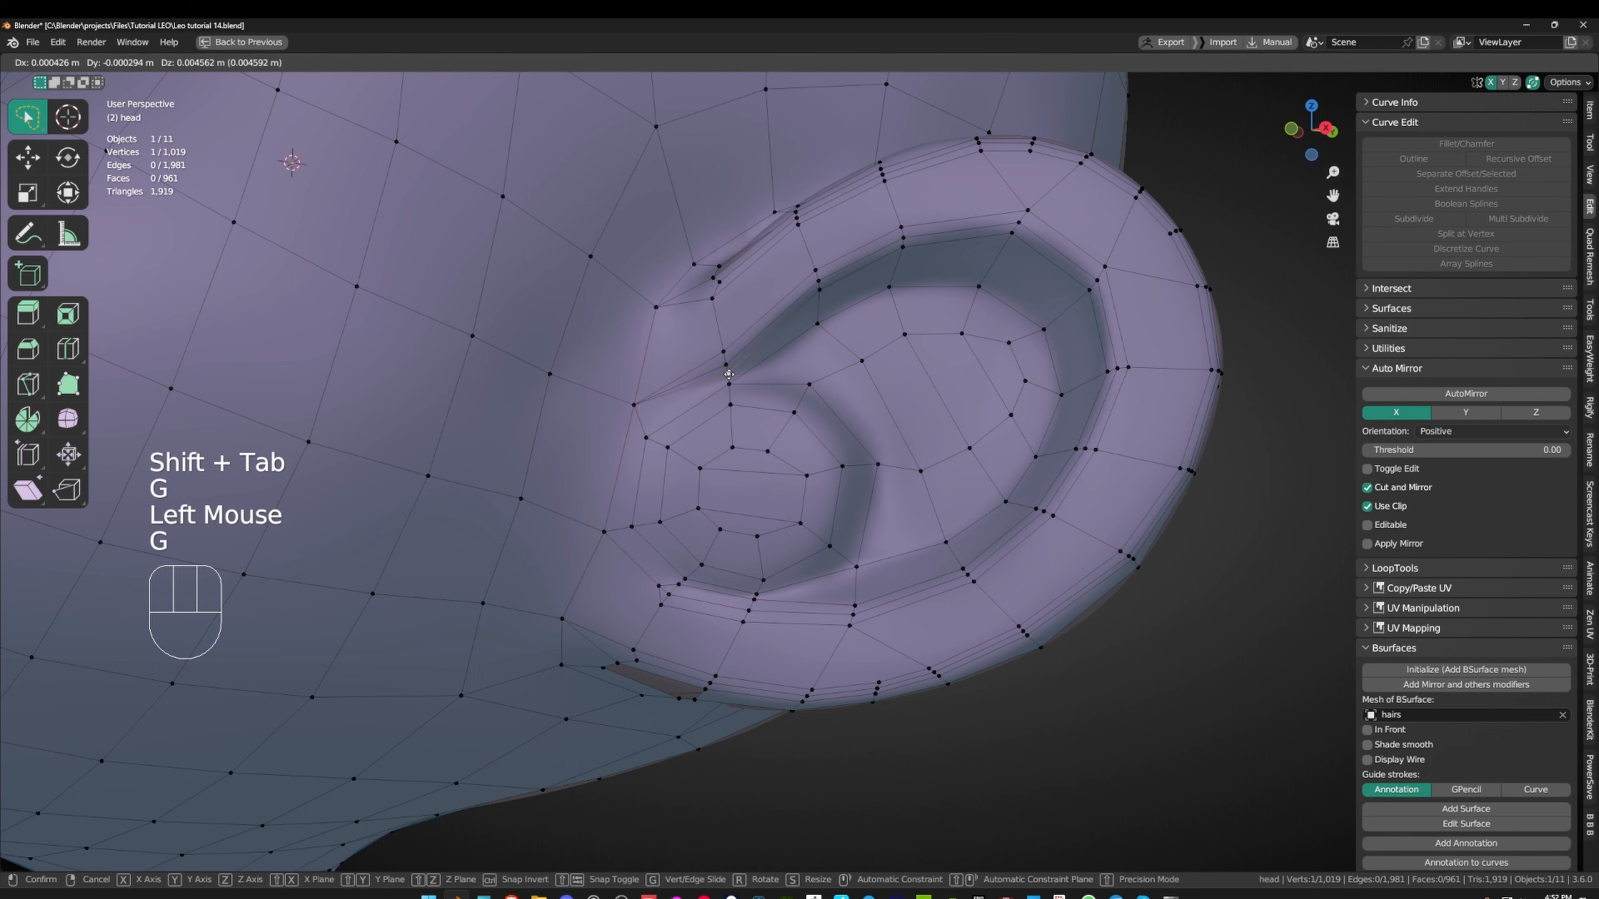
{"action": "left_click", "coordinate": [731, 384]}
- Slide the lower inner-fold vertex onto the head vertex in front of the ear to merge them, and turn snapping off
{"action": "left_click", "coordinate": [653, 583]}
{"action": "key", "text": "g"}
{"action": "key", "text": "g"}
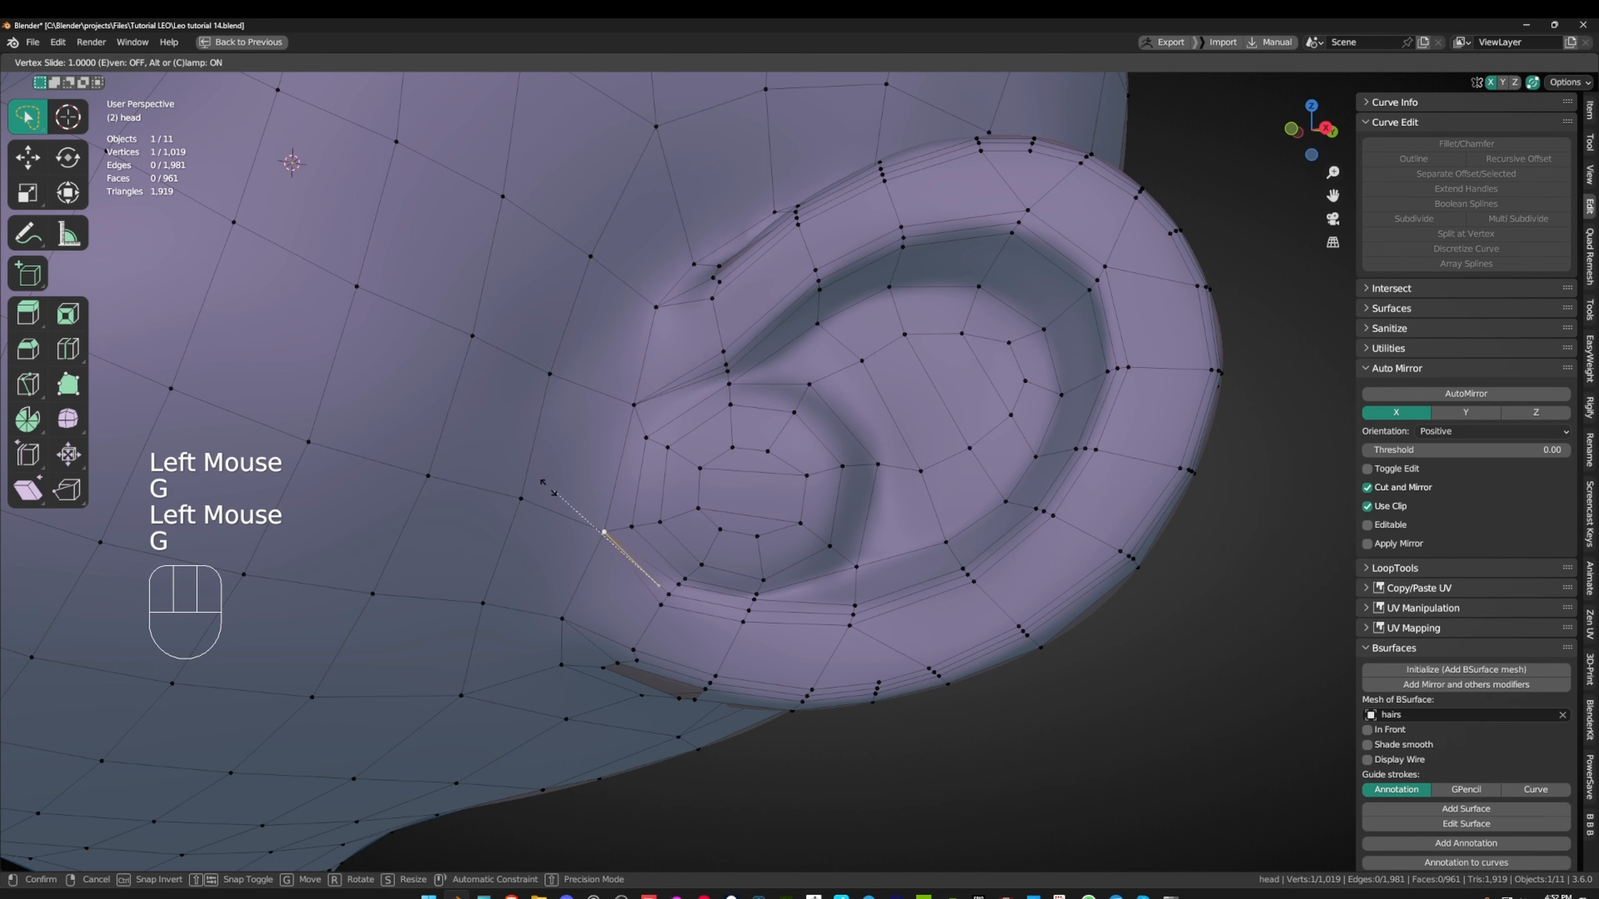
{"action": "left_click", "coordinate": [547, 488]}
{"action": "key", "text": "shift+Tab"}
- Move the upper and lower edge vertices at the front end of the ear's lower fold closer to its middle edge
{"action": "middle_click", "coordinate": [655, 584], "text": "alt"}
{"action": "scroll", "coordinate": [668, 573], "scroll_direction": "up", "scroll_amount": 2}
{"action": "middle_click_drag", "start_coordinate": [859, 520], "coordinate": [846, 540]}
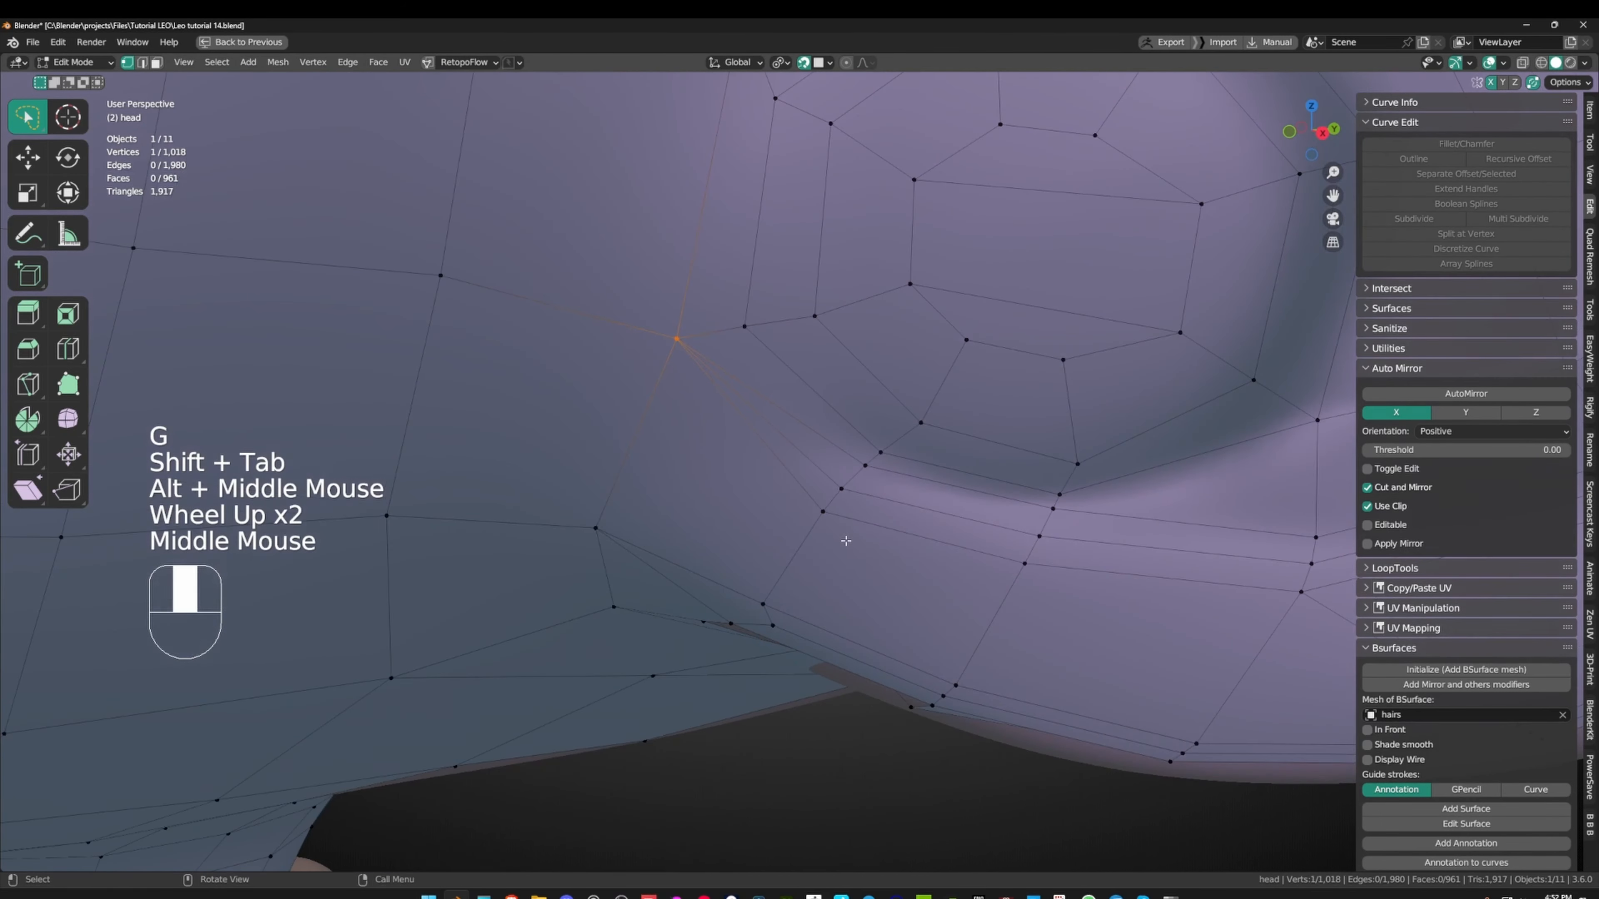
{"action": "left_click", "coordinate": [864, 469]}
{"action": "key", "text": "g"}
{"action": "left_click", "coordinate": [850, 481]}
{"action": "left_click", "coordinate": [822, 511]}
{"action": "key", "text": "g"}
{"action": "left_click", "coordinate": [833, 506]}
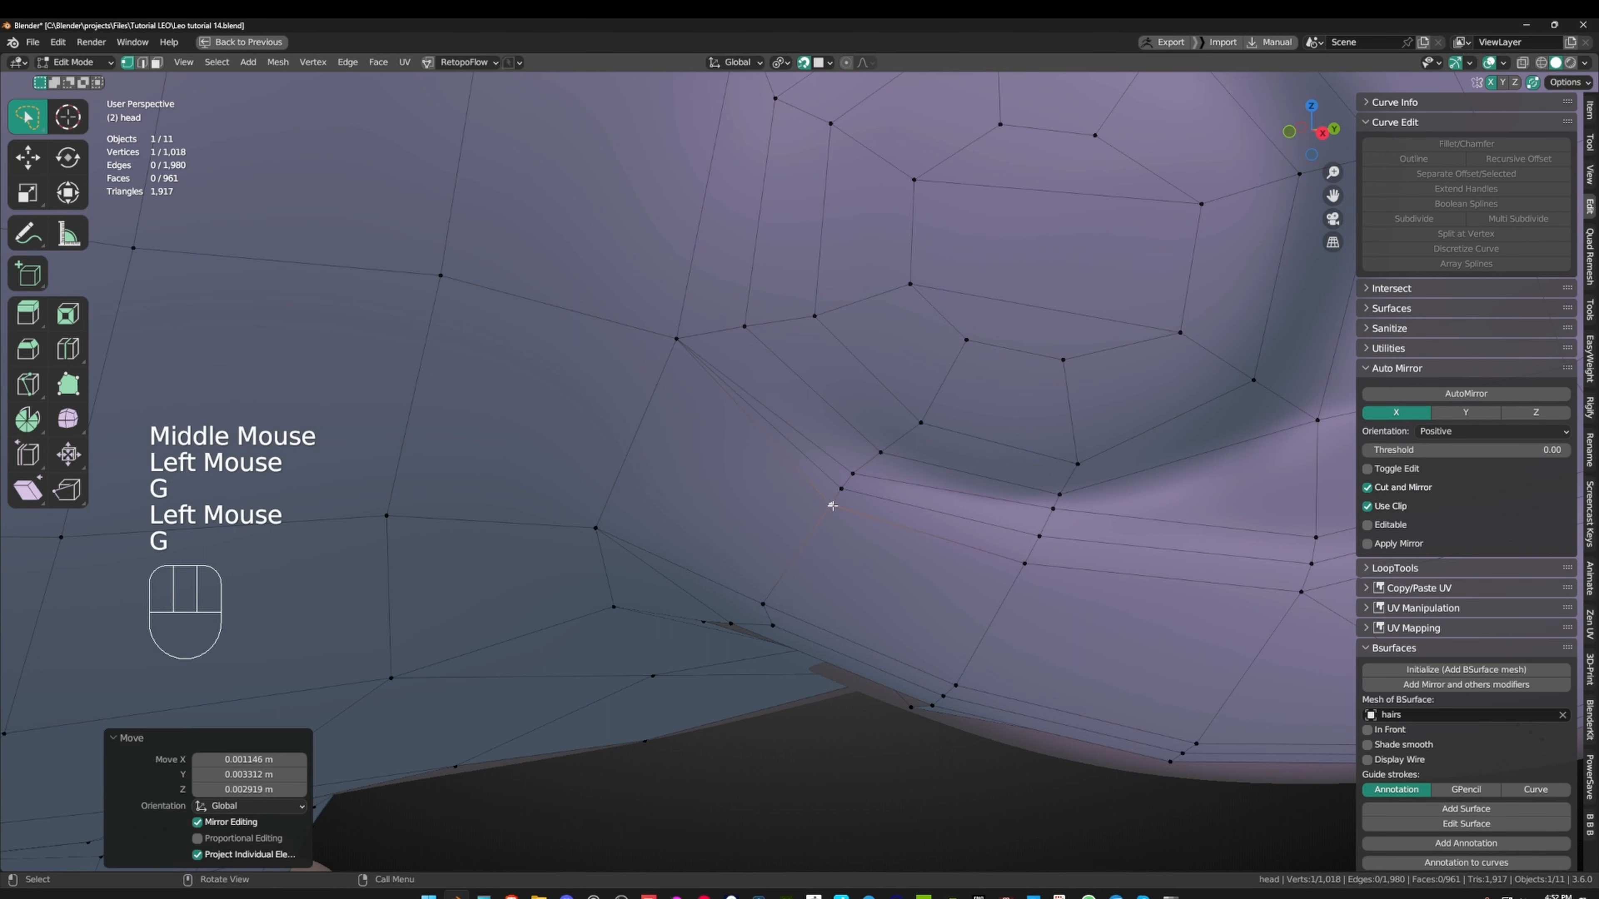
- Tighten the next vertices along the ear's lower fold by moving them towards the middle edge
{"action": "left_click", "coordinate": [1053, 509]}
{"action": "key", "text": "g"}
{"action": "left_click", "coordinate": [1049, 522]}
{"action": "left_click", "coordinate": [1025, 563]}
{"action": "key", "text": "g"}
{"action": "left_click", "coordinate": [1034, 555]}
{"action": "scroll", "coordinate": [1034, 556], "scroll_direction": "down", "scroll_amount": 2}
{"action": "middle_click_drag", "start_coordinate": [1034, 556], "coordinate": [980, 593], "text": "shift"}
{"action": "left_click", "coordinate": [921, 545]}
{"action": "key", "text": "g"}
{"action": "left_click", "coordinate": [920, 541]}
{"action": "key", "text": "g"}
{"action": "left_click", "coordinate": [917, 544]}
- Move the vertex at the upper front of the ear's inner fold closer to the crease
{"action": "scroll", "coordinate": [945, 543], "scroll_direction": "down", "scroll_amount": 1}
{"action": "middle_click_drag", "start_coordinate": [1042, 538], "coordinate": [963, 625], "text": "shift"}
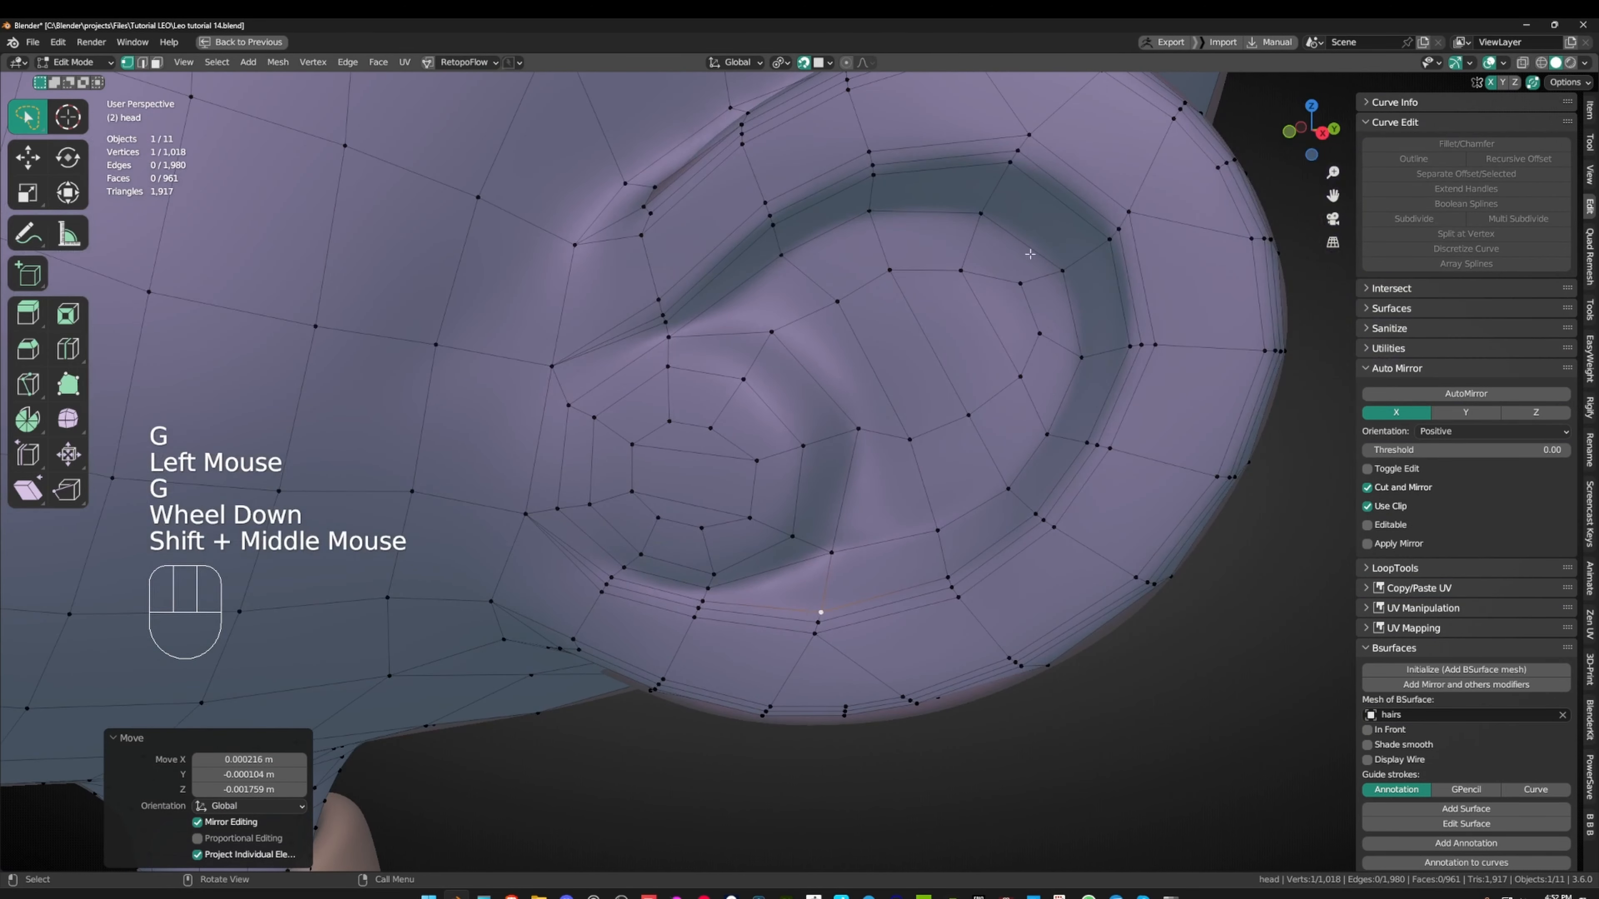
{"action": "middle_click_drag", "start_coordinate": [789, 335], "coordinate": [807, 416], "text": "shift"}
{"action": "middle_click", "coordinate": [703, 401], "text": "alt"}
{"action": "scroll", "coordinate": [704, 401], "scroll_direction": "up", "scroll_amount": 2}
{"action": "left_click", "coordinate": [749, 464]}
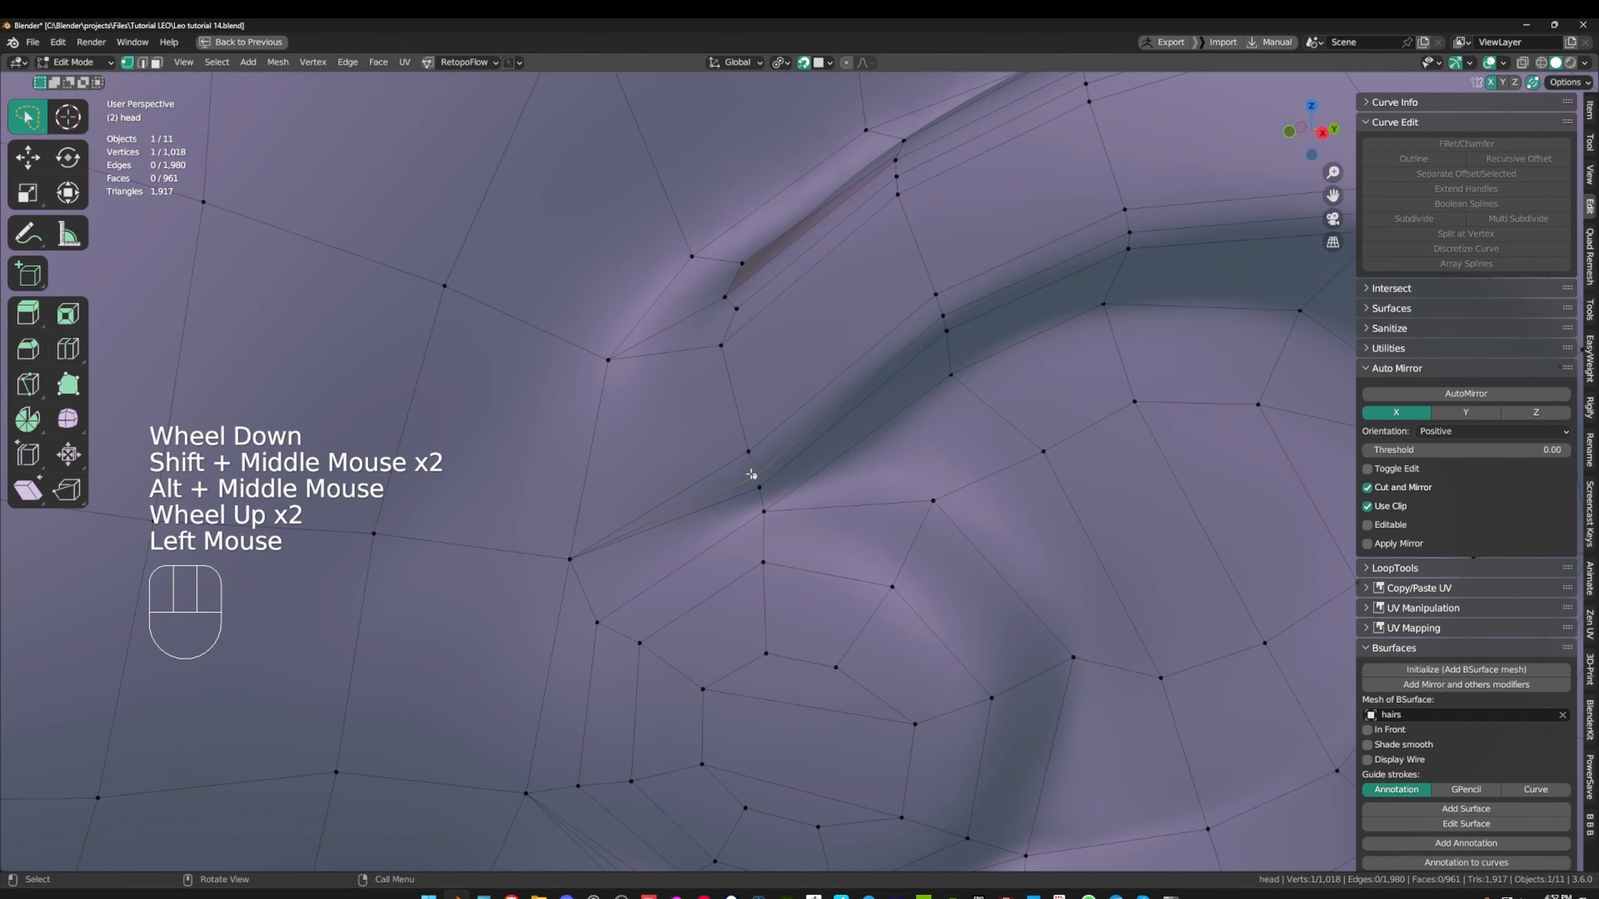
{"action": "key", "text": "g"}
- Dissolve the redundant edges where the upper and lower ear folds meet the head
{"action": "key", "text": "2"}
{"action": "scroll", "coordinate": [719, 476], "scroll_direction": "down", "scroll_amount": 2}
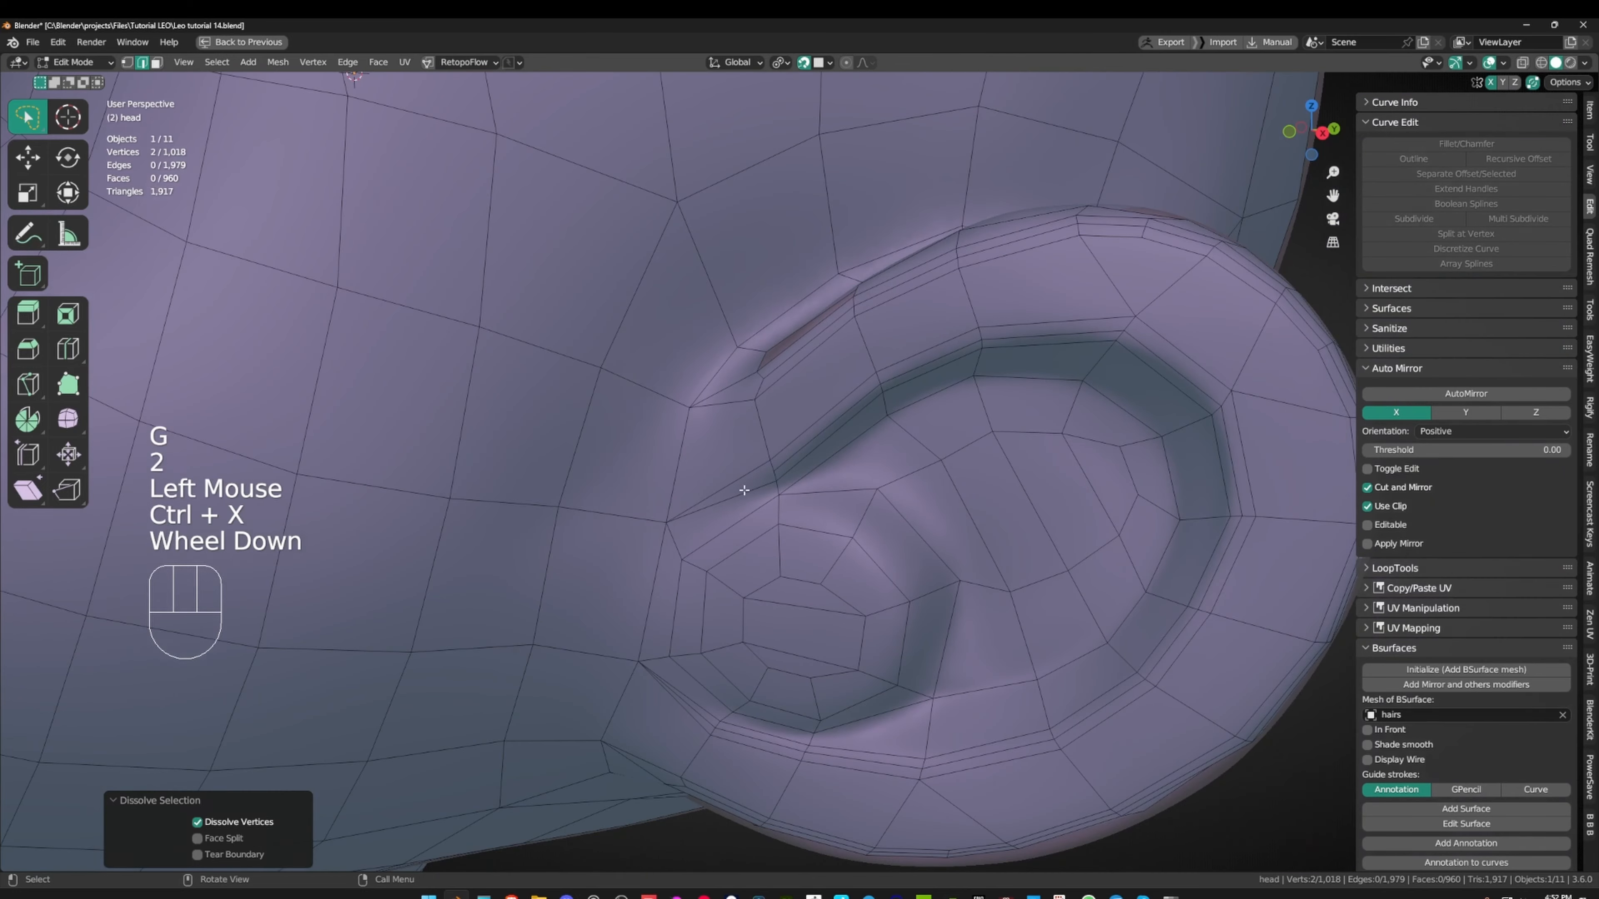
{"action": "left_click", "coordinate": [695, 713]}
{"action": "key", "text": "ctrl+c"}
{"action": "key", "text": "ctrl+x"}
- Adjust the closely spaced vertices at the front end of the ear's lower fold
{"action": "middle_click_drag", "start_coordinate": [739, 692], "coordinate": [766, 641], "text": "shift"}
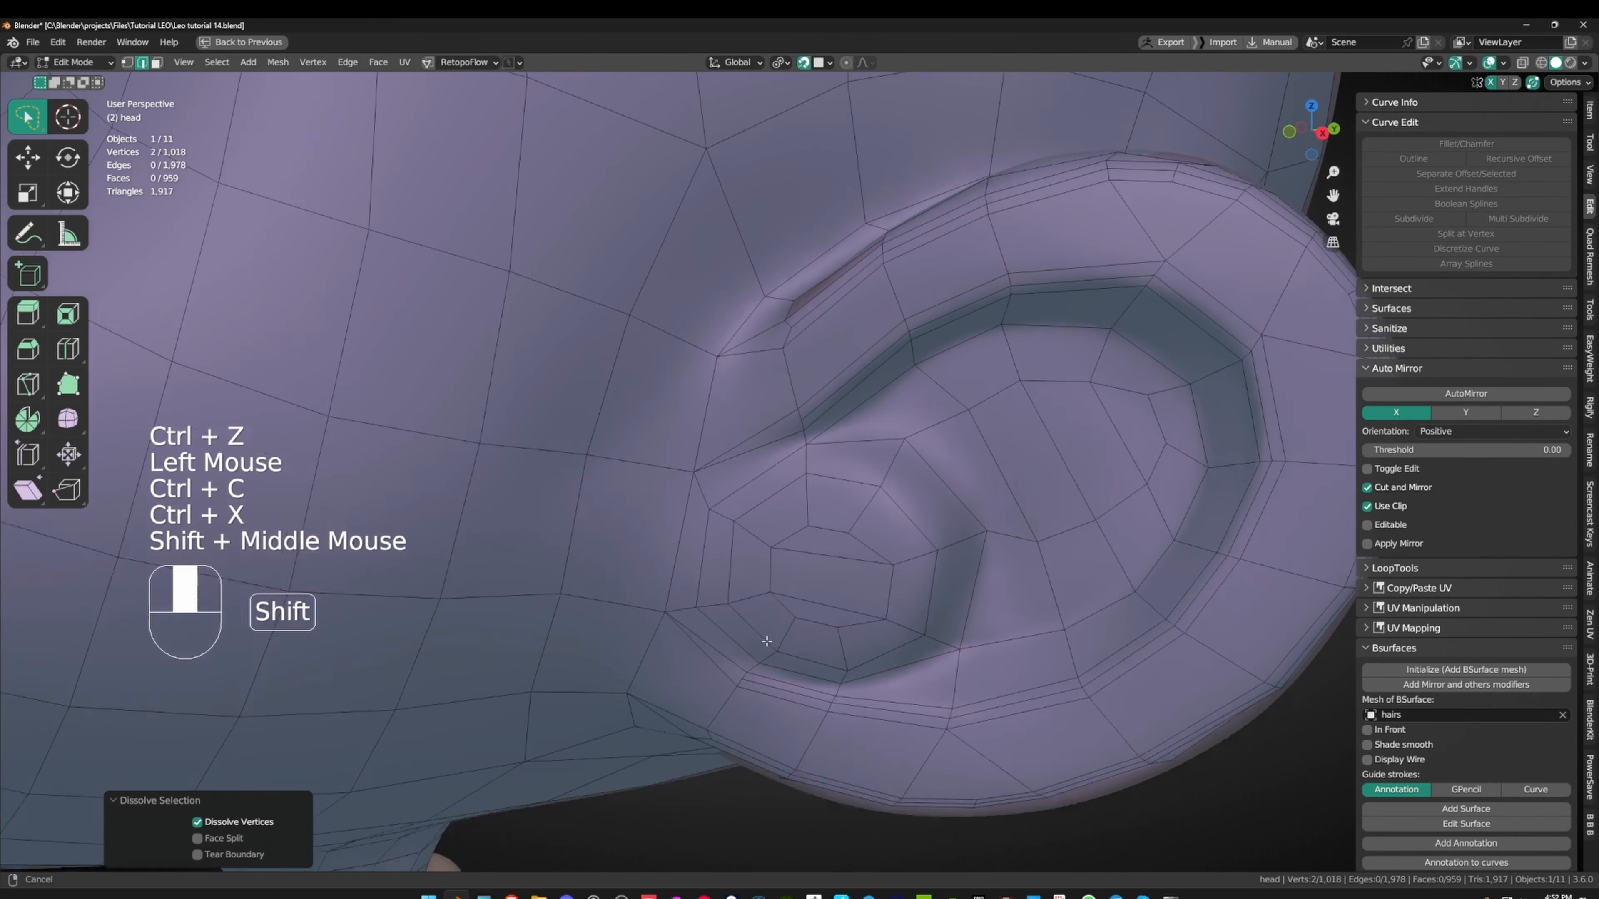
{"action": "key", "text": "1"}
{"action": "left_click", "coordinate": [761, 623]}
{"action": "key", "text": "g"}
{"action": "left_click", "coordinate": [757, 623]}
{"action": "key", "text": "g"}
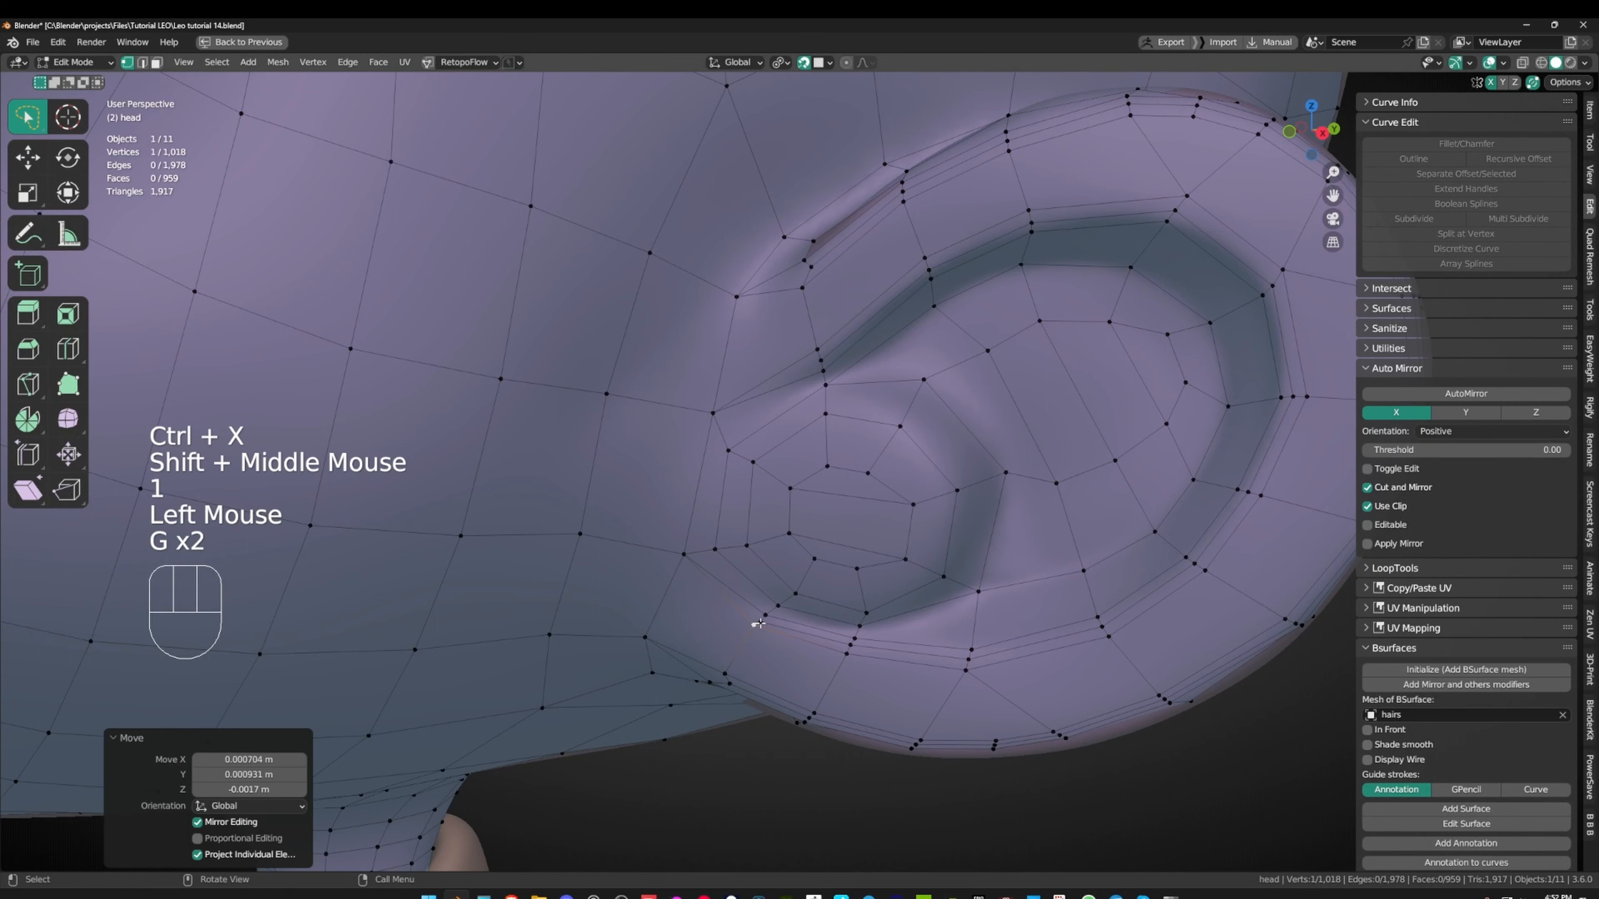
{"action": "left_click", "coordinate": [759, 622]}
{"action": "key", "text": "g"}
{"action": "left_click", "coordinate": [760, 617]}
{"action": "key", "text": "g"}
{"action": "left_click", "coordinate": [756, 611]}
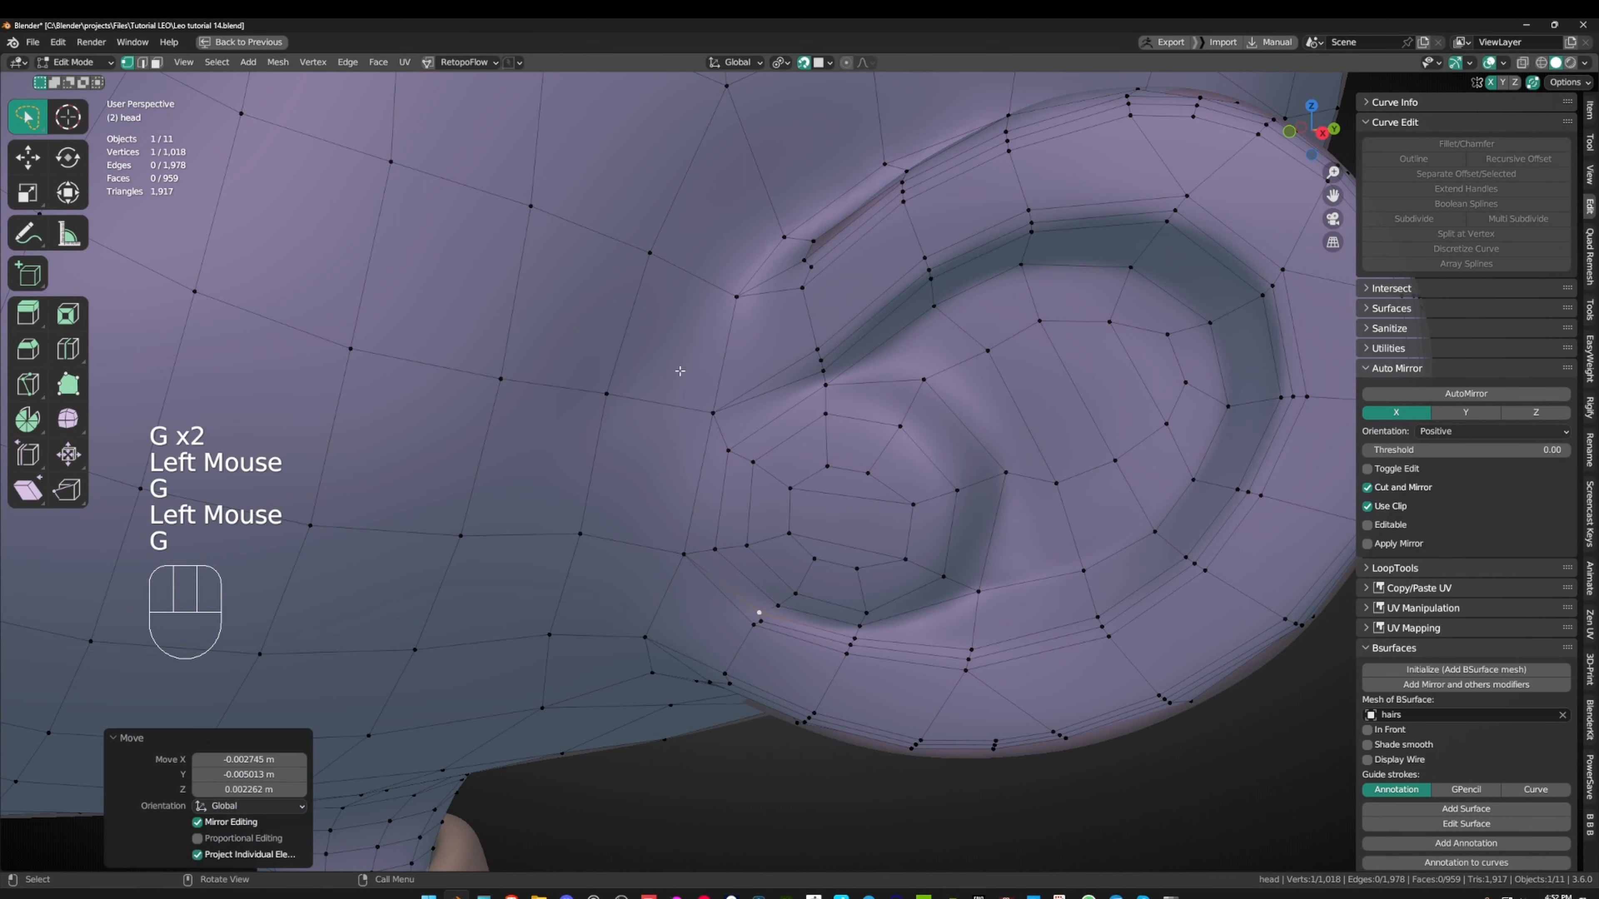
- Reposition the clustered vertices at the front end of the ear's upper inner fold to refine the crease
{"action": "middle_click_drag", "start_coordinate": [757, 614], "coordinate": [750, 714], "text": "shift"}
{"action": "scroll", "coordinate": [815, 467], "scroll_direction": "up", "scroll_amount": 1}
{"action": "left_click", "coordinate": [818, 467]}
{"action": "key", "text": "g"}
{"action": "left_click", "coordinate": [830, 461]}
{"action": "left_click", "coordinate": [829, 460]}
{"action": "key", "text": "g"}
{"action": "left_click", "coordinate": [815, 459]}
{"action": "key", "text": "g"}
{"action": "scroll", "coordinate": [817, 460], "scroll_direction": "down", "scroll_amount": 1}
{"action": "middle_click_drag", "start_coordinate": [817, 460], "coordinate": [782, 431]}
{"action": "key", "text": "g"}
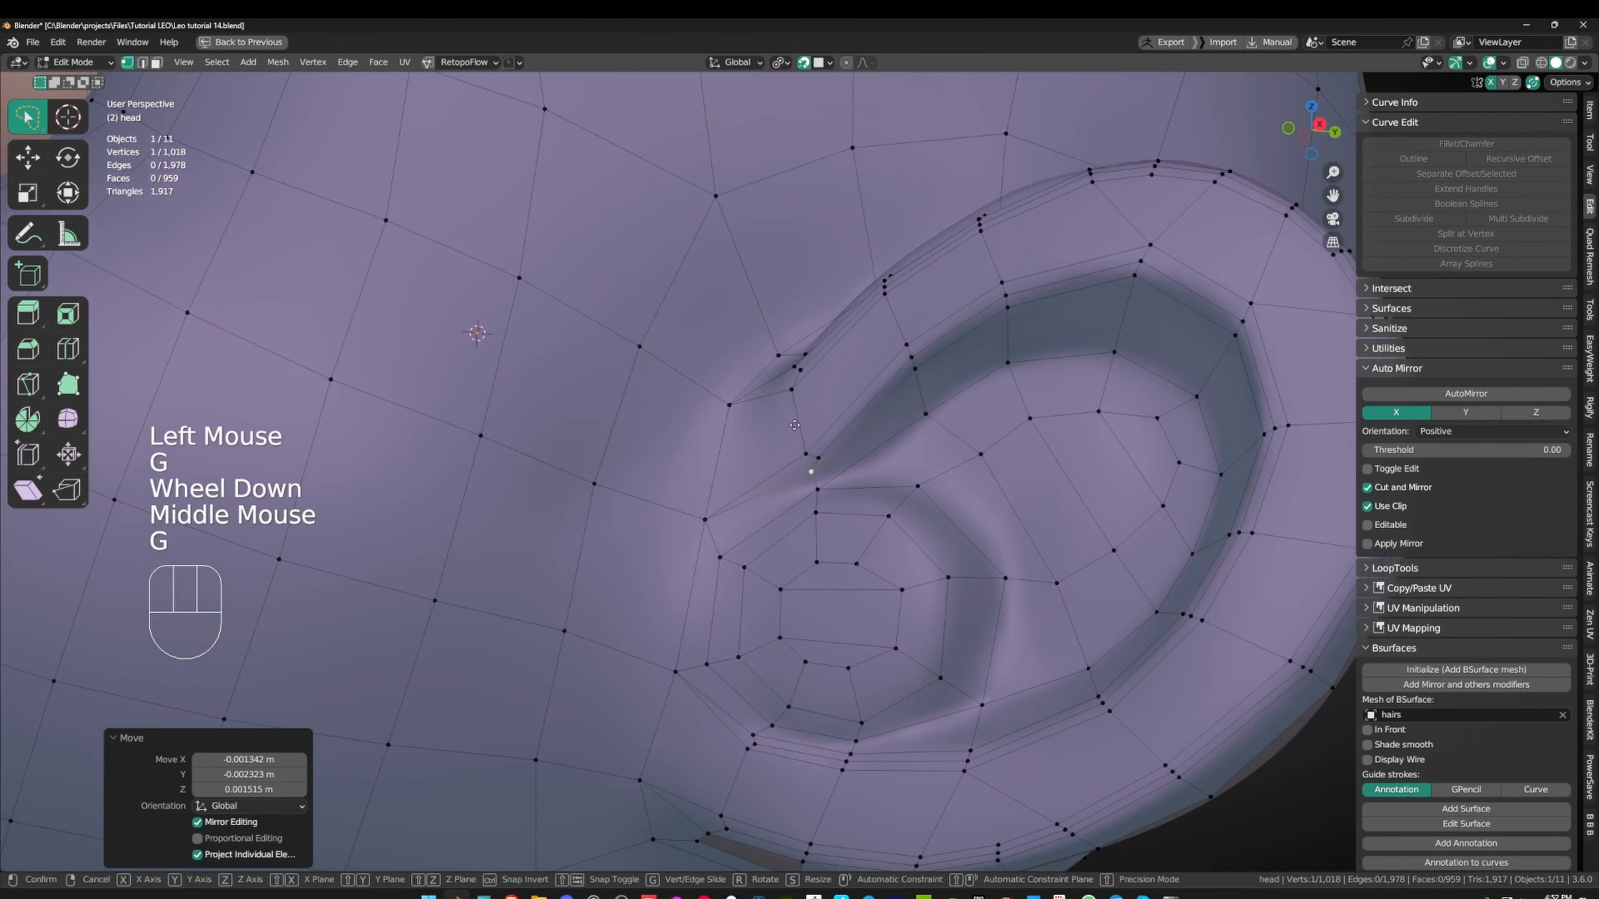
{"action": "left_click", "coordinate": [814, 465]}
{"action": "left_click", "coordinate": [817, 461]}
{"action": "key", "text": "g"}
{"action": "left_click", "coordinate": [816, 454]}
- Examine the holes around the ear and preview possible loop cut paths across the head
{"action": "scroll", "coordinate": [817, 455], "scroll_direction": "down", "scroll_amount": 2}
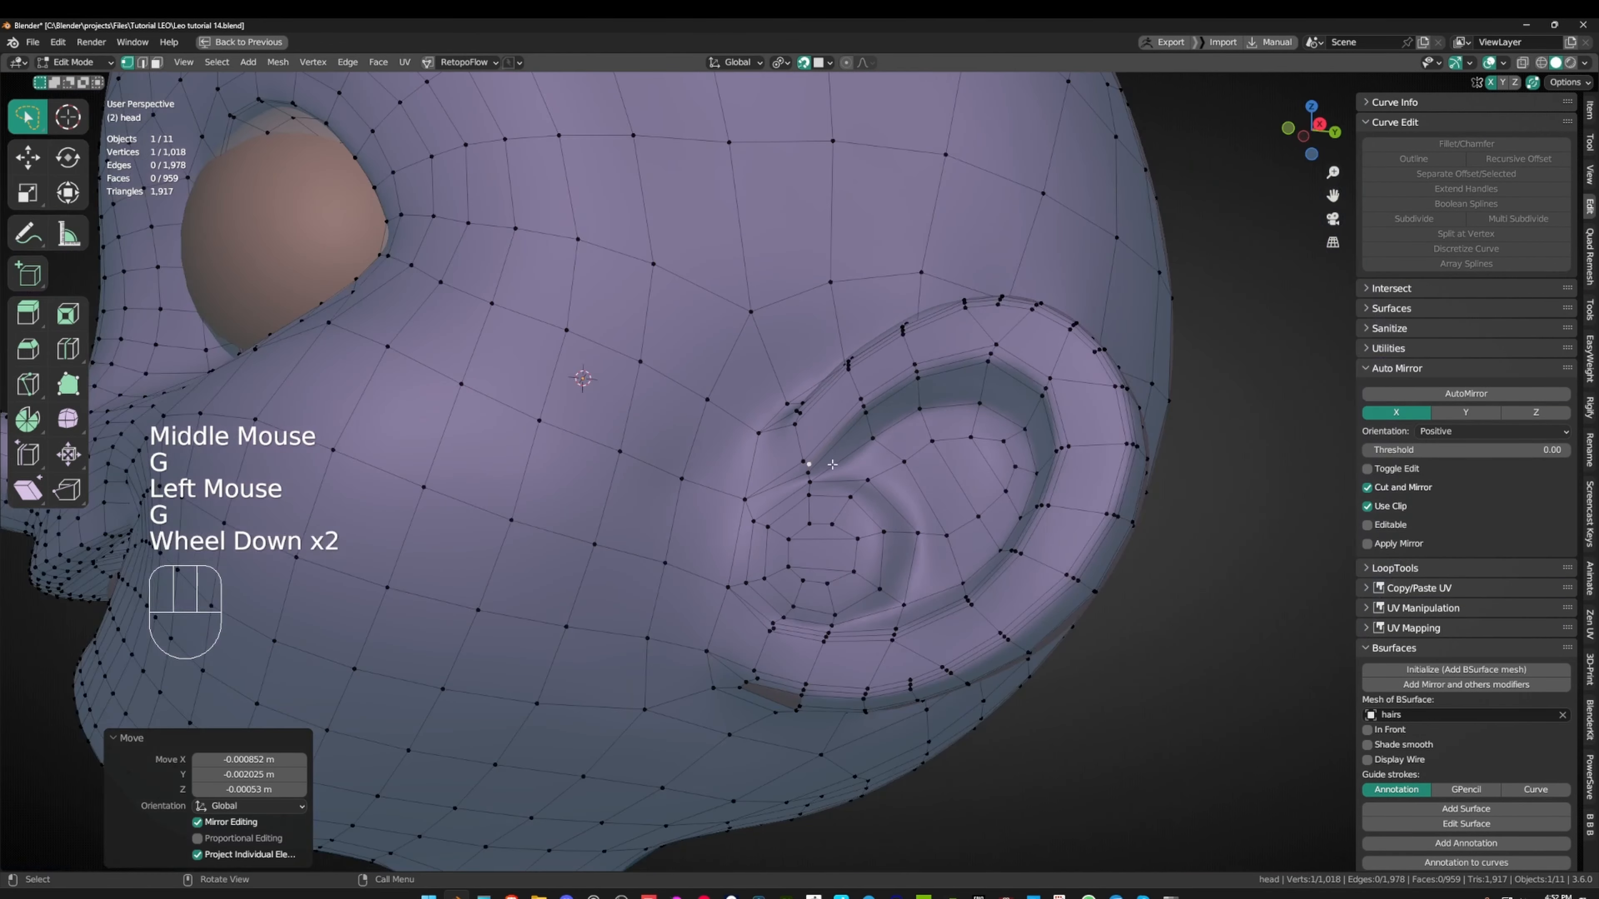
{"action": "middle_click_drag", "start_coordinate": [824, 443], "coordinate": [826, 600]}
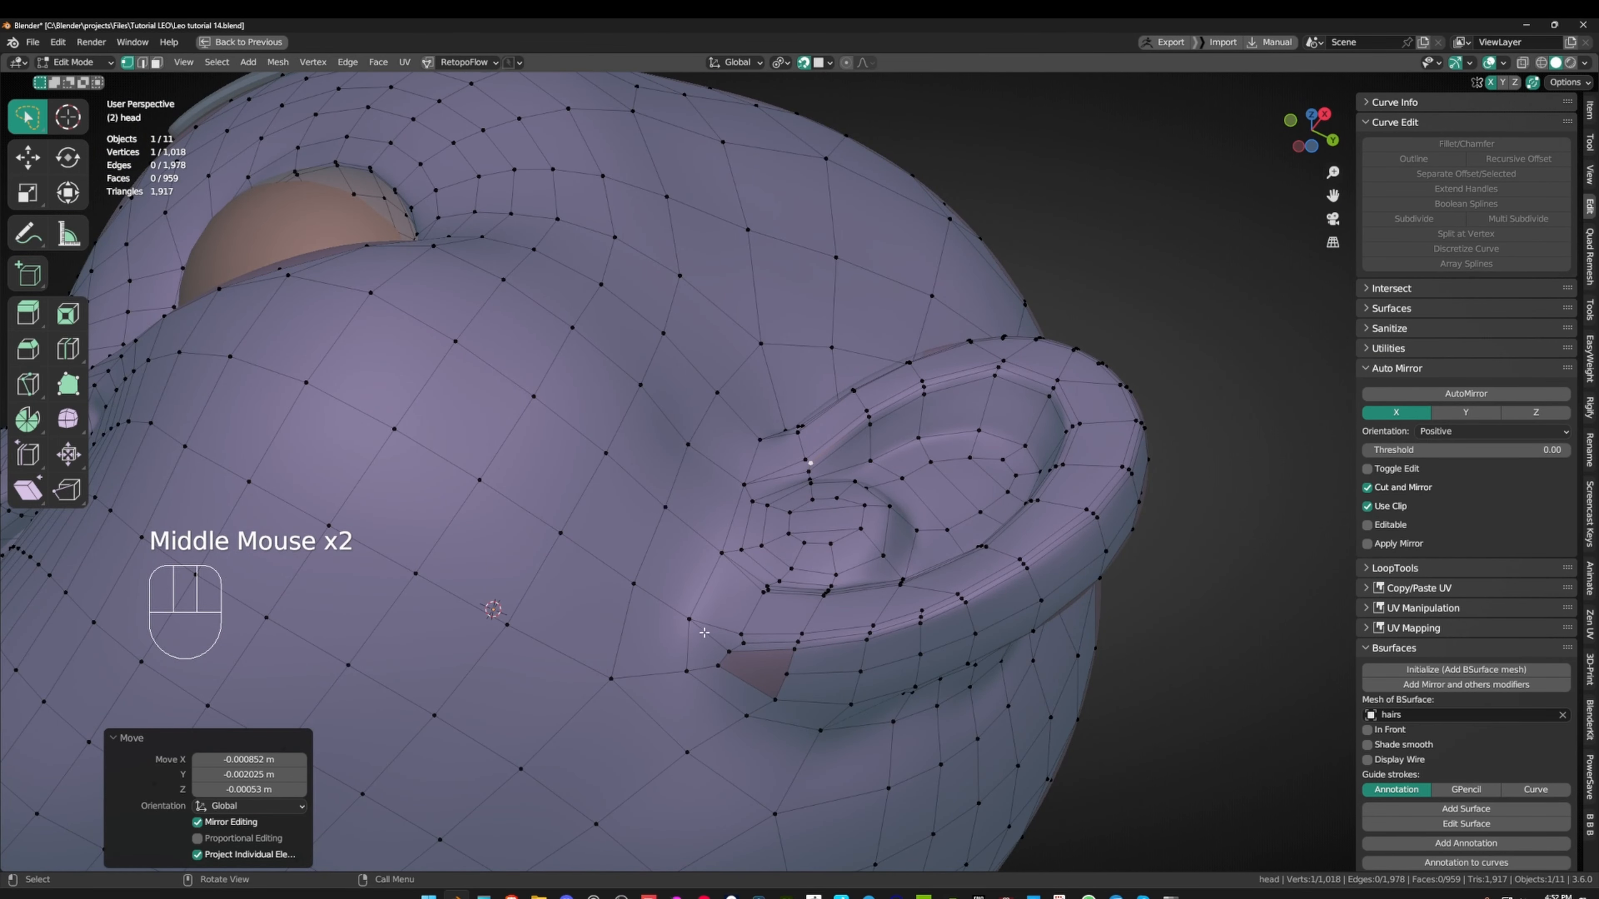
{"action": "scroll", "coordinate": [781, 657], "scroll_direction": "up", "scroll_amount": 2}
{"action": "middle_click_drag", "start_coordinate": [781, 657], "coordinate": [760, 554]}
{"action": "scroll", "coordinate": [785, 536], "scroll_direction": "down", "scroll_amount": 2}
{"action": "scroll", "coordinate": [710, 765], "scroll_direction": "down", "scroll_amount": 1}
{"action": "key", "text": "ctrl+r"}
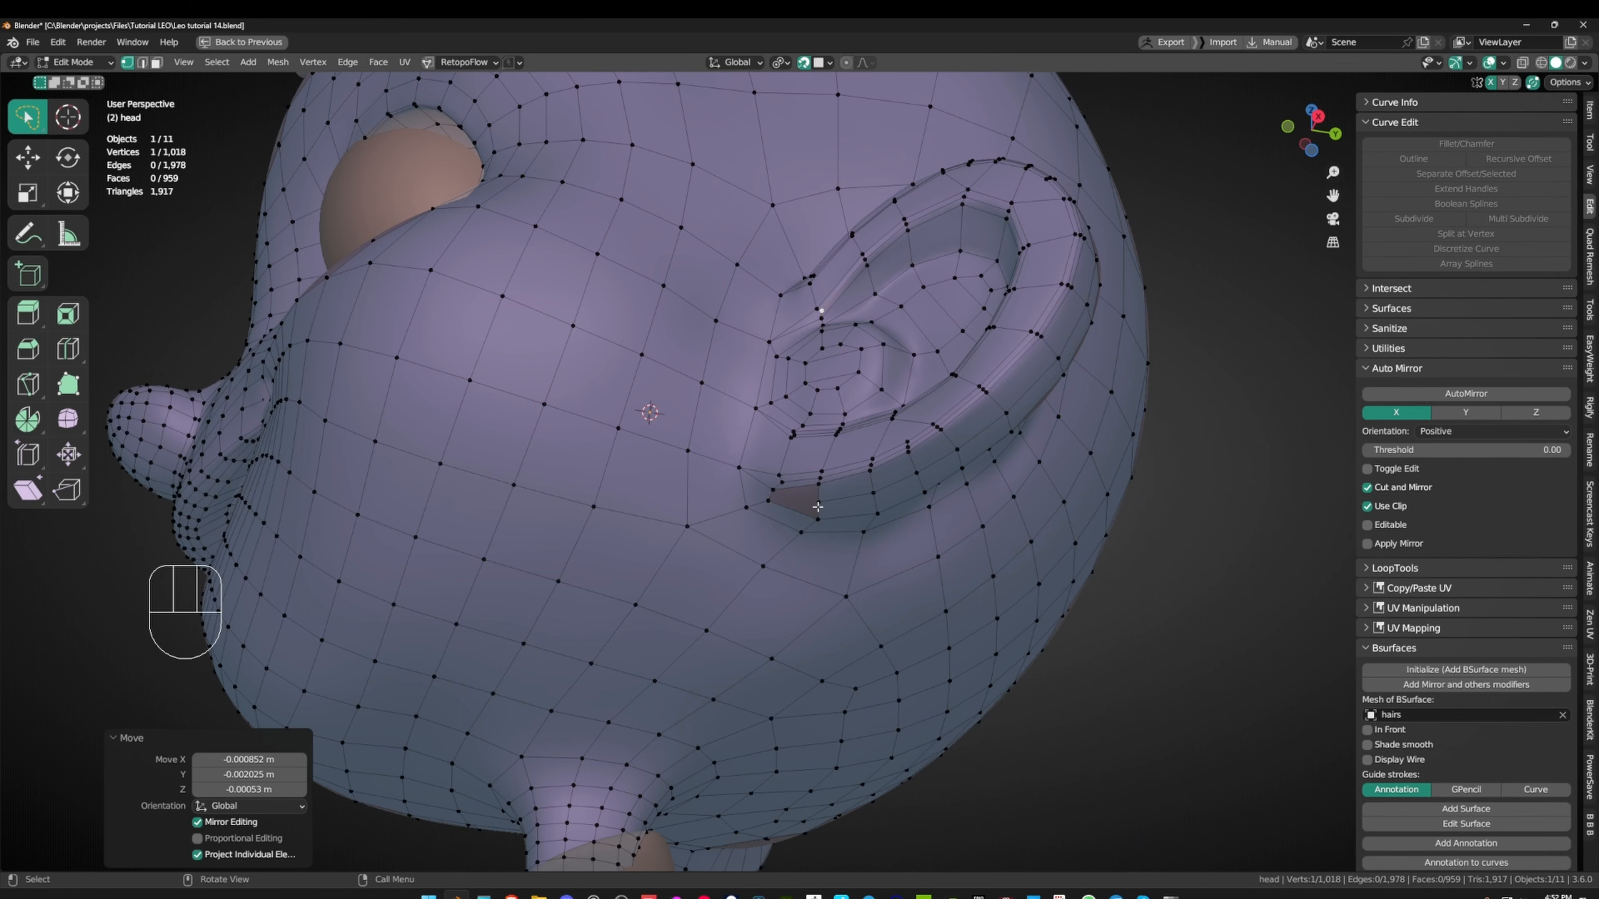
{"action": "middle_click_drag", "start_coordinate": [808, 507], "coordinate": [796, 552]}
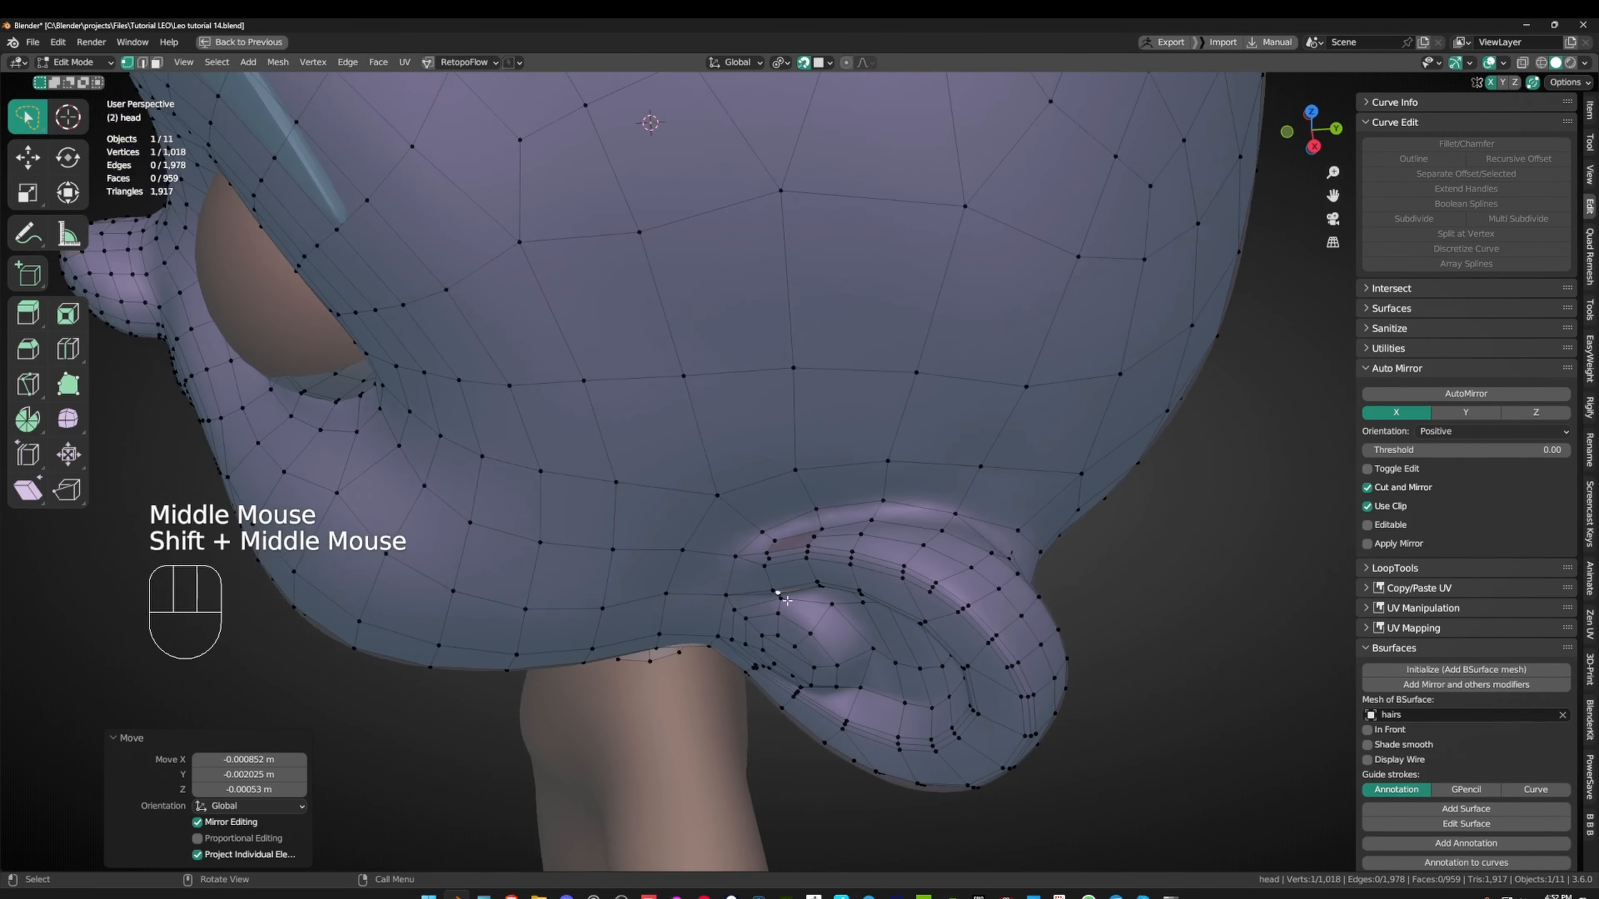
{"action": "scroll", "coordinate": [796, 551], "scroll_direction": "up", "scroll_amount": 2}
{"action": "key", "text": "ctrl+r"}
{"action": "scroll", "coordinate": [789, 565], "scroll_direction": "down", "scroll_amount": 2}
{"action": "scroll", "coordinate": [789, 565], "scroll_direction": "up", "scroll_amount": 1}
{"action": "scroll", "coordinate": [789, 565], "scroll_direction": "down", "scroll_amount": 2}
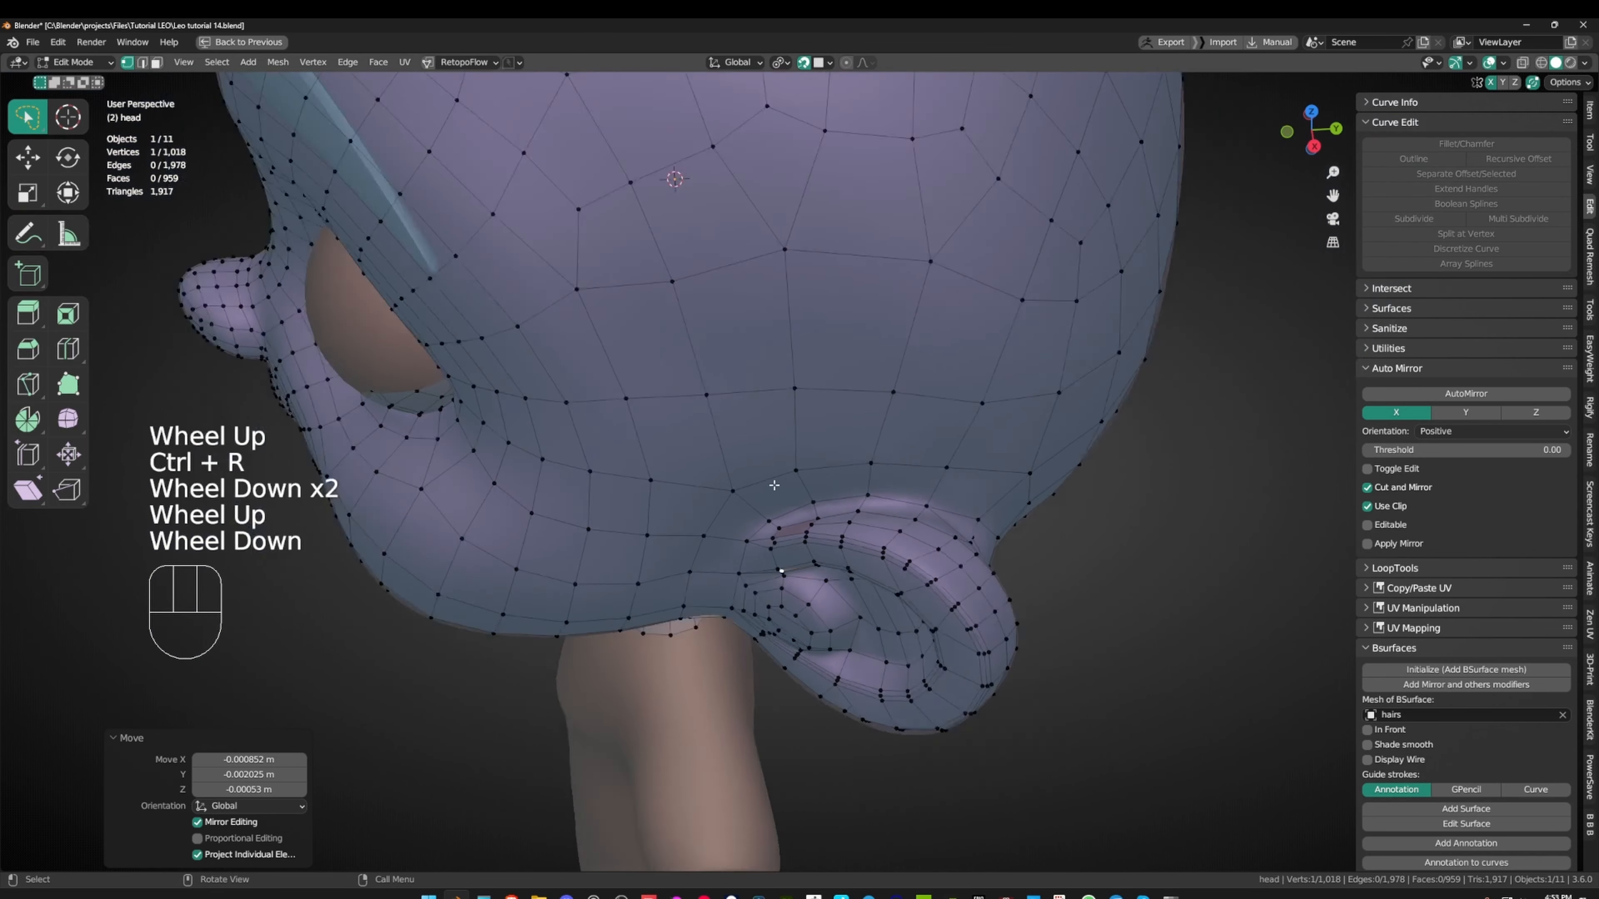
{"action": "key", "text": "ctrl+r"}
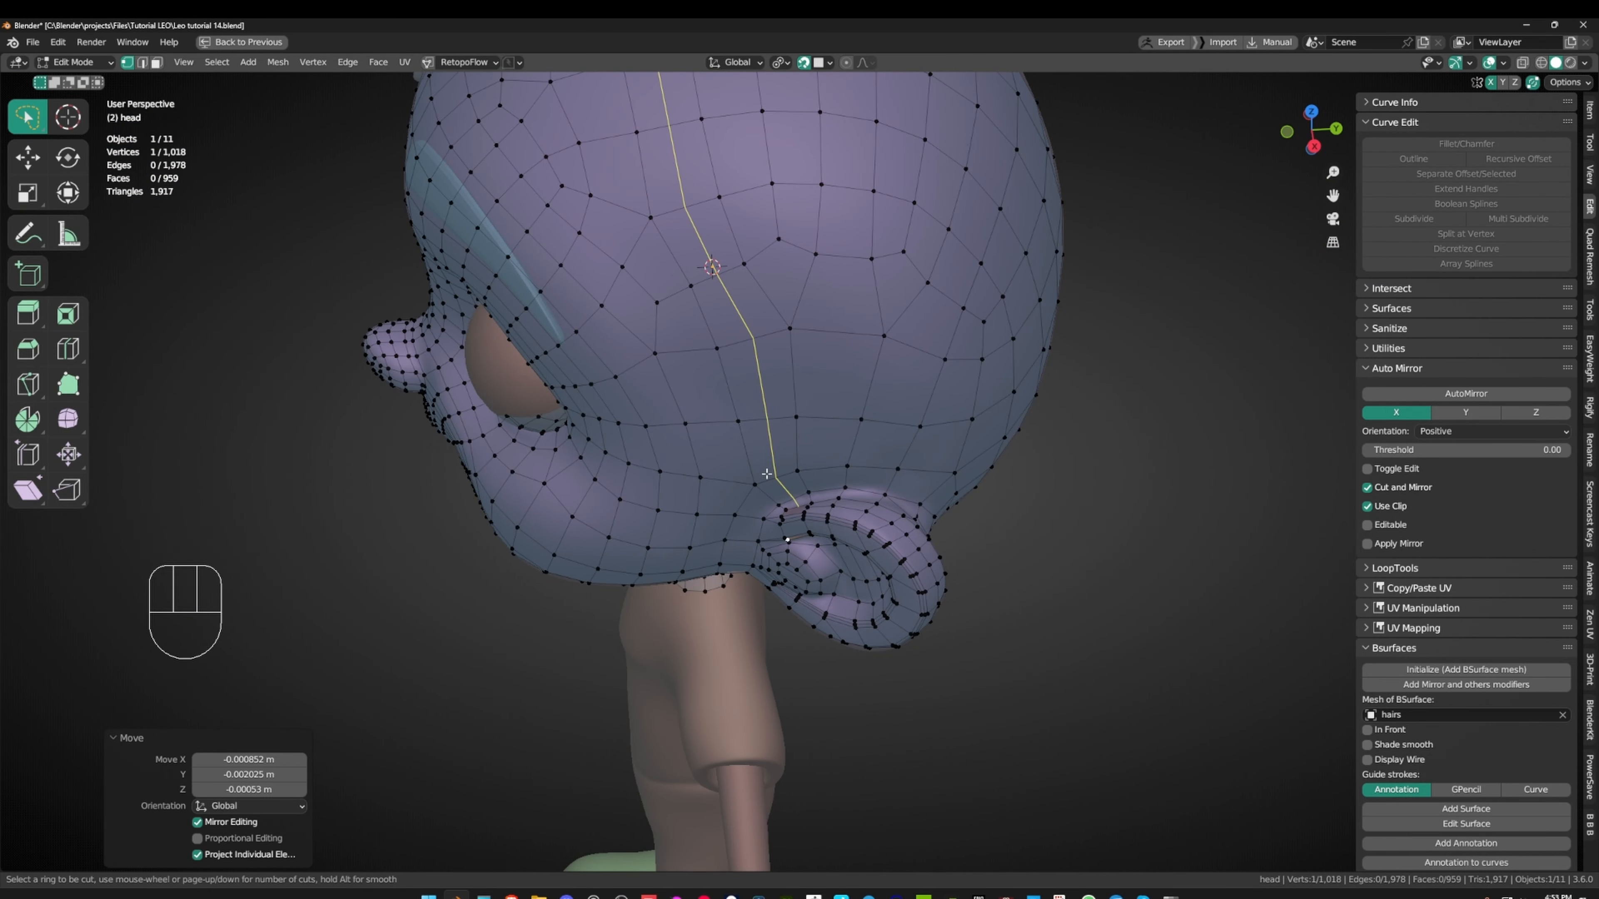
{"action": "middle_click_drag", "start_coordinate": [819, 576], "coordinate": [775, 391]}
{"action": "scroll", "coordinate": [812, 567], "scroll_direction": "up", "scroll_amount": 2}
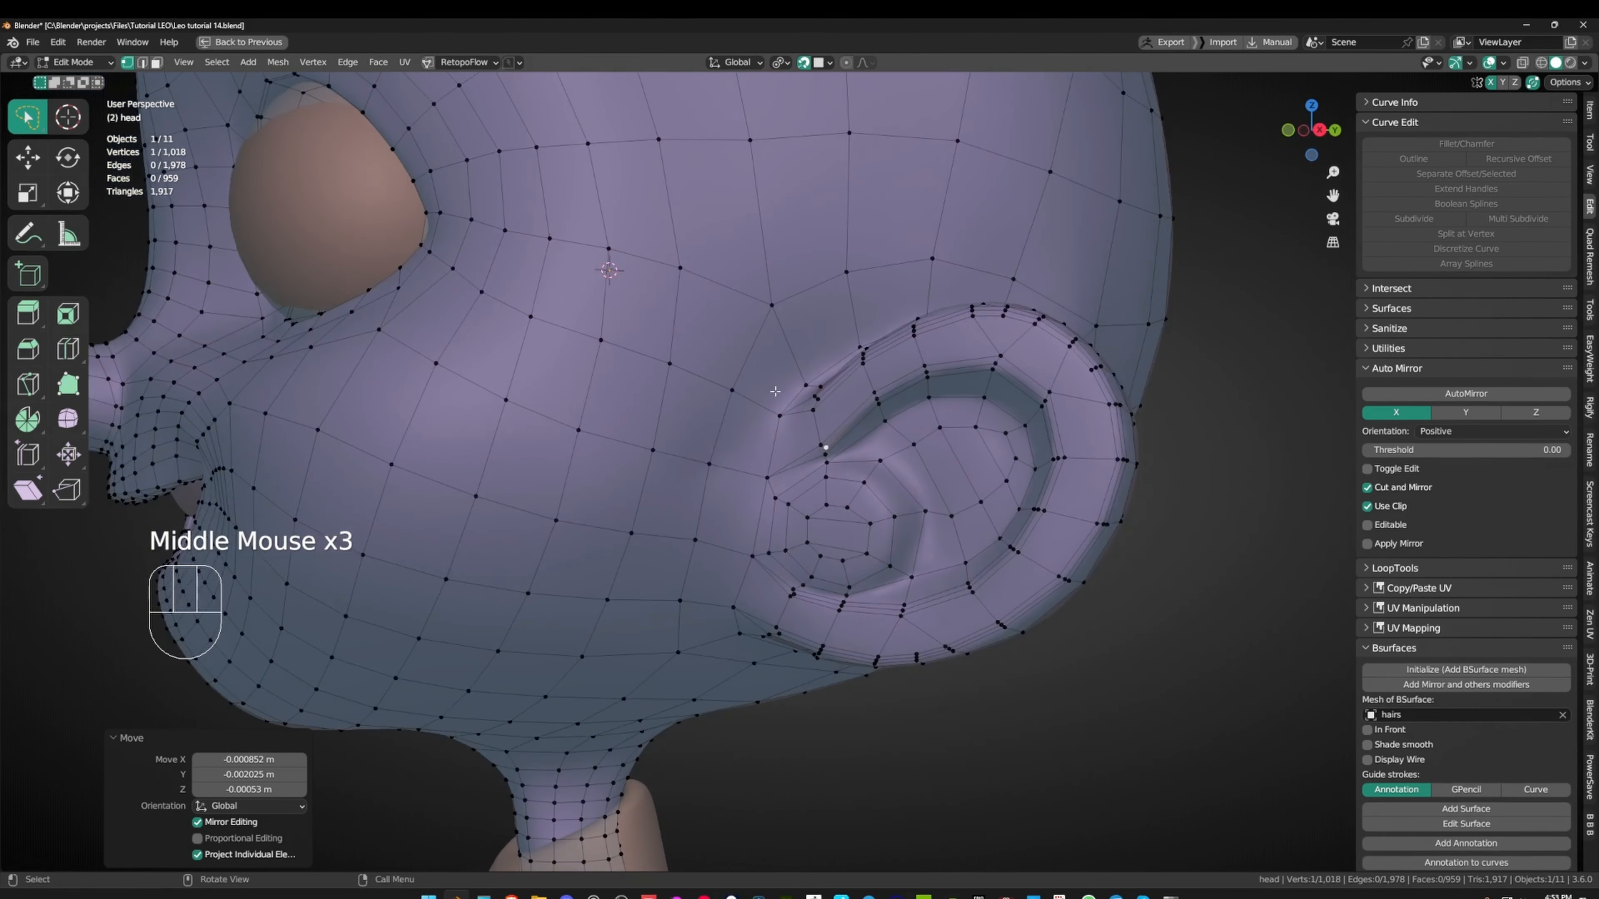
{"action": "middle_click_drag", "start_coordinate": [458, 241], "coordinate": [726, 417]}
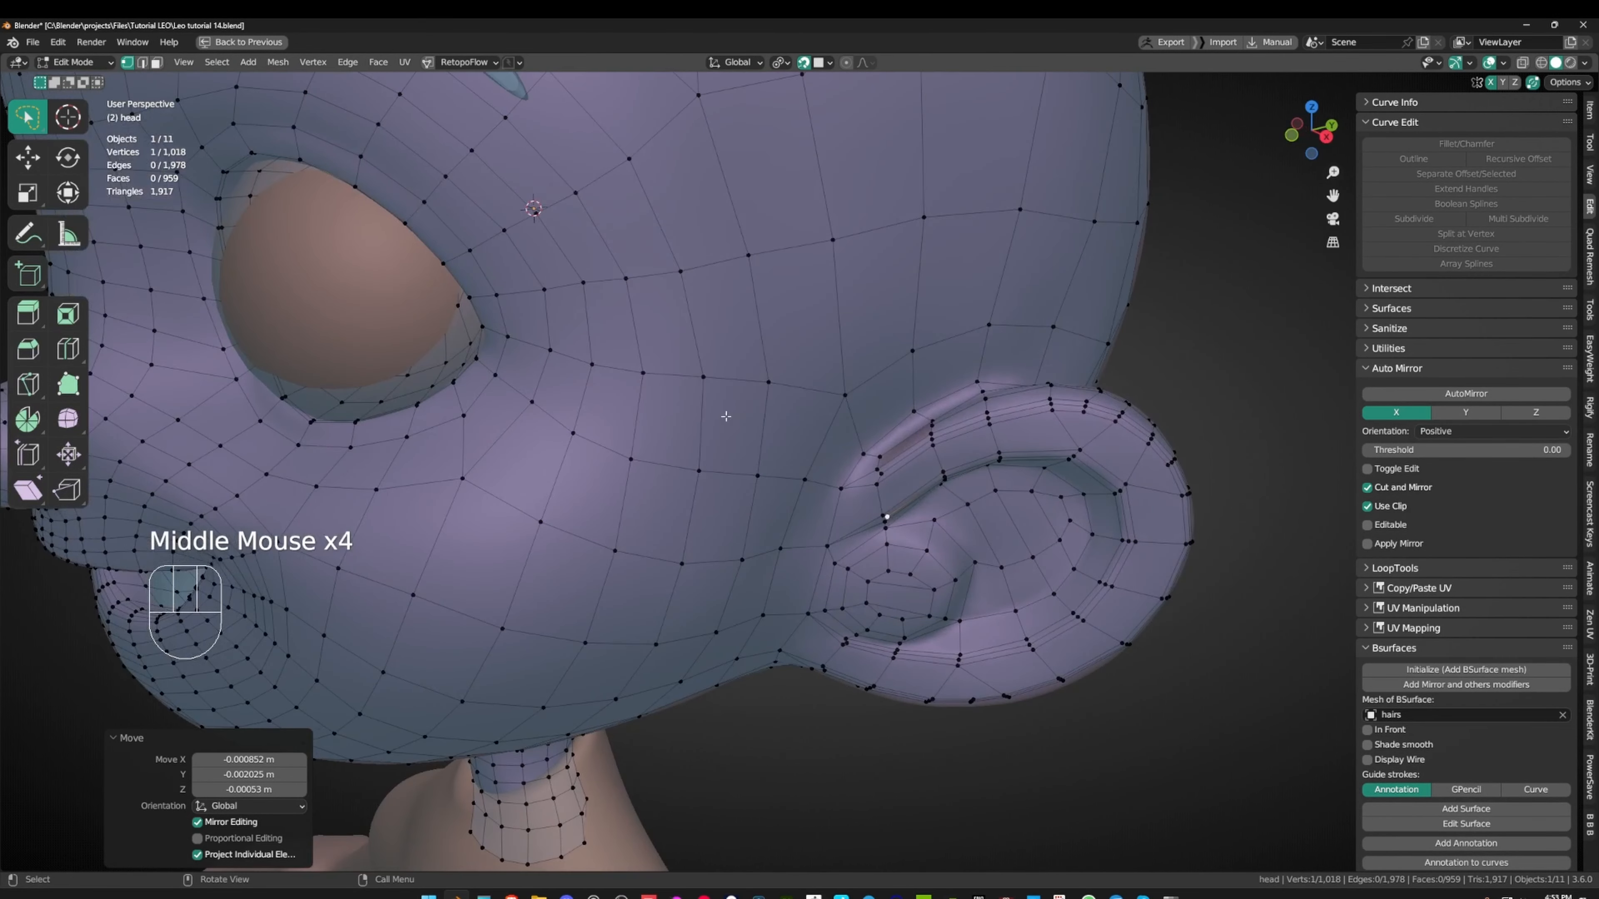
{"action": "key", "text": "ctrl+e"}
{"action": "key", "text": "ctrl+r"}
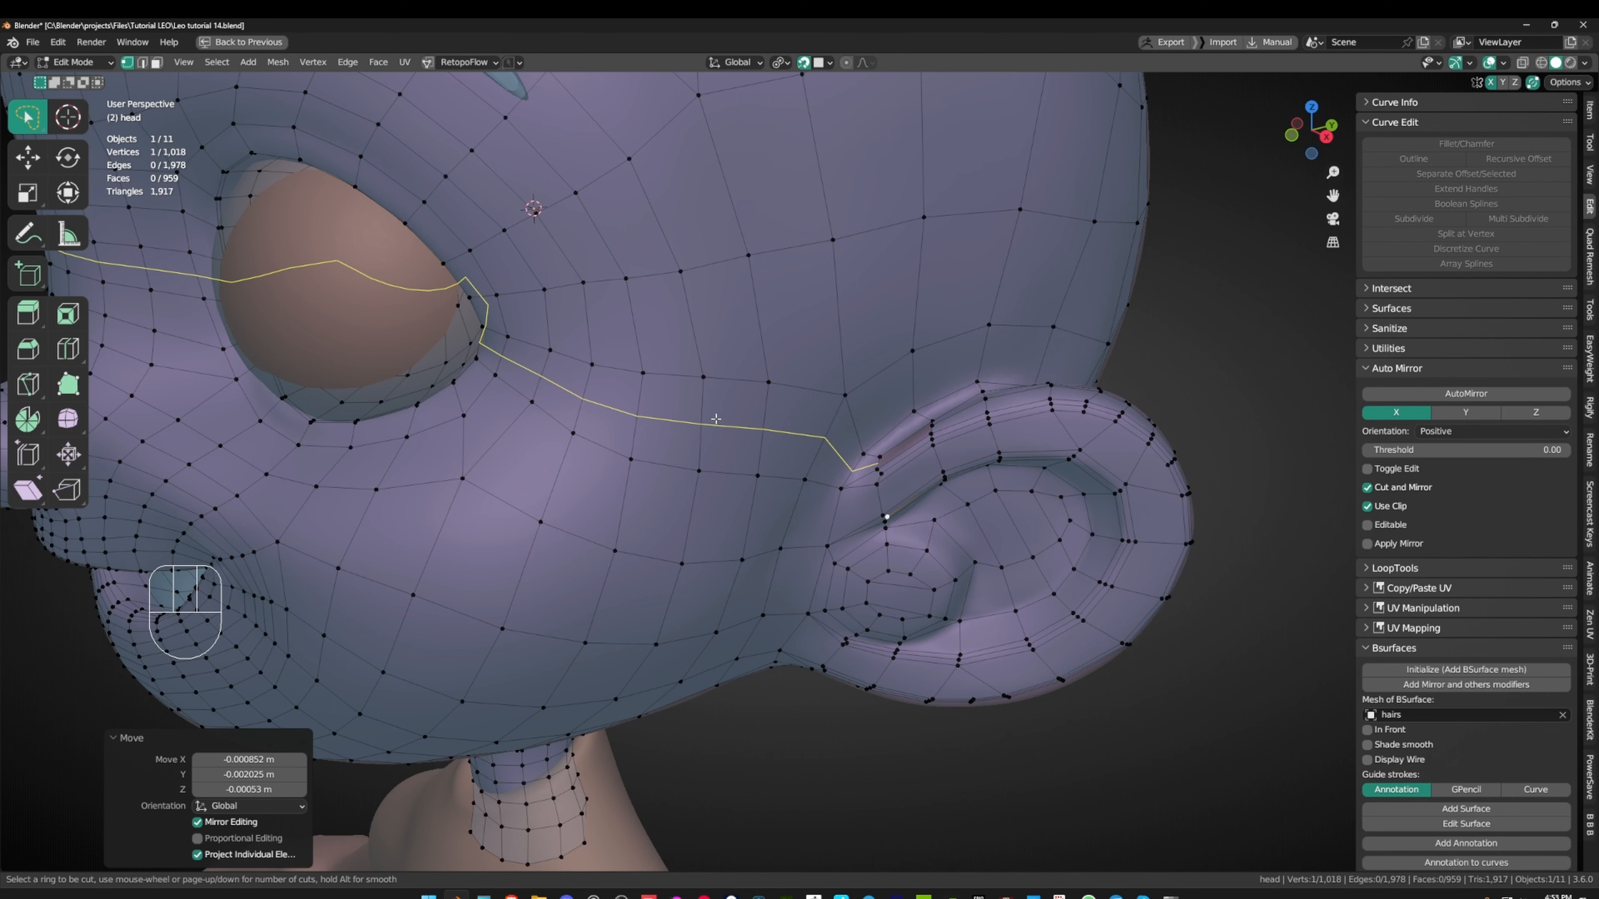
{"action": "key", "text": "Escape"}
- Add a centred loop cut across the head that runs into the hole at the ear
{"action": "scroll", "coordinate": [905, 436], "scroll_direction": "down", "scroll_amount": 3}
{"action": "middle_click_drag", "start_coordinate": [905, 436], "coordinate": [878, 461]}
{"action": "key", "text": "ctrl+r"}
{"action": "middle_click", "coordinate": [826, 510]}
{"action": "scroll", "coordinate": [827, 510], "scroll_direction": "down", "scroll_amount": 2}
{"action": "key", "text": "ctrl+r"}
{"action": "left_click", "coordinate": [800, 469]}
{"action": "right_click", "coordinate": [800, 468]}
- Fill the hole beneath the front of the ear with three new faces
{"action": "scroll", "coordinate": [863, 502], "scroll_direction": "down", "scroll_amount": 1}
{"action": "scroll", "coordinate": [866, 501], "scroll_direction": "up", "scroll_amount": 2}
{"action": "scroll", "coordinate": [866, 500], "scroll_direction": "up", "scroll_amount": 1, "text": "shift"}
{"action": "scroll", "coordinate": [824, 467], "scroll_direction": "up", "scroll_amount": 1}
{"action": "left_click", "coordinate": [824, 467]}
{"action": "scroll", "coordinate": [824, 467], "scroll_direction": "up", "scroll_amount": 1}
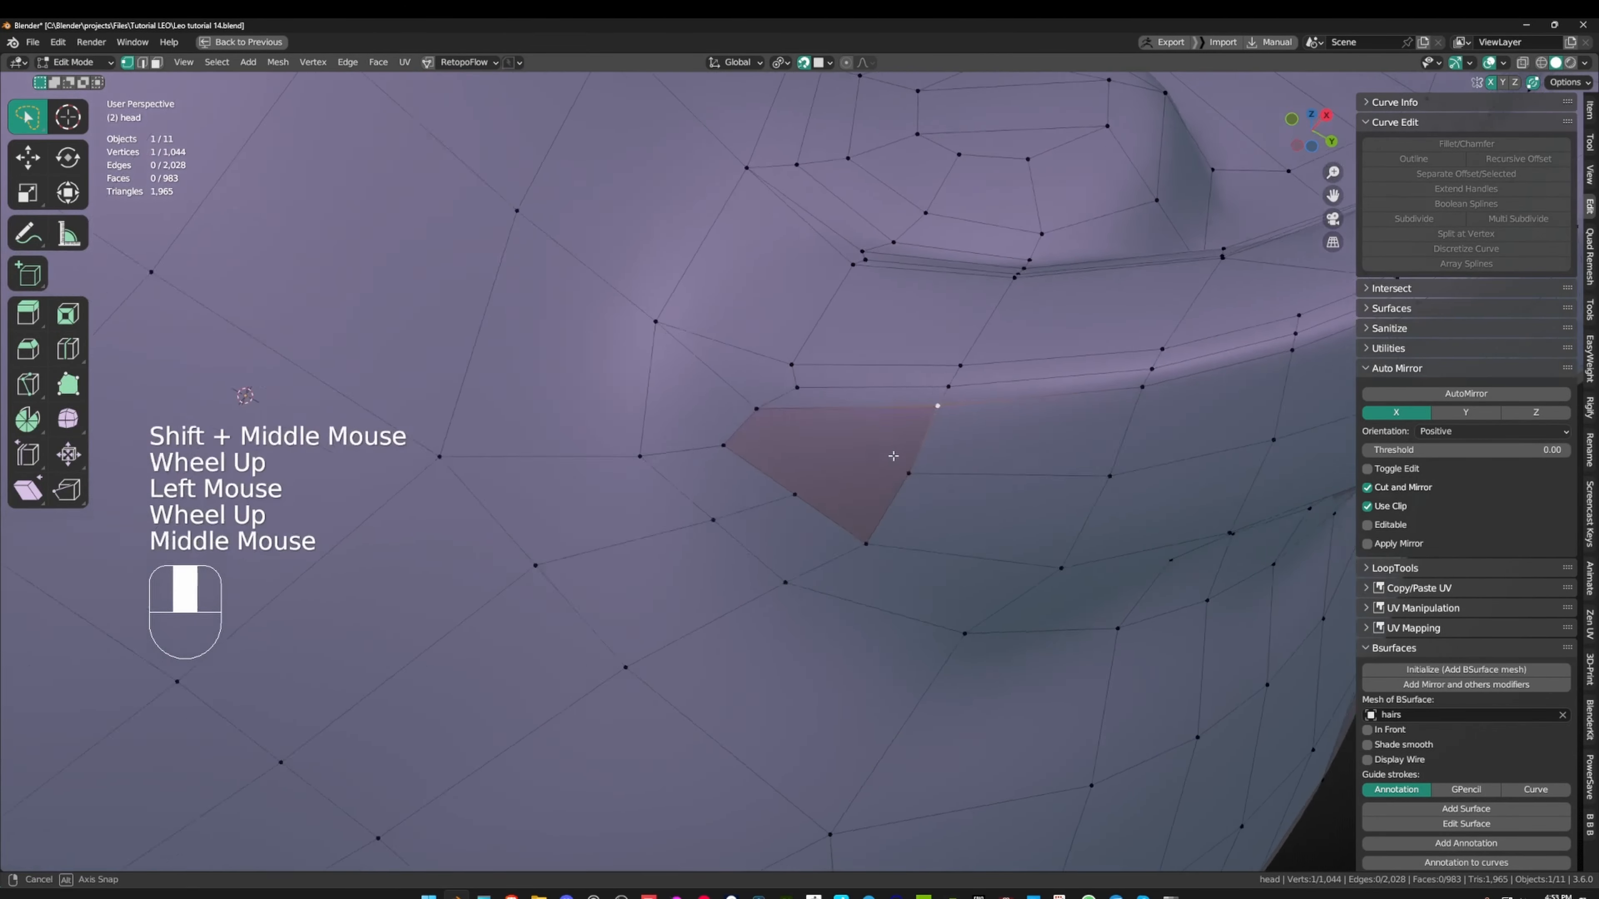
{"action": "key", "text": "f"}
{"action": "key", "text": "2"}
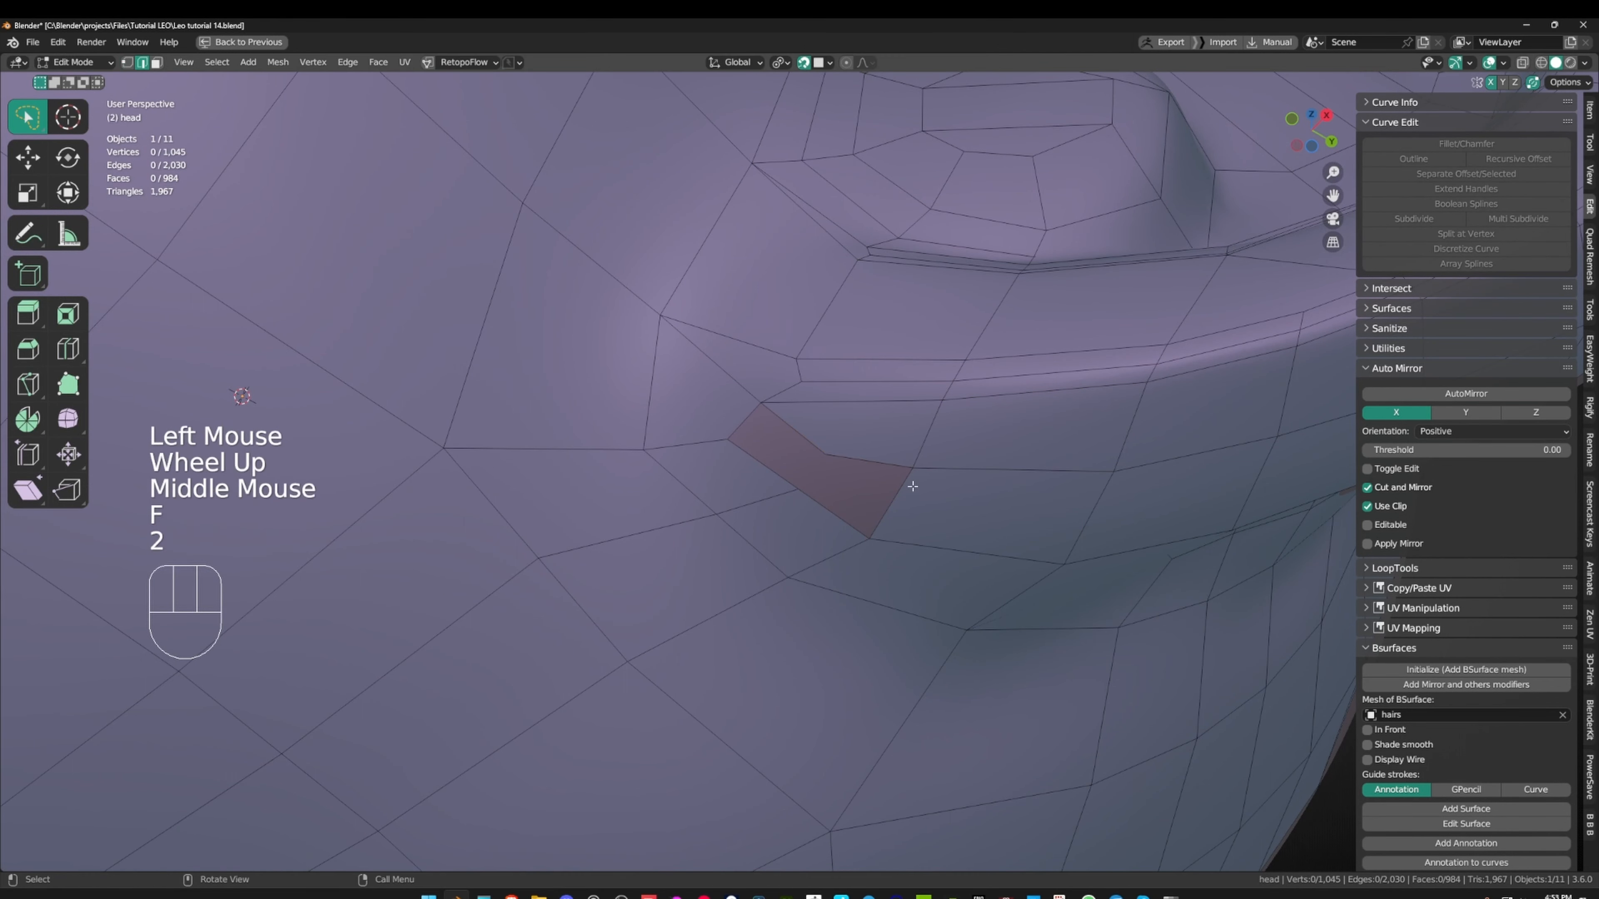
{"action": "left_click", "coordinate": [890, 488]}
{"action": "key", "text": "f"}
{"action": "key", "text": "f"}
- Move the inner vertices and the rim corner vertex of the filled patch beneath the ear to even out its faces
{"action": "key", "text": "1"}
{"action": "left_click", "coordinate": [798, 490]}
{"action": "key", "text": "g"}
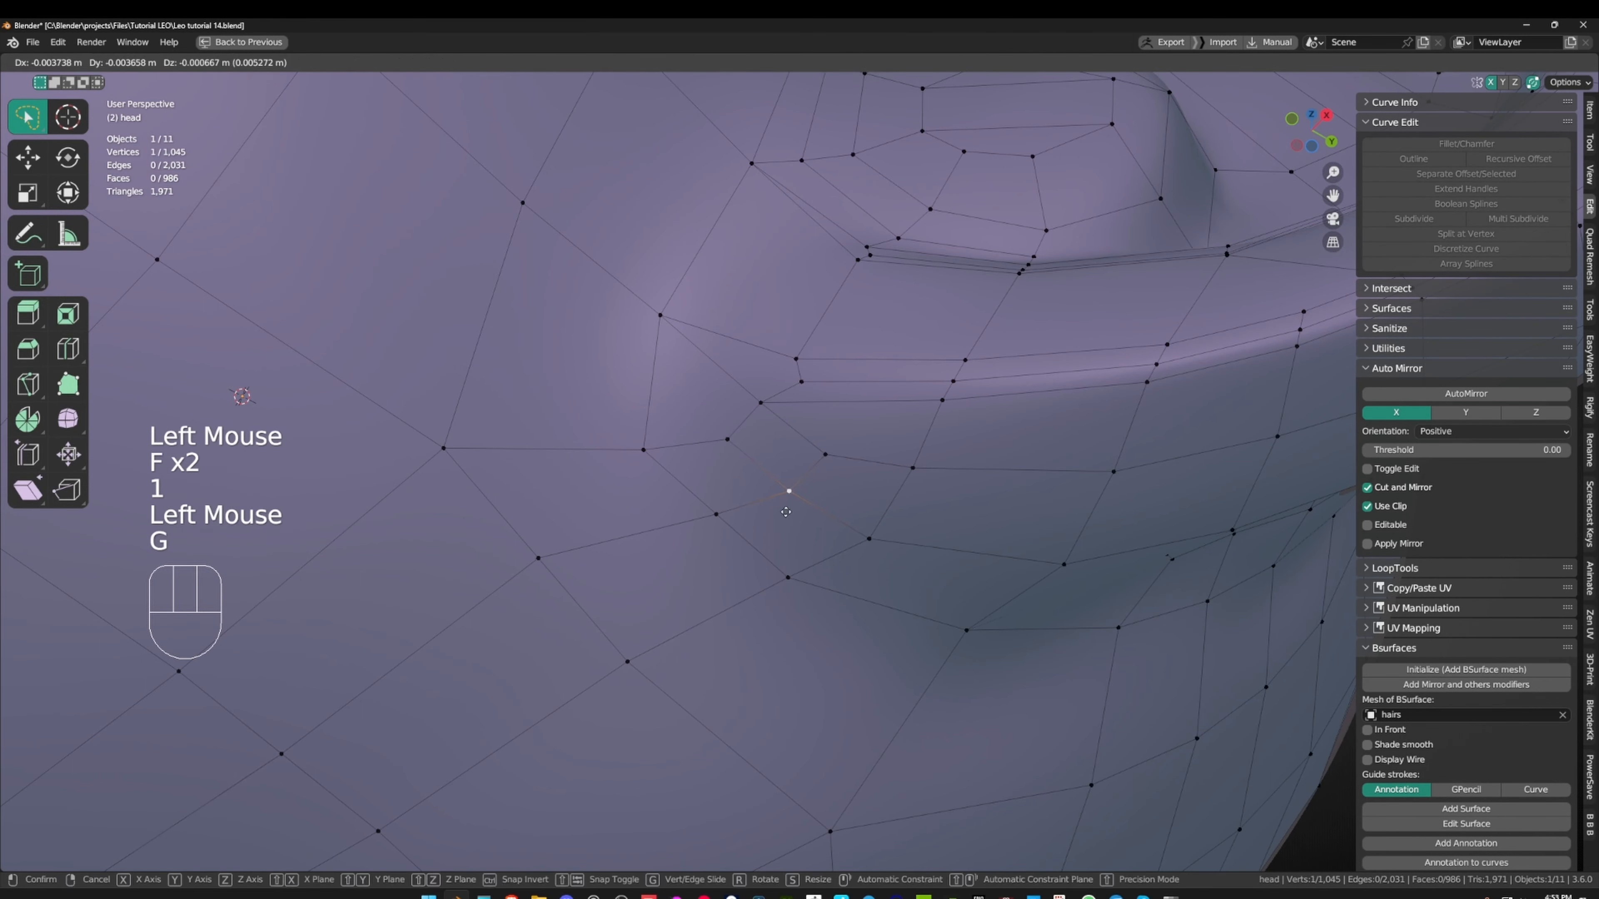
{"action": "left_click", "coordinate": [787, 491]}
{"action": "left_click", "coordinate": [832, 454]}
{"action": "key", "text": "g"}
{"action": "left_click", "coordinate": [815, 454]}
{"action": "left_click", "coordinate": [778, 406]}
{"action": "key", "text": "g"}
{"action": "left_click", "coordinate": [769, 402]}
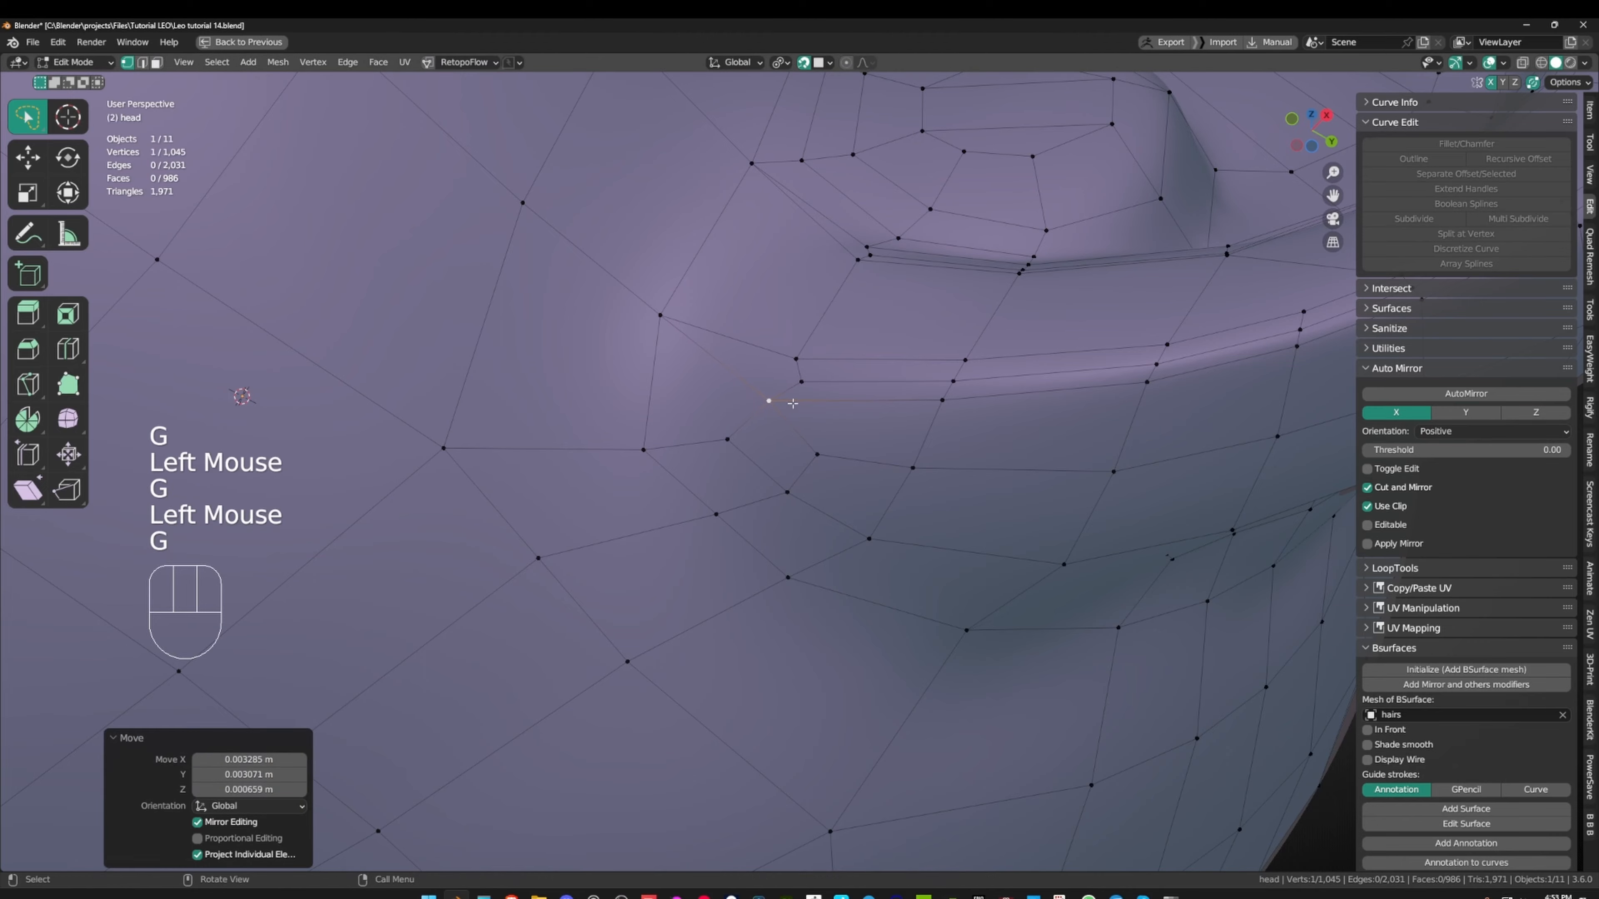
- Reposition the vertices on the cheek side of the filled patch to smooth the flow into the ear
{"action": "middle_click_drag", "start_coordinate": [767, 400], "coordinate": [781, 504]}
{"action": "left_click", "coordinate": [779, 508]}
{"action": "key", "text": "g"}
{"action": "left_click", "coordinate": [768, 507]}
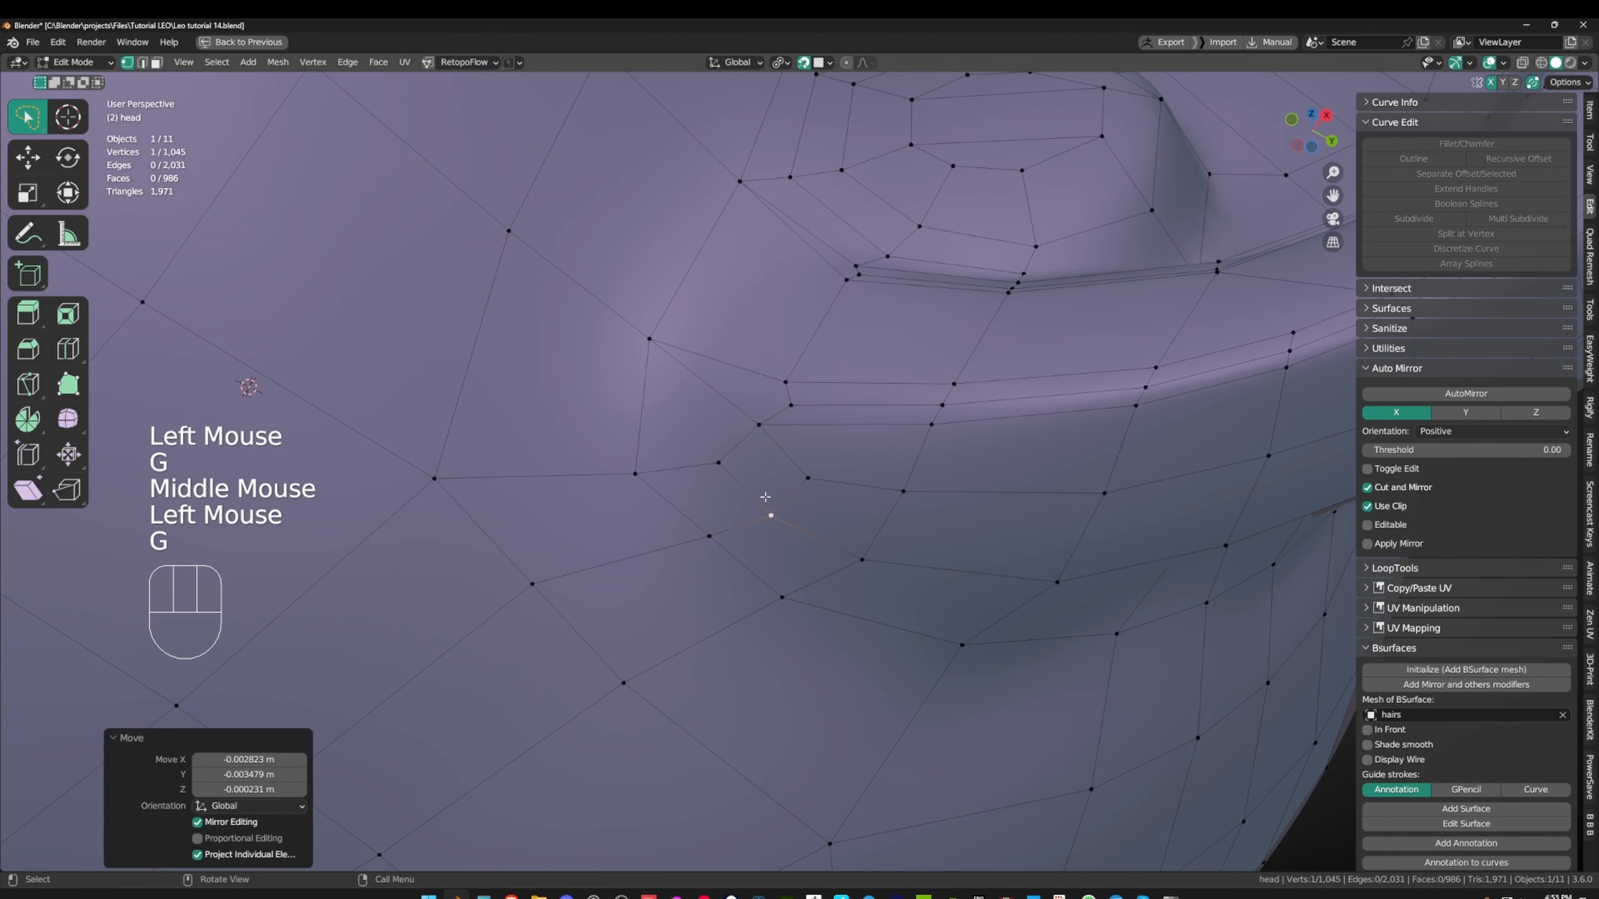
{"action": "left_click", "coordinate": [717, 463]}
{"action": "key", "text": "g"}
{"action": "left_click", "coordinate": [711, 463]}
{"action": "left_click", "coordinate": [639, 473]}
{"action": "key", "text": "g"}
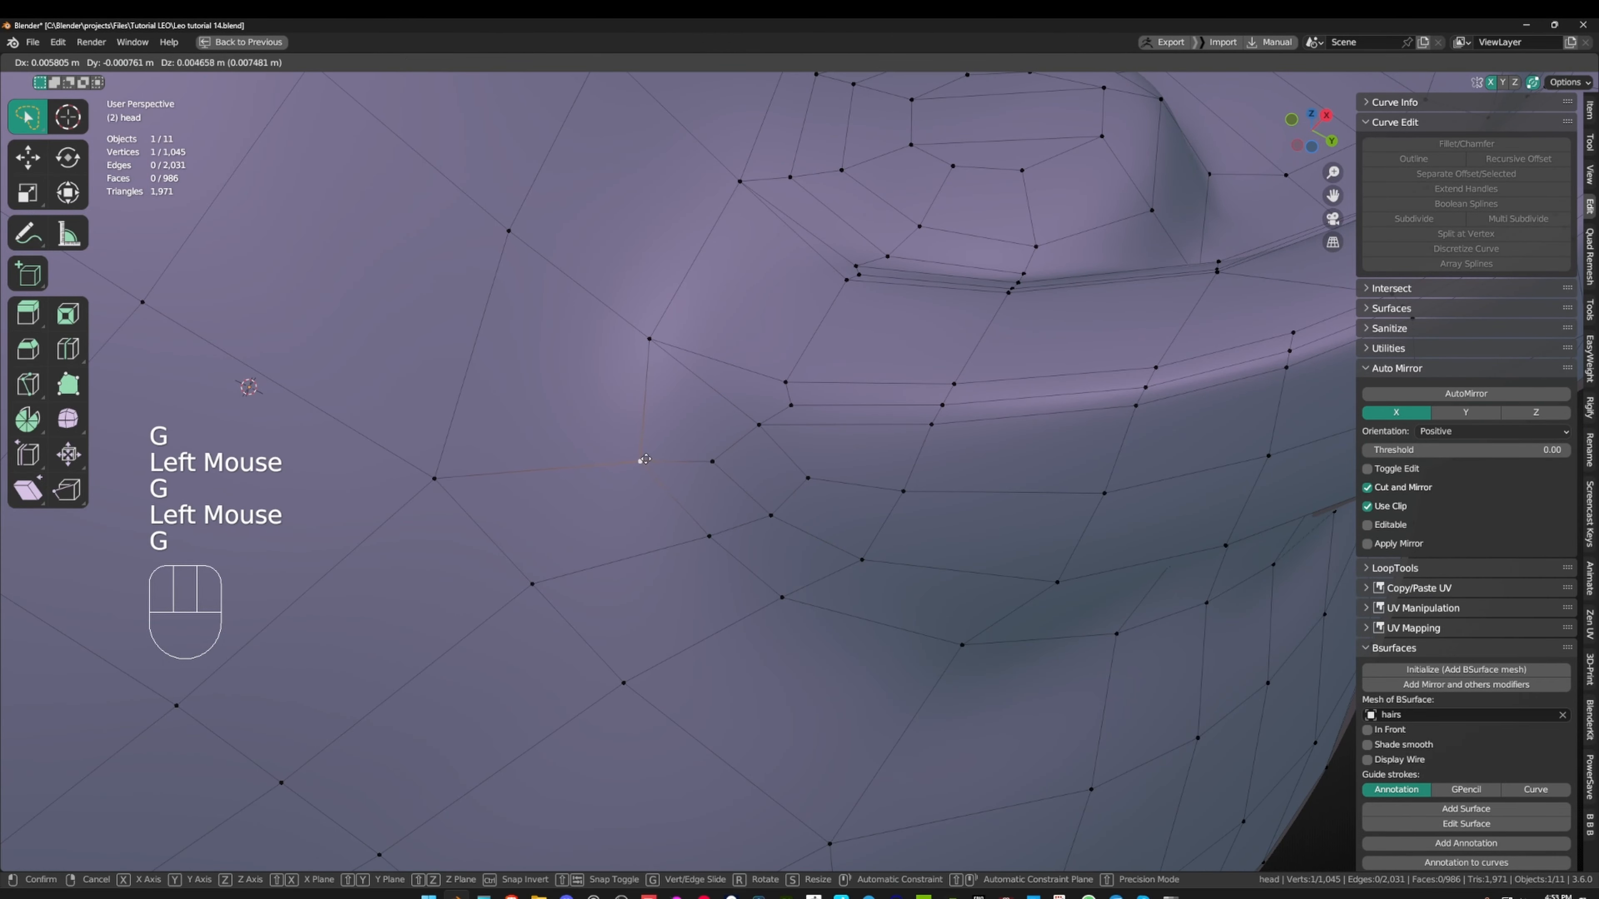
{"action": "left_click", "coordinate": [637, 459]}
{"action": "key", "text": "g"}
{"action": "left_click", "coordinate": [651, 446]}
{"action": "scroll", "coordinate": [667, 453], "scroll_direction": "down", "scroll_amount": 1}
{"action": "key", "text": "g"}
{"action": "middle_click_drag", "start_coordinate": [671, 454], "coordinate": [740, 583]}
{"action": "left_click", "coordinate": [671, 473]}
- Try to fill the remaining hole at the upper front of the ear with a new face
{"action": "scroll", "coordinate": [681, 468], "scroll_direction": "down", "scroll_amount": 2}
{"action": "scroll", "coordinate": [623, 430], "scroll_direction": "down", "scroll_amount": 2}
{"action": "scroll", "coordinate": [623, 430], "scroll_direction": "up", "scroll_amount": 1}
{"action": "scroll", "coordinate": [692, 504], "scroll_direction": "down", "scroll_amount": 1}
{"action": "middle_click_drag", "start_coordinate": [808, 388], "coordinate": [818, 409]}
{"action": "middle_click_drag", "start_coordinate": [818, 409], "coordinate": [900, 526], "text": "shift"}
{"action": "middle_click", "coordinate": [849, 466], "text": "alt"}
{"action": "scroll", "coordinate": [863, 491], "scroll_direction": "up", "scroll_amount": 2}
{"action": "scroll", "coordinate": [888, 543], "scroll_direction": "up", "scroll_amount": 2}
{"action": "left_click", "coordinate": [900, 537]}
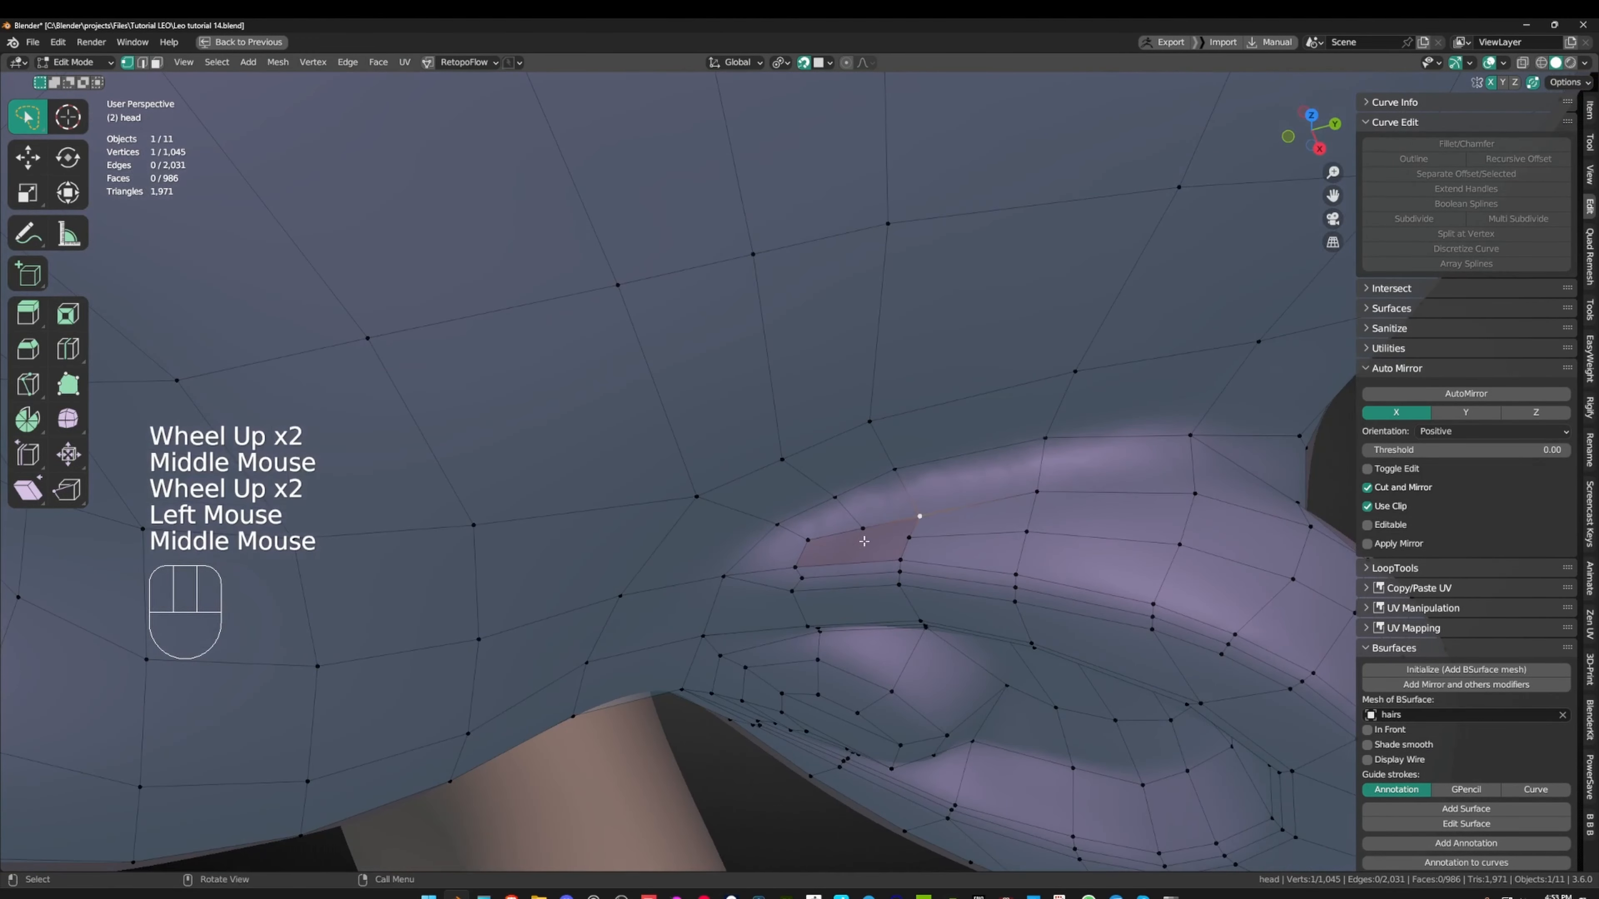
{"action": "key", "text": "f"}
{"action": "left_click", "coordinate": [873, 542]}
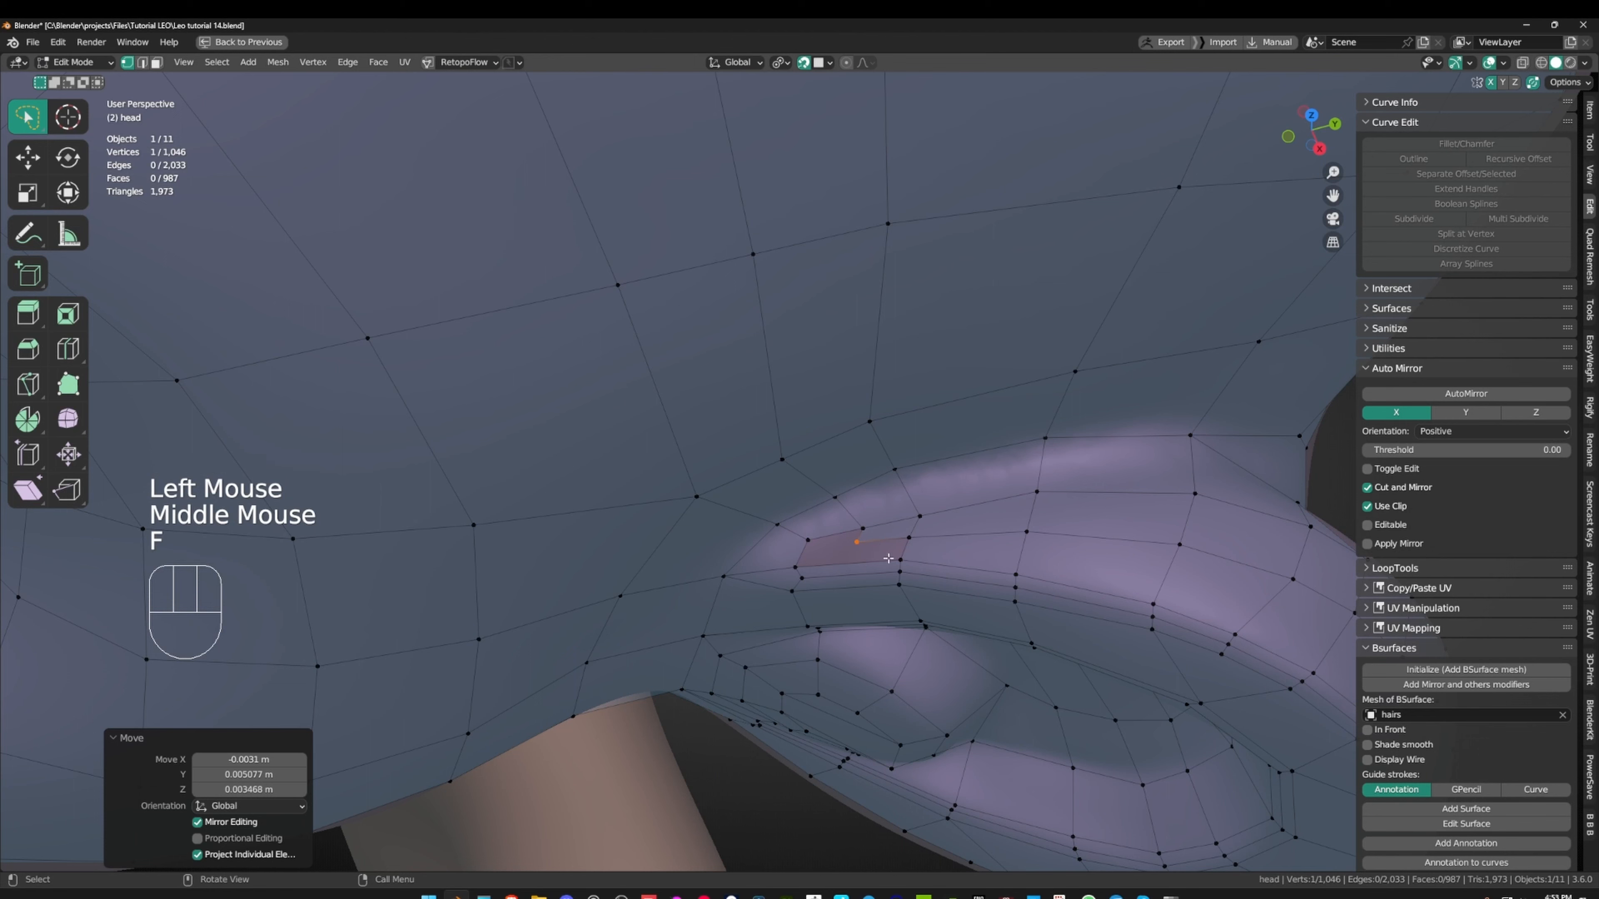
{"action": "key", "text": "ctrl+z"}
{"action": "key", "text": "ctrl+z"}
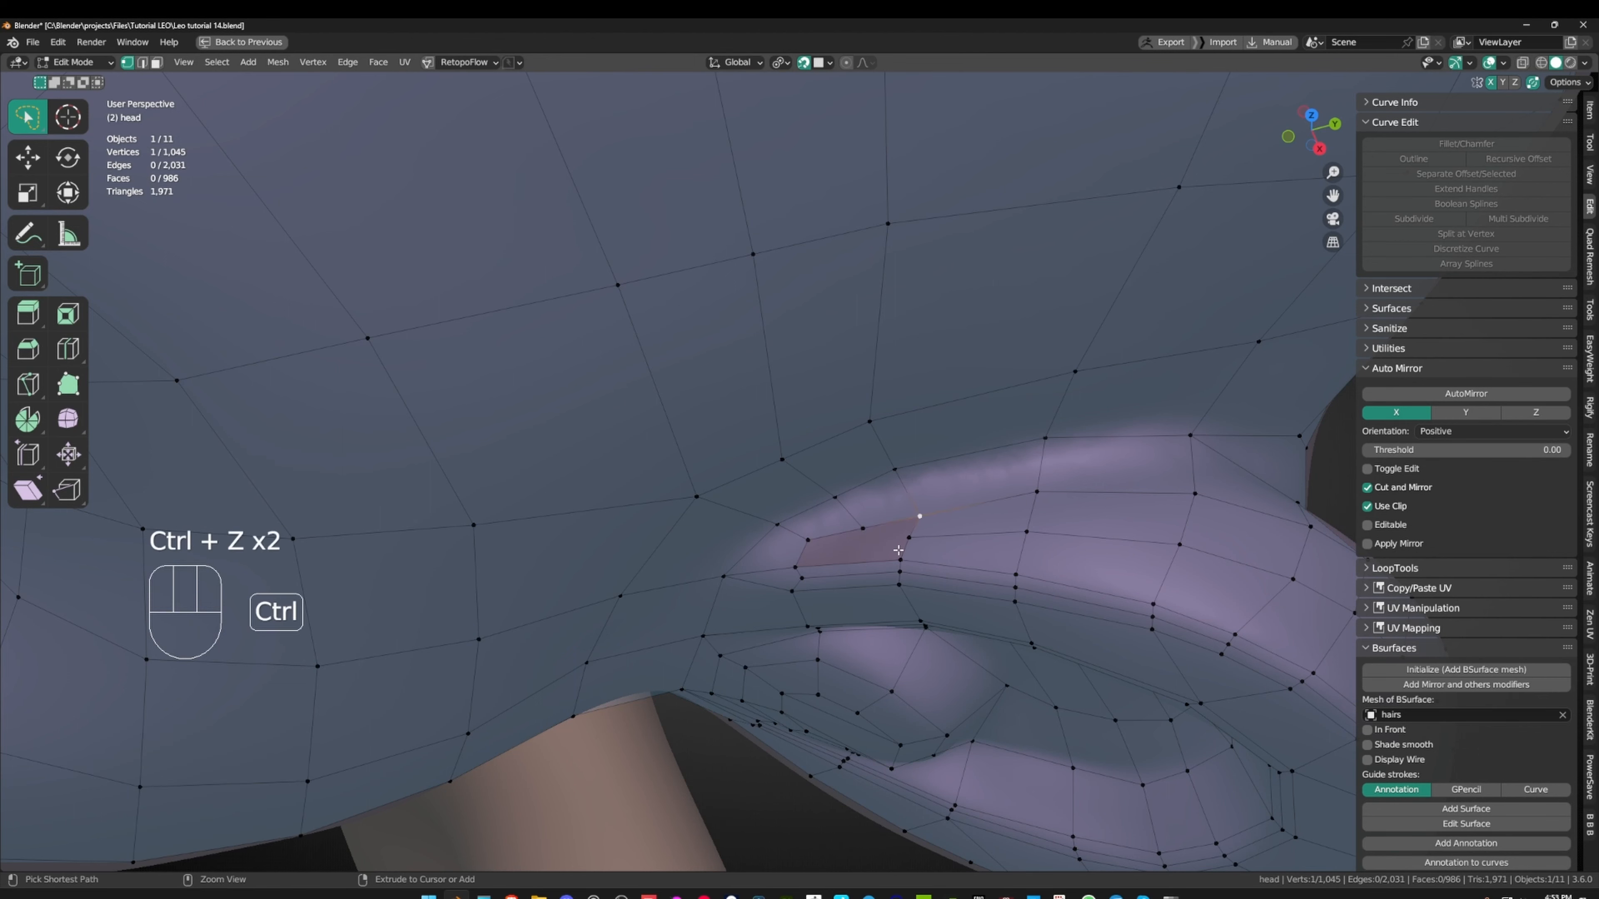
- Select the face loop that runs beneath the ear and across the cheek
{"action": "mouse_move", "coordinate": [895, 542]}
{"action": "middle_mouse_down"}
{"action": "mouse_move", "coordinate": [881, 504]}
{"action": "mouse_move", "coordinate": [781, 470]}
{"action": "mouse_move", "coordinate": [774, 503]}
{"action": "mouse_move", "coordinate": [916, 566]}
{"action": "mouse_move", "coordinate": [871, 541]}
{"action": "middle_mouse_up"}
{"action": "scroll", "coordinate": [869, 497], "scroll_direction": "down", "scroll_amount": 2}
{"action": "scroll", "coordinate": [781, 469], "scroll_direction": "up", "scroll_amount": 1}
{"action": "middle_click", "coordinate": [916, 566], "text": "alt"}
{"action": "scroll", "coordinate": [916, 566], "scroll_direction": "up", "scroll_amount": 2}
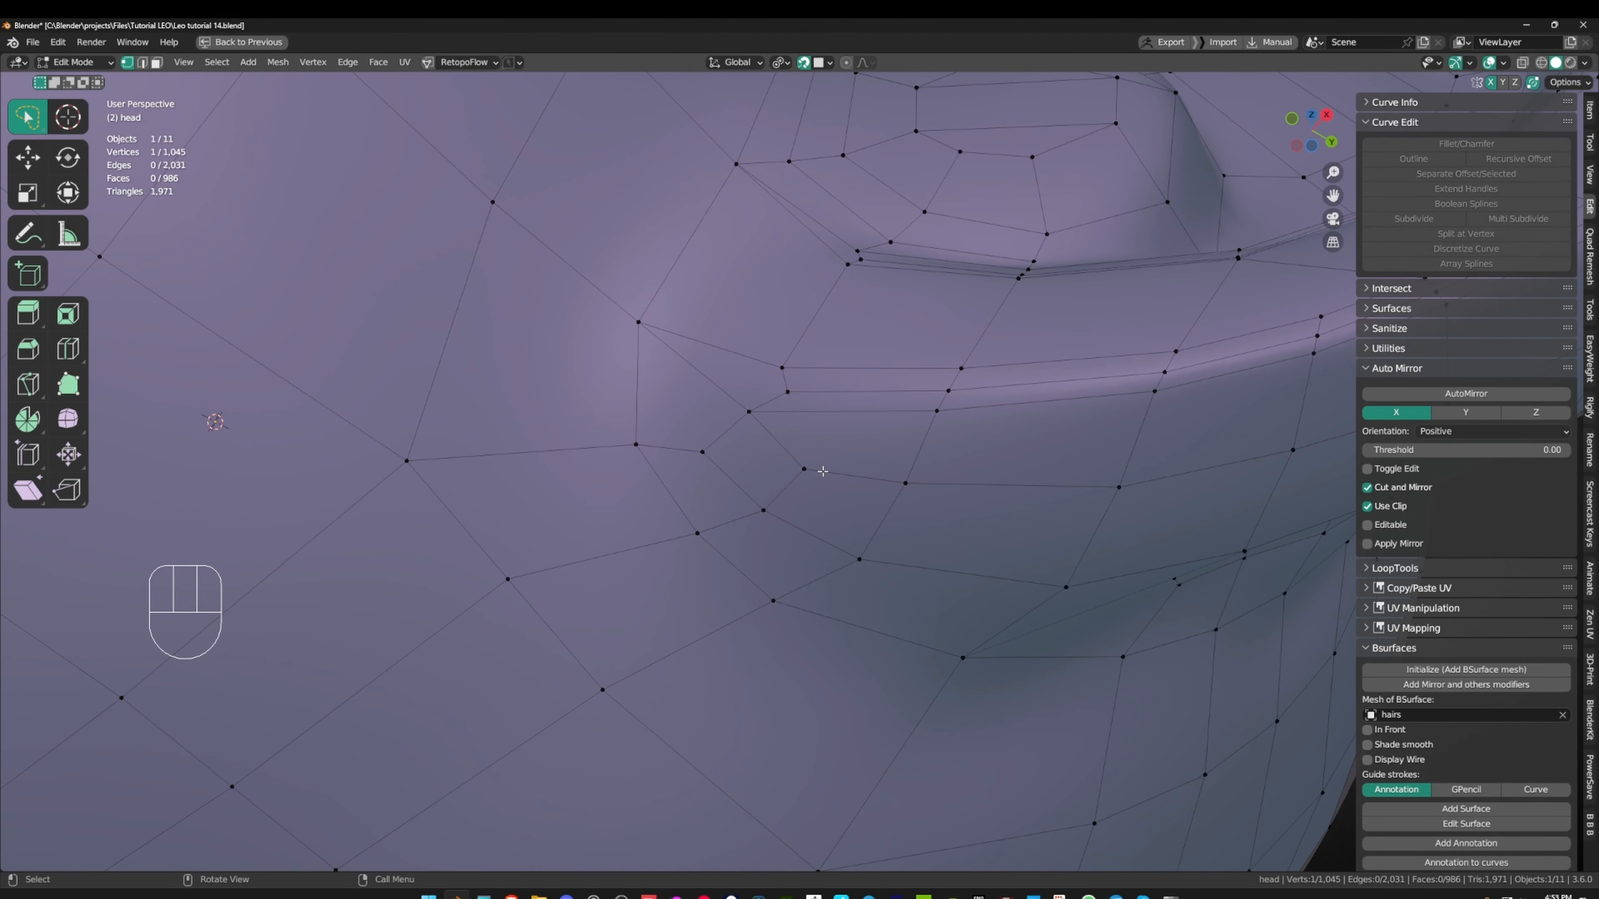
{"action": "left_click", "coordinate": [917, 522], "text": "alt"}
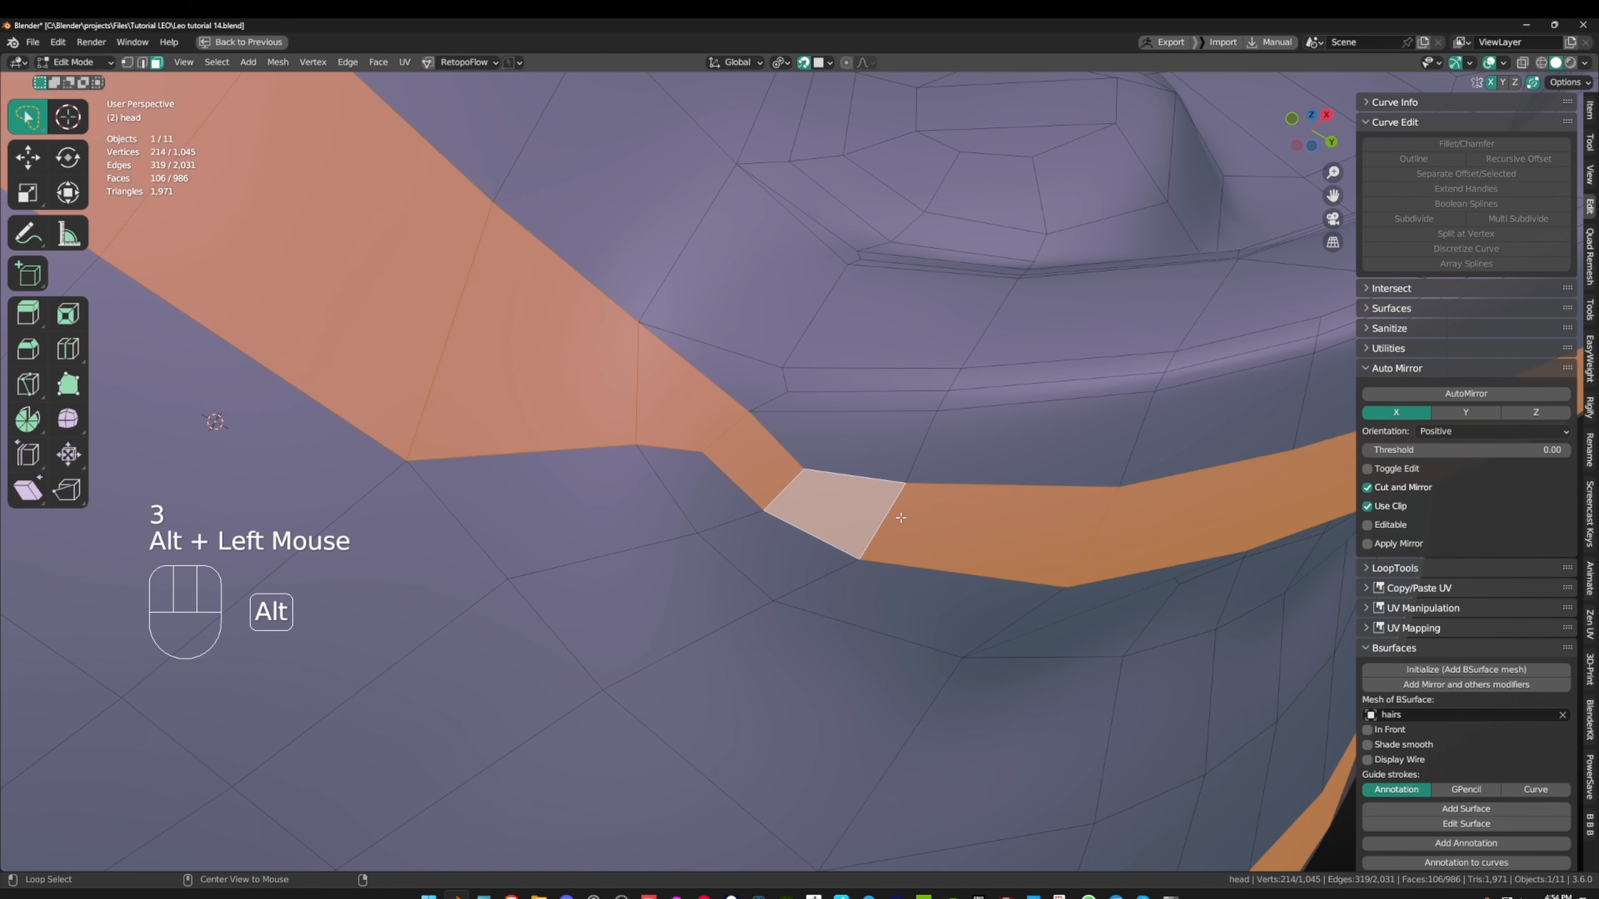
- Examine how the face loops around the ear flow onto the cheek, selecting the loop beside it
{"action": "scroll", "coordinate": [917, 523], "scroll_direction": "down", "scroll_amount": 3}
{"action": "middle_click_drag", "start_coordinate": [917, 523], "coordinate": [974, 637]}
{"action": "middle_click_drag", "start_coordinate": [865, 371], "coordinate": [863, 540], "text": "shift"}
{"action": "scroll", "coordinate": [874, 523], "scroll_direction": "down", "scroll_amount": 2}
{"action": "scroll", "coordinate": [862, 542], "scroll_direction": "up", "scroll_amount": 4}
{"action": "left_click", "coordinate": [944, 589], "text": "alt"}
{"action": "scroll", "coordinate": [957, 595], "scroll_direction": "down", "scroll_amount": 1}
{"action": "middle_click_drag", "start_coordinate": [957, 595], "coordinate": [997, 546]}
{"action": "scroll", "coordinate": [853, 396], "scroll_direction": "down", "scroll_amount": 1}
{"action": "middle_click_drag", "start_coordinate": [853, 396], "coordinate": [917, 433], "text": "shift"}
{"action": "scroll", "coordinate": [867, 418], "scroll_direction": "up", "scroll_amount": 2}
- Try to fill the hole at the upper front of the ear with a quad from its front lower corner vertex
{"action": "key", "text": "1"}
{"action": "left_click", "coordinate": [905, 445]}
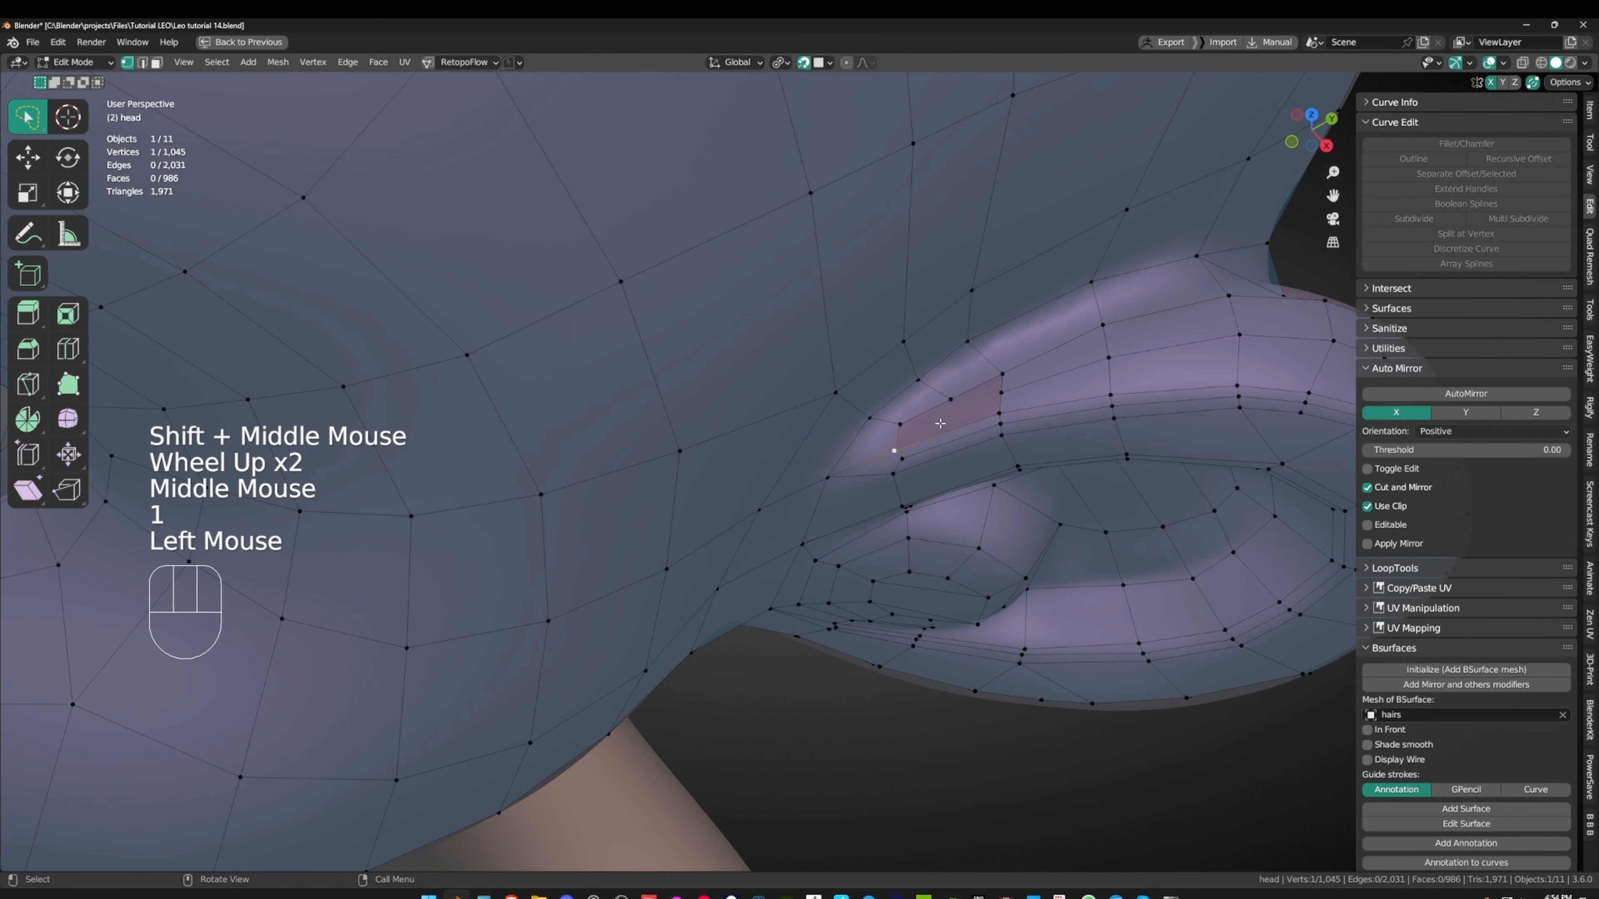
{"action": "key", "text": "f"}
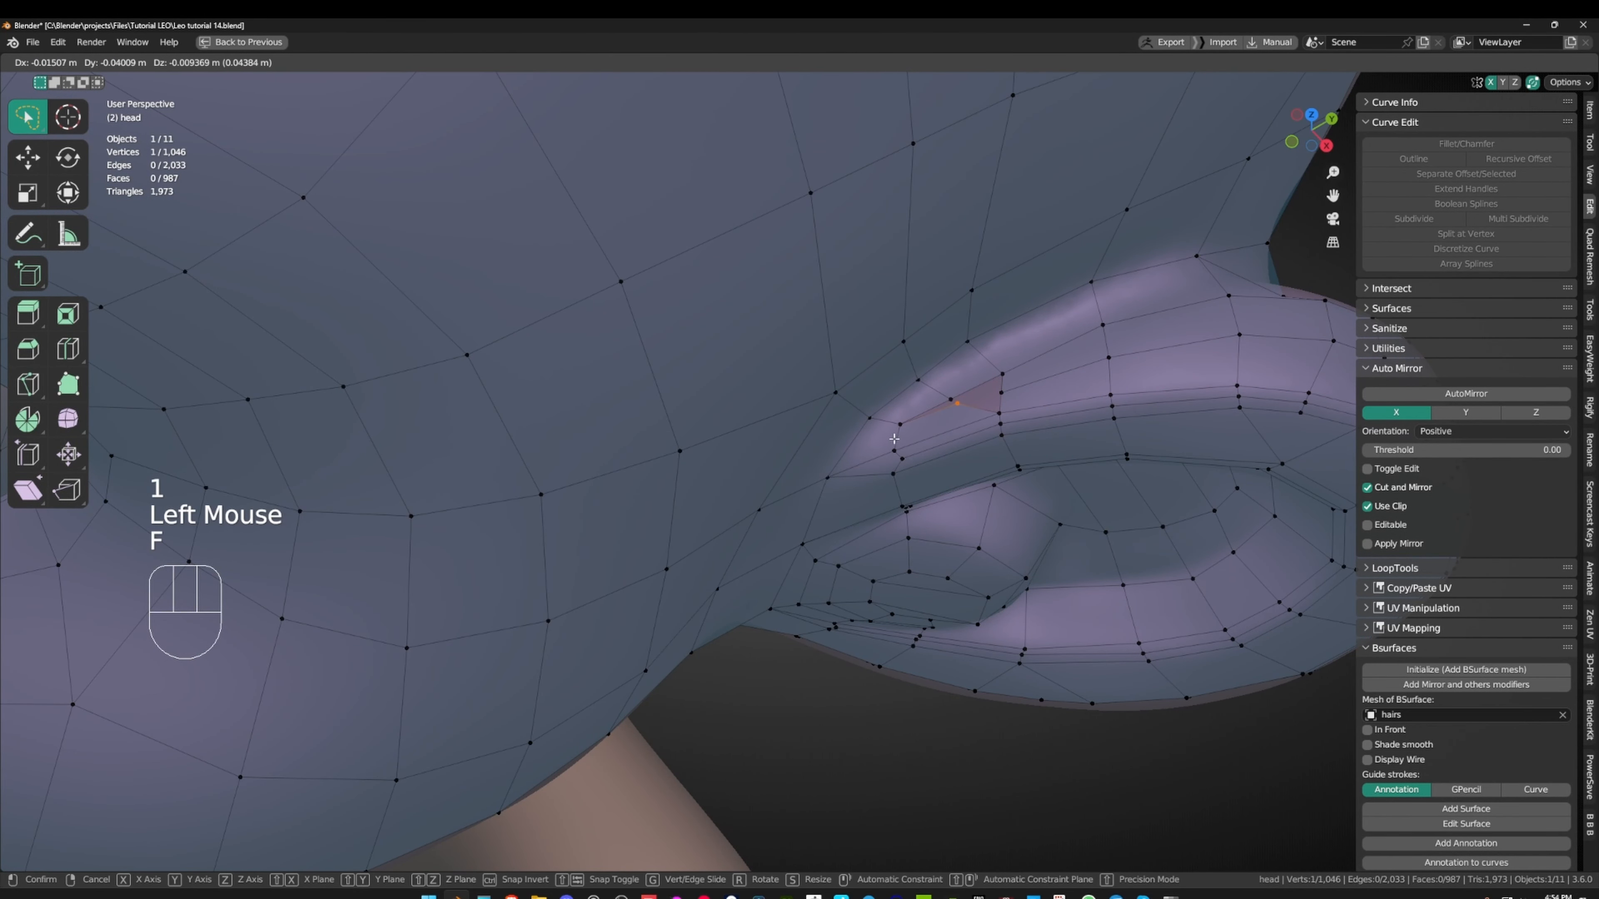
{"action": "left_click", "coordinate": [959, 425]}
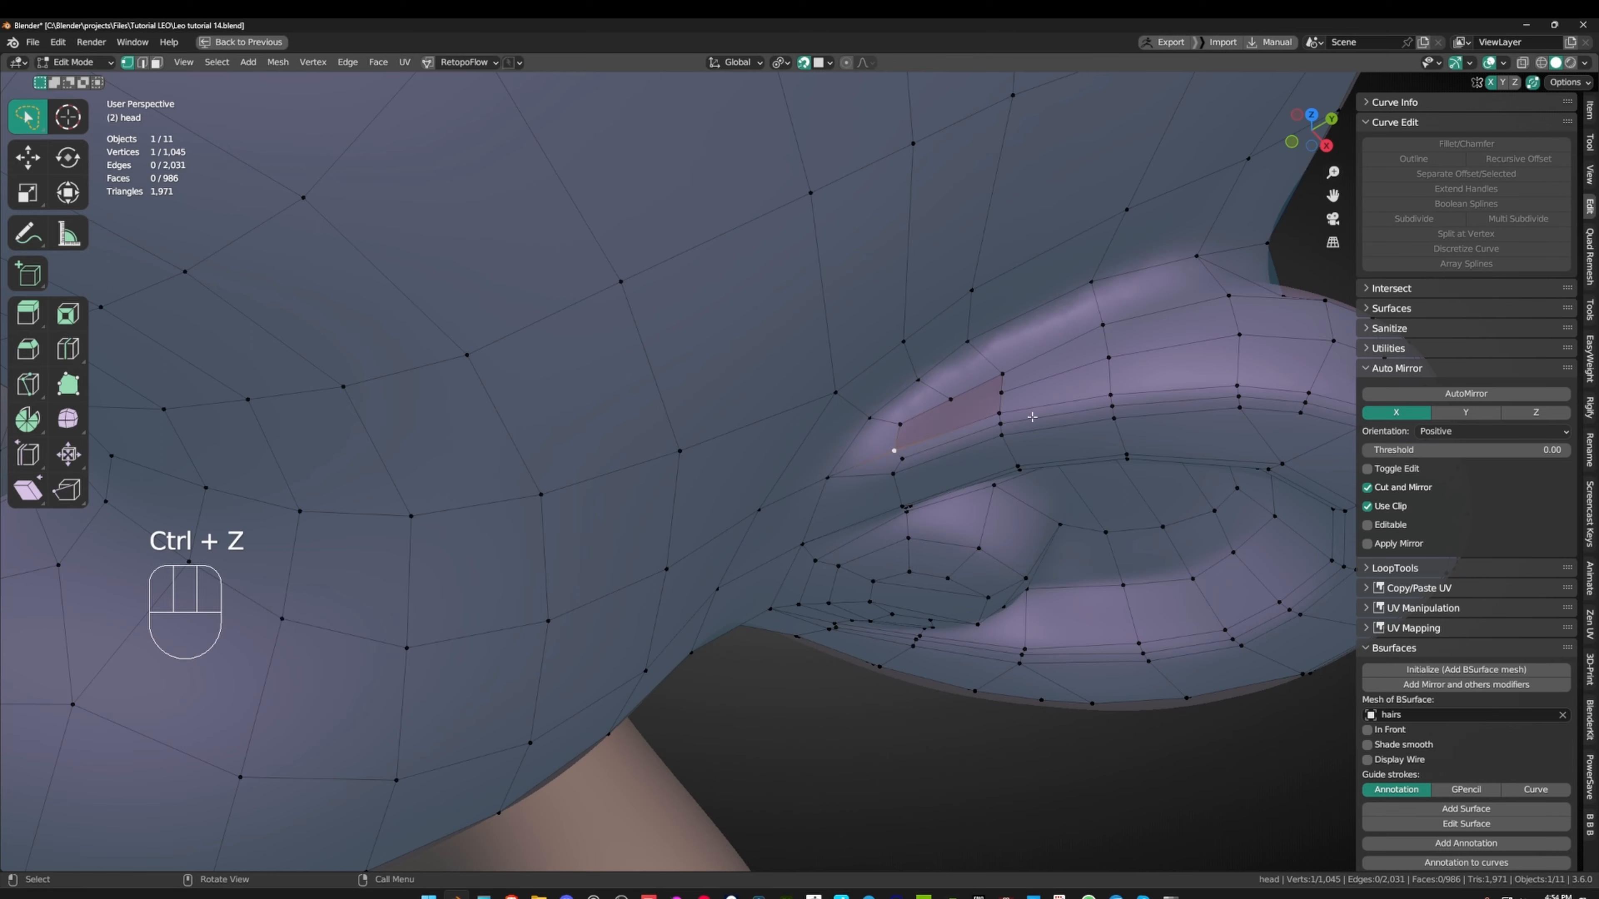
- Add two new quad faces in the hole at the upper front of the ear, starting from its rear lower corner
{"action": "scroll", "coordinate": [1032, 417], "scroll_direction": "up", "scroll_amount": 1}
{"action": "middle_click_drag", "start_coordinate": [1032, 417], "coordinate": [924, 426], "text": "shift"}
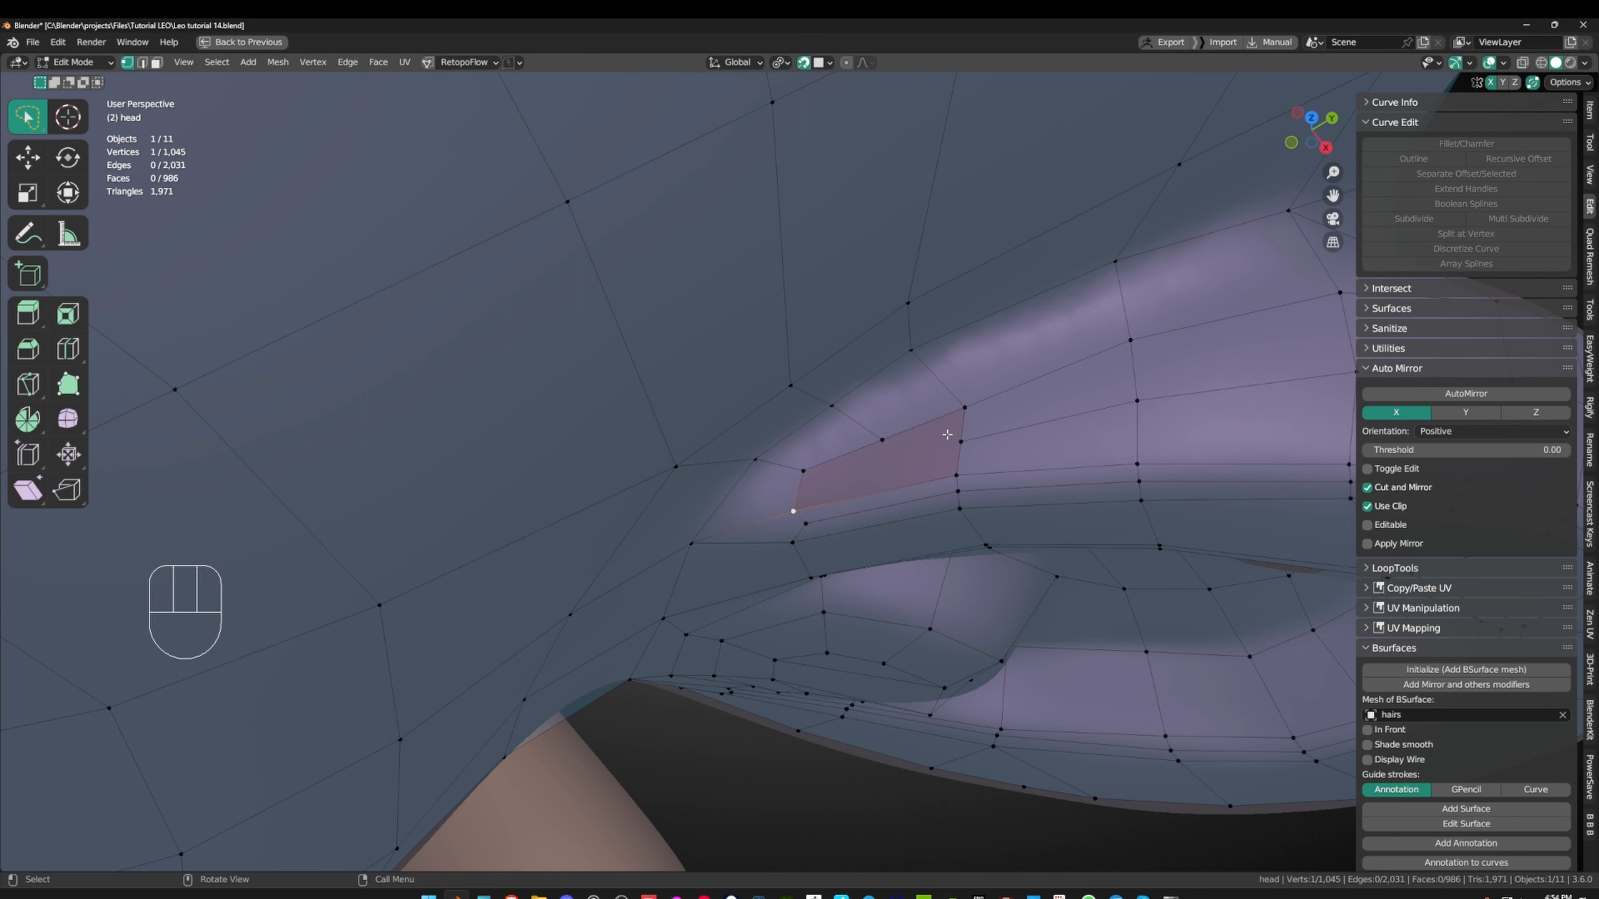
{"action": "middle_click_drag", "start_coordinate": [957, 458], "coordinate": [975, 468]}
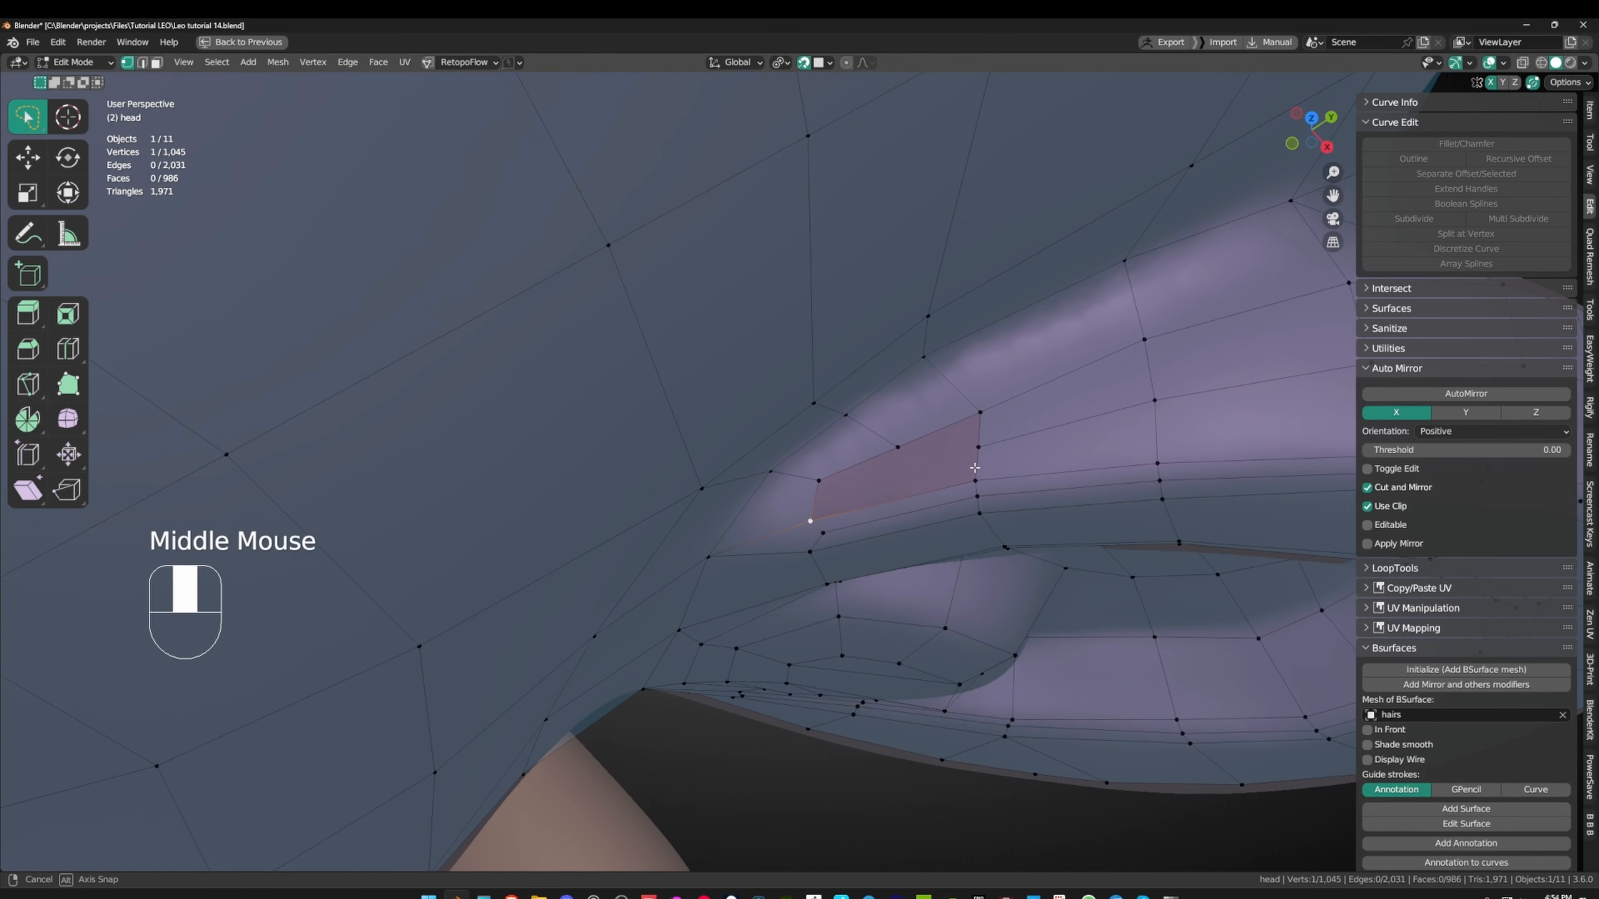
{"action": "key", "text": "2"}
{"action": "left_click", "coordinate": [977, 461]}
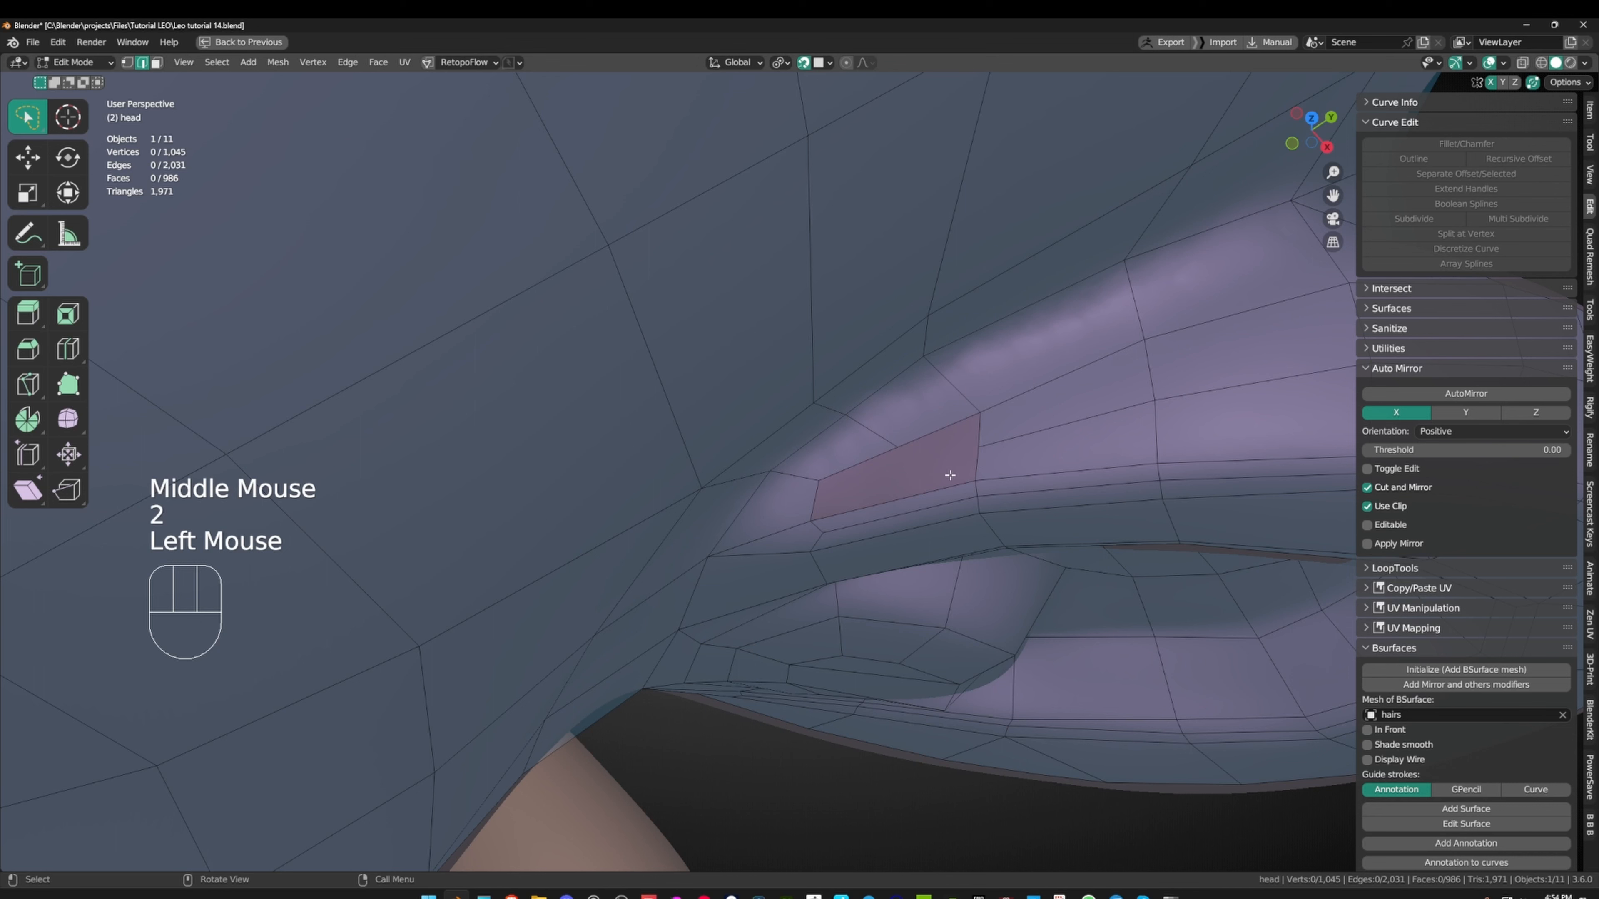
{"action": "key", "text": "1"}
{"action": "left_click", "coordinate": [812, 520]}
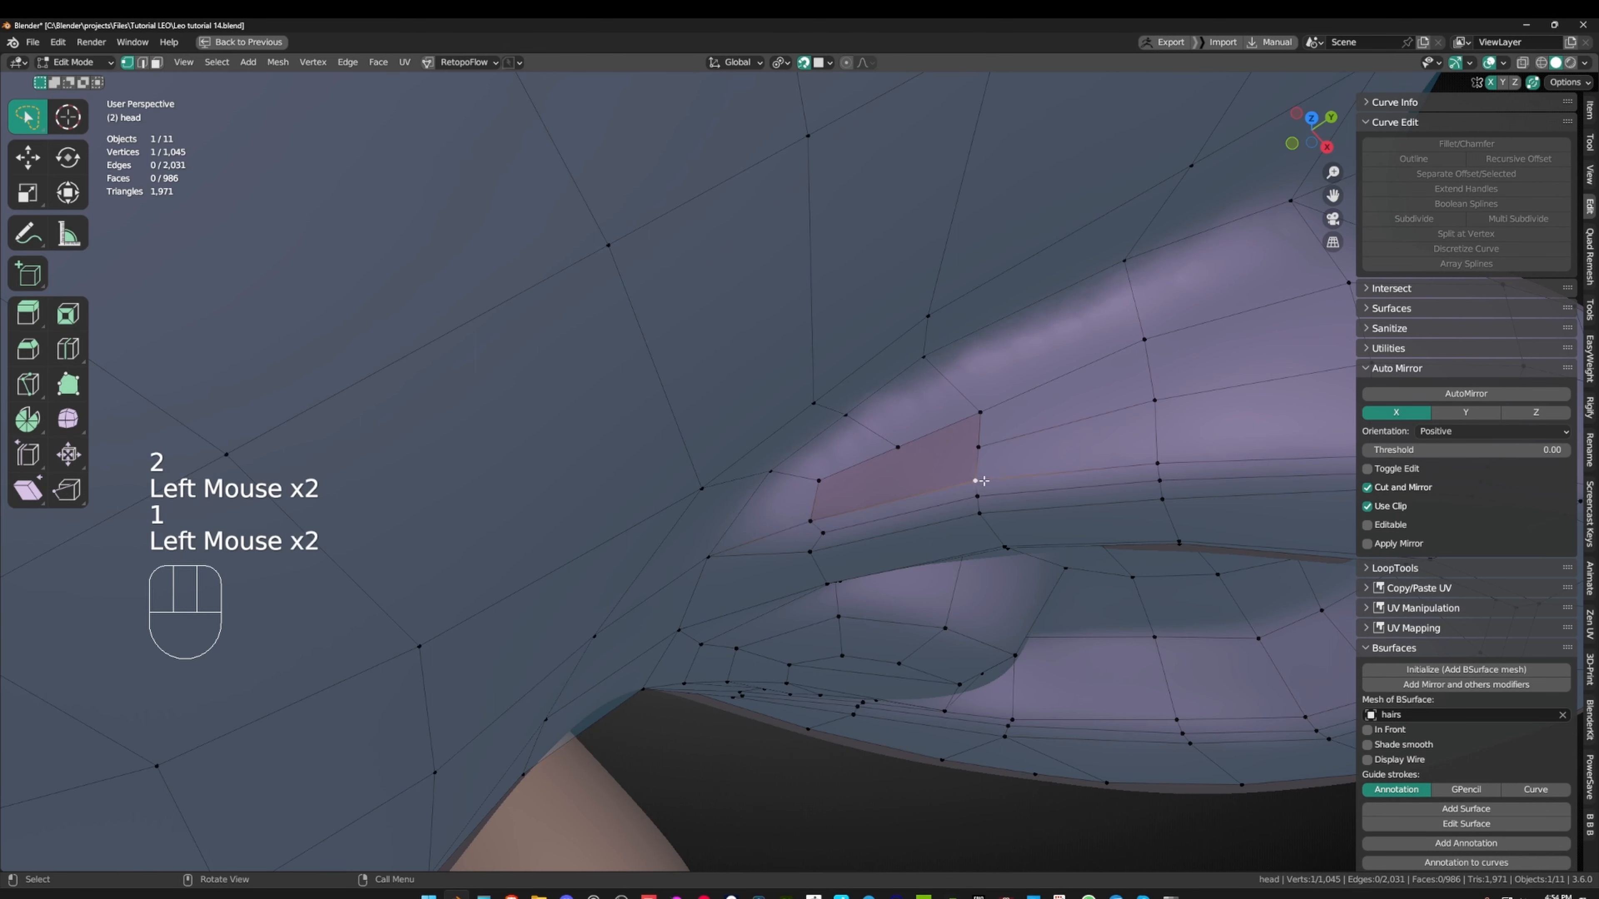
{"action": "key", "text": "f"}
{"action": "left_click", "coordinate": [1021, 472]}
{"action": "key", "text": "2"}
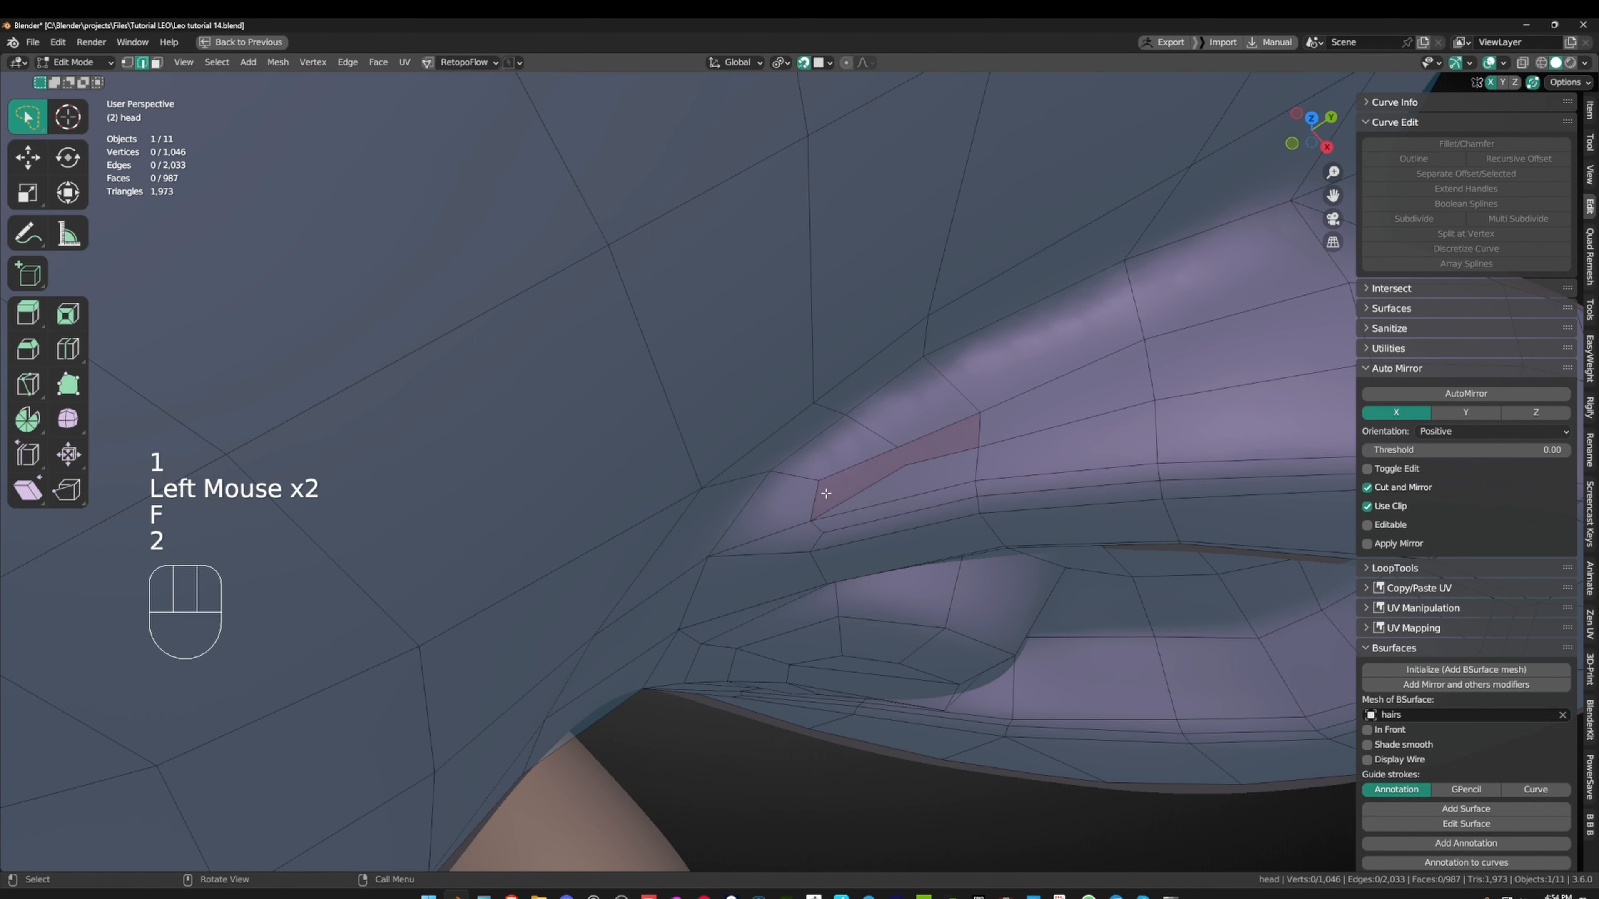
{"action": "left_click", "coordinate": [969, 471]}
{"action": "key", "text": "f"}
- Check the face loop through the new quads and close the remaining gap in the front ear hole with a face
{"action": "key", "text": "3"}
{"action": "left_click", "coordinate": [965, 473], "text": "alt"}
{"action": "scroll", "coordinate": [965, 472], "scroll_direction": "down", "scroll_amount": 3}
{"action": "scroll", "coordinate": [881, 454], "scroll_direction": "up", "scroll_amount": 1}
{"action": "middle_click_drag", "start_coordinate": [881, 454], "coordinate": [912, 443]}
{"action": "scroll", "coordinate": [815, 474], "scroll_direction": "down", "scroll_amount": 2}
{"action": "scroll", "coordinate": [917, 439], "scroll_direction": "up", "scroll_amount": 3}
{"action": "key", "text": "2"}
{"action": "left_click", "coordinate": [901, 613]}
{"action": "key", "text": "f"}
- Move the vertices at the front tip of the filled ear patch to even out its faces
{"action": "key", "text": "1"}
{"action": "middle_click_drag", "start_coordinate": [900, 613], "coordinate": [979, 401]}
{"action": "left_click", "coordinate": [874, 382]}
{"action": "key", "text": "g"}
{"action": "left_click", "coordinate": [880, 404]}
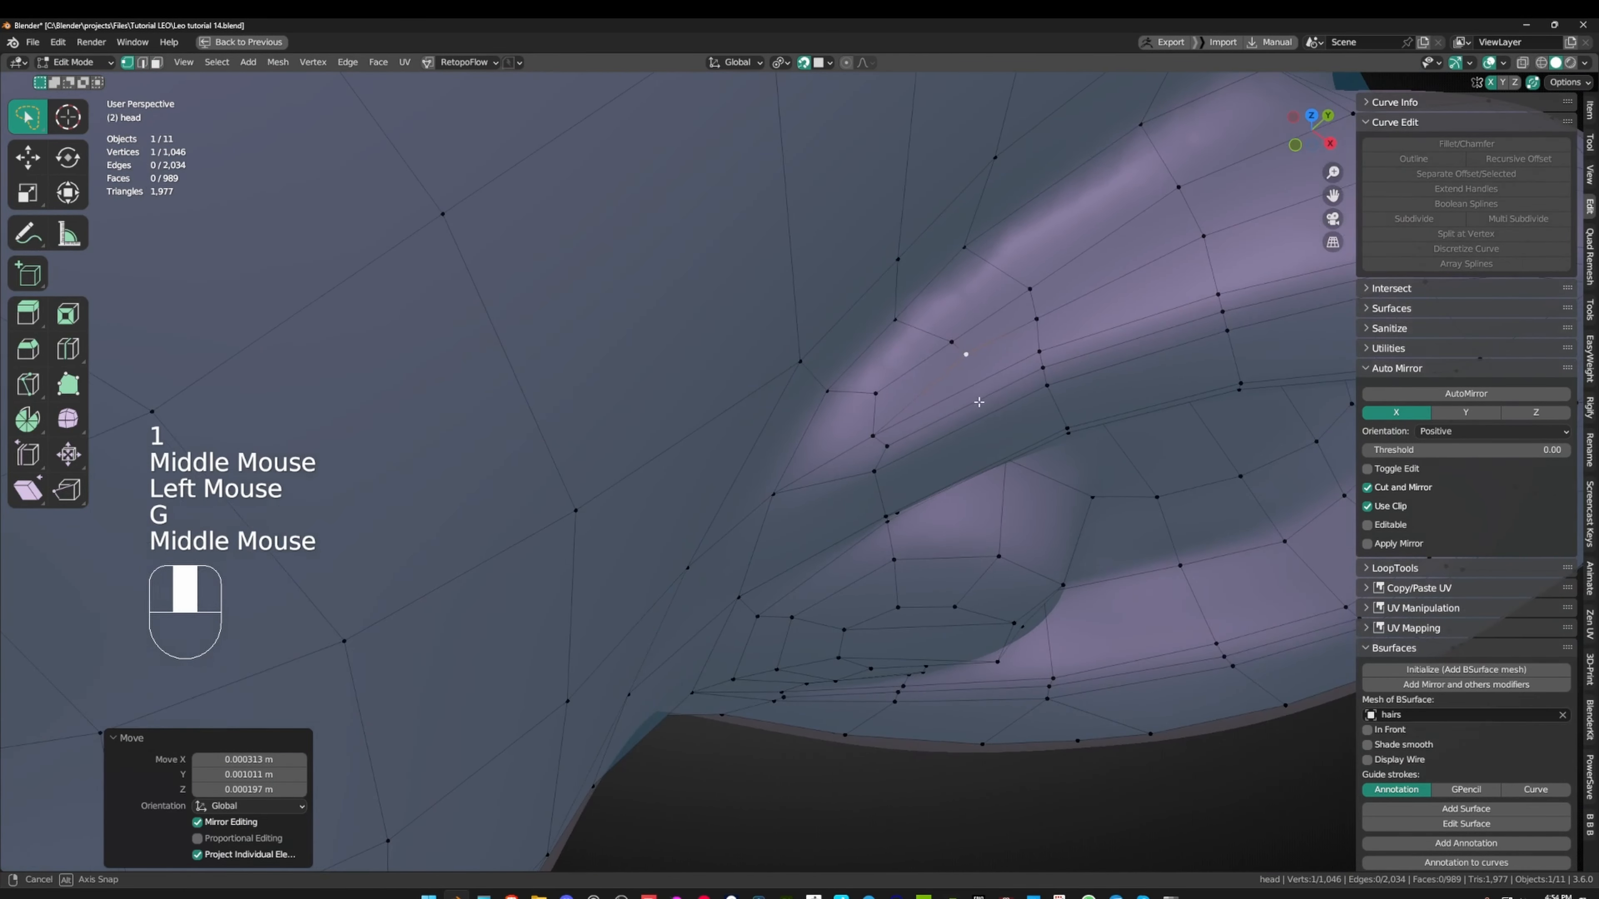
{"action": "left_click", "coordinate": [875, 435]}
{"action": "key", "text": "g"}
{"action": "scroll", "coordinate": [860, 422], "scroll_direction": "down", "scroll_amount": 1}
{"action": "left_click", "coordinate": [860, 415]}
{"action": "key", "text": "g"}
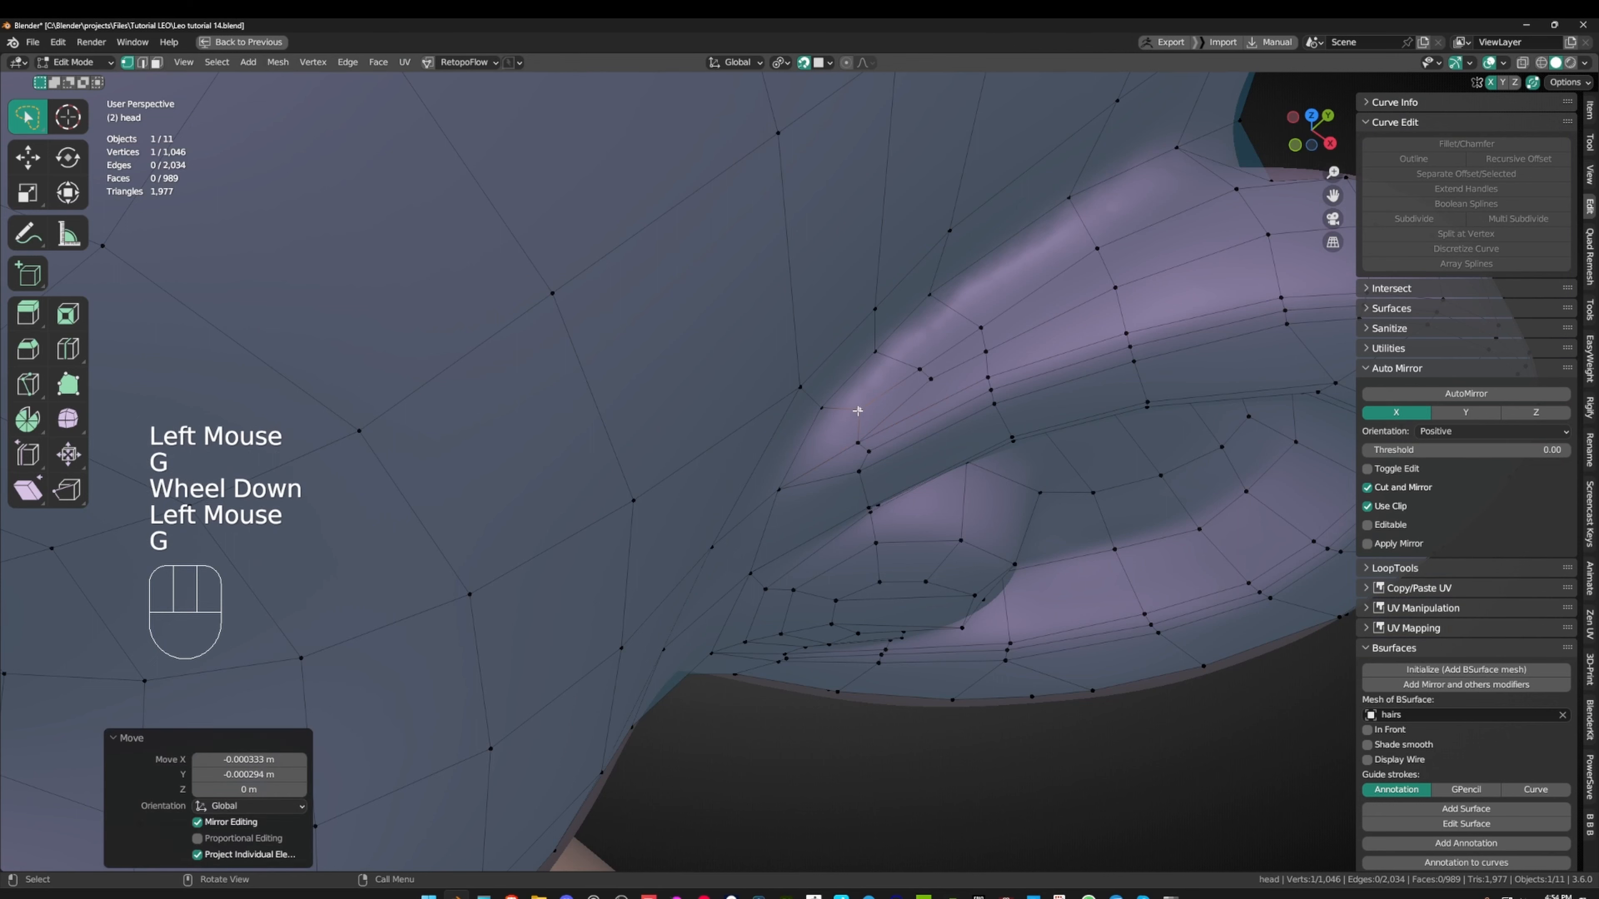
- Reposition the inner vertex of the filled patch and its neighbours along the upper ear fold for a smoother flow
{"action": "left_click", "coordinate": [920, 370]}
{"action": "key", "text": "g"}
{"action": "left_click", "coordinate": [915, 367]}
{"action": "left_click", "coordinate": [980, 327]}
{"action": "key", "text": "g"}
{"action": "left_click", "coordinate": [974, 314]}
{"action": "middle_click_drag", "start_coordinate": [974, 315], "coordinate": [953, 390]}
{"action": "left_click", "coordinate": [931, 445]}
{"action": "key", "text": "g"}
{"action": "left_click", "coordinate": [929, 443]}
{"action": "left_click", "coordinate": [992, 422]}
{"action": "key", "text": "g"}
{"action": "left_click", "coordinate": [988, 418]}
{"action": "scroll", "coordinate": [852, 370], "scroll_direction": "down", "scroll_amount": 4}
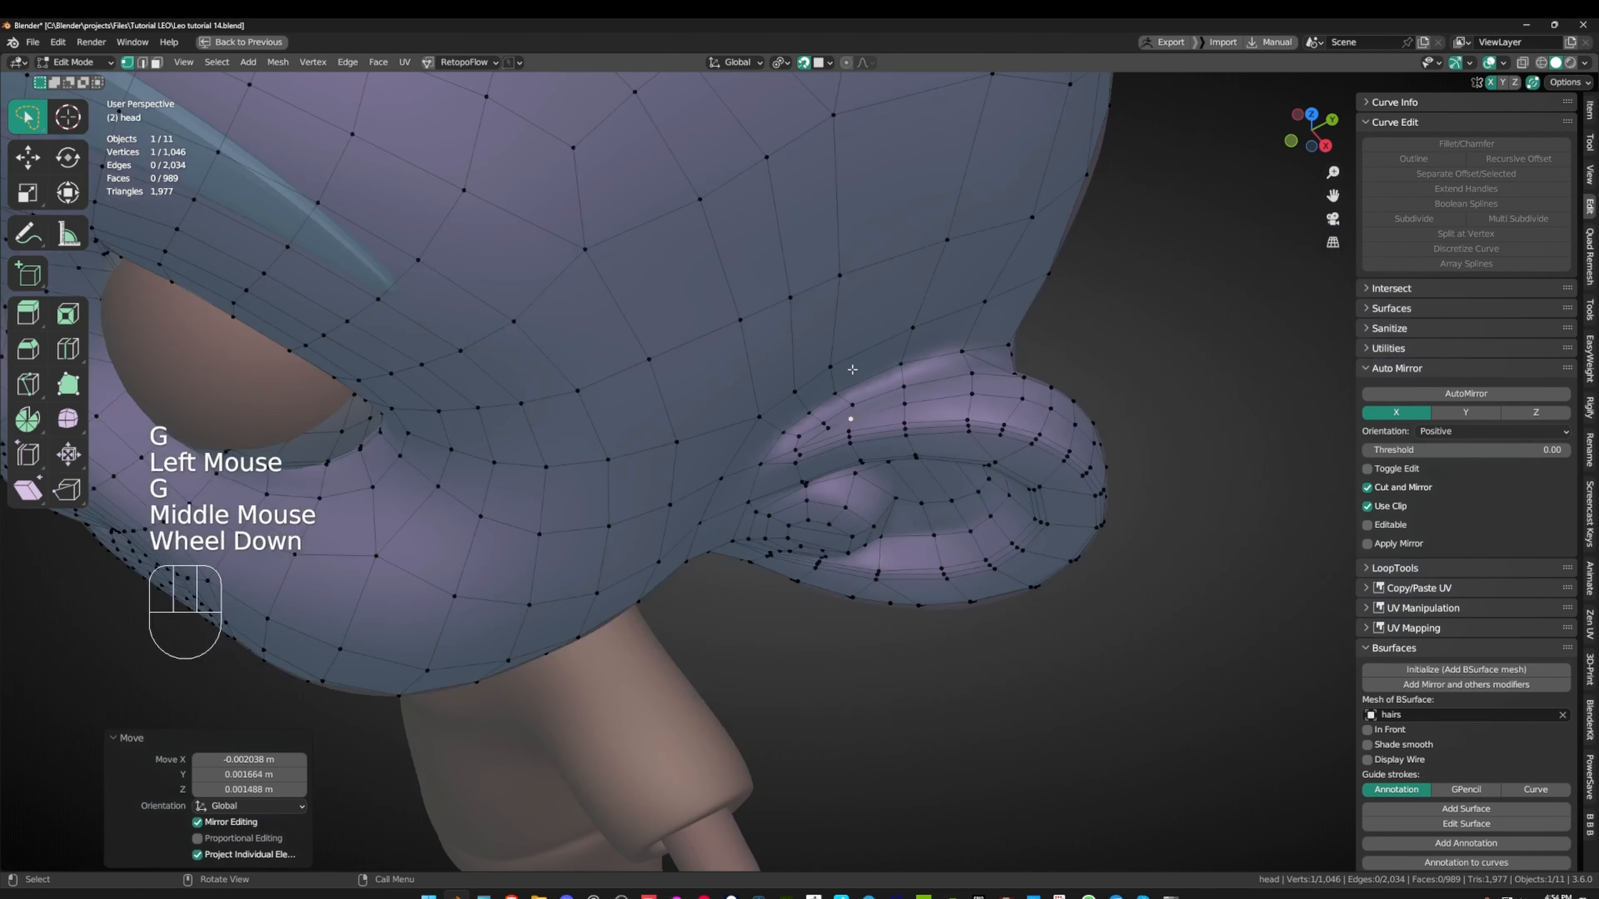
- Return to Object Mode in the full layout, hide the decimated mesh collection and show the head's Subdivision modifier in the viewport
{"action": "key", "text": "Tab"}
{"action": "middle_click_drag", "start_coordinate": [981, 443], "coordinate": [949, 361]}
{"action": "key", "text": "ctrl+space"}
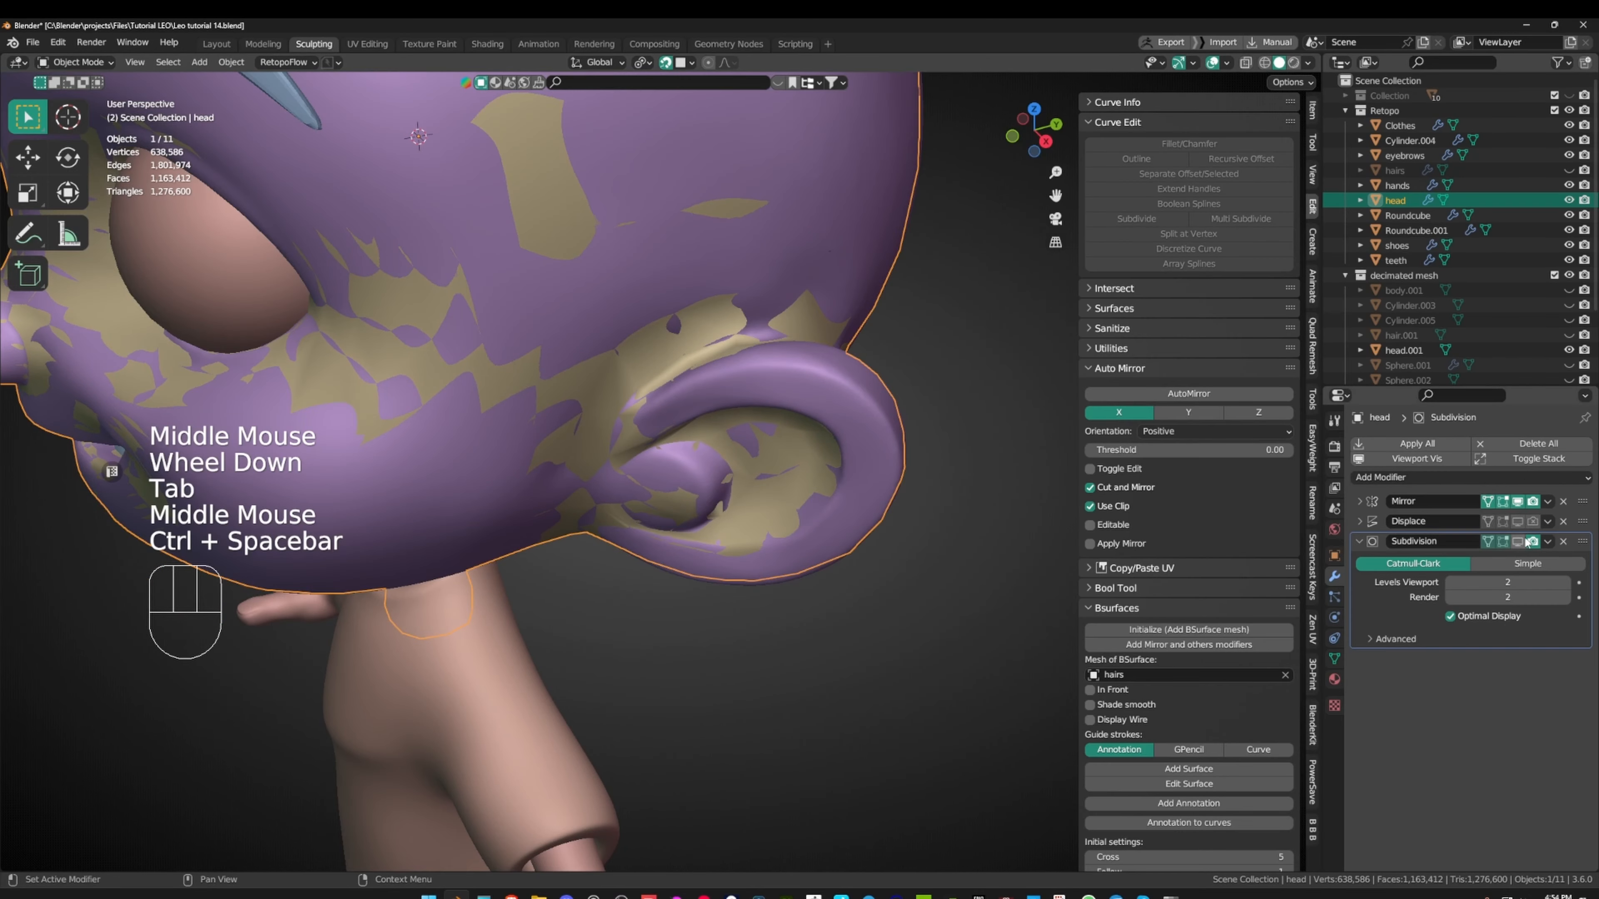
{"action": "left_click", "coordinate": [1569, 275]}
{"action": "left_click", "coordinate": [1517, 541]}
{"action": "middle_click_drag", "start_coordinate": [867, 170], "coordinate": [434, 834]}
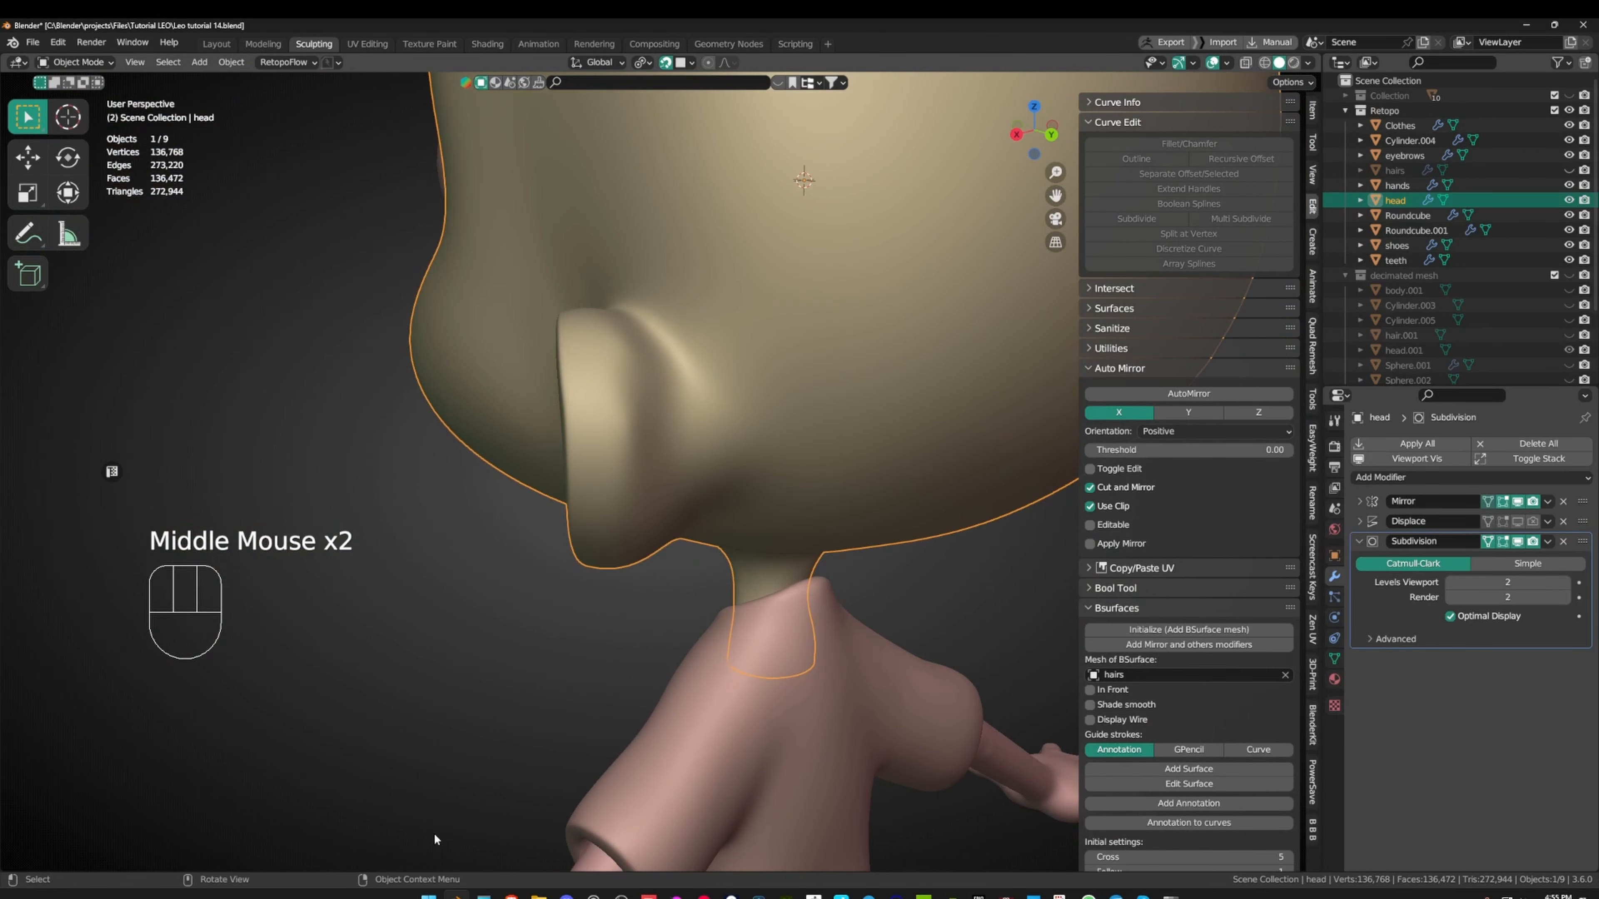
- Examine the topology behind the ear, comparing the smoothed head in Object Mode and Edit Mode
{"action": "scroll", "coordinate": [531, 688], "scroll_direction": "up", "scroll_amount": 2}
{"action": "middle_click_drag", "start_coordinate": [531, 688], "coordinate": [583, 573], "text": "shift"}
{"action": "key", "text": "Tab"}
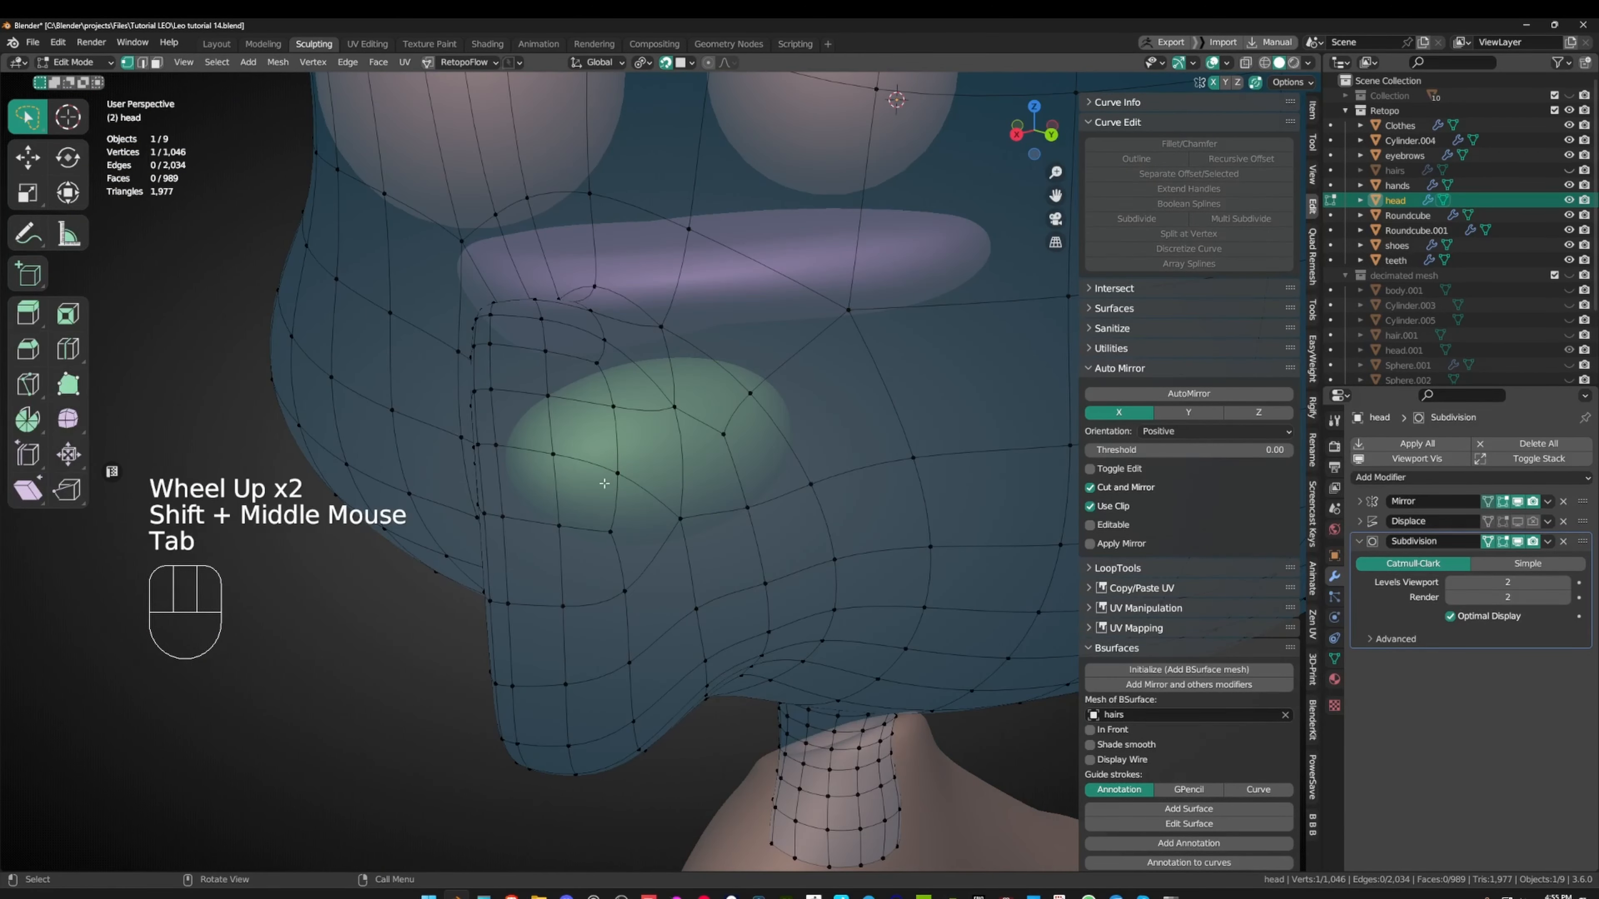
{"action": "middle_click_drag", "start_coordinate": [604, 483], "coordinate": [549, 477]}
{"action": "mouse_move", "coordinate": [542, 553]}
{"action": "middle_mouse_down"}
{"action": "mouse_move", "coordinate": [604, 564]}
{"action": "mouse_move", "coordinate": [571, 565]}
{"action": "middle_mouse_up"}
{"action": "key", "text": "Tab"}
{"action": "key", "text": "Tab"}
{"action": "key", "text": "Tab"}
{"action": "key", "text": "Tab"}
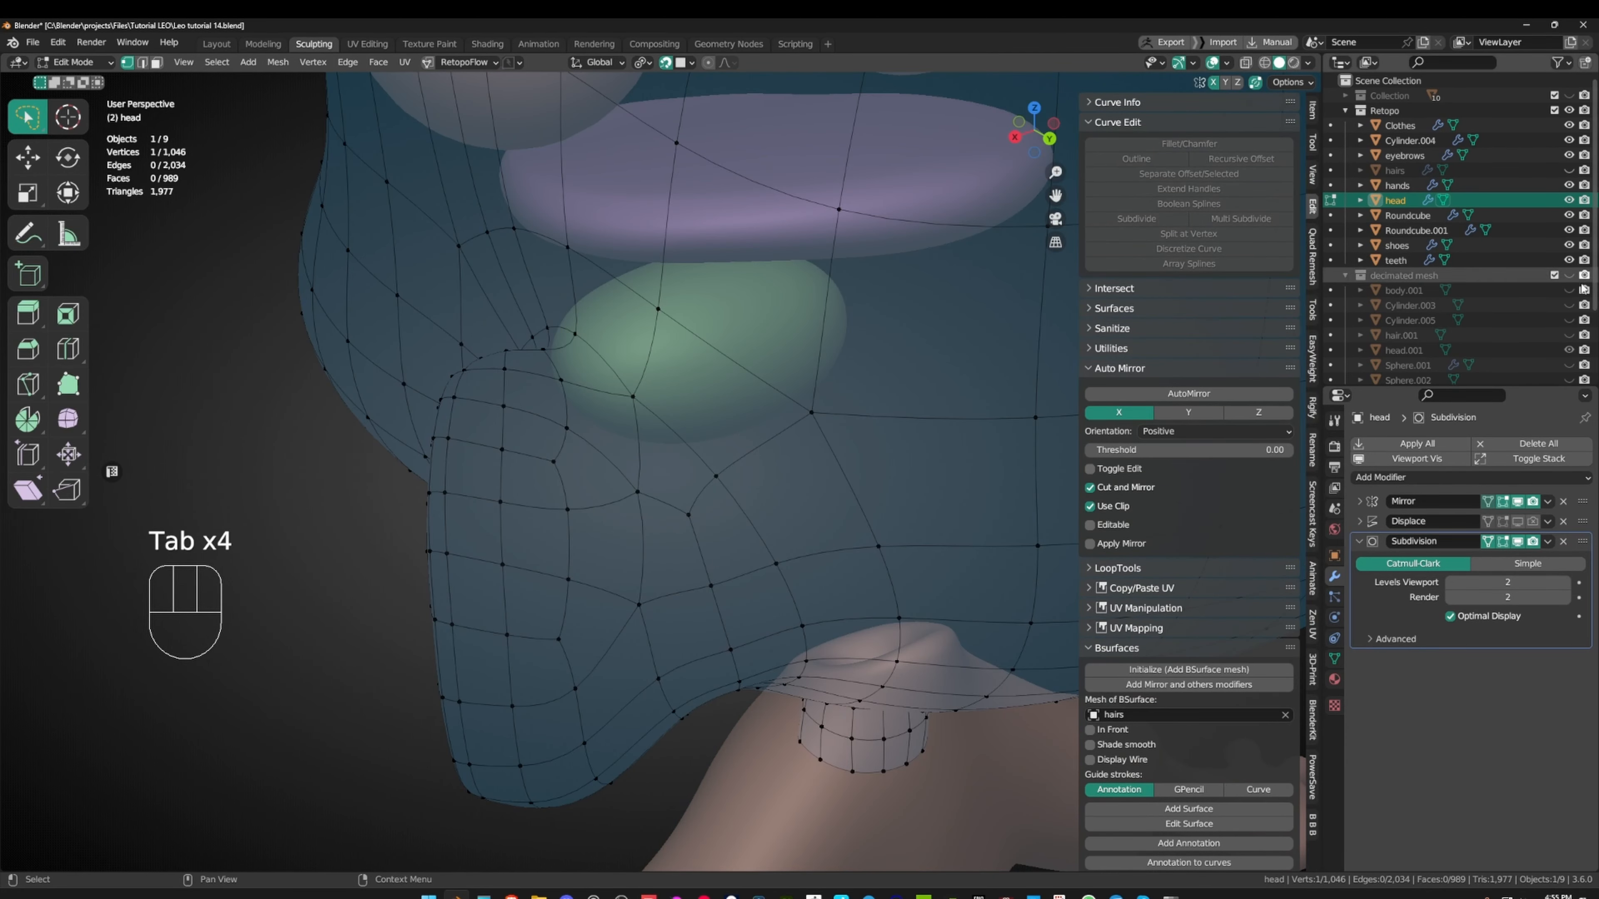
- Show the decimated mesh collection again and nudge a vertex on the back edge of the ear
{"action": "left_click", "coordinate": [1568, 275]}
{"action": "middle_click_drag", "start_coordinate": [636, 340], "coordinate": [722, 408], "text": "shift"}
{"action": "middle_click_drag", "start_coordinate": [664, 482], "coordinate": [578, 352], "text": "shift"}
{"action": "left_click", "coordinate": [578, 353]}
{"action": "key", "text": "g"}
{"action": "left_click", "coordinate": [584, 351]}
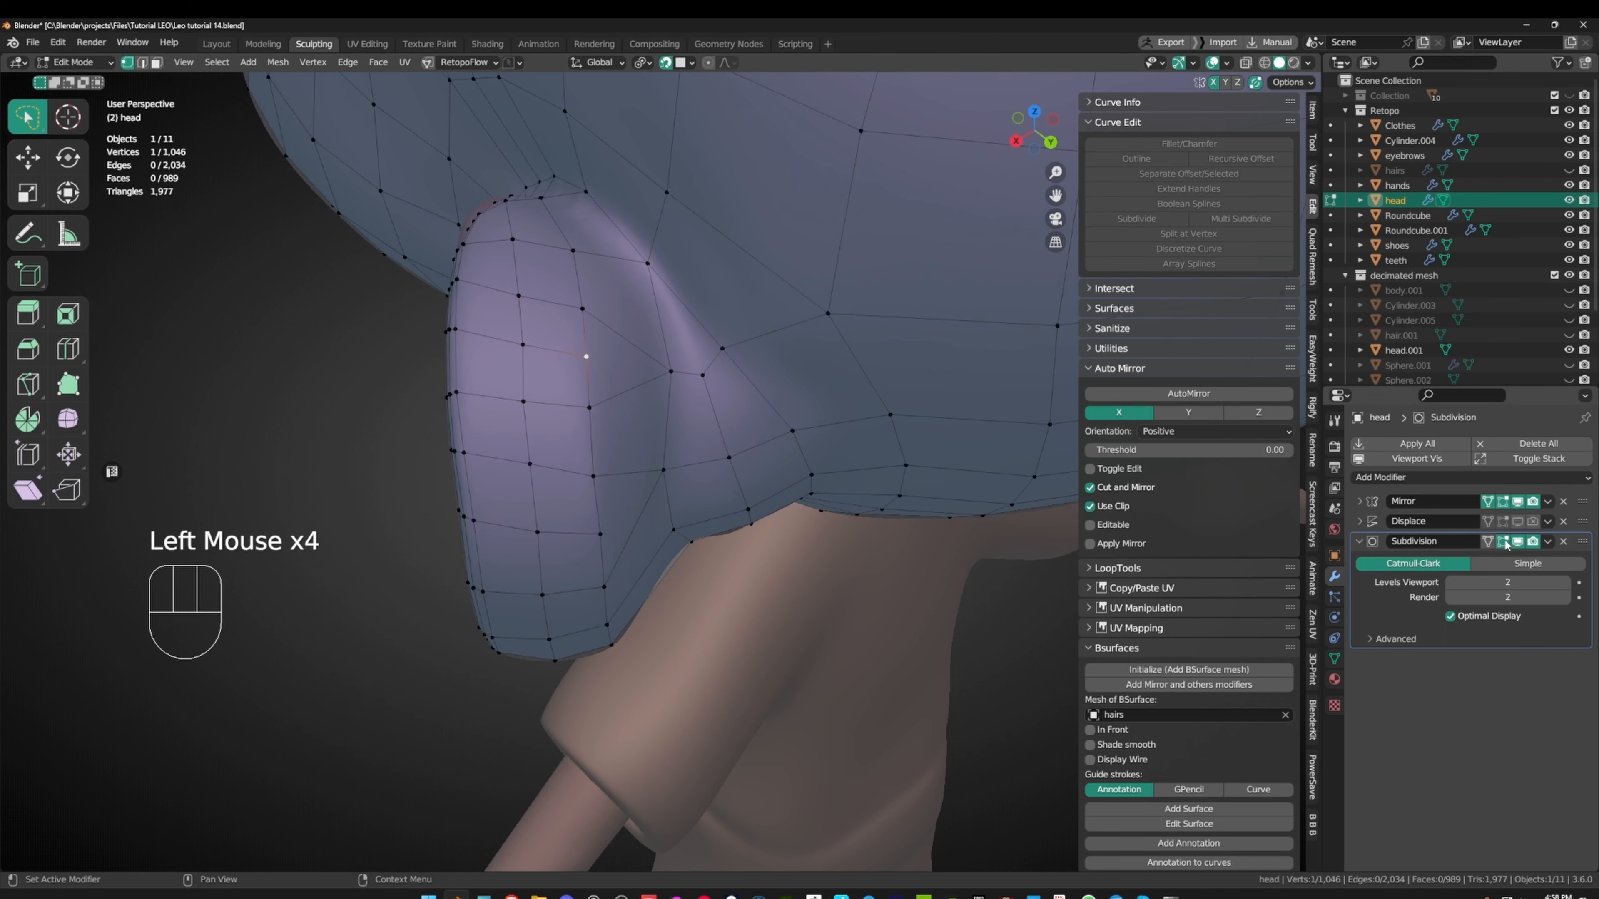
- Reposition the vertices behind the ear along the crease where it joins the head
{"action": "middle_click_drag", "start_coordinate": [724, 254], "coordinate": [718, 284]}
{"action": "middle_click_drag", "start_coordinate": [717, 284], "coordinate": [730, 371], "text": "shift"}
{"action": "left_click", "coordinate": [729, 371]}
{"action": "key", "text": "g"}
{"action": "left_click", "coordinate": [723, 368]}
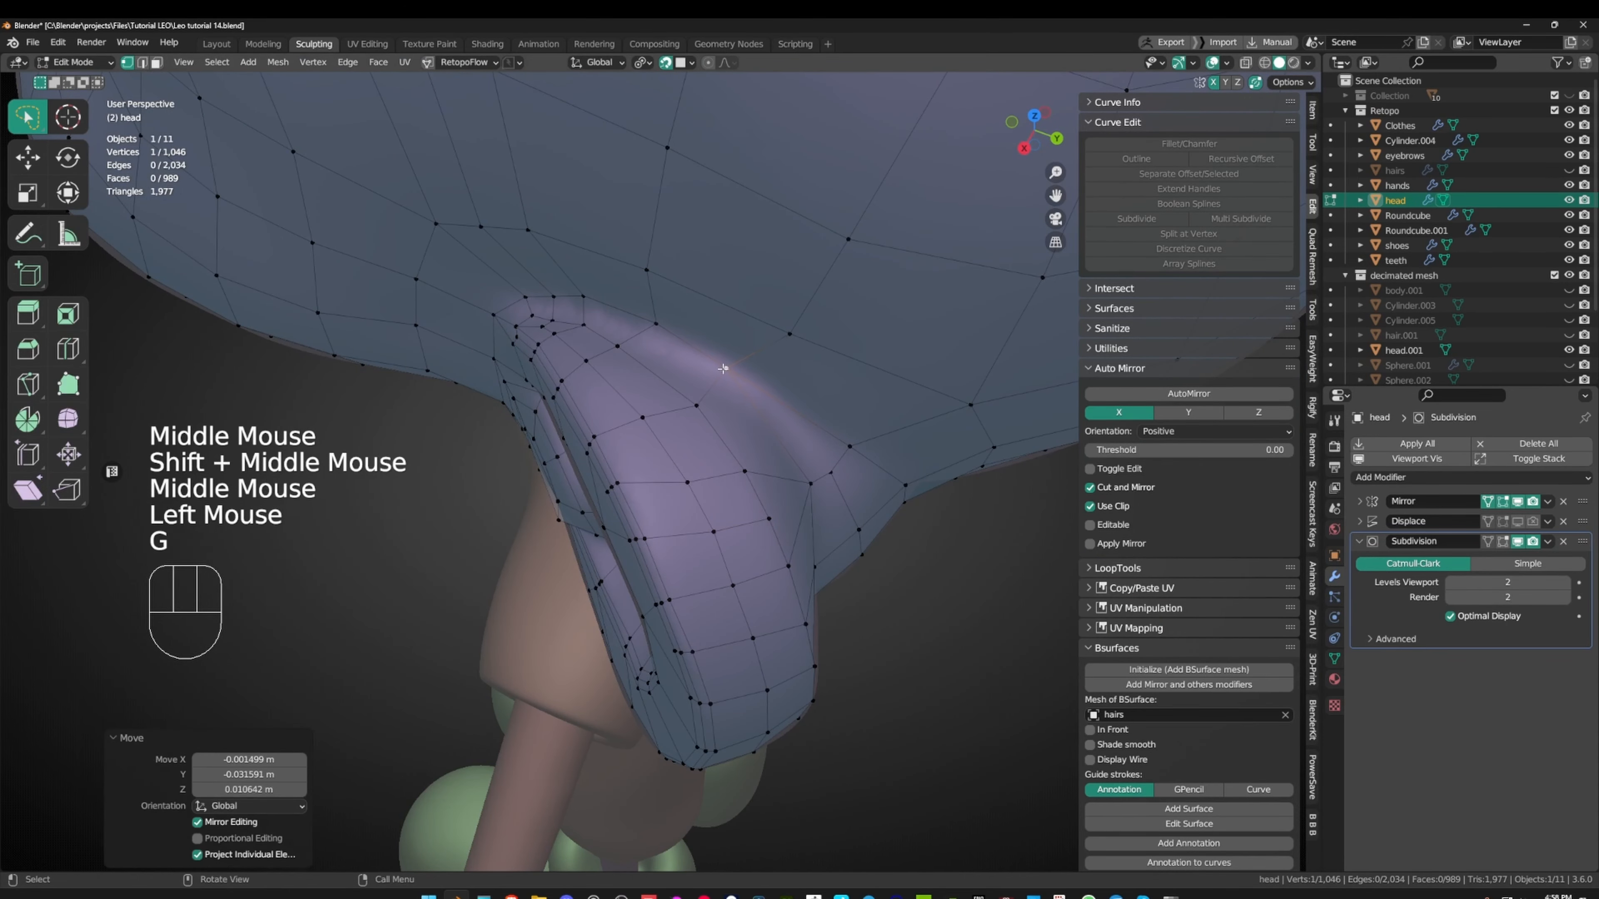
{"action": "left_click", "coordinate": [702, 401]}
{"action": "key", "text": "g"}
{"action": "left_click", "coordinate": [683, 385]}
{"action": "middle_click_drag", "start_coordinate": [679, 384], "coordinate": [526, 281]}
{"action": "left_click", "coordinate": [612, 363]}
{"action": "key", "text": "g"}
{"action": "left_click", "coordinate": [547, 375]}
{"action": "key", "text": "g"}
{"action": "left_click", "coordinate": [547, 365]}
- Delete the three vertices in the crease behind the ear along with their surrounding faces
{"action": "middle_click_drag", "start_coordinate": [618, 270], "coordinate": [704, 305]}
{"action": "left_click", "coordinate": [640, 339]}
{"action": "left_click", "coordinate": [671, 346], "text": "shift"}
{"action": "key", "text": "x"}
{"action": "left_click", "coordinate": [722, 336]}
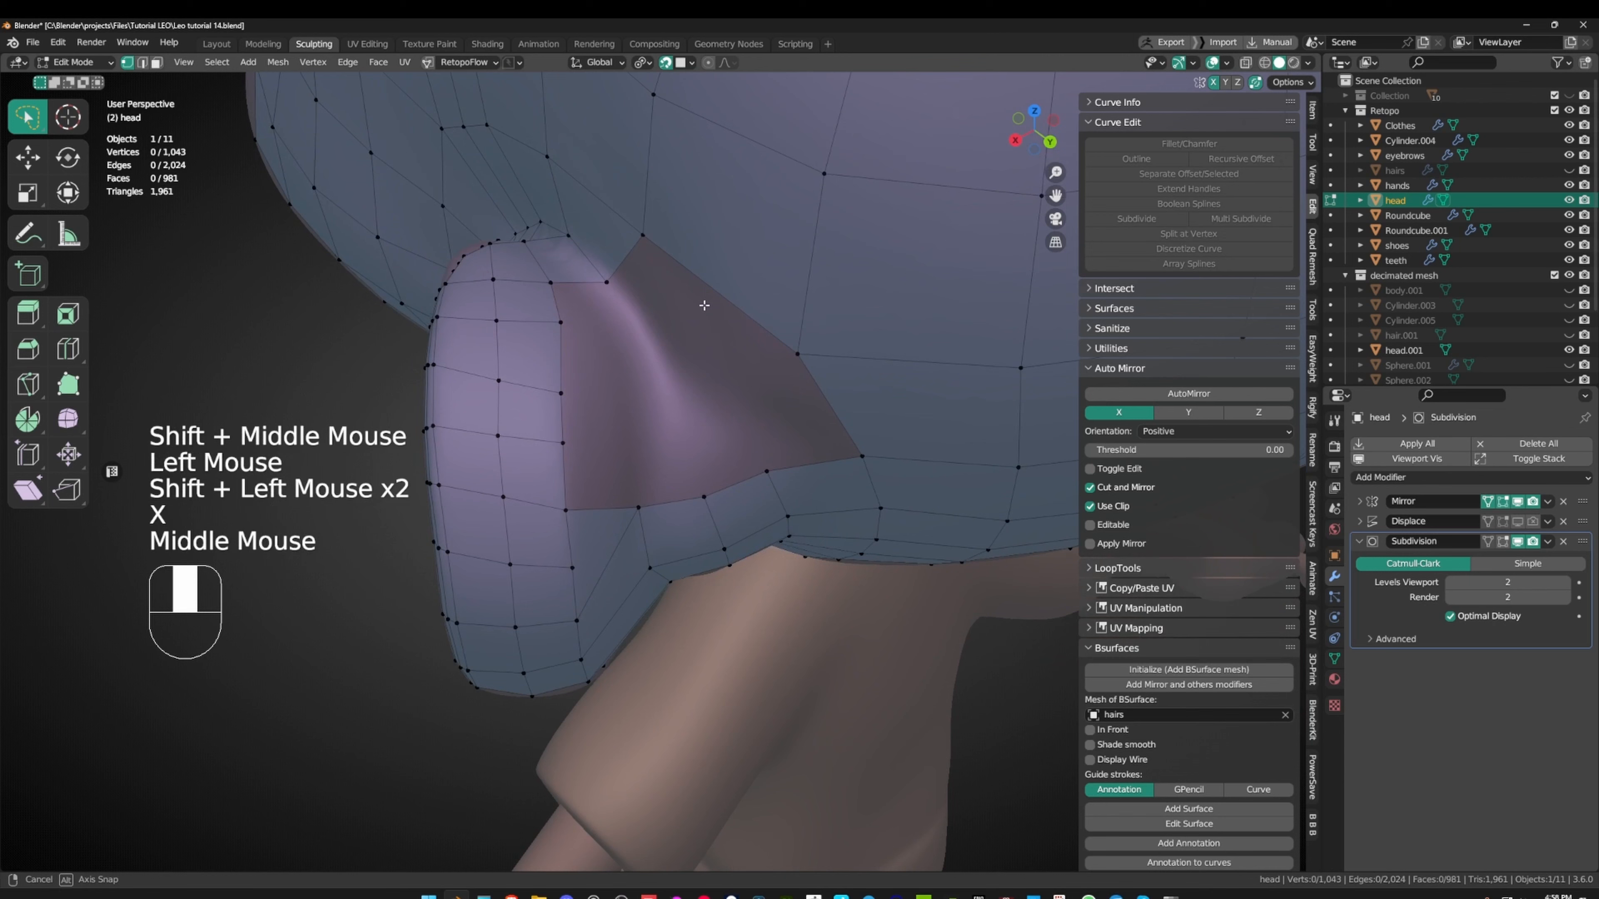
- Move the upper corner vertex of the hole behind the ear and add two new faces down the ear's back edge
{"action": "left_click", "coordinate": [606, 277]}
{"action": "key", "text": "g"}
{"action": "left_click", "coordinate": [603, 270]}
{"action": "middle_click_drag", "start_coordinate": [602, 269], "coordinate": [579, 280]}
{"action": "left_click", "coordinate": [550, 276]}
{"action": "key", "text": "f"}
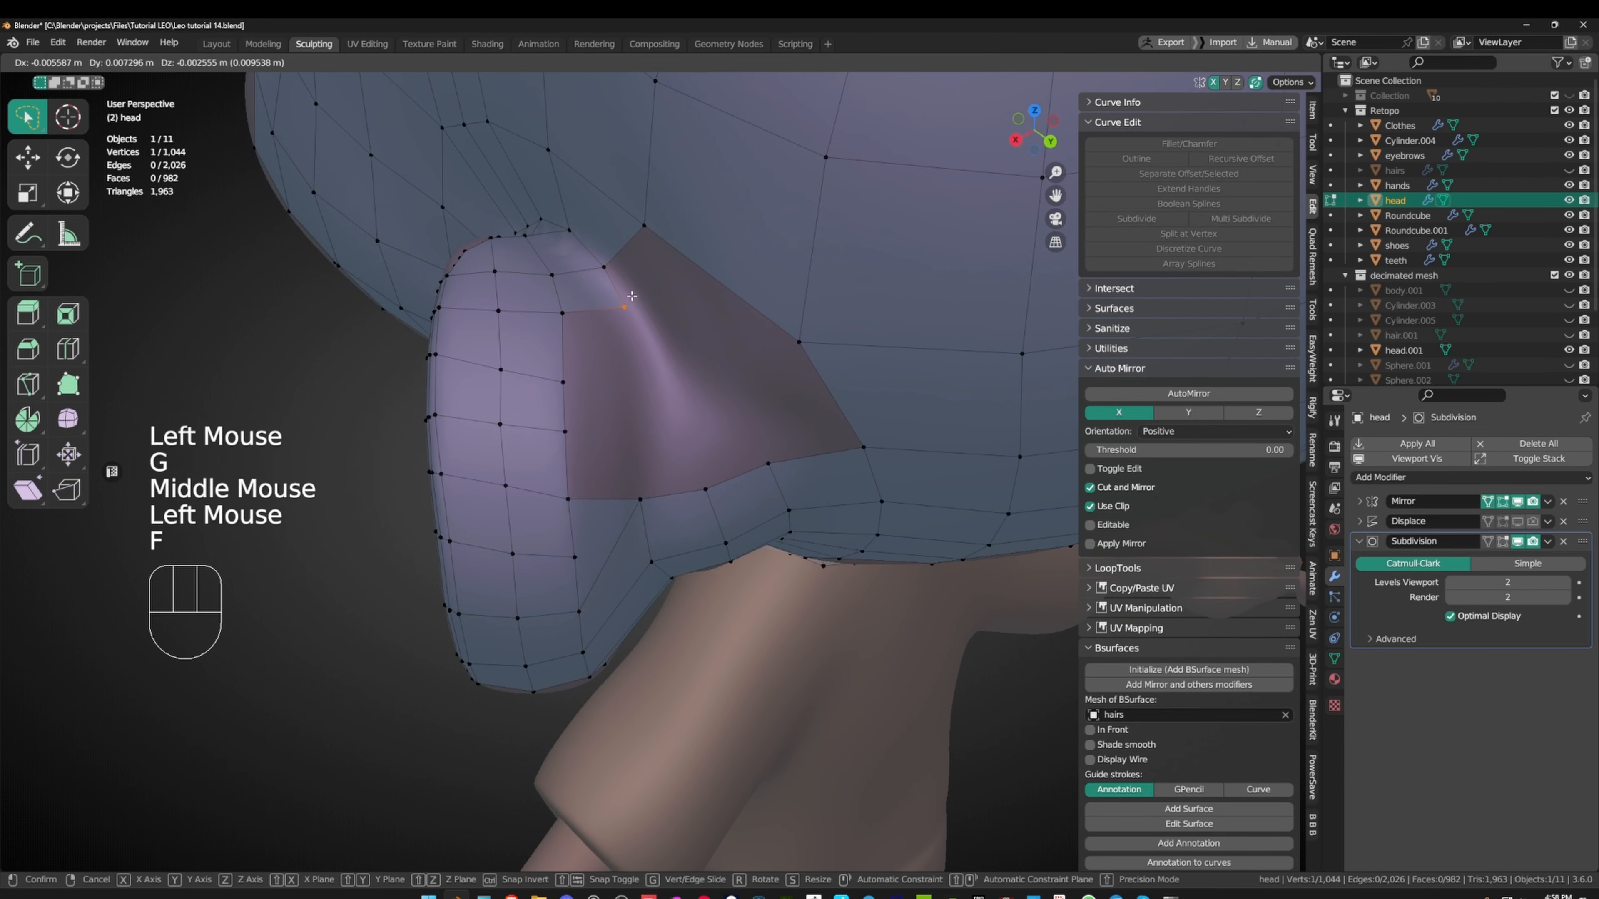
{"action": "left_click", "coordinate": [631, 296]}
{"action": "left_click", "coordinate": [566, 313]}
{"action": "key", "text": "f"}
{"action": "left_click", "coordinate": [604, 343]}
- Add a third face down the ear's back edge and bridge it to the lower edge of the hole
{"action": "middle_click_drag", "start_coordinate": [577, 329], "coordinate": [527, 280]}
{"action": "left_click", "coordinate": [526, 280]}
{"action": "key", "text": "f"}
{"action": "left_click", "coordinate": [481, 293], "text": "shift"}
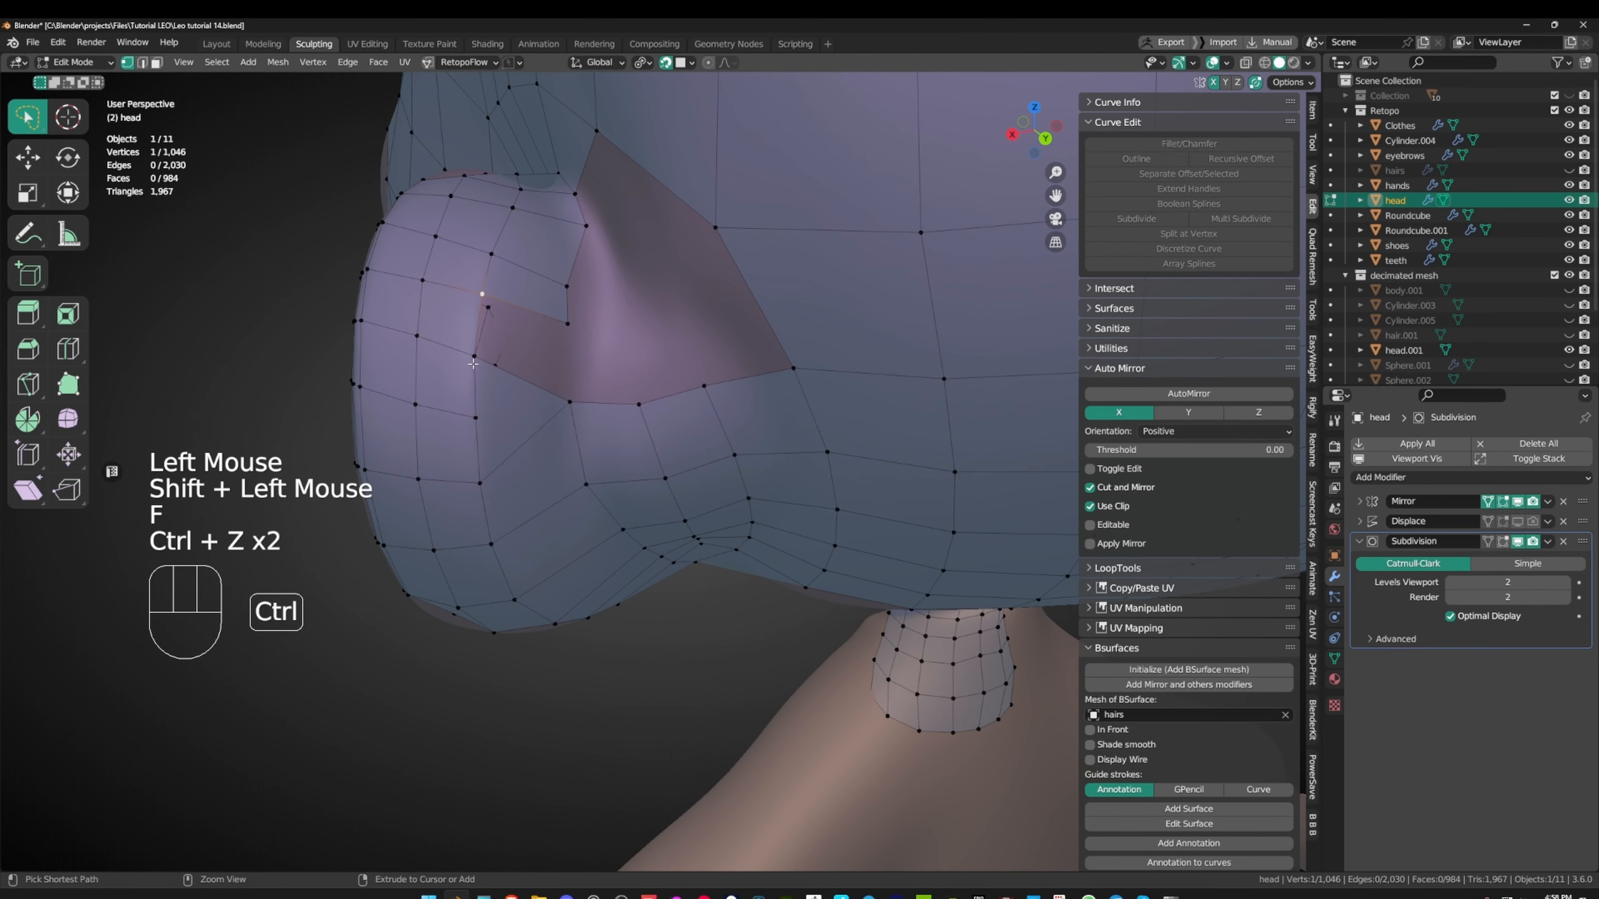
{"action": "middle_click_drag", "start_coordinate": [619, 385], "coordinate": [557, 294]}
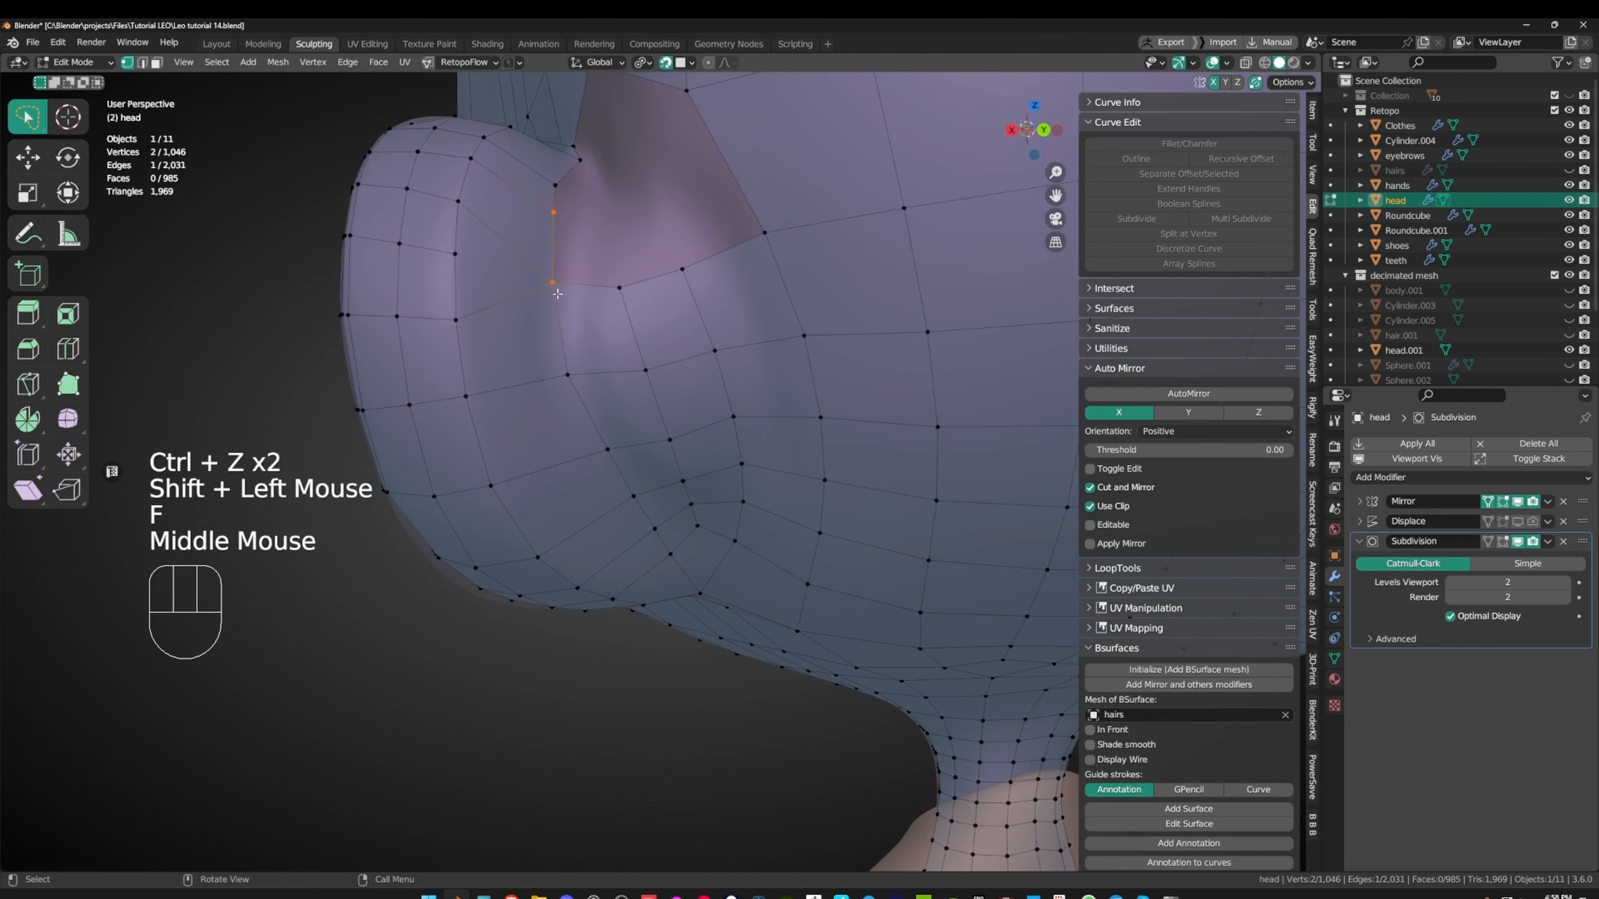
- Delete the vertex at the hole's lower ear-side corner together with its adjoining faces
{"action": "left_click", "coordinate": [559, 281]}
{"action": "key", "text": "x"}
{"action": "key", "text": "Escape"}
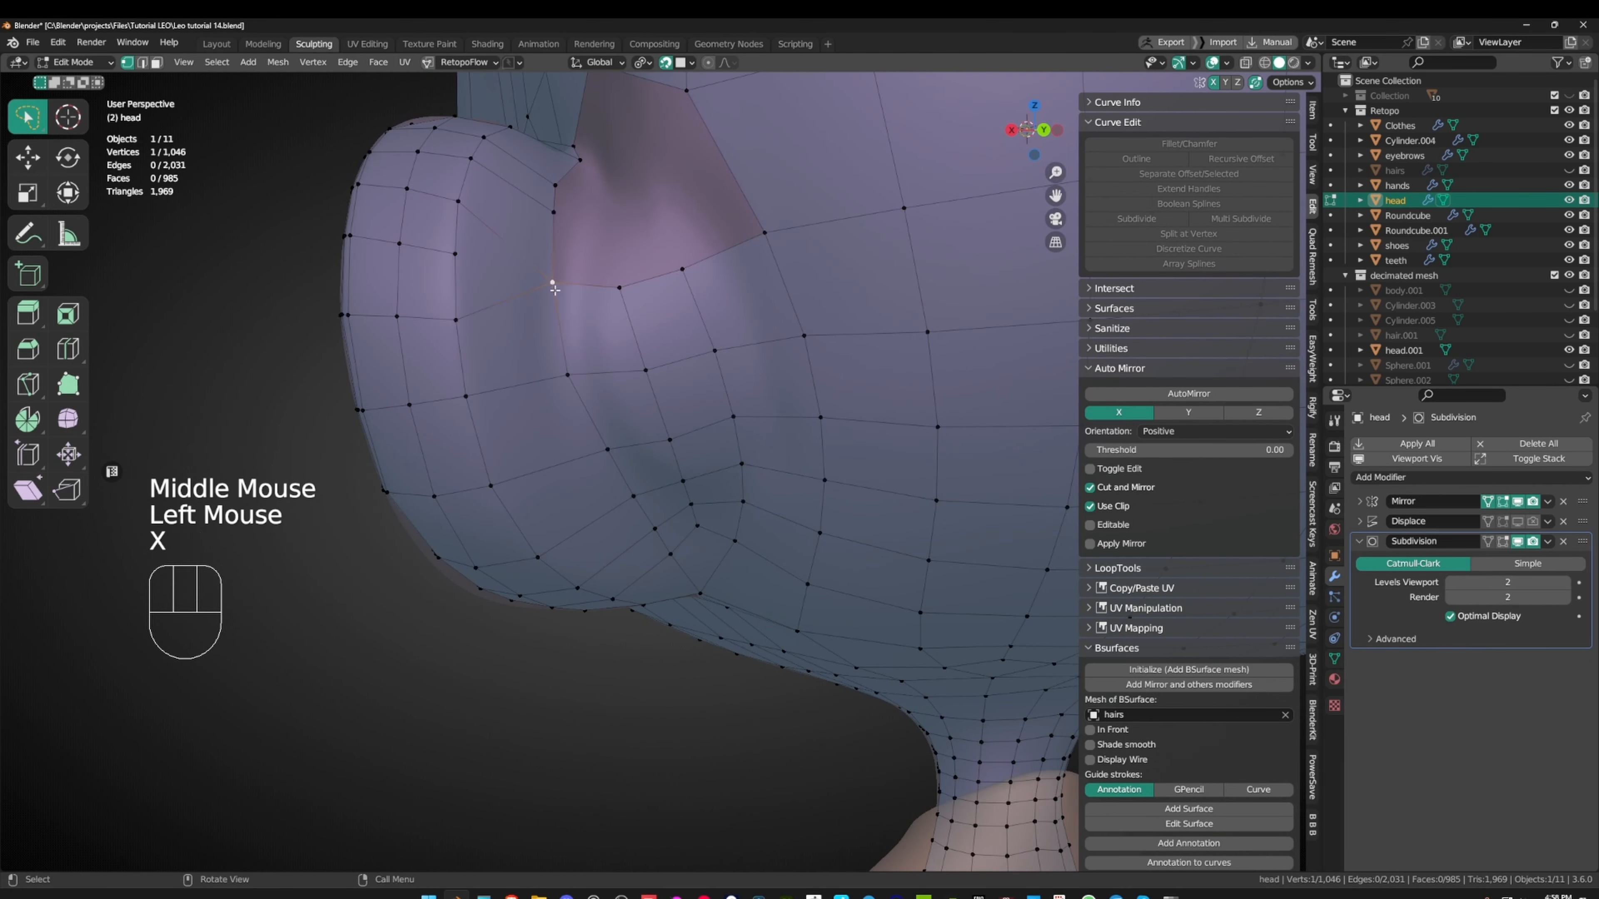
{"action": "key", "text": "x"}
{"action": "left_click", "coordinate": [503, 364]}
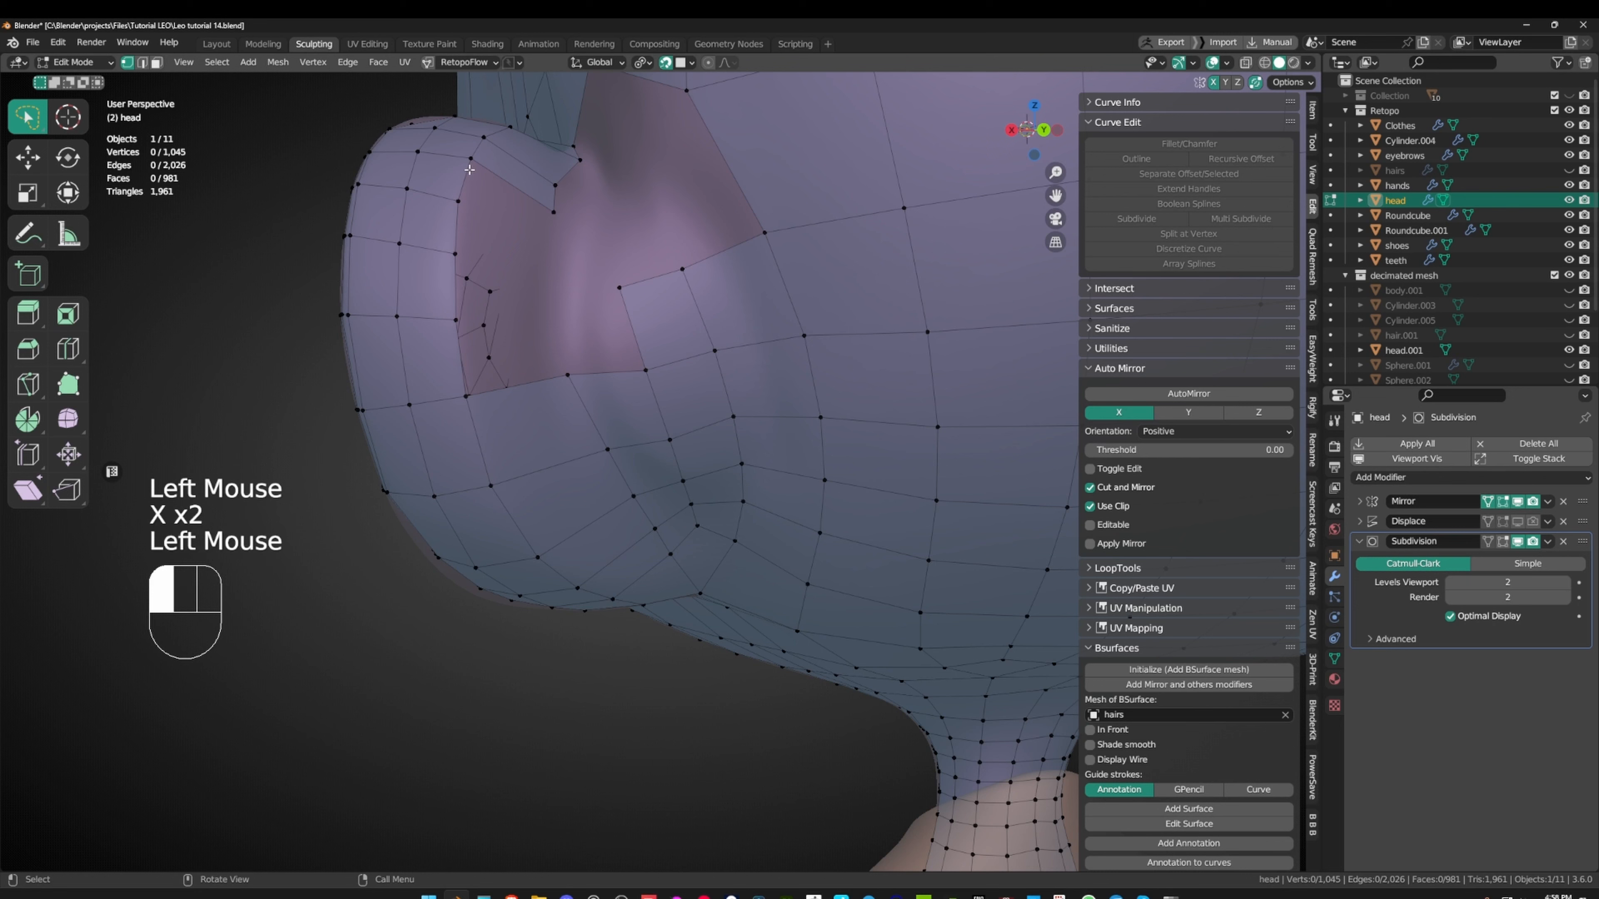
- Rebuild the strip of faces along the back of the ear down to the hole's lower edge
{"action": "key", "text": "f"}
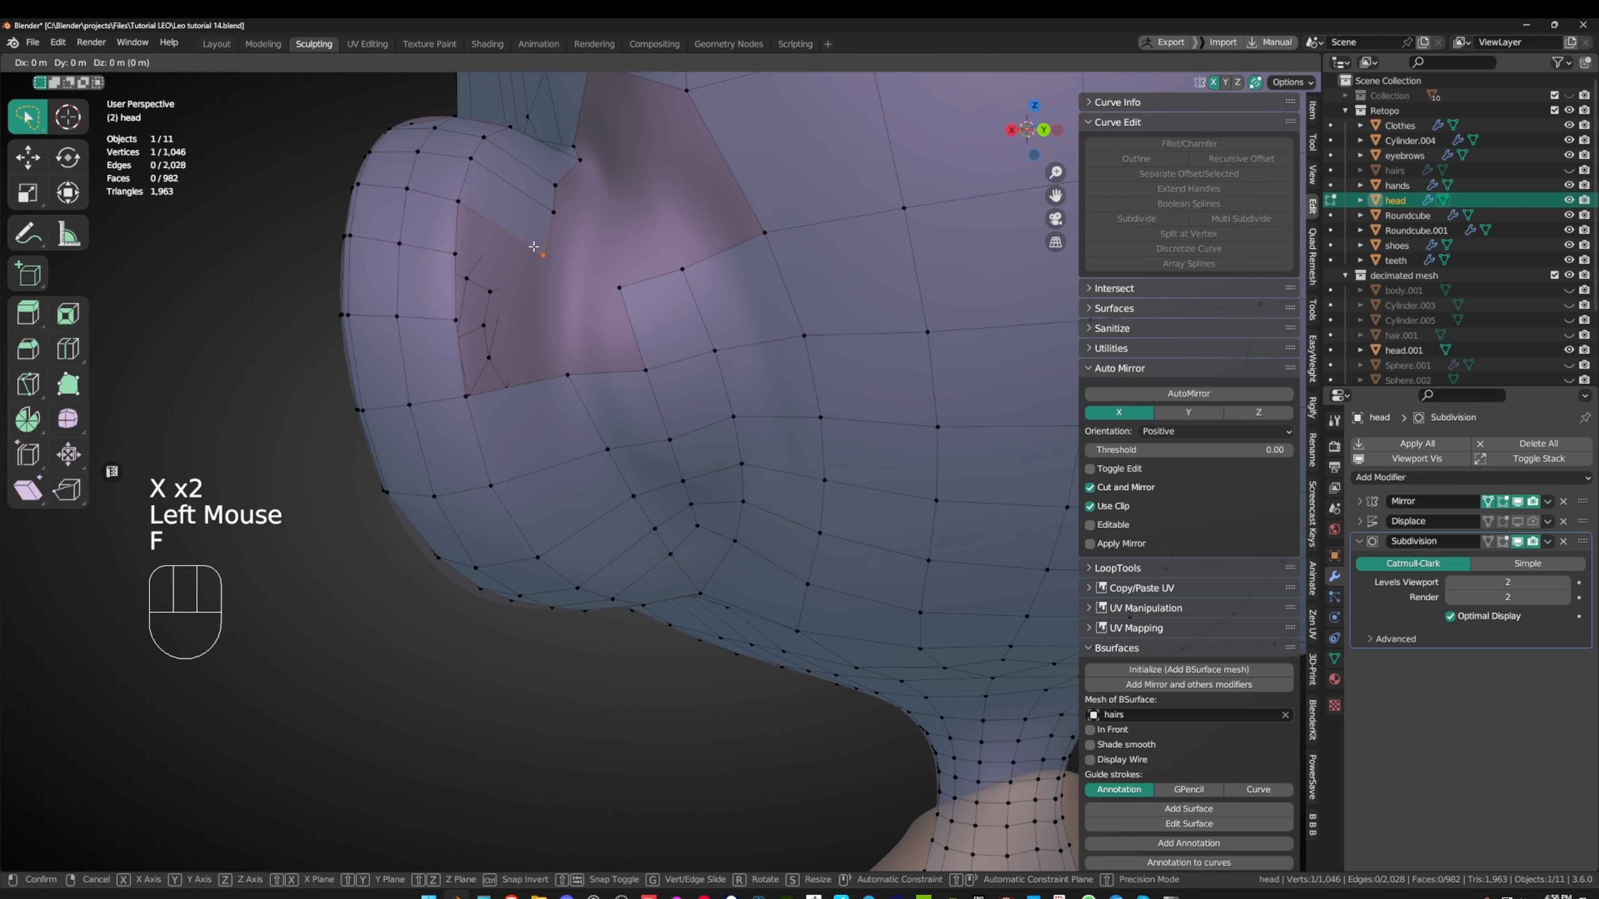
{"action": "left_click", "coordinate": [546, 233]}
{"action": "key", "text": "f"}
{"action": "left_click", "coordinate": [545, 283]}
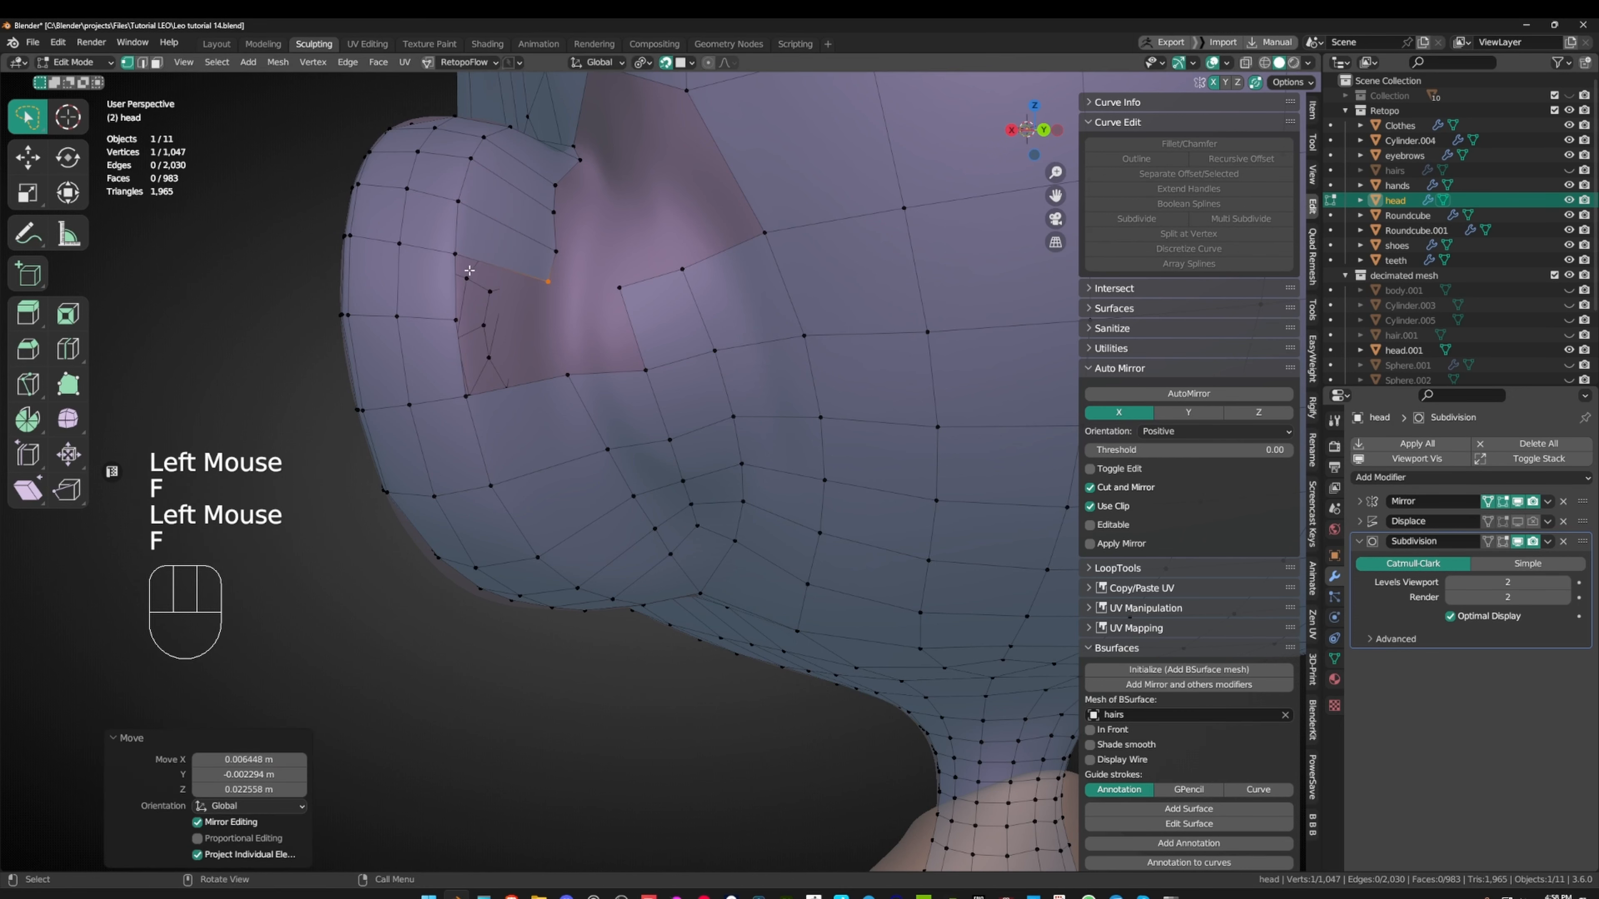
{"action": "key", "text": "2"}
{"action": "left_click", "coordinate": [456, 353]}
{"action": "key", "text": "f"}
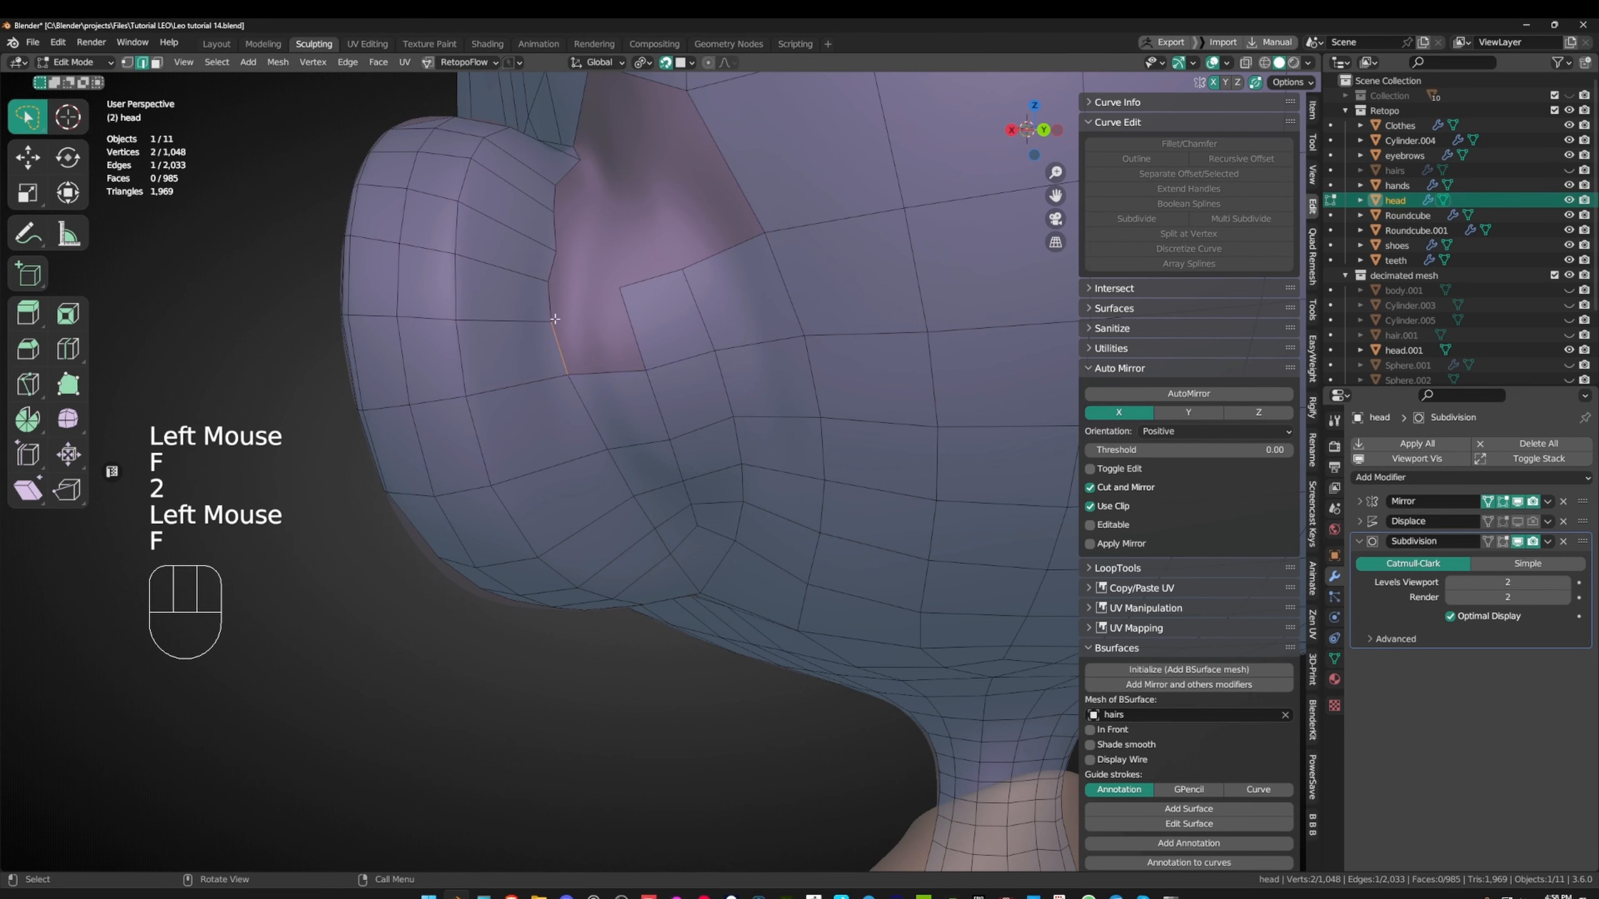
- Move the lower and middle edge vertices of the rebuilt strip to even out its border along the hole
{"action": "middle_click_drag", "start_coordinate": [597, 323], "coordinate": [595, 391]}
{"action": "left_click", "coordinate": [557, 339]}
{"action": "key", "text": "g"}
{"action": "left_click", "coordinate": [562, 331]}
{"action": "left_click", "coordinate": [553, 367]}
{"action": "key", "text": "g"}
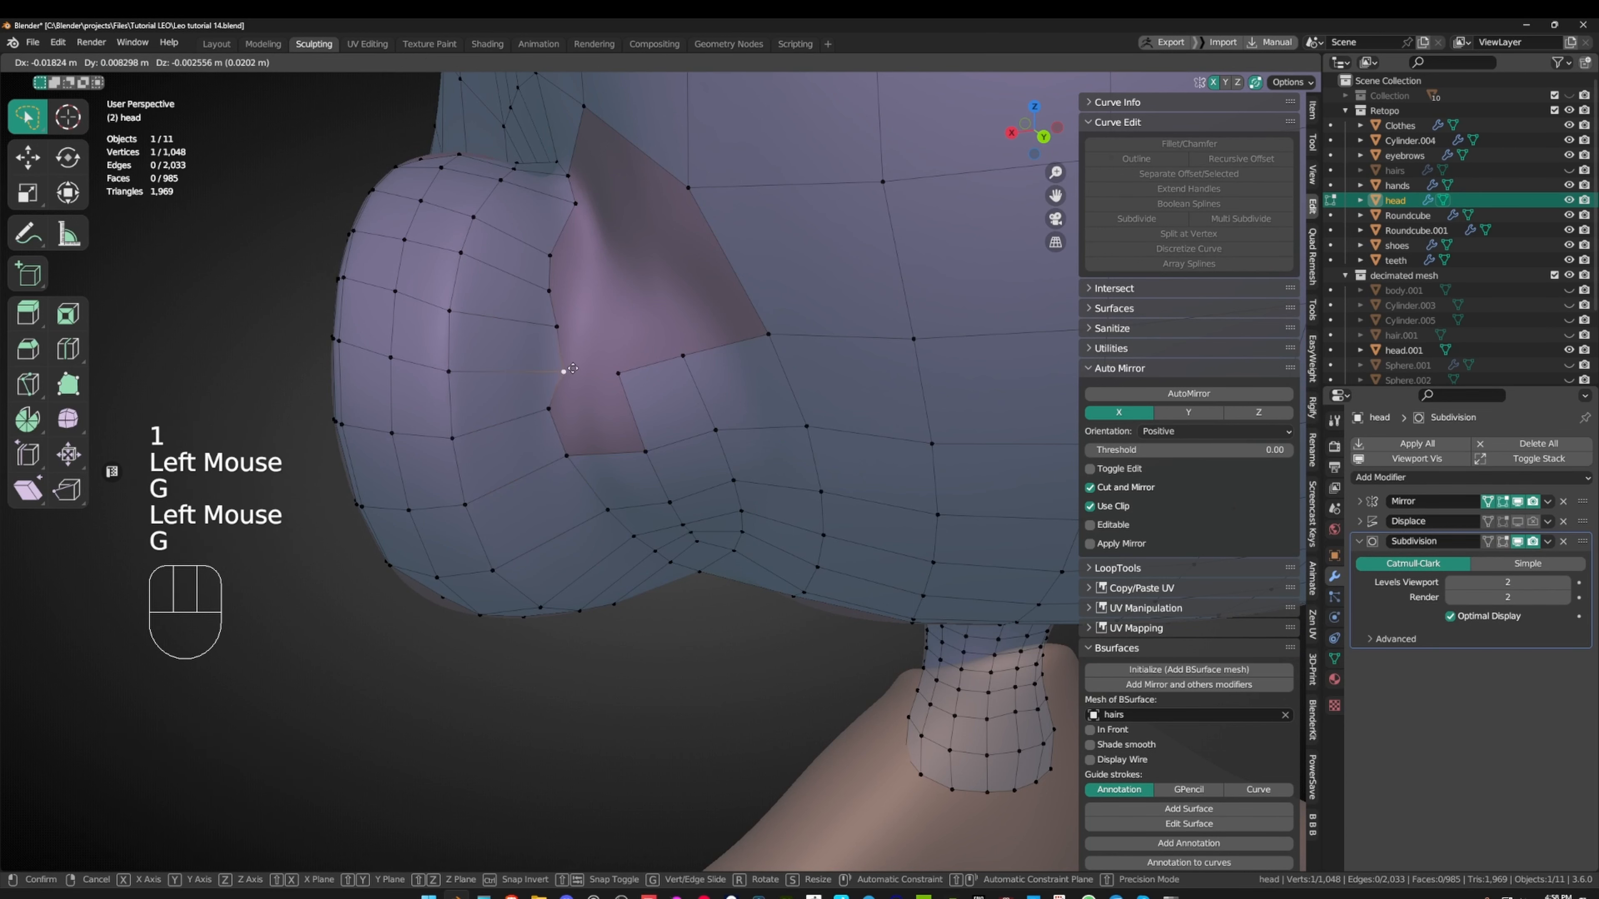
{"action": "left_click", "coordinate": [556, 330]}
{"action": "key", "text": "g"}
{"action": "key", "text": "g"}
- Move the upper edge vertices of the rebuilt strip to follow the crease behind the ear
{"action": "left_click", "coordinate": [570, 264]}
{"action": "key", "text": "g"}
{"action": "left_click", "coordinate": [551, 284]}
{"action": "key", "text": "g"}
{"action": "left_click", "coordinate": [570, 292]}
{"action": "key", "text": "g"}
- Adjust the vertices along the top of the ear where its back edge meets the head
{"action": "middle_click_drag", "start_coordinate": [589, 242], "coordinate": [784, 375]}
{"action": "left_click", "coordinate": [614, 328]}
{"action": "key", "text": "g"}
{"action": "left_click", "coordinate": [607, 330]}
{"action": "left_click", "coordinate": [549, 299]}
{"action": "key", "text": "g"}
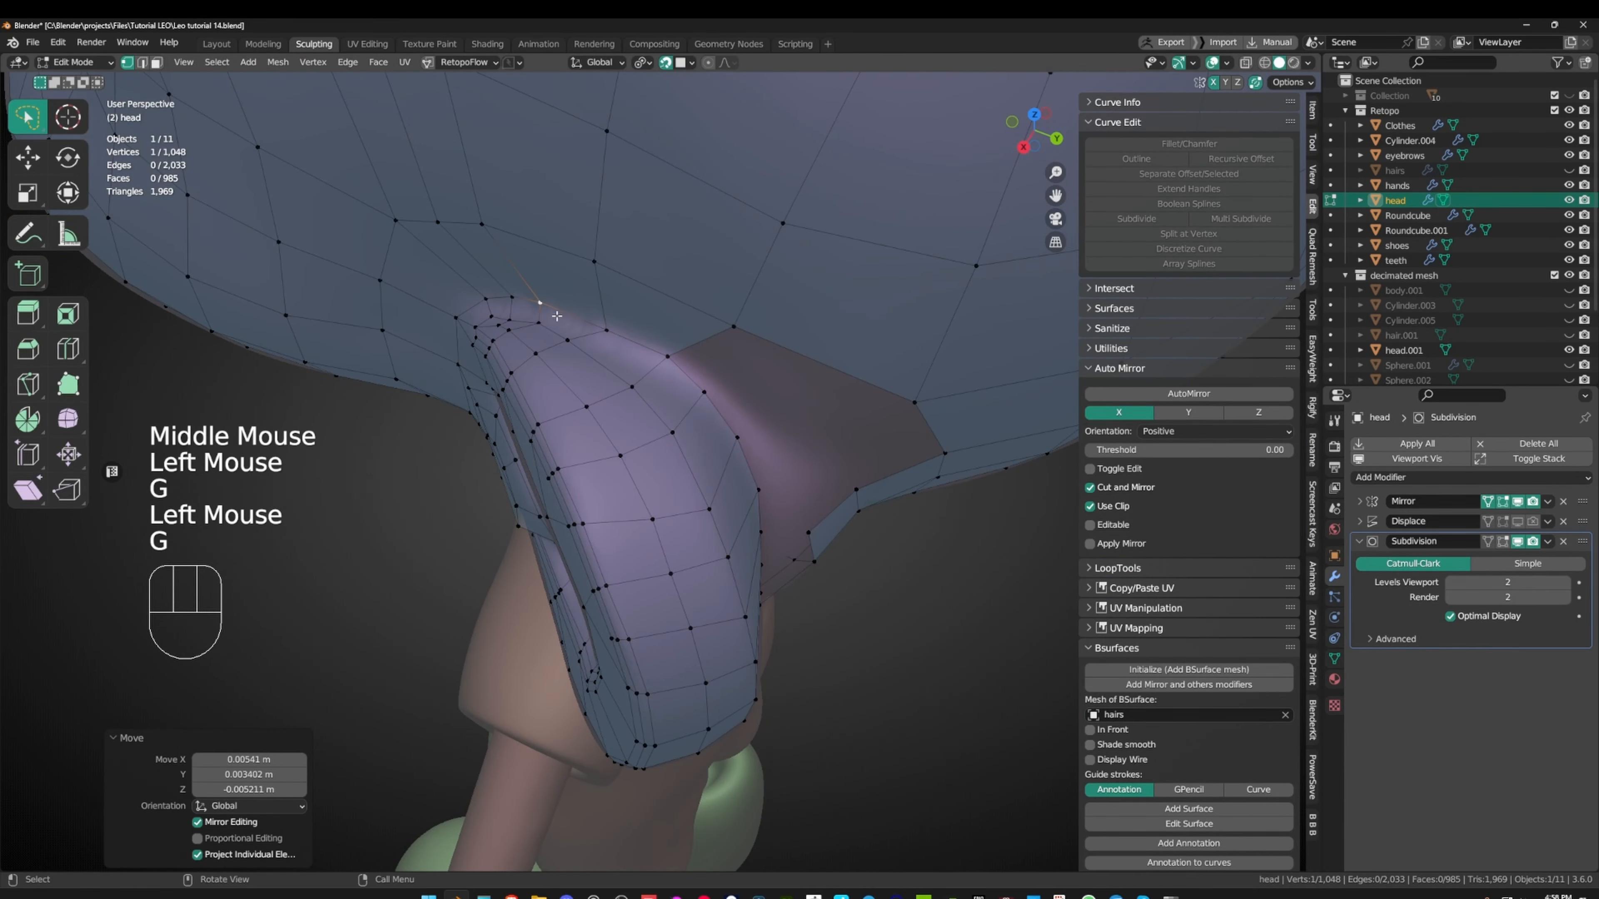
- Reposition three vertices along the ear's upper back edge where it joins the head
{"action": "middle_click_drag", "start_coordinate": [551, 301], "coordinate": [705, 313]}
{"action": "left_click", "coordinate": [571, 293]}
{"action": "key", "text": "g"}
{"action": "left_click", "coordinate": [566, 293]}
{"action": "left_click", "coordinate": [520, 347]}
{"action": "key", "text": "g"}
{"action": "left_click", "coordinate": [683, 400]}
{"action": "left_click", "coordinate": [590, 341]}
{"action": "key", "text": "g"}
{"action": "left_click", "coordinate": [599, 339]}
- Select the three-vertex vertical edge path on the head just above the ear and apply Smooth Vertices
{"action": "scroll", "coordinate": [587, 340], "scroll_direction": "down", "scroll_amount": 2}
{"action": "middle_click_drag", "start_coordinate": [582, 342], "coordinate": [614, 308]}
{"action": "middle_click_drag", "start_coordinate": [613, 308], "coordinate": [620, 362], "text": "shift"}
{"action": "left_click", "coordinate": [618, 381]}
{"action": "left_click", "coordinate": [610, 185], "text": "ctrl"}
{"action": "right_click", "coordinate": [846, 238]}
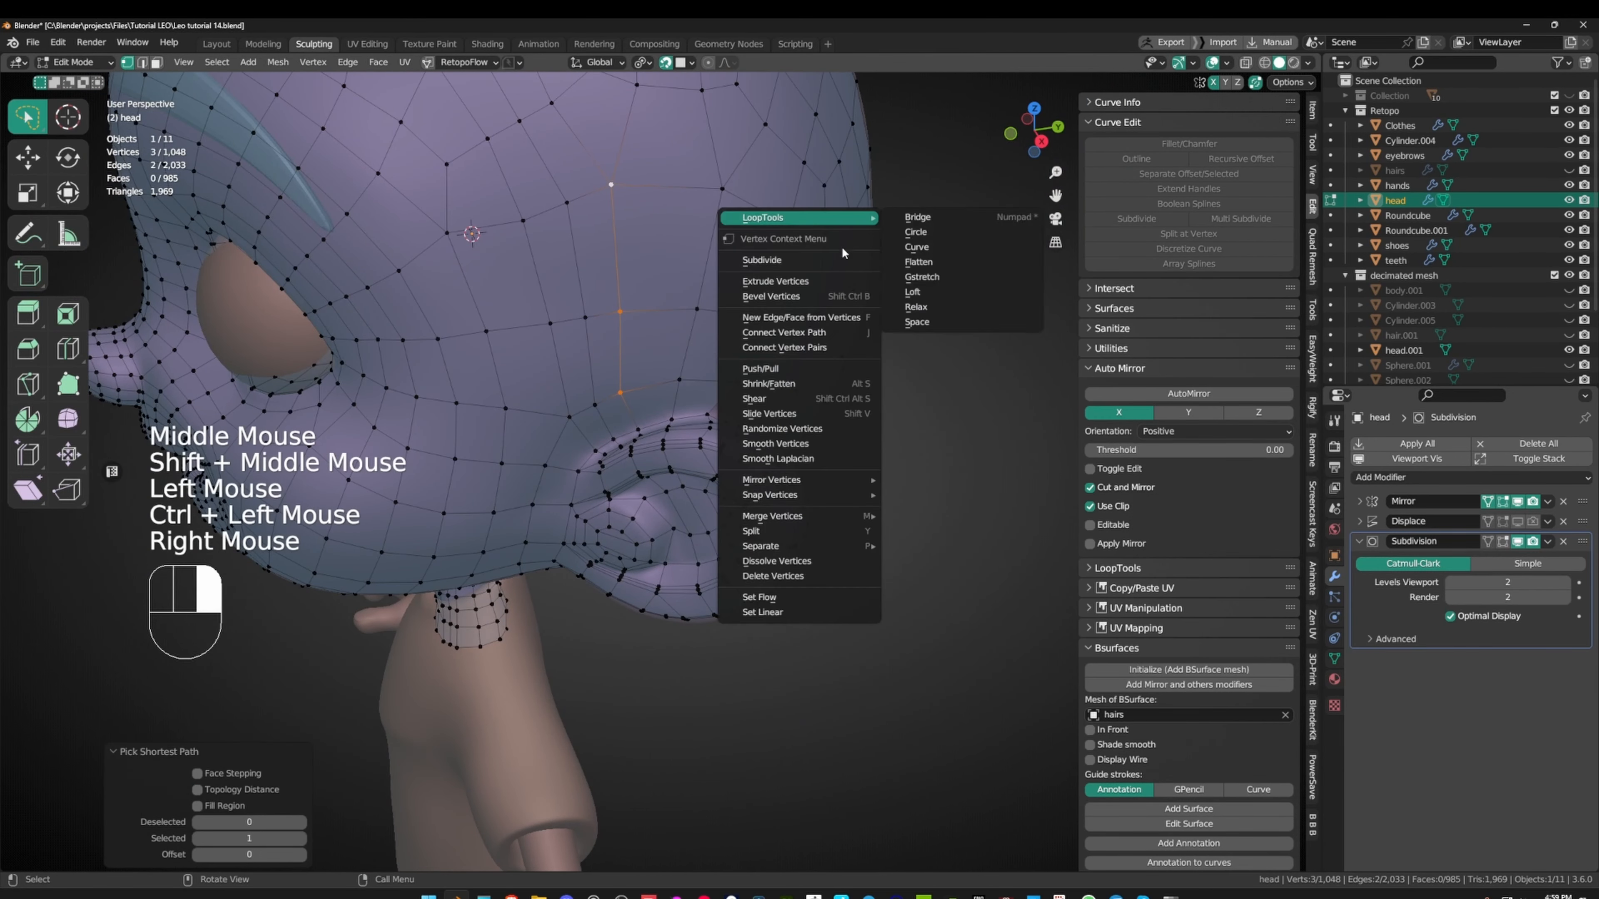
{"action": "left_click", "coordinate": [774, 443]}
- Shift the selected edge path above the ear slightly and align it to the surrounding curvature with Set Flow
{"action": "middle_click_drag", "start_coordinate": [705, 391], "coordinate": [682, 297]}
{"action": "key", "text": "g"}
{"action": "left_click", "coordinate": [703, 381]}
{"action": "key", "text": "g"}
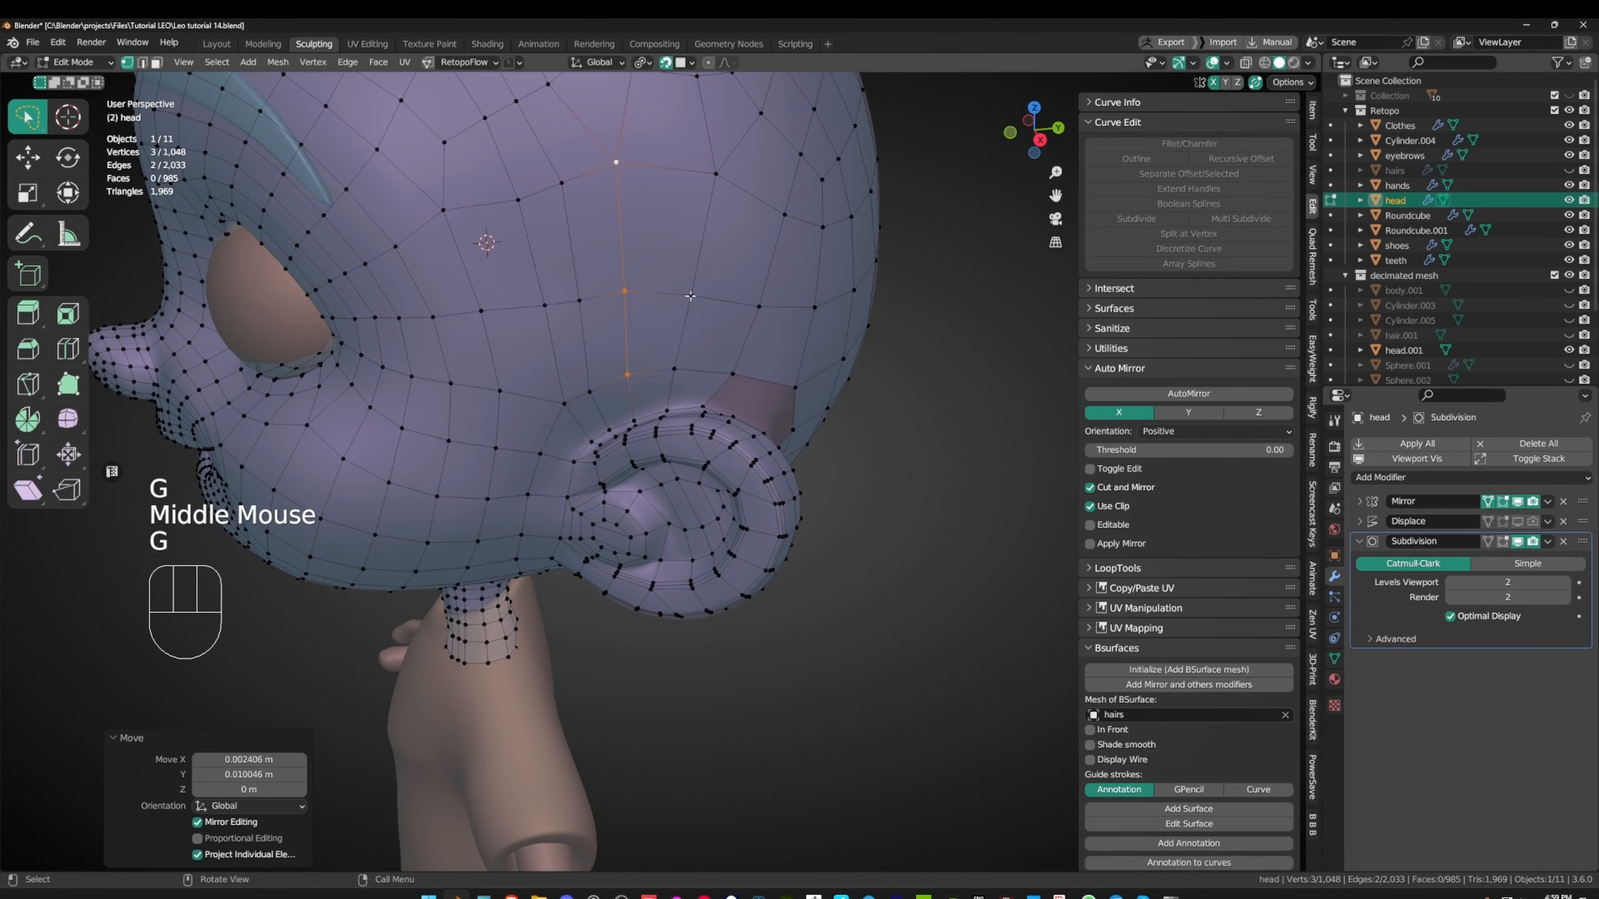
{"action": "key", "text": "q"}
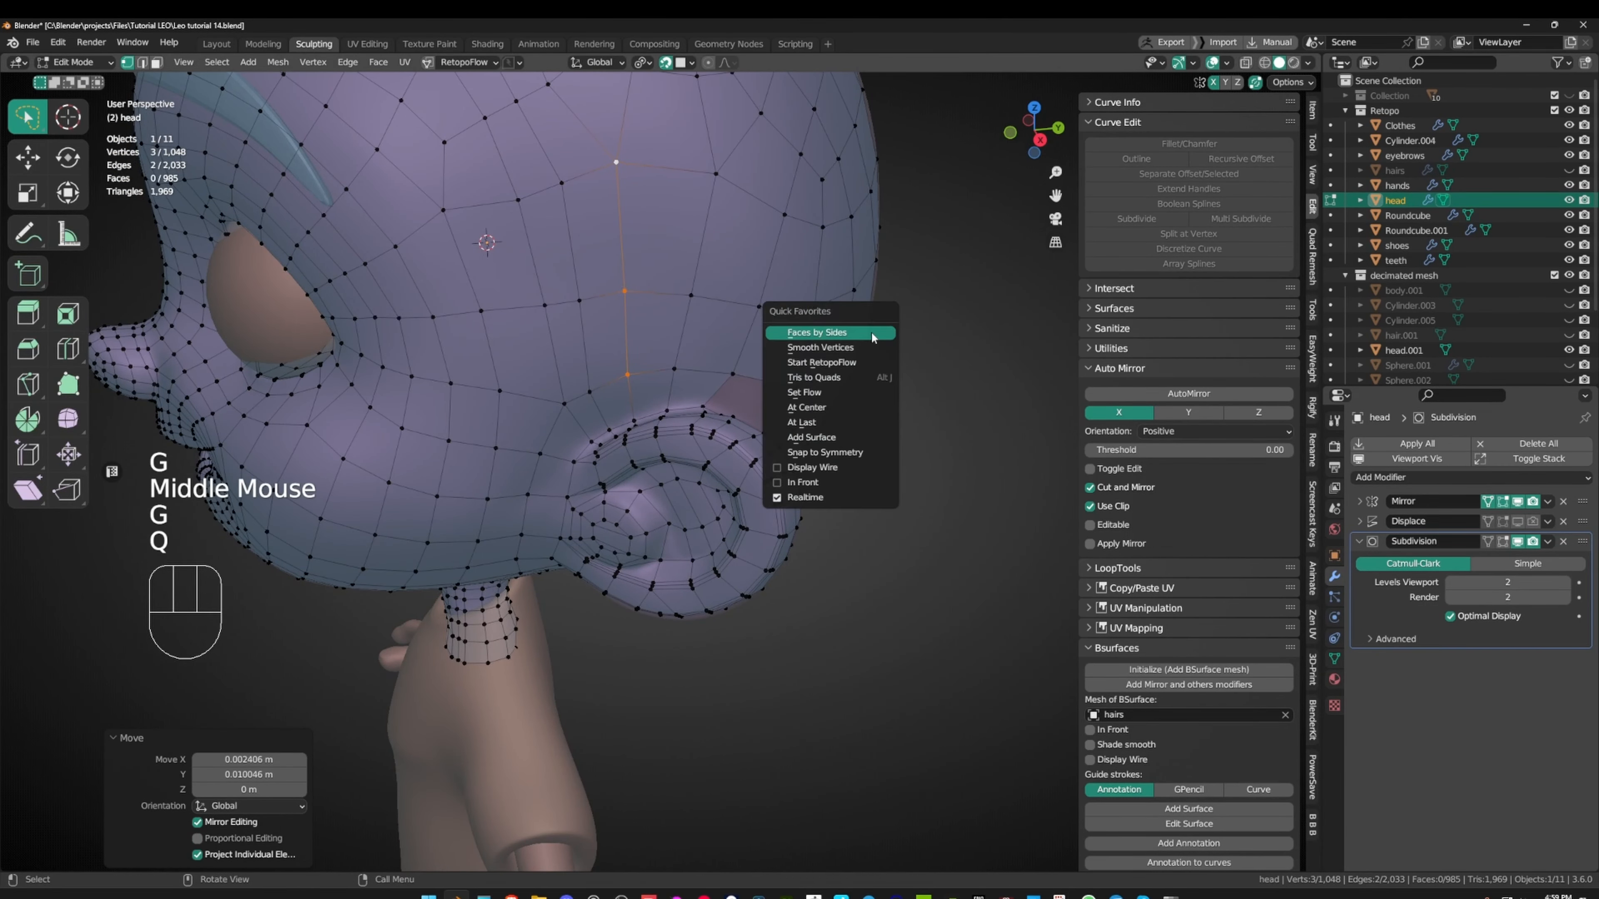
{"action": "left_click", "coordinate": [843, 393]}
- Move individual vertices of the vertical edge path above the ear to even out its spacing
{"action": "middle_click_drag", "start_coordinate": [707, 307], "coordinate": [684, 408]}
{"action": "left_click", "coordinate": [625, 293]}
{"action": "key", "text": "g"}
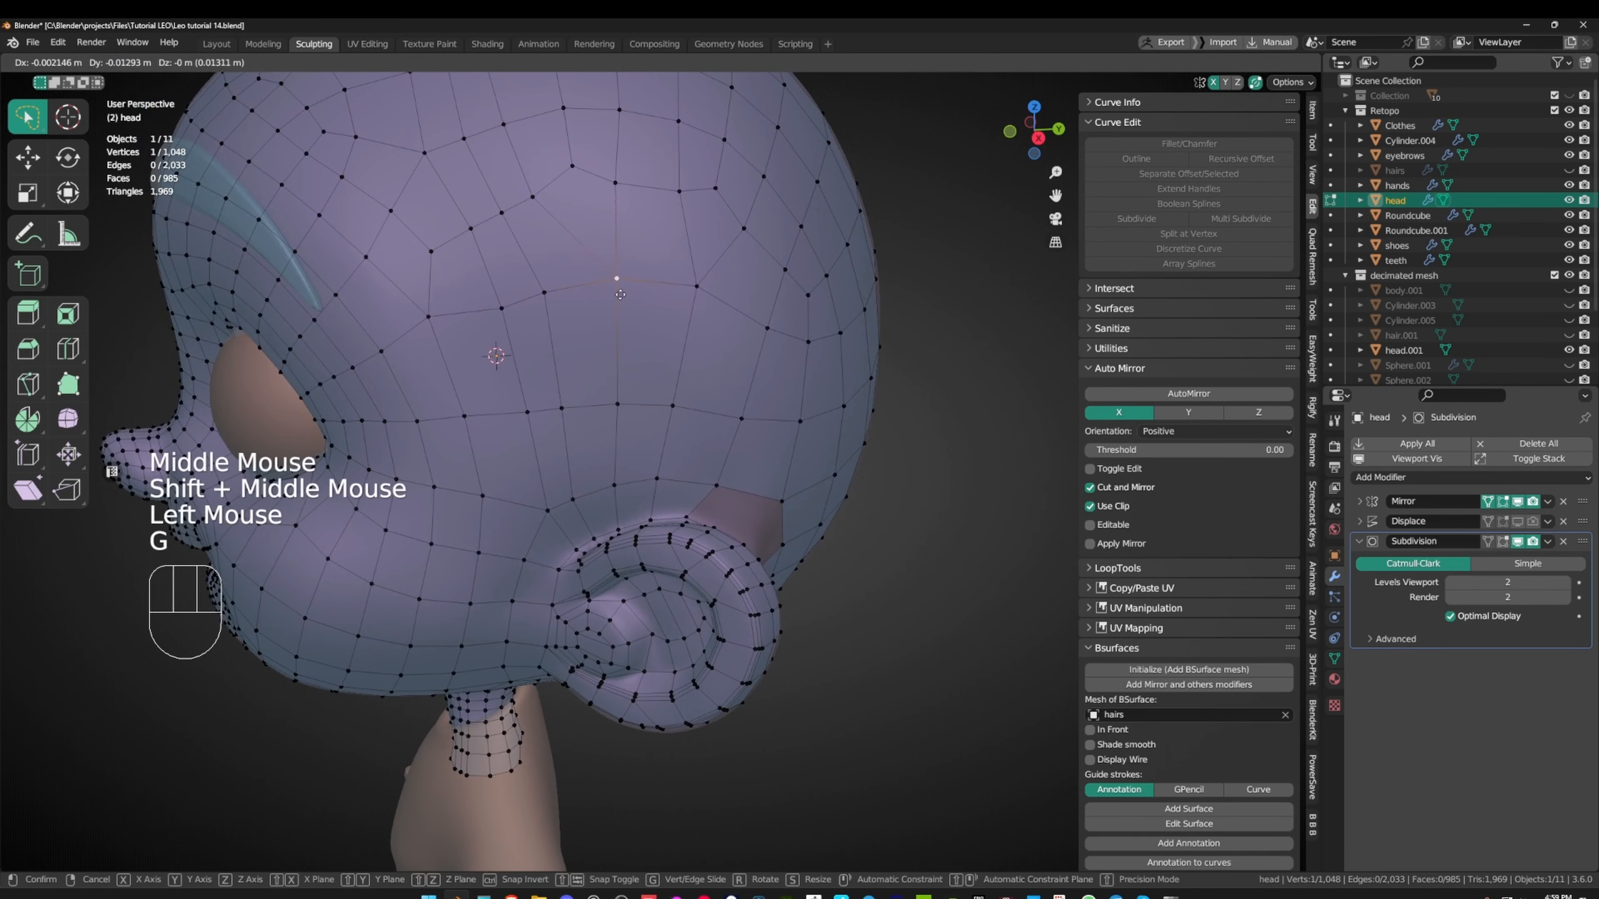
{"action": "left_click", "coordinate": [614, 296]}
{"action": "key", "text": "g"}
{"action": "left_click", "coordinate": [635, 478]}
{"action": "key", "text": "g"}
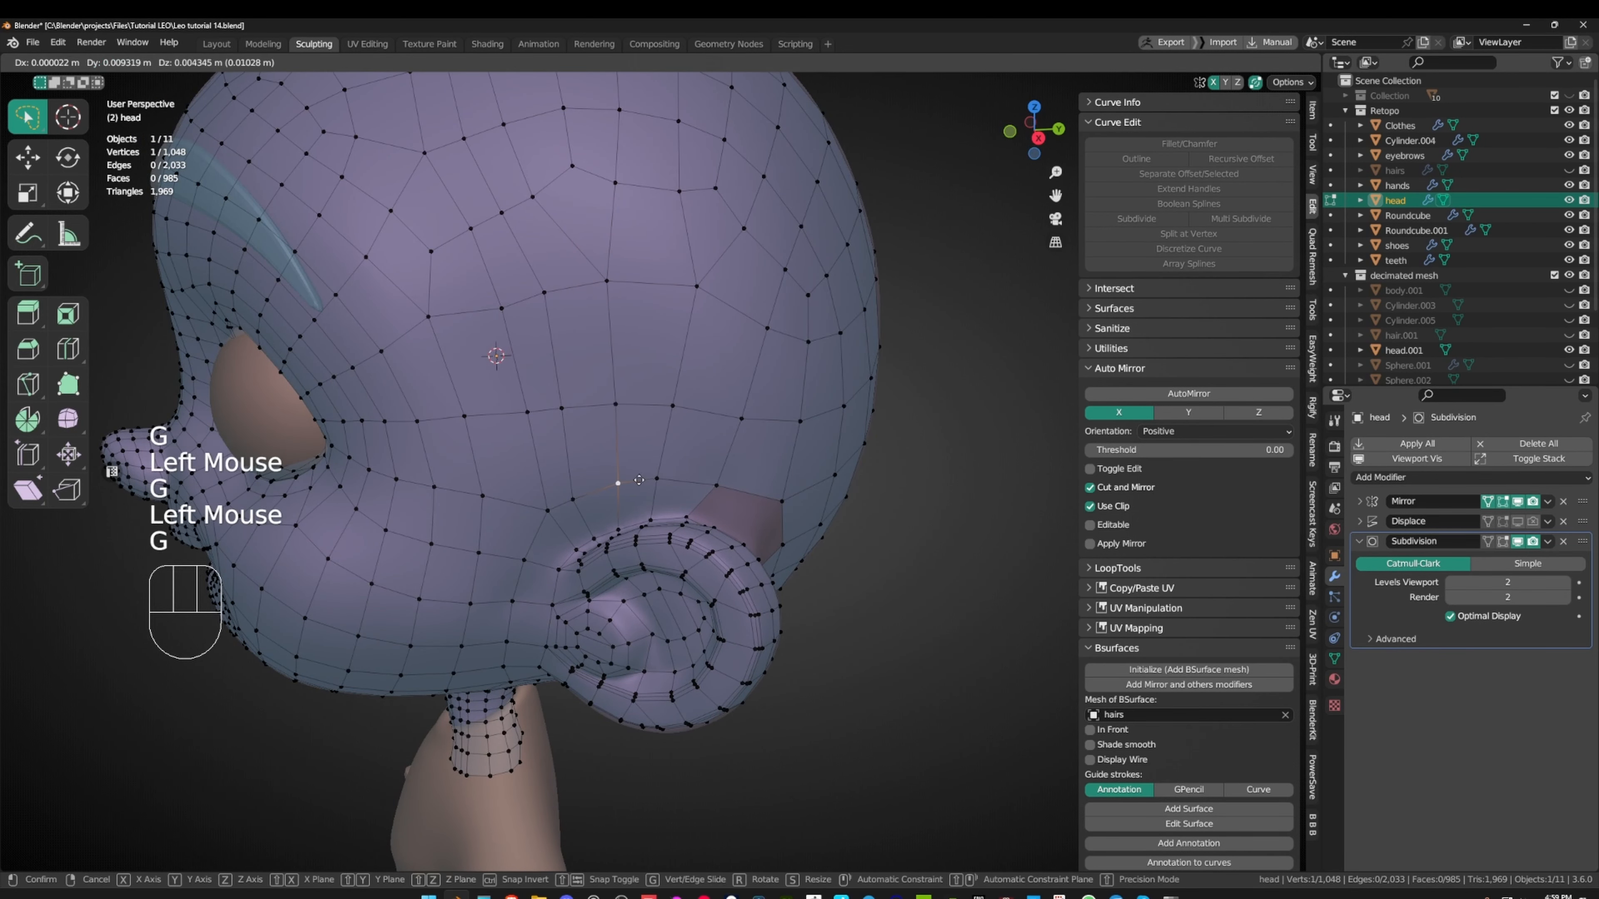
- Apply Set Flow to the neighbouring three-vertex vertical edge path, one column closer to the face
{"action": "left_click", "coordinate": [593, 495]}
{"action": "key", "text": "q"}
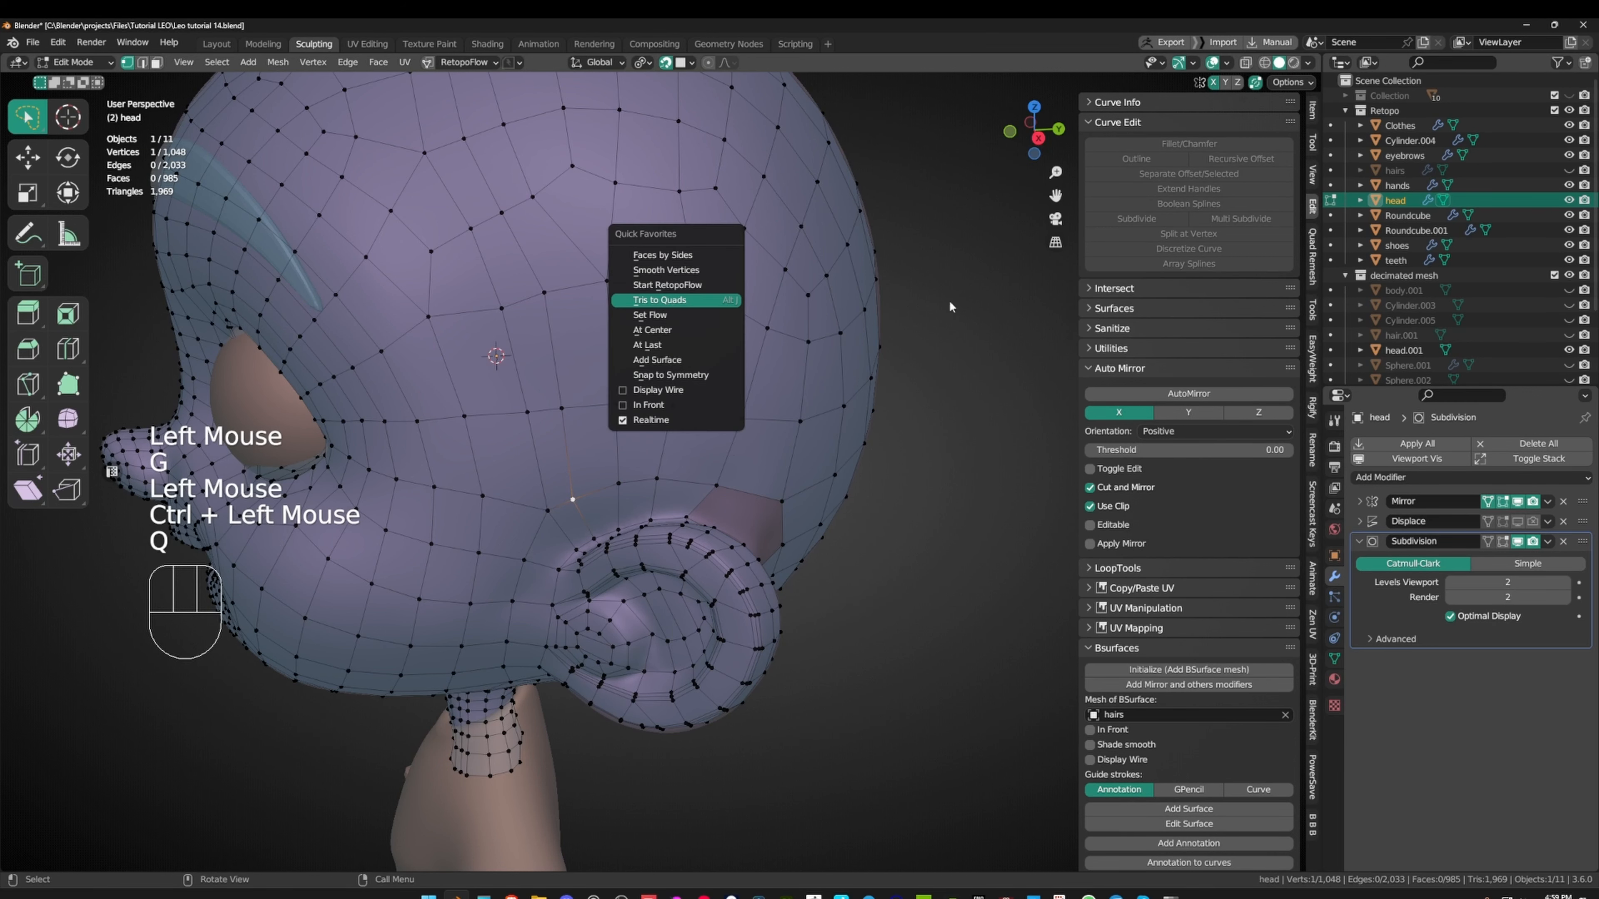
{"action": "left_click", "coordinate": [554, 292], "text": "ctrl"}
{"action": "key", "text": "q"}
{"action": "left_click", "coordinate": [780, 322]}
{"action": "middle_click_drag", "start_coordinate": [780, 322], "coordinate": [668, 378]}
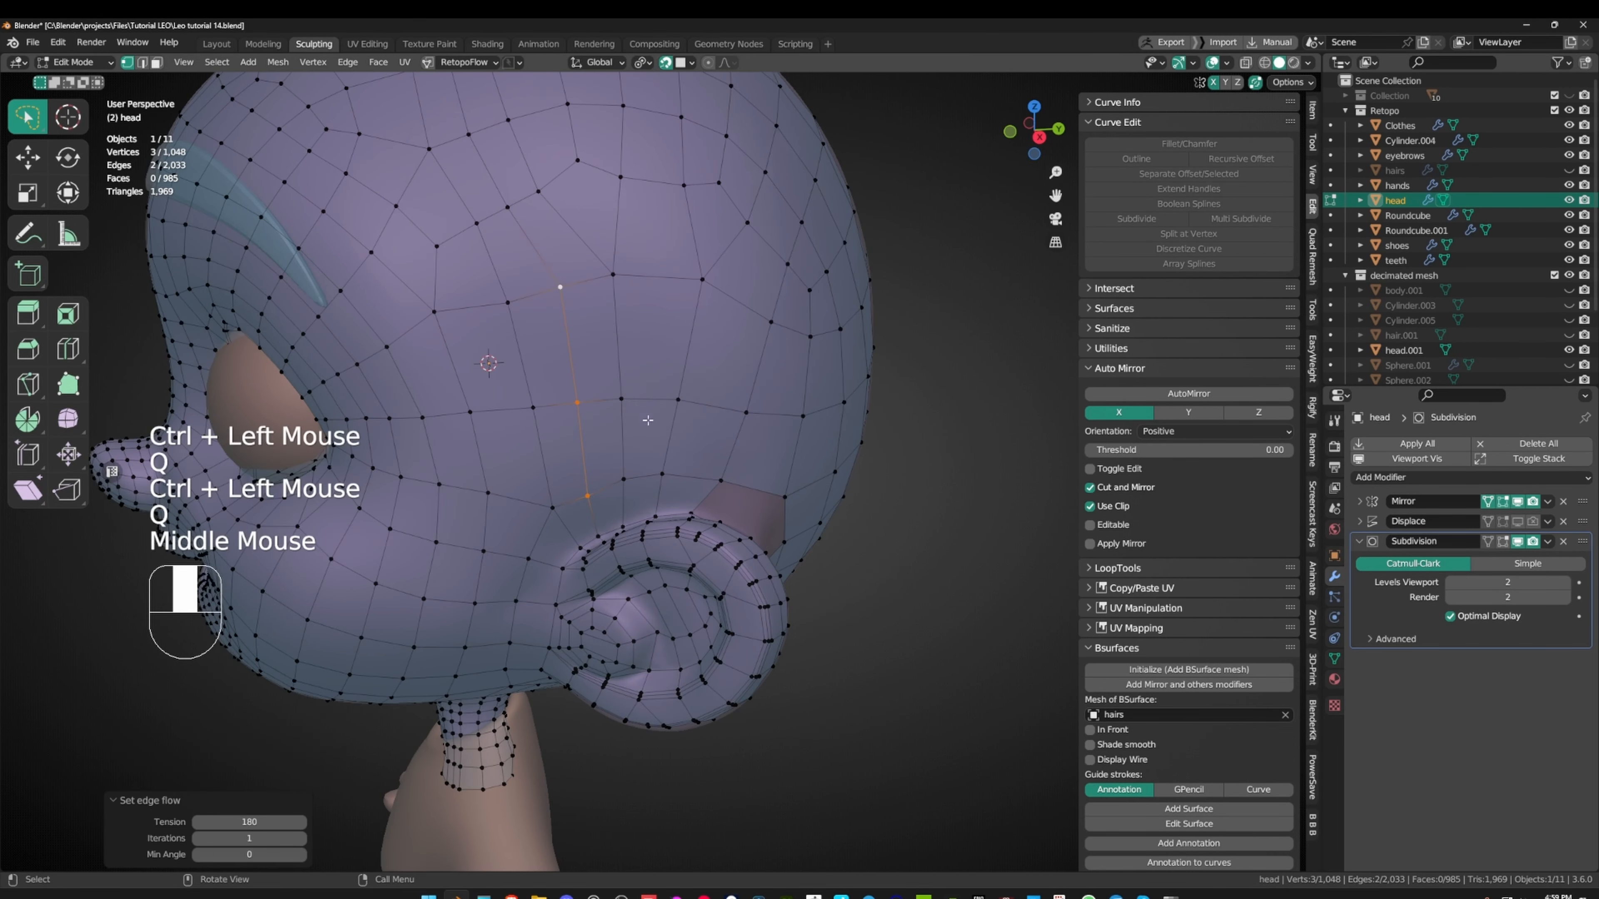
- Adjust the lower and upper end vertices of the edge path one column closer to the face
{"action": "left_click", "coordinate": [585, 496]}
{"action": "key", "text": "g"}
{"action": "left_click", "coordinate": [589, 490]}
{"action": "left_click", "coordinate": [560, 288]}
{"action": "key", "text": "g"}
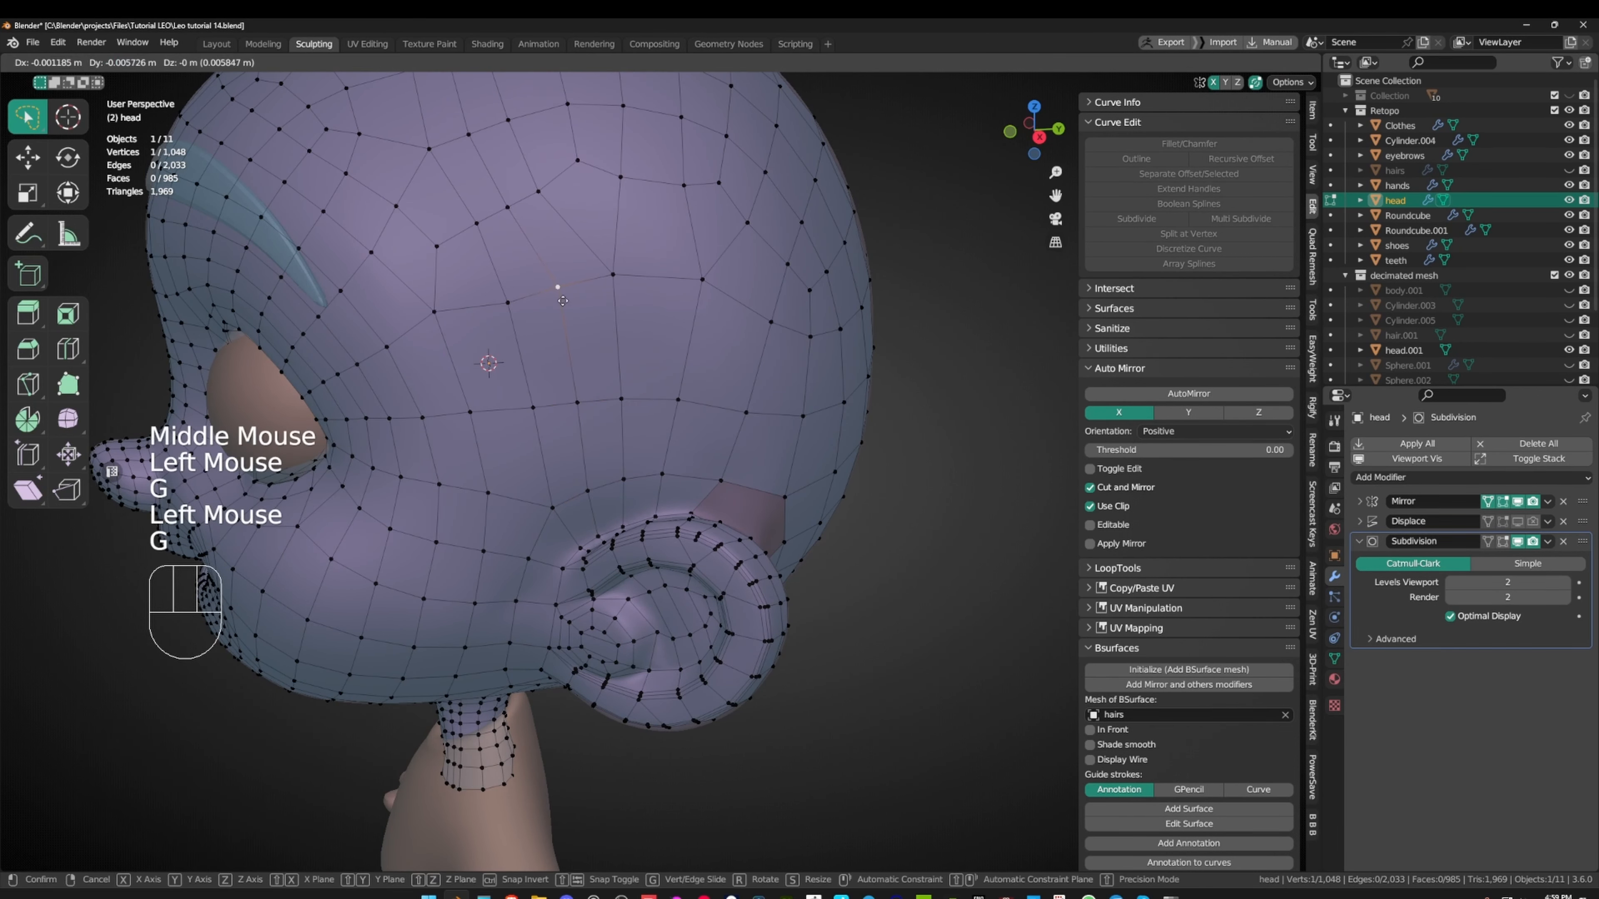
{"action": "left_click", "coordinate": [556, 286]}
- Apply Set Flow to the vertical edge path running from the side of the head up to the crown
{"action": "middle_click_drag", "start_coordinate": [570, 318], "coordinate": [668, 603], "text": "shift"}
{"action": "scroll", "coordinate": [664, 567], "scroll_direction": "down", "scroll_amount": 3}
{"action": "left_click", "coordinate": [661, 544]}
{"action": "middle_click_drag", "start_coordinate": [660, 544], "coordinate": [678, 588]}
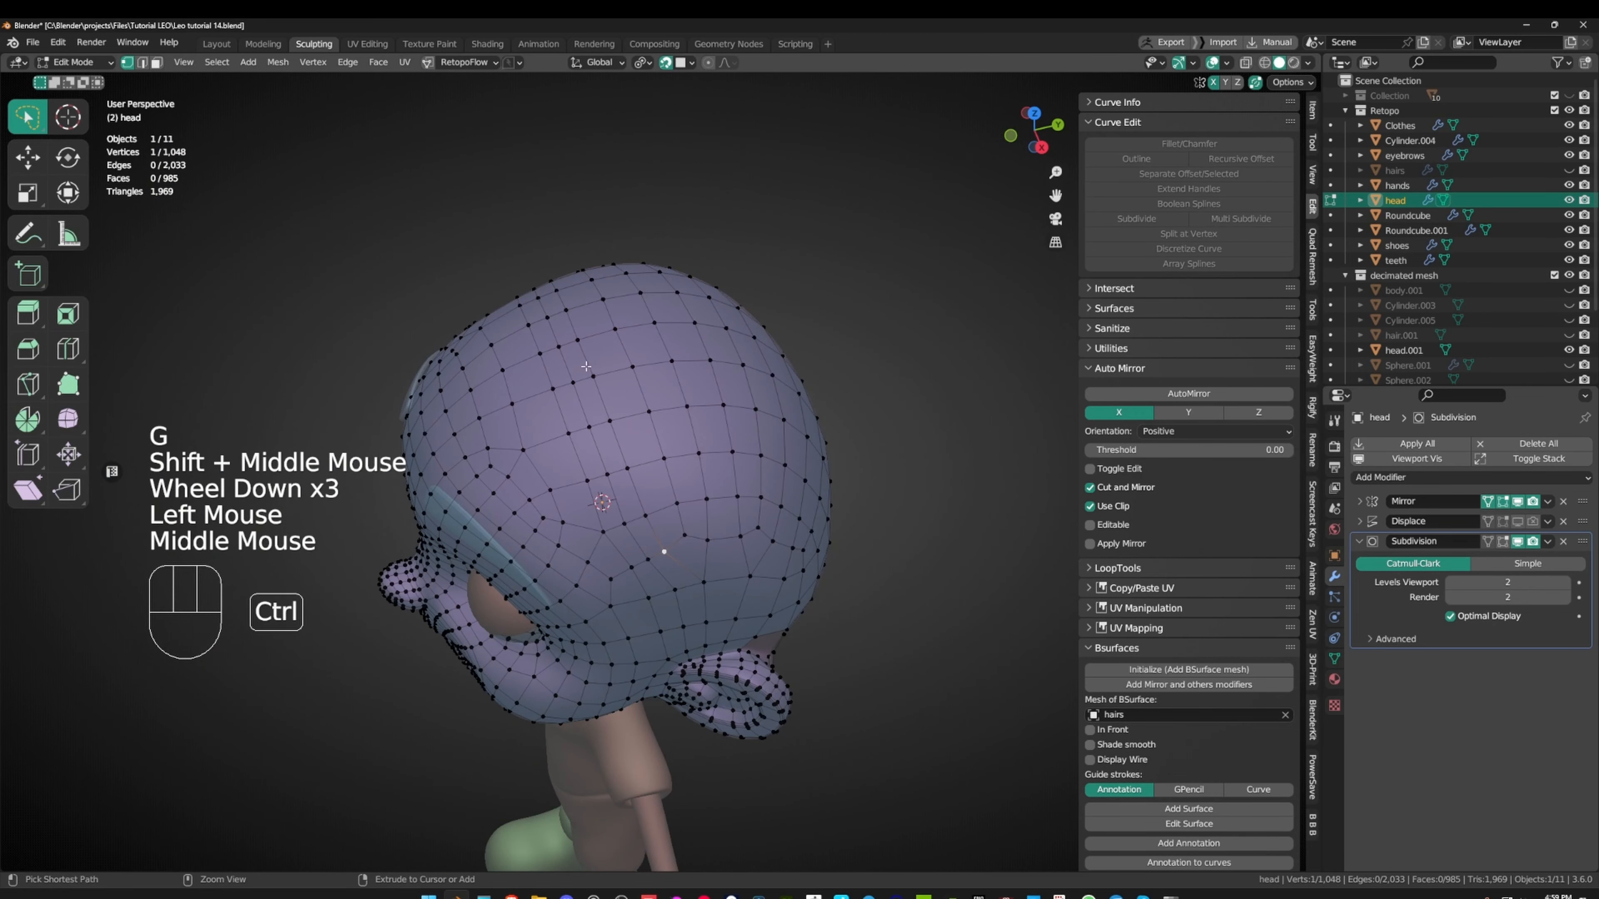
{"action": "left_click", "coordinate": [577, 340], "text": "ctrl"}
{"action": "key", "text": "q"}
{"action": "left_click", "coordinate": [919, 378]}
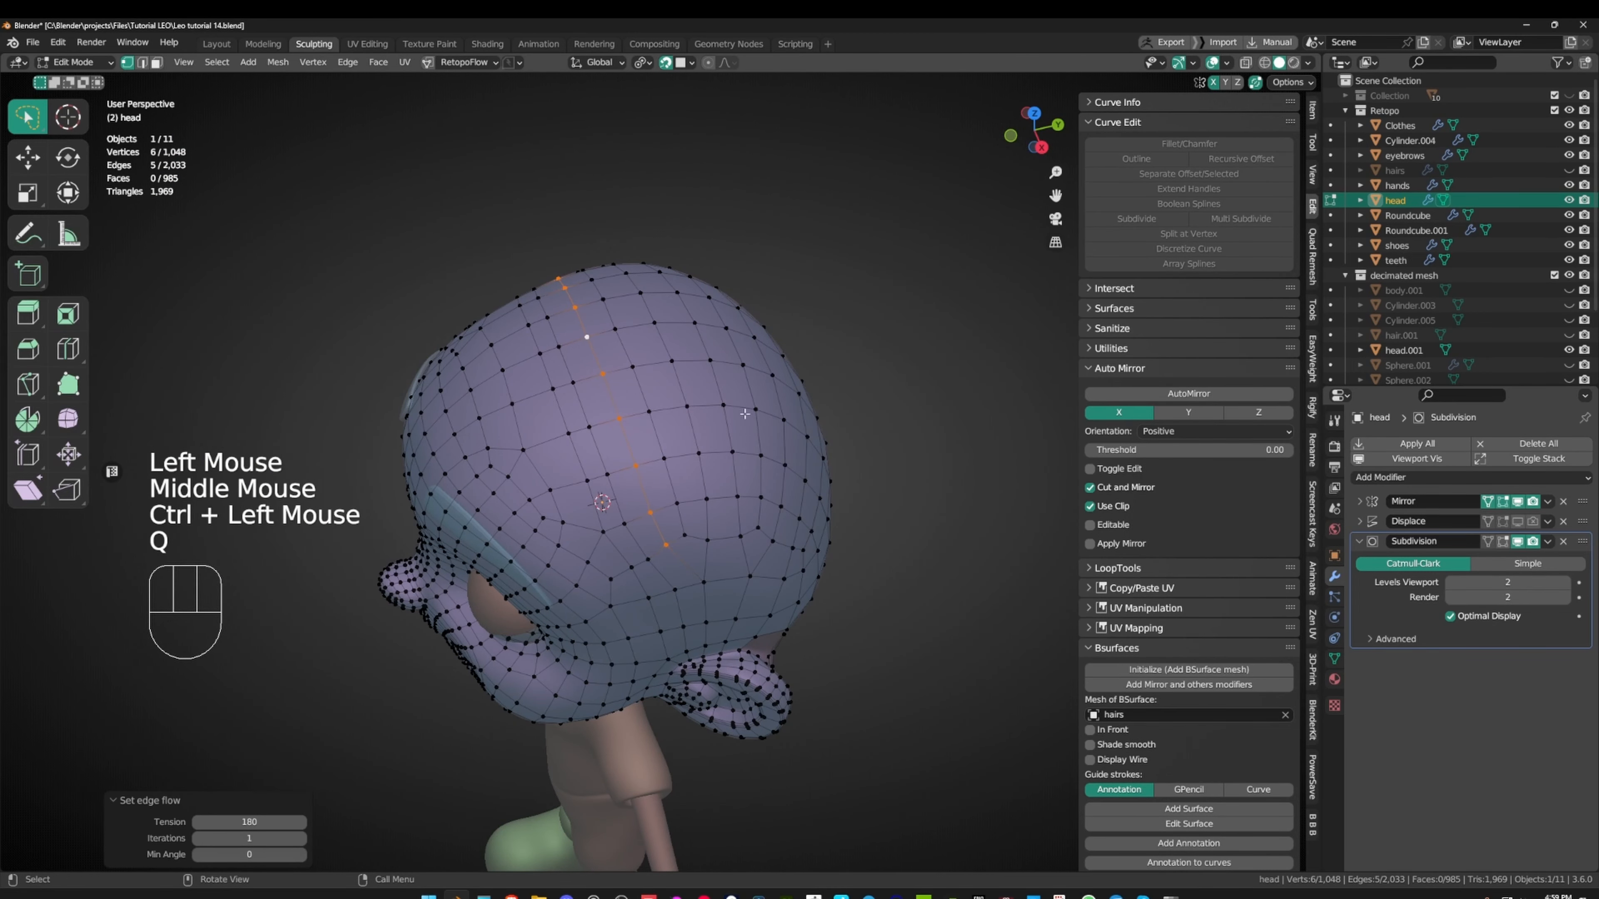
{"action": "middle_click_drag", "start_coordinate": [699, 485], "coordinate": [680, 493]}
{"action": "left_click", "coordinate": [681, 489]}
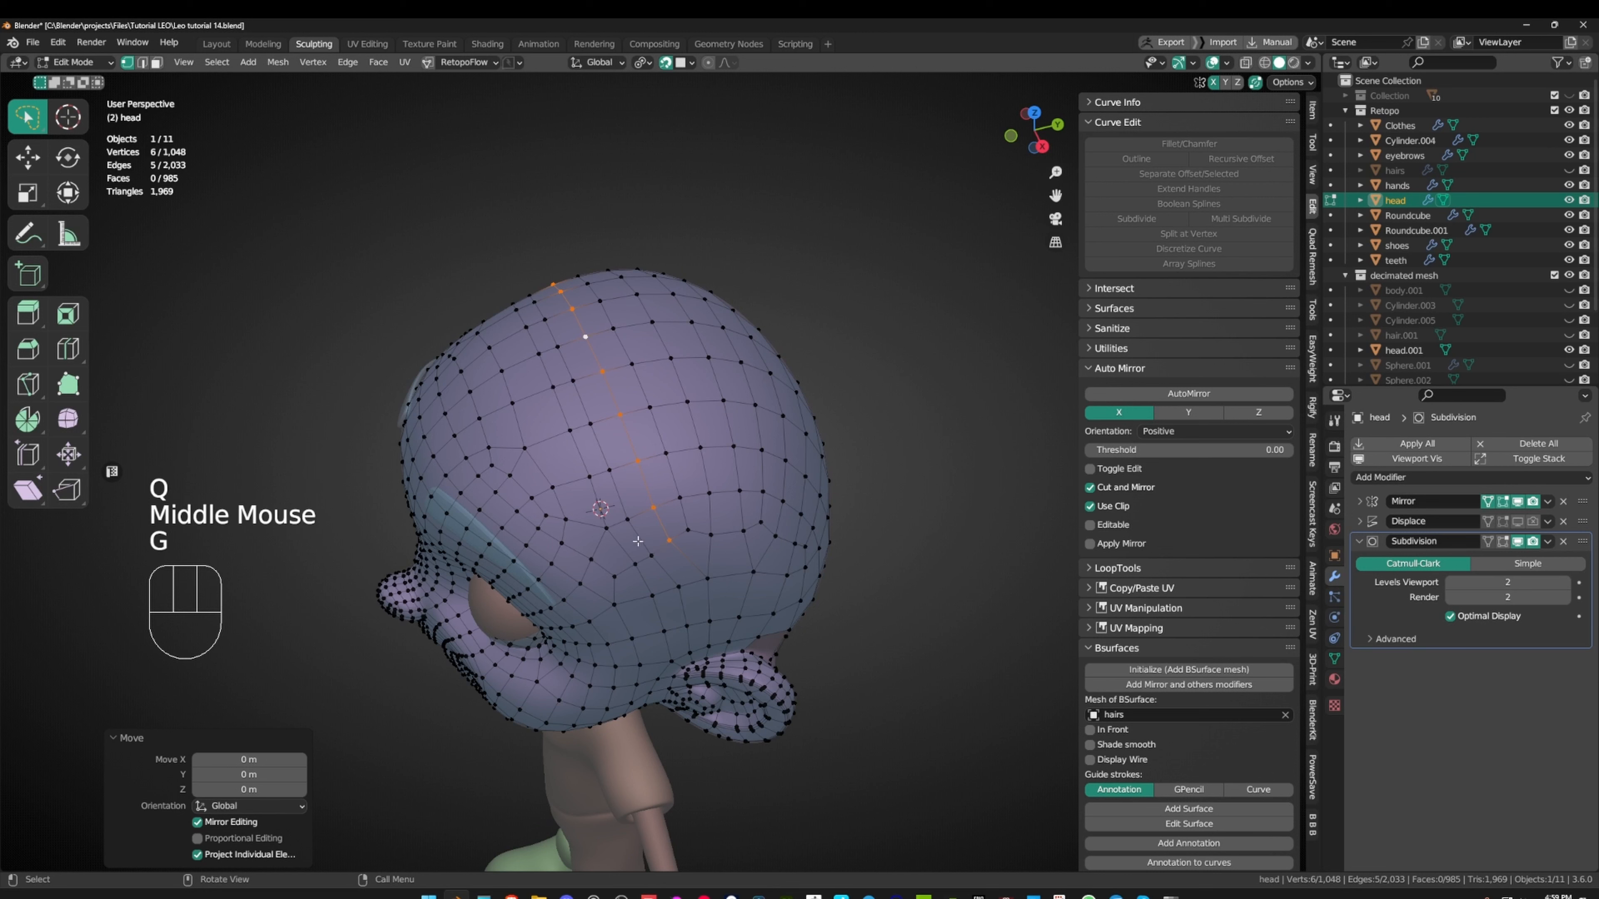
- Apply Set Flow to each of the next two side-to-crown edge paths toward the forehead
{"action": "left_click", "coordinate": [652, 552]}
{"action": "left_click", "coordinate": [562, 344], "text": "ctrl"}
{"action": "key", "text": "q"}
{"action": "left_click", "coordinate": [853, 364]}
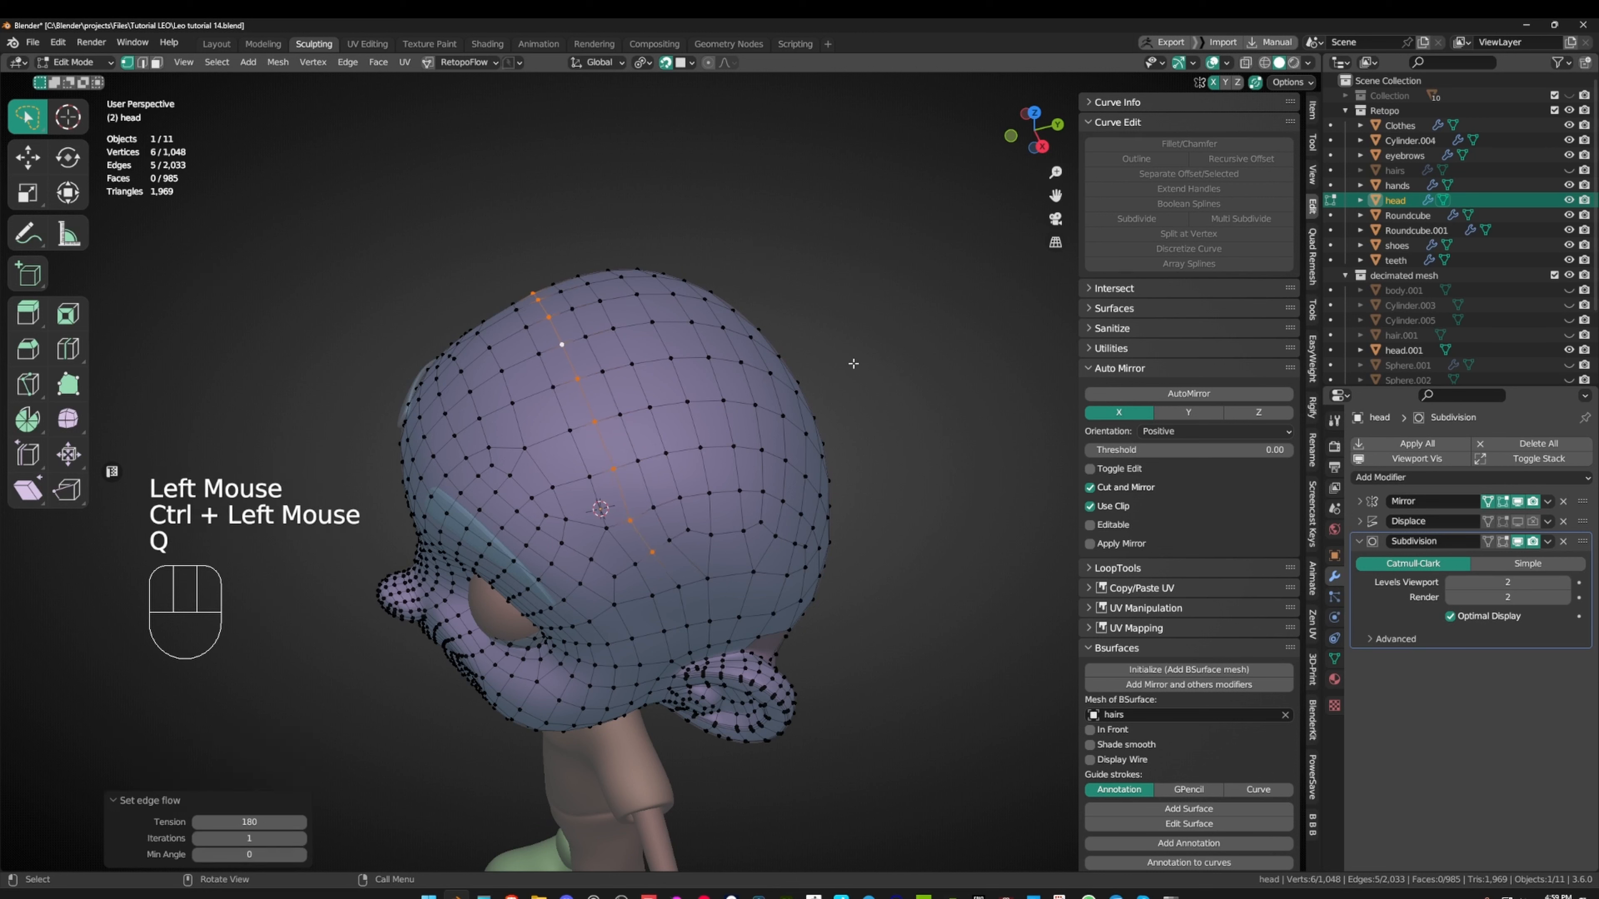
{"action": "left_click", "coordinate": [626, 567]}
{"action": "left_click", "coordinate": [539, 351], "text": "ctrl"}
{"action": "key", "text": "q"}
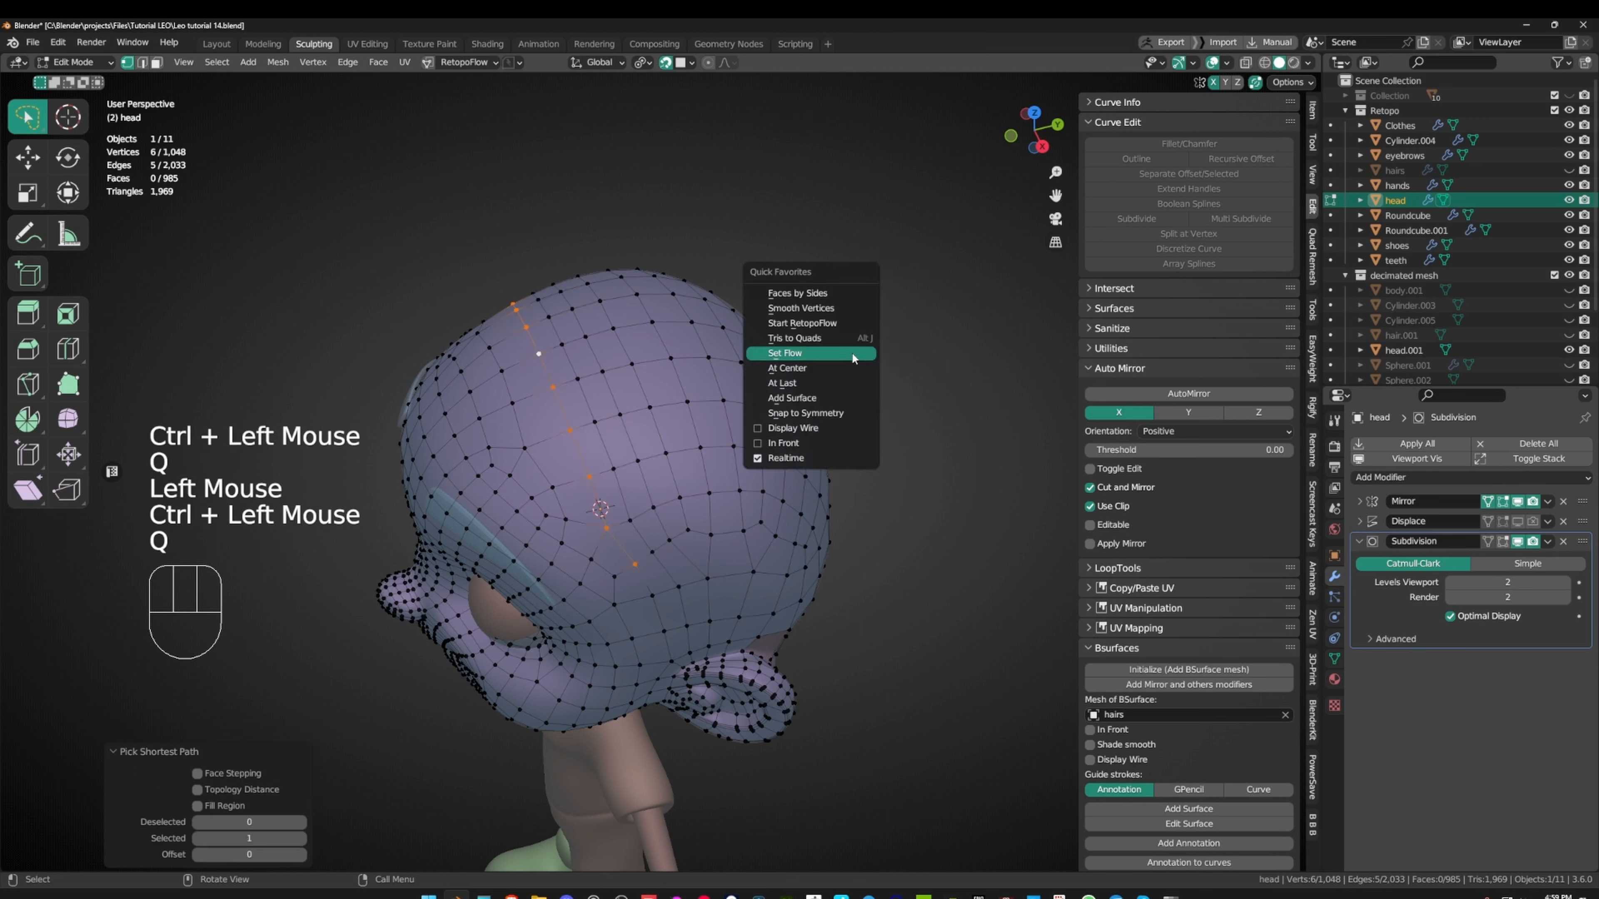
{"action": "left_click", "coordinate": [851, 351]}
- Apply Set Flow to the edge path from the upper temple area to the top of the head
{"action": "middle_click_drag", "start_coordinate": [648, 470], "coordinate": [557, 443]}
{"action": "middle_click_drag", "start_coordinate": [557, 444], "coordinate": [627, 346]}
{"action": "key", "text": "g"}
{"action": "left_click", "coordinate": [658, 438]}
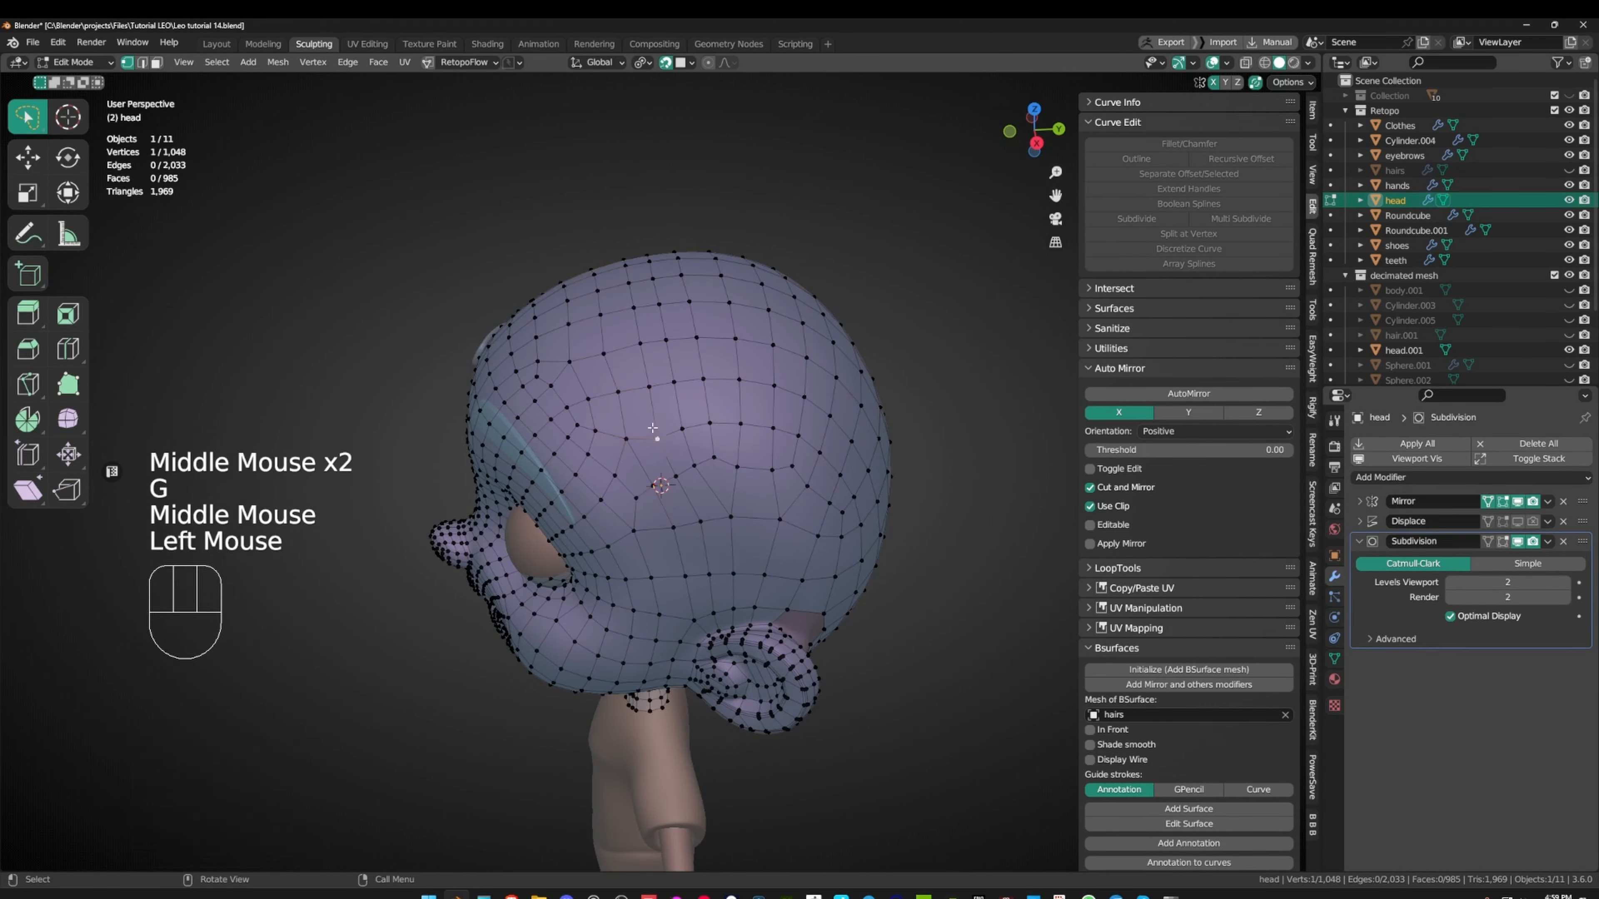
{"action": "left_click", "coordinate": [628, 283], "text": "ctrl"}
{"action": "key", "text": "q"}
{"action": "left_click", "coordinate": [974, 334]}
{"action": "middle_click_drag", "start_coordinate": [974, 334], "coordinate": [800, 322]}
- Reposition vertices on the side of the head to even out the quads above the ear
{"action": "key", "text": "g"}
{"action": "left_click", "coordinate": [909, 475]}
{"action": "middle_click_drag", "start_coordinate": [800, 322], "coordinate": [771, 300], "text": "shift"}
{"action": "scroll", "coordinate": [771, 300], "scroll_direction": "up", "scroll_amount": 1}
{"action": "middle_click_drag", "start_coordinate": [812, 423], "coordinate": [655, 403], "text": "shift"}
{"action": "left_click", "coordinate": [754, 411]}
{"action": "key", "text": "g"}
{"action": "left_click", "coordinate": [724, 438]}
{"action": "key", "text": "g"}
{"action": "middle_click", "coordinate": [722, 444]}
- Fill a face at the lower end of the hole behind the ear from its two border vertices
{"action": "scroll", "coordinate": [655, 403], "scroll_direction": "down", "scroll_amount": 1}
{"action": "middle_click_drag", "start_coordinate": [648, 378], "coordinate": [743, 302], "text": "shift"}
{"action": "scroll", "coordinate": [775, 340], "scroll_direction": "up", "scroll_amount": 2}
{"action": "middle_click_drag", "start_coordinate": [804, 372], "coordinate": [679, 302]}
{"action": "left_click", "coordinate": [653, 438]}
{"action": "left_click", "coordinate": [601, 439], "text": "shift"}
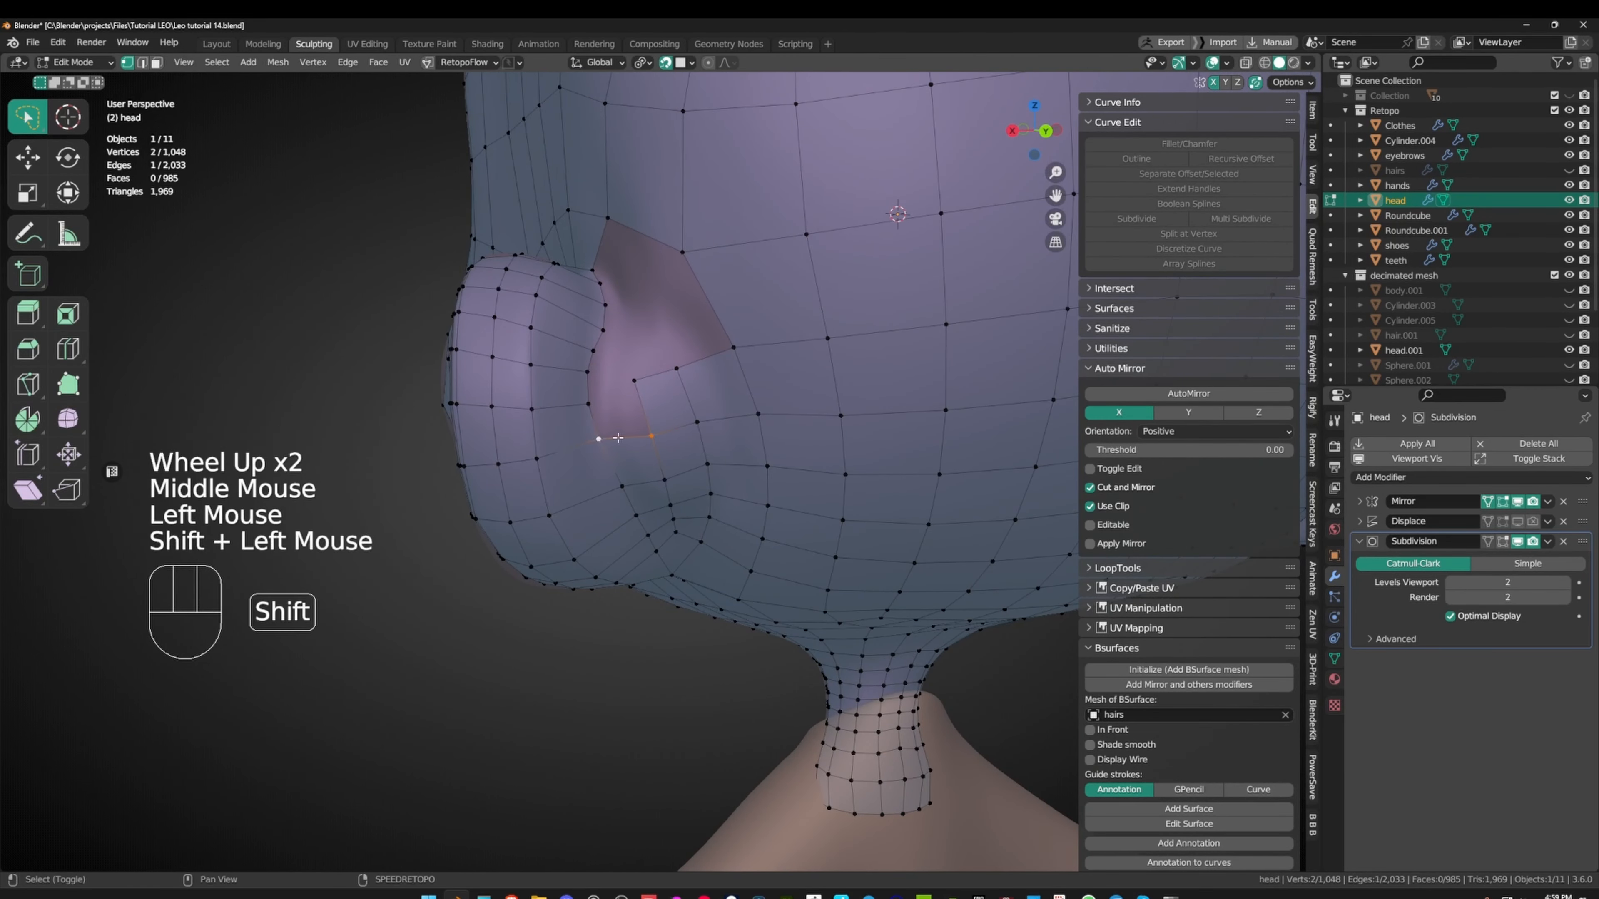
{"action": "key", "text": "f"}
{"action": "mouse_move", "coordinate": [673, 446]}
{"action": "middle_mouse_down"}
{"action": "mouse_move", "coordinate": [668, 412]}
{"action": "mouse_move", "coordinate": [715, 457]}
{"action": "mouse_move", "coordinate": [800, 479]}
{"action": "mouse_move", "coordinate": [633, 270]}
{"action": "mouse_move", "coordinate": [673, 454]}
{"action": "middle_mouse_up"}
- Move two border vertices of the hole behind the ear to straighten the edge of the rebuilt strip
{"action": "left_click", "coordinate": [644, 367]}
{"action": "key", "text": "g"}
{"action": "left_click", "coordinate": [664, 376]}
{"action": "left_click", "coordinate": [679, 346]}
{"action": "key", "text": "g"}
{"action": "left_click", "coordinate": [698, 357]}
{"action": "scroll", "coordinate": [800, 479], "scroll_direction": "down", "scroll_amount": 1}
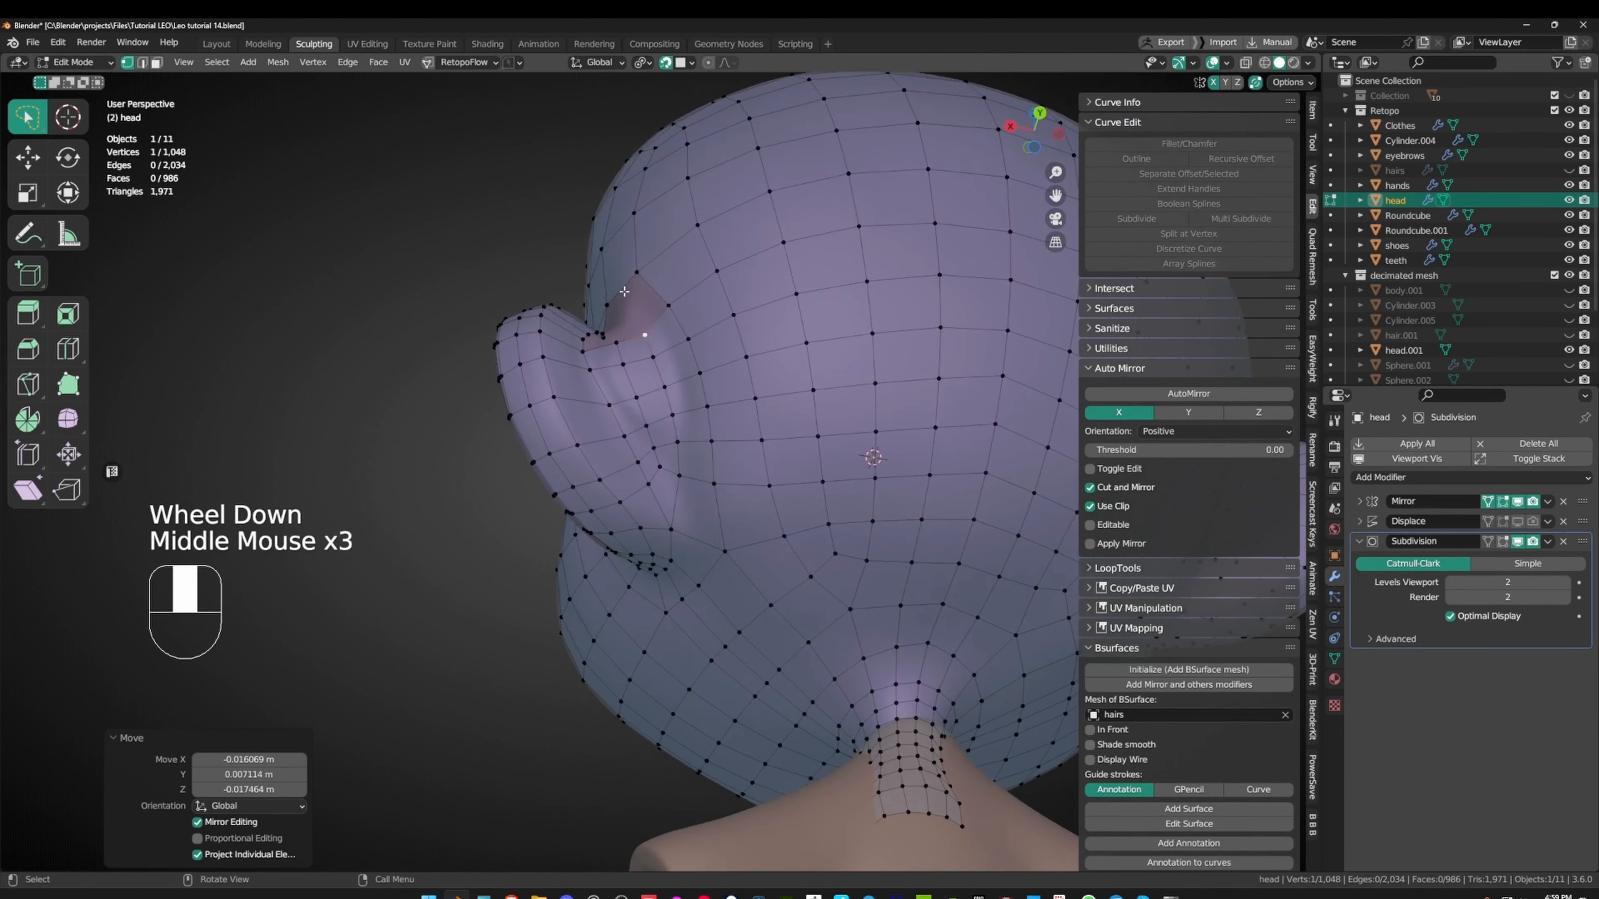
- Move three vertices in the lower crease behind the ear to even out the surrounding quads
{"action": "scroll", "coordinate": [674, 453], "scroll_direction": "up", "scroll_amount": 2}
{"action": "left_click", "coordinate": [664, 477]}
{"action": "key", "text": "g"}
{"action": "left_click", "coordinate": [683, 484]}
{"action": "left_click", "coordinate": [694, 479]}
{"action": "key", "text": "g"}
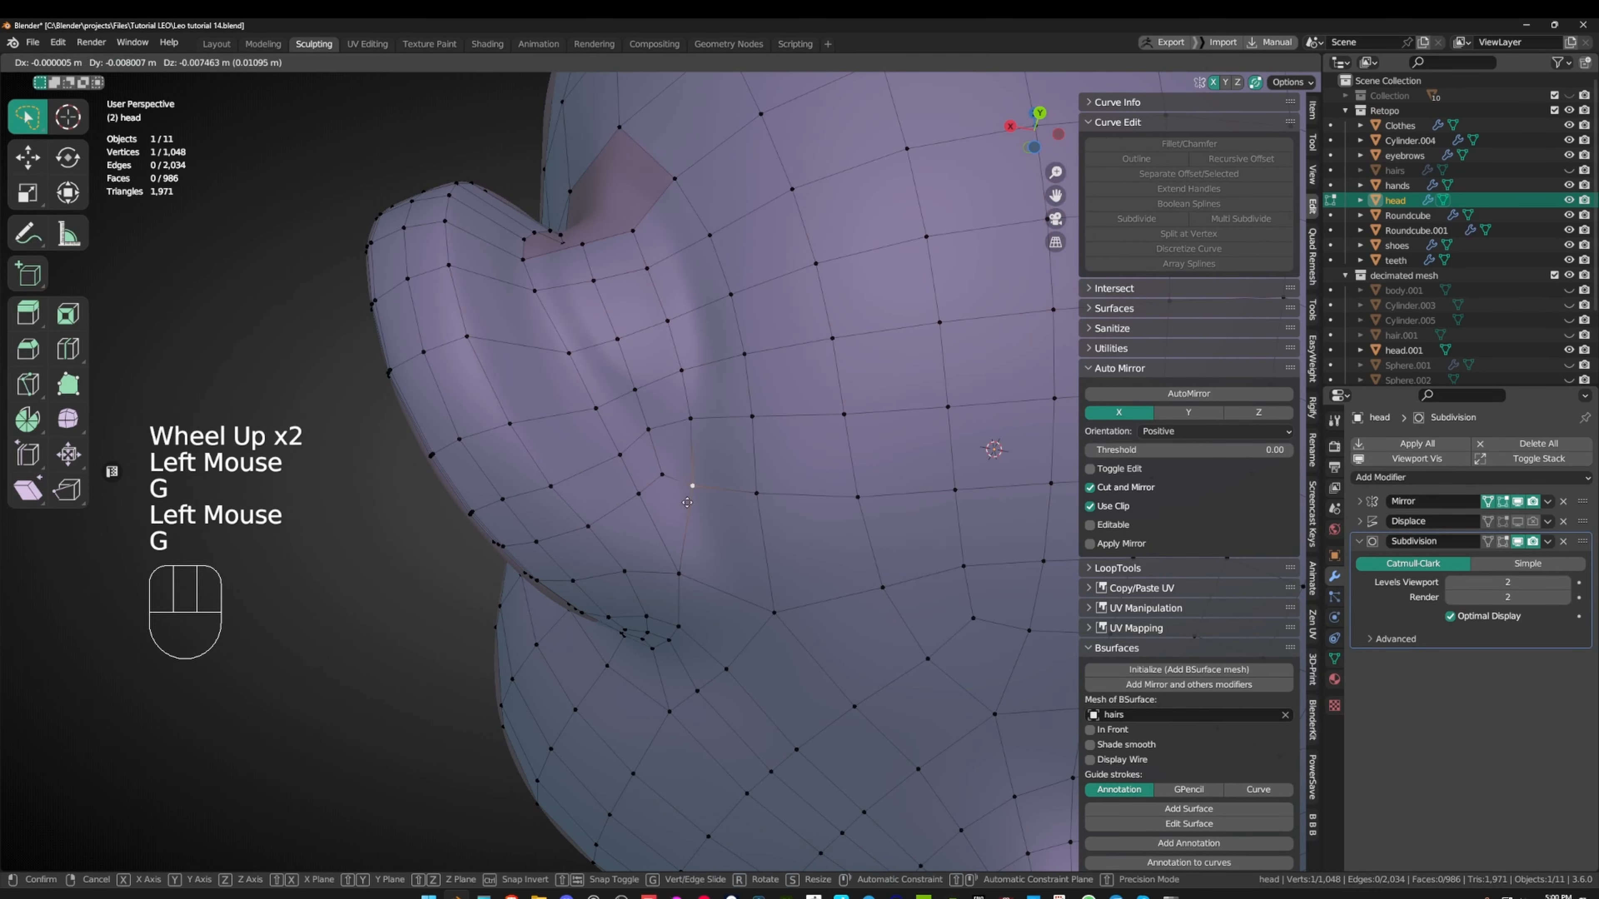
{"action": "left_click", "coordinate": [693, 485]}
{"action": "left_click", "coordinate": [639, 494]}
{"action": "key", "text": "g"}
{"action": "left_click", "coordinate": [646, 507]}
- Fine-tune two adjacent vertices at the lower end of the ear's back strip
{"action": "middle_click_drag", "start_coordinate": [655, 504], "coordinate": [658, 482]}
{"action": "left_click", "coordinate": [695, 469]}
{"action": "key", "text": "g"}
{"action": "left_click", "coordinate": [692, 480]}
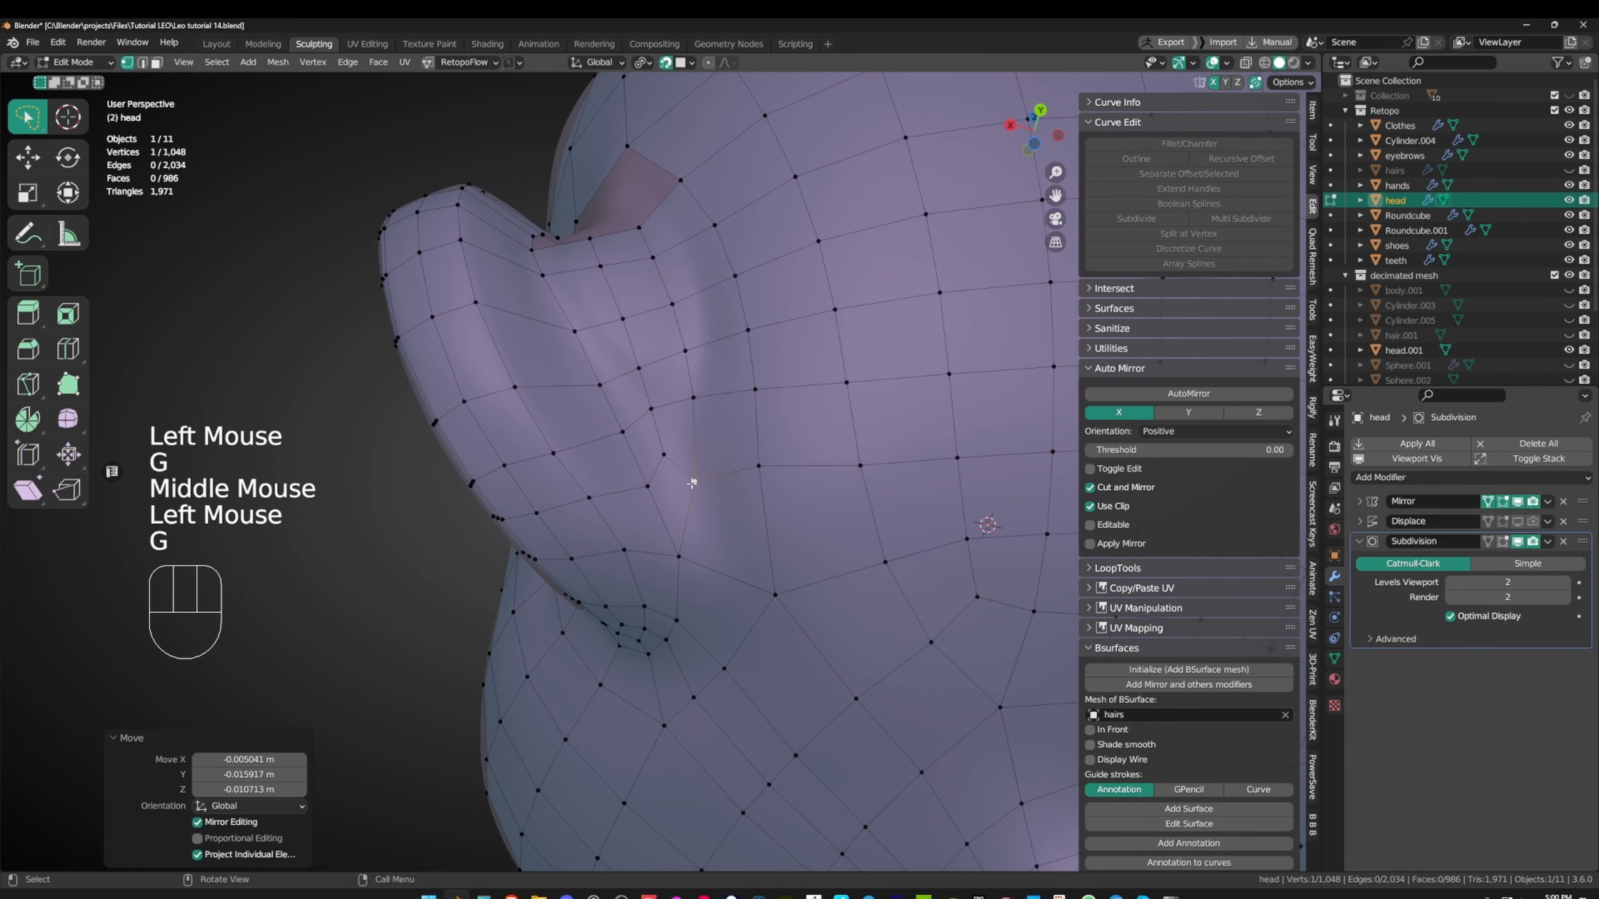
{"action": "left_click", "coordinate": [663, 455]}
{"action": "key", "text": "g"}
{"action": "left_click", "coordinate": [666, 465]}
- Move the hole's upper front corner vertex just above the top of the ear
{"action": "scroll", "coordinate": [666, 465], "scroll_direction": "down", "scroll_amount": 2}
{"action": "middle_click_drag", "start_coordinate": [749, 529], "coordinate": [850, 630]}
{"action": "middle_click_drag", "start_coordinate": [850, 630], "coordinate": [818, 598]}
{"action": "scroll", "coordinate": [787, 566], "scroll_direction": "up", "scroll_amount": 1}
{"action": "left_click", "coordinate": [731, 529]}
{"action": "key", "text": "g"}
{"action": "left_click", "coordinate": [725, 532]}
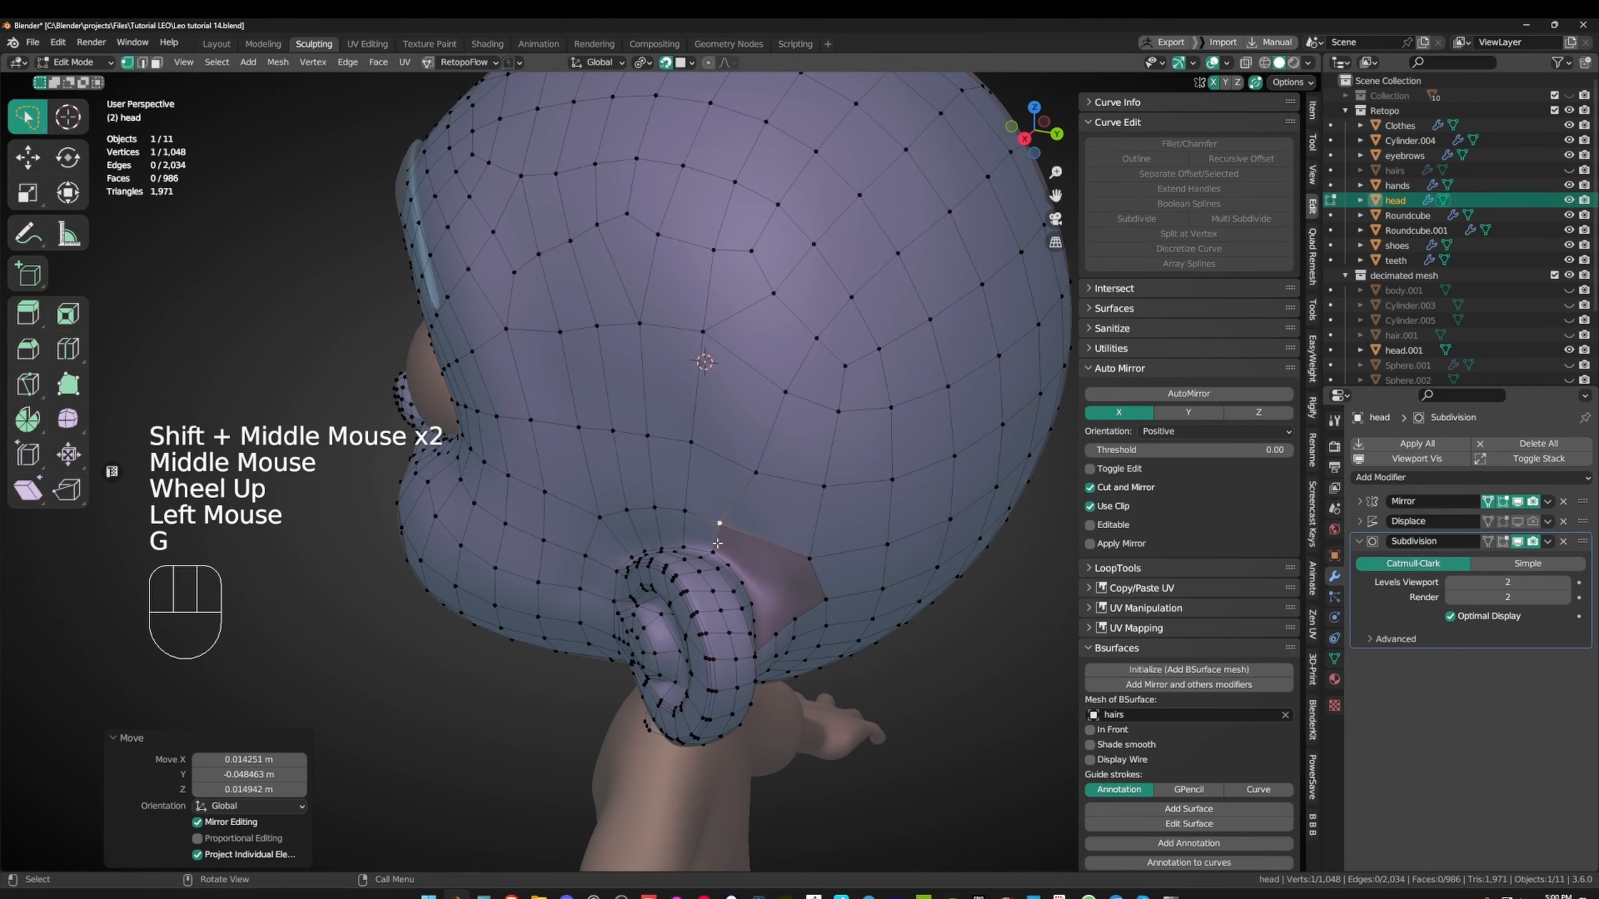
- Reposition the vertices on the side of the head above the hole to relax the stretched quads
{"action": "middle_click_drag", "start_coordinate": [727, 533], "coordinate": [849, 566]}
{"action": "key", "text": "g"}
{"action": "left_click", "coordinate": [806, 429]}
{"action": "key", "text": "g"}
{"action": "left_click", "coordinate": [778, 372]}
{"action": "key", "text": "g"}
{"action": "left_click", "coordinate": [815, 320]}
{"action": "left_click", "coordinate": [851, 357]}
{"action": "key", "text": "g"}
{"action": "left_click", "coordinate": [845, 349]}
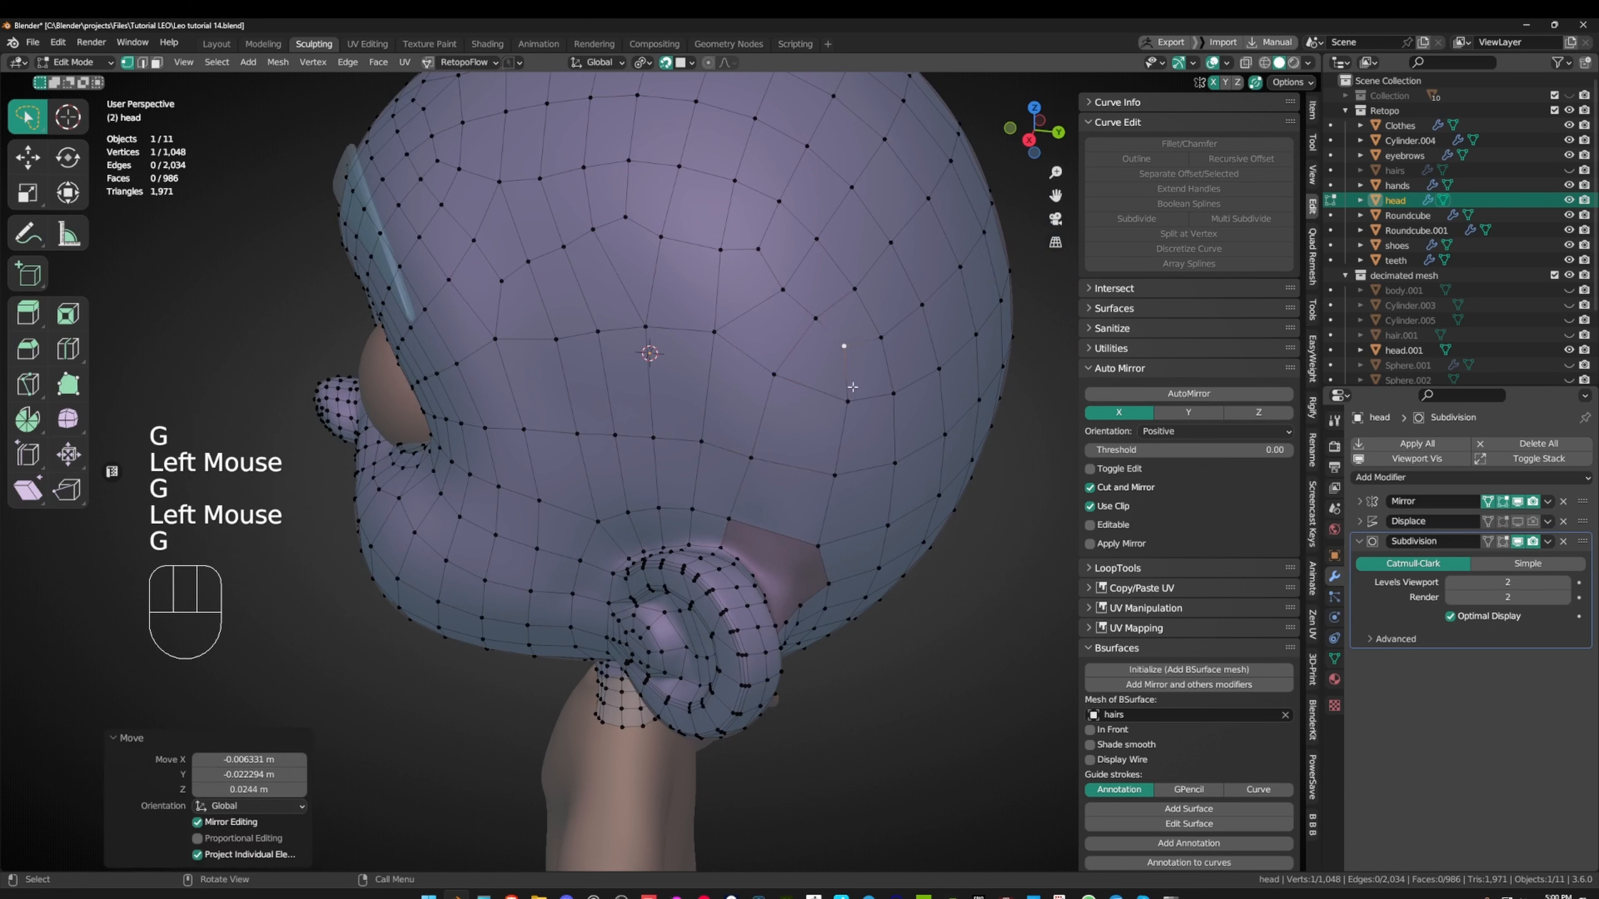
- Fine-tune the corner vertices of the small quad above the hole and the vertex beside it
{"action": "left_click", "coordinate": [848, 401]}
{"action": "key", "text": "g"}
{"action": "left_click", "coordinate": [840, 383]}
{"action": "left_click", "coordinate": [845, 351]}
{"action": "key", "text": "g"}
{"action": "left_click", "coordinate": [843, 344]}
{"action": "left_click", "coordinate": [894, 392]}
{"action": "key", "text": "g"}
{"action": "left_click", "coordinate": [893, 391]}
- Delete the small face on the side of the head above the hole behind the ear
{"action": "middle_click_drag", "start_coordinate": [822, 374], "coordinate": [816, 365]}
{"action": "key", "text": "3"}
{"action": "left_click", "coordinate": [816, 364]}
{"action": "key", "text": "x"}
{"action": "left_click", "coordinate": [797, 400]}
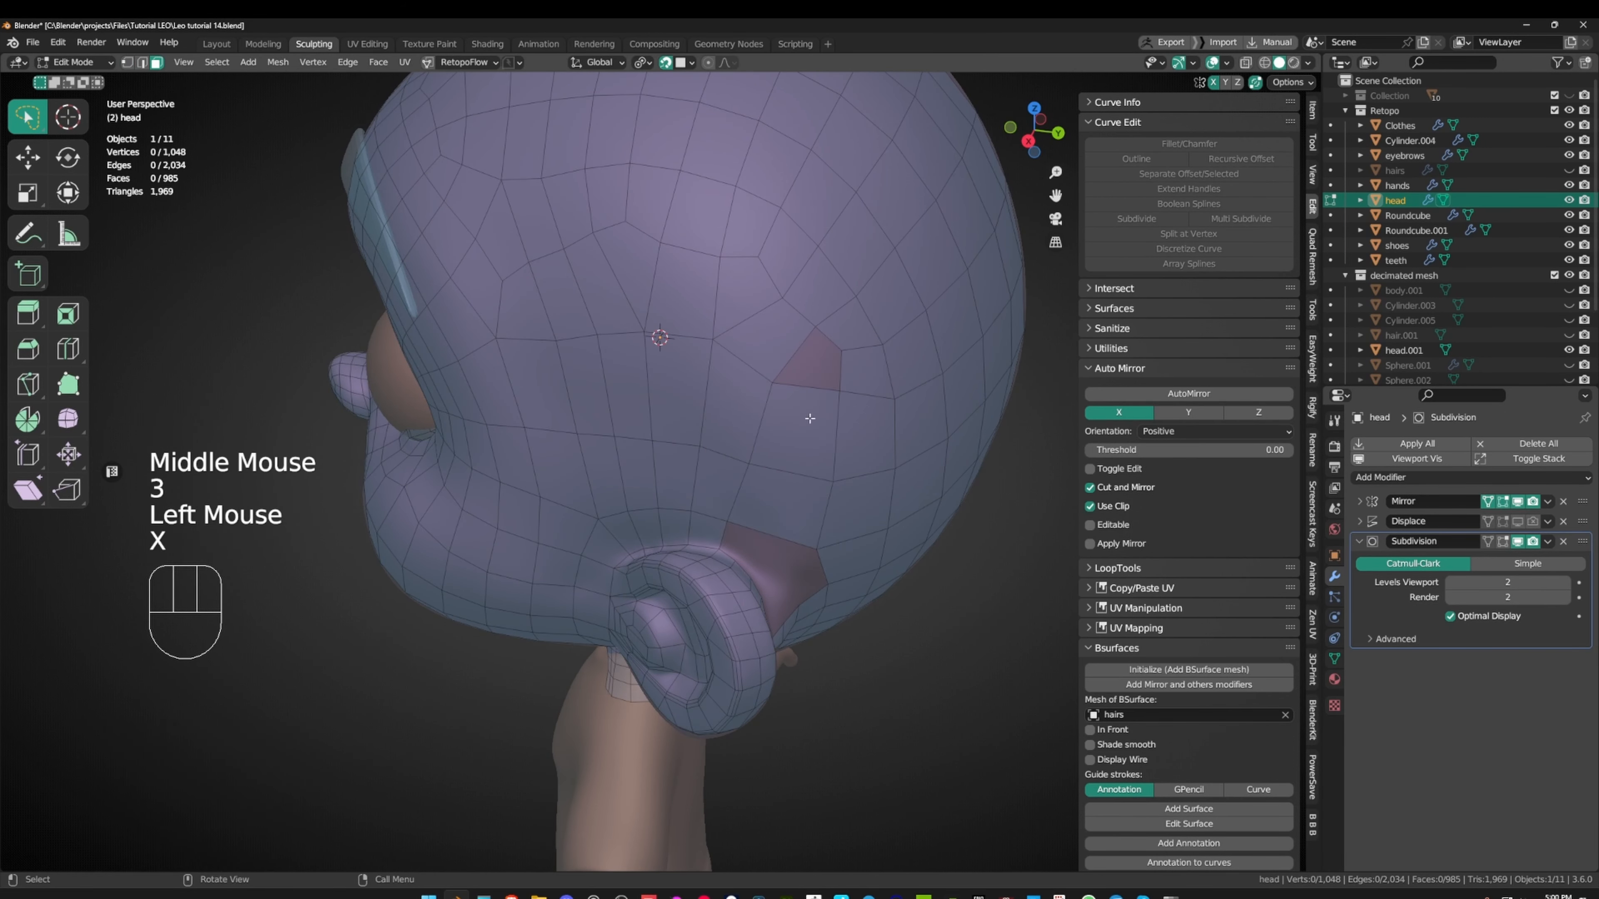
- Turn snapping off and edge-slide the horizontal edge path from the new gap's top vertex around the back of the head
{"action": "left_click", "coordinate": [816, 327]}
{"action": "scroll", "coordinate": [817, 327], "scroll_direction": "down", "scroll_amount": 1}
{"action": "middle_click_drag", "start_coordinate": [853, 314], "coordinate": [783, 340]}
{"action": "left_click", "coordinate": [950, 298], "text": "ctrl"}
{"action": "middle_click_drag", "start_coordinate": [956, 275], "coordinate": [895, 346]}
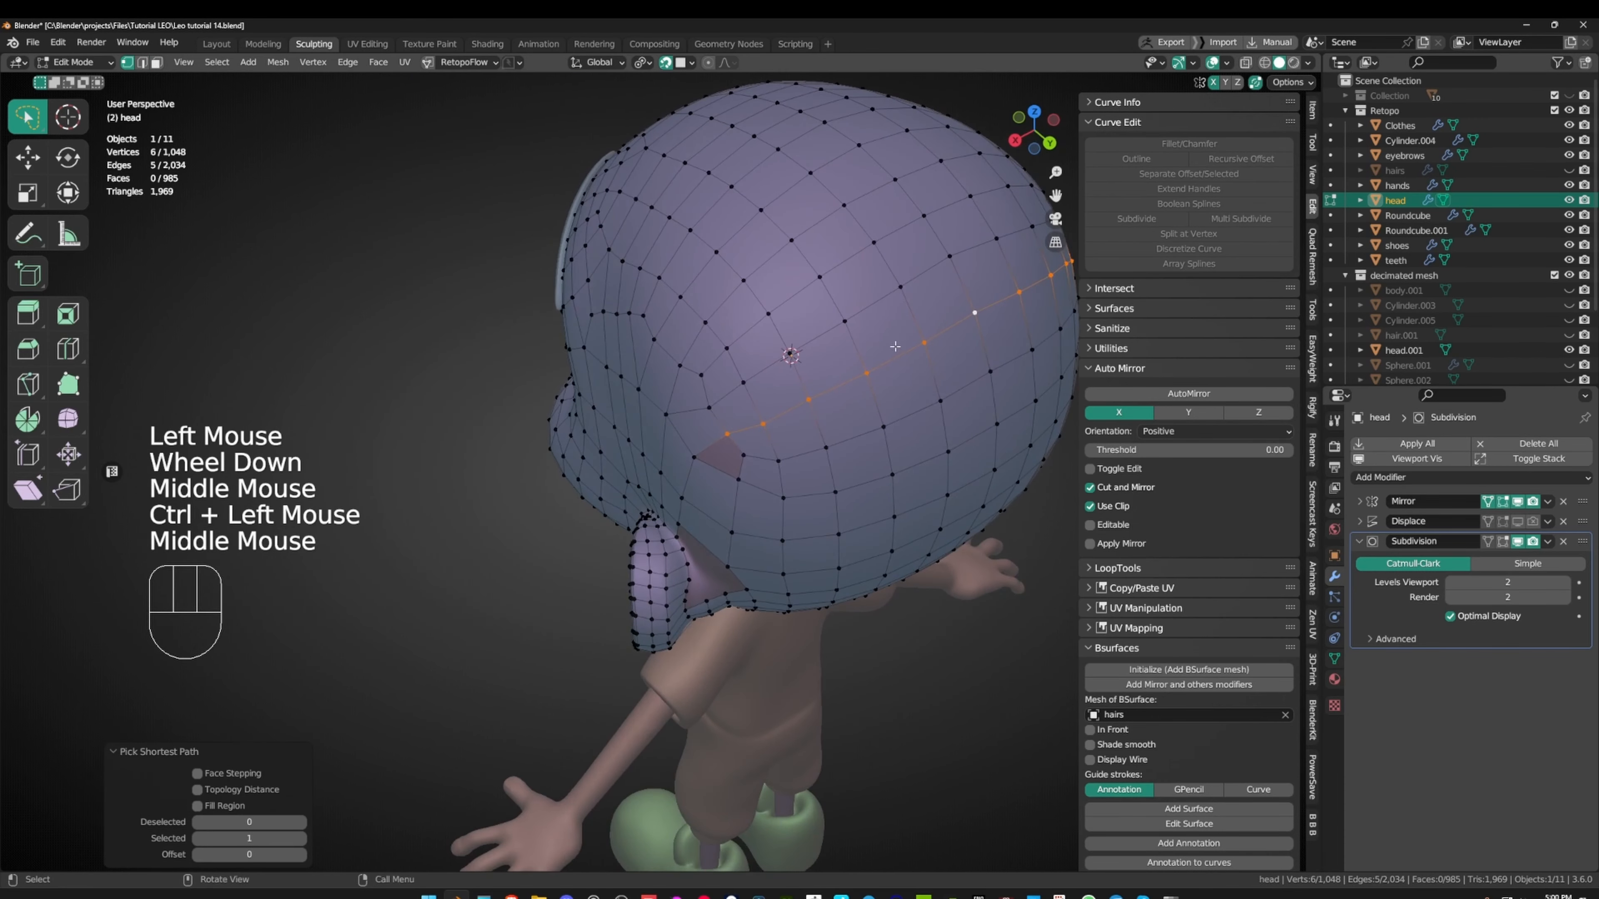
{"action": "key", "text": "g"}
{"action": "key", "text": "g"}
{"action": "key", "text": "shift+Tab"}
{"action": "key", "text": "g"}
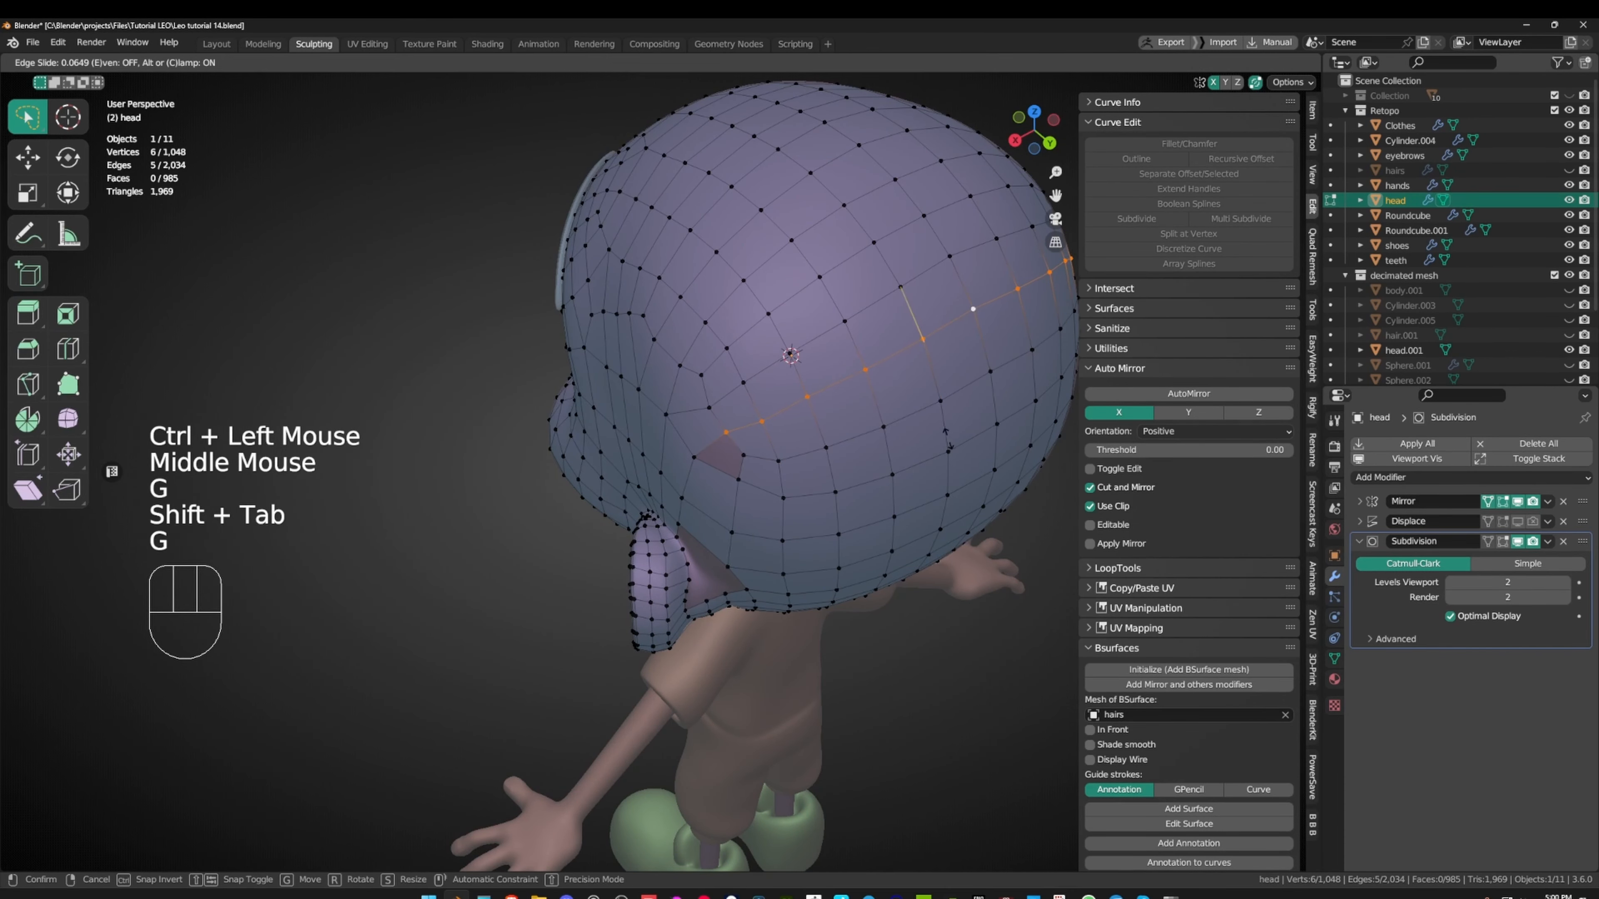
{"action": "left_click", "coordinate": [939, 408]}
- Edge-slide the next horizontal path above it toward the crown by a factor of about 0.54
{"action": "left_click", "coordinate": [703, 405]}
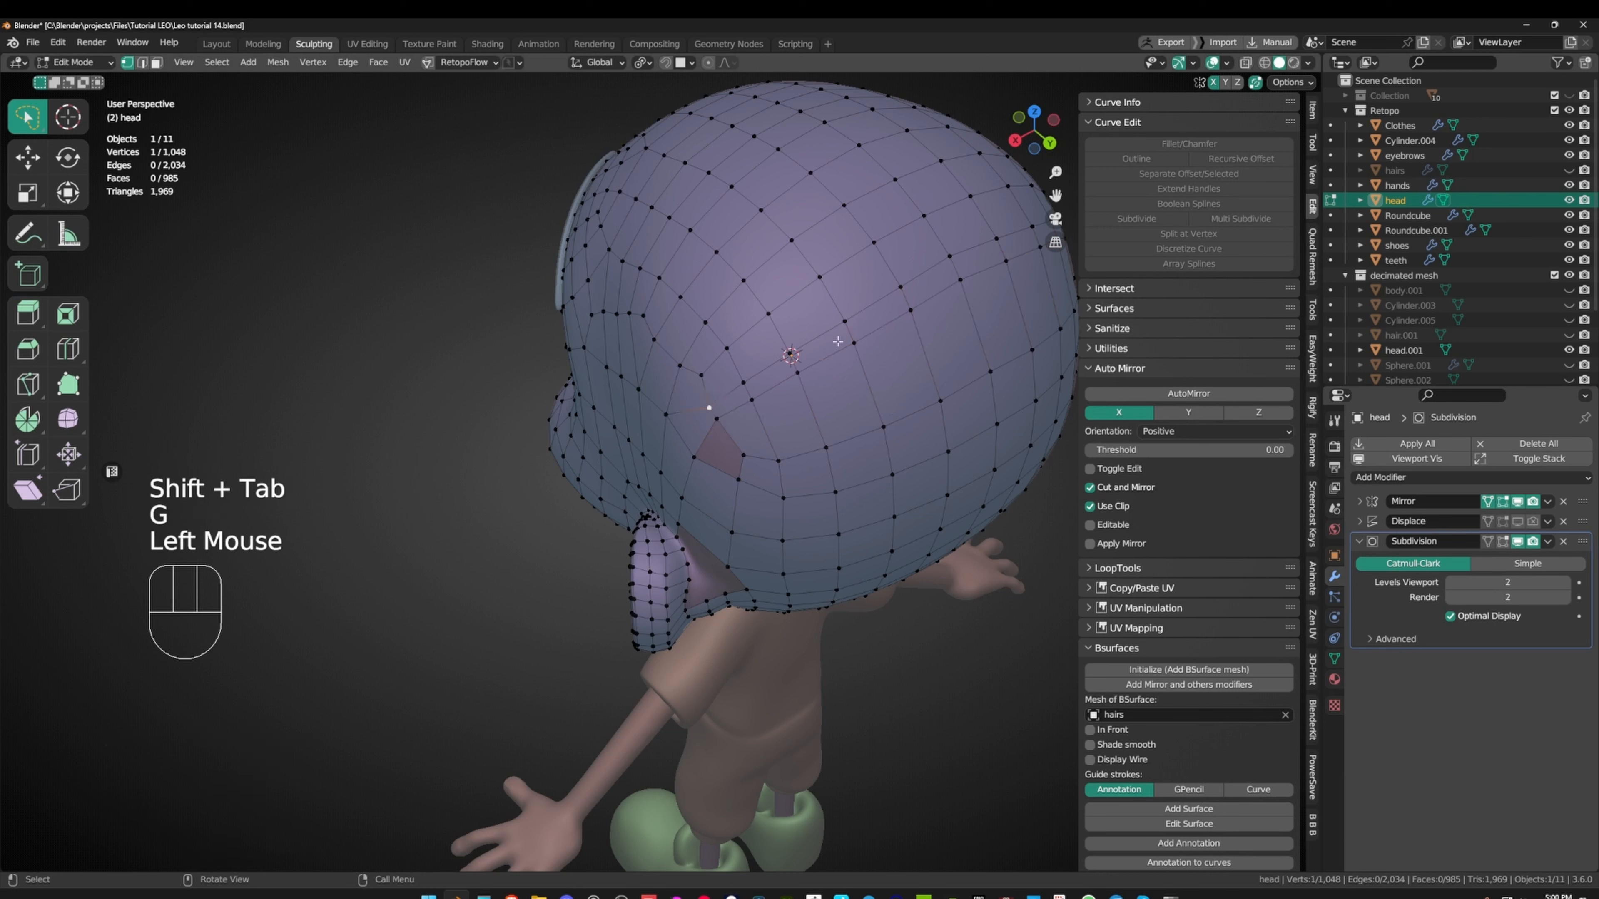
{"action": "left_click", "coordinate": [942, 258], "text": "ctrl"}
{"action": "key", "text": "g"}
{"action": "left_click", "coordinate": [953, 382]}
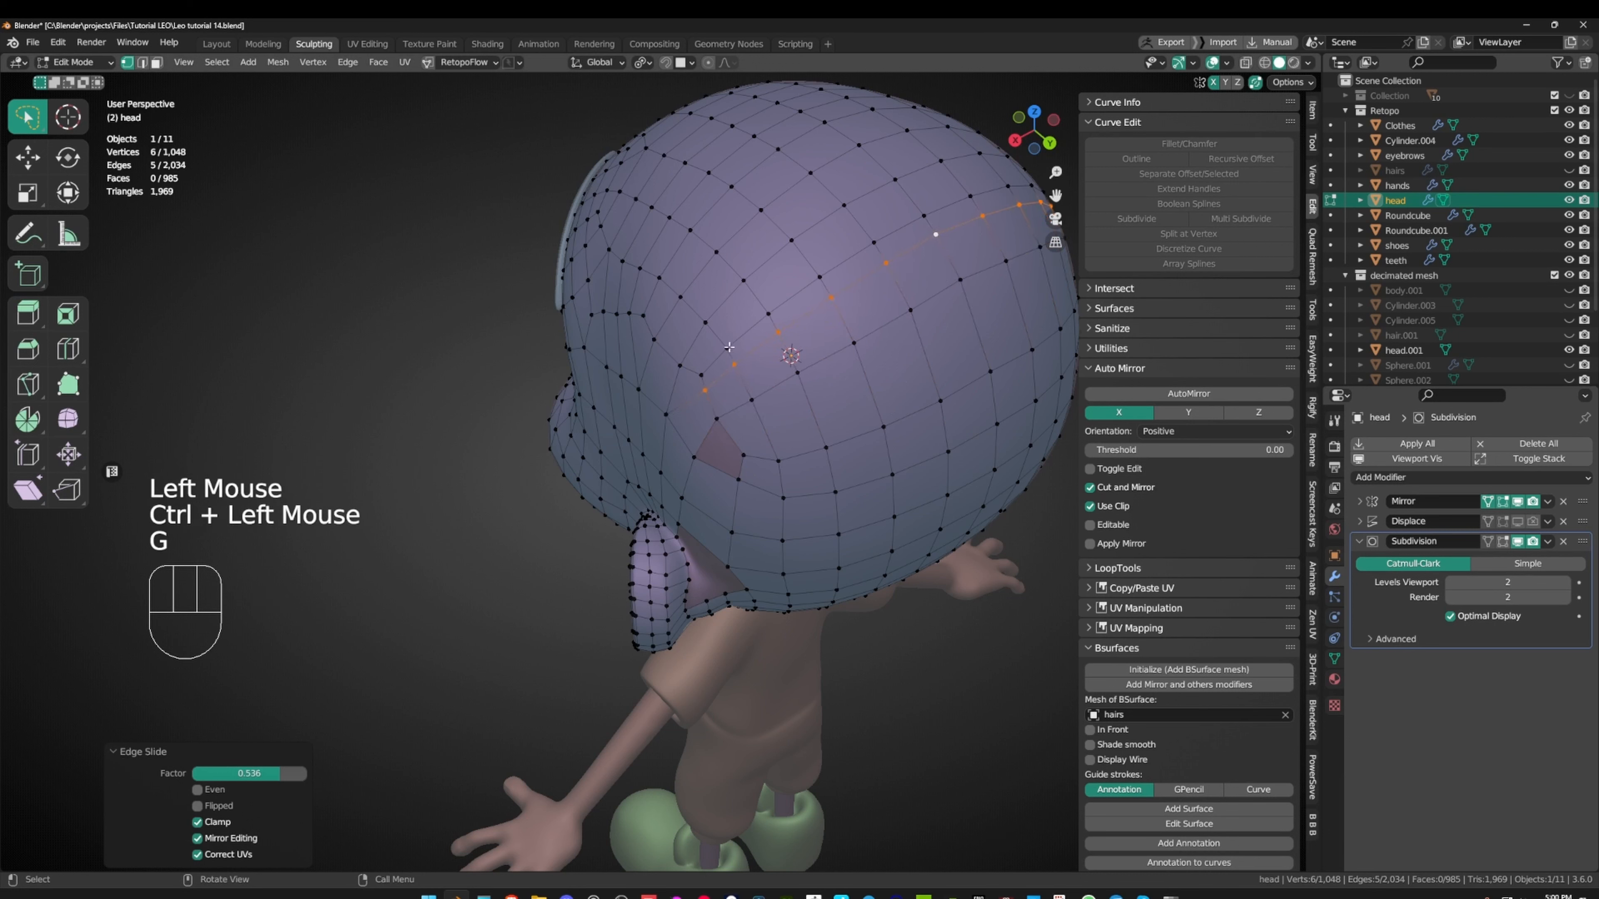
- Edge-slide the next horizontal edge path up the back of the head toward the crown
{"action": "left_click", "coordinate": [699, 374]}
{"action": "left_click", "coordinate": [927, 216], "text": "ctrl"}
{"action": "key", "text": "g"}
{"action": "key", "text": "g"}
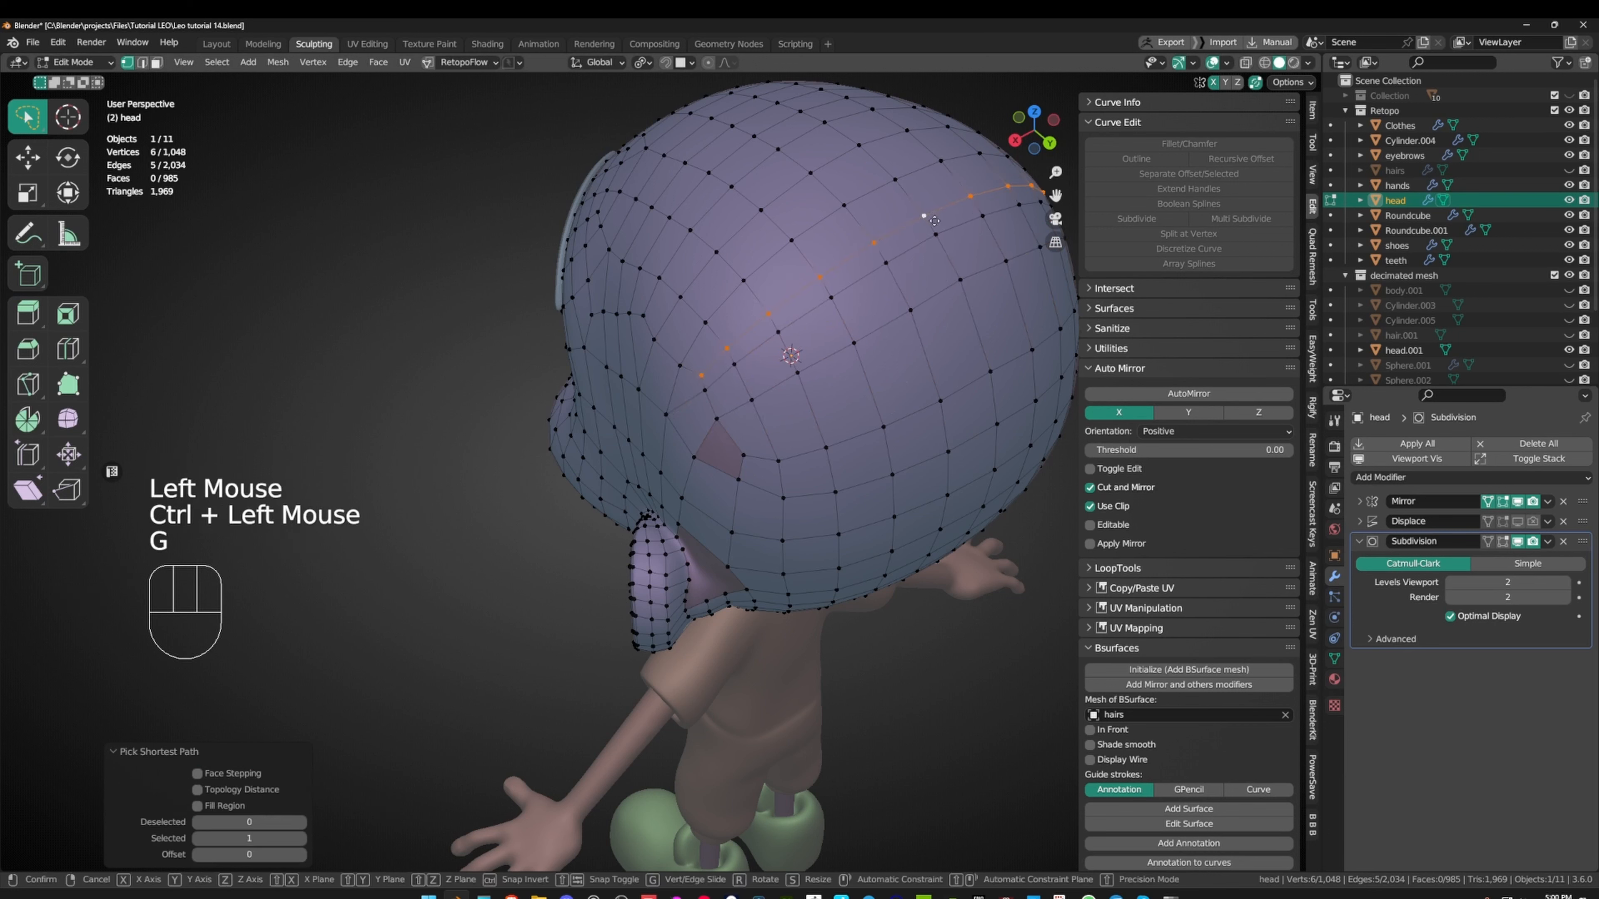
{"action": "left_click", "coordinate": [906, 271]}
- Add two vertical loop cuts through the face strip between the gap and the hole behind the ear, spacing them evenly
{"action": "middle_click_drag", "start_coordinate": [906, 272], "coordinate": [918, 267]}
{"action": "middle_click_drag", "start_coordinate": [918, 267], "coordinate": [669, 363], "text": "shift"}
{"action": "key", "text": "g"}
{"action": "scroll", "coordinate": [751, 265], "scroll_direction": "up", "scroll_amount": 2}
{"action": "scroll", "coordinate": [750, 265], "scroll_direction": "up", "scroll_amount": 2}
{"action": "key", "text": "ctrl+r"}
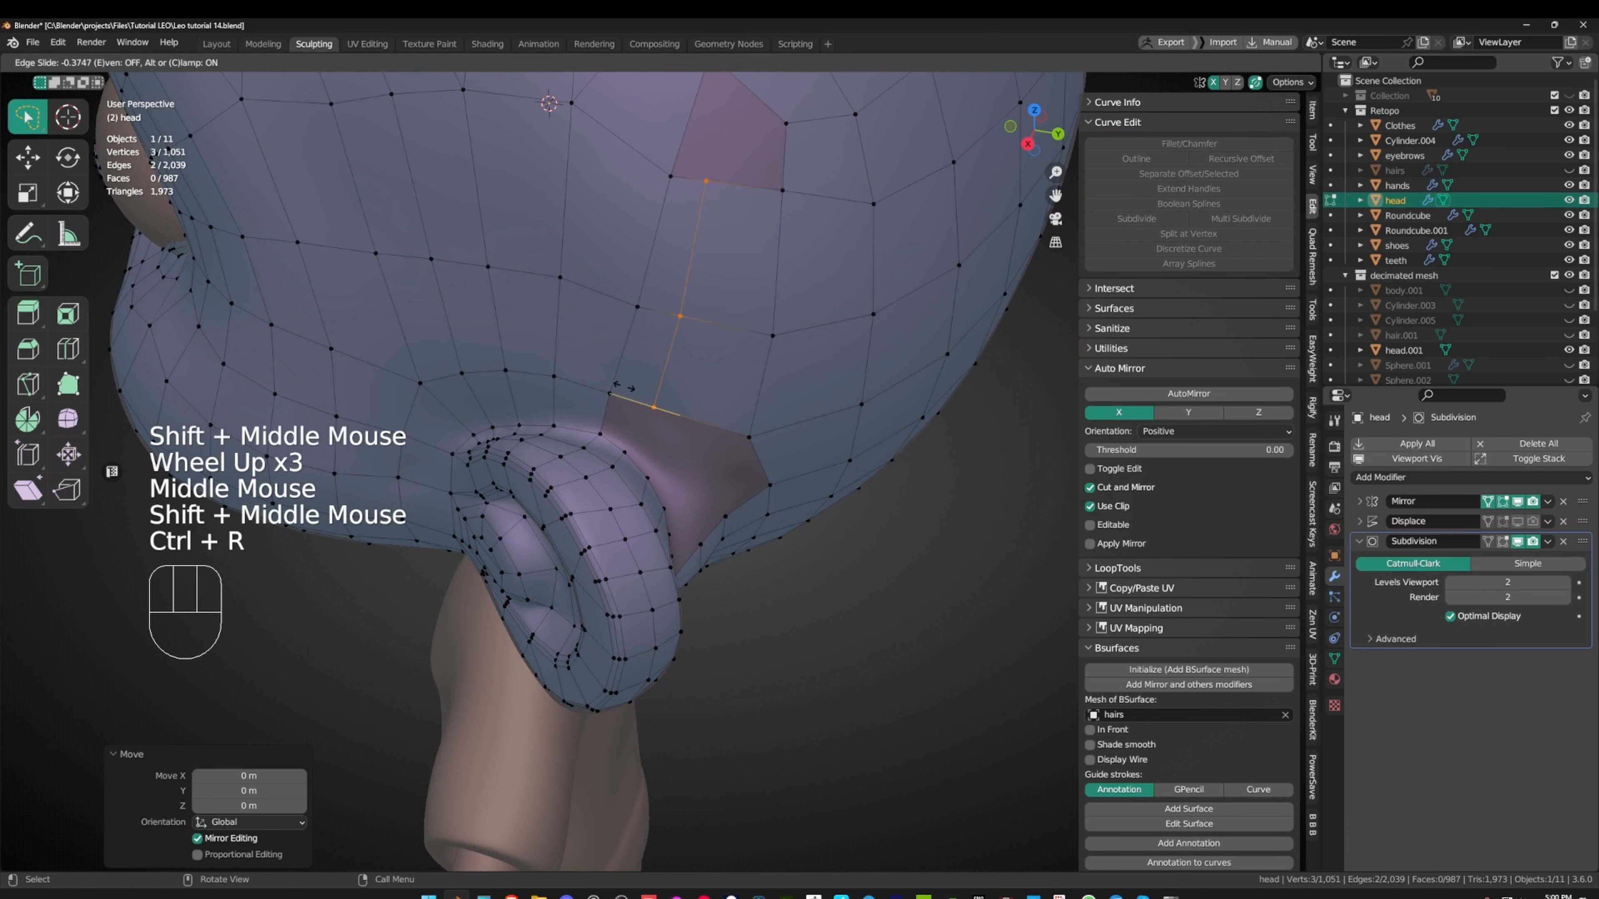
{"action": "left_click", "coordinate": [616, 383]}
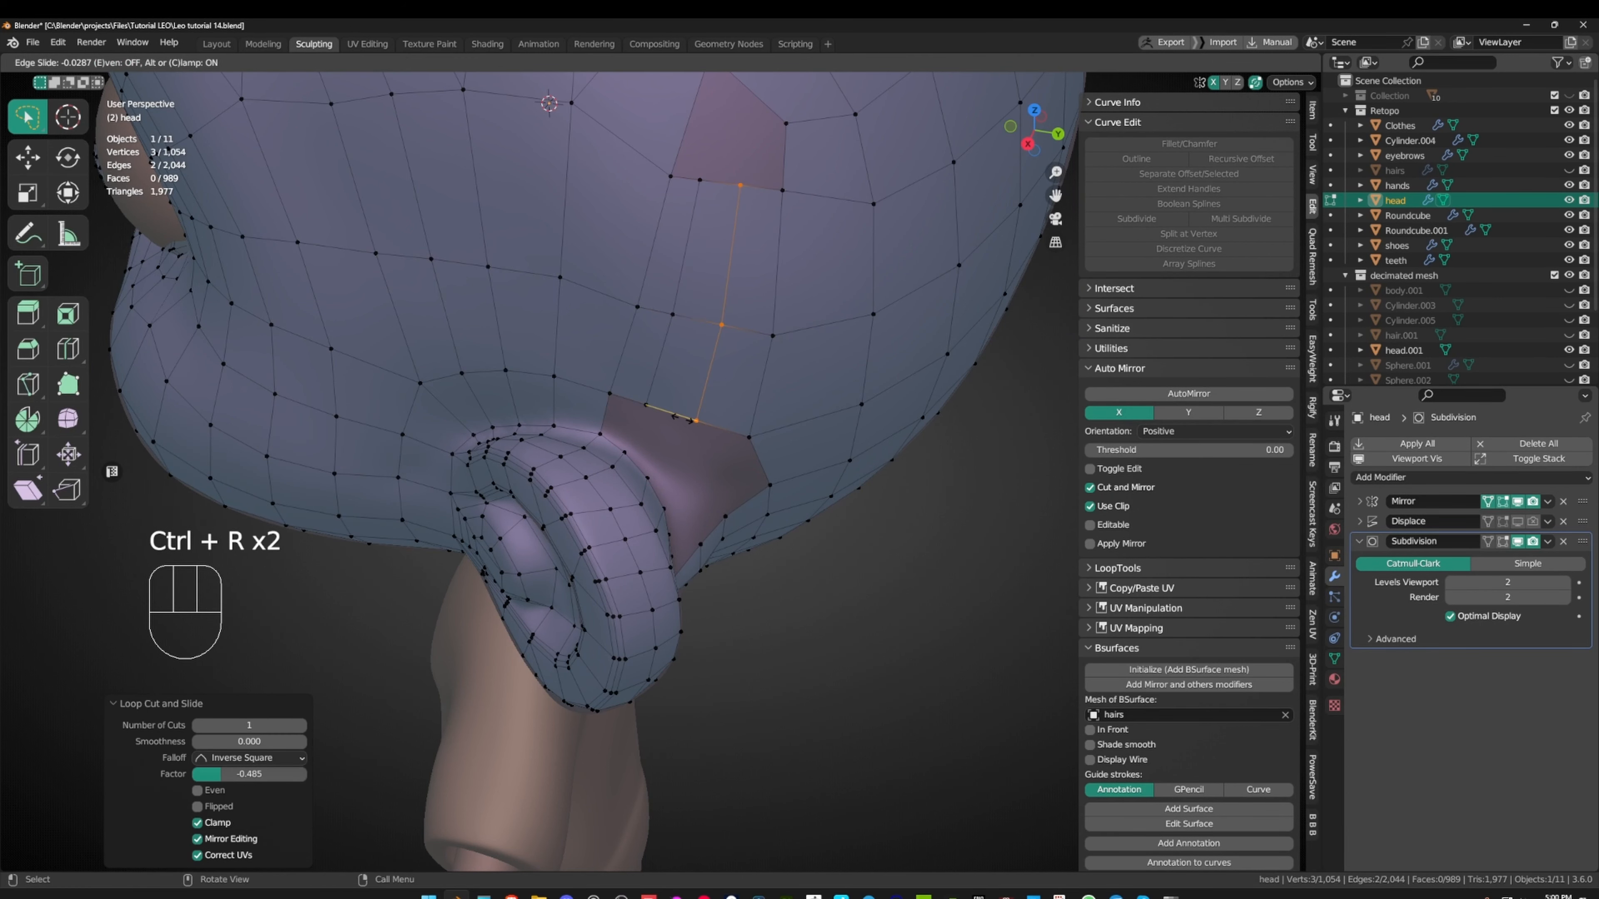
{"action": "left_click", "coordinate": [679, 418]}
- Add a centred loop cut from the gap's upper edge over the back of the head and fill the gap with faces
{"action": "middle_click_drag", "start_coordinate": [678, 418], "coordinate": [547, 595], "text": "shift"}
{"action": "scroll", "coordinate": [643, 314], "scroll_direction": "down", "scroll_amount": 1}
{"action": "key", "text": "ctrl+r"}
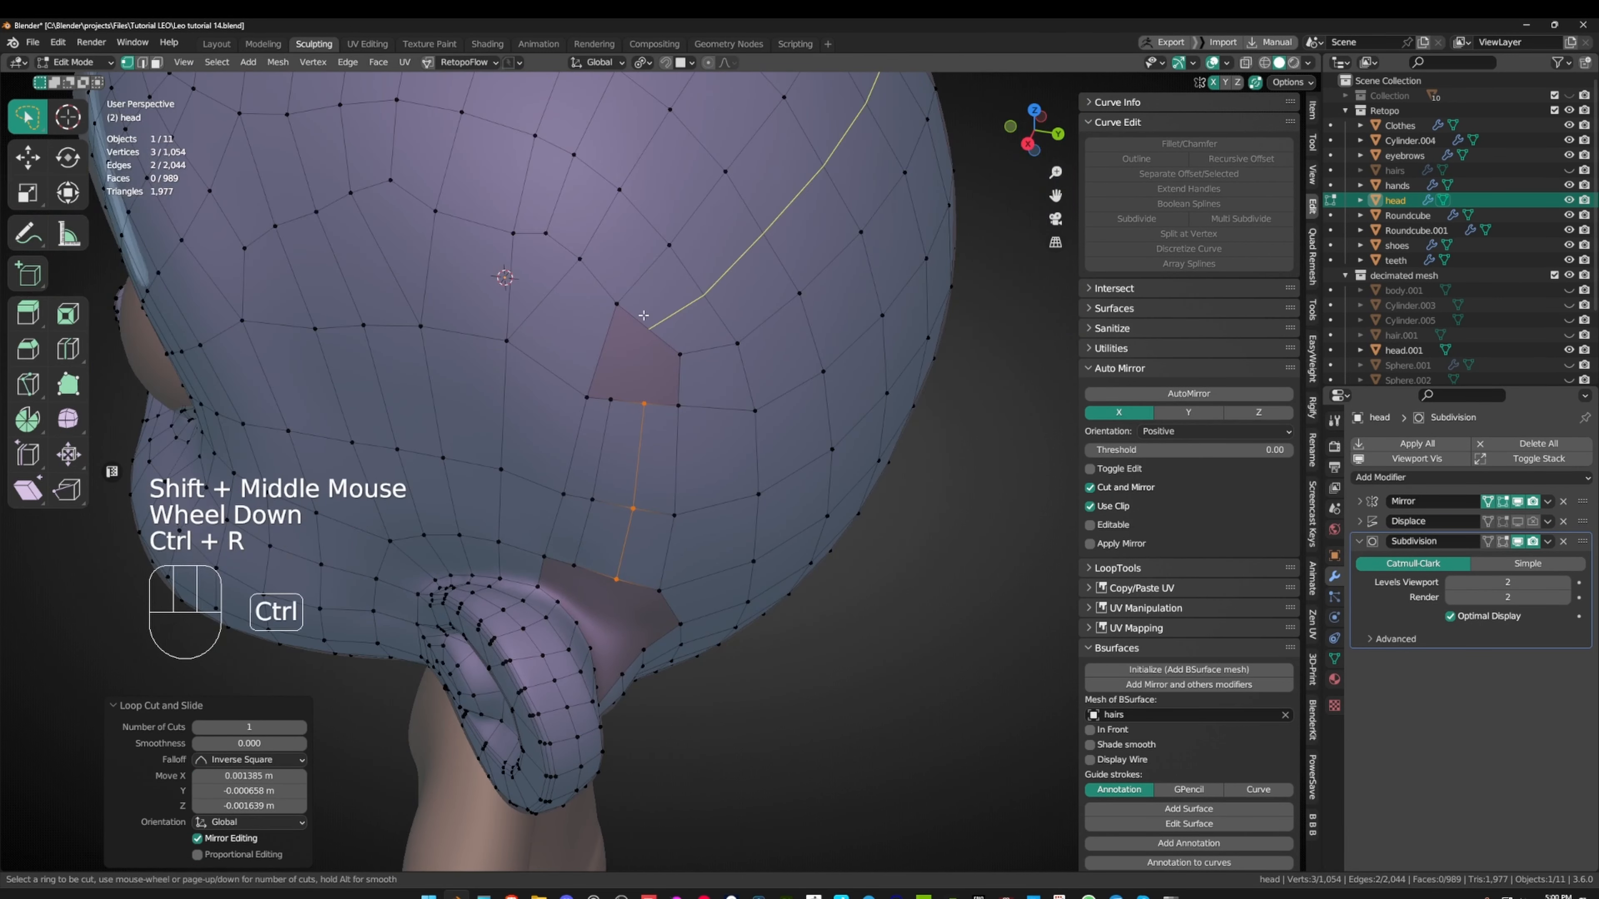
{"action": "left_click", "coordinate": [643, 314]}
{"action": "right_click", "coordinate": [643, 314]}
{"action": "key", "text": "2"}
{"action": "left_click", "coordinate": [684, 384]}
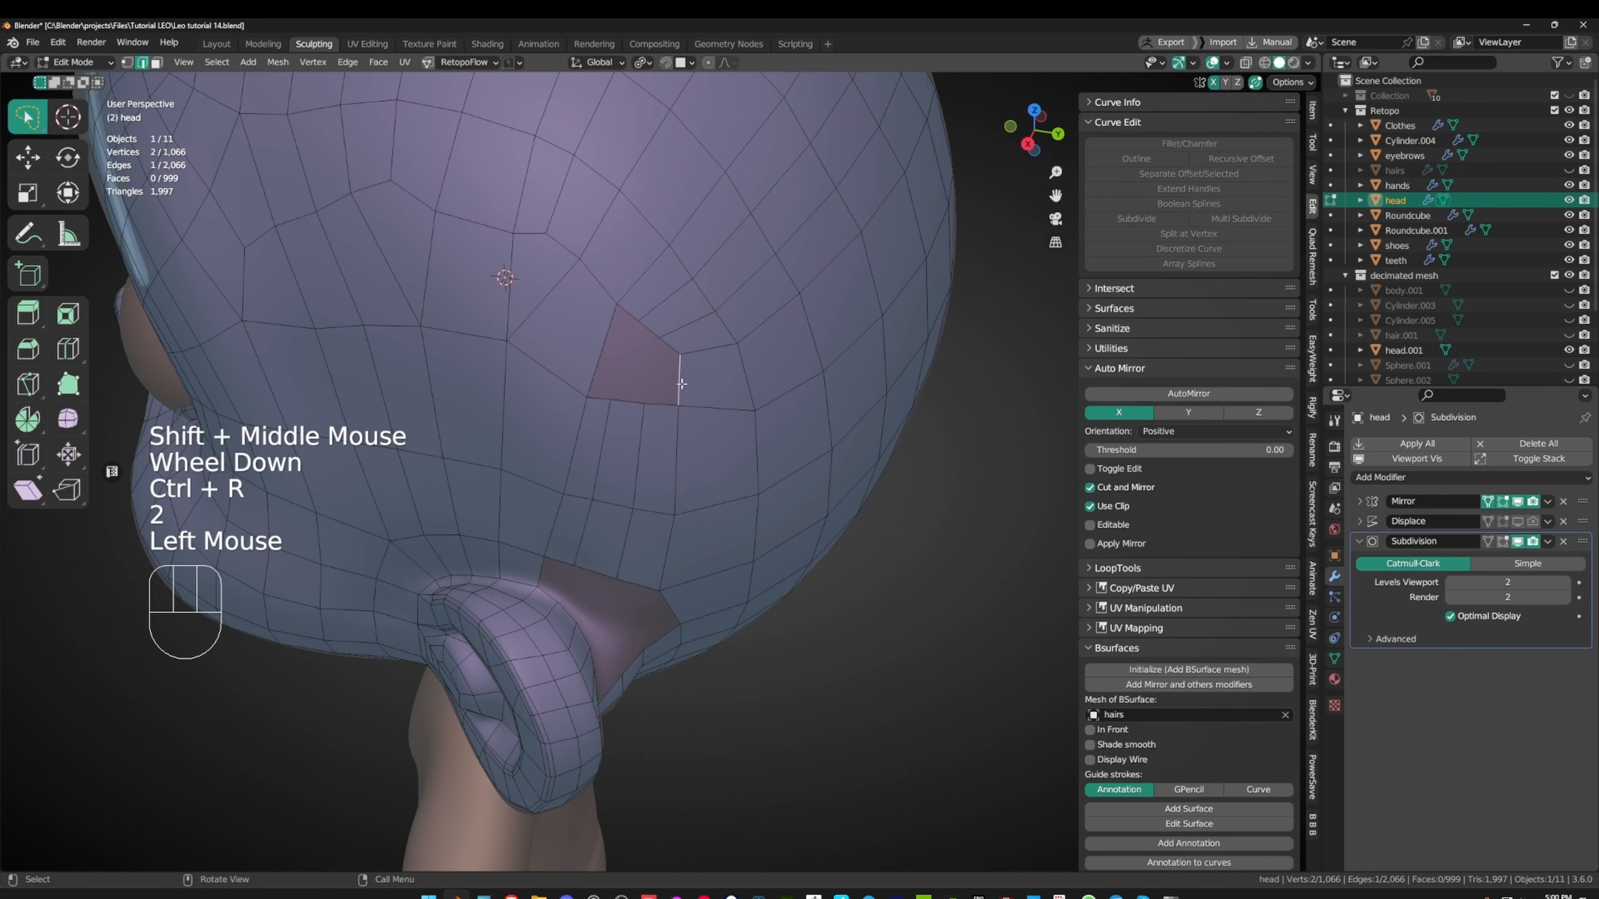
{"action": "key", "text": "f"}
- Fill the first faces at the ear-side corner of the hole behind the ear and reposition the neighbouring vertices
{"action": "middle_click_drag", "start_coordinate": [680, 384], "coordinate": [547, 396], "text": "shift"}
{"action": "key", "text": "1"}
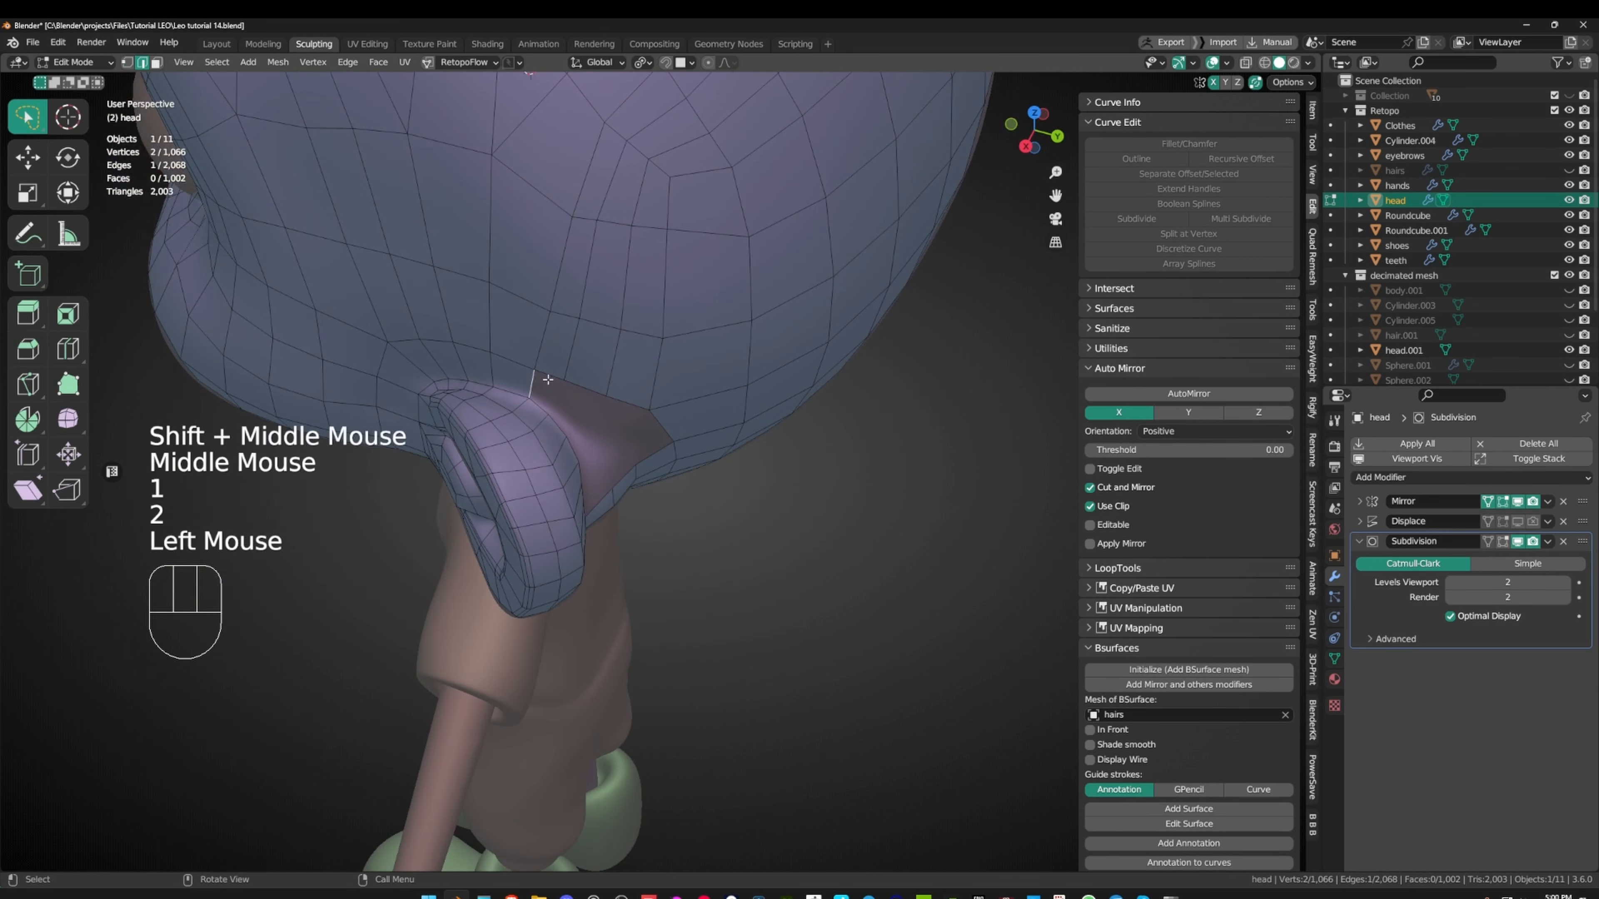
{"action": "key", "text": "1"}
{"action": "middle_click_drag", "start_coordinate": [673, 394], "coordinate": [624, 398]}
{"action": "left_click", "coordinate": [586, 296]}
{"action": "key", "text": "g"}
{"action": "left_click", "coordinate": [555, 320]}
{"action": "key", "text": "g"}
{"action": "left_click", "coordinate": [561, 318]}
{"action": "left_click", "coordinate": [545, 301]}
{"action": "key", "text": "g"}
{"action": "left_click", "coordinate": [552, 301]}
- Undo a trial three-cut loop beside the hole and extend a first row of faces into it from the ear's edge
{"action": "scroll", "coordinate": [604, 352], "scroll_direction": "up", "scroll_amount": 2}
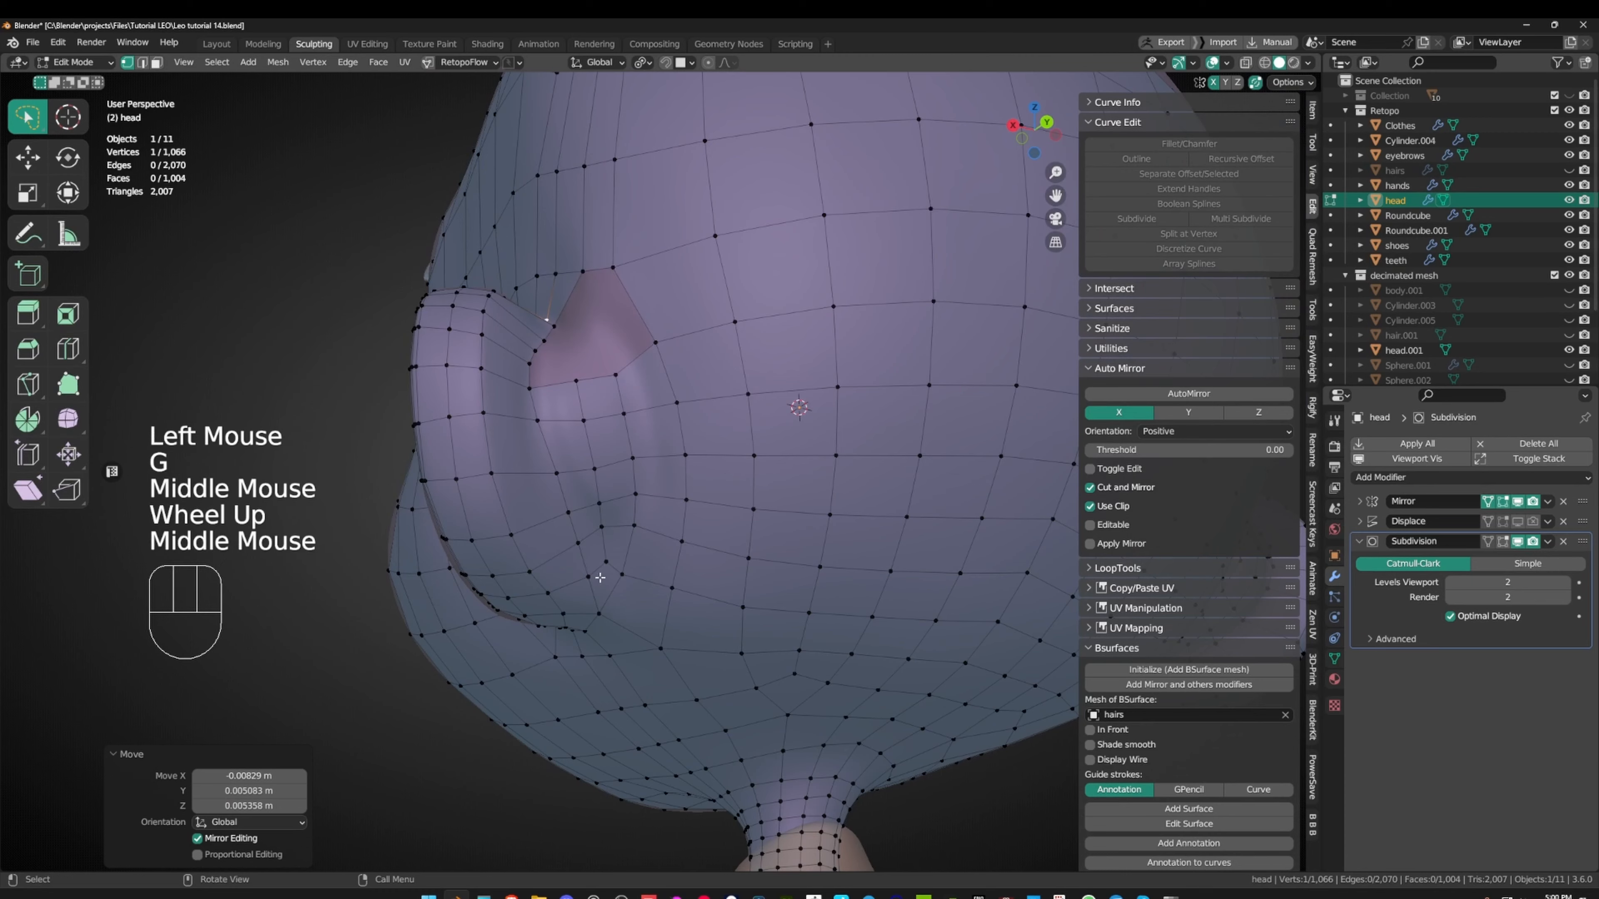
{"action": "middle_click_drag", "start_coordinate": [600, 577], "coordinate": [578, 370]}
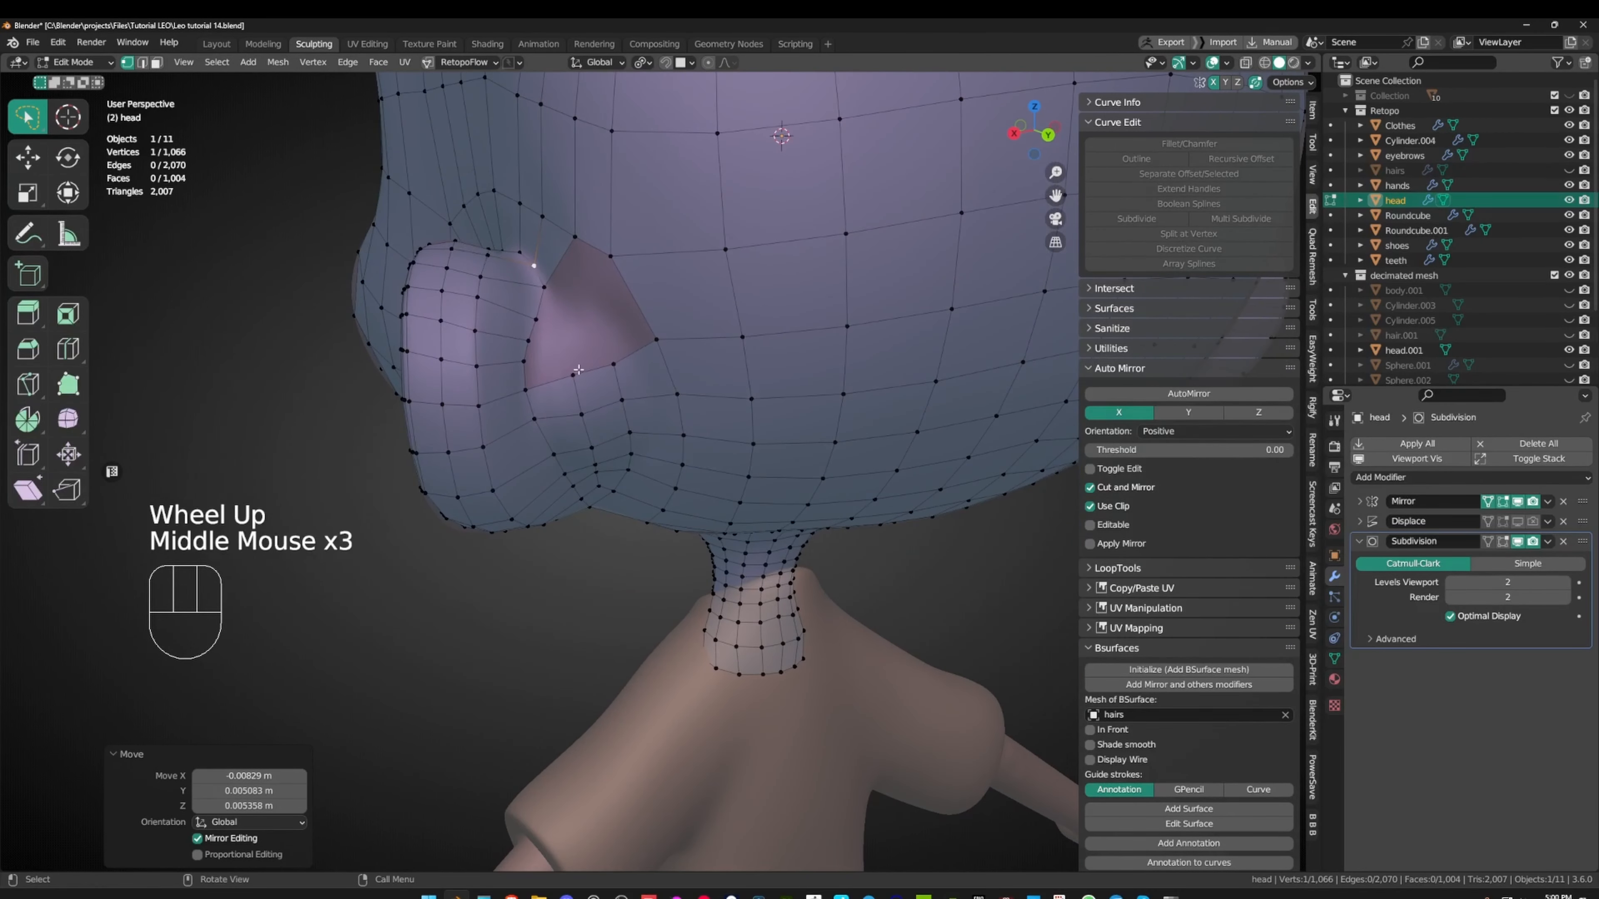
{"action": "left_click", "coordinate": [647, 311]}
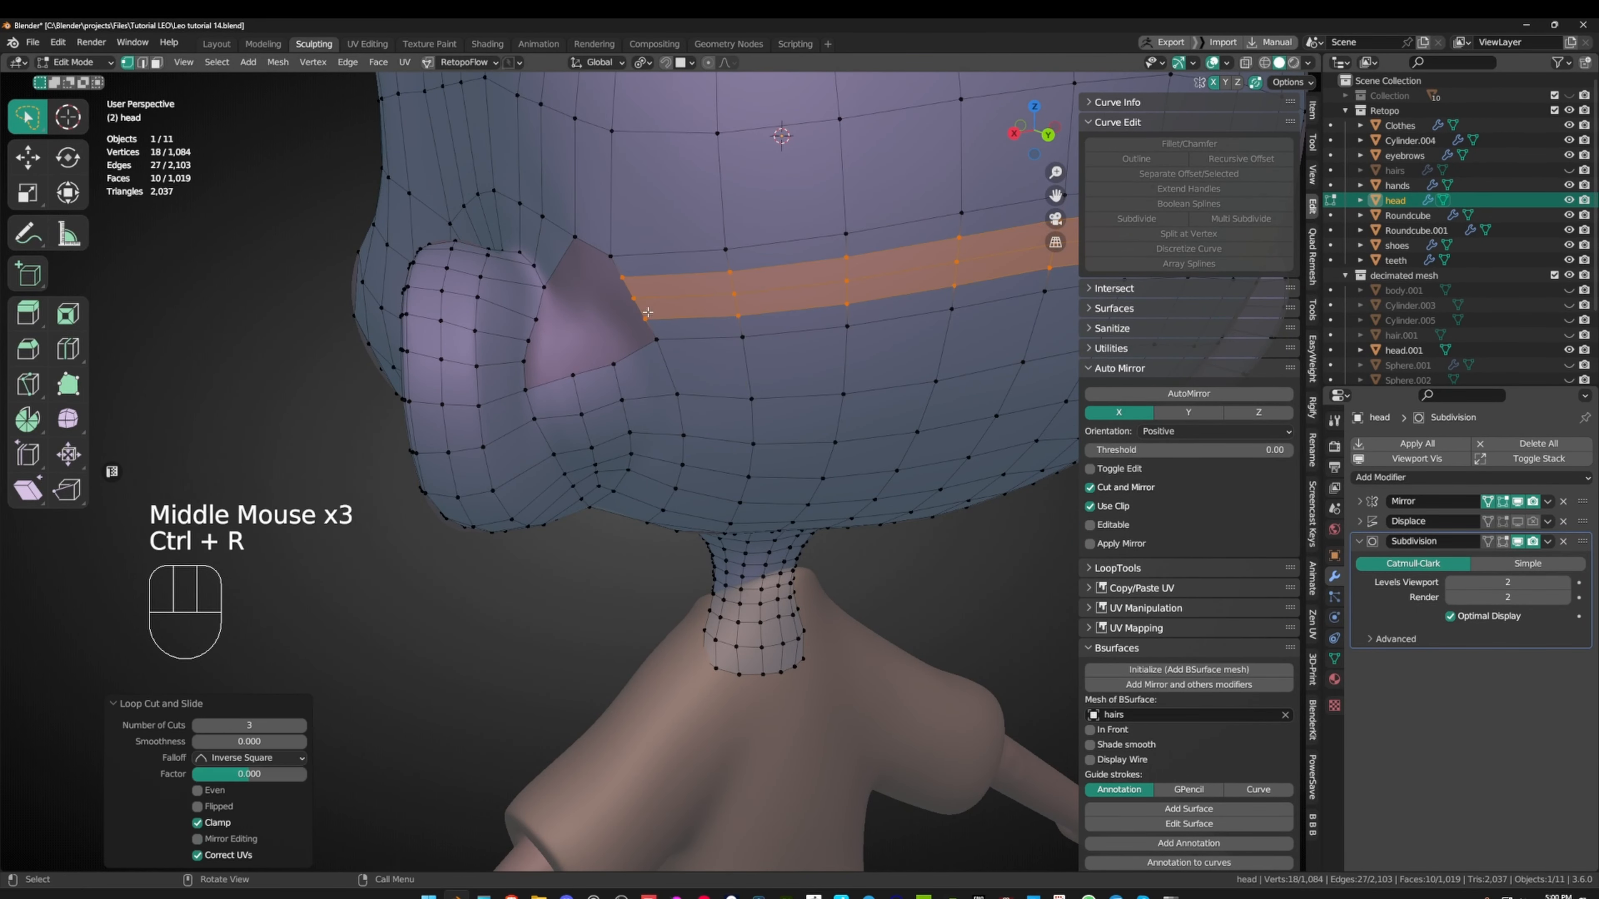
{"action": "key", "text": "ctrl+z"}
{"action": "key", "text": "f"}
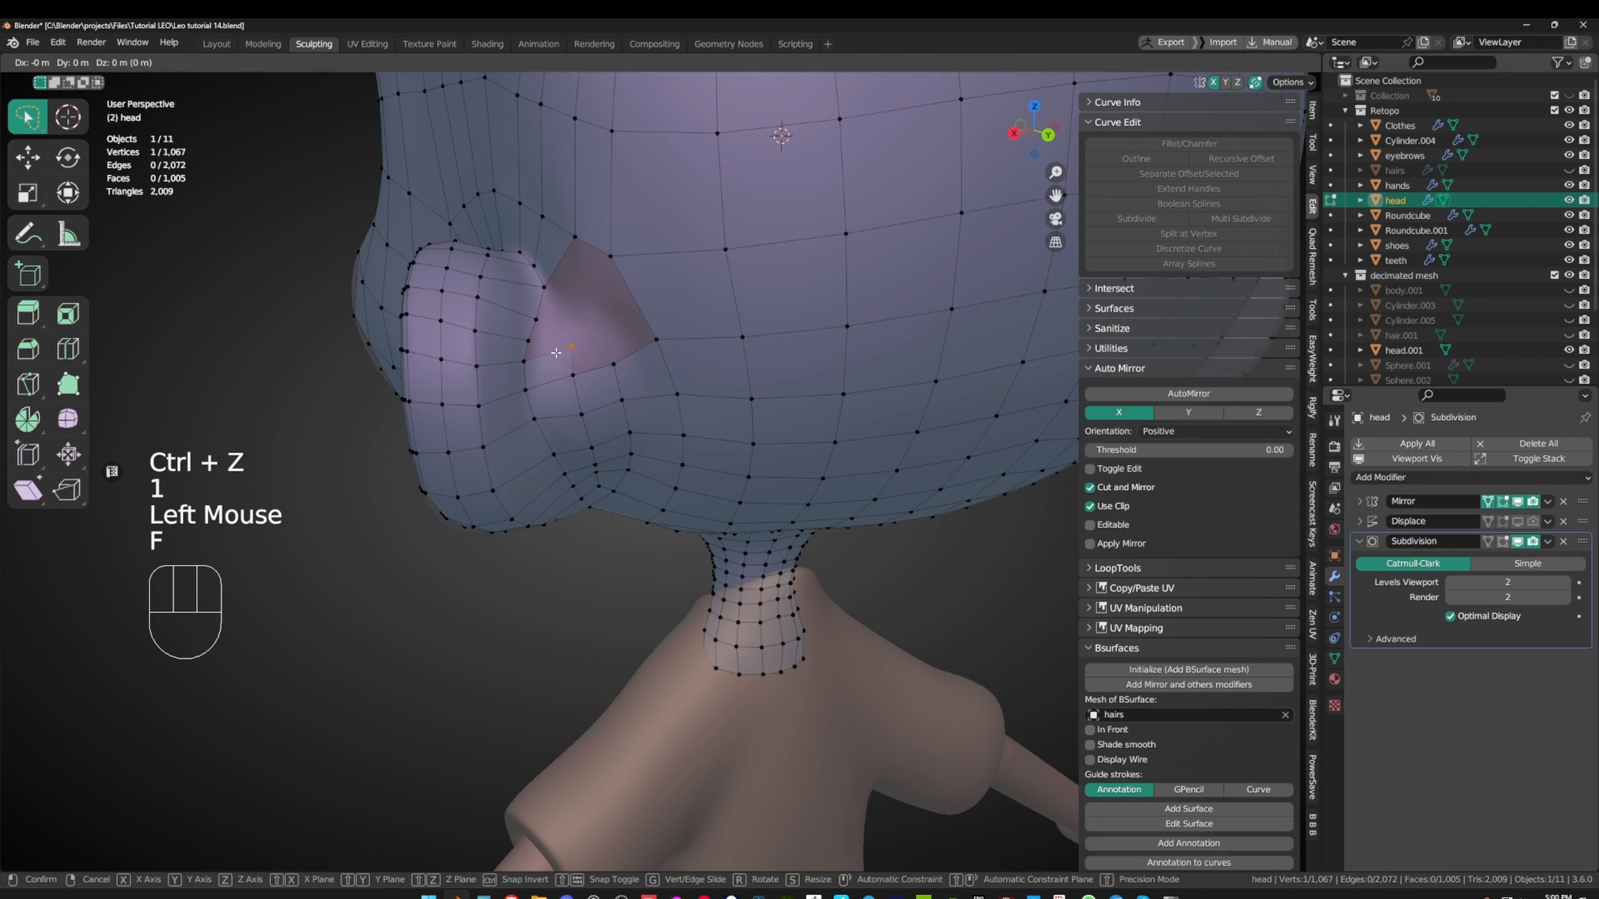
{"action": "left_click", "coordinate": [555, 356]}
{"action": "key", "text": "f"}
{"action": "left_click", "coordinate": [545, 340]}
{"action": "key", "text": "f"}
{"action": "left_click", "coordinate": [538, 334]}
- Extend a second row of faces into the hole behind the ear, placing each new vertex on the head's surface
{"action": "middle_click_drag", "start_coordinate": [537, 334], "coordinate": [577, 352]}
{"action": "left_click", "coordinate": [573, 380]}
{"action": "key", "text": "f"}
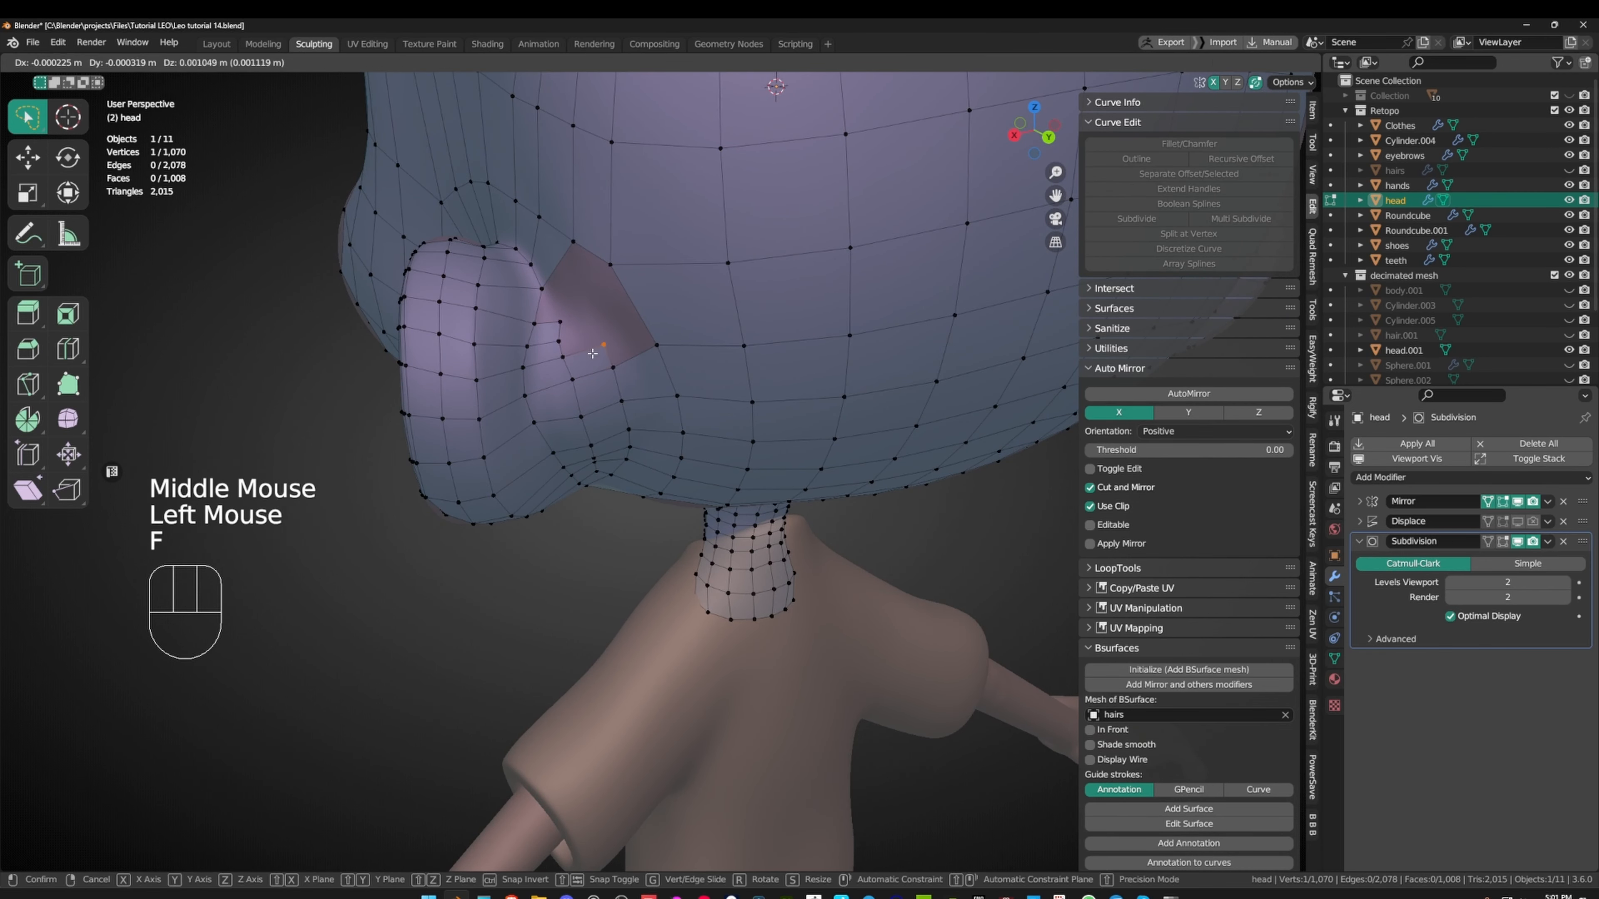
{"action": "left_click", "coordinate": [571, 378]}
{"action": "left_click", "coordinate": [563, 357]}
{"action": "key", "text": "f"}
{"action": "left_click", "coordinate": [553, 355]}
{"action": "left_click", "coordinate": [557, 340]}
{"action": "key", "text": "f"}
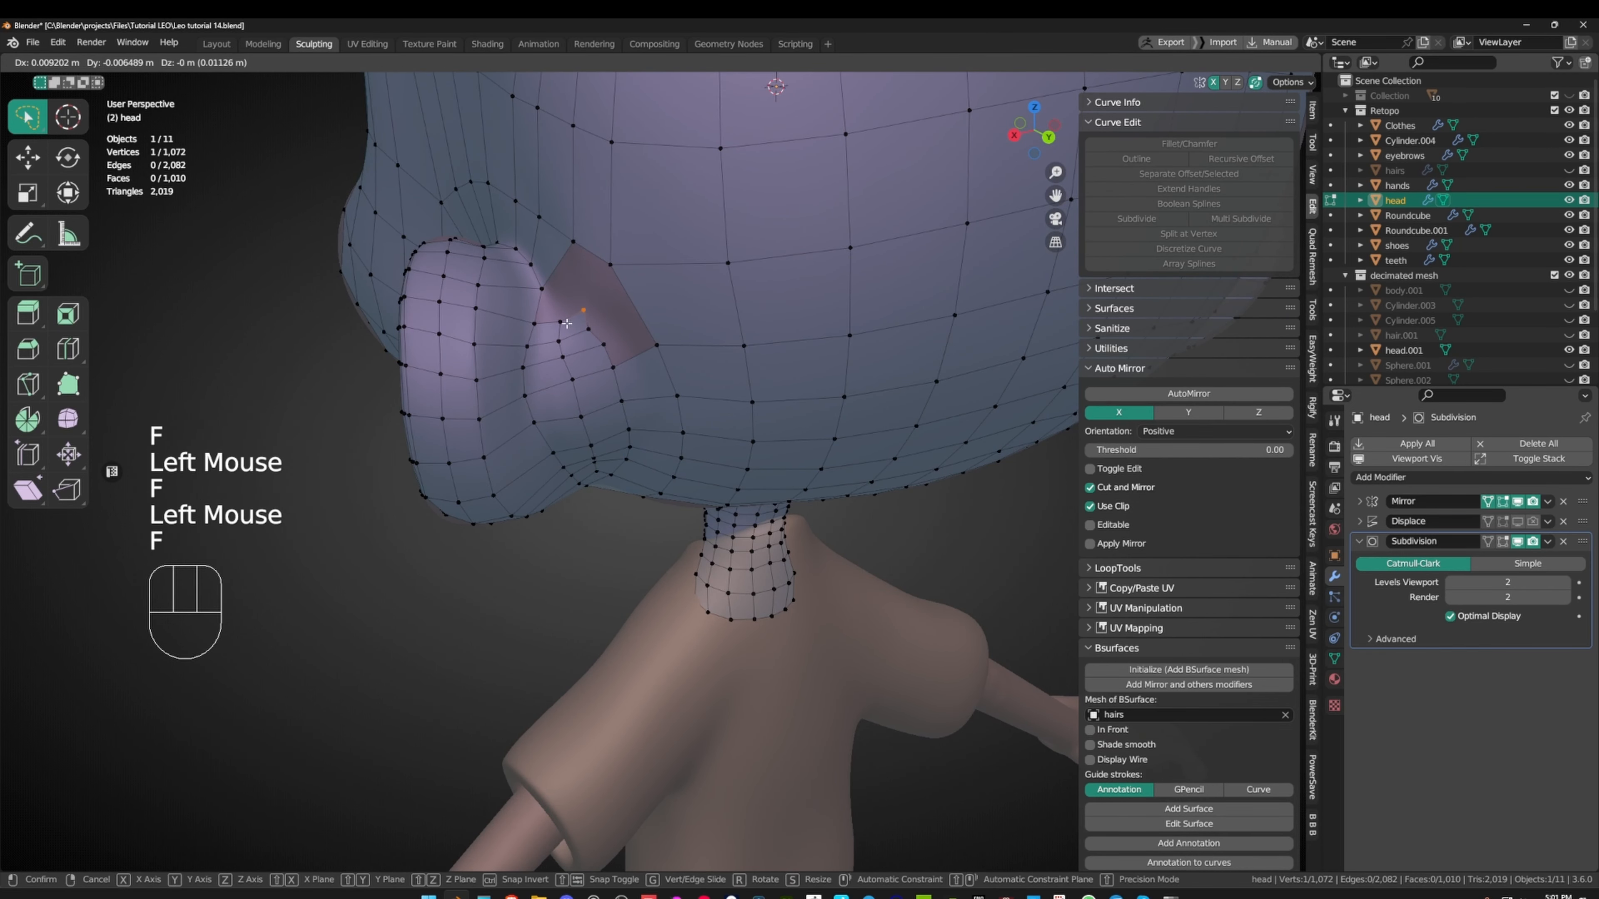
{"action": "left_click", "coordinate": [548, 325]}
- Fine-tune the position of the vertex at the upper end of the new faces behind the ear
{"action": "key", "text": "2"}
{"action": "middle_click_drag", "start_coordinate": [587, 304], "coordinate": [677, 278]}
{"action": "left_click", "coordinate": [561, 322]}
{"action": "key", "text": "g"}
{"action": "left_click", "coordinate": [556, 325]}
- Add a loop cut from the hole's outer edge around the back of the head and fill the remaining hole with faces
{"action": "key", "text": "2"}
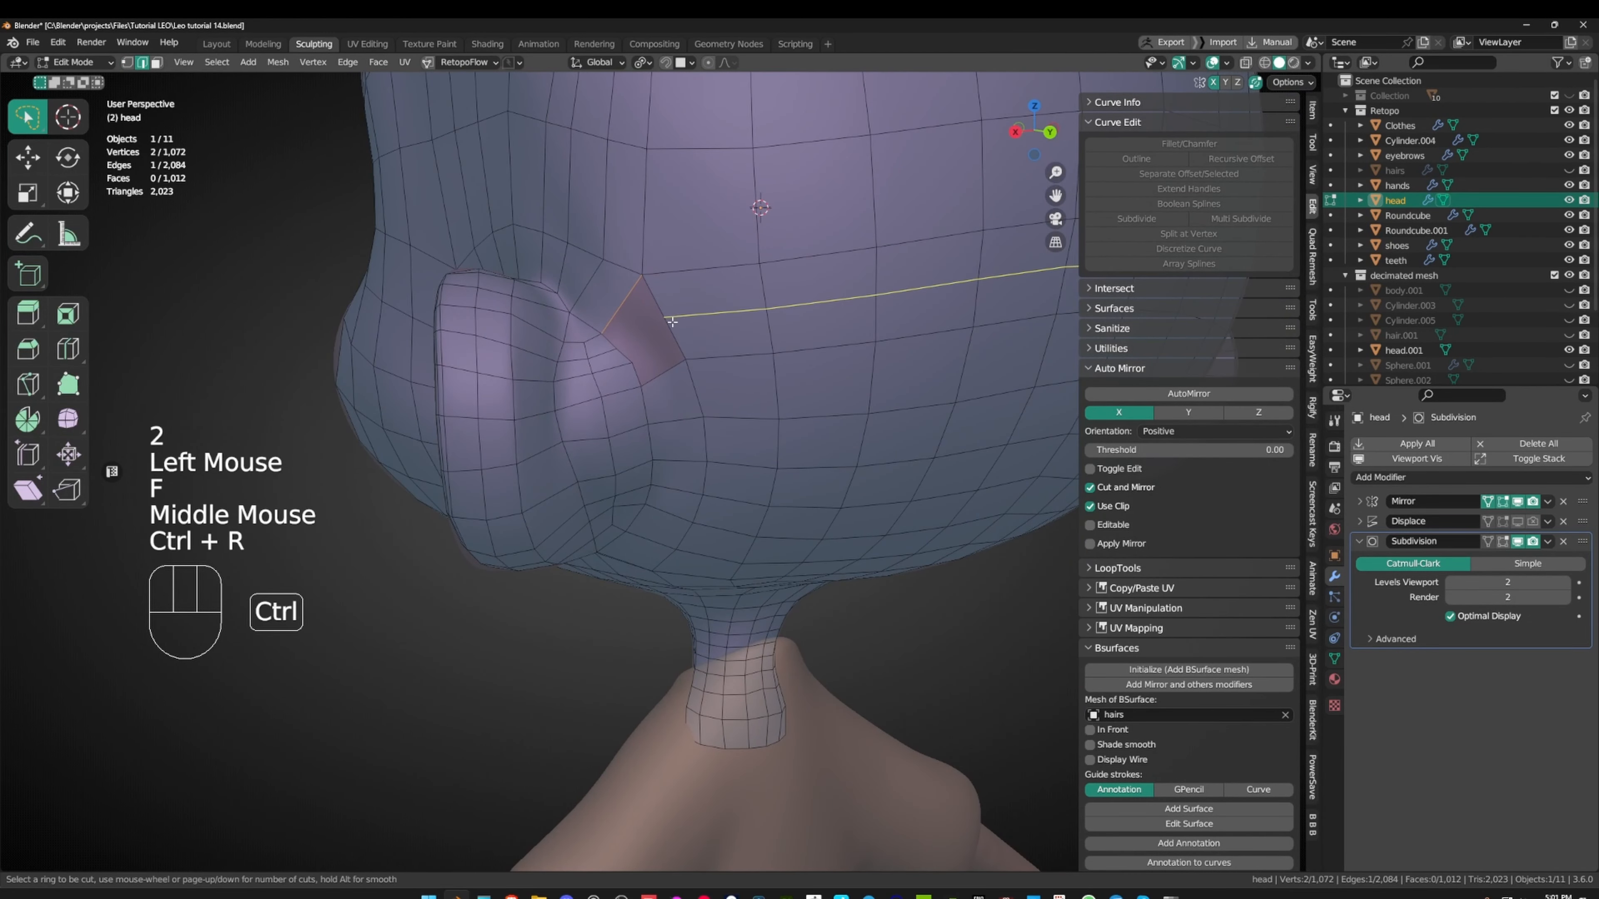
{"action": "left_click", "coordinate": [672, 322]}
{"action": "left_click", "coordinate": [603, 301]}
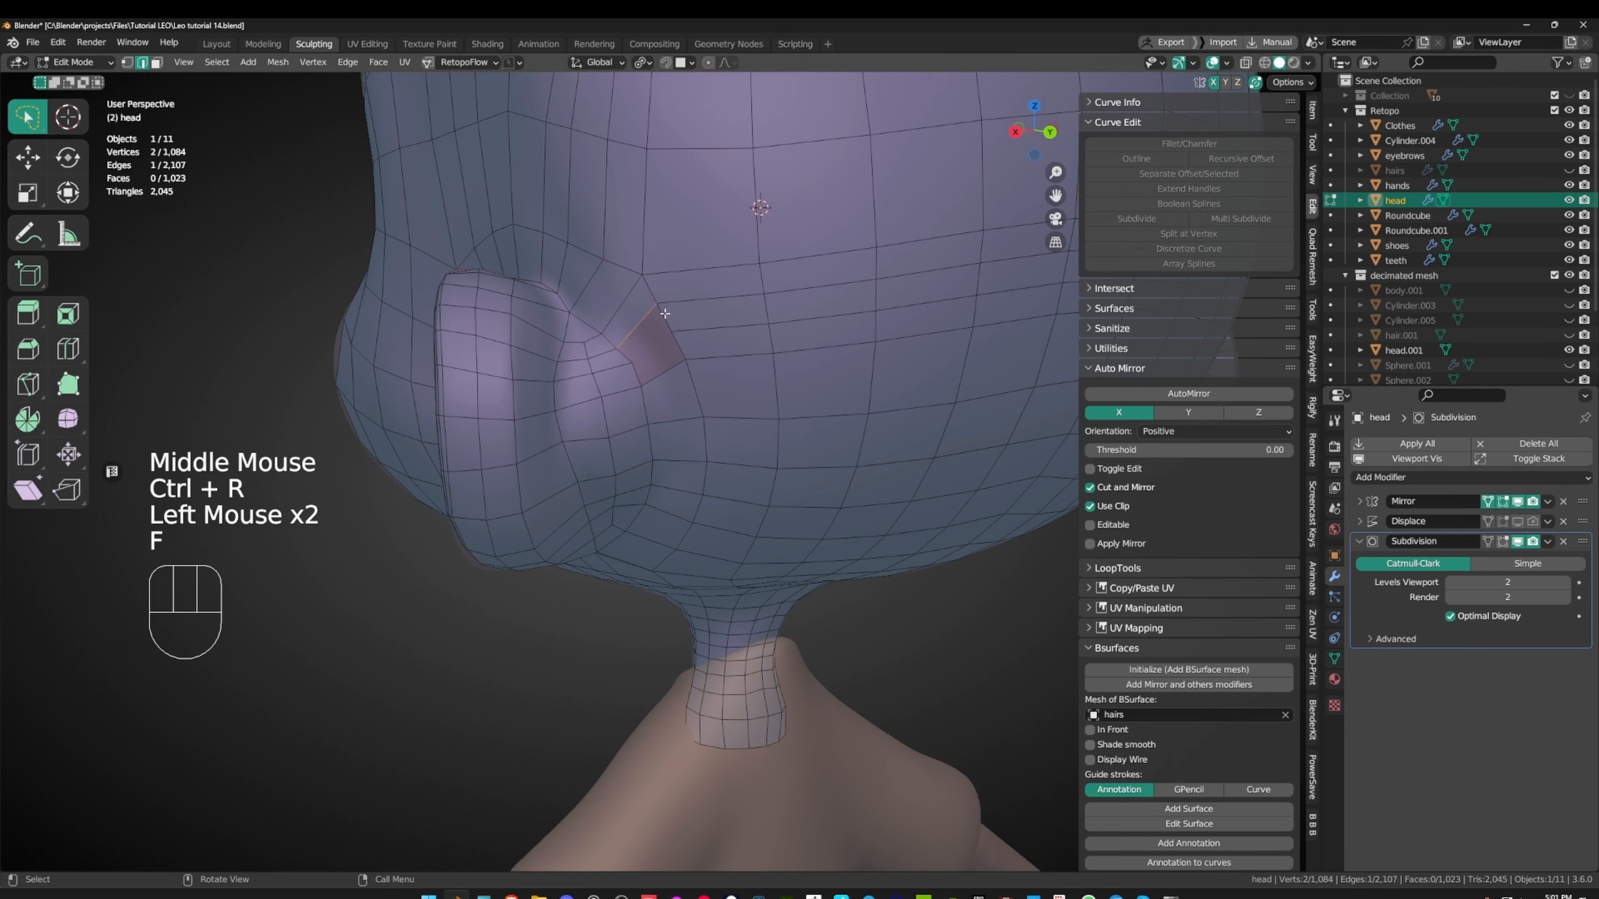
- Return to Object Mode and isolate the head and head.001 objects by hiding all other objects
{"action": "scroll", "coordinate": [773, 361], "scroll_direction": "down", "scroll_amount": 4}
{"action": "mouse_move", "coordinate": [773, 361]}
{"action": "middle_mouse_down"}
{"action": "mouse_move", "coordinate": [902, 354]}
{"action": "mouse_move", "coordinate": [796, 344]}
{"action": "middle_mouse_up"}
{"action": "middle_click_drag", "start_coordinate": [703, 294], "coordinate": [796, 502]}
{"action": "key", "text": "ctrl+Tab"}
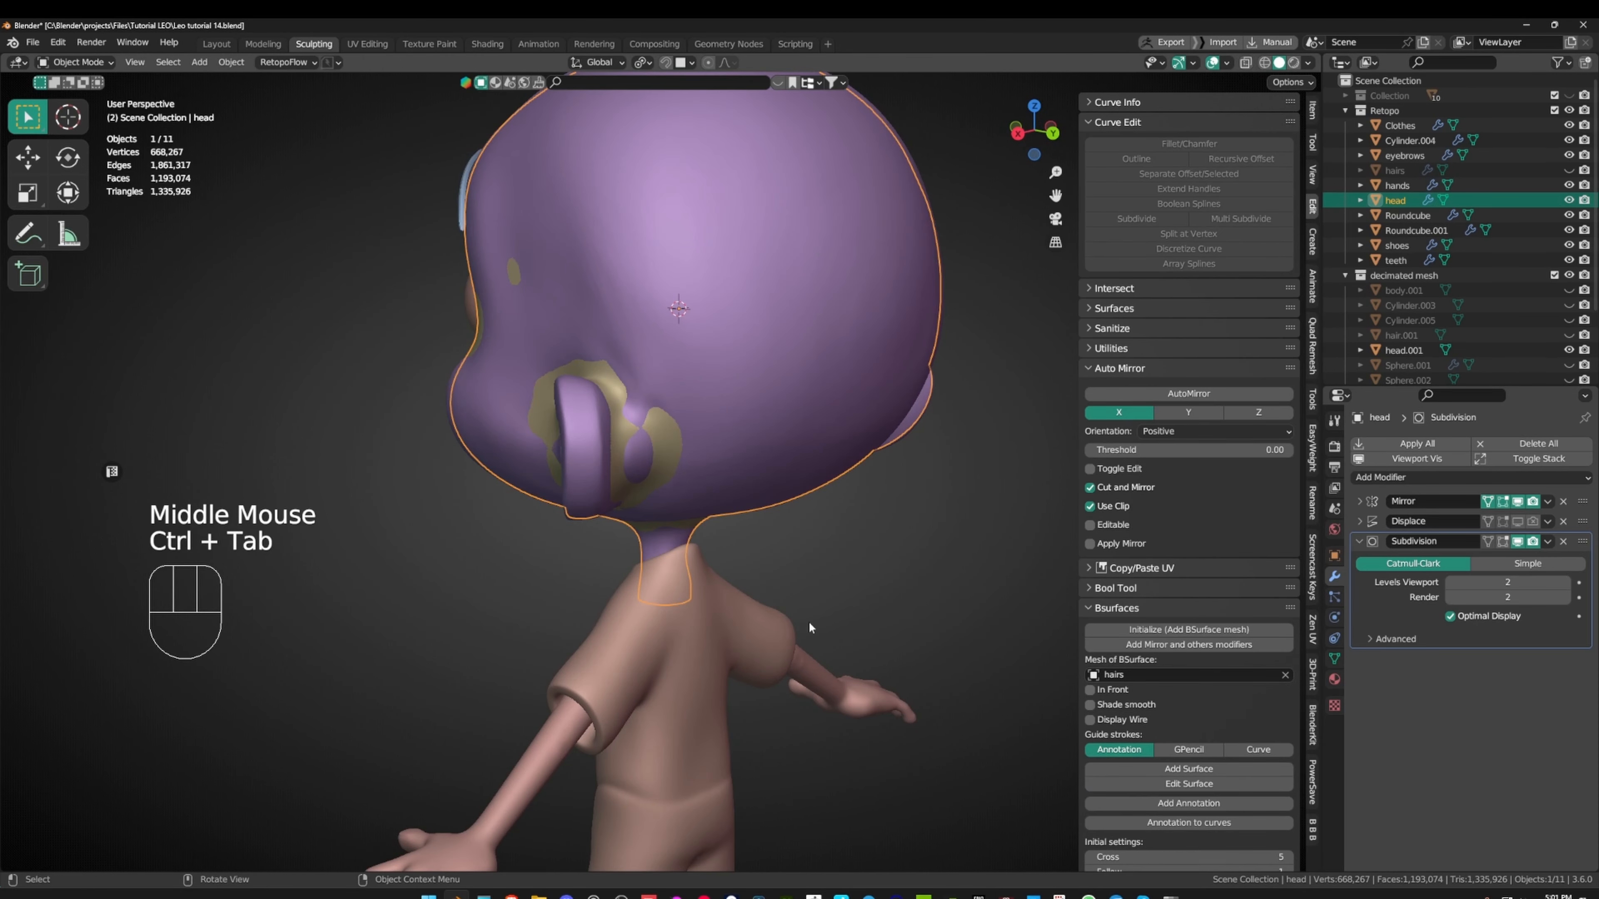
{"action": "scroll", "coordinate": [809, 627], "scroll_direction": "down", "scroll_amount": 2}
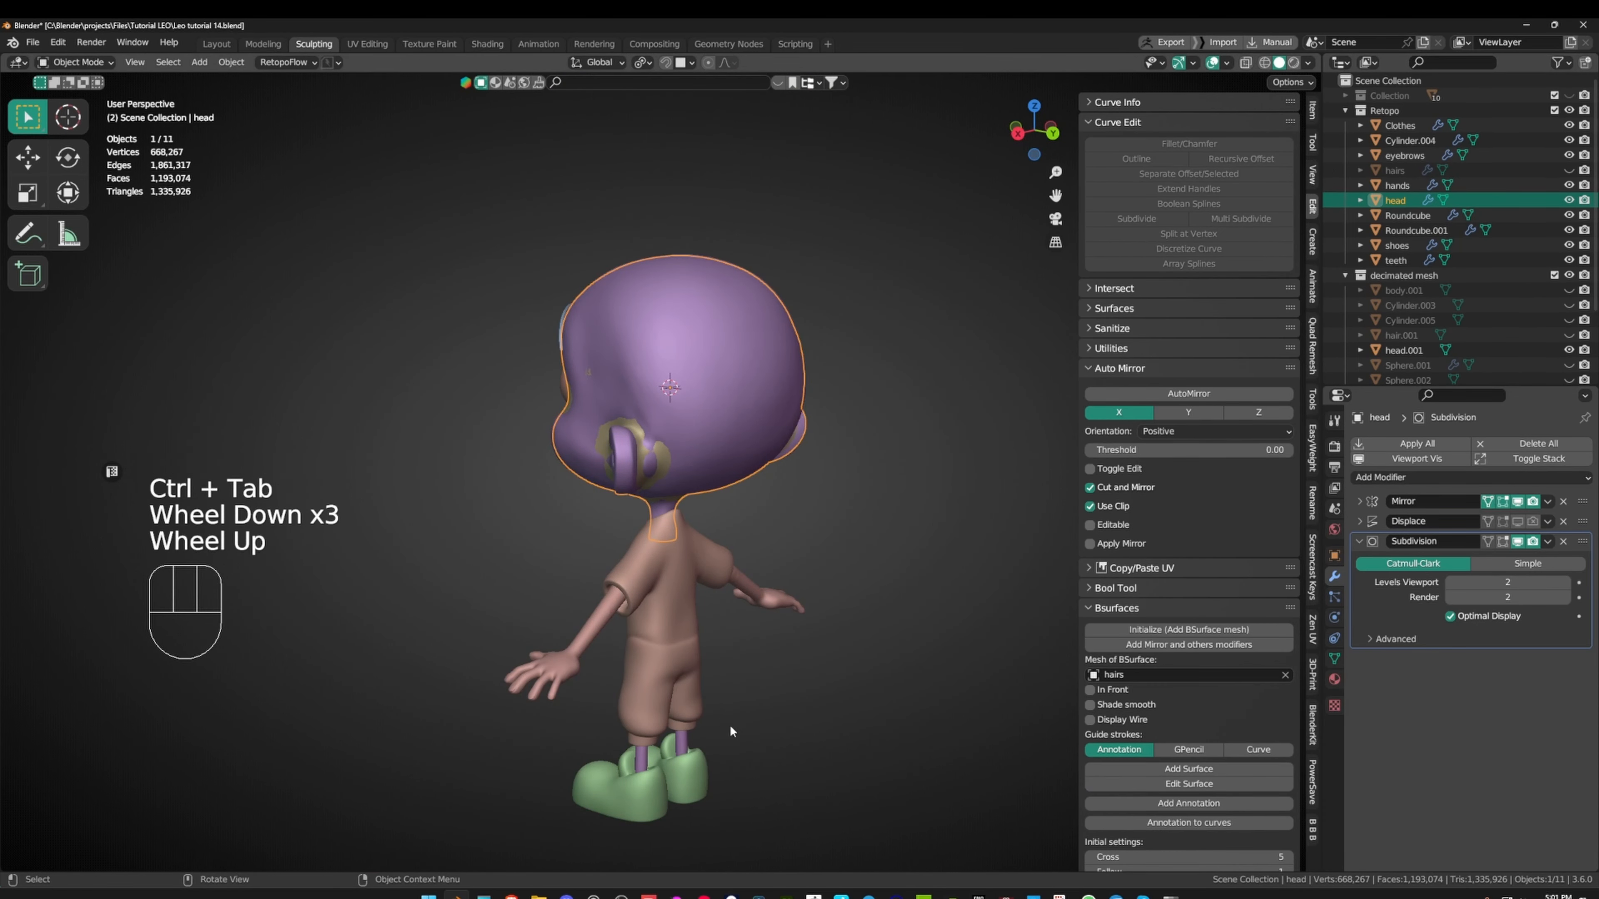
{"action": "middle_click_drag", "start_coordinate": [632, 548], "coordinate": [696, 419]}
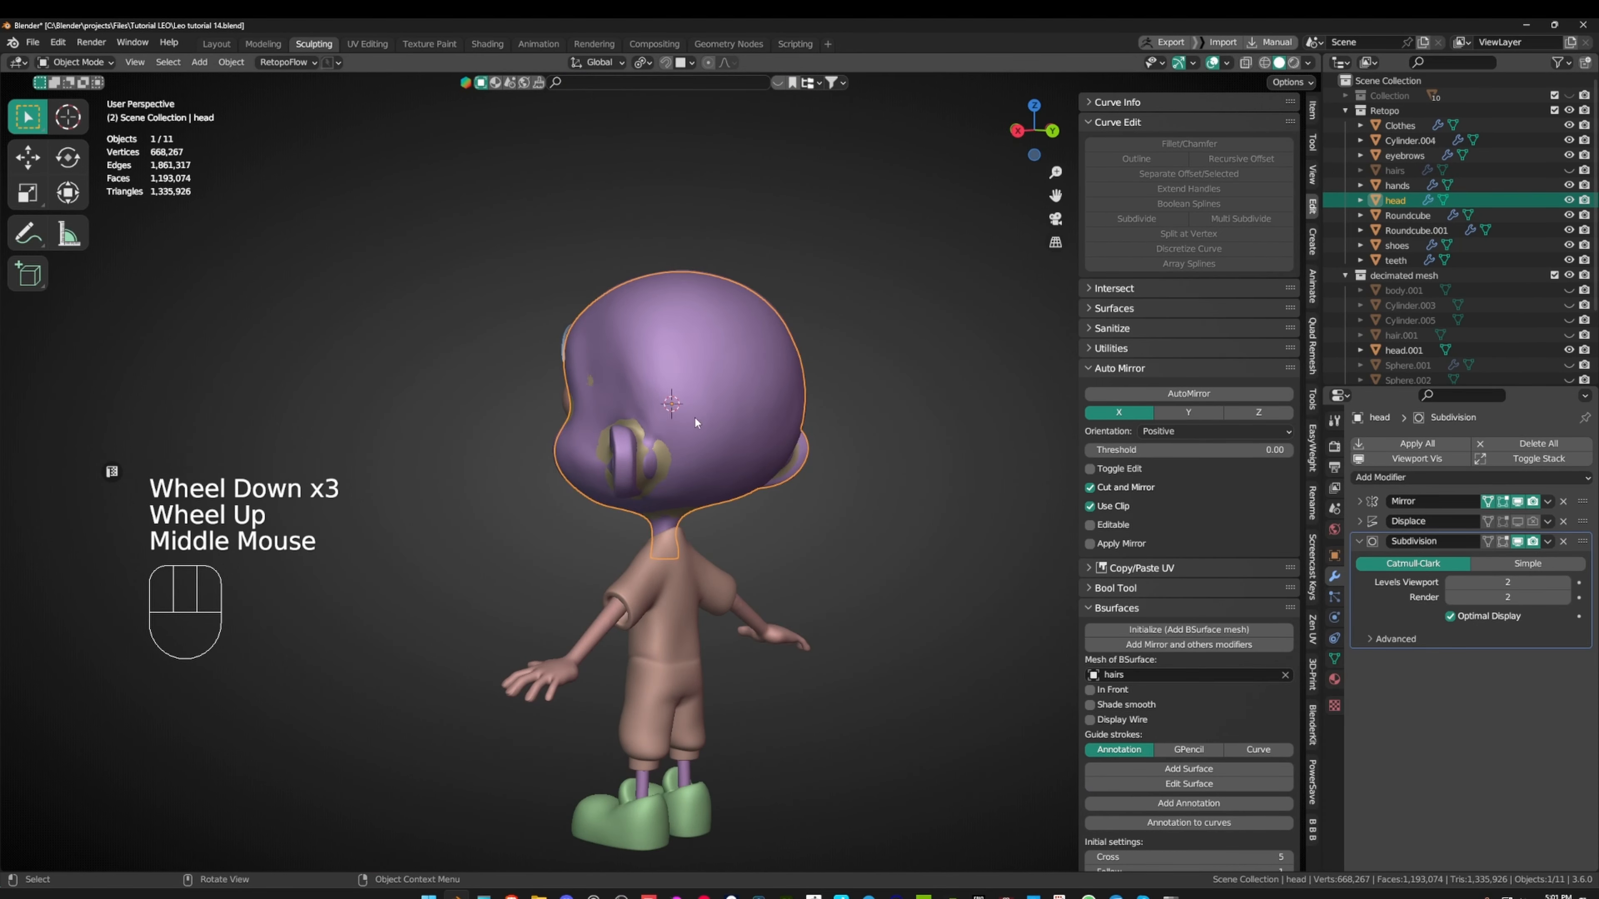
{"action": "left_click", "coordinate": [713, 430], "text": "shift"}
{"action": "left_click", "coordinate": [665, 461]}
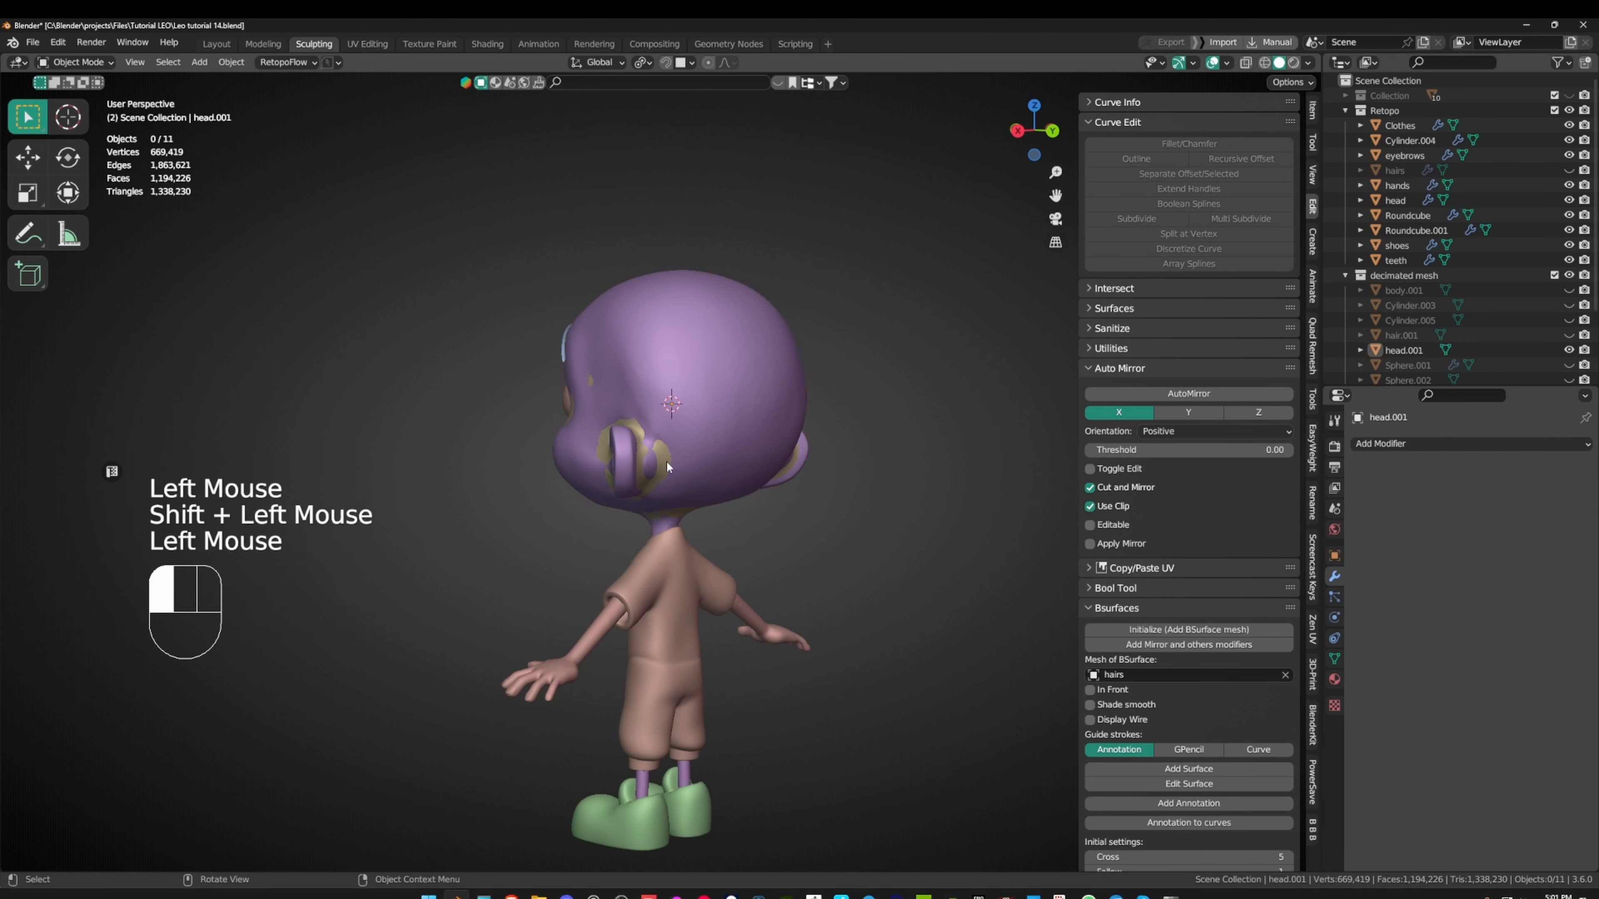
{"action": "left_click", "coordinate": [710, 433], "text": "shift"}
{"action": "key", "text": "shift+h"}
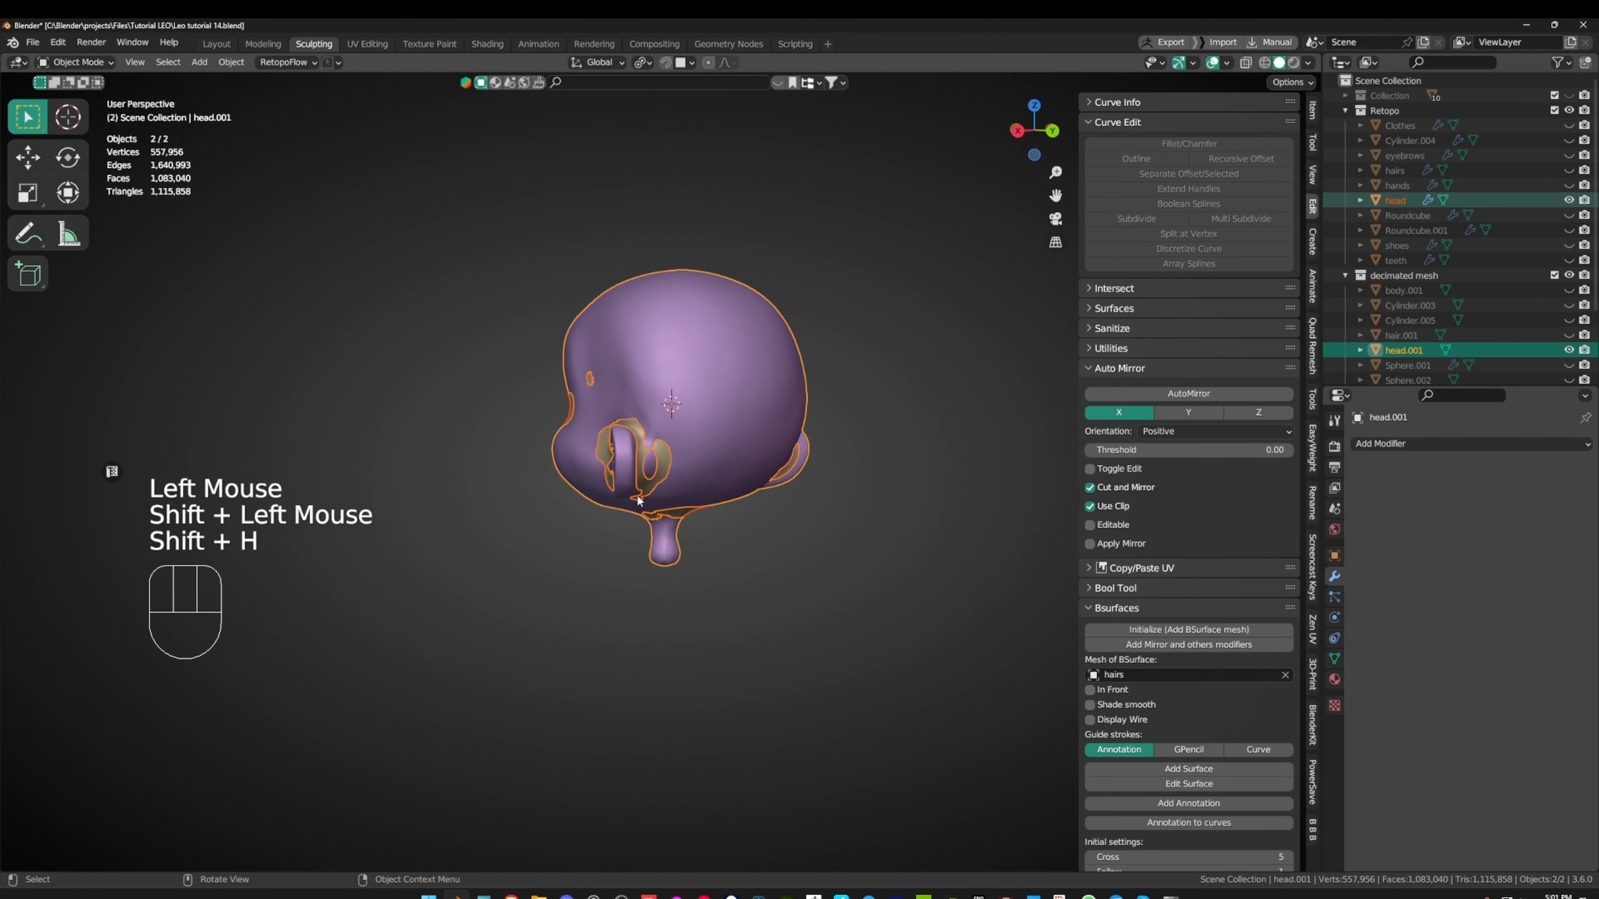
- Select only the head object, enter Edit Mode and start RetopoFlow with its Relax brush
{"action": "scroll", "coordinate": [710, 426], "scroll_direction": "up", "scroll_amount": 2}
{"action": "middle_click_drag", "start_coordinate": [711, 426], "coordinate": [506, 450], "text": "shift"}
{"action": "left_click", "coordinate": [698, 339]}
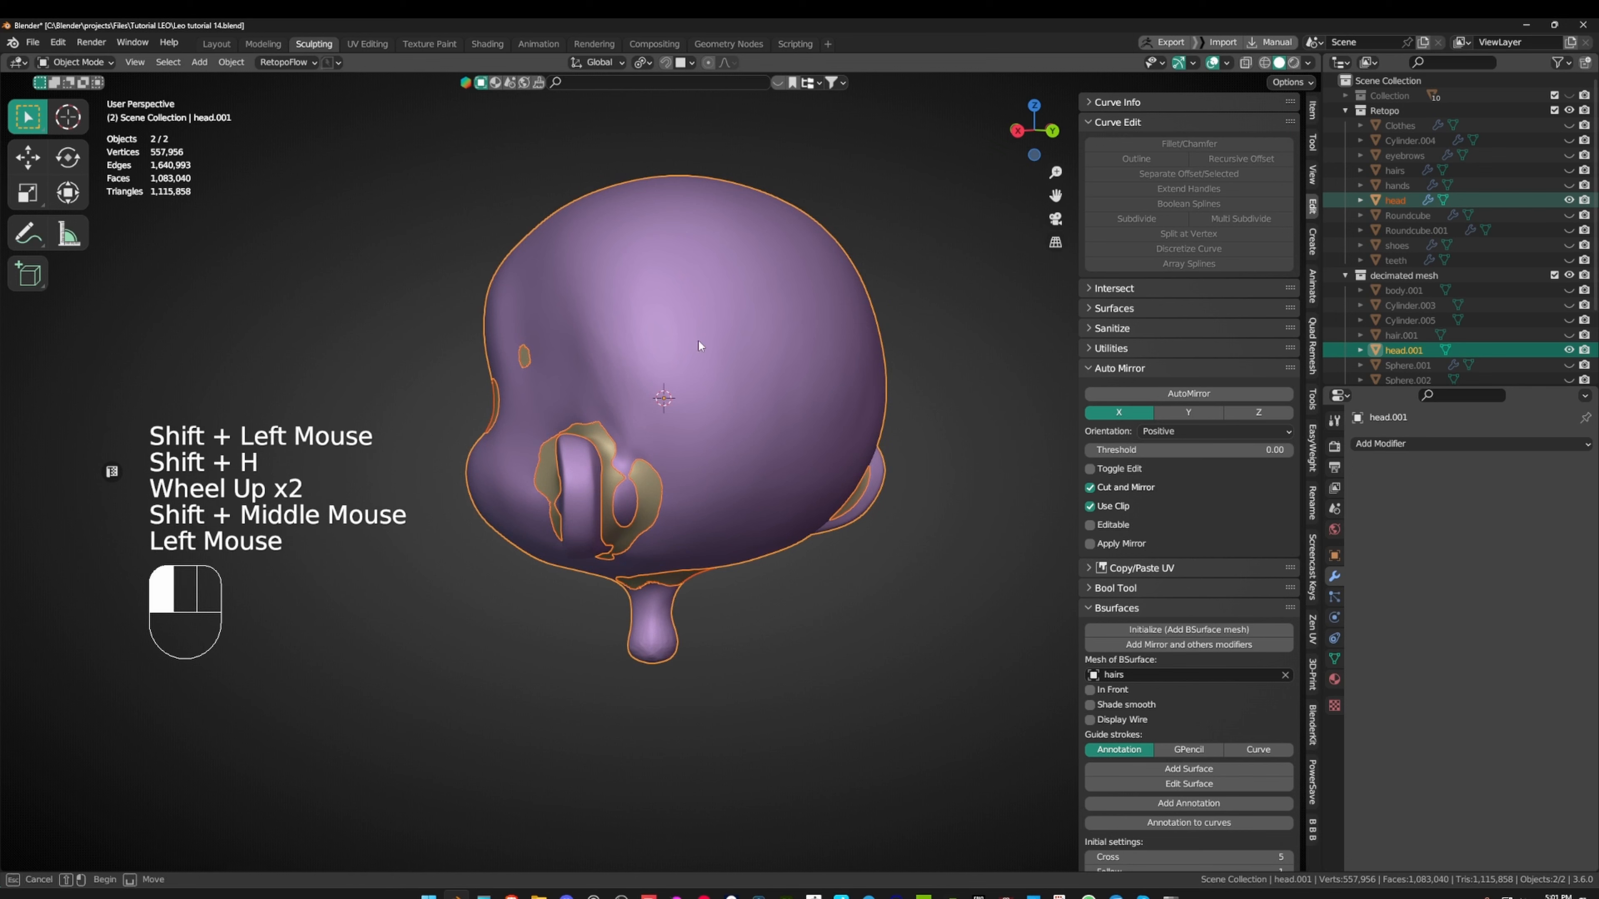
{"action": "left_click", "coordinate": [1401, 199]}
{"action": "key", "text": "Tab"}
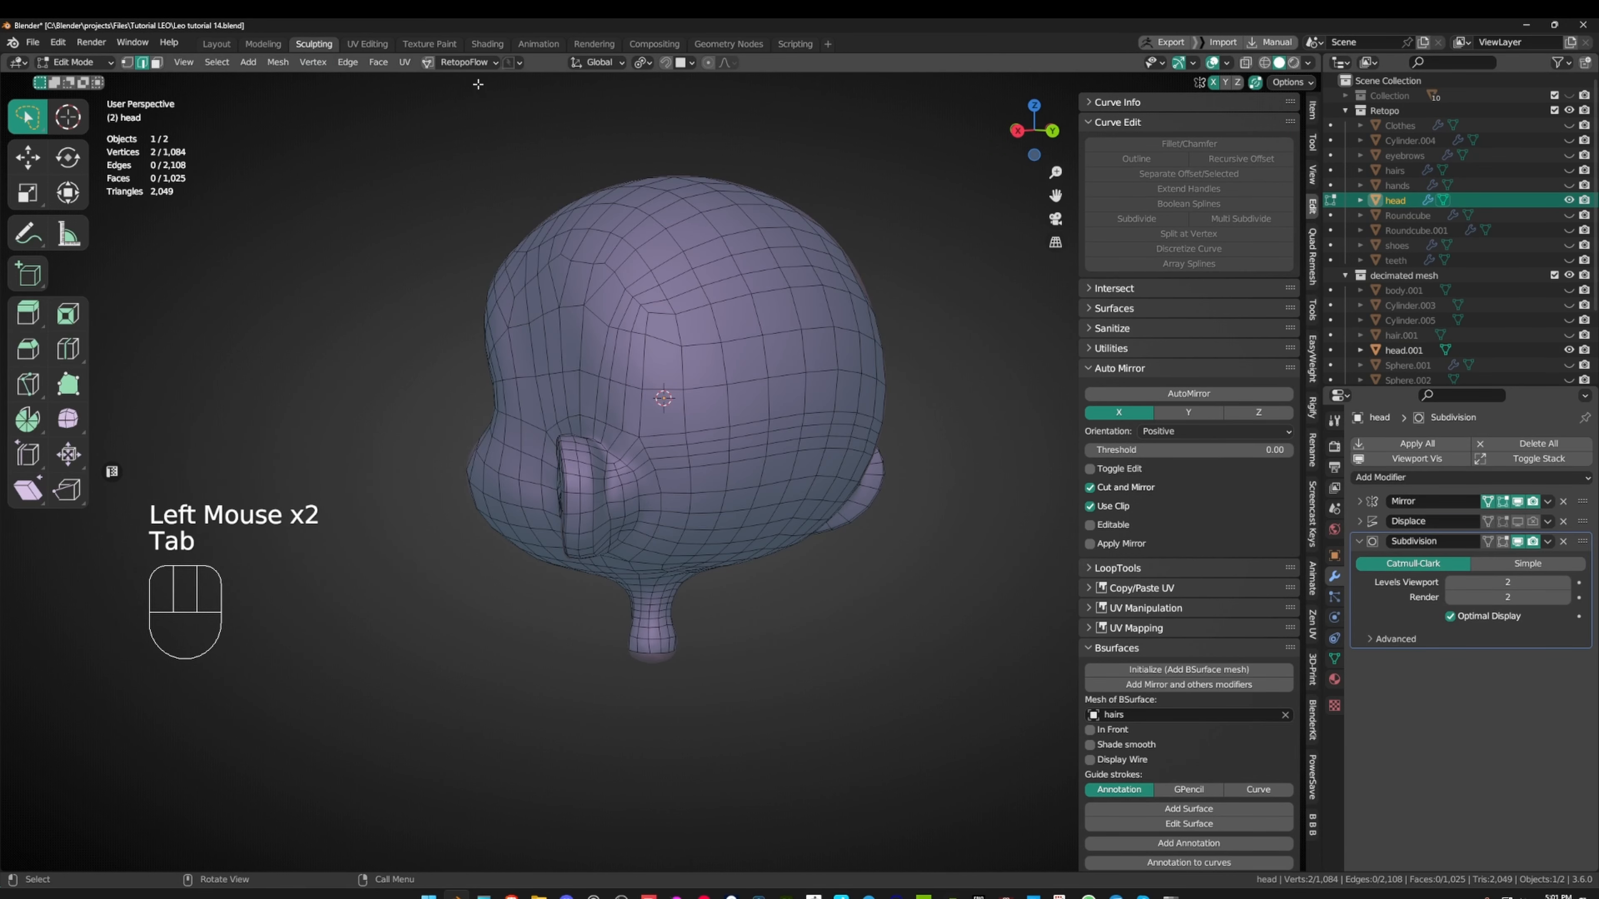
{"action": "left_click", "coordinate": [426, 62]}
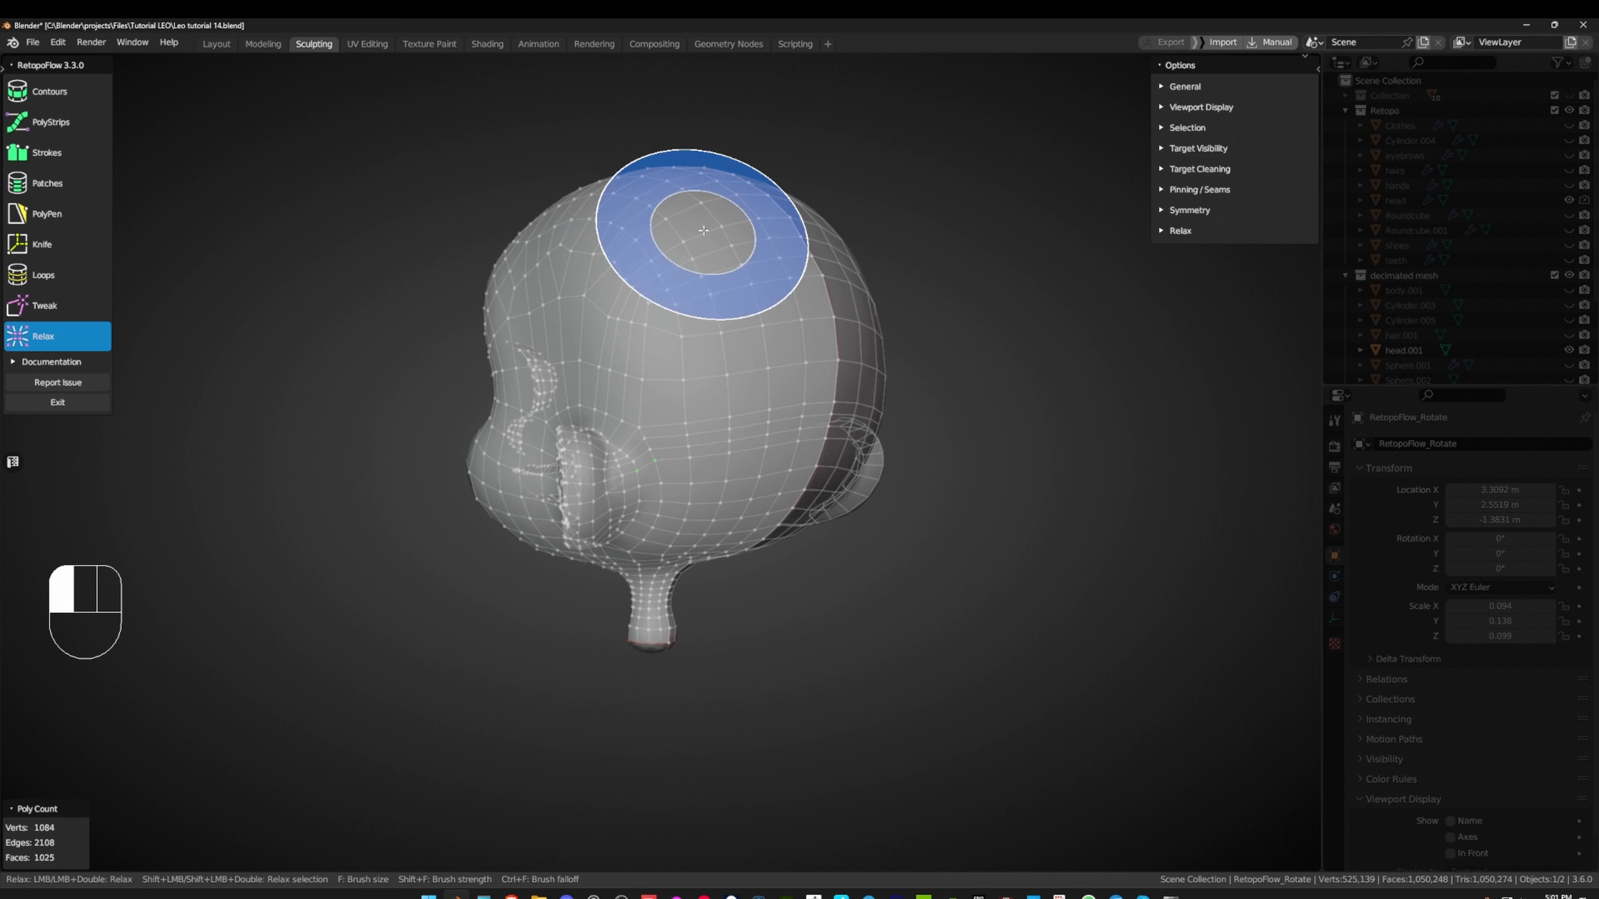
- Adjust the Relax brush strength and relax the edge flow across the back of the head
{"action": "mouse_move", "coordinate": [760, 414]}
{"action": "middle_mouse_down"}
{"action": "mouse_move", "coordinate": [771, 357]}
{"action": "mouse_move", "coordinate": [762, 378]}
{"action": "middle_mouse_up"}
{"action": "scroll", "coordinate": [787, 418], "scroll_direction": "up", "scroll_amount": 2}
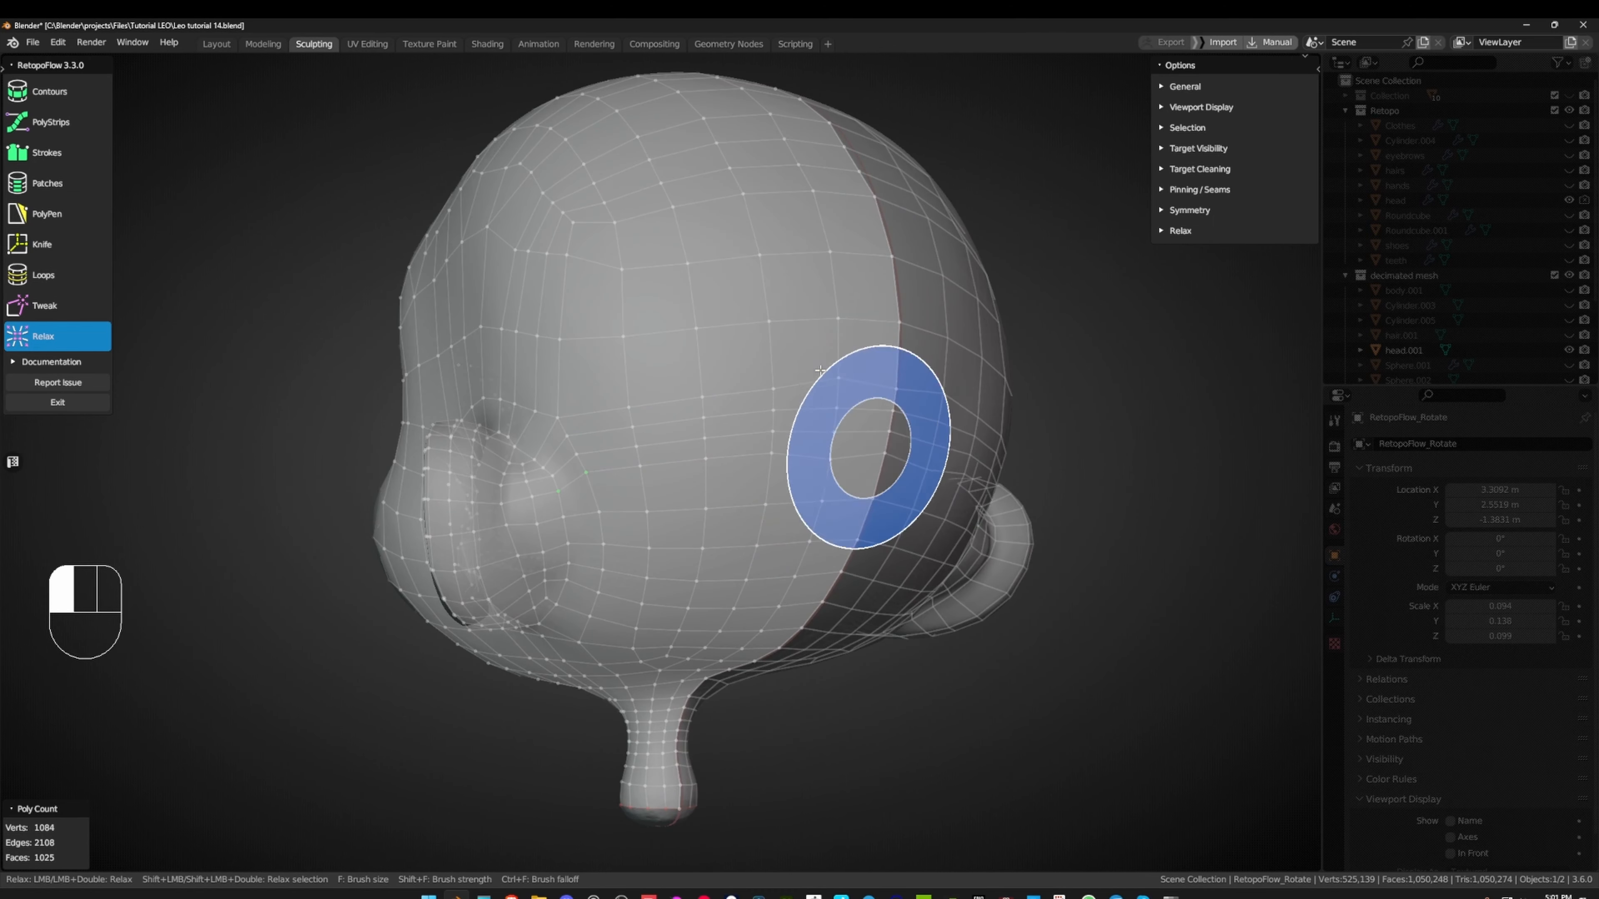
{"action": "key", "text": "shift+f"}
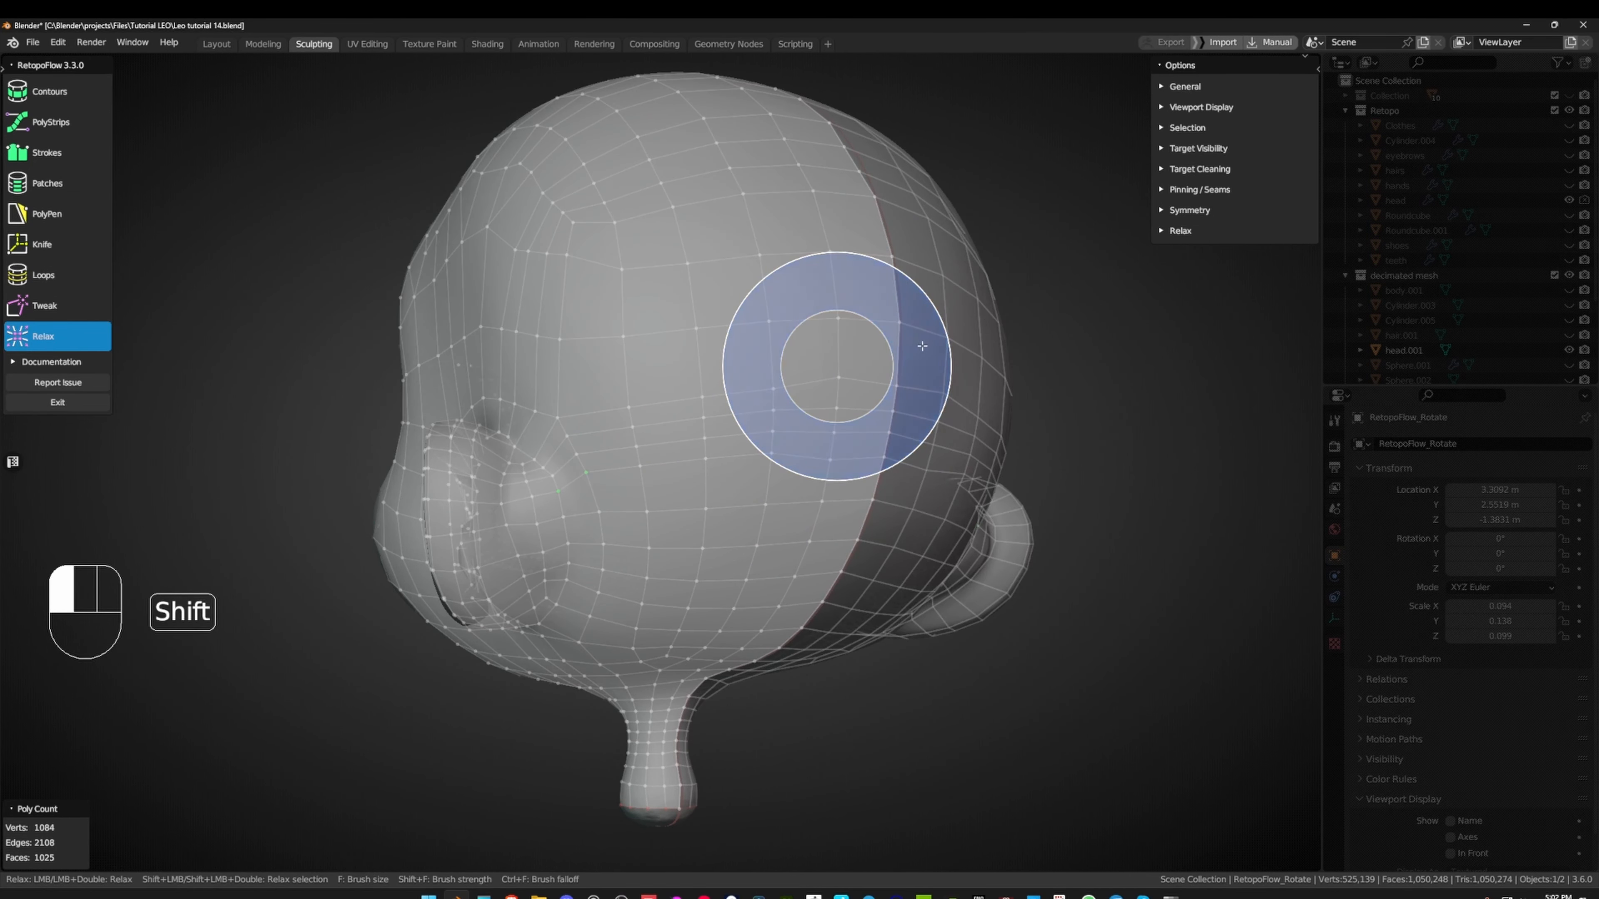
{"action": "middle_click_drag", "start_coordinate": [839, 373], "coordinate": [910, 362]}
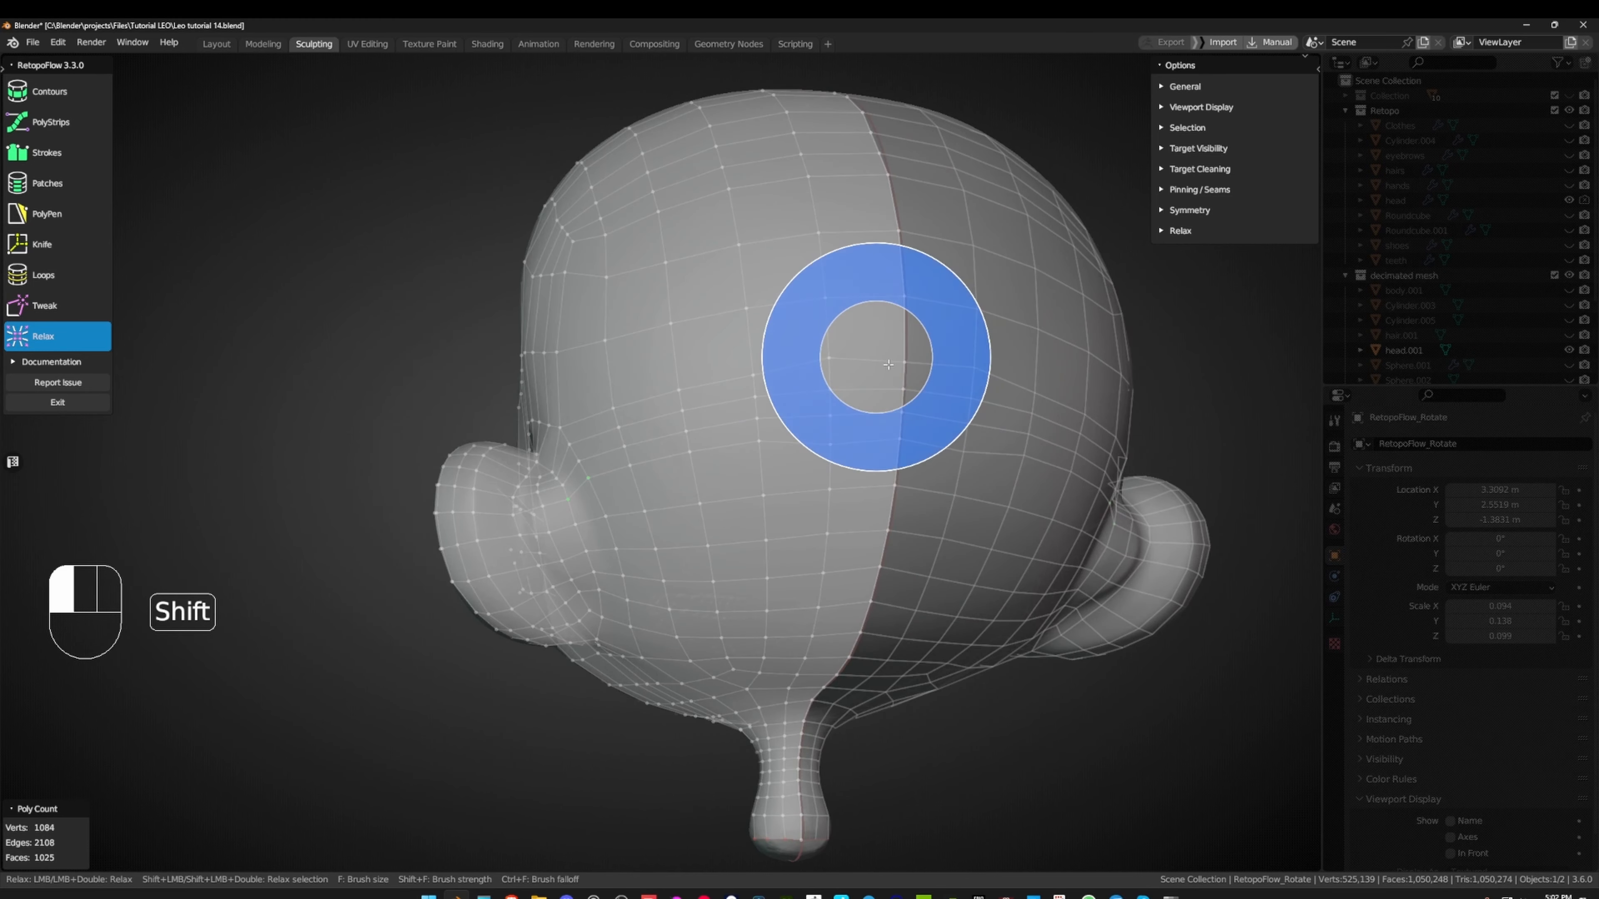
{"action": "mouse_move", "coordinate": [914, 312]}
{"action": "left_mouse_down"}
{"action": "mouse_move", "coordinate": [925, 349]}
{"action": "mouse_move", "coordinate": [914, 311]}
{"action": "mouse_move", "coordinate": [899, 367]}
{"action": "mouse_move", "coordinate": [842, 426]}
{"action": "mouse_move", "coordinate": [849, 307]}
{"action": "mouse_move", "coordinate": [859, 400]}
{"action": "mouse_move", "coordinate": [799, 482]}
{"action": "mouse_move", "coordinate": [754, 403]}
{"action": "mouse_move", "coordinate": [837, 339]}
{"action": "mouse_move", "coordinate": [913, 314]}
{"action": "mouse_move", "coordinate": [760, 368]}
{"action": "left_mouse_up"}
{"action": "middle_click_drag", "start_coordinate": [760, 368], "coordinate": [799, 368]}
{"action": "mouse_move", "coordinate": [749, 358]}
{"action": "left_mouse_down"}
{"action": "mouse_move", "coordinate": [787, 296]}
{"action": "mouse_move", "coordinate": [720, 304]}
{"action": "mouse_move", "coordinate": [707, 364]}
{"action": "mouse_move", "coordinate": [689, 353]}
{"action": "left_mouse_up"}
{"action": "mouse_move", "coordinate": [689, 353]}
{"action": "middle_mouse_down"}
{"action": "mouse_move", "coordinate": [735, 372]}
{"action": "mouse_move", "coordinate": [743, 444]}
{"action": "middle_mouse_up"}
{"action": "mouse_move", "coordinate": [743, 444]}
{"action": "left_mouse_down"}
{"action": "mouse_move", "coordinate": [685, 437]}
{"action": "mouse_move", "coordinate": [724, 454]}
{"action": "mouse_move", "coordinate": [717, 296]}
{"action": "mouse_move", "coordinate": [660, 289]}
{"action": "mouse_move", "coordinate": [676, 317]}
{"action": "mouse_move", "coordinate": [571, 315]}
{"action": "mouse_move", "coordinate": [789, 268]}
{"action": "left_mouse_up"}
{"action": "middle_click_drag", "start_coordinate": [789, 268], "coordinate": [777, 343]}
{"action": "scroll", "coordinate": [777, 343], "scroll_direction": "down", "scroll_amount": 2}
- Relax the topology over the upper side of the head and around the area behind the ear
{"action": "mouse_move", "coordinate": [712, 304]}
{"action": "left_mouse_down"}
{"action": "mouse_move", "coordinate": [637, 279]}
{"action": "mouse_move", "coordinate": [532, 282]}
{"action": "mouse_move", "coordinate": [444, 230]}
{"action": "left_mouse_up"}
{"action": "middle_click_drag", "start_coordinate": [444, 230], "coordinate": [592, 238]}
{"action": "mouse_move", "coordinate": [592, 238]}
{"action": "left_mouse_down"}
{"action": "mouse_move", "coordinate": [515, 246]}
{"action": "mouse_move", "coordinate": [464, 218]}
{"action": "mouse_move", "coordinate": [688, 439]}
{"action": "left_mouse_up"}
{"action": "mouse_move", "coordinate": [689, 438]}
{"action": "middle_mouse_down"}
{"action": "mouse_move", "coordinate": [567, 368]}
{"action": "mouse_move", "coordinate": [641, 429]}
{"action": "middle_mouse_up"}
{"action": "scroll", "coordinate": [567, 367], "scroll_direction": "up", "scroll_amount": 2}
{"action": "mouse_move", "coordinate": [560, 377]}
{"action": "left_mouse_down"}
{"action": "mouse_move", "coordinate": [414, 358]}
{"action": "mouse_move", "coordinate": [542, 298]}
{"action": "left_mouse_up"}
- Switch to the Tweak brush and adjust the vertices along the back of the ear
{"action": "middle_click_drag", "start_coordinate": [542, 299], "coordinate": [498, 294]}
{"action": "middle_click_drag", "start_coordinate": [360, 281], "coordinate": [665, 309], "text": "shift"}
{"action": "scroll", "coordinate": [664, 310], "scroll_direction": "up", "scroll_amount": 4}
{"action": "key", "text": "q"}
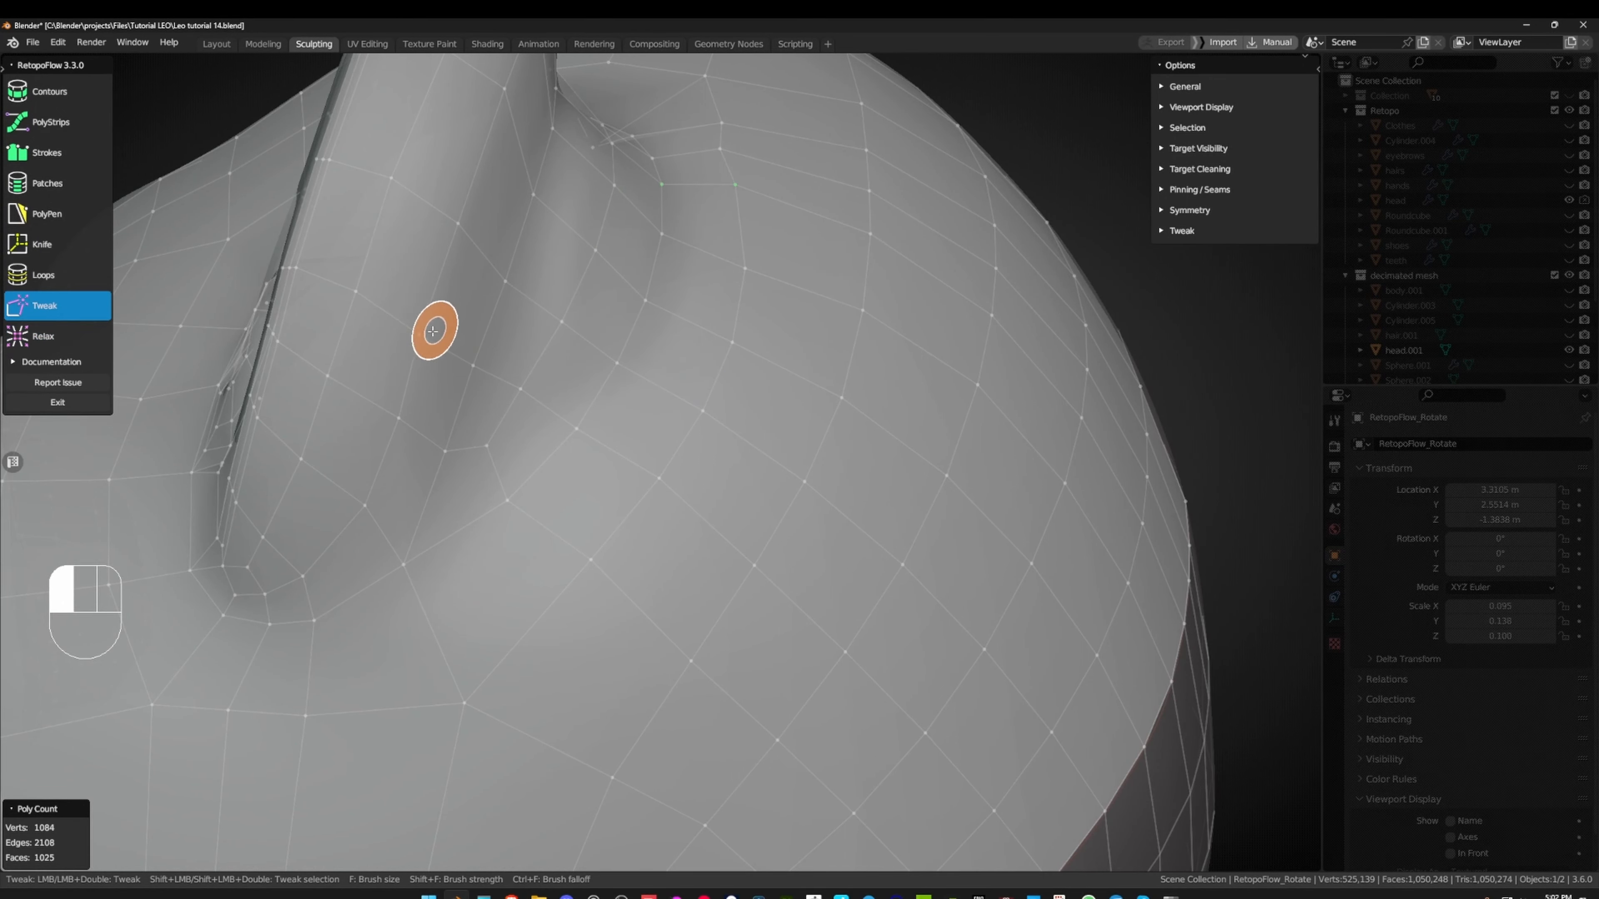
{"action": "middle_click_drag", "start_coordinate": [426, 336], "coordinate": [505, 426]}
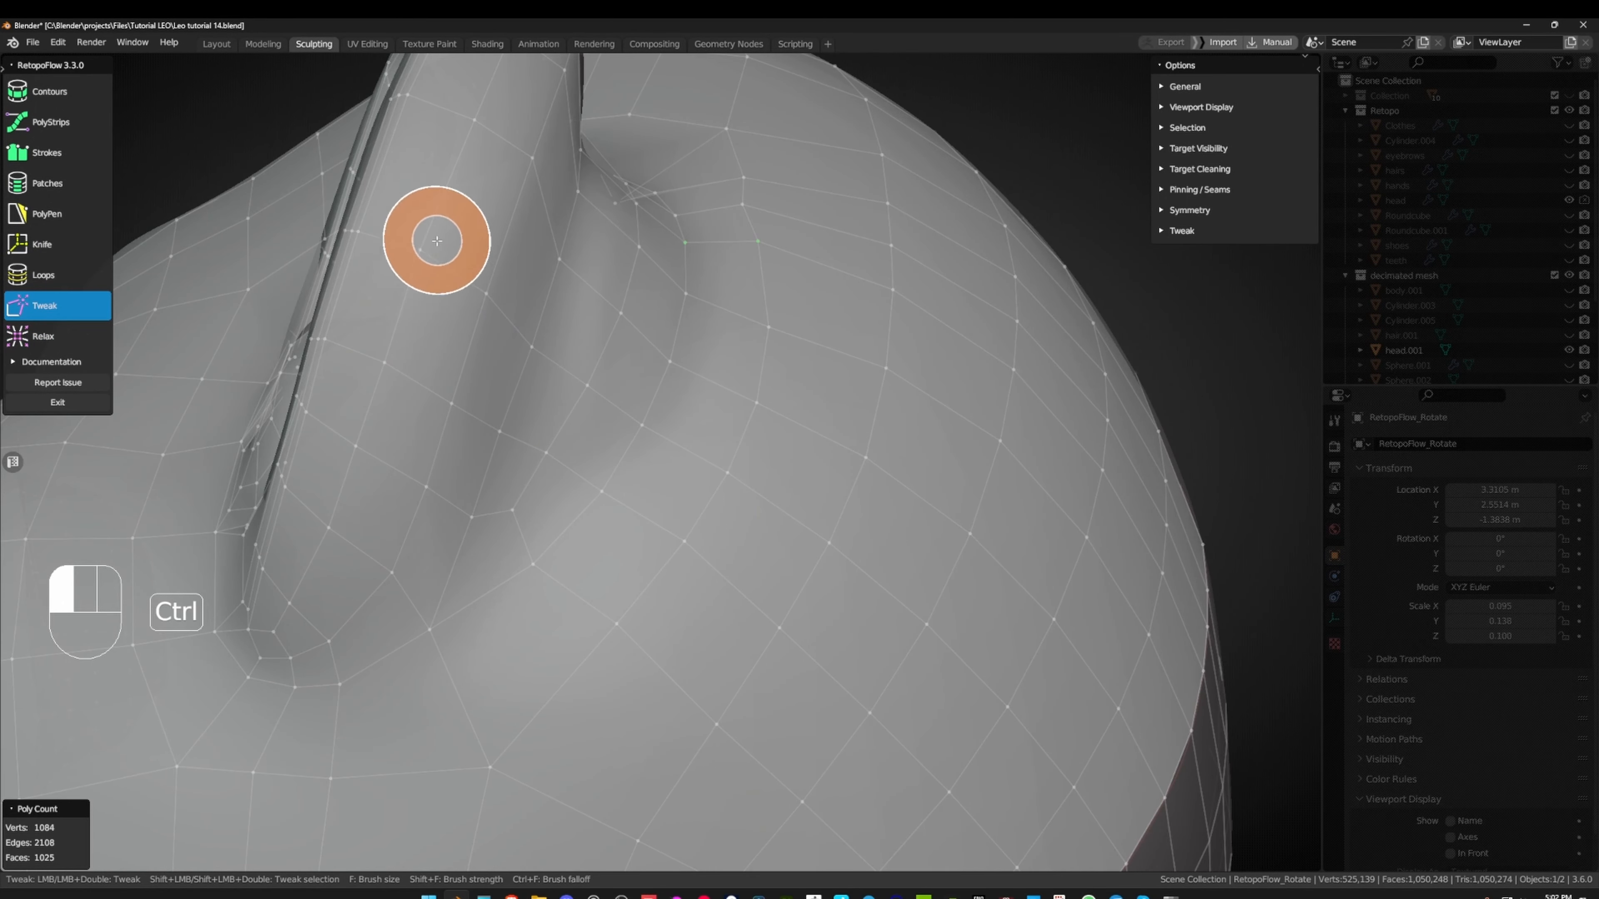
{"action": "left_click_drag", "start_coordinate": [424, 254], "coordinate": [439, 268], "text": "alt"}
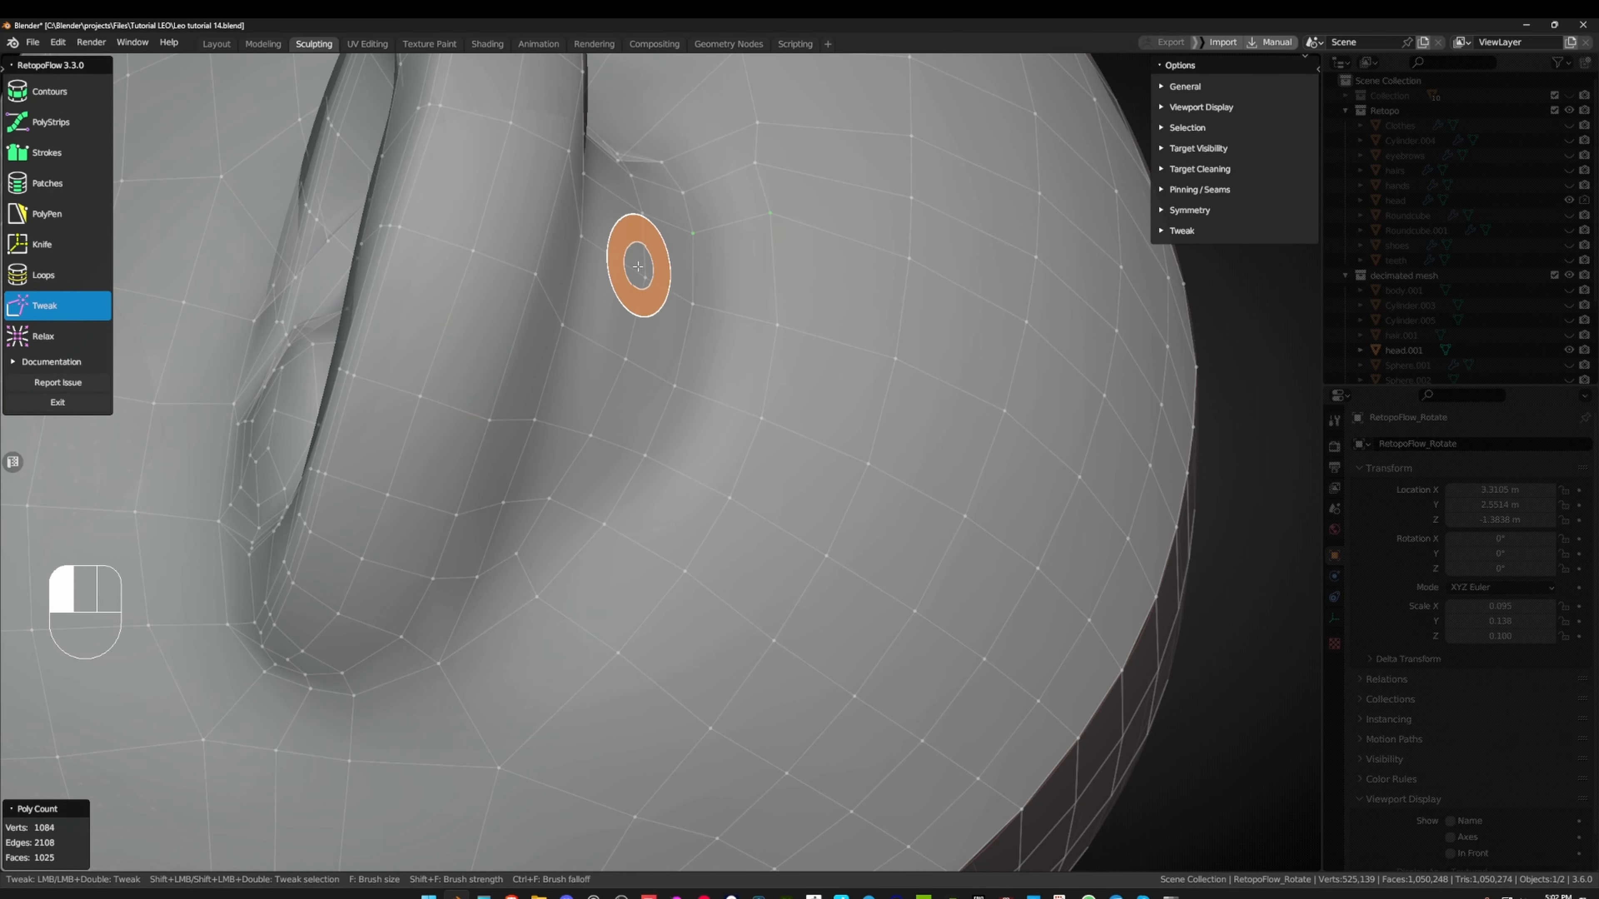
- Switch back to the Relax brush and even out the mesh on the back of the ear
{"action": "key", "text": "q"}
{"action": "left_click", "coordinate": [547, 160]}
{"action": "left_click_drag", "start_coordinate": [507, 330], "coordinate": [496, 376], "text": "alt"}
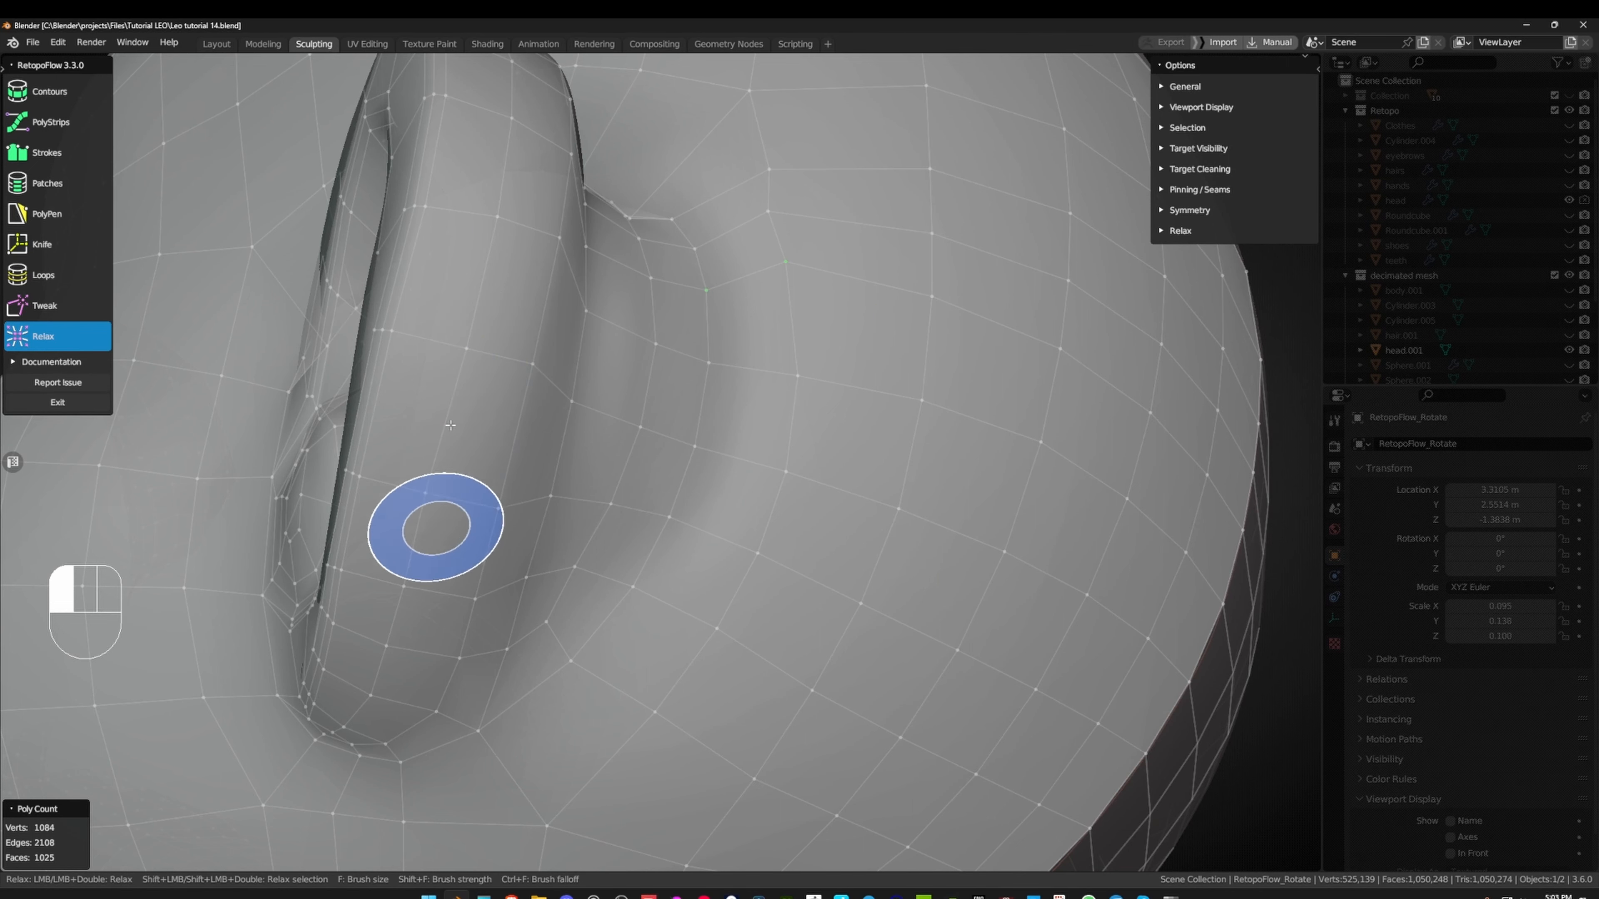
- Resize the Relax brush and relax the mesh on the back of the head near the mirror seam
{"action": "left_click_drag", "start_coordinate": [487, 314], "coordinate": [692, 371], "text": "ctrl+alt"}
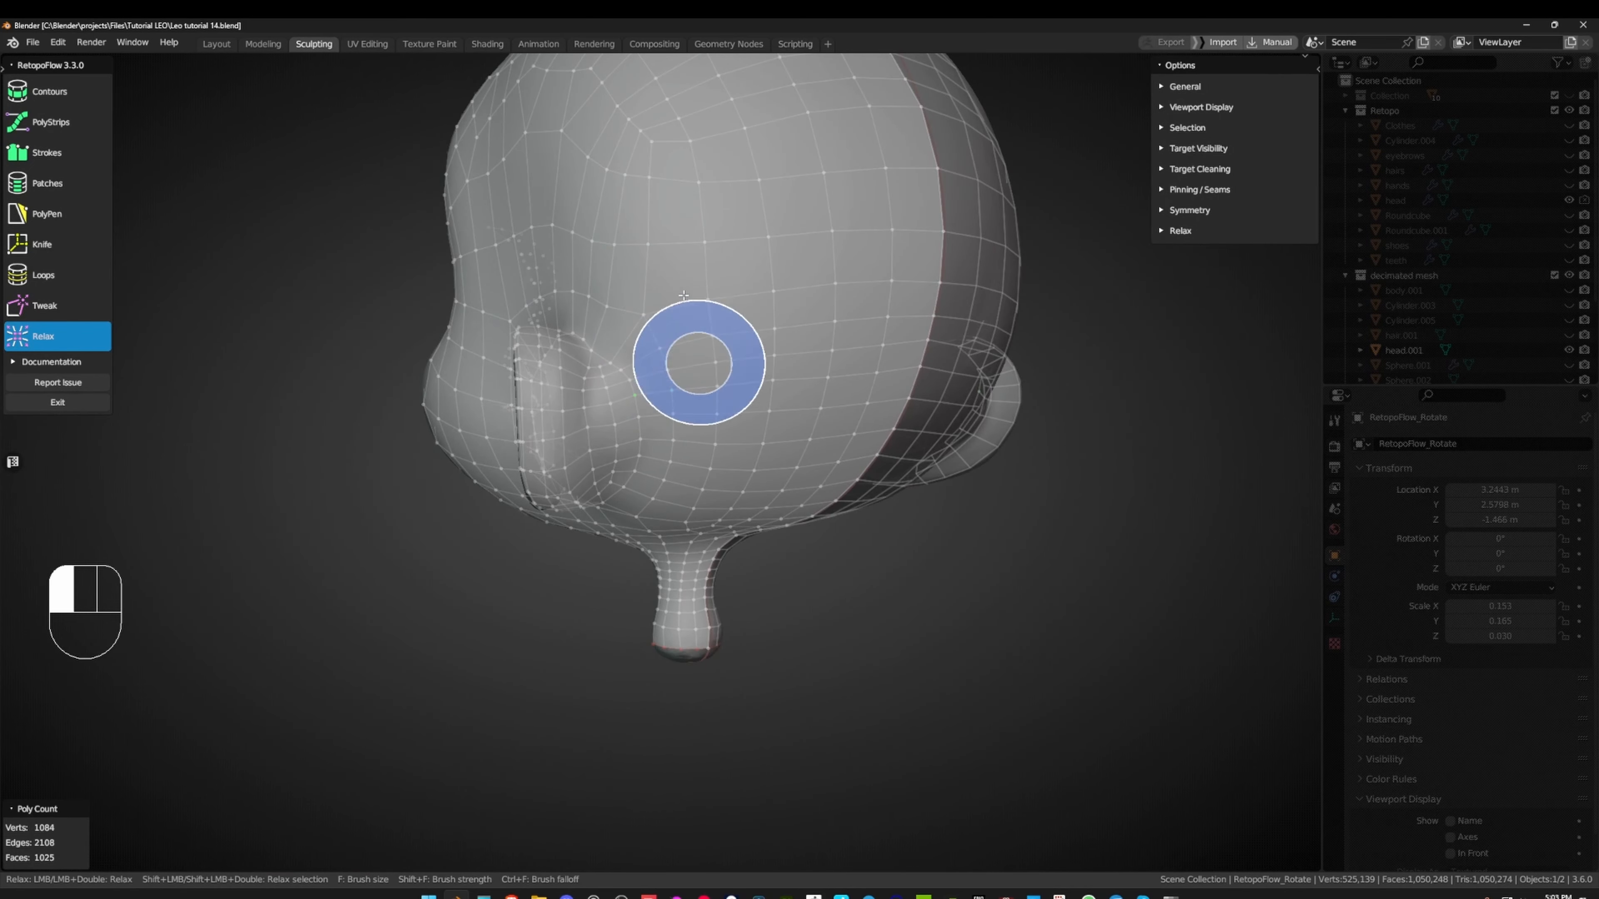
{"action": "mouse_move", "coordinate": [897, 386]}
{"action": "left_mouse_down", "text": "alt"}
{"action": "mouse_move", "coordinate": [916, 318]}
{"action": "mouse_move", "coordinate": [814, 382]}
{"action": "mouse_move", "coordinate": [782, 335]}
{"action": "left_mouse_up", "text": "alt"}
{"action": "key", "text": "f"}
{"action": "mouse_move", "coordinate": [880, 345]}
{"action": "left_mouse_down"}
{"action": "mouse_move", "coordinate": [803, 314]}
{"action": "mouse_move", "coordinate": [887, 350]}
{"action": "mouse_move", "coordinate": [868, 264]}
{"action": "left_mouse_up"}
- Relax the mesh around the neck and its transition into the underside of the head
{"action": "left_click_drag", "start_coordinate": [763, 453], "coordinate": [830, 516], "text": "ctrl+alt"}
{"action": "mouse_move", "coordinate": [403, 441]}
{"action": "left_mouse_down", "text": "alt"}
{"action": "mouse_move", "coordinate": [784, 473]}
{"action": "mouse_move", "coordinate": [607, 450]}
{"action": "mouse_move", "coordinate": [517, 532]}
{"action": "mouse_move", "coordinate": [536, 510]}
{"action": "mouse_move", "coordinate": [540, 431]}
{"action": "left_mouse_up", "text": "alt"}
{"action": "mouse_move", "coordinate": [616, 595]}
{"action": "left_mouse_down", "text": "alt+shift"}
{"action": "mouse_move", "coordinate": [664, 504]}
{"action": "mouse_move", "coordinate": [623, 539]}
{"action": "mouse_move", "coordinate": [742, 600]}
{"action": "left_mouse_up", "text": "alt+shift"}
{"action": "mouse_move", "coordinate": [554, 567]}
{"action": "left_mouse_down"}
{"action": "mouse_move", "coordinate": [573, 548]}
{"action": "mouse_move", "coordinate": [568, 368]}
{"action": "left_mouse_up"}
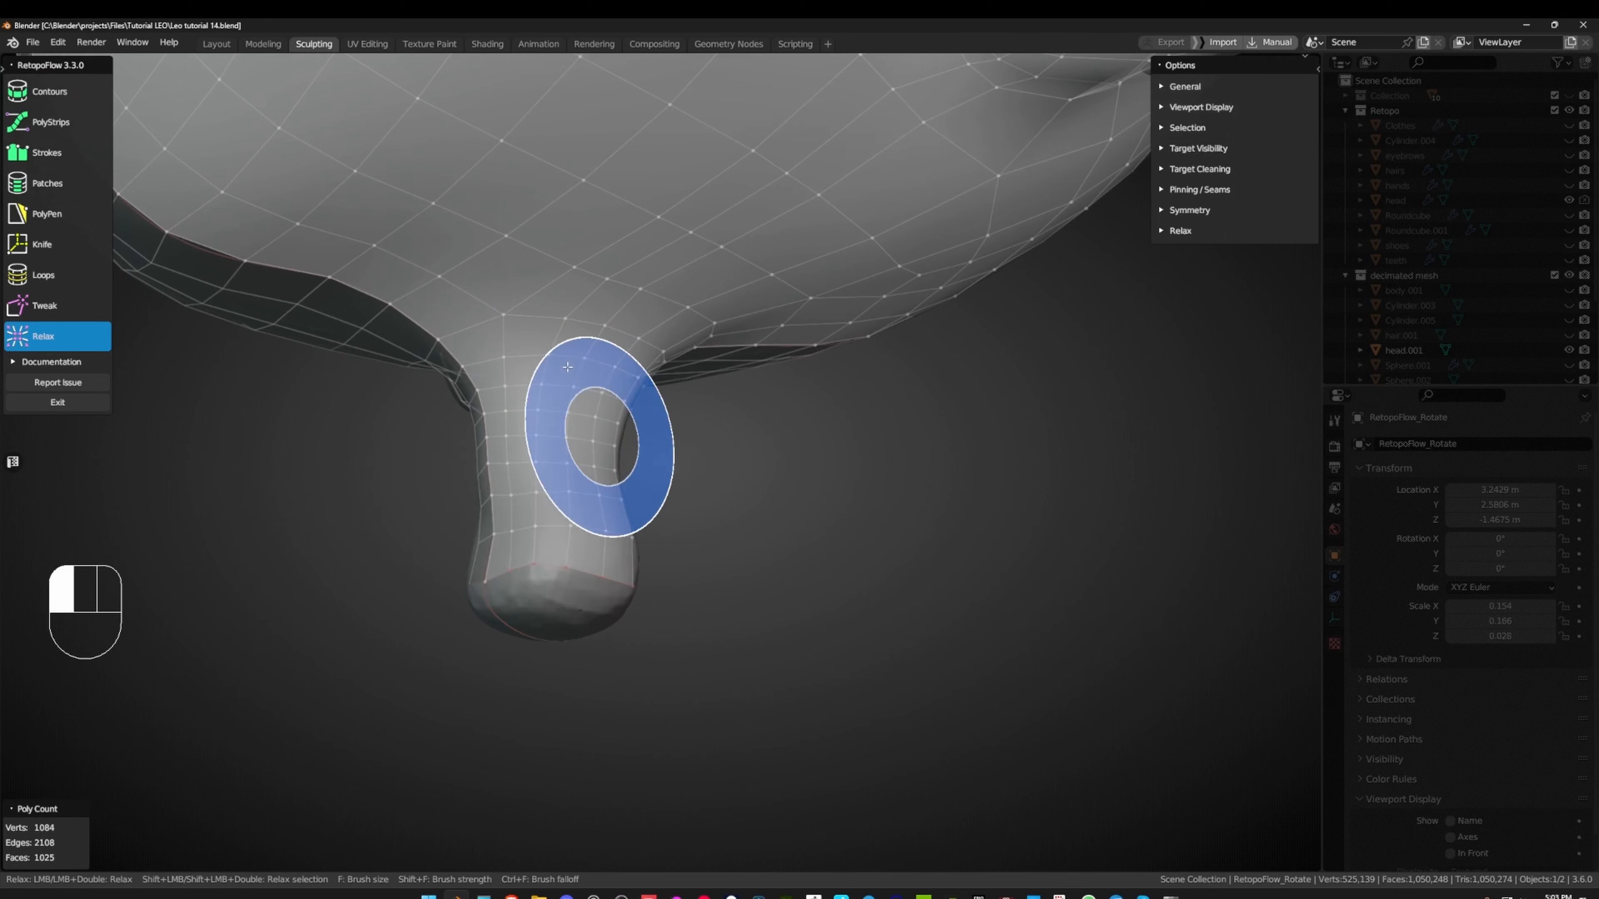
{"action": "mouse_move", "coordinate": [495, 550]}
{"action": "left_mouse_down"}
{"action": "mouse_move", "coordinate": [496, 517]}
{"action": "mouse_move", "coordinate": [592, 550]}
{"action": "left_mouse_up"}
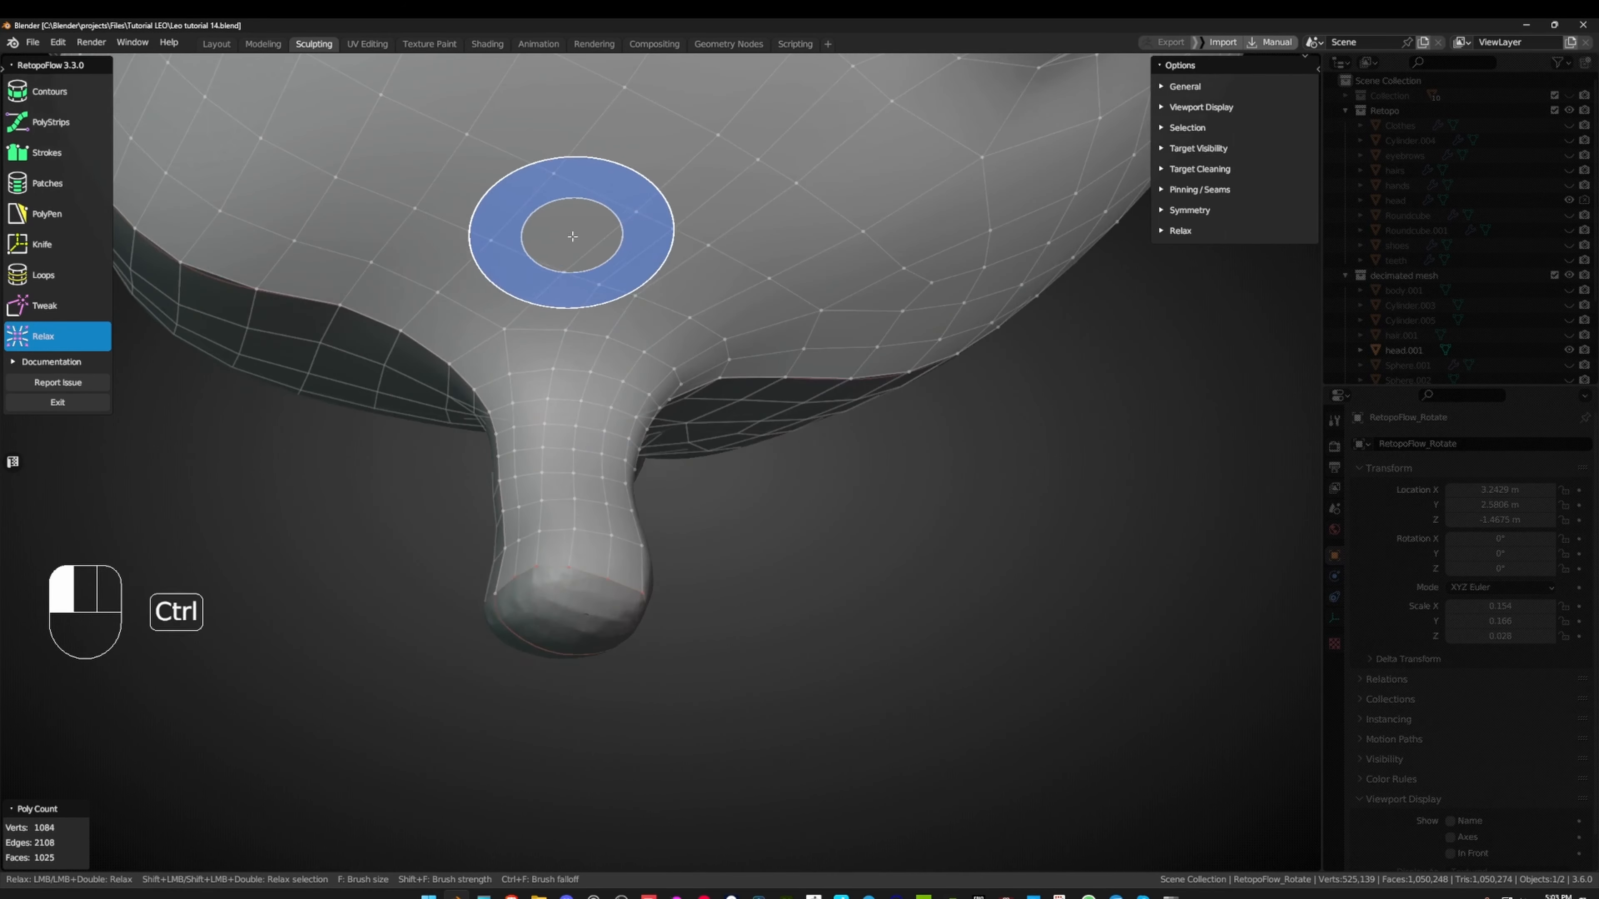
- Relax the mesh along the mirror seam on the upper back of the head and toward the side of the skull
{"action": "mouse_move", "coordinate": [571, 232]}
{"action": "left_mouse_down", "text": "ctrl+alt"}
{"action": "mouse_move", "coordinate": [722, 411]}
{"action": "mouse_move", "coordinate": [745, 354]}
{"action": "mouse_move", "coordinate": [769, 411]}
{"action": "left_mouse_up", "text": "ctrl+alt"}
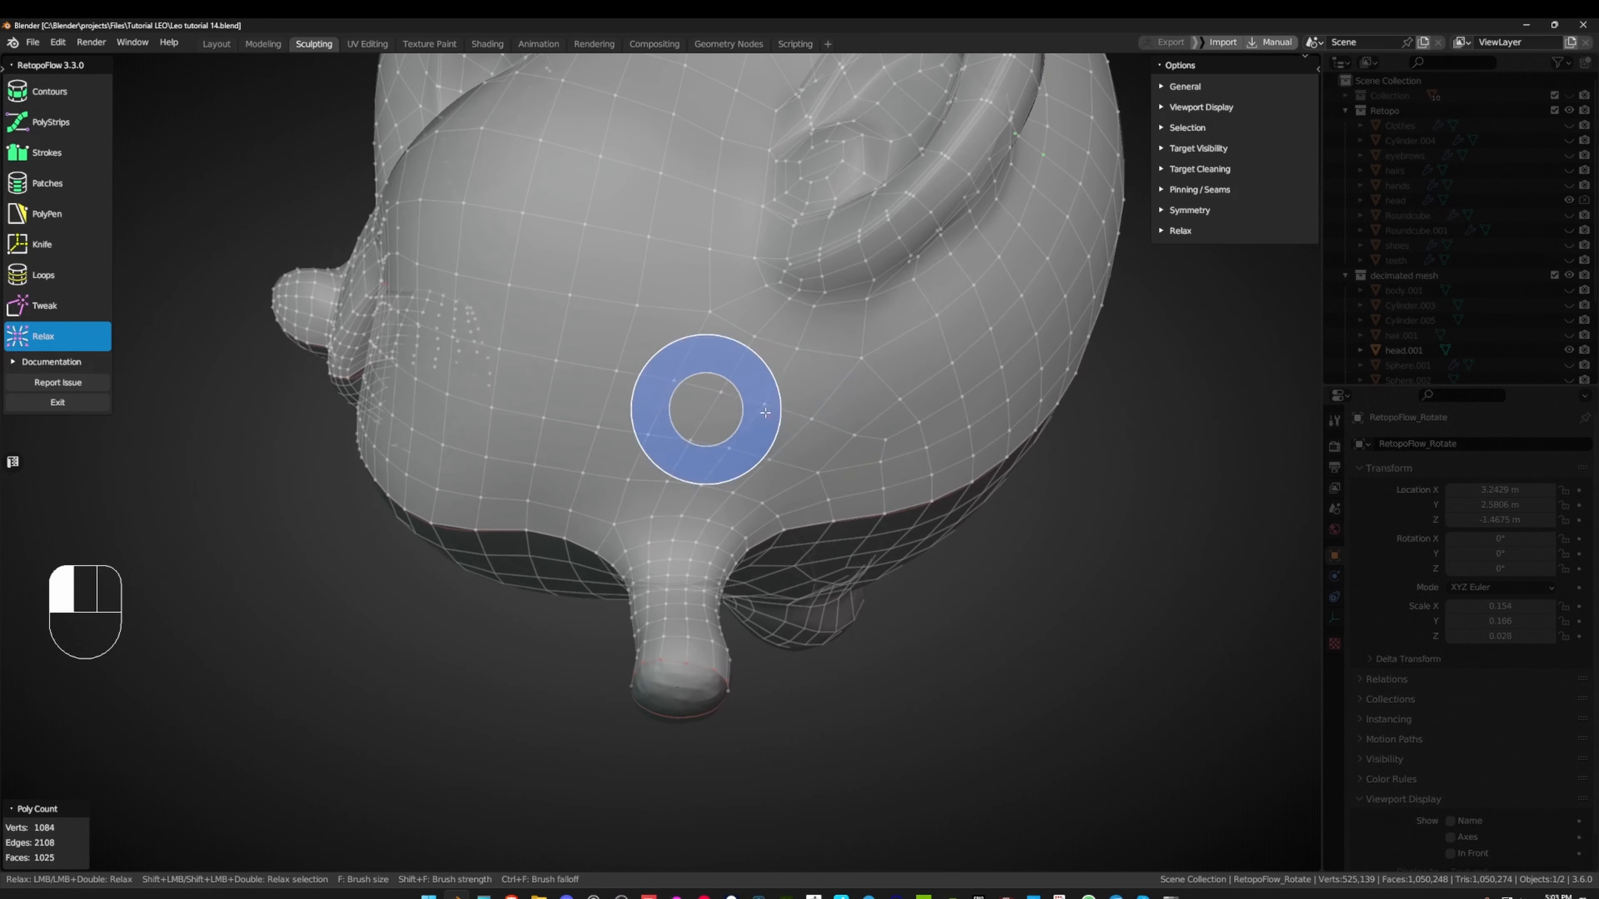
{"action": "left_click_drag", "start_coordinate": [663, 451], "coordinate": [774, 384], "text": "alt"}
{"action": "left_click_drag", "start_coordinate": [774, 384], "coordinate": [774, 441], "text": "ctrl+alt"}
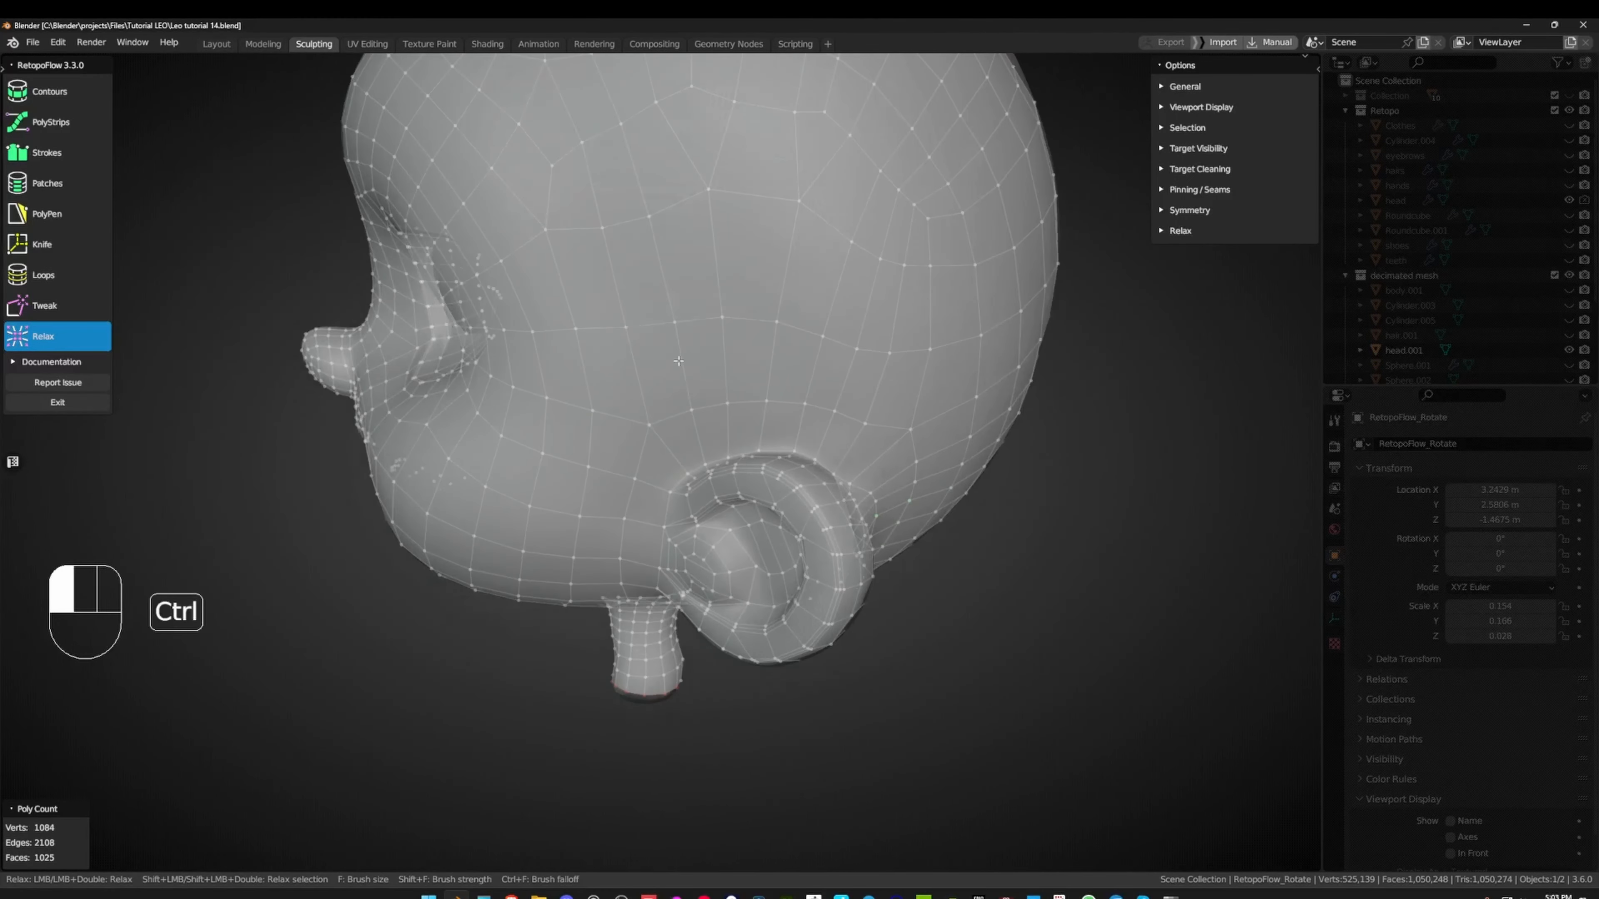
{"action": "mouse_move", "coordinate": [669, 348]}
{"action": "left_mouse_down", "text": "alt"}
{"action": "mouse_move", "coordinate": [740, 309]}
{"action": "mouse_move", "coordinate": [692, 315]}
{"action": "mouse_move", "coordinate": [723, 305]}
{"action": "mouse_move", "coordinate": [671, 357]}
{"action": "mouse_move", "coordinate": [688, 267]}
{"action": "mouse_move", "coordinate": [886, 233]}
{"action": "mouse_move", "coordinate": [769, 333]}
{"action": "left_mouse_up", "text": "alt"}
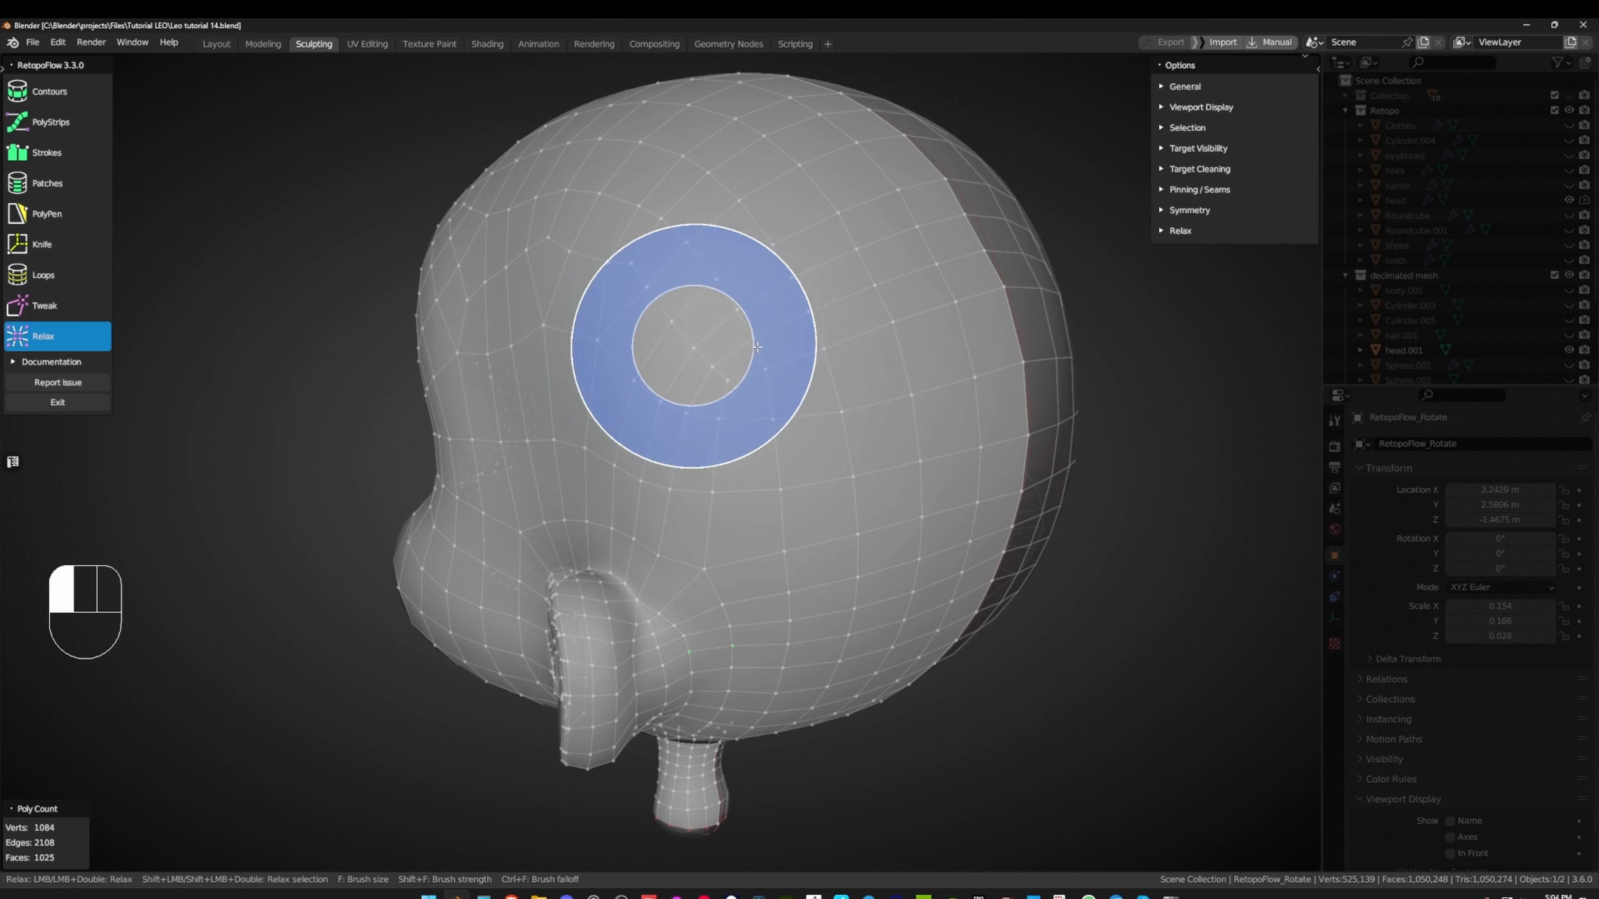
{"action": "mouse_move", "coordinate": [906, 238]}
{"action": "left_mouse_down"}
{"action": "mouse_move", "coordinate": [973, 267]}
{"action": "mouse_move", "coordinate": [979, 356]}
{"action": "left_mouse_up"}
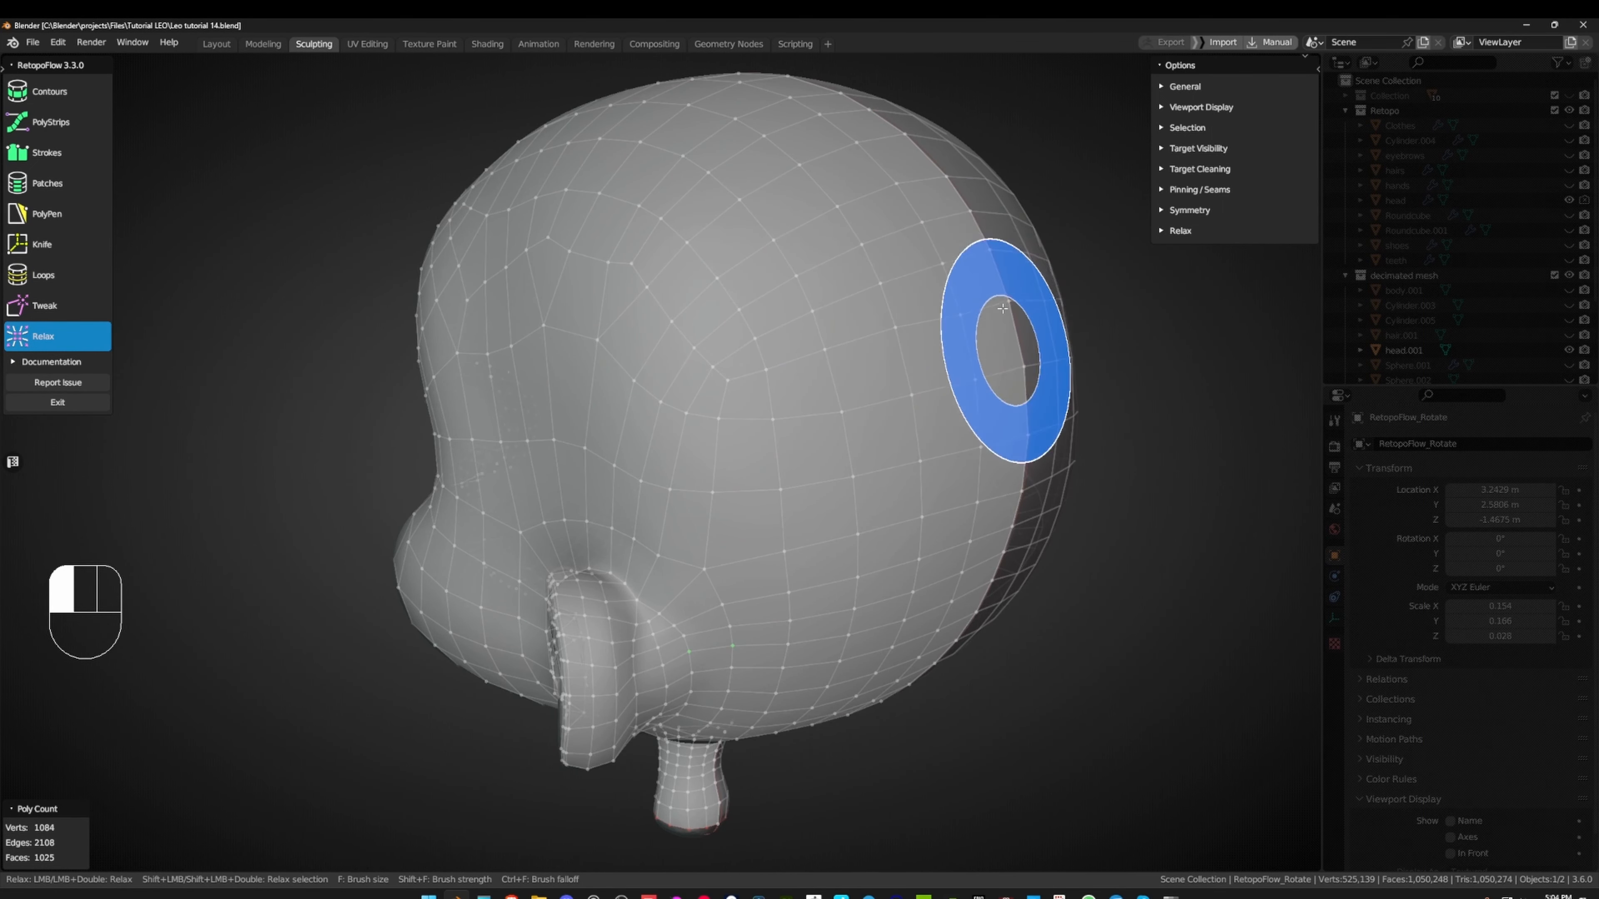
{"action": "left_click_drag", "start_coordinate": [960, 241], "coordinate": [788, 293]}
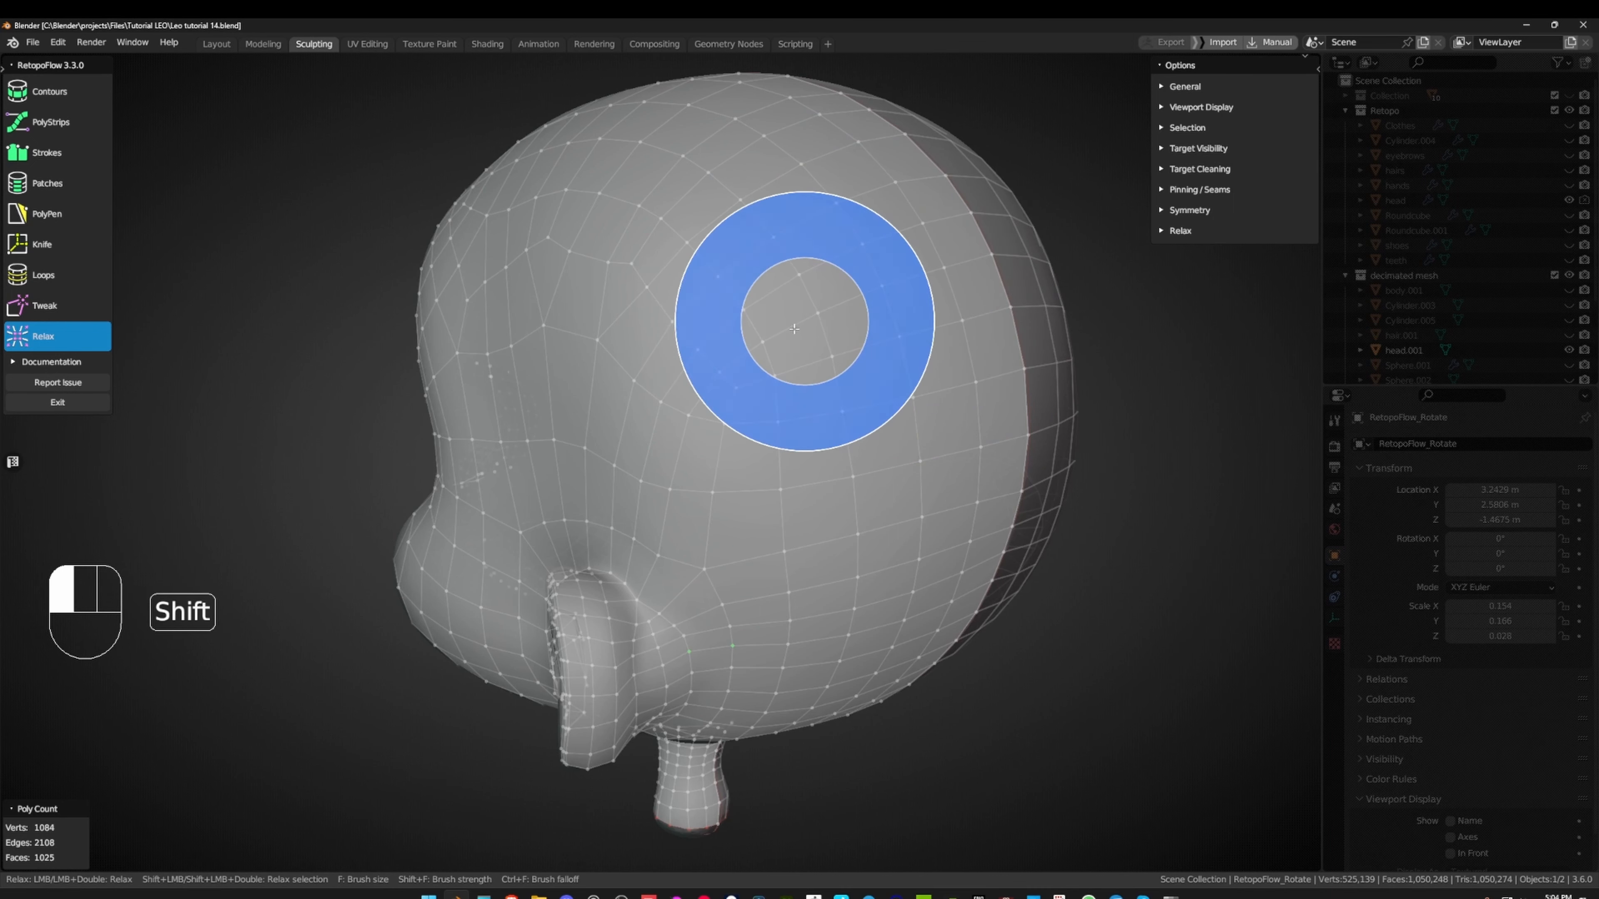
- Examine the relaxed topology on the back of the head, the face, the underside of the chin and the ear
{"action": "middle_click_drag", "start_coordinate": [653, 337], "coordinate": [844, 326]}
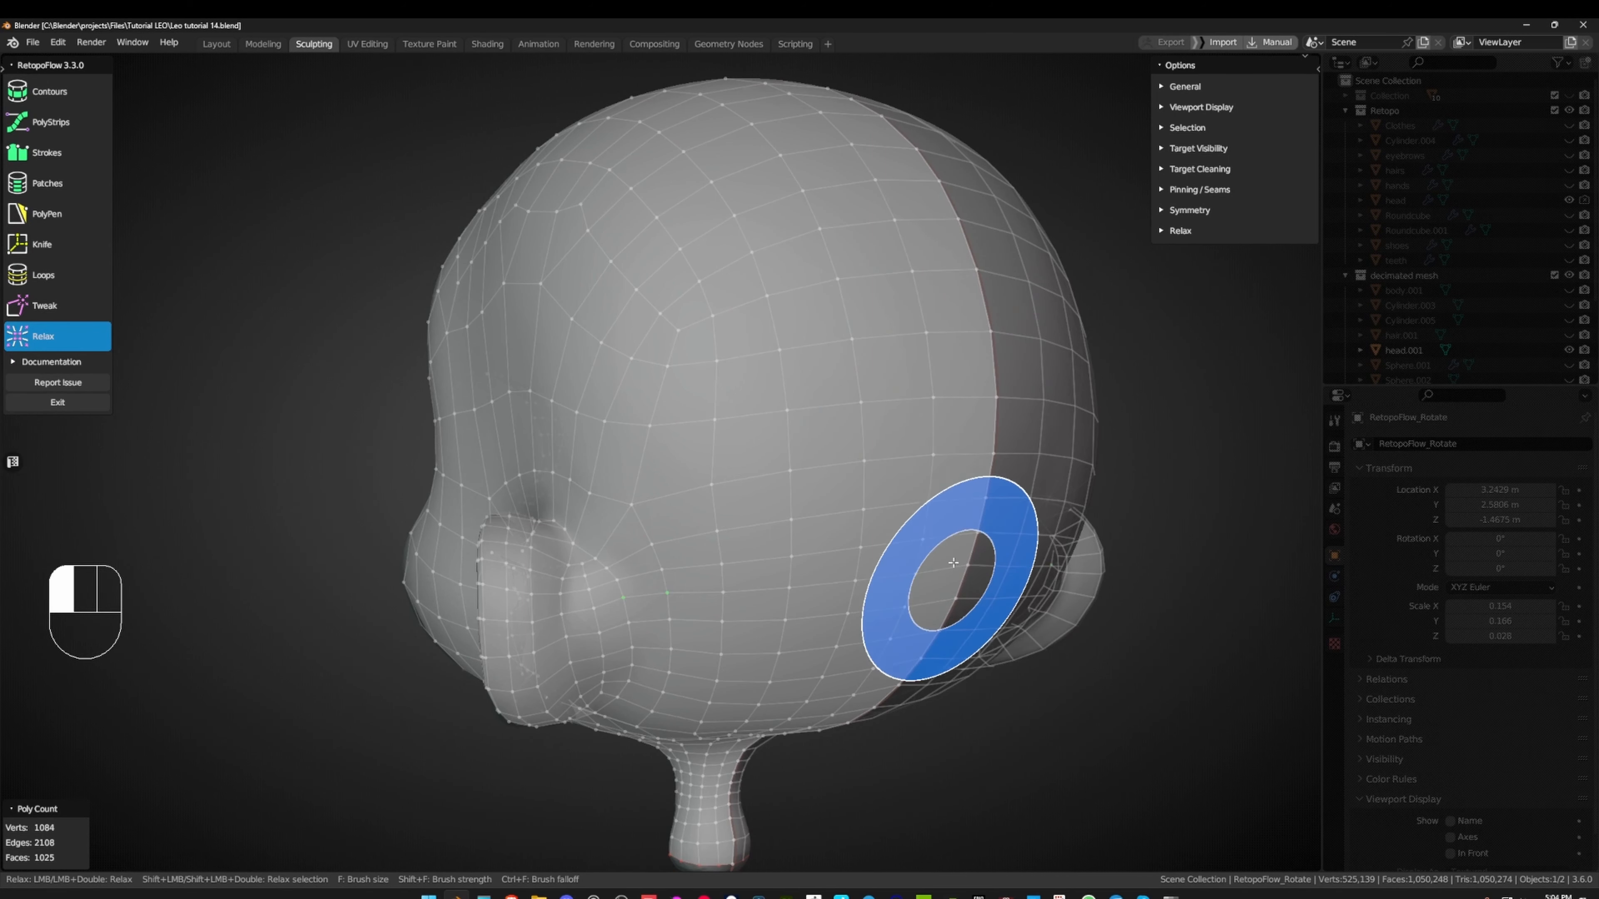
{"action": "middle_click_drag", "start_coordinate": [843, 326], "coordinate": [888, 356]}
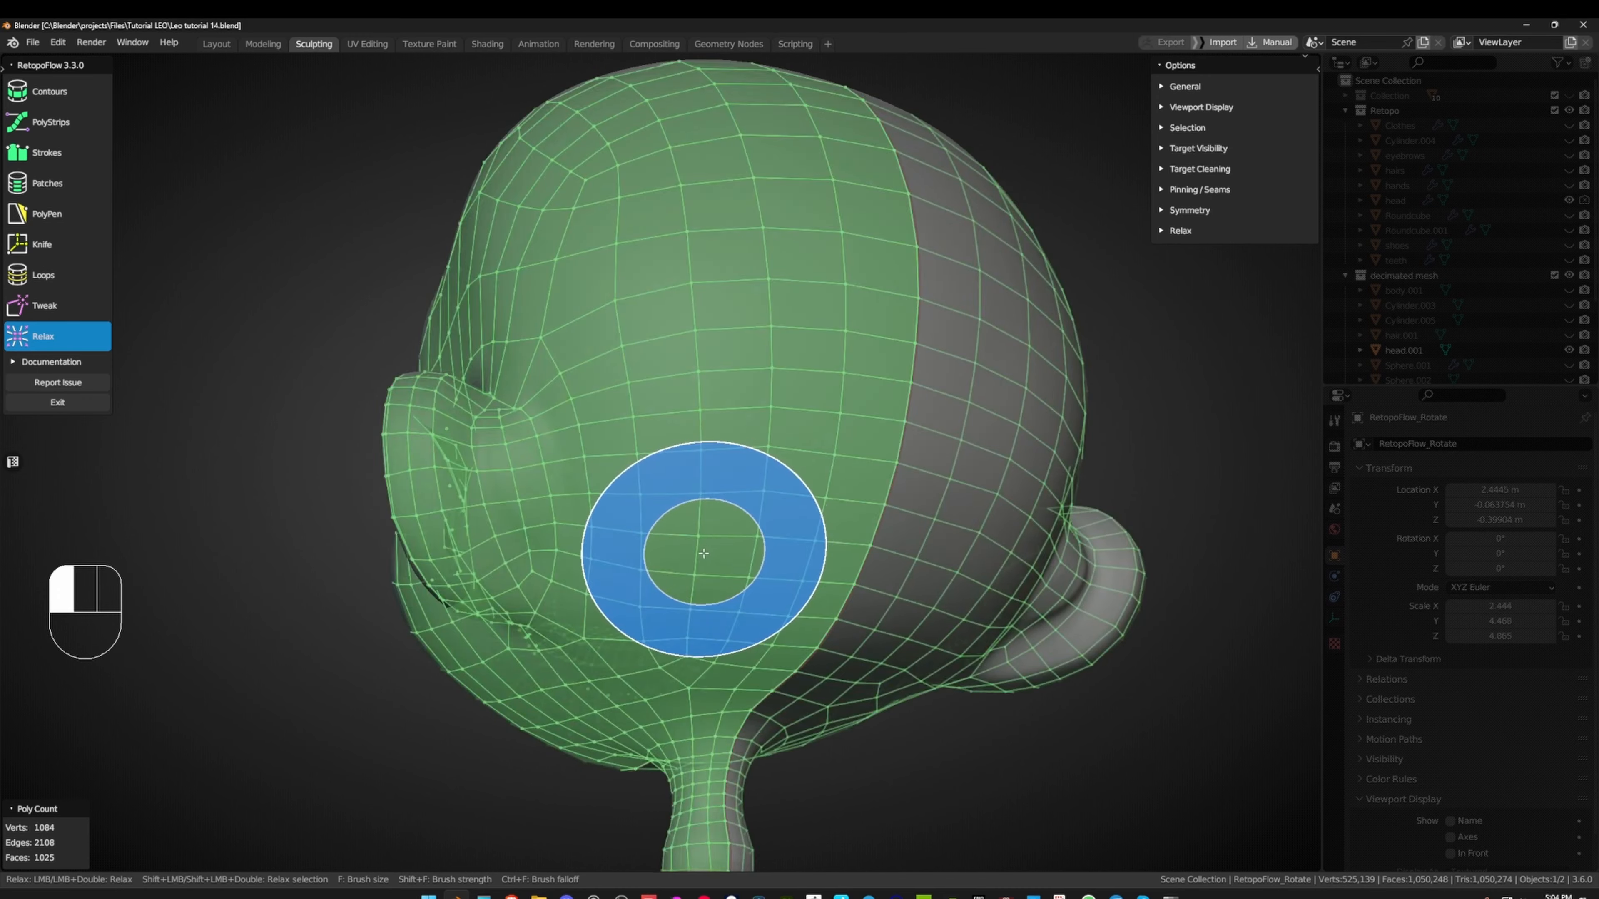
{"action": "mouse_move", "coordinate": [650, 268]}
{"action": "middle_mouse_down"}
{"action": "mouse_move", "coordinate": [579, 275]}
{"action": "mouse_move", "coordinate": [743, 352]}
{"action": "mouse_move", "coordinate": [690, 377]}
{"action": "mouse_move", "coordinate": [691, 260]}
{"action": "middle_mouse_up"}
{"action": "scroll", "coordinate": [690, 260], "scroll_direction": "up", "scroll_amount": 2}
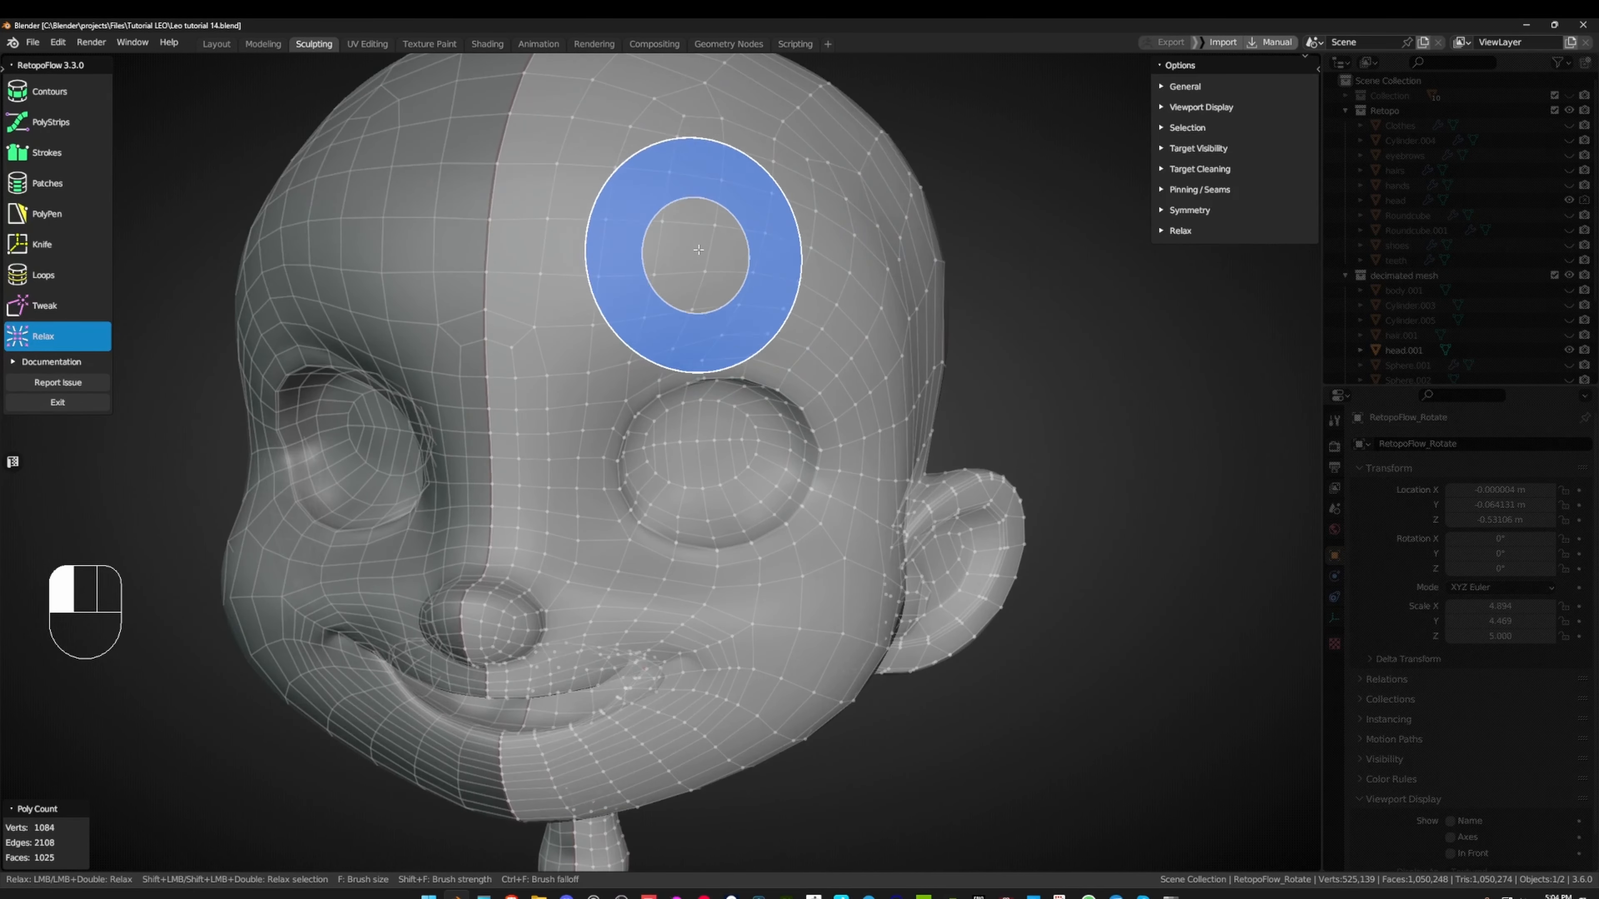
{"action": "middle_click_drag", "start_coordinate": [581, 232], "coordinate": [580, 268]}
{"action": "mouse_move", "coordinate": [579, 268]}
{"action": "middle_mouse_down", "text": "ctrl"}
{"action": "mouse_move", "coordinate": [578, 303]}
{"action": "mouse_move", "coordinate": [592, 264]}
{"action": "mouse_move", "coordinate": [511, 370]}
{"action": "mouse_move", "coordinate": [535, 403]}
{"action": "mouse_move", "coordinate": [526, 551]}
{"action": "middle_mouse_up", "text": "ctrl"}
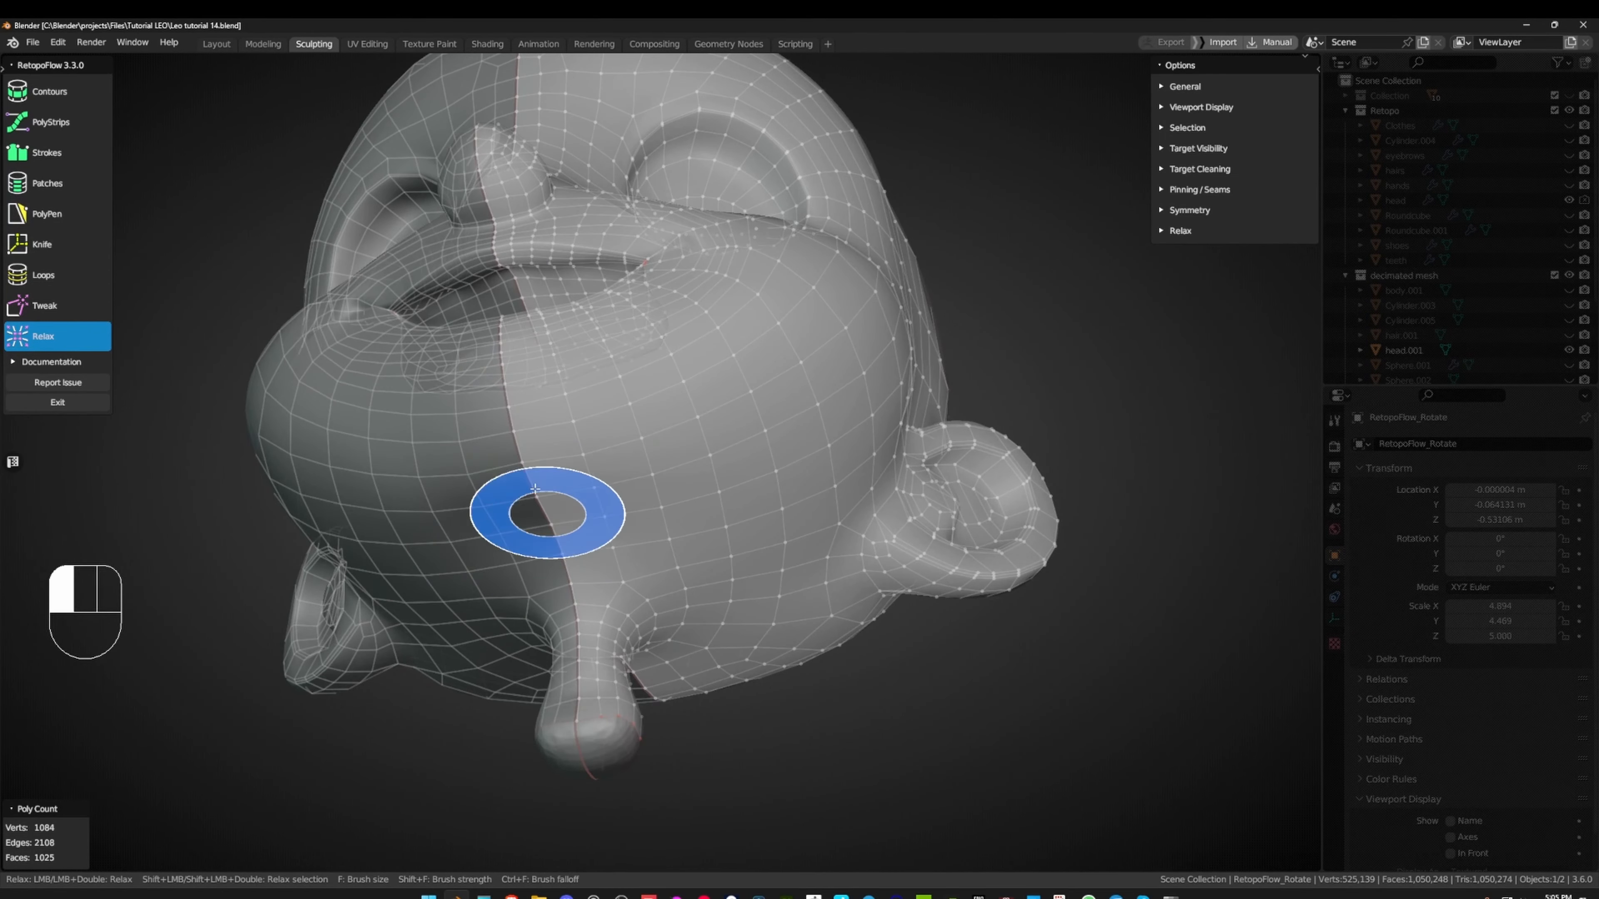
{"action": "mouse_move", "coordinate": [534, 489]}
{"action": "middle_mouse_down"}
{"action": "mouse_move", "coordinate": [586, 554]}
{"action": "mouse_move", "coordinate": [603, 529]}
{"action": "middle_mouse_up"}
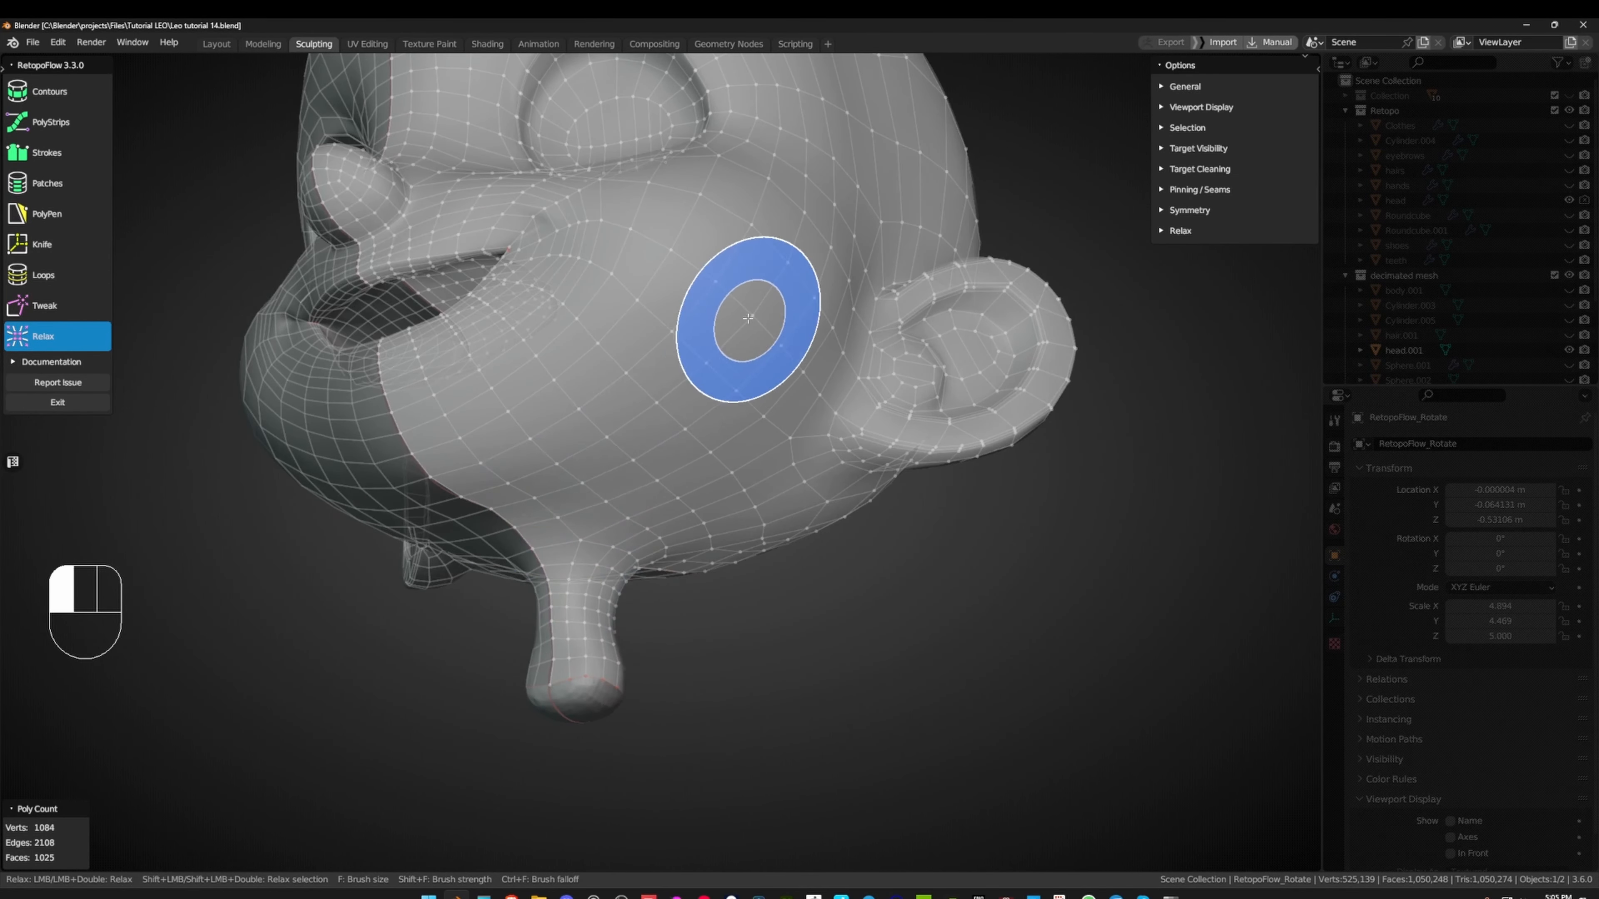
{"action": "middle_click_drag", "start_coordinate": [748, 318], "coordinate": [873, 459]}
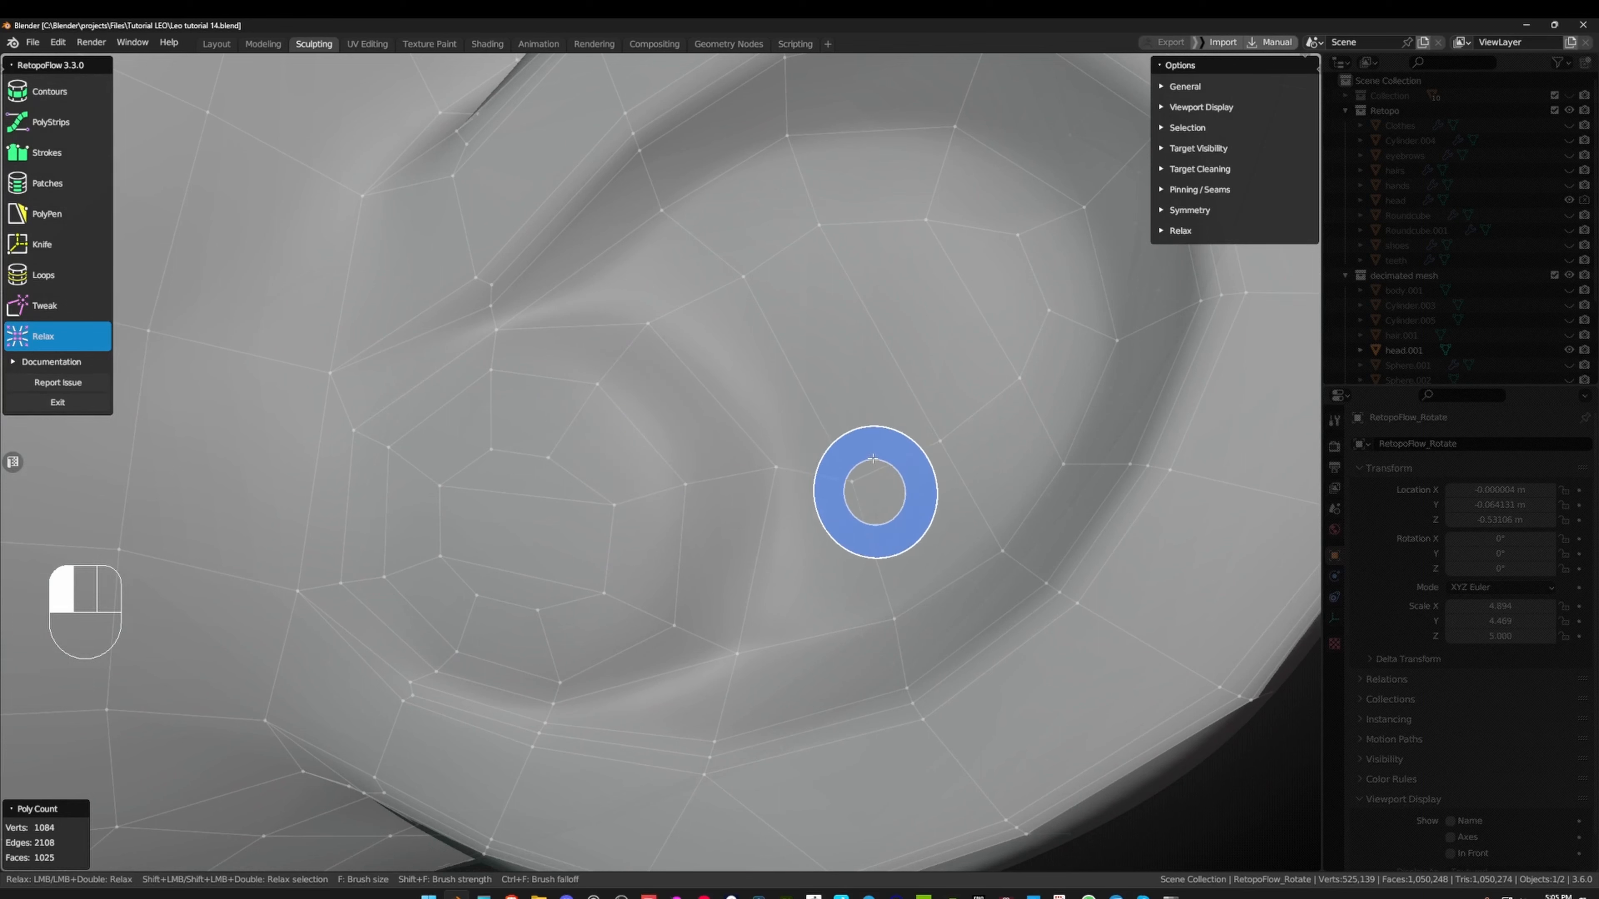
- Switch to the Tweak brush, then leave RetopoFlow and return the head to Object Mode
{"action": "key", "text": "8"}
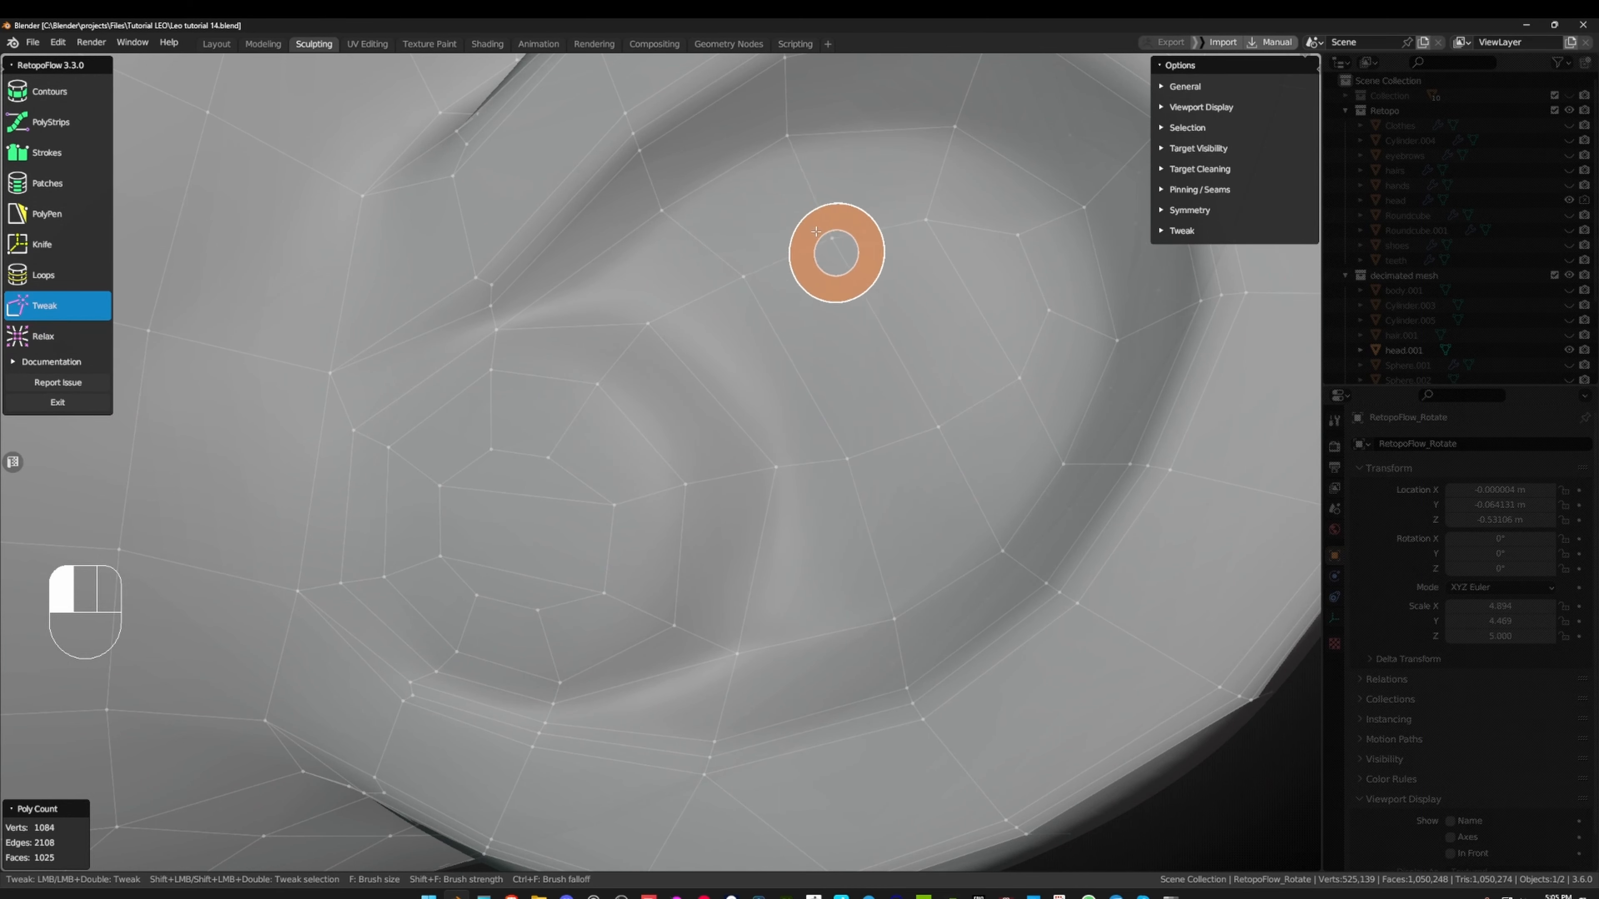
{"action": "middle_click_drag", "start_coordinate": [755, 282], "coordinate": [428, 321], "text": "ctrl"}
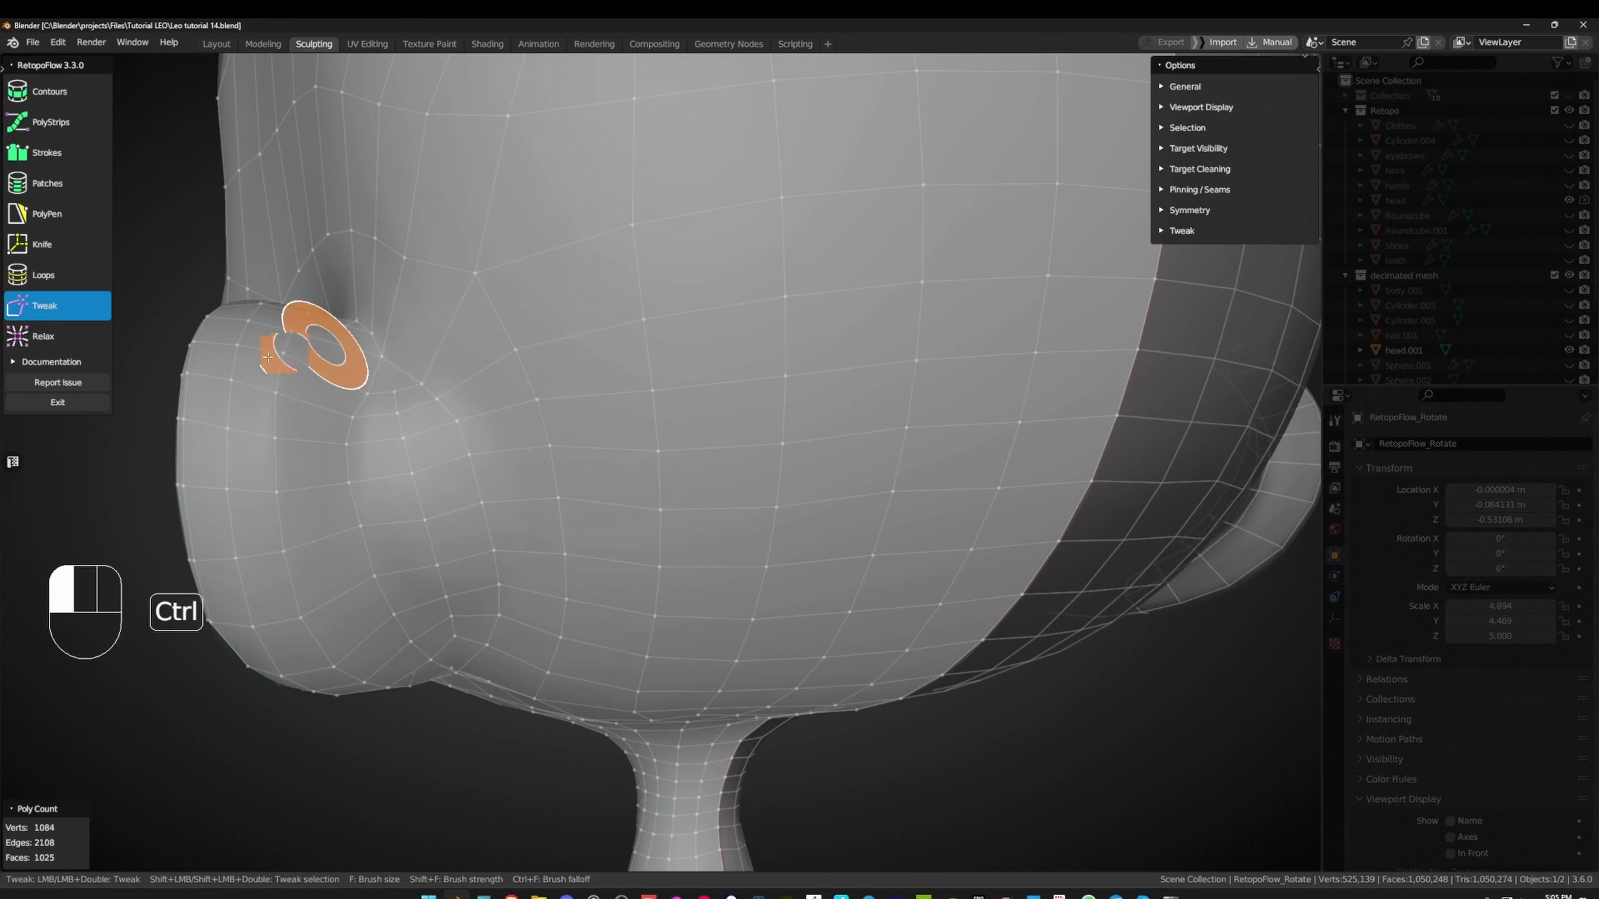
{"action": "middle_click_drag", "start_coordinate": [535, 361], "coordinate": [724, 351], "text": "ctrl"}
{"action": "key", "text": "Tab"}
{"action": "key", "text": "ctrl+Tab"}
{"action": "left_click", "coordinate": [560, 347]}
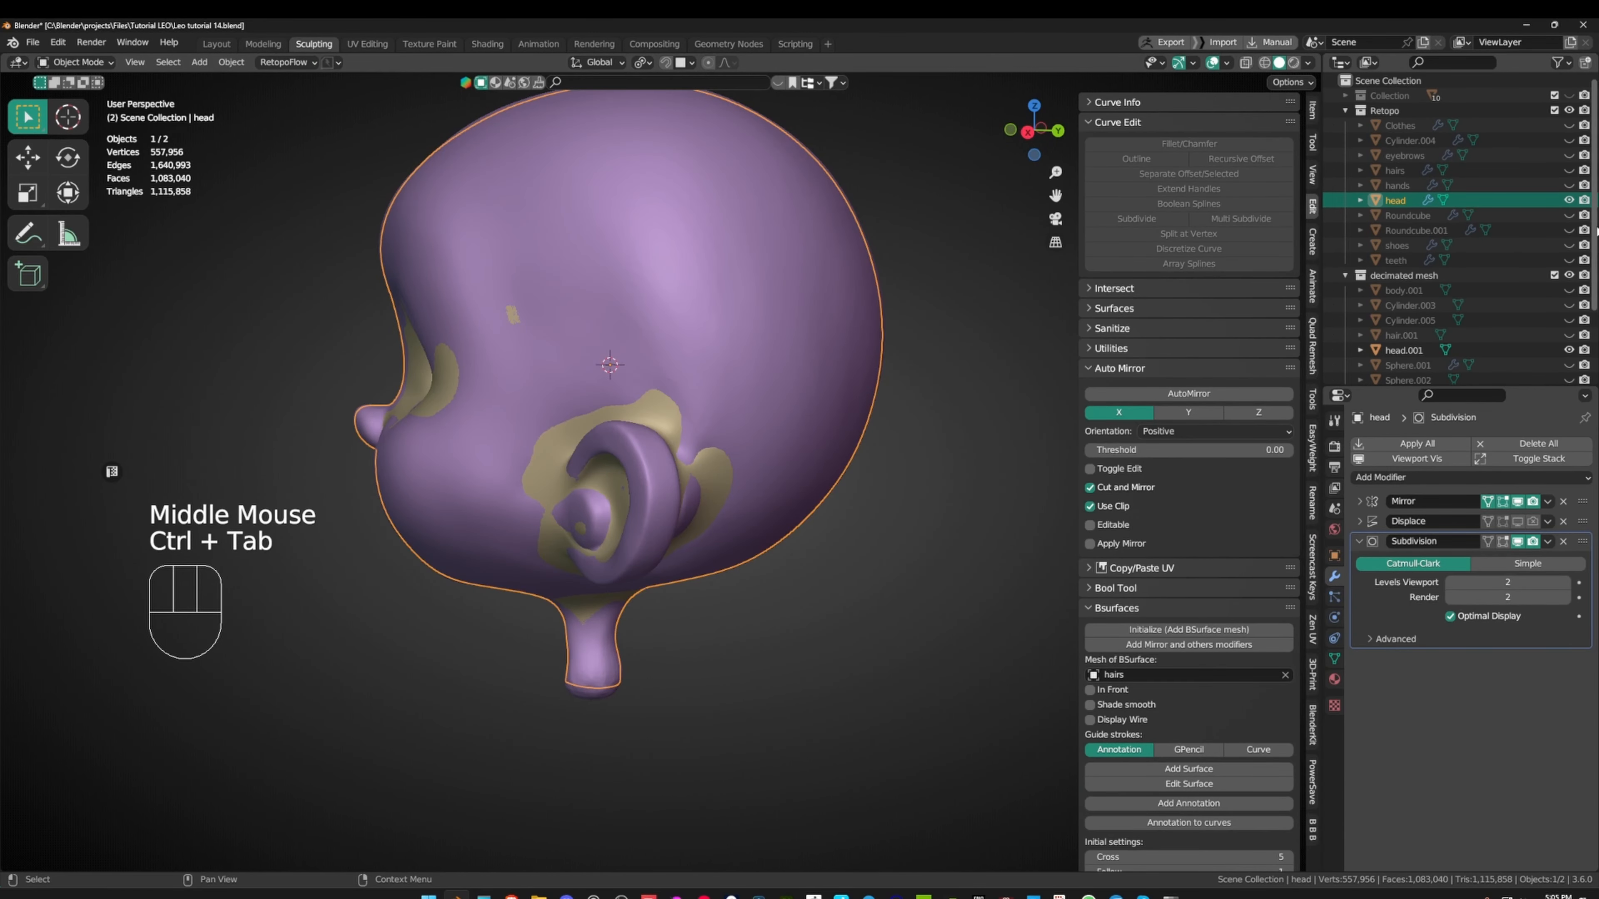
- Hide the decimated mesh collection and enter Edit Mode on the head to examine the topology around the ear
{"action": "left_click", "coordinate": [1569, 275]}
{"action": "middle_click_drag", "start_coordinate": [818, 265], "coordinate": [695, 331]}
{"action": "scroll", "coordinate": [687, 309], "scroll_direction": "up", "scroll_amount": 2}
{"action": "middle_click_drag", "start_coordinate": [695, 332], "coordinate": [997, 365]}
{"action": "scroll", "coordinate": [722, 389], "scroll_direction": "up", "scroll_amount": 2}
{"action": "key", "text": "Tab"}
{"action": "middle_click", "coordinate": [761, 389], "text": "alt"}
{"action": "scroll", "coordinate": [724, 391], "scroll_direction": "up", "scroll_amount": 2}
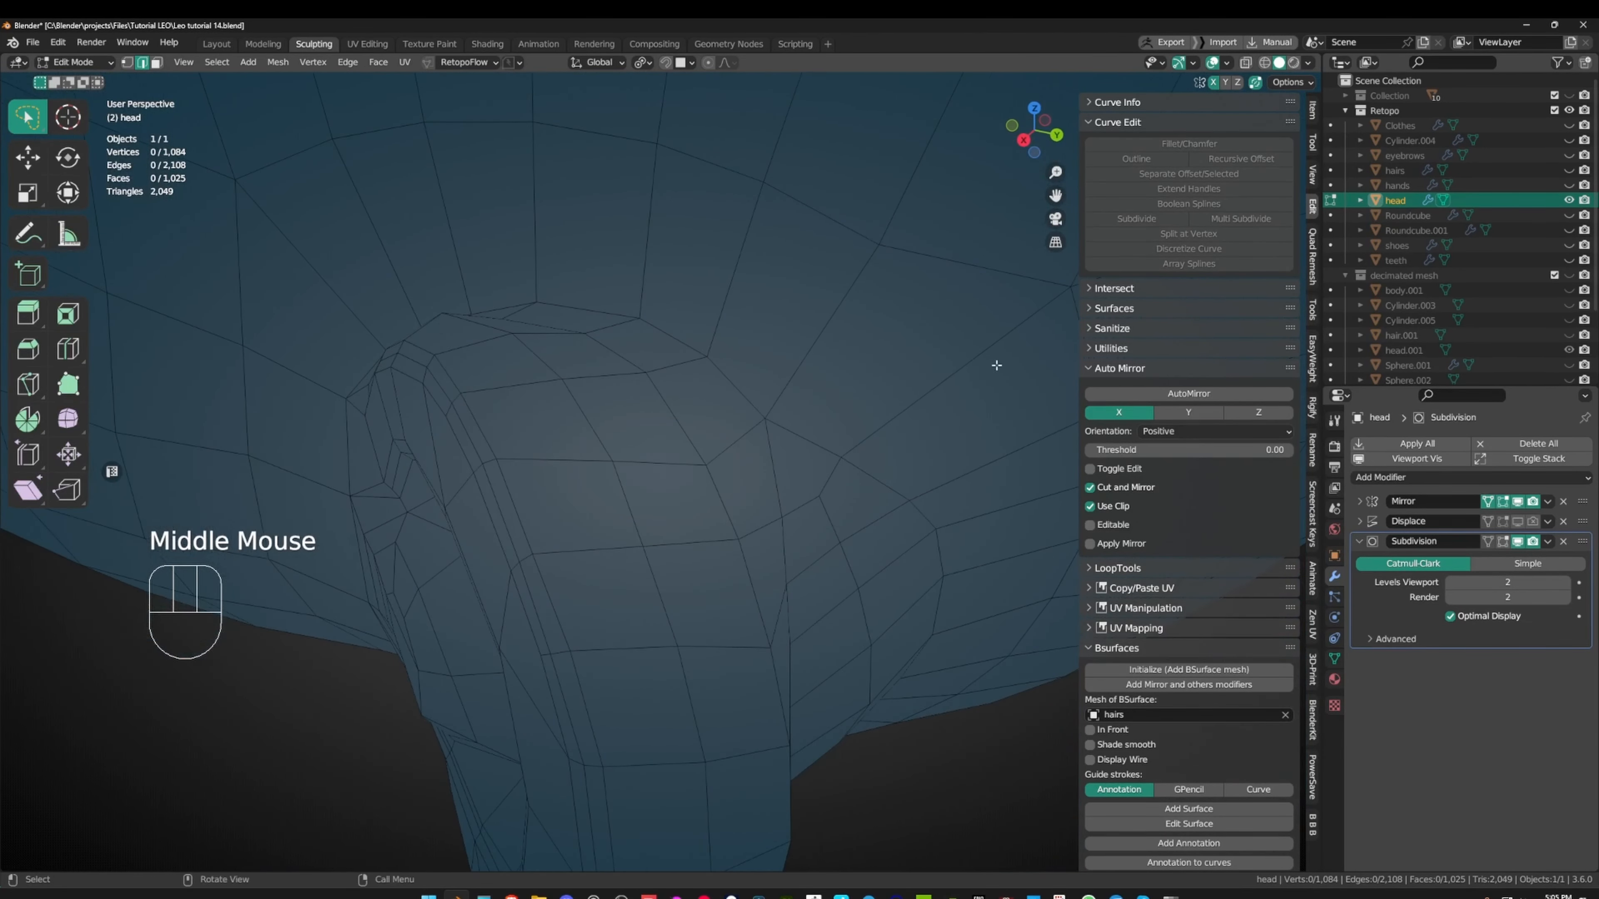
- Show the decimated mesh collection again and reposition two vertices in the crease behind the ear in vertex select mode
{"action": "left_click", "coordinate": [1567, 276]}
{"action": "scroll", "coordinate": [875, 283], "scroll_direction": "up", "scroll_amount": 1}
{"action": "middle_click_drag", "start_coordinate": [875, 283], "coordinate": [724, 299]}
{"action": "key", "text": "1"}
{"action": "left_click", "coordinate": [654, 402]}
{"action": "key", "text": "g"}
{"action": "left_click", "coordinate": [619, 401]}
{"action": "left_click", "coordinate": [522, 434]}
{"action": "key", "text": "g"}
{"action": "left_click", "coordinate": [532, 376]}
- Shift two more vertices where the back of the ear joins the head
{"action": "left_click", "coordinate": [611, 391]}
{"action": "key", "text": "g"}
{"action": "left_click", "coordinate": [606, 378]}
{"action": "middle_click_drag", "start_coordinate": [605, 378], "coordinate": [590, 322]}
{"action": "left_click", "coordinate": [663, 429]}
{"action": "key", "text": "g"}
{"action": "left_click", "coordinate": [652, 410]}
- Enable the Subdivision modifier's edit-mode and on-cage display for the head, and return to Edit Mode
{"action": "key", "text": "Tab"}
{"action": "left_click", "coordinate": [1488, 542]}
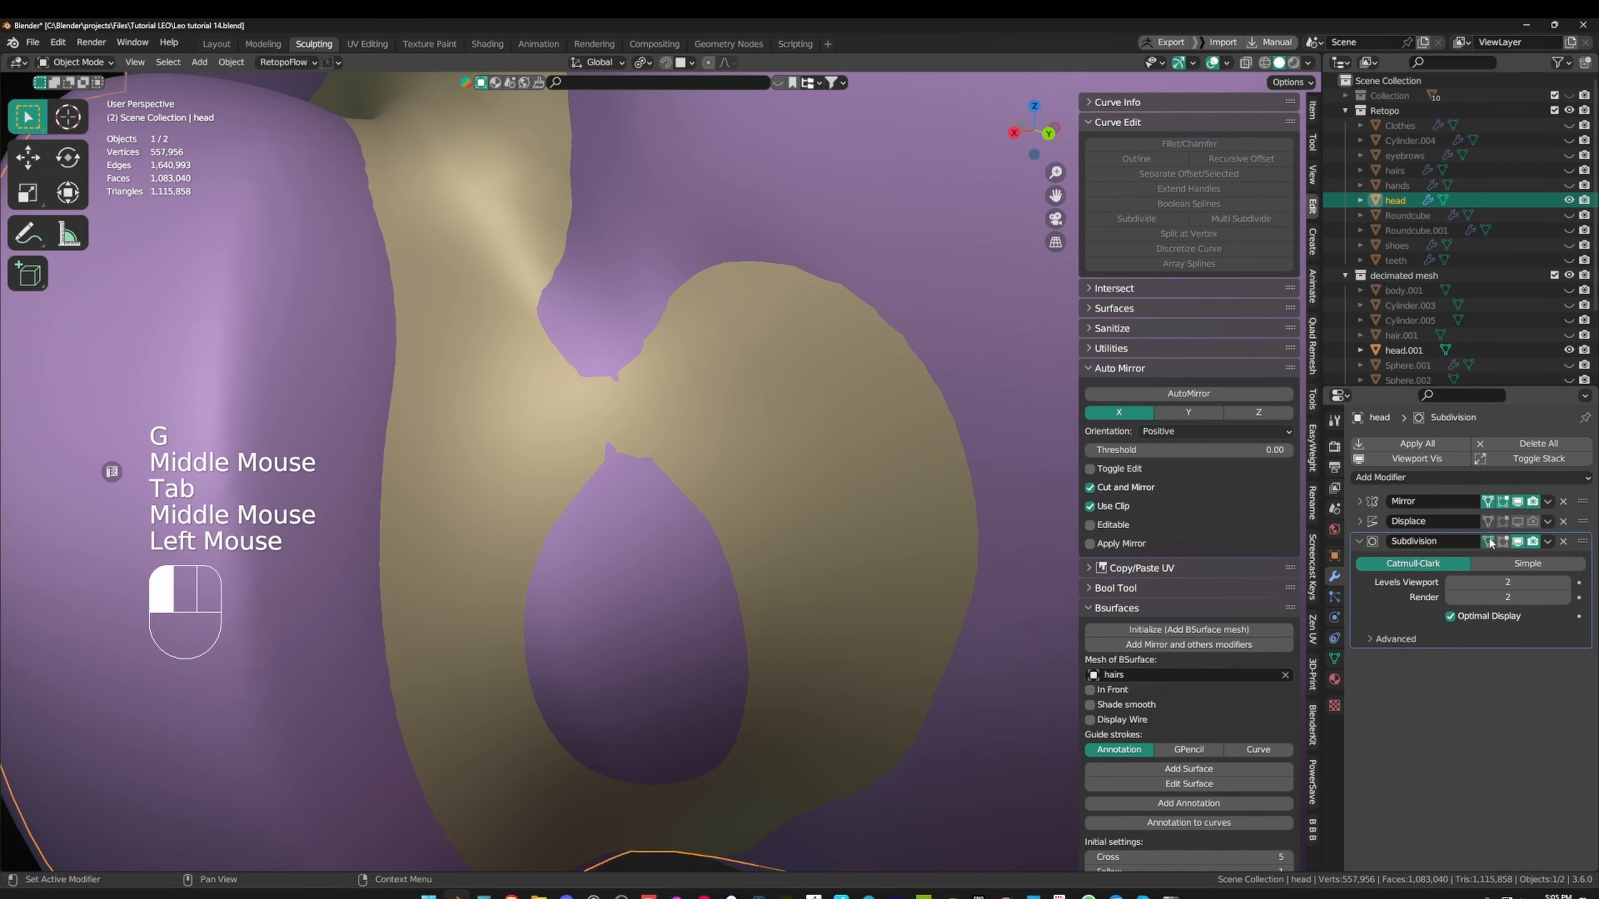
{"action": "key", "text": "Tab"}
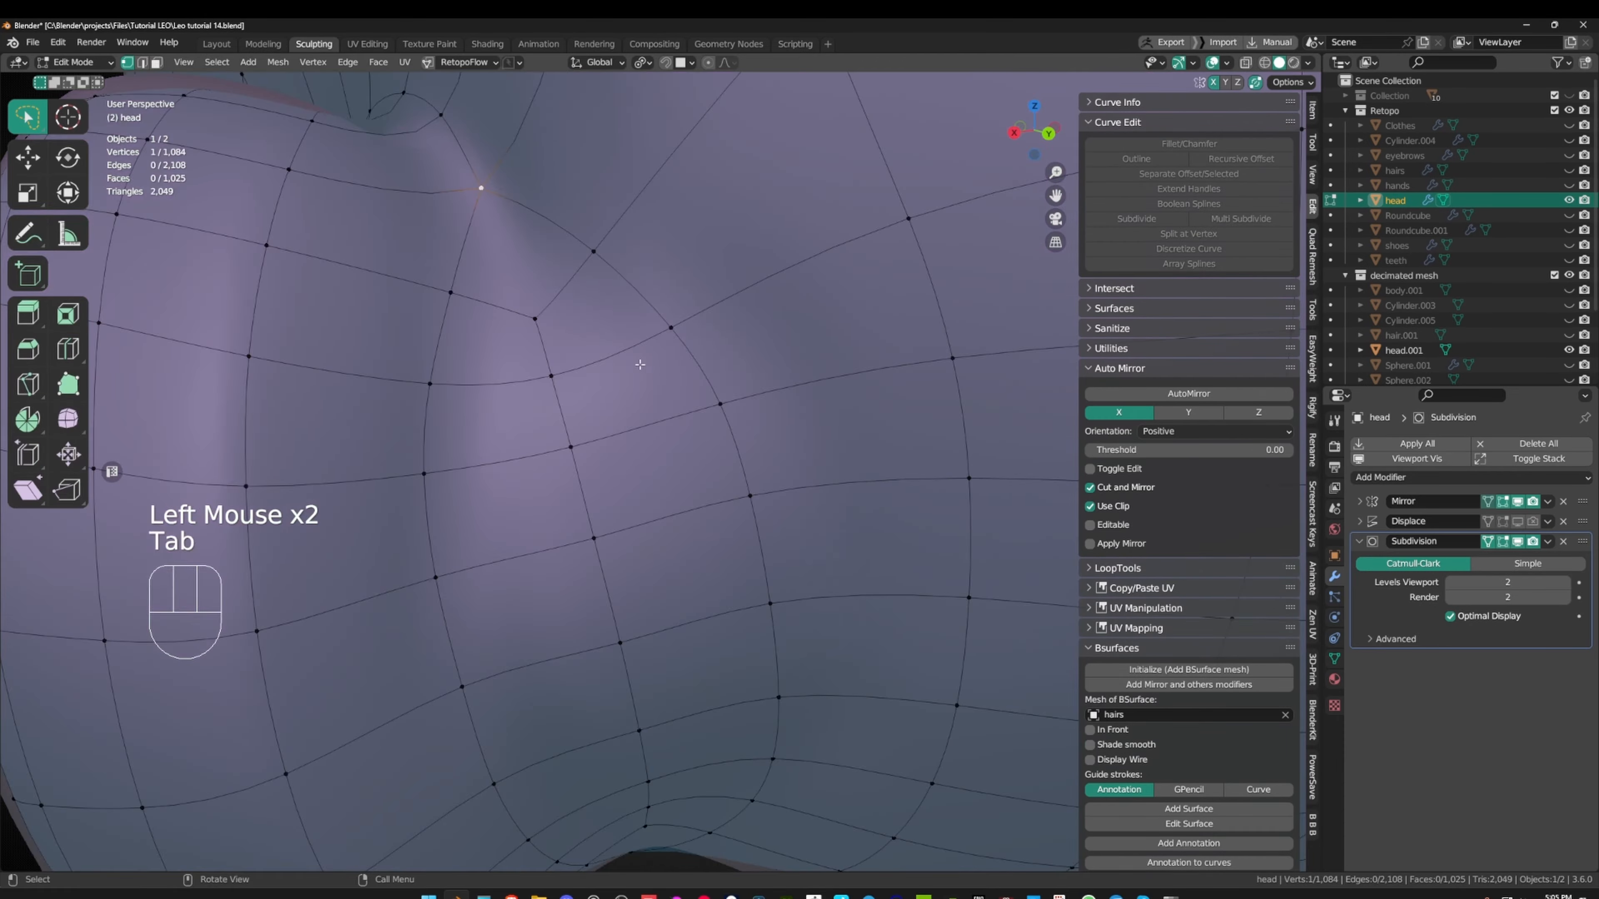
- Move the vertices around the junction behind the ear to even out the edge flow on the subdivided surface
{"action": "middle_click_drag", "start_coordinate": [638, 364], "coordinate": [671, 382]}
{"action": "left_click", "coordinate": [661, 380]}
{"action": "key", "text": "g"}
{"action": "left_click", "coordinate": [637, 387]}
{"action": "key", "text": "g"}
{"action": "left_click", "coordinate": [613, 398]}
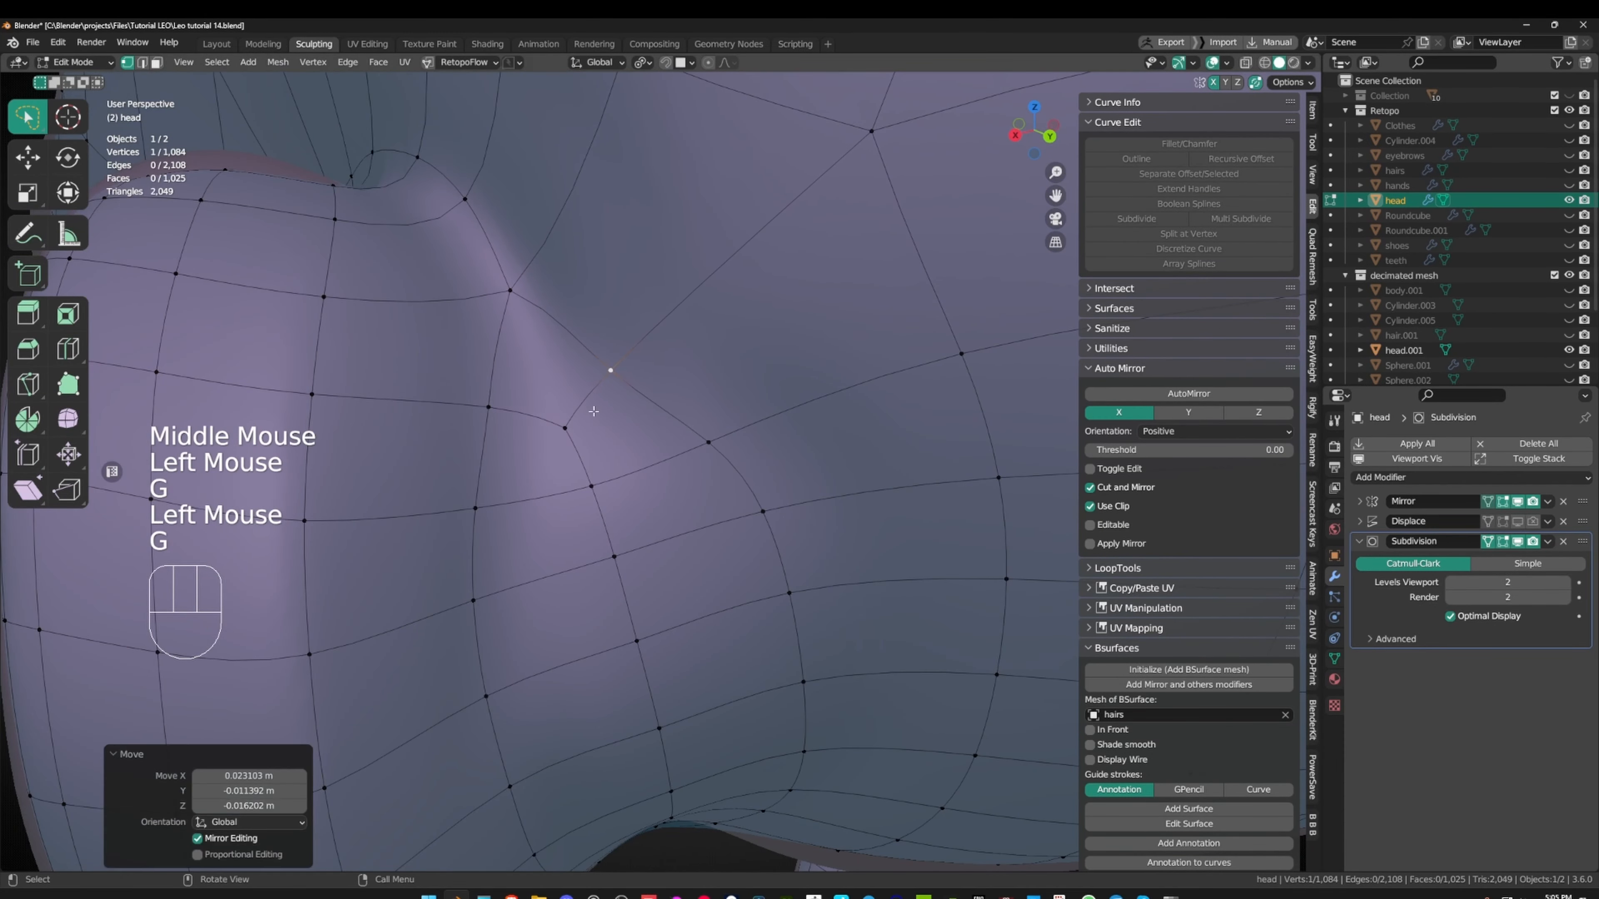
{"action": "left_click", "coordinate": [490, 406]}
{"action": "key", "text": "g"}
{"action": "left_click", "coordinate": [507, 401]}
- Turn on snapping, adjust a vertex behind the ear against the decimated head, and return to Object Mode
{"action": "scroll", "coordinate": [535, 390], "scroll_direction": "down", "scroll_amount": 1}
{"action": "mouse_move", "coordinate": [553, 381]}
{"action": "middle_mouse_down"}
{"action": "mouse_move", "coordinate": [565, 368]}
{"action": "mouse_move", "coordinate": [566, 391]}
{"action": "mouse_move", "coordinate": [634, 420]}
{"action": "mouse_move", "coordinate": [620, 435]}
{"action": "mouse_move", "coordinate": [707, 396]}
{"action": "mouse_move", "coordinate": [944, 405]}
{"action": "middle_mouse_up"}
{"action": "key", "text": "shift+Tab"}
{"action": "left_click", "coordinate": [531, 377]}
{"action": "key", "text": "g"}
{"action": "left_click", "coordinate": [527, 374]}
{"action": "key", "text": "g"}
{"action": "scroll", "coordinate": [525, 377], "scroll_direction": "down", "scroll_amount": 1}
{"action": "scroll", "coordinate": [620, 435], "scroll_direction": "up", "scroll_amount": 1}
{"action": "key", "text": "Tab"}
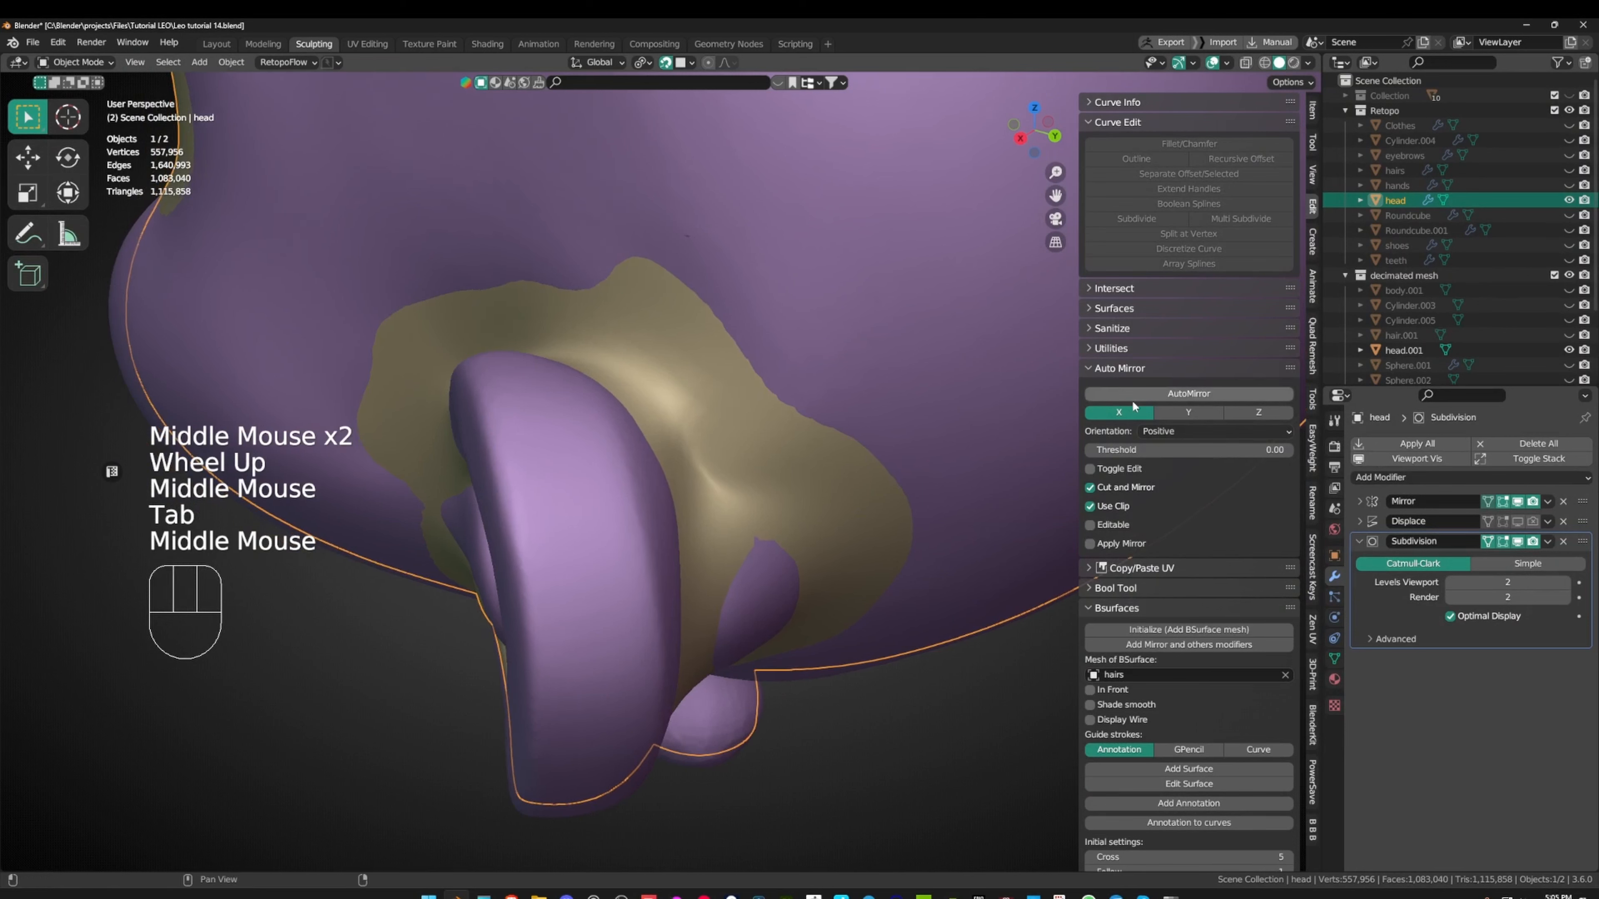
- Hide the decimated mesh, examine the wireframe and smooth surface behind the ear, and show the decimated mesh again
{"action": "left_click", "coordinate": [1568, 277]}
{"action": "middle_click_drag", "start_coordinate": [916, 301], "coordinate": [747, 230]}
{"action": "key", "text": "Tab"}
{"action": "scroll", "coordinate": [718, 250], "scroll_direction": "up", "scroll_amount": 1}
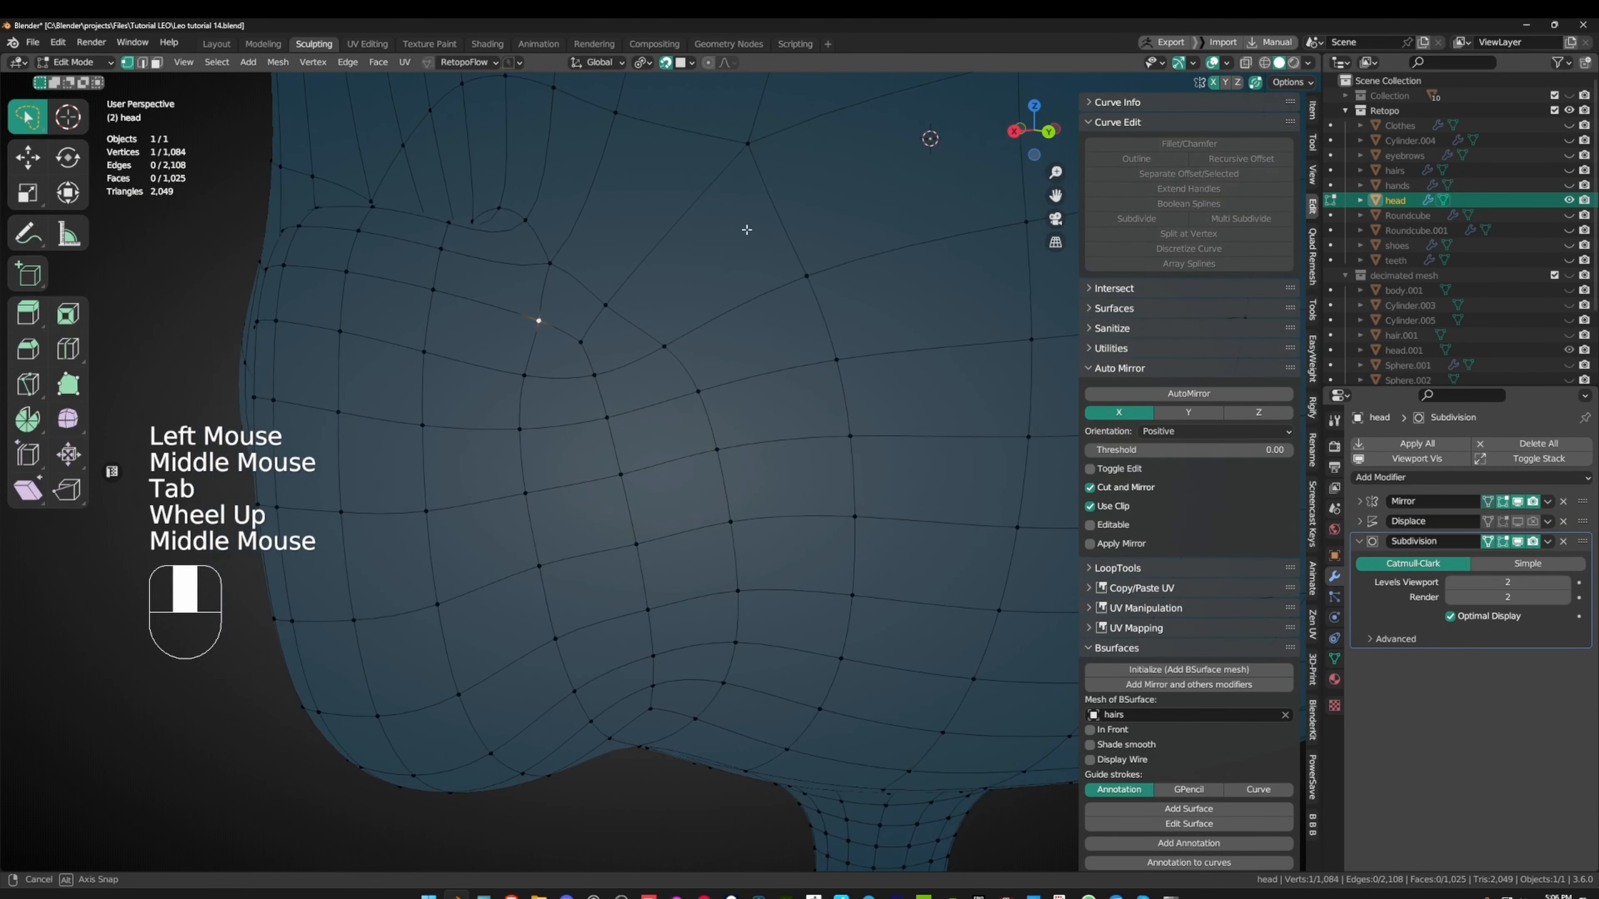
{"action": "middle_click_drag", "start_coordinate": [629, 270], "coordinate": [636, 268]}
{"action": "key", "text": "Tab"}
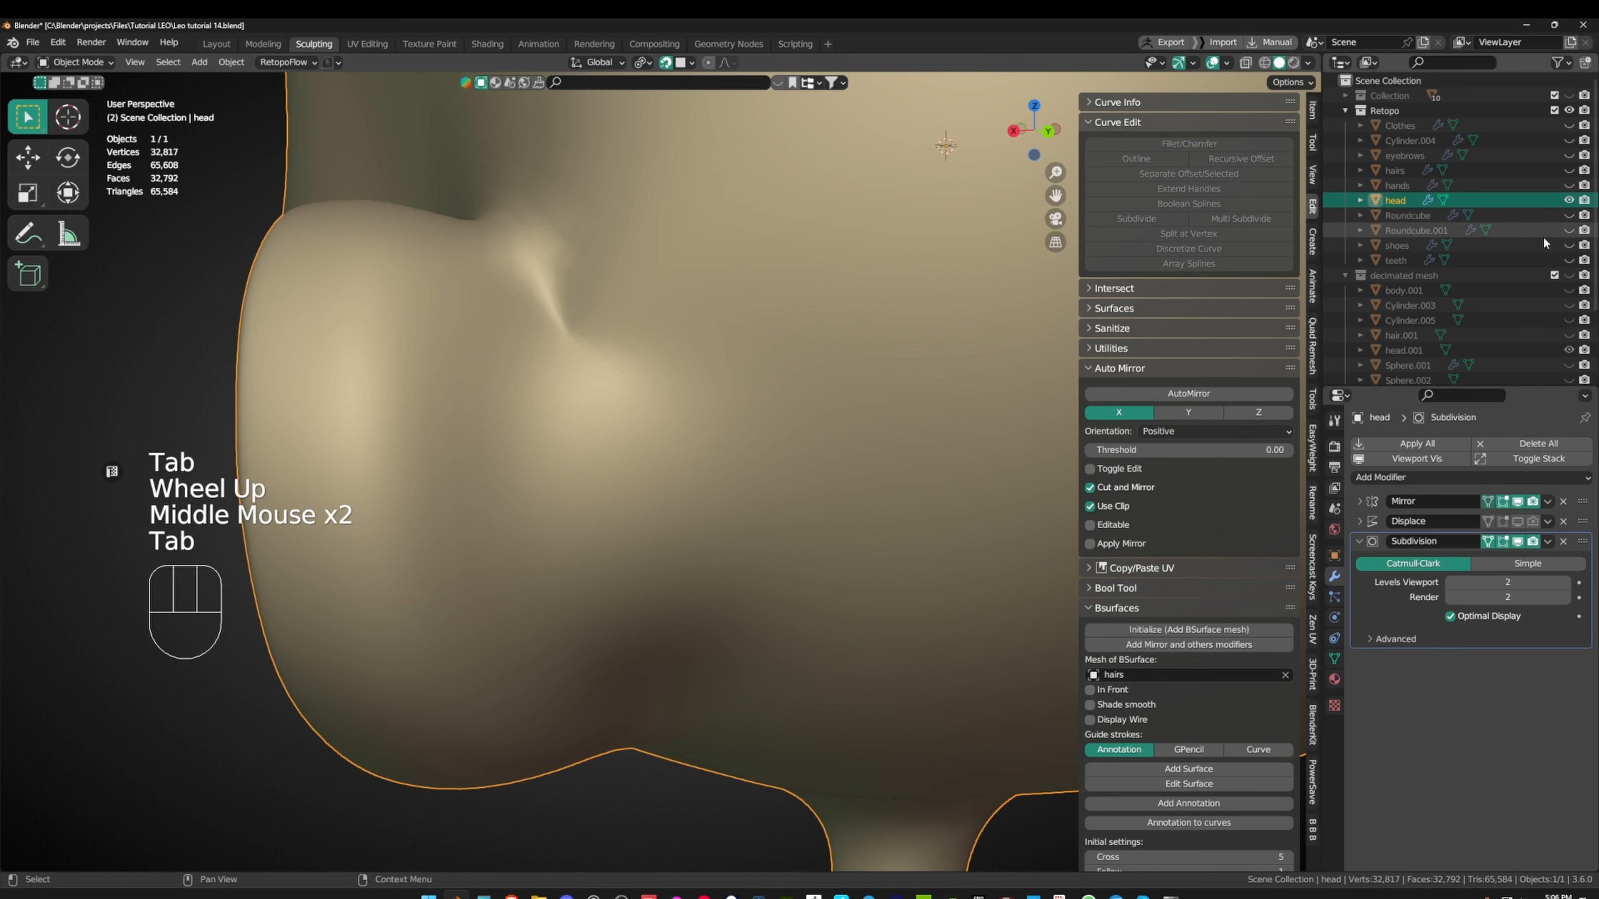
{"action": "left_click", "coordinate": [1569, 275]}
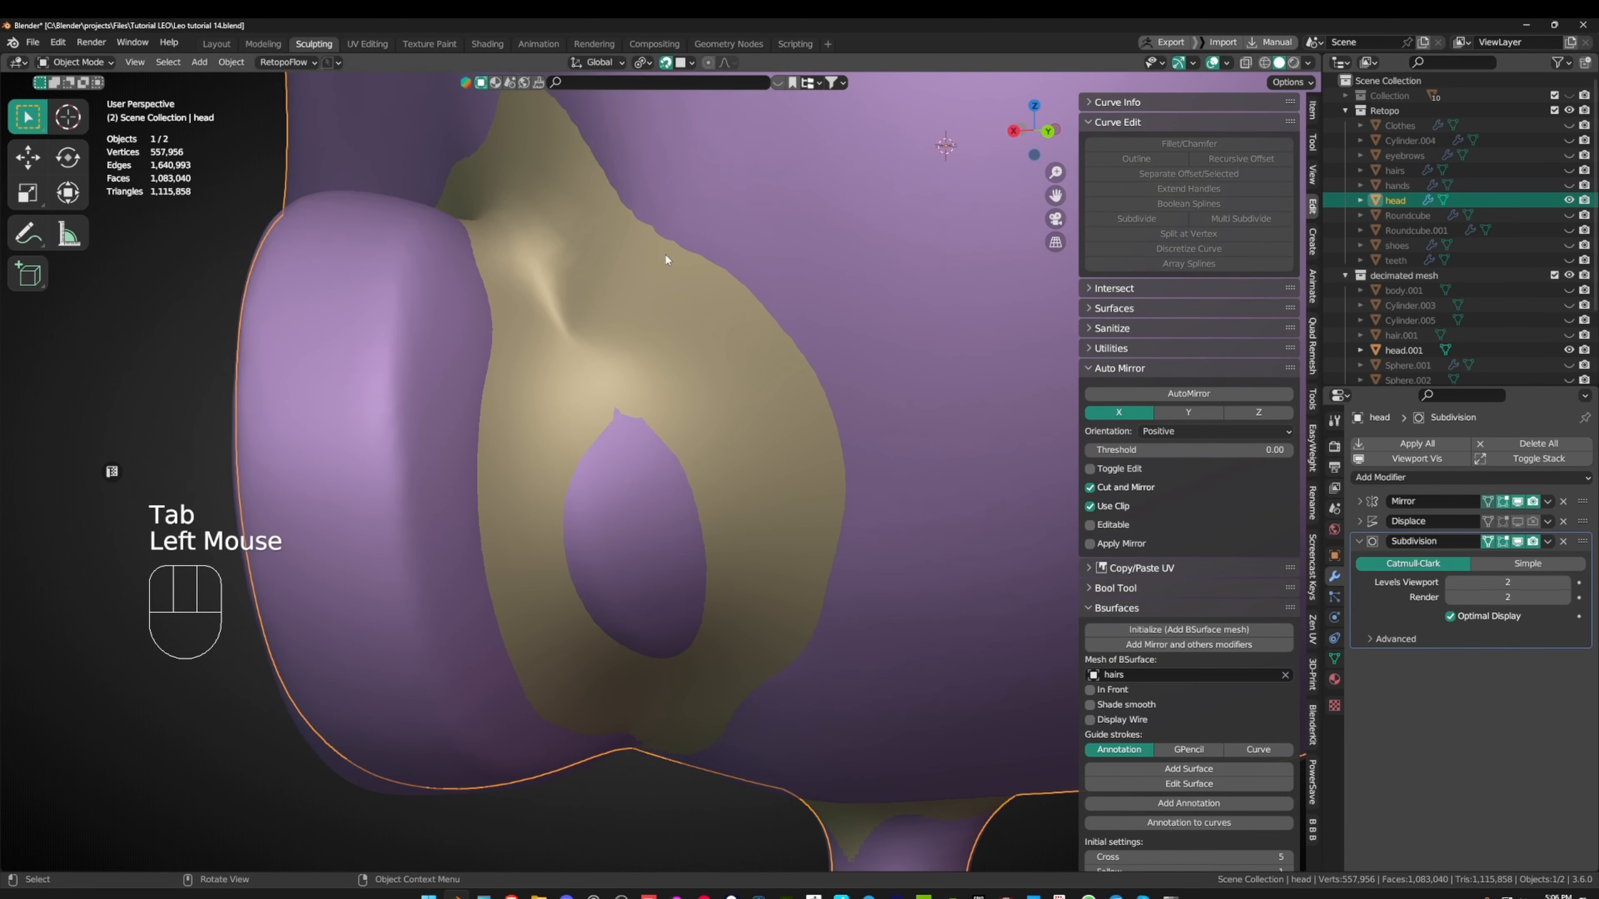
- Reposition the vertices on the head side of the crease behind the ear with snapping in Edit Mode
{"action": "key", "text": "Tab"}
{"action": "key", "text": "g"}
{"action": "left_click", "coordinate": [610, 294]}
{"action": "middle_click_drag", "start_coordinate": [615, 286], "coordinate": [632, 261]}
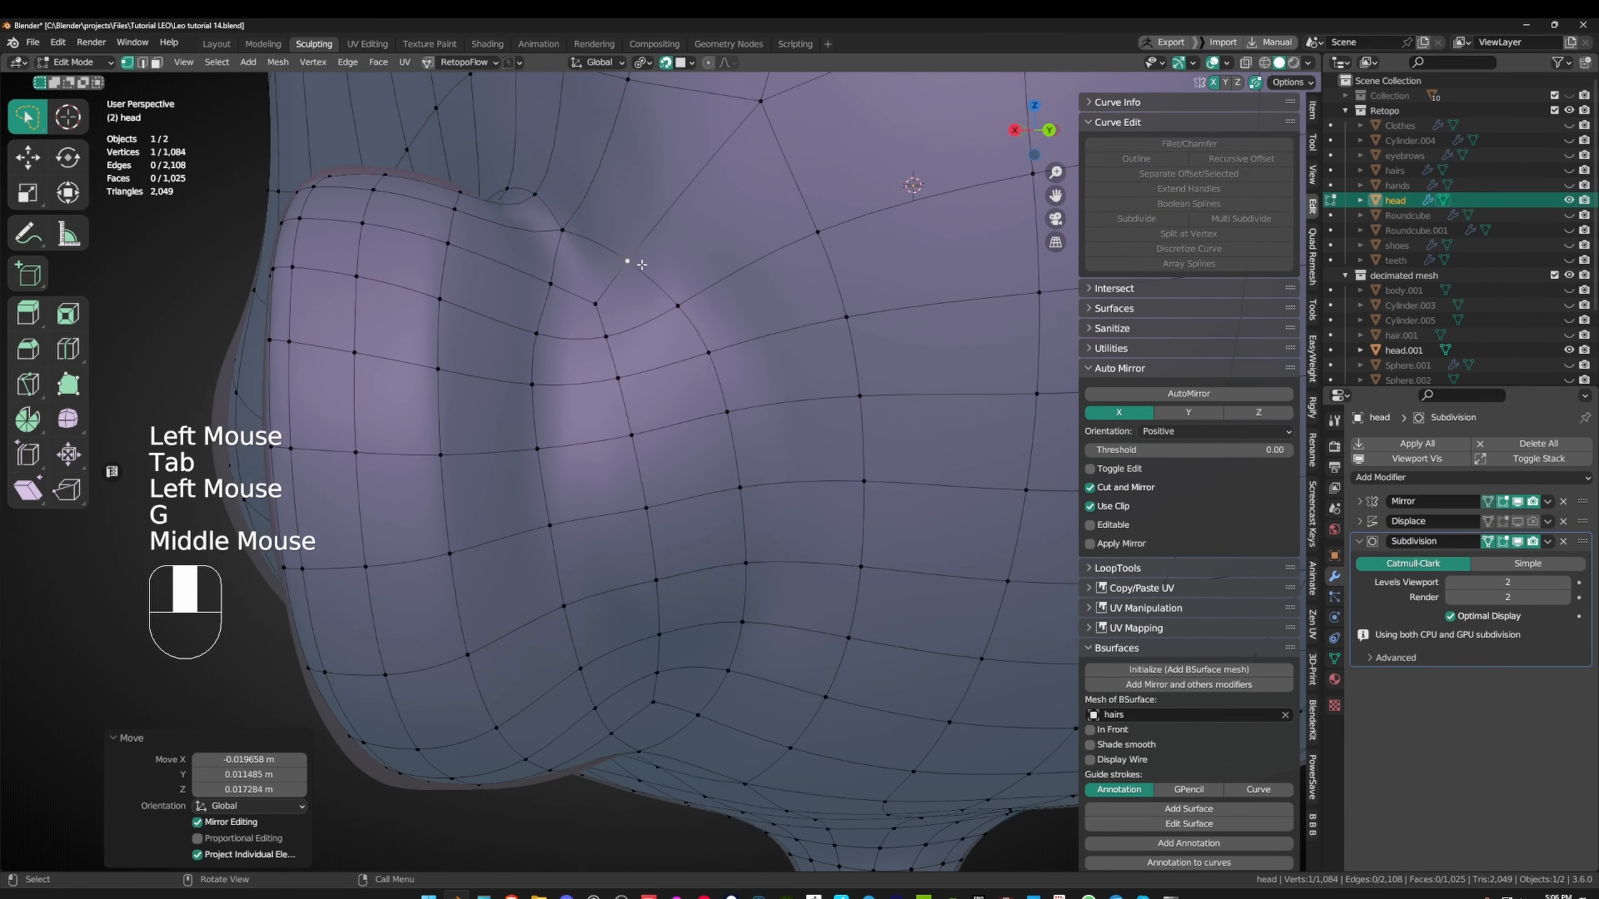
{"action": "left_click", "coordinate": [675, 310]}
{"action": "key", "text": "g"}
{"action": "left_click", "coordinate": [665, 312]}
{"action": "left_click", "coordinate": [704, 355]}
{"action": "key", "text": "g"}
{"action": "left_click", "coordinate": [696, 356]}
- Move the vertices on the ear side of the crease with snapping to follow the decimated mesh
{"action": "left_click", "coordinate": [551, 284]}
{"action": "key", "text": "g"}
{"action": "left_click", "coordinate": [544, 277]}
{"action": "middle_click_drag", "start_coordinate": [542, 276], "coordinate": [436, 414]}
{"action": "key", "text": "g"}
{"action": "left_click", "coordinate": [435, 414]}
{"action": "key", "text": "g"}
{"action": "left_click", "coordinate": [447, 418]}
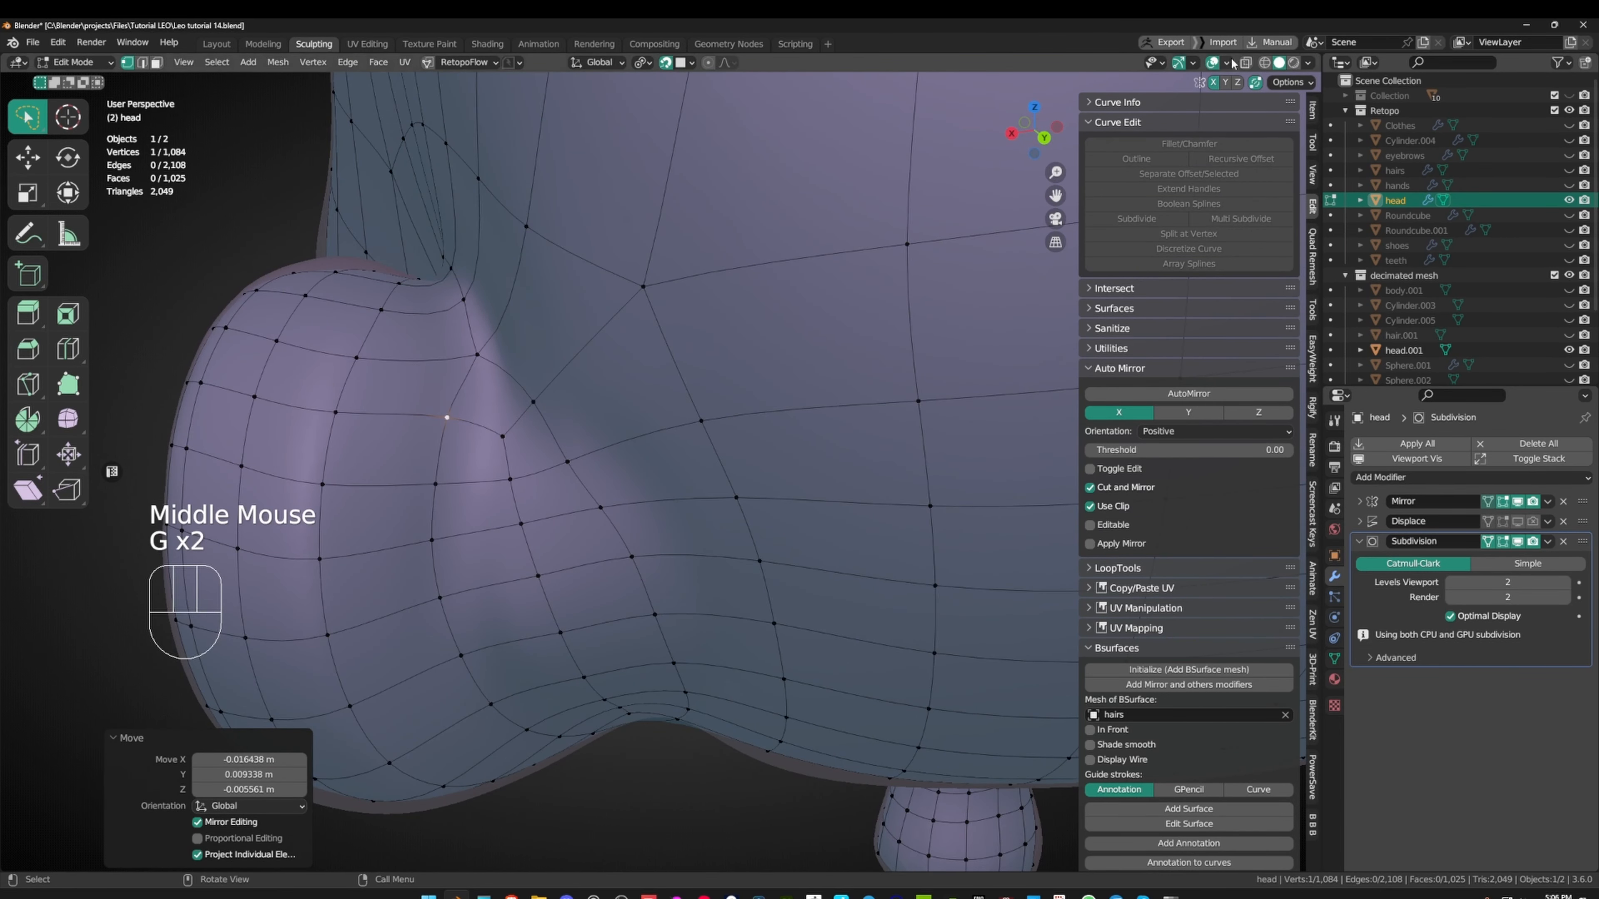
- Turn off the Retopology overlay and nudge the vertices along the middle of the crease behind the ear
{"action": "left_click", "coordinate": [1231, 62]}
{"action": "left_click", "coordinate": [1132, 521]}
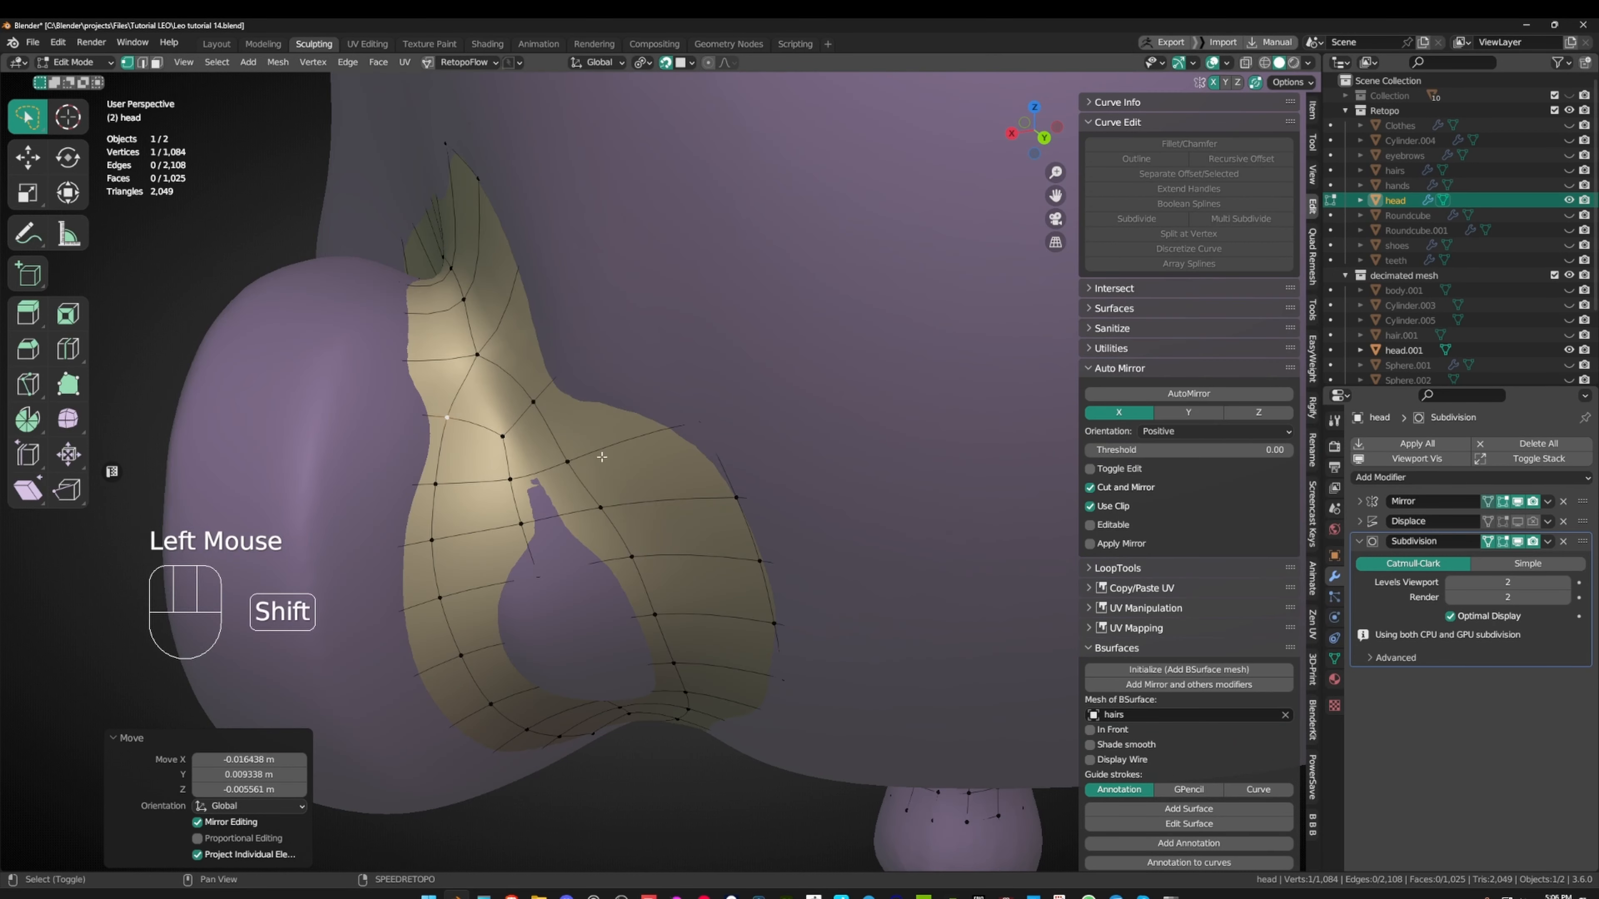
{"action": "middle_click_drag", "start_coordinate": [603, 457], "coordinate": [638, 429], "text": "shift"}
{"action": "middle_click_drag", "start_coordinate": [639, 429], "coordinate": [659, 435]}
{"action": "key", "text": "g"}
{"action": "left_click", "coordinate": [650, 434]}
{"action": "left_click", "coordinate": [668, 371]}
{"action": "key", "text": "g"}
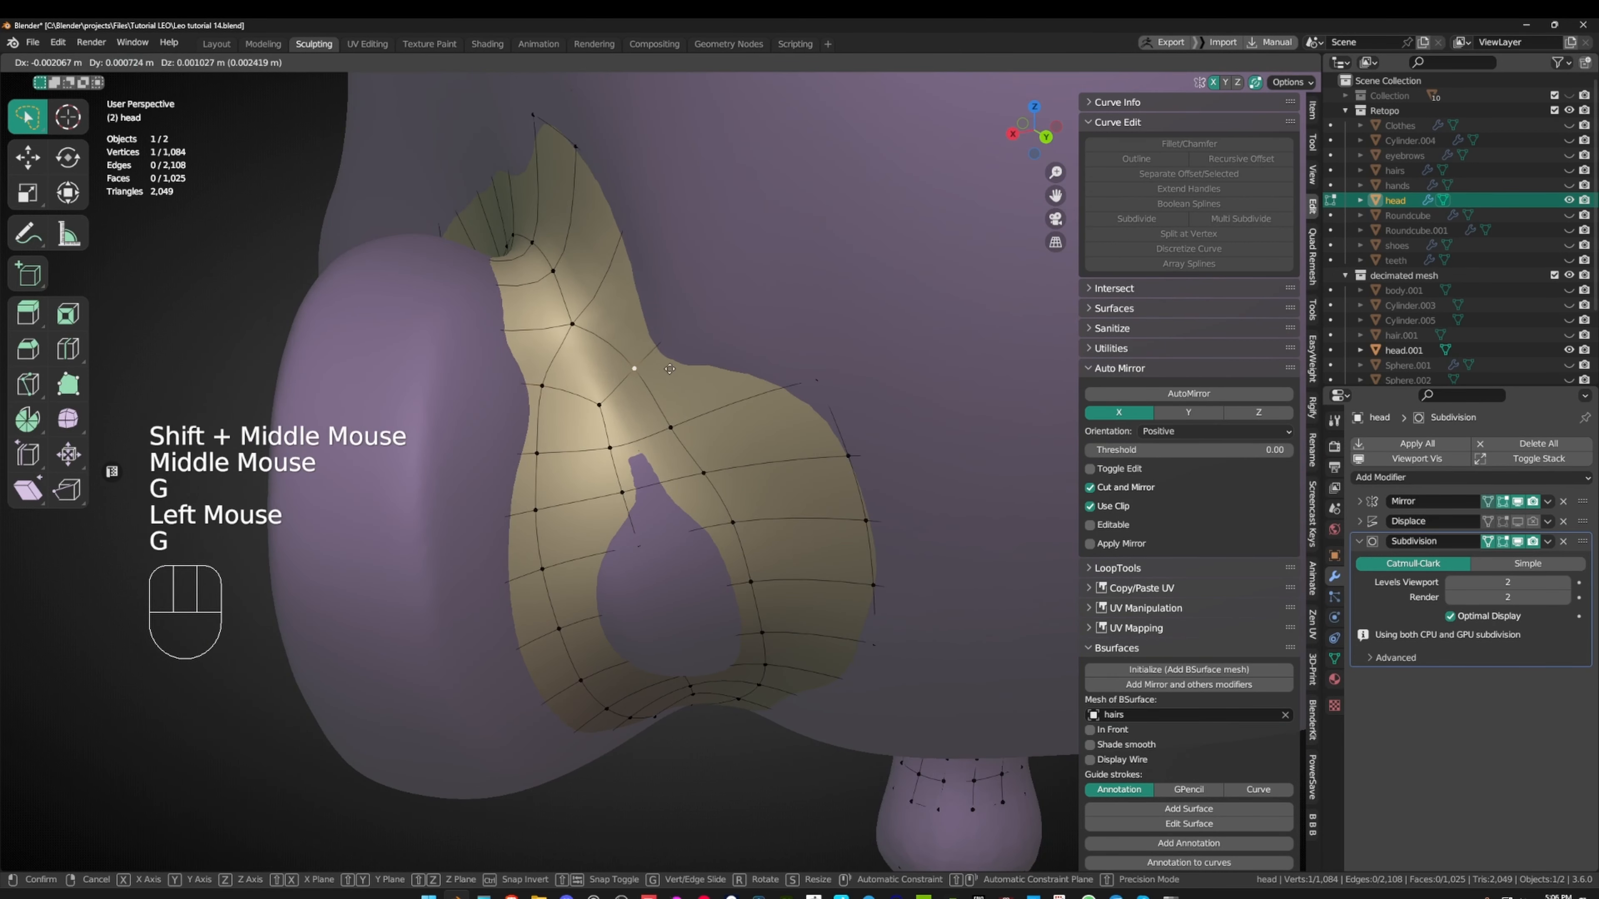
{"action": "left_click", "coordinate": [694, 358]}
{"action": "middle_click_drag", "start_coordinate": [689, 365], "coordinate": [692, 362]}
{"action": "left_click", "coordinate": [672, 378]}
{"action": "left_click", "coordinate": [677, 423]}
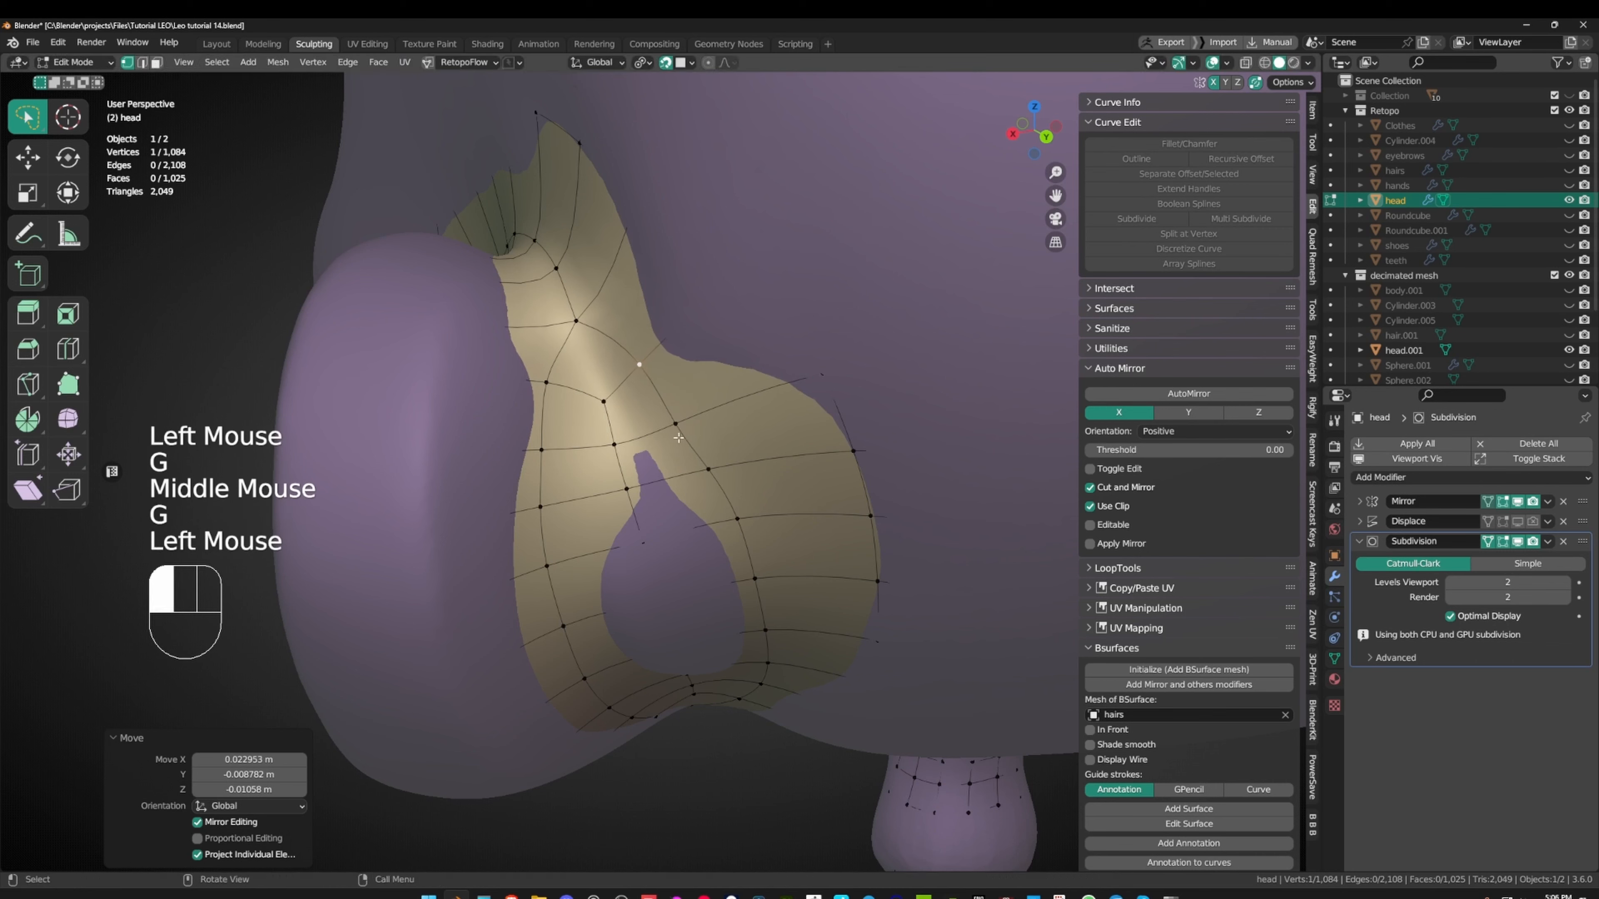
{"action": "key", "text": "g"}
{"action": "left_click", "coordinate": [692, 421]}
- Adjust two vertices in the upper part of the crease where the ear meets the head
{"action": "middle_click_drag", "start_coordinate": [692, 421], "coordinate": [741, 511], "text": "shift"}
{"action": "left_click", "coordinate": [675, 406]}
{"action": "key", "text": "g"}
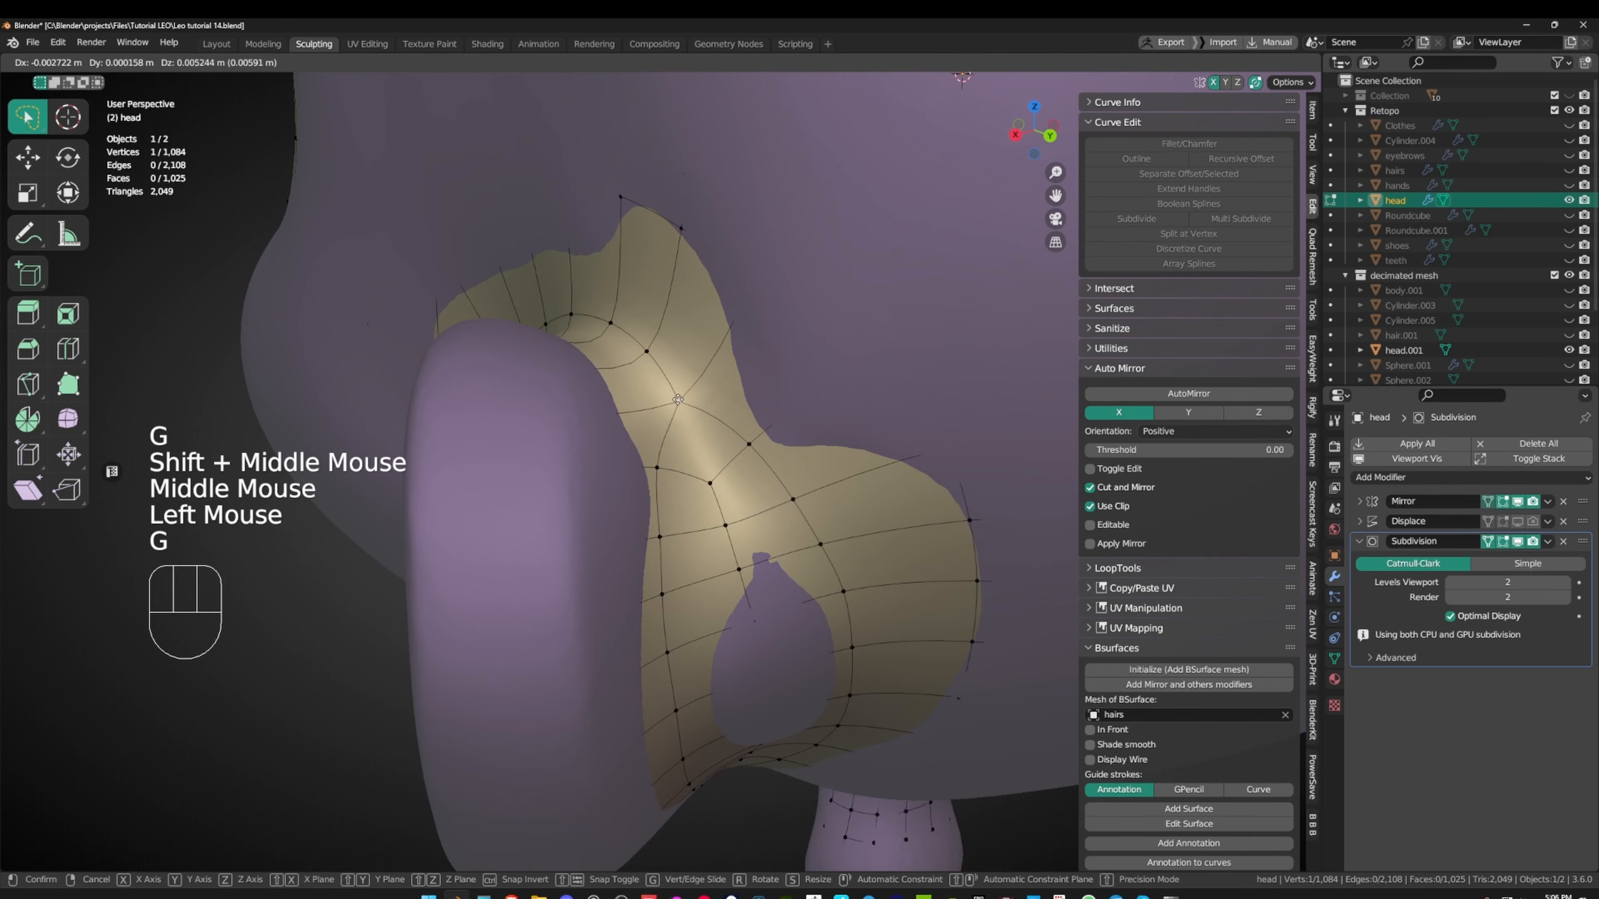
{"action": "left_click", "coordinate": [676, 401]}
{"action": "left_click", "coordinate": [647, 351]}
{"action": "key", "text": "g"}
{"action": "left_click", "coordinate": [639, 348]}
{"action": "middle_click_drag", "start_coordinate": [627, 342], "coordinate": [724, 421]}
- Hide the overlays and the decimated mesh, restore the overlays, and examine the head surface around the ear
{"action": "key", "text": "alt+shift+z"}
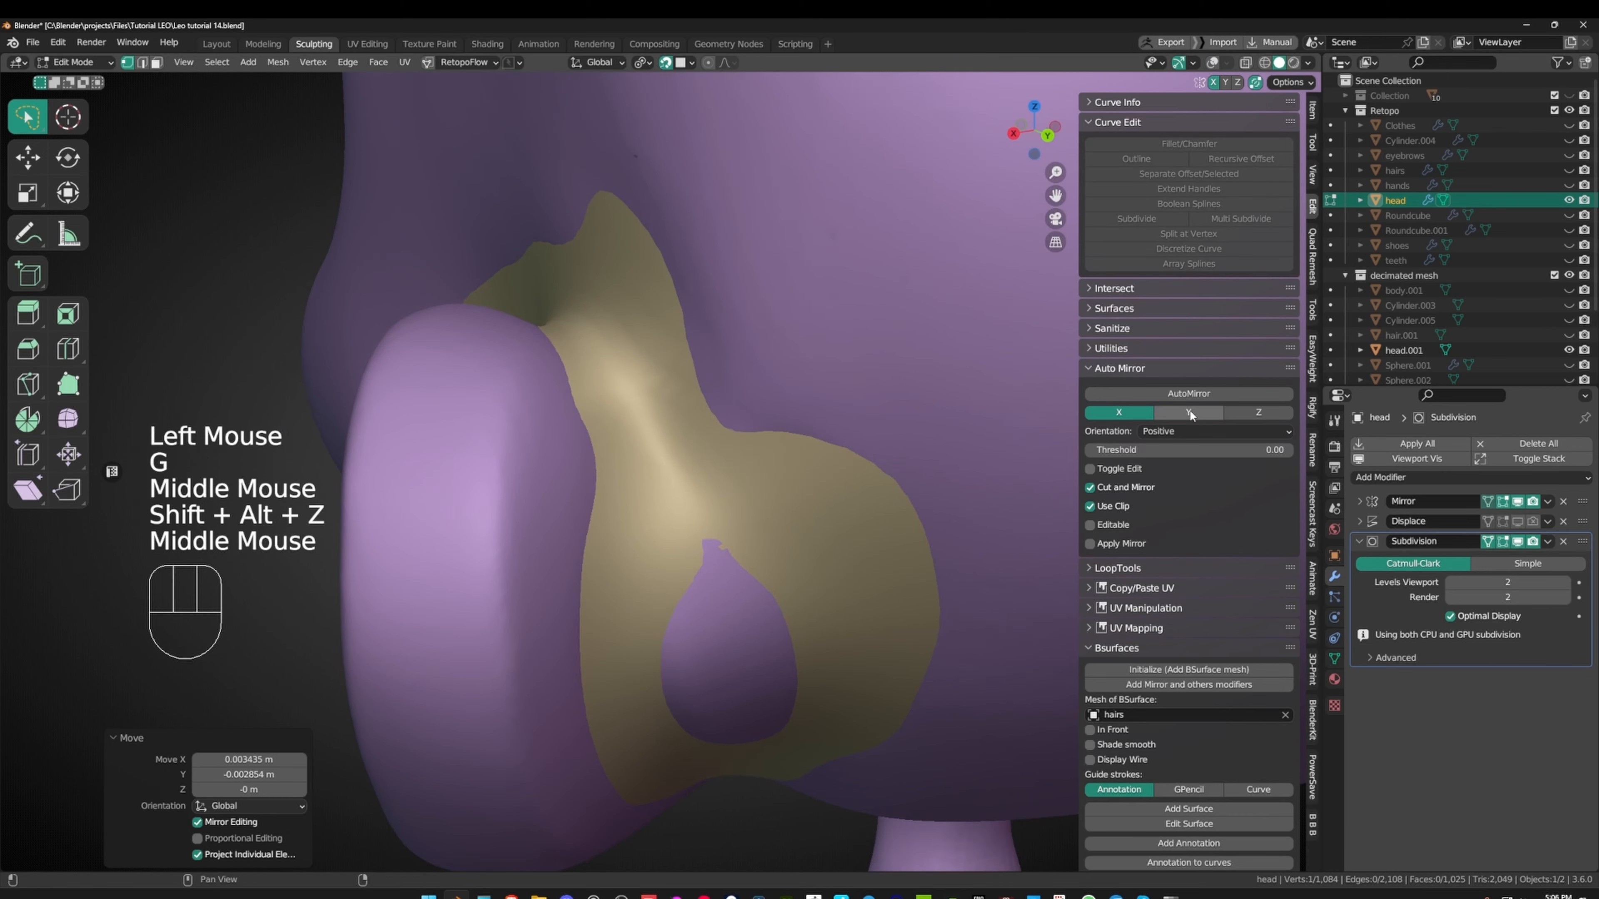
{"action": "left_click", "coordinate": [1569, 275]}
{"action": "key", "text": "alt+shift+z"}
{"action": "middle_click_drag", "start_coordinate": [823, 299], "coordinate": [823, 311]}
{"action": "middle_click_drag", "start_coordinate": [823, 311], "coordinate": [821, 313]}
{"action": "middle_click_drag", "start_coordinate": [655, 361], "coordinate": [686, 396]}
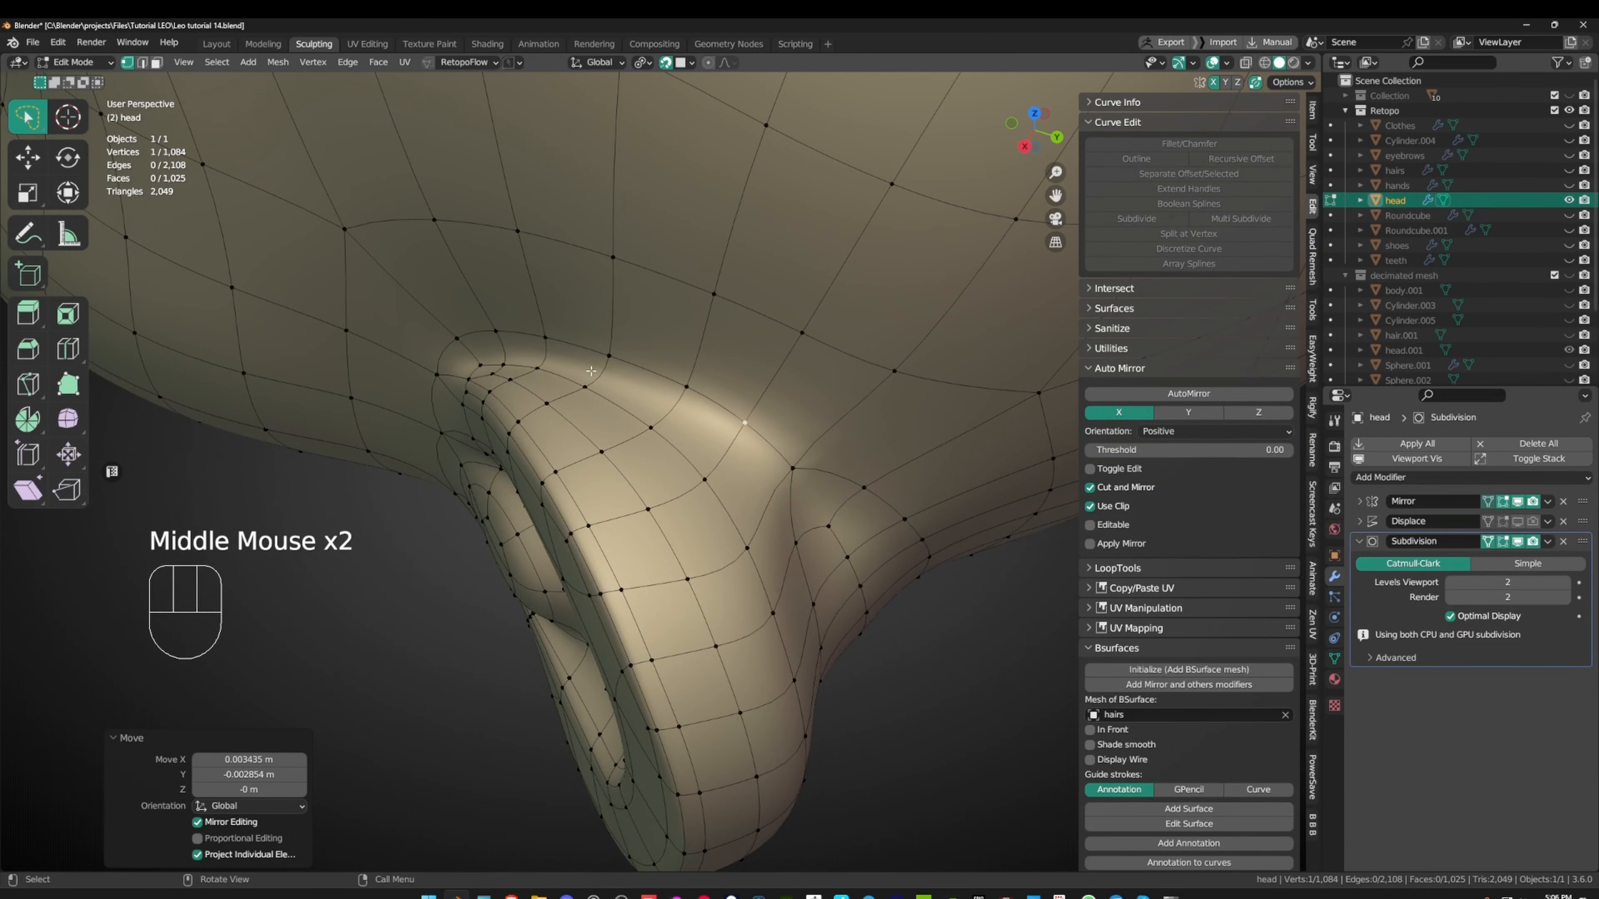
{"action": "middle_click_drag", "start_coordinate": [591, 371], "coordinate": [489, 311]}
- Turn off snapping and move the selected vertex in the crease above the ear freely
{"action": "left_click", "coordinate": [616, 390]}
{"action": "key", "text": "g"}
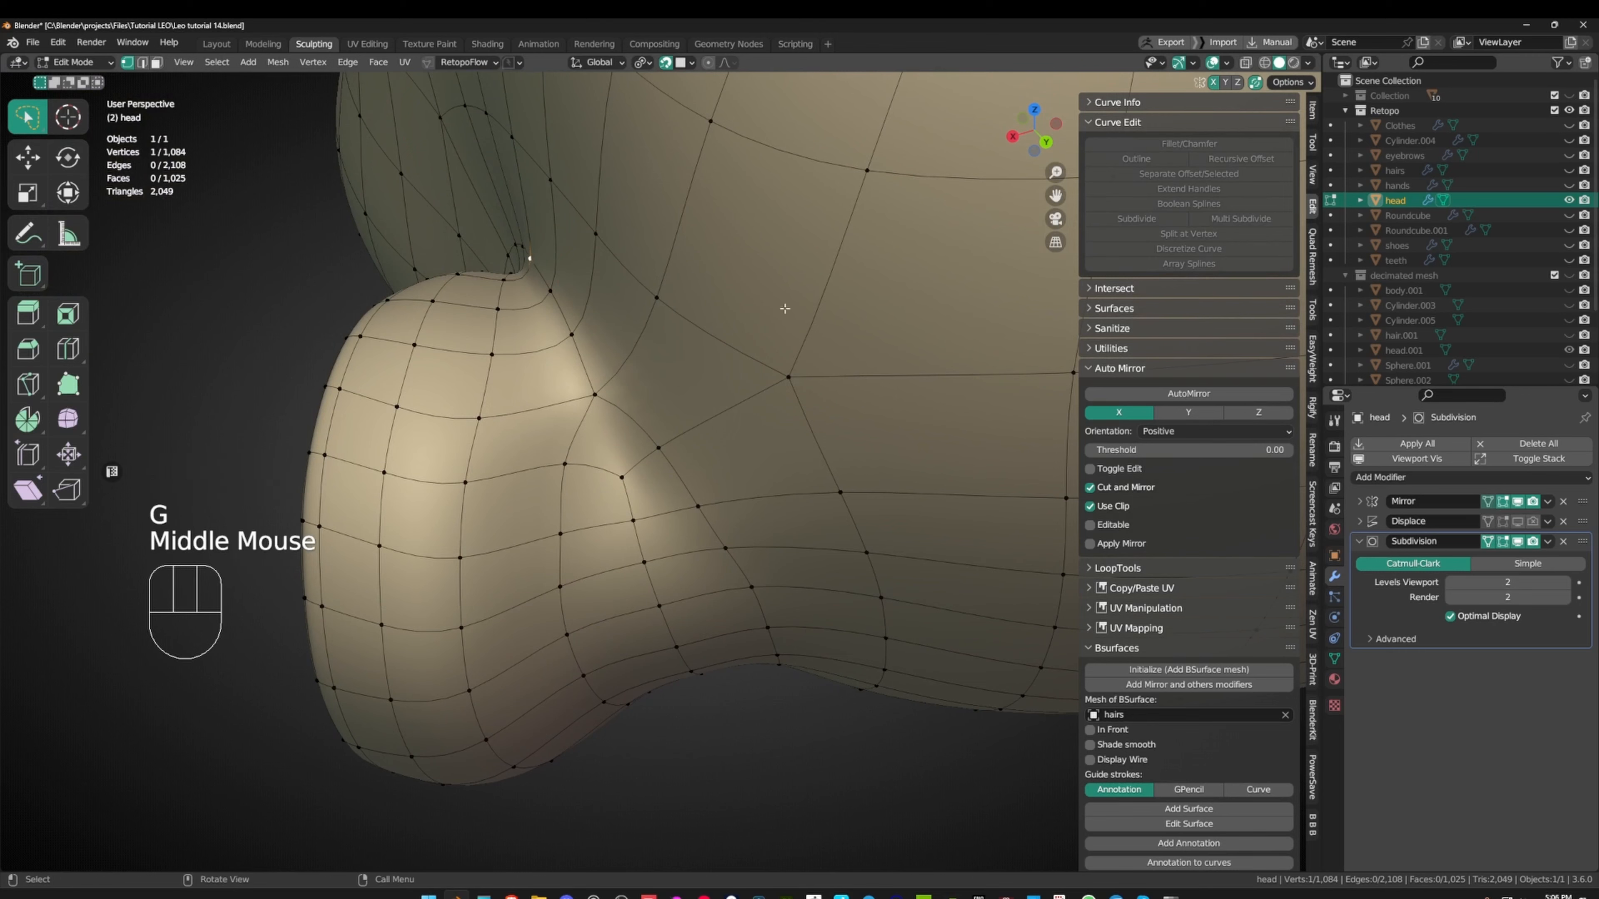
{"action": "key", "text": "shift+Tab"}
{"action": "middle_click_drag", "start_coordinate": [785, 308], "coordinate": [714, 364]}
{"action": "key", "text": "g"}
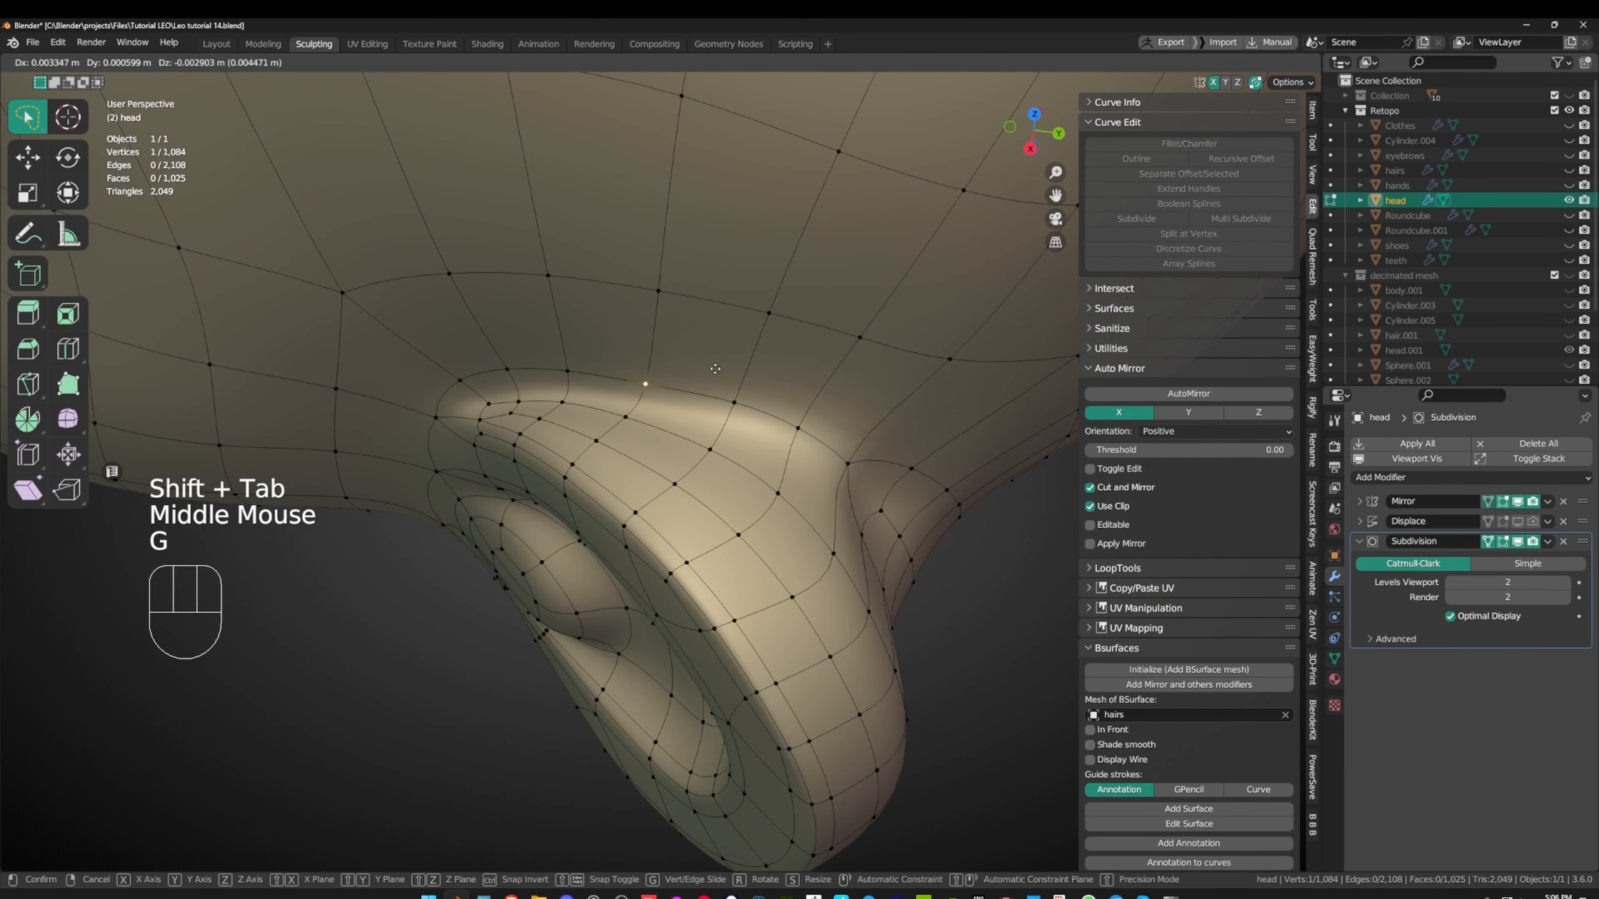
{"action": "left_click", "coordinate": [714, 367]}
- Show the decimated mesh, turn snapping back on, and move the selected vertex above the ear onto its surface
{"action": "left_click", "coordinate": [1568, 276]}
{"action": "key", "text": "shift+Tab"}
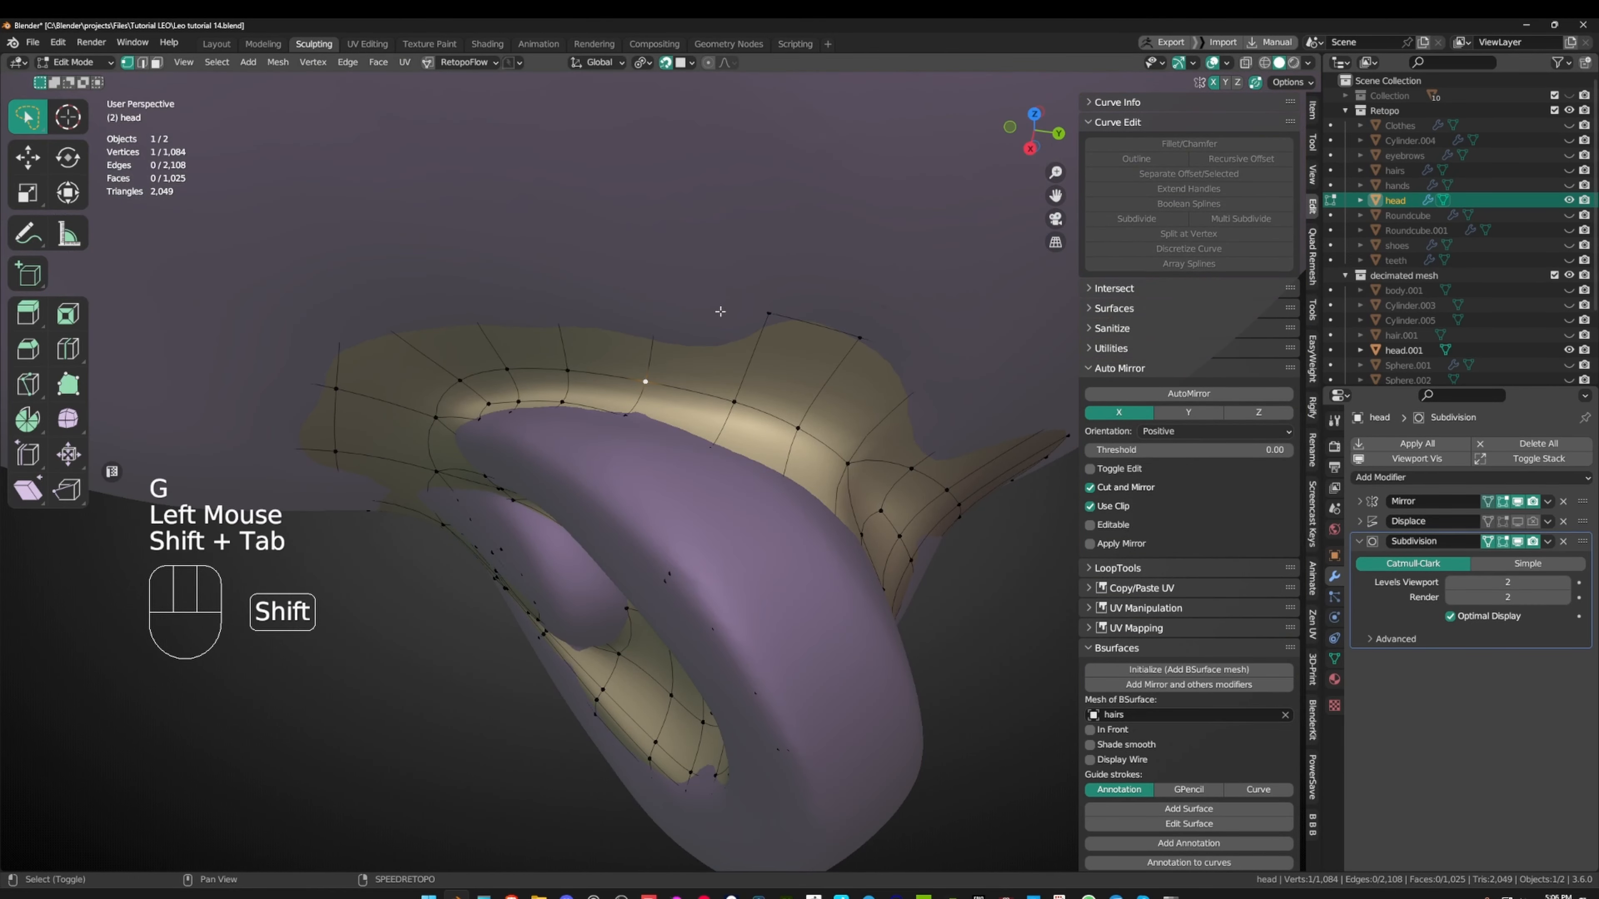
{"action": "key", "text": "g"}
{"action": "left_click", "coordinate": [719, 313]}
{"action": "middle_click_drag", "start_coordinate": [718, 313], "coordinate": [629, 223]}
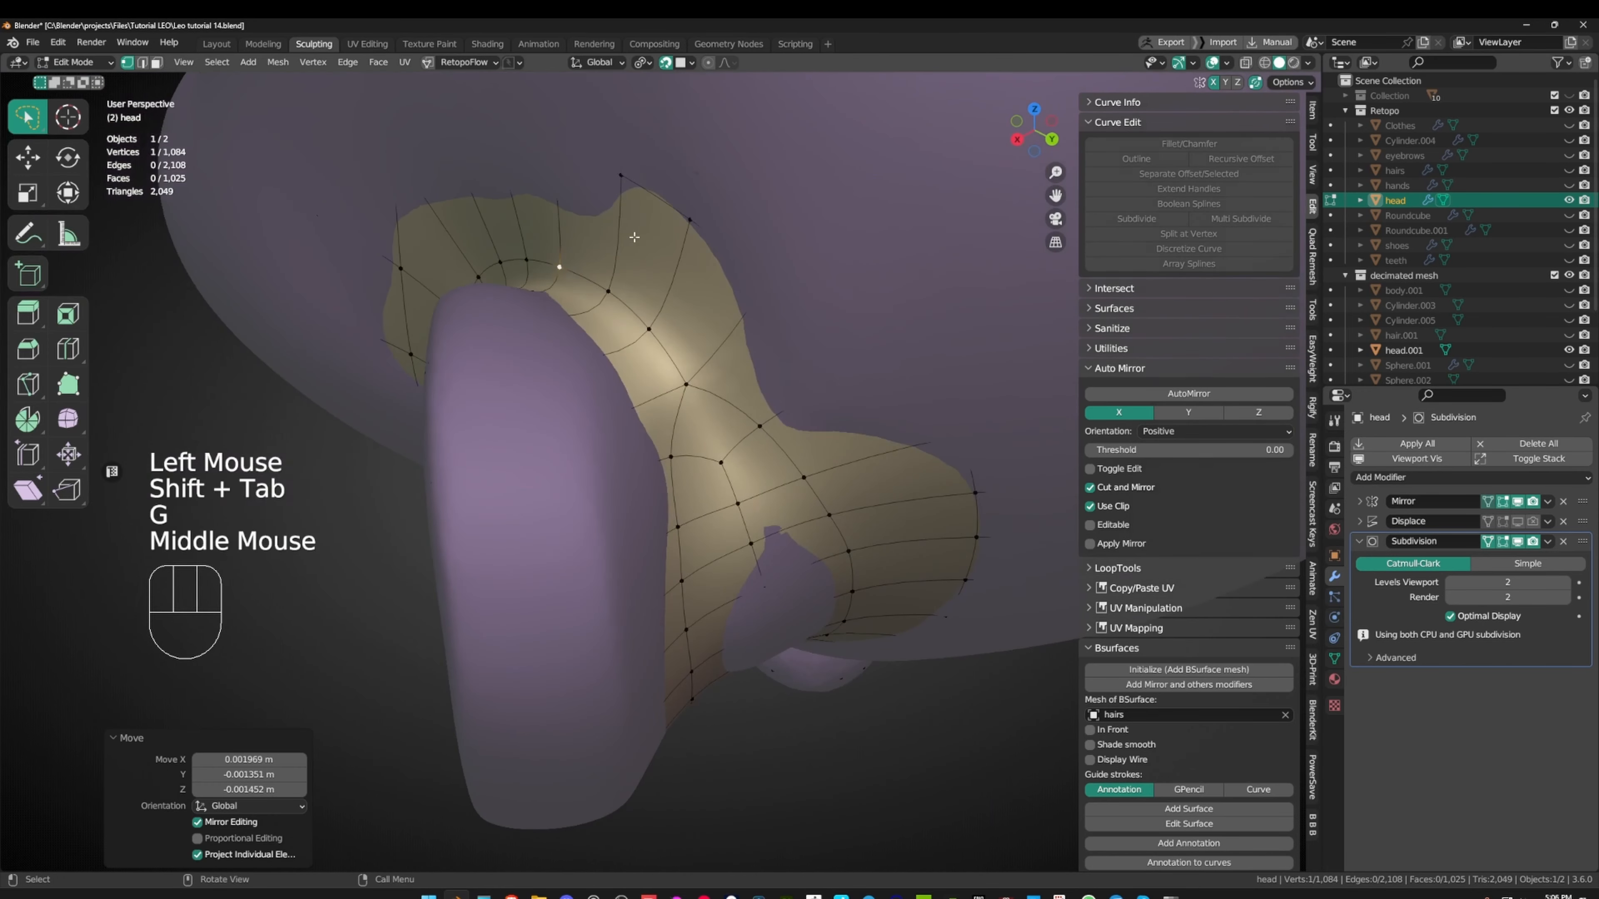
- Switch the head to its unsubdivided cage display and move two vertices in the crease behind the ear onto the decimated mesh
{"action": "left_click", "coordinate": [1499, 539]}
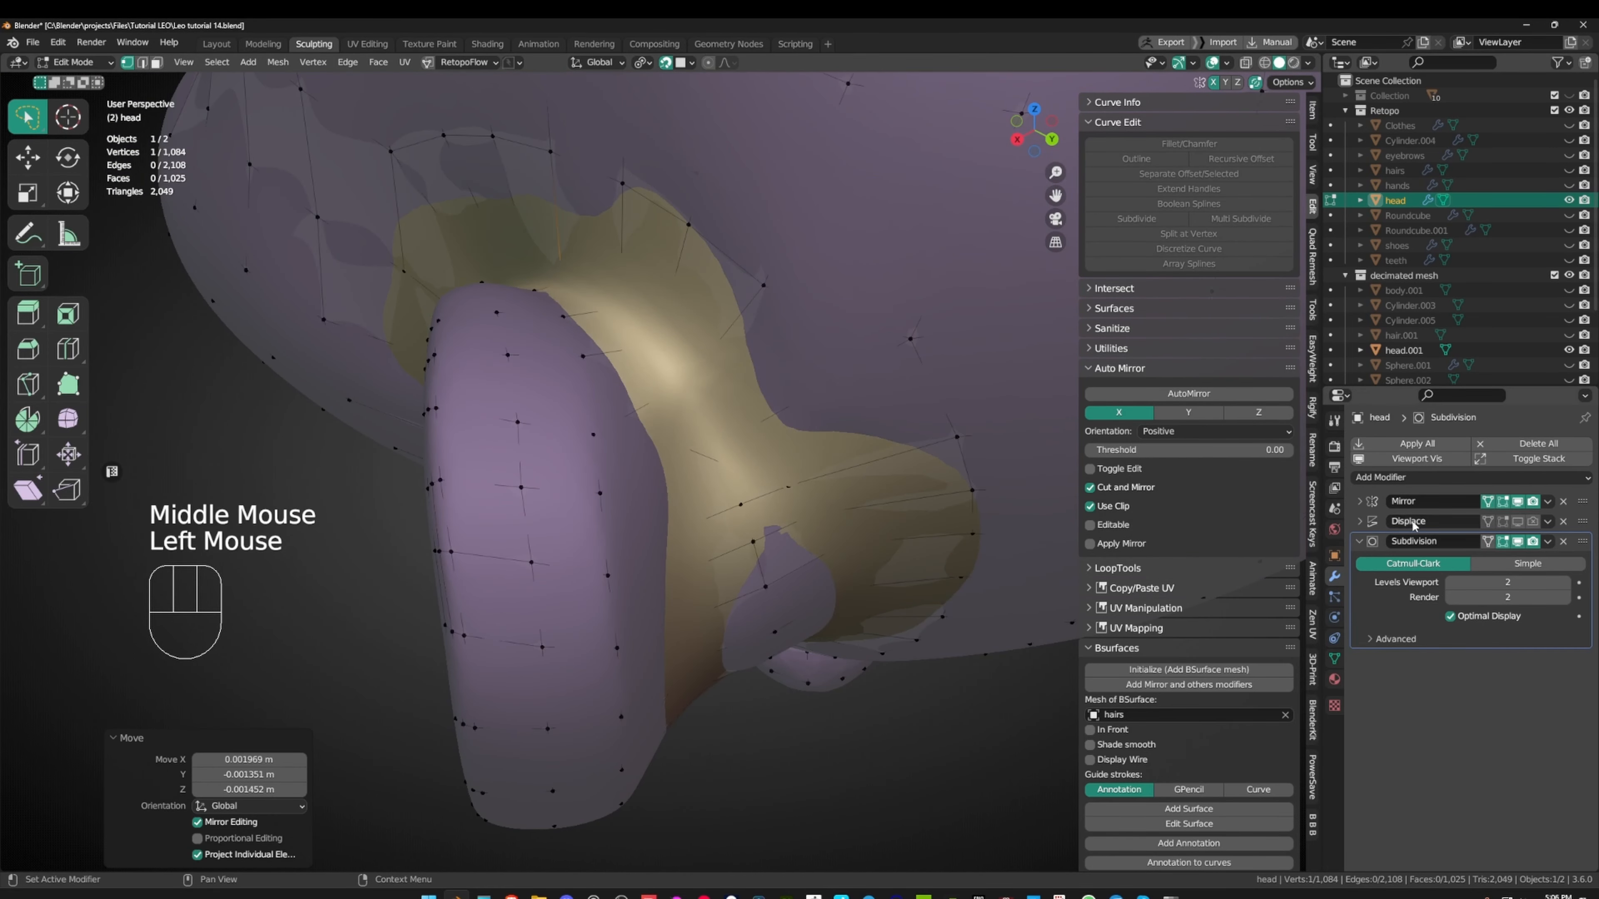
{"action": "left_click", "coordinate": [1487, 542]}
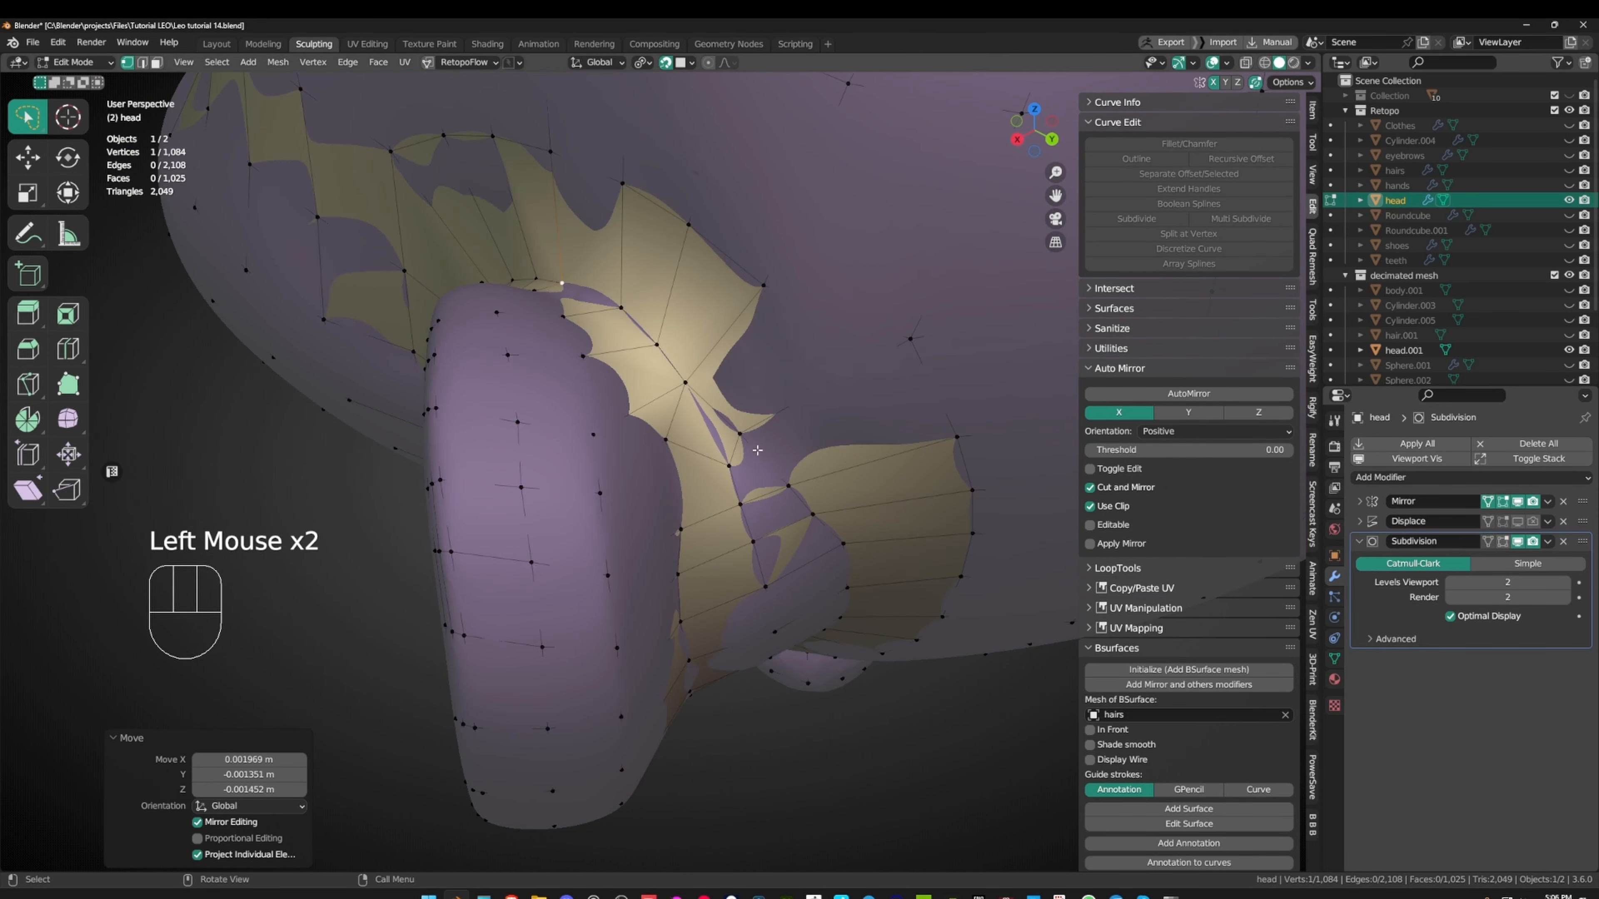
{"action": "left_click", "coordinate": [740, 433]}
{"action": "key", "text": "g"}
{"action": "left_click", "coordinate": [749, 418]}
{"action": "key", "text": "g"}
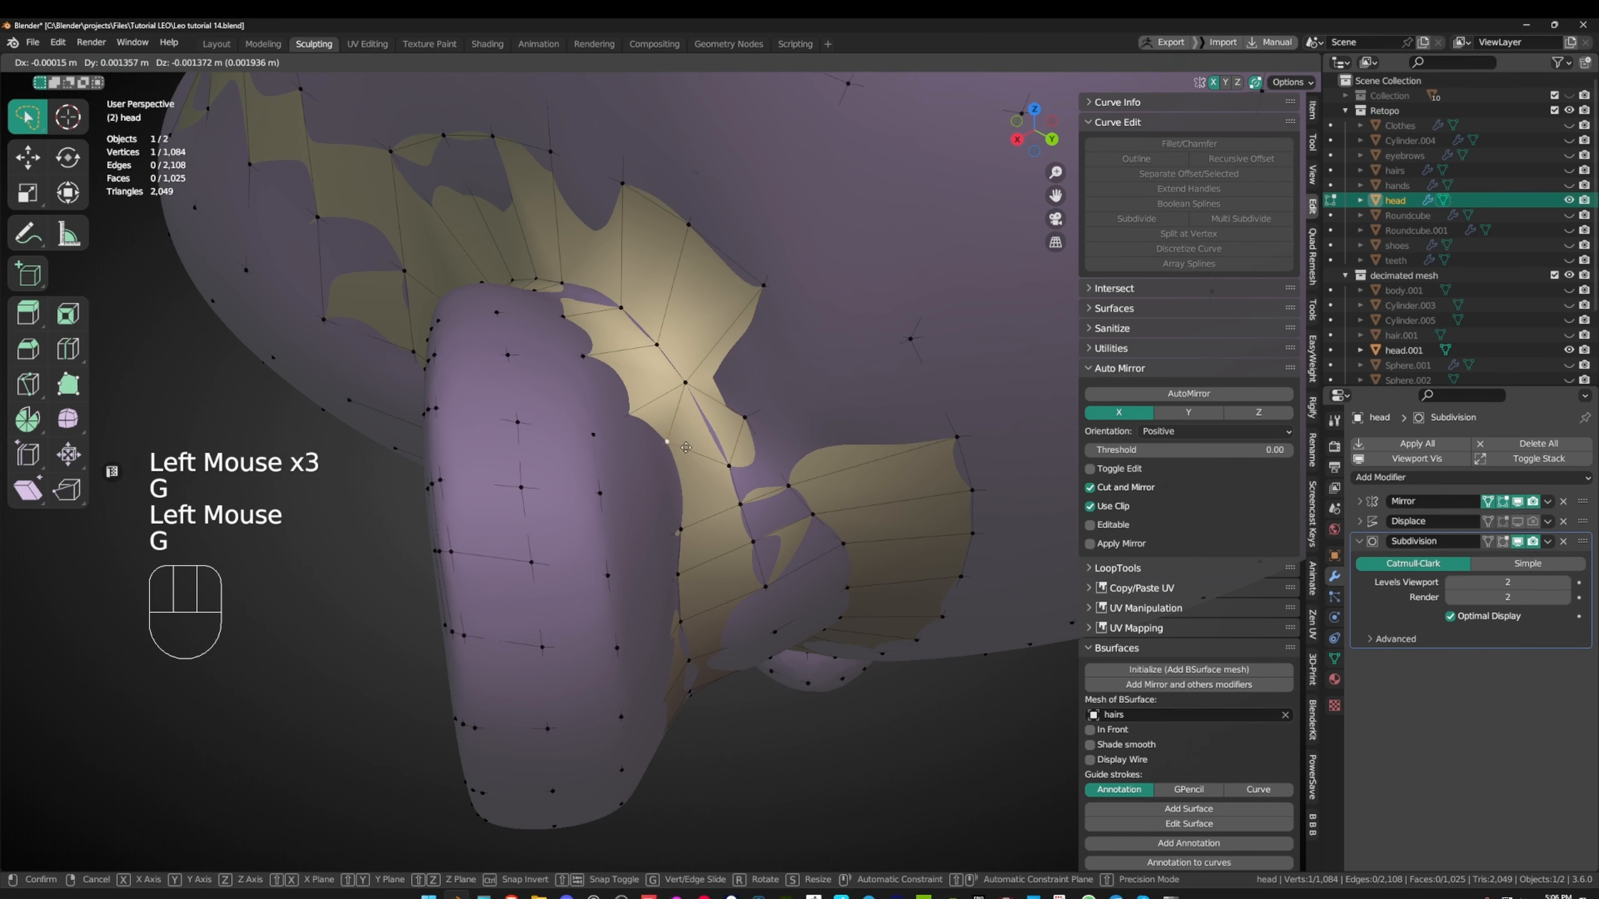
{"action": "left_click", "coordinate": [743, 415]}
{"action": "middle_click_drag", "start_coordinate": [743, 416], "coordinate": [730, 365]}
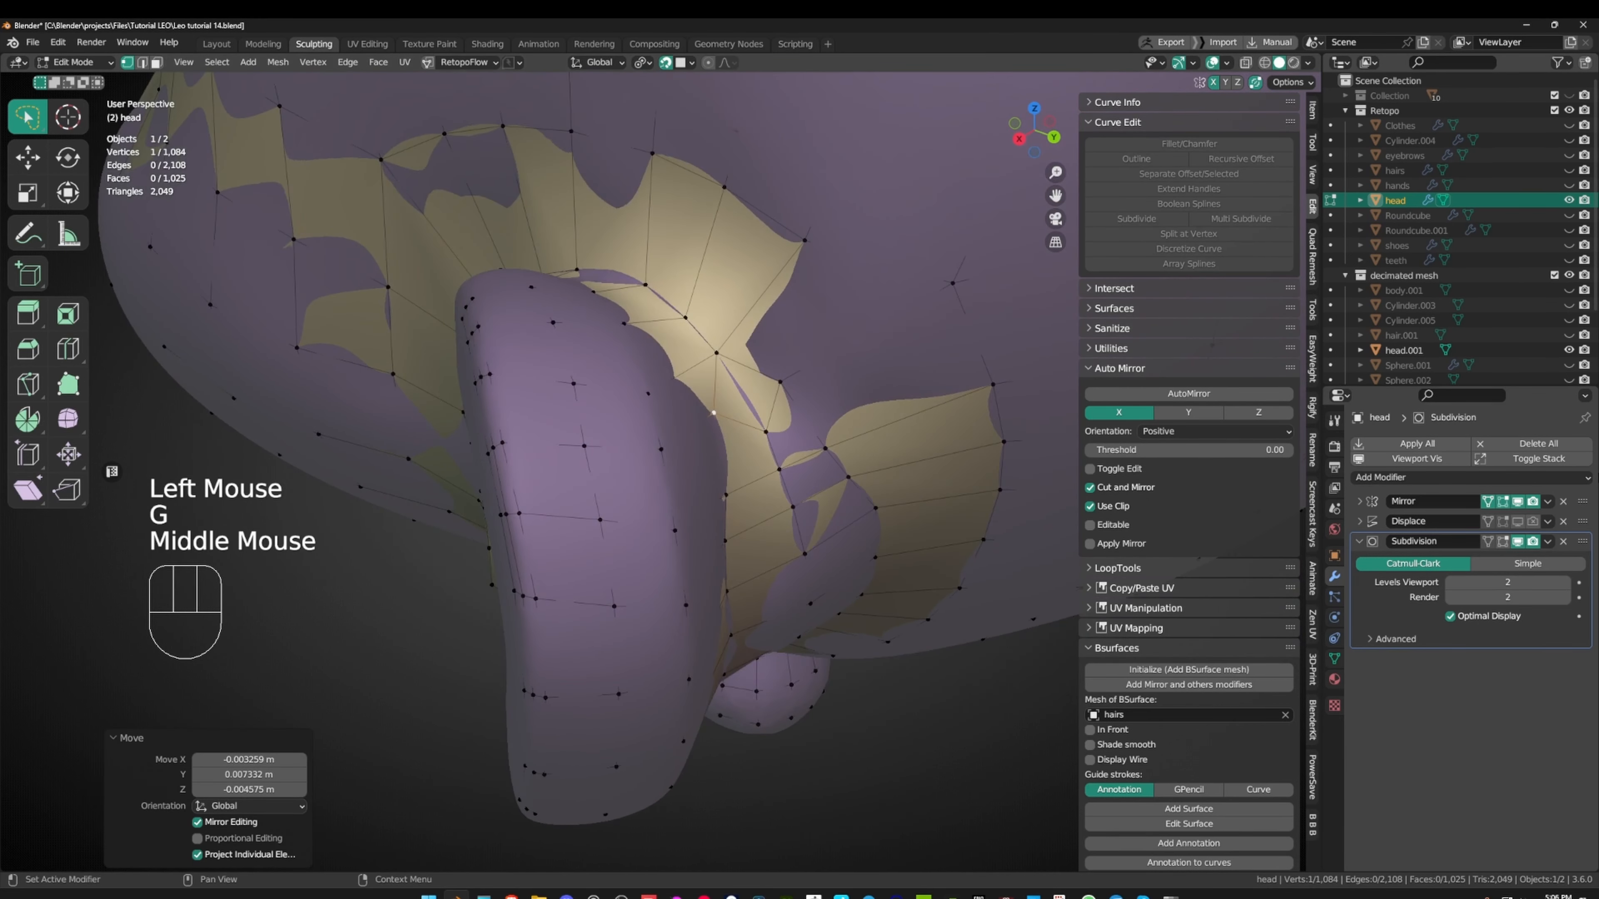
- Preview the subdivision in Edit Mode and examine the crease behind the ear
{"action": "left_click", "coordinate": [1501, 541]}
{"action": "left_click", "coordinate": [1488, 541]}
{"action": "middle_click_drag", "start_coordinate": [793, 379], "coordinate": [787, 451], "text": "shift"}
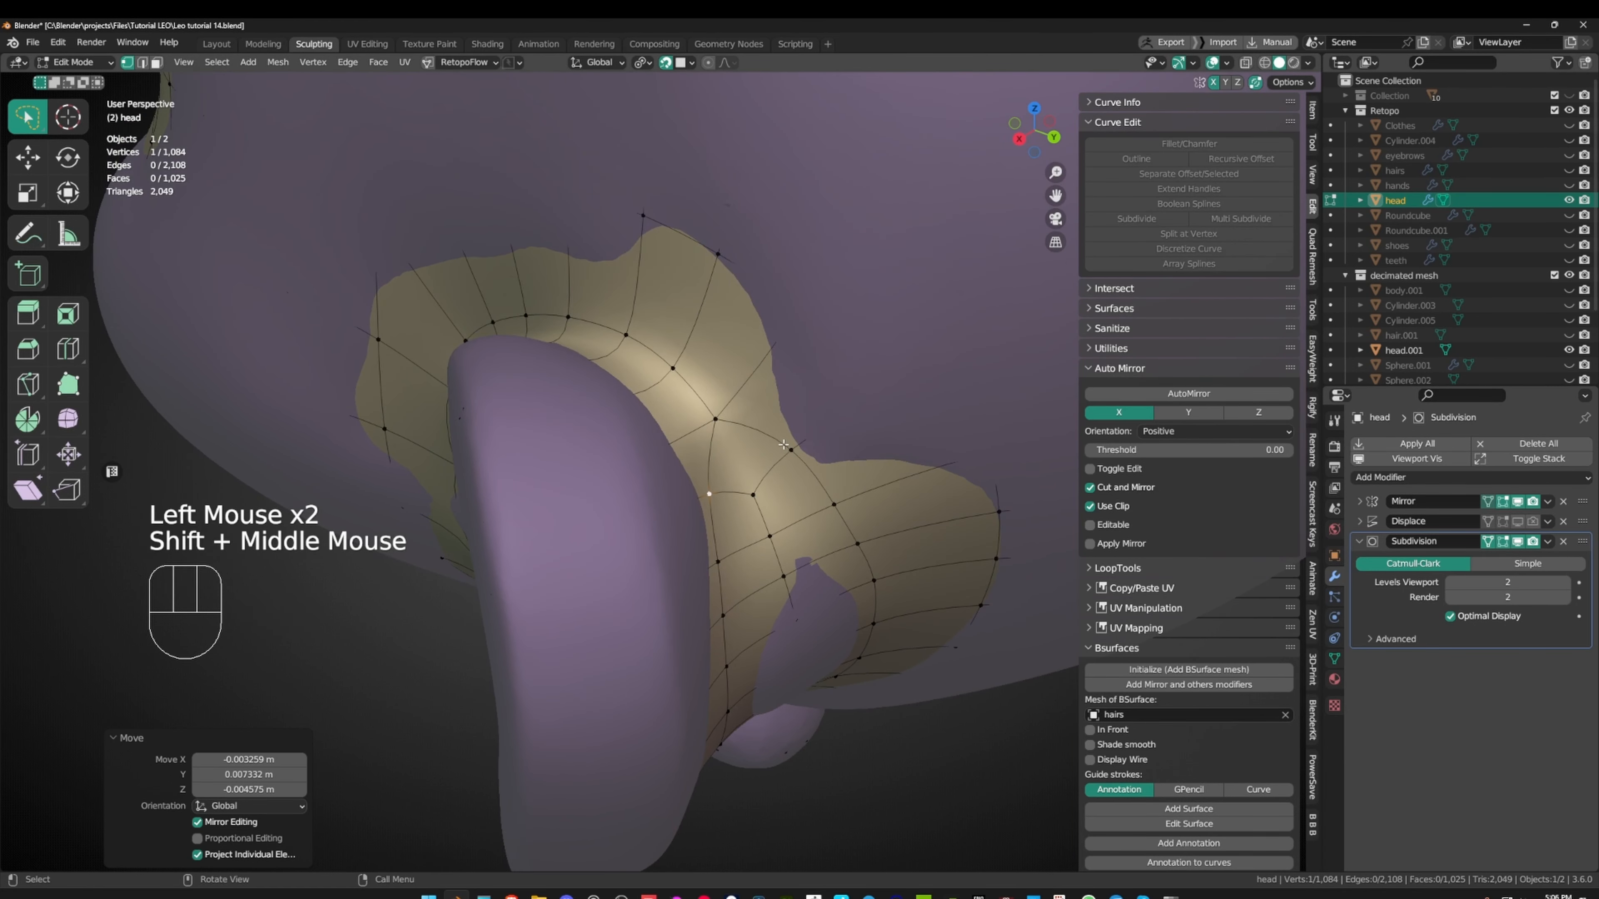
{"action": "key", "text": "k"}
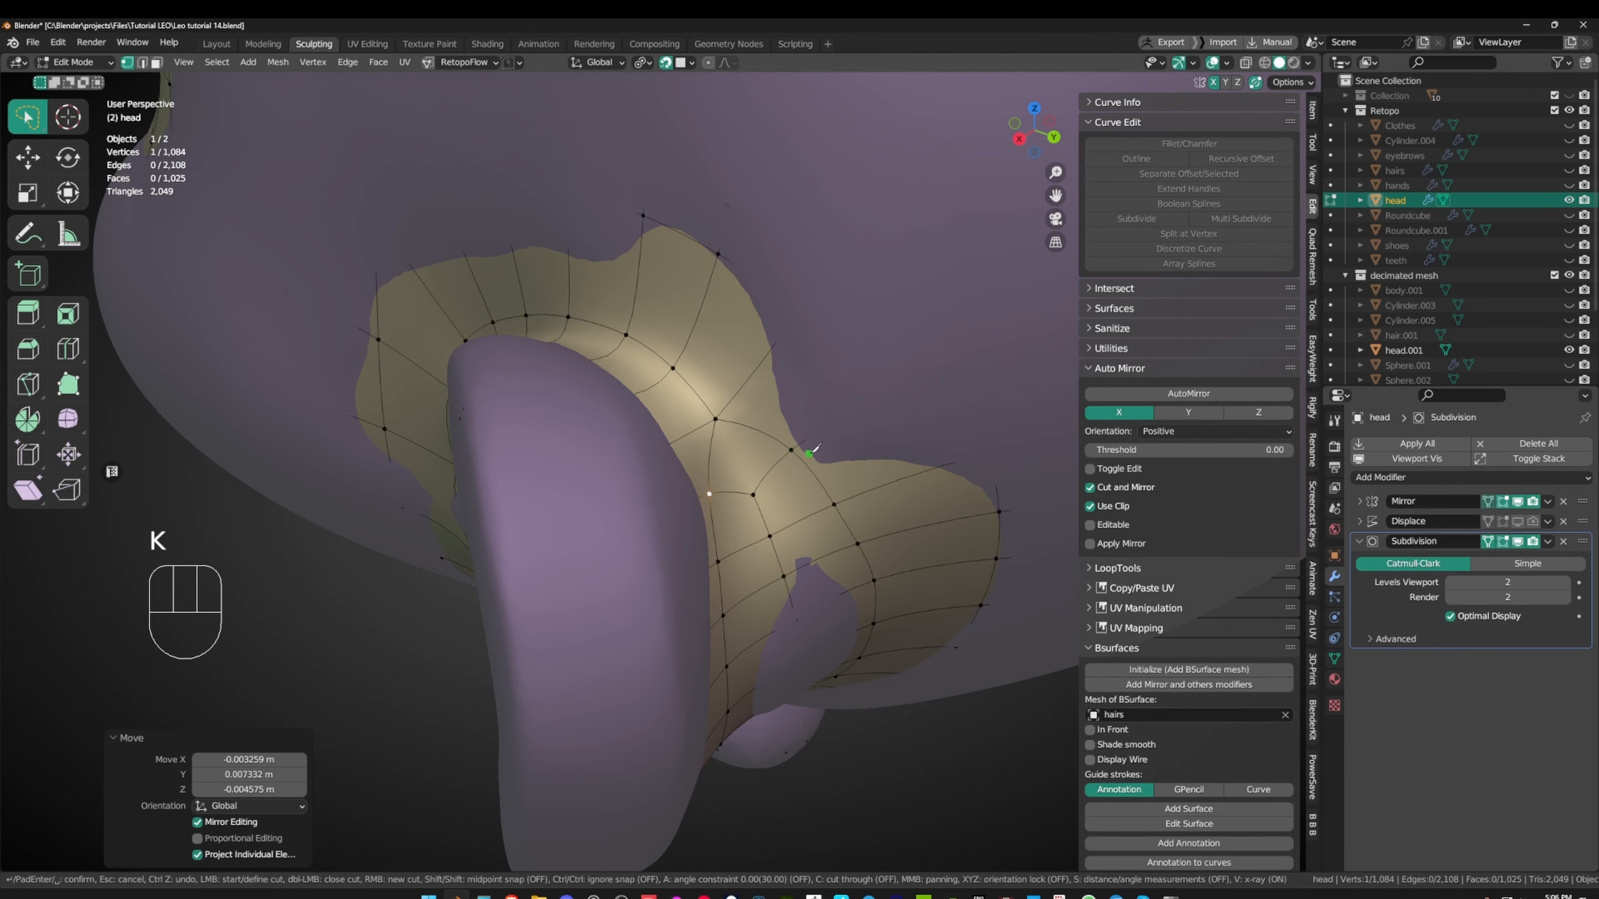
{"action": "key", "text": "Escape"}
{"action": "left_click", "coordinate": [1488, 541]}
{"action": "left_click", "coordinate": [1501, 541]}
- Hide the decimated mesh and cut new rows of edges through the faces of the upper crease behind the ear with the Knife tool
{"action": "scroll", "coordinate": [899, 518], "scroll_direction": "down", "scroll_amount": 2}
{"action": "middle_click_drag", "start_coordinate": [899, 517], "coordinate": [781, 461]}
{"action": "scroll", "coordinate": [792, 468], "scroll_direction": "down", "scroll_amount": 1}
{"action": "scroll", "coordinate": [671, 461], "scroll_direction": "up", "scroll_amount": 1}
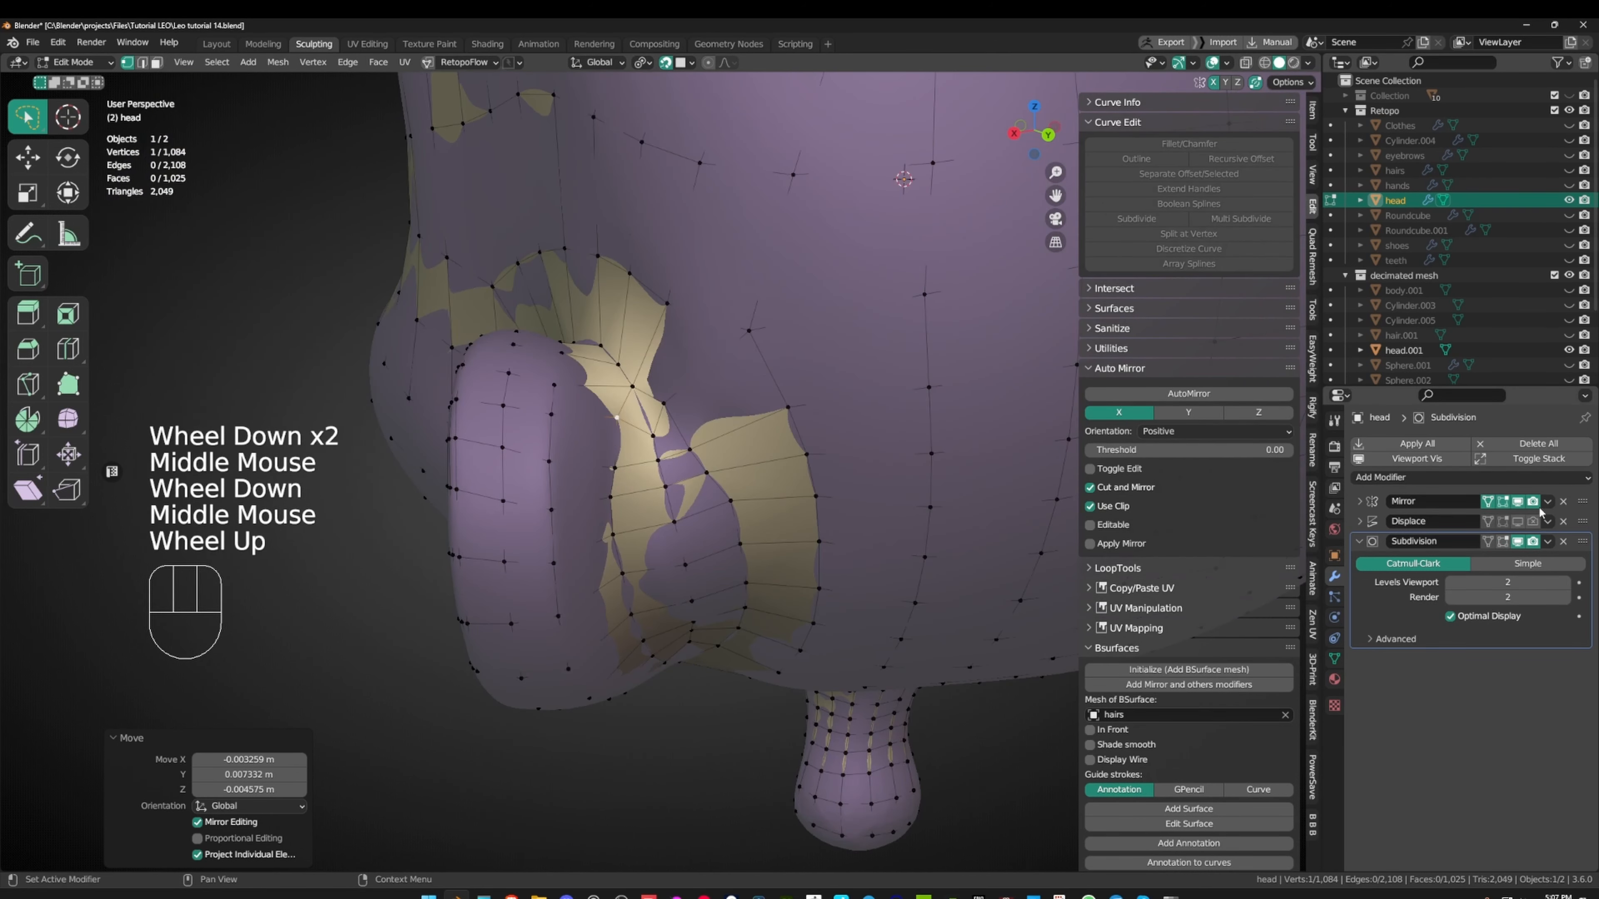
{"action": "left_click", "coordinate": [1569, 275]}
{"action": "scroll", "coordinate": [711, 443], "scroll_direction": "up", "scroll_amount": 1}
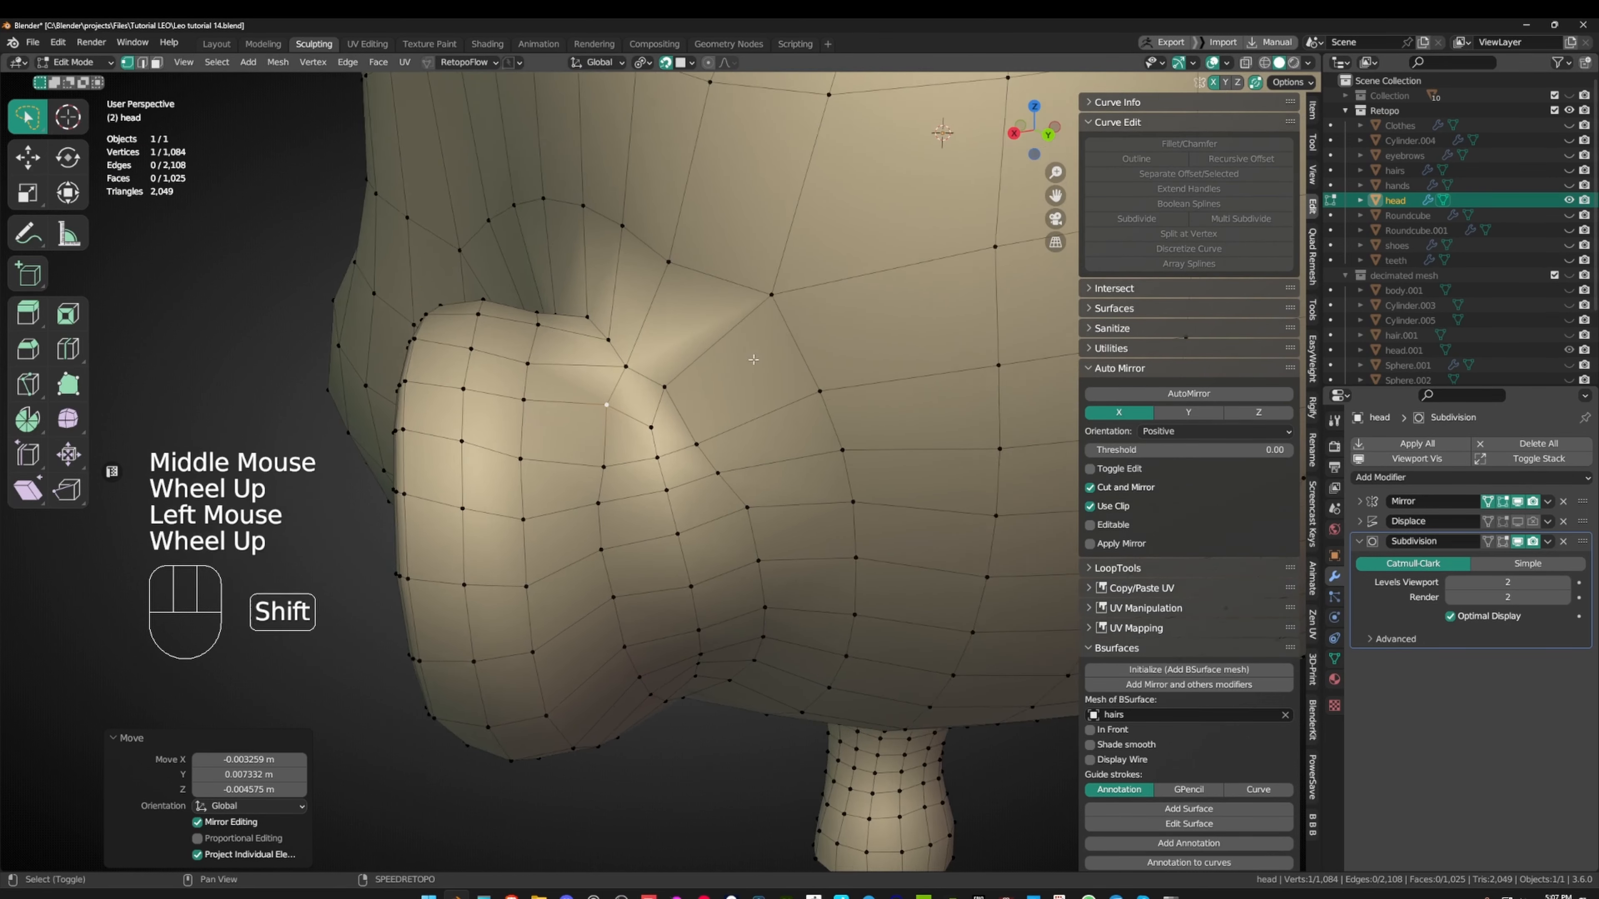
{"action": "middle_click_drag", "start_coordinate": [683, 403], "coordinate": [710, 448], "text": "shift"}
{"action": "middle_click_drag", "start_coordinate": [710, 448], "coordinate": [693, 497]}
{"action": "left_click", "coordinate": [722, 453]}
{"action": "scroll", "coordinate": [835, 353], "scroll_direction": "down", "scroll_amount": 1}
{"action": "scroll", "coordinate": [721, 441], "scroll_direction": "up", "scroll_amount": 1}
{"action": "key", "text": "k"}
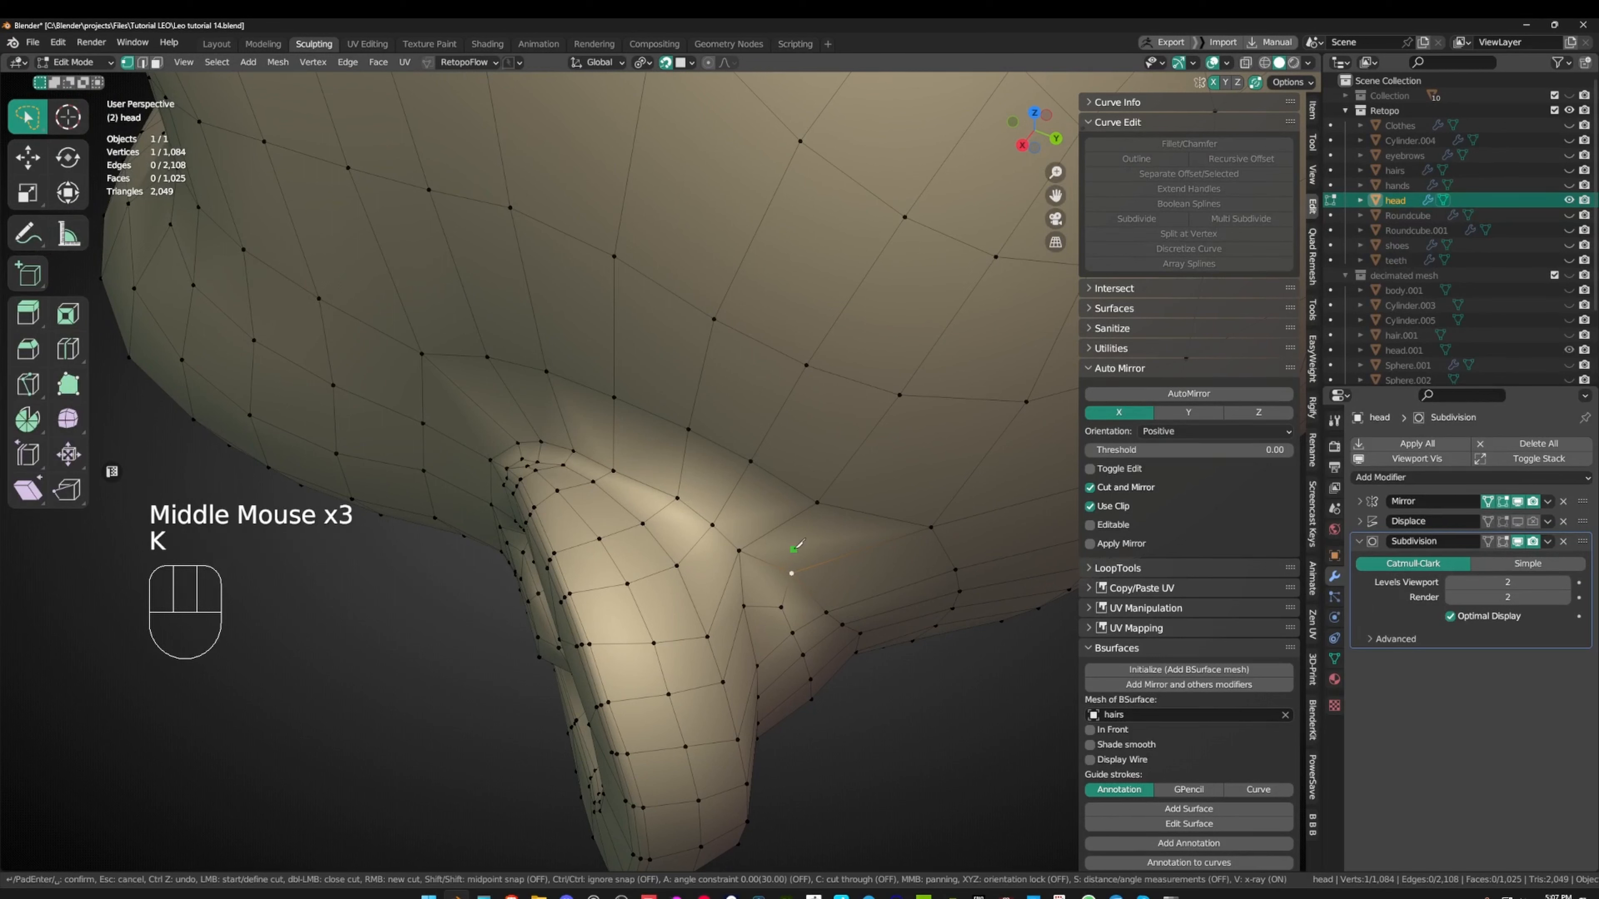
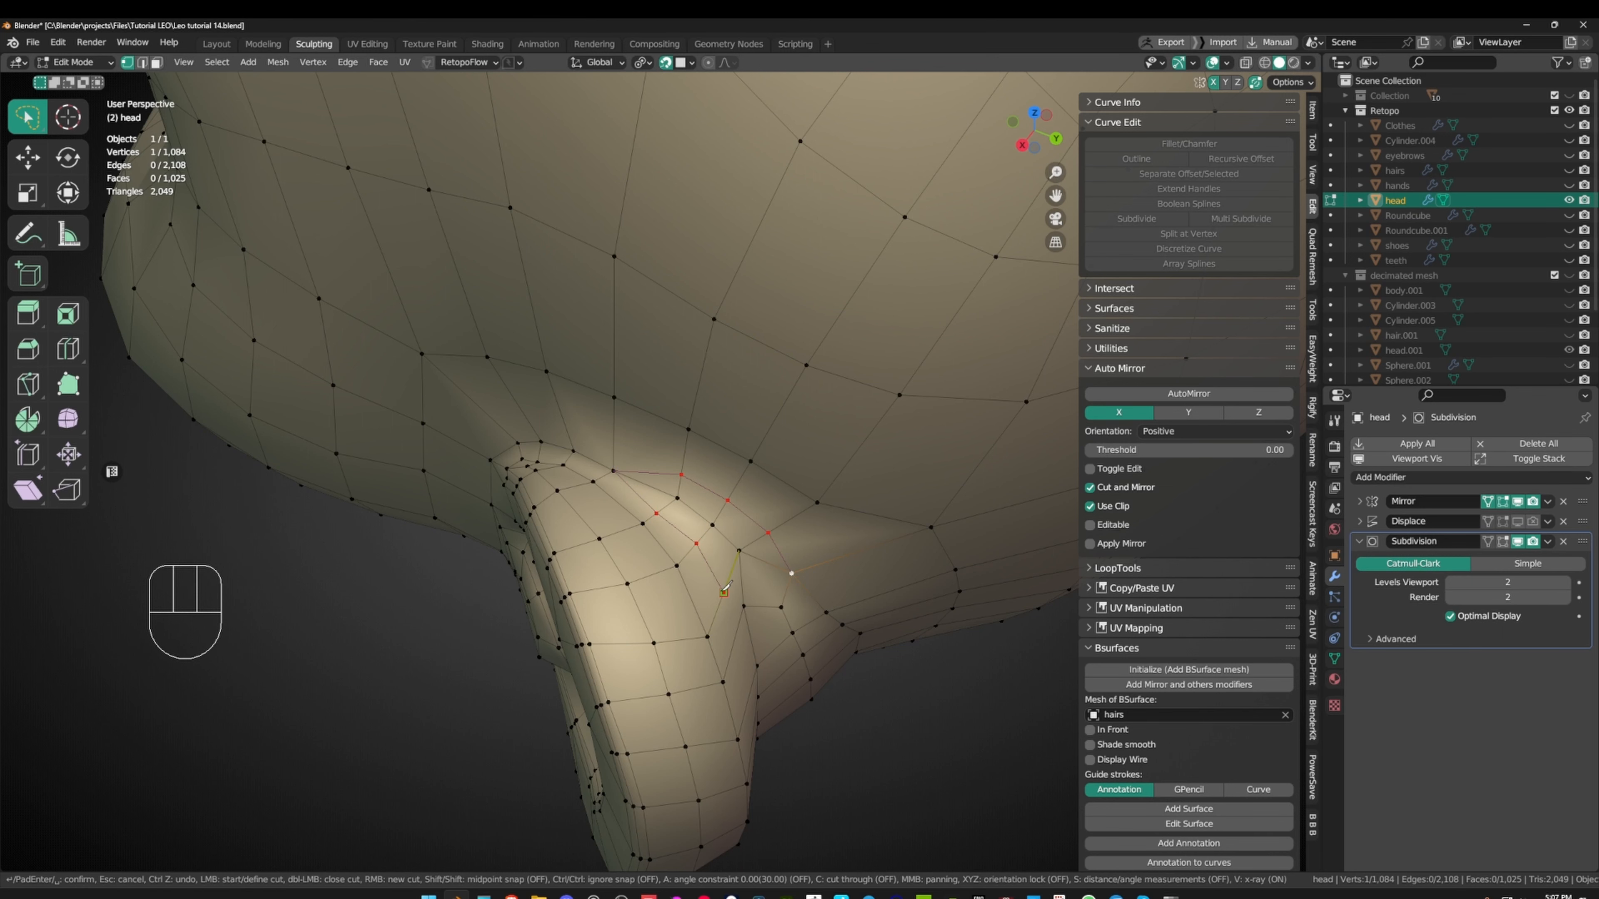
{"action": "middle_click_drag", "start_coordinate": [725, 589], "coordinate": [629, 485]}
{"action": "key", "text": "Return"}
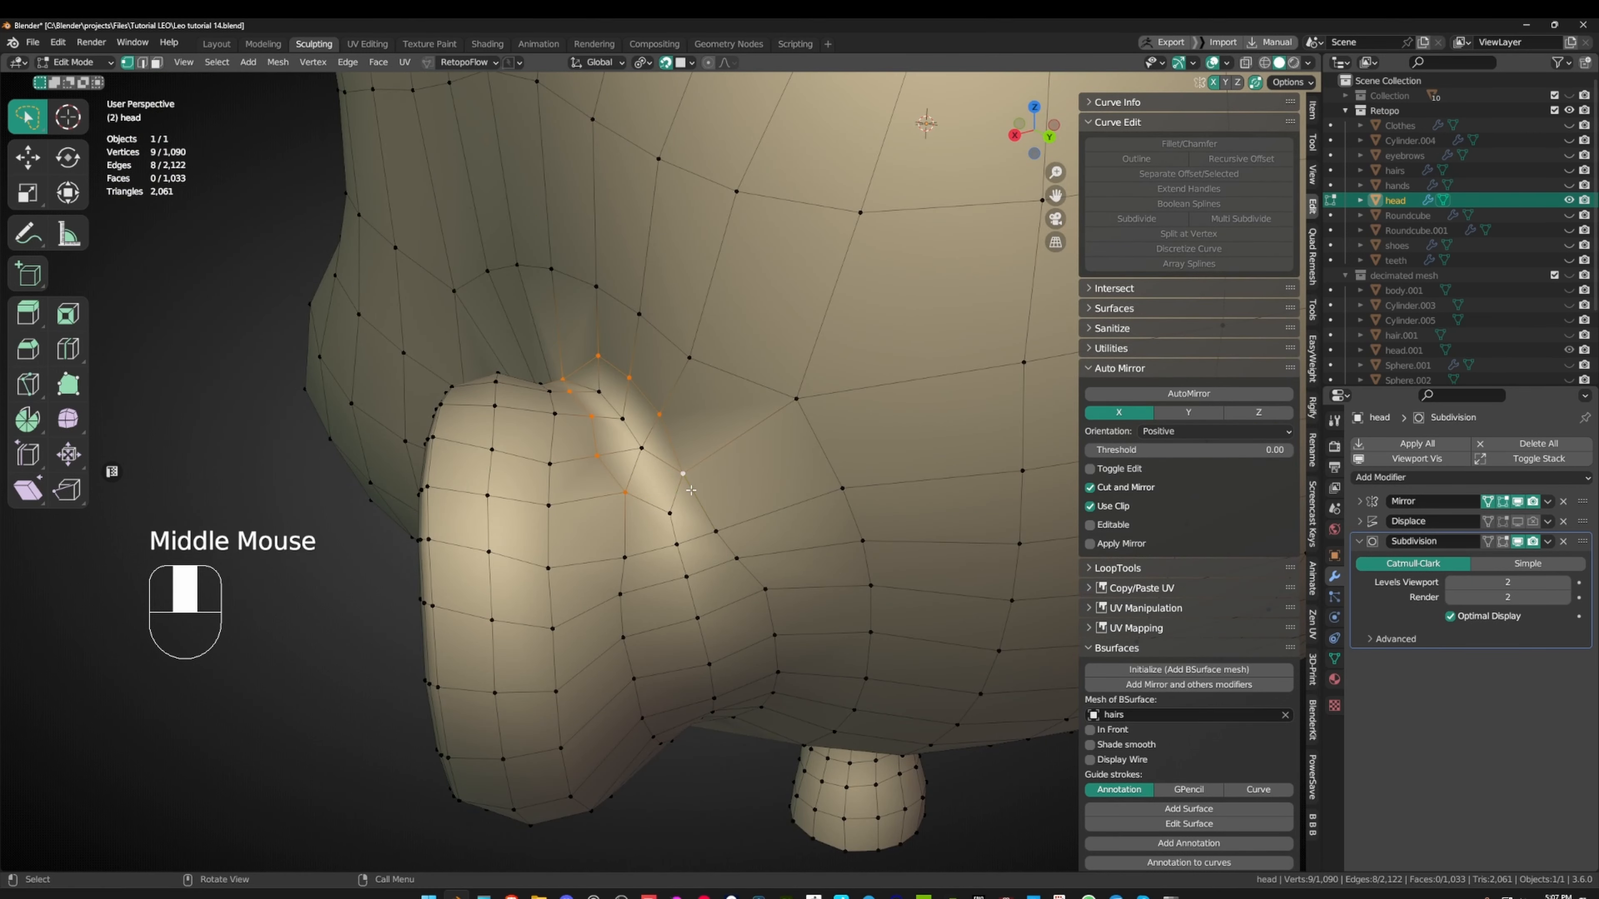
- Connect two crease vertices behind the ear with a new edge at the end of the knife cut
{"action": "left_click", "coordinate": [671, 511], "text": "shift"}
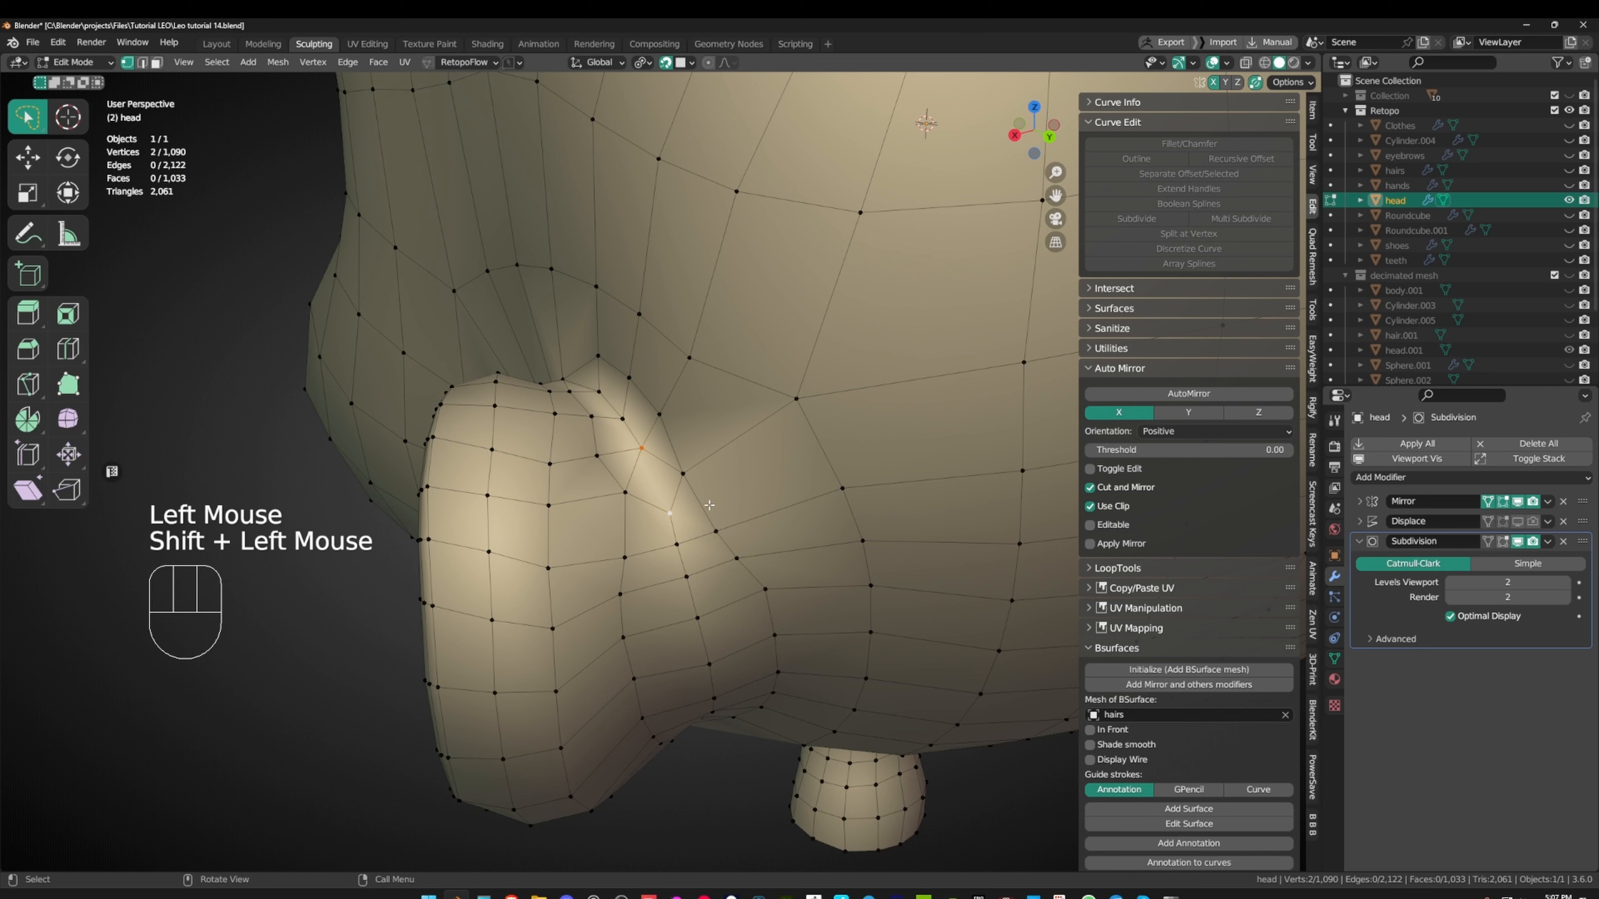
{"action": "key", "text": "k"}
{"action": "key", "text": "j"}
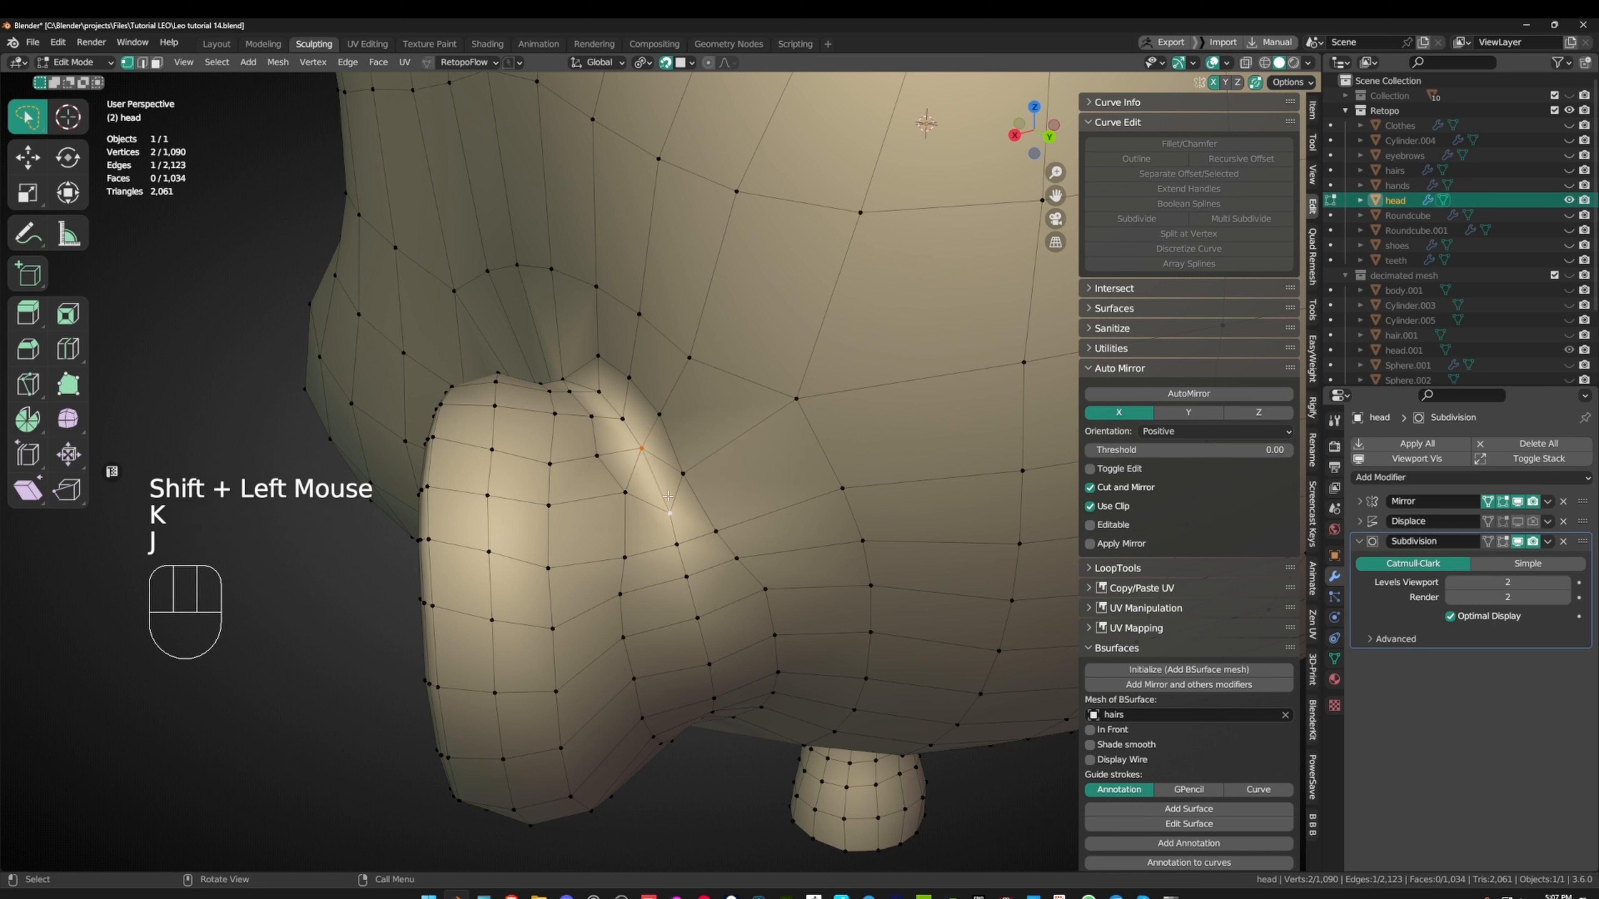
- Try moving the vertices around the new cut behind the ear while the decimated mesh is hidden
{"action": "key", "text": "g"}
{"action": "left_click", "coordinate": [695, 473]}
{"action": "key", "text": "g"}
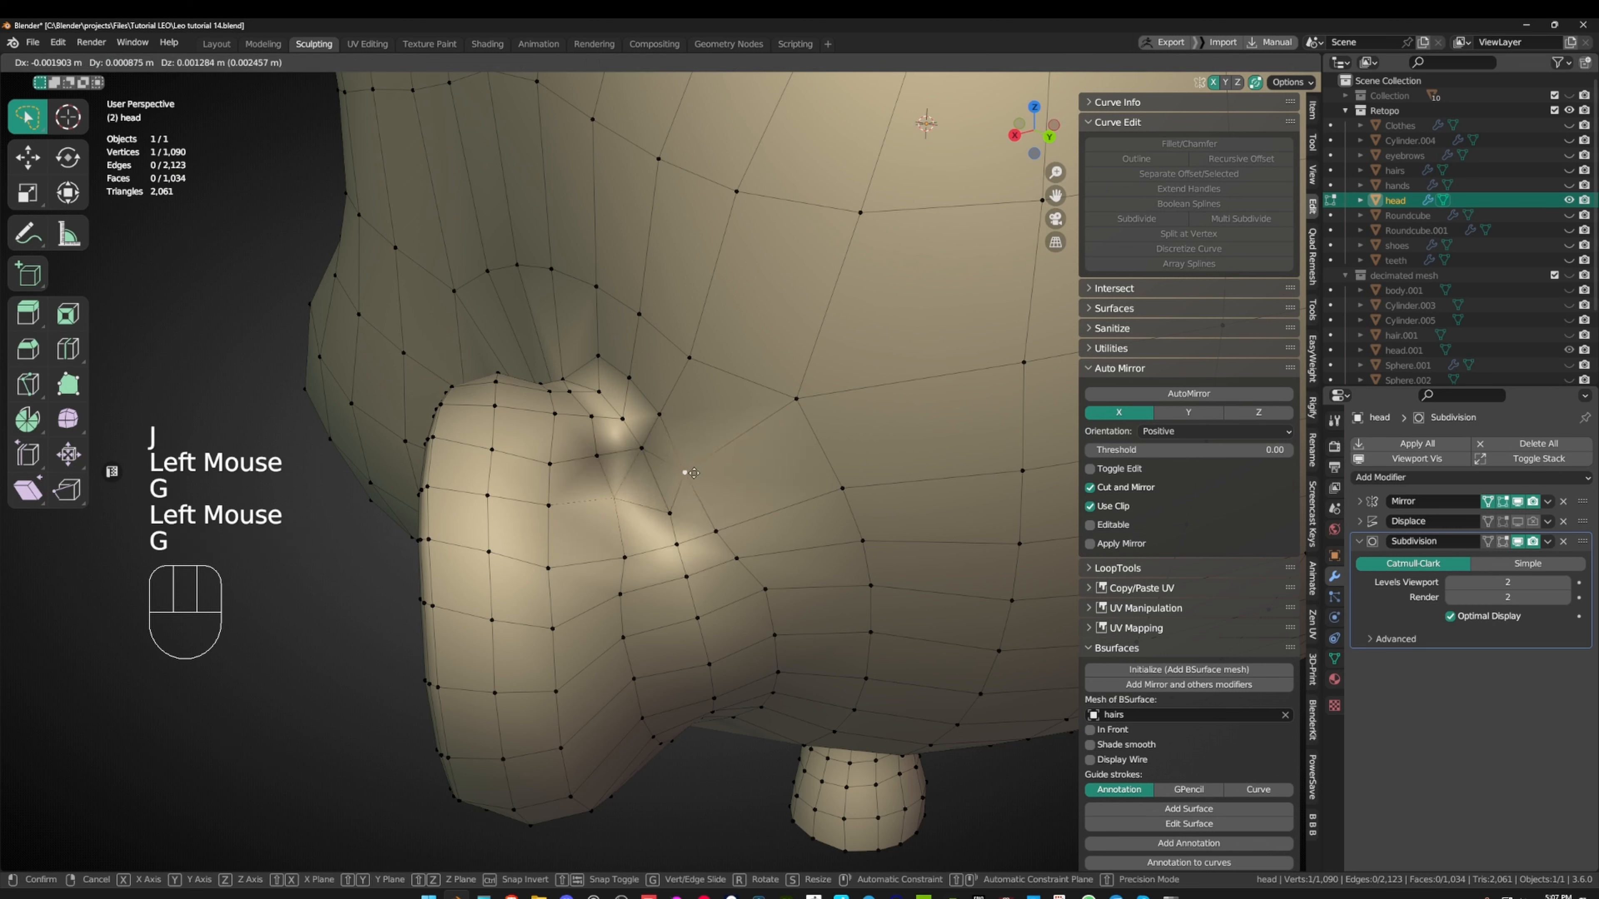
{"action": "left_click", "coordinate": [699, 469]}
{"action": "middle_click_drag", "start_coordinate": [758, 473], "coordinate": [818, 479]}
{"action": "key", "text": "ctrl+z"}
{"action": "key", "text": "ctrl+z"}
{"action": "key", "text": "ctrl+z"}
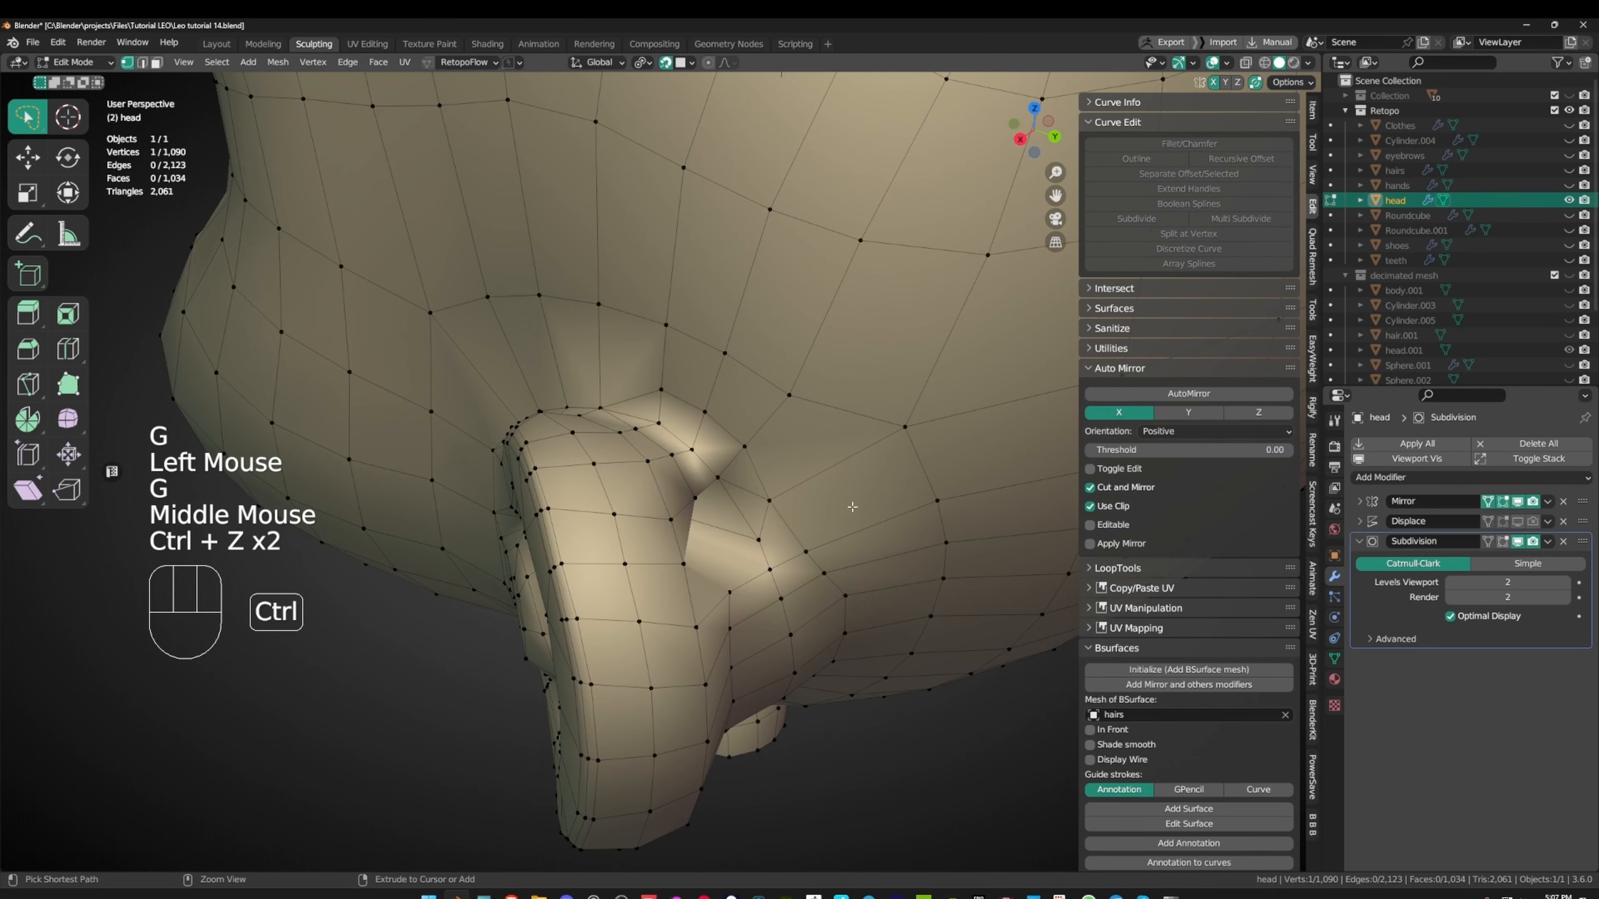
- Show the decimated mesh and move the crease vertices around the new cut onto its surface
{"action": "left_click", "coordinate": [1568, 275]}
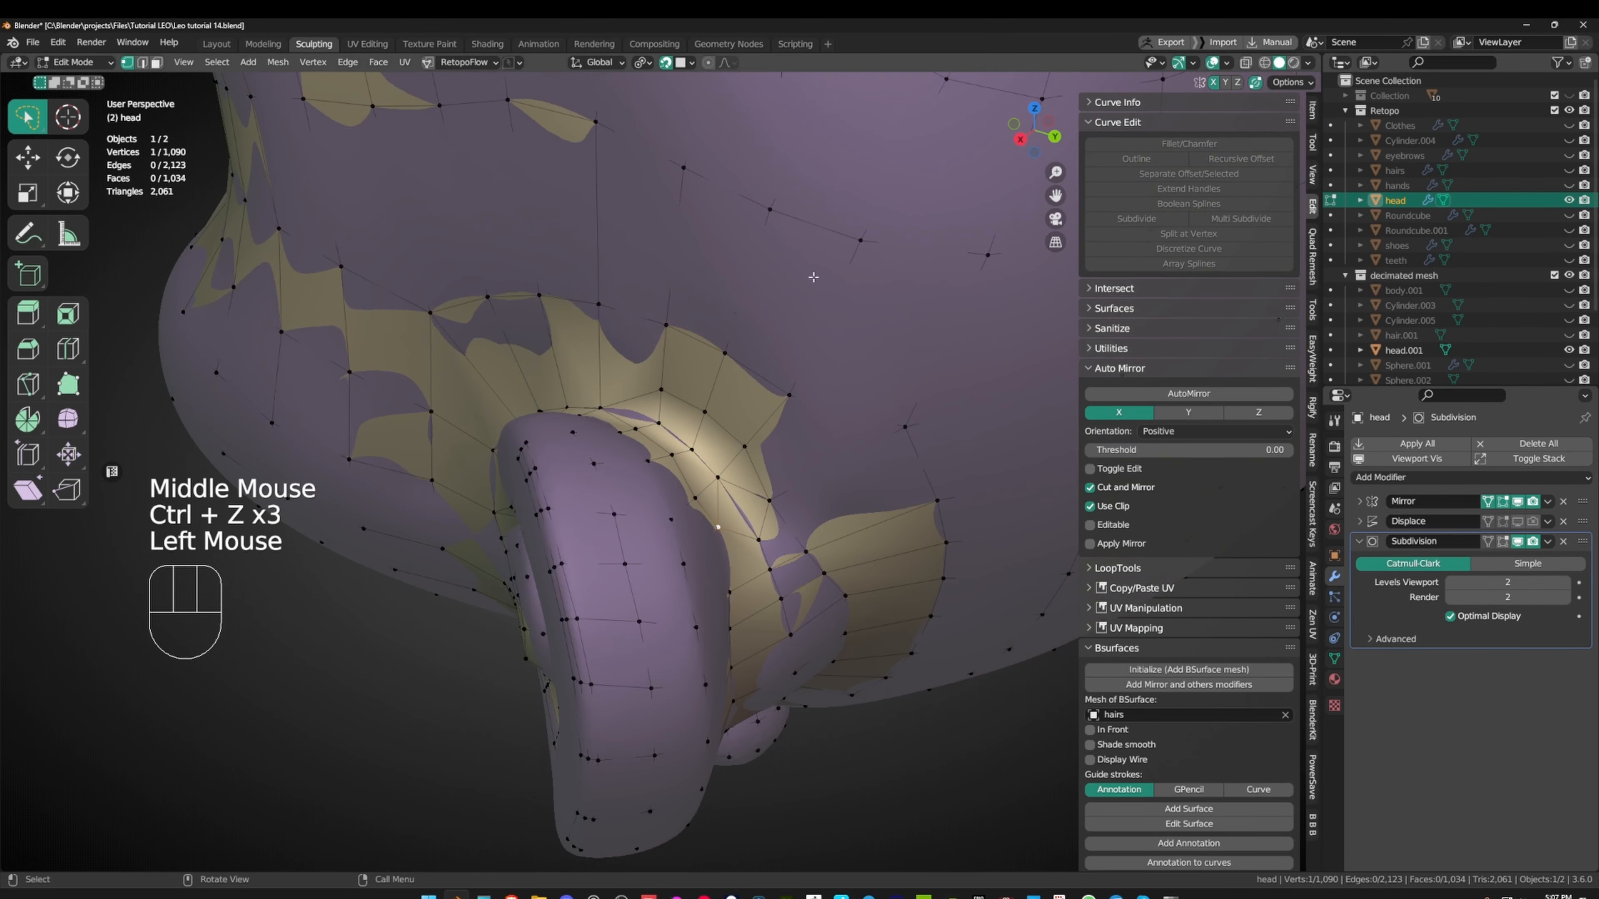
{"action": "middle_click_drag", "start_coordinate": [758, 371], "coordinate": [703, 358]}
{"action": "middle_click_drag", "start_coordinate": [591, 433], "coordinate": [624, 436]}
{"action": "key", "text": "g"}
{"action": "left_click", "coordinate": [653, 441]}
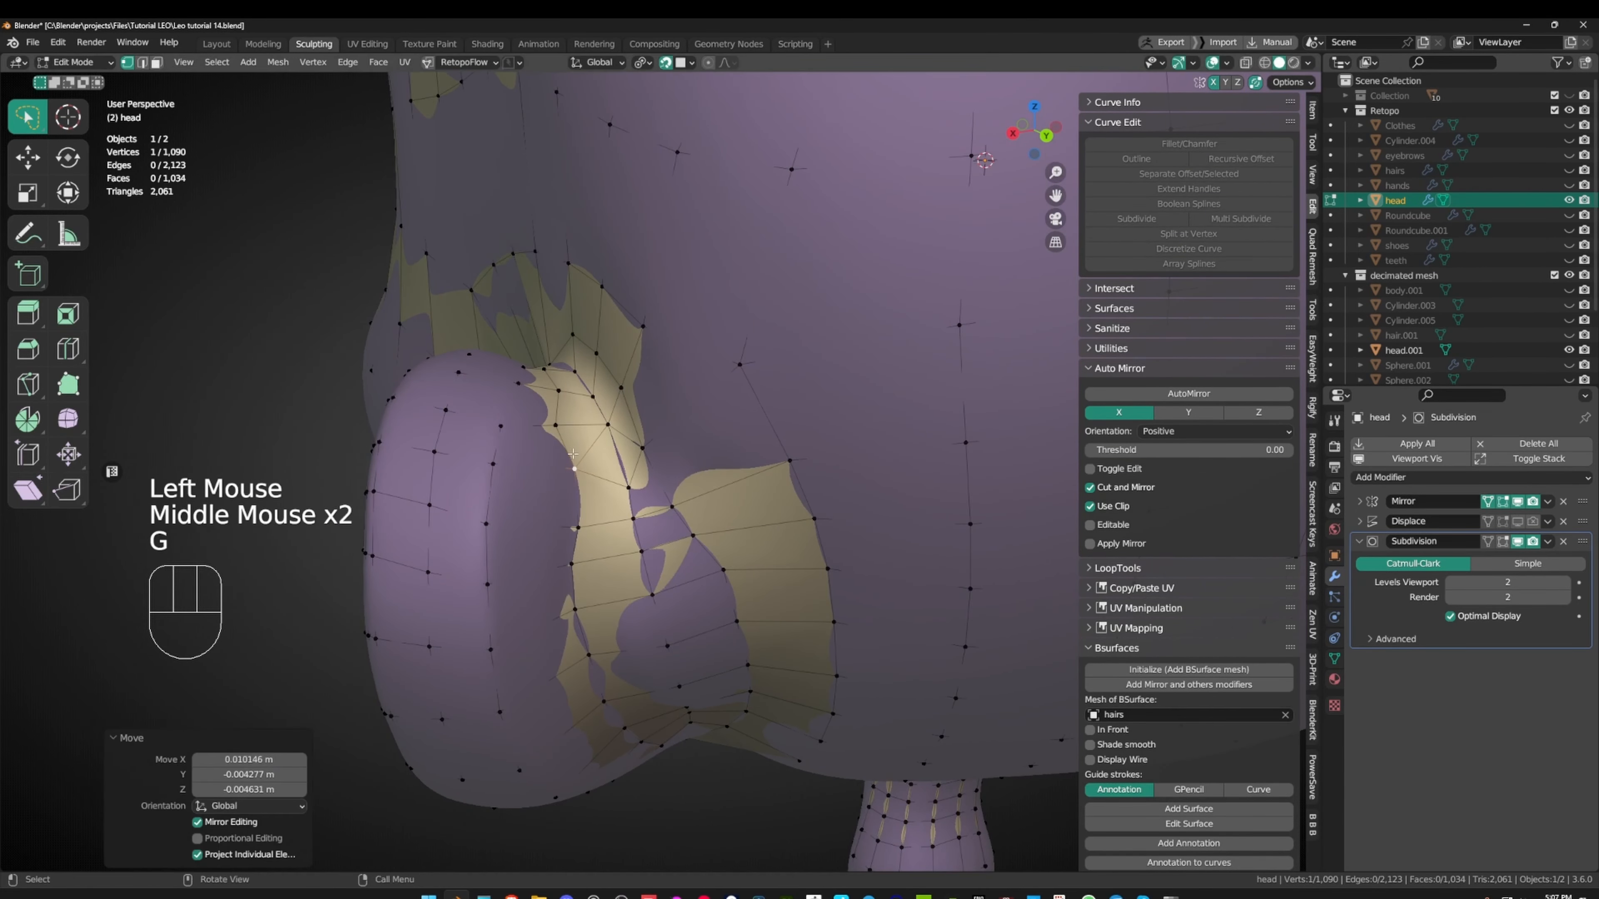
{"action": "key", "text": "g"}
{"action": "left_click", "coordinate": [657, 442]}
{"action": "middle_click_drag", "start_coordinate": [657, 441], "coordinate": [693, 423]}
{"action": "key", "text": "g"}
{"action": "left_click", "coordinate": [647, 376]}
- Dissolve two surplus edges in the crease behind the upper ear
{"action": "key", "text": "2"}
{"action": "left_click", "coordinate": [633, 391]}
{"action": "key", "text": "ctrl+x"}
{"action": "left_click", "coordinate": [633, 391]}
{"action": "key", "text": "ctrl+x"}
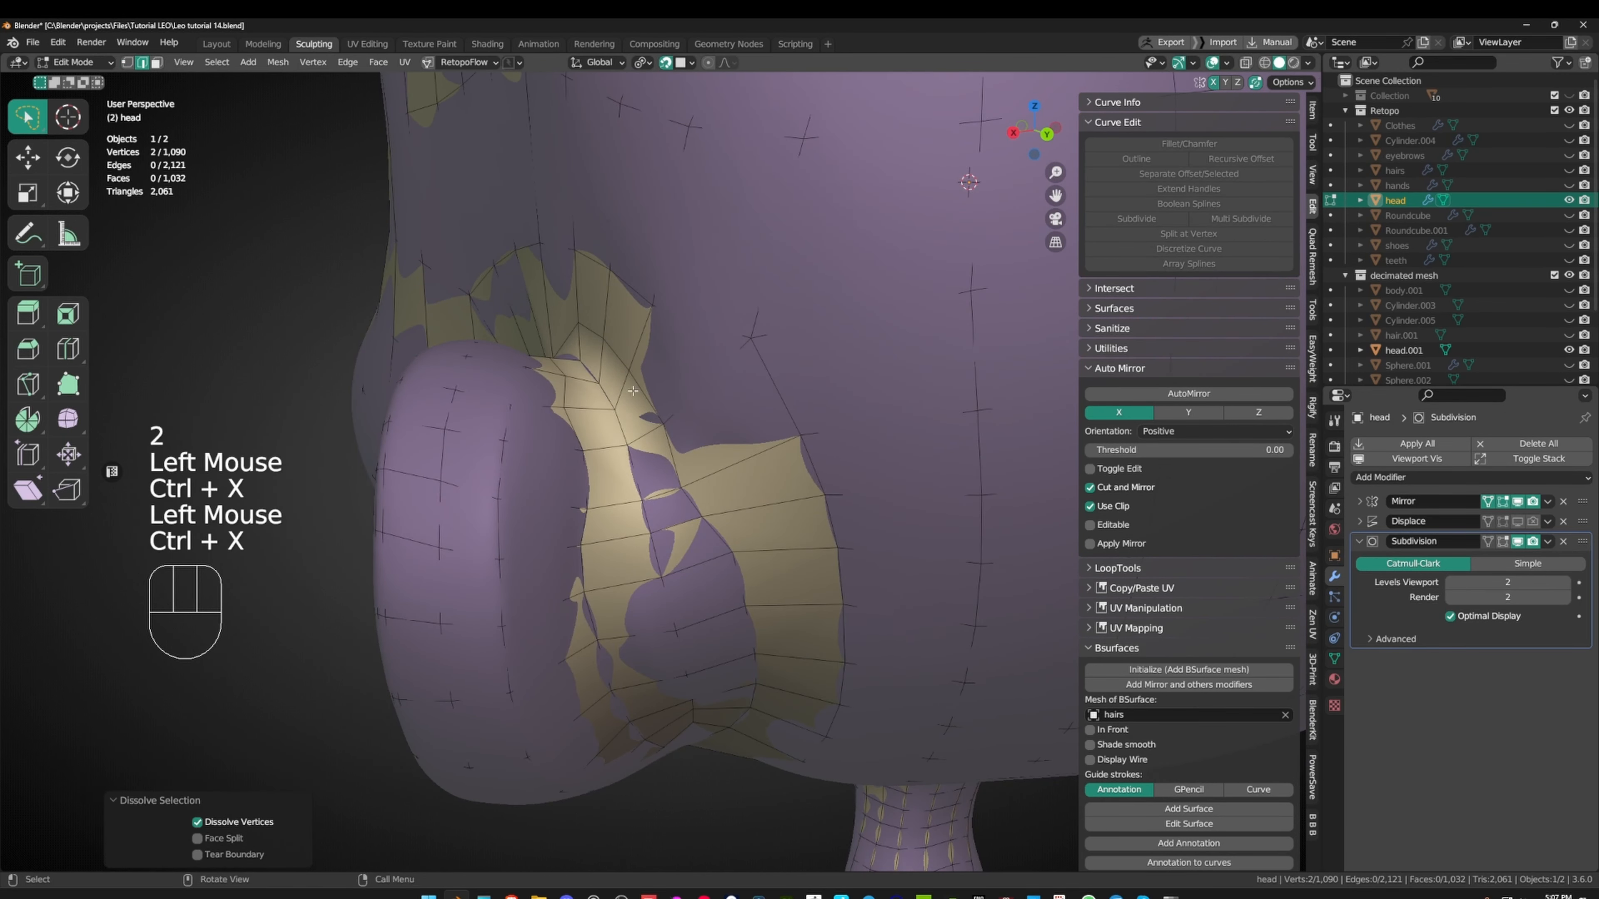
- Even out the spacing of the crease vertices beside the dissolved edges by moving them along the decimated surface
{"action": "key", "text": "1"}
{"action": "left_click", "coordinate": [655, 403]}
{"action": "key", "text": "g"}
{"action": "left_click", "coordinate": [660, 407]}
{"action": "left_click", "coordinate": [697, 428]}
{"action": "key", "text": "g"}
{"action": "left_click", "coordinate": [700, 428]}
{"action": "key", "text": "ctrl+z"}
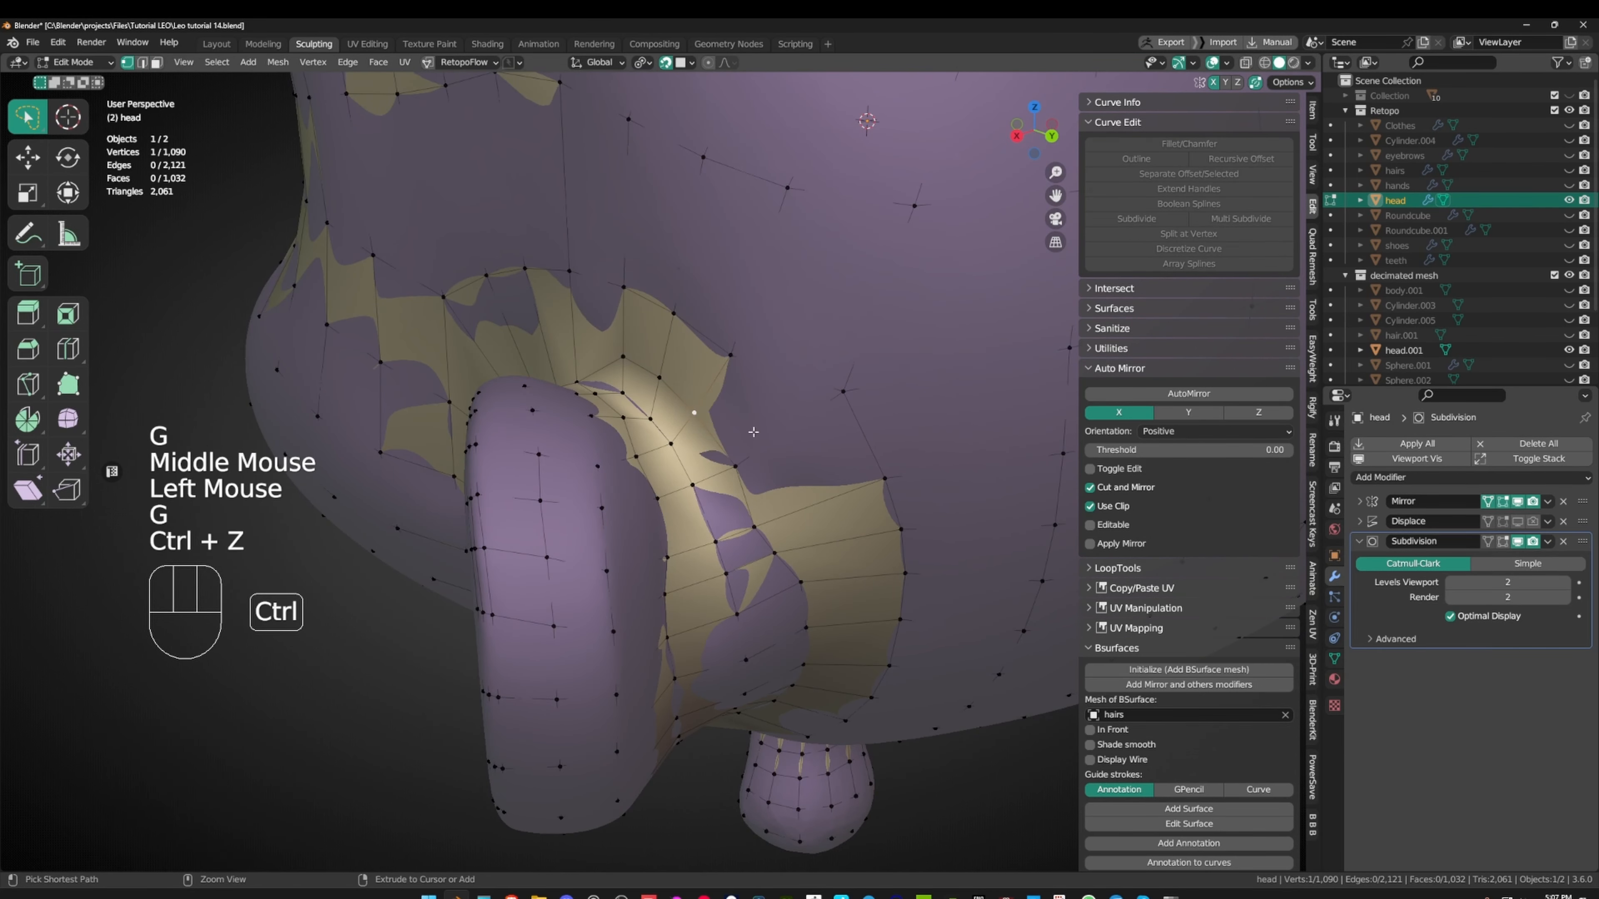
{"action": "left_click", "coordinate": [700, 424]}
{"action": "key", "text": "g"}
{"action": "left_click", "coordinate": [702, 427]}
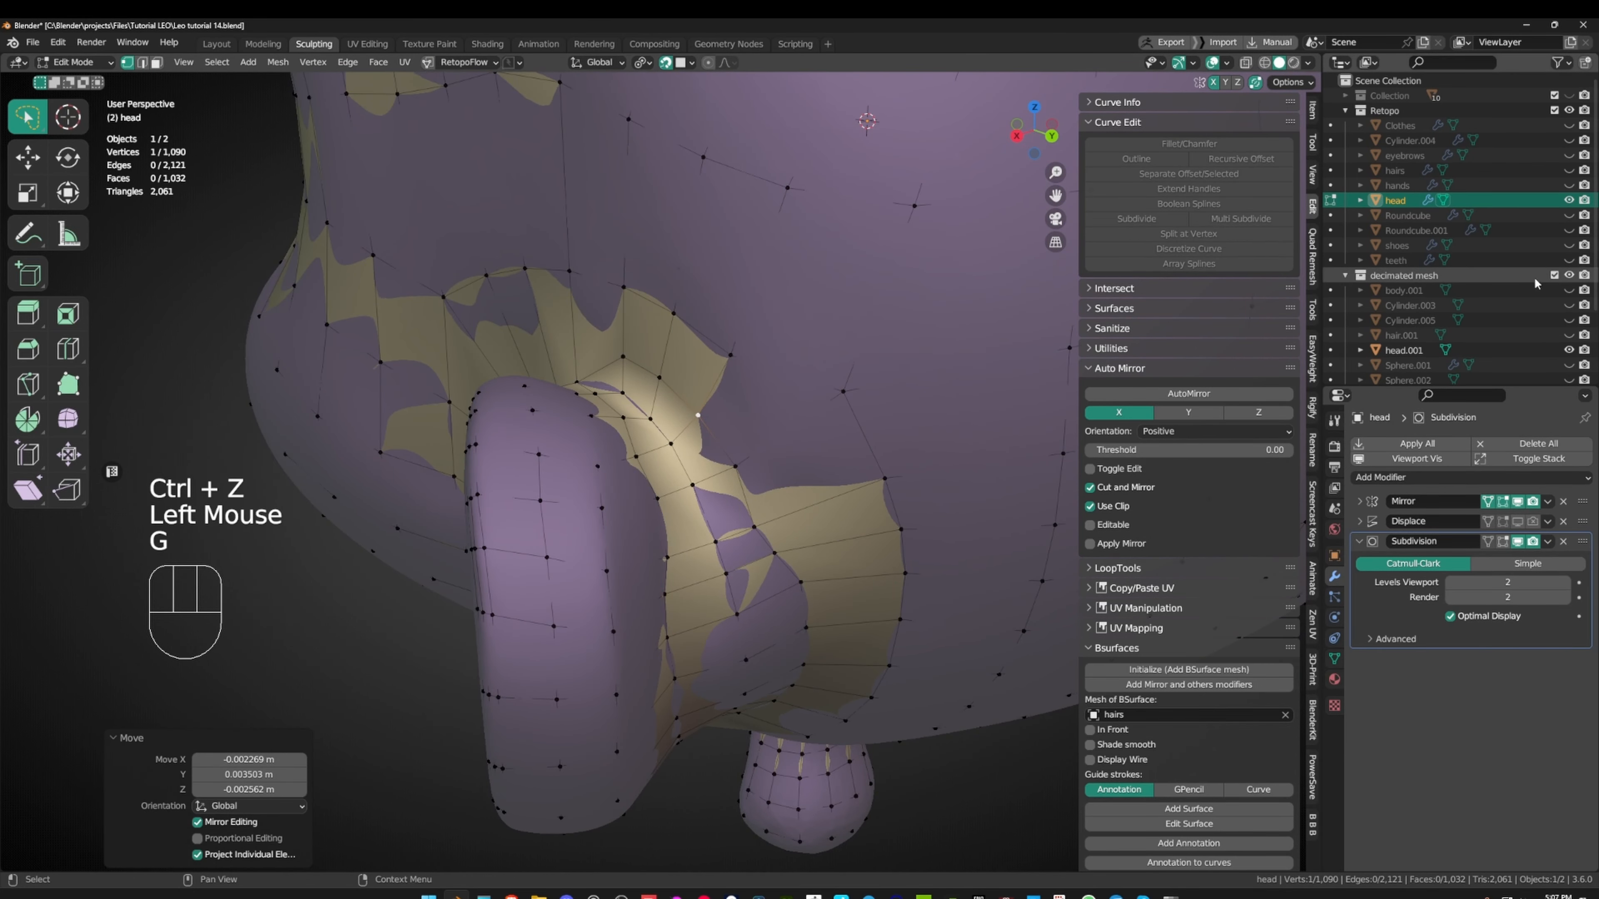
- Check the ear crease without the decimated mesh, show it again, and move two vertices along the ear's back edge onto it
{"action": "left_click", "coordinate": [1569, 275]}
{"action": "middle_click_drag", "start_coordinate": [925, 252], "coordinate": [793, 199]}
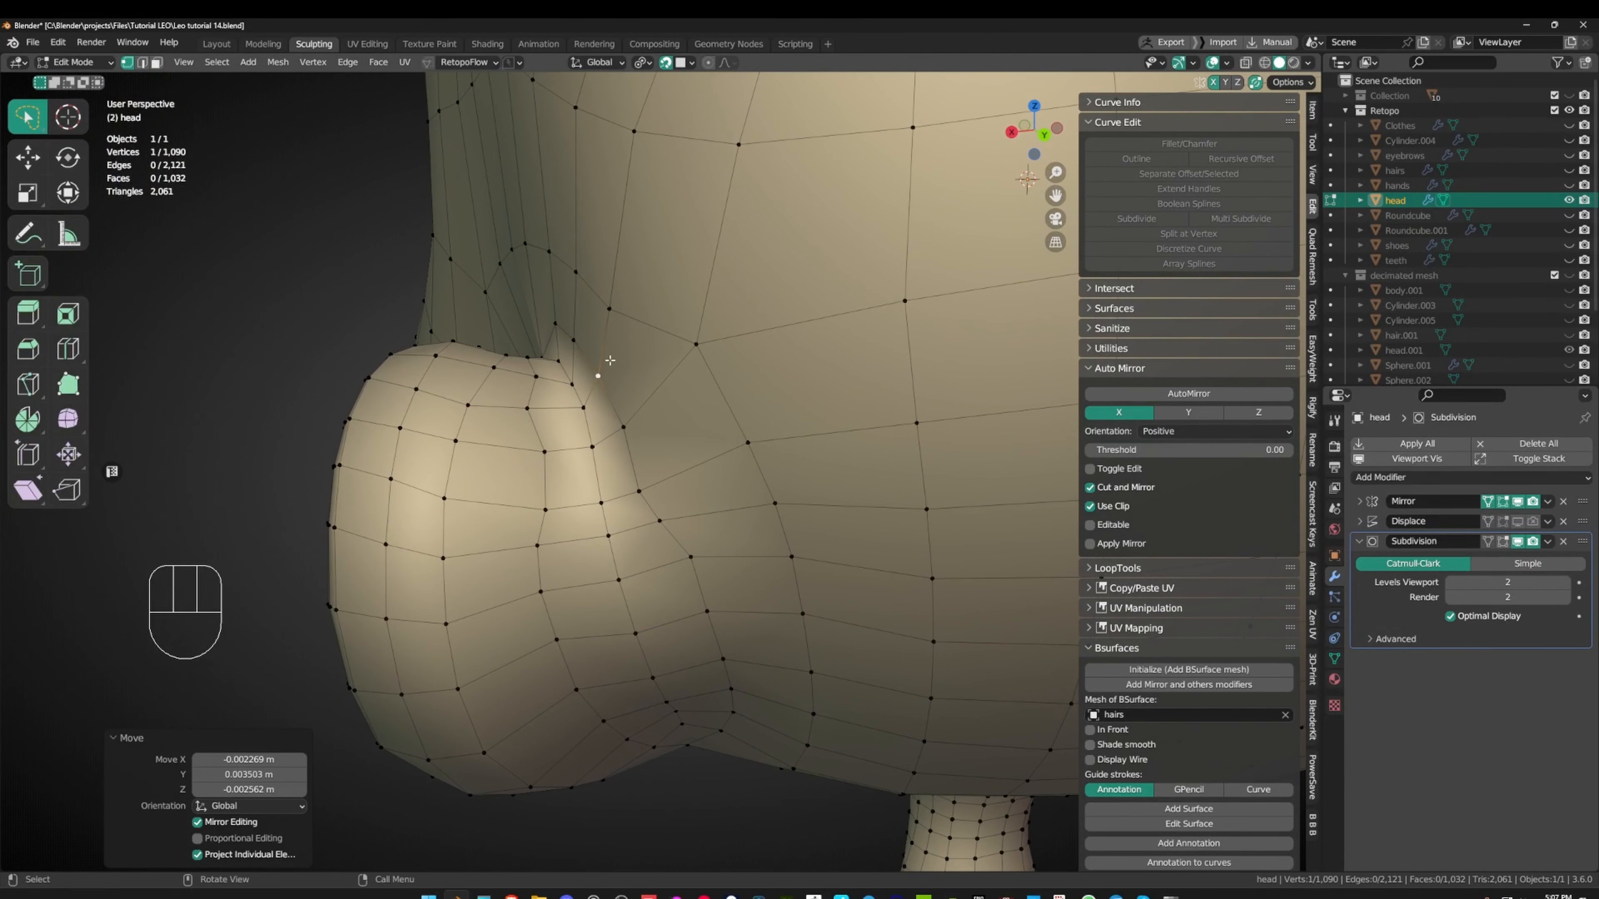
{"action": "left_click", "coordinate": [530, 406]}
{"action": "key", "text": "g"}
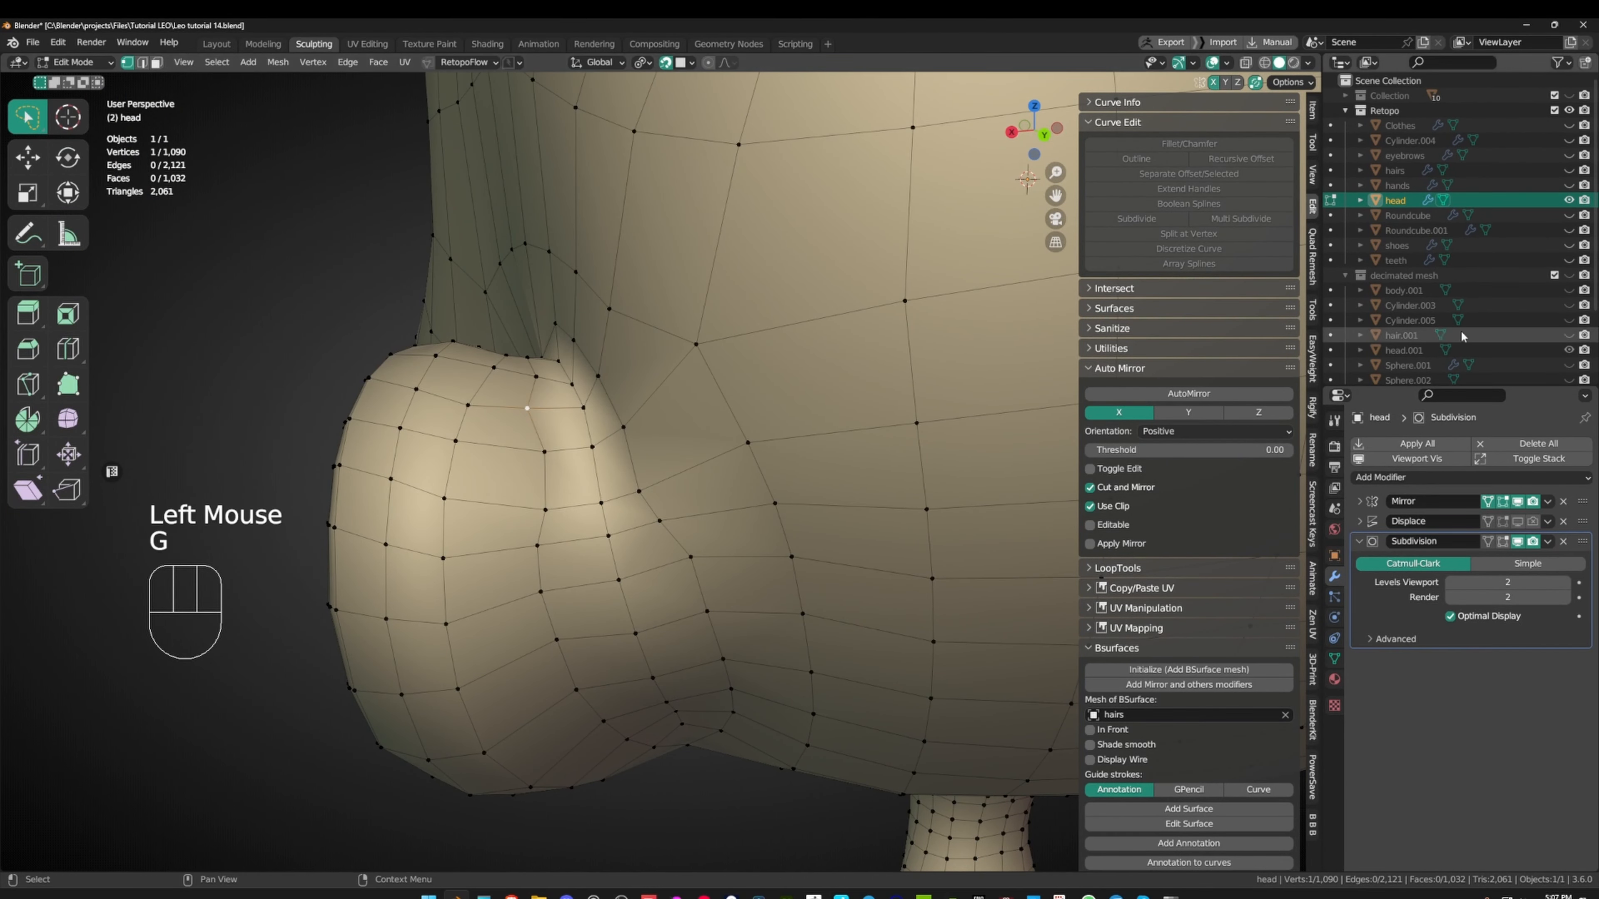
{"action": "left_click", "coordinate": [1568, 275]}
{"action": "middle_click_drag", "start_coordinate": [582, 335], "coordinate": [641, 294], "text": "shift"}
{"action": "middle_click_drag", "start_coordinate": [641, 294], "coordinate": [632, 305]}
{"action": "key", "text": "g"}
{"action": "left_click", "coordinate": [586, 396]}
{"action": "left_click", "coordinate": [584, 441]}
{"action": "key", "text": "g"}
{"action": "left_click", "coordinate": [576, 450]}
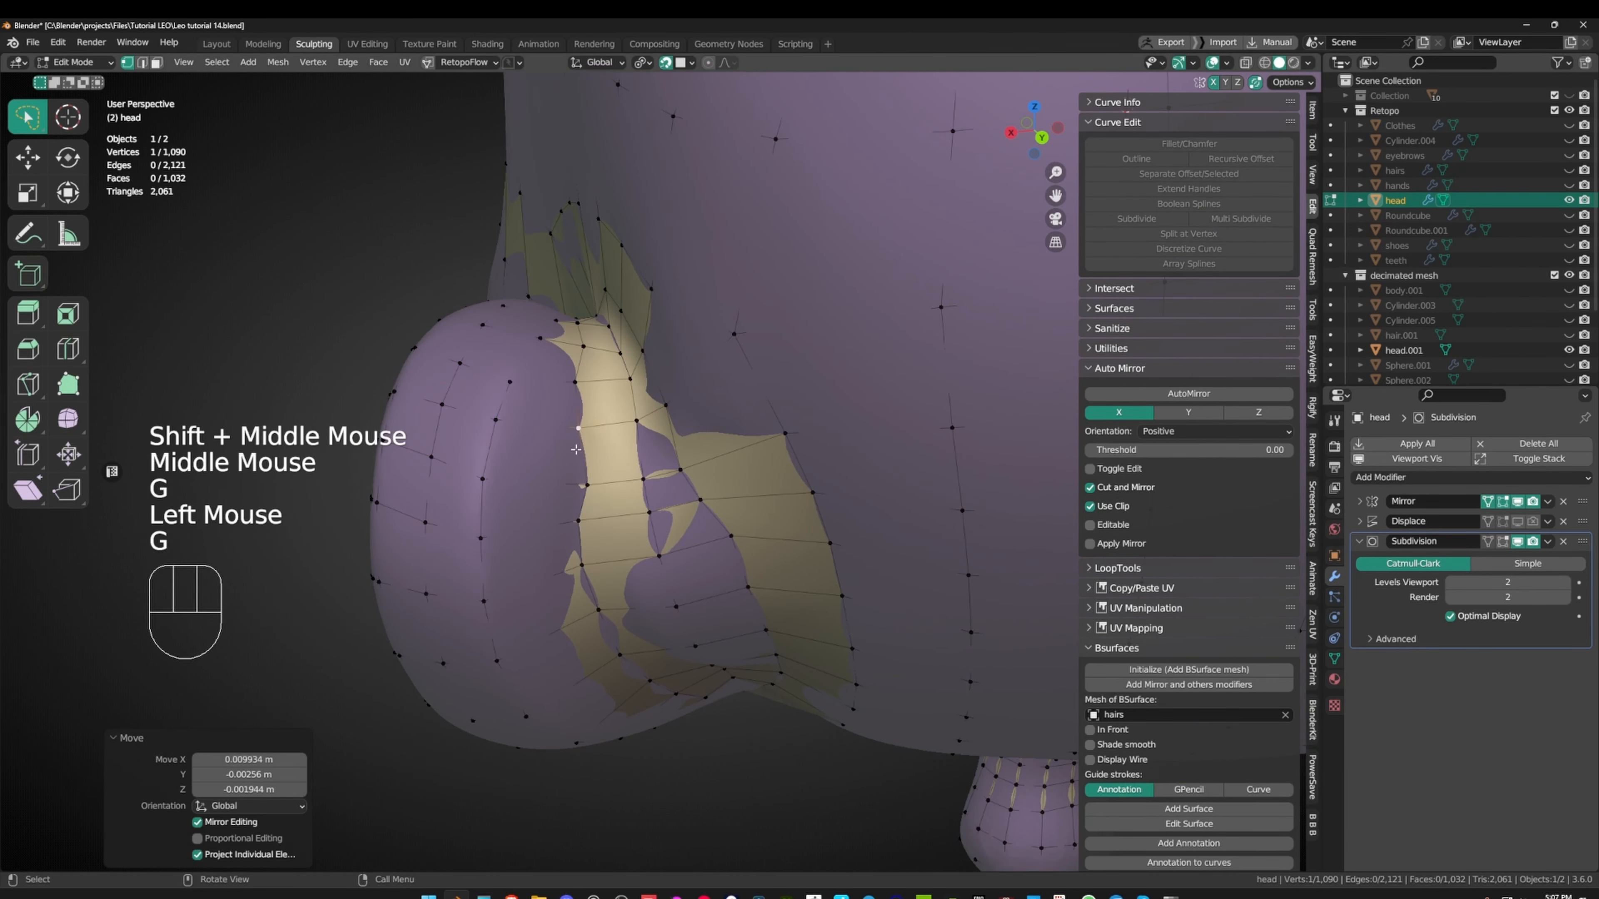
- Shift three vertices upward in the middle of the crease between the ear and the head
{"action": "left_click", "coordinate": [578, 479]}
{"action": "key", "text": "g"}
{"action": "left_click", "coordinate": [567, 468]}
{"action": "left_click", "coordinate": [643, 479]}
{"action": "key", "text": "g"}
{"action": "left_click", "coordinate": [643, 467]}
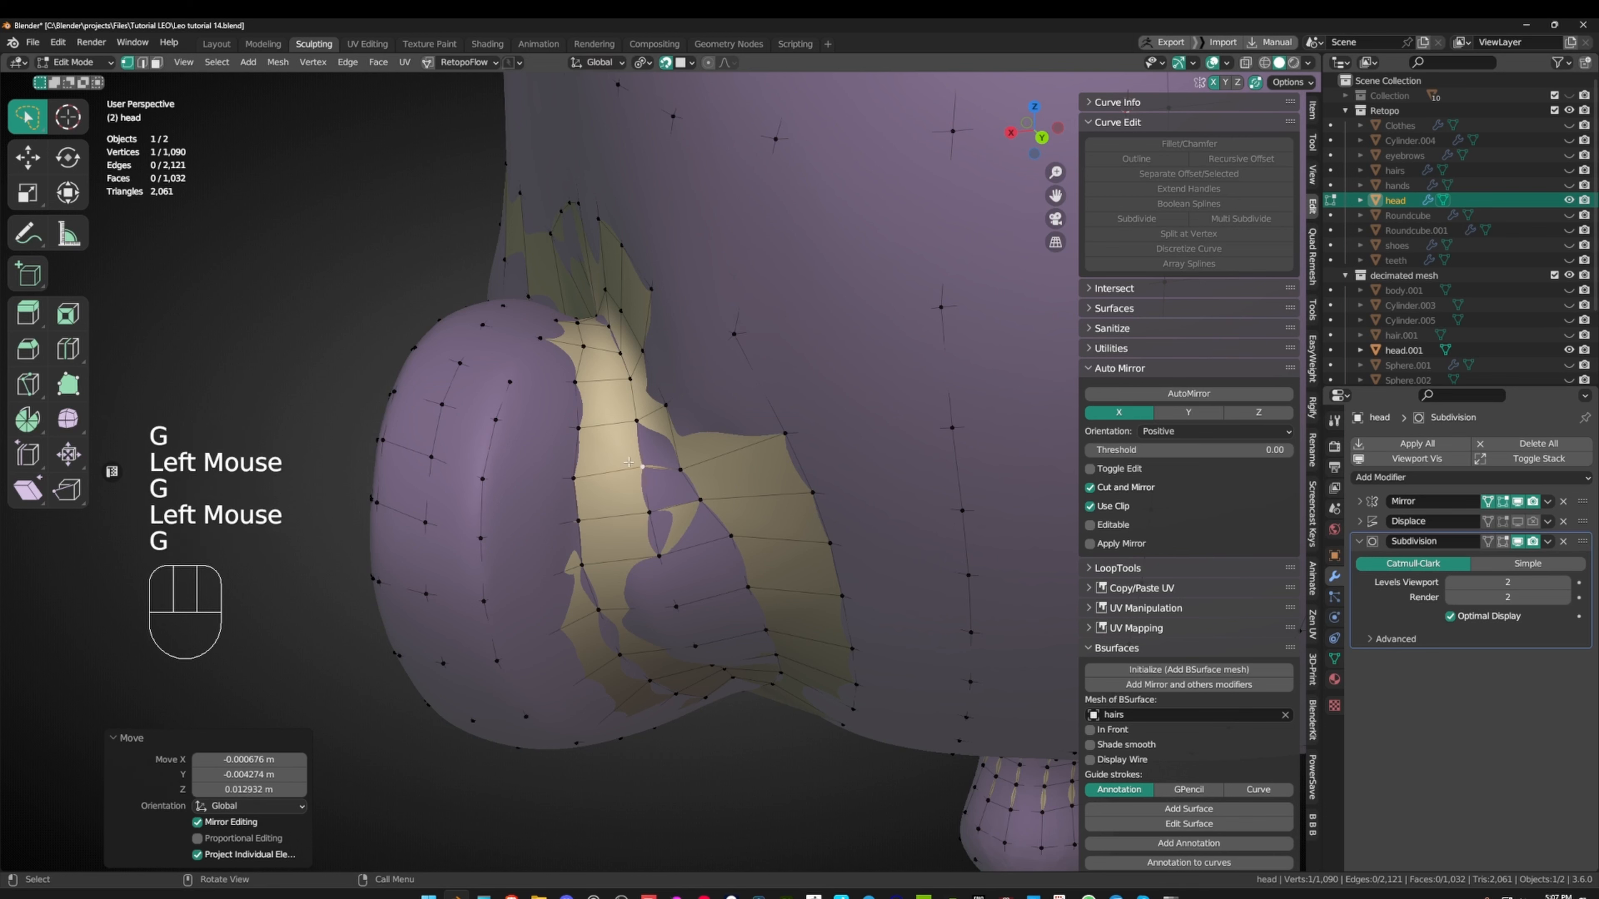
{"action": "left_click", "coordinate": [680, 470]}
{"action": "key", "text": "g"}
{"action": "left_click", "coordinate": [681, 457]}
- Adjust one head vertex behind the ear and one vertex near the top of the ear on the decimated surface
{"action": "middle_click_drag", "start_coordinate": [691, 454], "coordinate": [840, 427]}
{"action": "middle_click_drag", "start_coordinate": [840, 427], "coordinate": [790, 463], "text": "shift"}
{"action": "left_click", "coordinate": [824, 379]}
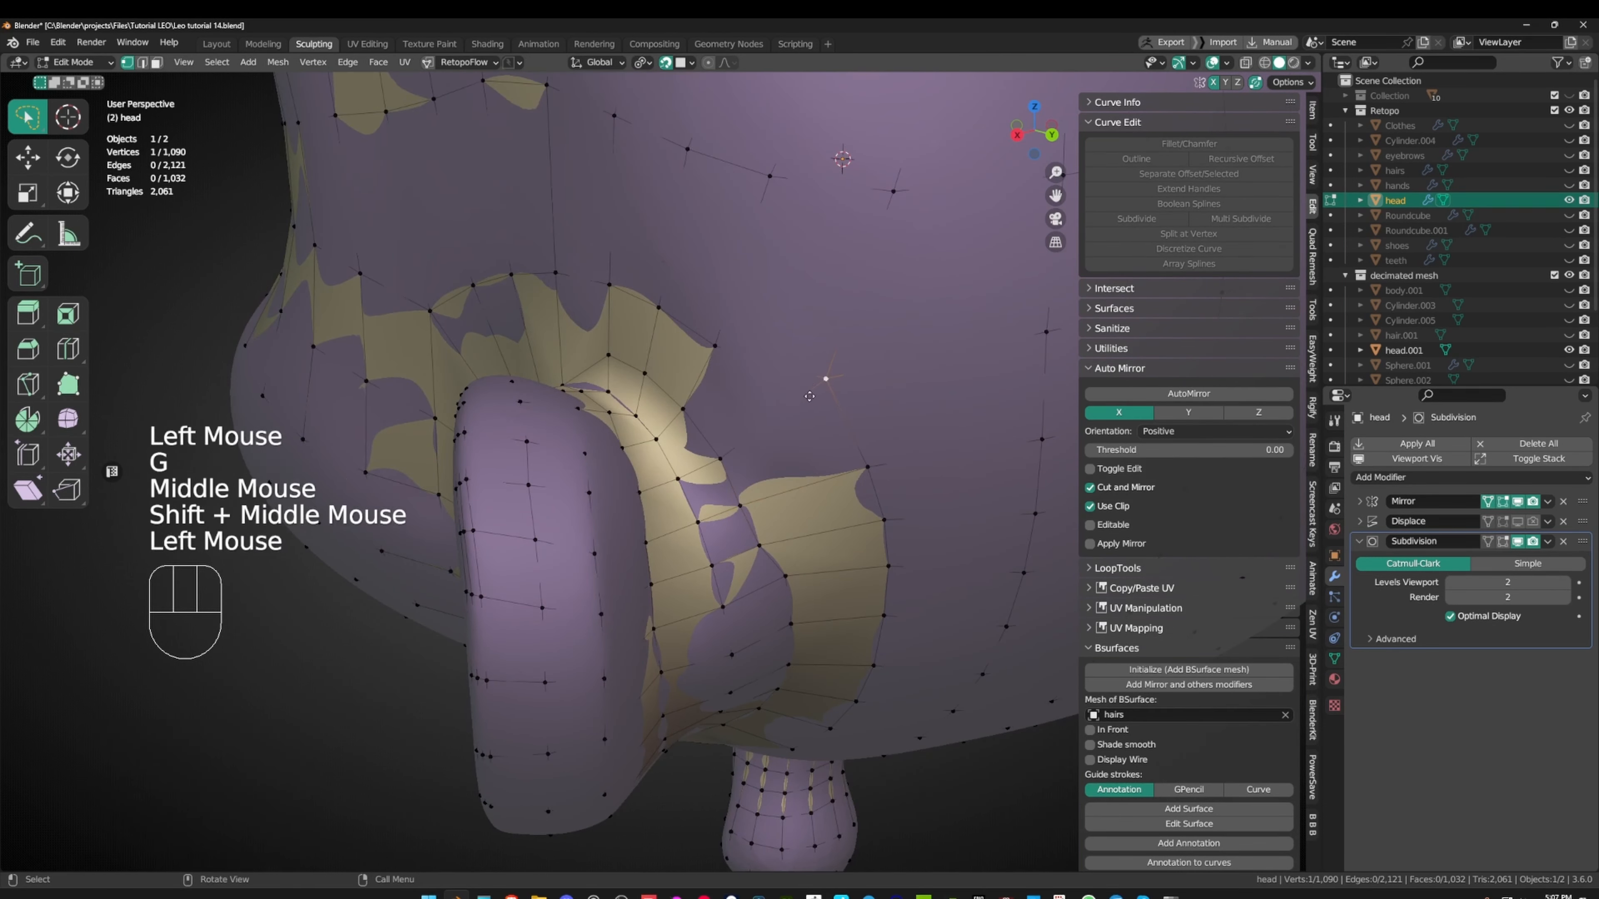
{"action": "key", "text": "g"}
{"action": "left_click", "coordinate": [817, 389]}
{"action": "scroll", "coordinate": [799, 389], "scroll_direction": "down", "scroll_amount": 1}
{"action": "middle_click_drag", "start_coordinate": [765, 388], "coordinate": [734, 388]}
{"action": "middle_click_drag", "start_coordinate": [733, 388], "coordinate": [677, 429]}
{"action": "scroll", "coordinate": [708, 403], "scroll_direction": "up", "scroll_amount": 1}
{"action": "left_click", "coordinate": [508, 467]}
{"action": "key", "text": "g"}
{"action": "left_click", "coordinate": [509, 464]}
- Nudge the vertices along the upper crease behind the ear to follow the decimated mesh evenly
{"action": "middle_click_drag", "start_coordinate": [511, 464], "coordinate": [614, 398]}
{"action": "scroll", "coordinate": [575, 418], "scroll_direction": "up", "scroll_amount": 1}
{"action": "left_click", "coordinate": [574, 400]}
{"action": "key", "text": "g"}
{"action": "left_click", "coordinate": [579, 394]}
{"action": "middle_click_drag", "start_coordinate": [614, 398], "coordinate": [648, 406], "text": "shift"}
{"action": "left_click", "coordinate": [653, 408]}
{"action": "key", "text": "g"}
{"action": "left_click", "coordinate": [651, 405]}
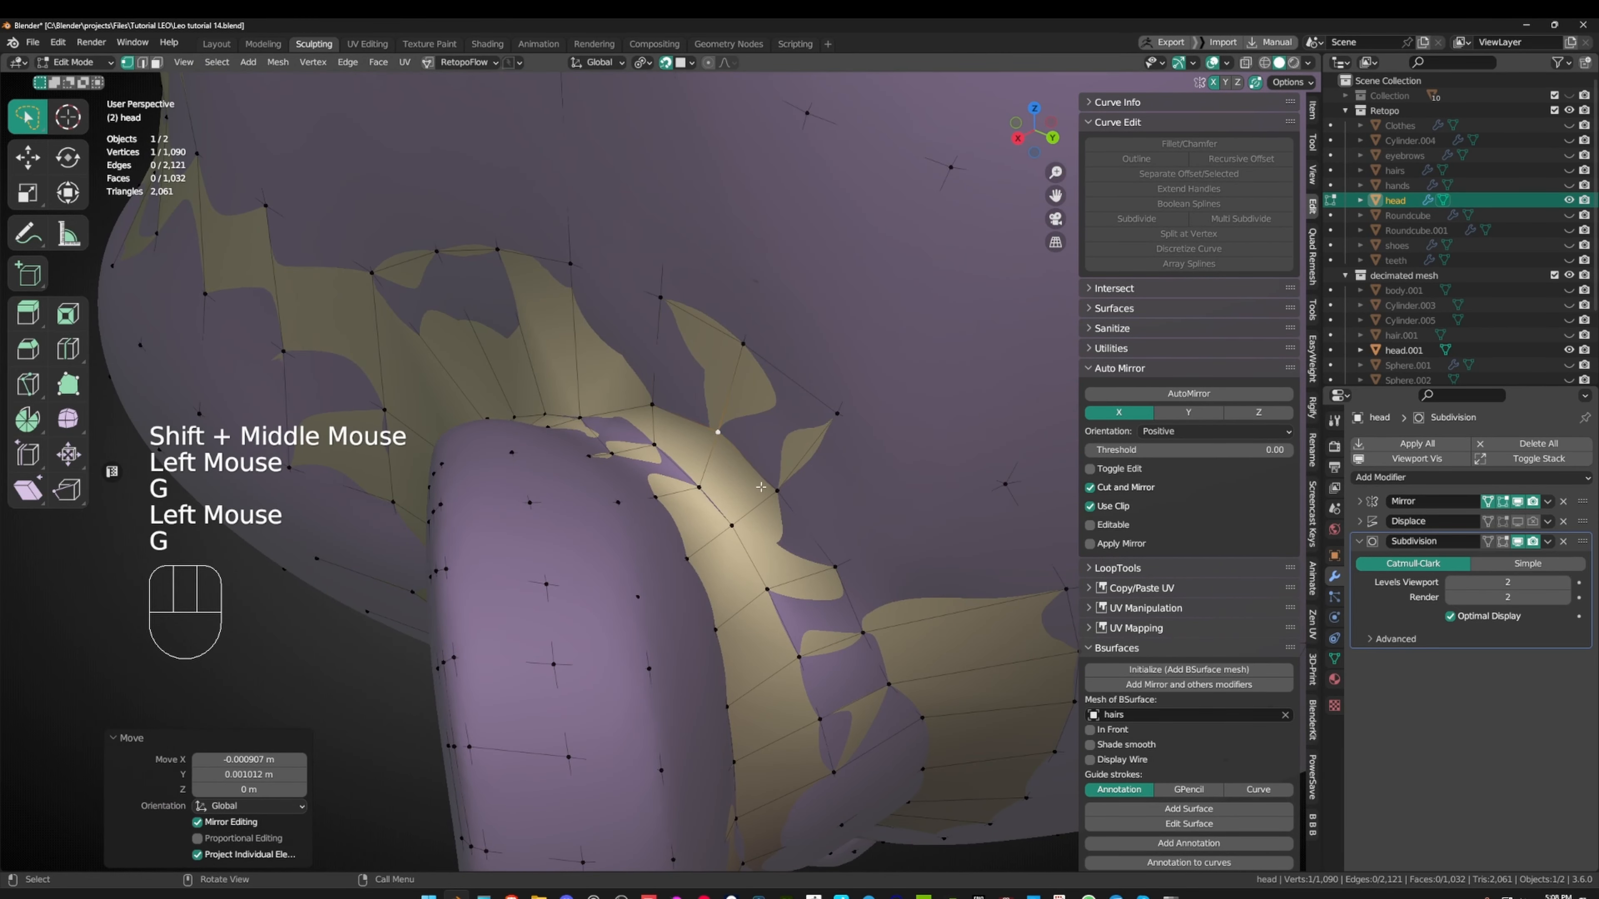
{"action": "left_click", "coordinate": [732, 526]}
{"action": "key", "text": "g"}
{"action": "left_click", "coordinate": [739, 536]}
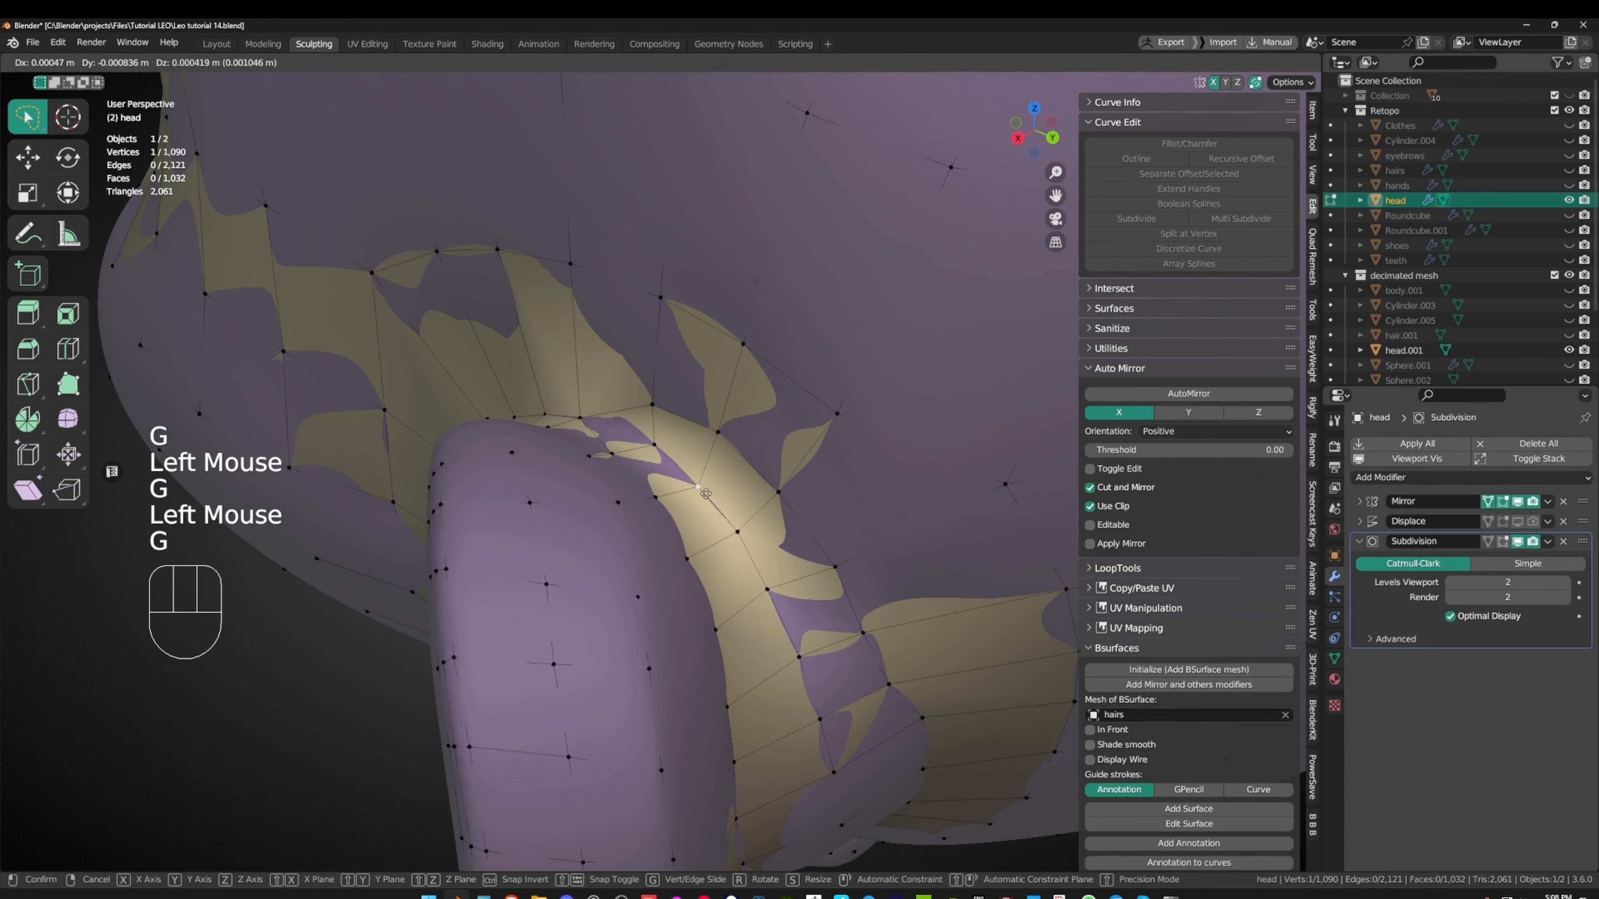
- Reposition the vertices where the top of the ear meets the head on the decimated surface
{"action": "scroll", "coordinate": [739, 535], "scroll_direction": "down", "scroll_amount": 1}
{"action": "middle_click_drag", "start_coordinate": [740, 535], "coordinate": [692, 533]}
{"action": "middle_click_drag", "start_coordinate": [693, 533], "coordinate": [739, 450], "text": "shift"}
{"action": "scroll", "coordinate": [757, 433], "scroll_direction": "up", "scroll_amount": 2}
{"action": "left_click", "coordinate": [739, 451]}
{"action": "key", "text": "g"}
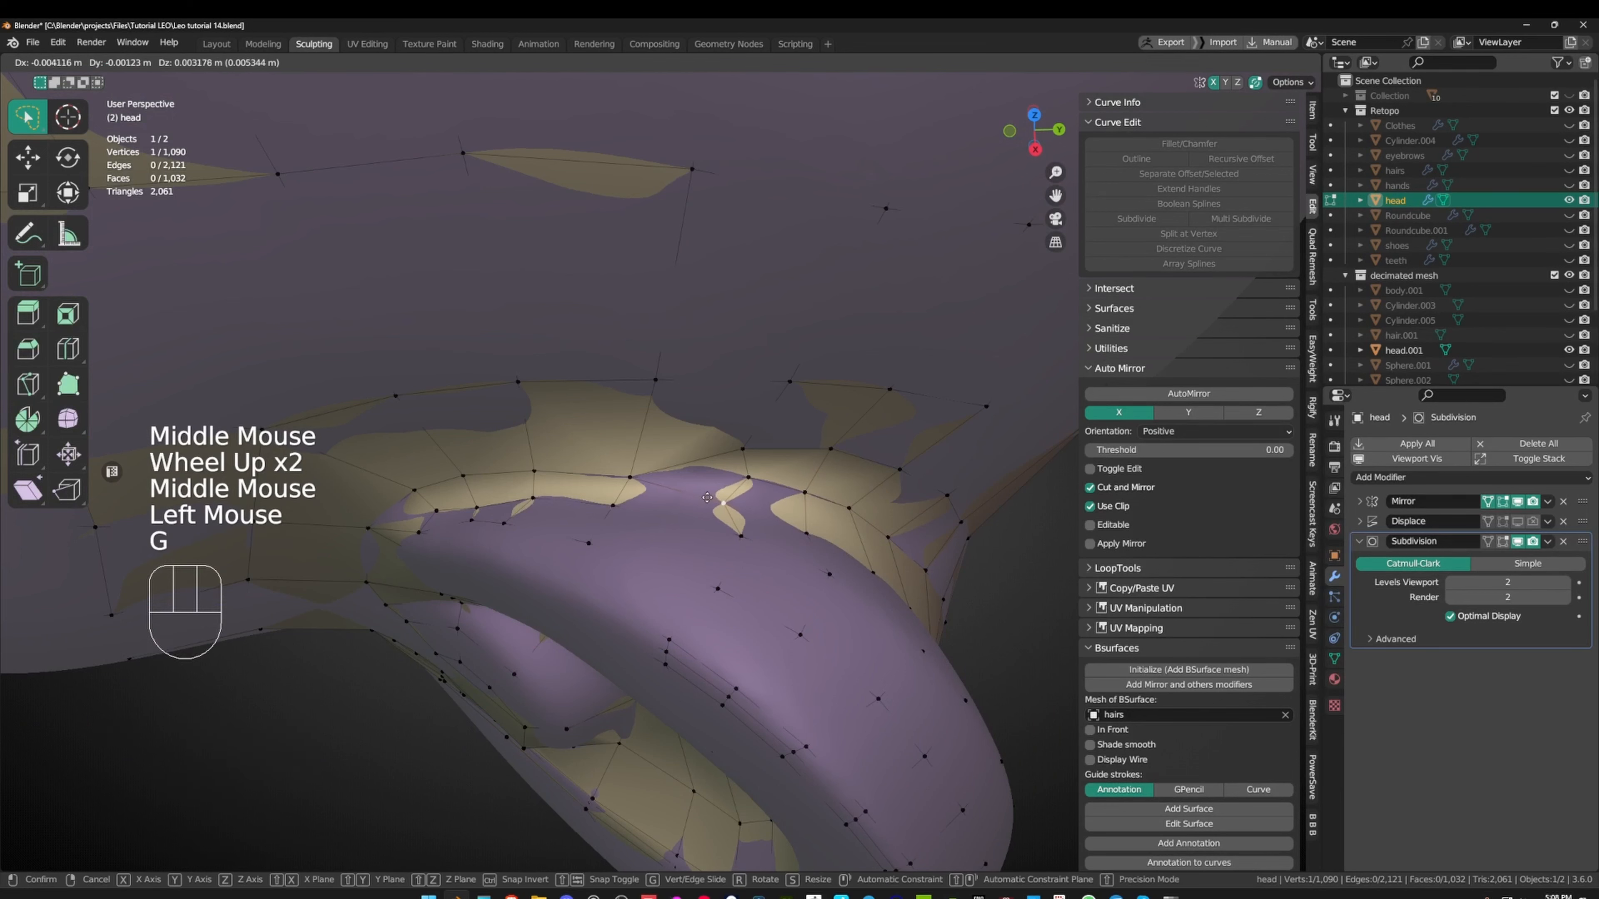
{"action": "left_click", "coordinate": [738, 453]}
{"action": "key", "text": "g"}
{"action": "left_click", "coordinate": [727, 519]}
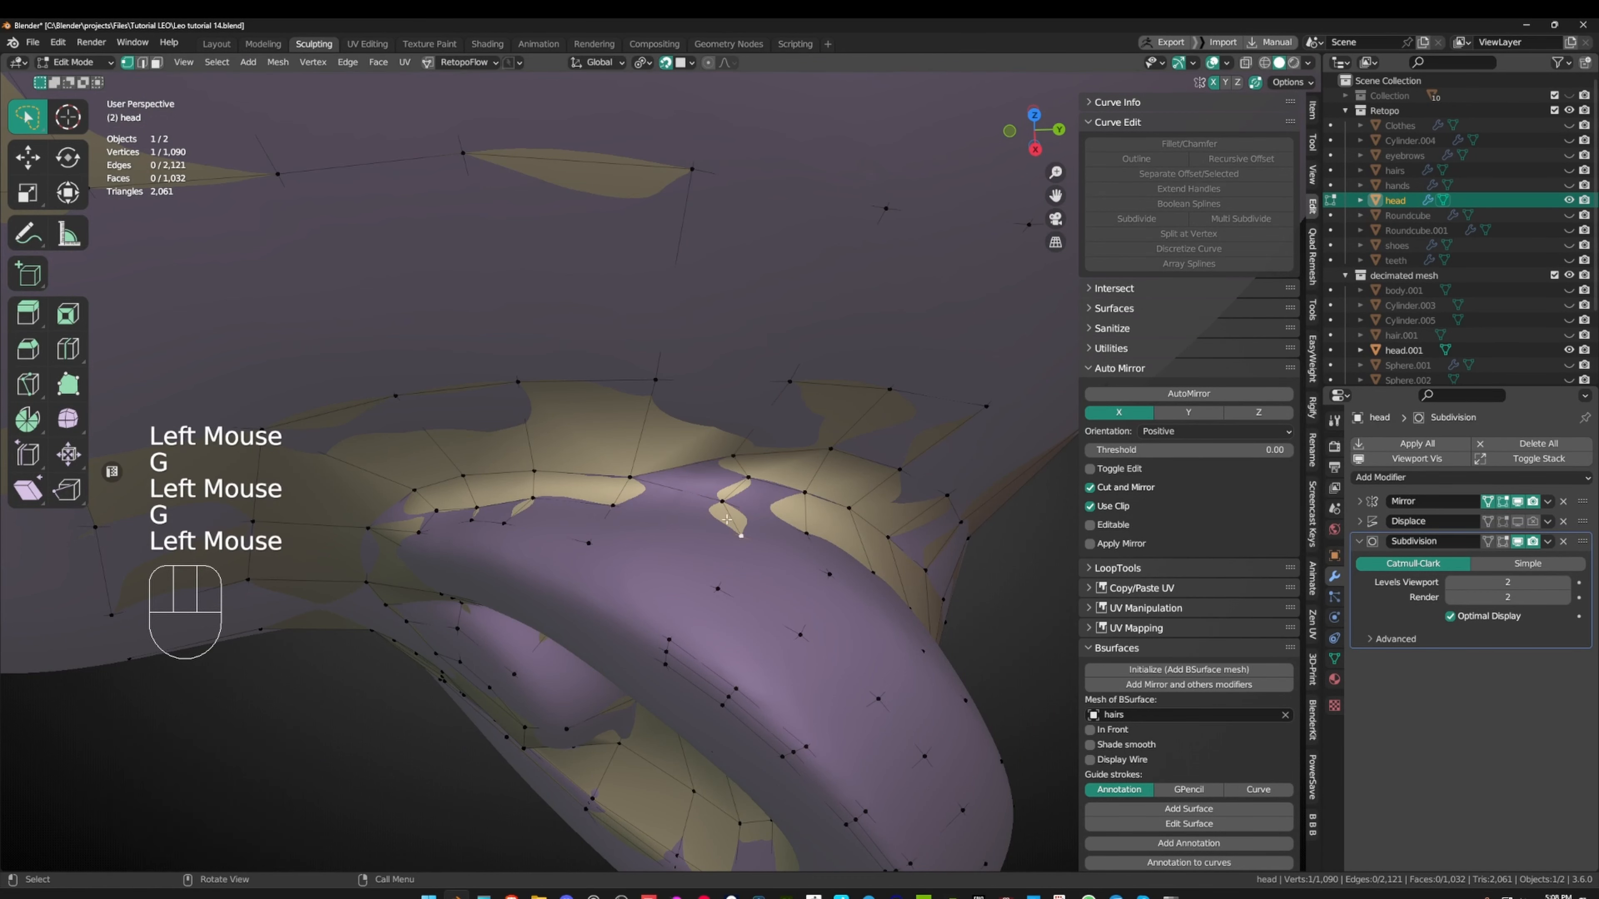
{"action": "key", "text": "g"}
{"action": "left_click", "coordinate": [730, 503]}
{"action": "scroll", "coordinate": [730, 503], "scroll_direction": "down", "scroll_amount": 1}
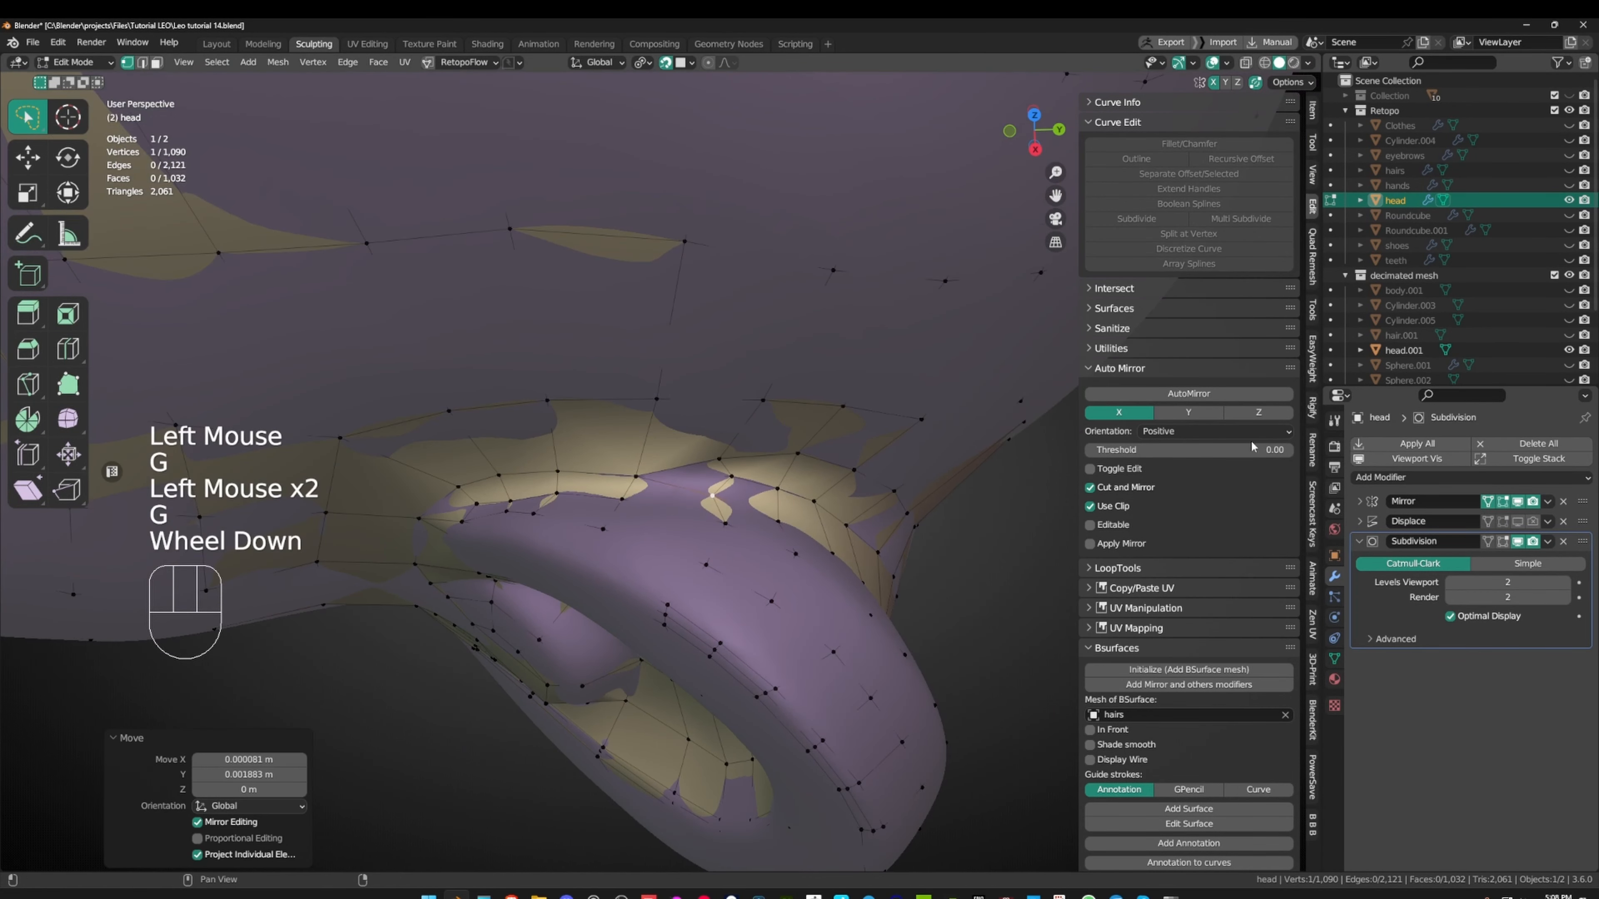
- Turn on the subdivision display in Edit Mode and dissolve one edge in the upper crease behind the ear
{"action": "double_click", "coordinate": [1502, 547]}
{"action": "middle_click_drag", "start_coordinate": [831, 365], "coordinate": [624, 359]}
{"action": "key", "text": "Tab"}
{"action": "key", "text": "Tab"}
{"action": "left_click", "coordinate": [604, 376]}
{"action": "key", "text": "ctrl+x"}
{"action": "key", "text": "1"}
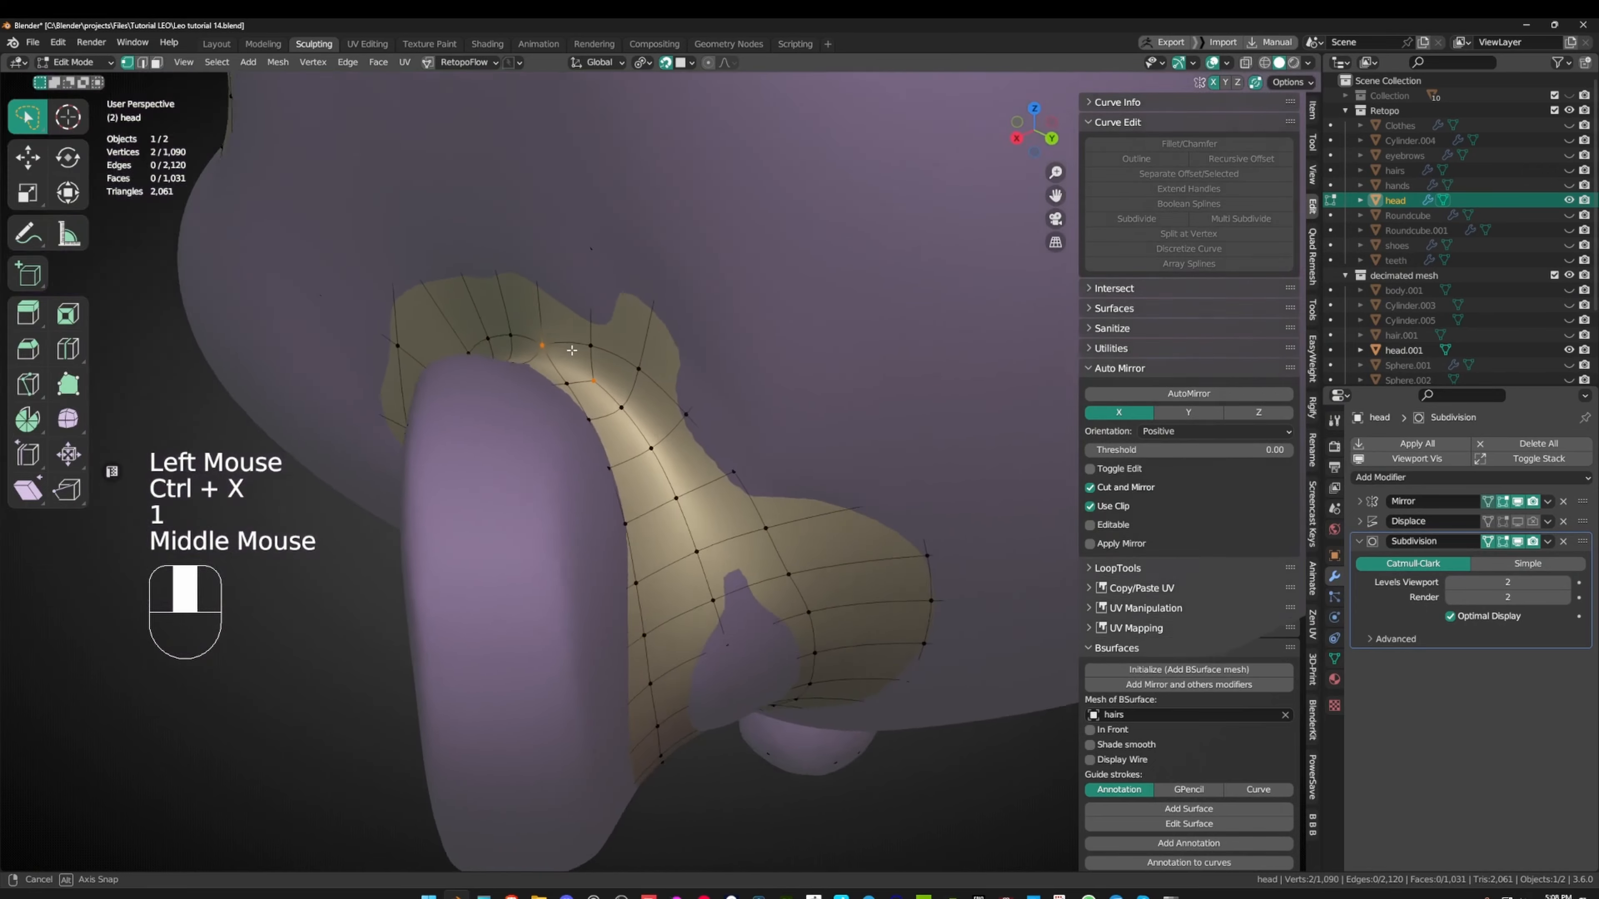
- Hide the decimated mesh and examine the subdivided head around the ear with the overlays temporarily off
{"action": "scroll", "coordinate": [680, 378], "scroll_direction": "down", "scroll_amount": 1}
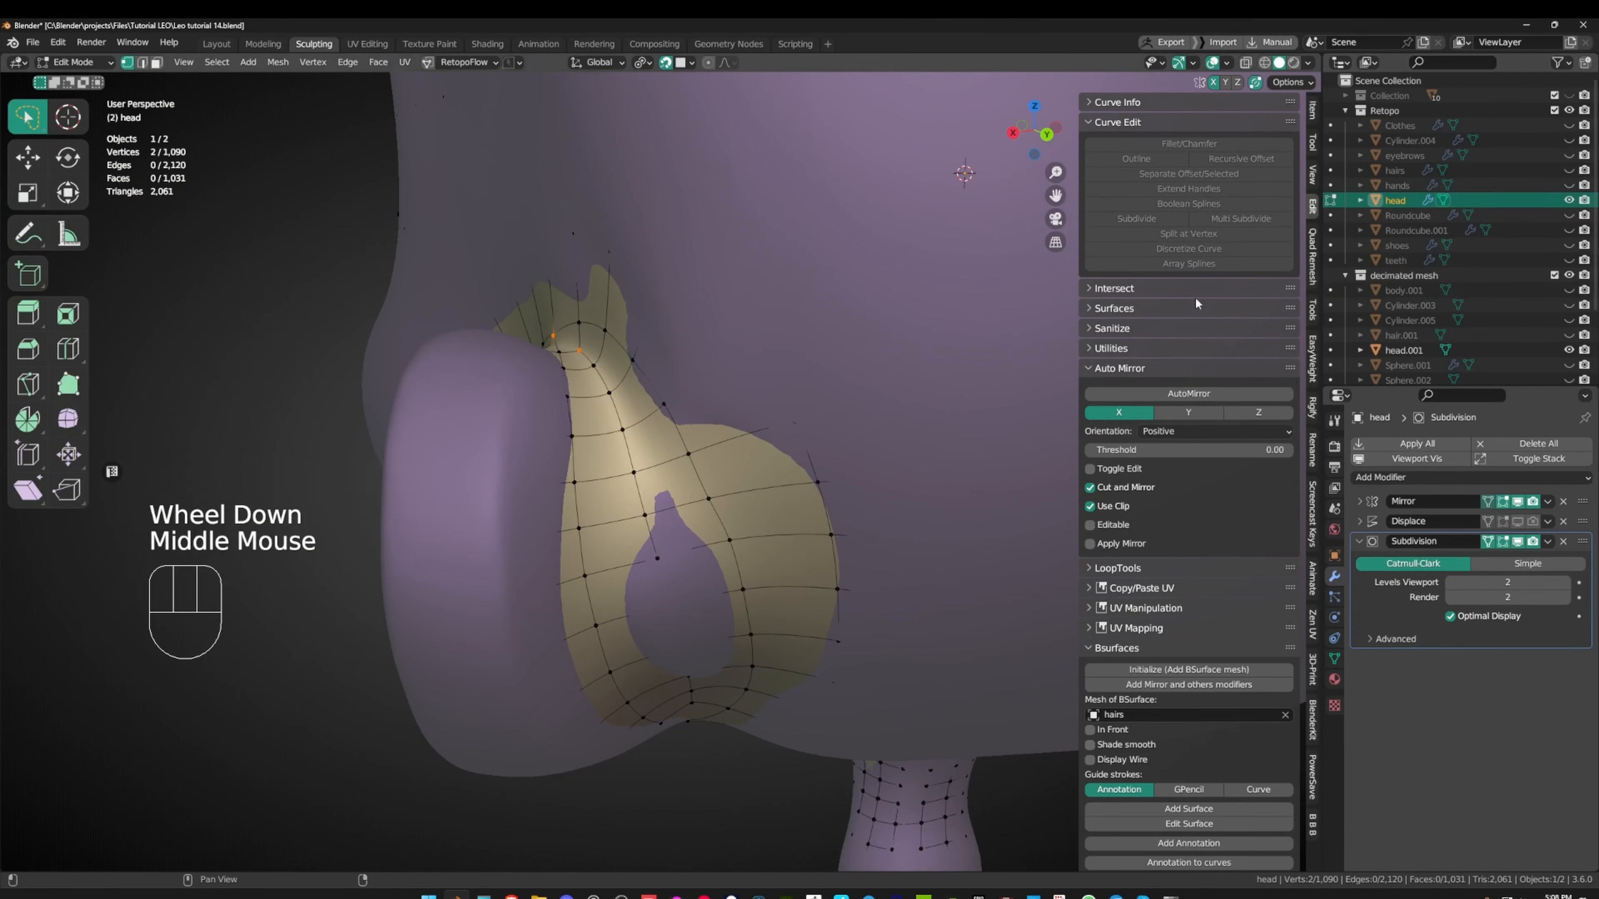
{"action": "middle_click_drag", "start_coordinate": [912, 283], "coordinate": [667, 208], "text": "shift"}
{"action": "left_click", "coordinate": [1569, 276]}
{"action": "scroll", "coordinate": [963, 182], "scroll_direction": "down", "scroll_amount": 2}
{"action": "key", "text": "shift+alt+z"}
{"action": "scroll", "coordinate": [635, 167], "scroll_direction": "down", "scroll_amount": 1}
{"action": "middle_click_drag", "start_coordinate": [667, 208], "coordinate": [635, 339]}
{"action": "scroll", "coordinate": [742, 321], "scroll_direction": "down", "scroll_amount": 1}
{"action": "scroll", "coordinate": [693, 273], "scroll_direction": "down", "scroll_amount": 1}
{"action": "scroll", "coordinate": [692, 273], "scroll_direction": "up", "scroll_amount": 3}
{"action": "key", "text": "shift+alt+z"}
{"action": "scroll", "coordinate": [635, 340], "scroll_direction": "up", "scroll_amount": 2}
- In Sculpt Mode, reshape the fold where the inner ear meets the head using the Grab brush at a 149 px radius
{"action": "key", "text": "ctrl+Tab"}
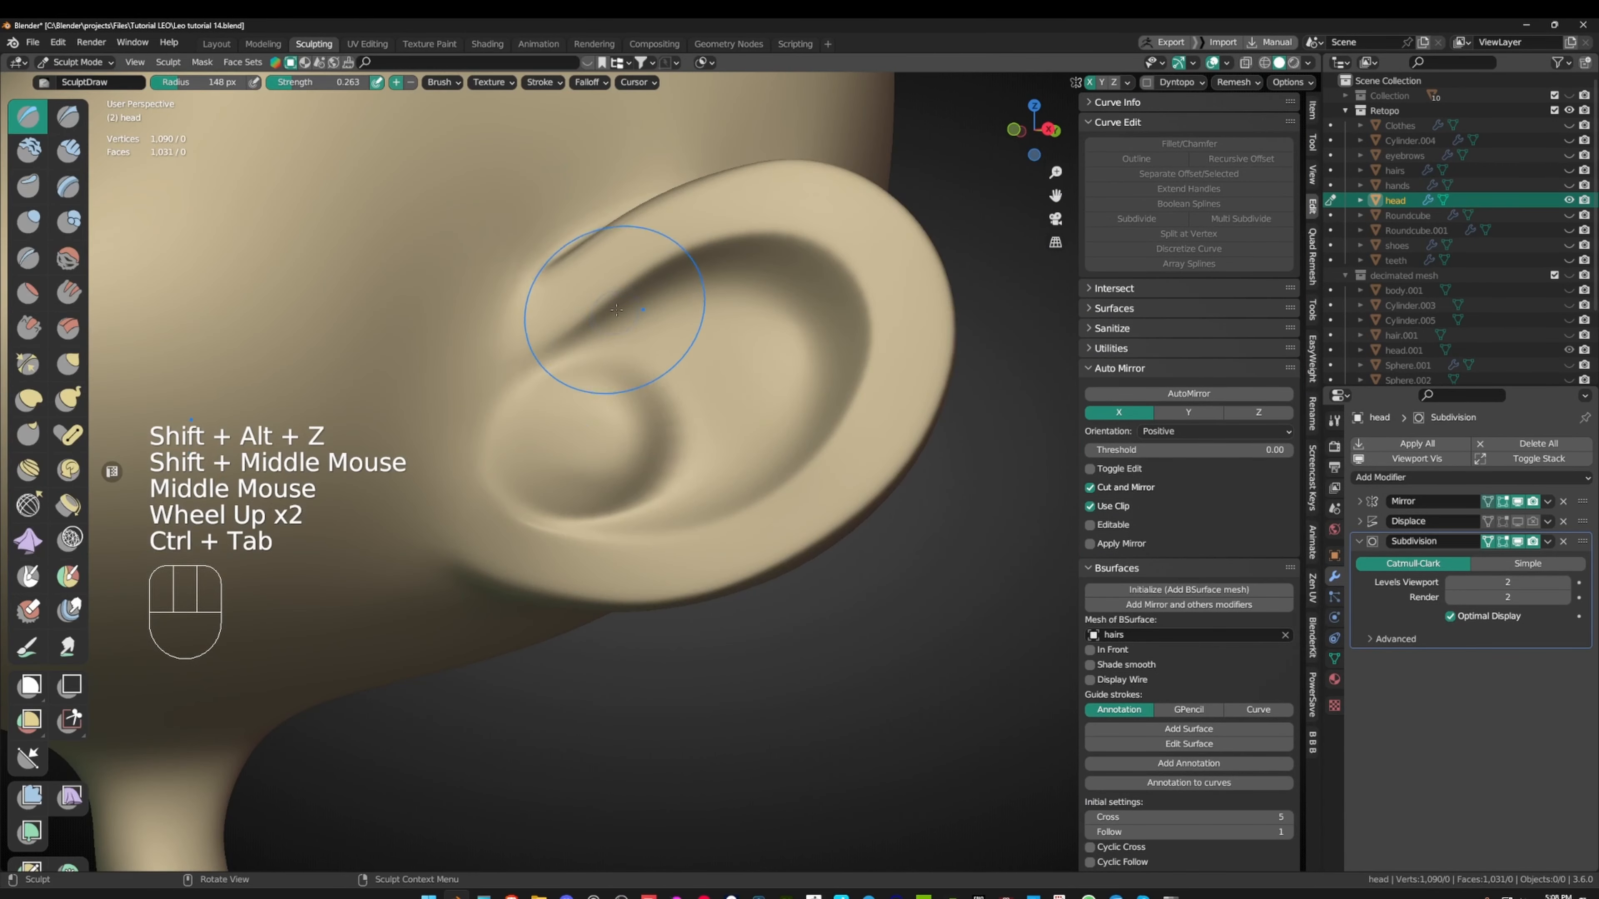
{"action": "key", "text": "f"}
{"action": "key", "text": "g"}
{"action": "left_click", "coordinate": [605, 291]}
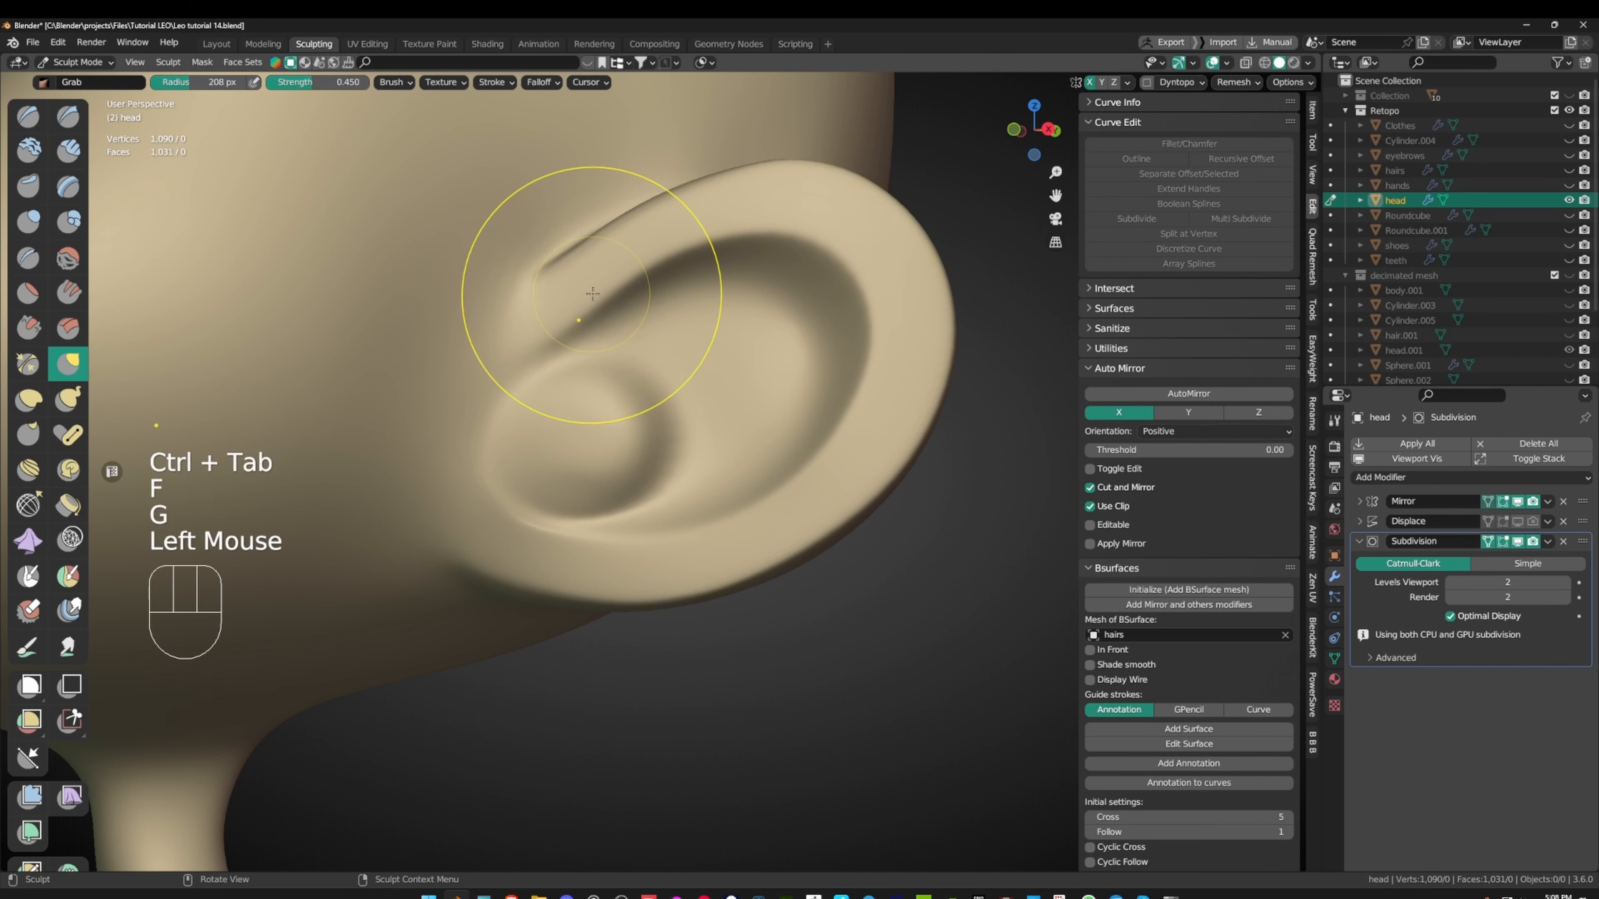
{"action": "key", "text": "f"}
{"action": "left_click", "coordinate": [595, 302]}
{"action": "key", "text": "f"}
{"action": "mouse_move", "coordinate": [570, 318]}
{"action": "left_mouse_down"}
{"action": "mouse_move", "coordinate": [543, 334]}
{"action": "mouse_move", "coordinate": [557, 271]}
{"action": "left_mouse_up"}
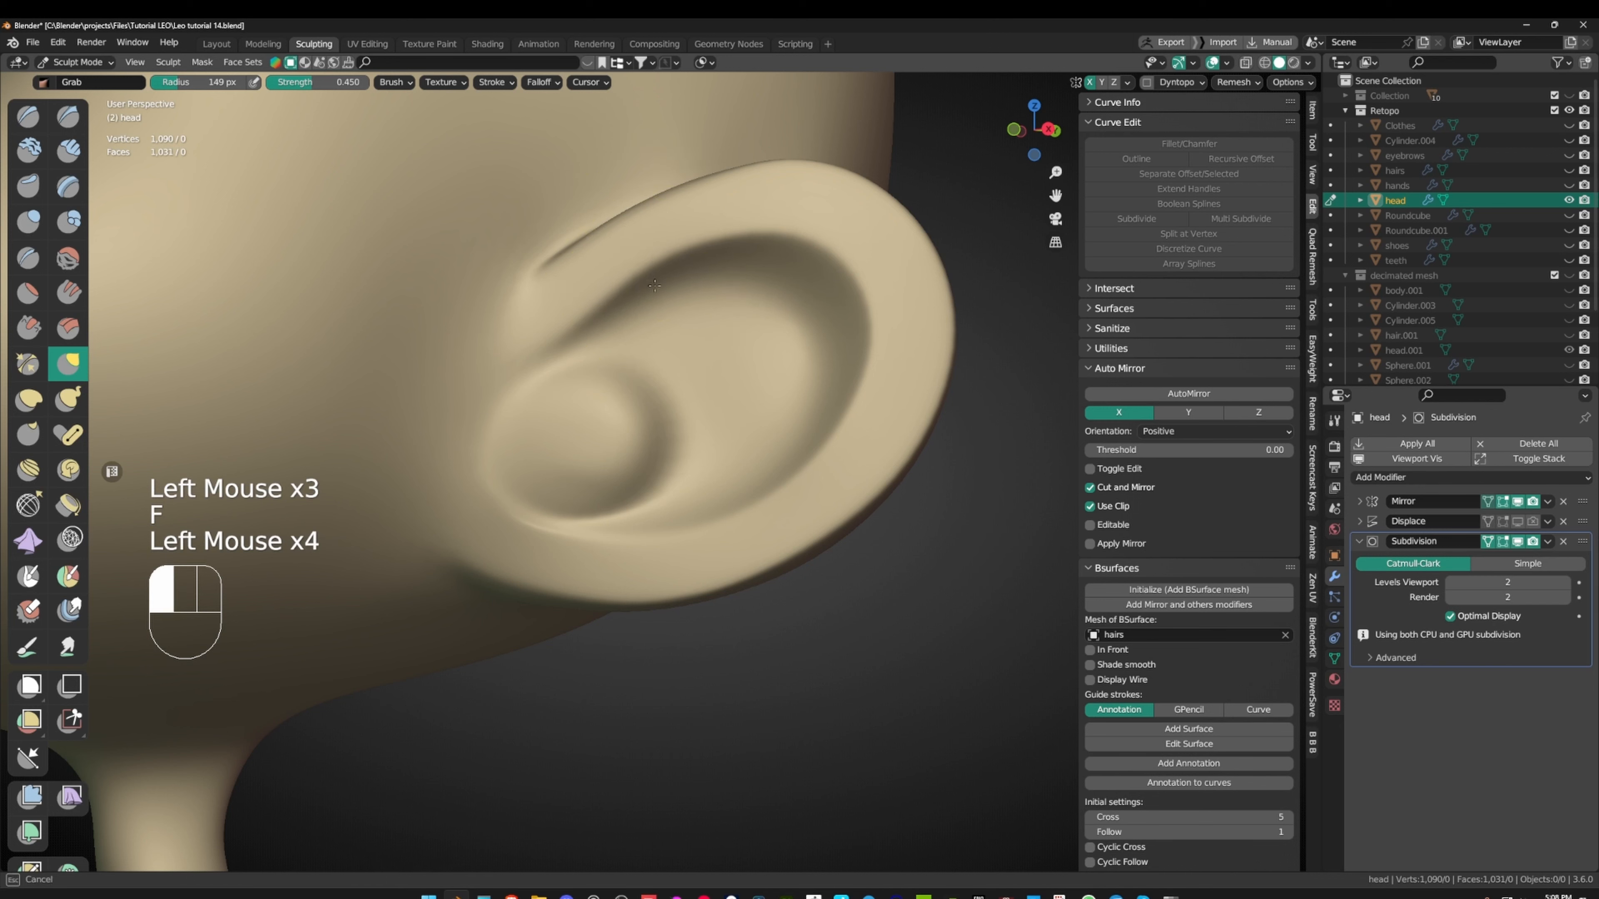
- Adjust the ear's upper rim and inner fold with the Grab brush at a 194 px radius
{"action": "key", "text": "f"}
{"action": "key", "text": "f"}
{"action": "left_click", "coordinate": [642, 203]}
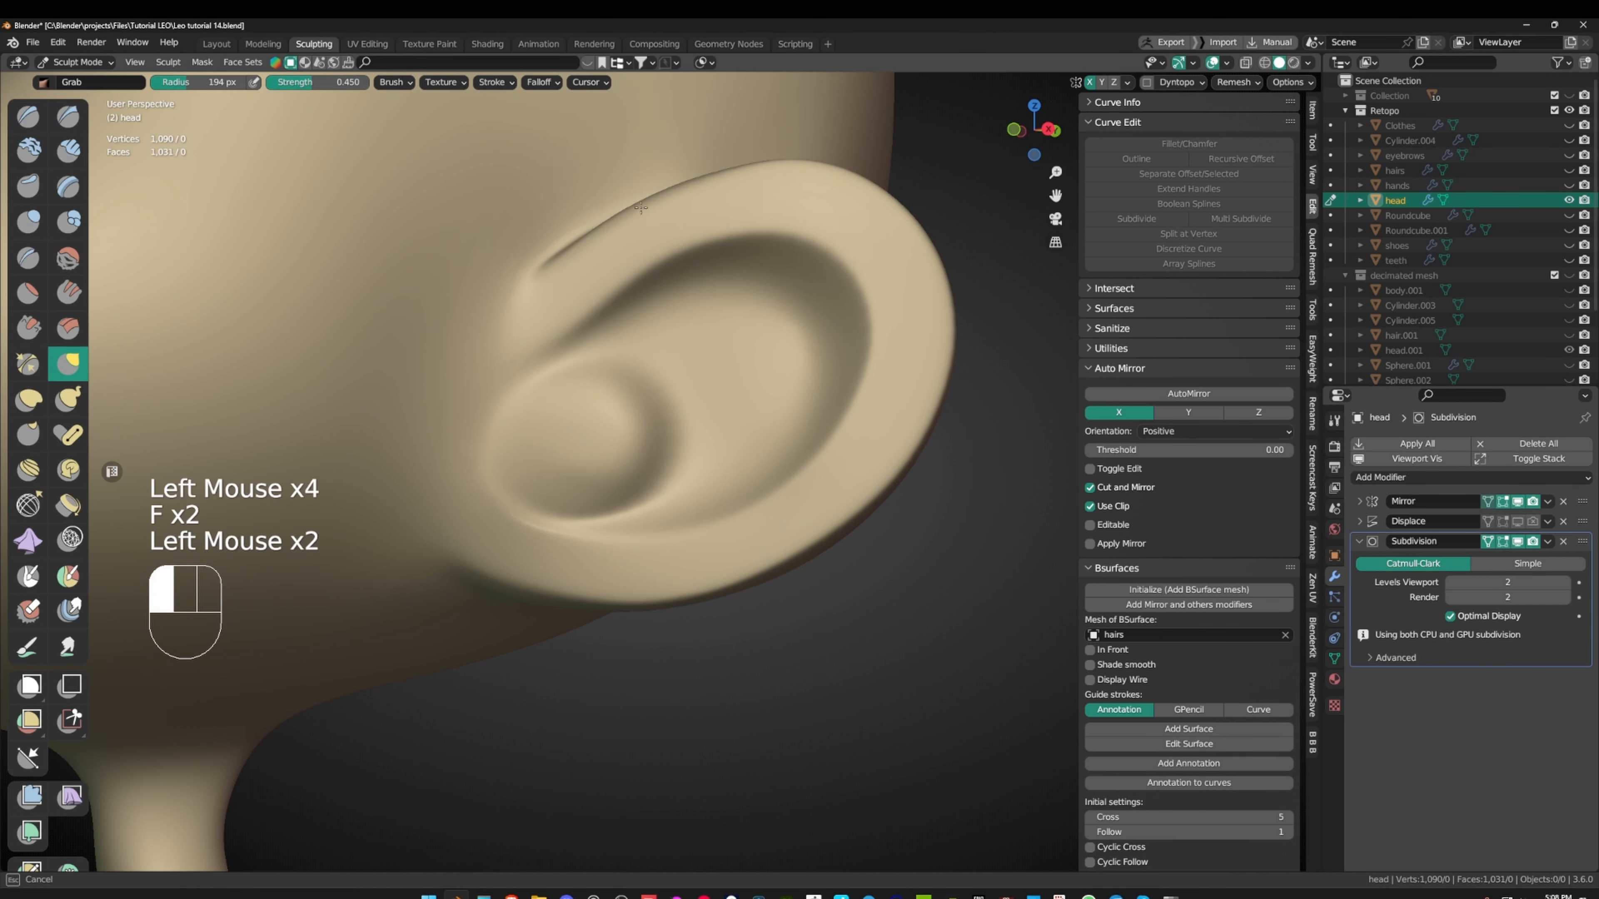
{"action": "left_click_drag", "start_coordinate": [689, 264], "coordinate": [607, 299]}
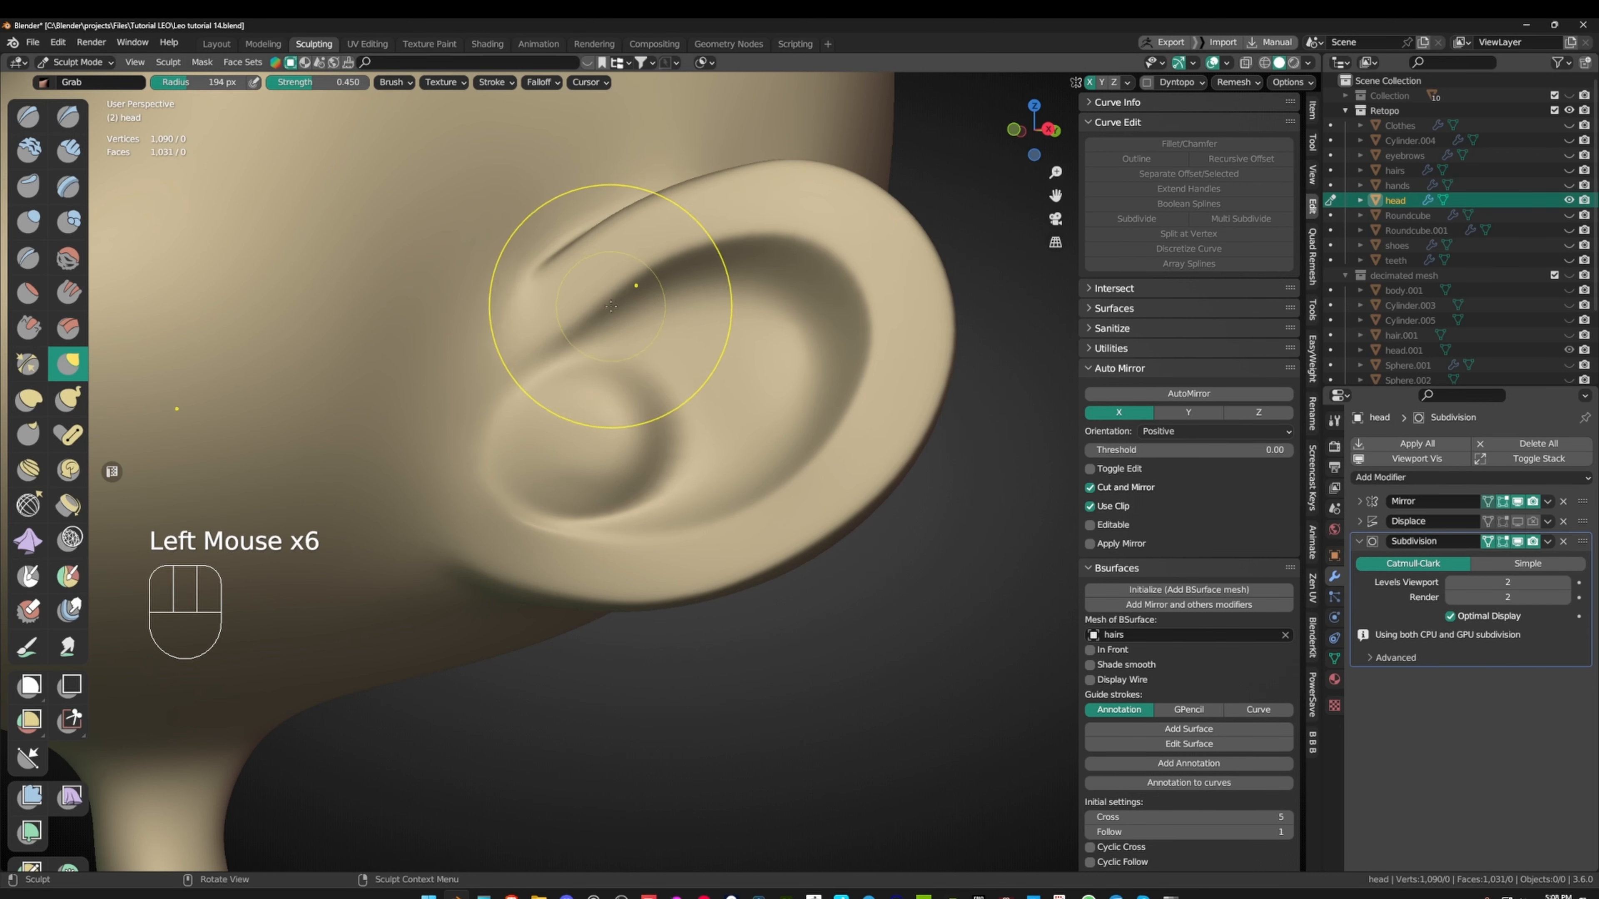
- Return the head to Object Mode and save the file
{"action": "scroll", "coordinate": [608, 299], "scroll_direction": "down", "scroll_amount": 1}
{"action": "mouse_move", "coordinate": [607, 299]}
{"action": "middle_mouse_down"}
{"action": "mouse_move", "coordinate": [787, 207]}
{"action": "mouse_move", "coordinate": [941, 326]}
{"action": "middle_mouse_up"}
{"action": "scroll", "coordinate": [839, 196], "scroll_direction": "down", "scroll_amount": 3}
{"action": "key", "text": "ctrl+Tab"}
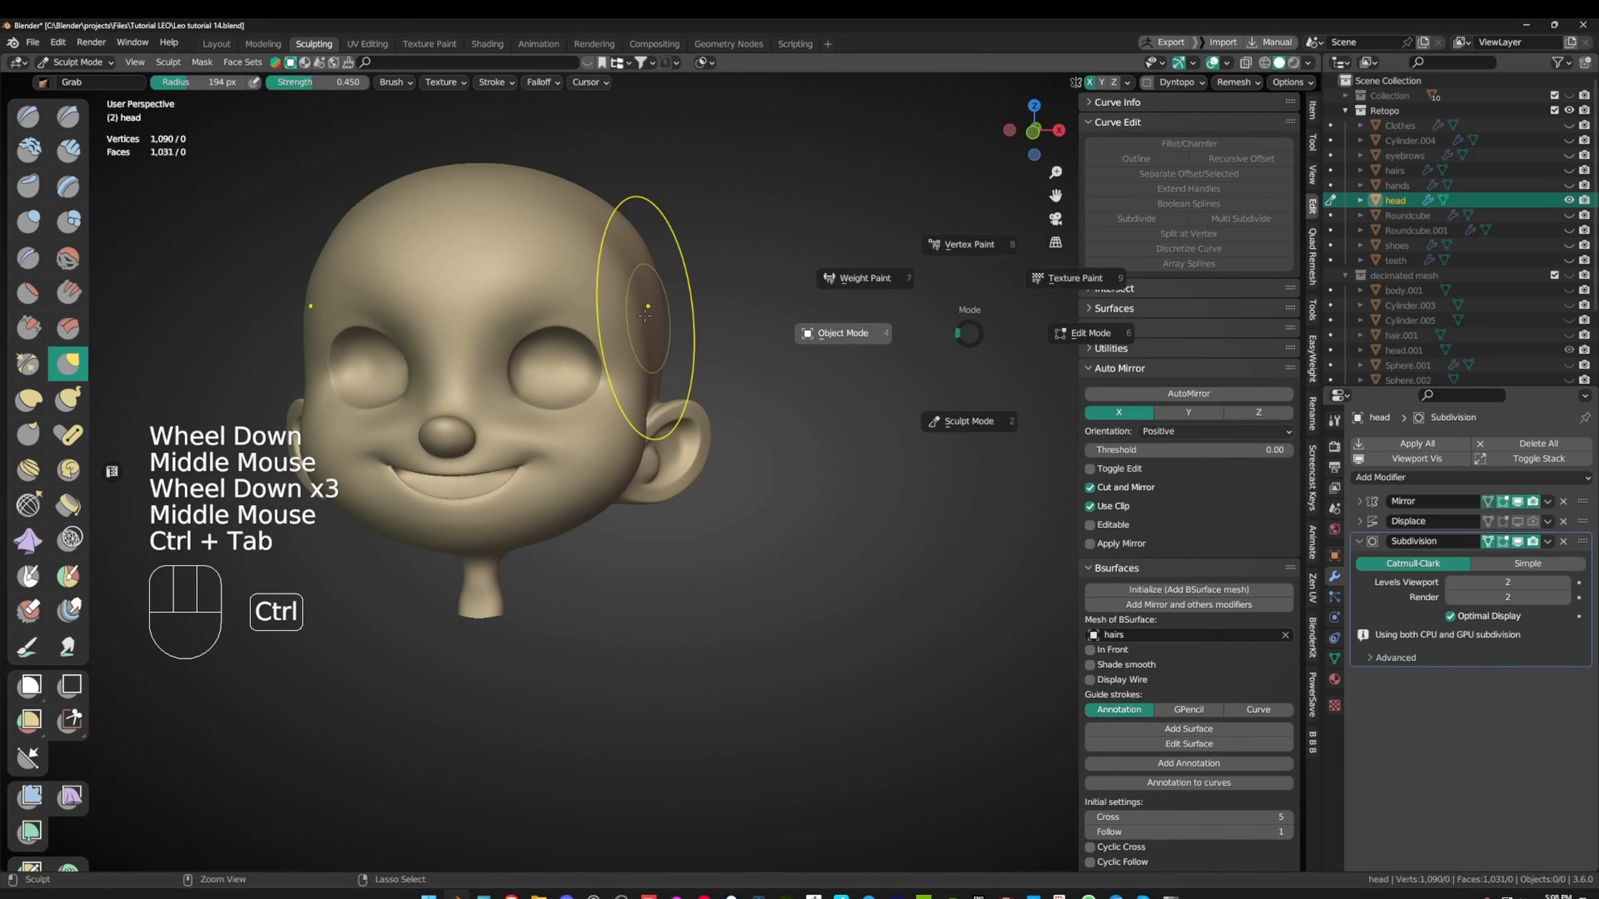
{"action": "key", "text": "ctrl+s"}
{"action": "middle_click_drag", "start_coordinate": [747, 321], "coordinate": [749, 322]}
{"action": "middle_click_drag", "start_coordinate": [749, 322], "coordinate": [752, 325], "text": "shift"}
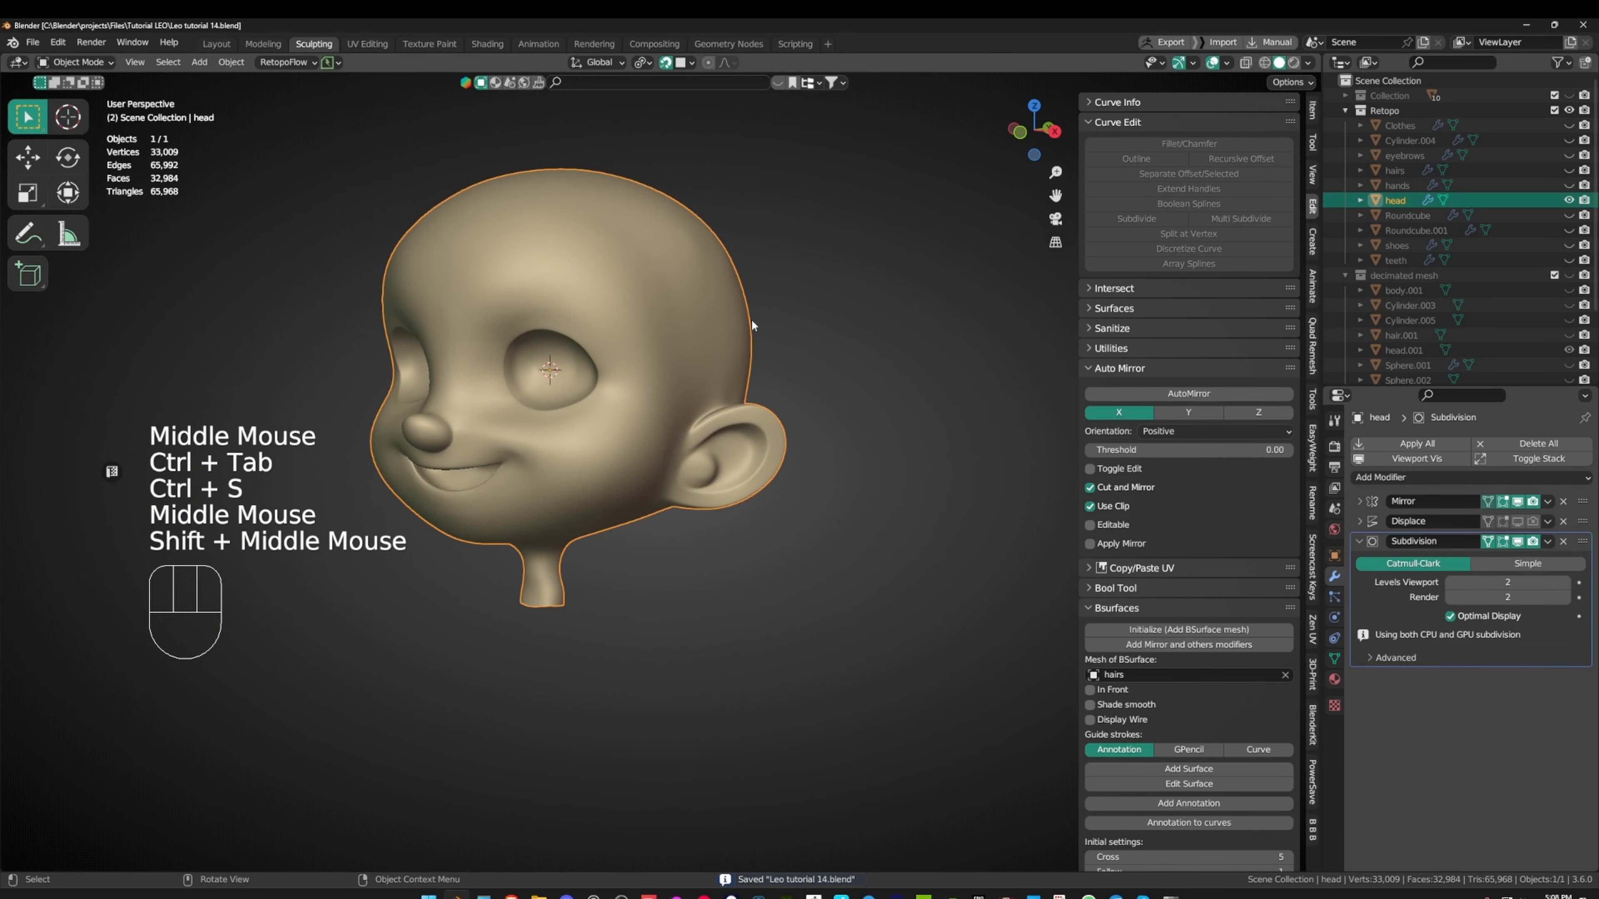
- Unhide all the objects in the Retopo collection and collapse the decimated mesh collection
{"action": "scroll", "coordinate": [752, 321], "scroll_direction": "down", "scroll_amount": 1}
{"action": "left_click_drag", "start_coordinate": [1568, 125], "coordinate": [1569, 260]}
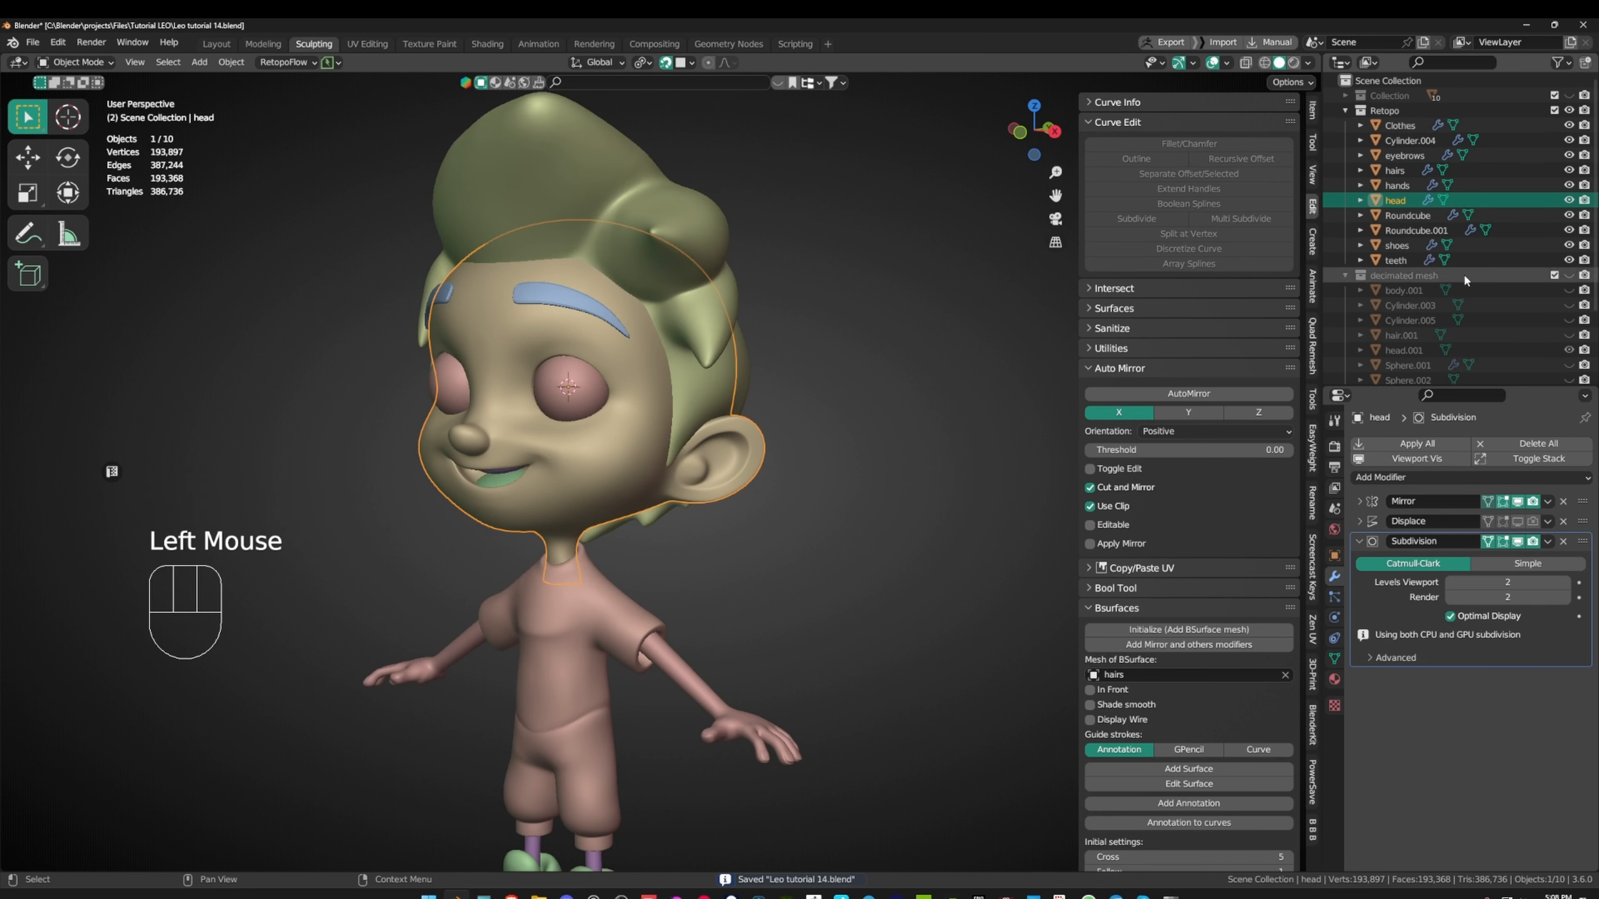
{"action": "left_click", "coordinate": [1345, 275]}
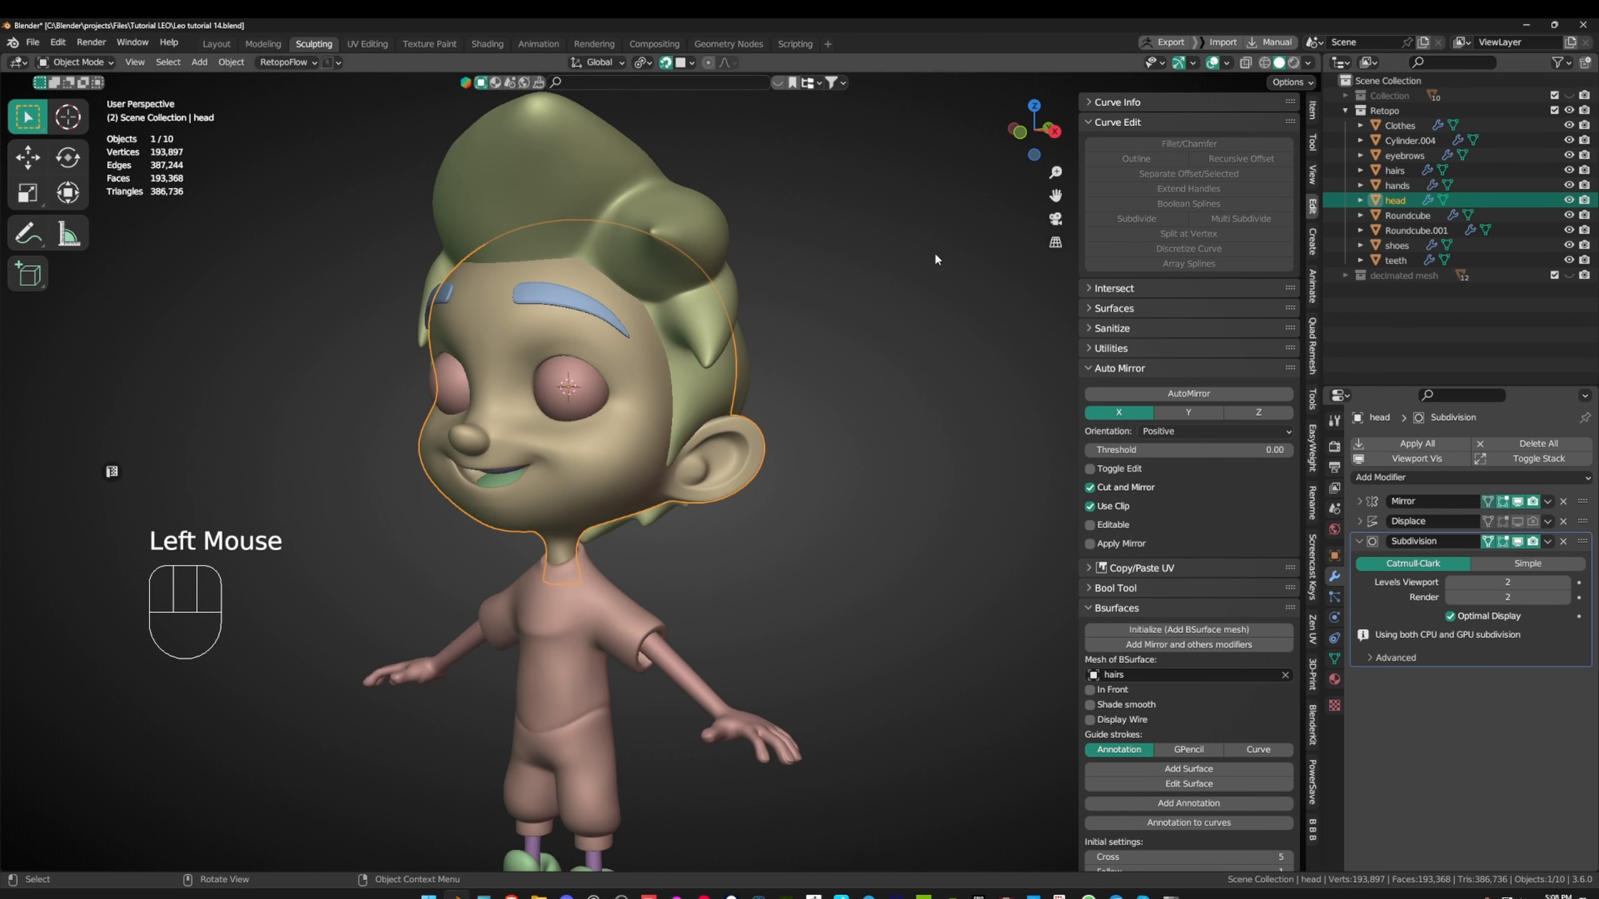
{"action": "middle_click_drag", "start_coordinate": [935, 253], "coordinate": [808, 228]}
{"action": "scroll", "coordinate": [808, 229], "scroll_direction": "down", "scroll_amount": 1}
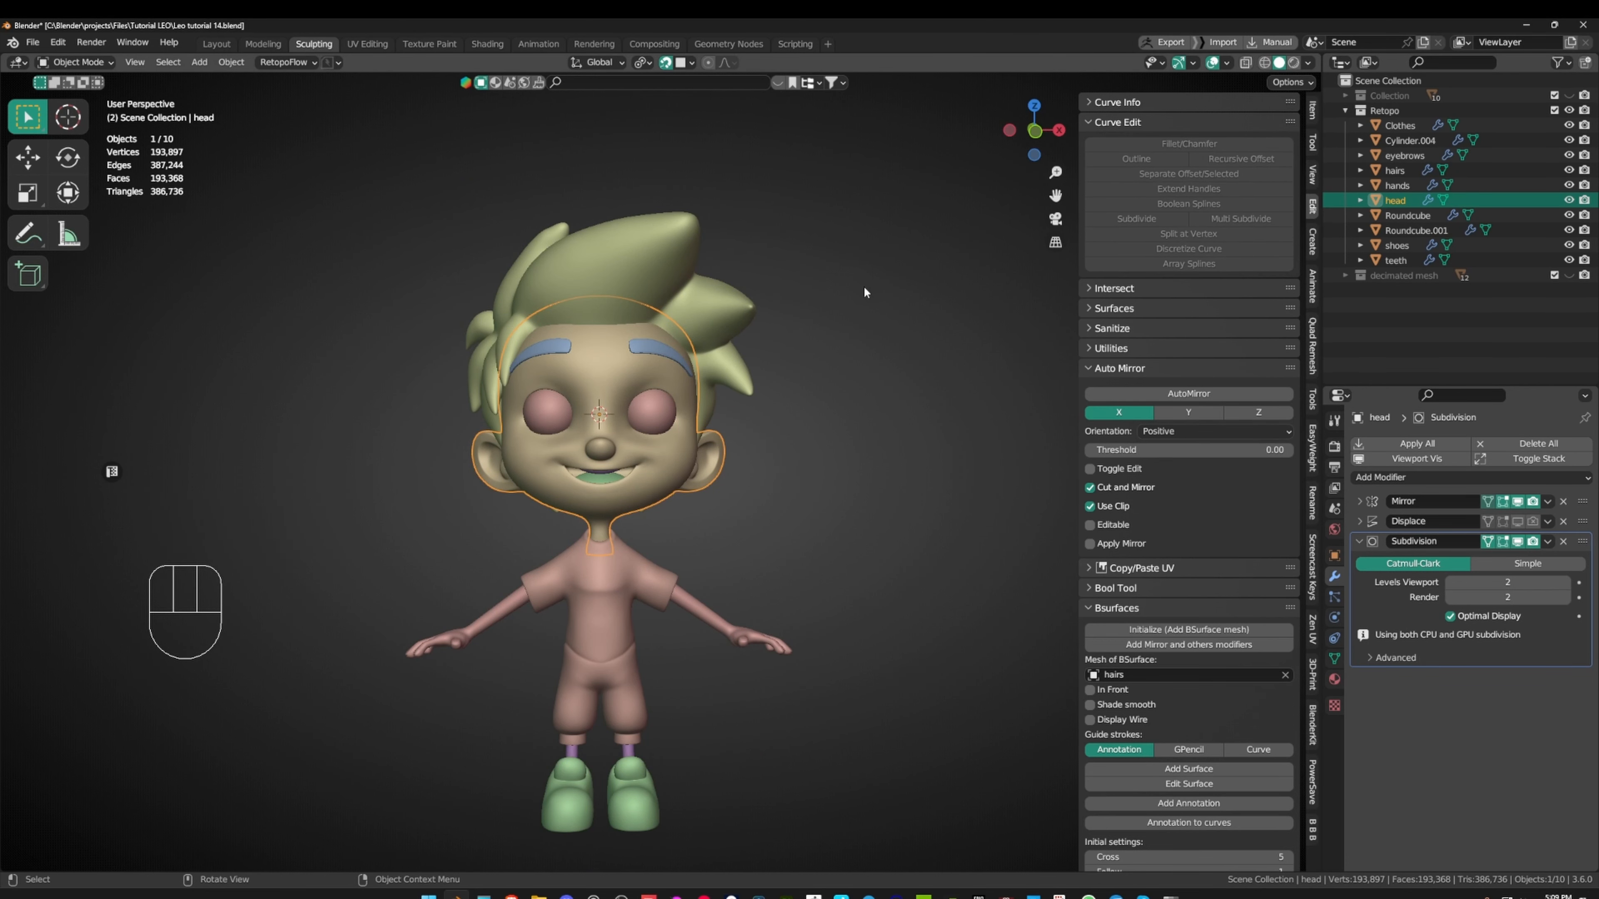
- Check the hair and clothes objects, and rename the leg object Cylinder.004 as legs
{"action": "scroll", "coordinate": [702, 255], "scroll_direction": "up", "scroll_amount": 2}
{"action": "left_click", "coordinate": [635, 168]}
{"action": "middle_click_drag", "start_coordinate": [635, 167], "coordinate": [747, 323], "text": "shift"}
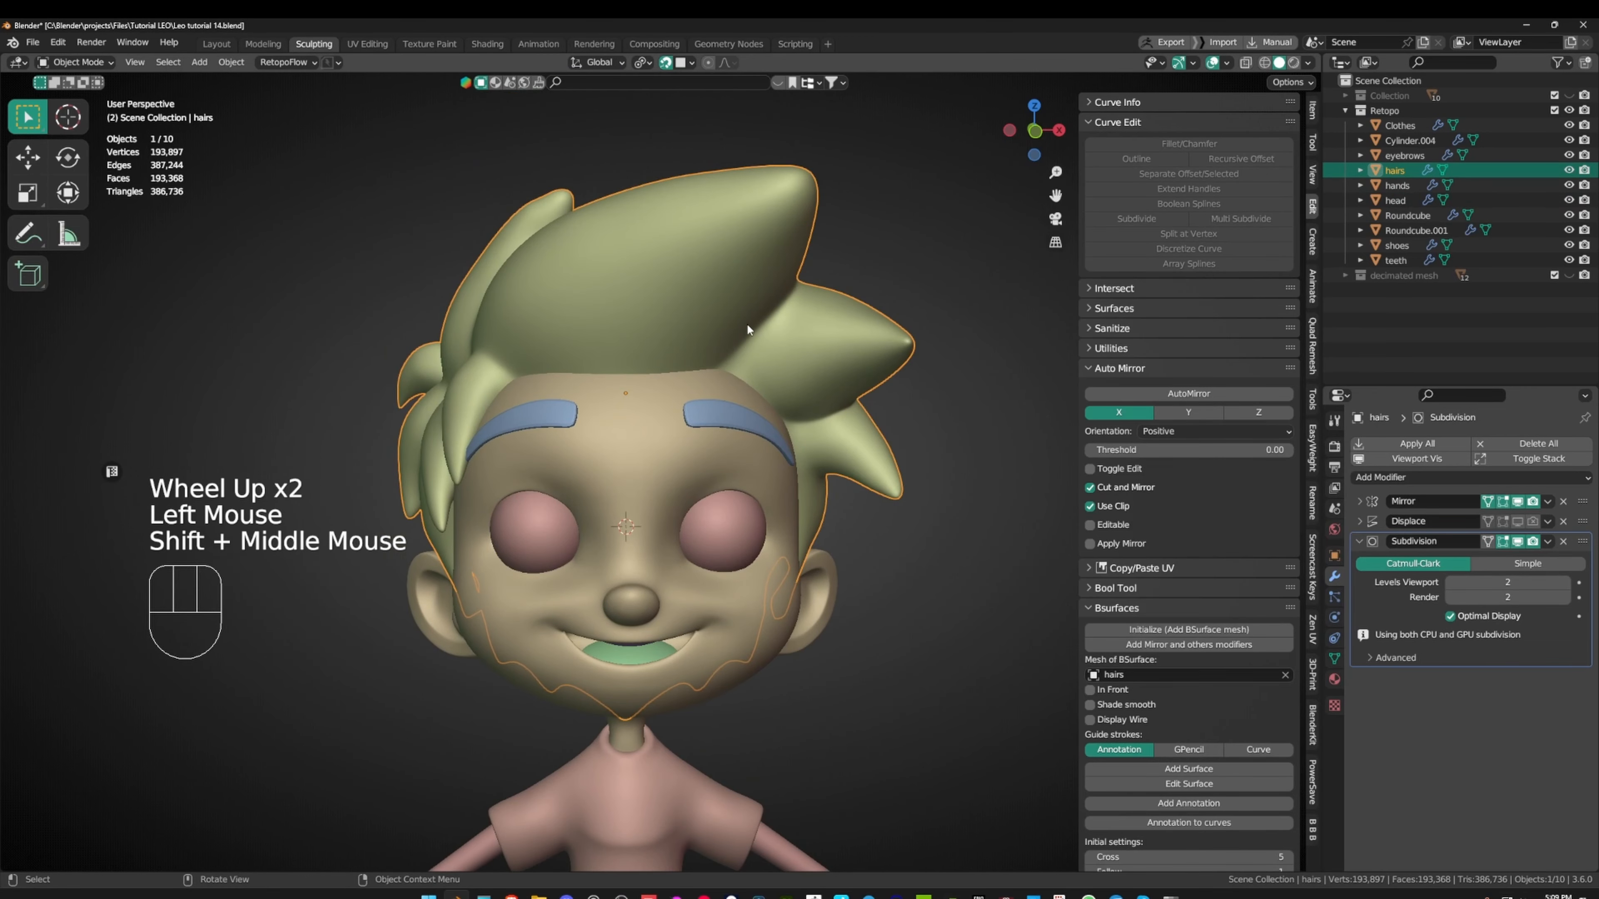
{"action": "left_click", "coordinate": [1400, 125]}
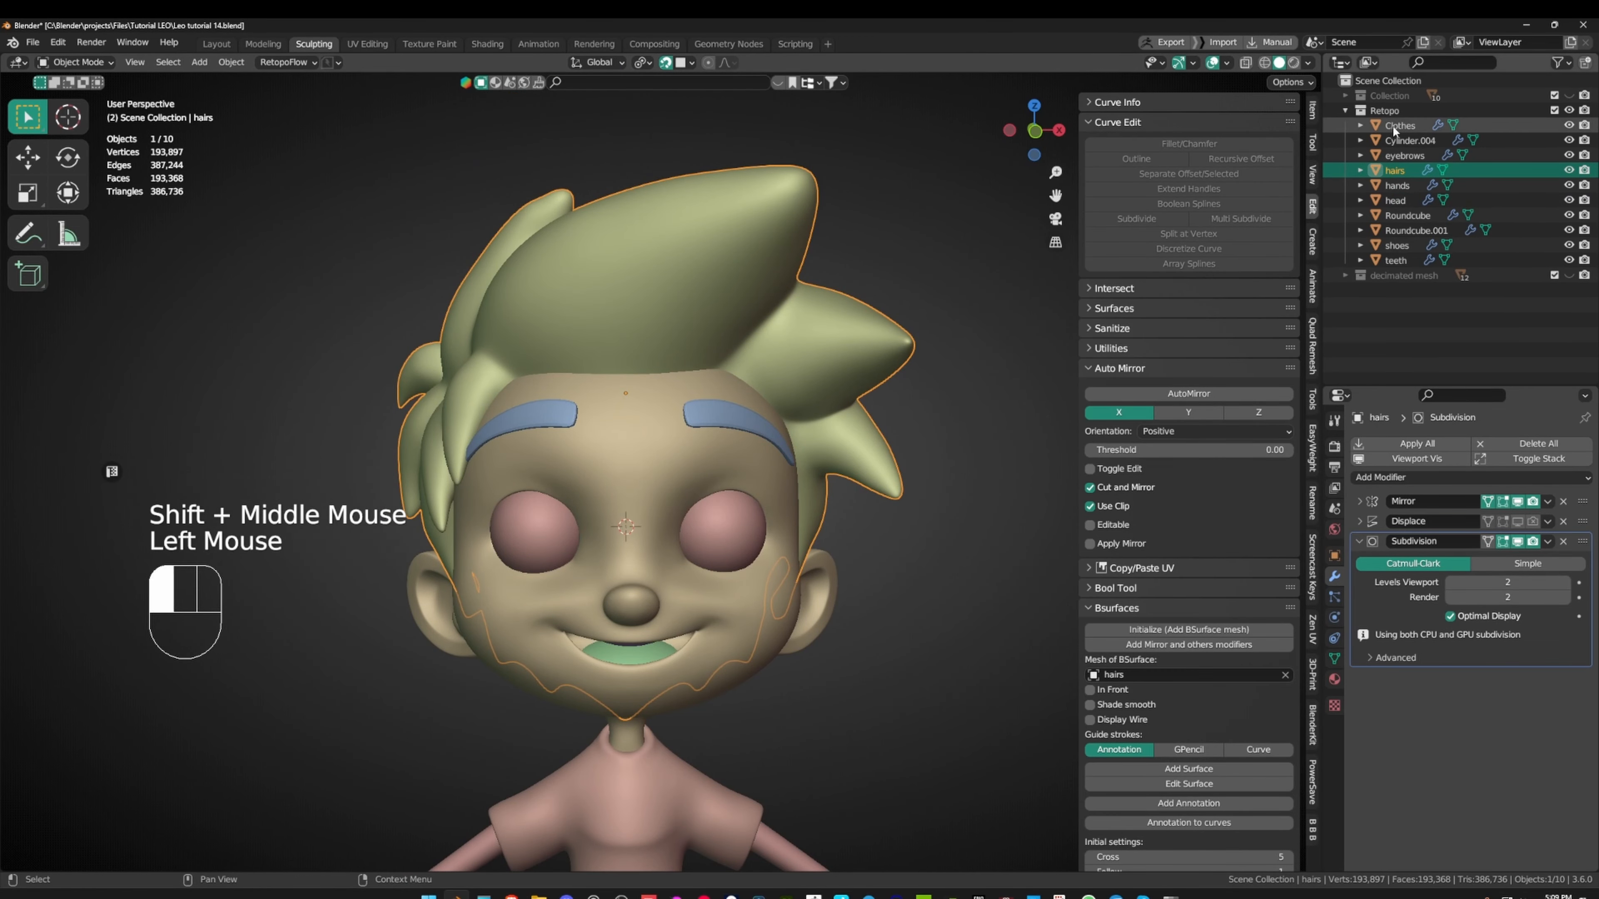
{"action": "middle_click_drag", "start_coordinate": [842, 487], "coordinate": [806, 434], "text": "shift"}
{"action": "scroll", "coordinate": [761, 359], "scroll_direction": "down", "scroll_amount": 2}
{"action": "middle_click_drag", "start_coordinate": [728, 302], "coordinate": [689, 314]}
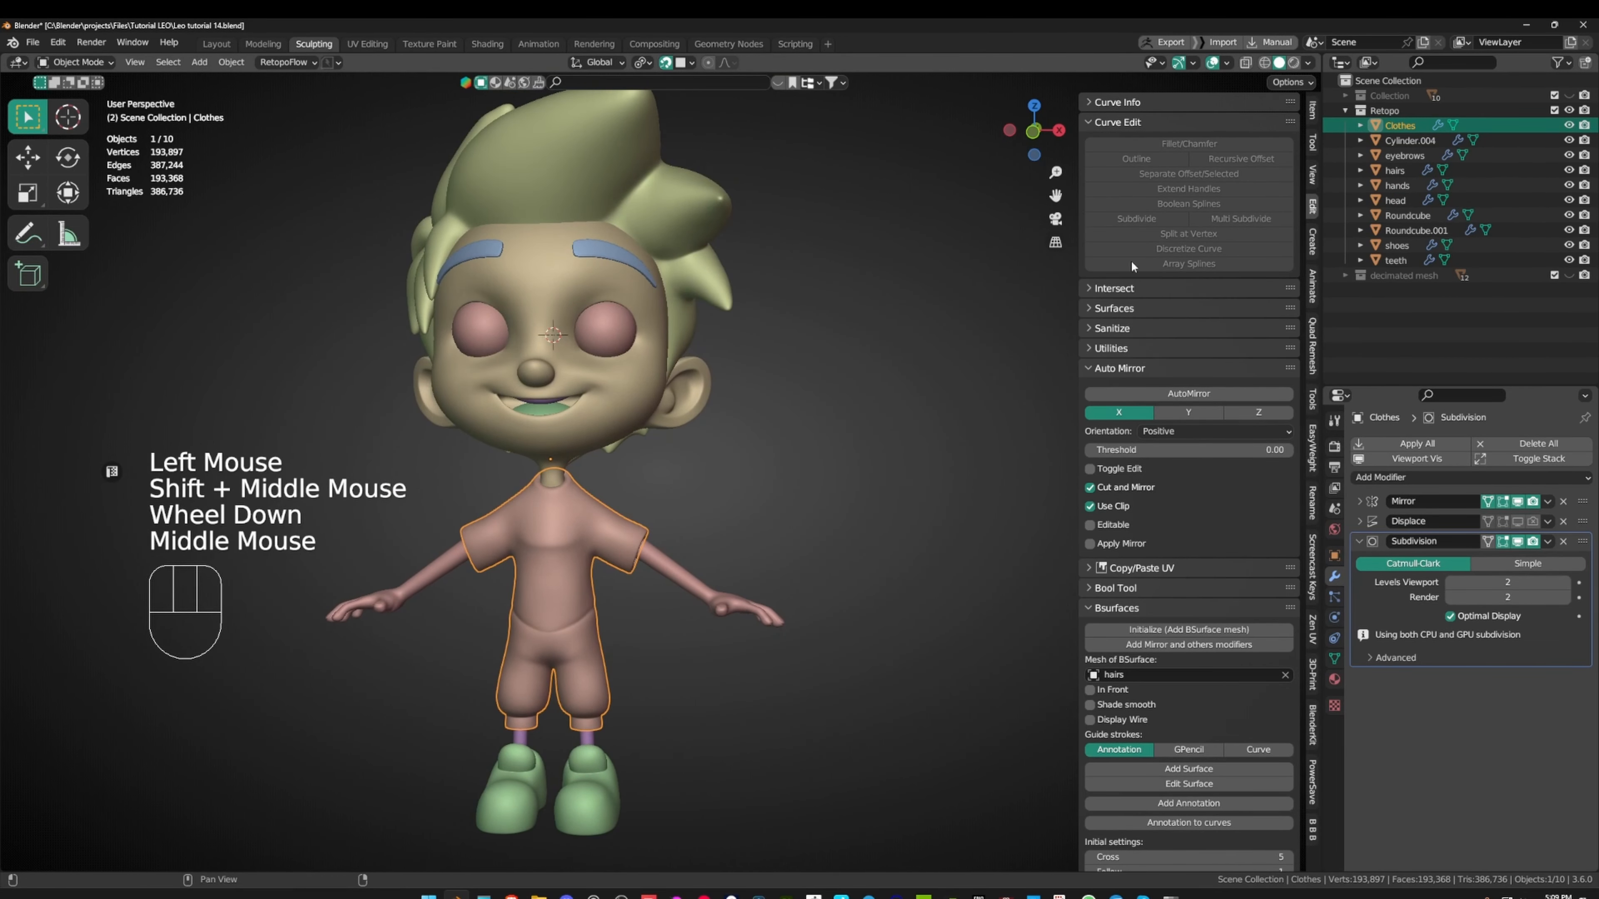
{"action": "left_click", "coordinate": [1426, 141]}
{"action": "middle_click_drag", "start_coordinate": [726, 242], "coordinate": [562, 200]}
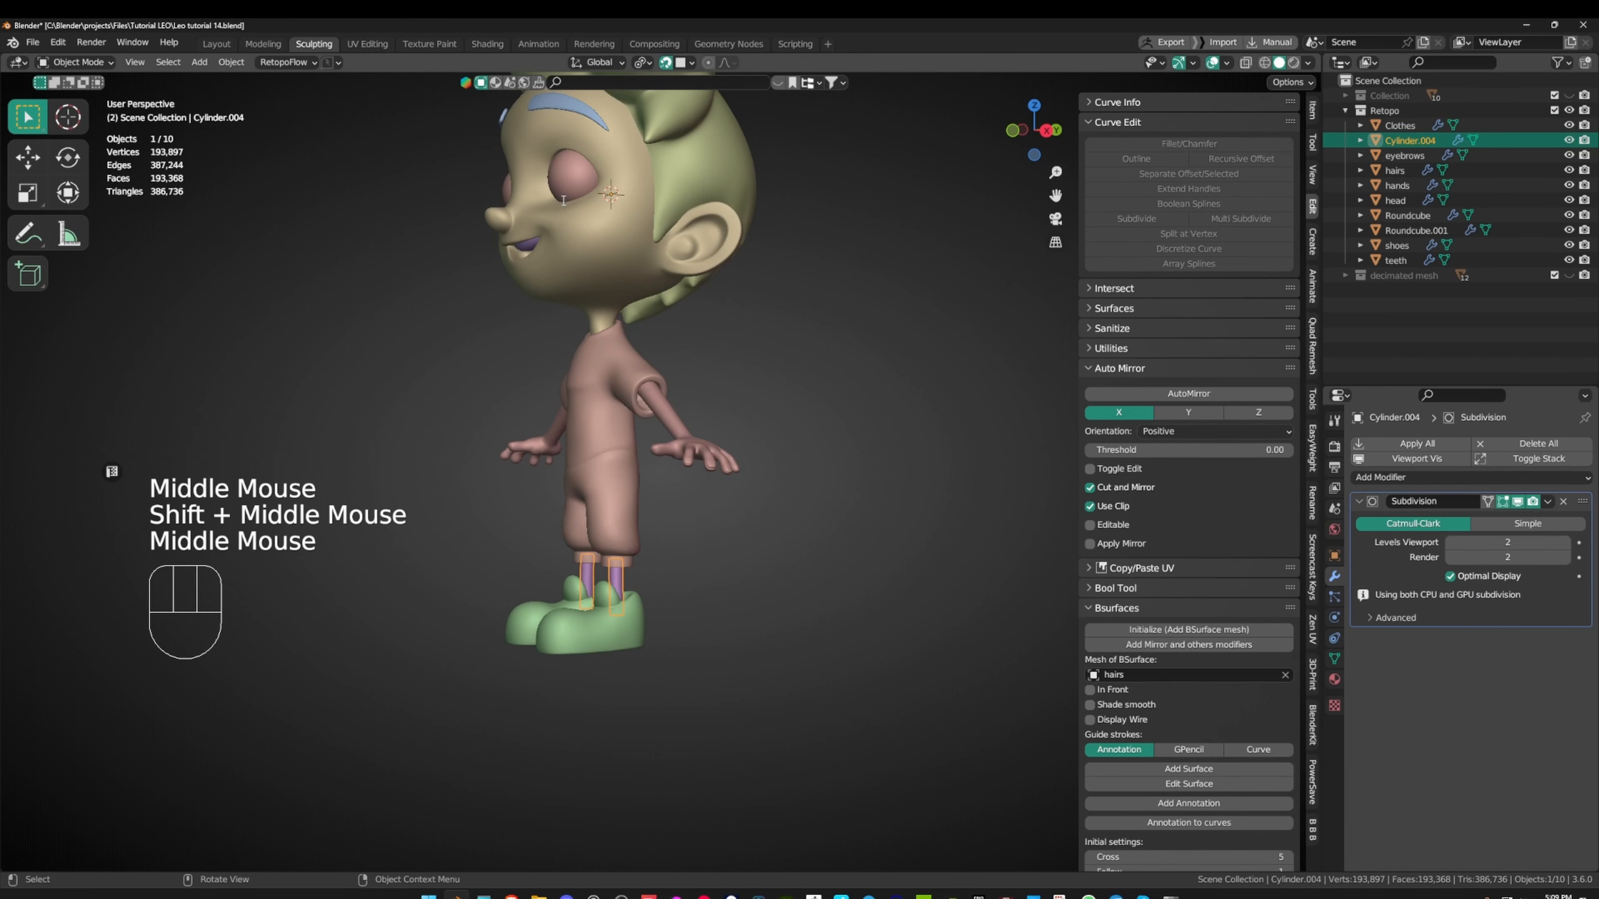
{"action": "key", "text": "F2"}
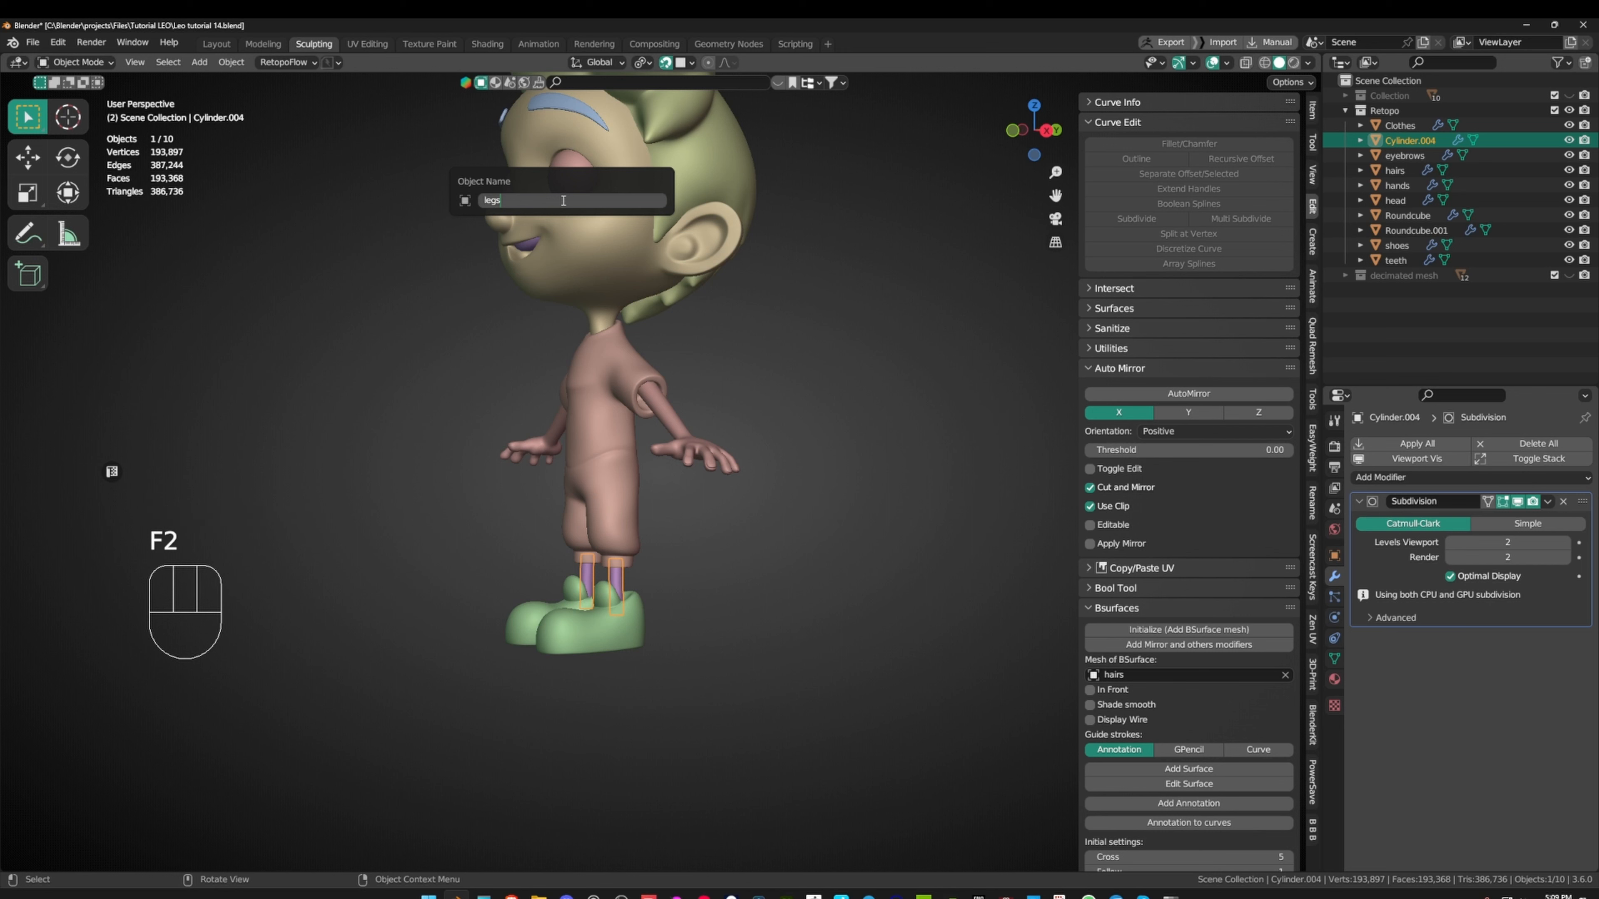
{"action": "key", "text": "Return"}
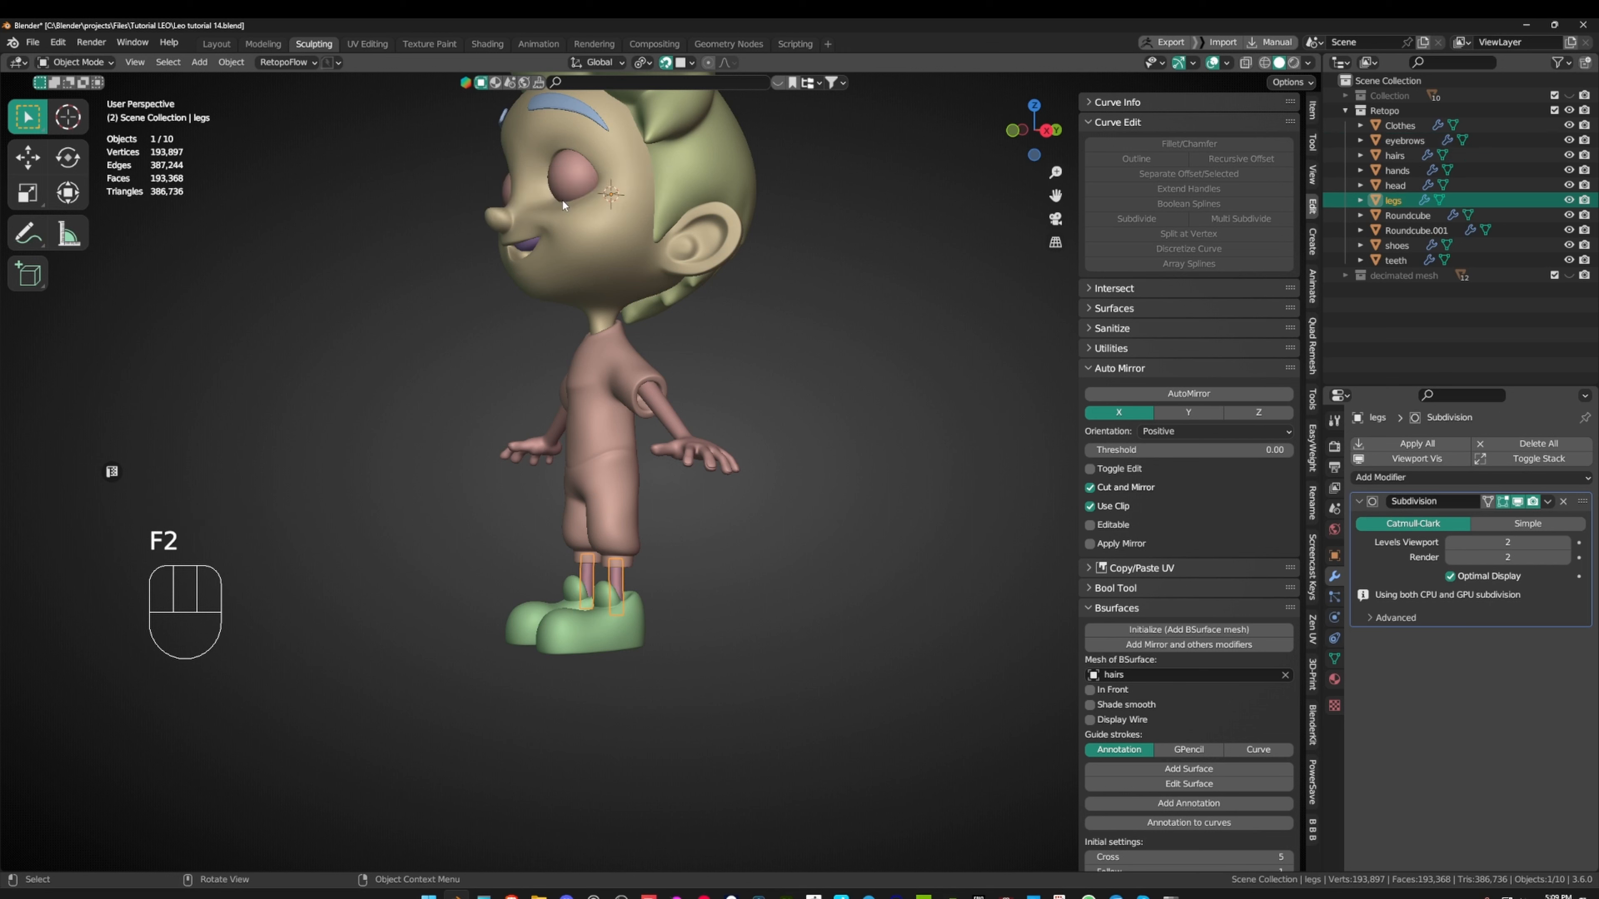
- Check the eyebrows, hands and legs objects, and rename the eyeball object Roundcube as eyes
{"action": "left_click", "coordinate": [1421, 153]}
{"action": "left_click", "coordinate": [1416, 167]}
{"action": "left_click", "coordinate": [1416, 168]}
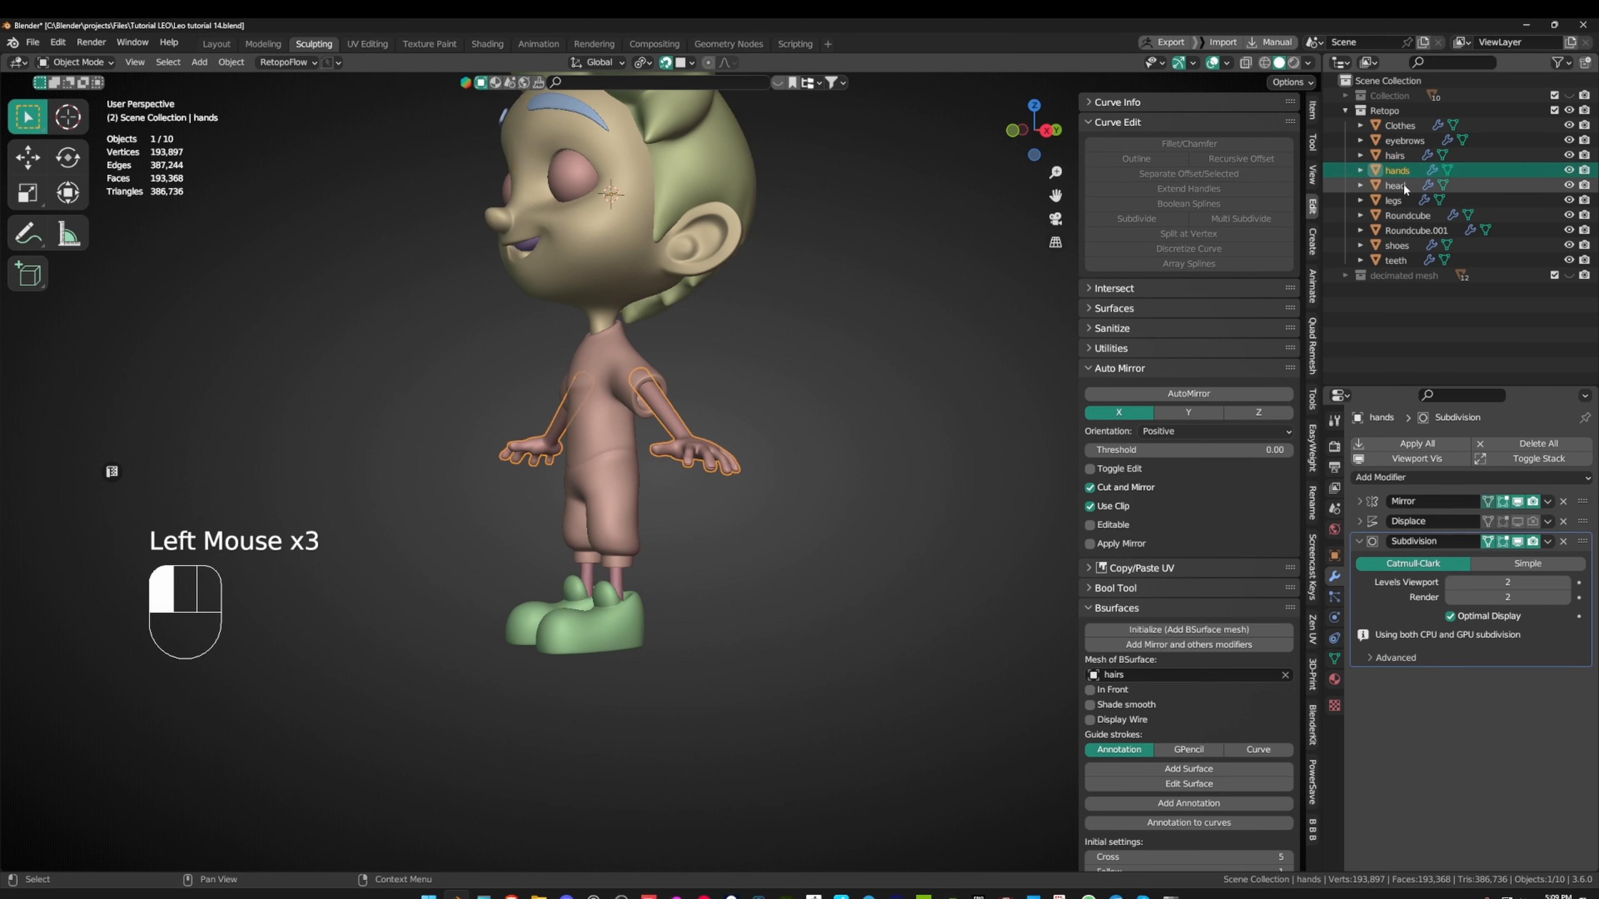
{"action": "left_click", "coordinate": [1406, 200]}
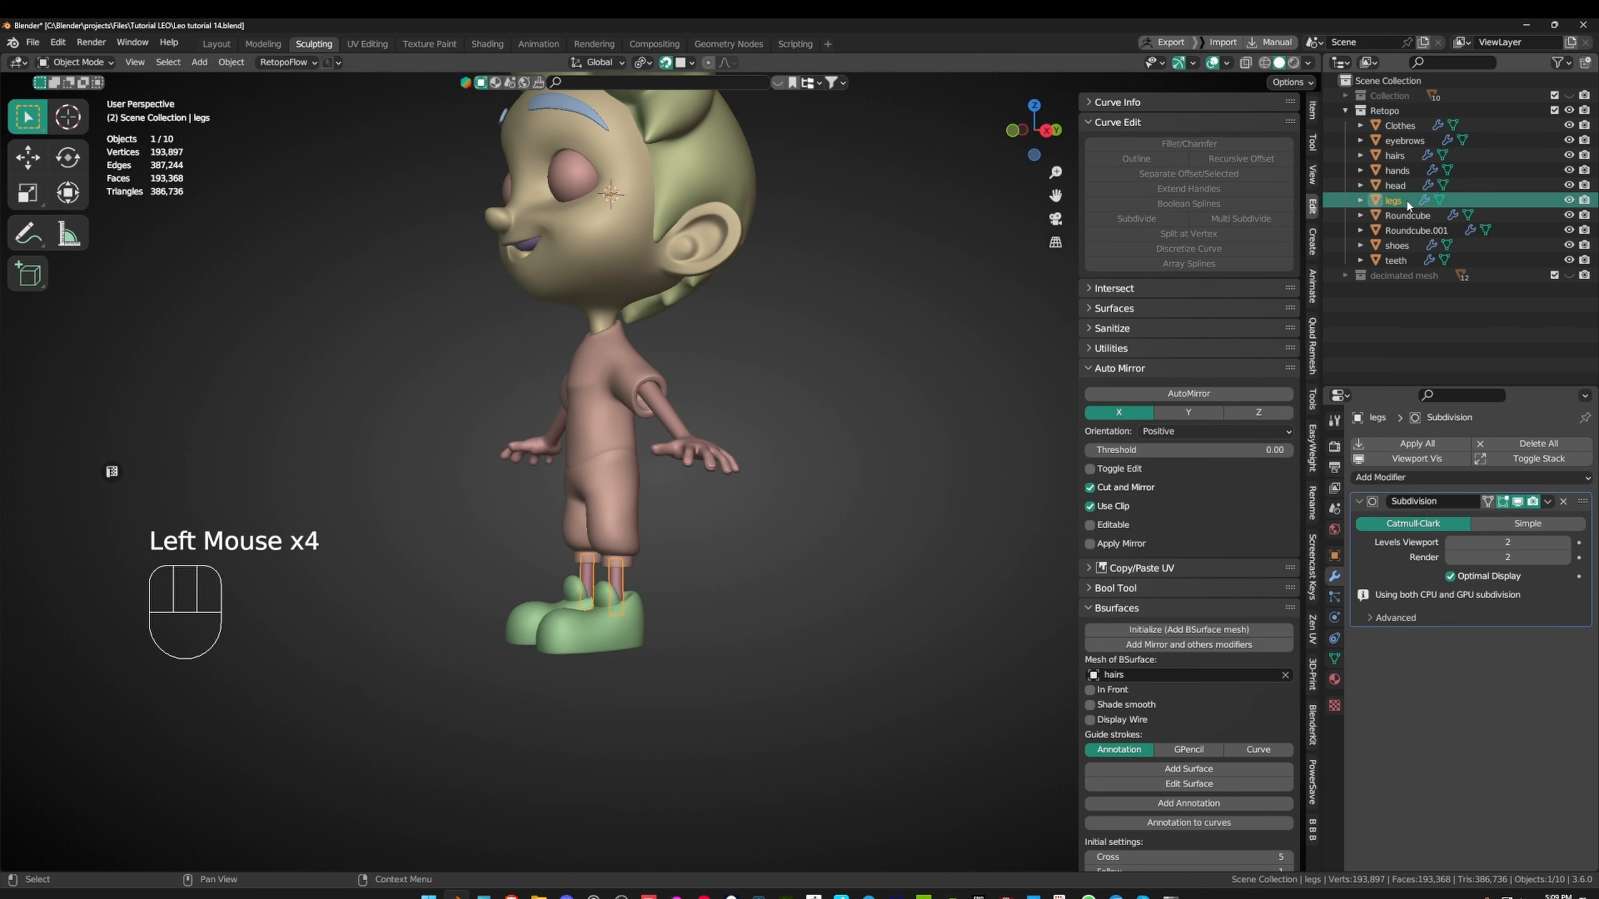
{"action": "left_click", "coordinate": [1407, 216]}
{"action": "middle_click_drag", "start_coordinate": [818, 169], "coordinate": [770, 185]}
{"action": "scroll", "coordinate": [770, 186], "scroll_direction": "down", "scroll_amount": 1}
{"action": "middle_click_drag", "start_coordinate": [799, 275], "coordinate": [812, 302]}
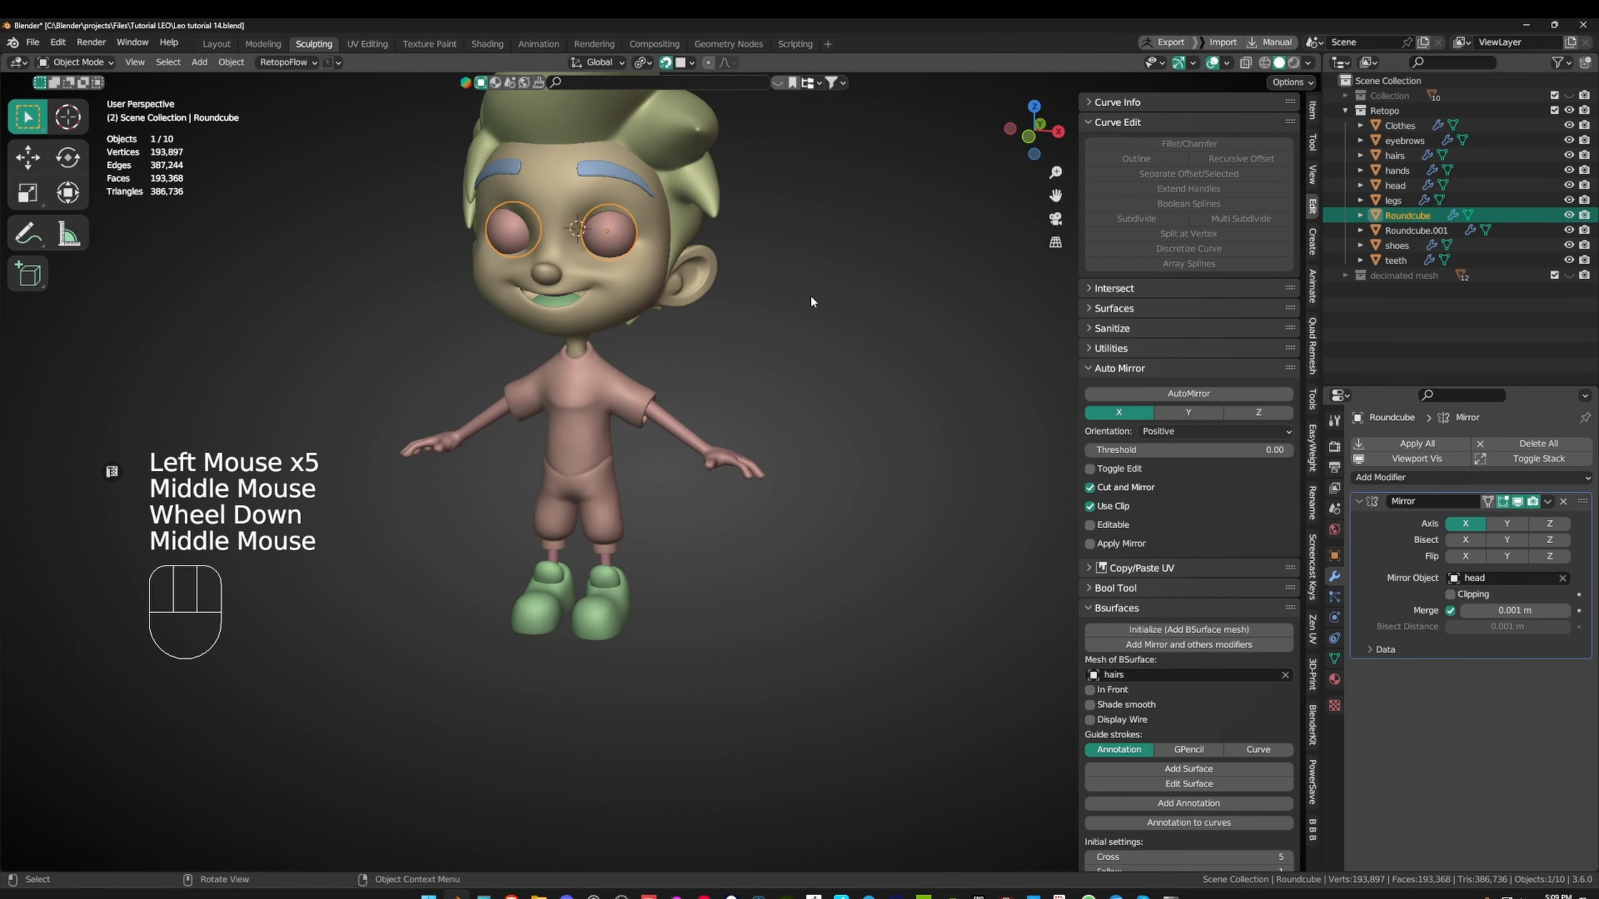
{"action": "key", "text": "F2"}
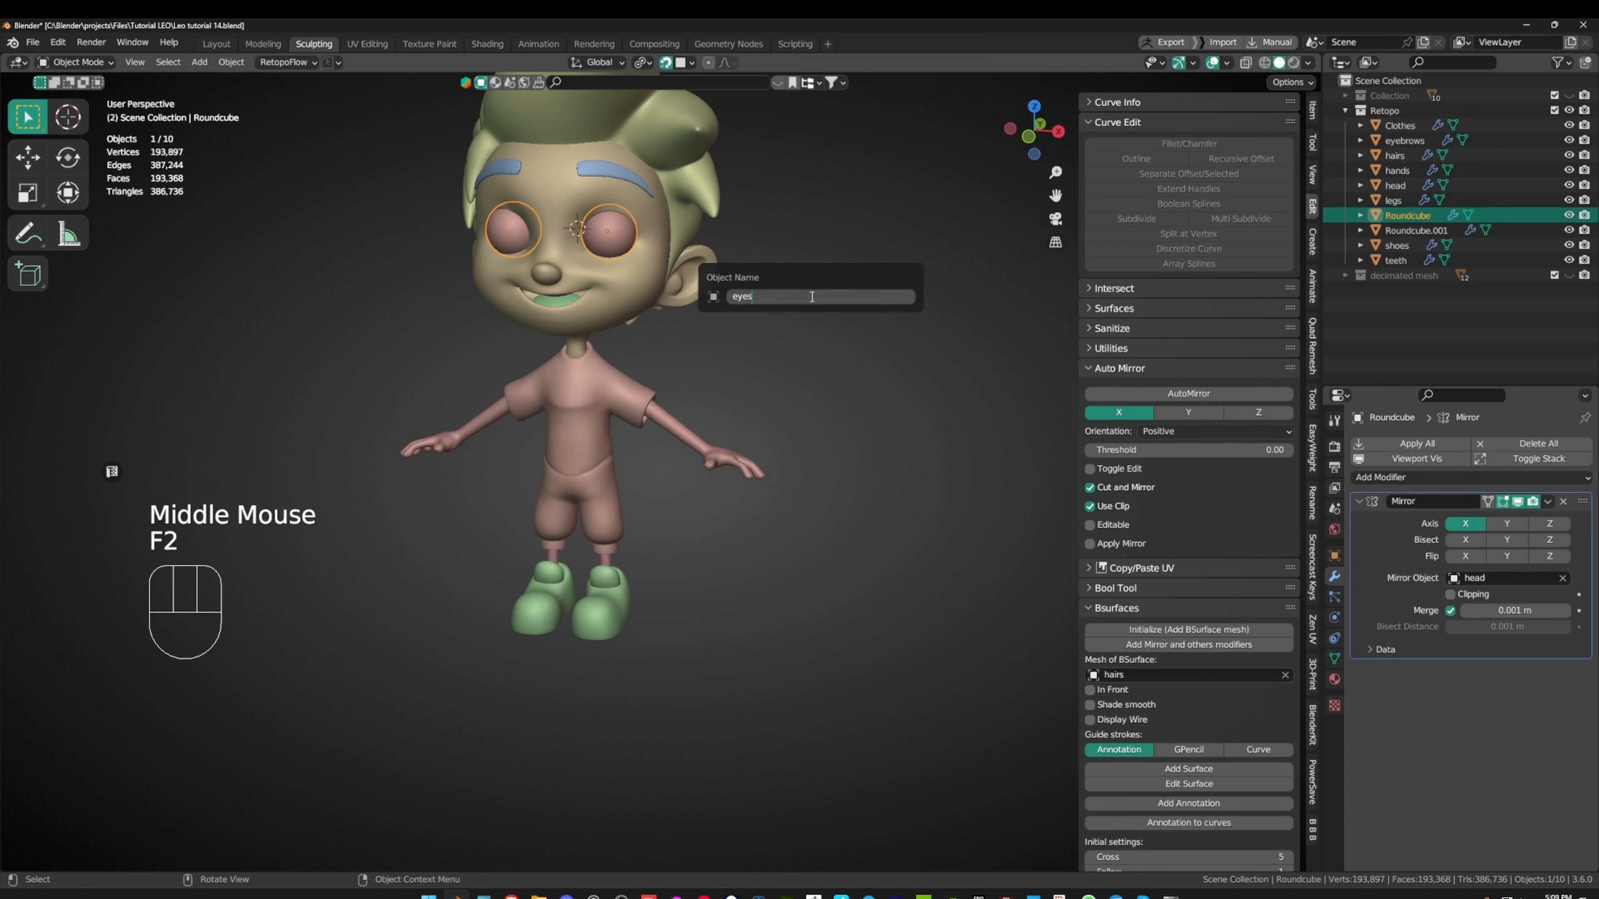
{"action": "type", "text": "eyes"}
{"action": "key", "text": "Return"}
{"action": "middle_click_drag", "start_coordinate": [808, 294], "coordinate": [832, 347], "text": "shift"}
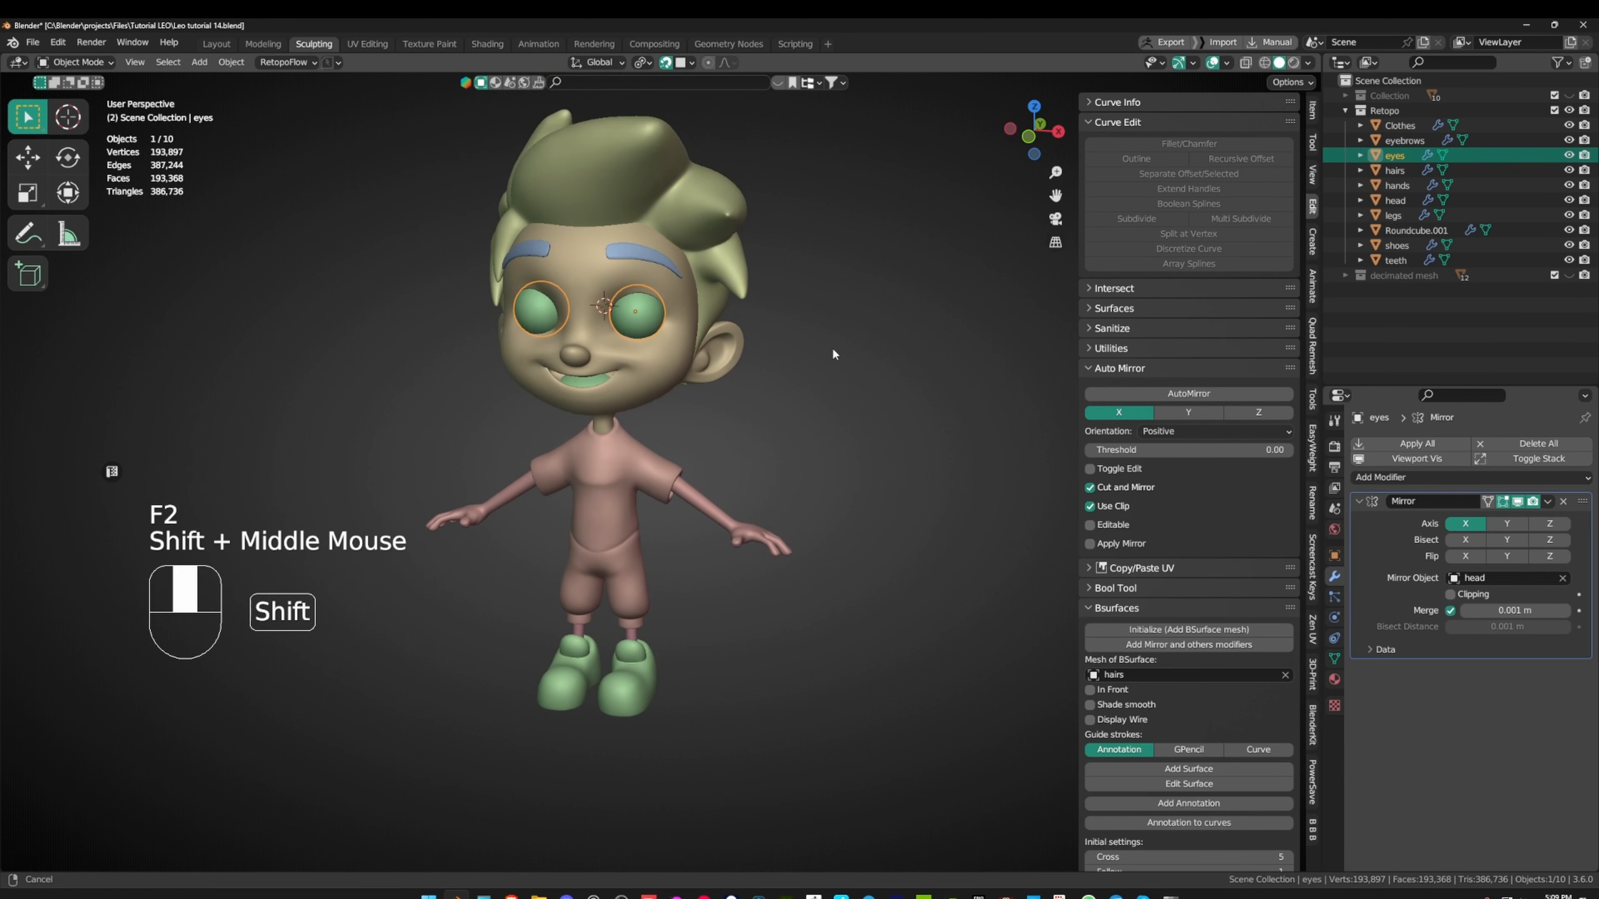
- Rename the Roundcube.001 object inside the mouth as tongue
{"action": "left_click", "coordinate": [1372, 231]}
{"action": "middle_click_drag", "start_coordinate": [683, 271], "coordinate": [817, 284]}
{"action": "scroll", "coordinate": [793, 290], "scroll_direction": "up", "scroll_amount": 2}
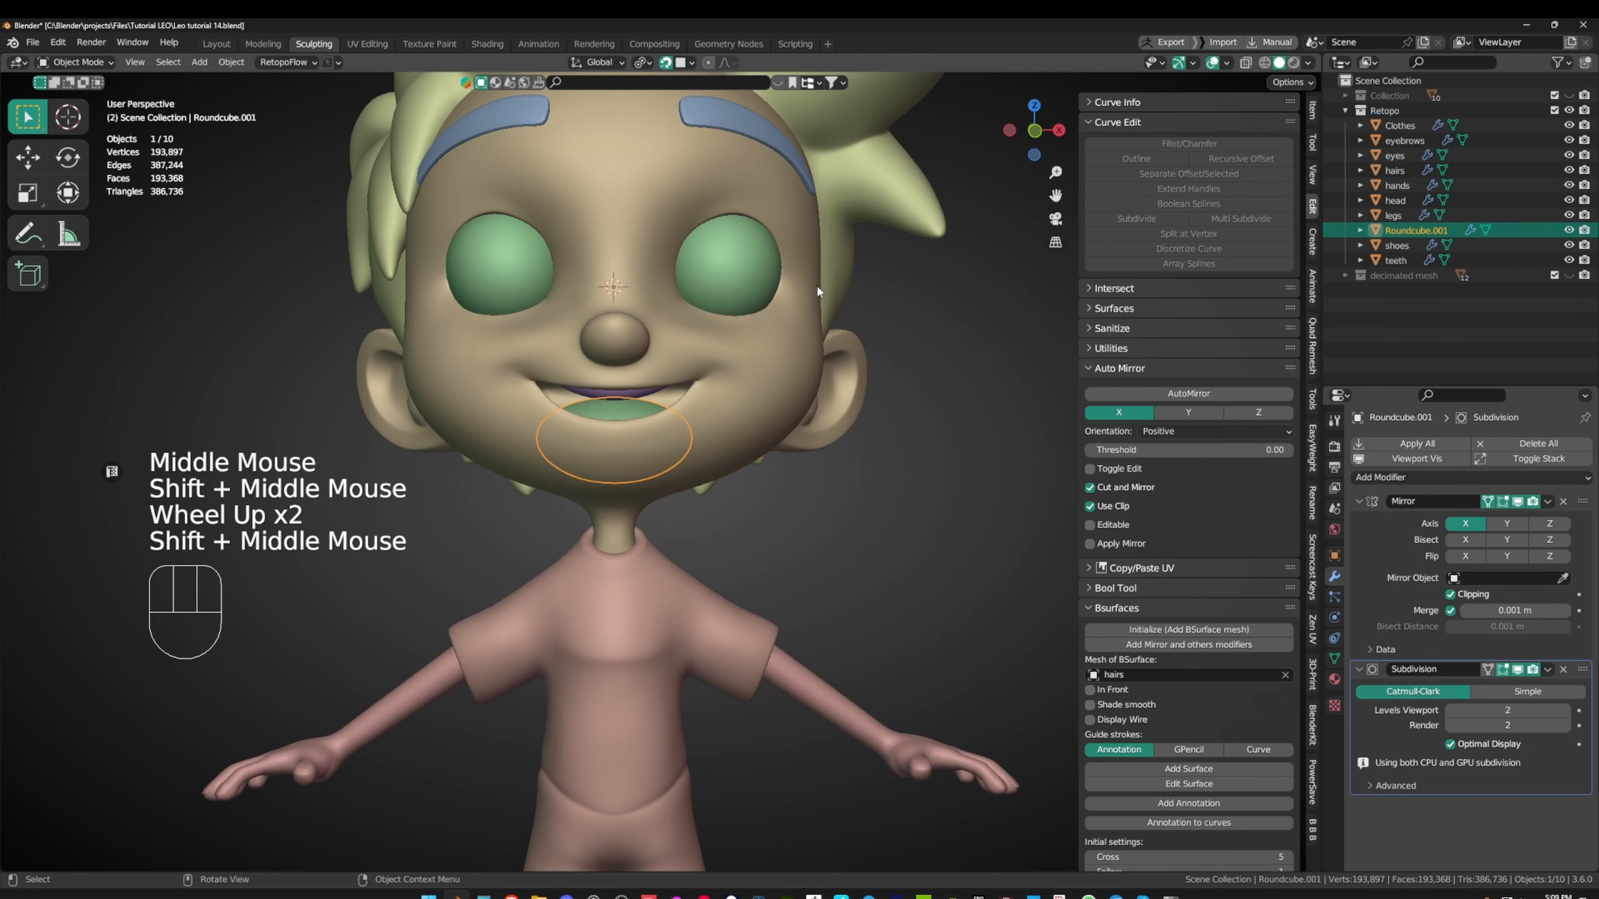
{"action": "key", "text": "F2"}
{"action": "type", "text": "tongue"}
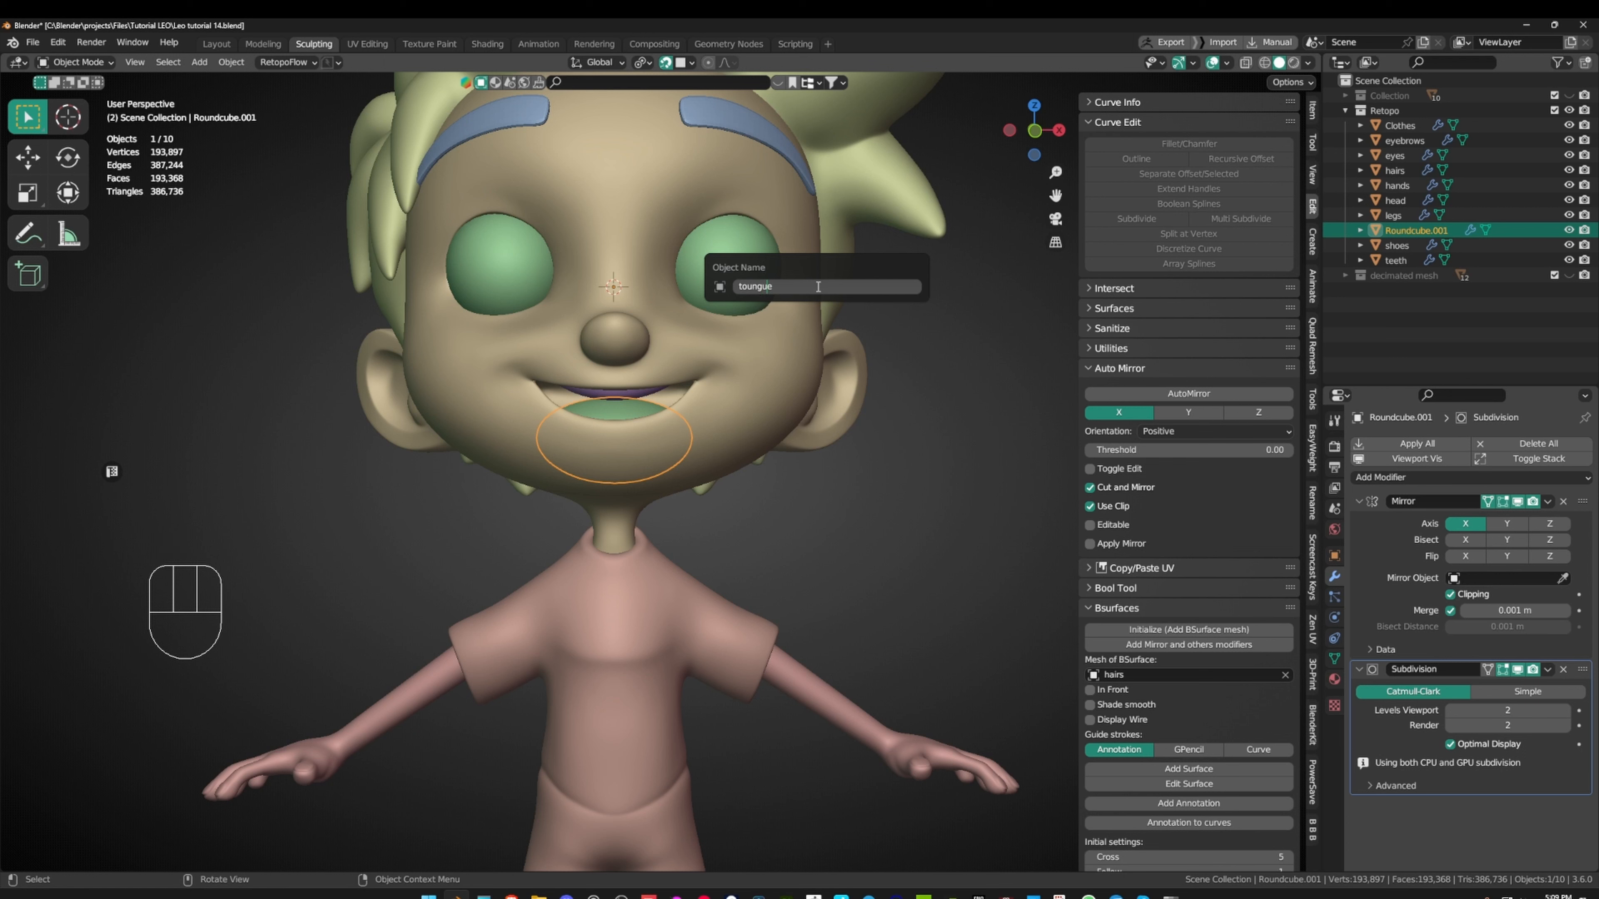
{"action": "key", "text": "Return"}
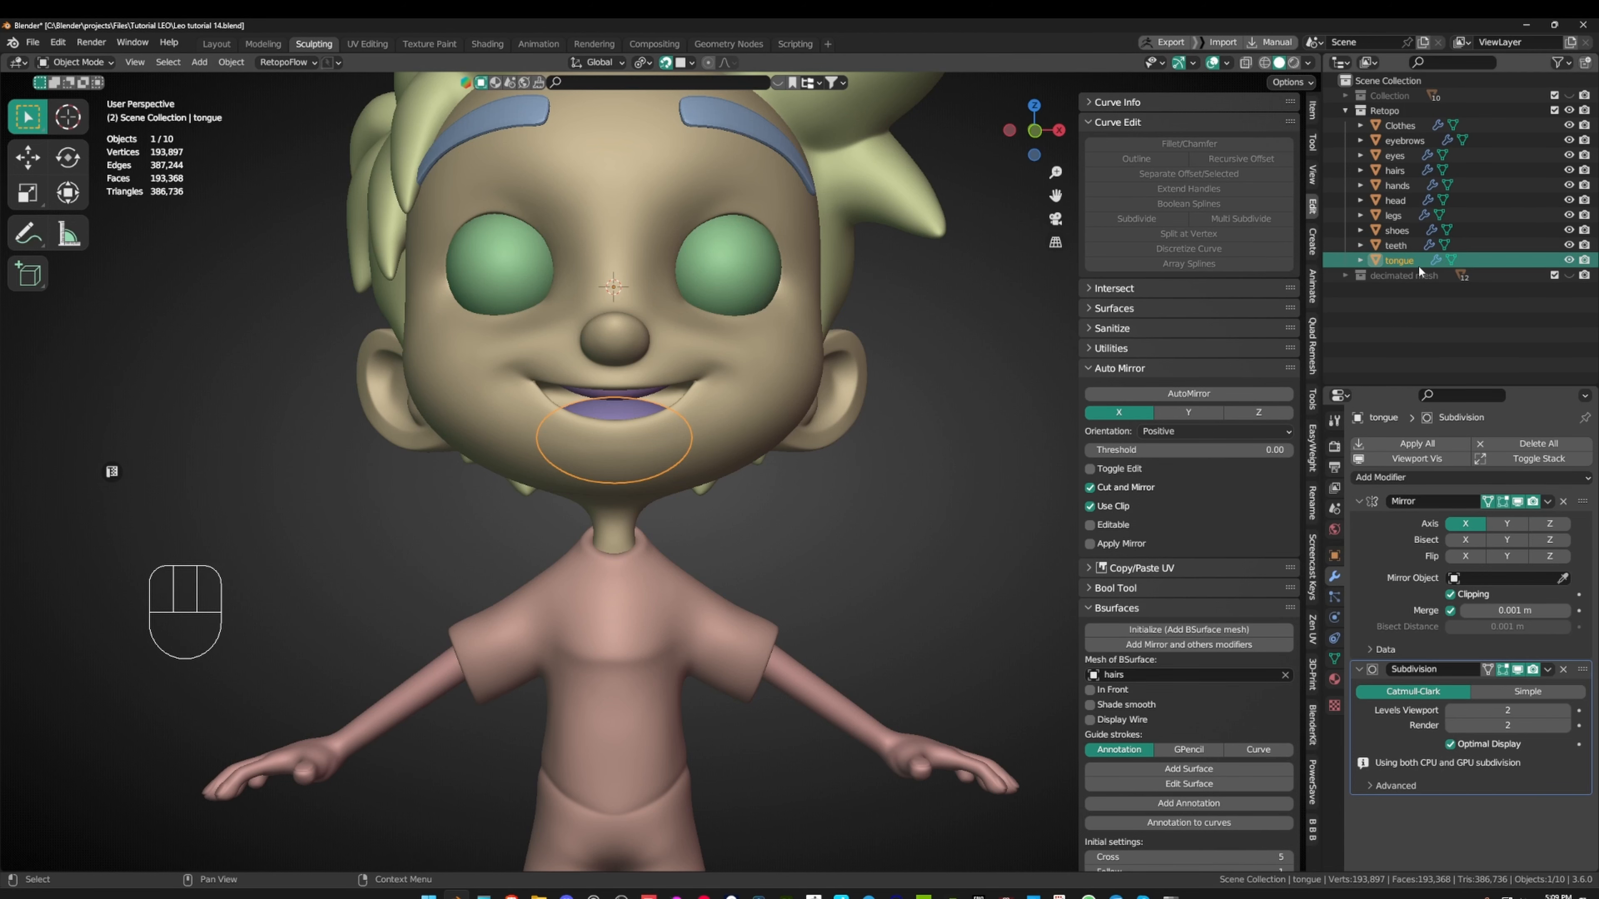
- Deselect everything and examine the complete retopologized character from several angles
{"action": "scroll", "coordinate": [671, 245], "scroll_direction": "down", "scroll_amount": 1}
{"action": "scroll", "coordinate": [444, 279], "scroll_direction": "down", "scroll_amount": 1}
{"action": "middle_click_drag", "start_coordinate": [676, 259], "coordinate": [791, 276]}
{"action": "scroll", "coordinate": [444, 279], "scroll_direction": "down", "scroll_amount": 1}
{"action": "scroll", "coordinate": [791, 277], "scroll_direction": "up", "scroll_amount": 1}
{"action": "left_click", "coordinate": [450, 230]}
{"action": "middle_click_drag", "start_coordinate": [460, 228], "coordinate": [660, 218]}
{"action": "middle_click_drag", "start_coordinate": [617, 218], "coordinate": [922, 241]}
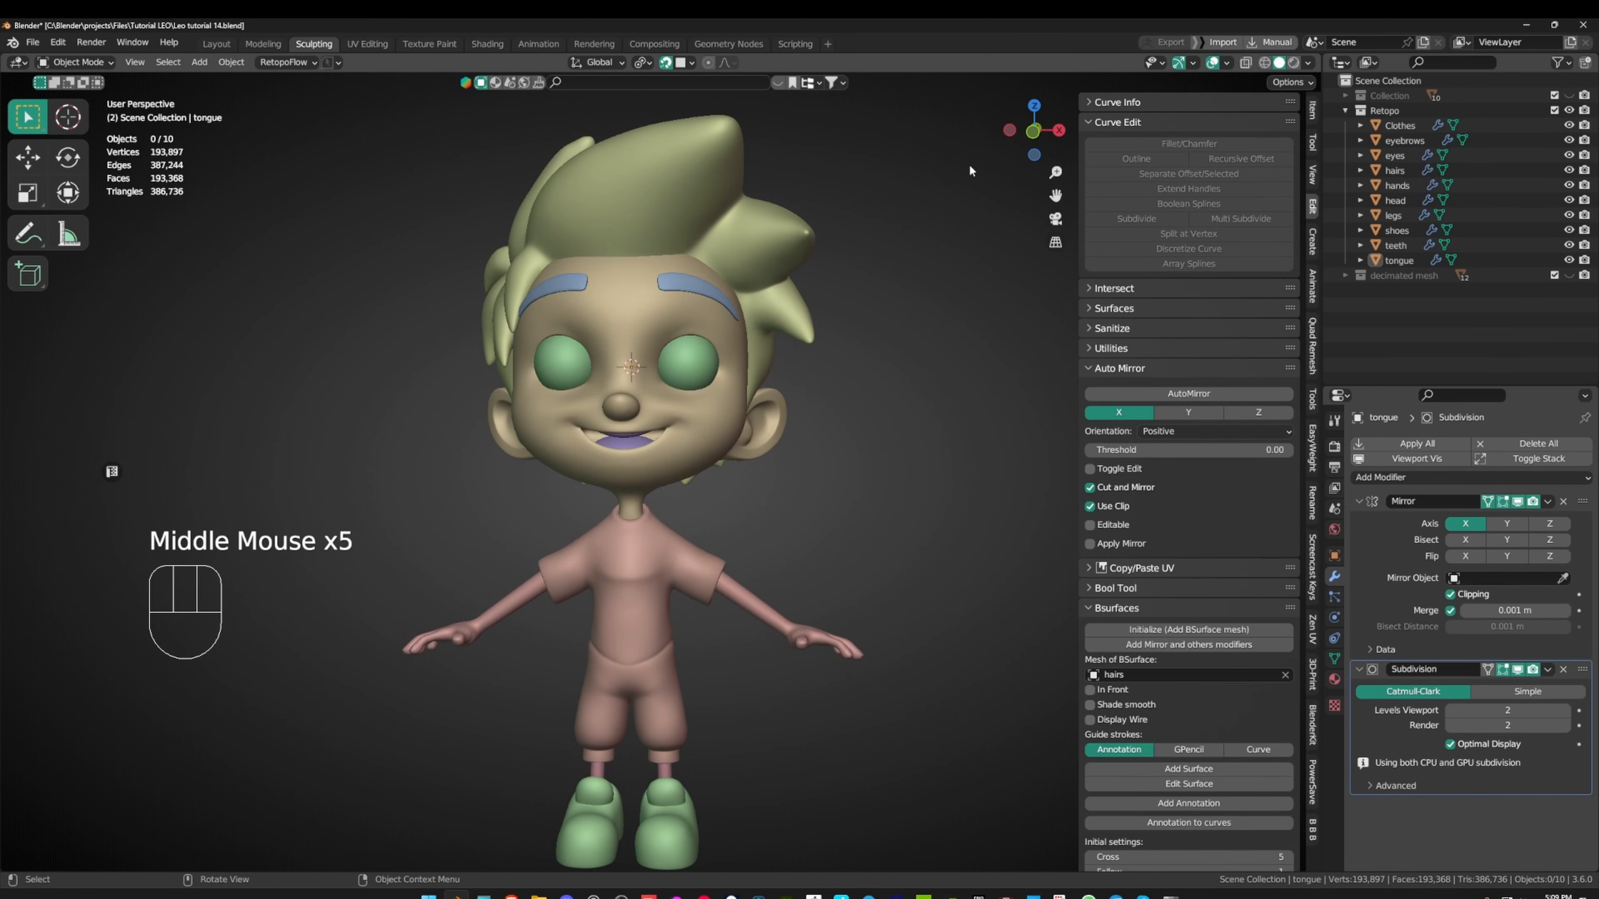
{"action": "middle_click_drag", "start_coordinate": [837, 177], "coordinate": [812, 222]}
{"action": "scroll", "coordinate": [597, 173], "scroll_direction": "down", "scroll_amount": 2}
{"action": "scroll", "coordinate": [729, 189], "scroll_direction": "up", "scroll_amount": 2}
{"action": "scroll", "coordinate": [629, 182], "scroll_direction": "up", "scroll_amount": 1}
{"action": "scroll", "coordinate": [718, 193], "scroll_direction": "down", "scroll_amount": 1}
- Remove the Displace modifier from the hair object
{"action": "left_click", "coordinate": [653, 179]}
{"action": "left_click", "coordinate": [1564, 521]}
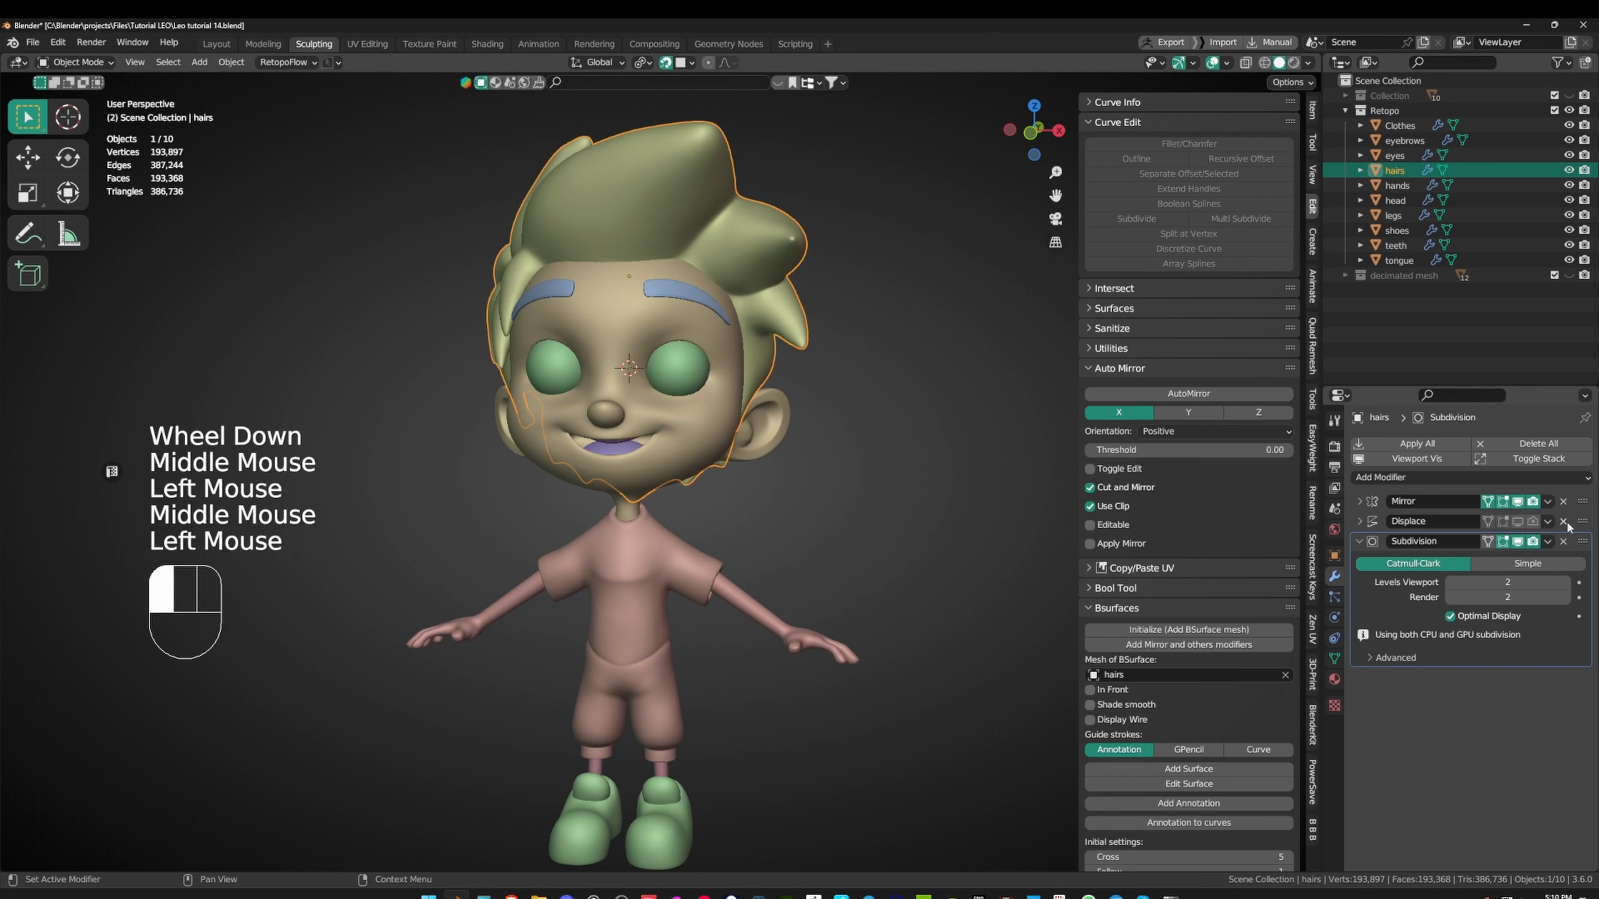
{"action": "middle_click_drag", "start_coordinate": [946, 405], "coordinate": [976, 386]}
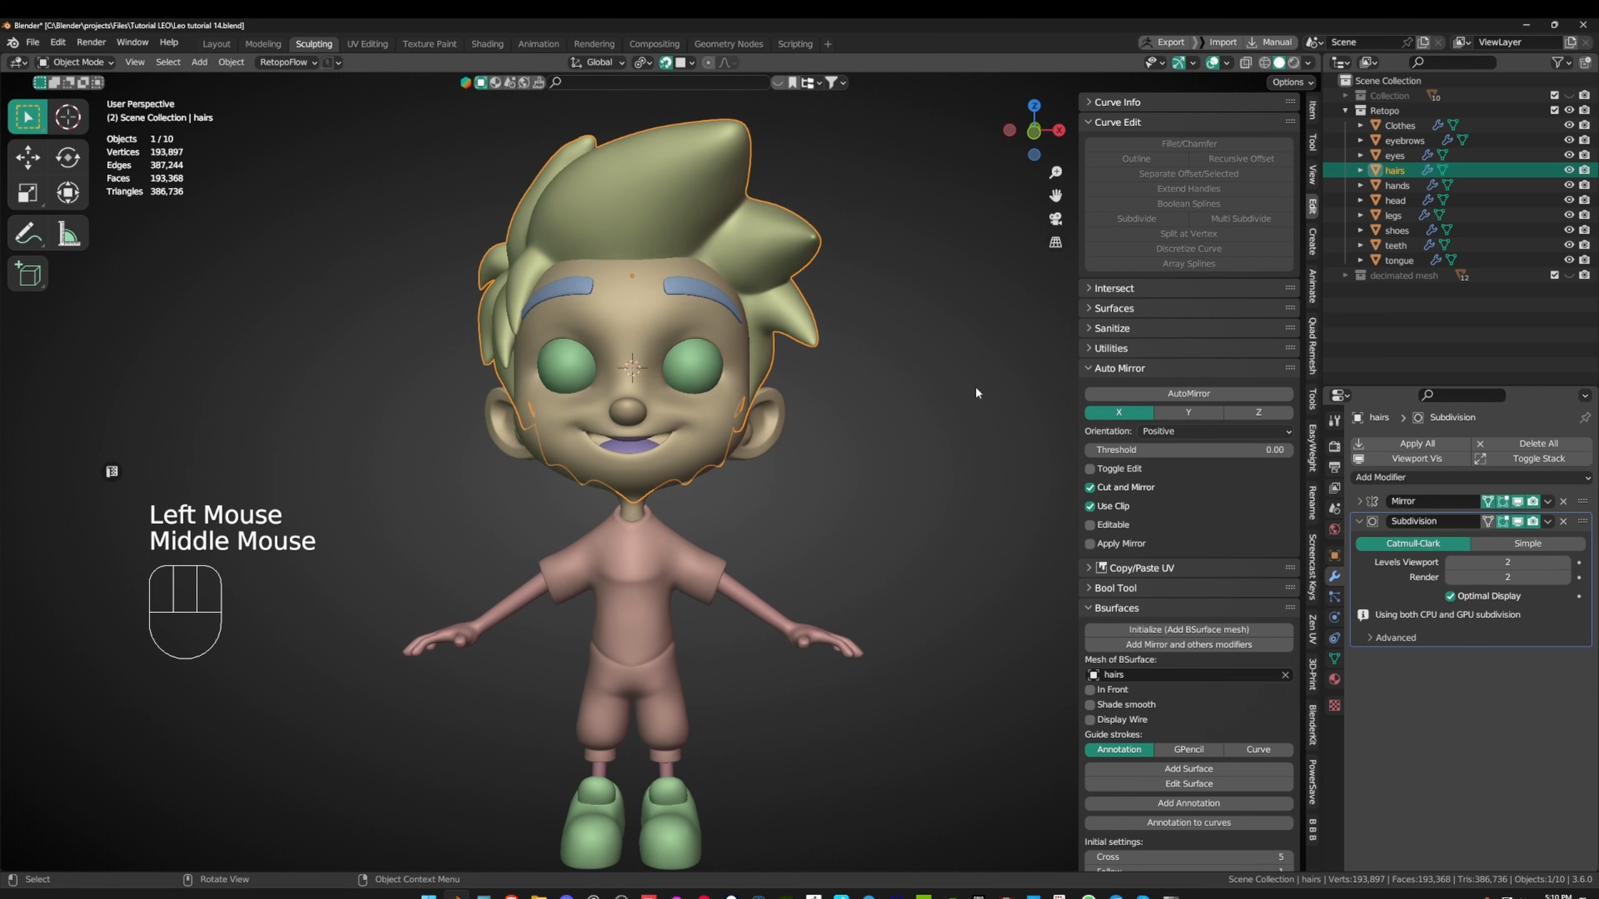
{"action": "scroll", "coordinate": [1541, 602], "scroll_direction": "down", "scroll_amount": 1}
{"action": "middle_click", "coordinate": [1539, 609]}
{"action": "scroll", "coordinate": [1539, 610], "scroll_direction": "up", "scroll_amount": 1}
{"action": "middle_click_drag", "start_coordinate": [1539, 610], "coordinate": [1545, 597]}
- Apply Shade Smooth to all ten character objects
{"action": "right_click", "coordinate": [814, 338]}
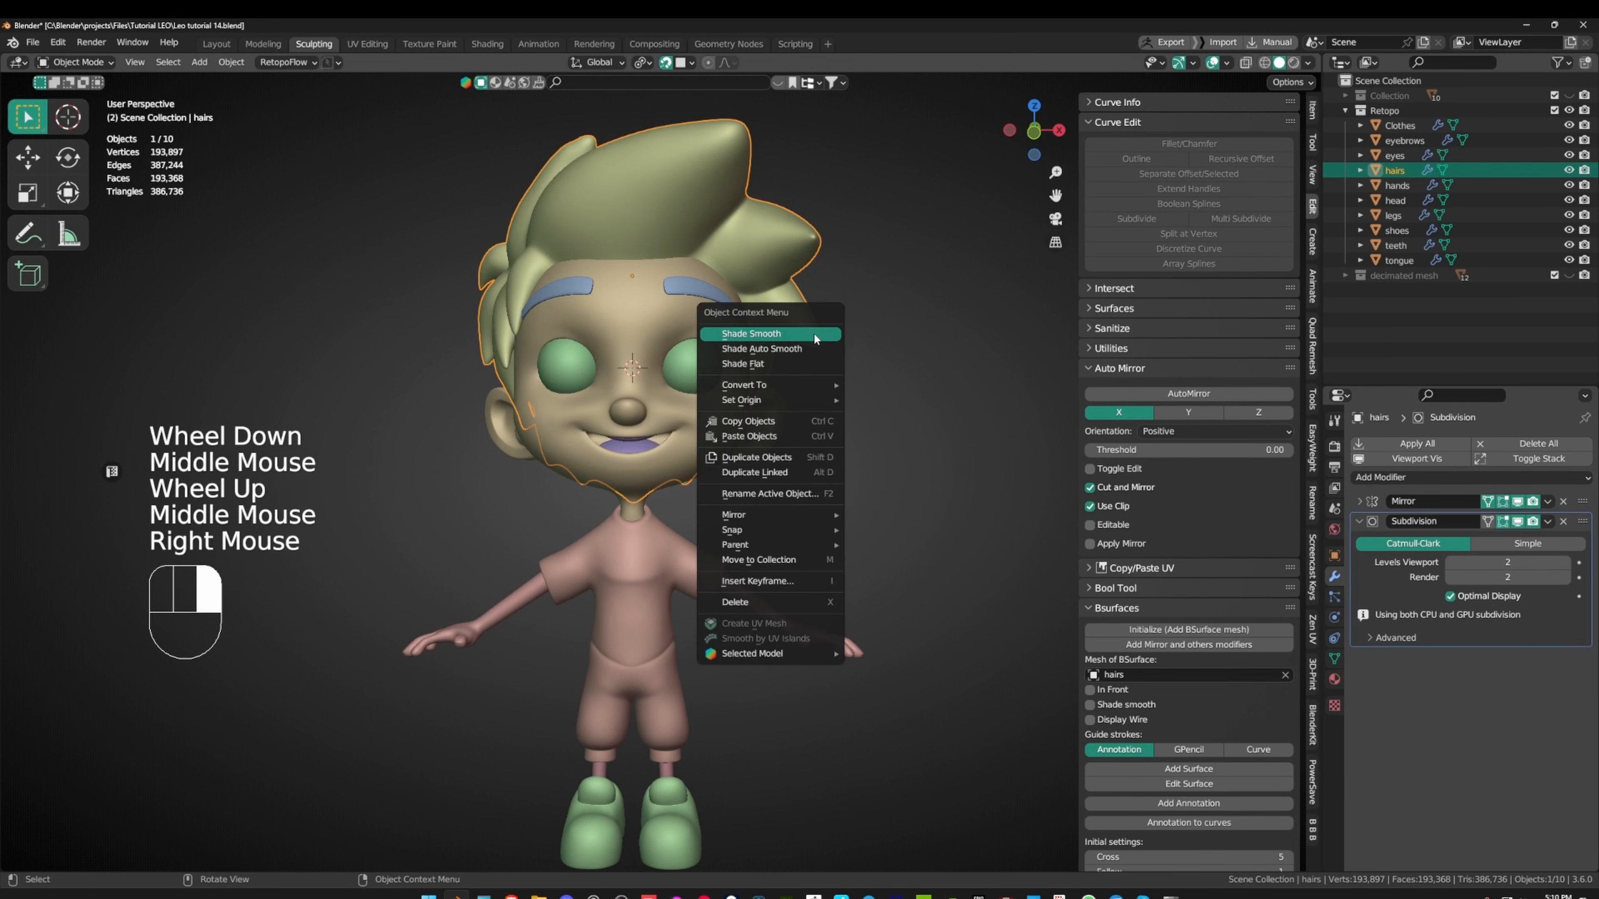
{"action": "left_click", "coordinate": [798, 348]}
{"action": "middle_click_drag", "start_coordinate": [798, 348], "coordinate": [817, 349]}
{"action": "left_click", "coordinate": [867, 366]}
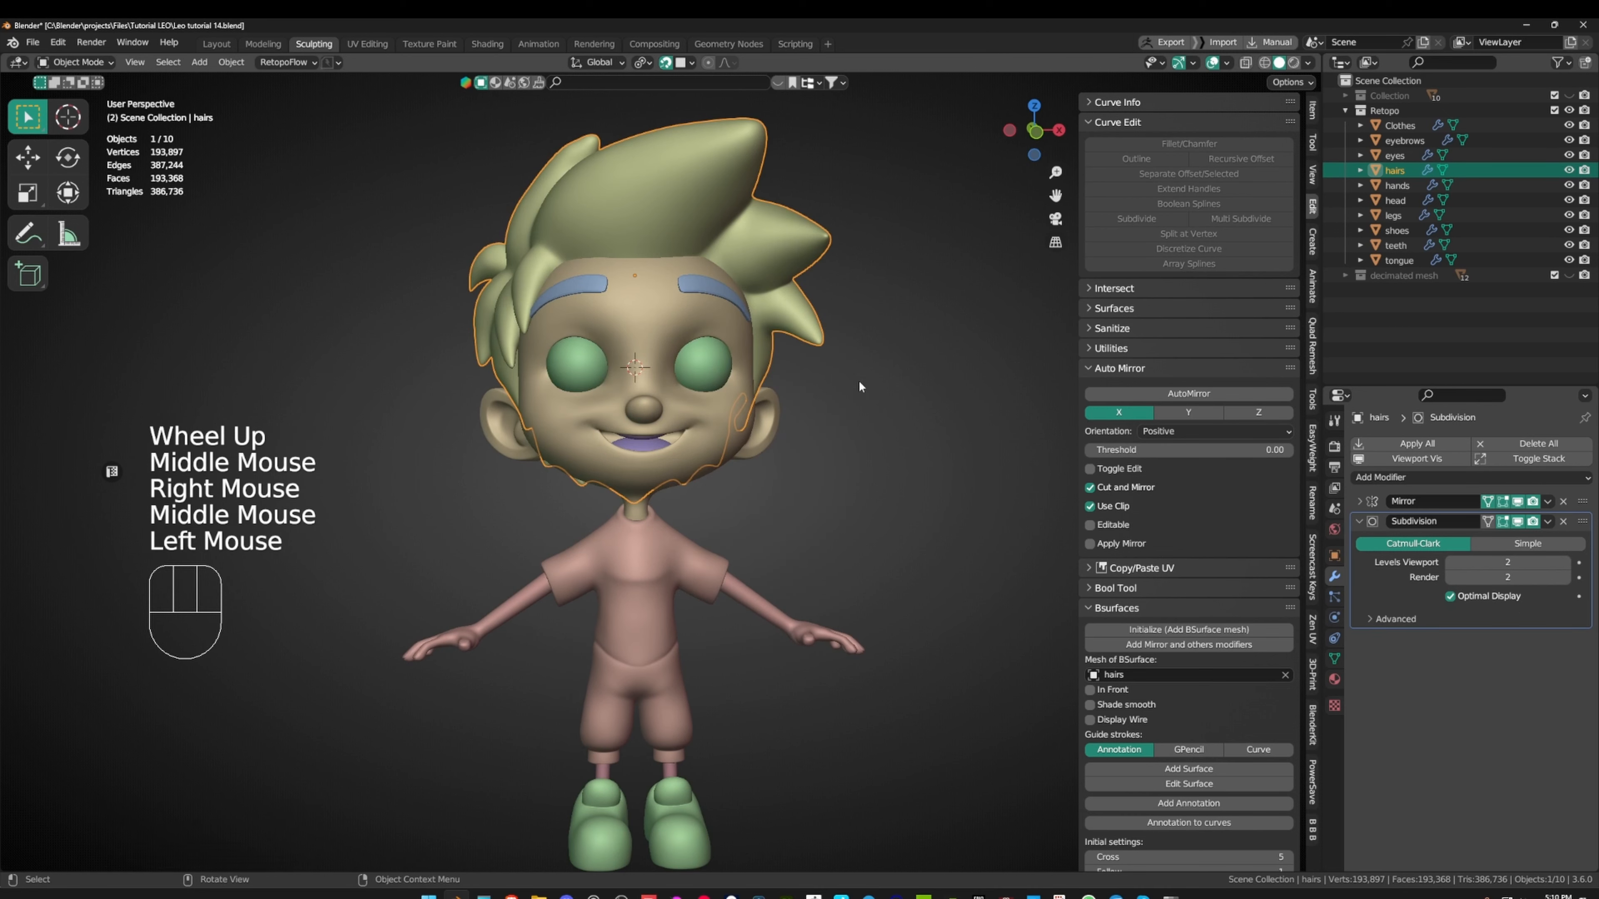
{"action": "left_click", "coordinate": [714, 378]}
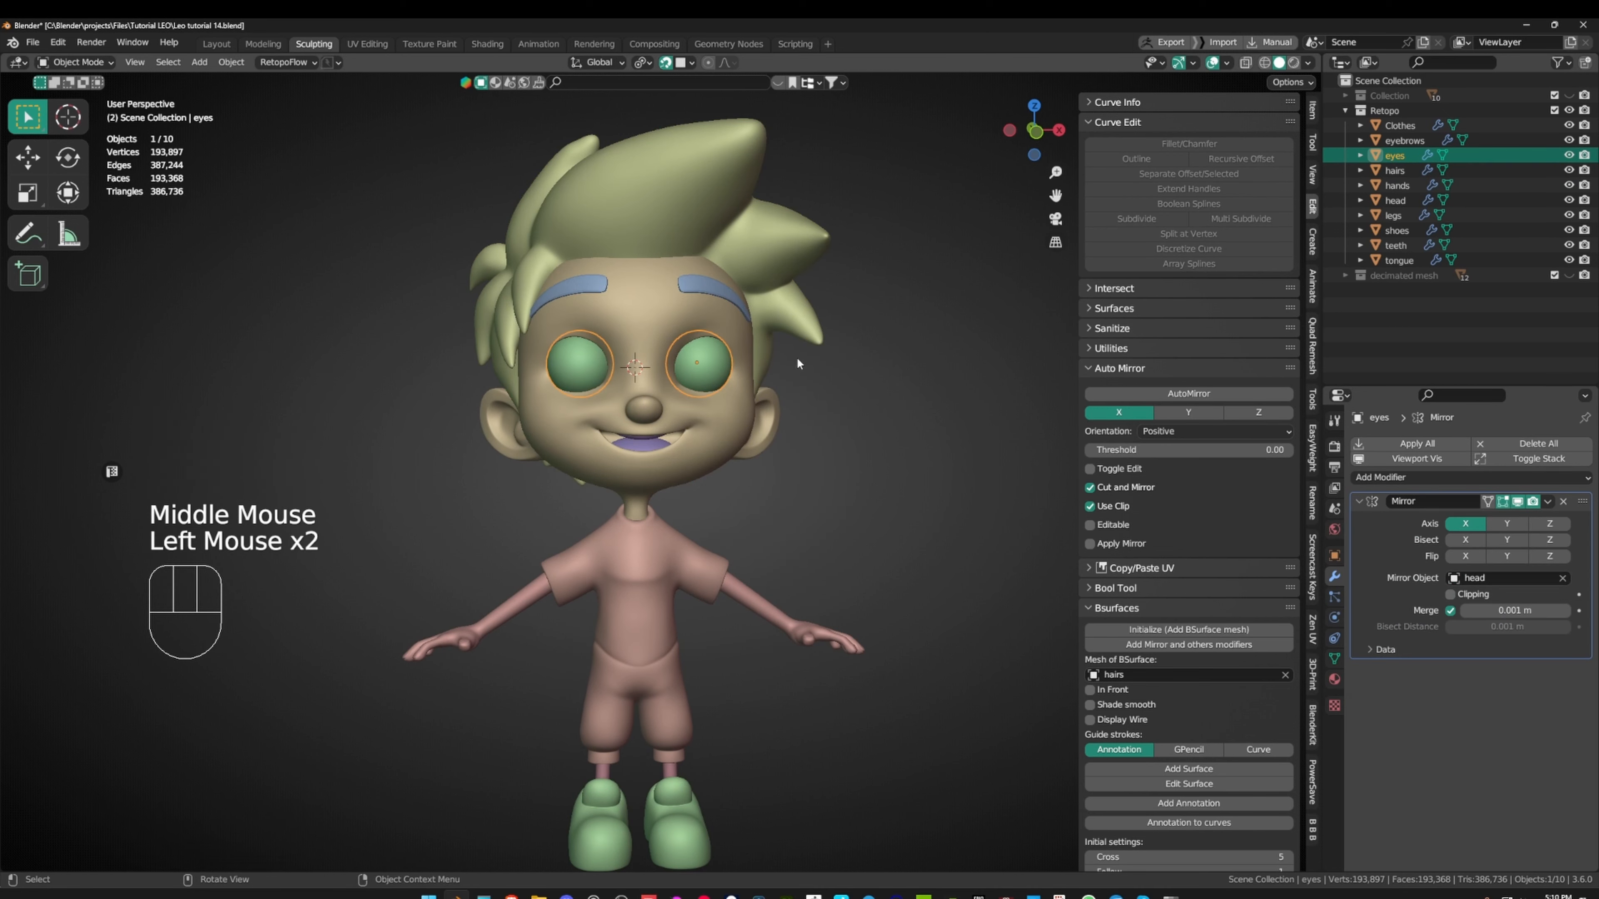
{"action": "key", "text": "a"}
{"action": "right_click", "coordinate": [860, 337]}
{"action": "left_click", "coordinate": [844, 341]}
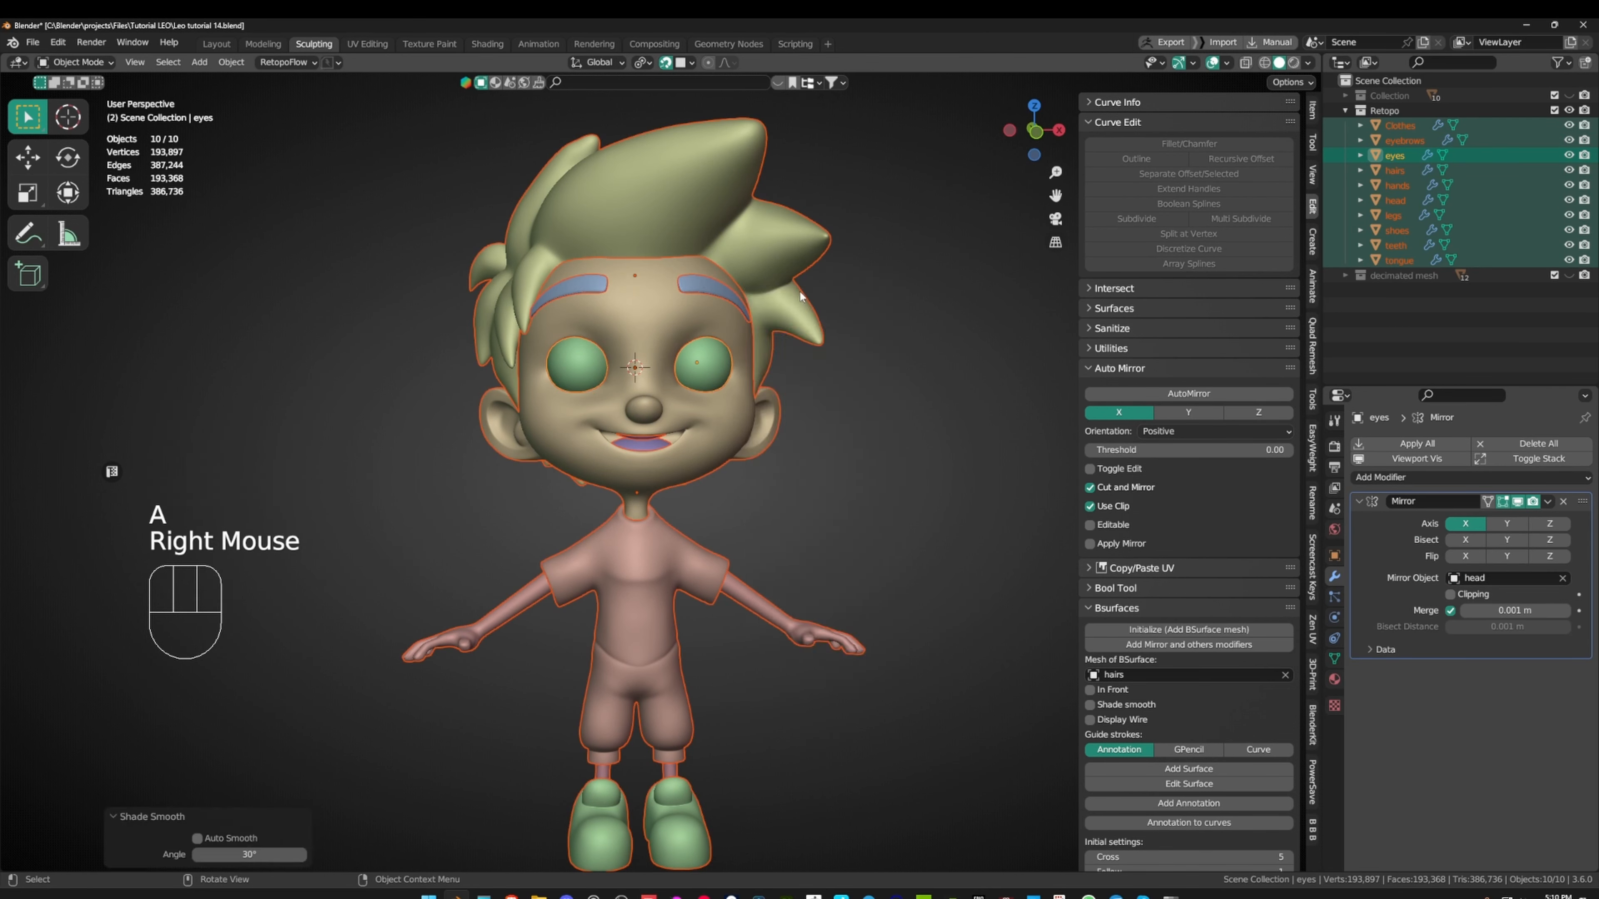
- Select the eyebrows object and collapse the settings of all its modifiers
{"action": "left_click", "coordinate": [788, 274]}
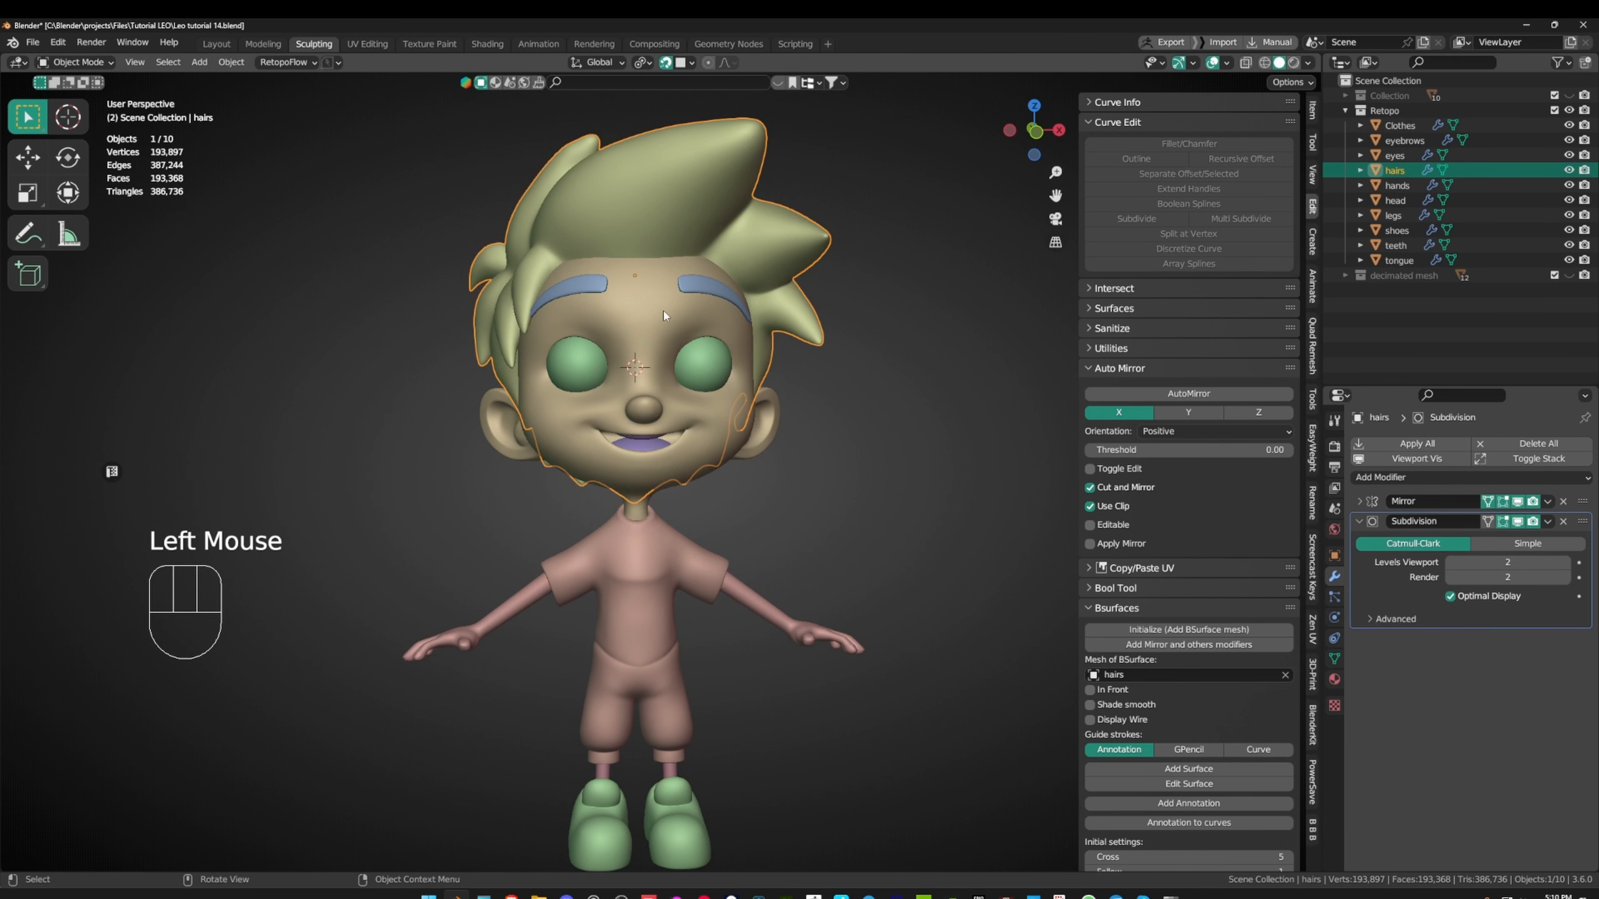
{"action": "left_click", "coordinate": [715, 286]}
{"action": "scroll", "coordinate": [716, 286], "scroll_direction": "up", "scroll_amount": 2}
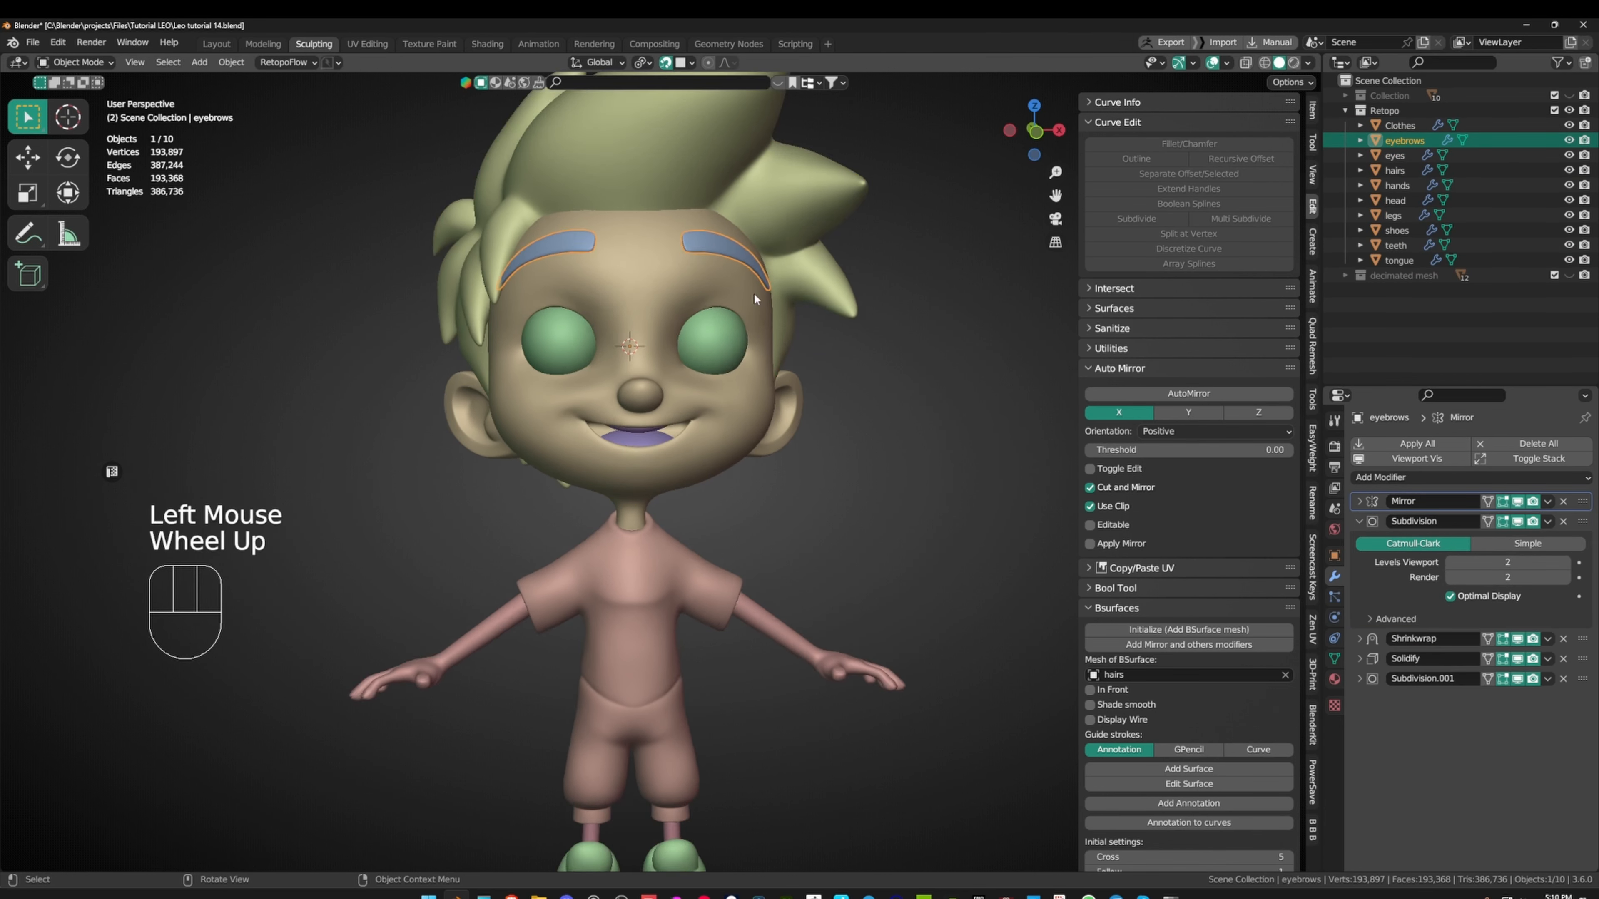
{"action": "middle_click_drag", "start_coordinate": [753, 292], "coordinate": [618, 336]}
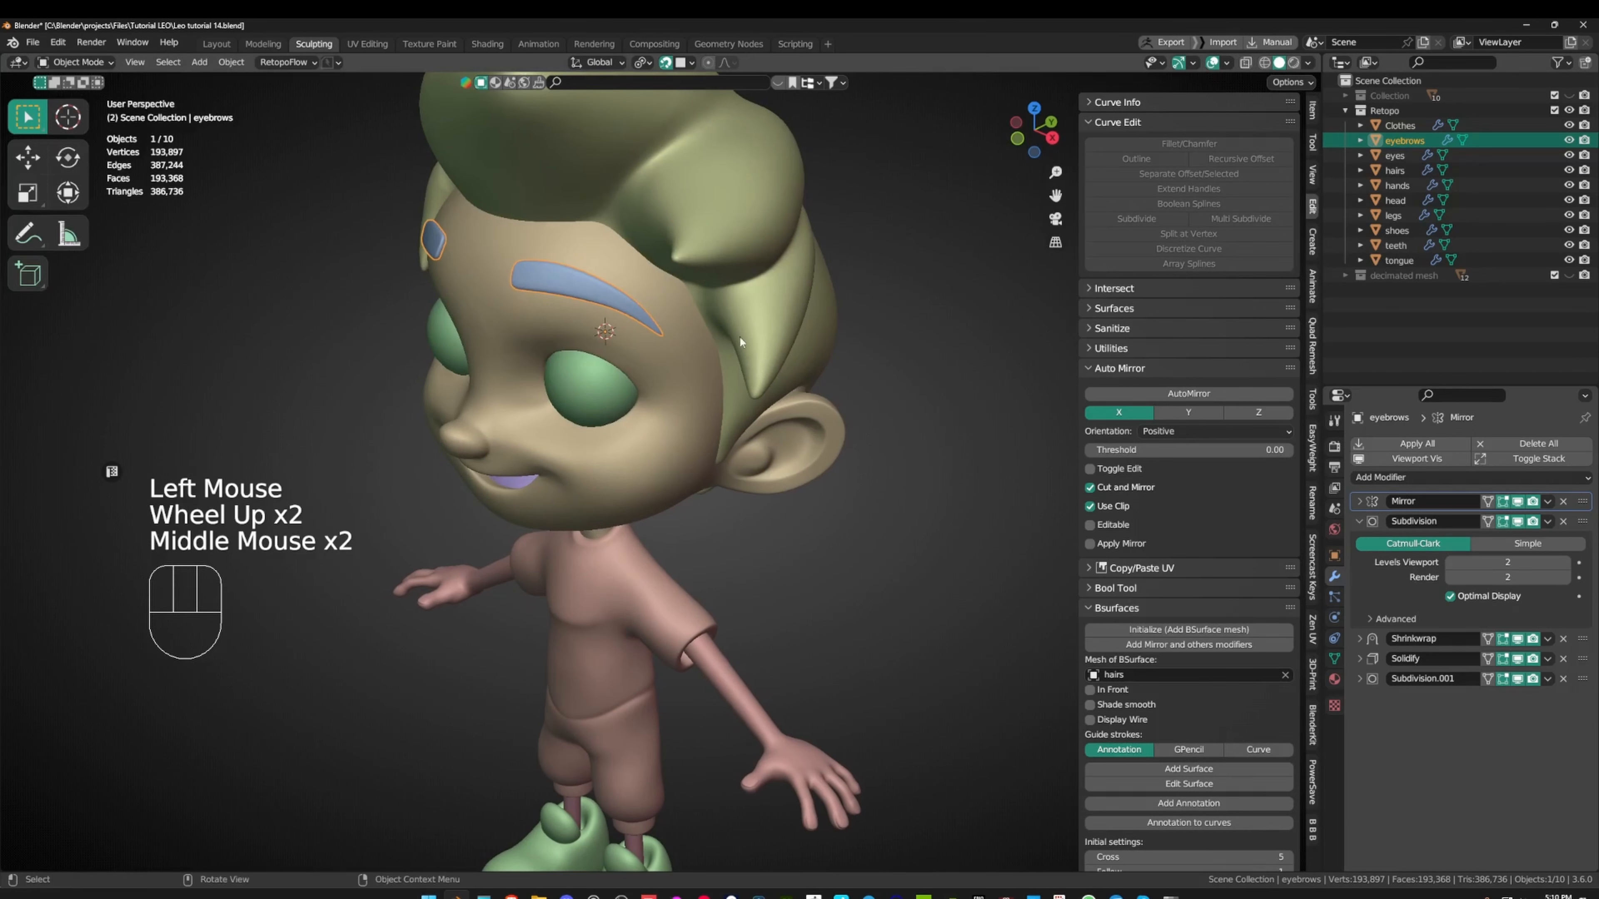
{"action": "left_click", "coordinate": [1353, 502]}
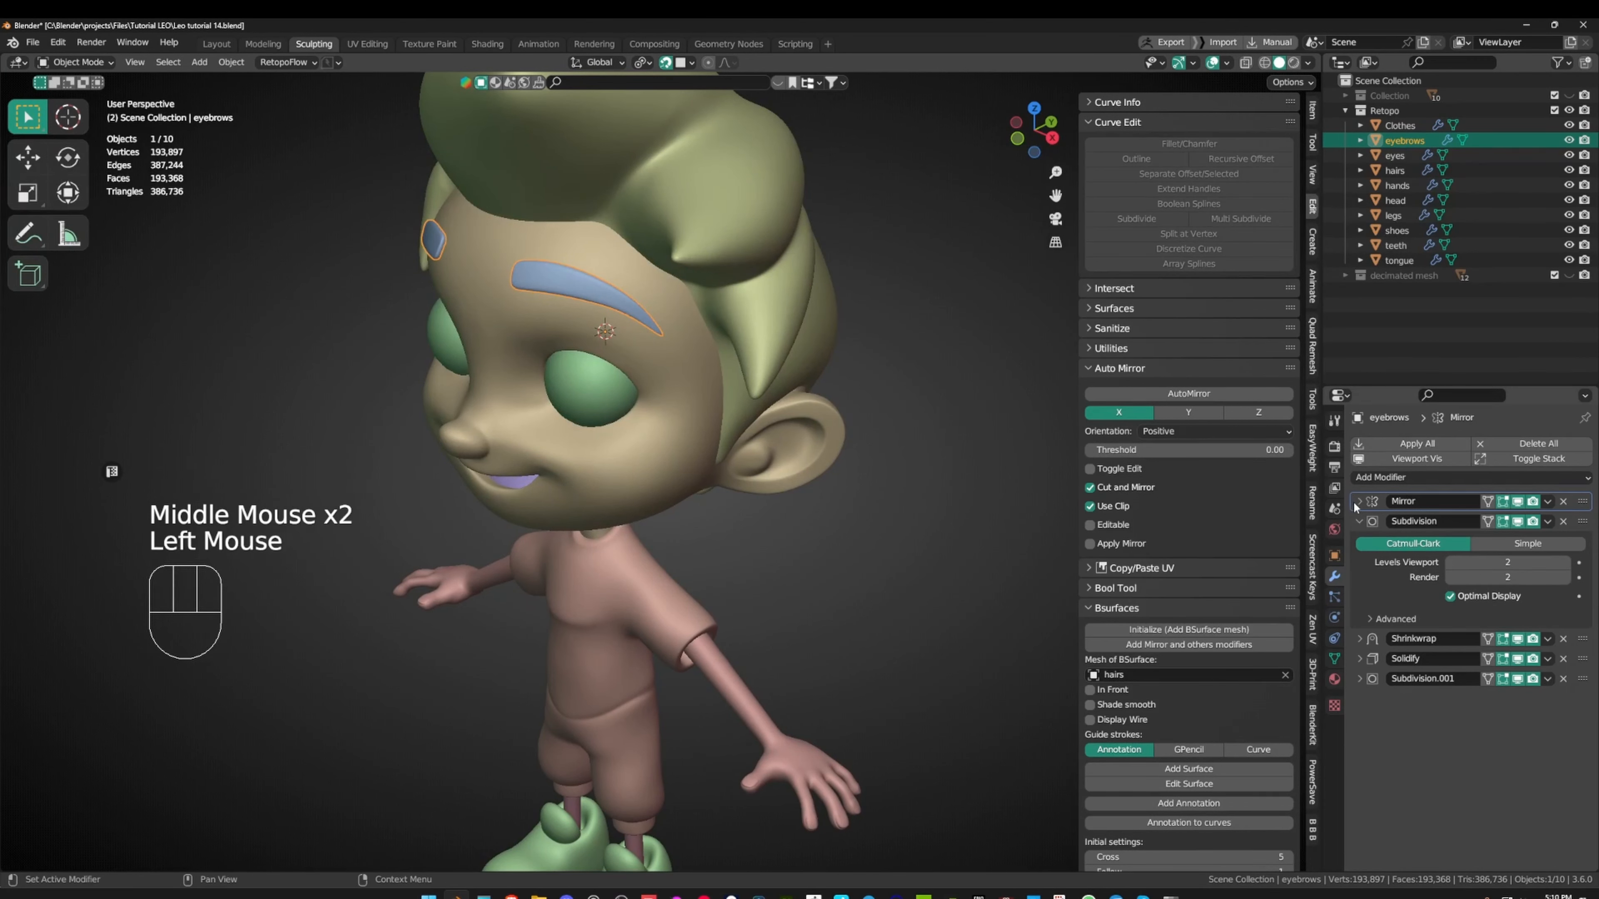
{"action": "left_click", "coordinate": [1356, 505]}
{"action": "left_click", "coordinate": [1360, 521]}
{"action": "left_click", "coordinate": [1363, 543]}
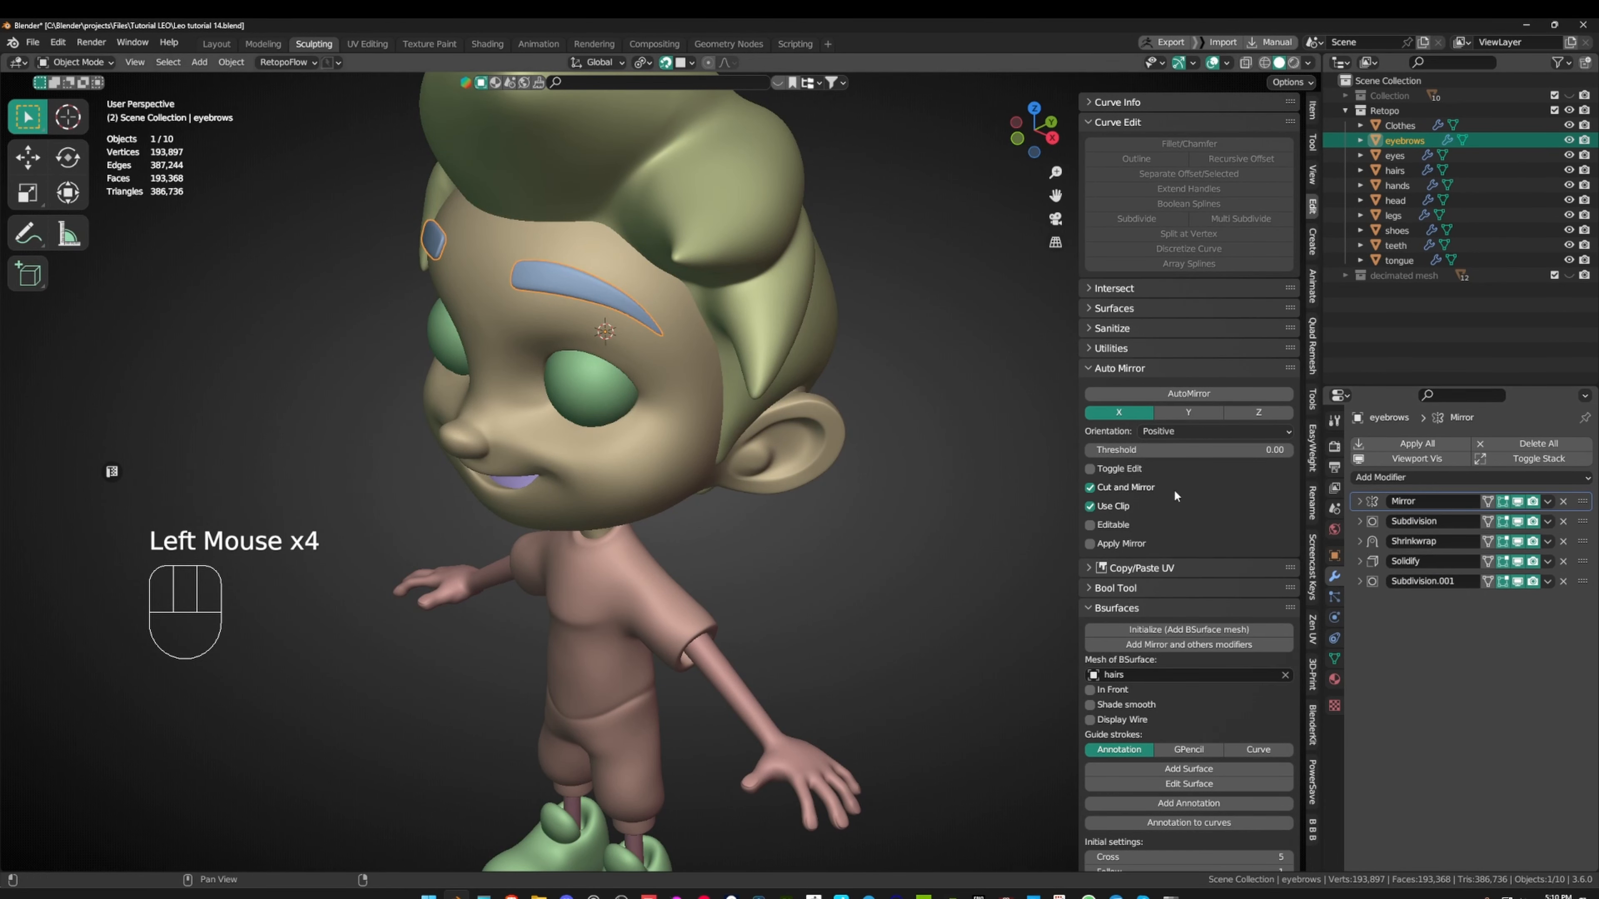
- Toggle the viewport display of the eyebrows' Subdivision, Shrinkwrap and Solidify modifiers and check their effect on the mesh up close
{"action": "left_click", "coordinate": [1518, 521]}
{"action": "left_click", "coordinate": [1518, 542]}
{"action": "left_click", "coordinate": [1519, 562]}
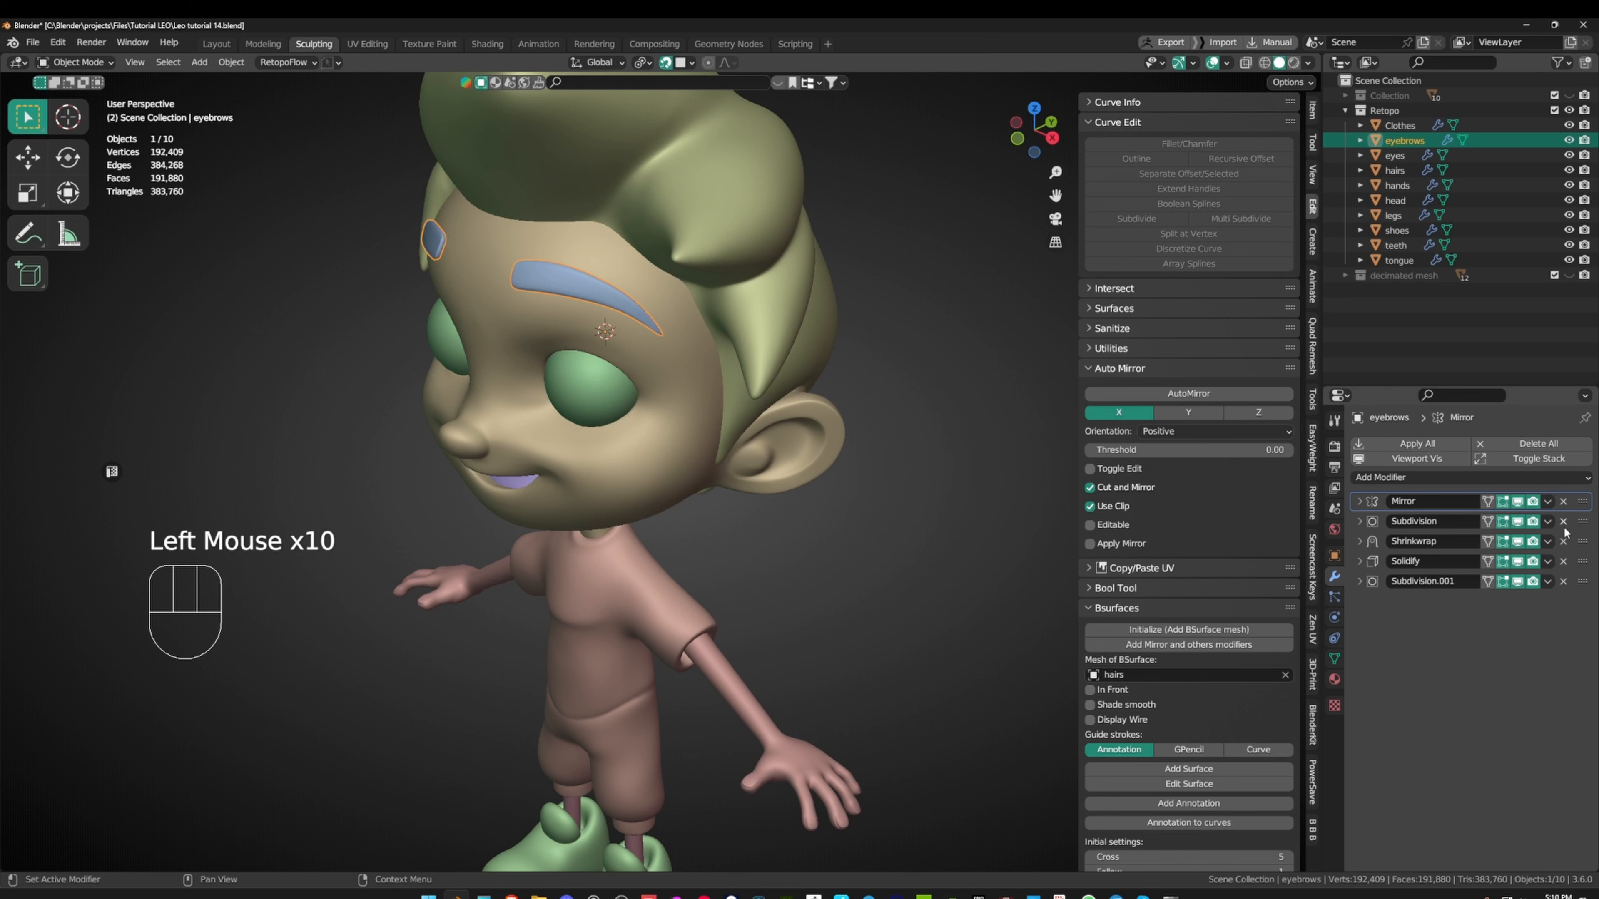
{"action": "middle_click_drag", "start_coordinate": [820, 398], "coordinate": [668, 572]}
{"action": "middle_click", "coordinate": [616, 298], "text": "alt"}
{"action": "scroll", "coordinate": [656, 318], "scroll_direction": "up", "scroll_amount": 2}
{"action": "scroll", "coordinate": [656, 318], "scroll_direction": "up", "scroll_amount": 2}
{"action": "key", "text": "Tab"}
{"action": "key", "text": "Tab"}
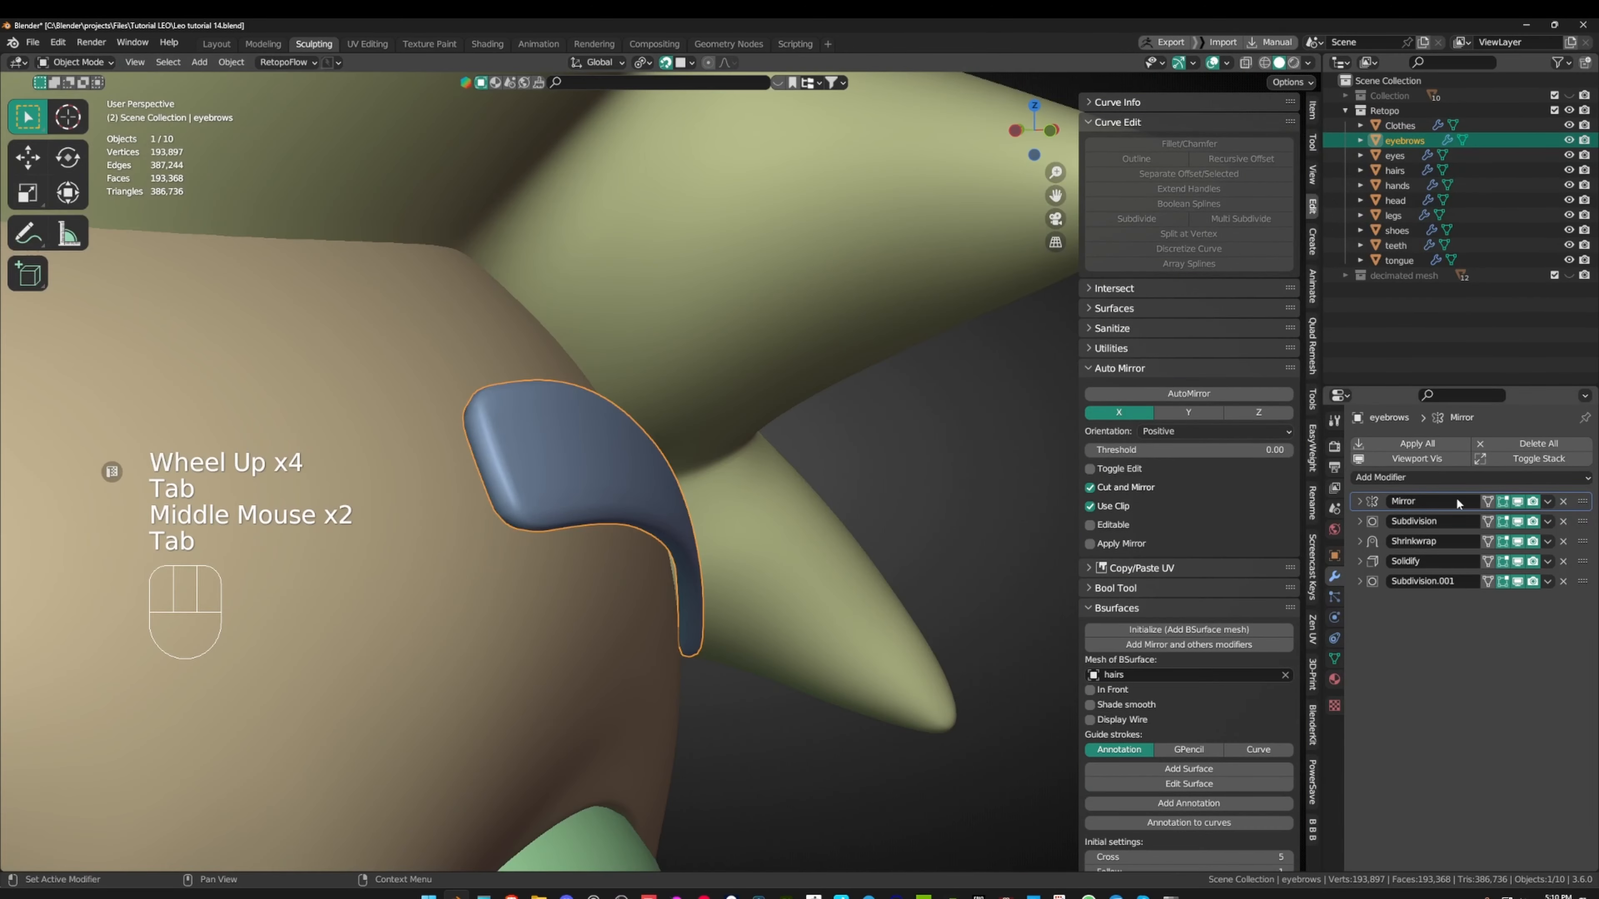
- Hide the eyebrows' Subdivision.001 modifier in the viewport while keeping Solidify displayed
{"action": "left_click", "coordinate": [1519, 562]}
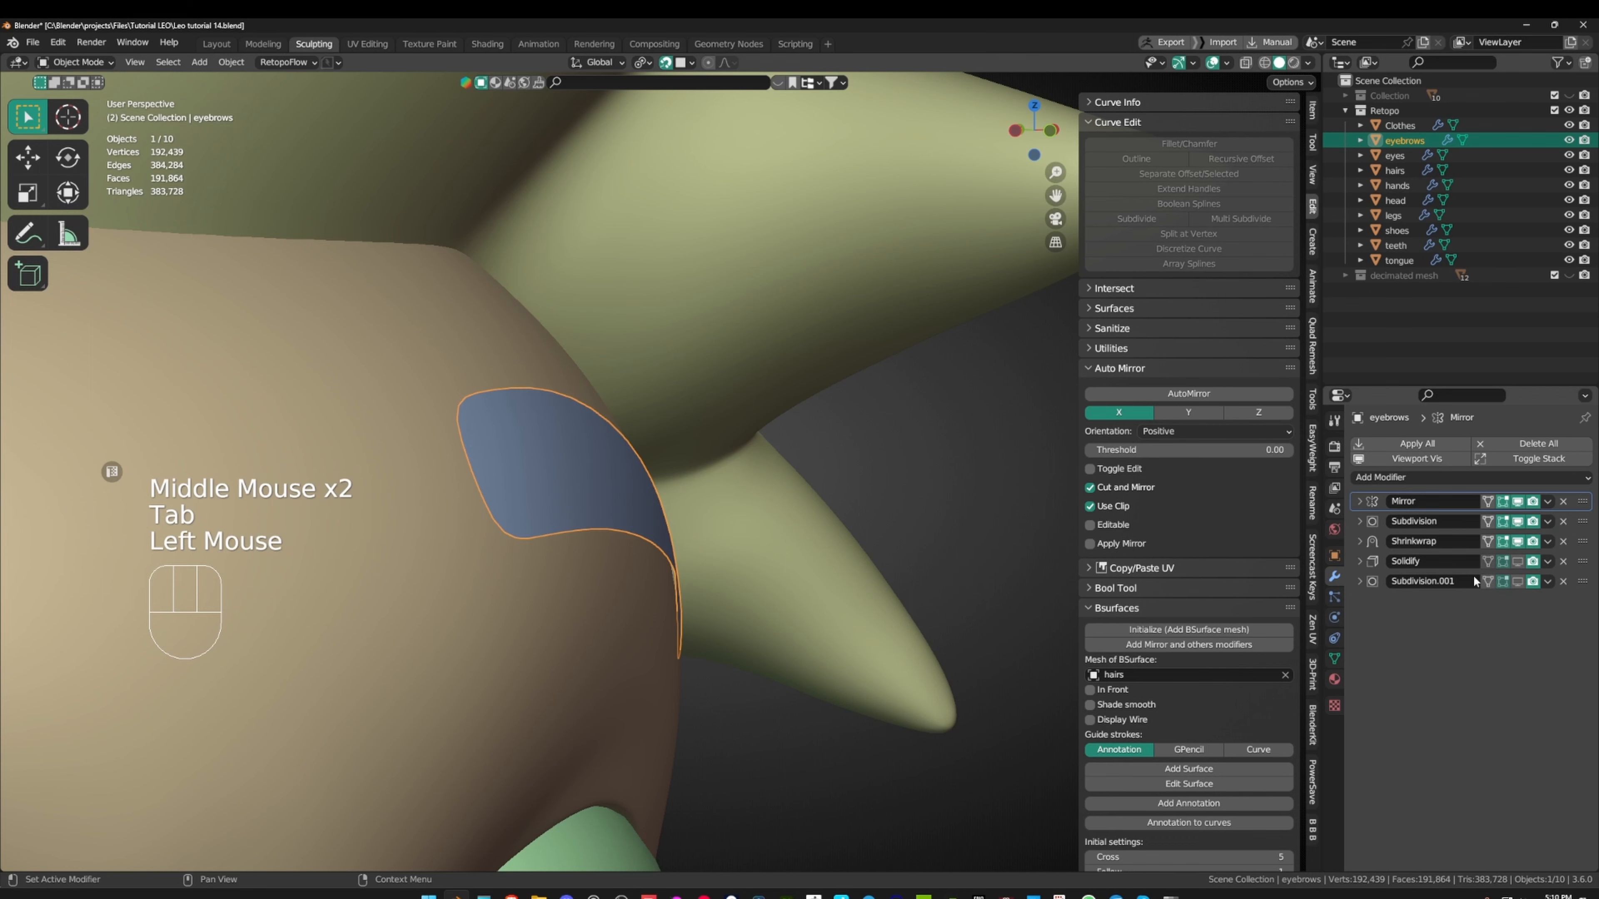
{"action": "left_click", "coordinate": [1520, 562]}
{"action": "middle_click_drag", "start_coordinate": [784, 328], "coordinate": [650, 274]}
{"action": "key", "text": "Tab"}
{"action": "key", "text": "Tab"}
- Turn on Display Wire for the eyebrows object
{"action": "key", "text": "q"}
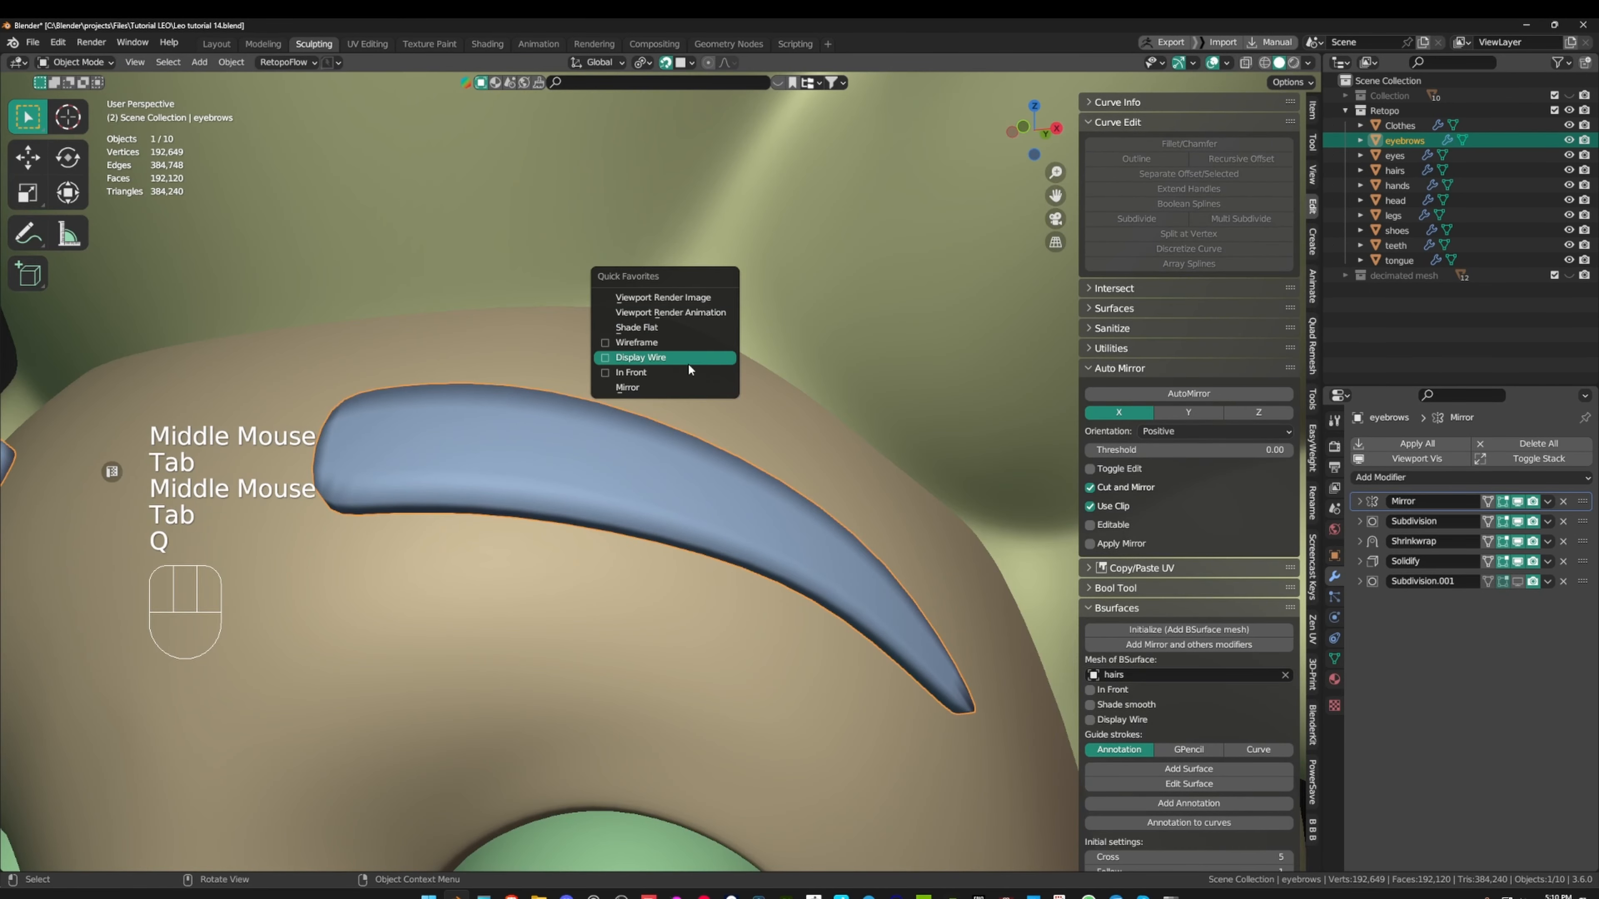
{"action": "left_click", "coordinate": [687, 343]}
{"action": "middle_click_drag", "start_coordinate": [750, 338], "coordinate": [813, 366]}
{"action": "key", "text": "q"}
{"action": "left_click", "coordinate": [820, 380]}
{"action": "key", "text": "q"}
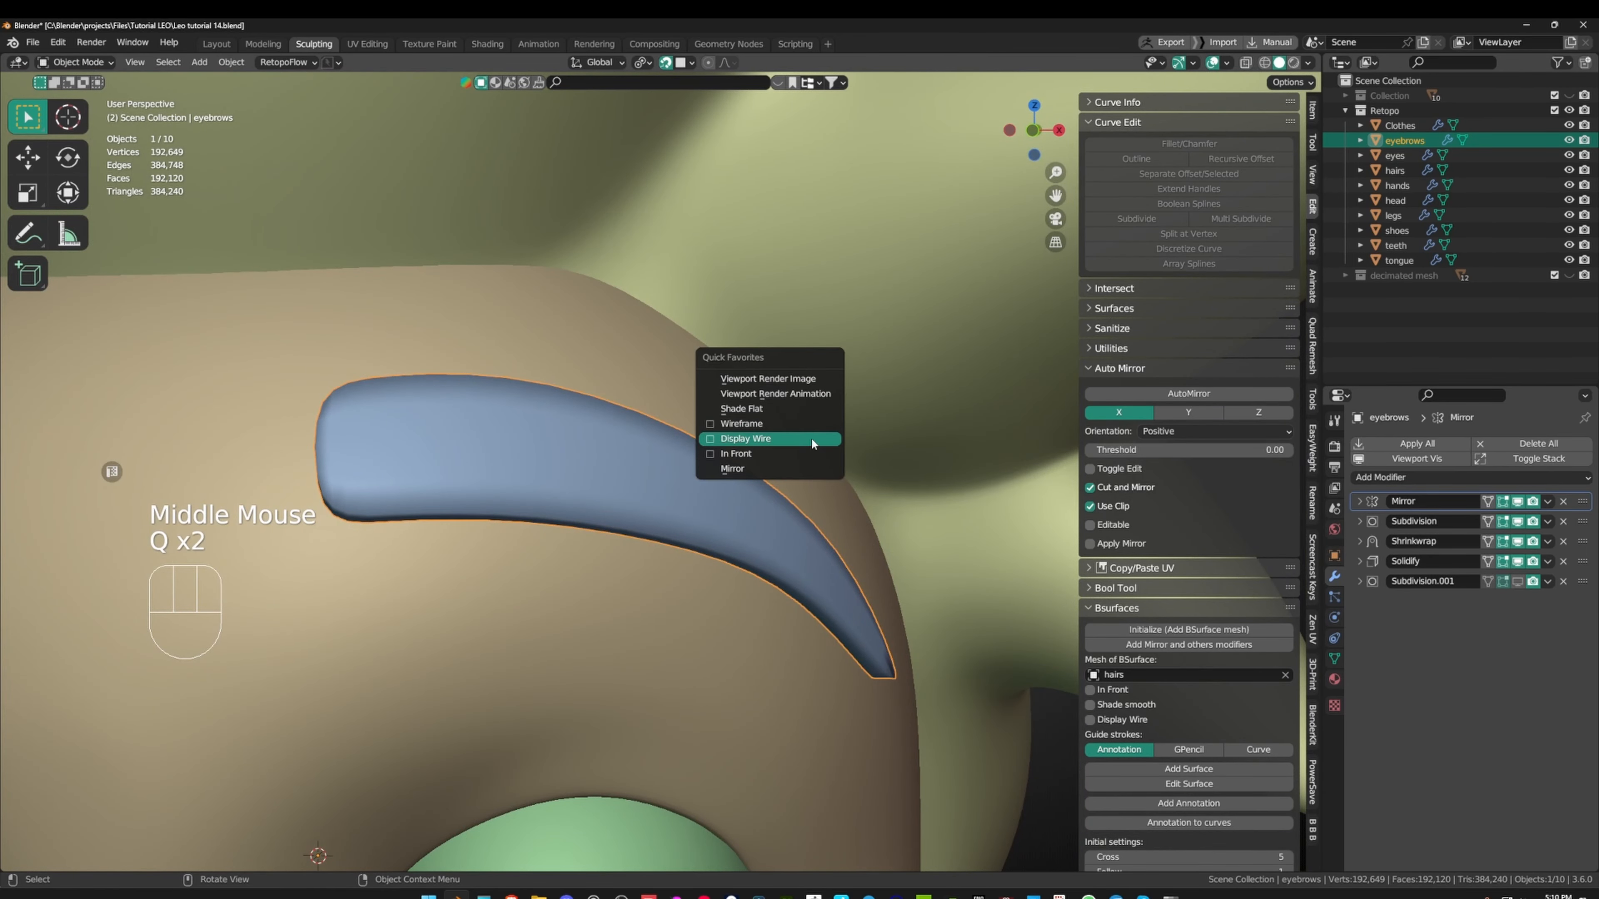
{"action": "left_click", "coordinate": [811, 439]}
{"action": "middle_click_drag", "start_coordinate": [686, 398], "coordinate": [563, 427]}
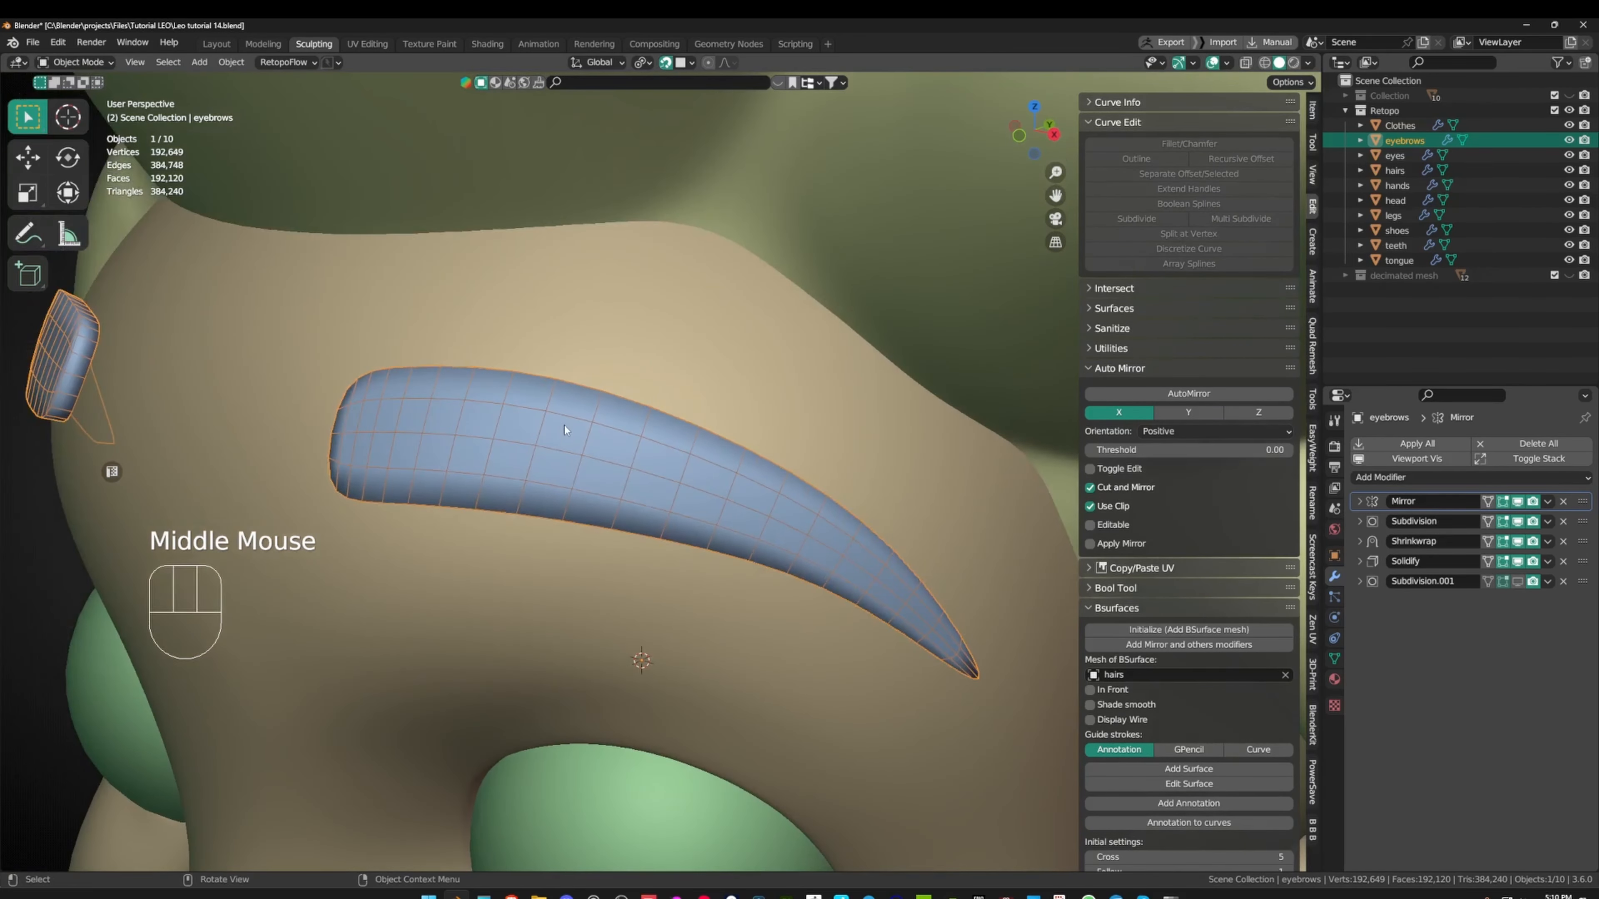
- Examine the eyebrows' wire topology and thickness against the forehead from several angles
{"action": "scroll", "coordinate": [562, 426], "scroll_direction": "down", "scroll_amount": 2}
{"action": "middle_click_drag", "start_coordinate": [673, 439], "coordinate": [435, 262]}
{"action": "scroll", "coordinate": [435, 262], "scroll_direction": "up", "scroll_amount": 2}
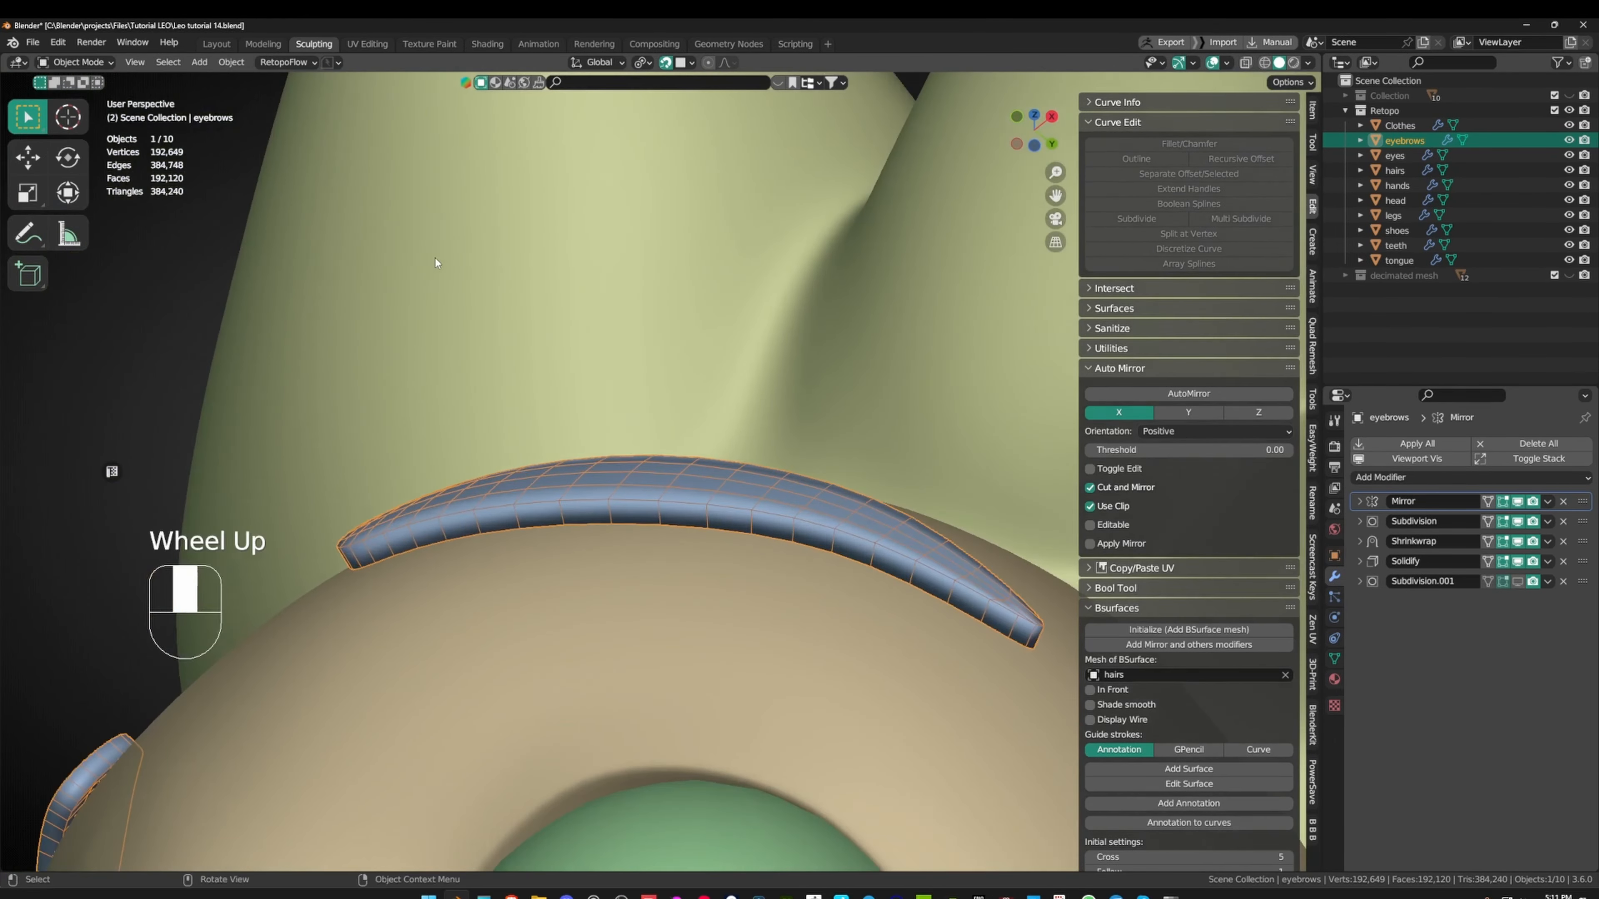
{"action": "scroll", "coordinate": [816, 303], "scroll_direction": "down", "scroll_amount": 1}
{"action": "scroll", "coordinate": [817, 302], "scroll_direction": "up", "scroll_amount": 1}
{"action": "middle_click_drag", "start_coordinate": [817, 302], "coordinate": [570, 387]}
{"action": "scroll", "coordinate": [570, 387], "scroll_direction": "down", "scroll_amount": 1}
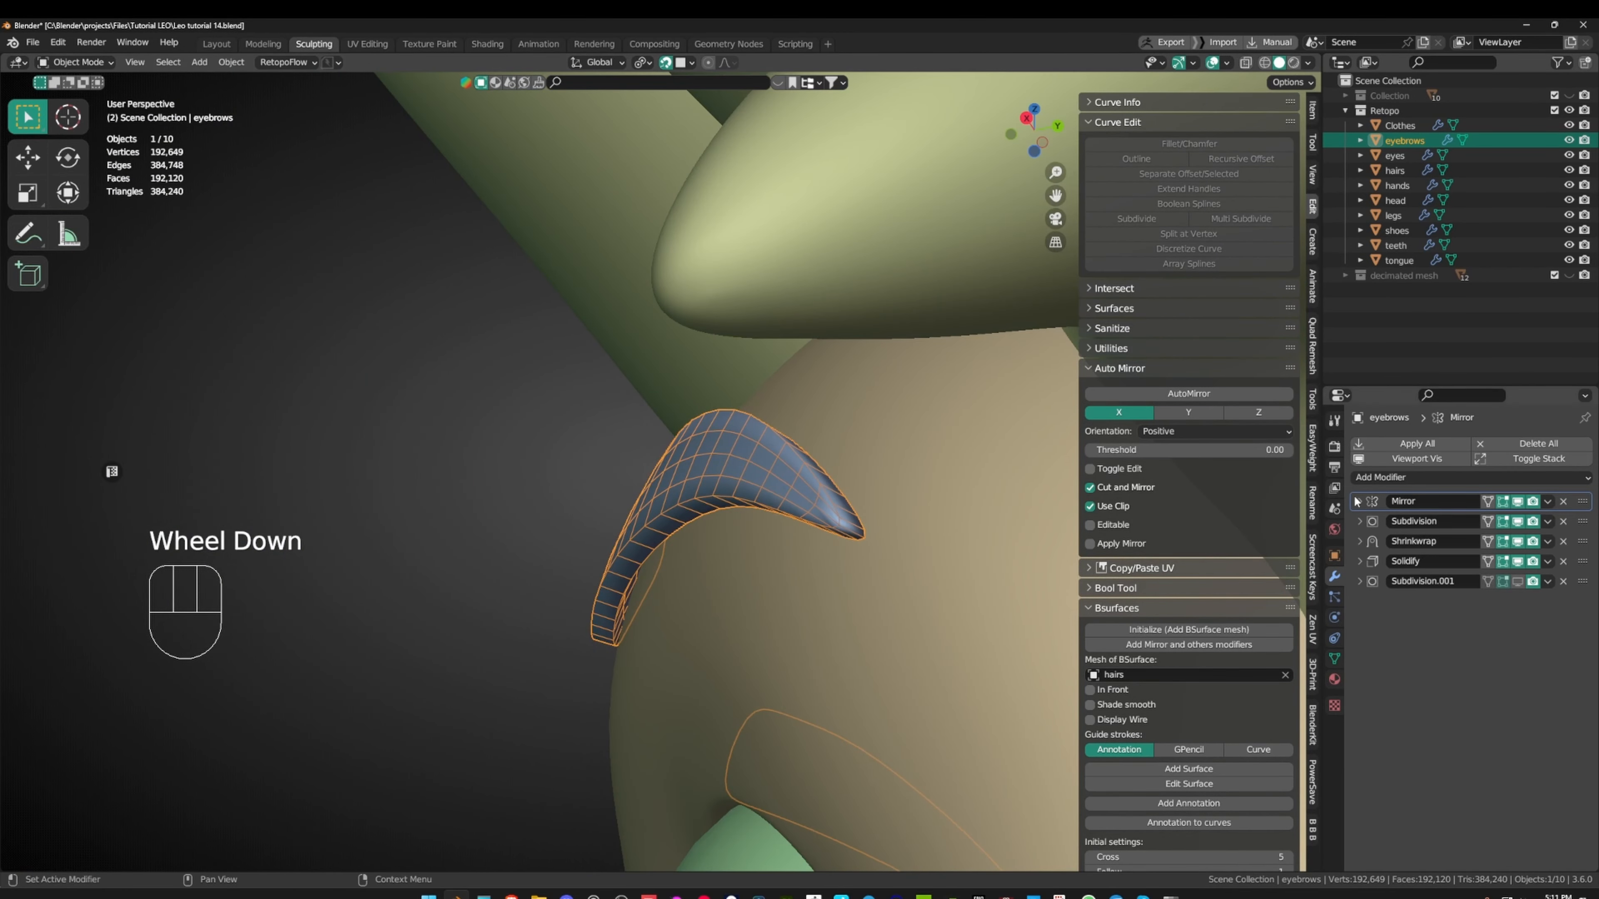
{"action": "middle_click_drag", "start_coordinate": [825, 323], "coordinate": [731, 328]}
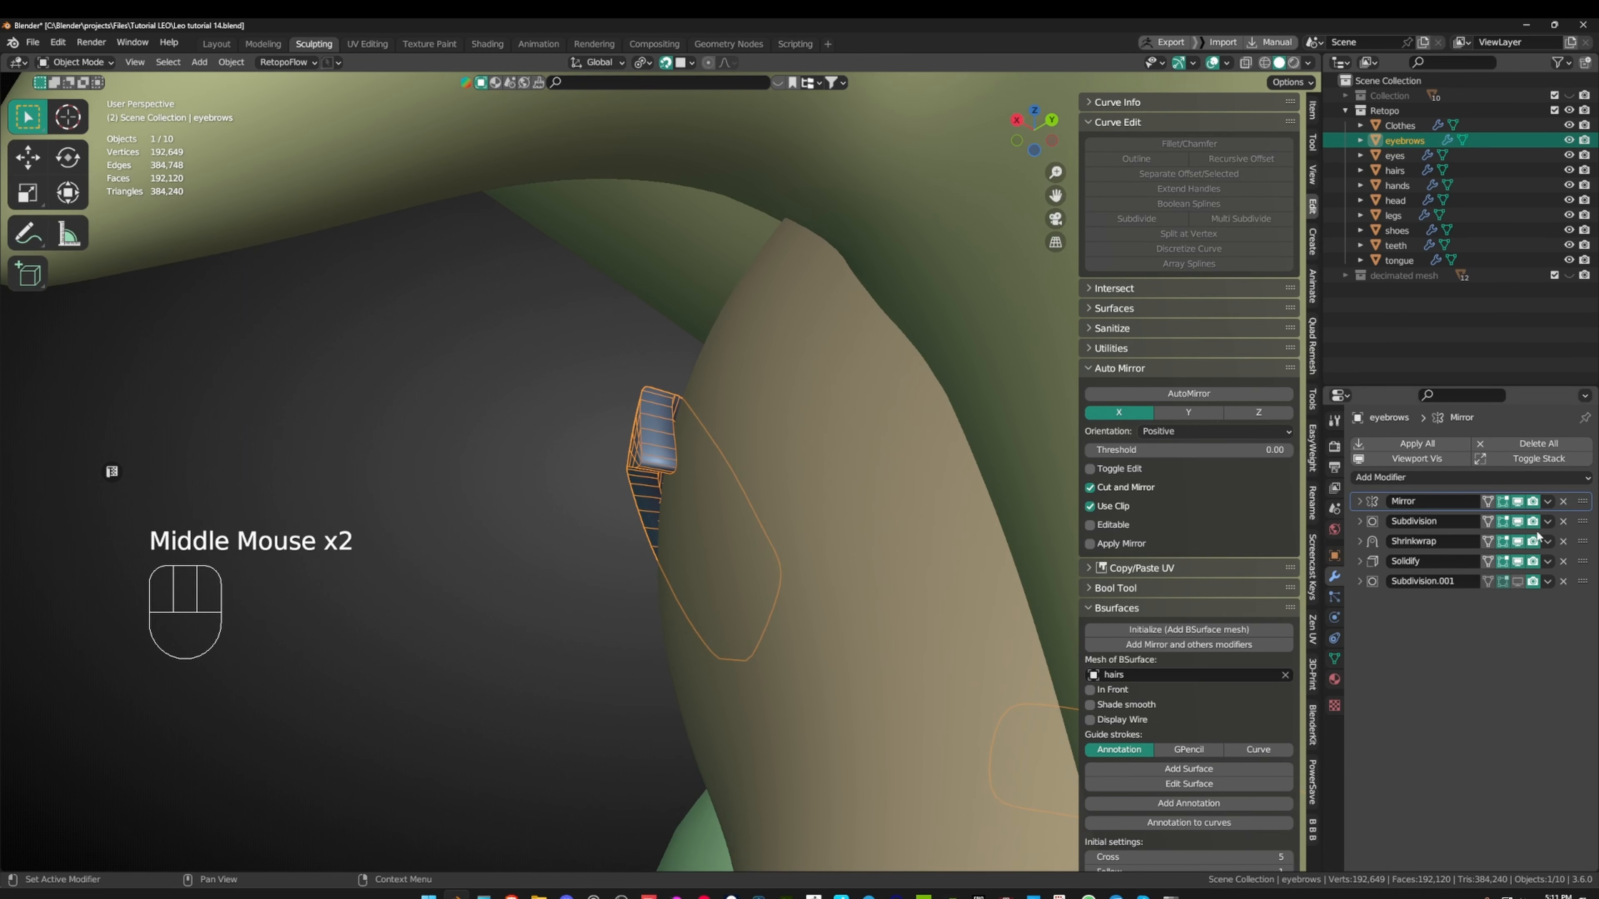
- Apply the eyebrows' Subdivision, Shrinkwrap and Solidify modifiers and show Subdivision.001 in the viewport
{"action": "left_click_drag", "start_coordinate": [1546, 522], "coordinate": [1469, 537]}
{"action": "left_click", "coordinate": [1547, 522]}
{"action": "left_click", "coordinate": [1517, 521]}
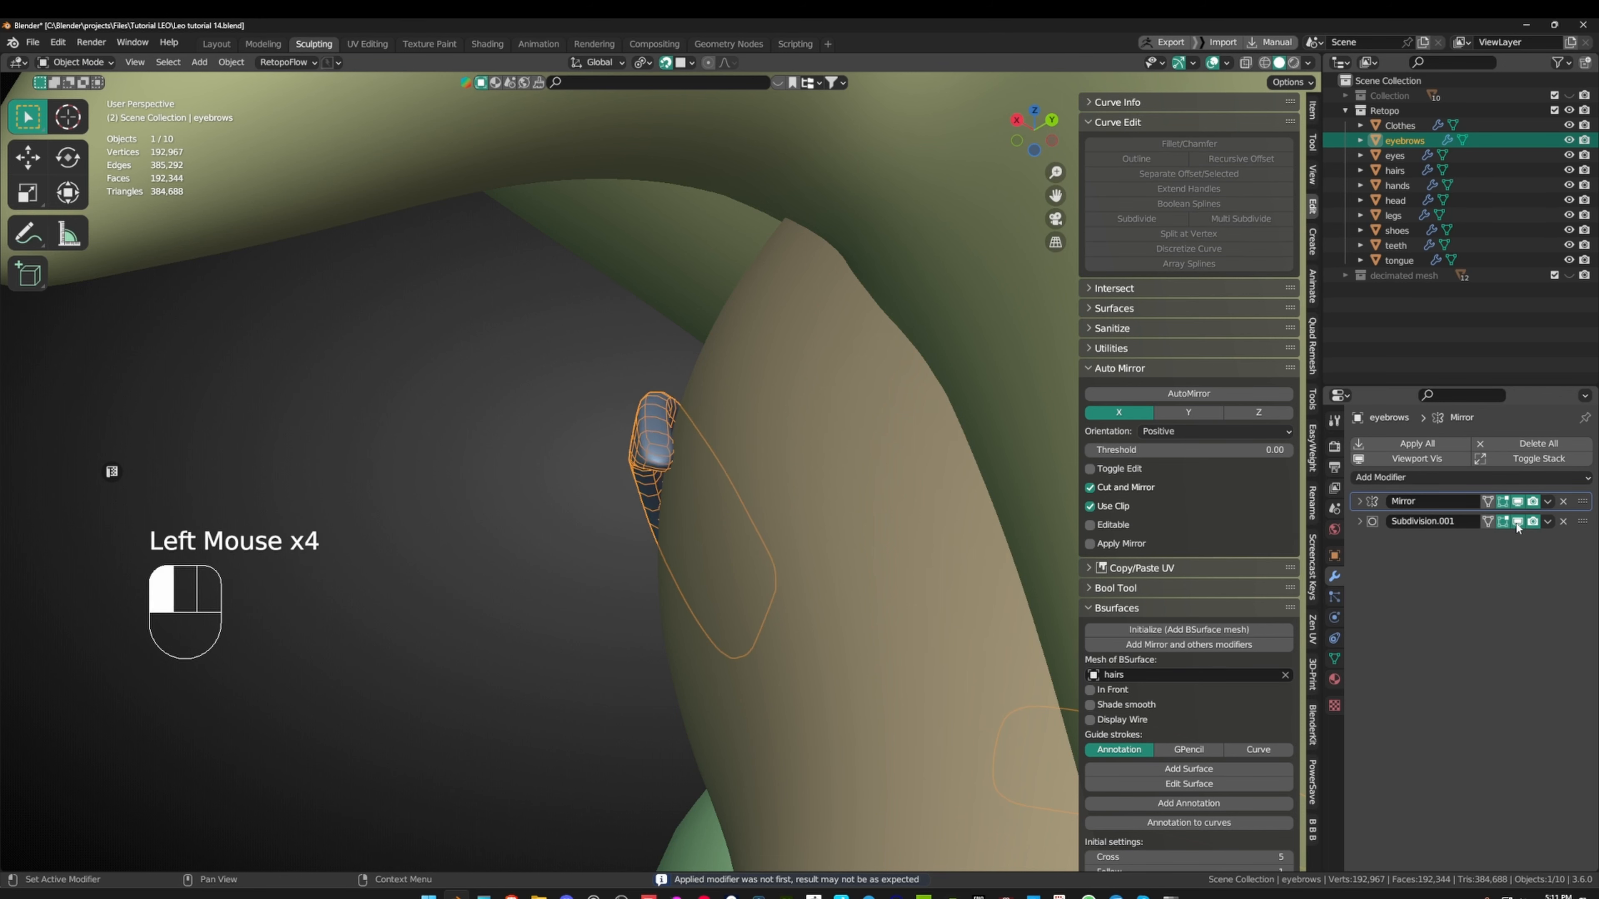
- Add a centred edge loop around the rim of the eyebrow with Loop Cut
{"action": "middle_click_drag", "start_coordinate": [781, 369], "coordinate": [793, 453]}
{"action": "key", "text": "Tab"}
{"action": "key", "text": "ctrl+r"}
{"action": "left_click", "coordinate": [705, 498]}
{"action": "right_click", "coordinate": [705, 498]}
{"action": "scroll", "coordinate": [693, 441], "scroll_direction": "down", "scroll_amount": 1}
{"action": "middle_click_drag", "start_coordinate": [522, 409], "coordinate": [1349, 463]}
{"action": "scroll", "coordinate": [700, 457], "scroll_direction": "down", "scroll_amount": 2}
{"action": "key", "text": "Tab"}
{"action": "scroll", "coordinate": [823, 382], "scroll_direction": "up", "scroll_amount": 4}
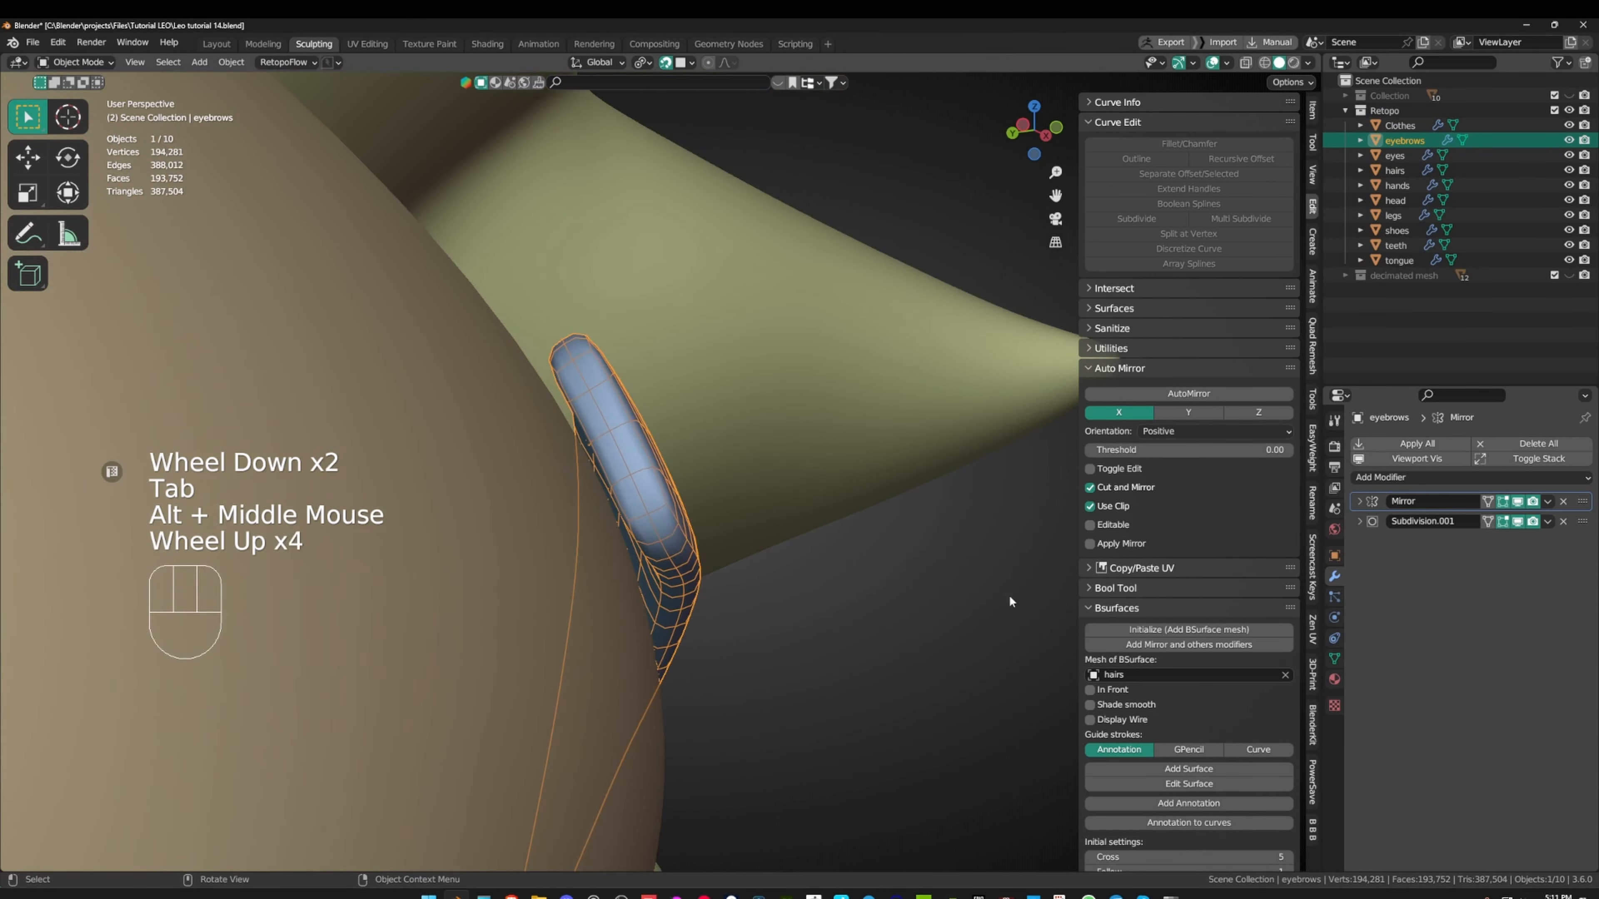
- Set the viewport level of the eyebrows' Subdivision.001 modifier to 2
{"action": "left_click", "coordinate": [862, 502]}
{"action": "middle_click_drag", "start_coordinate": [862, 502], "coordinate": [497, 449]}
{"action": "left_click", "coordinate": [1360, 522]}
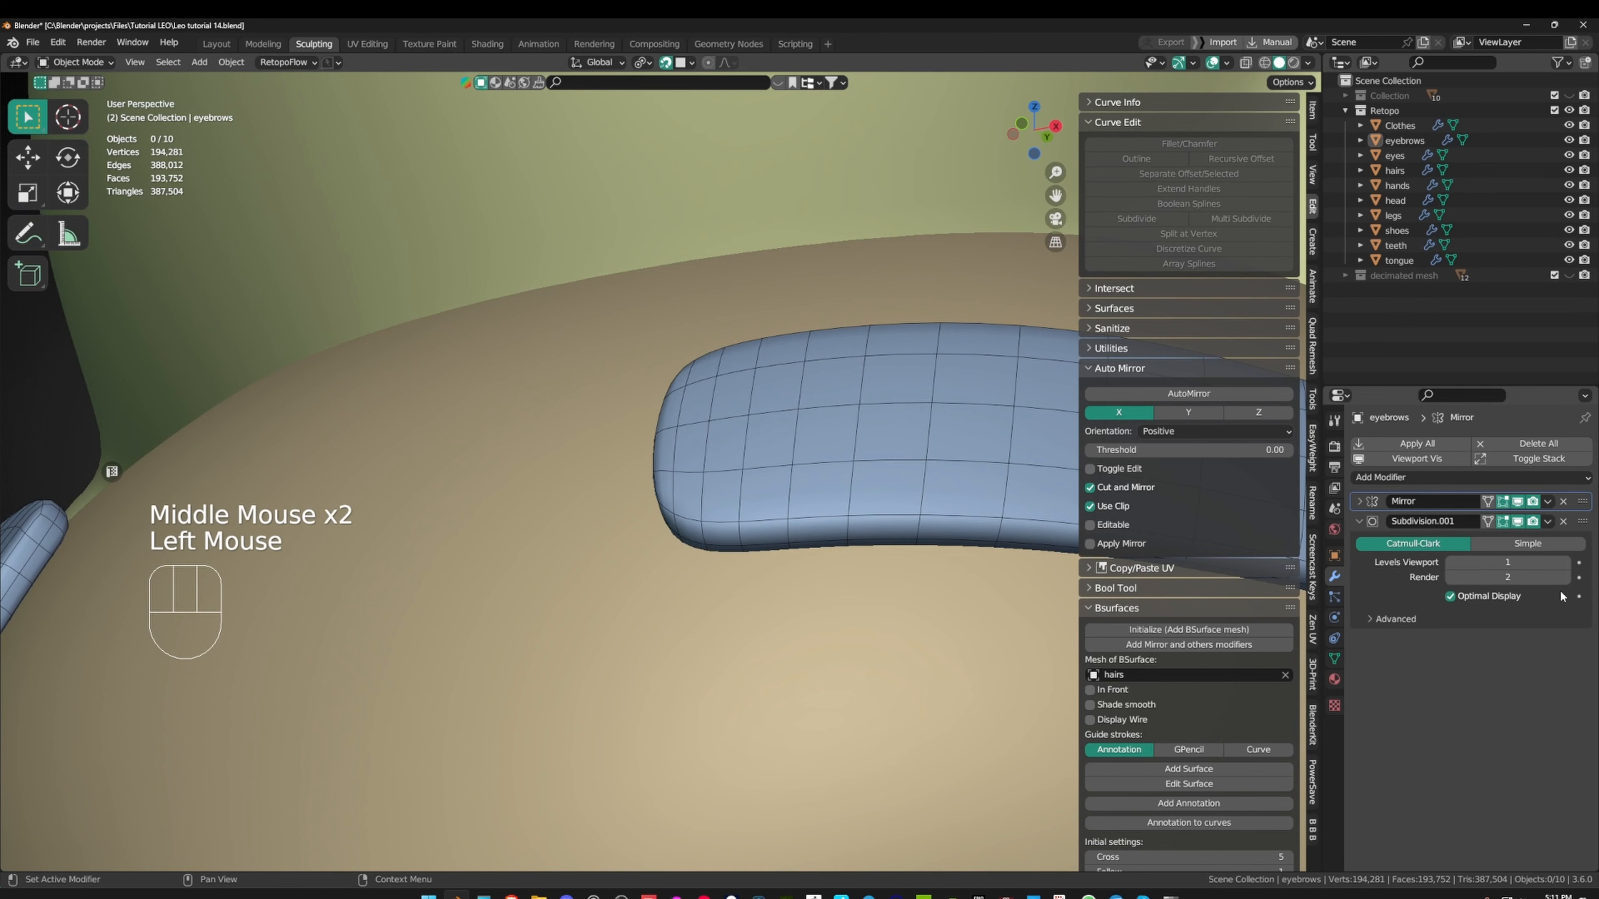
{"action": "left_click", "coordinate": [1568, 563]}
{"action": "scroll", "coordinate": [832, 457], "scroll_direction": "down", "scroll_amount": 2}
{"action": "middle_click_drag", "start_coordinate": [831, 457], "coordinate": [638, 352]}
{"action": "scroll", "coordinate": [695, 359], "scroll_direction": "up", "scroll_amount": 2}
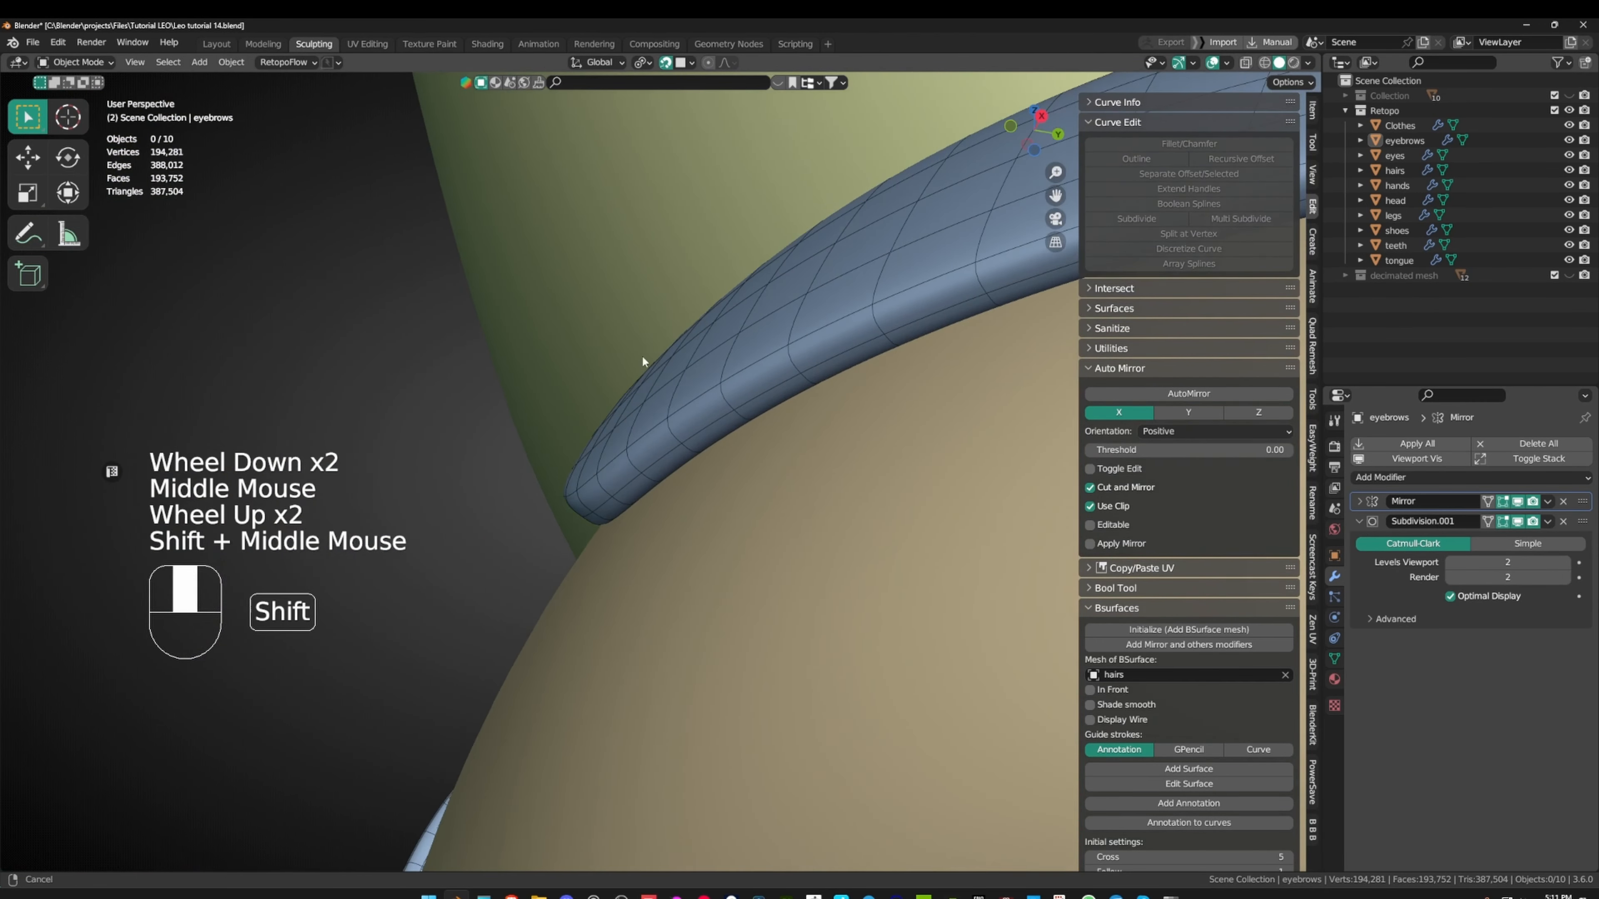
- Select the edge loop running around the middle of the eyebrow's rim in edge mode
{"action": "key", "text": "Tab"}
{"action": "scroll", "coordinate": [719, 413], "scroll_direction": "up", "scroll_amount": 2}
{"action": "key", "text": "2"}
{"action": "left_click", "coordinate": [720, 410]}
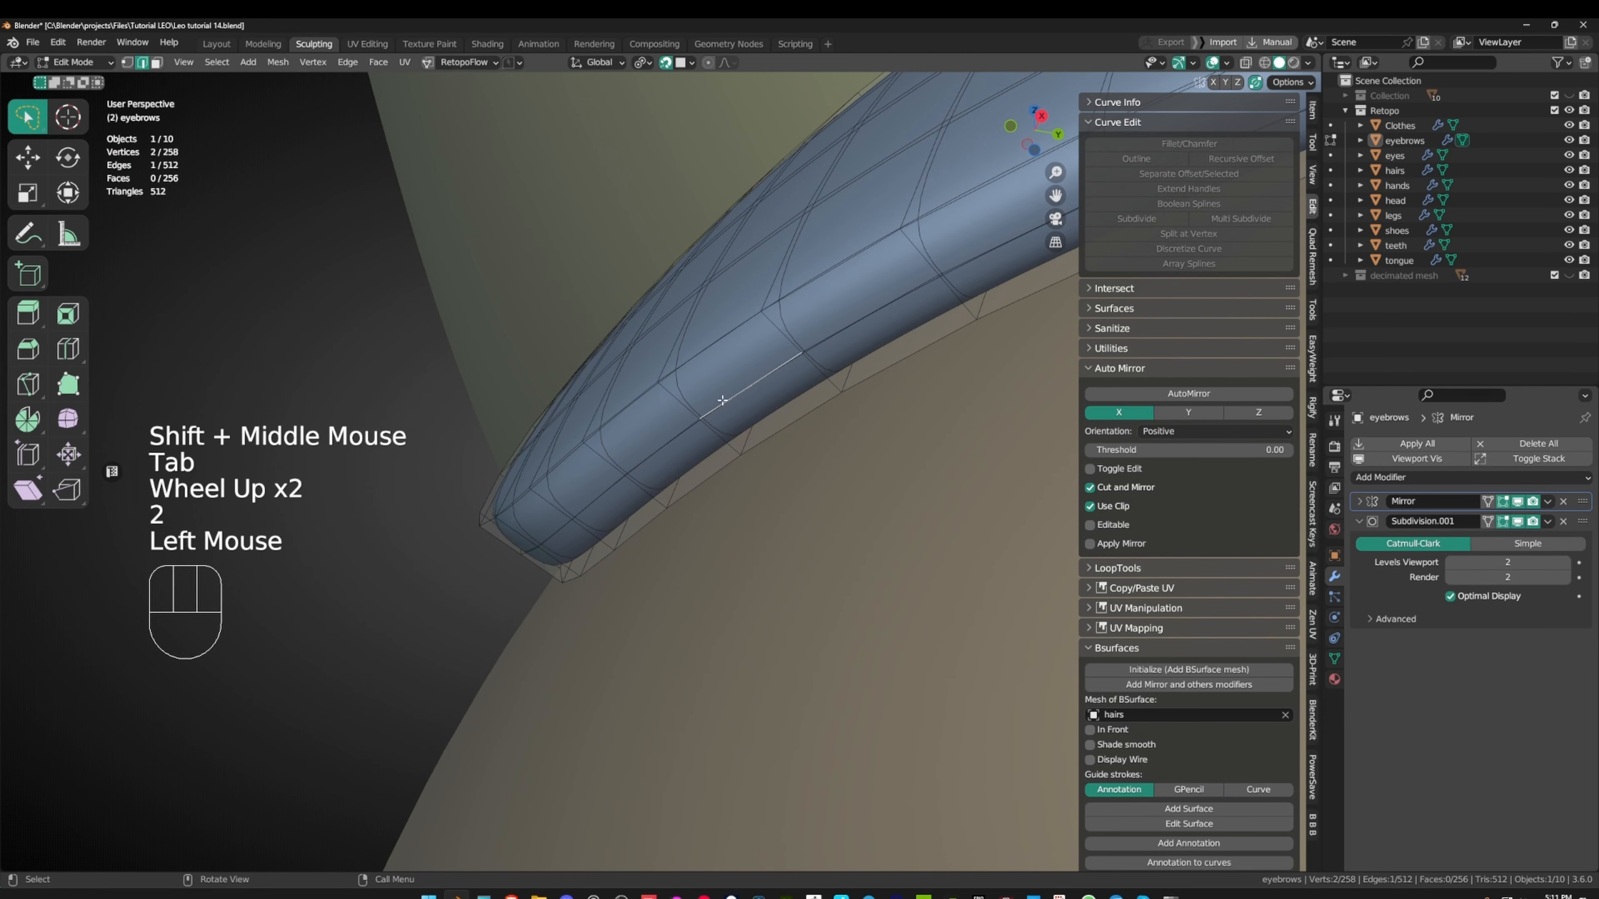
{"action": "left_click", "coordinate": [724, 403], "text": "alt"}
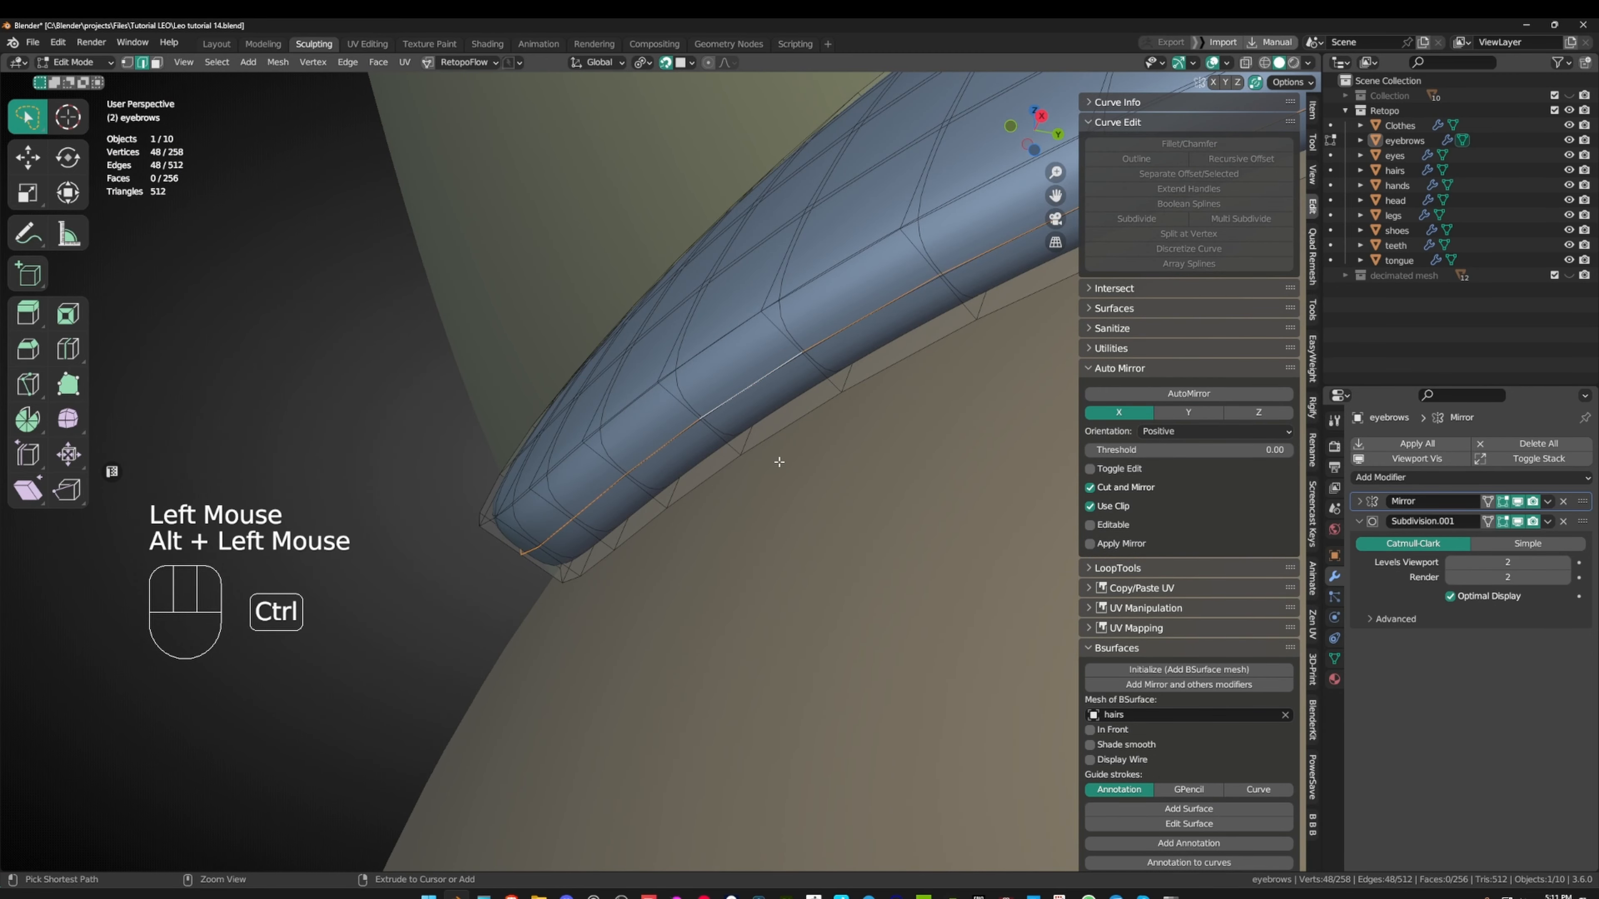
- Try a single-segment bevel of about 0.011 m on the eyebrow's rim loop, inspect the shading, and undo it
{"action": "key", "text": "ctrl+b"}
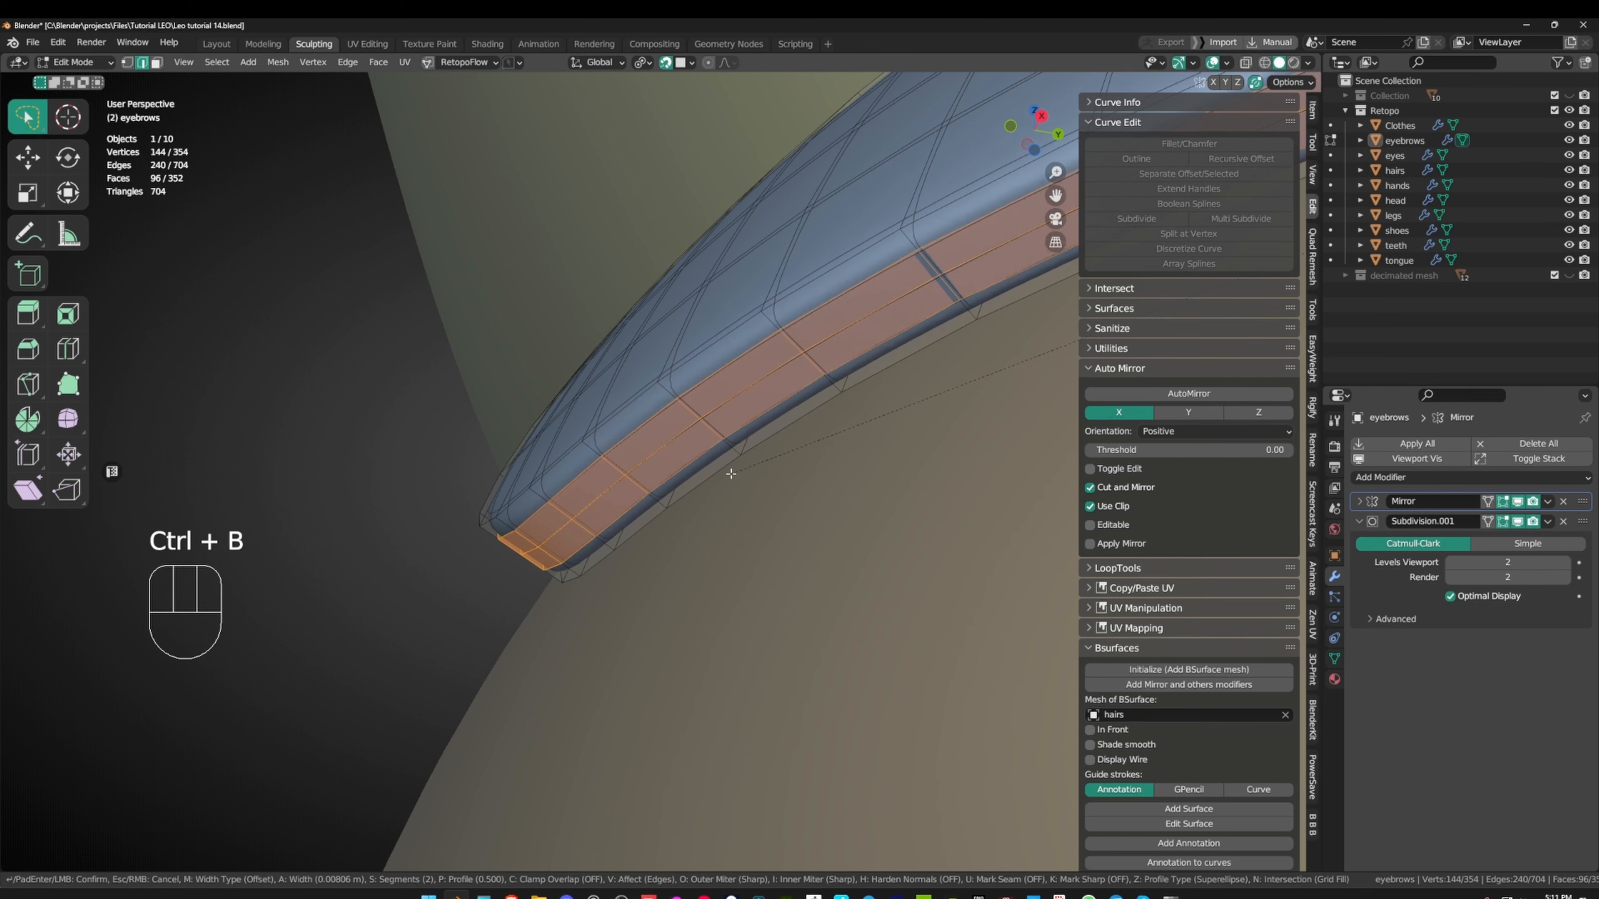
{"action": "left_click", "coordinate": [710, 464]}
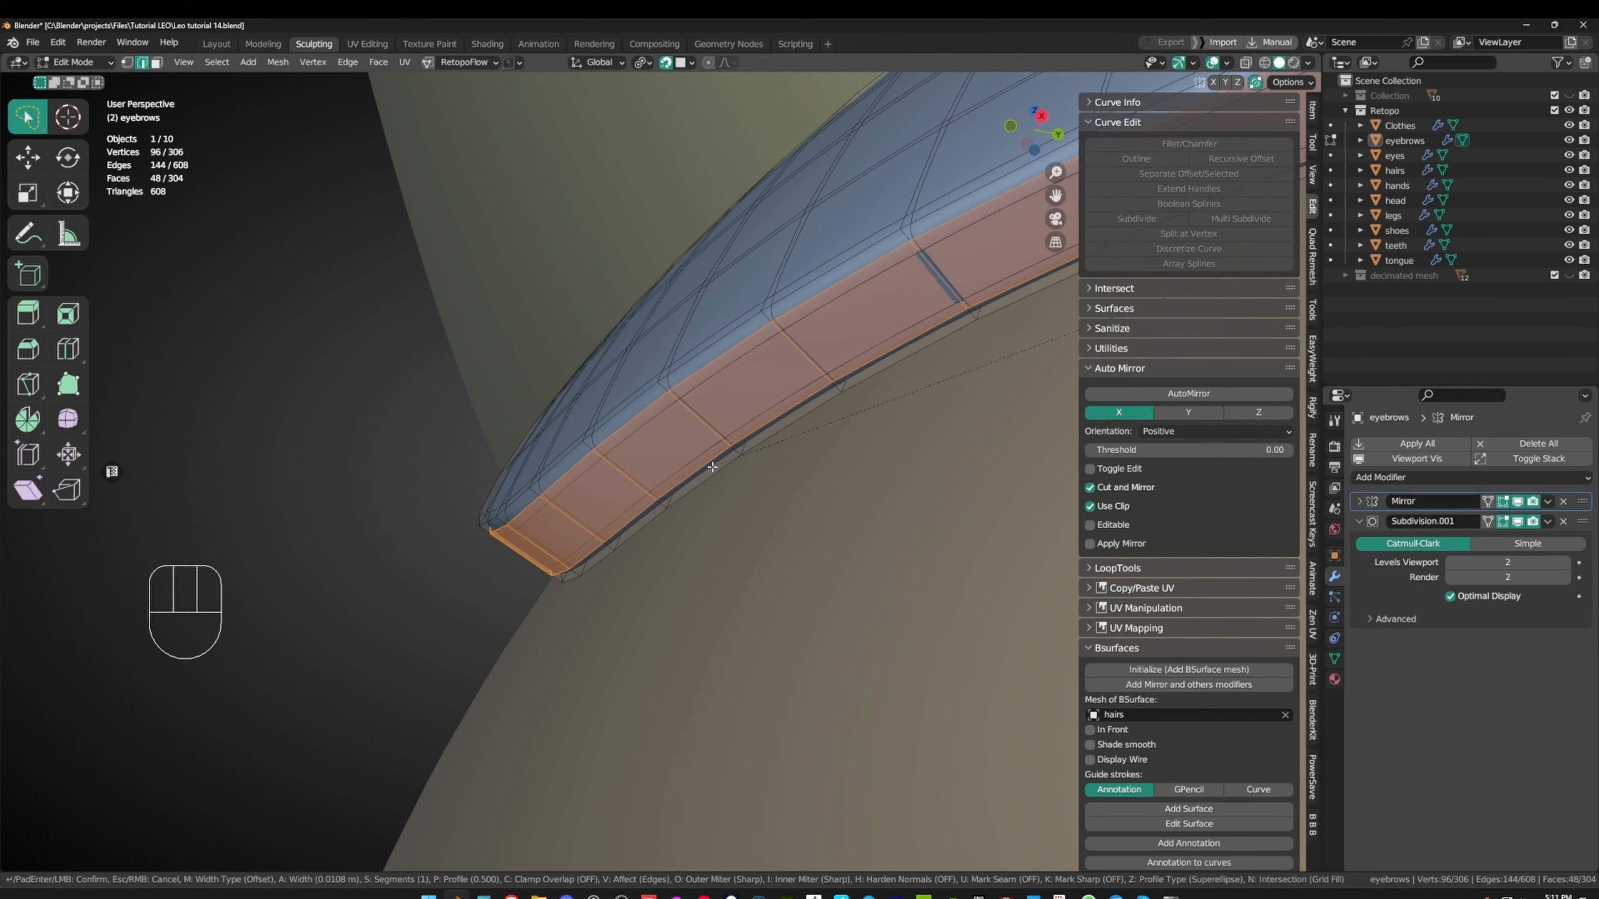
{"action": "key", "text": "Tab"}
{"action": "key", "text": "shift+alt+z"}
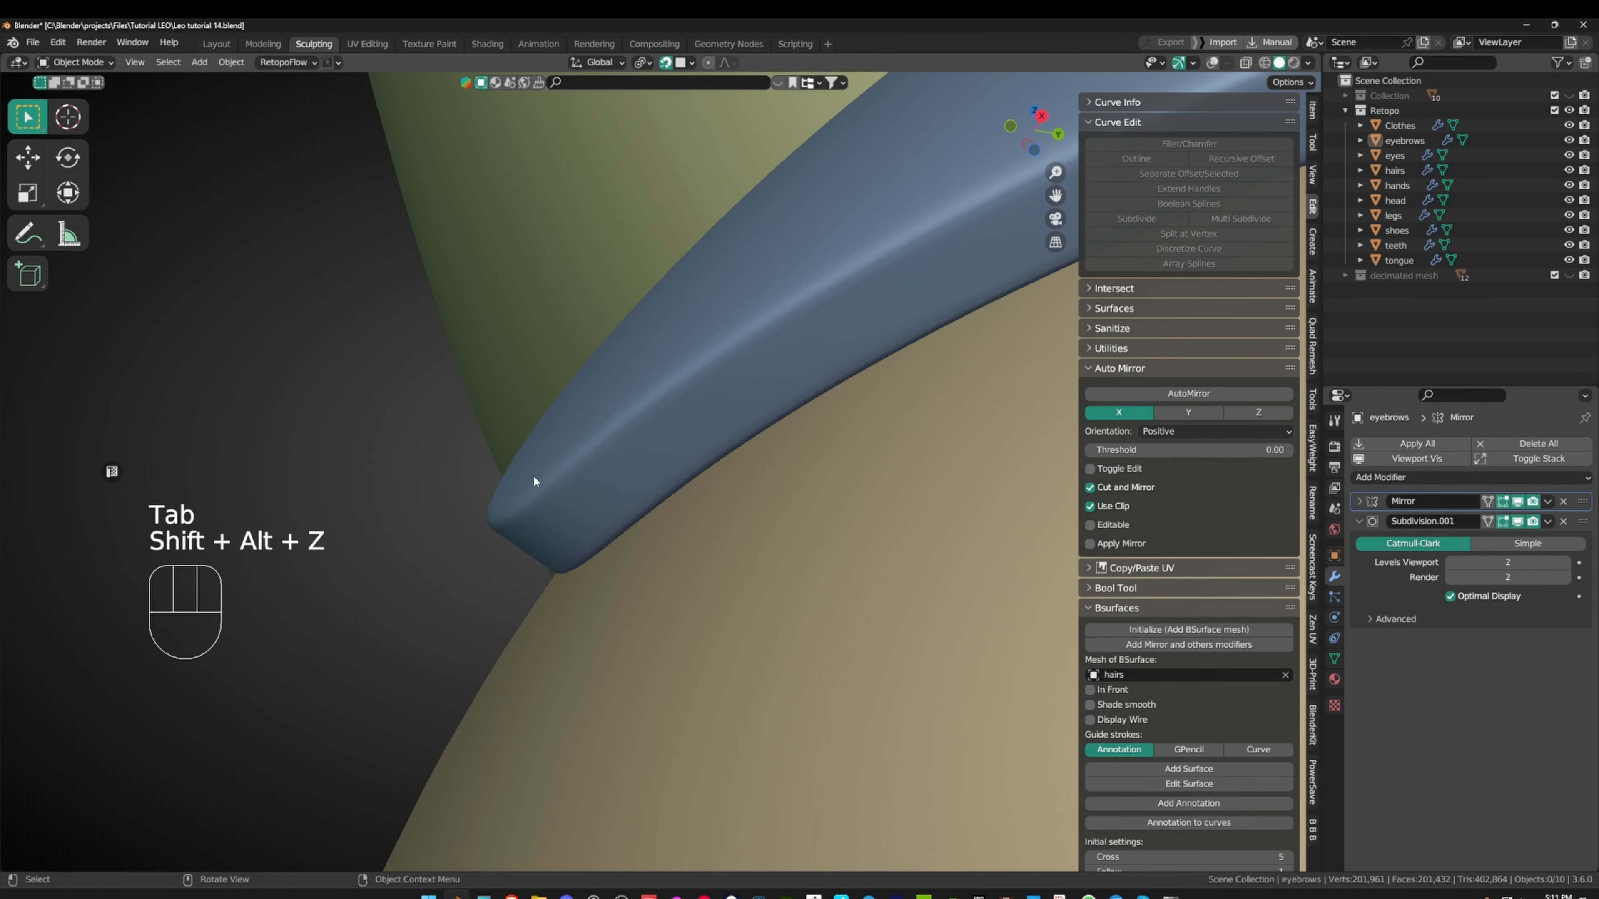
{"action": "scroll", "coordinate": [535, 479], "scroll_direction": "down", "scroll_amount": 2}
{"action": "middle_click_drag", "start_coordinate": [535, 479], "coordinate": [804, 484]}
{"action": "key", "text": "shift+alt+z"}
{"action": "scroll", "coordinate": [803, 484], "scroll_direction": "up", "scroll_amount": 2}
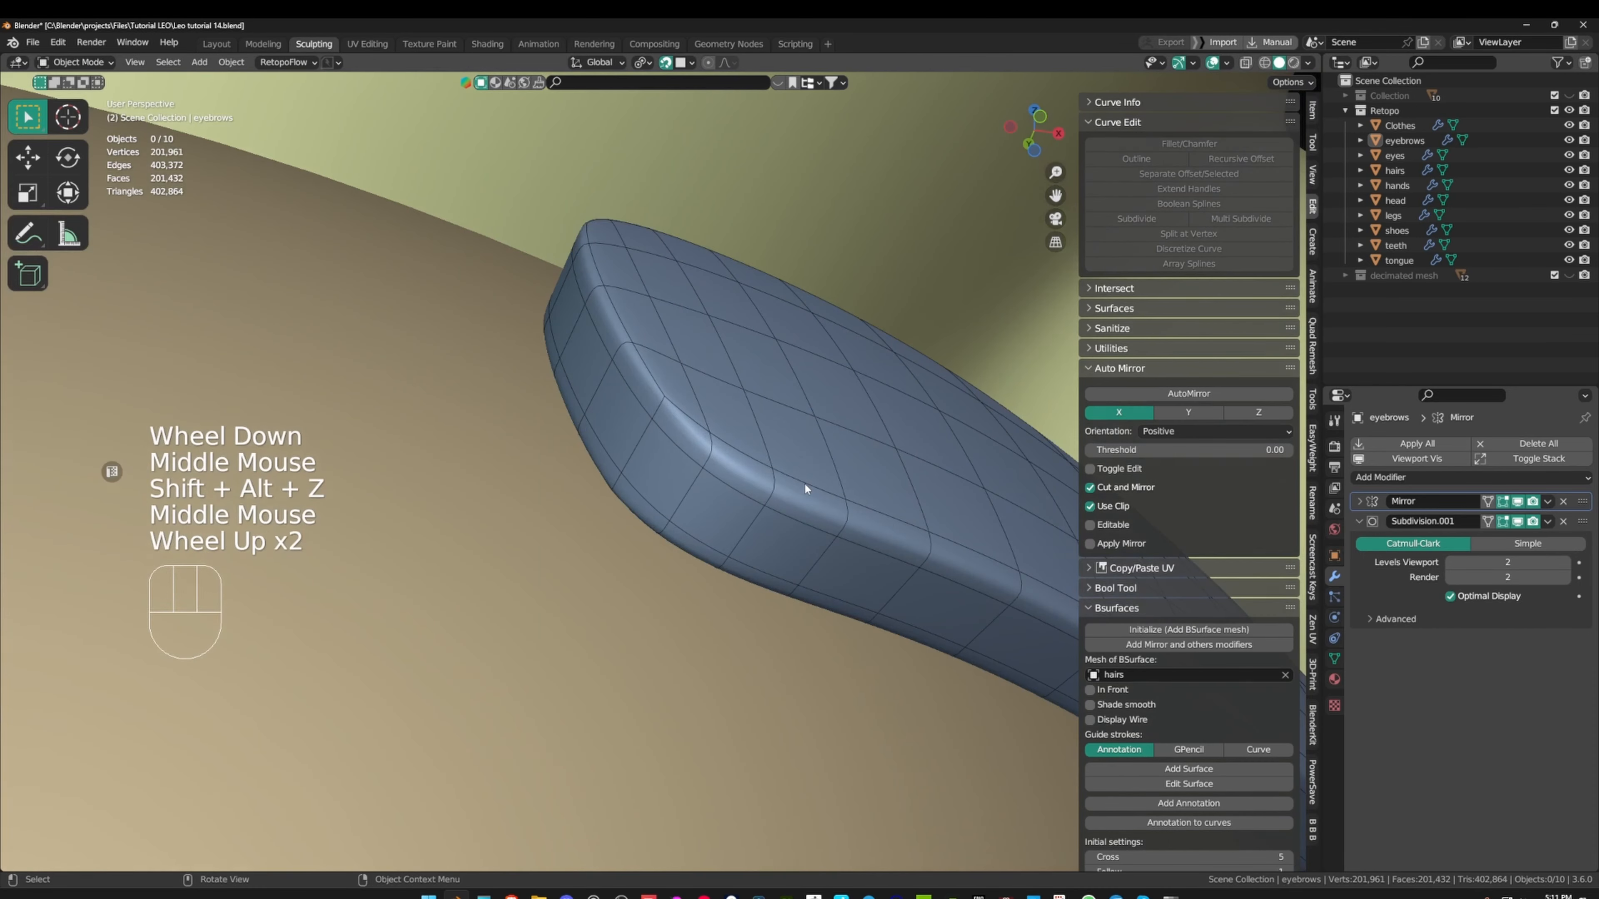
{"action": "key", "text": "ctrl+z"}
{"action": "key", "text": "ctrl+z"}
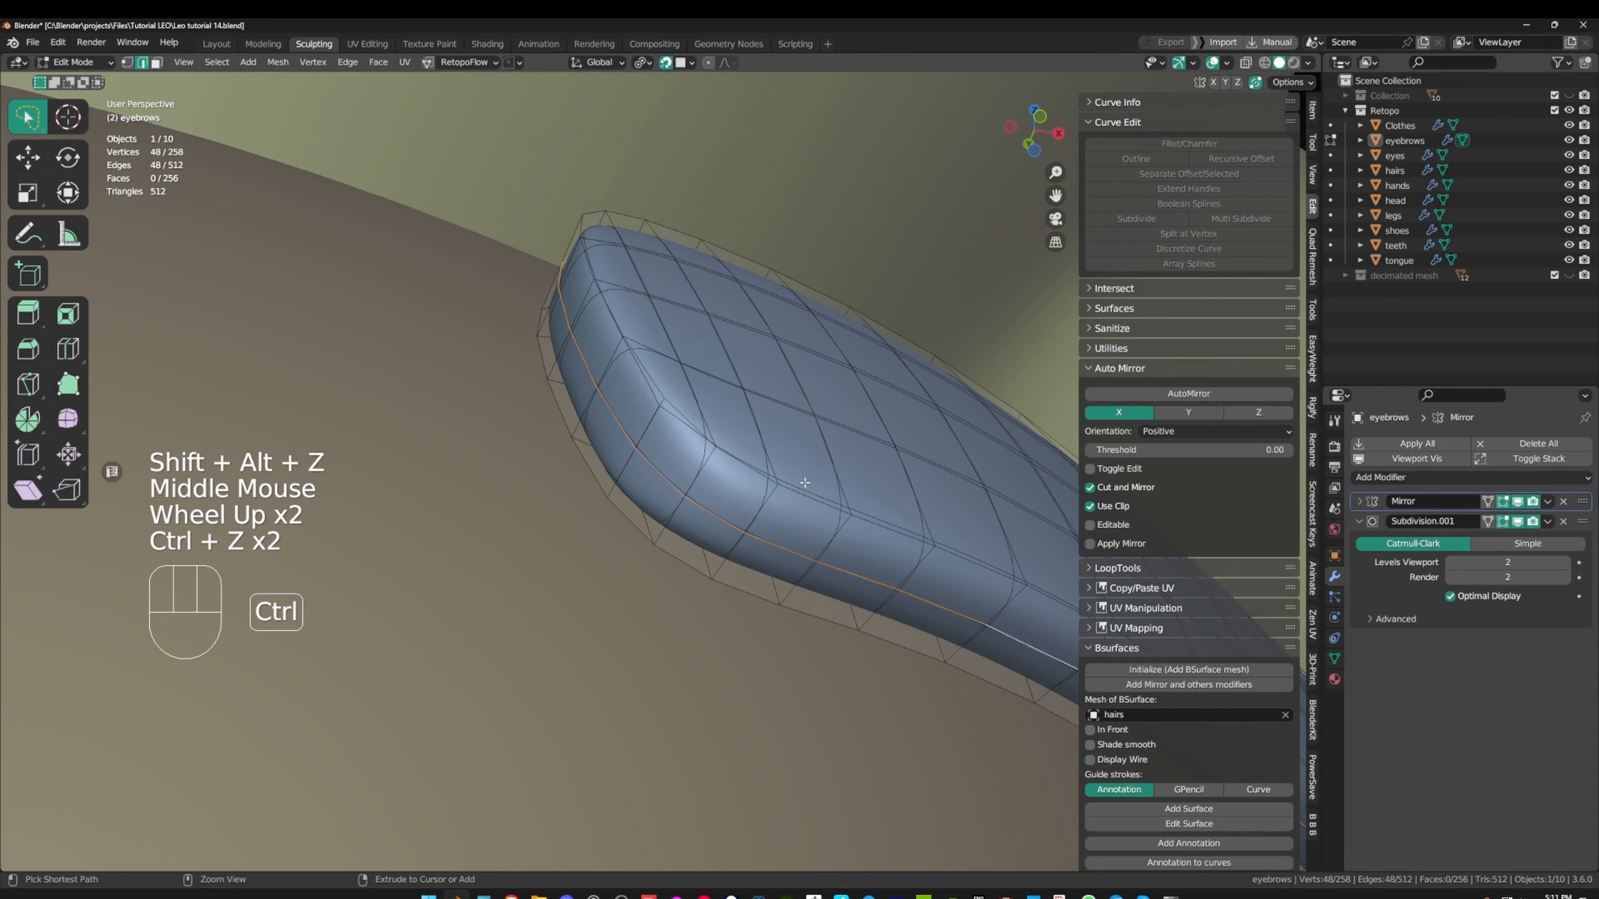
- Bevel the eyebrow's rim loop by about 0.008 m with one segment and return to Object Mode
{"action": "key", "text": "ctrl+b"}
{"action": "left_click", "coordinate": [818, 469]}
{"action": "key", "text": "shift+alt+z"}
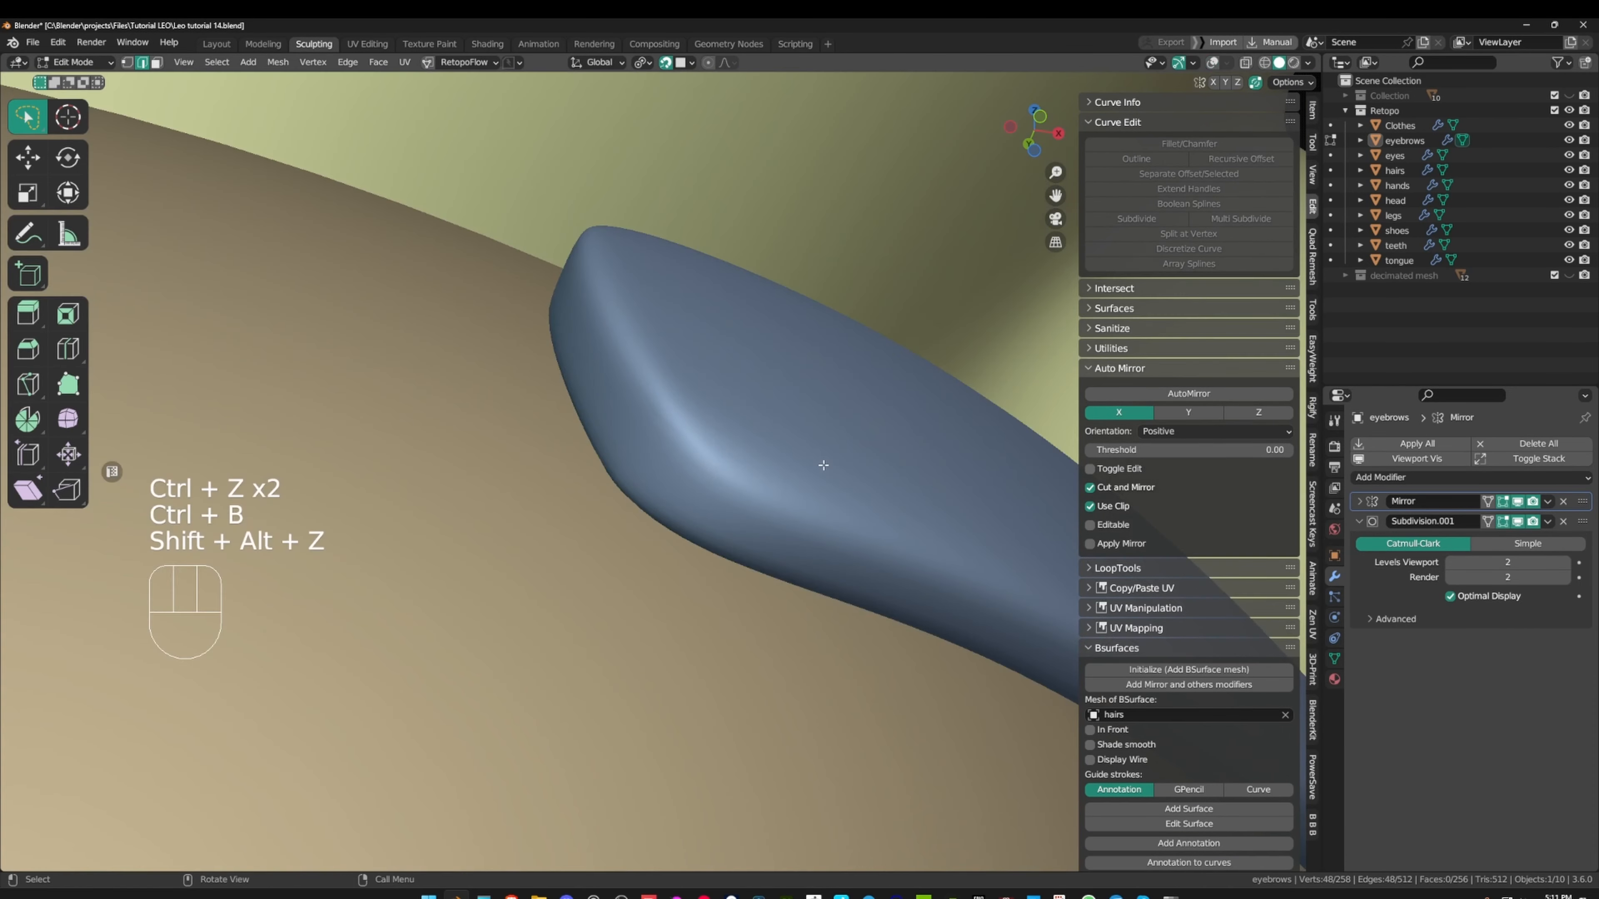
{"action": "key", "text": "ctrl+b"}
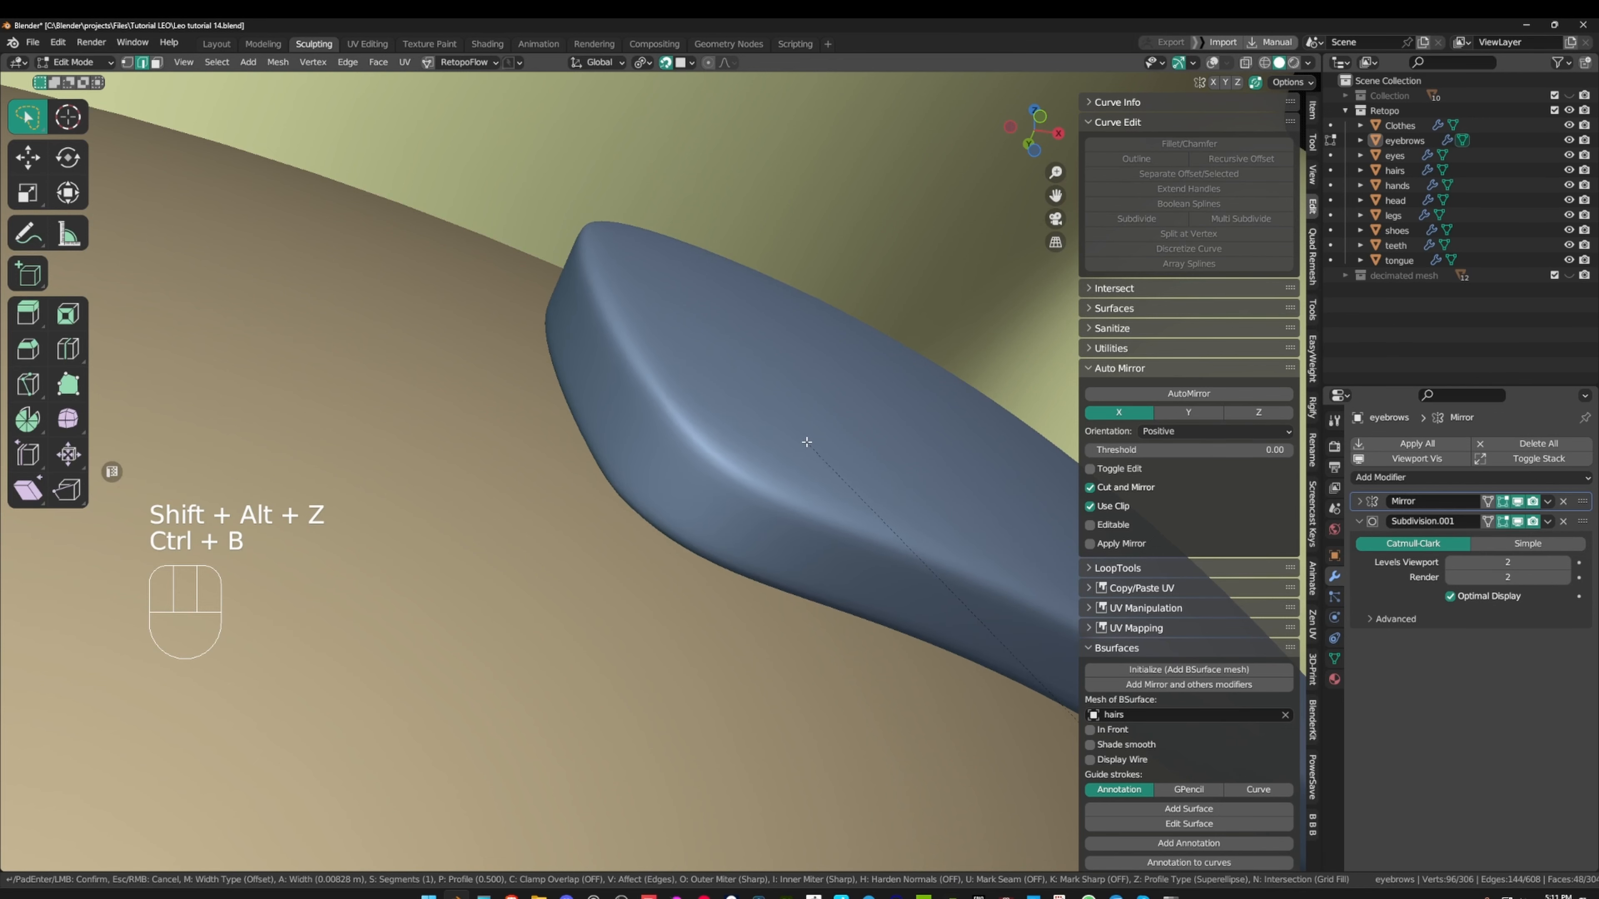
{"action": "left_click", "coordinate": [806, 442]}
{"action": "scroll", "coordinate": [804, 446], "scroll_direction": "down", "scroll_amount": 2}
{"action": "middle_click_drag", "start_coordinate": [803, 446], "coordinate": [740, 496]}
{"action": "key", "text": "shift+alt+z"}
{"action": "scroll", "coordinate": [668, 426], "scroll_direction": "up", "scroll_amount": 2}
{"action": "left_click", "coordinate": [404, 385]}
{"action": "scroll", "coordinate": [518, 357], "scroll_direction": "down", "scroll_amount": 2}
{"action": "scroll", "coordinate": [520, 391], "scroll_direction": "down", "scroll_amount": 1}
{"action": "key", "text": "Tab"}
- Save the file and turn off Display Wire for the eyebrows
{"action": "key", "text": "ctrl+s"}
{"action": "scroll", "coordinate": [831, 462], "scroll_direction": "down", "scroll_amount": 1}
{"action": "key", "text": "q"}
{"action": "left_click", "coordinate": [793, 509]}
{"action": "scroll", "coordinate": [781, 391], "scroll_direction": "down", "scroll_amount": 1}
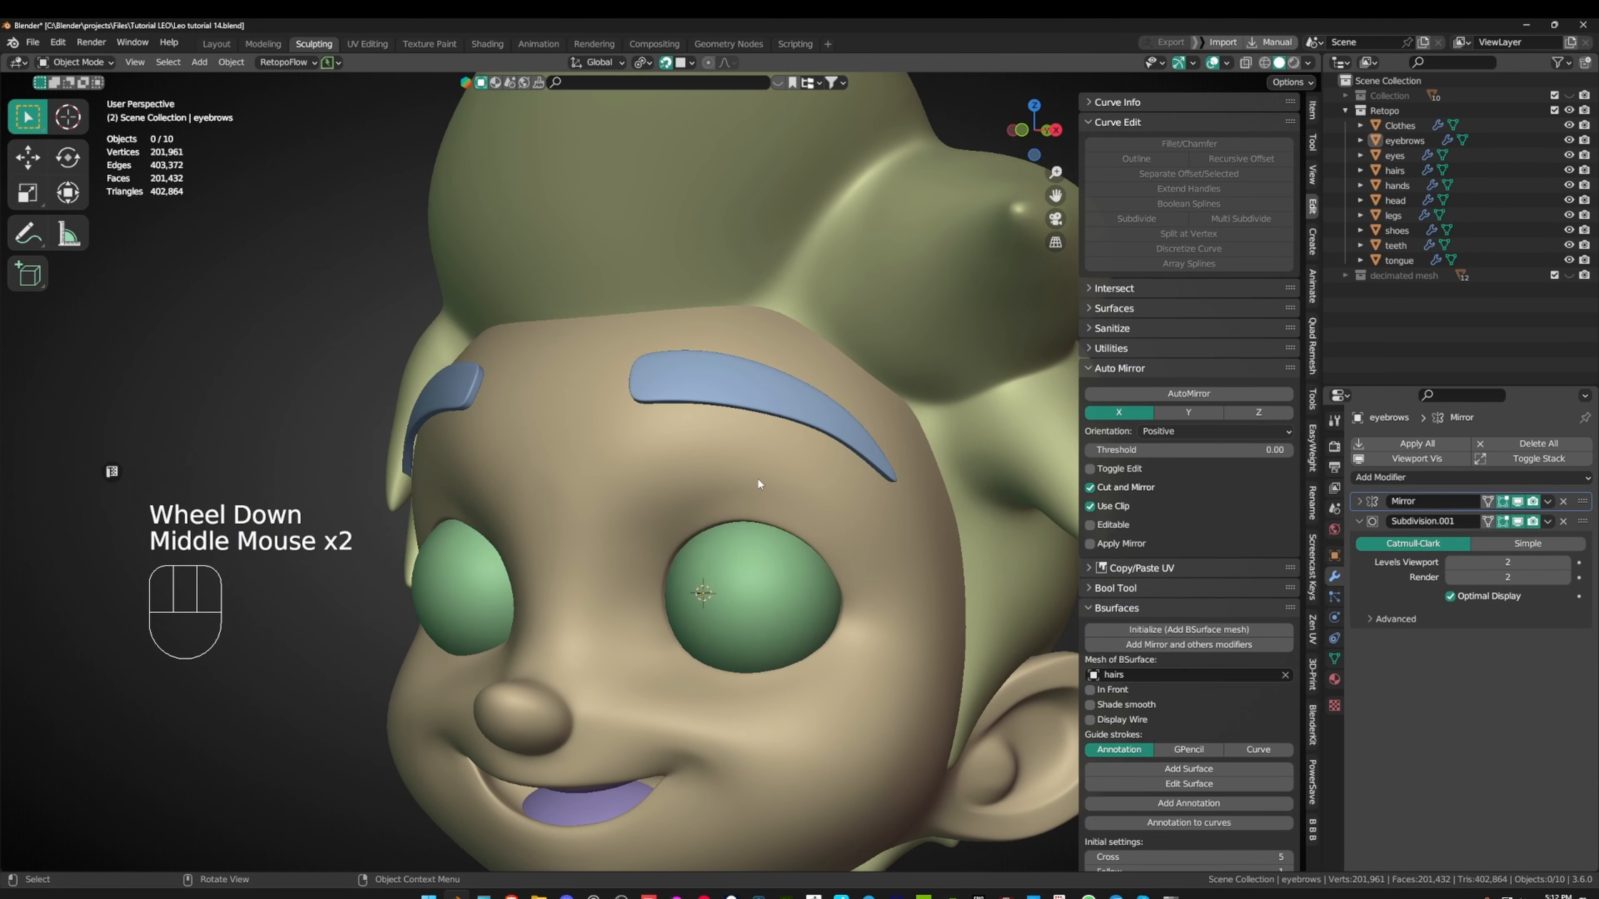
- Remove the Displace modifier from the head object
{"action": "left_click", "coordinate": [1451, 521]}
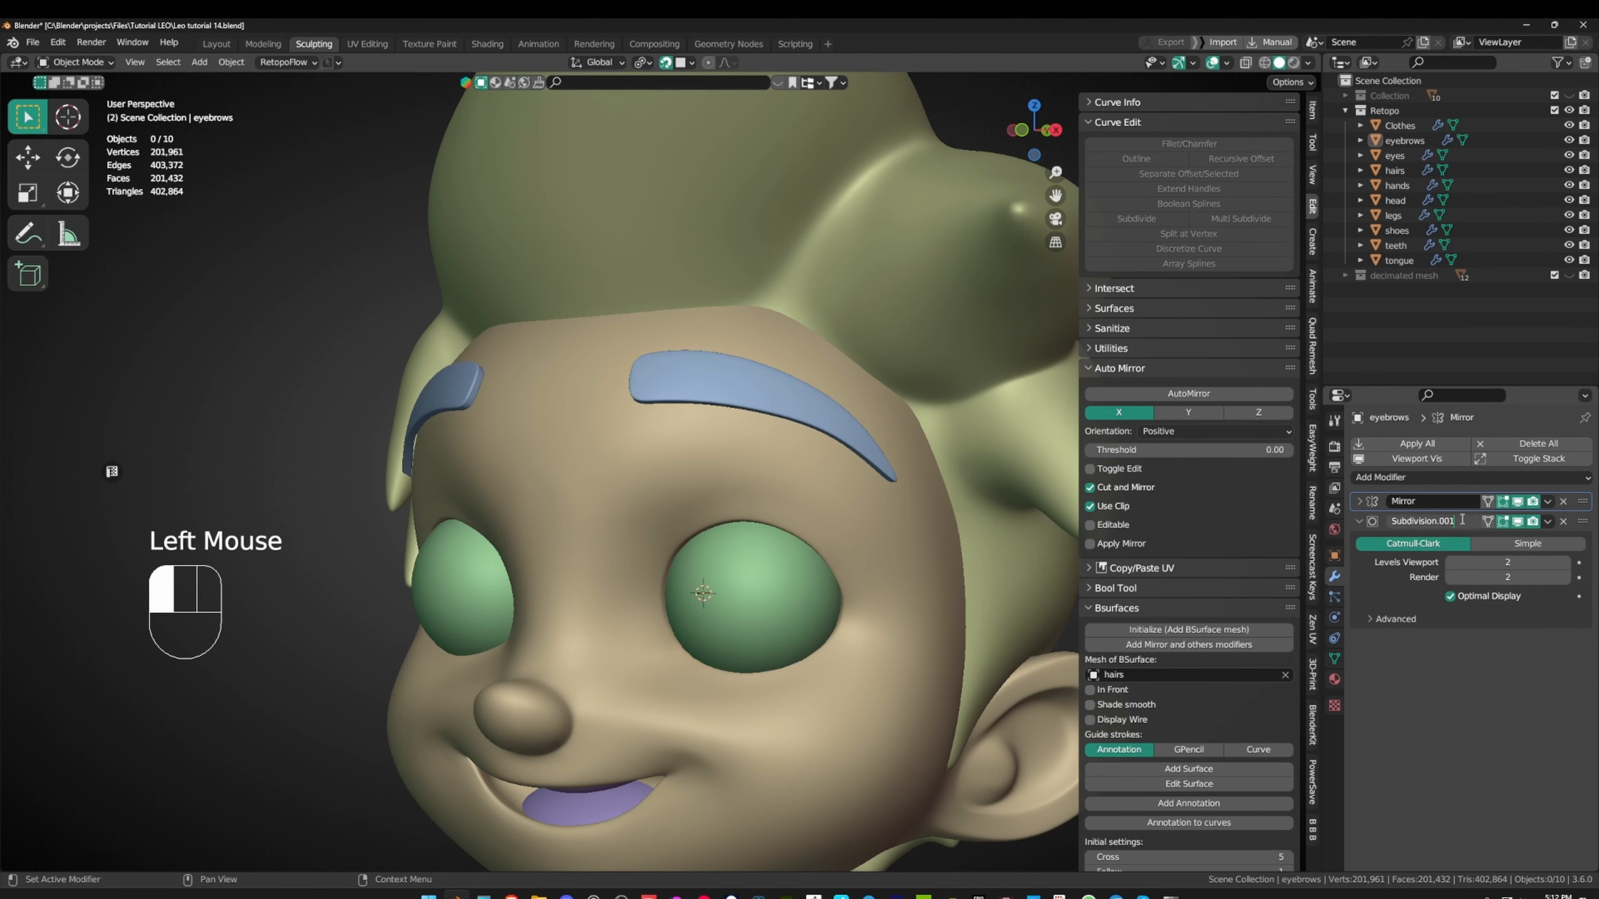
{"action": "left_click", "coordinate": [746, 486]}
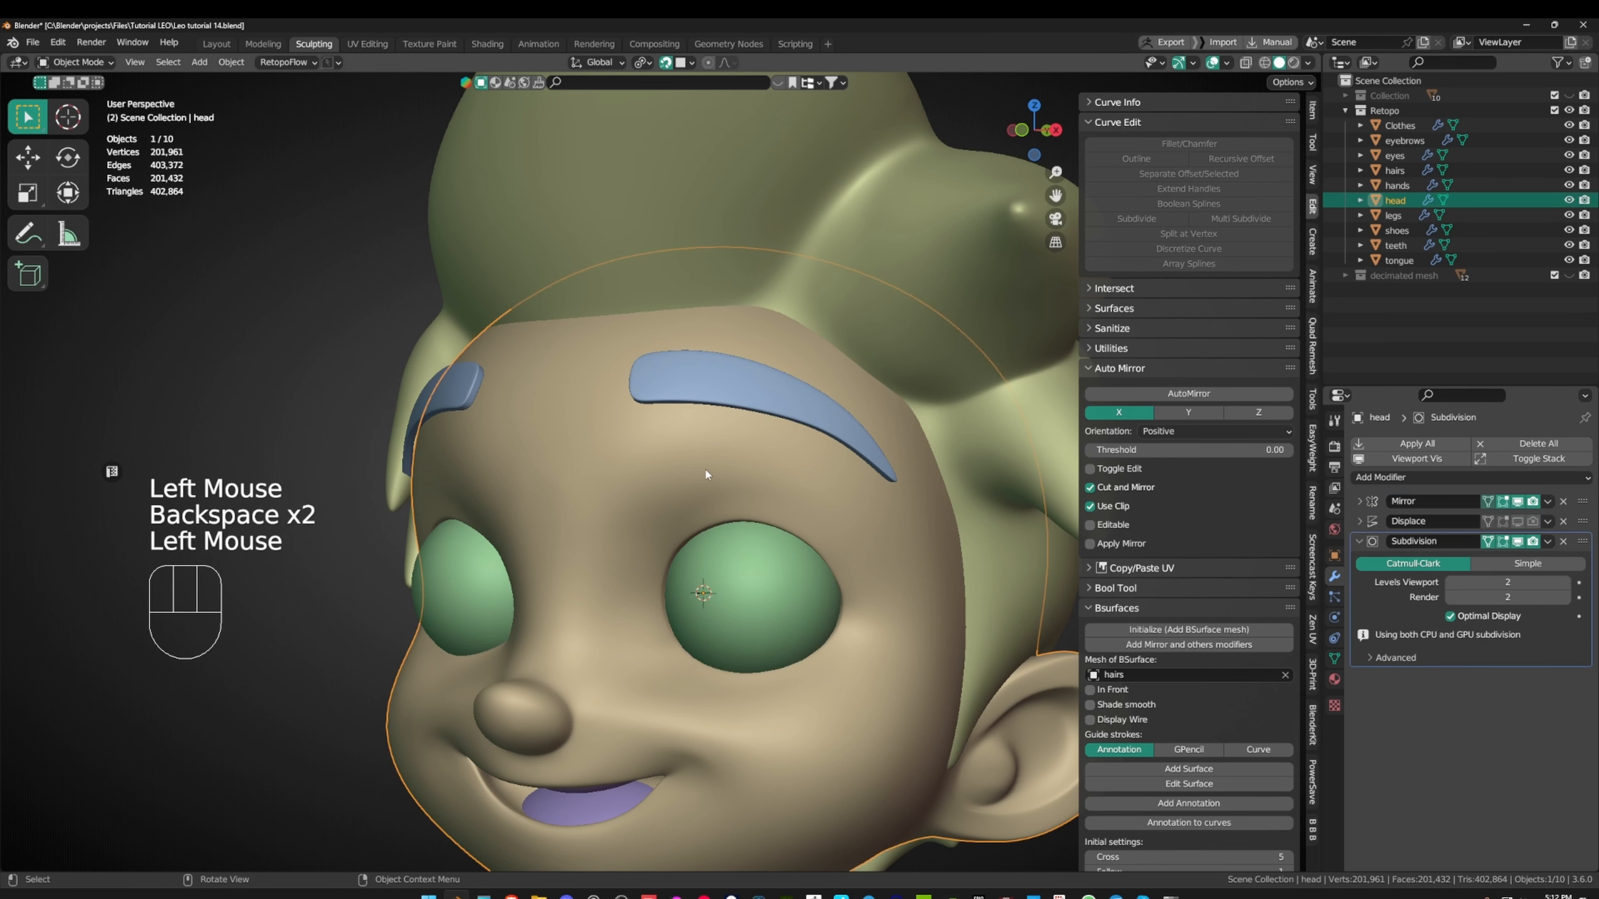
{"action": "middle_click_drag", "start_coordinate": [704, 467], "coordinate": [813, 341], "text": "shift"}
{"action": "scroll", "coordinate": [688, 317], "scroll_direction": "down", "scroll_amount": 1}
{"action": "scroll", "coordinate": [813, 340], "scroll_direction": "up", "scroll_amount": 1}
{"action": "left_click", "coordinate": [1562, 521]}
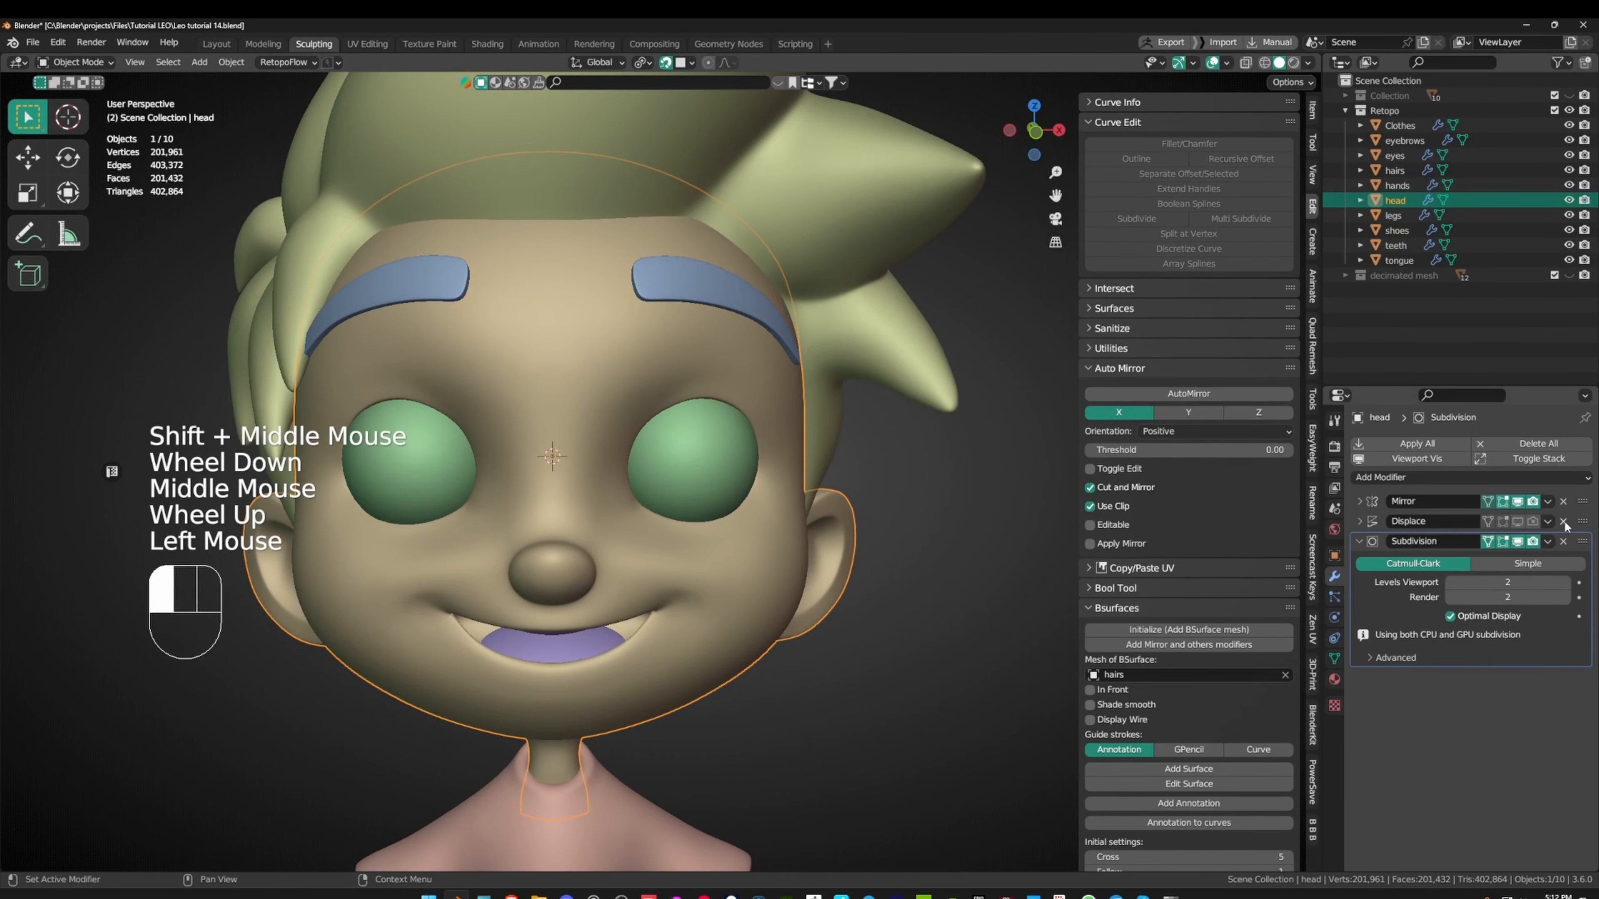
{"action": "right_click", "coordinate": [808, 476]}
{"action": "left_click", "coordinate": [800, 475]}
{"action": "middle_click_drag", "start_coordinate": [801, 475], "coordinate": [718, 473]}
- Add a Subdivision Surface modifier to the eyes with the viewport level set to 2
{"action": "middle_click_drag", "start_coordinate": [717, 473], "coordinate": [837, 431], "text": "shift"}
{"action": "scroll", "coordinate": [837, 431], "scroll_direction": "down", "scroll_amount": 1}
{"action": "left_click", "coordinate": [703, 436]}
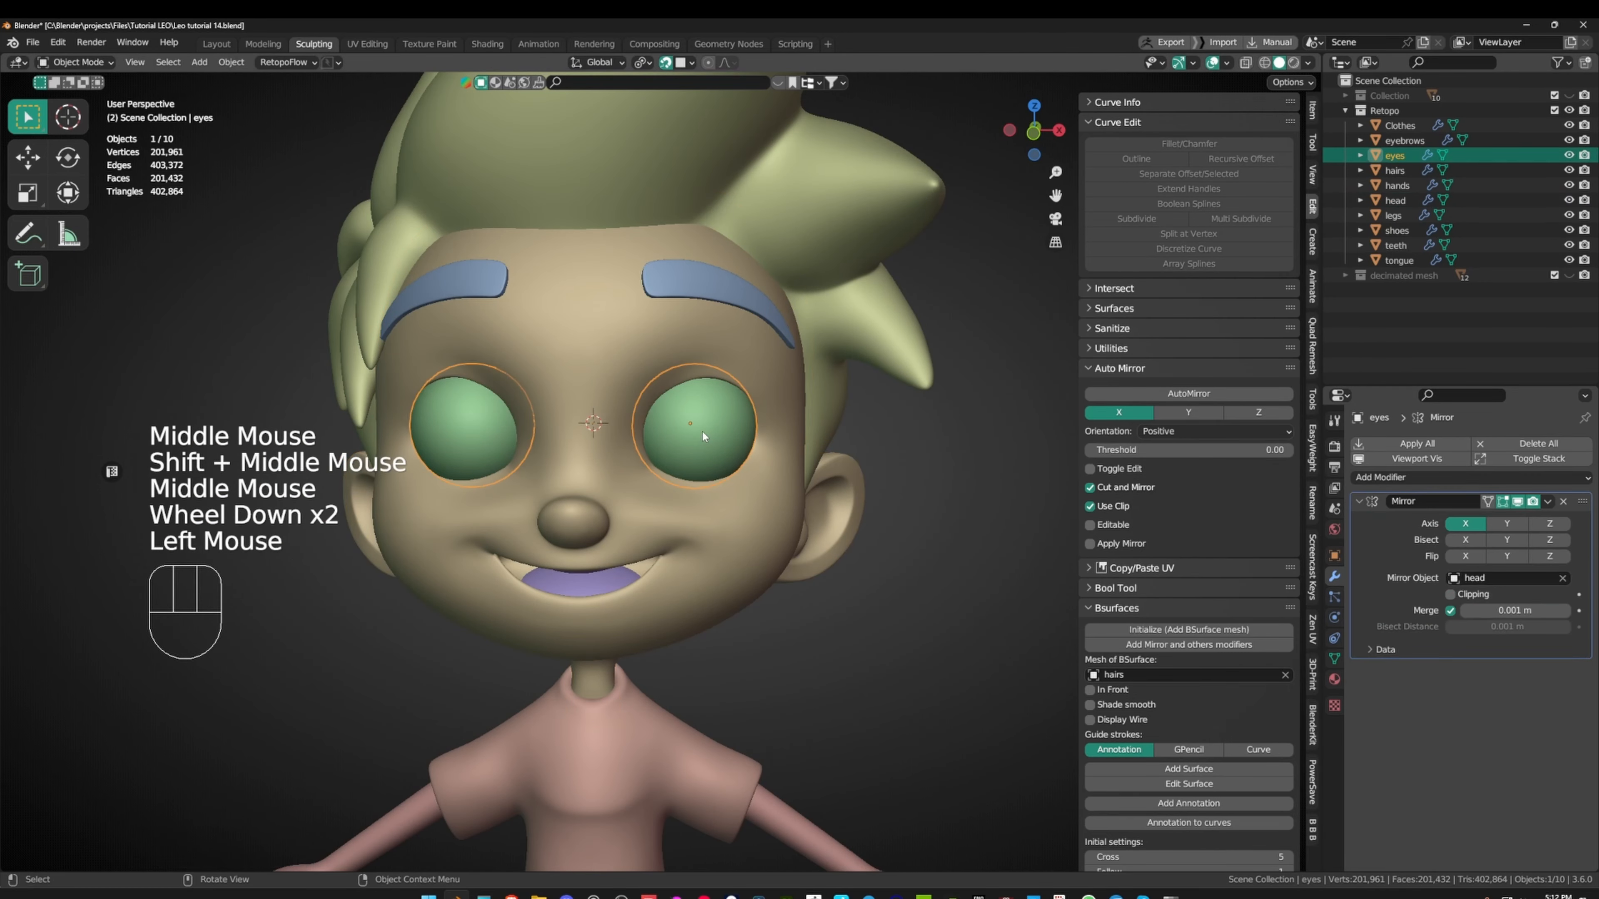
{"action": "left_click", "coordinate": [1382, 499]}
{"action": "left_click", "coordinate": [1380, 480]}
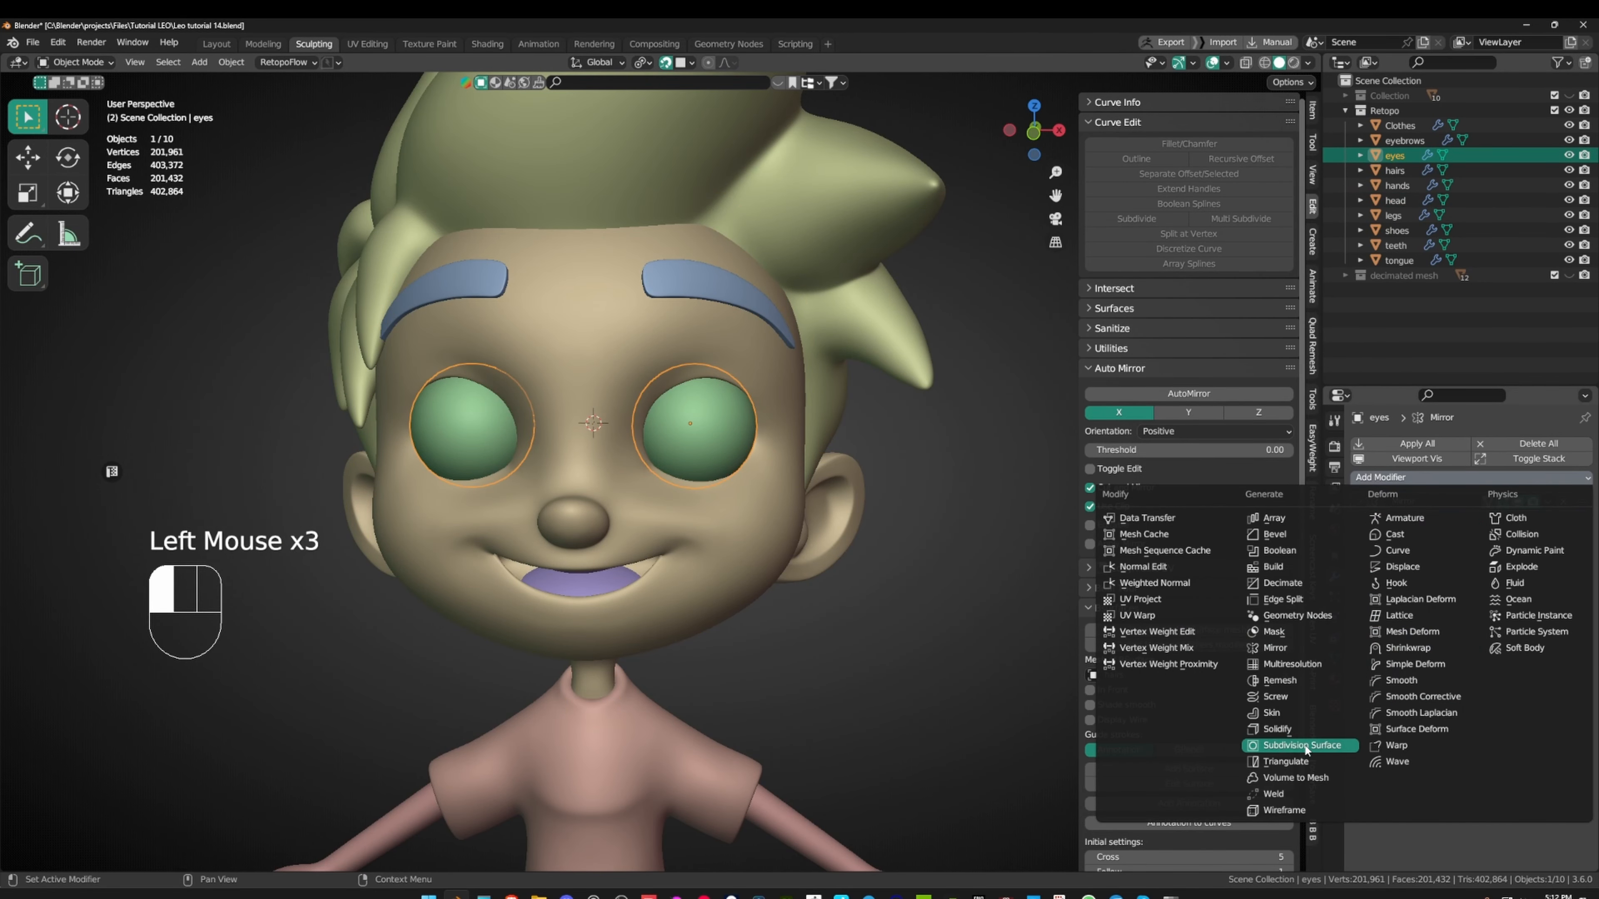
{"action": "left_click", "coordinate": [1272, 740]}
{"action": "middle_click_drag", "start_coordinate": [932, 441], "coordinate": [1007, 441]}
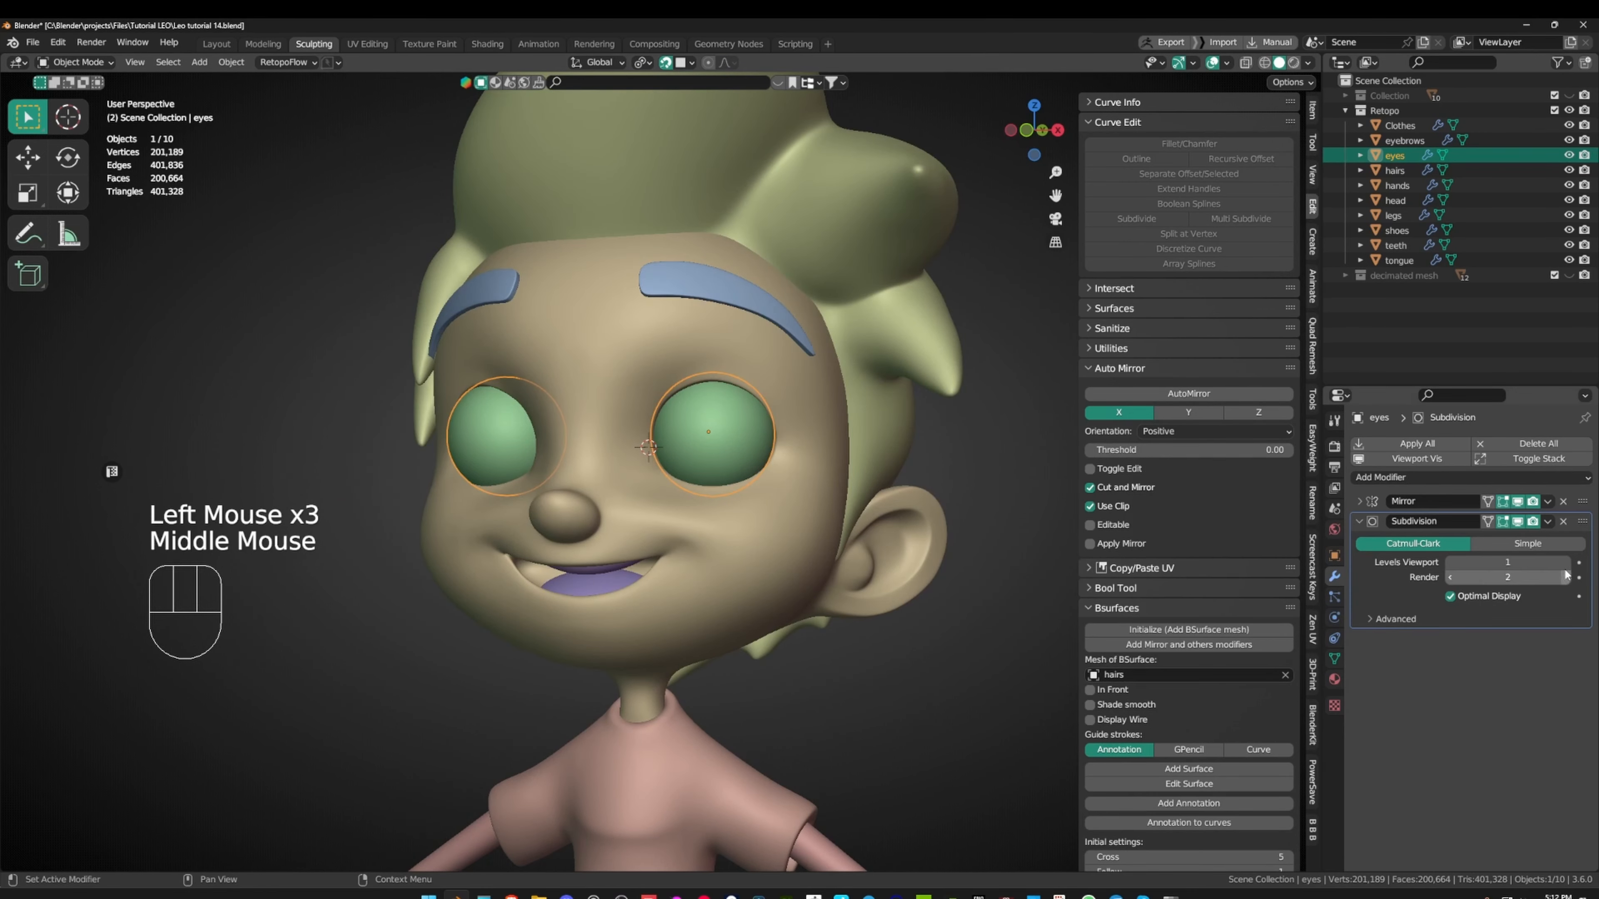
{"action": "left_click", "coordinate": [1566, 561]}
{"action": "left_click", "coordinate": [1358, 521]}
{"action": "middle_click_drag", "start_coordinate": [874, 479], "coordinate": [700, 410], "text": "shift"}
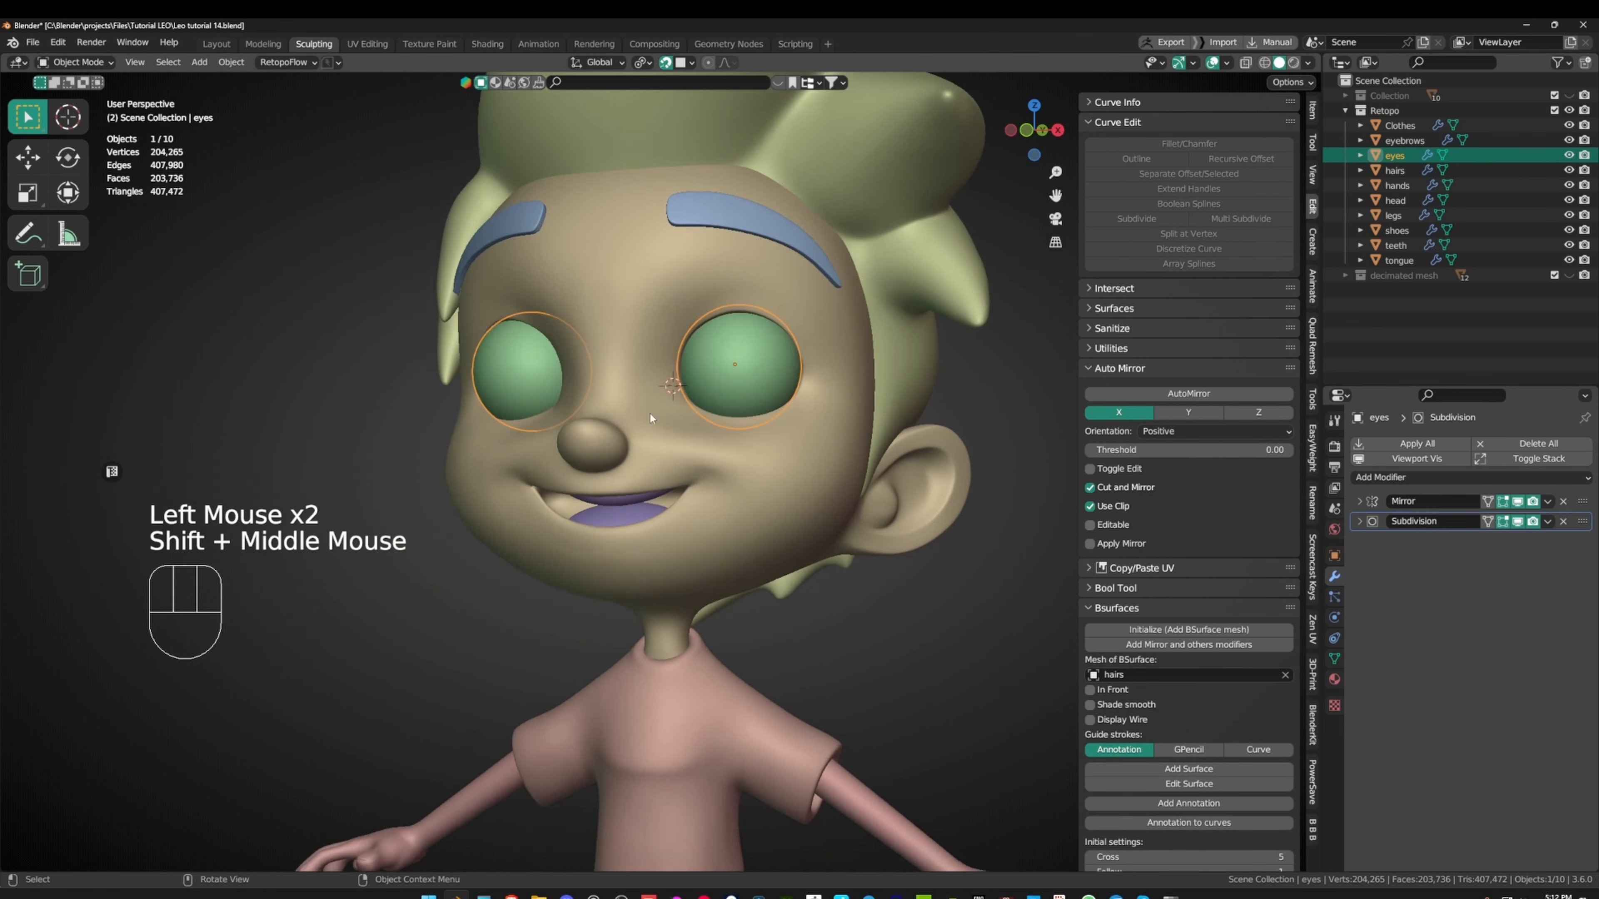
- Collapse the teeth's Mirror modifier and apply Shade Smooth to the teeth
{"action": "scroll", "coordinate": [639, 410], "scroll_direction": "up", "scroll_amount": 2}
{"action": "left_click", "coordinate": [647, 415]}
{"action": "scroll", "coordinate": [647, 416], "scroll_direction": "down", "scroll_amount": 1}
{"action": "scroll", "coordinate": [595, 427], "scroll_direction": "down", "scroll_amount": 1}
{"action": "middle_click_drag", "start_coordinate": [595, 426], "coordinate": [642, 421]}
{"action": "left_click", "coordinate": [608, 502]}
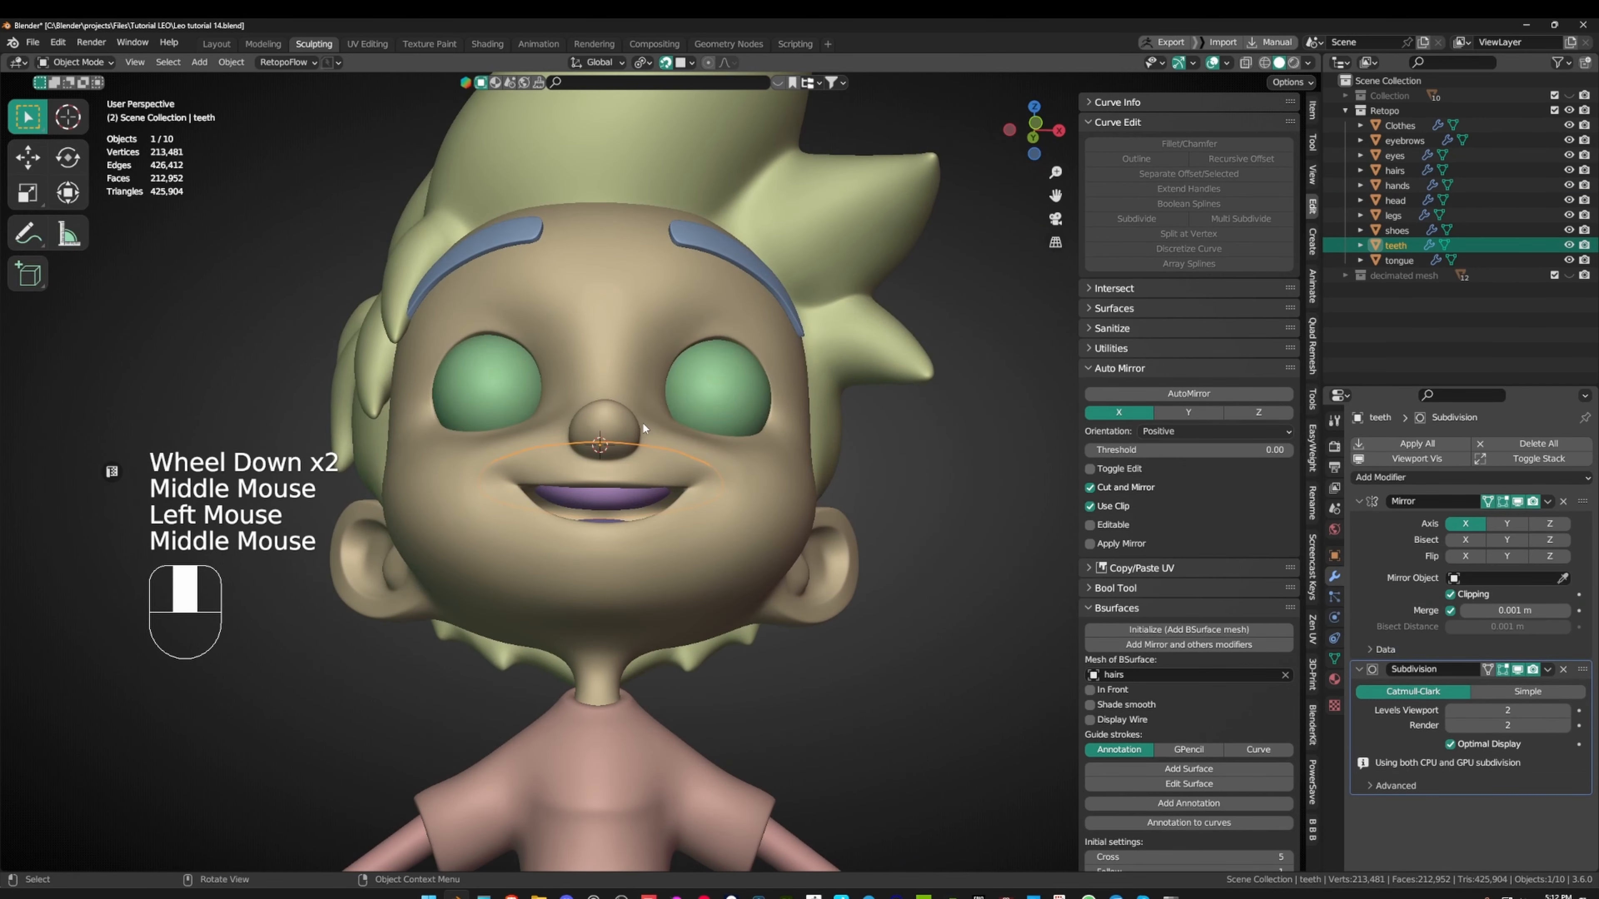
{"action": "left_click", "coordinate": [1357, 503]}
{"action": "left_click", "coordinate": [1358, 506]}
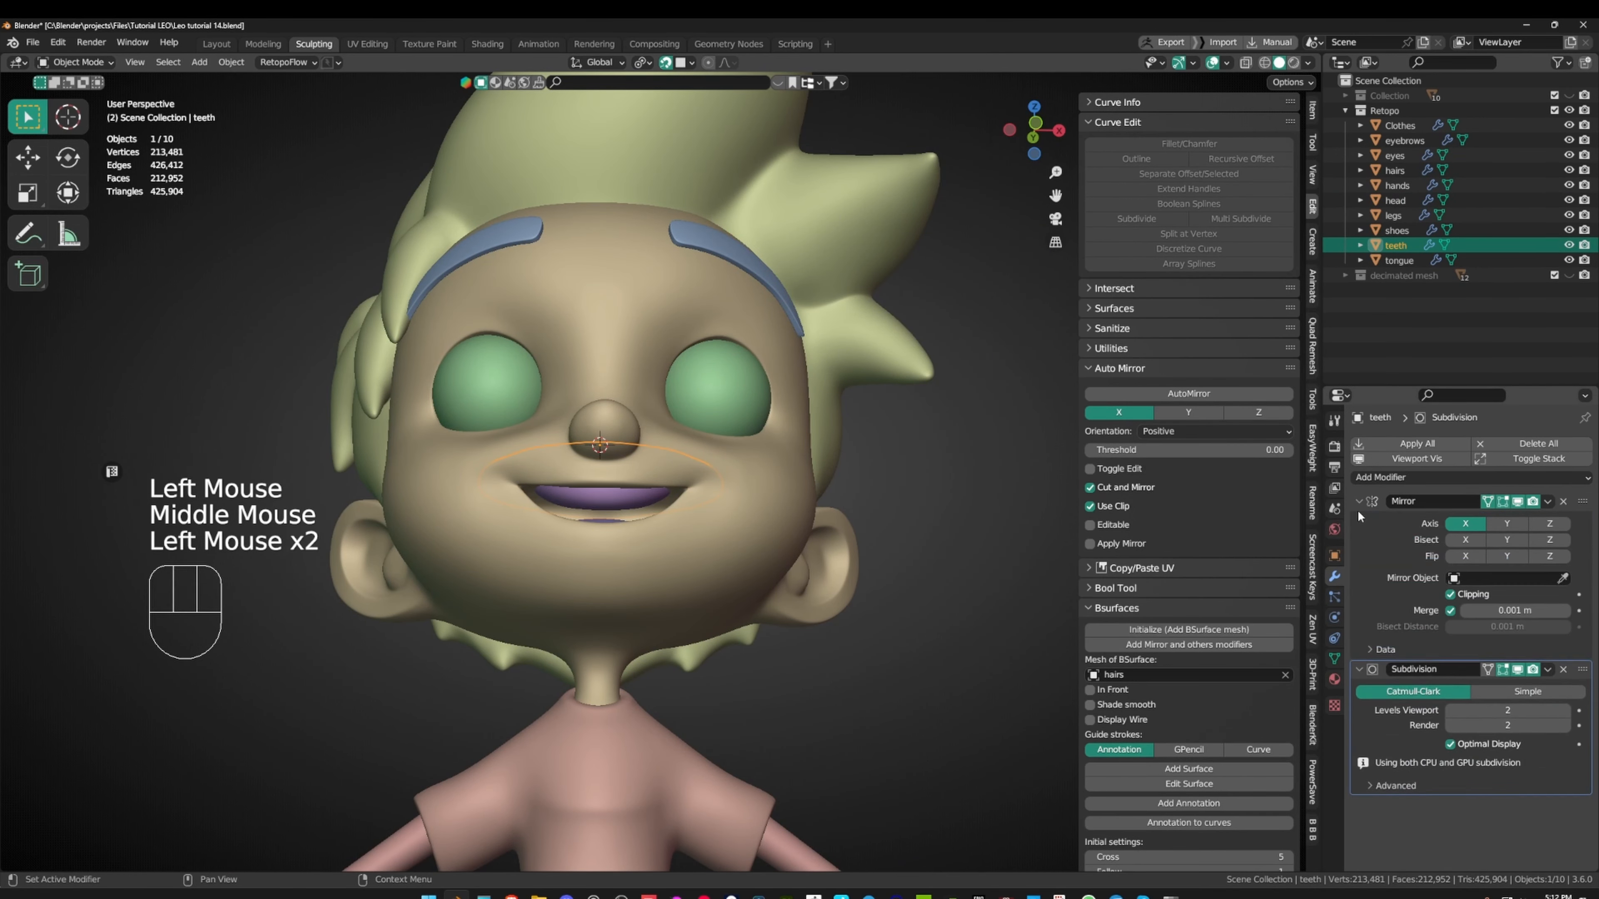
{"action": "left_click", "coordinate": [1357, 507]}
{"action": "left_click", "coordinate": [1358, 521]}
{"action": "right_click", "coordinate": [766, 404]}
{"action": "left_click", "coordinate": [768, 407]}
- Collapse the tongue's Mirror modifier and apply Shade Smooth to the tongue
{"action": "middle_click_drag", "start_coordinate": [767, 409], "coordinate": [806, 359]}
{"action": "middle_click_drag", "start_coordinate": [805, 358], "coordinate": [733, 419]}
{"action": "left_click", "coordinate": [693, 398]}
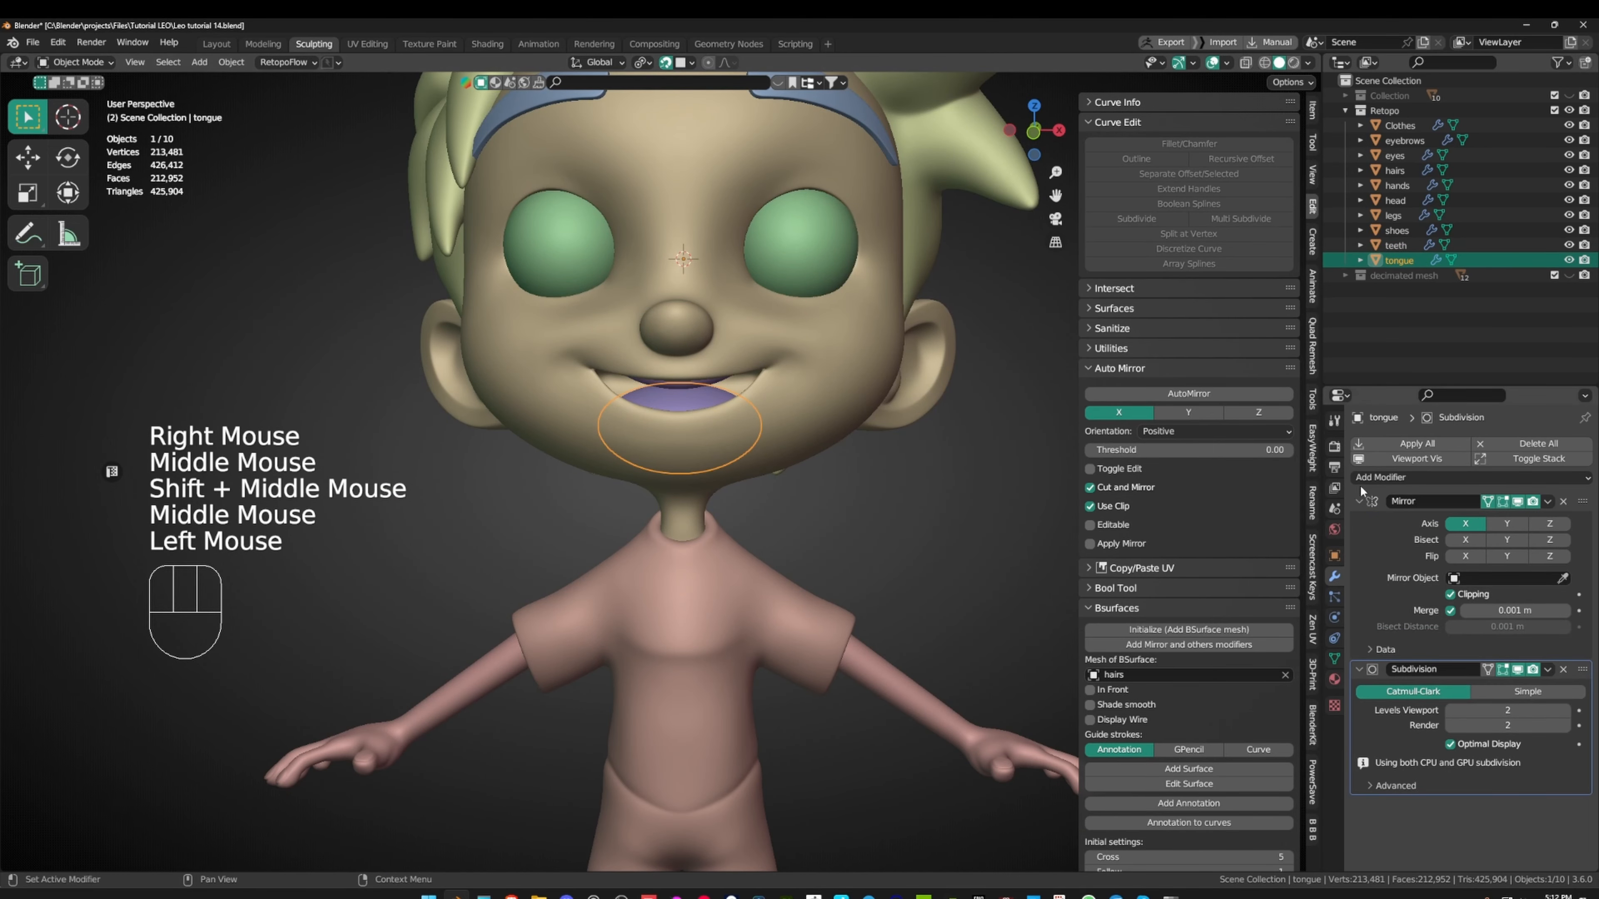
{"action": "left_click", "coordinate": [1358, 501]}
{"action": "right_click", "coordinate": [851, 395]}
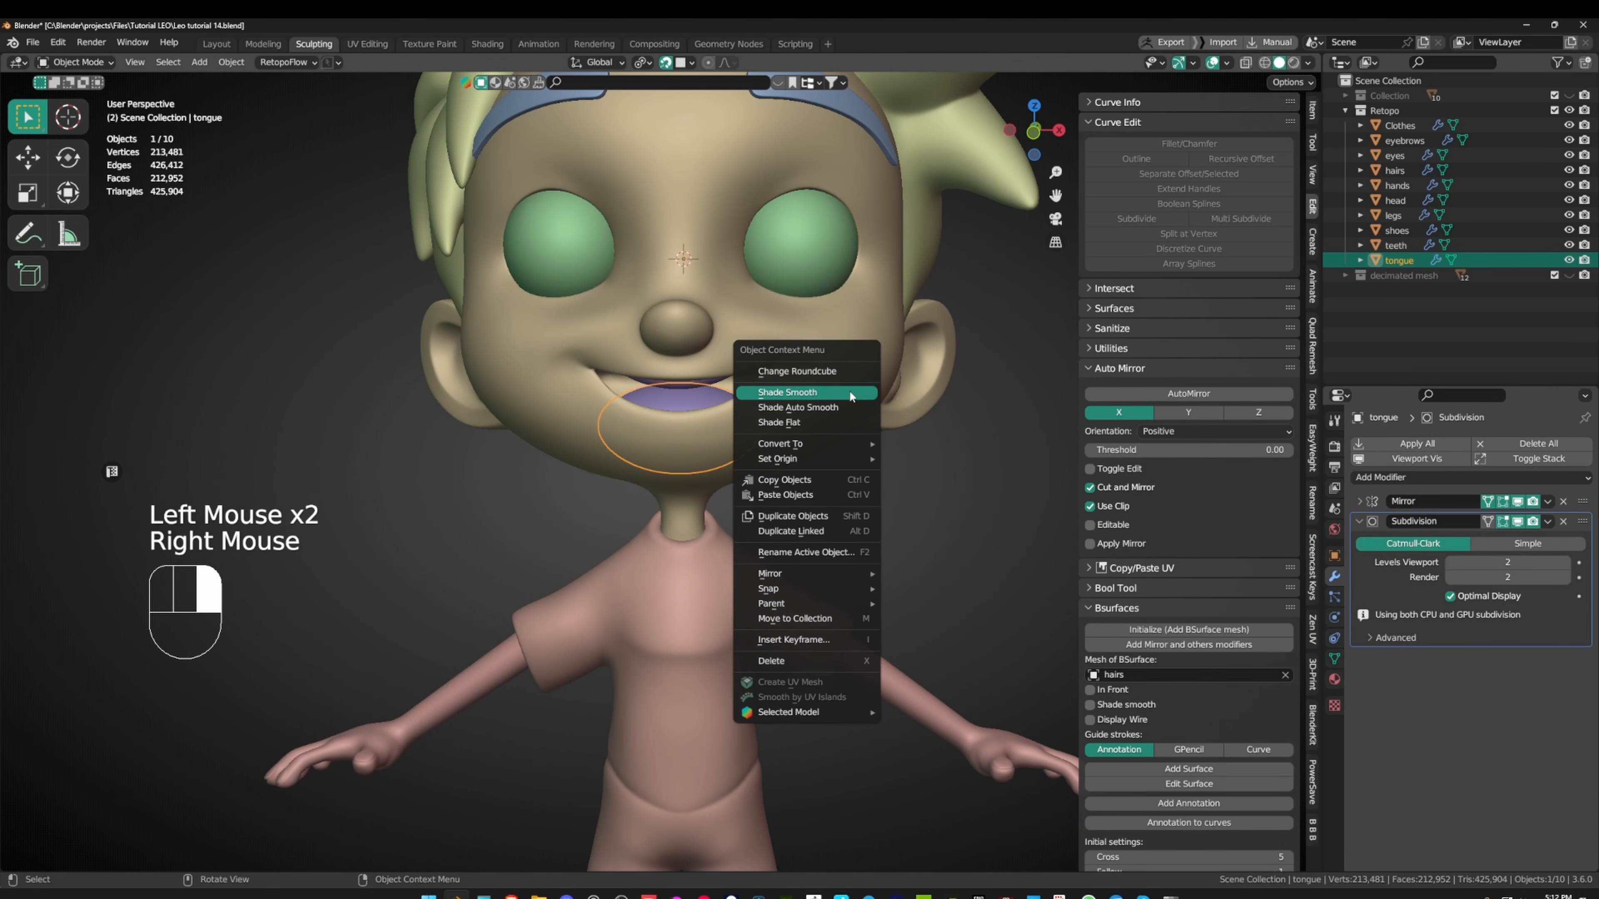
{"action": "left_click", "coordinate": [818, 393]}
{"action": "left_click", "coordinate": [824, 413]}
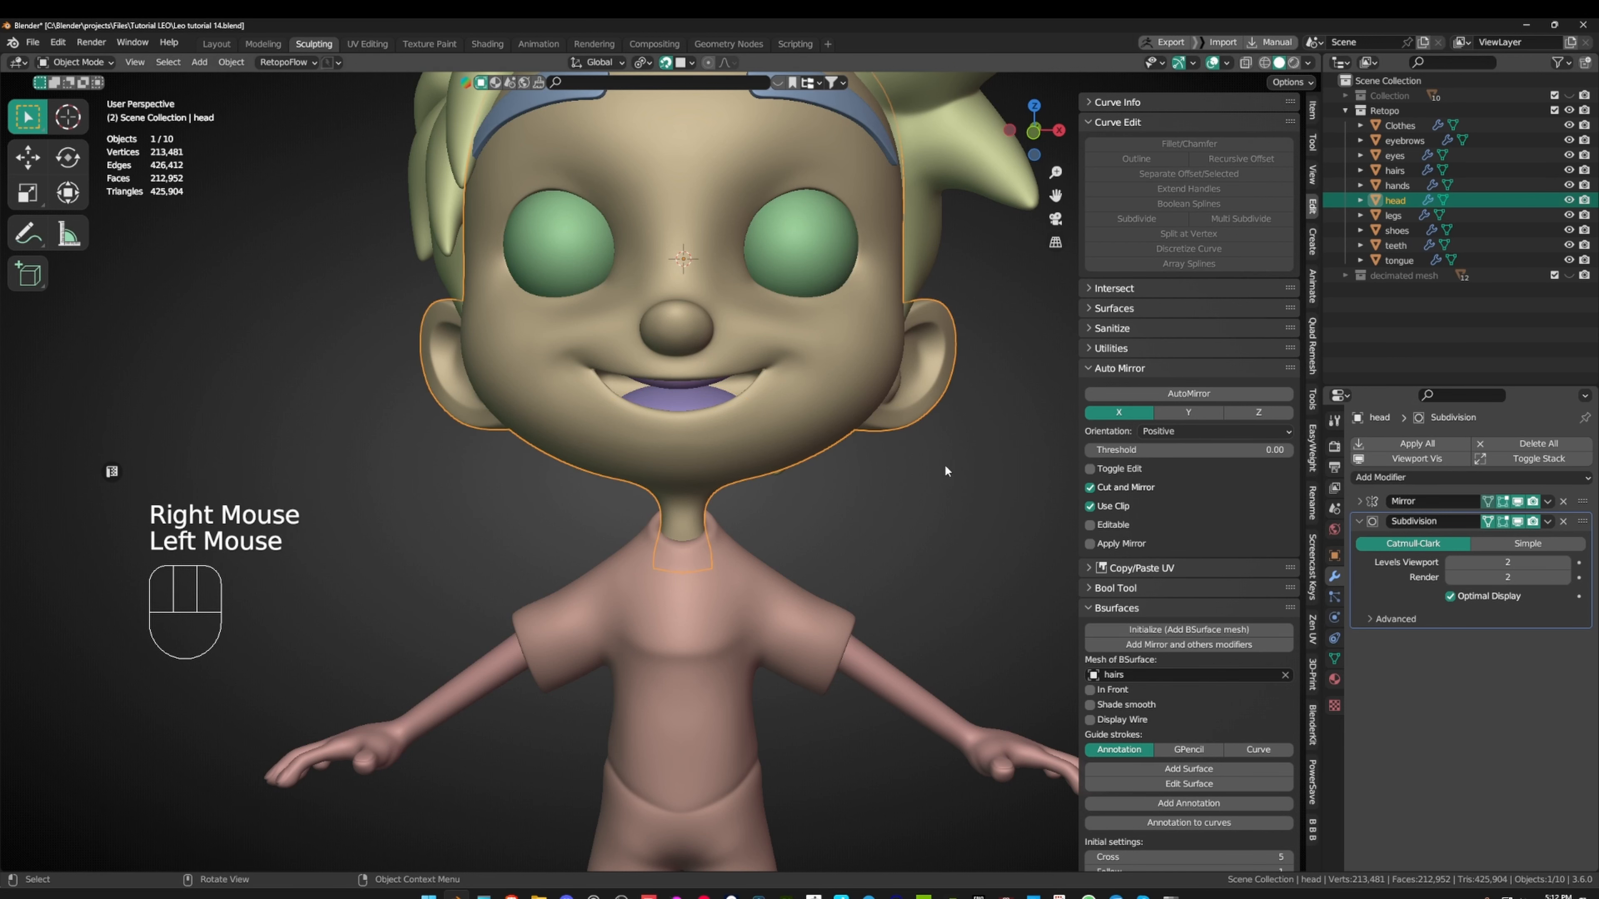
{"action": "left_click", "coordinate": [689, 408]}
{"action": "scroll", "coordinate": [1448, 628], "scroll_direction": "up", "scroll_amount": 1}
{"action": "left_click", "coordinate": [1401, 630]}
{"action": "right_click", "coordinate": [858, 519]}
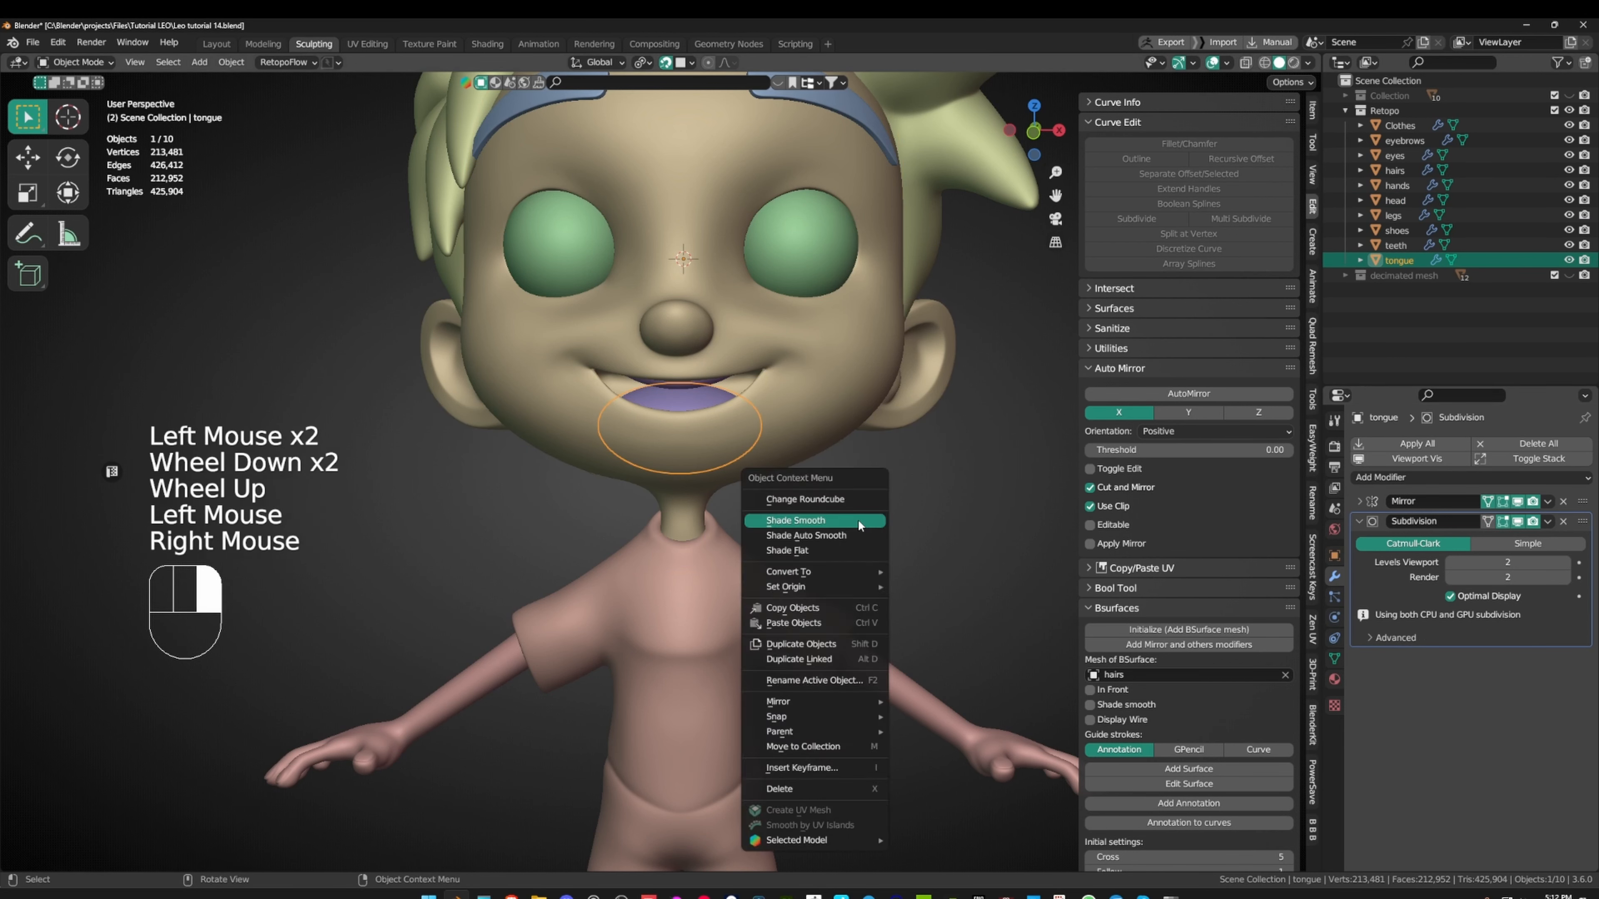
{"action": "left_click", "coordinate": [858, 518]}
{"action": "scroll", "coordinate": [1519, 669], "scroll_direction": "down", "scroll_amount": 2}
{"action": "scroll", "coordinate": [1512, 648], "scroll_direction": "up", "scroll_amount": 2}
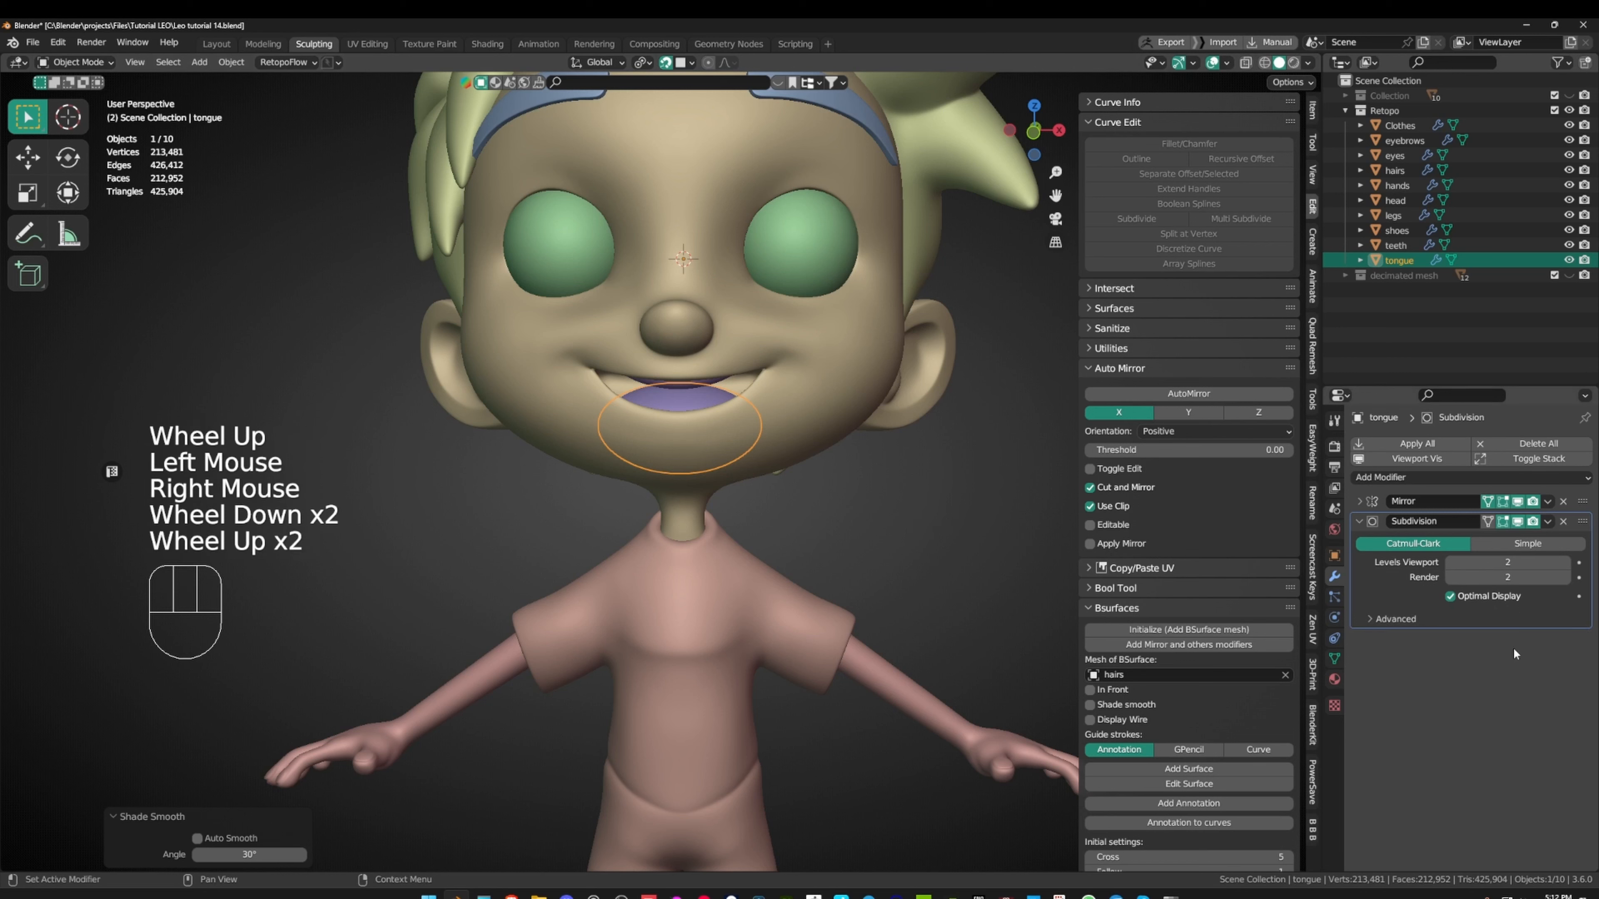
- Reselect the teeth and apply Shade Smooth again
{"action": "left_click", "coordinate": [690, 384]}
{"action": "left_click", "coordinate": [1360, 521]}
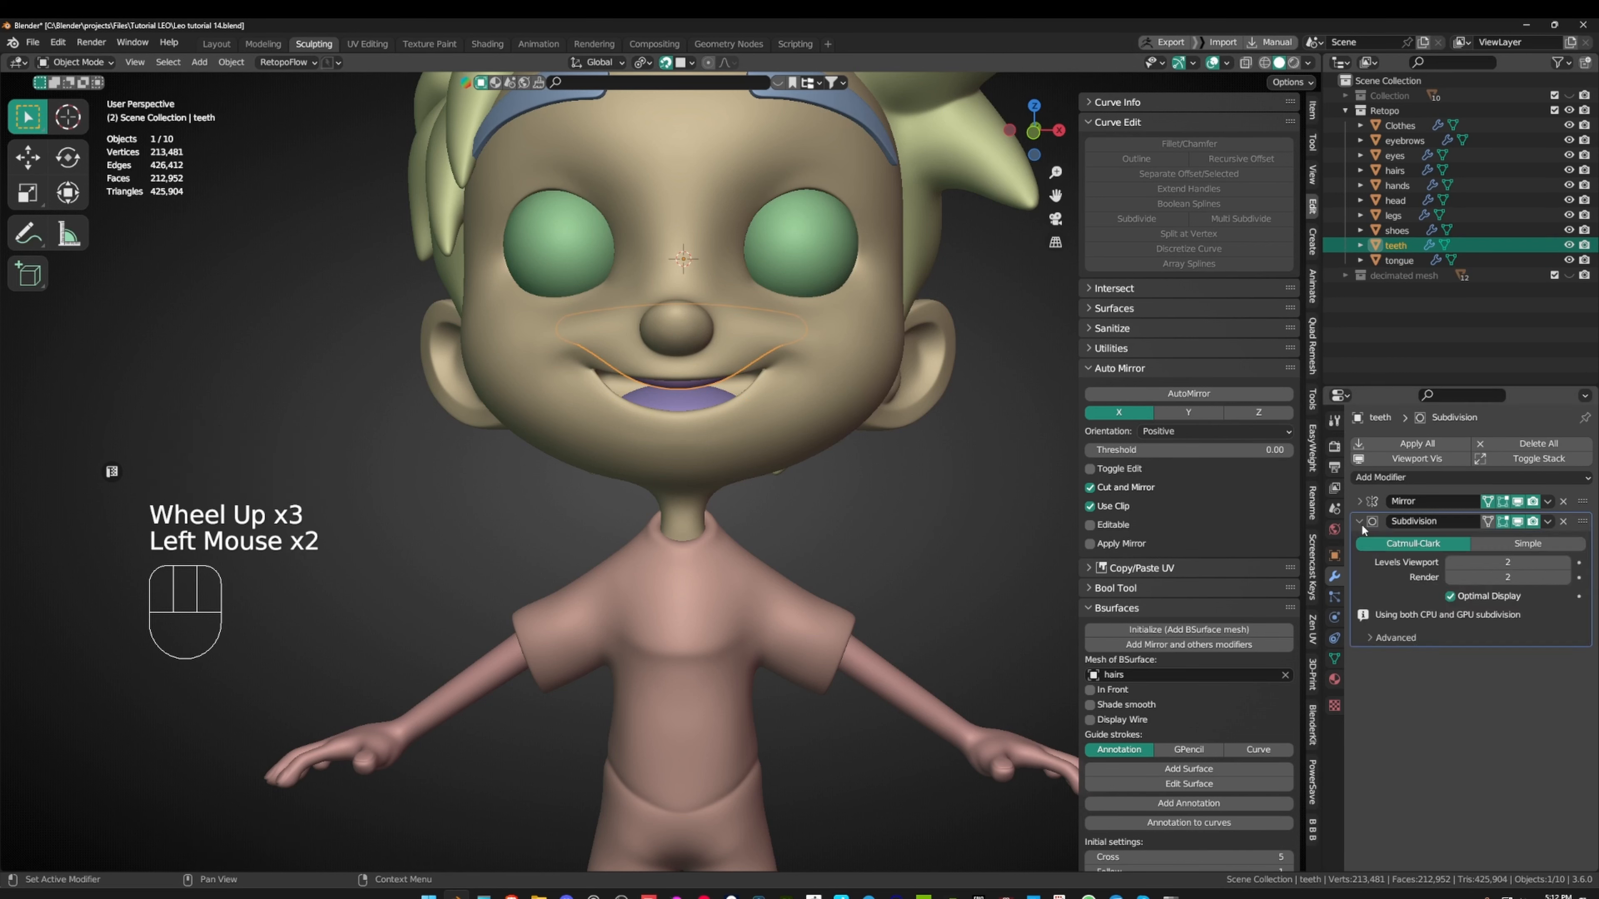
{"action": "scroll", "coordinate": [1455, 628], "scroll_direction": "up", "scroll_amount": 3}
{"action": "right_click", "coordinate": [837, 433]}
{"action": "left_click", "coordinate": [836, 433]}
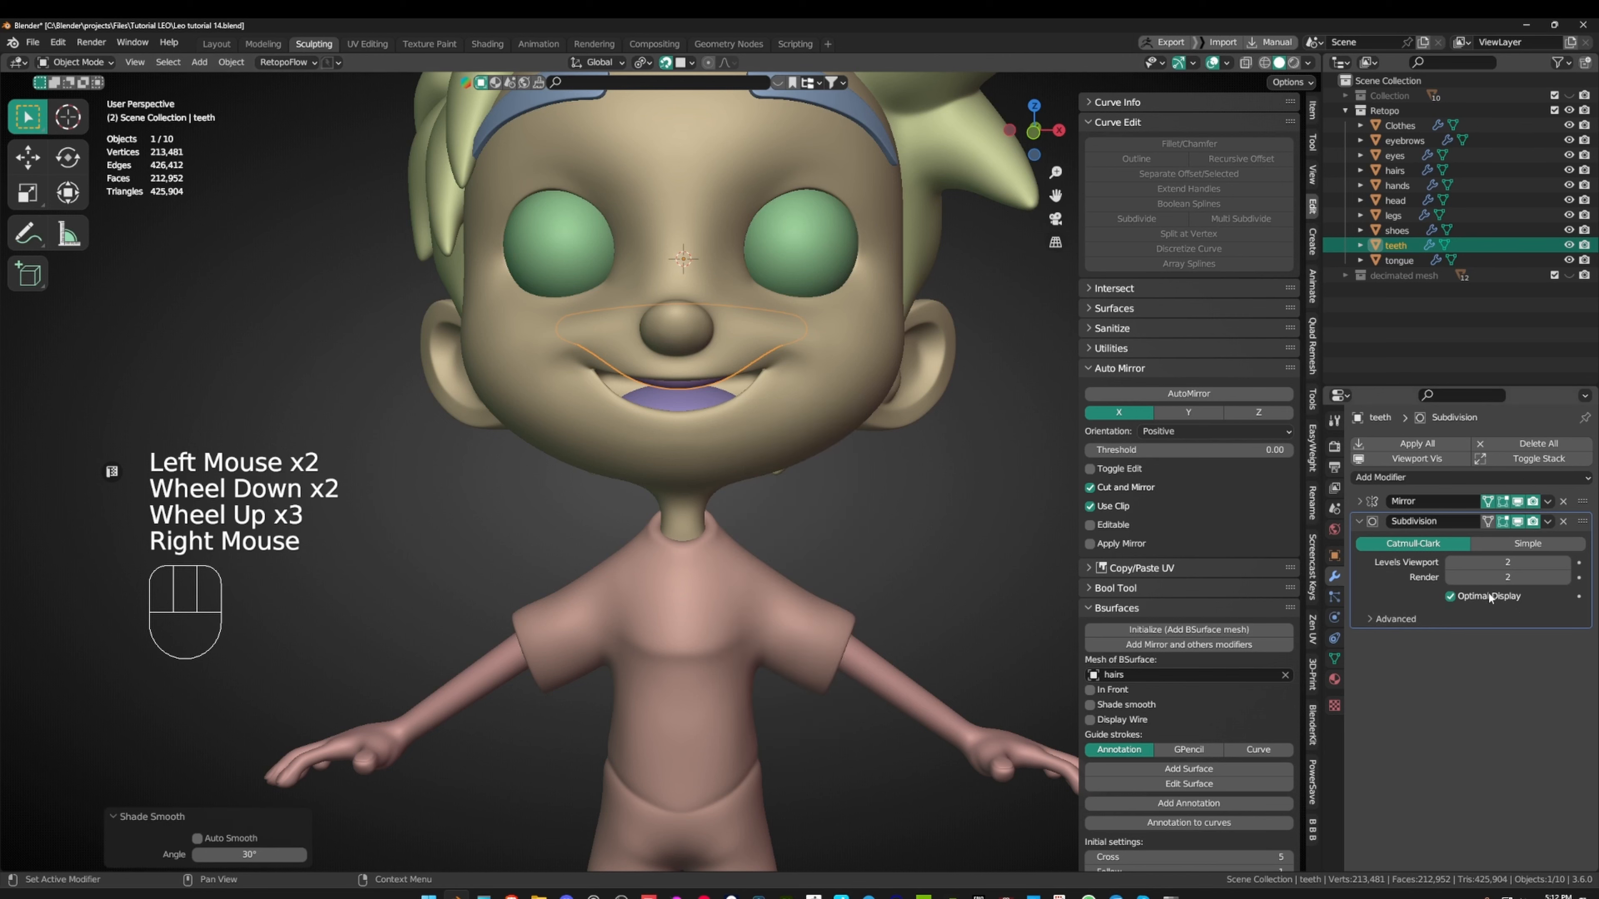
- Remove the Displace modifier from the clothes and shade them smooth
{"action": "scroll", "coordinate": [786, 501], "scroll_direction": "down", "scroll_amount": 1}
{"action": "middle_click_drag", "start_coordinate": [786, 502], "coordinate": [767, 463]}
{"action": "left_click", "coordinate": [735, 608]}
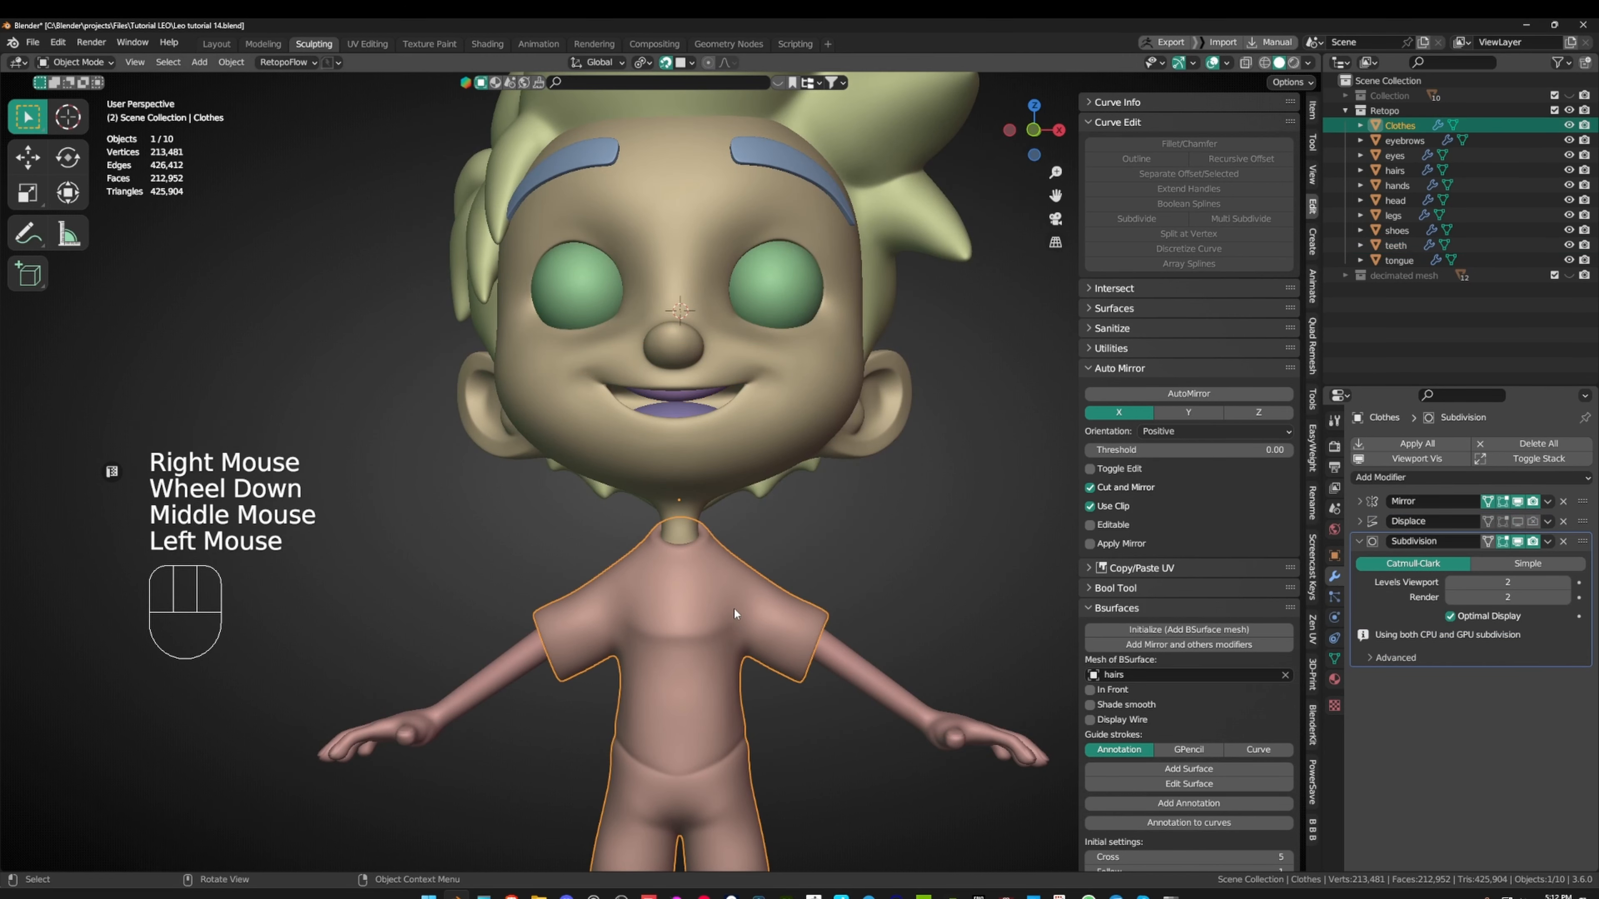
{"action": "left_click", "coordinate": [1563, 521]}
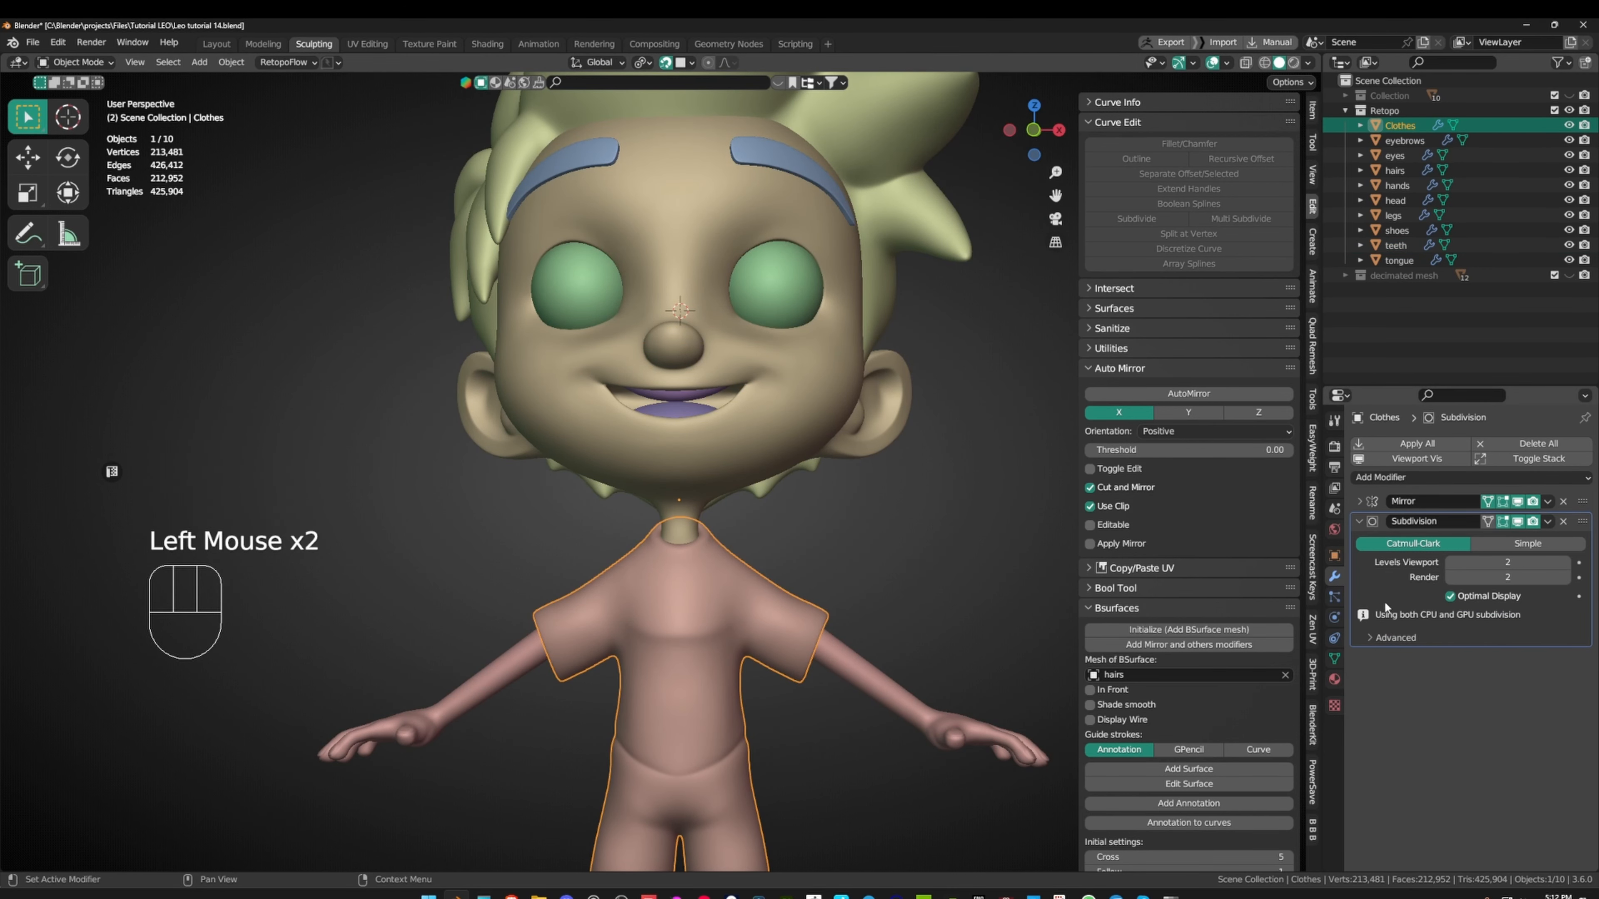
{"action": "scroll", "coordinate": [1384, 608], "scroll_direction": "down", "scroll_amount": 2}
{"action": "scroll", "coordinate": [1384, 608], "scroll_direction": "up", "scroll_amount": 2}
{"action": "right_click", "coordinate": [886, 493]}
{"action": "left_click", "coordinate": [887, 493]}
{"action": "scroll", "coordinate": [1352, 612], "scroll_direction": "down", "scroll_amount": 4}
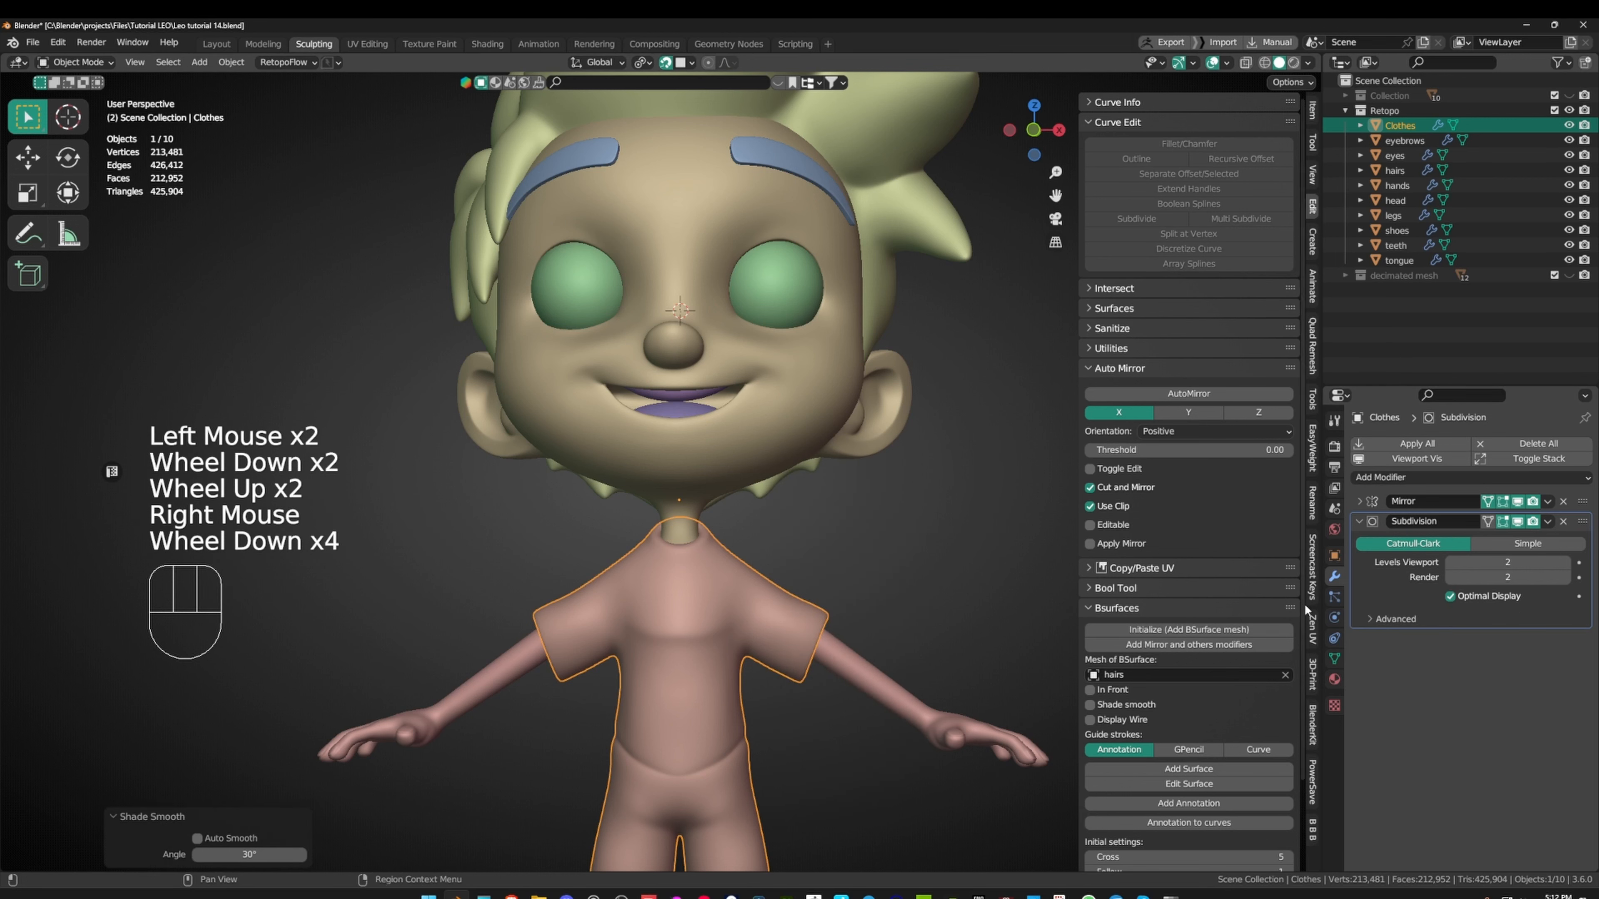
{"action": "scroll", "coordinate": [778, 524], "scroll_direction": "down", "scroll_amount": 1}
- Remove the Displace modifier from the hands and shade them smooth
{"action": "left_click", "coordinate": [815, 631]}
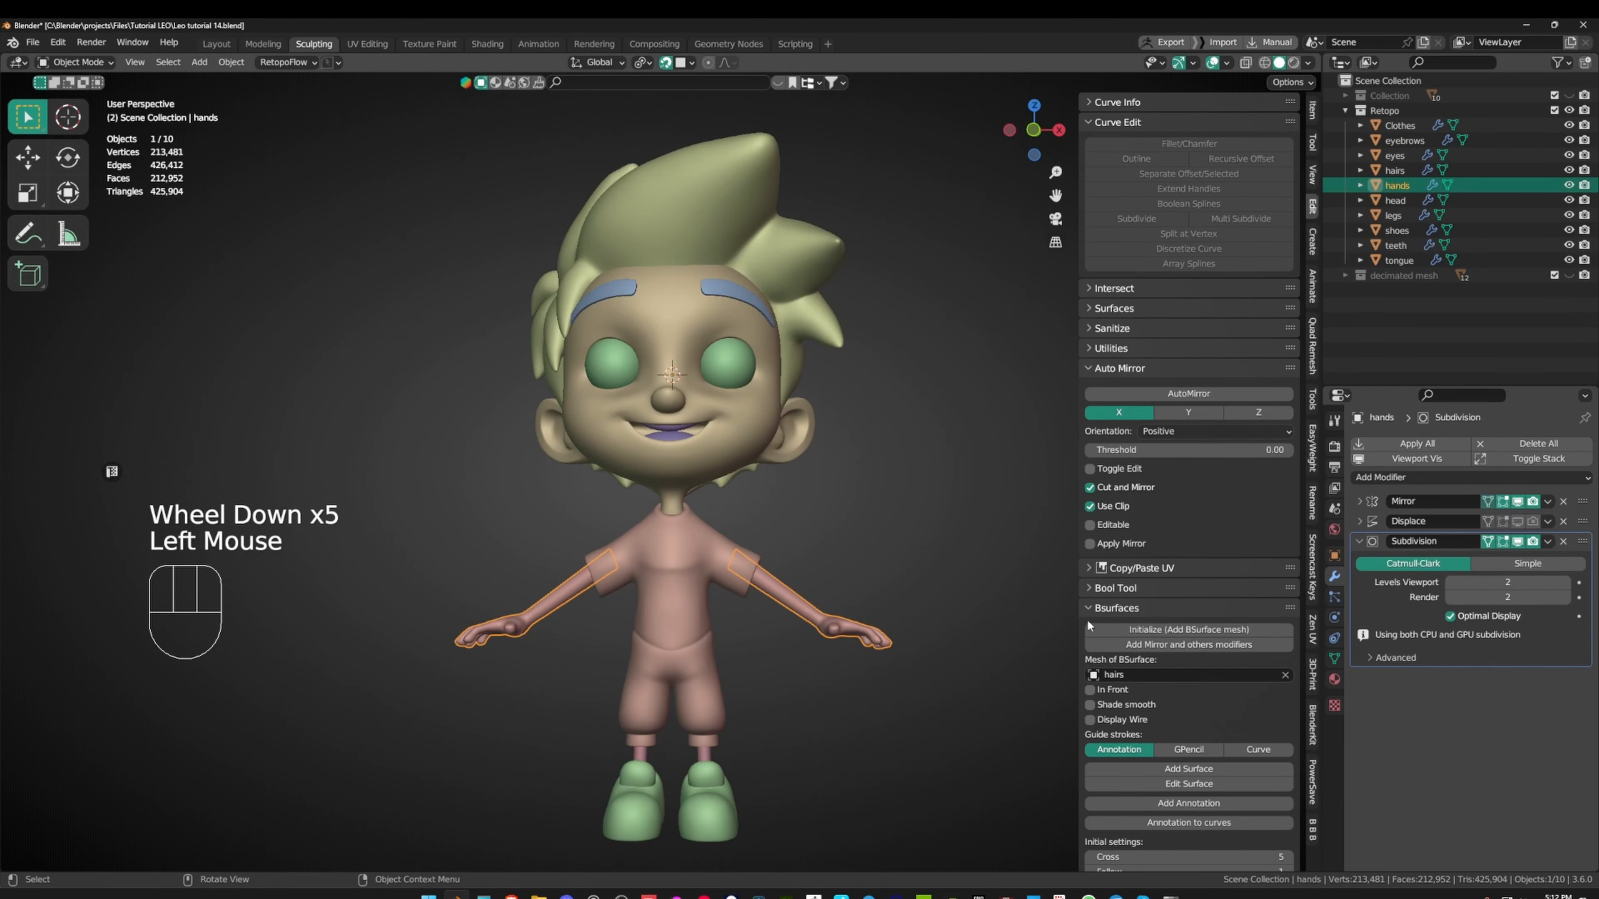
{"action": "left_click", "coordinate": [1562, 521]}
{"action": "right_click", "coordinate": [862, 458]}
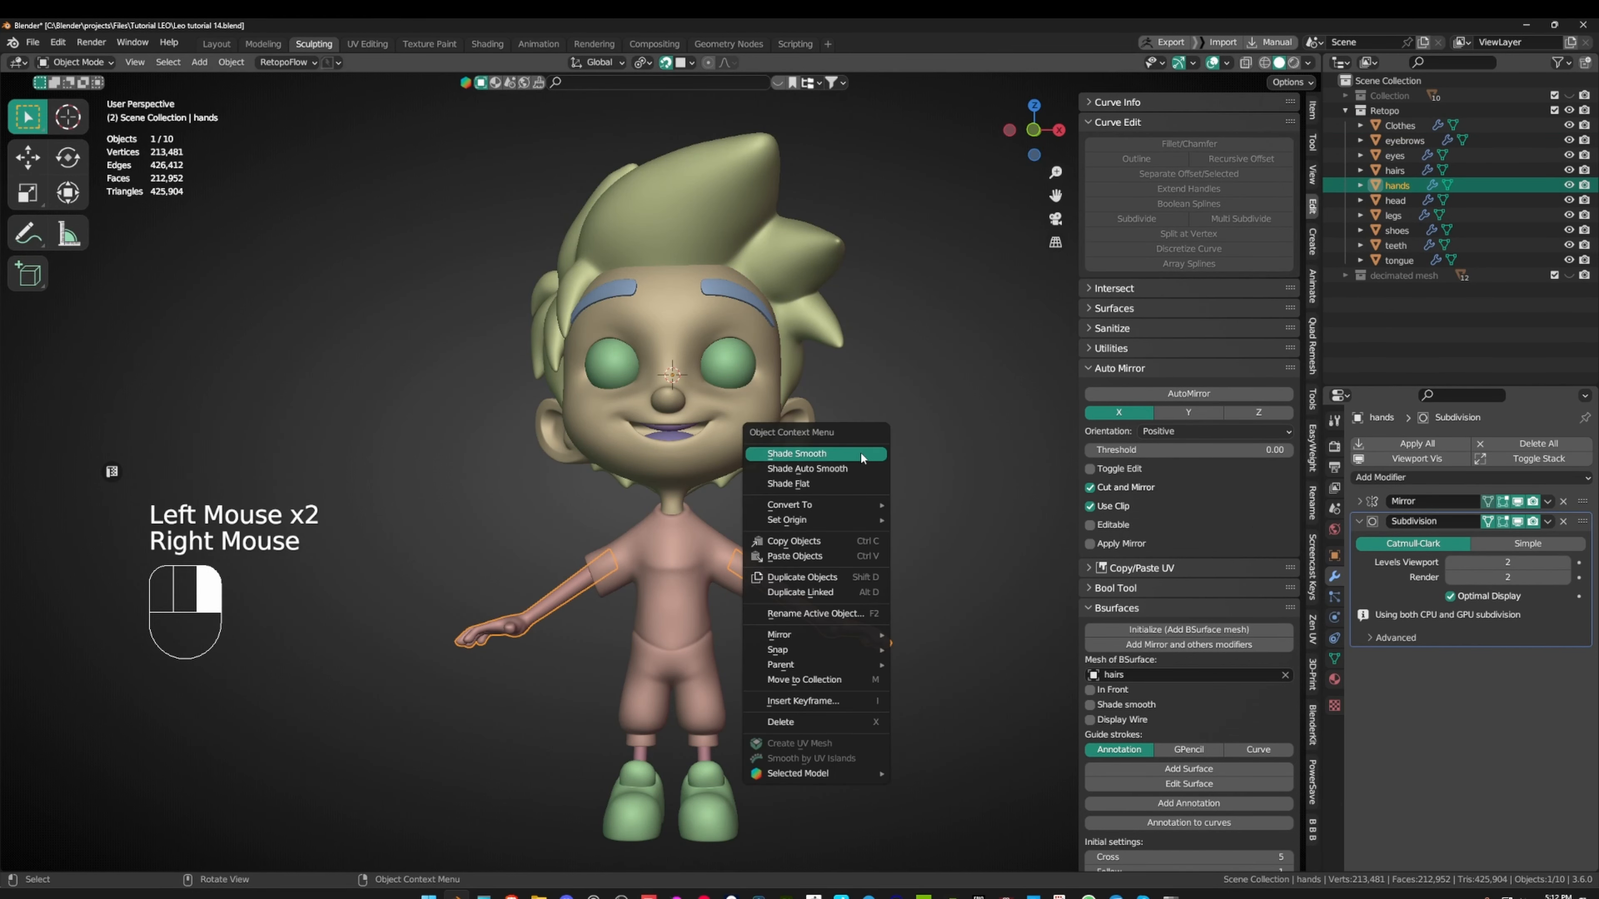
{"action": "left_click", "coordinate": [861, 455]}
{"action": "scroll", "coordinate": [1483, 623], "scroll_direction": "down", "scroll_amount": 1}
- Select the legs object and enter Edit Mode with X-ray on in the front view
{"action": "left_click", "coordinate": [700, 688]}
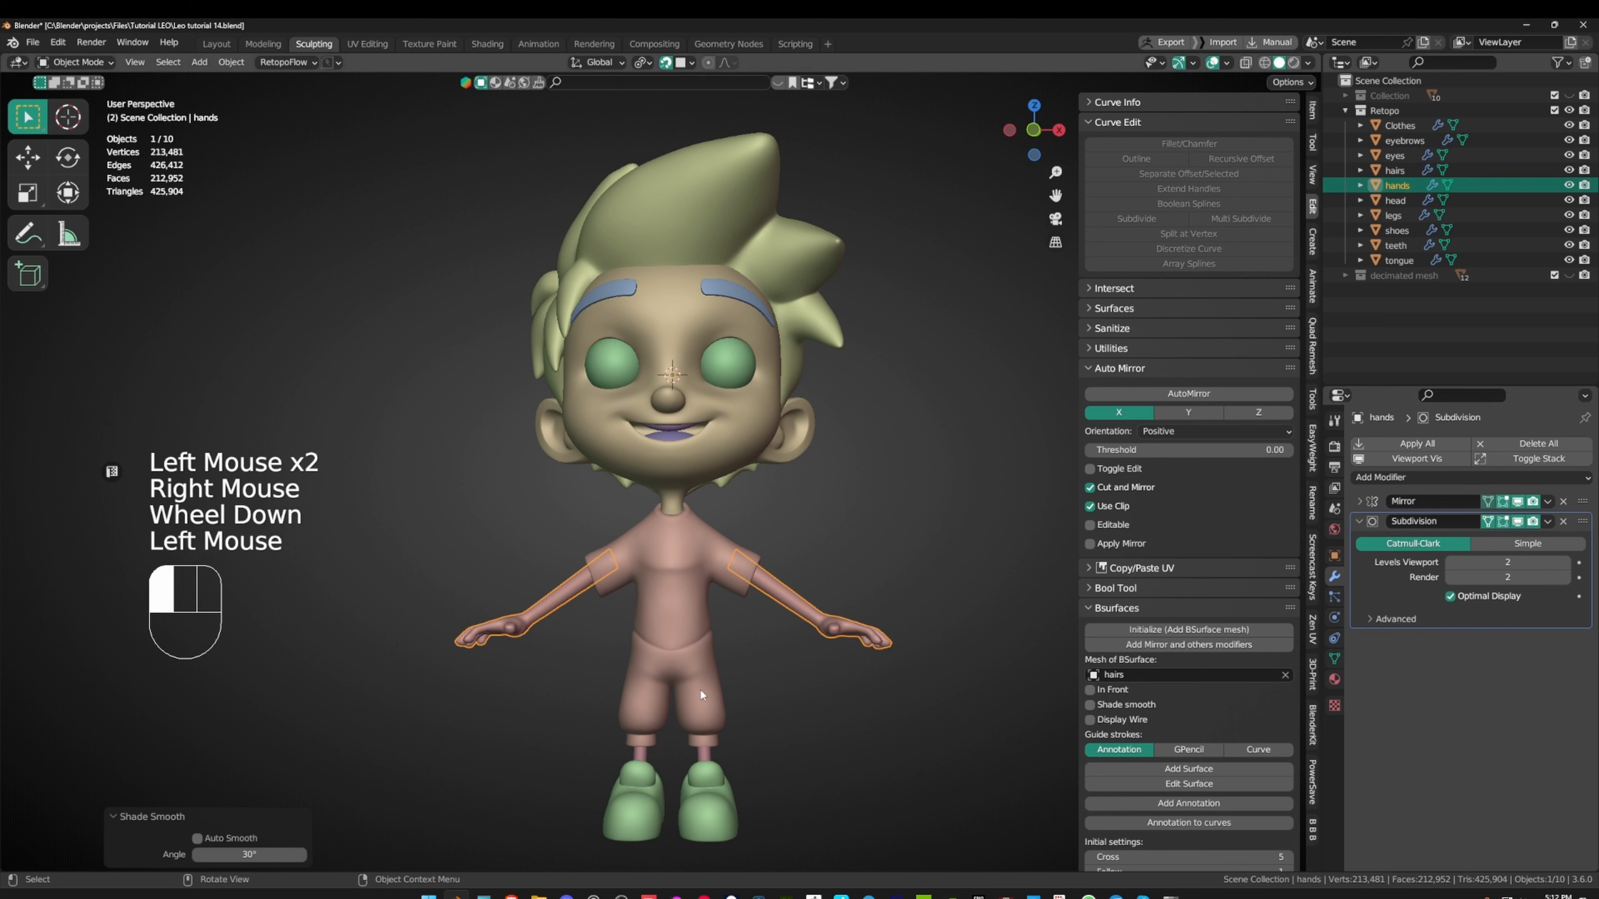
{"action": "middle_click_drag", "start_coordinate": [712, 722], "coordinate": [693, 744]}
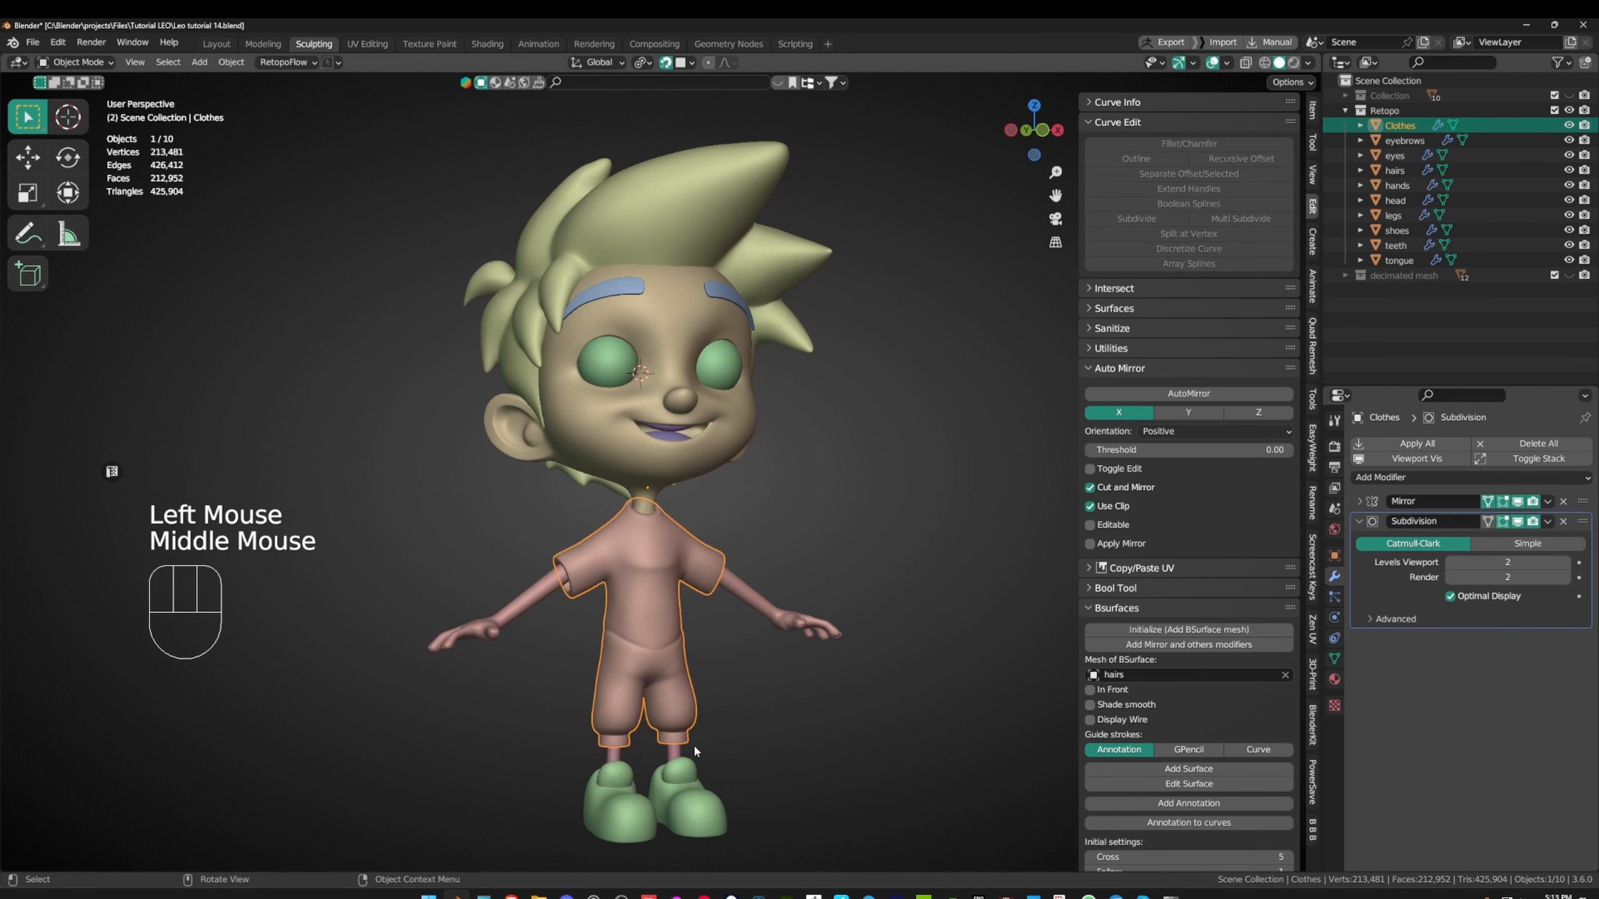
{"action": "left_click", "coordinate": [665, 217]}
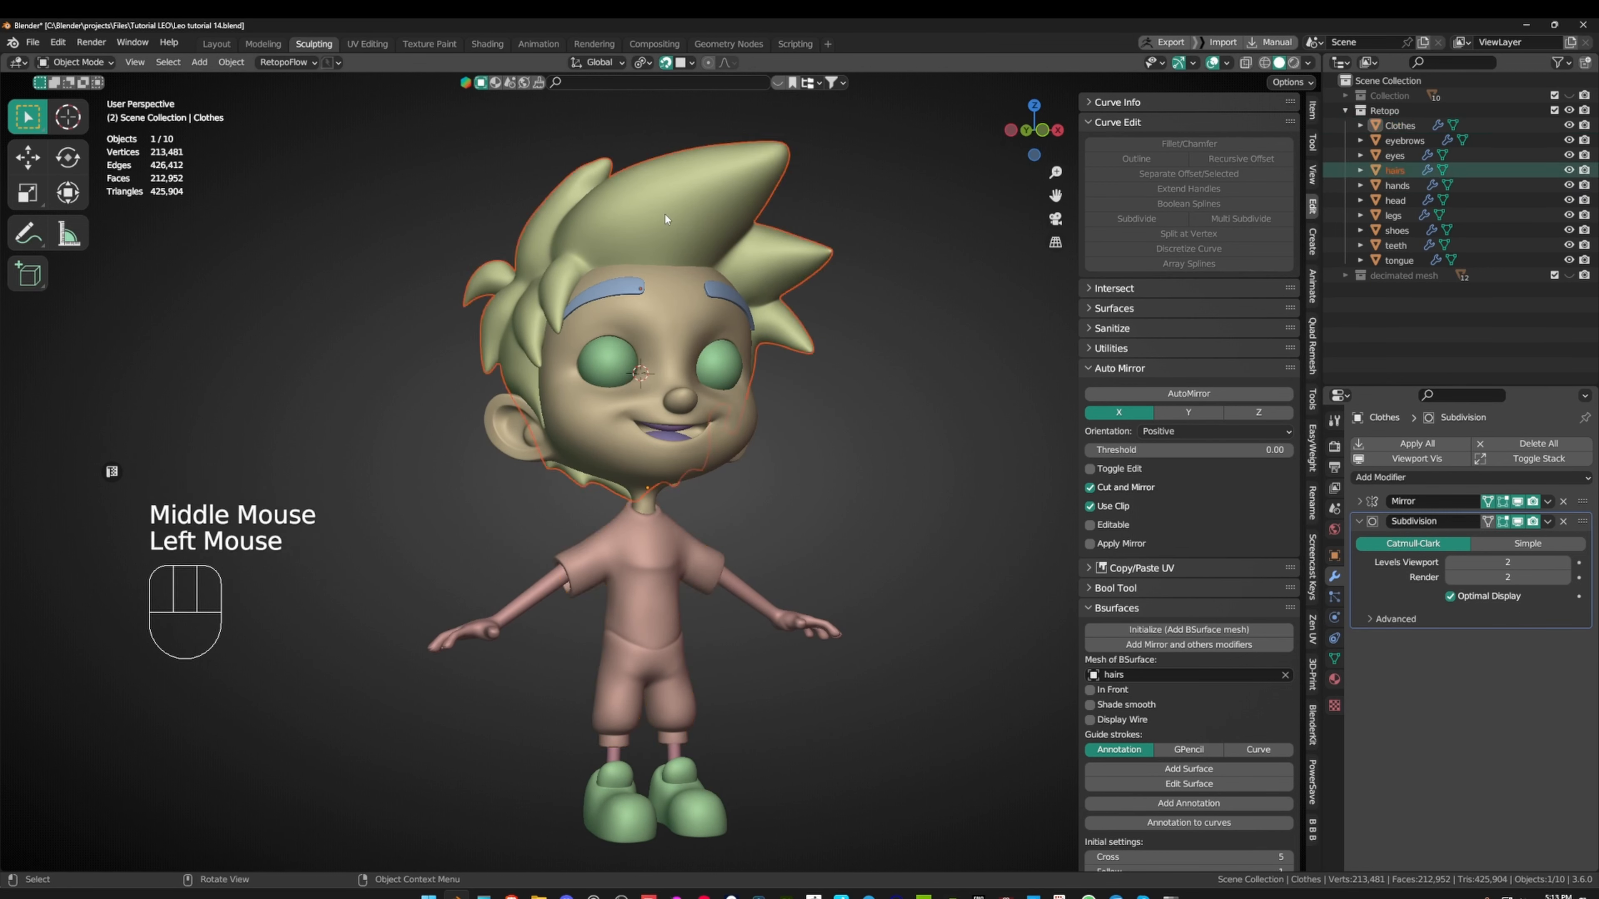
{"action": "left_click", "coordinate": [681, 752]}
{"action": "left_click", "coordinate": [679, 753]}
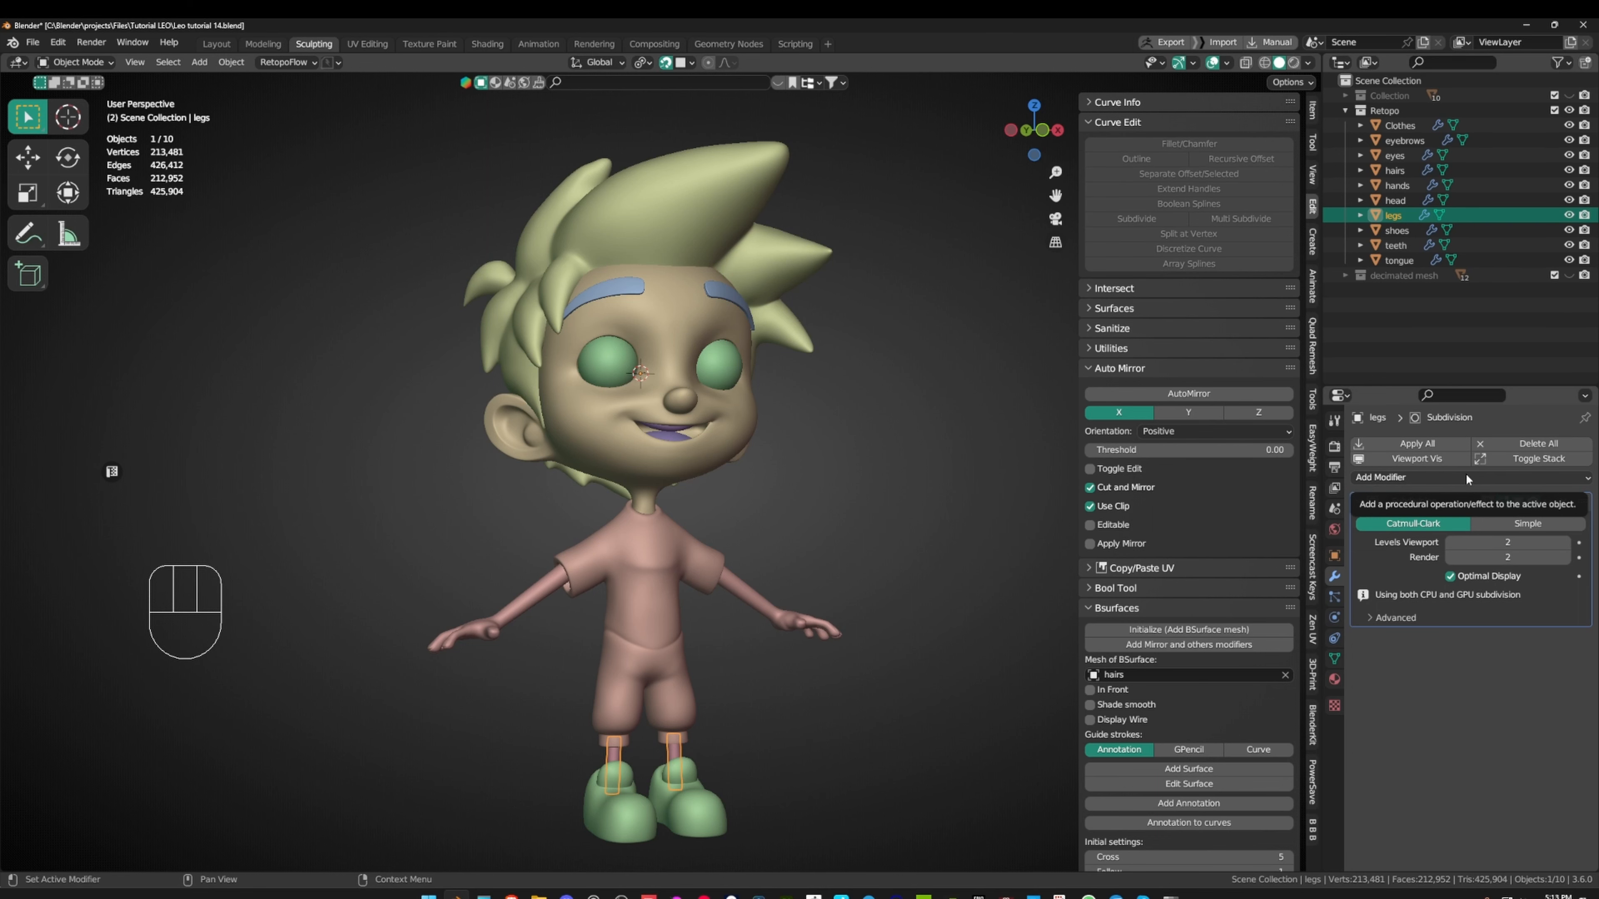
{"action": "scroll", "coordinate": [769, 384], "scroll_direction": "up", "scroll_amount": 4}
{"action": "middle_click_drag", "start_coordinate": [732, 395], "coordinate": [630, 409]}
{"action": "scroll", "coordinate": [741, 552], "scroll_direction": "down", "scroll_amount": 2}
{"action": "middle_click_drag", "start_coordinate": [629, 409], "coordinate": [756, 471], "text": "shift"}
{"action": "key", "text": "Tab"}
{"action": "key", "text": "alt+z"}
- Delete all vertices of the character's right leg and turn off X-ray
{"action": "left_click_drag", "start_coordinate": [529, 463], "coordinate": [685, 717]}
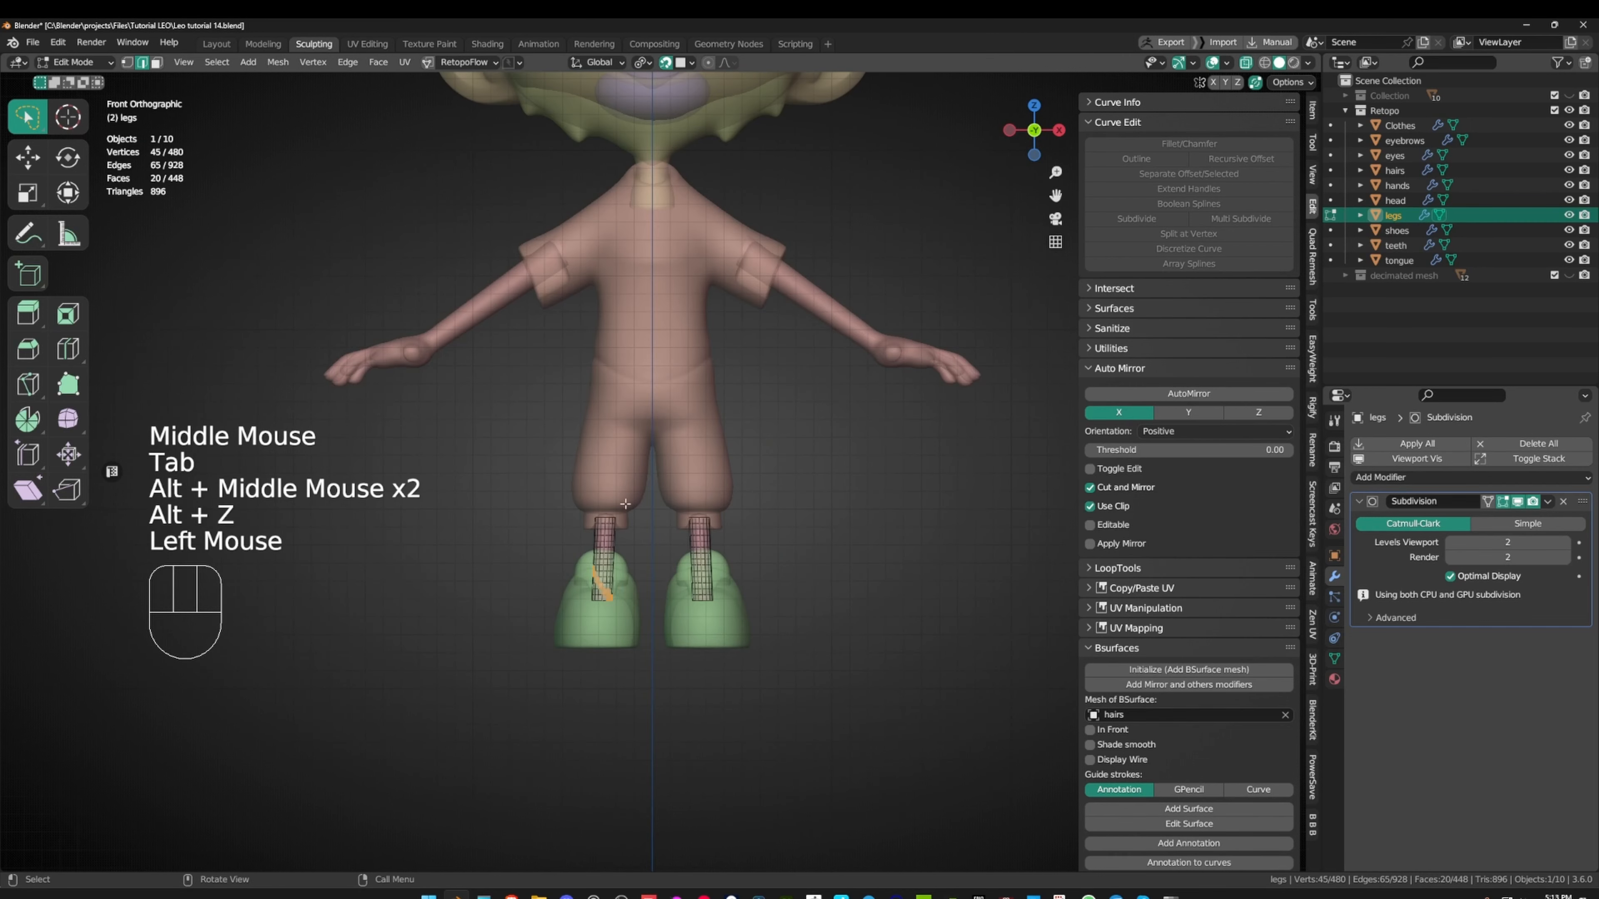
{"action": "mouse_move", "coordinate": [593, 420]}
{"action": "left_mouse_down"}
{"action": "mouse_move", "coordinate": [669, 718]}
{"action": "mouse_move", "coordinate": [588, 589]}
{"action": "mouse_move", "coordinate": [654, 669]}
{"action": "left_mouse_up"}
{"action": "key", "text": "1"}
{"action": "key", "text": "x"}
{"action": "left_click", "coordinate": [662, 715]}
{"action": "middle_click_drag", "start_coordinate": [766, 638], "coordinate": [767, 657]}
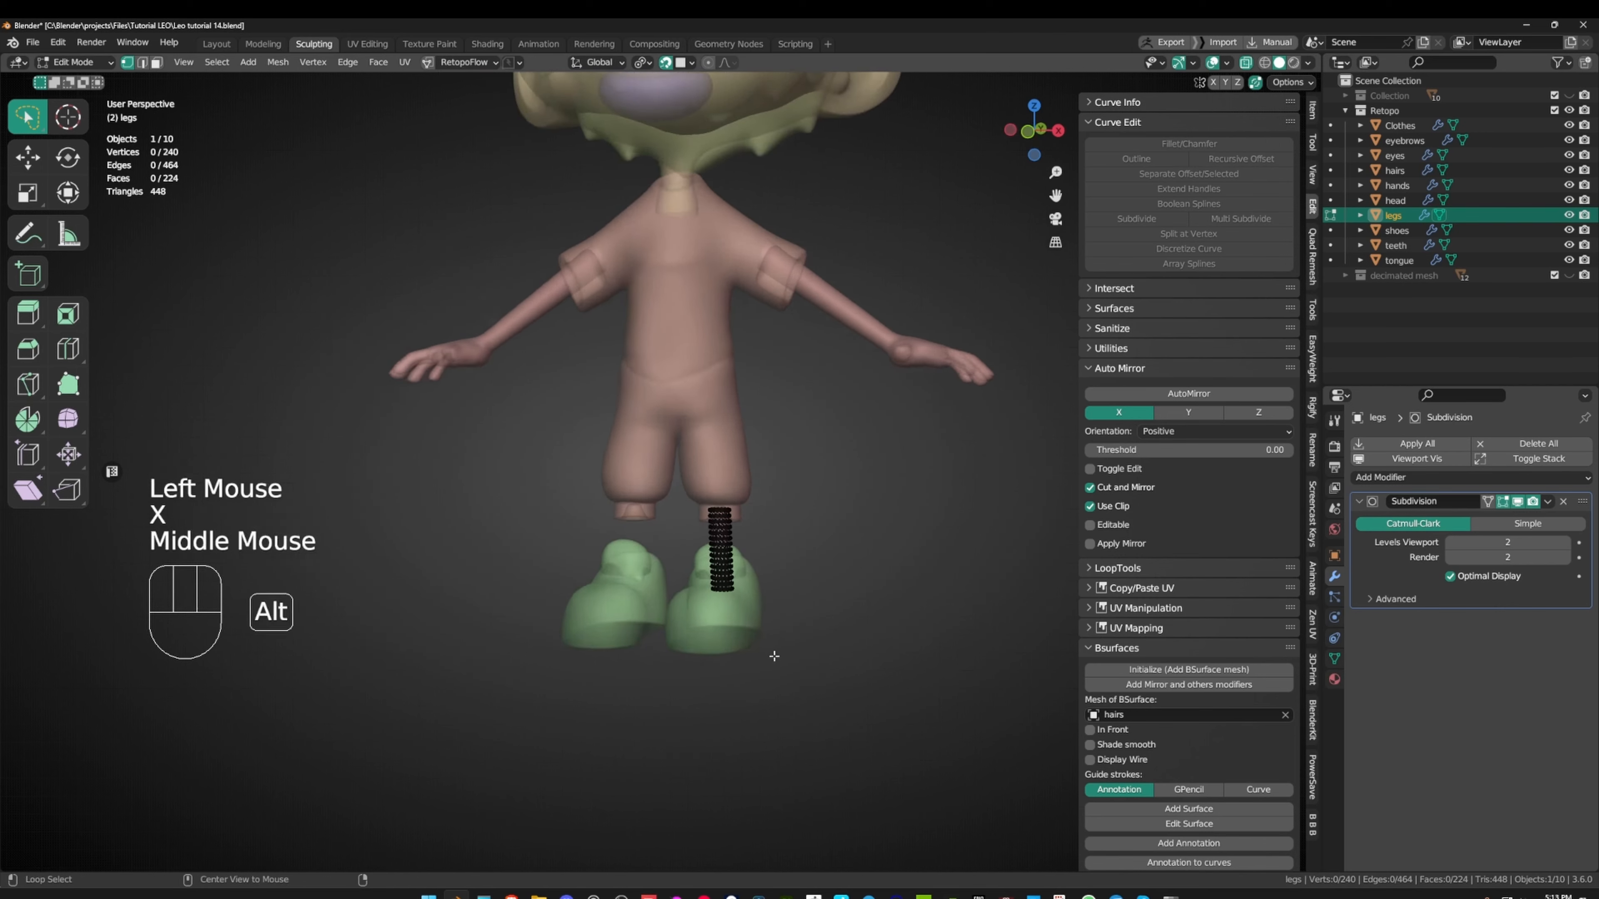
{"action": "key", "text": "alt+z"}
- Add an X-axis Mirror modifier to the legs, place it above Subdivision and return to Object Mode
{"action": "left_click", "coordinate": [1412, 477]}
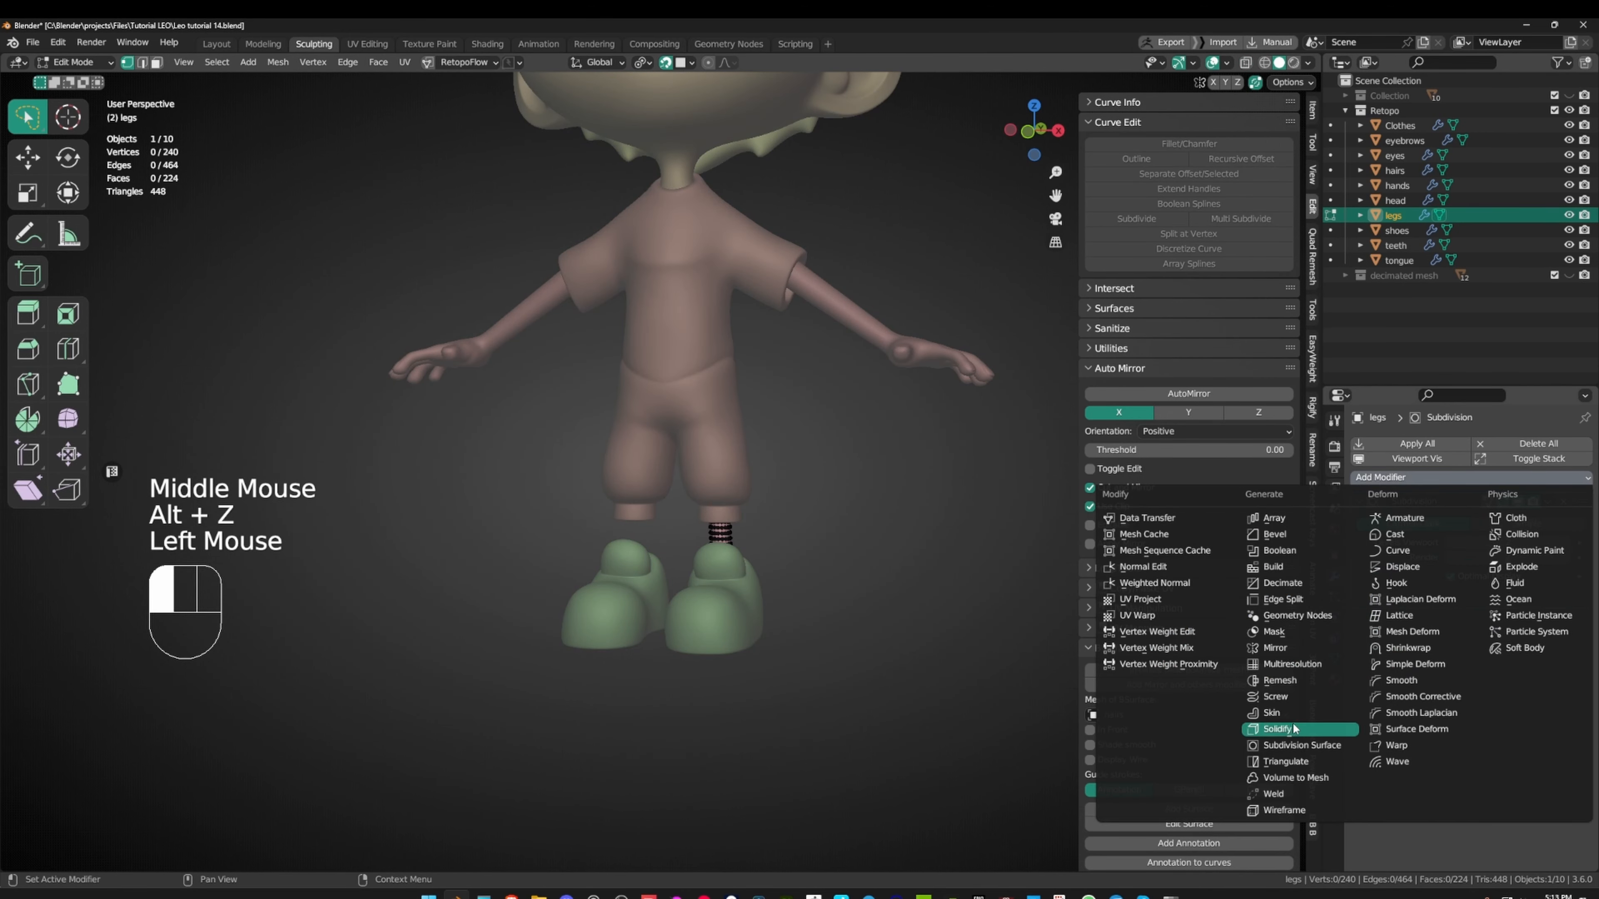
{"action": "left_click", "coordinate": [1303, 648]}
{"action": "left_click_drag", "start_coordinate": [1582, 638], "coordinate": [1582, 501]}
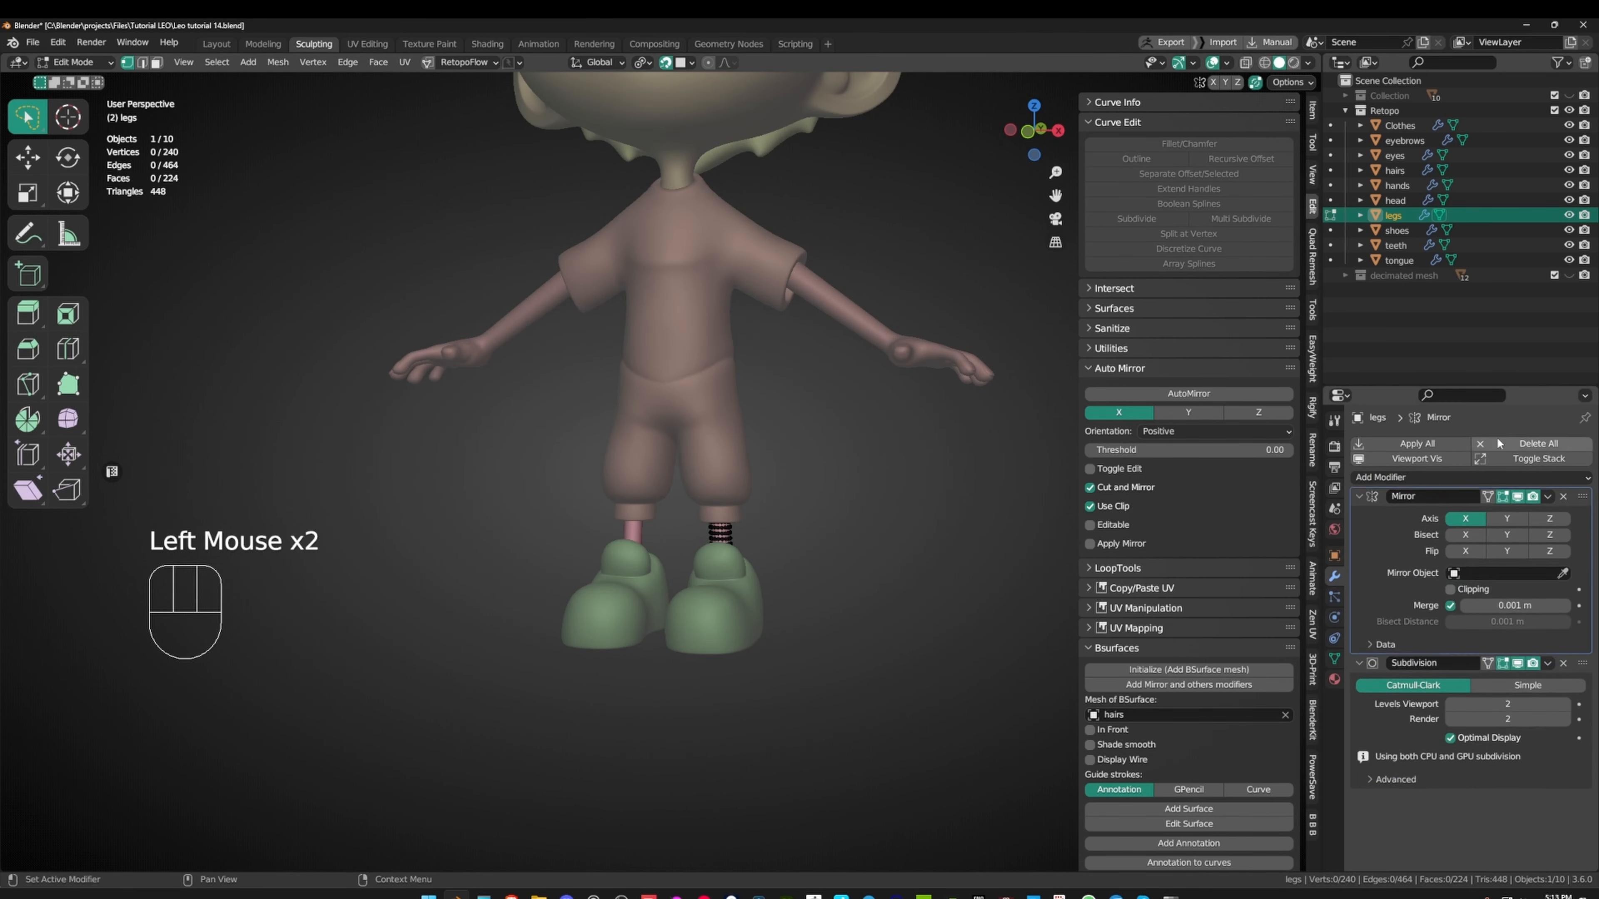
{"action": "scroll", "coordinate": [692, 378], "scroll_direction": "down", "scroll_amount": 1}
{"action": "middle_click_drag", "start_coordinate": [818, 378], "coordinate": [904, 388]}
{"action": "key", "text": "Tab"}
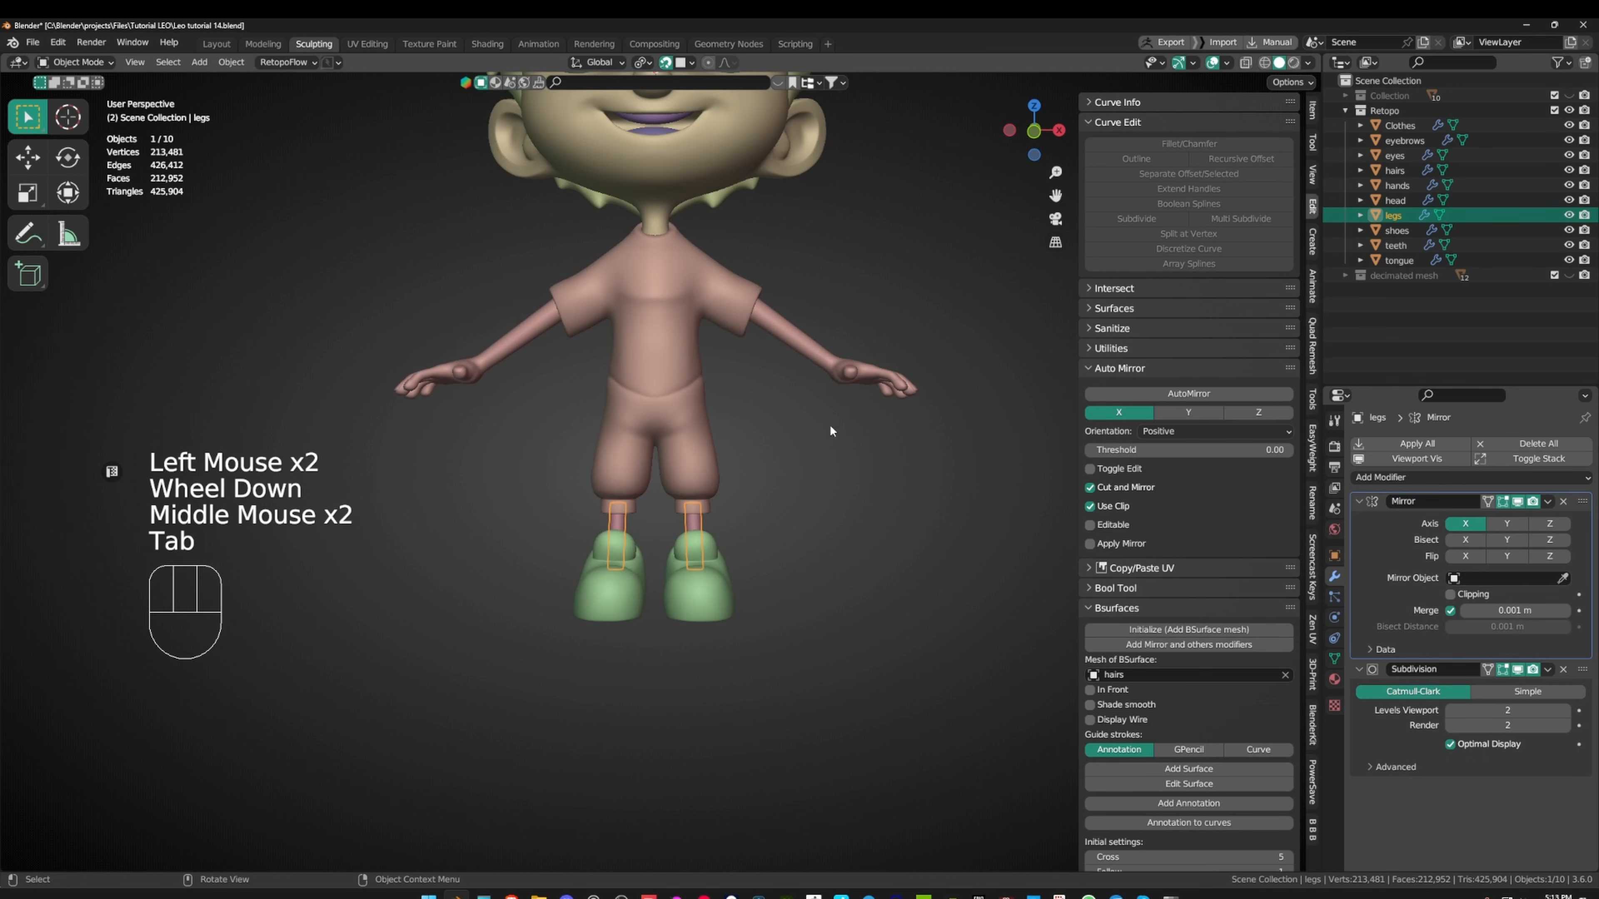
- Deselect the legs, save the file and check the lower body from the side
{"action": "left_click", "coordinate": [833, 492]}
{"action": "scroll", "coordinate": [838, 483], "scroll_direction": "up", "scroll_amount": 2}
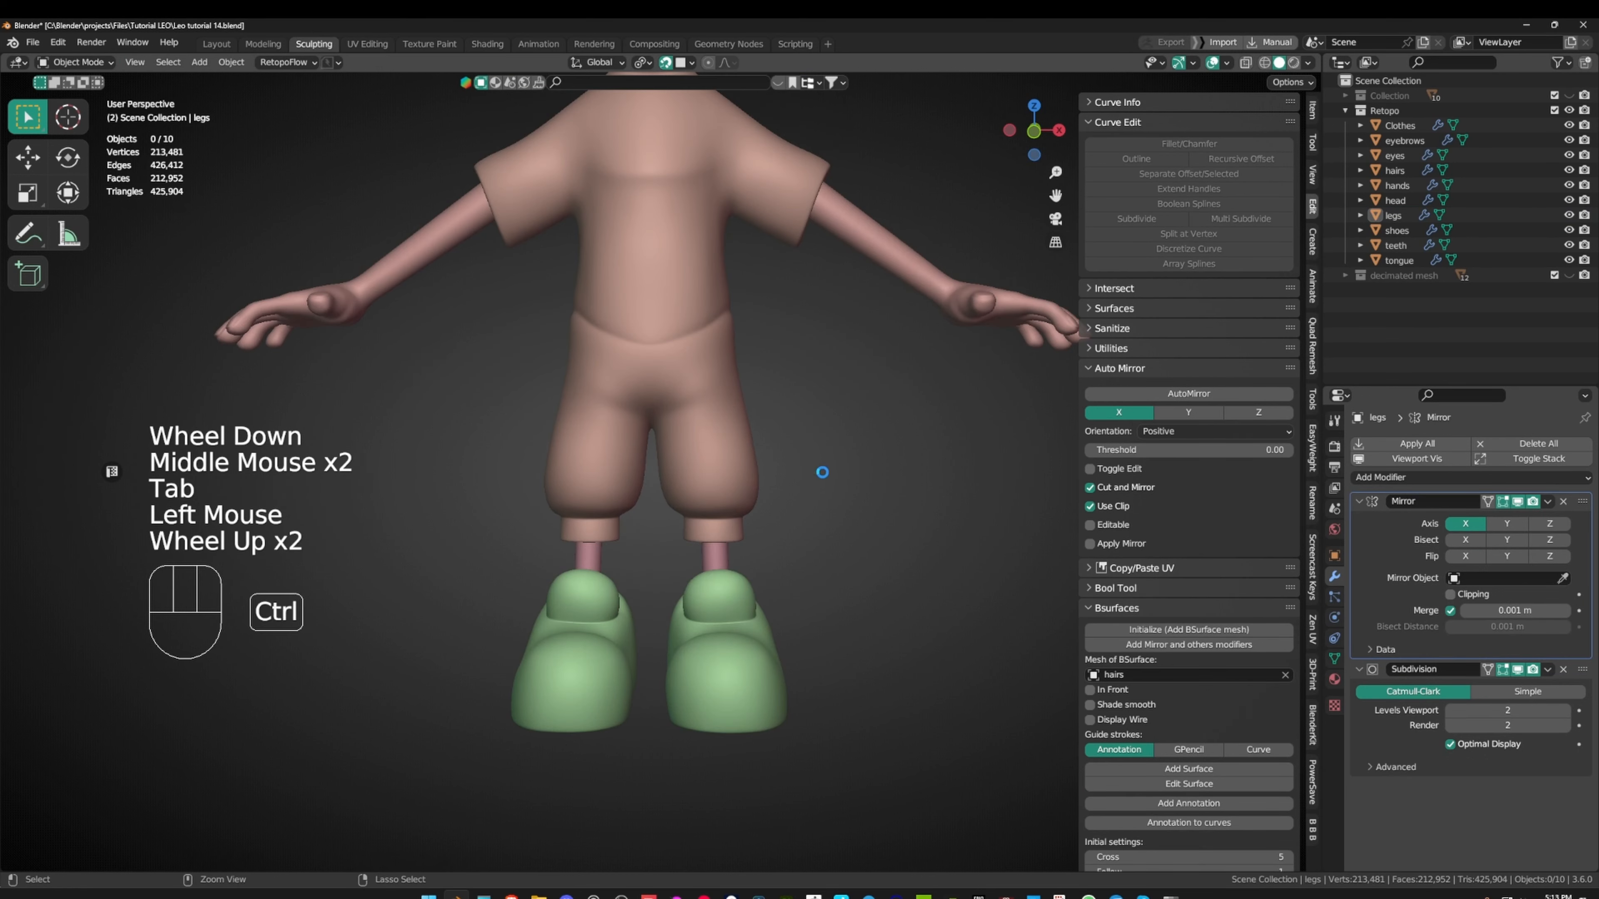
{"action": "key", "text": "ctrl+s"}
{"action": "middle_click_drag", "start_coordinate": [822, 472], "coordinate": [823, 477], "text": "shift"}
{"action": "middle_click_drag", "start_coordinate": [661, 696], "coordinate": [399, 620]}
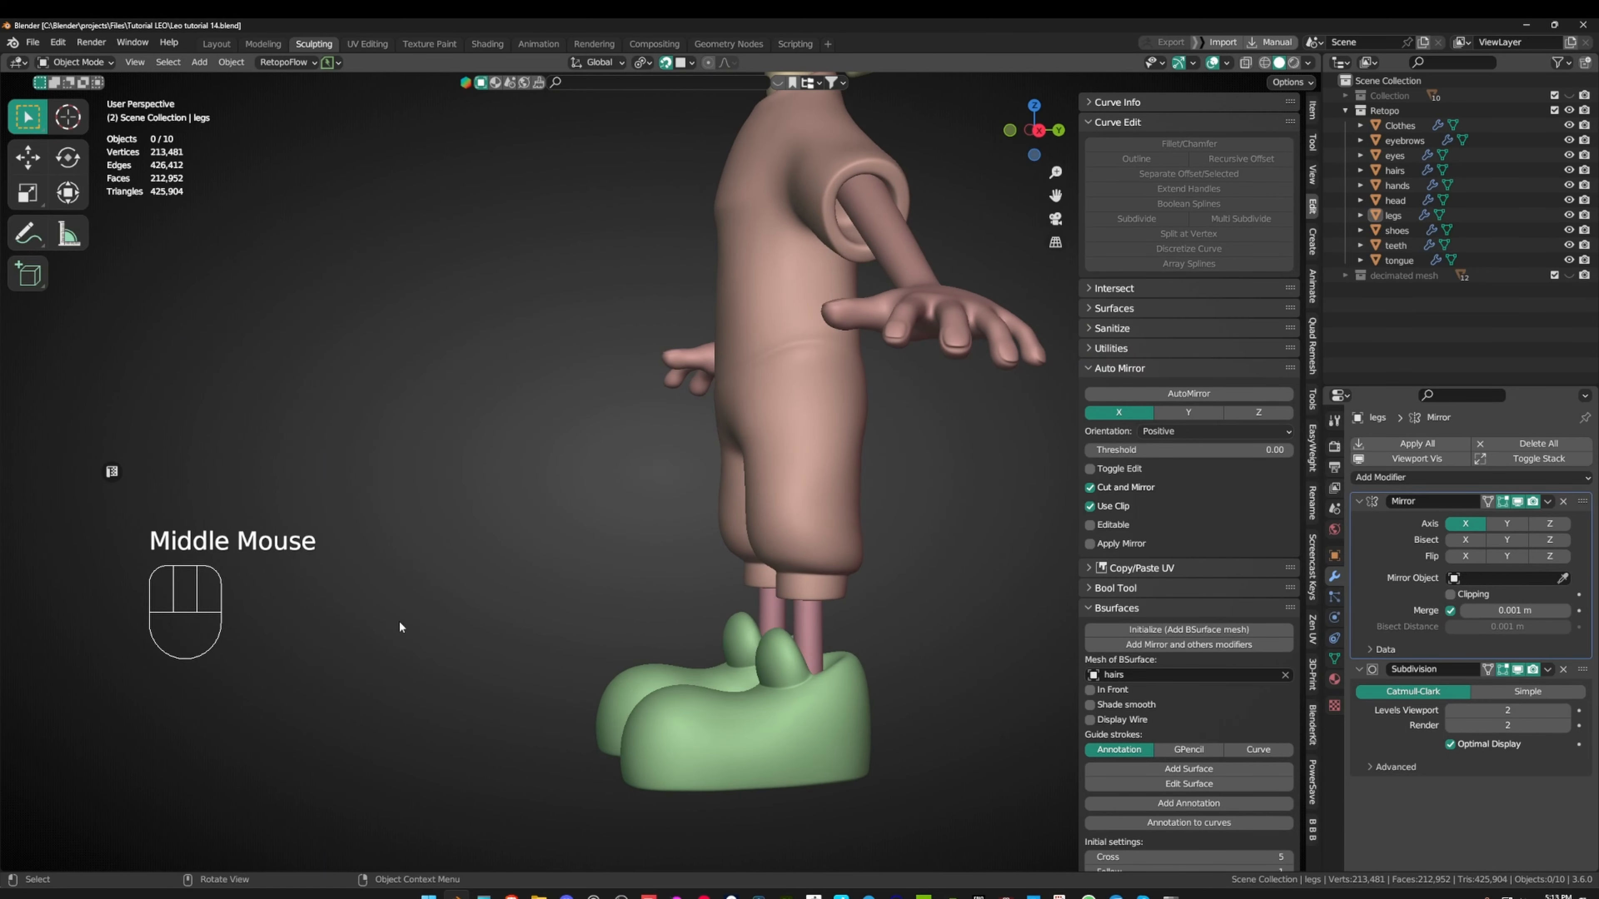
- Remove the Displace modifier from the shoes
{"action": "left_click", "coordinate": [799, 635]}
{"action": "middle_click_drag", "start_coordinate": [675, 578], "coordinate": [831, 746]}
{"action": "left_click", "coordinate": [740, 726]}
{"action": "scroll", "coordinate": [738, 725], "scroll_direction": "down", "scroll_amount": 1}
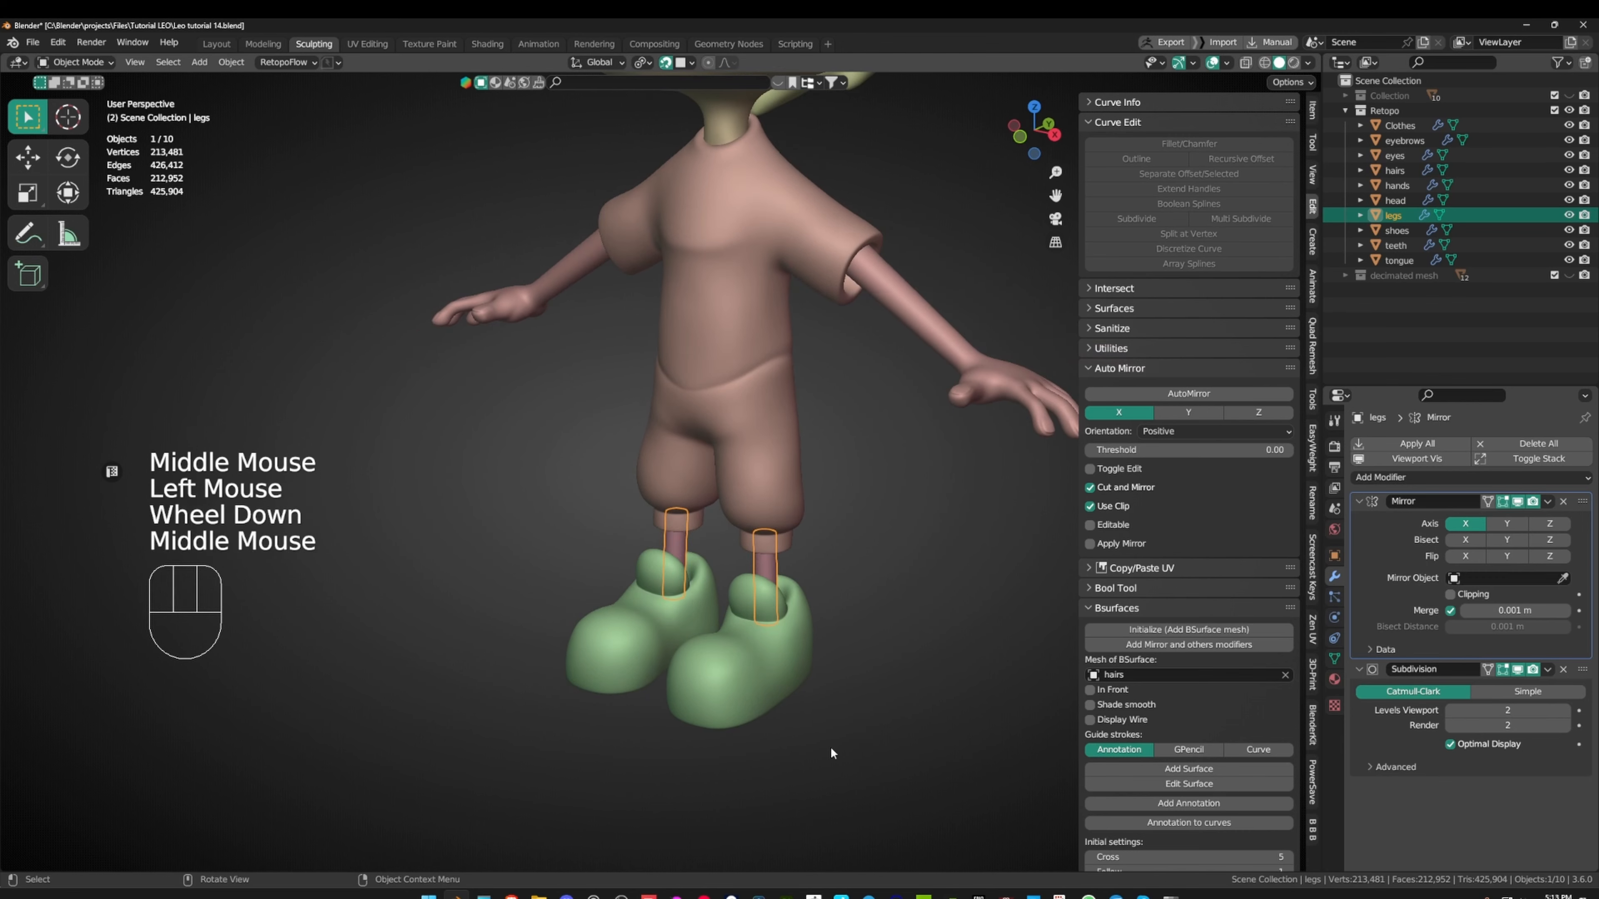
{"action": "left_click", "coordinate": [746, 701]}
{"action": "scroll", "coordinate": [841, 682], "scroll_direction": "up", "scroll_amount": 2}
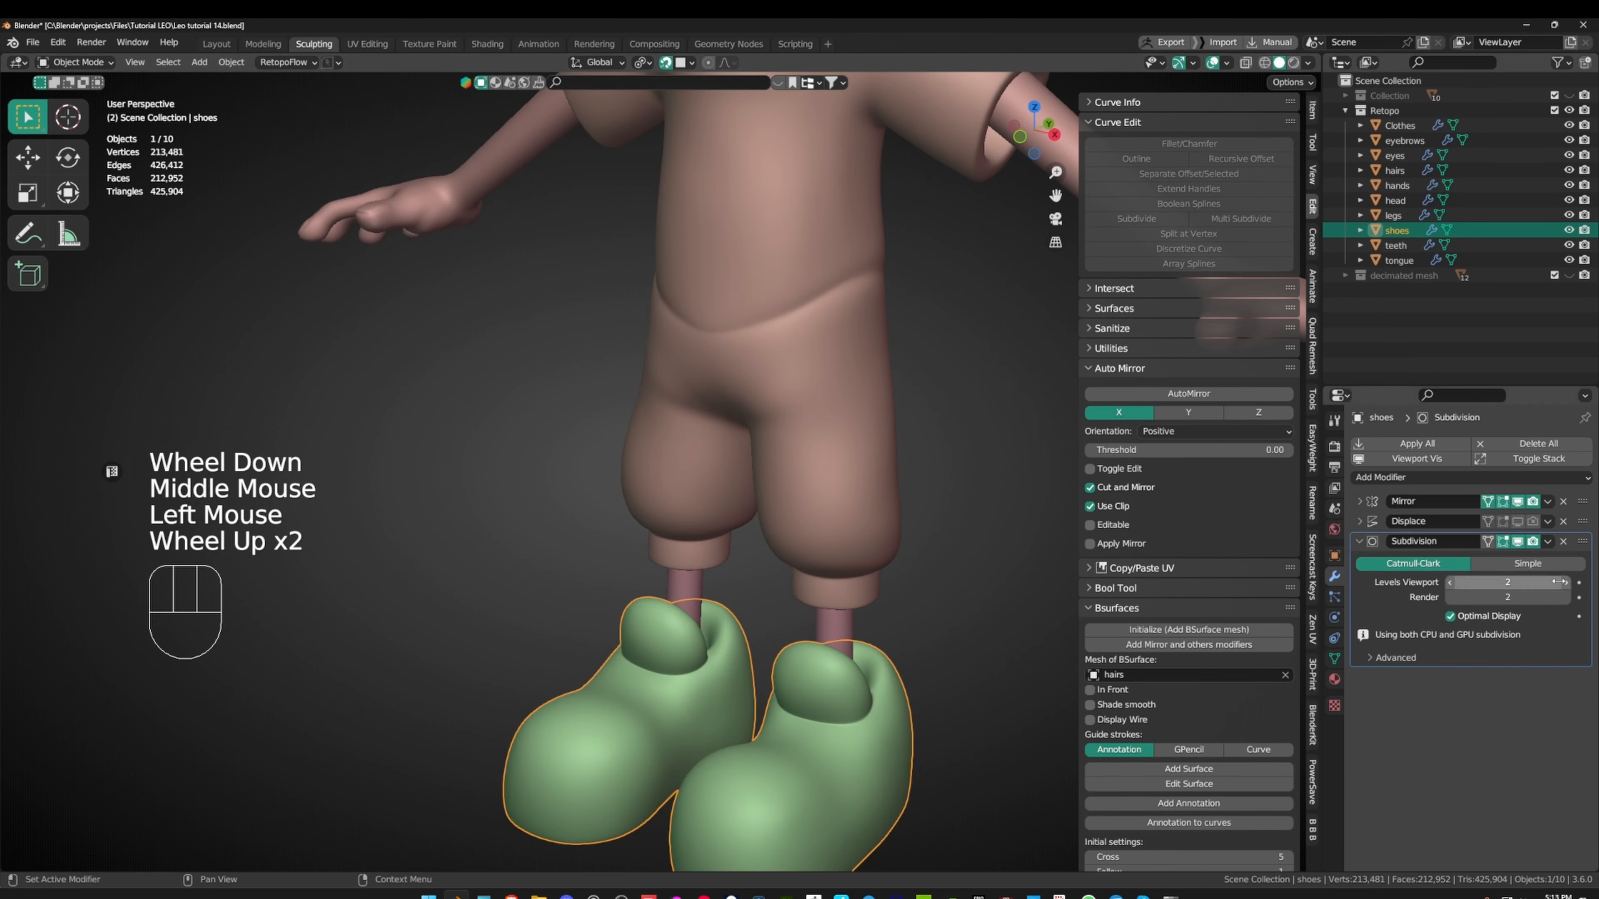
{"action": "left_click", "coordinate": [1563, 521]}
{"action": "middle_click_drag", "start_coordinate": [774, 415], "coordinate": [592, 425]}
{"action": "scroll", "coordinate": [815, 575], "scroll_direction": "down", "scroll_amount": 1}
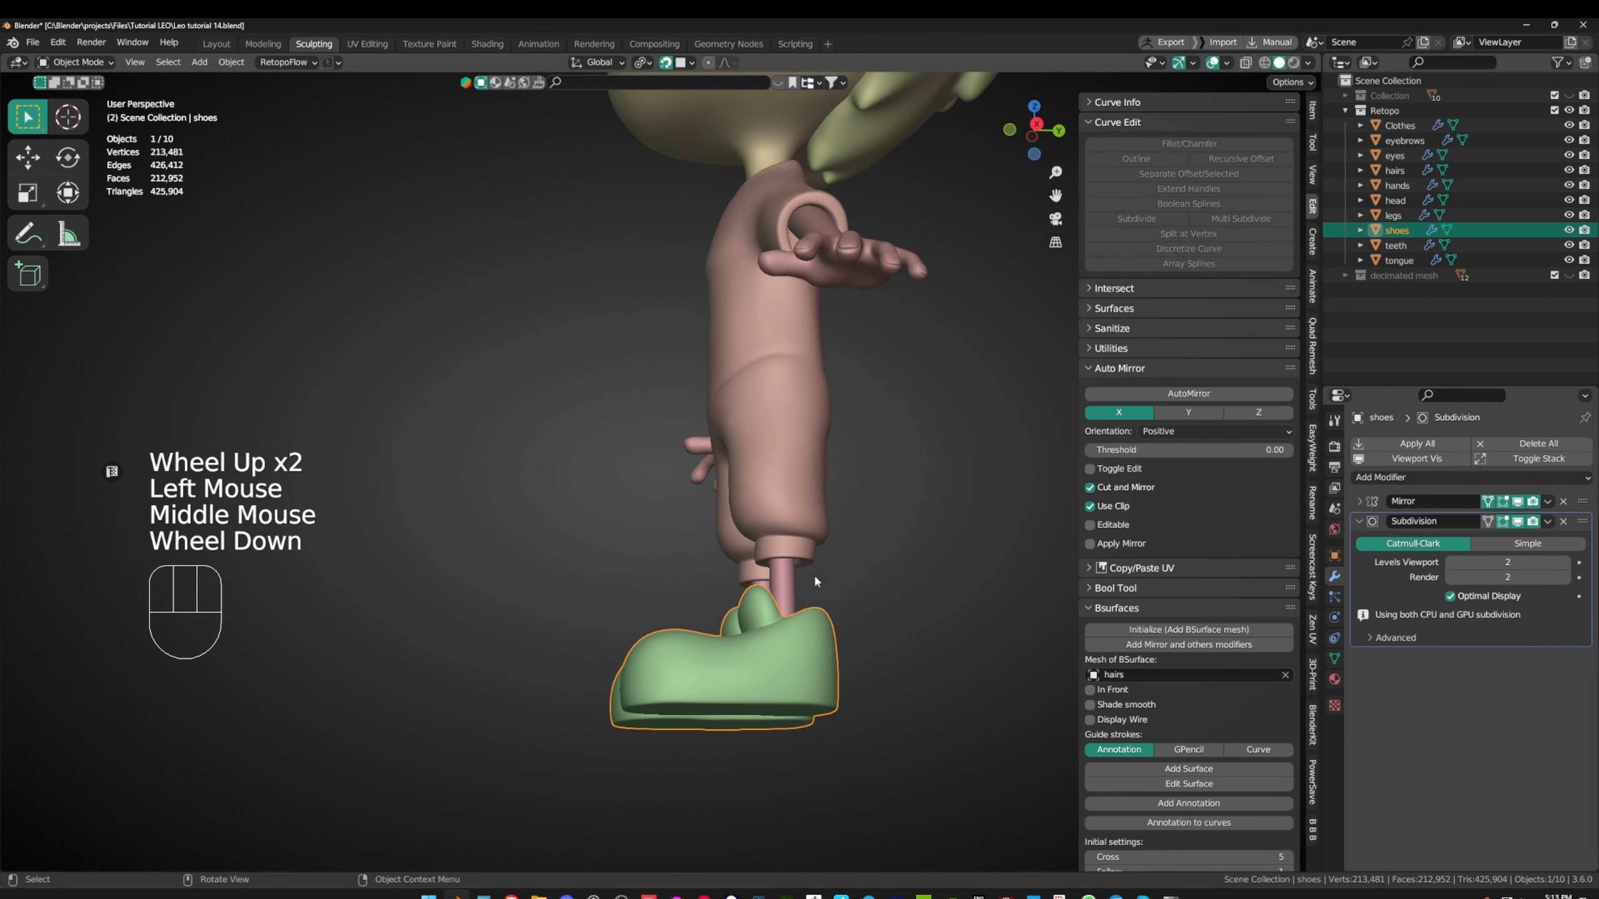
- Shade the shoes smooth, save the file and deselect everything
{"action": "middle_click_drag", "start_coordinate": [814, 575], "coordinate": [765, 570], "text": "alt"}
{"action": "scroll", "coordinate": [764, 570], "scroll_direction": "down", "scroll_amount": 1, "text": "alt"}
{"action": "middle_click_drag", "start_coordinate": [762, 570], "coordinate": [840, 606], "text": "alt"}
{"action": "scroll", "coordinate": [839, 601], "scroll_direction": "down", "scroll_amount": 1, "text": "ctrl"}
{"action": "scroll", "coordinate": [832, 602], "scroll_direction": "down", "scroll_amount": 1}
{"action": "key", "text": "ctrl+s"}
{"action": "middle_click_drag", "start_coordinate": [840, 606], "coordinate": [812, 560]}
{"action": "right_click", "coordinate": [816, 568]}
{"action": "left_click", "coordinate": [818, 559]}
{"action": "scroll", "coordinate": [806, 567], "scroll_direction": "down", "scroll_amount": 2}
{"action": "scroll", "coordinate": [806, 567], "scroll_direction": "up", "scroll_amount": 1}
{"action": "left_click", "coordinate": [922, 526]}
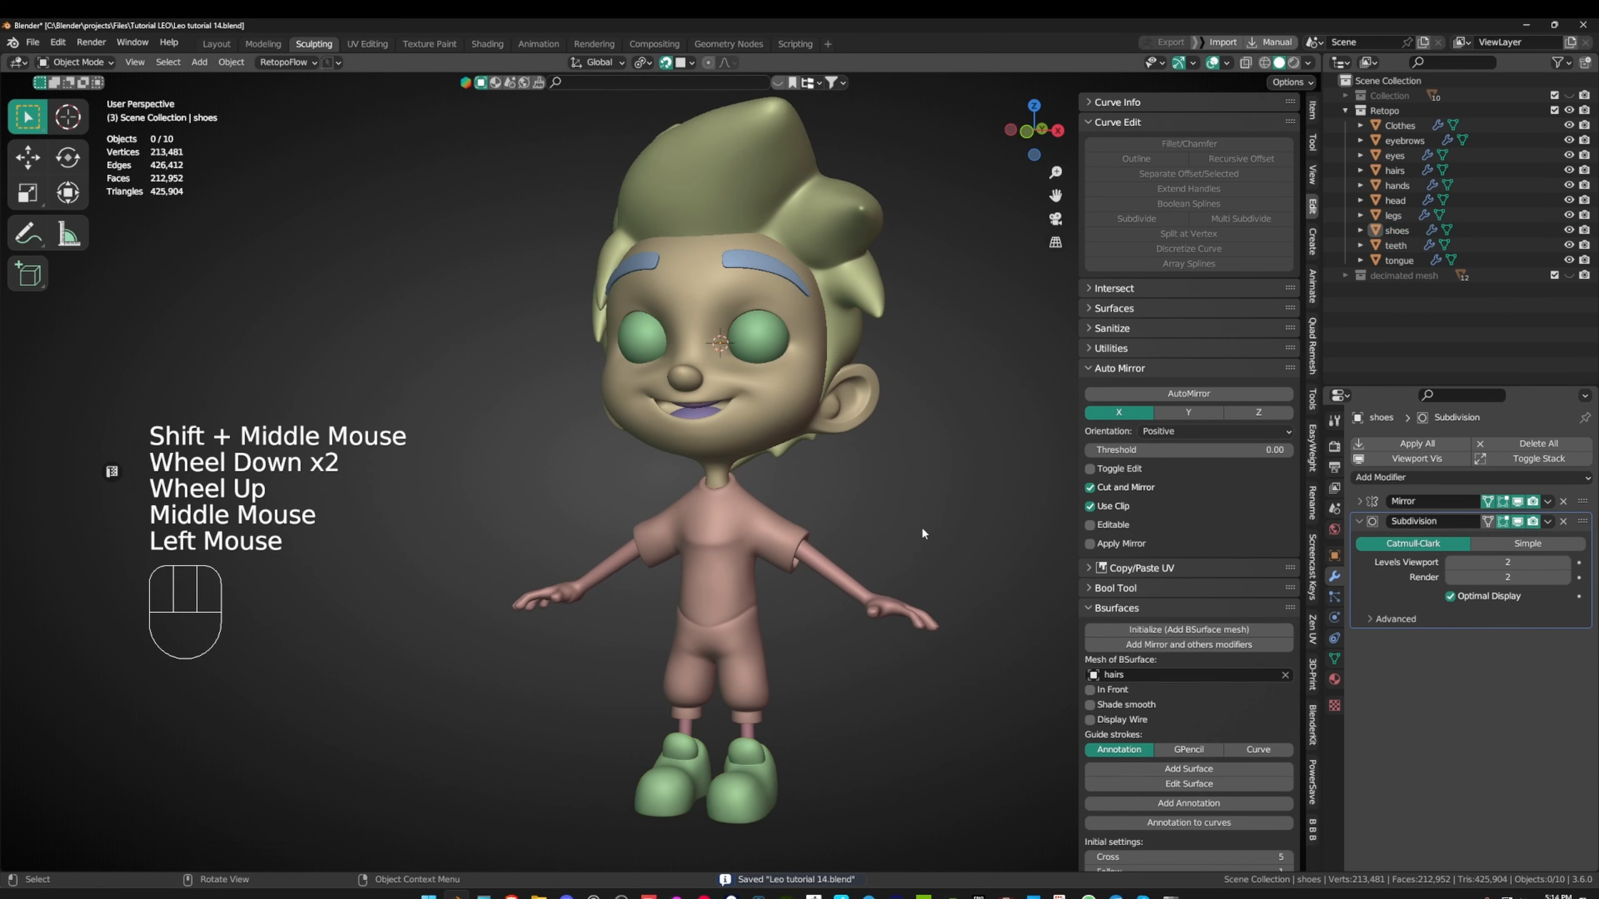
- Open the head in Edit Mode and examine its retopologized mesh from several angles
{"action": "left_click", "coordinate": [740, 354]}
{"action": "scroll", "coordinate": [780, 493], "scroll_direction": "up", "scroll_amount": 1}
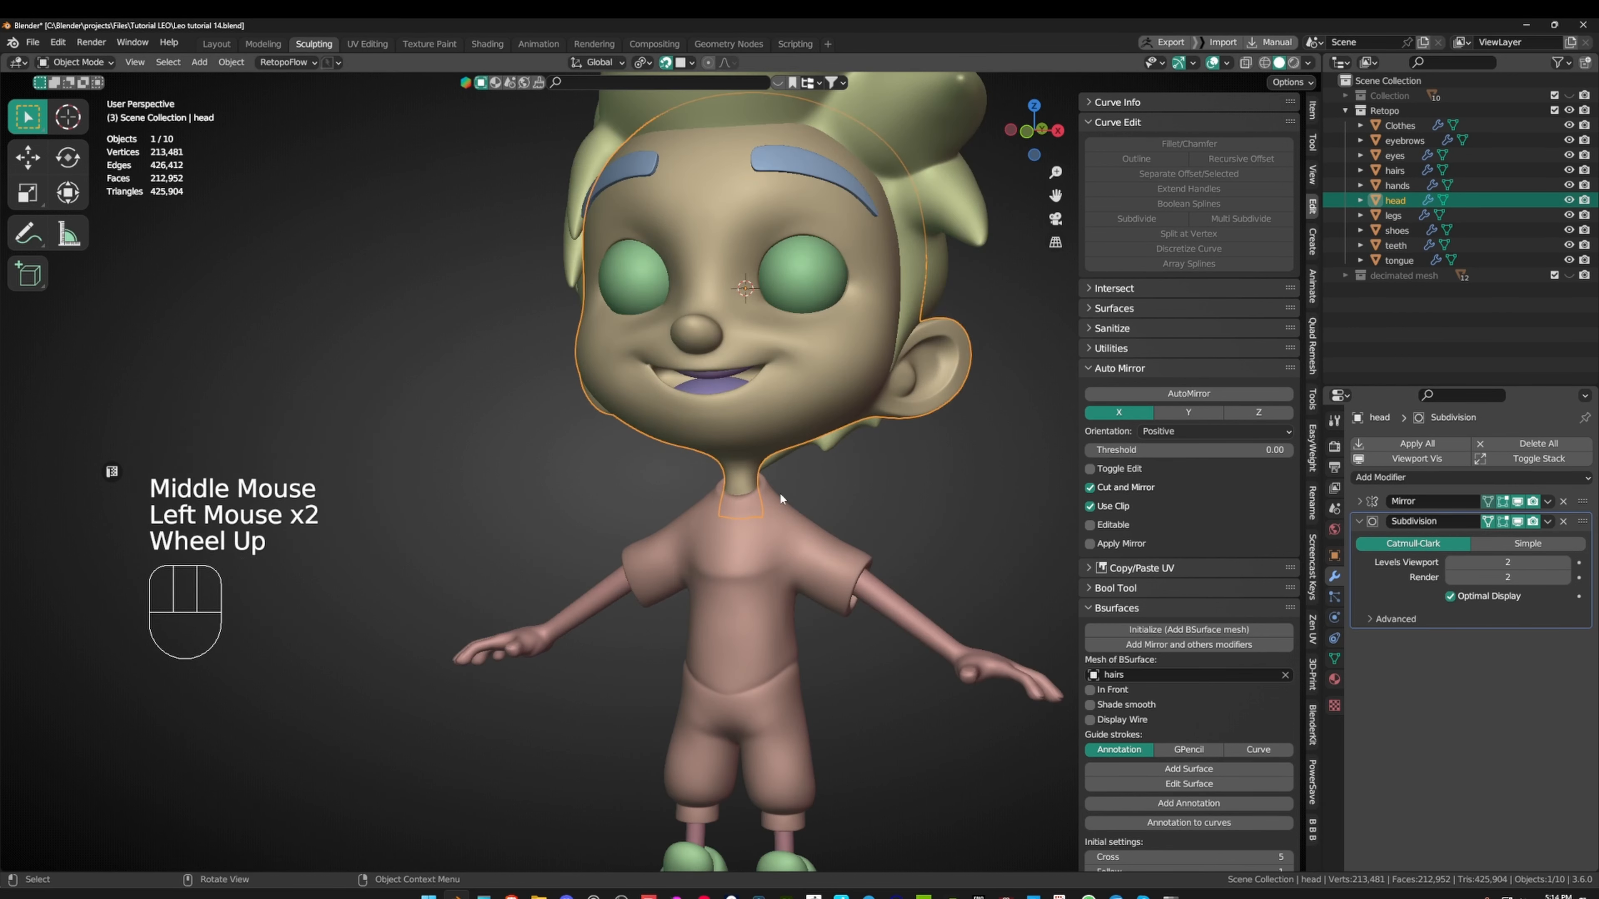
{"action": "middle_click_drag", "start_coordinate": [779, 492], "coordinate": [797, 572], "text": "shift"}
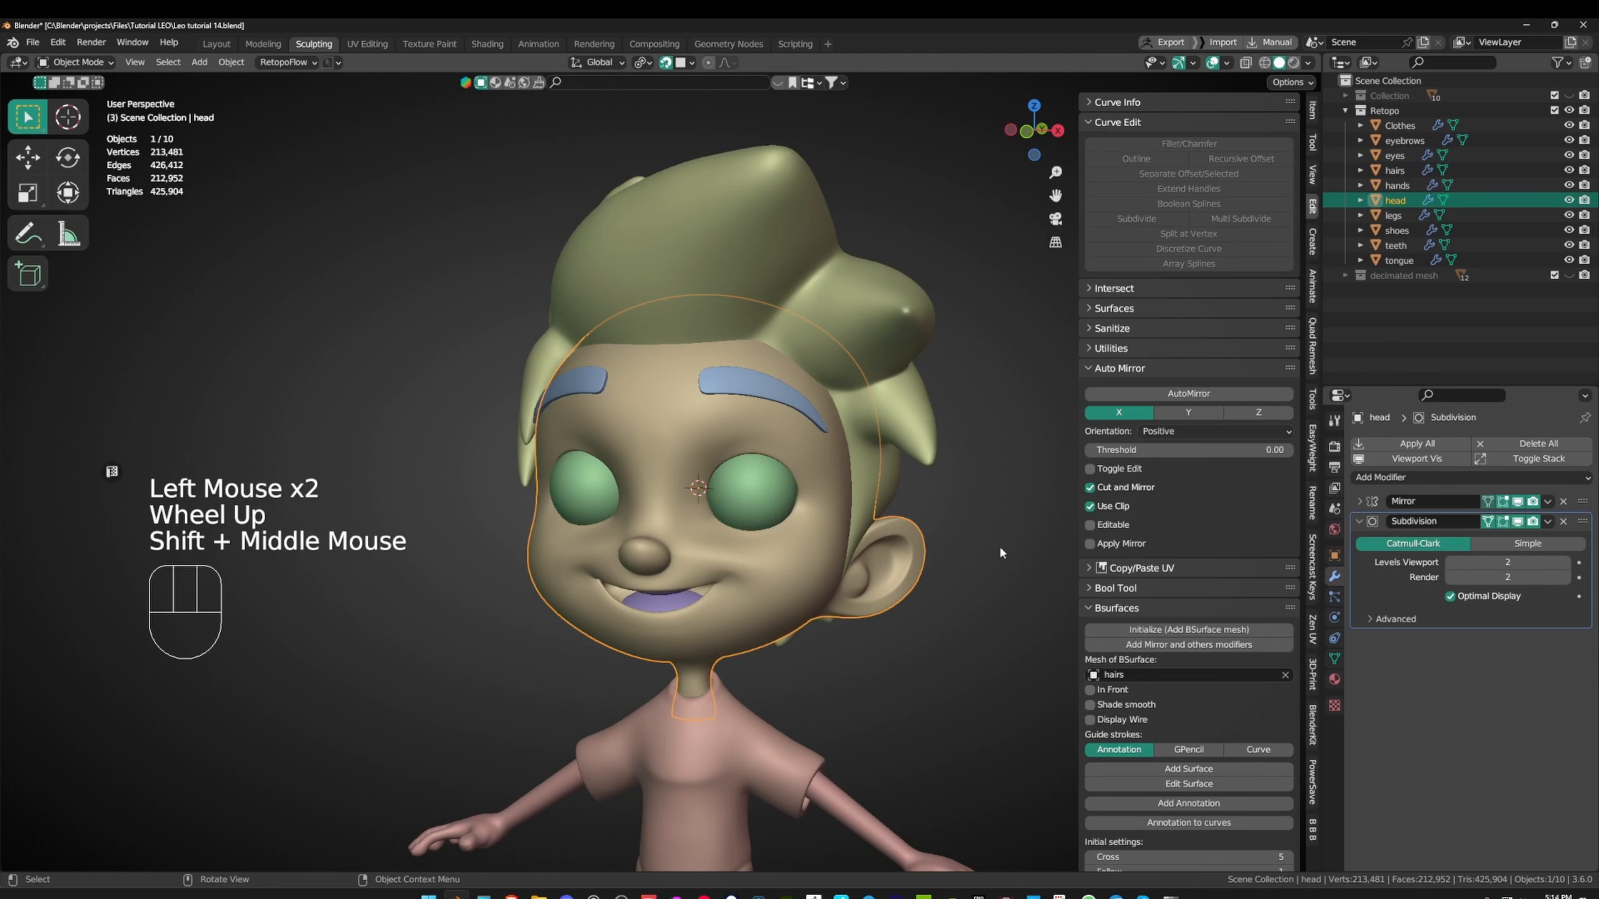
{"action": "middle_click_drag", "start_coordinate": [742, 526], "coordinate": [819, 595]}
{"action": "key", "text": "Tab"}
{"action": "middle_click_drag", "start_coordinate": [659, 517], "coordinate": [656, 515]}
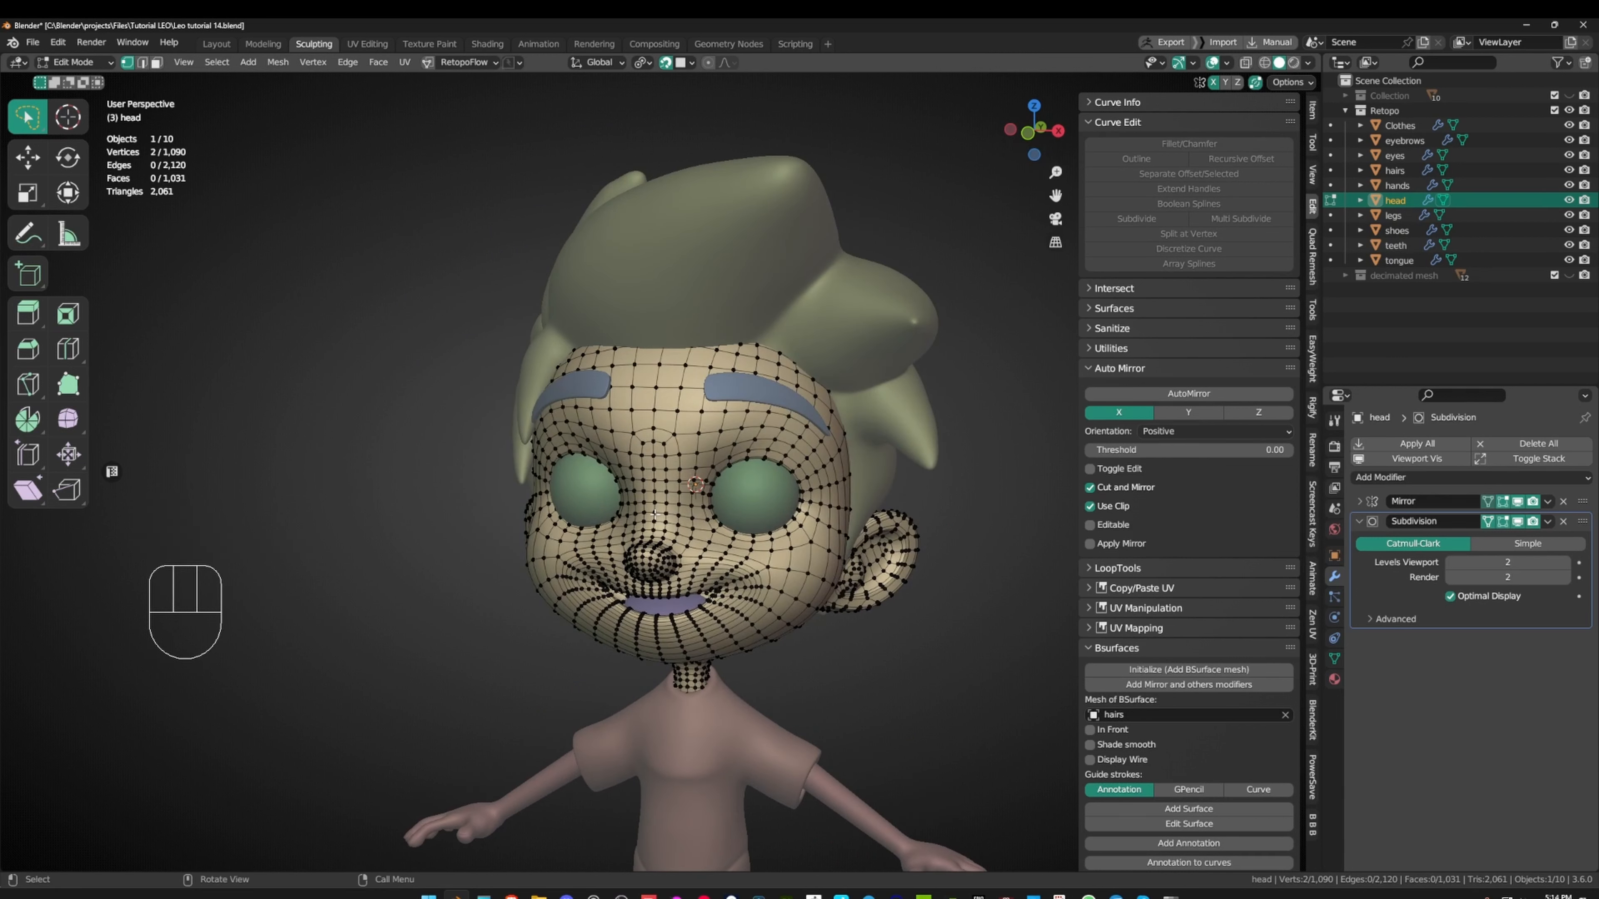
{"action": "middle_click_drag", "start_coordinate": [701, 477], "coordinate": [554, 472]}
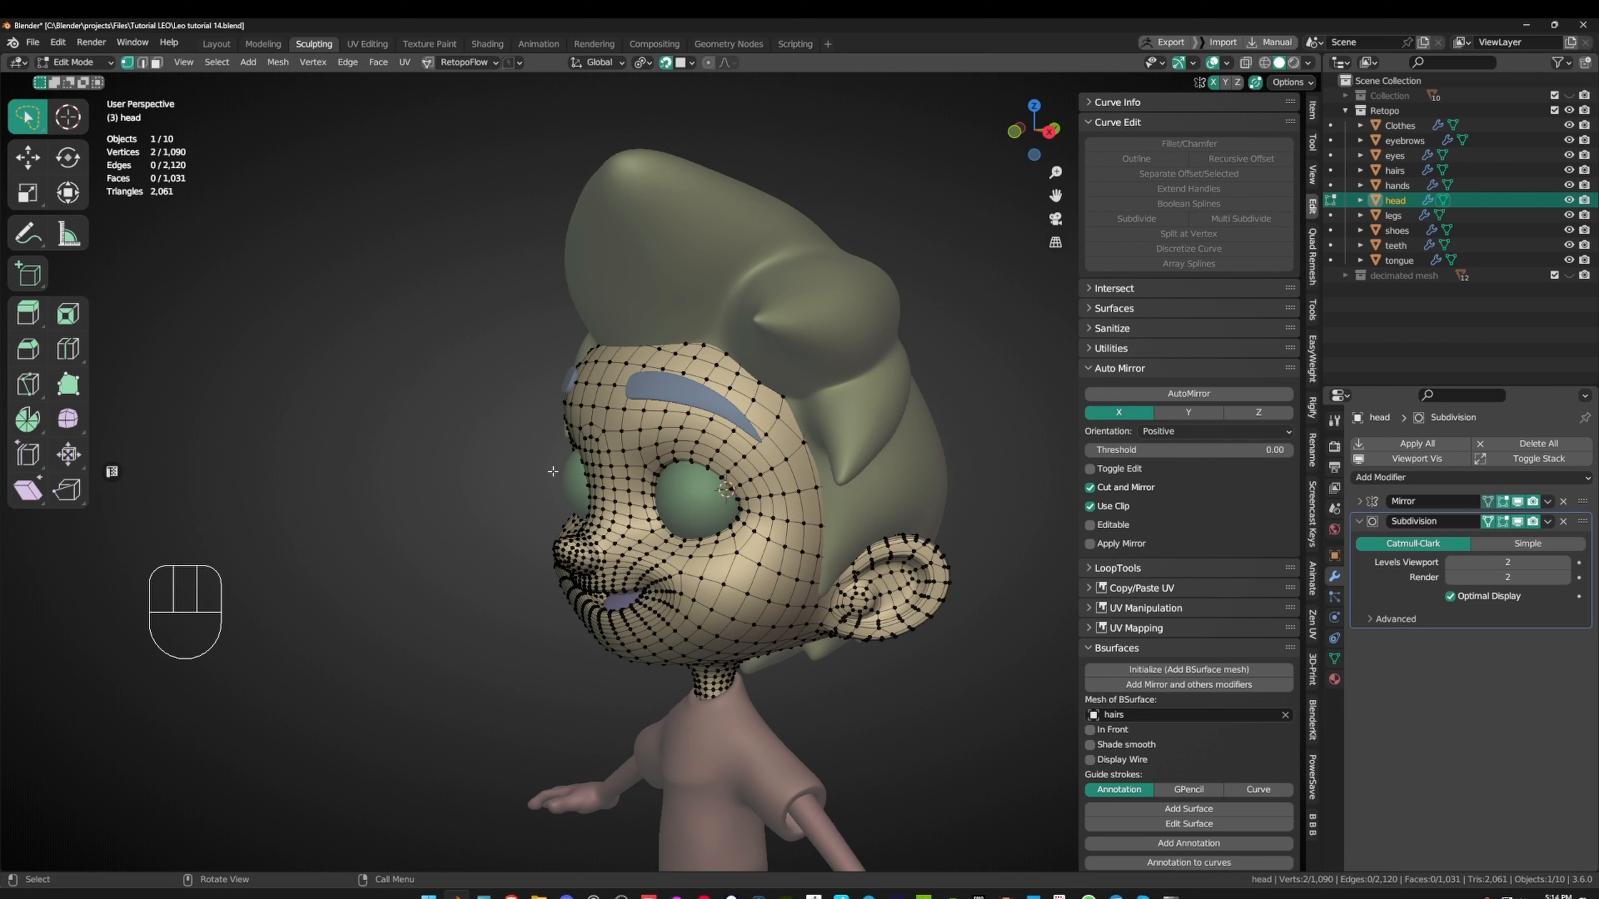
{"action": "scroll", "coordinate": [549, 330], "scroll_direction": "down", "scroll_amount": 2}
{"action": "middle_click_drag", "start_coordinate": [549, 331], "coordinate": [673, 423]}
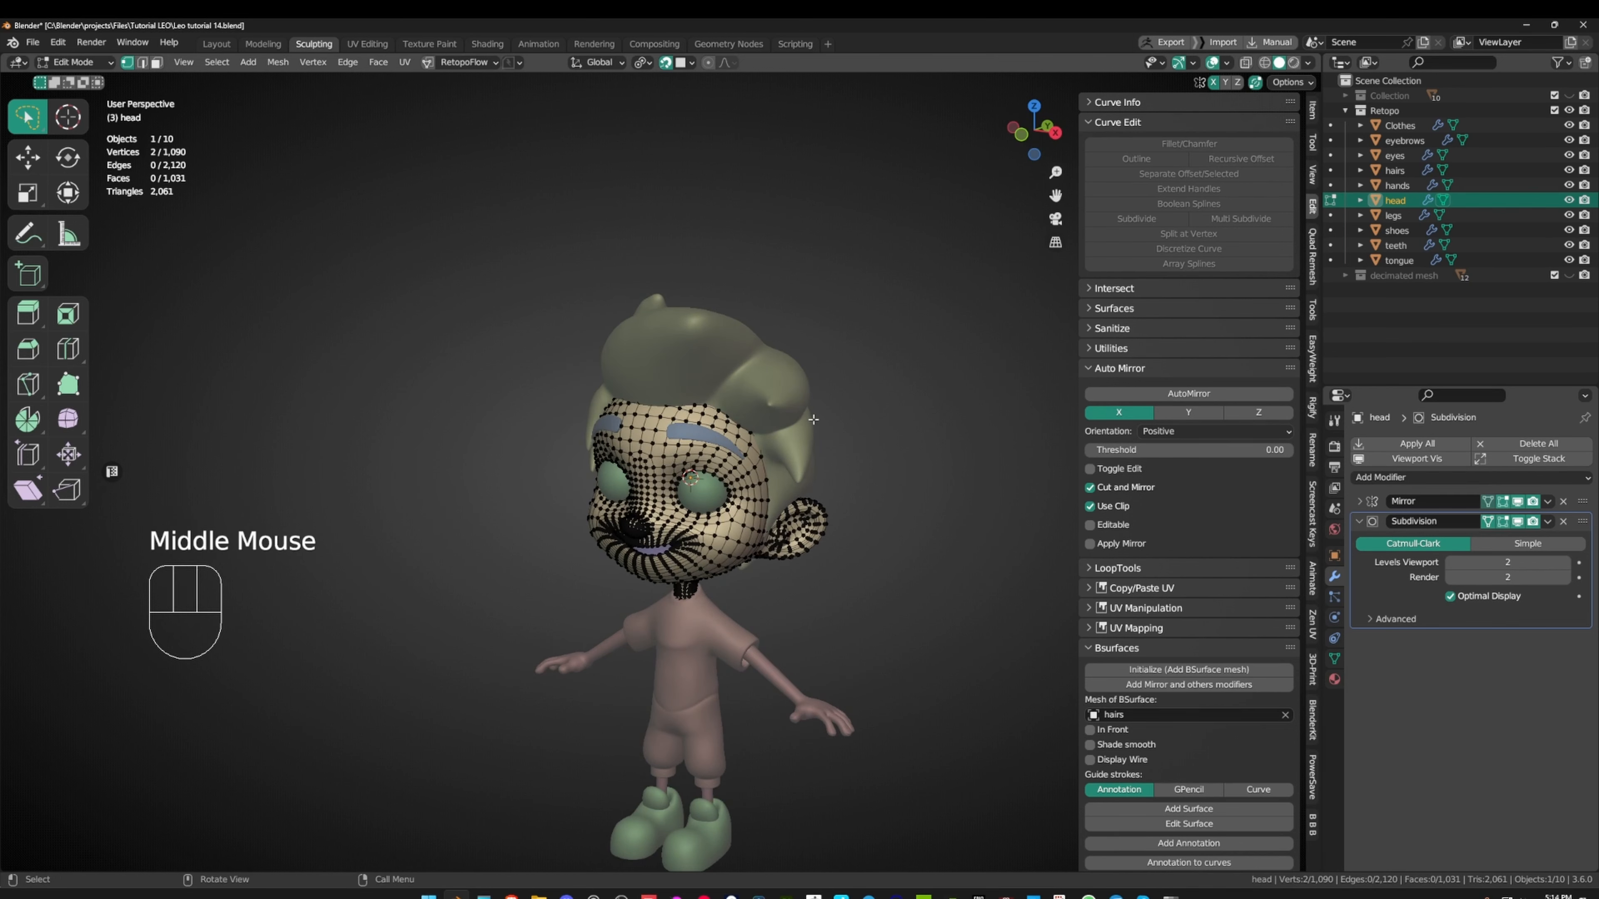
- Return the head to Object Mode, save the file and inspect the character from behind
{"action": "key", "text": "ctrl+Tab"}
{"action": "key", "text": "ctrl+s"}
{"action": "left_click", "coordinate": [832, 489]}
{"action": "middle_click_drag", "start_coordinate": [864, 416], "coordinate": [844, 465]}
{"action": "middle_click_drag", "start_coordinate": [844, 465], "coordinate": [873, 416], "text": "shift"}
{"action": "middle_click_drag", "start_coordinate": [872, 416], "coordinate": [650, 420]}
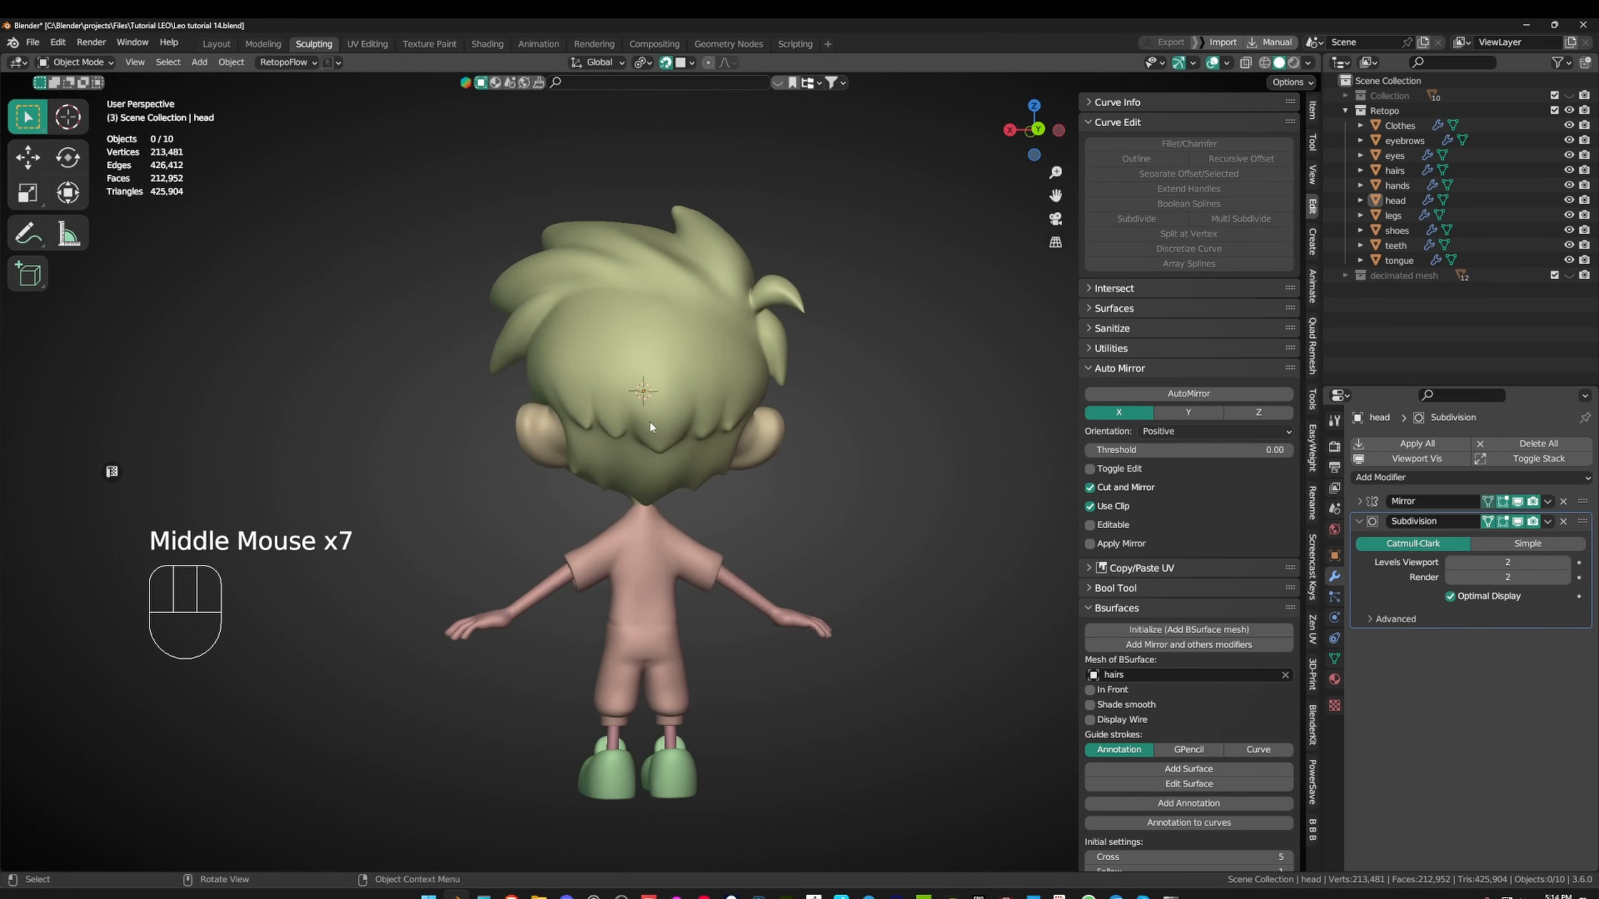
- Select the hair and examine its mesh at the back of the head in Edit Mode
{"action": "scroll", "coordinate": [630, 417], "scroll_direction": "up", "scroll_amount": 2}
{"action": "middle_click", "coordinate": [566, 365], "text": "alt"}
{"action": "scroll", "coordinate": [621, 393], "scroll_direction": "up", "scroll_amount": 3}
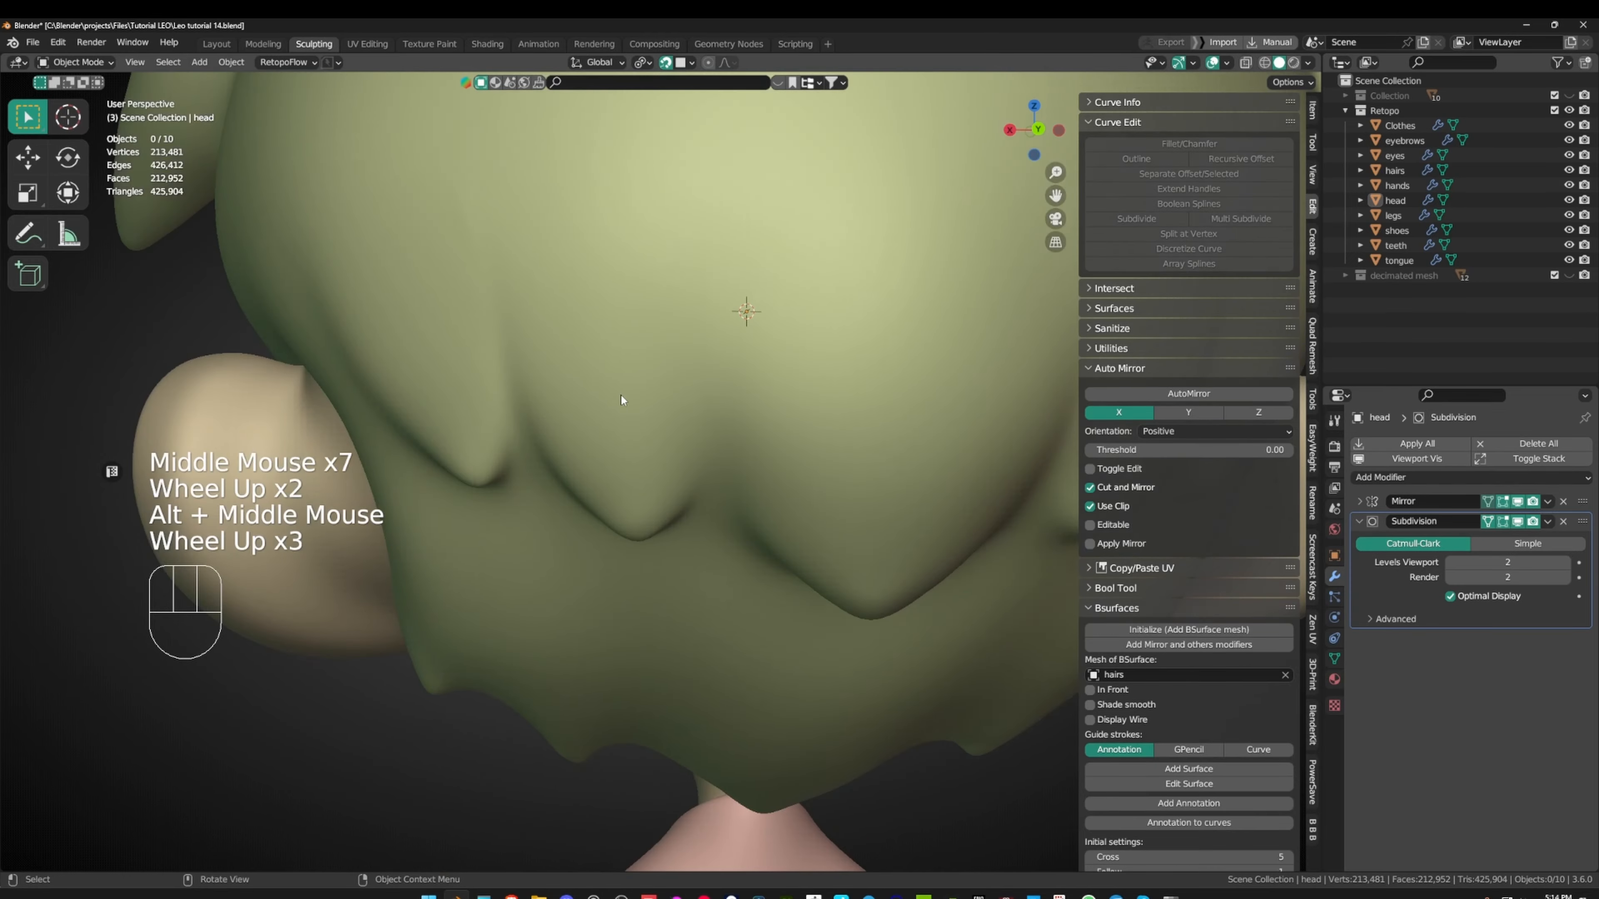
{"action": "key", "text": "Tab"}
{"action": "key", "text": "Tab"}
{"action": "left_click", "coordinate": [643, 381]}
{"action": "key", "text": "Tab"}
{"action": "middle_click_drag", "start_coordinate": [643, 381], "coordinate": [724, 378]}
{"action": "key", "text": "Tab"}
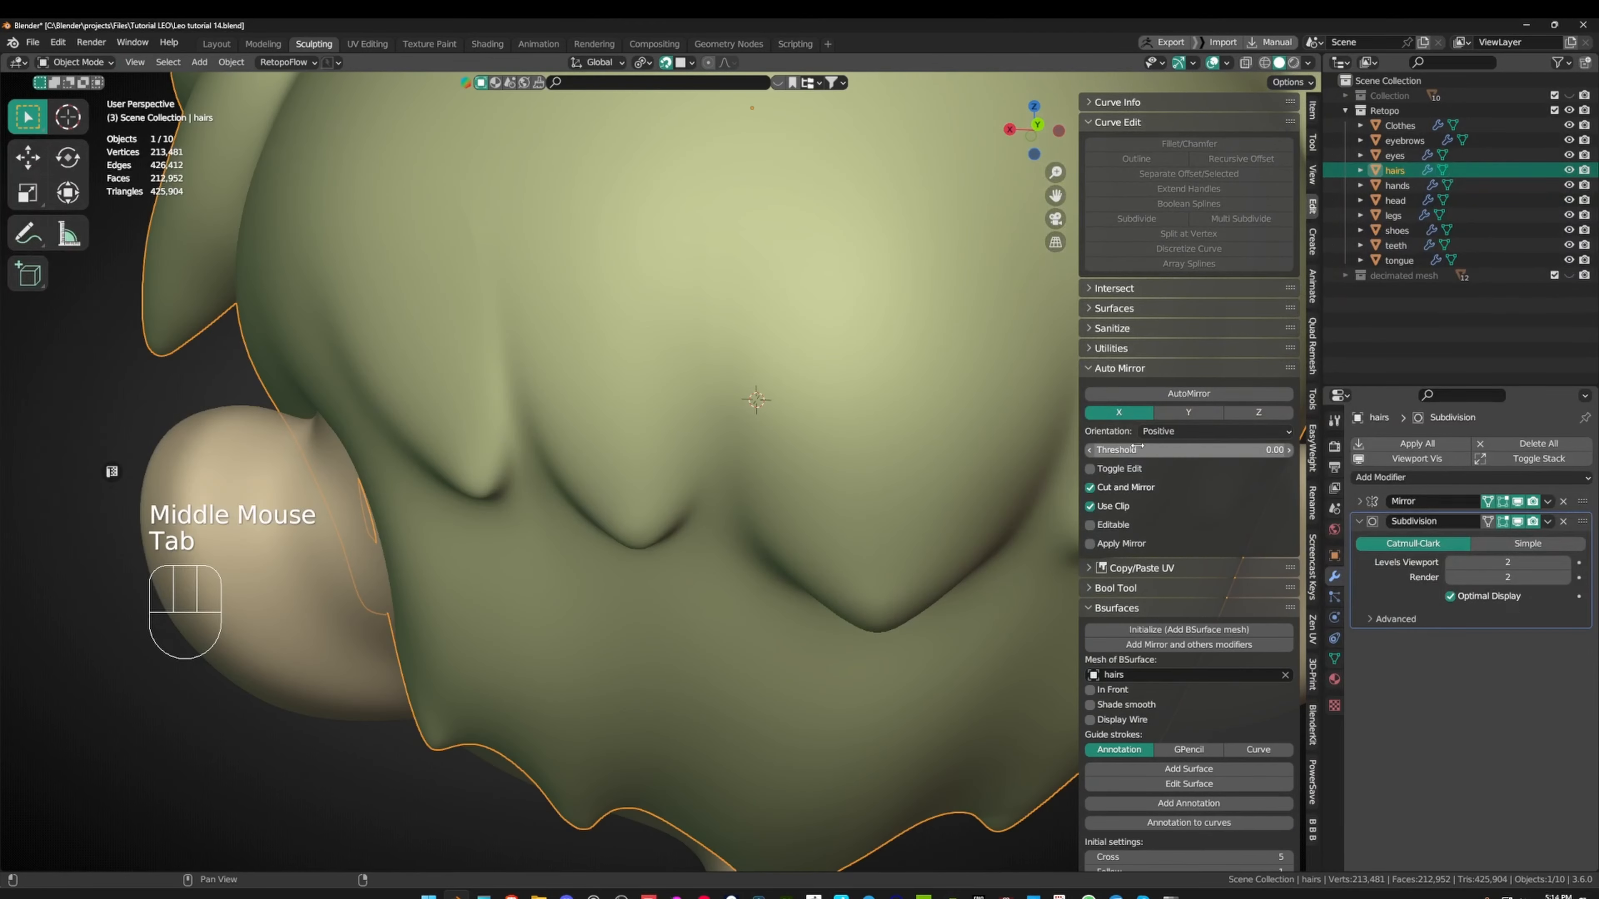
- Set the viewport level of the hair's Subdivision modifier to 1 and check the surface from the side
{"action": "left_click", "coordinate": [1452, 563]}
{"action": "scroll", "coordinate": [946, 479], "scroll_direction": "down", "scroll_amount": 2}
{"action": "middle_click_drag", "start_coordinate": [945, 479], "coordinate": [761, 429]}
{"action": "scroll", "coordinate": [824, 441], "scroll_direction": "down", "scroll_amount": 3}
{"action": "scroll", "coordinate": [811, 425], "scroll_direction": "up", "scroll_amount": 3}
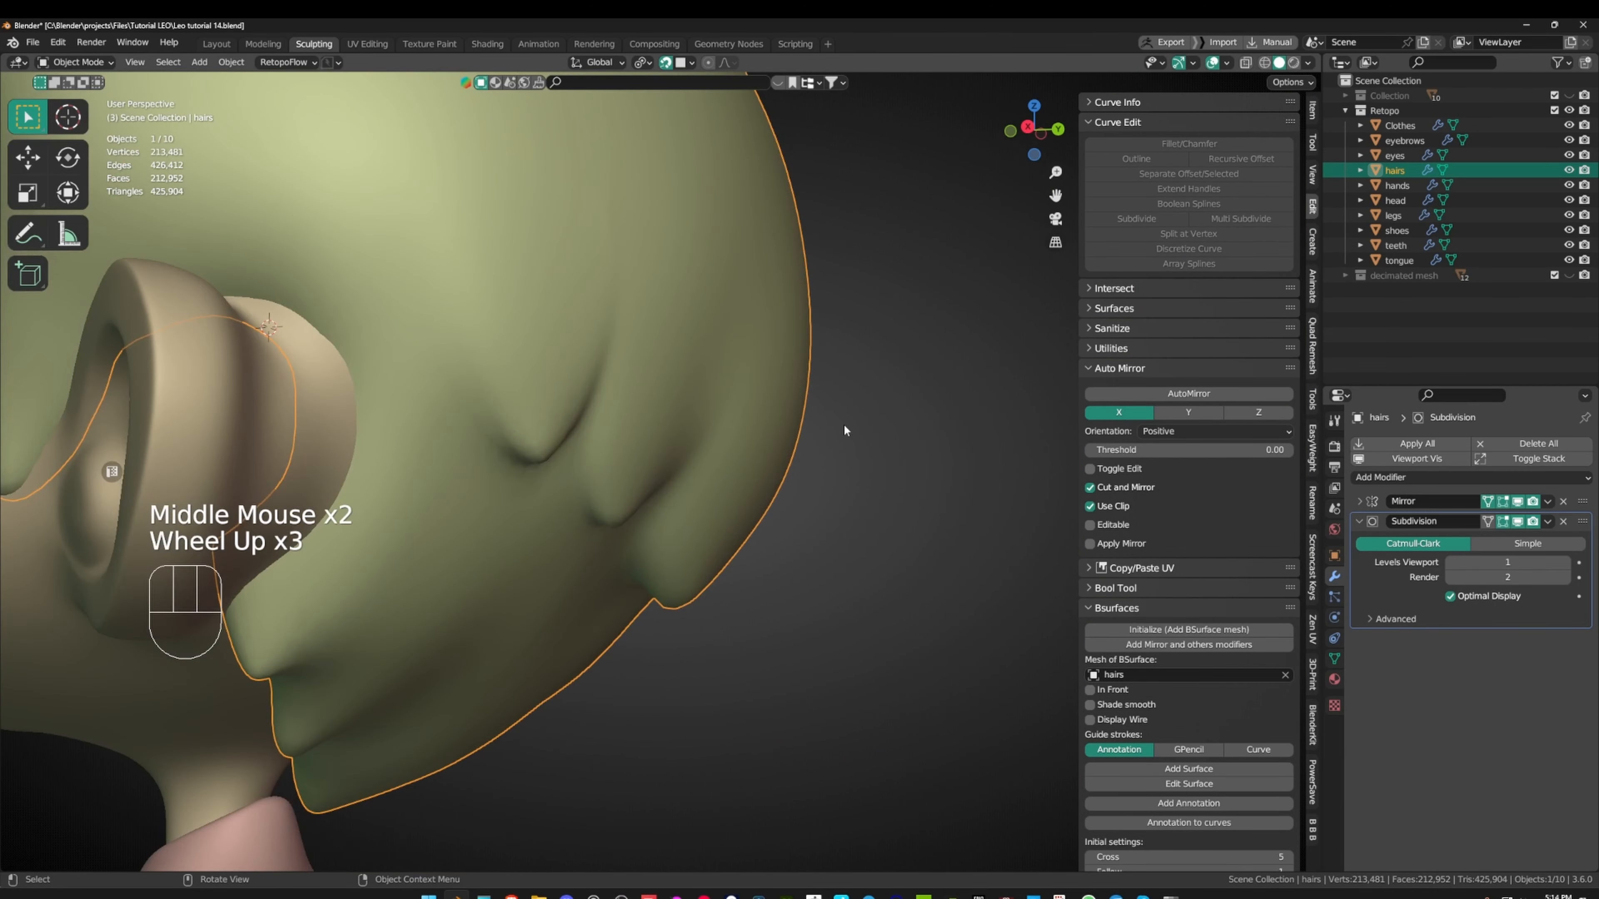
- Set the viewport shading color to Material and deselect the hair
{"action": "left_click", "coordinate": [1308, 62]}
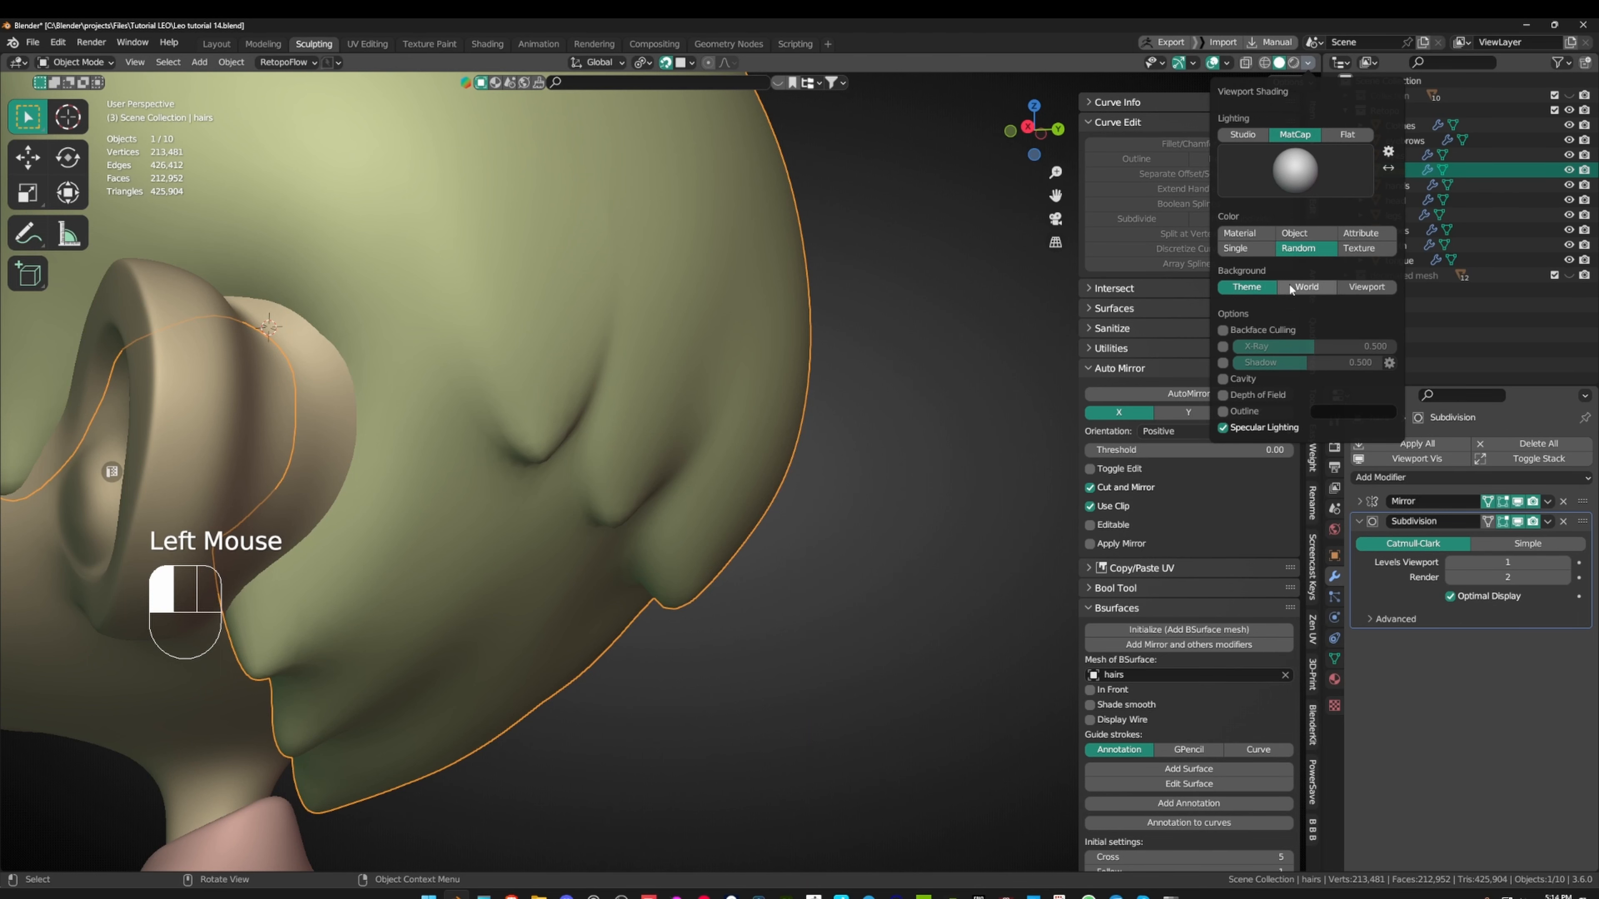
{"action": "left_click", "coordinate": [1265, 233]}
{"action": "scroll", "coordinate": [777, 285], "scroll_direction": "down", "scroll_amount": 1}
{"action": "mouse_move", "coordinate": [777, 284]}
{"action": "middle_mouse_down"}
{"action": "mouse_move", "coordinate": [883, 316]}
{"action": "mouse_move", "coordinate": [892, 351]}
{"action": "mouse_move", "coordinate": [955, 270]}
{"action": "mouse_move", "coordinate": [888, 325]}
{"action": "middle_mouse_up"}
{"action": "left_click", "coordinate": [892, 351]}
- Maximize the 3D viewport and view the character from behind
{"action": "scroll", "coordinate": [955, 270], "scroll_direction": "down", "scroll_amount": 2}
{"action": "middle_click_drag", "start_coordinate": [888, 325], "coordinate": [963, 347], "text": "shift"}
{"action": "mouse_move", "coordinate": [963, 346]}
{"action": "middle_mouse_down", "text": "ctrl"}
{"action": "mouse_move", "coordinate": [964, 329]}
{"action": "mouse_move", "coordinate": [990, 356]}
{"action": "mouse_move", "coordinate": [970, 352]}
{"action": "middle_mouse_up", "text": "ctrl"}
{"action": "middle_click_drag", "start_coordinate": [969, 352], "coordinate": [1032, 341], "text": "shift"}
{"action": "key", "text": "ctrl+space"}
{"action": "middle_click_drag", "start_coordinate": [1032, 341], "coordinate": [1026, 345], "text": "shift"}
{"action": "middle_click_drag", "start_coordinate": [1025, 345], "coordinate": [973, 434]}
- Open the clothes in Edit Mode around the back of the waist
{"action": "middle_click", "coordinate": [897, 635], "text": "alt"}
{"action": "scroll", "coordinate": [841, 582], "scroll_direction": "up", "scroll_amount": 2}
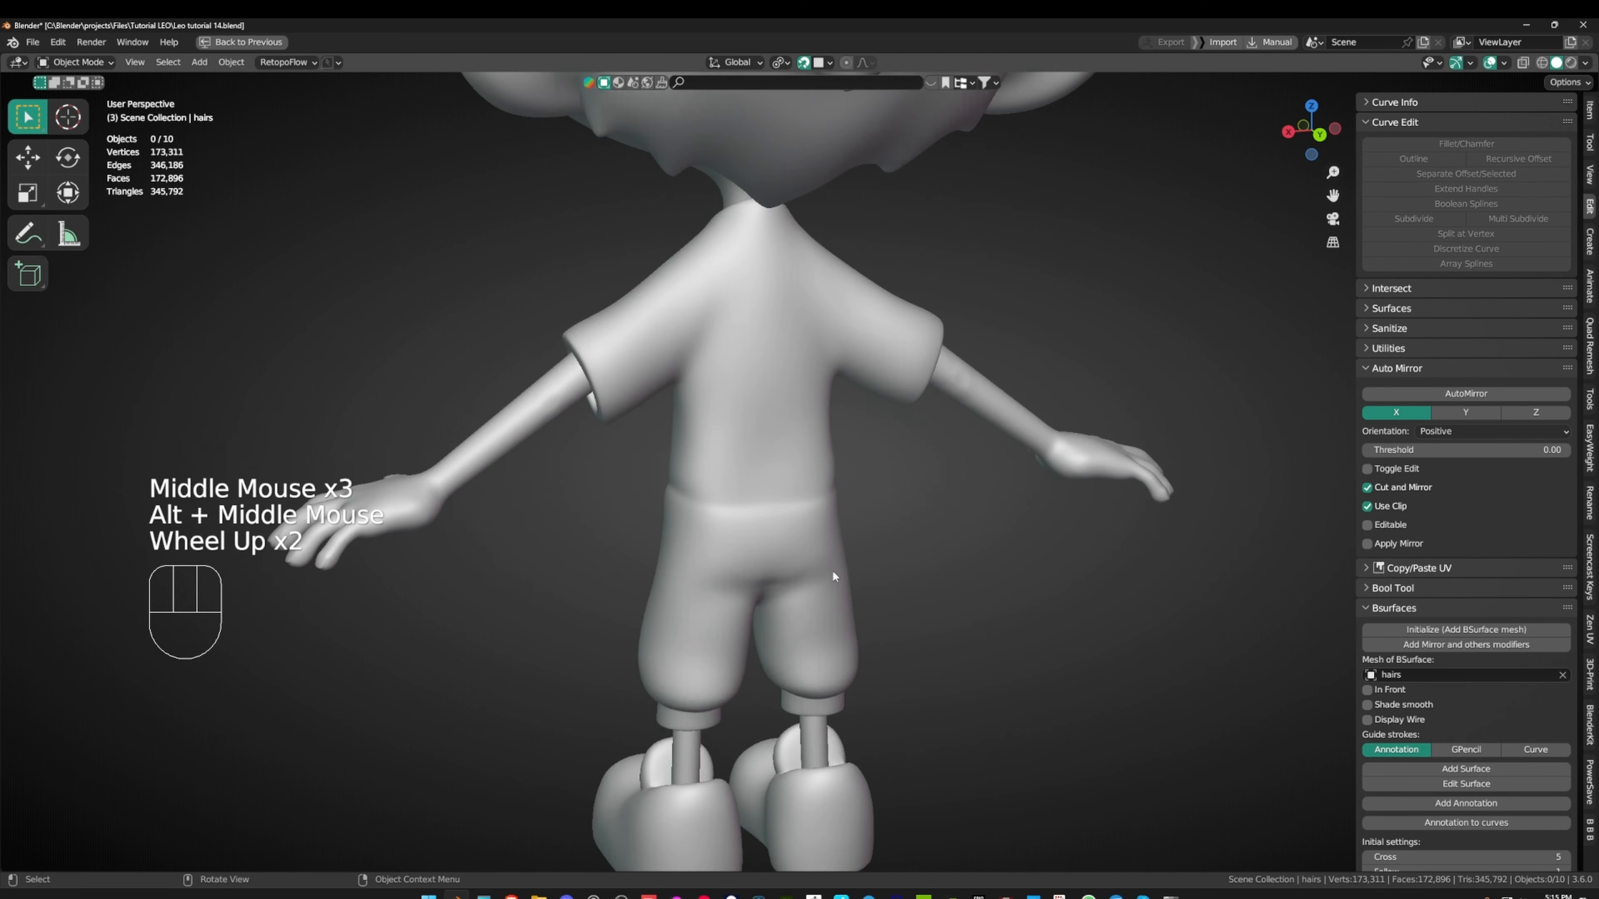
{"action": "scroll", "coordinate": [842, 581], "scroll_direction": "up", "scroll_amount": 1}
{"action": "left_click", "coordinate": [787, 495]}
{"action": "key", "text": "Tab"}
{"action": "middle_click_drag", "start_coordinate": [787, 495], "coordinate": [799, 566]}
- Select the path of vertices just above the back waist fold and move it slightly along the global Y axis
{"action": "scroll", "coordinate": [778, 514], "scroll_direction": "up", "scroll_amount": 1}
{"action": "left_click", "coordinate": [658, 591]}
{"action": "left_click", "coordinate": [760, 568], "text": "ctrl"}
{"action": "key", "text": "g"}
{"action": "left_click", "coordinate": [815, 566]}
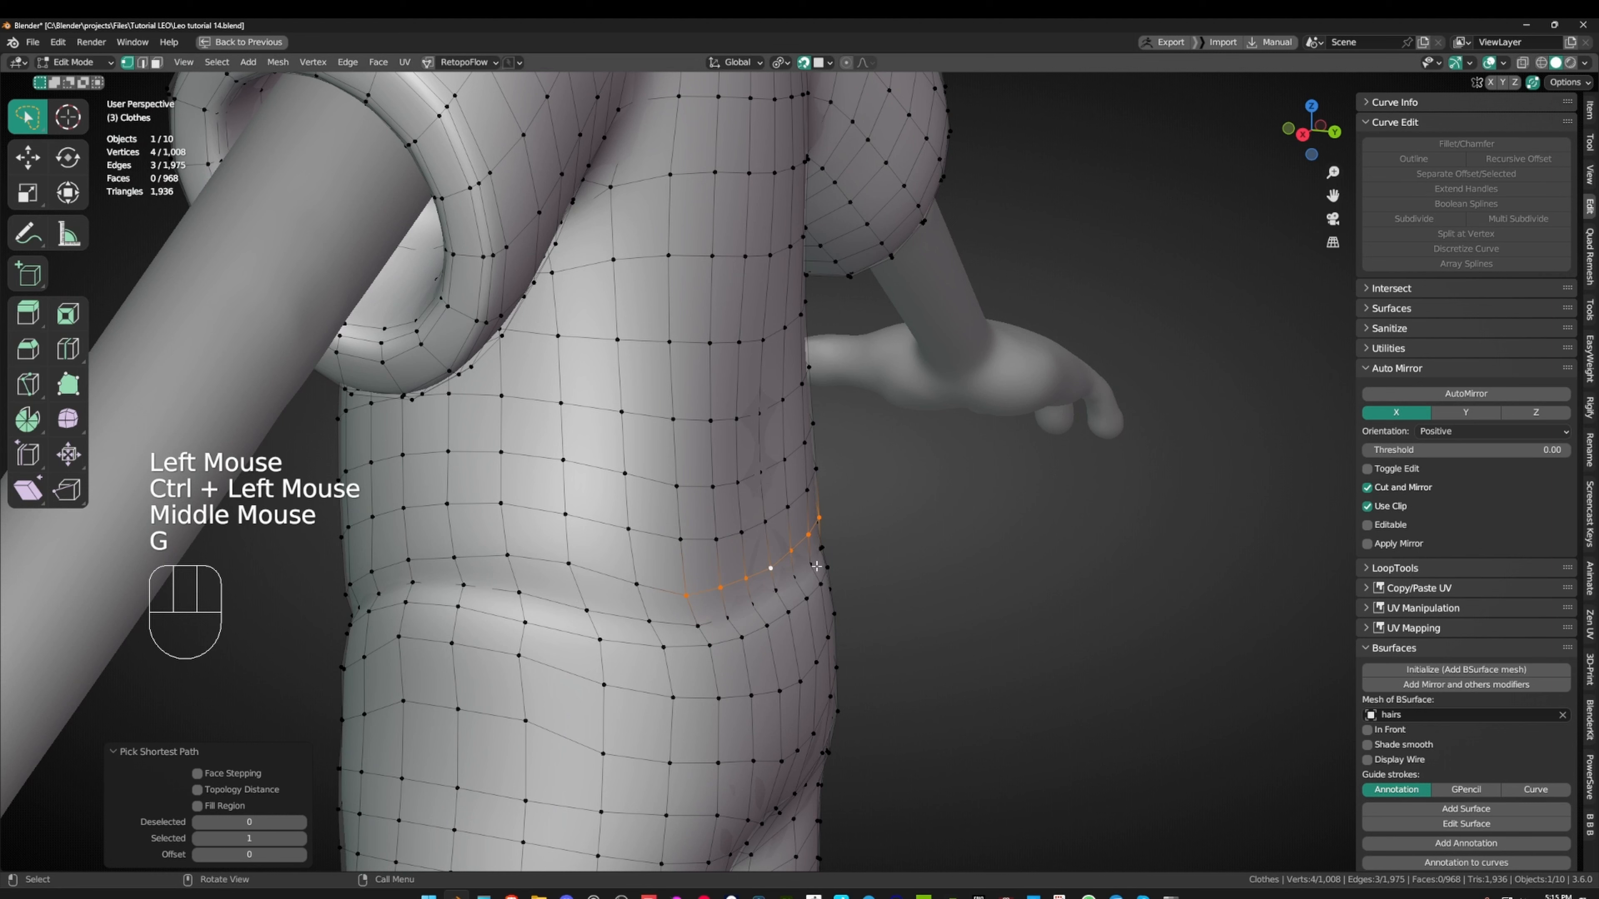
{"action": "key", "text": "g"}
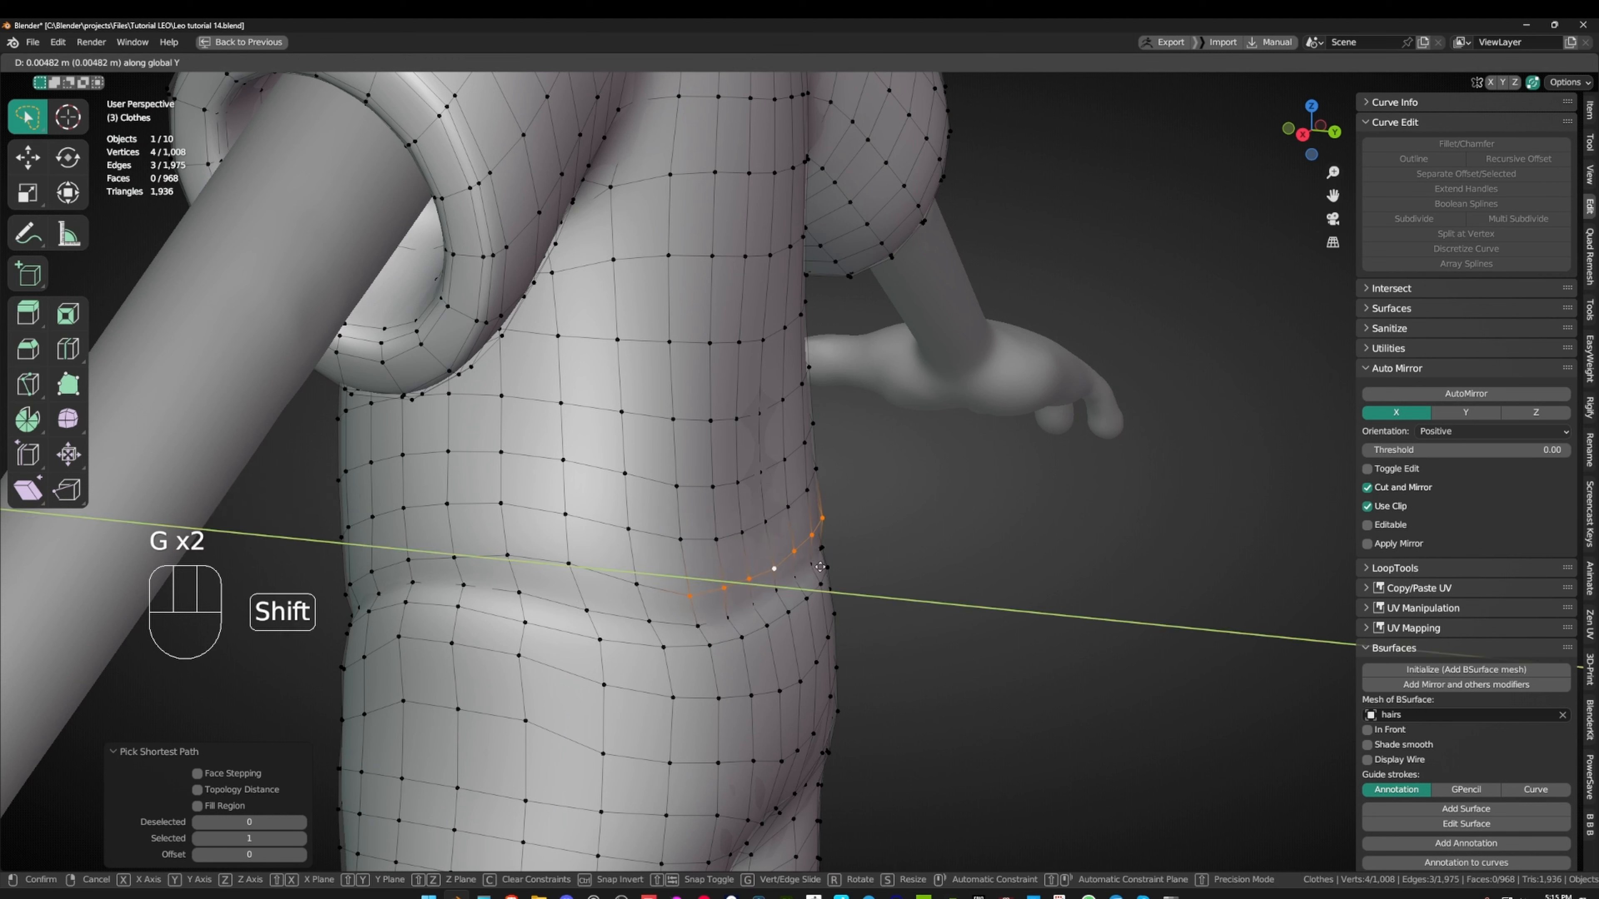
{"action": "left_click", "coordinate": [820, 566], "text": "shift"}
- Move the next two vertex rows up the back of the shirt slightly along global Y, and check the shape in Object Mode
{"action": "left_click", "coordinate": [767, 522]}
{"action": "left_click", "coordinate": [682, 538], "text": "ctrl"}
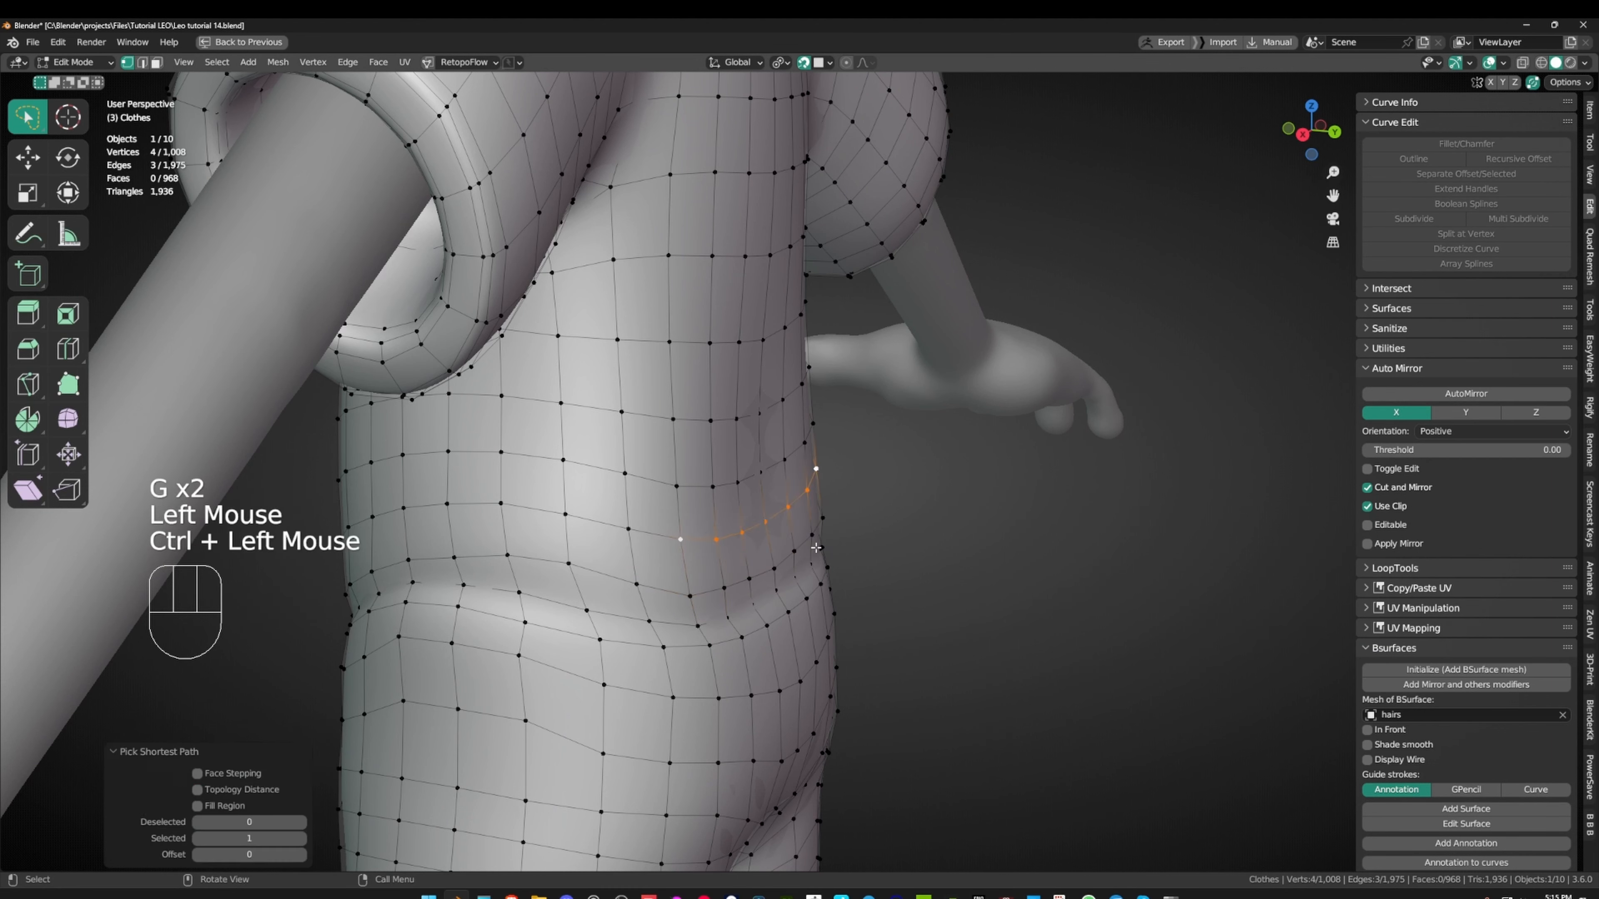
{"action": "key", "text": "g"}
{"action": "left_click", "coordinate": [826, 549], "text": "shift"}
{"action": "left_click", "coordinate": [762, 472]}
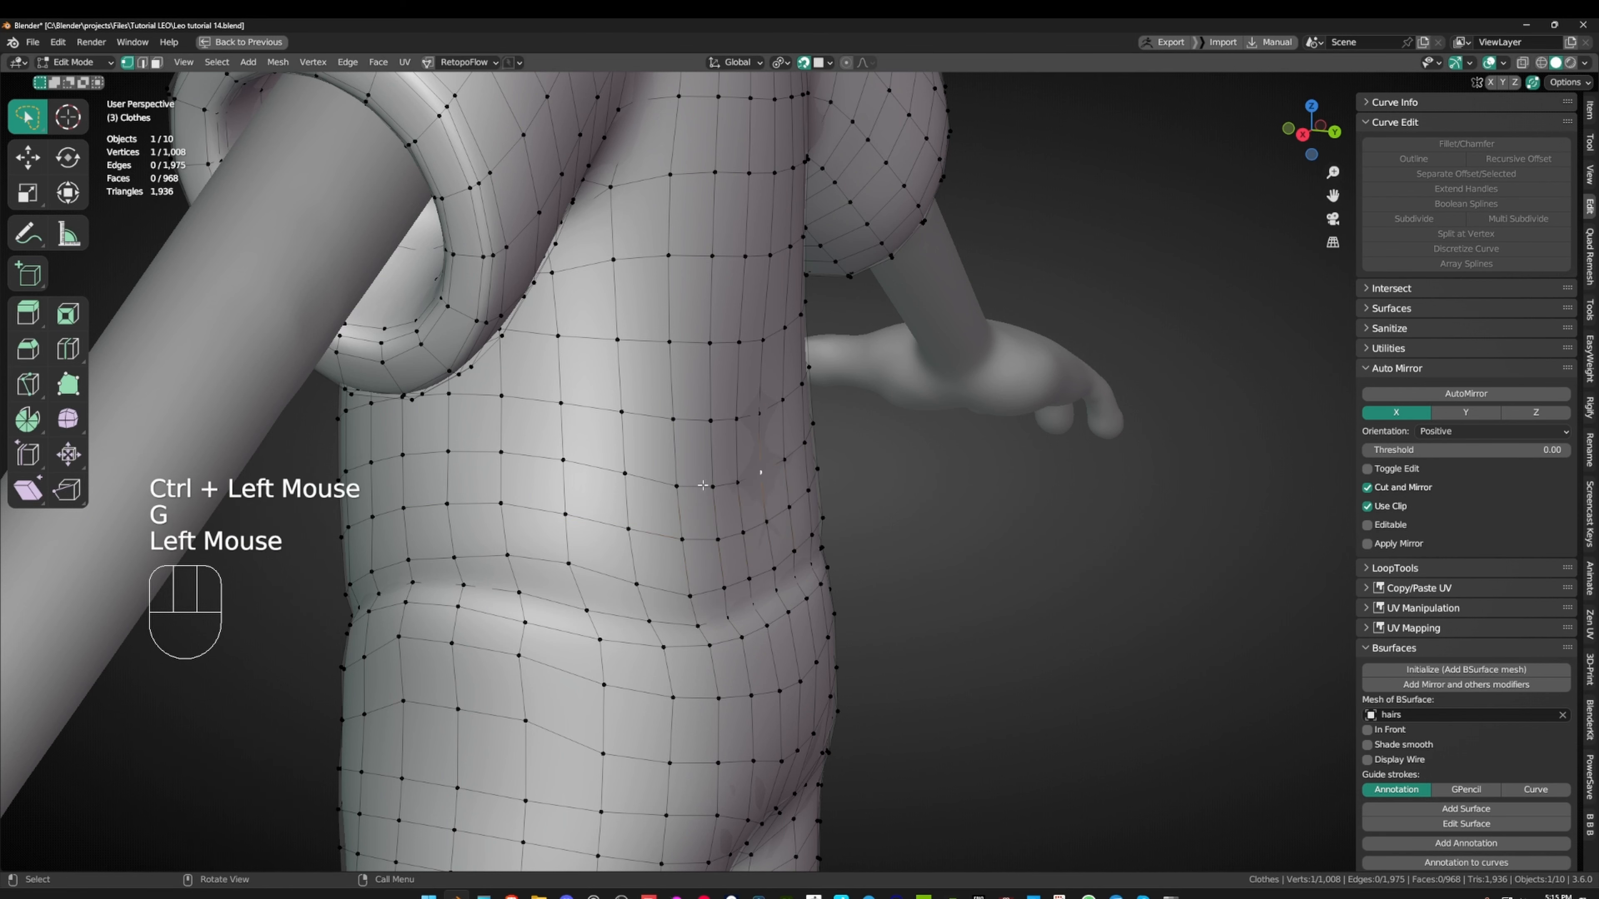
{"action": "left_click", "coordinate": [678, 486], "text": "ctrl"}
{"action": "key", "text": "g"}
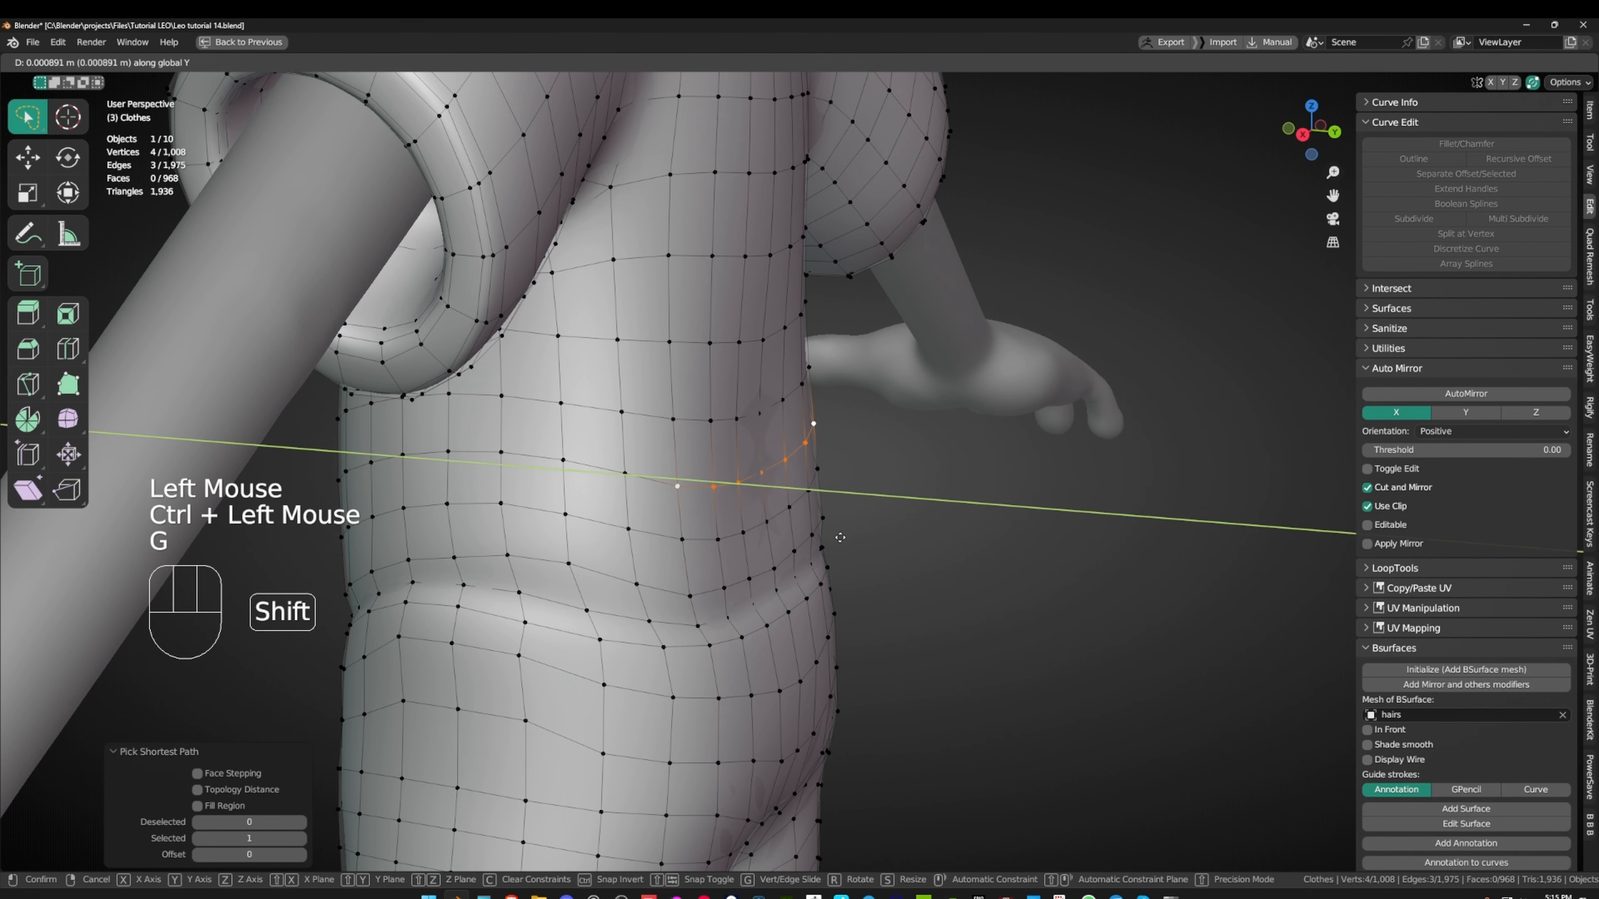
{"action": "scroll", "coordinate": [844, 540], "scroll_direction": "down", "scroll_amount": 2}
{"action": "key", "text": "Tab"}
{"action": "middle_click_drag", "start_coordinate": [897, 544], "coordinate": [803, 578]}
- Select three vertices along the back waist fold in Edit Mode and move them slightly inward along the global Y axis
{"action": "scroll", "coordinate": [783, 611], "scroll_direction": "up", "scroll_amount": 2}
{"action": "key", "text": "Tab"}
{"action": "left_click", "coordinate": [654, 566]}
{"action": "left_click", "coordinate": [737, 636]}
{"action": "left_click", "coordinate": [792, 593], "text": "ctrl"}
{"action": "left_click", "coordinate": [783, 596], "text": "shift"}
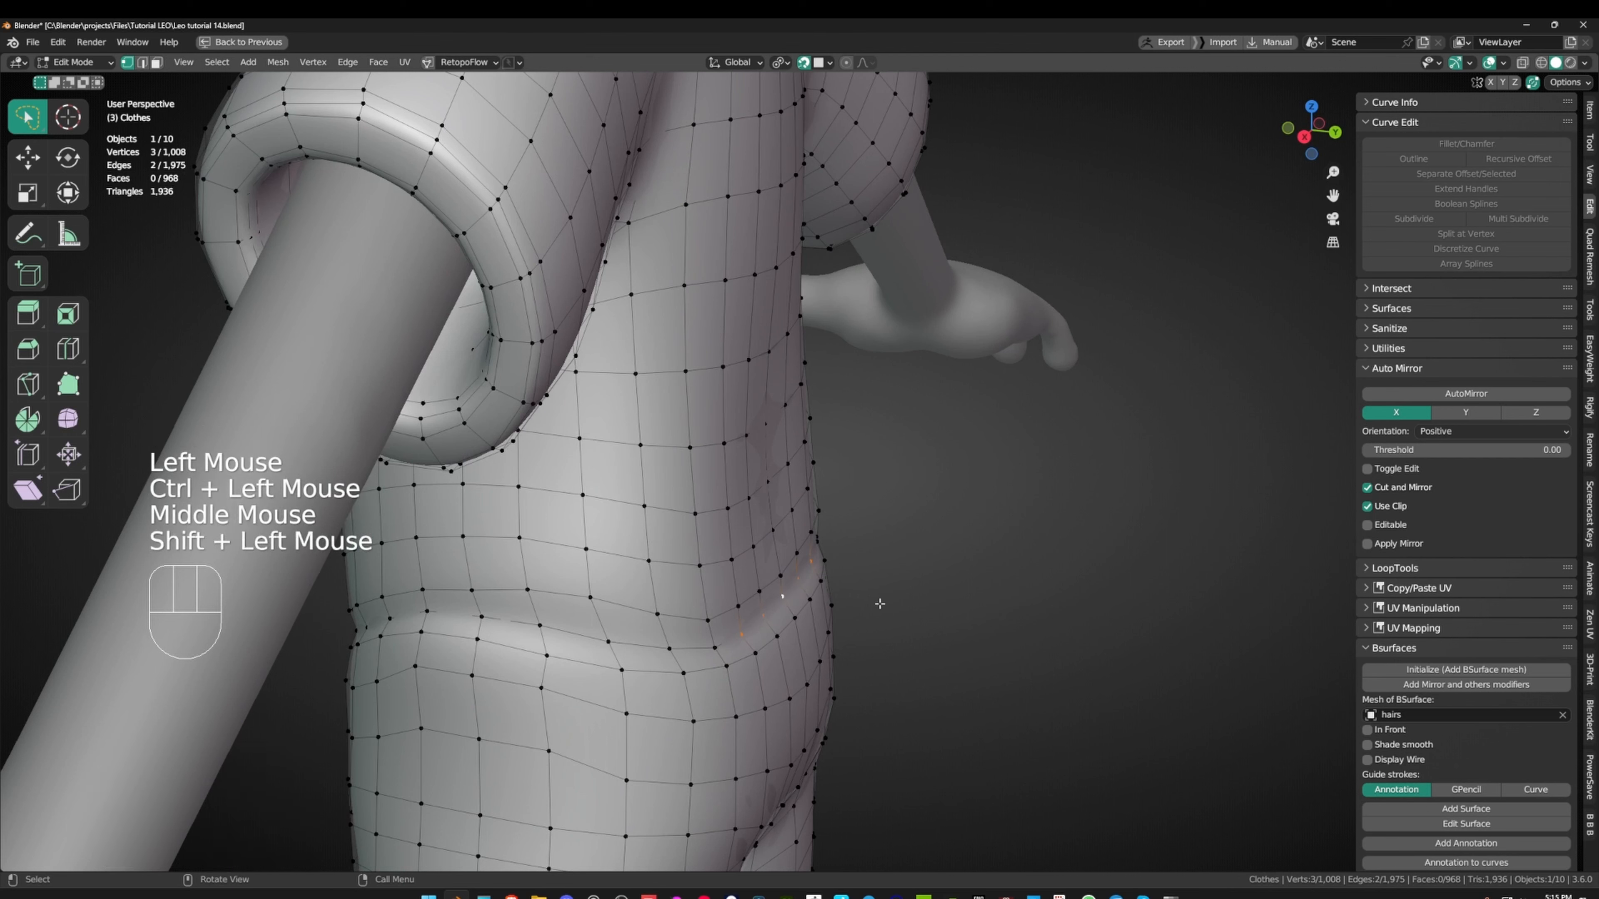
{"action": "key", "text": "g"}
{"action": "key", "text": "x"}
{"action": "right_click", "coordinate": [878, 604]}
{"action": "key", "text": "g"}
{"action": "key", "text": "y"}
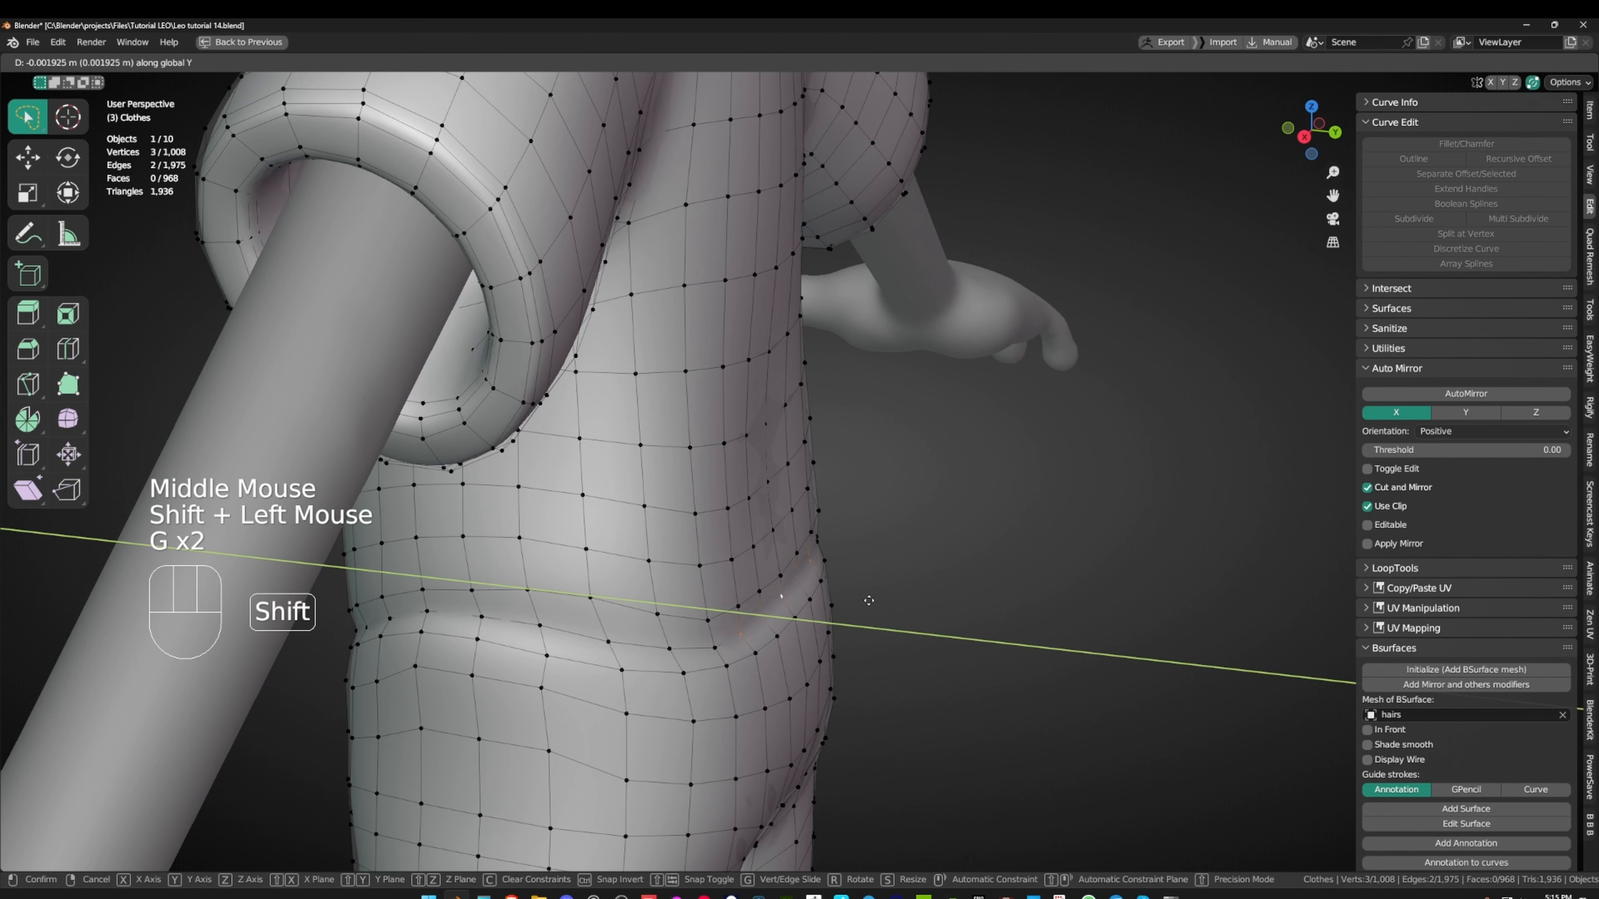
{"action": "left_click", "coordinate": [867, 600], "text": "shift"}
- Reposition one more vertex beside the back waist fold and check the clothes outside Edit Mode
{"action": "mouse_move", "coordinate": [867, 600]}
{"action": "middle_mouse_down"}
{"action": "mouse_move", "coordinate": [839, 558]}
{"action": "mouse_move", "coordinate": [750, 574]}
{"action": "mouse_move", "coordinate": [796, 559]}
{"action": "mouse_move", "coordinate": [655, 530]}
{"action": "mouse_move", "coordinate": [594, 688]}
{"action": "mouse_move", "coordinate": [672, 643]}
{"action": "mouse_move", "coordinate": [702, 459]}
{"action": "mouse_move", "coordinate": [624, 482]}
{"action": "middle_mouse_up"}
{"action": "left_click", "coordinate": [790, 567]}
{"action": "key", "text": "g"}
{"action": "left_click", "coordinate": [796, 552]}
{"action": "key", "text": "Tab"}
{"action": "scroll", "coordinate": [888, 567], "scroll_direction": "down", "scroll_amount": 1}
{"action": "scroll", "coordinate": [673, 642], "scroll_direction": "down", "scroll_amount": 1}
{"action": "key", "text": "Tab"}
{"action": "scroll", "coordinate": [692, 504], "scroll_direction": "down", "scroll_amount": 2}
{"action": "scroll", "coordinate": [702, 459], "scroll_direction": "up", "scroll_amount": 2}
- Switch the clothes to Sculpt Mode and reshape the back waist fold with the Grab brush, reducing its radius to 157 px
{"action": "key", "text": "ctrl+Tab"}
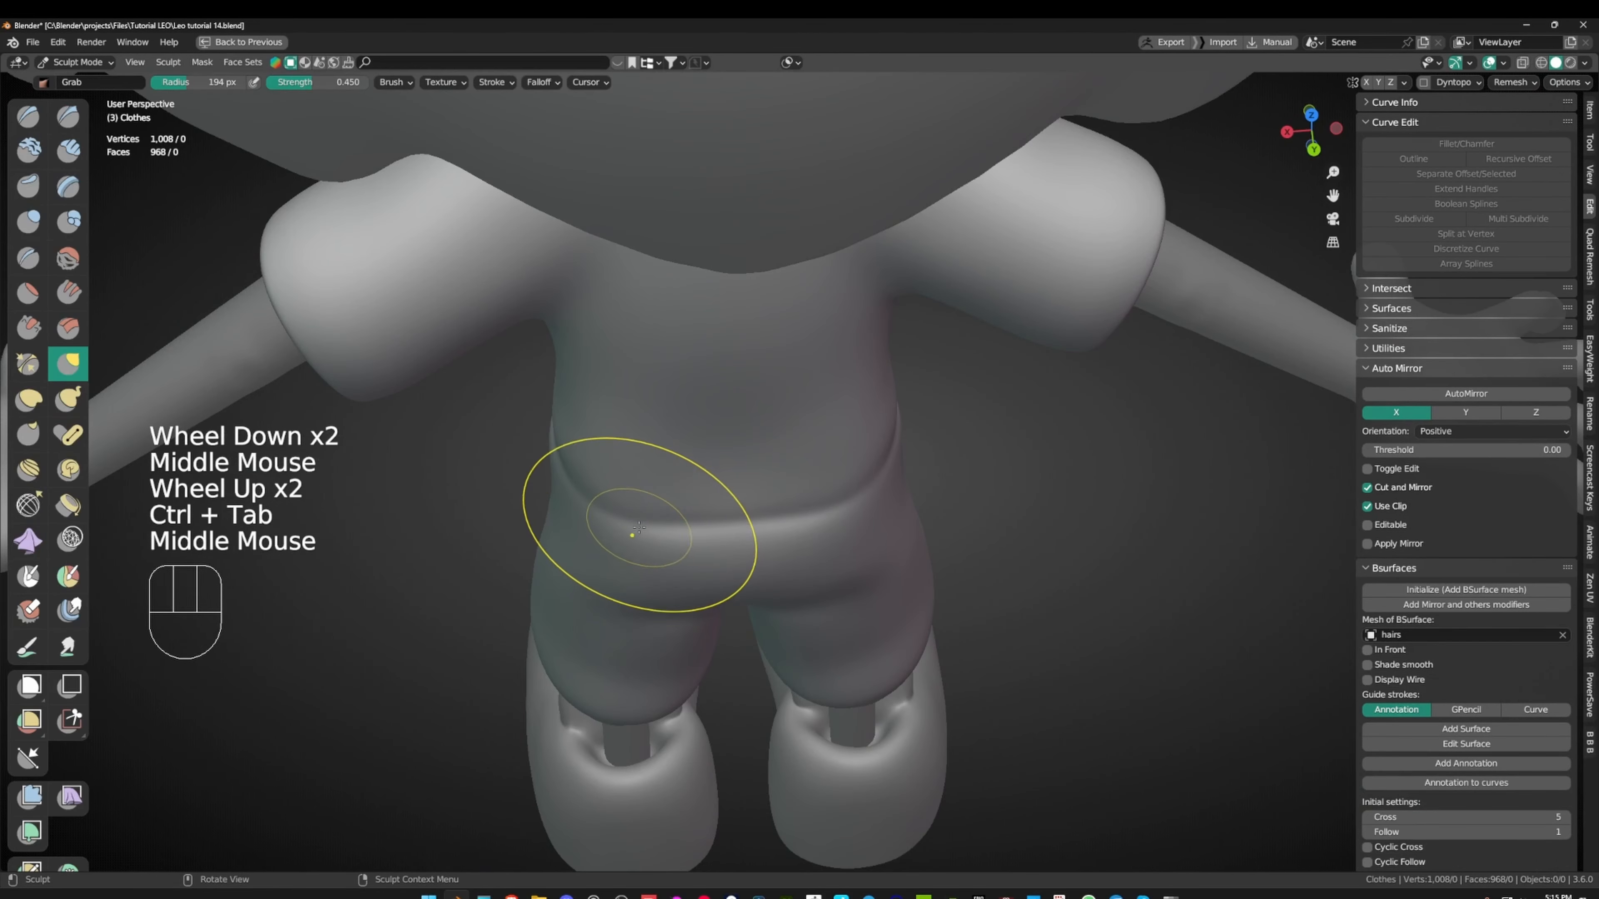
{"action": "left_click_drag", "start_coordinate": [625, 482], "coordinate": [629, 511]}
{"action": "left_click", "coordinate": [634, 509]}
{"action": "middle_click_drag", "start_coordinate": [634, 508], "coordinate": [782, 528]}
{"action": "key", "text": "f"}
{"action": "left_click", "coordinate": [746, 517]}
{"action": "key", "text": "f"}
{"action": "left_click", "coordinate": [739, 565]}
{"action": "left_click", "coordinate": [744, 566]}
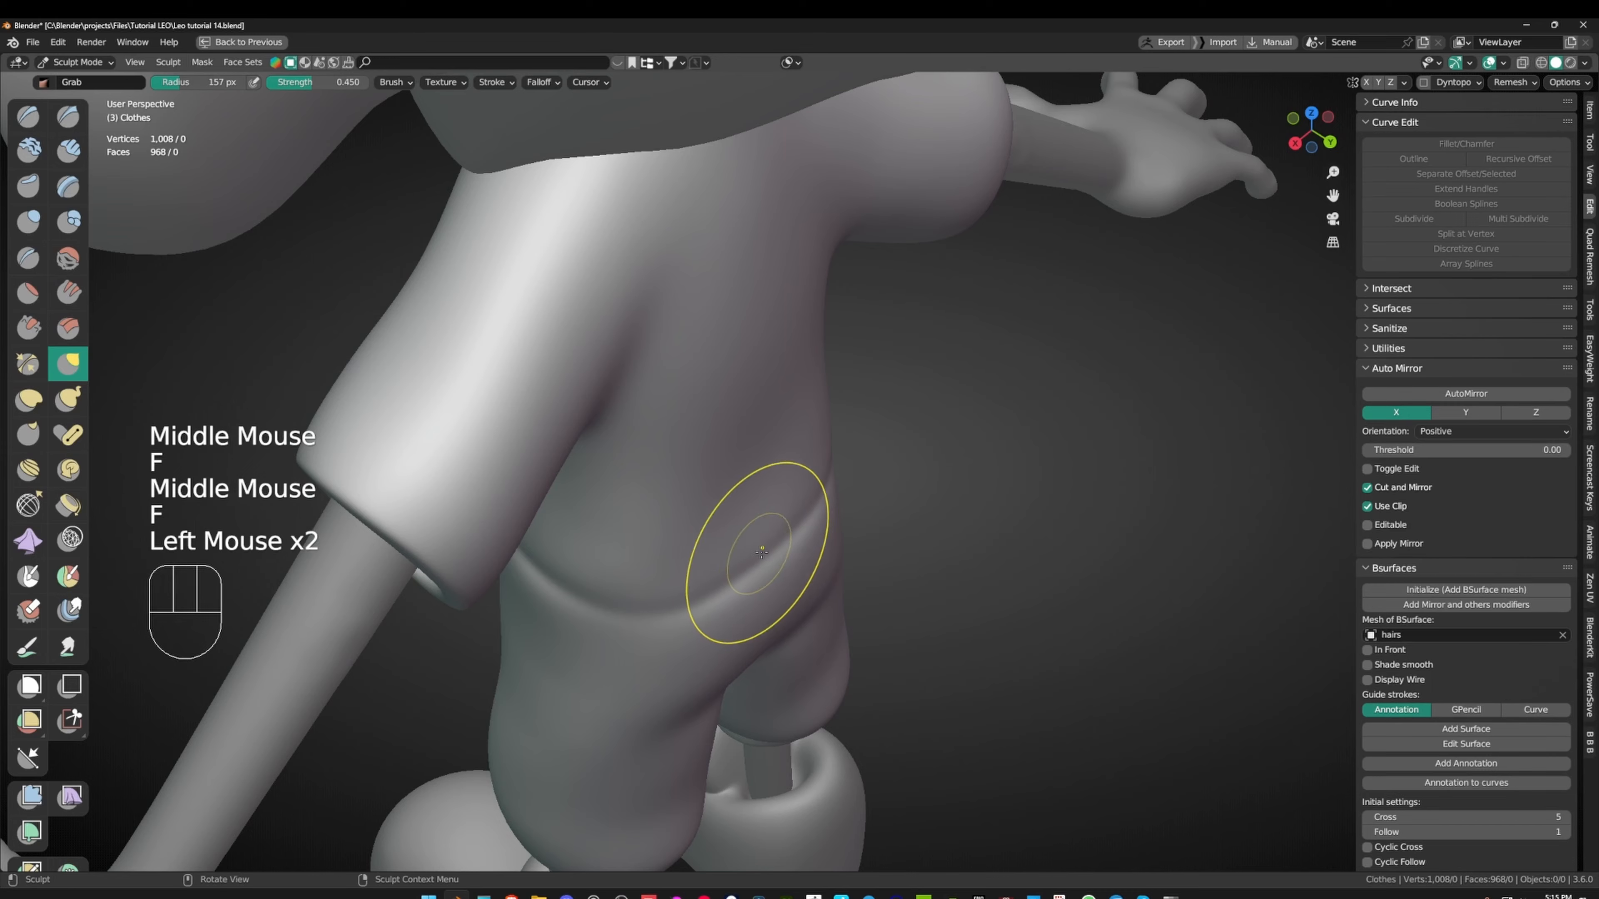
- Select a path of vertices along the waist fold in Edit Mode and adjust its position on the clothes
{"action": "key", "text": "q"}
{"action": "left_click", "coordinate": [732, 645]}
{"action": "mouse_move", "coordinate": [731, 554]}
{"action": "middle_mouse_down"}
{"action": "mouse_move", "coordinate": [708, 585]}
{"action": "mouse_move", "coordinate": [535, 406]}
{"action": "mouse_move", "coordinate": [746, 580]}
{"action": "middle_mouse_up"}
{"action": "scroll", "coordinate": [535, 407], "scroll_direction": "down", "scroll_amount": 2}
{"action": "scroll", "coordinate": [710, 561], "scroll_direction": "up", "scroll_amount": 3}
{"action": "key", "text": "Tab"}
{"action": "left_click", "coordinate": [634, 587], "text": "ctrl"}
{"action": "middle_click_drag", "start_coordinate": [634, 588], "coordinate": [909, 562]}
{"action": "key", "text": "g"}
{"action": "key", "text": "g"}
{"action": "left_click", "coordinate": [754, 552]}
{"action": "scroll", "coordinate": [837, 568], "scroll_direction": "down", "scroll_amount": 1}
- Return the clothes to Object Mode and inspect the shirt and waistline from the front
{"action": "key", "text": "Tab"}
{"action": "scroll", "coordinate": [936, 567], "scroll_direction": "down", "scroll_amount": 2}
{"action": "scroll", "coordinate": [936, 566], "scroll_direction": "up", "scroll_amount": 1}
{"action": "key", "text": "q"}
{"action": "left_click", "coordinate": [910, 562]}
{"action": "key", "text": "ctrl+Tab"}
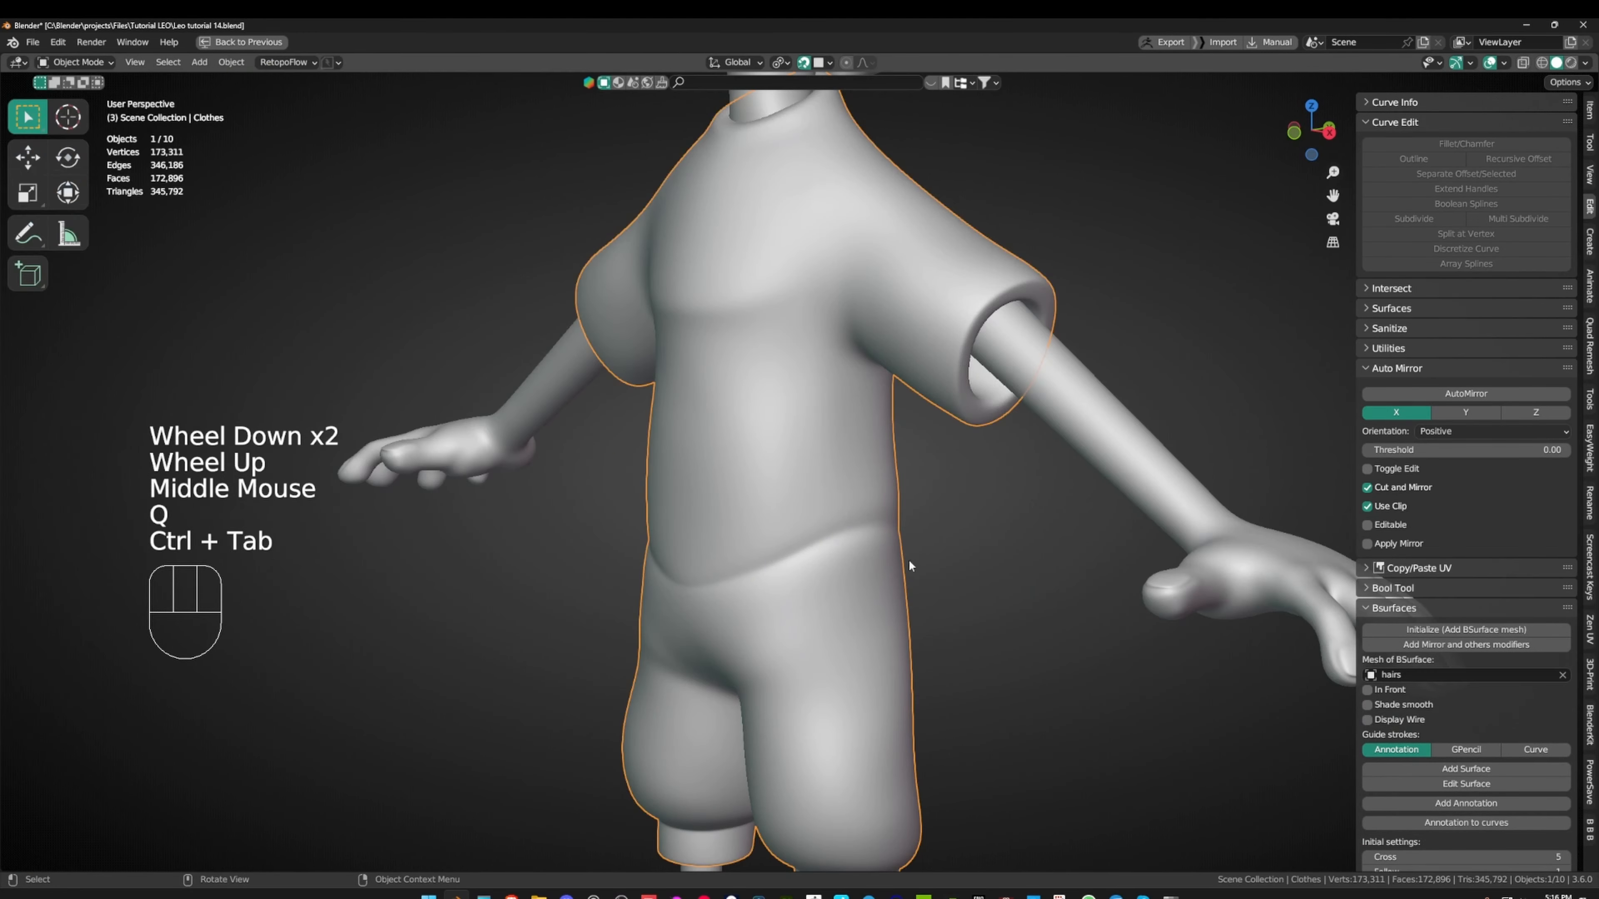
{"action": "scroll", "coordinate": [507, 536], "scroll_direction": "down", "scroll_amount": 3}
{"action": "mouse_move", "coordinate": [508, 541]}
{"action": "middle_mouse_down"}
{"action": "mouse_move", "coordinate": [983, 558]}
{"action": "mouse_move", "coordinate": [971, 667]}
{"action": "mouse_move", "coordinate": [967, 648]}
{"action": "mouse_move", "coordinate": [803, 538]}
{"action": "mouse_move", "coordinate": [740, 582]}
{"action": "mouse_move", "coordinate": [835, 545]}
{"action": "mouse_move", "coordinate": [812, 601]}
{"action": "middle_mouse_up"}
- Touch up the front waistline in Sculpt Mode with the Grab brush and set the brush radius to 75 px
{"action": "scroll", "coordinate": [938, 638], "scroll_direction": "up", "scroll_amount": 1}
{"action": "scroll", "coordinate": [938, 638], "scroll_direction": "up", "scroll_amount": 1}
{"action": "key", "text": "ctrl+Tab"}
{"action": "key", "text": "f"}
{"action": "left_click", "coordinate": [812, 602]}
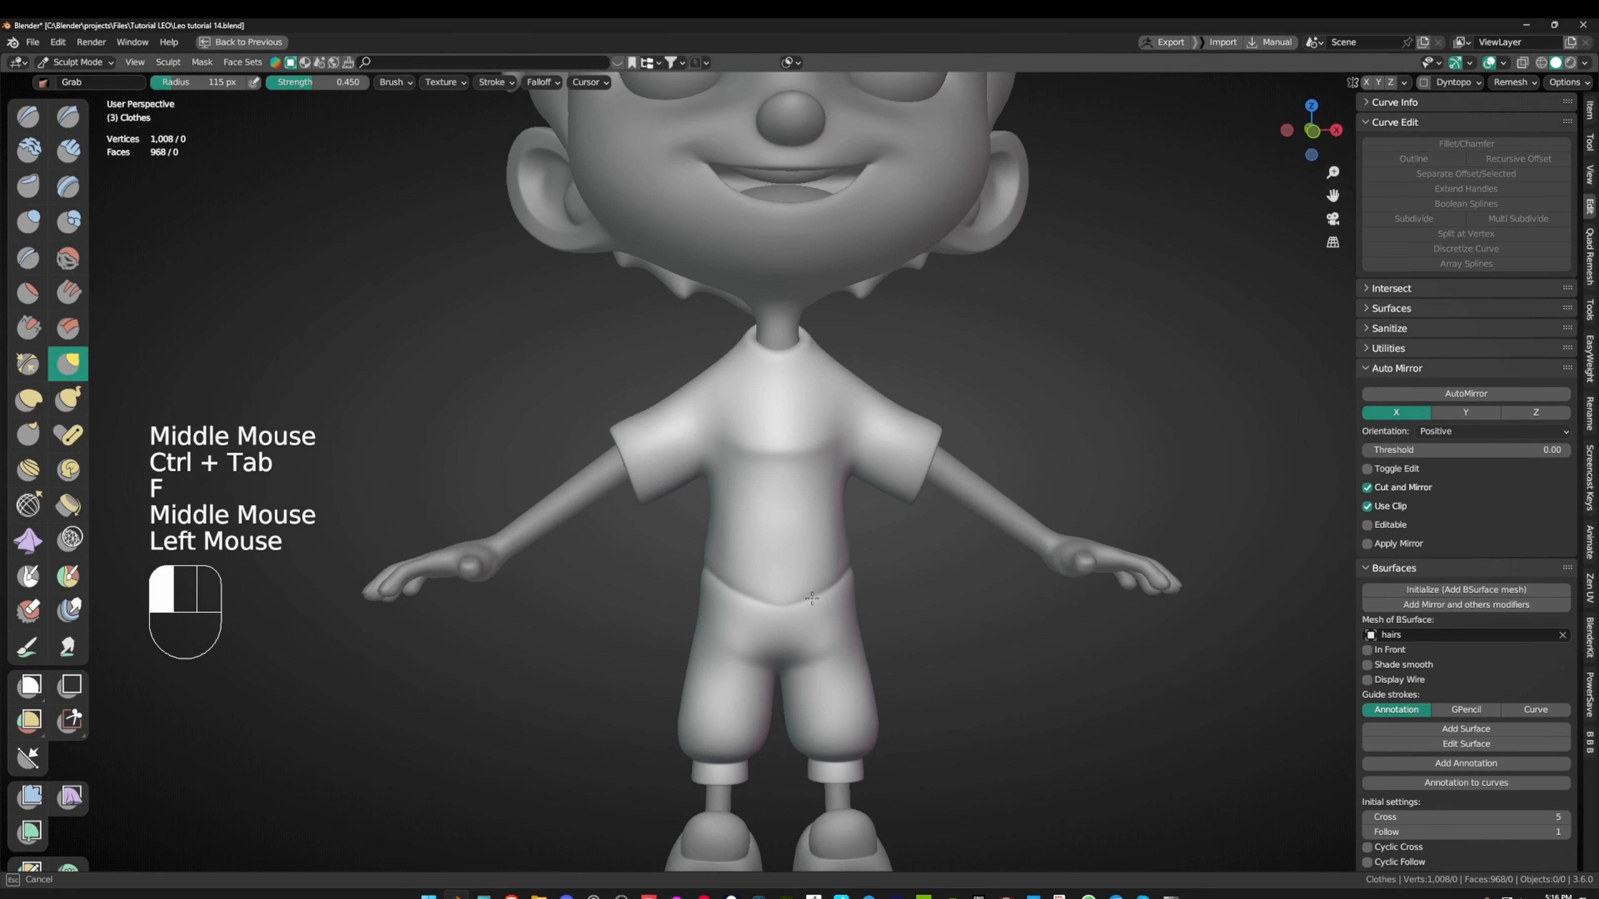
{"action": "key", "text": "f"}
{"action": "left_click", "coordinate": [982, 623]}
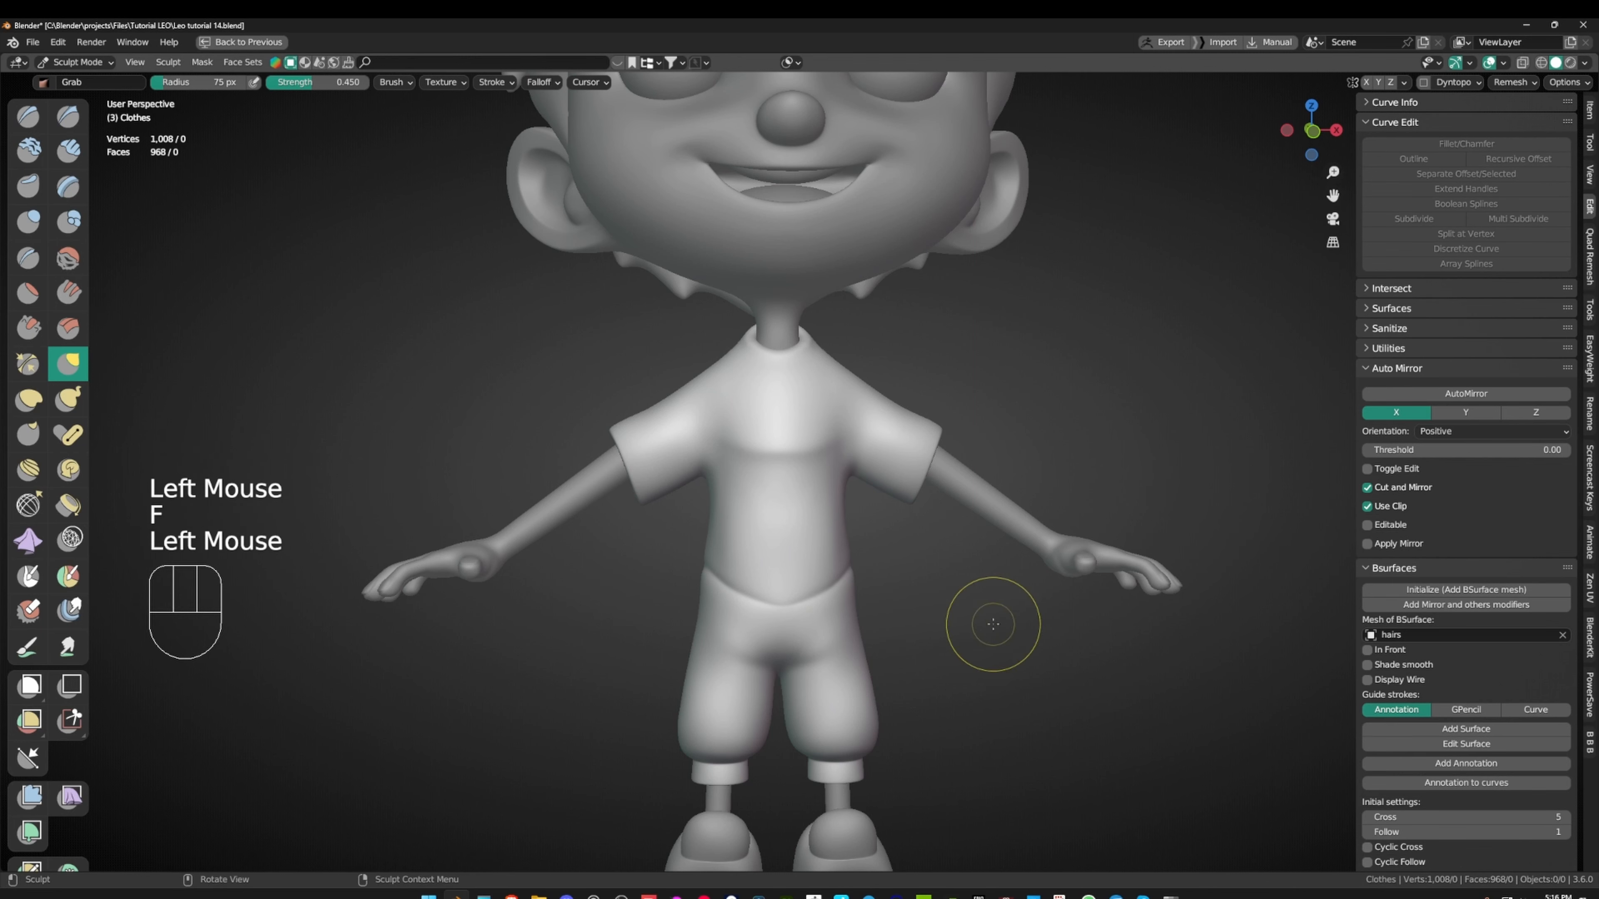
- Return the clothes to Object Mode, deselect them and inspect the whole character
{"action": "scroll", "coordinate": [895, 603], "scroll_direction": "down", "scroll_amount": 1}
{"action": "key", "text": "ctrl+Tab"}
{"action": "scroll", "coordinate": [895, 603], "scroll_direction": "down", "scroll_amount": 2}
{"action": "middle_click_drag", "start_coordinate": [895, 602], "coordinate": [896, 806]}
{"action": "left_click", "coordinate": [874, 586]}
{"action": "scroll", "coordinate": [840, 672], "scroll_direction": "down", "scroll_amount": 2}
{"action": "scroll", "coordinate": [840, 673], "scroll_direction": "down", "scroll_amount": 1}
{"action": "middle_click_drag", "start_coordinate": [928, 652], "coordinate": [928, 625], "text": "shift"}
{"action": "middle_click_drag", "start_coordinate": [927, 625], "coordinate": [931, 686], "text": "ctrl"}
{"action": "middle_click_drag", "start_coordinate": [930, 687], "coordinate": [942, 644], "text": "shift"}
{"action": "middle_click_drag", "start_coordinate": [942, 644], "coordinate": [936, 671], "text": "shift"}
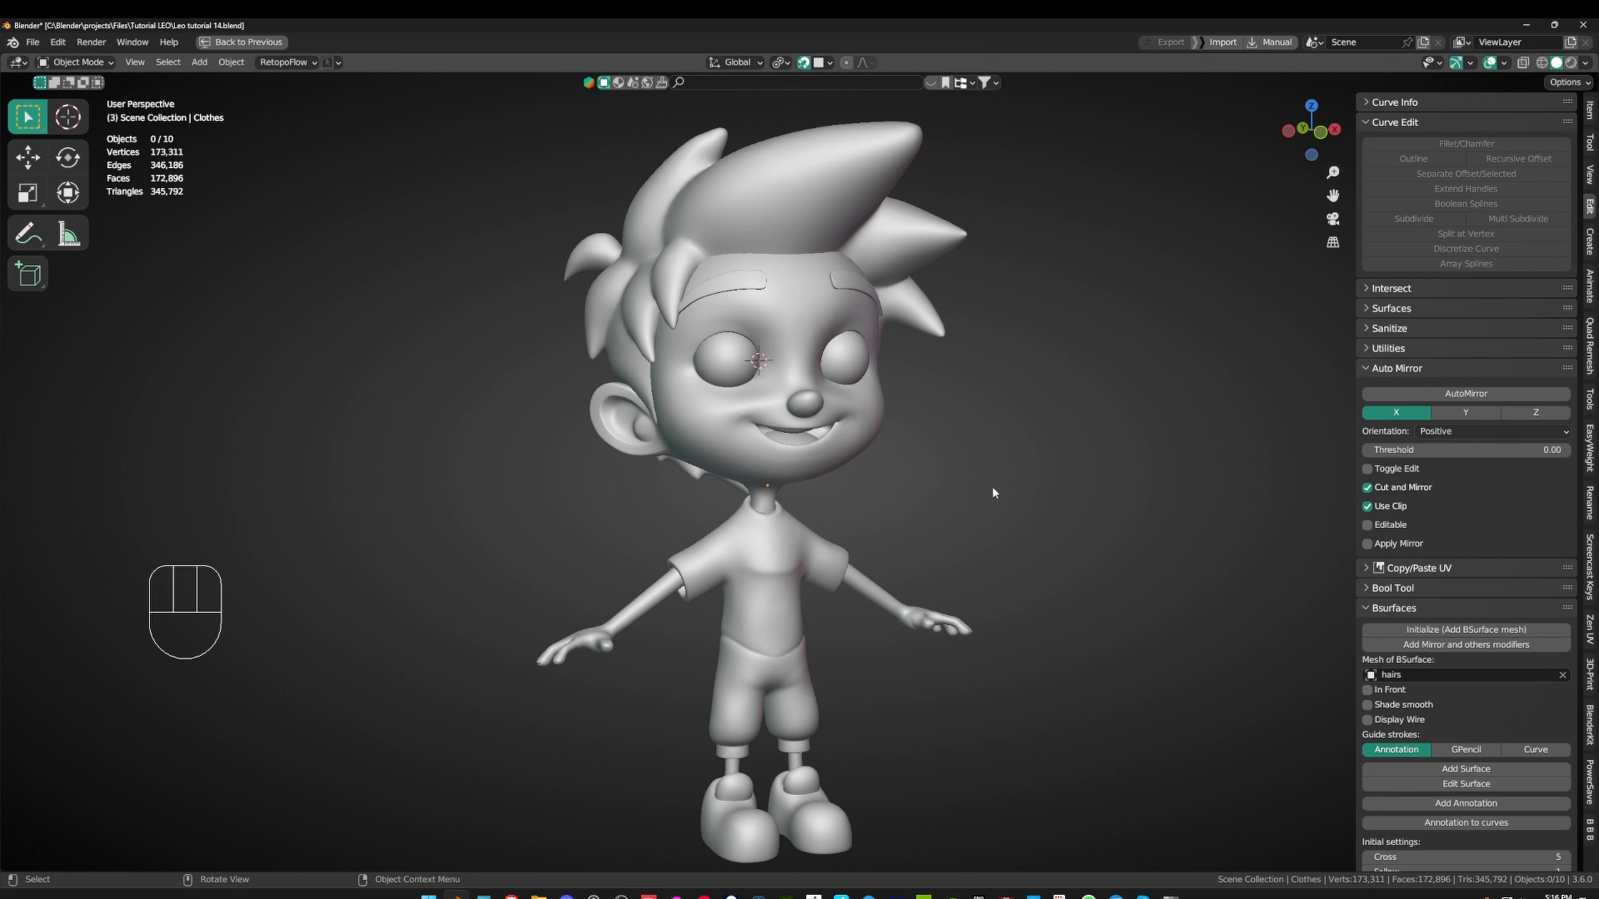
{"action": "middle_click_drag", "start_coordinate": [992, 490], "coordinate": [941, 491], "text": "shift"}
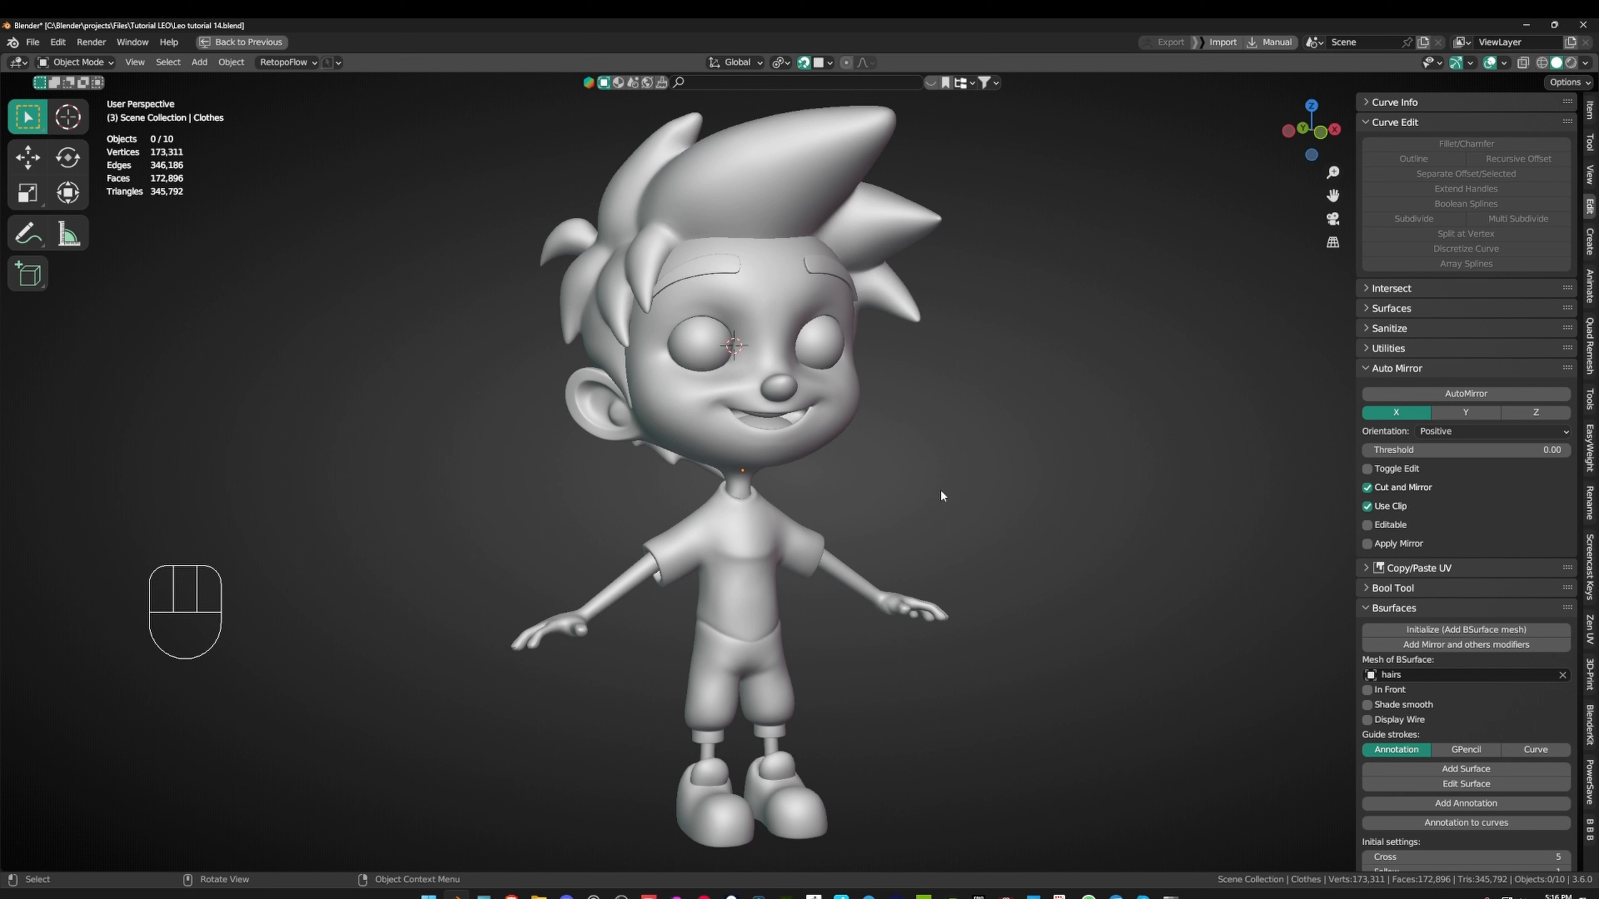
- Open the hair in Edit Mode around the side strands above the ear
{"action": "middle_click", "coordinate": [623, 331], "text": "alt"}
{"action": "scroll", "coordinate": [888, 419], "scroll_direction": "up", "scroll_amount": 4}
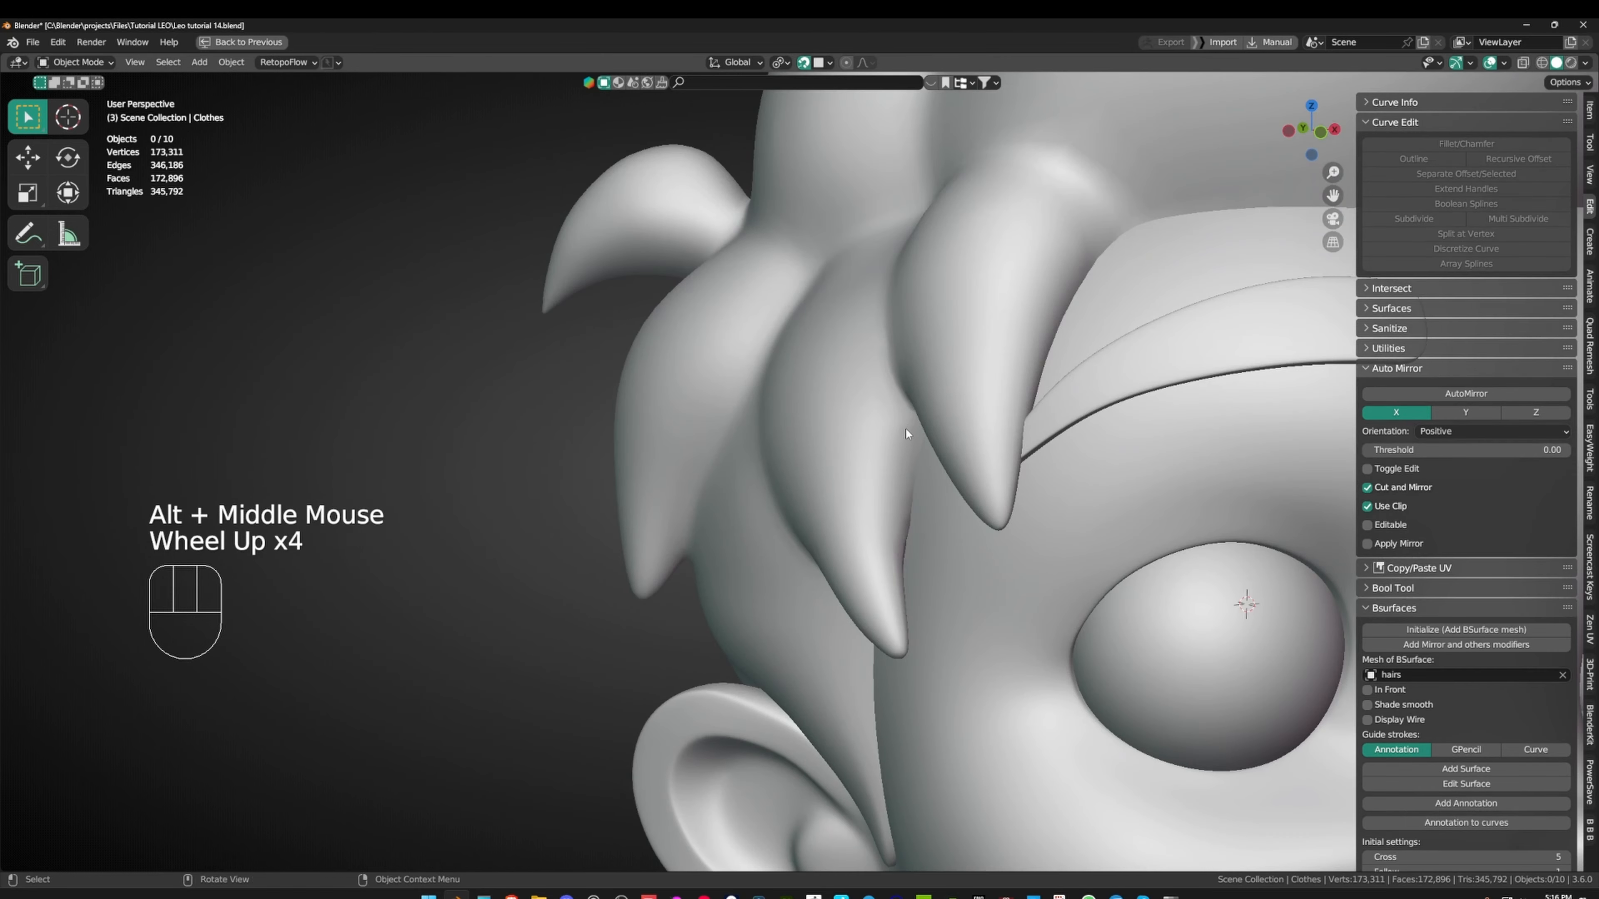
{"action": "key", "text": "Tab"}
{"action": "middle_click_drag", "start_coordinate": [841, 531], "coordinate": [787, 561]}
{"action": "scroll", "coordinate": [844, 533], "scroll_direction": "up", "scroll_amount": 1}
{"action": "key", "text": "Tab"}
{"action": "left_click", "coordinate": [837, 529]}
{"action": "key", "text": "Tab"}
- Turn off snapping, move the vertex in the crease between two side strands slightly, and return the hair to Object Mode
{"action": "left_click", "coordinate": [807, 554]}
{"action": "key", "text": "g"}
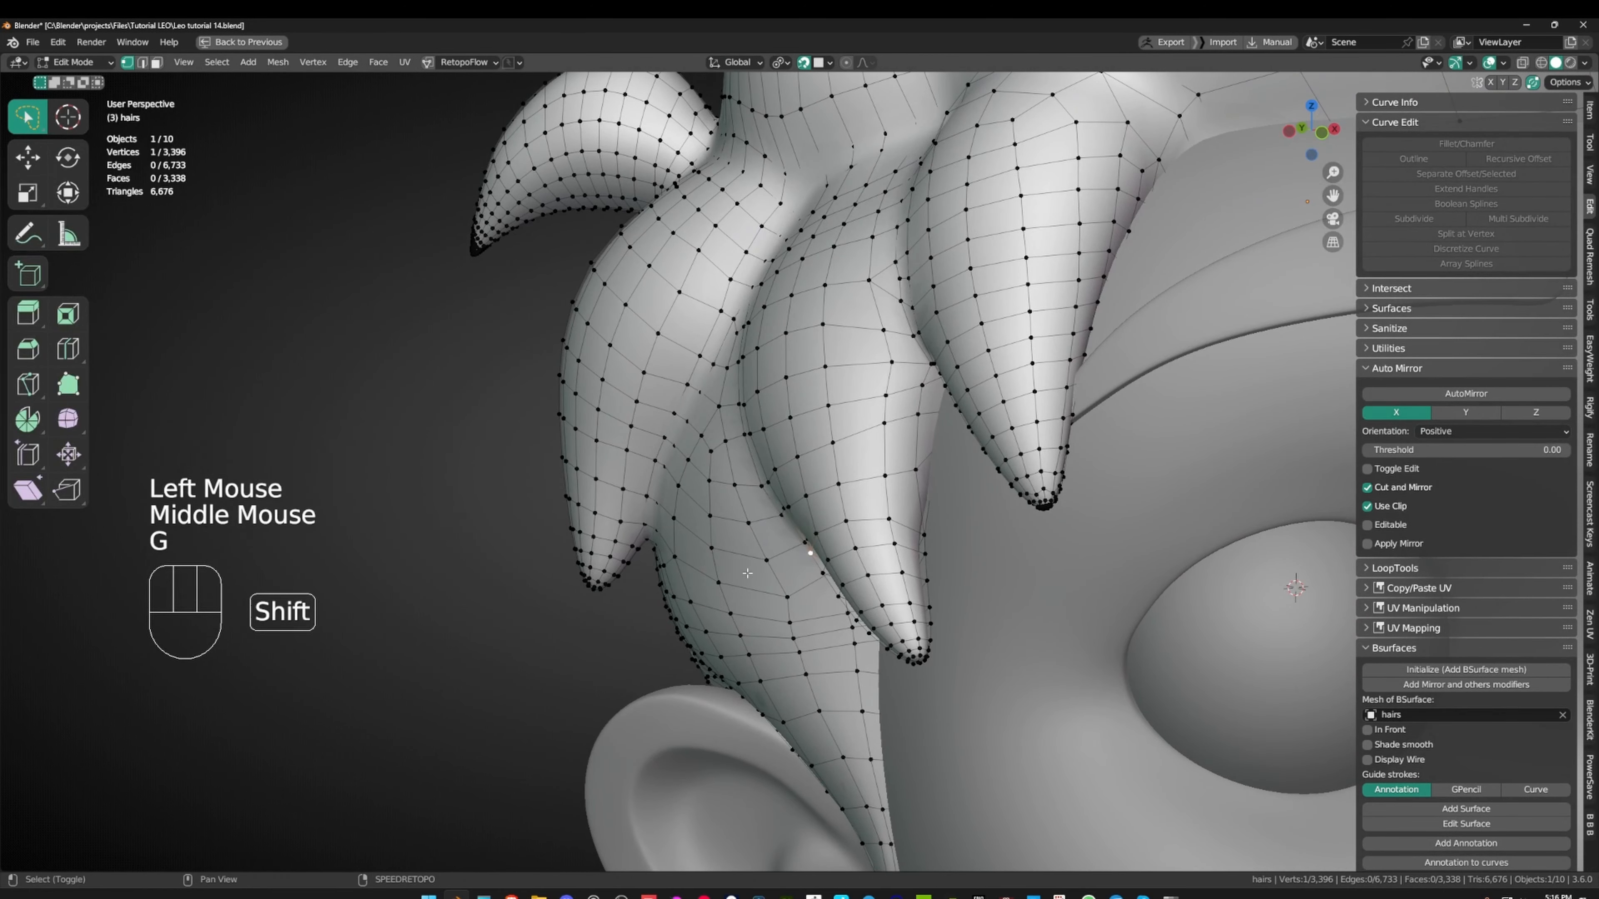
{"action": "key", "text": "g"}
{"action": "left_click", "coordinate": [710, 591]}
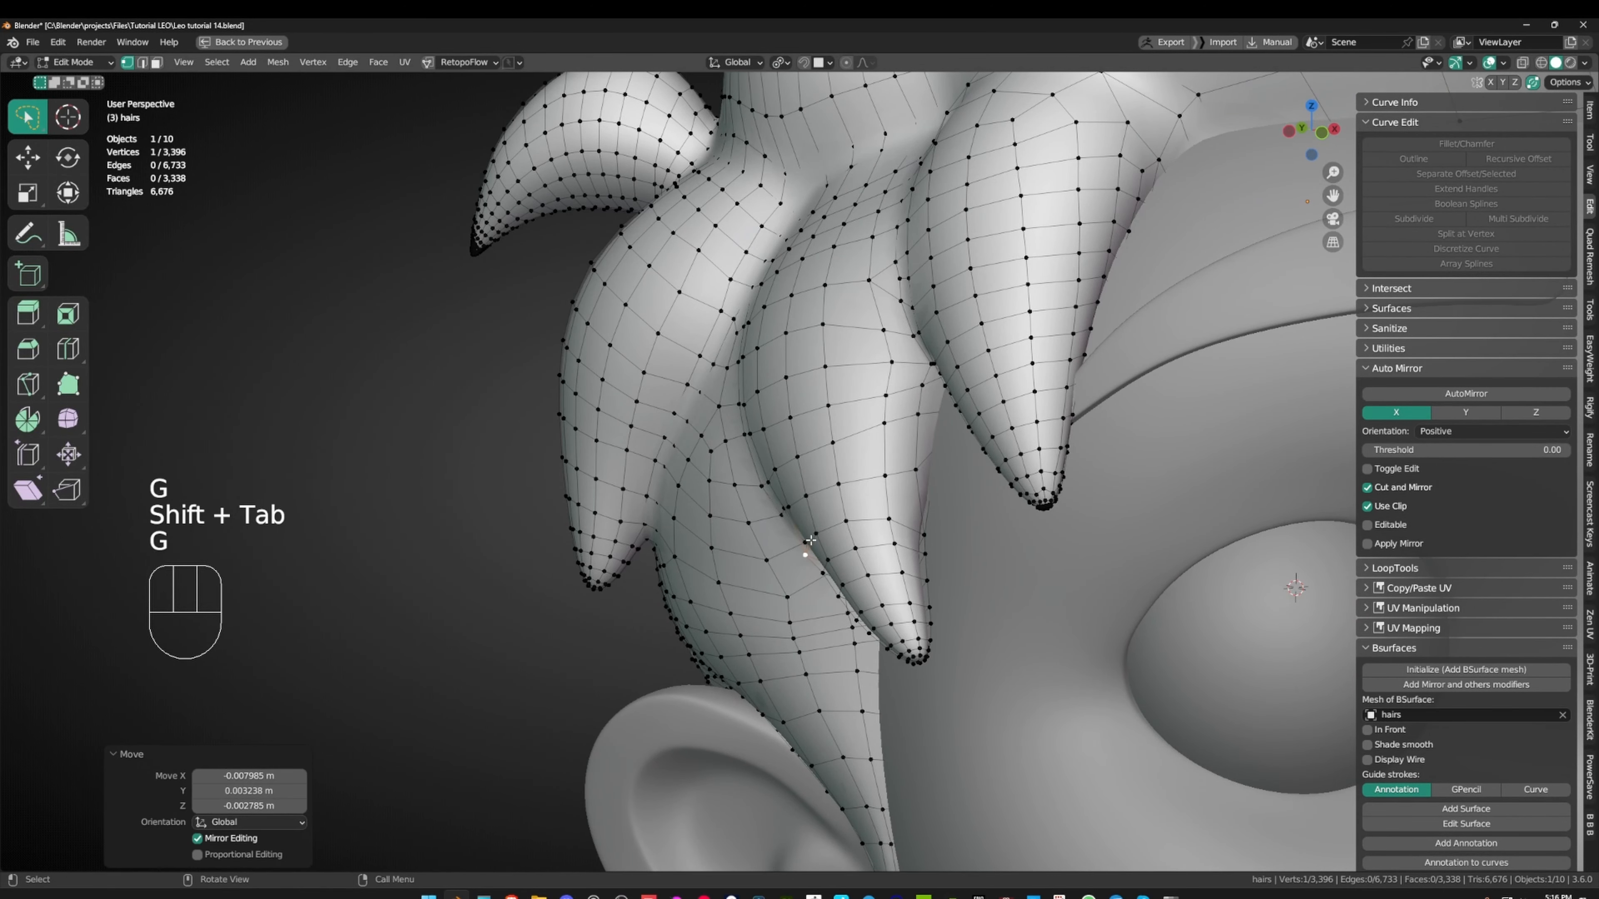
{"action": "scroll", "coordinate": [812, 548], "scroll_direction": "down", "scroll_amount": 2}
{"action": "middle_click_drag", "start_coordinate": [812, 548], "coordinate": [787, 536]}
{"action": "key", "text": "Tab"}
- Deselect the hair and inspect the whole character from the front and around the head
{"action": "middle_click_drag", "start_coordinate": [875, 509], "coordinate": [786, 456]}
{"action": "scroll", "coordinate": [748, 489], "scroll_direction": "down", "scroll_amount": 3}
{"action": "scroll", "coordinate": [786, 456], "scroll_direction": "down", "scroll_amount": 1, "text": "shift"}
{"action": "scroll", "coordinate": [786, 456], "scroll_direction": "down", "scroll_amount": 1}
{"action": "left_click", "coordinate": [1063, 520]}
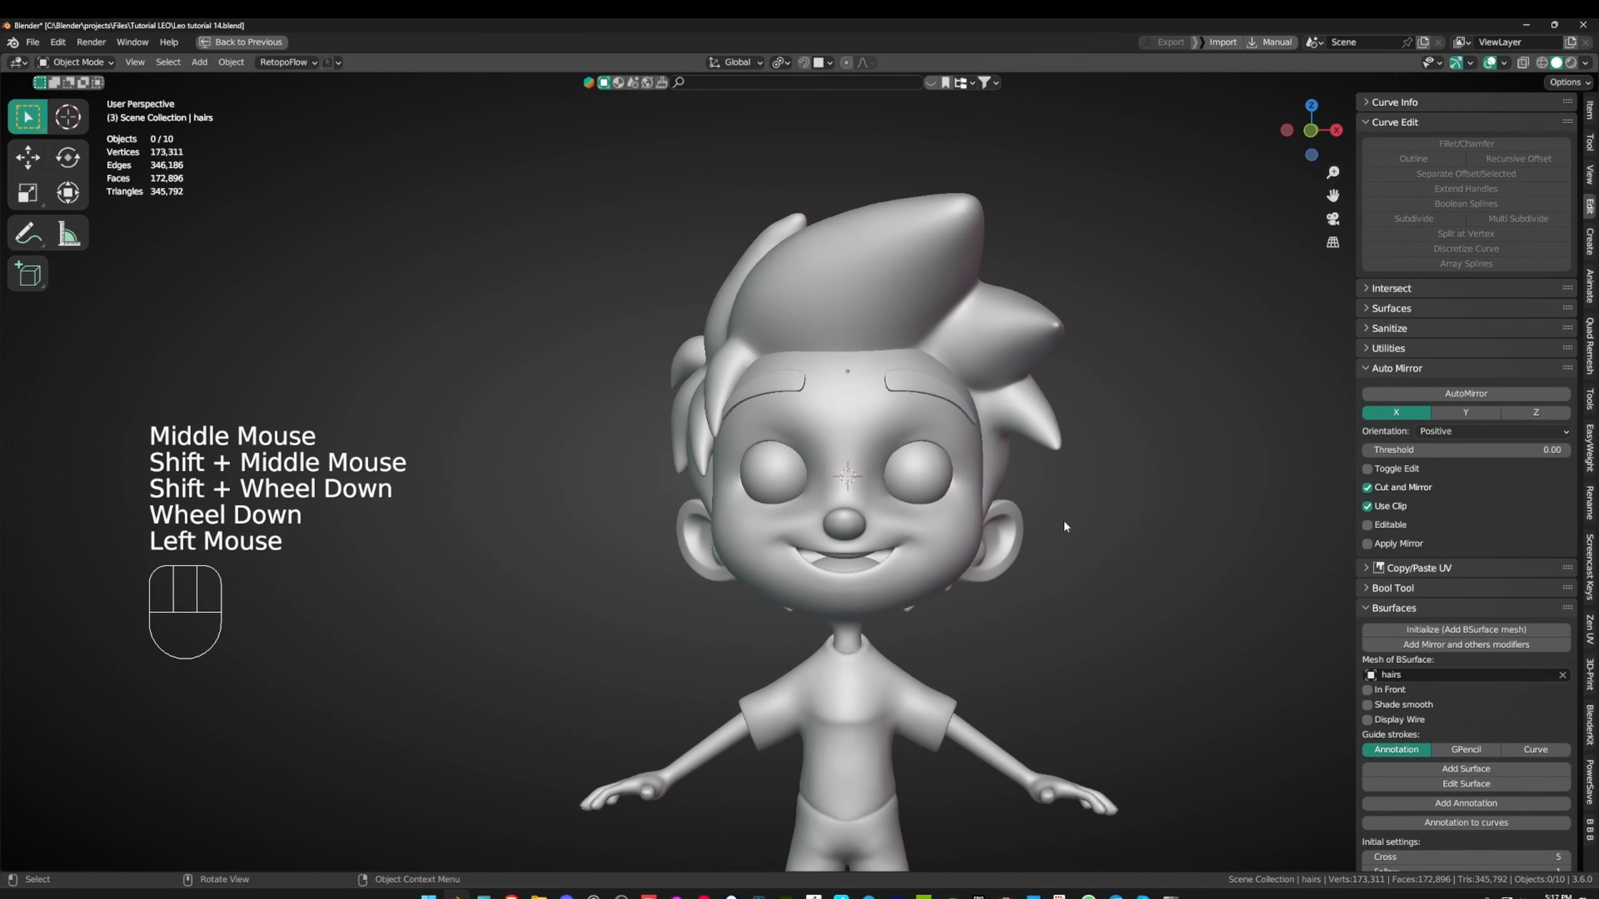
{"action": "middle_click_drag", "start_coordinate": [1063, 520], "coordinate": [1041, 411], "text": "shift"}
{"action": "middle_click_drag", "start_coordinate": [1041, 410], "coordinate": [1046, 430]}
{"action": "mouse_move", "coordinate": [1045, 430]}
{"action": "middle_mouse_down"}
{"action": "mouse_move", "coordinate": [1087, 397]}
{"action": "mouse_move", "coordinate": [745, 409]}
{"action": "mouse_move", "coordinate": [948, 395]}
{"action": "mouse_move", "coordinate": [1032, 409]}
{"action": "middle_mouse_up"}
{"action": "mouse_move", "coordinate": [1032, 410]}
{"action": "middle_mouse_down"}
{"action": "mouse_move", "coordinate": [1112, 429]}
{"action": "mouse_move", "coordinate": [1034, 418]}
{"action": "middle_mouse_up"}
{"action": "middle_click_drag", "start_coordinate": [869, 361], "coordinate": [893, 362]}
{"action": "middle_click_drag", "start_coordinate": [893, 361], "coordinate": [982, 492], "text": "shift"}
- Open the hair in Edit Mode around the pointed tip at the top of the head
{"action": "middle_click", "coordinate": [872, 315], "text": "alt"}
{"action": "scroll", "coordinate": [853, 406], "scroll_direction": "up", "scroll_amount": 2}
{"action": "scroll", "coordinate": [853, 410], "scroll_direction": "up", "scroll_amount": 2}
{"action": "left_click", "coordinate": [810, 510]}
{"action": "key", "text": "Tab"}
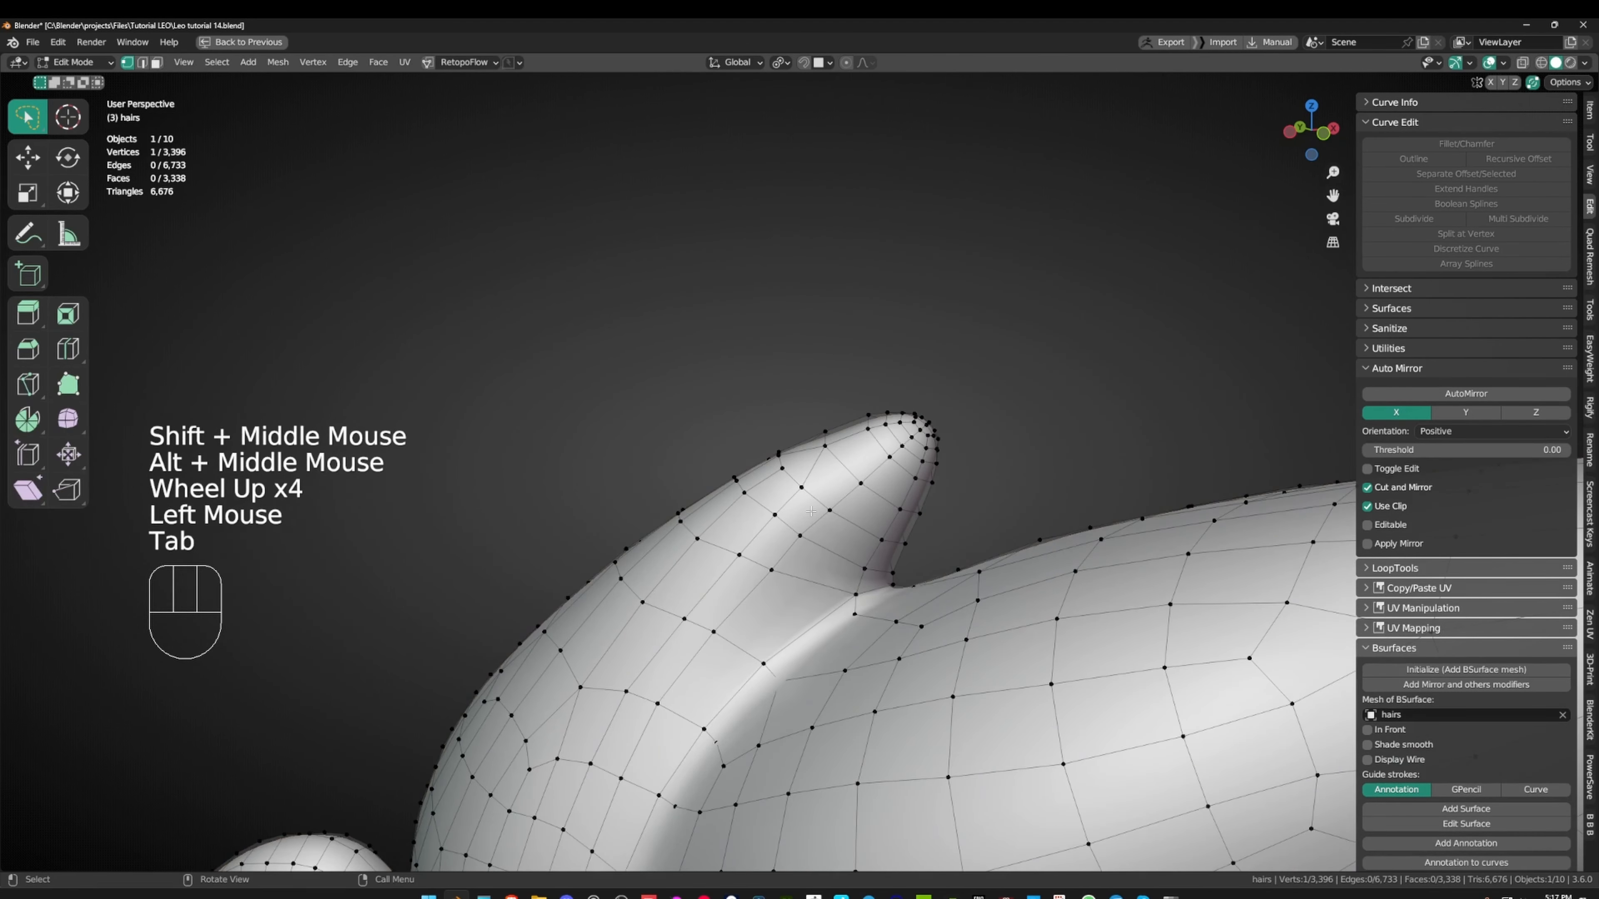
{"action": "middle_click_drag", "start_coordinate": [810, 510], "coordinate": [837, 491], "text": "shift"}
{"action": "middle_click_drag", "start_coordinate": [837, 491], "coordinate": [868, 472]}
- Apply Set Edge Flow to a short run of edges on the side of the pointed hair tip
{"action": "scroll", "coordinate": [815, 490], "scroll_direction": "down", "scroll_amount": 1}
{"action": "left_click", "coordinate": [848, 447], "text": "ctrl"}
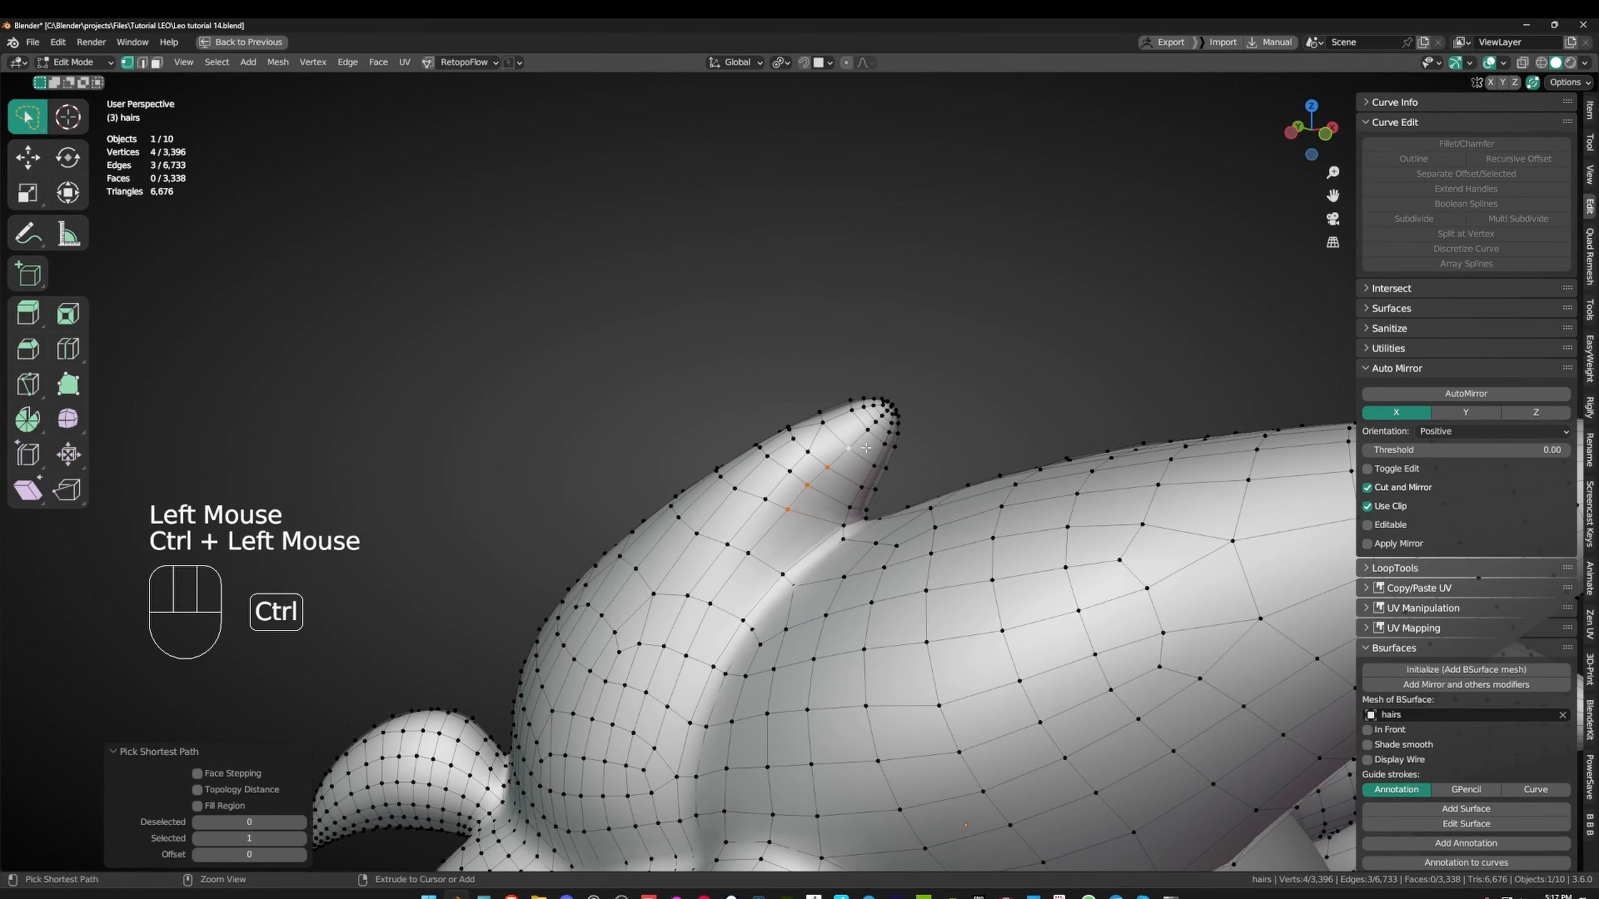
{"action": "key", "text": "q"}
{"action": "left_click", "coordinate": [907, 376]}
{"action": "middle_click_drag", "start_coordinate": [906, 377], "coordinate": [919, 404], "text": "shift"}
{"action": "middle_click_drag", "start_coordinate": [919, 403], "coordinate": [956, 475]}
- Smooth the edge running toward the crease below the pointed tip with Set Edge Flow, repeating the operation
{"action": "left_click", "coordinate": [746, 520]}
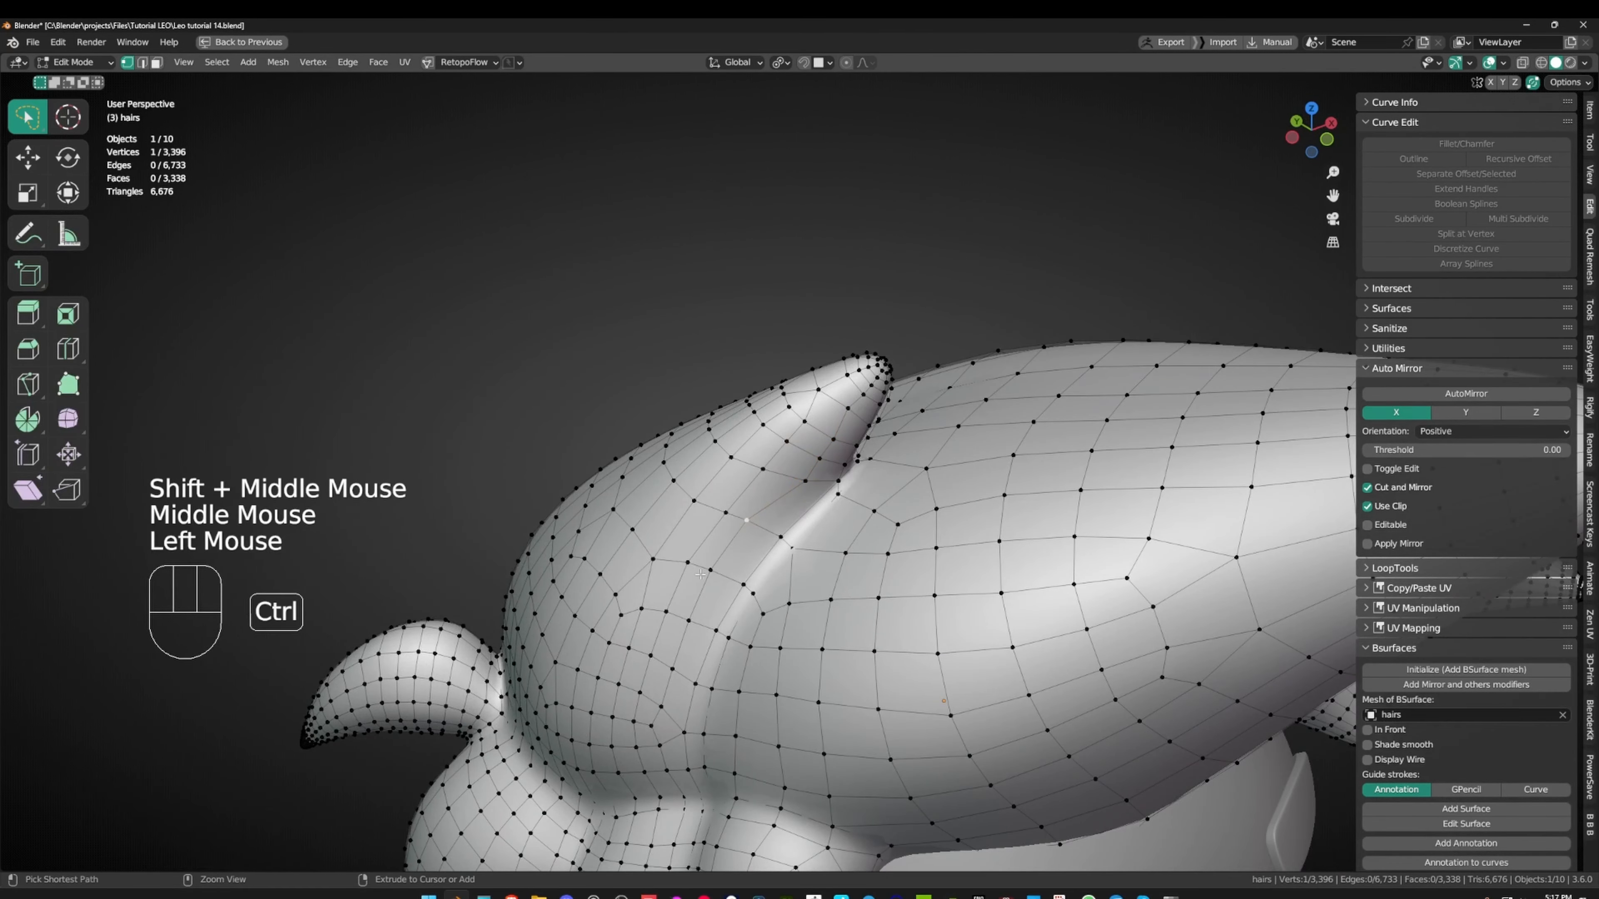
{"action": "left_click", "coordinate": [726, 513], "text": "ctrl"}
{"action": "key", "text": "ctrl+z"}
{"action": "left_click", "coordinate": [710, 571], "text": "ctrl"}
{"action": "key", "text": "q"}
{"action": "left_click", "coordinate": [906, 536]}
{"action": "middle_click_drag", "start_coordinate": [906, 535], "coordinate": [751, 533]}
{"action": "key", "text": "q"}
{"action": "left_click", "coordinate": [817, 519]}
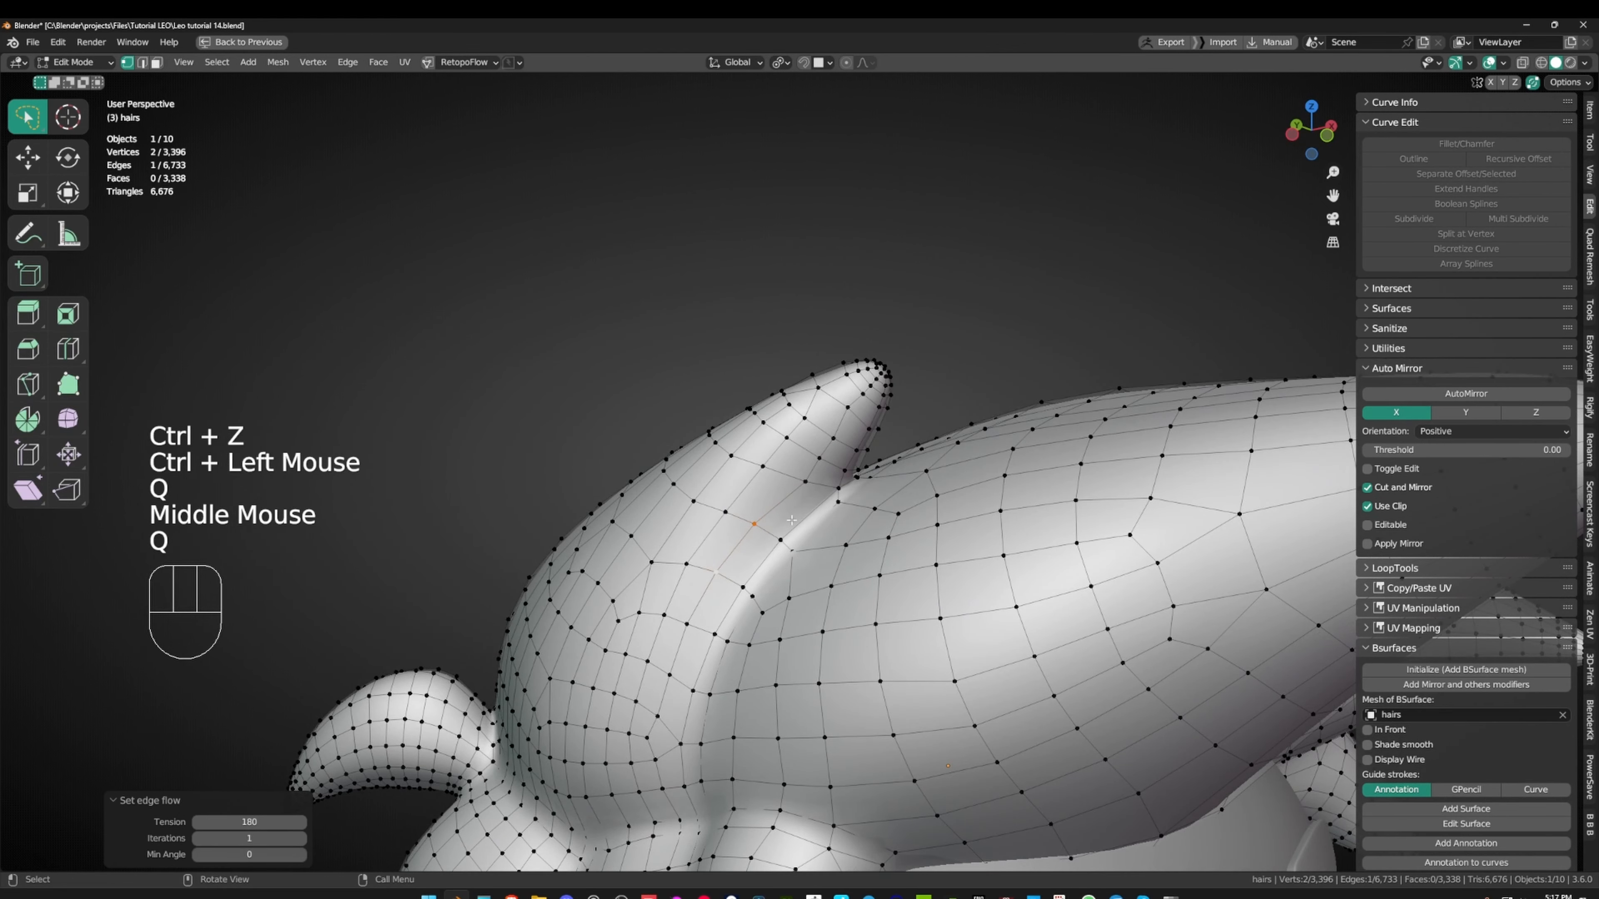
- Reposition individual vertices on the side of the strand just above the crease to even out the surface
{"action": "key", "text": "q"}
{"action": "key", "text": "g"}
{"action": "middle_click_drag", "start_coordinate": [757, 526], "coordinate": [880, 541]}
{"action": "left_click", "coordinate": [911, 543]}
{"action": "left_click", "coordinate": [802, 480]}
{"action": "key", "text": "g"}
{"action": "left_click", "coordinate": [803, 488]}
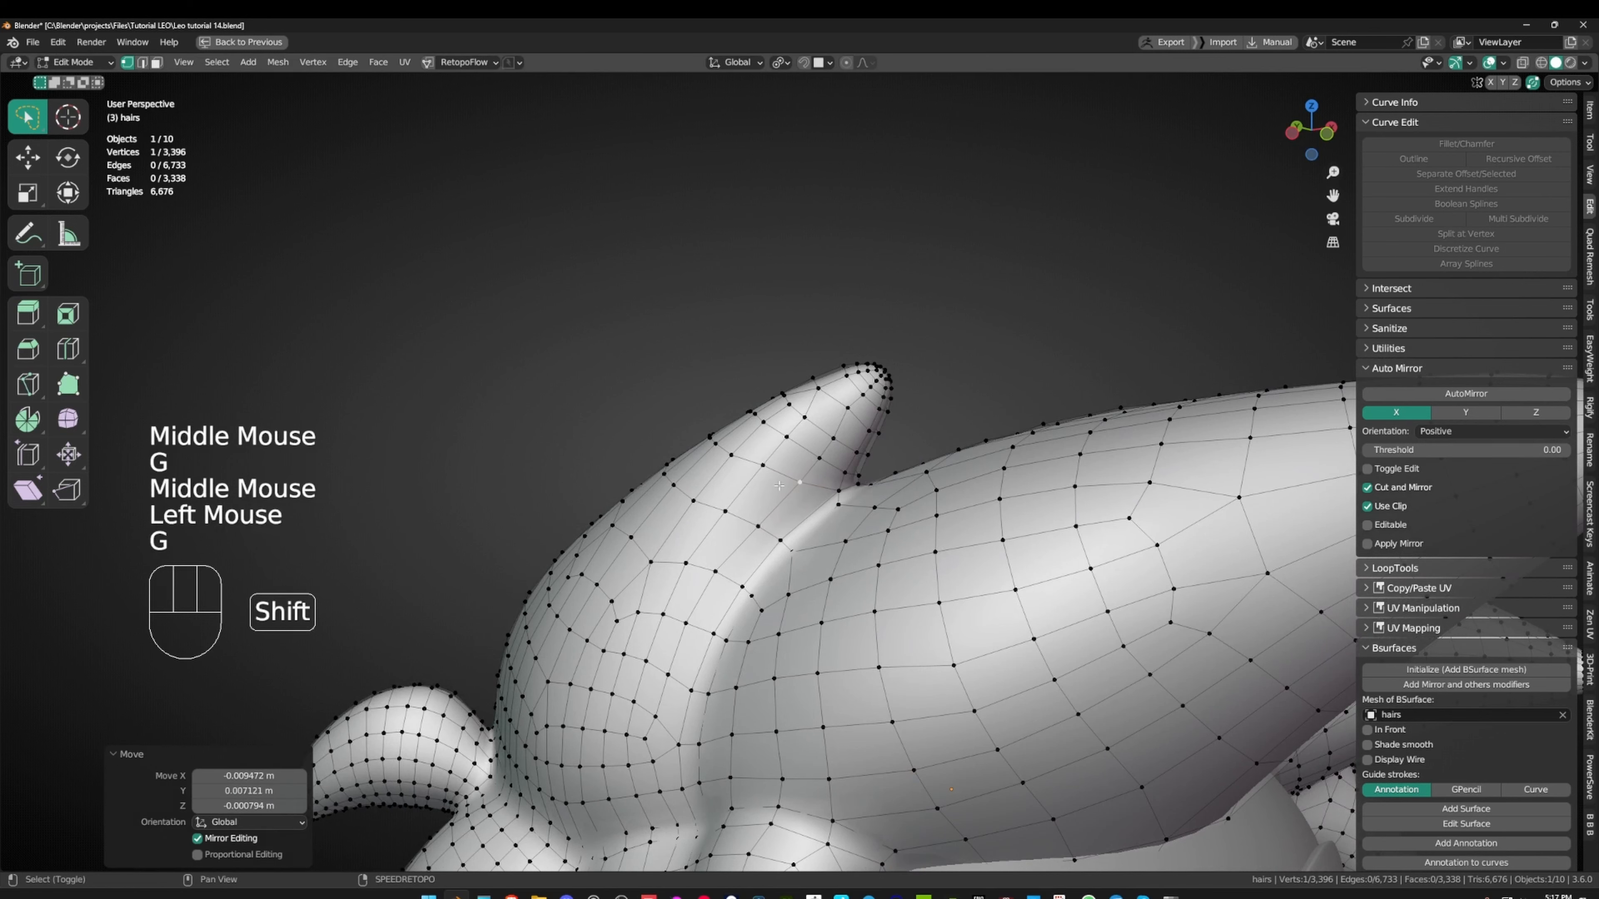
- Nudge two vertices closer to the hair tip into line with their neighbours and check the smoothed shape in Object Mode
{"action": "left_click", "coordinate": [820, 458]}
{"action": "key", "text": "g"}
{"action": "left_click", "coordinate": [826, 462]}
{"action": "left_click", "coordinate": [833, 439]}
{"action": "key", "text": "g"}
{"action": "left_click", "coordinate": [837, 435]}
{"action": "middle_click_drag", "start_coordinate": [866, 409], "coordinate": [853, 387]}
{"action": "key", "text": "Tab"}
{"action": "middle_click_drag", "start_coordinate": [852, 387], "coordinate": [837, 470]}
{"action": "key", "text": "Tab"}
- Rework the topology beside the pointed tip with a loop cut and dissolve the surplus edges there
{"action": "scroll", "coordinate": [771, 488], "scroll_direction": "up", "scroll_amount": 2}
{"action": "middle_click_drag", "start_coordinate": [837, 471], "coordinate": [778, 501]}
{"action": "key", "text": "ctrl+r"}
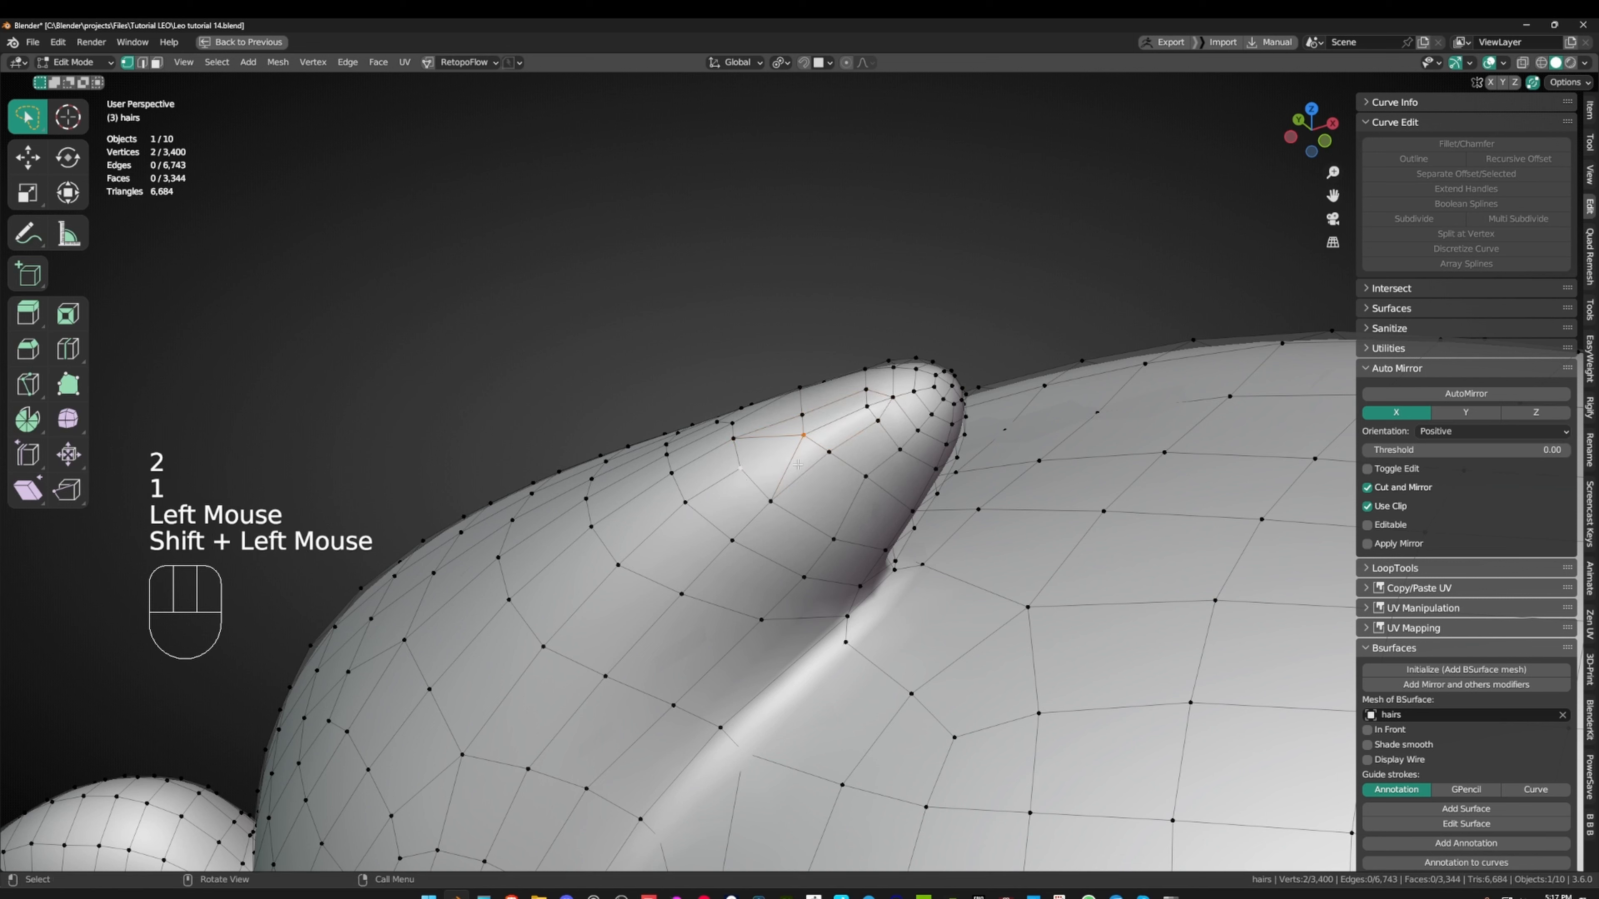
{"action": "key", "text": "ctrl+x"}
{"action": "left_click", "coordinate": [769, 436]}
{"action": "key", "text": "ctrl+x"}
{"action": "middle_click_drag", "start_coordinate": [769, 436], "coordinate": [780, 467]}
{"action": "key", "text": "2"}
{"action": "left_click", "coordinate": [883, 417]}
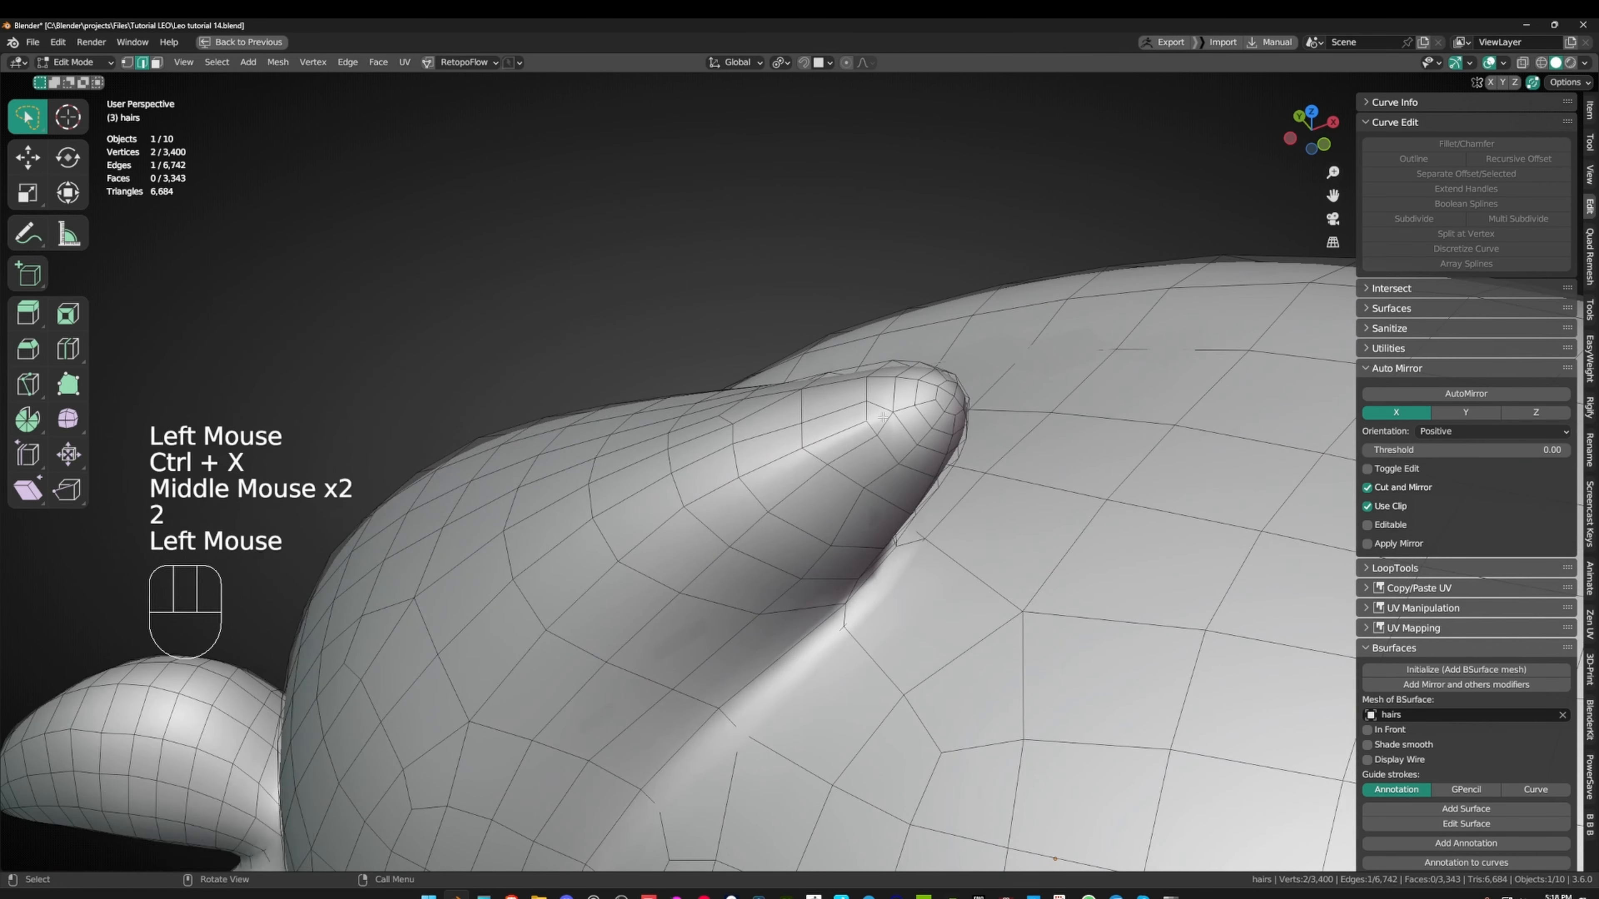
{"action": "key", "text": "ctrl+x"}
{"action": "key", "text": "1"}
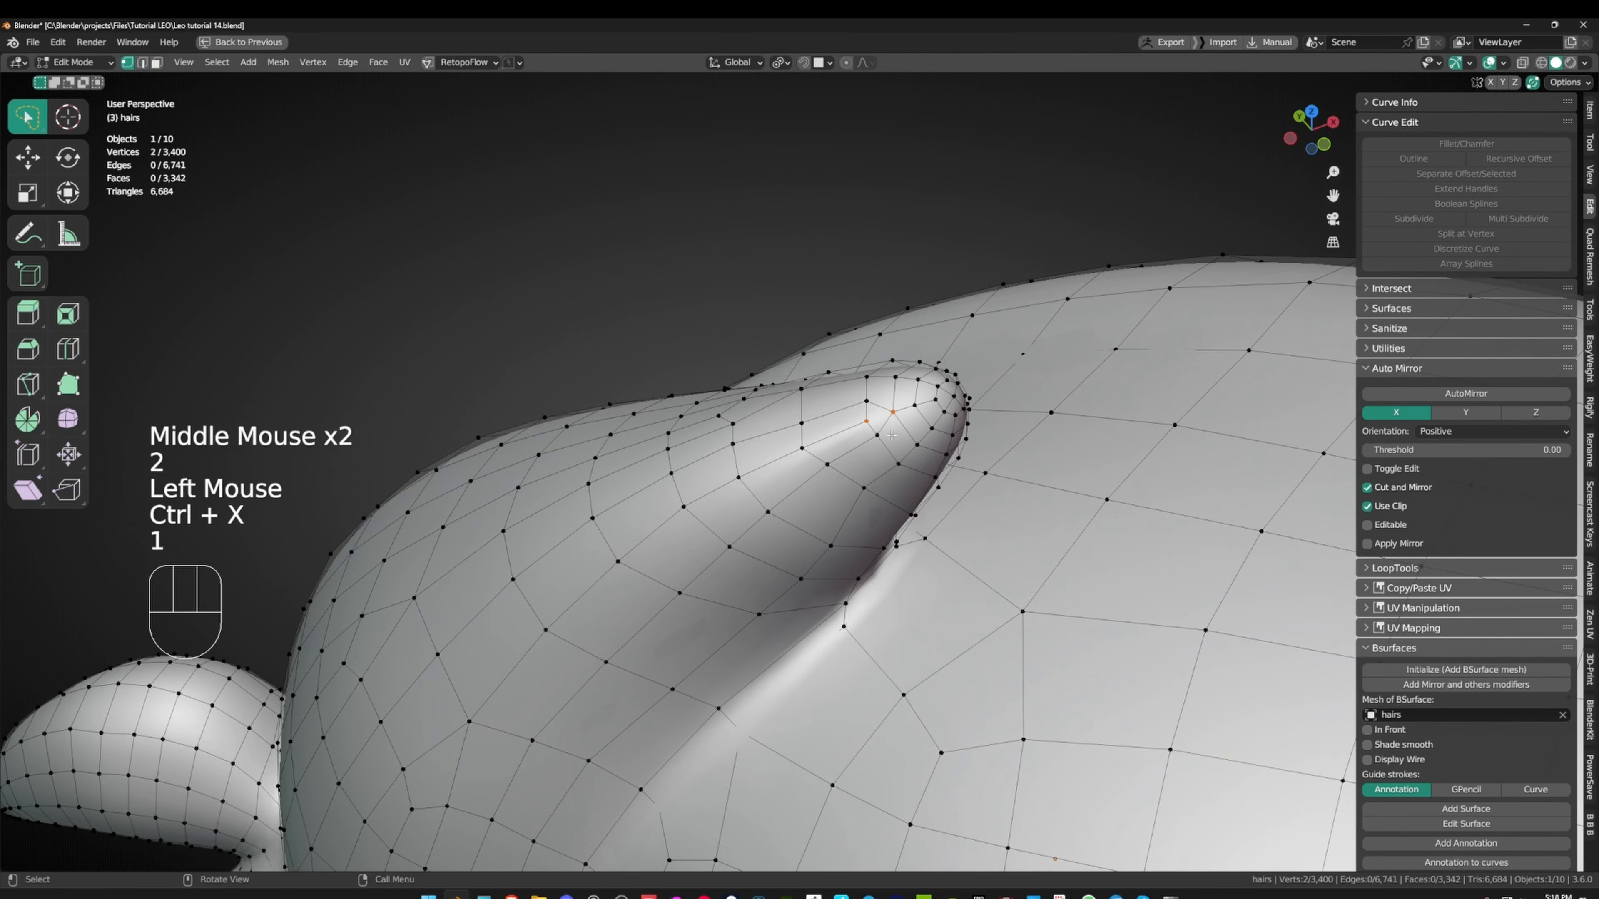
- Slide and move the vertices beside the dissolved edge near the tip to even out their spacing
{"action": "left_click", "coordinate": [870, 408]}
{"action": "middle_click_drag", "start_coordinate": [883, 416], "coordinate": [810, 428]}
{"action": "key", "text": "g"}
{"action": "key", "text": "g"}
{"action": "left_click", "coordinate": [867, 407]}
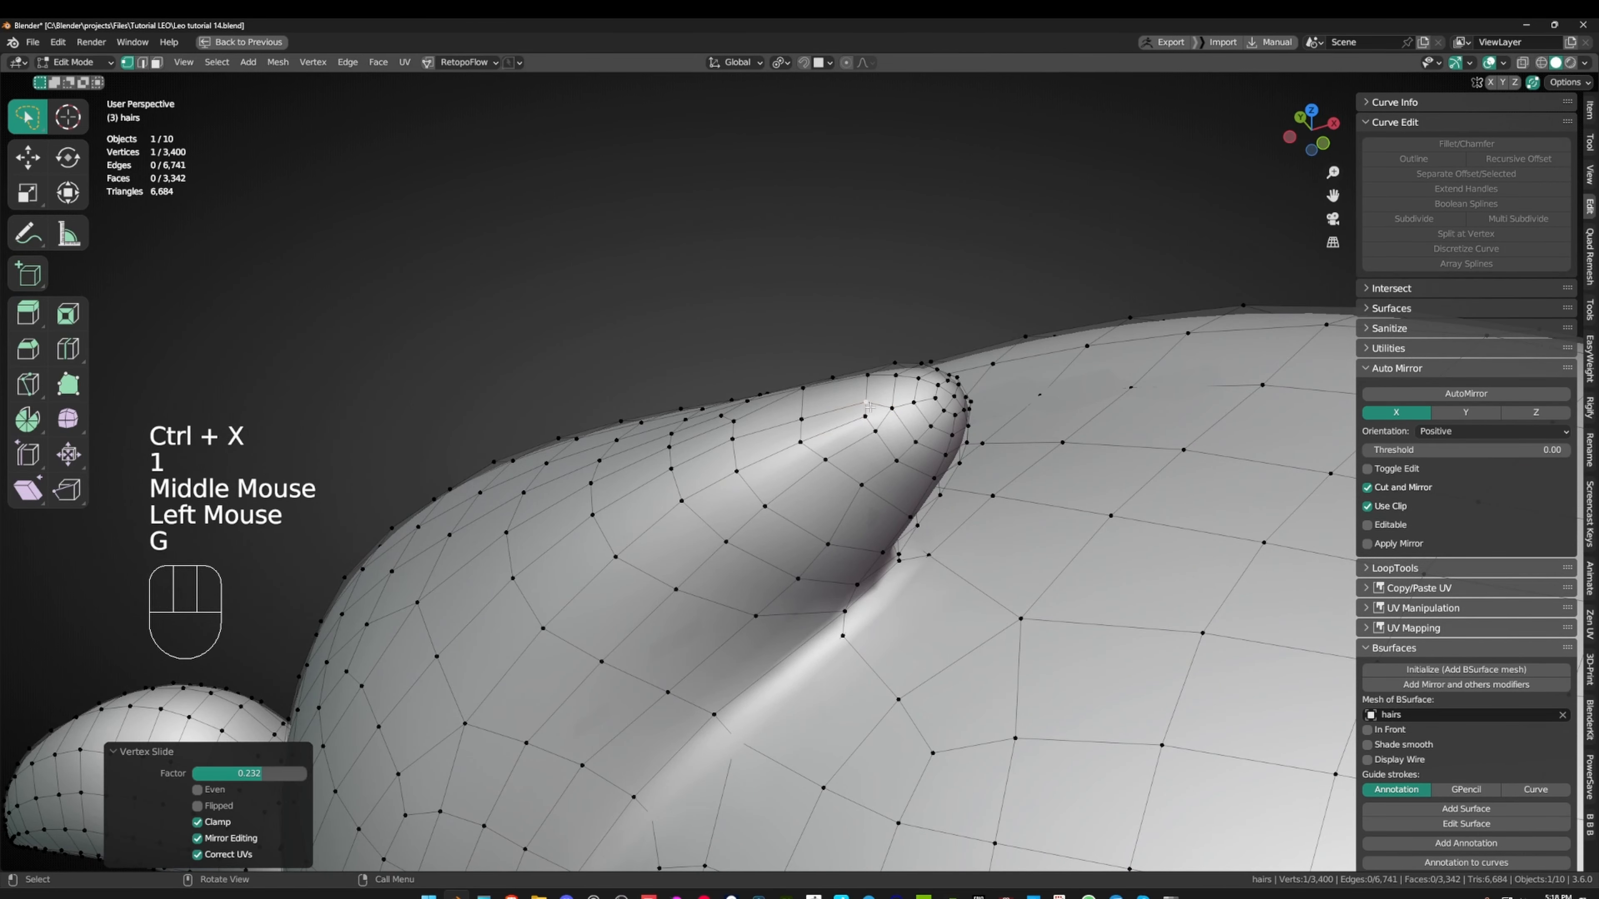
{"action": "left_click", "coordinate": [872, 423]}
{"action": "key", "text": "g"}
{"action": "left_click", "coordinate": [868, 427]}
{"action": "key", "text": "g"}
{"action": "key", "text": "g"}
{"action": "left_click", "coordinate": [872, 429]}
- Move the vertices farther down the strand from the tip to even out the surrounding quads
{"action": "left_click", "coordinate": [841, 421]}
{"action": "key", "text": "g"}
{"action": "left_click", "coordinate": [823, 426]}
{"action": "left_click", "coordinate": [775, 431]}
{"action": "key", "text": "g"}
{"action": "left_click", "coordinate": [762, 437]}
{"action": "key", "text": "g"}
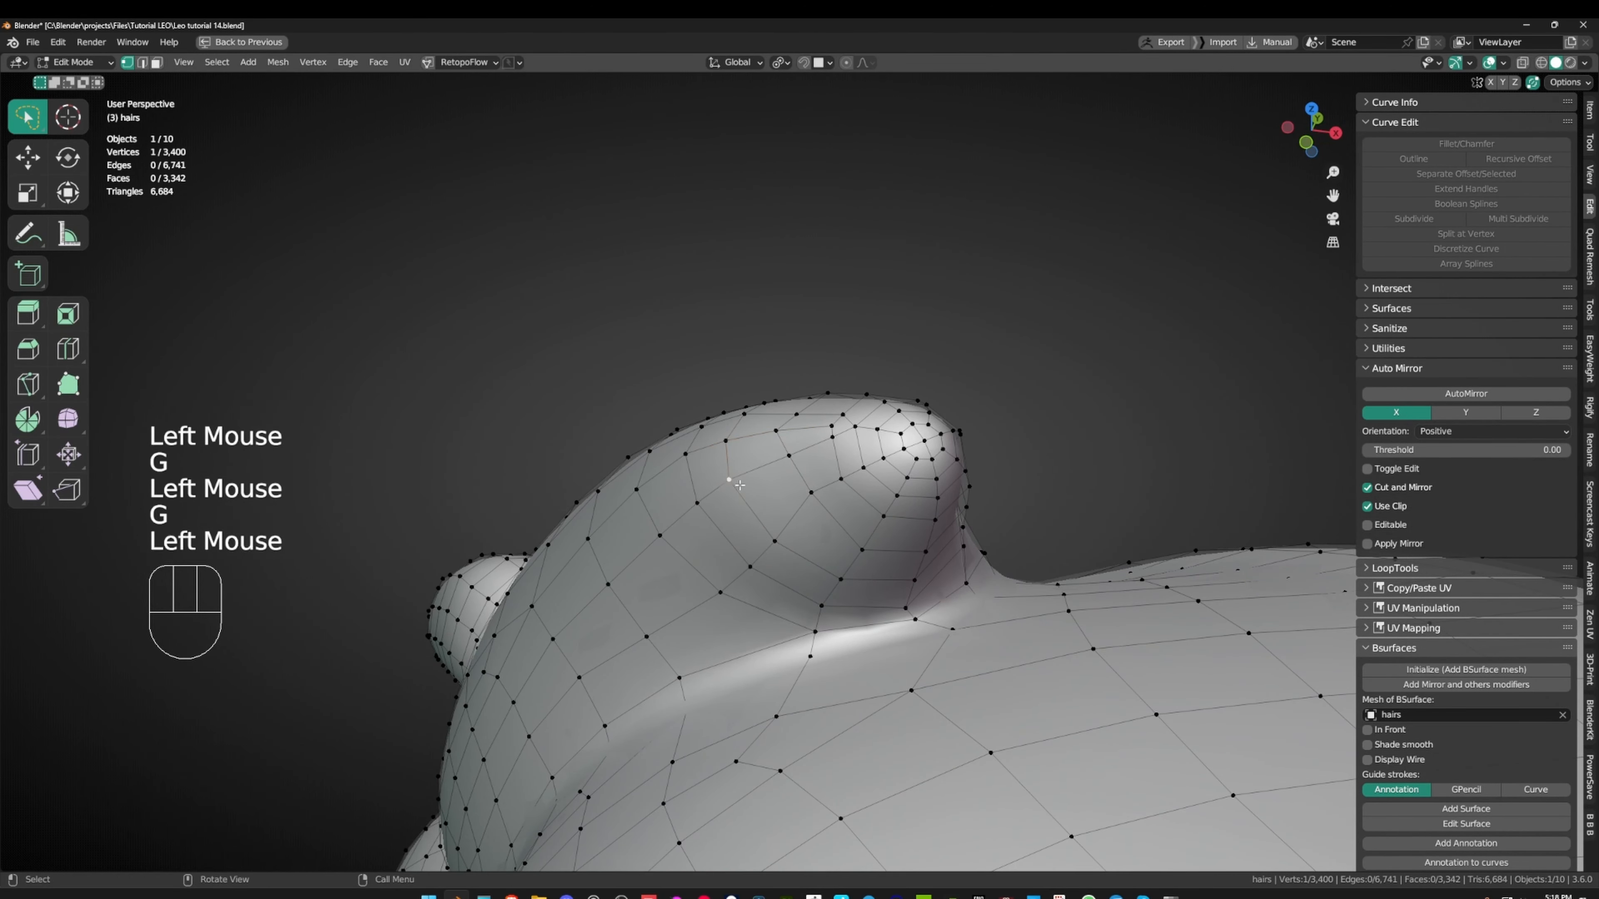
{"action": "key", "text": "g"}
{"action": "left_click", "coordinate": [753, 491]}
- Select a short edge path down the strand and smooth it with Set Edge Flow
{"action": "left_click", "coordinate": [658, 542], "text": "ctrl"}
{"action": "key", "text": "q"}
{"action": "left_click", "coordinate": [782, 538]}
{"action": "middle_click_drag", "start_coordinate": [840, 506], "coordinate": [805, 386]}
- Move and slide vertices along the upper side of the pointed tip to follow its curved outline
{"action": "key", "text": "g"}
{"action": "left_click", "coordinate": [867, 391]}
{"action": "key", "text": "g"}
{"action": "key", "text": "g"}
{"action": "left_click", "coordinate": [884, 409]}
{"action": "key", "text": "g"}
{"action": "left_click", "coordinate": [698, 411]}
{"action": "scroll", "coordinate": [697, 411], "scroll_direction": "up", "scroll_amount": 1}
{"action": "left_click", "coordinate": [825, 402]}
{"action": "key", "text": "g"}
{"action": "key", "text": "g"}
{"action": "left_click", "coordinate": [791, 356], "text": "shift"}
- Fine-tune two vertices just inside the strand's upper outline, farther down from the tip
{"action": "left_click", "coordinate": [737, 436]}
{"action": "key", "text": "g"}
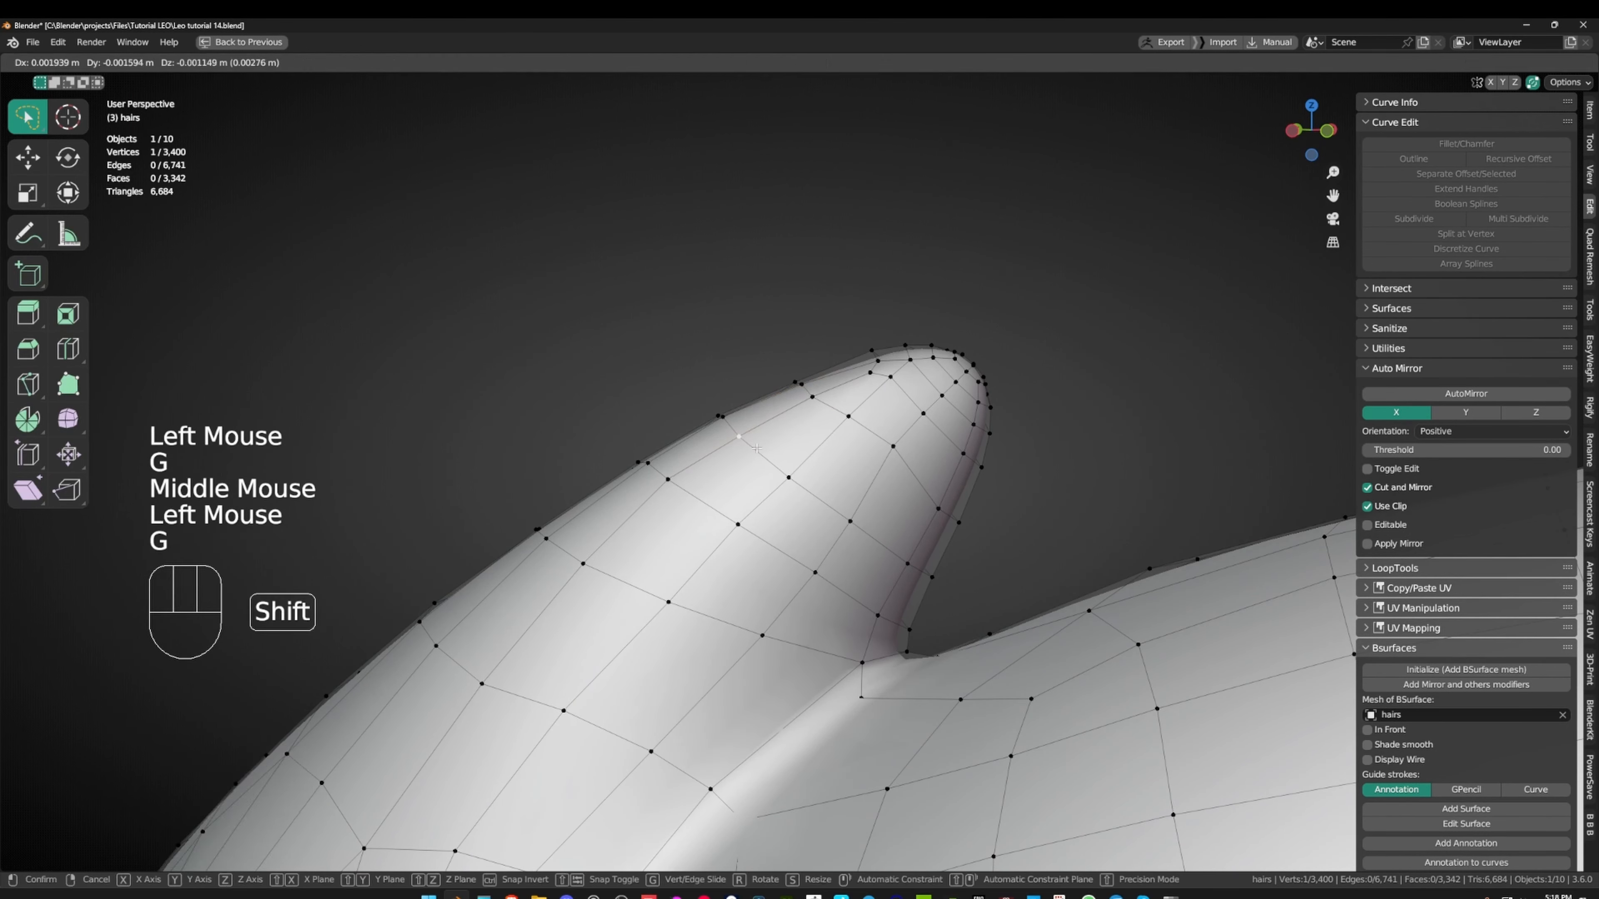
{"action": "key", "text": "g"}
{"action": "key", "text": "g"}
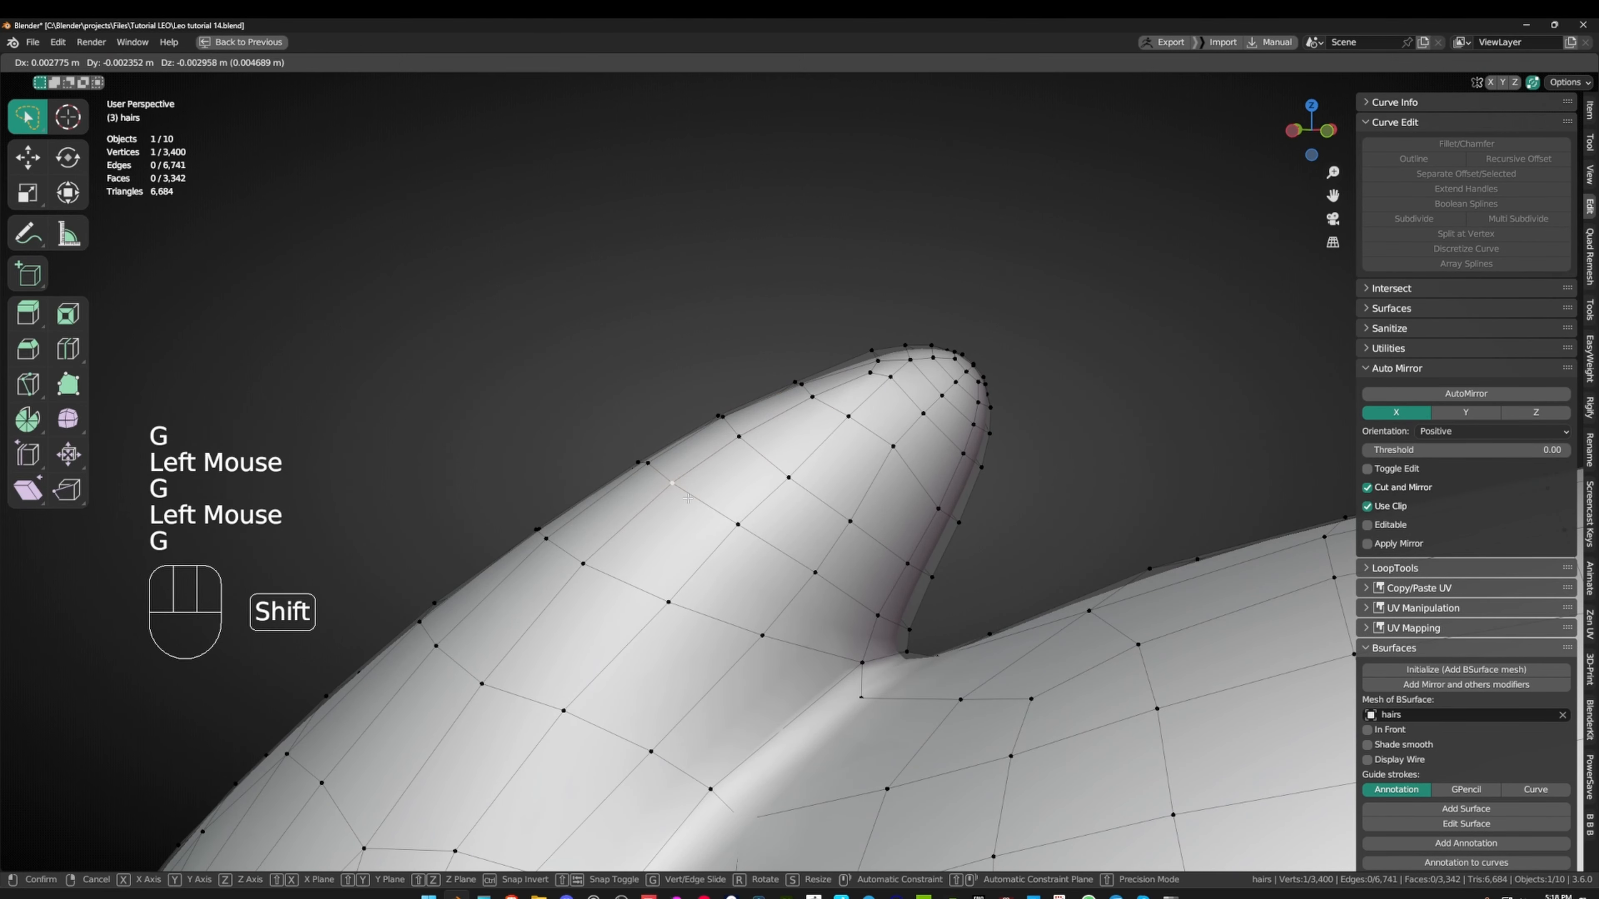
{"action": "left_click", "coordinate": [683, 496], "text": "shift"}
- Adjust the vertices across the middle of the pointed strand and check its smoothed surface in Object Mode
{"action": "middle_click_drag", "start_coordinate": [683, 497], "coordinate": [812, 531]}
{"action": "left_click", "coordinate": [815, 495]}
{"action": "key", "text": "g"}
{"action": "left_click", "coordinate": [779, 485], "text": "shift"}
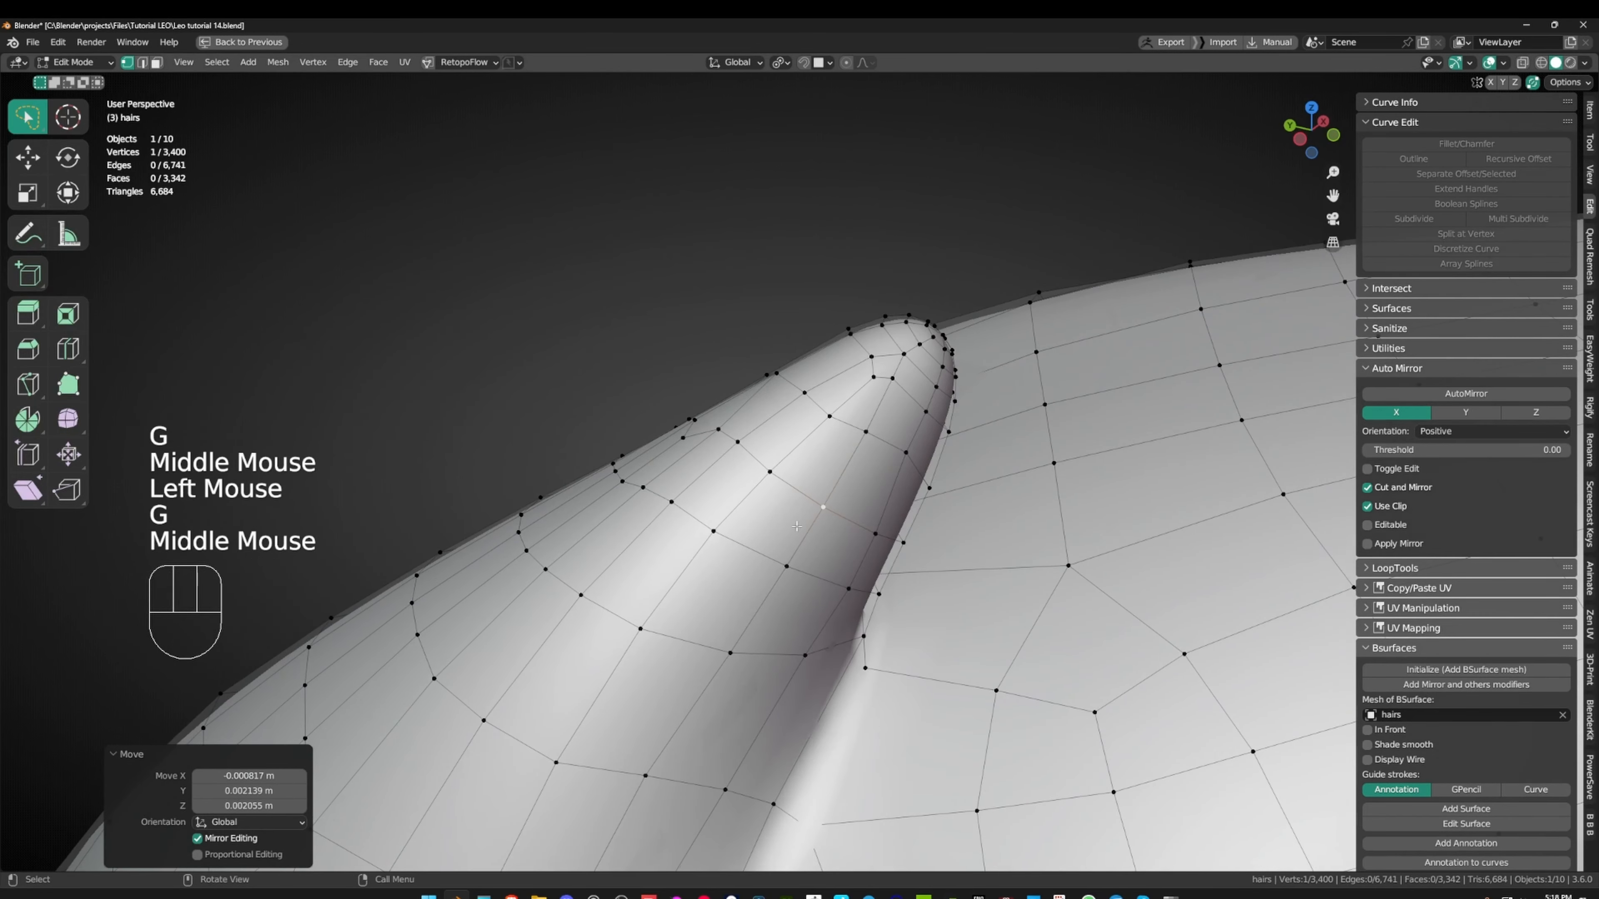
{"action": "key", "text": "g"}
{"action": "middle_click_drag", "start_coordinate": [740, 443], "coordinate": [794, 497]}
{"action": "scroll", "coordinate": [793, 498], "scroll_direction": "down", "scroll_amount": 1}
{"action": "mouse_move", "coordinate": [793, 498]}
{"action": "middle_mouse_down"}
{"action": "mouse_move", "coordinate": [897, 455]}
{"action": "mouse_move", "coordinate": [607, 422]}
{"action": "mouse_move", "coordinate": [655, 393]}
{"action": "mouse_move", "coordinate": [809, 457]}
{"action": "mouse_move", "coordinate": [804, 493]}
{"action": "middle_mouse_up"}
{"action": "key", "text": "Tab"}
{"action": "key", "text": "Tab"}
- Move the vertices just behind the rounded end of the tip to reduce the surface bump
{"action": "middle_click", "coordinate": [818, 441], "text": "alt"}
{"action": "scroll", "coordinate": [818, 441], "scroll_direction": "up", "scroll_amount": 2}
{"action": "left_click", "coordinate": [818, 438]}
{"action": "key", "text": "g"}
{"action": "left_click", "coordinate": [818, 432]}
{"action": "key", "text": "g"}
{"action": "left_click", "coordinate": [801, 459]}
- Shift the next vertices down the strand from the rounded end to even out the uneven quads
{"action": "scroll", "coordinate": [801, 460], "scroll_direction": "up", "scroll_amount": 1}
{"action": "key", "text": "g"}
{"action": "left_click", "coordinate": [789, 491]}
{"action": "left_click", "coordinate": [788, 491]}
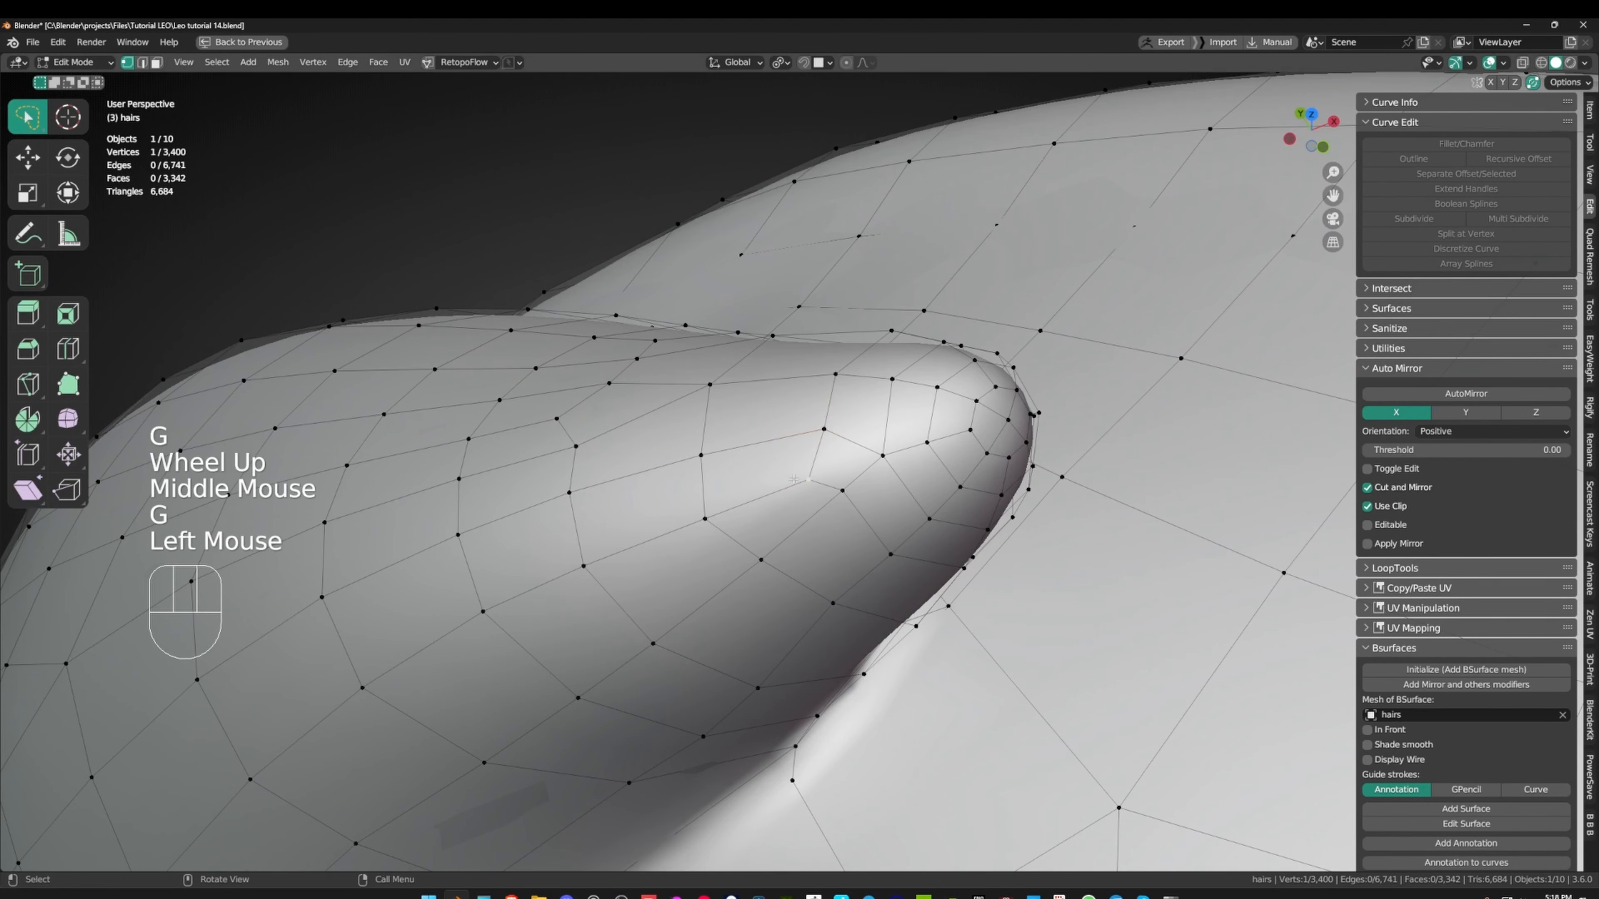
{"action": "key", "text": "g"}
{"action": "key", "text": "g"}
{"action": "left_click", "coordinate": [714, 503]}
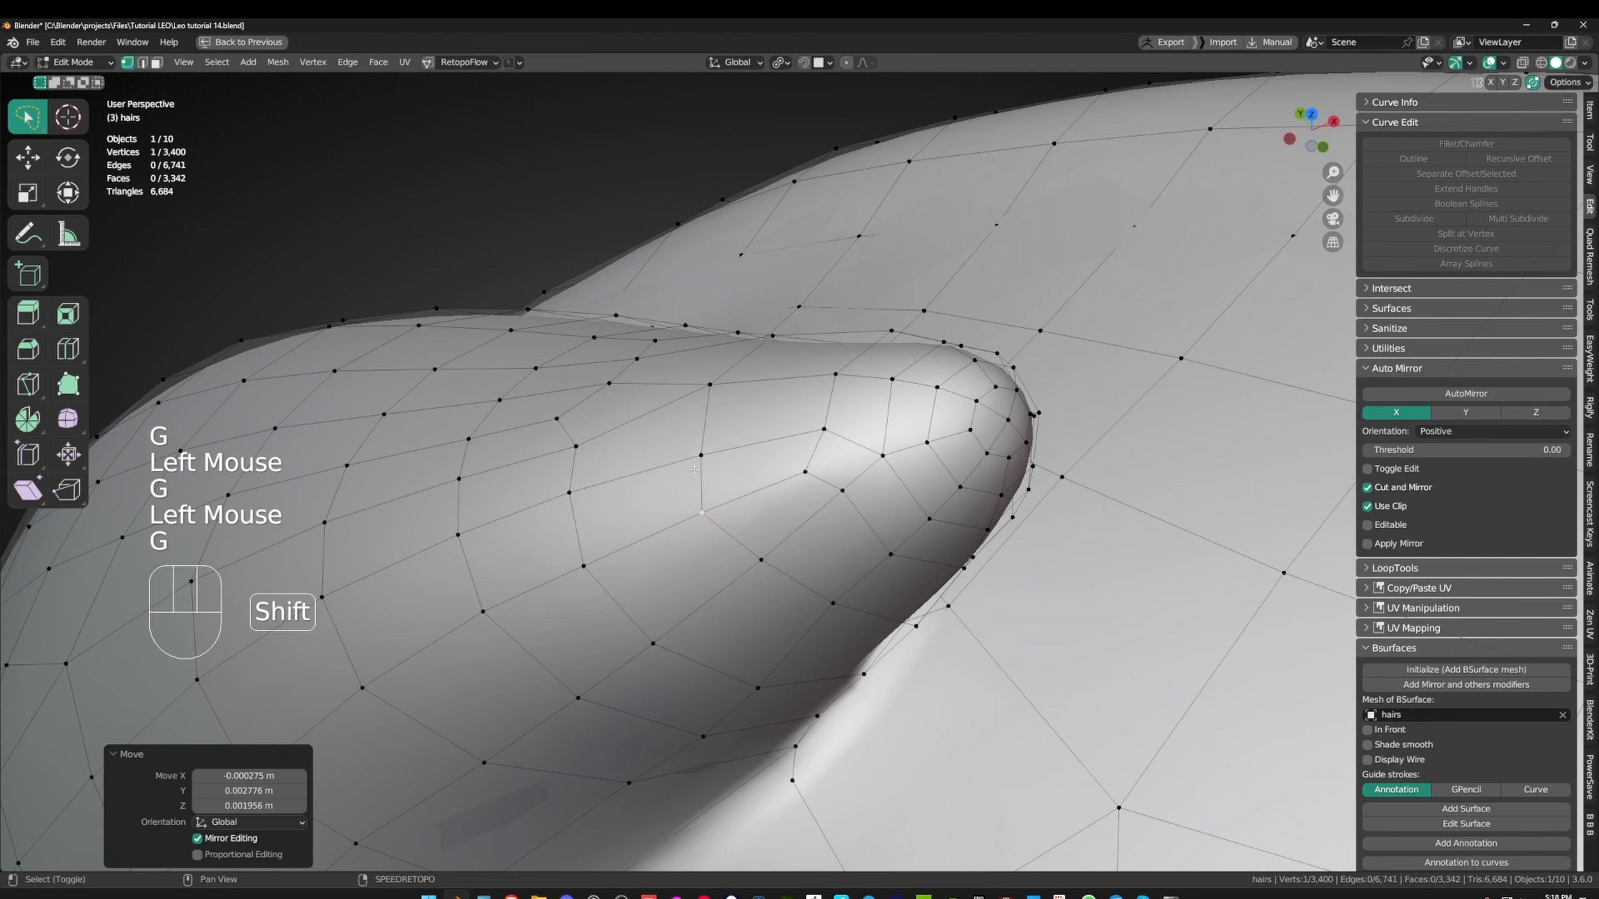
- Reposition the vertices around the far side of the pointed tip, next to its ring of converging edges
{"action": "scroll", "coordinate": [715, 503], "scroll_direction": "down", "scroll_amount": 1}
{"action": "middle_click_drag", "start_coordinate": [715, 504], "coordinate": [635, 435]}
{"action": "left_click", "coordinate": [765, 495]}
{"action": "key", "text": "g"}
{"action": "middle_click_drag", "start_coordinate": [765, 495], "coordinate": [725, 537]}
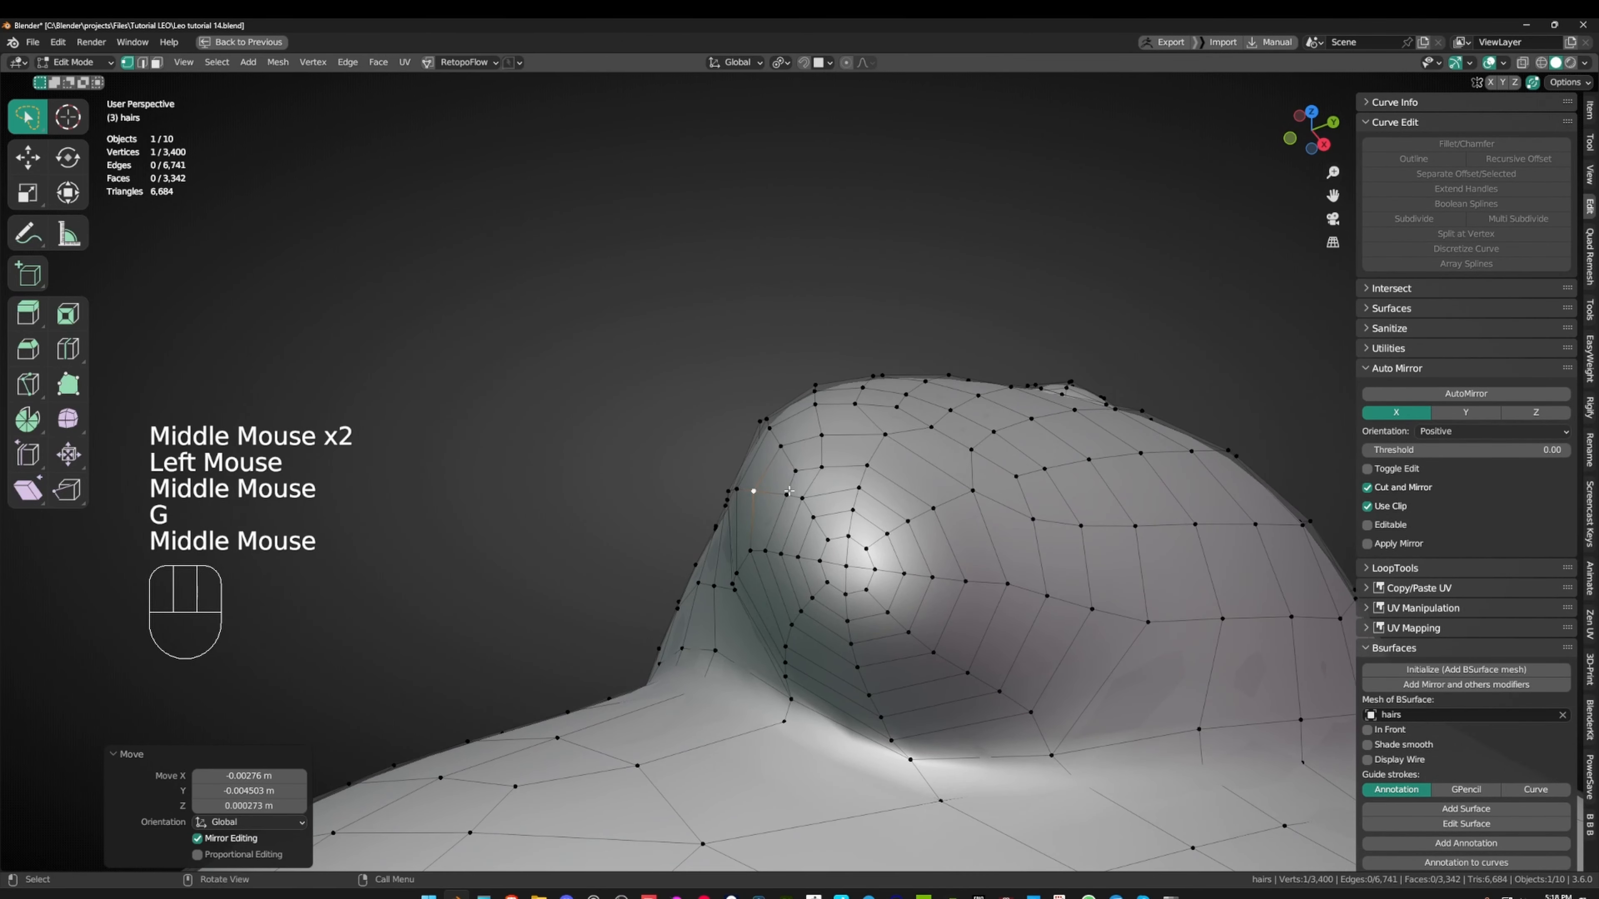
{"action": "left_click", "coordinate": [786, 495]}
{"action": "key", "text": "g"}
{"action": "left_click", "coordinate": [802, 498]}
{"action": "key", "text": "shift+g"}
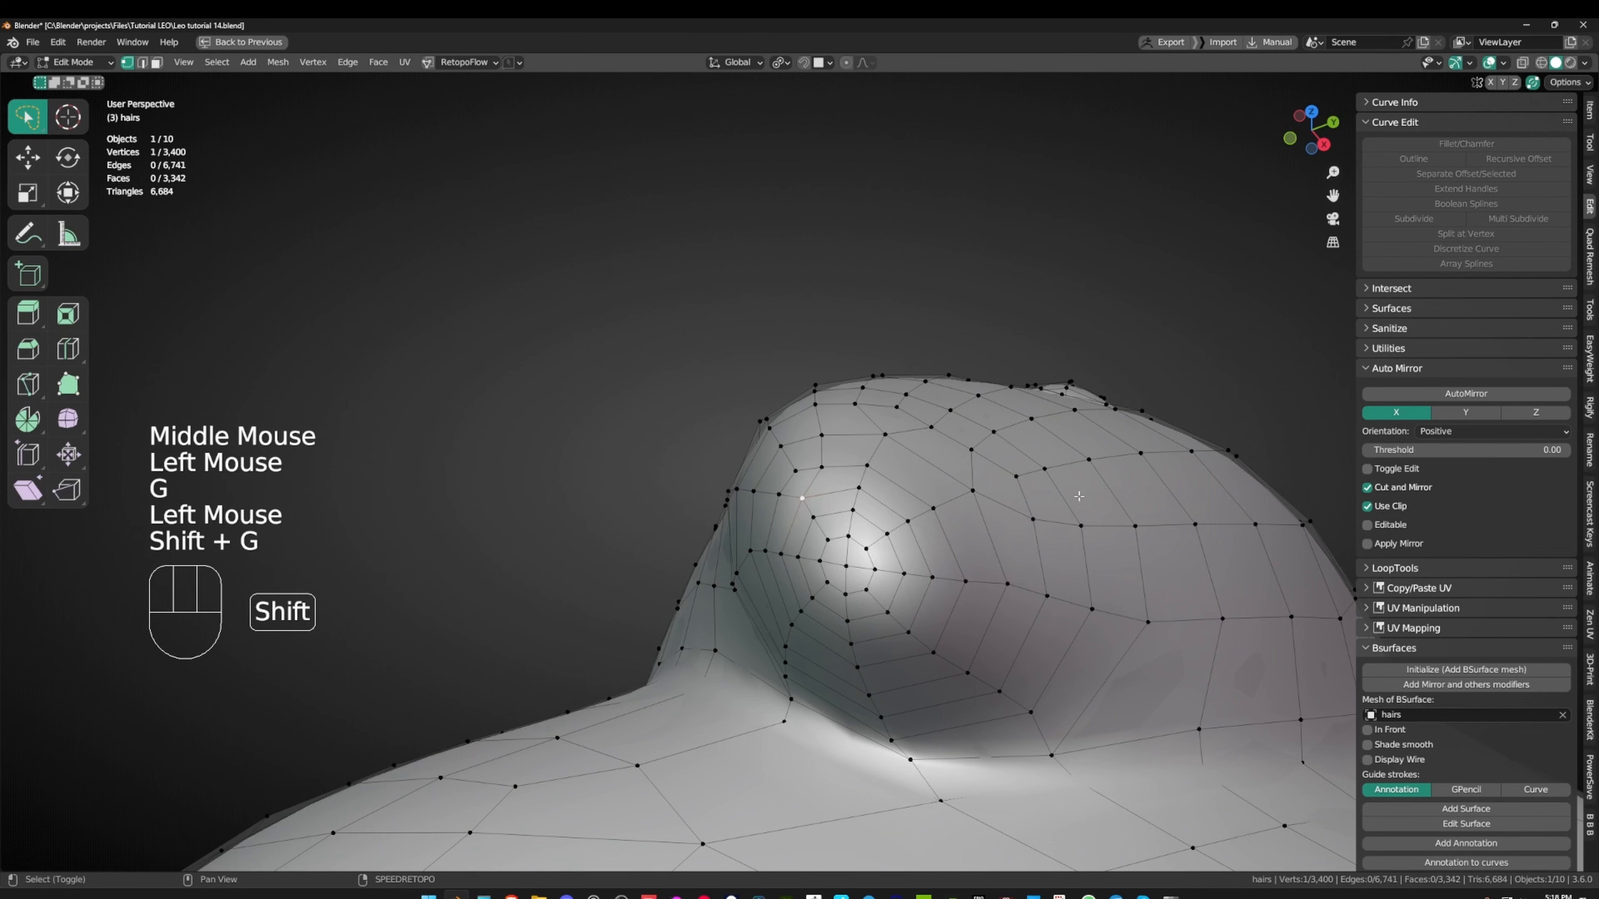
- Apply Set Edge Flow to the edge between two vertices on the crease-facing side of the strand
{"action": "middle_click_drag", "start_coordinate": [794, 533], "coordinate": [764, 622]}
{"action": "scroll", "coordinate": [775, 579], "scroll_direction": "down", "scroll_amount": 1}
{"action": "left_click", "coordinate": [766, 621], "text": "ctrl"}
{"action": "left_click", "coordinate": [710, 581]}
{"action": "left_click", "coordinate": [793, 574], "text": "ctrl"}
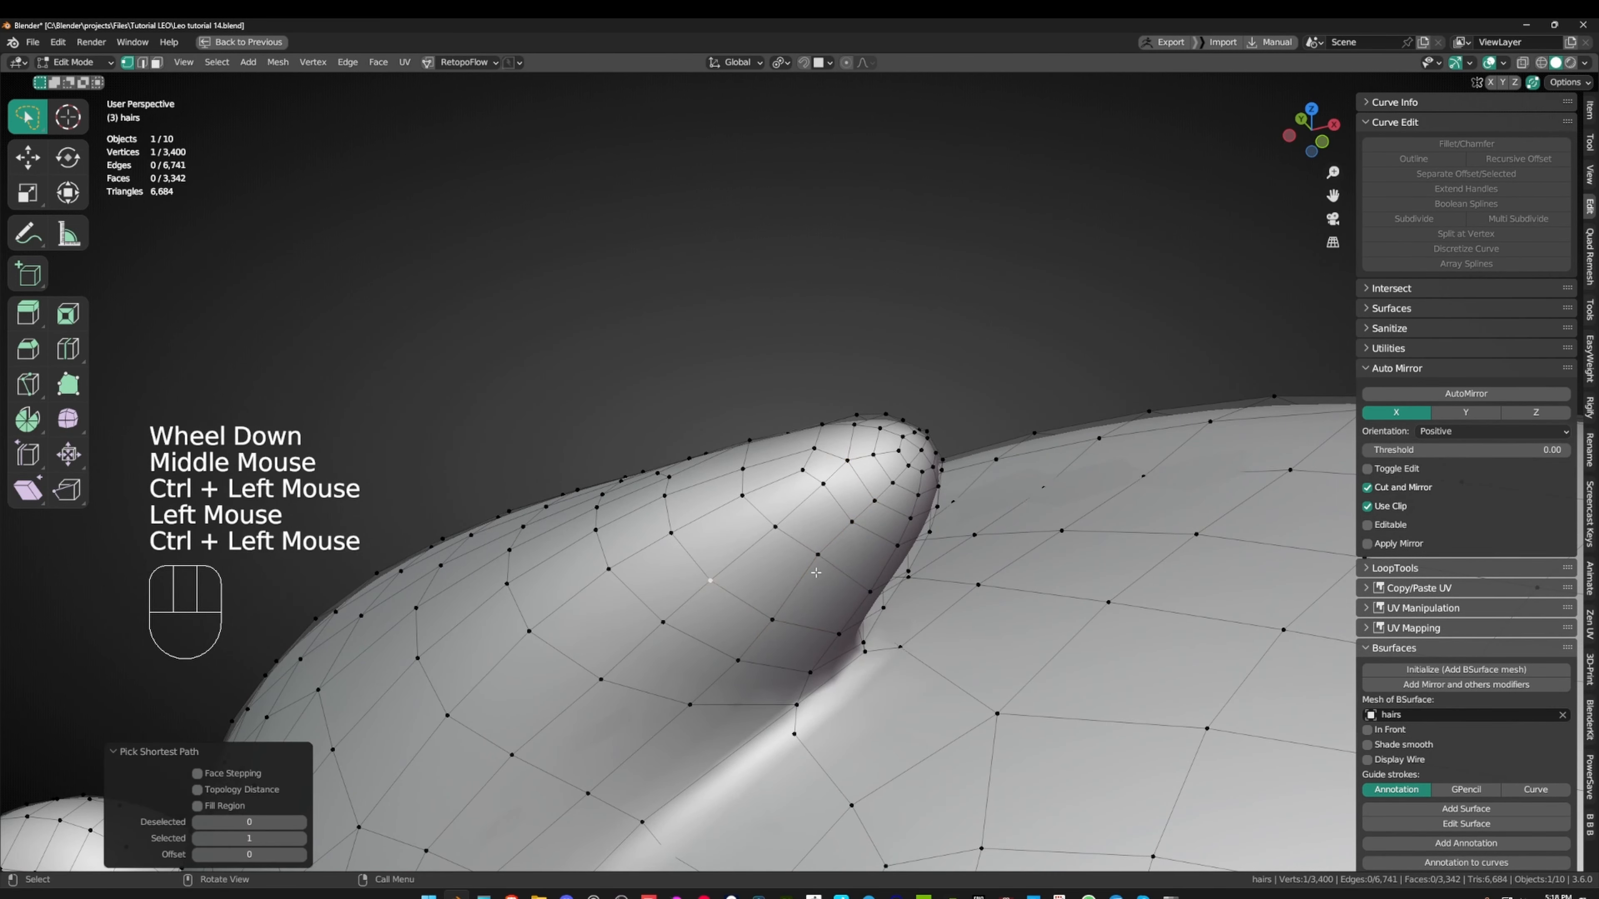
{"action": "key", "text": "q"}
{"action": "left_click", "coordinate": [892, 598]}
{"action": "middle_click_drag", "start_coordinate": [881, 598], "coordinate": [902, 584]}
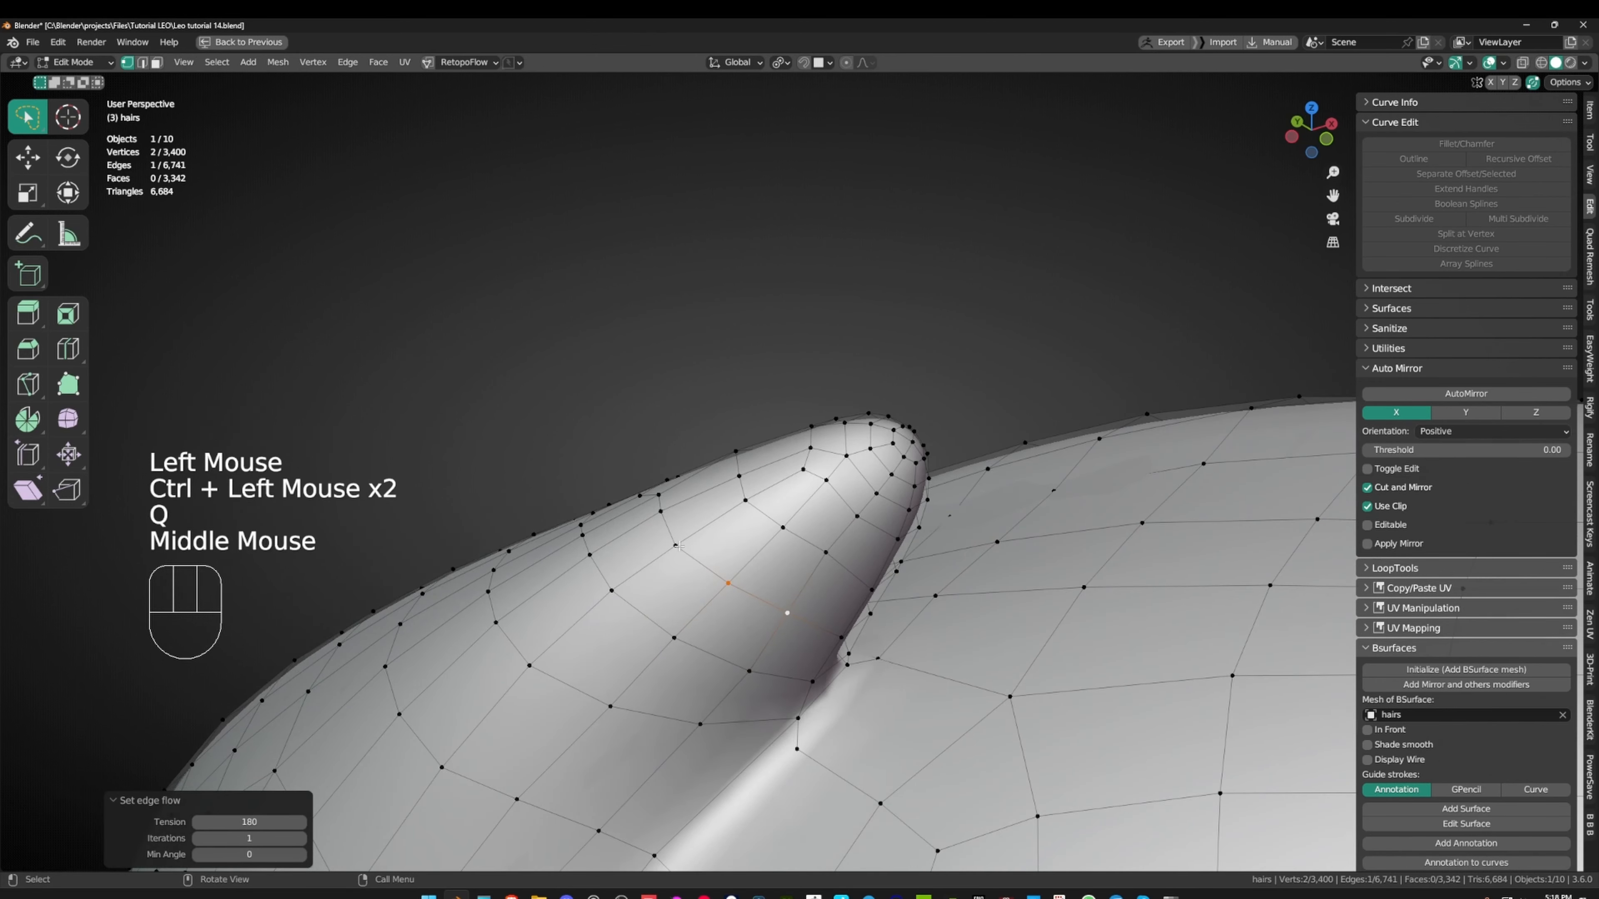
- Smooth the adjoining edge higher on the pointed strand with Set Edge Flow
{"action": "left_click", "coordinate": [675, 545]}
{"action": "left_click", "coordinate": [662, 511], "text": "ctrl"}
{"action": "key", "text": "q"}
{"action": "left_click", "coordinate": [704, 507]}
{"action": "middle_click_drag", "start_coordinate": [705, 507], "coordinate": [867, 426]}
- Return the hair to Object Mode and save the file
{"action": "scroll", "coordinate": [717, 566], "scroll_direction": "down", "scroll_amount": 1}
{"action": "scroll", "coordinate": [749, 535], "scroll_direction": "down", "scroll_amount": 2}
{"action": "key", "text": "Tab"}
{"action": "scroll", "coordinate": [844, 541], "scroll_direction": "down", "scroll_amount": 2}
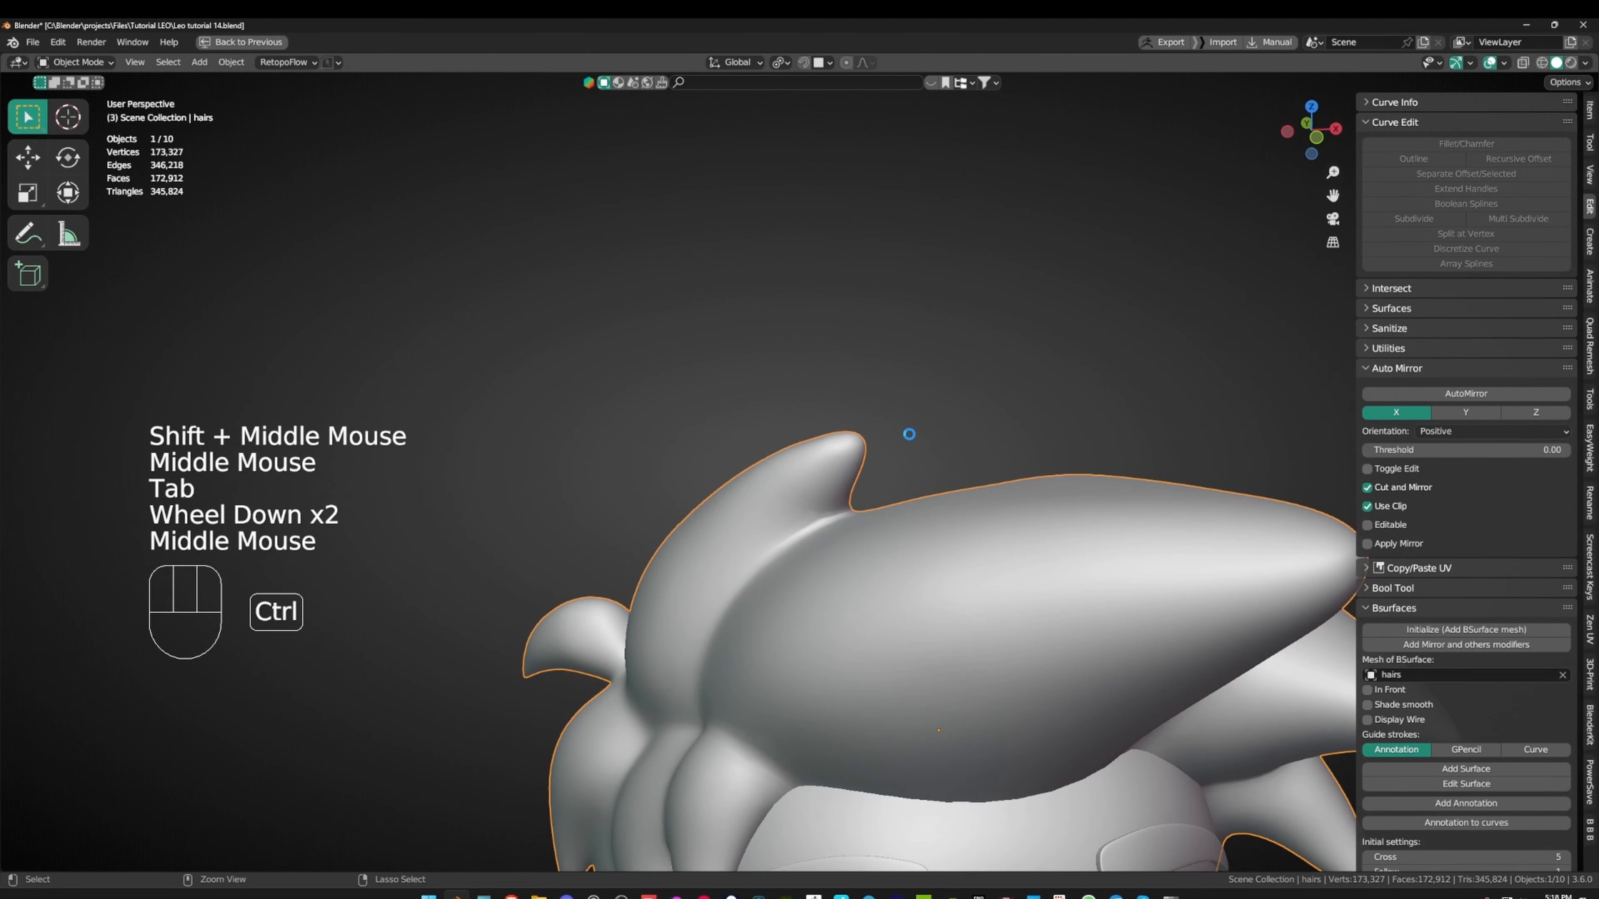
{"action": "key", "text": "ctrl+s"}
{"action": "scroll", "coordinate": [938, 519], "scroll_direction": "down", "scroll_amount": 4}
{"action": "middle_click_drag", "start_coordinate": [938, 520], "coordinate": [881, 434]}
- Deselect the hair, turn on the wireframe display, and frame the whole character from the front
{"action": "left_click", "coordinate": [964, 404]}
{"action": "scroll", "coordinate": [964, 414], "scroll_direction": "up", "scroll_amount": 1}
{"action": "scroll", "coordinate": [773, 425], "scroll_direction": "up", "scroll_amount": 1}
{"action": "middle_click_drag", "start_coordinate": [881, 435], "coordinate": [953, 441]}
{"action": "middle_click_drag", "start_coordinate": [954, 441], "coordinate": [1007, 470], "text": "shift"}
{"action": "key", "text": "q"}
{"action": "middle_click_drag", "start_coordinate": [1007, 470], "coordinate": [1037, 506]}
{"action": "left_click", "coordinate": [1014, 521]}
{"action": "mouse_move", "coordinate": [1037, 507]}
{"action": "middle_mouse_down", "text": "ctrl"}
{"action": "mouse_move", "coordinate": [1021, 499]}
{"action": "mouse_move", "coordinate": [1037, 501]}
{"action": "middle_mouse_up", "text": "ctrl"}
{"action": "middle_click_drag", "start_coordinate": [1037, 501], "coordinate": [1043, 510], "text": "shift"}
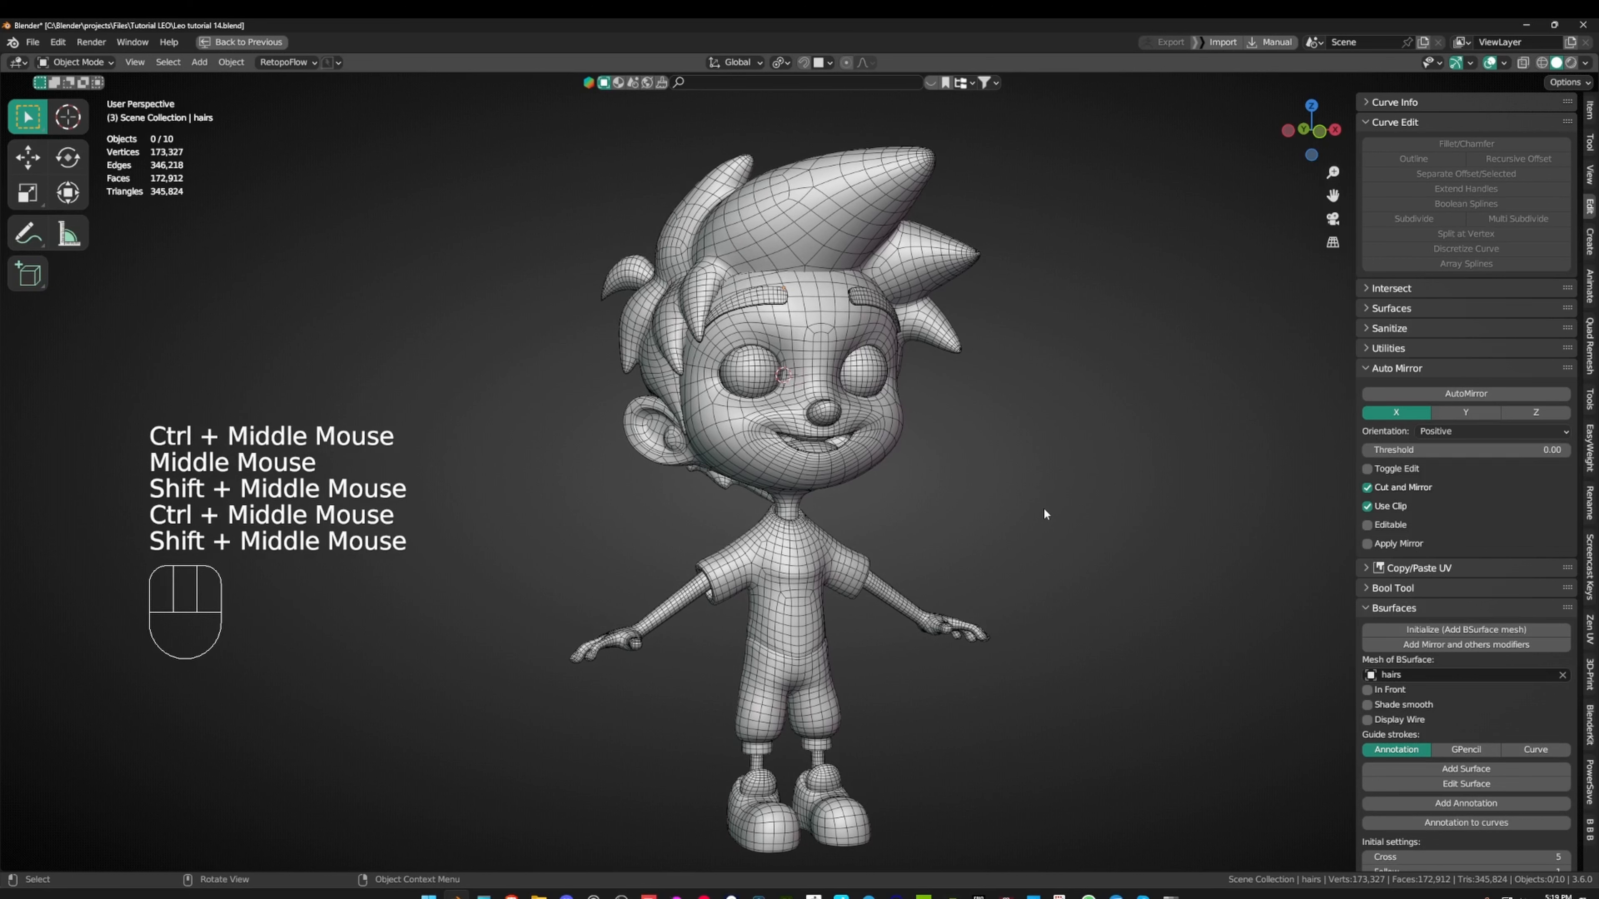